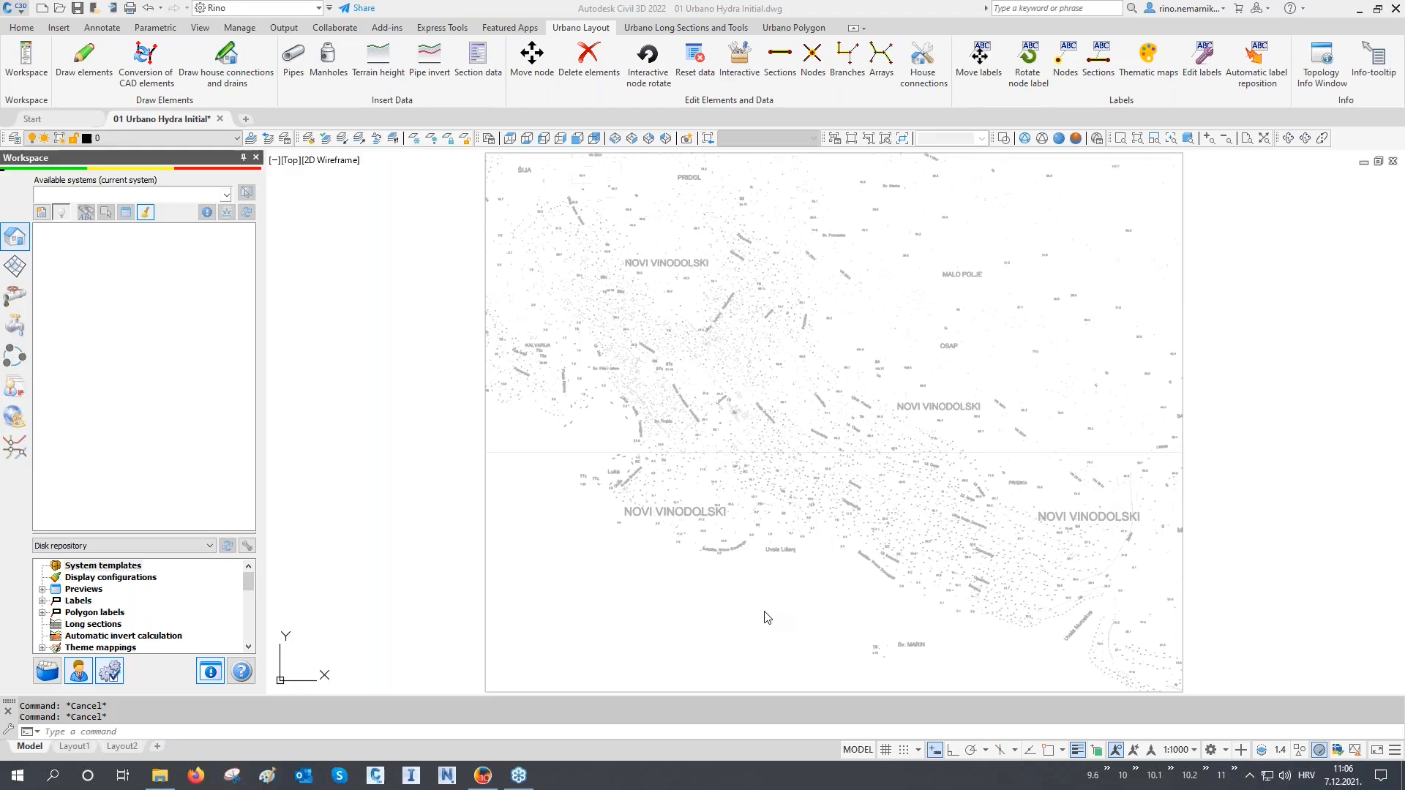
# Step: Turn on all the DTM layers from DTM_add_points through DTM_water
pyautogui.click(424, 420)
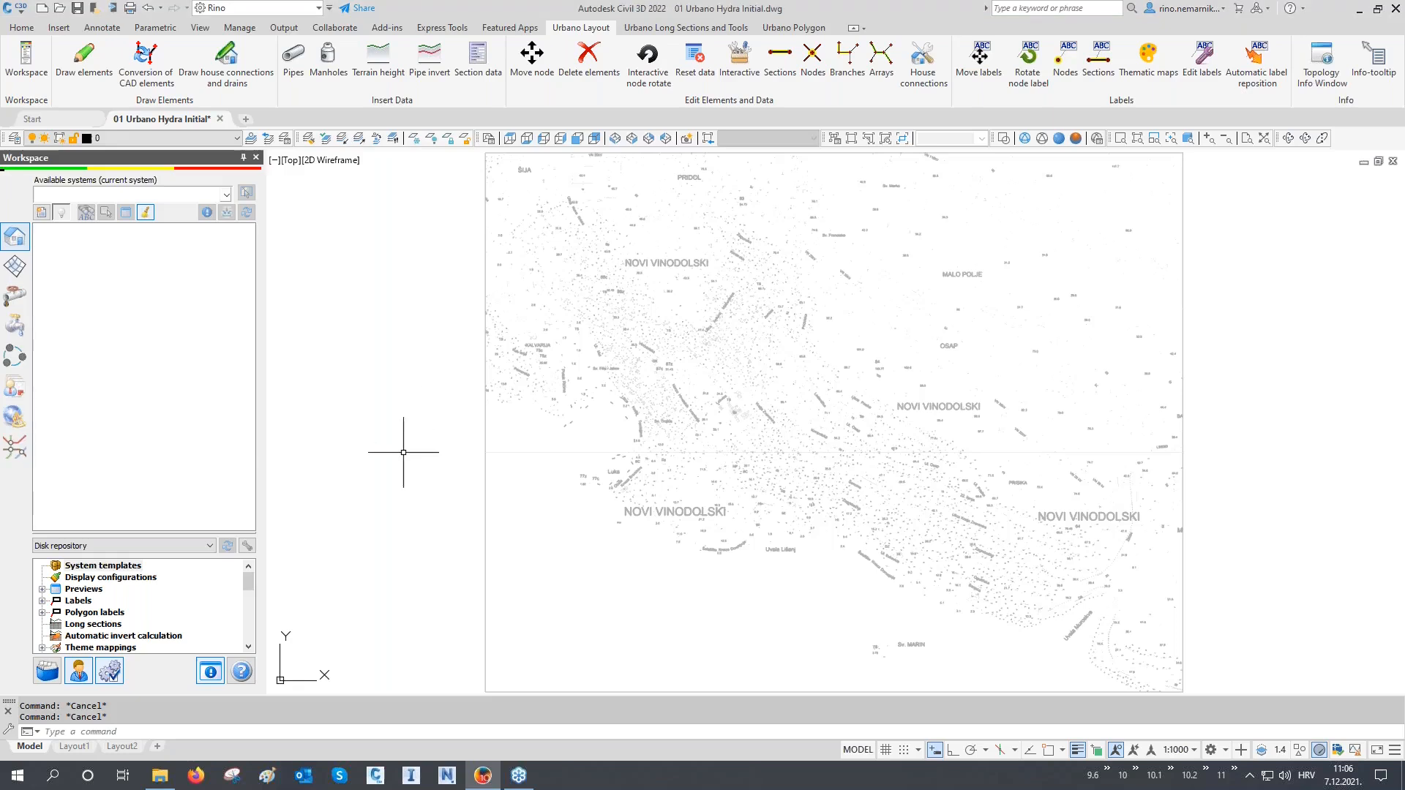
pyautogui.write('la')
pyautogui.press('Return')
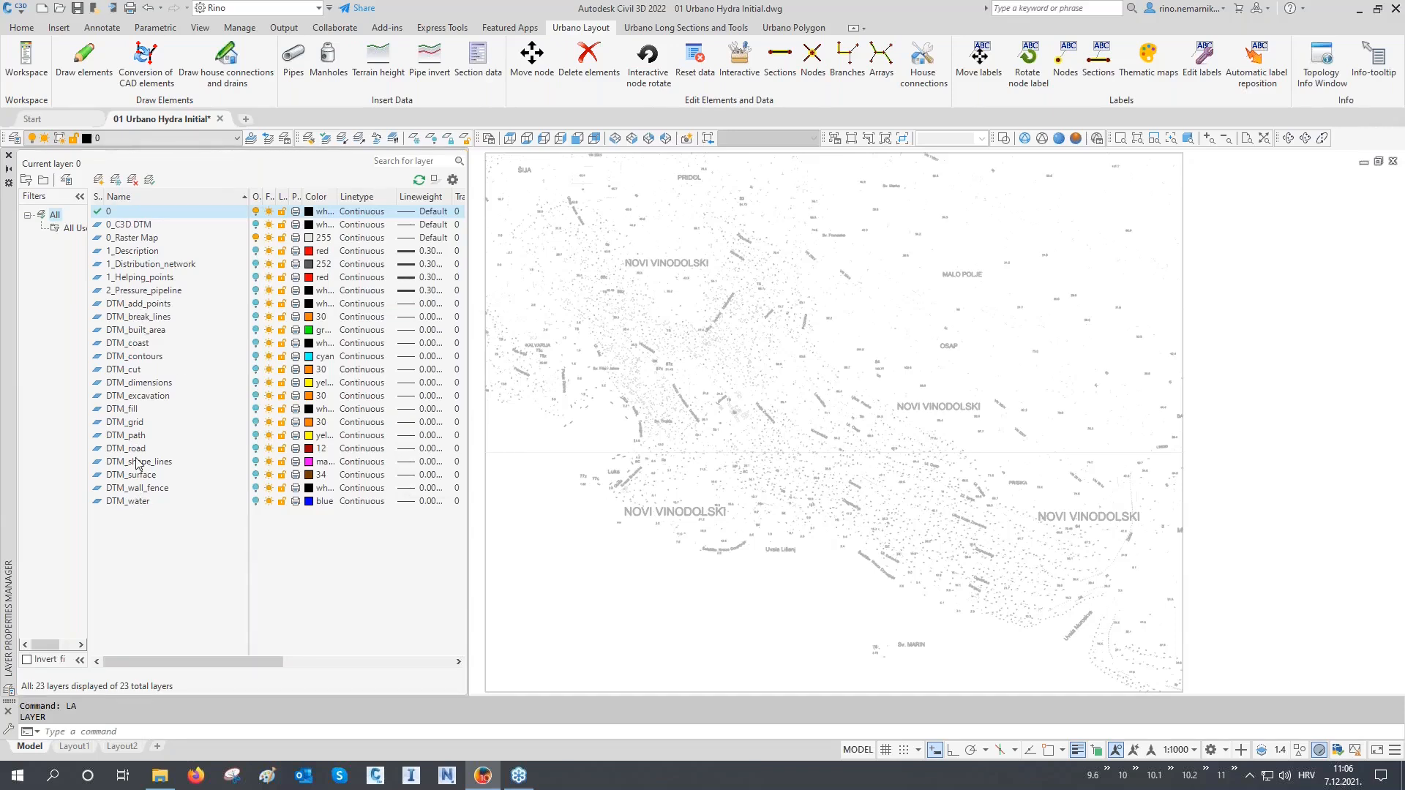
pyautogui.click(129, 306)
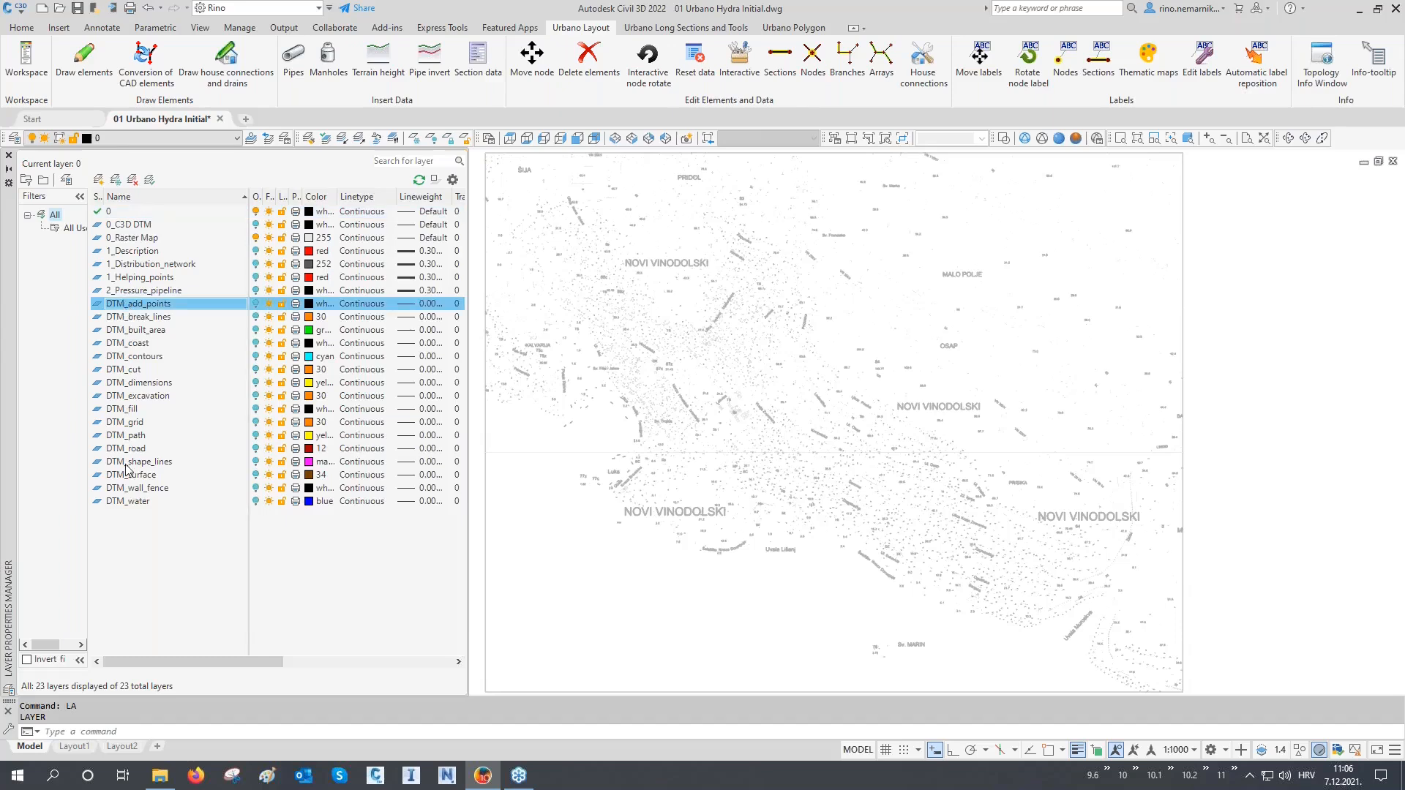
pyautogui.keyDown('shift'); pyautogui.click(136, 502); pyautogui.keyUp('shift')
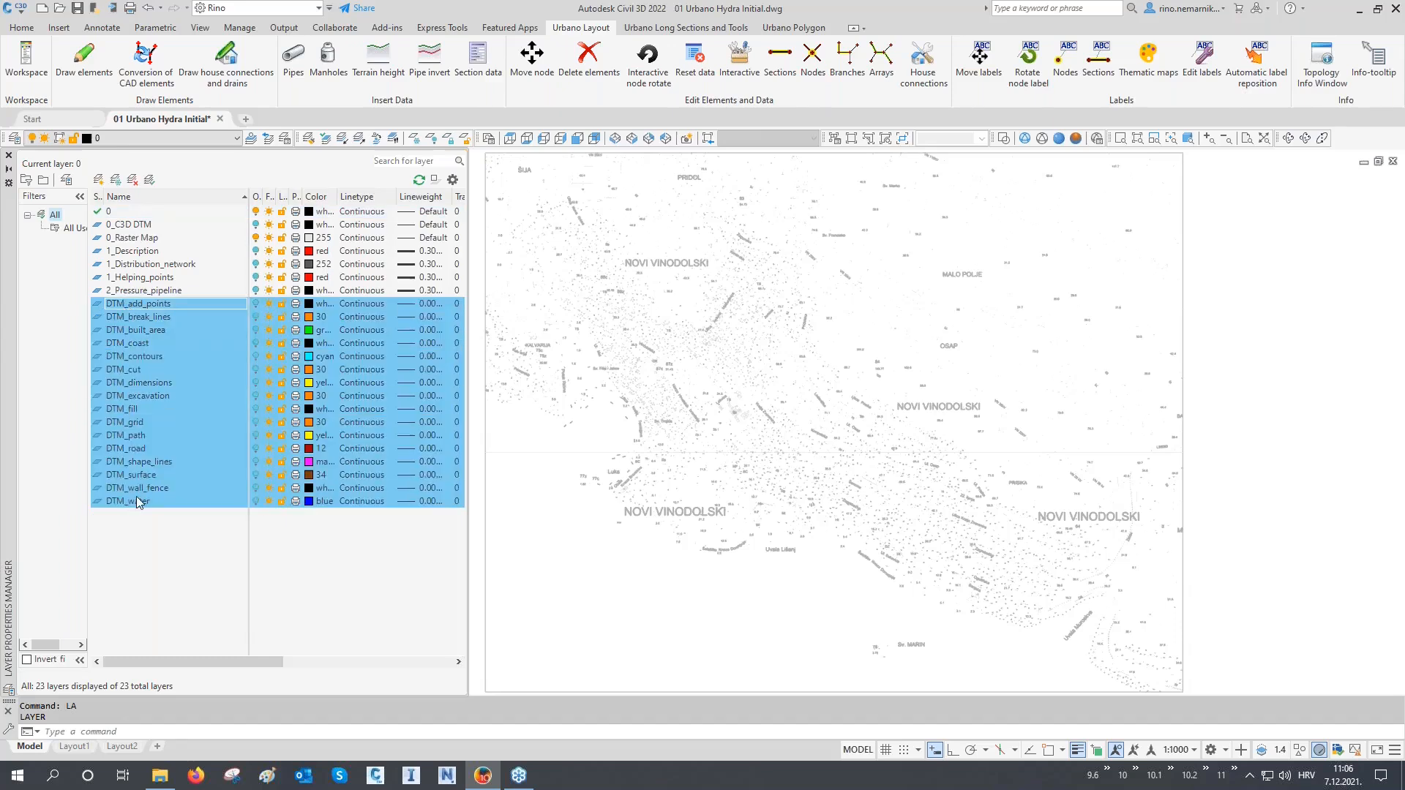
pyautogui.click(256, 304)
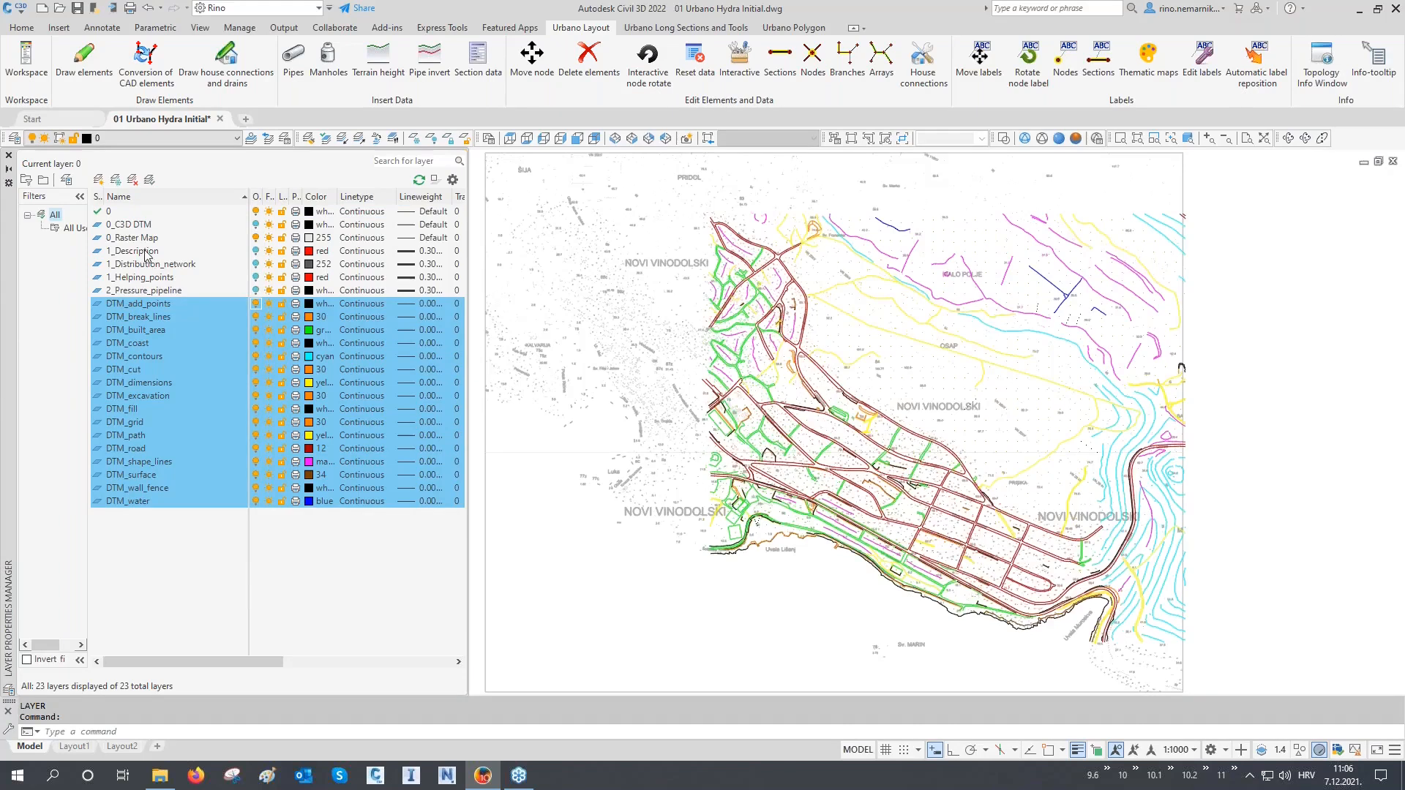
# Step: Turn on the 0_C3D DTM layer and close the layer manager
pyautogui.click(139, 226)
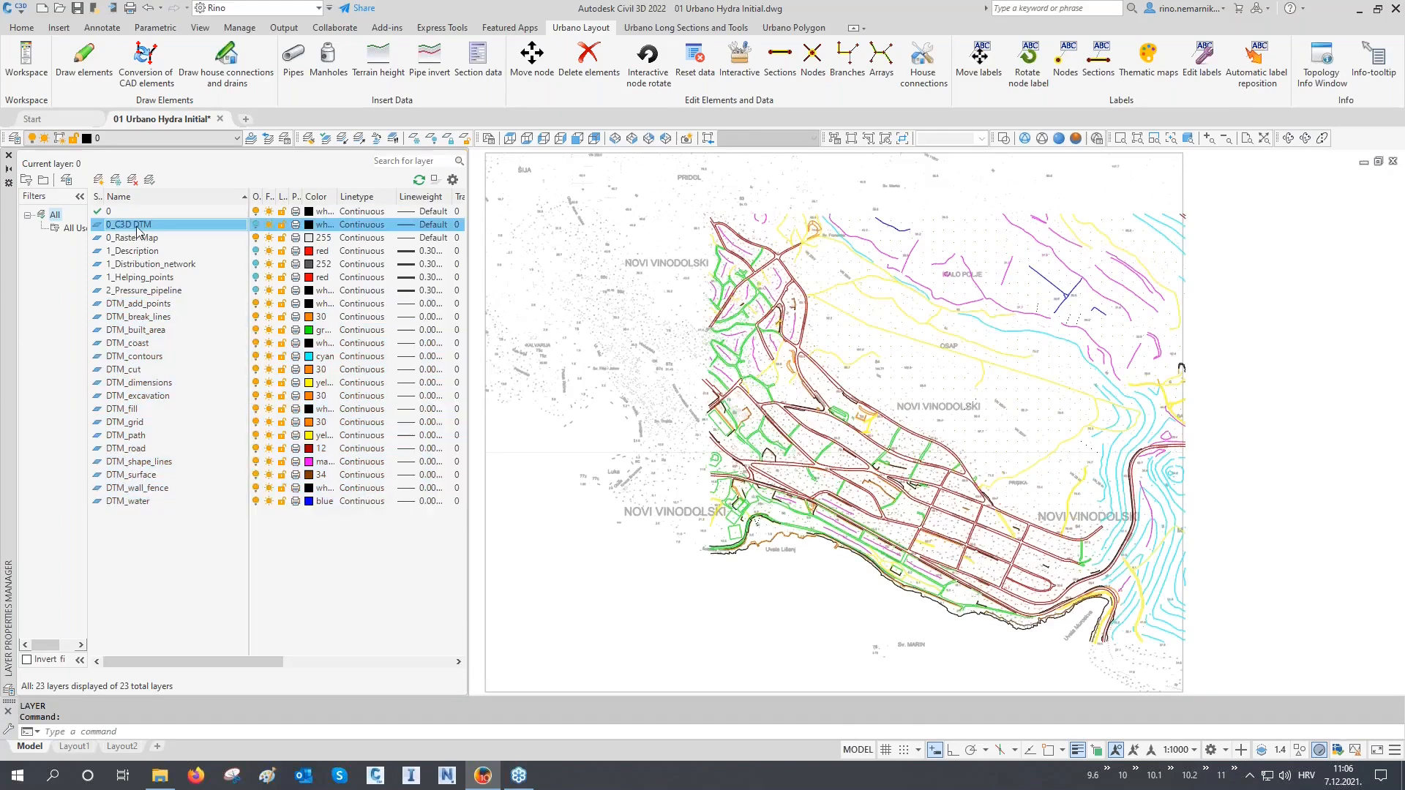
pyautogui.click(257, 225)
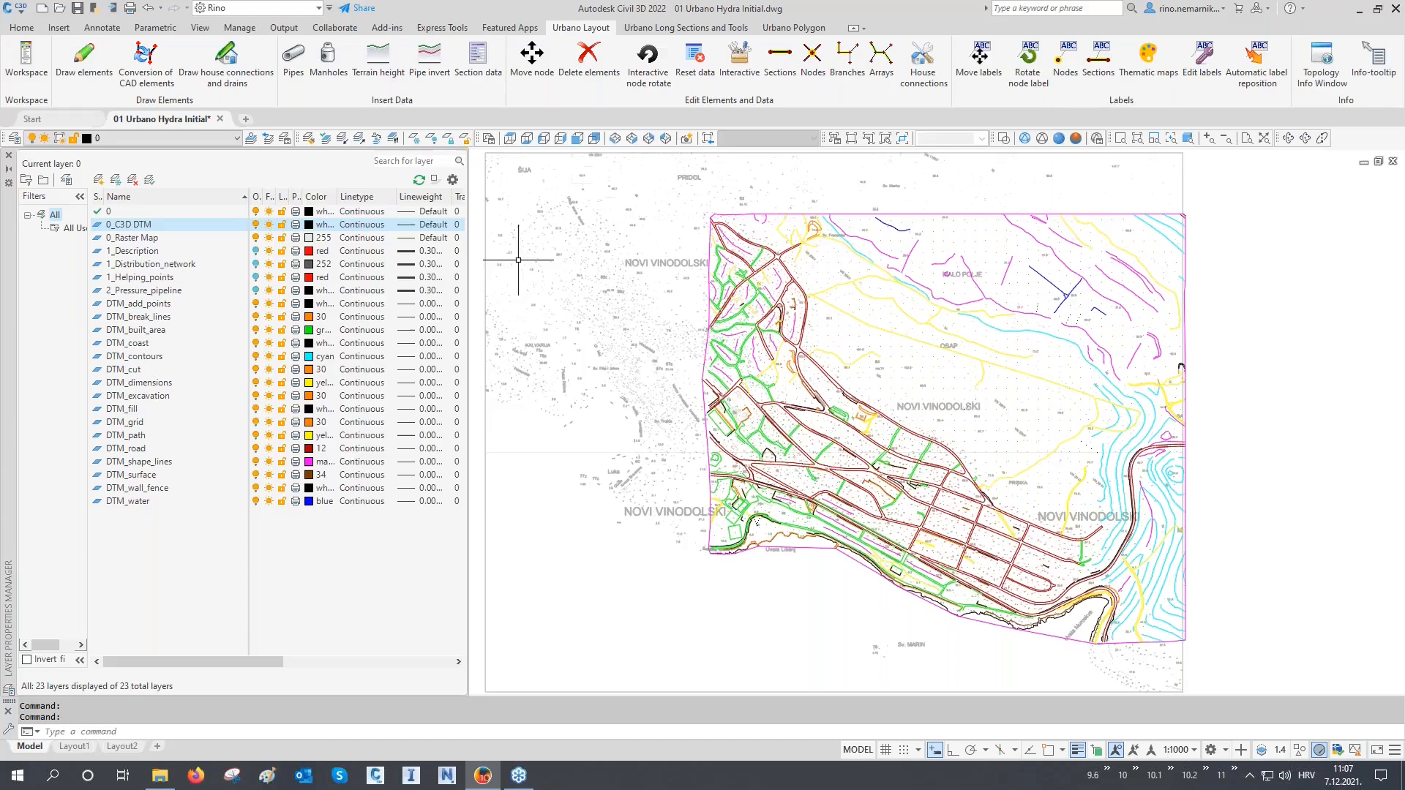
pyautogui.click(9, 155)
pyautogui.moveTo(558, 314); pyautogui.dragTo(379, 322, button='middle')
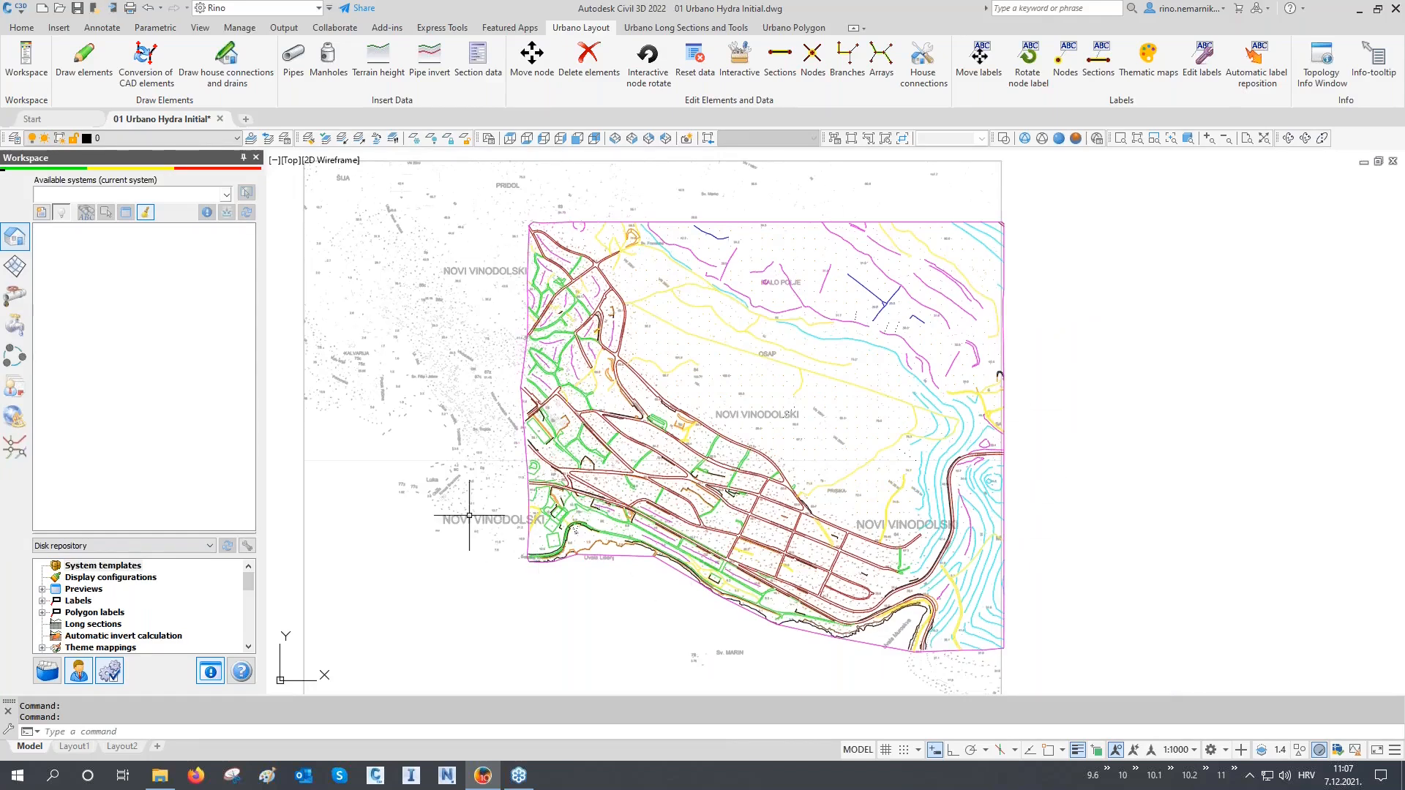
pyautogui.click(16, 268)
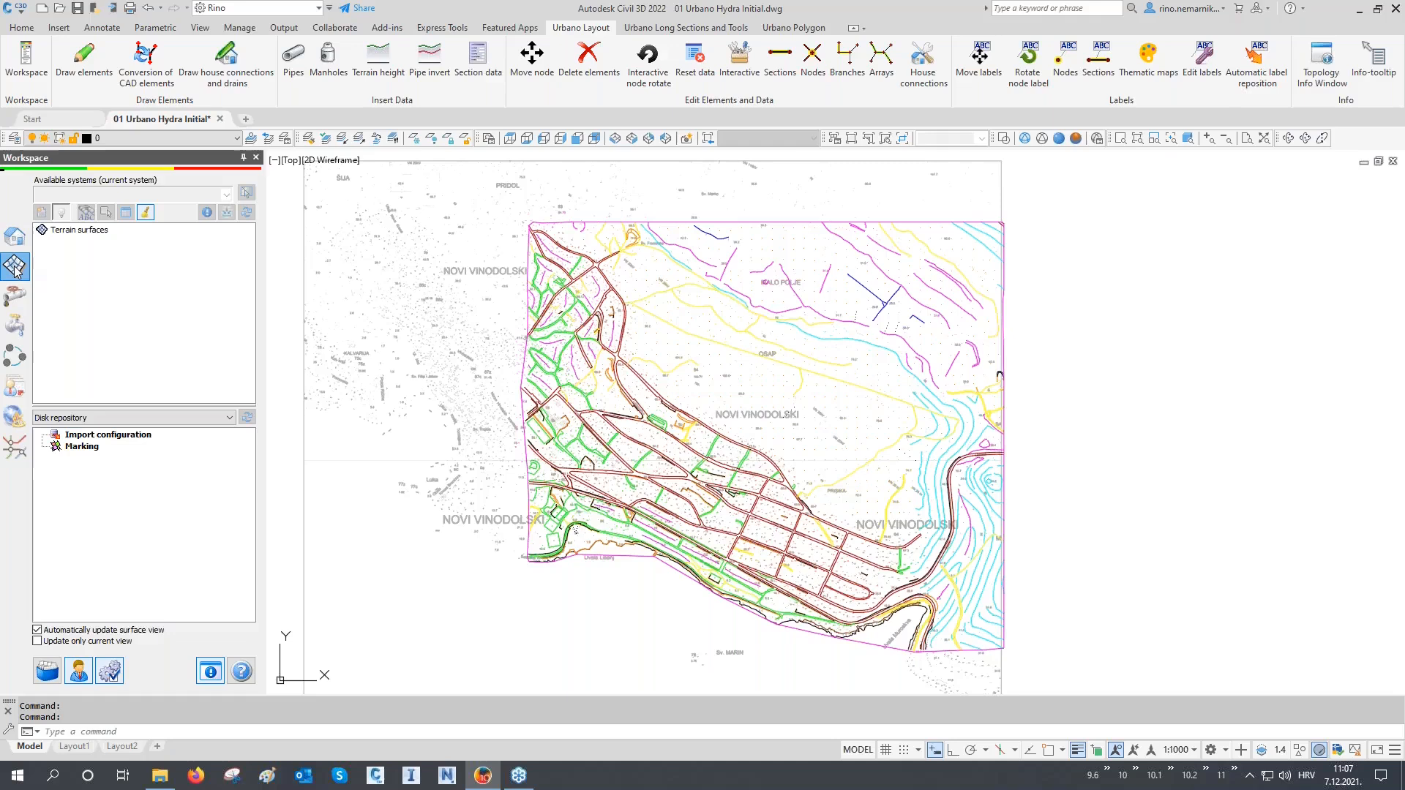
pyautogui.click(15, 237)
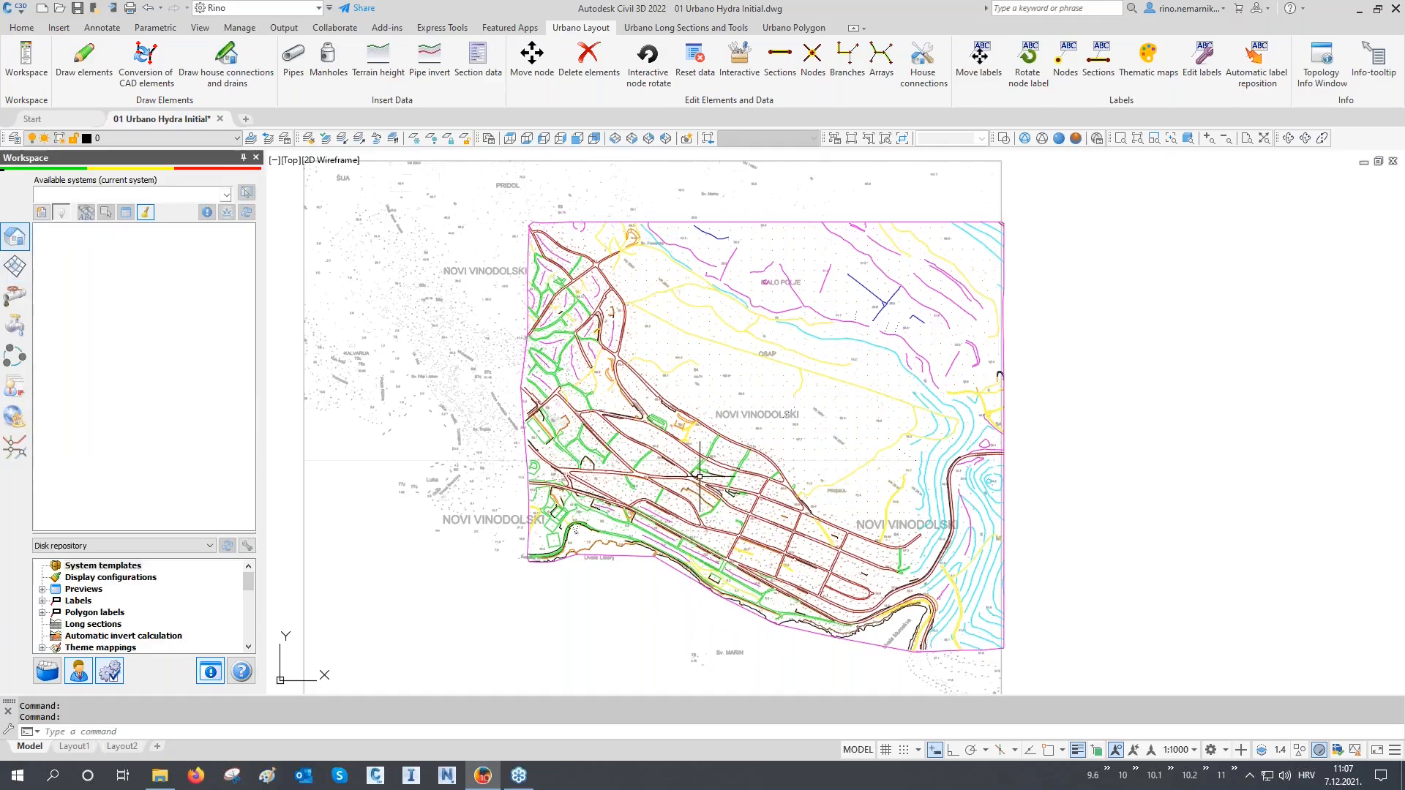
# Step: Inspect the properties of a group of terrain grid points near the NOVI VINODOLSKI label, and clear the selection
pyautogui.scroll(2, 703, 476)
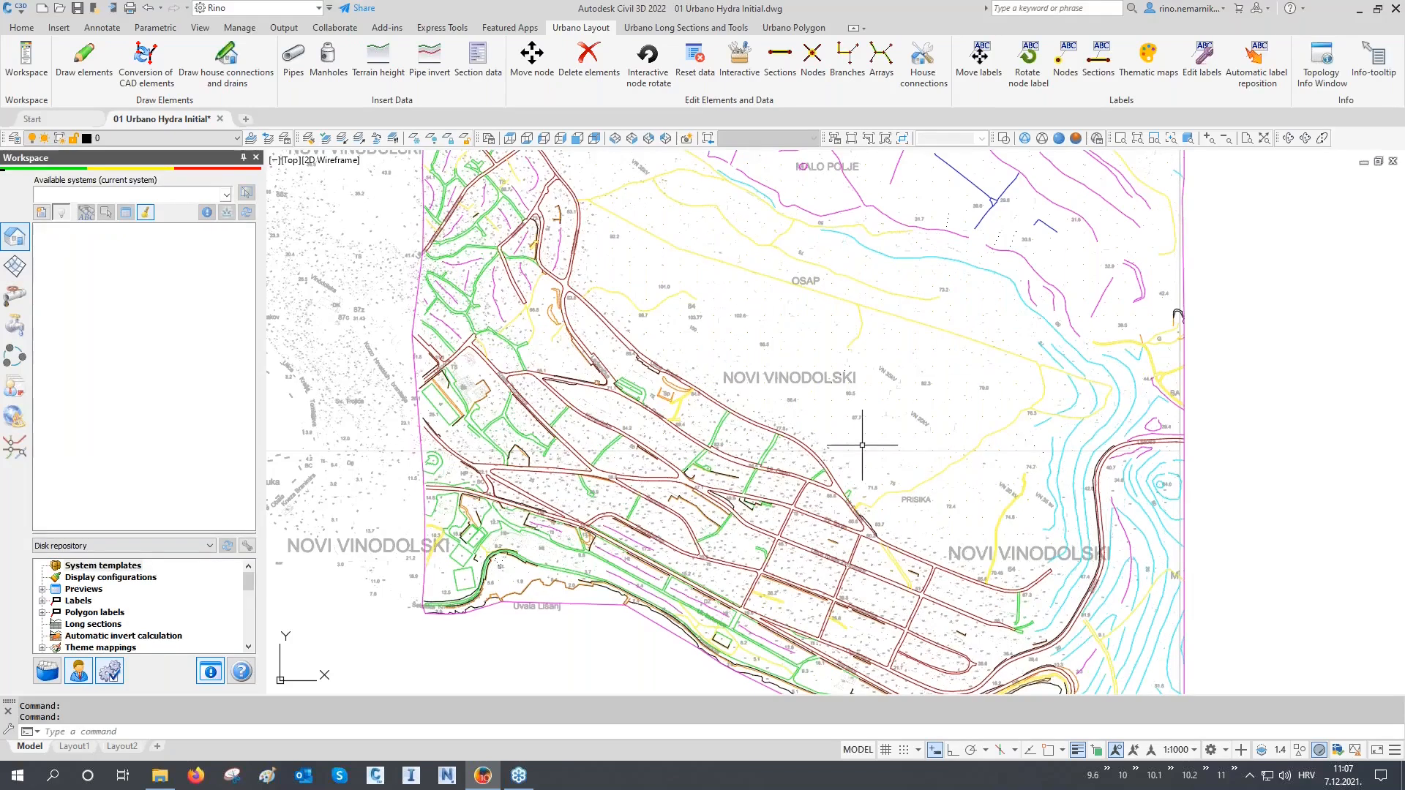
pyautogui.click(914, 358)
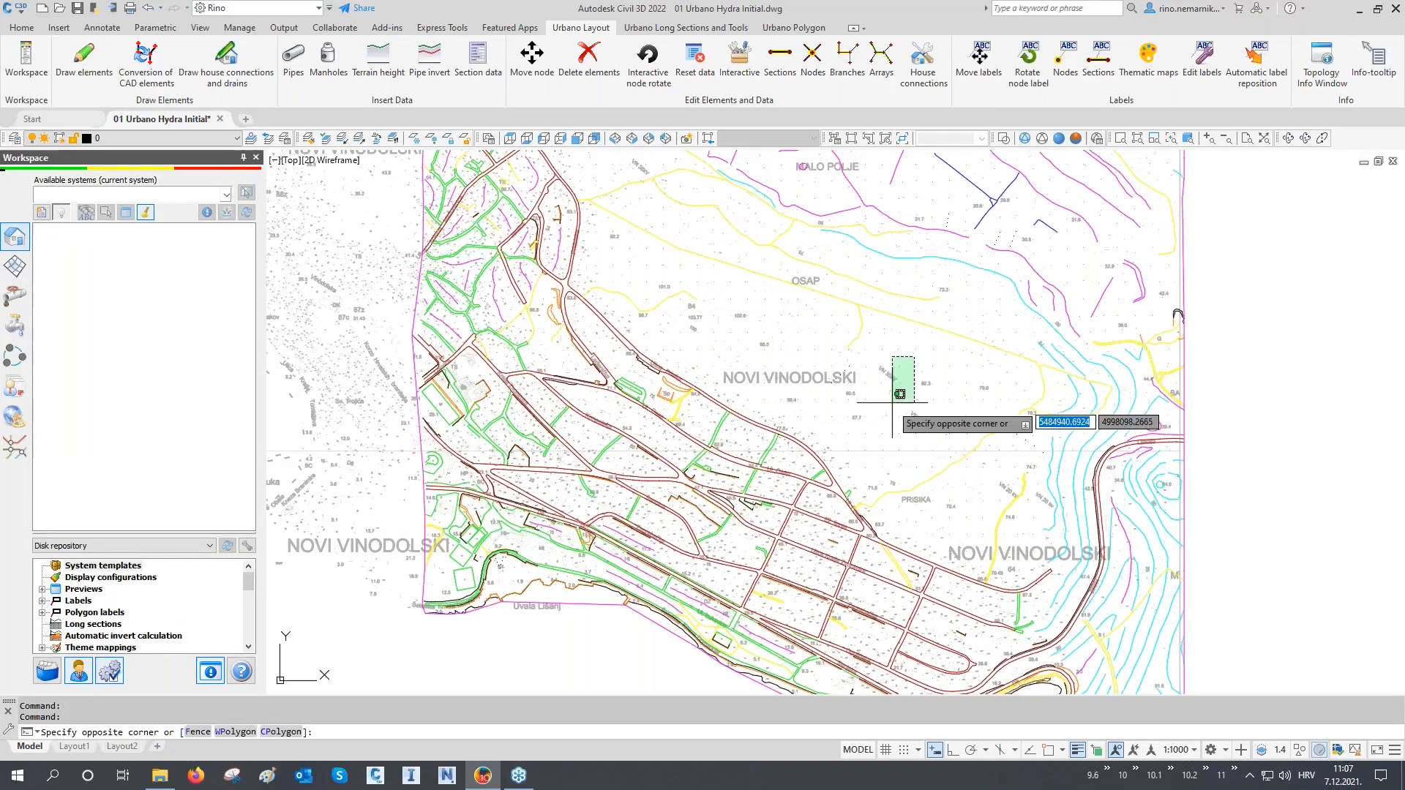
pyautogui.click(836, 473)
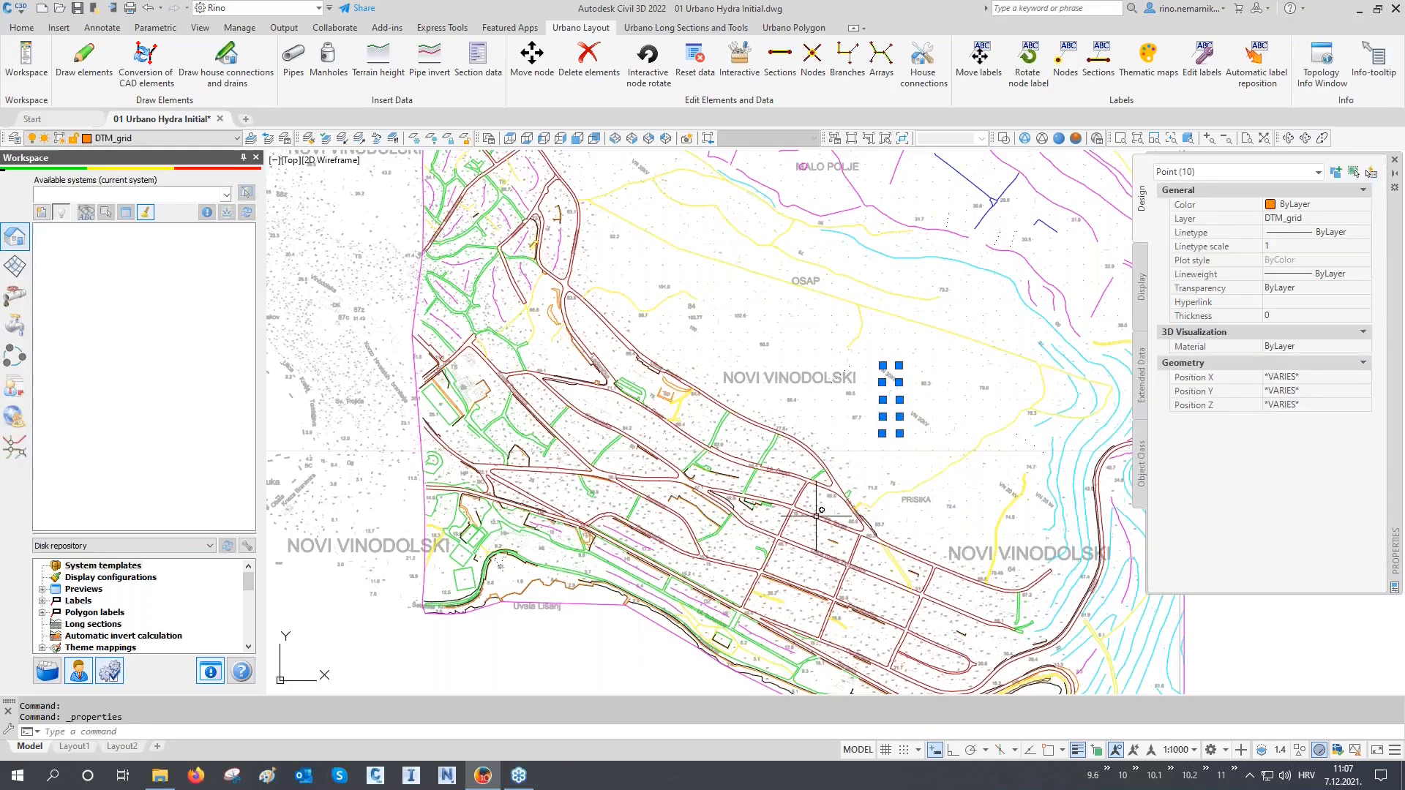
pyautogui.press('Escape')
pyautogui.moveTo(827, 591); pyautogui.dragTo(803, 521, button='middle')
pyautogui.scroll(2, 803, 521)
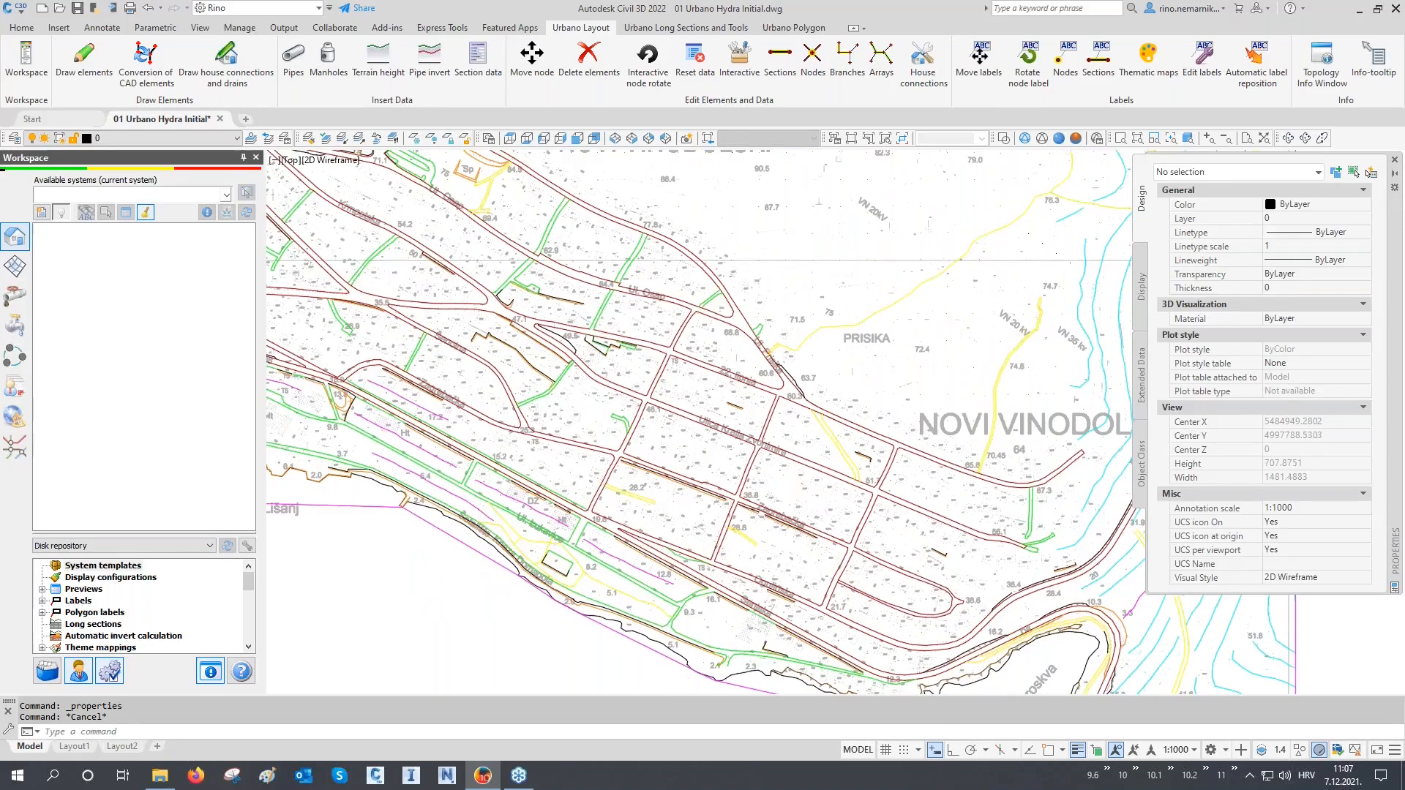
# Step: Examine the terrain TIN surface and its properties in the SE isometric view, and return to the top view
pyautogui.scroll(-4, 760, 571)
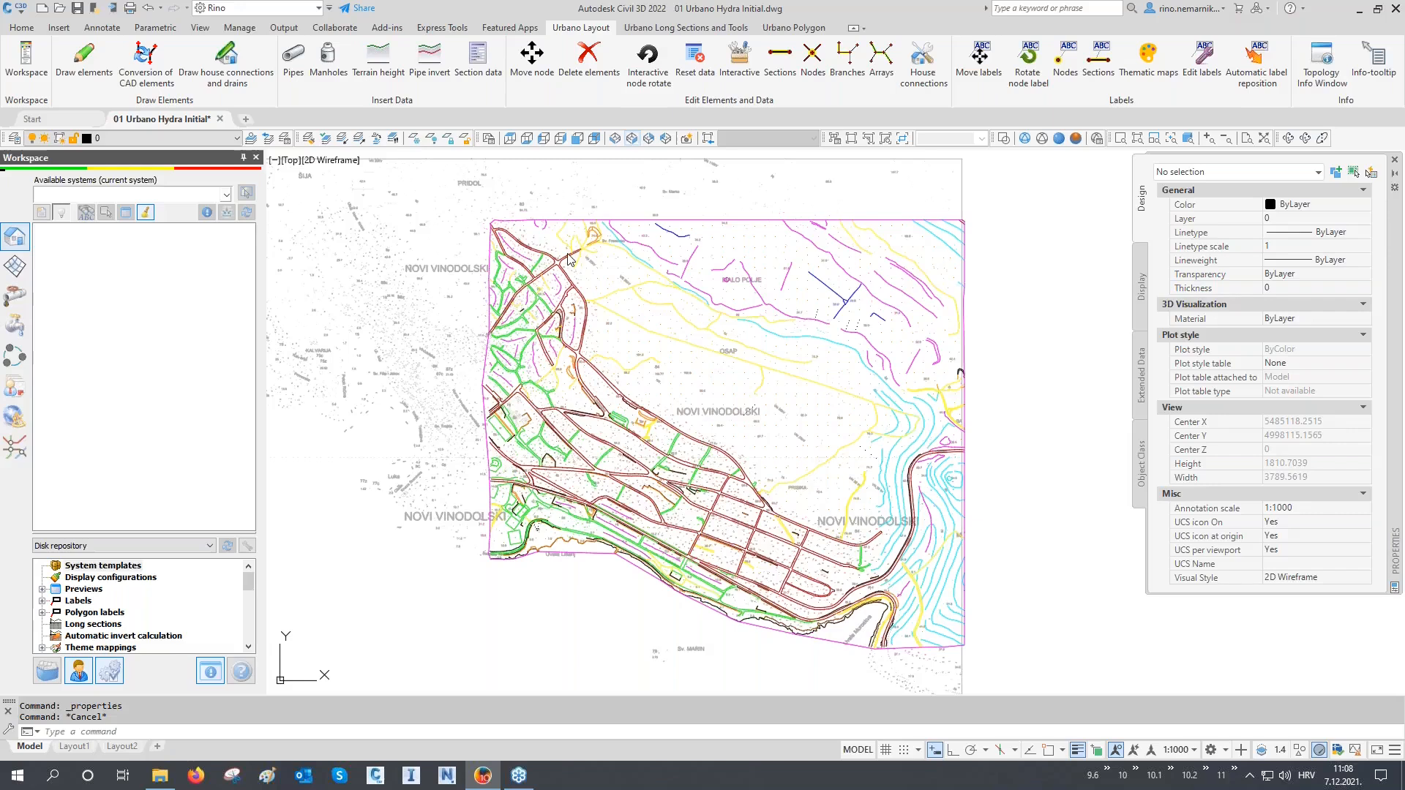
pyautogui.moveTo(739, 509); pyautogui.dragTo(571, 465, button='middle')
pyautogui.scroll(4, 754, 481)
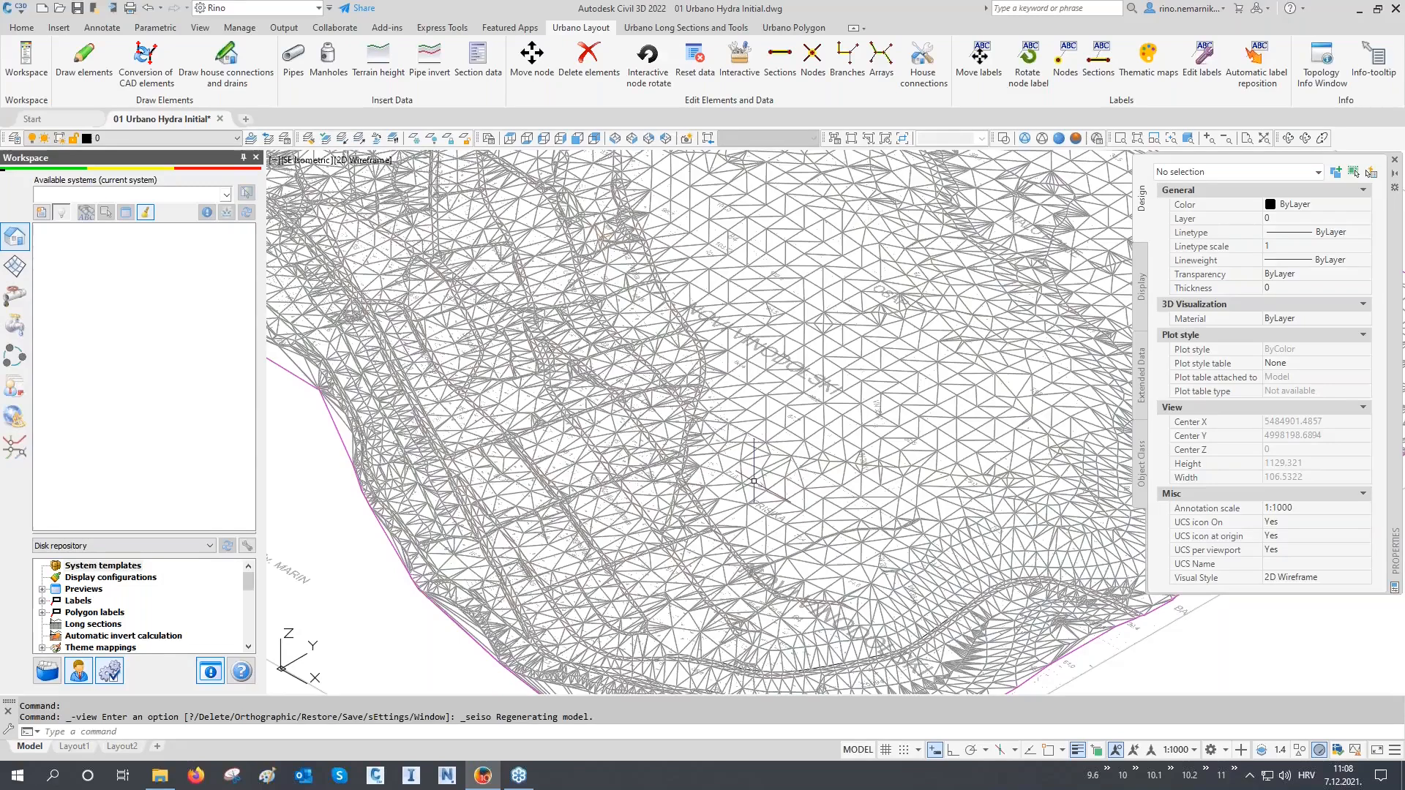
pyautogui.click(757, 422)
pyautogui.scroll(-3, 756, 423)
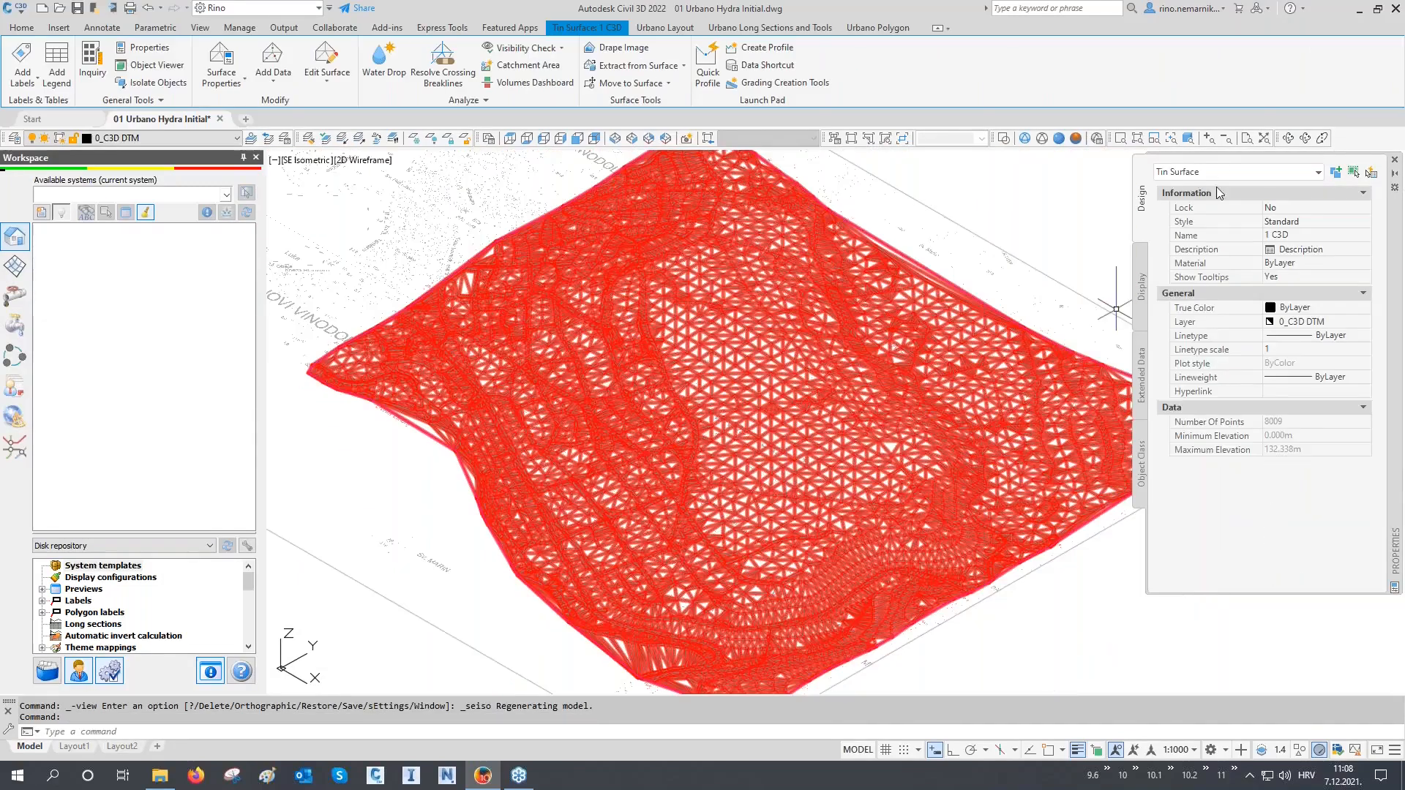
pyautogui.click(1394, 160)
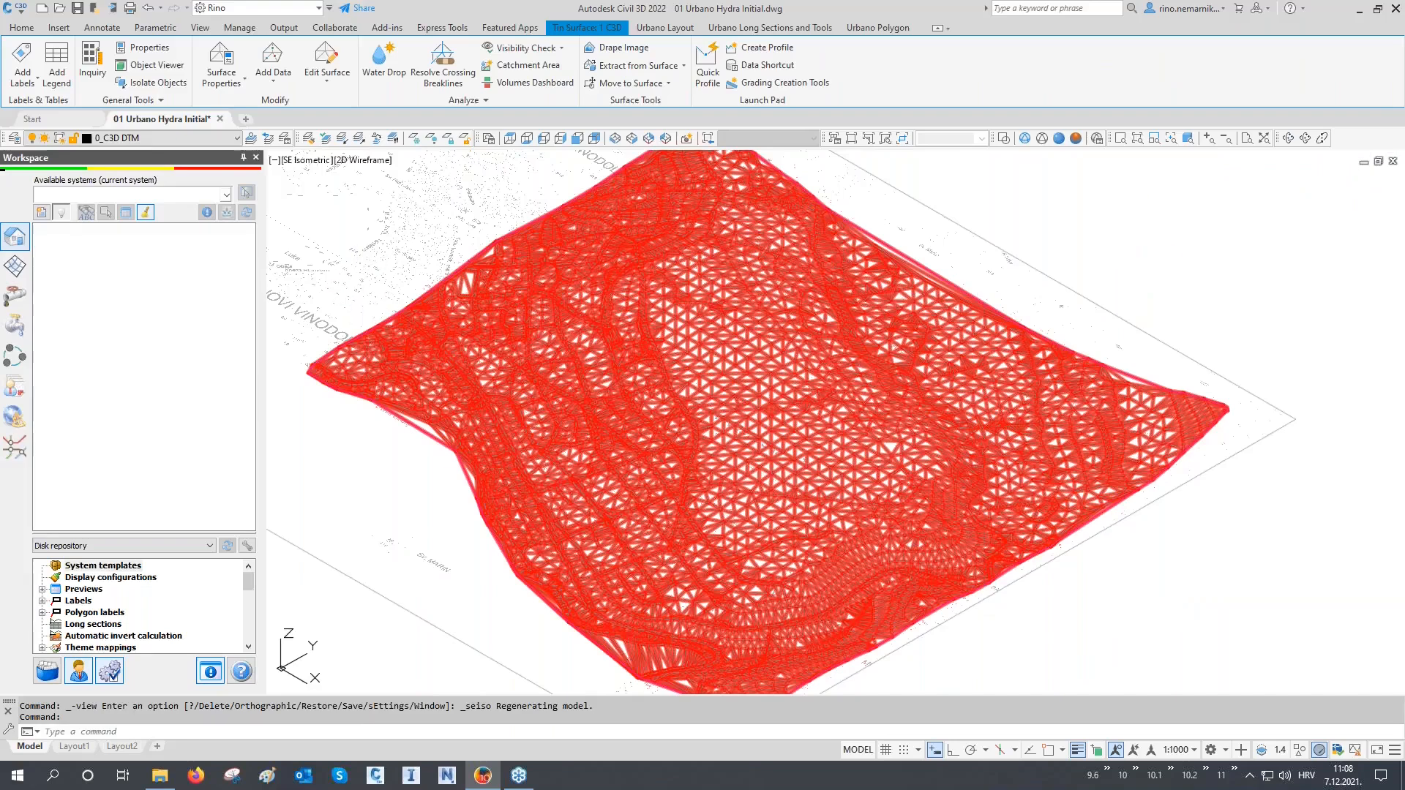
pyautogui.press('Escape')
pyautogui.click(510, 138)
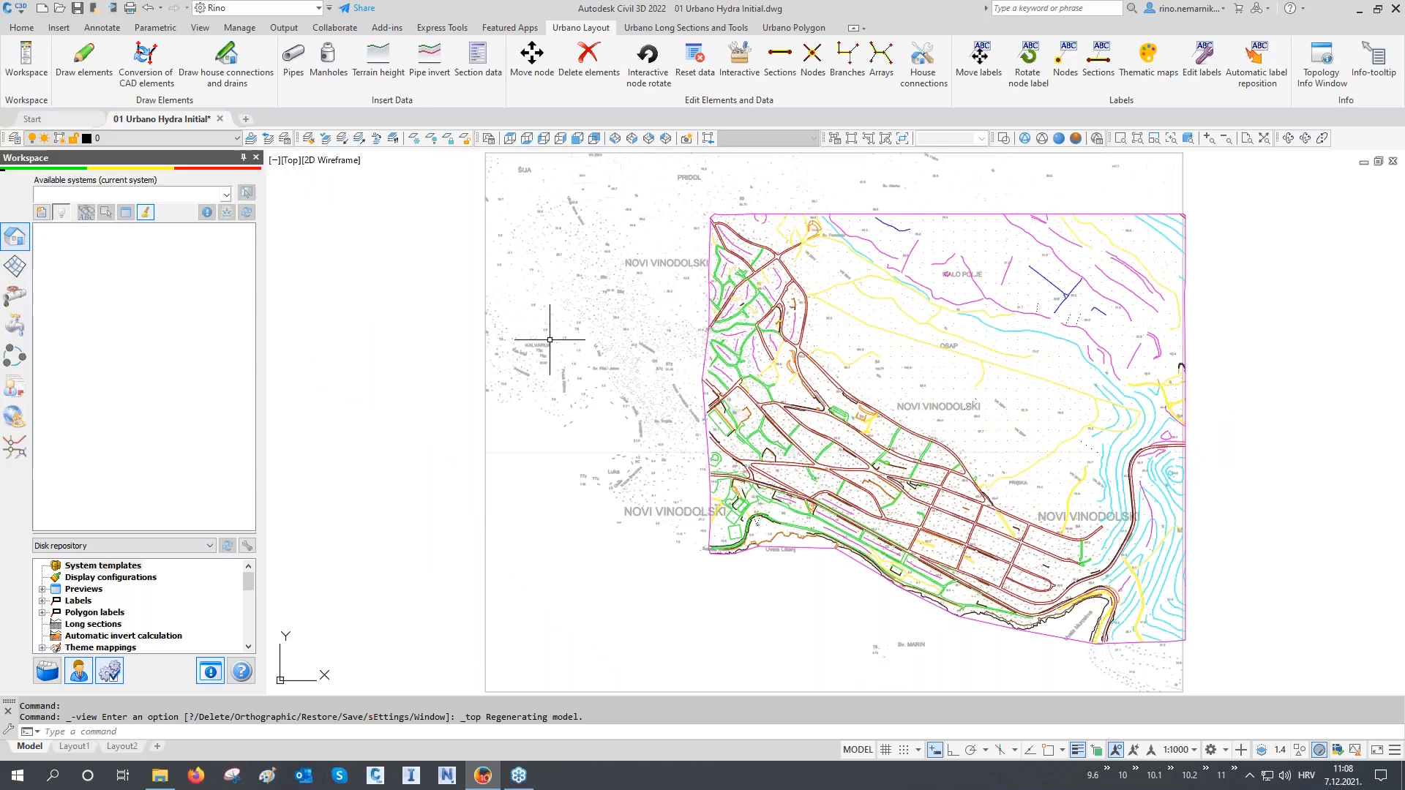
# Step: Turn off the layers DTM_add_points through DTM_water as well as the 0_C3D DTM layer
pyautogui.write('LA')
pyautogui.press('Return')
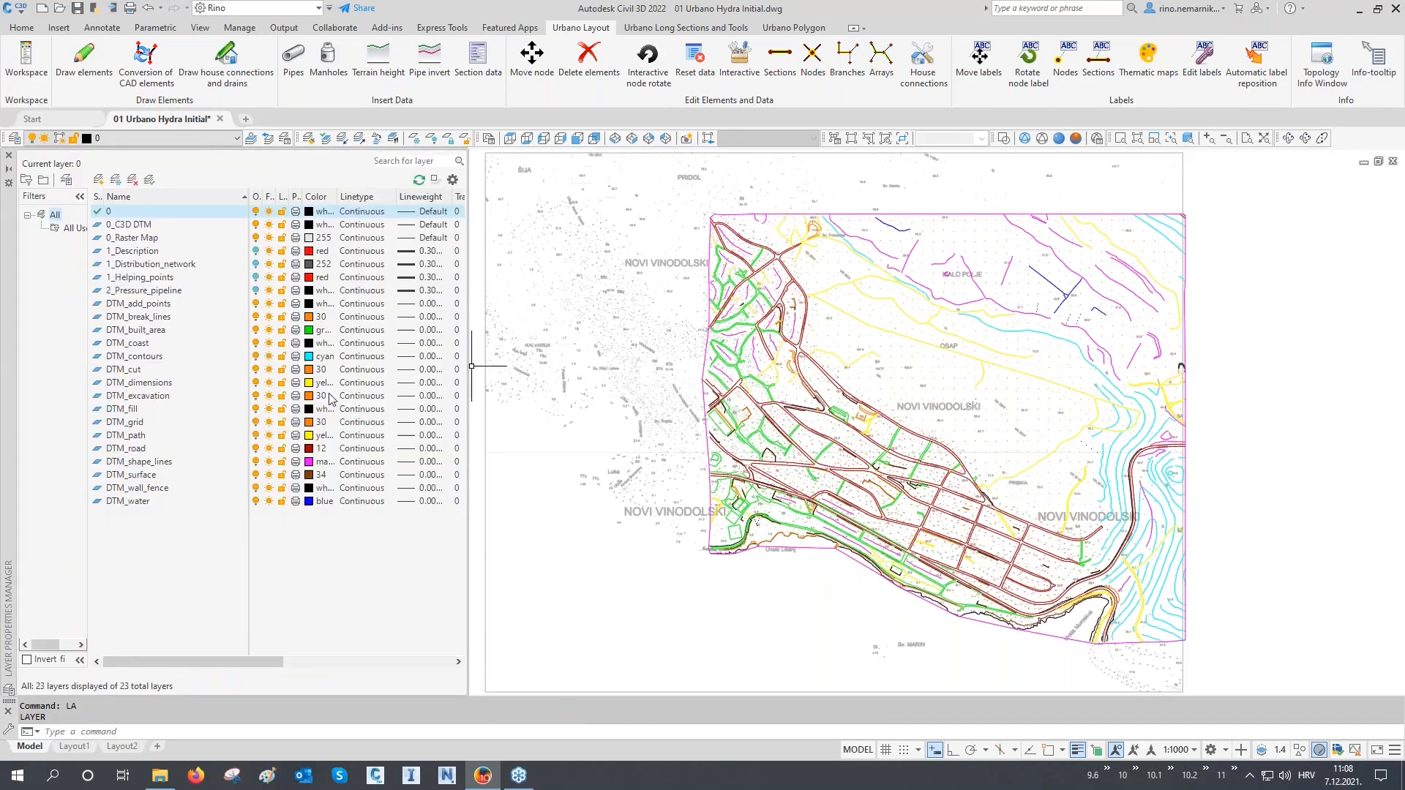
pyautogui.click(118, 307)
pyautogui.keyDown('shift'); pyautogui.click(132, 505); pyautogui.keyUp('shift')
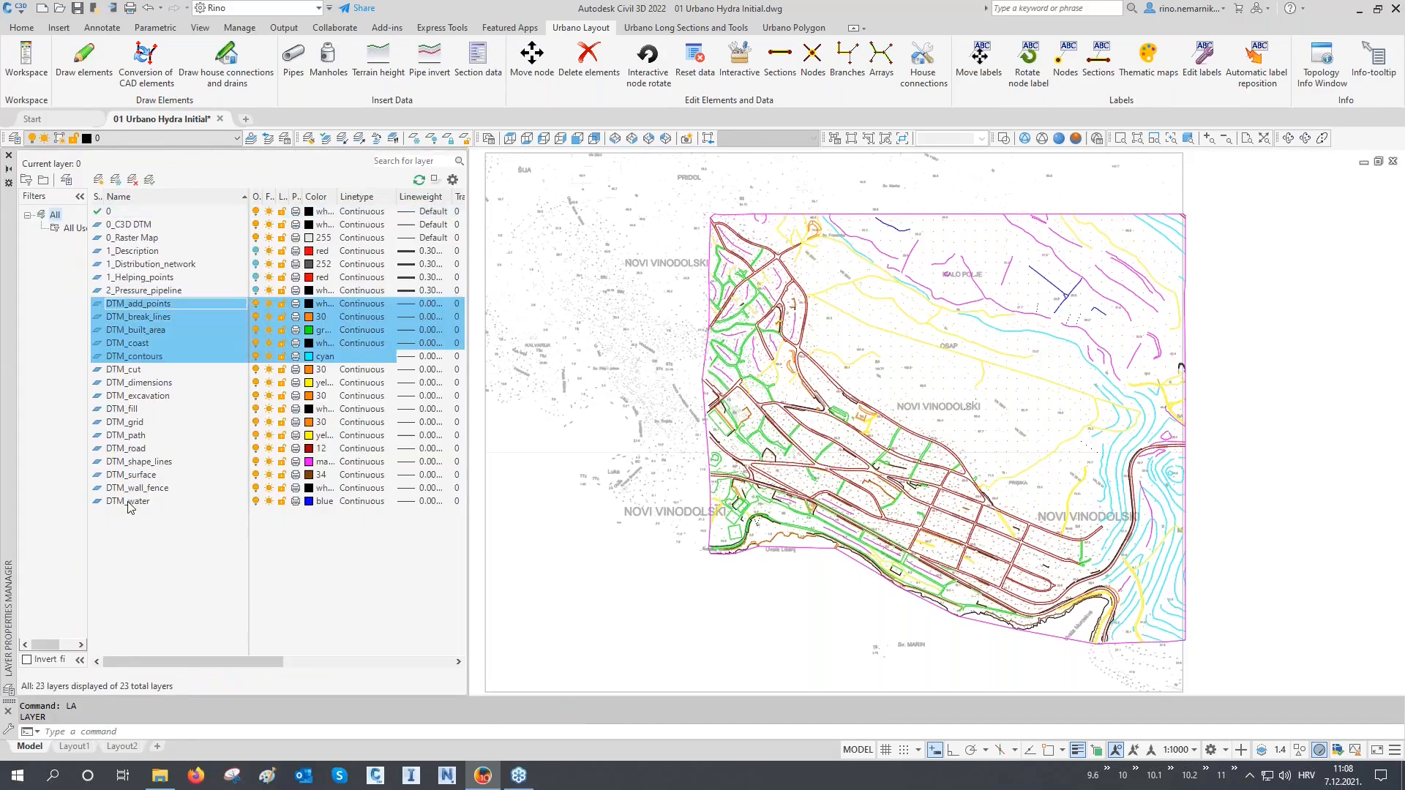
pyautogui.click(257, 307)
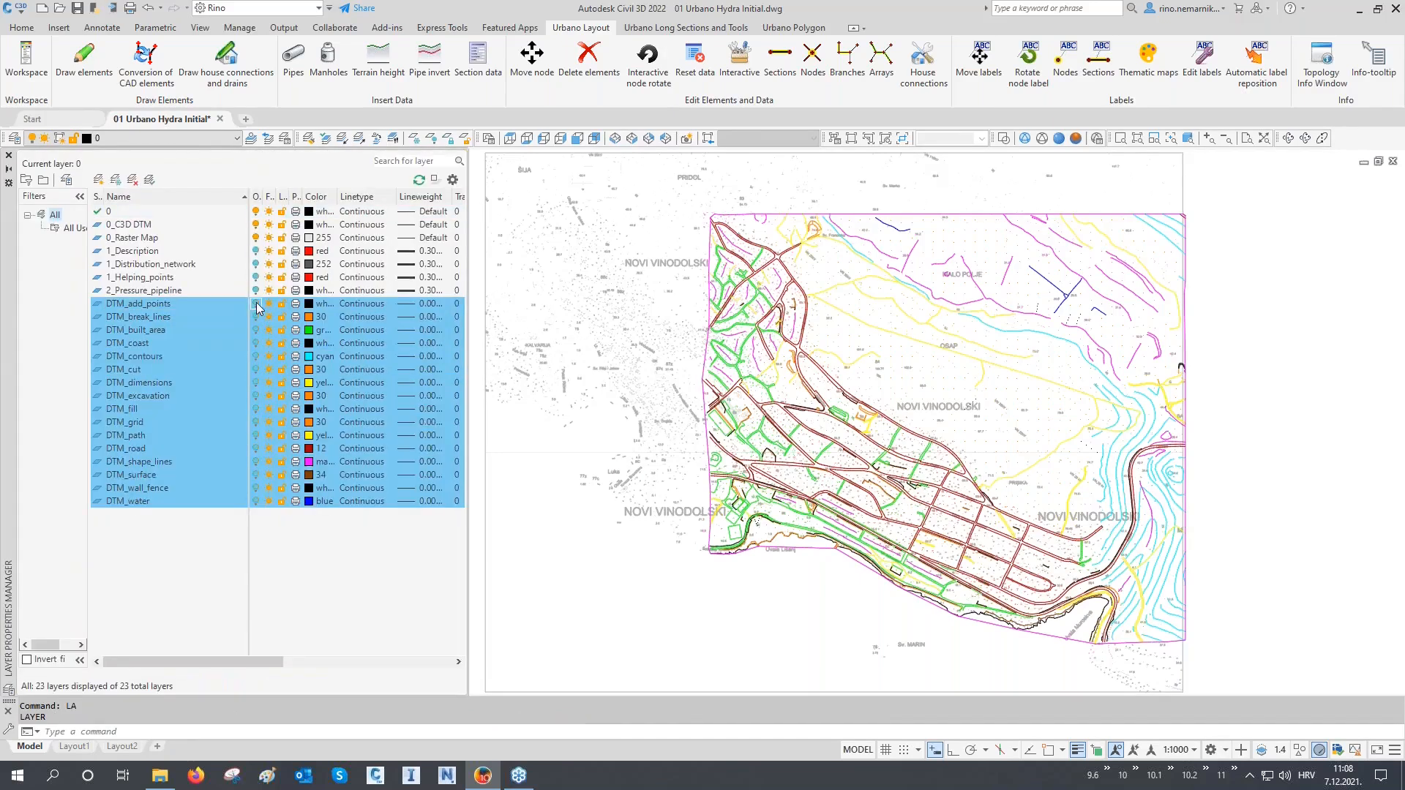
pyautogui.click(152, 226)
pyautogui.click(255, 225)
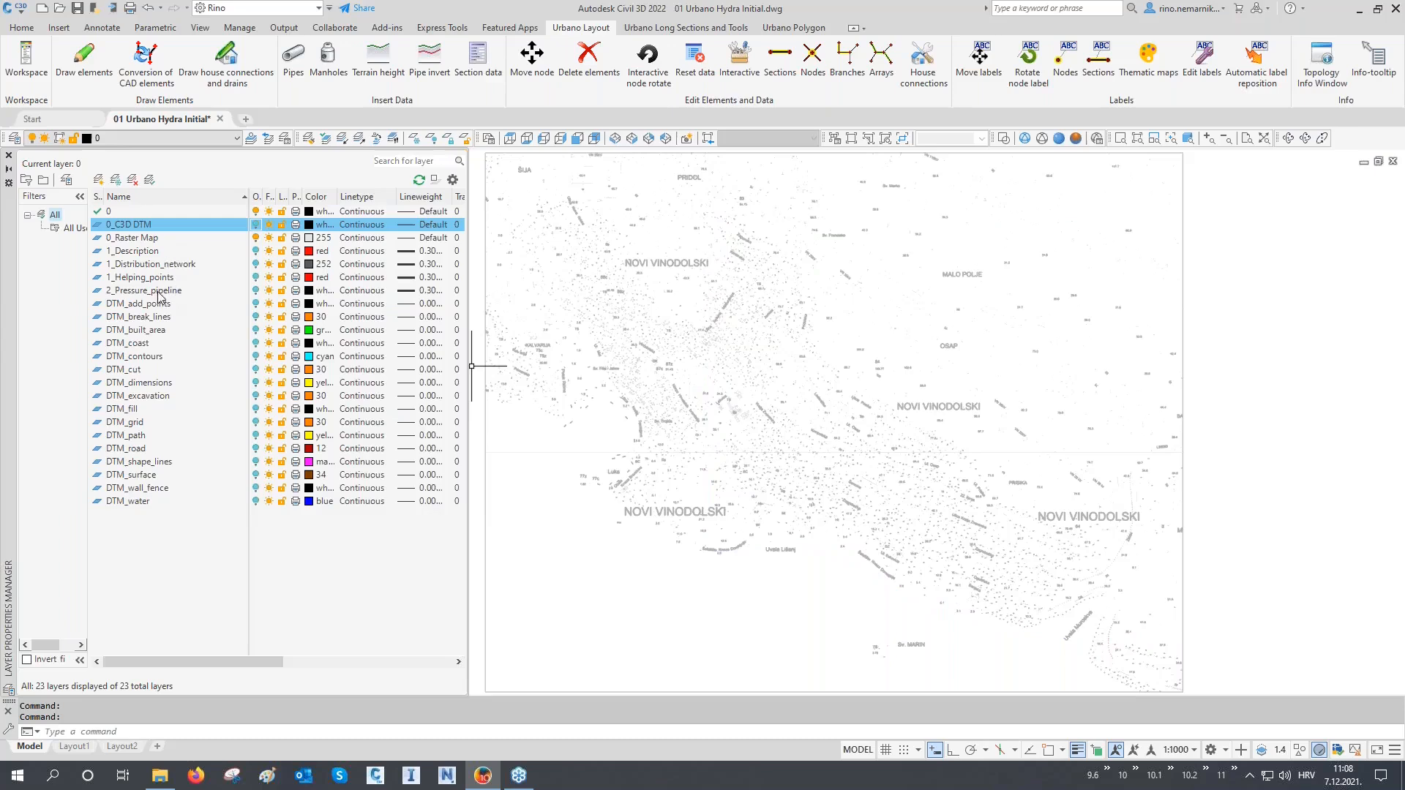
# Step: Turn on the 1_Description, 1_Distribution_network and 1_Helping_points layers and close the layer manager
pyautogui.click(147, 252)
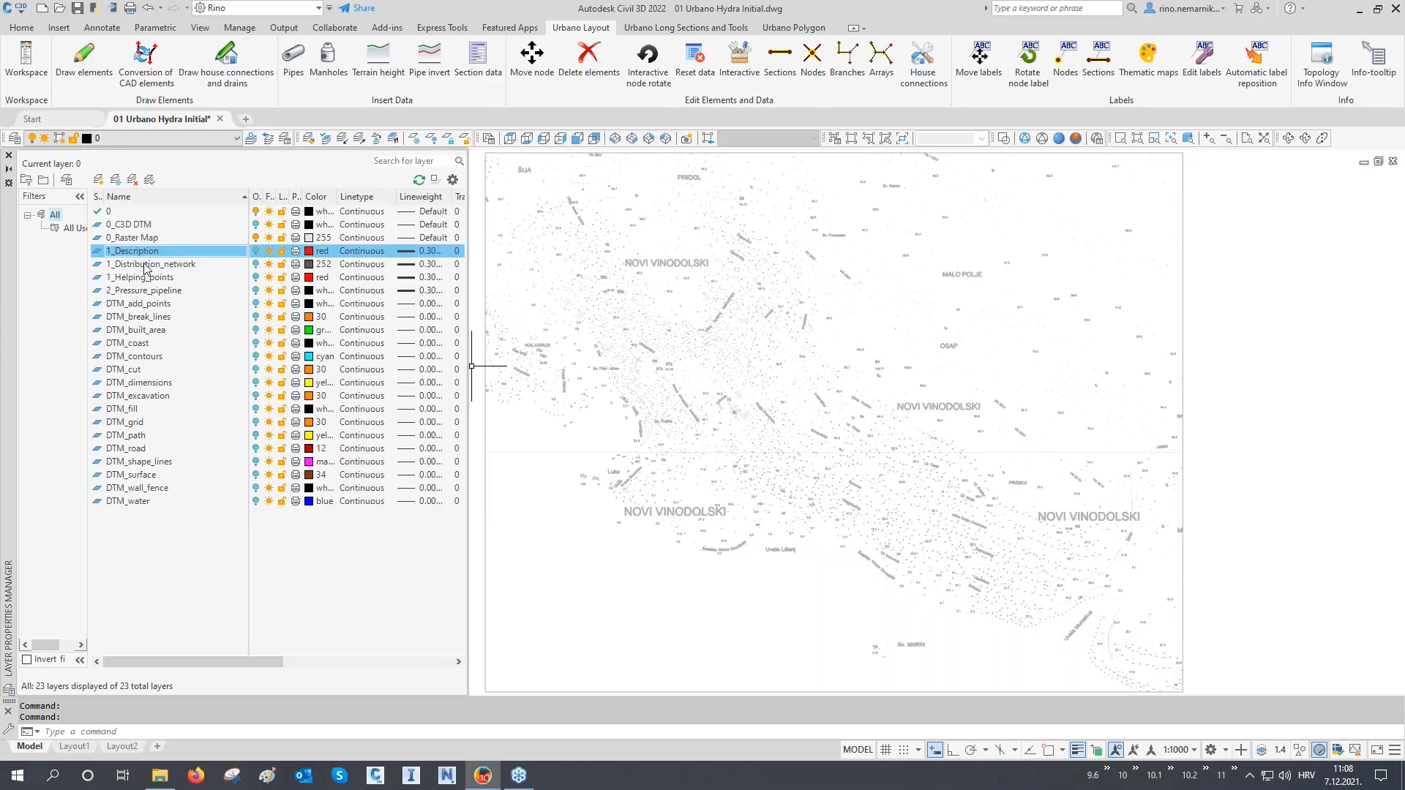
pyautogui.keyDown('ctrl'); pyautogui.click(146, 265); pyautogui.keyUp('ctrl')
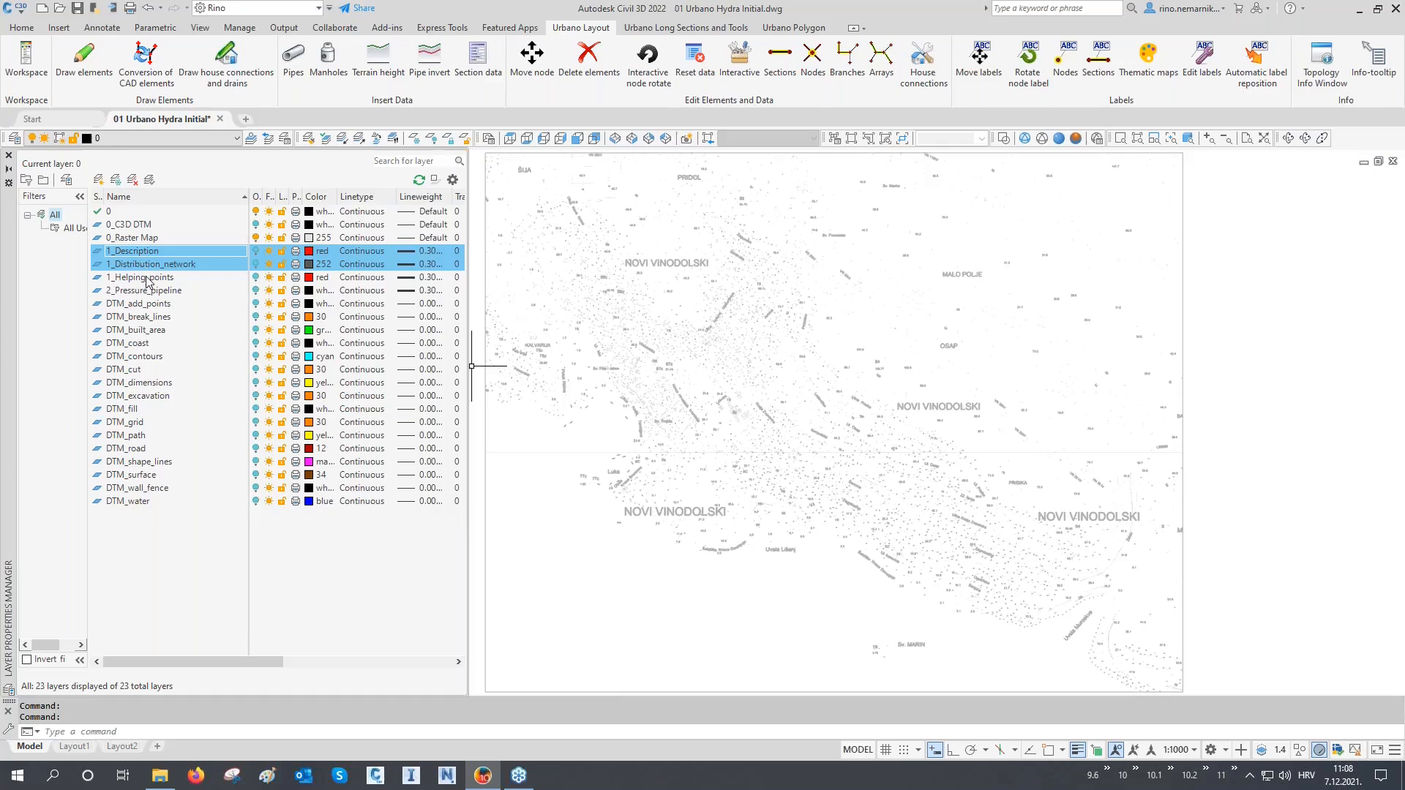
pyautogui.keyDown('ctrl'); pyautogui.click(149, 278); pyautogui.keyUp('ctrl')
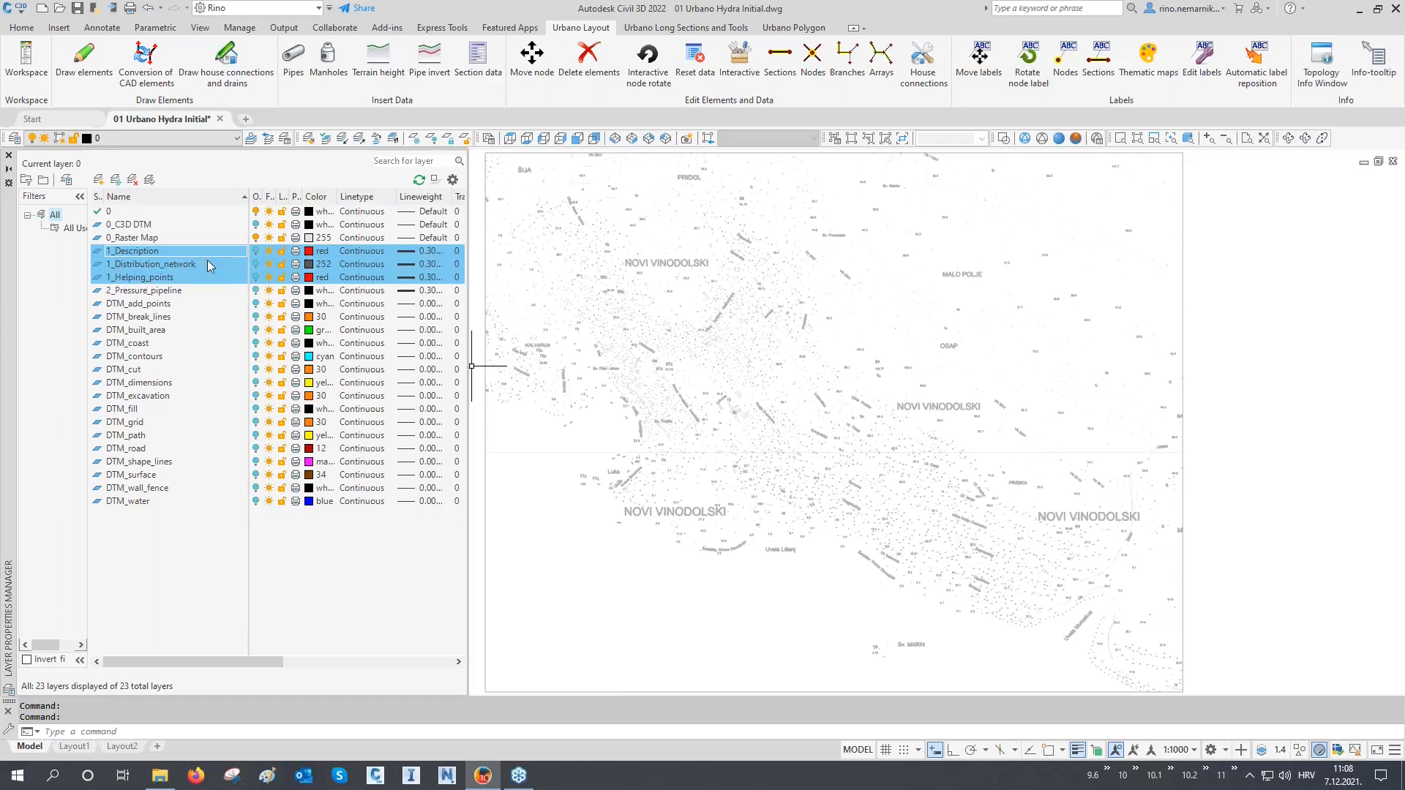
pyautogui.click(255, 264)
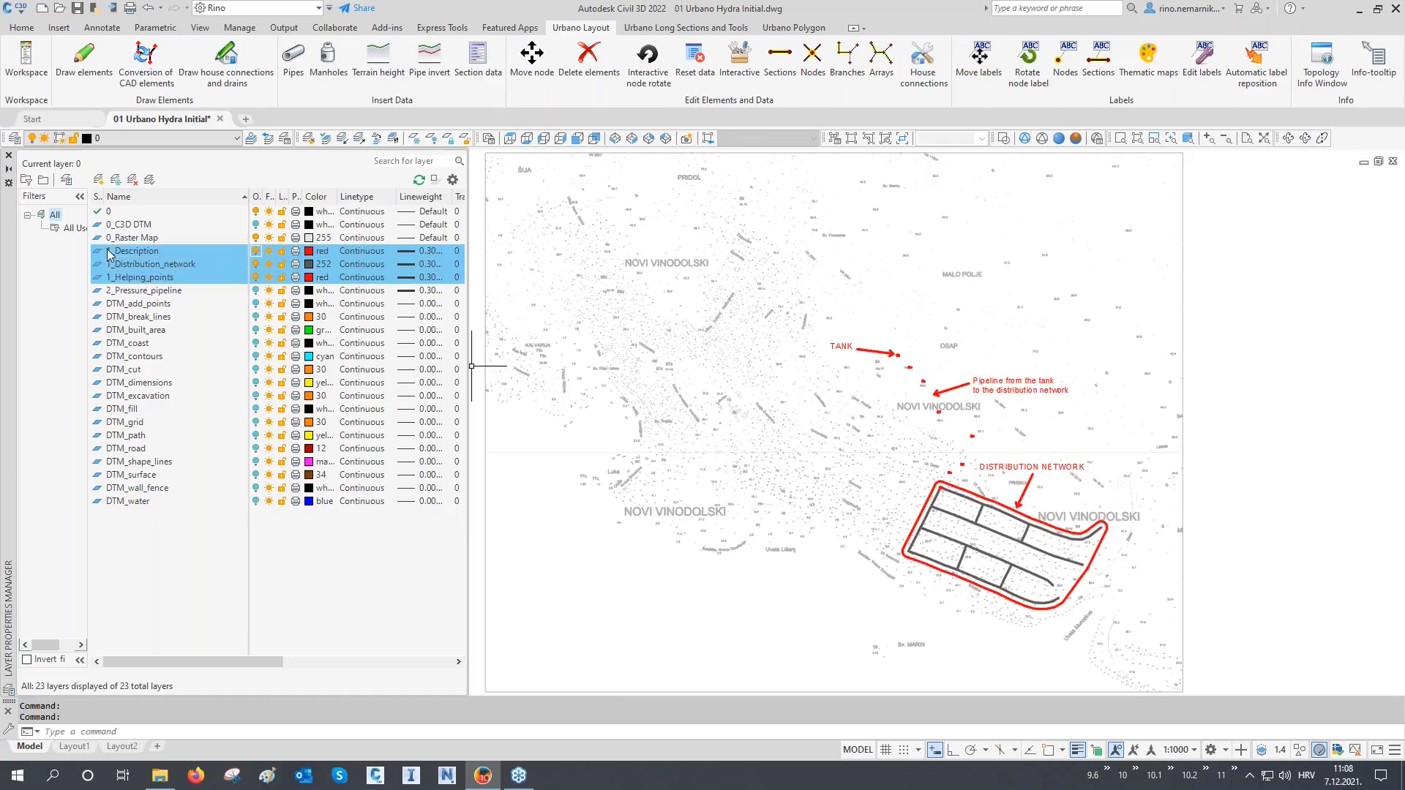
pyautogui.click(9, 155)
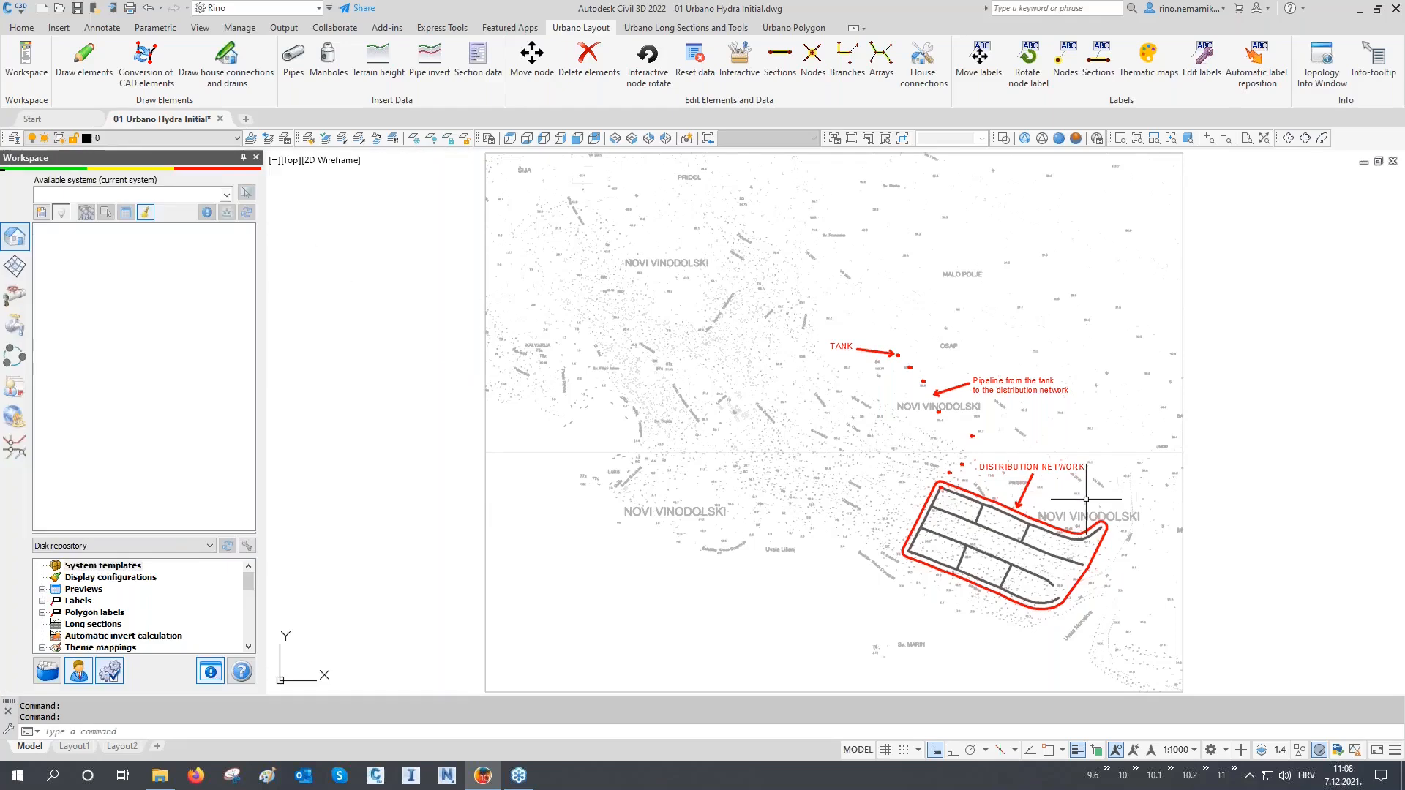
# Step: Create a new system from the Water (Line-net topology) system template
pyautogui.scroll(3, 1086, 499)
pyautogui.moveTo(1086, 499); pyautogui.dragTo(922, 490, button='middle')
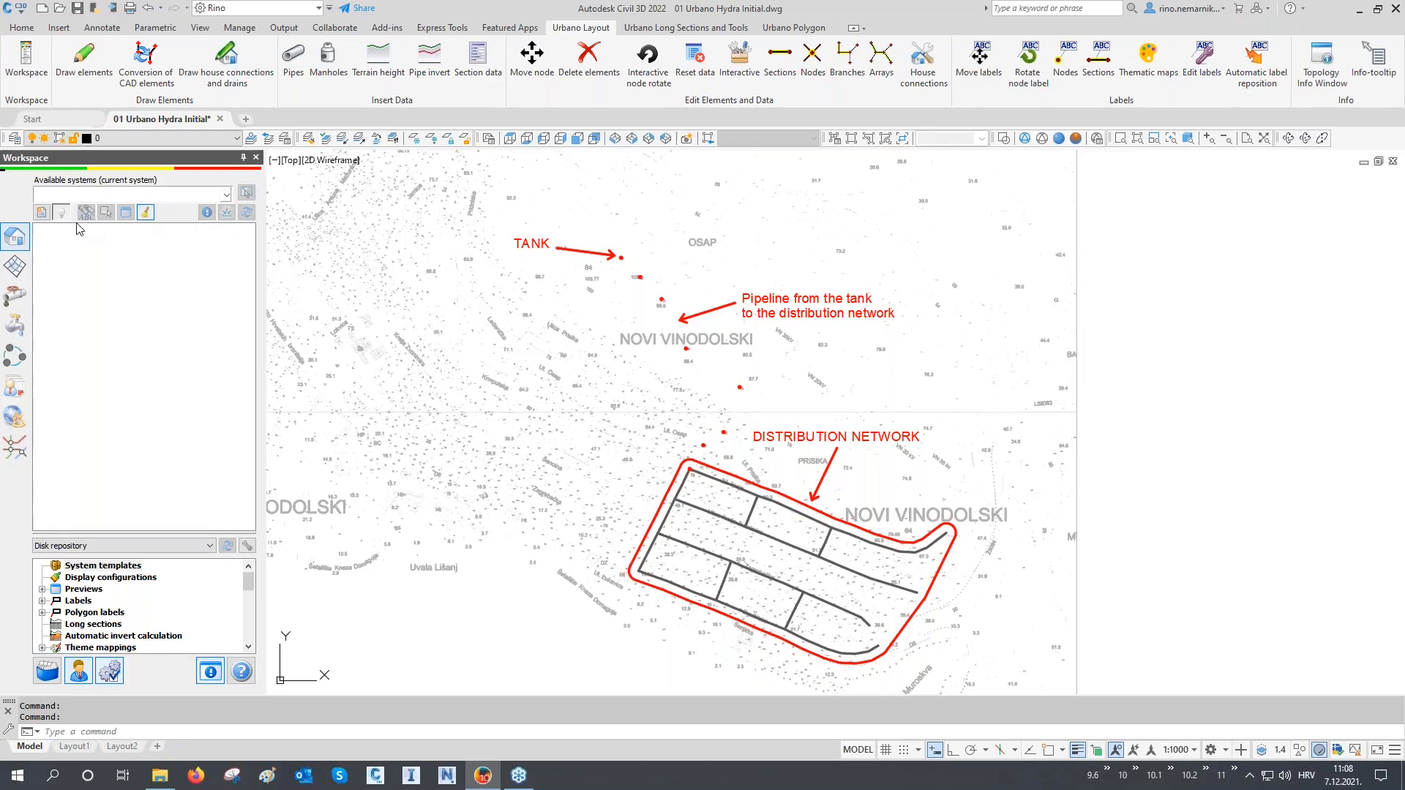
pyautogui.click(42, 213)
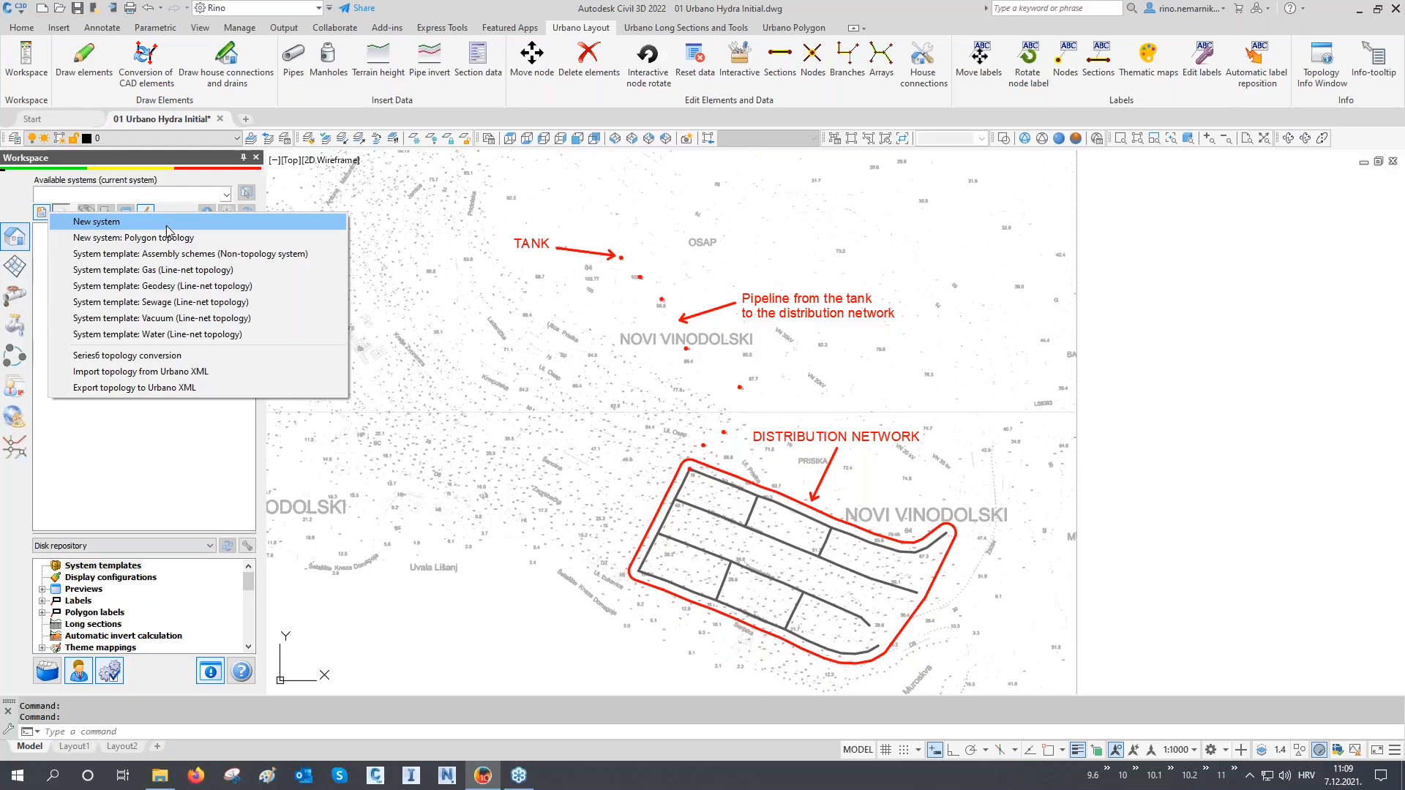
pyautogui.click(149, 334)
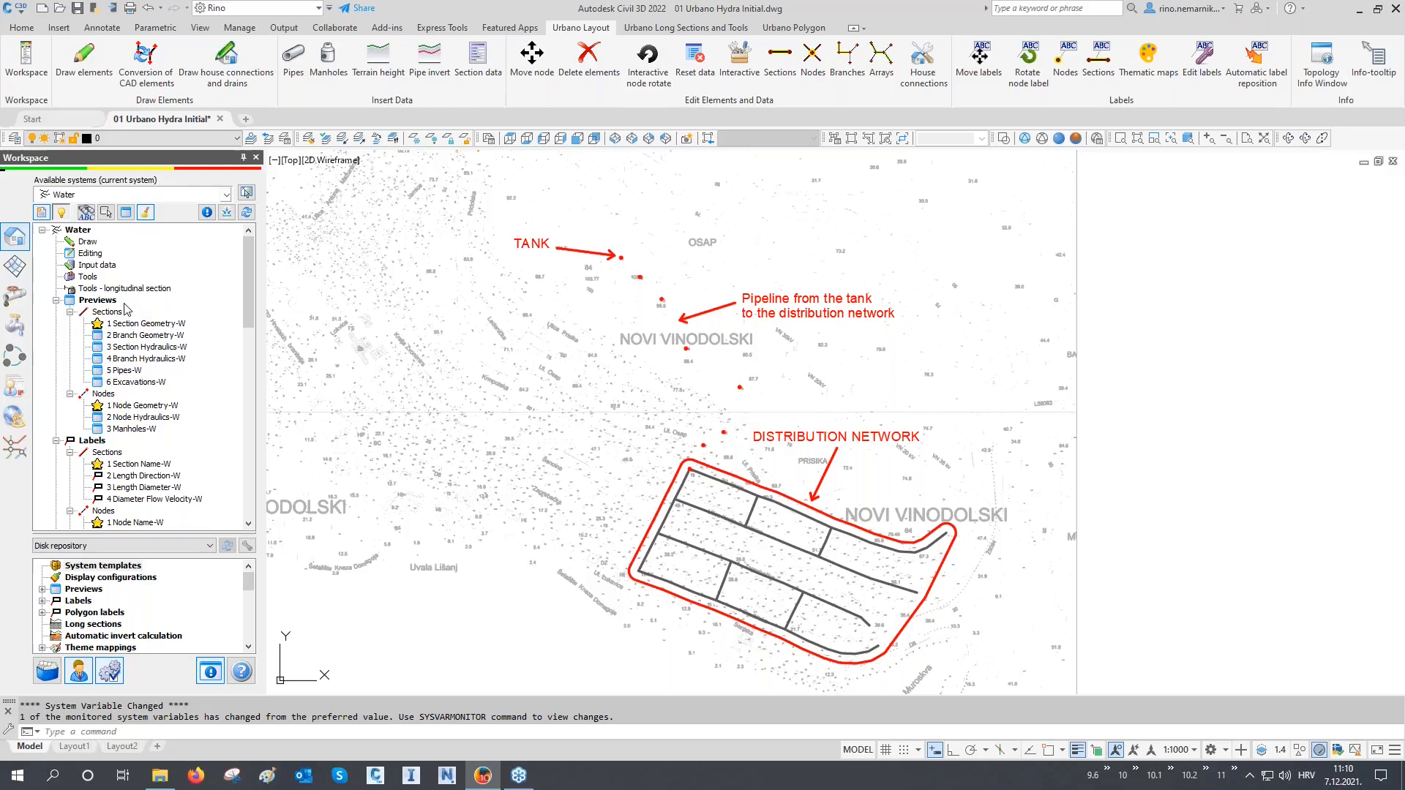
# Step: Look through the Water system's configurations, from previews and labels to long sections, node assembly schemes and reports
pyautogui.scroll(-3, 126, 316)
pyautogui.scroll(-3, 126, 326)
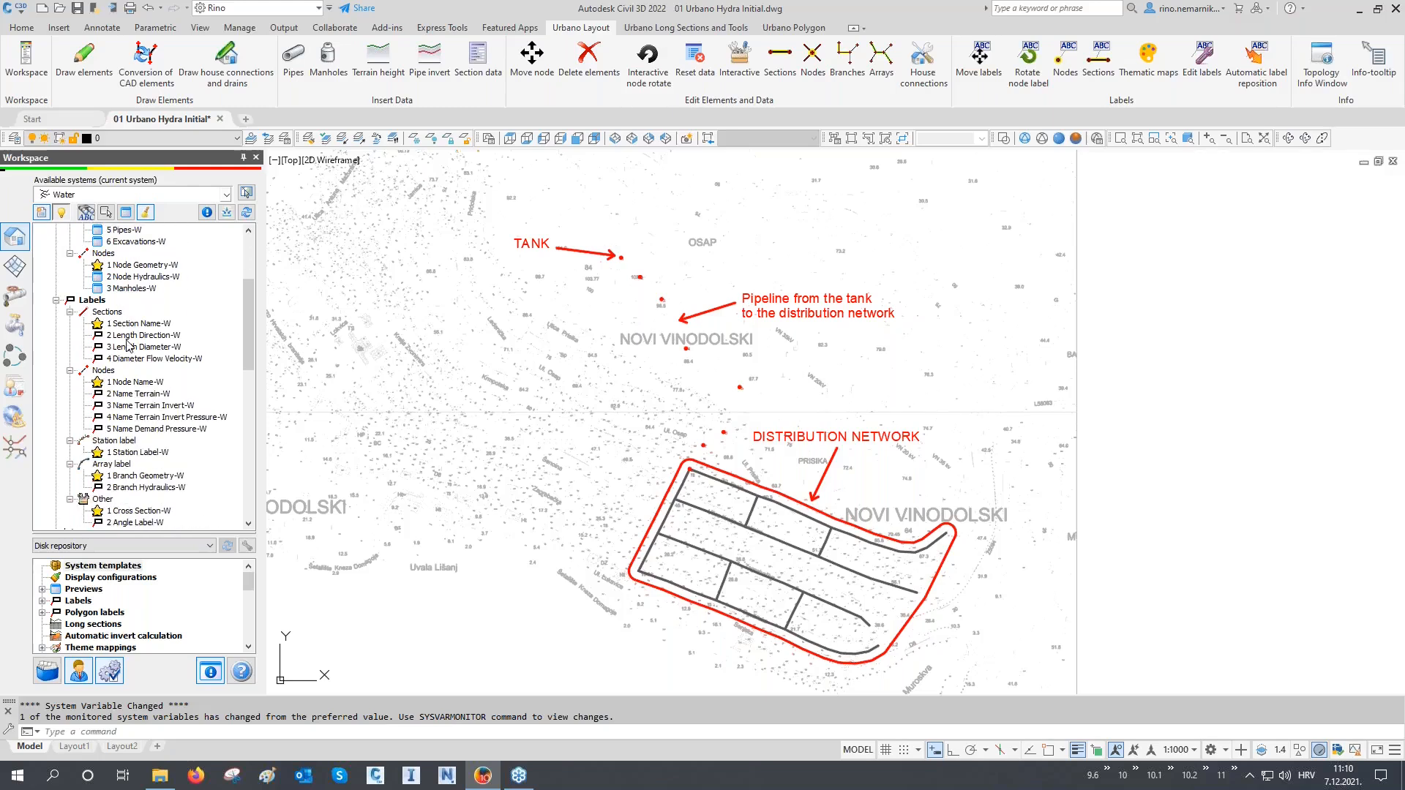
pyautogui.scroll(-3, 125, 354)
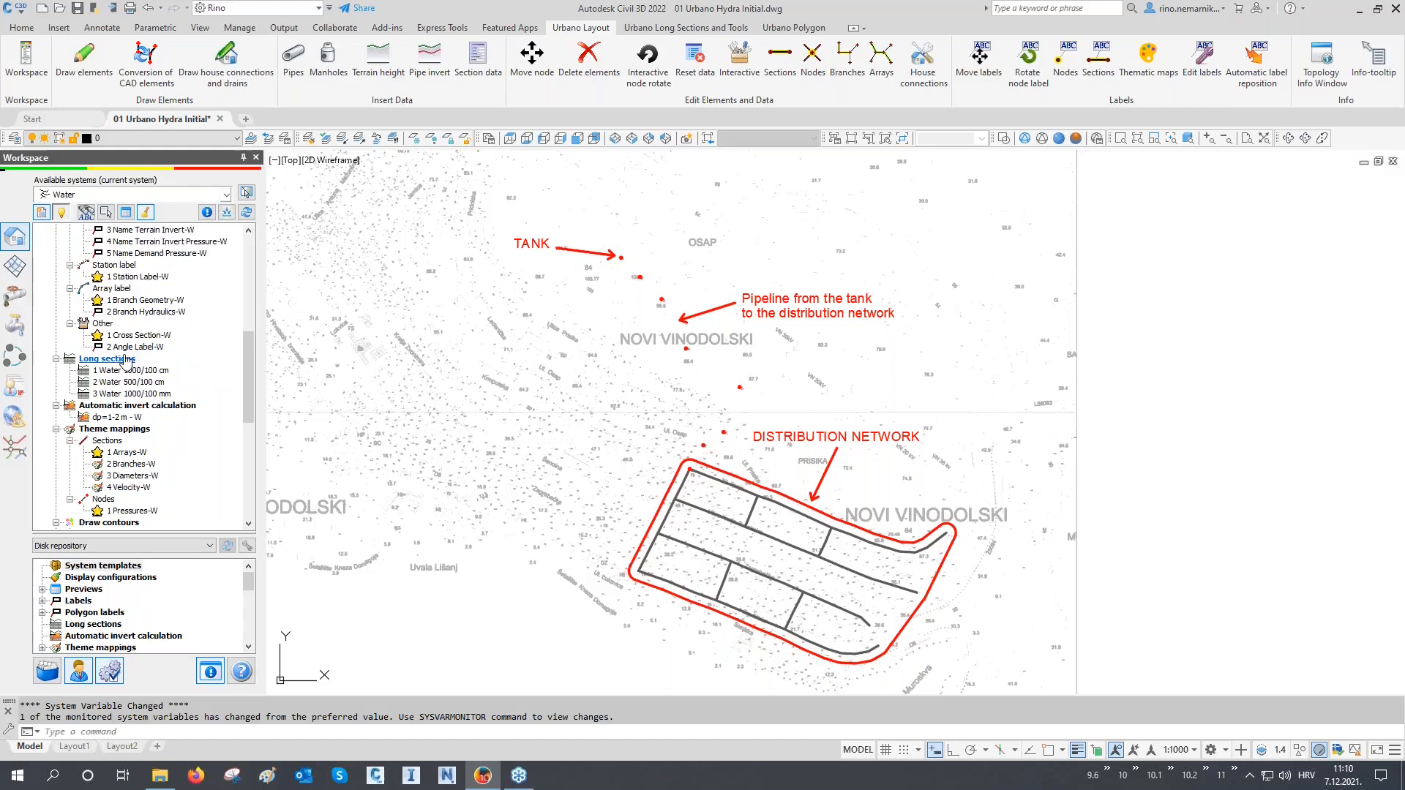
pyautogui.scroll(-2, 127, 364)
pyautogui.scroll(-1, 134, 385)
pyautogui.scroll(-3, 135, 387)
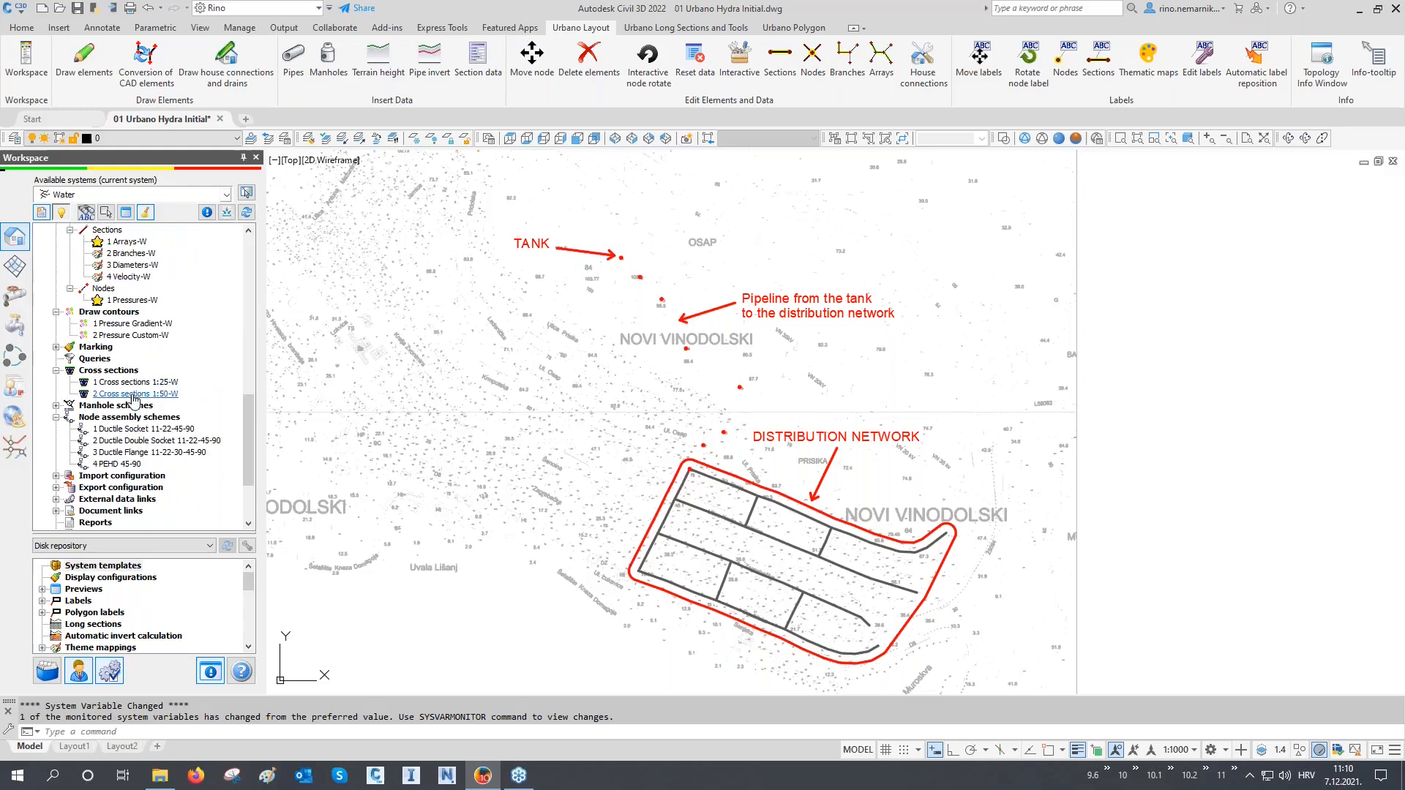
pyautogui.scroll(-2, 134, 421)
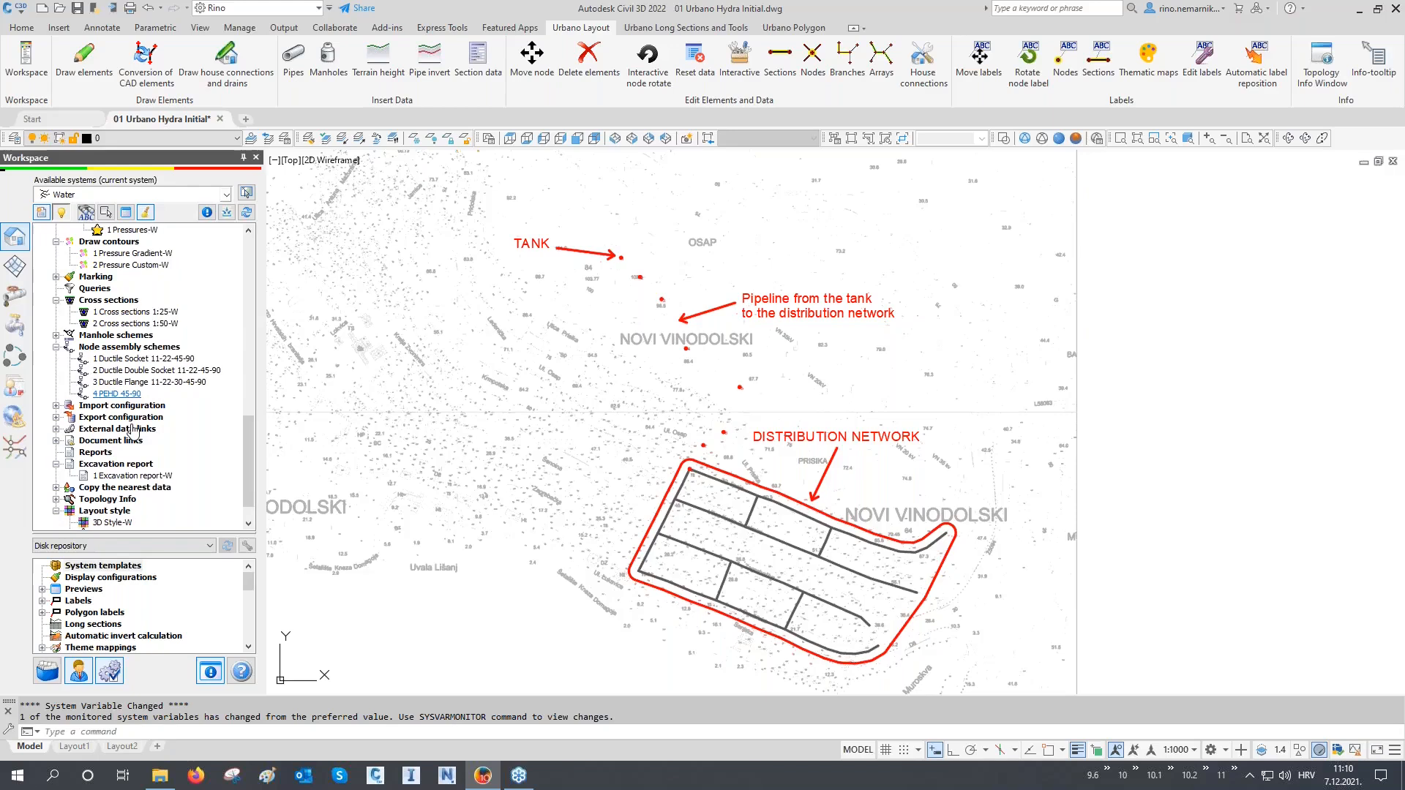
# Step: Create a new blank system without a template and name it Water2
pyautogui.scroll(6, 134, 431)
pyautogui.scroll(9, 134, 430)
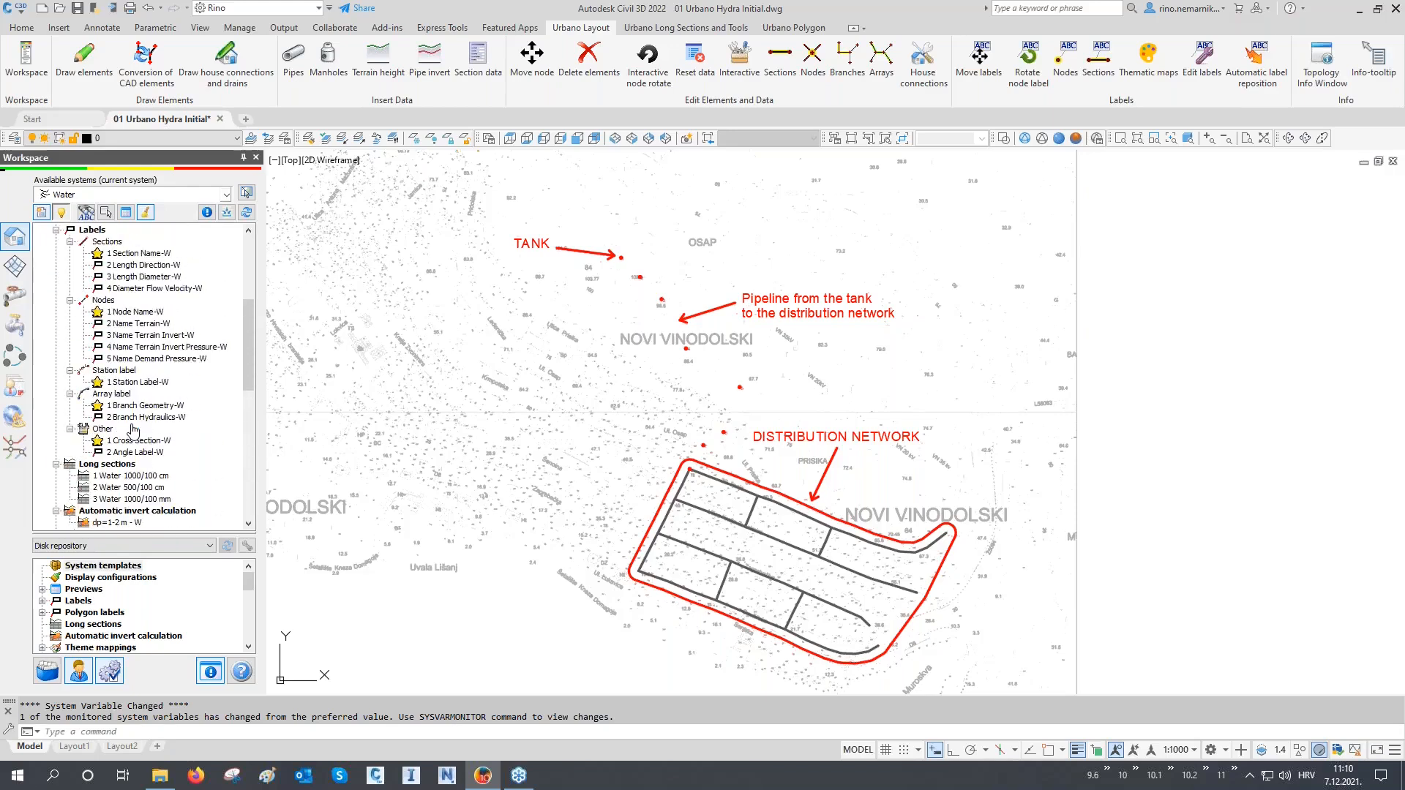
pyautogui.scroll(2, 134, 430)
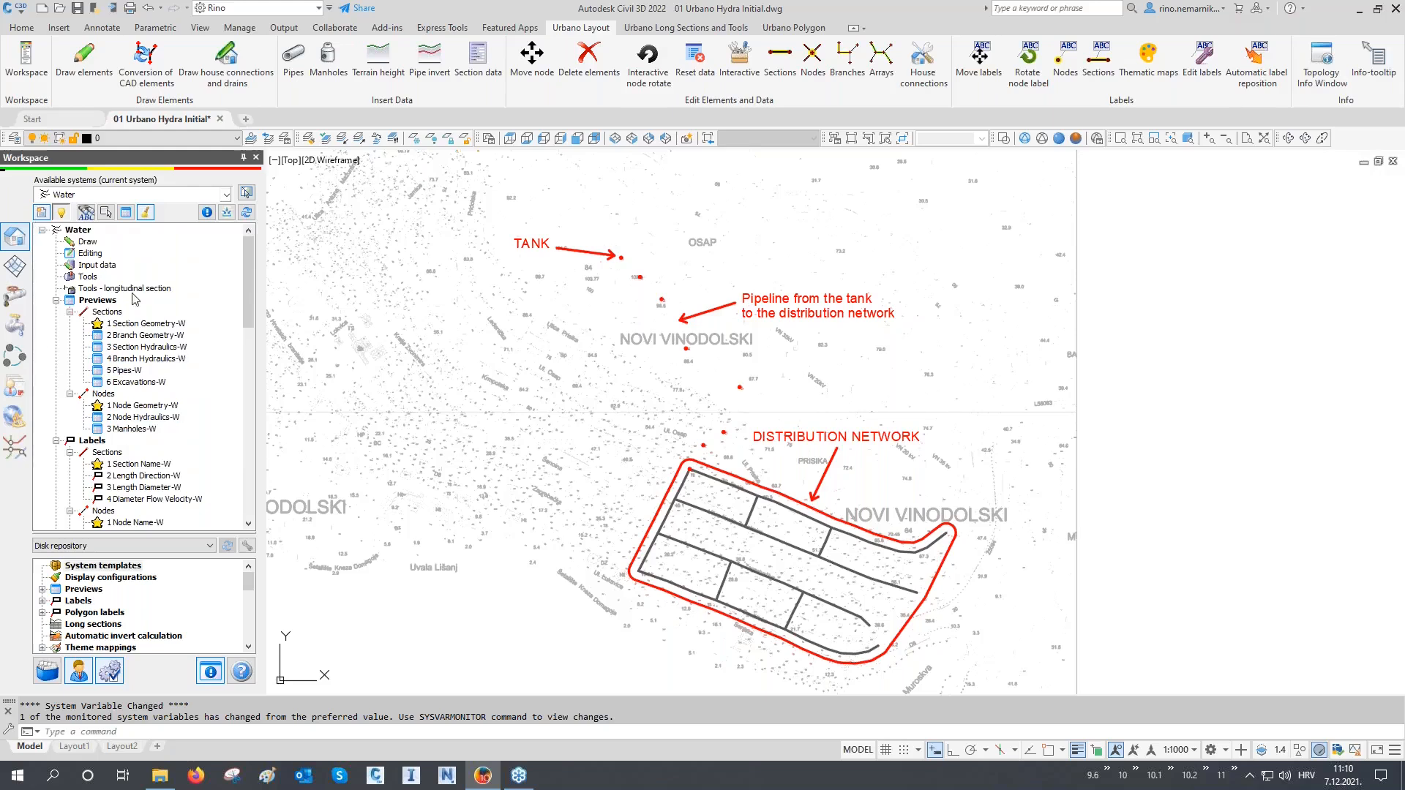
pyautogui.click(42, 213)
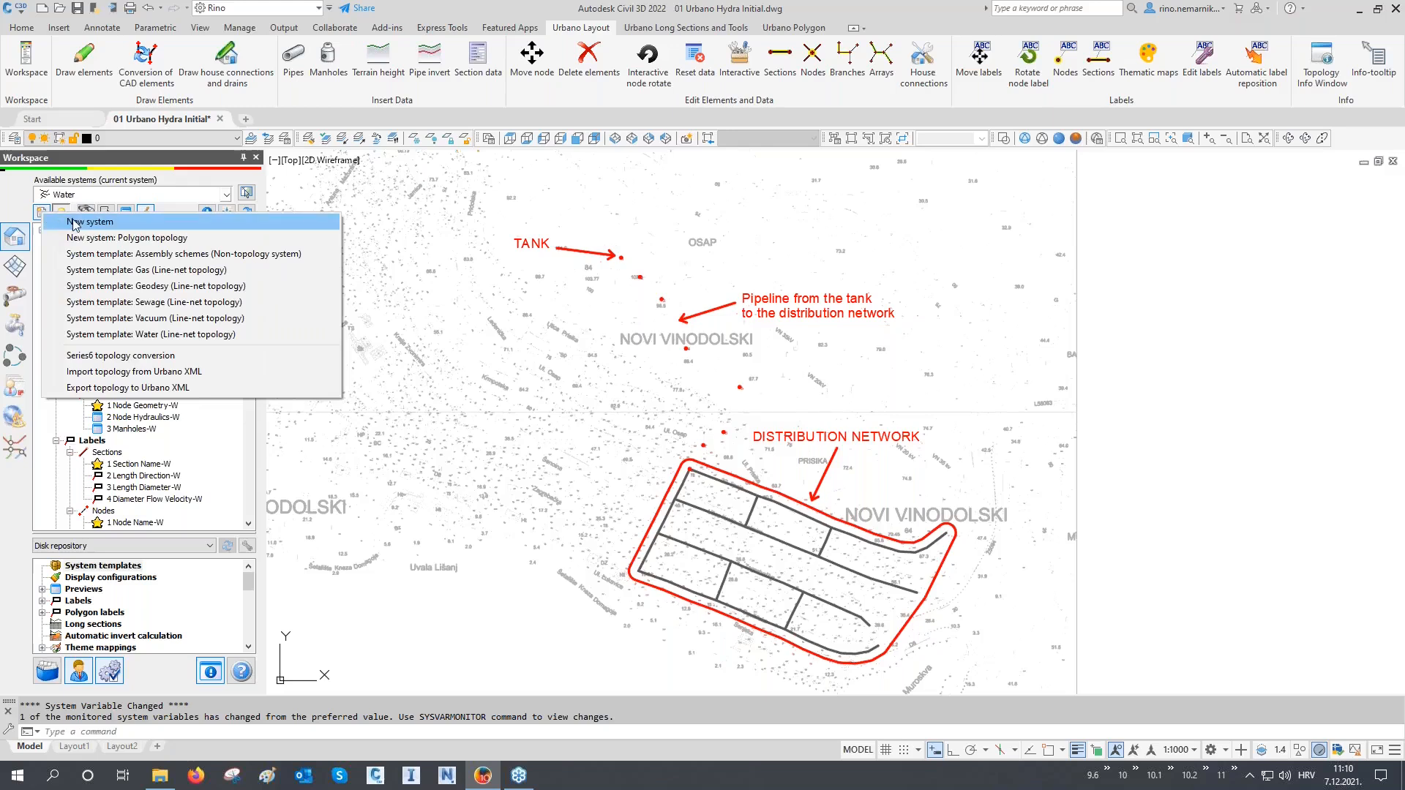
pyautogui.click(85, 221)
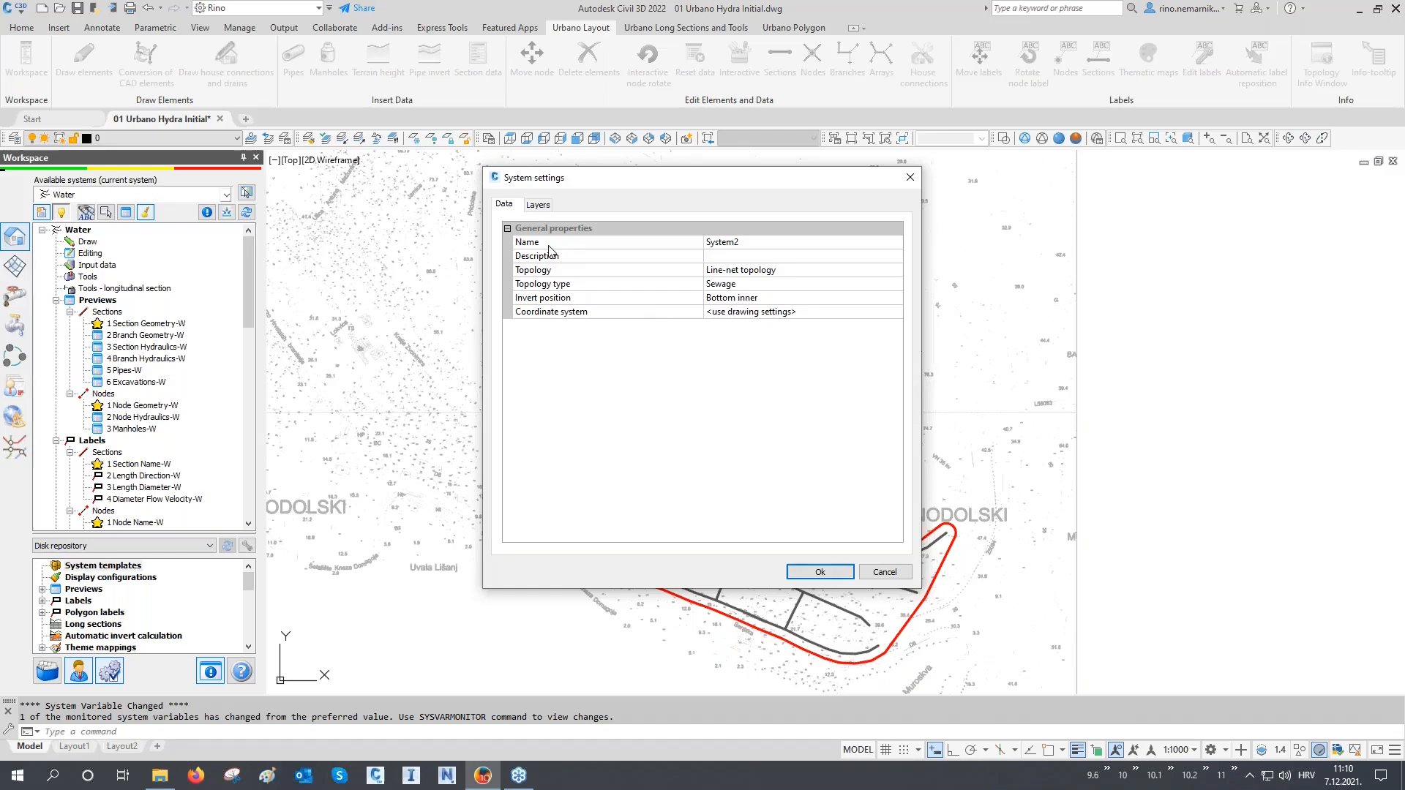
pyautogui.click(734, 242)
pyautogui.moveTo(734, 242); pyautogui.dragTo(647, 251)
pyautogui.write('Water2')
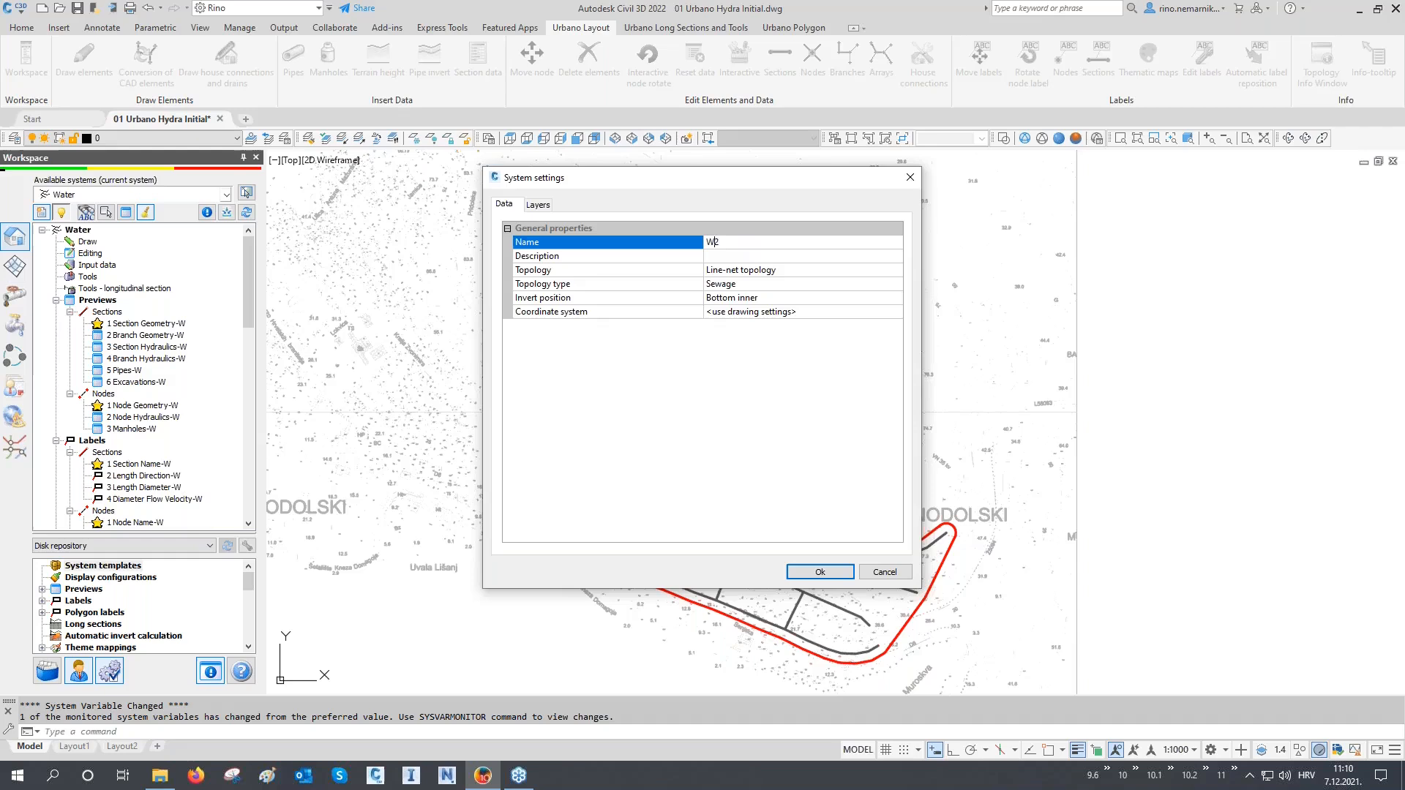
pyautogui.click(565, 258)
# Step: Keep Line-net topology for the Water2 system and set its topology type to Water
pyautogui.click(561, 270)
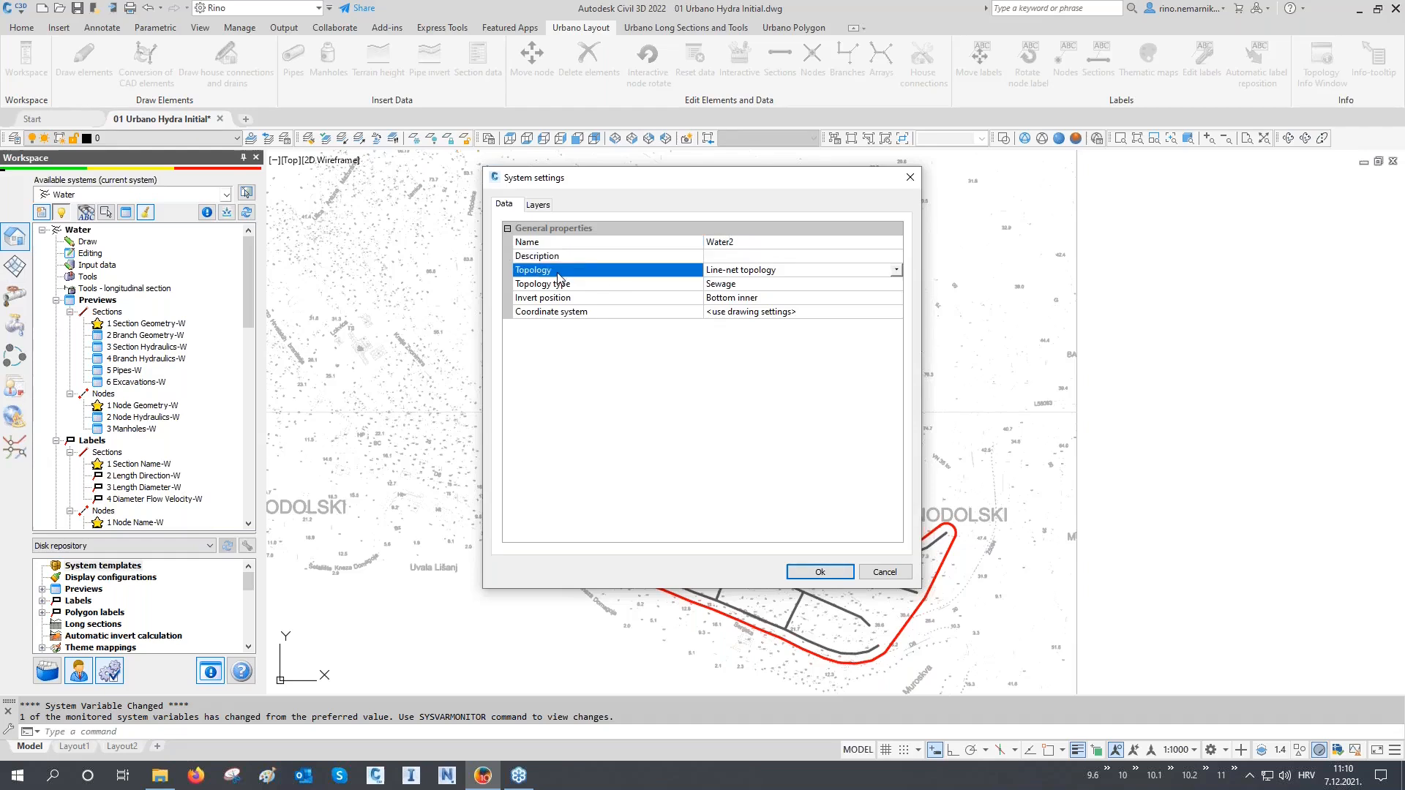
pyautogui.click(788, 277)
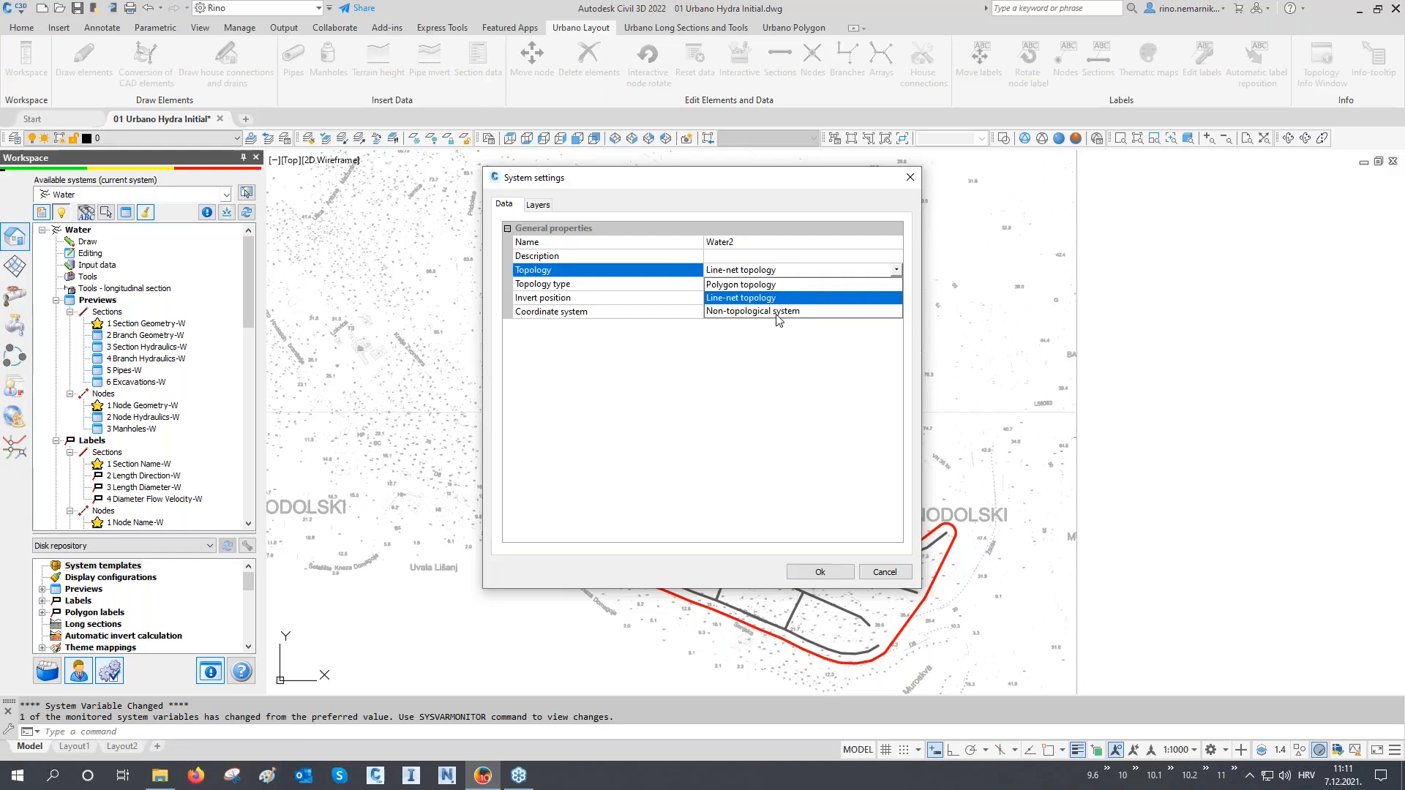
pyautogui.click(774, 274)
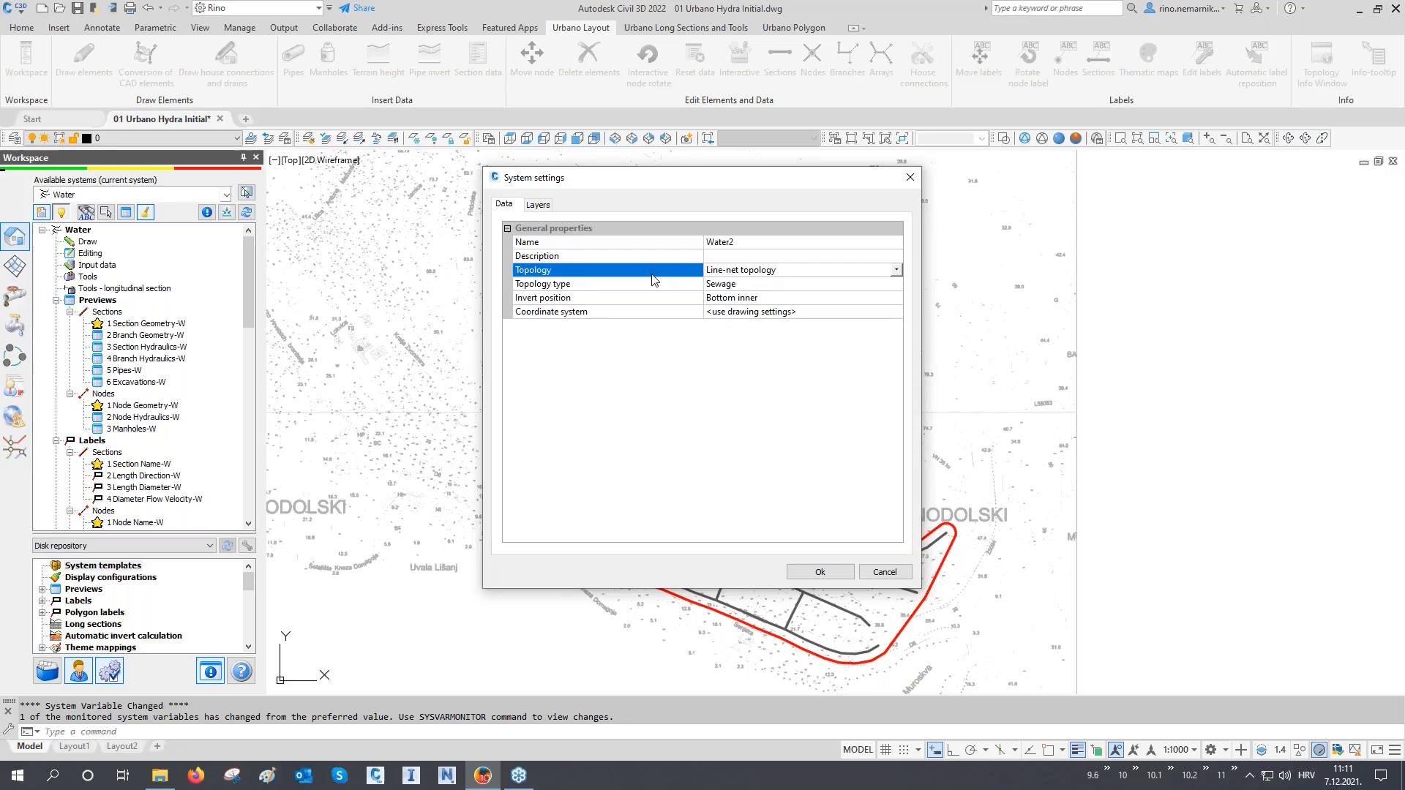
pyautogui.click(548, 287)
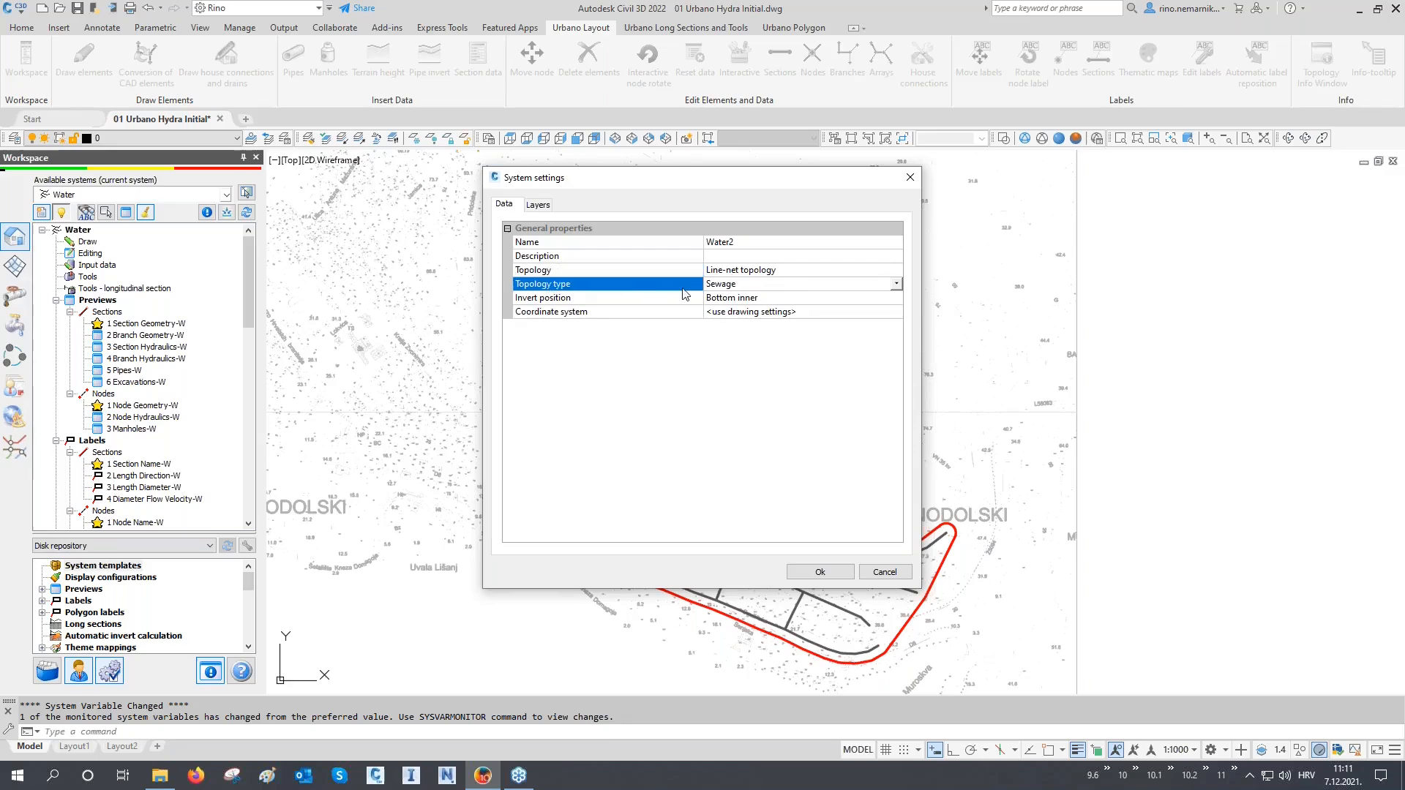
pyautogui.click(763, 288)
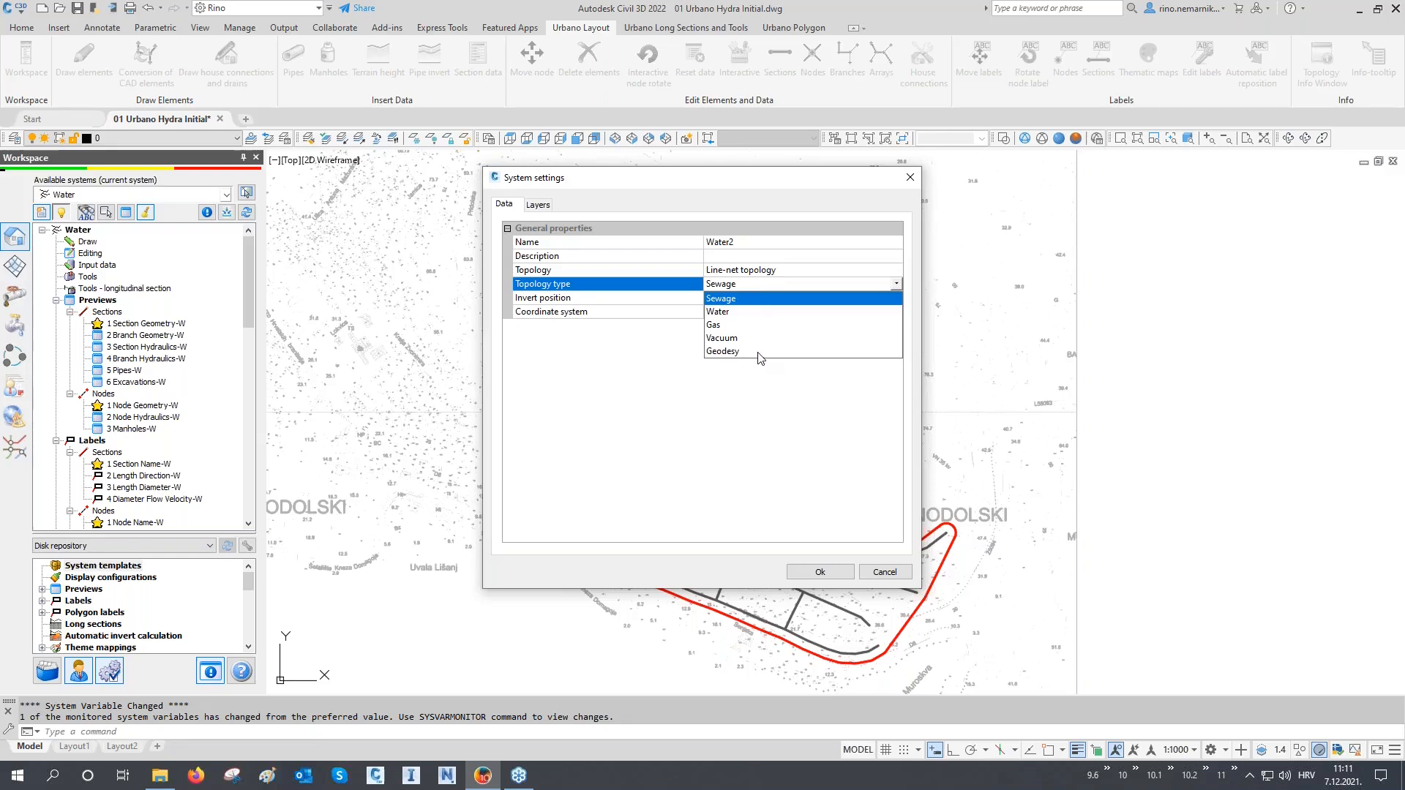
pyautogui.click(718, 312)
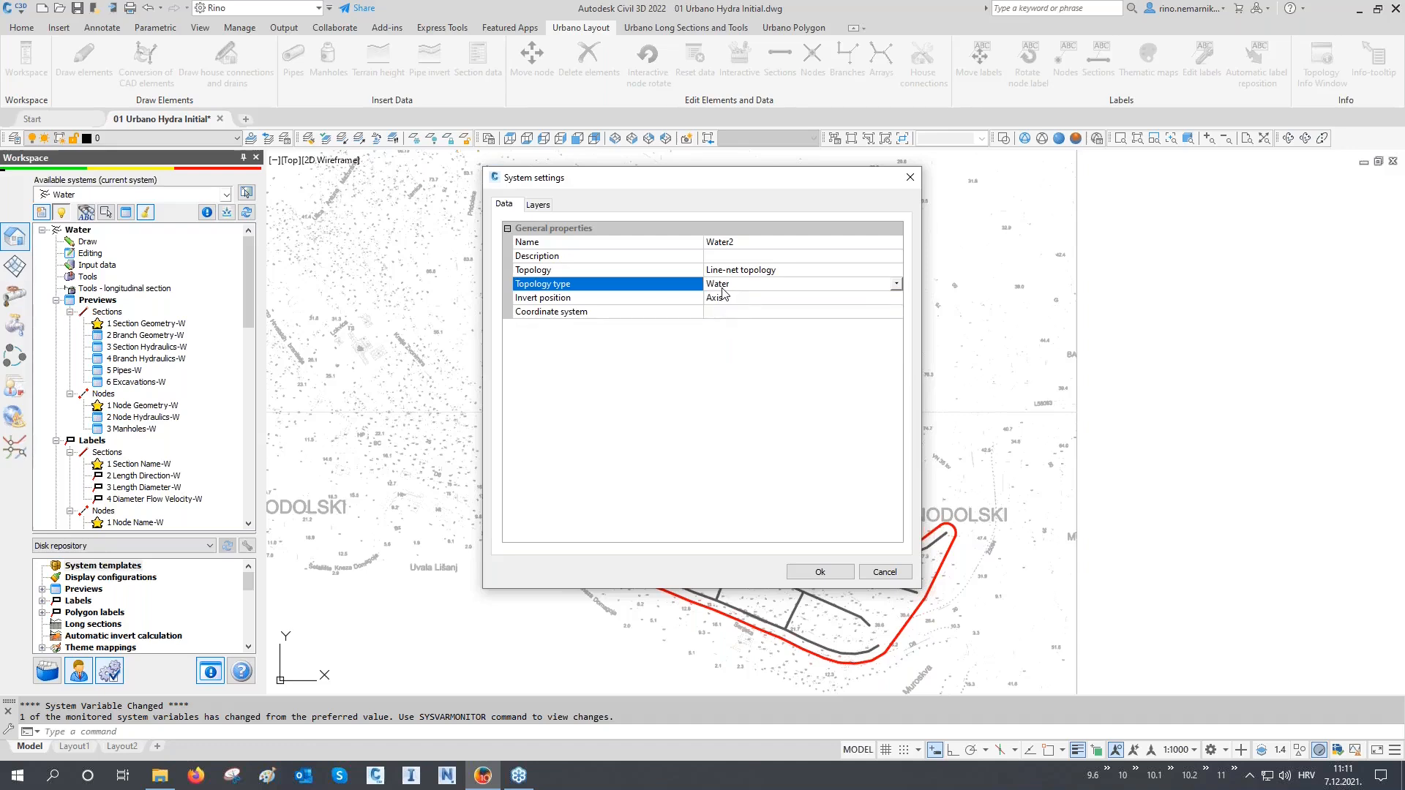
# Step: Choose Axis as the invert position of the Water2 system
pyautogui.click(563, 302)
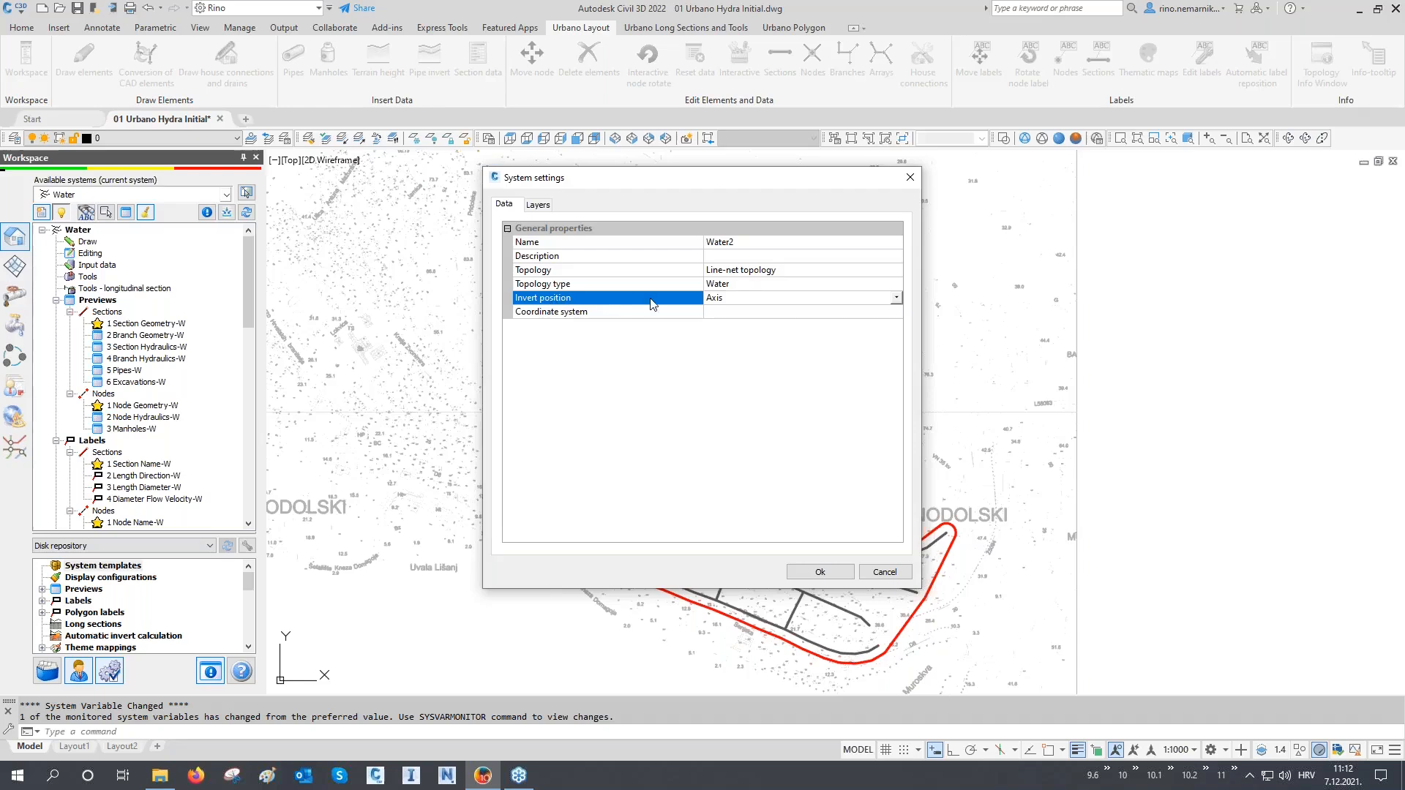
pyautogui.click(741, 300)
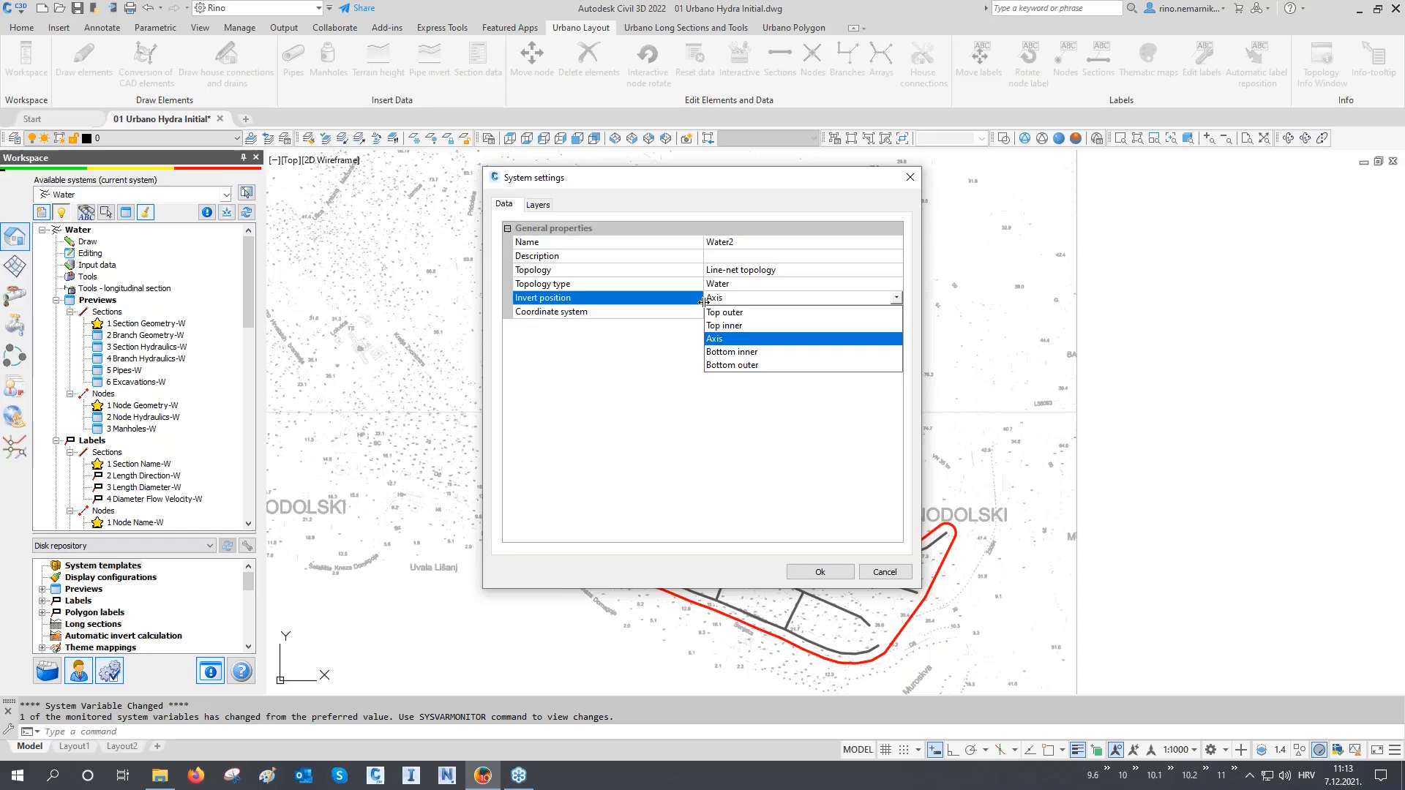
pyautogui.click(724, 339)
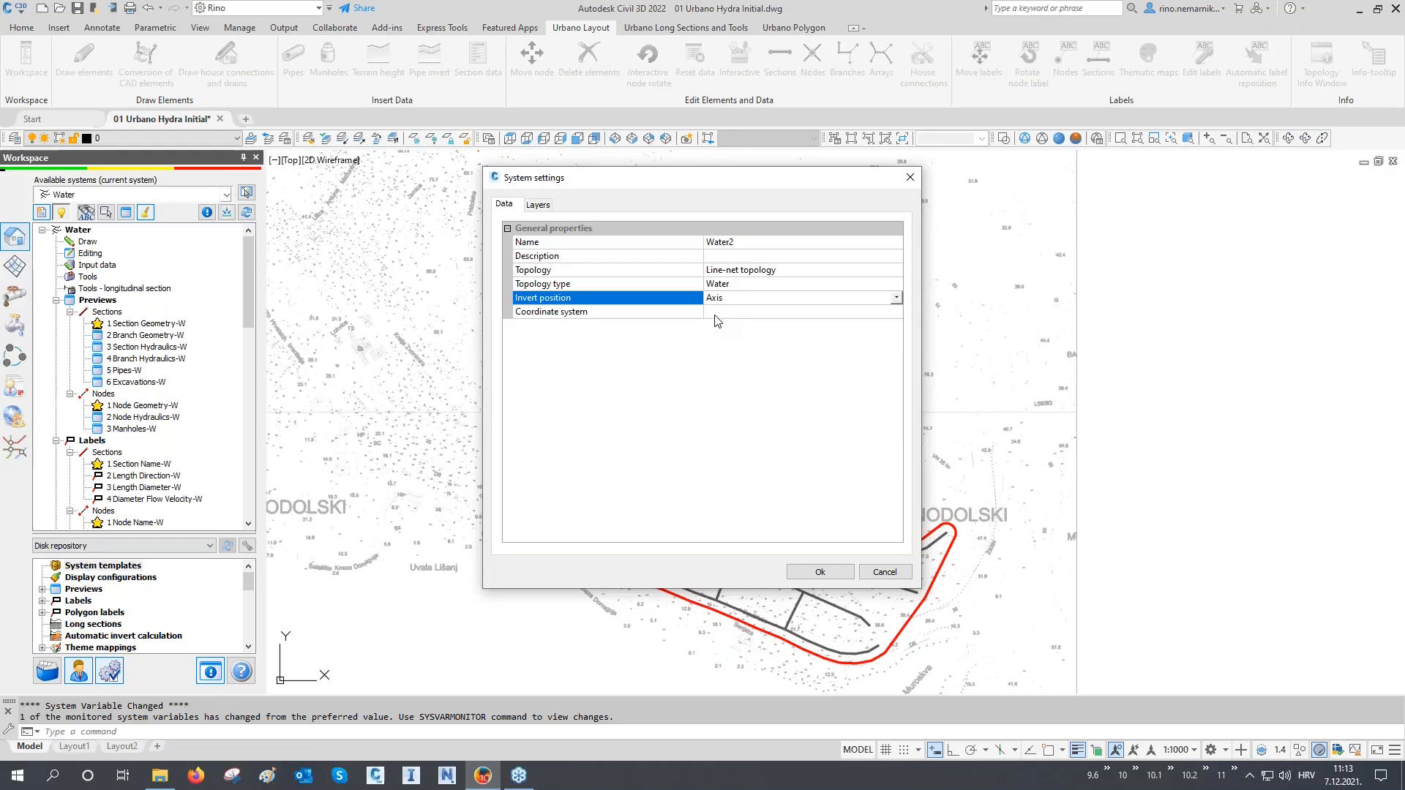
# Step: Recreate the system's layer names with the Water2 prefix and accept the system settings
pyautogui.click(542, 205)
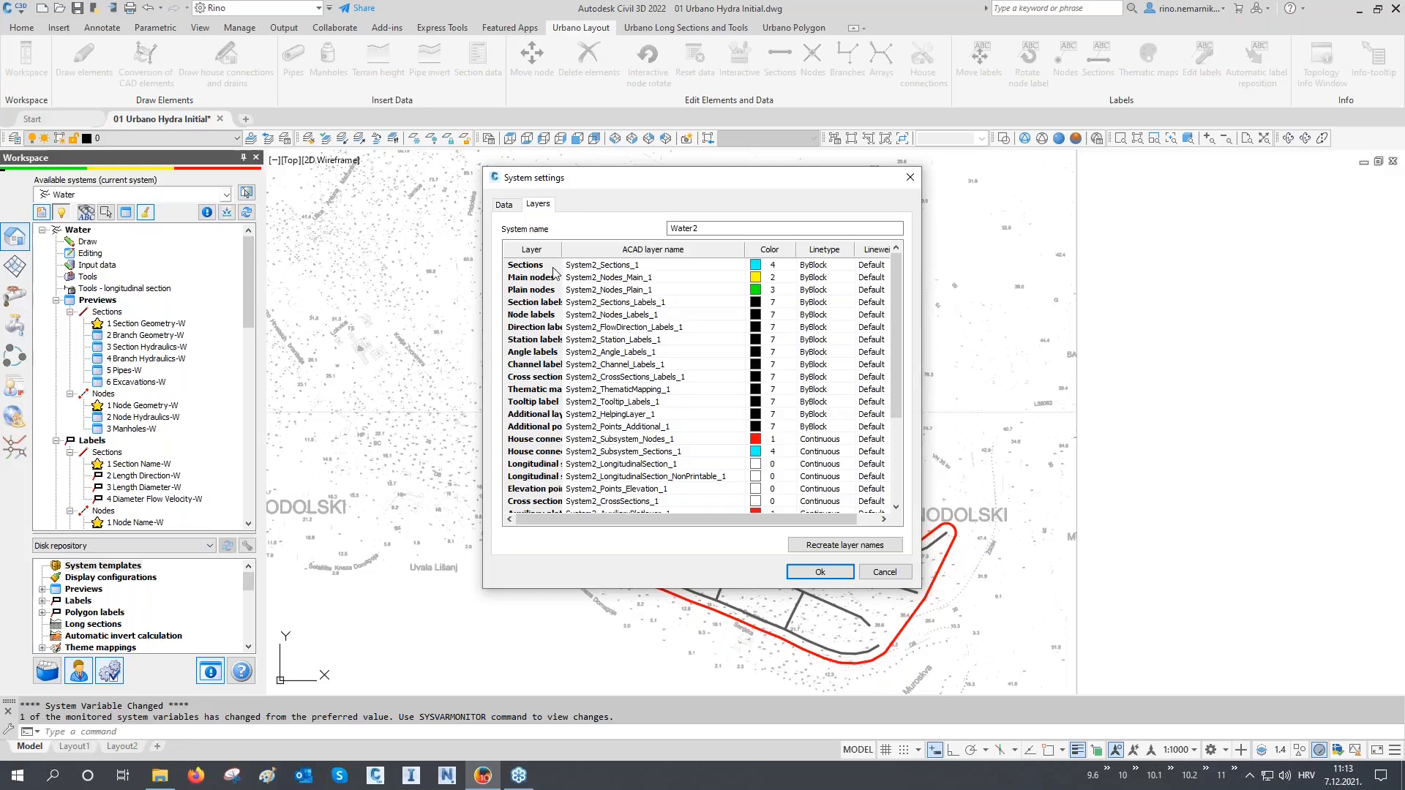
pyautogui.moveTo(562, 252); pyautogui.dragTo(644, 278)
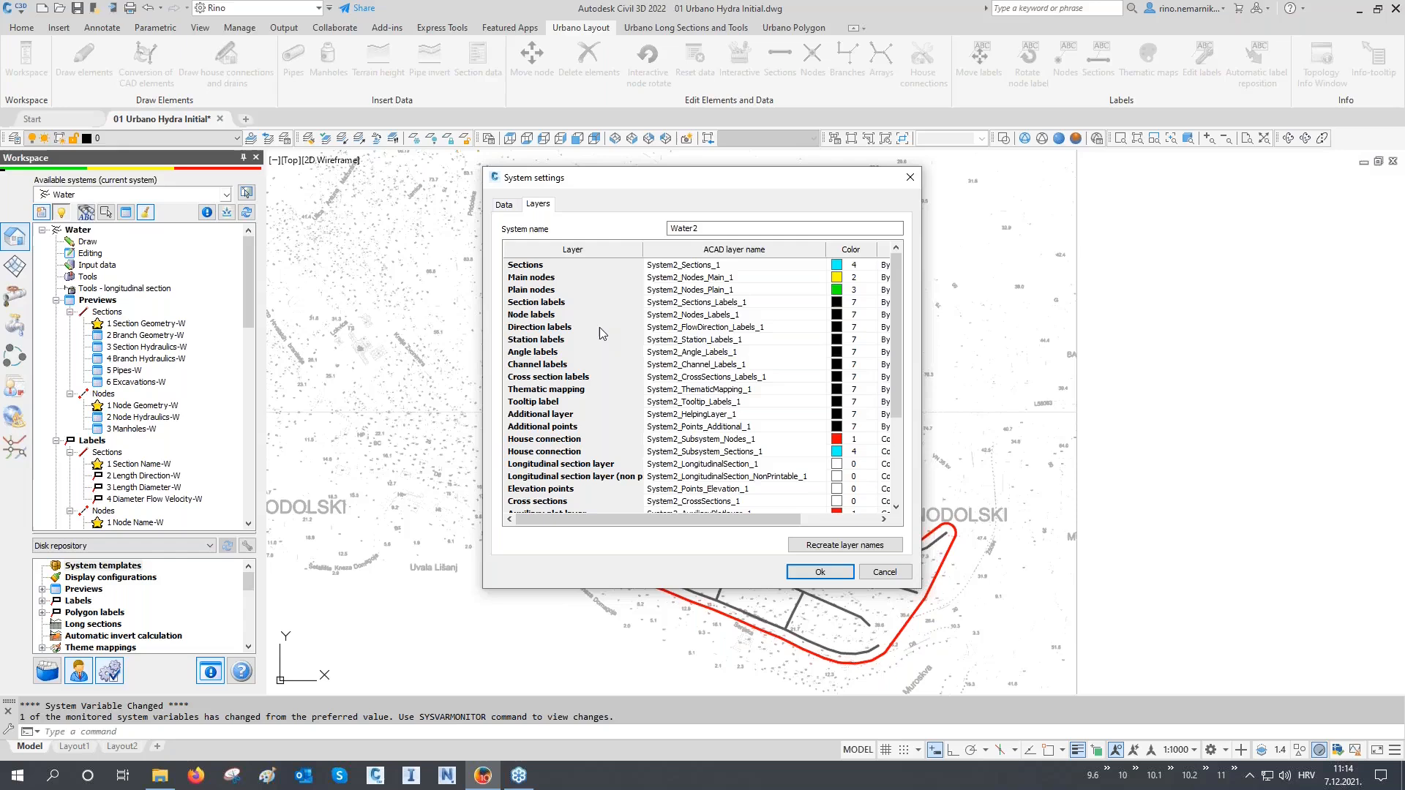
pyautogui.moveTo(643, 250); pyautogui.dragTo(622, 251)
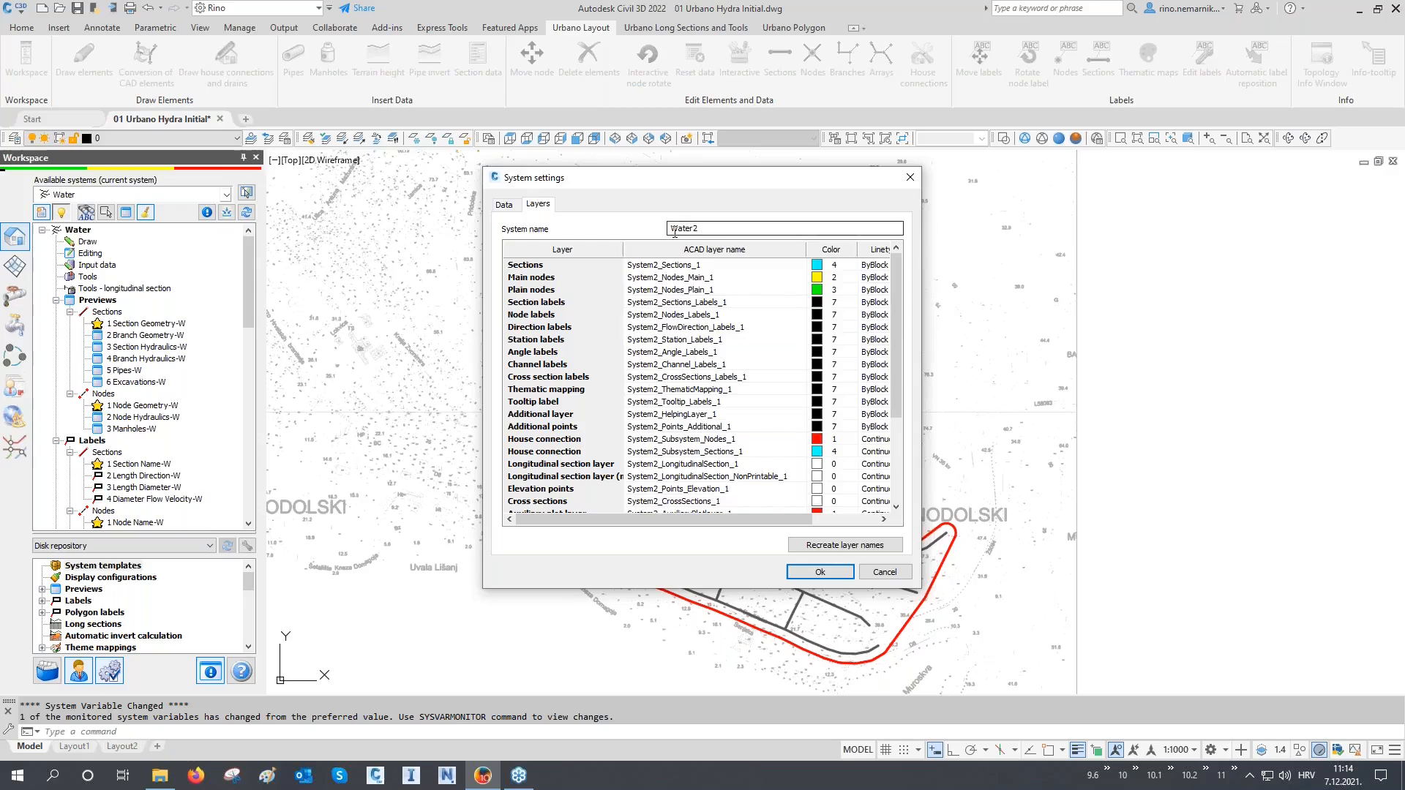
pyautogui.click(832, 547)
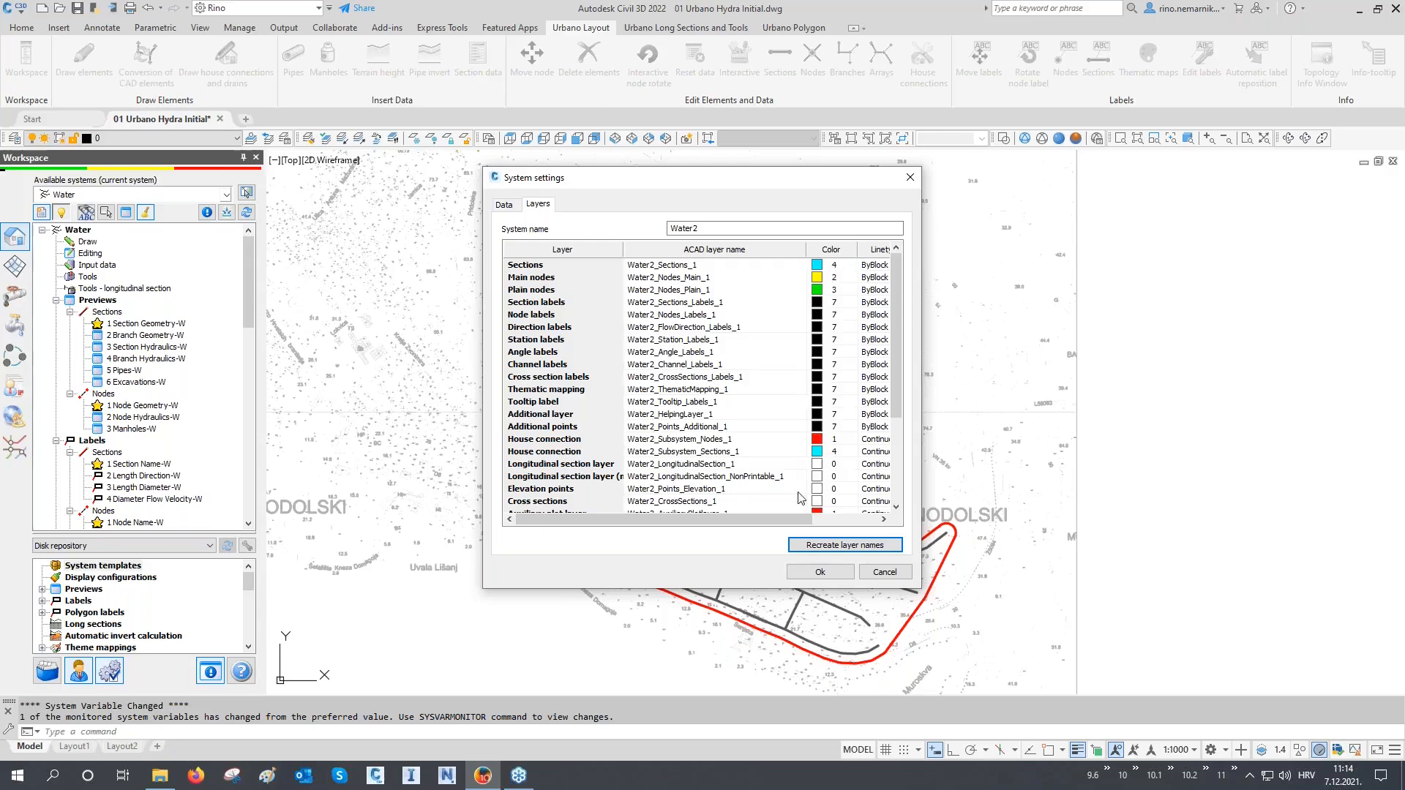
pyautogui.moveTo(801, 519); pyautogui.dragTo(874, 535)
pyautogui.click(820, 571)
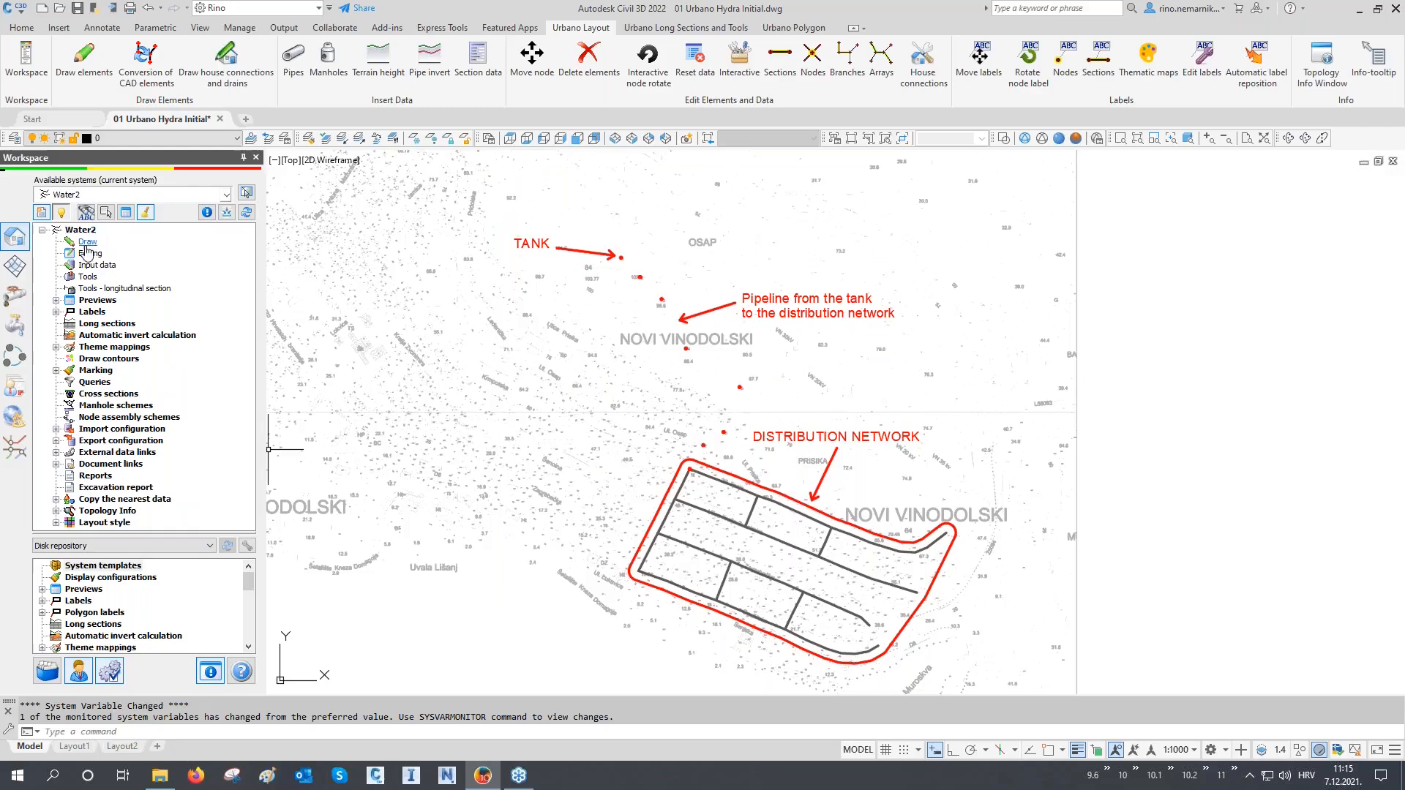
# Step: Add the section previews 1 Section Geometry-W, 3 Section Hydraulics-W, 5 Pipes-W and 6 Excavations-W to the Water2 system
pyautogui.click(55, 300)
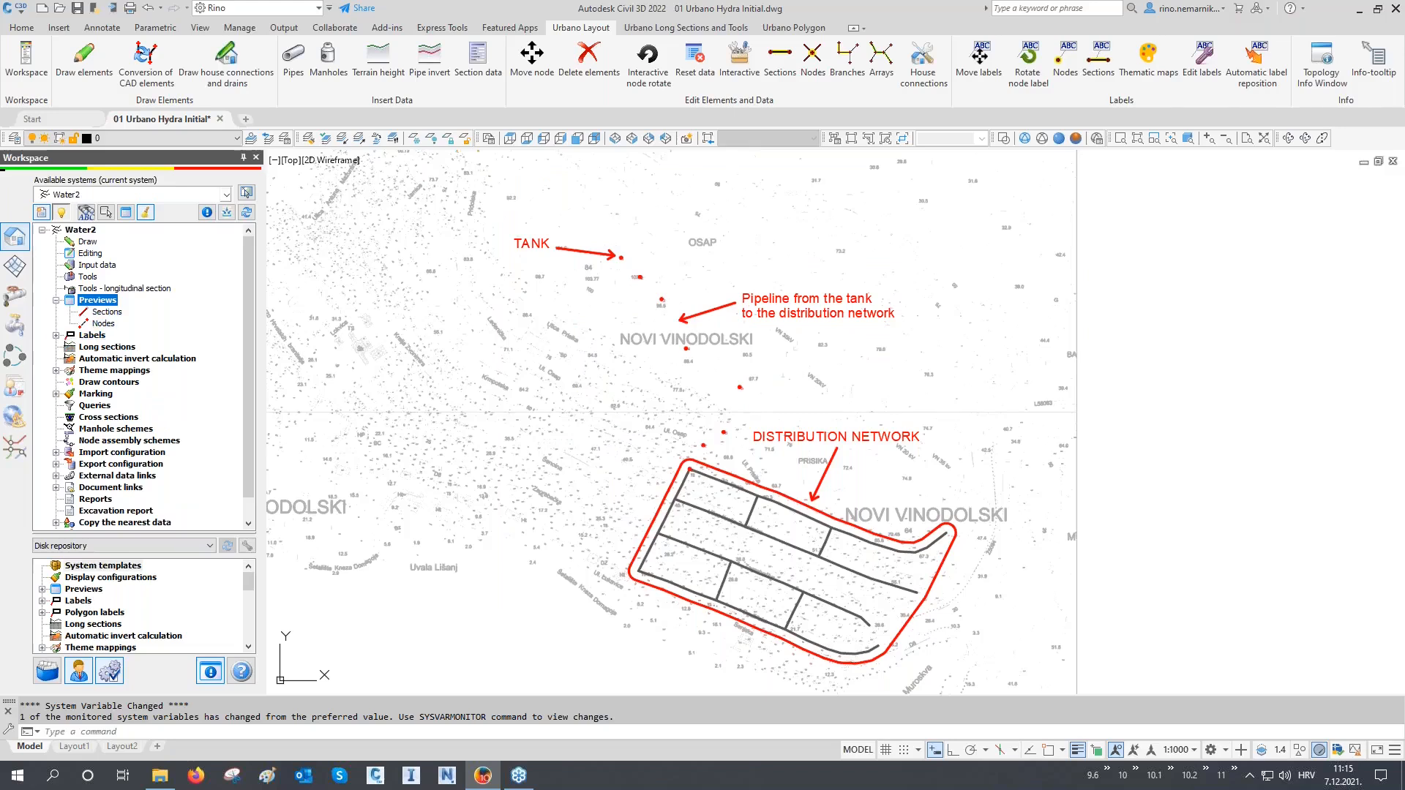
pyautogui.click(56, 336)
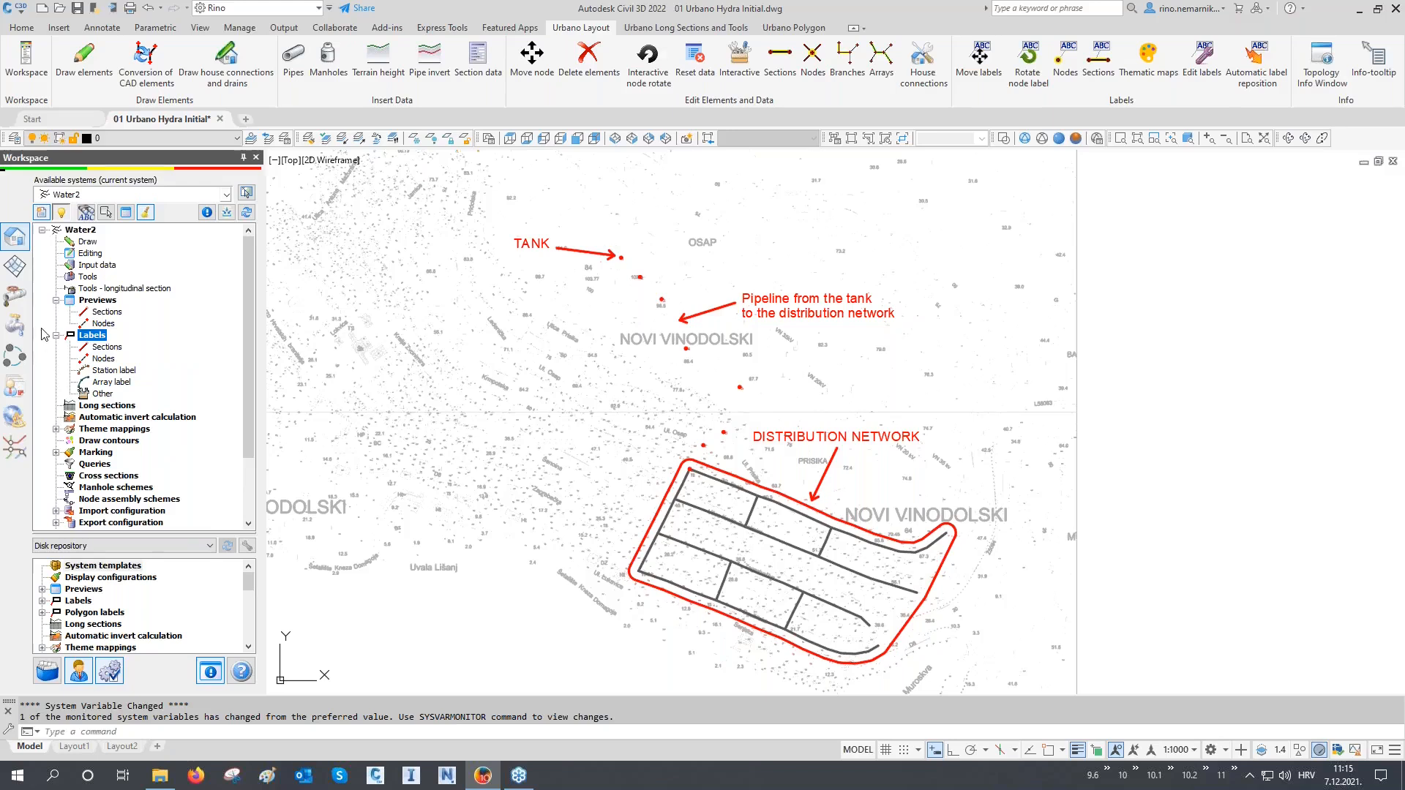
pyautogui.rightClick(125, 314)
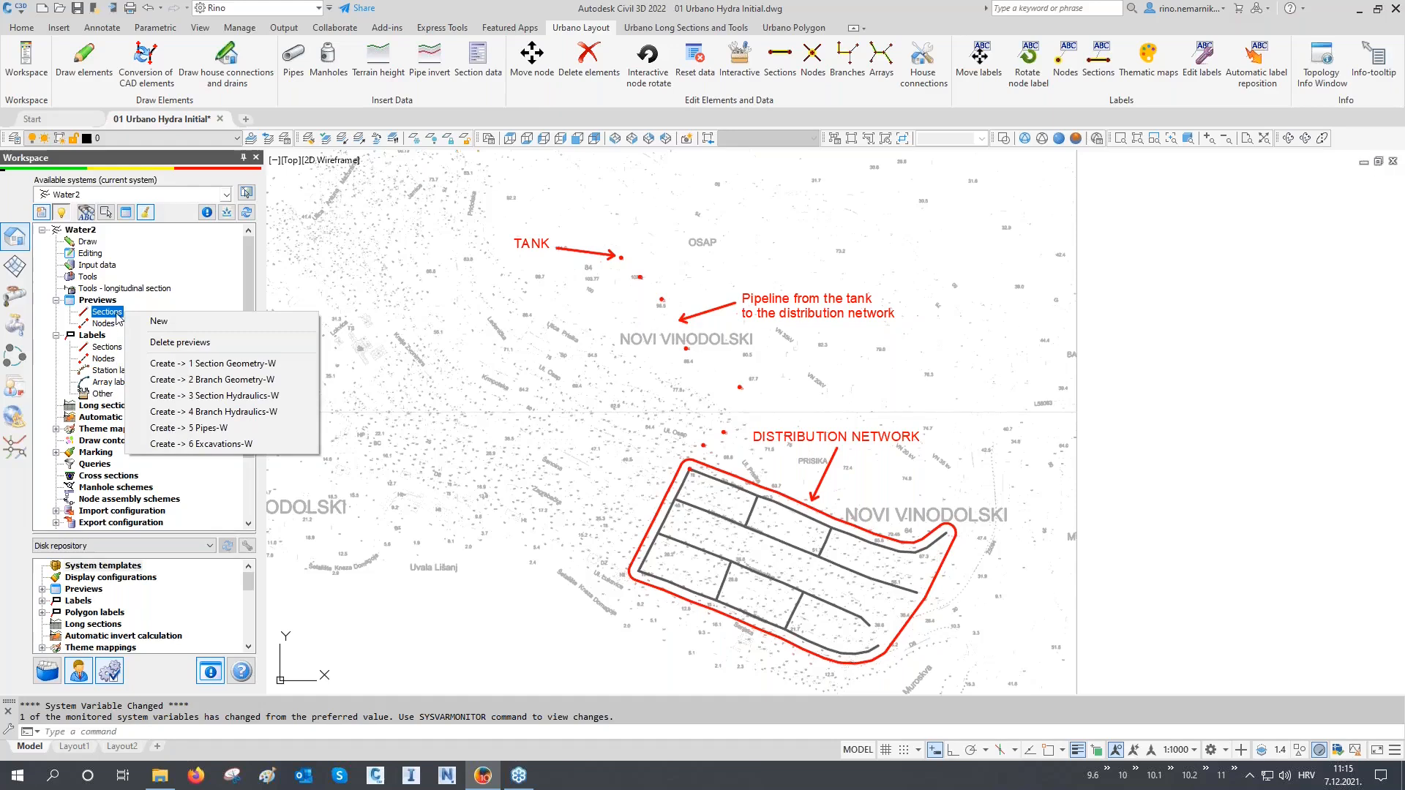
pyautogui.click(165, 363)
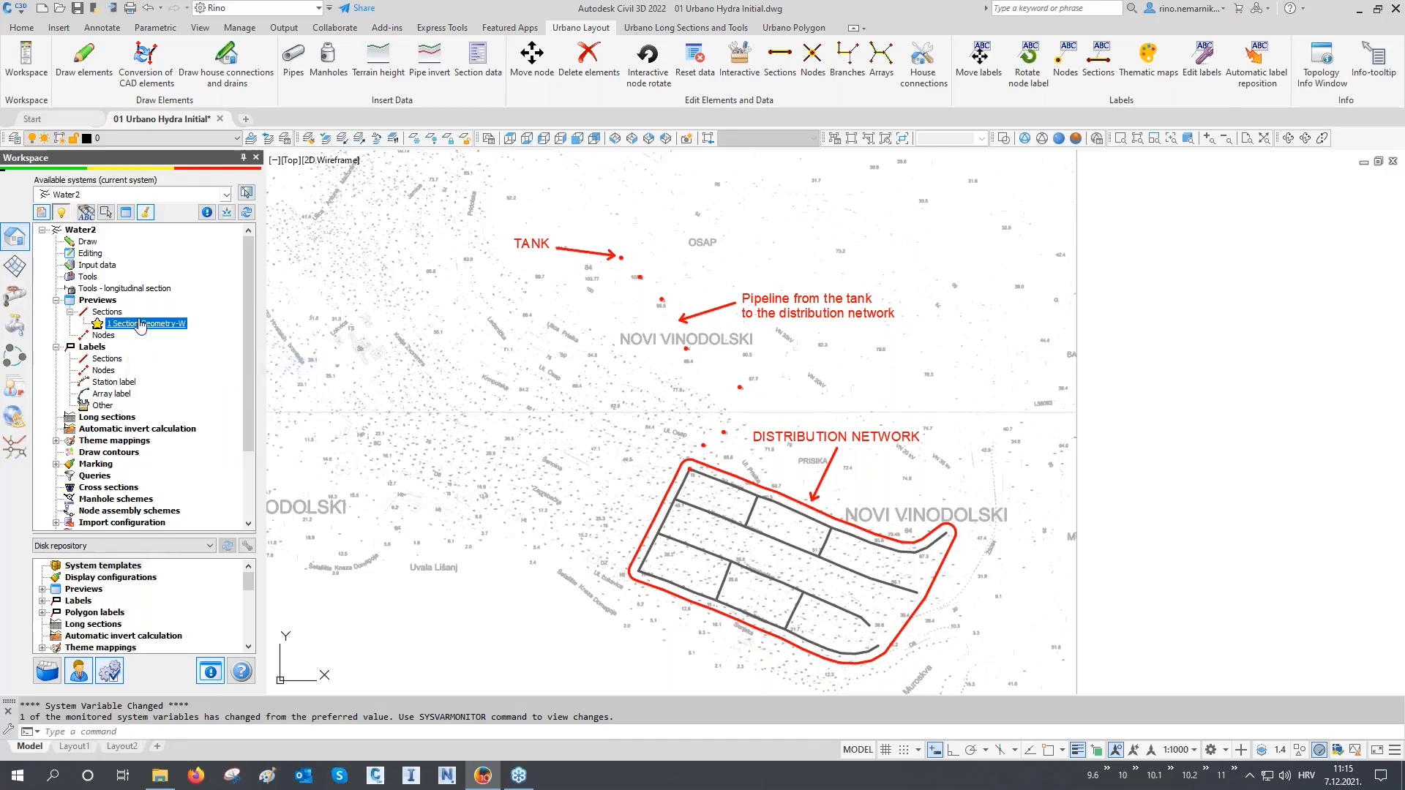
pyautogui.rightClick(133, 313)
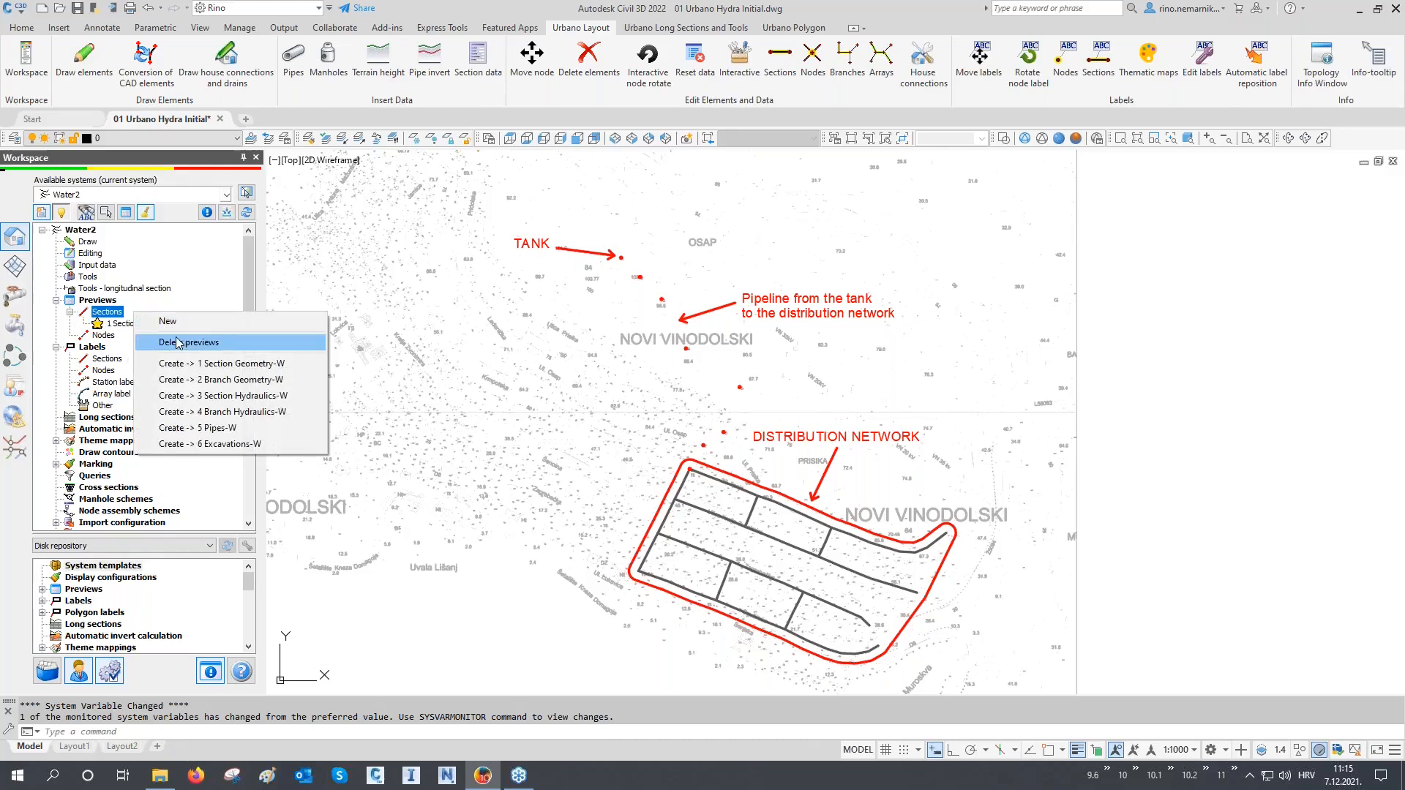
pyautogui.click(207, 396)
pyautogui.rightClick(141, 319)
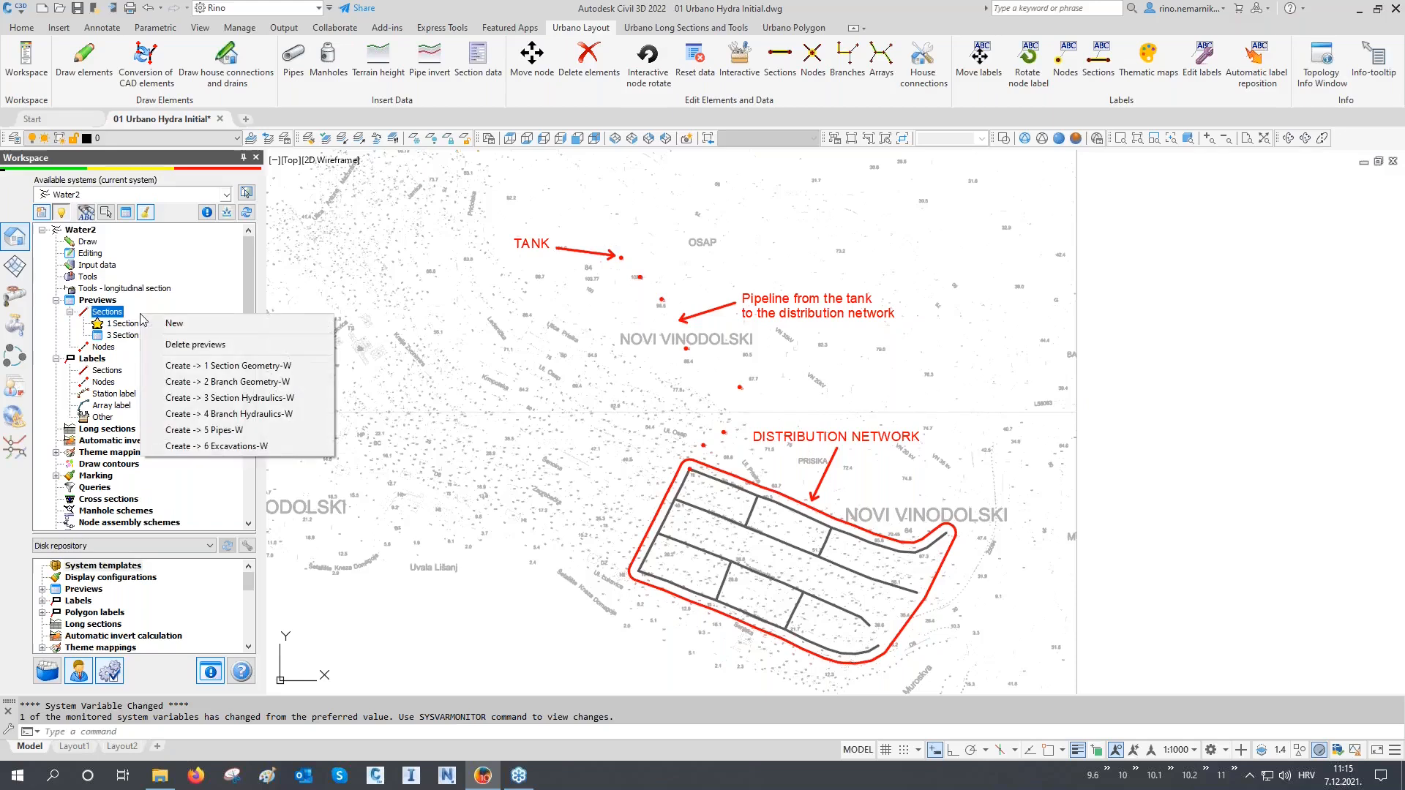
pyautogui.click(175, 430)
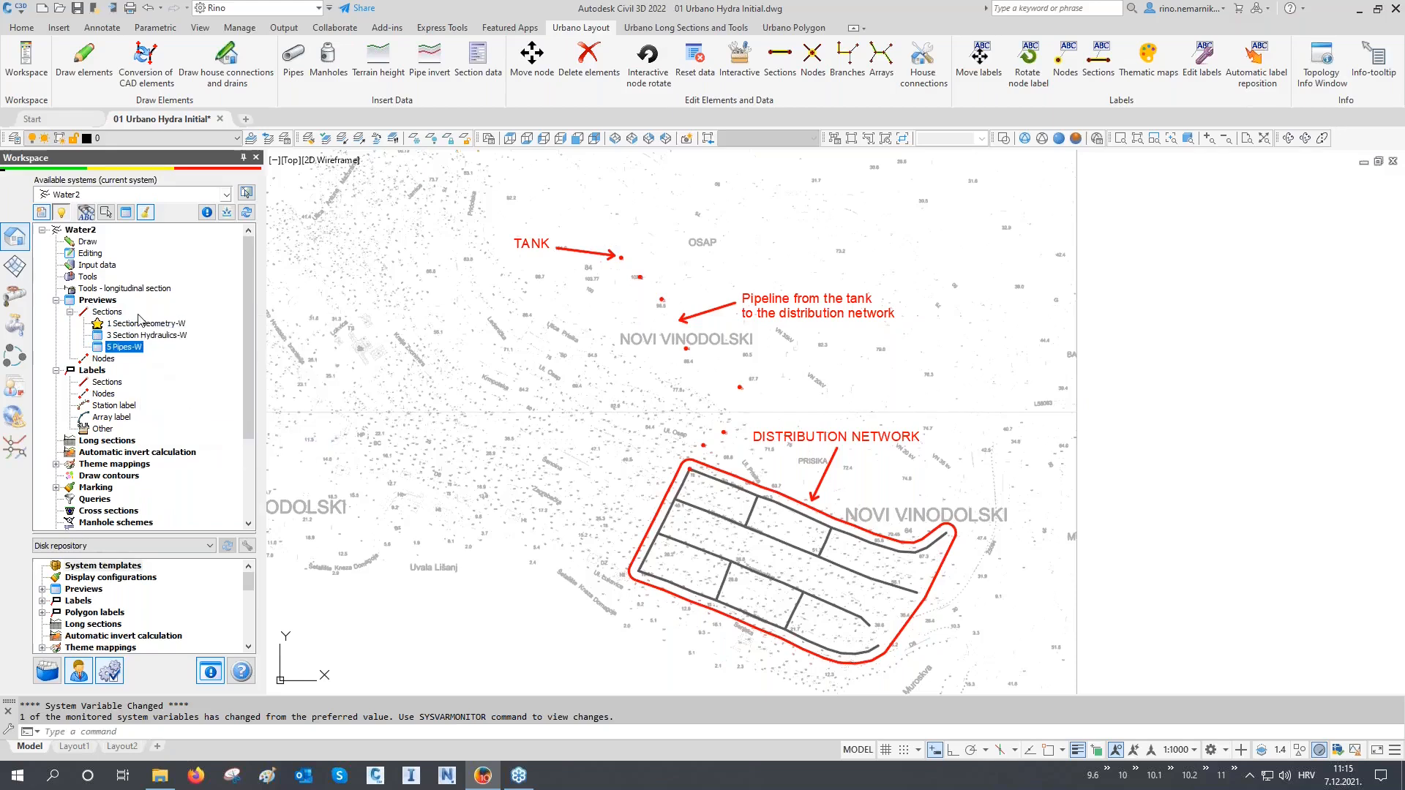
pyautogui.rightClick(138, 314)
pyautogui.click(199, 447)
# Step: Add the node previews 1 Node Geometry-W and 3 Manholes-W to the Water2 system
pyautogui.rightClick(110, 370)
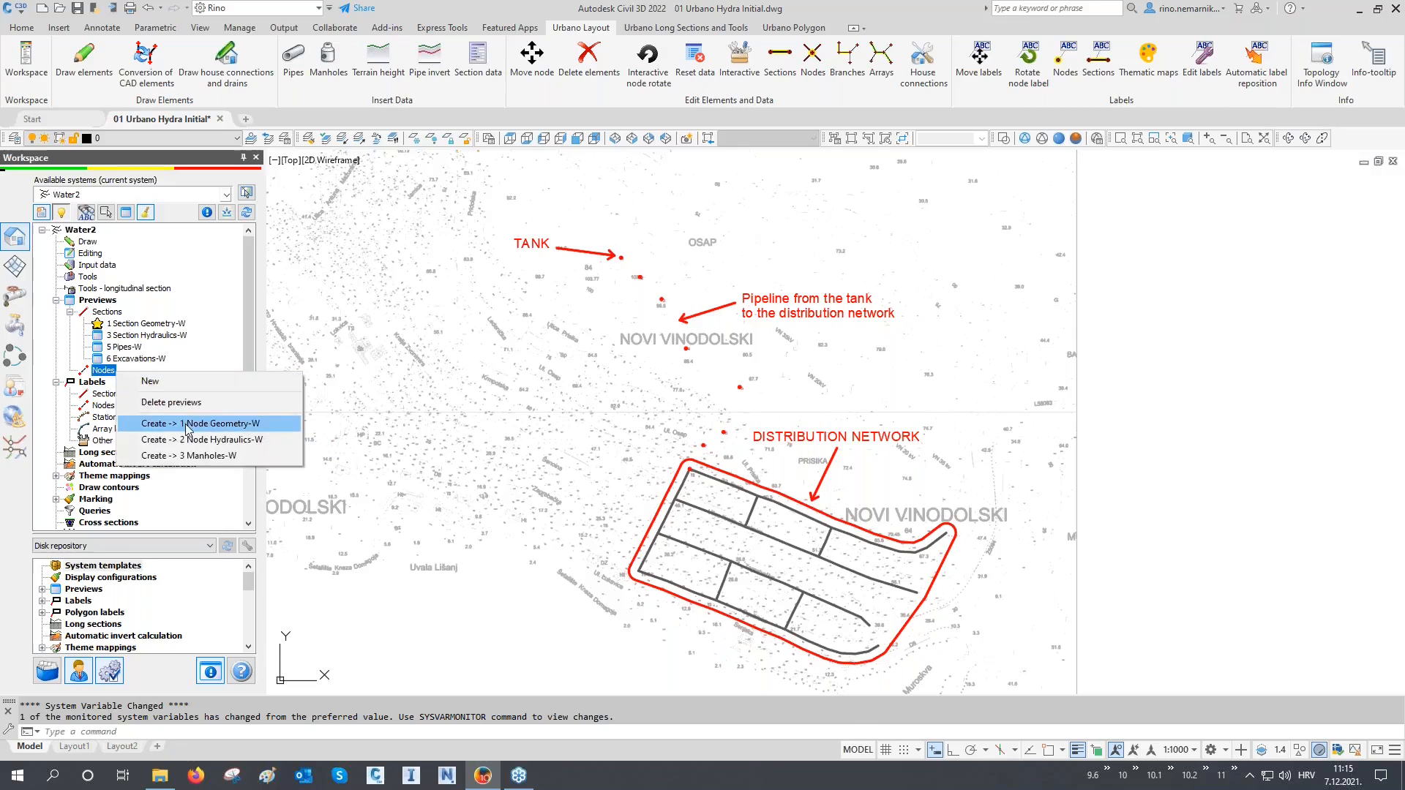
pyautogui.click(188, 424)
pyautogui.rightClick(134, 371)
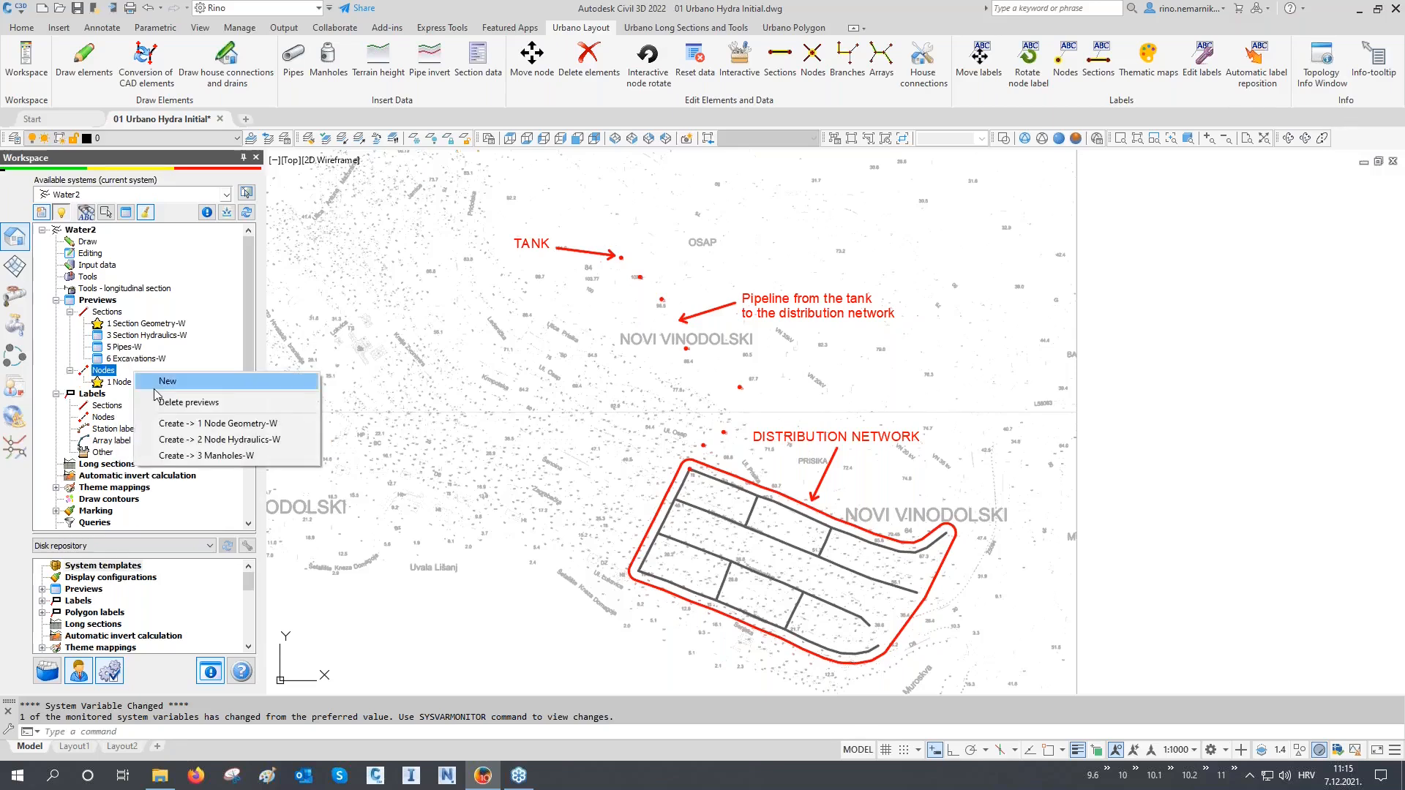
pyautogui.click(218, 454)
# Step: Add the section label 3 Length Diameter-W and the long section configuration 1 Water 1000/100 cm to Water2
pyautogui.click(109, 417)
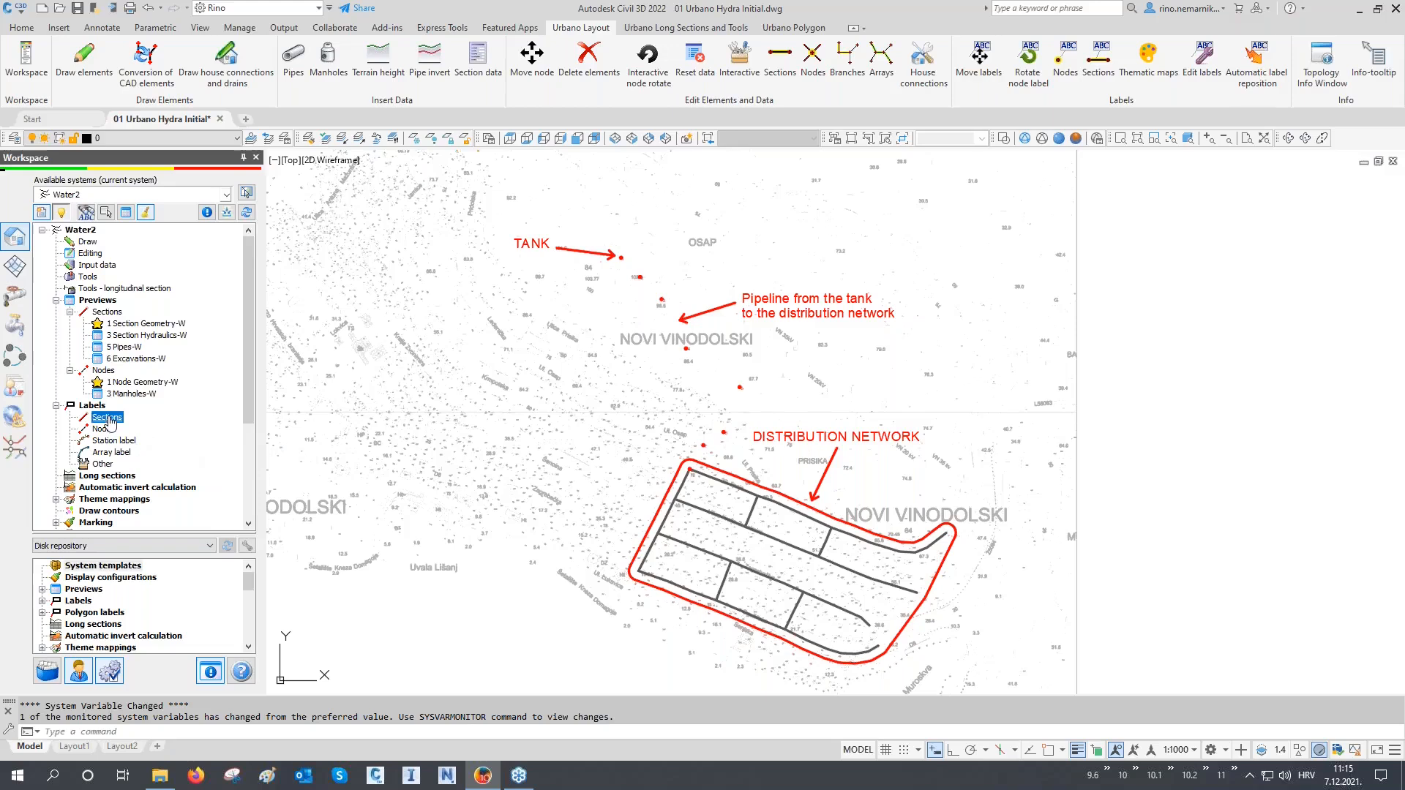
pyautogui.rightClick(110, 423)
pyautogui.click(183, 539)
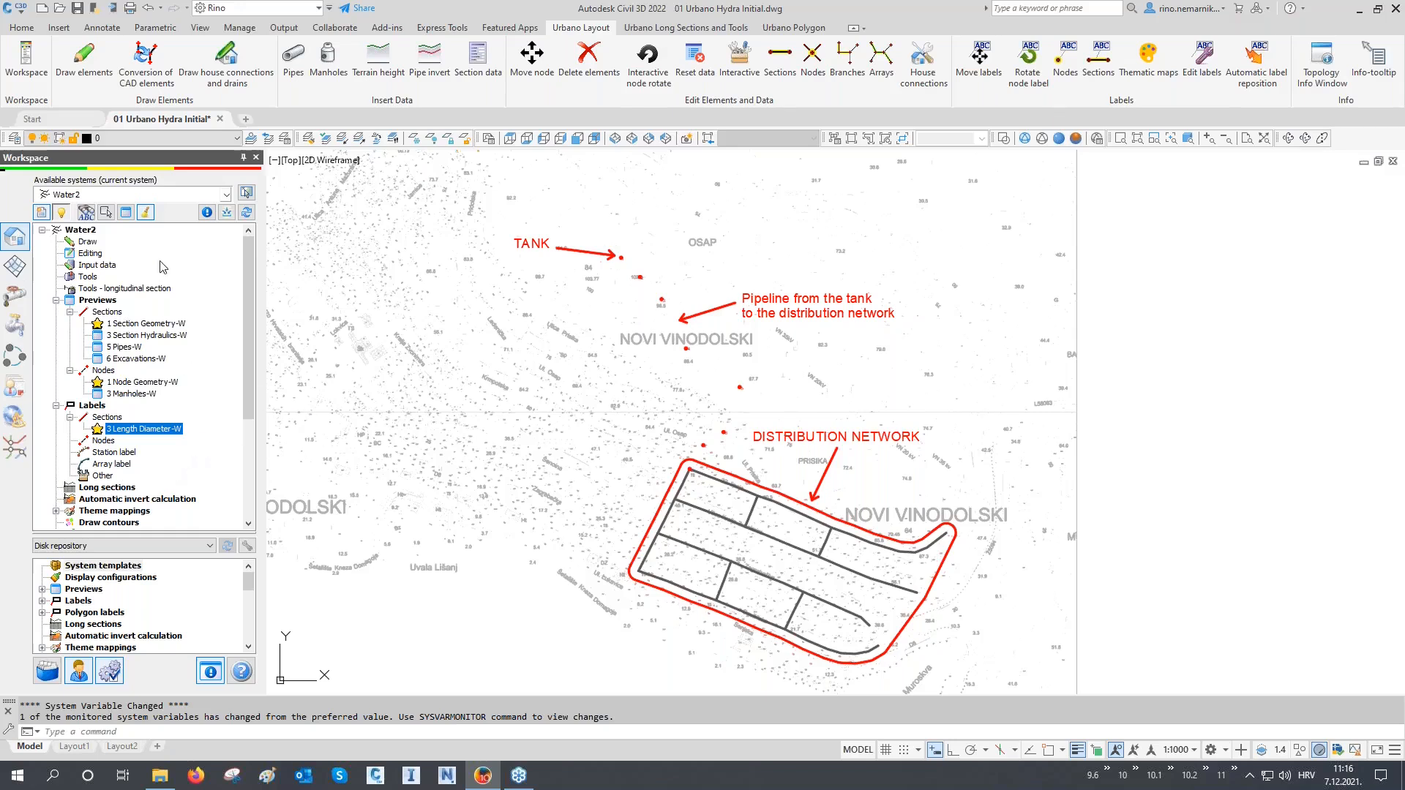
pyautogui.rightClick(144, 488)
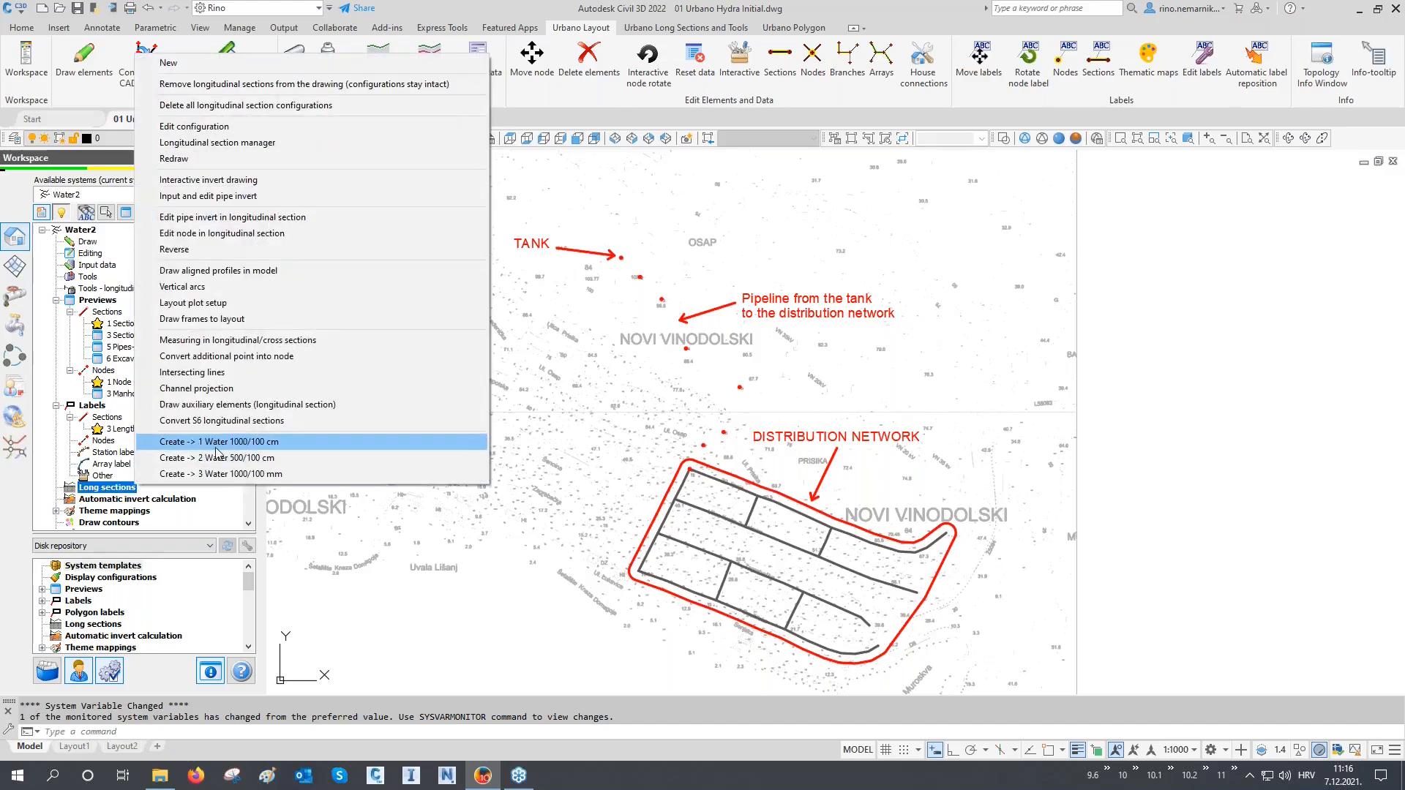
pyautogui.click(216, 442)
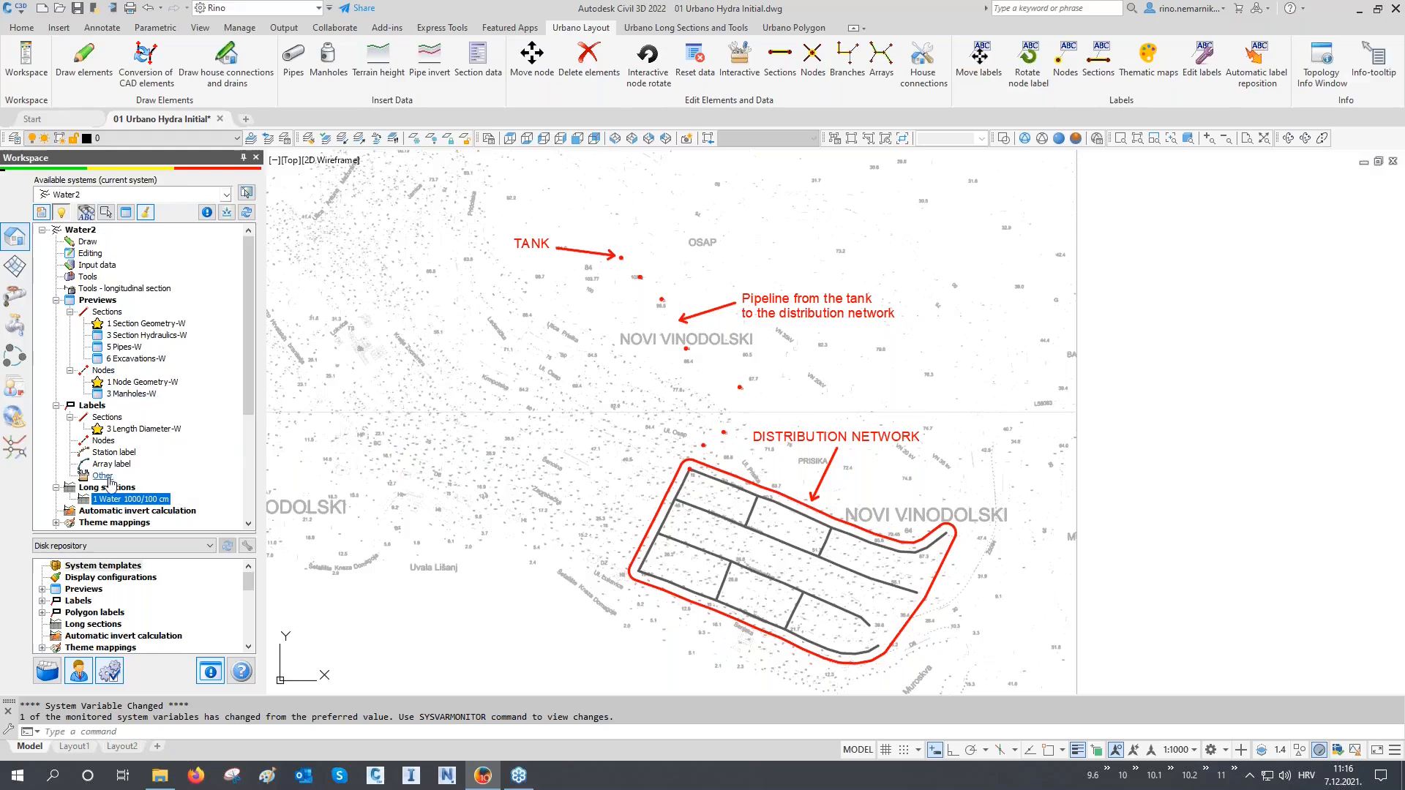
# Step: Delete the entire Water2 system and confirm its removal
pyautogui.rightClick(86, 230)
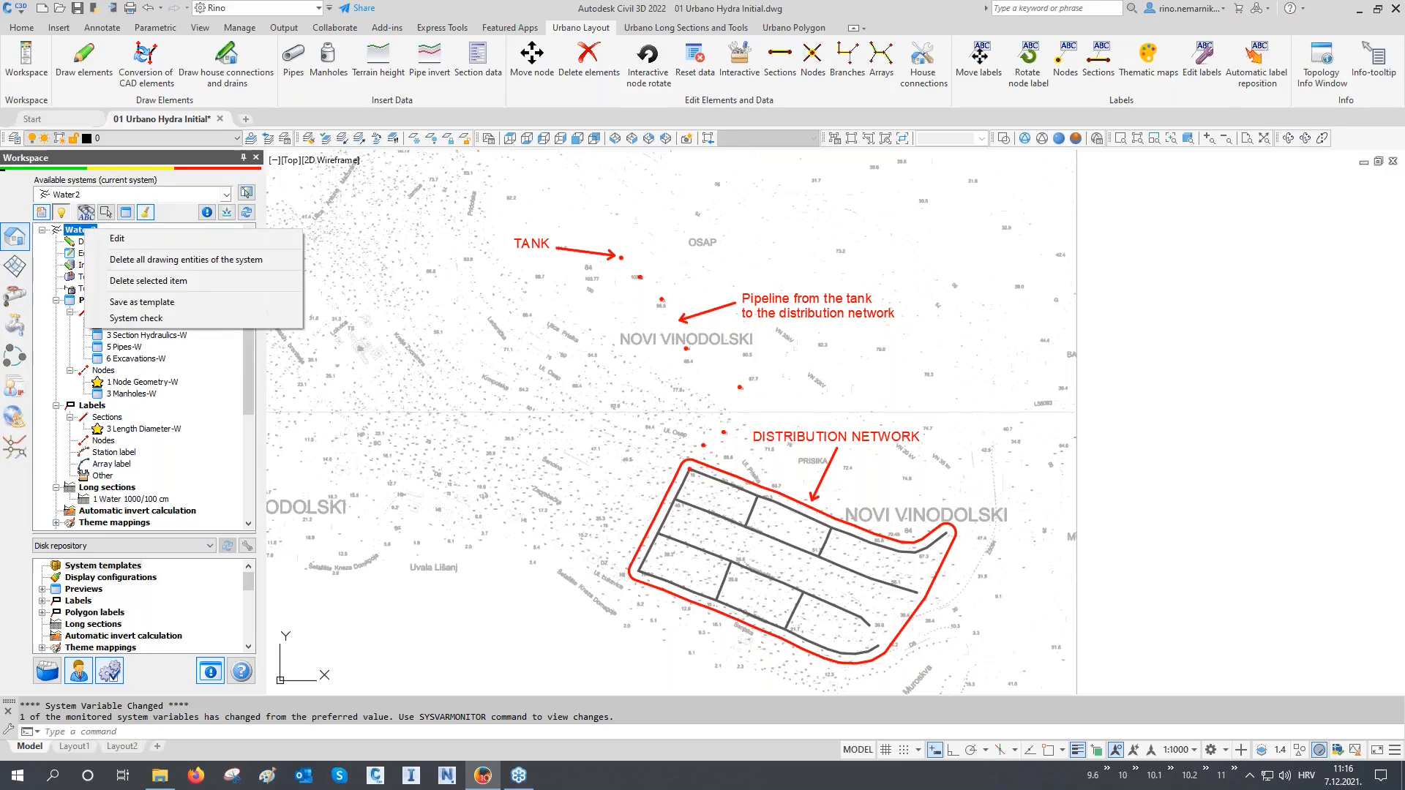
pyautogui.click(162, 288)
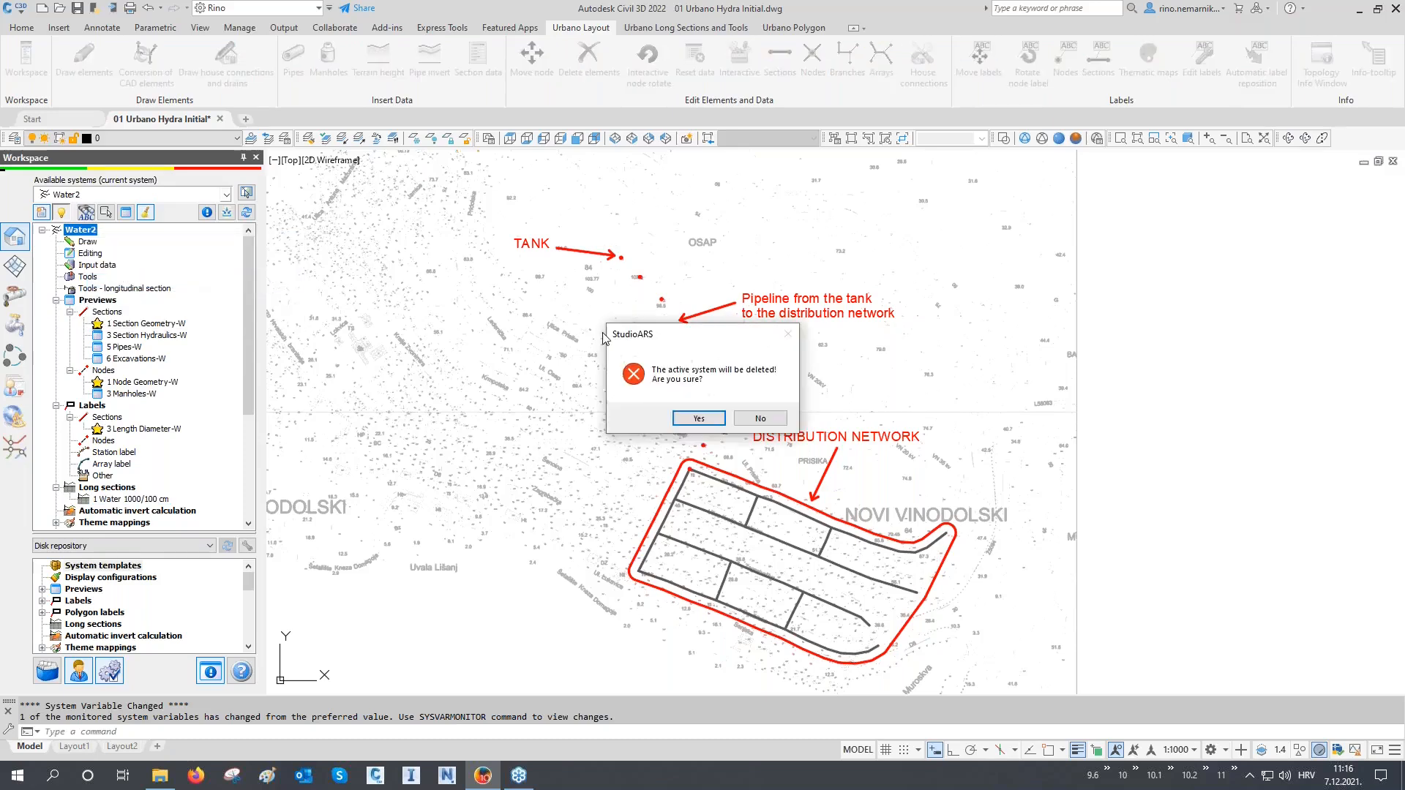
pyautogui.click(694, 418)
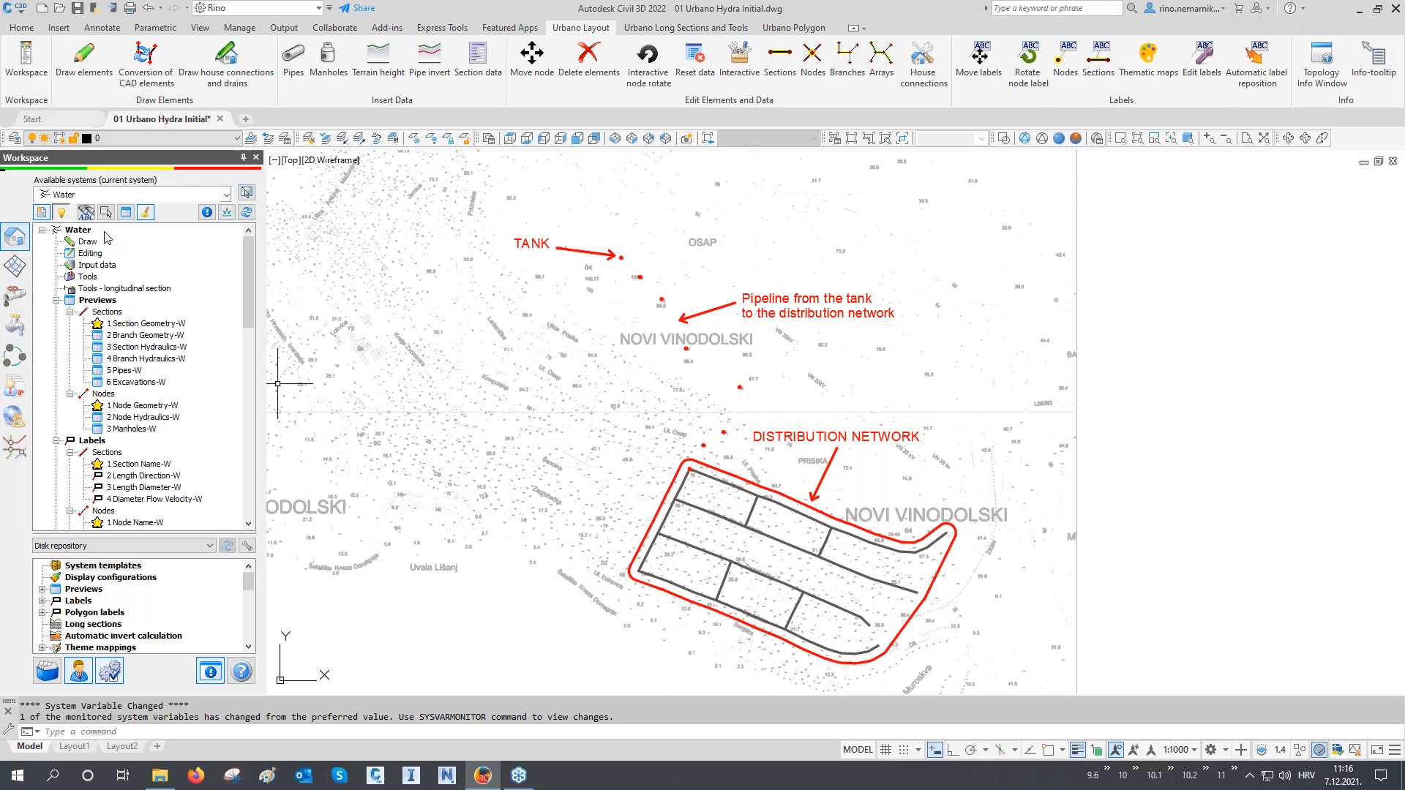
pyautogui.click(455, 305)
pyautogui.press('Escape')
pyautogui.press('Escape')
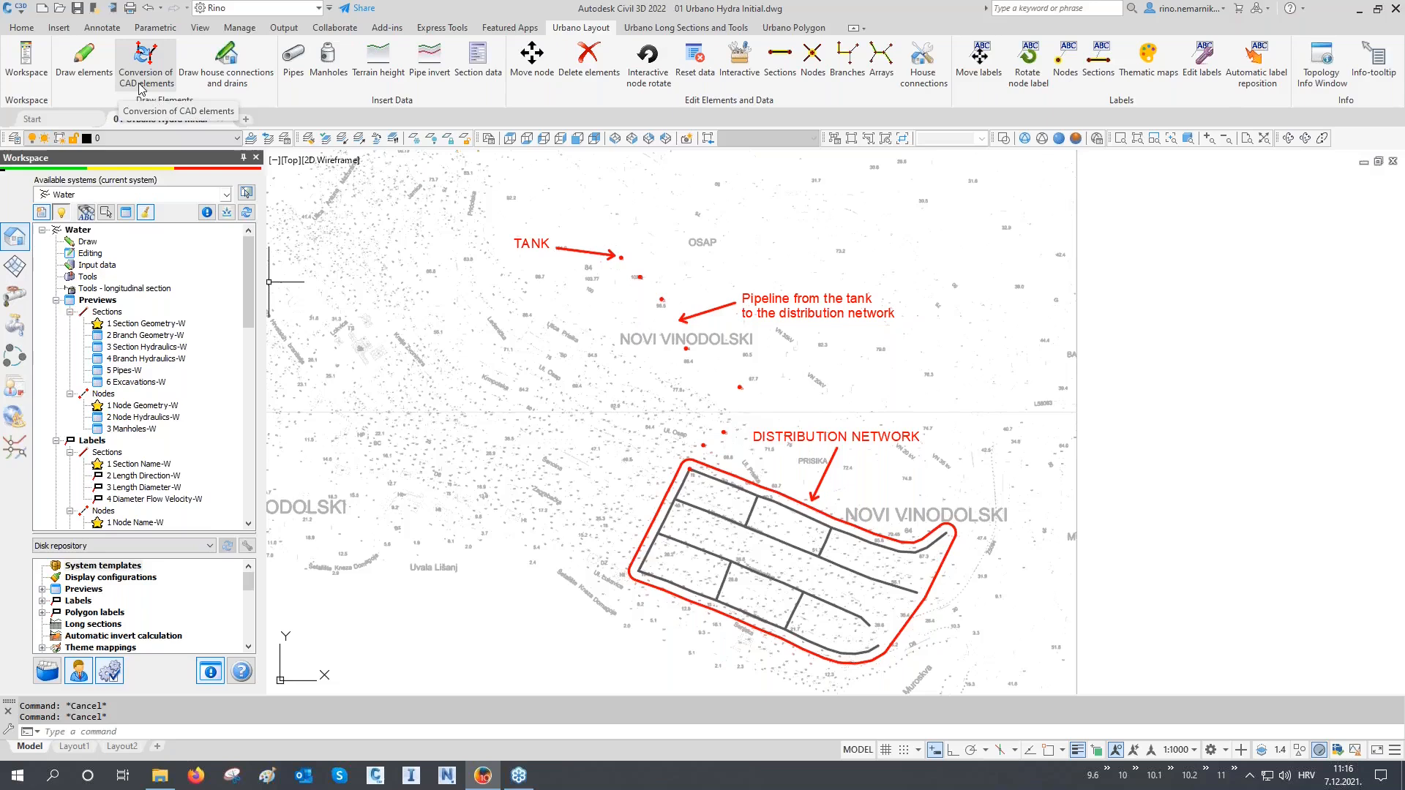
pyautogui.moveTo(245, 260); pyautogui.dragTo(248, 446)
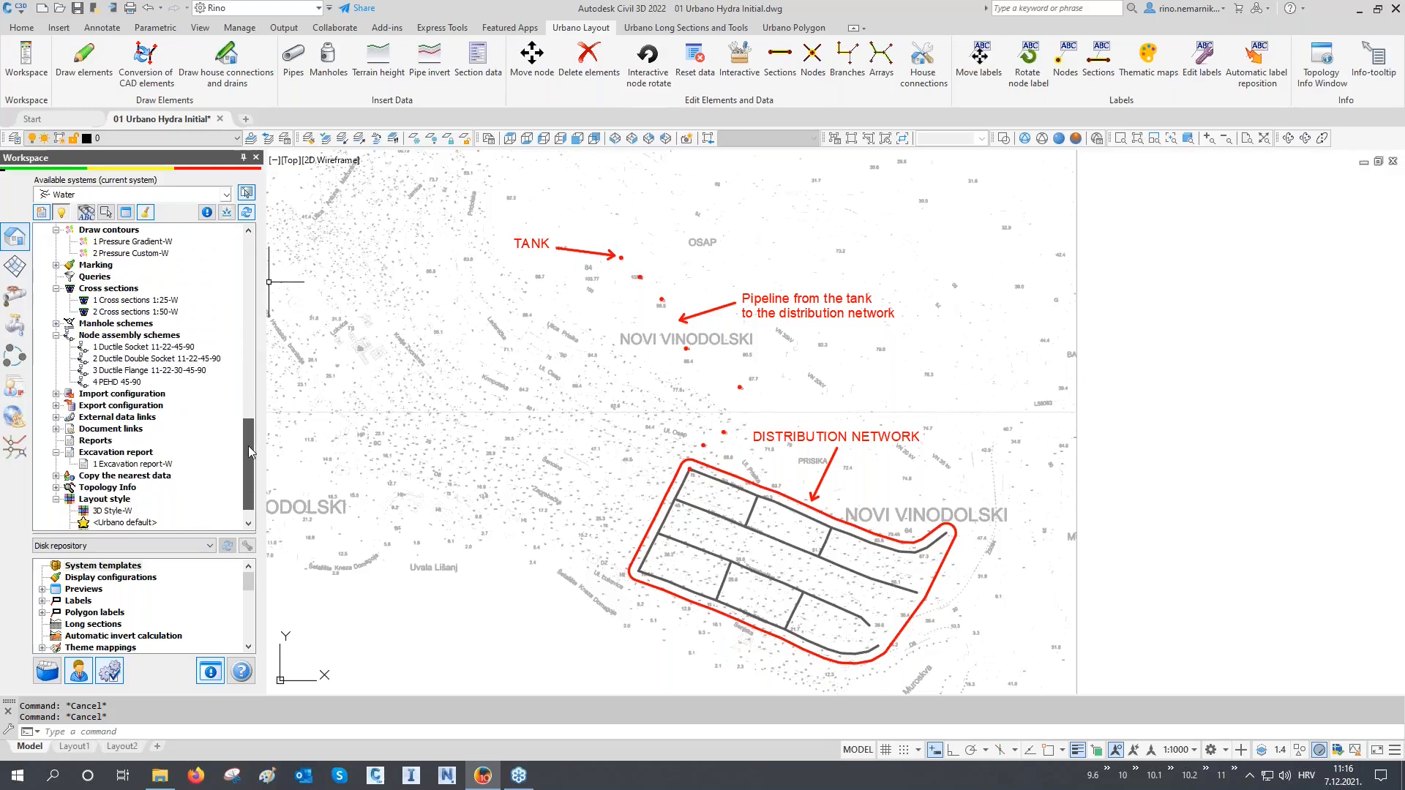
pyautogui.click(122, 395)
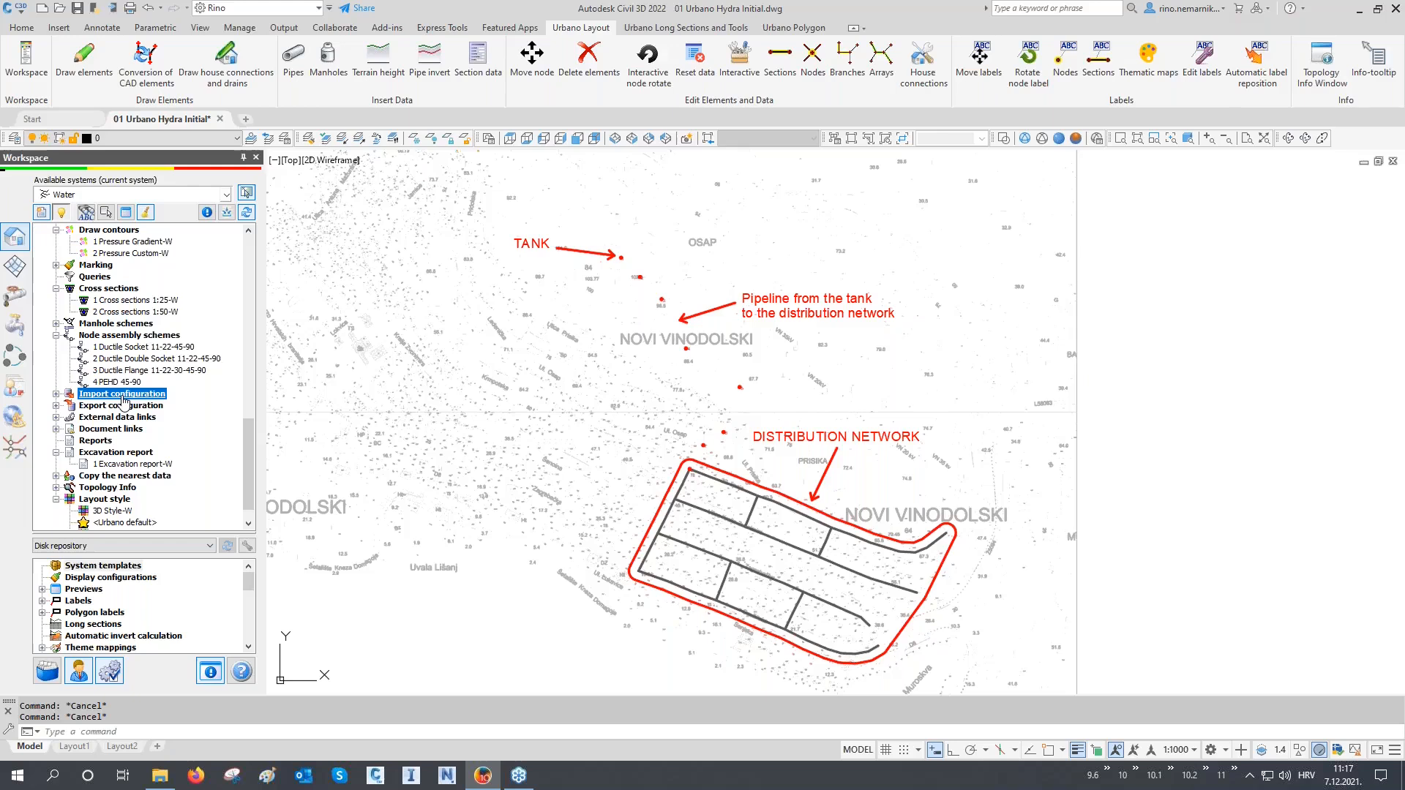
pyautogui.scroll(17, 123, 401)
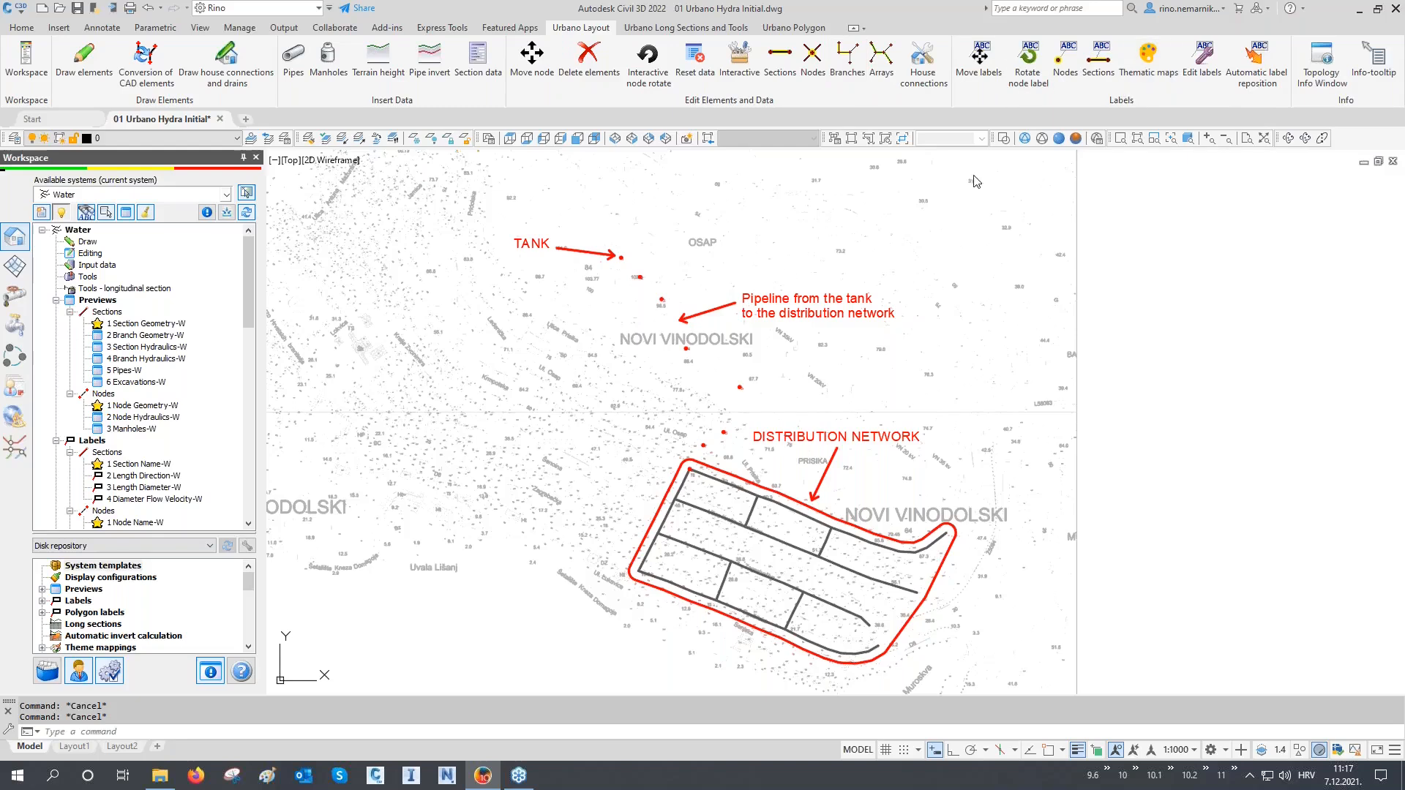
# Step: Open the settings for drawing network elements in the Water system and place them clear of the pipeline route
pyautogui.rightClick(102, 244)
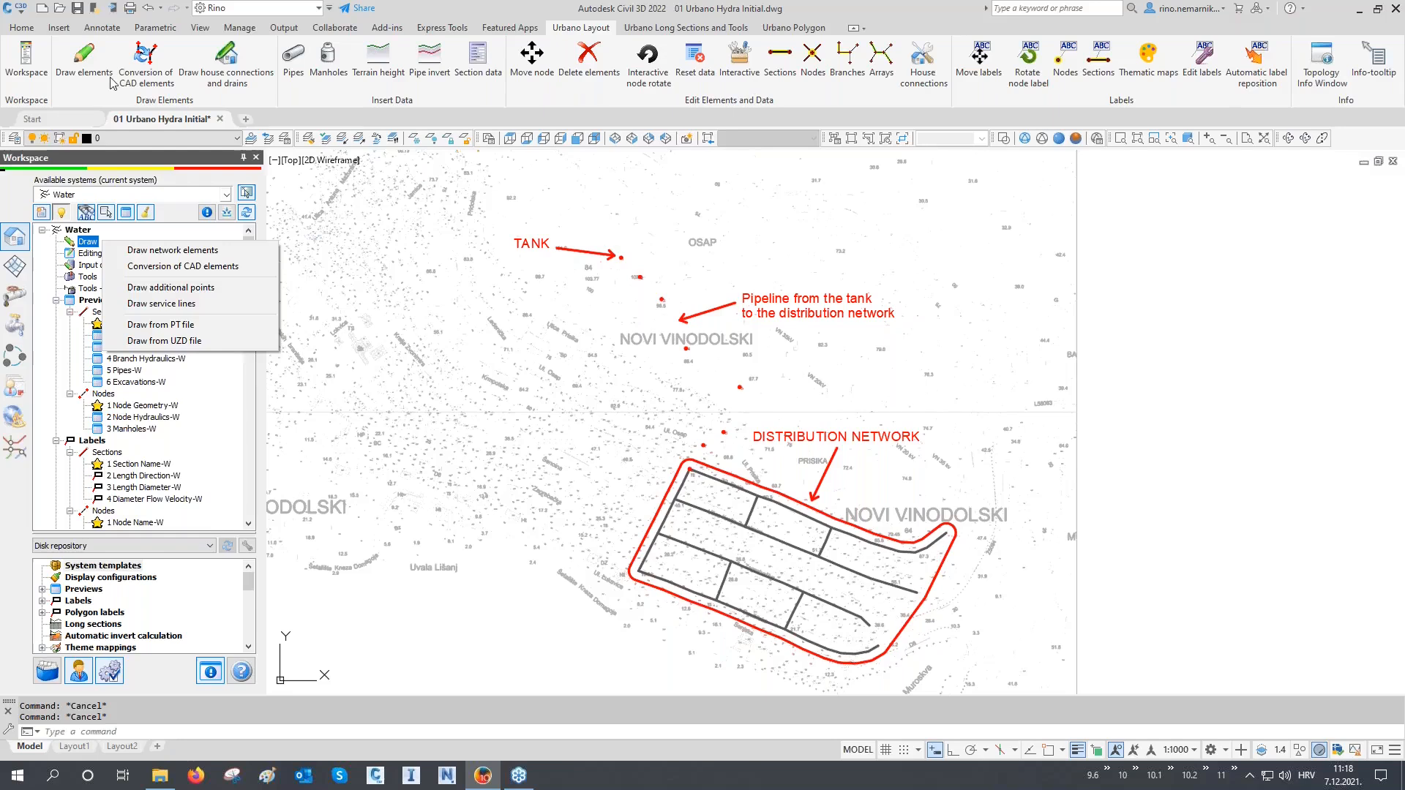
pyautogui.click(79, 64)
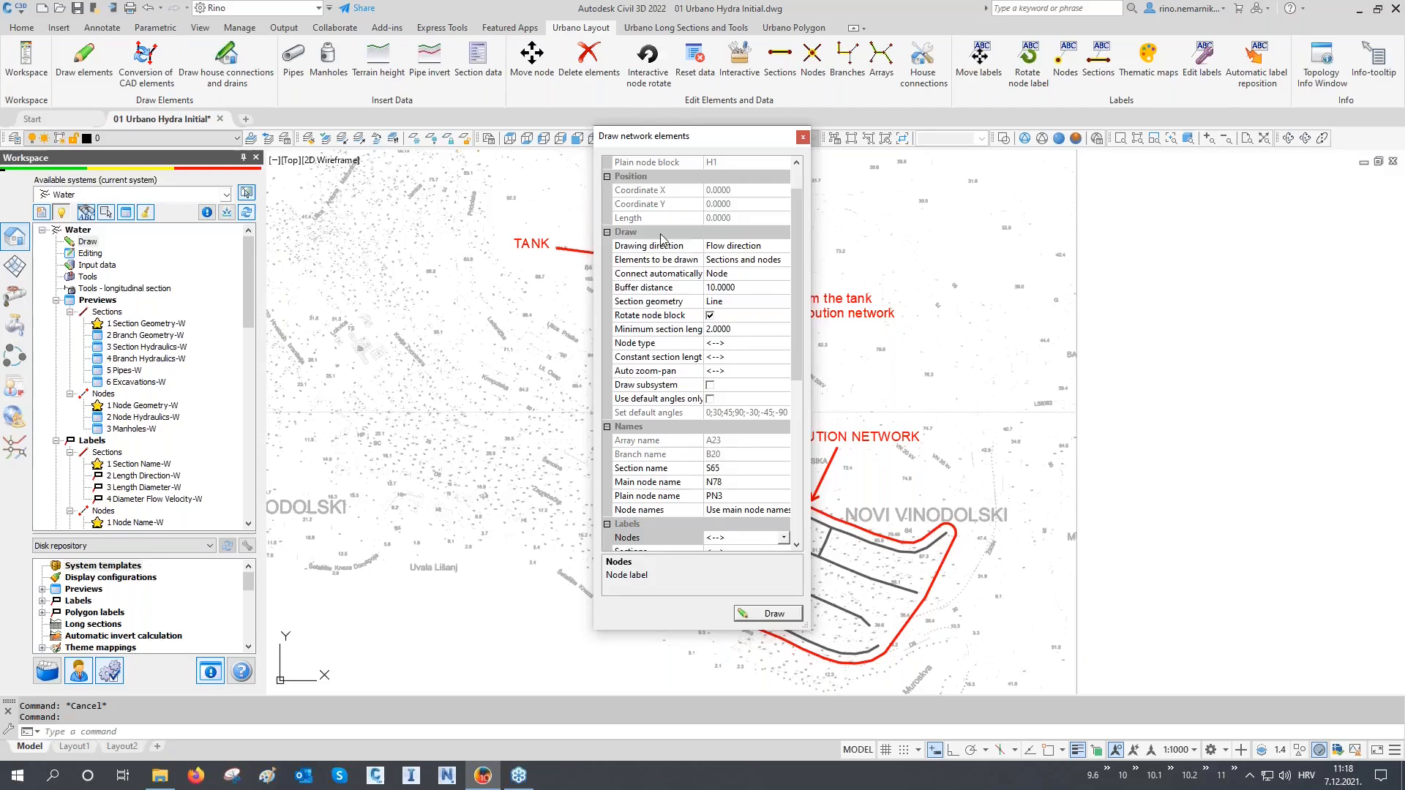
pyautogui.moveTo(659, 137)
pyautogui.mouseDown()
pyautogui.moveTo(1166, 192)
pyautogui.moveTo(1249, 167)
pyautogui.mouseUp()
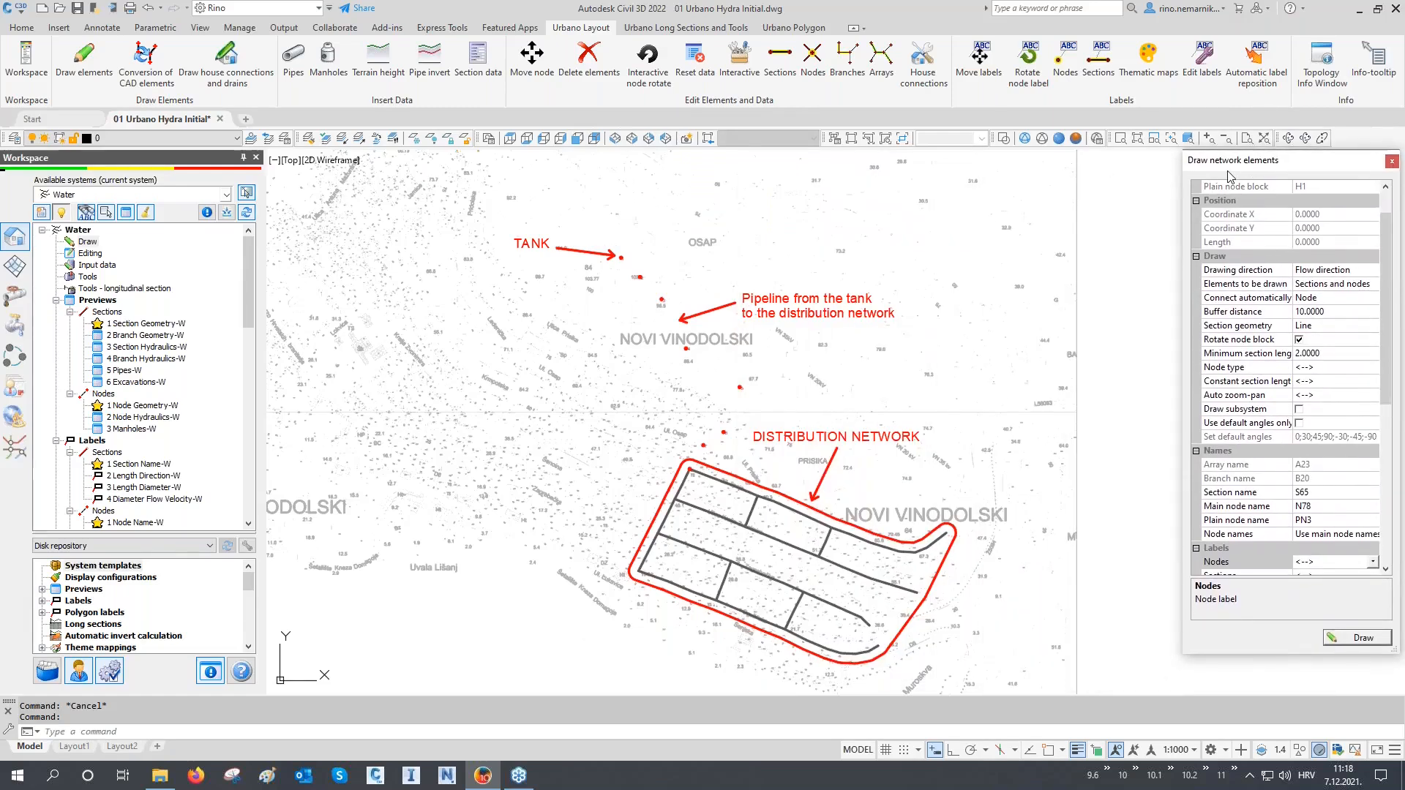
pyautogui.moveTo(1267, 162)
pyautogui.mouseDown()
pyautogui.moveTo(669, 195)
pyautogui.moveTo(1259, 189)
pyautogui.moveTo(1269, 162)
pyautogui.mouseUp()
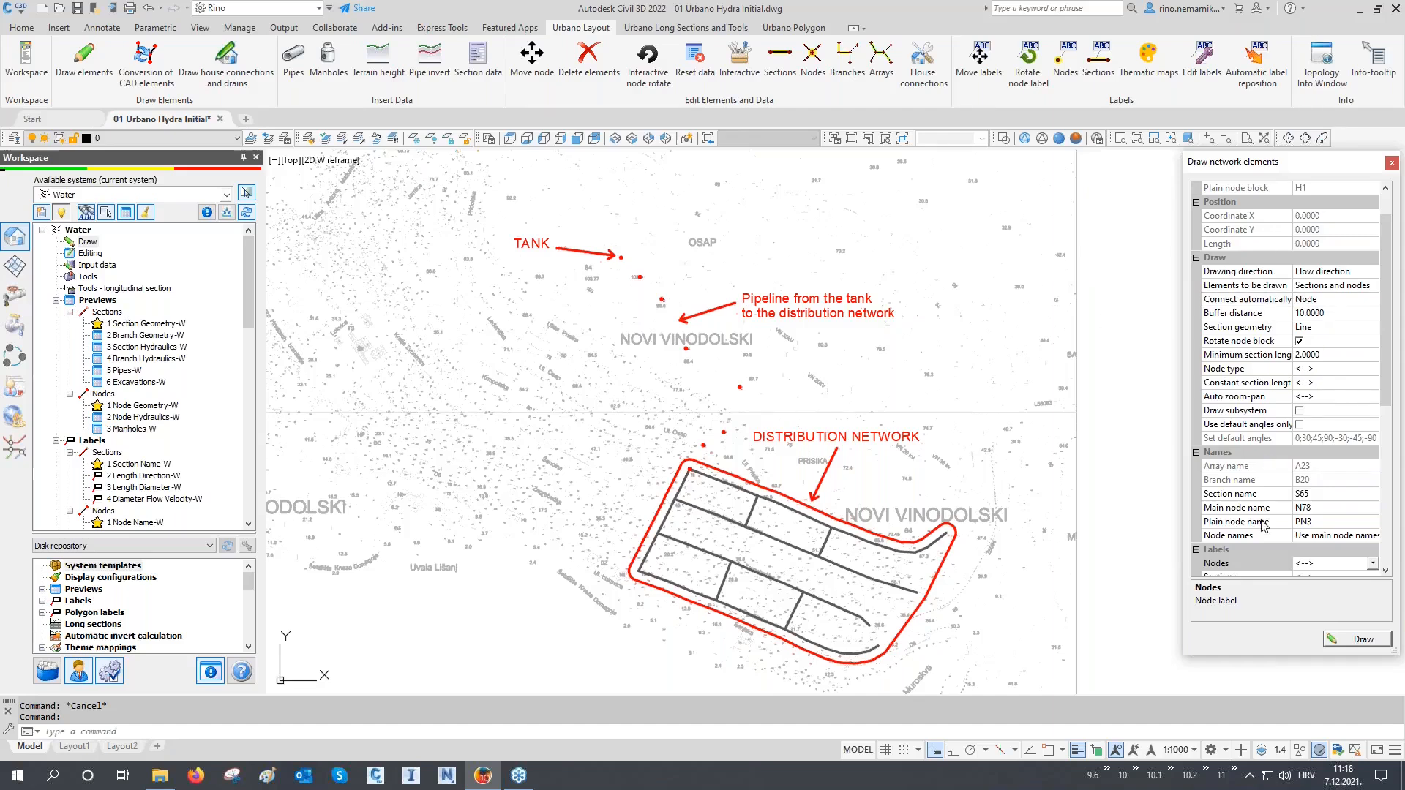
# Step: Examine the naming, label, marking, pipe catalog, manhole catalog and terrain elevation settings for drawing network elements
pyautogui.scroll(-2, 1264, 521)
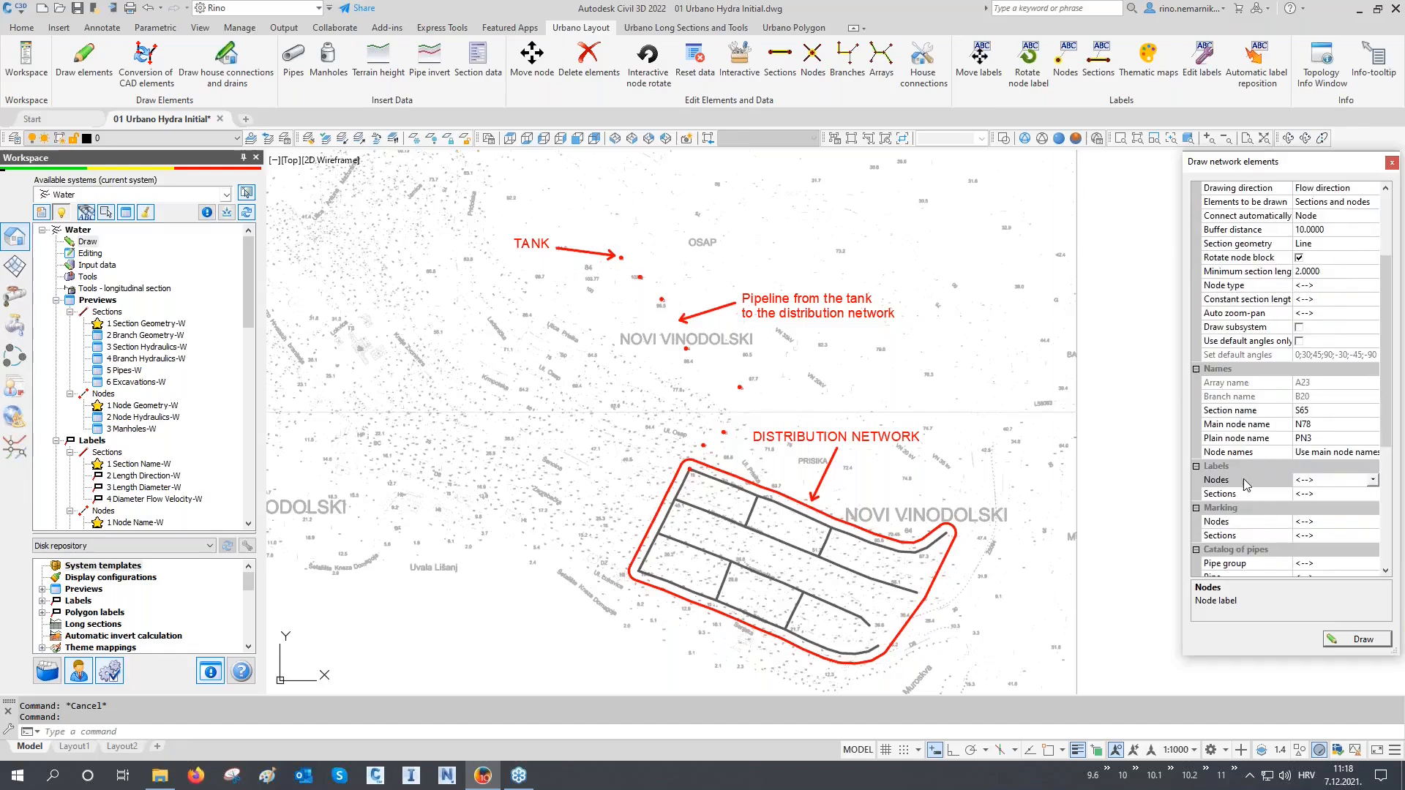
pyautogui.click(1323, 481)
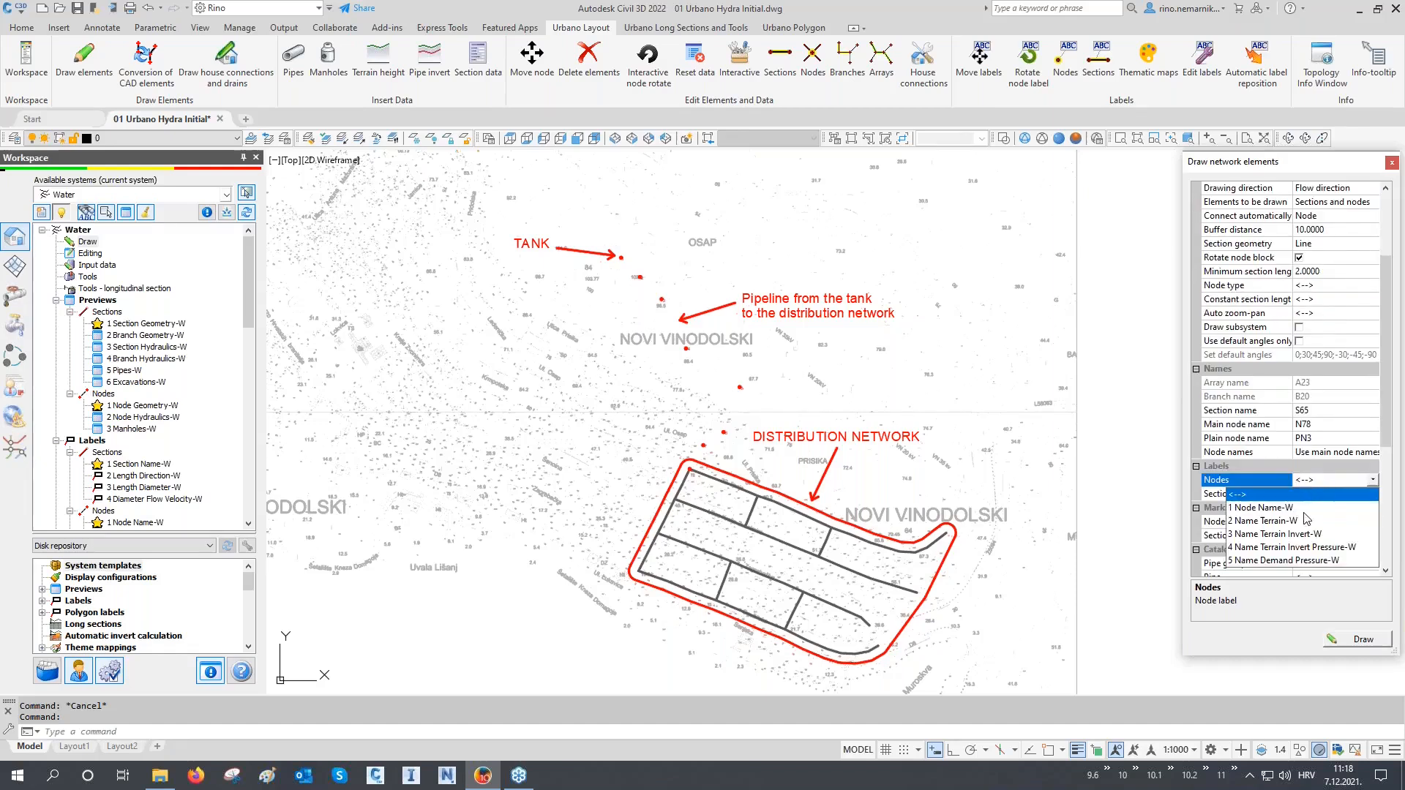
pyautogui.click(1277, 484)
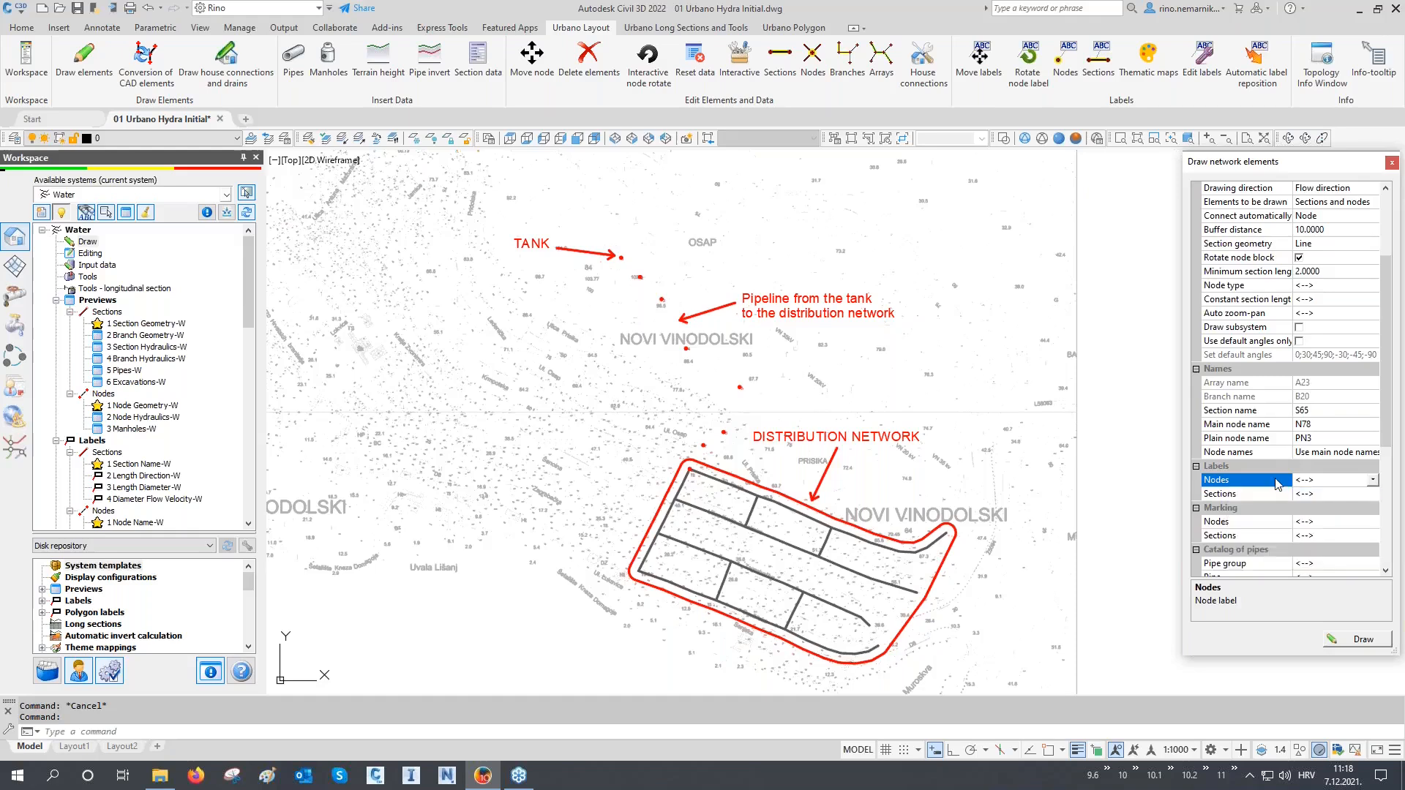
pyautogui.scroll(-2, 1277, 485)
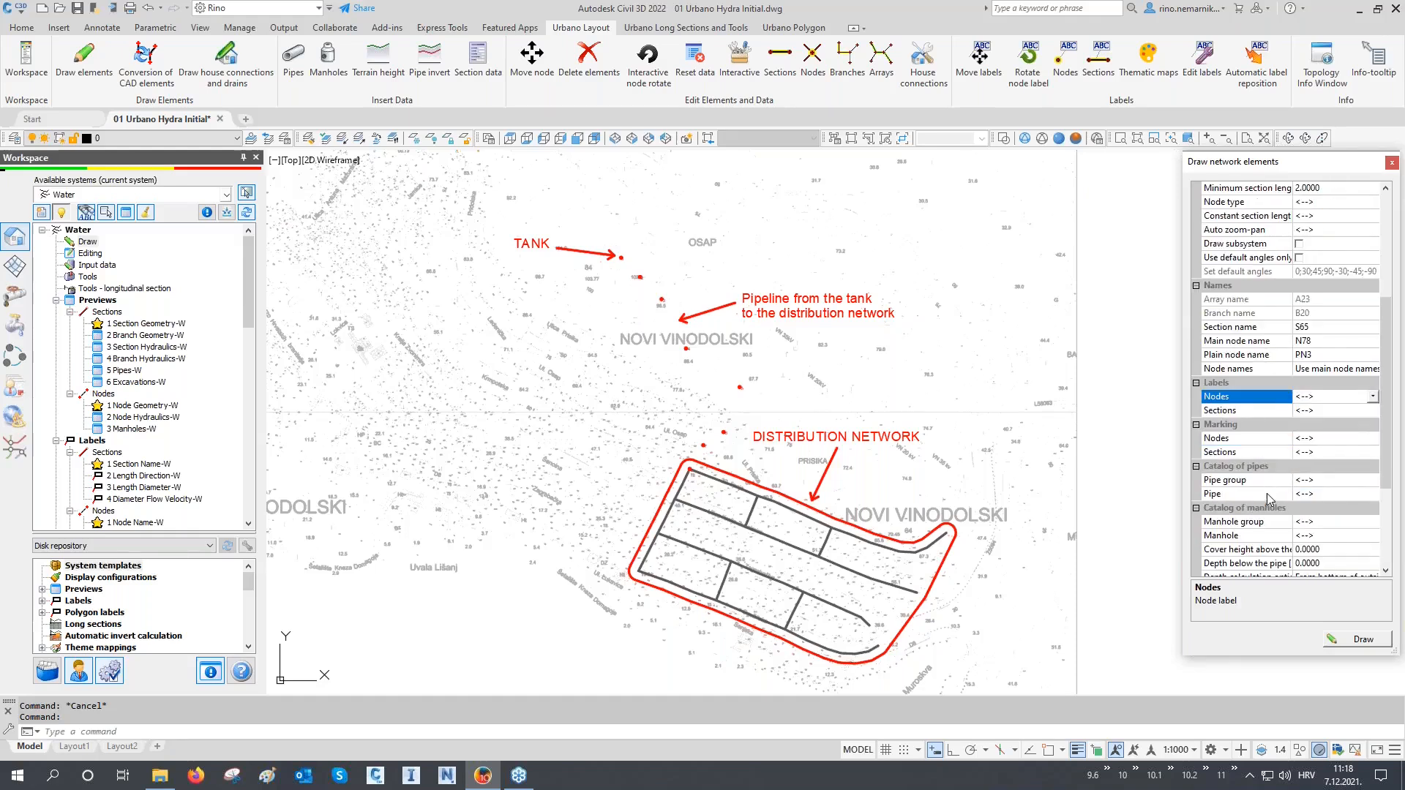
pyautogui.scroll(-1, 1270, 488)
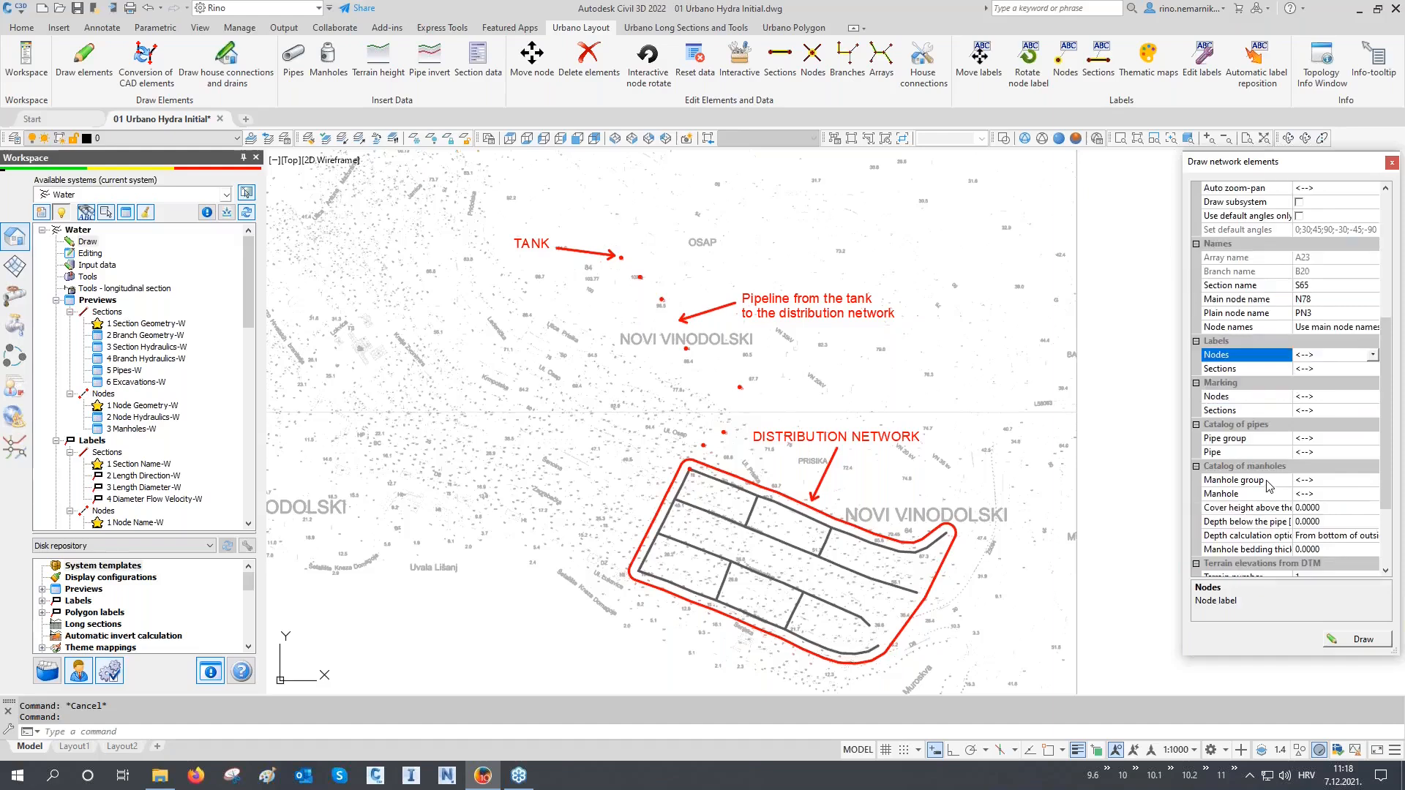
pyautogui.scroll(-2, 1269, 498)
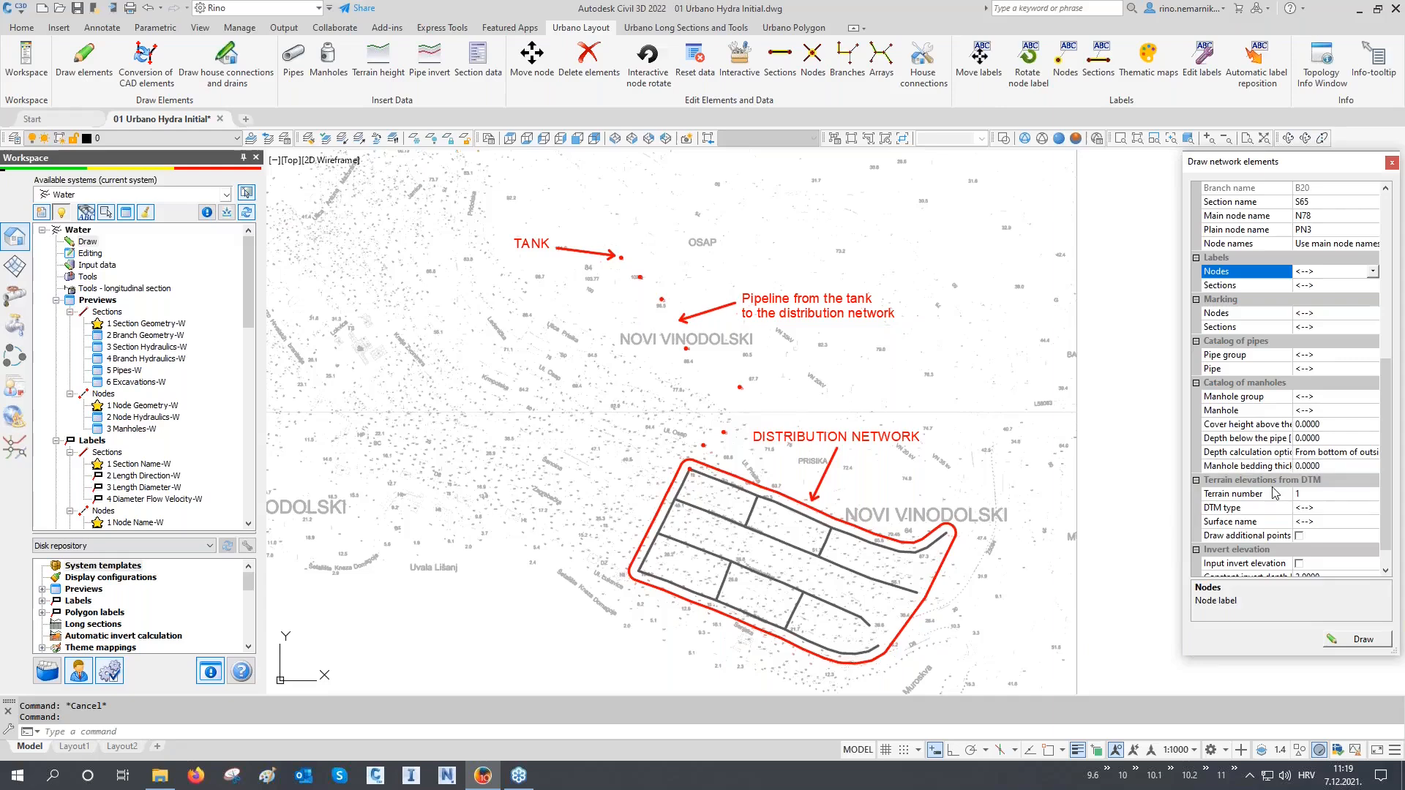
pyautogui.scroll(-1, 1274, 493)
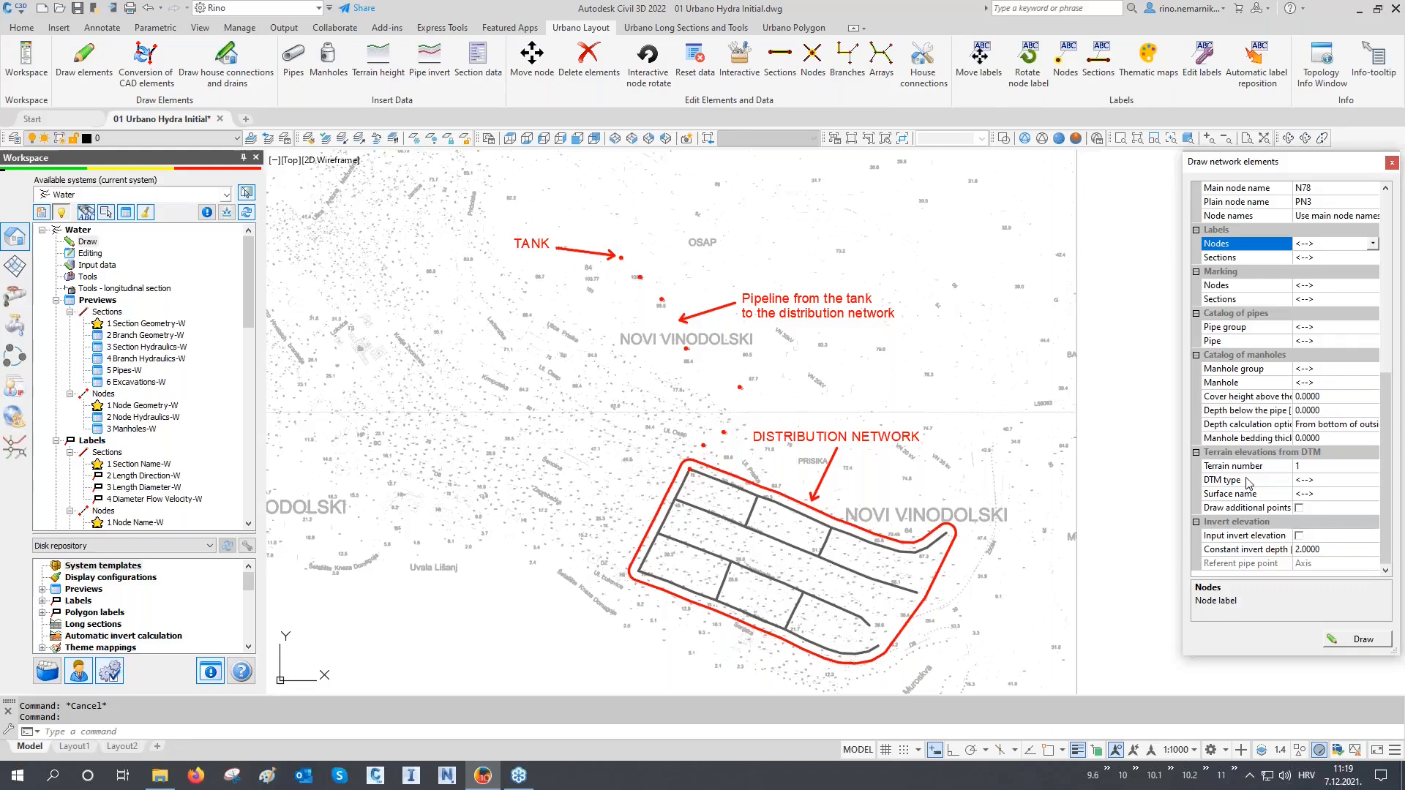
# Step: Take terrain elevations from the Civil 3D 2022 surface 1 C3D and enable automatic drawing of additional points
pyautogui.click(1318, 486)
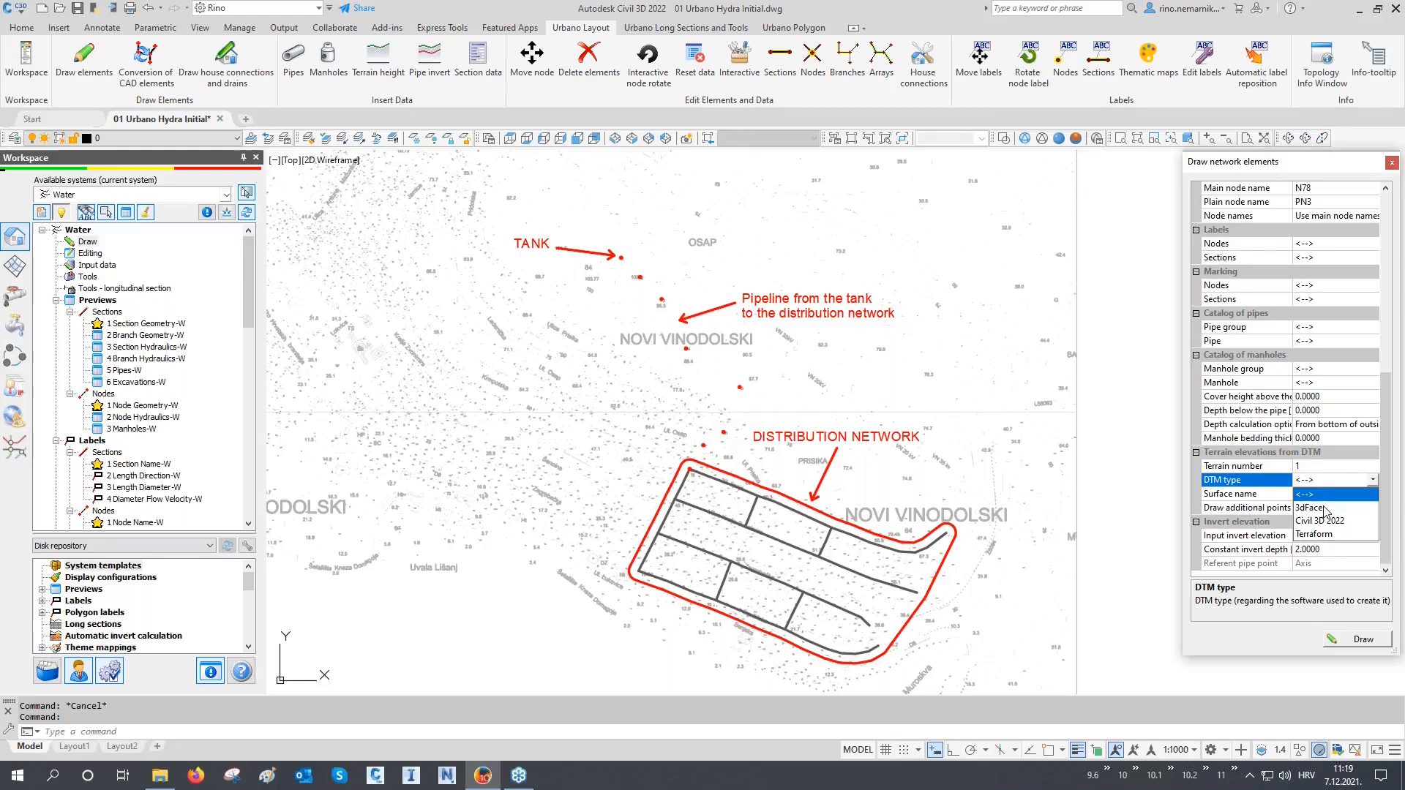
pyautogui.click(1327, 521)
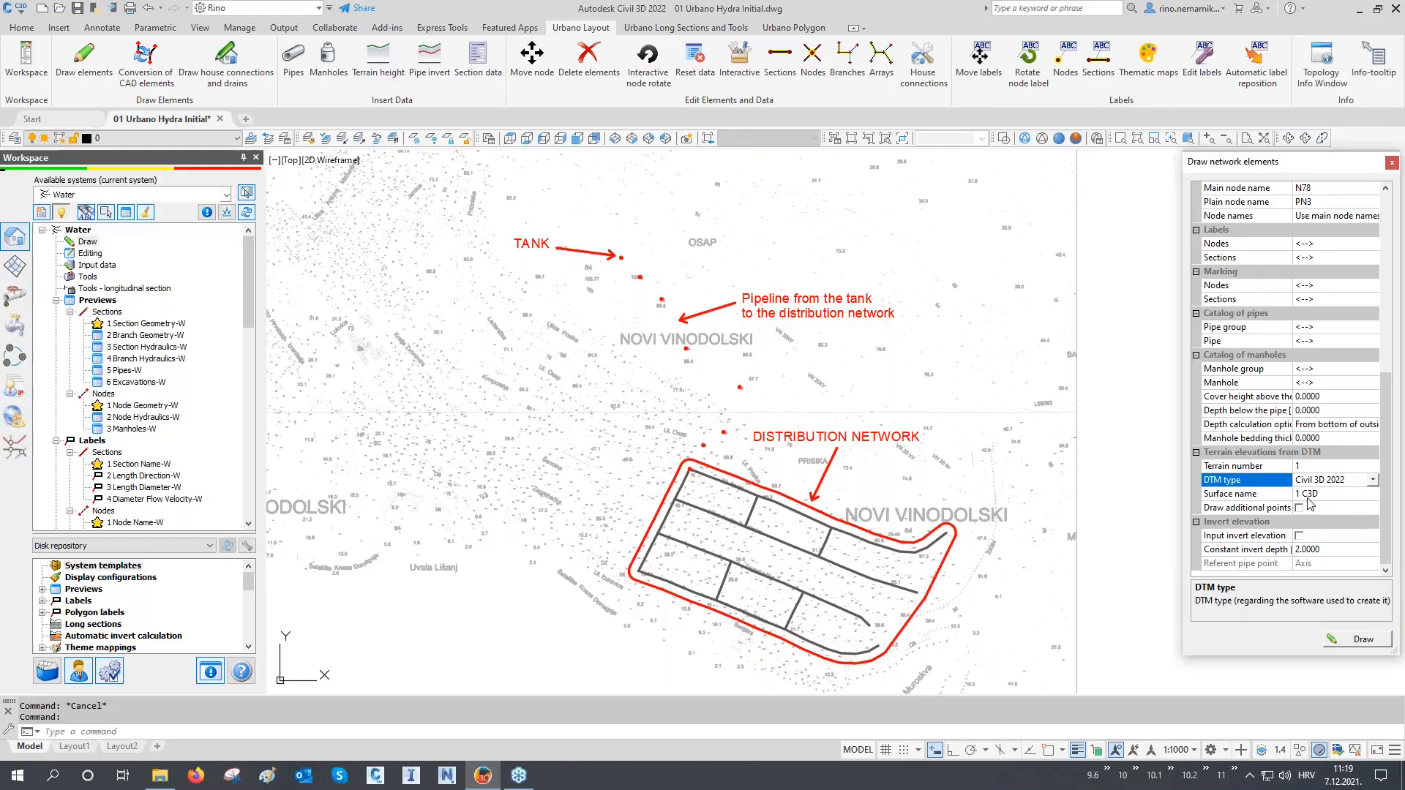
pyautogui.click(1257, 510)
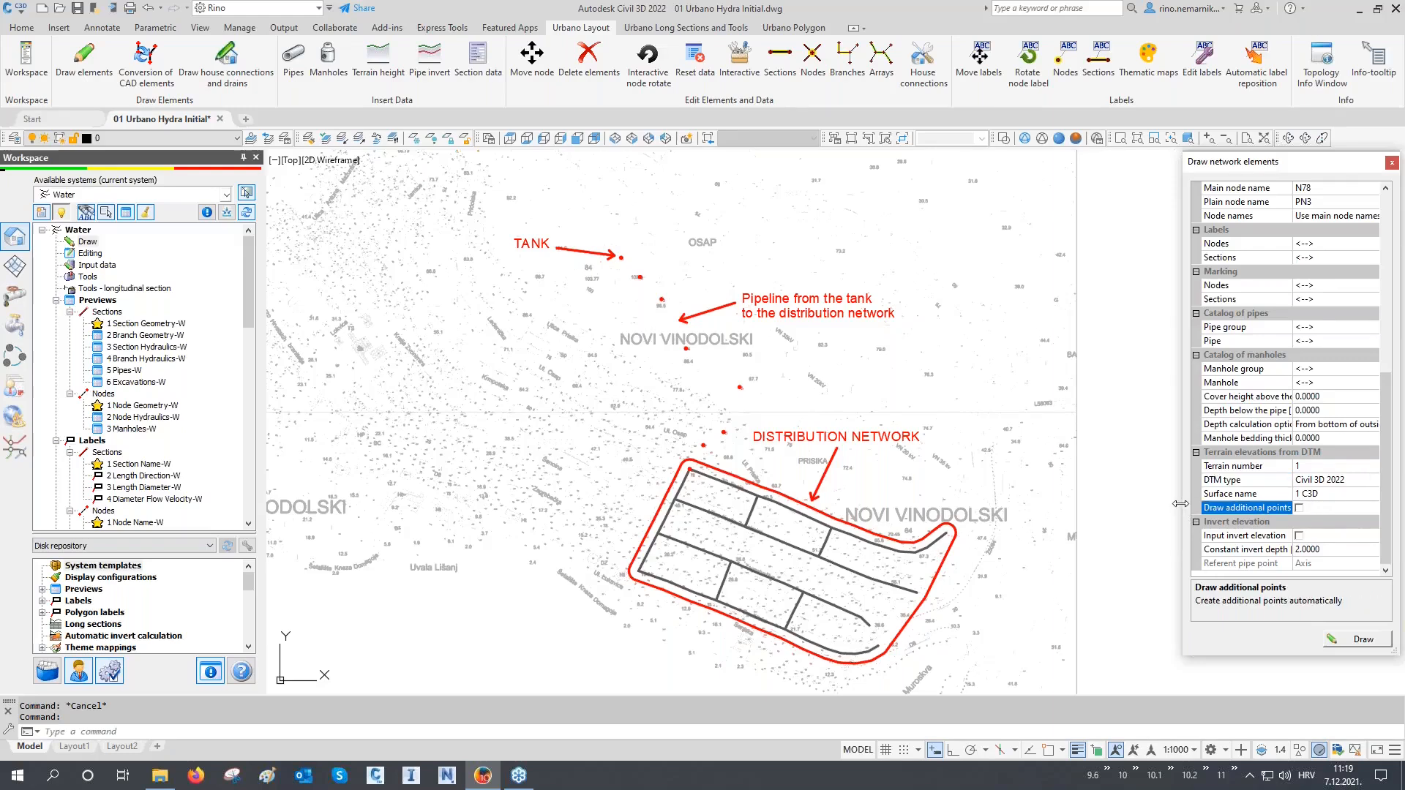
pyautogui.moveTo(1176, 506)
pyautogui.mouseDown()
pyautogui.moveTo(1153, 516)
pyautogui.moveTo(1086, 621)
pyautogui.mouseUp()
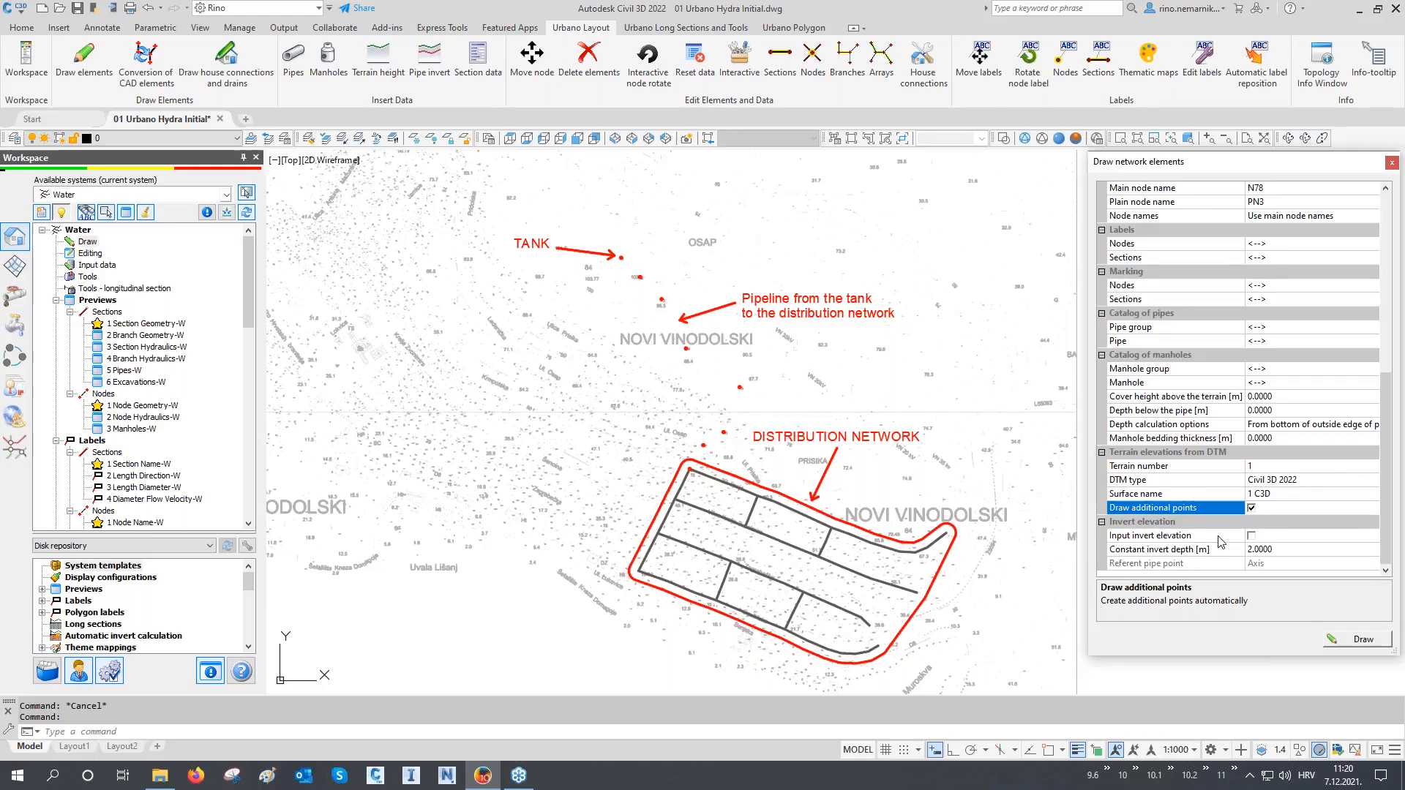
# Step: Enable invert elevation input and set the constant invert depth to 1.5 m
pyautogui.click(1251, 537)
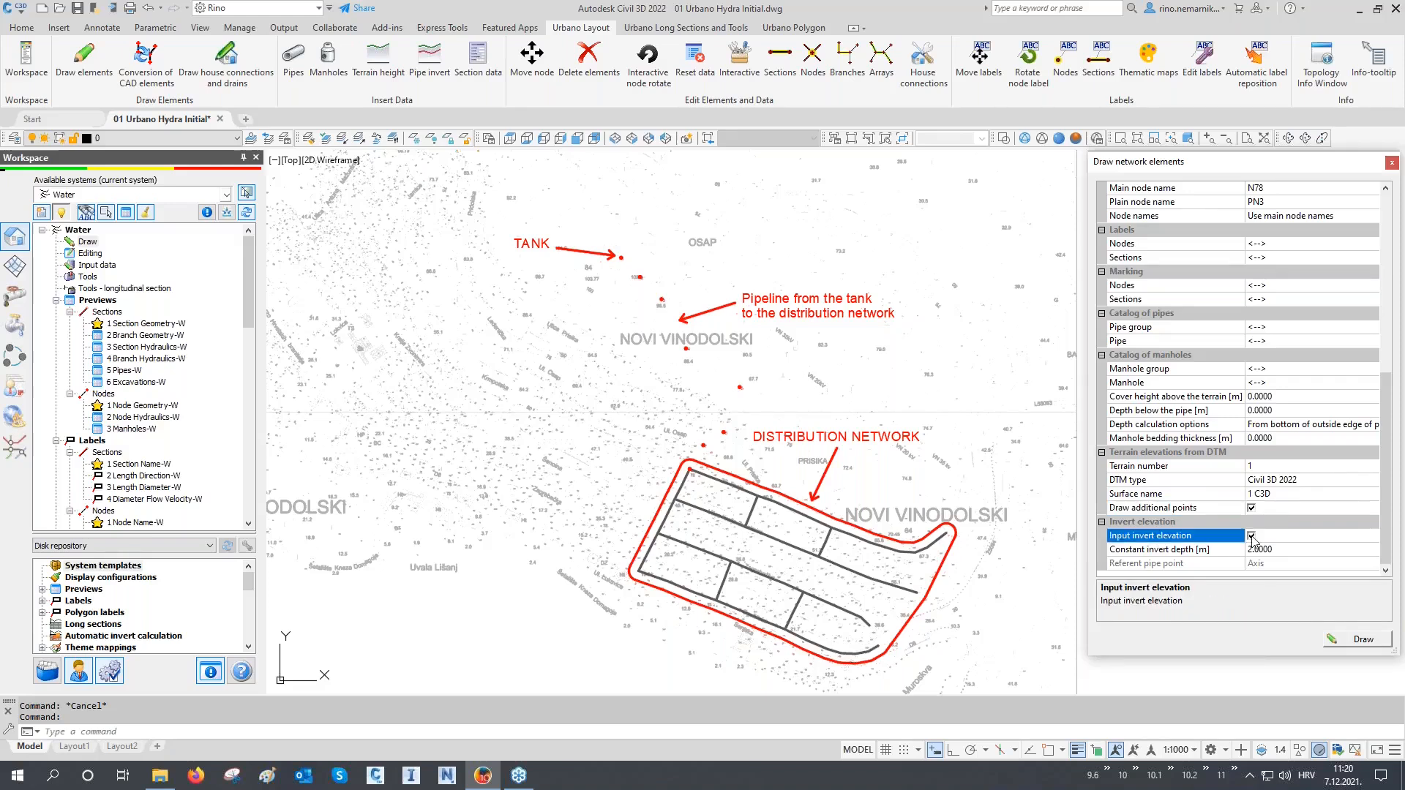
pyautogui.click(1189, 565)
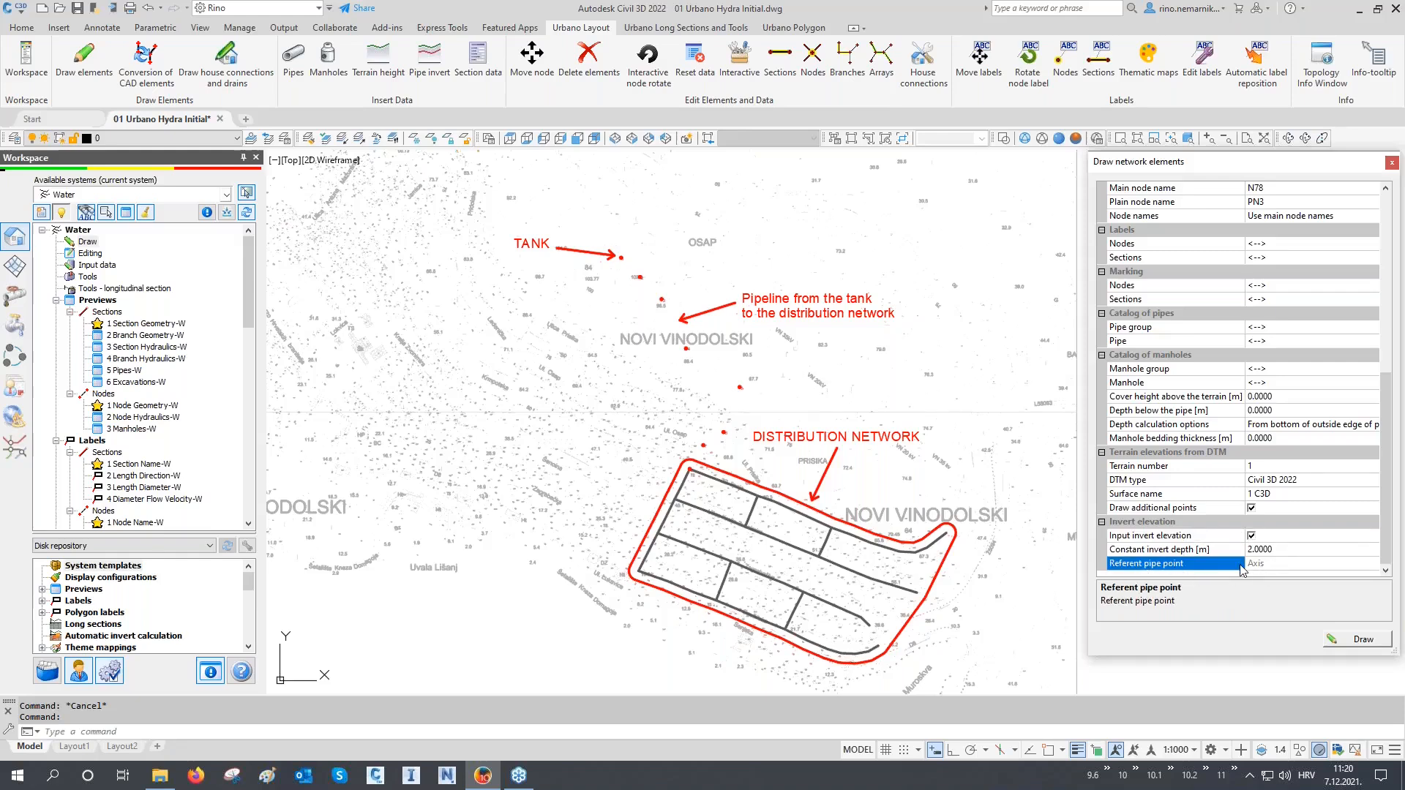
pyautogui.click(1206, 554)
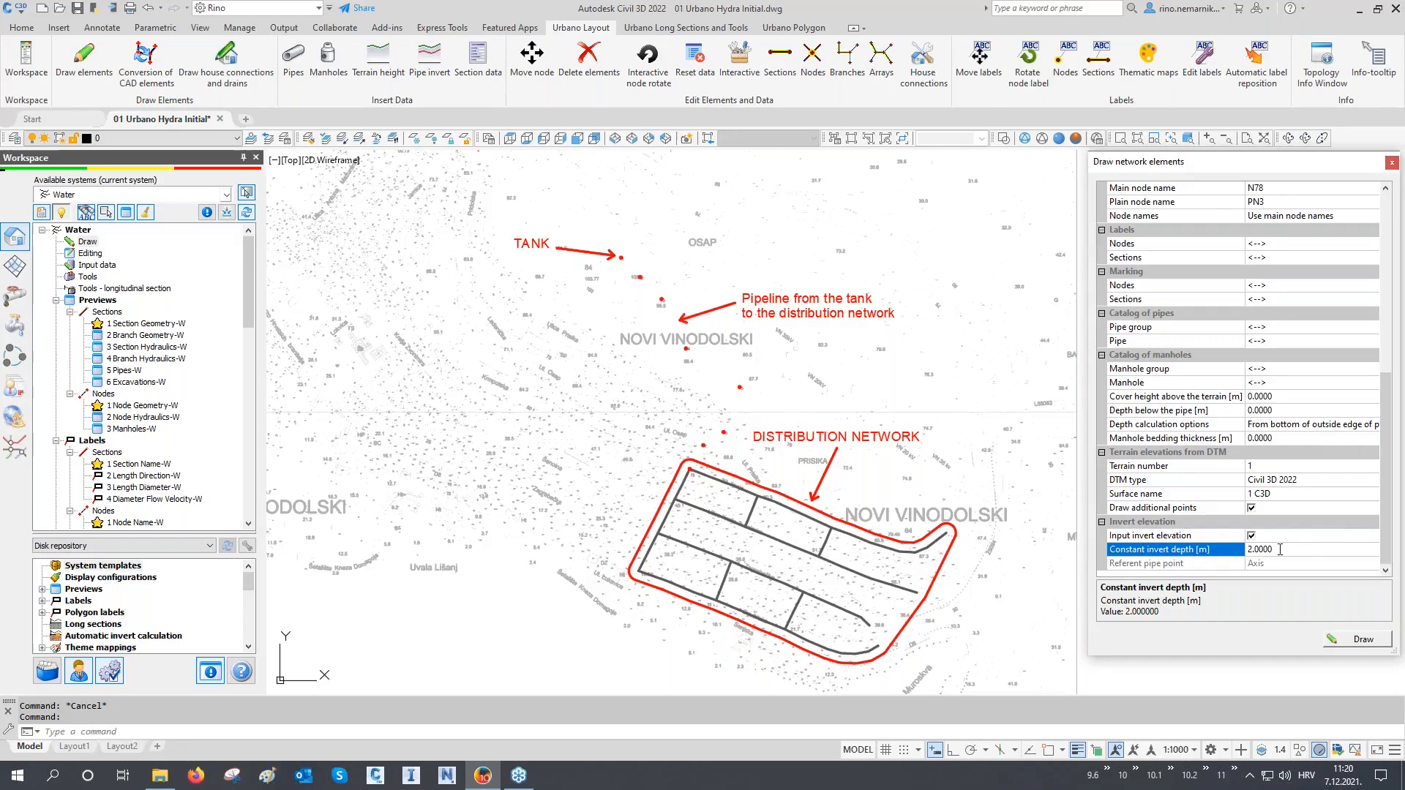
pyautogui.click(1229, 553)
pyautogui.write('1.5')
pyautogui.click(1224, 598)
pyautogui.click(93, 268)
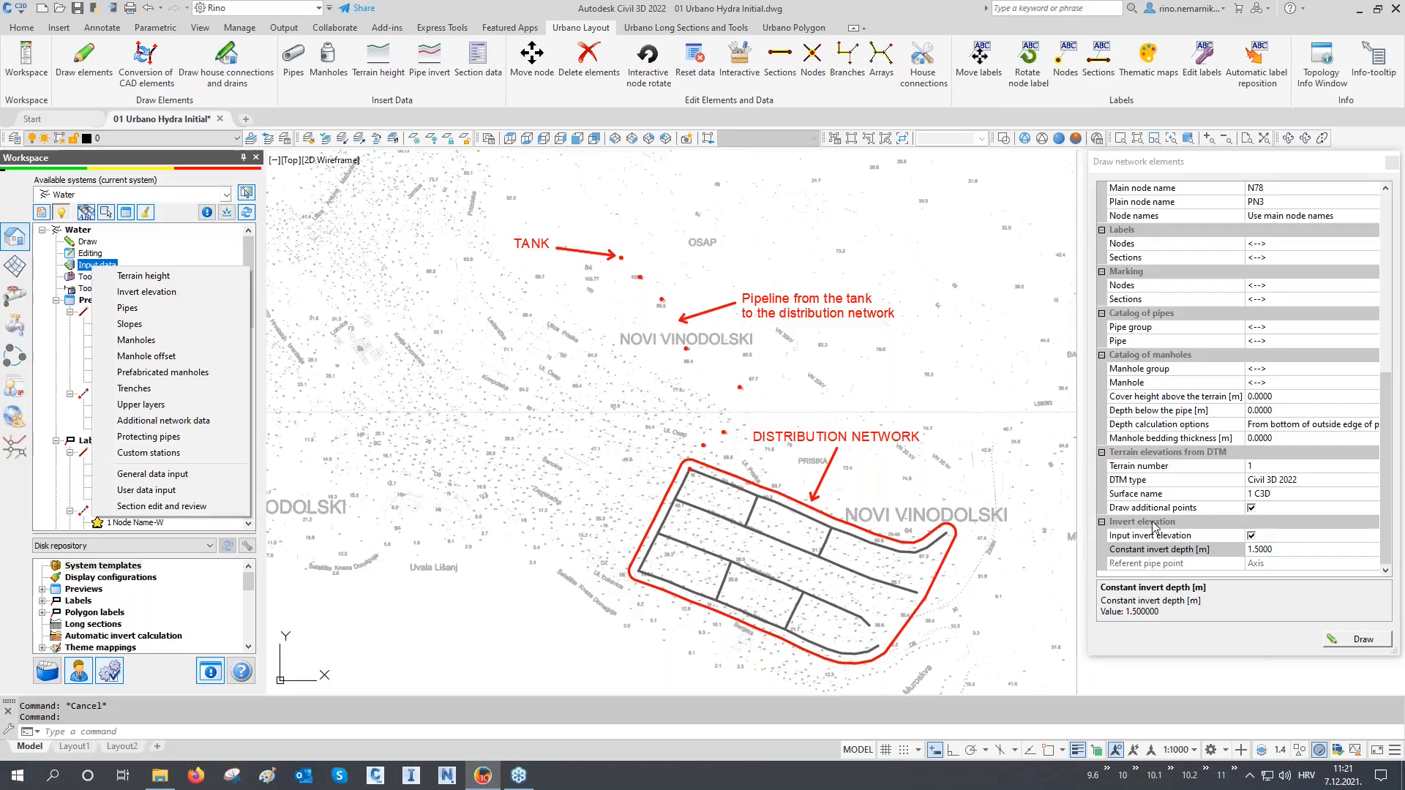
pyautogui.click(1209, 608)
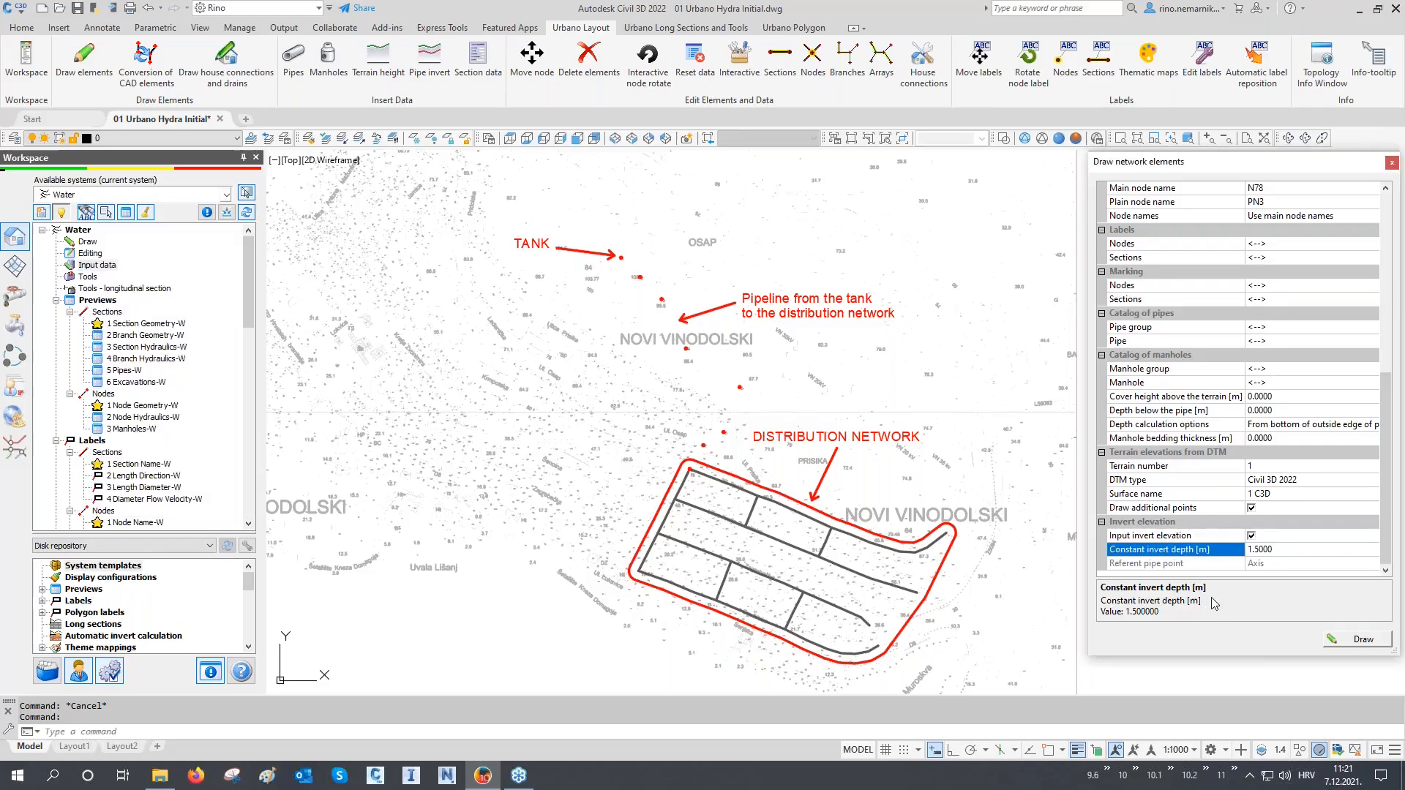
# Step: Try to place the first network node at point 1 beside the tank
pyautogui.click(1350, 641)
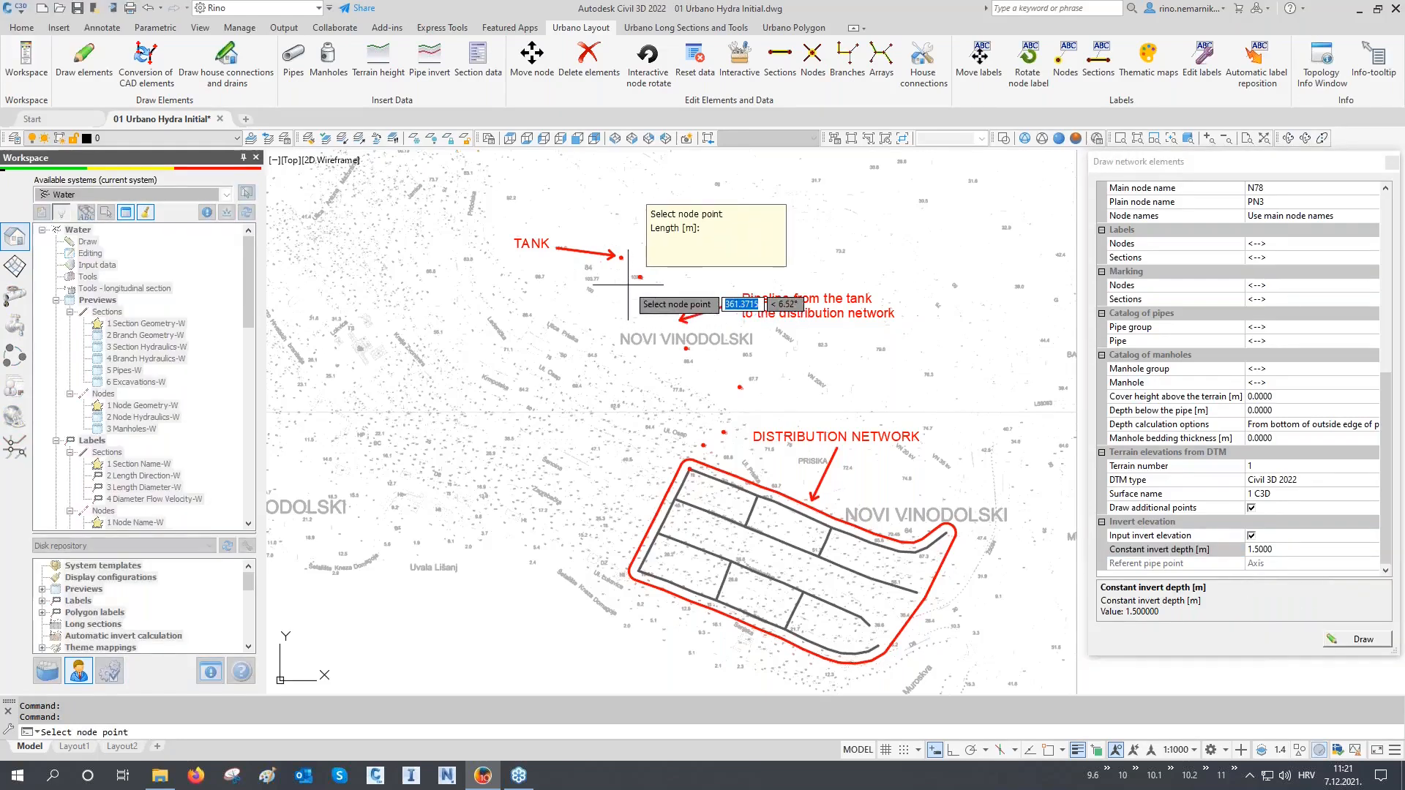
pyautogui.moveTo(628, 287); pyautogui.dragTo(622, 317, button='middle')
pyautogui.scroll(10, 597, 311)
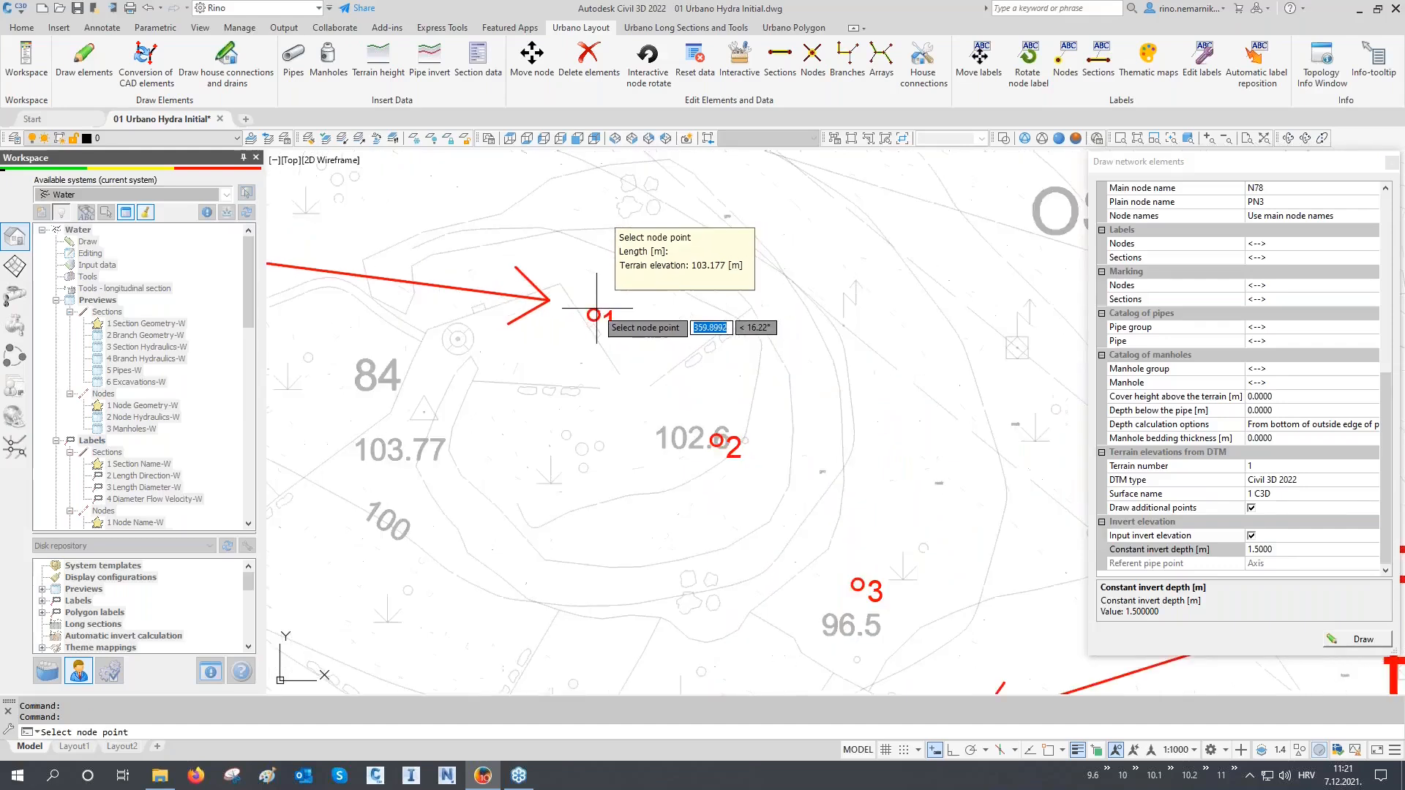
pyautogui.click(597, 307)
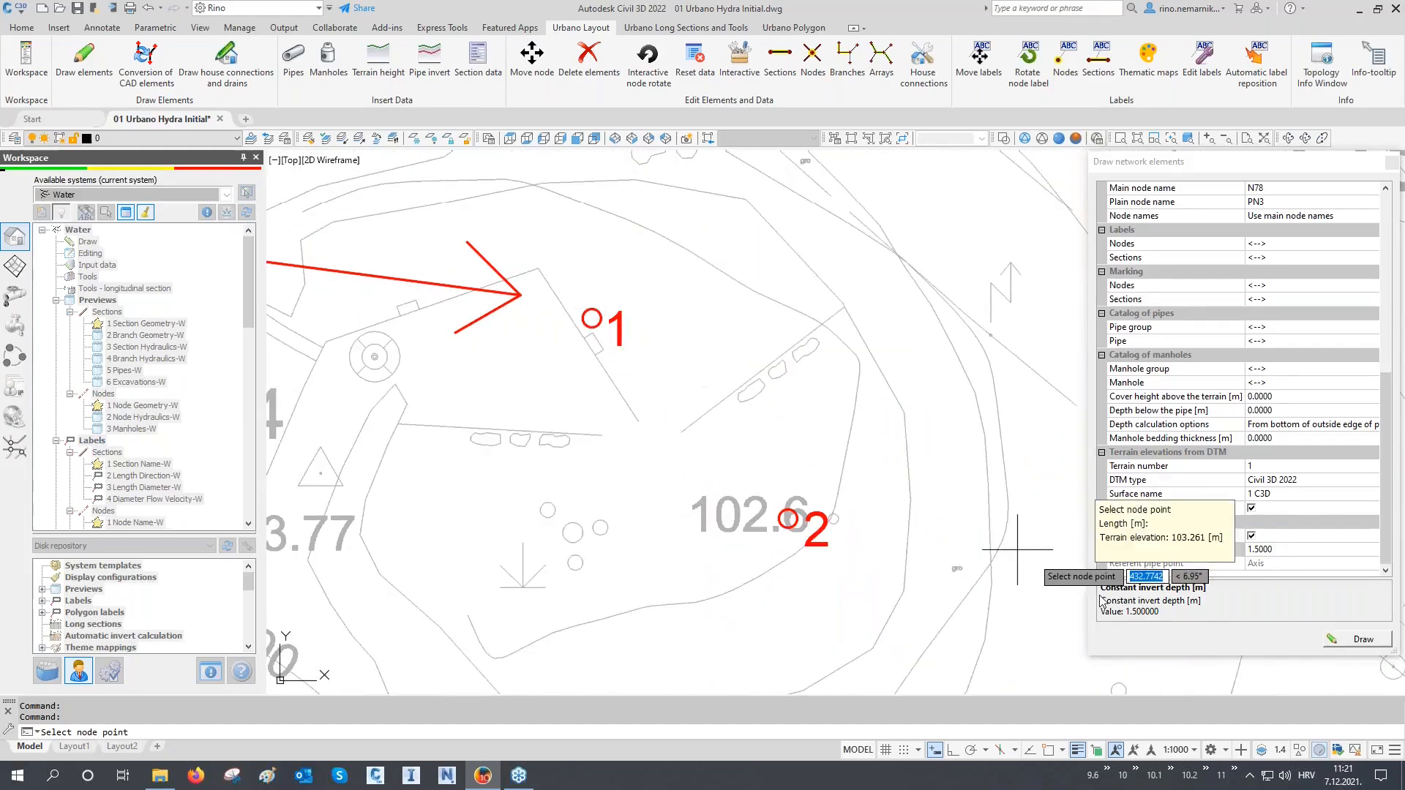
# Step: Turn on object snap and cancel the node drawing in progress
pyautogui.click(1062, 751)
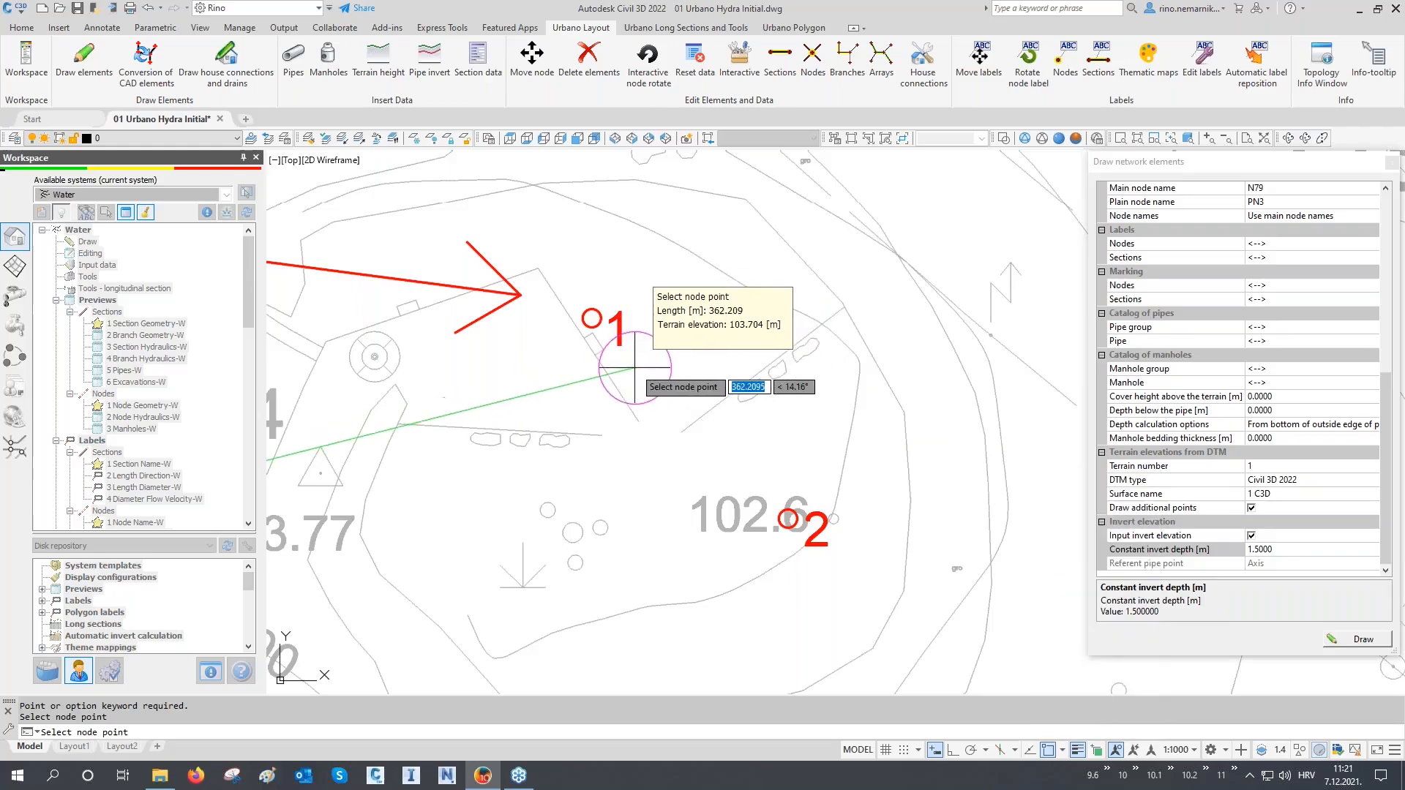
pyautogui.scroll(-4, 635, 369)
pyautogui.scroll(-6, 635, 388)
pyautogui.press('Escape')
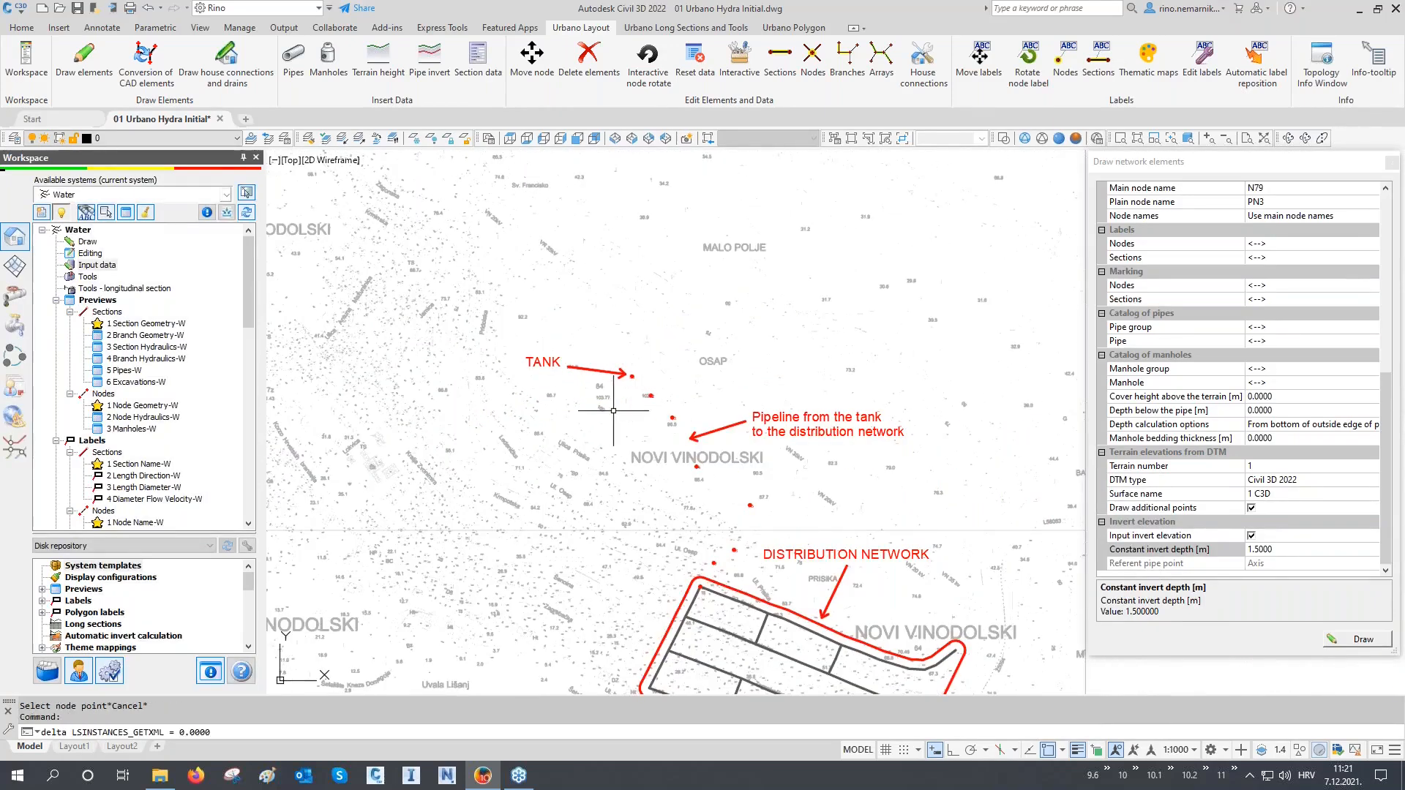
# Step: Find the stray node near the tank and delete it from the Water system
pyautogui.scroll(4, 470, 414)
pyautogui.scroll(8, 554, 471)
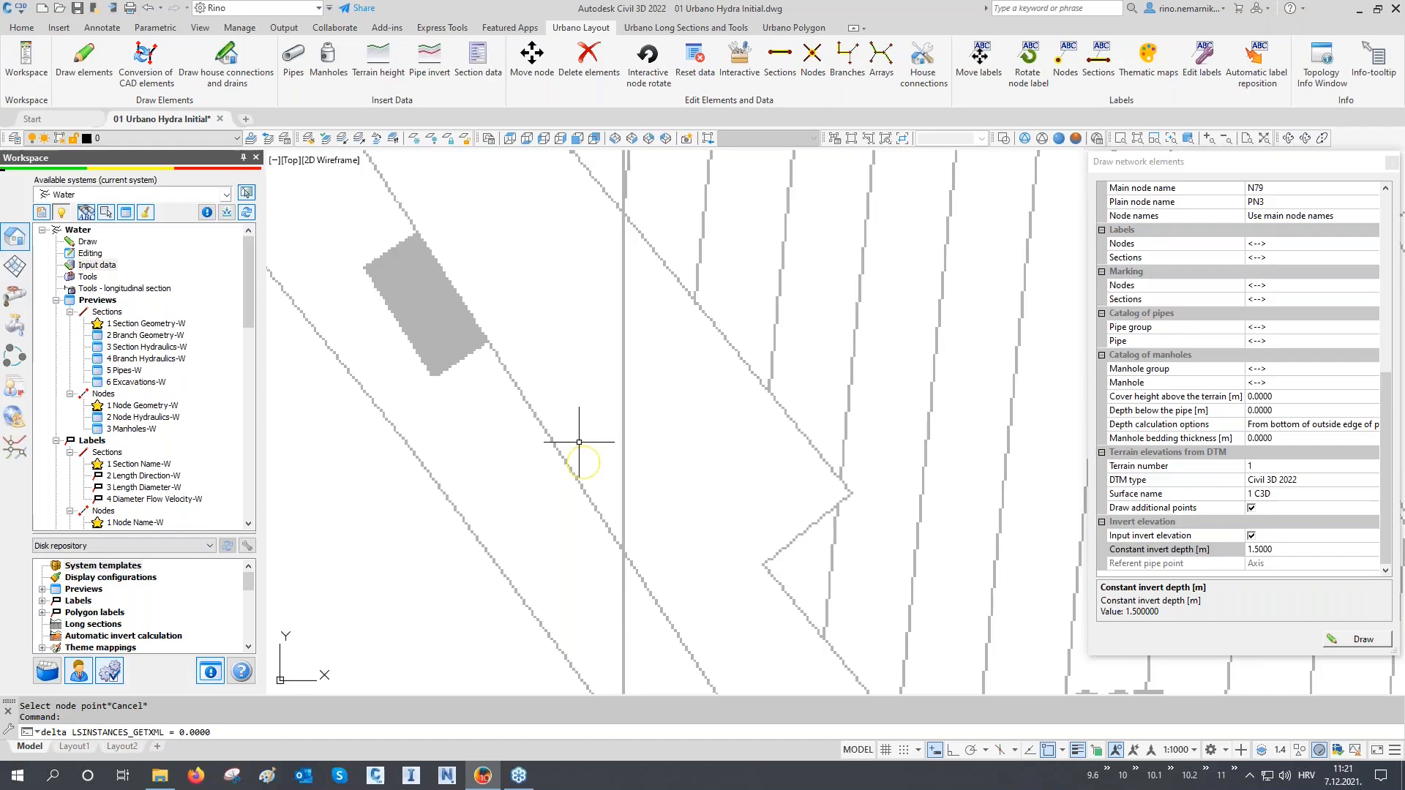
pyautogui.click(613, 418)
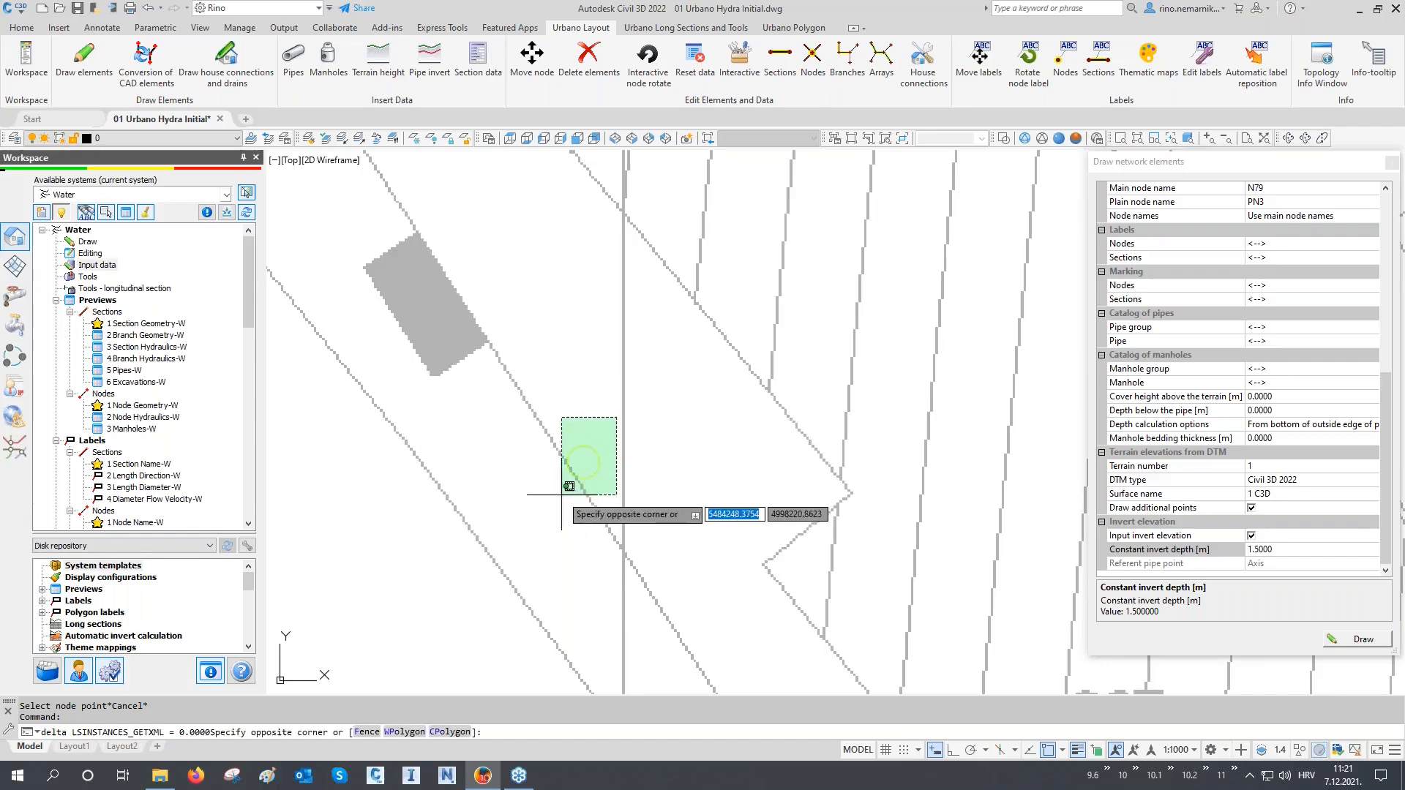
pyautogui.click(553, 503)
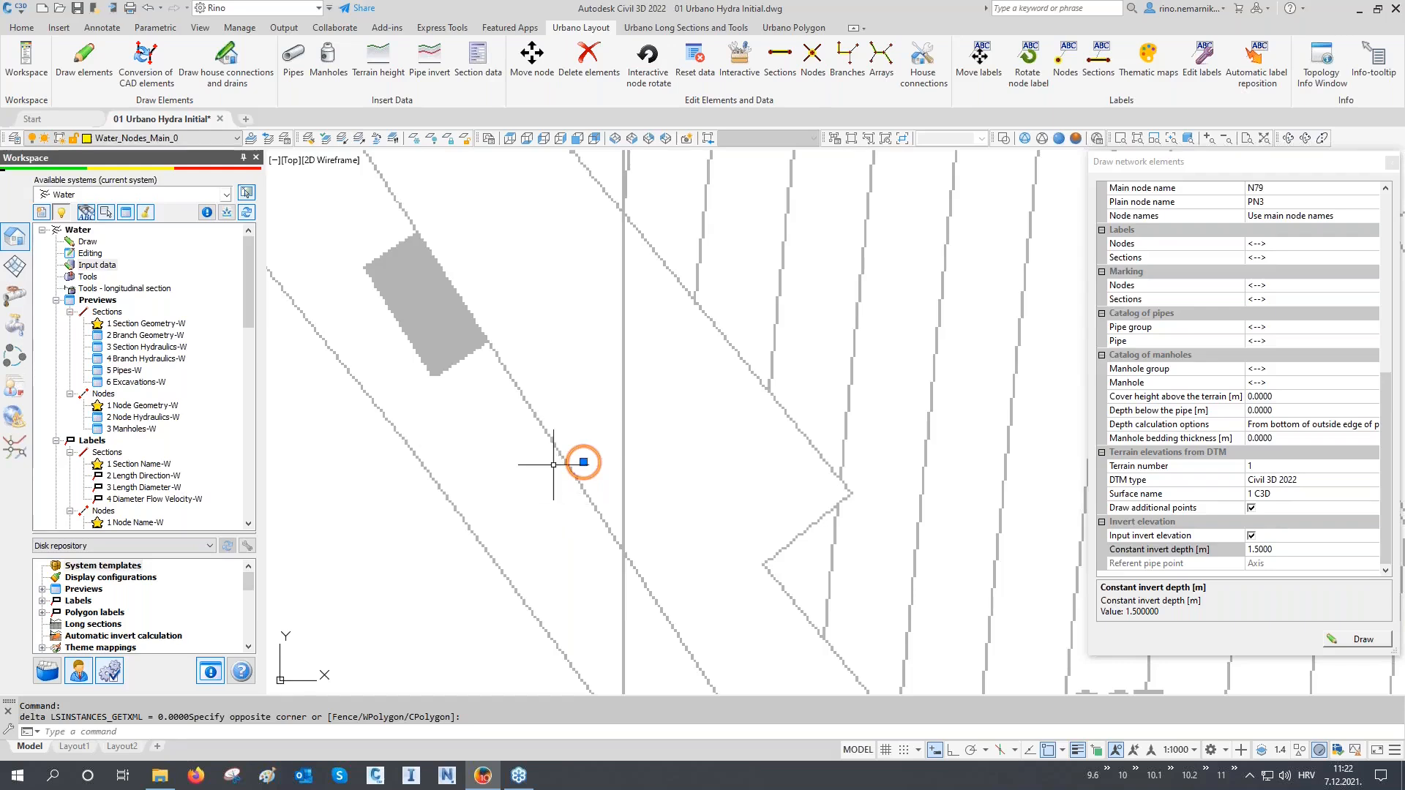
pyautogui.press('Escape')
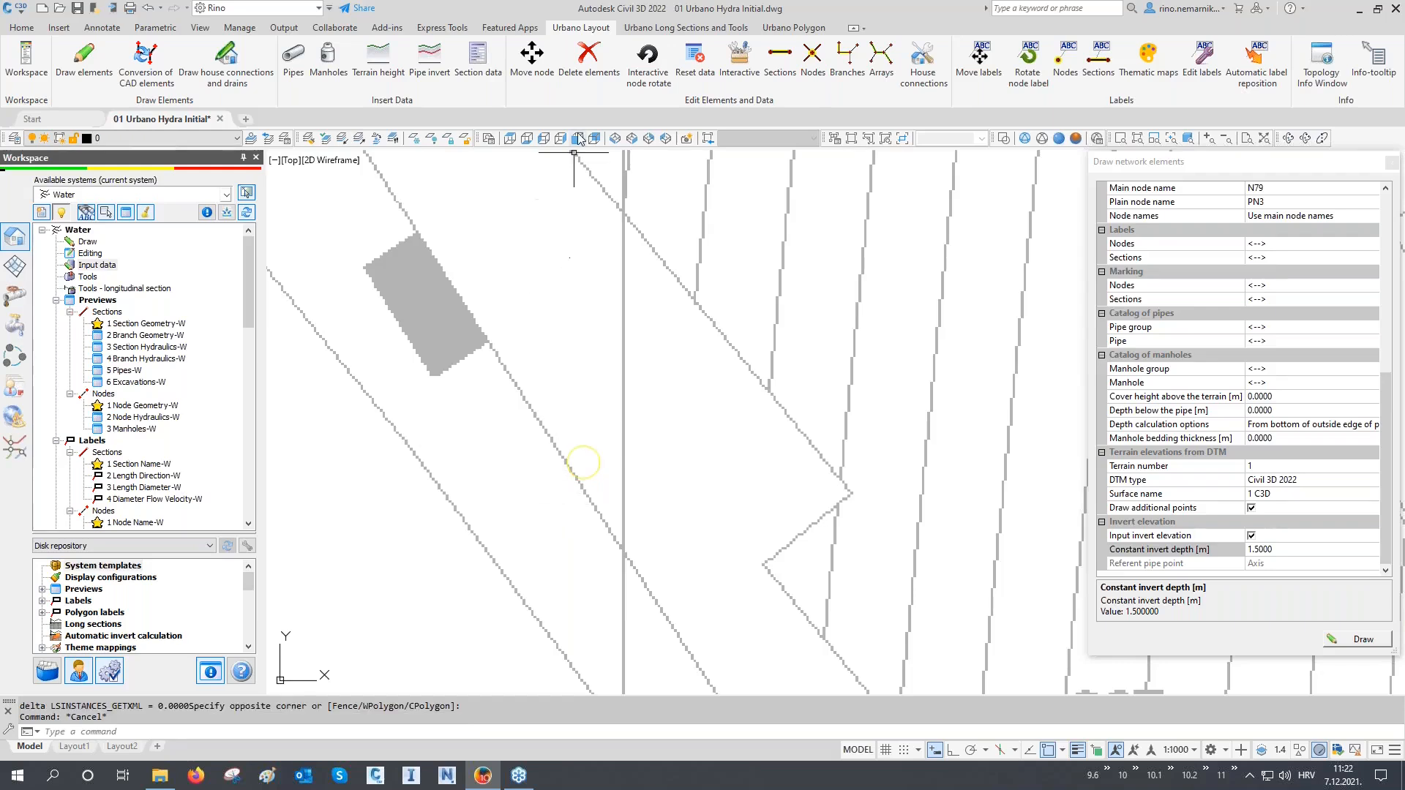
pyautogui.click(586, 73)
pyautogui.click(717, 289)
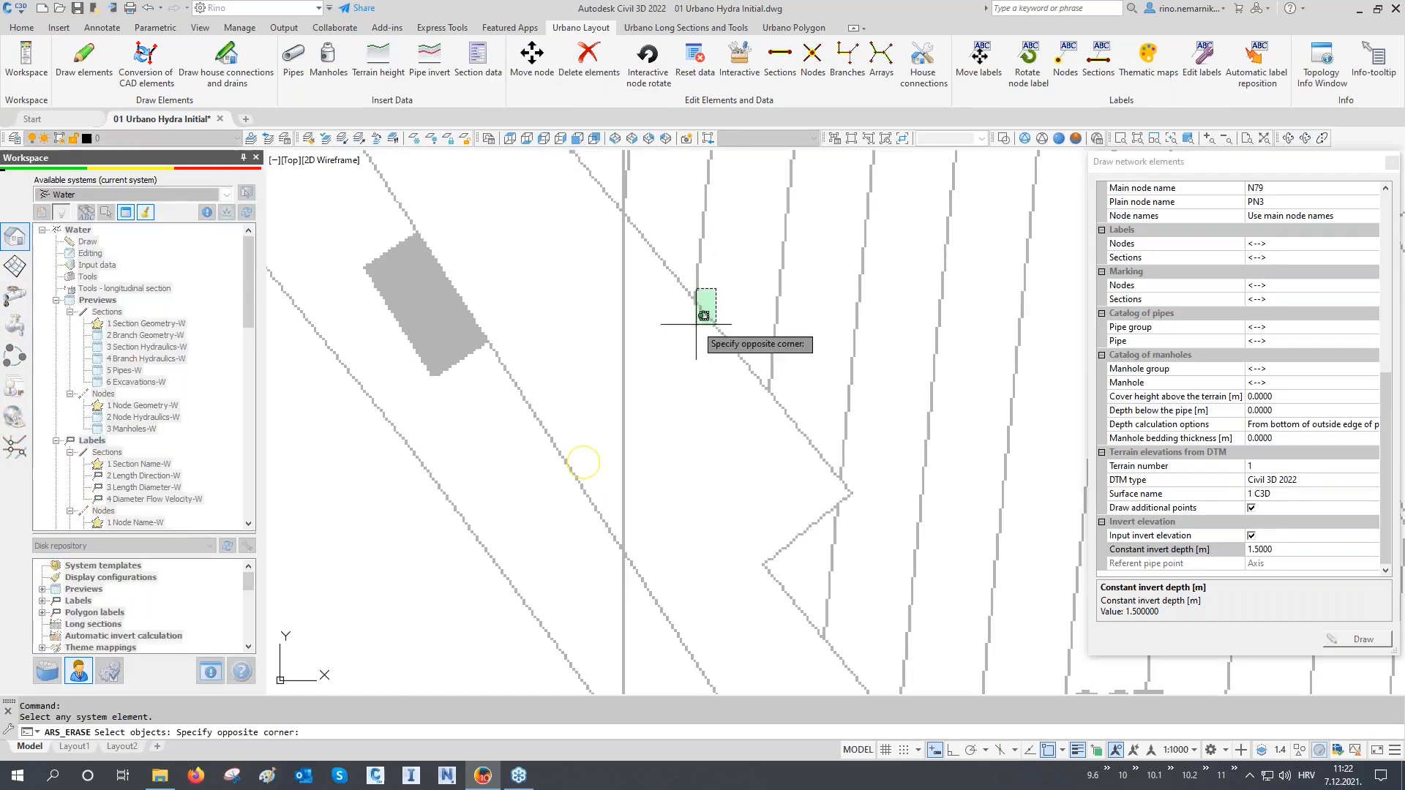
pyautogui.click(504, 542)
pyautogui.press('Return')
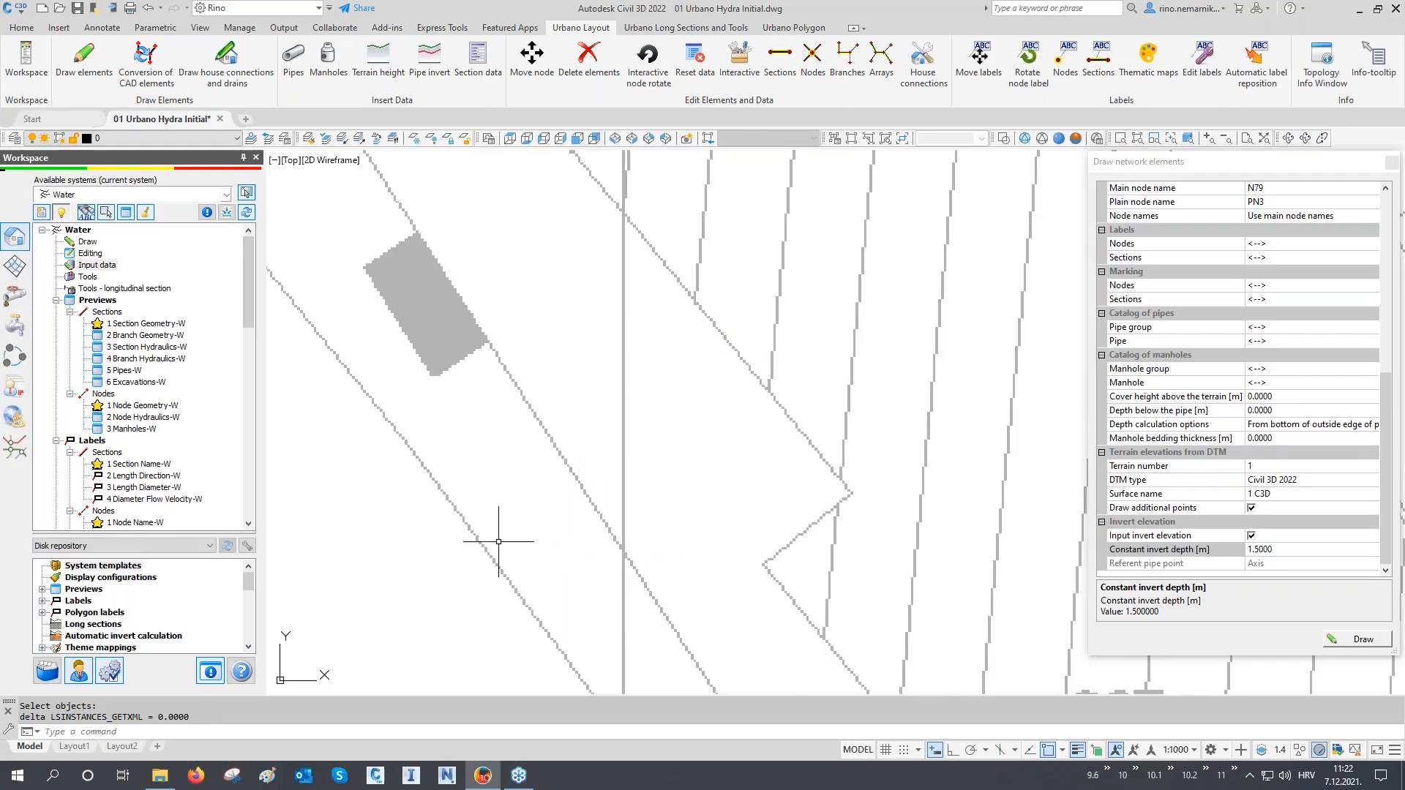
# Step: Draw the first pipeline section from the centre of point 1 beside the tank to point 2
pyautogui.scroll(-5, 497, 543)
pyautogui.scroll(-3, 497, 543)
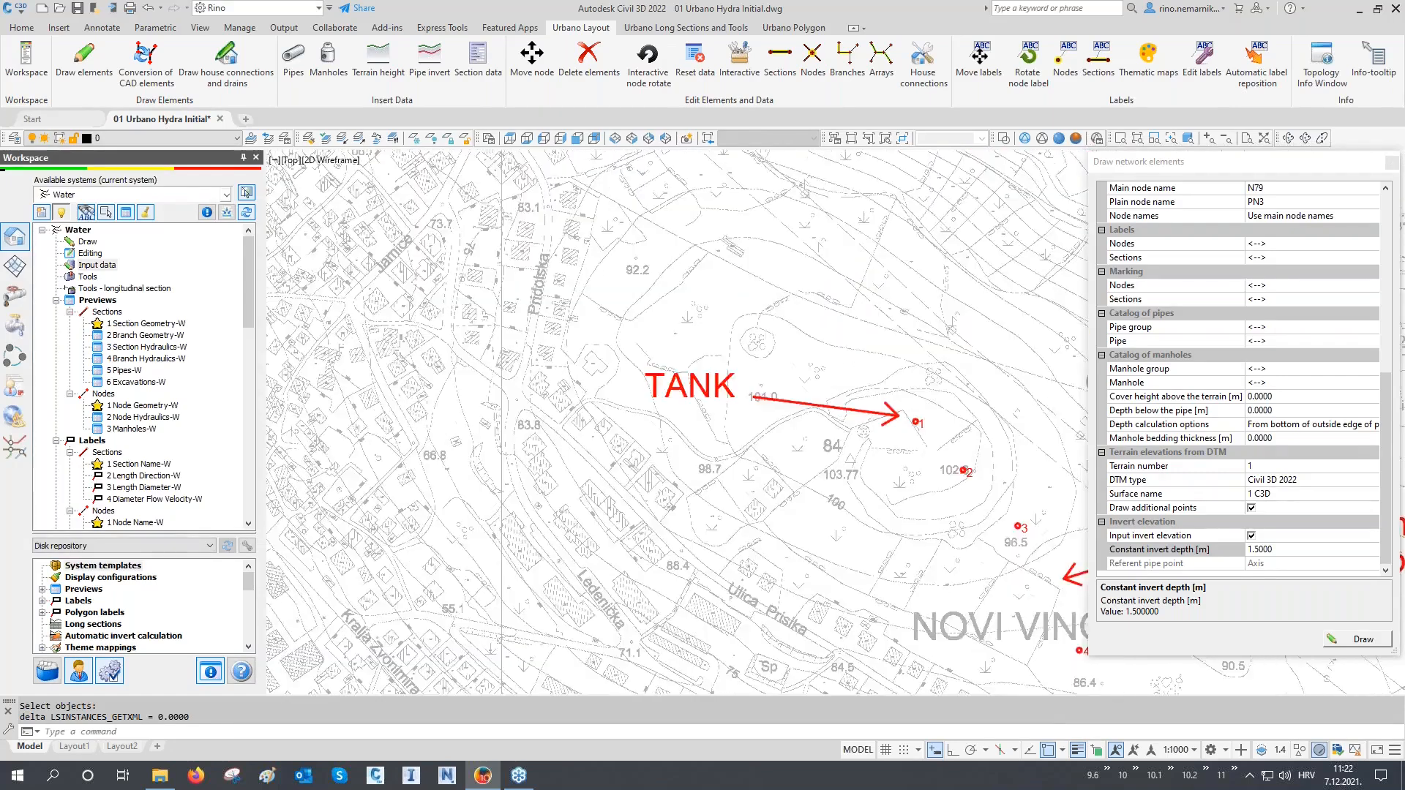
pyautogui.scroll(8, 767, 510)
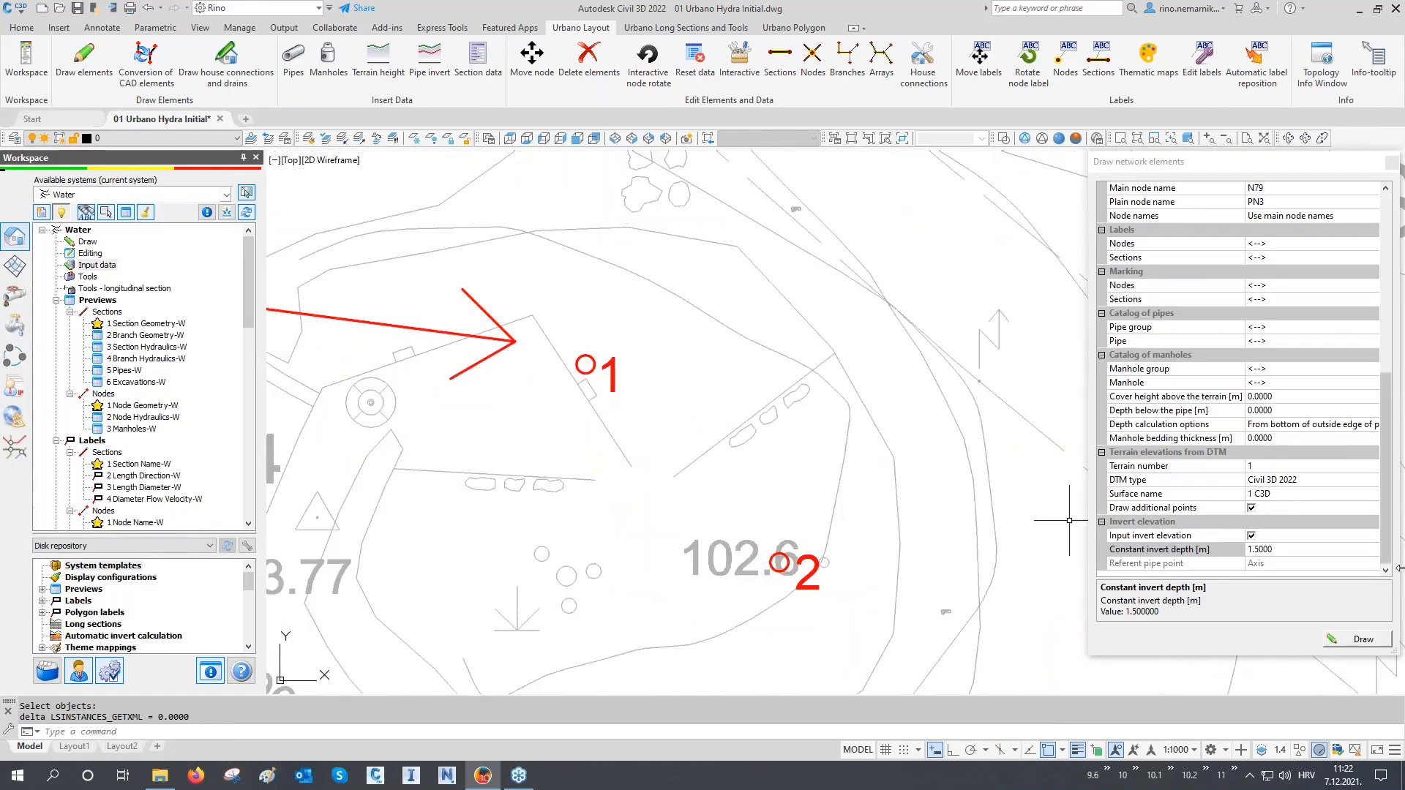
pyautogui.click(1363, 639)
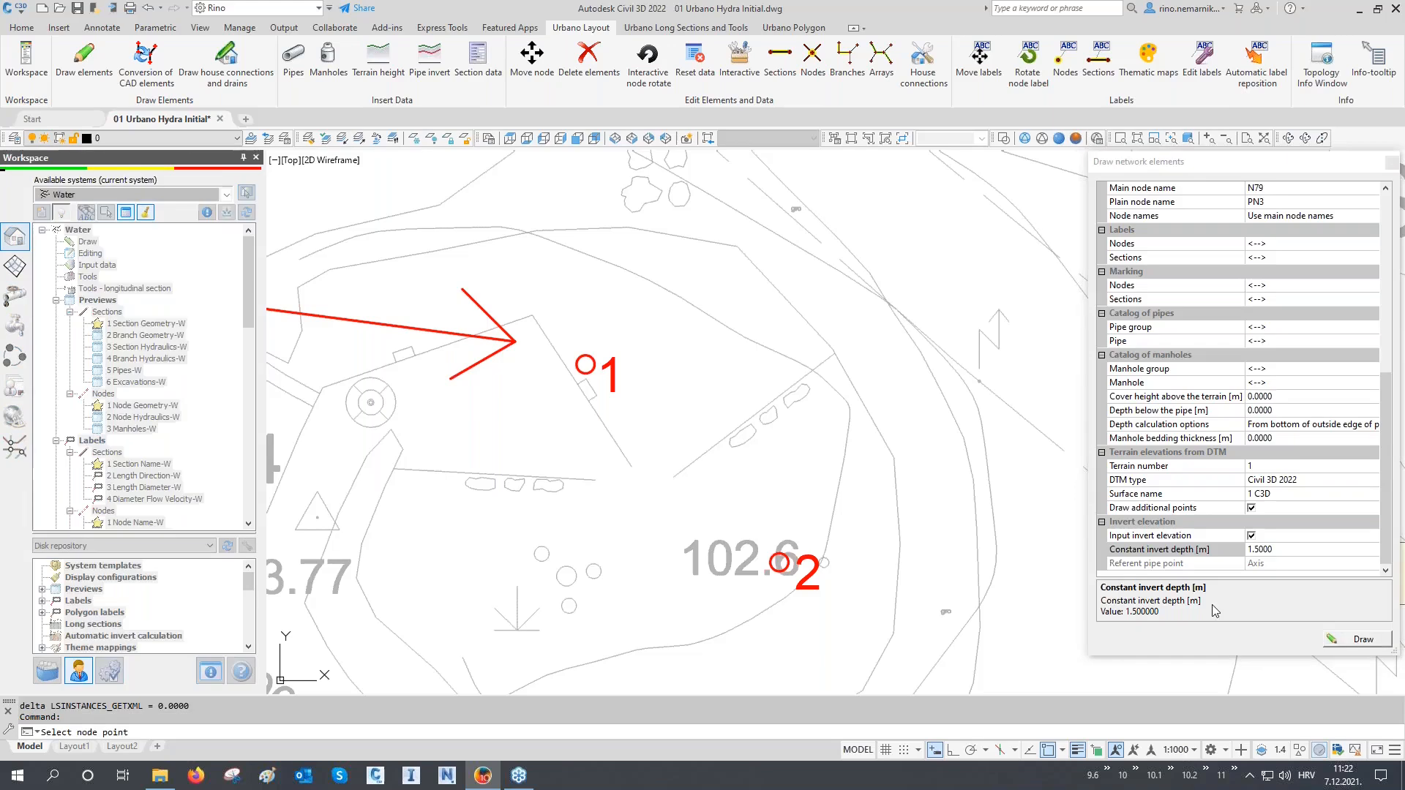
pyautogui.click(585, 364)
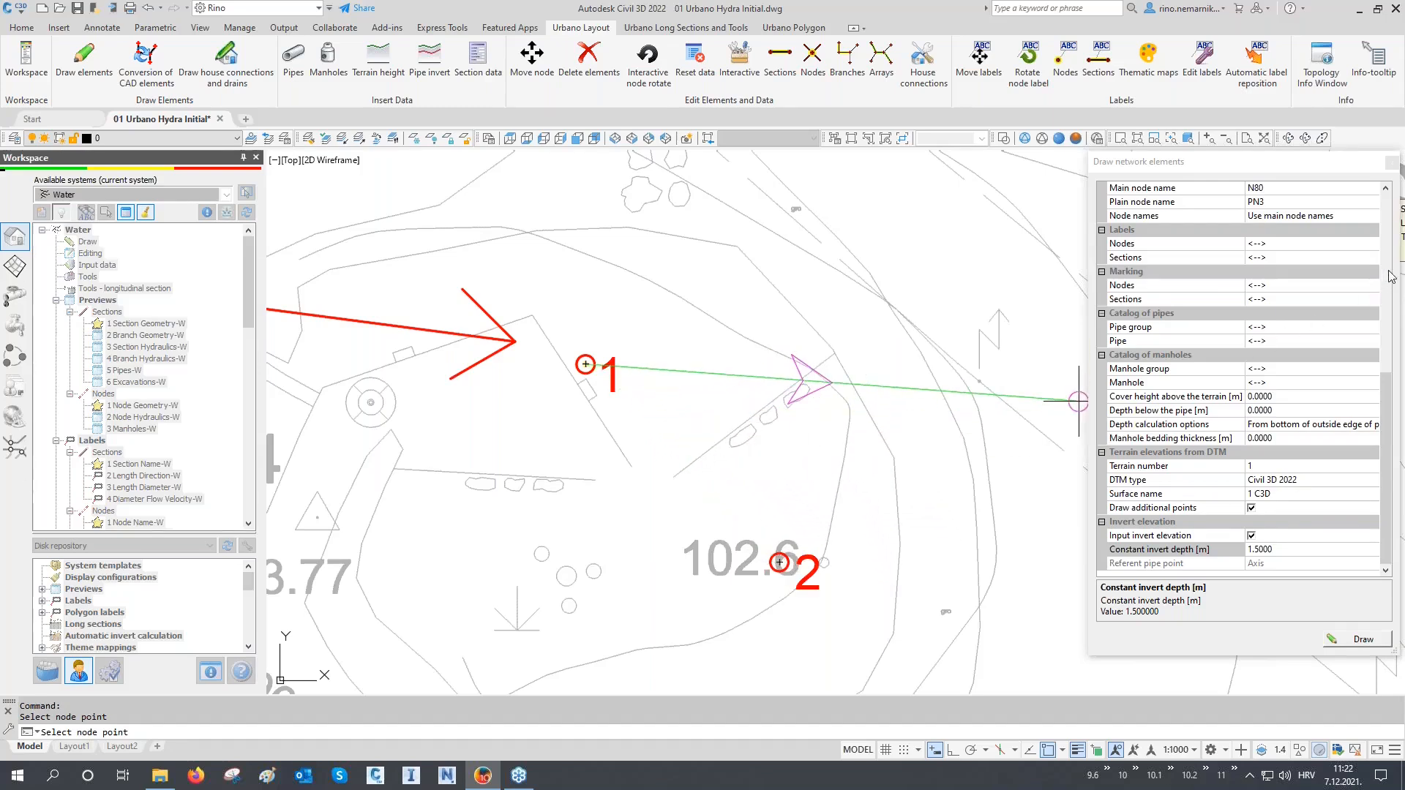
pyautogui.moveTo(1386, 410); pyautogui.dragTo(1382, 259)
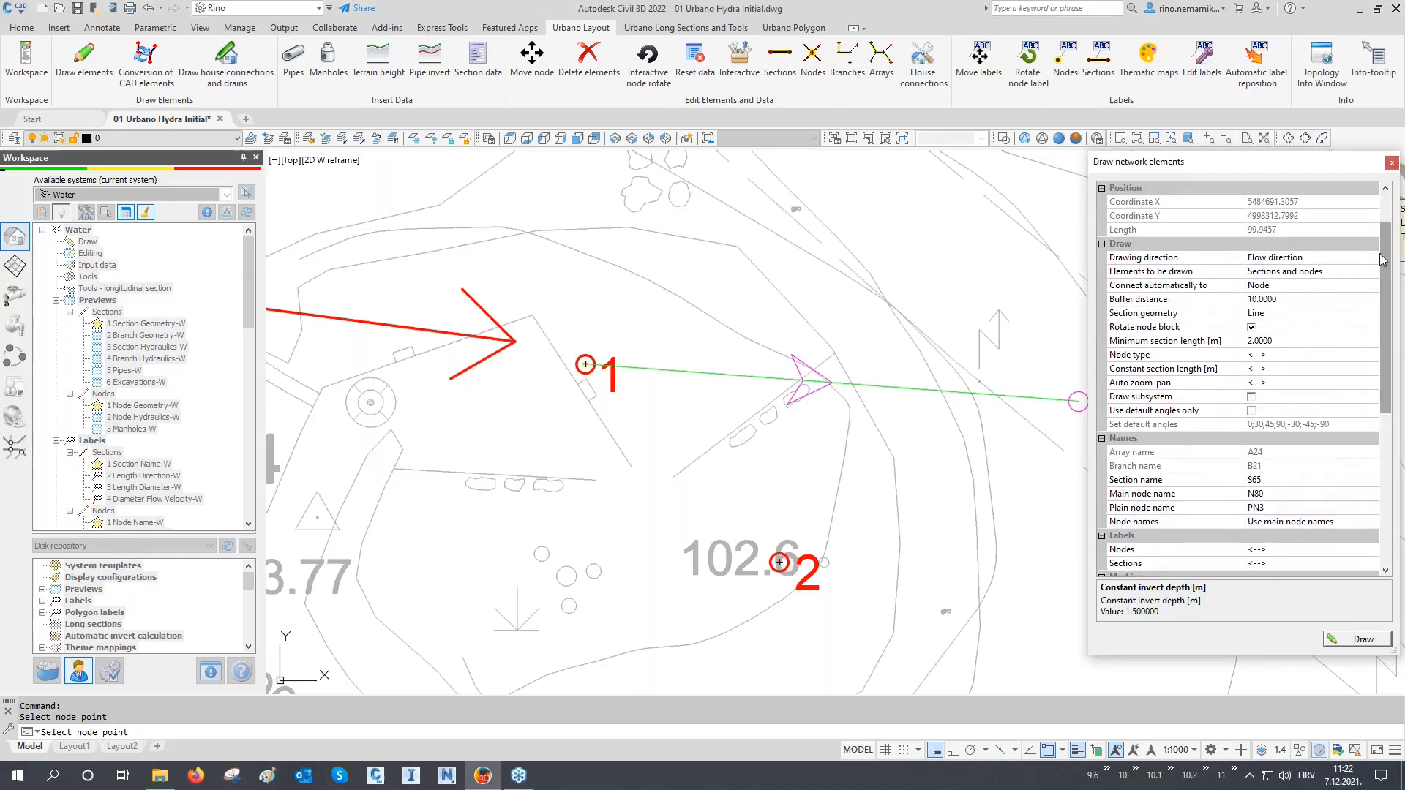
pyautogui.click(1160, 299)
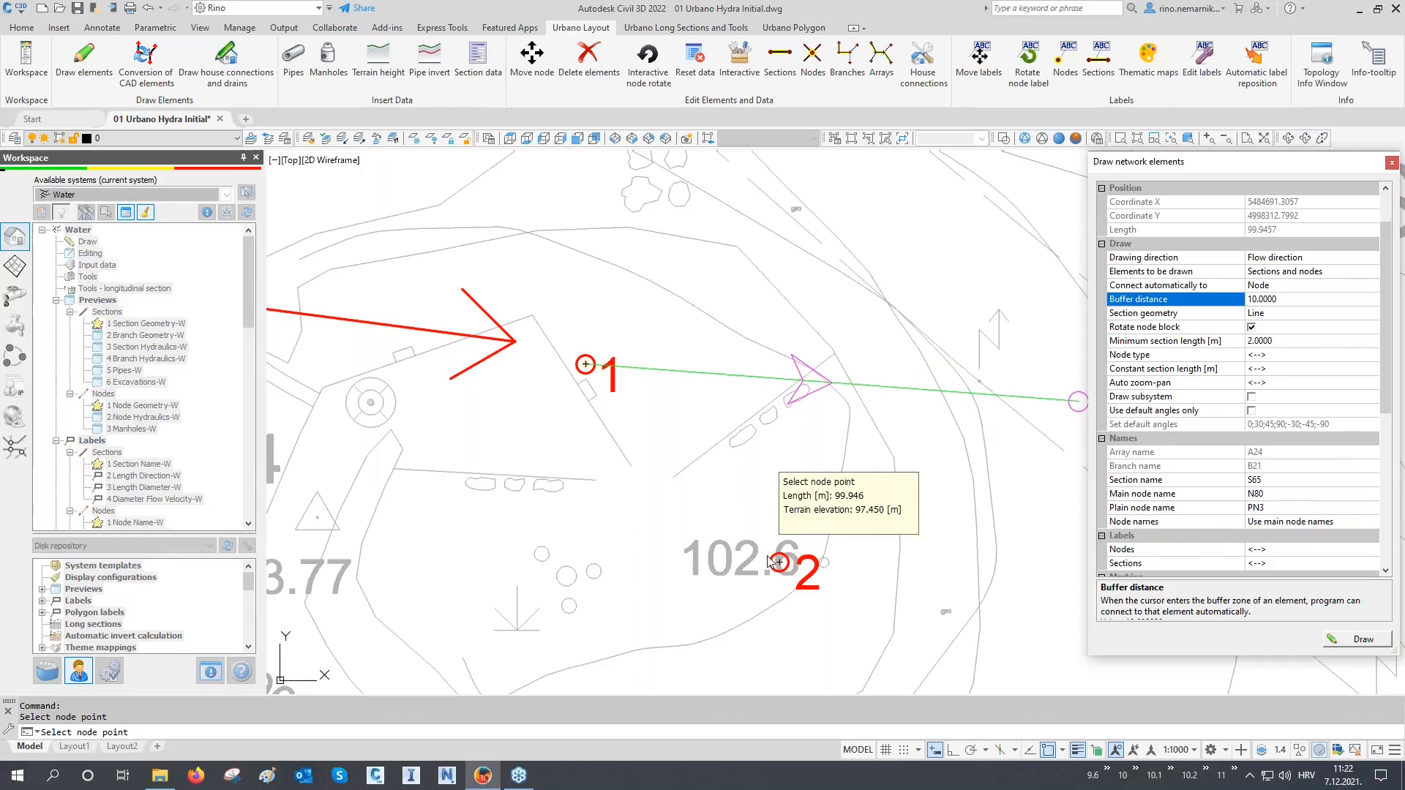
pyautogui.click(779, 562)
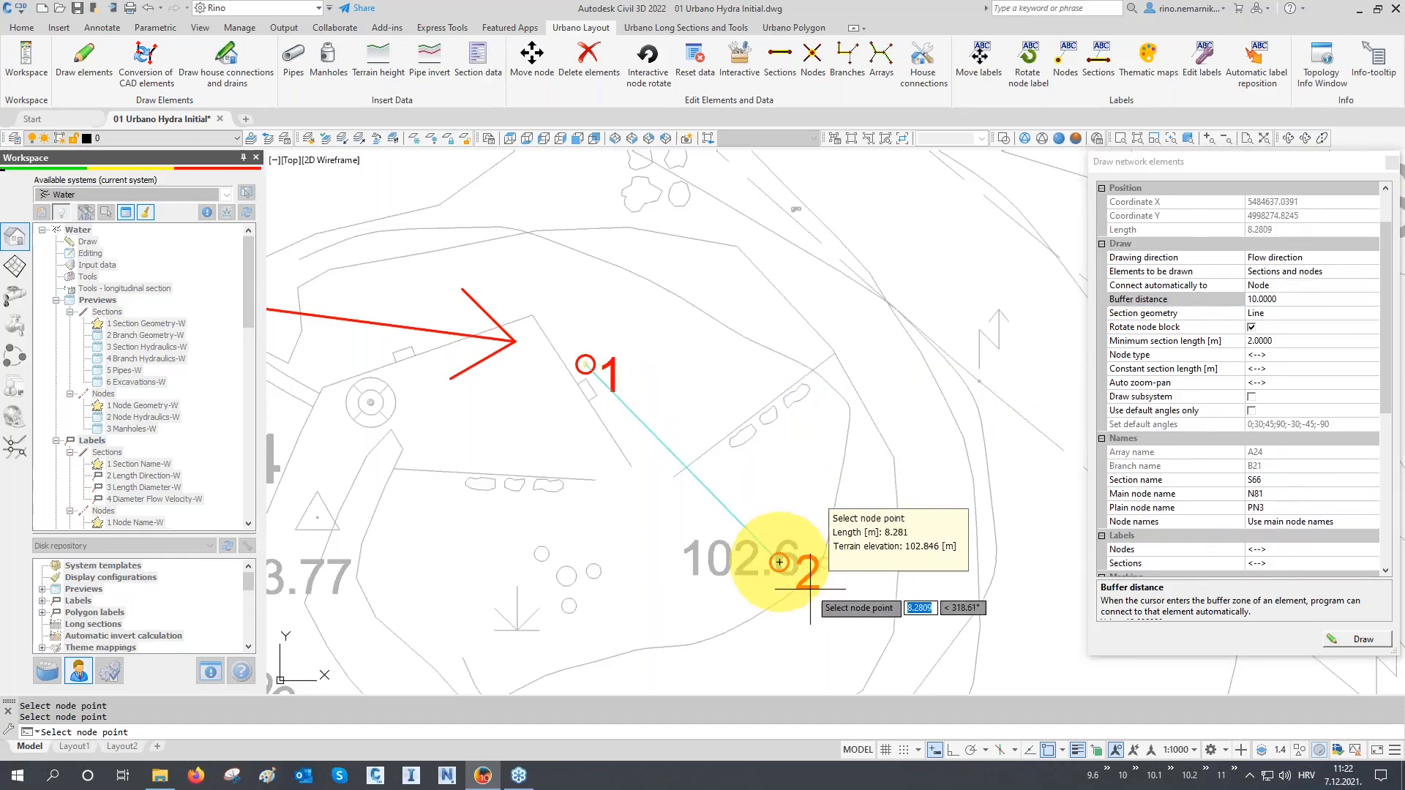
# Step: Set the buffer distance for automatic node connection to 5 while the pipeline drawing stays active
pyautogui.scroll(2, 808, 572)
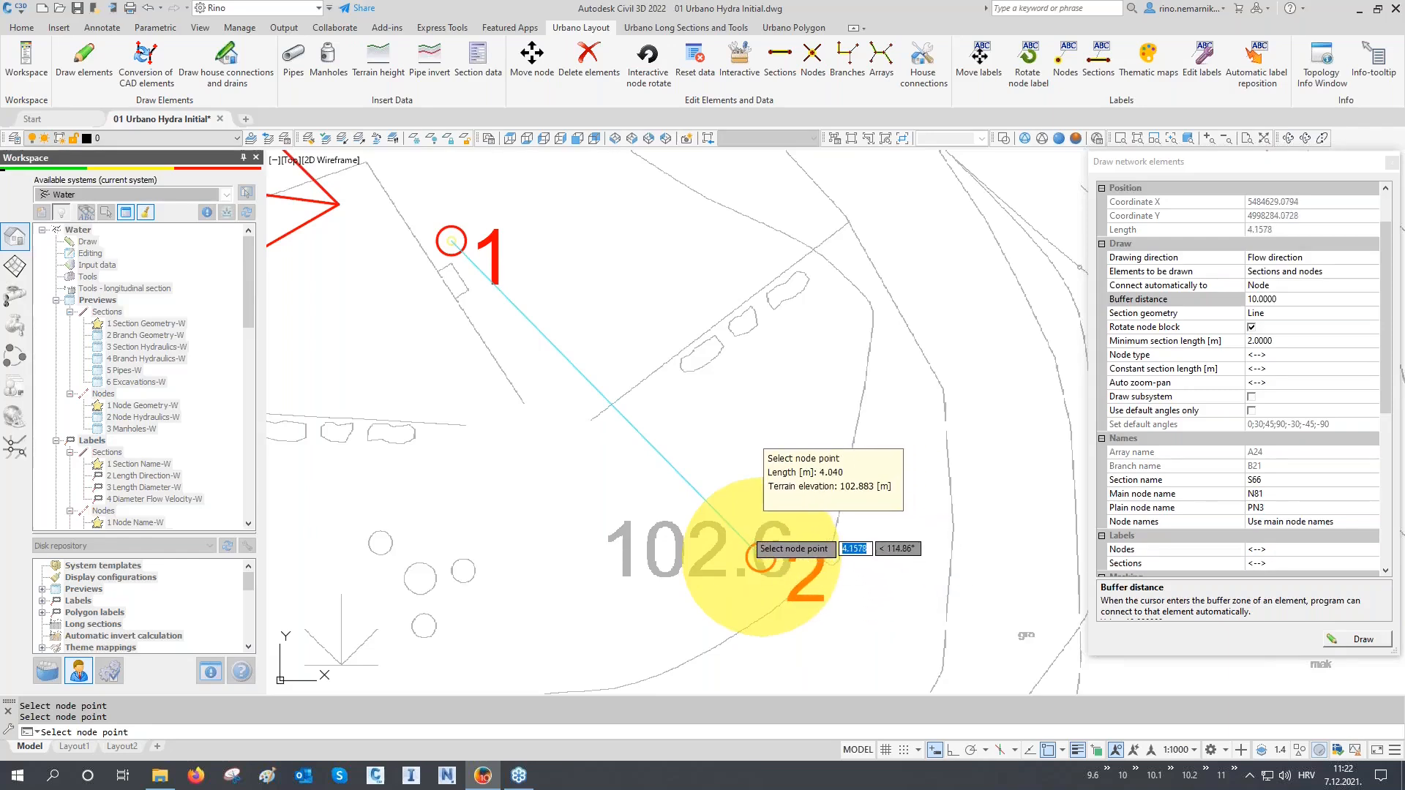
pyautogui.click(761, 558)
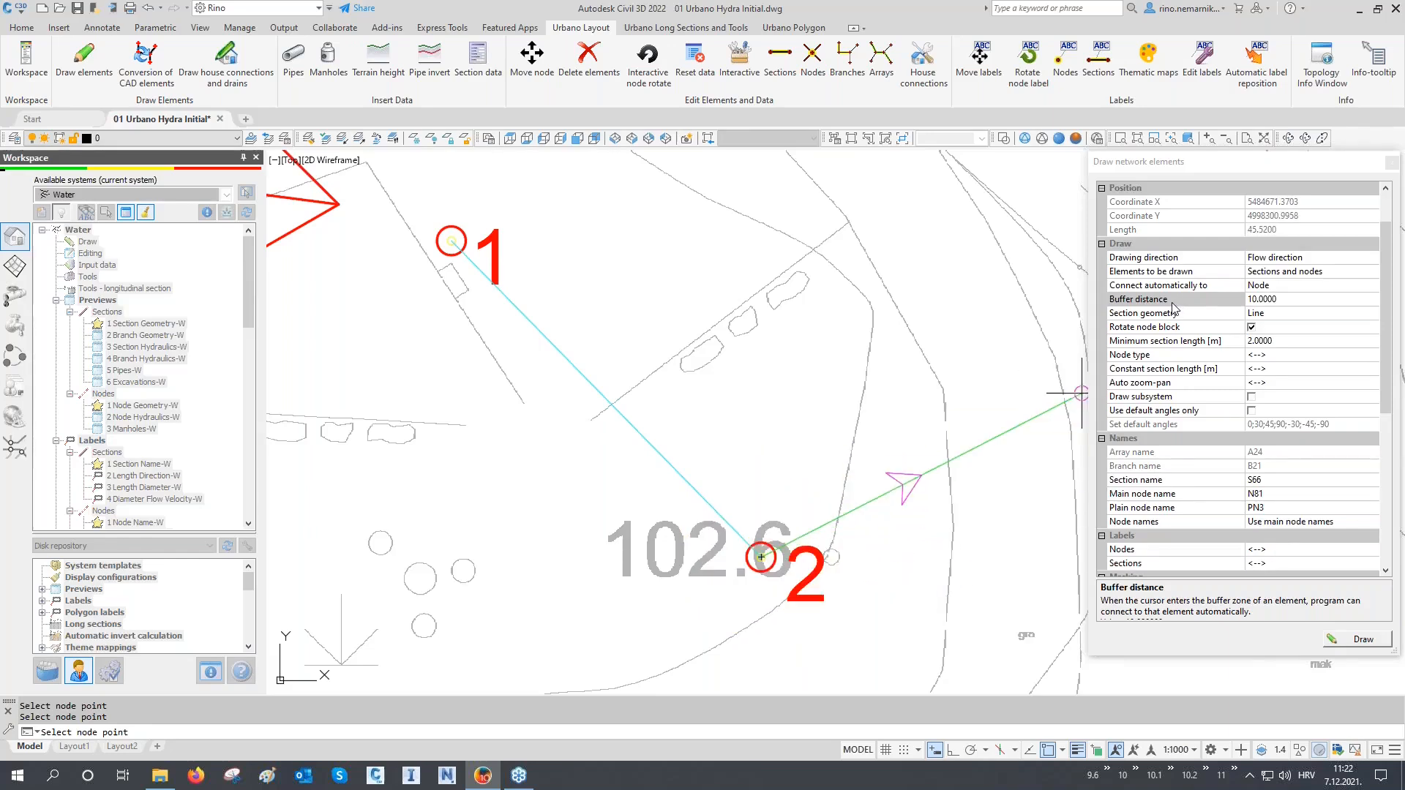
pyautogui.click(1283, 299)
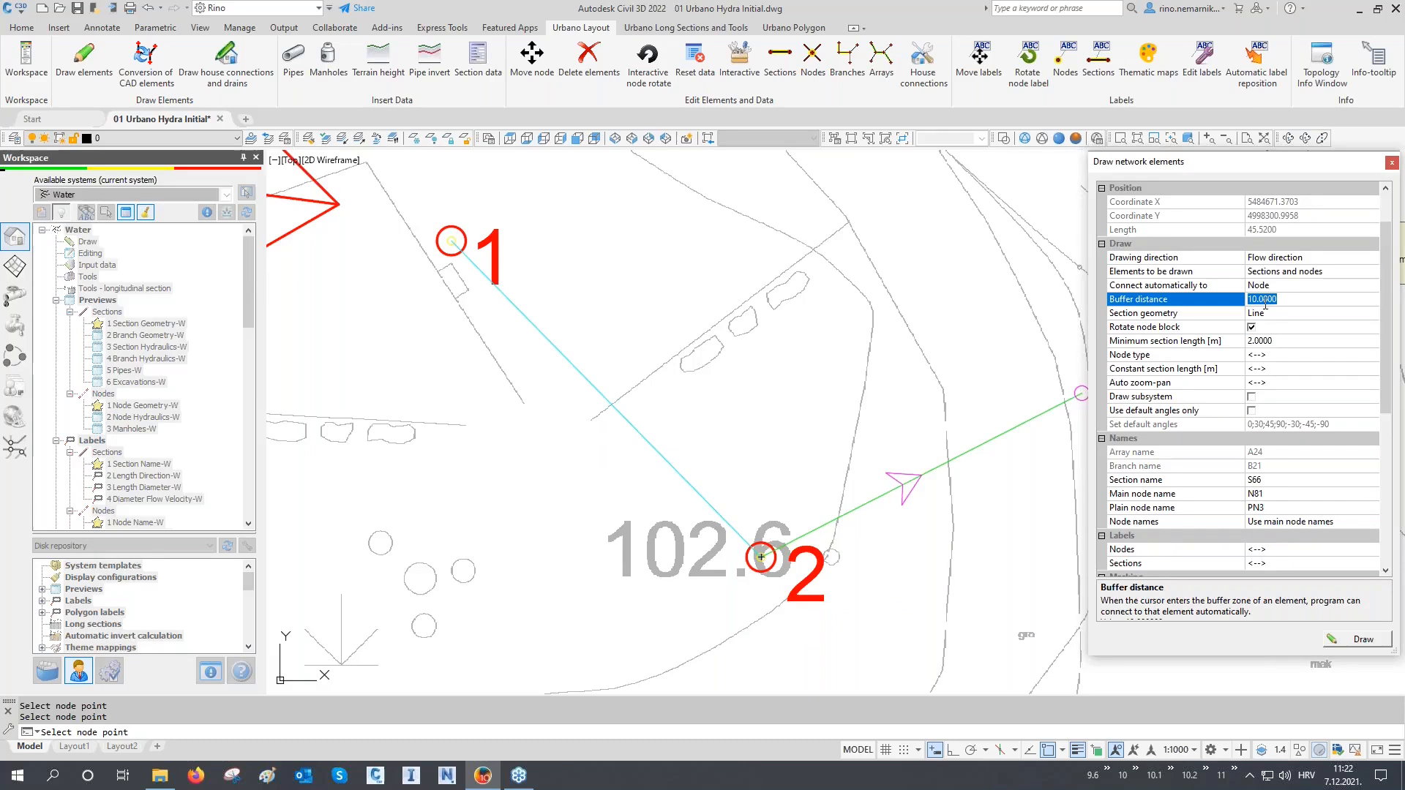
pyautogui.click(816, 477)
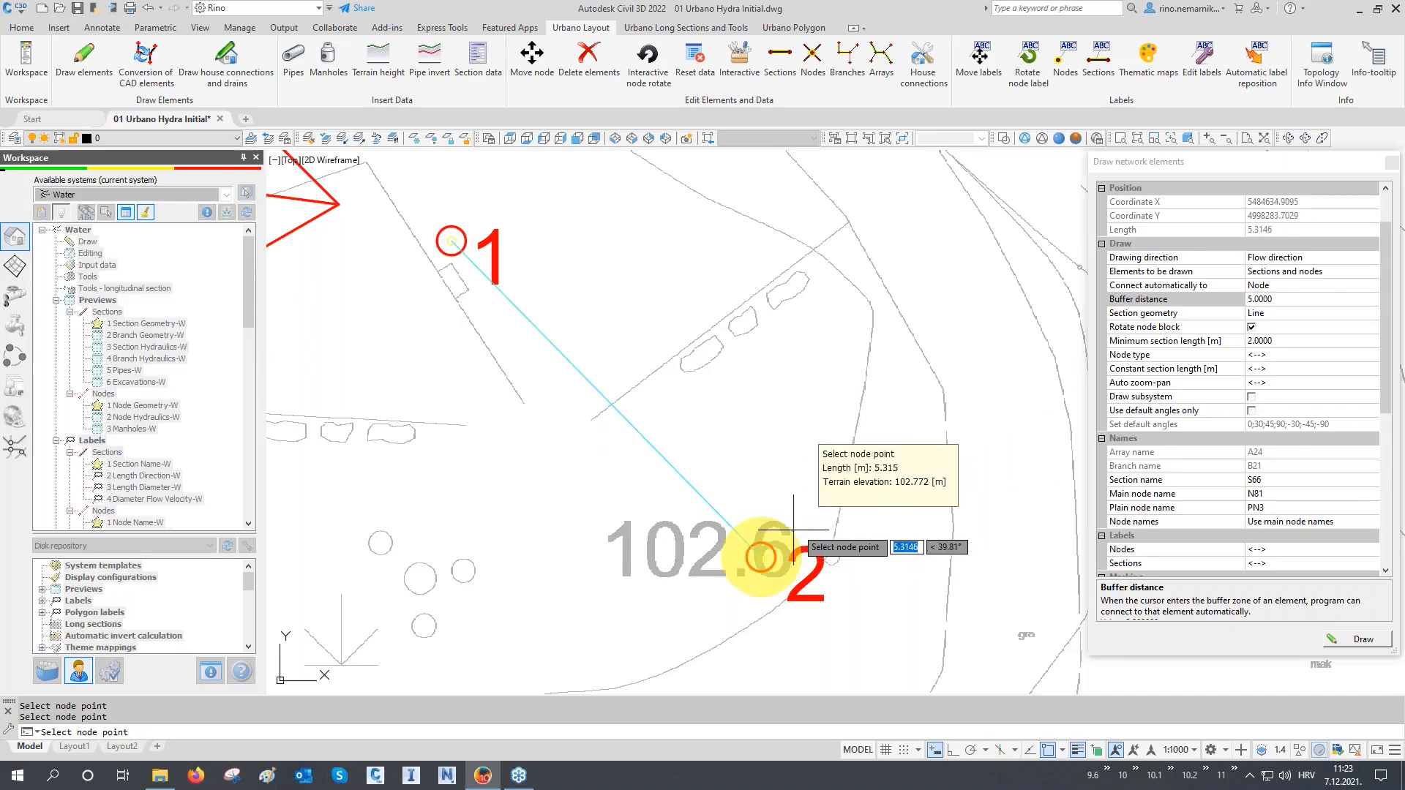
pyautogui.scroll(-4, 818, 499)
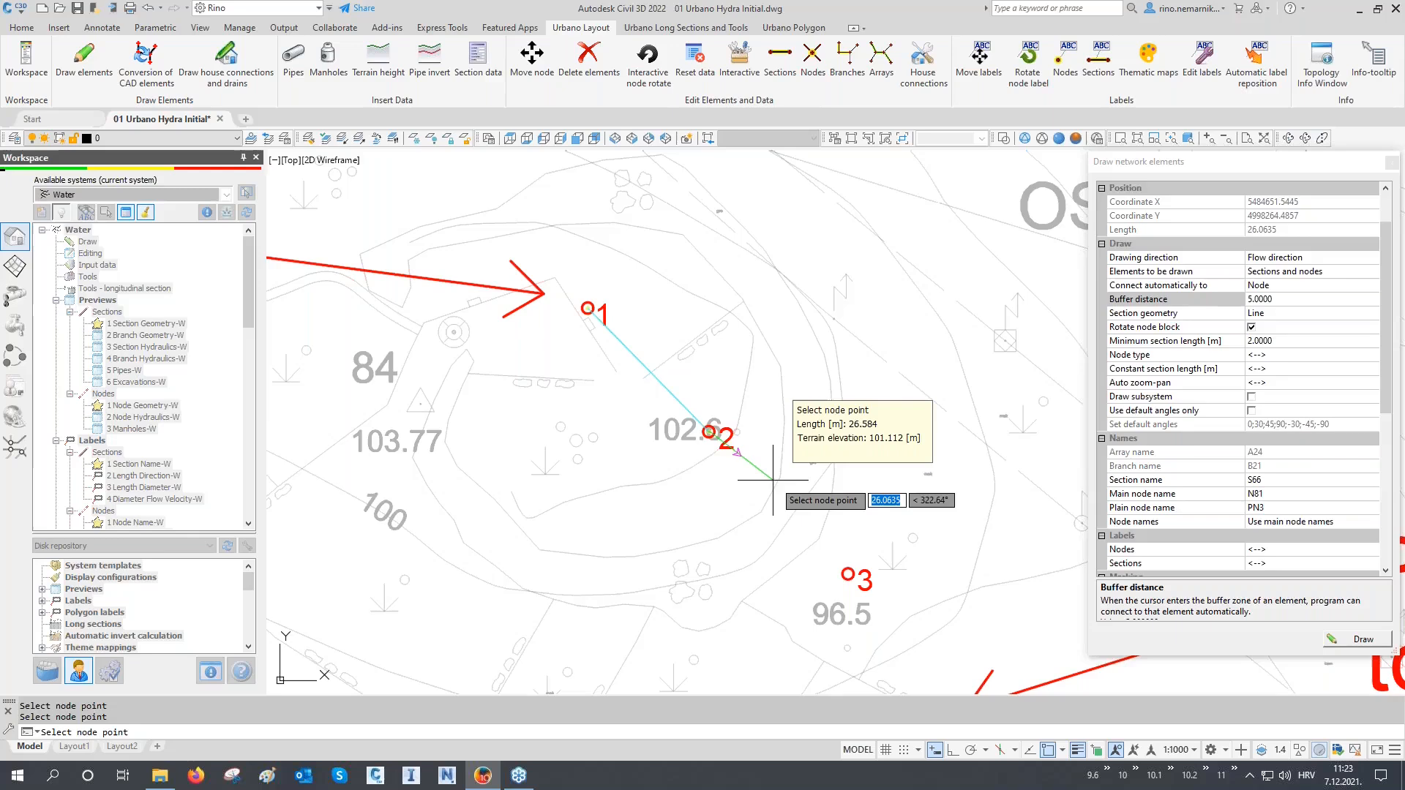
# Step: Restrict drawing to the default angles only, keeping the list 0;30;45;90;-30;-45;-90
pyautogui.click(1155, 412)
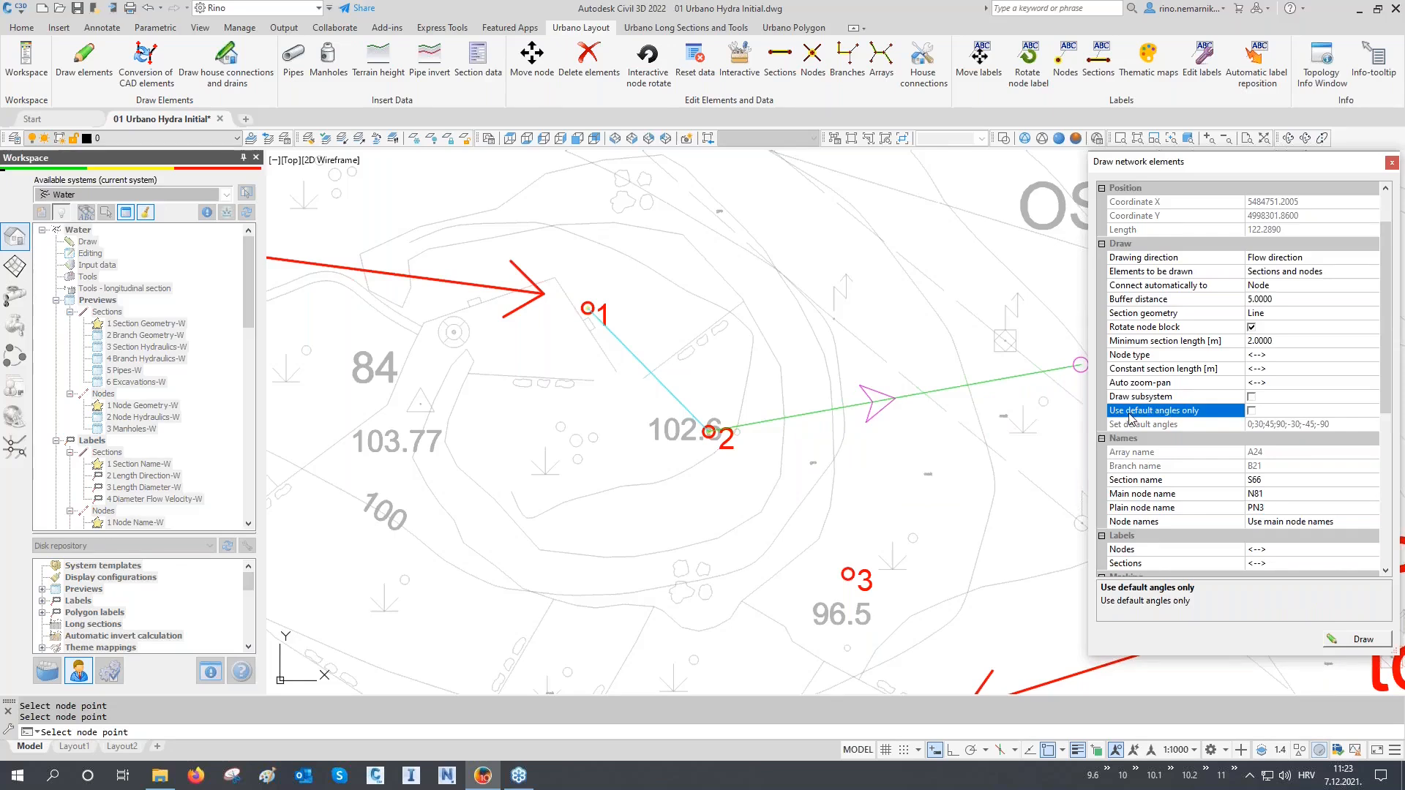
pyautogui.click(1251, 411)
pyautogui.click(1334, 426)
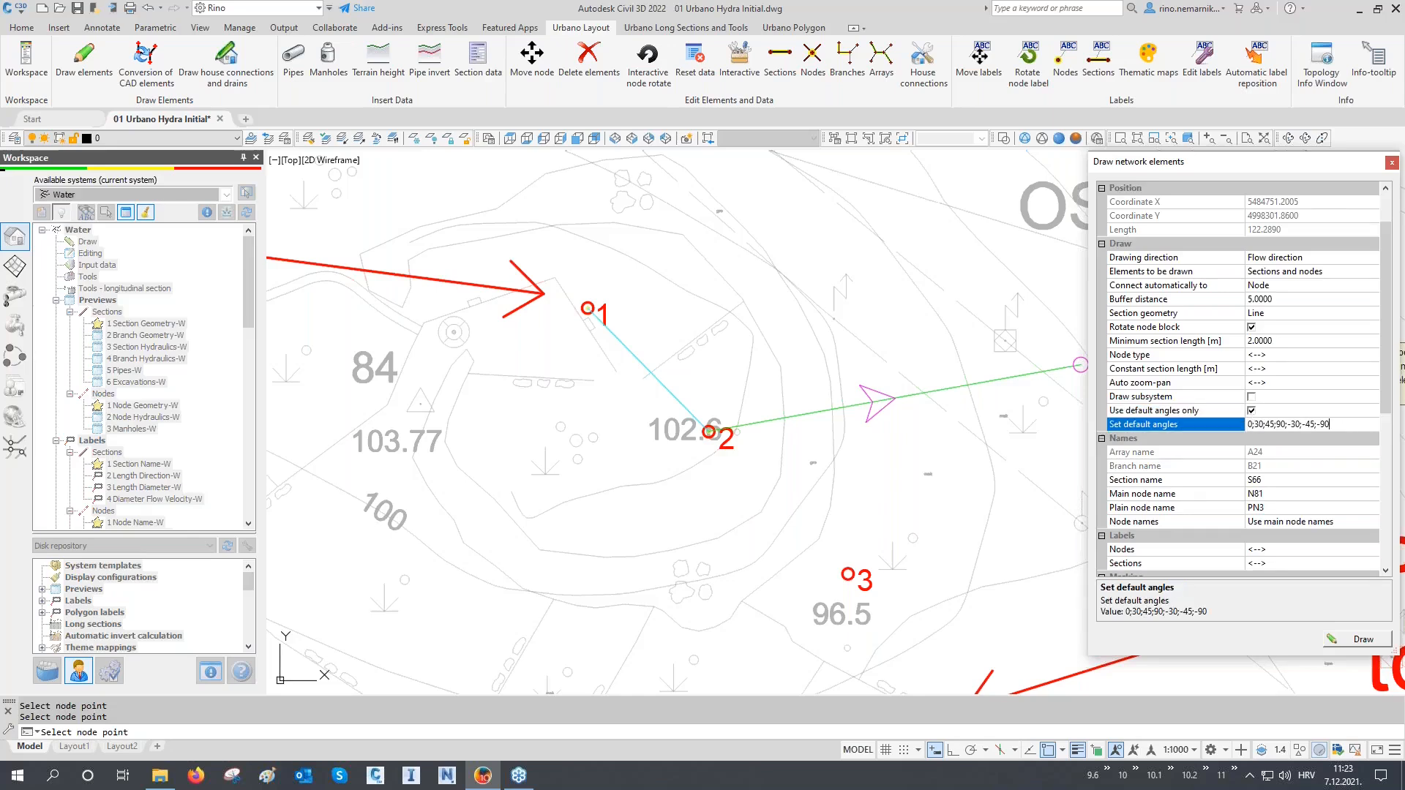
pyautogui.moveTo(1307, 426); pyautogui.dragTo(1235, 428)
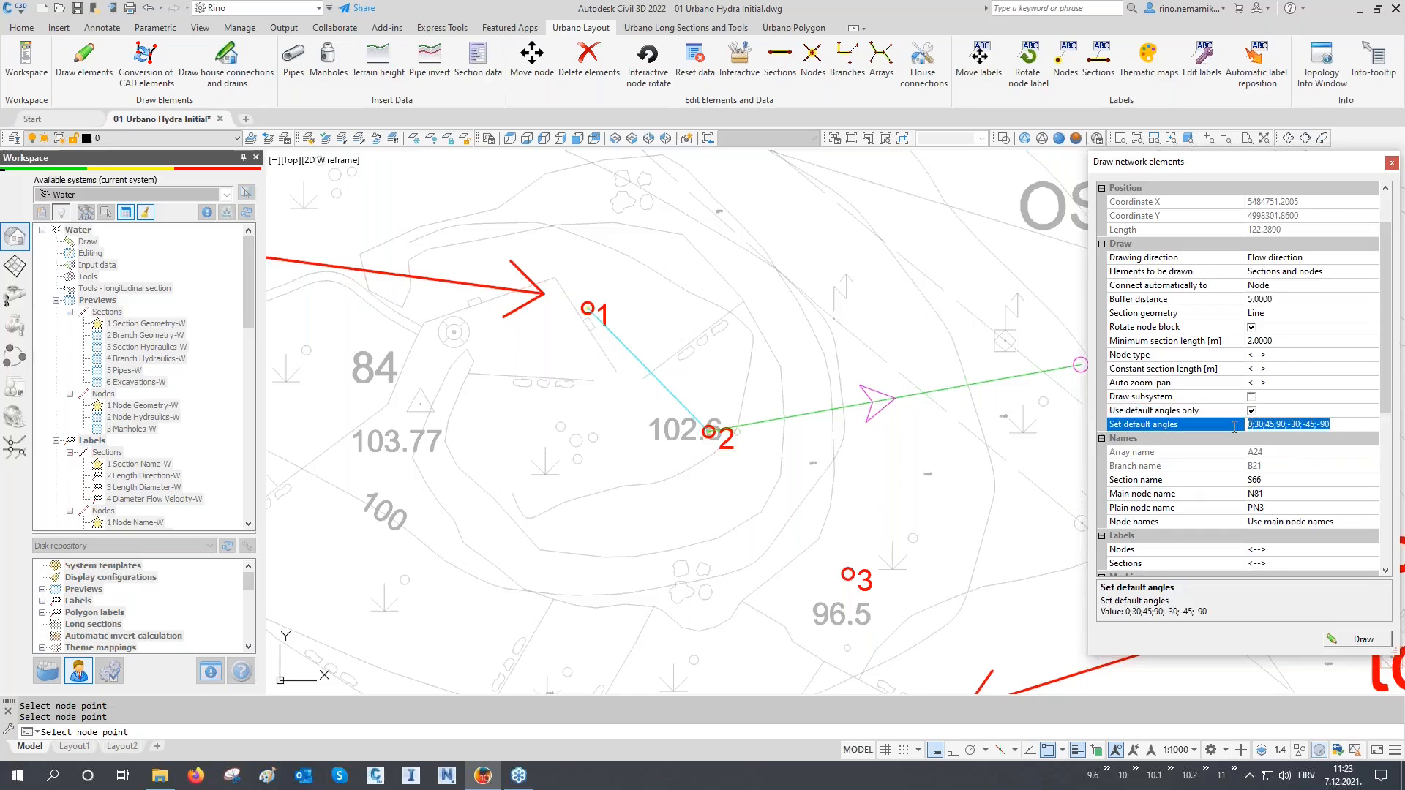
pyautogui.click(1340, 425)
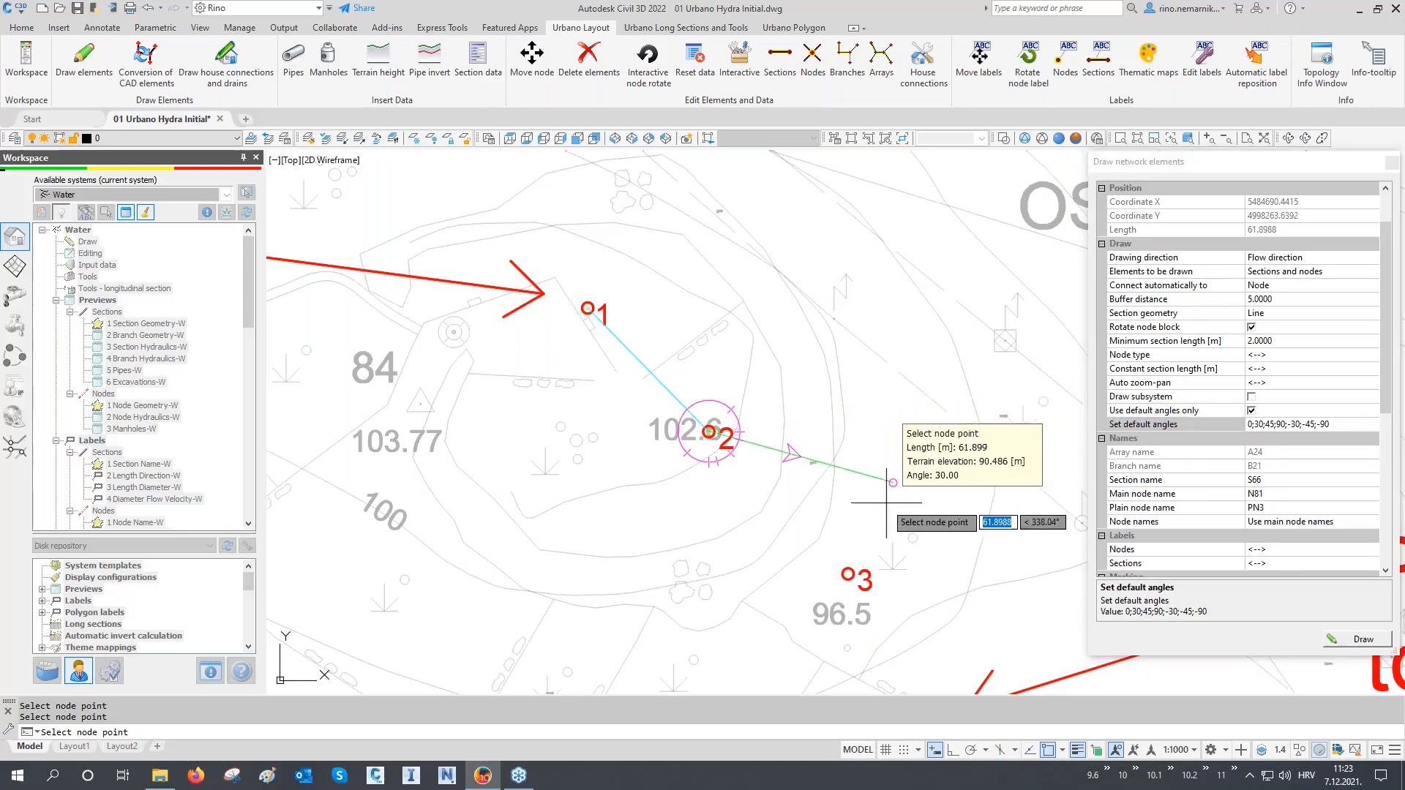
# Step: Draw the pipeline section from point 2 to the centre of point 3
pyautogui.scroll(4, 739, 463)
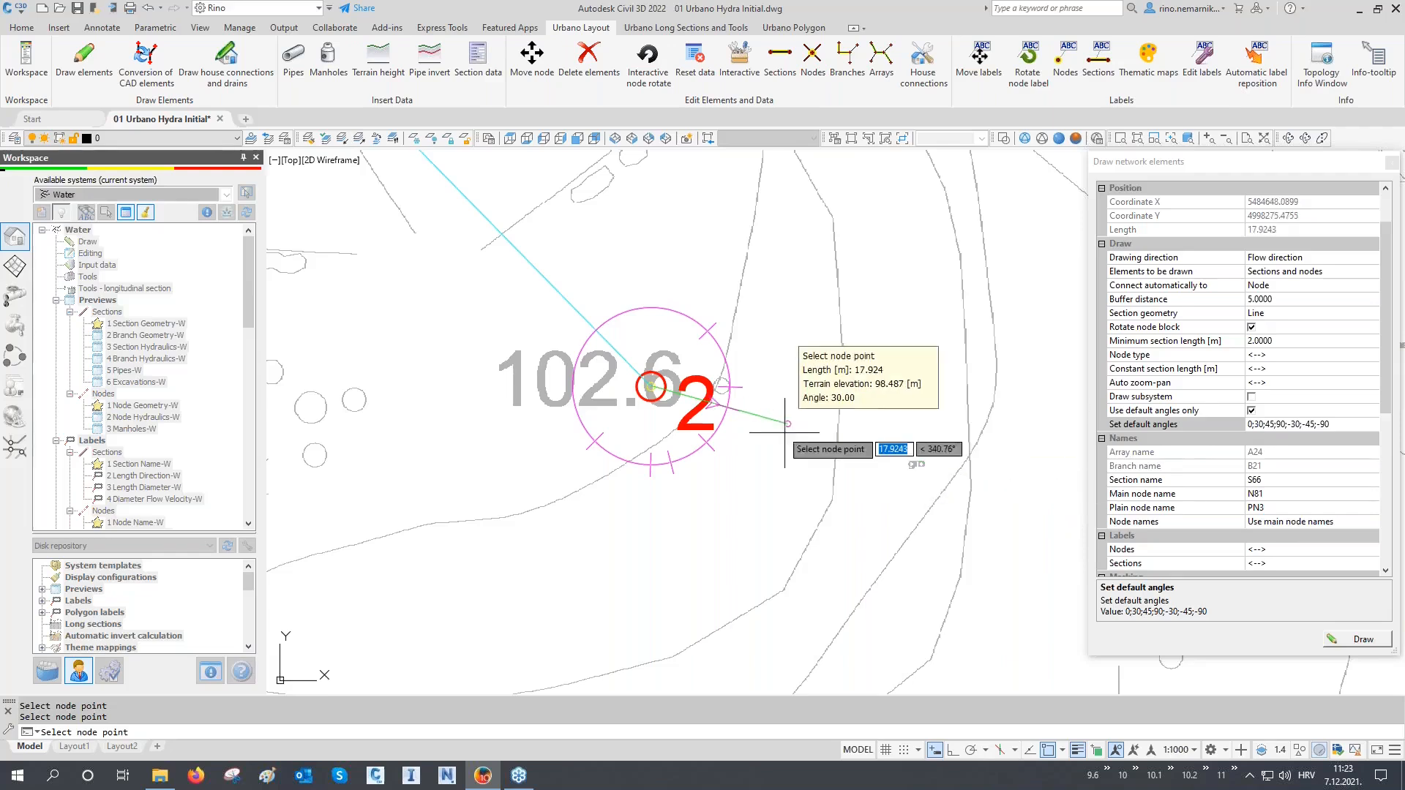
pyautogui.scroll(-2, 786, 423)
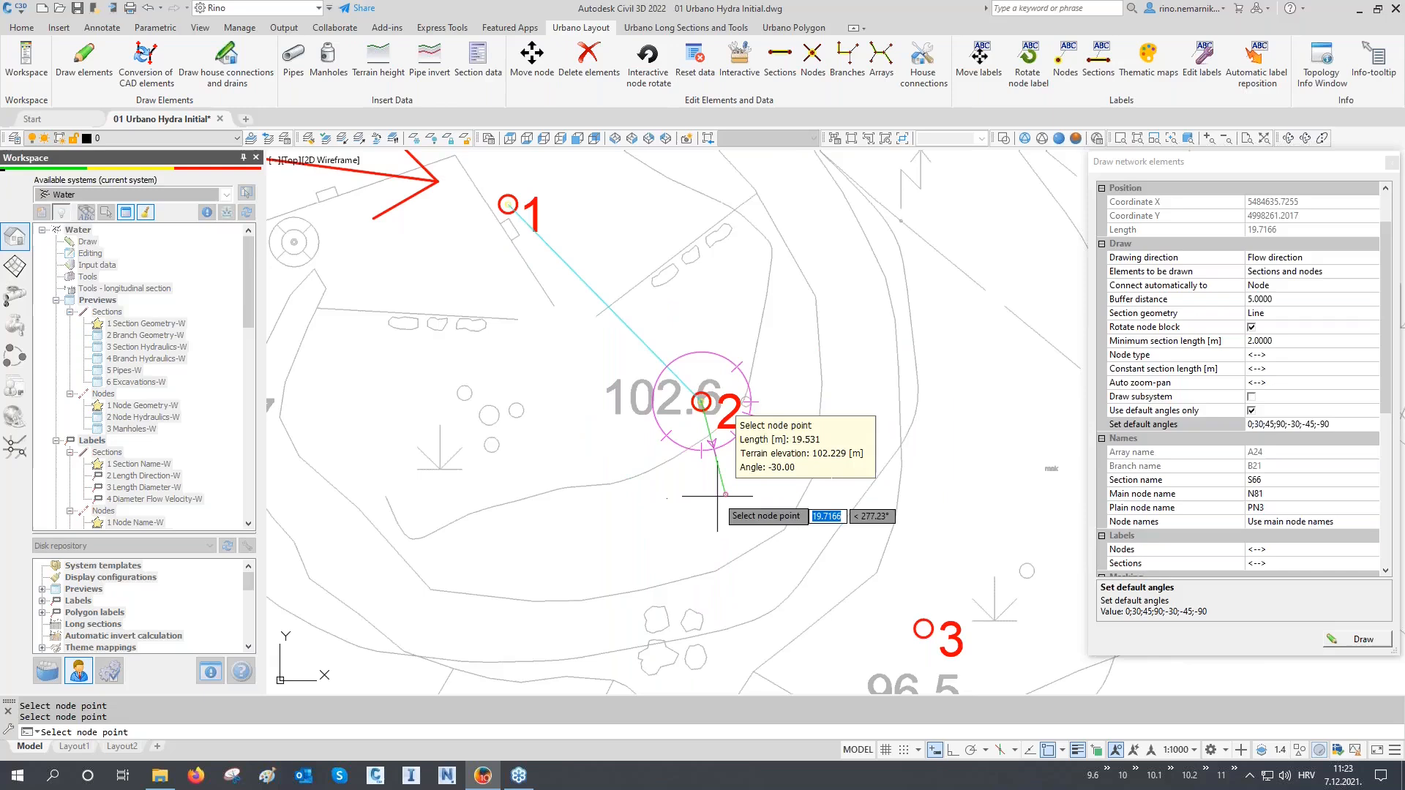
pyautogui.moveTo(847, 539); pyautogui.dragTo(778, 433, button='middle')
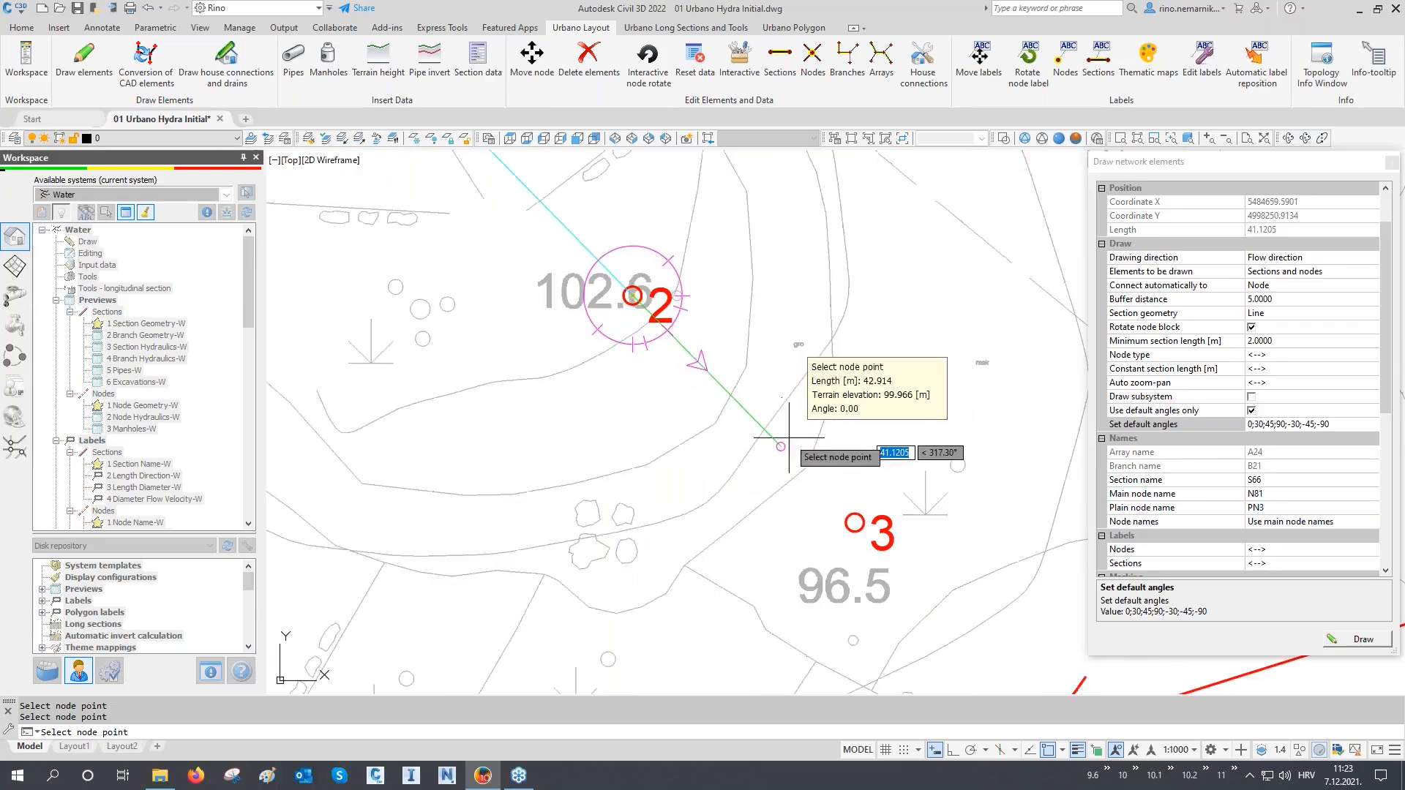
pyautogui.click(854, 522)
# Step: Turn off the default-angles restriction and draw the section from point 3 to the centre of point 4
pyautogui.scroll(-2, 893, 448)
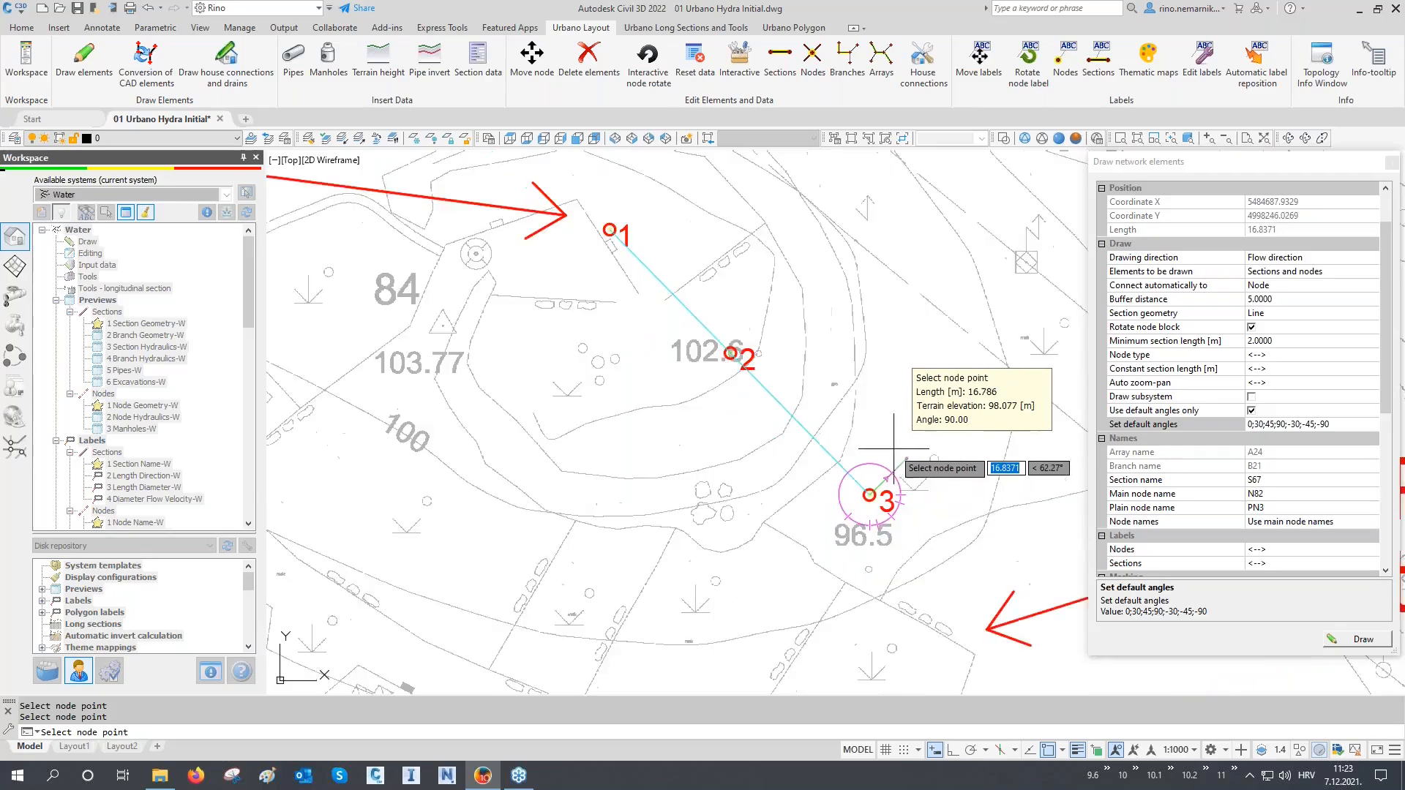
pyautogui.moveTo(913, 500); pyautogui.dragTo(721, 377, button='middle')
pyautogui.scroll(-2, 720, 377)
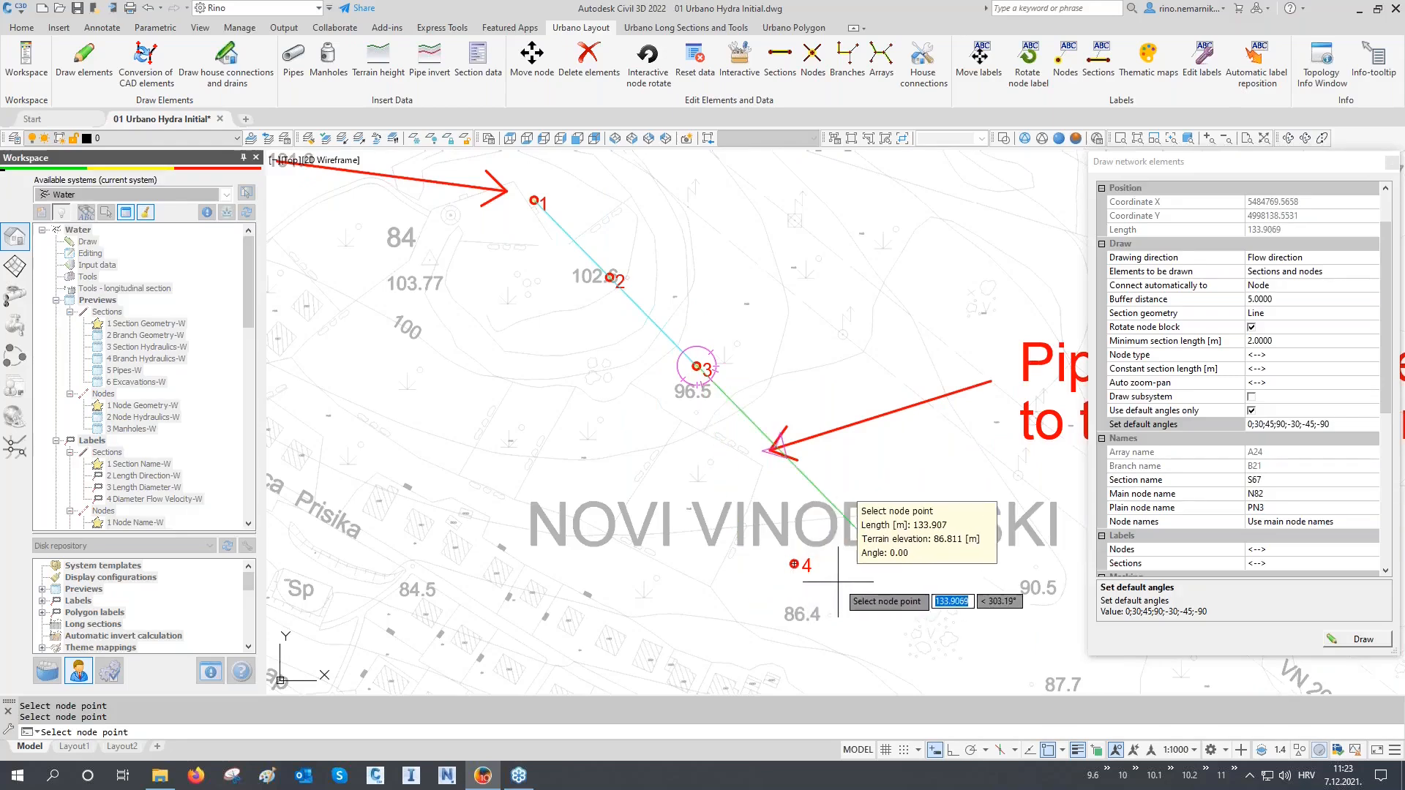
pyautogui.click(1252, 411)
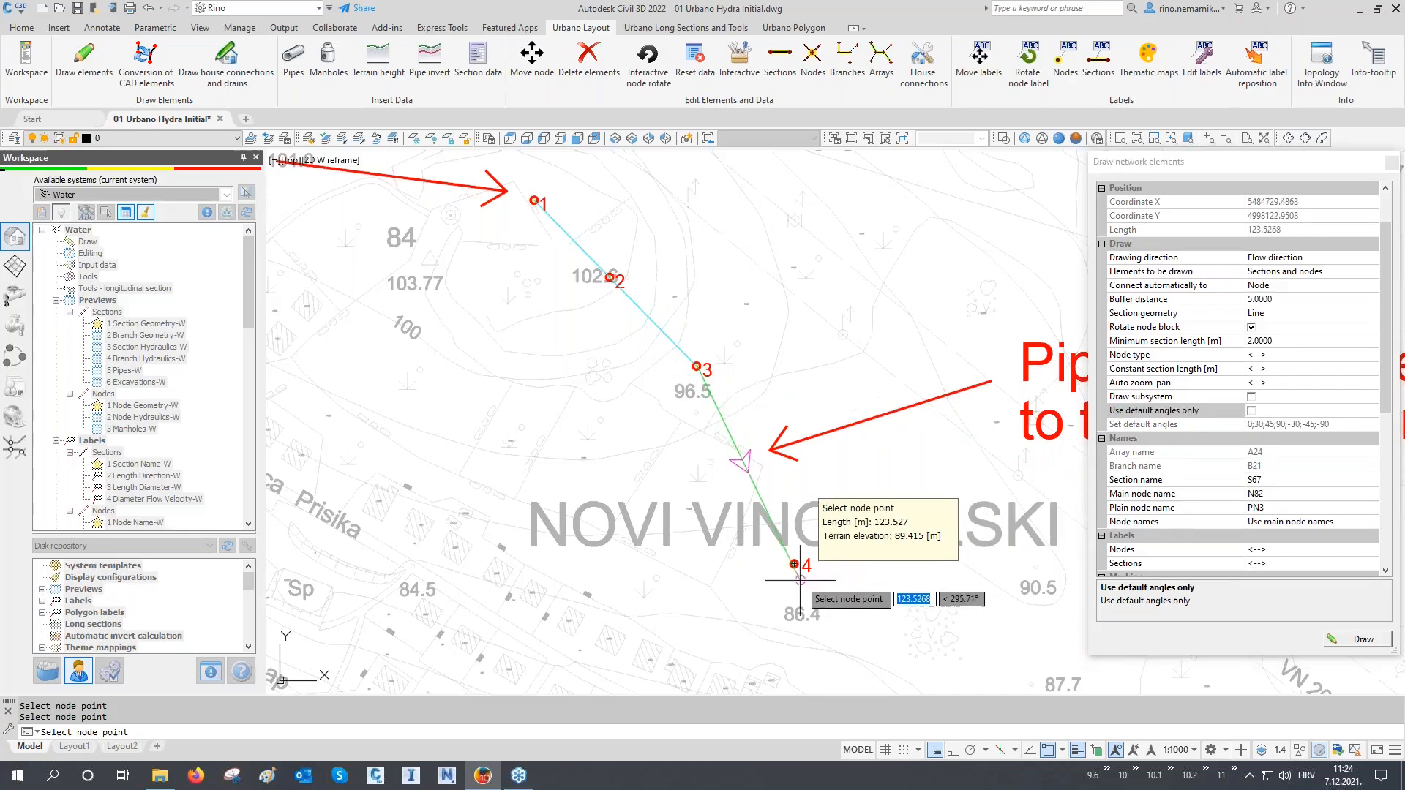
pyautogui.scroll(5, 783, 554)
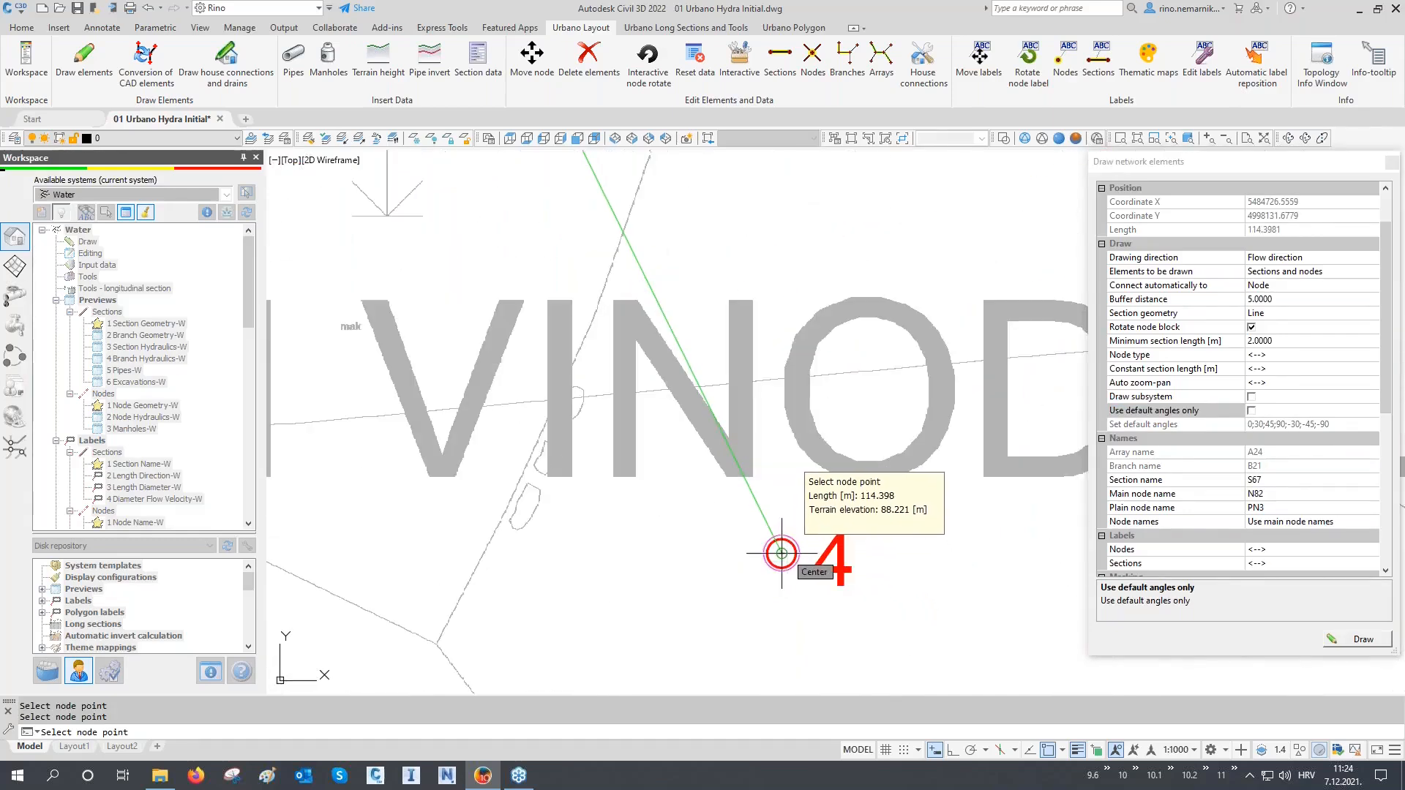
pyautogui.click(781, 553)
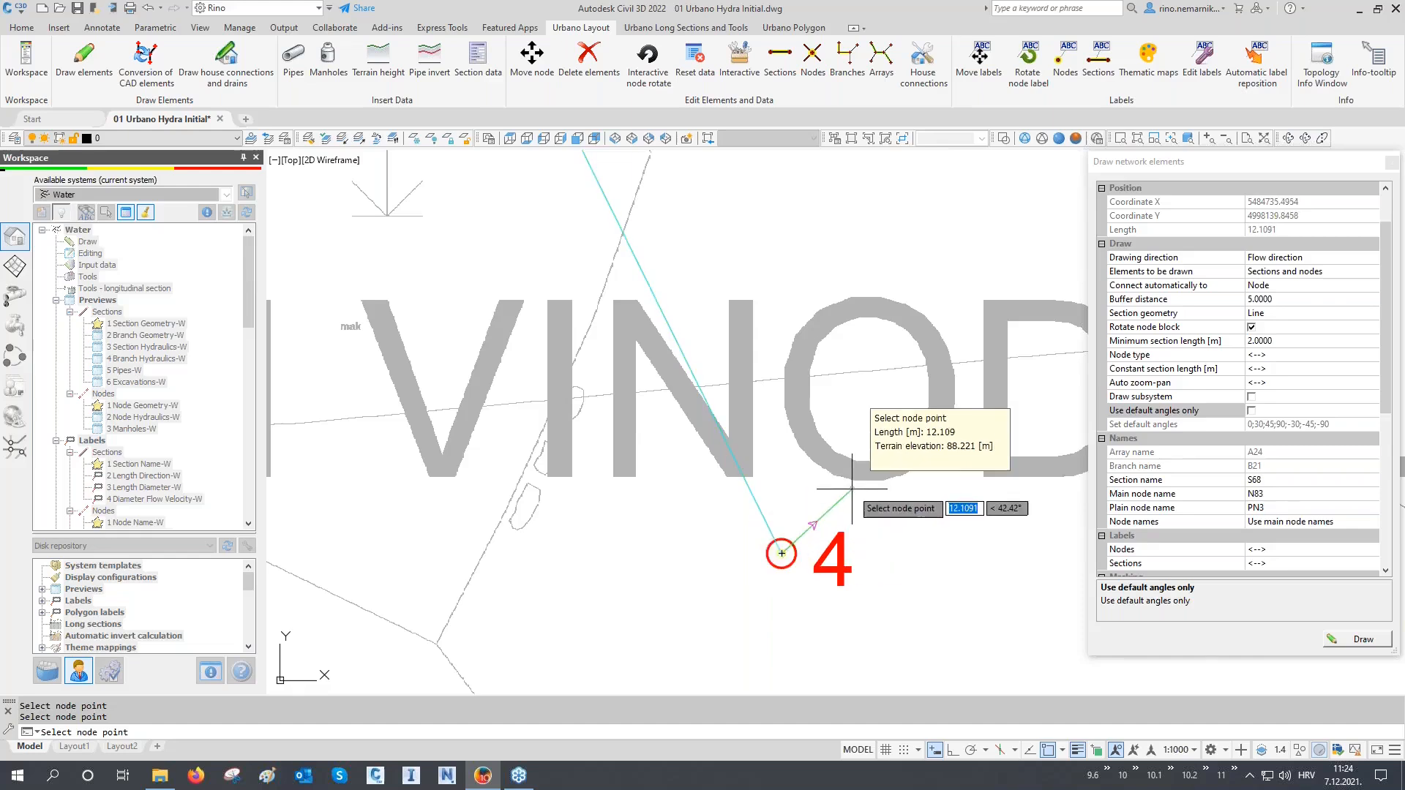
# Step: Extend the pipeline from point 4 to point 5
pyautogui.scroll(-8, 850, 487)
pyautogui.moveTo(841, 563); pyautogui.dragTo(672, 479, button='middle')
pyautogui.scroll(6, 805, 513)
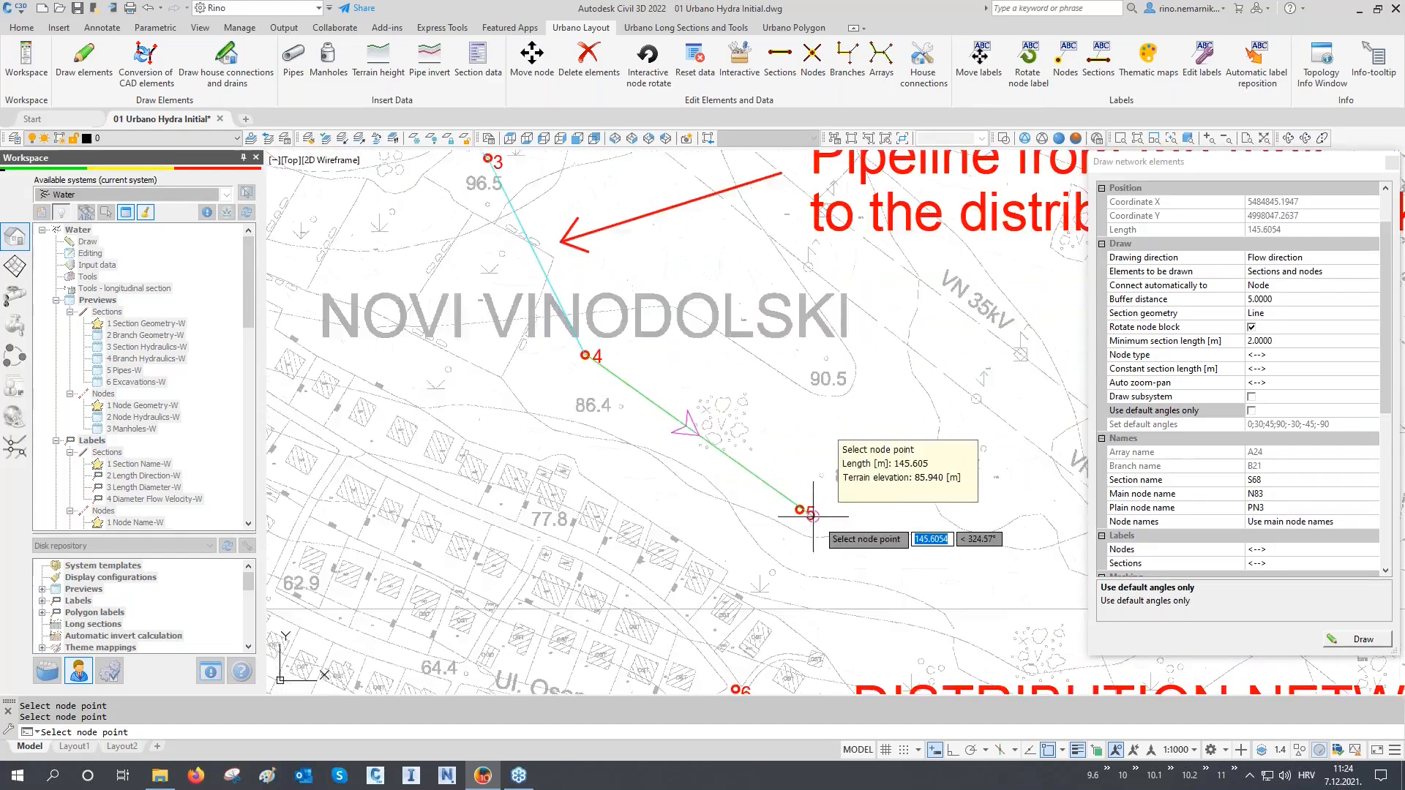
pyautogui.click(762, 493)
# Step: Continue the pipeline through points 6 and 7 to point 8 at the distribution network corner, and finish drawing
pyautogui.scroll(-3, 763, 493)
pyautogui.moveTo(753, 571); pyautogui.dragTo(778, 402, button='middle')
pyautogui.moveTo(715, 540); pyautogui.dragTo(812, 429, button='middle')
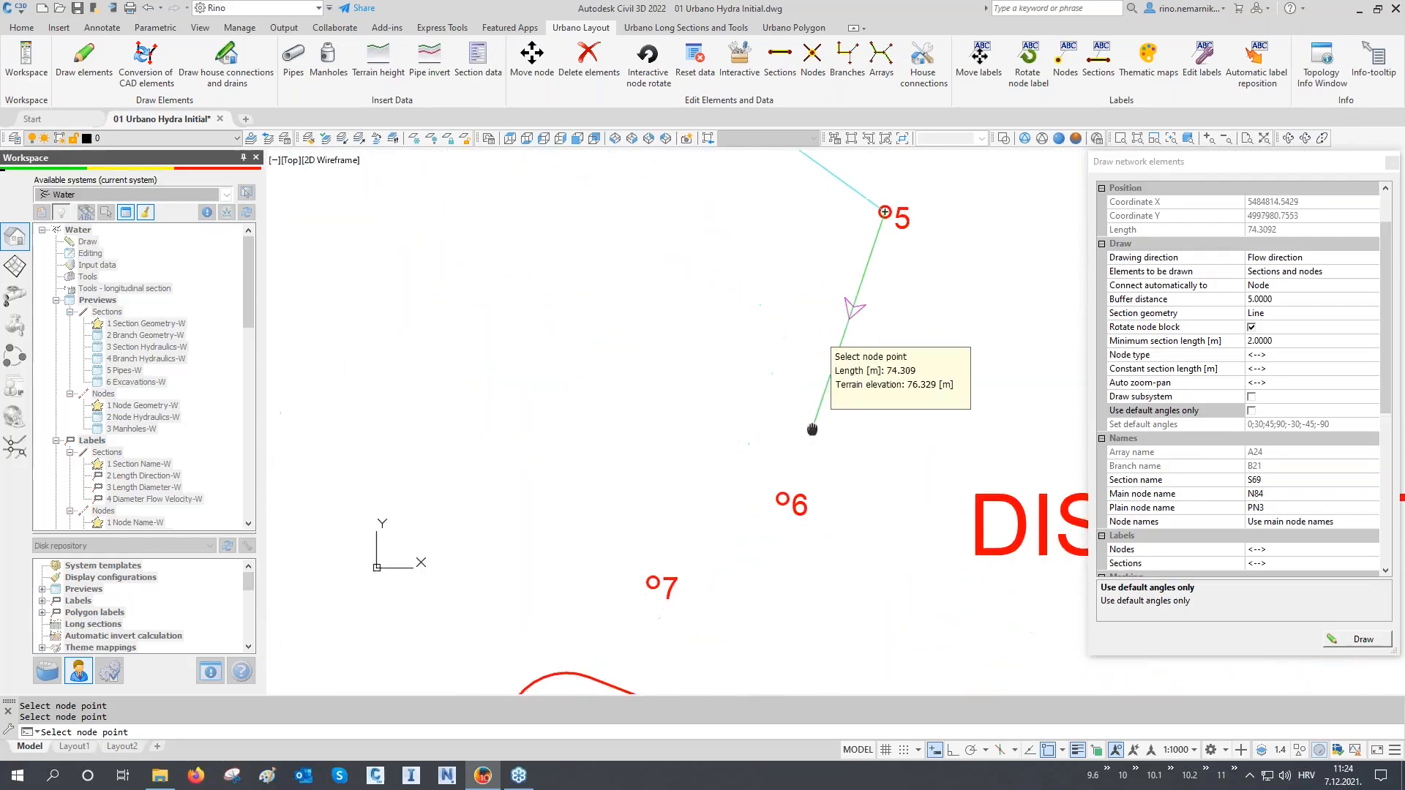
pyautogui.click(783, 497)
pyautogui.moveTo(741, 541); pyautogui.dragTo(873, 439, button='middle')
pyautogui.click(783, 481)
pyautogui.moveTo(767, 502); pyautogui.dragTo(801, 389, button='middle')
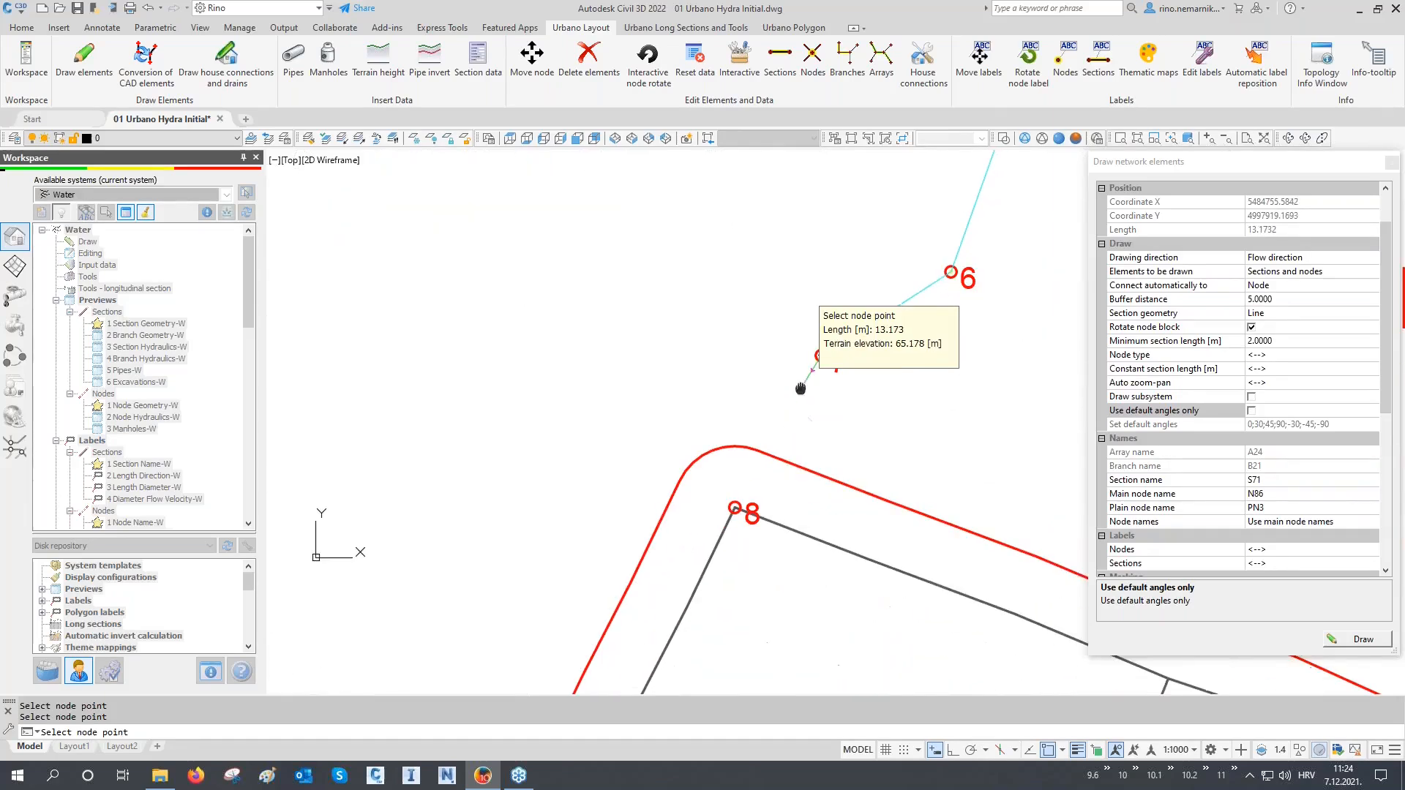
pyautogui.scroll(2, 795, 407)
pyautogui.click(701, 567)
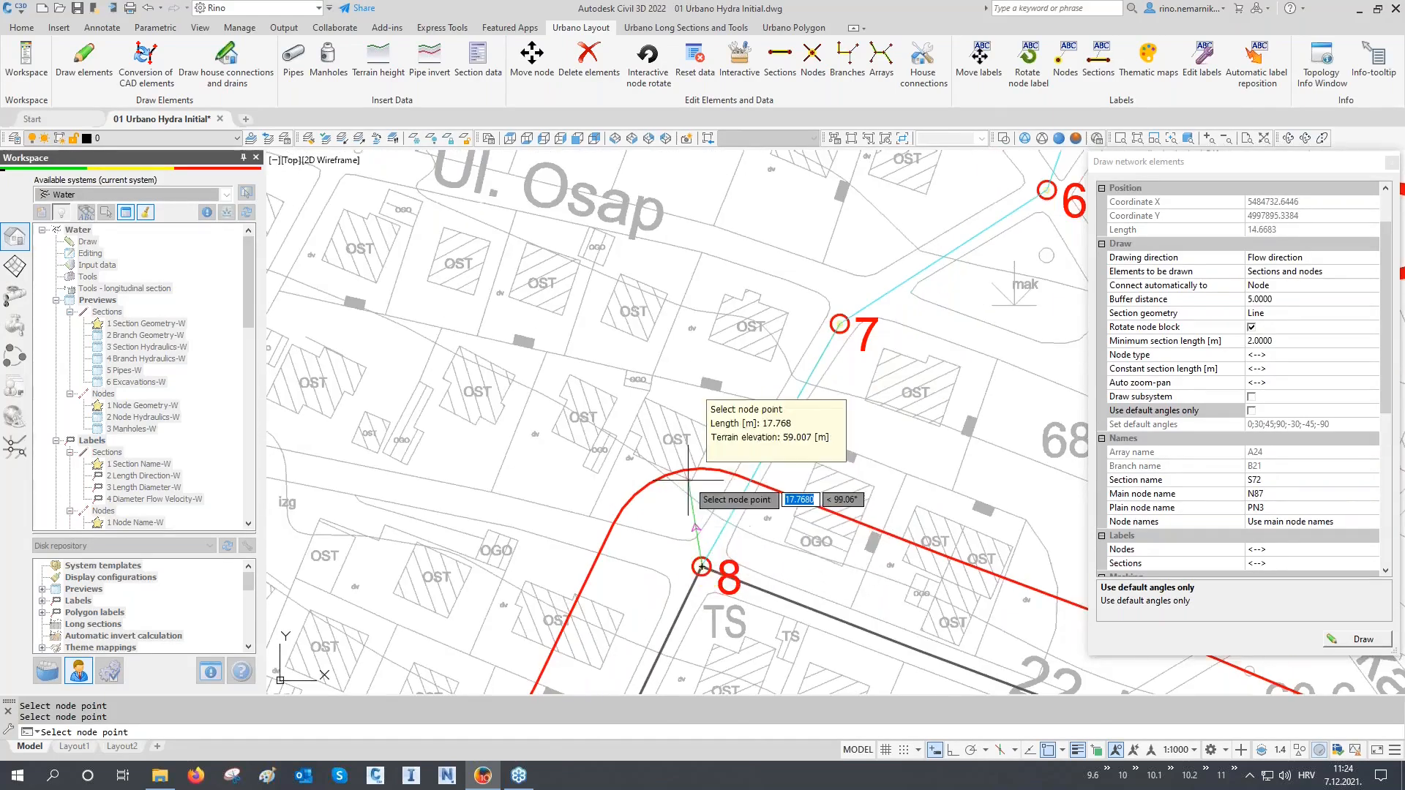
pyautogui.press('Return')
# Step: Review the drawn pipeline from point 8 back to the tank and examine the section between points 1 and 2
pyautogui.scroll(-6, 621, 590)
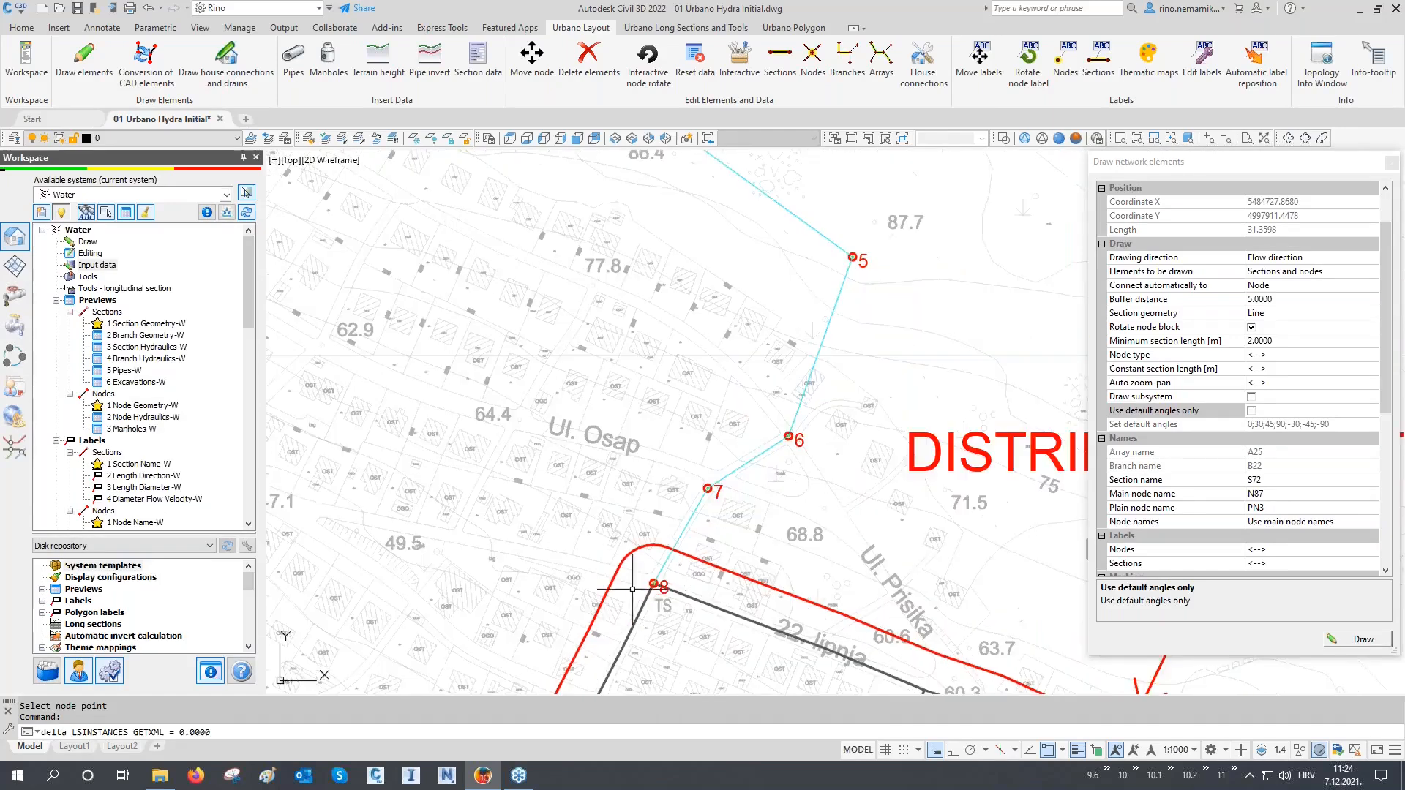
pyautogui.moveTo(620, 226); pyautogui.dragTo(636, 363, button='middle')
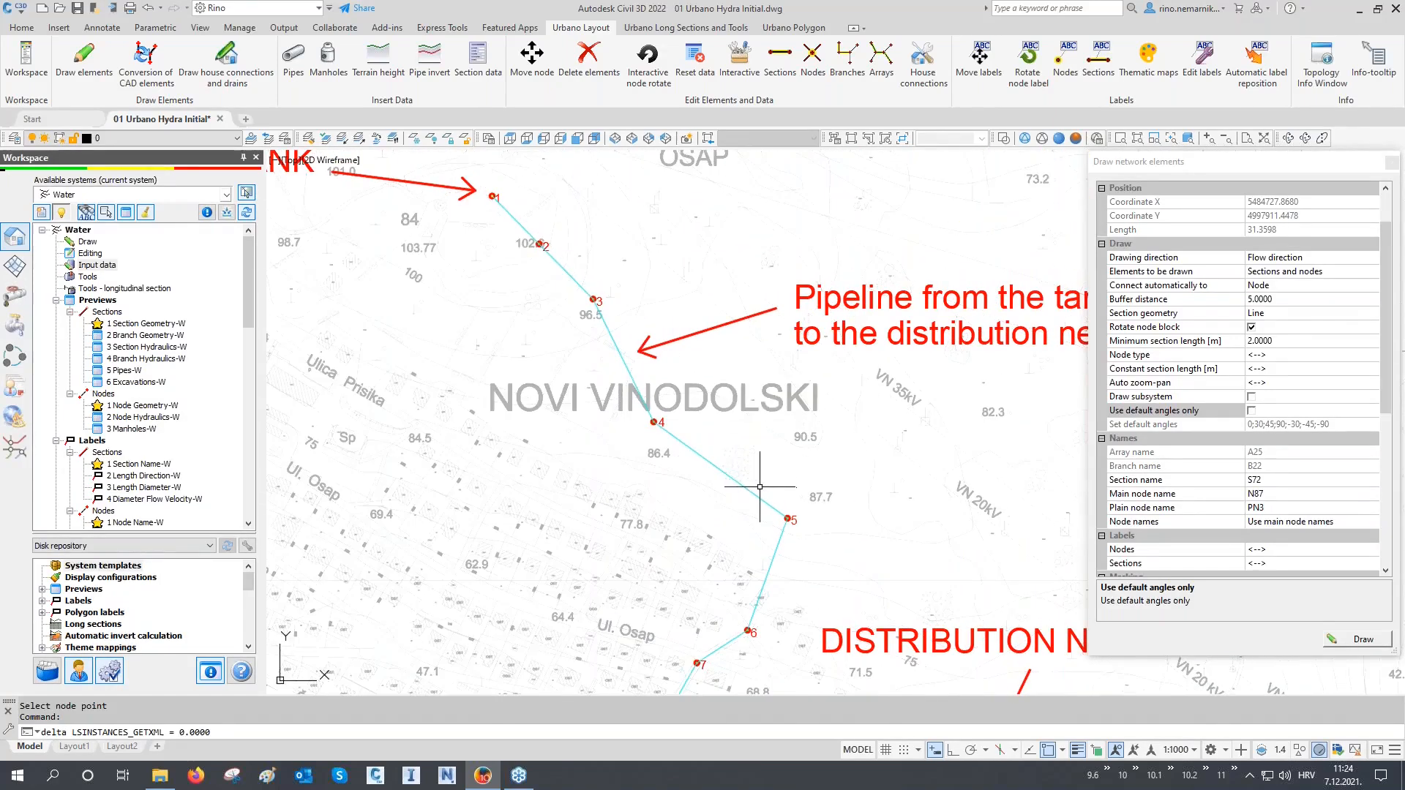
pyautogui.moveTo(584, 304); pyautogui.dragTo(636, 421, button='middle')
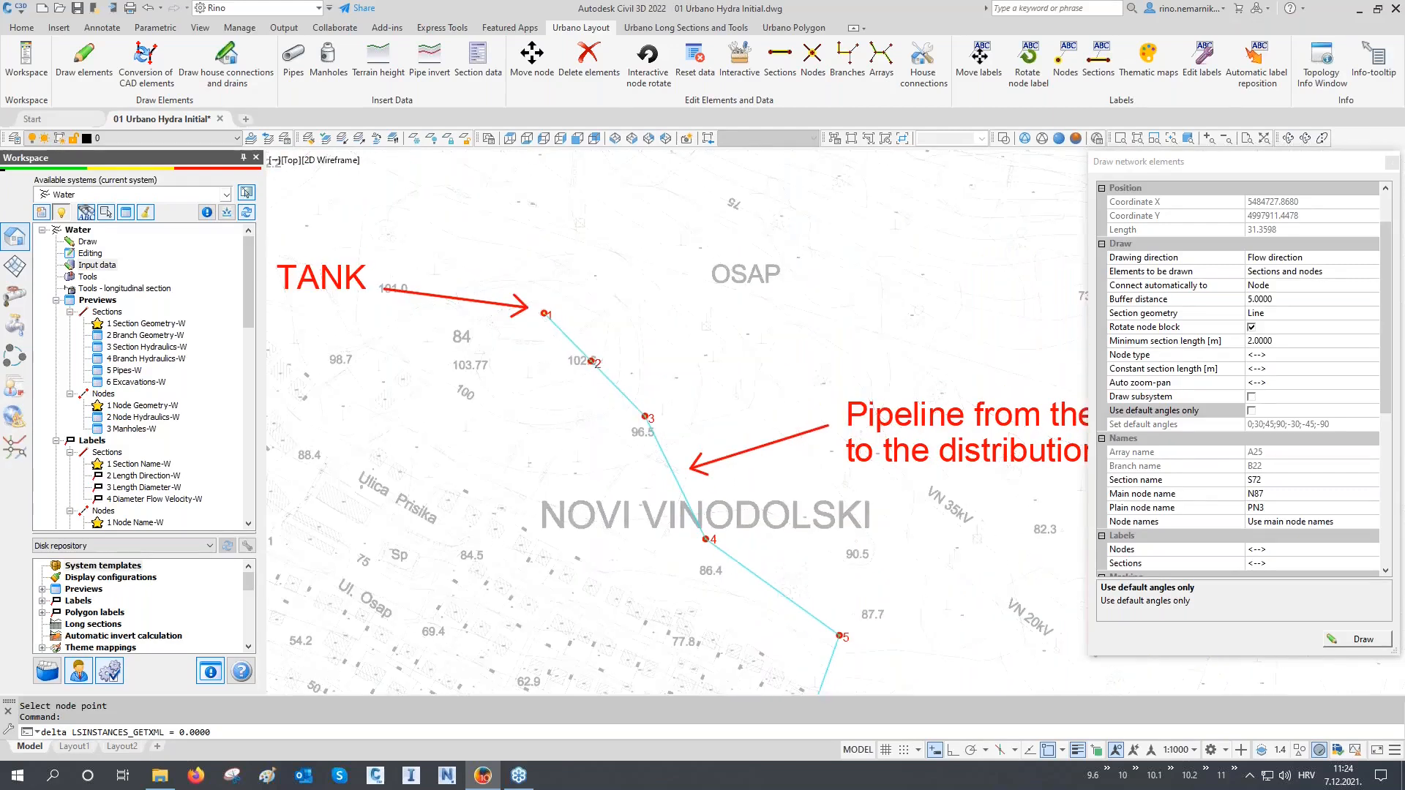
pyautogui.scroll(6, 541, 308)
pyautogui.scroll(2, 564, 276)
pyautogui.scroll(4, 564, 276)
pyautogui.scroll(-5, 573, 288)
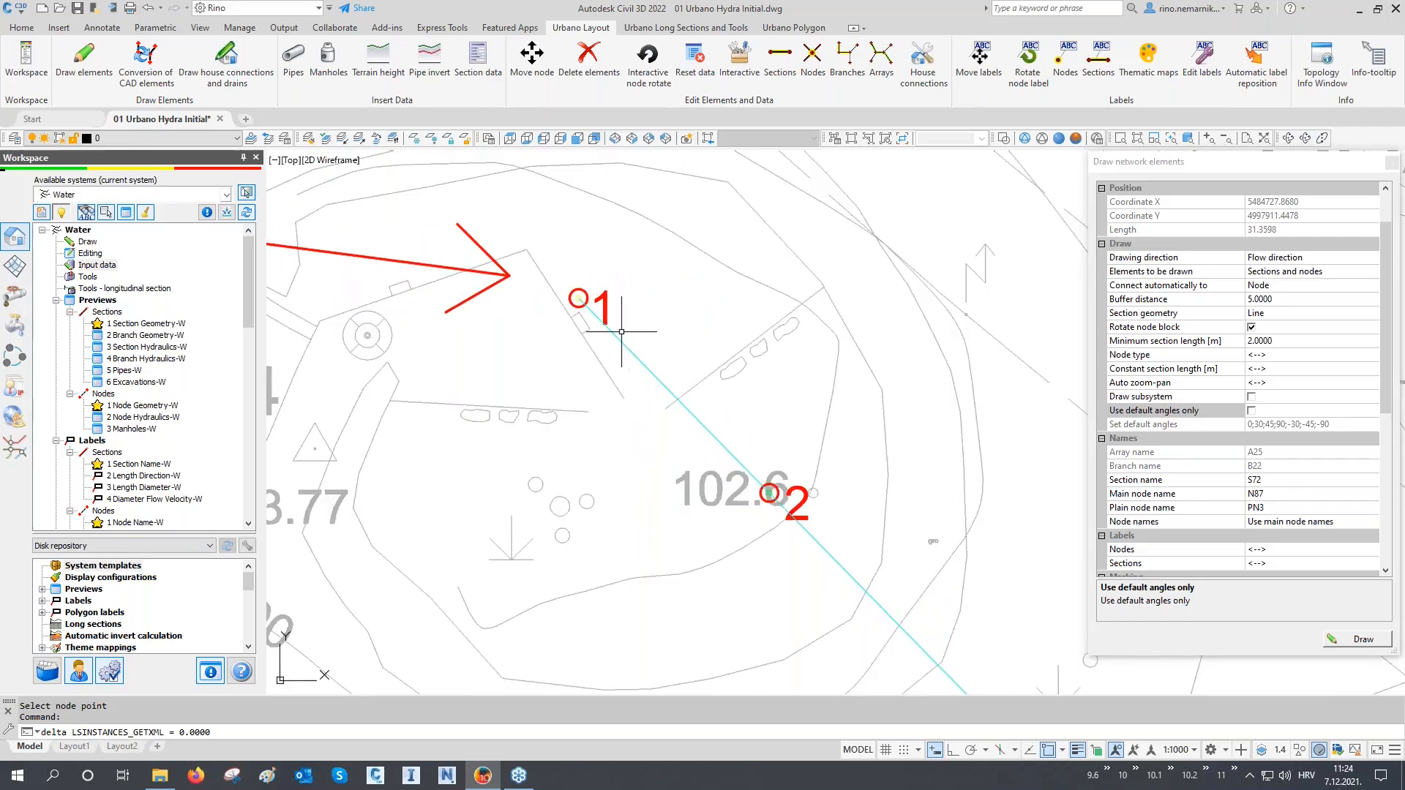
# Step: Close the network drawing settings and show the object properties of the section between points 1 and 2
pyautogui.click(1392, 162)
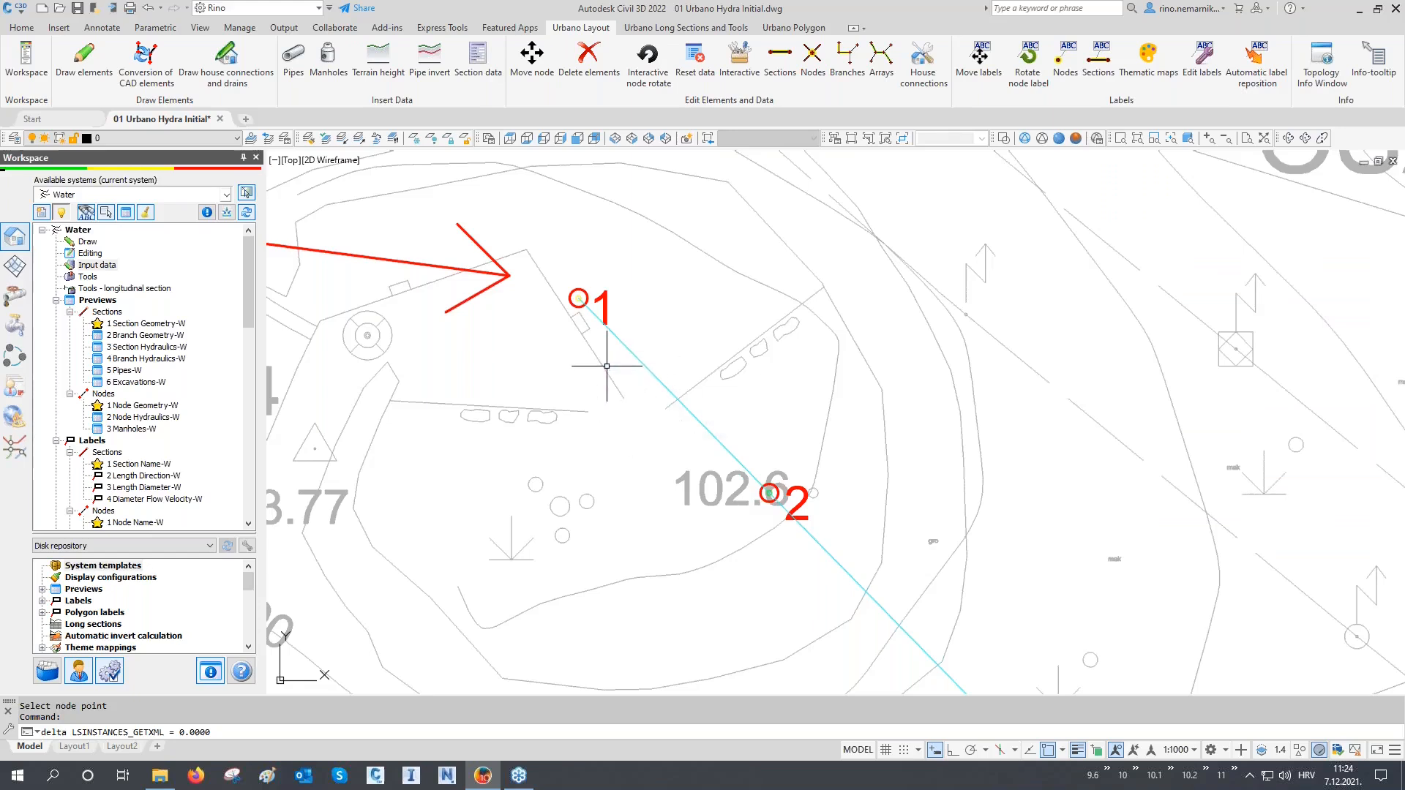
pyautogui.click(679, 359)
pyautogui.click(633, 413)
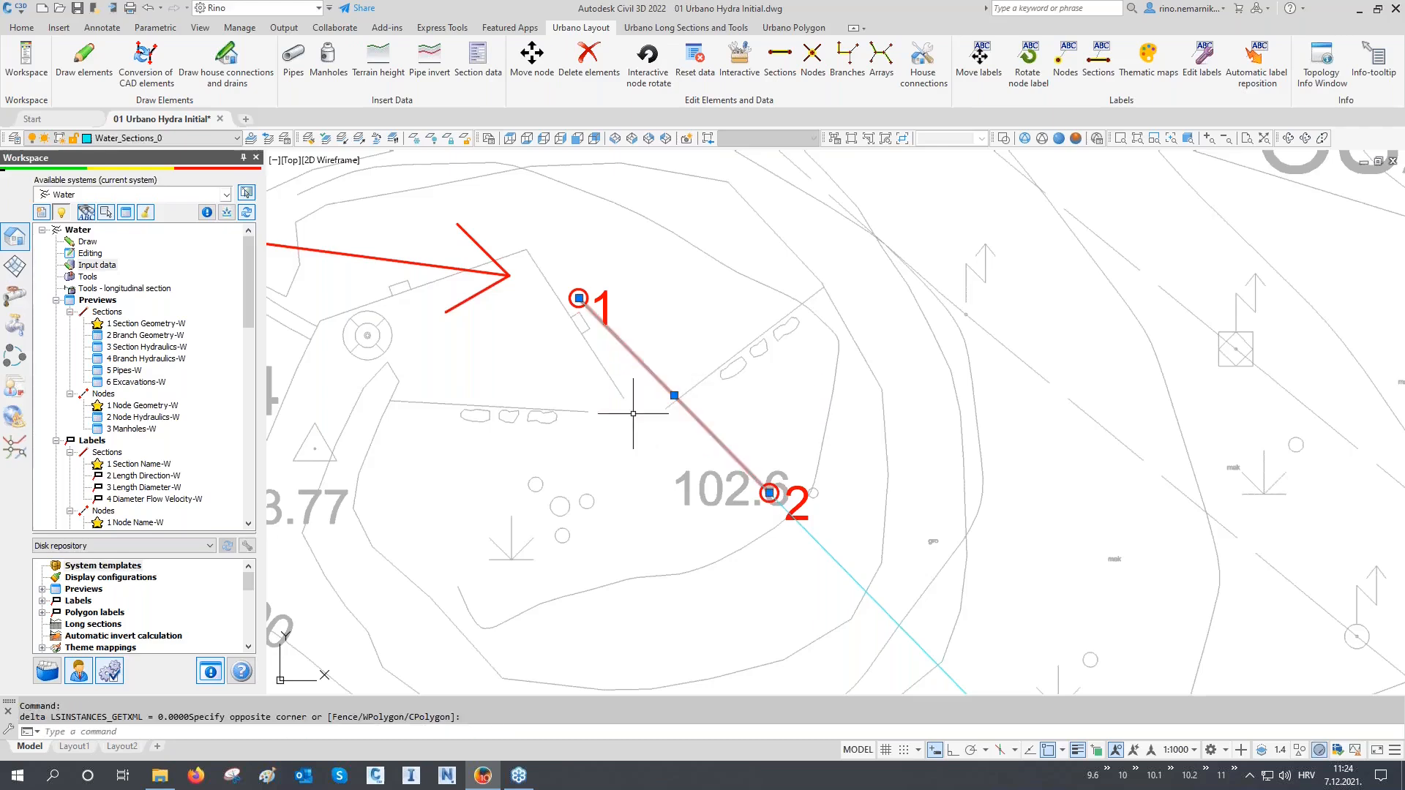
pyautogui.hotkey('ctrl', '1')
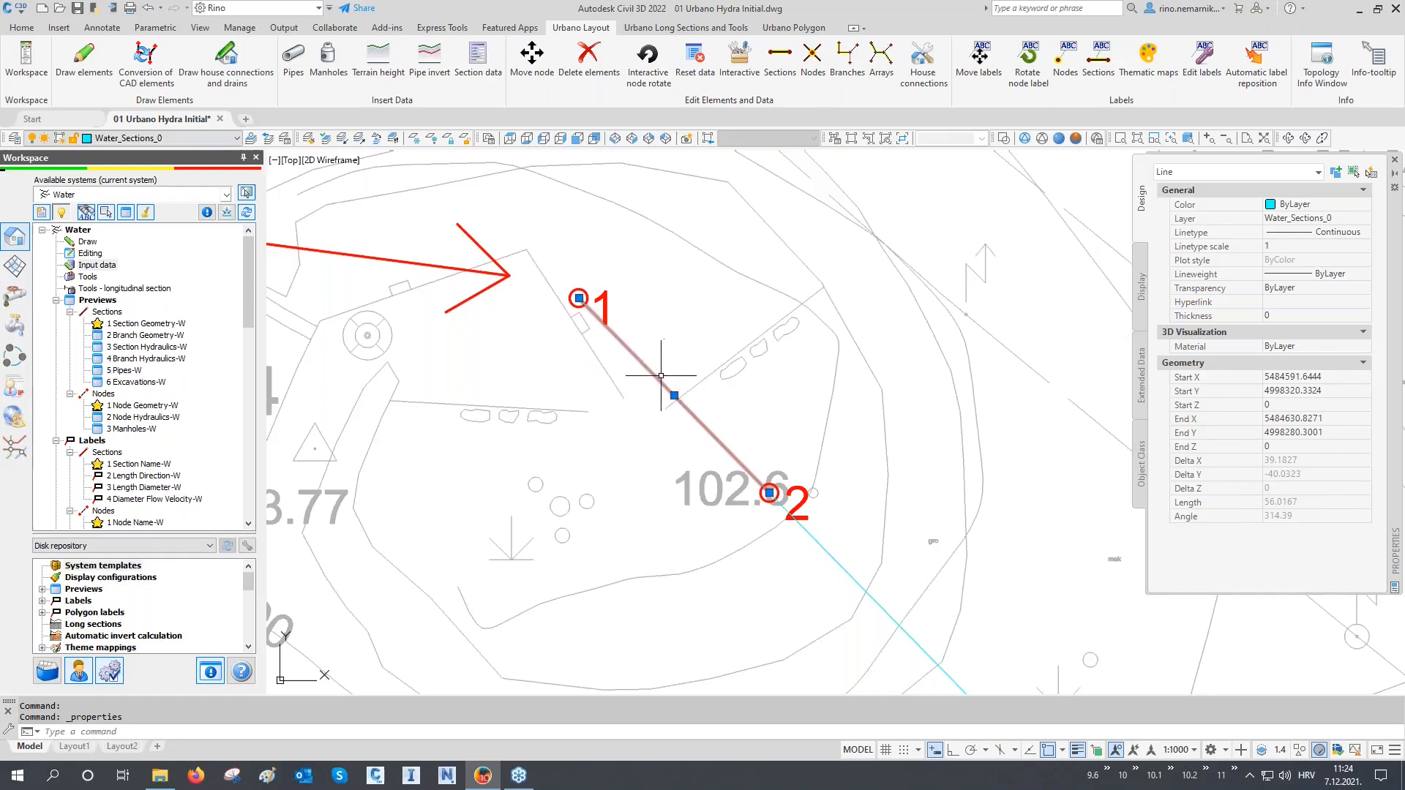
# Step: Examine the node at point 1 up close and clear the selection of the section between points 1 and 2
pyautogui.scroll(8, 580, 296)
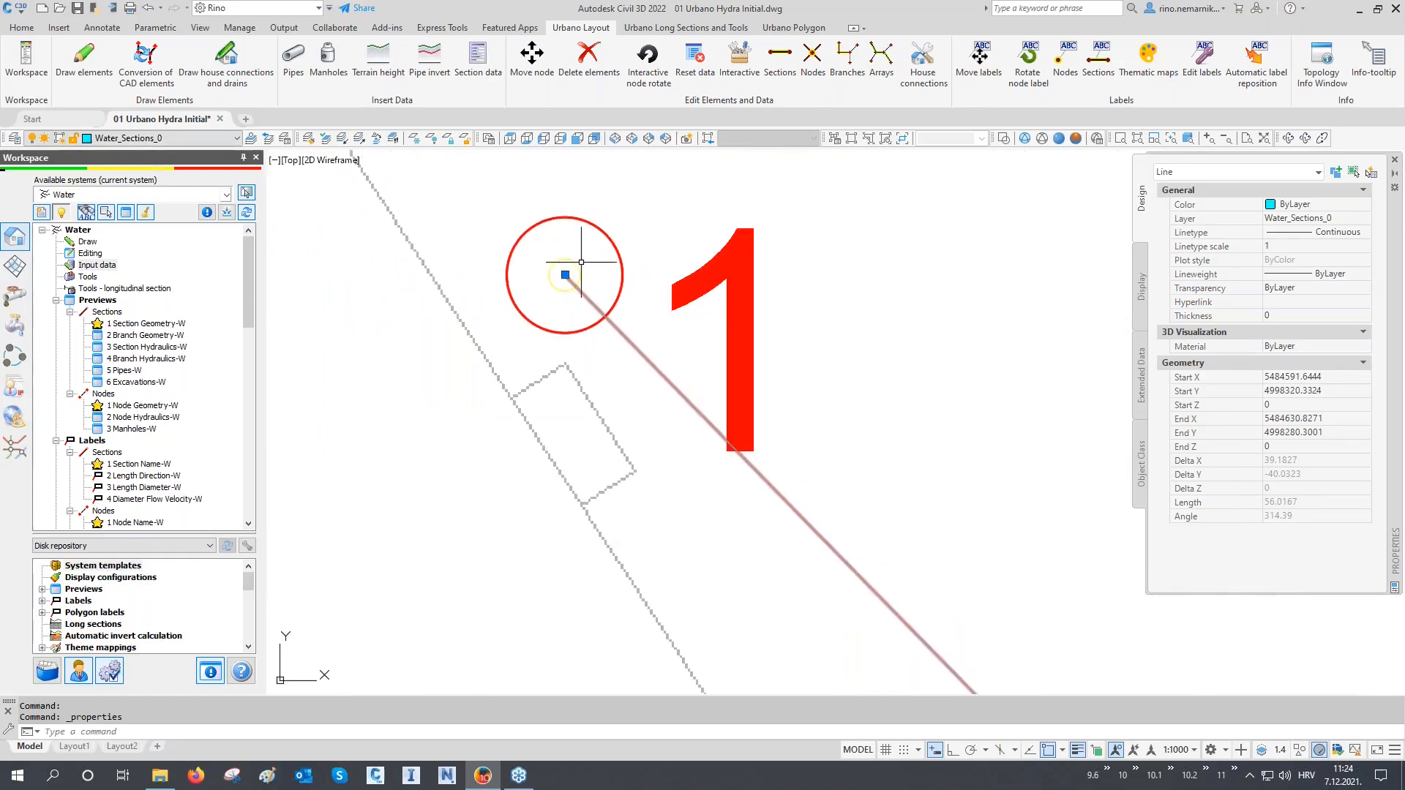
pyautogui.press('Escape')
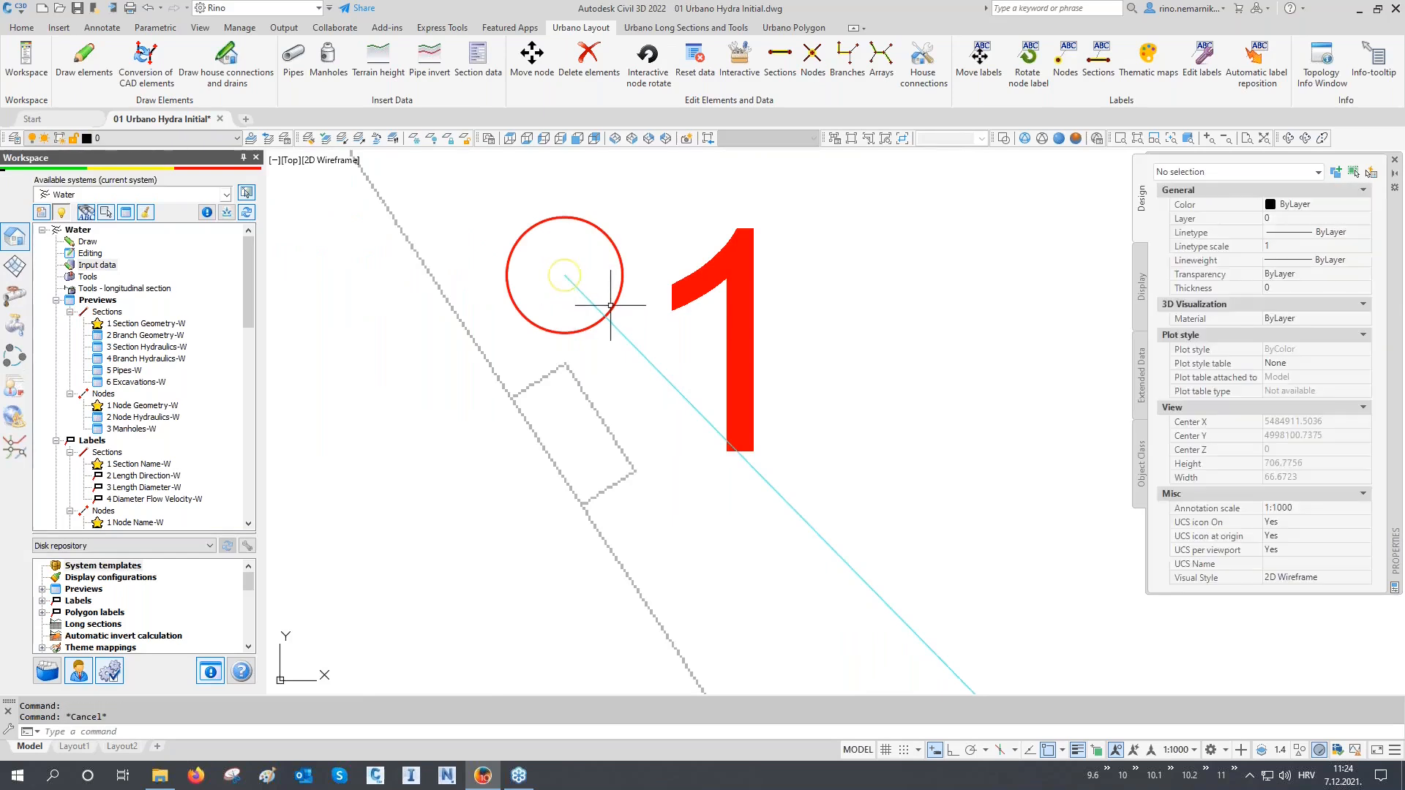
pyautogui.scroll(-8, 610, 305)
pyautogui.moveTo(630, 418); pyautogui.dragTo(699, 381, button='middle')
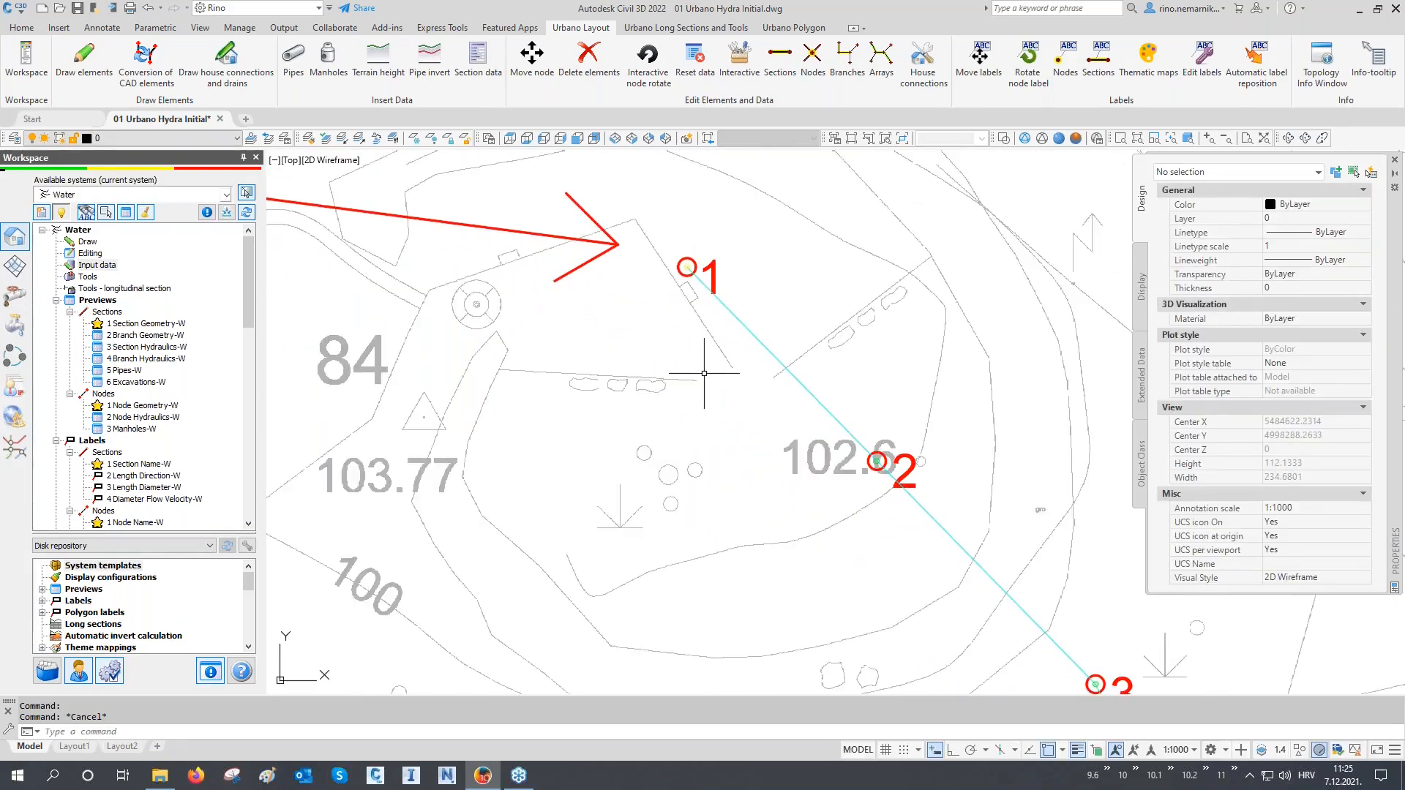
# Step: Review the Water system layers in the drawing's layer list and close the list
pyautogui.write('la')
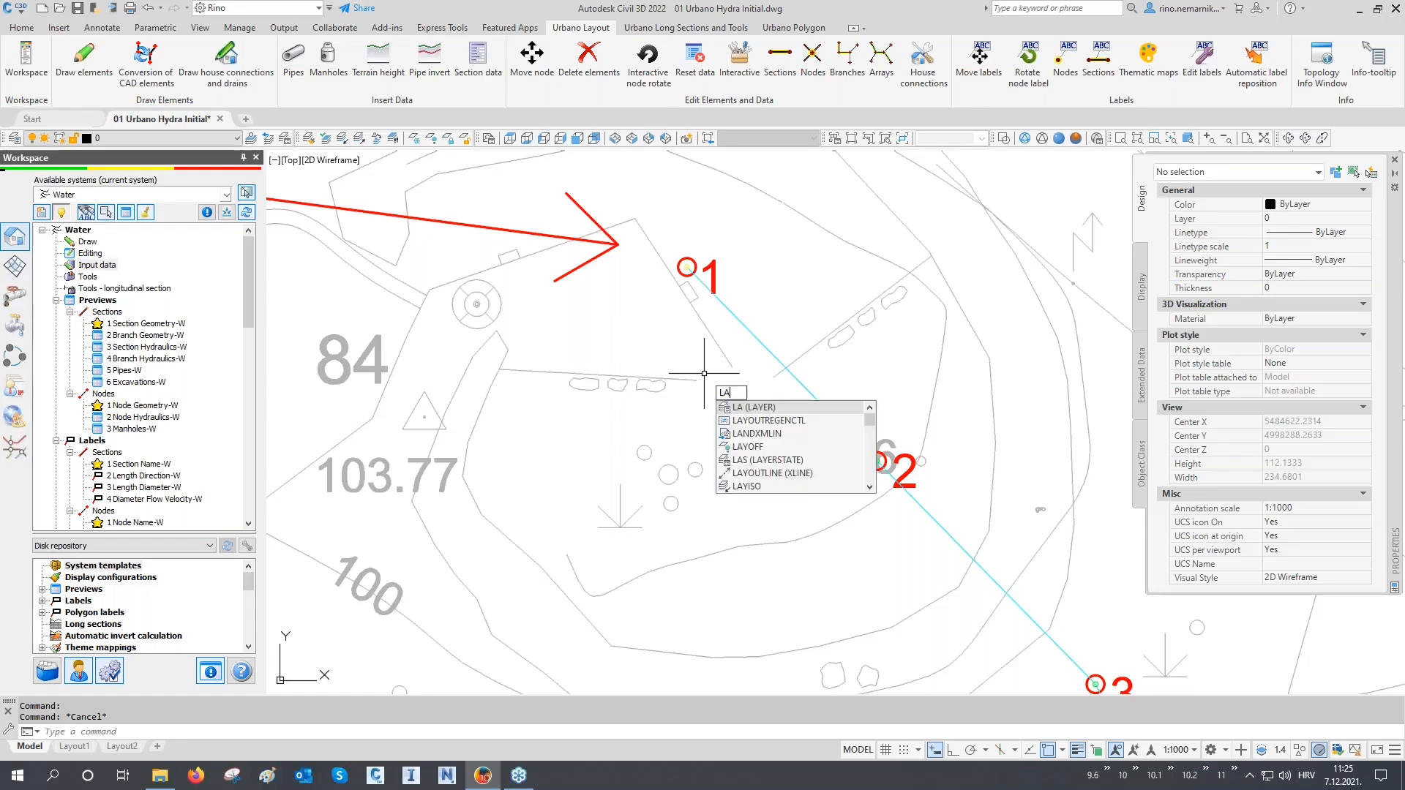
pyautogui.press('Return')
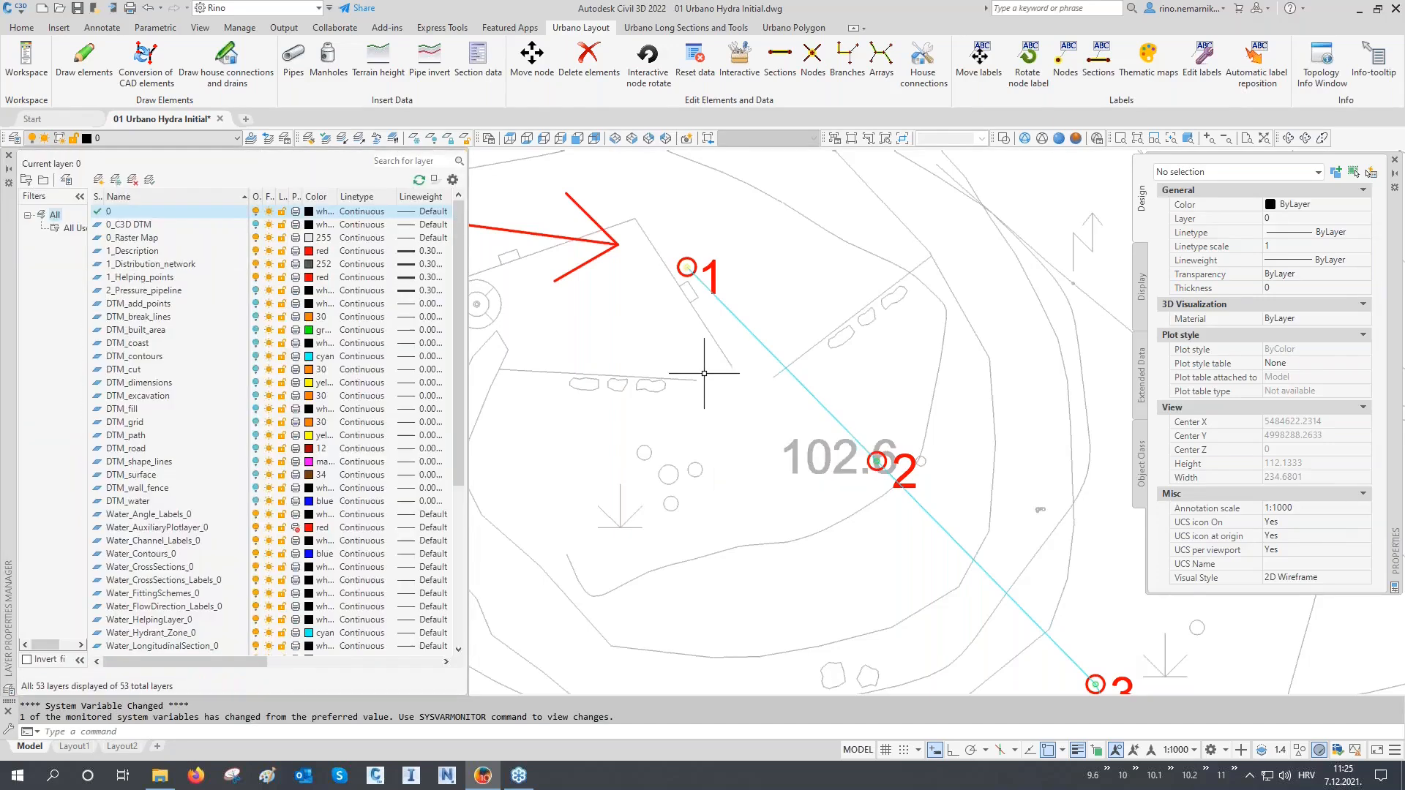
pyautogui.scroll(-3, 350, 521)
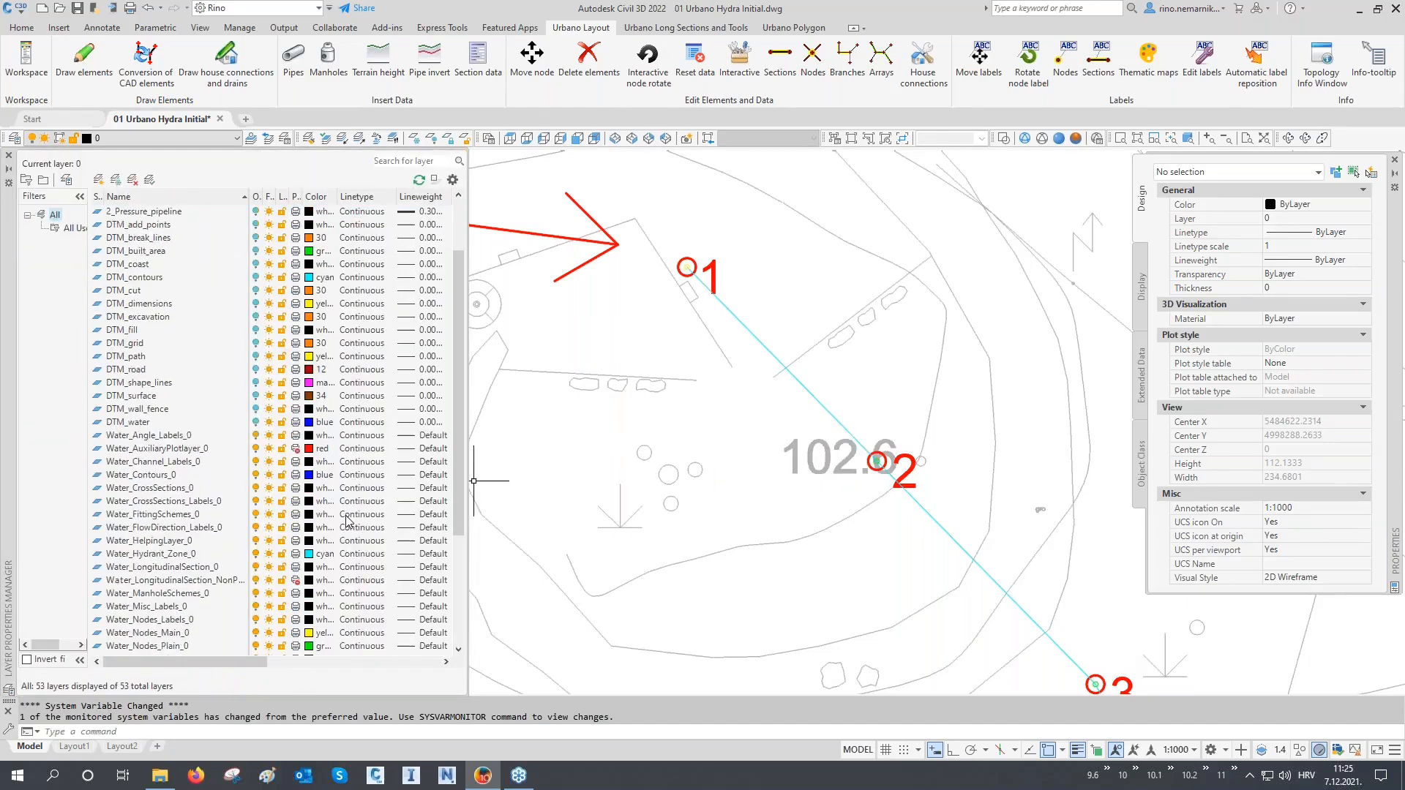
pyautogui.scroll(-2, 319, 516)
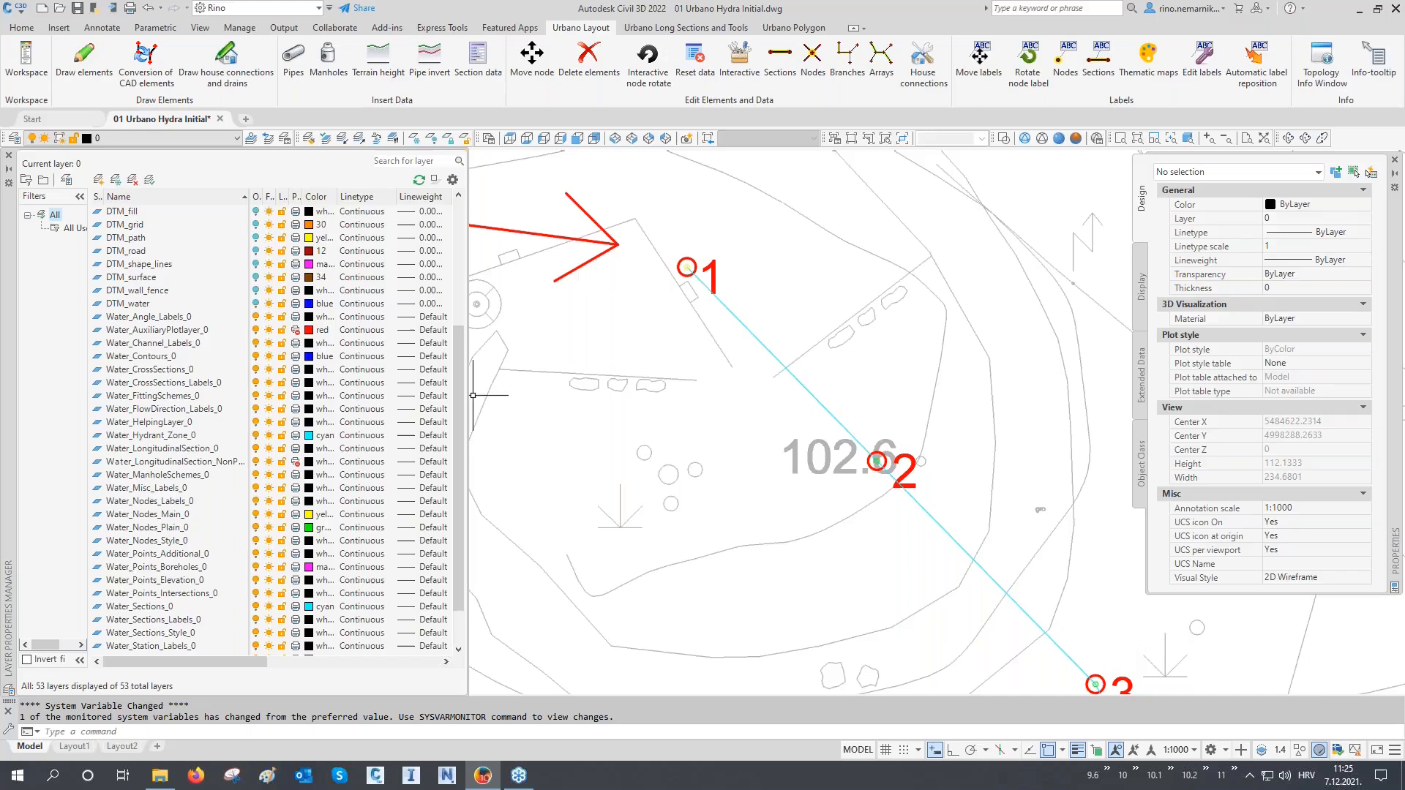
pyautogui.click(9, 155)
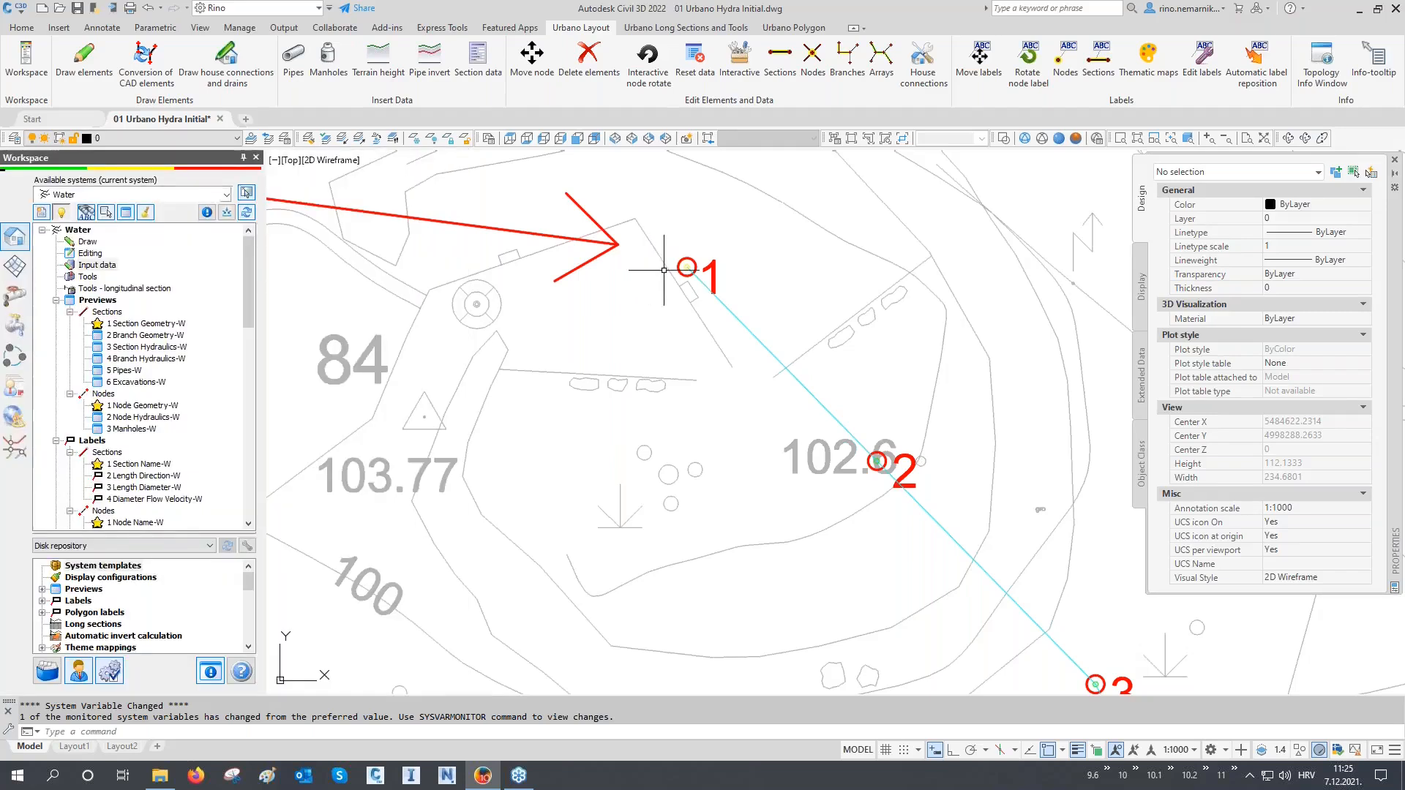
# Step: Close the object properties and open the layer settings of the Water system
pyautogui.moveTo(646, 285); pyautogui.dragTo(794, 285, button='middle')
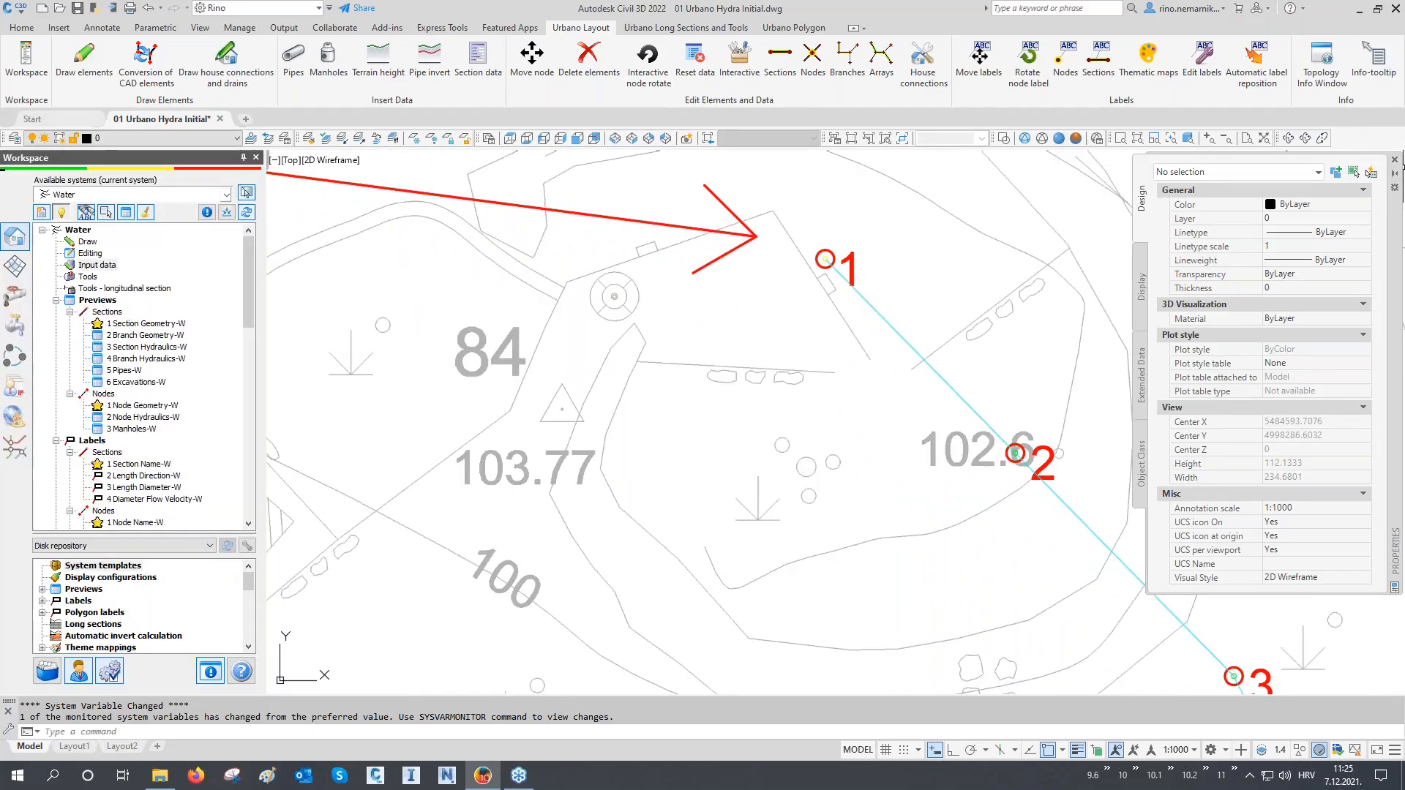
pyautogui.click(1394, 160)
pyautogui.click(80, 231)
pyautogui.rightClick(80, 234)
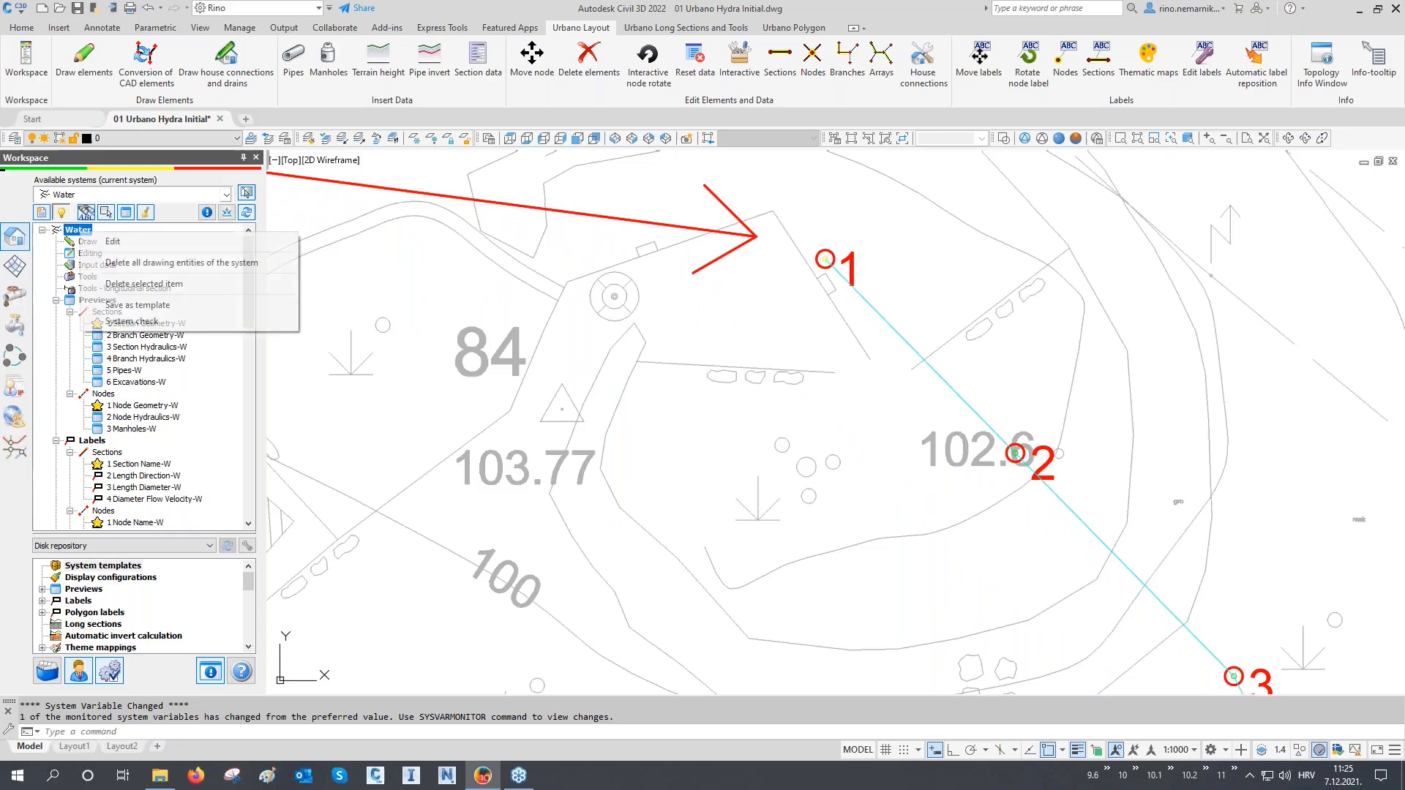
pyautogui.click(100, 243)
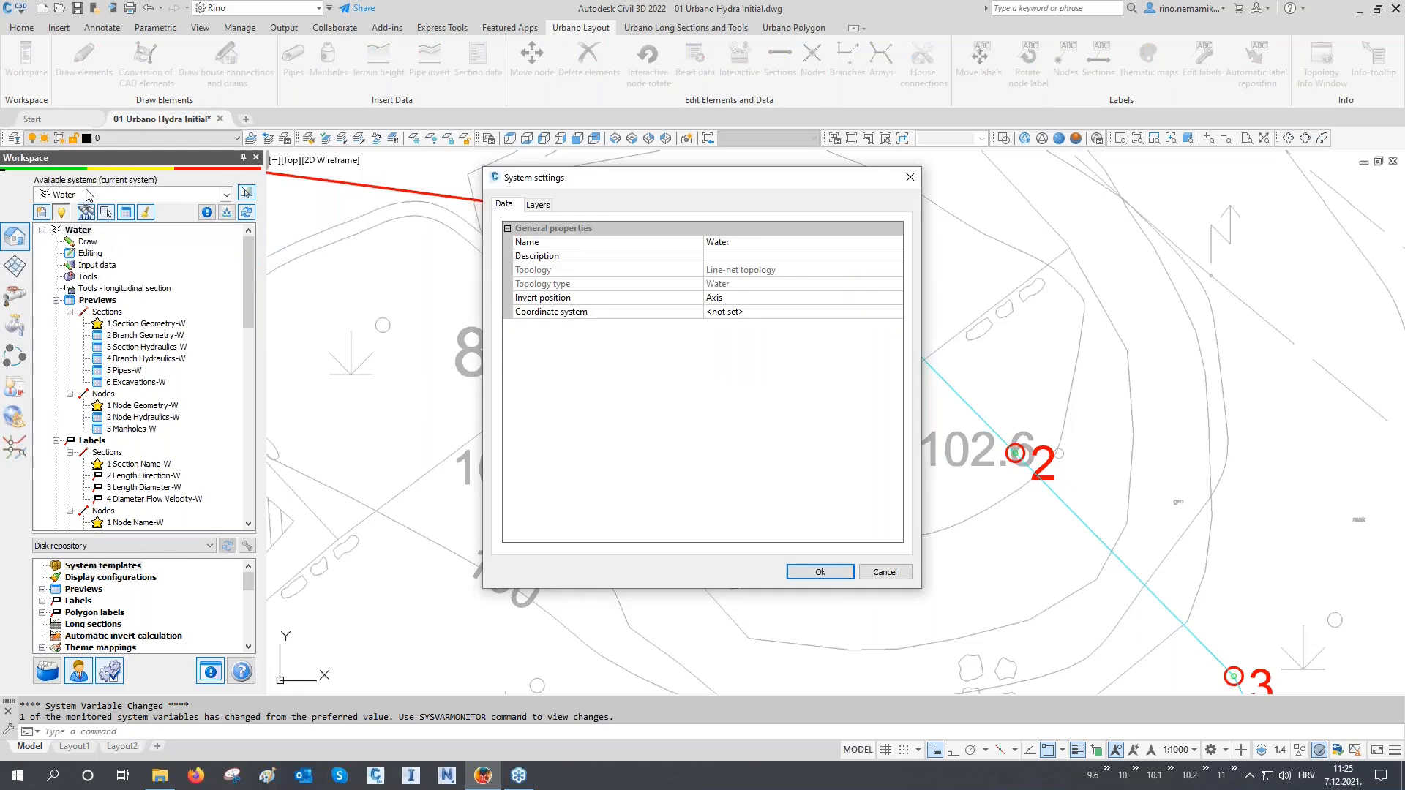
pyautogui.moveTo(535, 184); pyautogui.dragTo(324, 169)
pyautogui.click(326, 189)
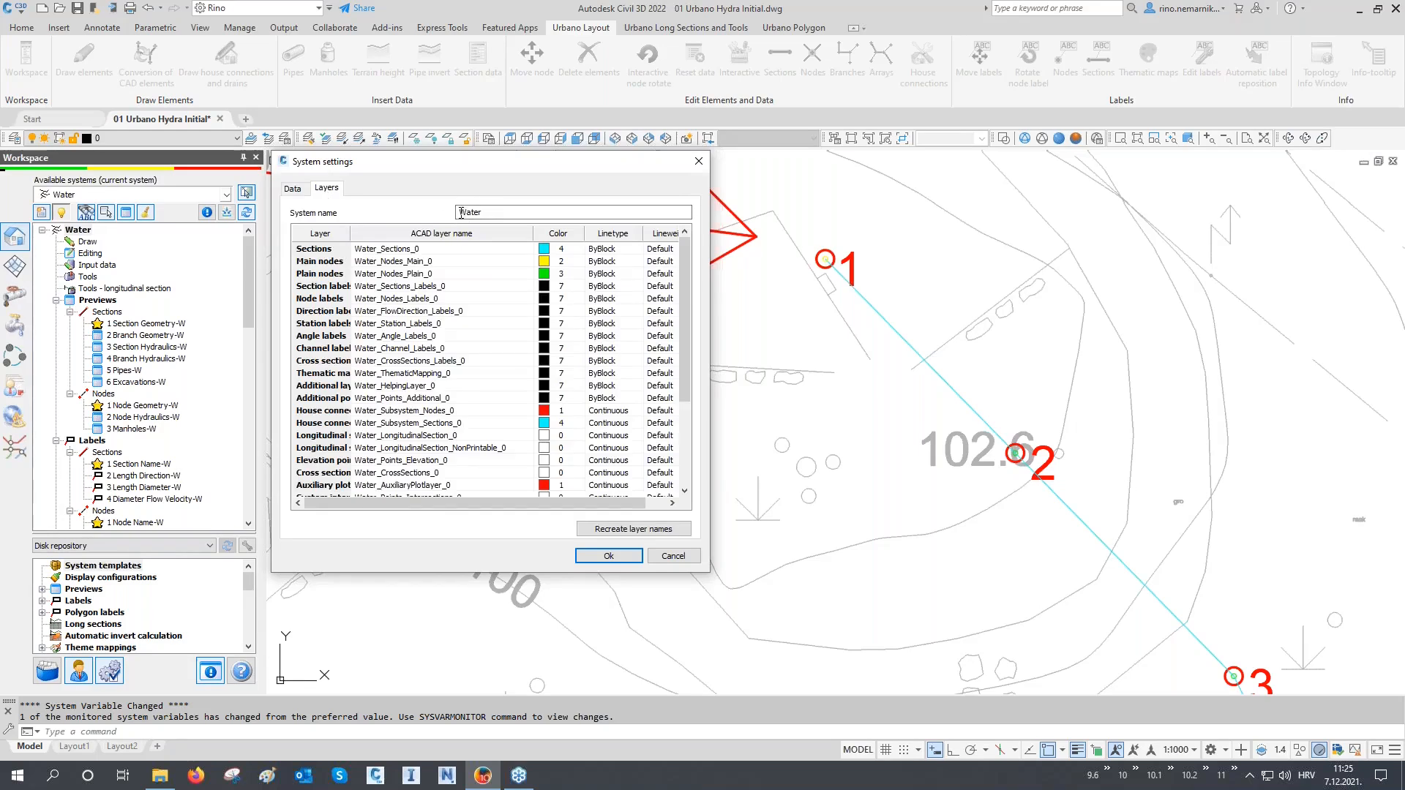
# Step: Change the system name to Novi_Water and recreate the layer names from it
pyautogui.click(460, 213)
pyautogui.write('Novi_')
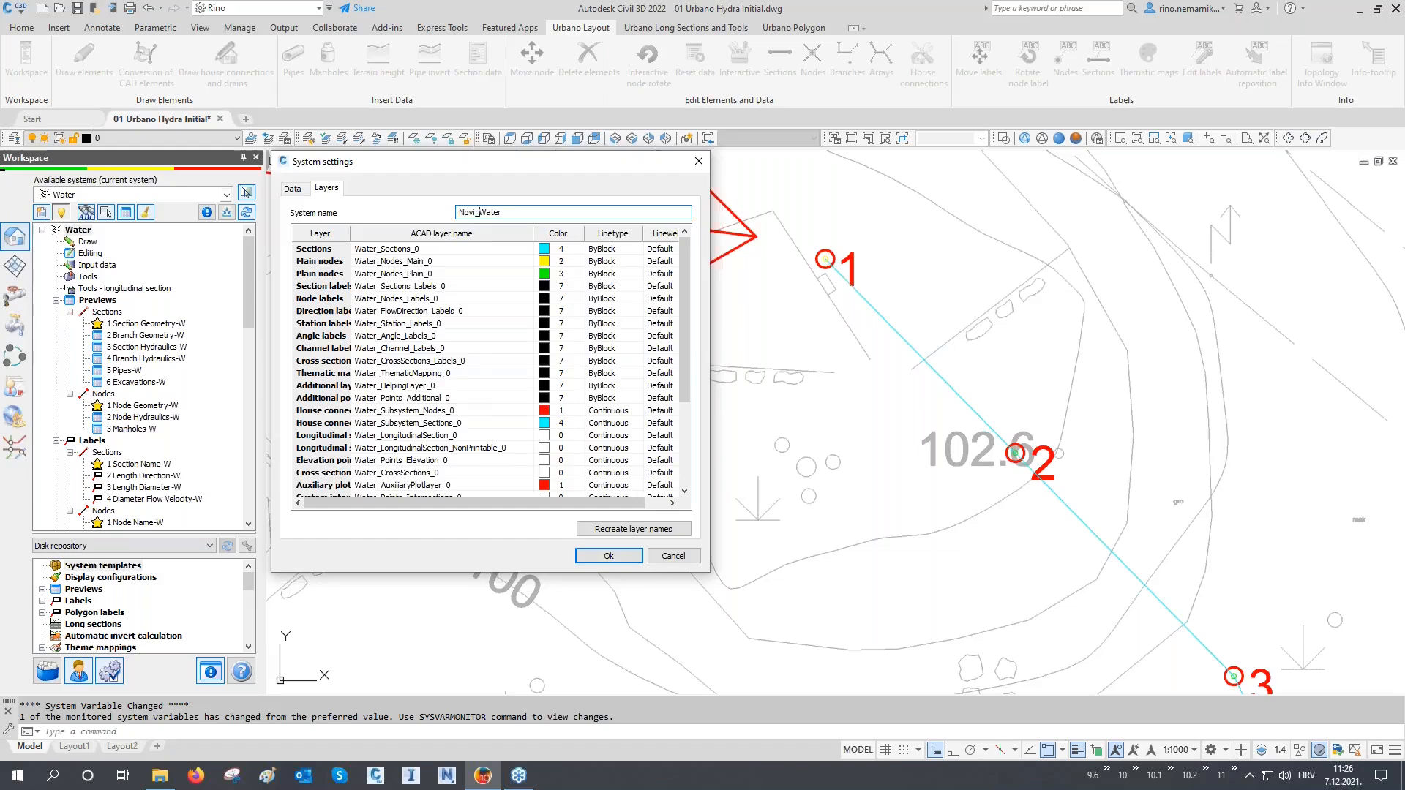
pyautogui.click(633, 529)
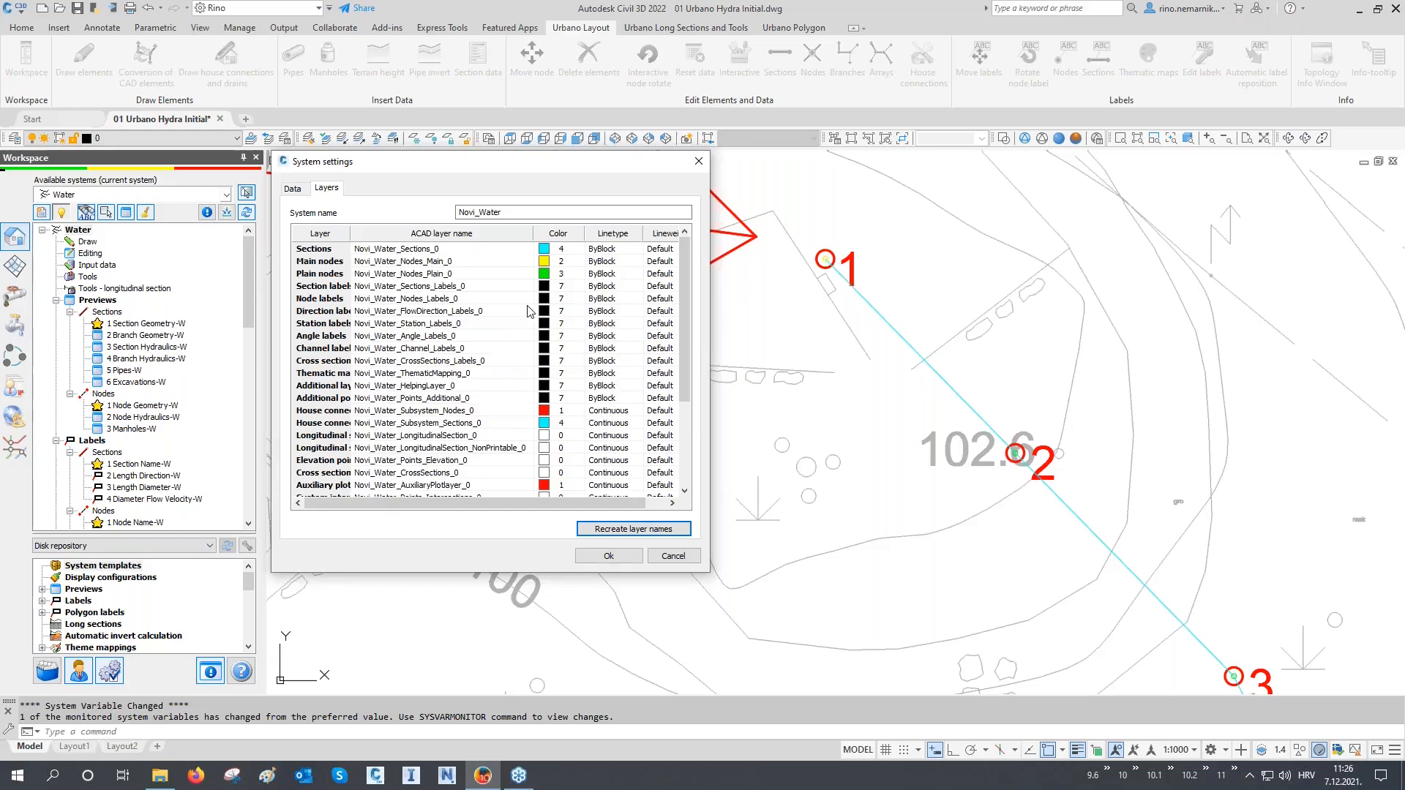
# Step: Set the color of the Sections layer to index color 150
pyautogui.click(566, 251)
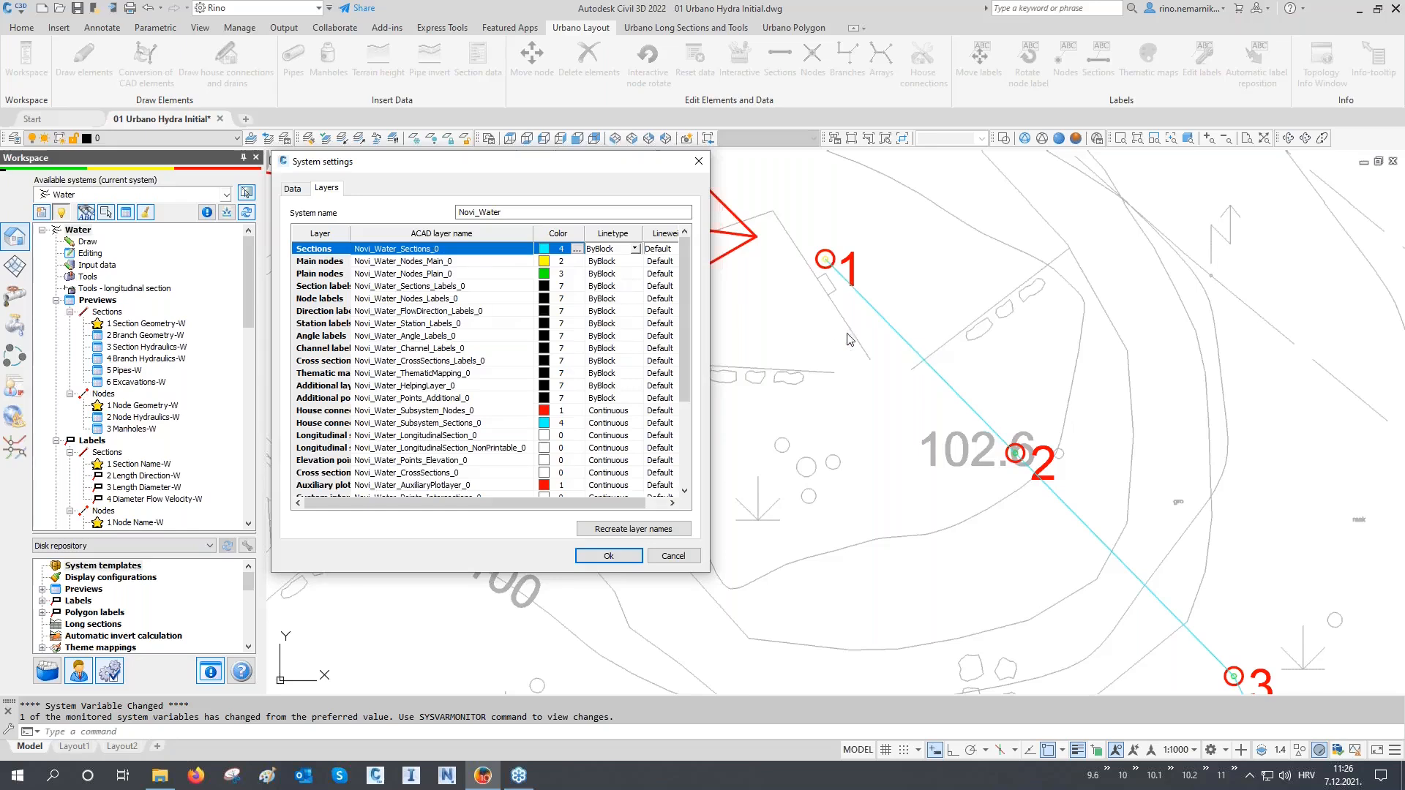
pyautogui.click(577, 248)
pyautogui.write('150')
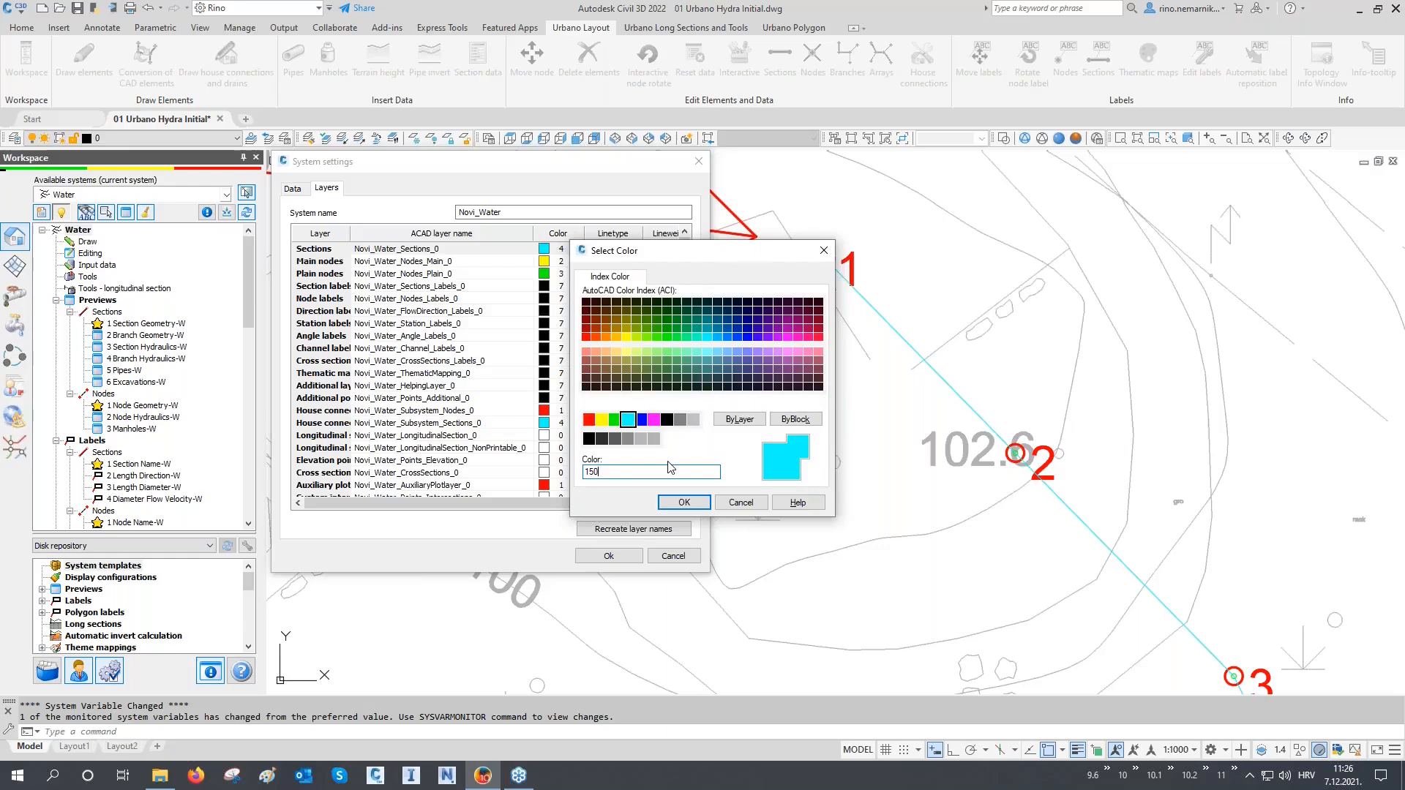
pyautogui.click(685, 502)
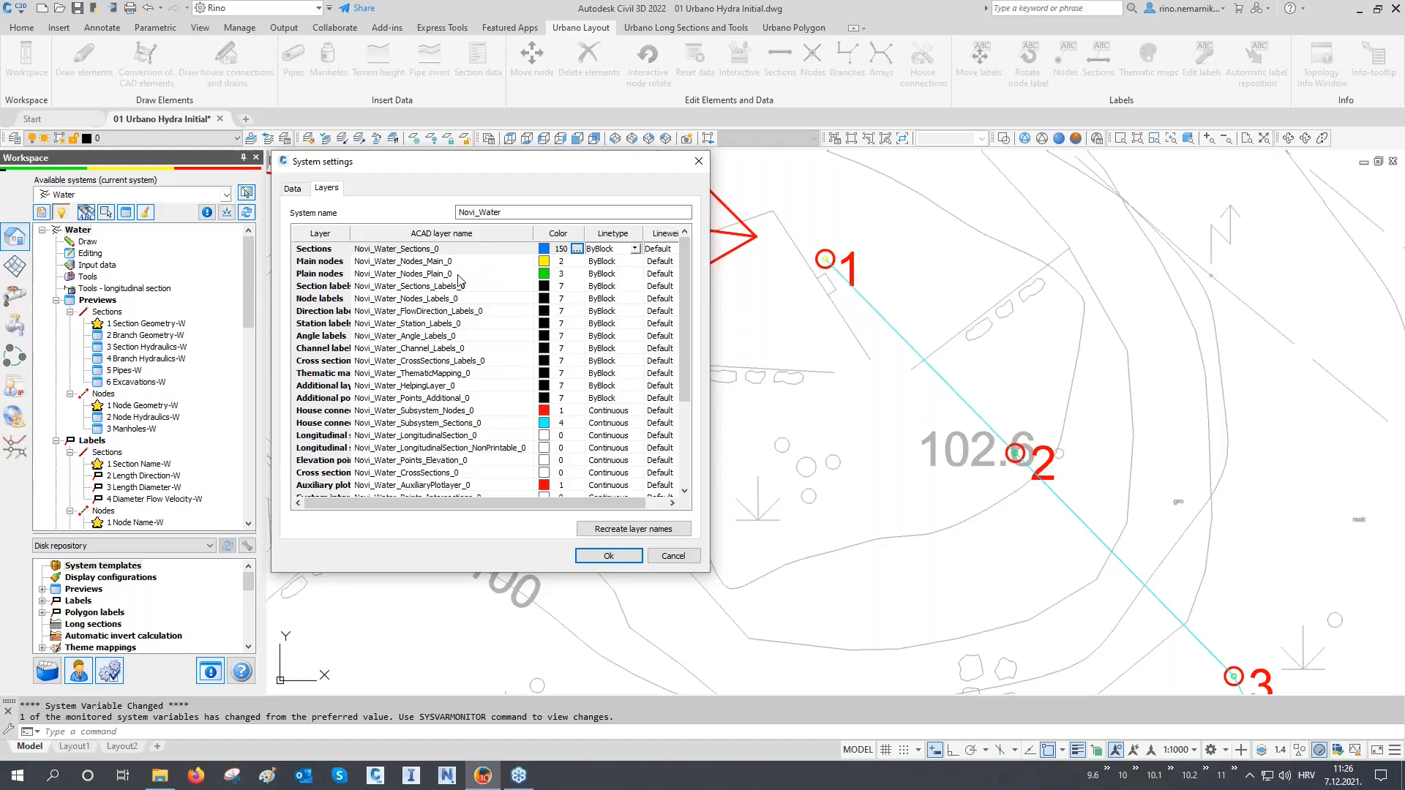
# Step: Set the color of the Main nodes layer to red
pyautogui.click(576, 264)
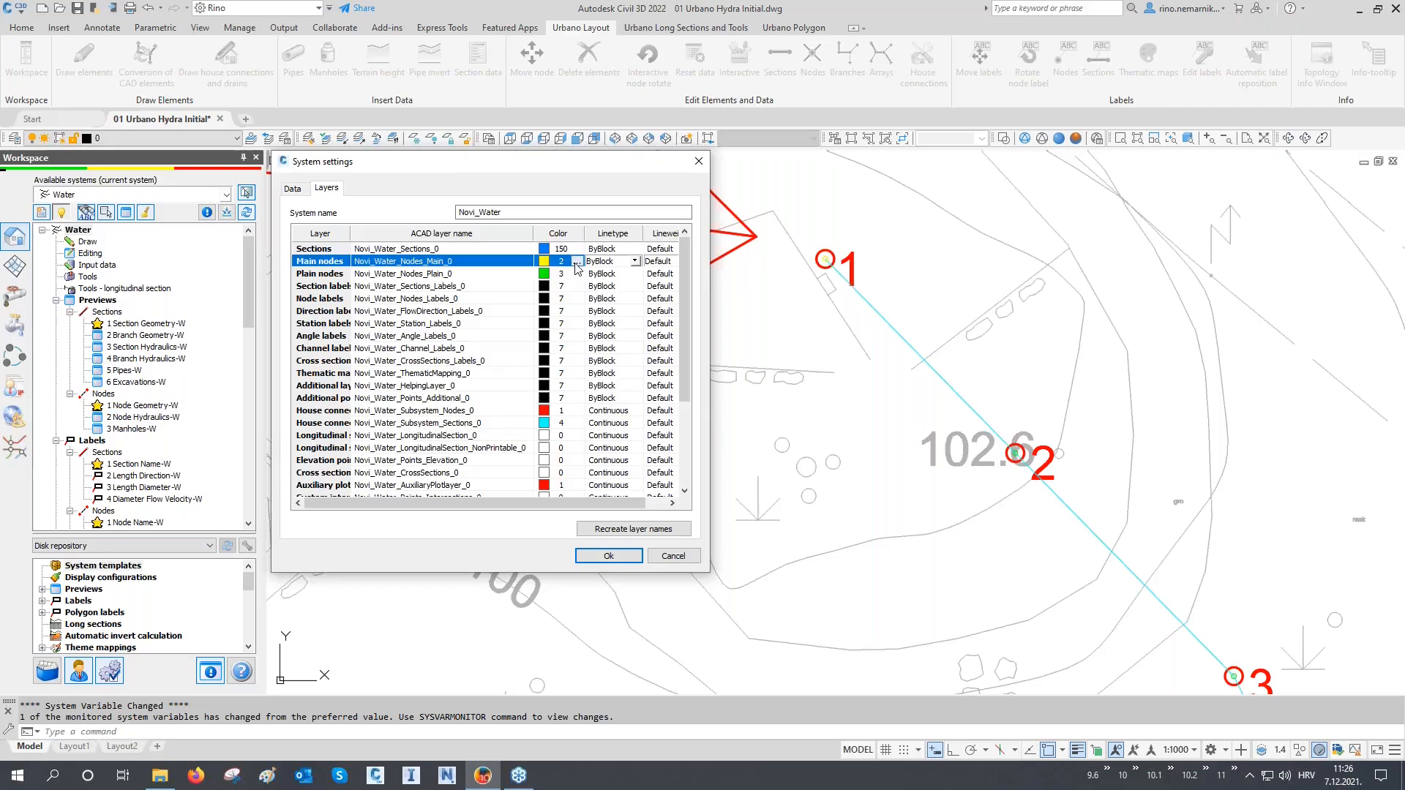
pyautogui.click(576, 262)
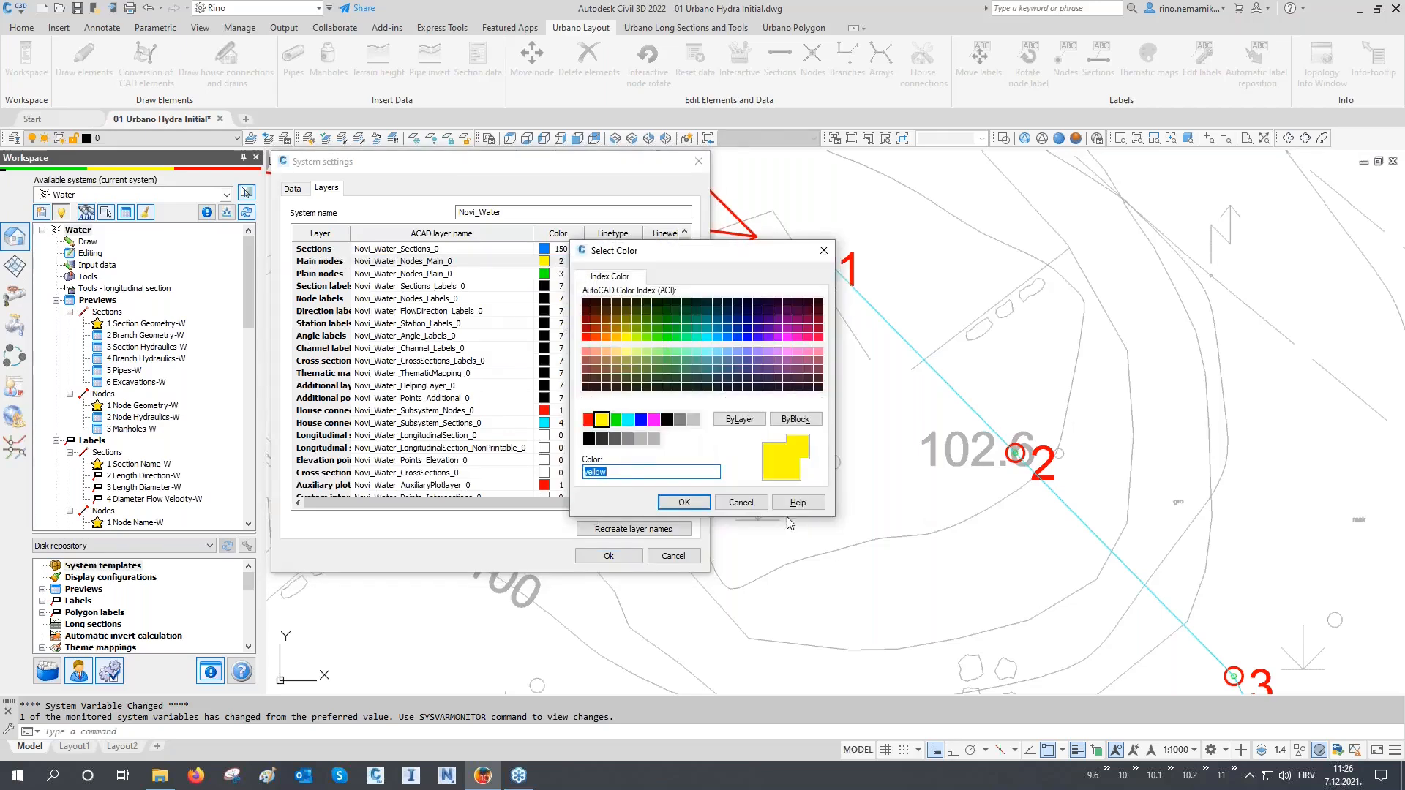
pyautogui.click(588, 421)
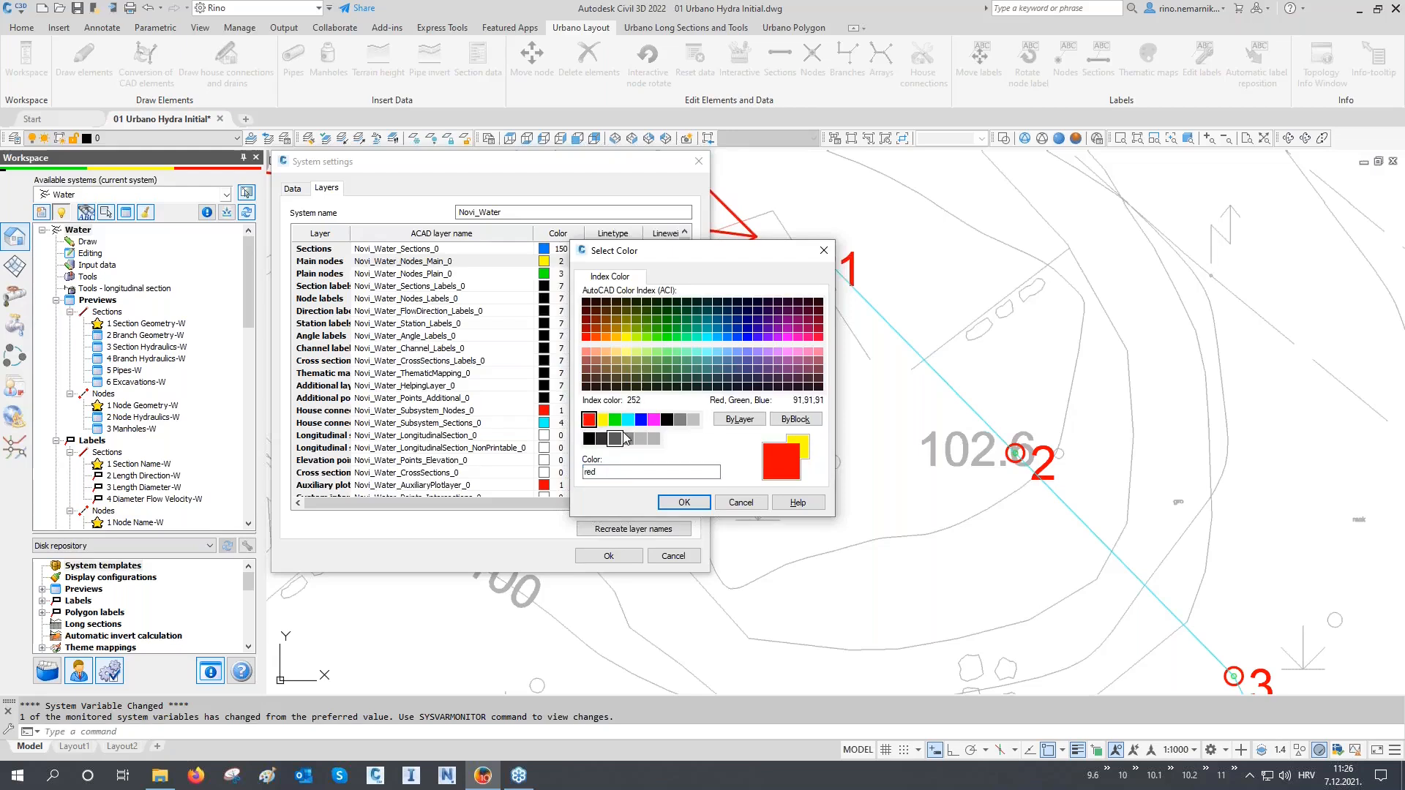
pyautogui.click(684, 503)
# Step: Set the color of the Plain nodes layer to magenta and apply the system settings
pyautogui.click(558, 274)
pyautogui.click(578, 274)
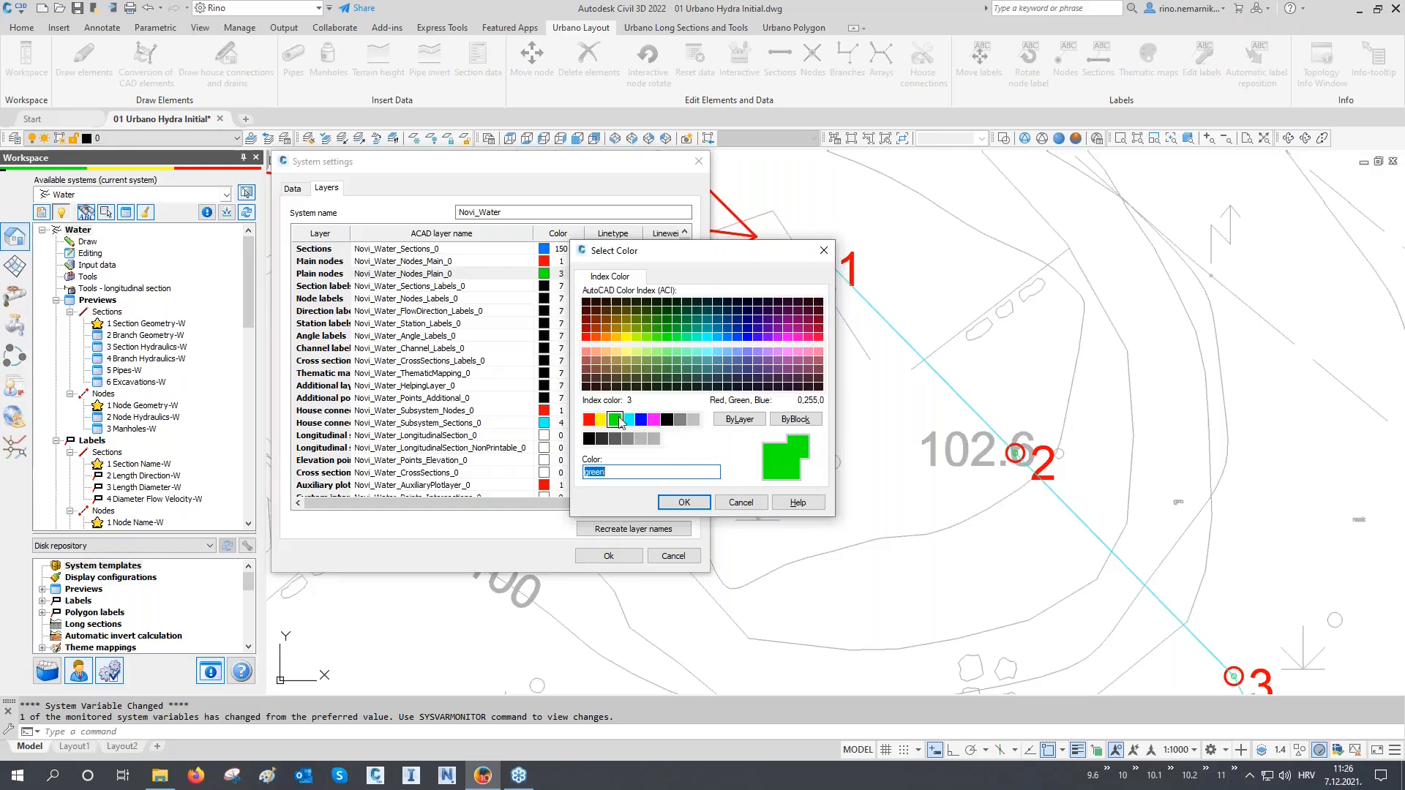
pyautogui.click(653, 419)
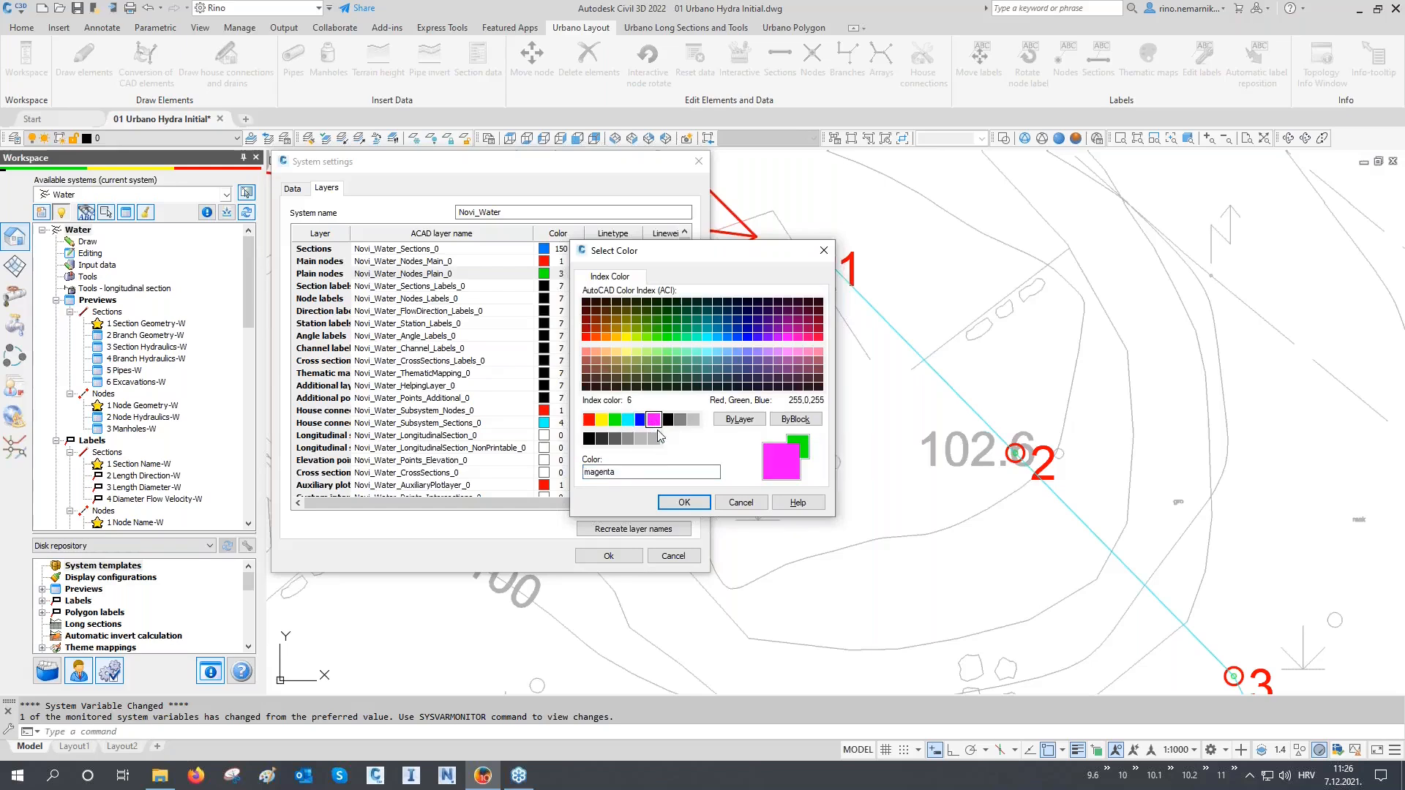
pyautogui.click(685, 503)
pyautogui.click(608, 556)
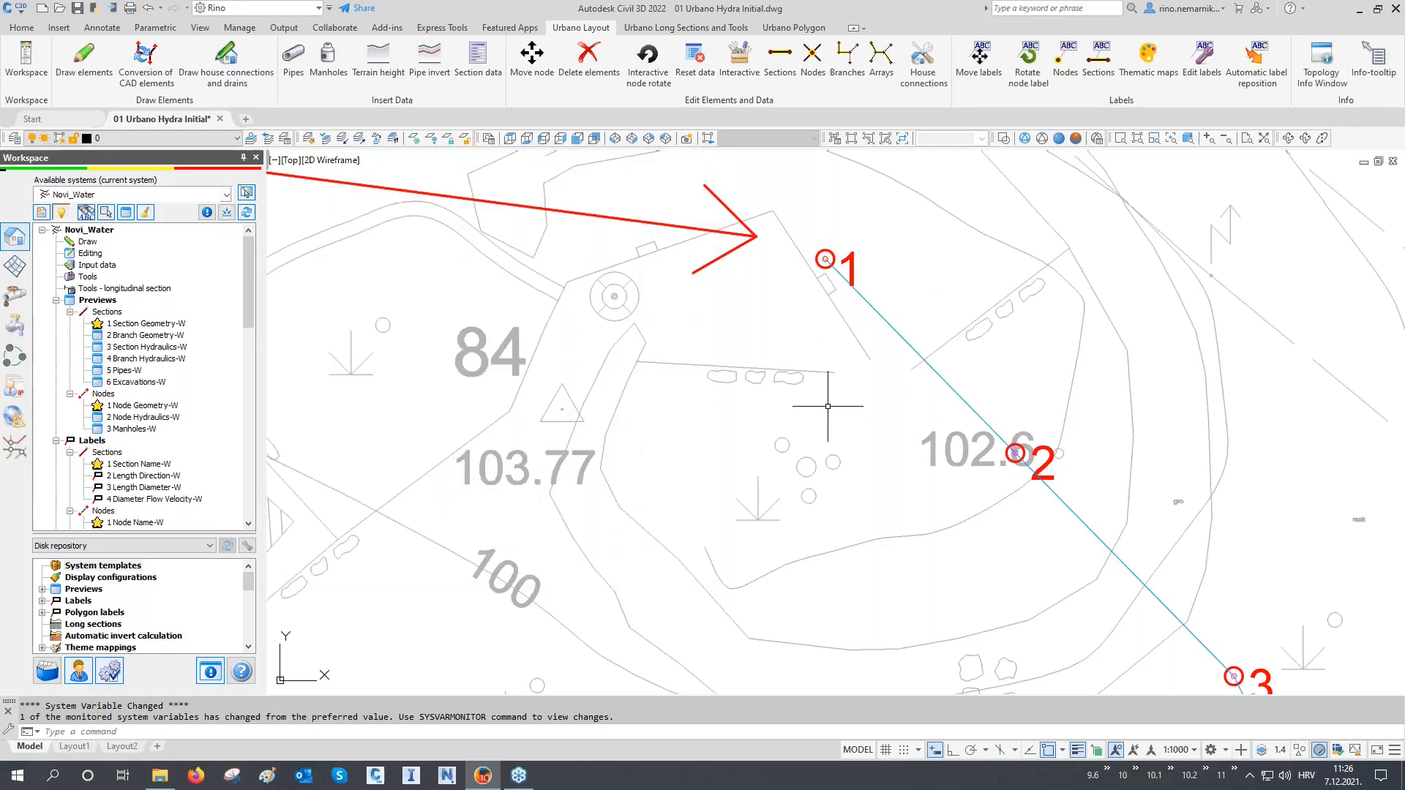
# Step: Check the names and colors of the Novi_Water layers in the drawing's layer list and close the list
pyautogui.write('LA')
pyautogui.press('Return')
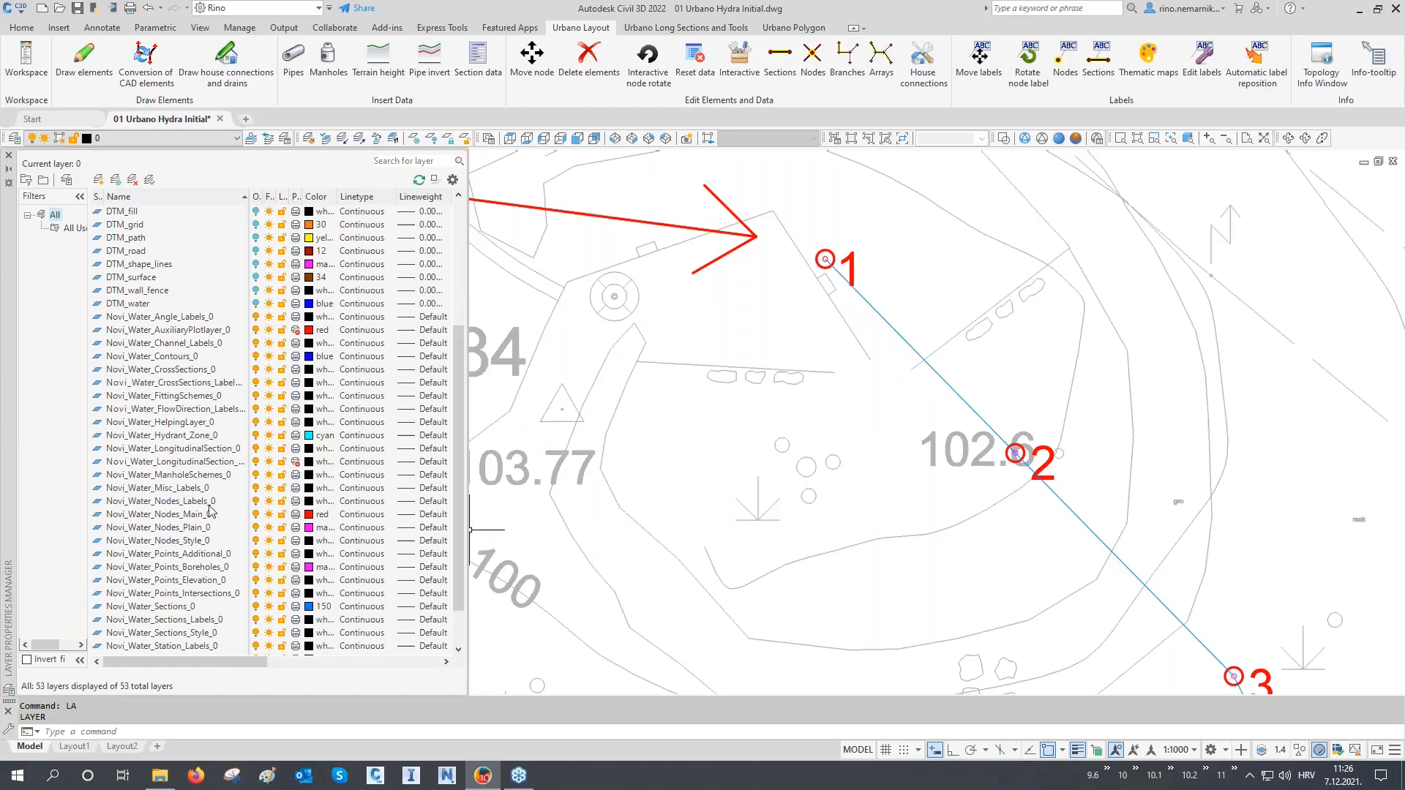
pyautogui.click(176, 607)
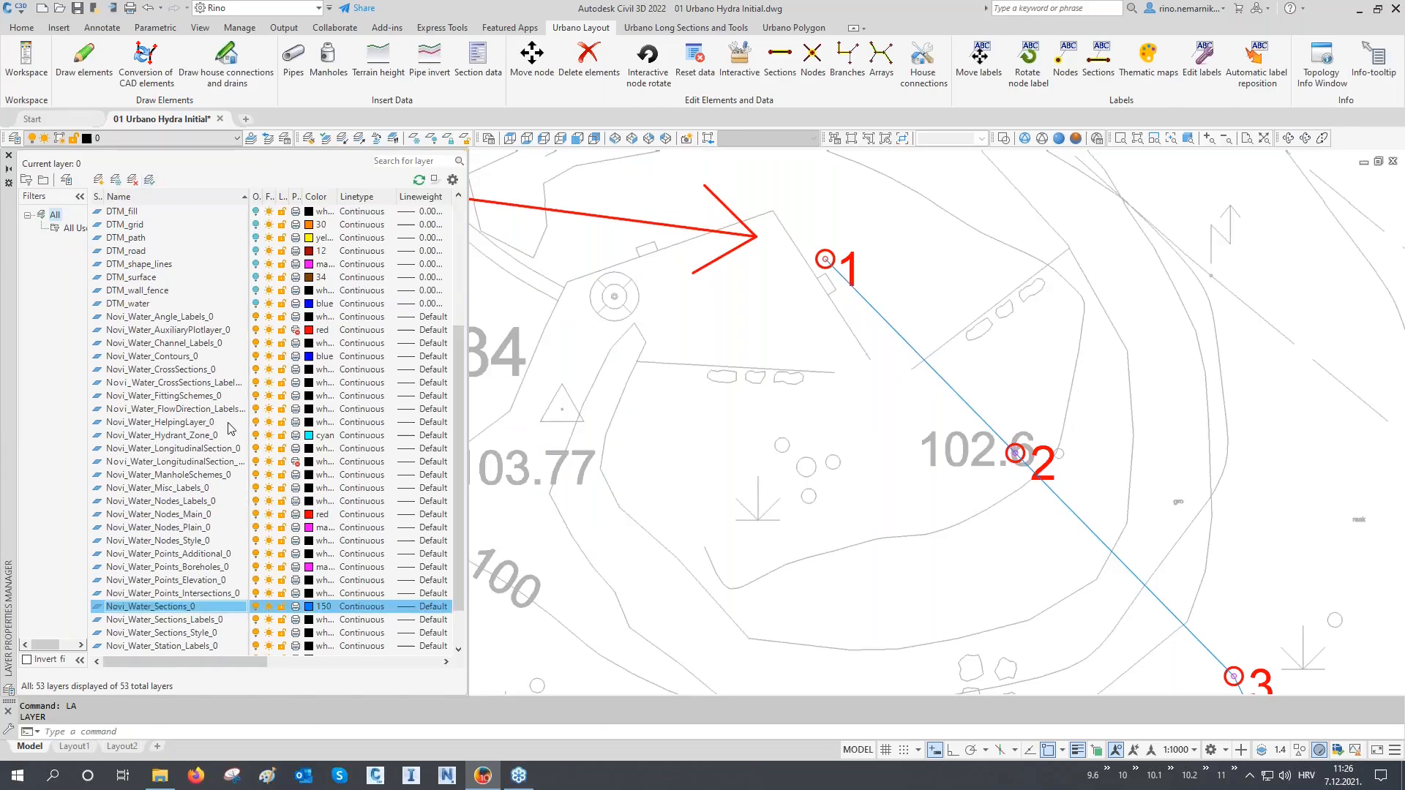
pyautogui.click(9, 156)
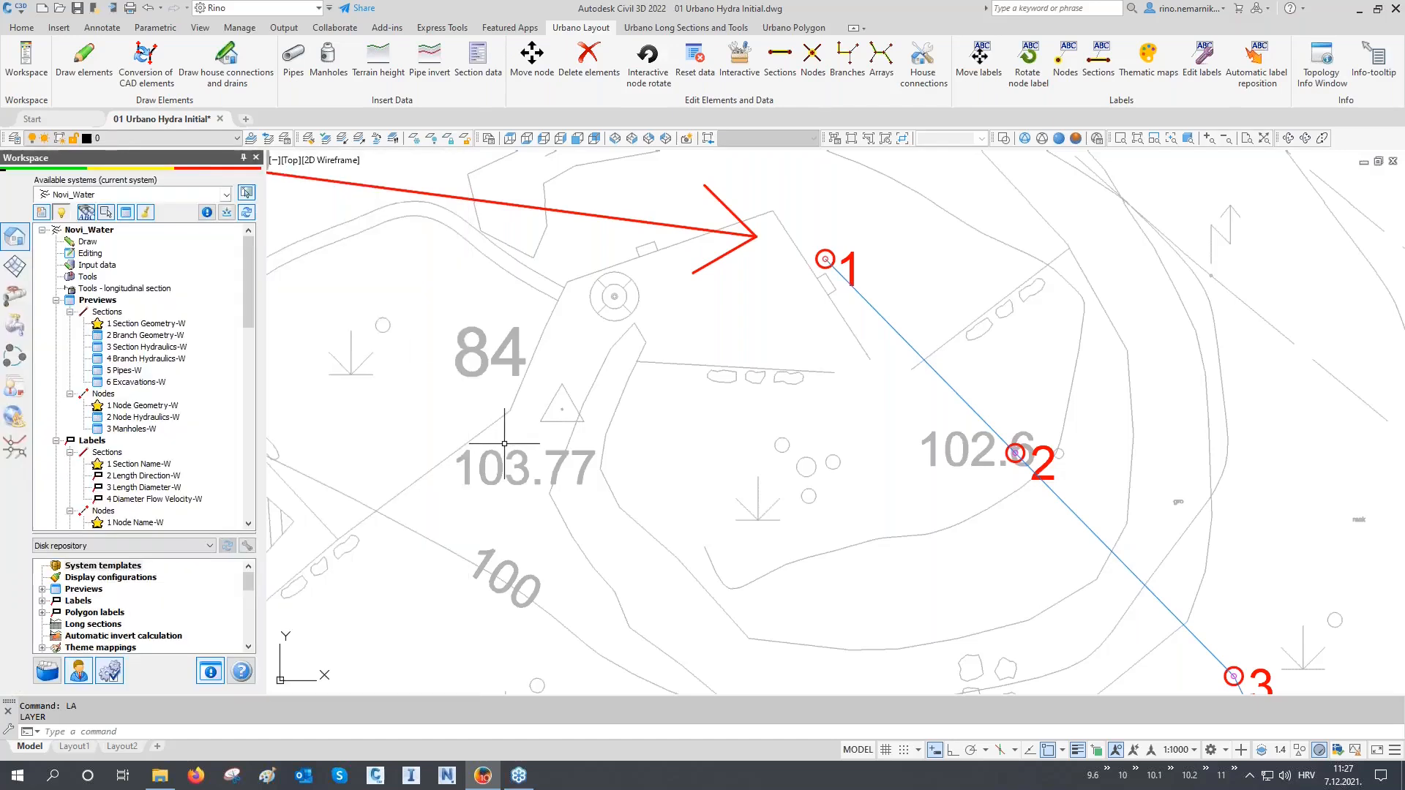
# Step: Select the two long inner polylines of the distribution network and check their object properties
pyautogui.scroll(-8, 652, 304)
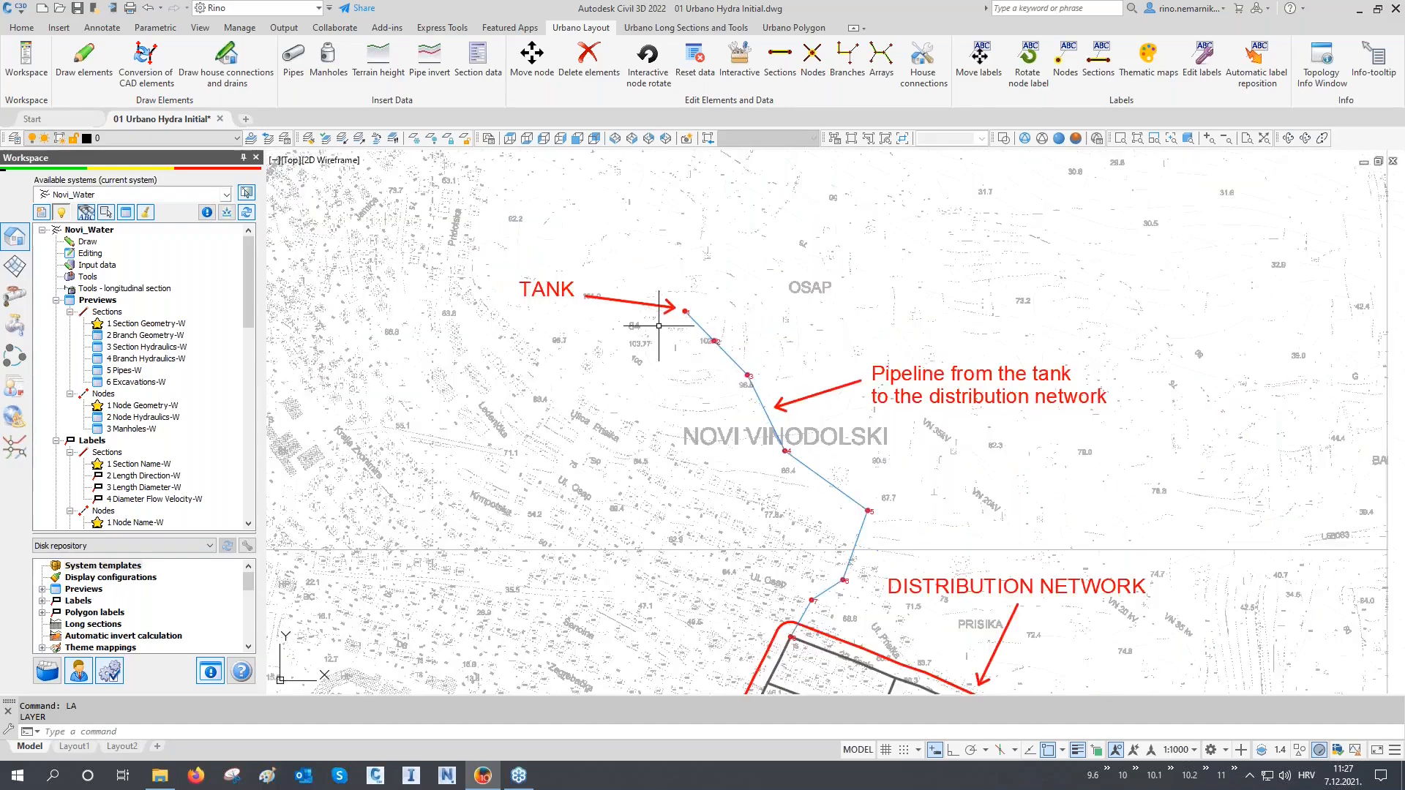
pyautogui.moveTo(722, 485); pyautogui.dragTo(652, 359, button='middle')
pyautogui.scroll(-2, 639, 398)
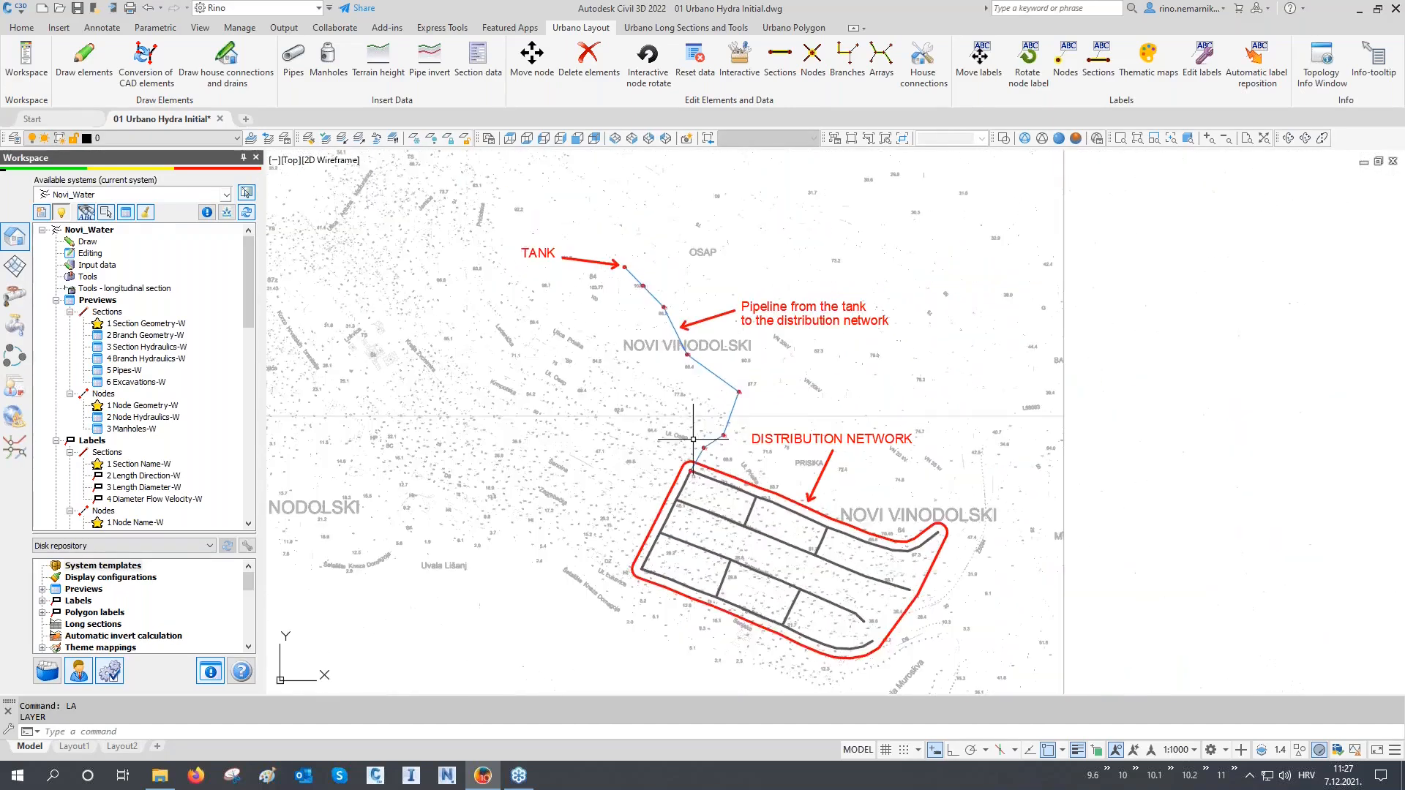
pyautogui.moveTo(693, 439); pyautogui.dragTo(620, 420, button='middle')
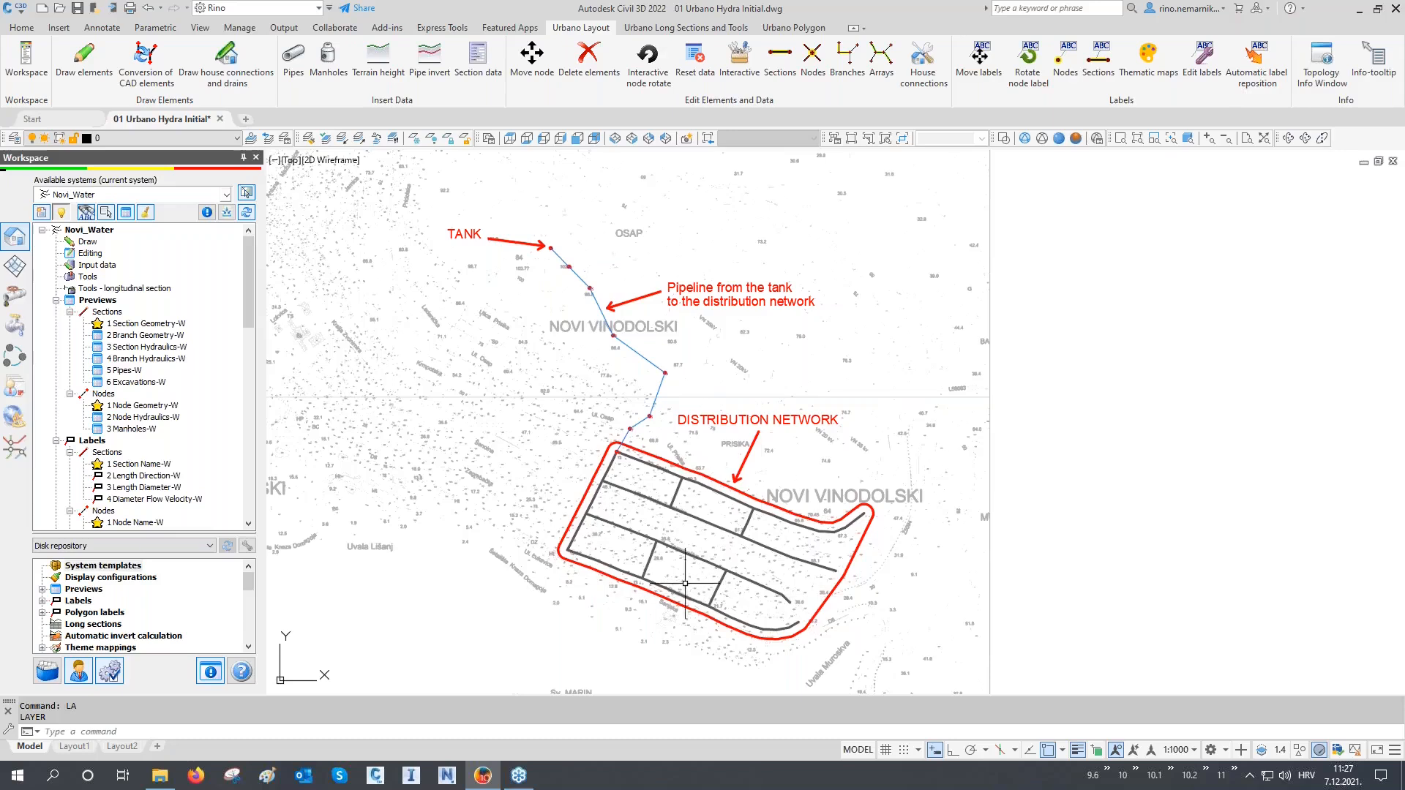
pyautogui.scroll(2, 658, 560)
pyautogui.scroll(2, 644, 549)
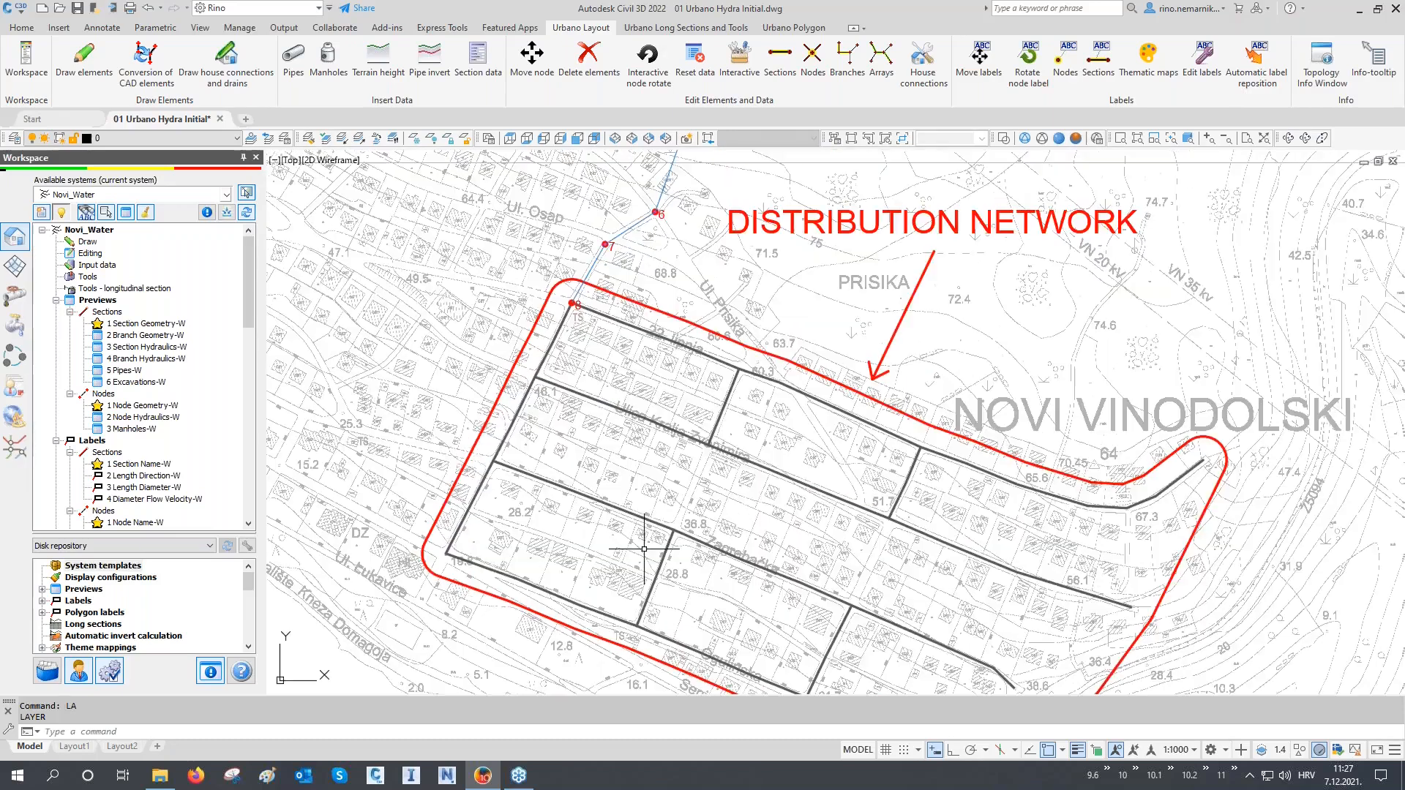
pyautogui.click(670, 407)
pyautogui.click(633, 458)
pyautogui.click(626, 469)
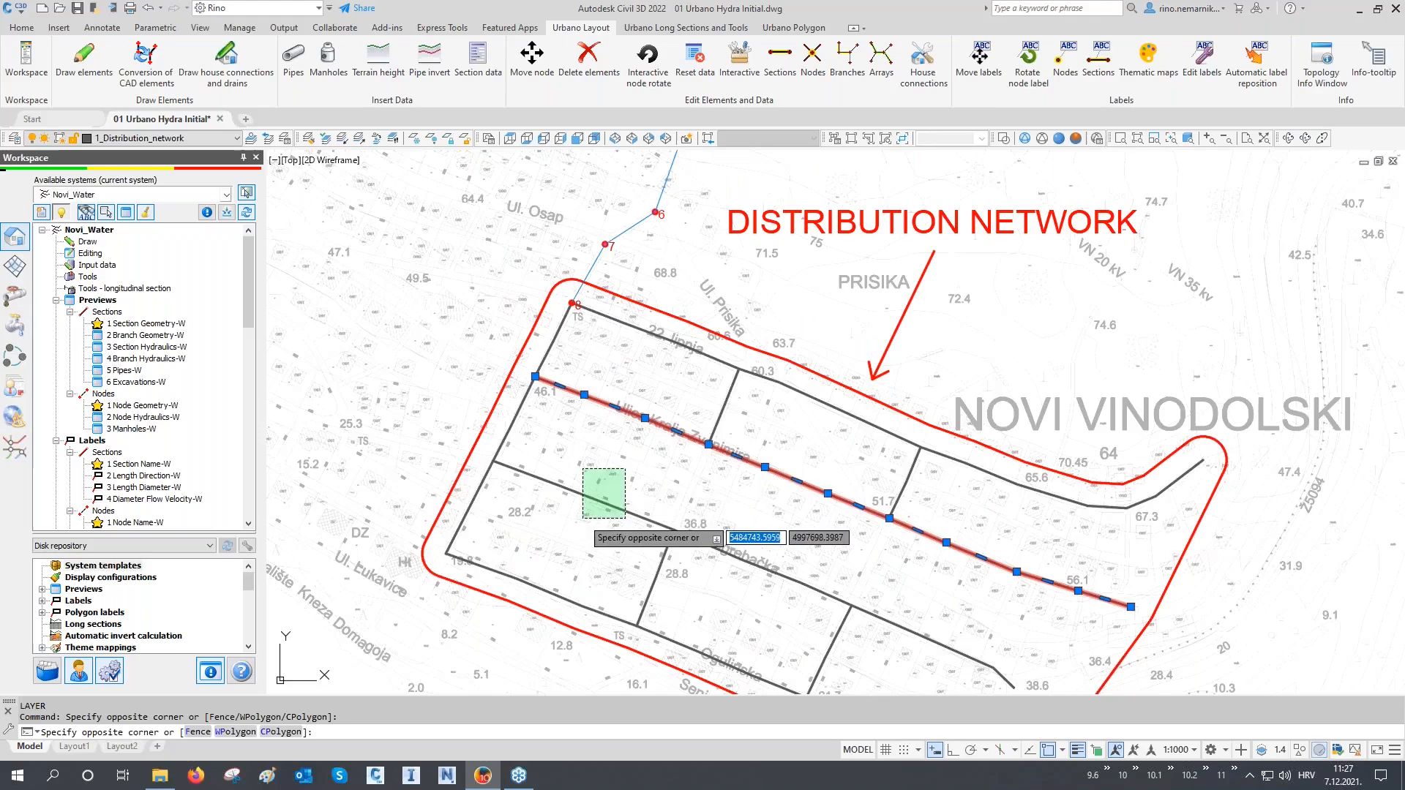
pyautogui.click(584, 518)
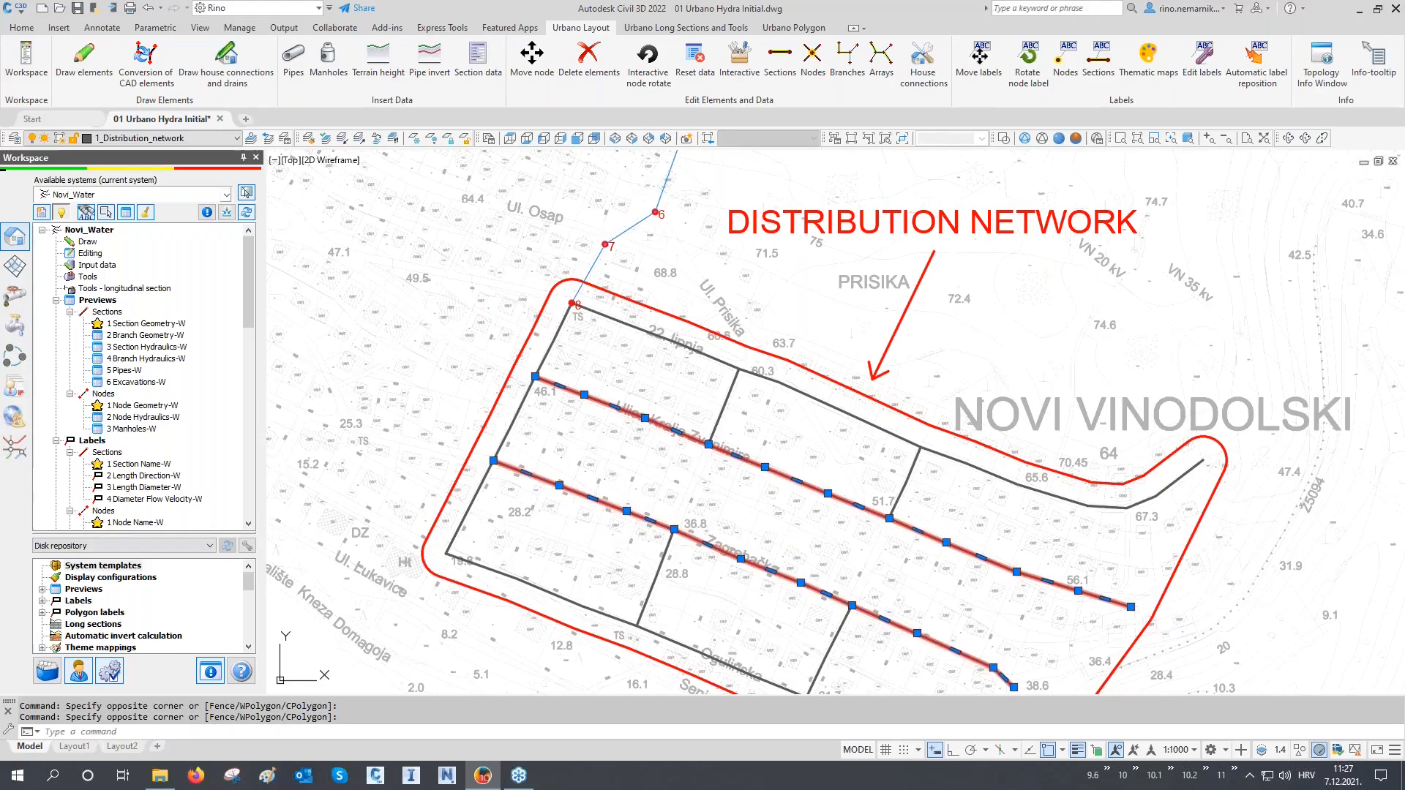
pyautogui.hotkey('ctrl', '1')
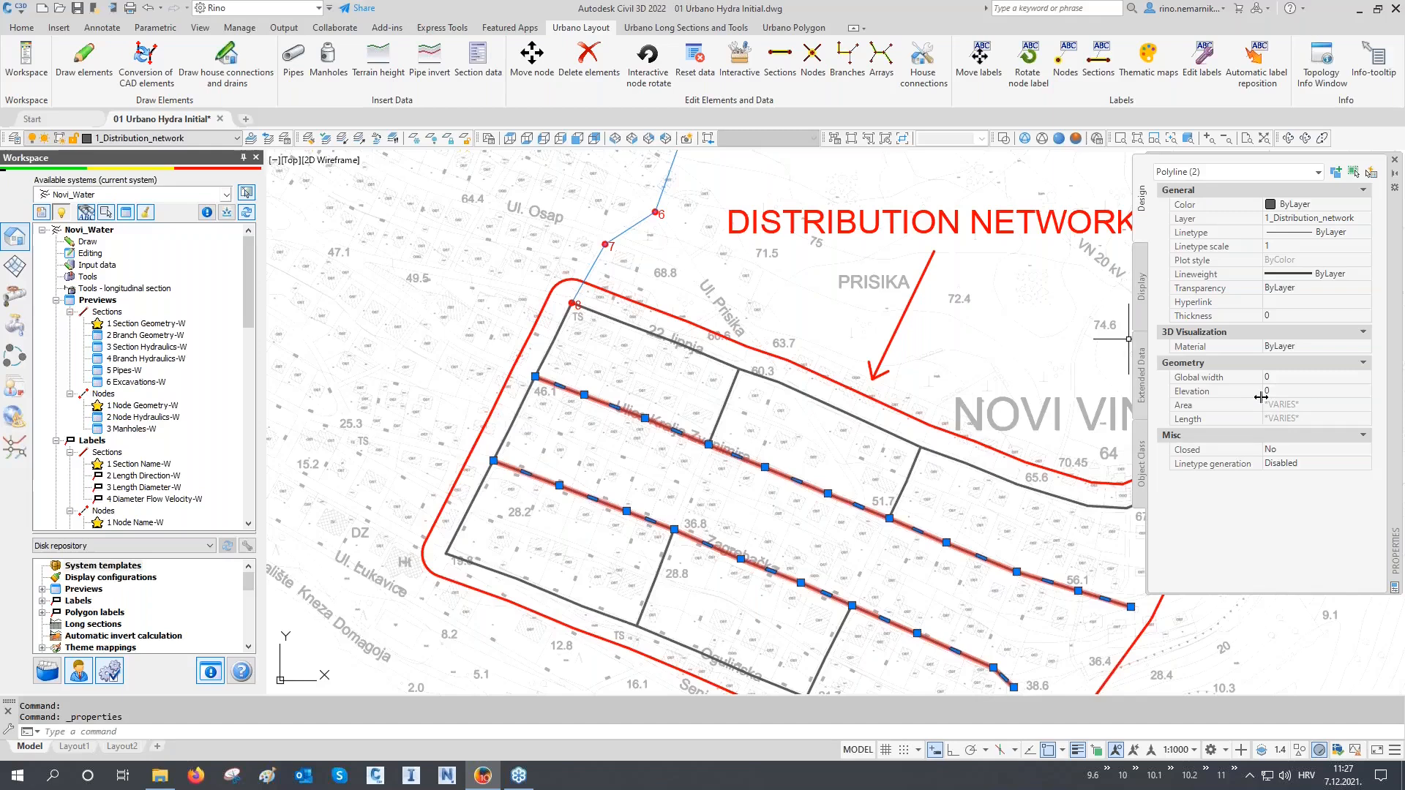
pyautogui.click(1394, 159)
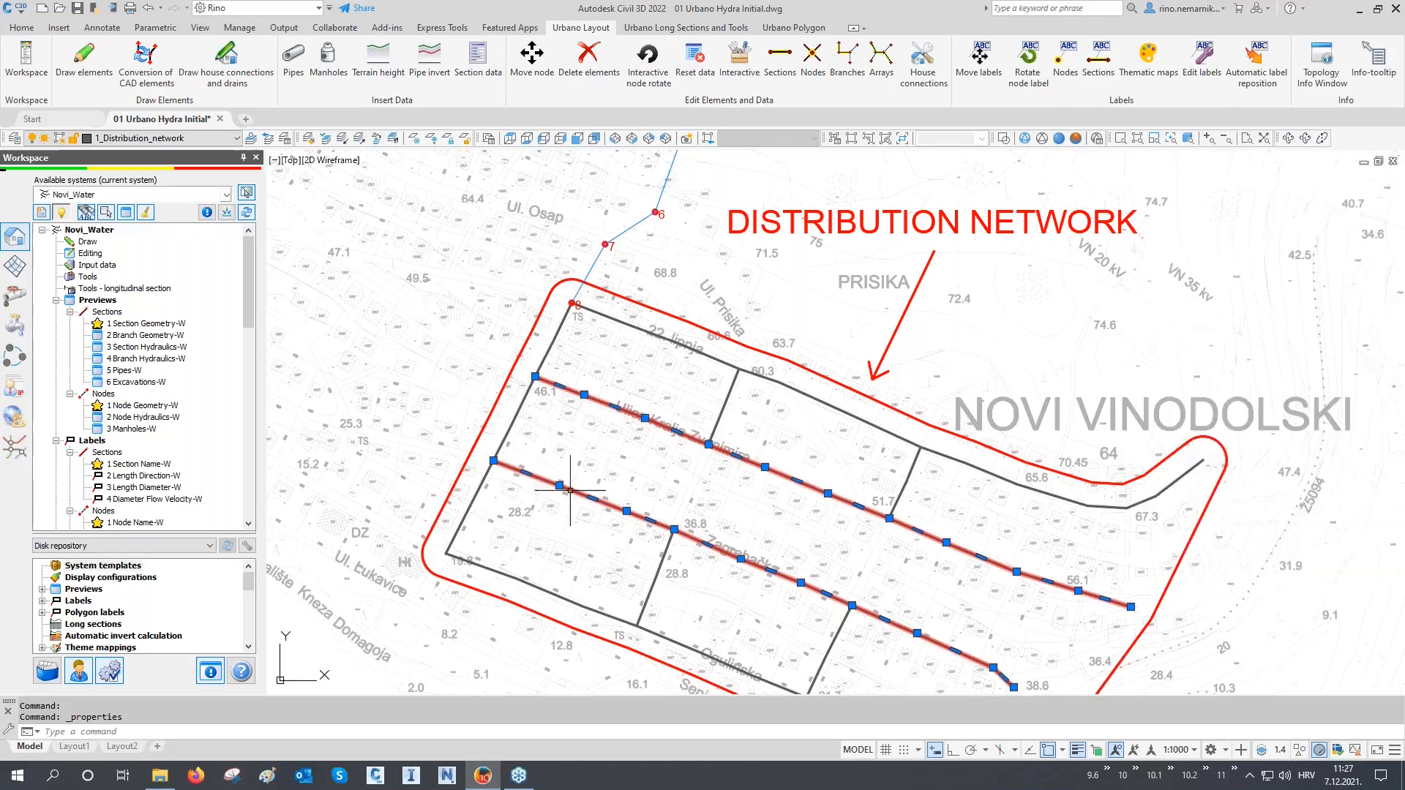
pyautogui.scroll(-2, 654, 558)
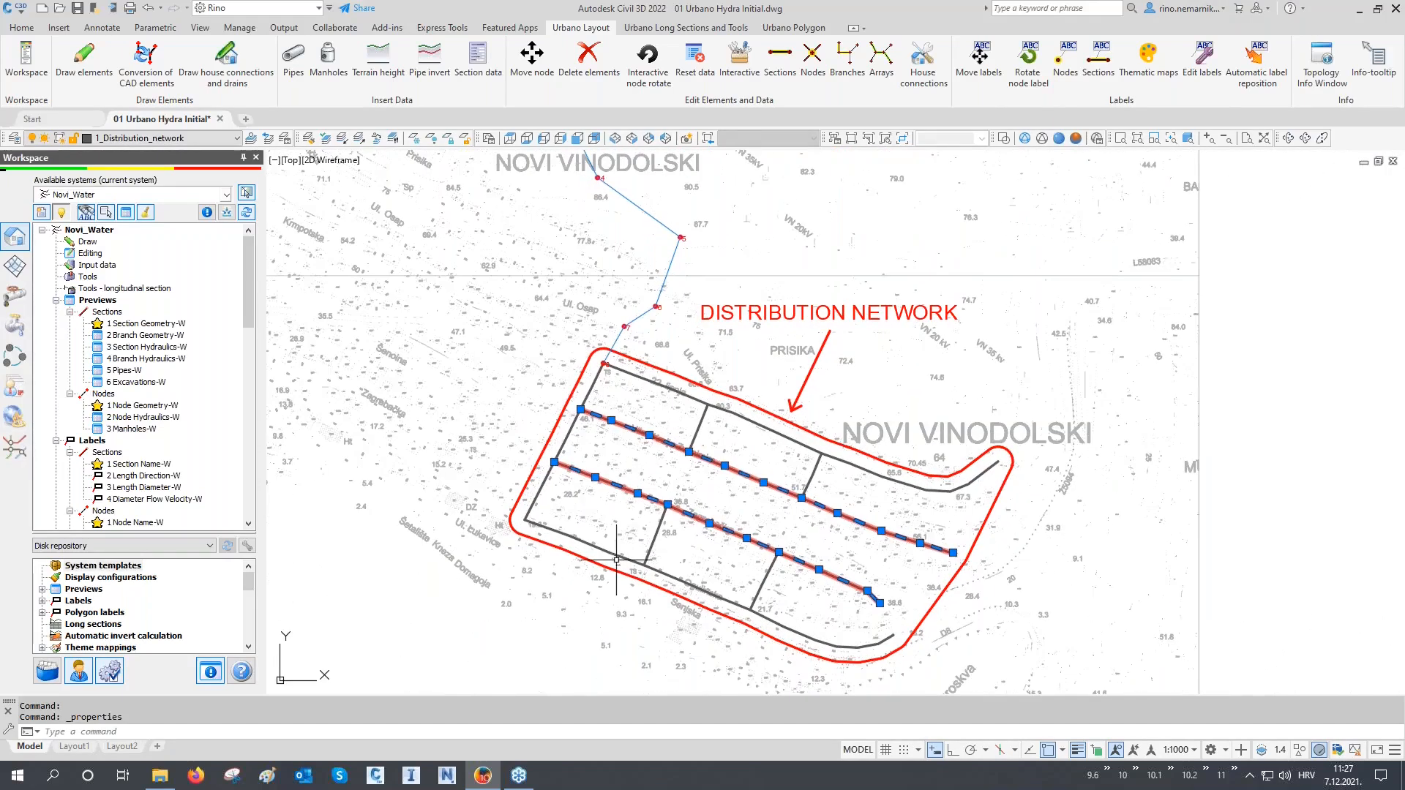
# Step: In the Novi_Water system's layer settings, set the lineweight of the Sections layer to 0.30 mm
pyautogui.press('Escape')
pyautogui.moveTo(657, 400); pyautogui.dragTo(653, 519, button='middle')
pyautogui.scroll(8, 527, 292)
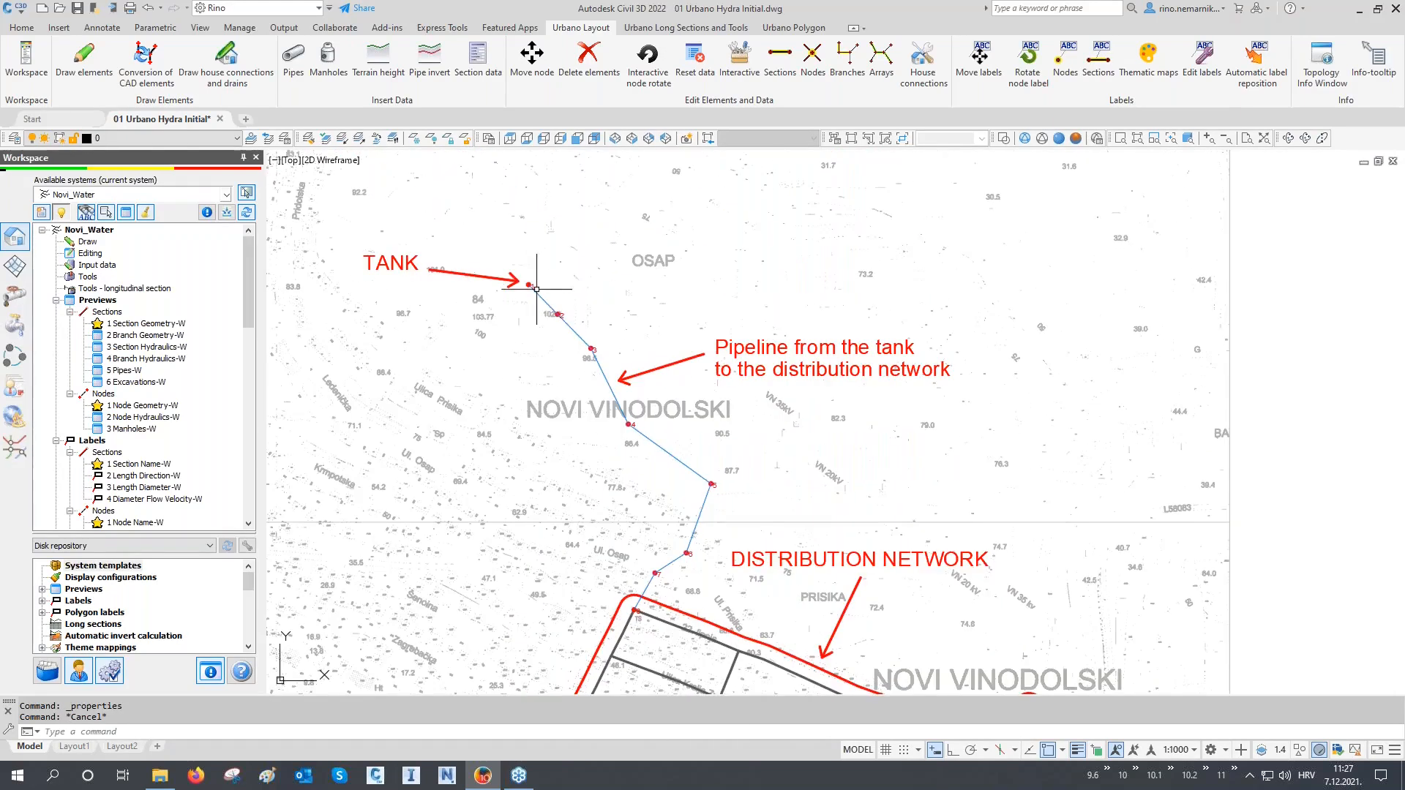
pyautogui.scroll(2, 527, 292)
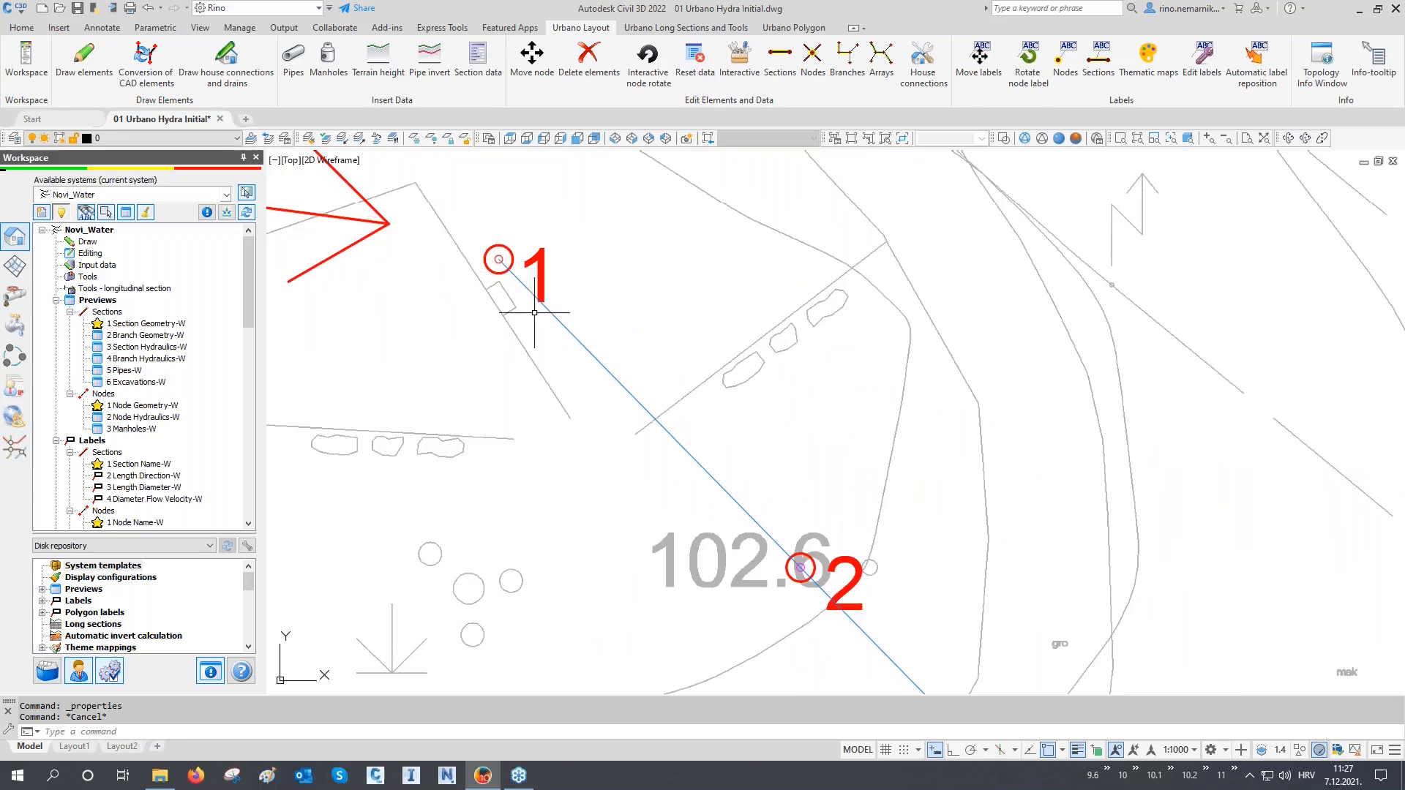
pyautogui.moveTo(558, 333); pyautogui.dragTo(906, 316, button='middle')
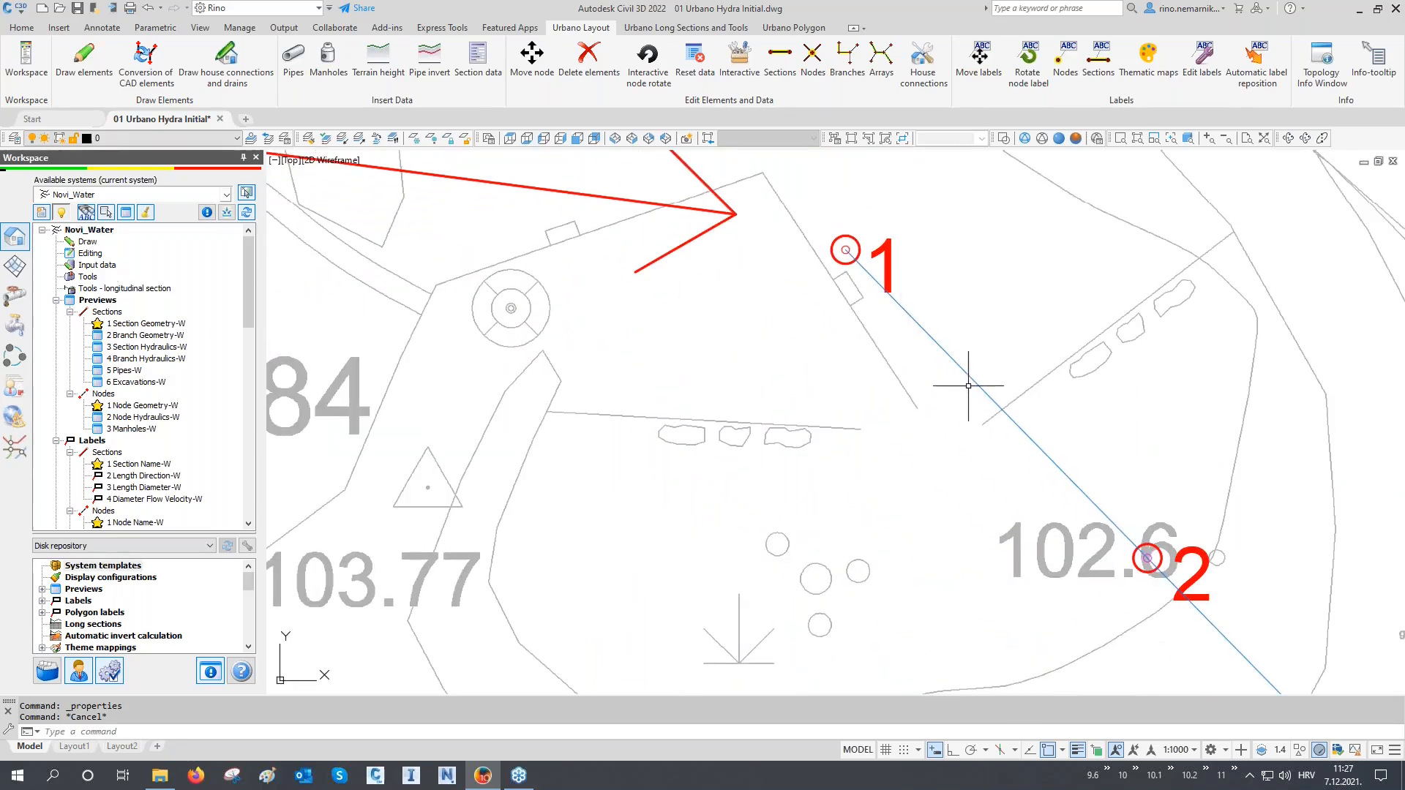
pyautogui.moveTo(968, 375)
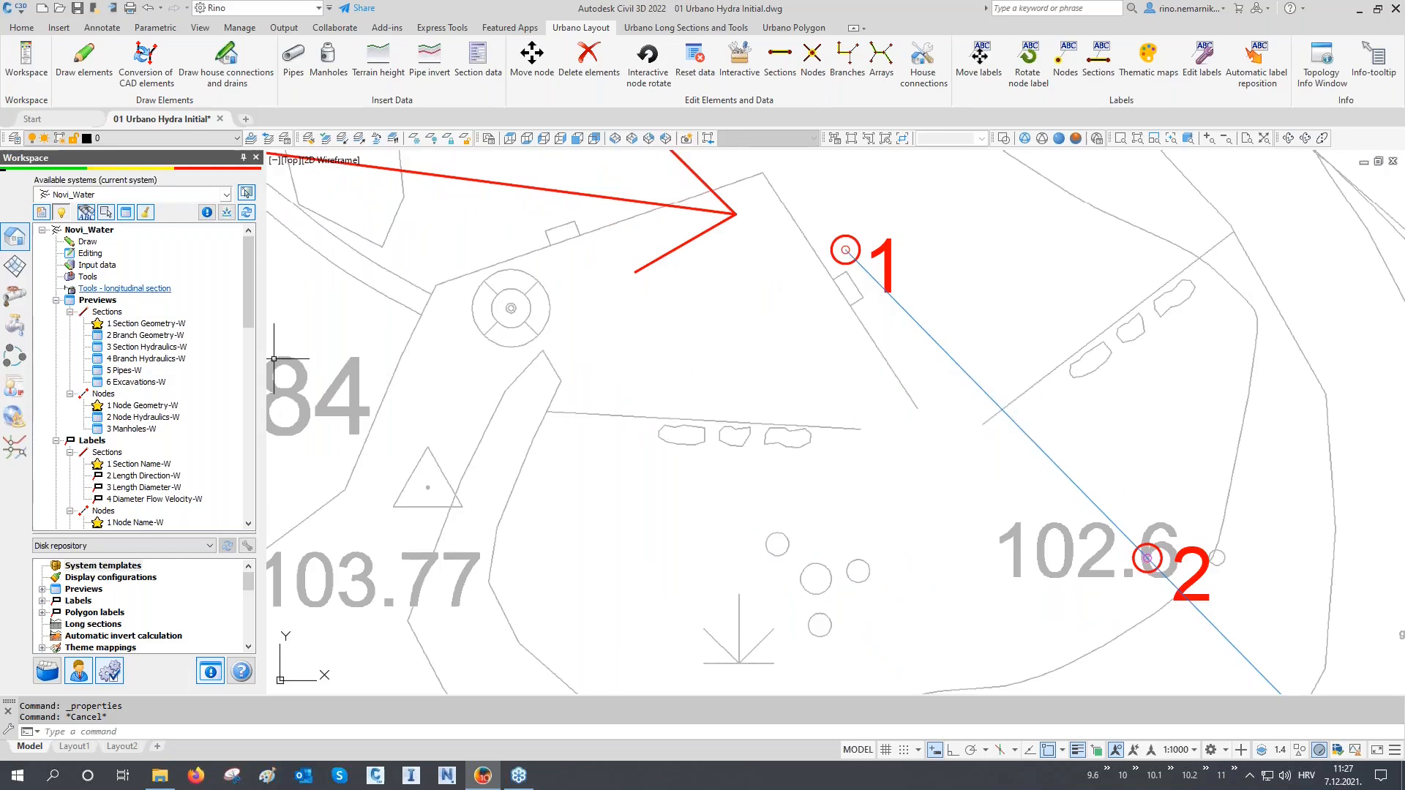
pyautogui.rightClick(113, 230)
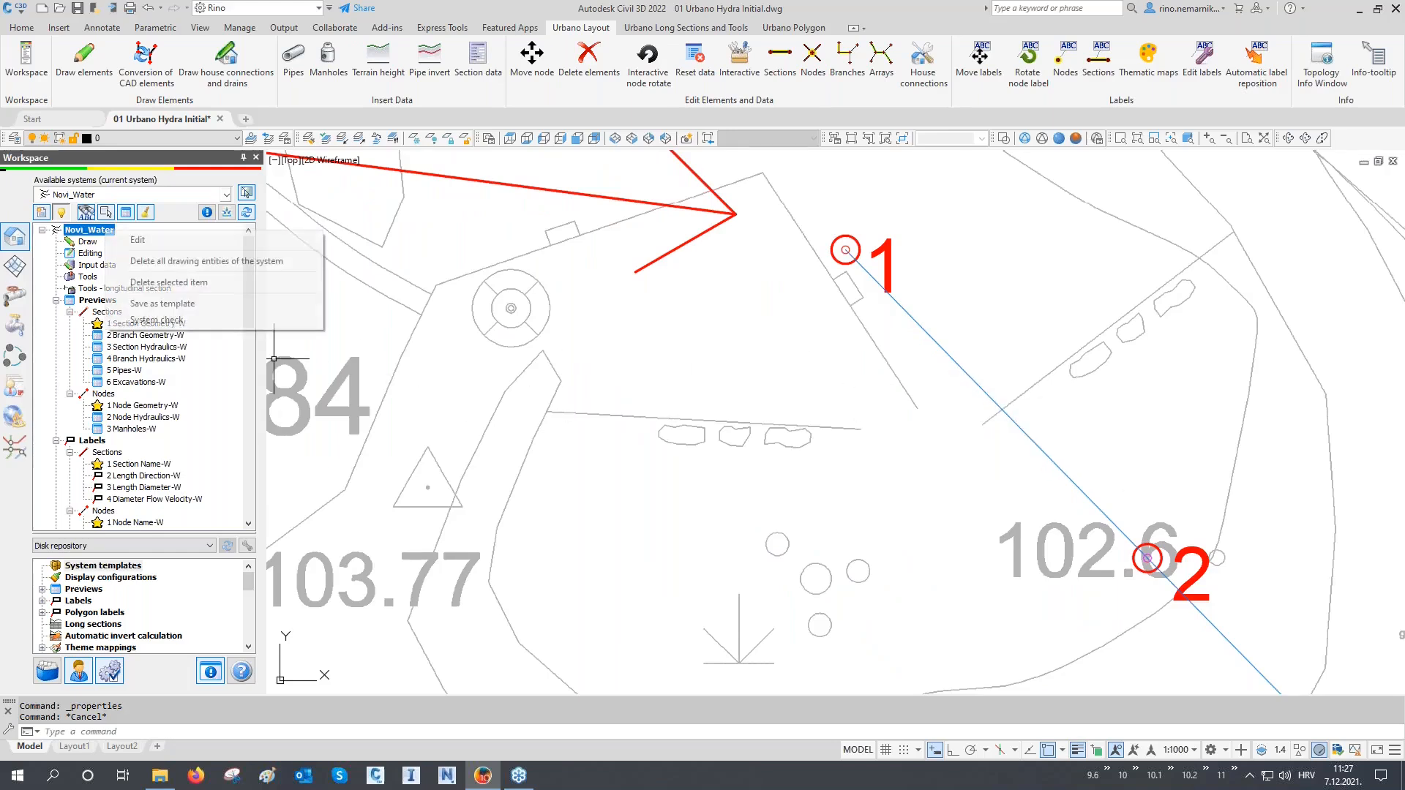
pyautogui.click(136, 241)
pyautogui.click(327, 189)
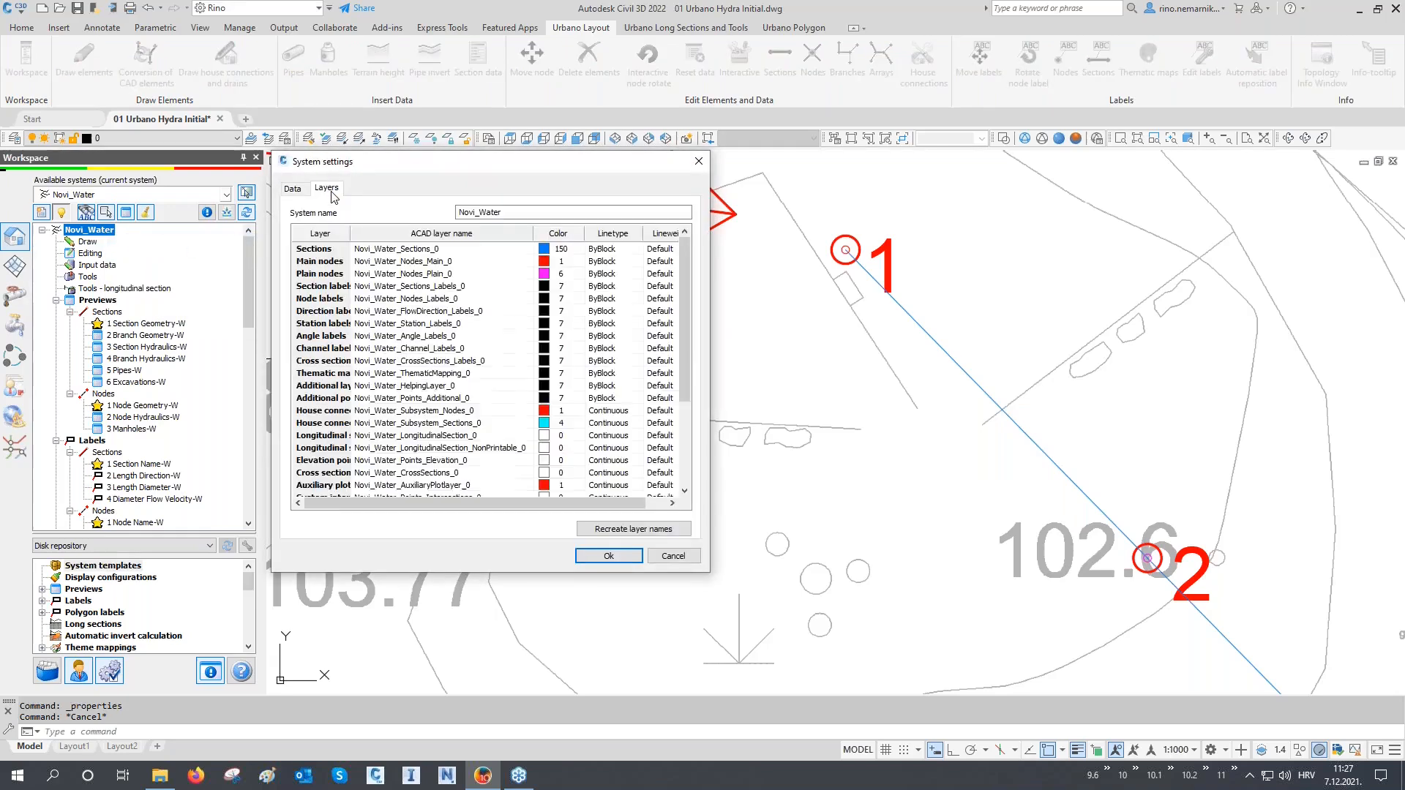
pyautogui.click(651, 250)
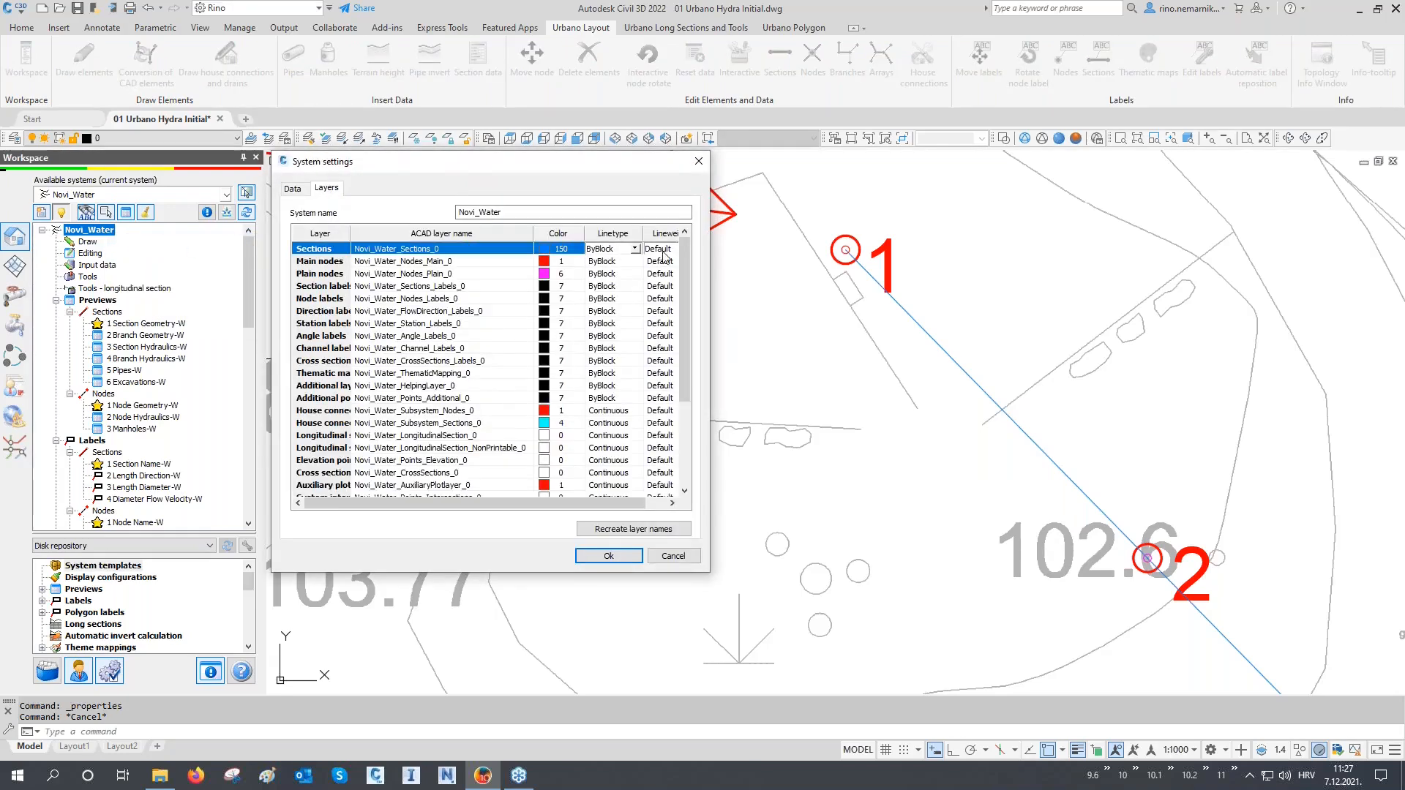
pyautogui.moveTo(585, 503); pyautogui.dragTo(607, 503)
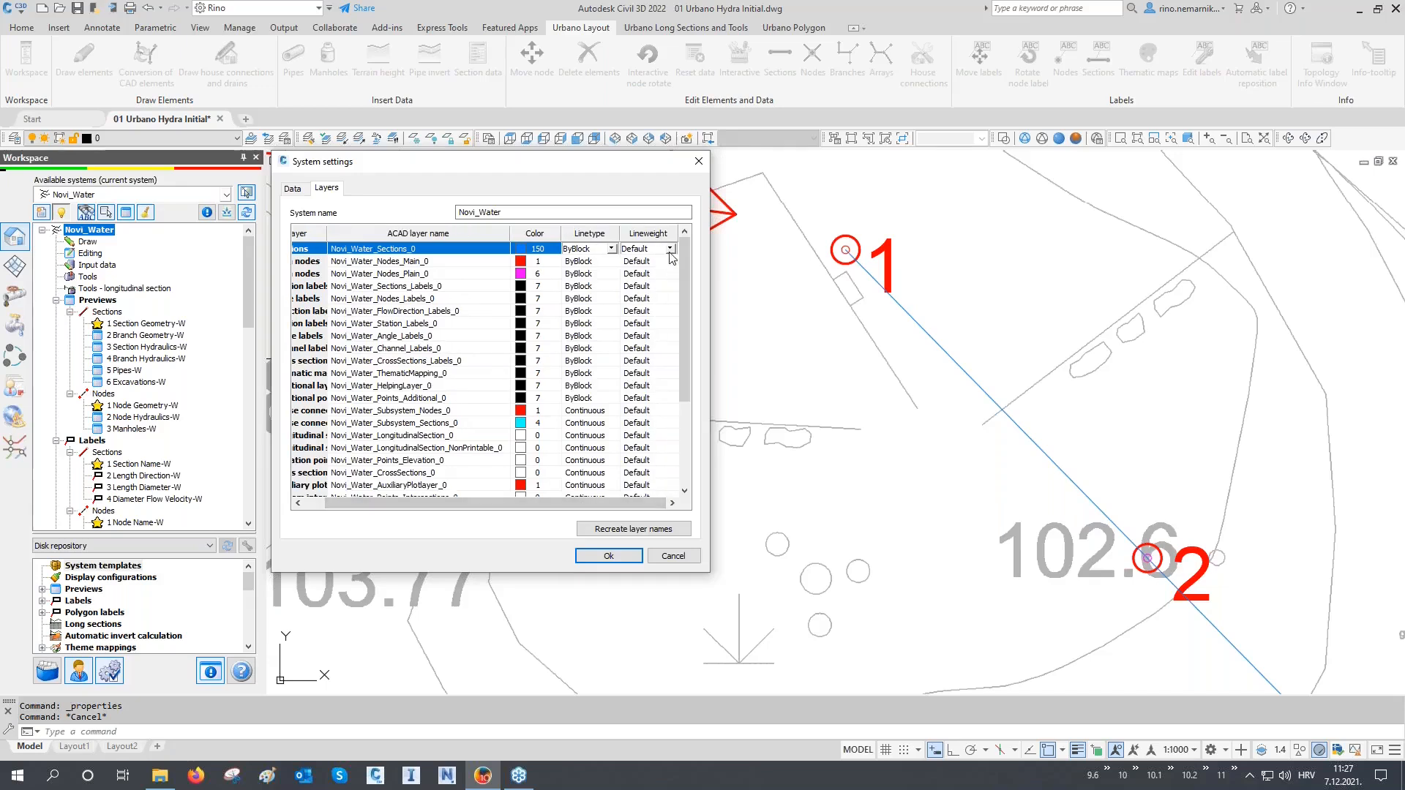
pyautogui.click(671, 249)
pyautogui.click(672, 328)
pyautogui.click(672, 328)
pyautogui.click(647, 327)
# Step: Set the lineweight of the Main nodes layer to 0.30 mm
pyautogui.click(649, 263)
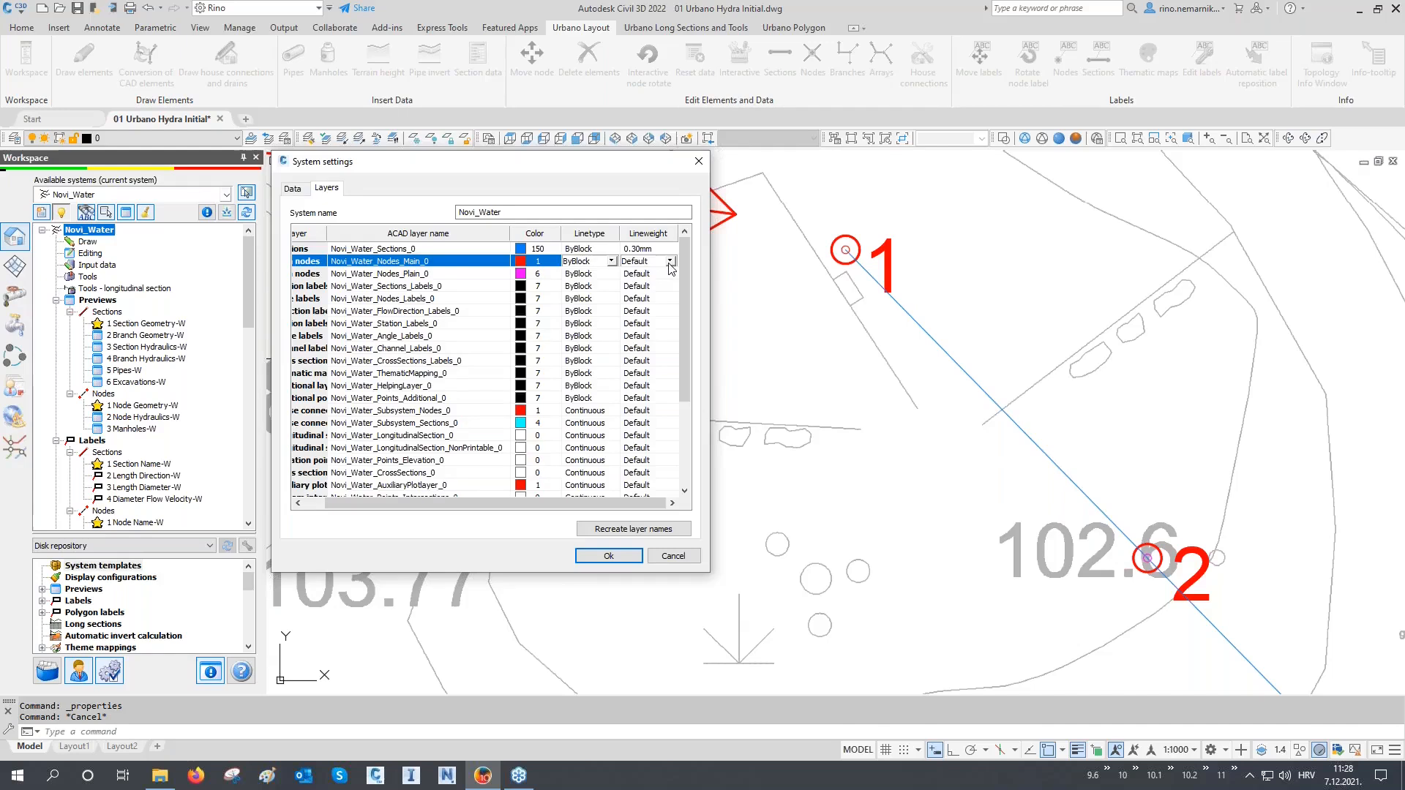
pyautogui.click(670, 261)
pyautogui.click(672, 338)
pyautogui.click(648, 338)
# Step: Set the lineweight of the Plain nodes layer to 0.30 mm and apply the system settings
pyautogui.click(651, 275)
pyautogui.click(671, 274)
pyautogui.click(671, 274)
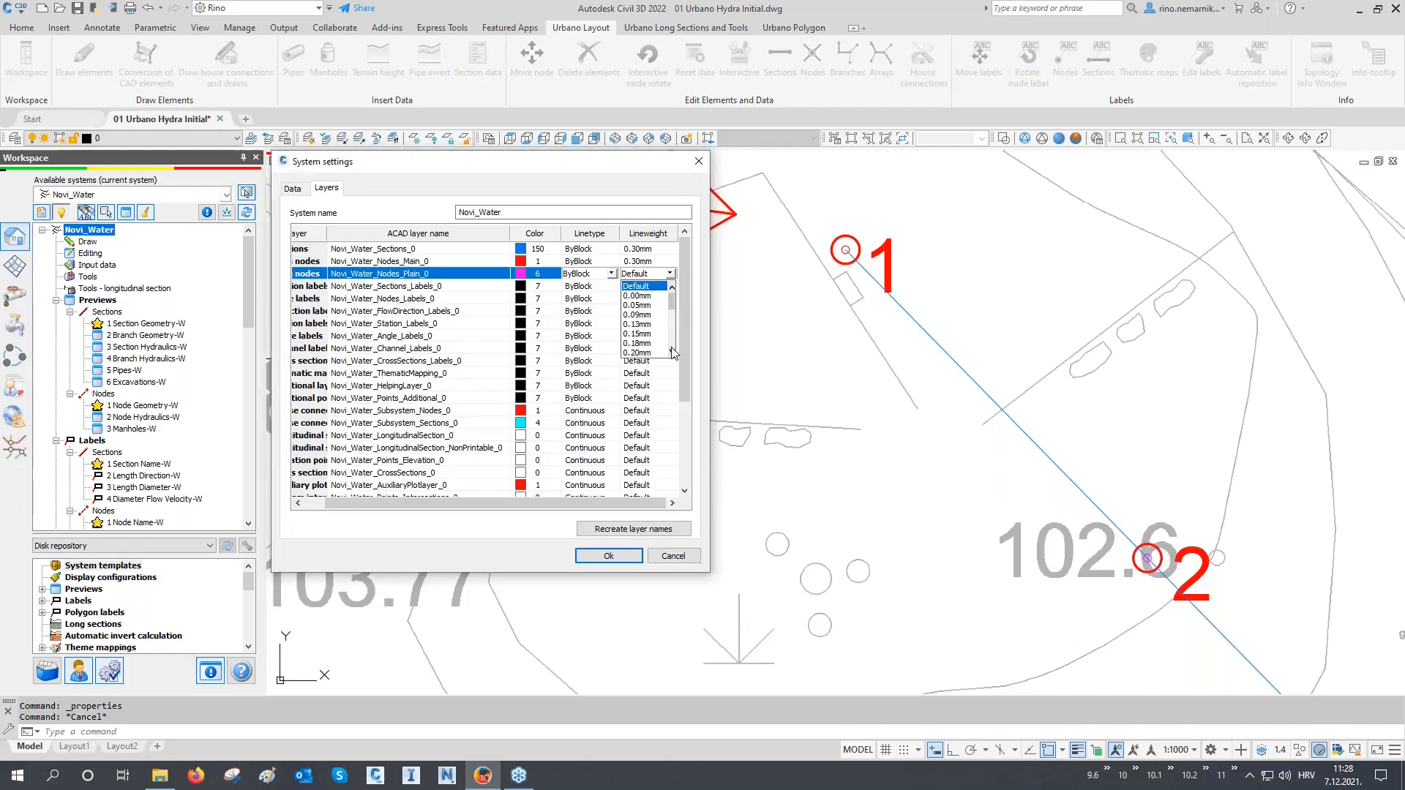
pyautogui.click(672, 352)
pyautogui.click(672, 352)
pyautogui.click(653, 353)
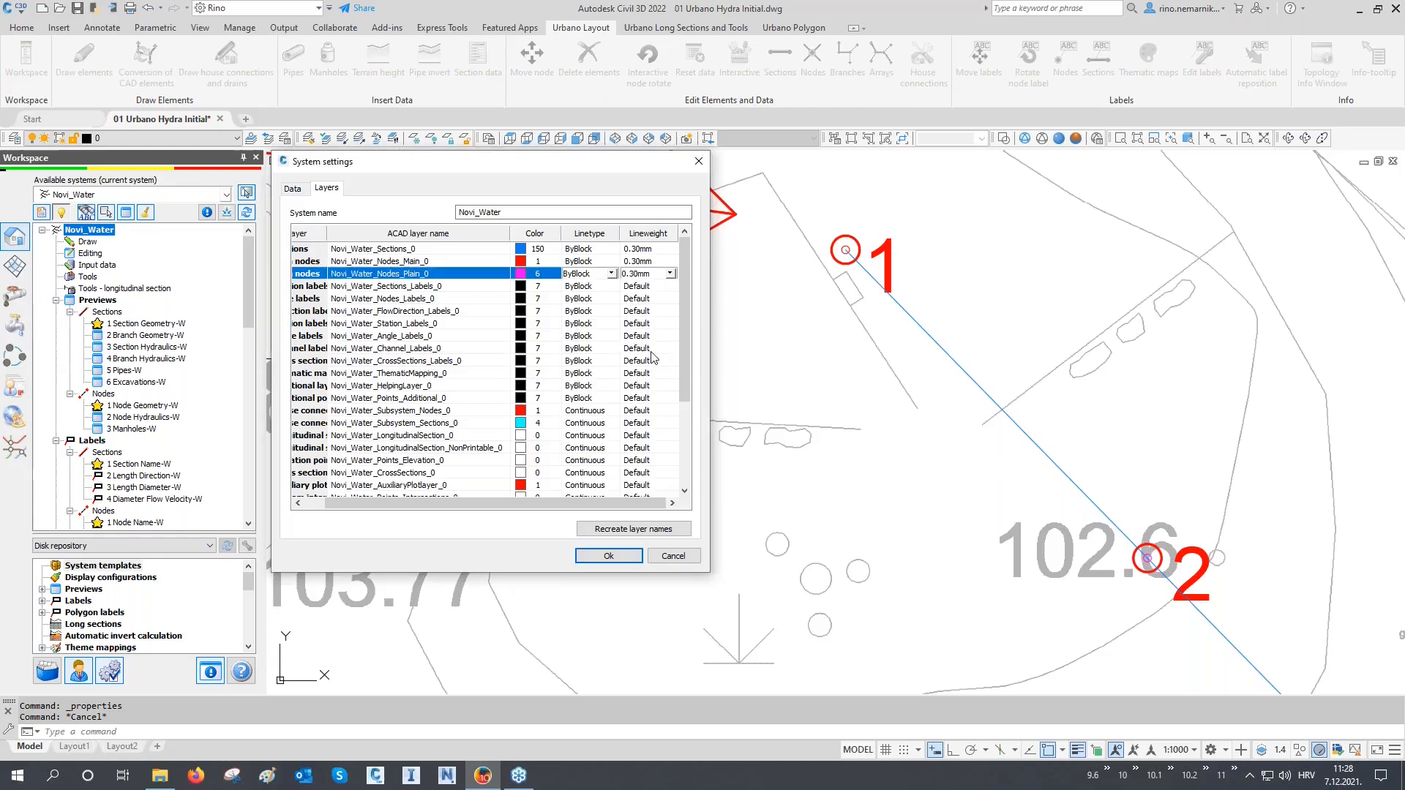
pyautogui.moveTo(580, 504); pyautogui.dragTo(558, 517)
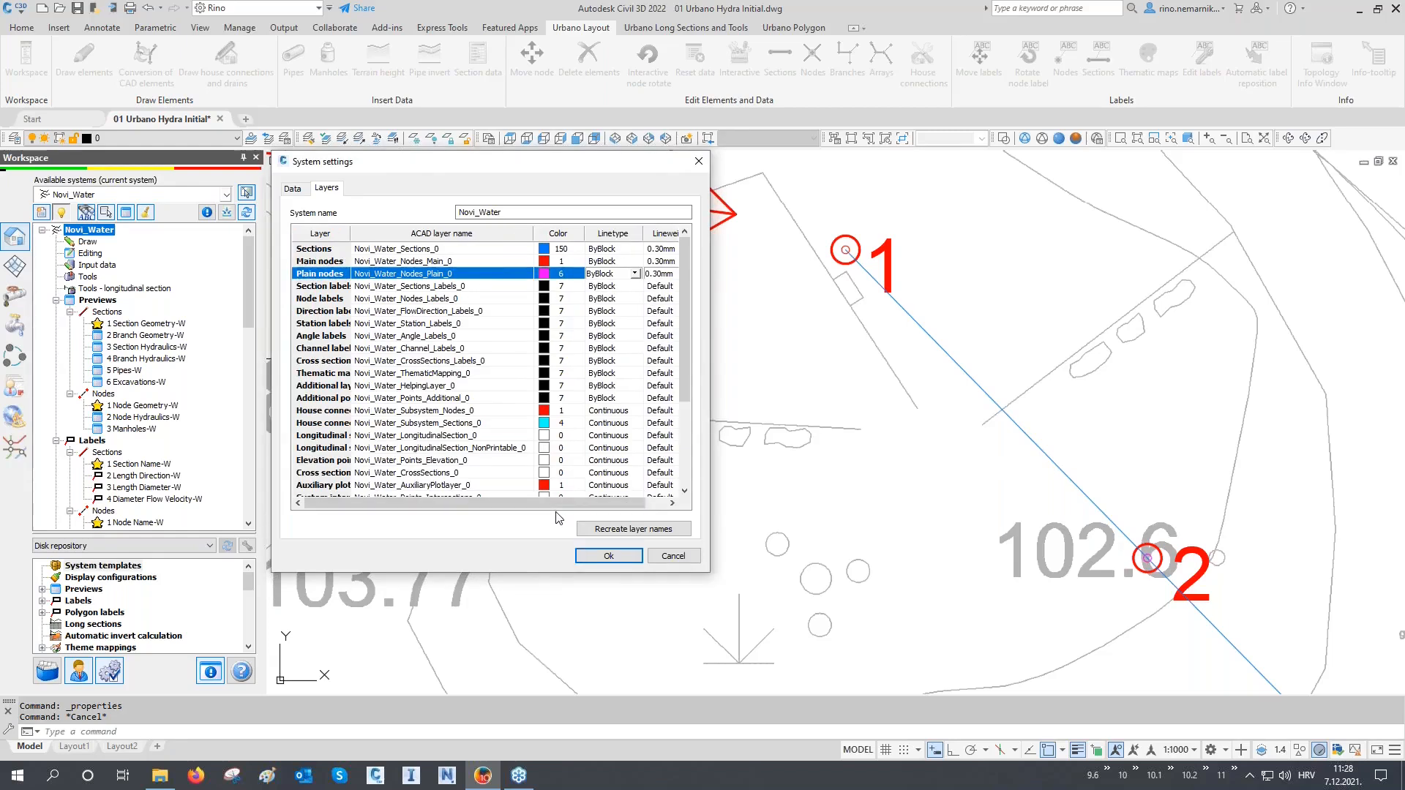
pyautogui.click(608, 555)
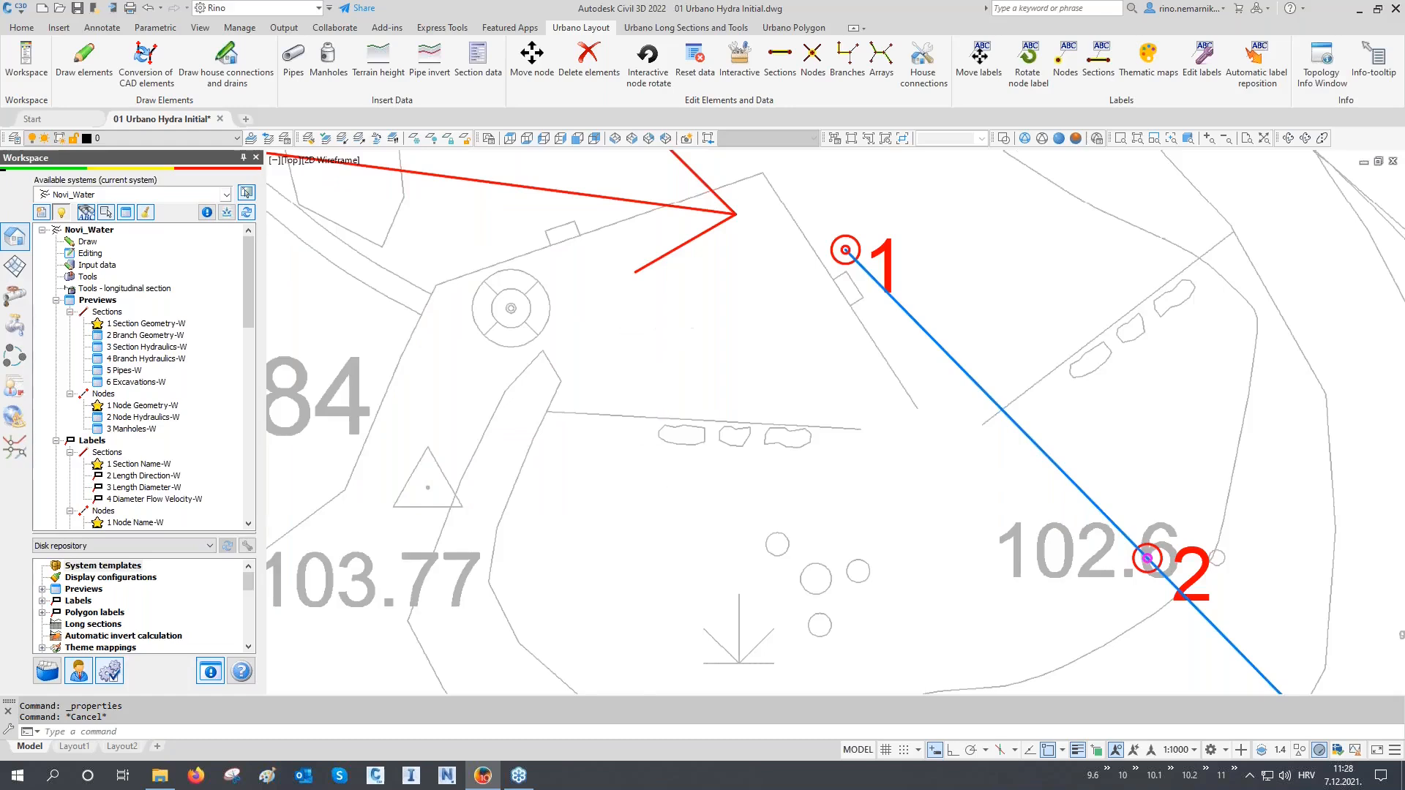
# Step: Start a conversion of CAD elements with terrain heights from the digital terrain model, DTM type Civil 3D 2022 and surface 1 C3D
pyautogui.scroll(-5, 637, 305)
pyautogui.moveTo(690, 468); pyautogui.dragTo(627, 371, button='middle')
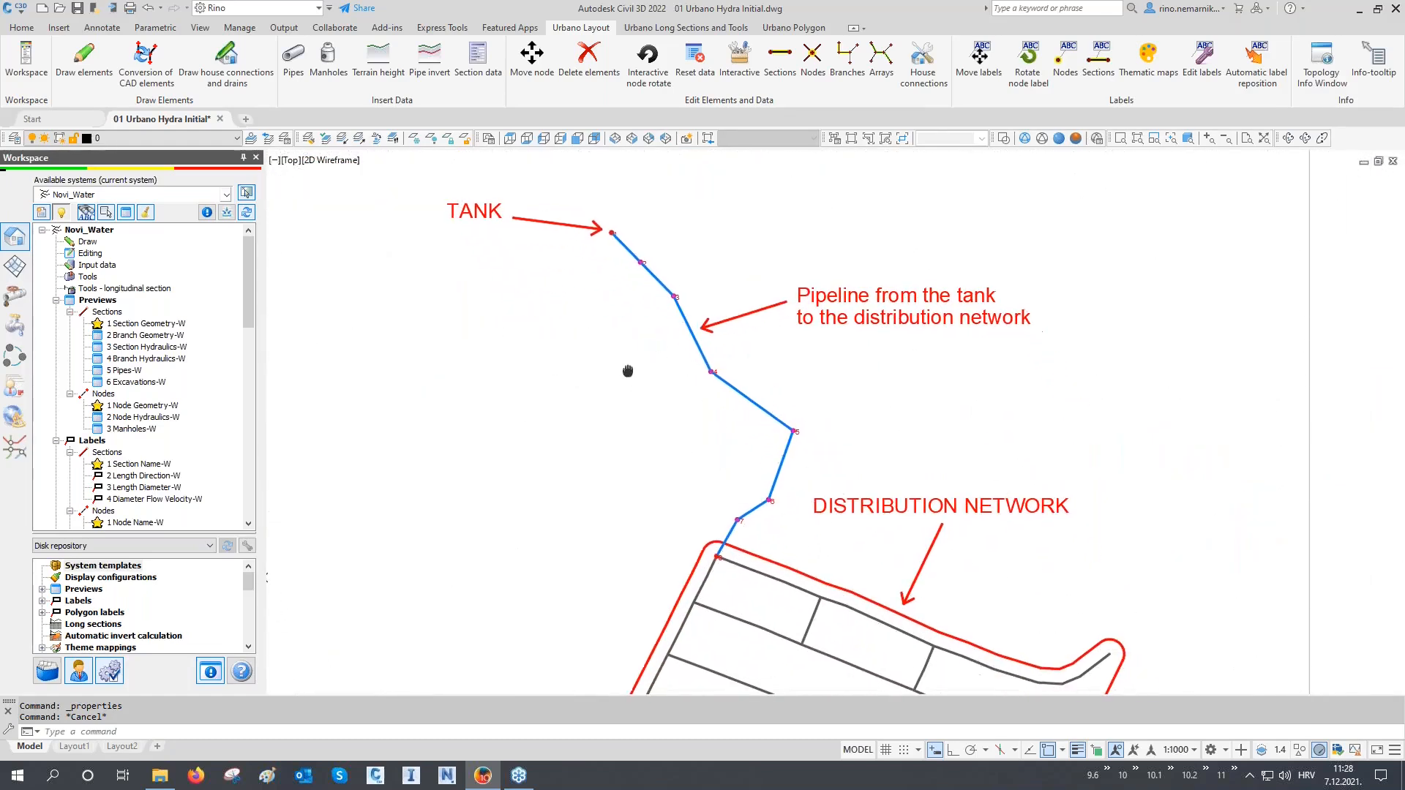
pyautogui.moveTo(630, 485); pyautogui.dragTo(630, 313, button='middle')
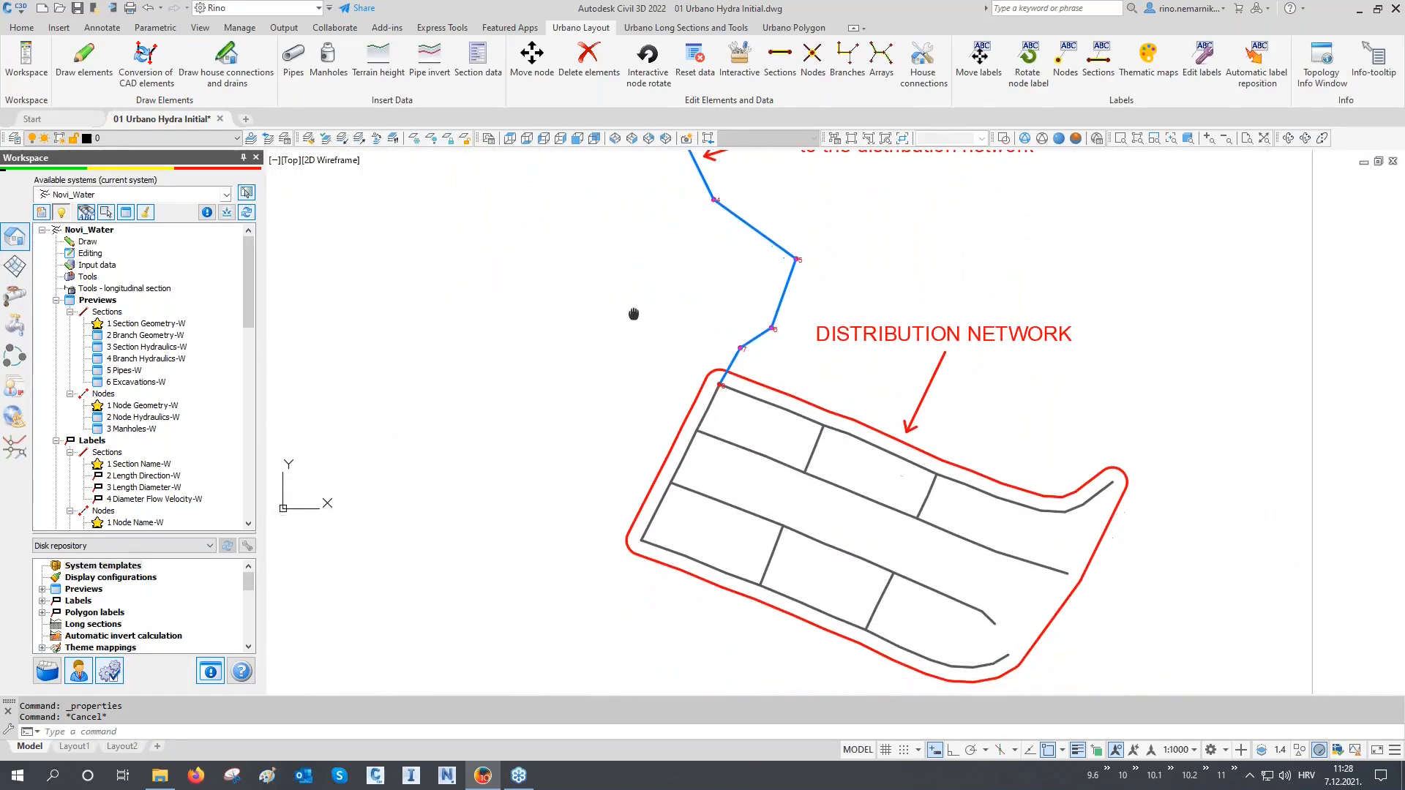
pyautogui.rightClick(88, 241)
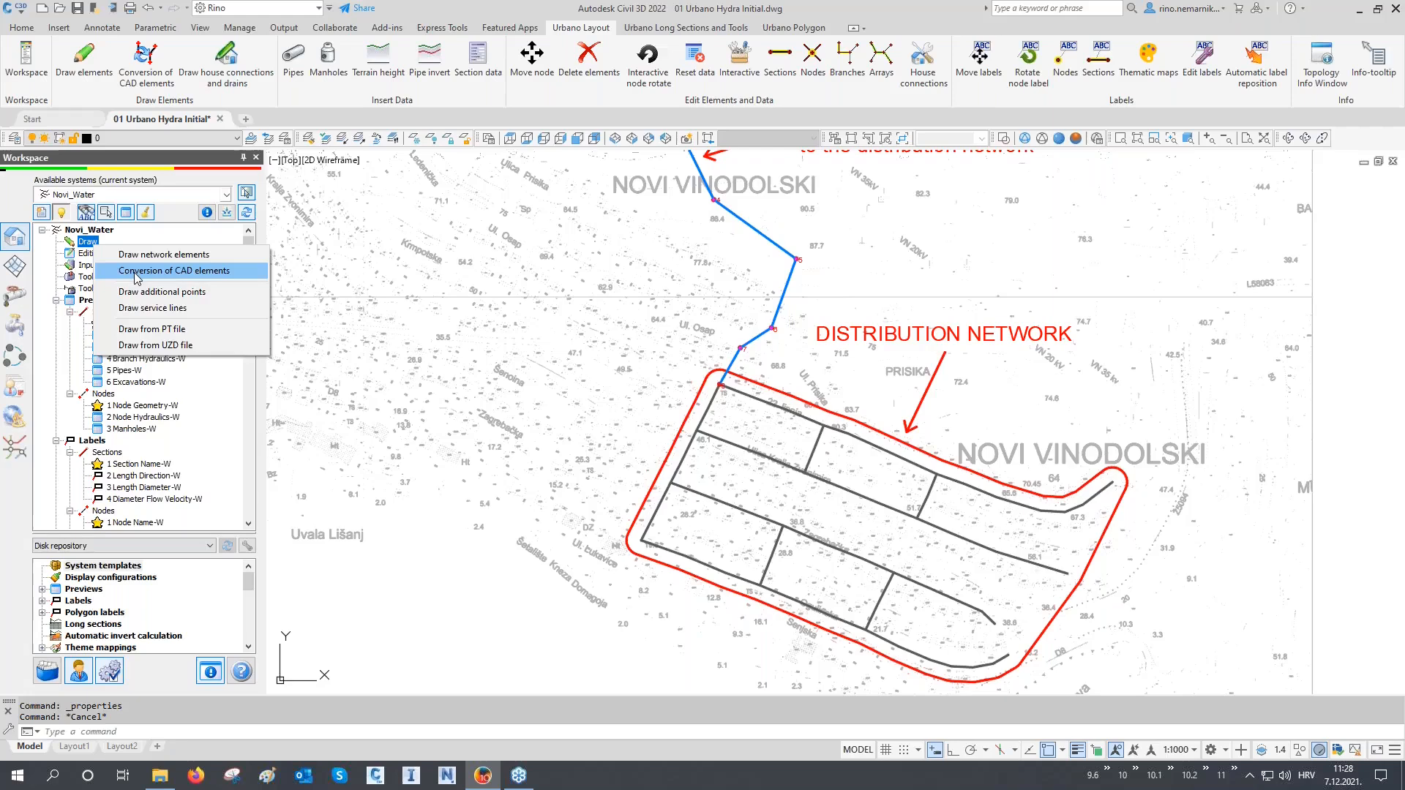
pyautogui.click(149, 81)
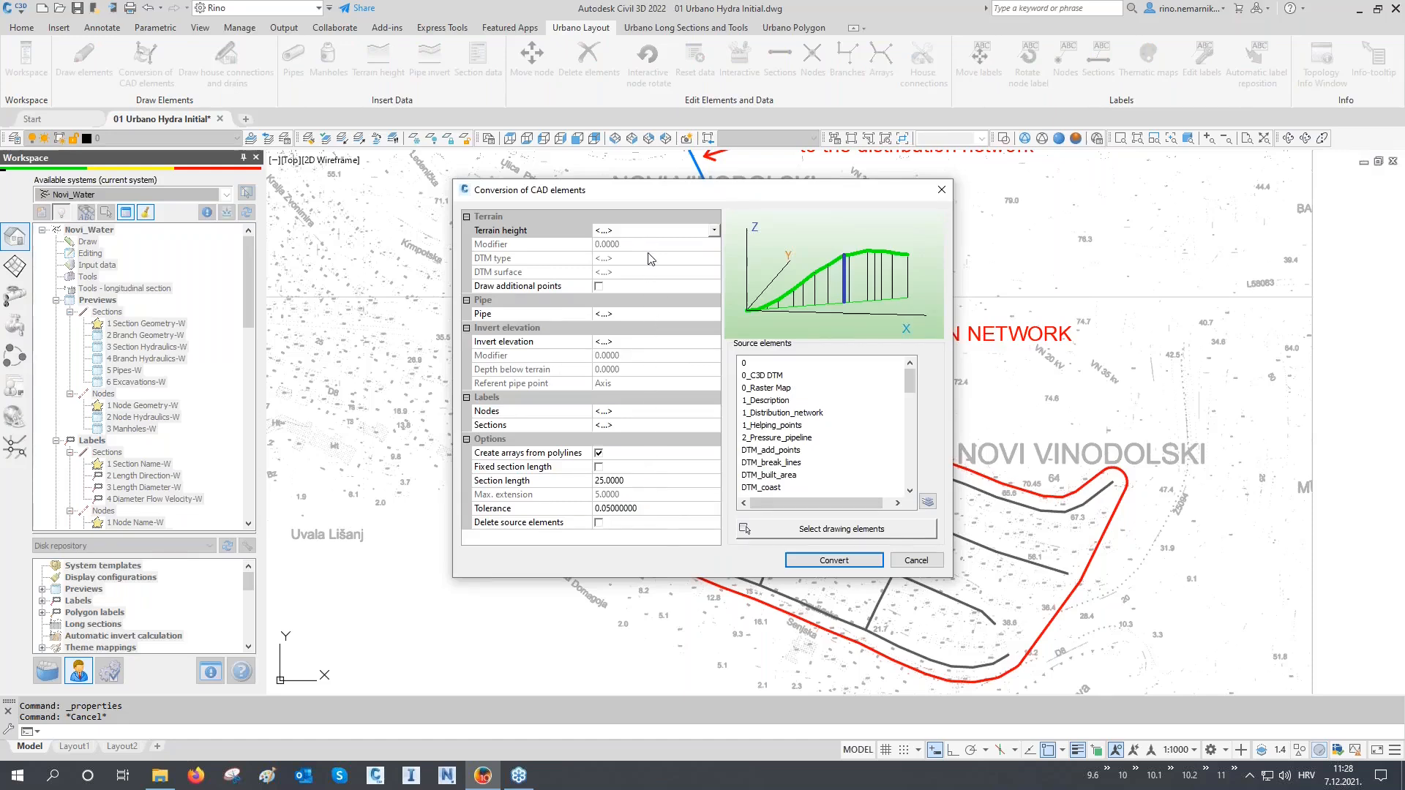
pyautogui.click(649, 233)
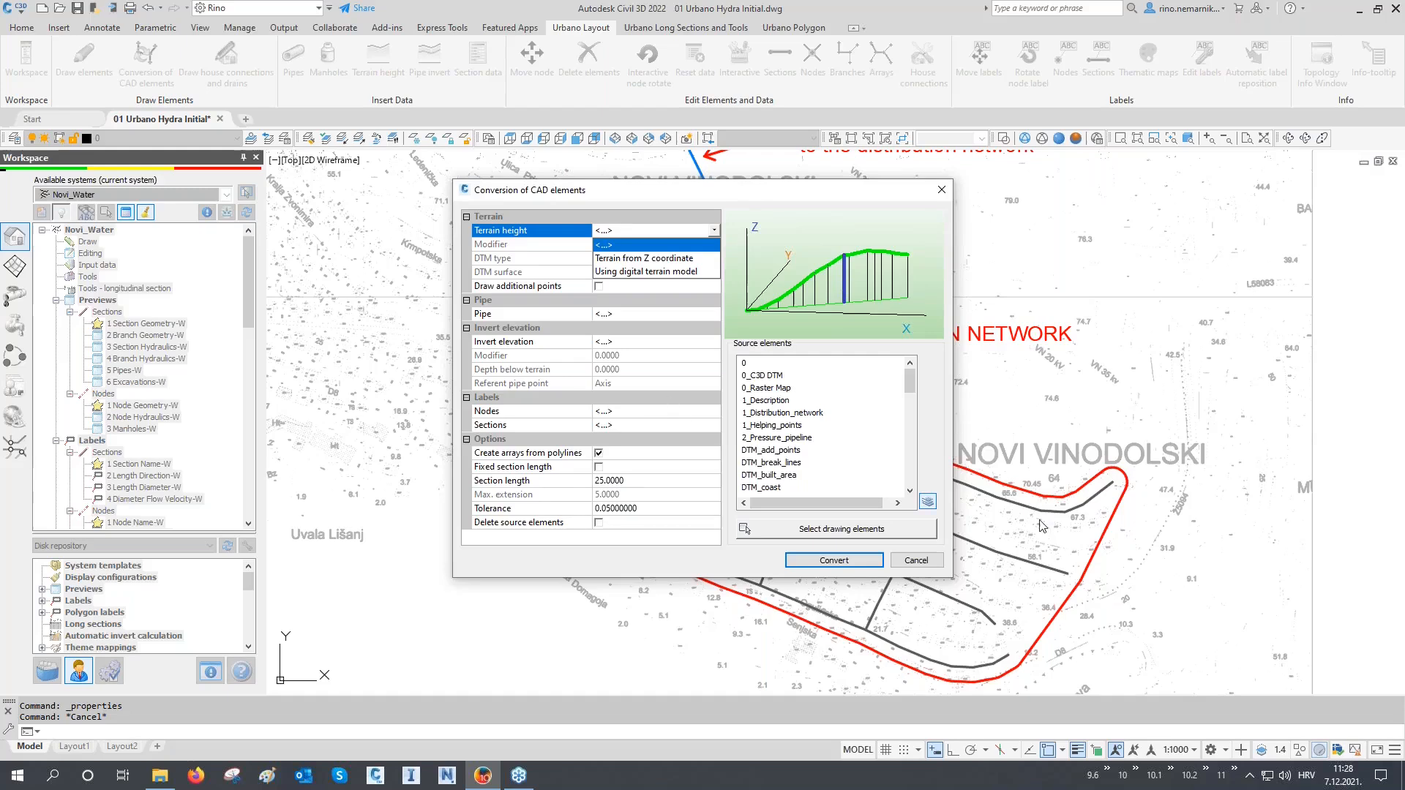
pyautogui.click(668, 272)
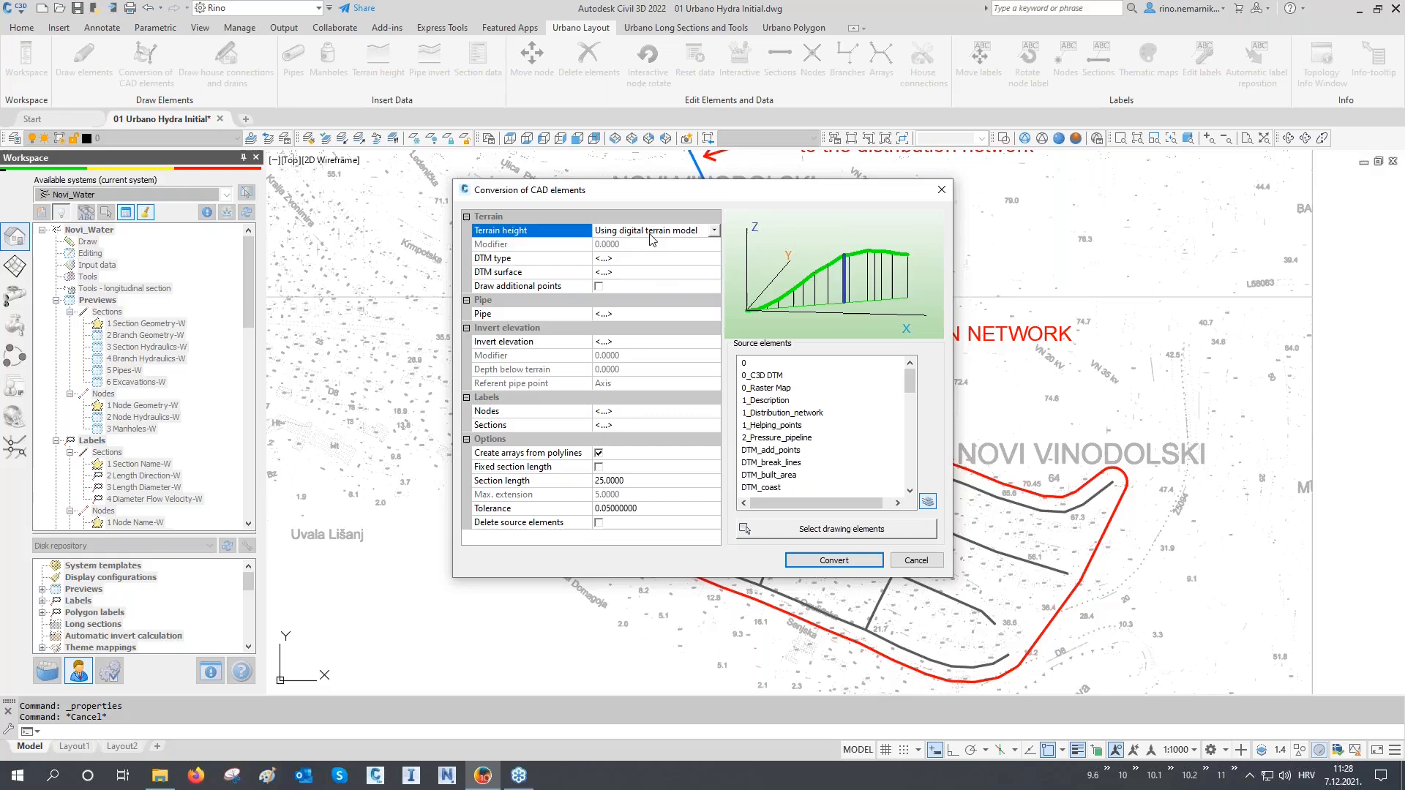
pyautogui.click(627, 260)
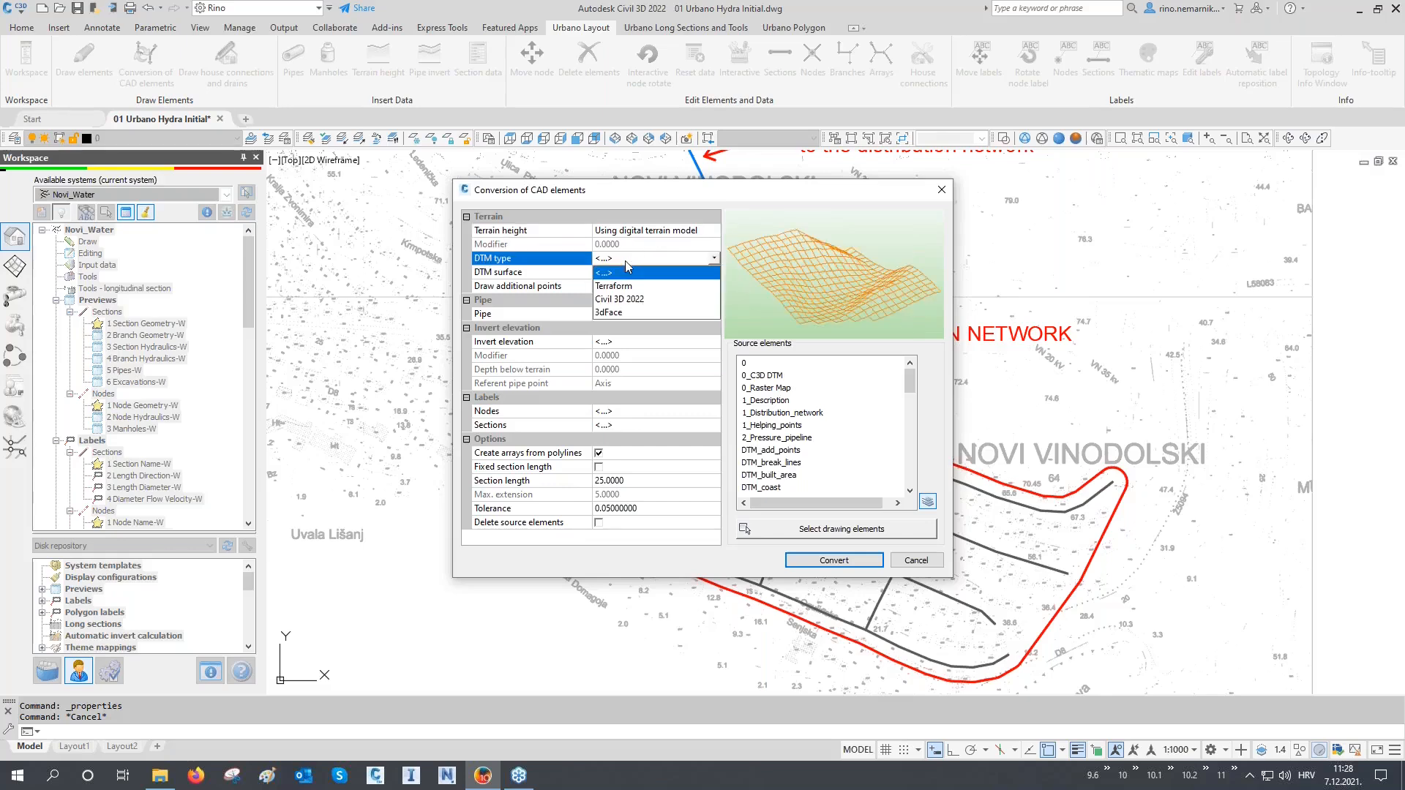
pyautogui.click(628, 300)
pyautogui.click(626, 273)
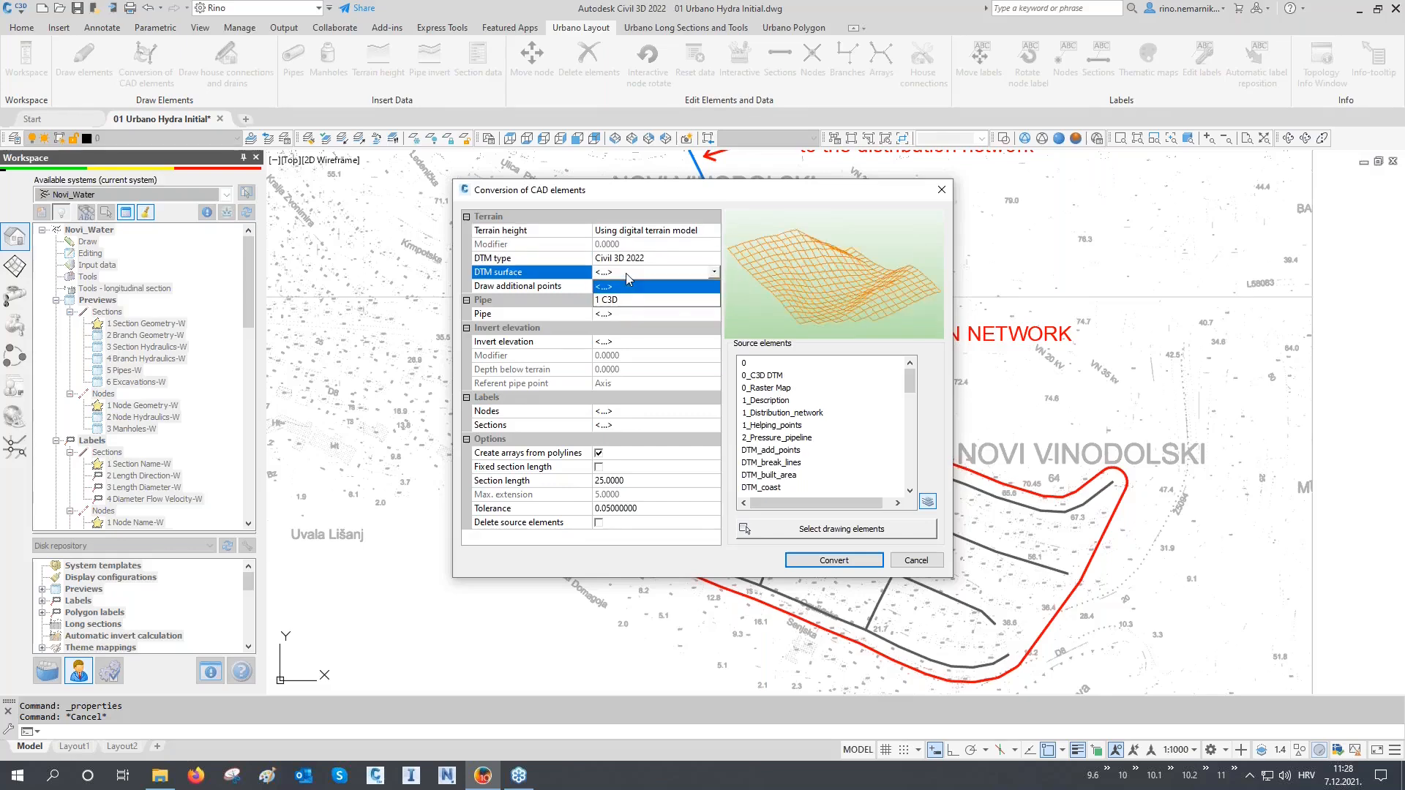
pyautogui.click(625, 298)
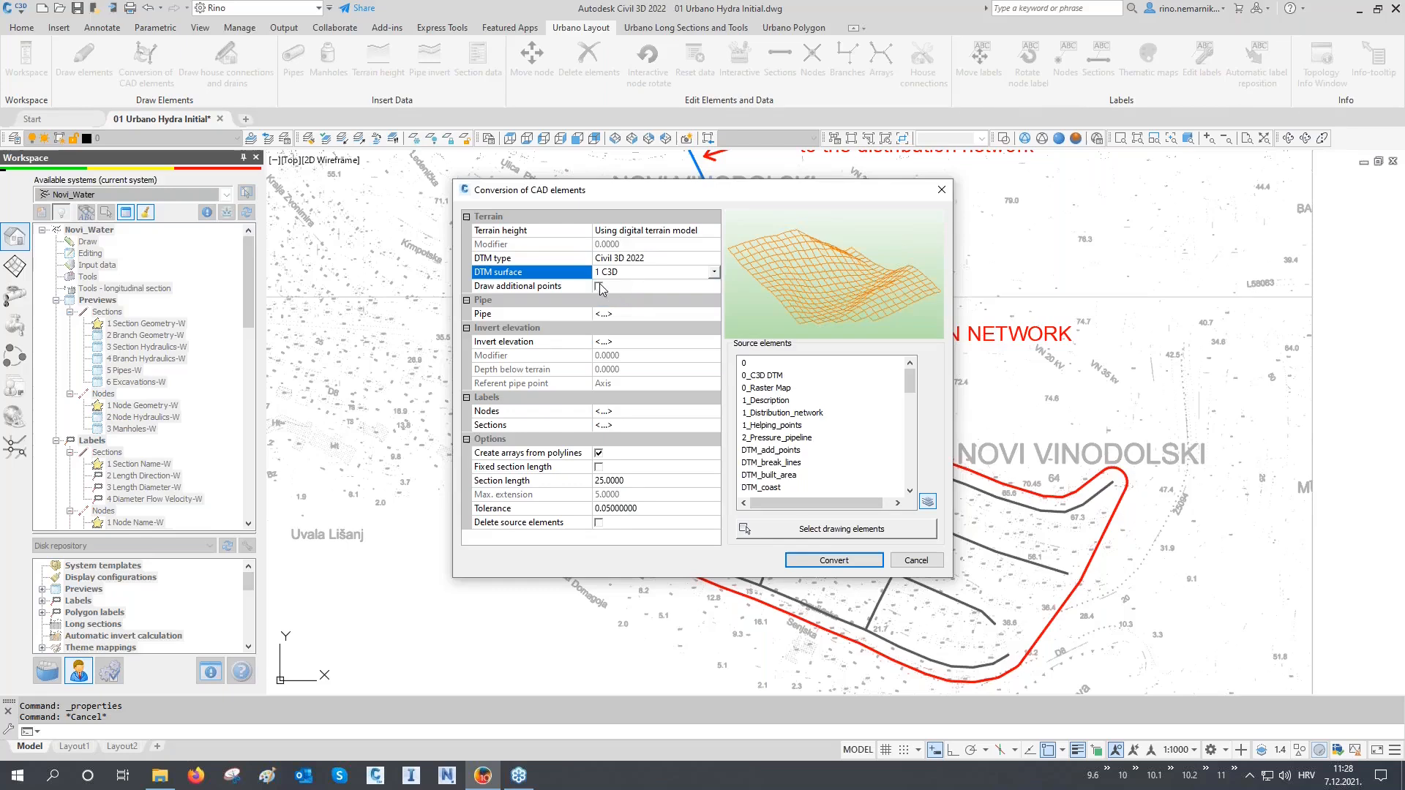
# Step: Enable drawing of additional points and define the invert elevation as a depth below terrain of 1.5
pyautogui.click(599, 287)
pyautogui.click(600, 287)
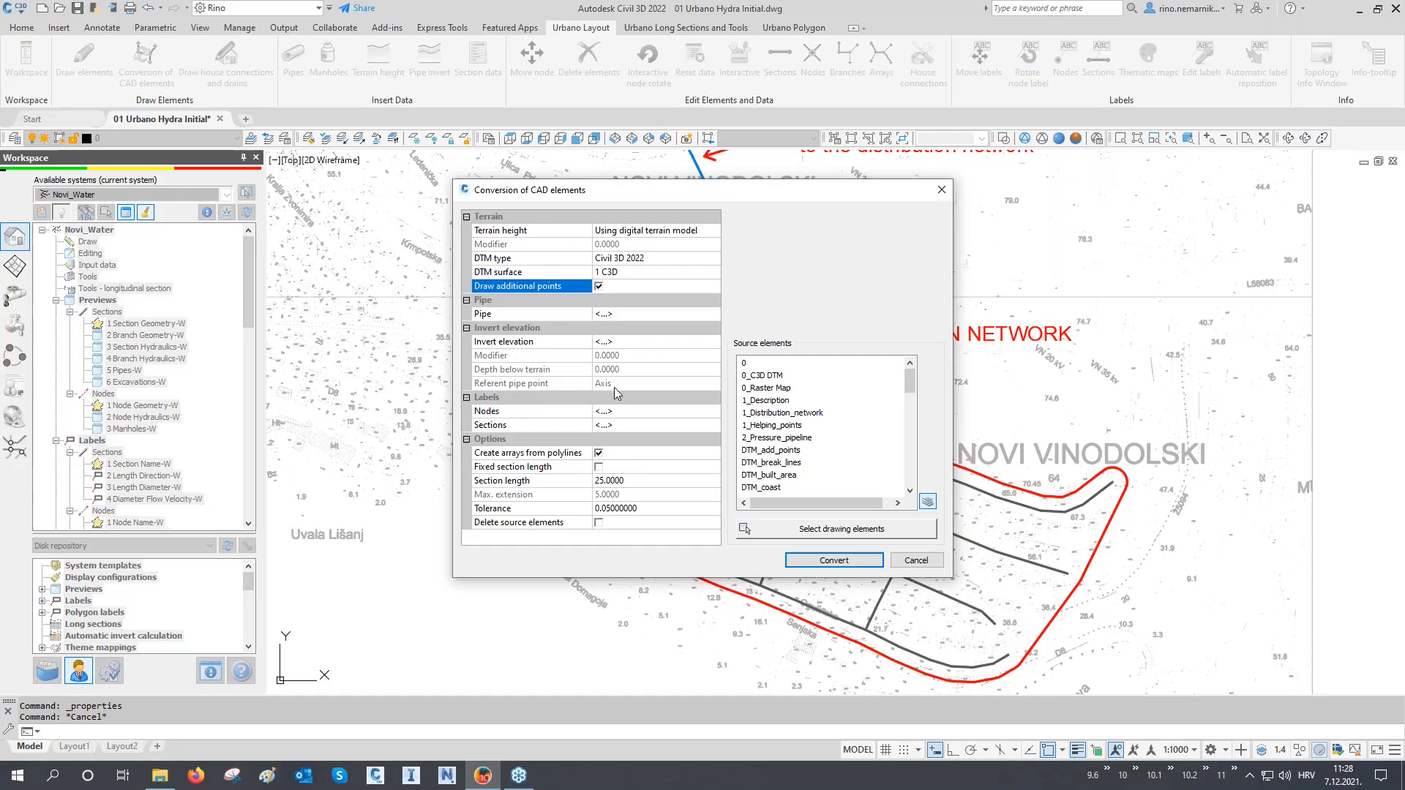
pyautogui.click(621, 343)
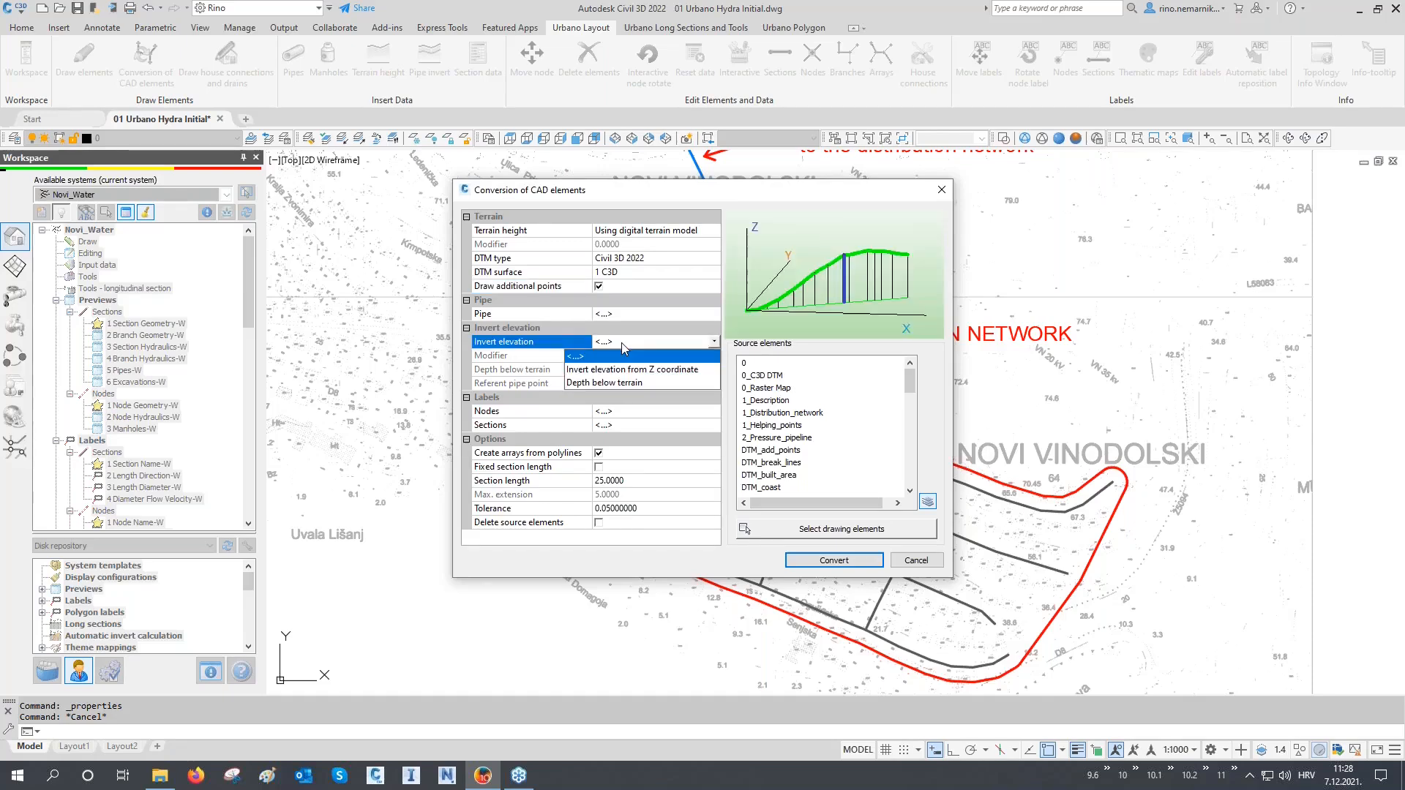
pyautogui.click(620, 384)
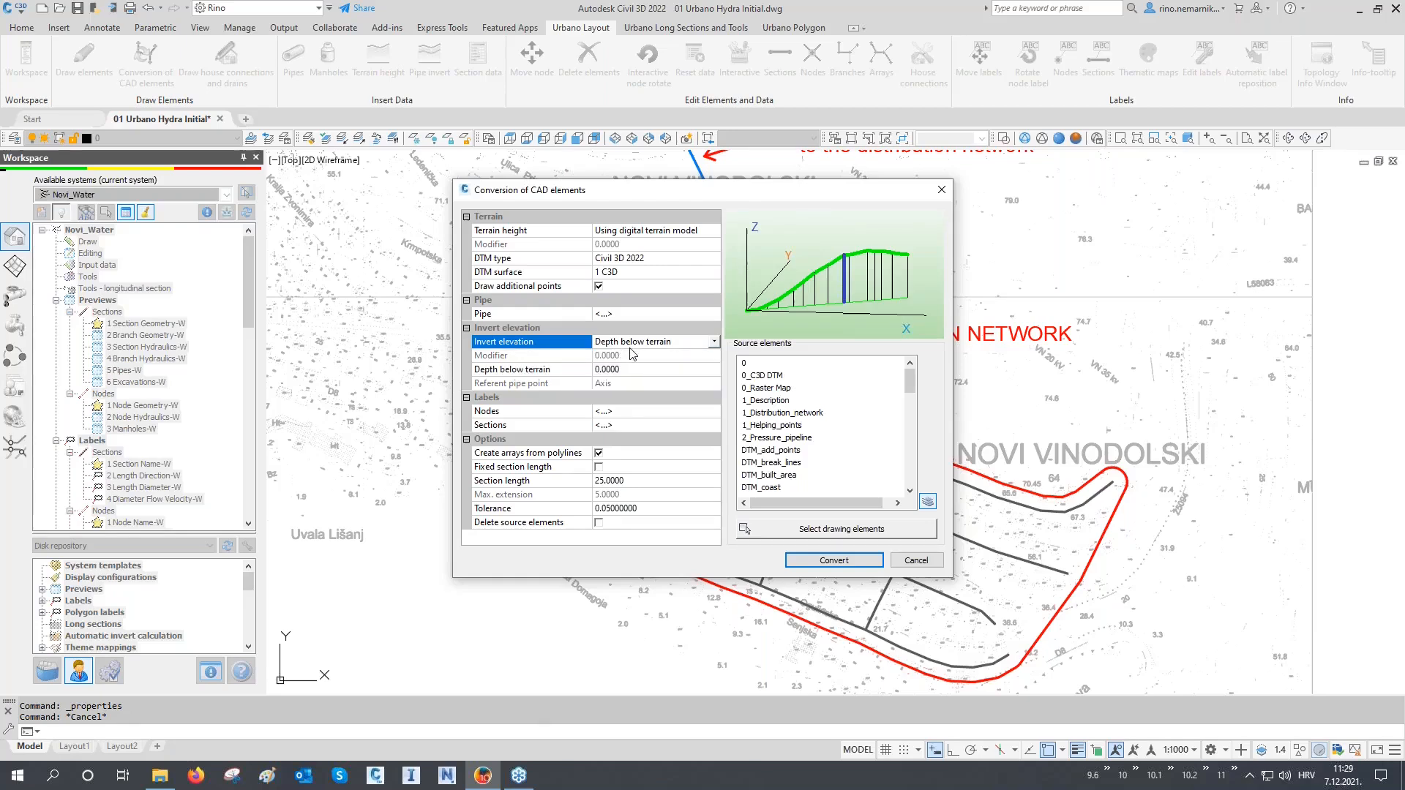
pyautogui.click(580, 370)
pyautogui.write('1.5')
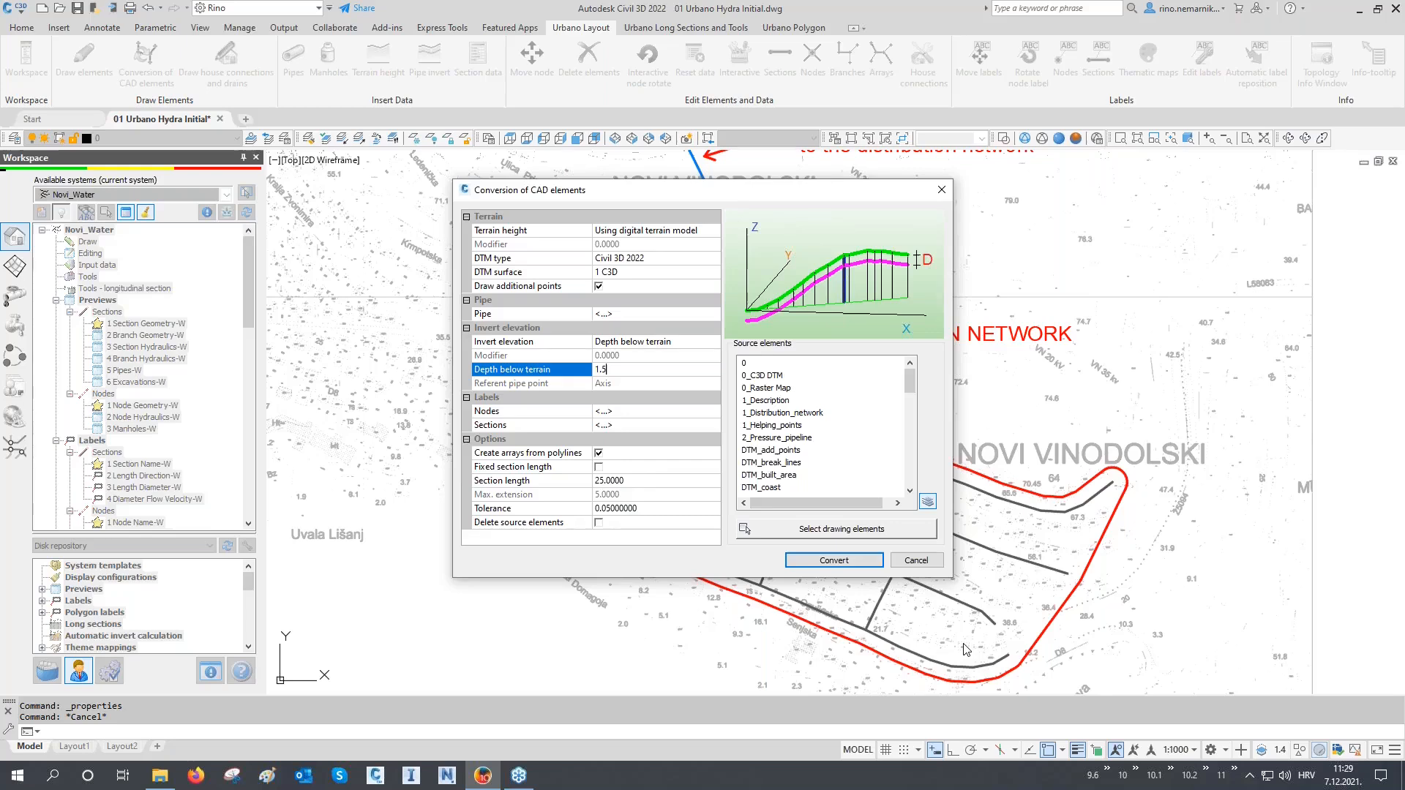
# Step: Set 1_Distribution_network as the conversion's source layer by picking one of the network's long inner polylines in the drawing
pyautogui.moveTo(840, 200); pyautogui.dragTo(564, 239)
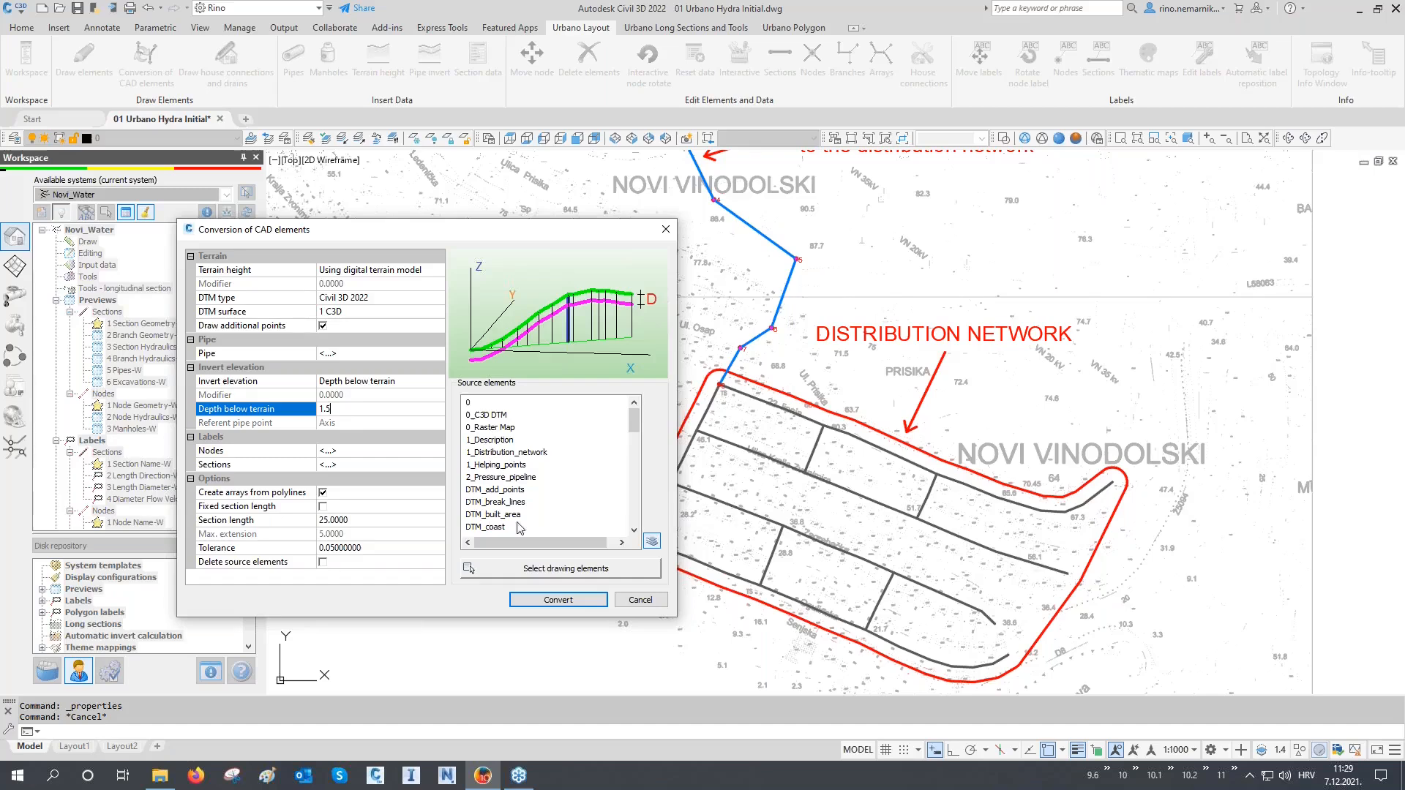
pyautogui.click(652, 542)
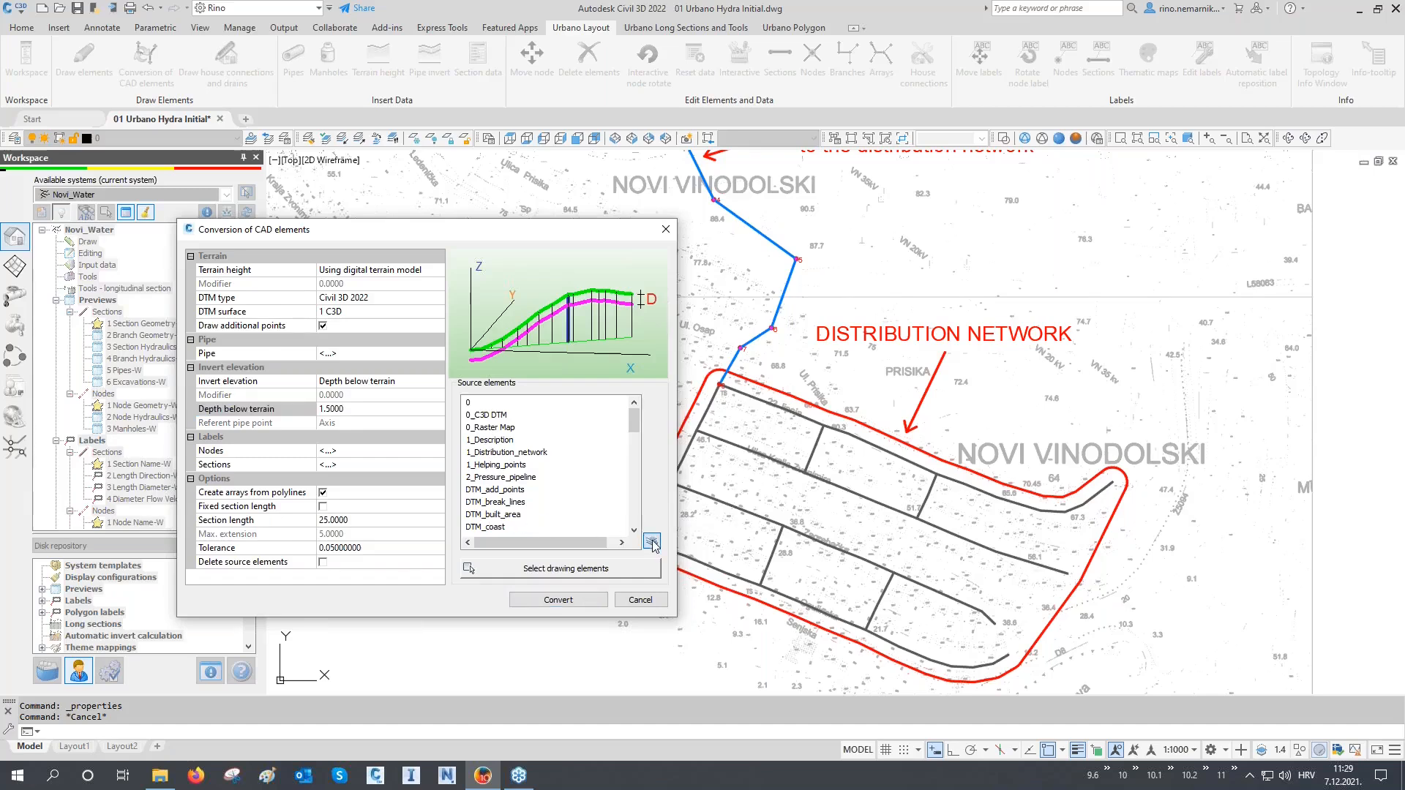
pyautogui.click(758, 518)
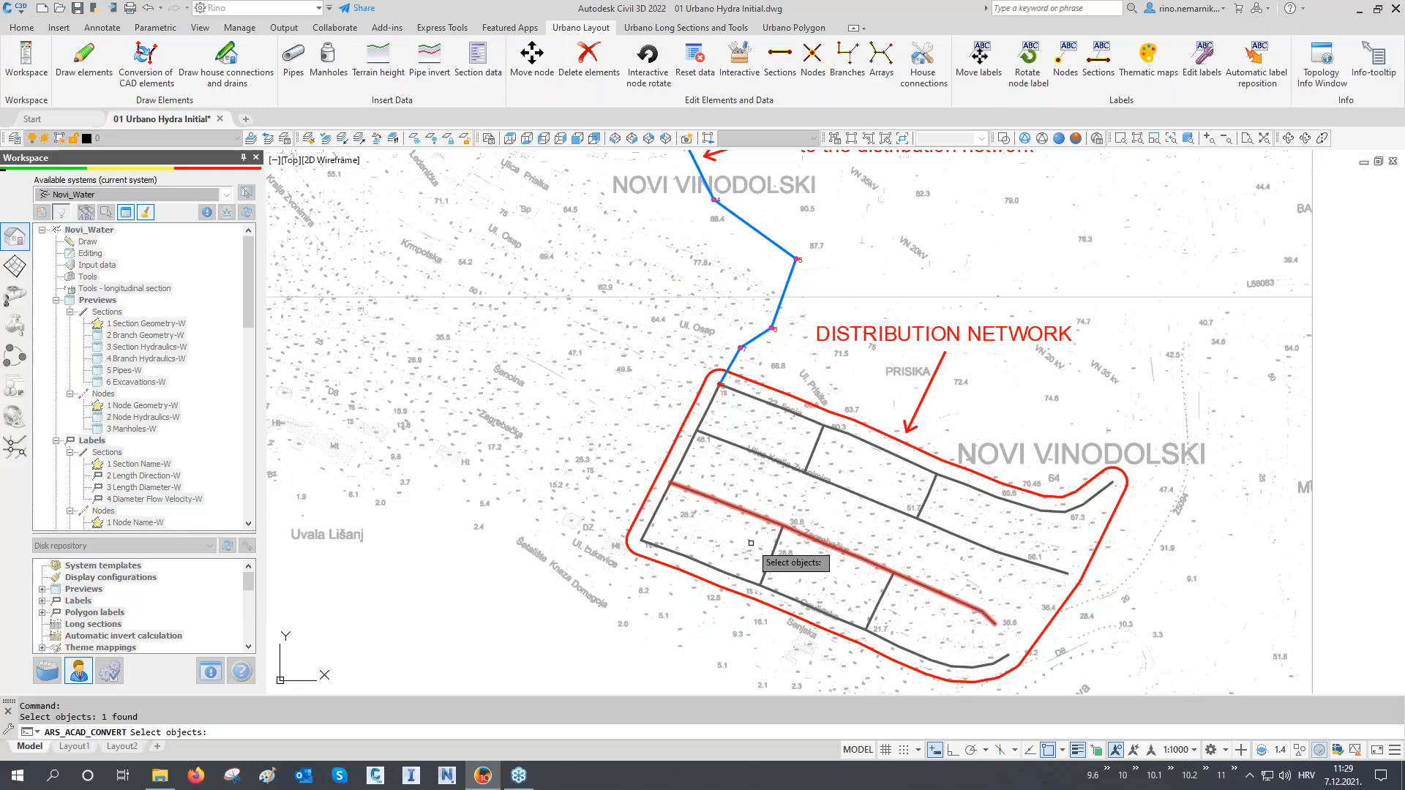
pyautogui.press('Return')
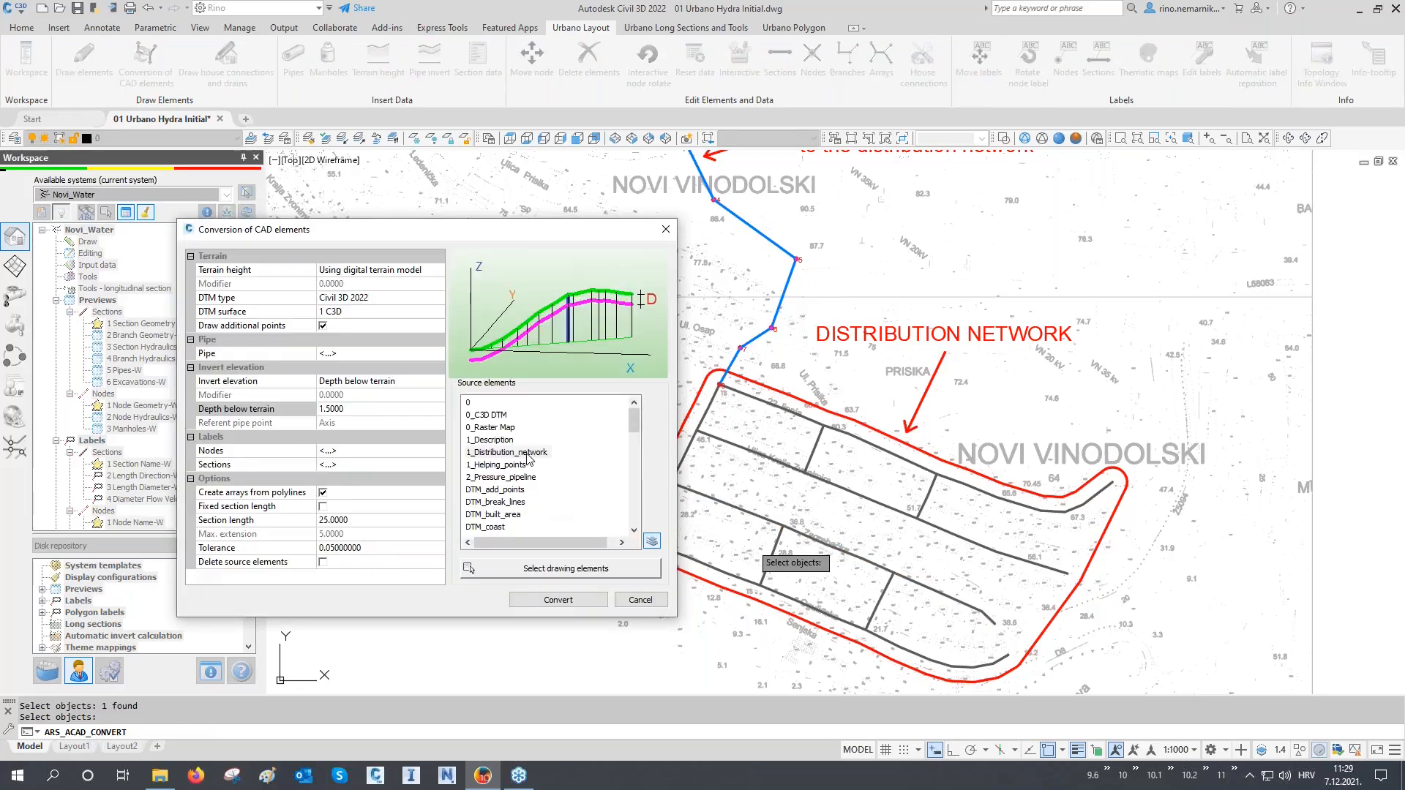
# Step: Select all distribution network polylines with one selection window around the drawing and convert them into network sections and nodes
pyautogui.click(532, 569)
pyautogui.scroll(-4, 900, 414)
pyautogui.click(1120, 185)
pyautogui.click(594, 666)
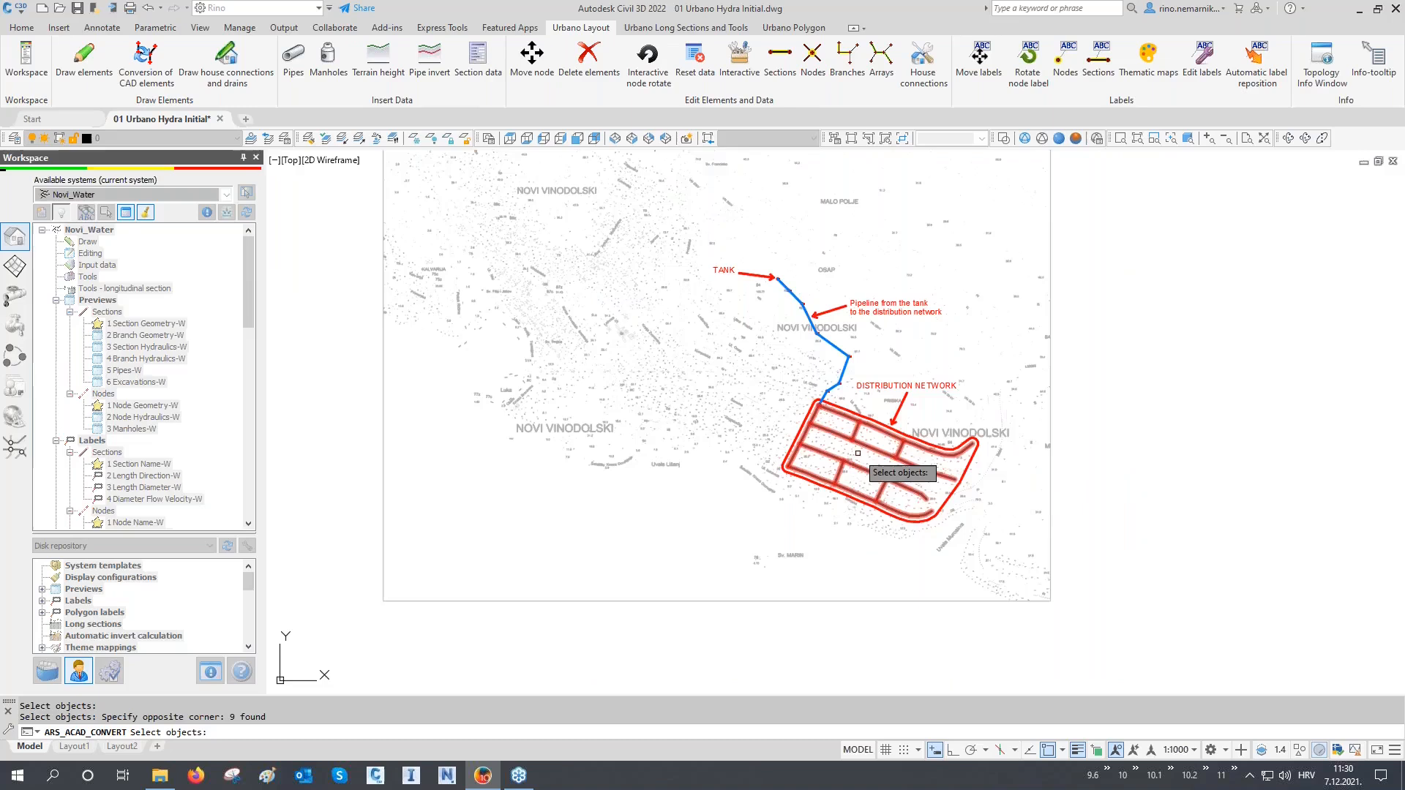
pyautogui.scroll(4, 857, 453)
pyautogui.press('Return')
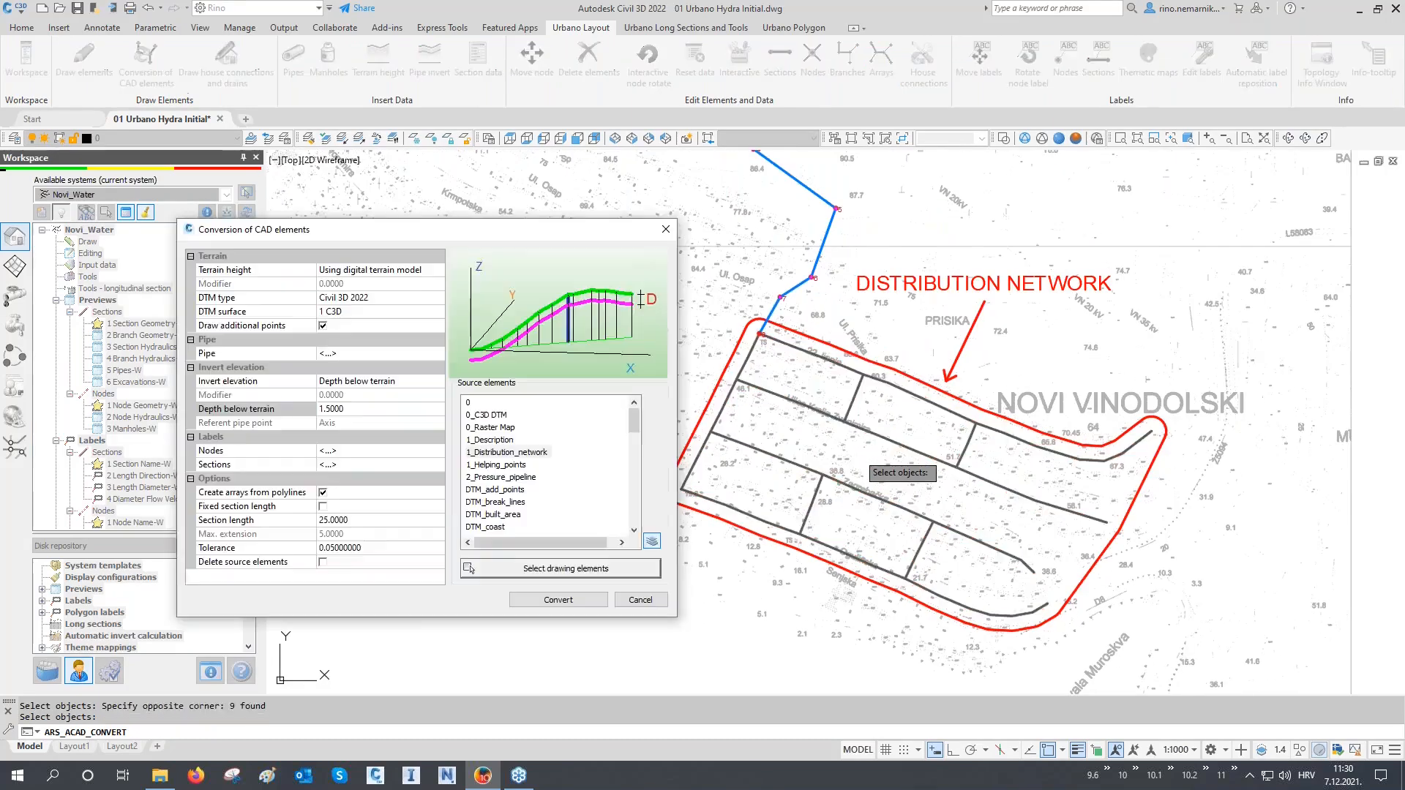
pyautogui.click(587, 598)
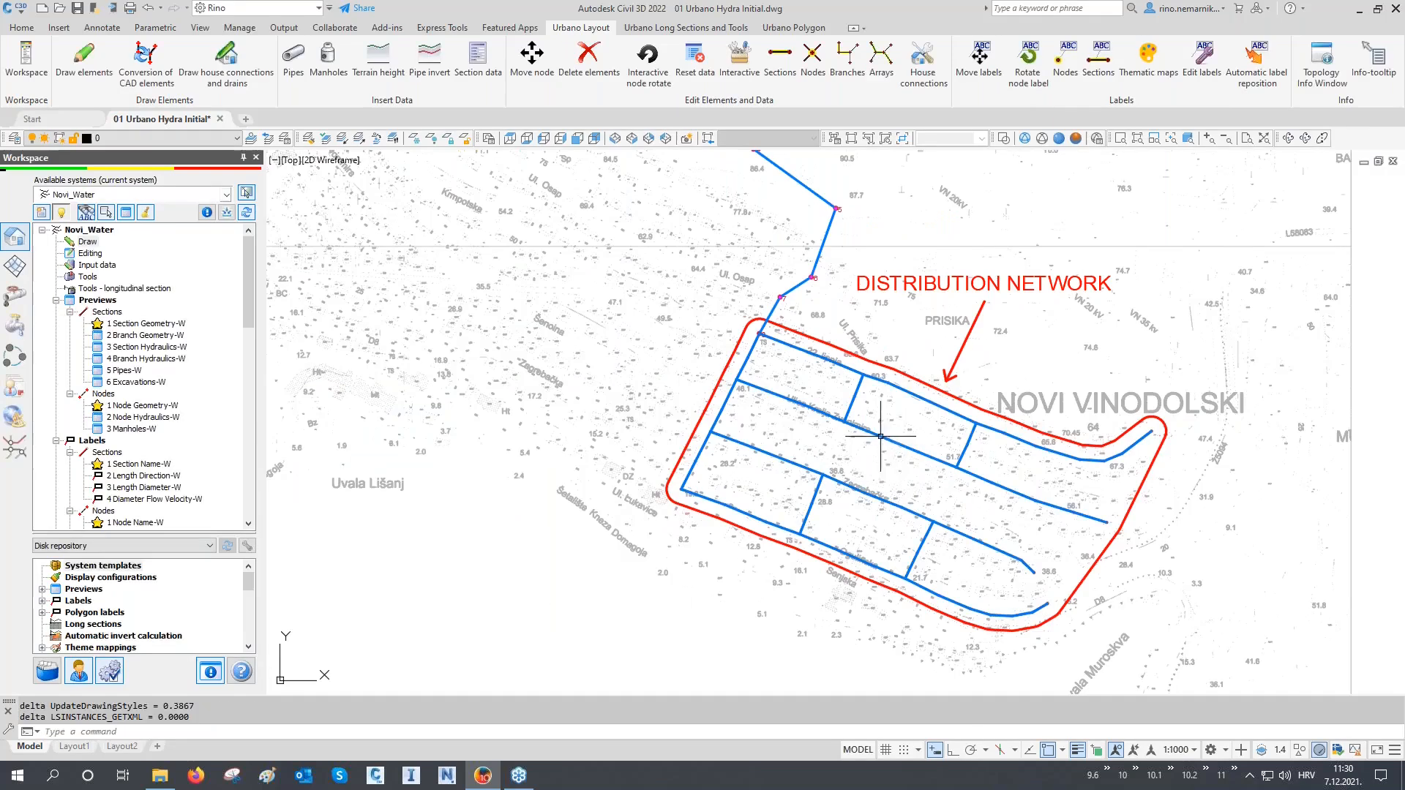
# Step: Inspect the converted sections and nodes around node 8, where the tank pipeline meets the distribution network
pyautogui.moveTo(751, 361)
pyautogui.mouseDown(button='middle')
pyautogui.moveTo(751, 418)
pyautogui.moveTo(719, 402)
pyautogui.moveTo(686, 422)
pyautogui.mouseUp(button='middle')
pyautogui.scroll(8, 754, 403)
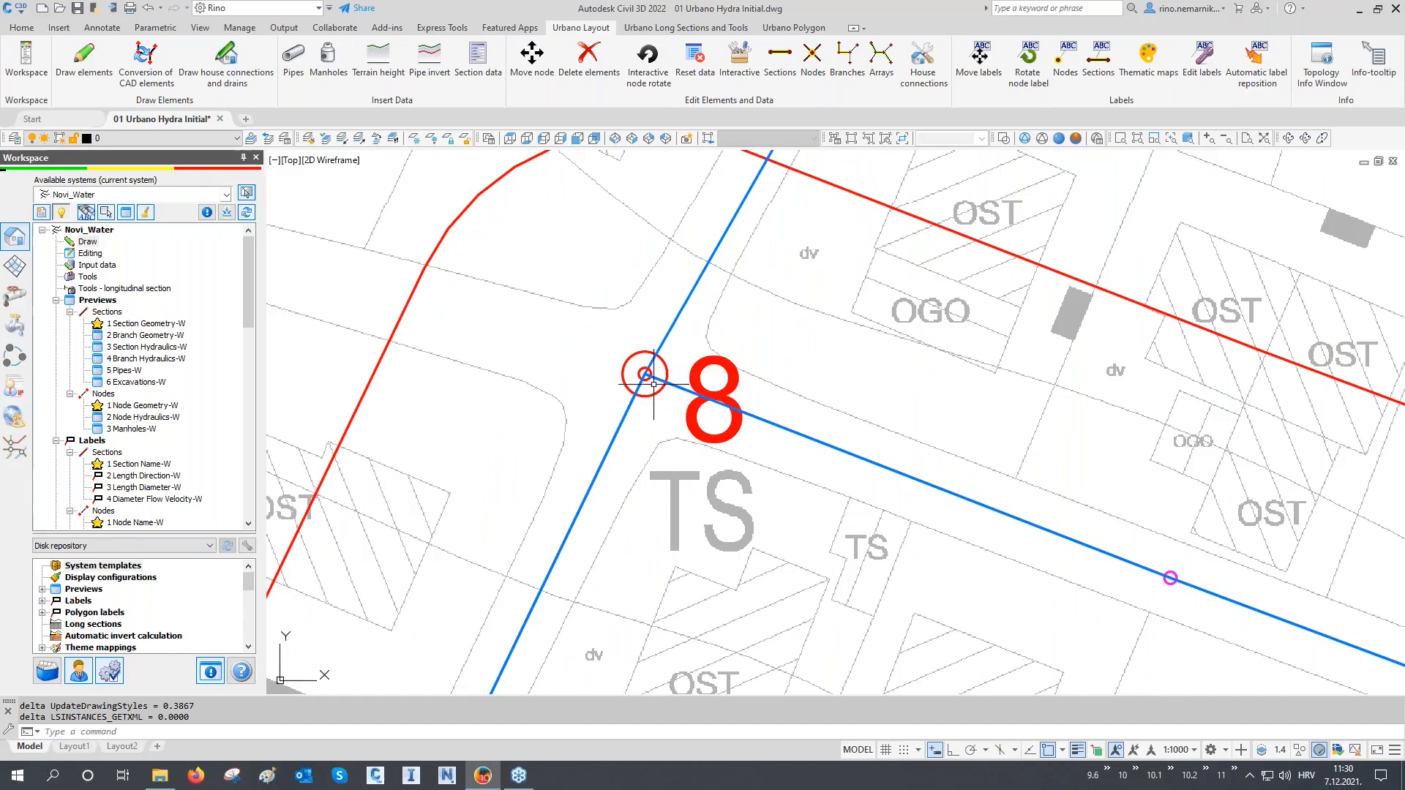
pyautogui.scroll(-8, 743, 351)
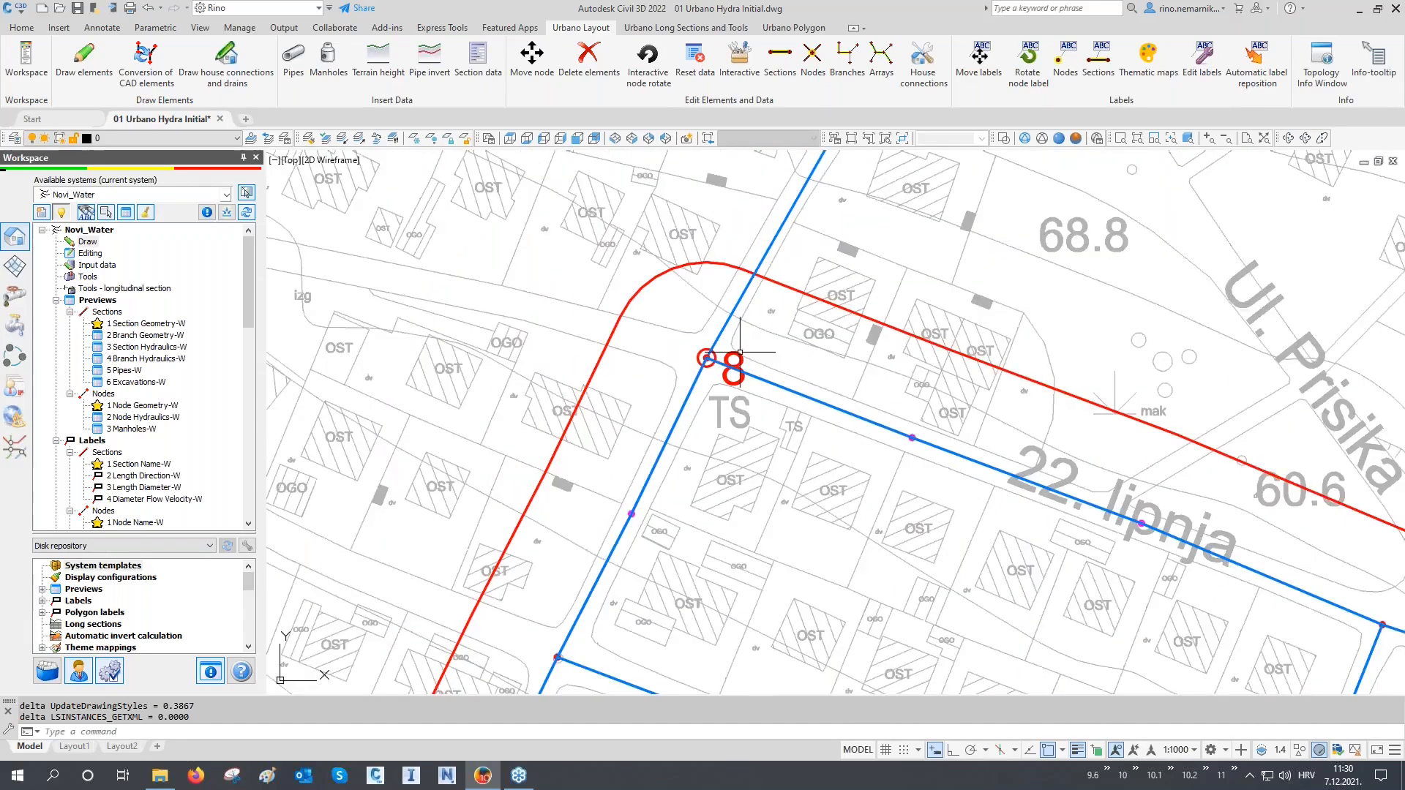
# Step: Turn off the layers 1_Description, 1_Distribution_network and 1_Helping_points
pyautogui.scroll(-6, 678, 398)
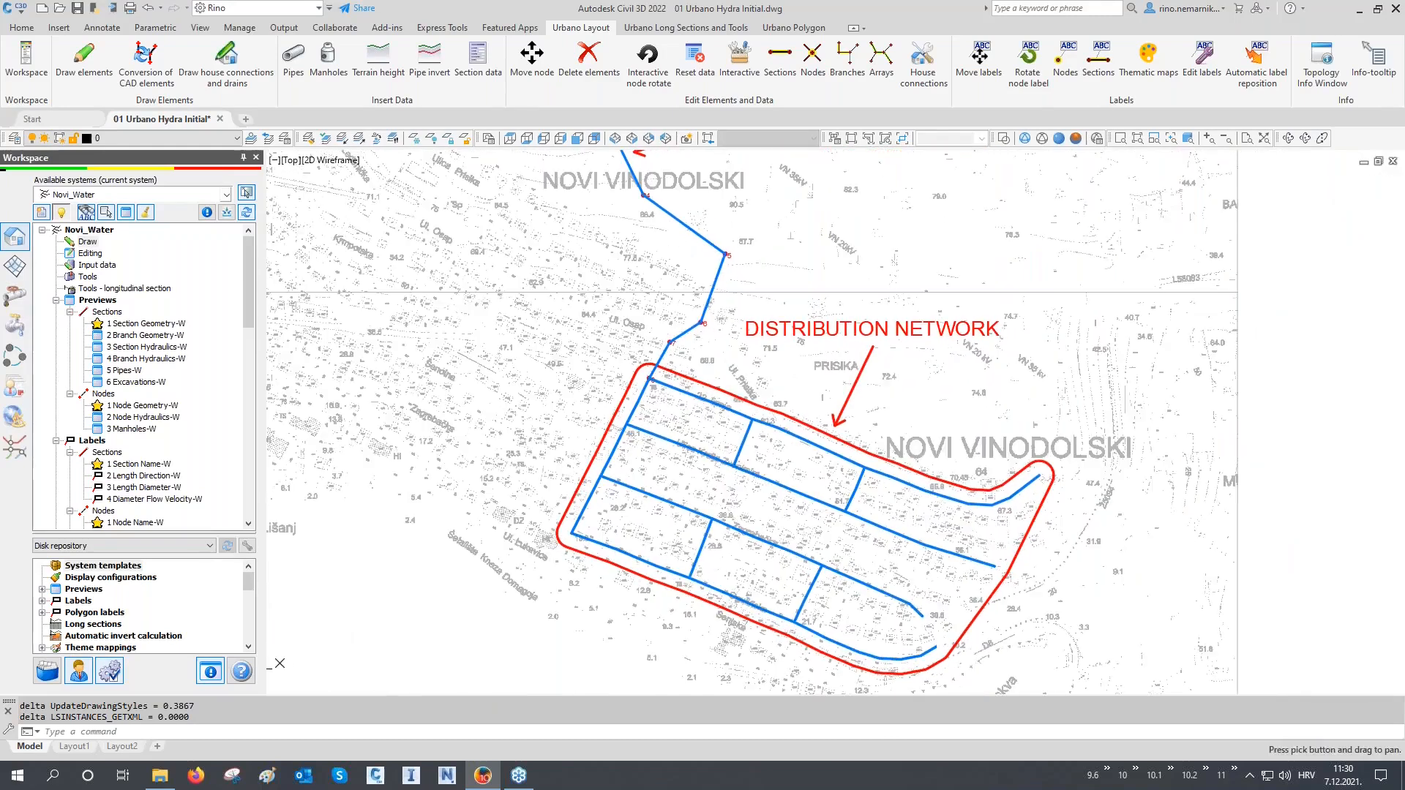
pyautogui.write('la')
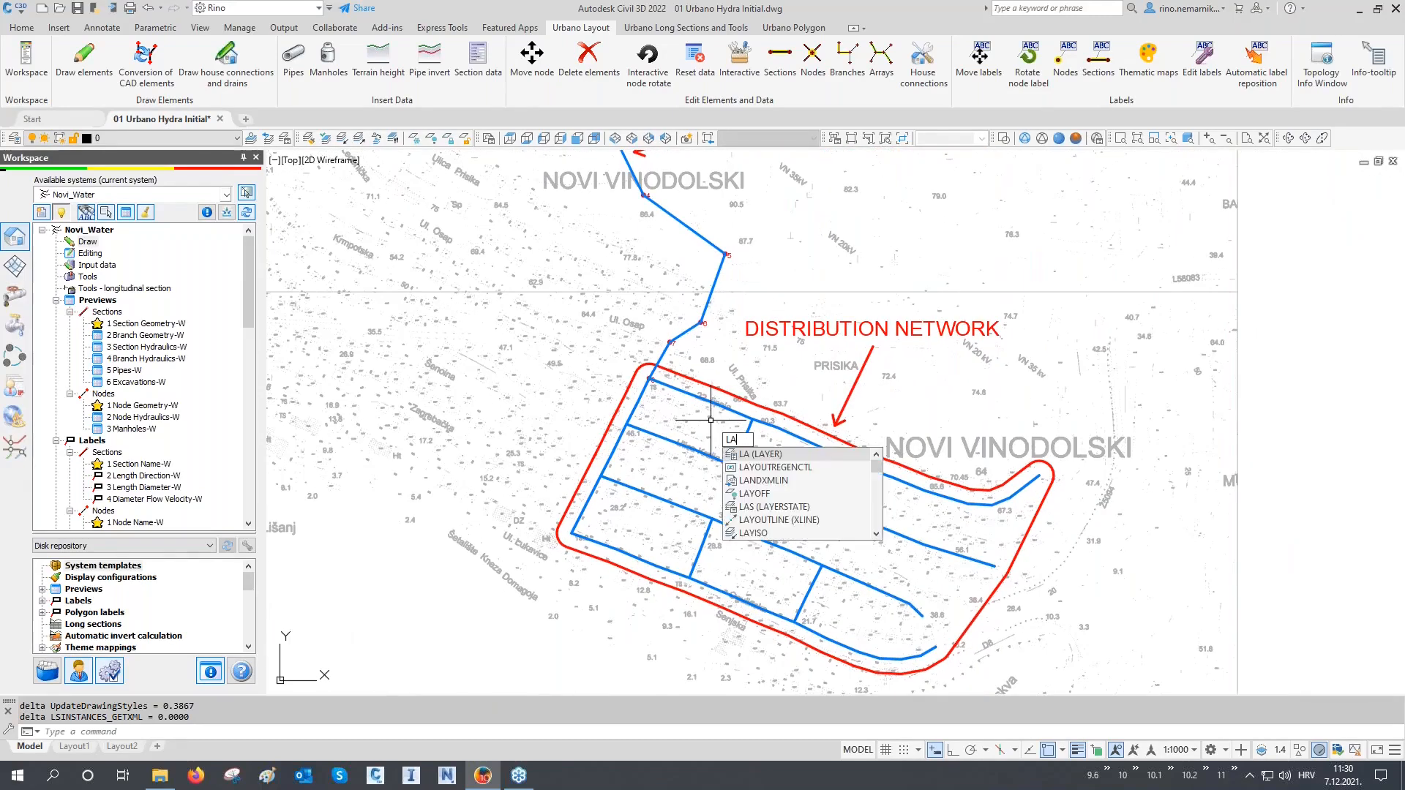
pyautogui.press('Return')
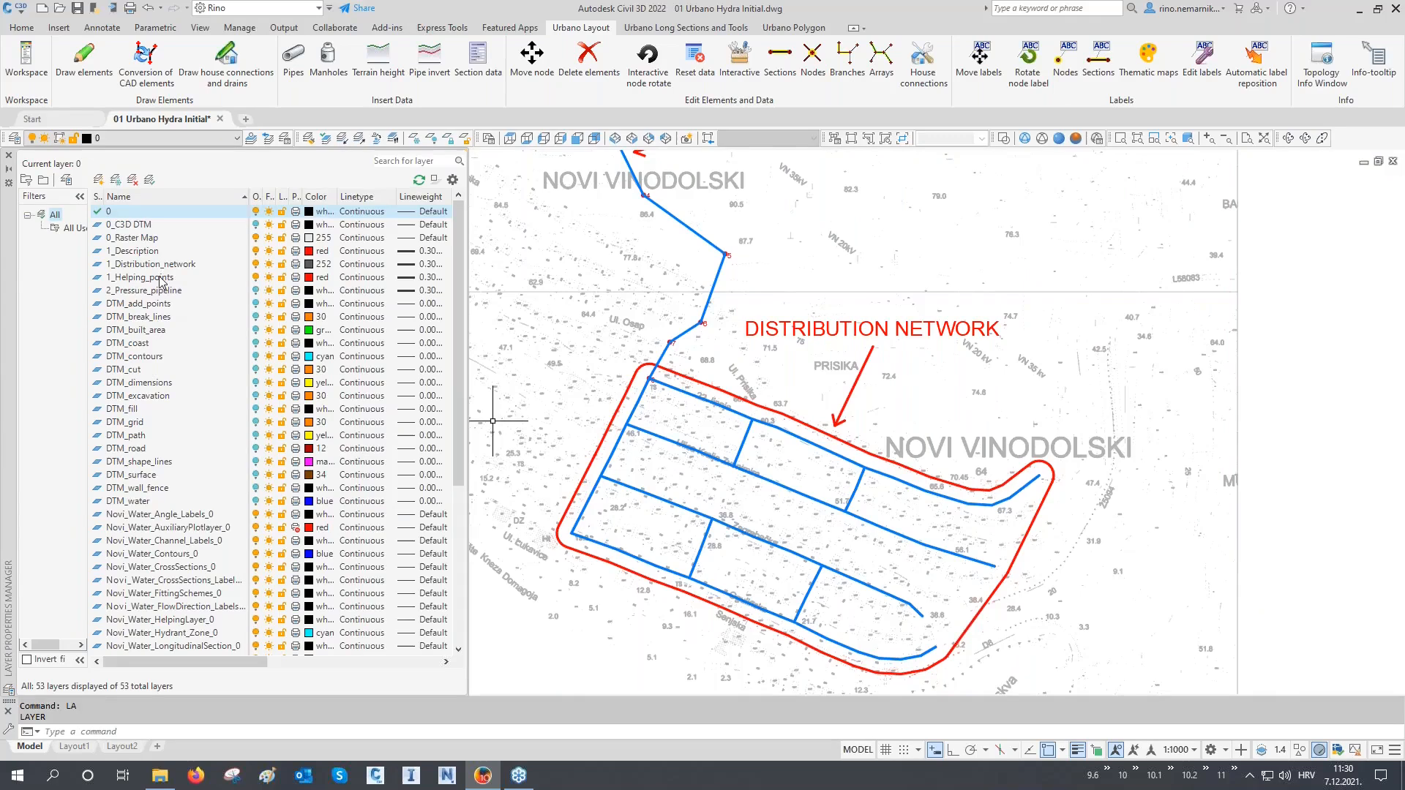
pyautogui.moveTo(156, 255); pyautogui.dragTo(154, 281)
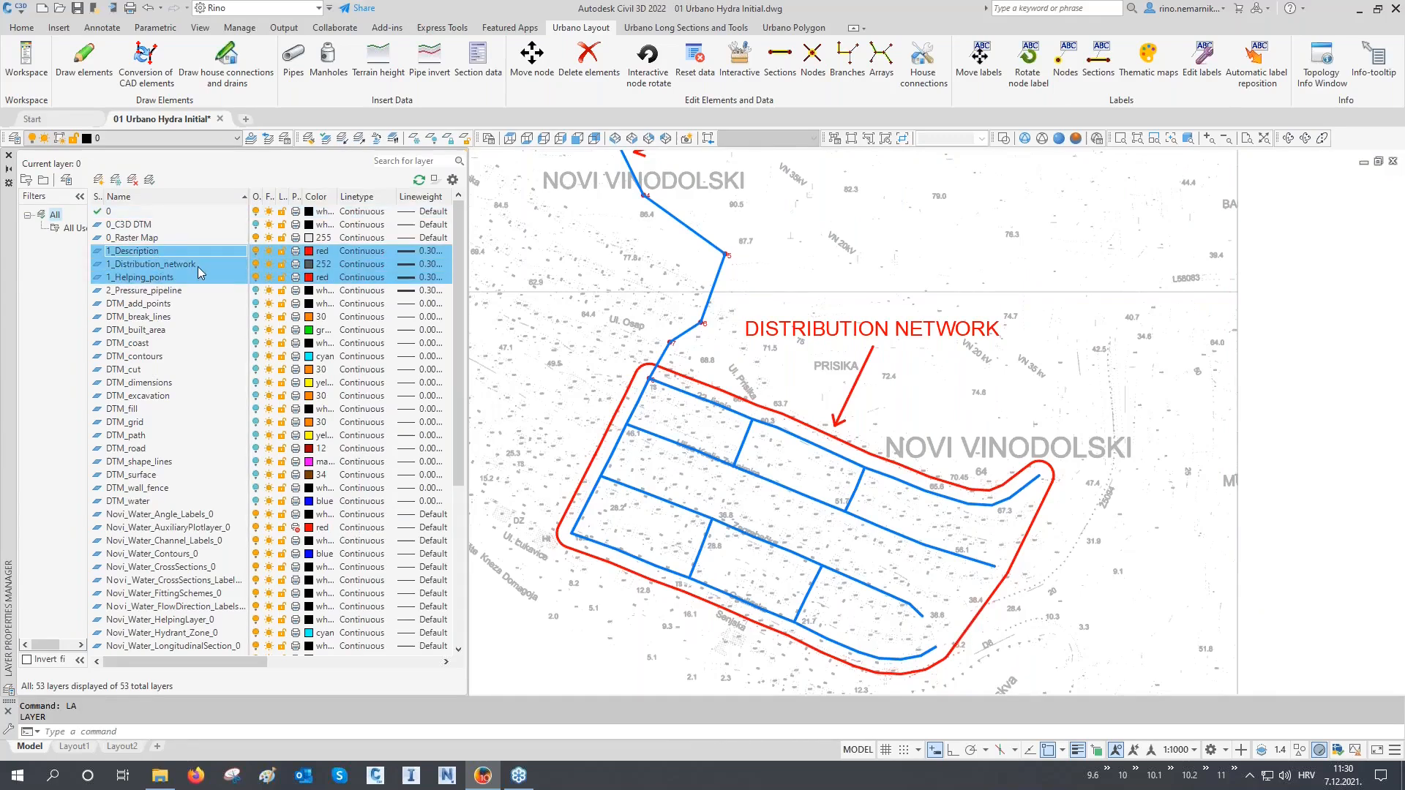
pyautogui.click(255, 252)
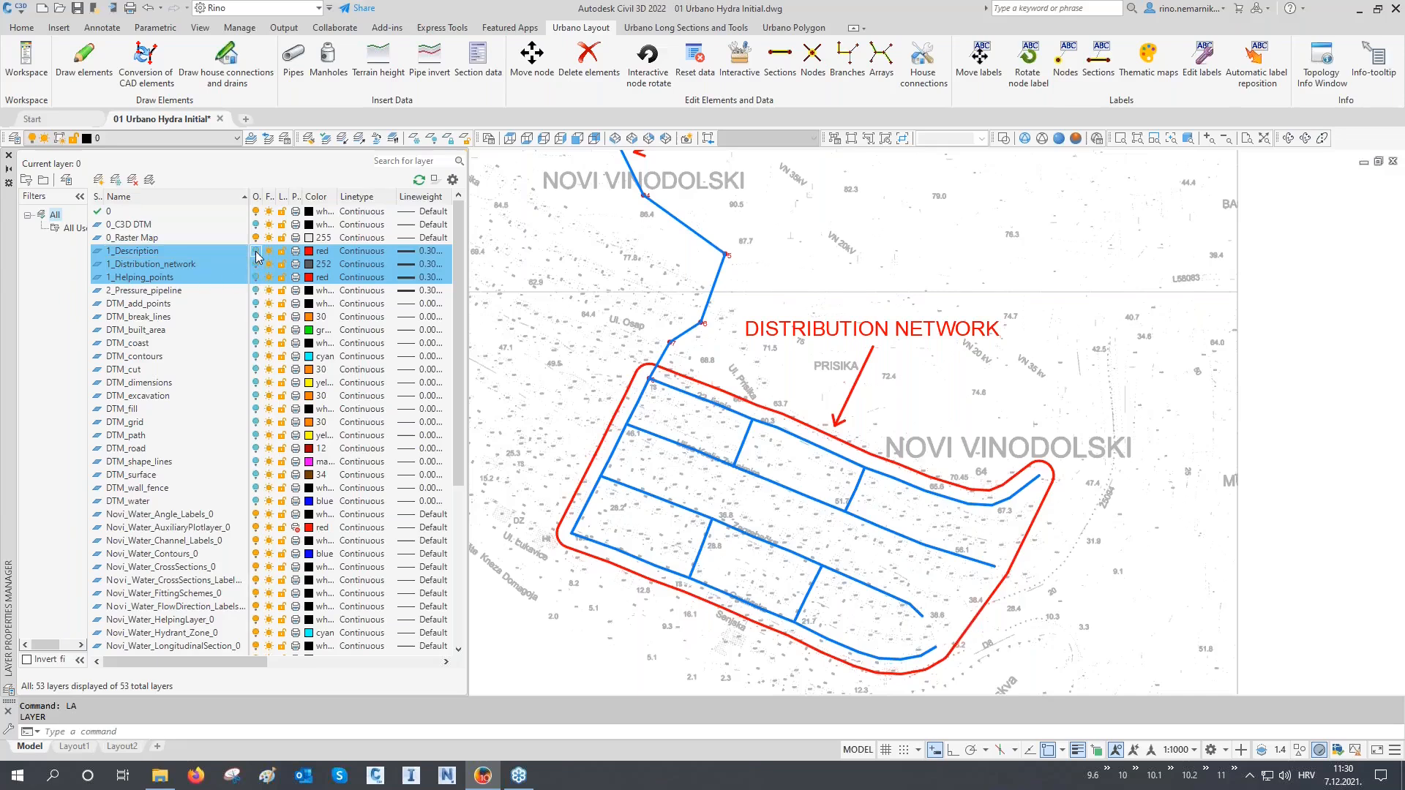
pyautogui.click(9, 156)
# Step: Check which layers hold the first 22. lipnja section and the main node where the tank pipeline meets the network
pyautogui.scroll(5, 653, 388)
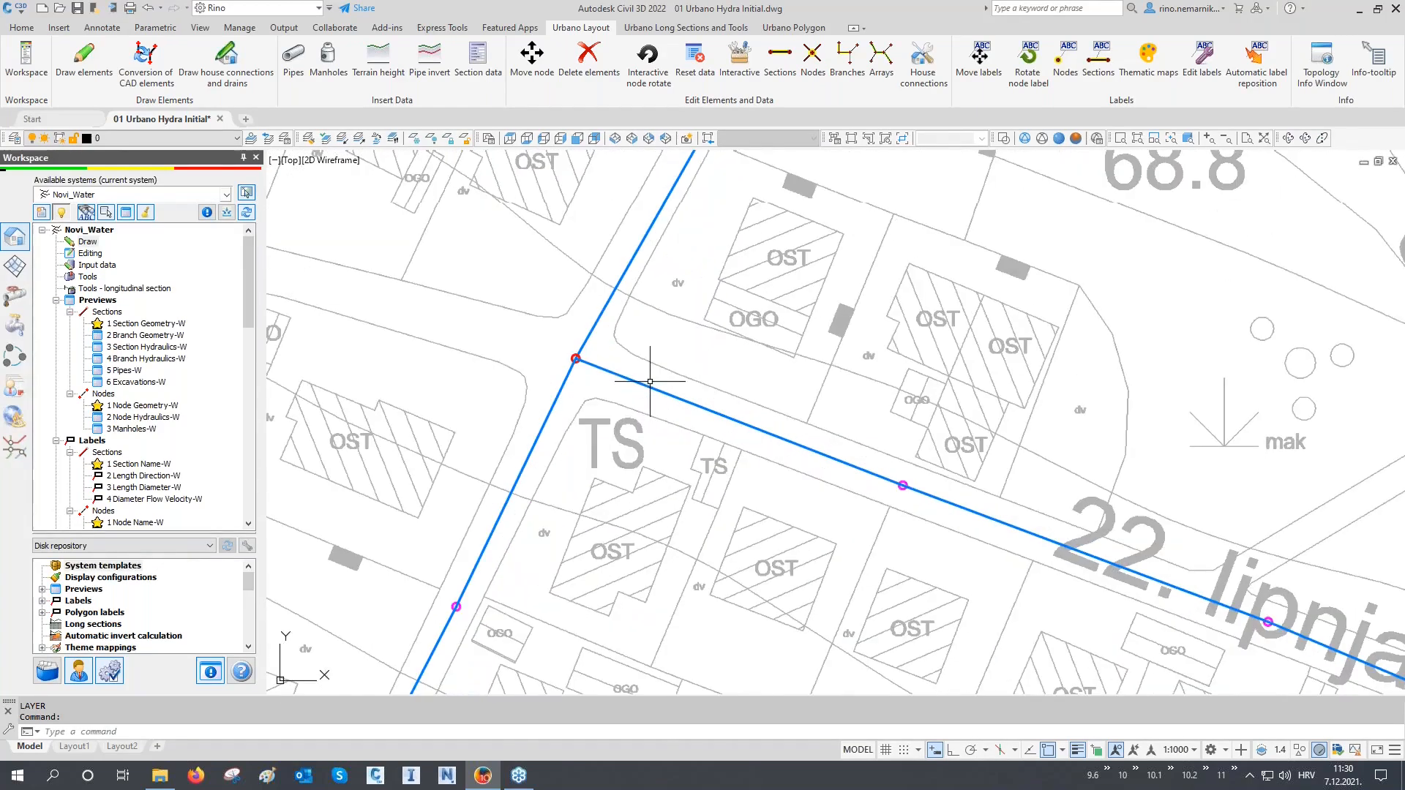
pyautogui.scroll(2, 650, 382)
pyautogui.moveTo(650, 382)
pyautogui.mouseDown(button='middle')
pyautogui.moveTo(666, 513)
pyautogui.moveTo(643, 388)
pyautogui.mouseUp(button='middle')
pyautogui.click(643, 390)
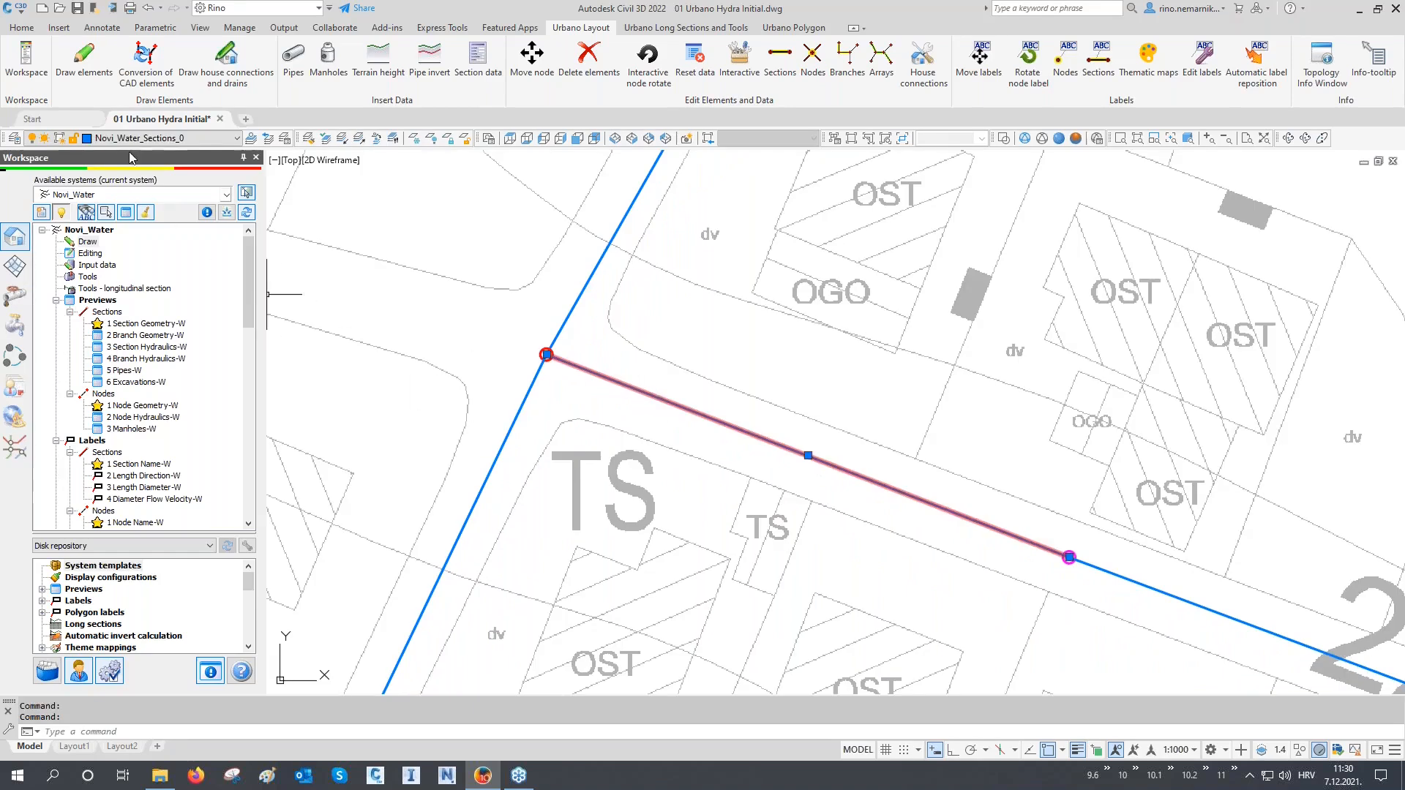
pyautogui.press('Escape')
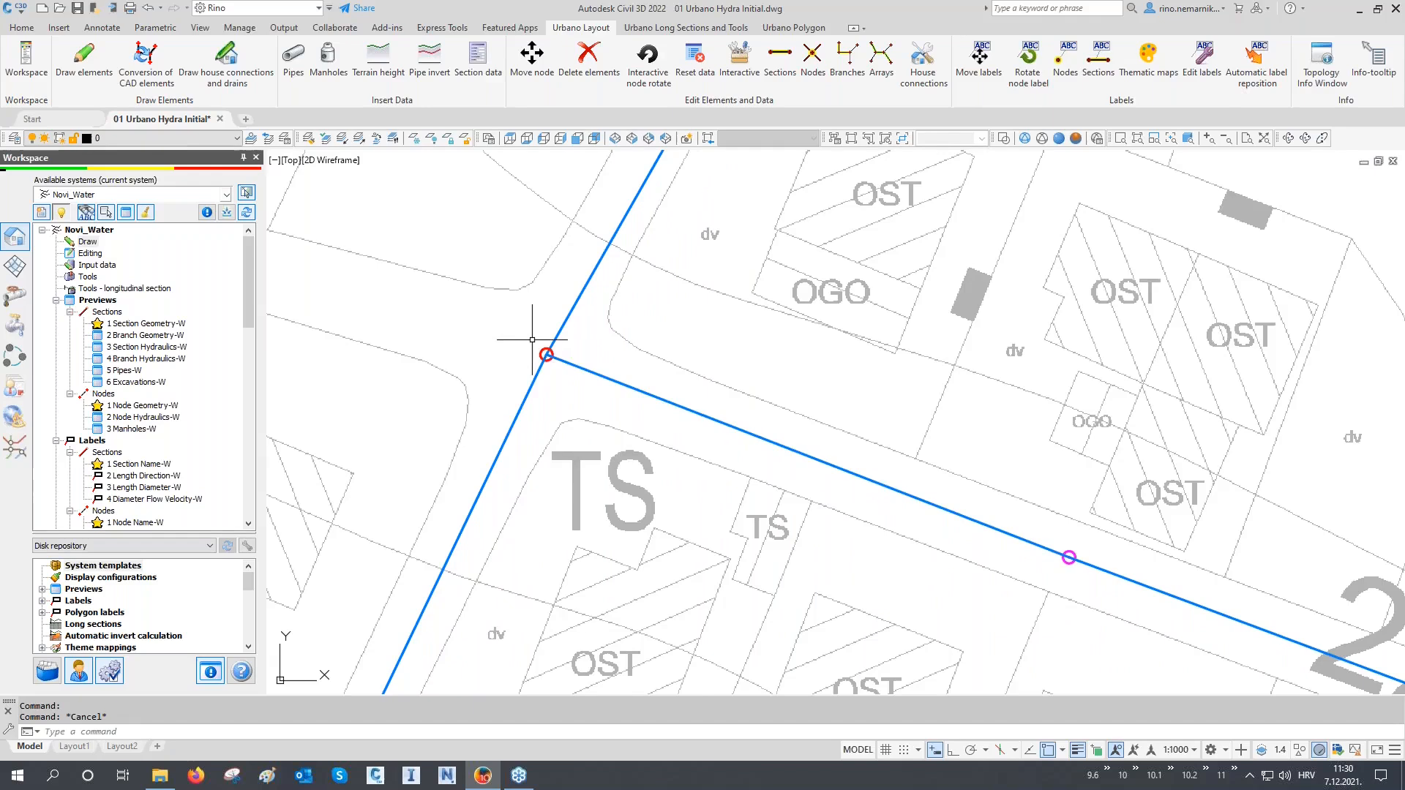
pyautogui.scroll(2, 545, 349)
pyautogui.scroll(2, 546, 349)
pyautogui.click(548, 361)
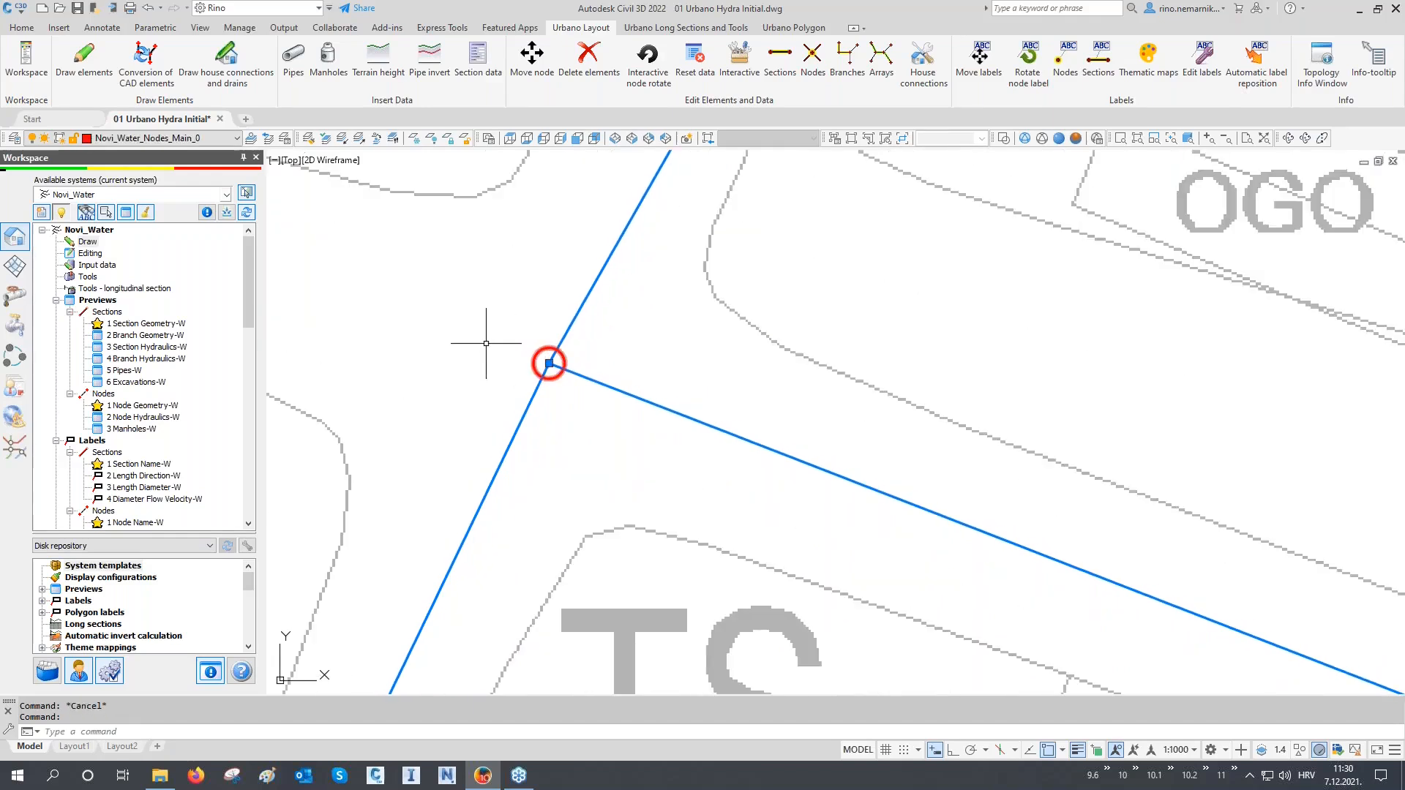
pyautogui.press('Escape')
# Step: Review the Novi_Water system layers in the layer list with the first 22. lipnja section selected
pyautogui.scroll(-5, 611, 418)
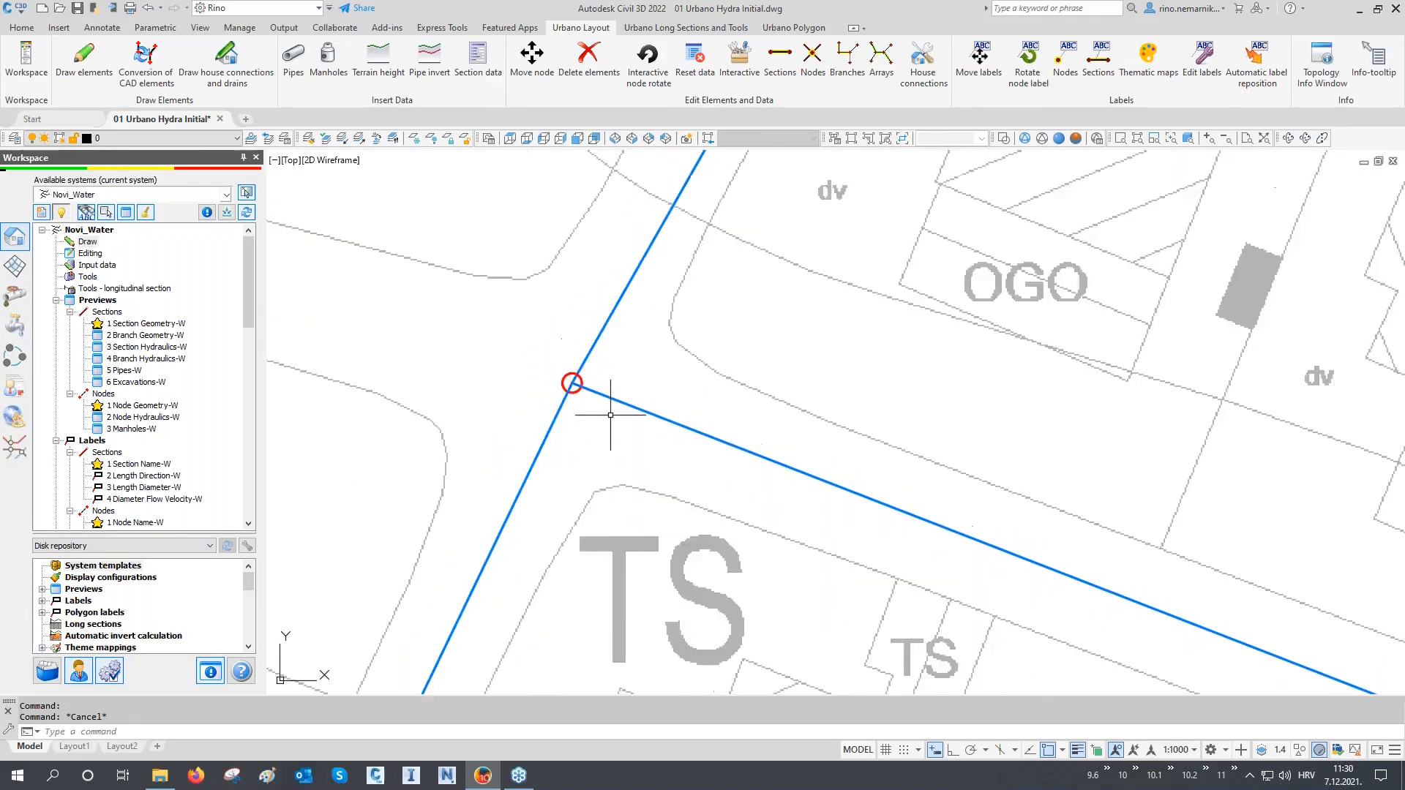
pyautogui.scroll(-6, 611, 418)
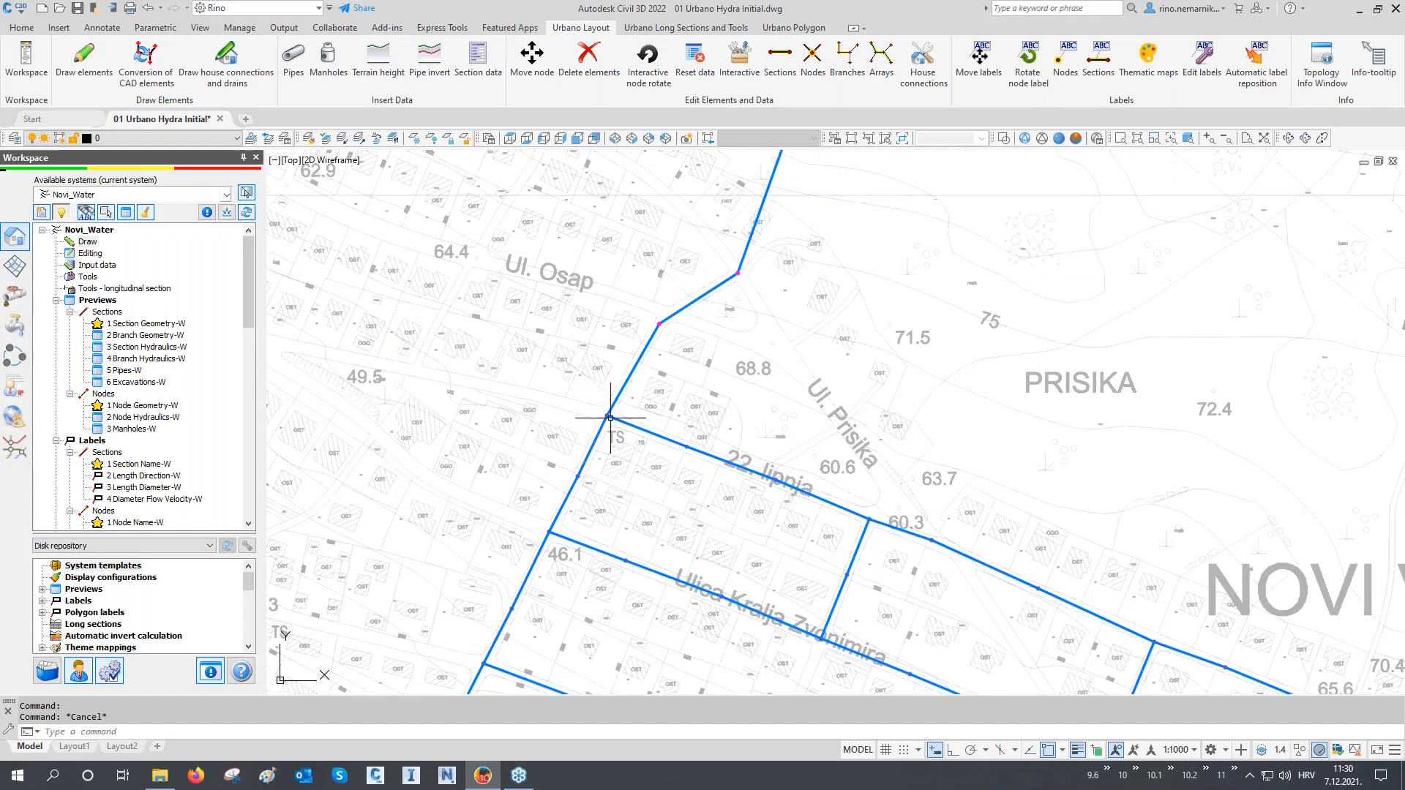
pyautogui.moveTo(611, 418); pyautogui.dragTo(603, 322, button='middle')
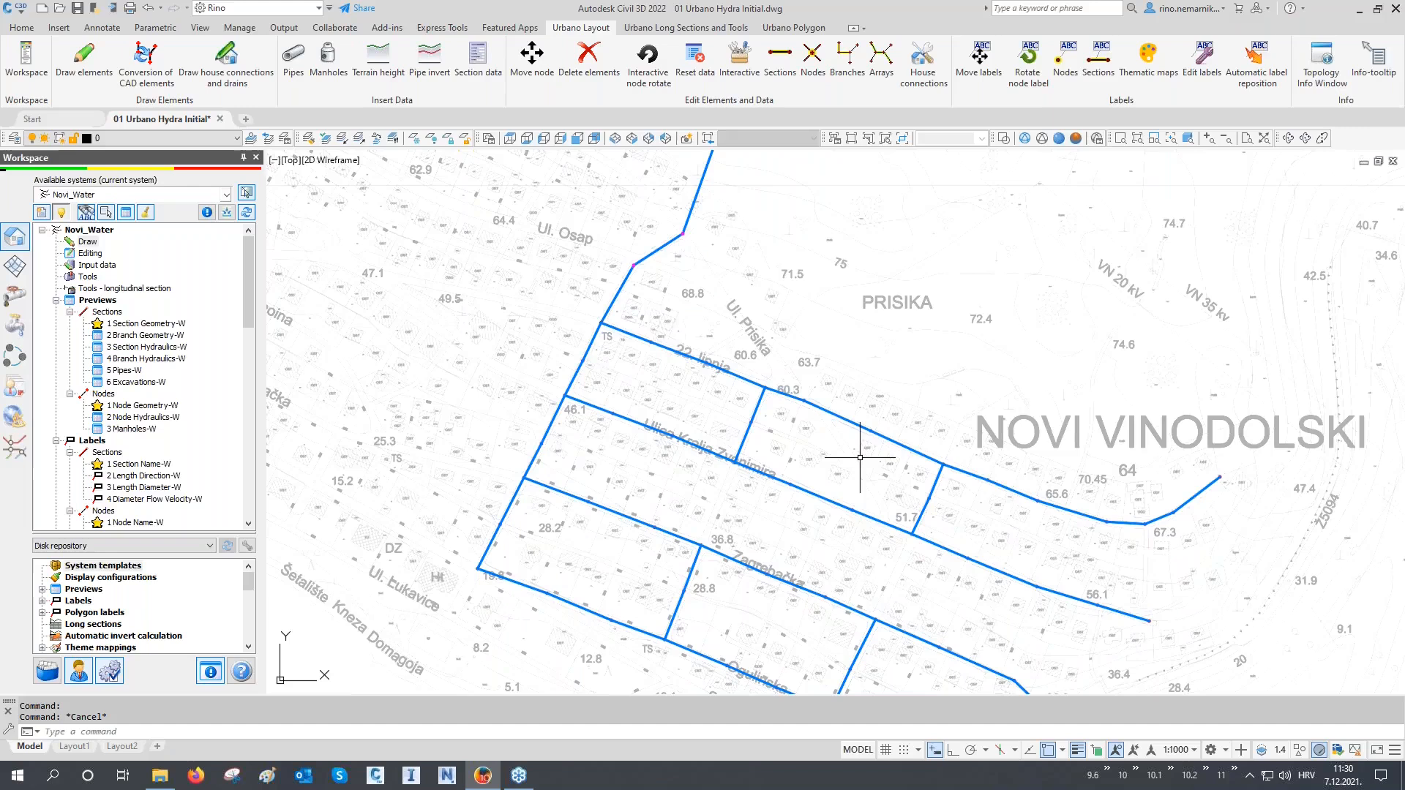
pyautogui.click(631, 325)
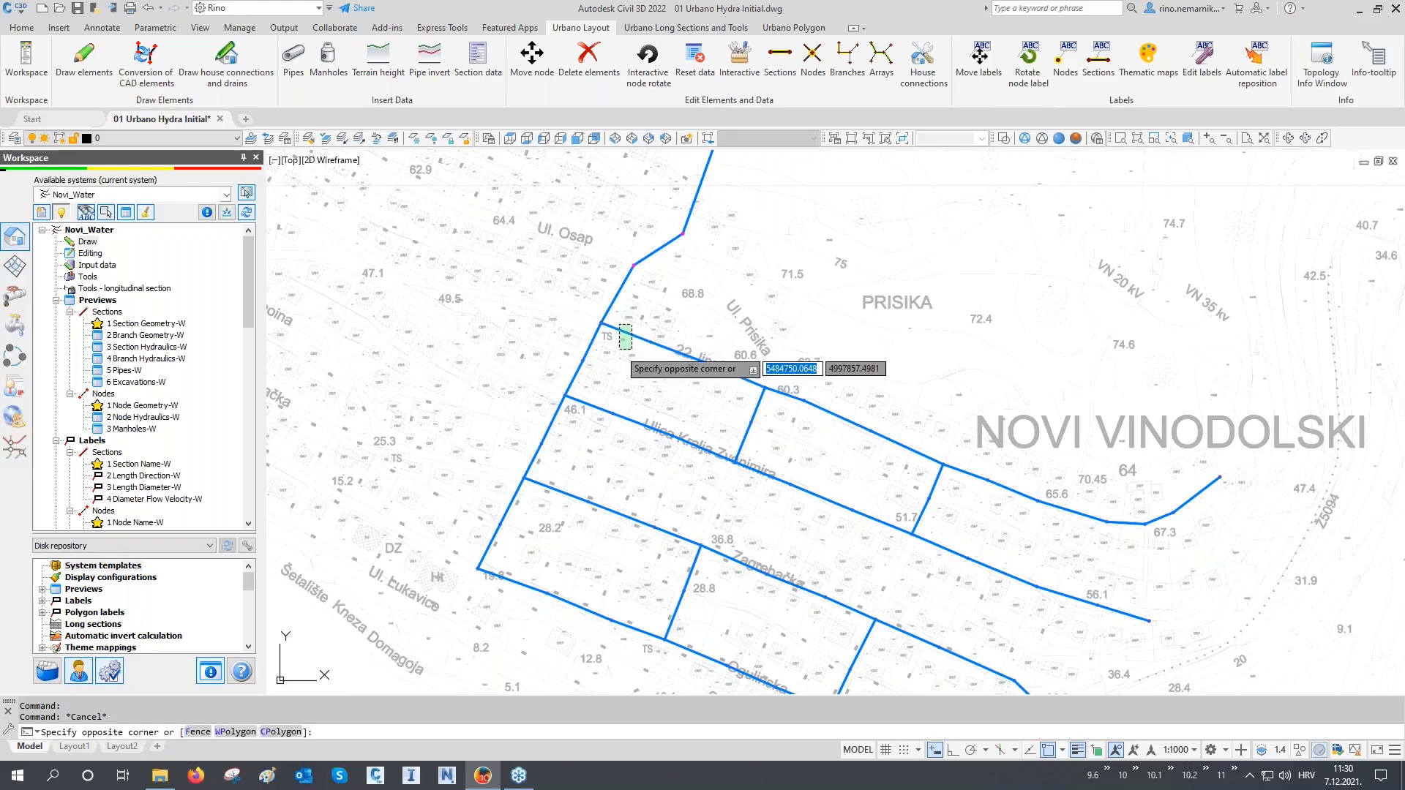
pyautogui.click(620, 349)
pyautogui.click(164, 138)
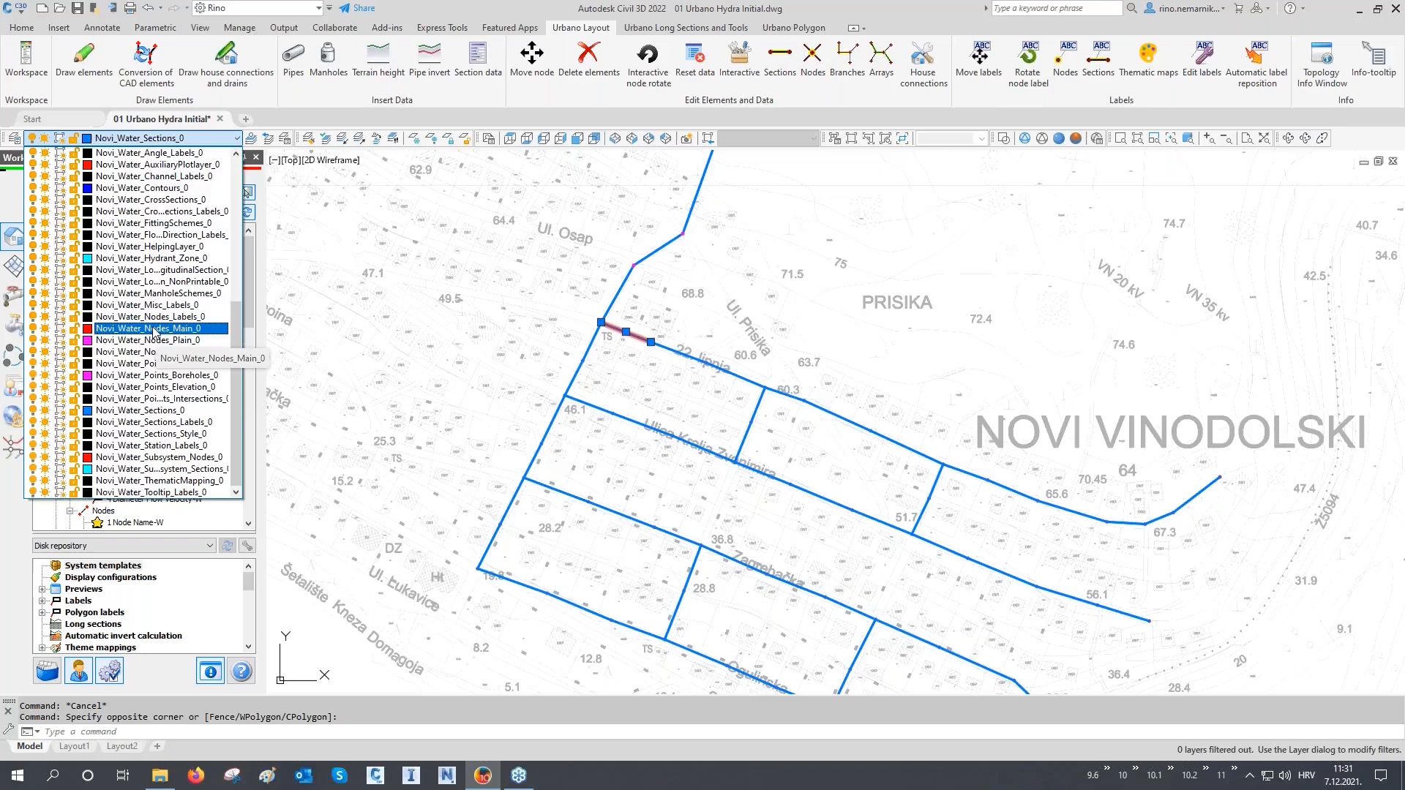
pyautogui.press('Escape')
pyautogui.press('Escape')
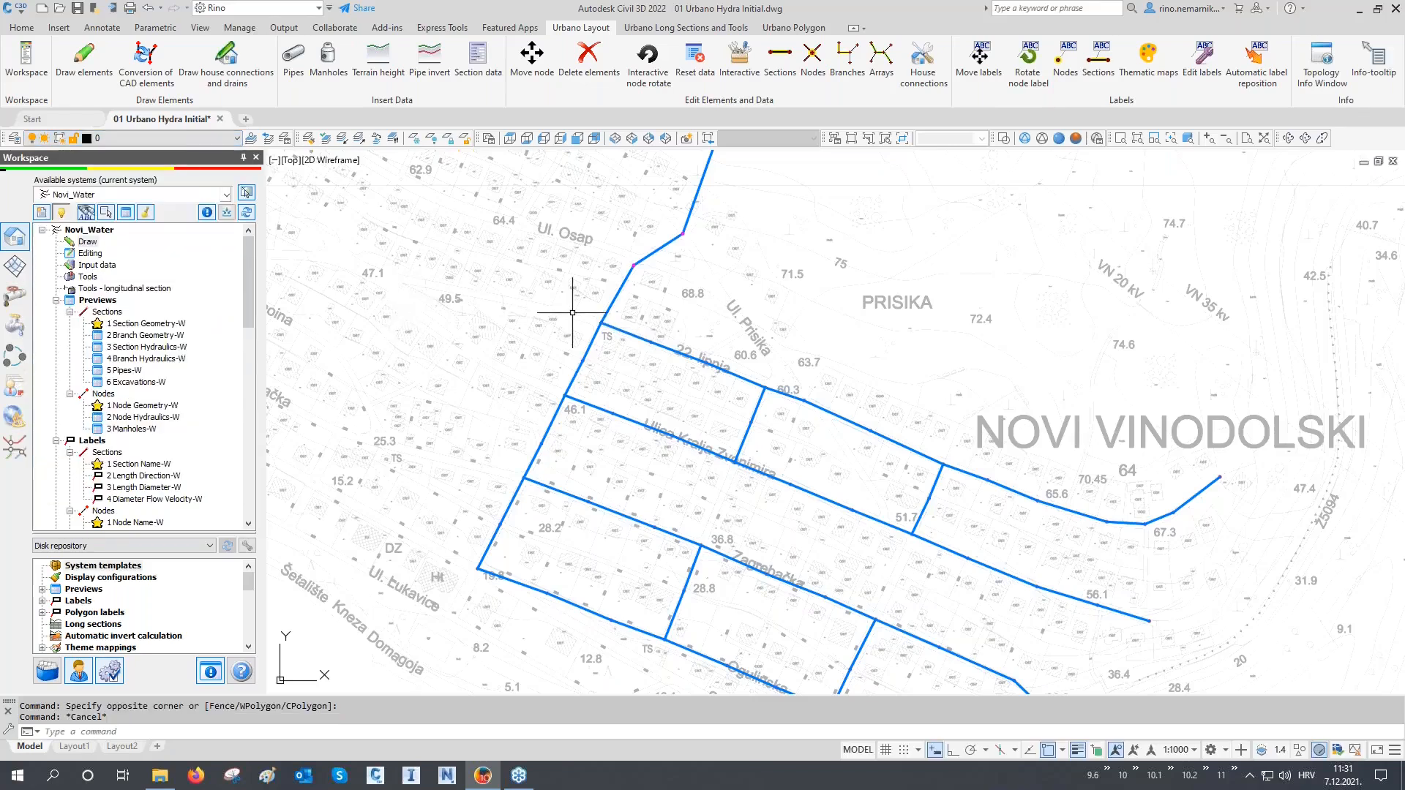
pyautogui.scroll(8, 602, 323)
pyautogui.moveTo(602, 324)
pyautogui.mouseDown(button='middle')
pyautogui.moveTo(626, 359)
pyautogui.moveTo(706, 406)
pyautogui.mouseUp(button='middle')
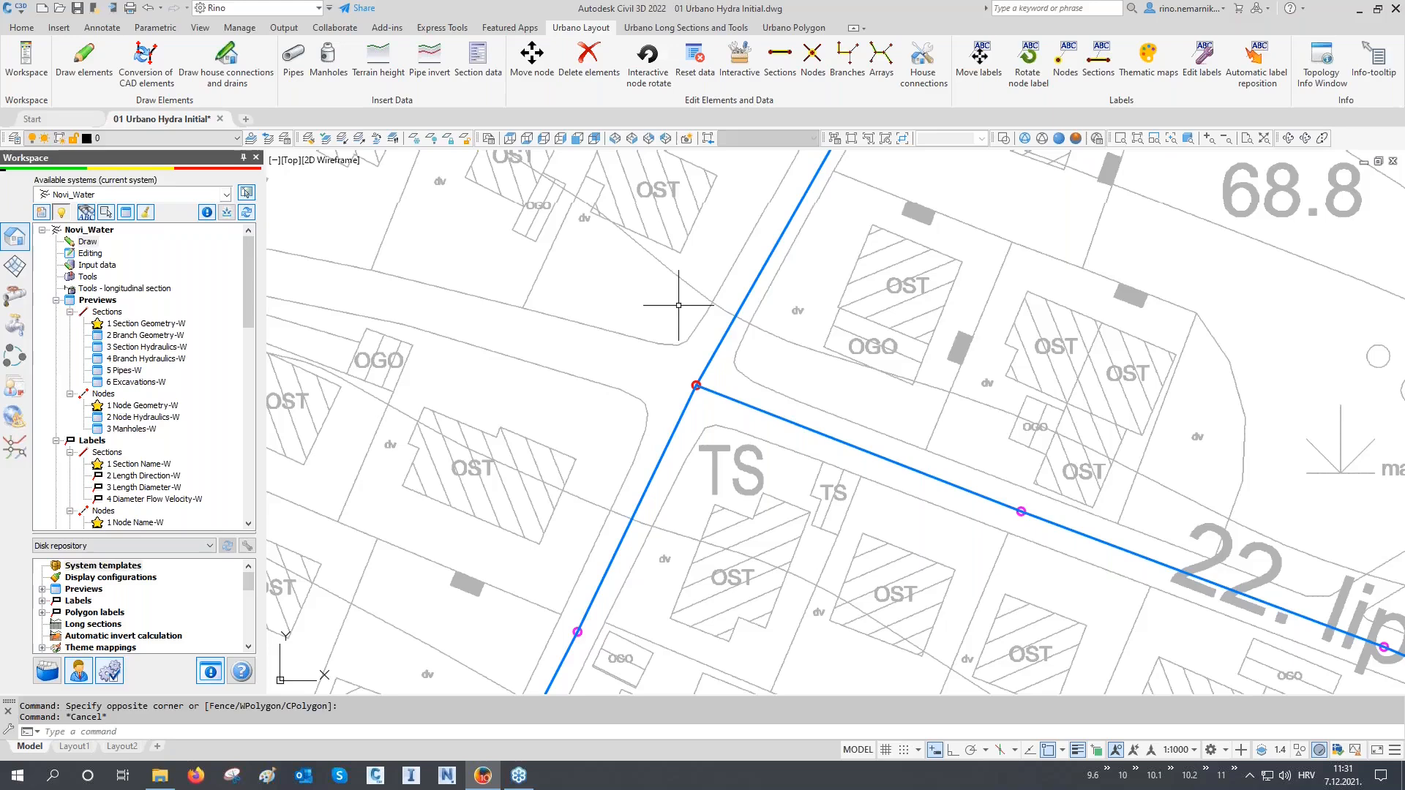
pyautogui.scroll(-10, 679, 305)
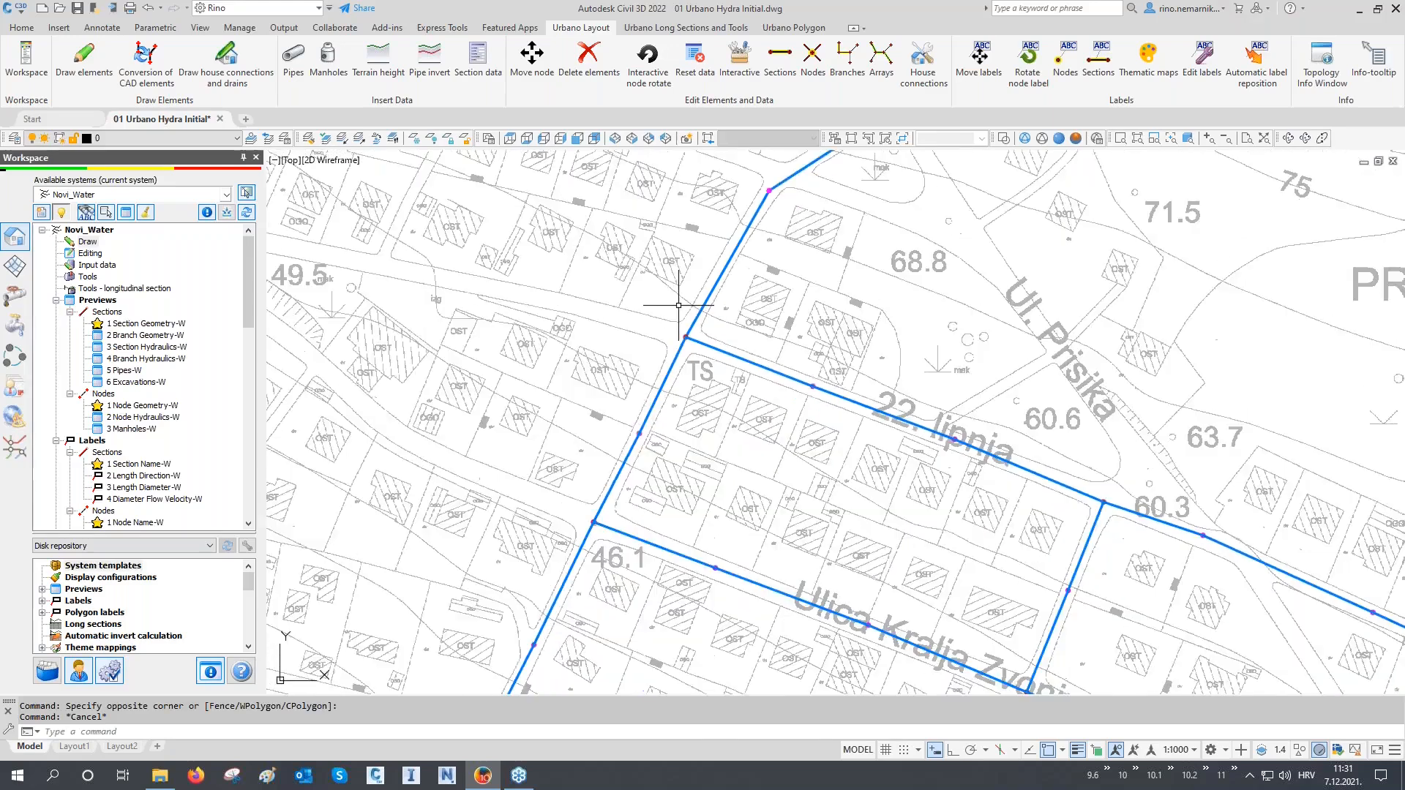
pyautogui.moveTo(679, 305); pyautogui.dragTo(683, 429, button='middle')
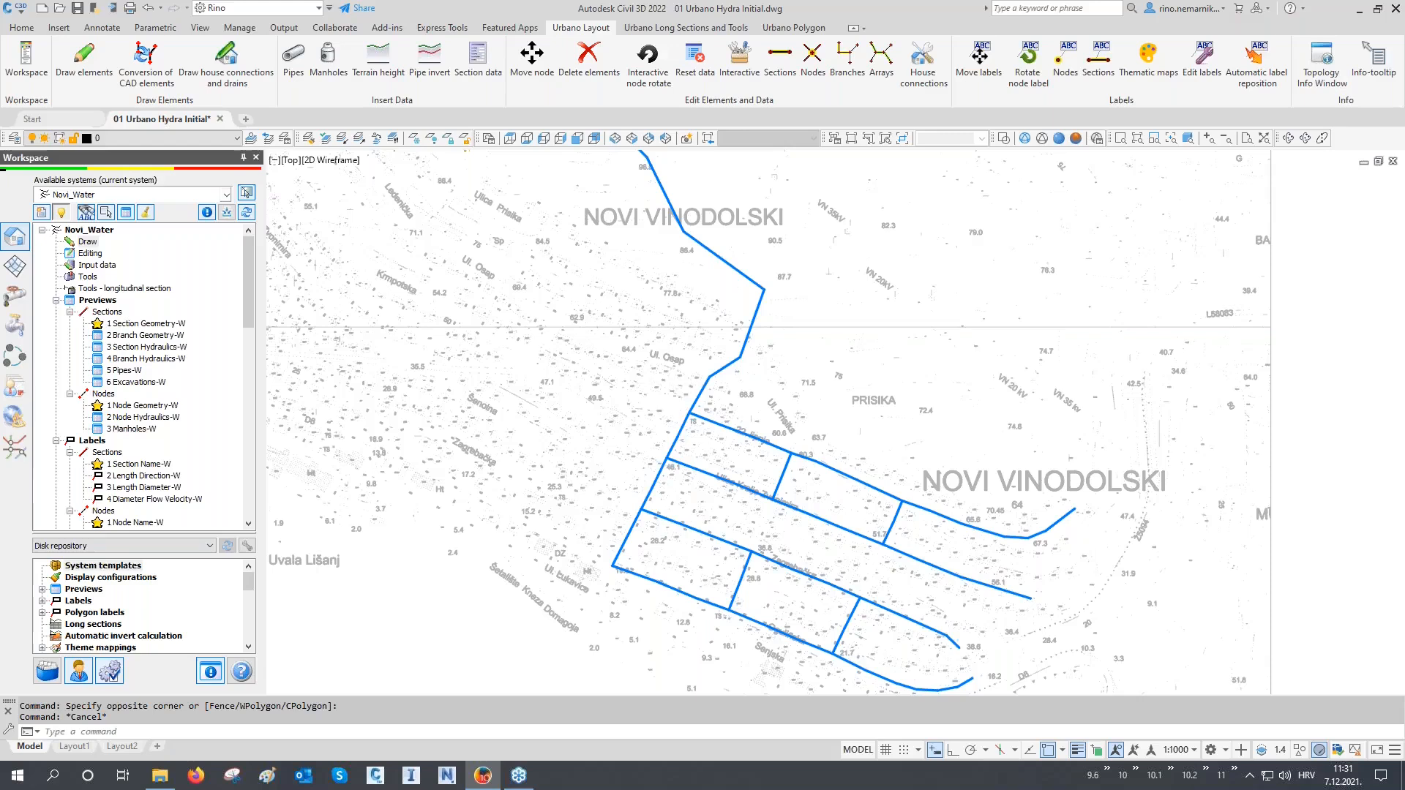
# Step: Move the junction node and its three connected sections to the area near the 47.1 elevation, and refresh the Novi_Water system drawing
pyautogui.scroll(6, 672, 383)
pyautogui.click(748, 374)
pyautogui.click(663, 436)
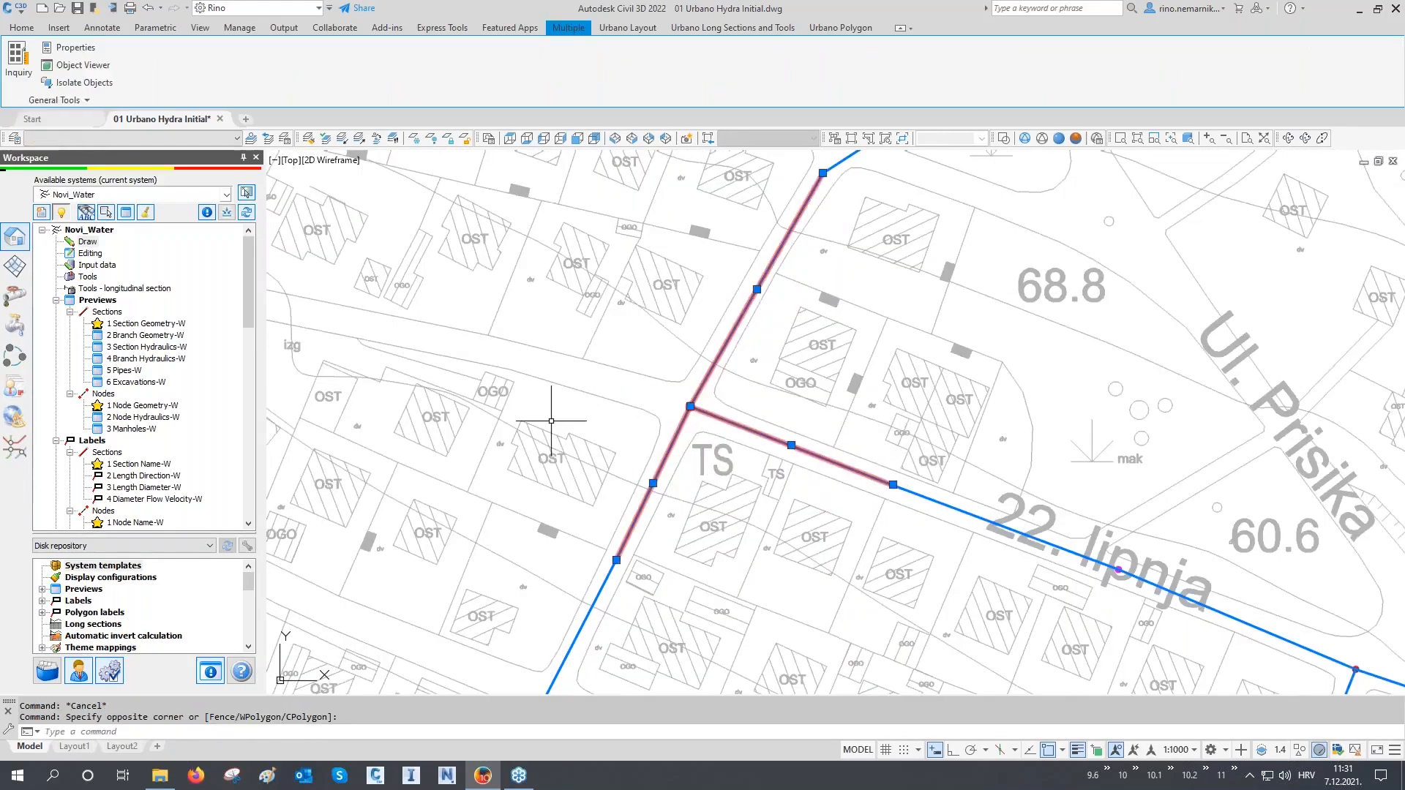
pyautogui.rightClick(552, 423)
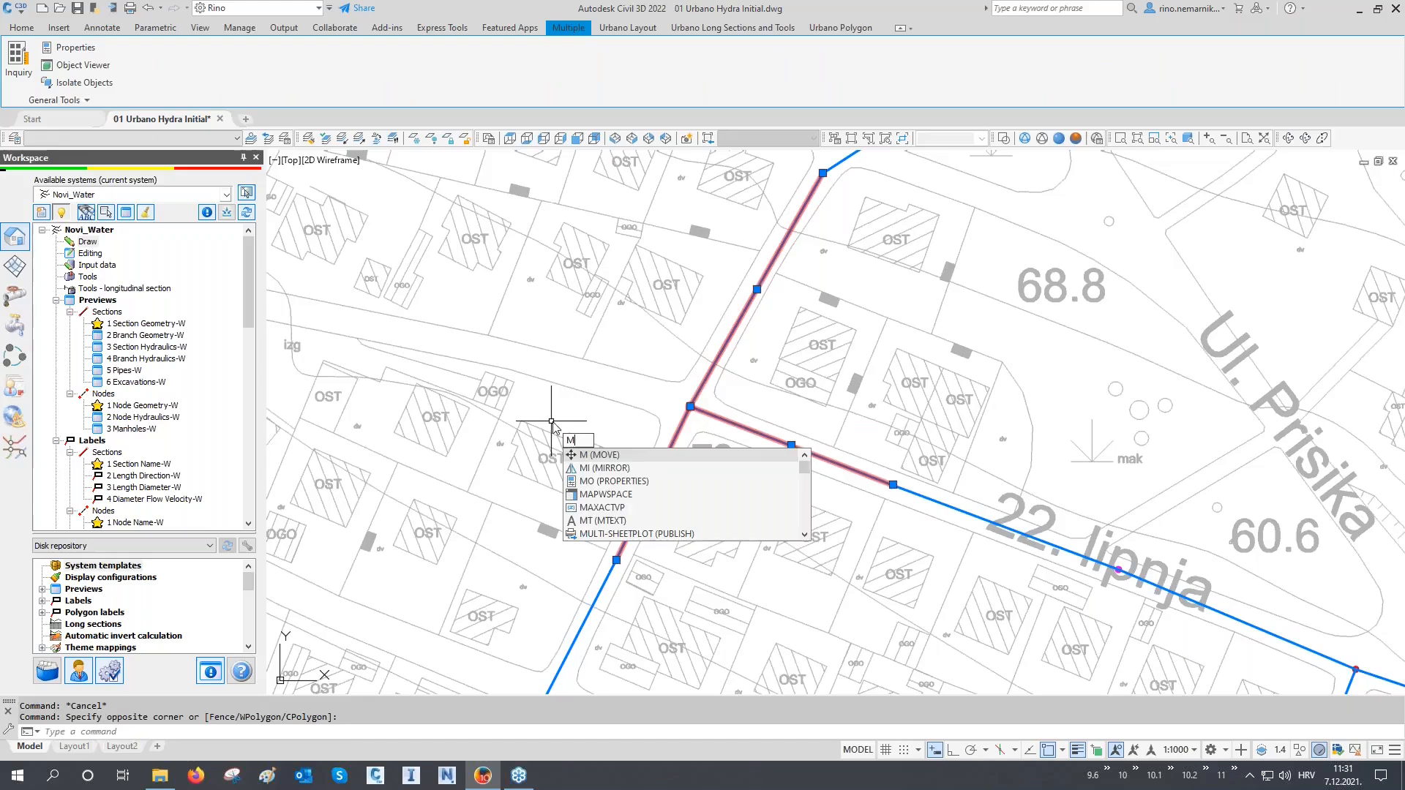
pyautogui.click(604, 453)
pyautogui.click(614, 441)
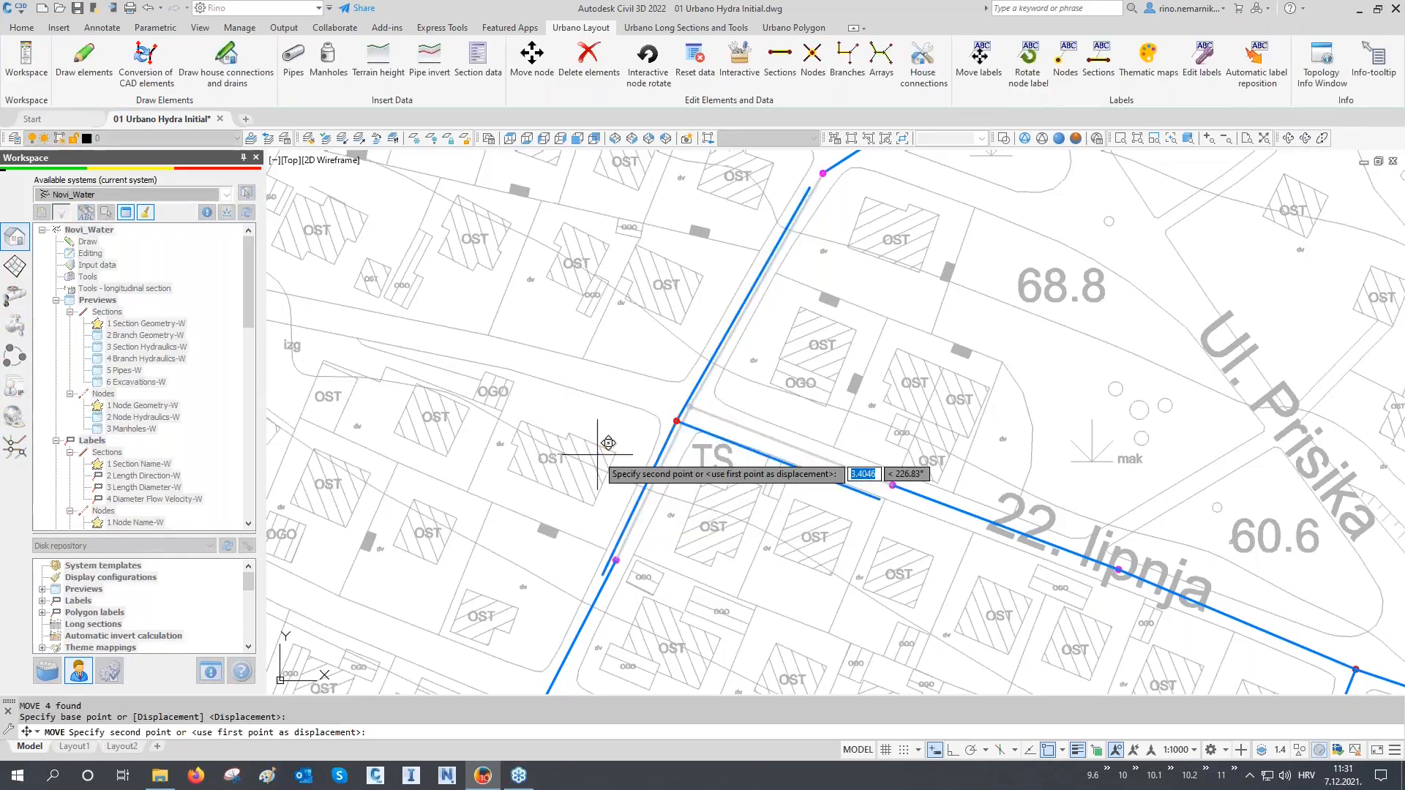
pyautogui.scroll(-2, 597, 448)
pyautogui.moveTo(408, 451); pyautogui.dragTo(780, 502, button='middle')
pyautogui.click(361, 373)
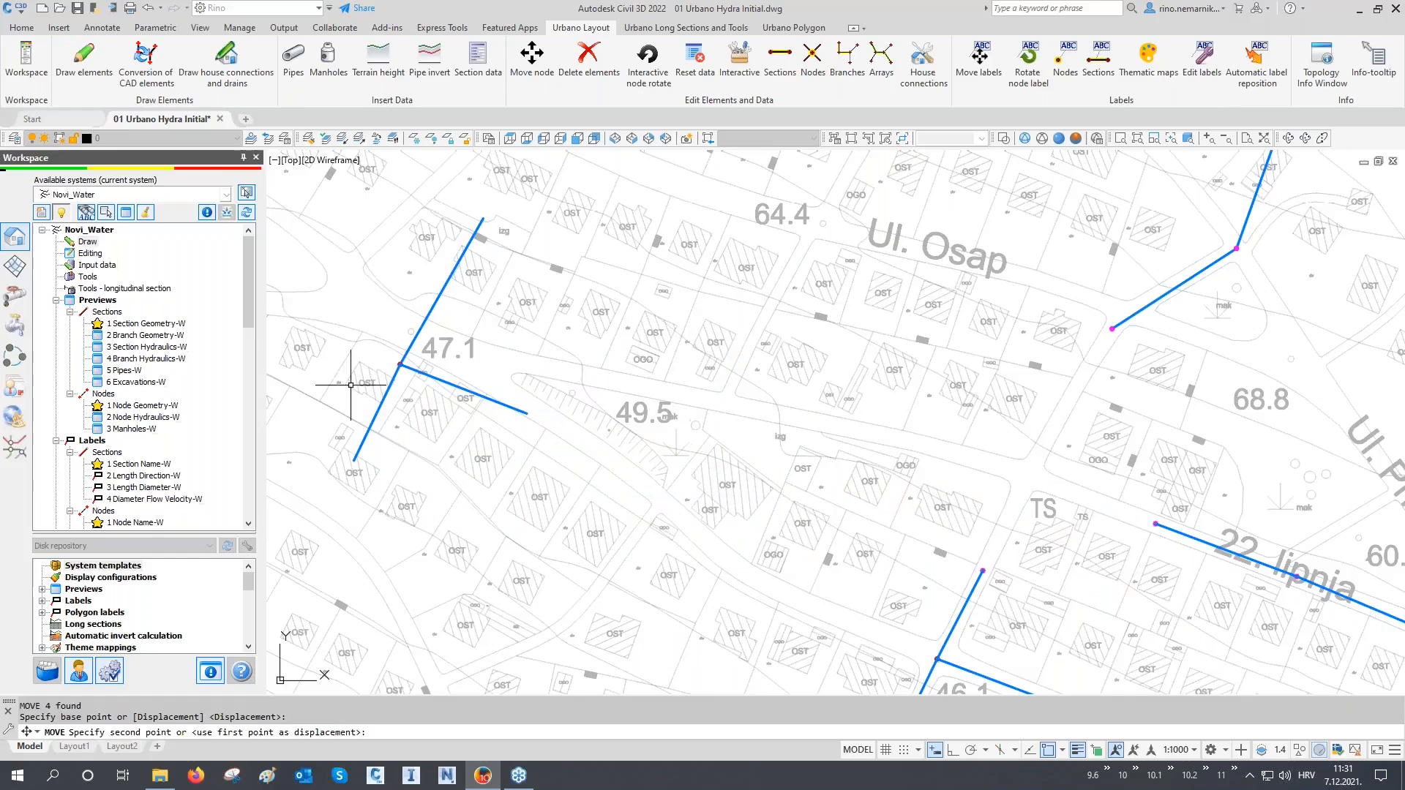
pyautogui.scroll(-2, 555, 567)
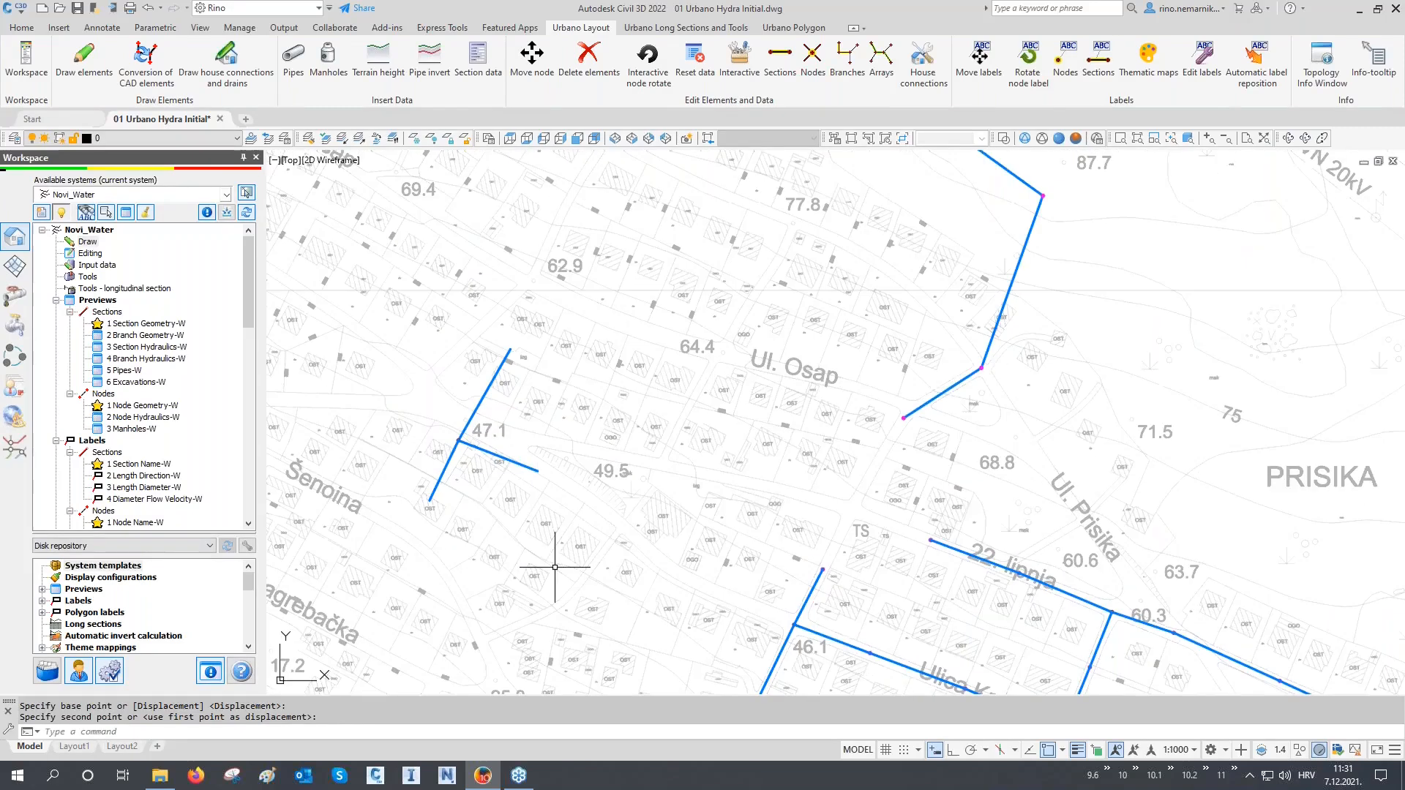
pyautogui.click(247, 213)
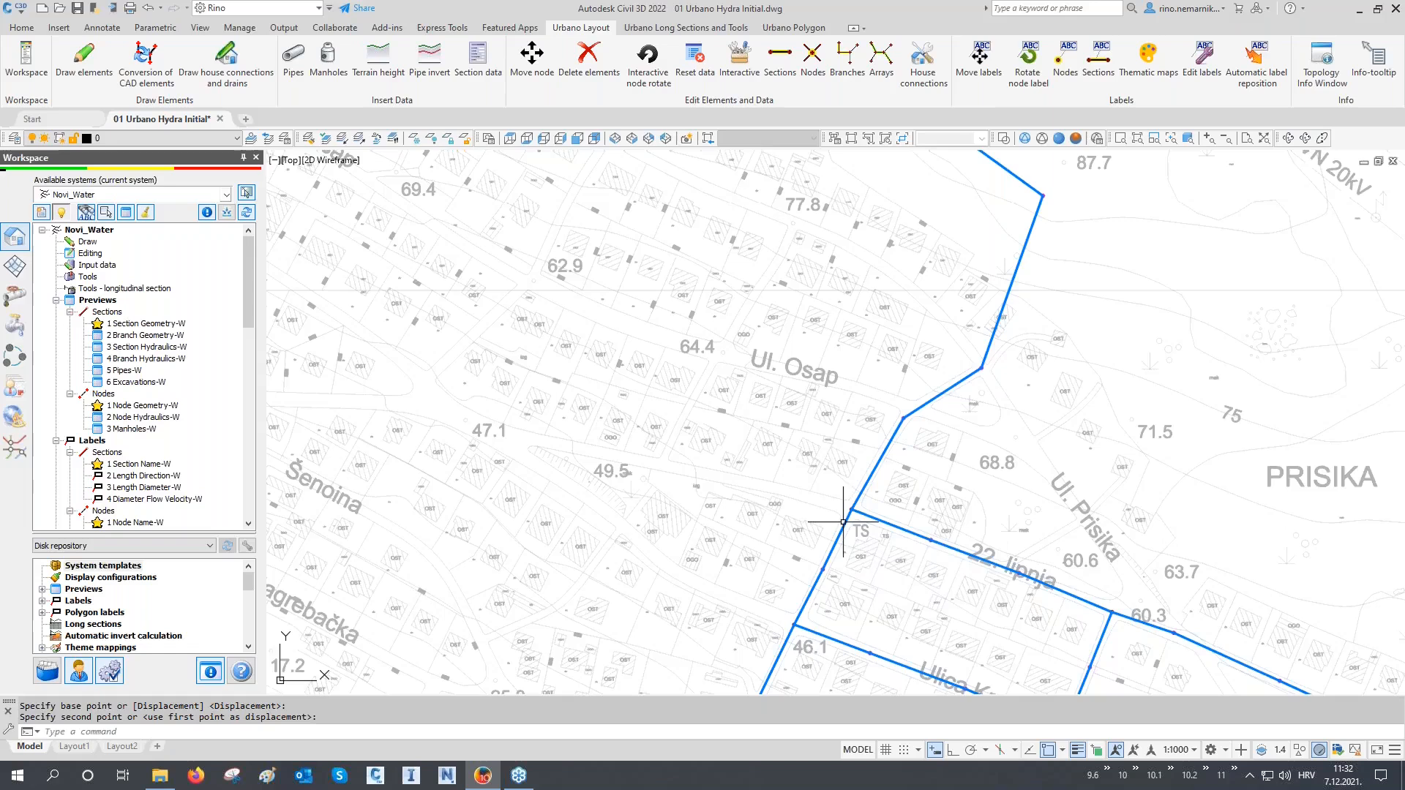
# Step: Erase the sections and nodes around the pipeline junction, and regenerate them by refreshing the Novi_Water system
pyautogui.moveTo(843, 522); pyautogui.dragTo(839, 450, button='middle')
pyautogui.click(975, 280)
pyautogui.moveTo(797, 321)
pyautogui.mouseDown()
pyautogui.moveTo(1242, 574)
pyautogui.moveTo(1187, 468)
pyautogui.mouseUp()
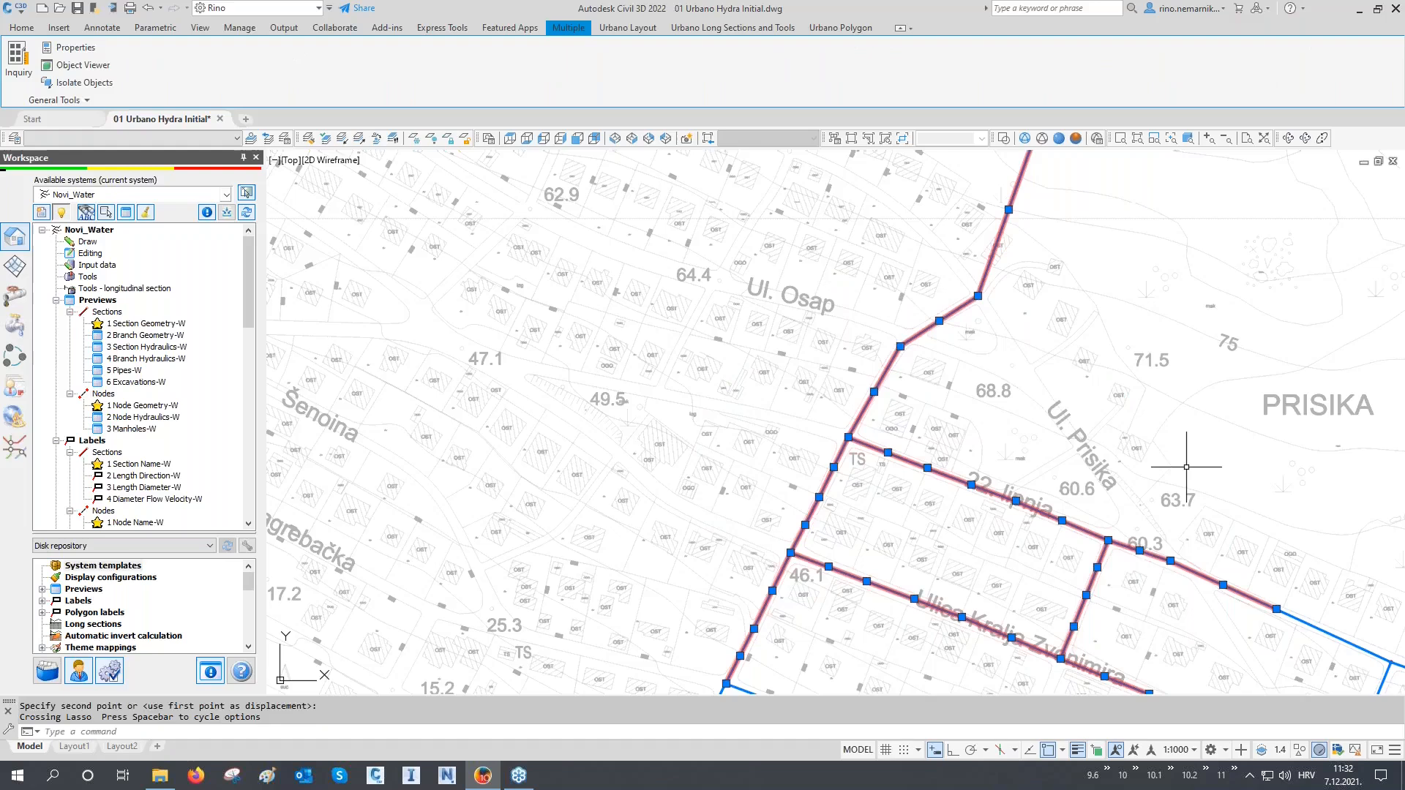
pyautogui.press('Delete')
pyautogui.scroll(-3, 1181, 466)
pyautogui.scroll(-2, 1180, 467)
pyautogui.moveTo(1162, 470); pyautogui.dragTo(868, 432, button='middle')
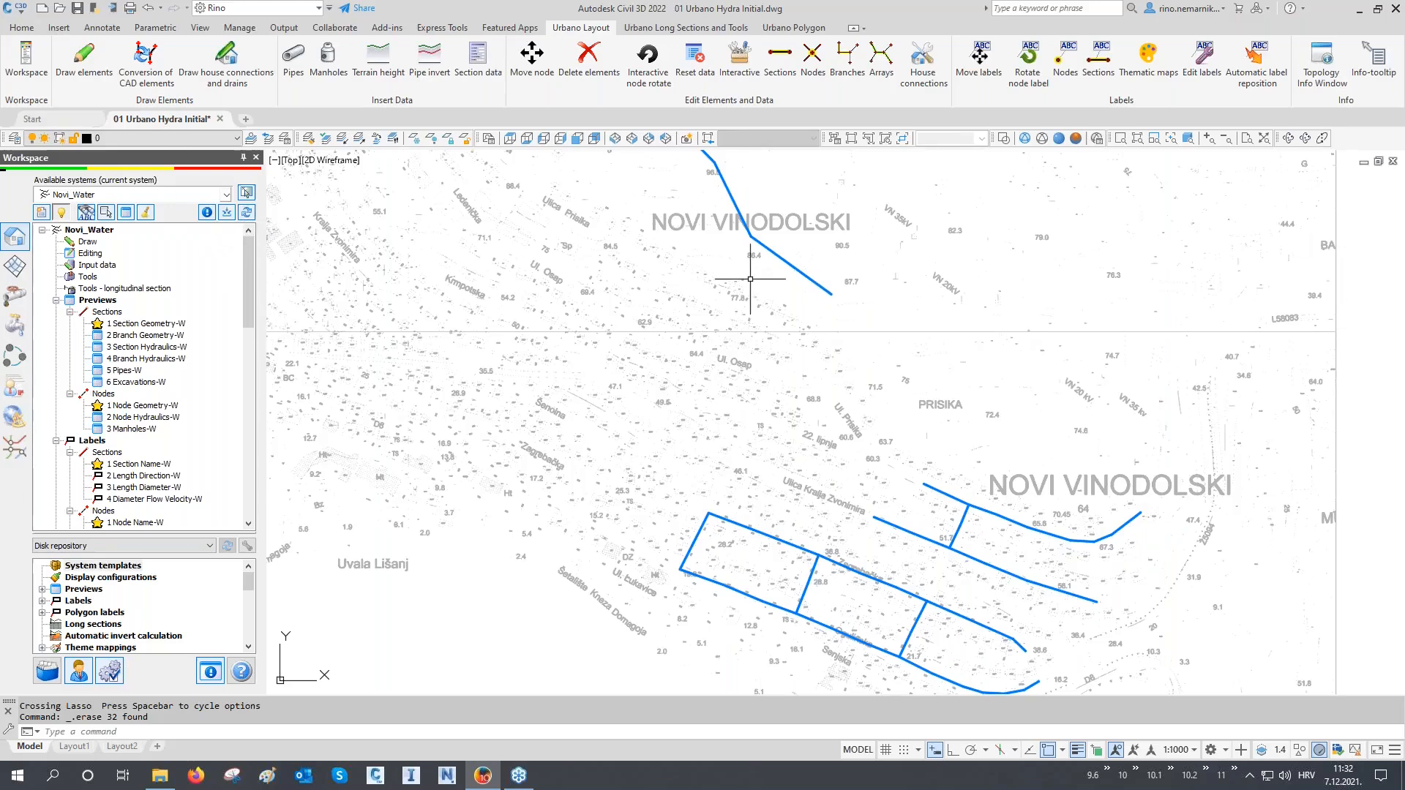
pyautogui.click(245, 214)
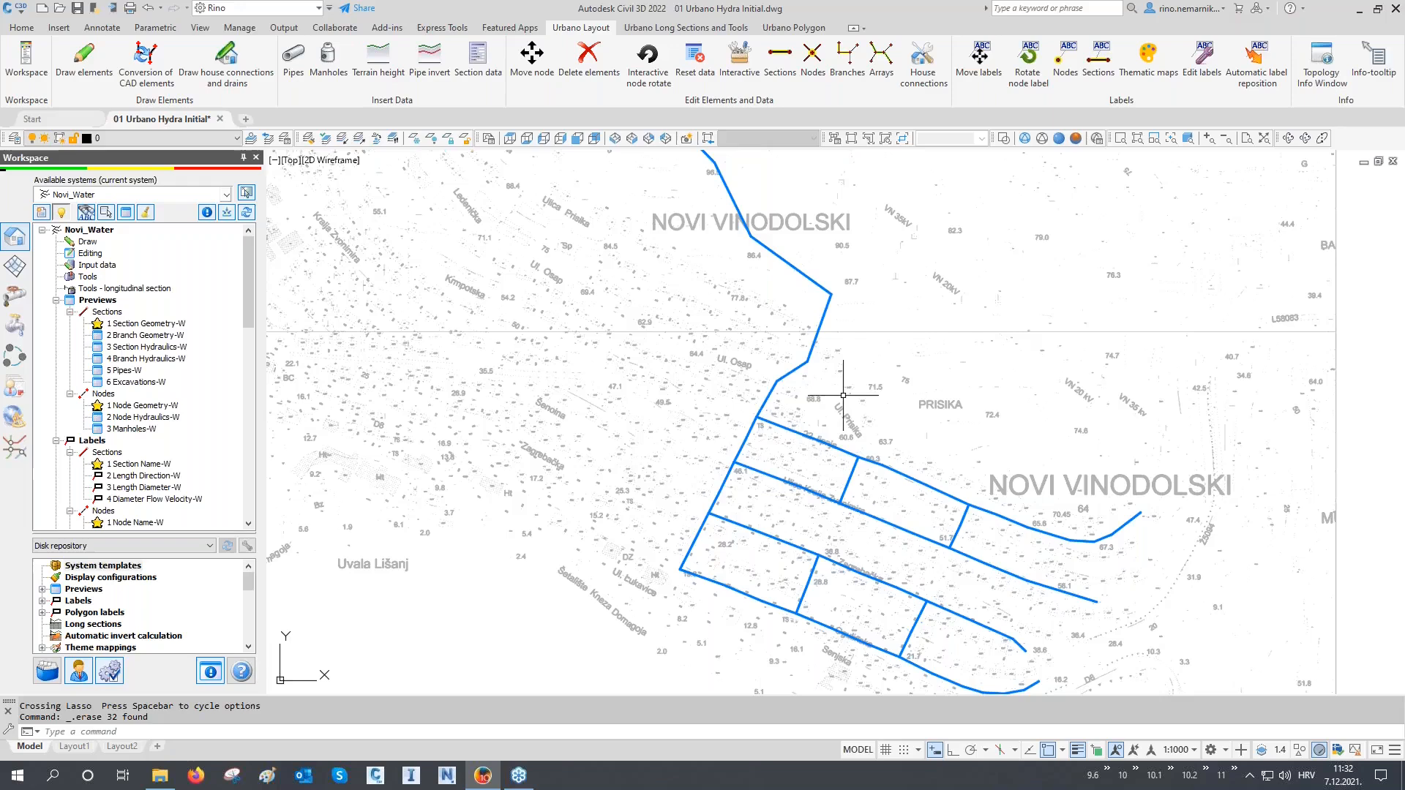
# Step: Rotate the junction node and its three connected sections freehand about a base point beside the junction
pyautogui.scroll(8, 765, 410)
pyautogui.moveTo(827, 386); pyautogui.dragTo(615, 497)
pyautogui.write('ro')
pyautogui.press('Return')
pyautogui.click(644, 444)
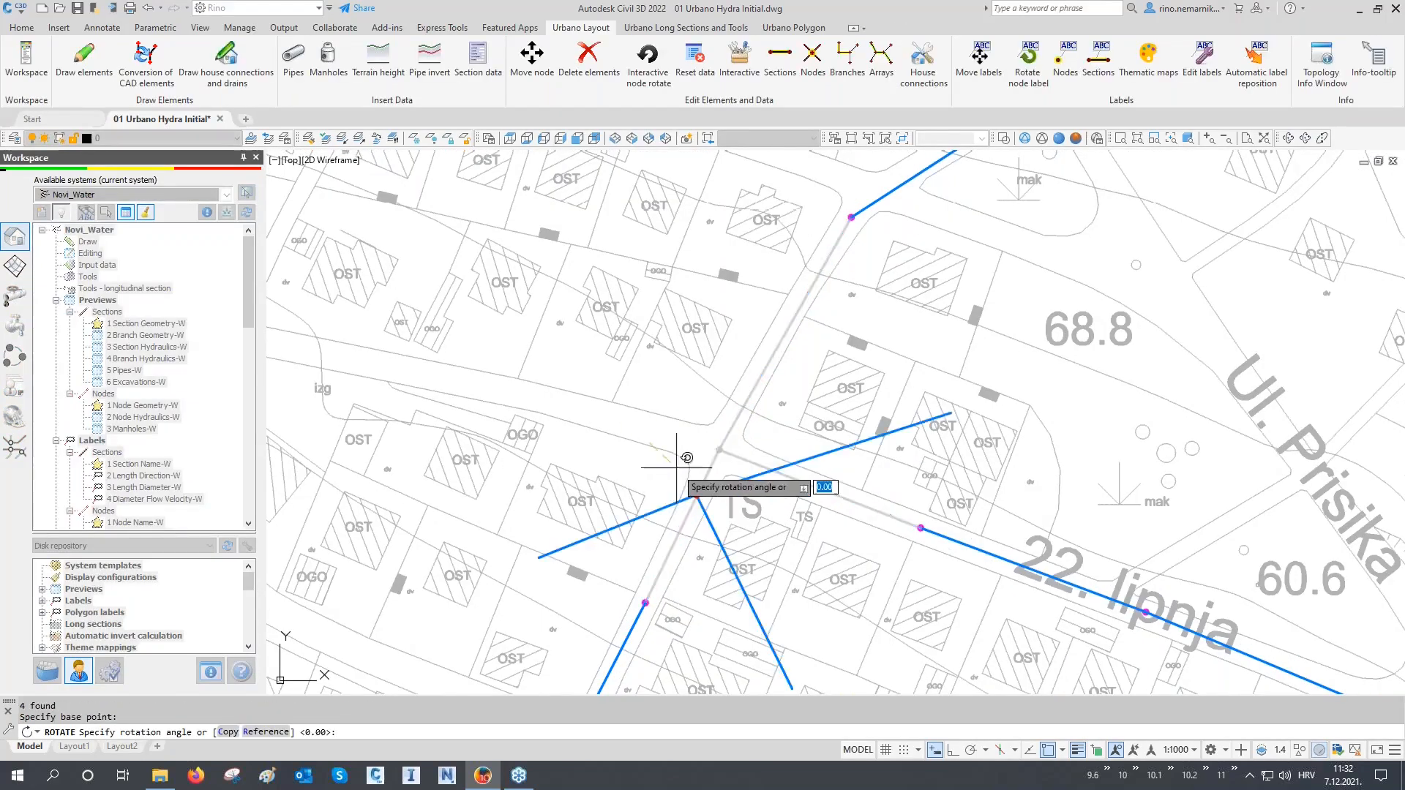
pyautogui.click(894, 388)
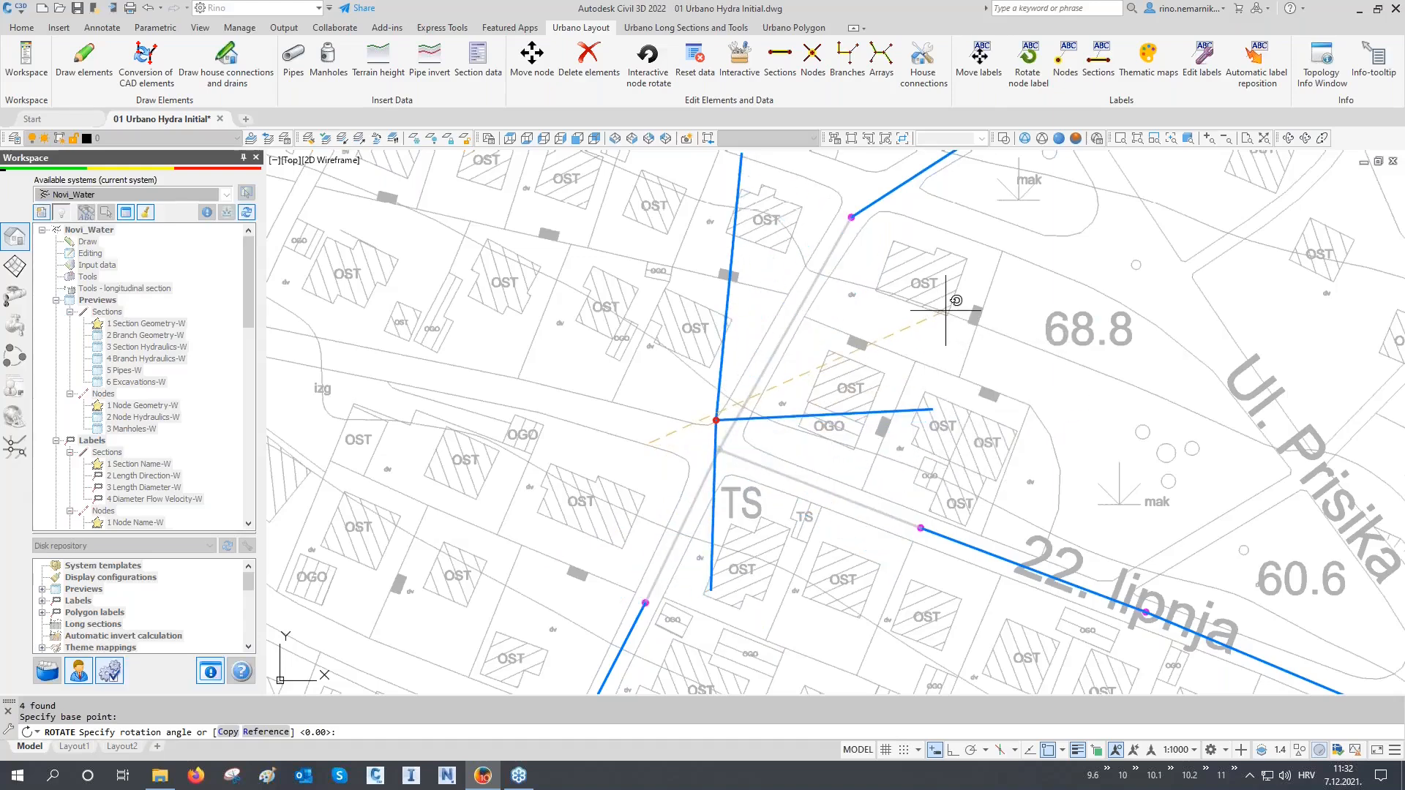
pyautogui.click(837, 353)
pyautogui.press('Escape')
pyautogui.scroll(-4, 649, 455)
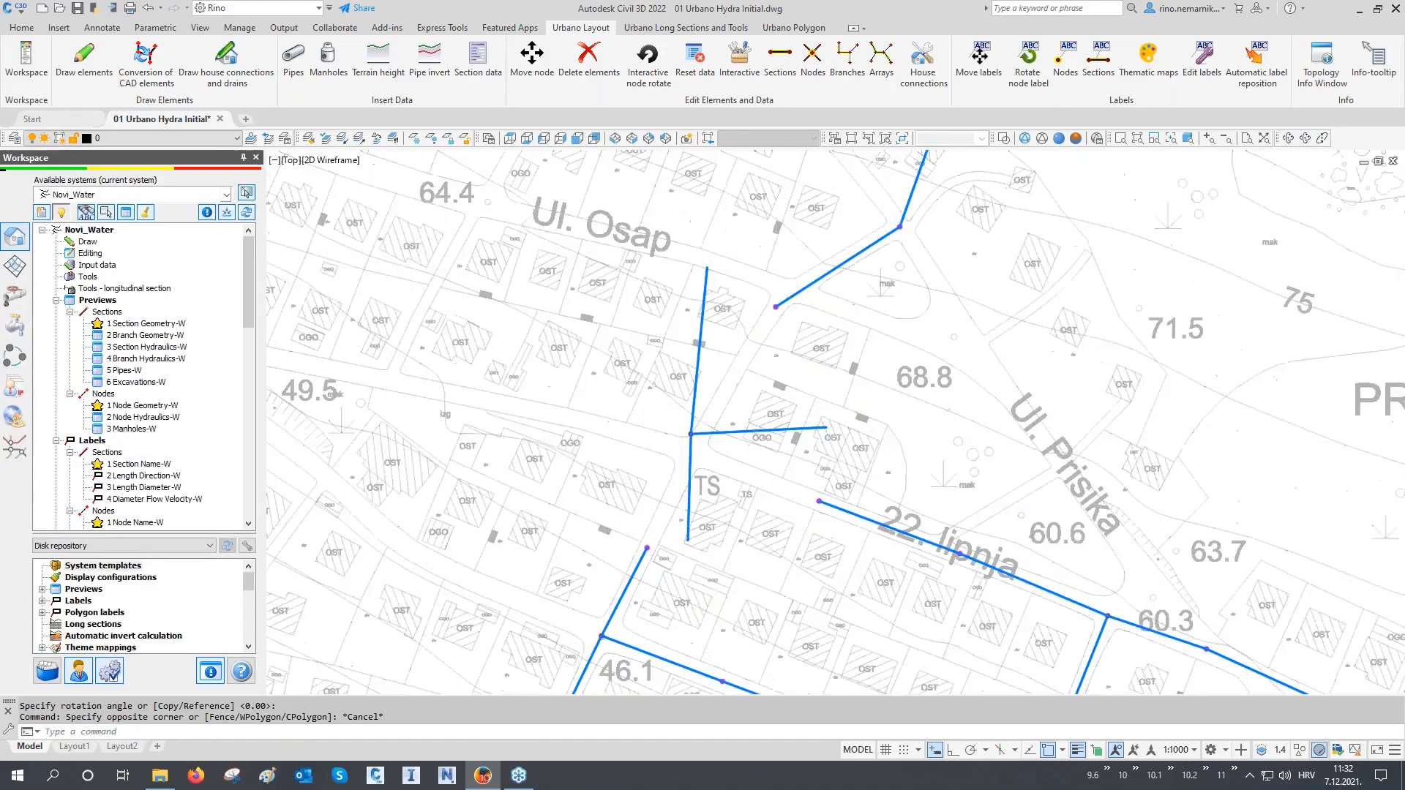
# Step: Copy the sections and nodes around the 60.3 junction on 22. lipnja to the empty area near PRISIKA
pyautogui.click(1053, 509)
pyautogui.click(861, 595)
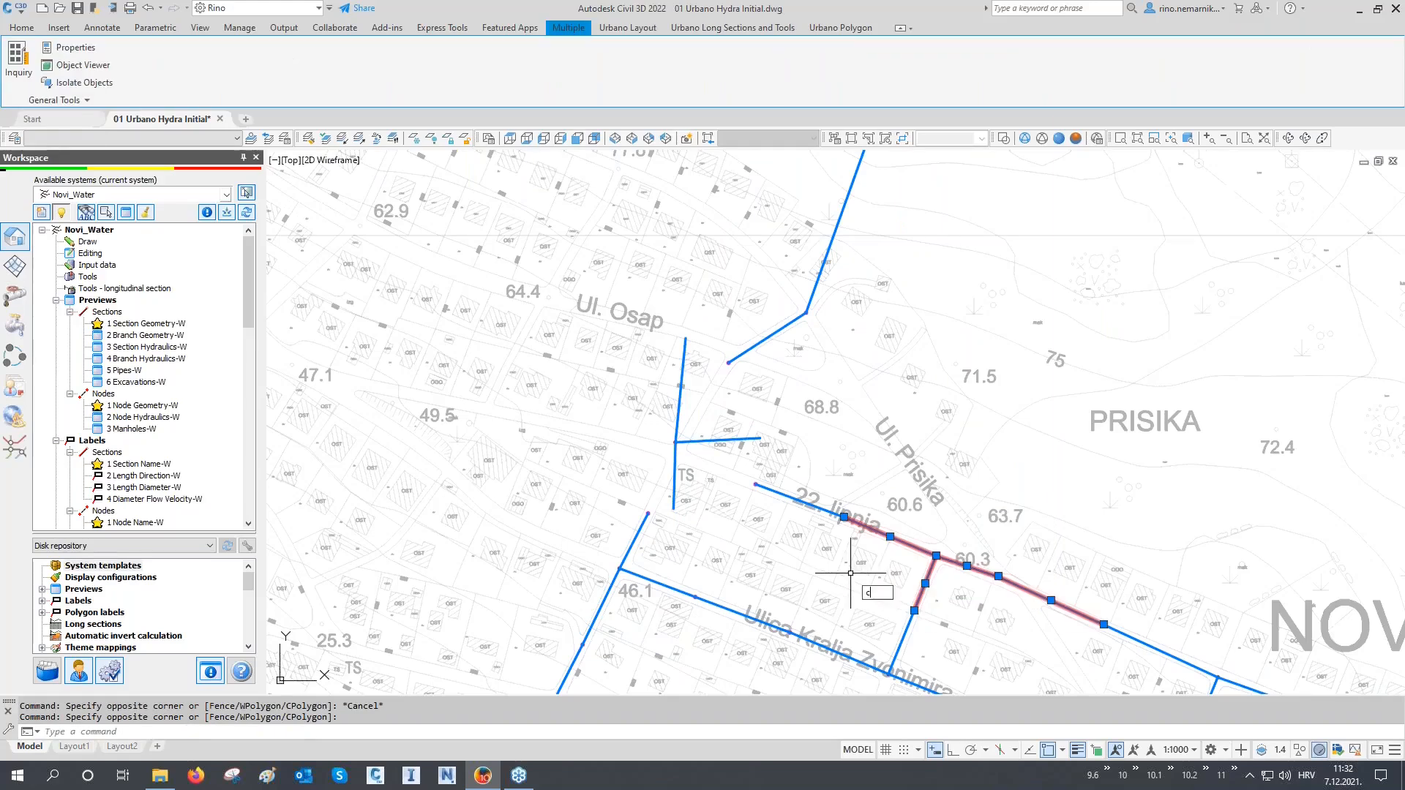
pyautogui.write('co')
pyautogui.press('Return')
pyautogui.click(839, 579)
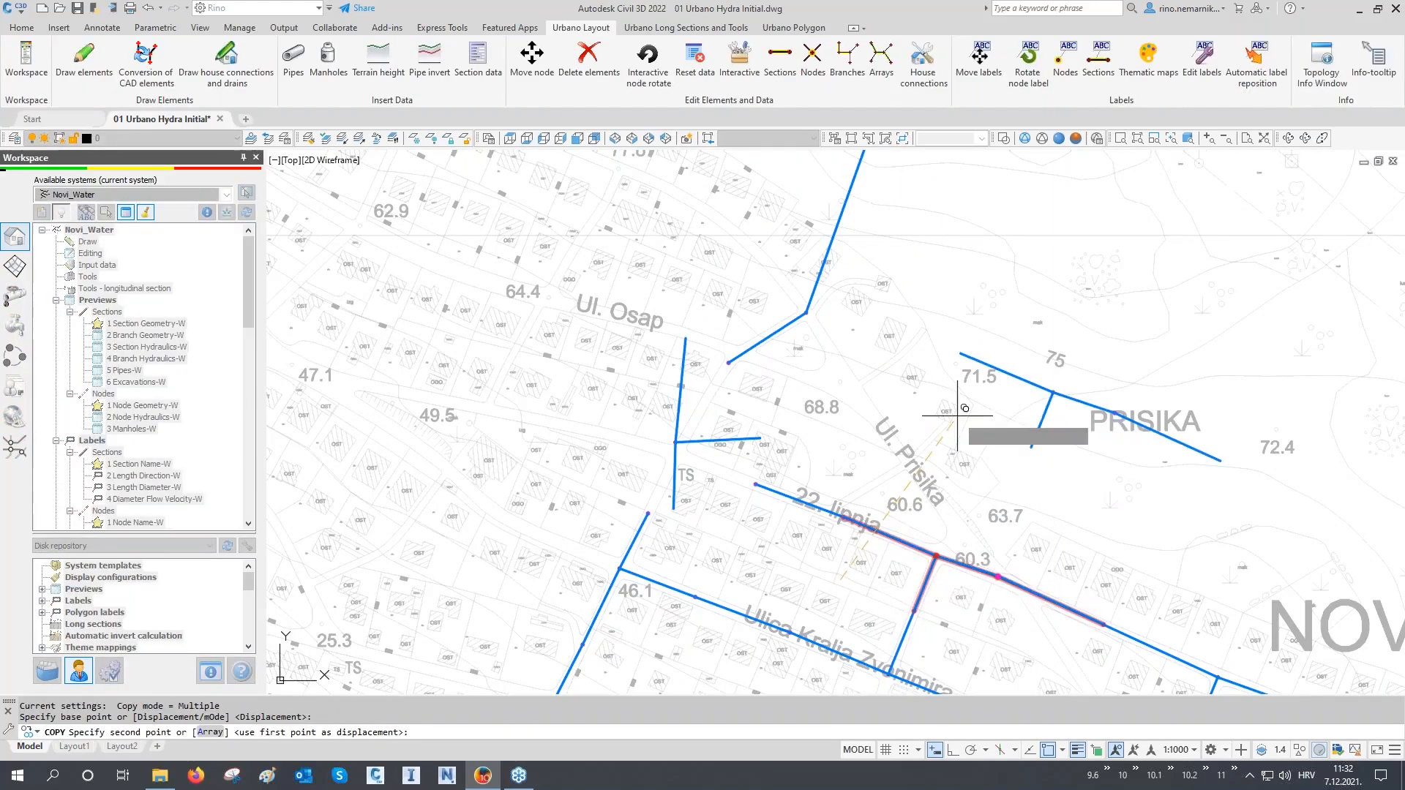
pyautogui.click(957, 416)
pyautogui.rightClick(935, 444)
pyautogui.click(971, 455)
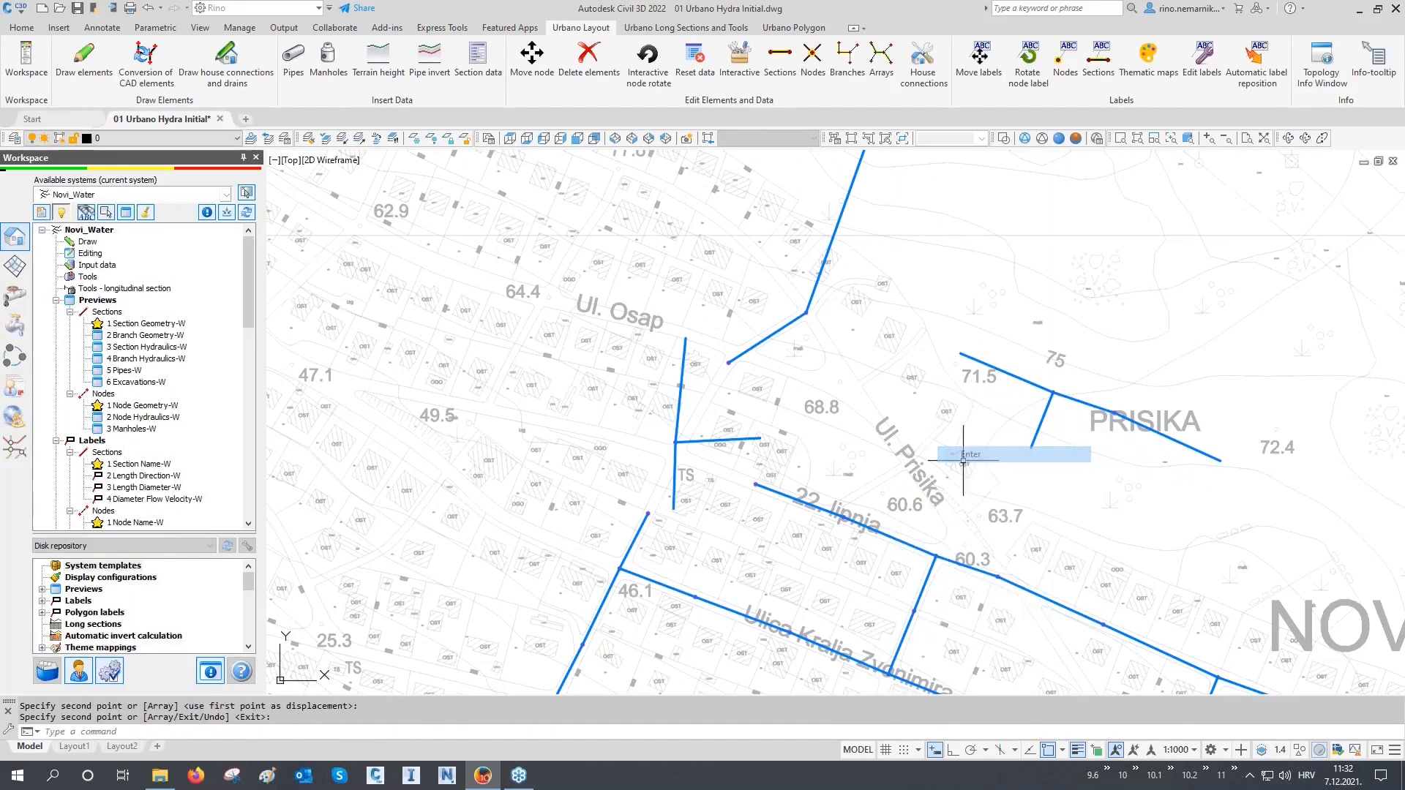
# Step: Refresh the Novi_Water system to restore the rotated junction, and check the copied sections near PRISIKA by selecting them
pyautogui.click(245, 217)
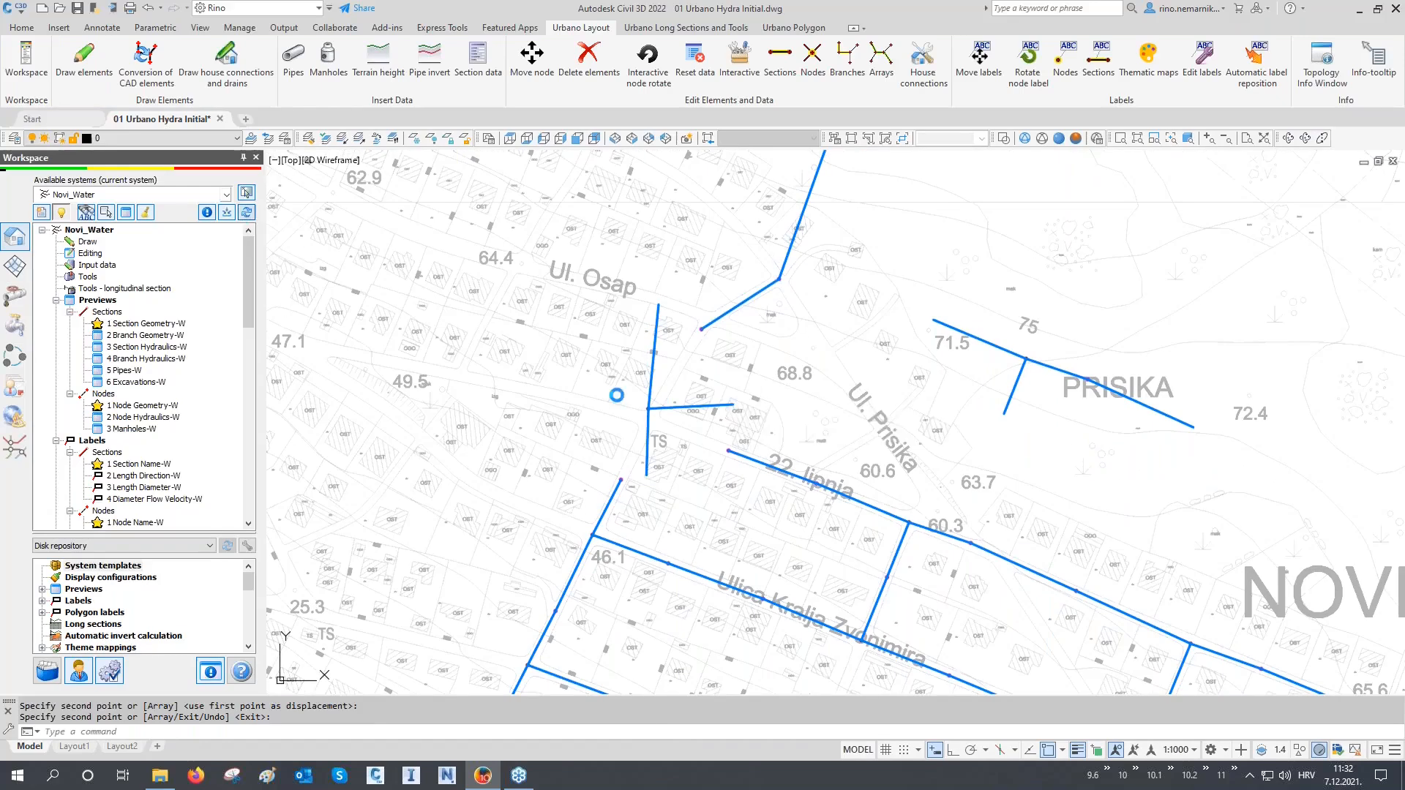
pyautogui.moveTo(1076, 282)
pyautogui.mouseDown()
pyautogui.moveTo(1034, 278)
pyautogui.moveTo(907, 432)
pyautogui.moveTo(1230, 480)
pyautogui.mouseUp()
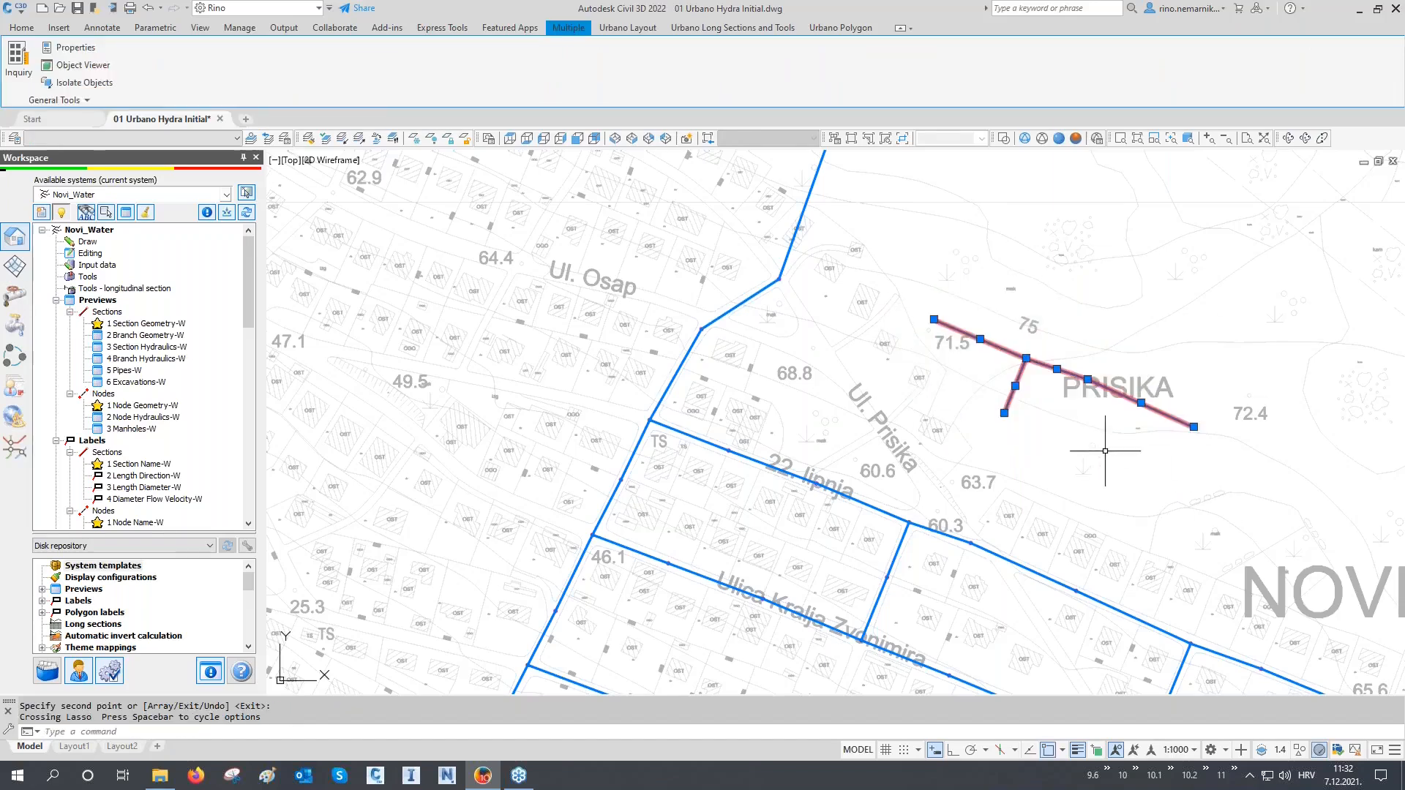
pyautogui.press('Escape')
# Step: Erase the copied sections near PRISIKA together with the neighbouring network elements, and refresh the system to regenerate the original network
pyautogui.click(1292, 306)
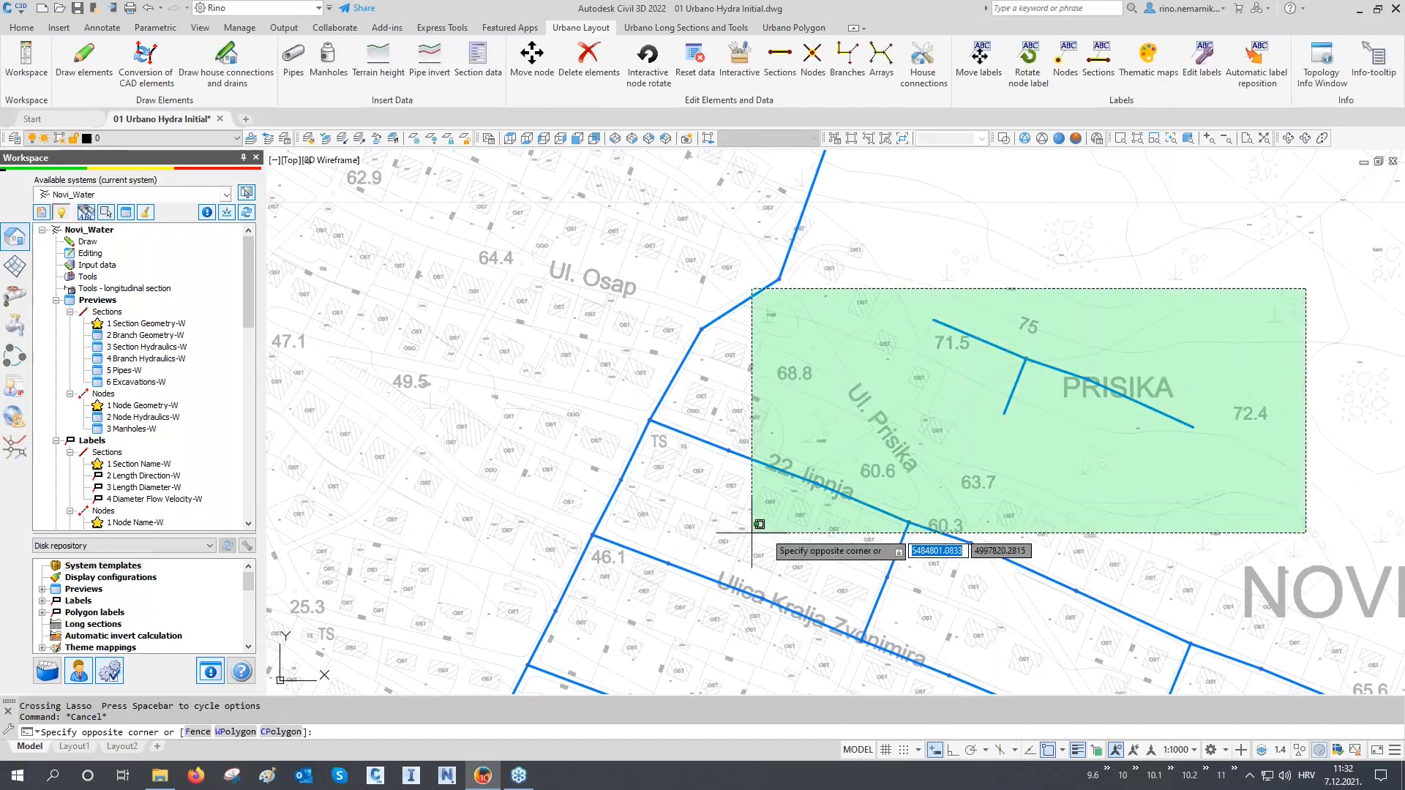
pyautogui.click(630, 549)
pyautogui.press('Delete')
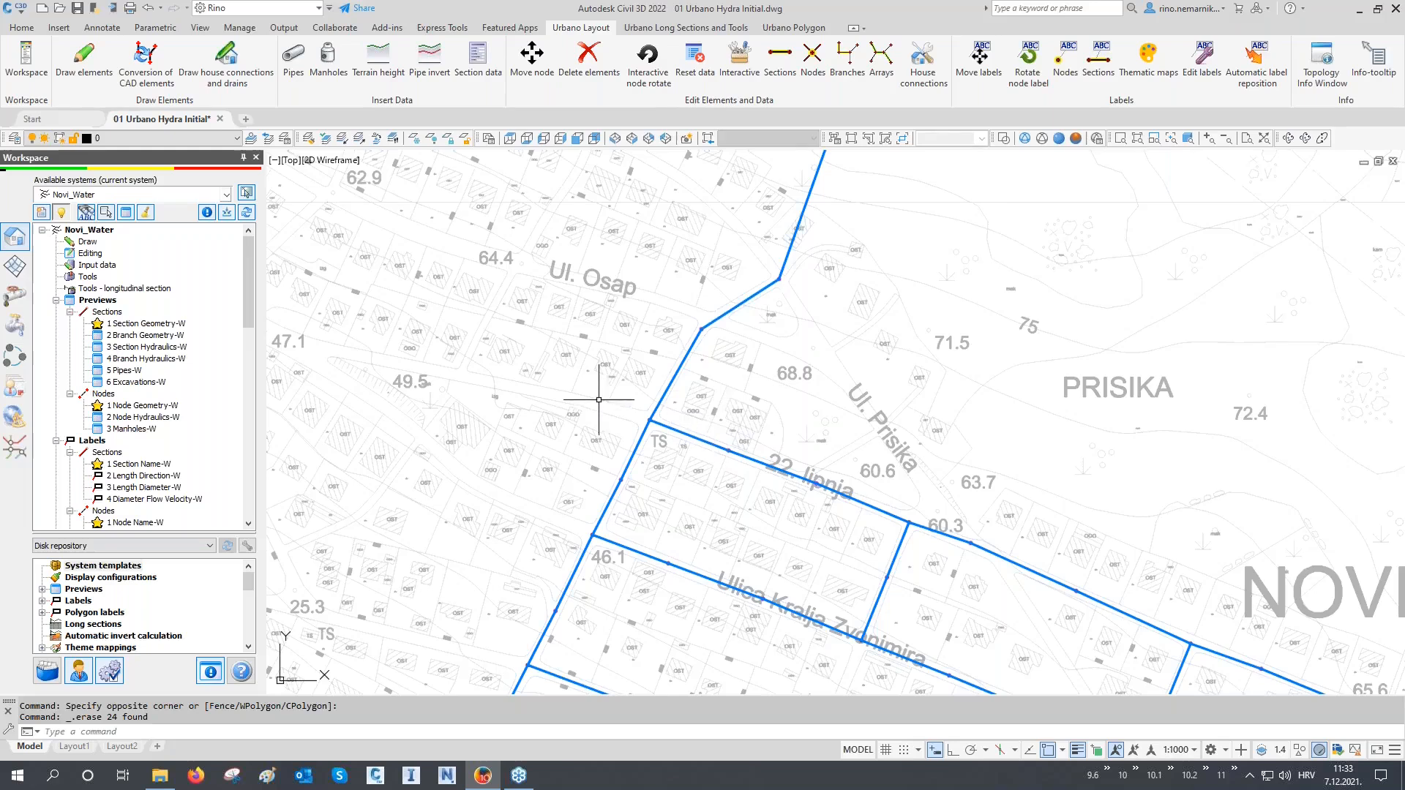
# Step: Examine the section names, nodes, lengths and inverts in an enlarged 1 Section Geometry-W preview table, and close the table
pyautogui.scroll(-3, 596, 401)
pyautogui.scroll(-2, 593, 401)
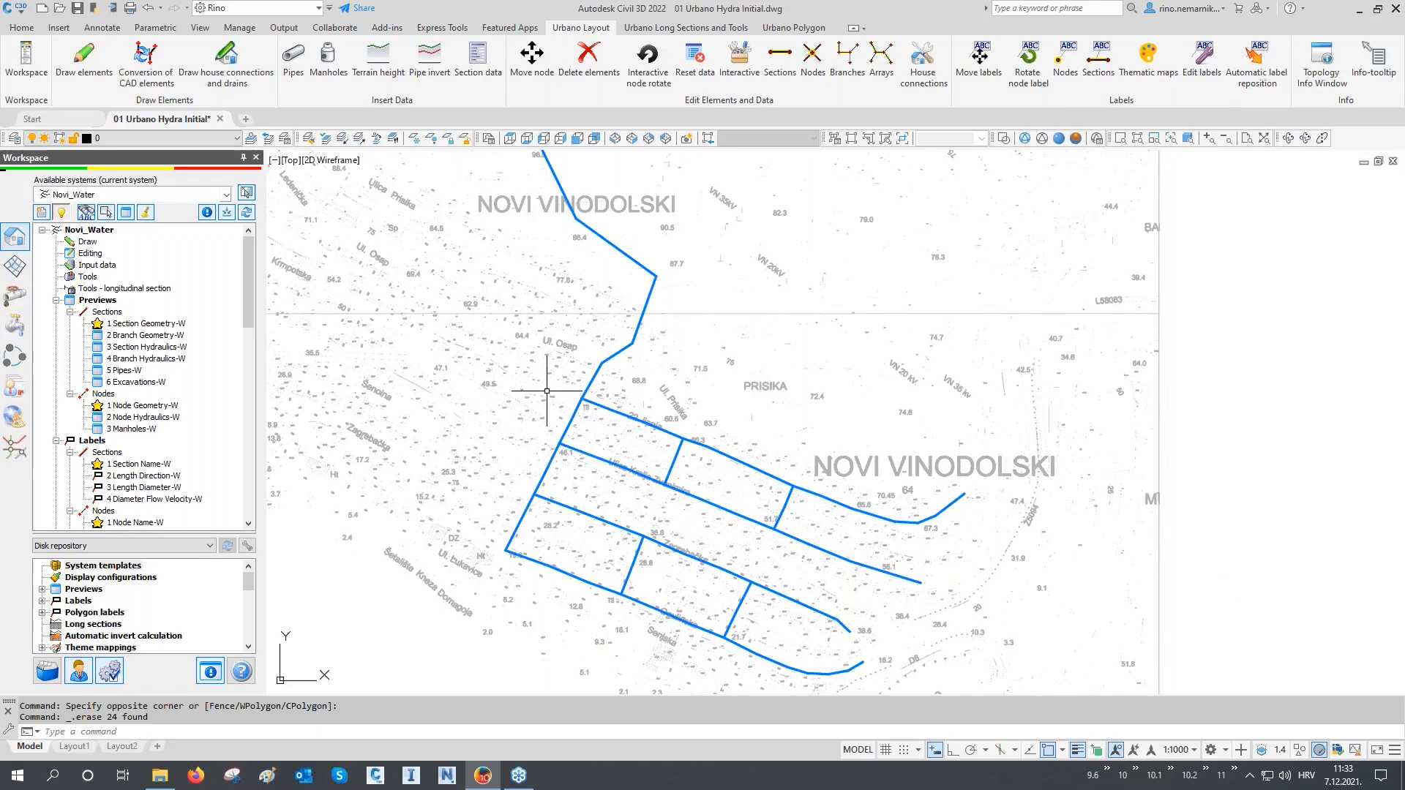
pyautogui.moveTo(547, 391); pyautogui.dragTo(542, 380, button='middle')
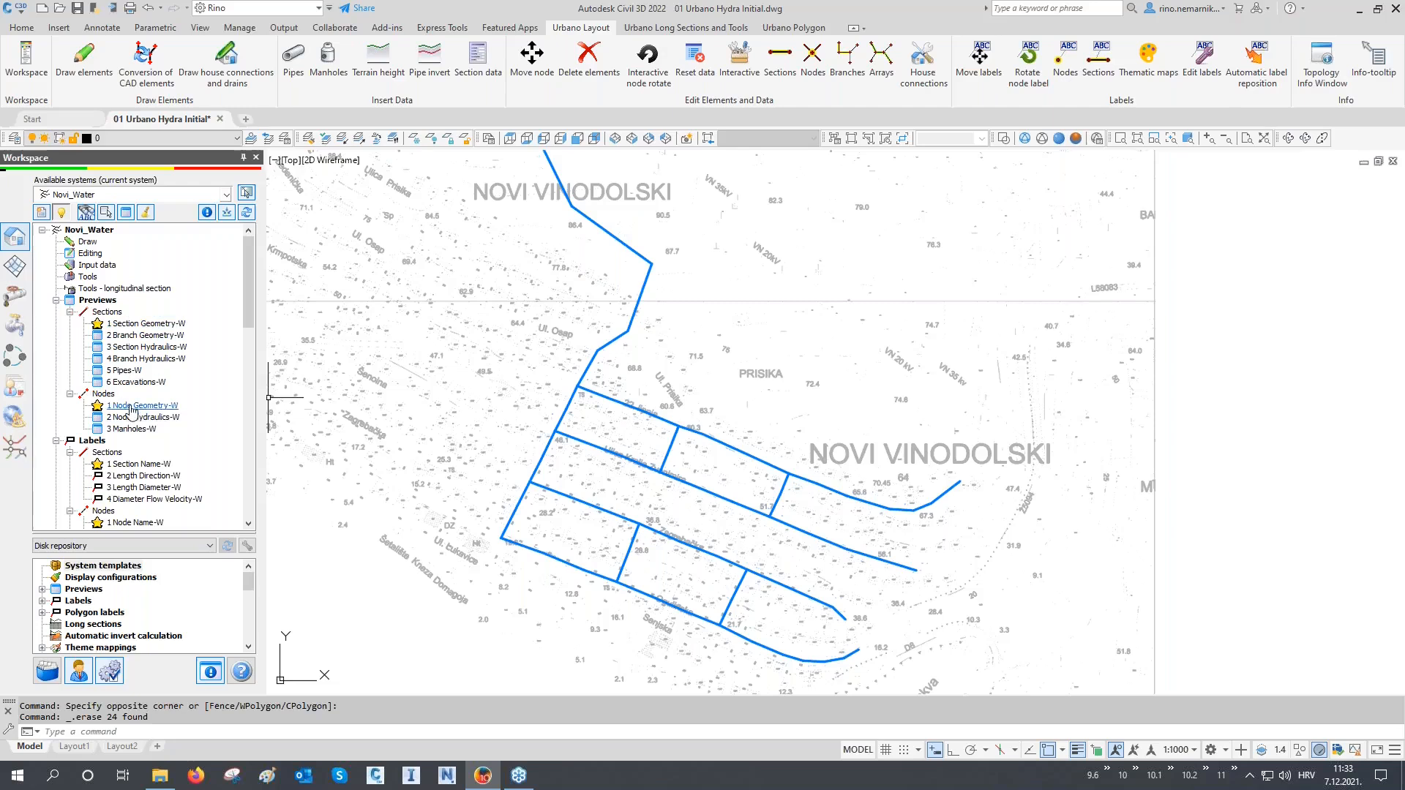
pyautogui.doubleClick(132, 326)
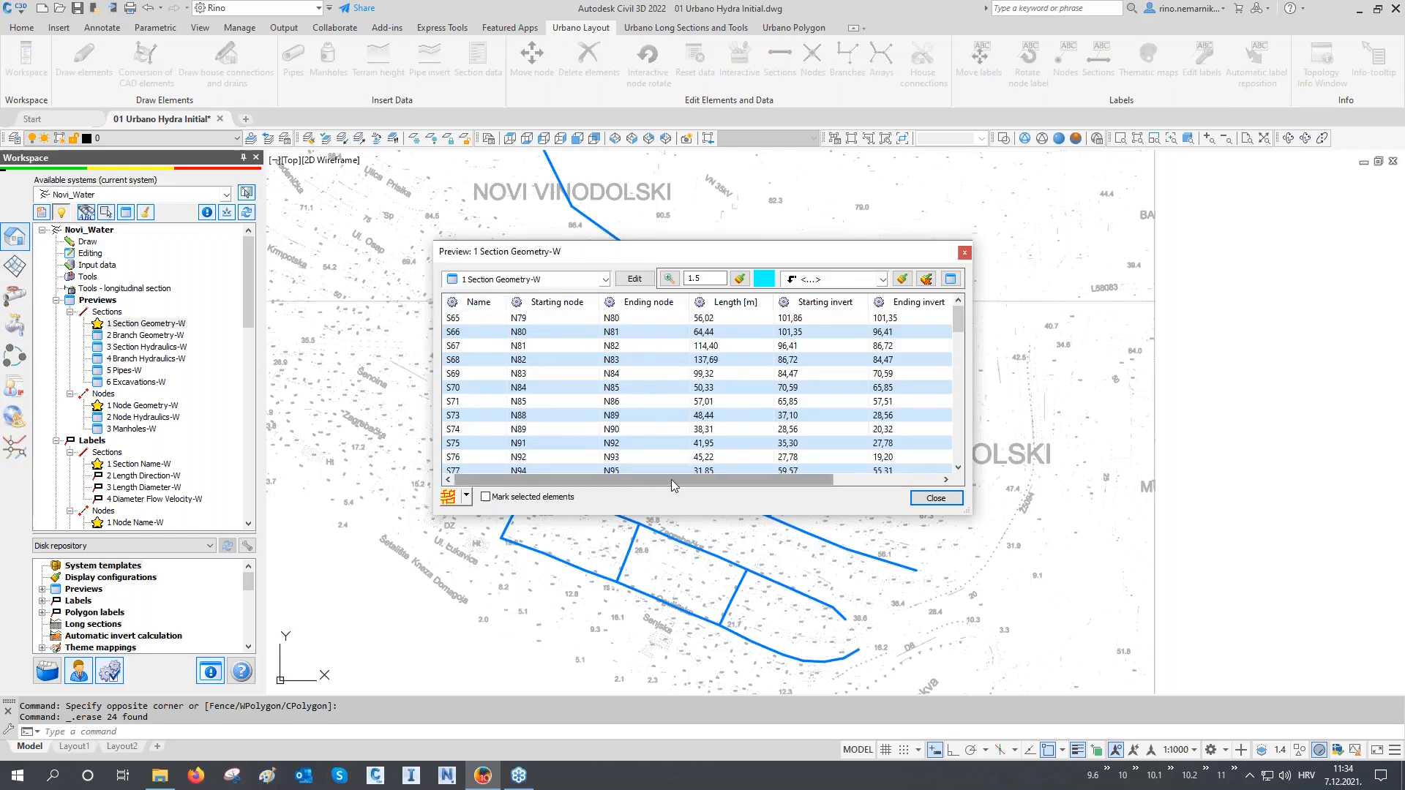
pyautogui.moveTo(970, 515); pyautogui.dragTo(1114, 600)
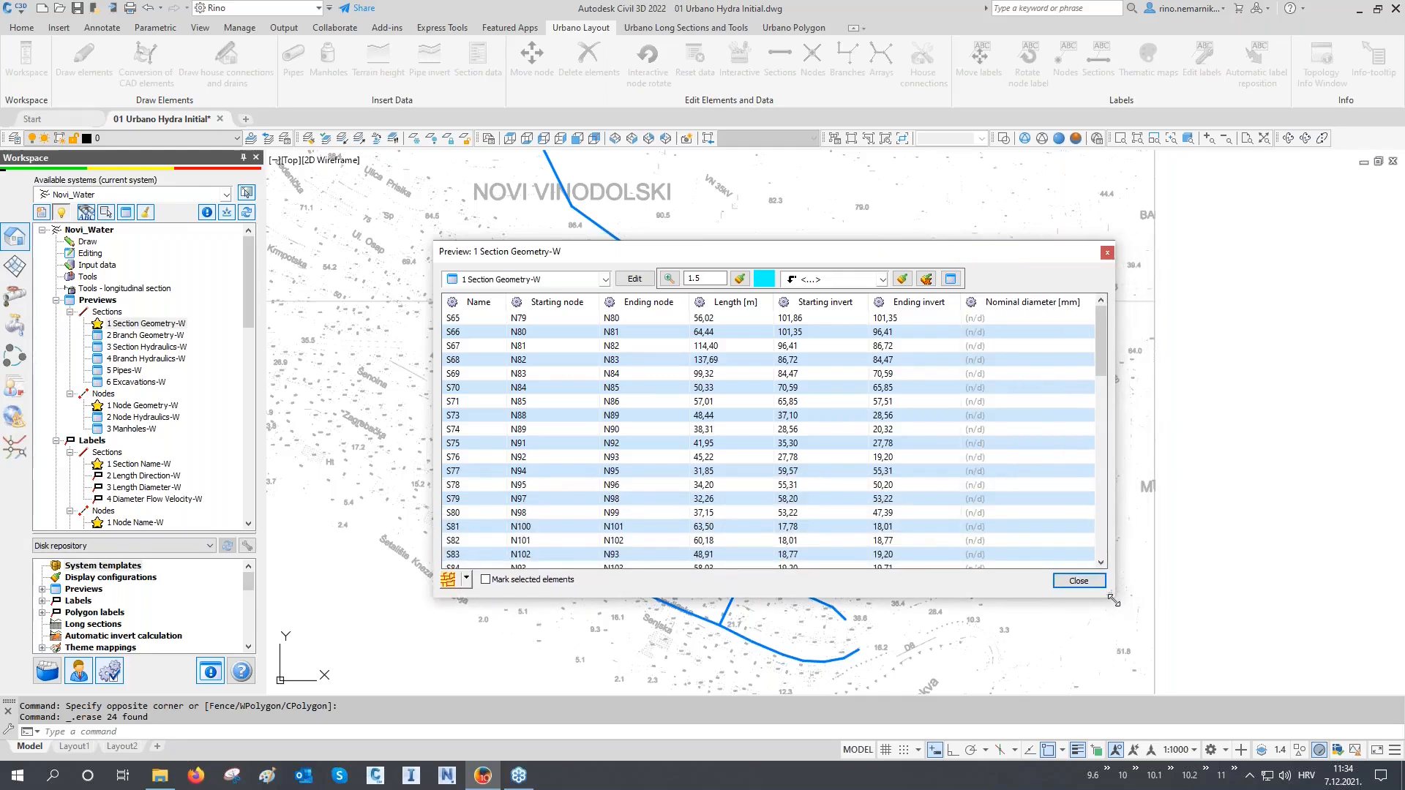
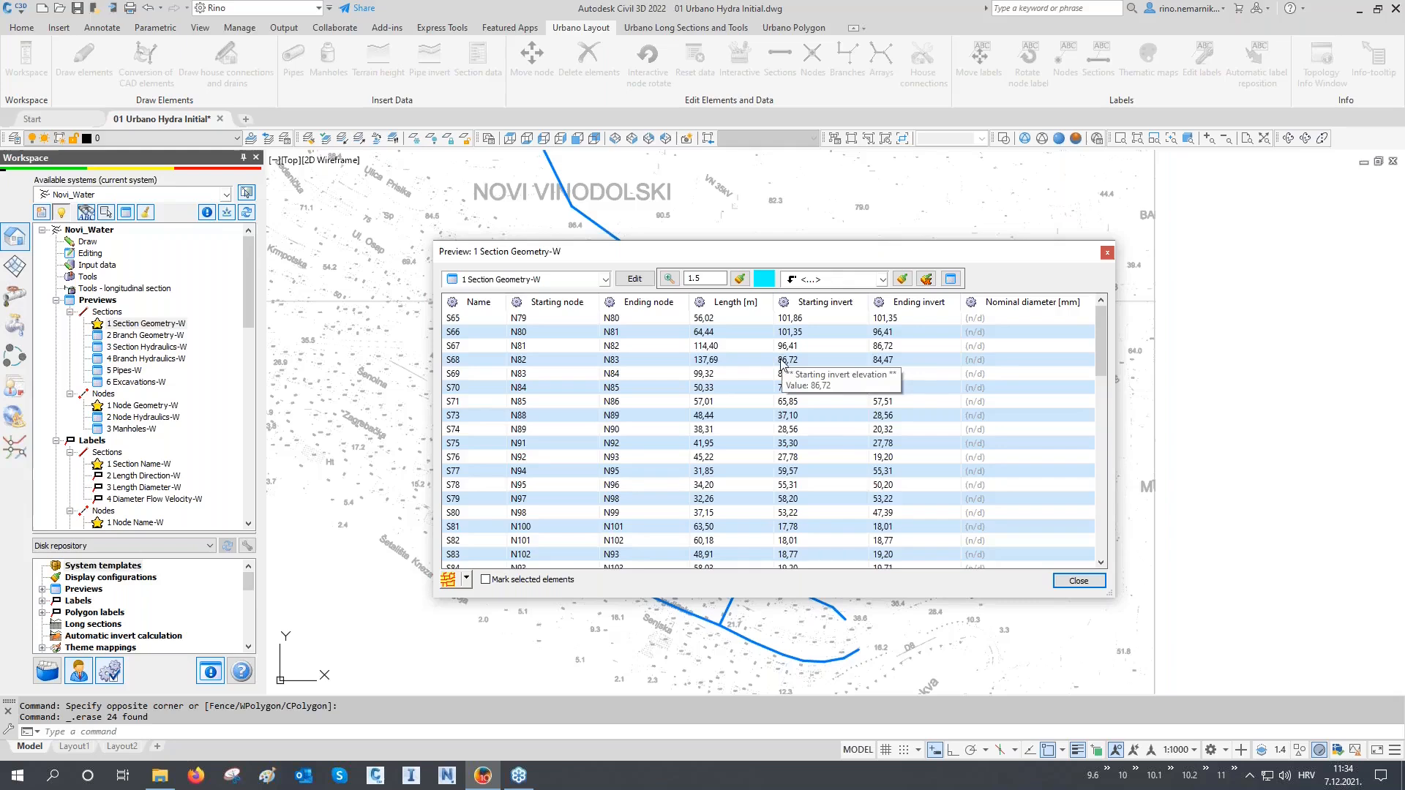
pyautogui.scroll(-6, 781, 373)
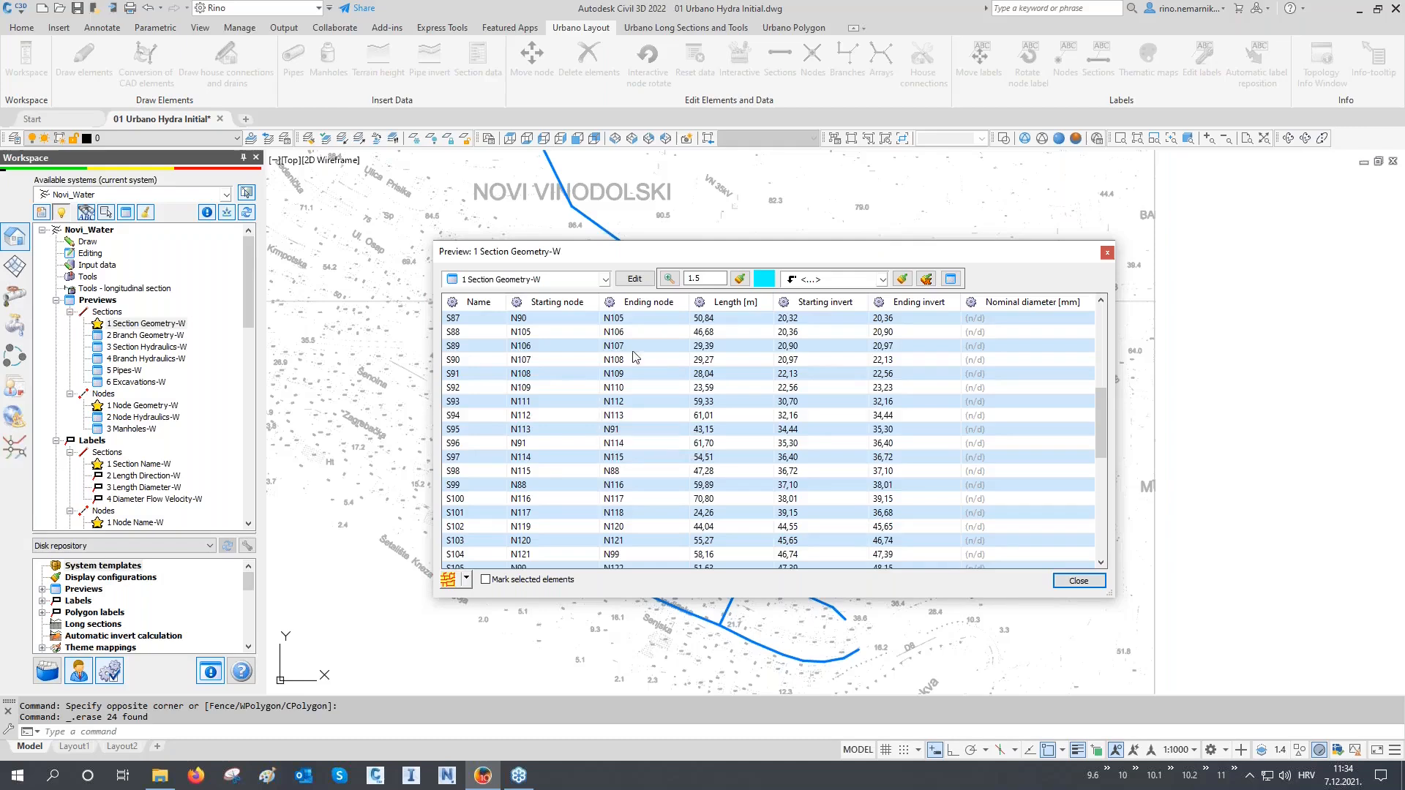
pyautogui.click(1078, 583)
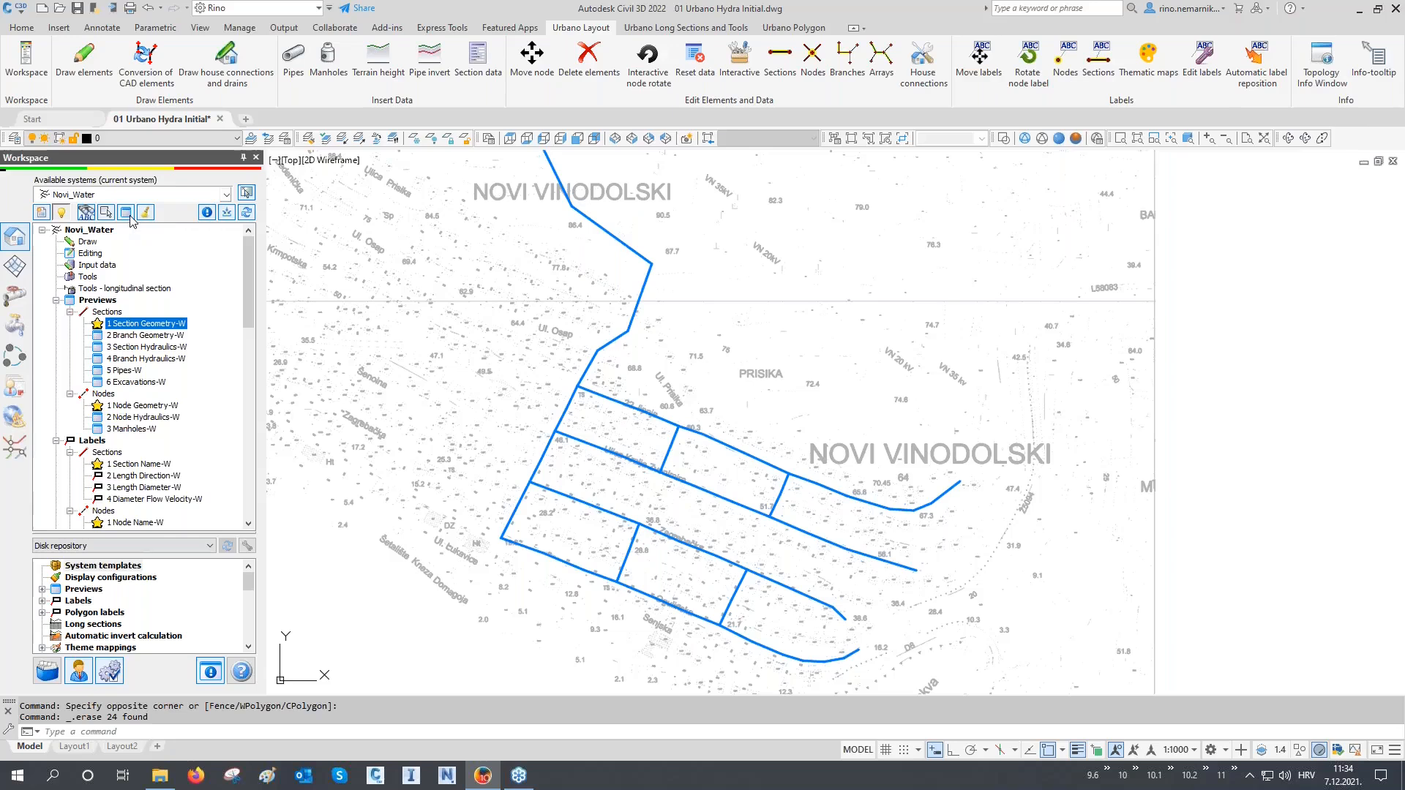
# Step: Open the docked Preview panel below the drawing and make it taller
pyautogui.click(131, 217)
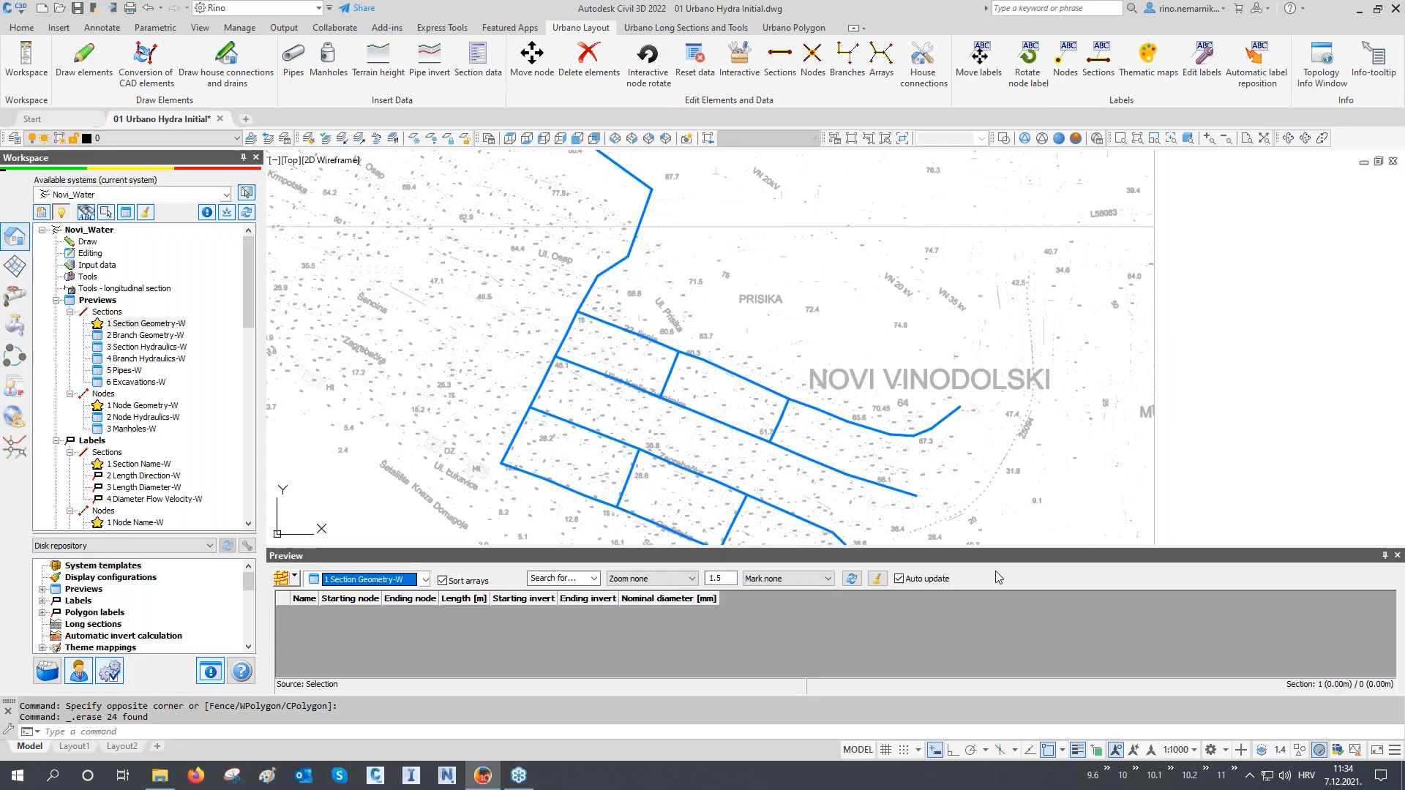
pyautogui.moveTo(589, 547); pyautogui.dragTo(589, 499)
# Step: Try out other docking positions for the Preview panel
pyautogui.moveTo(728, 512); pyautogui.dragTo(720, 404)
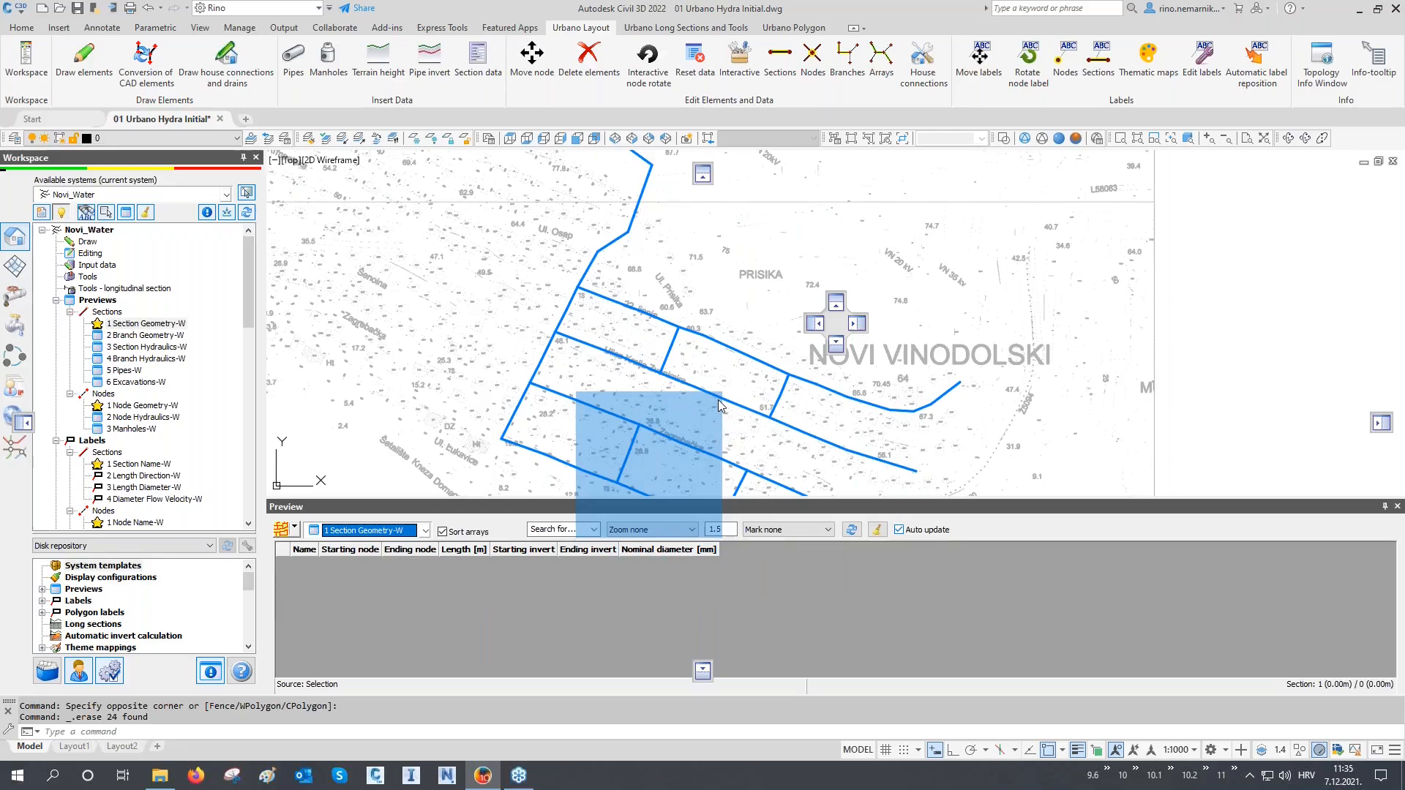
pyautogui.moveTo(720, 404)
pyautogui.mouseDown()
pyautogui.moveTo(840, 360)
pyautogui.moveTo(835, 323)
pyautogui.moveTo(815, 323)
pyautogui.moveTo(835, 308)
pyautogui.moveTo(1107, 370)
pyautogui.mouseUp()
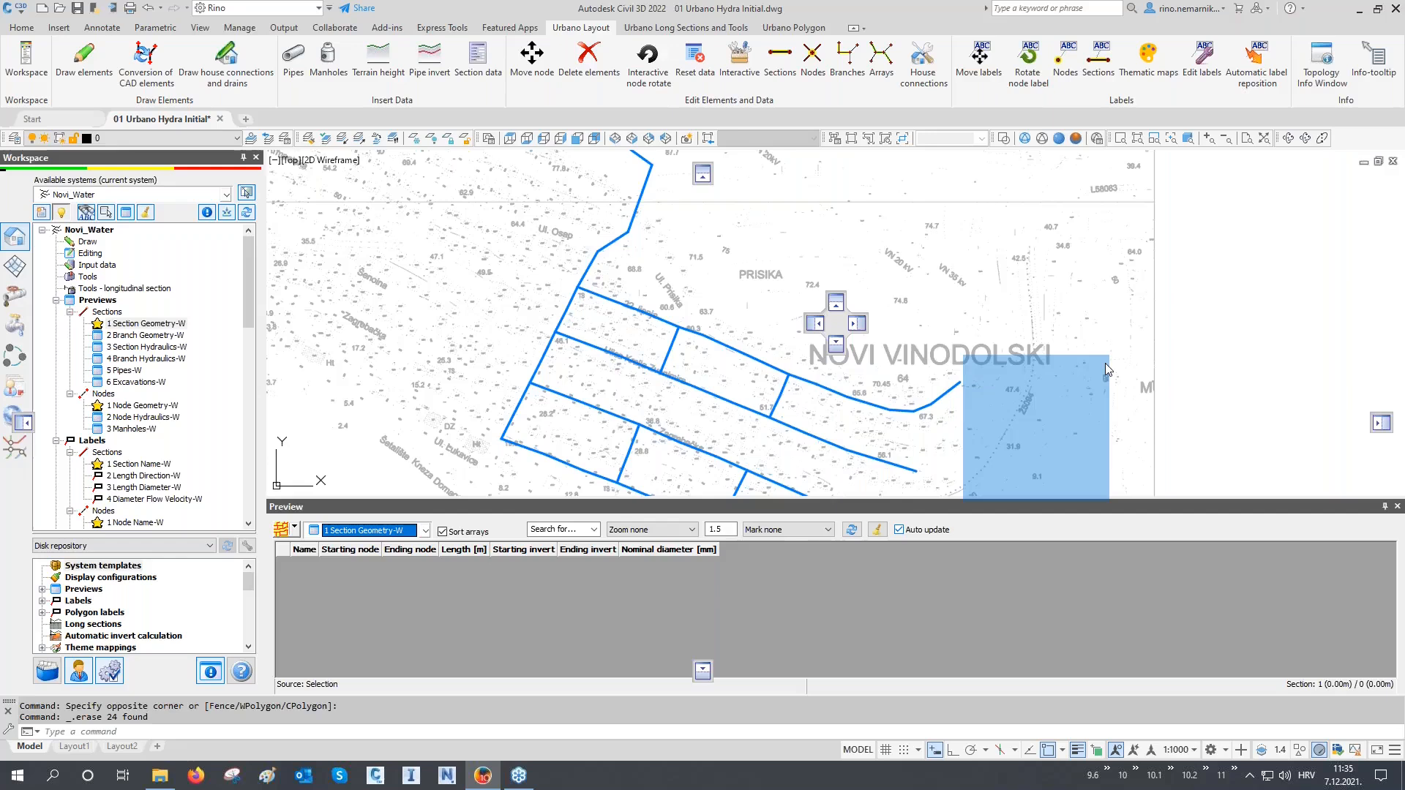
pyautogui.moveTo(1105, 363); pyautogui.dragTo(843, 348)
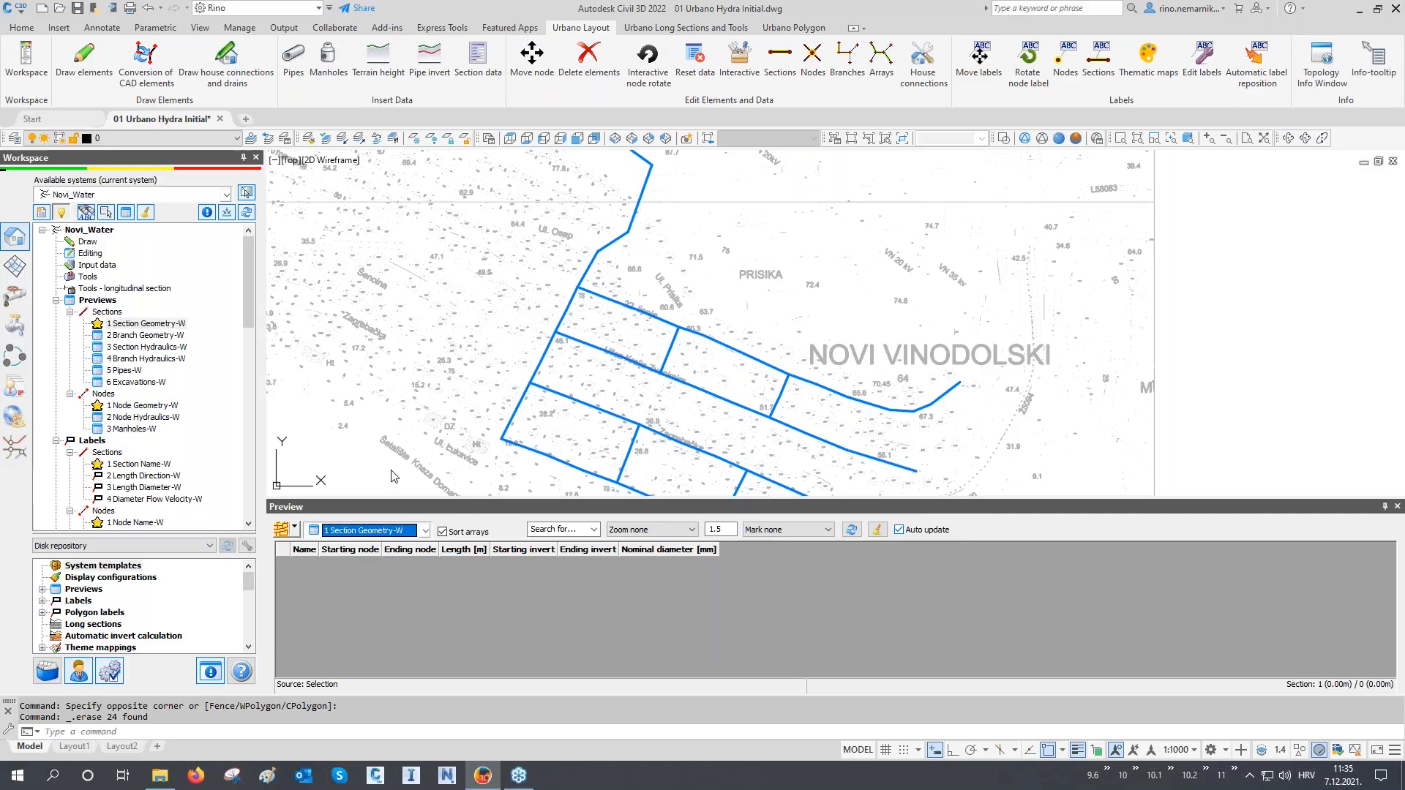
# Step: Choose 1 Section Geometry-W as the preview and load the sections of the whole active system into it
pyautogui.click(407, 531)
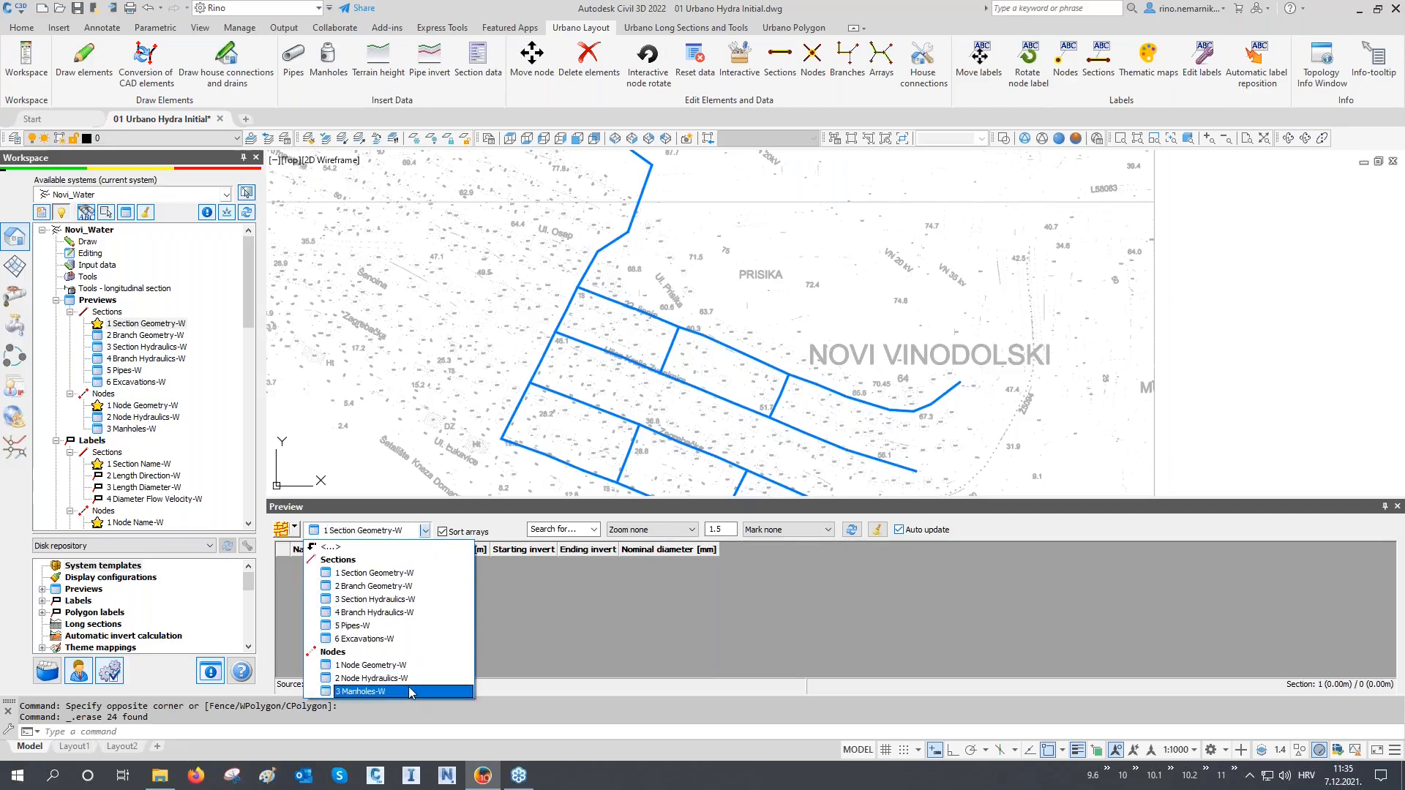
pyautogui.click(410, 575)
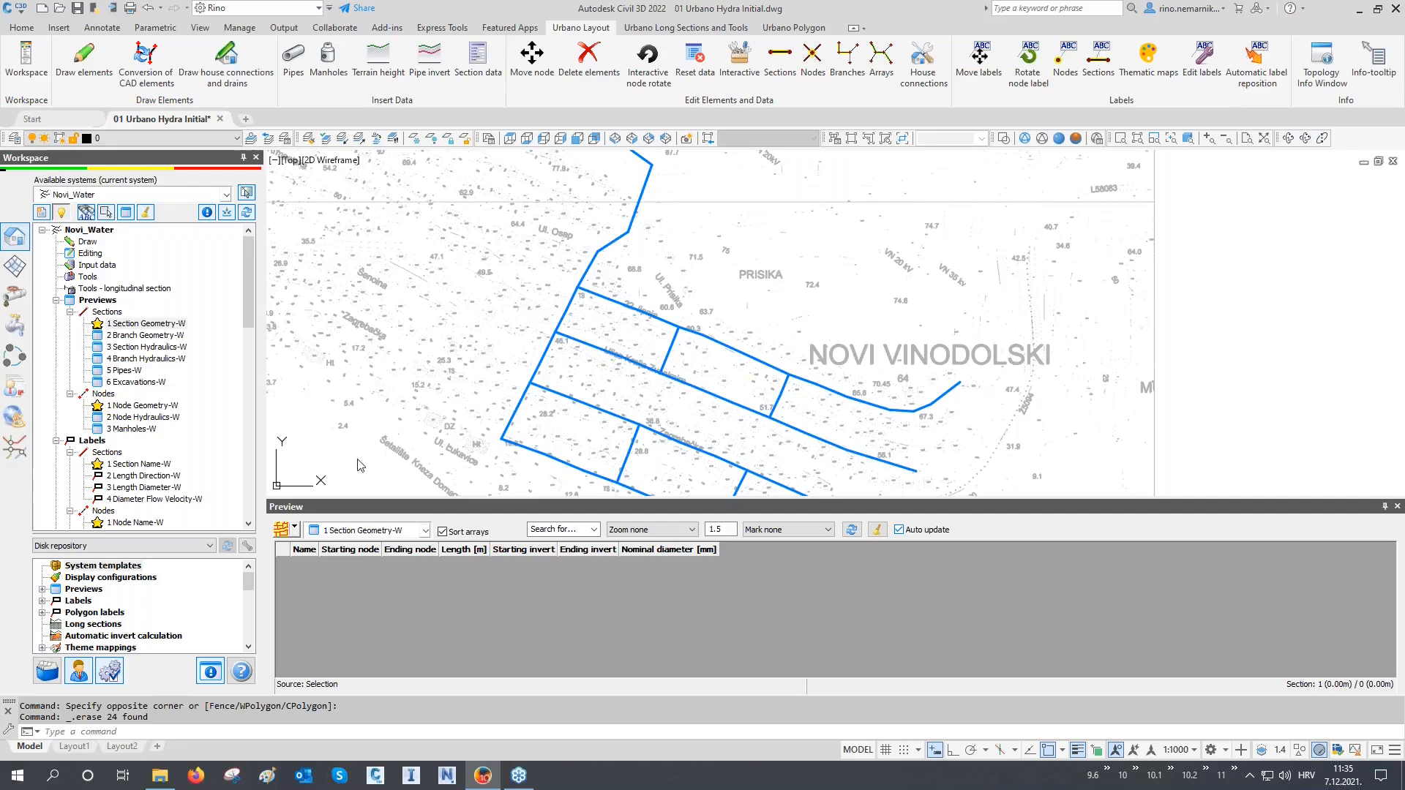
pyautogui.click(287, 529)
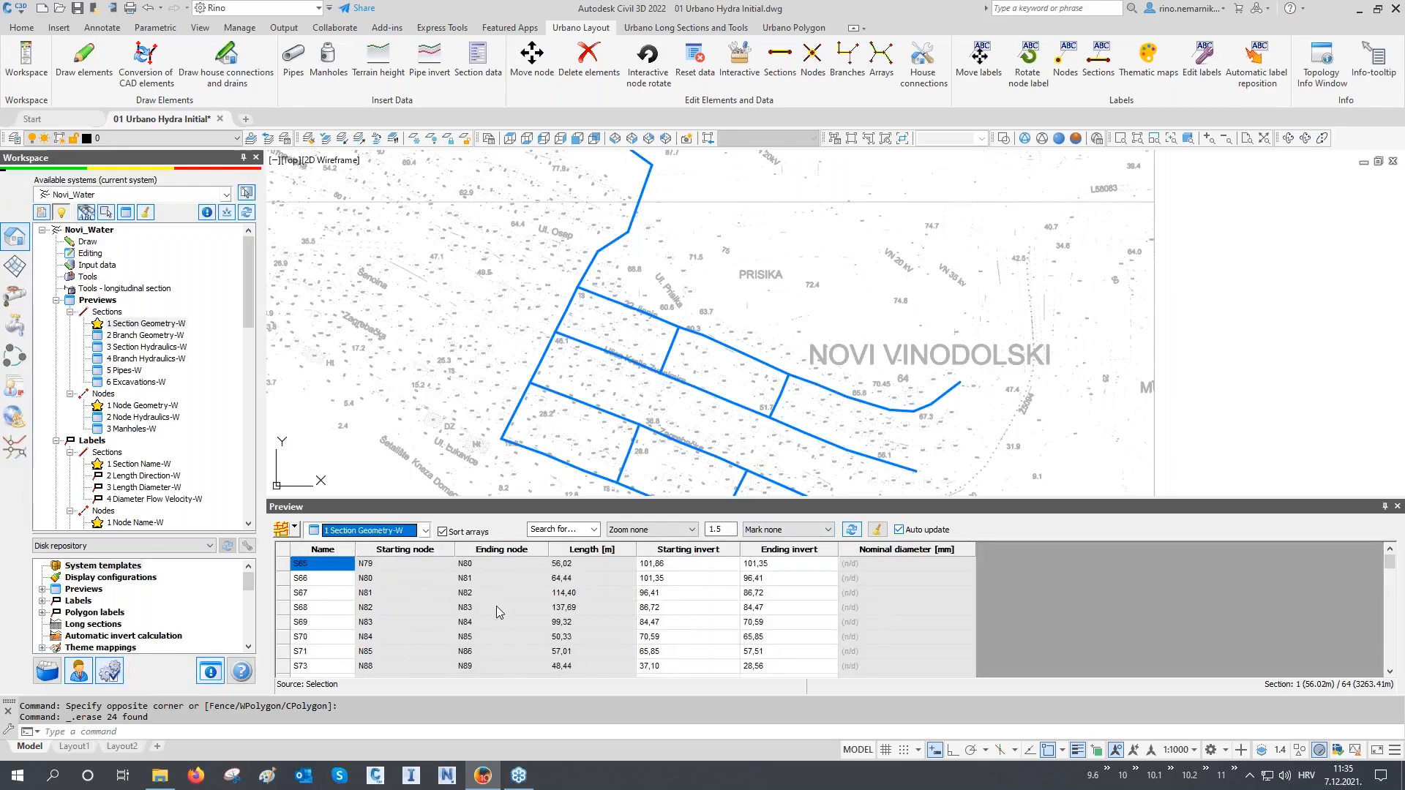
pyautogui.moveTo(572, 422); pyautogui.dragTo(568, 401, button='middle')
pyautogui.scroll(-2, 560, 431)
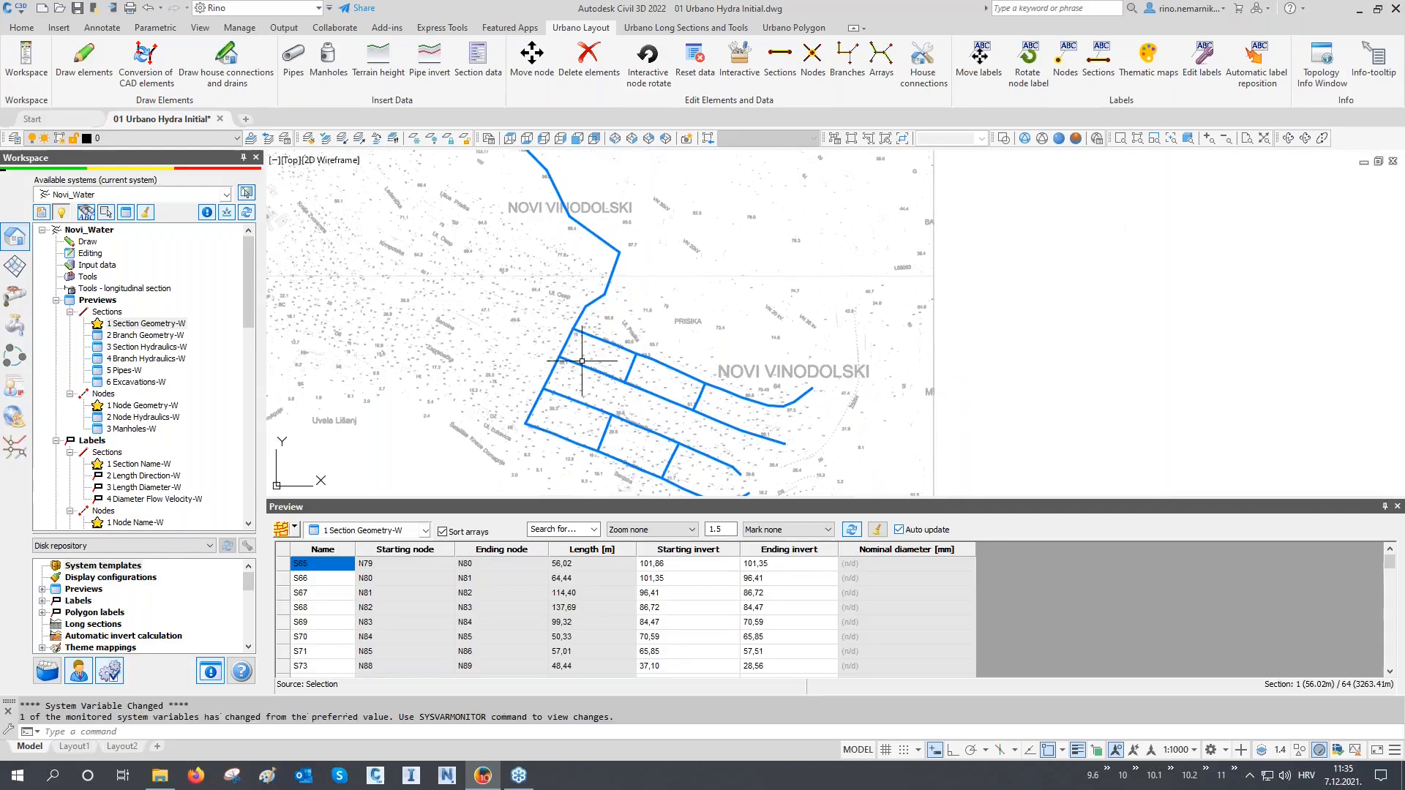
pyautogui.moveTo(581, 371); pyautogui.dragTo(582, 392, button='middle')
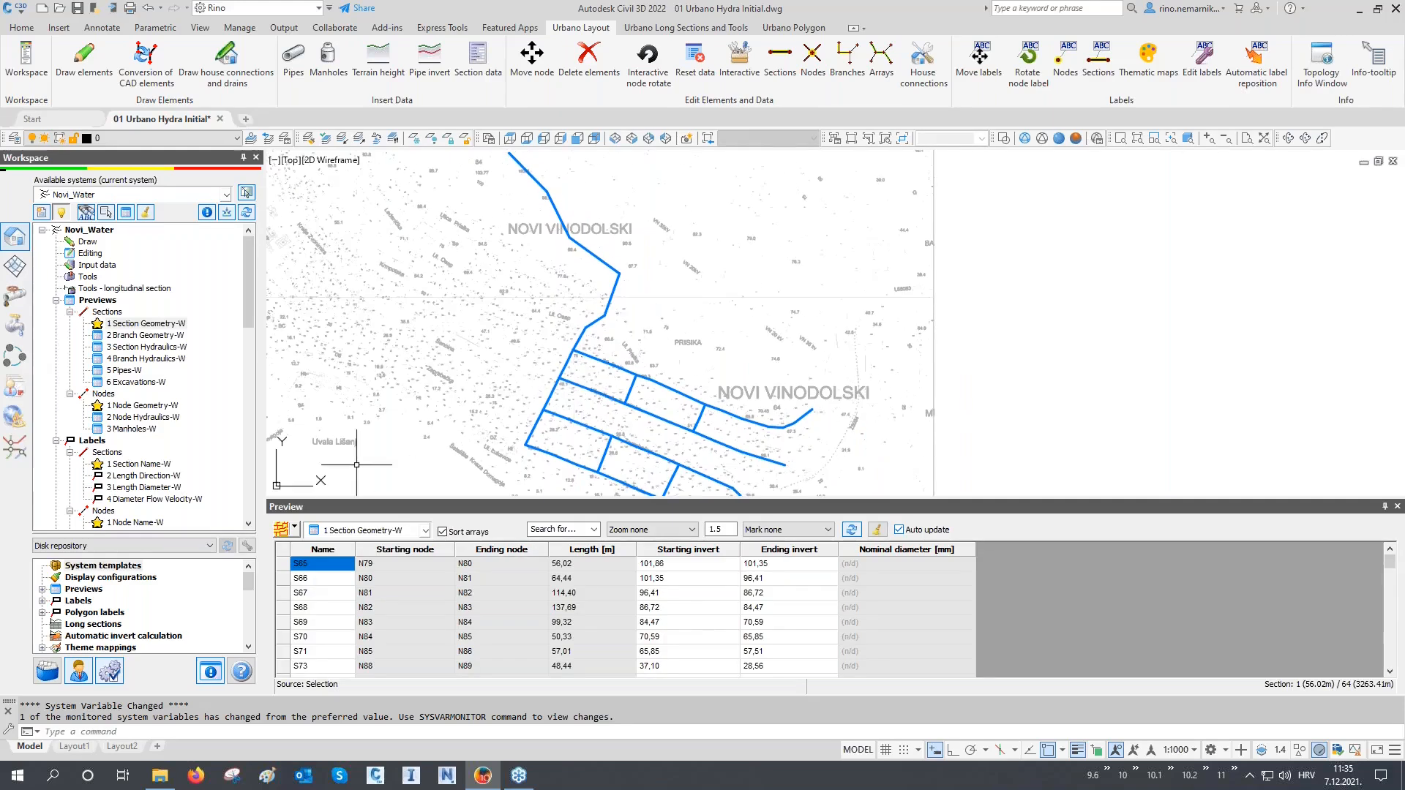
pyautogui.click(295, 529)
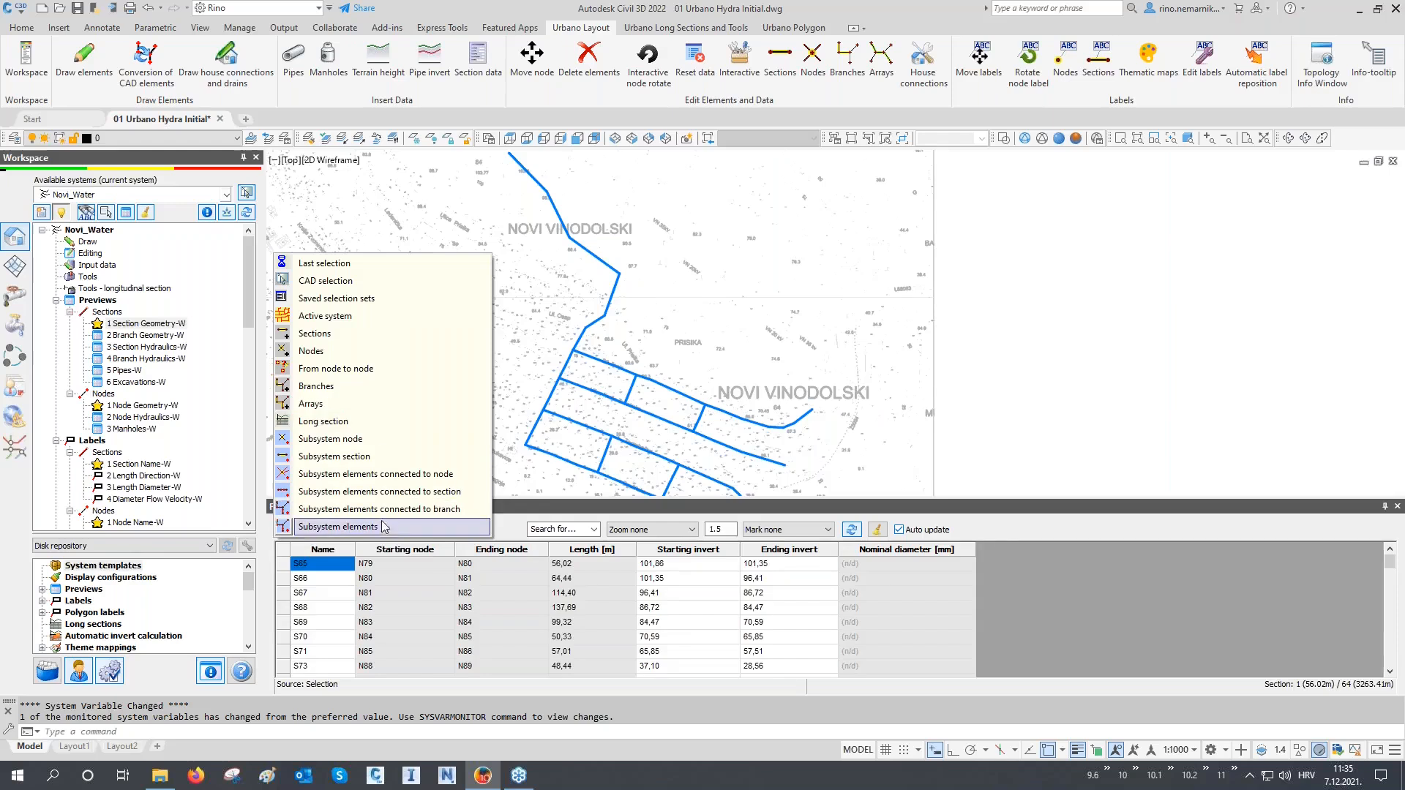
pyautogui.click(395, 271)
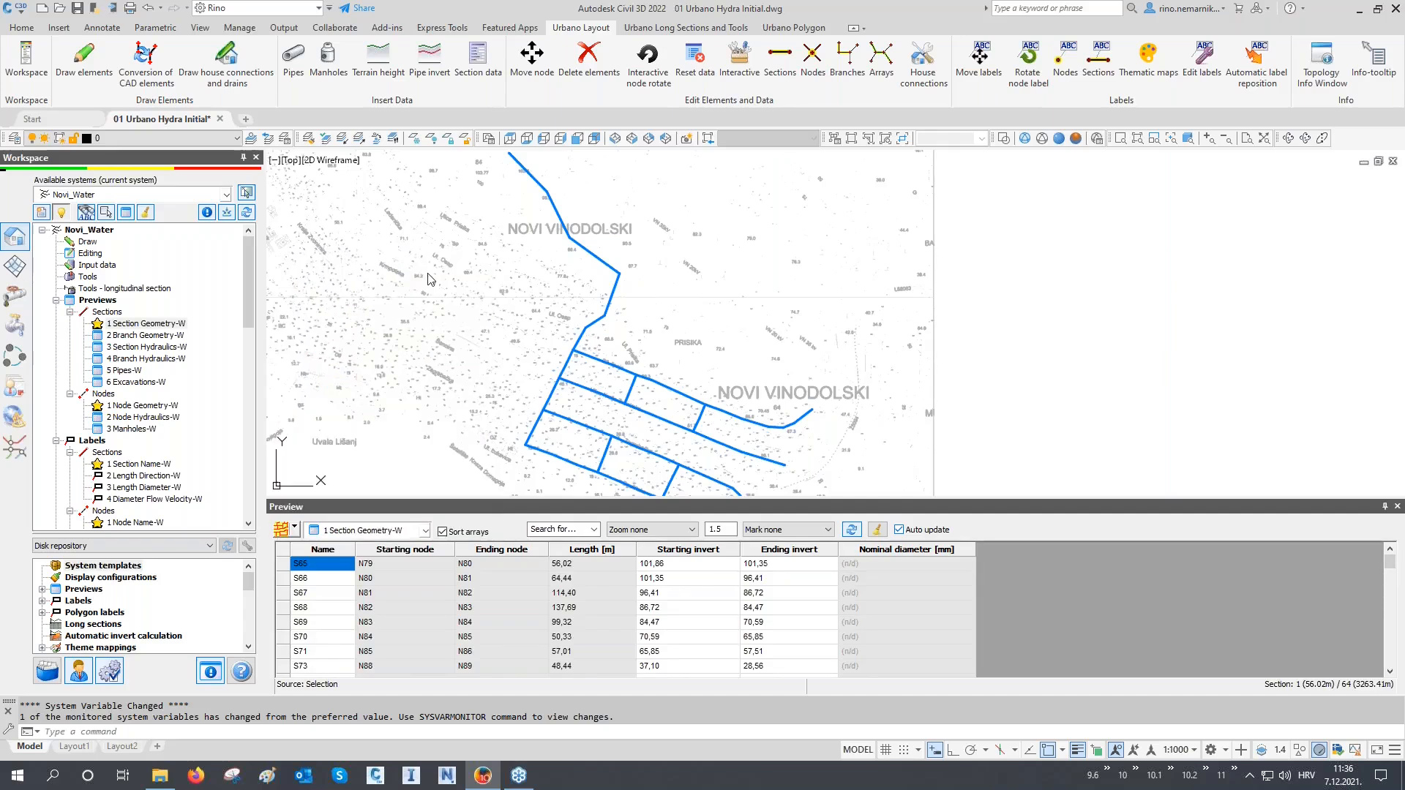
# Step: Try crossing-window selections of the supply pipeline and the adjoining street sections in the drawing
pyautogui.click(663, 255)
pyautogui.click(505, 357)
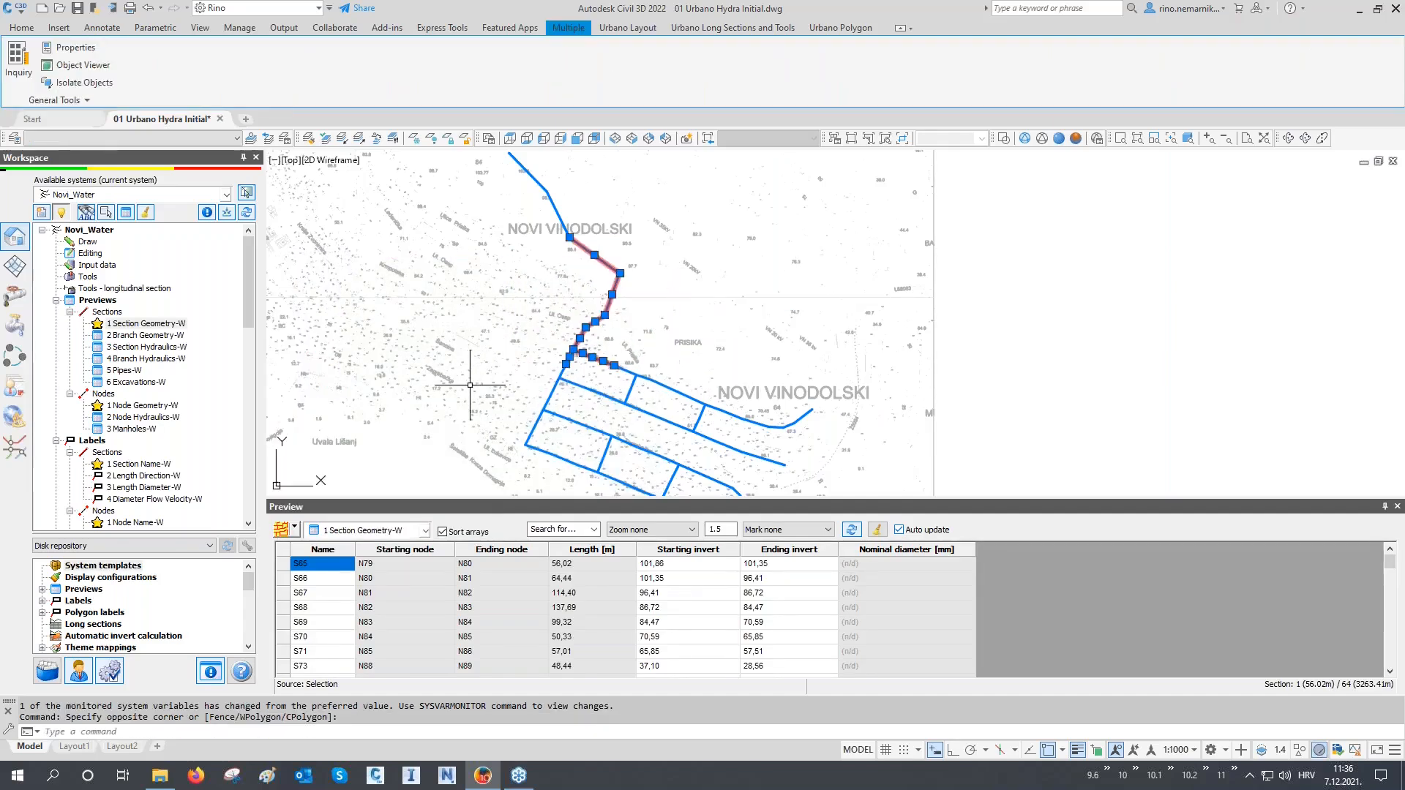
pyautogui.press('Escape')
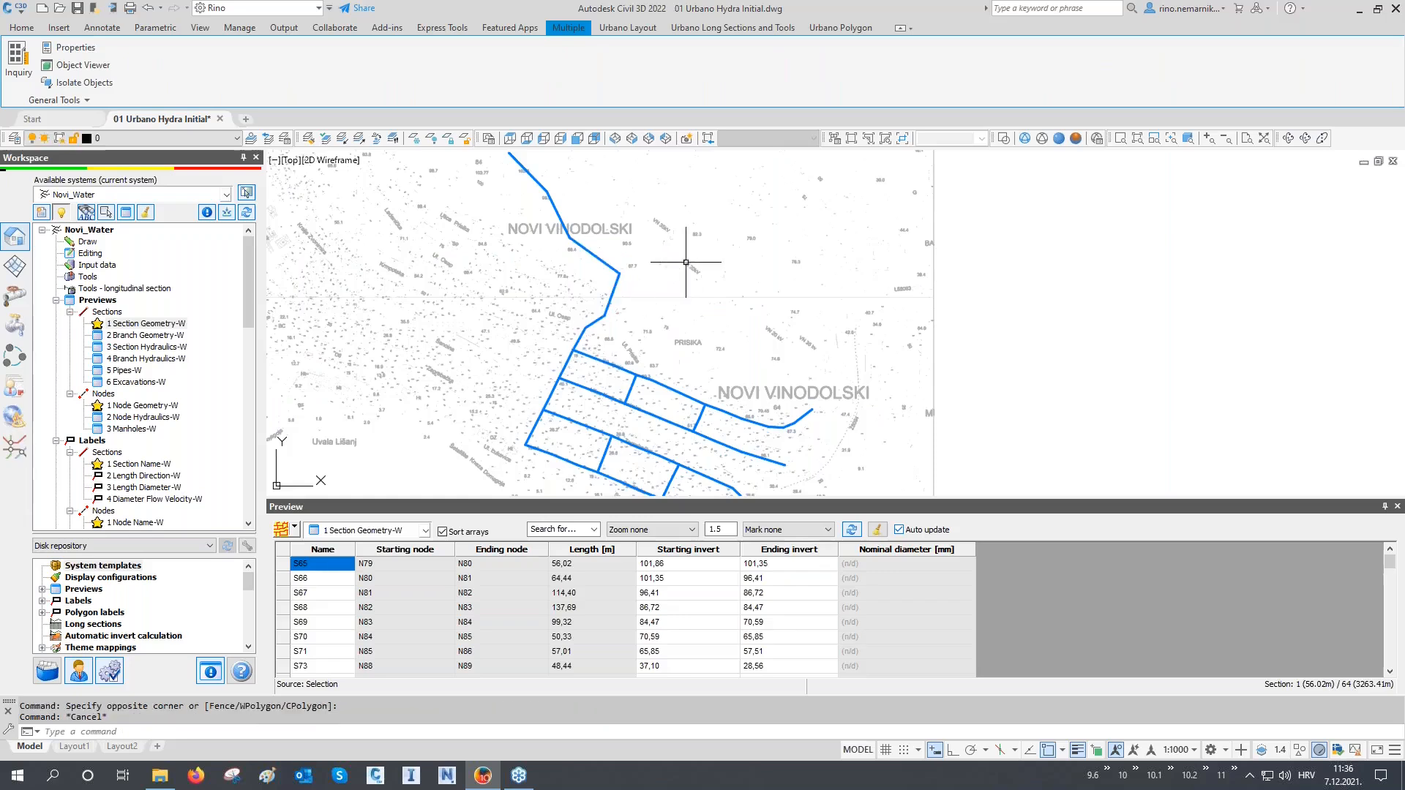
pyautogui.click(694, 248)
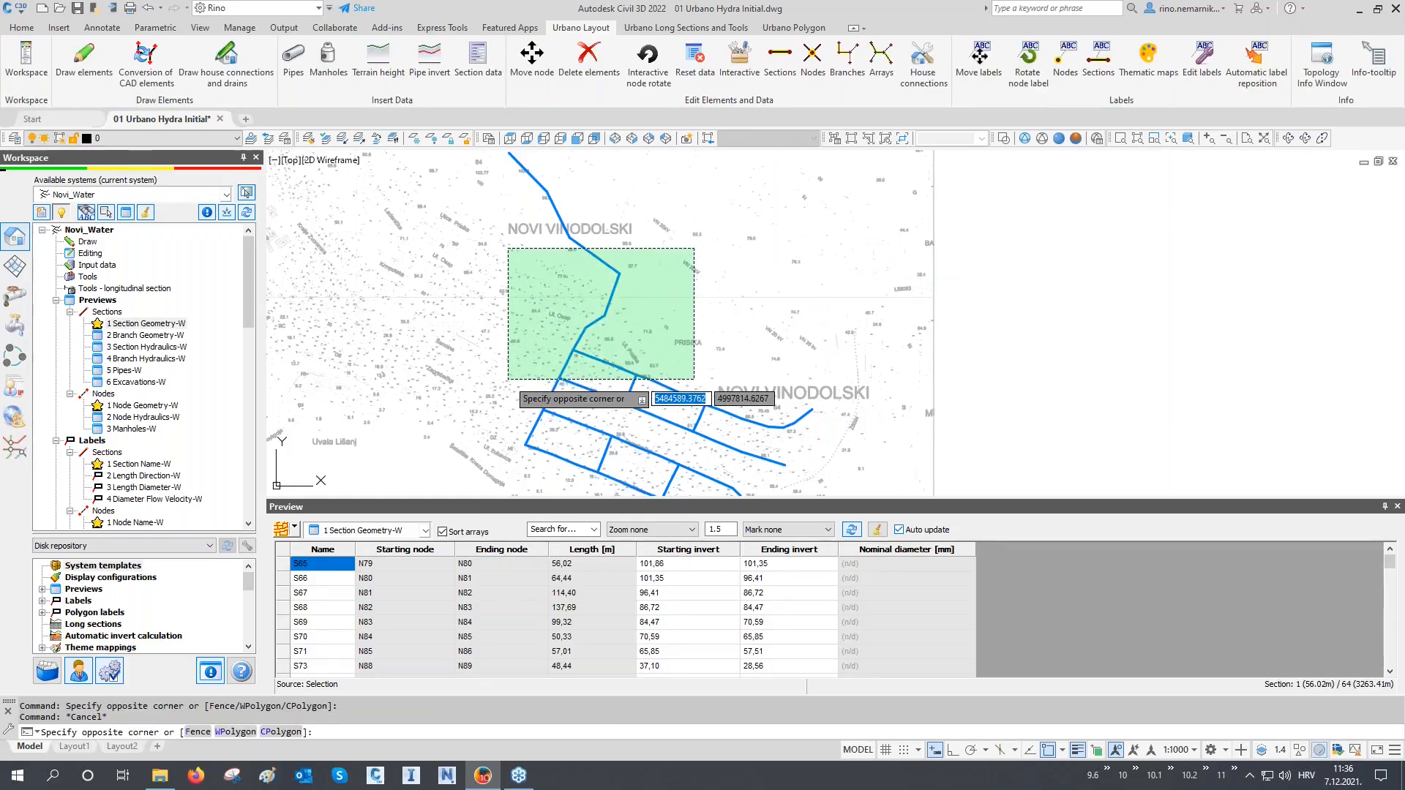
pyautogui.click(509, 379)
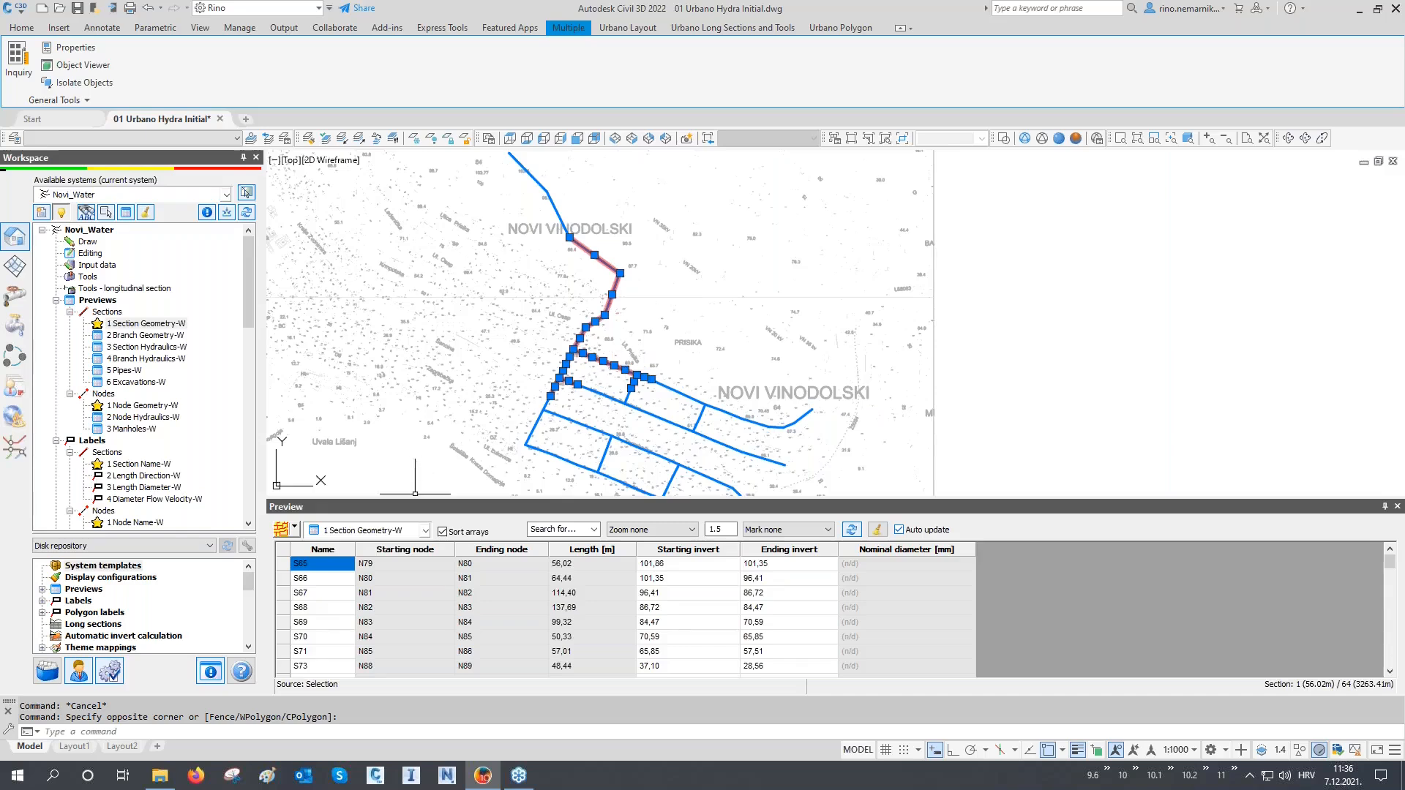
pyautogui.press('Escape')
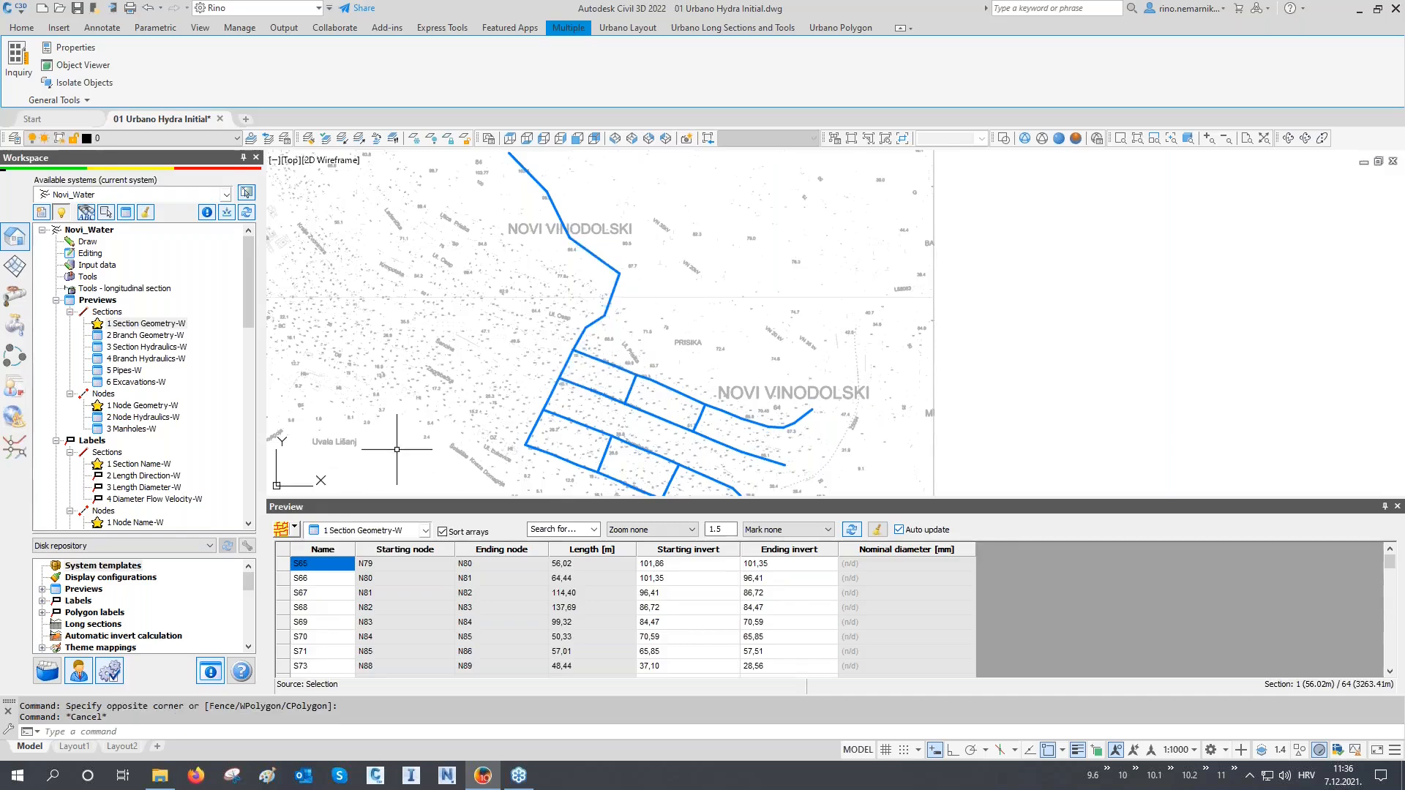
# Step: Limit the preview table to the supply pipeline sections near Ul. Osap by picking them with a CAD selection
pyautogui.click(301, 531)
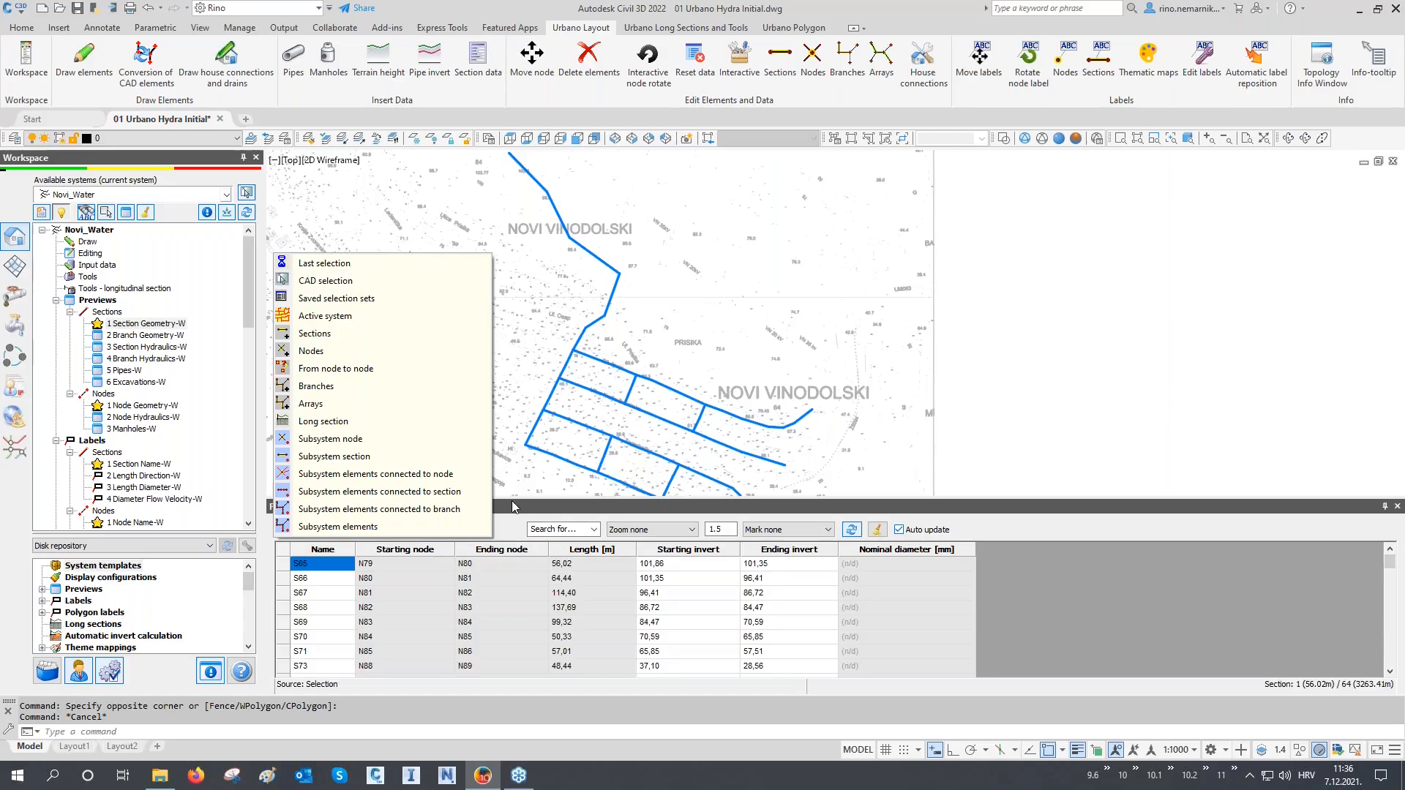
pyautogui.click(365, 283)
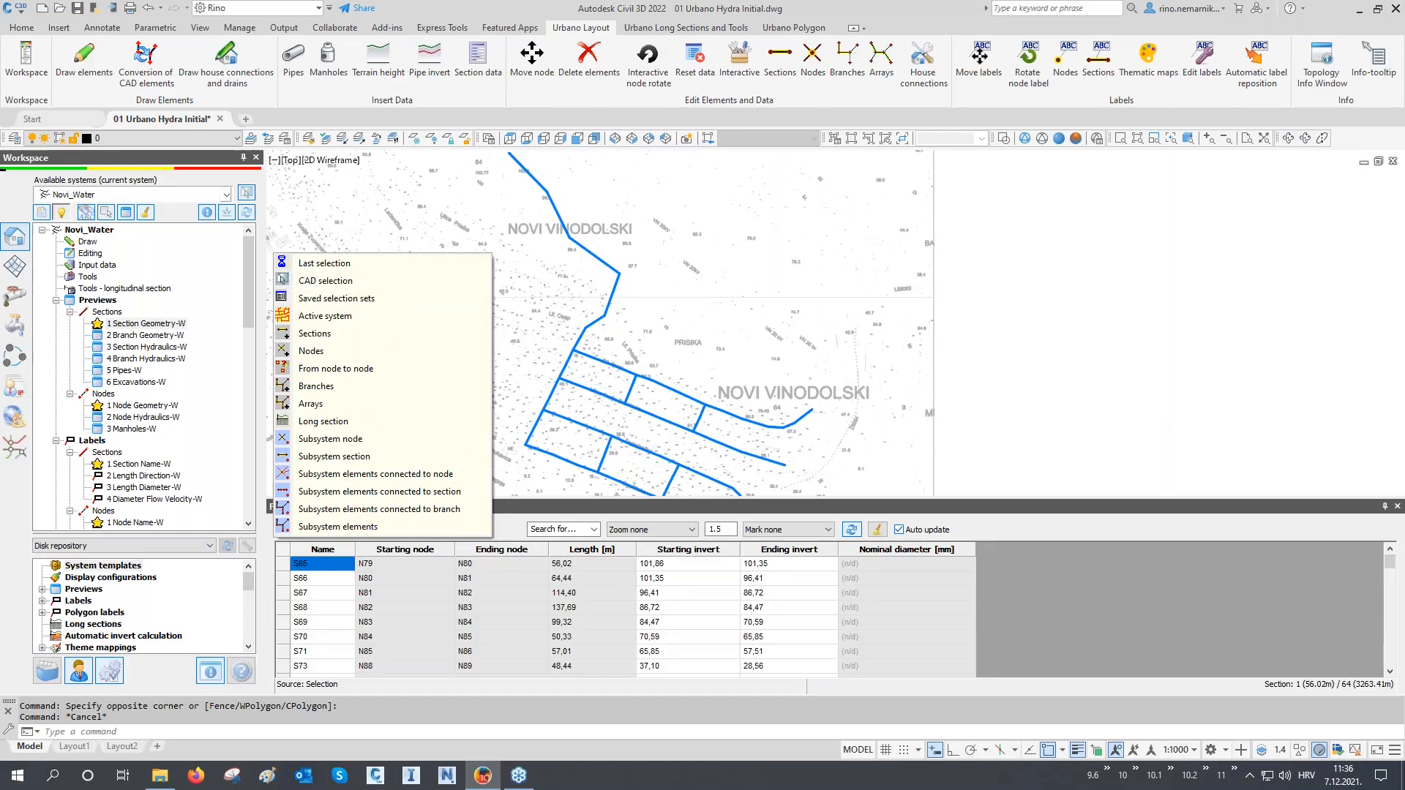
pyautogui.click(649, 276)
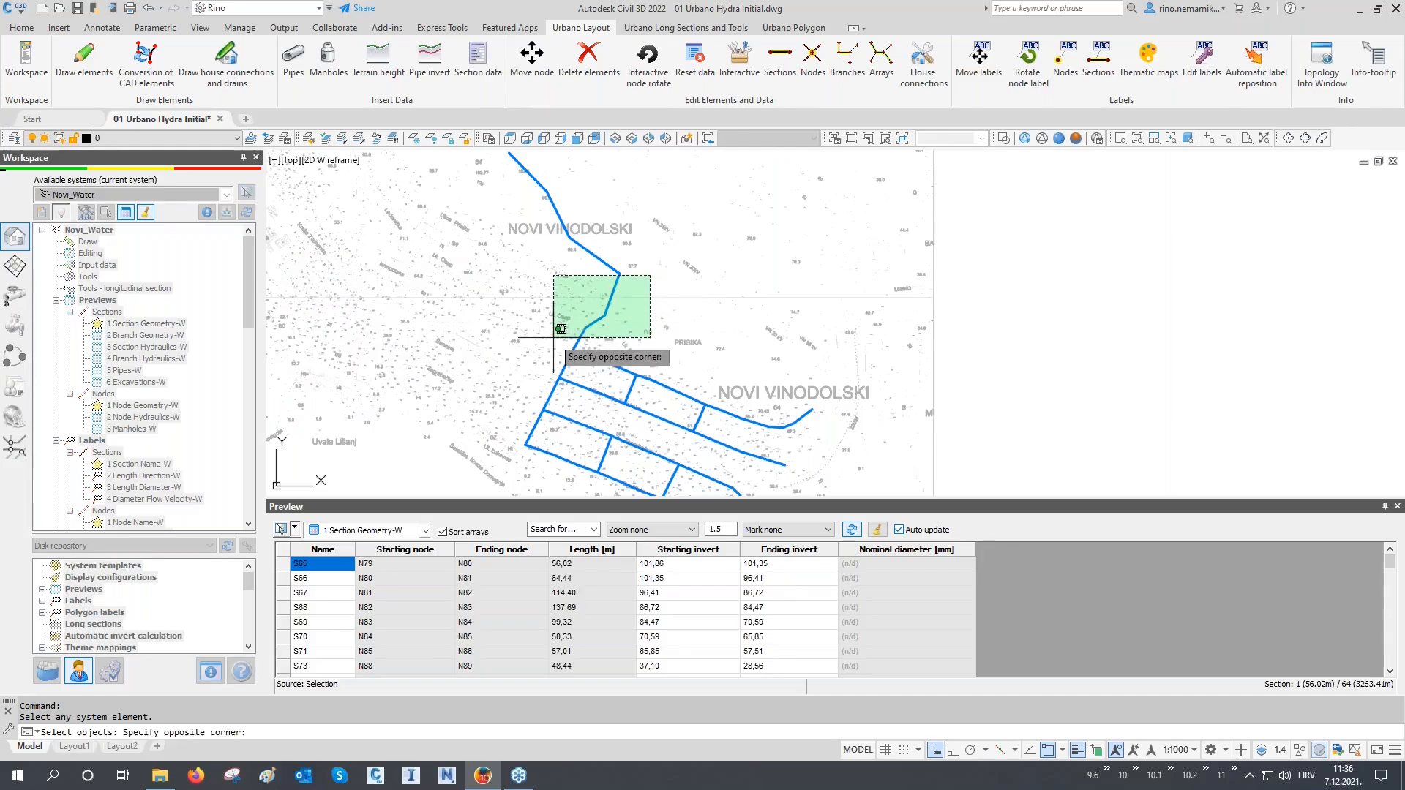
pyautogui.click(561, 329)
pyautogui.press('Return')
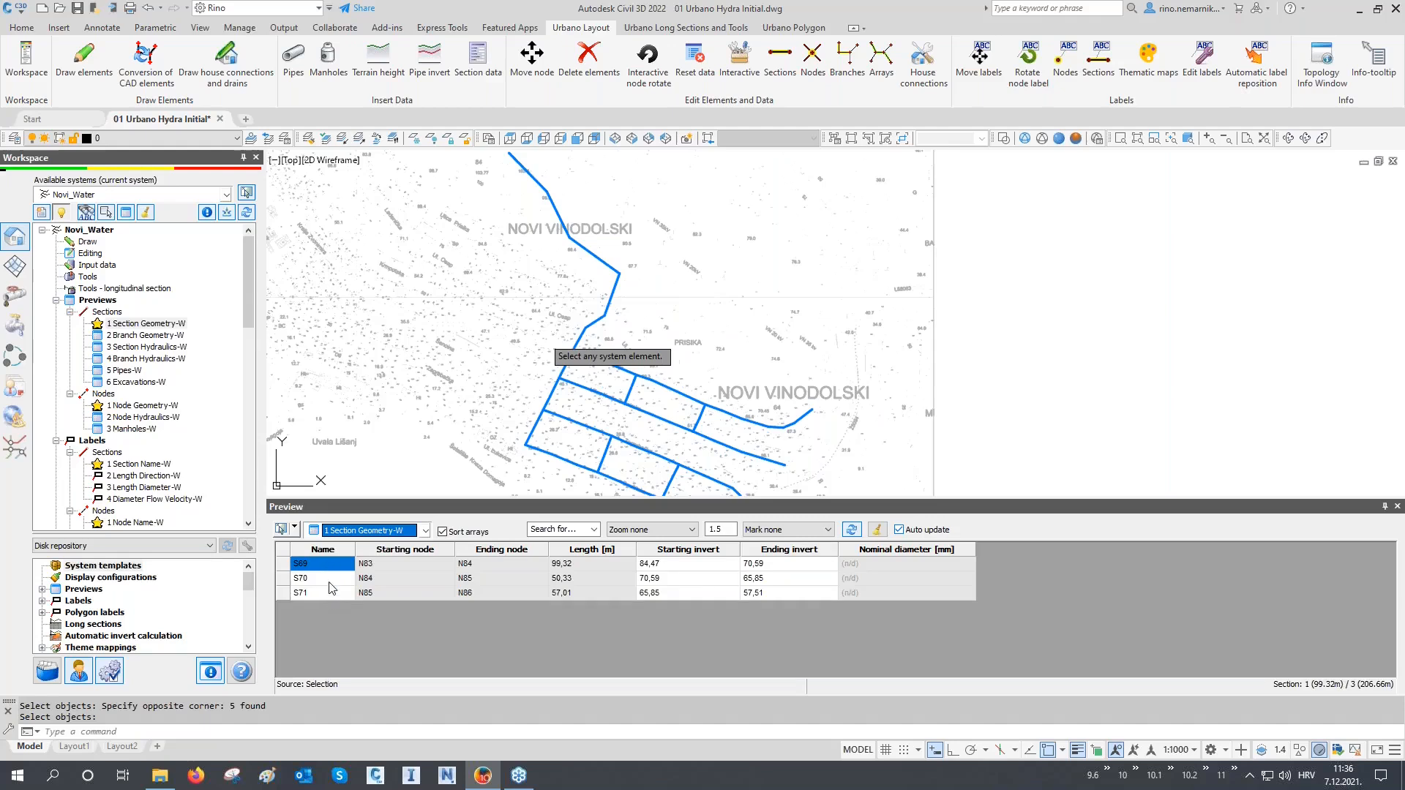
# Step: Mark sections S69 to S71 in the drawing with the Mark in plan option, and switch the marking to section S70 alone
pyautogui.moveTo(331, 568); pyautogui.dragTo(328, 594)
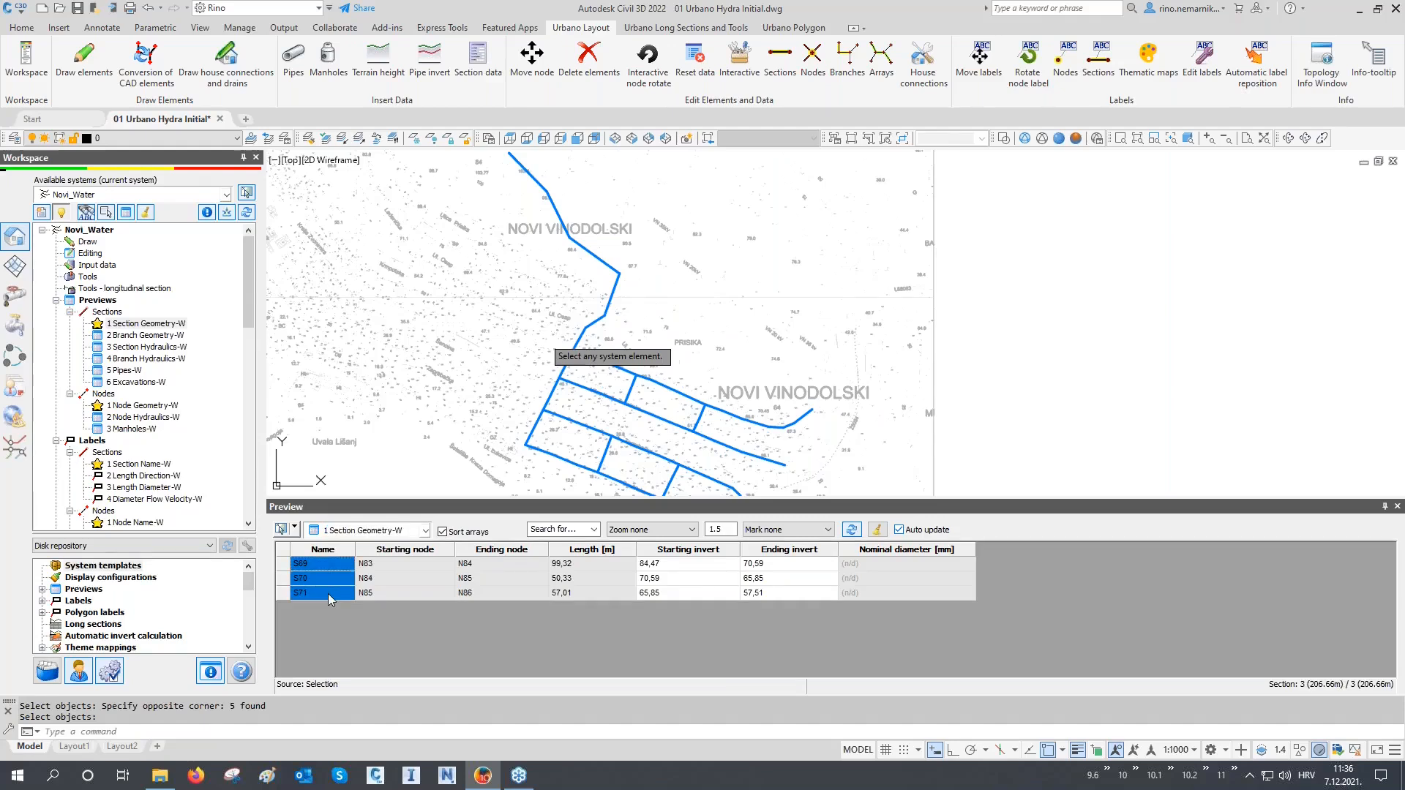
pyautogui.click(794, 530)
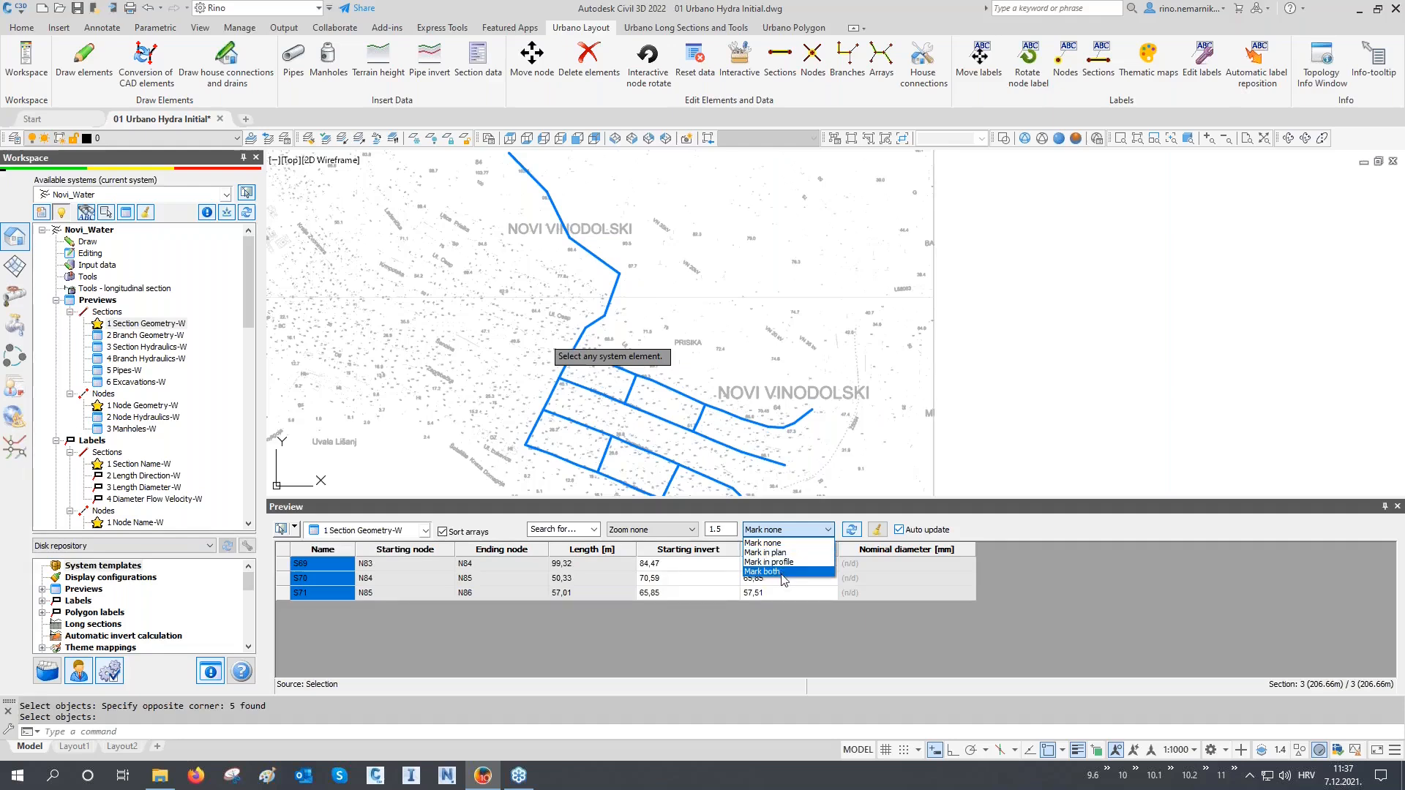
pyautogui.click(782, 553)
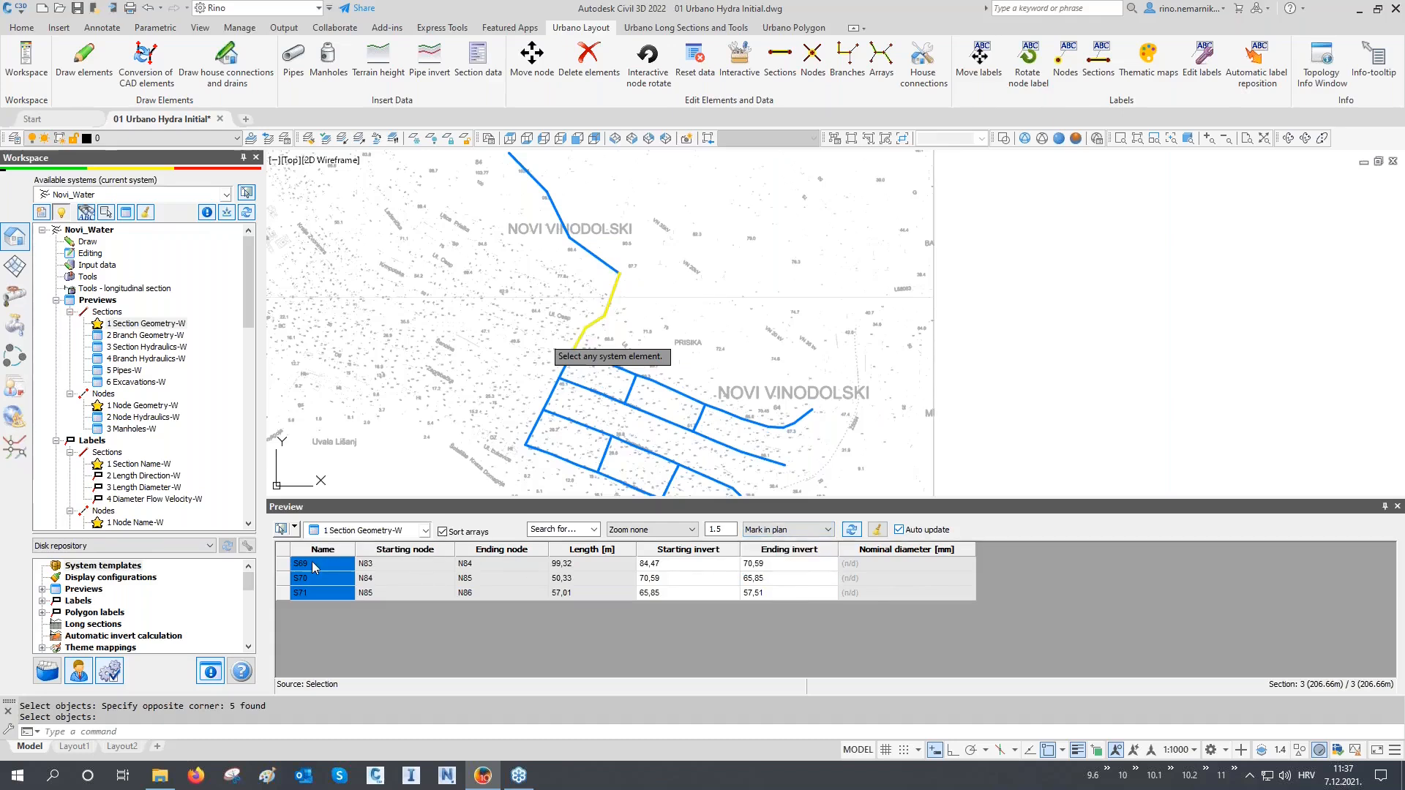
pyautogui.click(315, 579)
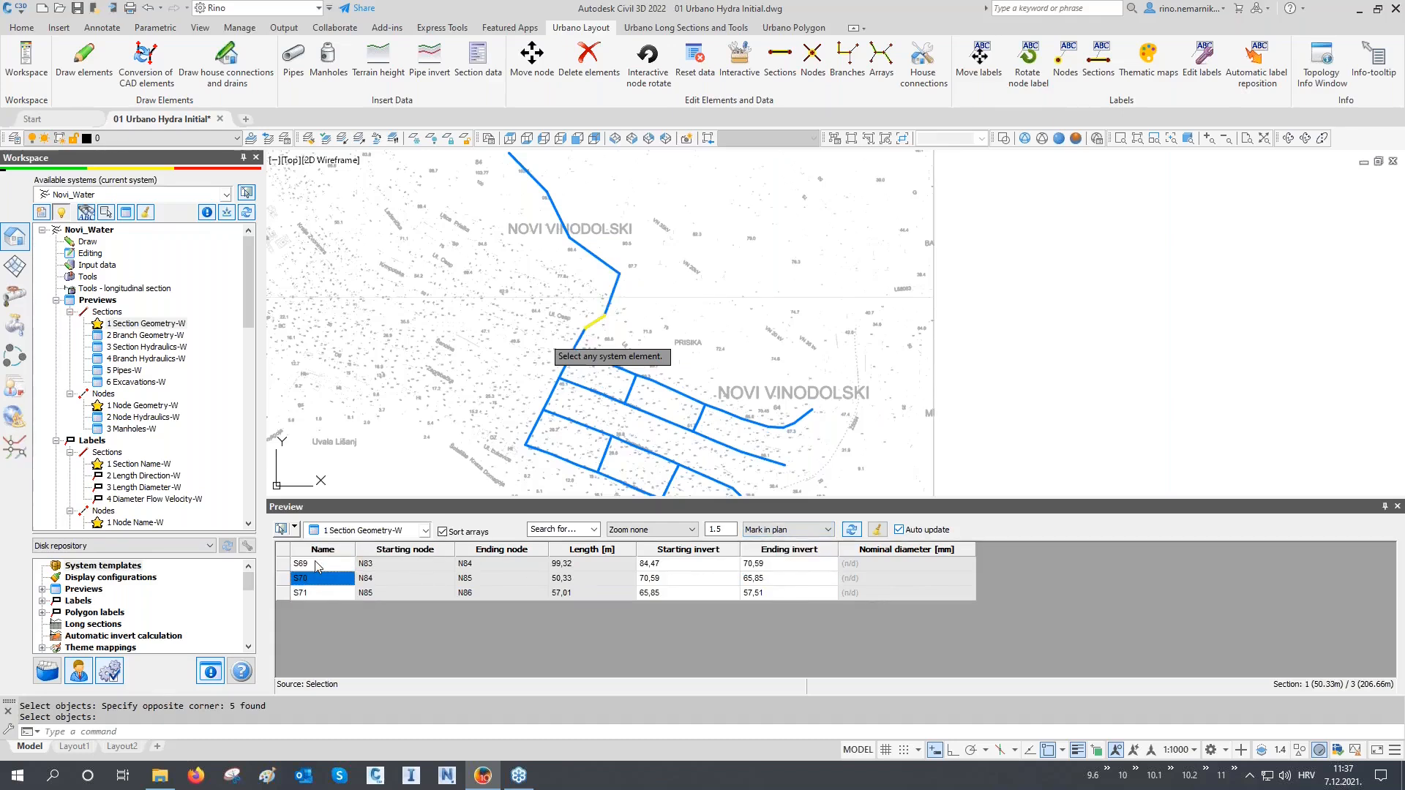
# Step: Mark section S69 alone in the drawing, and extend the marking to all three sections S69 to S71
pyautogui.click(314, 564)
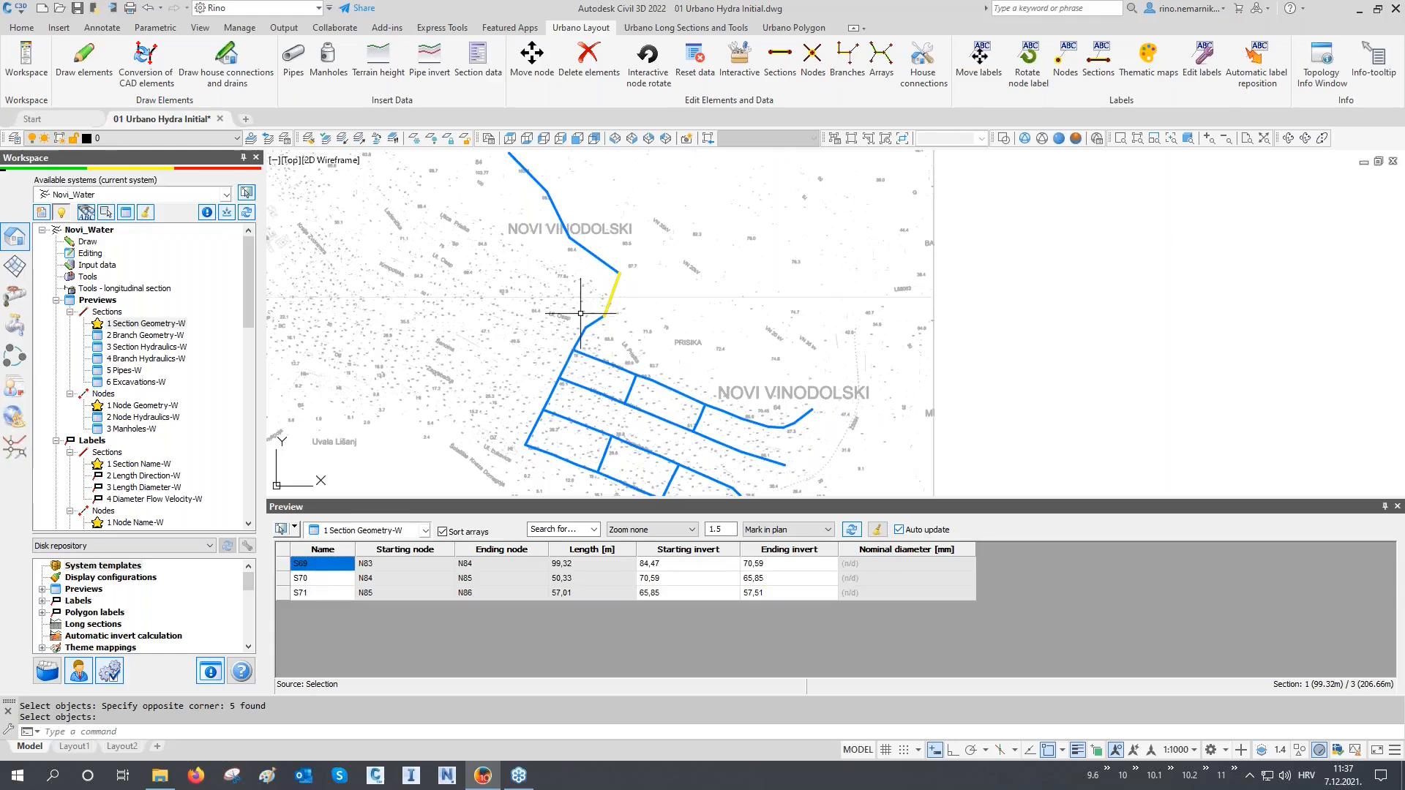
pyautogui.scroll(4, 576, 336)
pyautogui.moveTo(335, 565); pyautogui.dragTo(336, 592)
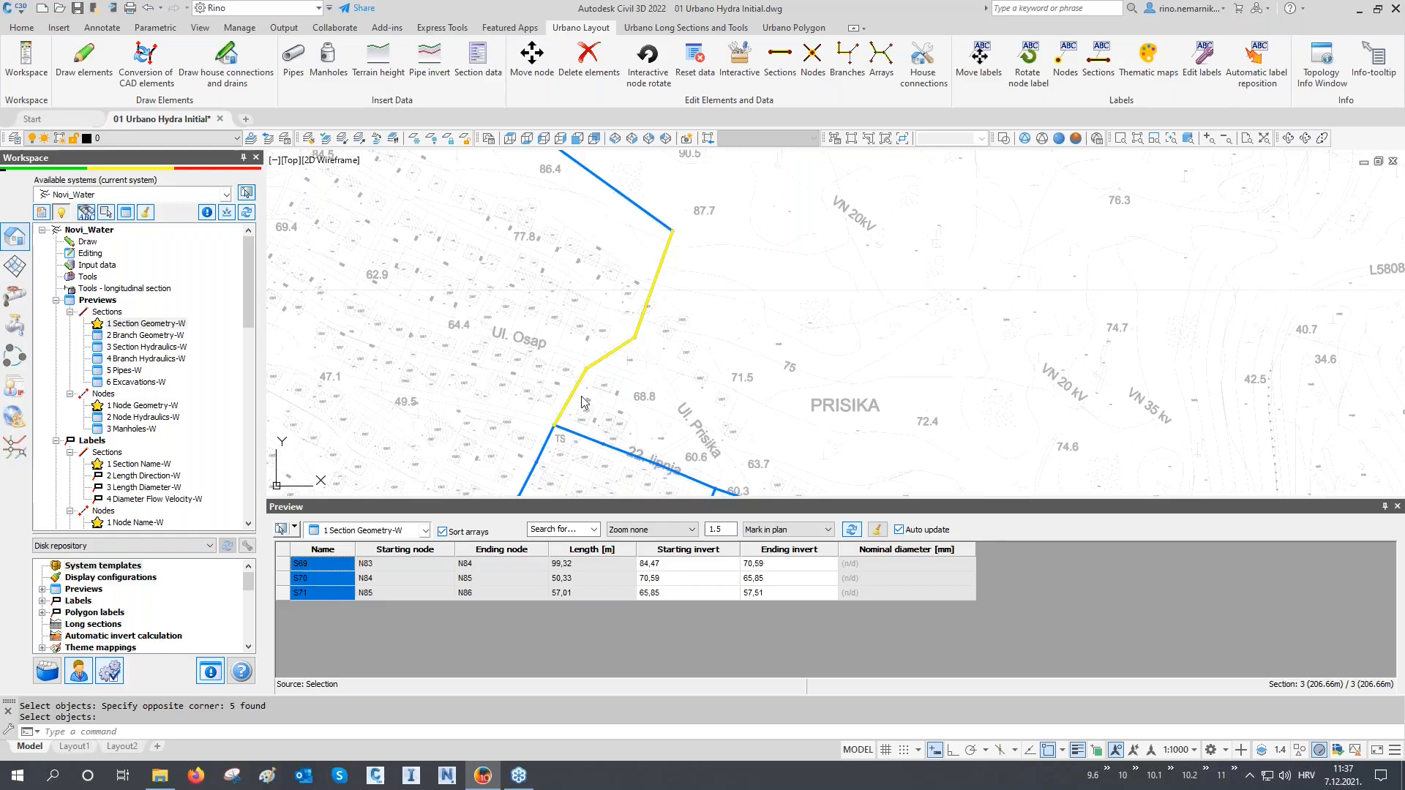
pyautogui.click(485, 342)
pyautogui.press('Escape')
pyautogui.press('Escape')
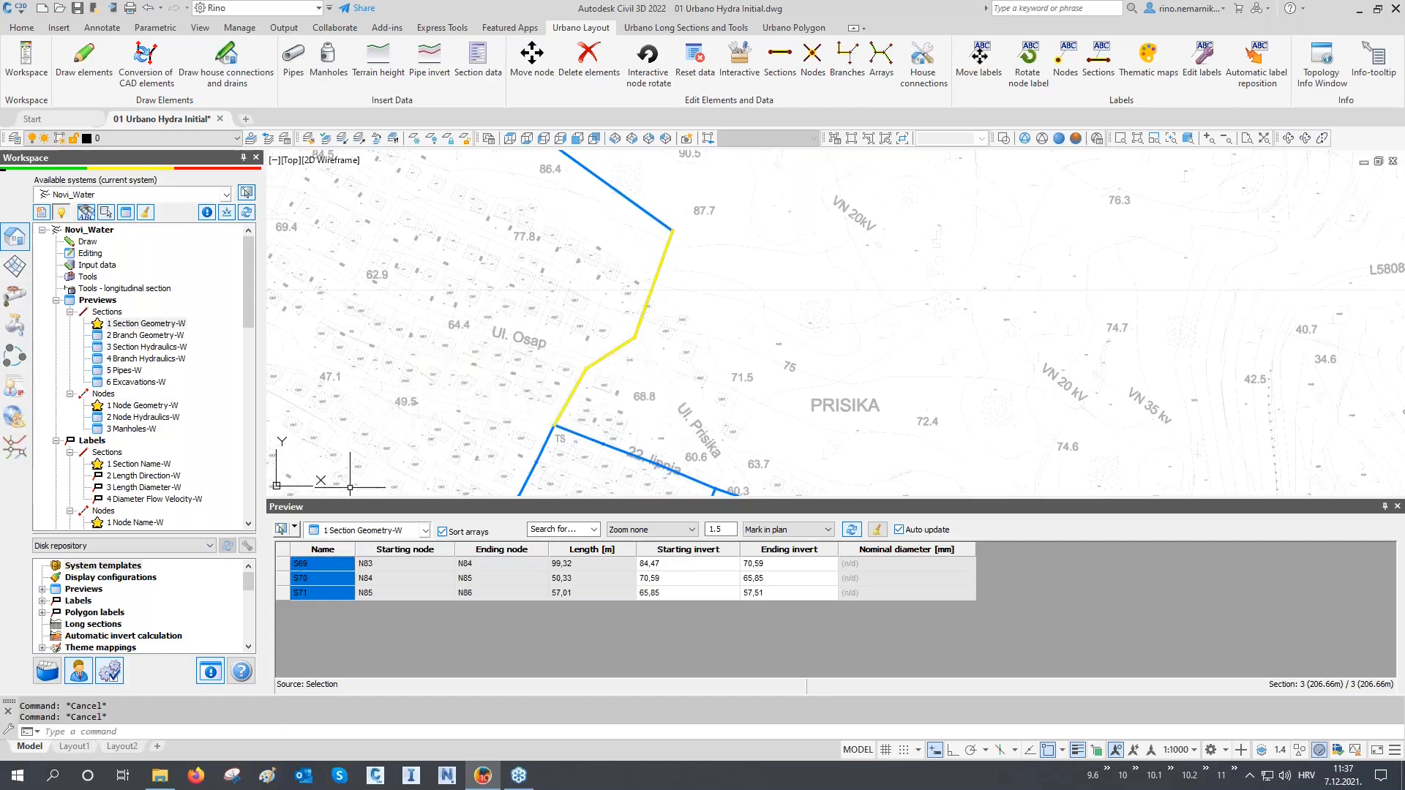
# Step: Filter the general settings by "color" and set the cursor position mark color to red
pyautogui.click(117, 674)
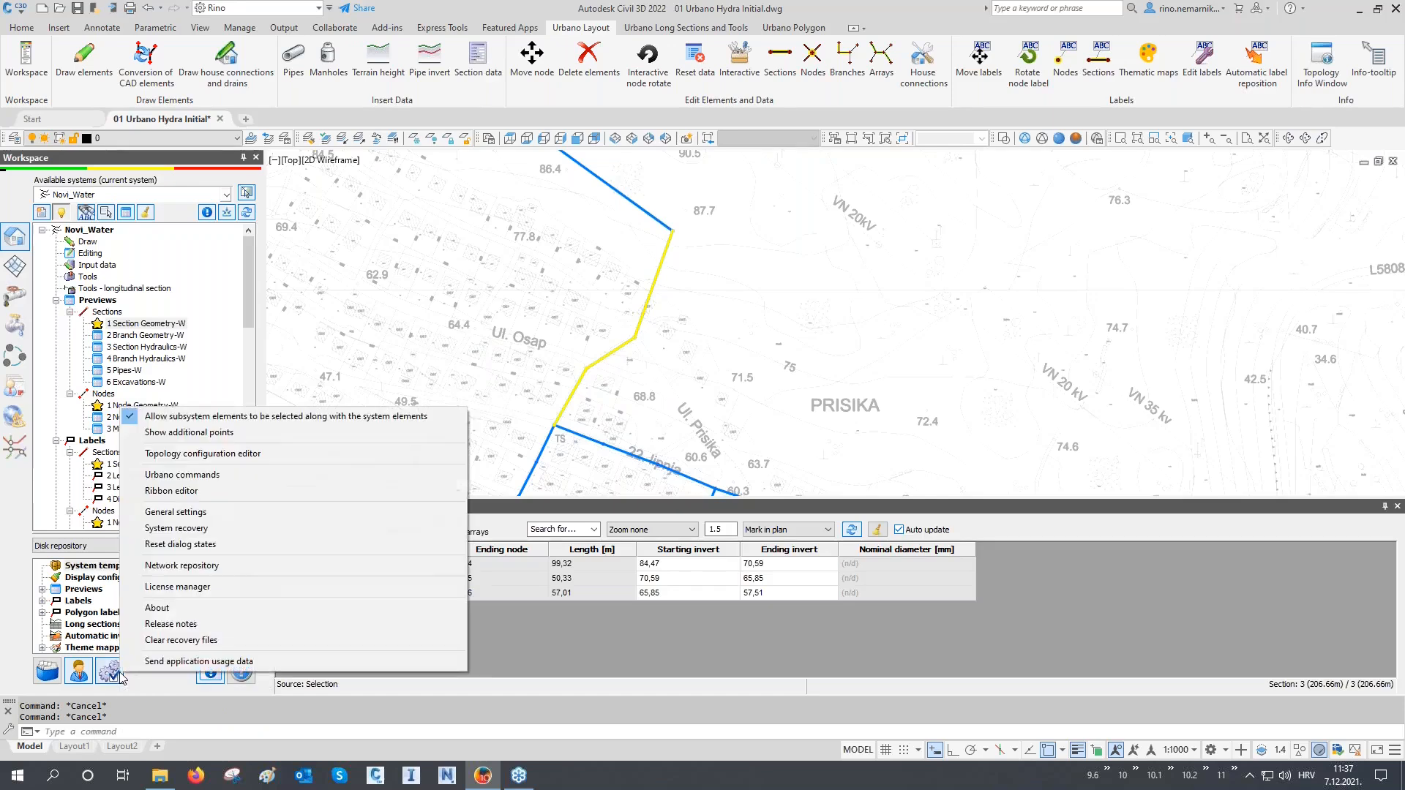
pyautogui.click(206, 516)
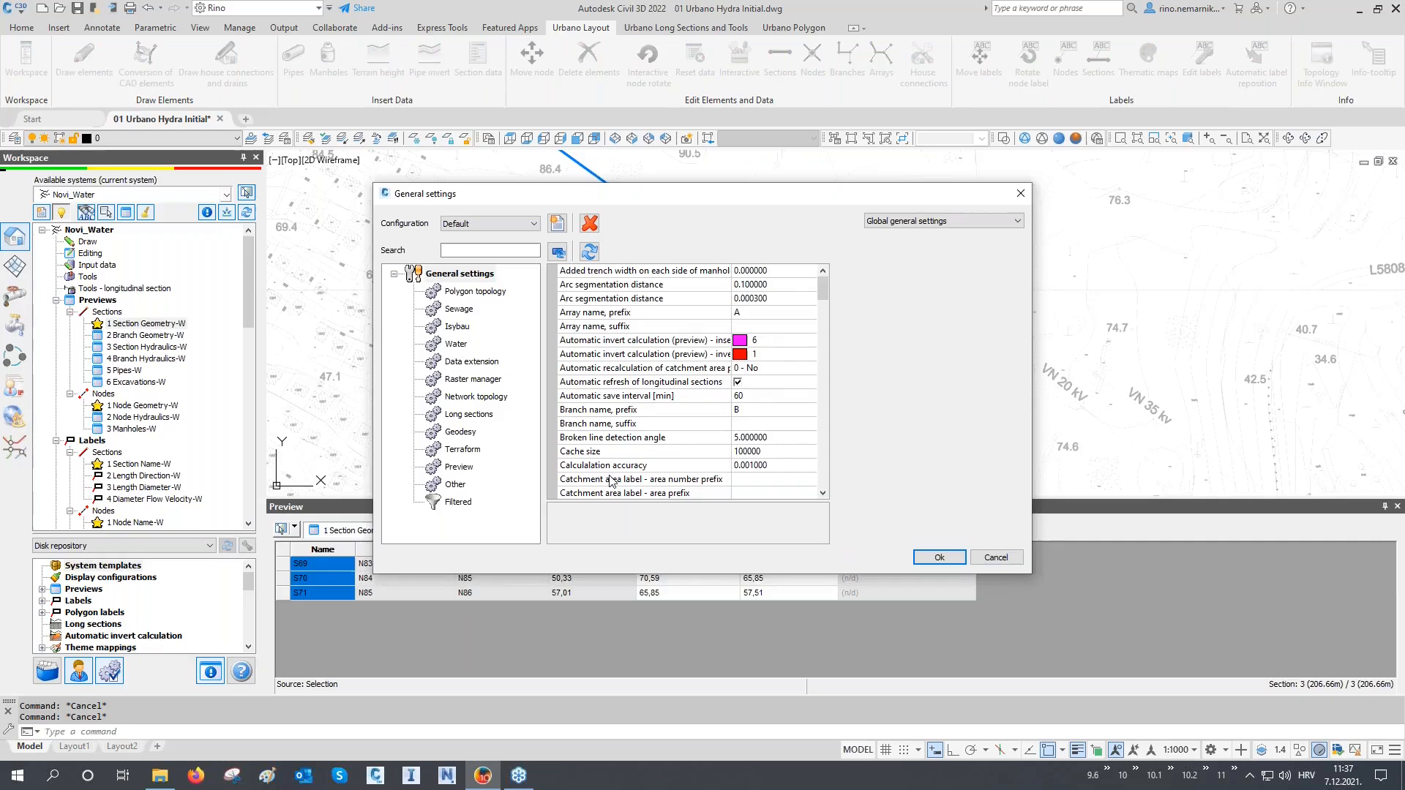
pyautogui.click(474, 249)
pyautogui.write('color')
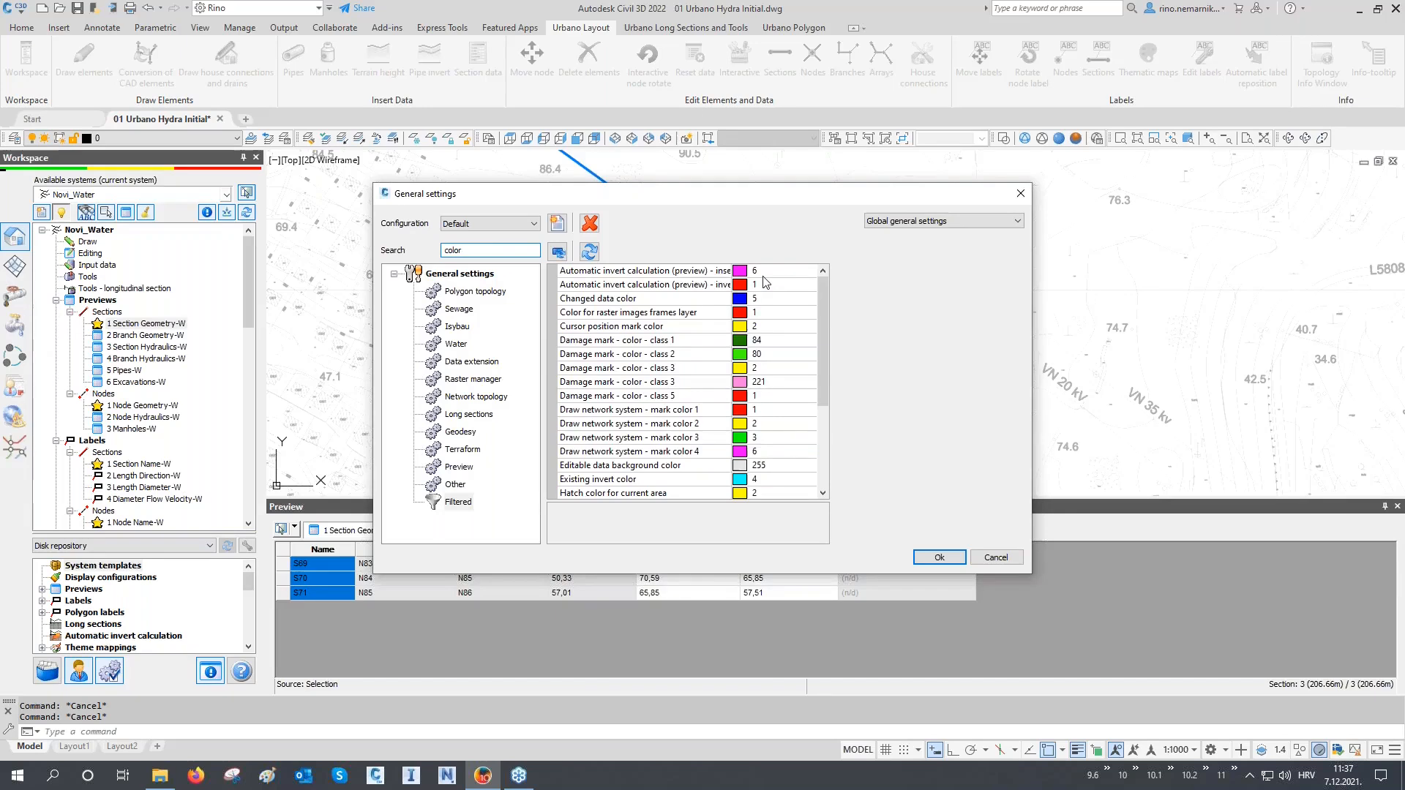
pyautogui.scroll(-3, 769, 455)
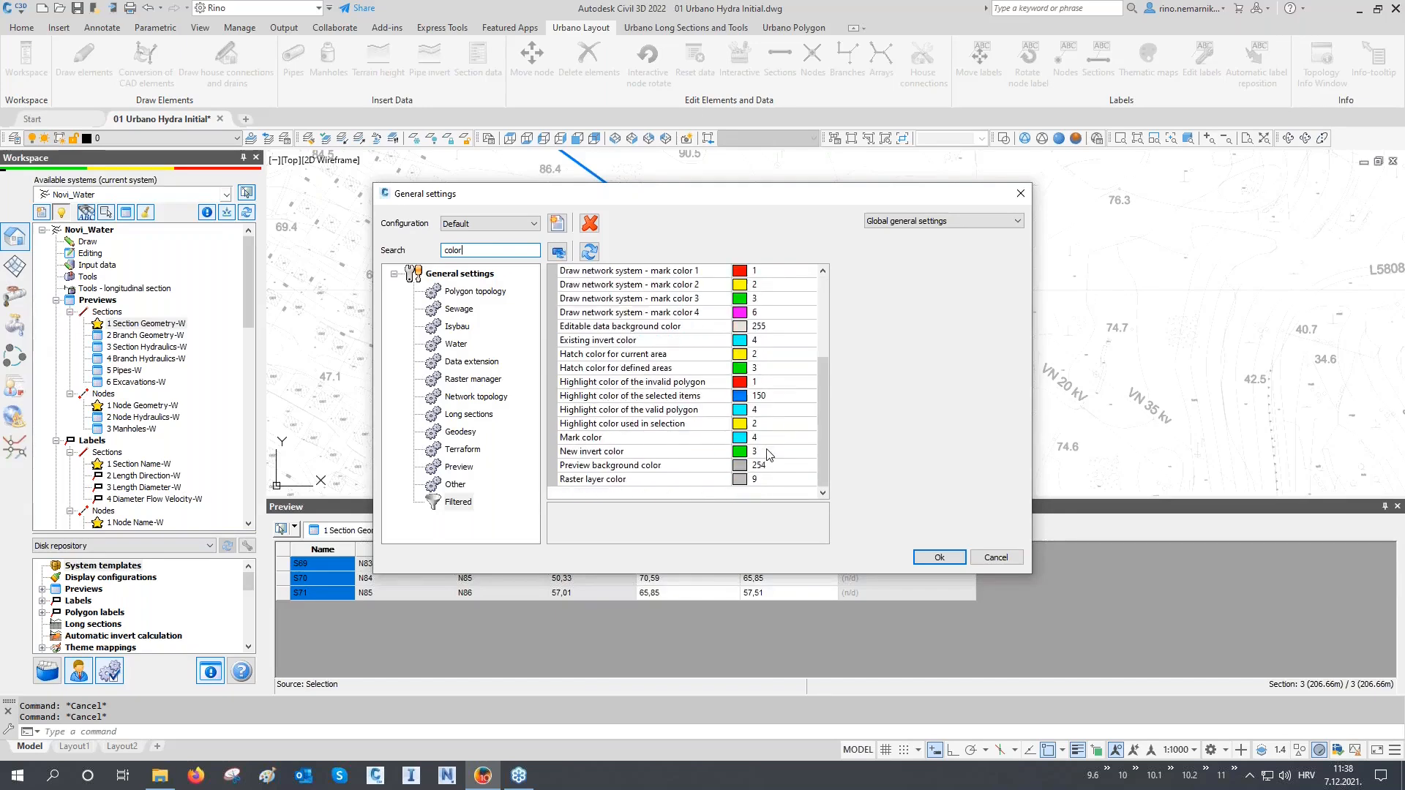
pyautogui.scroll(4, 769, 456)
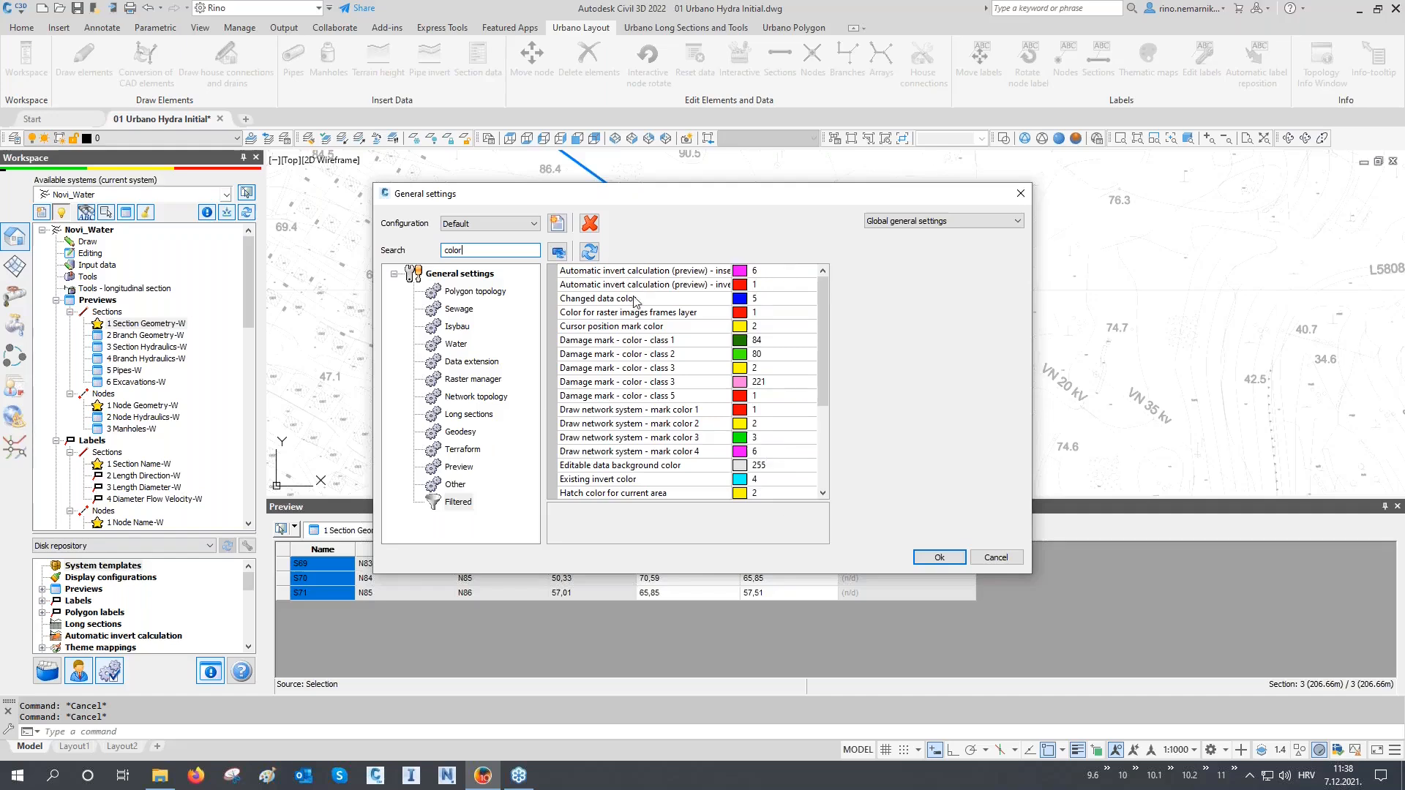
pyautogui.click(790, 326)
pyautogui.click(814, 326)
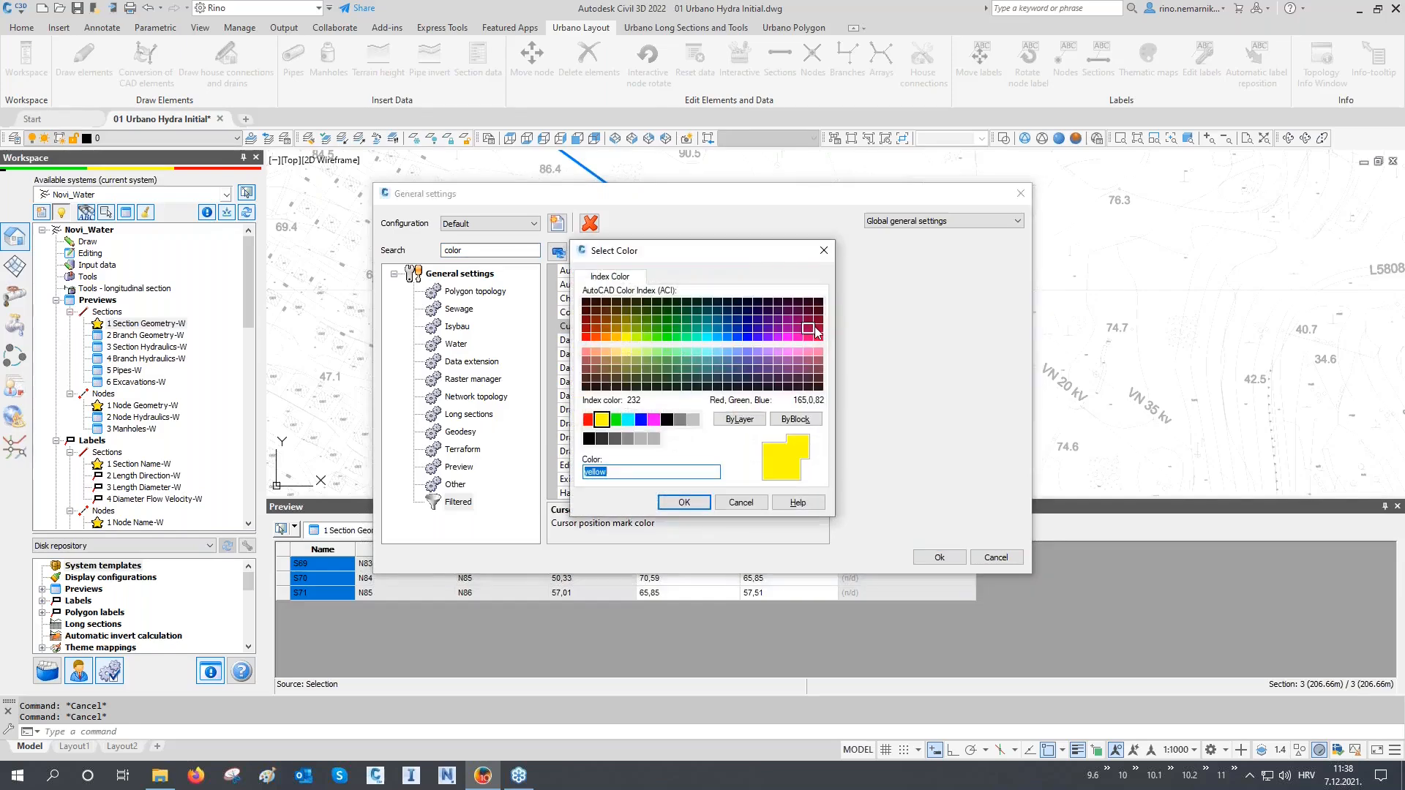
pyautogui.click(588, 419)
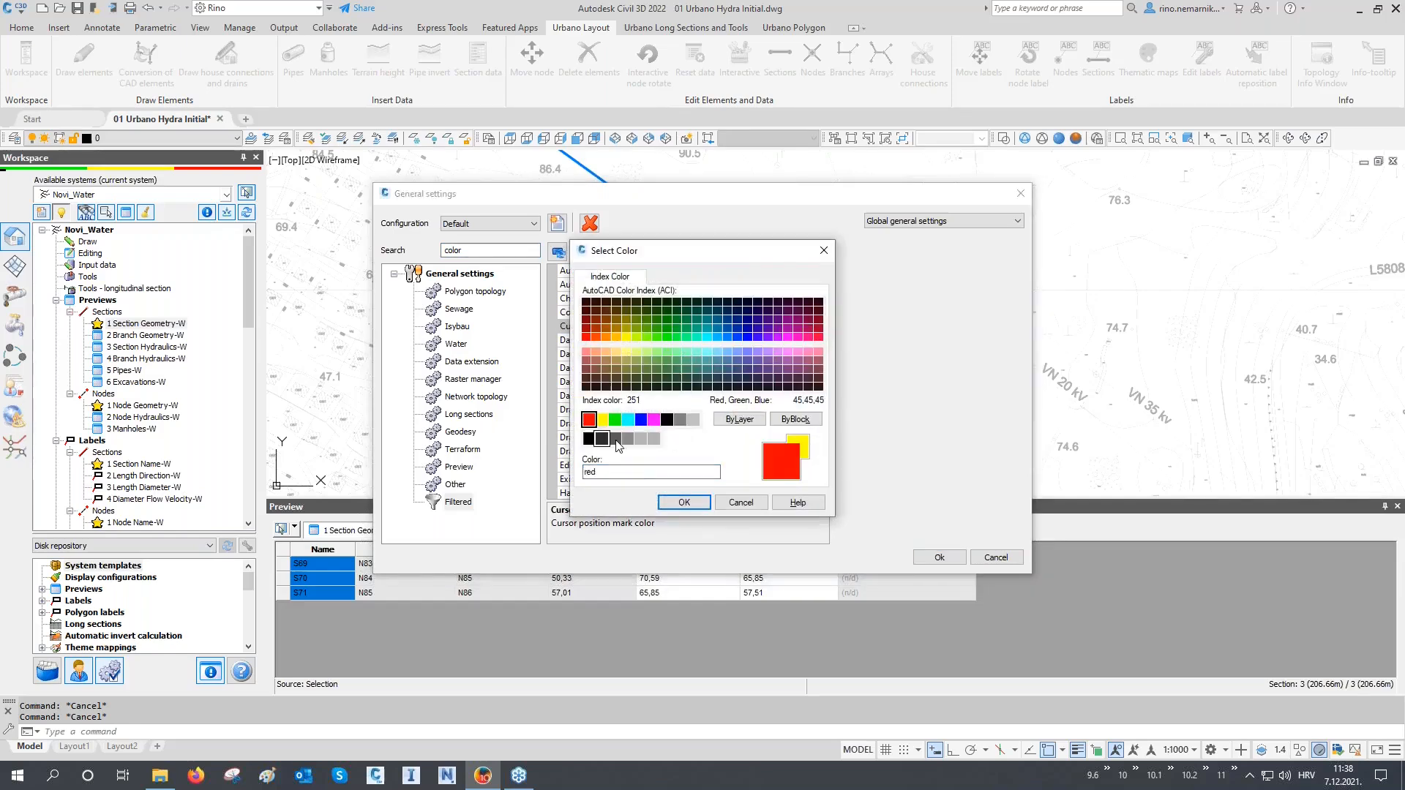
pyautogui.click(683, 502)
# Step: Set the yellow Damage mark - color - class 3 and Draw network system - mark color 2 to red
pyautogui.click(761, 371)
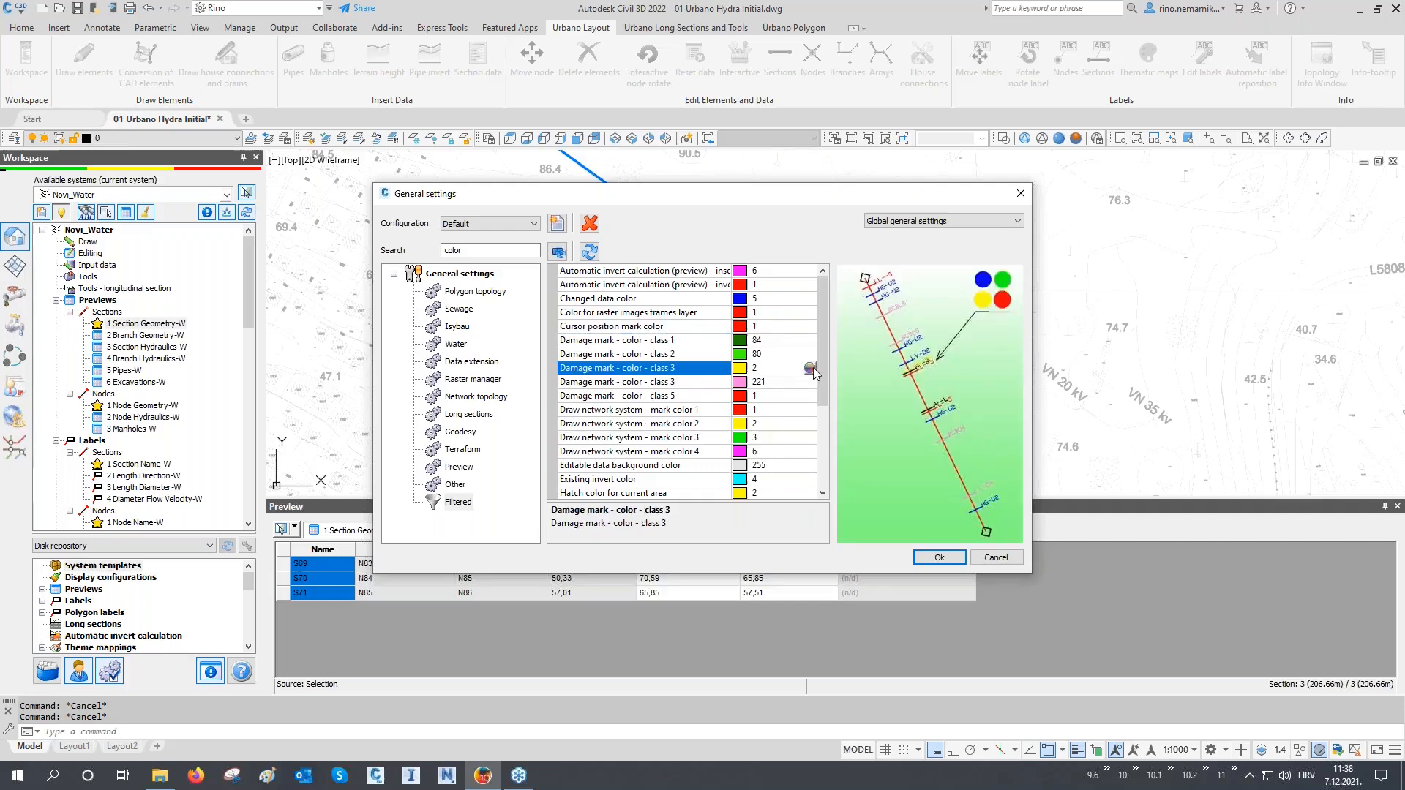
pyautogui.click(814, 368)
pyautogui.click(588, 420)
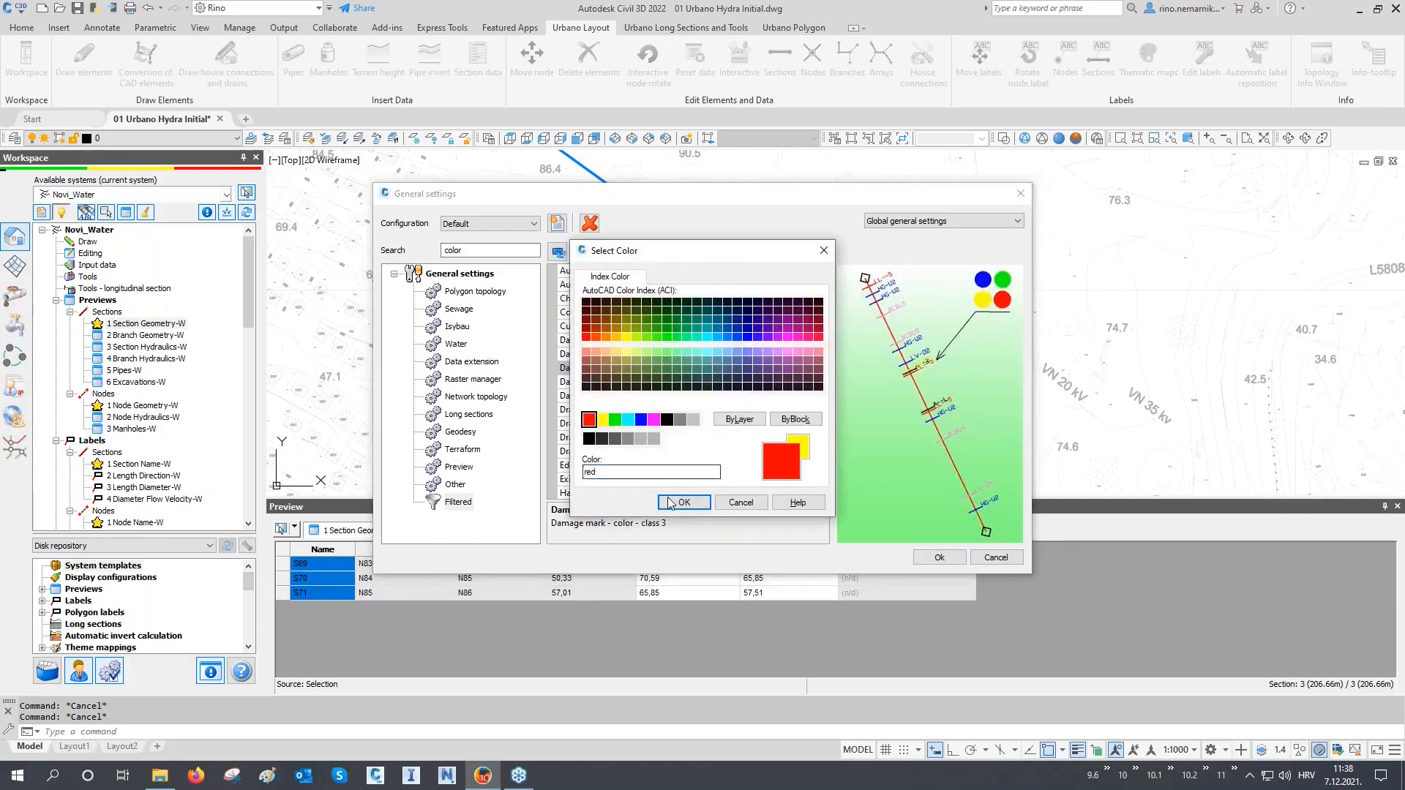
pyautogui.click(683, 502)
pyautogui.click(784, 427)
pyautogui.click(809, 424)
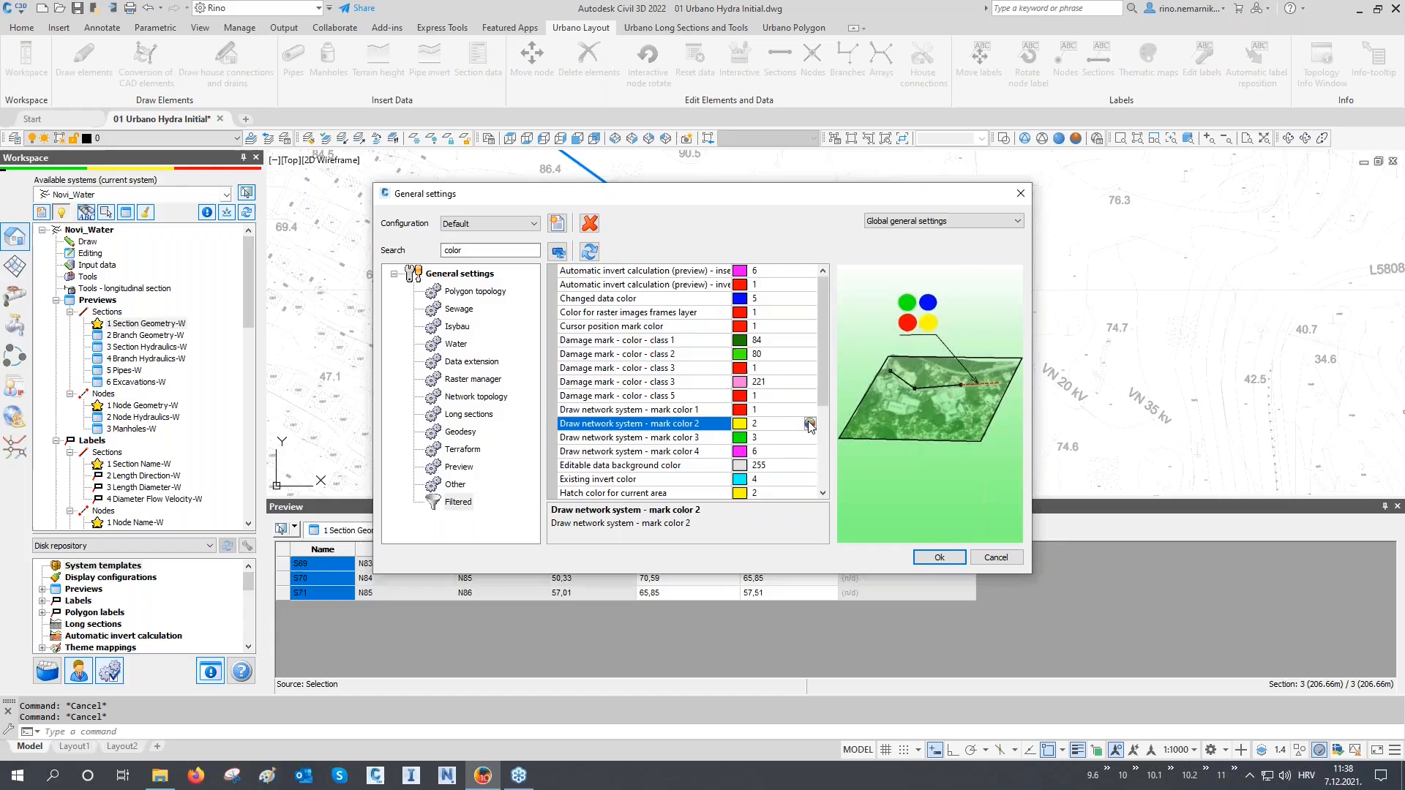
pyautogui.click(589, 420)
pyautogui.click(683, 502)
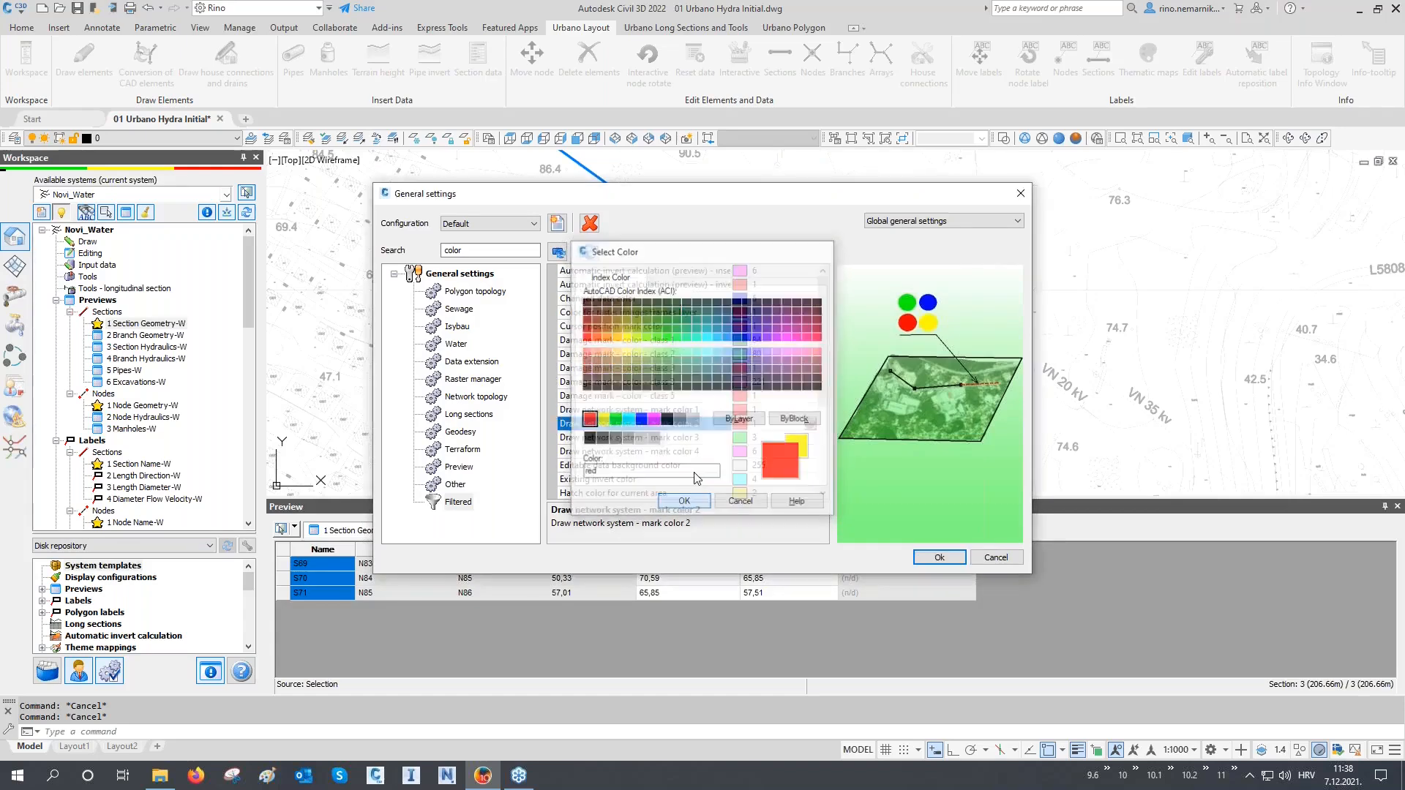
# Step: Set the hatch color for the current area and the highlight color used in selection to red
pyautogui.scroll(-2, 768, 414)
pyautogui.click(768, 410)
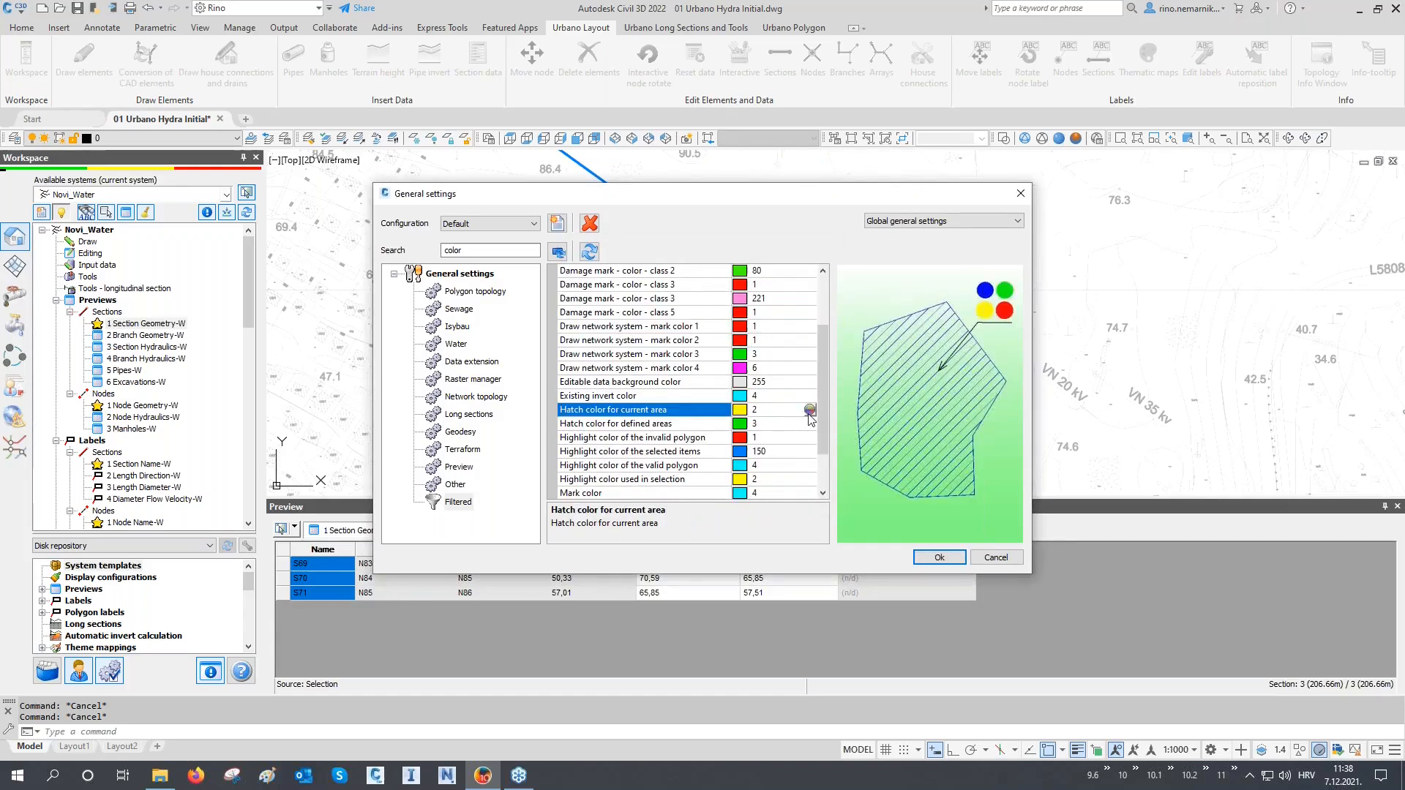
pyautogui.click(809, 410)
pyautogui.click(588, 420)
pyautogui.click(684, 502)
pyautogui.click(790, 429)
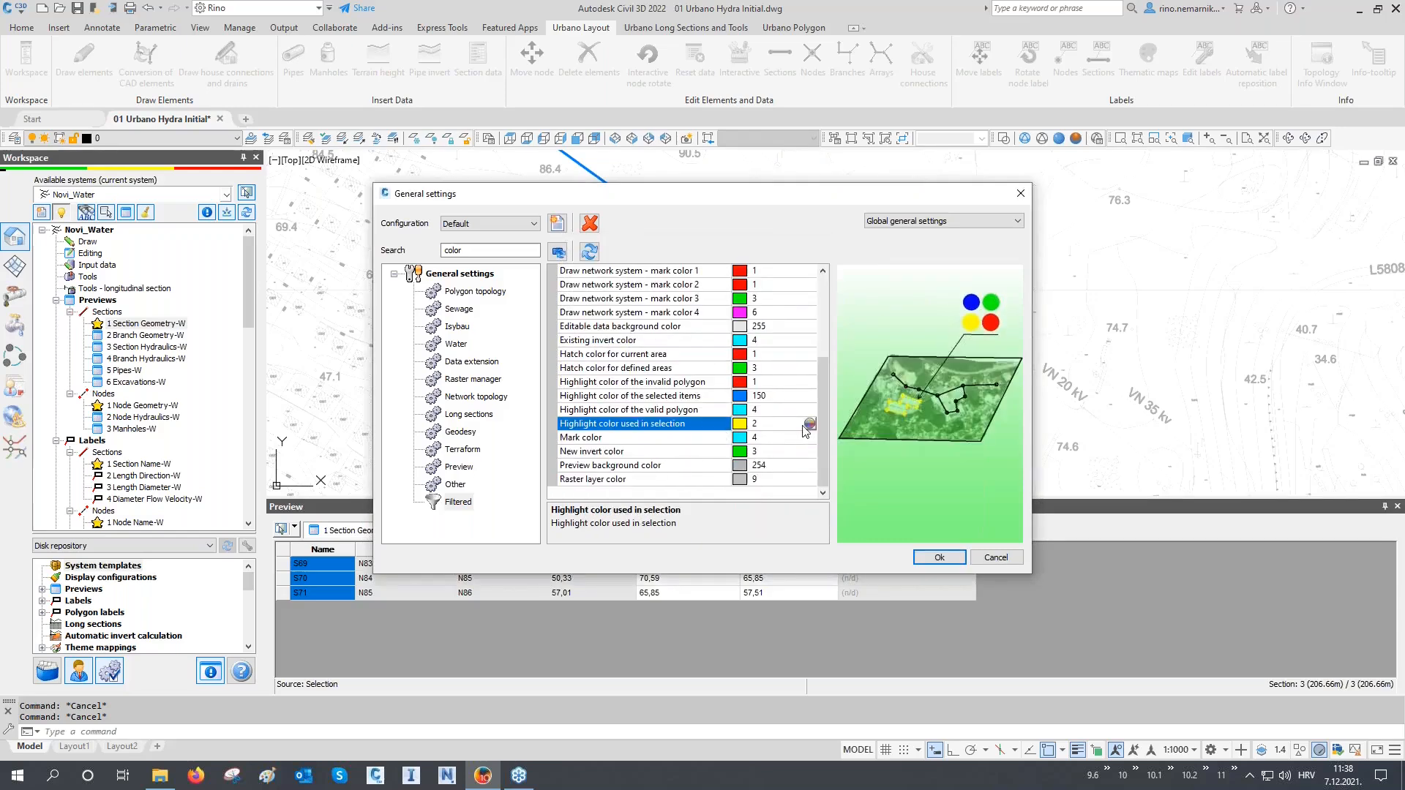
pyautogui.click(810, 424)
pyautogui.click(588, 420)
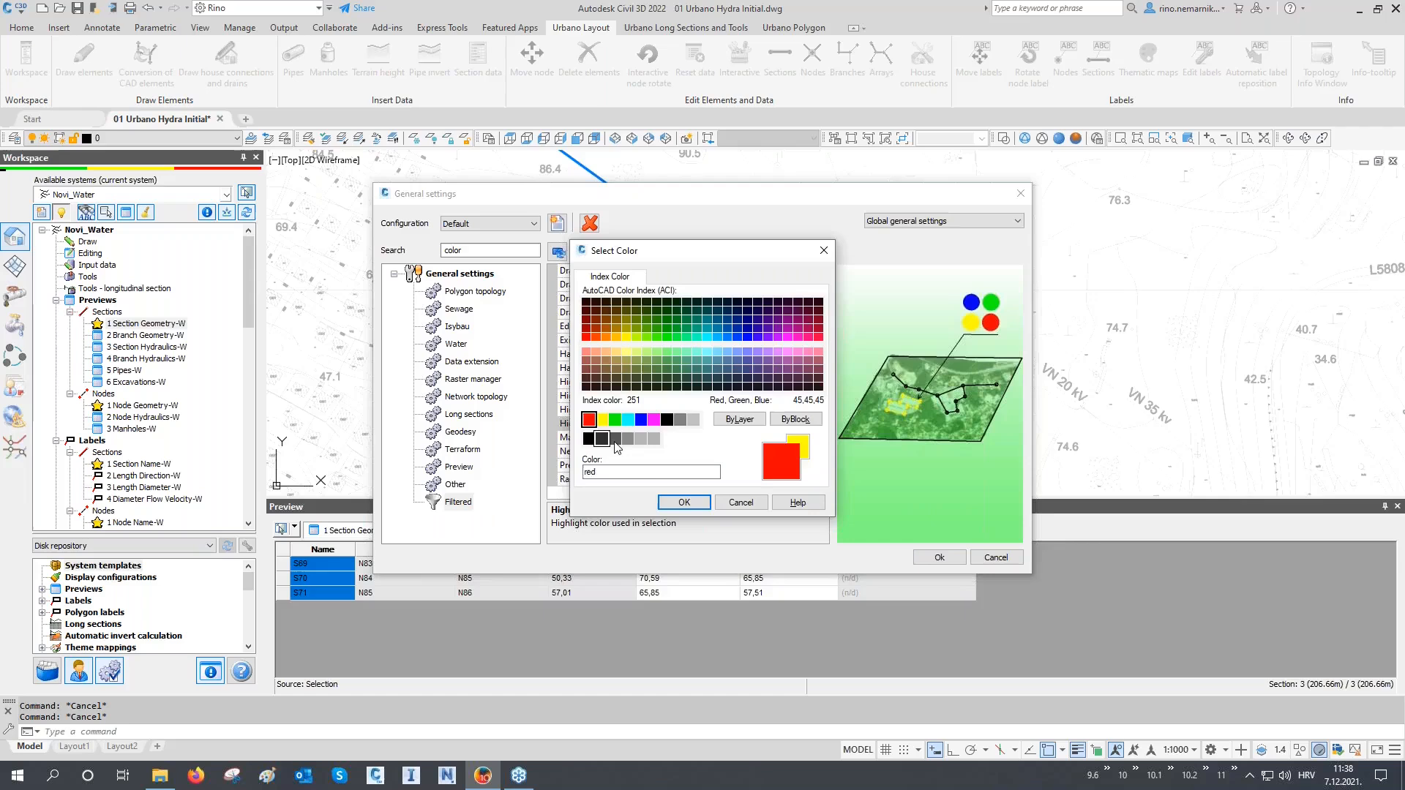
pyautogui.click(683, 502)
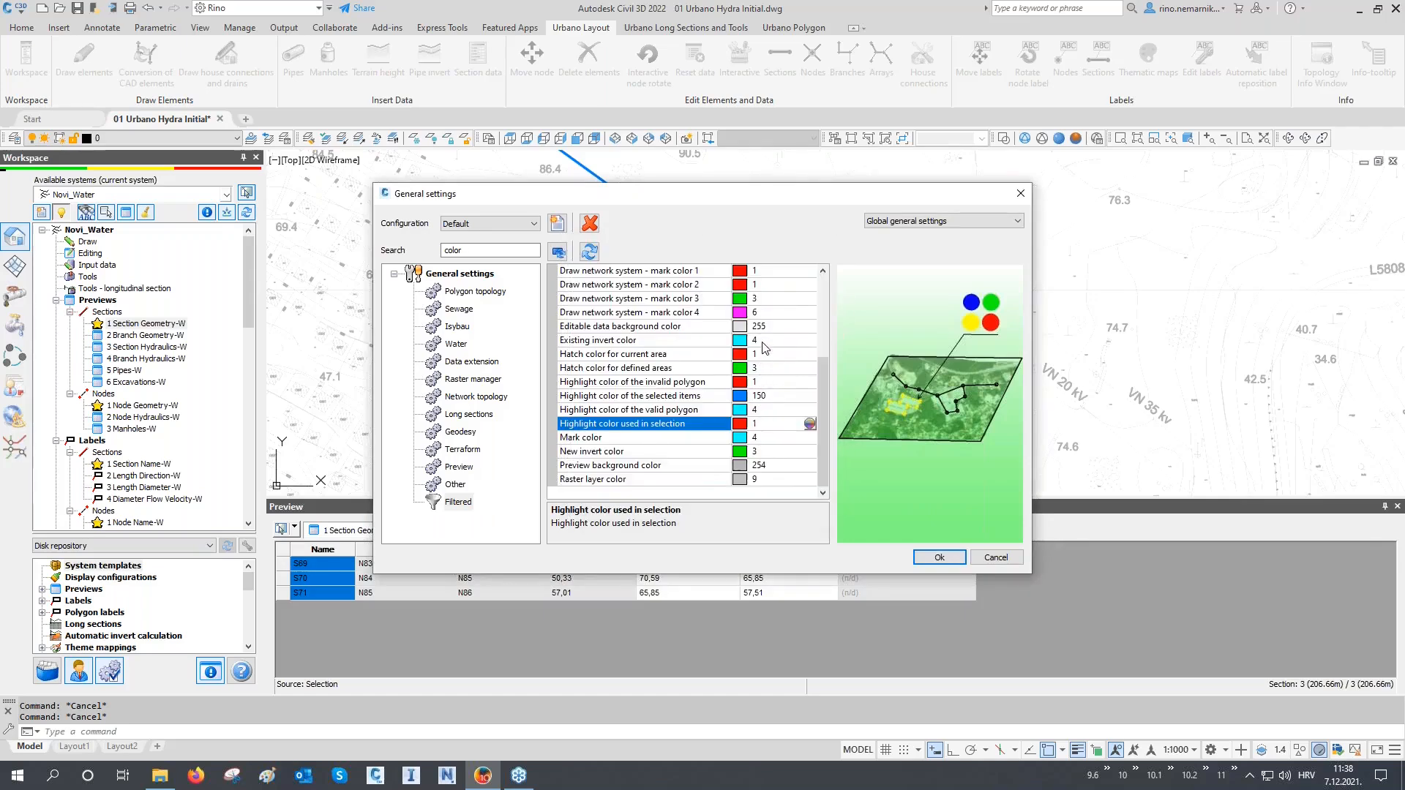
# Step: Set the existing invert color and the highlight color of the valid polygon to blue
pyautogui.click(761, 345)
pyautogui.scroll(3, 761, 346)
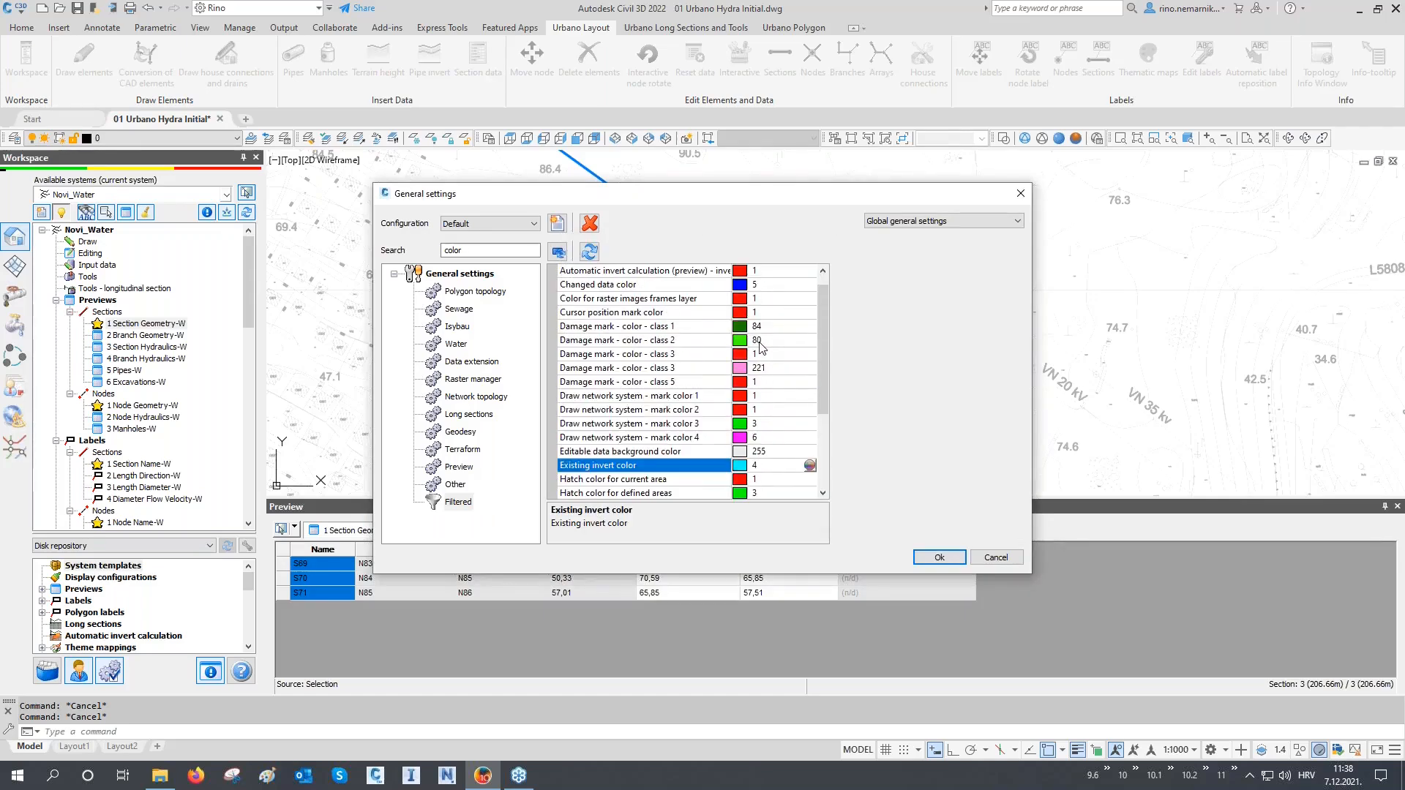
pyautogui.scroll(-3, 761, 347)
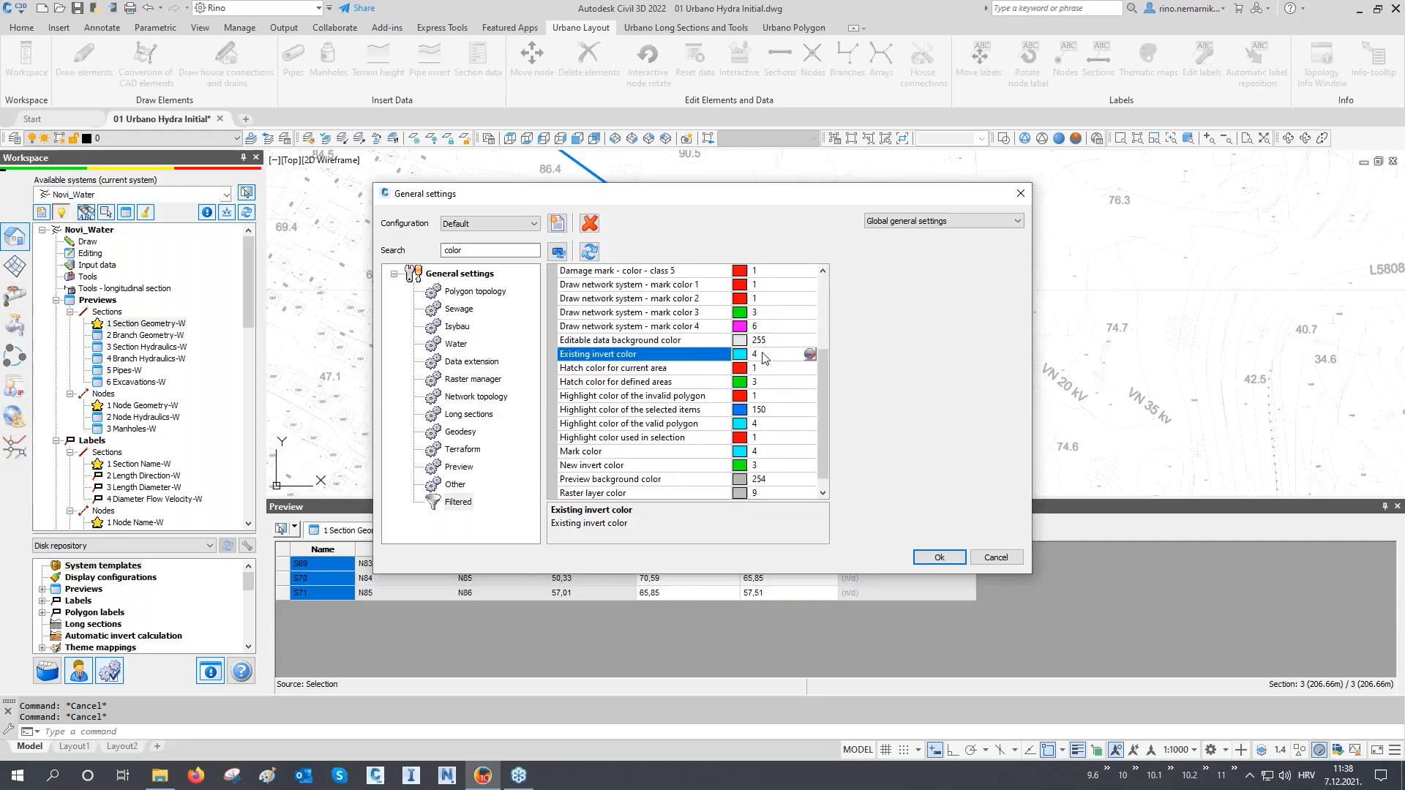
pyautogui.click(811, 354)
pyautogui.click(641, 419)
pyautogui.click(682, 503)
pyautogui.click(777, 425)
pyautogui.click(810, 425)
pyautogui.click(641, 419)
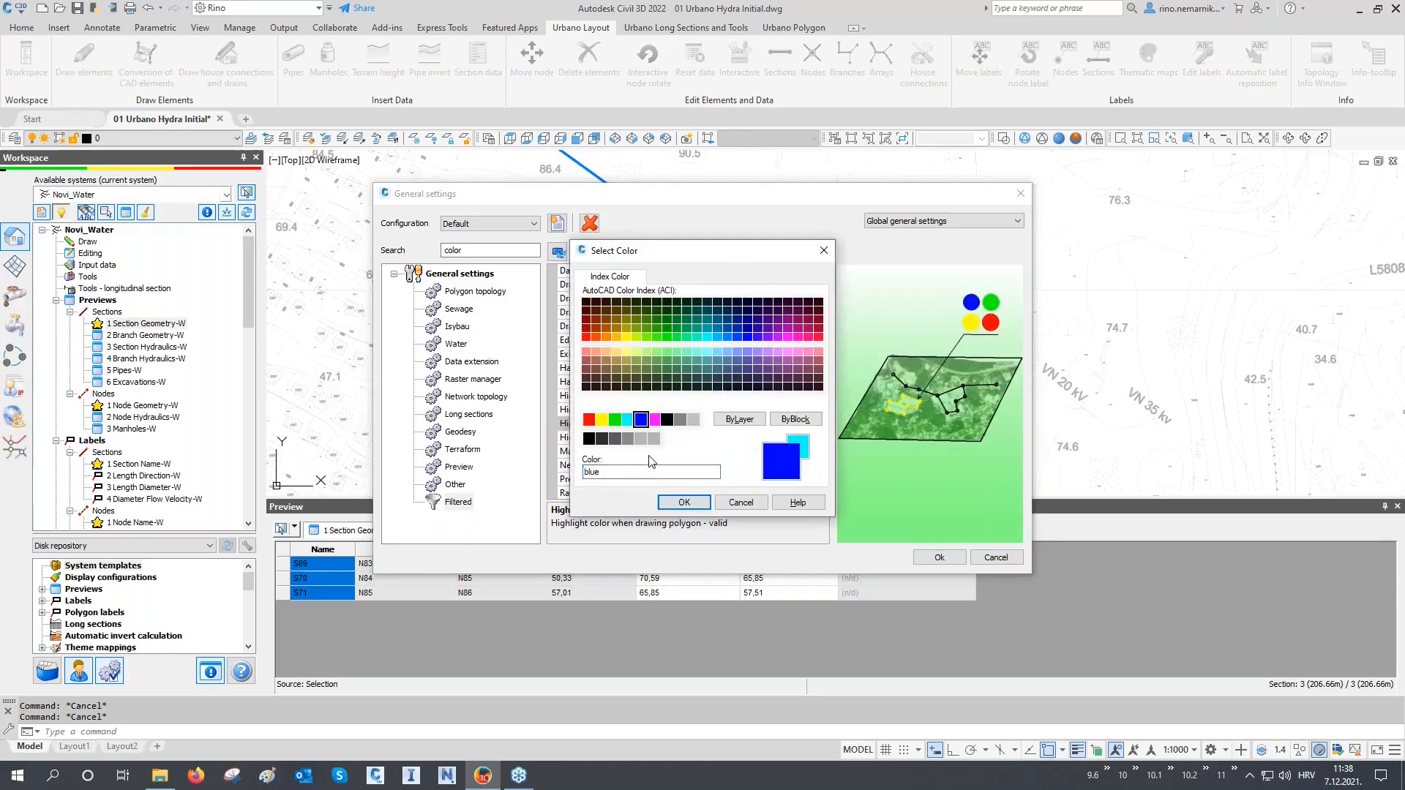
pyautogui.click(681, 503)
# Step: Set the Mark color to blue, check the filtered color list, and apply the general settings
pyautogui.click(773, 451)
pyautogui.click(810, 452)
pyautogui.click(641, 420)
pyautogui.click(682, 502)
pyautogui.scroll(3, 713, 417)
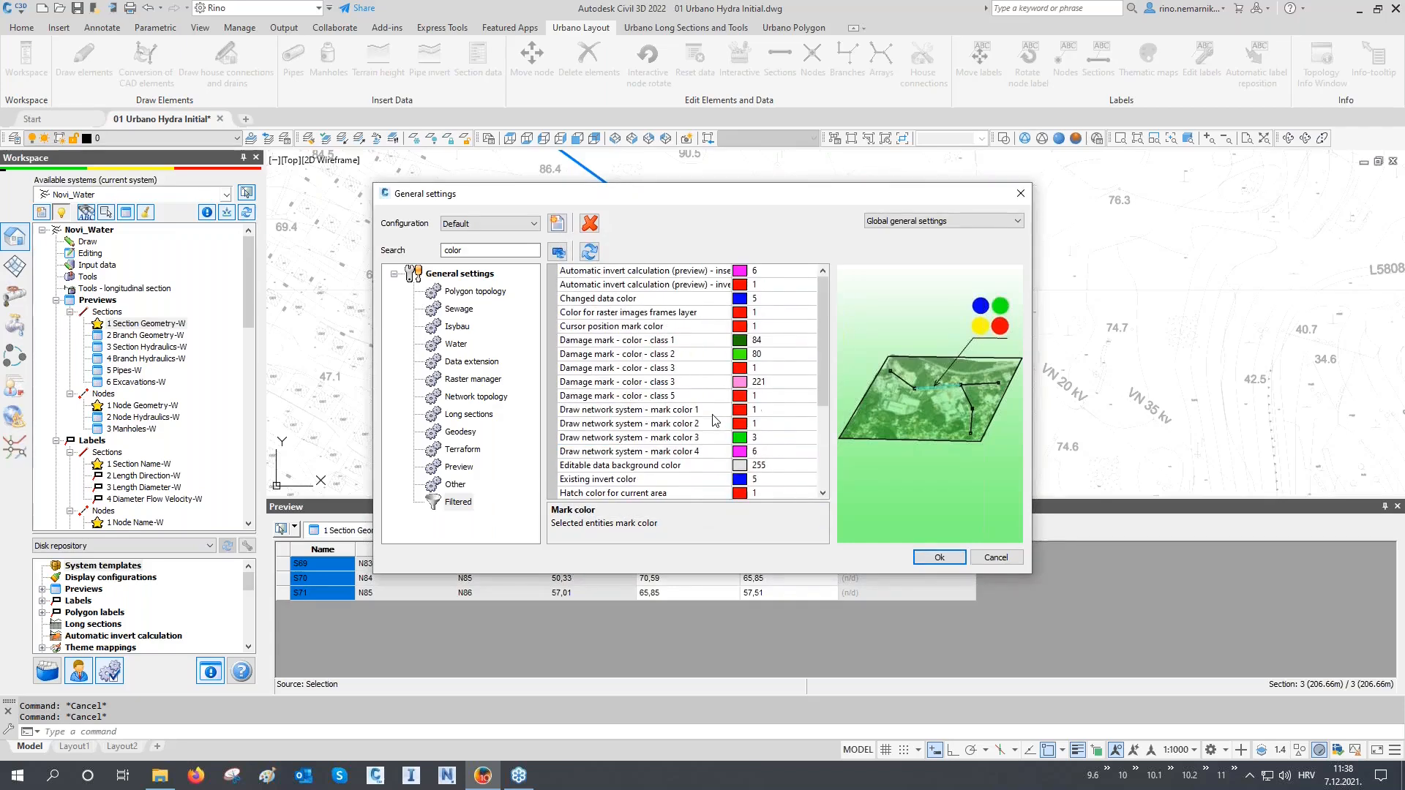
pyautogui.scroll(-3, 693, 410)
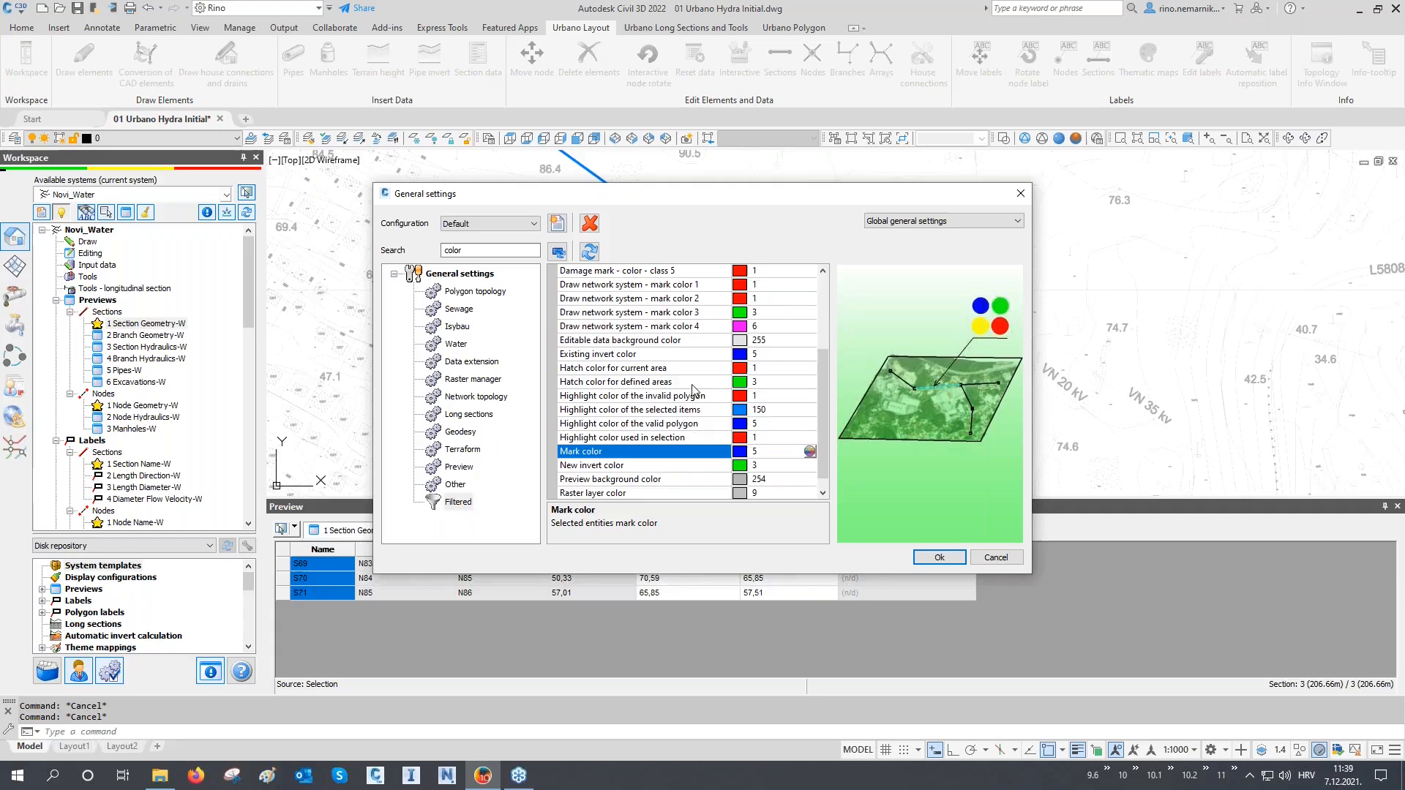
pyautogui.scroll(-1, 693, 384)
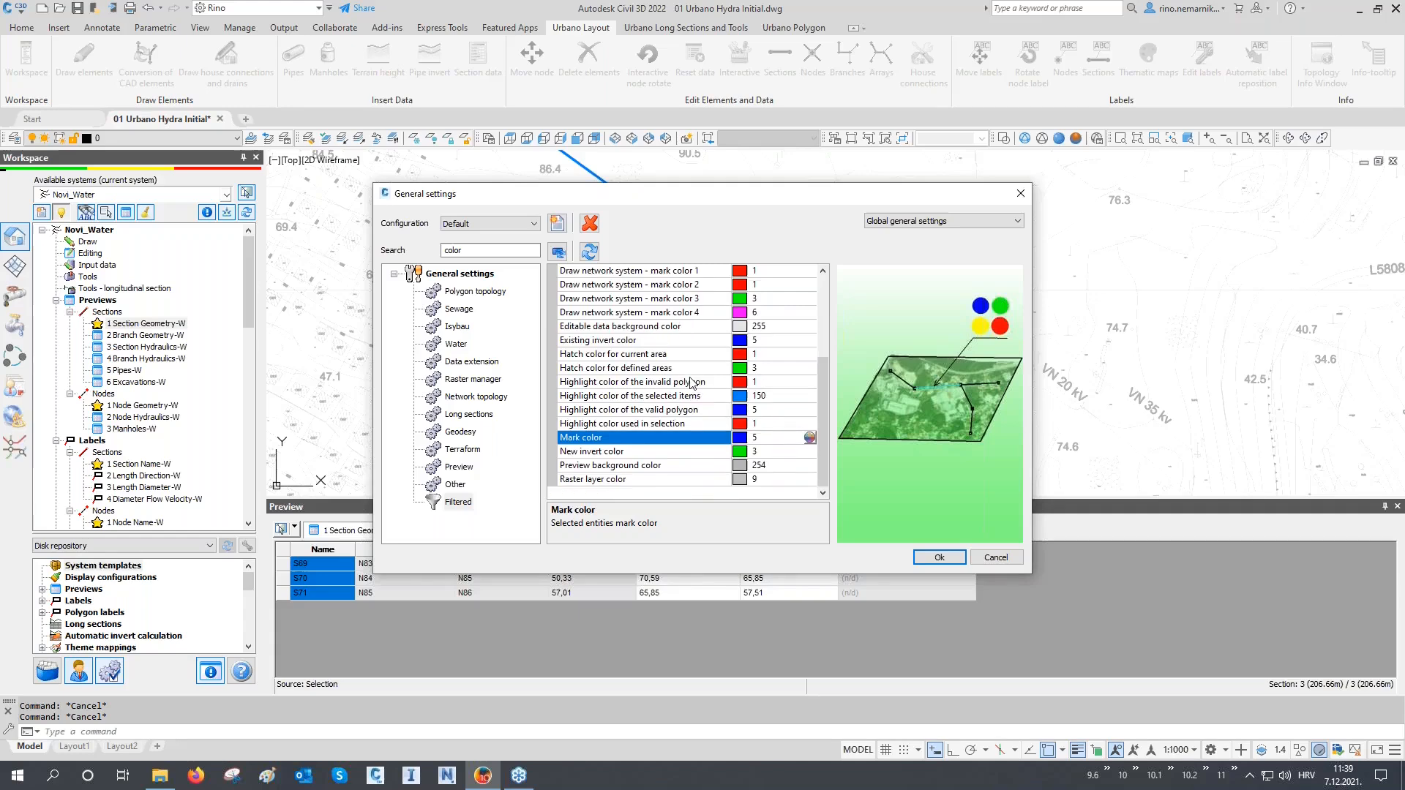
pyautogui.click(940, 558)
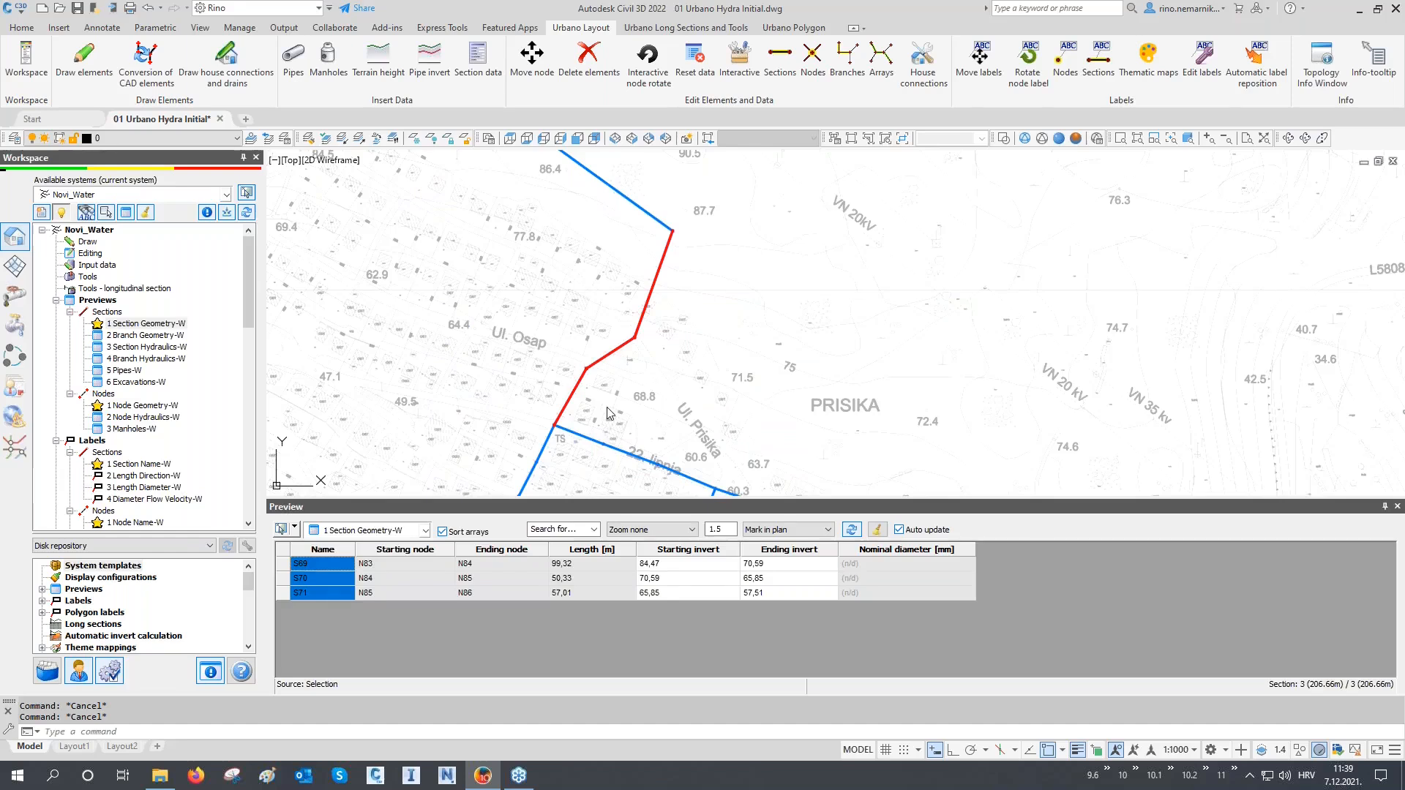
# Step: Load sections S112, S113 and S114 along 22. lipnja into the preview using the Sections selection
pyautogui.click(294, 529)
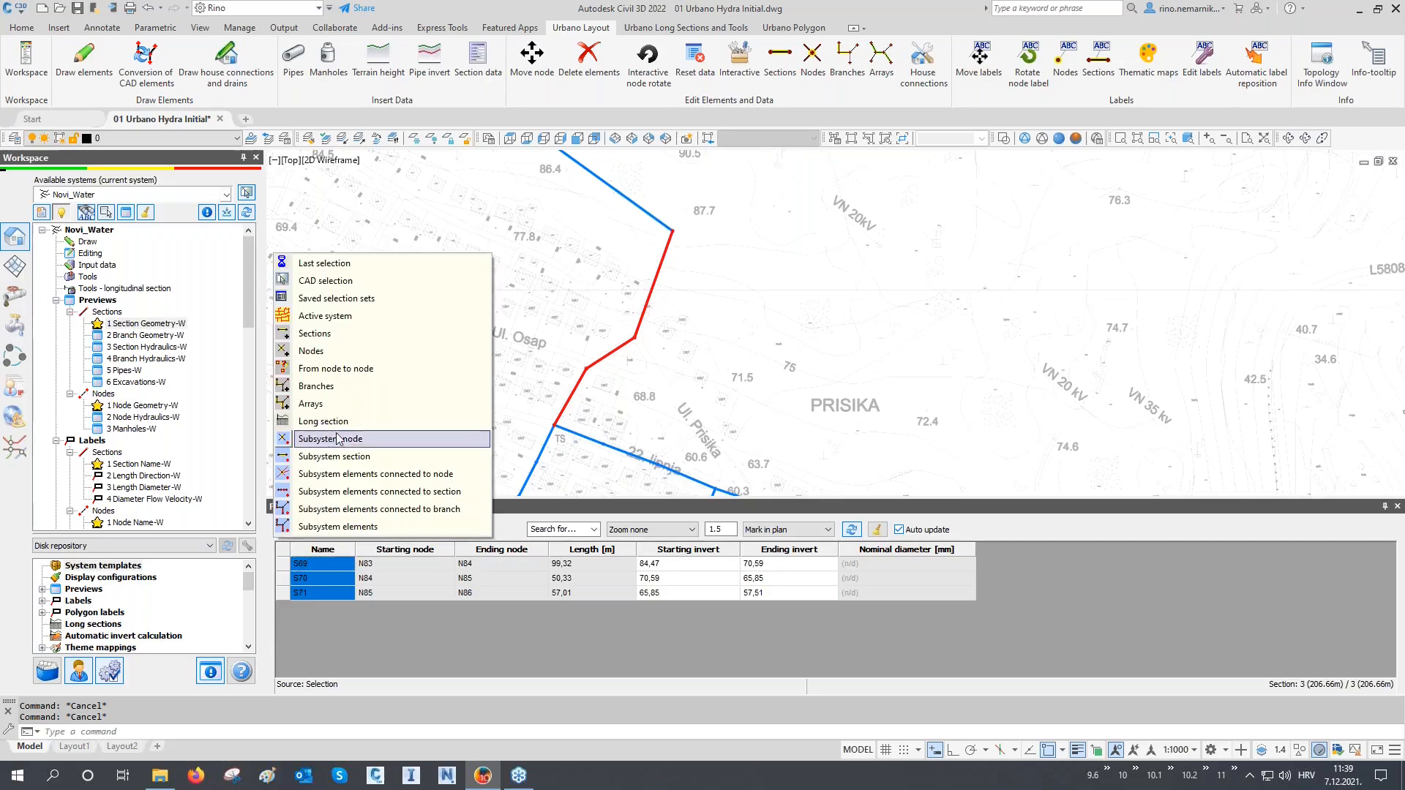
pyautogui.click(337, 341)
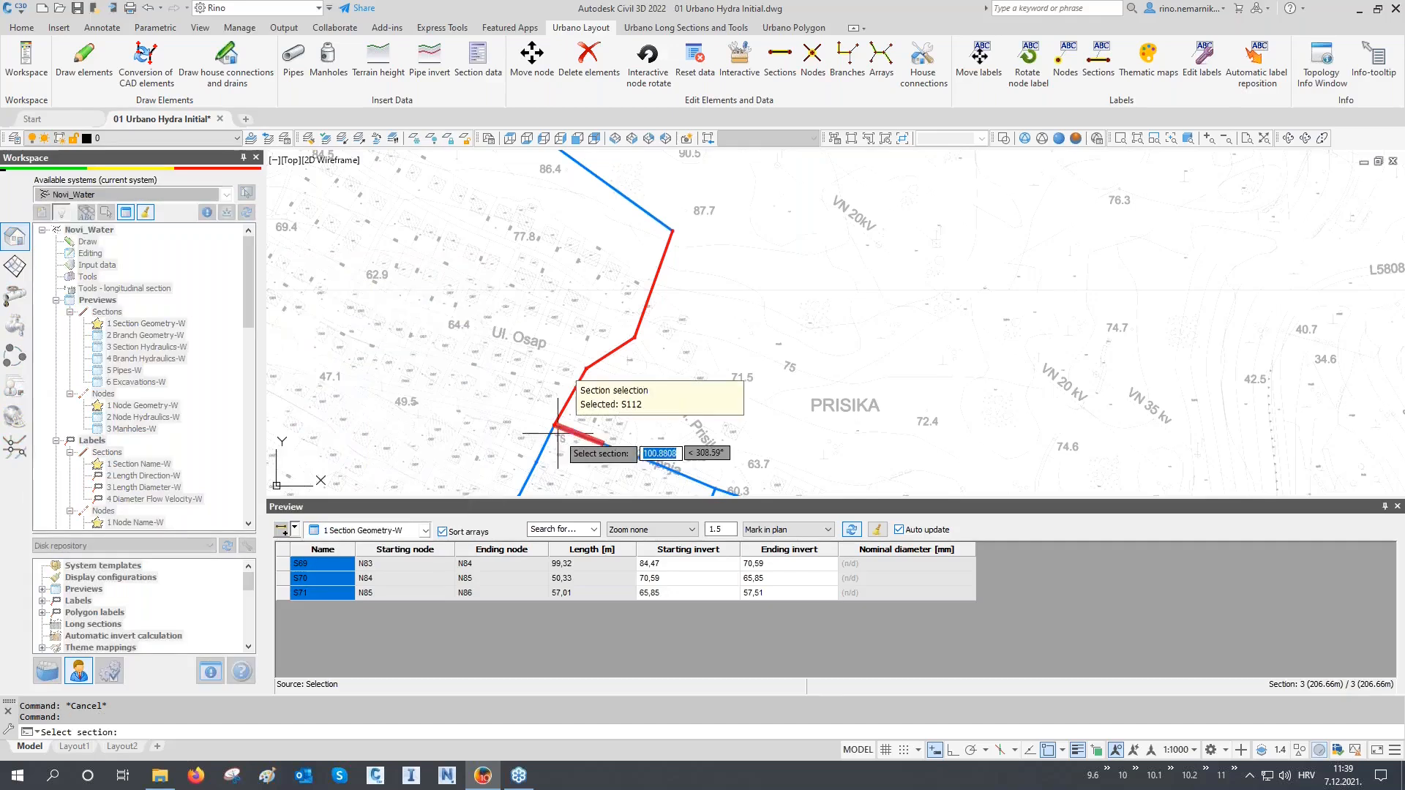
pyautogui.scroll(2, 556, 432)
pyautogui.scroll(2, 559, 439)
pyautogui.moveTo(559, 439); pyautogui.dragTo(532, 296, button='middle')
pyautogui.click(562, 291)
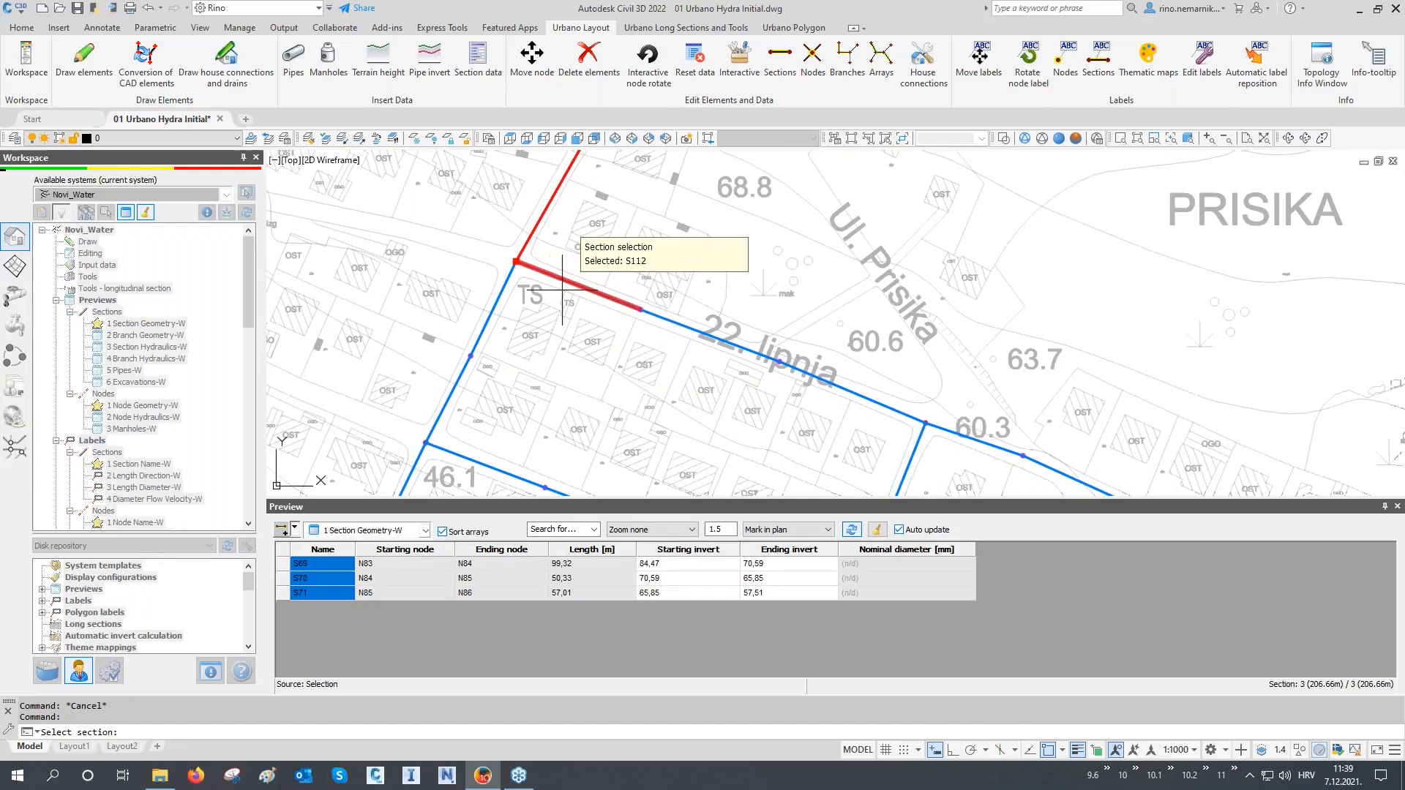
pyautogui.click(674, 339)
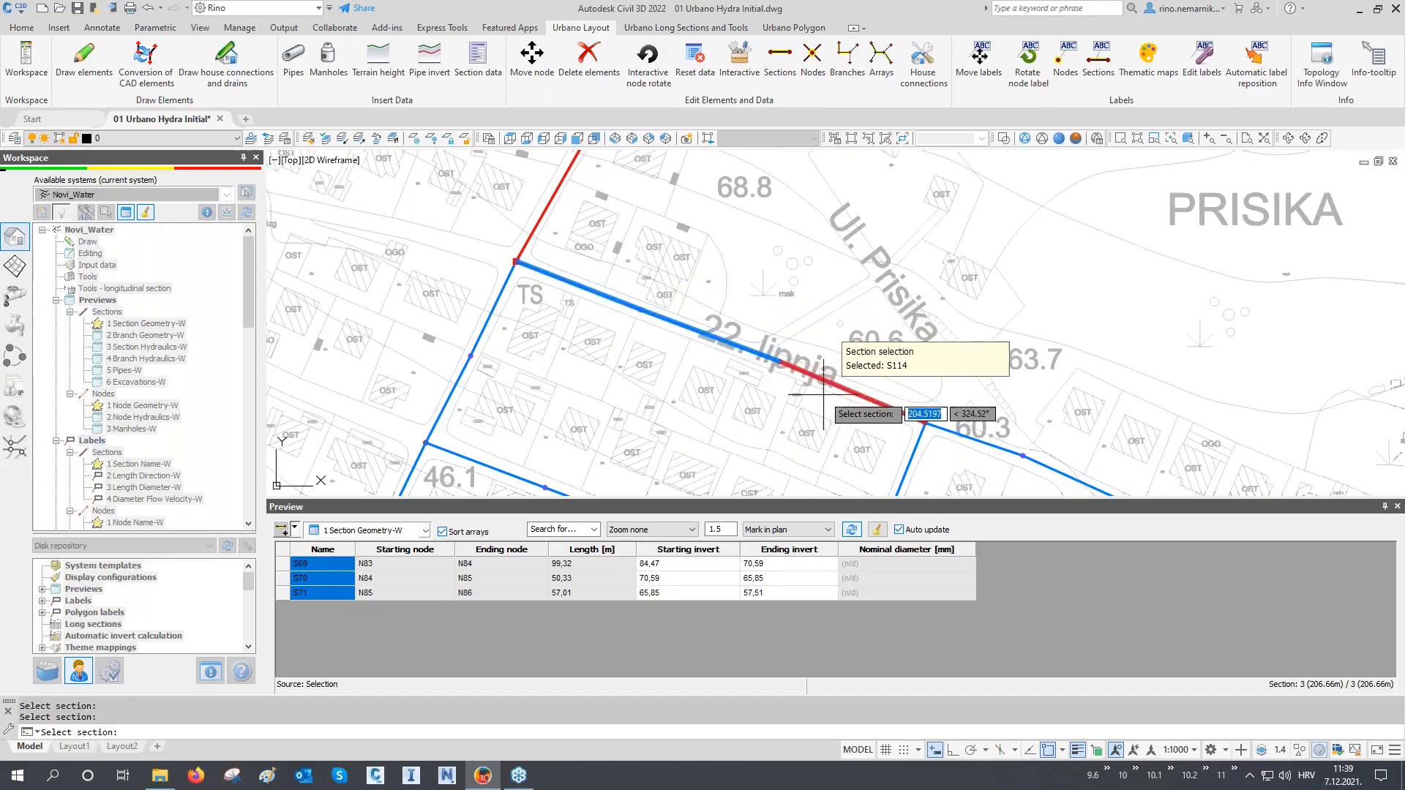
pyautogui.press('Return')
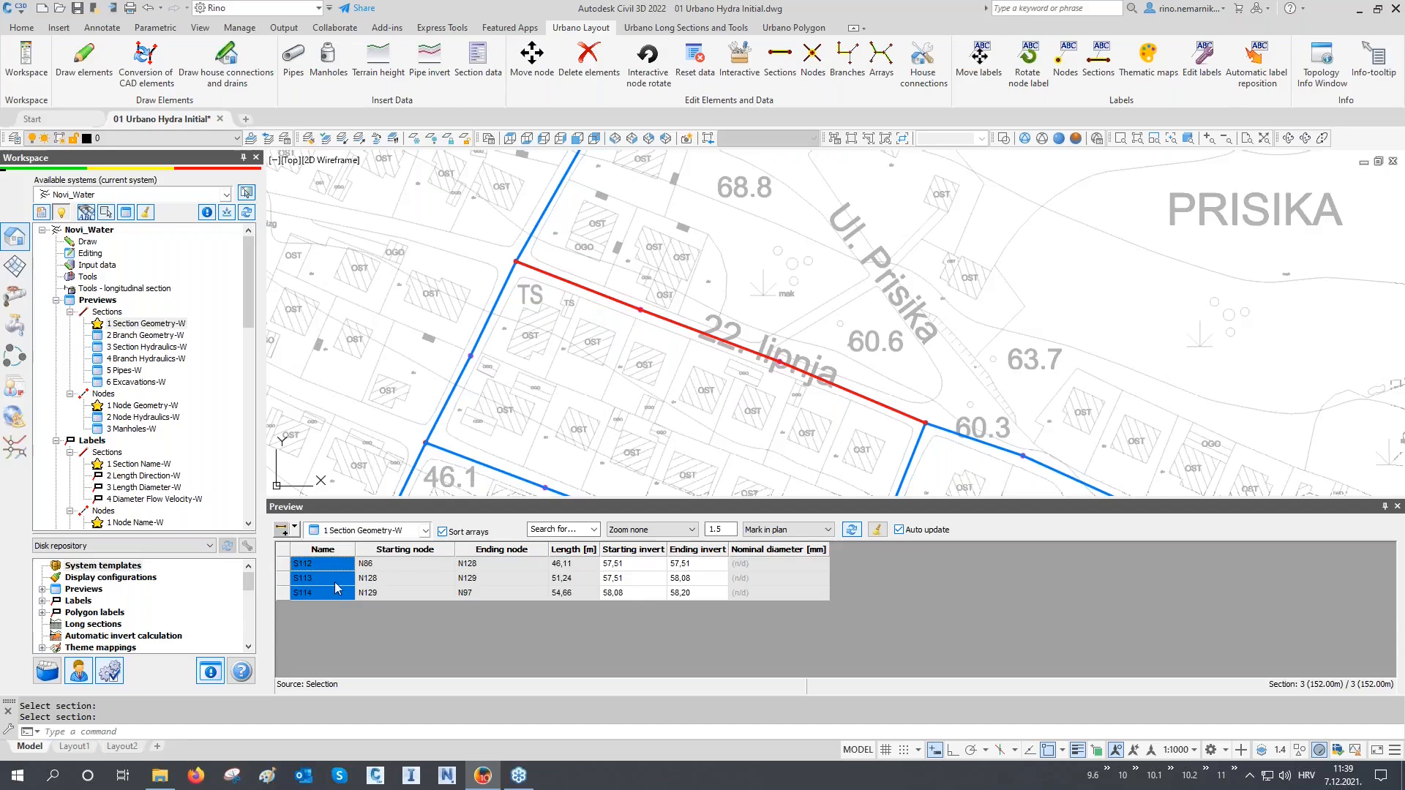
# Step: Change the preview to 1 Node Geometry-W and load nodes N86, N128, N129 and N97 with the Nodes selection
pyautogui.click(344, 534)
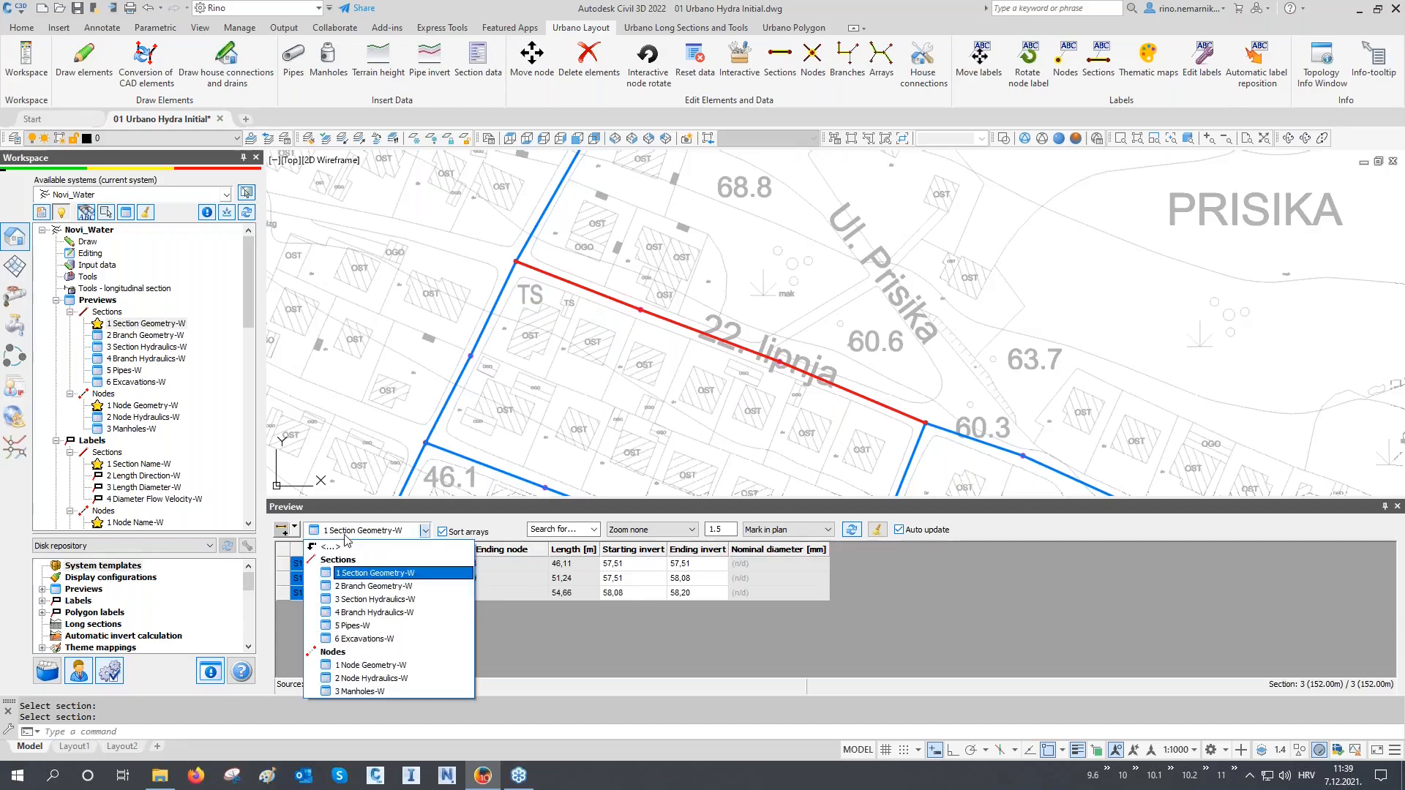
pyautogui.click(354, 666)
pyautogui.click(295, 529)
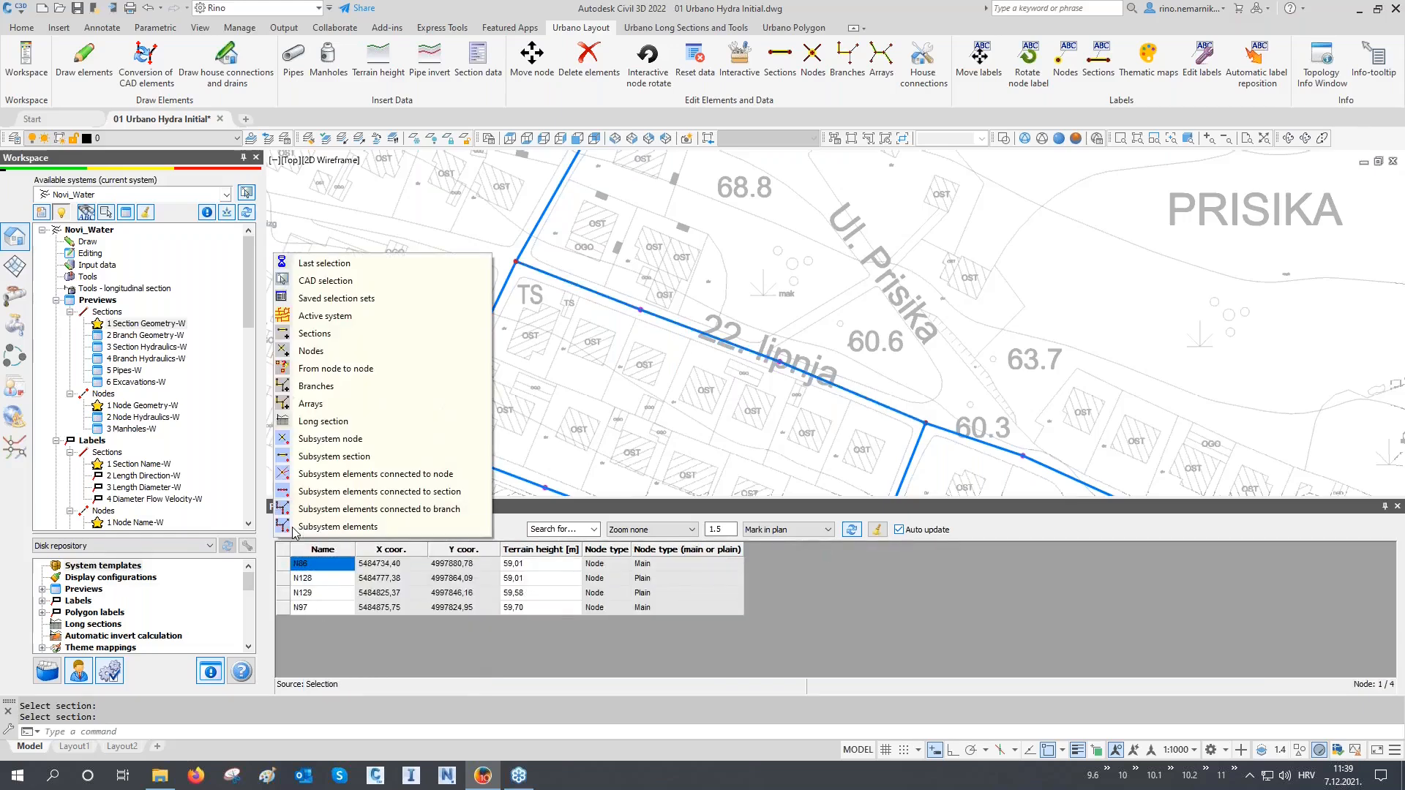
pyautogui.click(317, 352)
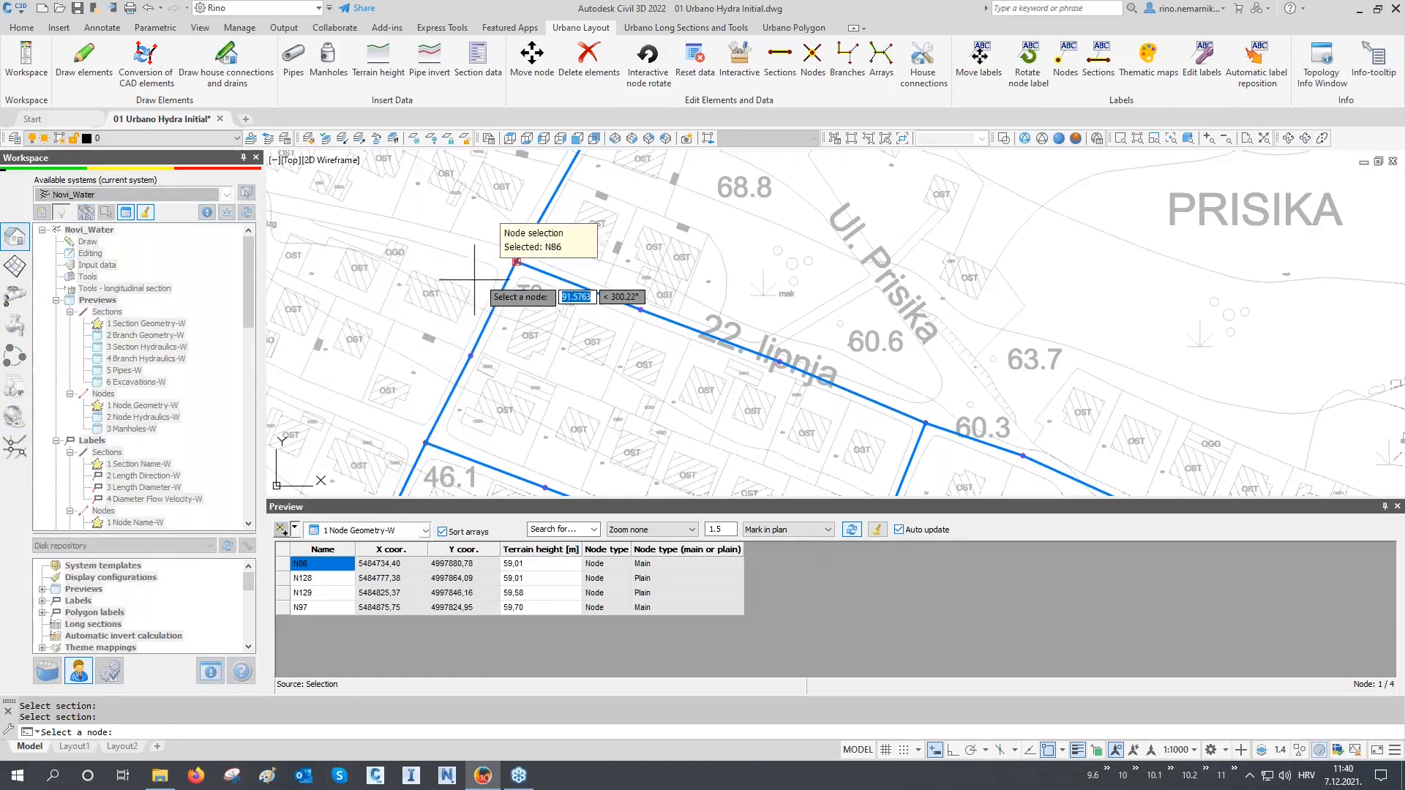
pyautogui.click(641, 309)
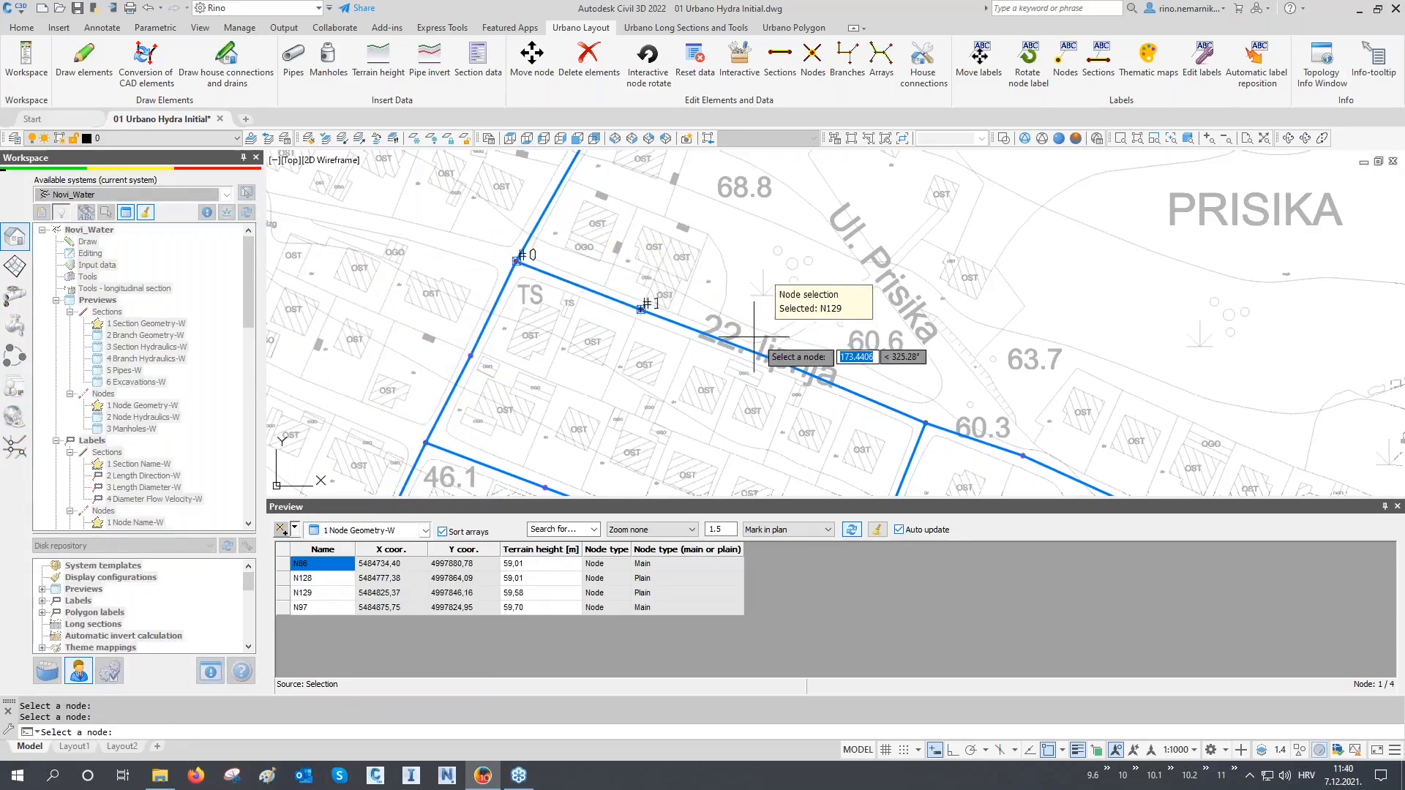
pyautogui.click(780, 361)
pyautogui.press('Return')
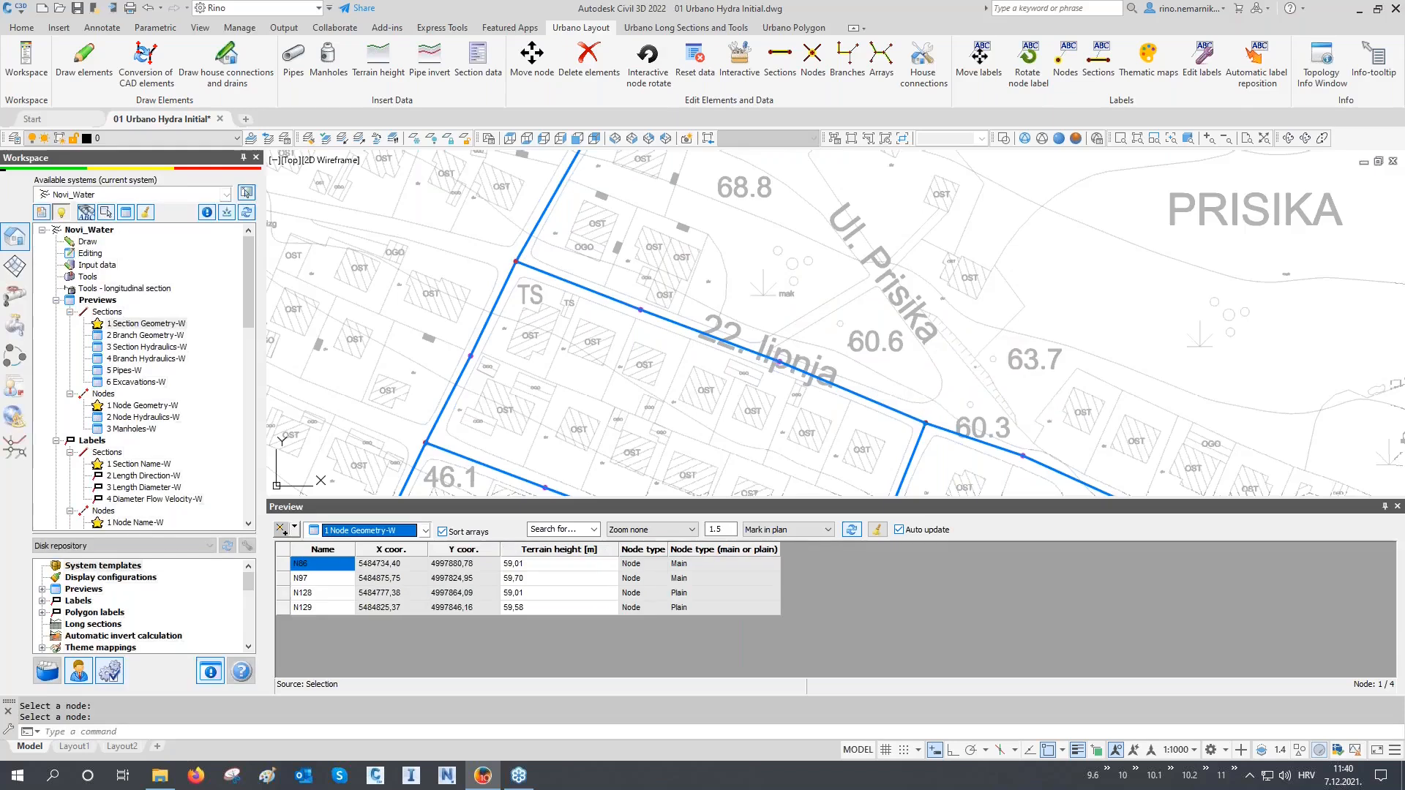
# Step: Highlight the four listed nodes in the plan, select N86's main-or-plain node type entry, and regenerate the drawing around that node
pyautogui.moveTo(322, 563); pyautogui.dragTo(326, 629)
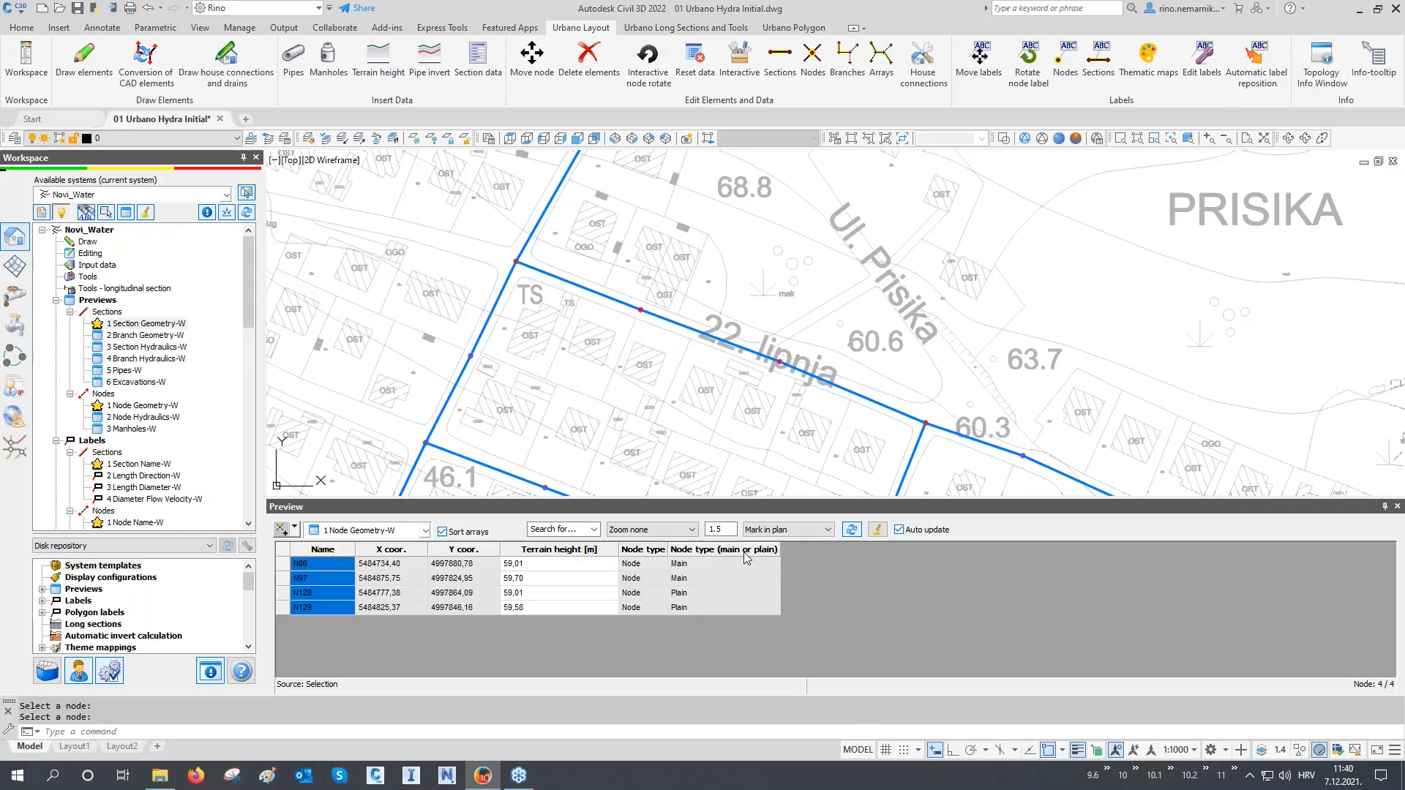
pyautogui.click(723, 564)
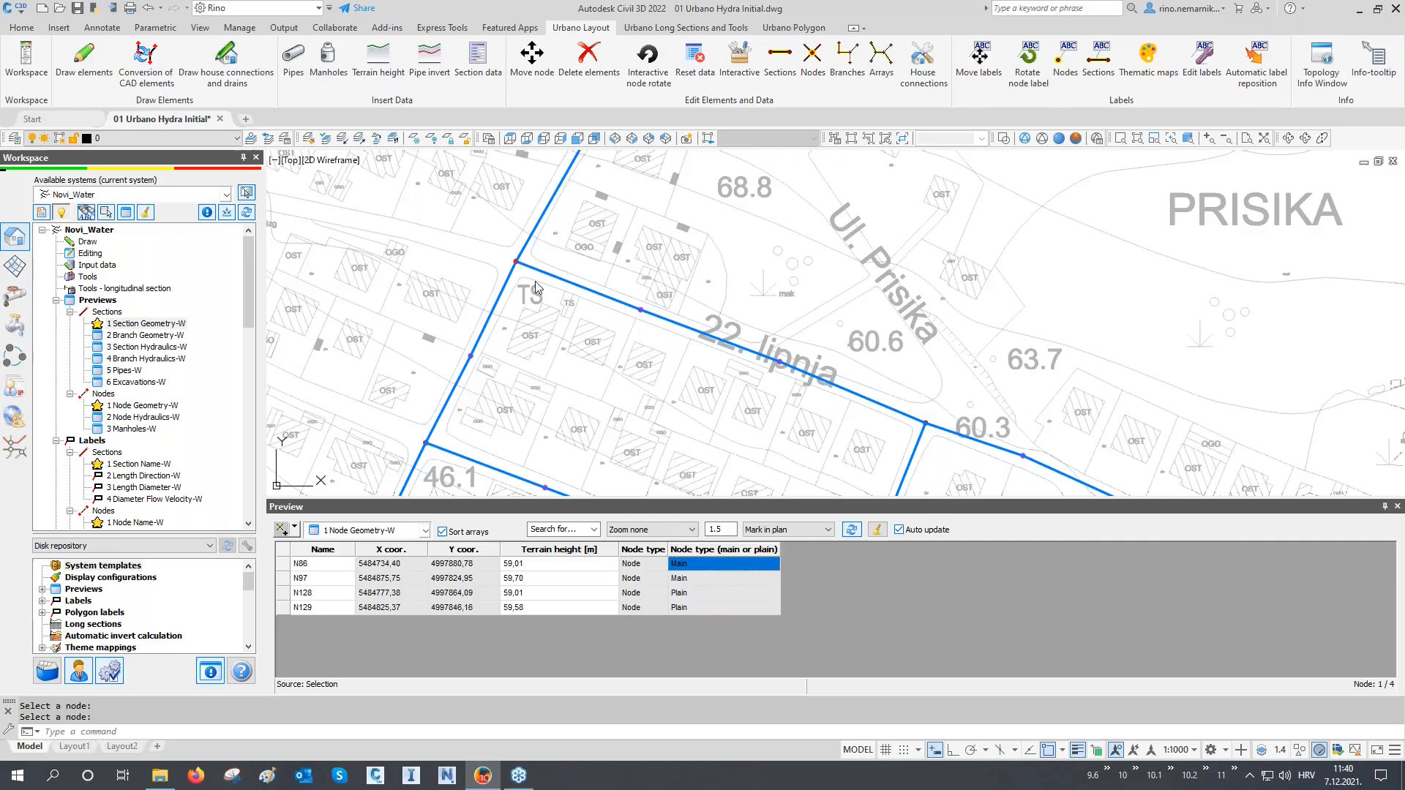
pyautogui.scroll(5, 534, 281)
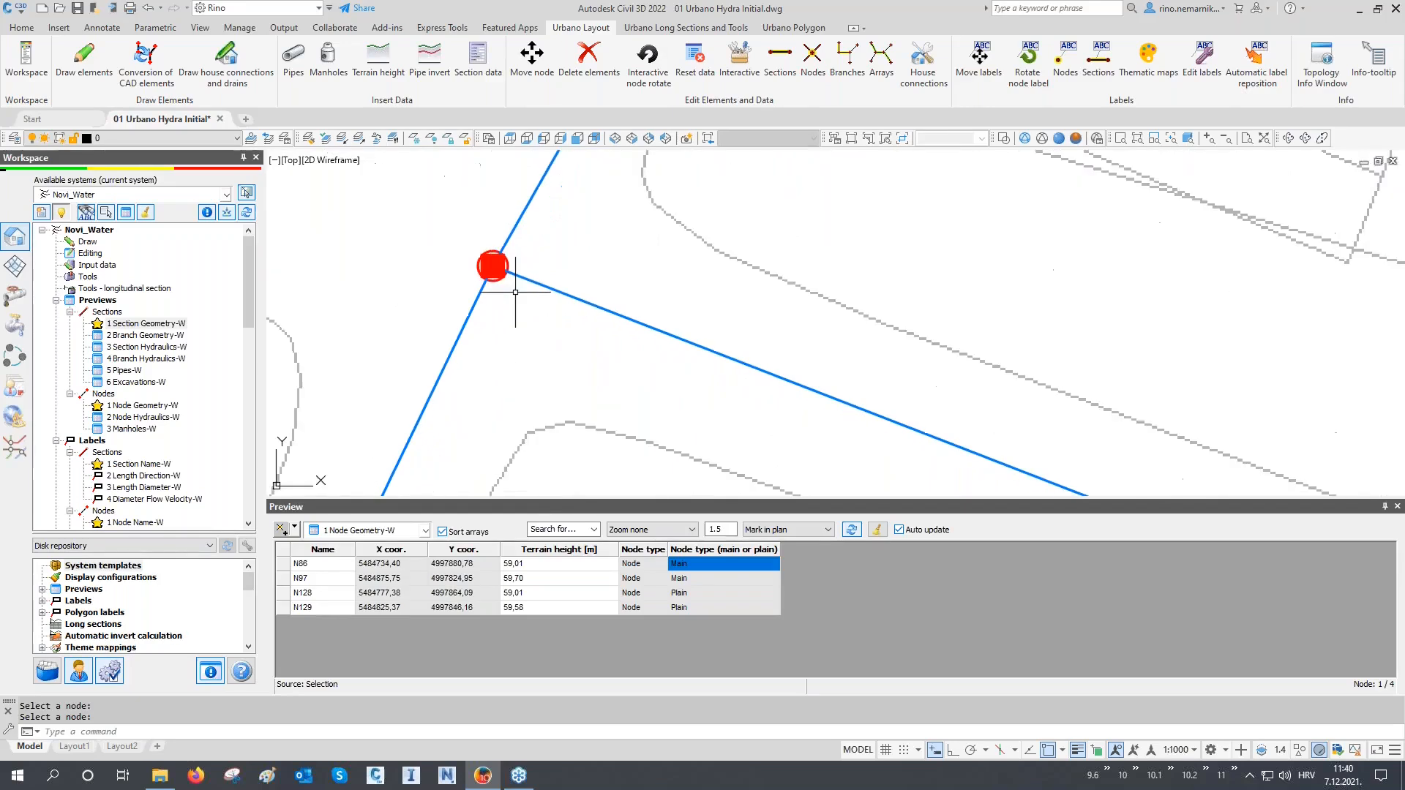
pyautogui.write('re')
pyautogui.press('Return')
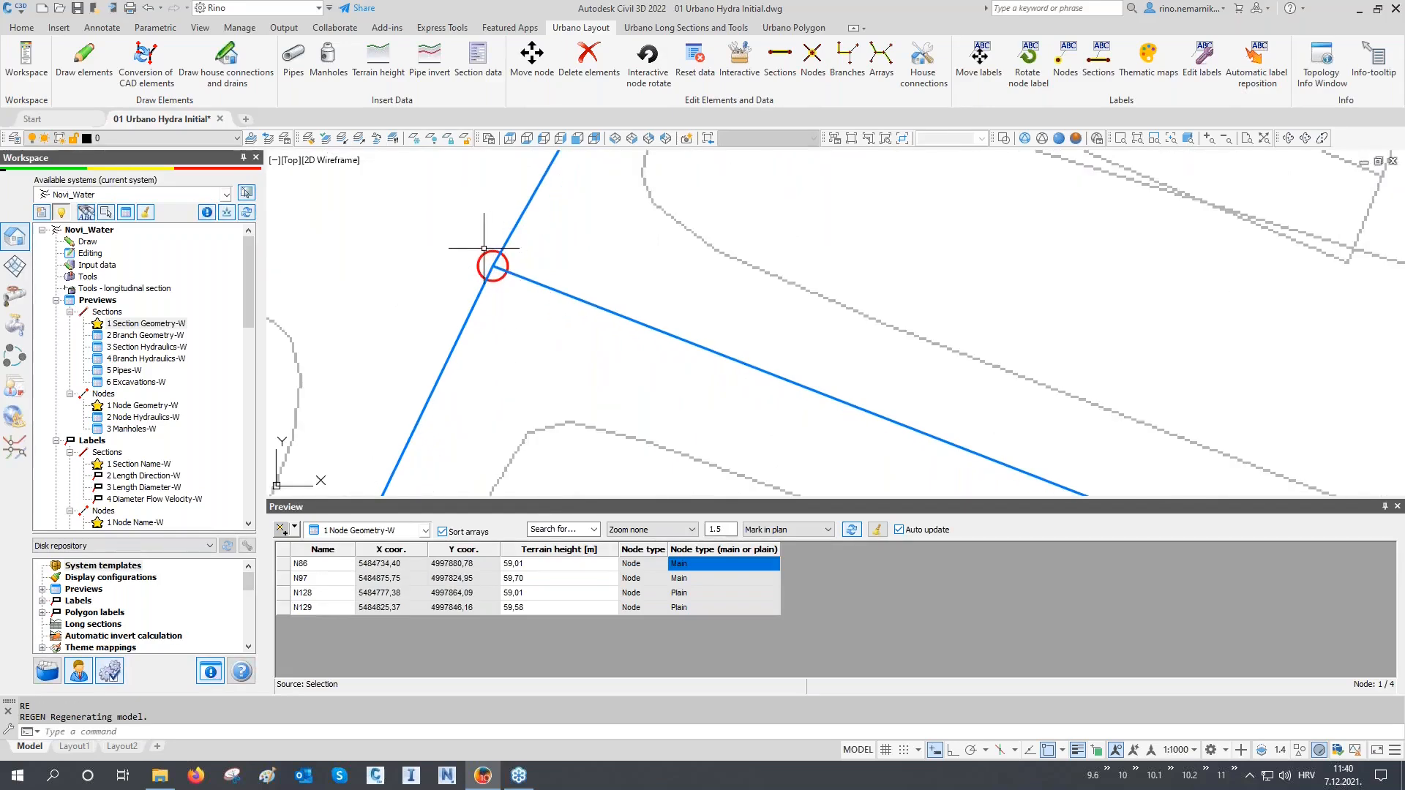
# Step: Examine the main and plain node symbols along 22. lipnja and the end of the pipeline near OSAP
pyautogui.scroll(-3, 486, 251)
pyautogui.scroll(6, 782, 367)
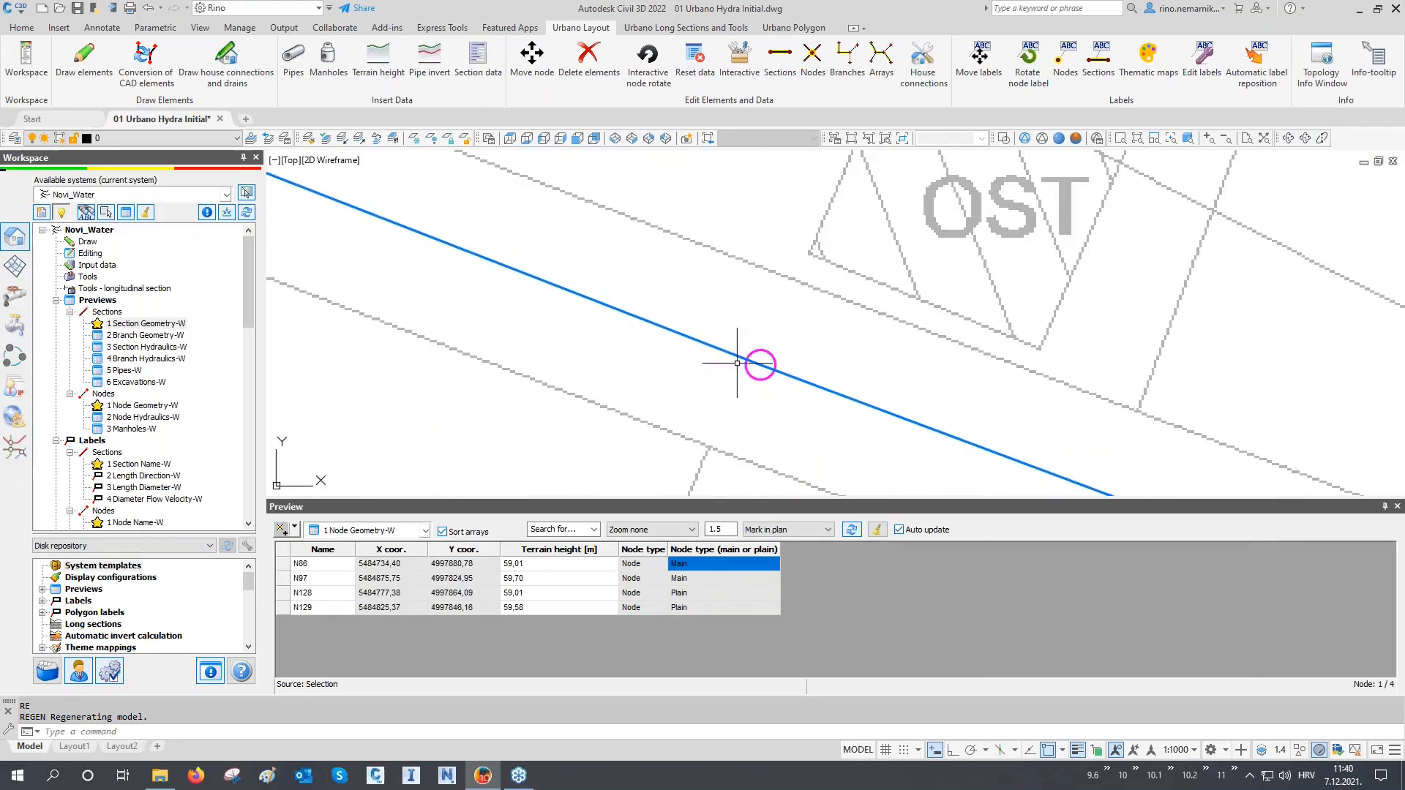
pyautogui.scroll(-6, 600, 283)
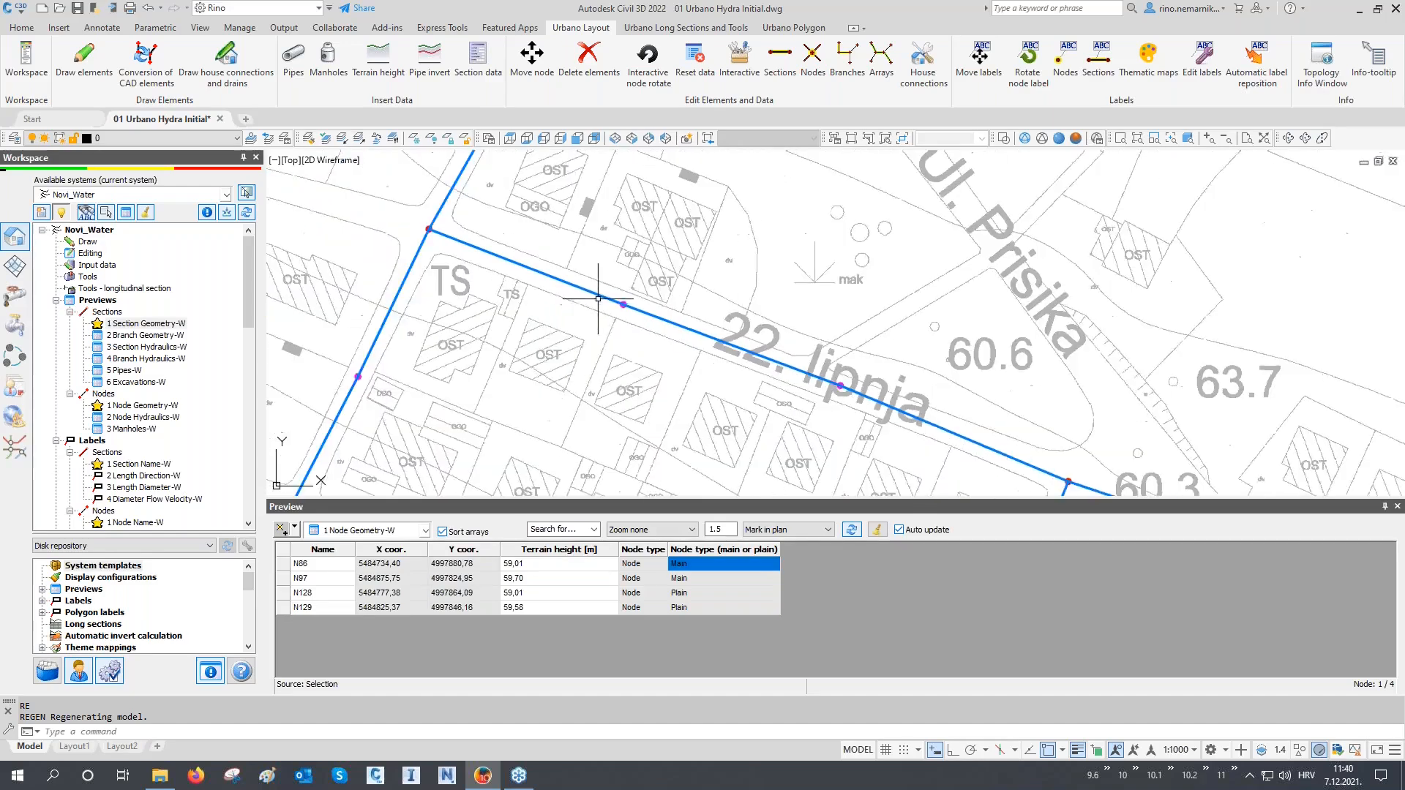
pyautogui.moveTo(810, 375); pyautogui.dragTo(712, 330, button='middle')
pyautogui.scroll(4, 972, 437)
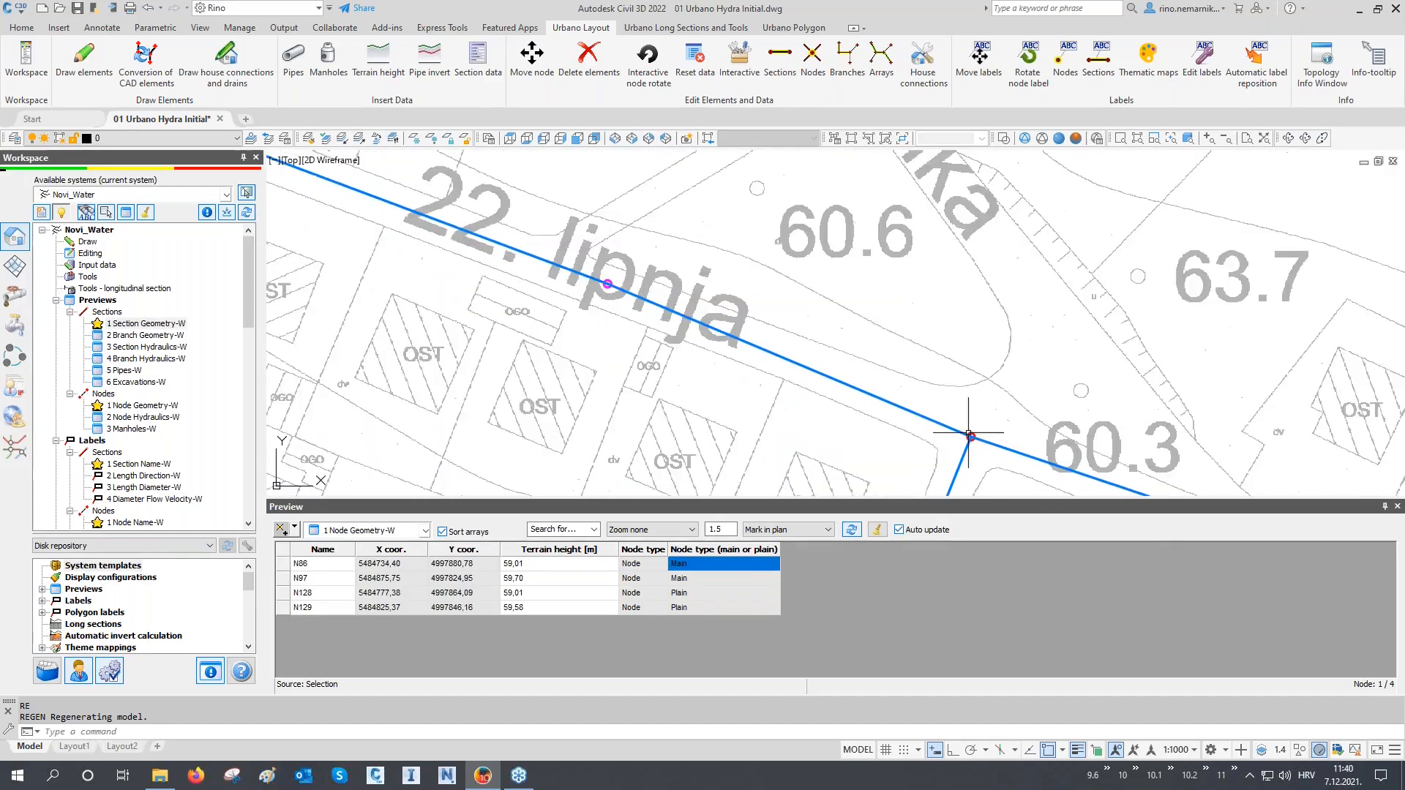
pyautogui.scroll(-8, 820, 405)
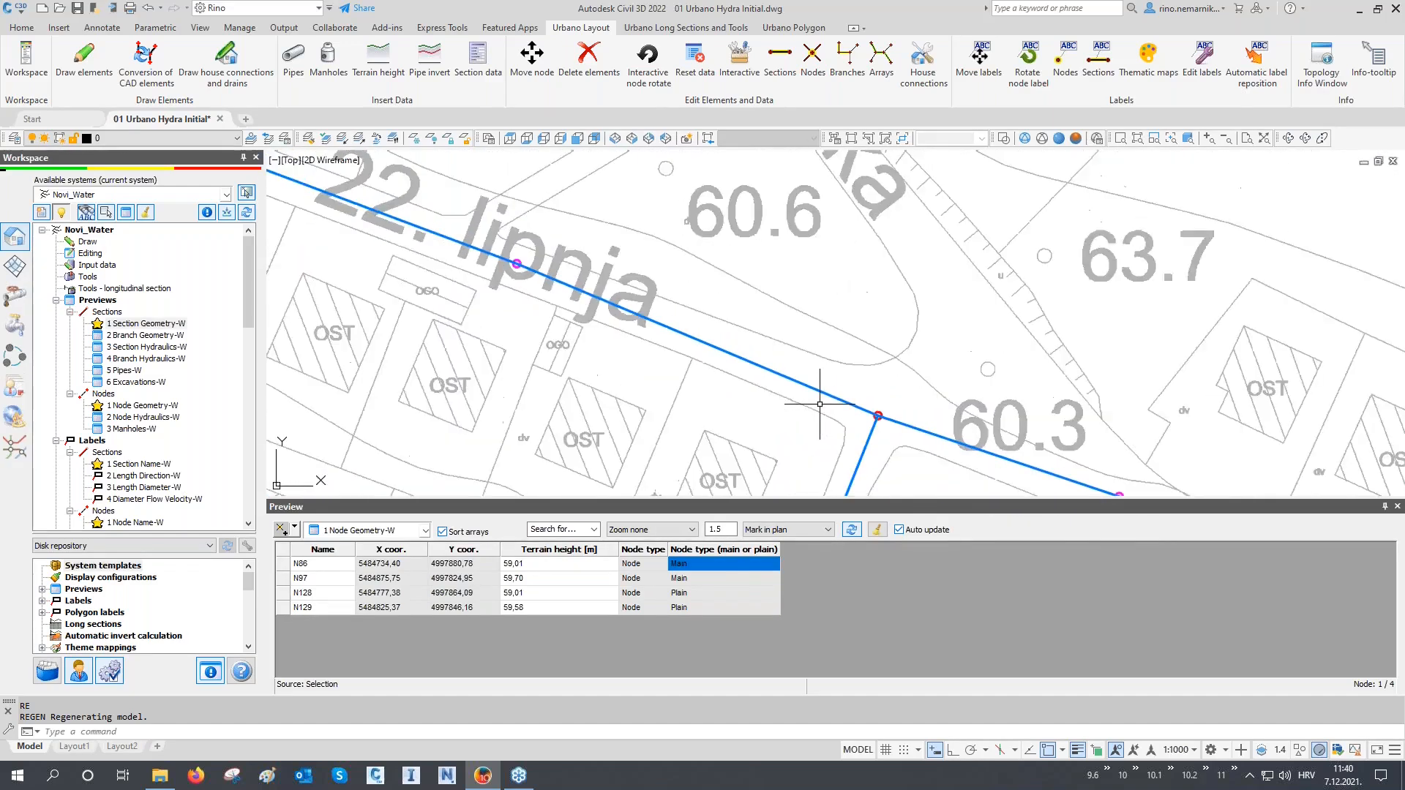
pyautogui.moveTo(844, 408); pyautogui.dragTo(879, 413, button='middle')
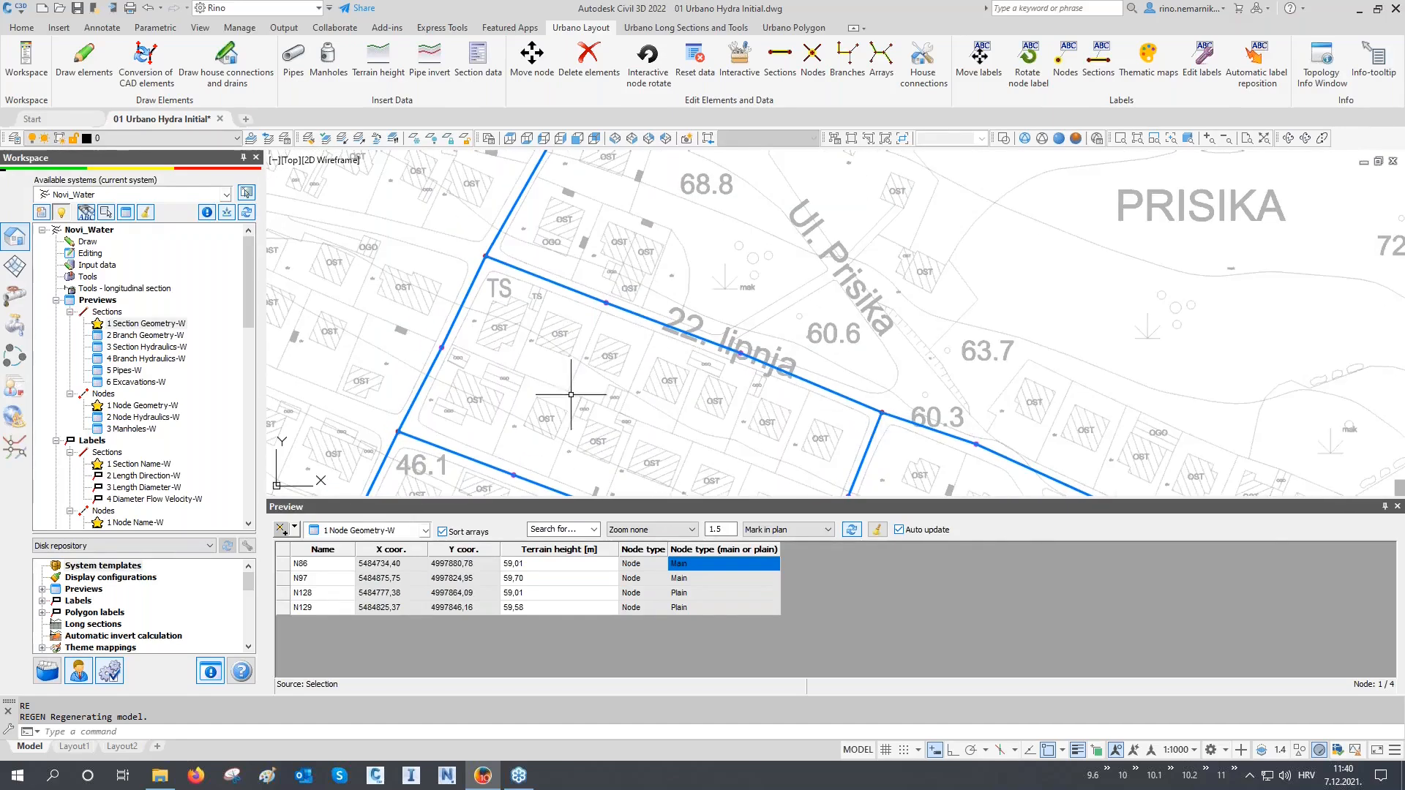
pyautogui.scroll(-8, 574, 398)
pyautogui.scroll(10, 489, 172)
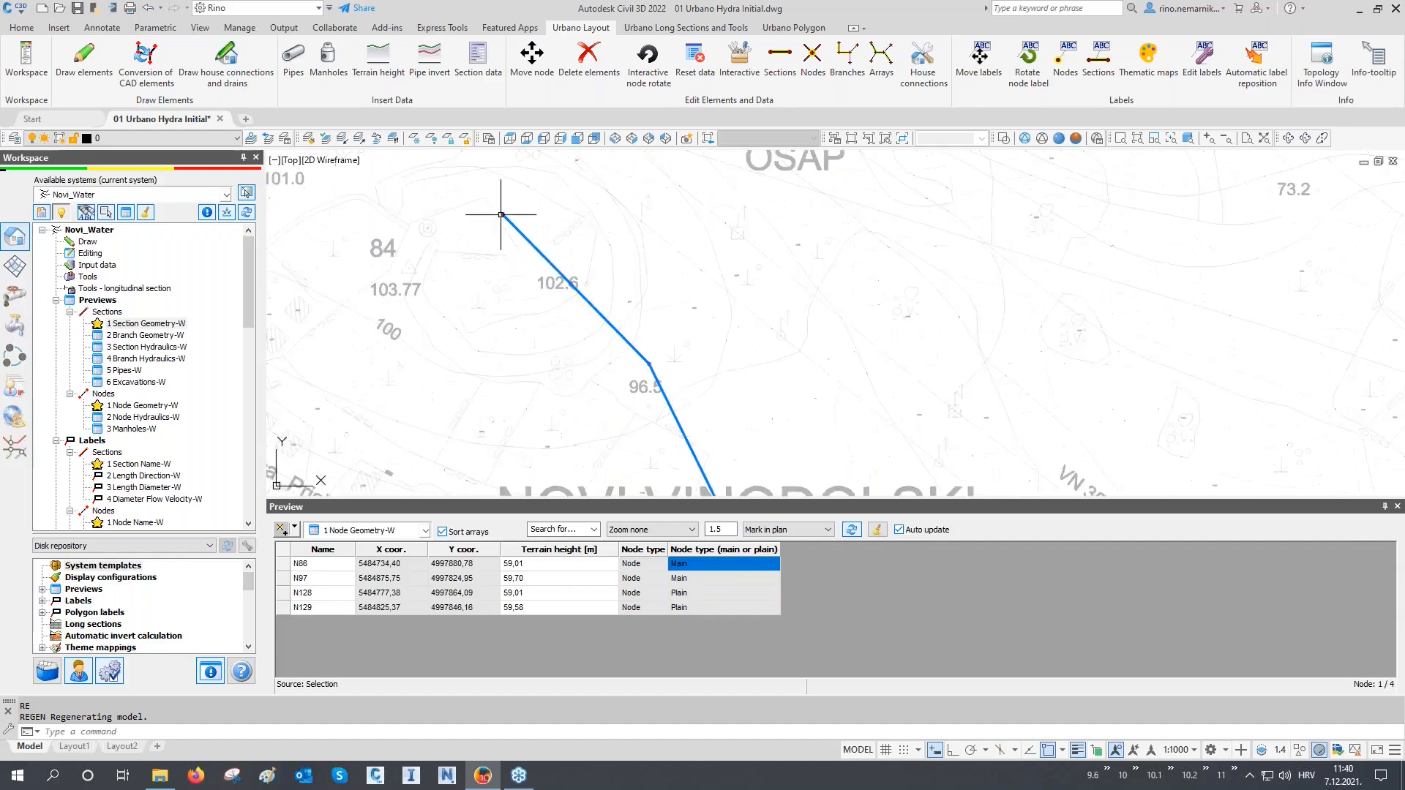
pyautogui.scroll(-8, 672, 298)
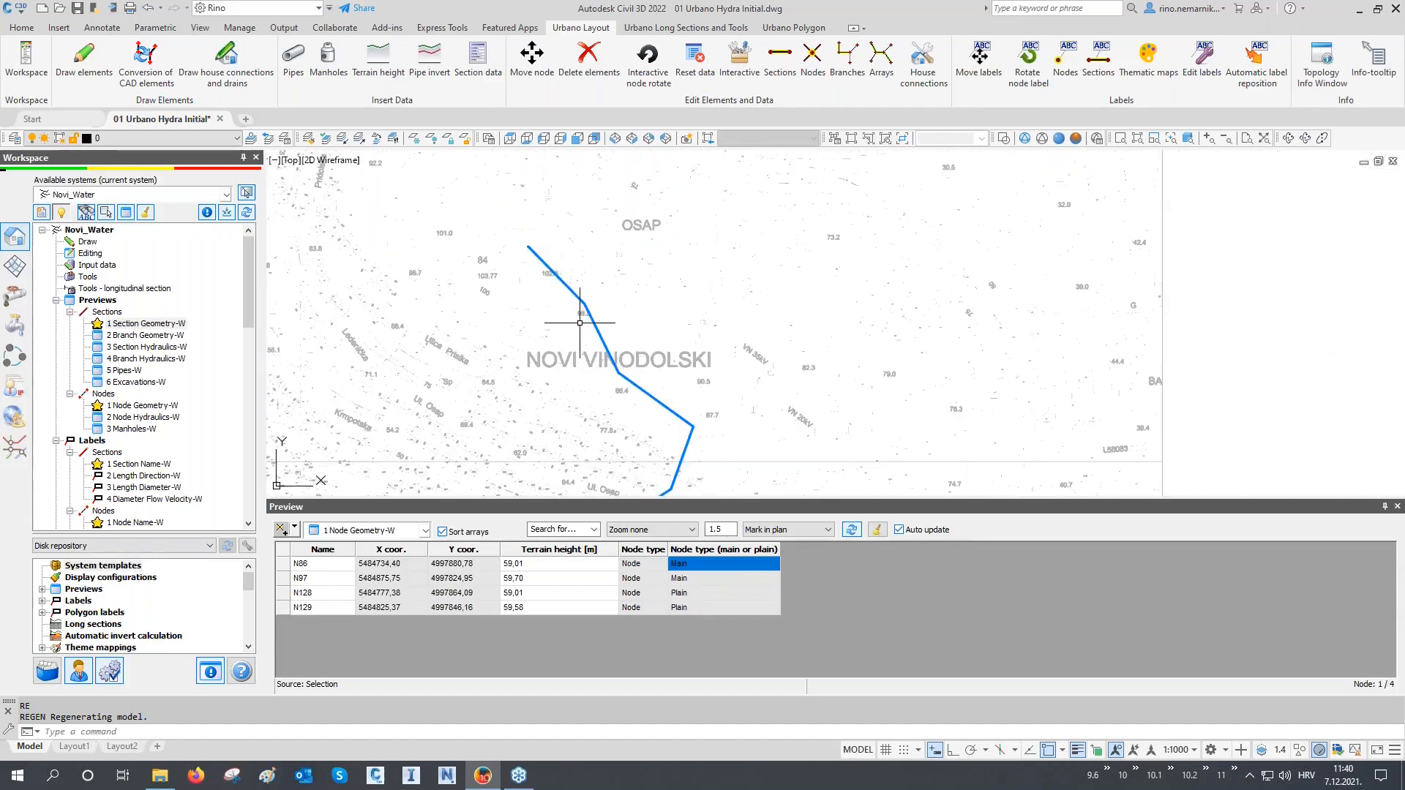
# Step: Examine the main-node markings at the pipe junctions along the streets in the plan
pyautogui.scroll(8, 675, 381)
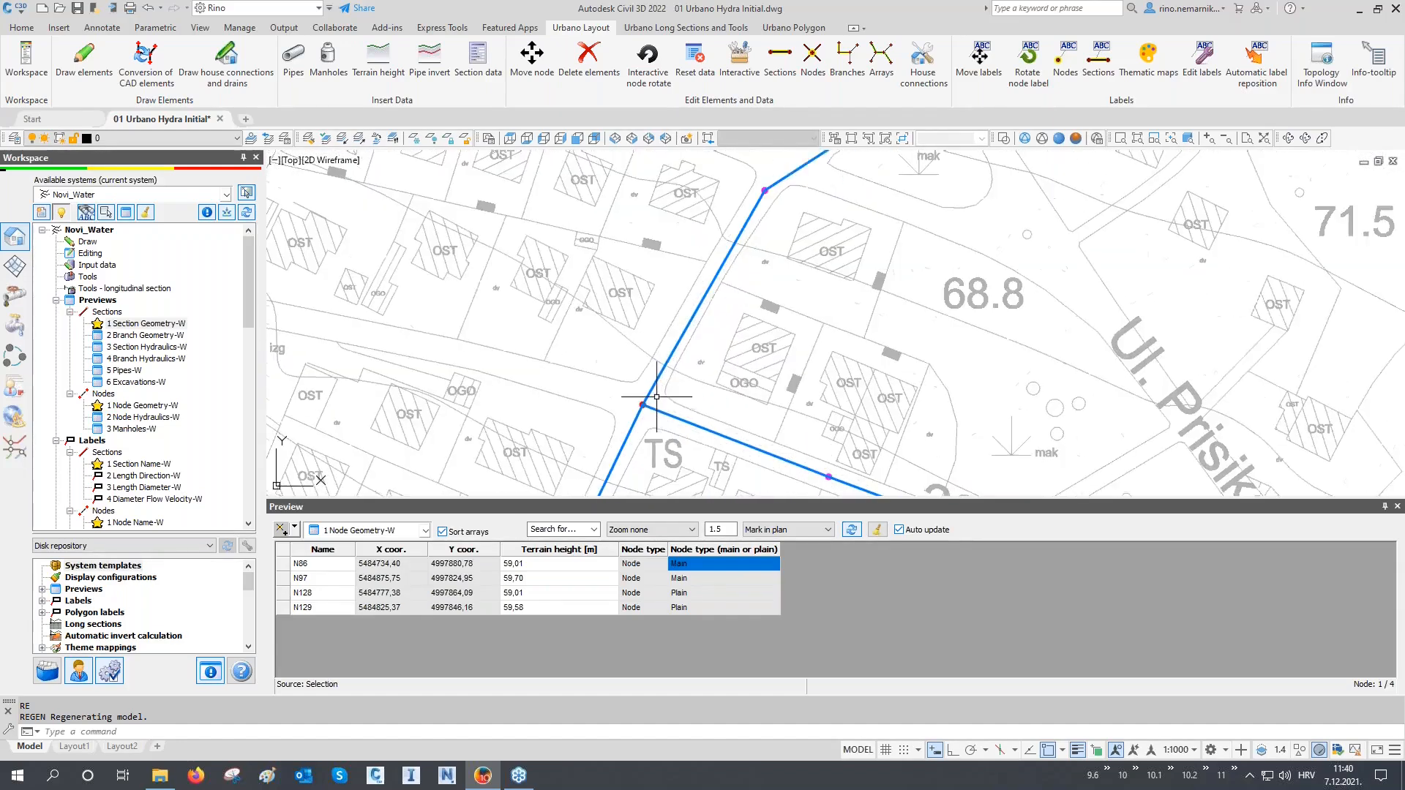
pyautogui.scroll(2, 646, 404)
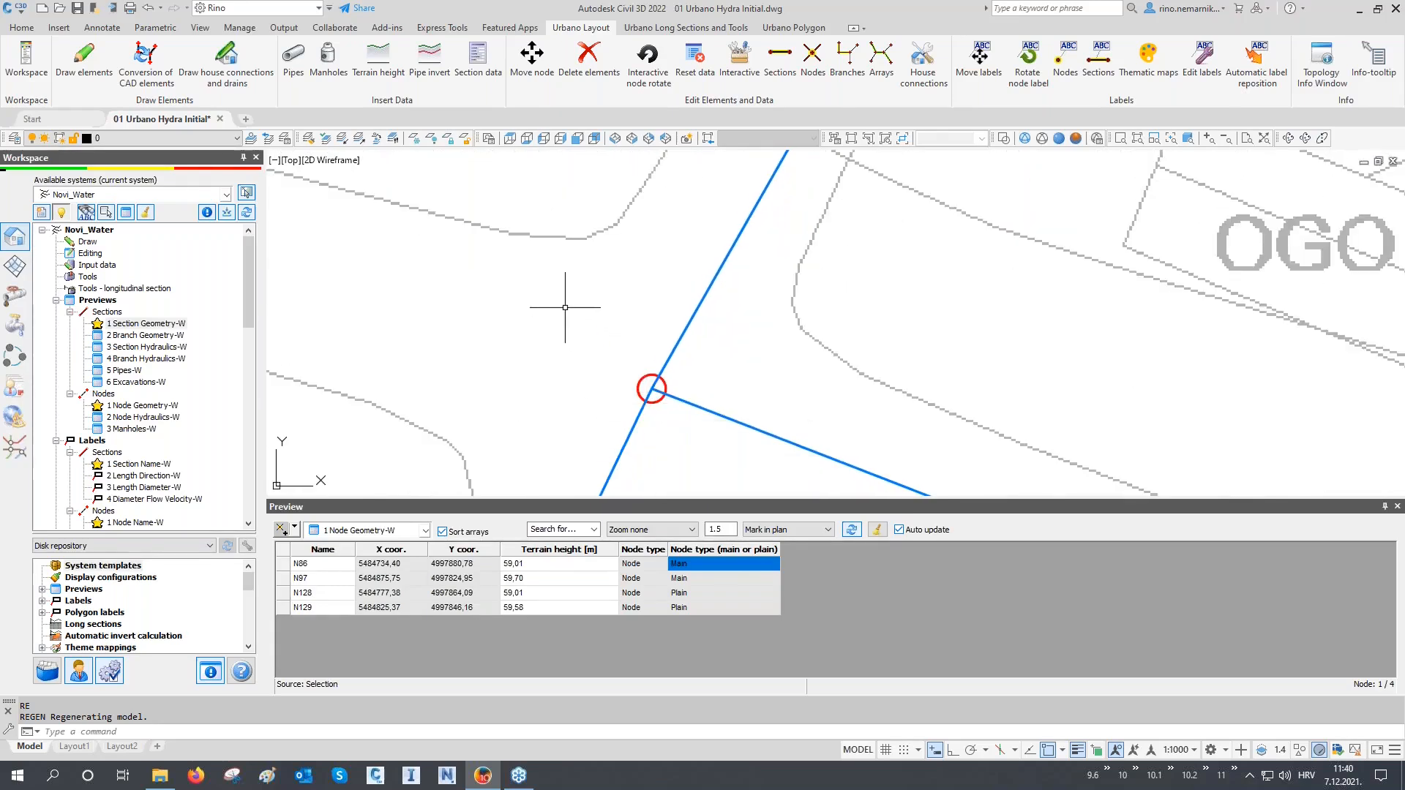
pyautogui.scroll(-5, 565, 307)
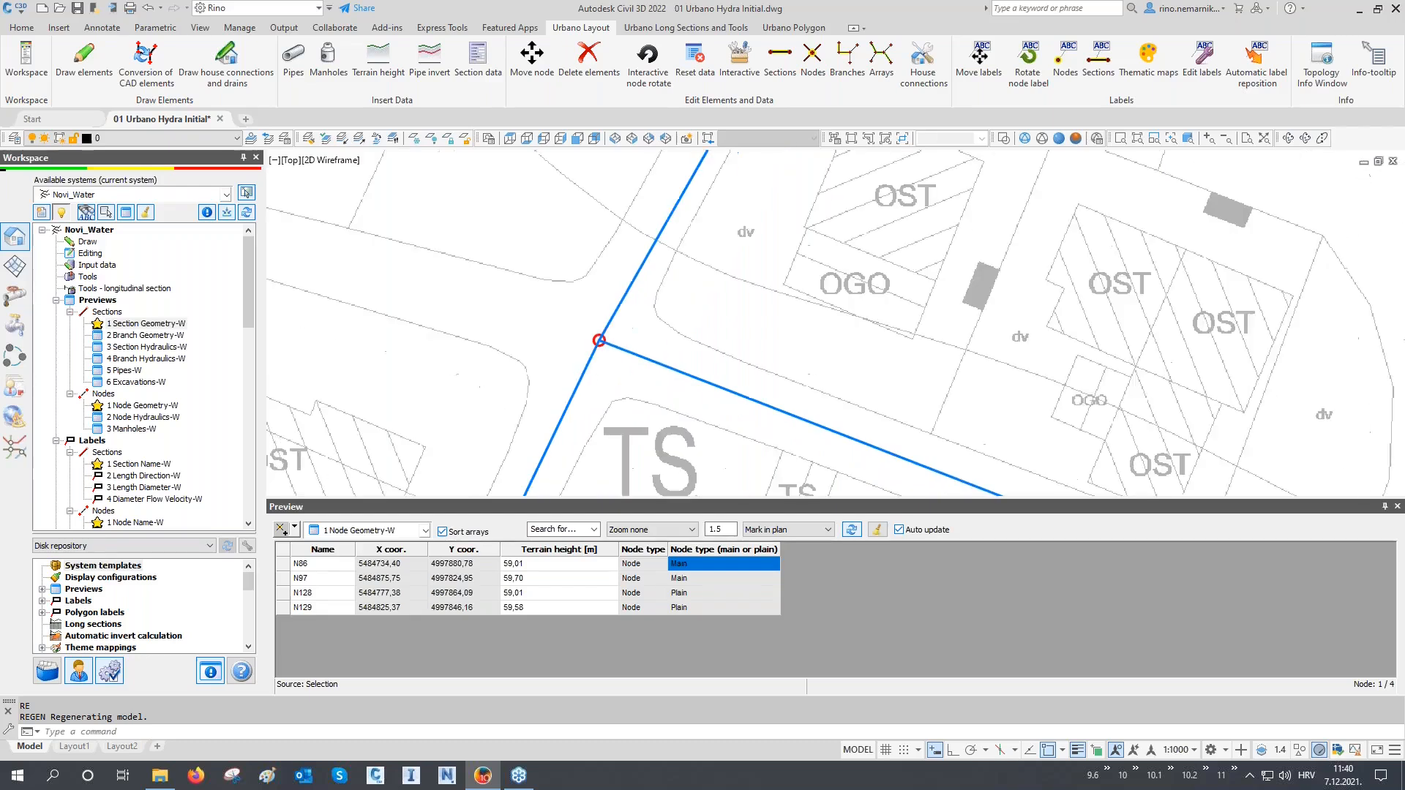
pyautogui.scroll(3, 922, 410)
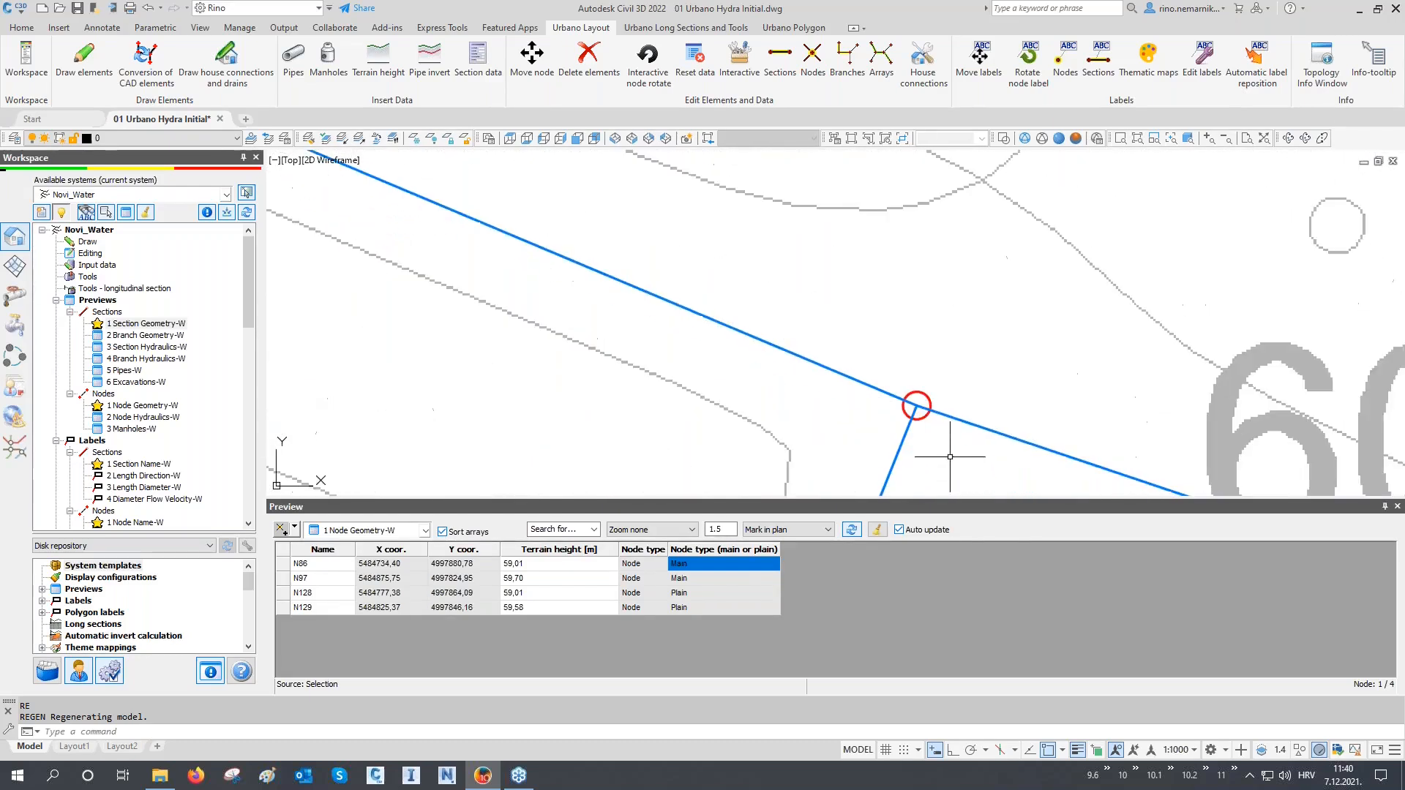
pyautogui.scroll(-5, 834, 366)
pyautogui.scroll(3, 827, 363)
pyautogui.scroll(-4, 901, 382)
pyautogui.scroll(6, 899, 408)
pyautogui.scroll(2, 899, 408)
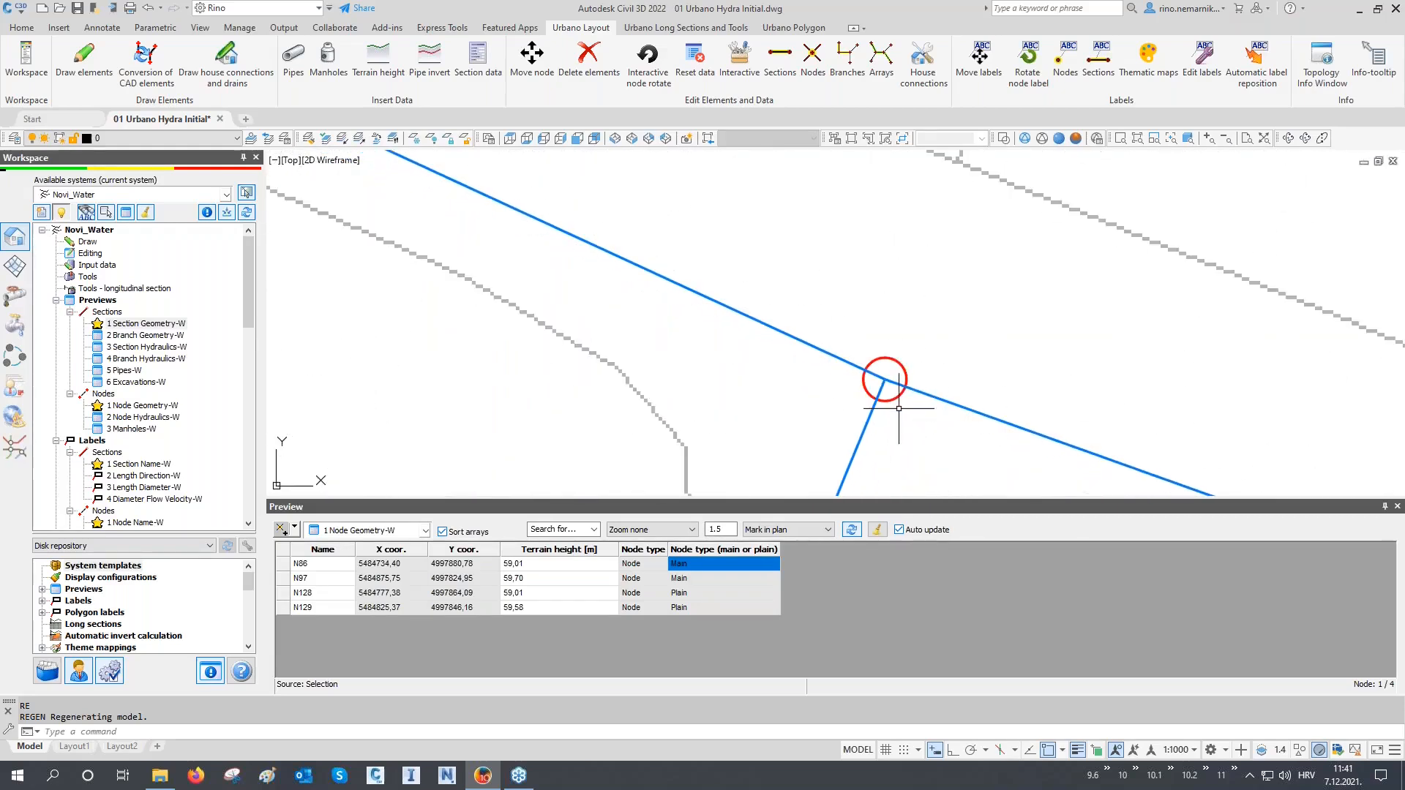
pyautogui.scroll(-8, 899, 407)
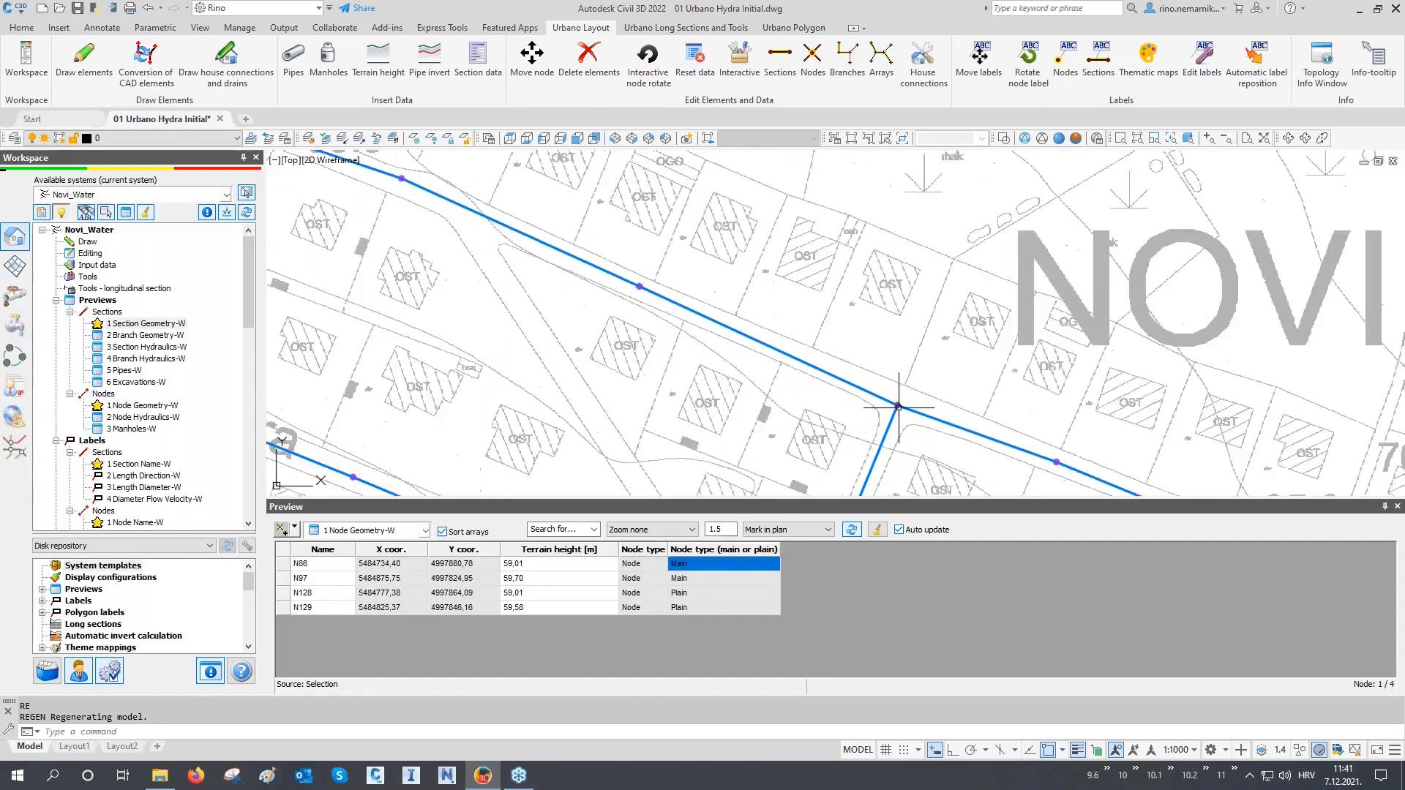
pyautogui.moveTo(464, 274); pyautogui.dragTo(527, 353, button='middle')
pyautogui.scroll(2, 514, 348)
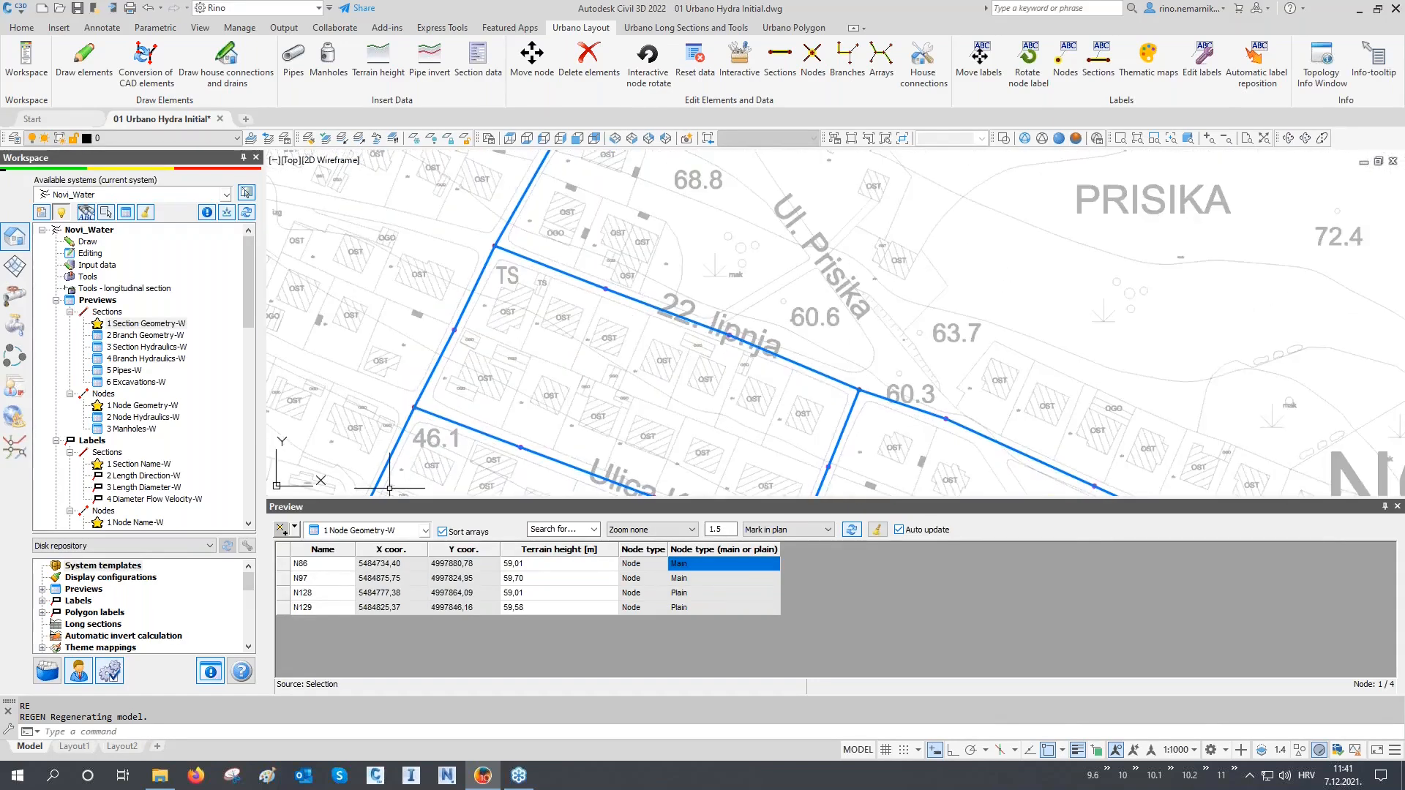
# Step: Show the 1 Section Geometry-W preview for the consecutive branches B63, B67 and B68, using branch selection
pyautogui.click(372, 530)
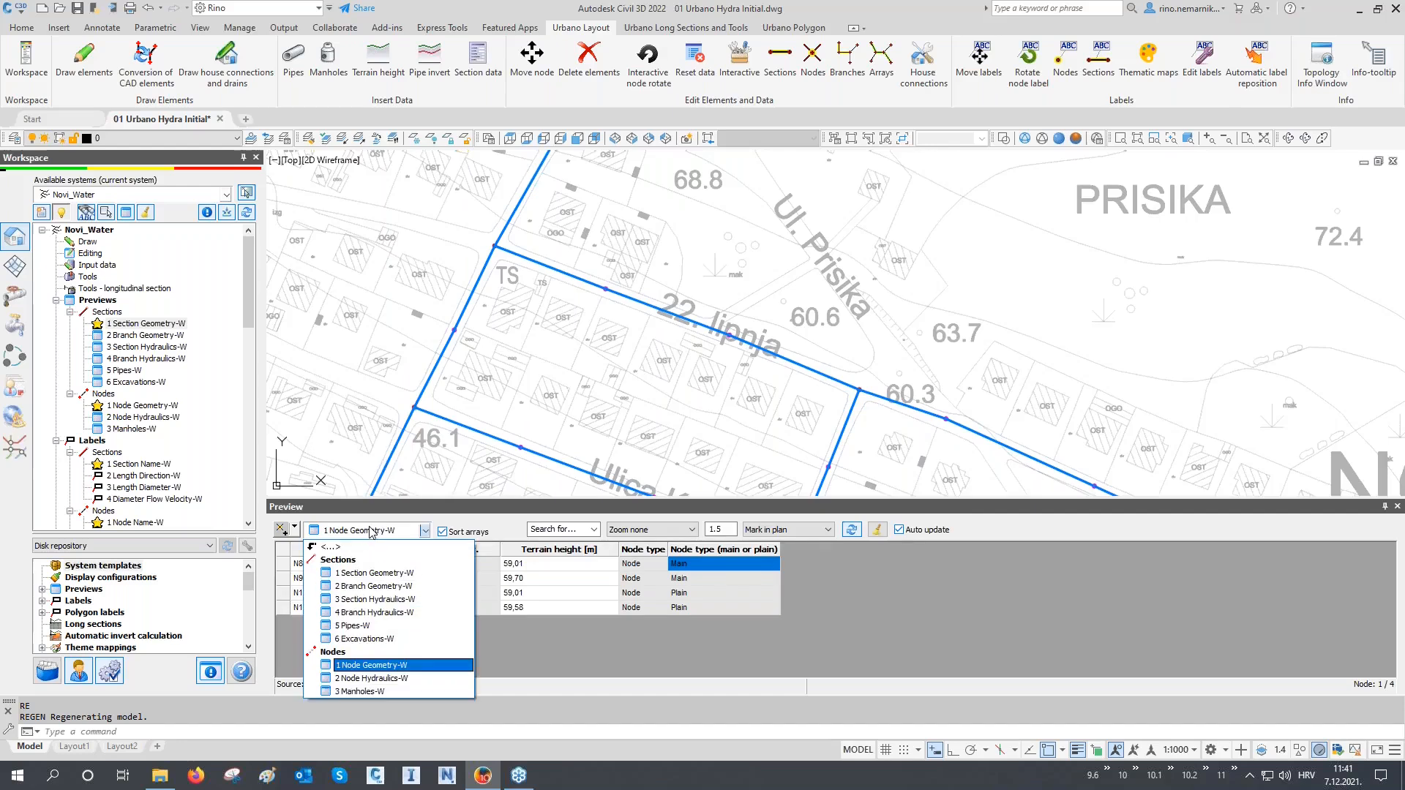
pyautogui.click(366, 573)
pyautogui.click(296, 532)
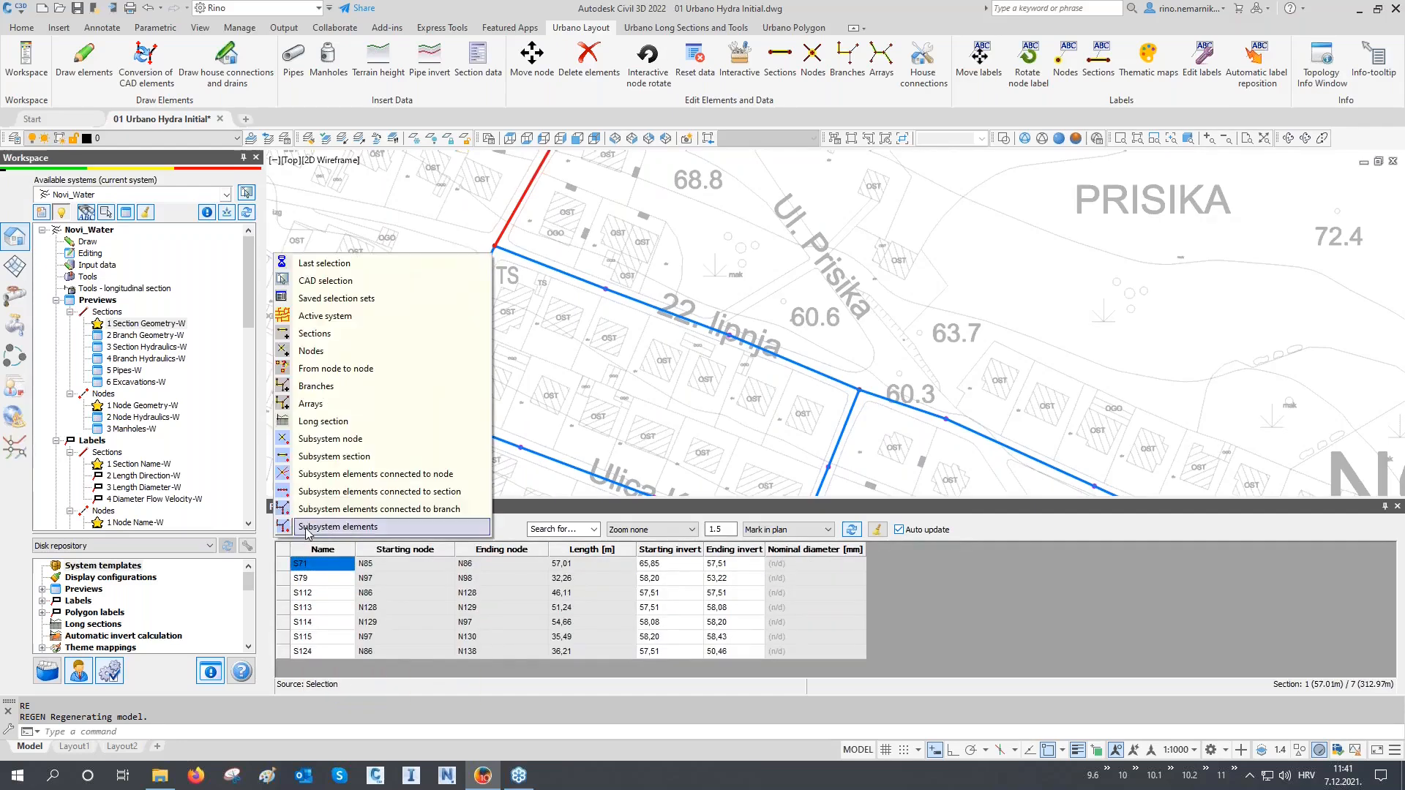
pyautogui.click(344, 386)
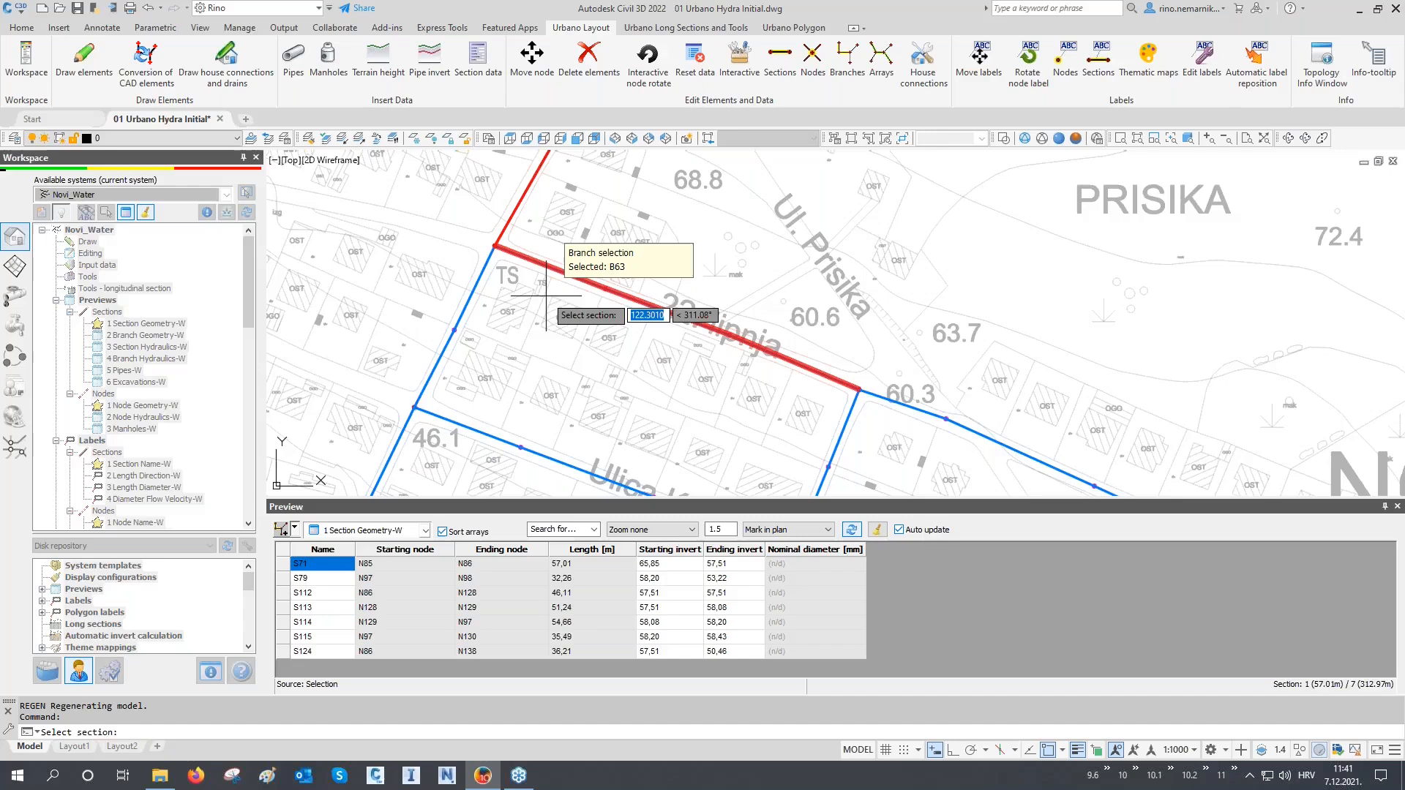
pyautogui.scroll(2, 546, 296)
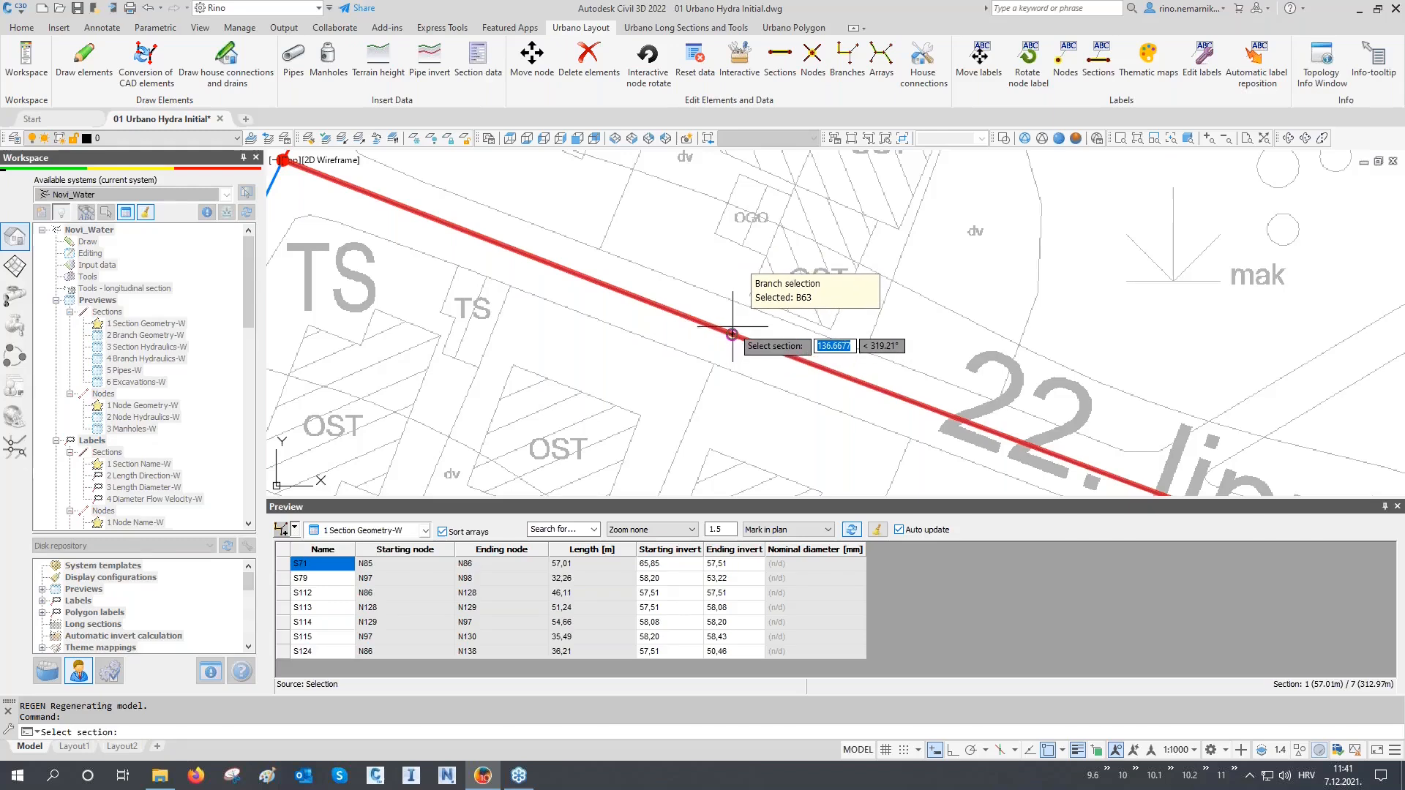
pyautogui.scroll(-5, 732, 335)
pyautogui.moveTo(732, 335)
pyautogui.mouseDown(button='middle')
pyautogui.moveTo(687, 300)
pyautogui.moveTo(548, 255)
pyautogui.mouseUp(button='middle')
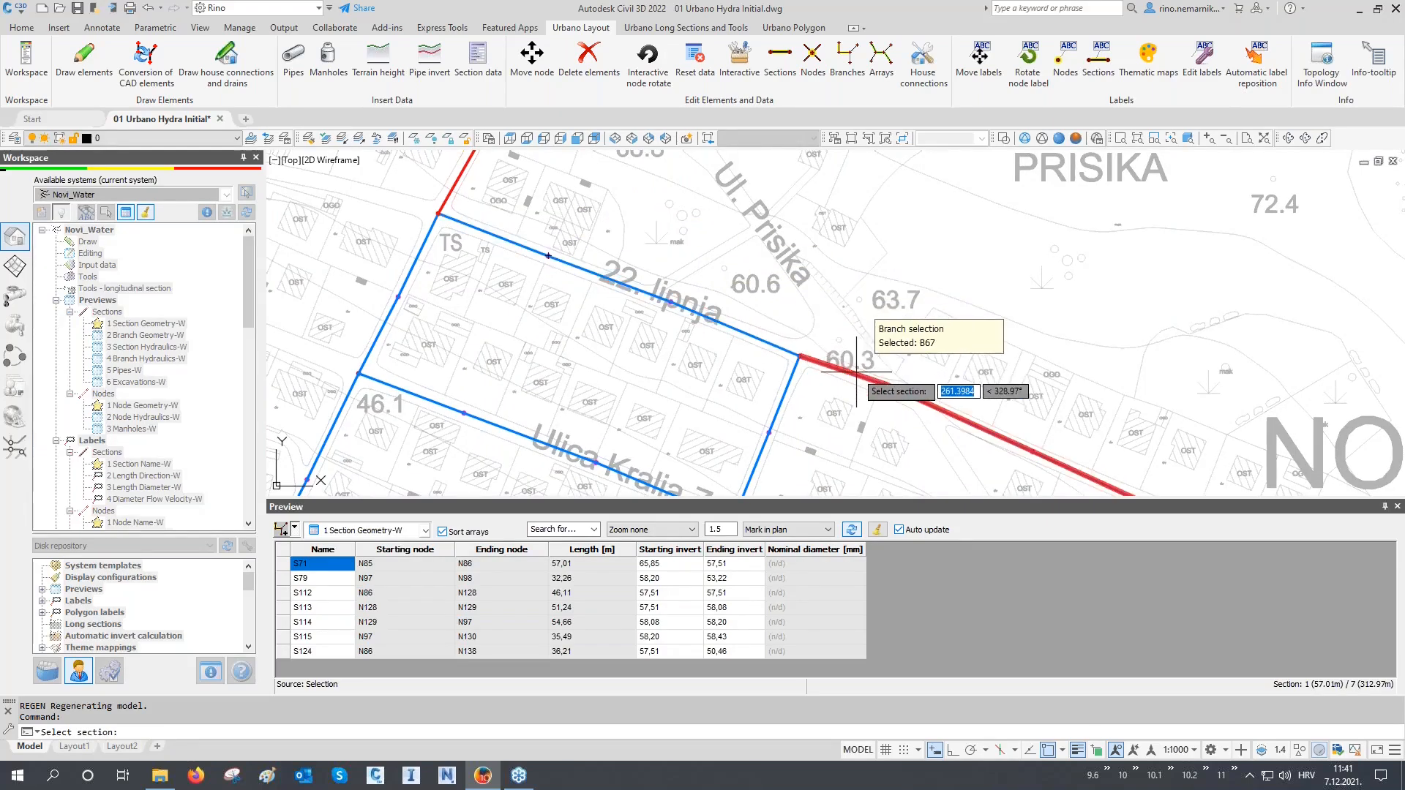
pyautogui.scroll(-2, 856, 372)
pyautogui.moveTo(855, 372)
pyautogui.mouseDown(button='middle')
pyautogui.moveTo(750, 336)
pyautogui.moveTo(747, 311)
pyautogui.moveTo(693, 311)
pyautogui.mouseUp(button='middle')
pyautogui.scroll(-2, 743, 310)
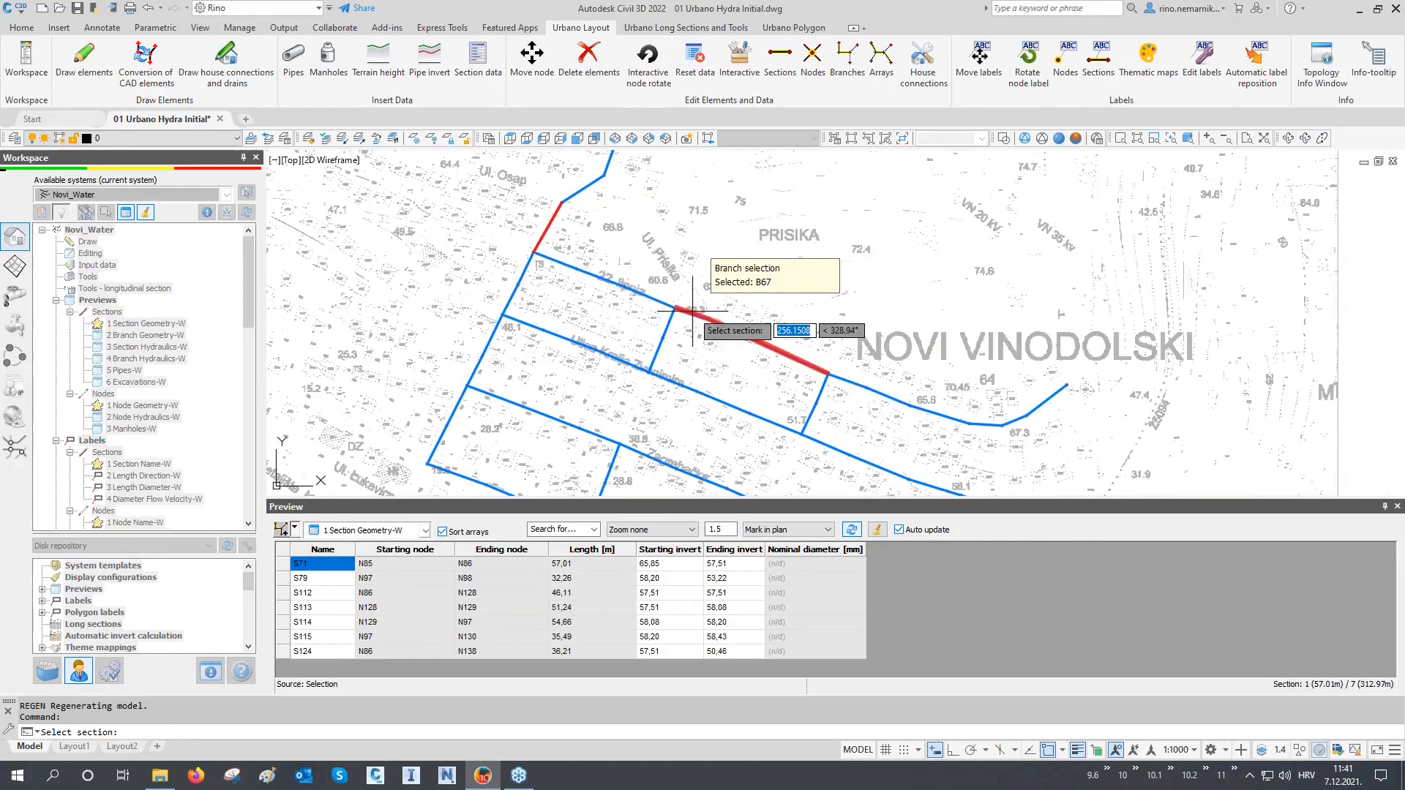
pyautogui.click(732, 332)
pyautogui.click(867, 377)
pyautogui.press('Return')
# Step: Mark all listed sections in plan, then show the 2 Branch Geometry-W preview and mark each of its branches in turn
pyautogui.moveTo(342, 568); pyautogui.dragTo(351, 706)
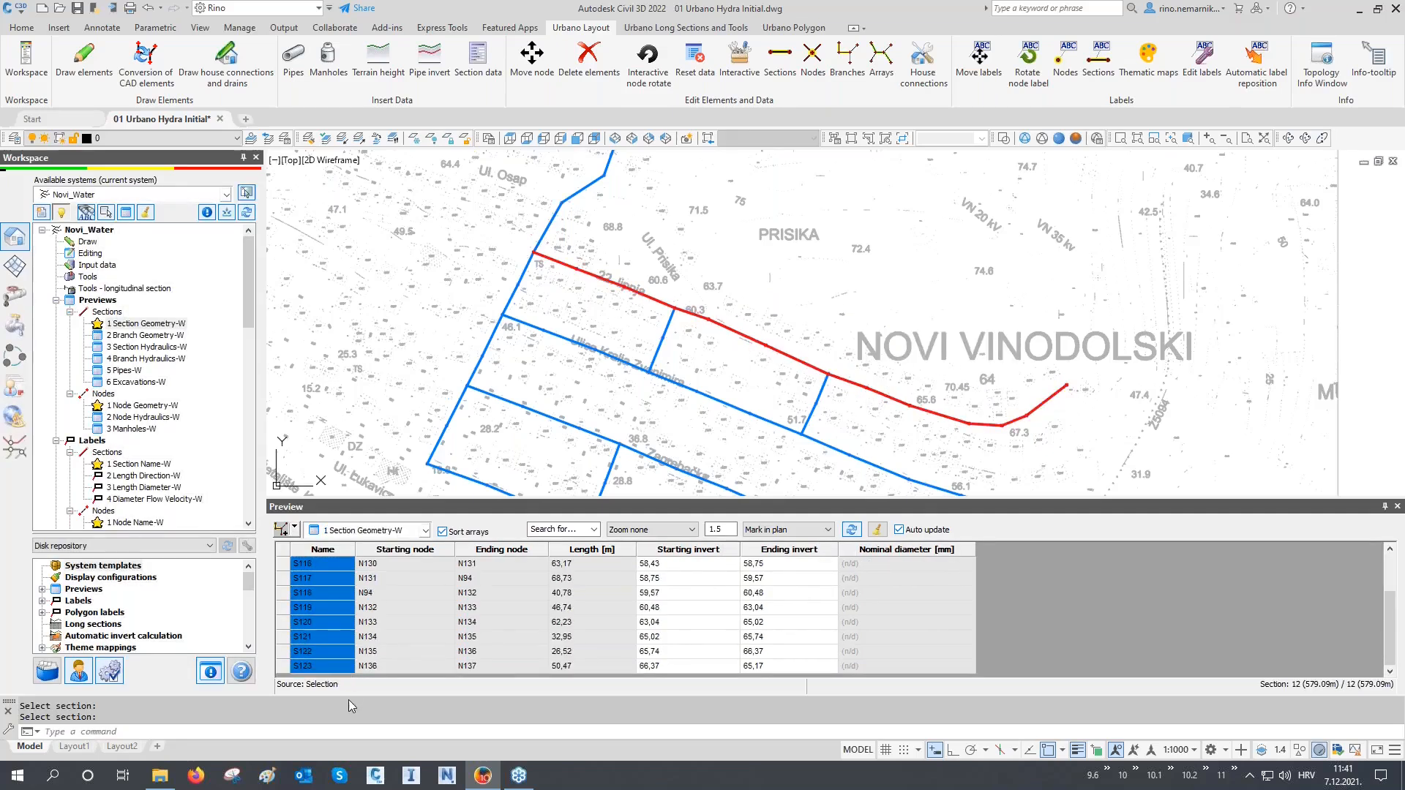
pyautogui.click(379, 530)
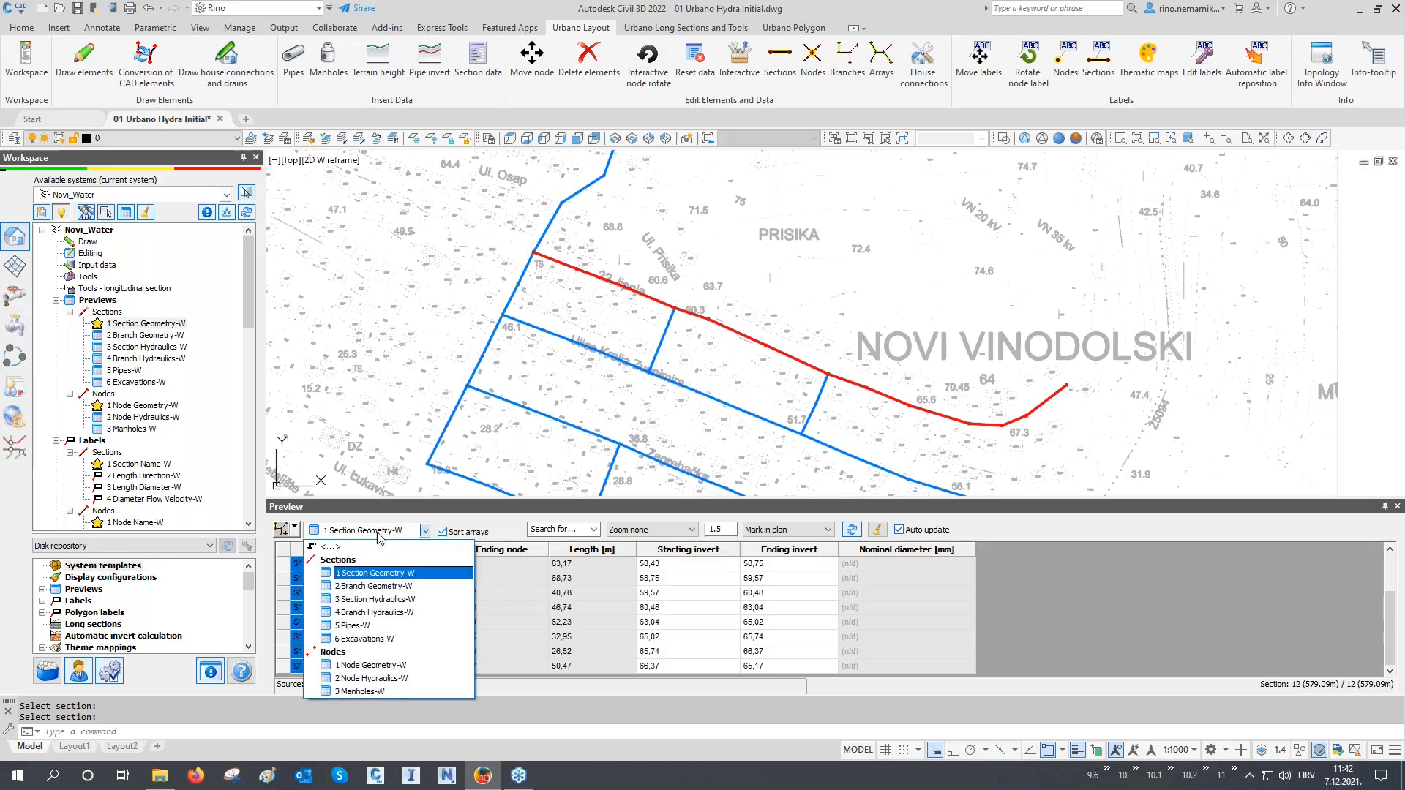
pyautogui.click(361, 590)
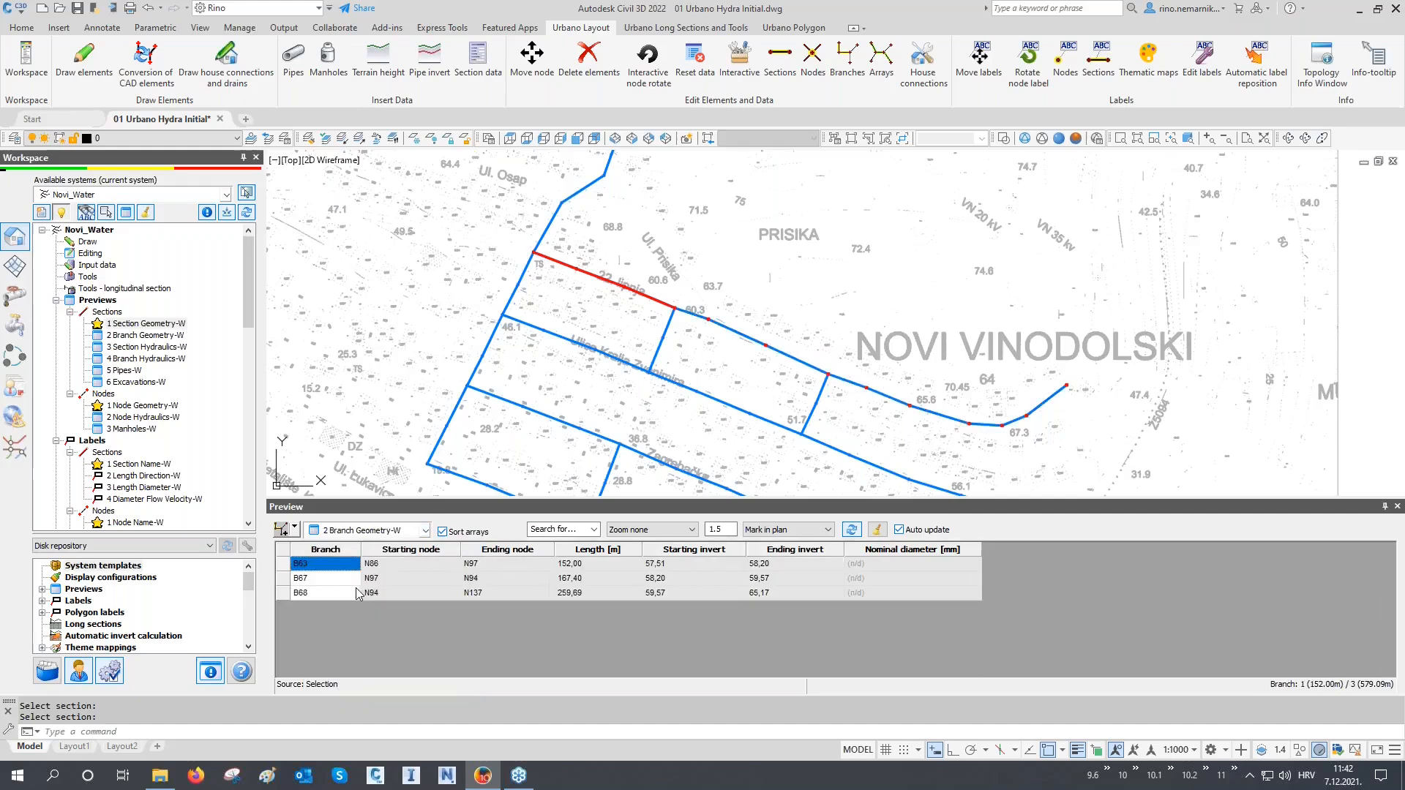
pyautogui.click(285, 564)
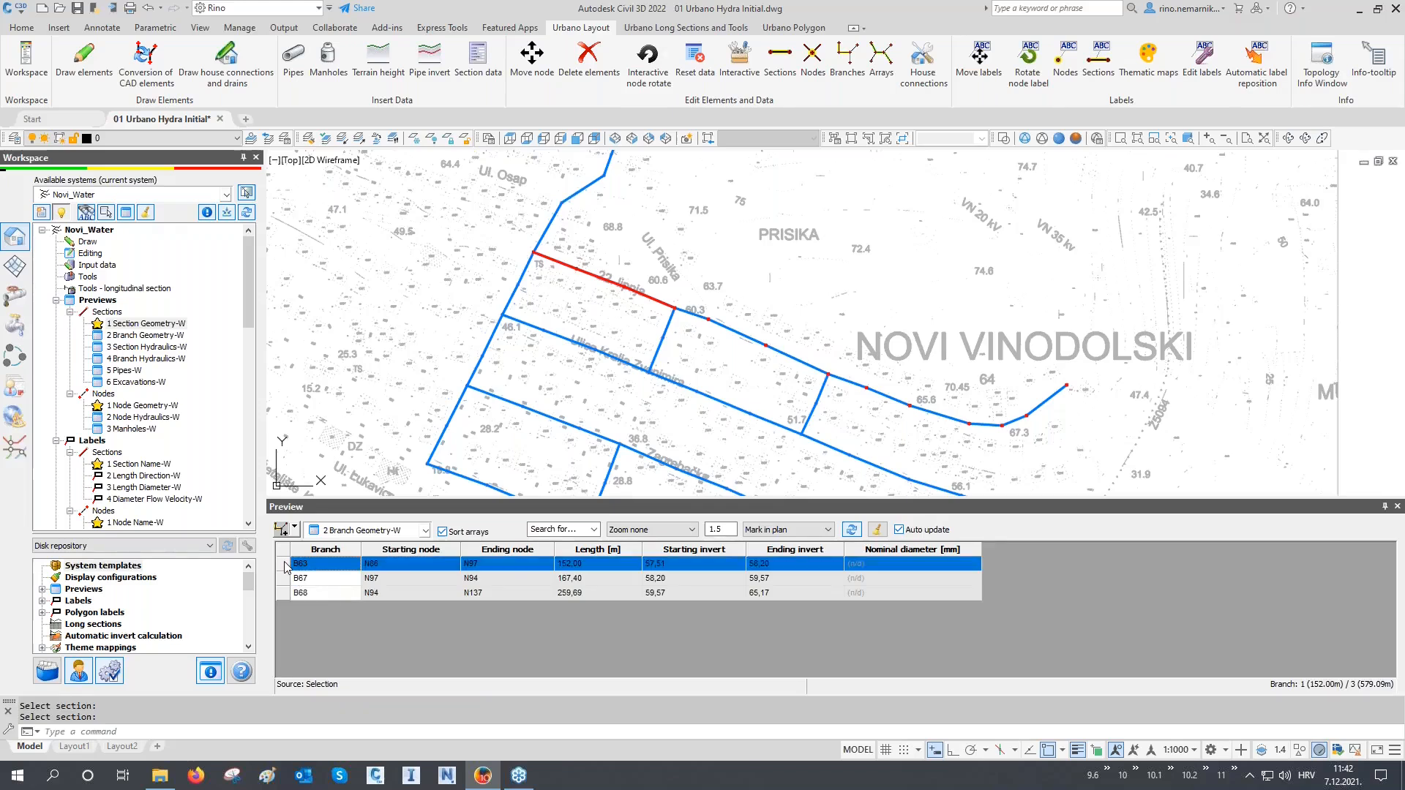
pyautogui.click(284, 578)
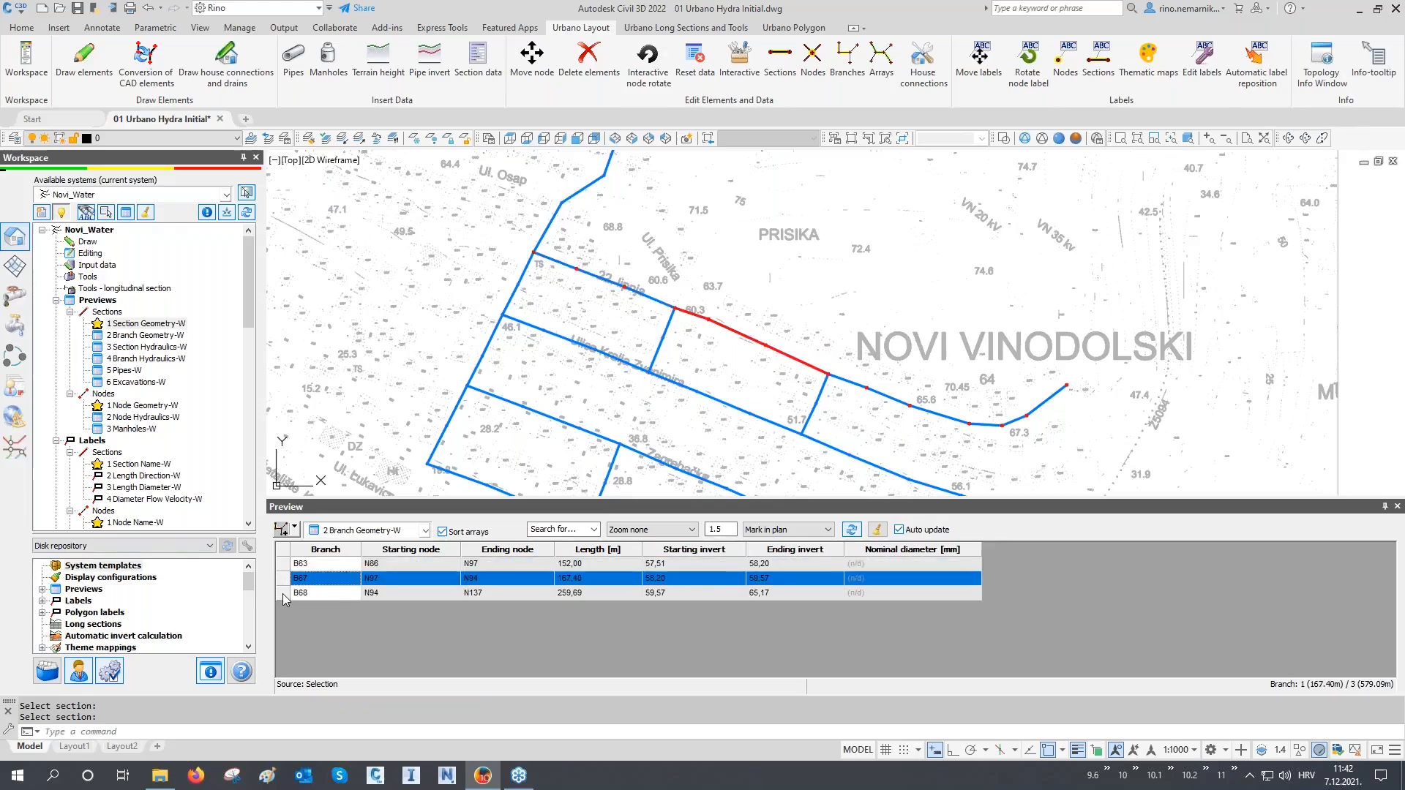
pyautogui.click(284, 595)
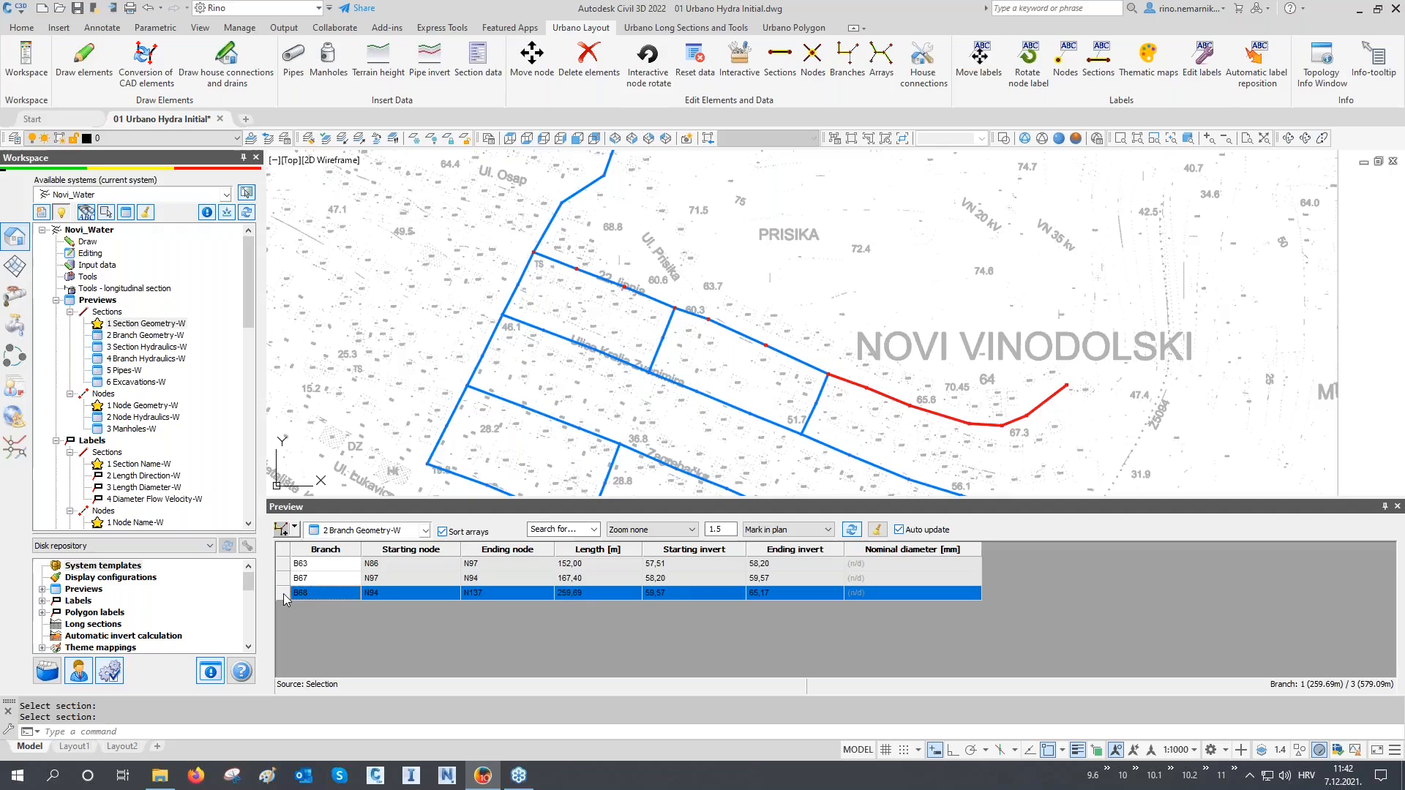
# Step: Load array A33 and the parallel array just below it into the preview by array selection, with object snap off
pyautogui.click(296, 528)
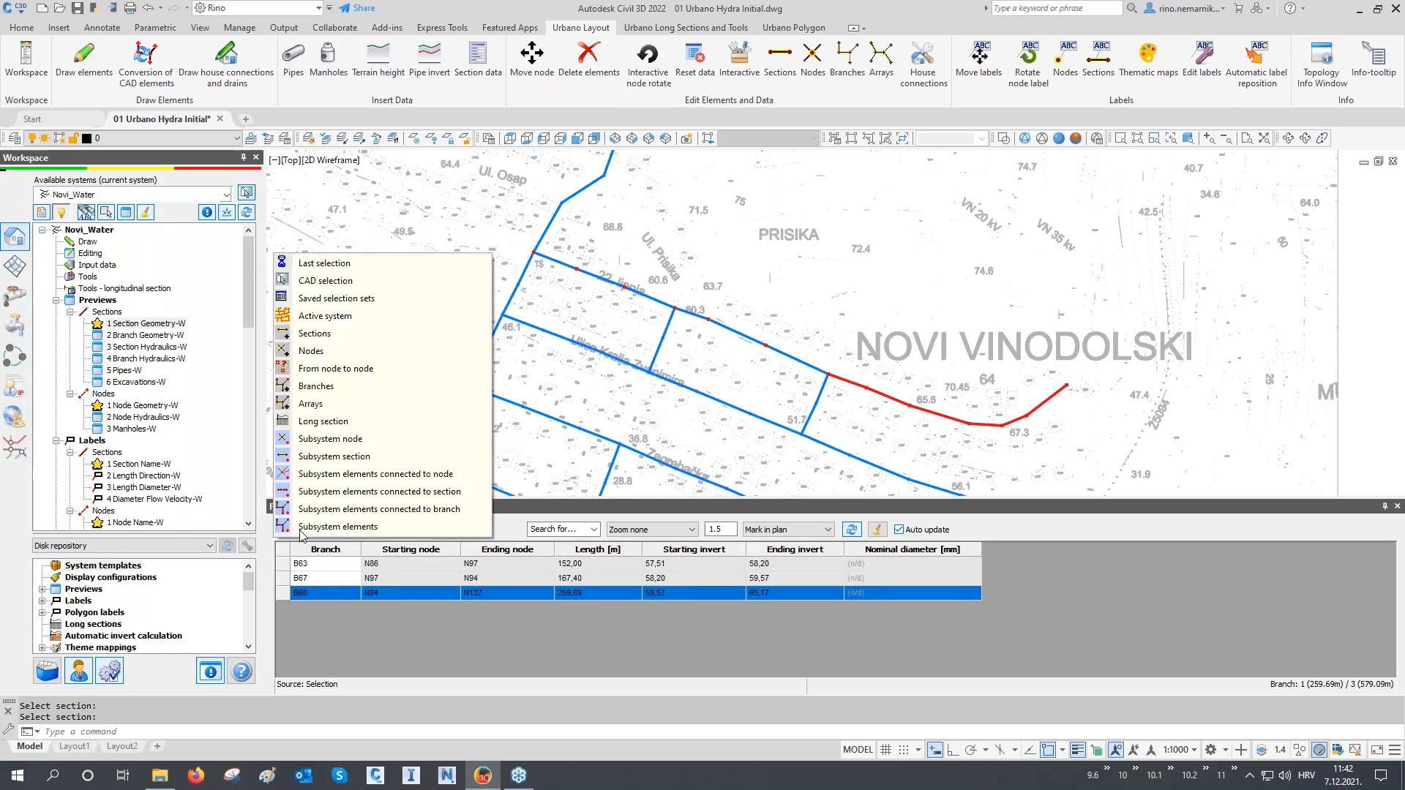
pyautogui.click(341, 408)
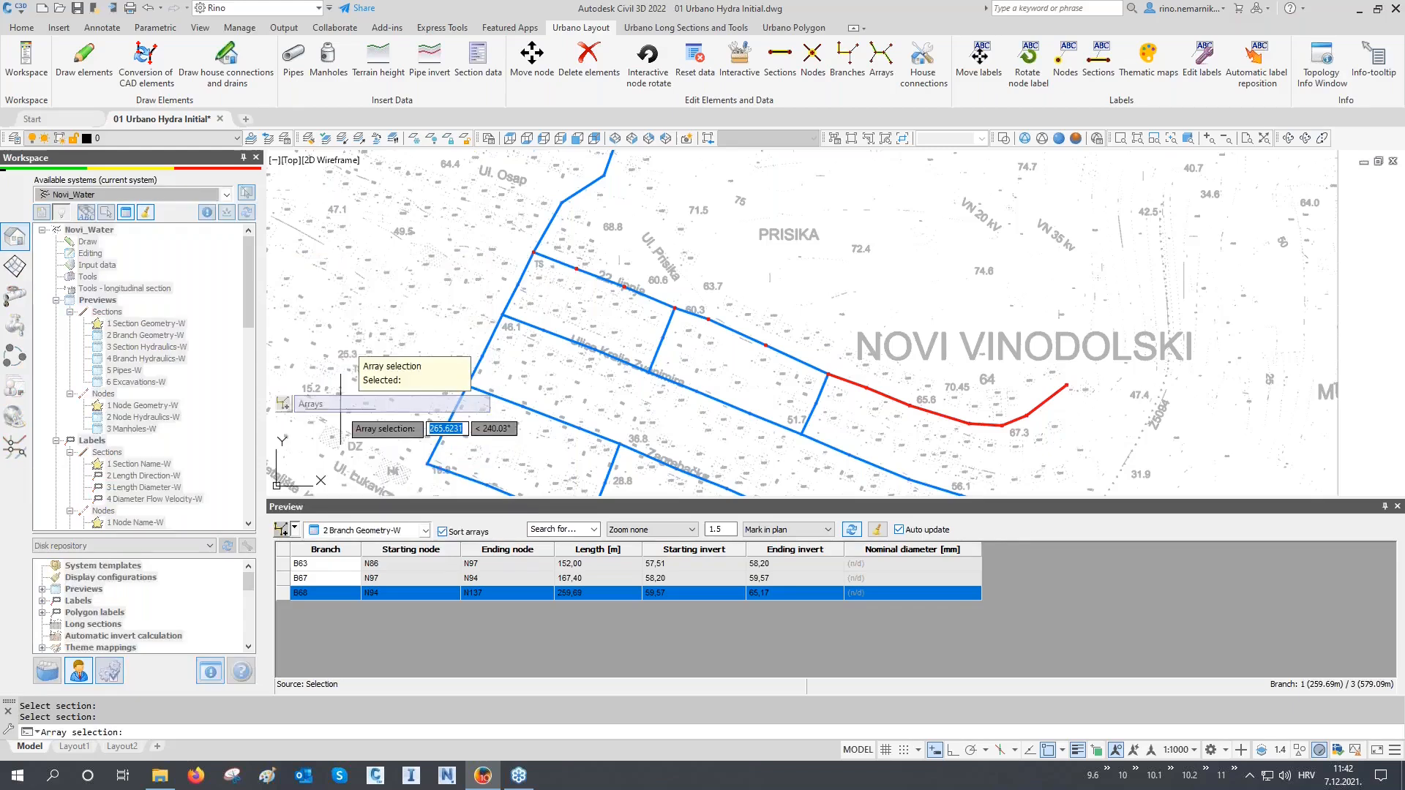
pyautogui.moveTo(614, 313); pyautogui.dragTo(611, 283, button='middle')
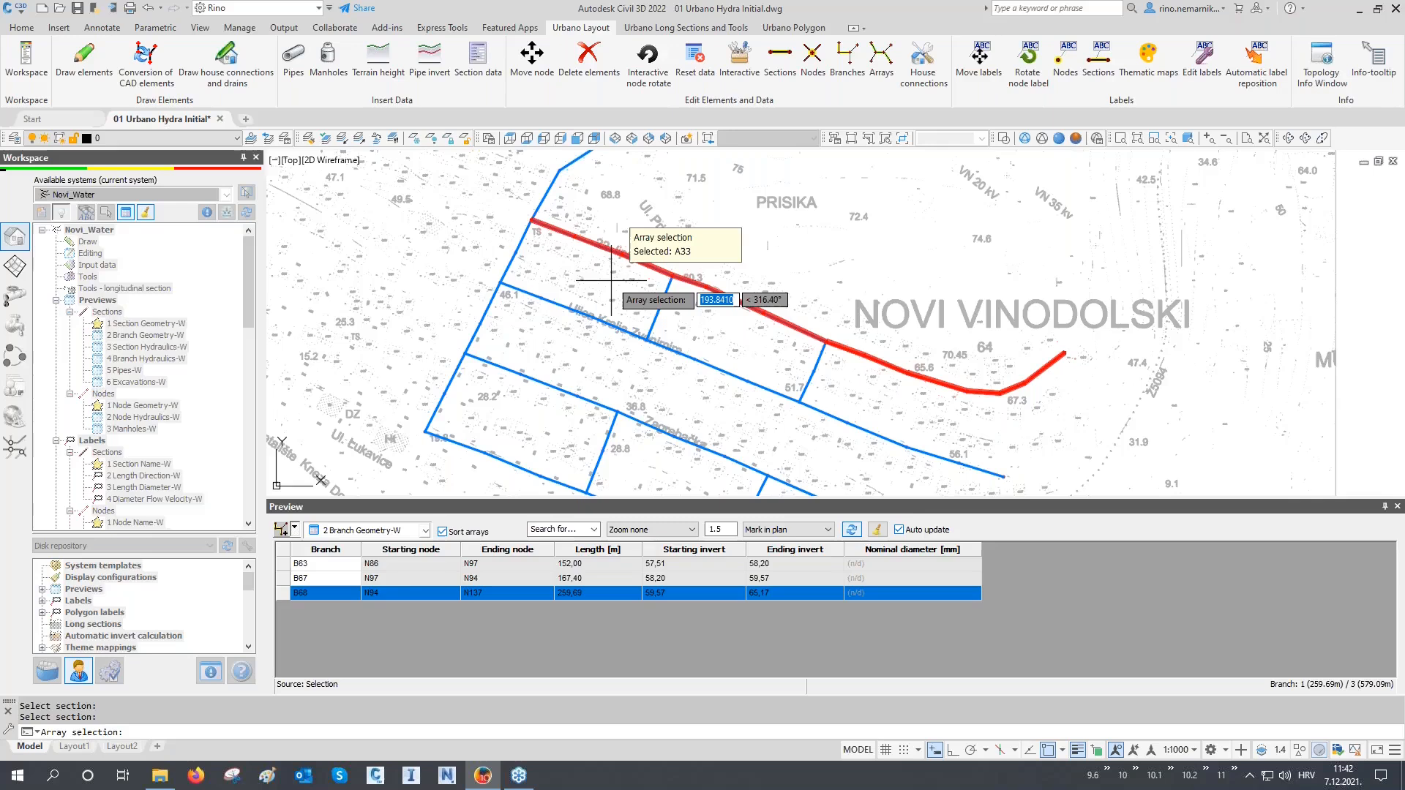
pyautogui.scroll(-2, 612, 281)
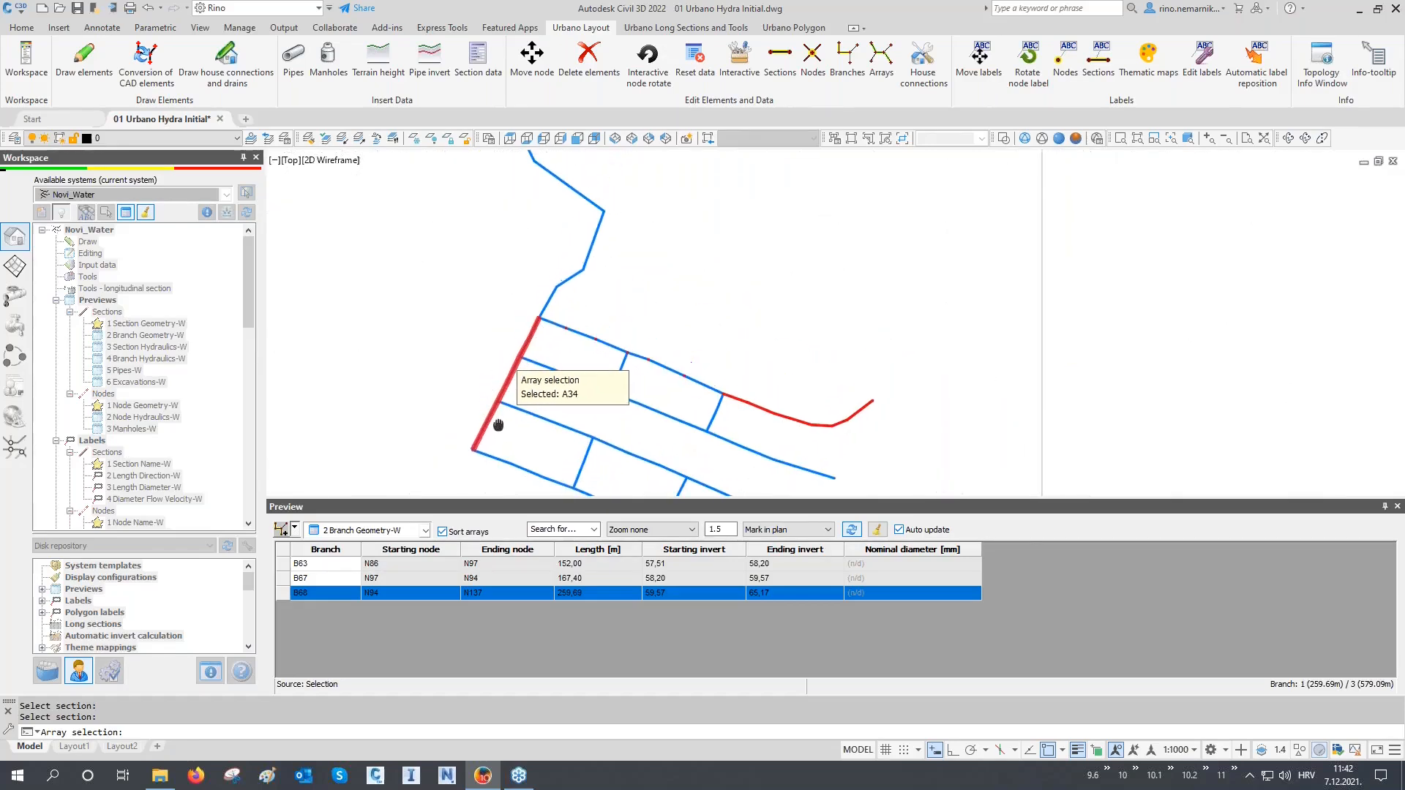
pyautogui.scroll(-2, 499, 423)
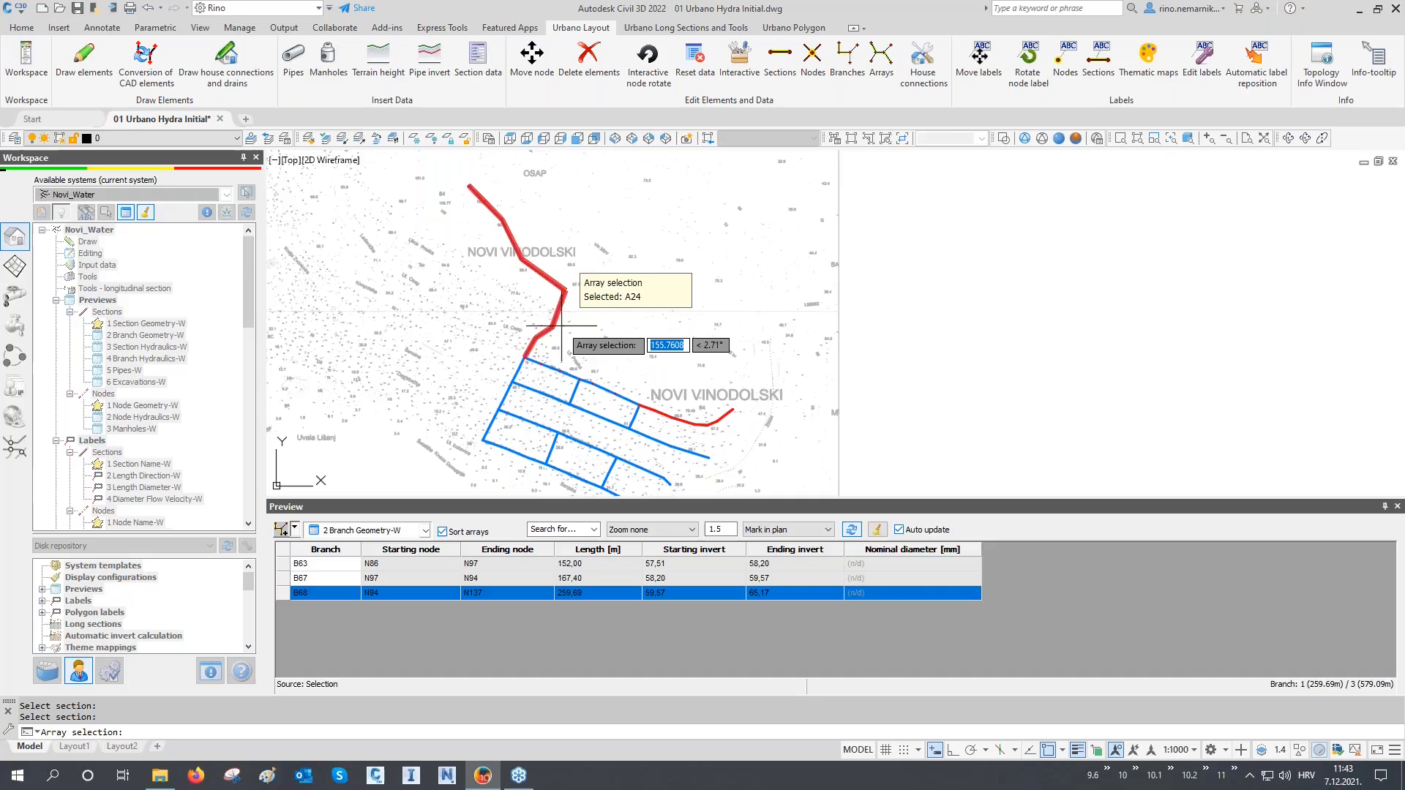
pyautogui.scroll(2, 594, 342)
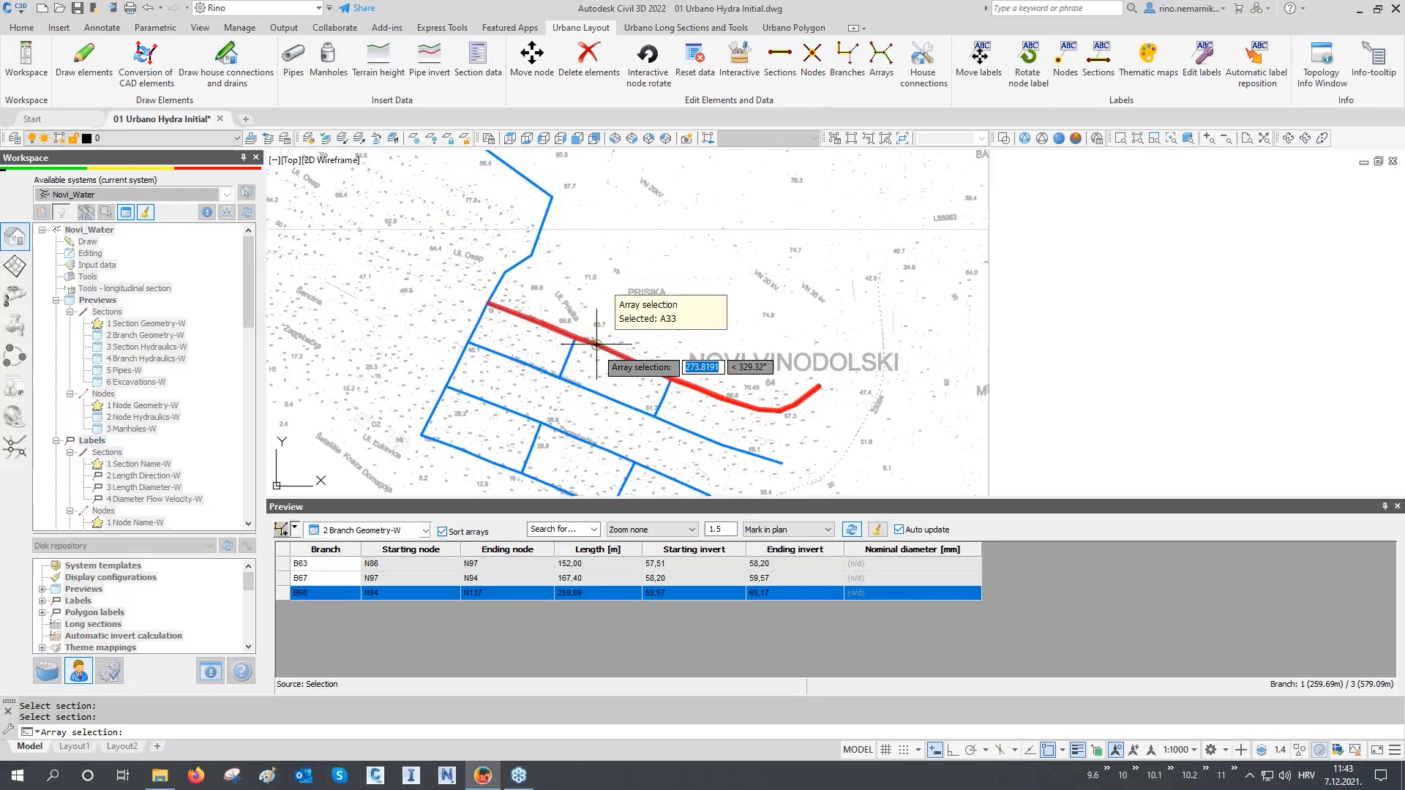
pyautogui.press('F3')
pyautogui.click(597, 383)
pyautogui.press('Return')
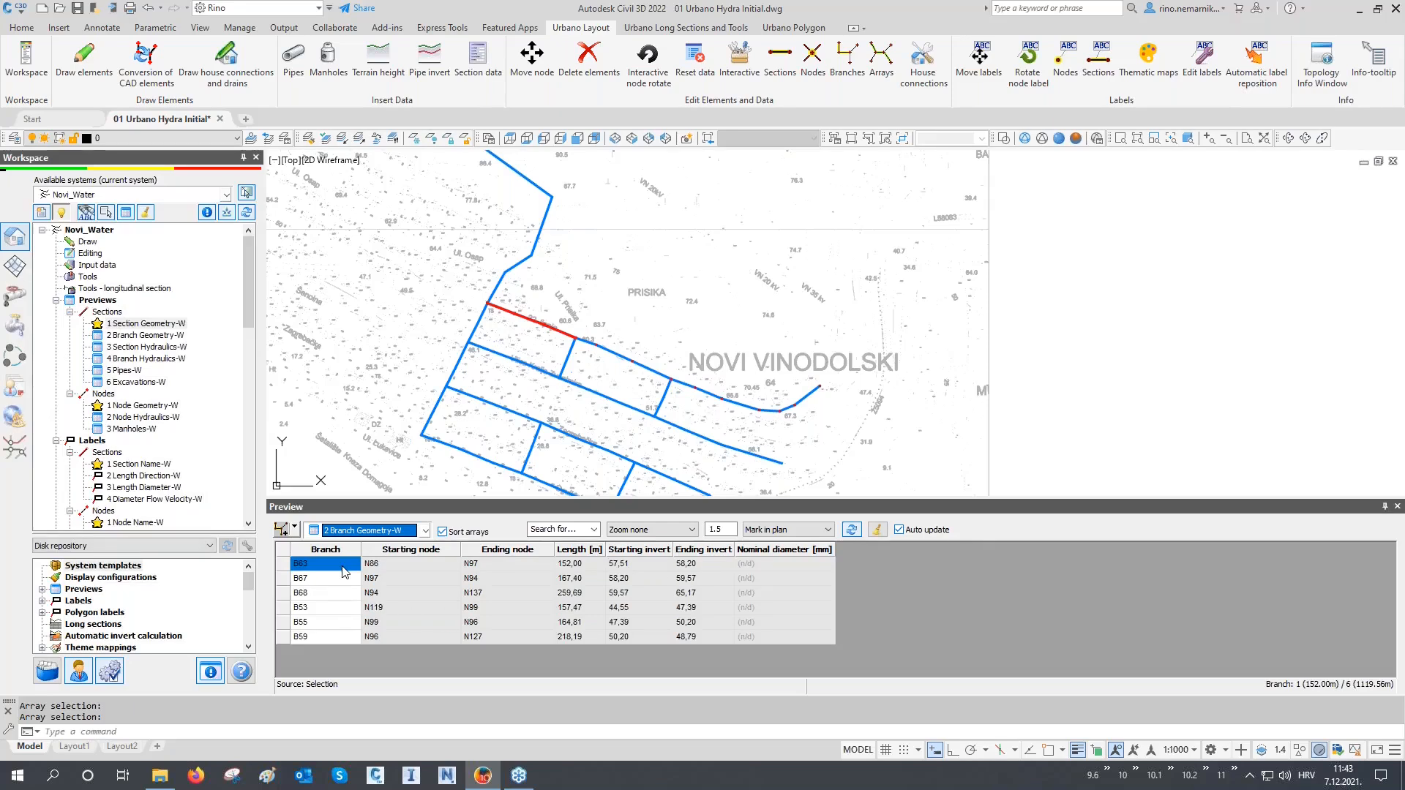
# Step: Mark all sections of the selected arrays in 1 Section Geometry-W, then all their branches in 2 Branch Geometry-W
pyautogui.click(425, 529)
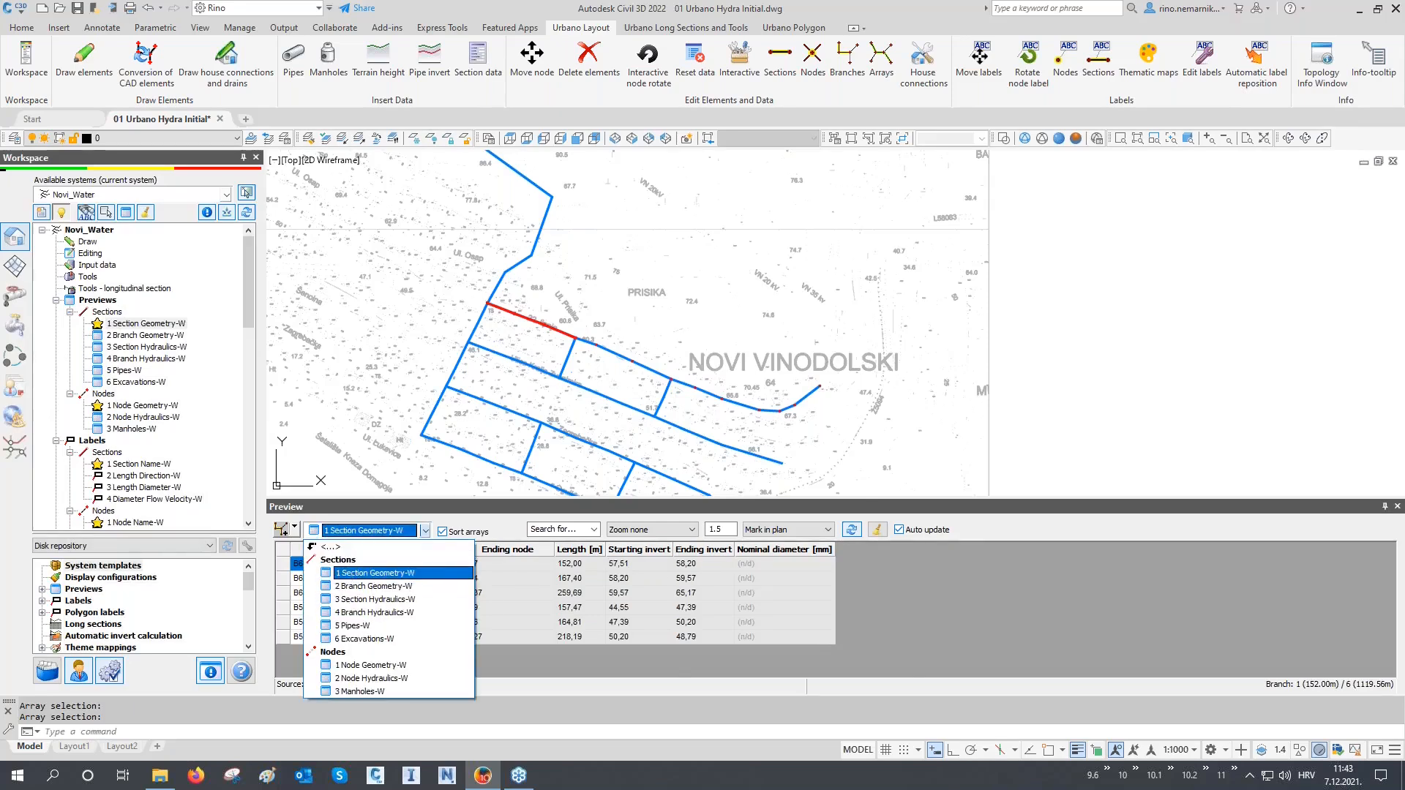
pyautogui.click(341, 573)
pyautogui.moveTo(343, 565); pyautogui.dragTo(358, 696)
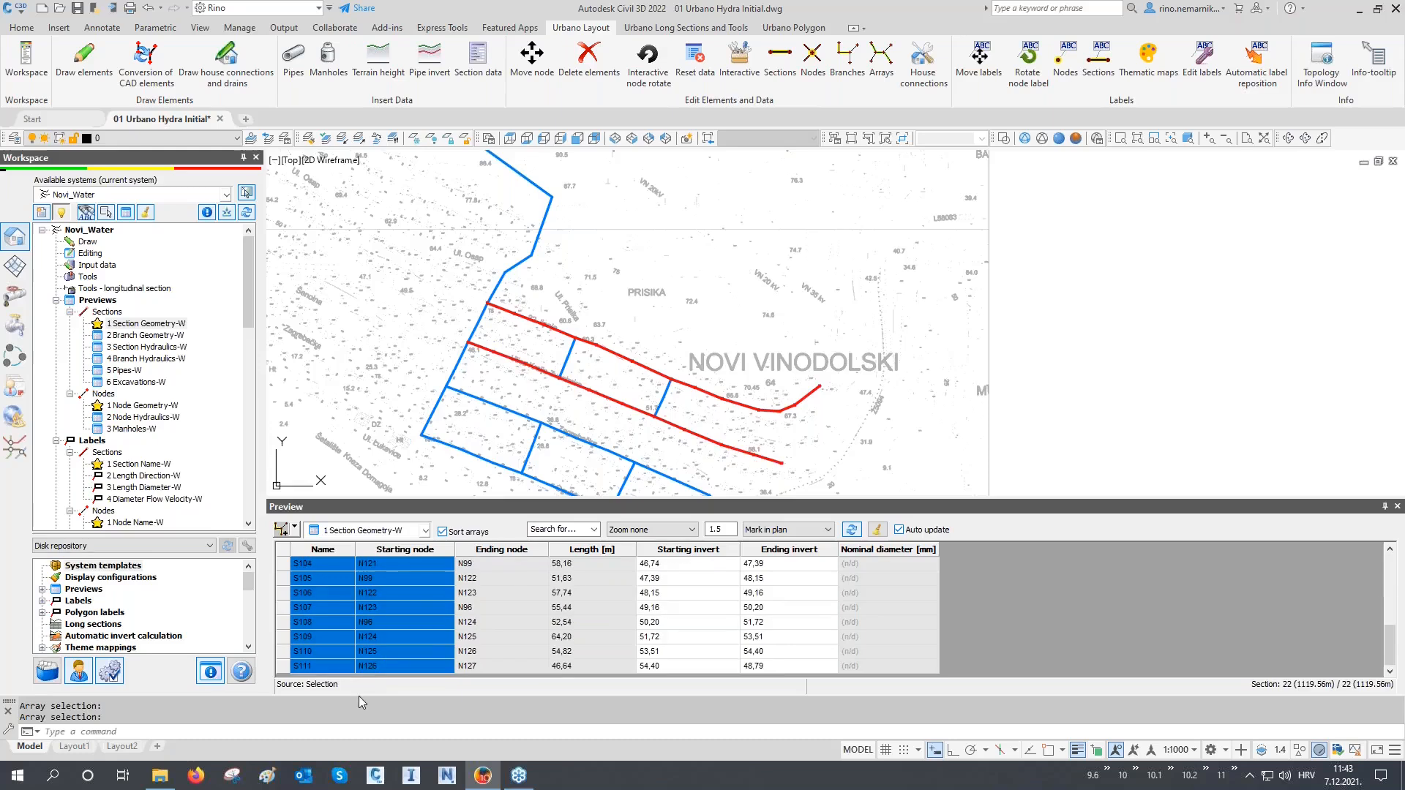
pyautogui.click(352, 532)
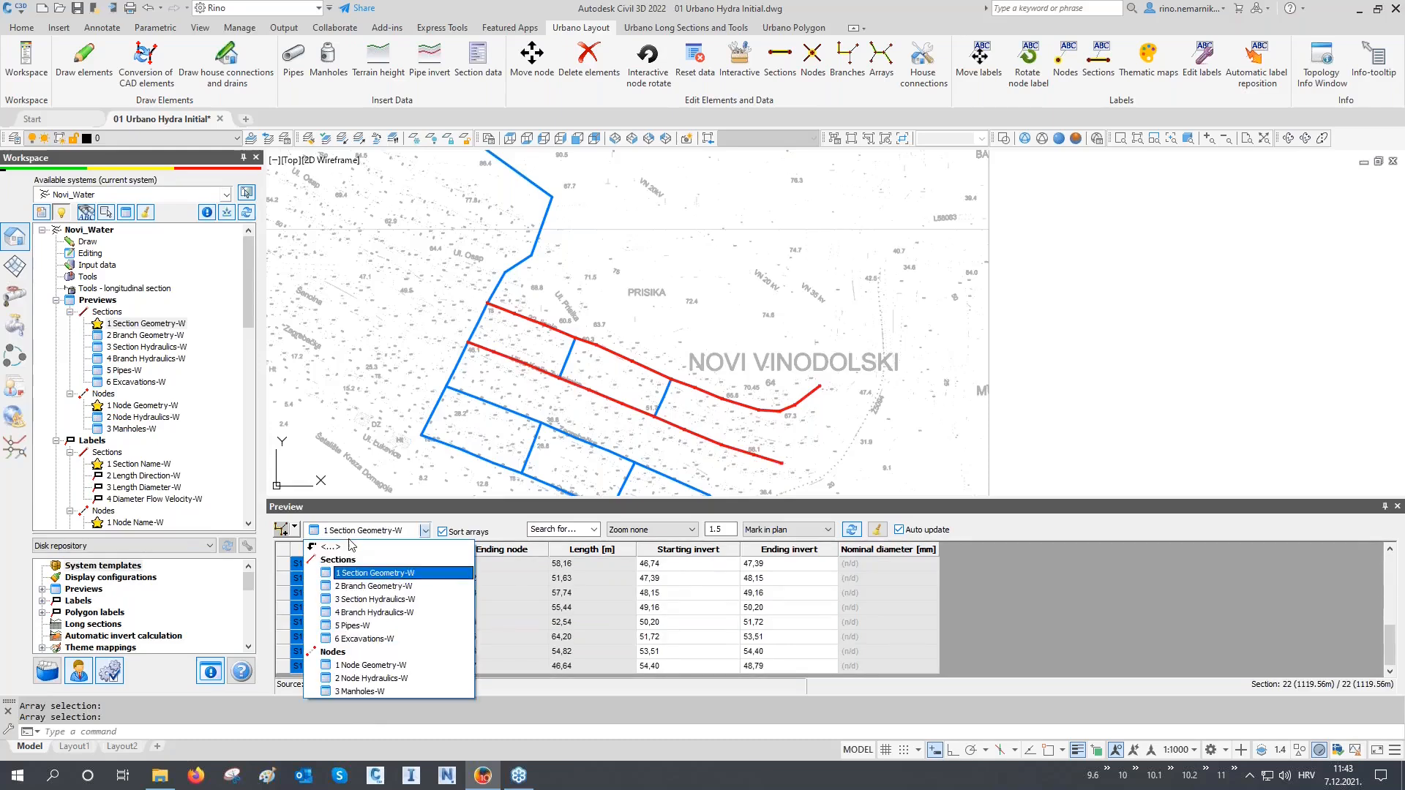
pyautogui.click(354, 587)
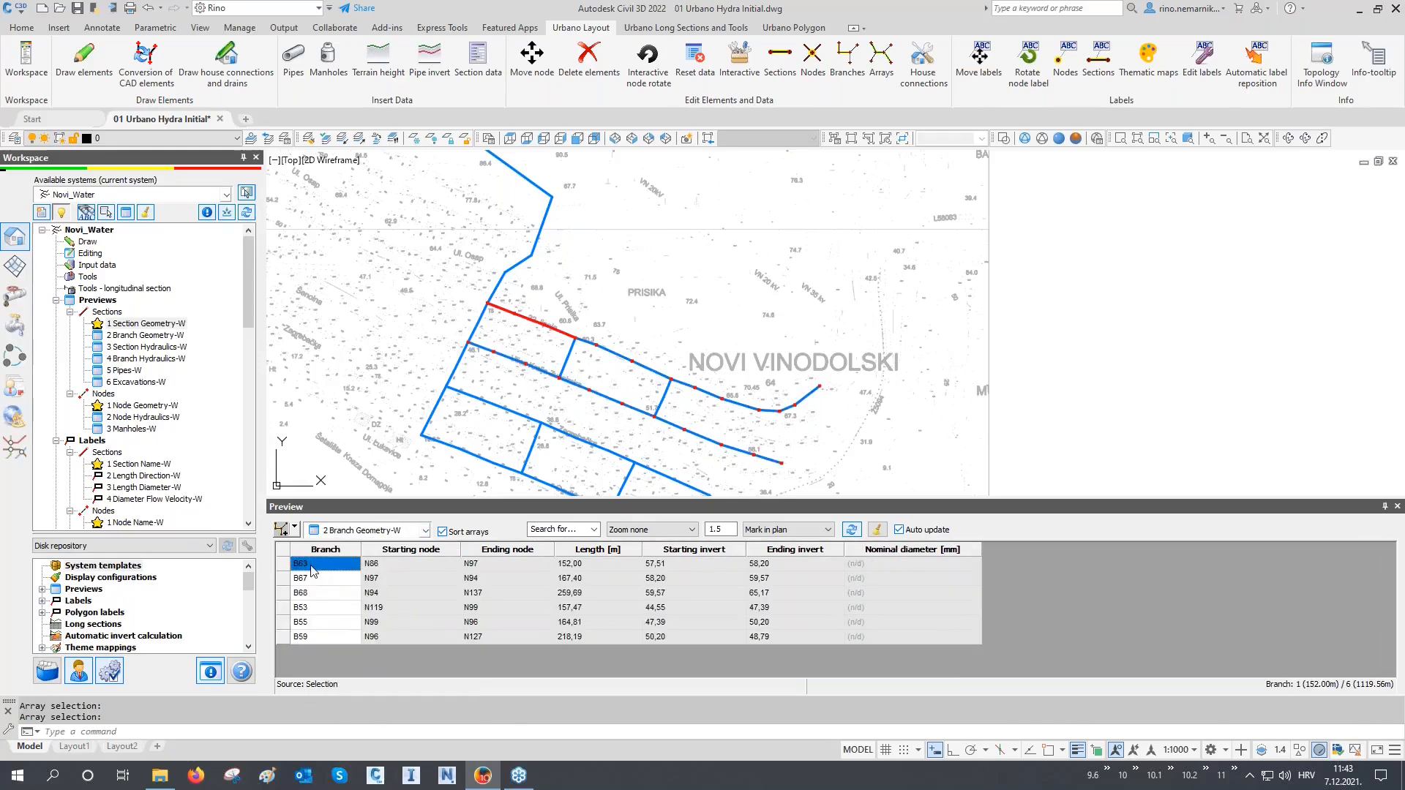
pyautogui.moveTo(313, 570); pyautogui.dragTo(328, 639)
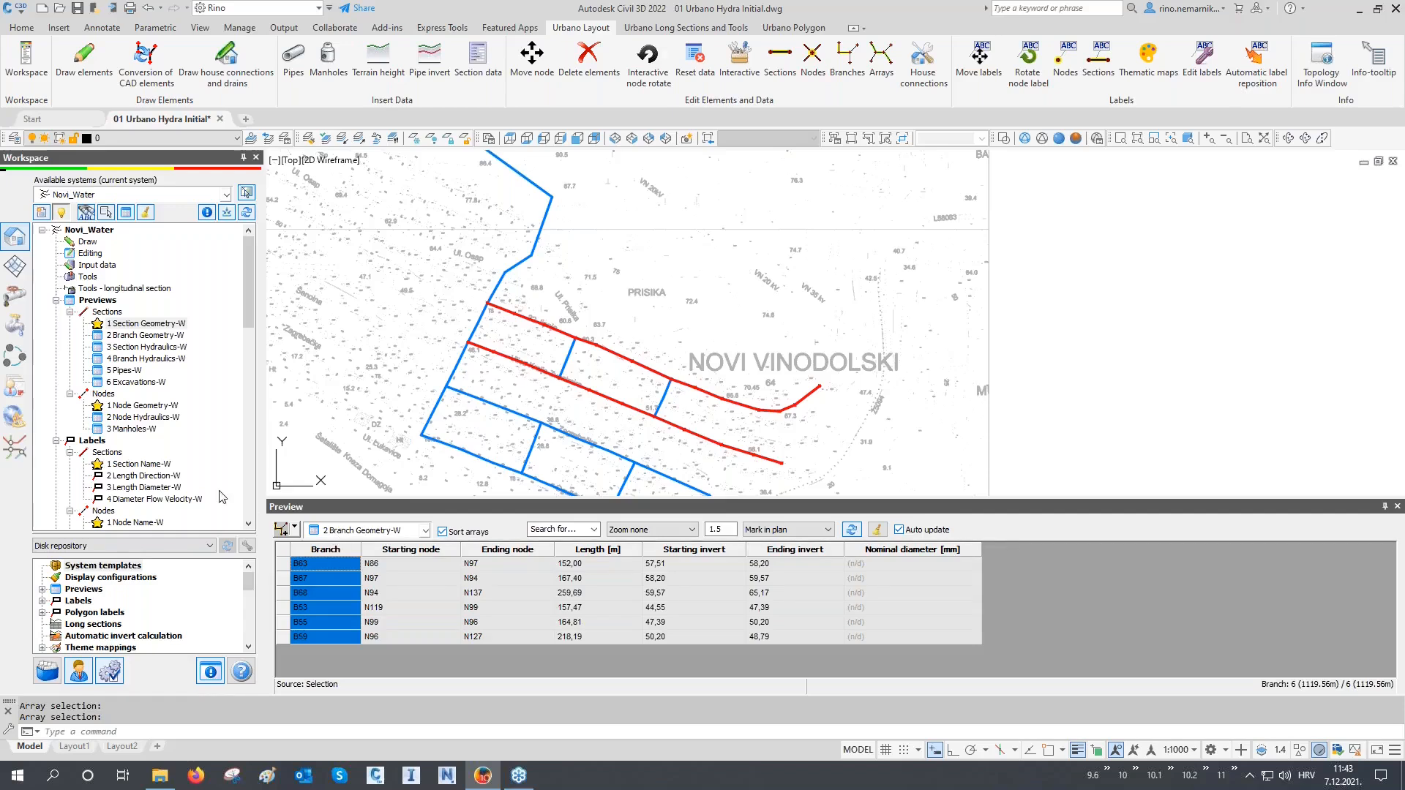
# Step: Start a new preview for sections, name it Arrays and set its scope to Arrays
pyautogui.rightClick(117, 312)
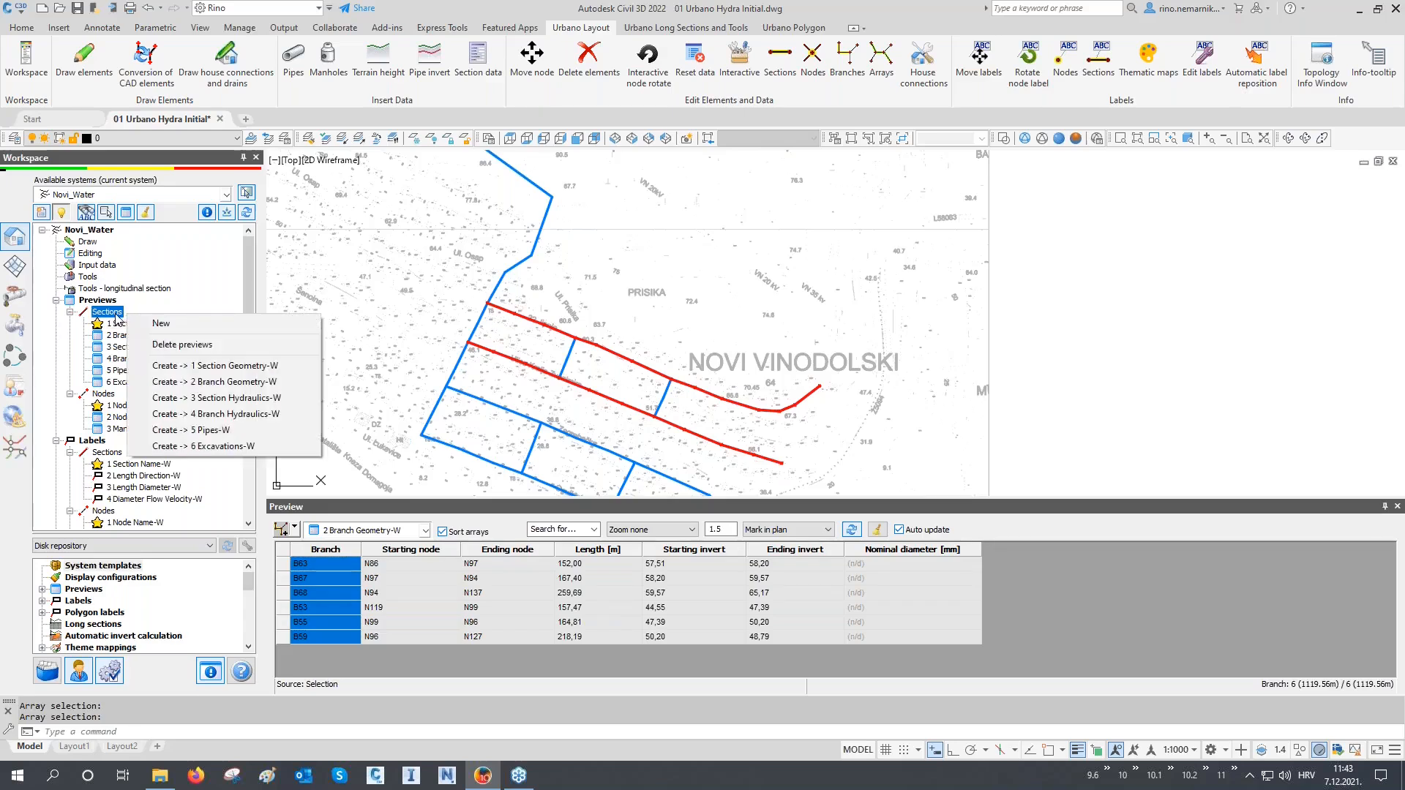
pyautogui.click(151, 324)
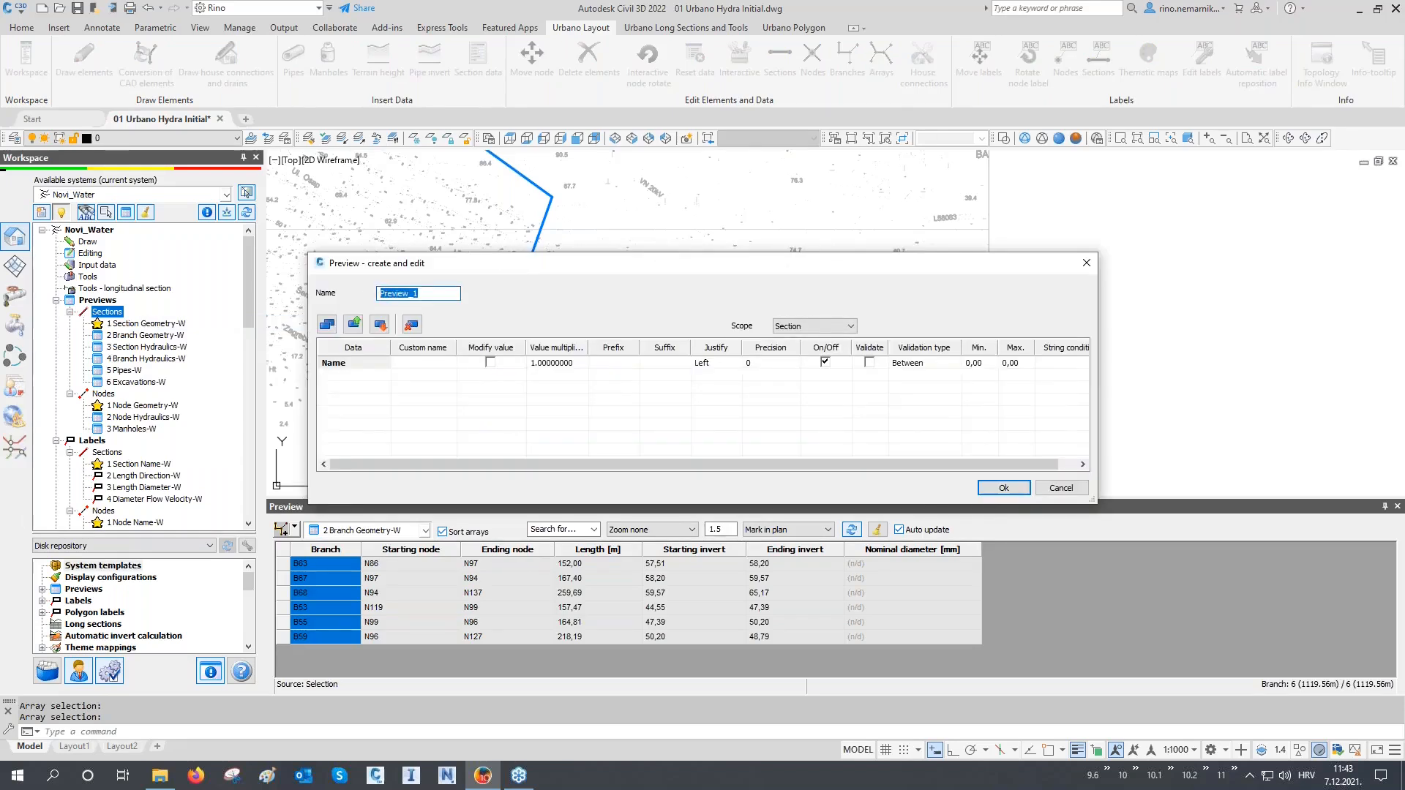
pyautogui.write('Arrays')
pyautogui.click(777, 331)
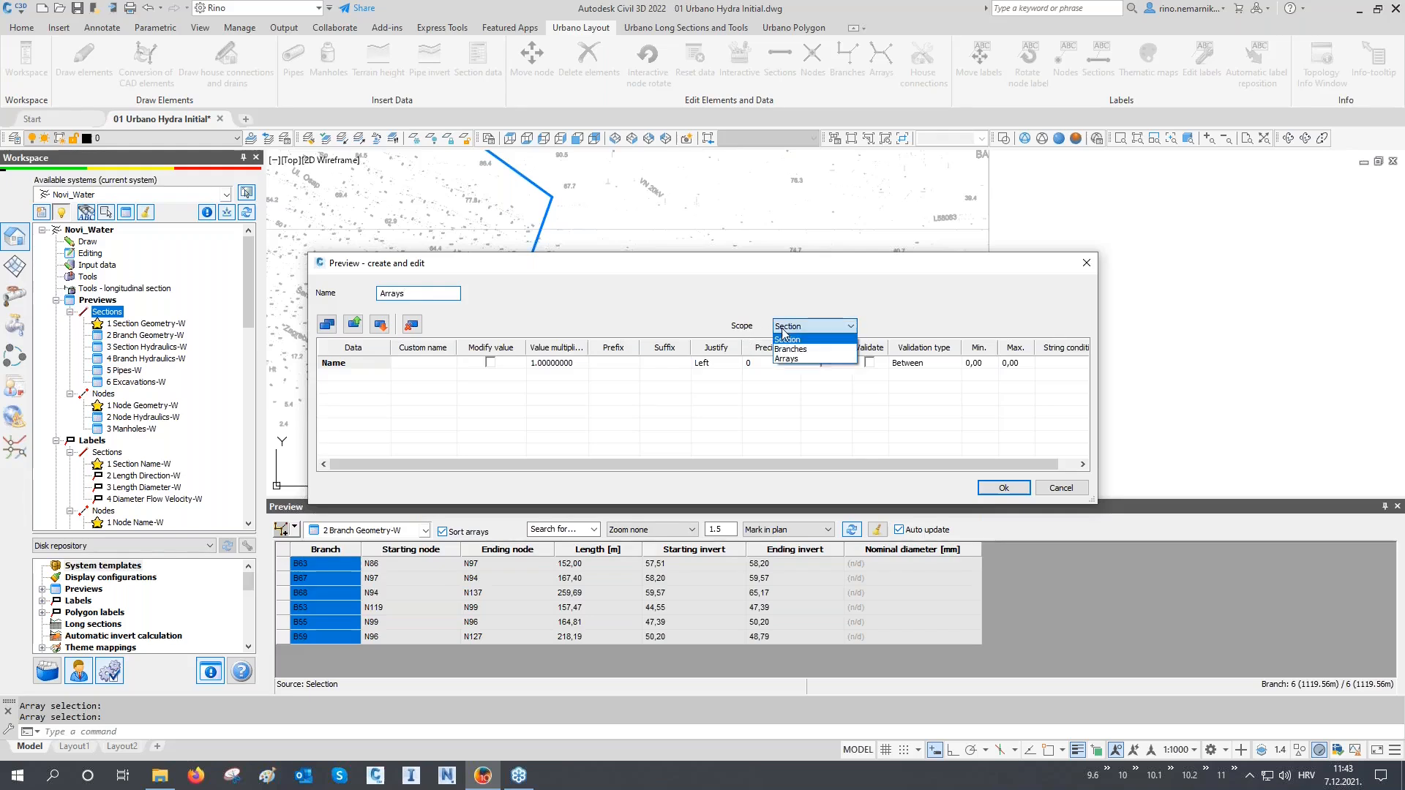
pyautogui.click(821, 360)
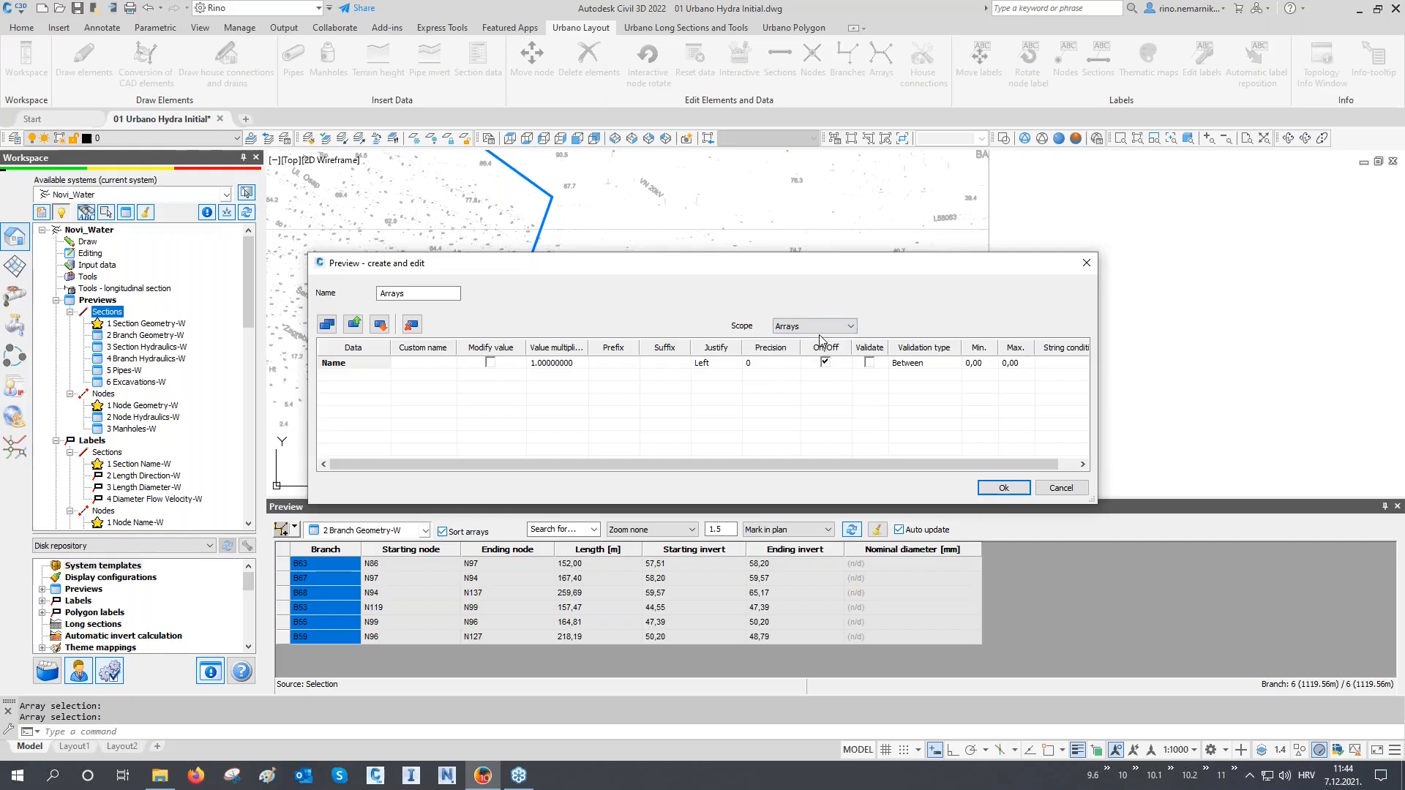
# Step: Add the Array / axis property to the Arrays preview's data and remove the Name property
pyautogui.click(331, 327)
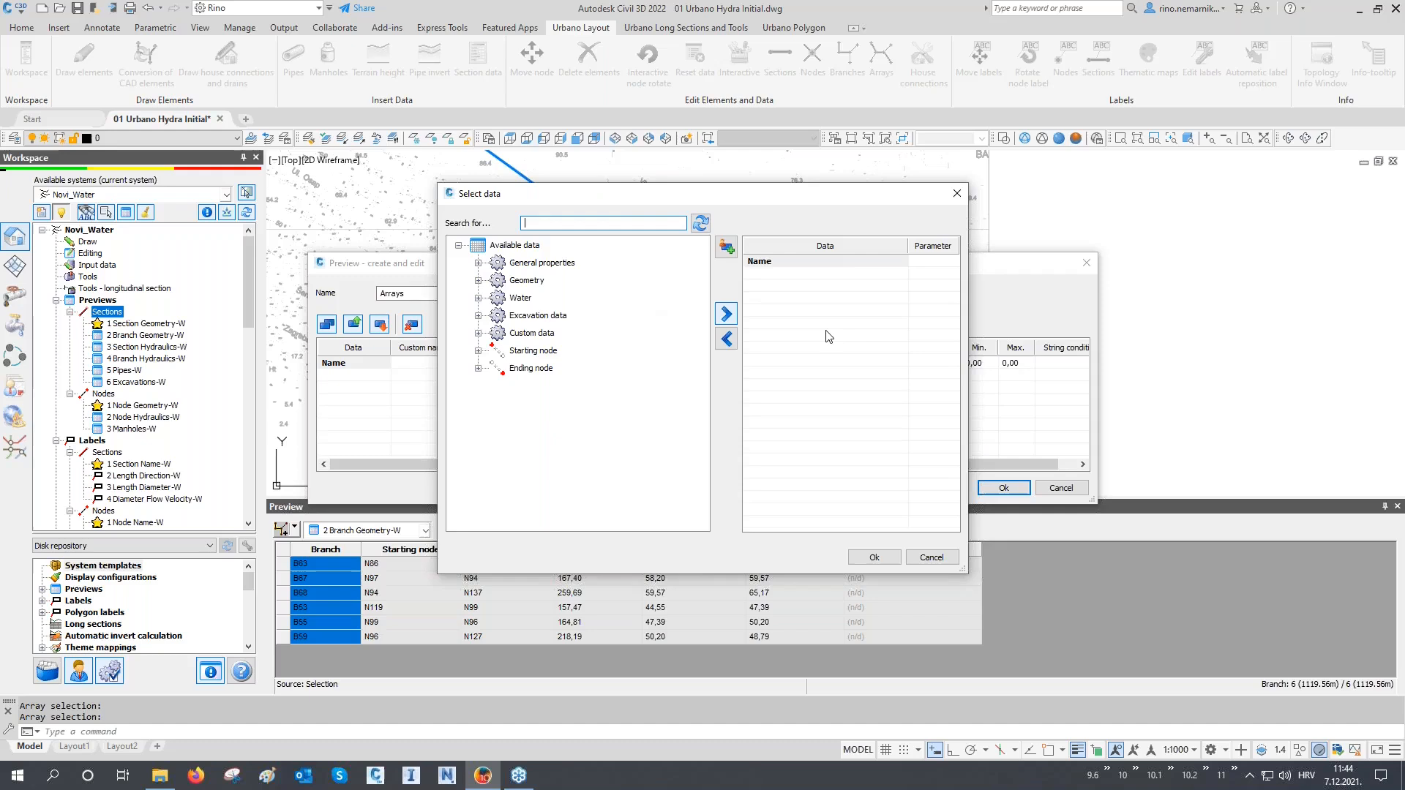
pyautogui.click(479, 263)
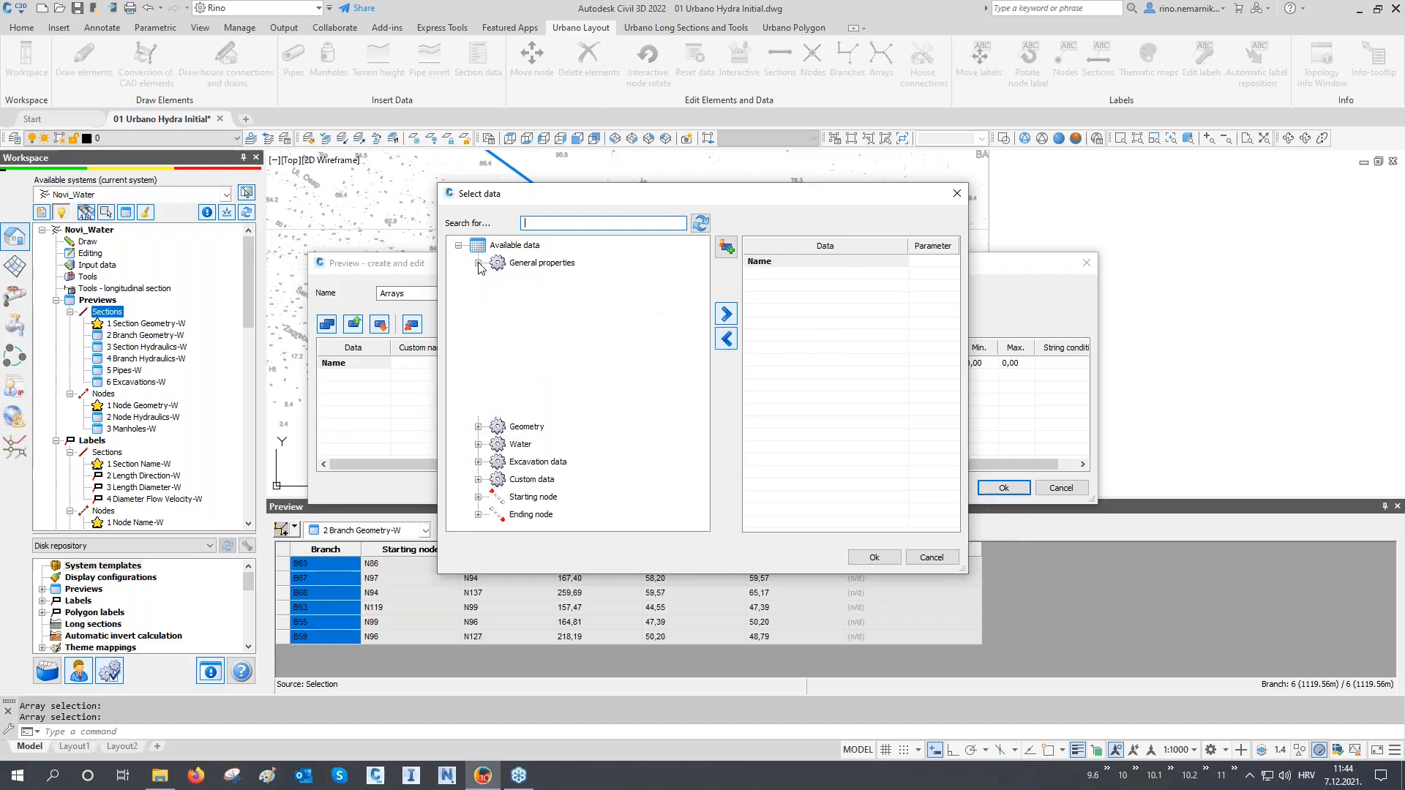
pyautogui.click(549, 352)
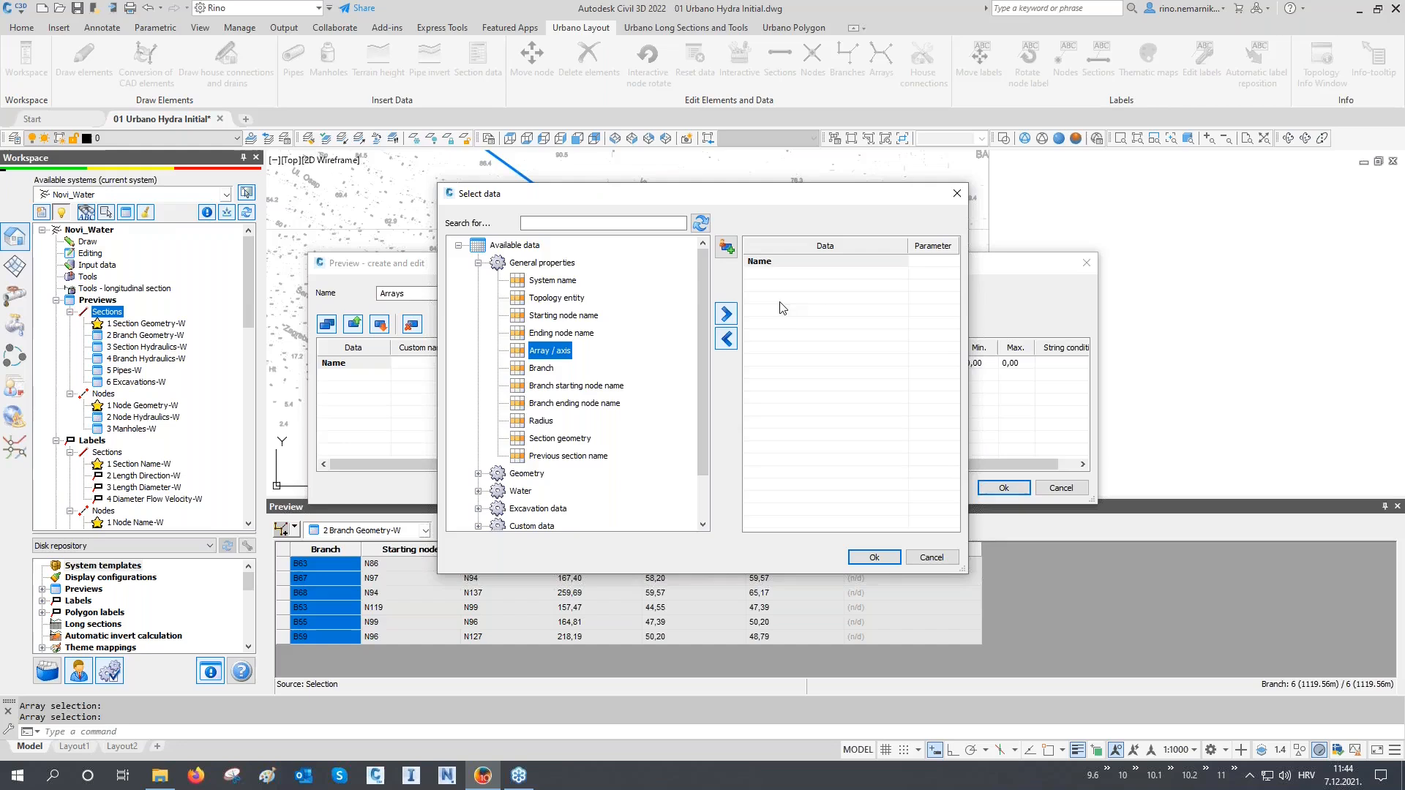
pyautogui.click(726, 313)
pyautogui.click(762, 265)
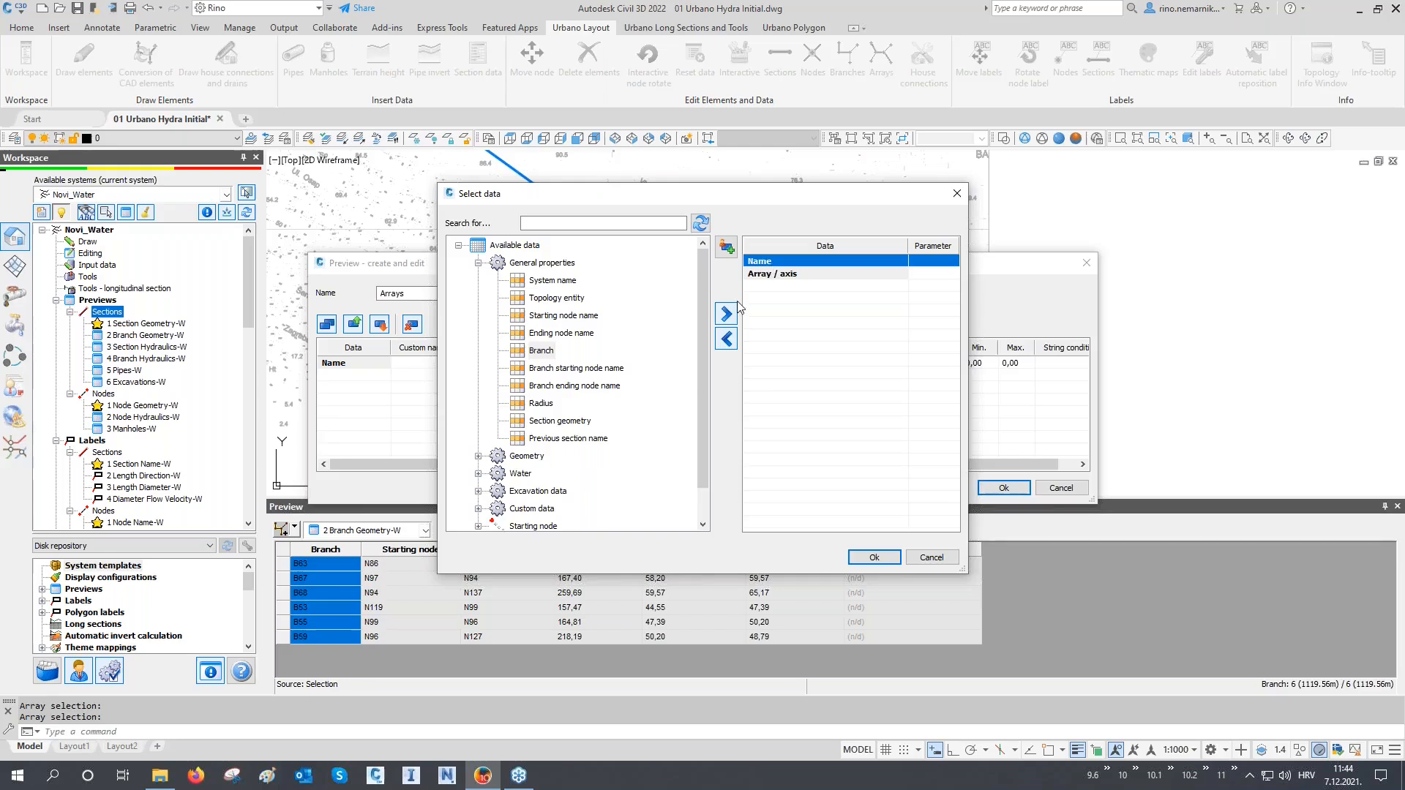
pyautogui.click(727, 338)
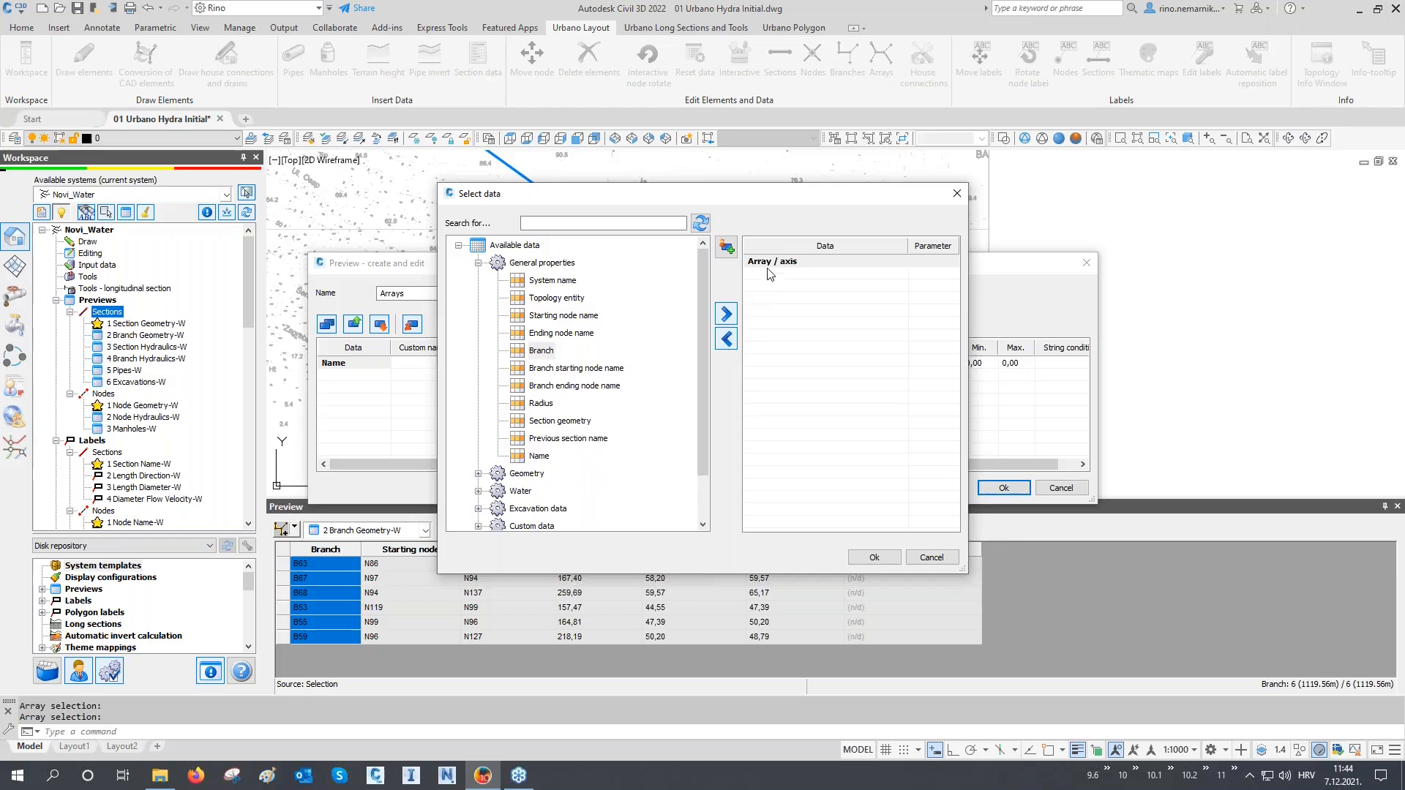
# Step: Search the available data for "array", add Array length [m] to the columns, and save the Arrays preview
pyautogui.click(600, 222)
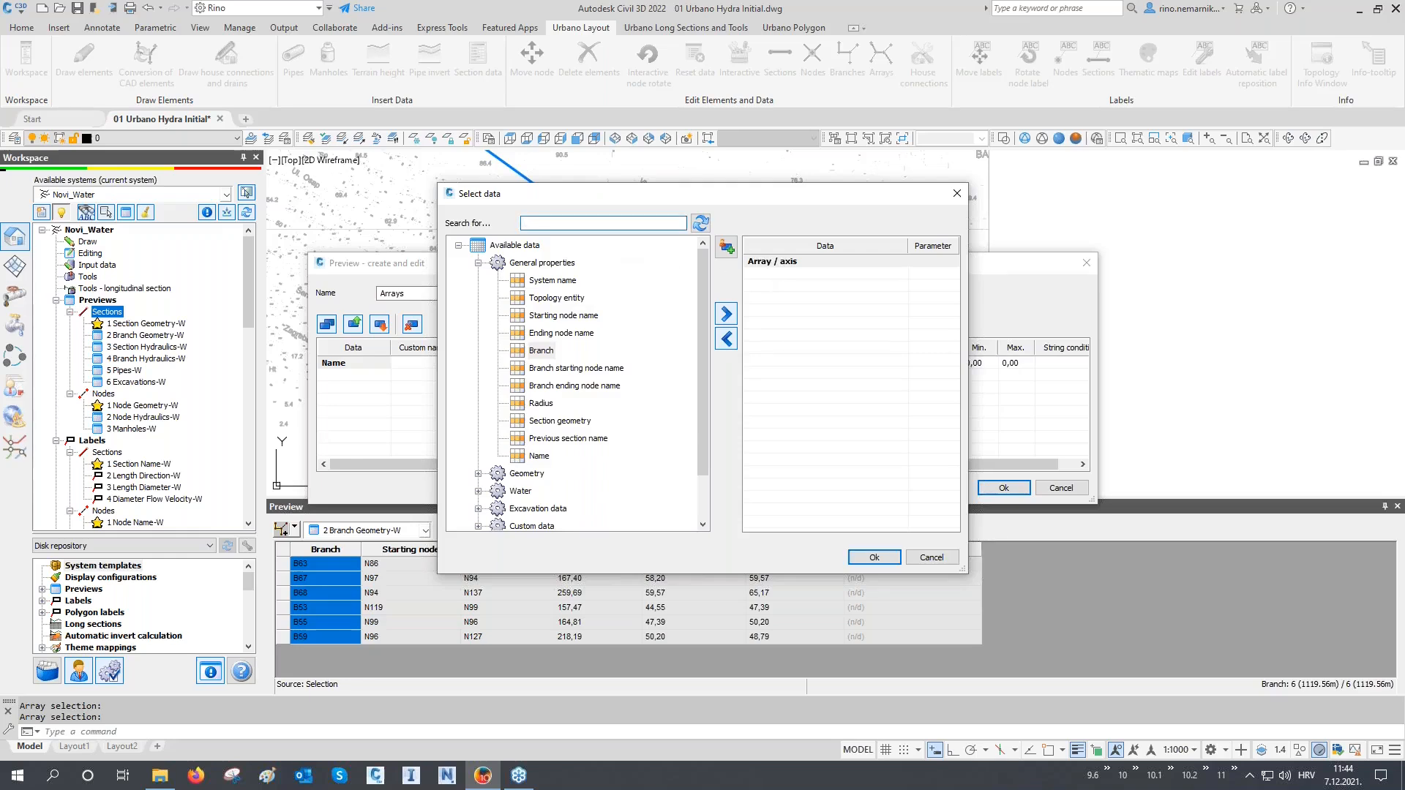
pyautogui.write('array')
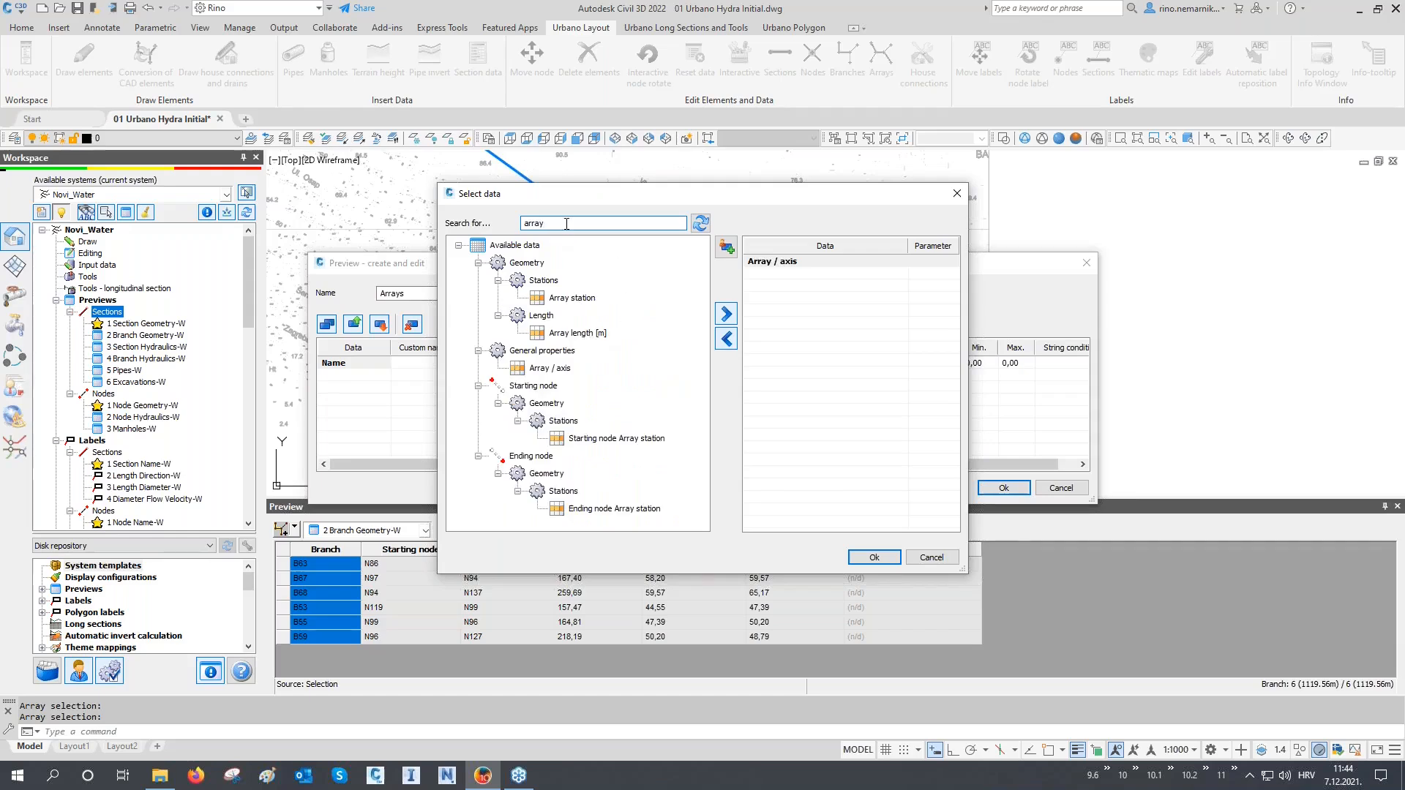
pyautogui.click(572, 335)
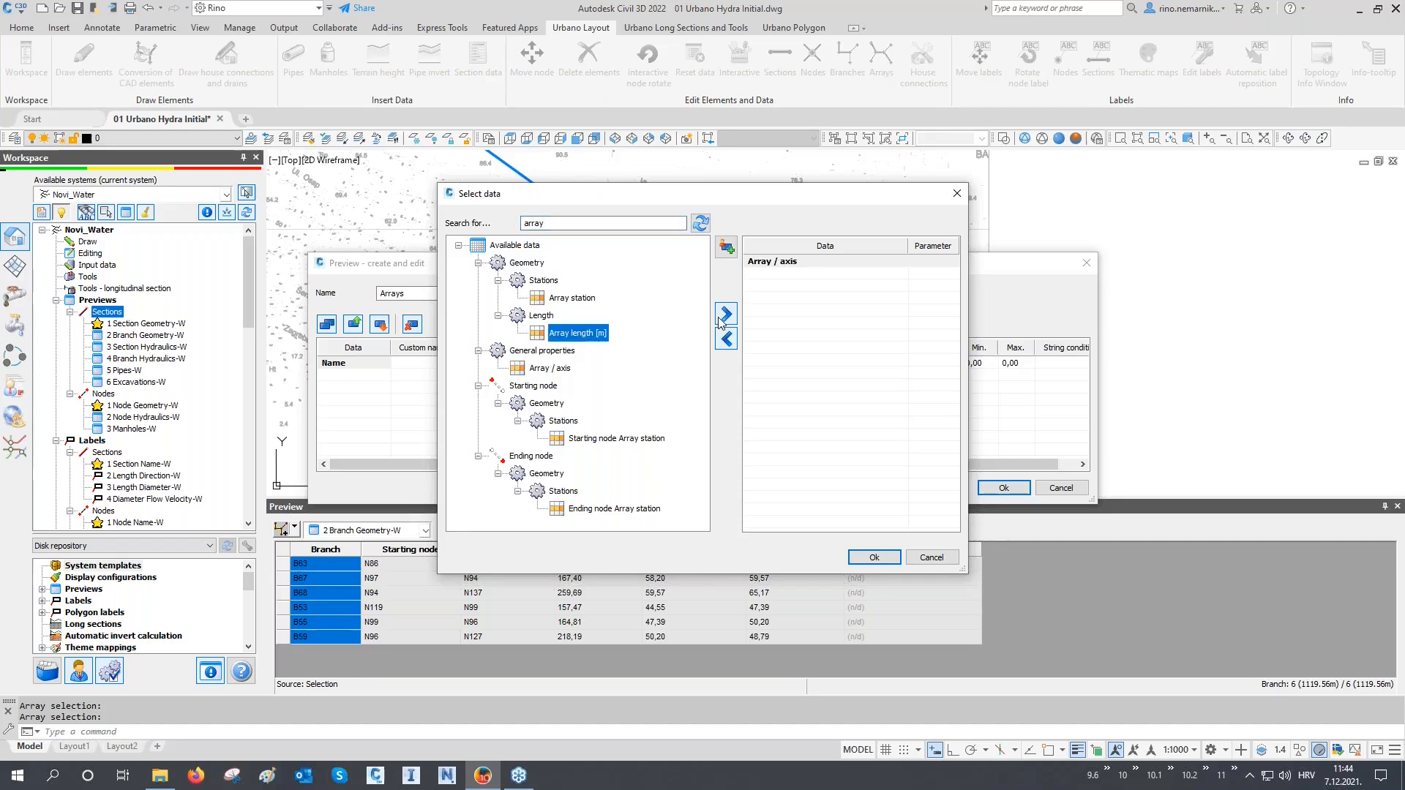
pyautogui.doubleClick(593, 338)
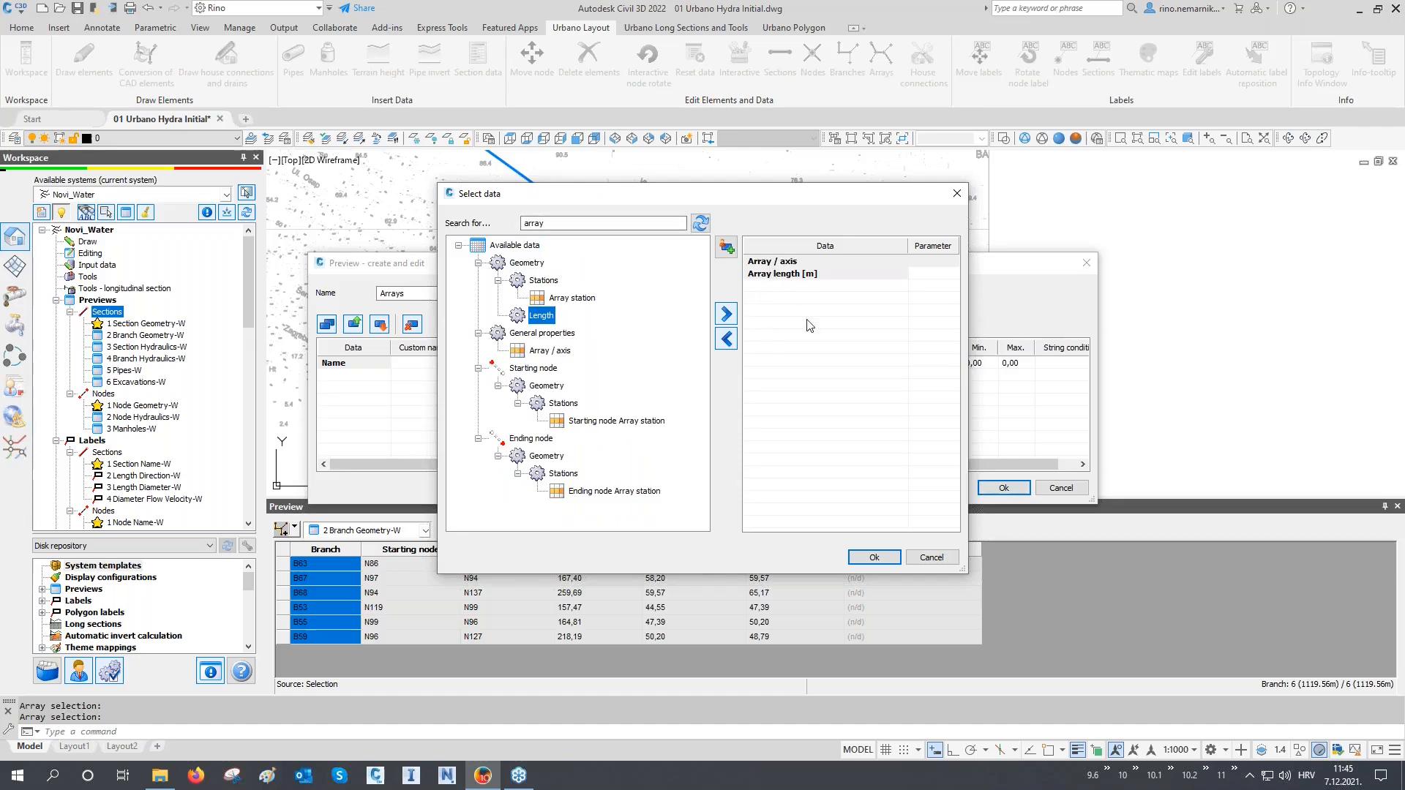
pyautogui.click(873, 557)
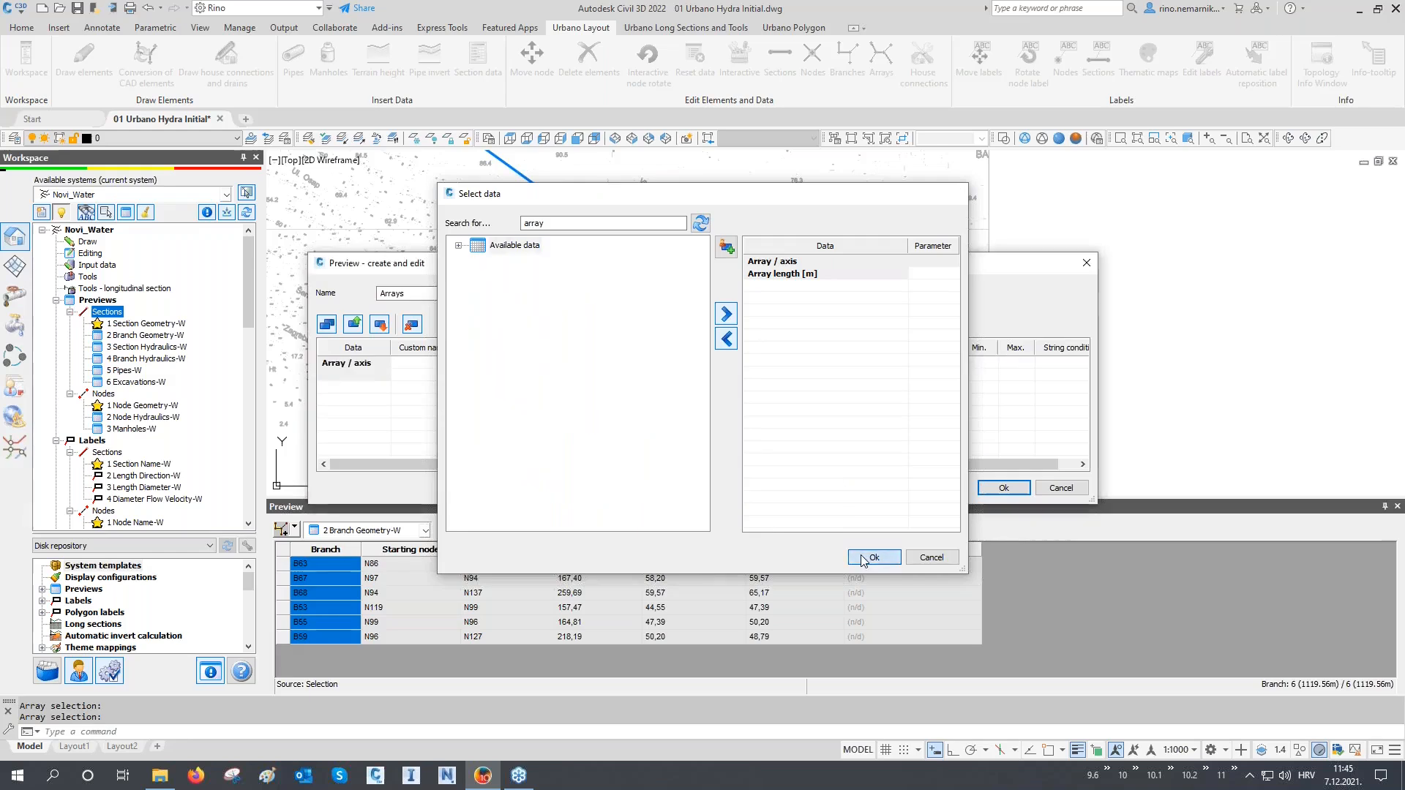
pyautogui.click(1003, 488)
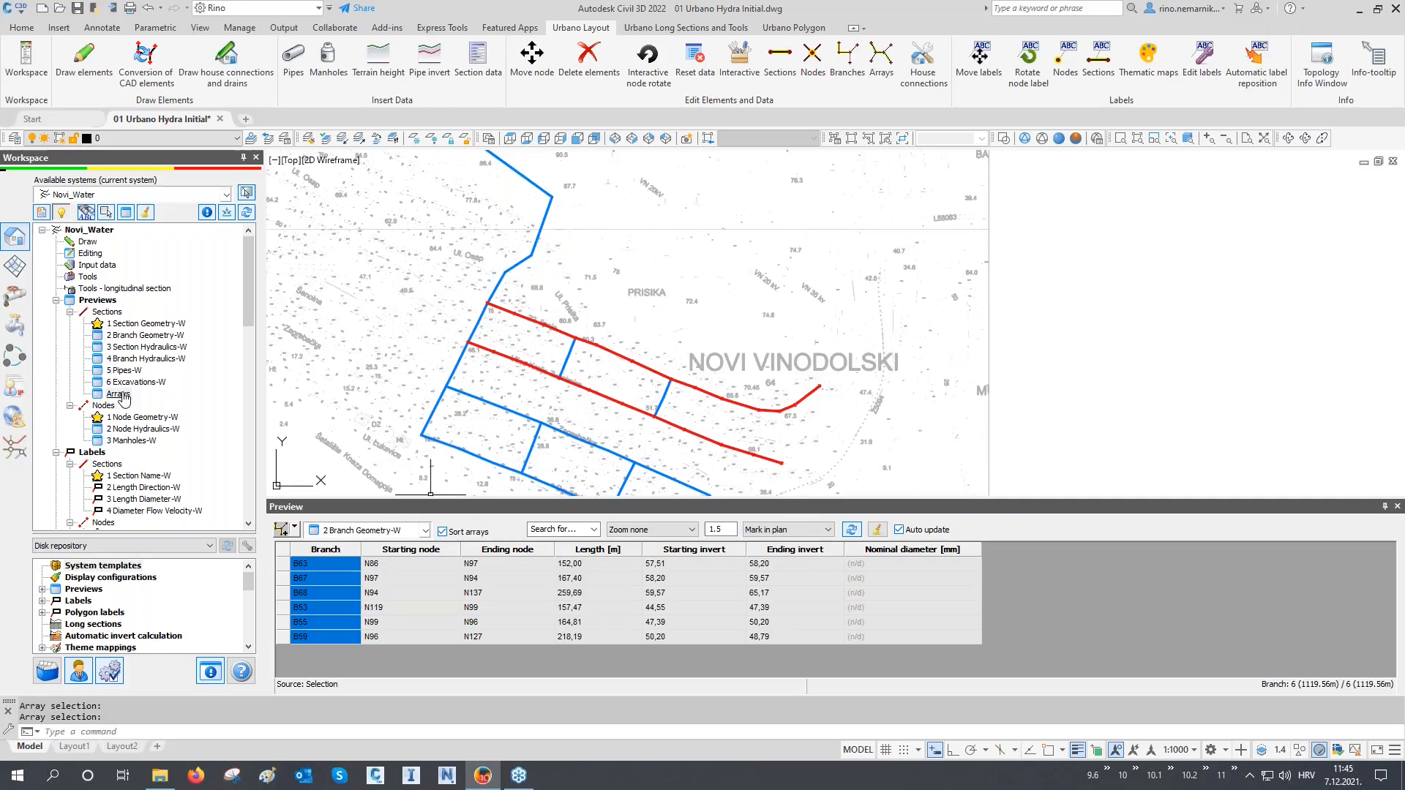
# Step: Show the Arrays preview and mark arrays A33 and A32 in plan in turn
pyautogui.click(367, 533)
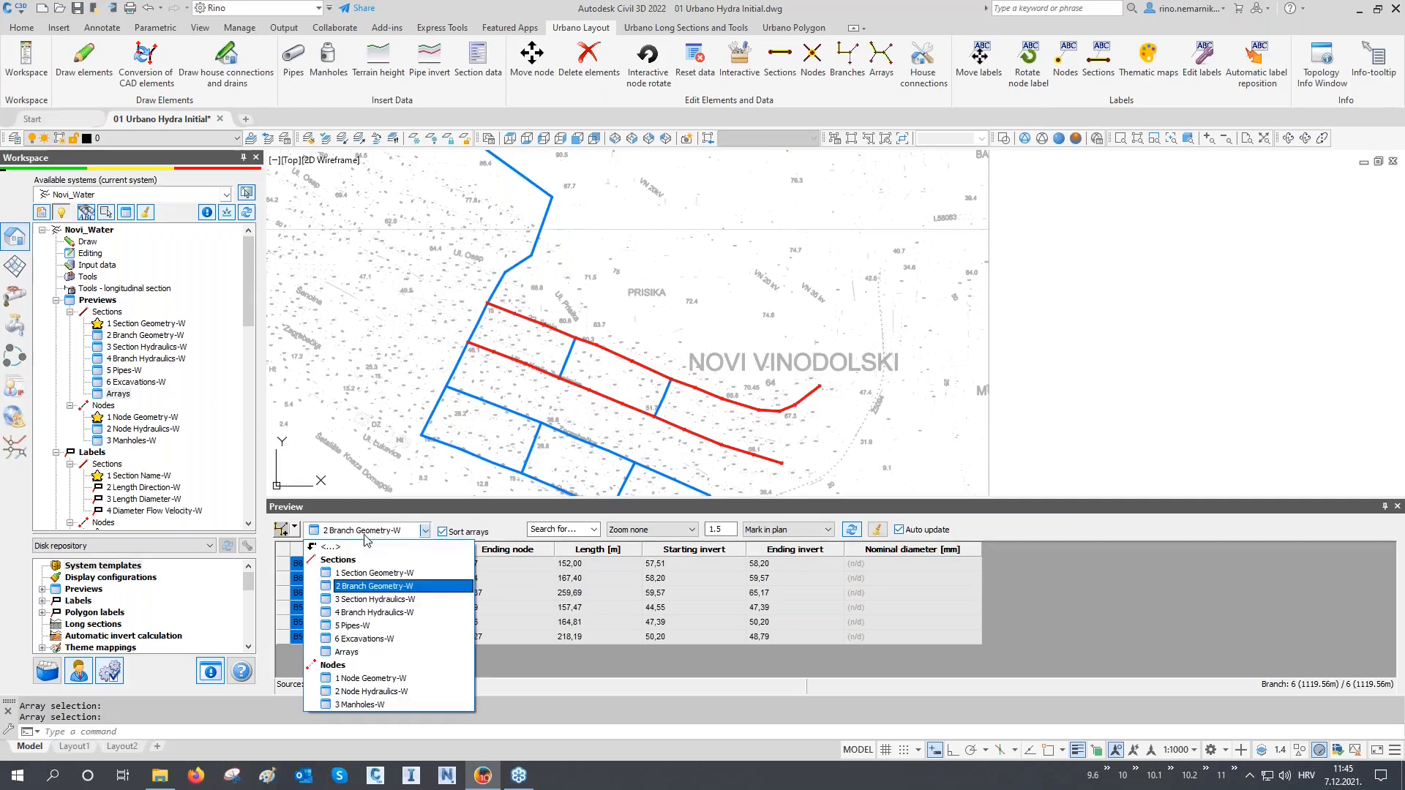
pyautogui.click(362, 650)
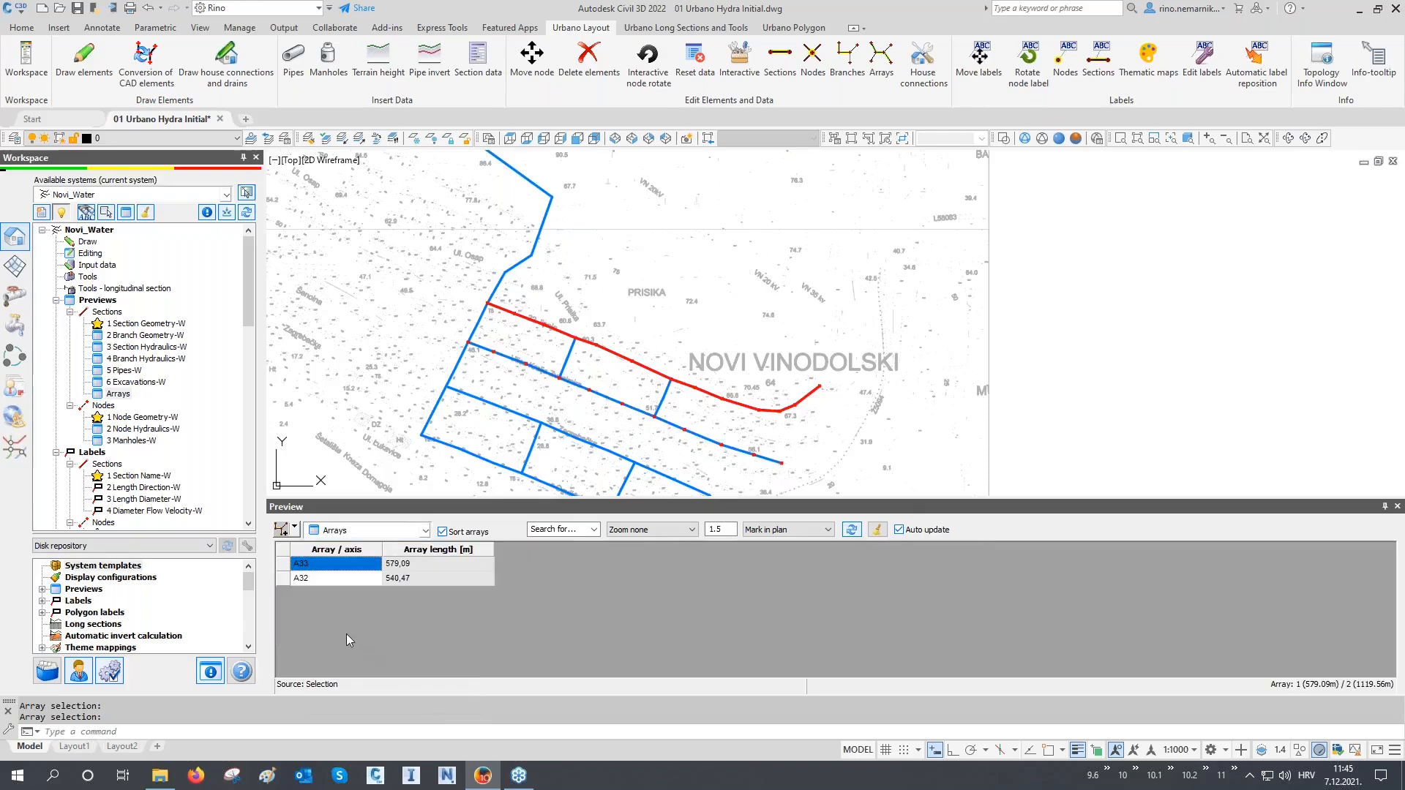
pyautogui.click(284, 565)
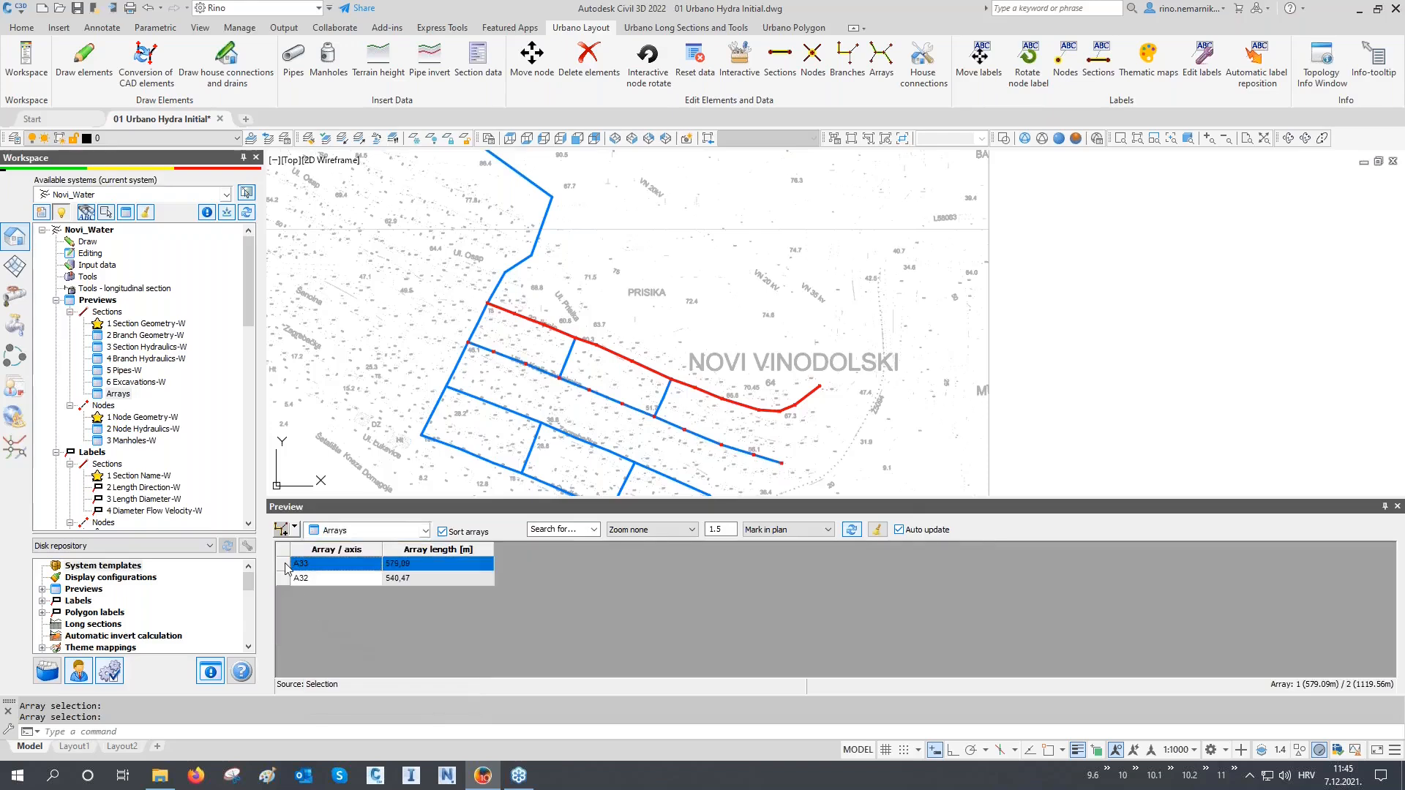
pyautogui.click(284, 578)
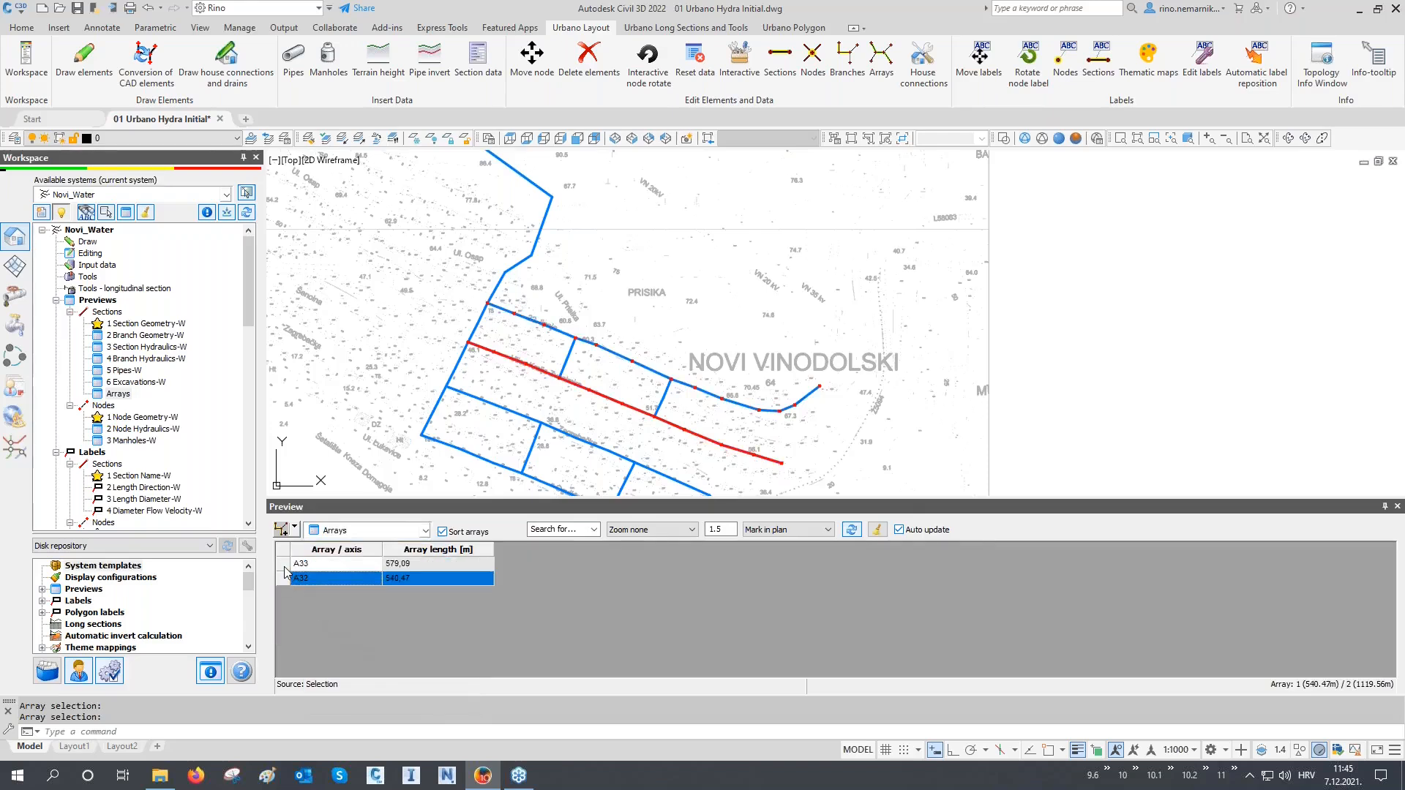
pyautogui.click(284, 566)
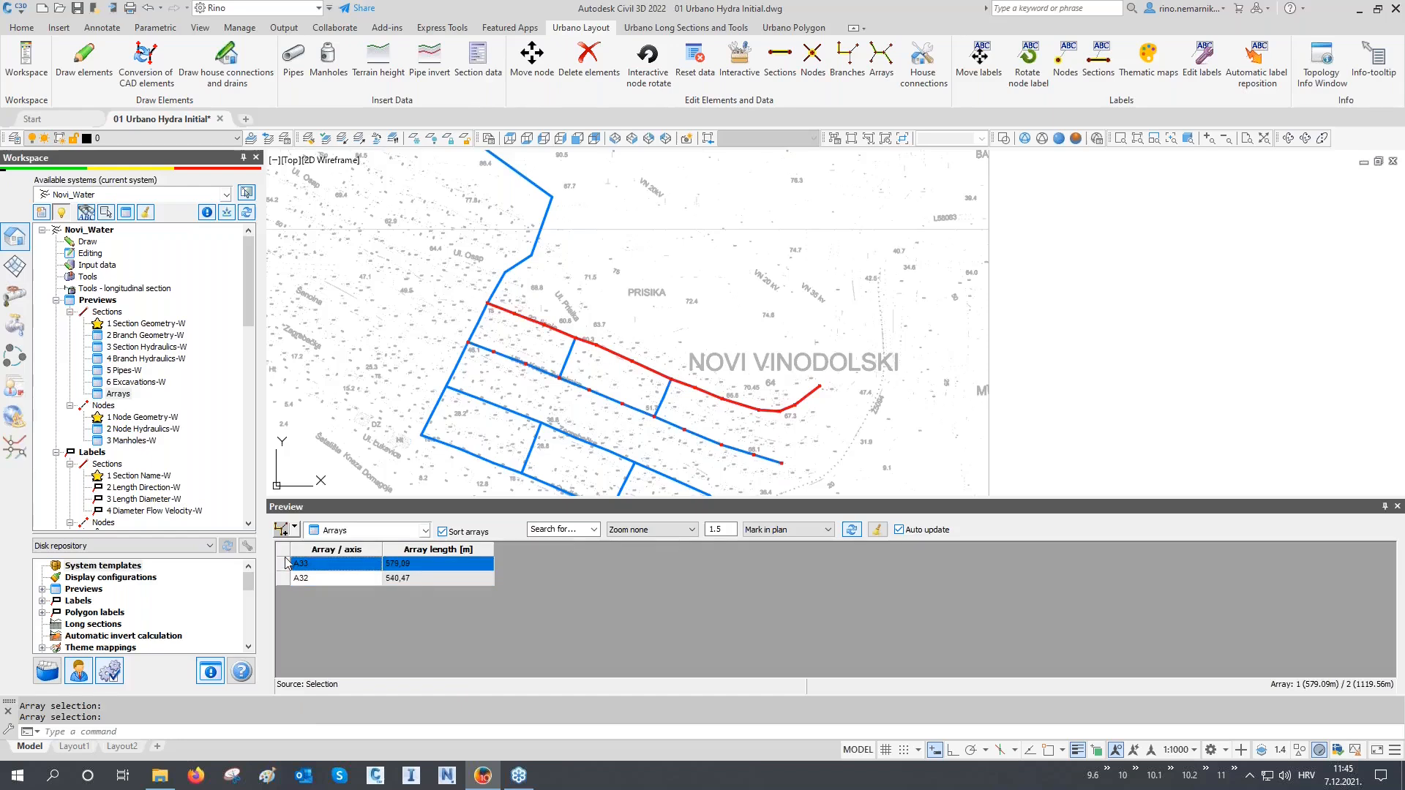
# Step: Load the whole active system into the Arrays preview and mark arrays A26 to A30 in plan one after another
pyautogui.click(284, 529)
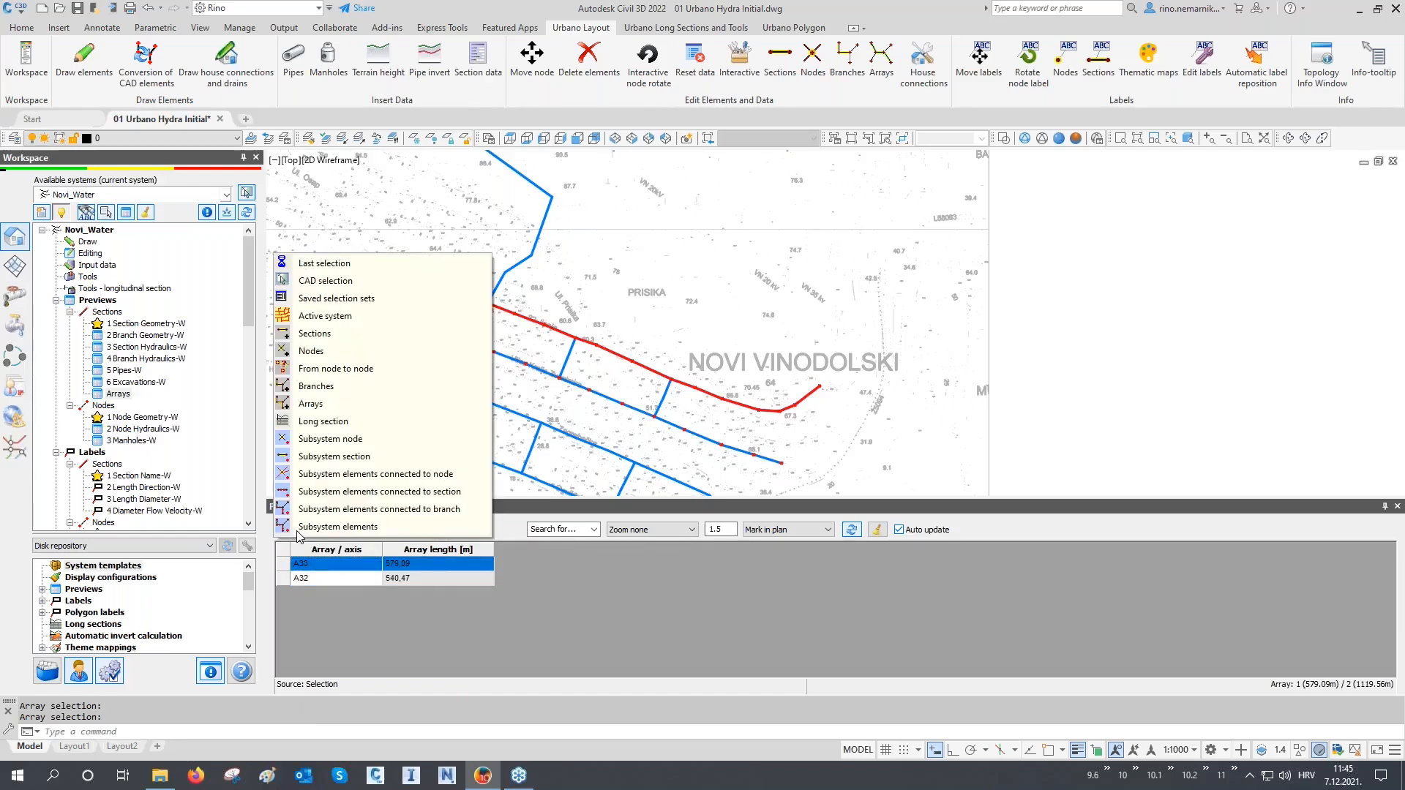
pyautogui.click(351, 325)
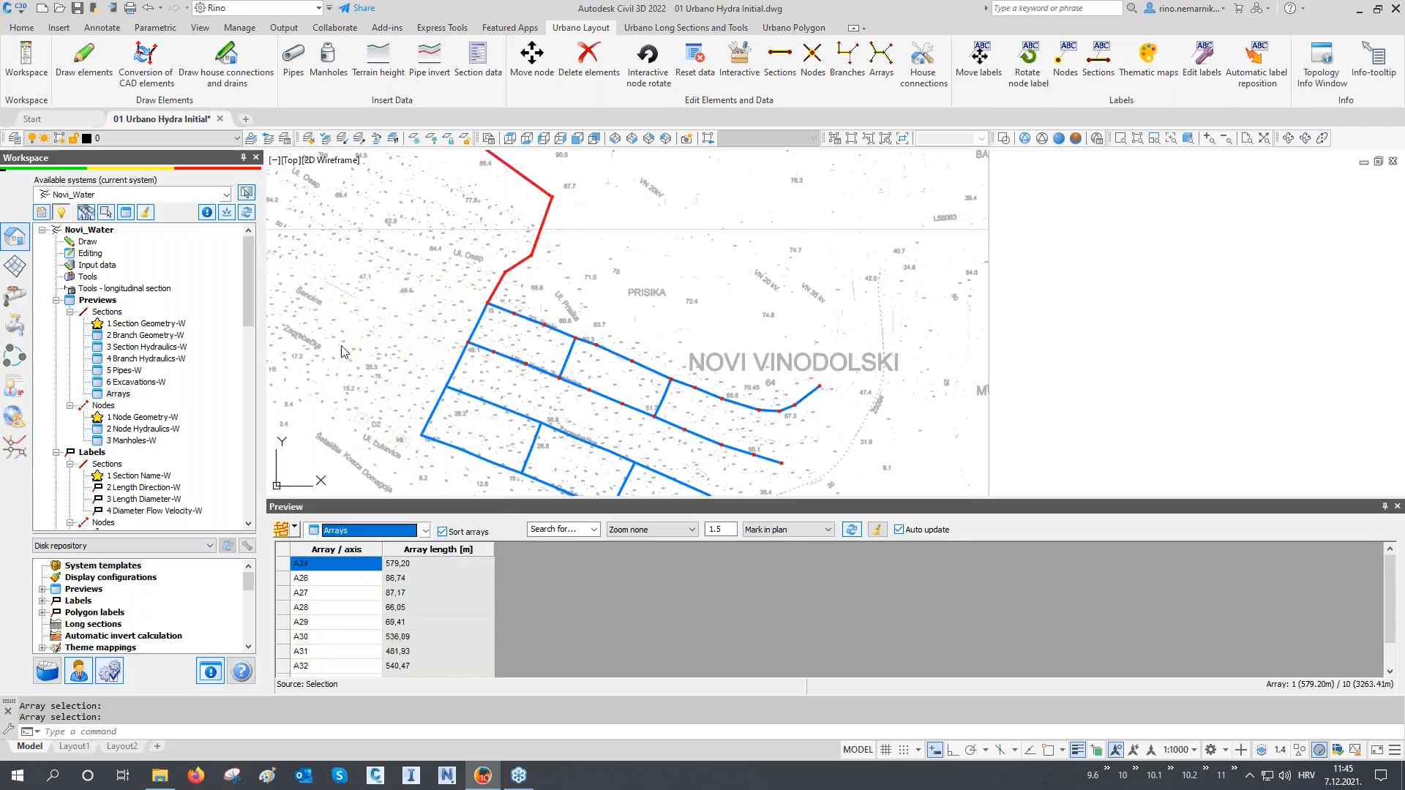
pyautogui.click(287, 581)
pyautogui.click(286, 593)
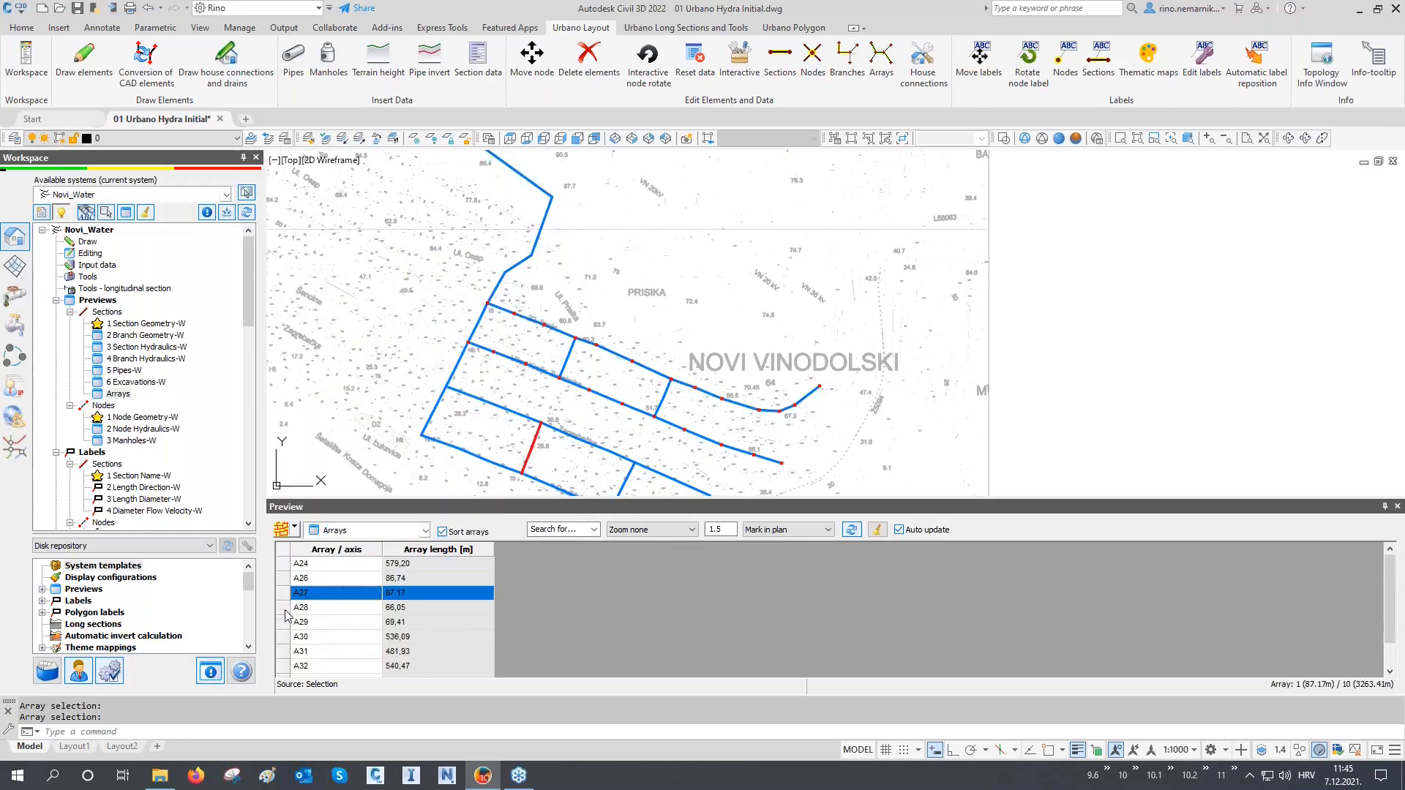
pyautogui.click(286, 609)
pyautogui.click(287, 623)
pyautogui.click(285, 638)
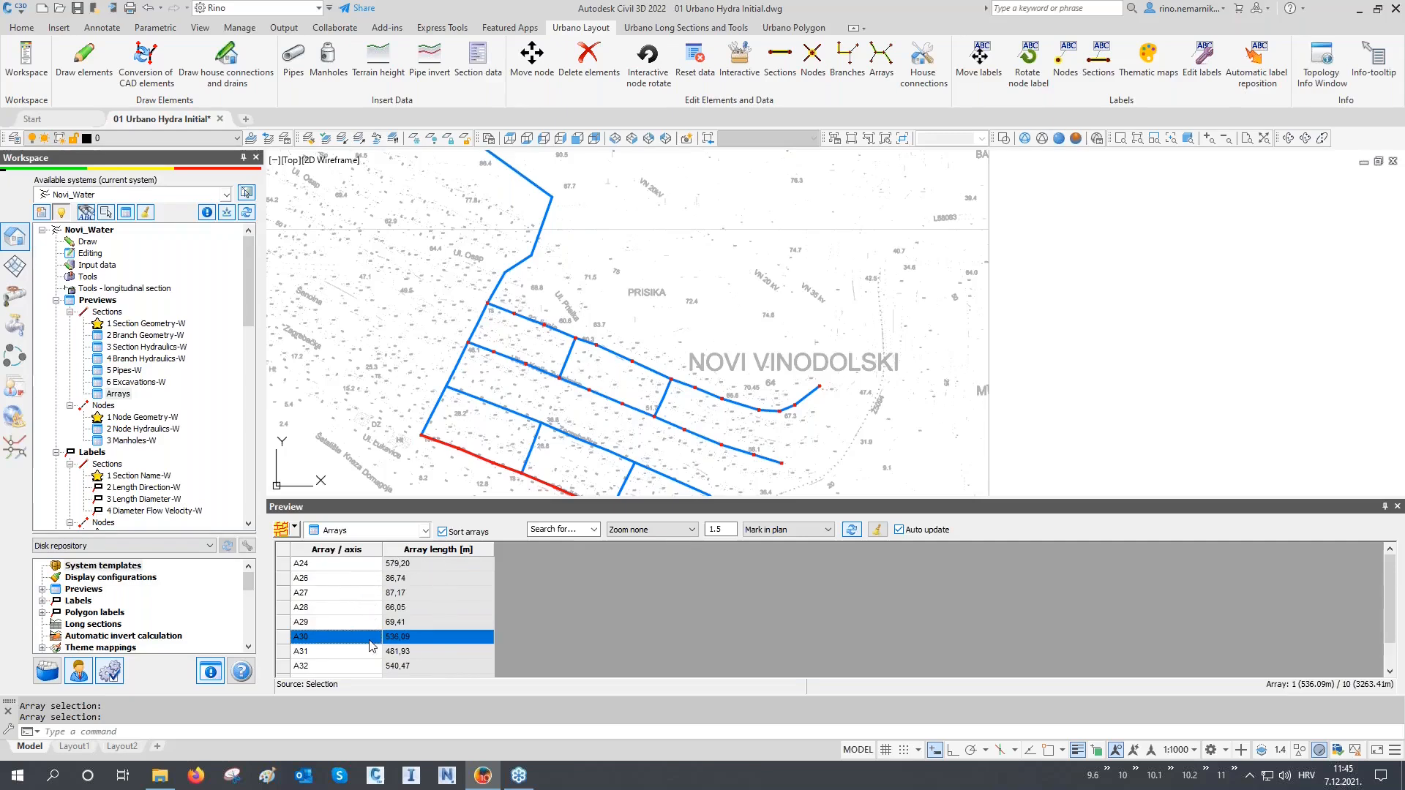
# Step: Mark arrays A24, A26 and A27 in plan again and check that the array names can be edited in the table
pyautogui.click(359, 570)
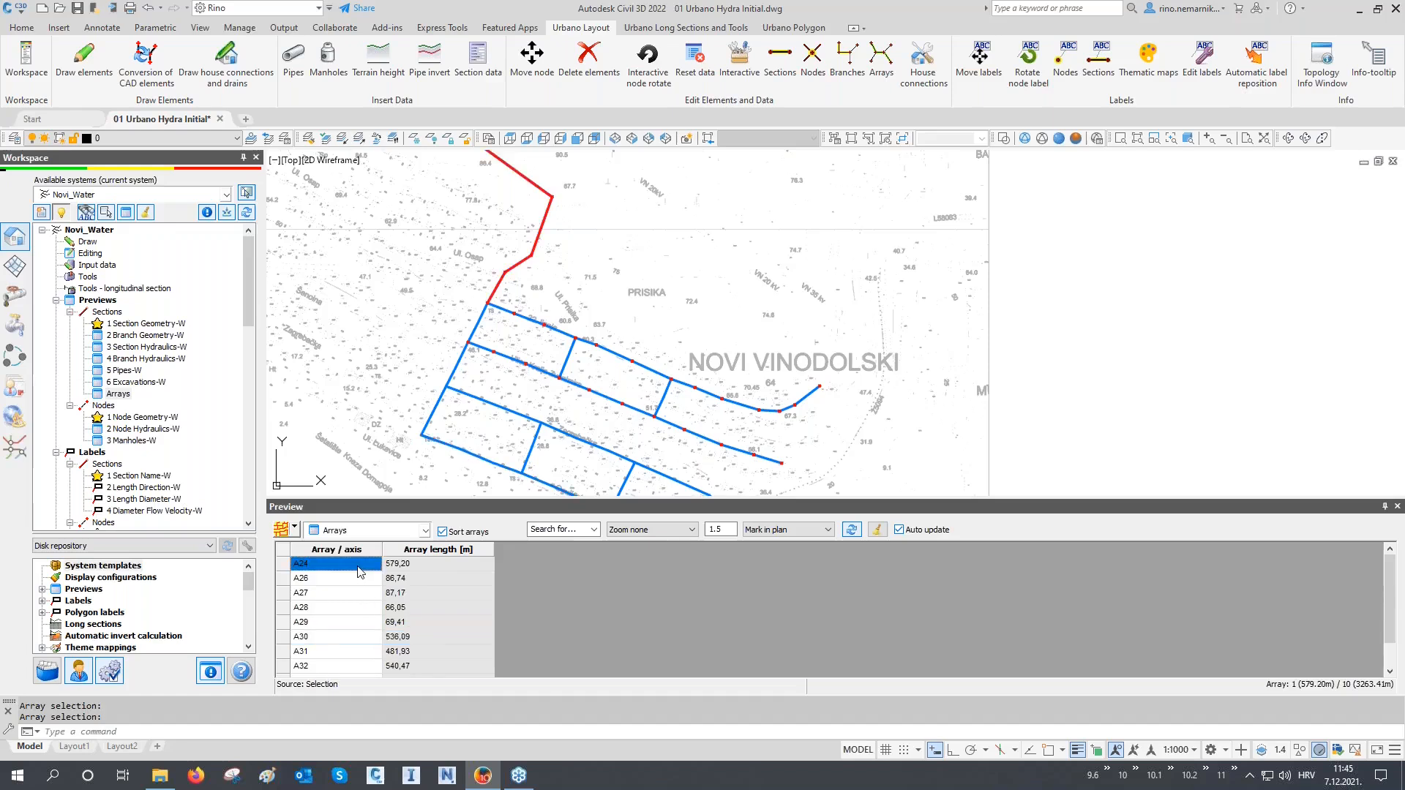
pyautogui.click(357, 582)
pyautogui.click(352, 595)
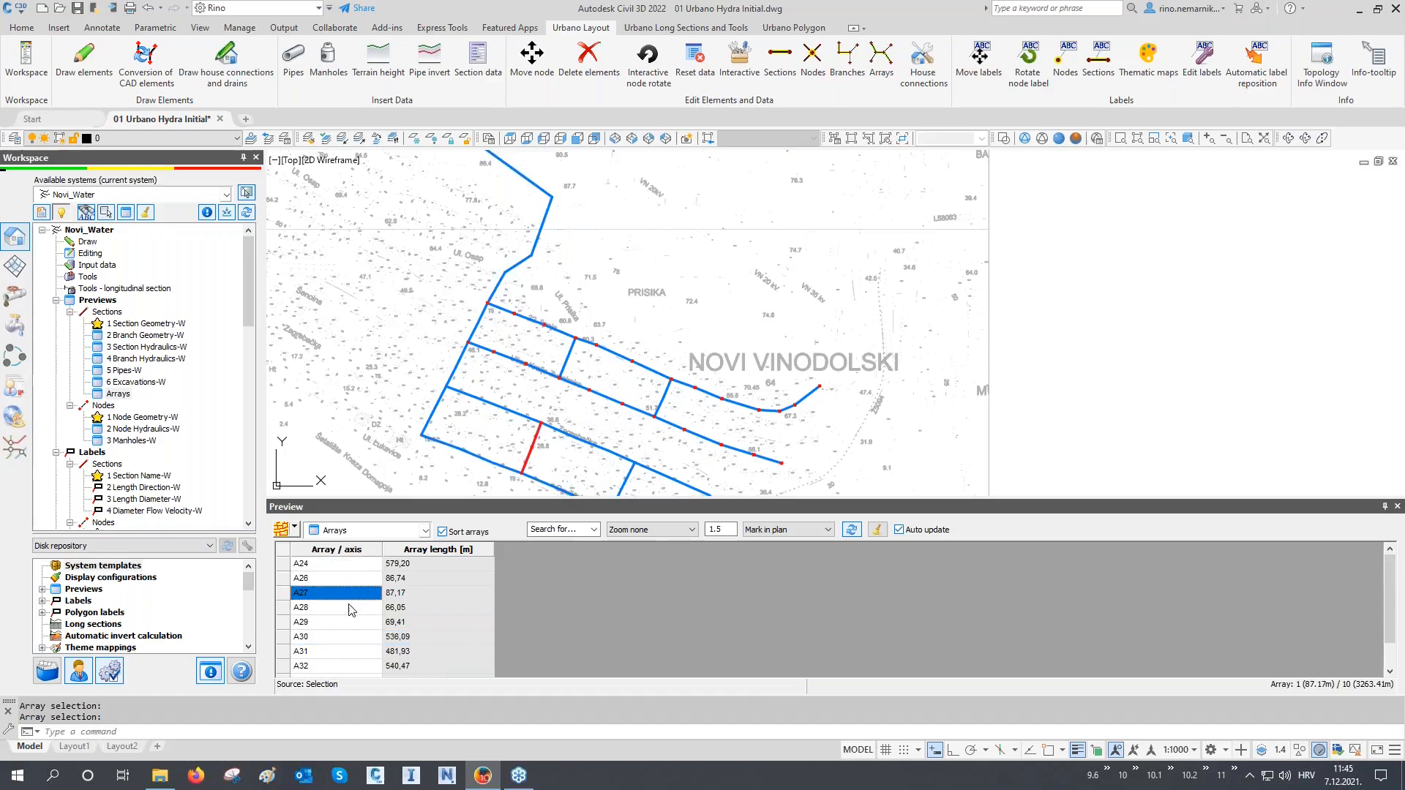
pyautogui.doubleClick(352, 565)
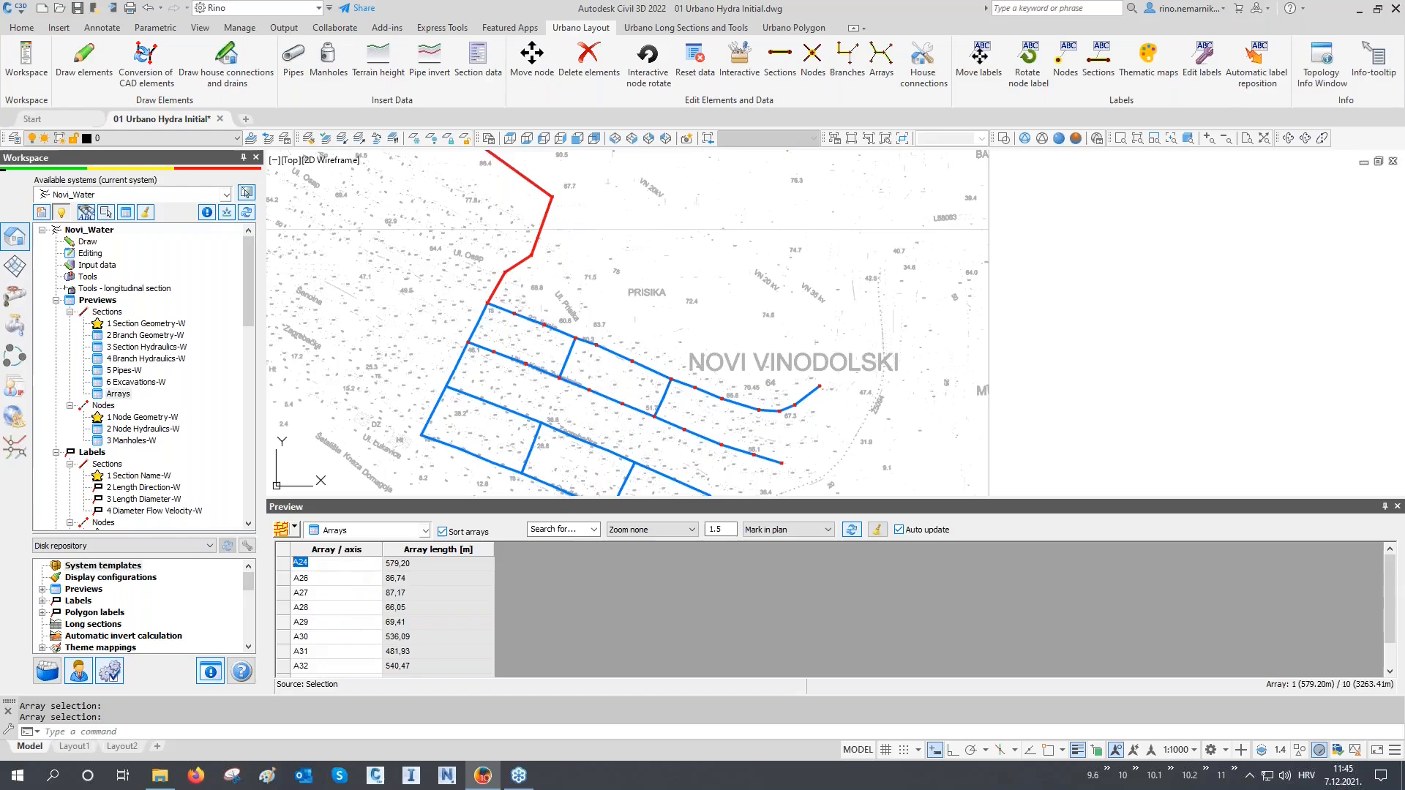
pyautogui.click(344, 580)
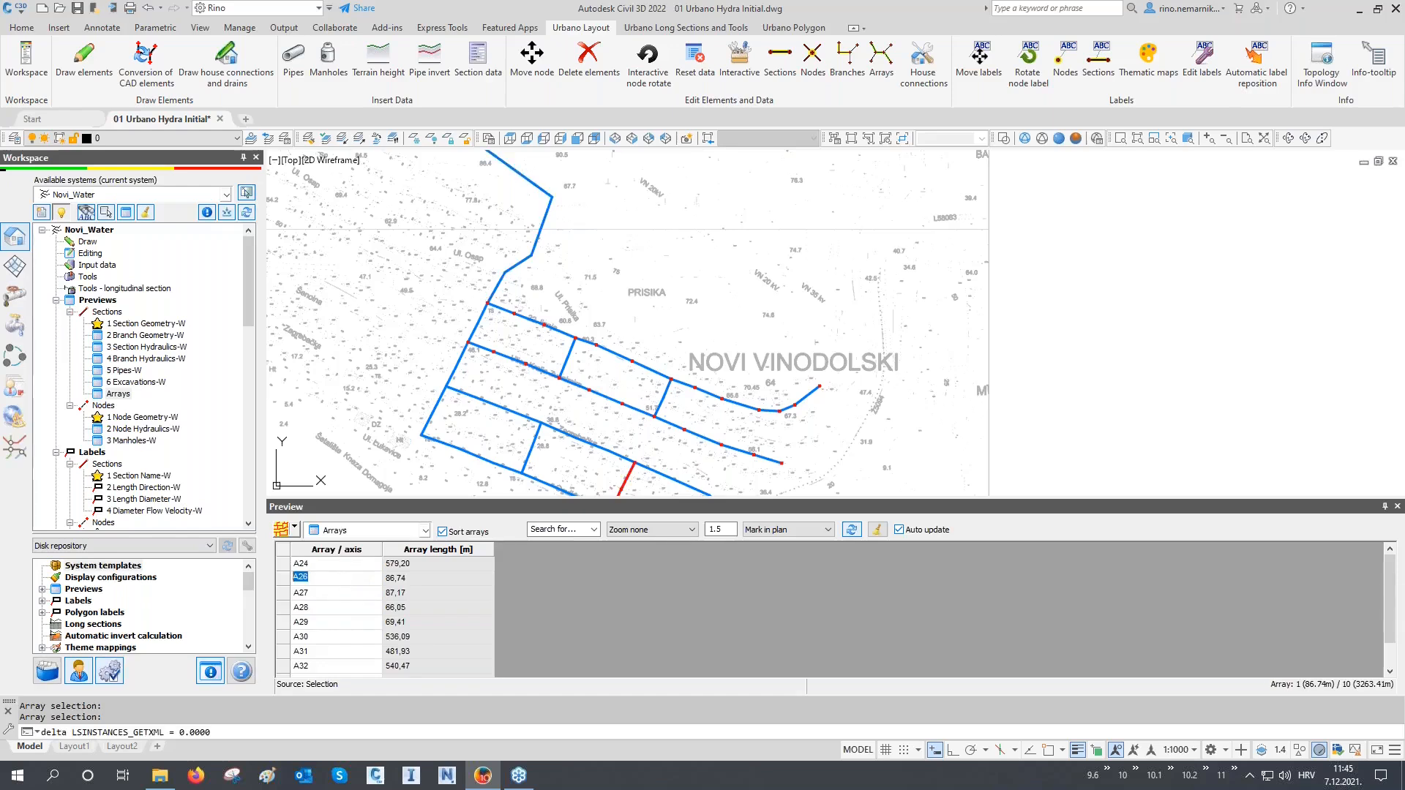
pyautogui.click(344, 596)
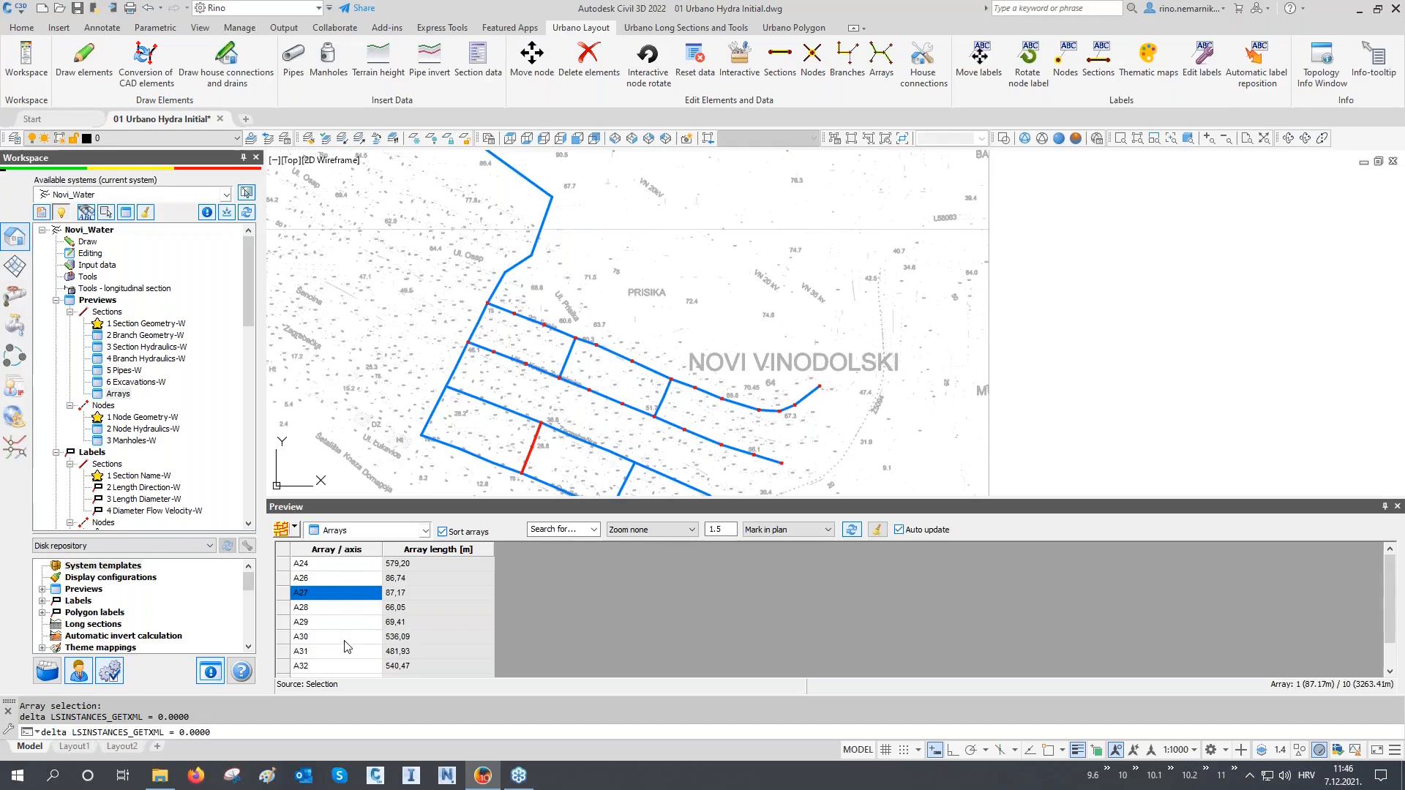
# Step: Load the long upper array A24 and the adjoining array A34 into the preview by array selection
pyautogui.click(294, 529)
pyautogui.click(311, 404)
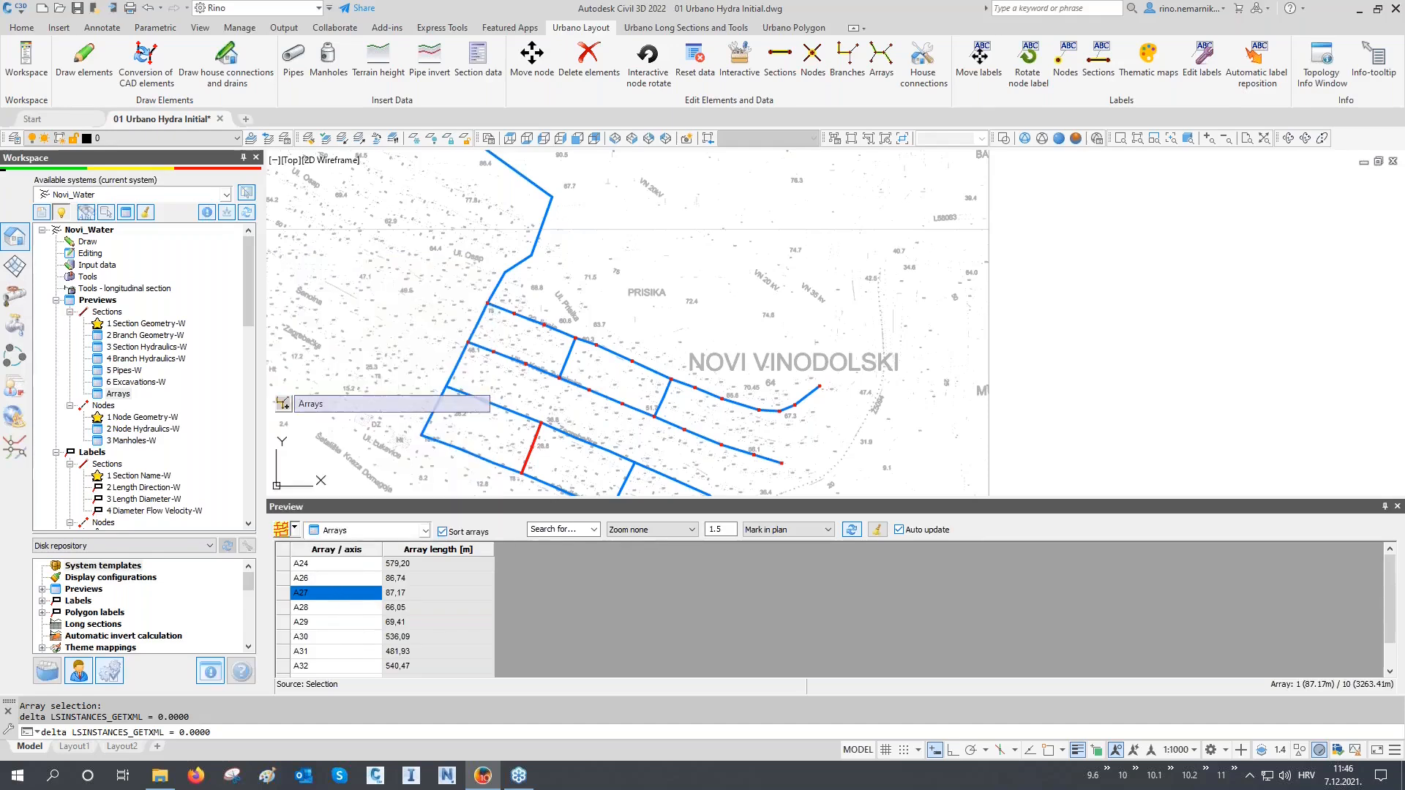
pyautogui.scroll(-2, 539, 259)
pyautogui.moveTo(539, 259); pyautogui.dragTo(565, 313, button='middle')
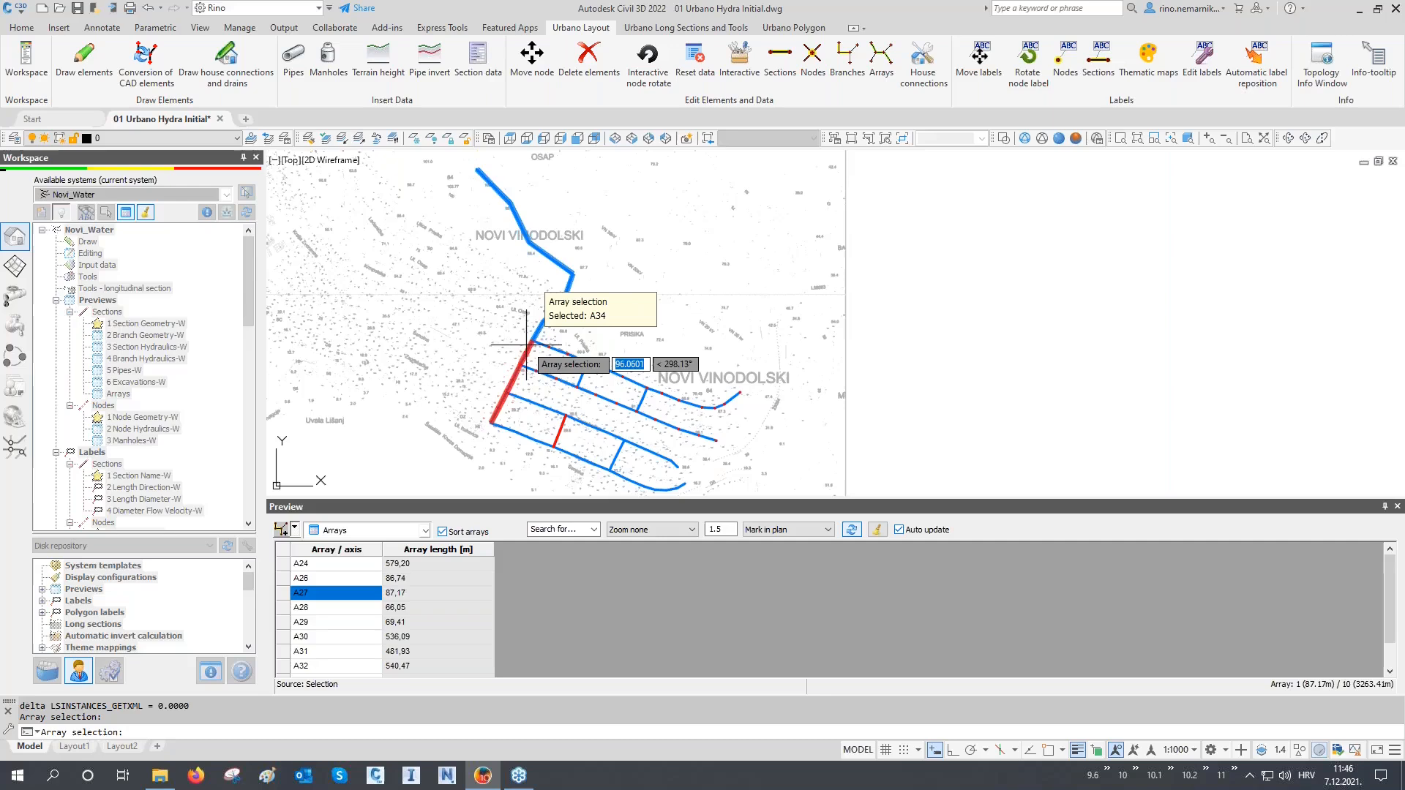
pyautogui.click(527, 343)
pyautogui.press('Return')
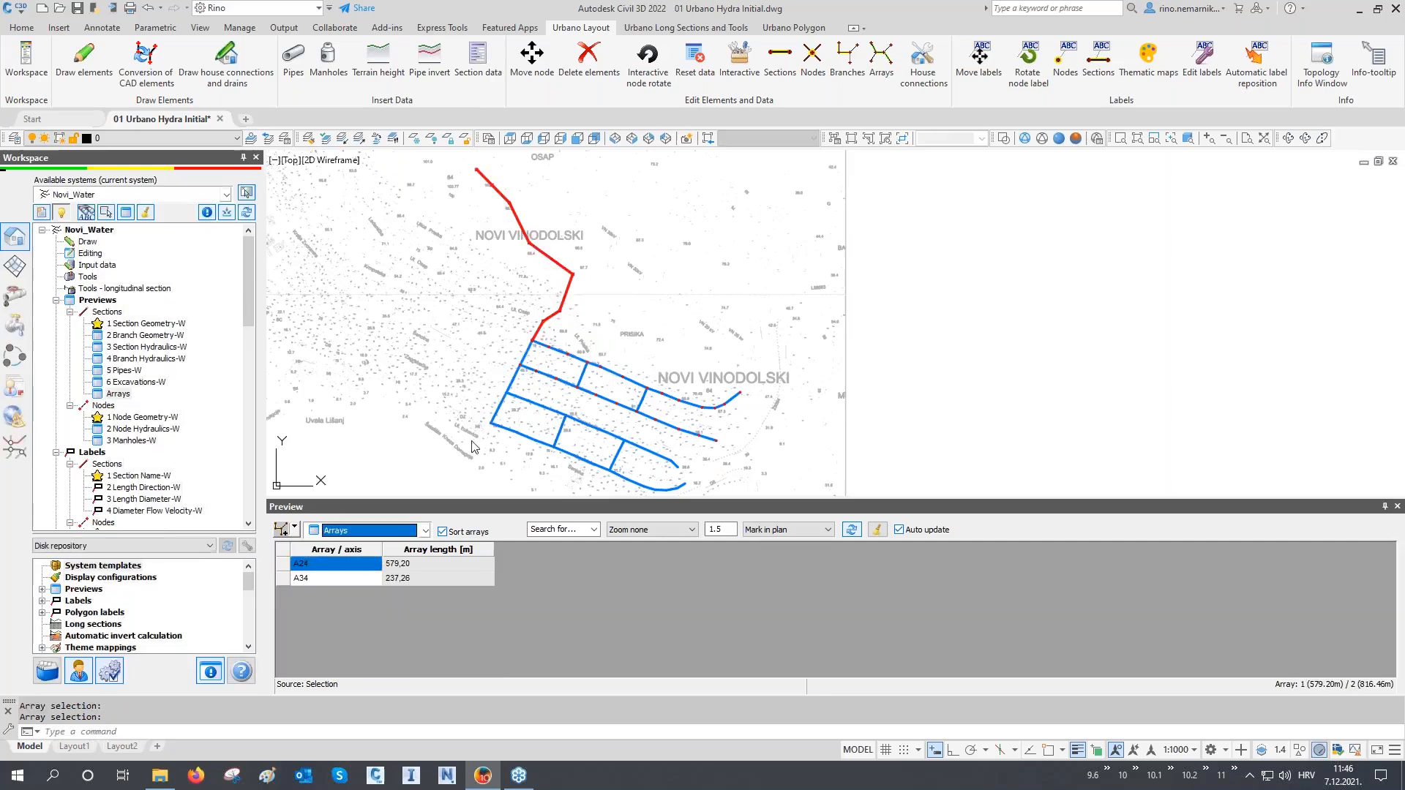
# Step: Mark array A24 in the table, then regenerate the drawing to clear the markings in plan
pyautogui.click(365, 566)
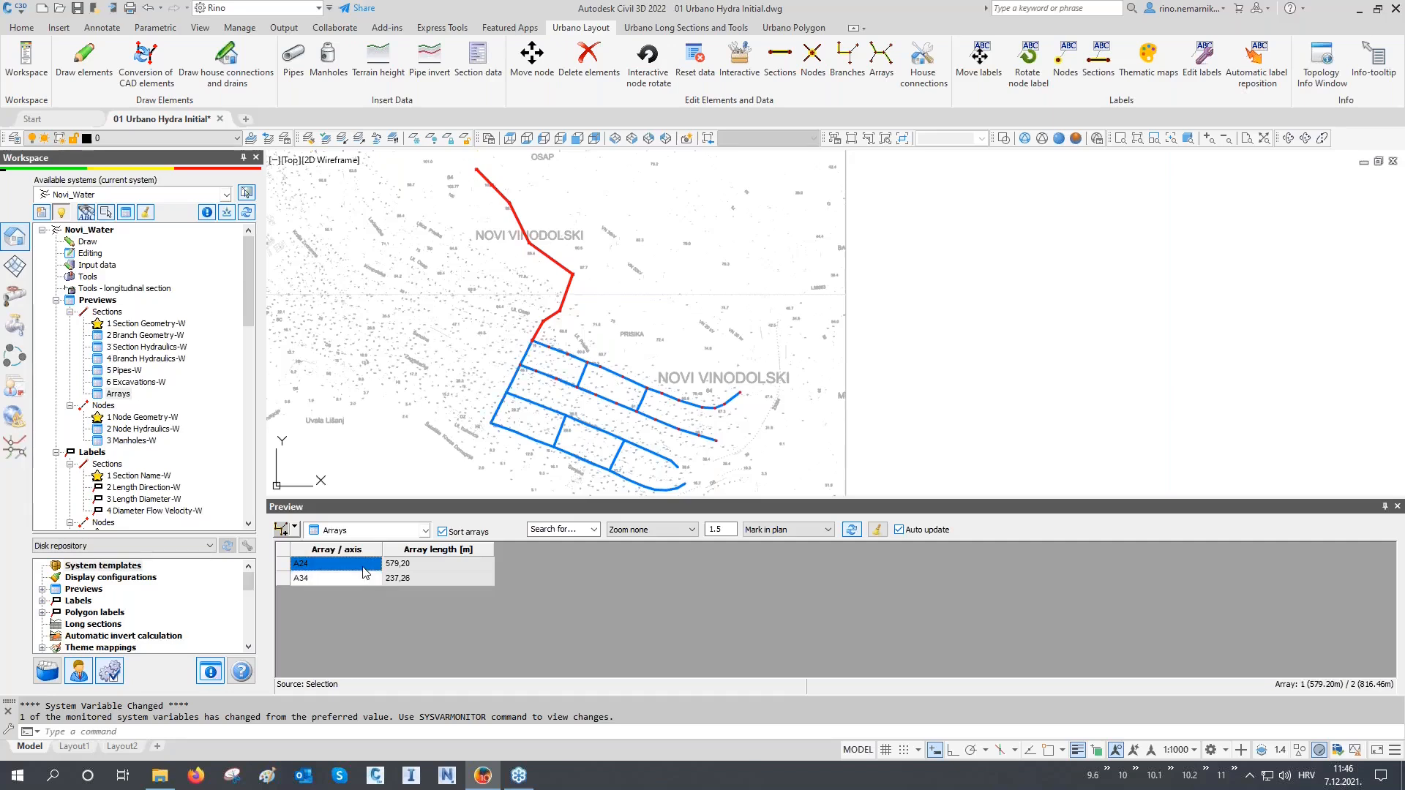
pyautogui.write('re')
pyautogui.press('Return')
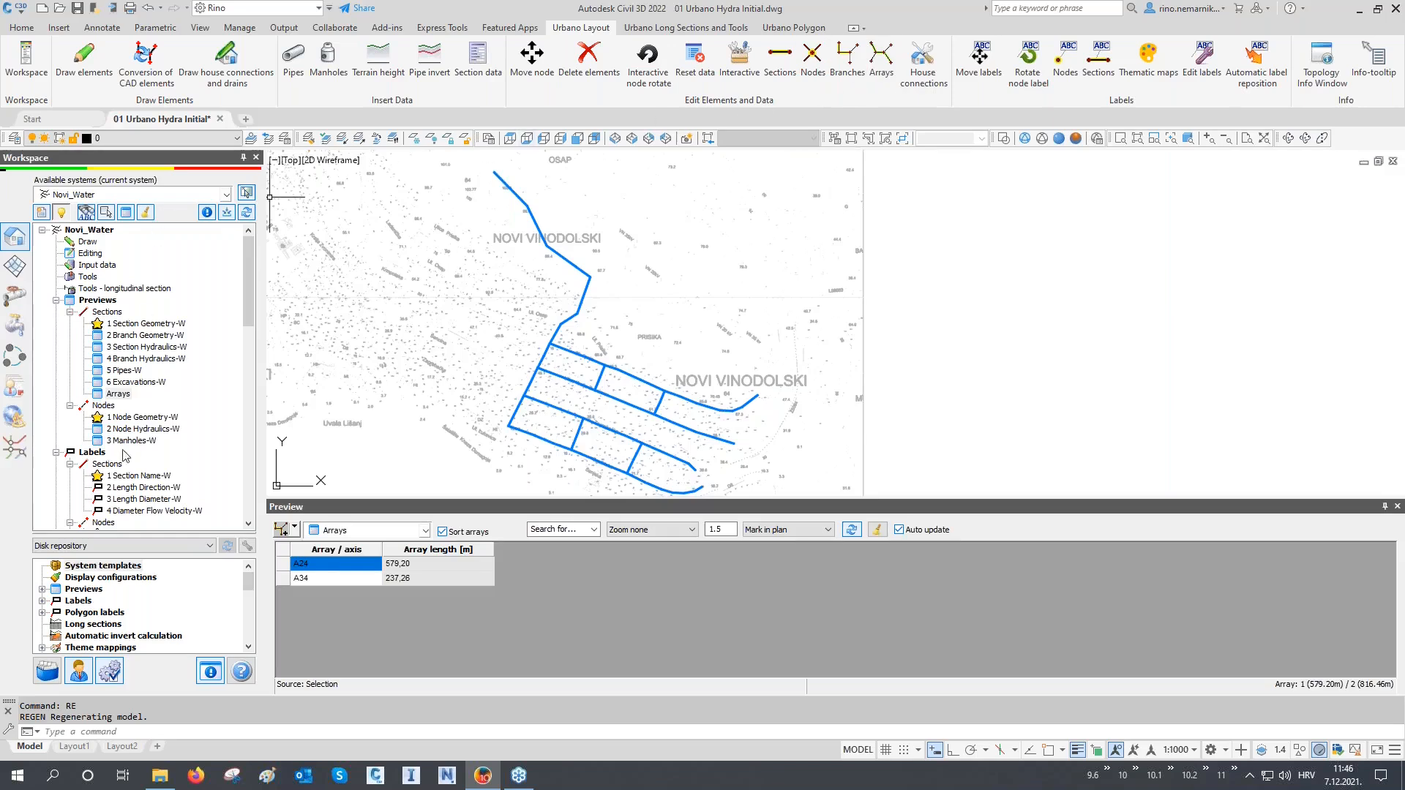
# Step: Merge the long upper array A24 with the adjoining array A34 into one array named A1
pyautogui.rightClick(90, 254)
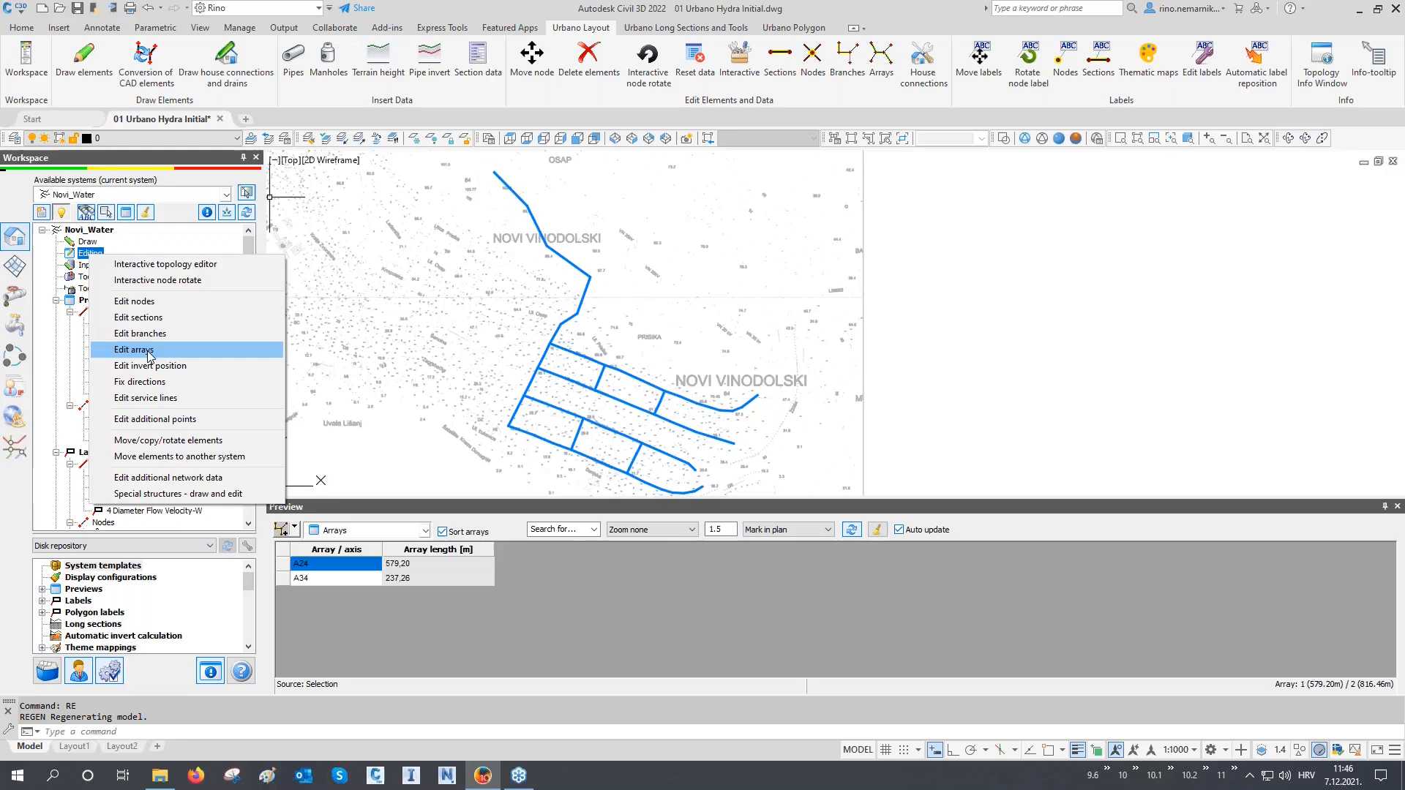
pyautogui.click(877, 73)
pyautogui.moveTo(670, 178); pyautogui.dragTo(1252, 171)
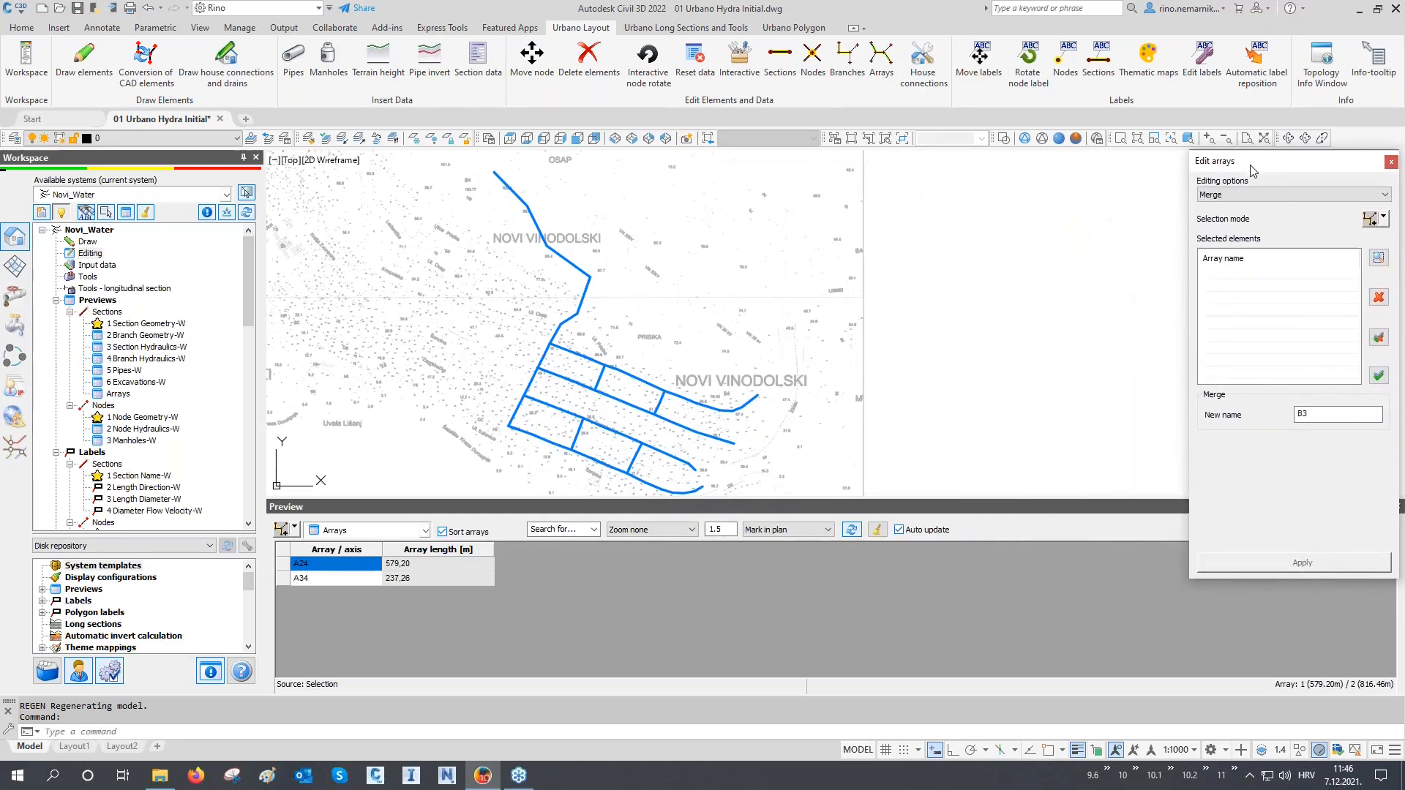
pyautogui.click(1231, 204)
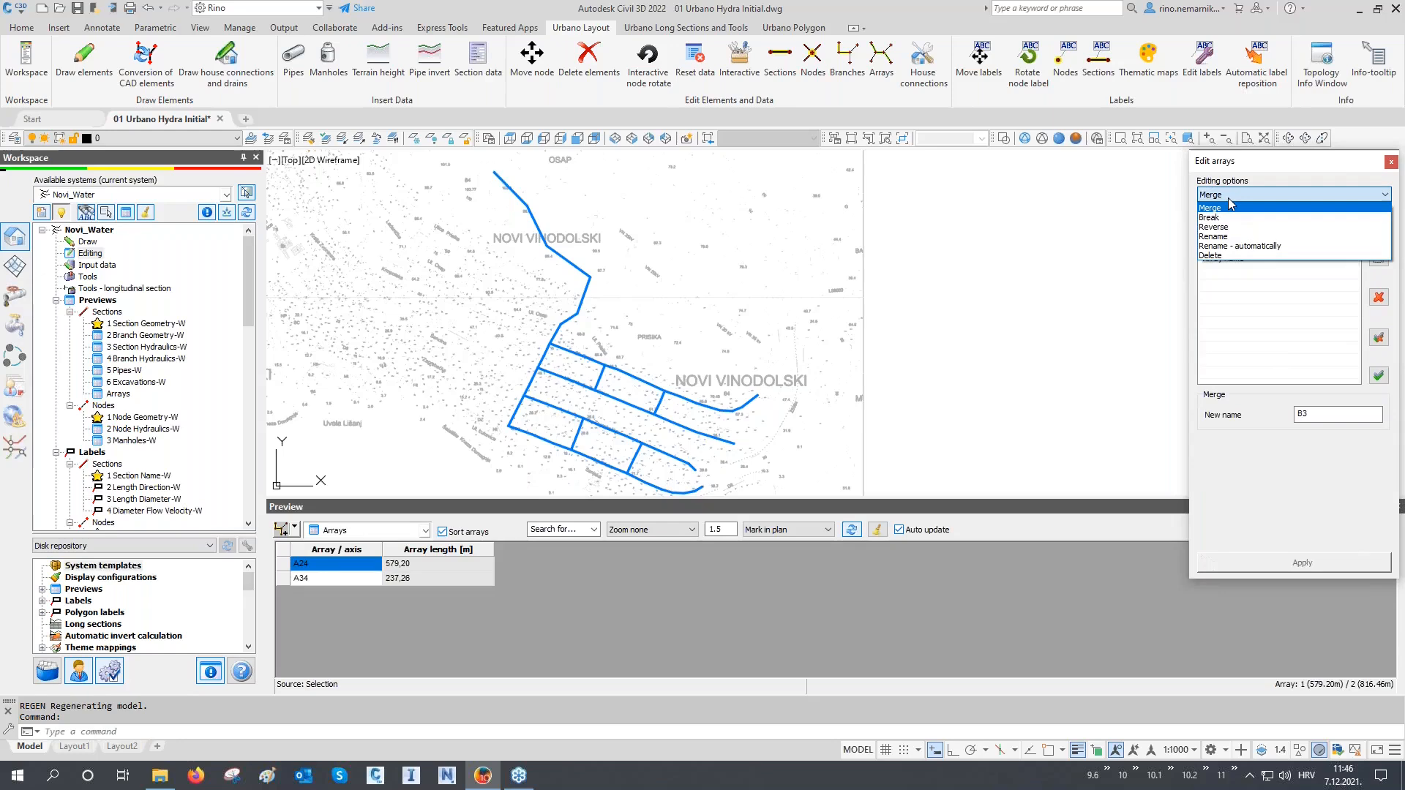
pyautogui.click(1230, 206)
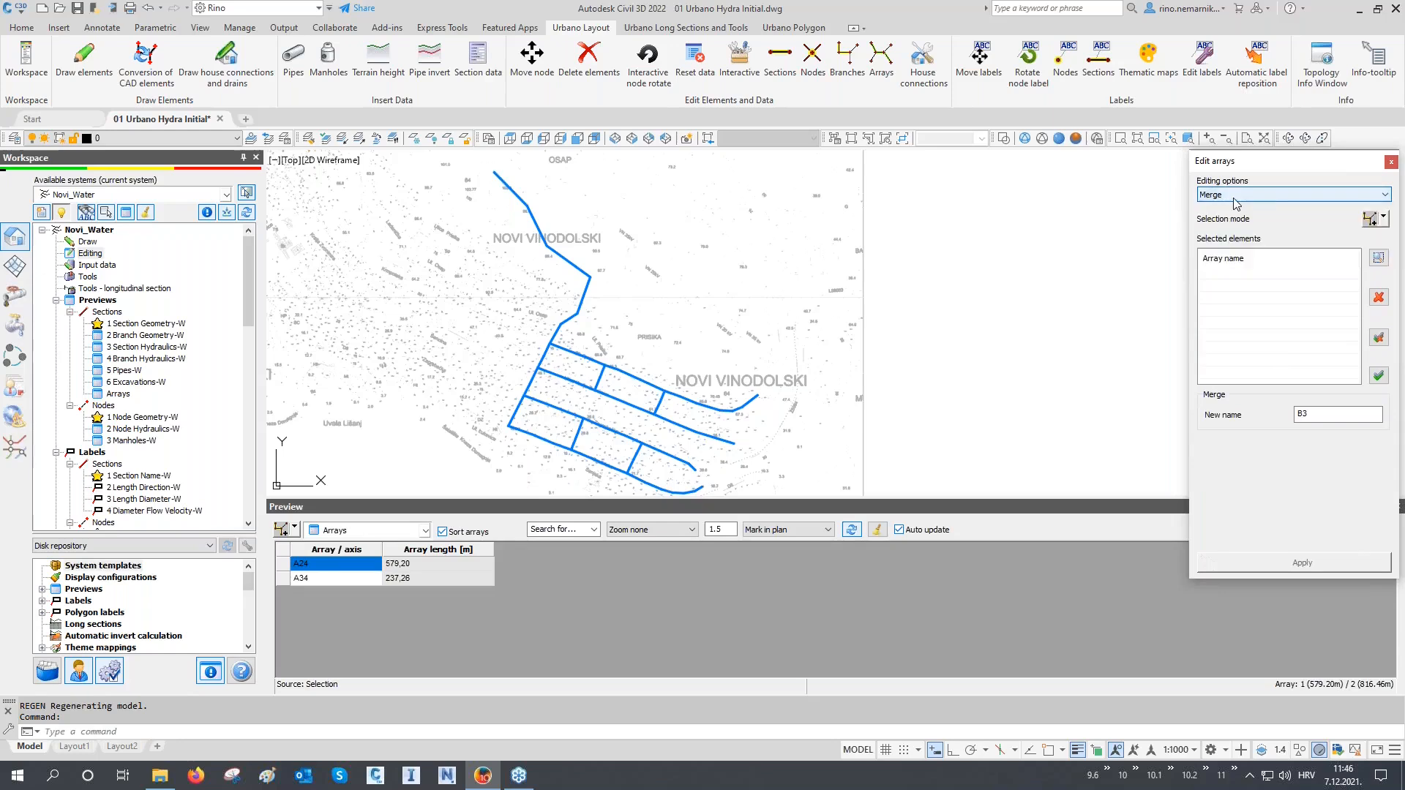
pyautogui.click(1370, 219)
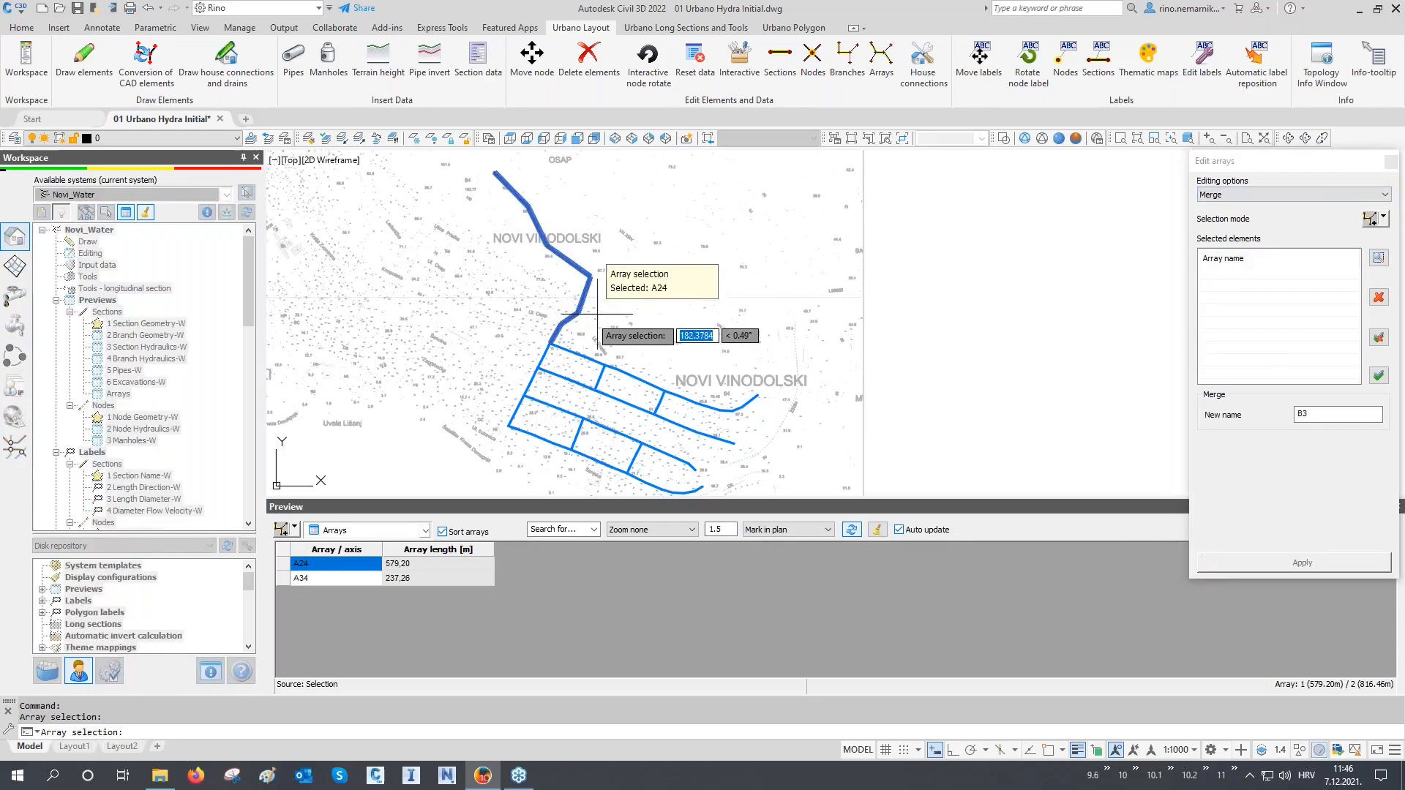
pyautogui.click(523, 349)
pyautogui.rightClick(523, 348)
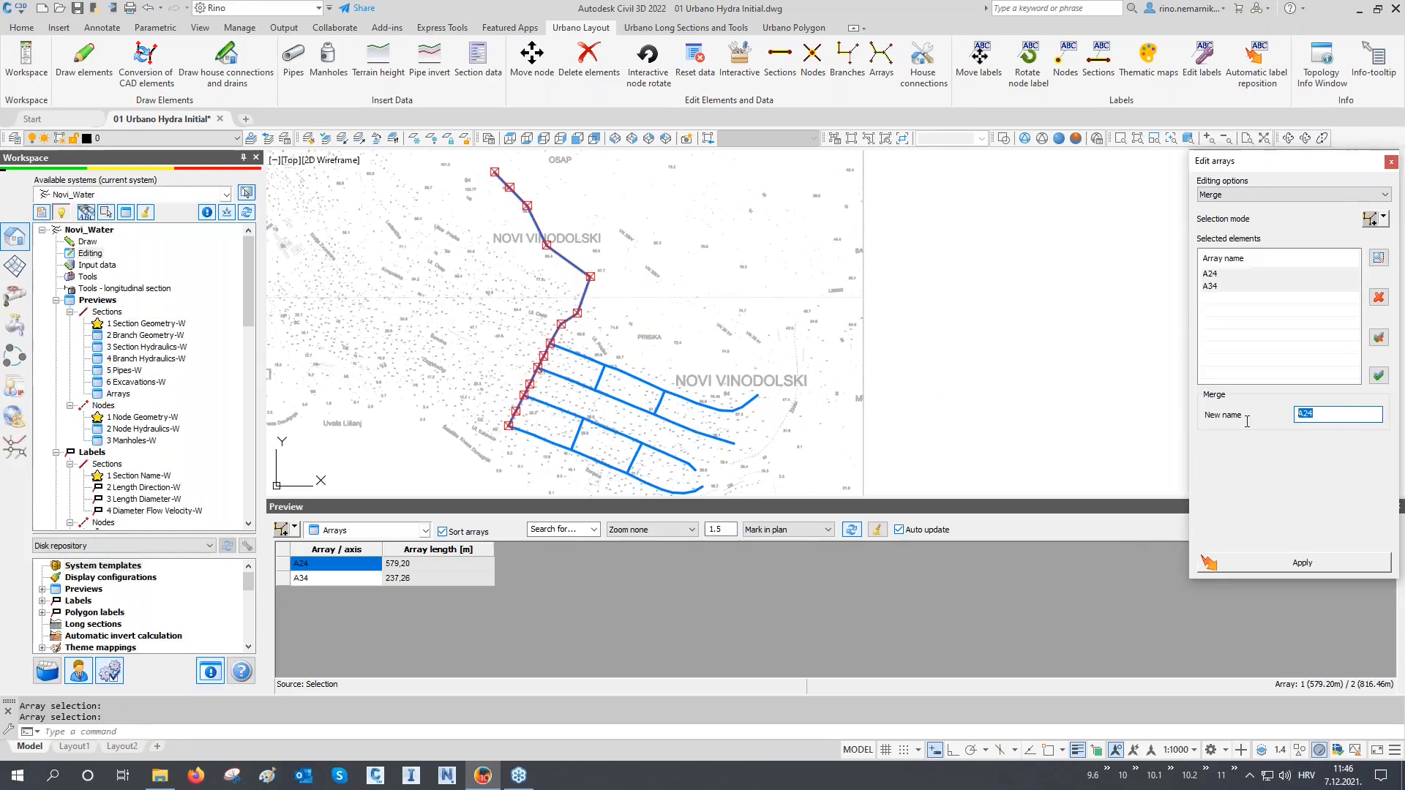
pyautogui.write('A1')
pyautogui.click(1303, 563)
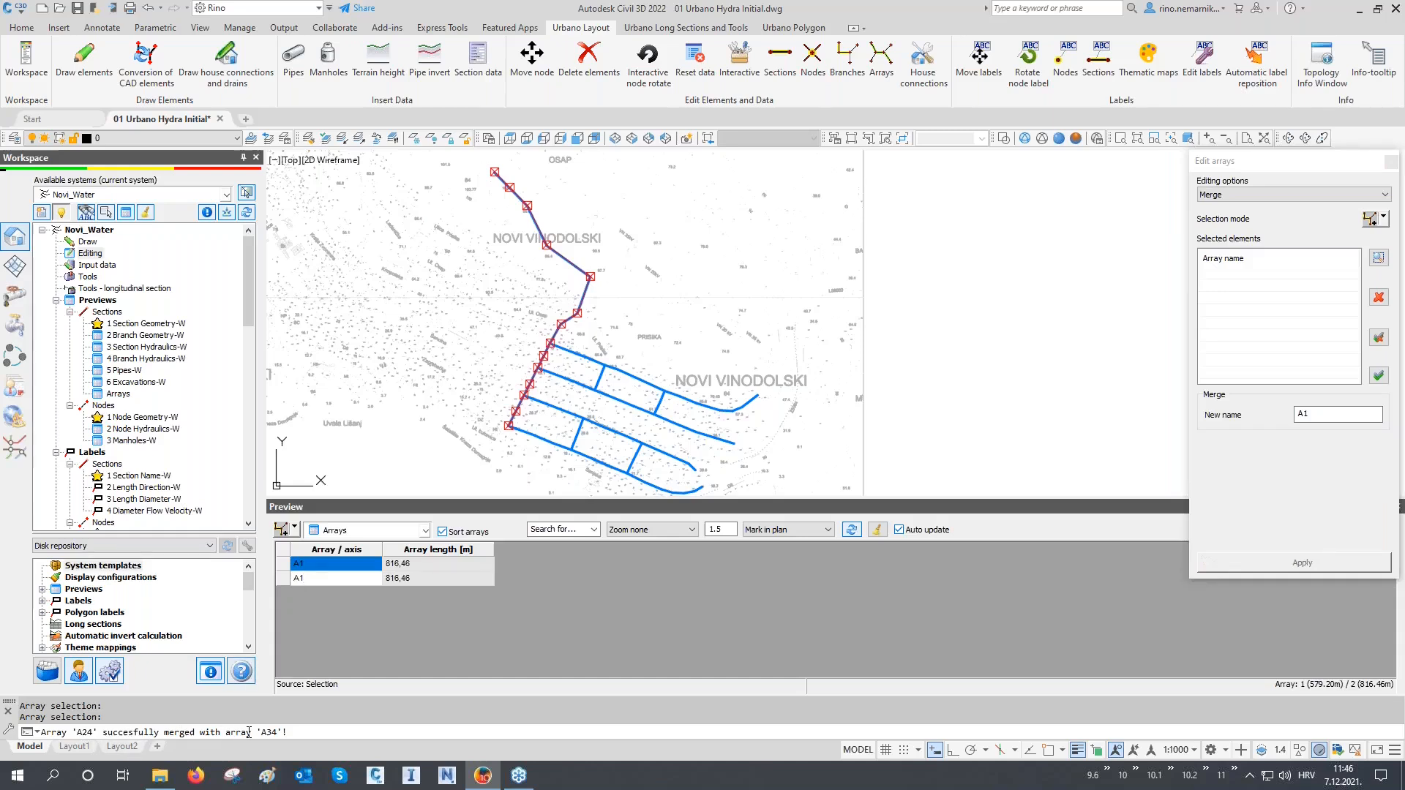
# Step: Load the merged array A1 into the Arrays preview by array selection and check its extent in plan
pyautogui.moveTo(454, 437); pyautogui.dragTo(445, 439, button='middle')
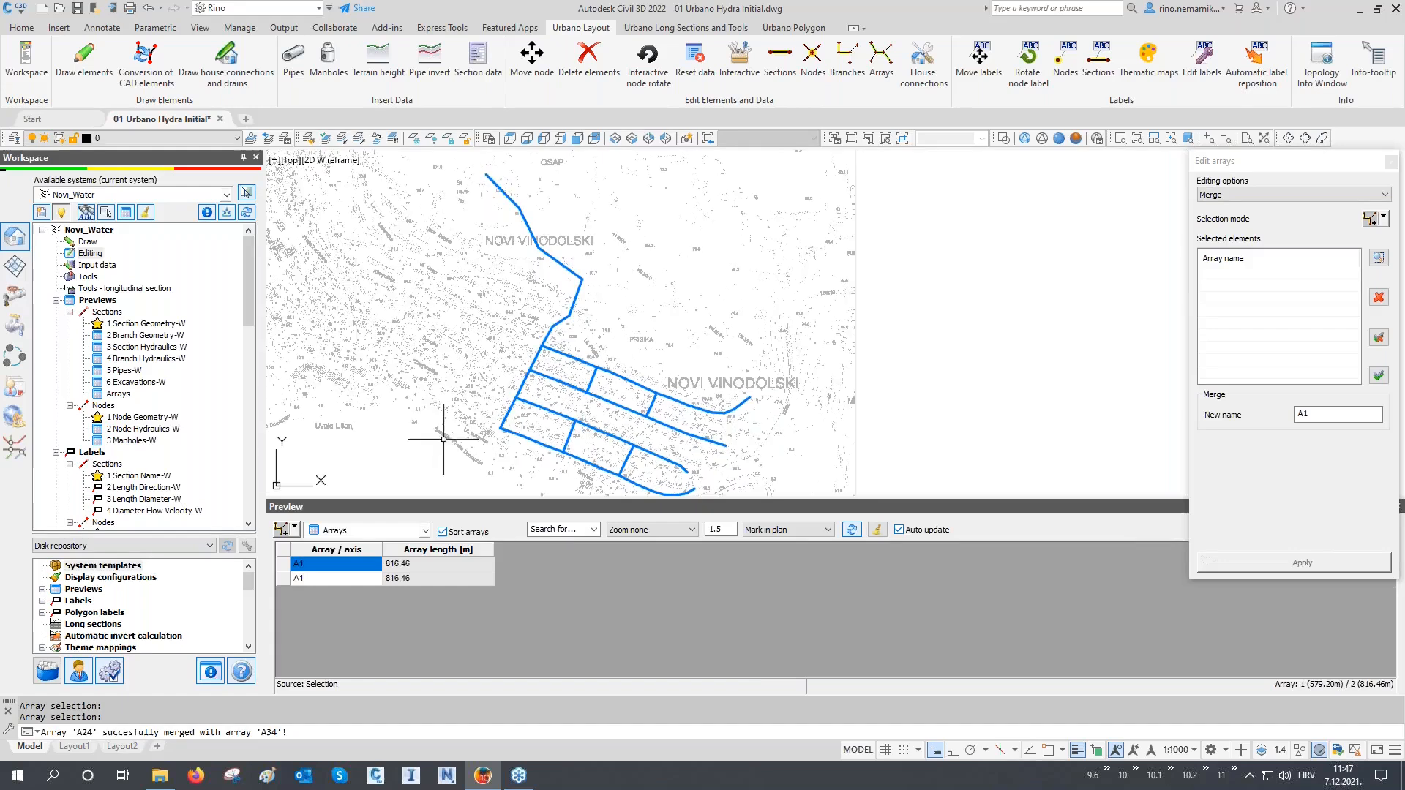
pyautogui.click(281, 529)
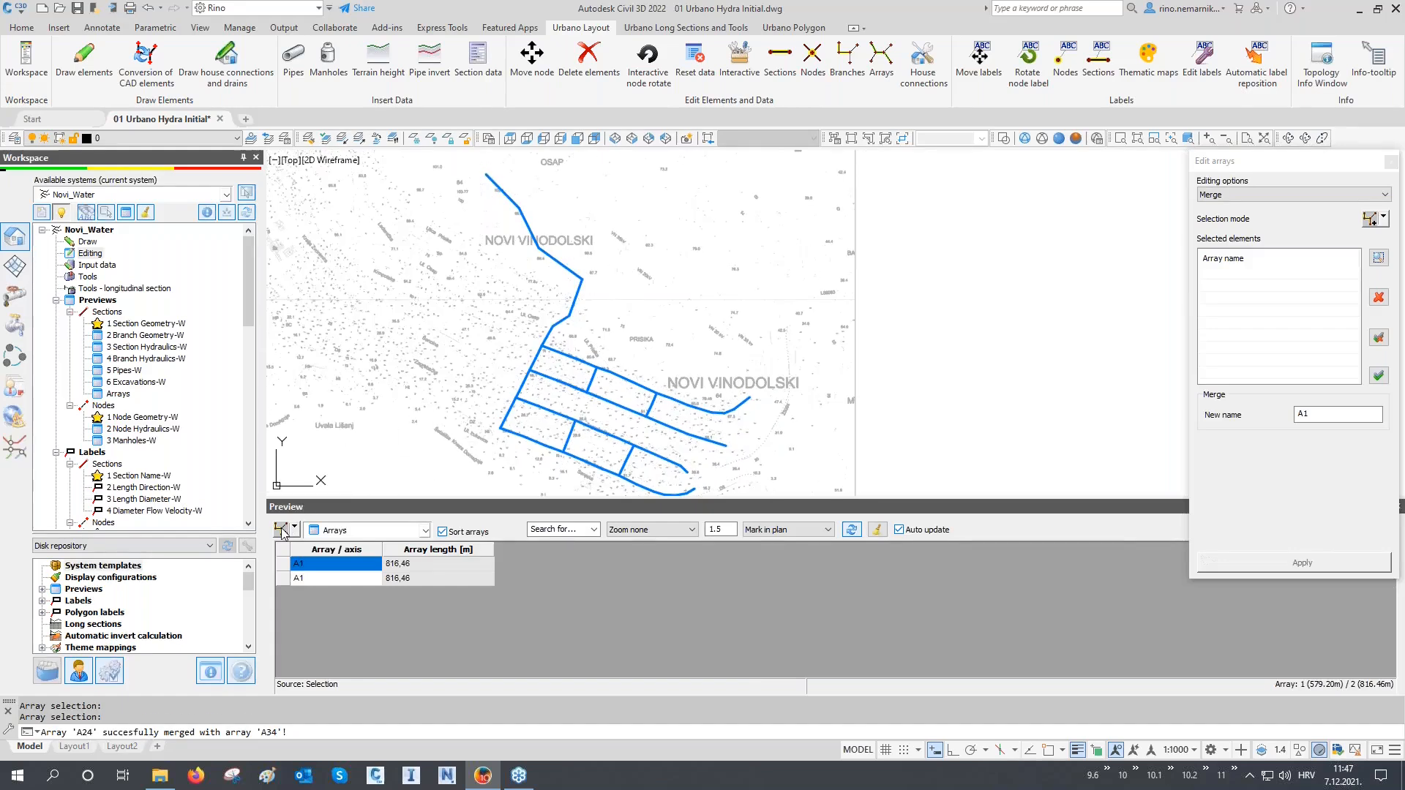
pyautogui.click(536, 338)
pyautogui.press('Return')
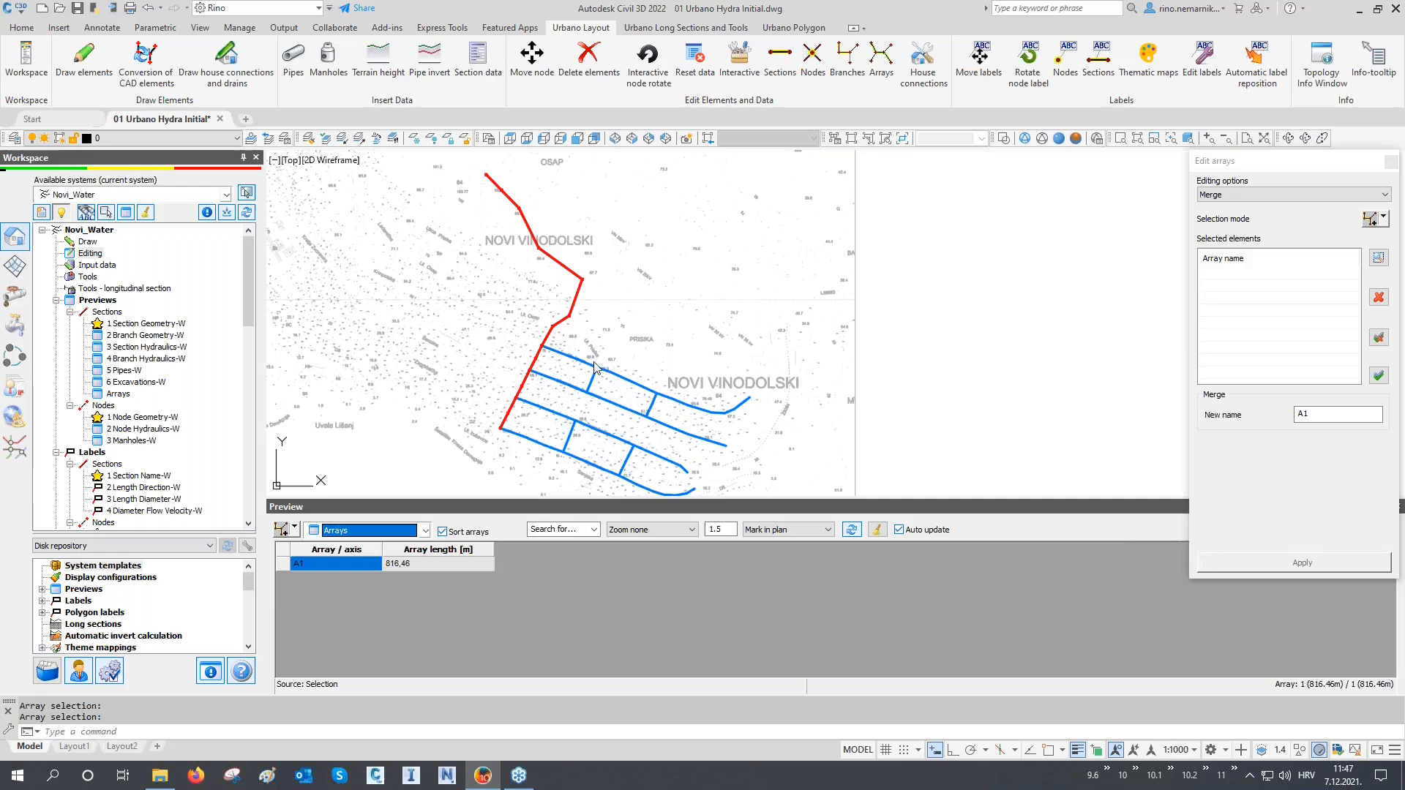
pyautogui.moveTo(586, 433); pyautogui.dragTo(588, 411, button='middle')
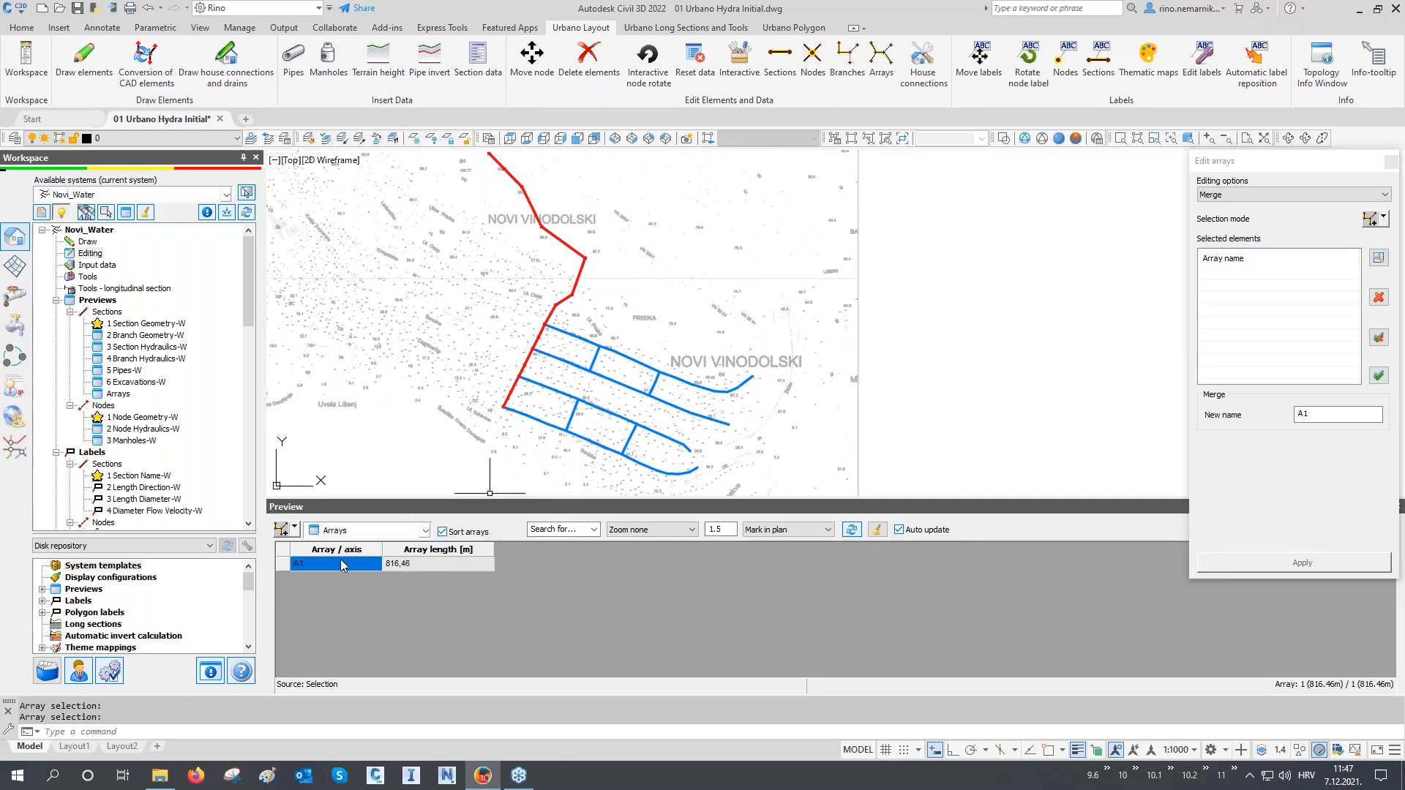
# Step: Switch the array editing to automatic renaming and select the four long branch arrays A33, A32, A31 and A30 in that order
pyautogui.click(1248, 196)
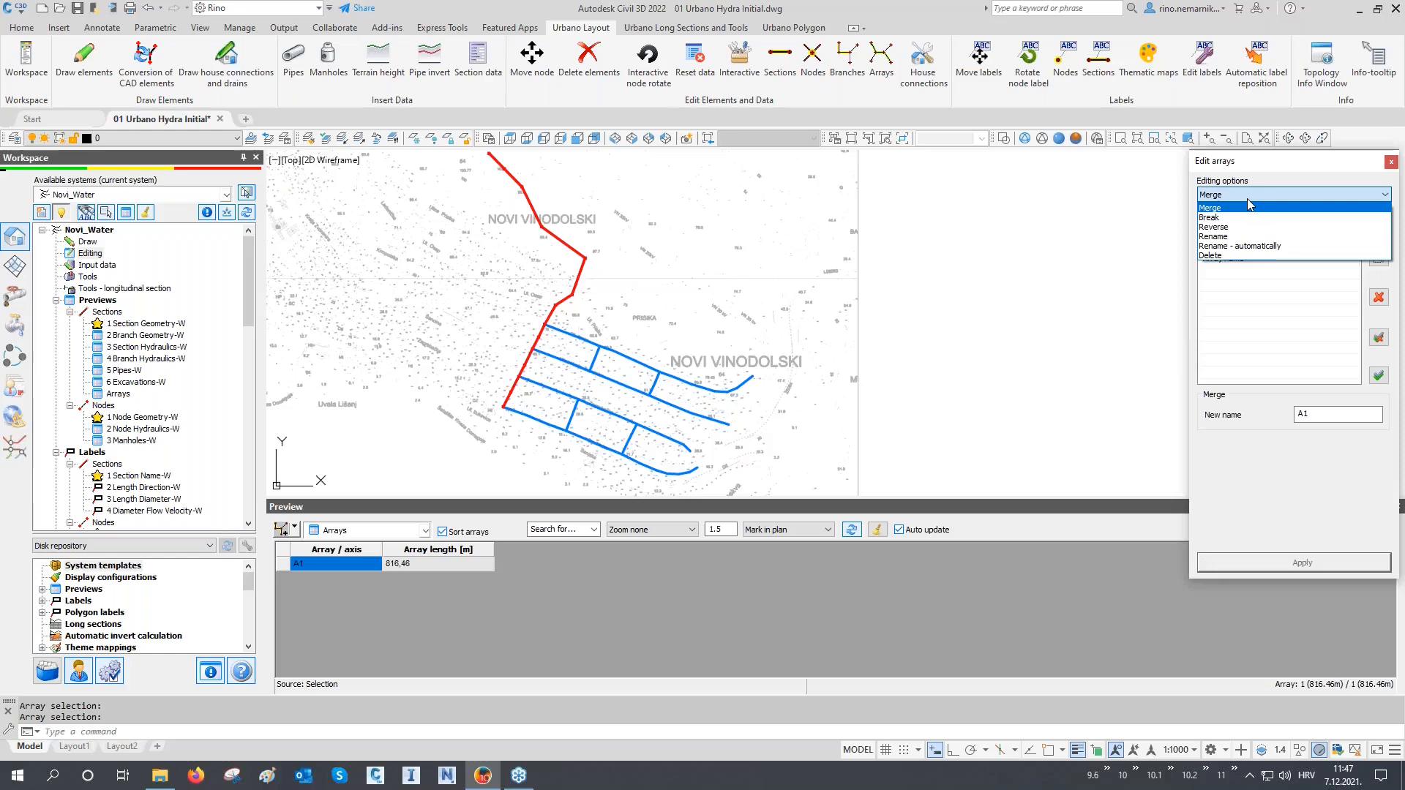
pyautogui.click(1250, 246)
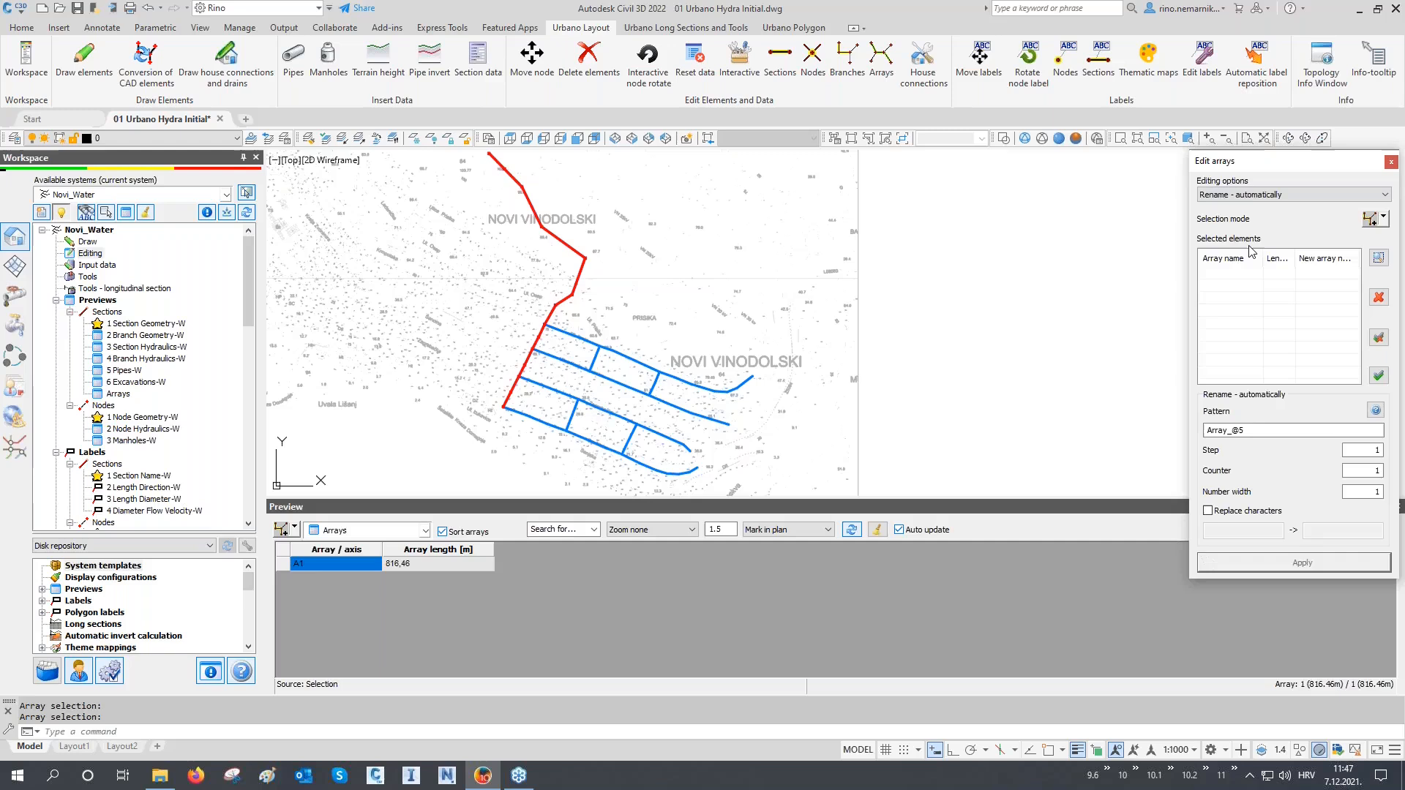
pyautogui.click(1384, 221)
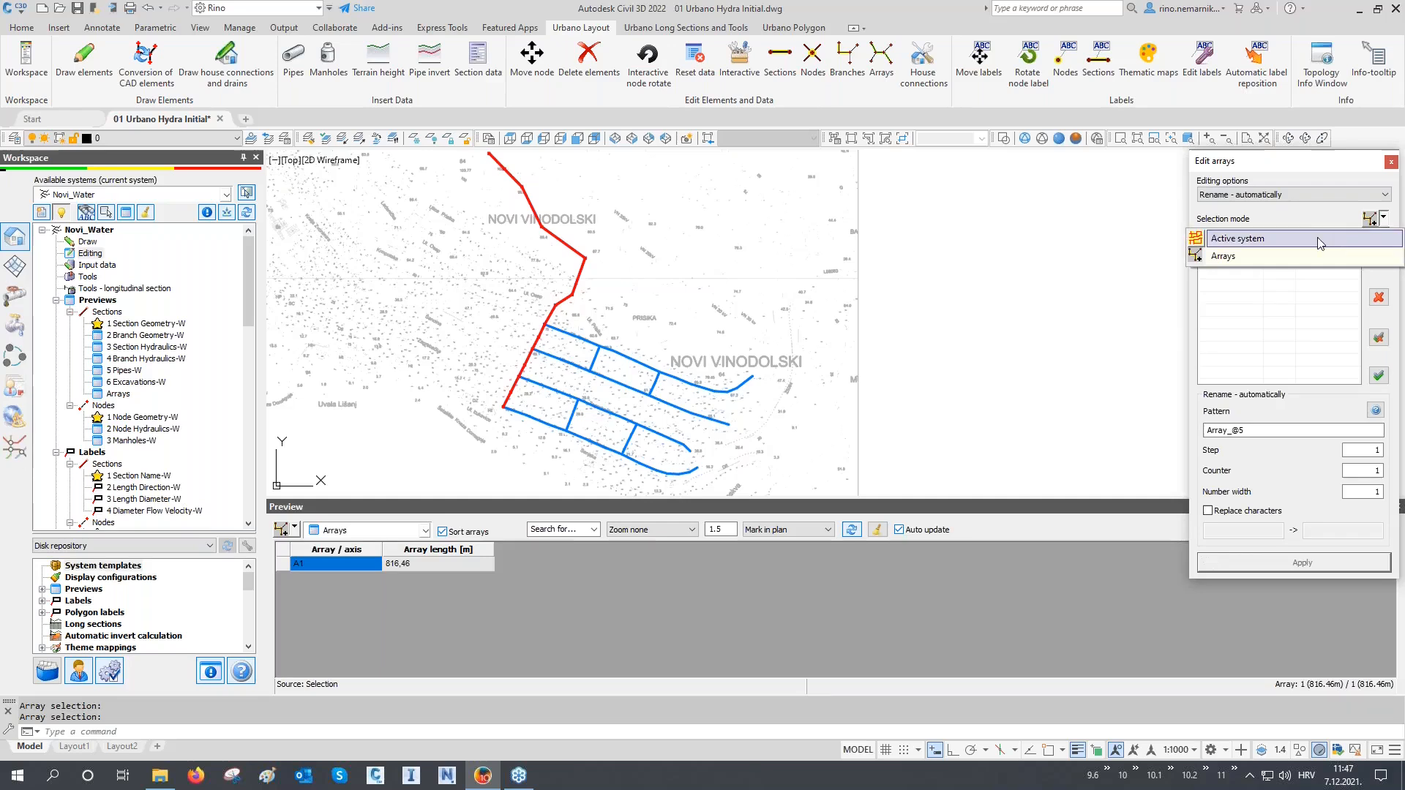
pyautogui.click(1247, 258)
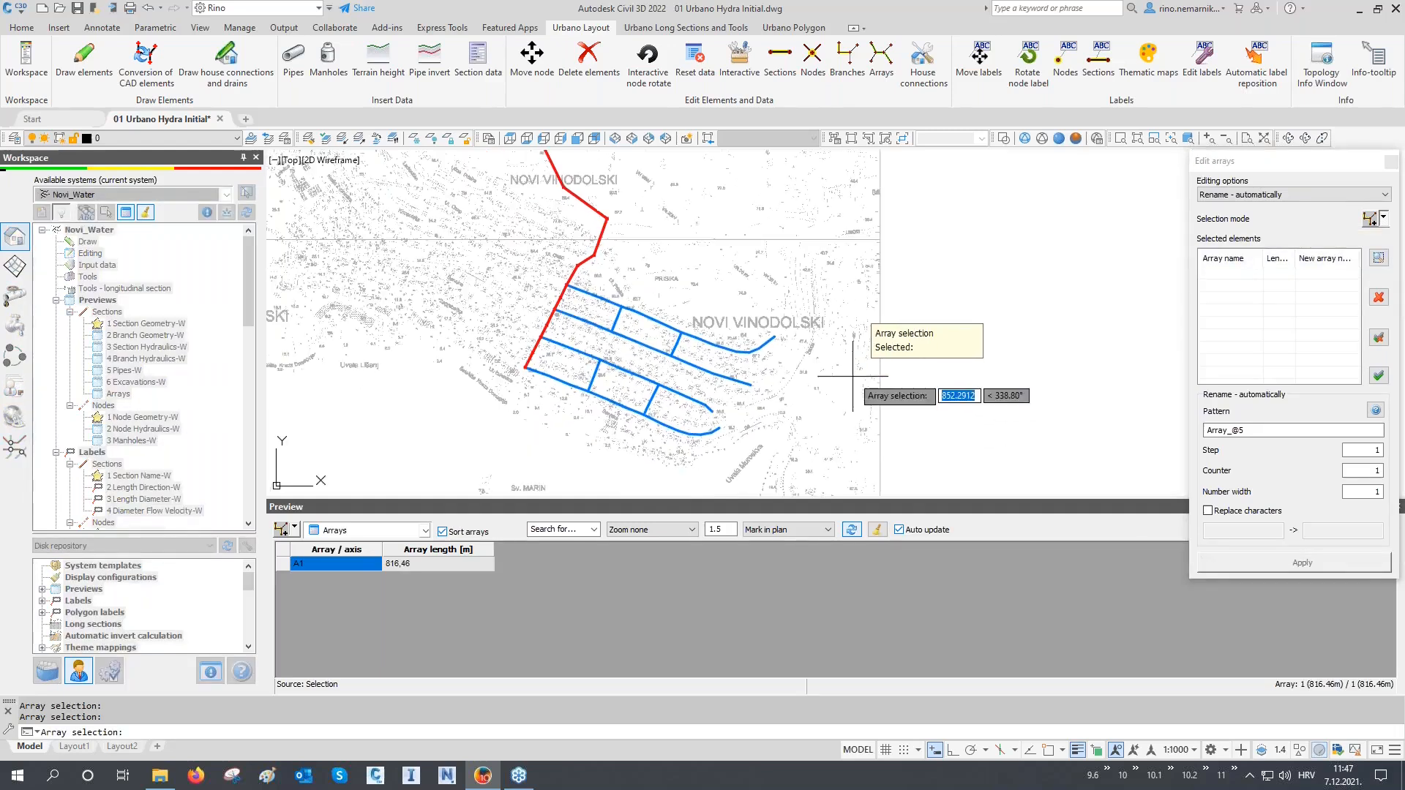
pyautogui.click(780, 348)
pyautogui.click(753, 382)
pyautogui.click(713, 407)
pyautogui.click(719, 432)
pyautogui.press('Return')
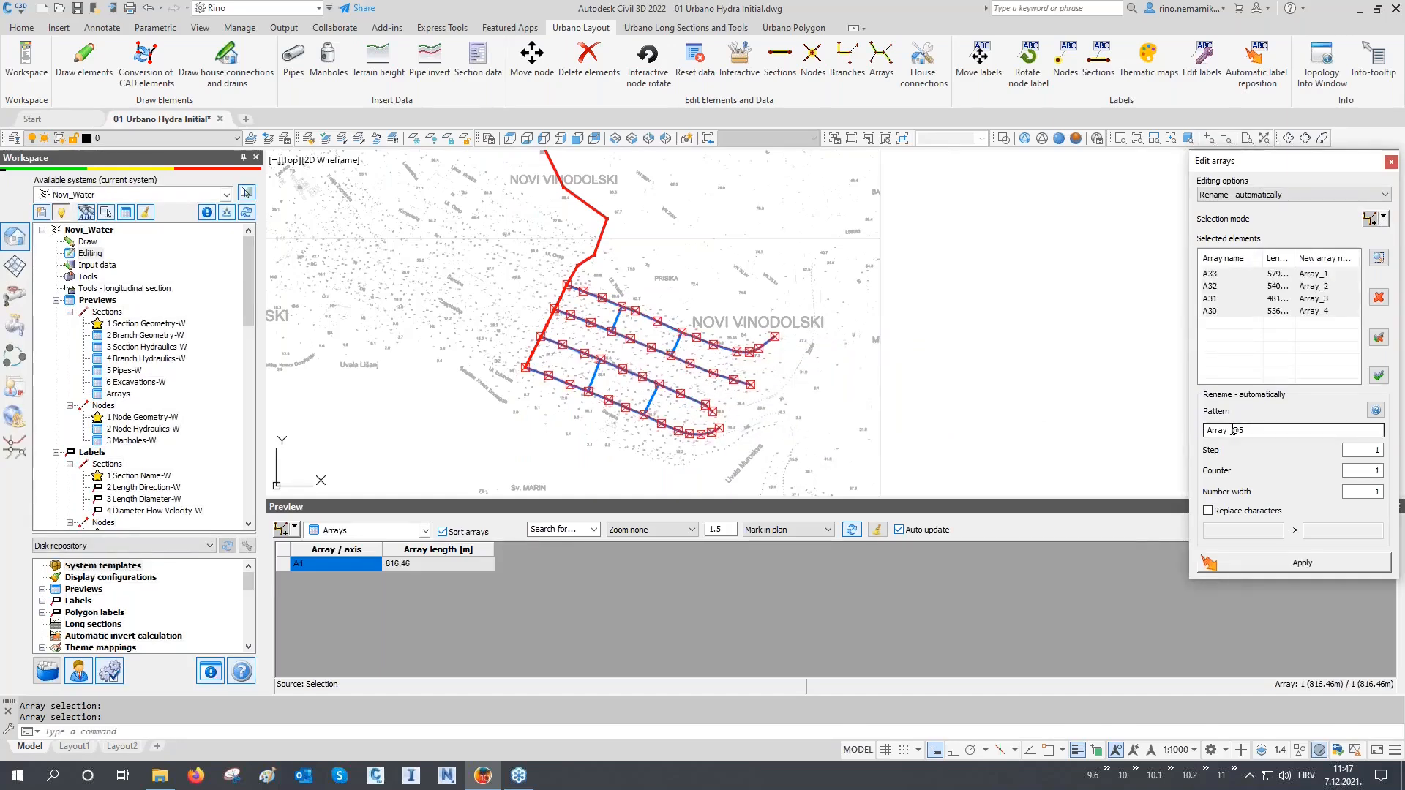
# Step: Check the pattern codes, set the naming pattern to H@5 and rename the four selected long arrays
pyautogui.click(1397, 461)
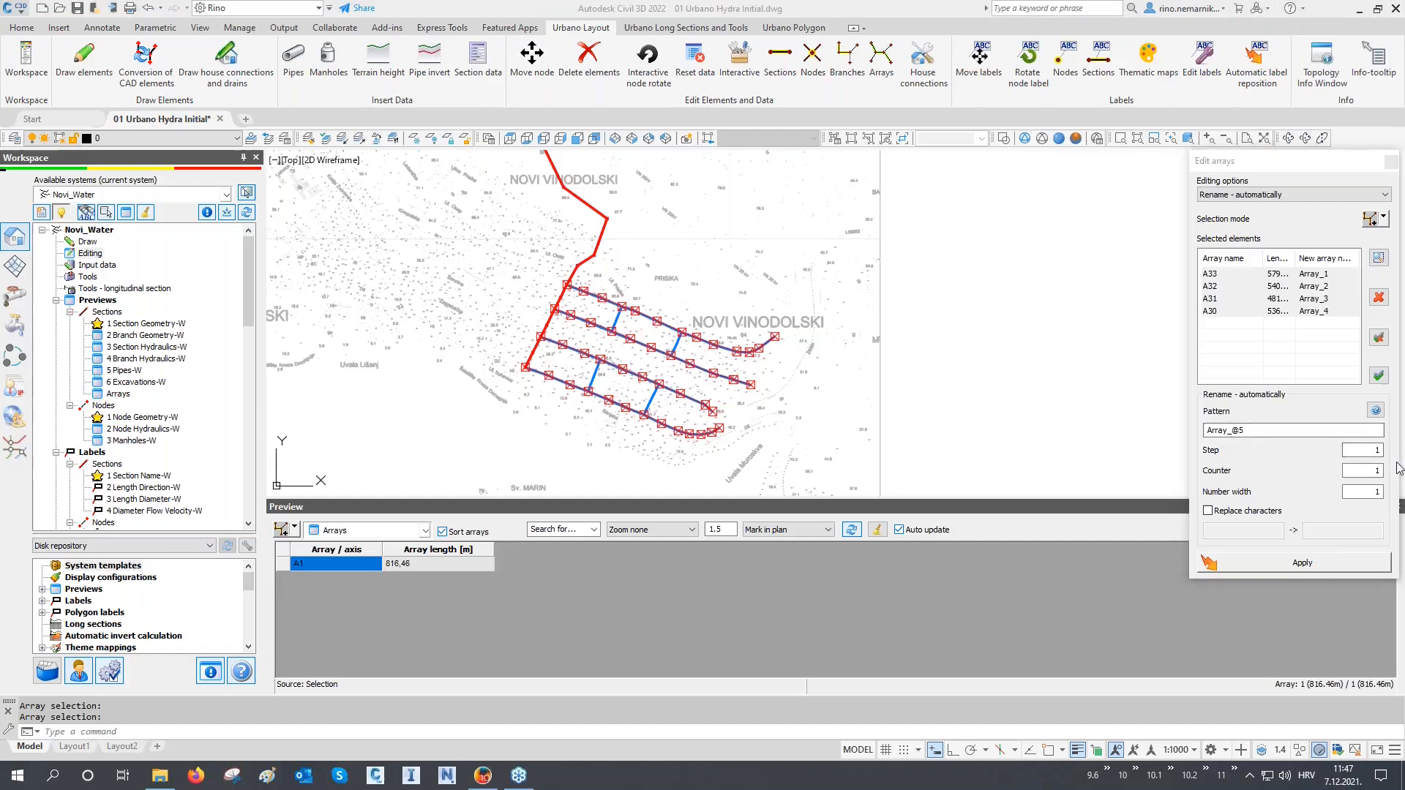
pyautogui.click(1376, 410)
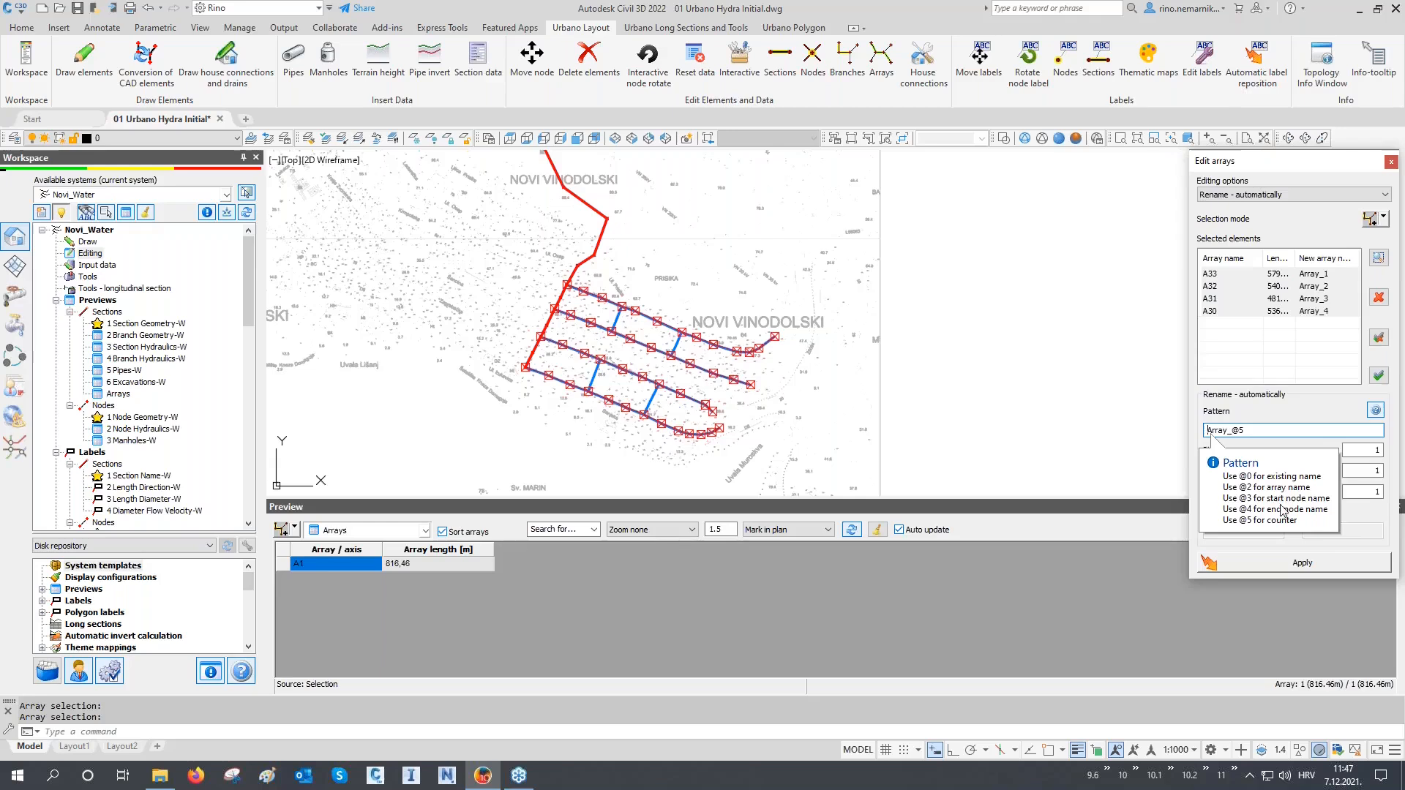
pyautogui.click(1291, 518)
pyautogui.moveTo(1233, 430); pyautogui.dragTo(1182, 428)
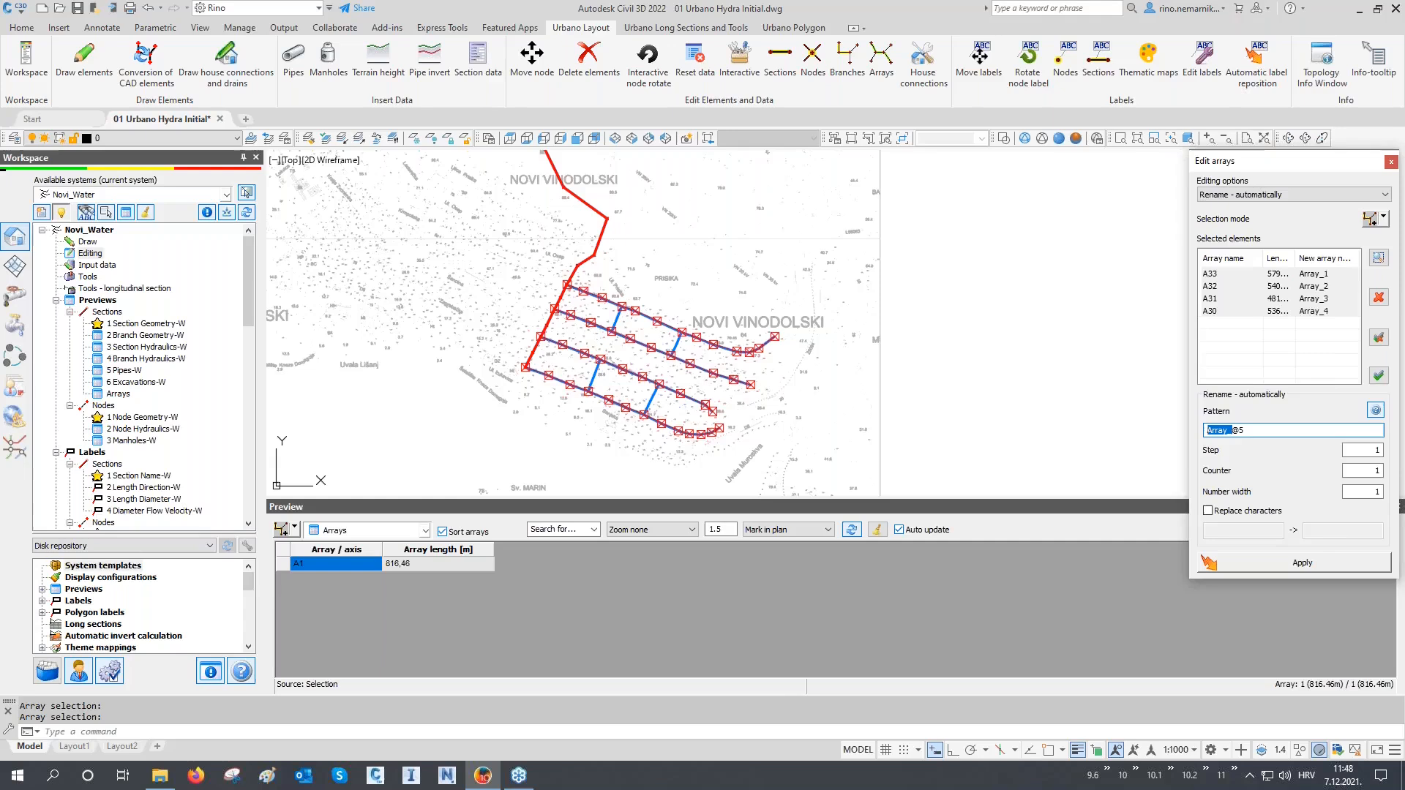
pyautogui.write('H')
pyautogui.click(1244, 562)
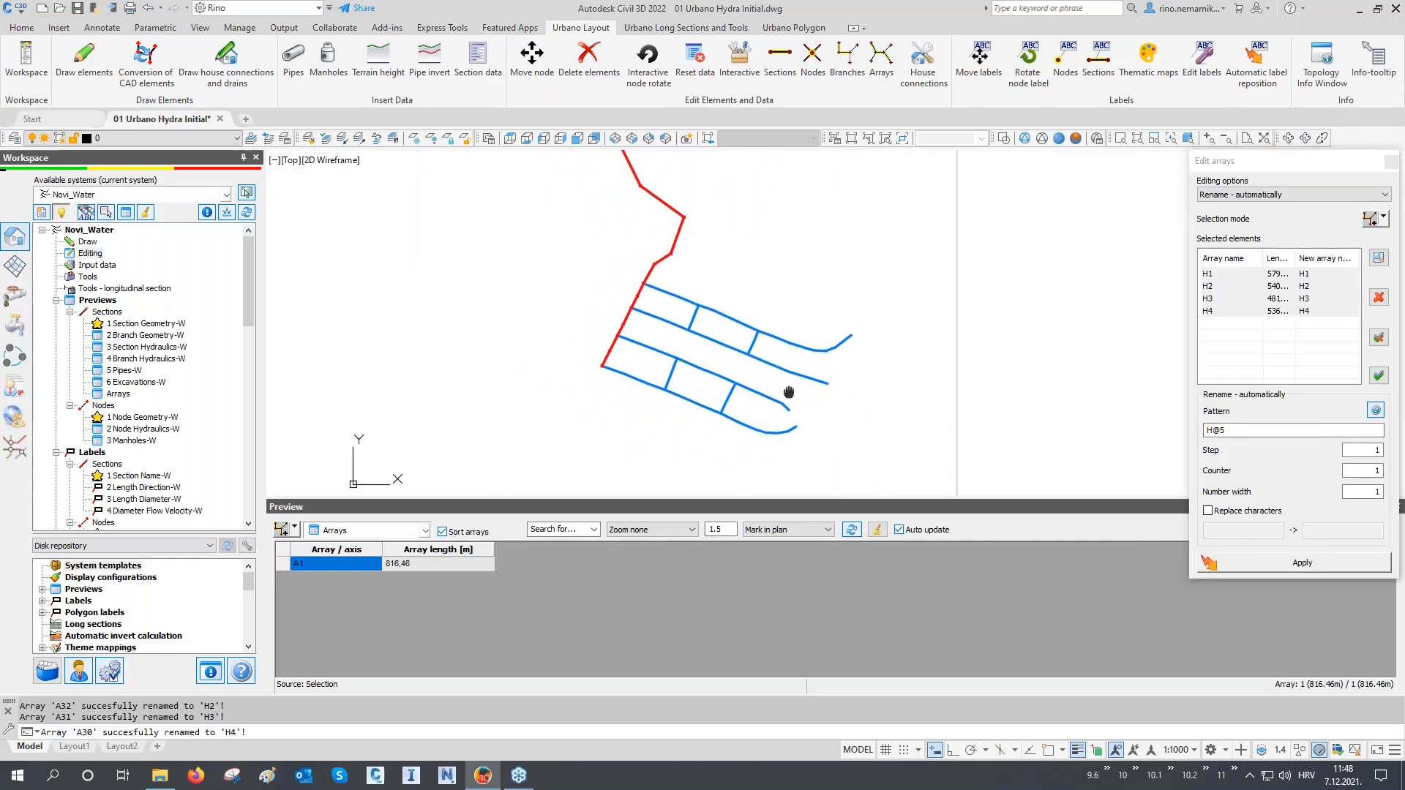
# Step: Rename the four short connecting arrays automatically with the pattern V@5, then close the array editor
pyautogui.click(1371, 220)
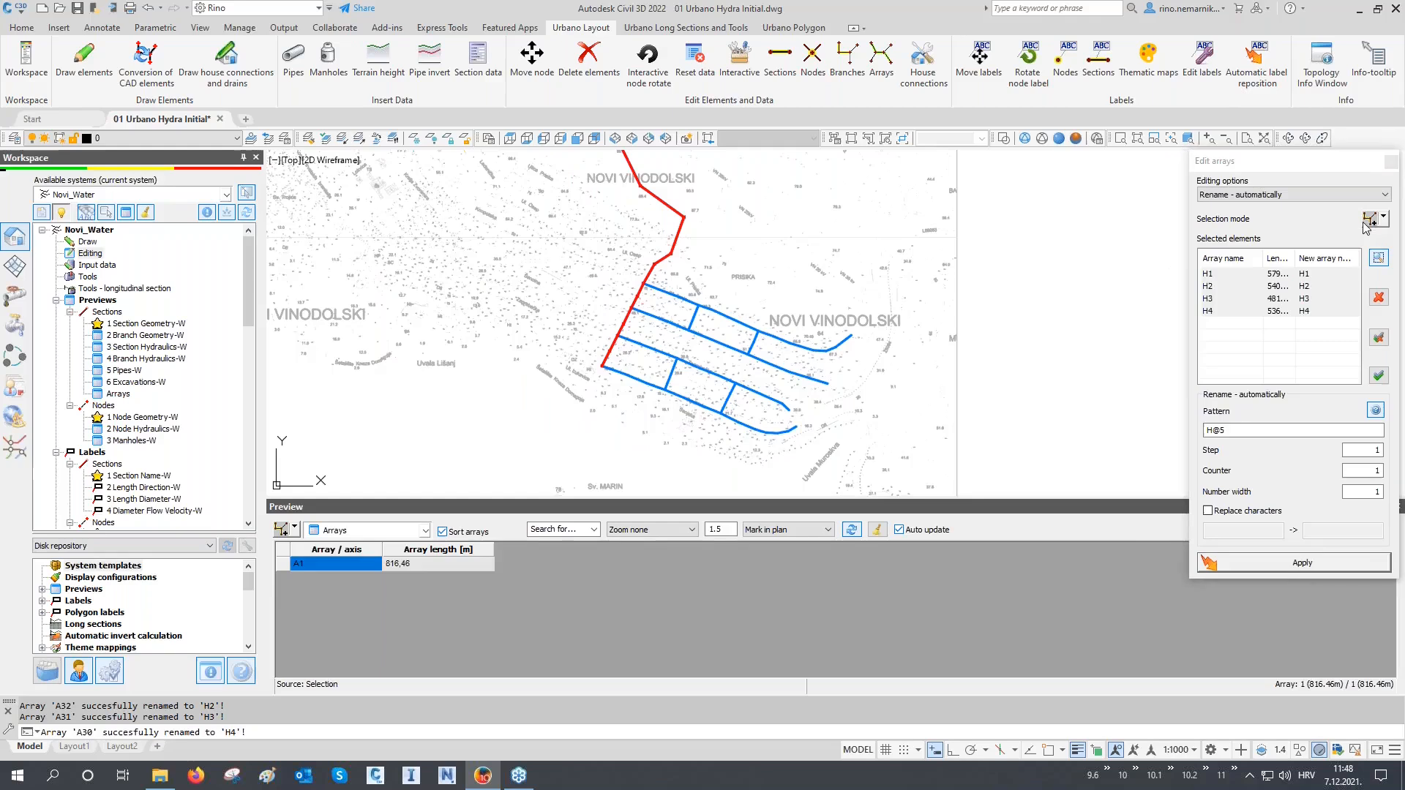
pyautogui.scroll(3, 706, 396)
pyautogui.click(689, 261)
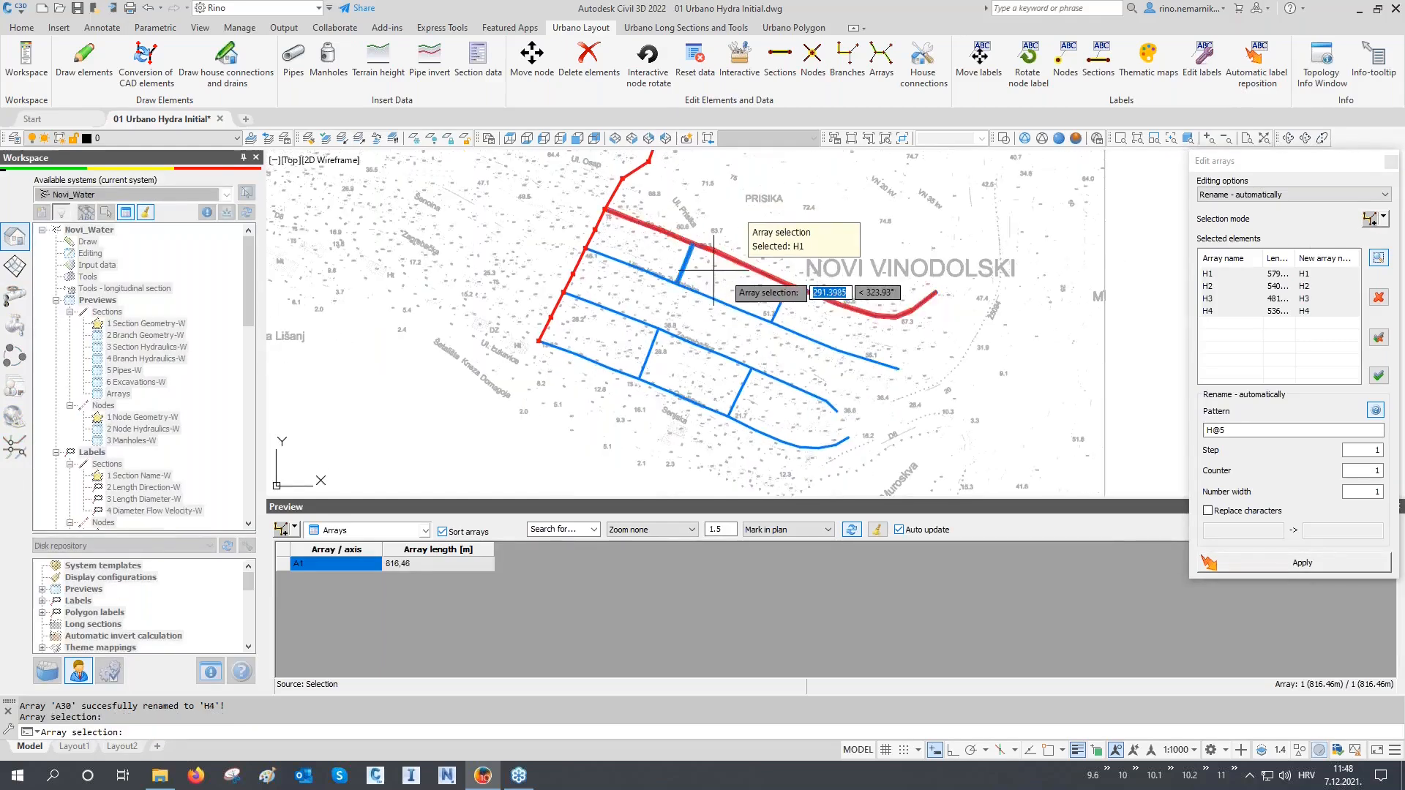
pyautogui.click(783, 298)
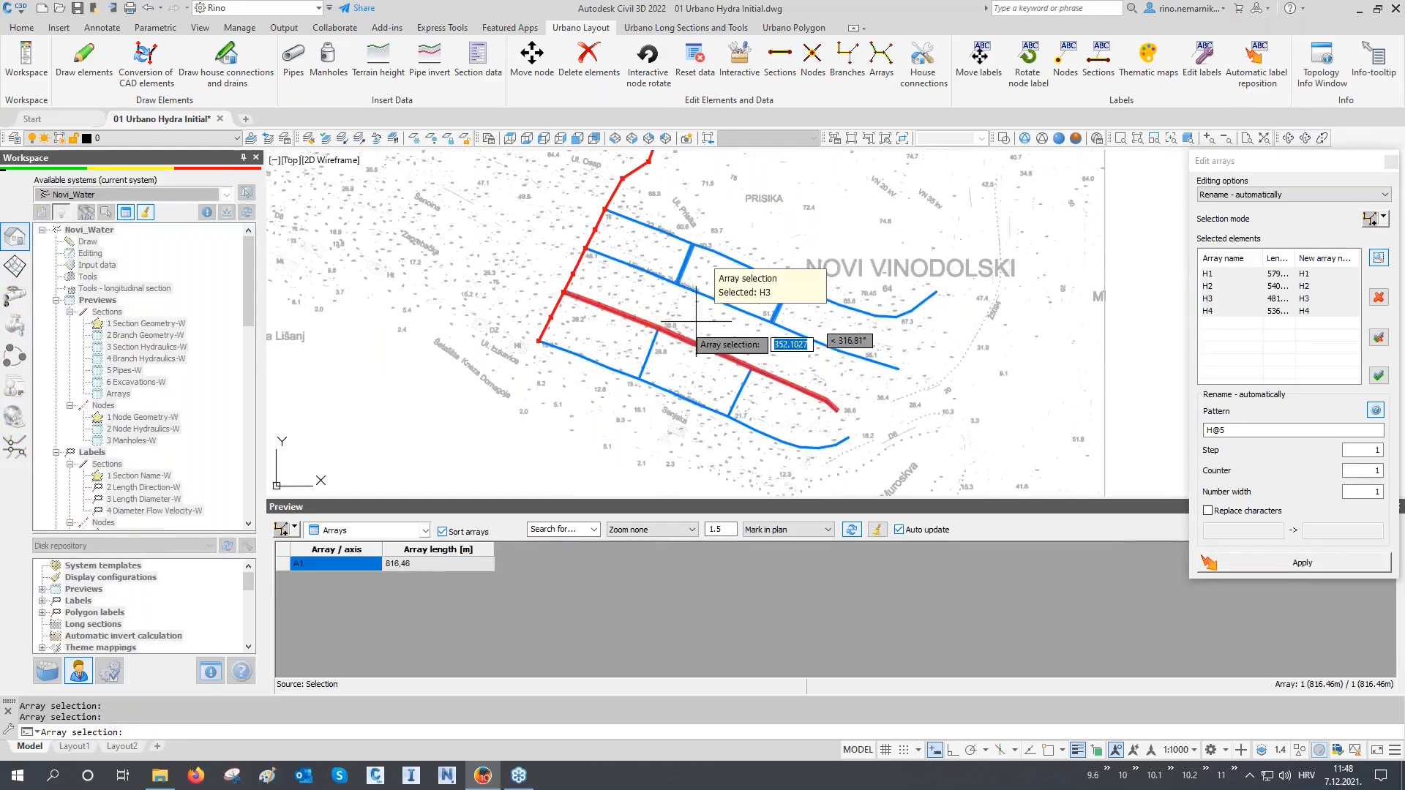
pyautogui.click(738, 374)
pyautogui.rightClick(738, 374)
pyautogui.moveTo(1213, 430); pyautogui.dragTo(1181, 428)
pyautogui.write('V')
pyautogui.click(1290, 564)
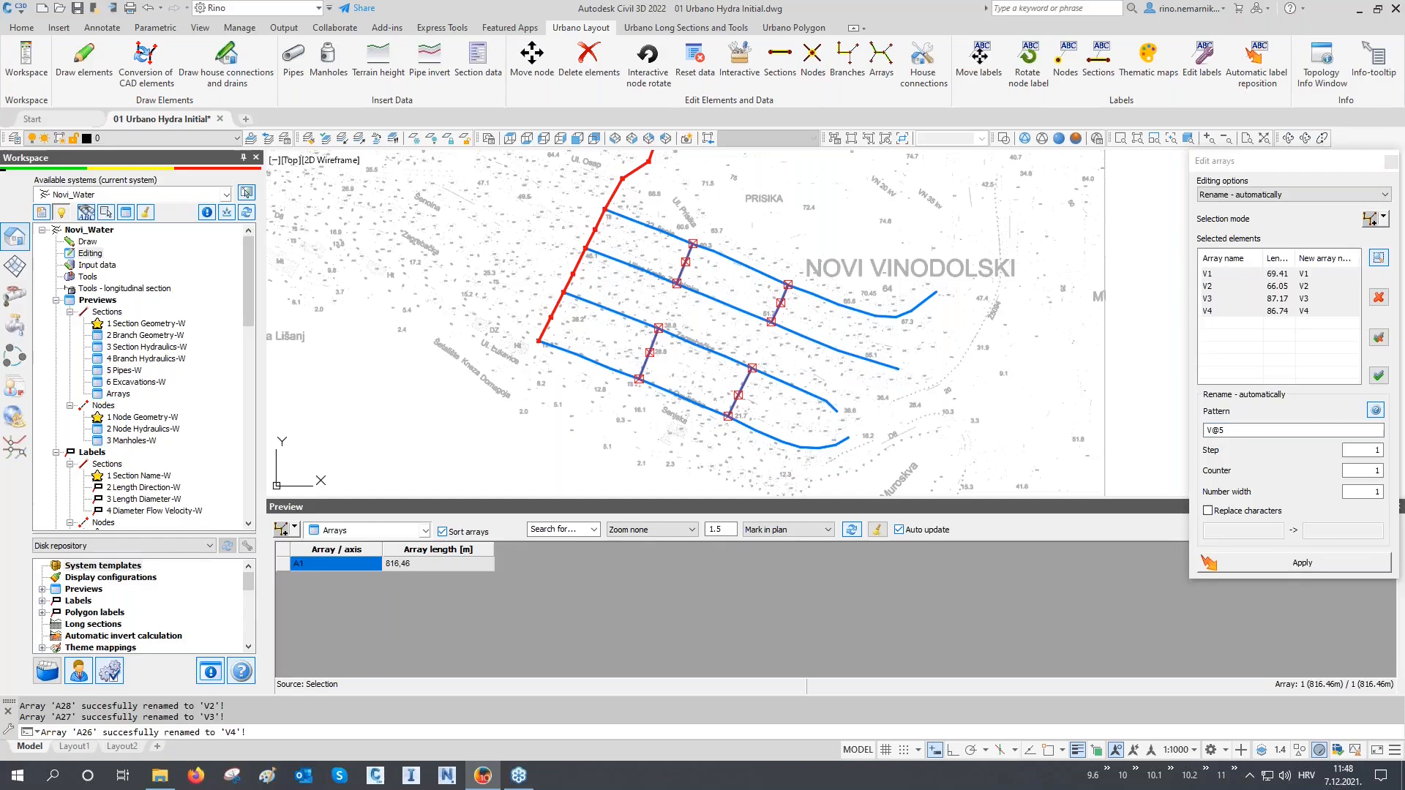
pyautogui.click(1391, 161)
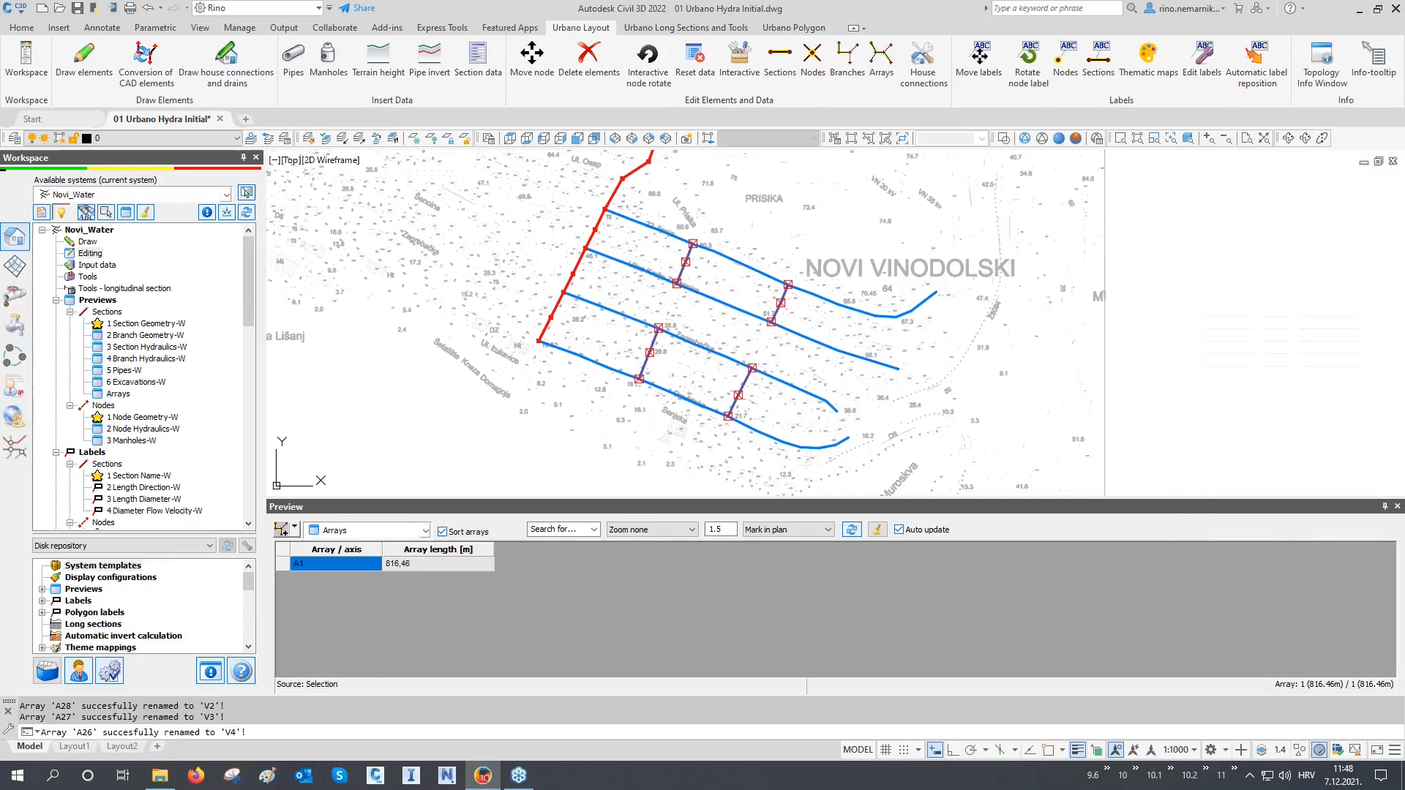
# Step: Load the whole active system into the Arrays preview and sort the table by array name
pyautogui.click(297, 531)
pyautogui.click(322, 319)
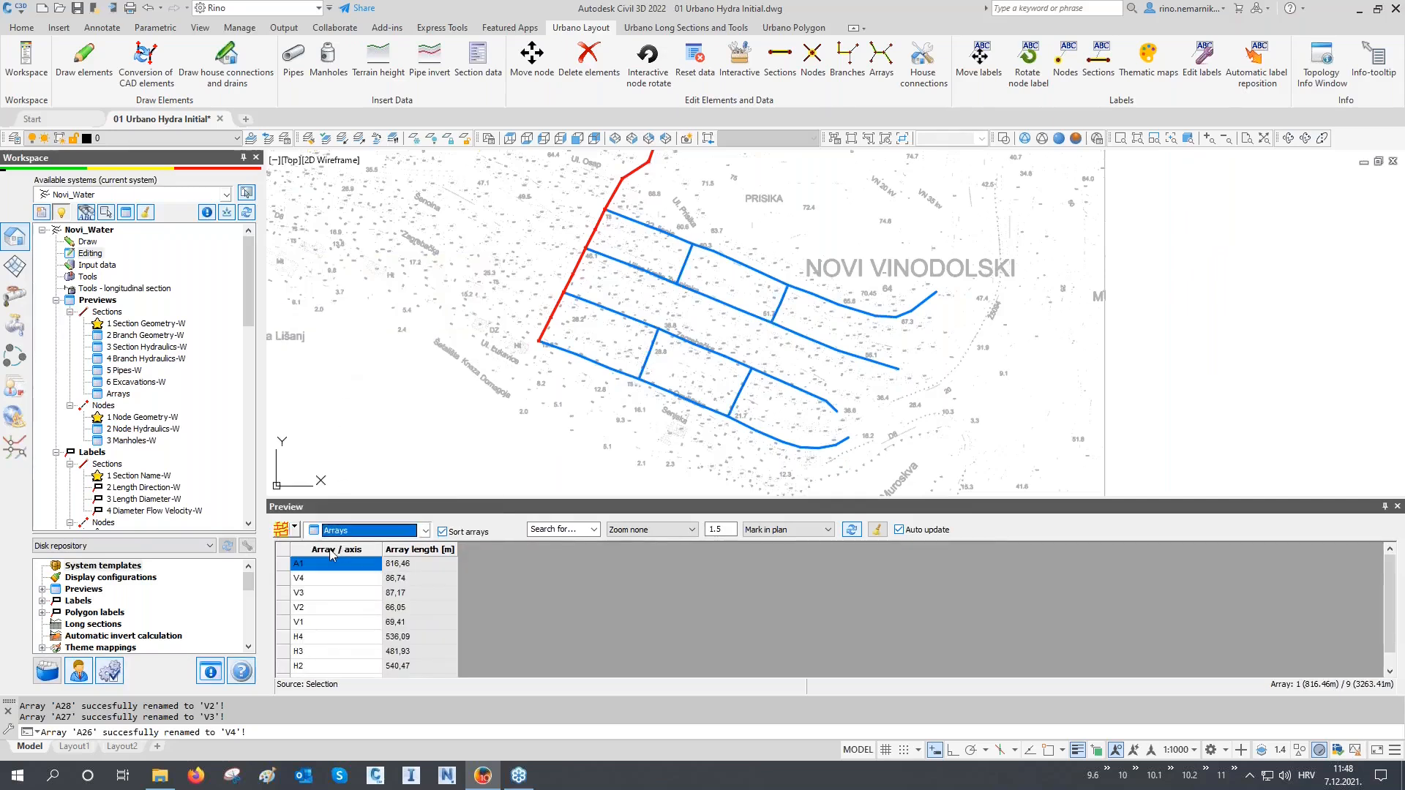
pyautogui.click(359, 550)
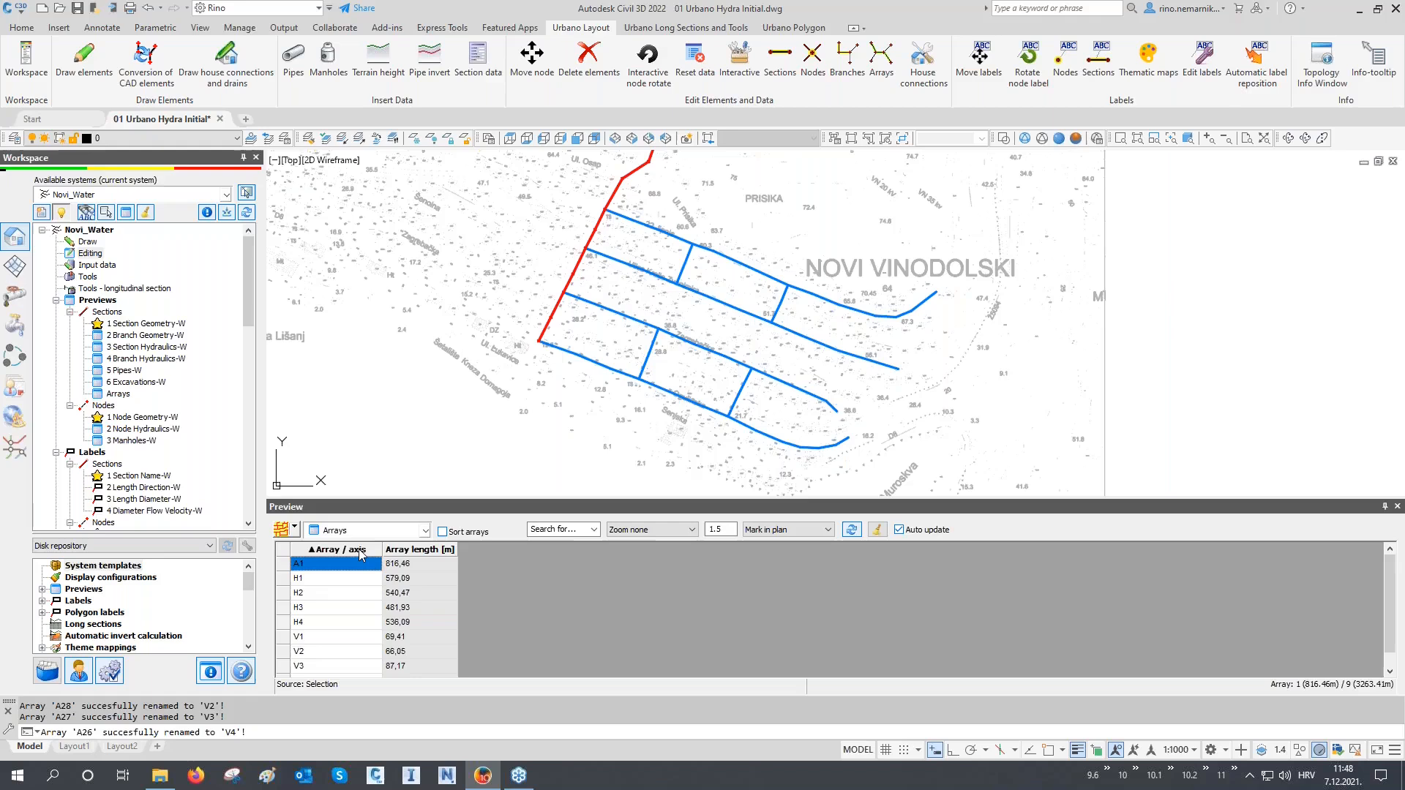
# Step: Mark arrays H1 to H4 in plan as a group, then arrays V1 to V4
pyautogui.scroll(-4, 524, 403)
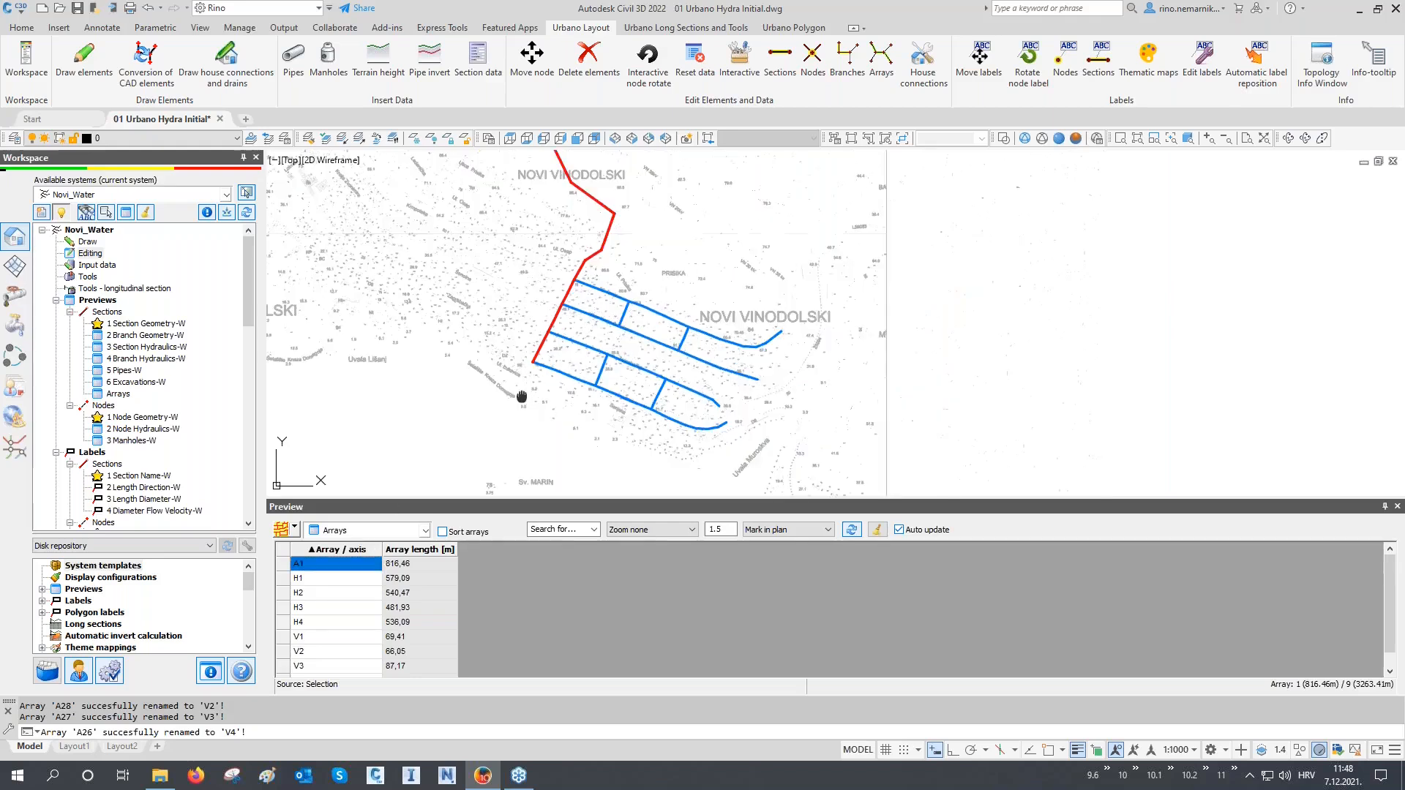
pyautogui.click(316, 579)
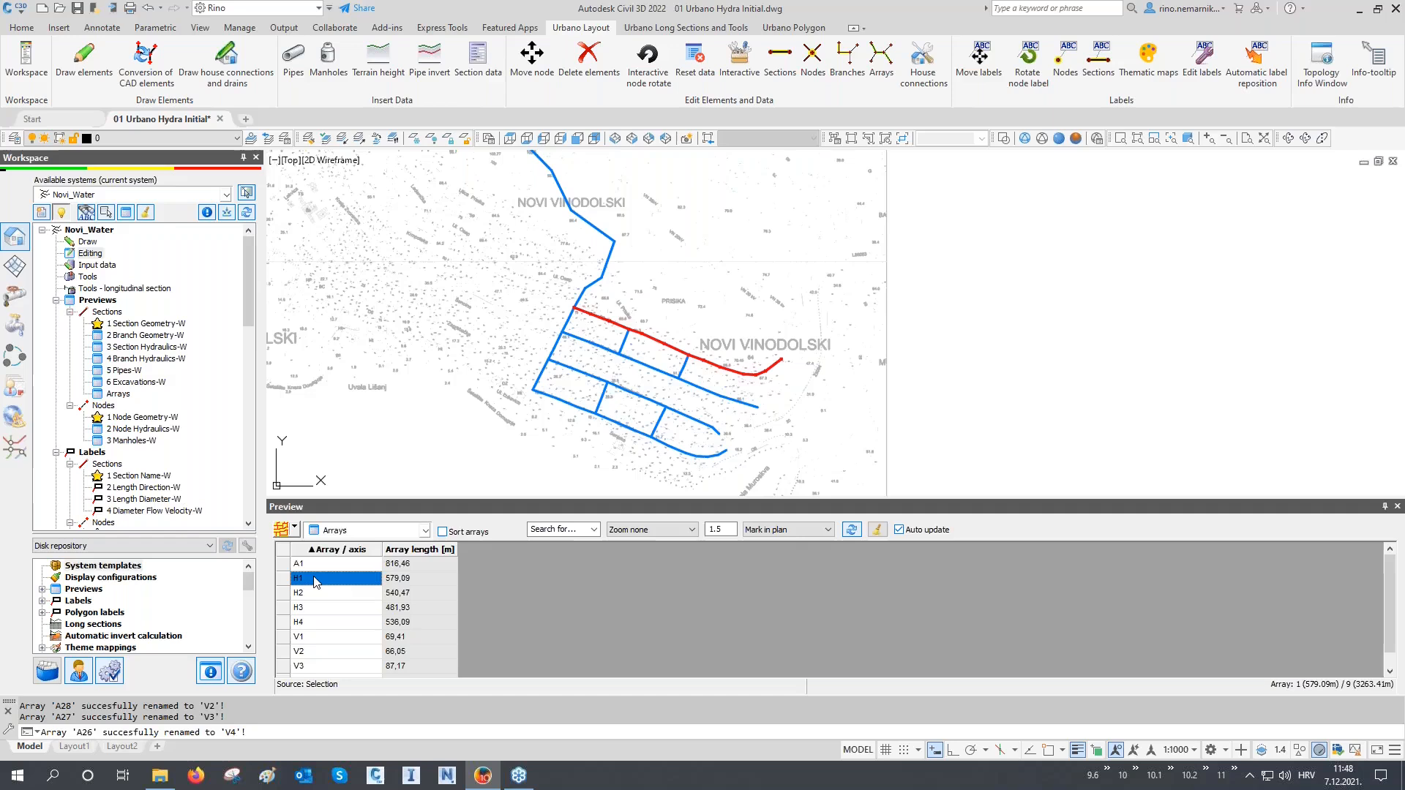
pyautogui.moveTo(313, 585); pyautogui.dragTo(316, 624)
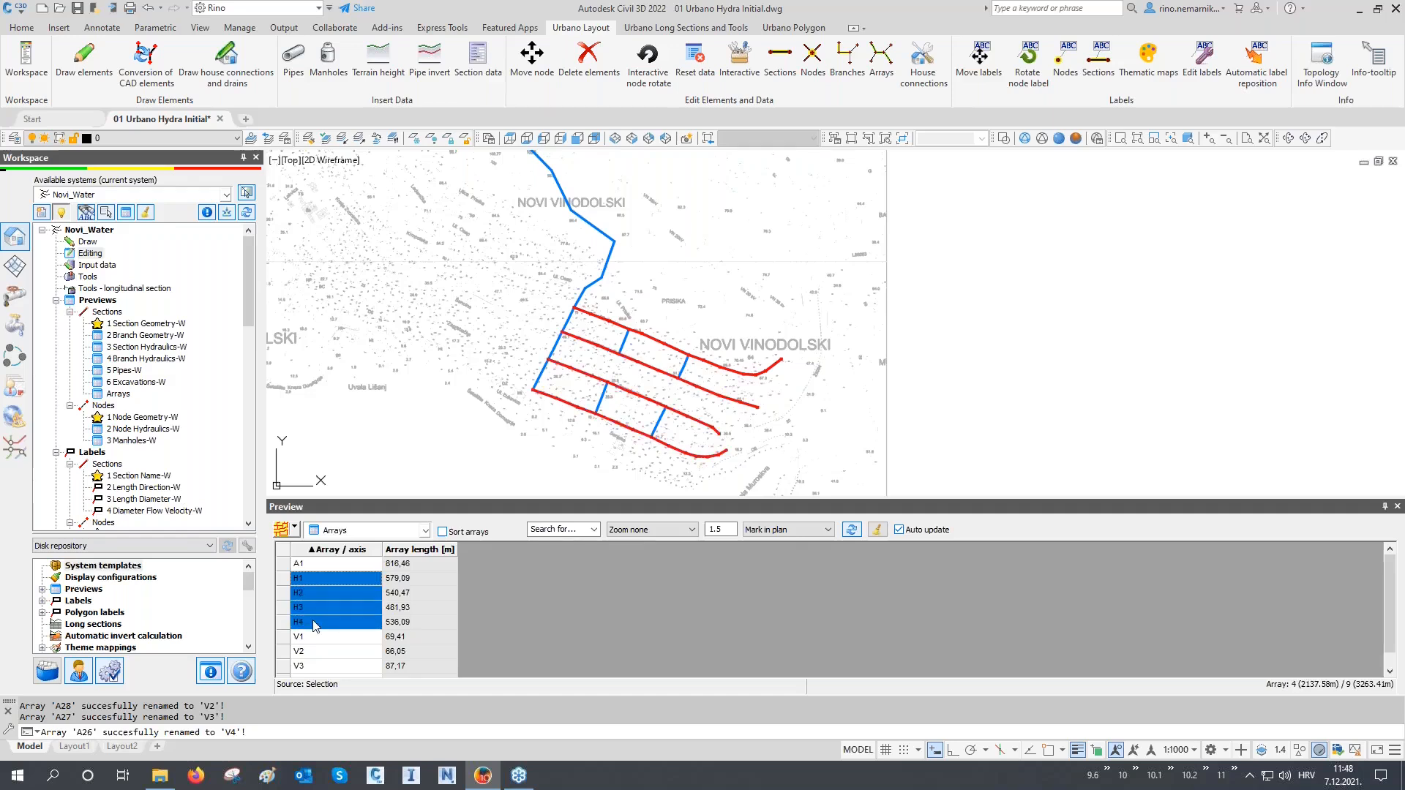
pyautogui.scroll(-1, 316, 626)
pyautogui.click(314, 623)
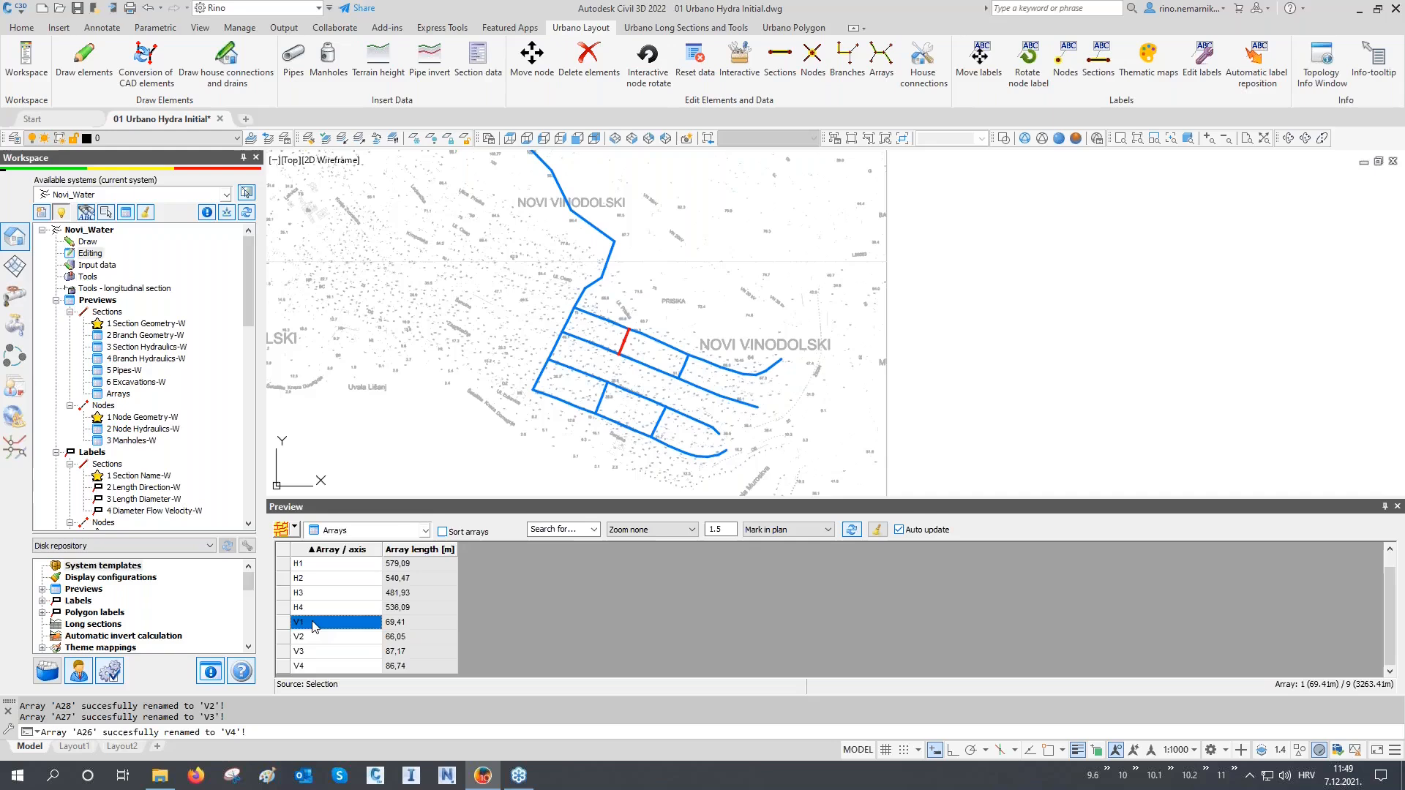
pyautogui.moveTo(314, 626); pyautogui.dragTo(316, 674)
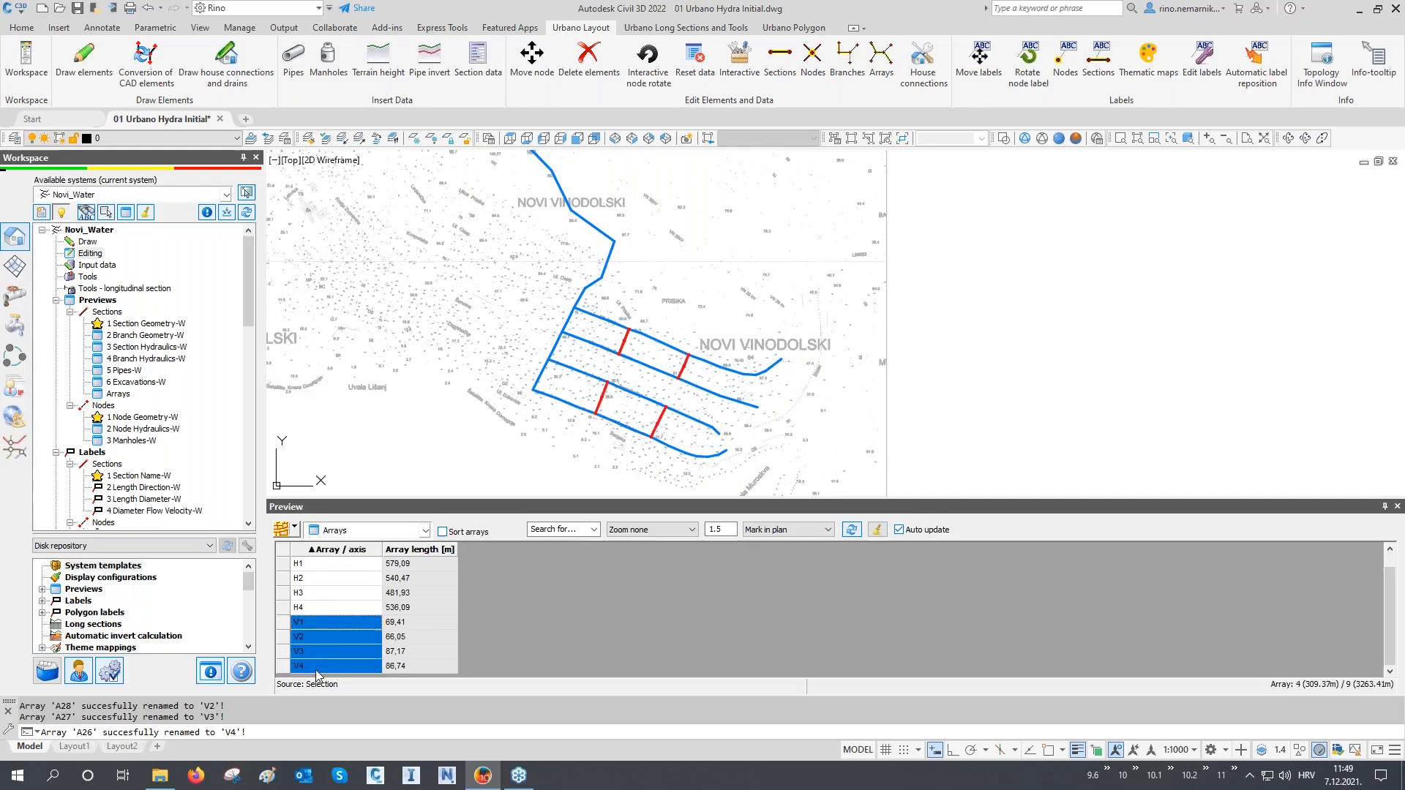
# Step: Regenerate the drawing to clear the markings of arrays V1 to V4 in plan
pyautogui.moveTo(532, 437); pyautogui.dragTo(547, 414, button='middle')
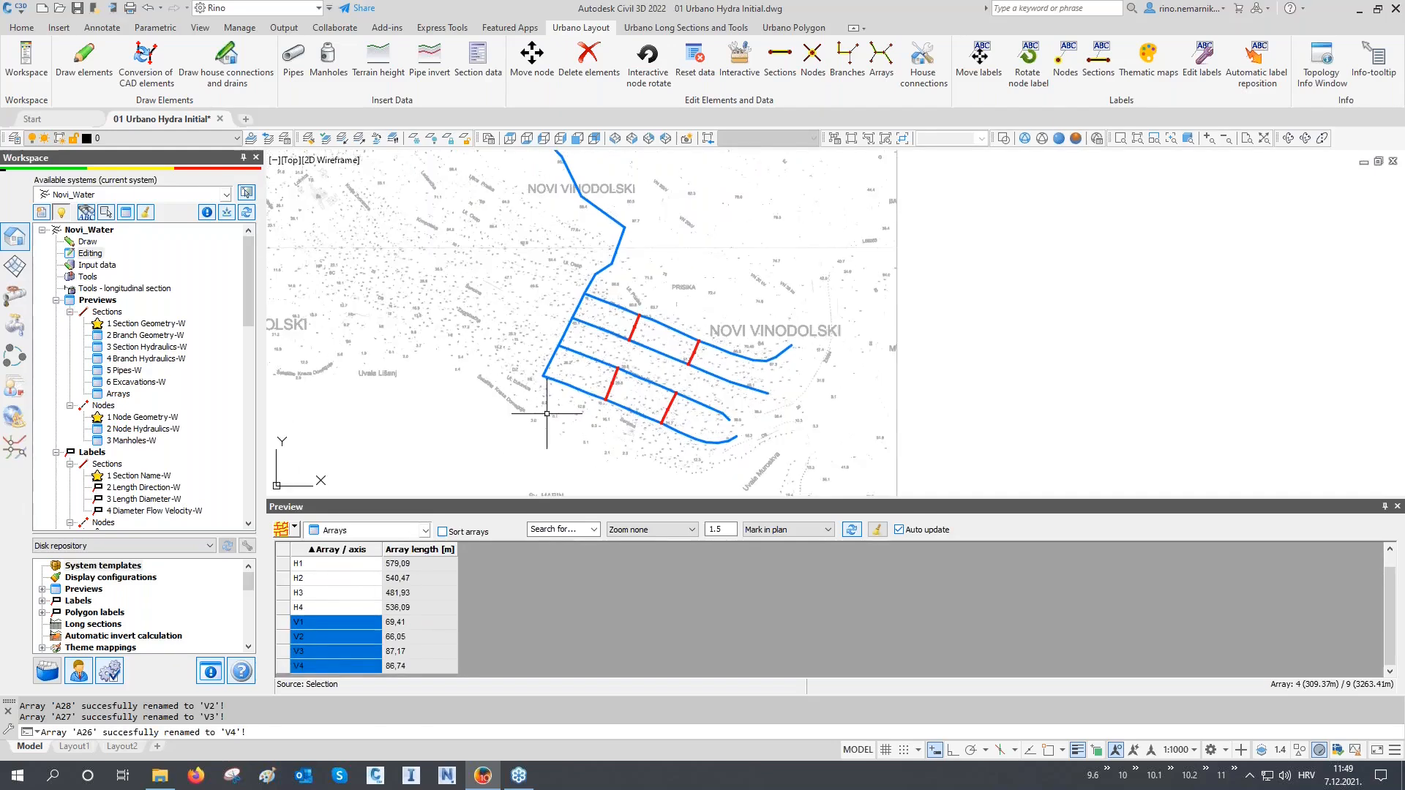
pyautogui.write('RE')
pyautogui.press('Return')
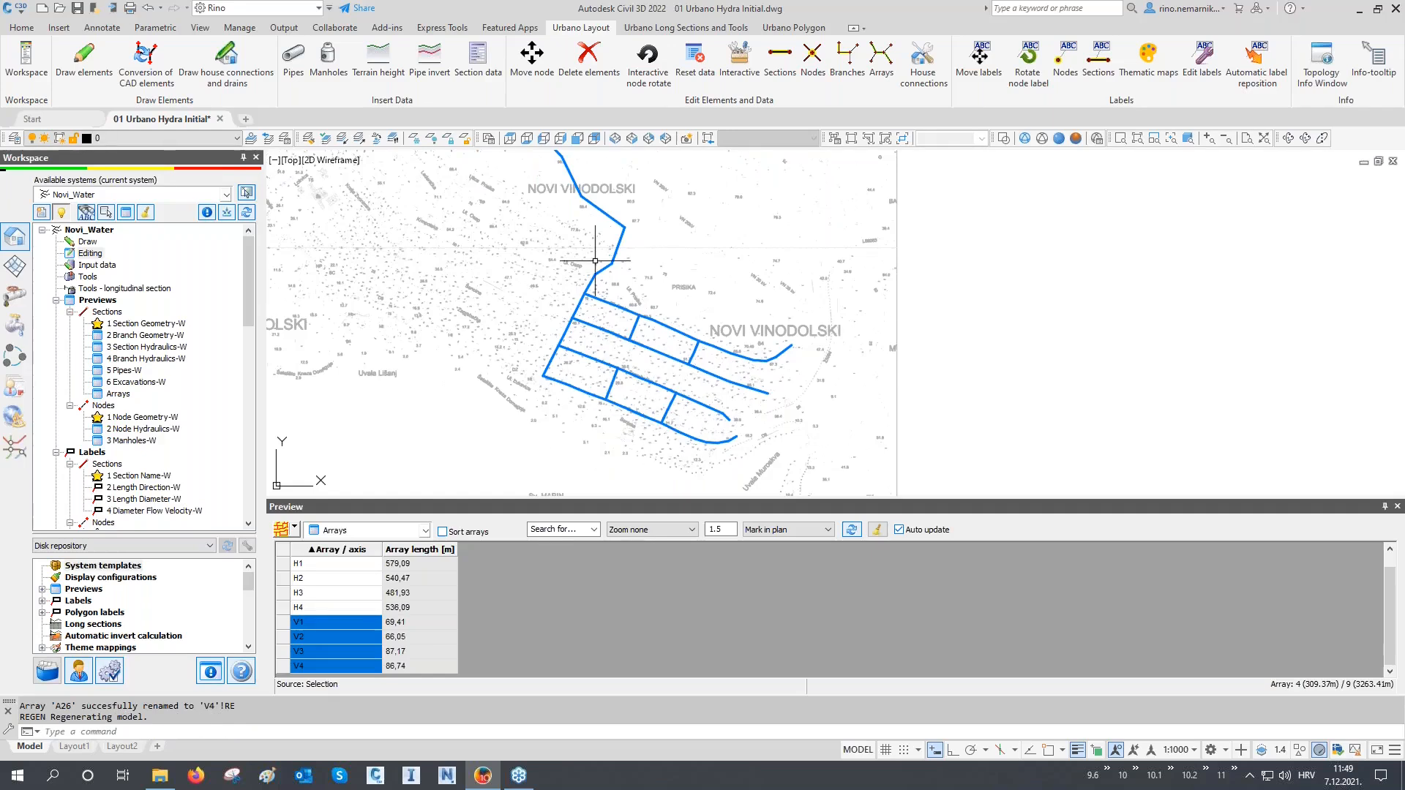
# Step: Set 2 Length Direction-W as the default section label and 3 Name Terrain Invert-W as the default node label
pyautogui.scroll(2, 613, 355)
pyautogui.scroll(8, 613, 355)
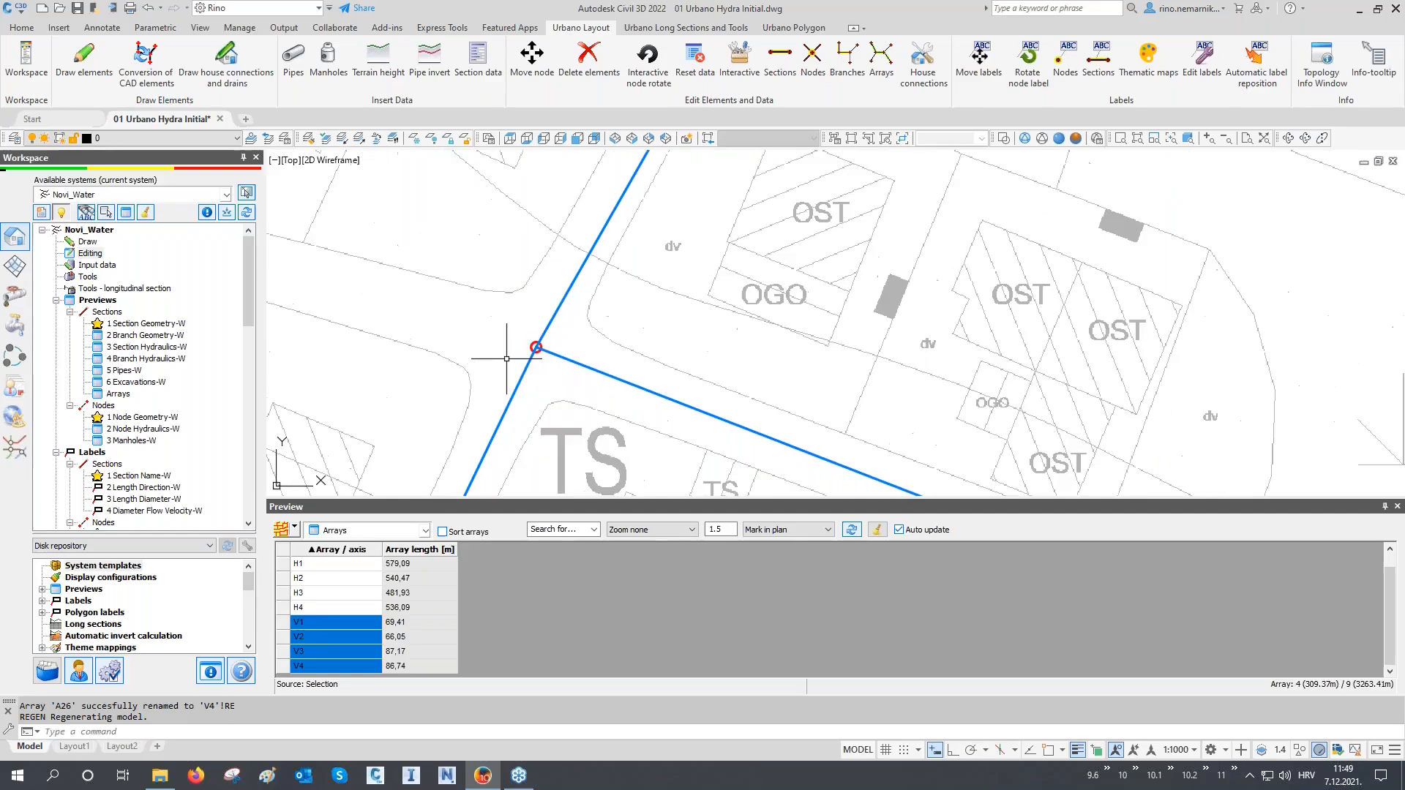
pyautogui.scroll(-4, 93, 327)
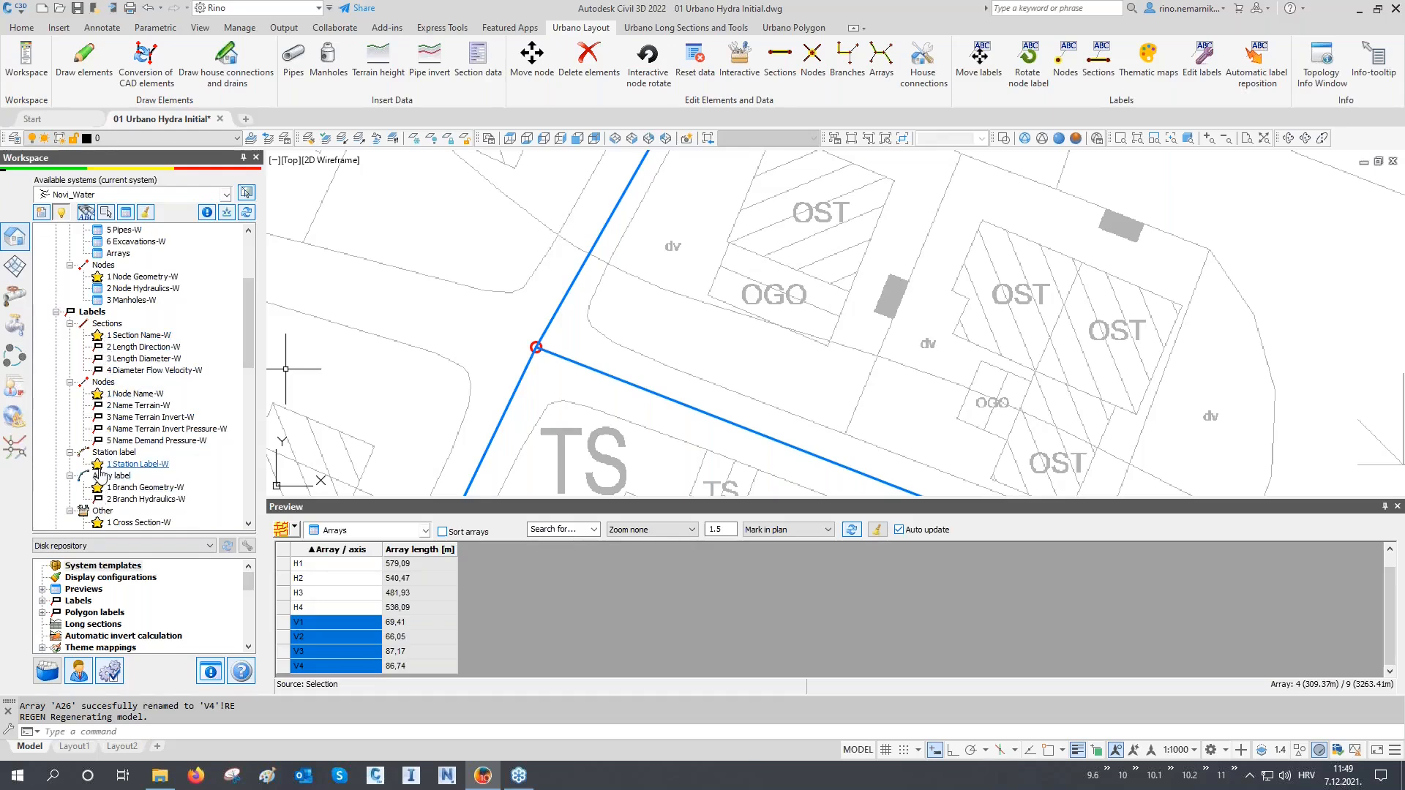
pyautogui.rightClick(124, 355)
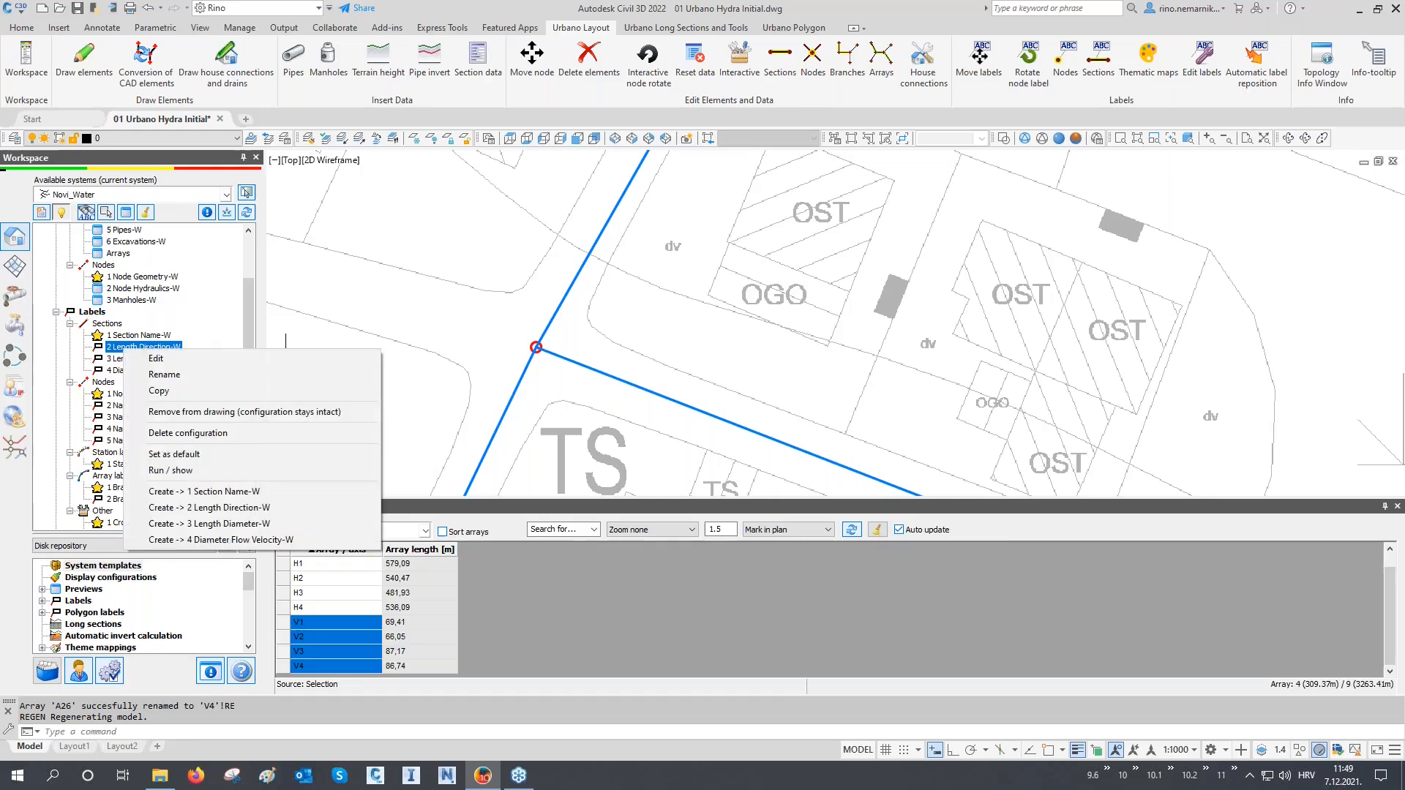
pyautogui.click(176, 454)
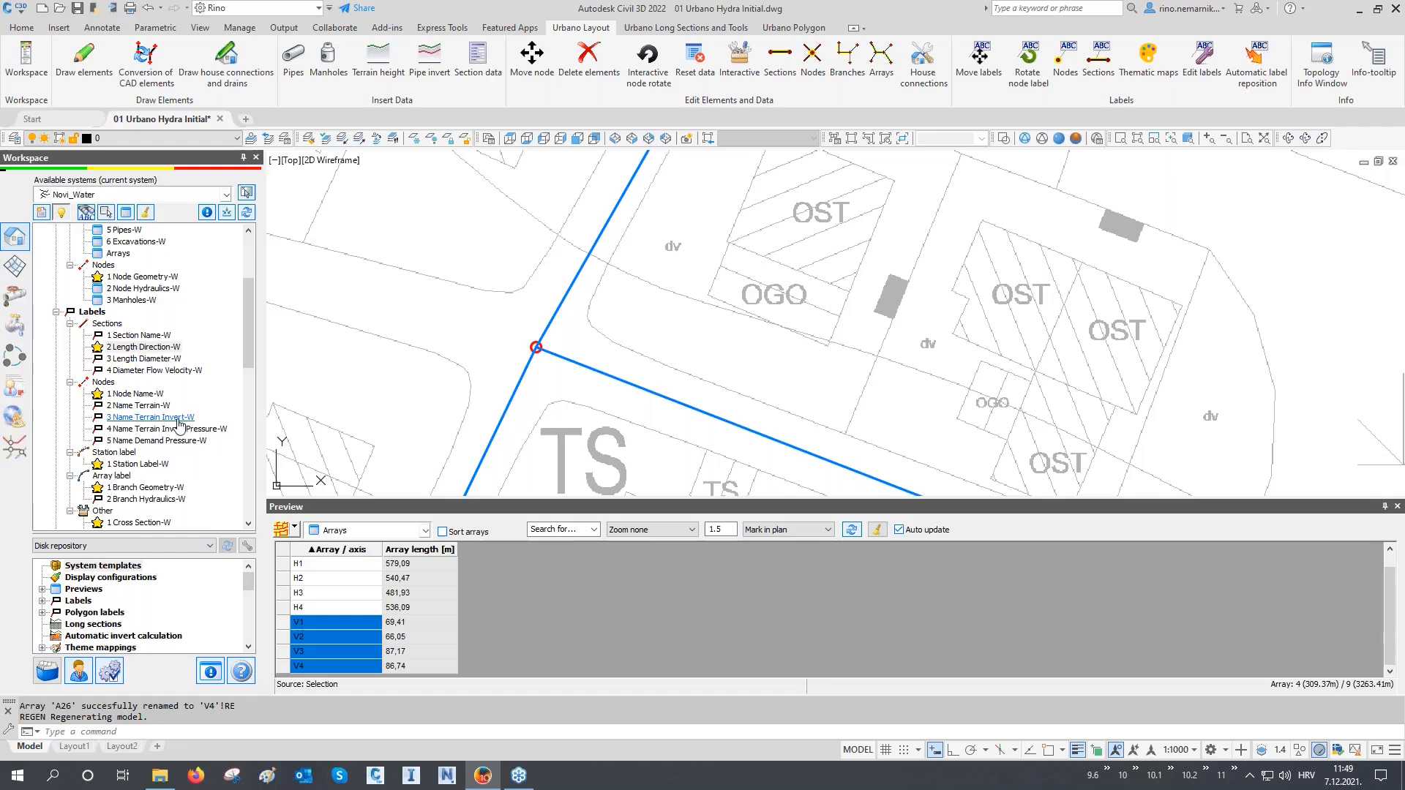
pyautogui.click(171, 419)
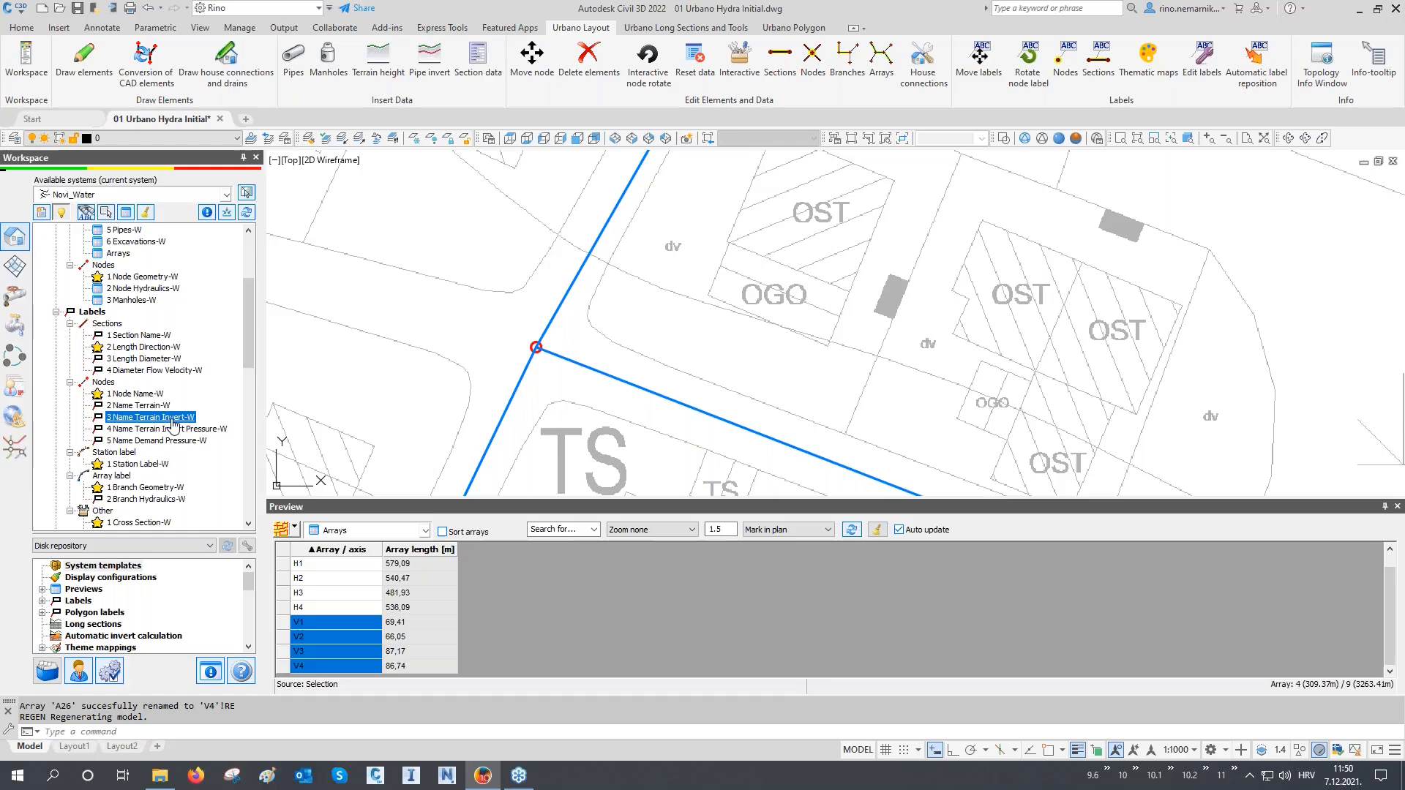
pyautogui.rightClick(173, 425)
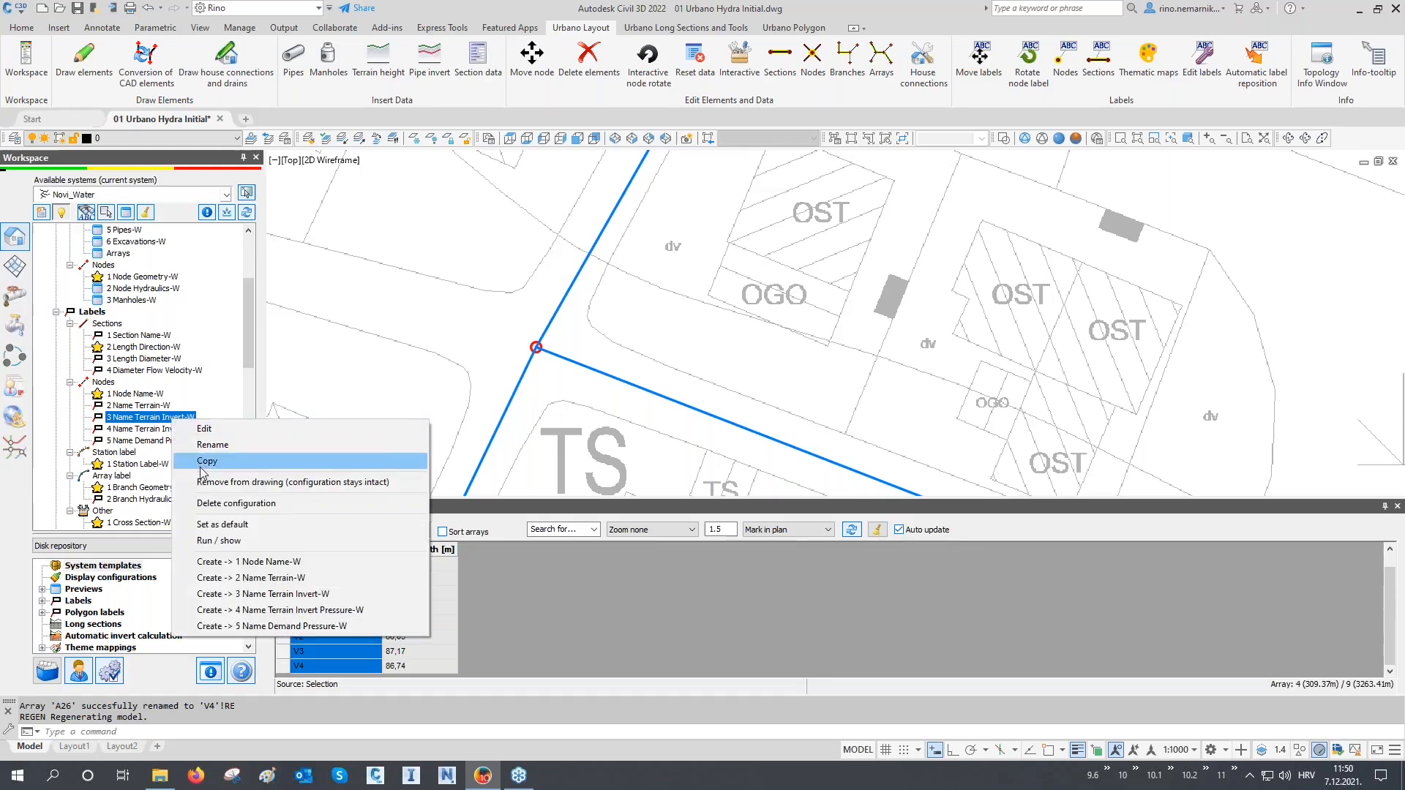
pyautogui.click(210, 524)
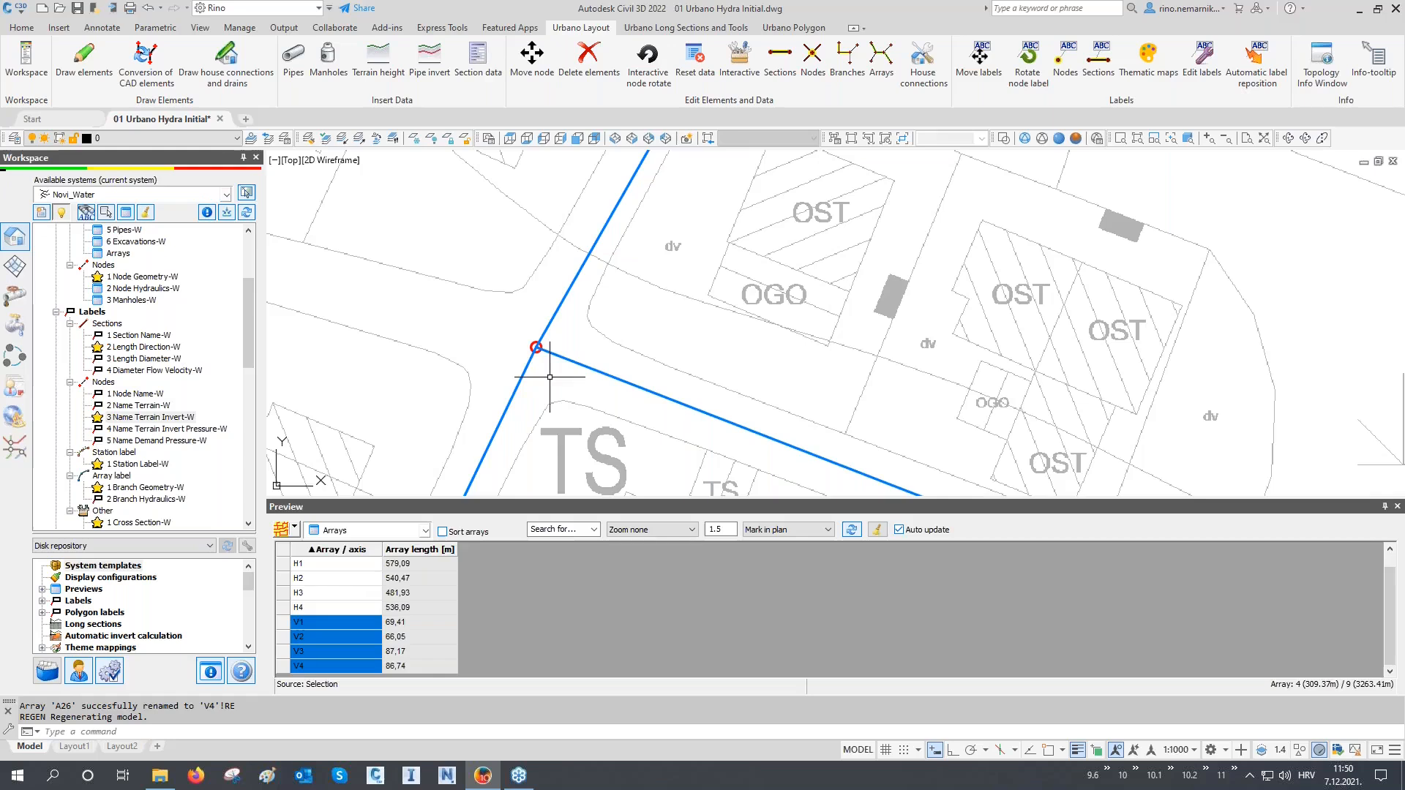
# Step: Draw the 2 Length Direction-W label on all sections of the active system
pyautogui.doubleClick(136, 348)
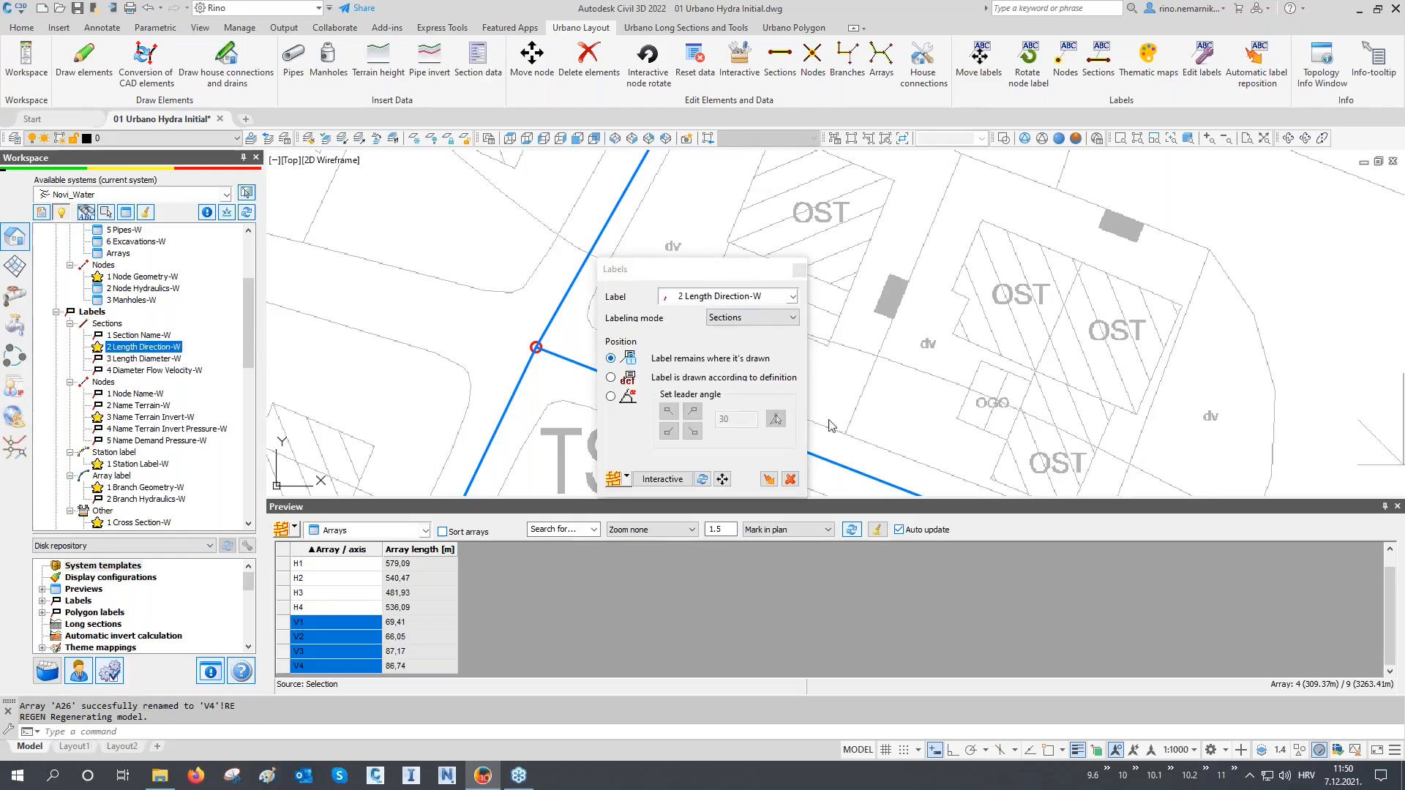
pyautogui.moveTo(672, 276)
pyautogui.mouseDown()
pyautogui.moveTo(951, 281)
pyautogui.moveTo(1187, 217)
pyautogui.moveTo(1263, 171)
pyautogui.mouseUp()
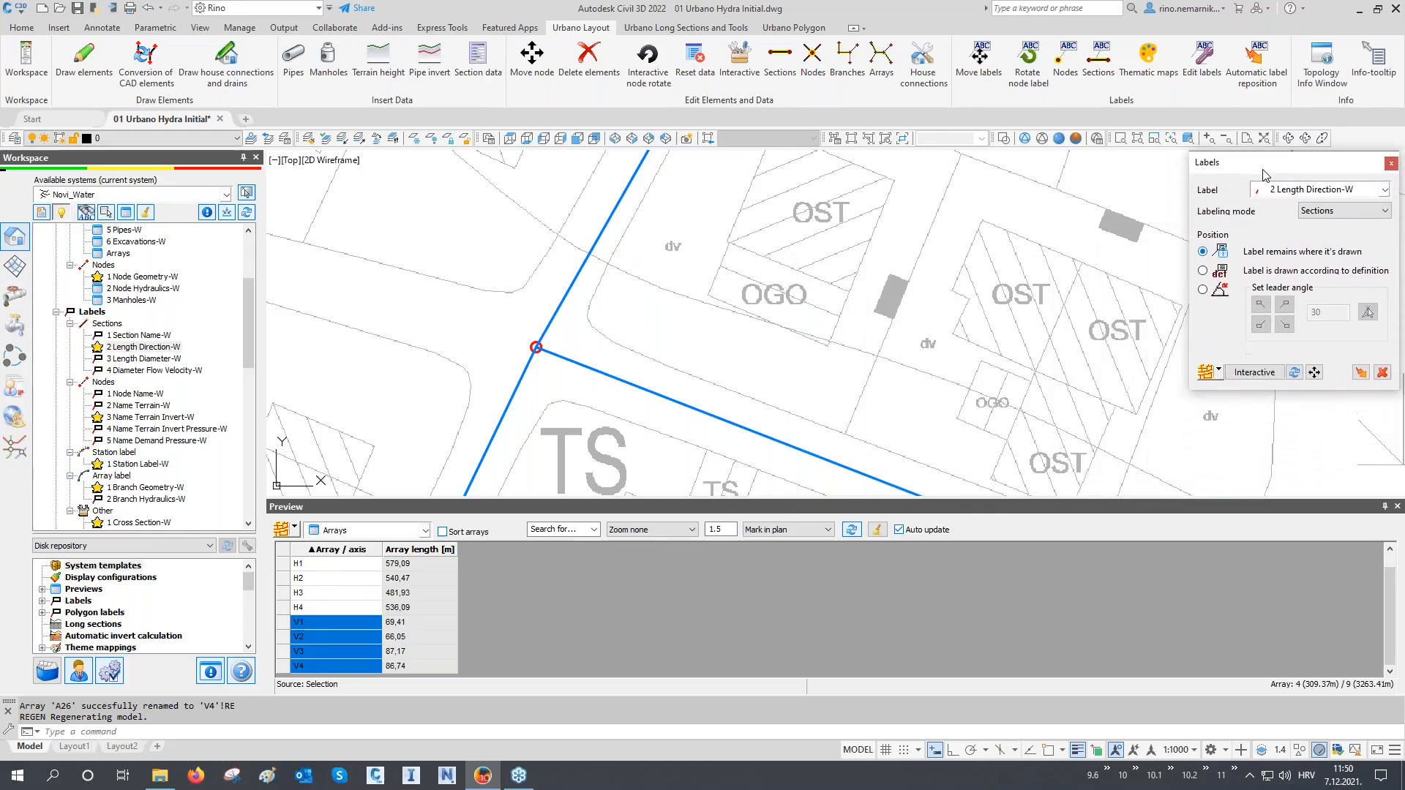
pyautogui.click(1219, 372)
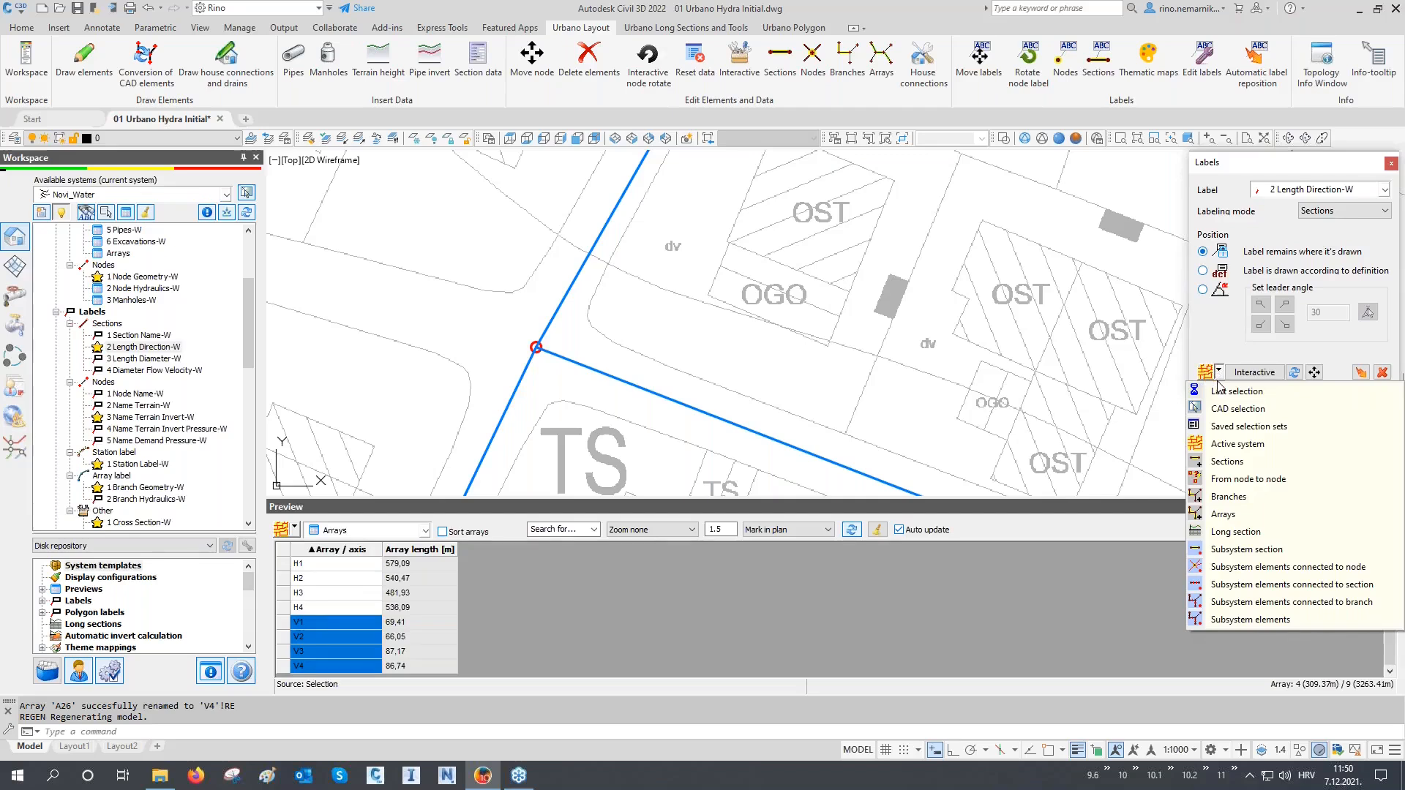
pyautogui.click(1235, 445)
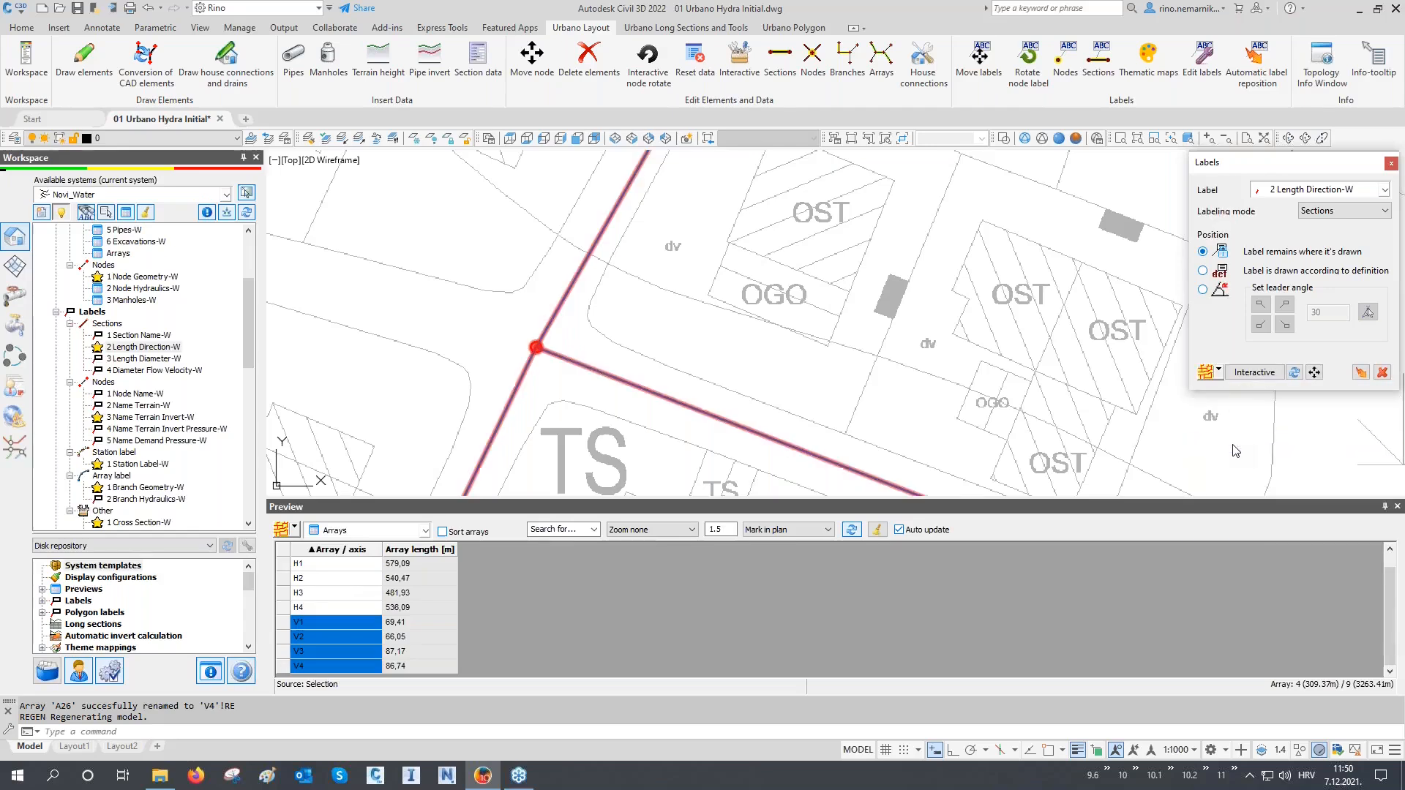
pyautogui.click(1361, 373)
# Step: Check the length and direction labels on the sections near the first junction, and regenerate the drawing
pyautogui.scroll(-2, 675, 302)
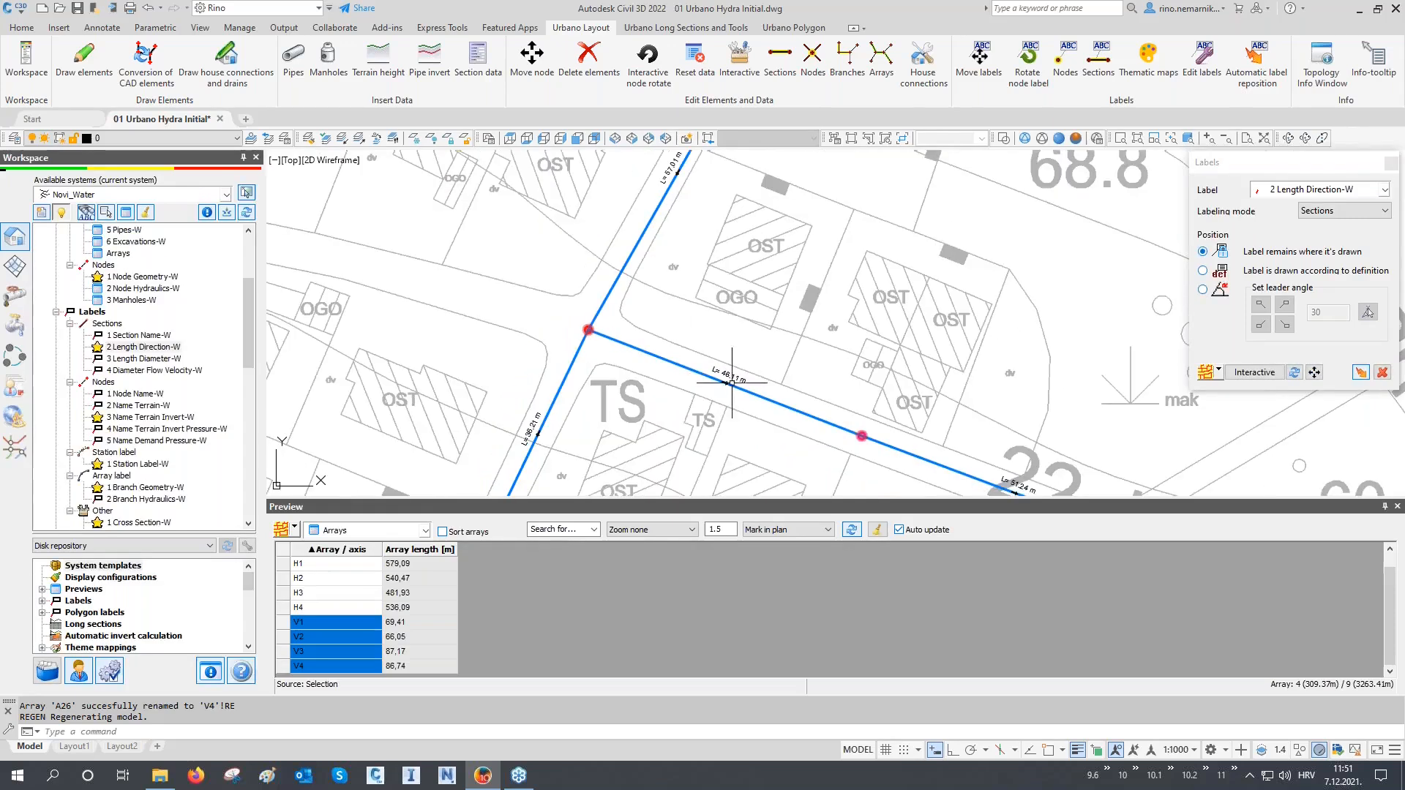
pyautogui.scroll(4, 725, 374)
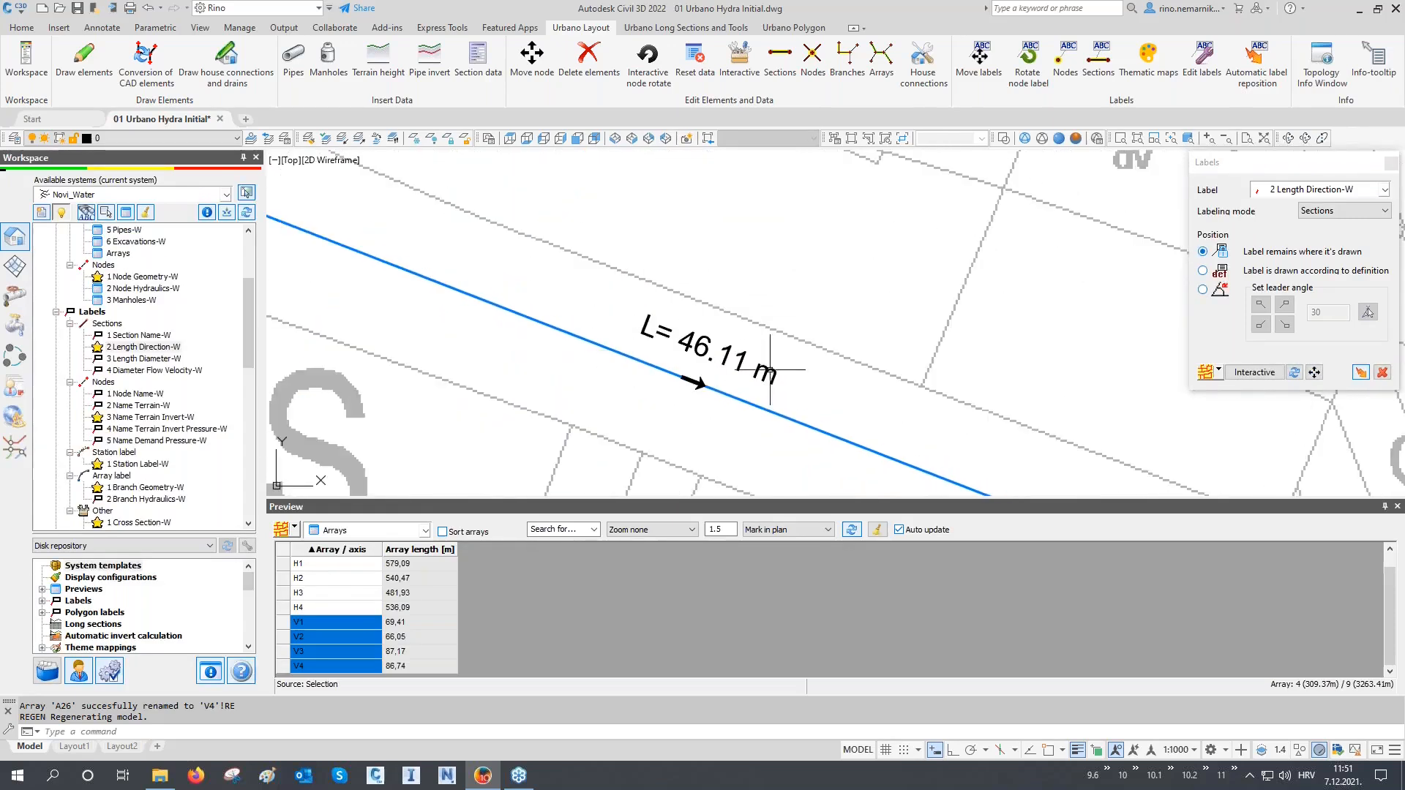
pyautogui.scroll(-4, 595, 317)
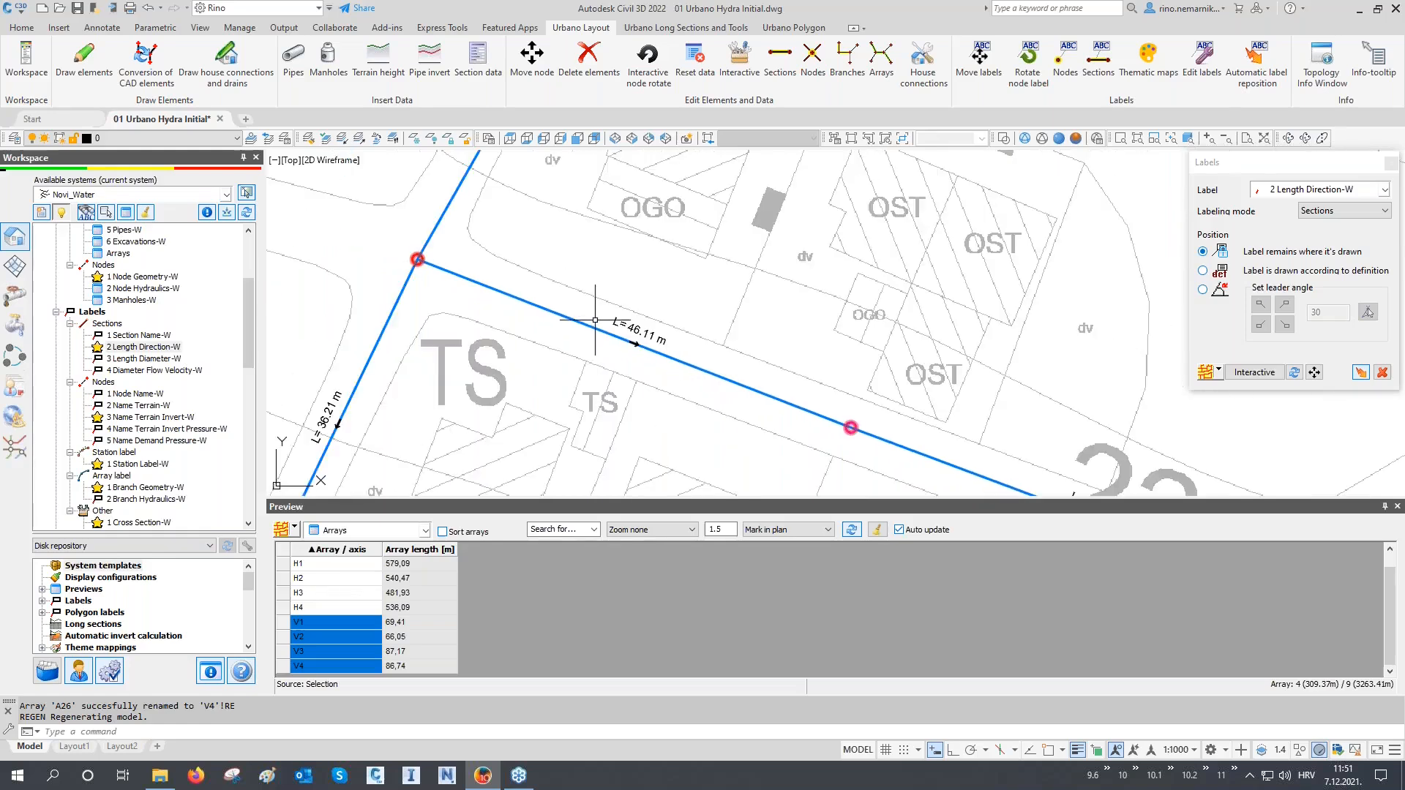
pyautogui.scroll(2, 818, 408)
pyautogui.scroll(2, 818, 408)
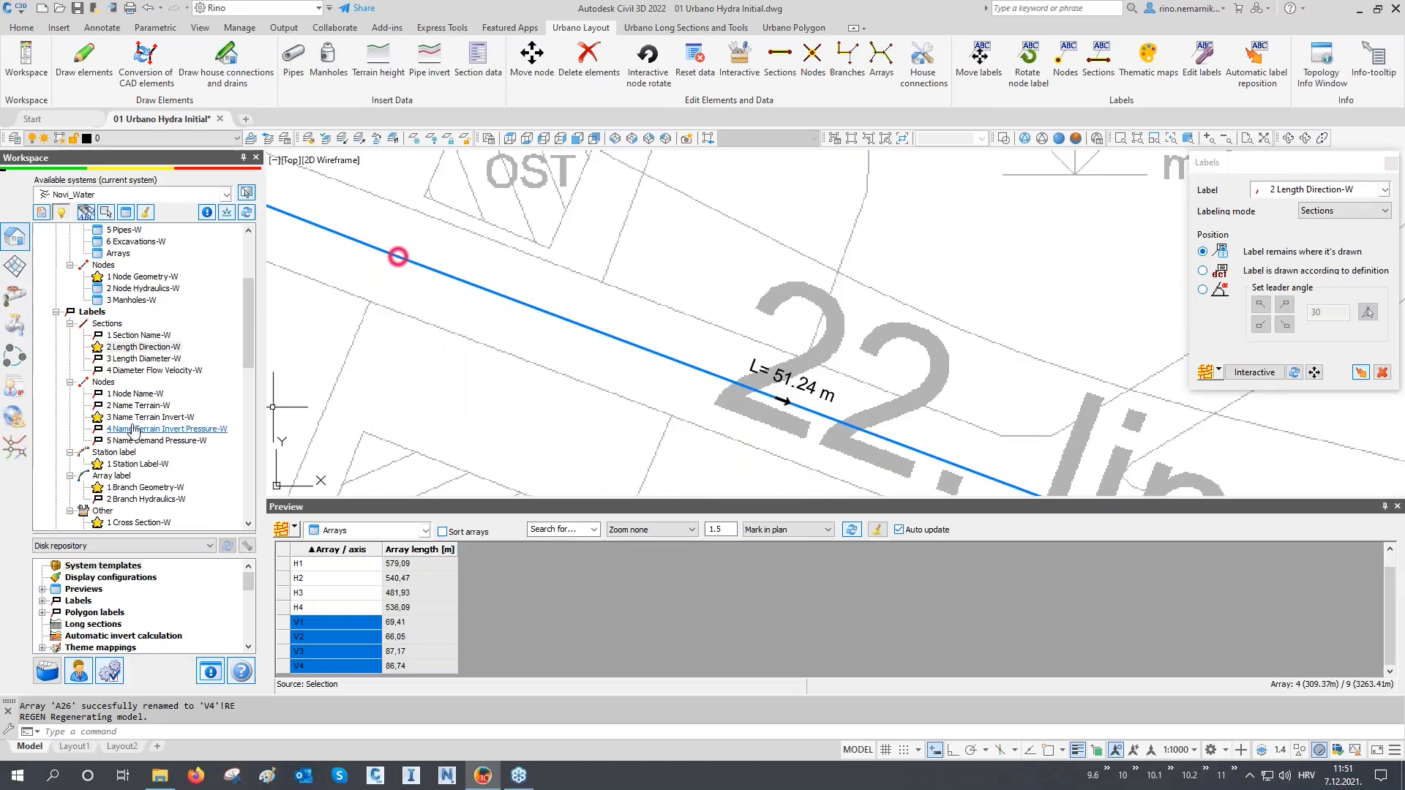
pyautogui.scroll(-2, 672, 332)
pyautogui.scroll(-3, 742, 332)
pyautogui.write('re')
pyautogui.press('Return')
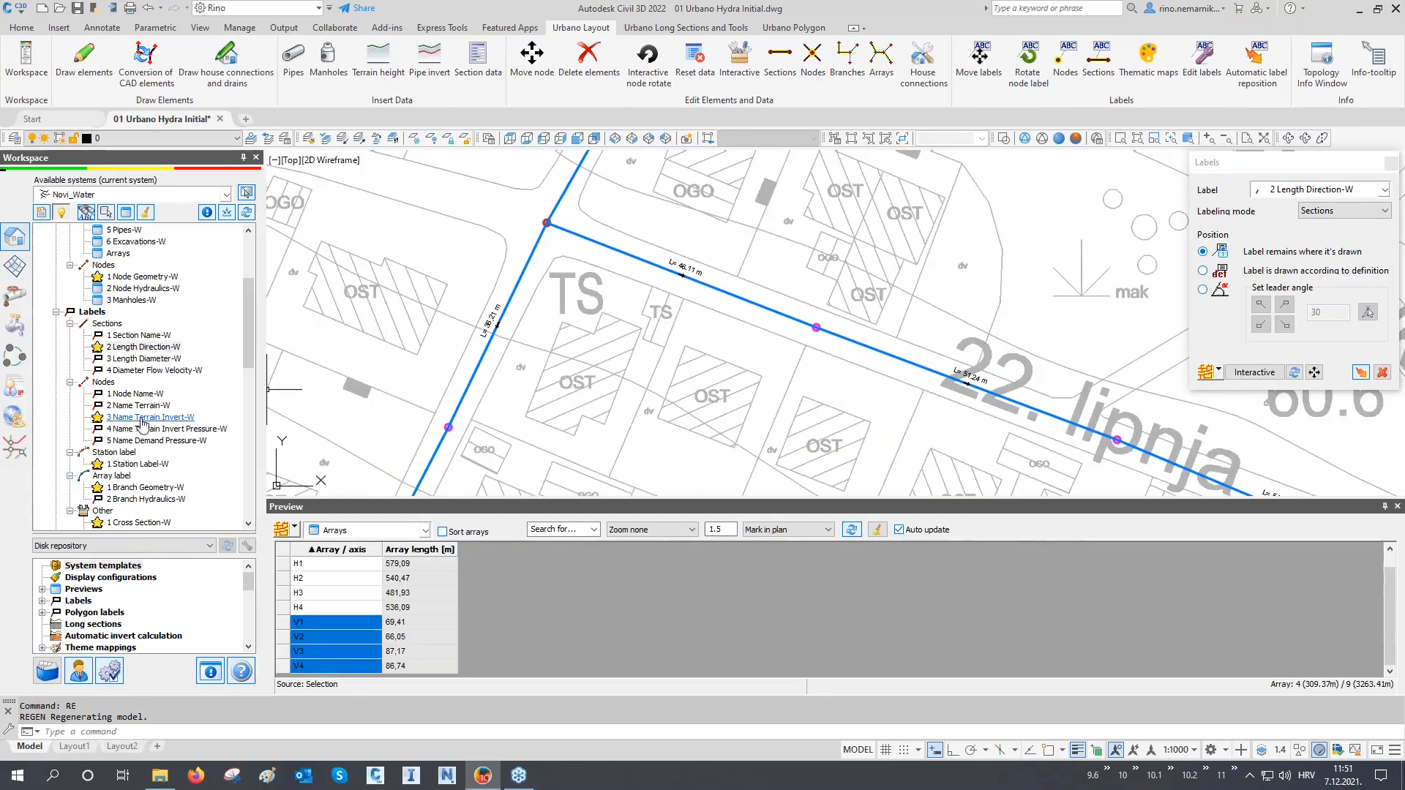
# Step: Label all nodes of the network with the default node label 3 Name Terrain Invert-W, without using the Labels dialog
pyautogui.click(129, 422)
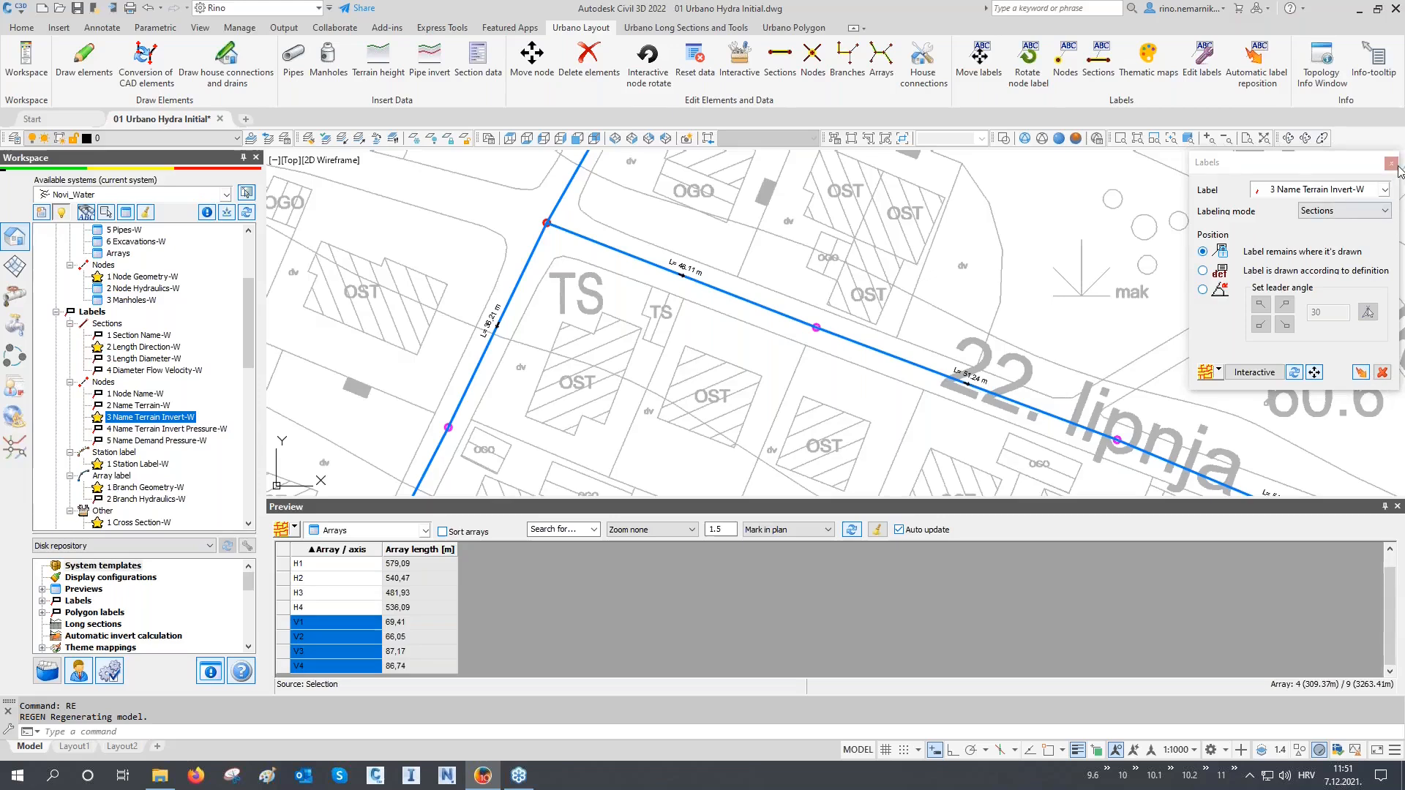
pyautogui.click(1392, 164)
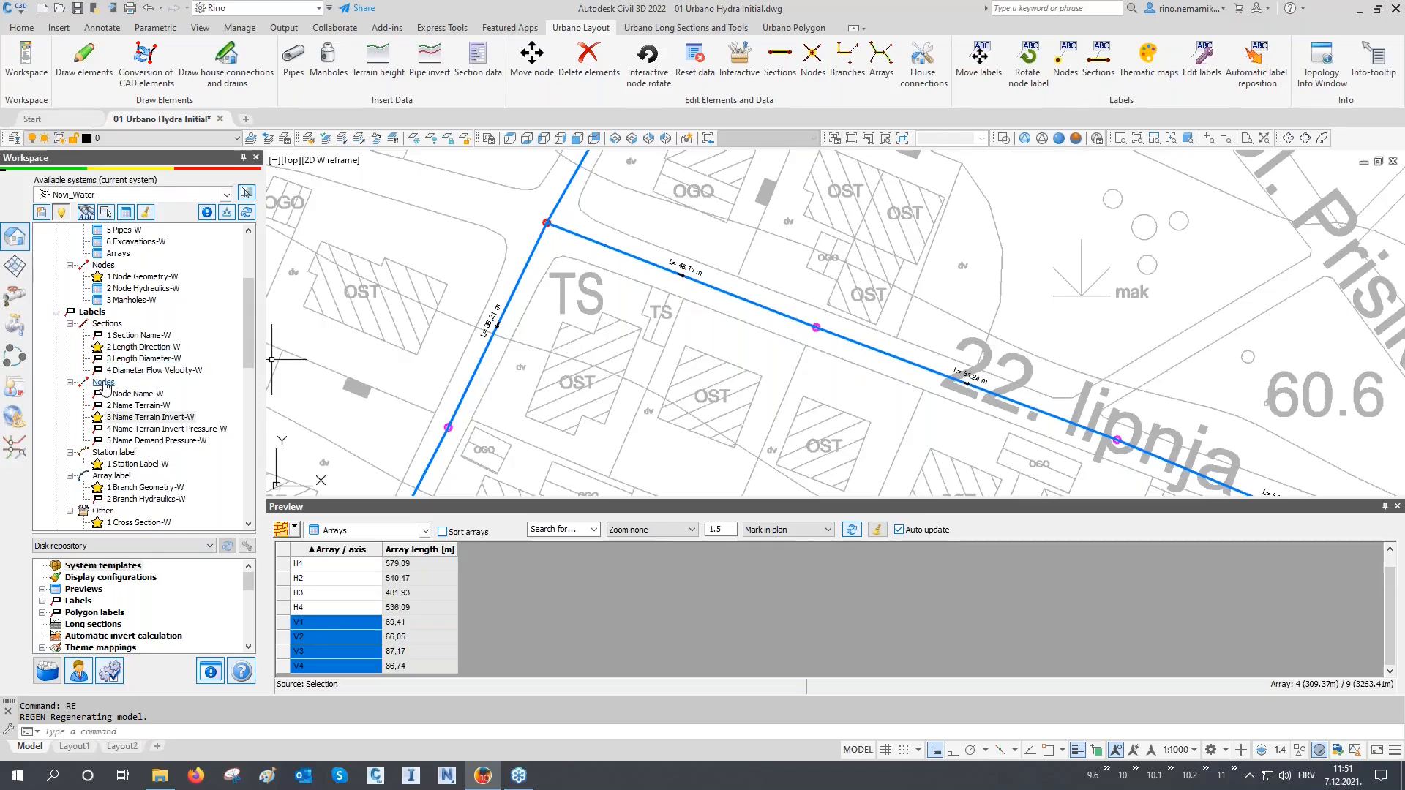
pyautogui.moveTo(585, 283); pyautogui.dragTo(603, 345, button='middle')
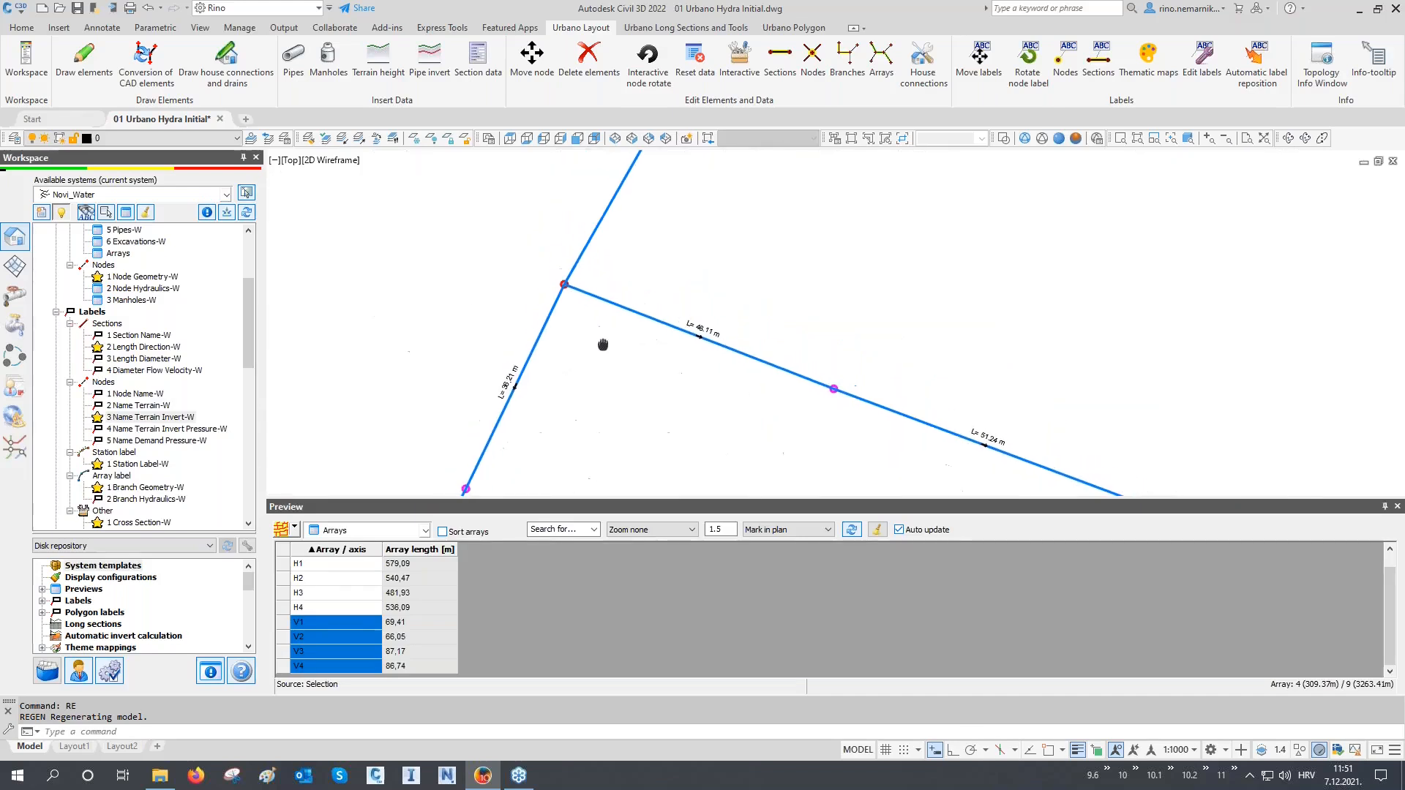
pyautogui.scroll(2, 826, 347)
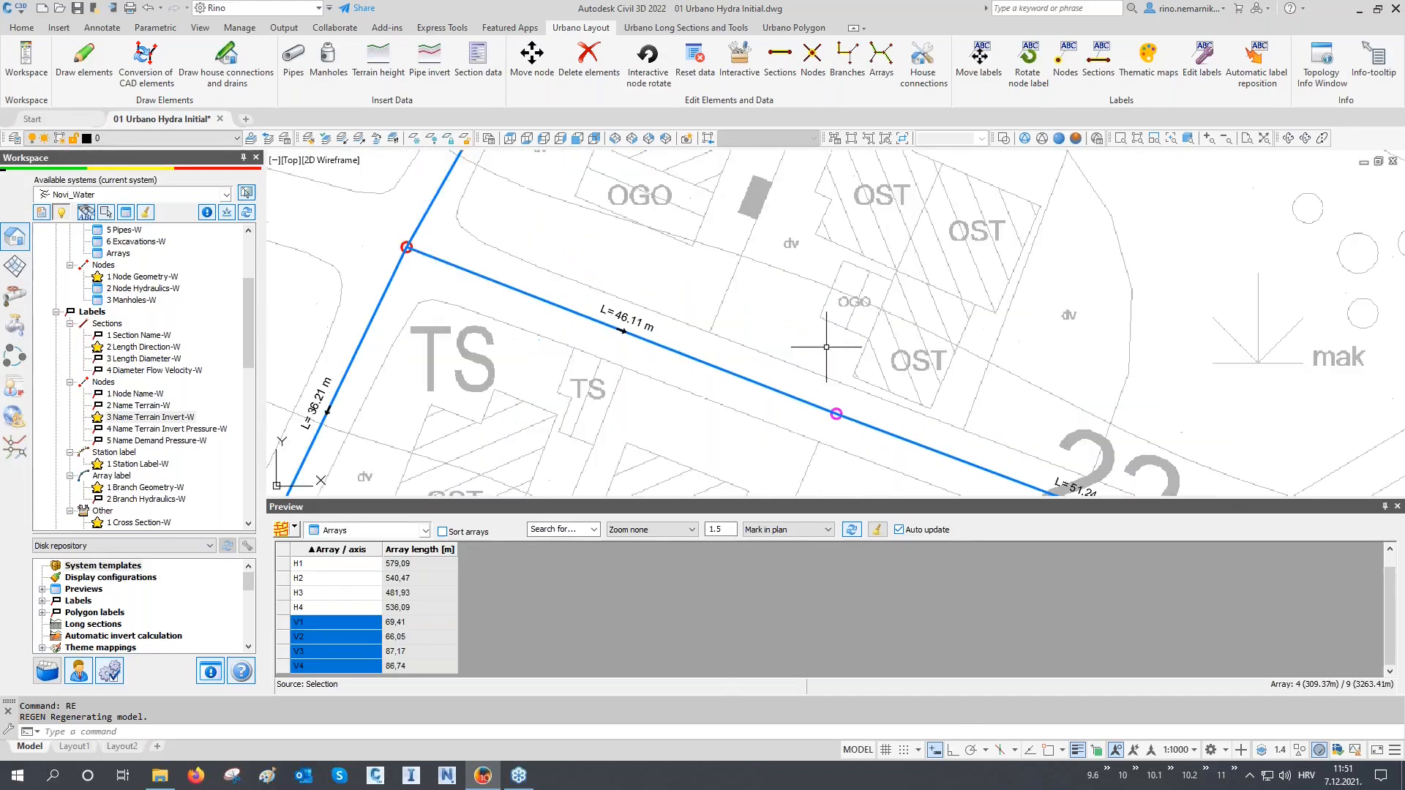
pyautogui.click(1077, 78)
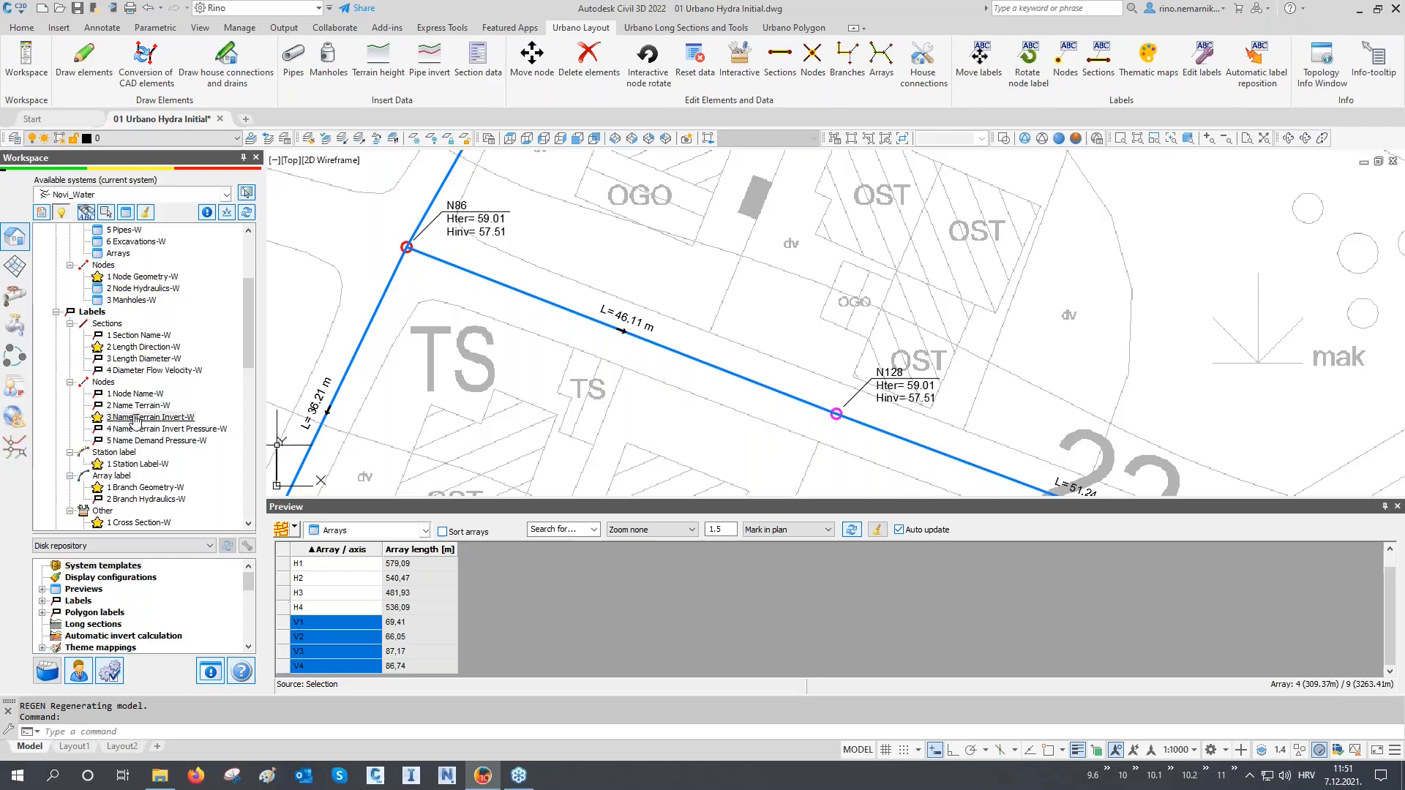
# Step: Examine the name, terrain and invert labels of nodes N86, N128 and N97 along the uppermost horizontal array
pyautogui.scroll(3, 385, 310)
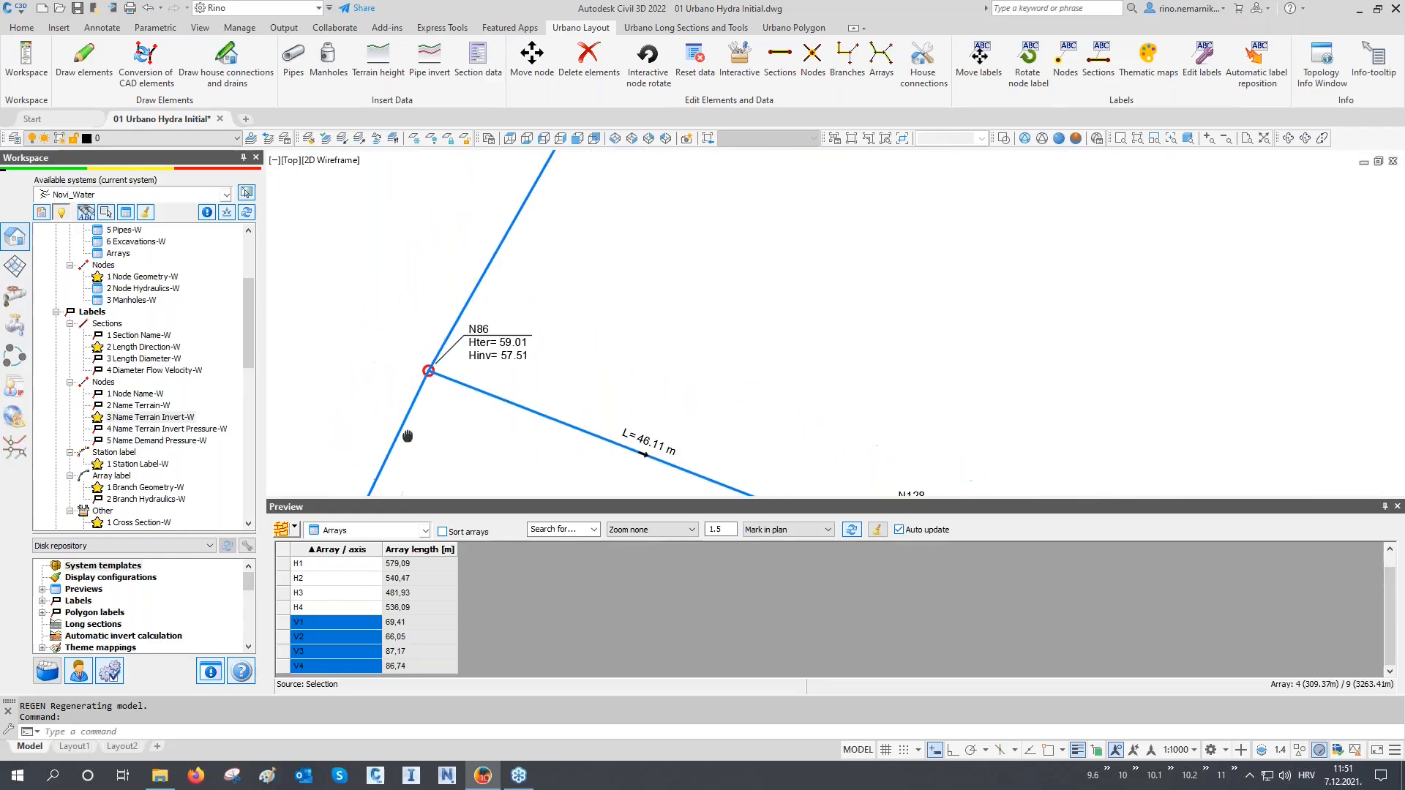
pyautogui.scroll(-4, 513, 319)
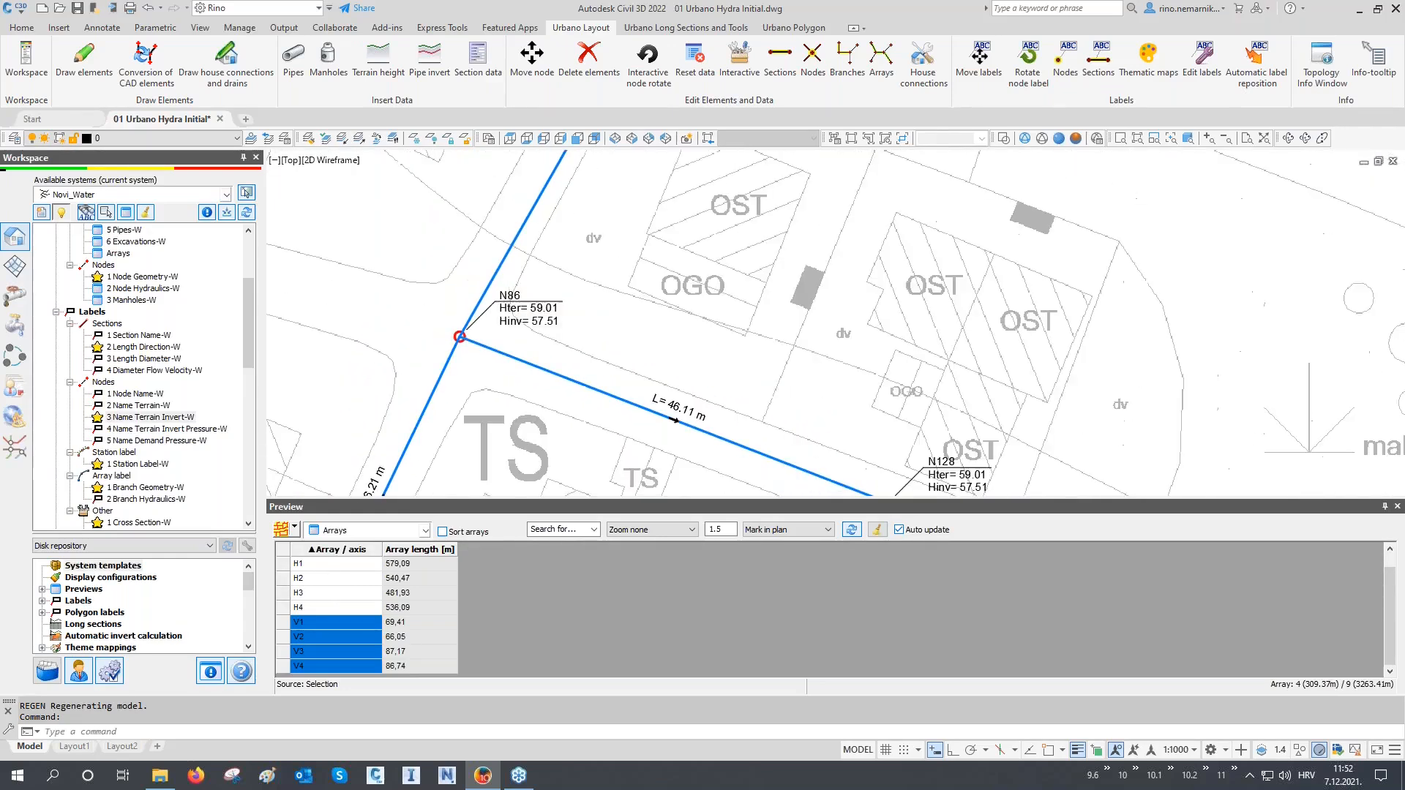
pyautogui.scroll(4, 794, 434)
pyautogui.moveTo(795, 436); pyautogui.dragTo(760, 371, button='middle')
pyautogui.scroll(-4, 759, 371)
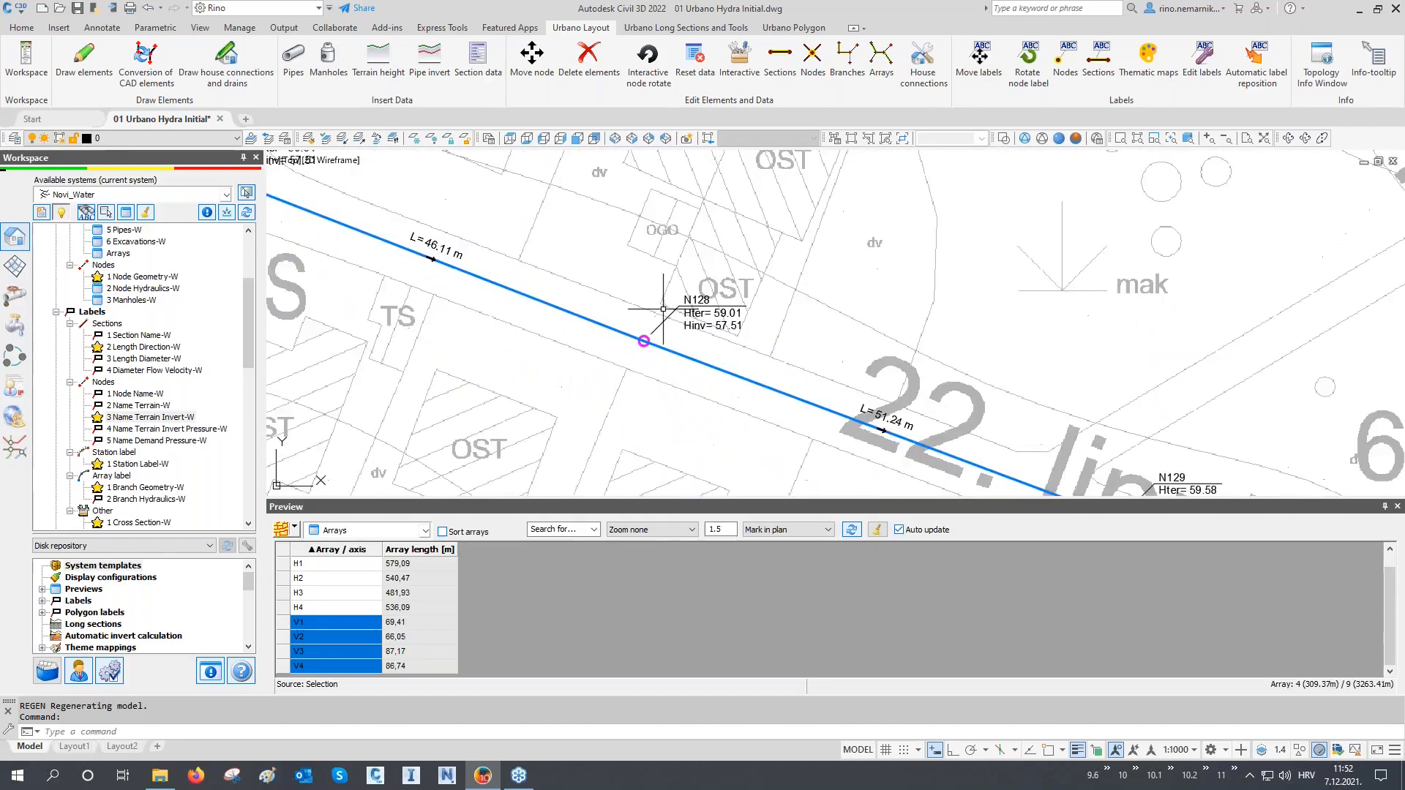
pyautogui.scroll(4, 874, 410)
pyautogui.scroll(-4, 832, 393)
pyautogui.scroll(4, 1010, 447)
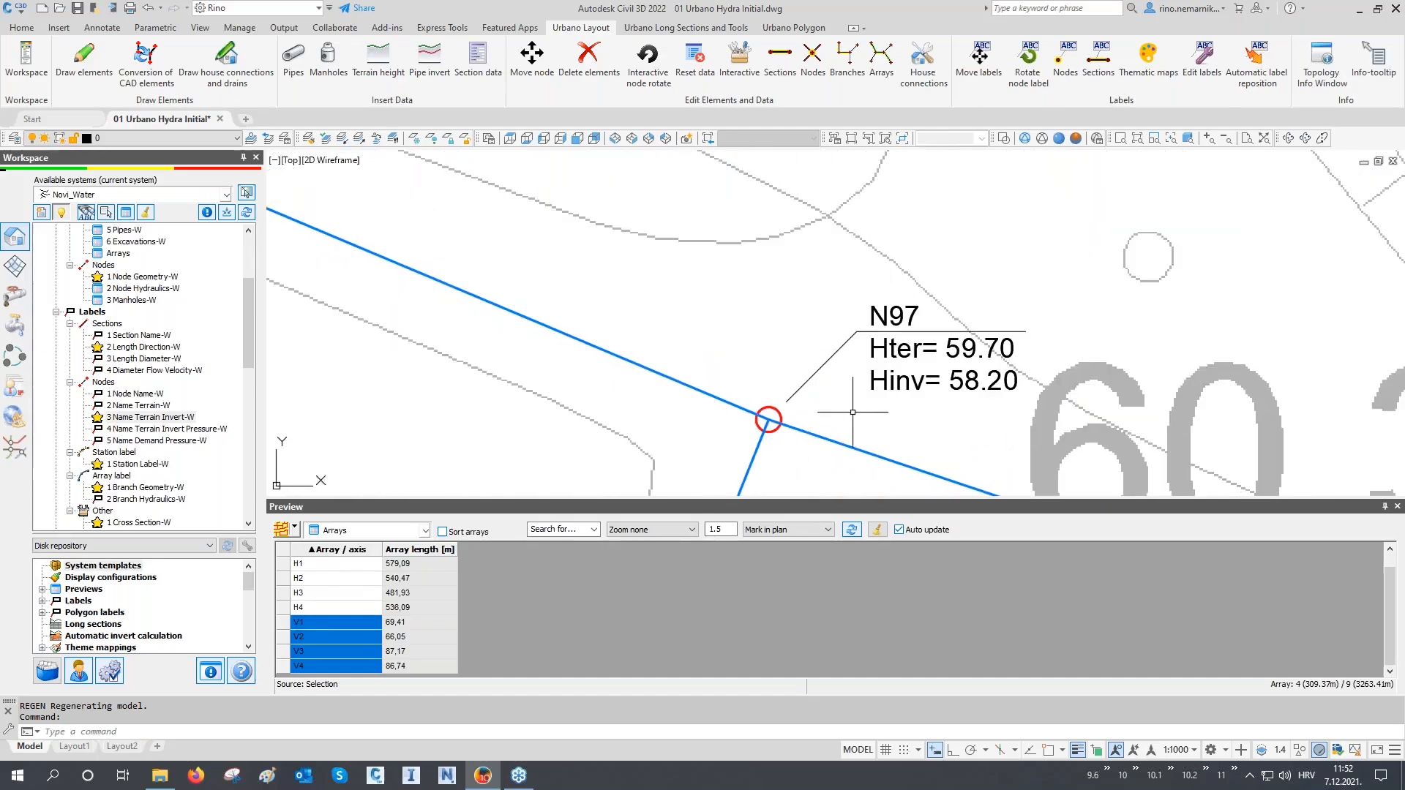
pyautogui.scroll(-6, 831, 402)
pyautogui.moveTo(418, 277); pyautogui.dragTo(578, 431, button='middle')
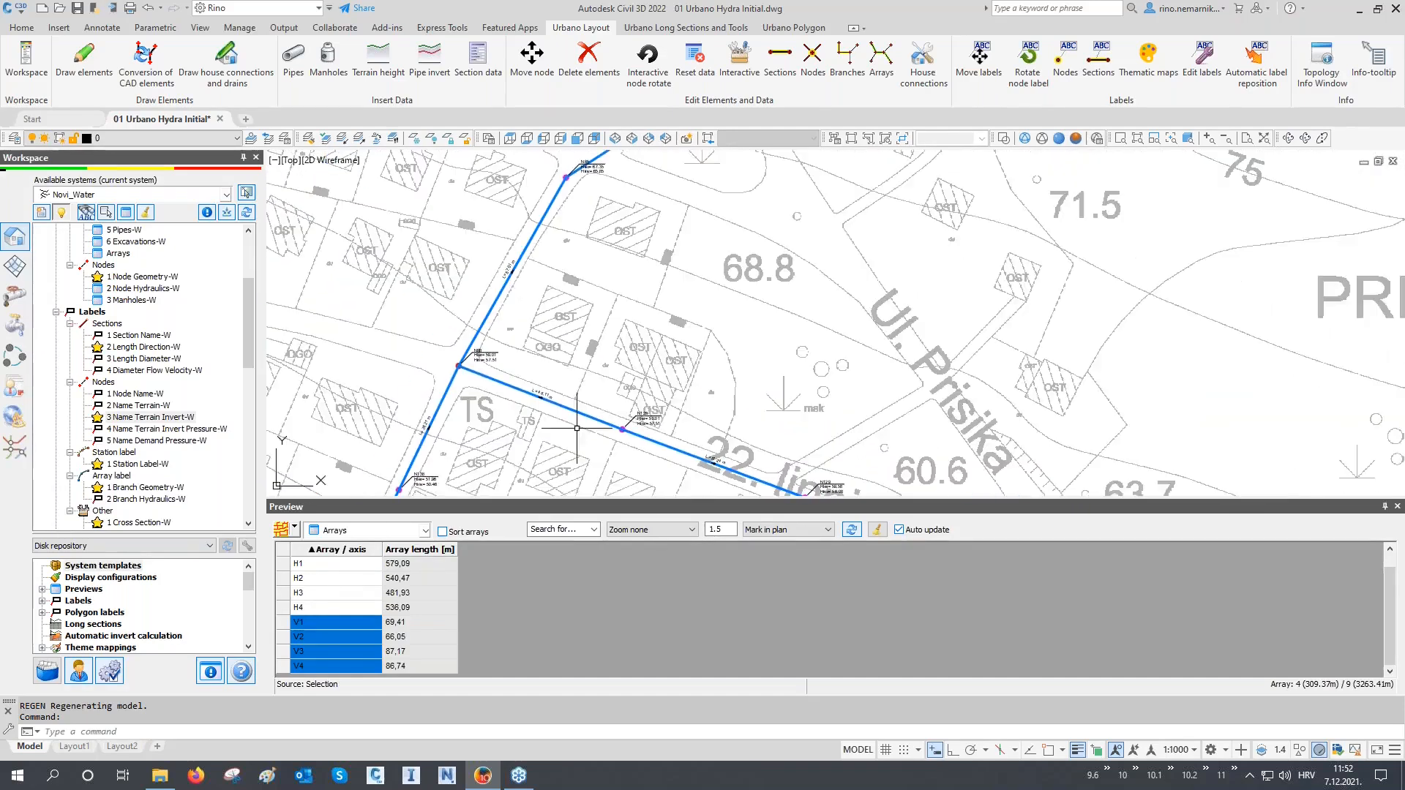
pyautogui.scroll(2, 466, 372)
pyautogui.scroll(4, 465, 372)
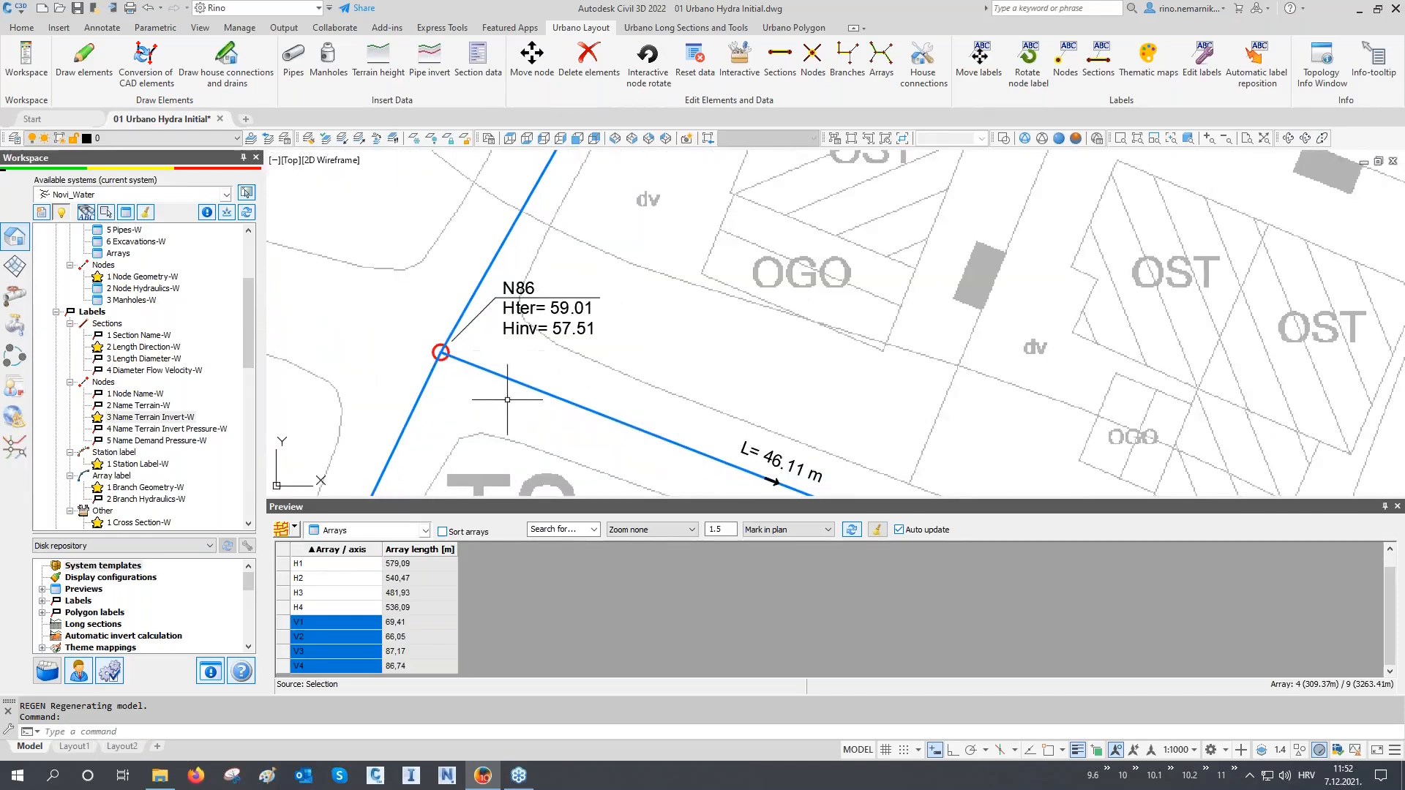
# Step: Follow the main pipeline up to its start and read the labels of nodes N79 and N81
pyautogui.scroll(-8, 527, 410)
pyautogui.moveTo(676, 224); pyautogui.dragTo(680, 386, button='middle')
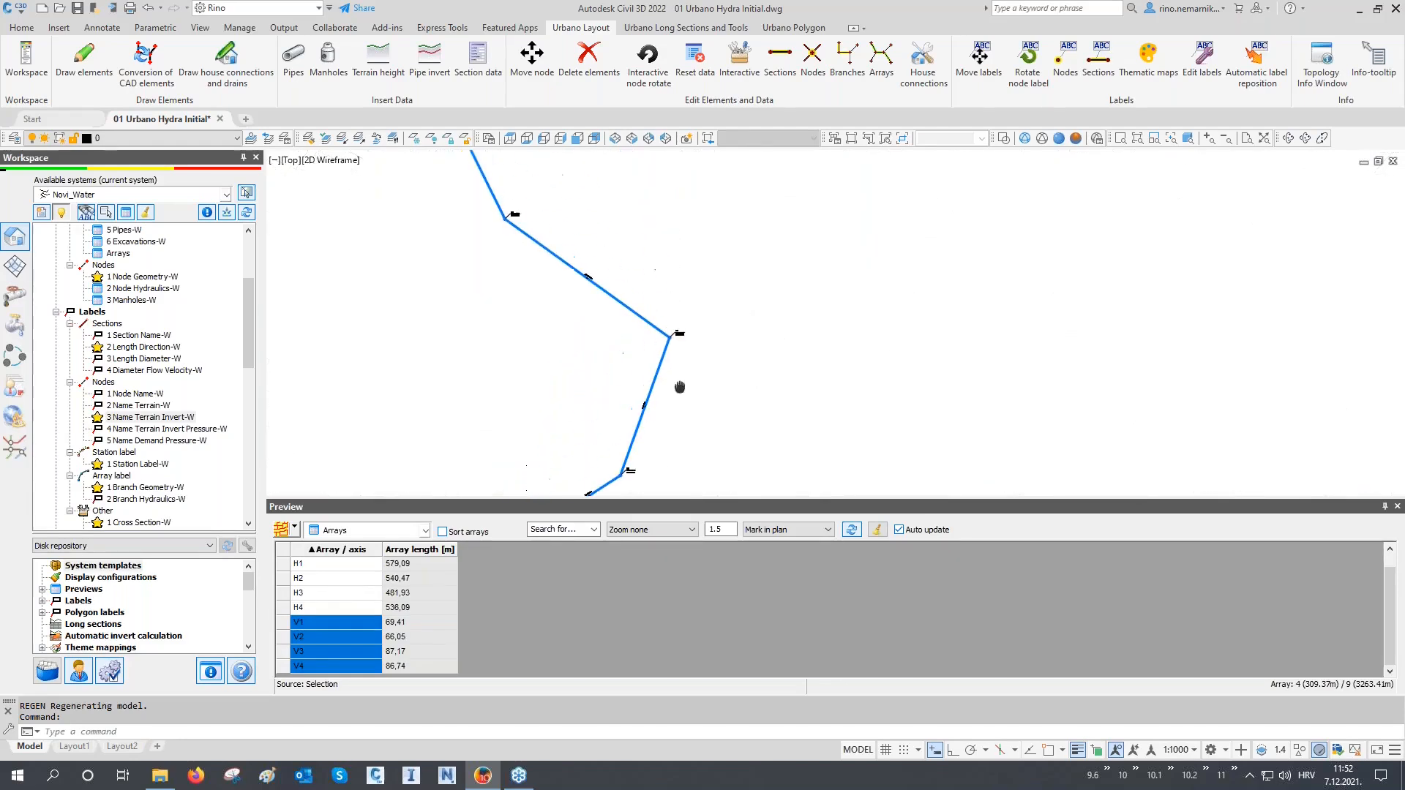
pyautogui.moveTo(495, 221); pyautogui.dragTo(544, 347, button='middle')
pyautogui.moveTo(507, 198); pyautogui.dragTo(570, 339, button='middle')
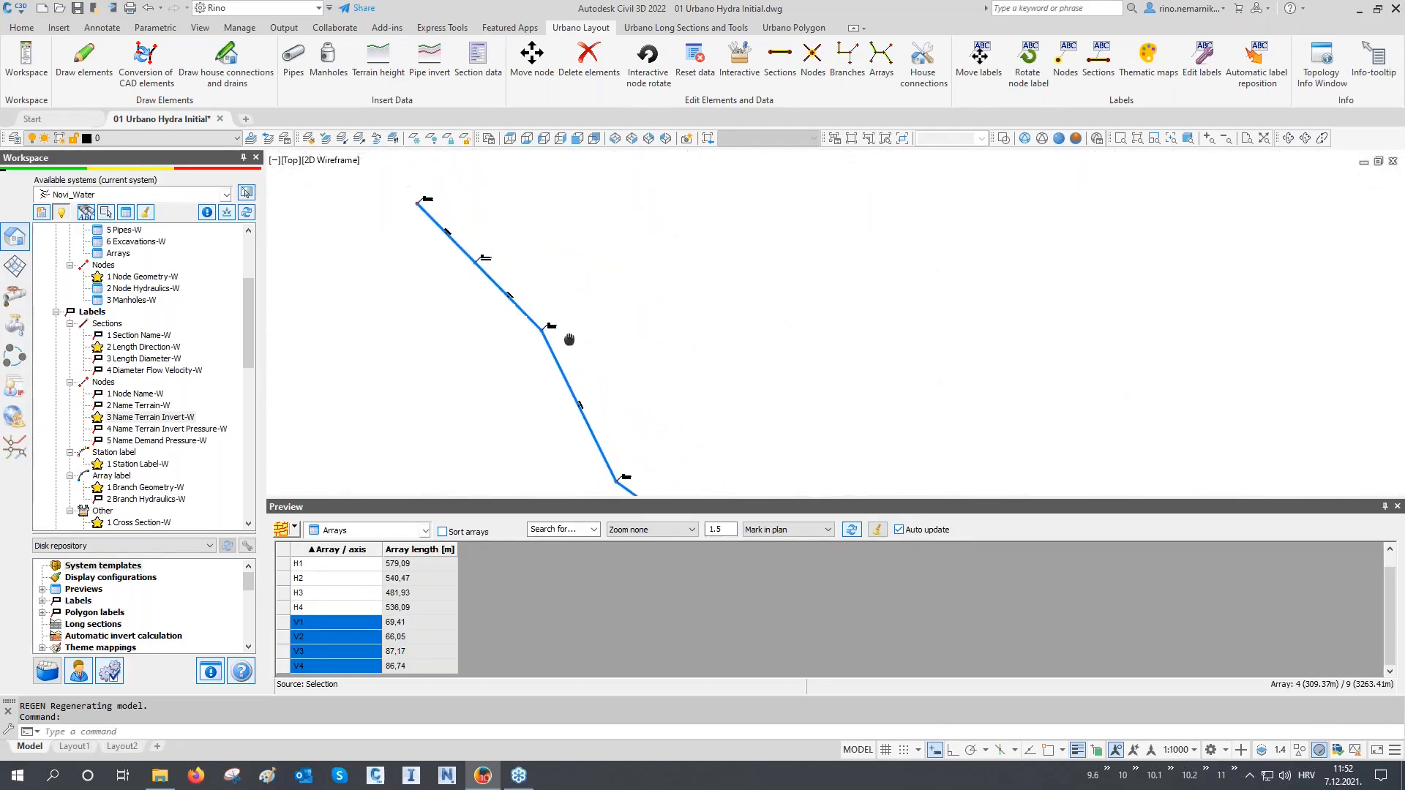
pyautogui.scroll(7, 410, 202)
pyautogui.scroll(3, 412, 207)
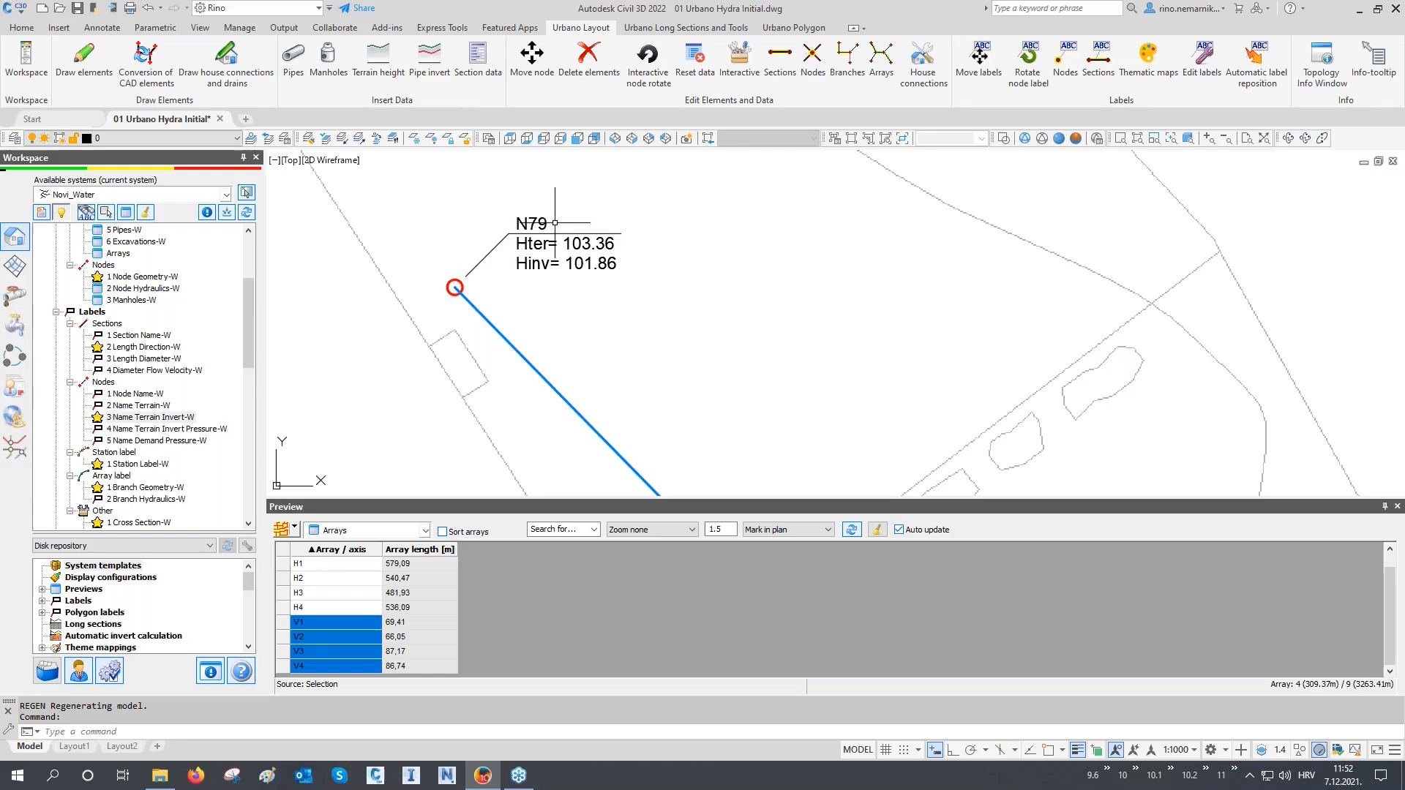
pyautogui.scroll(-5, 550, 220)
pyautogui.moveTo(550, 223); pyautogui.dragTo(587, 245, button='middle')
pyautogui.scroll(6, 716, 368)
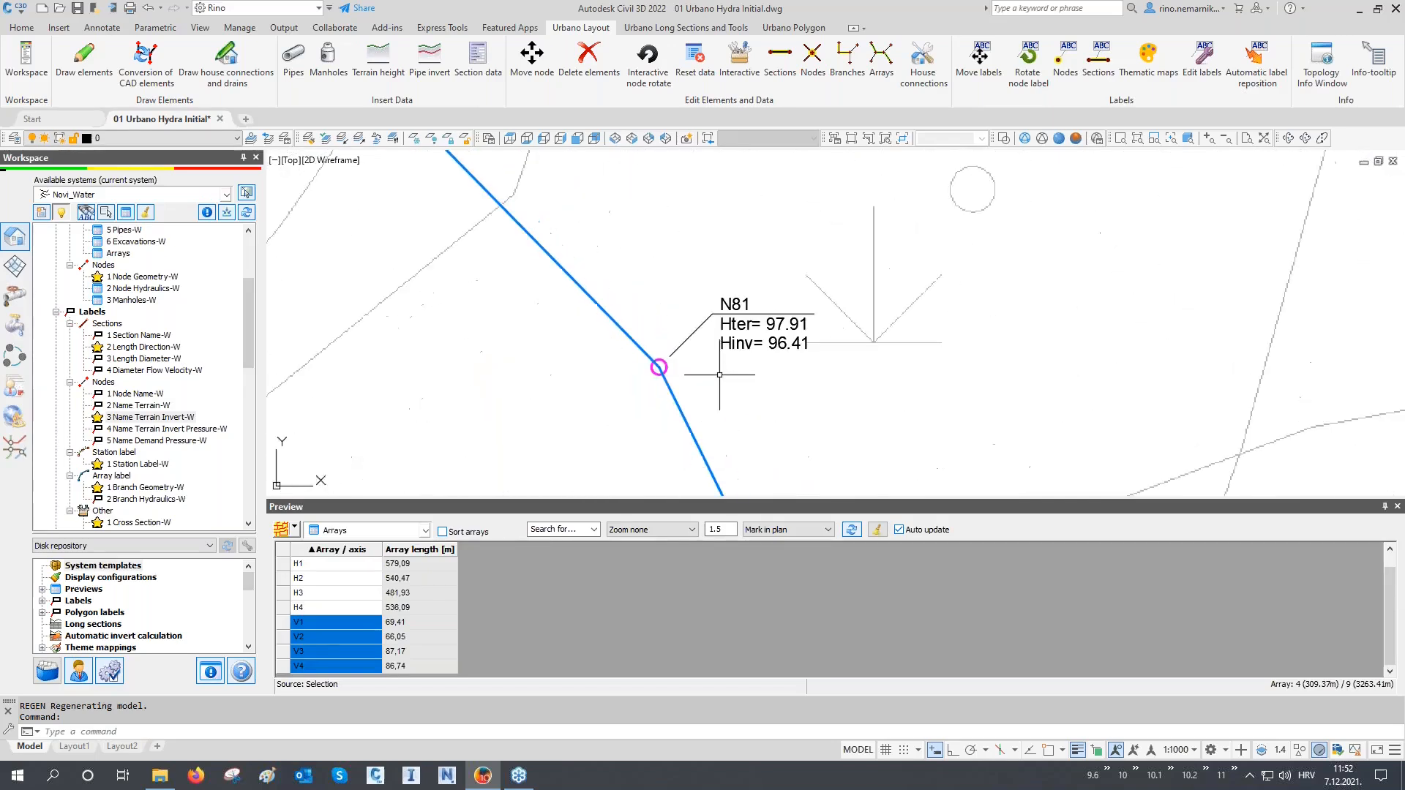
pyautogui.scroll(-2, 597, 252)
pyautogui.scroll(-4, 578, 282)
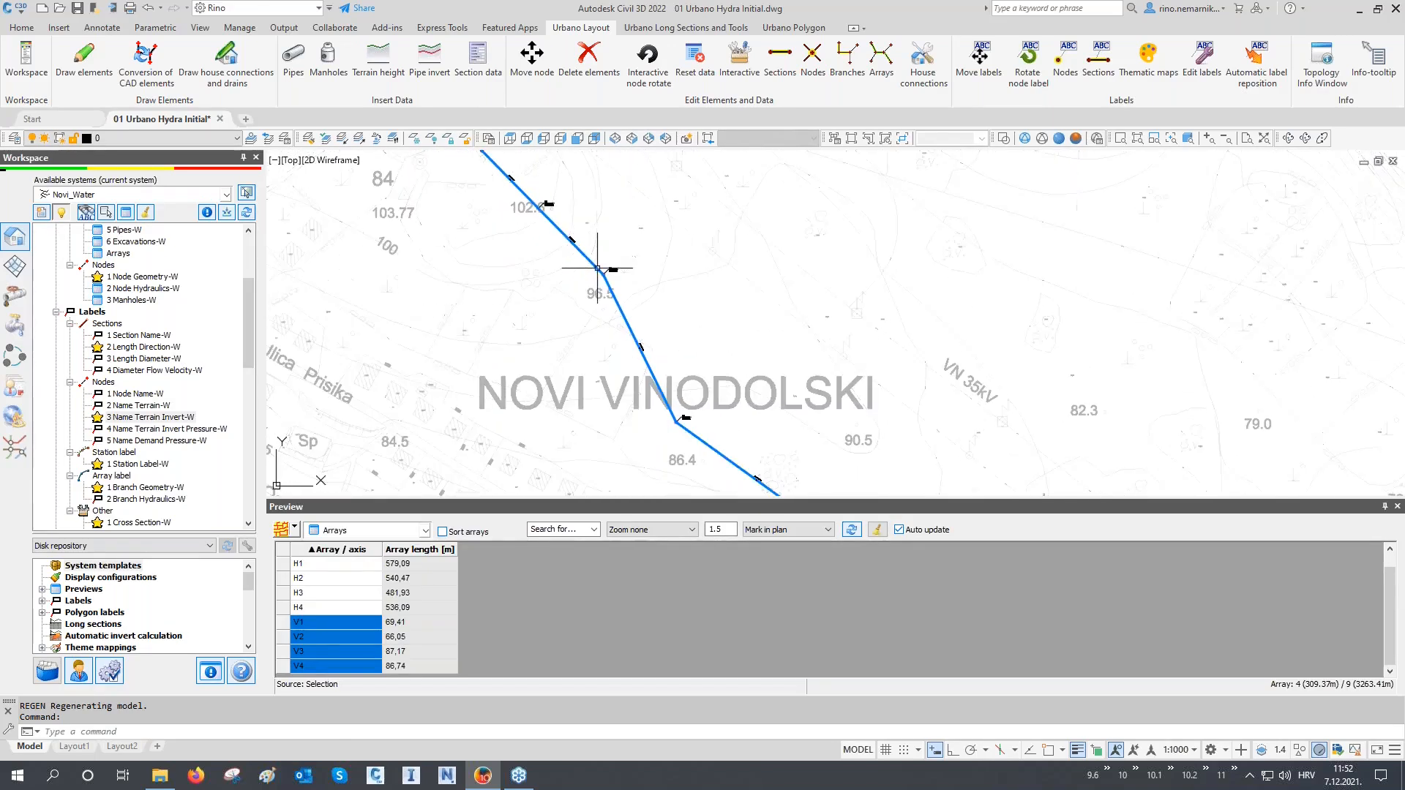
# Step: Switch the preview table to 1 Node Geometry-W and locate its first node, N79, in plan
pyautogui.scroll(-1, 494, 294)
pyautogui.scroll(-2, 493, 293)
pyautogui.moveTo(518, 370); pyautogui.dragTo(544, 299, button='middle')
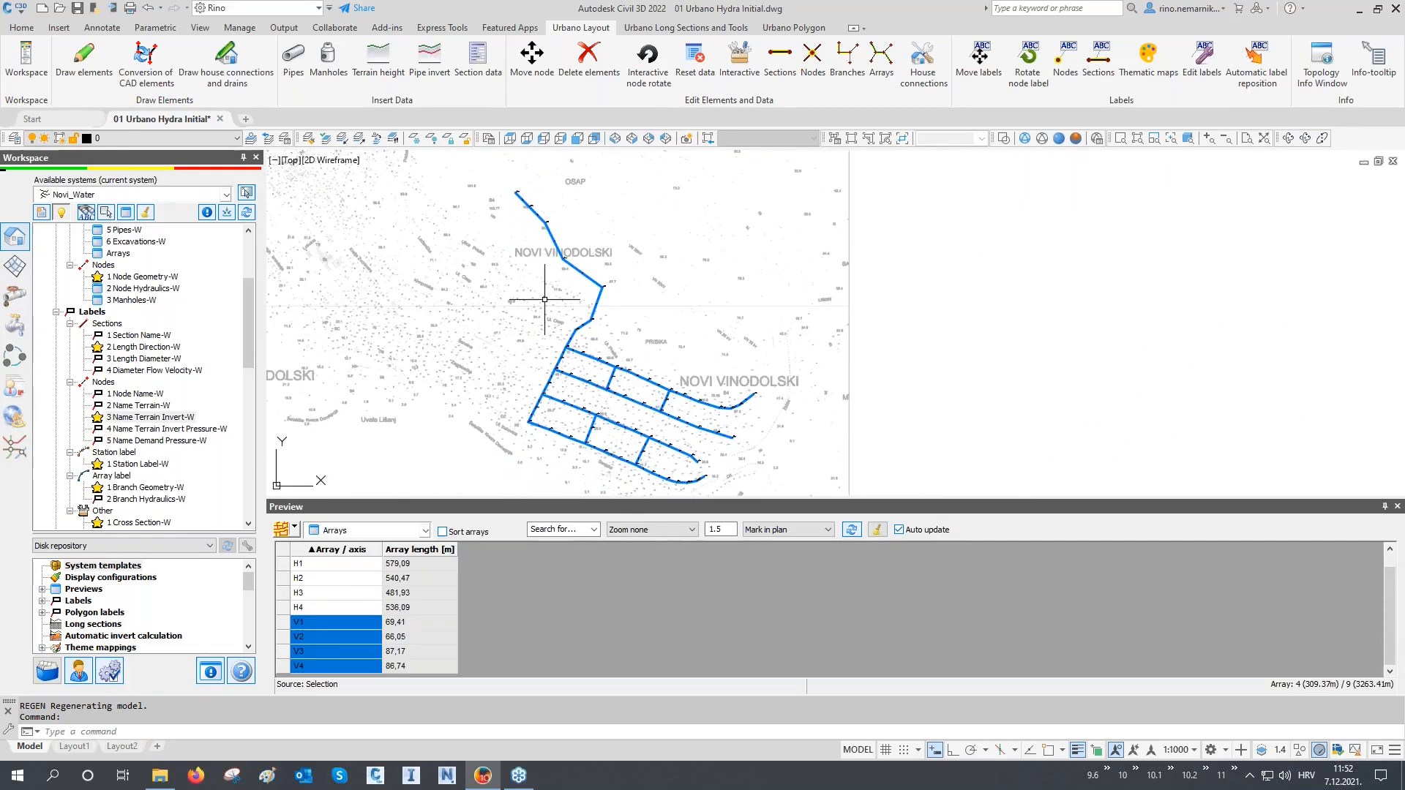
pyautogui.click(356, 532)
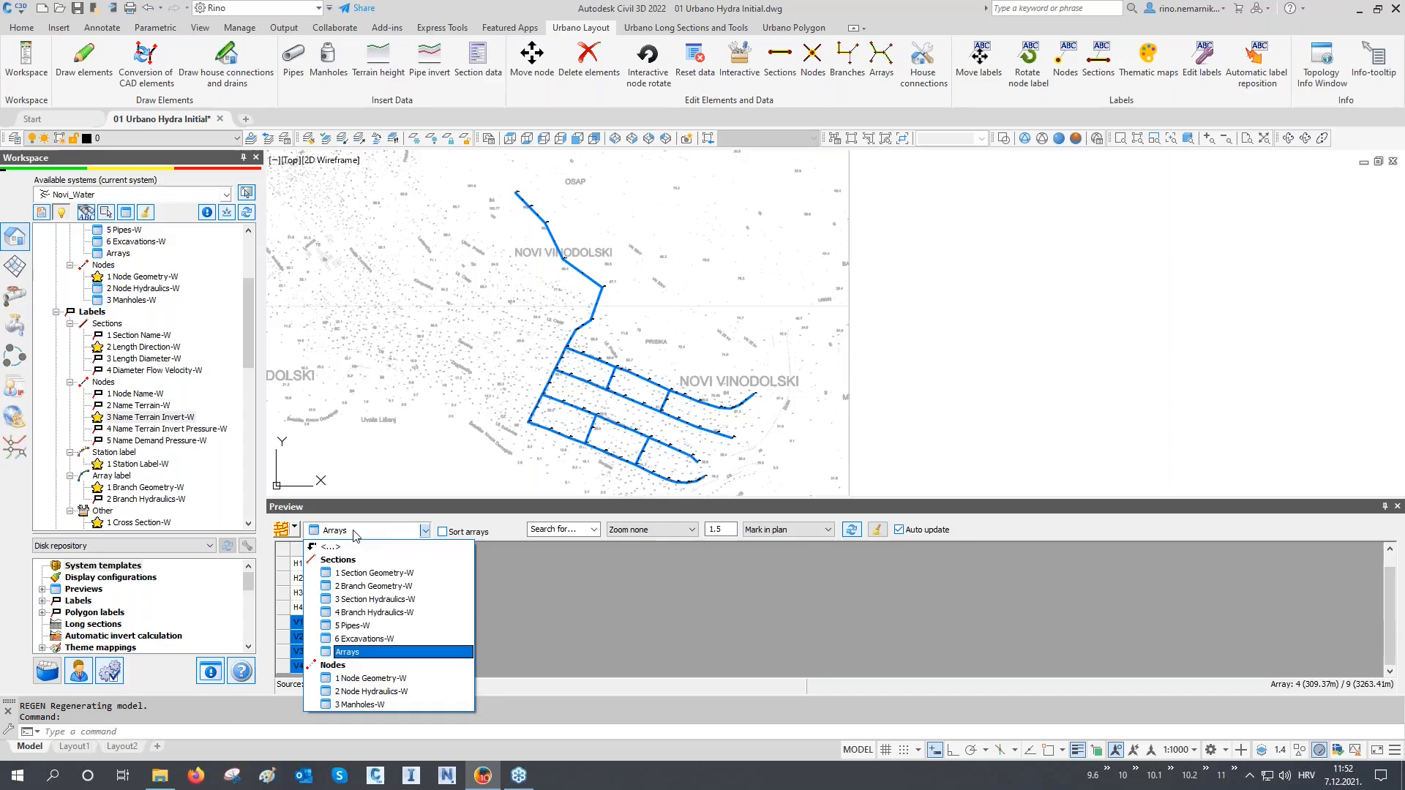
pyautogui.click(403, 679)
pyautogui.moveTo(466, 396); pyautogui.dragTo(469, 461, button='middle')
pyautogui.scroll(10, 518, 257)
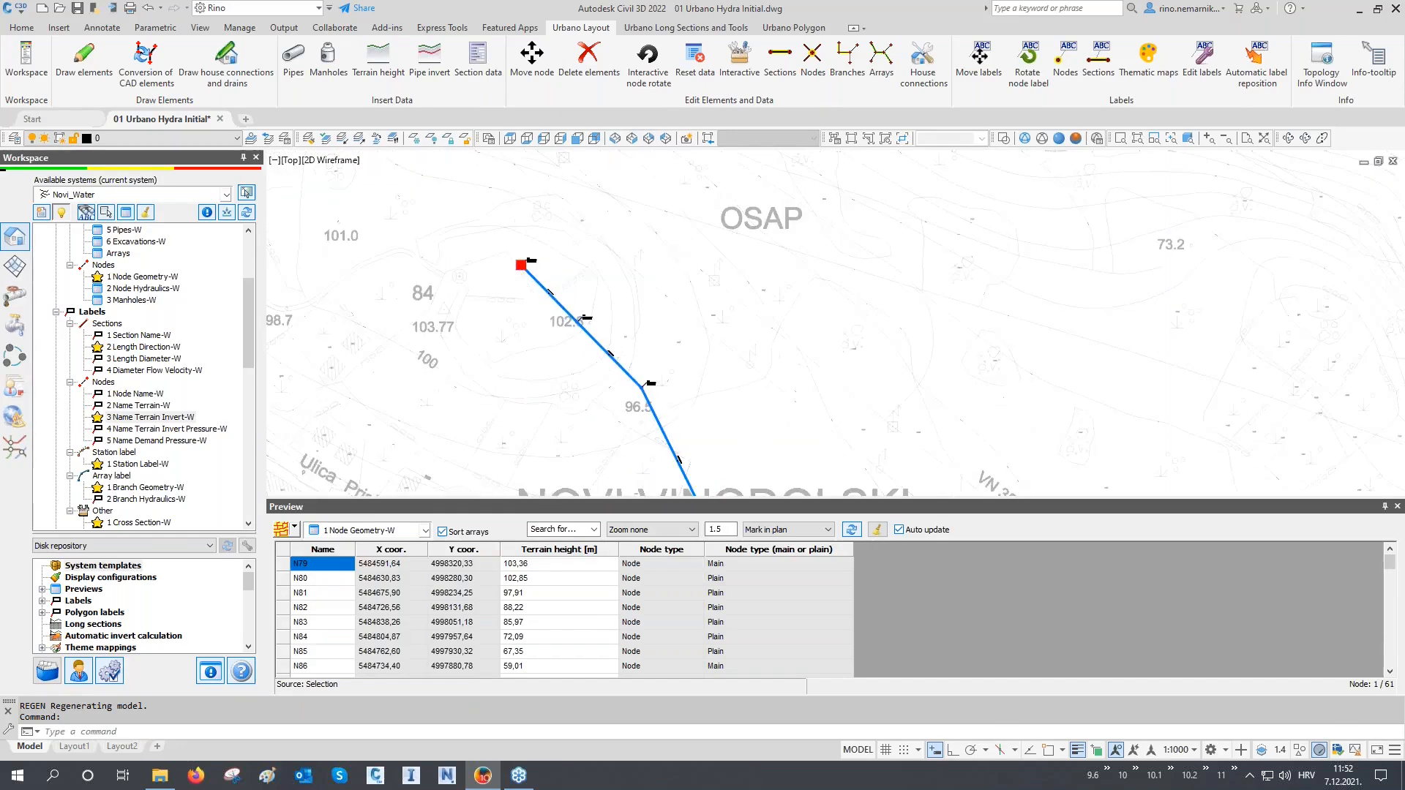
# Step: Rename node N79, the start of the main pipeline, as TANK in the preview table
pyautogui.scroll(2, 518, 261)
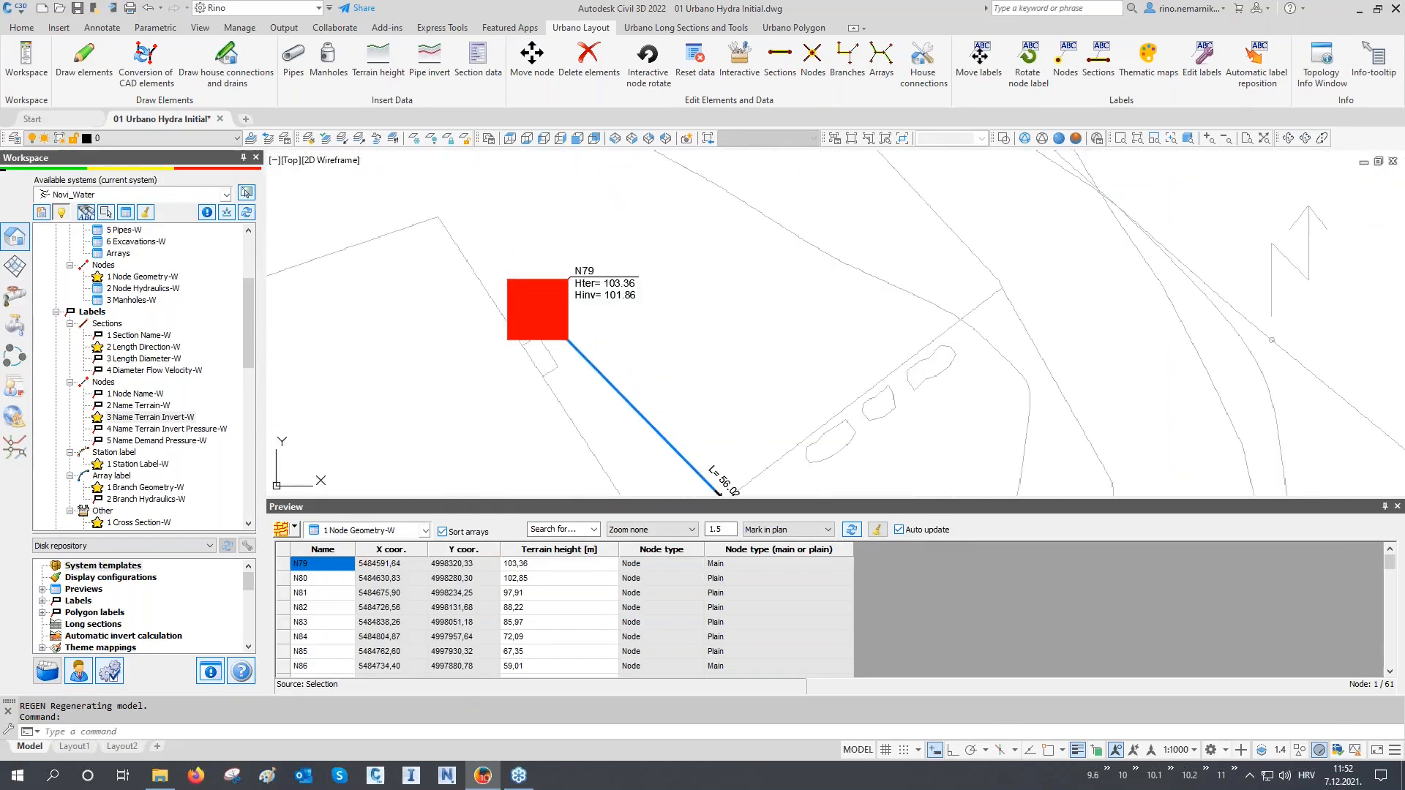
pyautogui.write('RE')
pyautogui.press('Return')
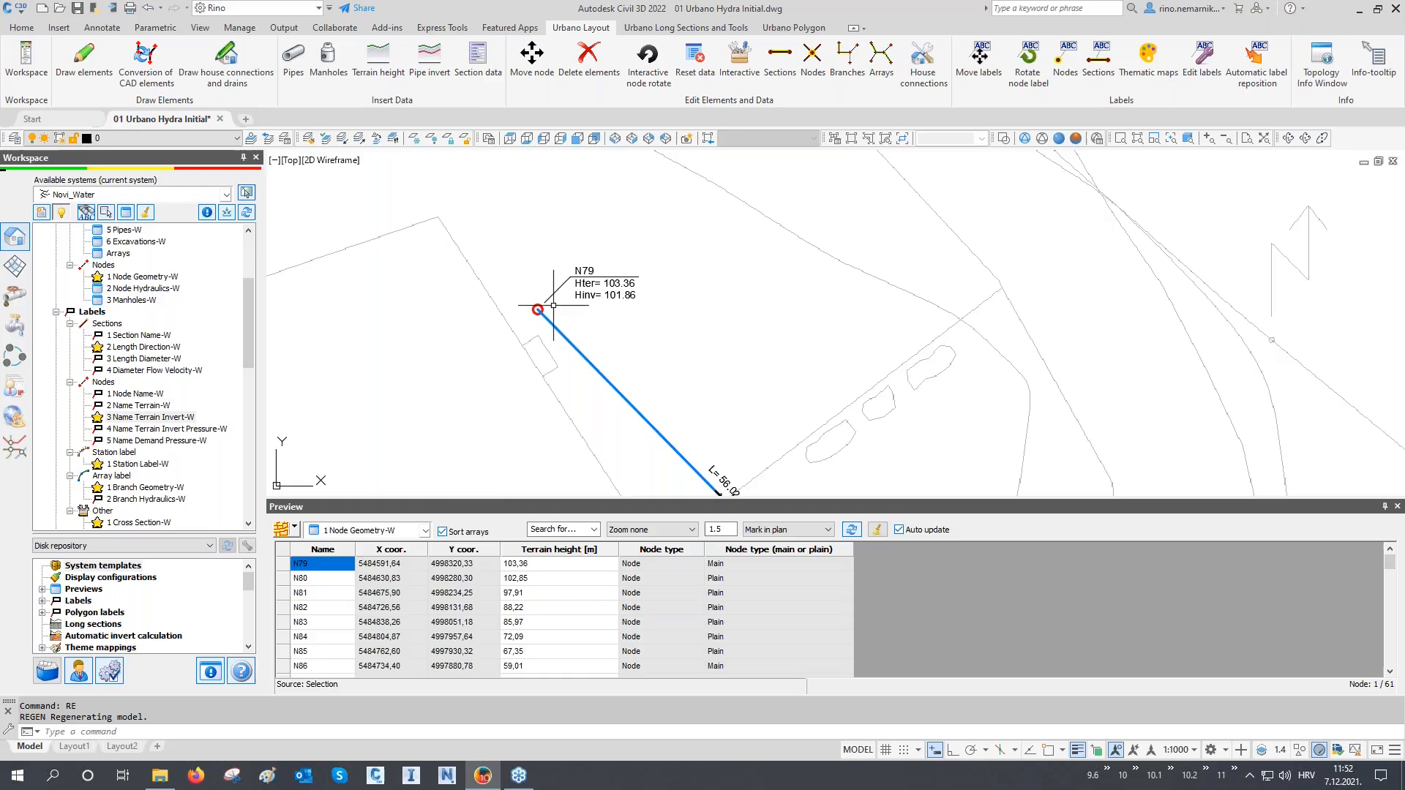
pyautogui.scroll(2, 554, 308)
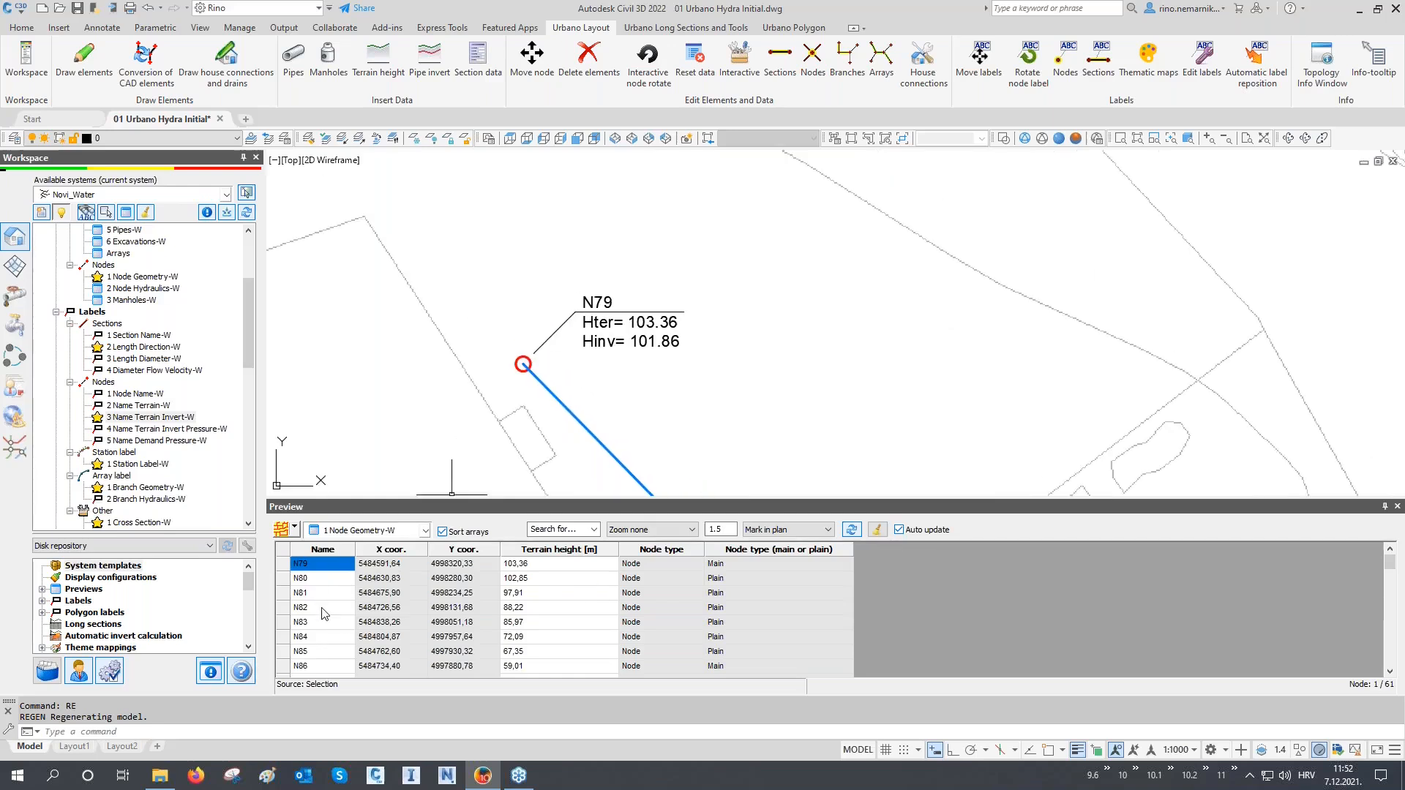
pyautogui.scroll(2, 545, 361)
pyautogui.moveTo(545, 360); pyautogui.dragTo(547, 379, button='middle')
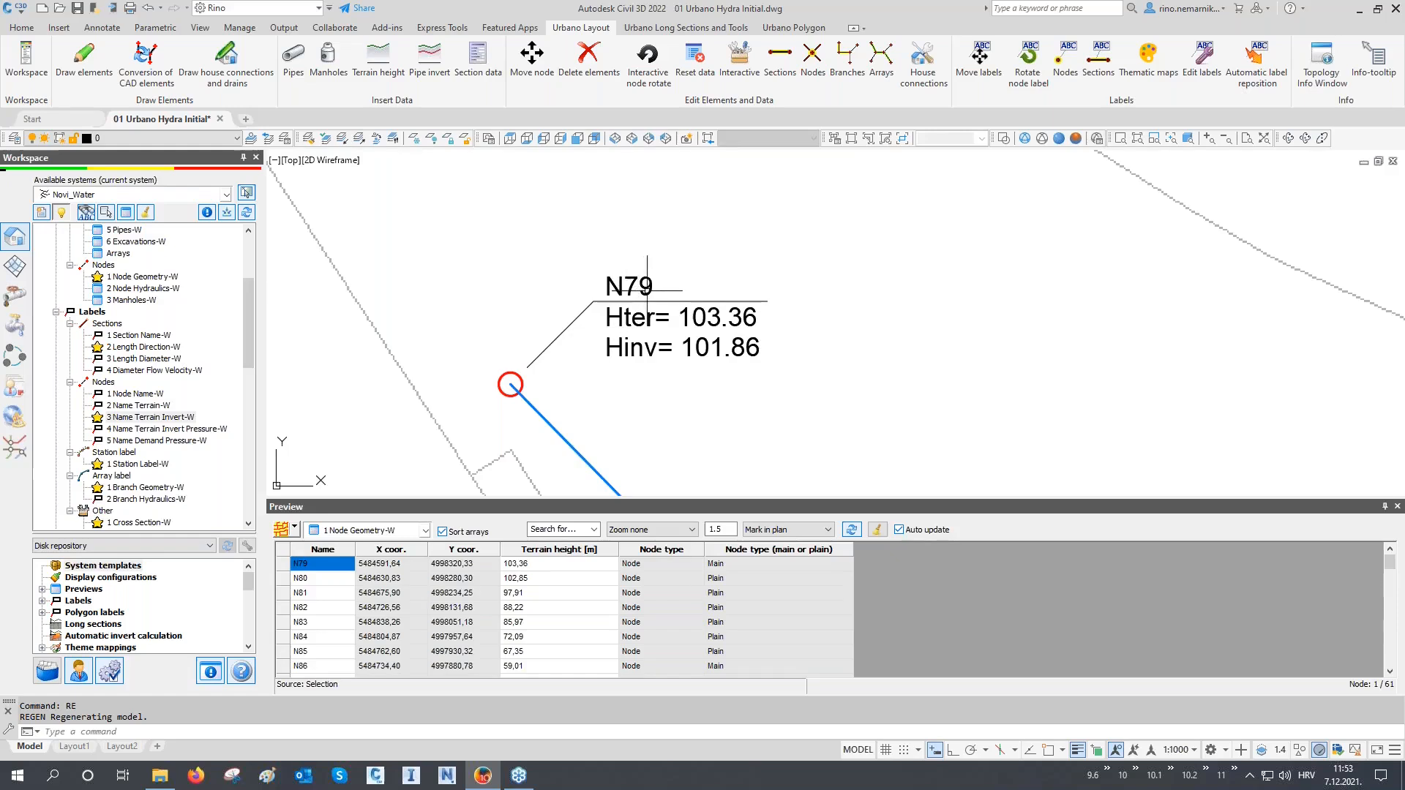
pyautogui.click(328, 566)
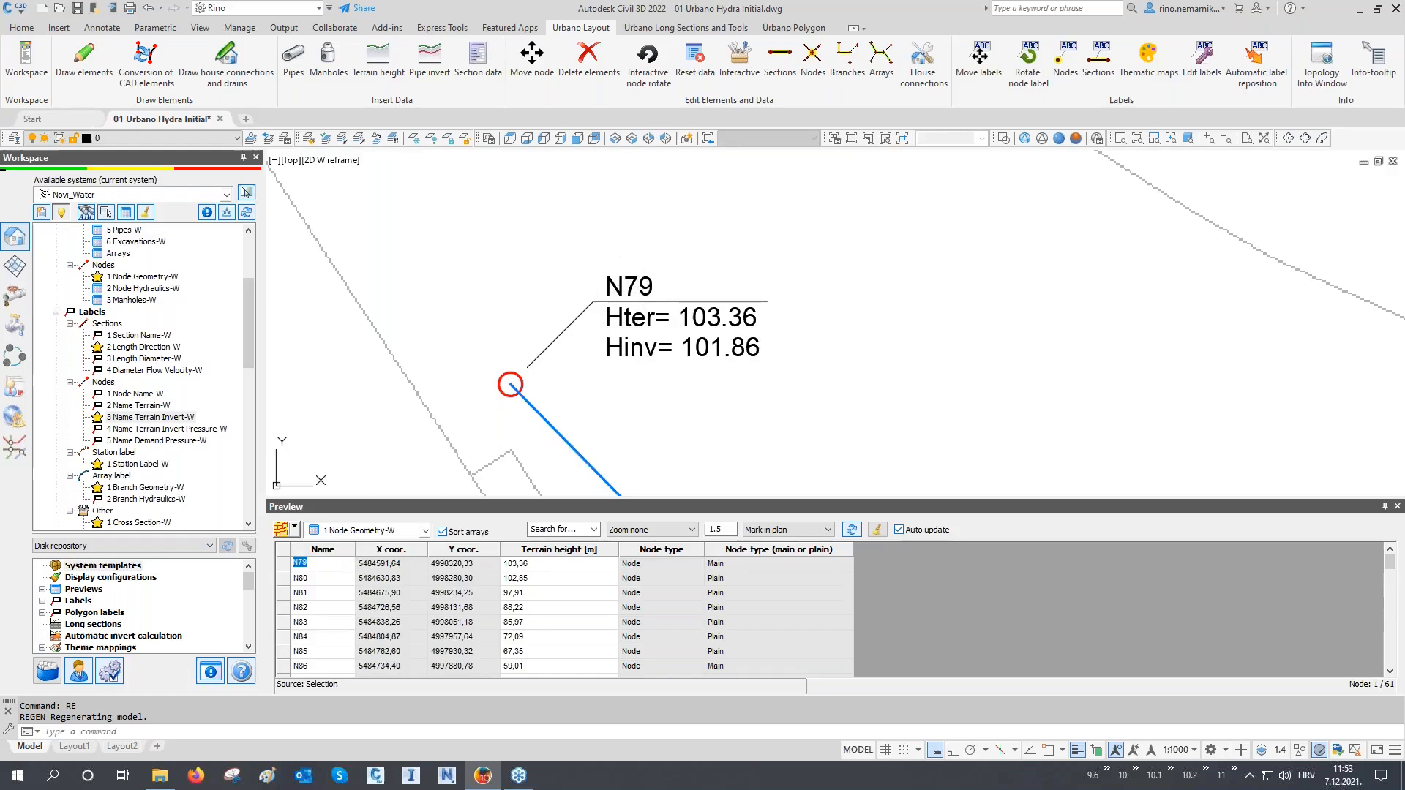
pyautogui.write('TANK')
pyautogui.press('Return')
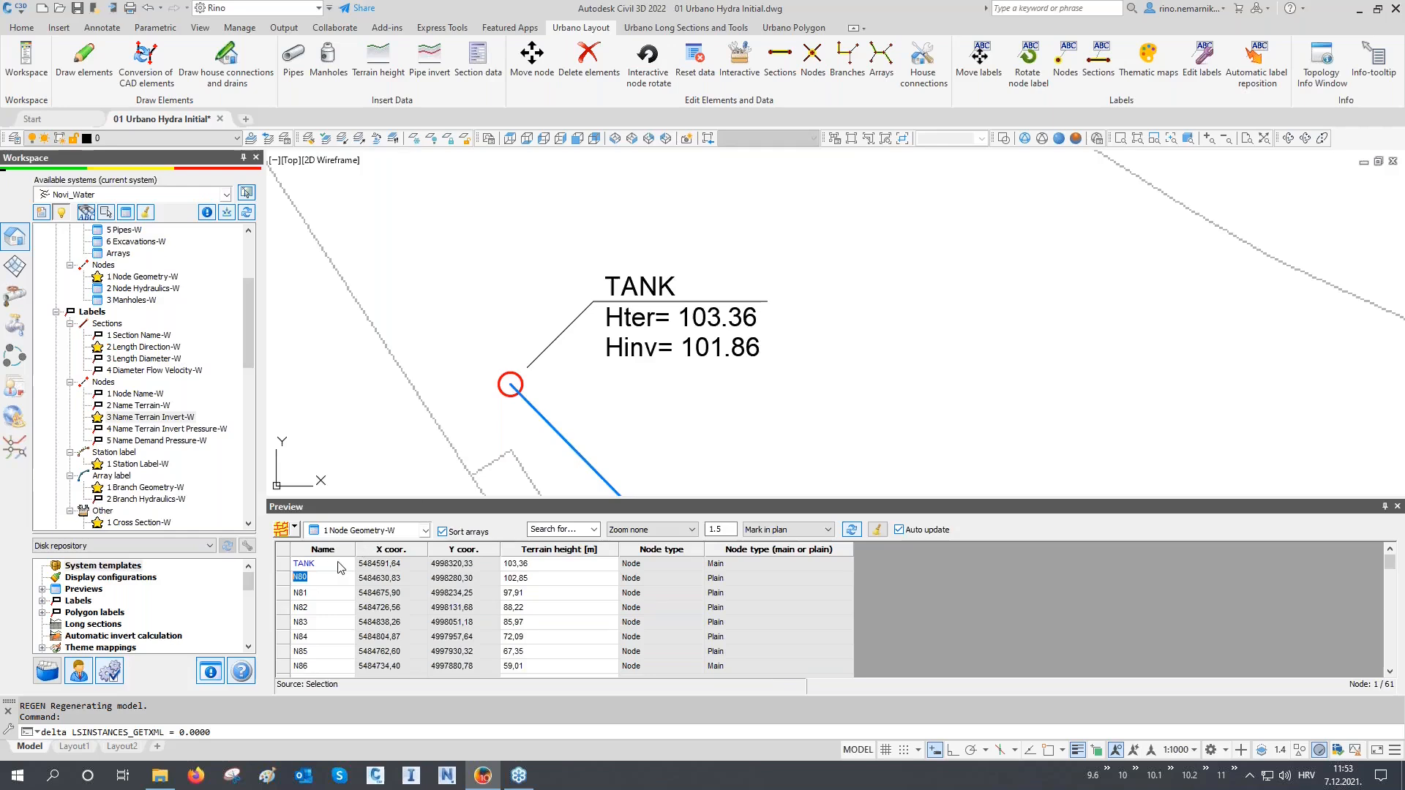
pyautogui.moveTo(458, 390); pyautogui.dragTo(417, 317, button='middle')
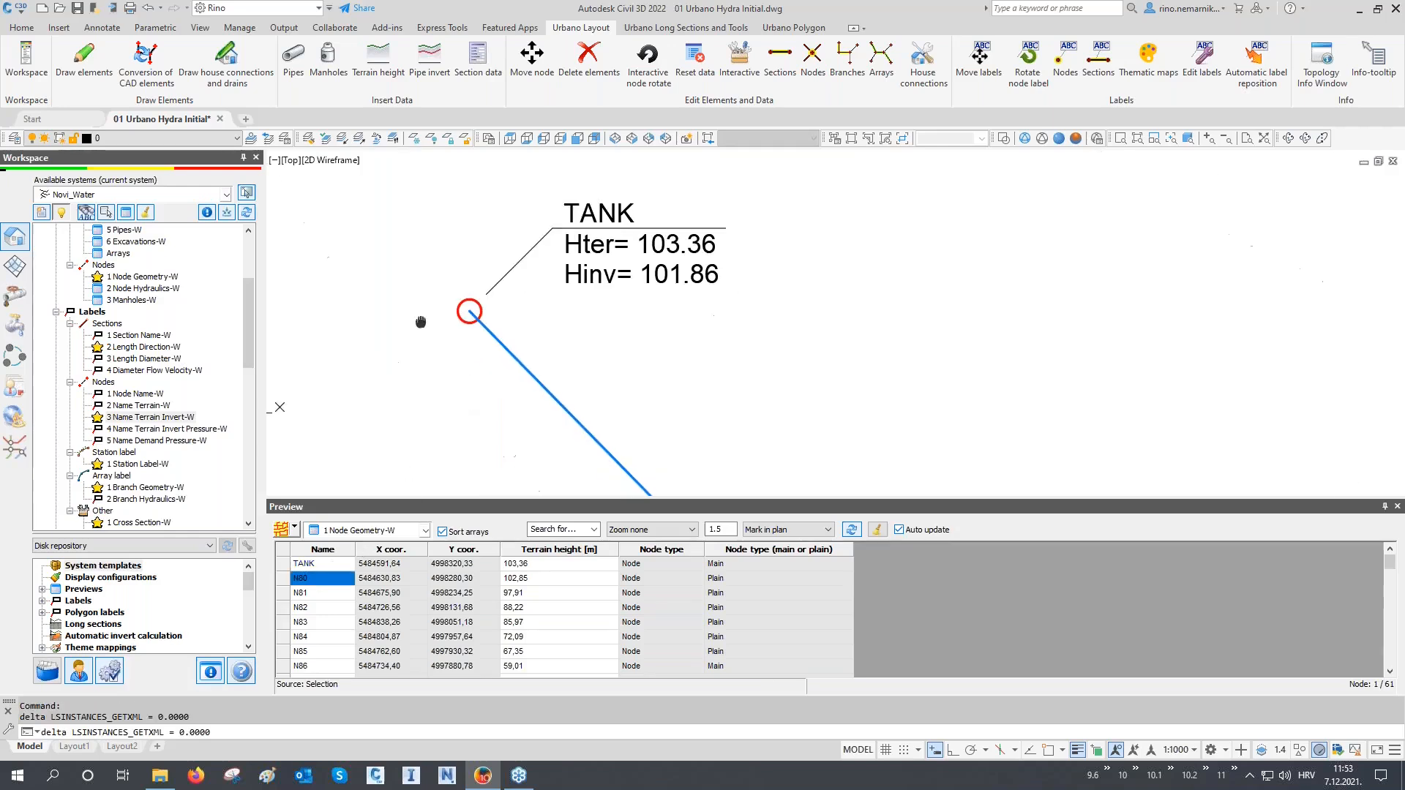
# Step: Start editing nodes and examine the prefix, counter, step and suffix settings for automatic renaming
pyautogui.click(810, 65)
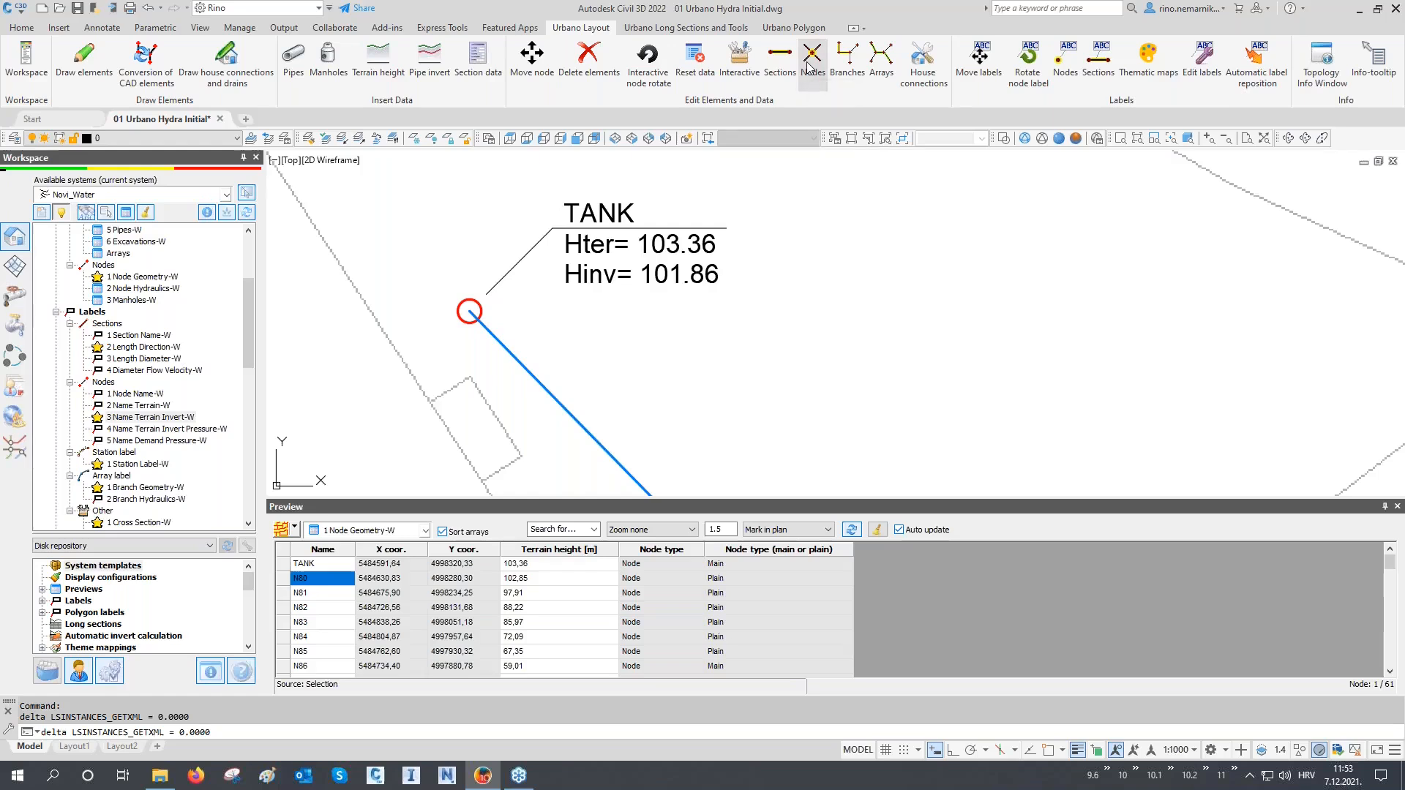
pyautogui.moveTo(692, 112); pyautogui.dragTo(1263, 162)
pyautogui.click(1244, 200)
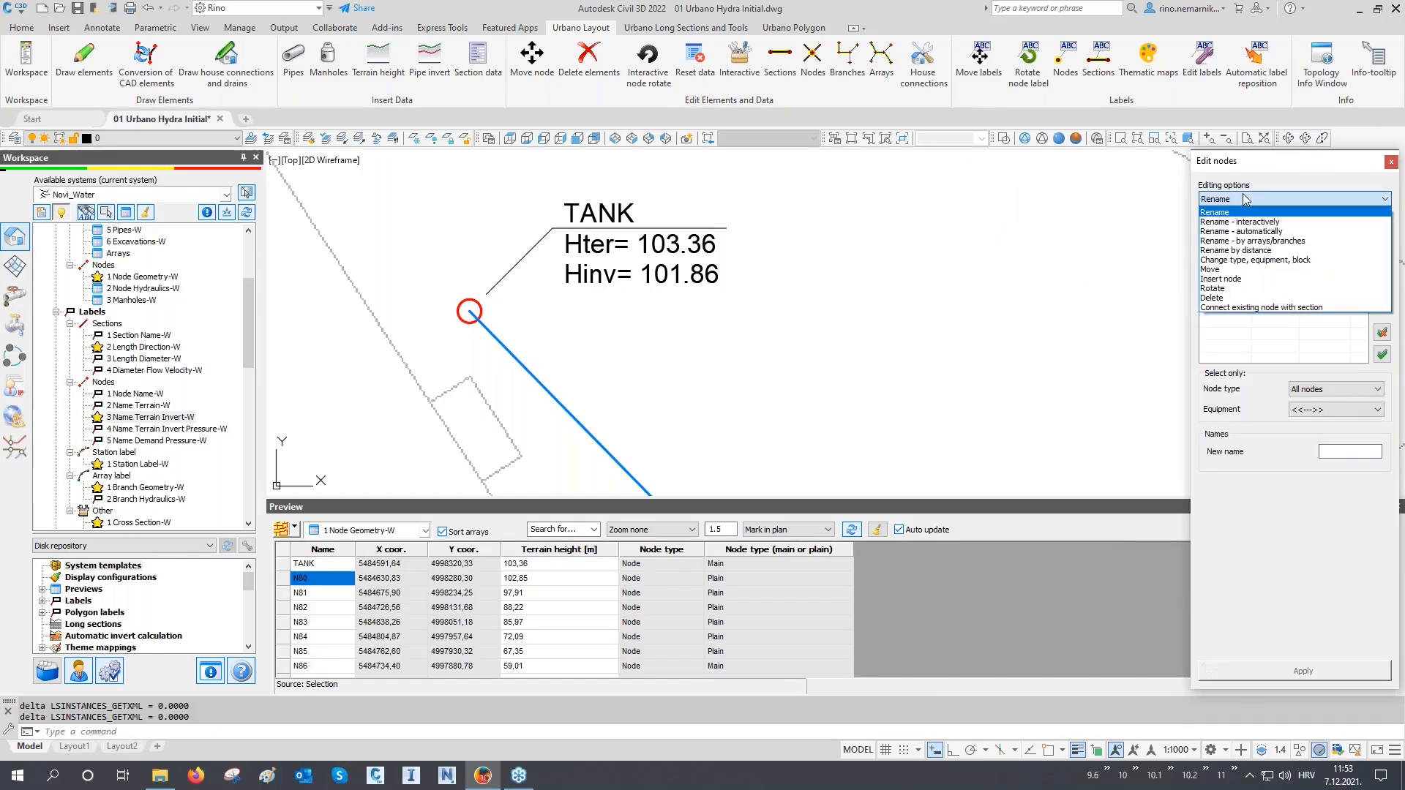
pyautogui.click(1266, 234)
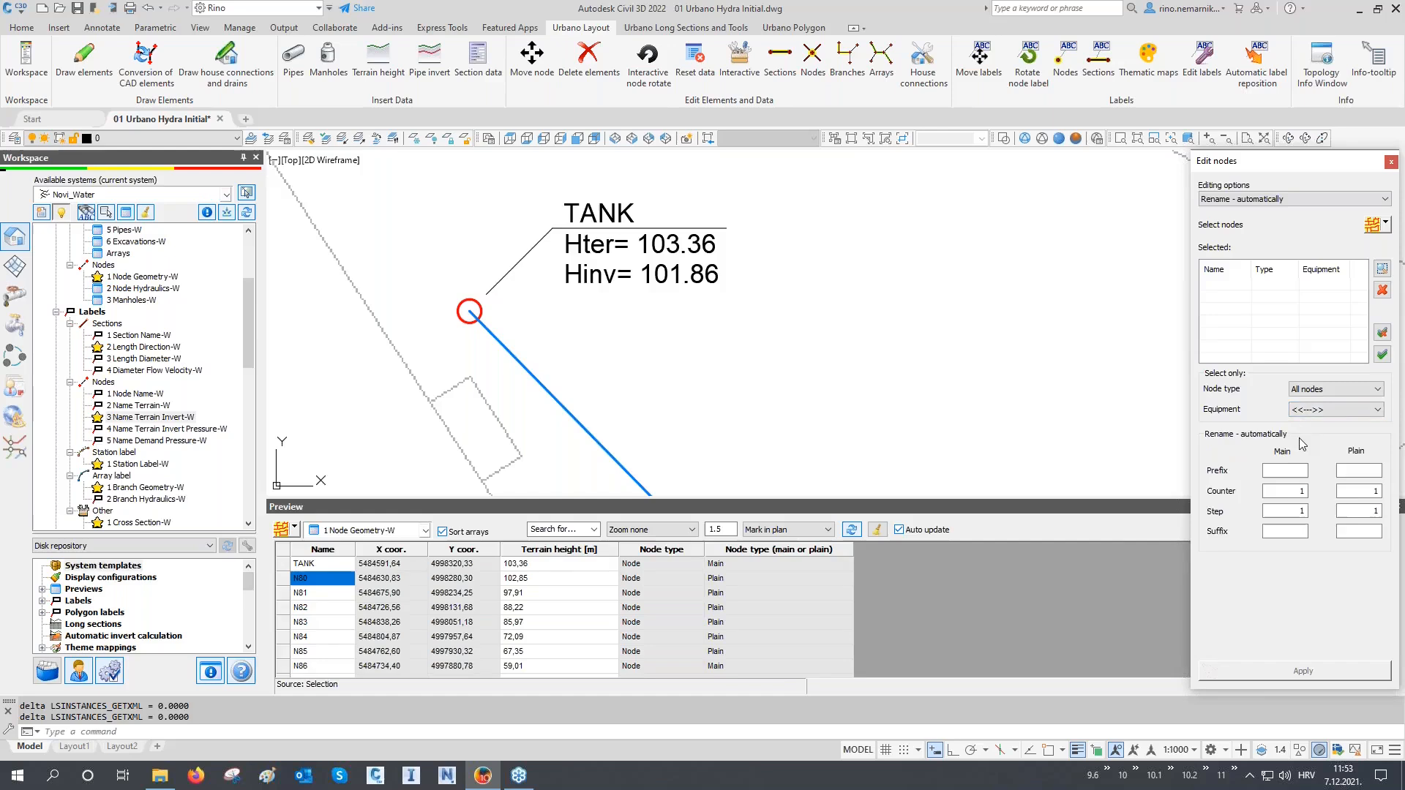
pyautogui.click(1290, 470)
pyautogui.click(1363, 470)
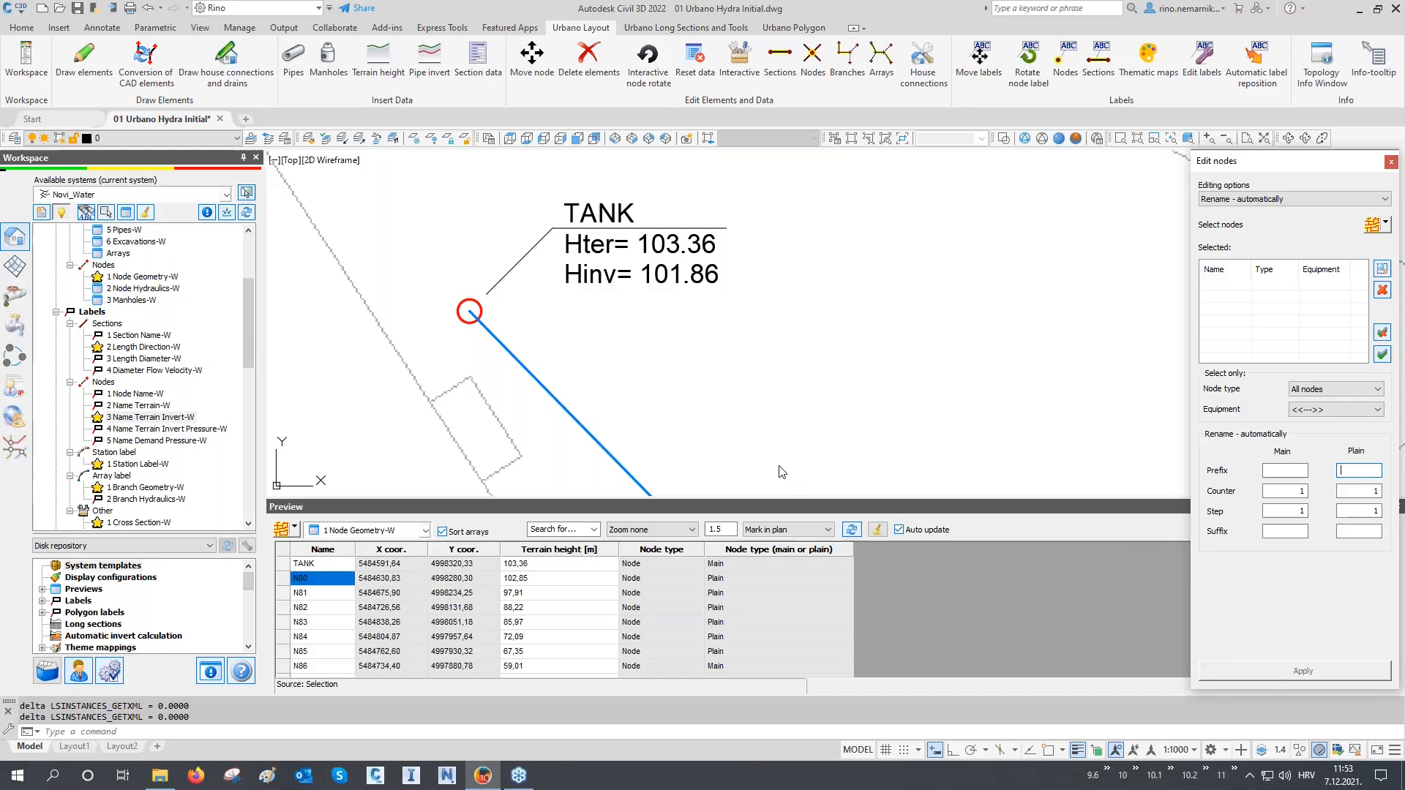
# Step: Set node renaming to Rename - by arrays/branches, select all nodes of the network and keep the naming by arrays
pyautogui.click(1242, 204)
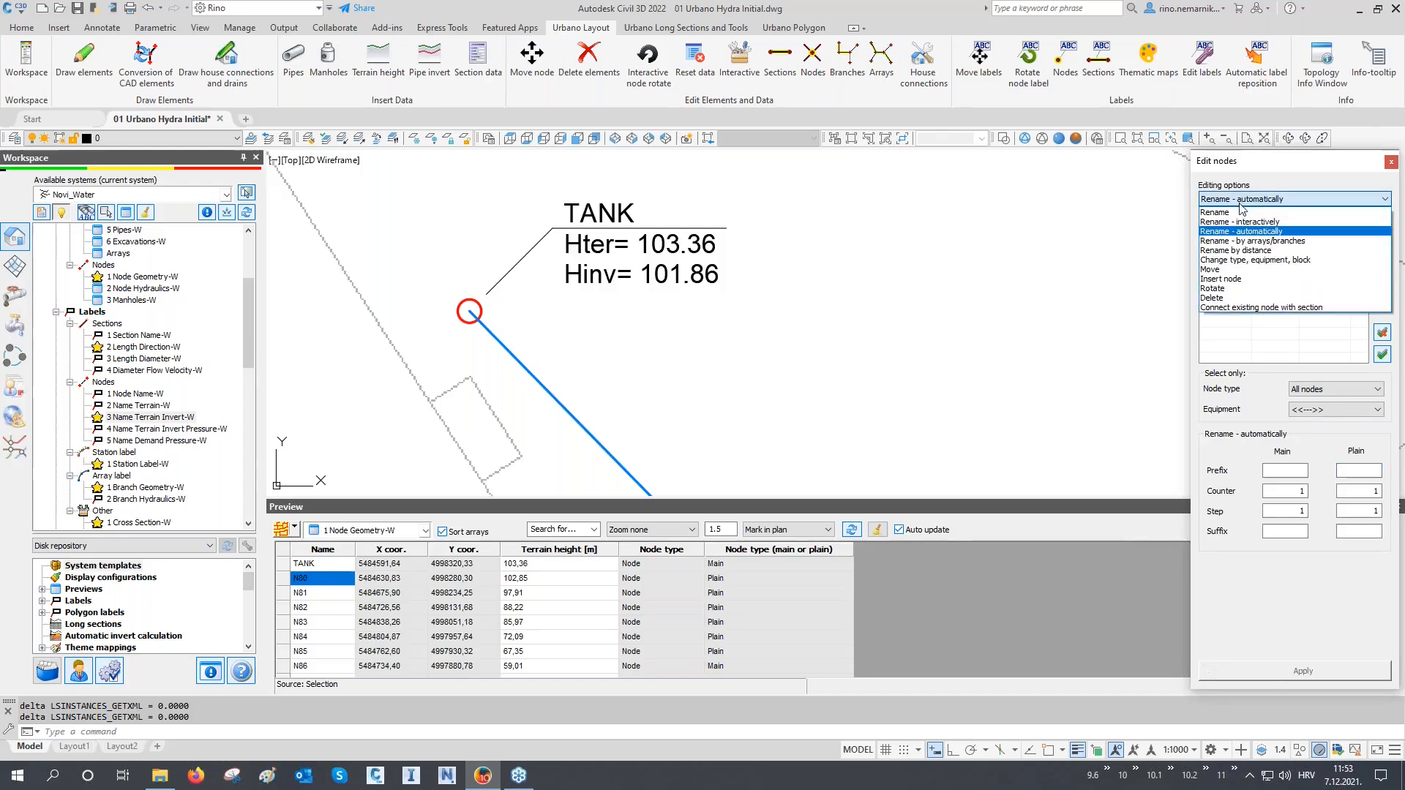
pyautogui.click(1252, 241)
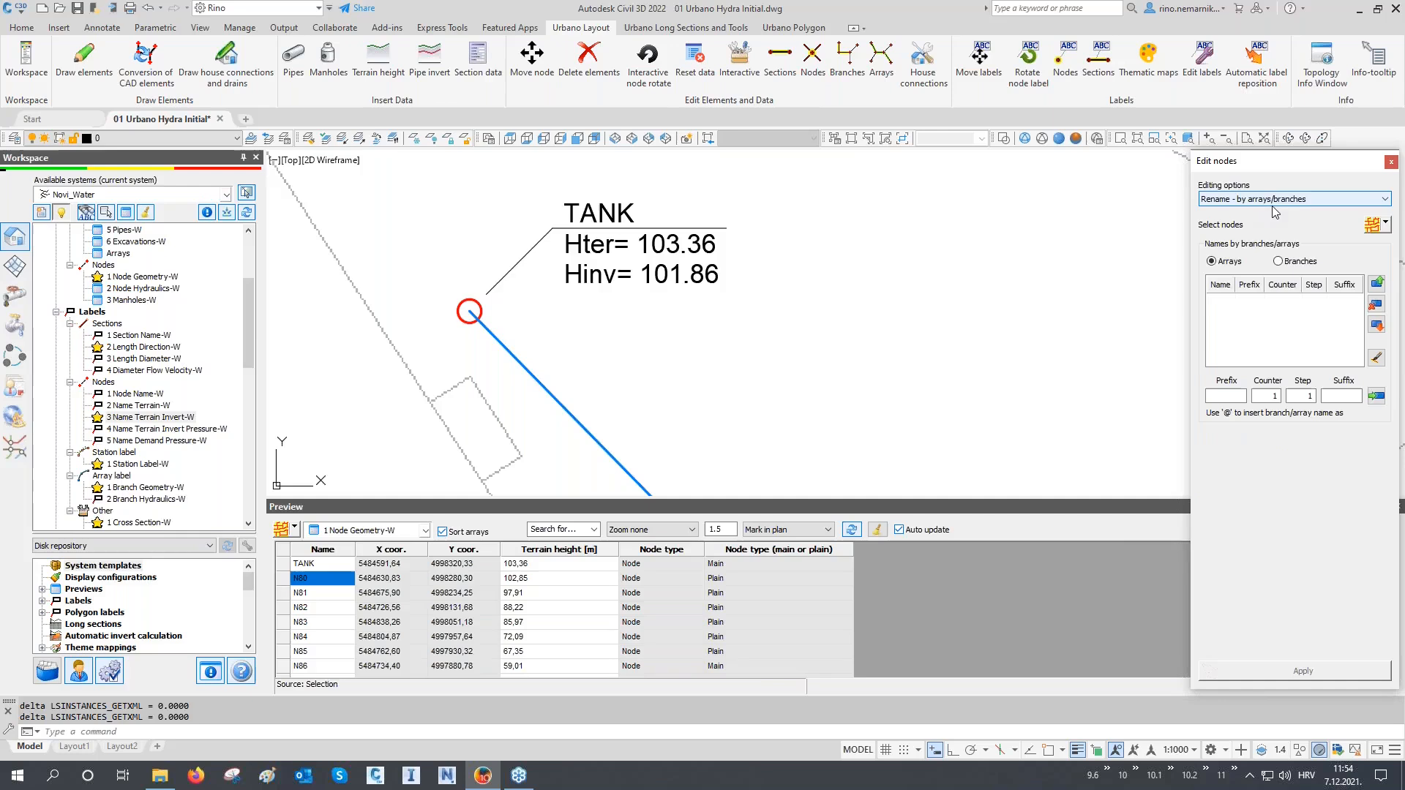
pyautogui.click(1373, 227)
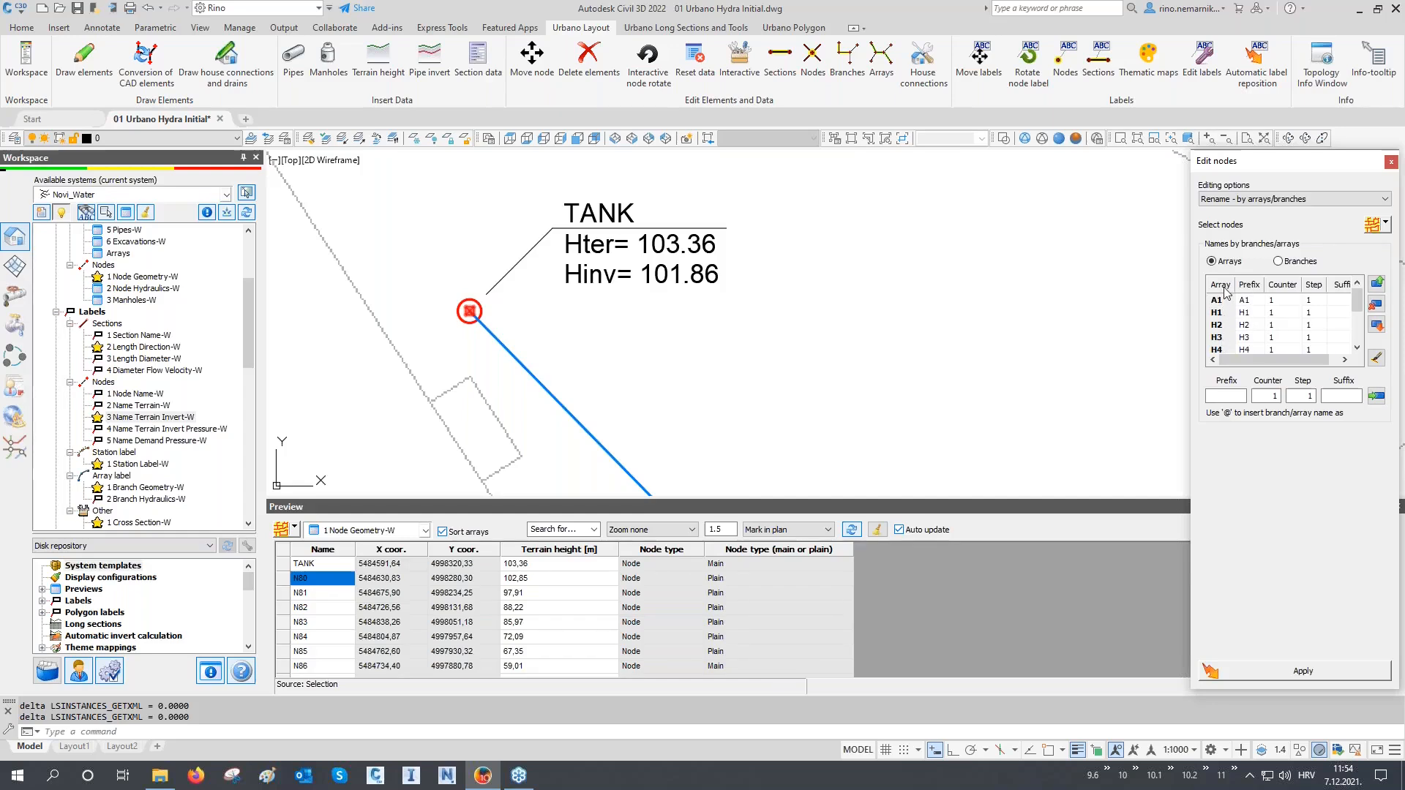
pyautogui.click(1279, 261)
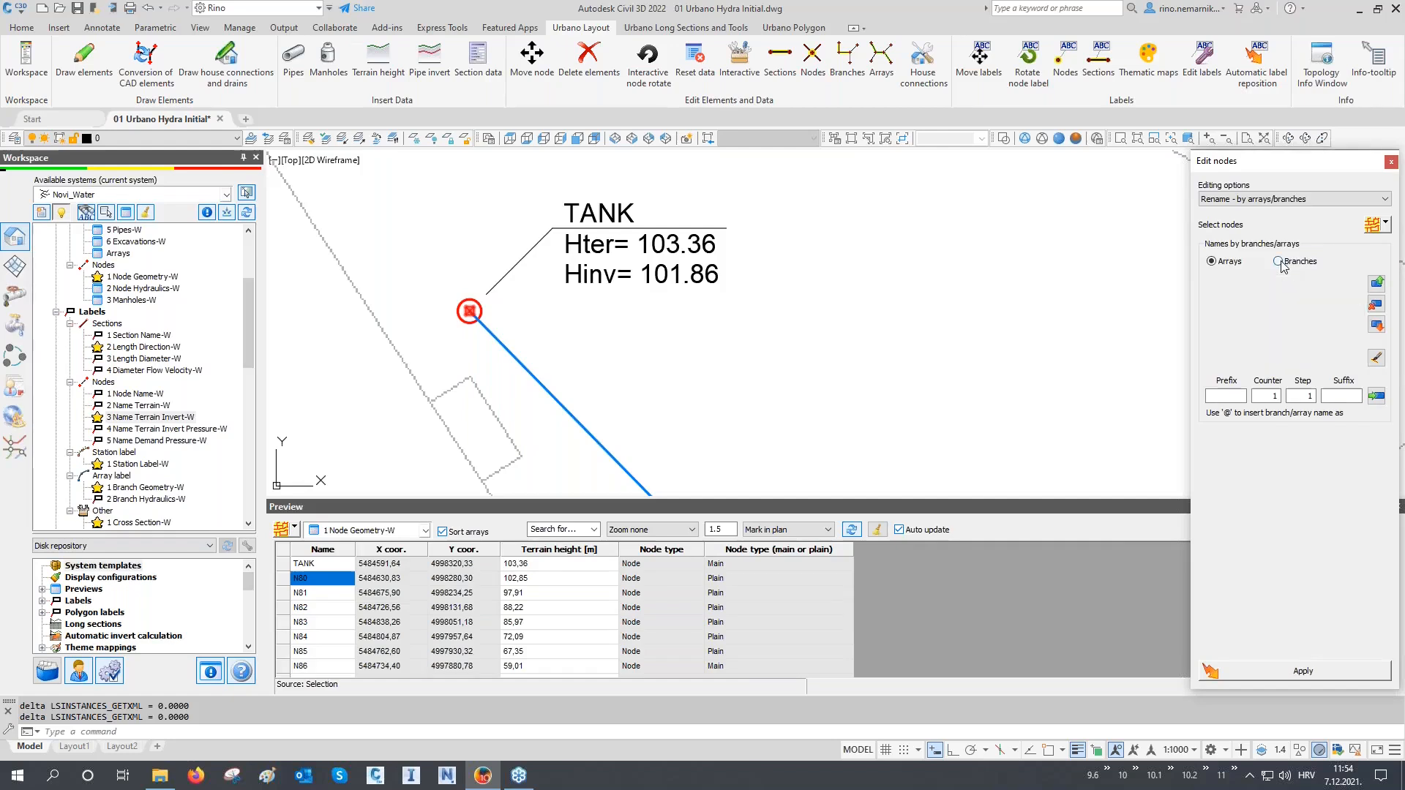
pyautogui.click(1231, 263)
# Step: Rename the nodes of all arrays with the prefix @., counter 1 and step 1
pyautogui.click(1224, 396)
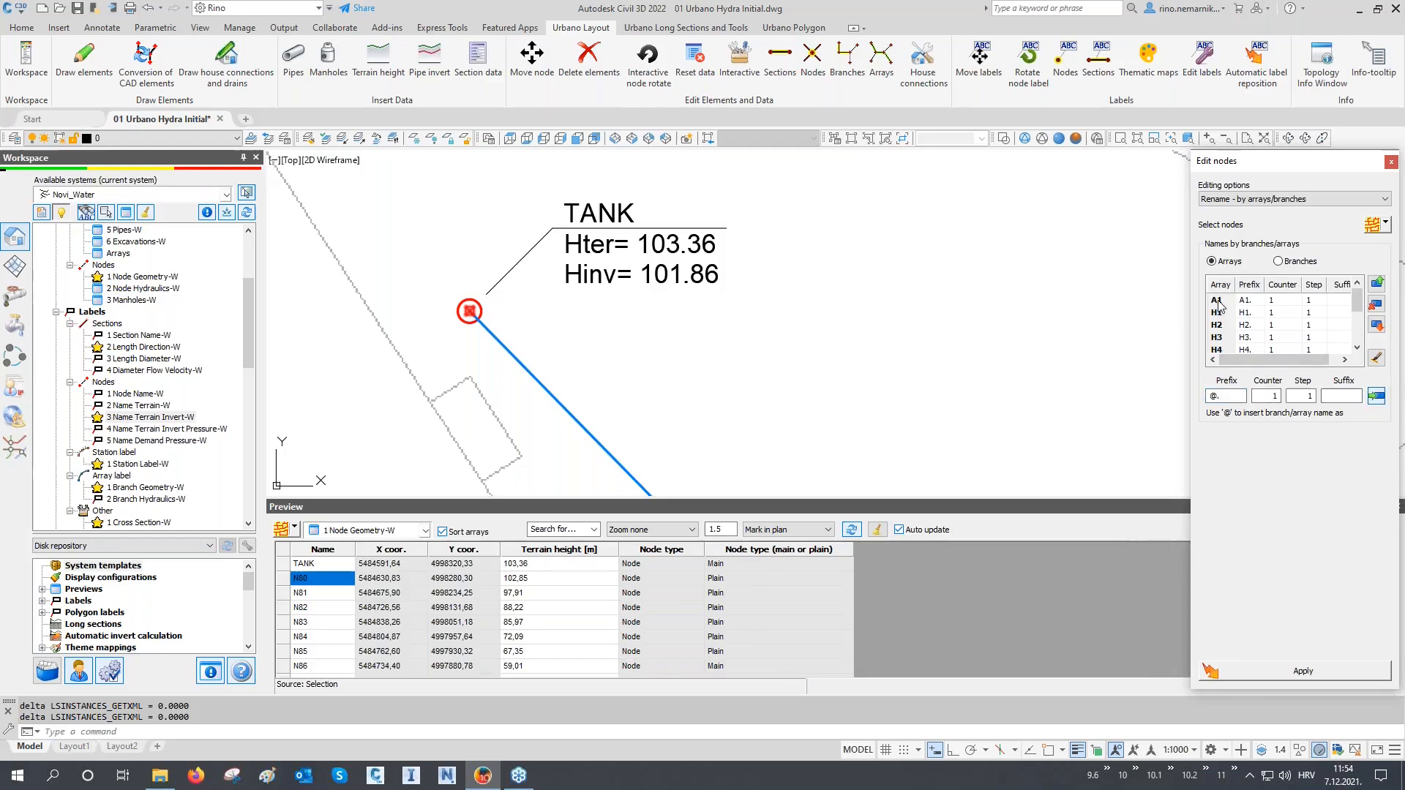
pyautogui.scroll(-5, 1223, 309)
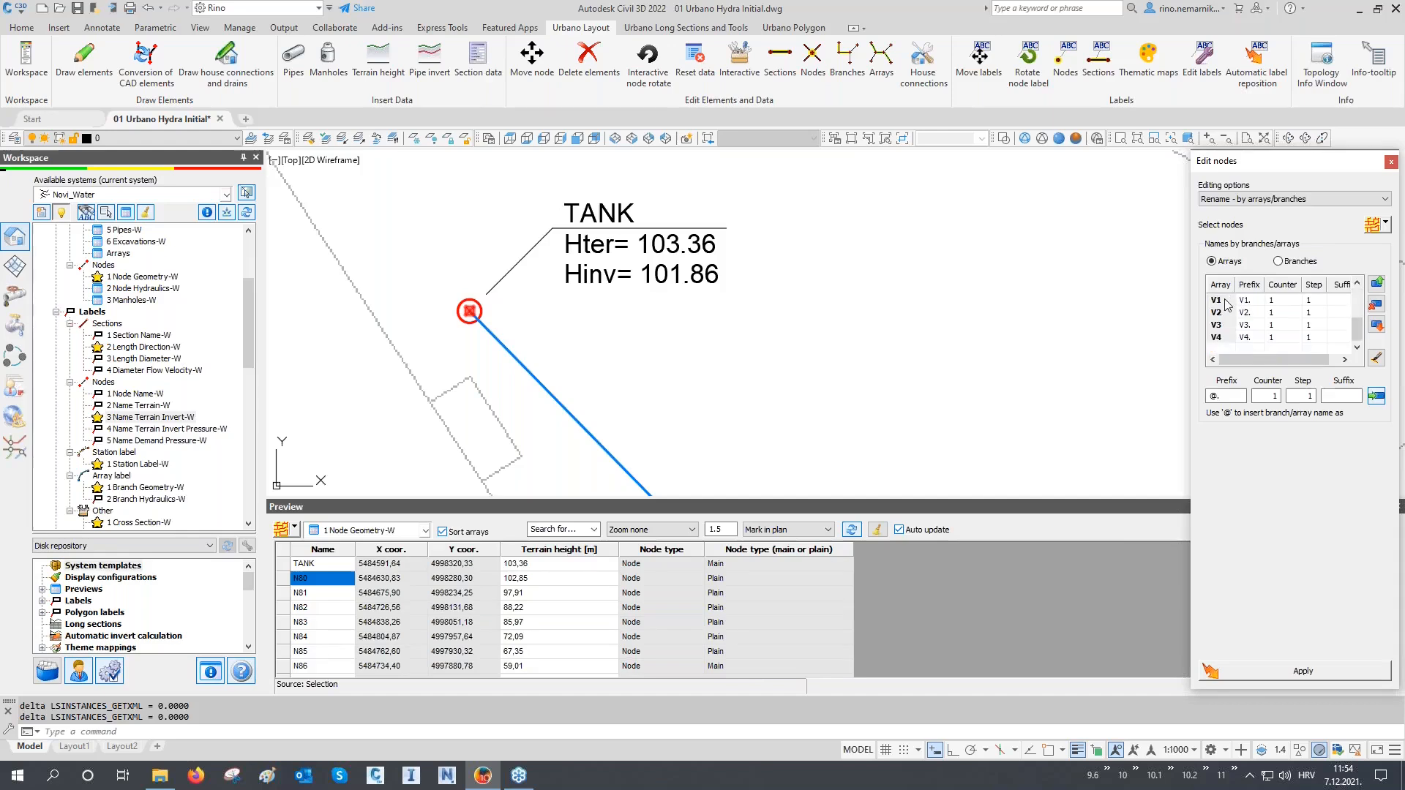
pyautogui.scroll(5, 1222, 342)
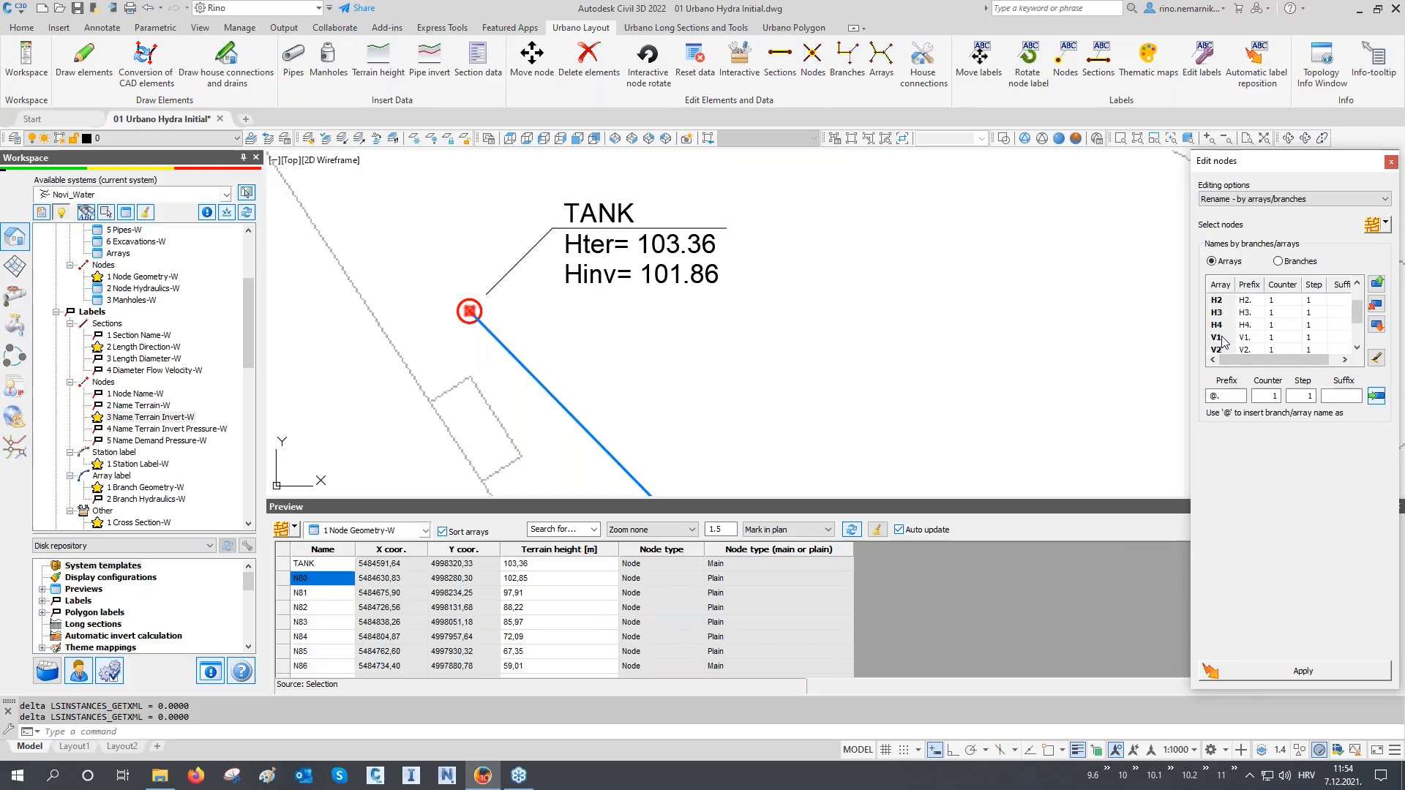
pyautogui.click(1300, 682)
pyautogui.click(1300, 681)
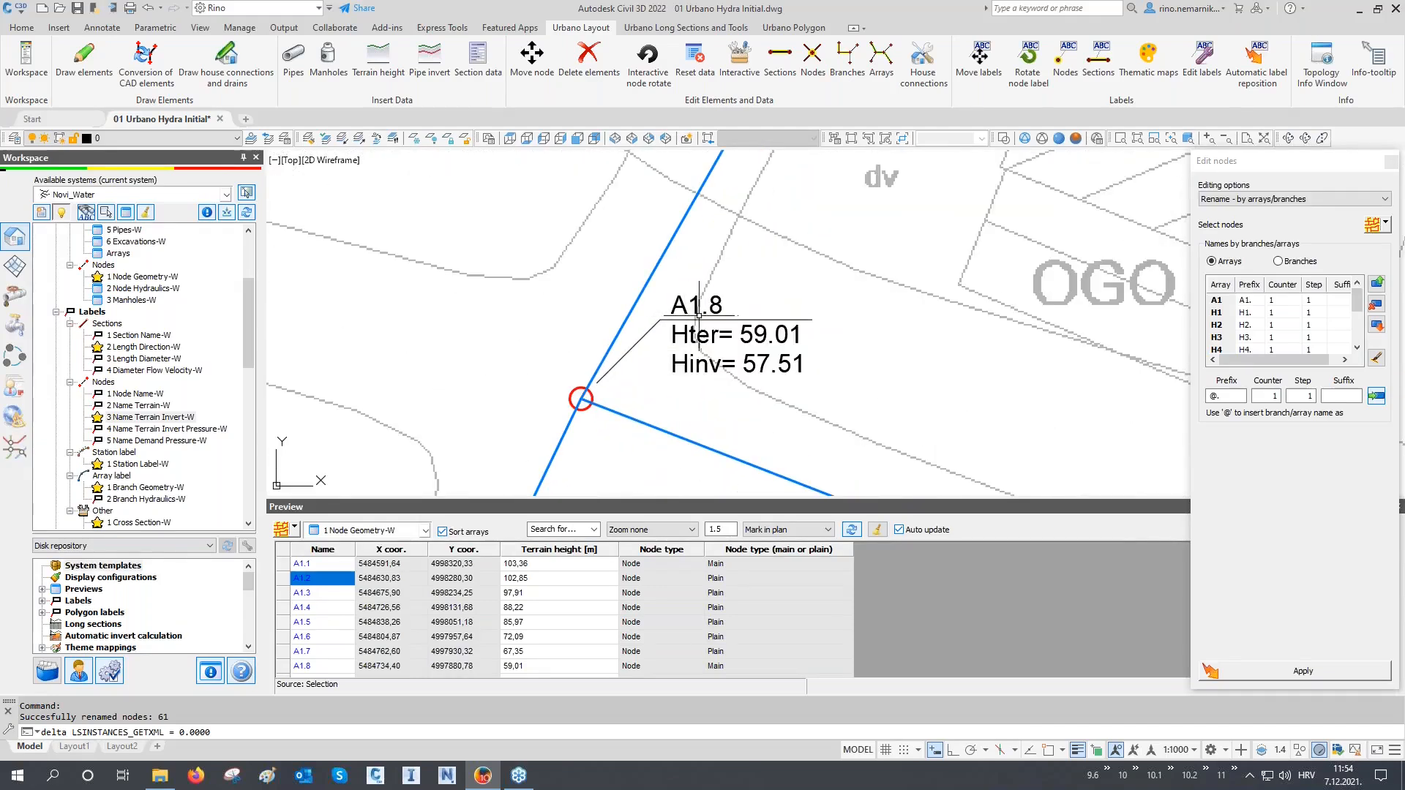
# Step: Examine the labels of node A1.8 and of nodes H1.1 and H1.2 along the uppermost horizontal array
pyautogui.scroll(-2, 684, 317)
pyautogui.scroll(2, 1063, 489)
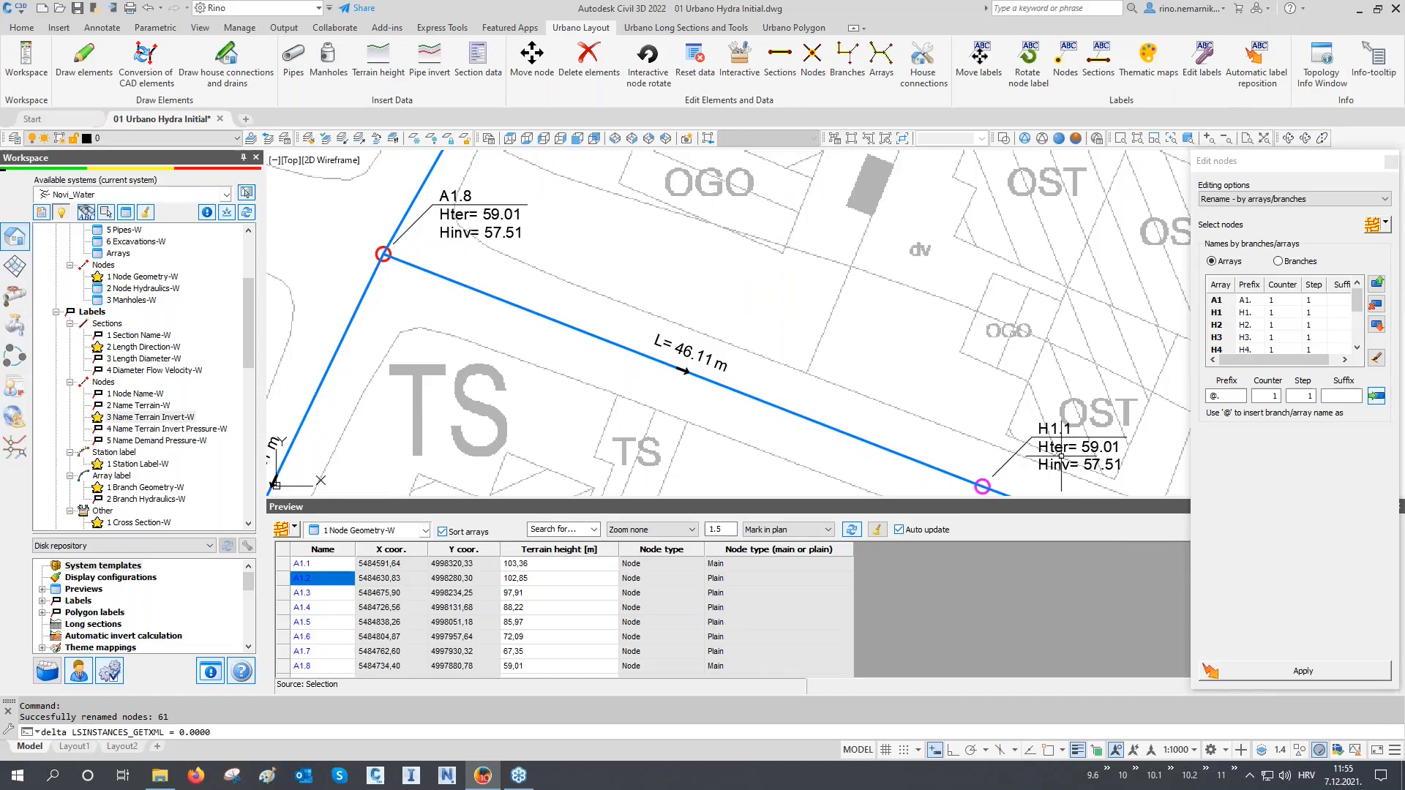
pyautogui.click(1224, 305)
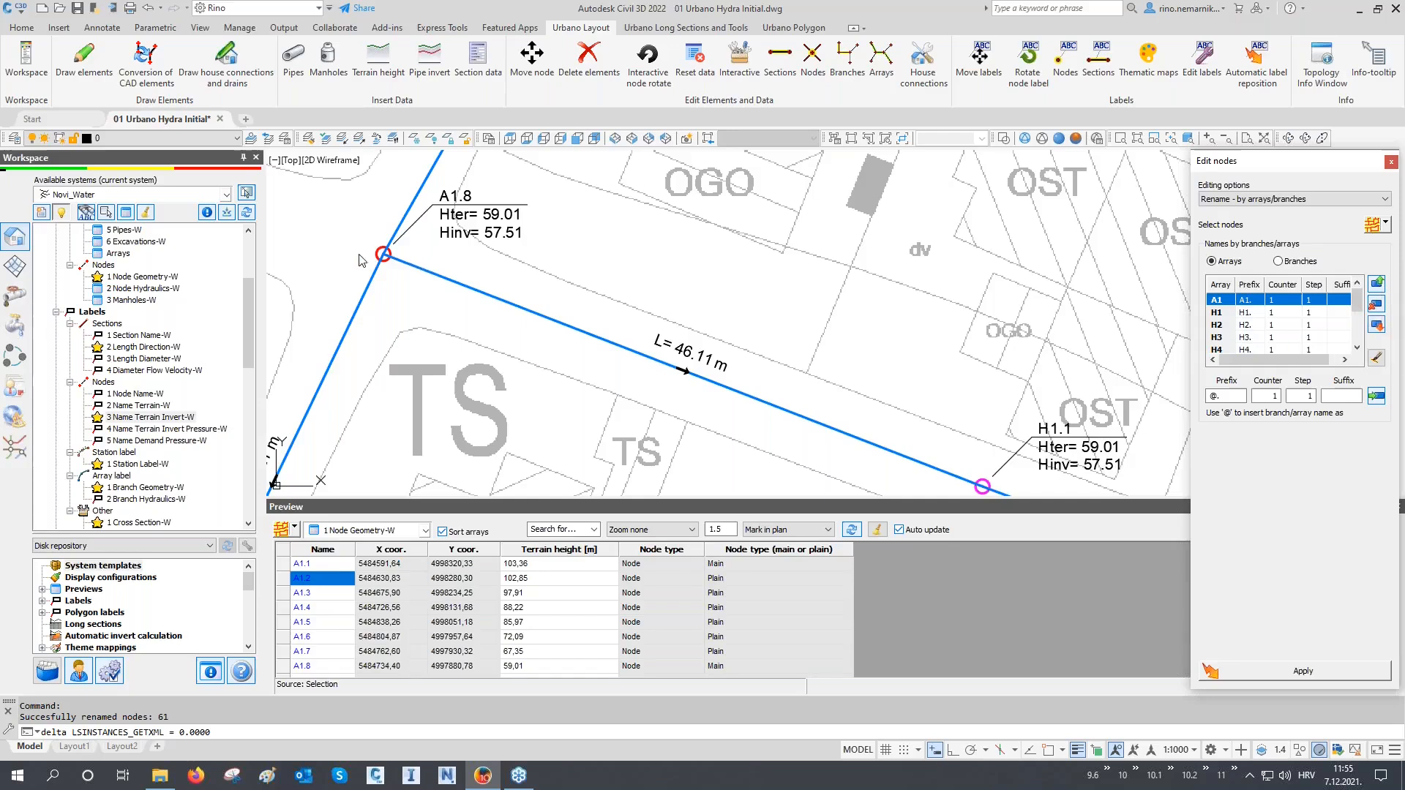
pyautogui.scroll(-5, 621, 319)
pyautogui.scroll(-2, 698, 360)
pyautogui.scroll(7, 659, 322)
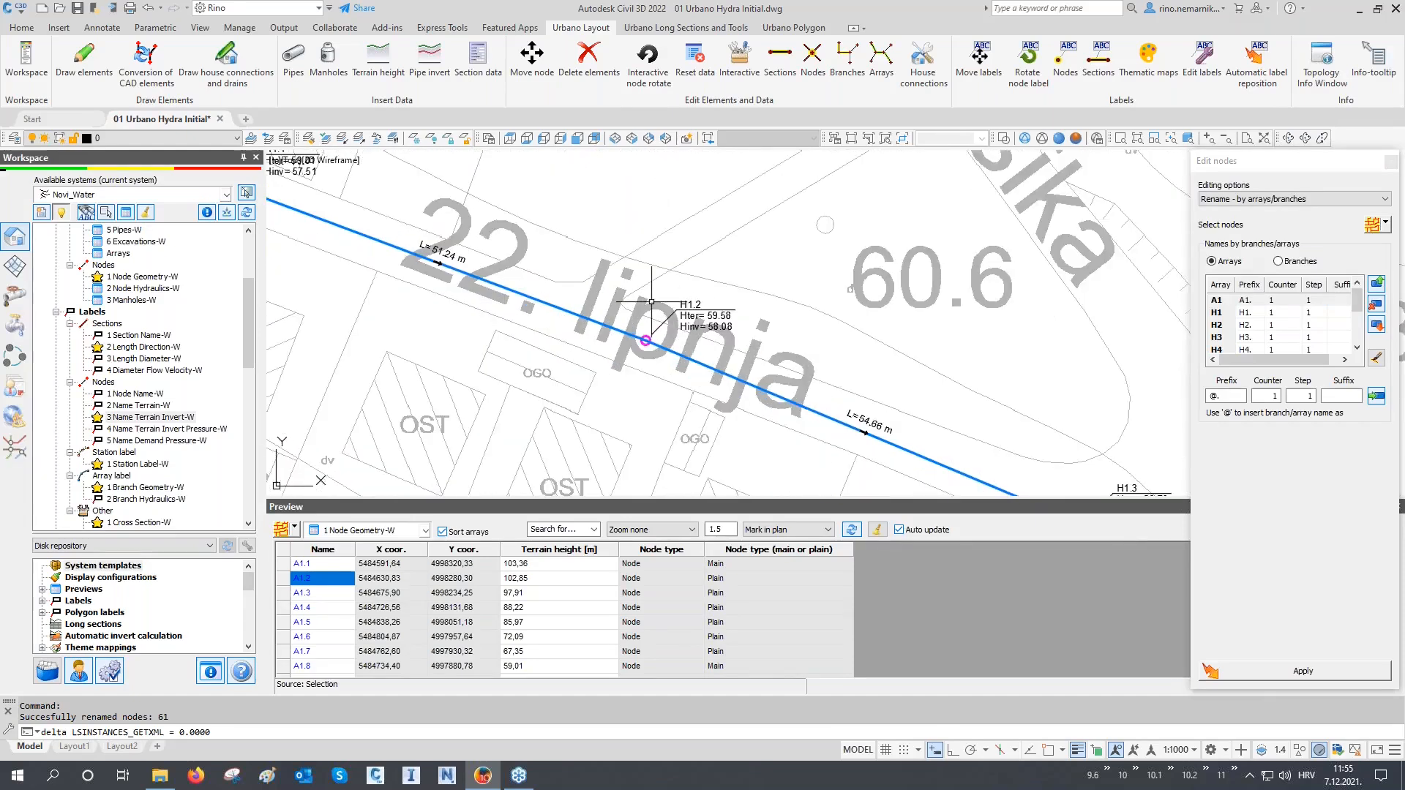
# Step: Examine the label of node V1.1 on the vertical array, return to the network overview and regenerate the drawing
pyautogui.scroll(-3, 651, 302)
pyautogui.scroll(4, 840, 376)
pyautogui.moveTo(812, 433); pyautogui.dragTo(828, 307, button='middle')
pyautogui.moveTo(793, 396); pyautogui.dragTo(816, 300, button='middle')
pyautogui.moveTo(794, 390); pyautogui.dragTo(811, 294, button='middle')
pyautogui.moveTo(794, 360); pyautogui.dragTo(804, 305, button='middle')
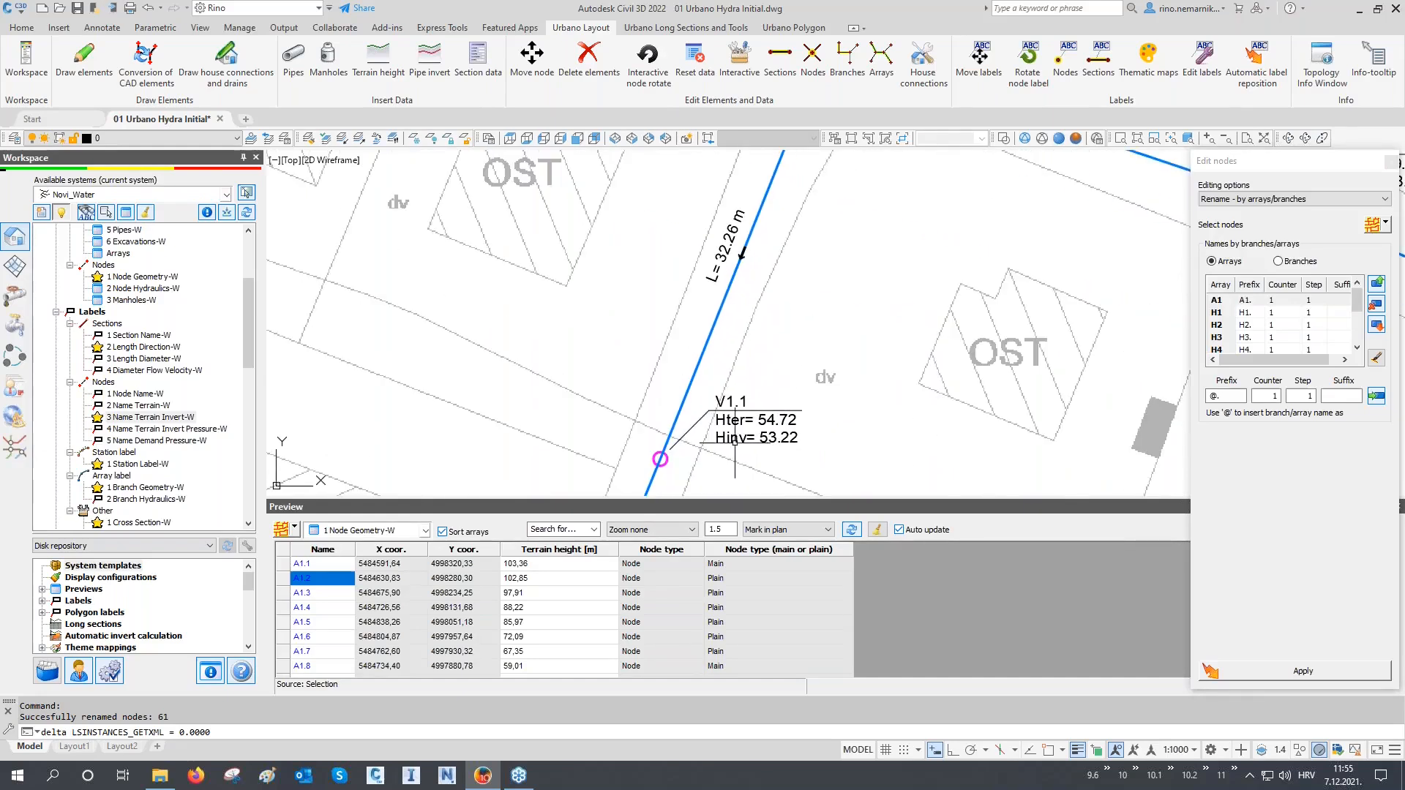
pyautogui.scroll(-3, 719, 441)
pyautogui.scroll(-2, 720, 440)
pyautogui.moveTo(535, 407); pyautogui.dragTo(646, 375, button='middle')
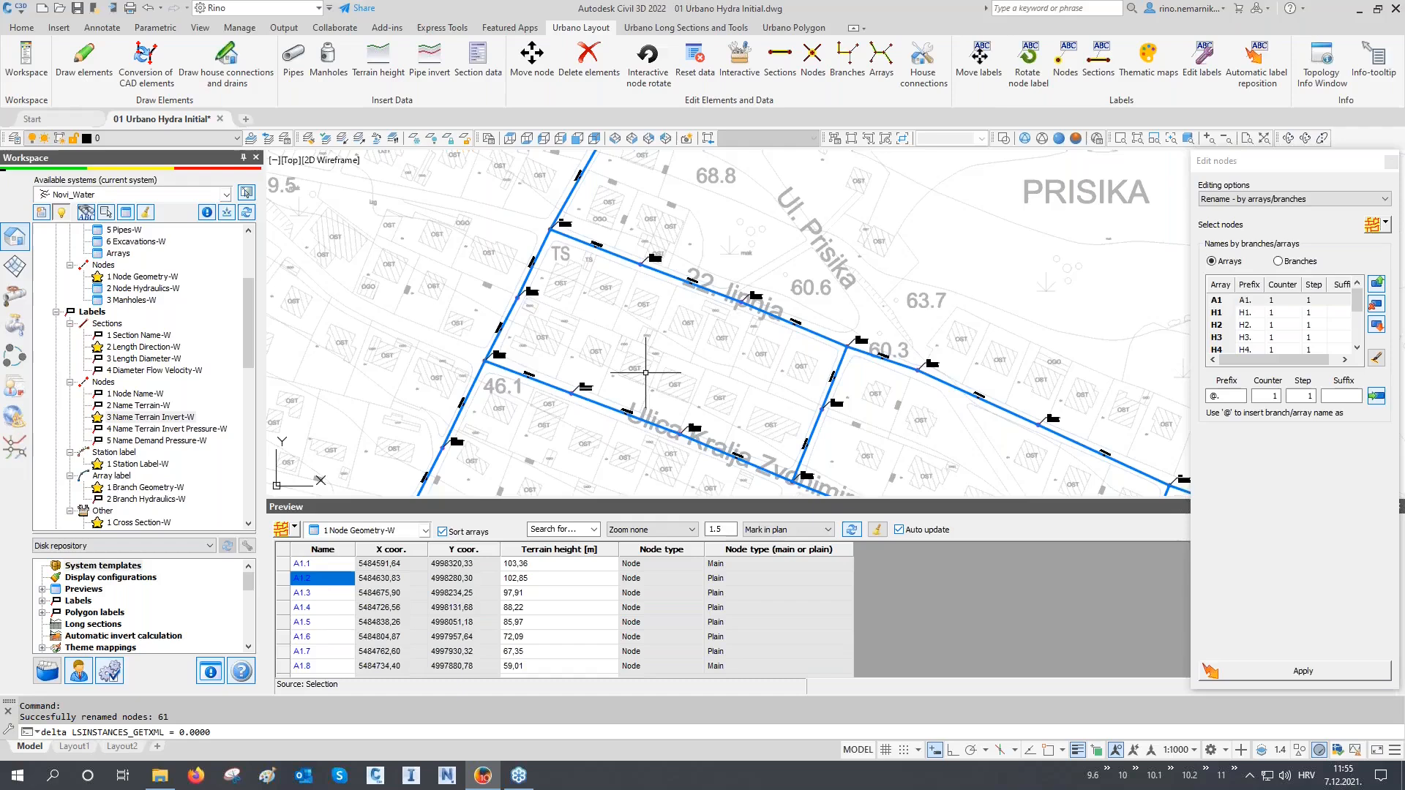
pyautogui.write('re')
pyautogui.press('Return')
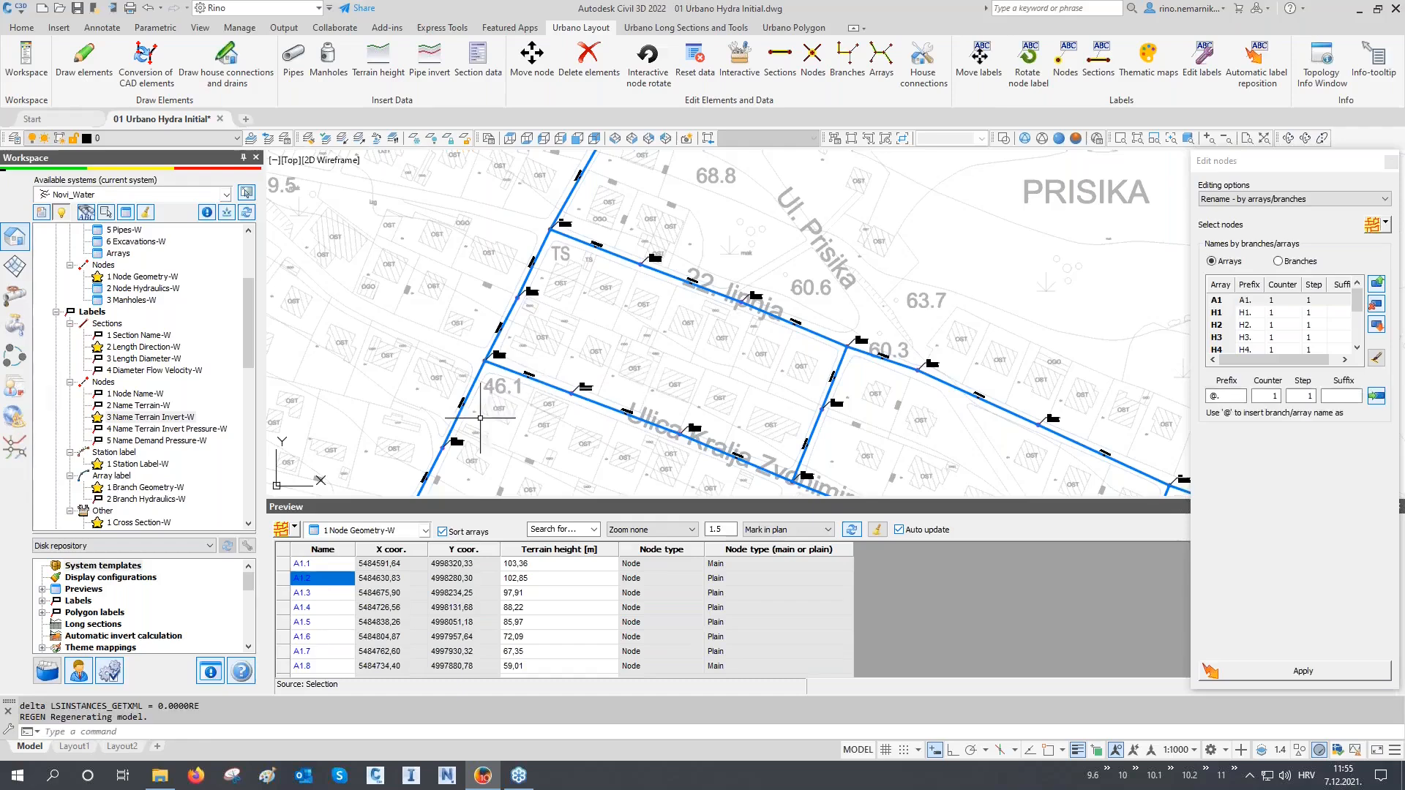
# Step: Switch the preview table to 1 Section Geometry-W and close the Edit nodes dialog
pyautogui.click(336, 531)
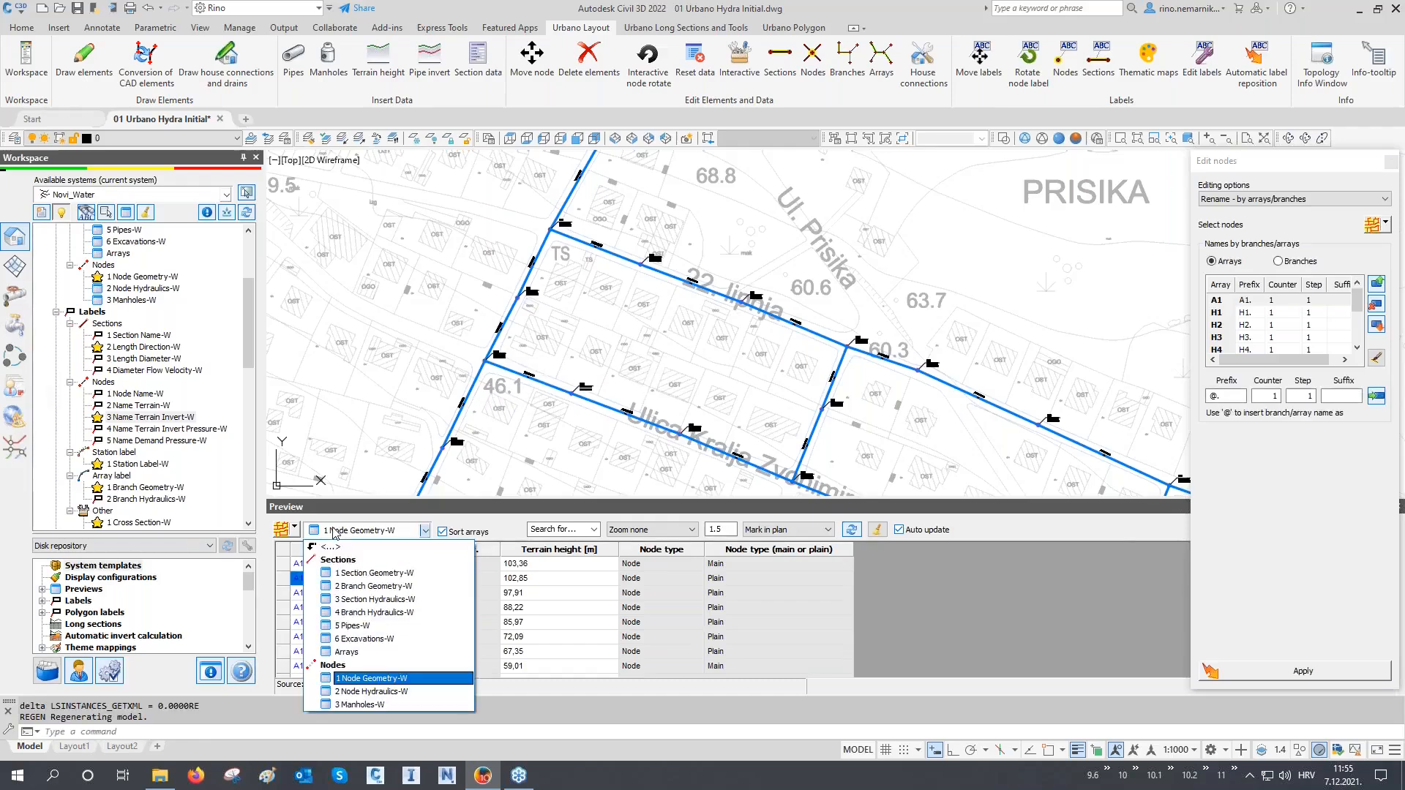
pyautogui.click(372, 573)
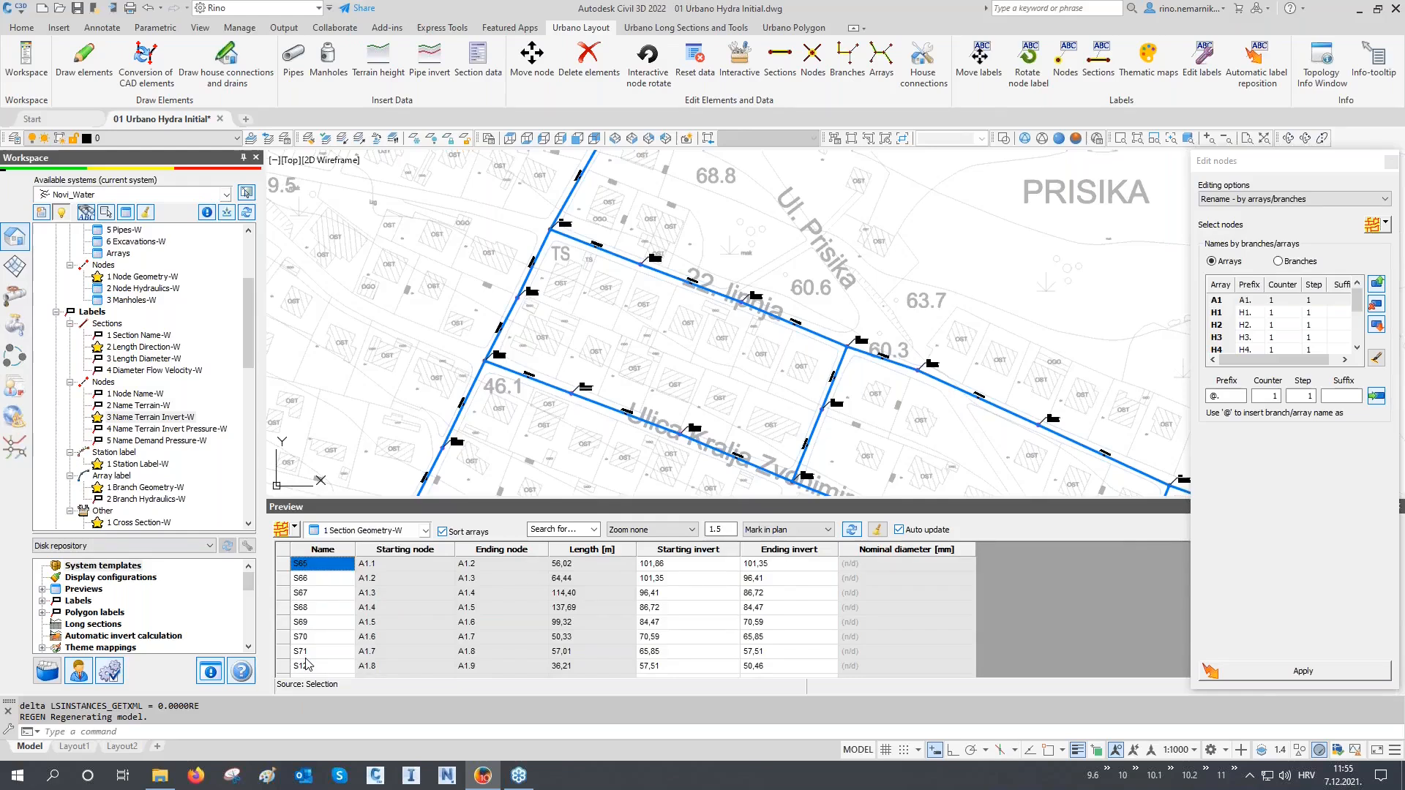
pyautogui.click(1391, 161)
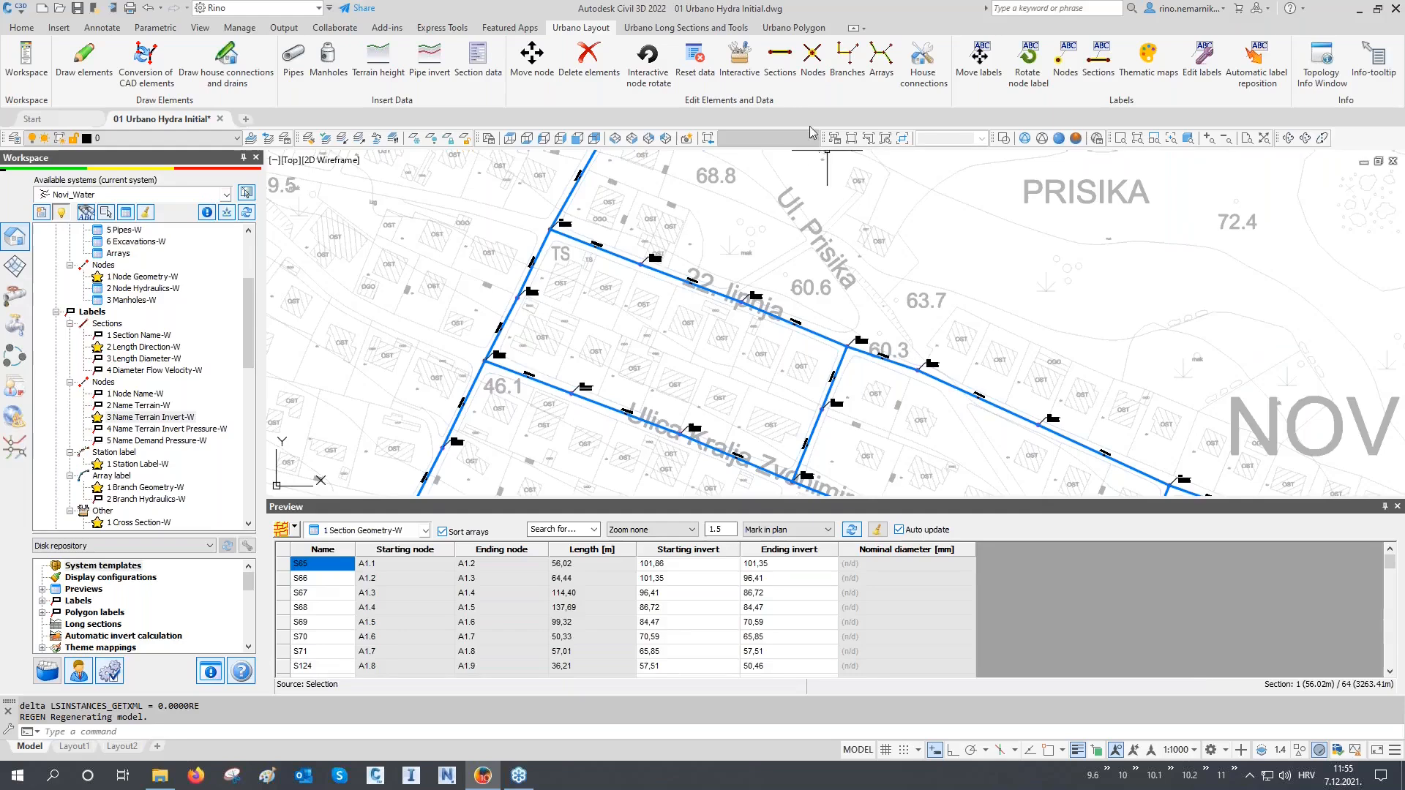
# Step: Start editing sections with the option Rename - automatically
pyautogui.click(780, 66)
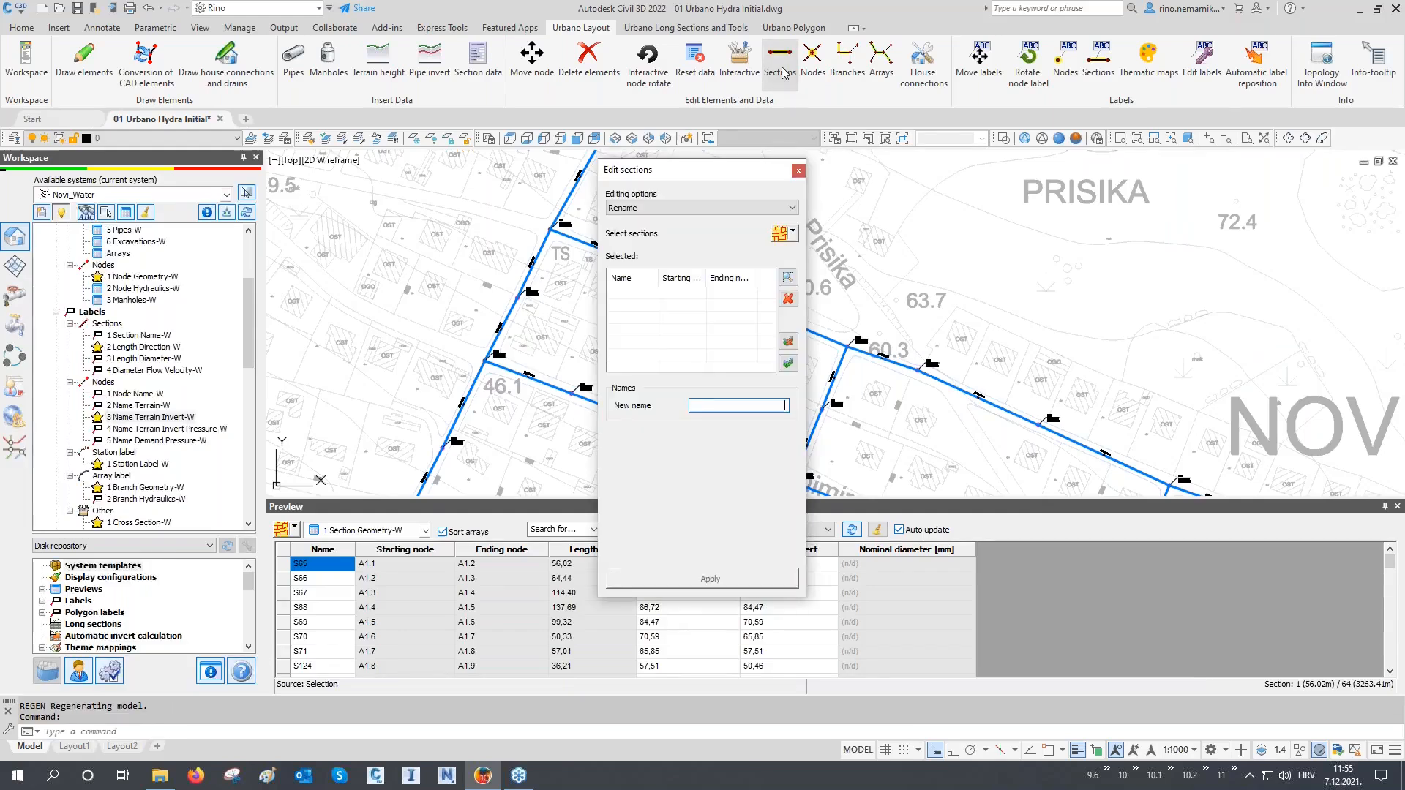
pyautogui.moveTo(857, 178); pyautogui.dragTo(1230, 163)
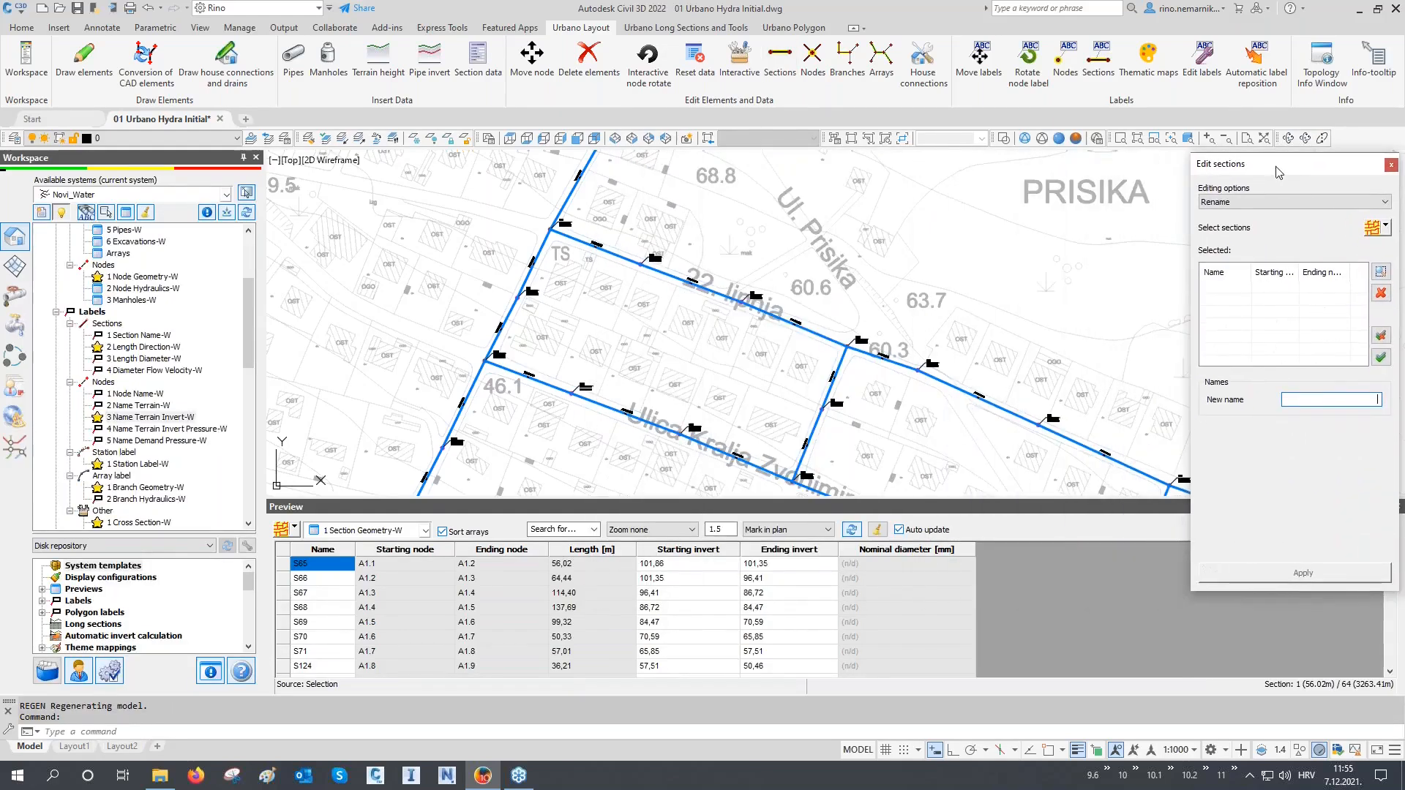
pyautogui.click(1255, 202)
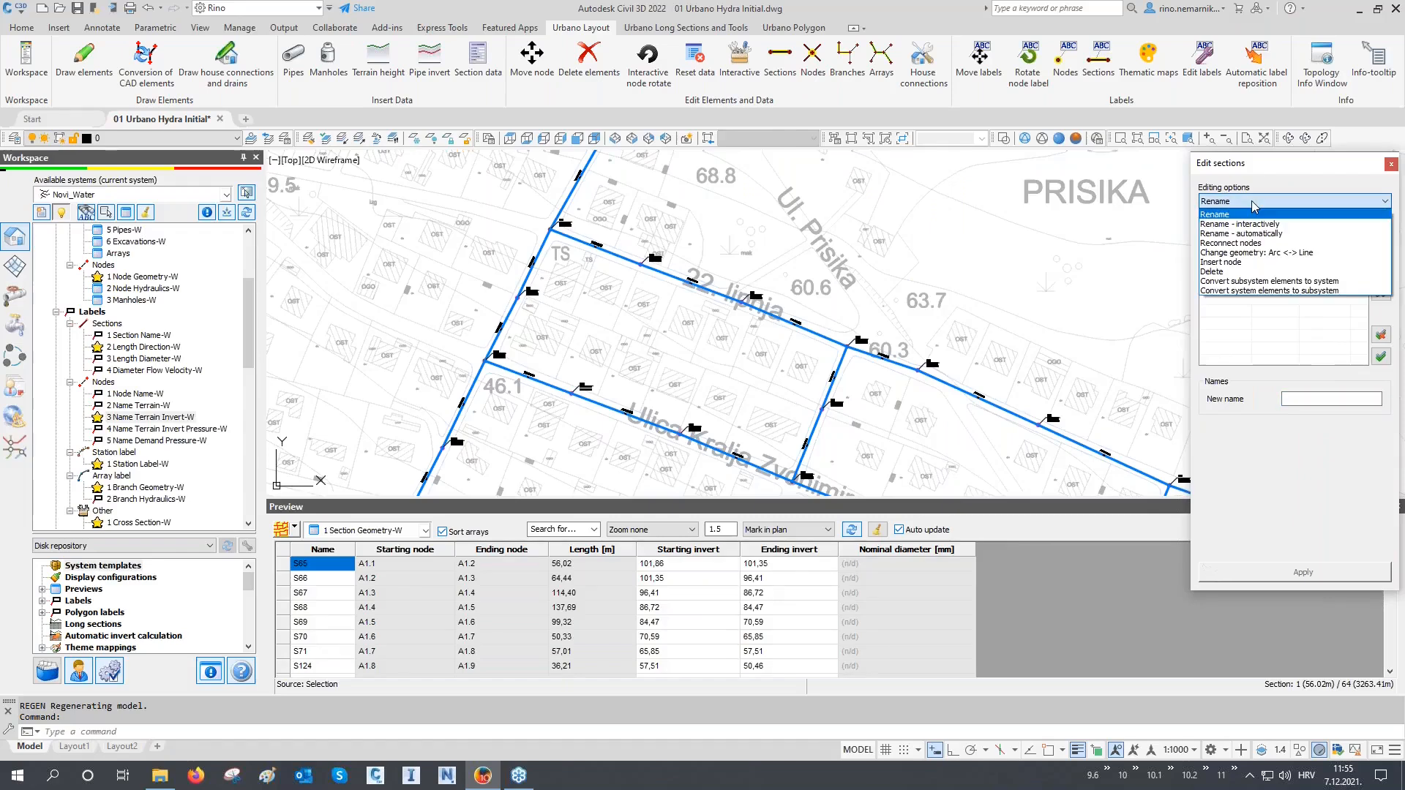
pyautogui.click(1247, 234)
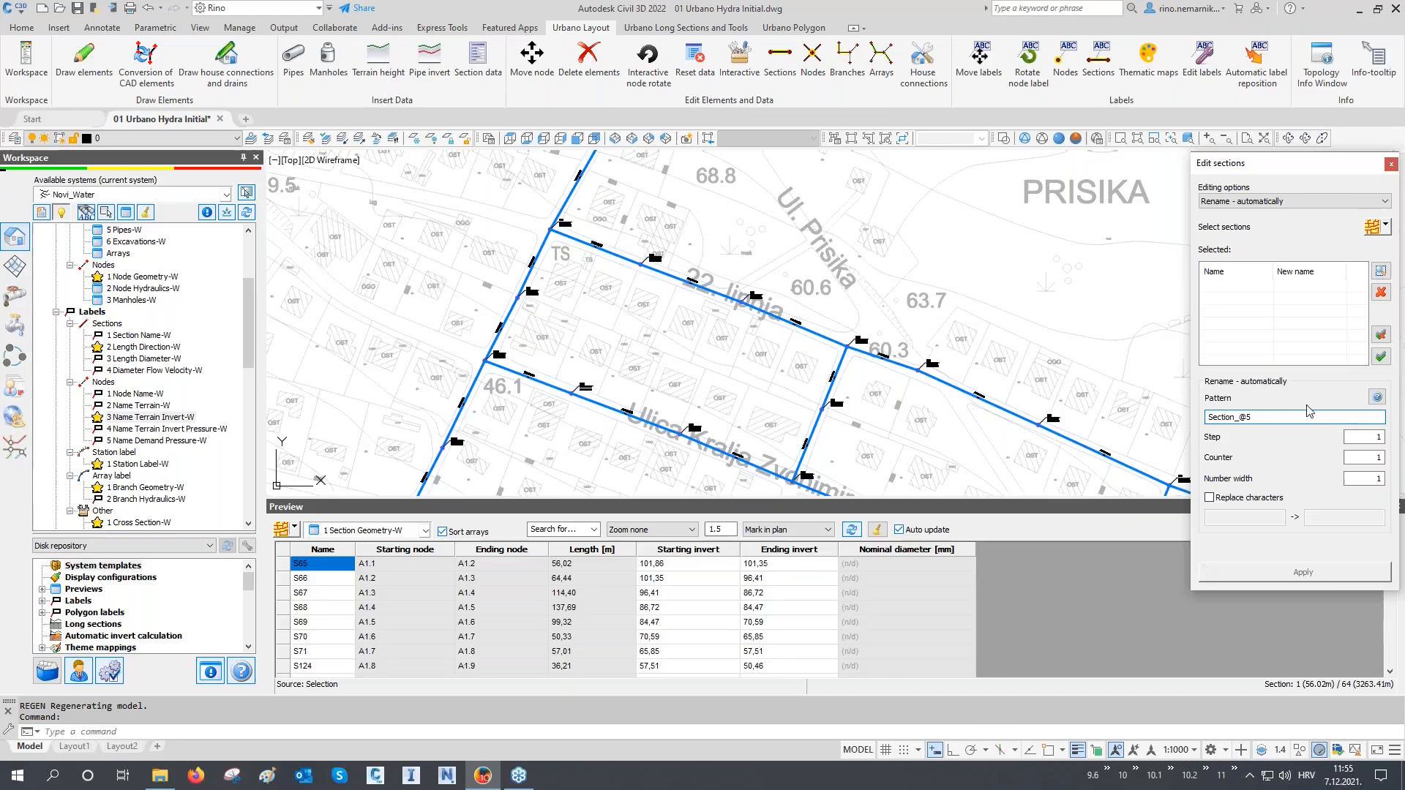
# Step: Rename all sections of the active system with the pattern @3-@4, combining start node and end node names
pyautogui.moveTo(1376, 402)
pyautogui.click(1376, 398)
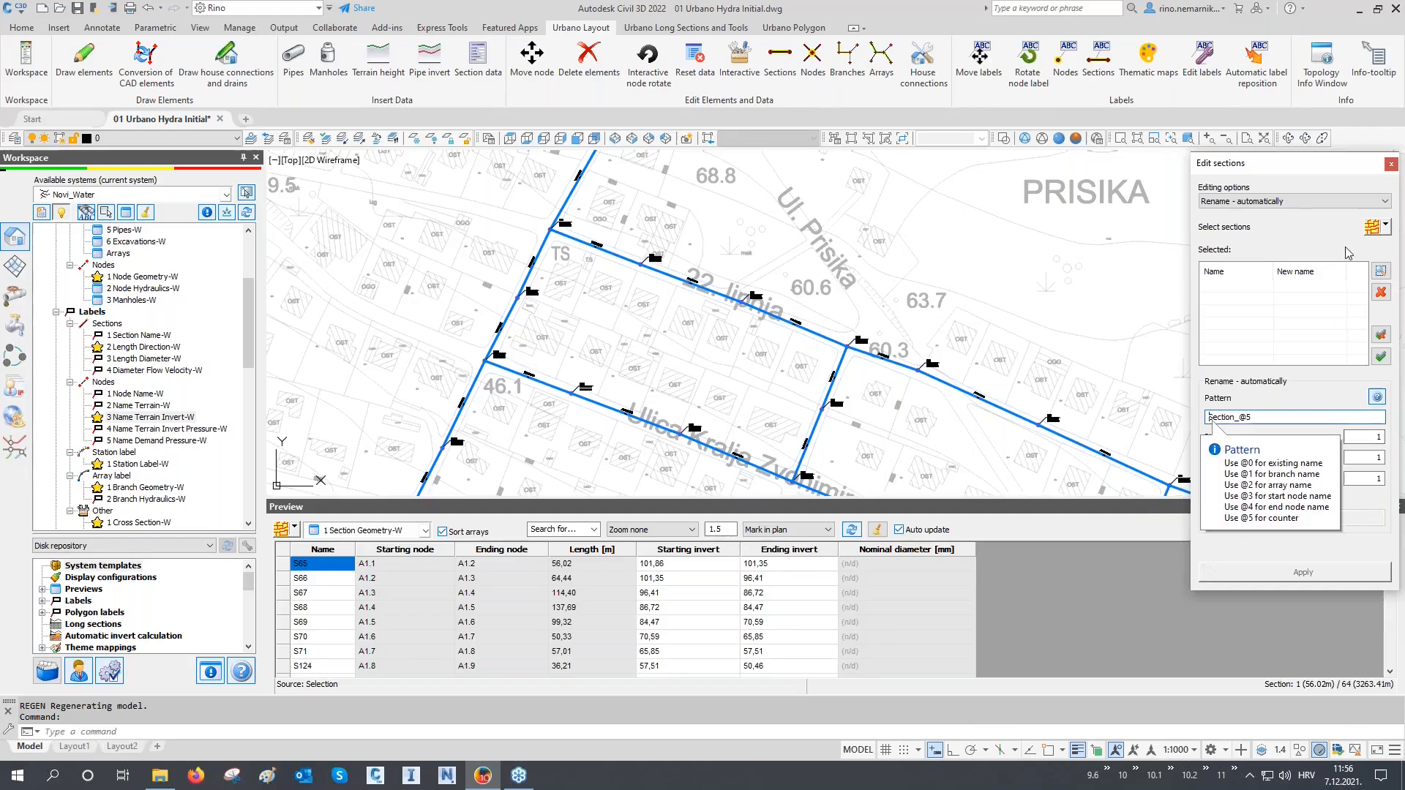
pyautogui.click(1373, 228)
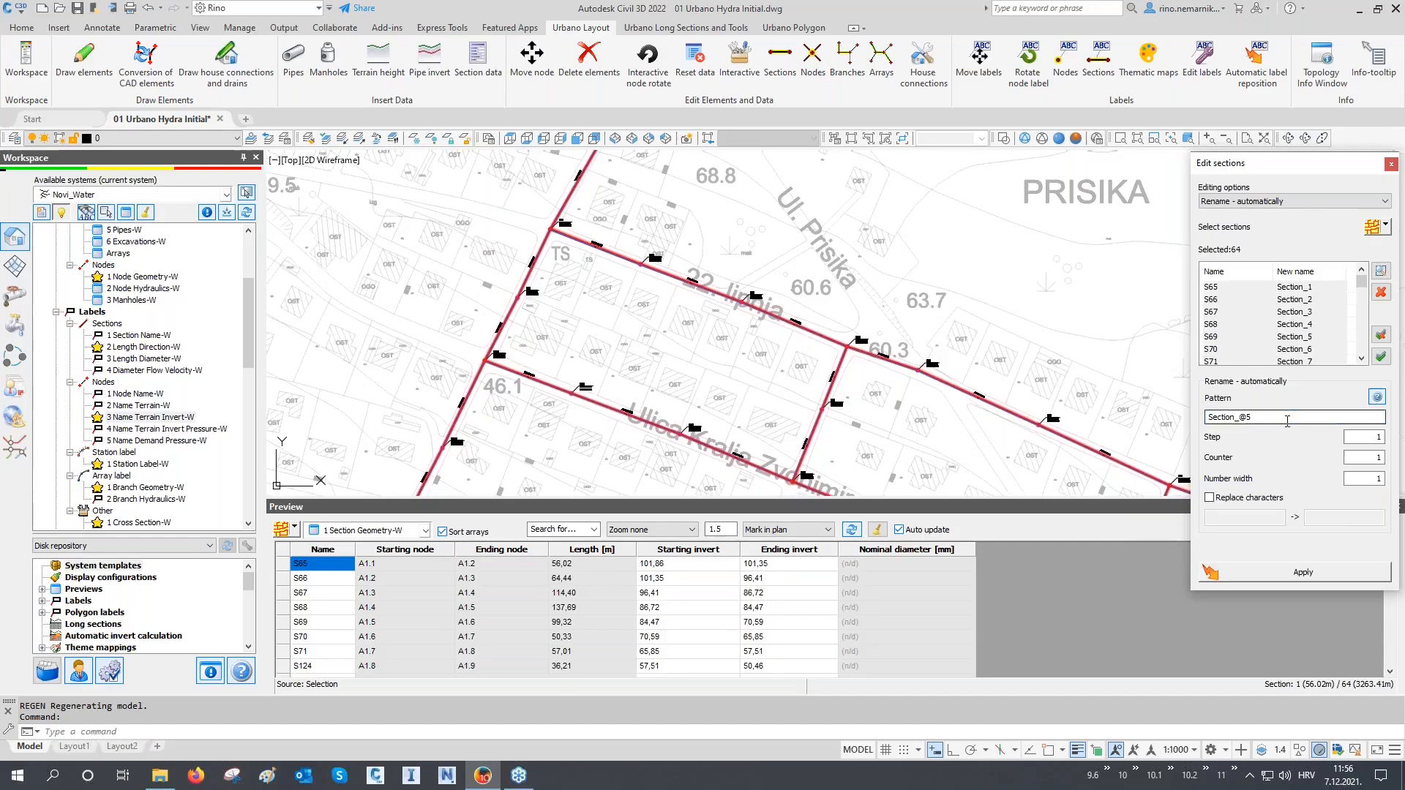
pyautogui.click(1370, 403)
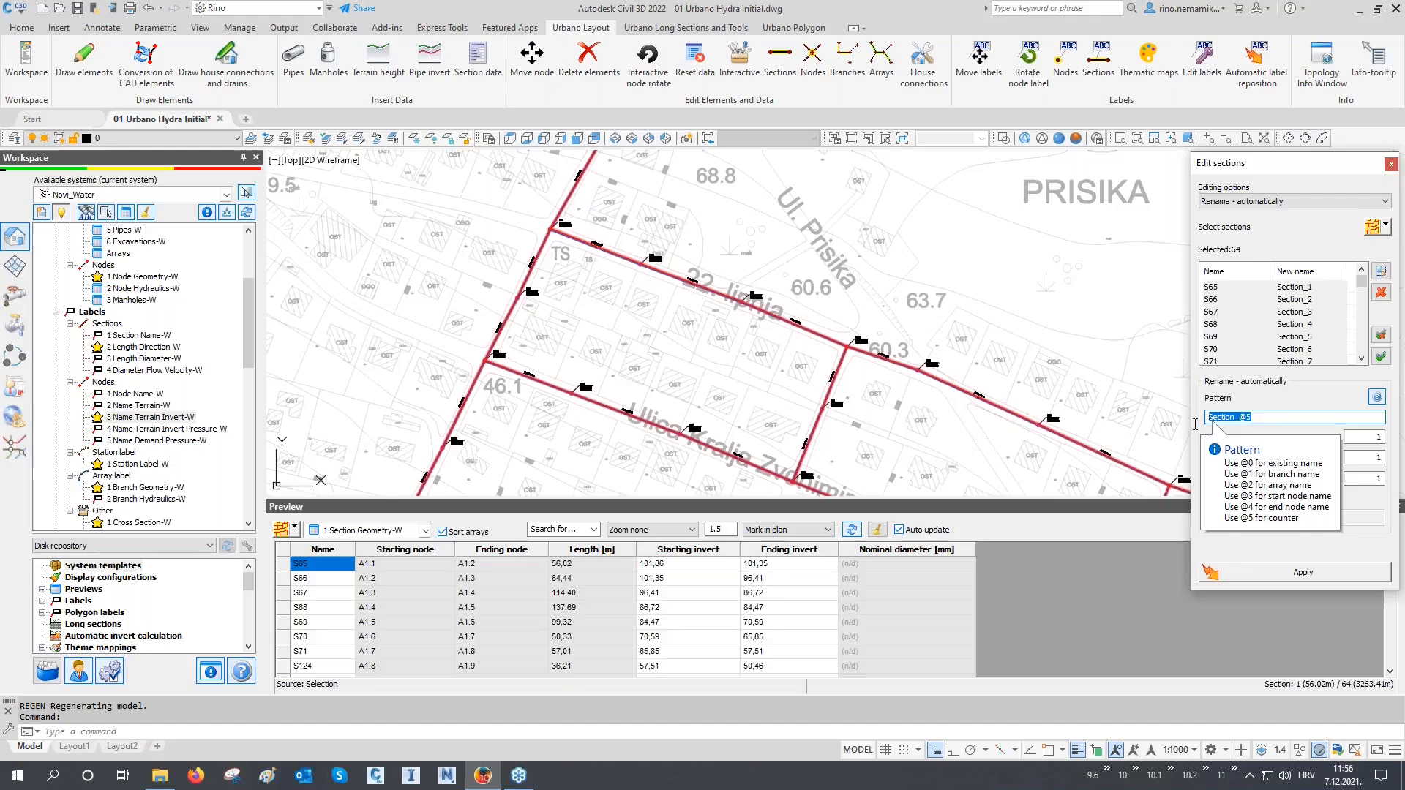
pyautogui.write('@3')
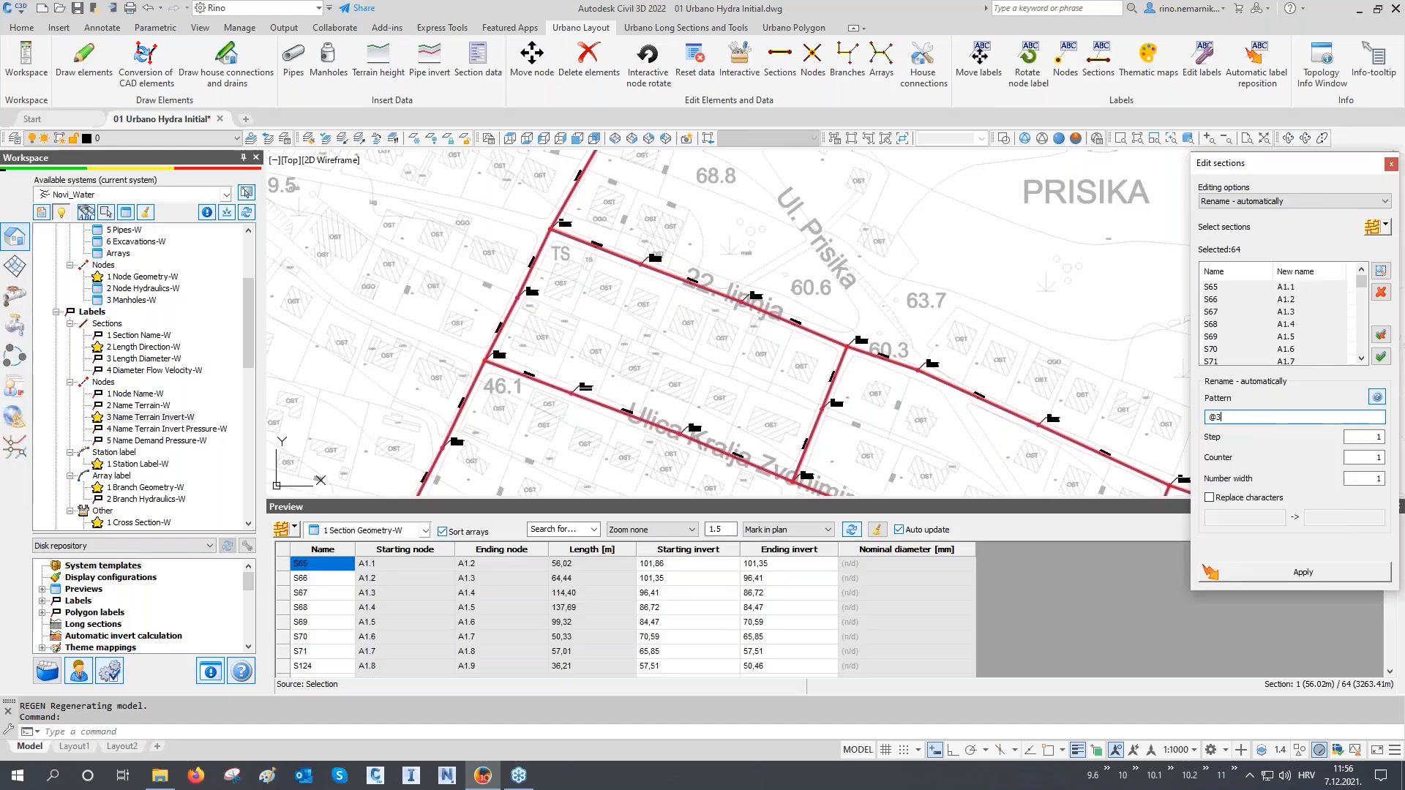
pyautogui.write('-@4')
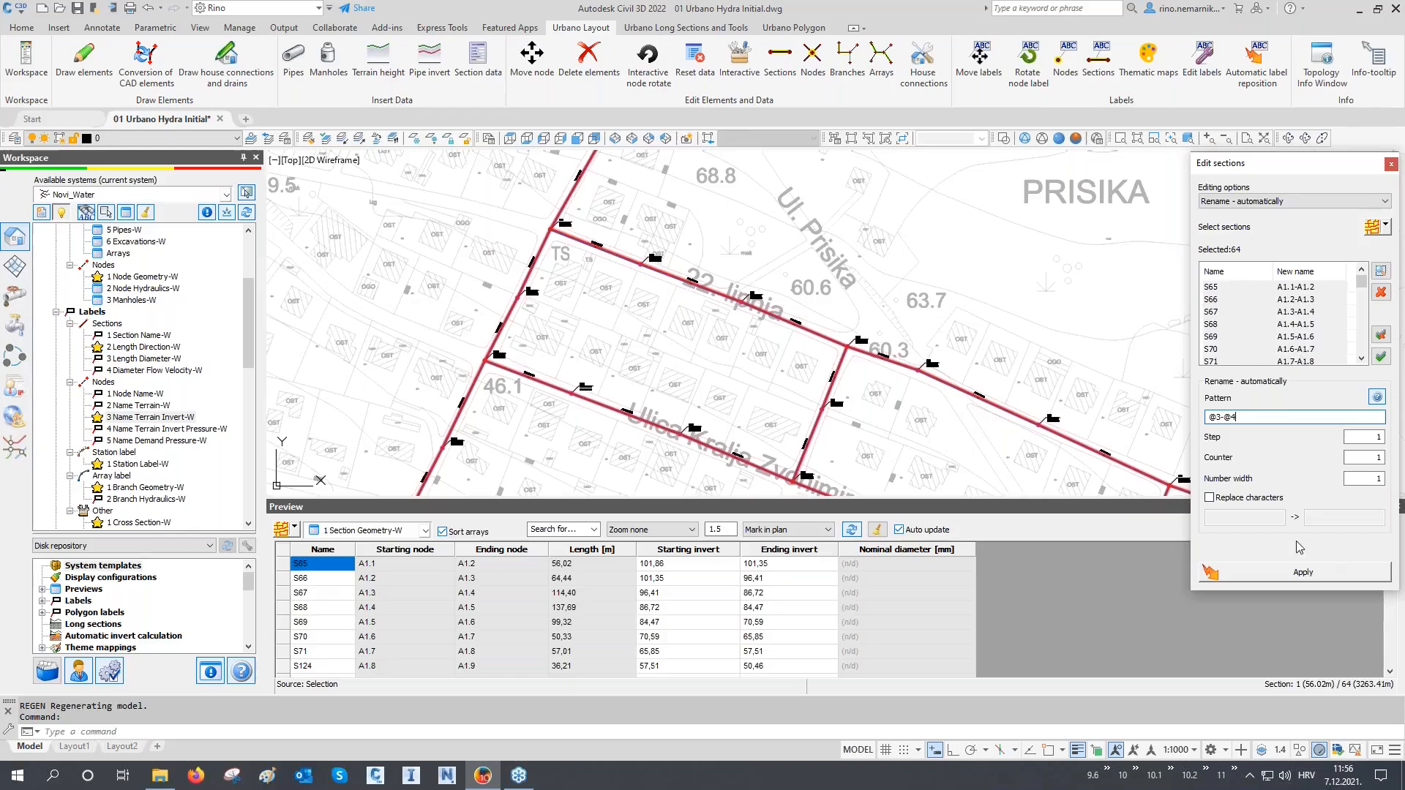
pyautogui.click(1302, 571)
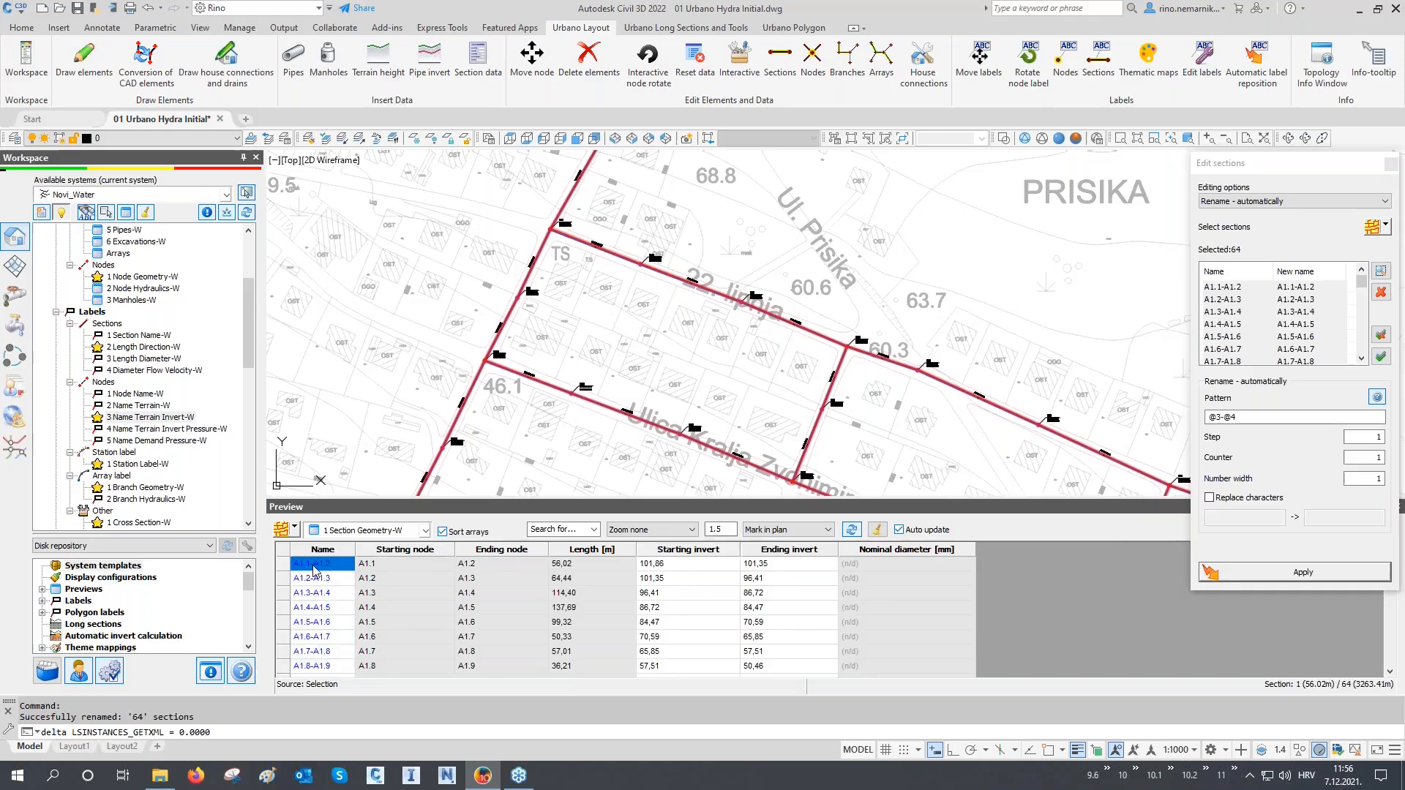
# Step: Check the new name of the third section in the preview table against its starting and ending nodes
pyautogui.click(321, 592)
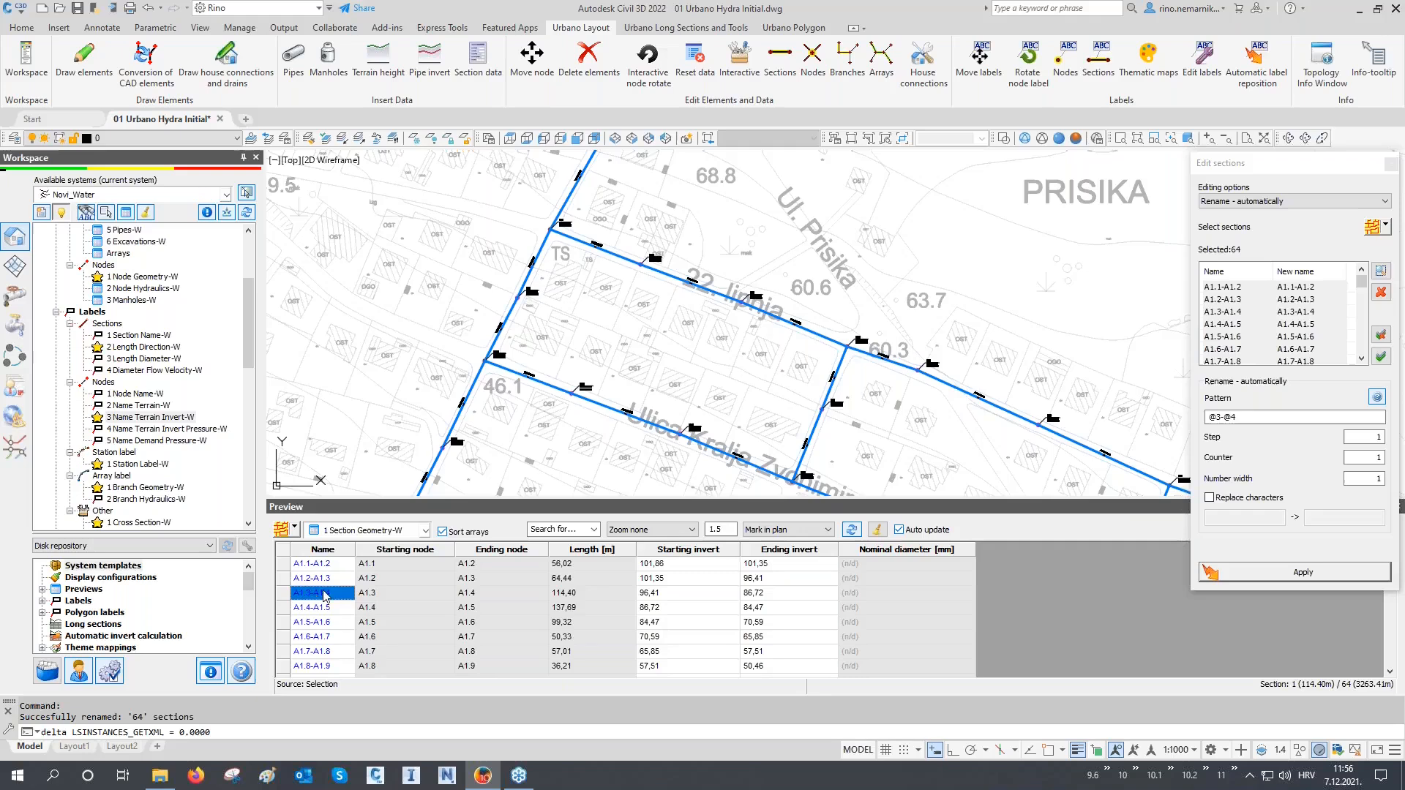
pyautogui.click(367, 599)
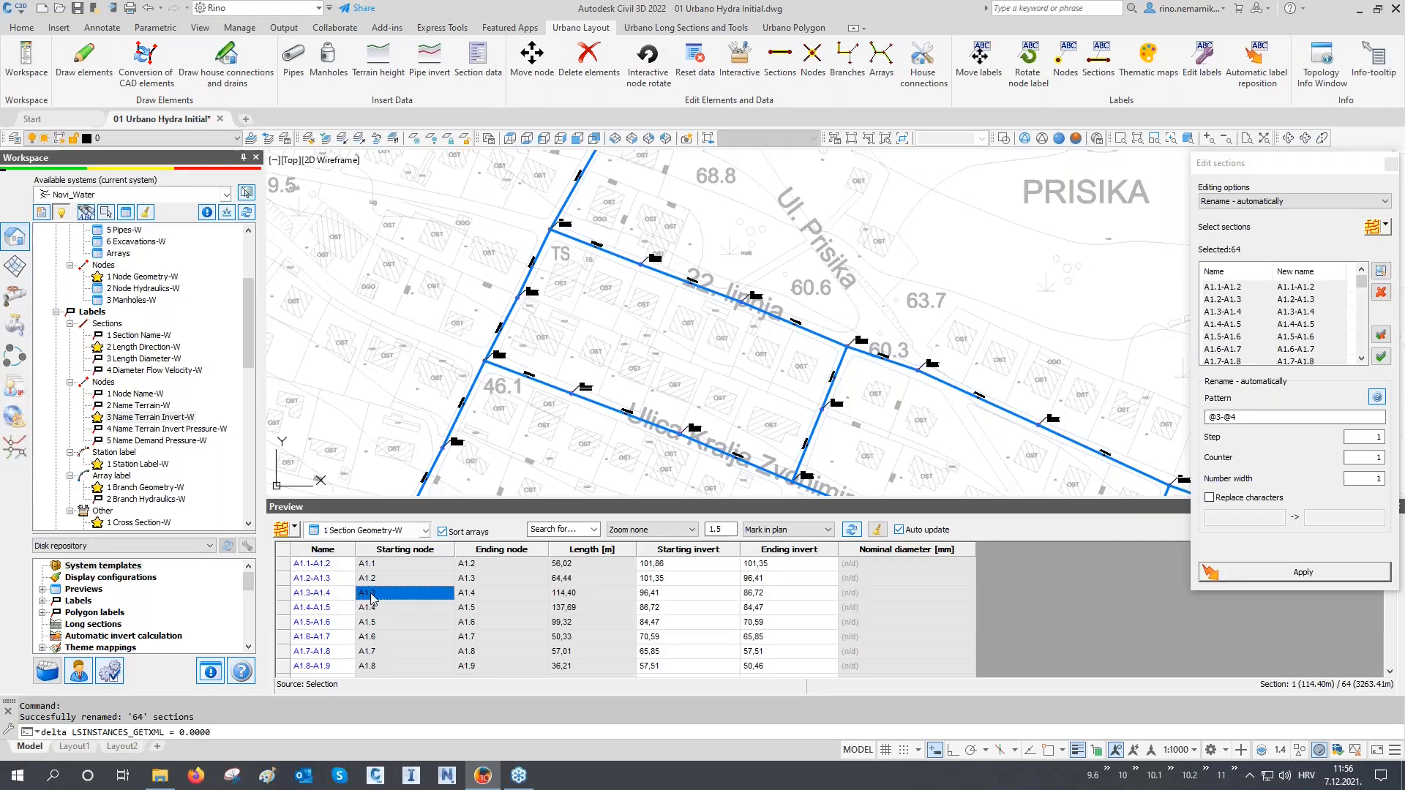
pyautogui.click(469, 599)
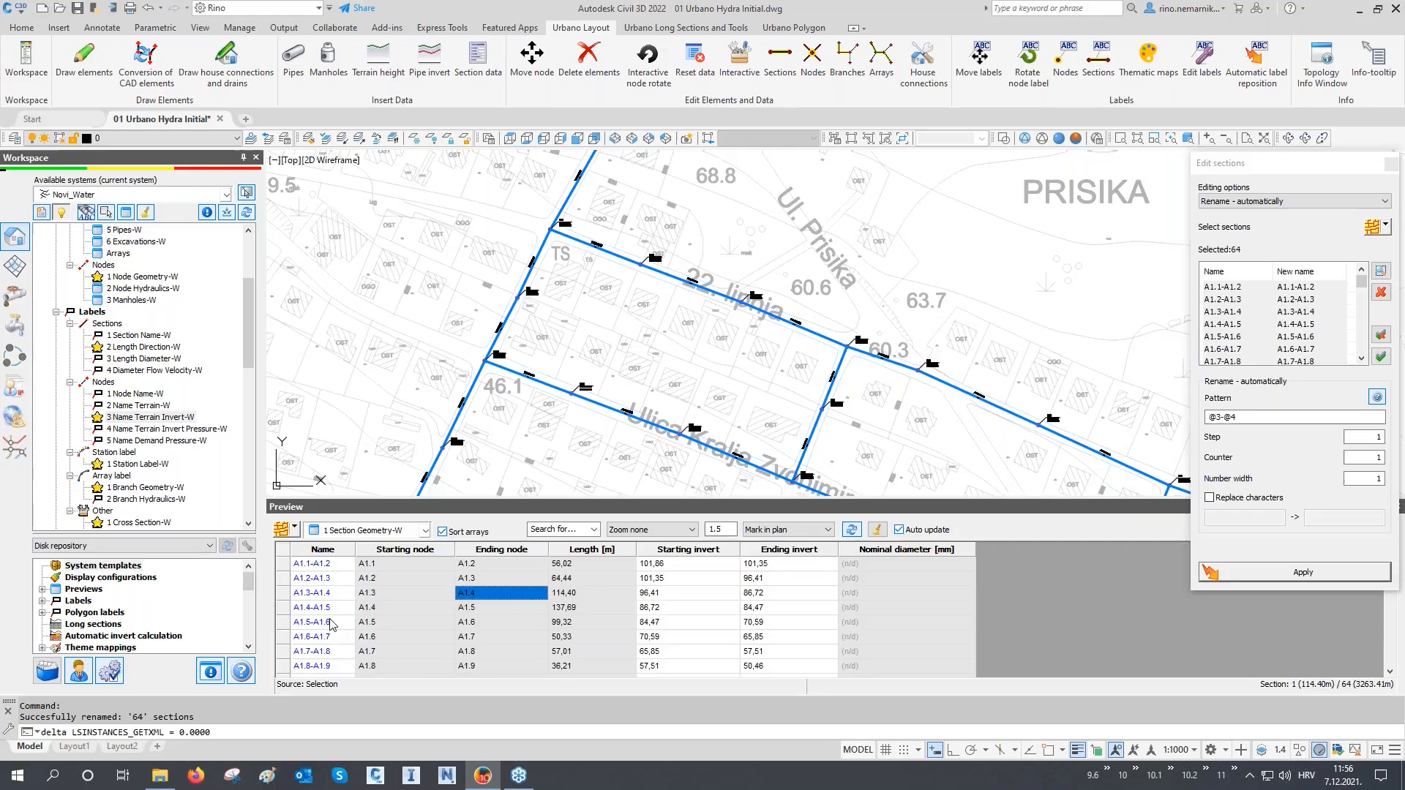
pyautogui.click(1299, 205)
pyautogui.click(1300, 207)
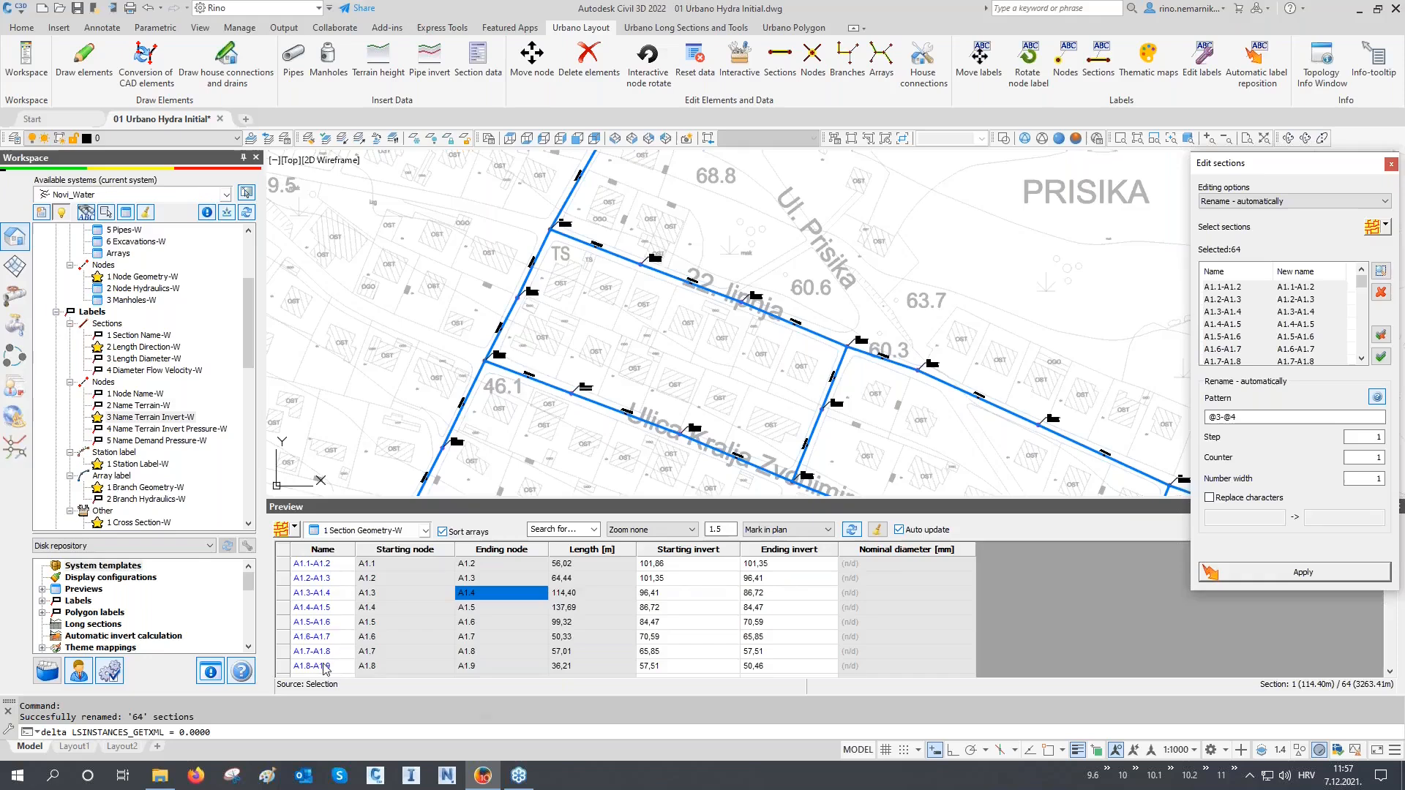
# Step: Select the sections by arrays in the order A1, the horizontal arrays starting with H1, and the short vertical arrays
pyautogui.scroll(-5, 585, 370)
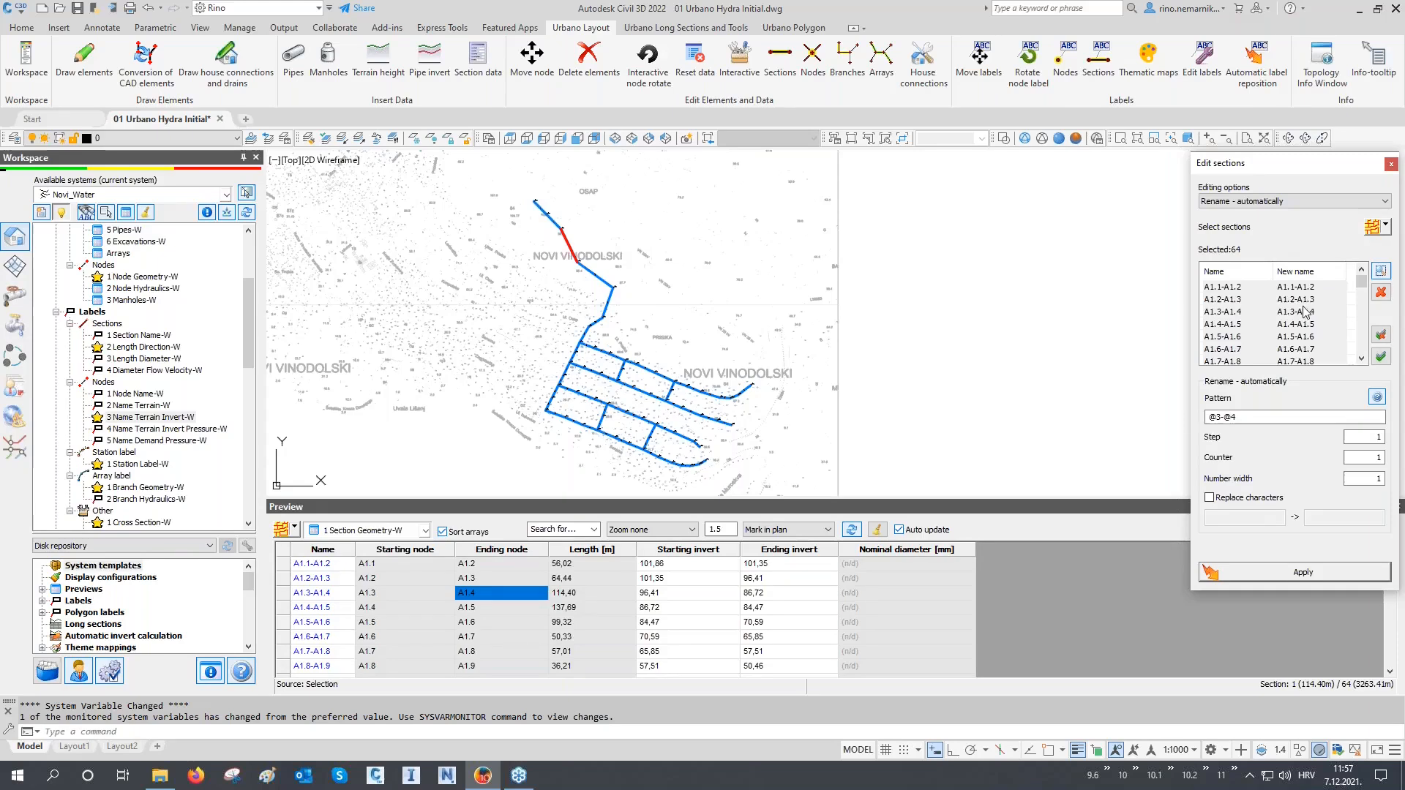
pyautogui.click(1386, 226)
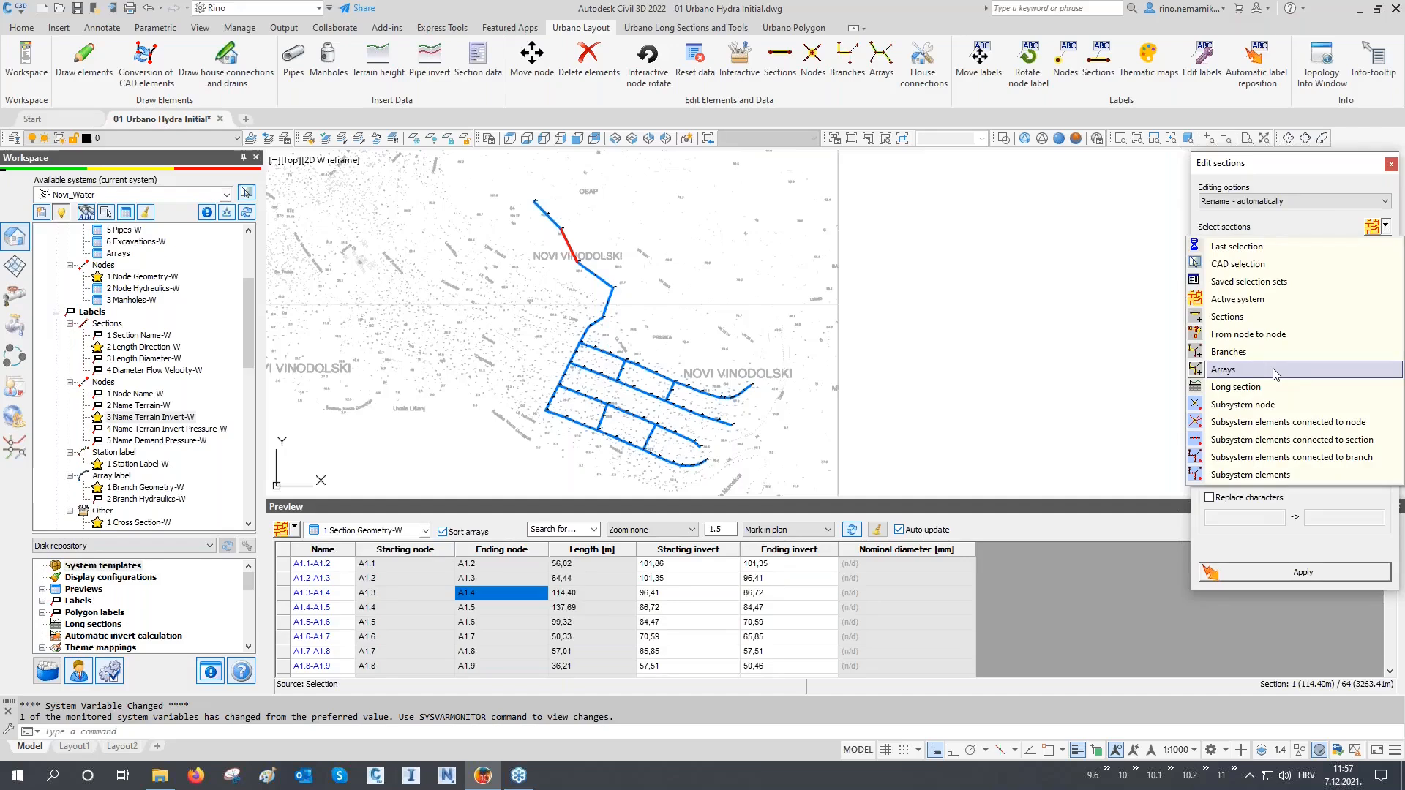
pyautogui.click(1276, 371)
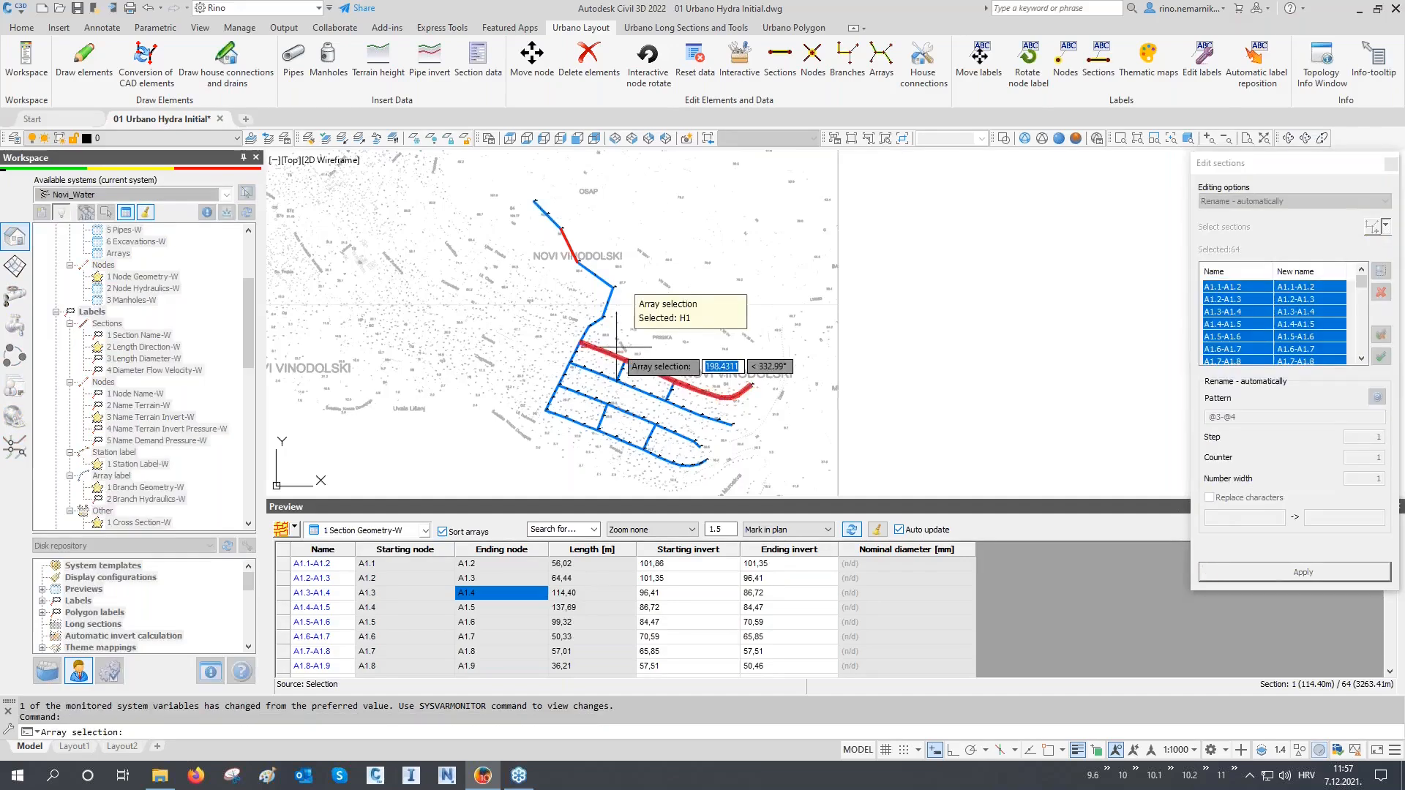
pyautogui.scroll(3, 615, 267)
pyautogui.click(615, 267)
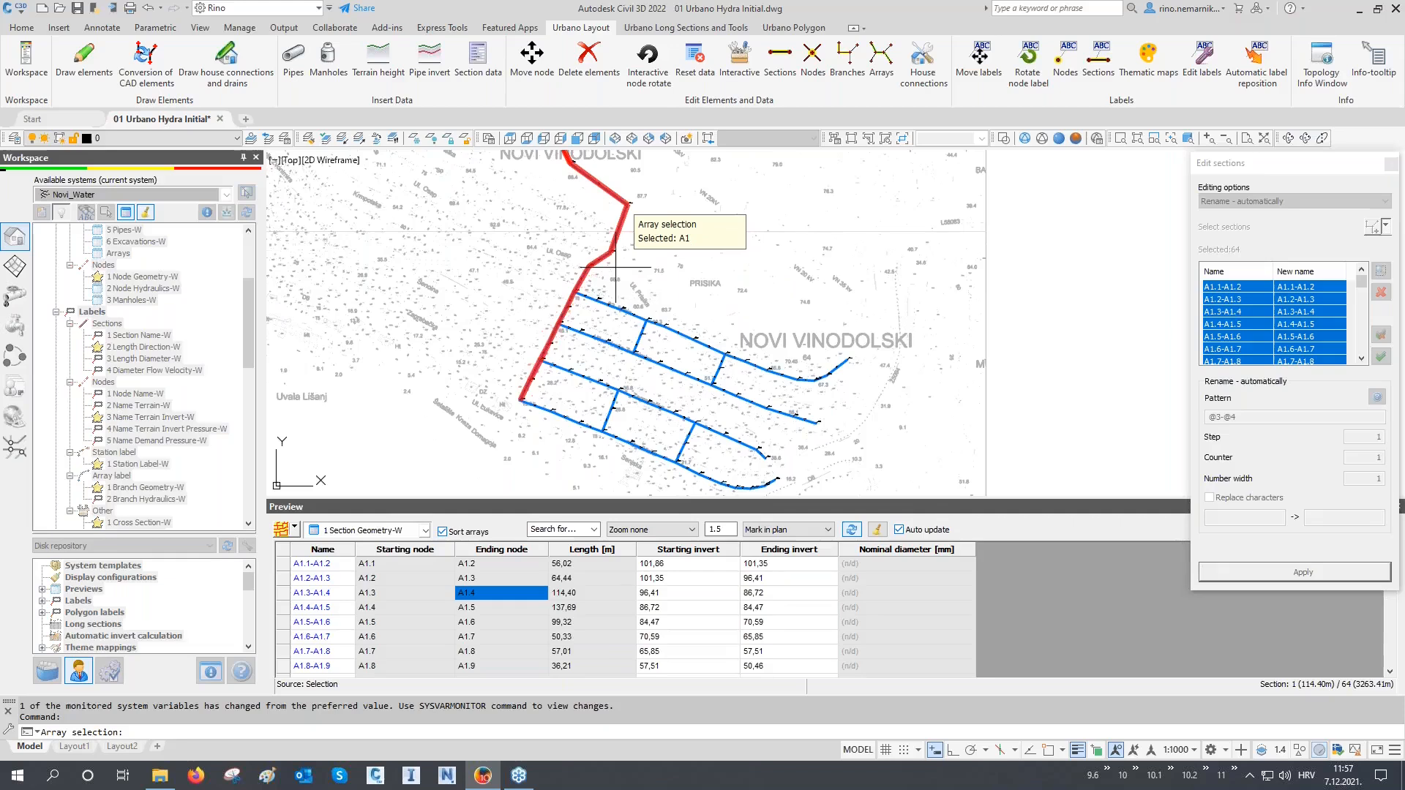
pyautogui.click(615, 295)
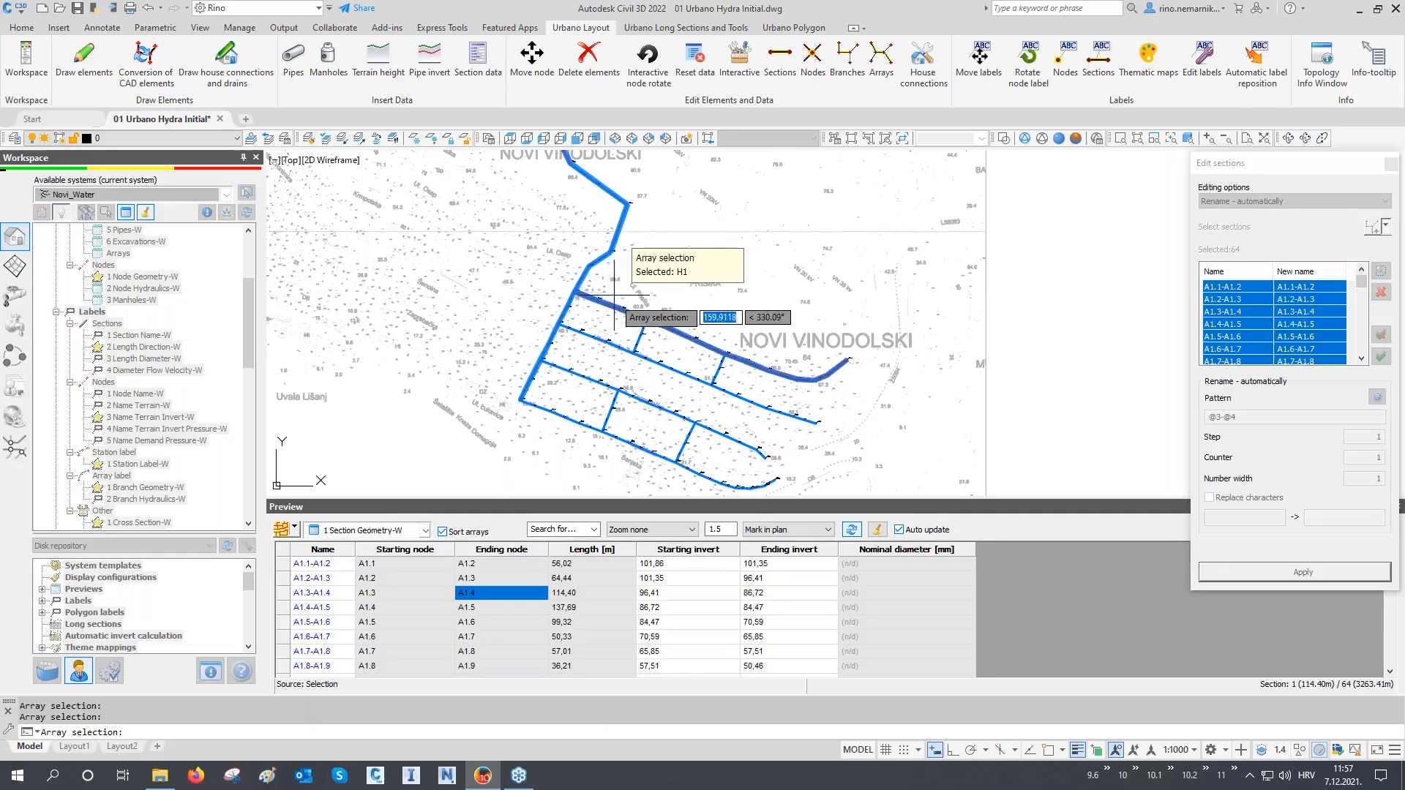
pyautogui.click(604, 338)
pyautogui.click(584, 410)
pyautogui.click(639, 344)
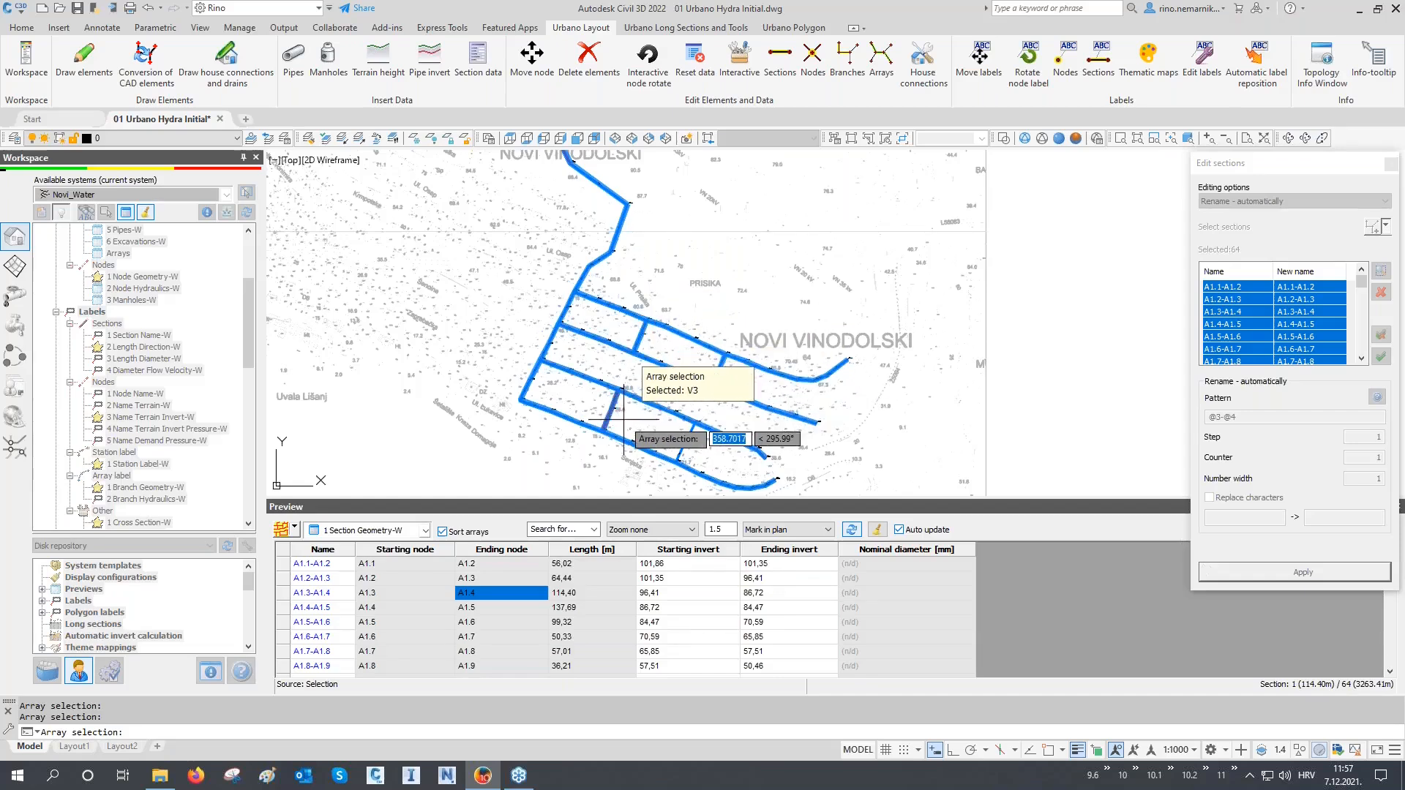
pyautogui.rightClick(682, 437)
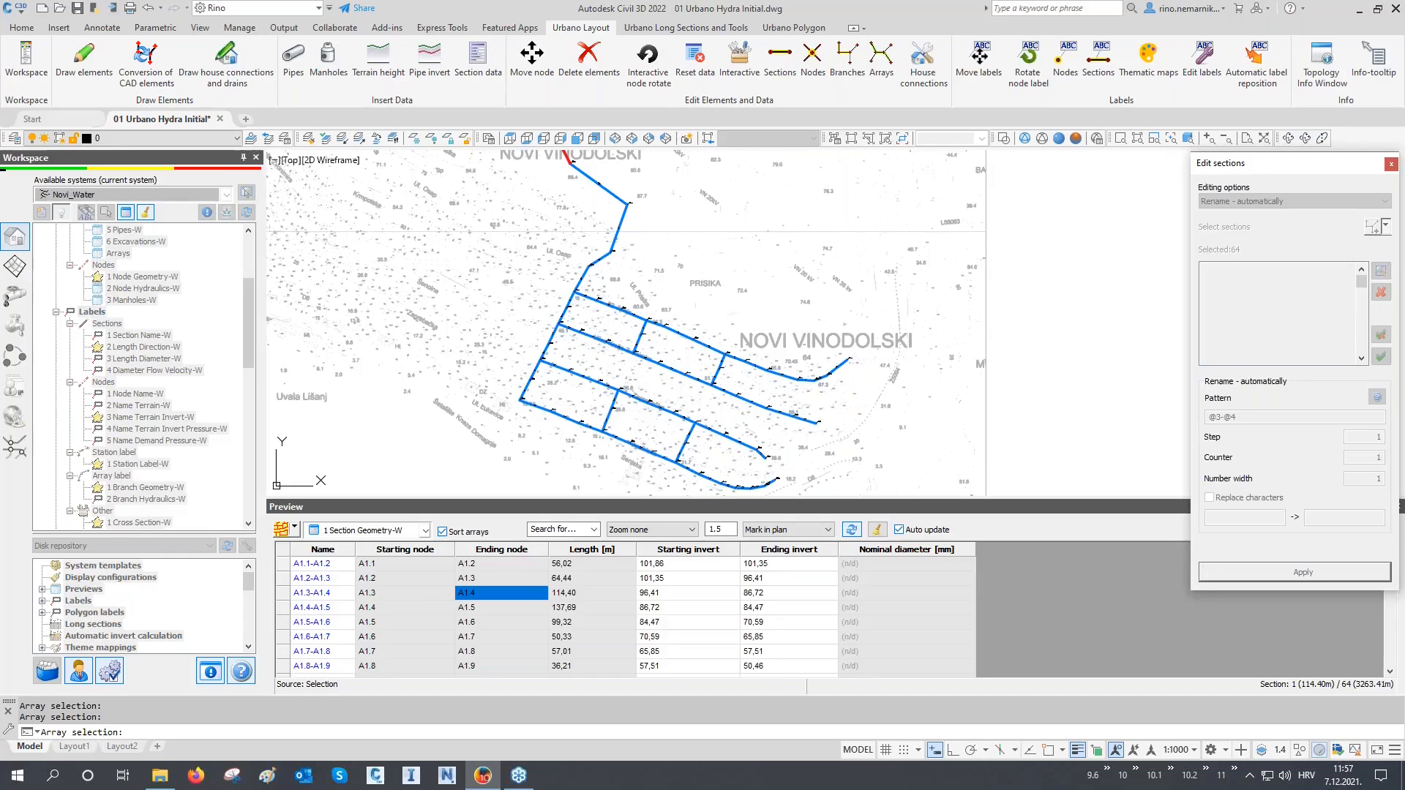
# Step: Rename the selected sections with the pattern S@5, using the letter S followed by the counter
pyautogui.moveTo(1247, 418); pyautogui.dragTo(1198, 424)
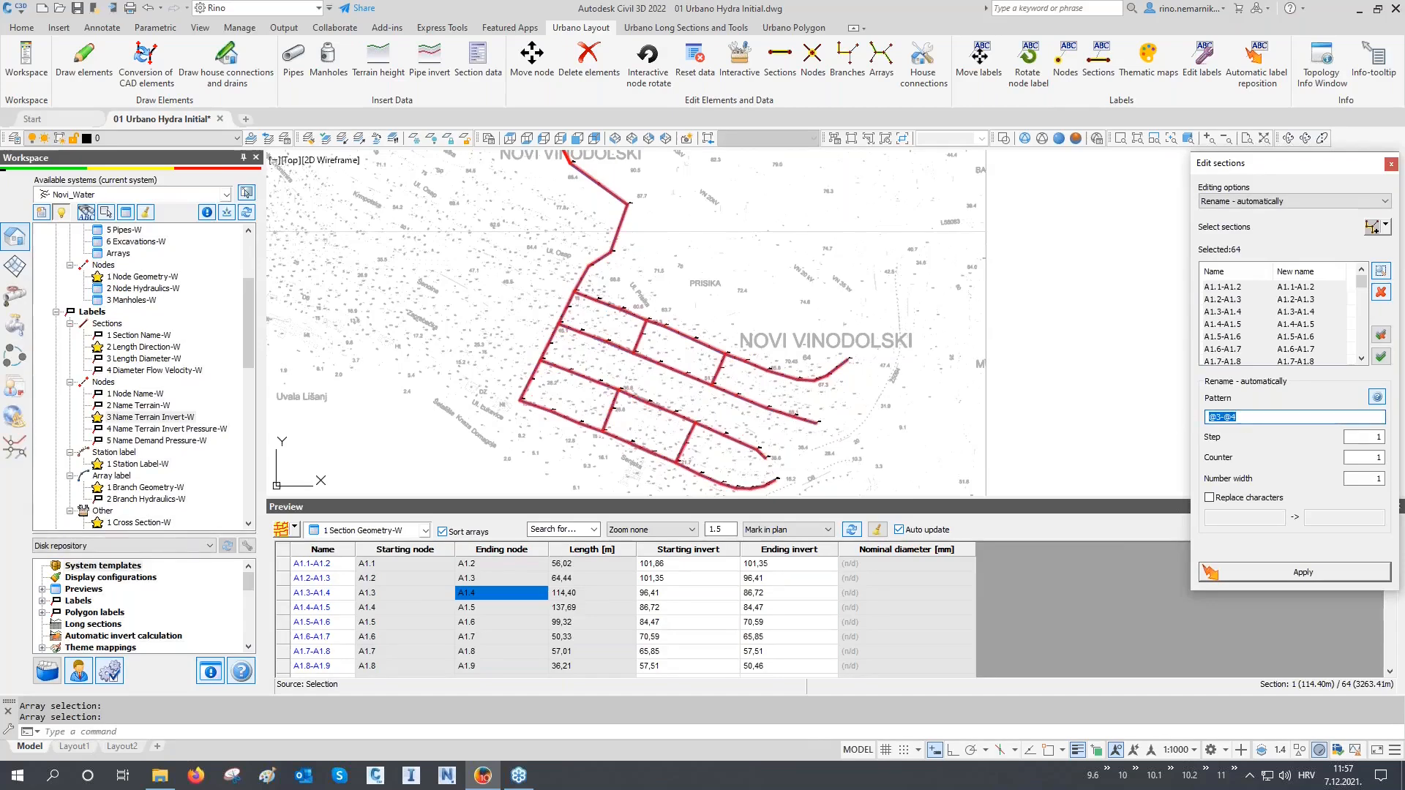
pyautogui.write('S')
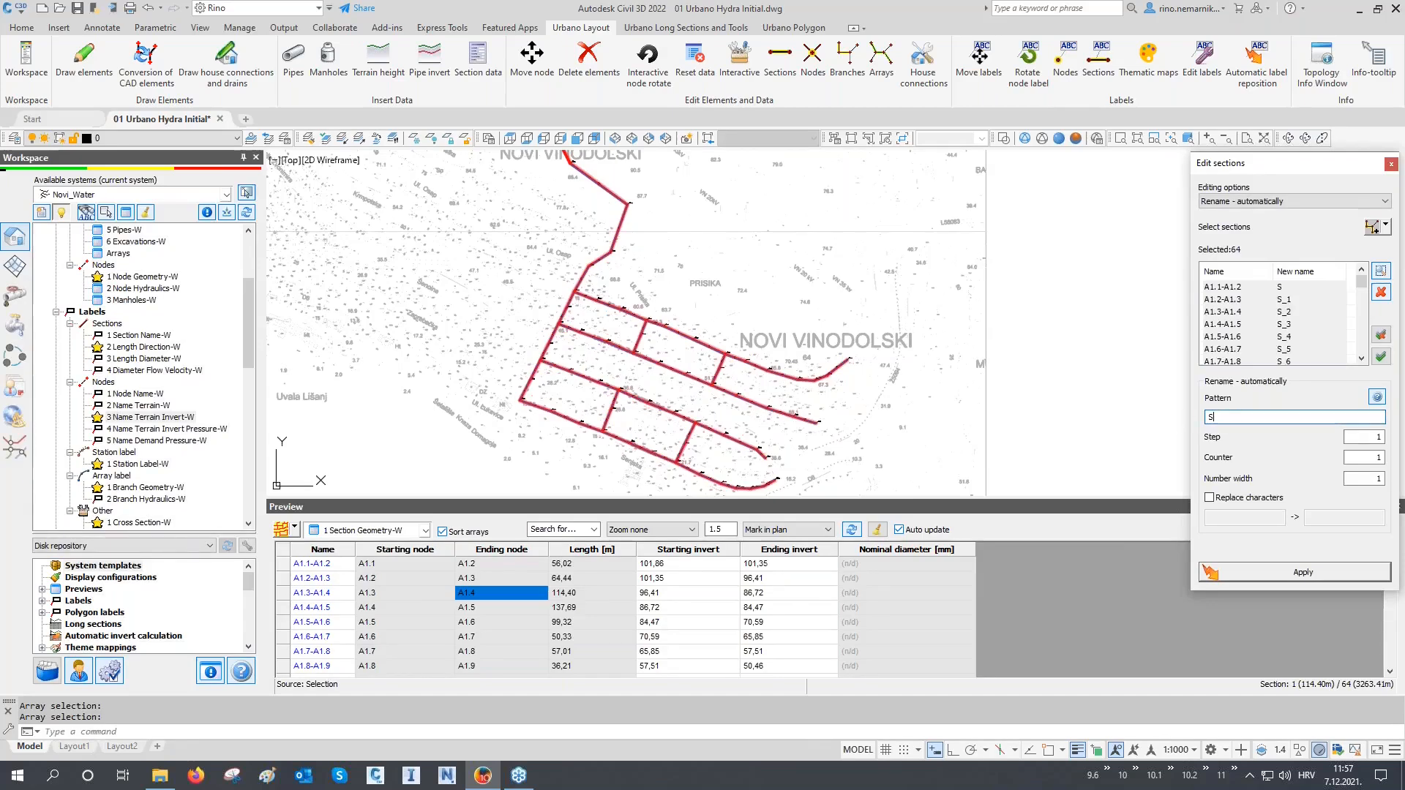
pyautogui.write('@5')
pyautogui.click(1377, 397)
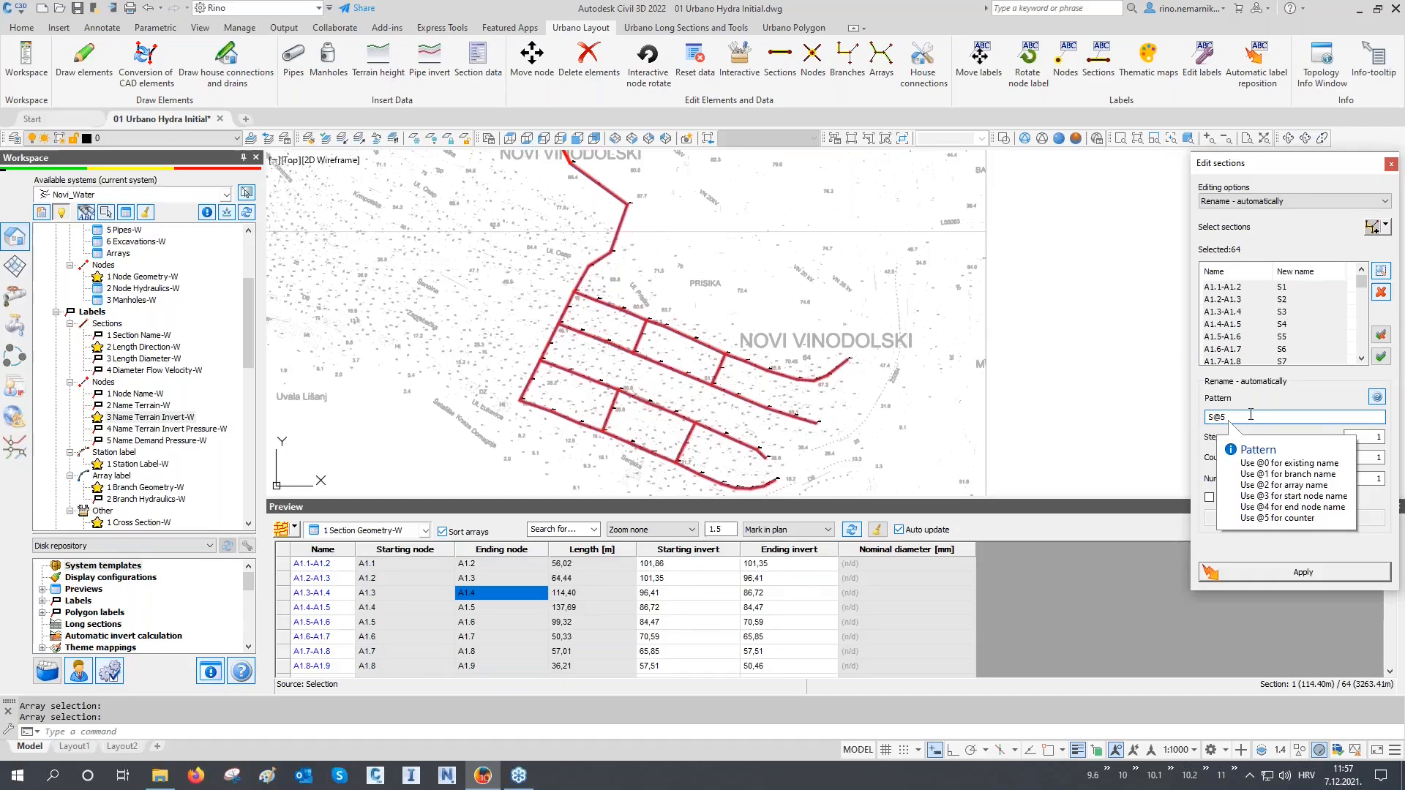
pyautogui.click(1249, 572)
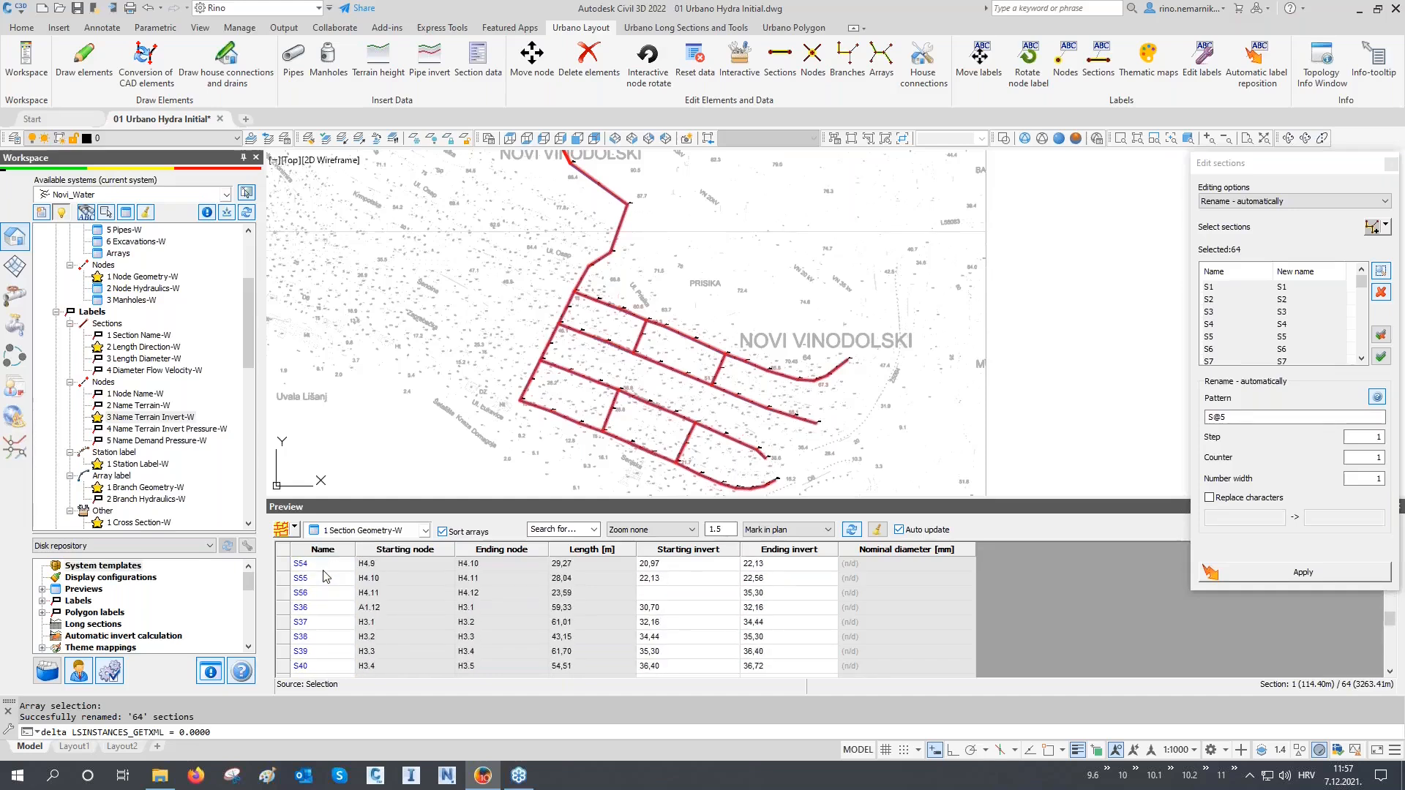
# Step: Sort the preview table by section name and close the Edit sections dialog
pyautogui.click(326, 550)
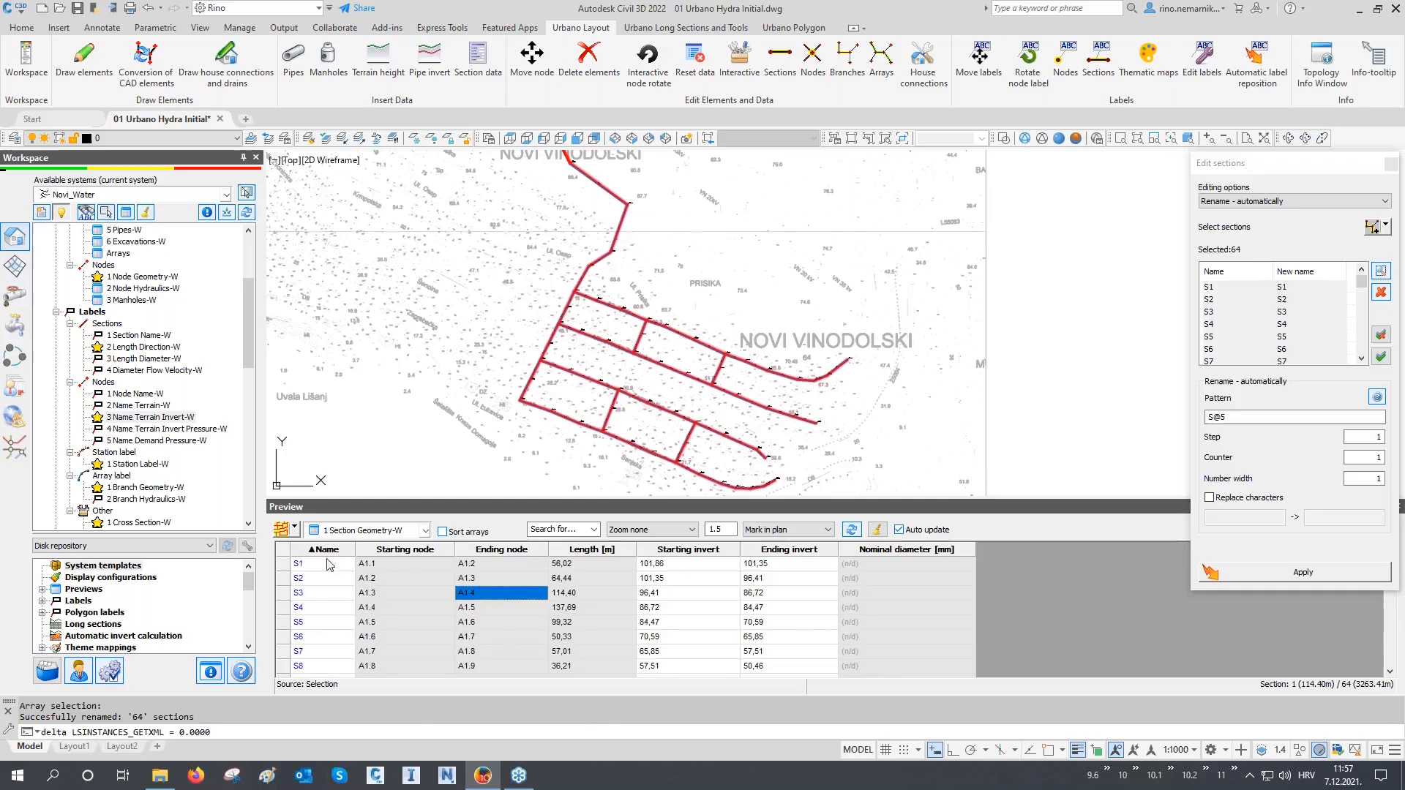
pyautogui.click(1392, 164)
pyautogui.scroll(-2, 706, 357)
pyautogui.moveTo(708, 360); pyautogui.dragTo(673, 380, button='middle')
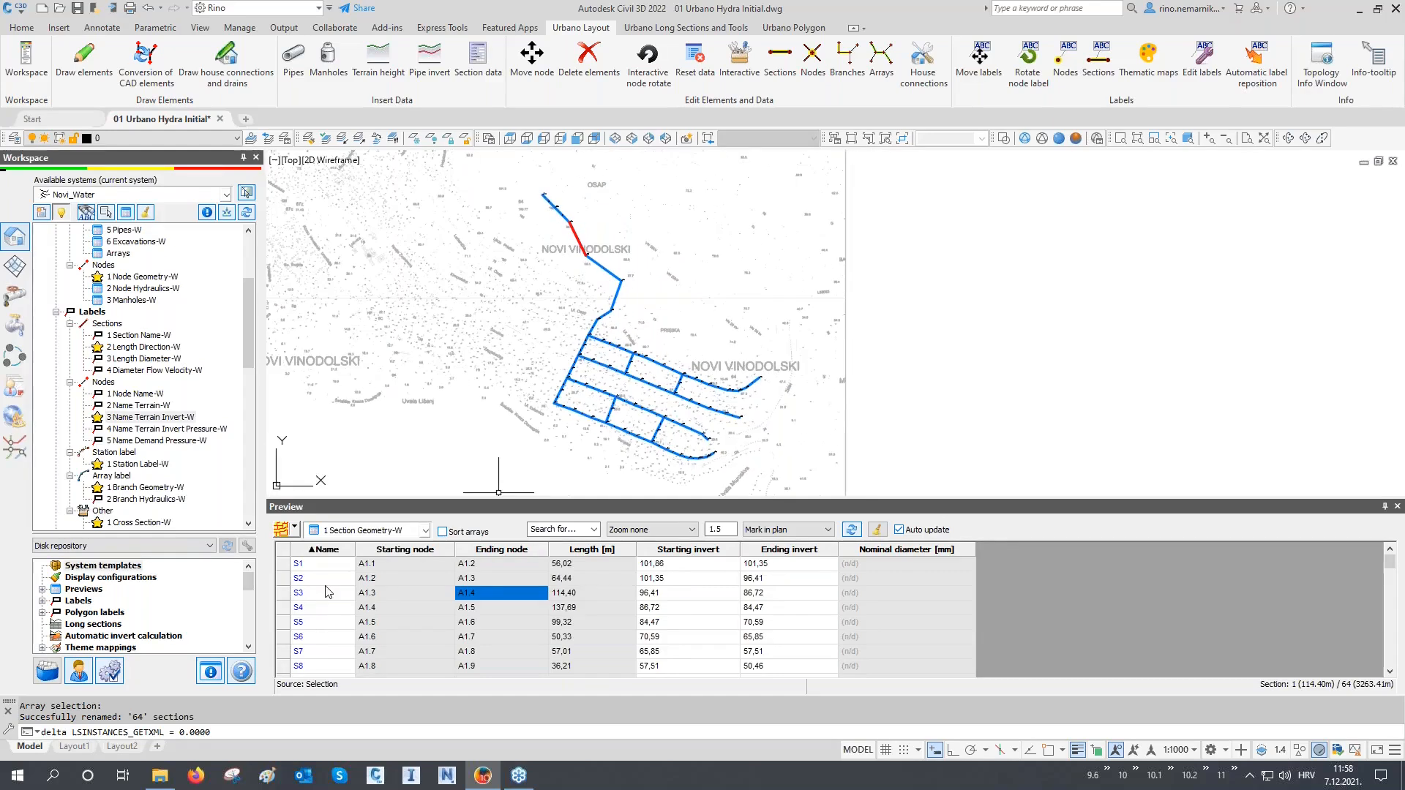
# Step: Highlight all sections from the first to the last row of the preview and switch the table to 2 Branch Geometry-W
pyautogui.click(318, 566)
pyautogui.moveTo(320, 571); pyautogui.dragTo(331, 715)
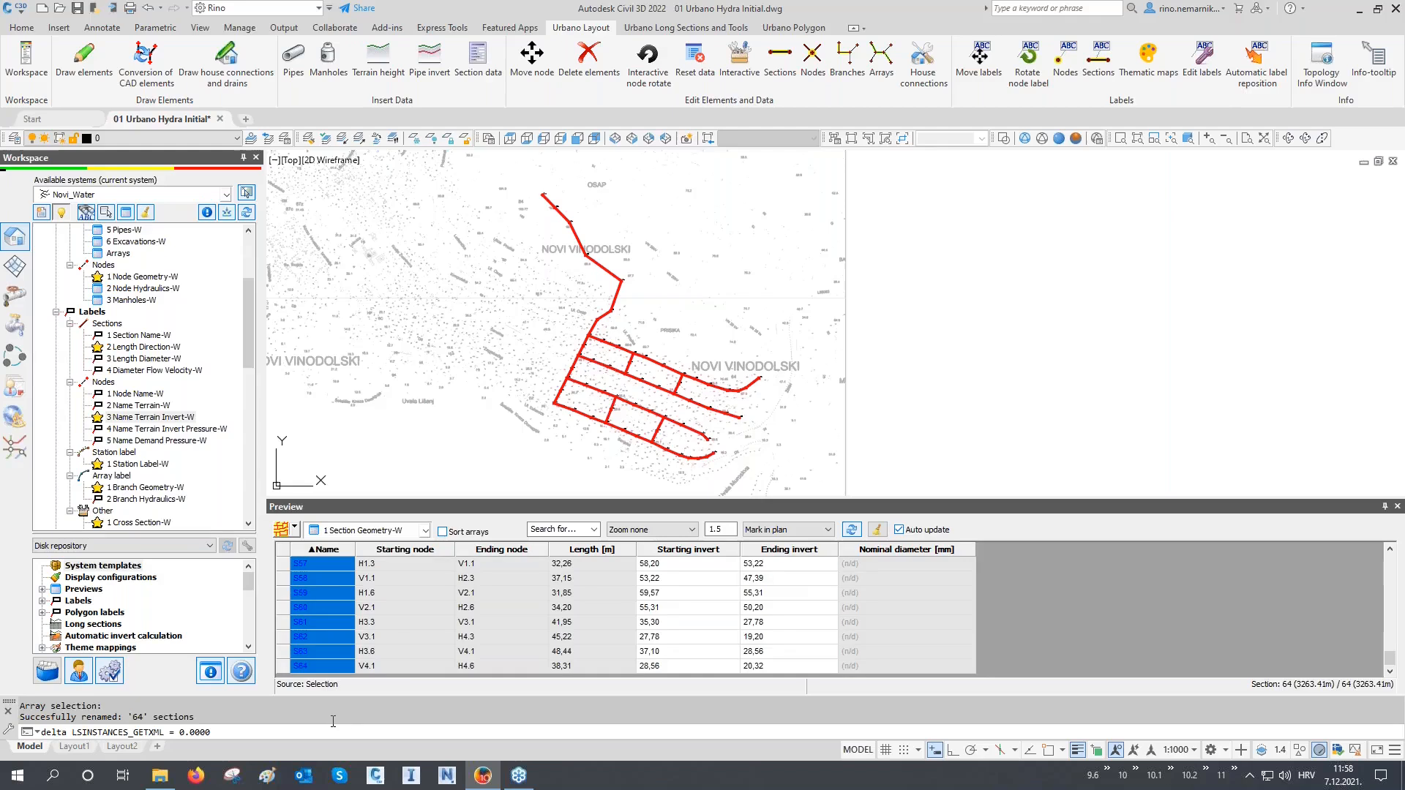
pyautogui.click(388, 541)
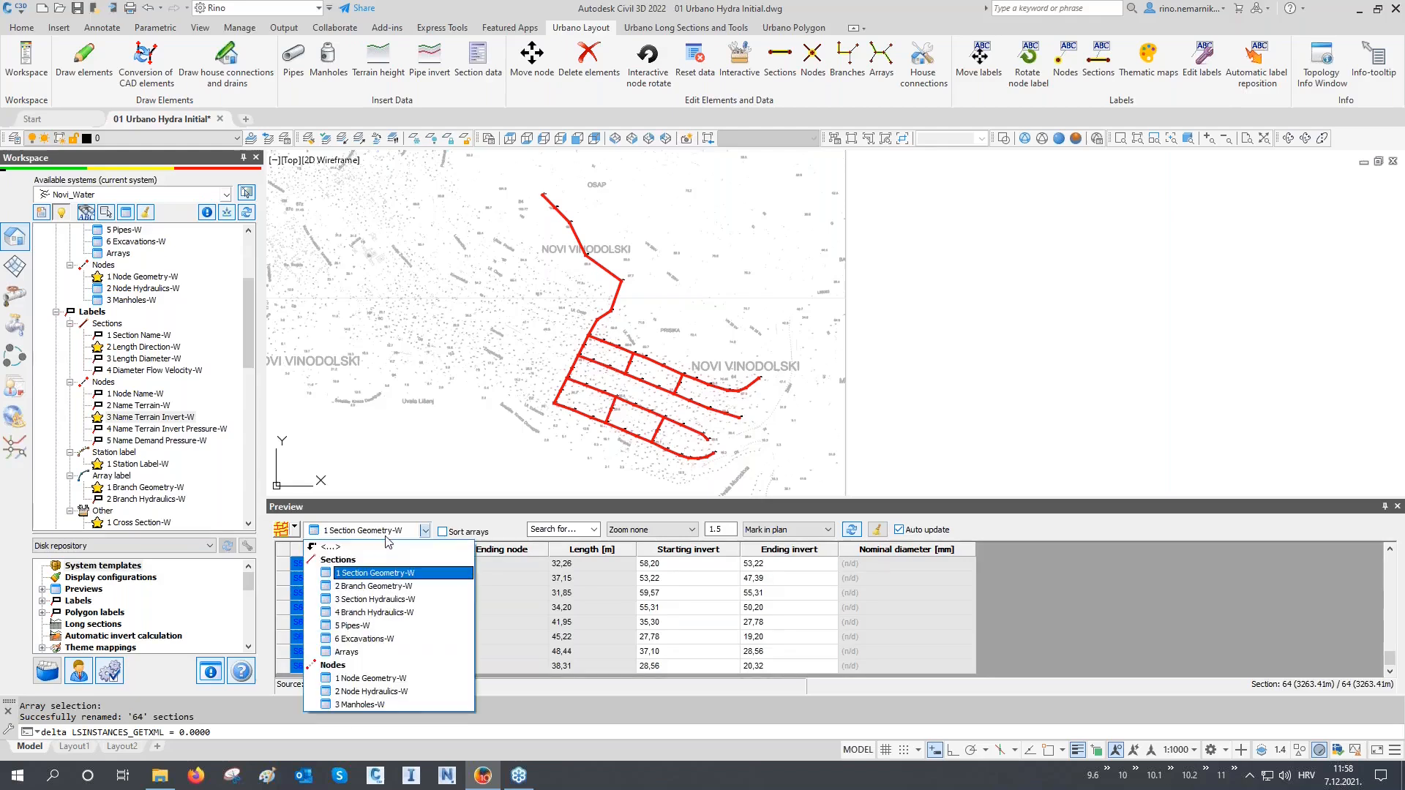
pyautogui.click(382, 586)
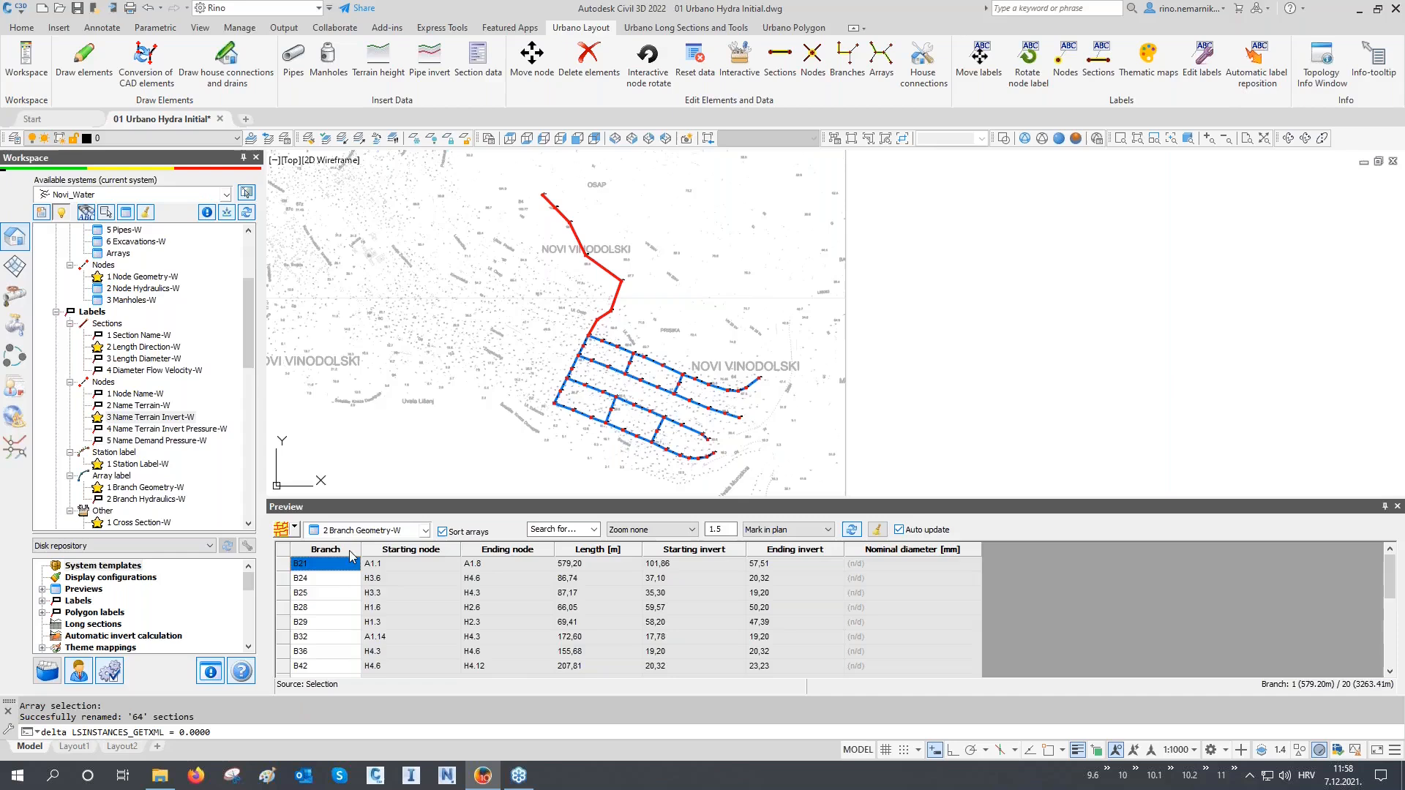
pyautogui.moveTo(527, 420); pyautogui.dragTo(515, 428, button='middle')
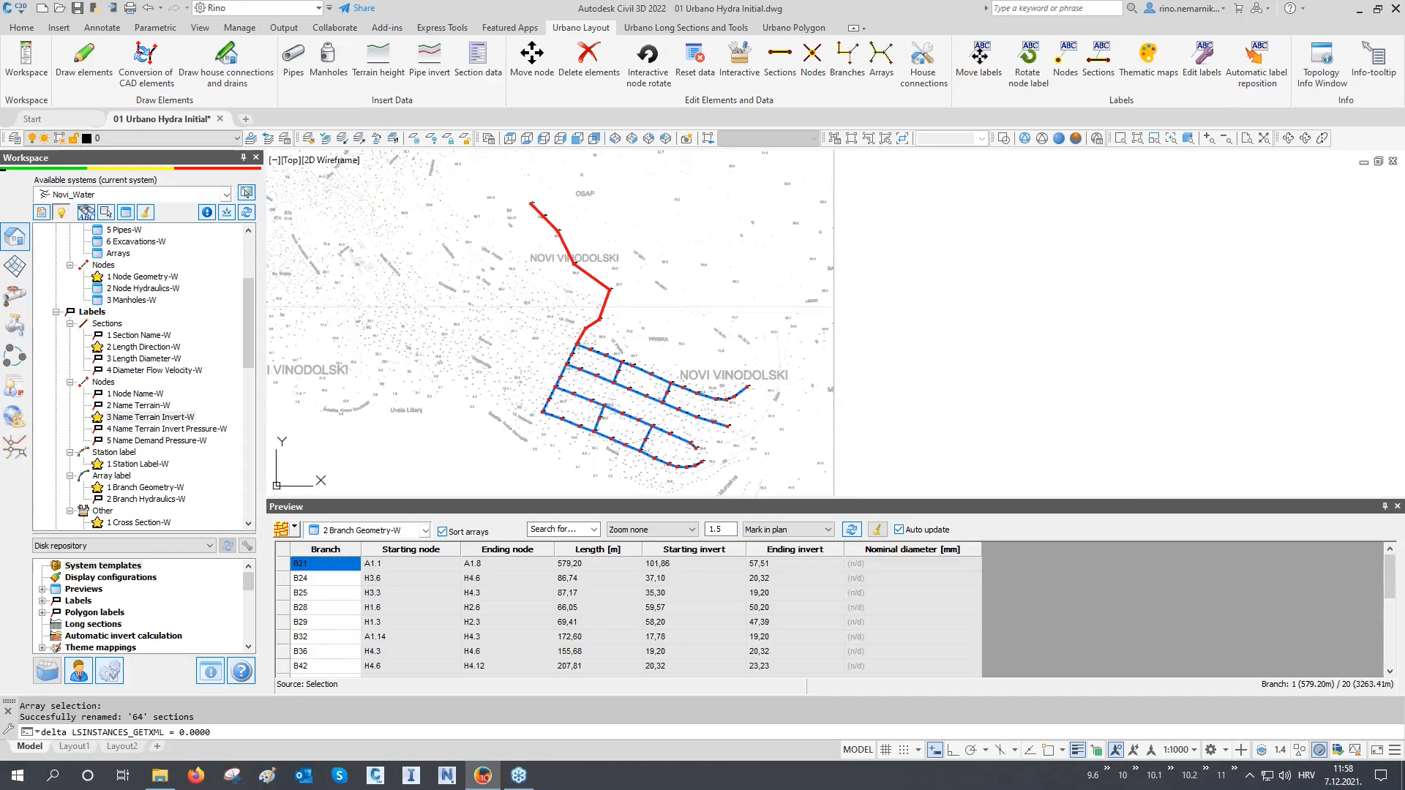
# Step: Start editing branches with the option Rename - automatically and select all branches of the active system
pyautogui.click(840, 78)
pyautogui.moveTo(712, 182); pyautogui.dragTo(1327, 167)
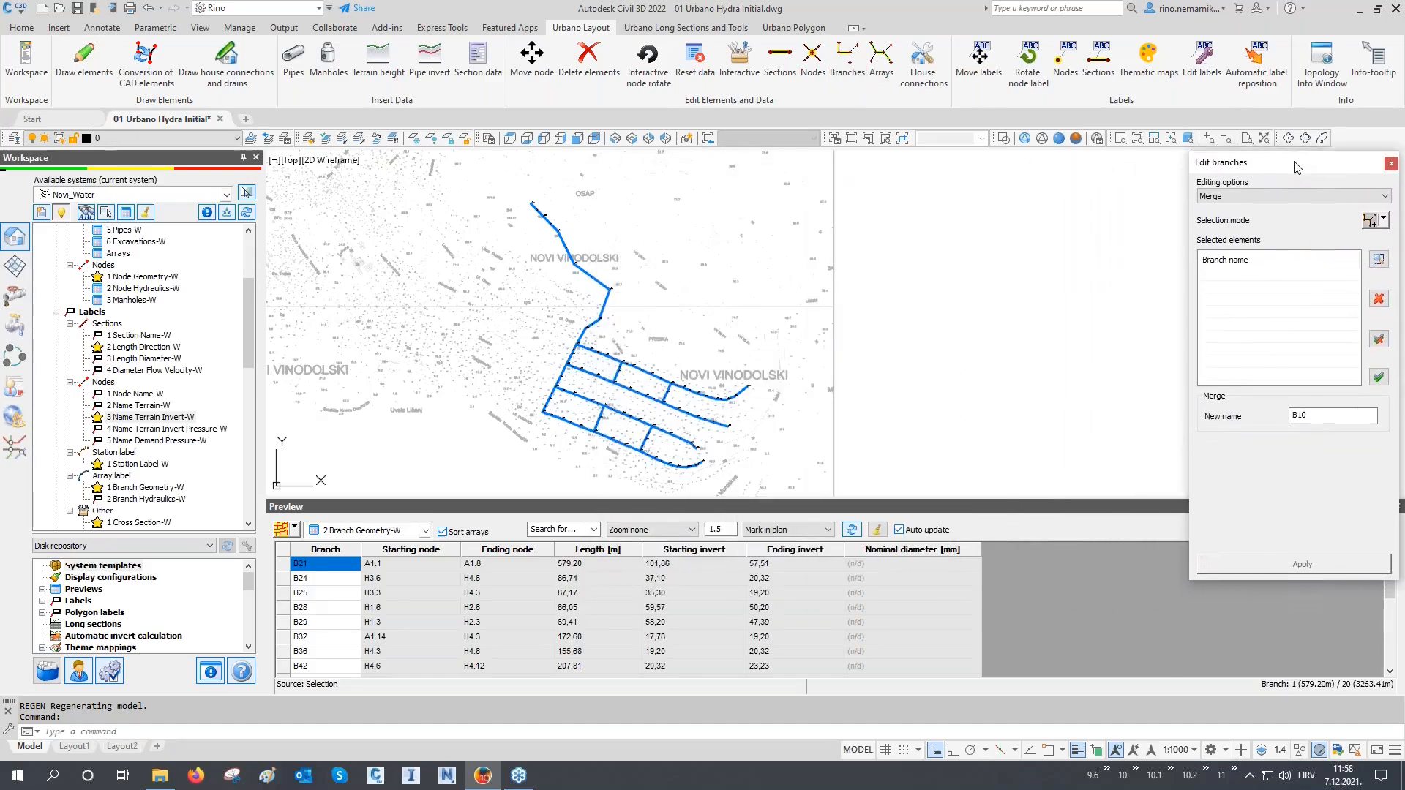
pyautogui.click(1279, 196)
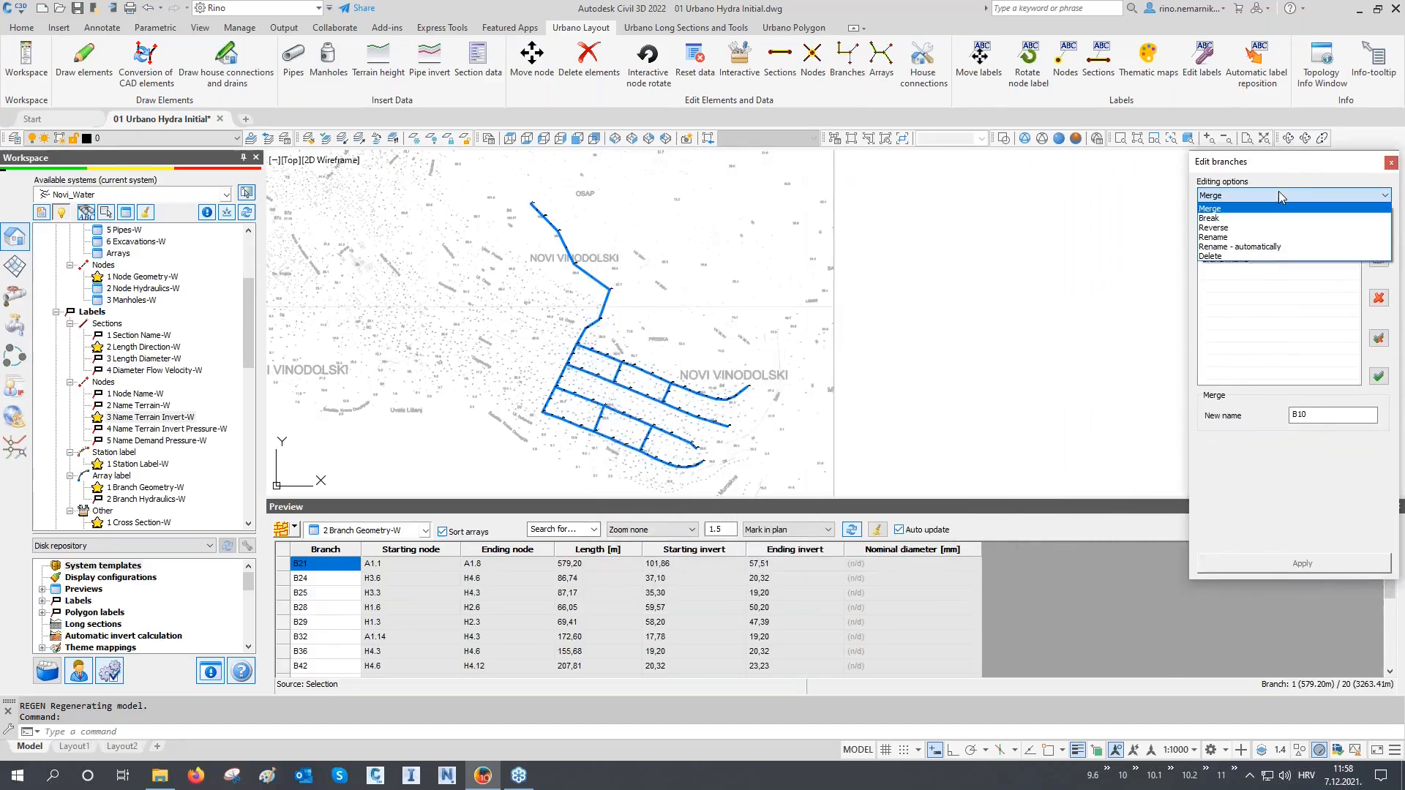
pyautogui.click(1261, 247)
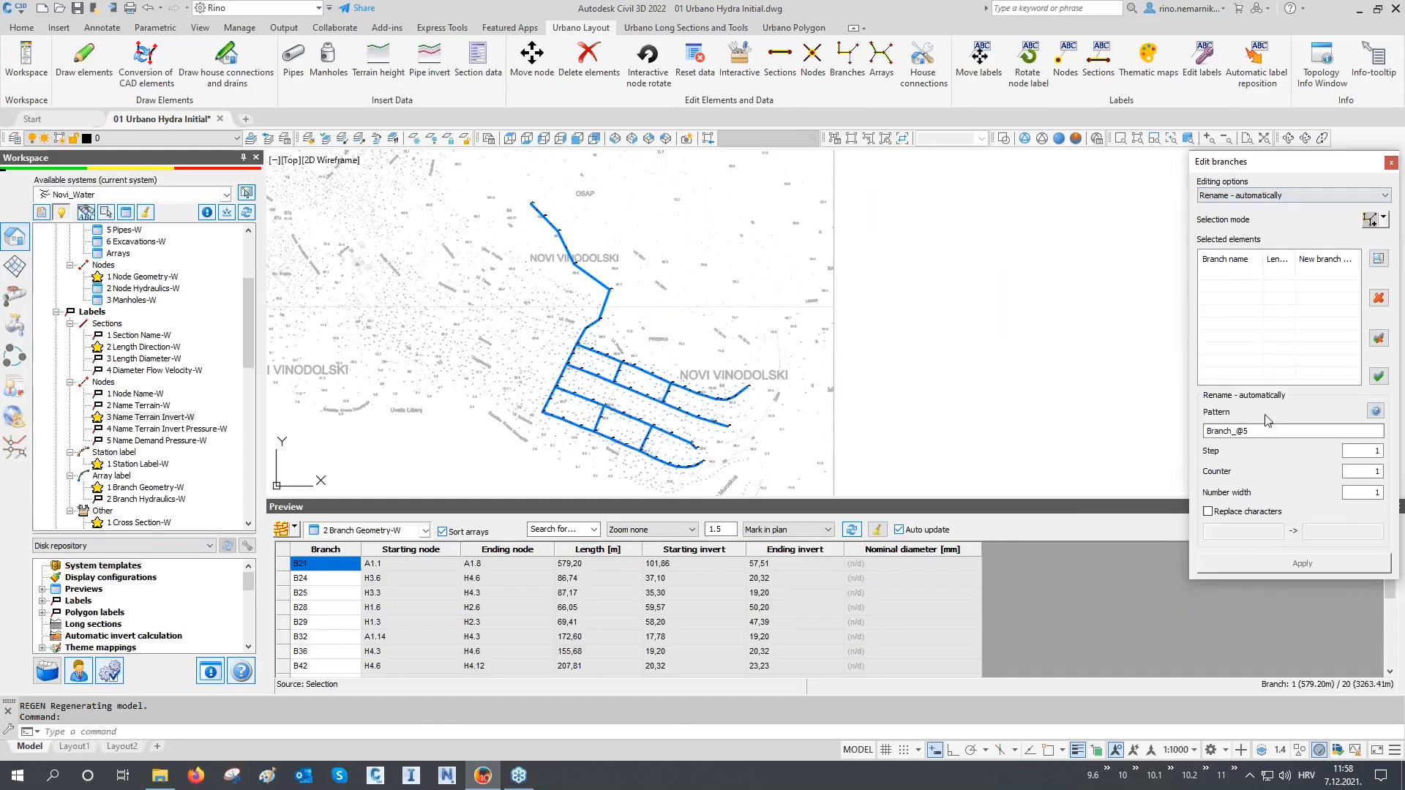
pyautogui.click(1383, 219)
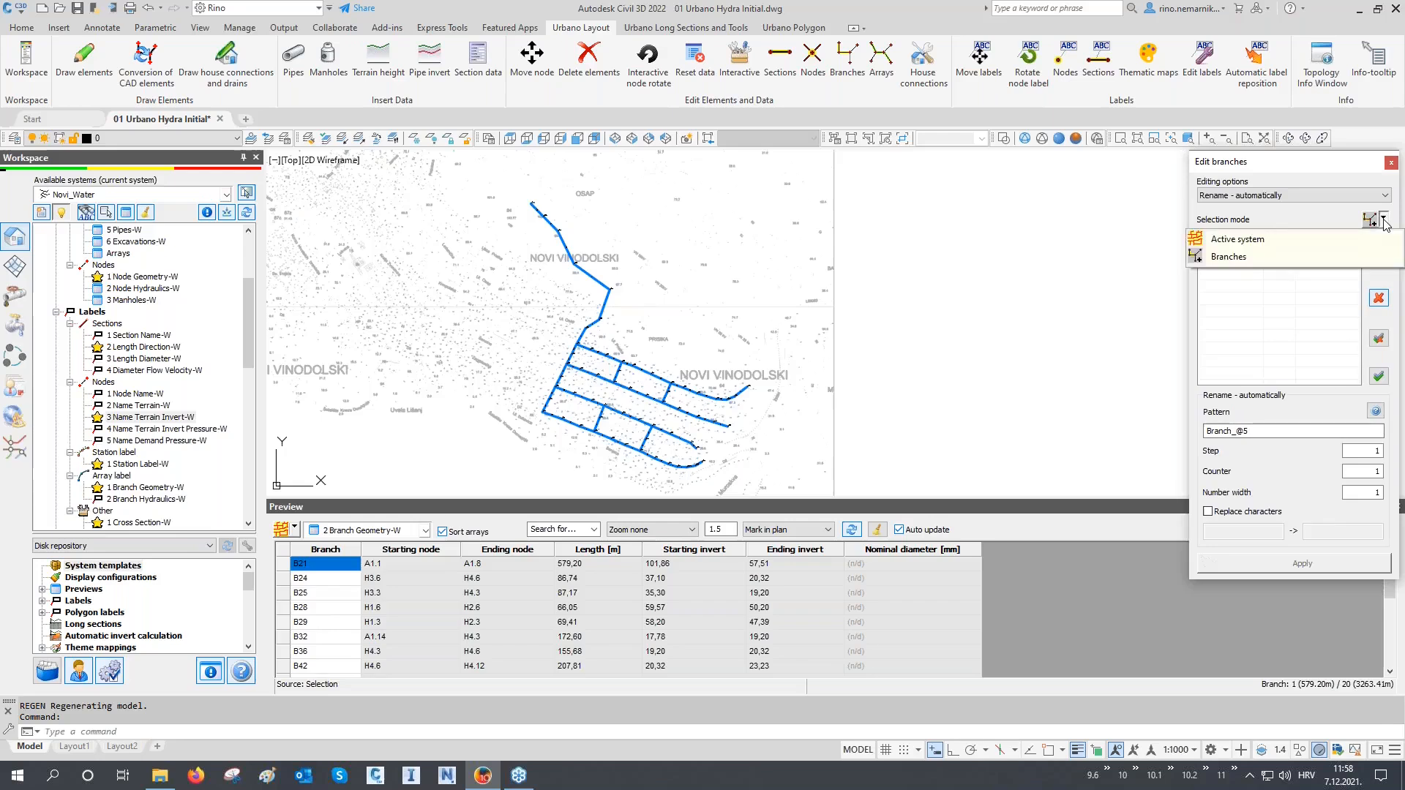
pyautogui.click(1236, 240)
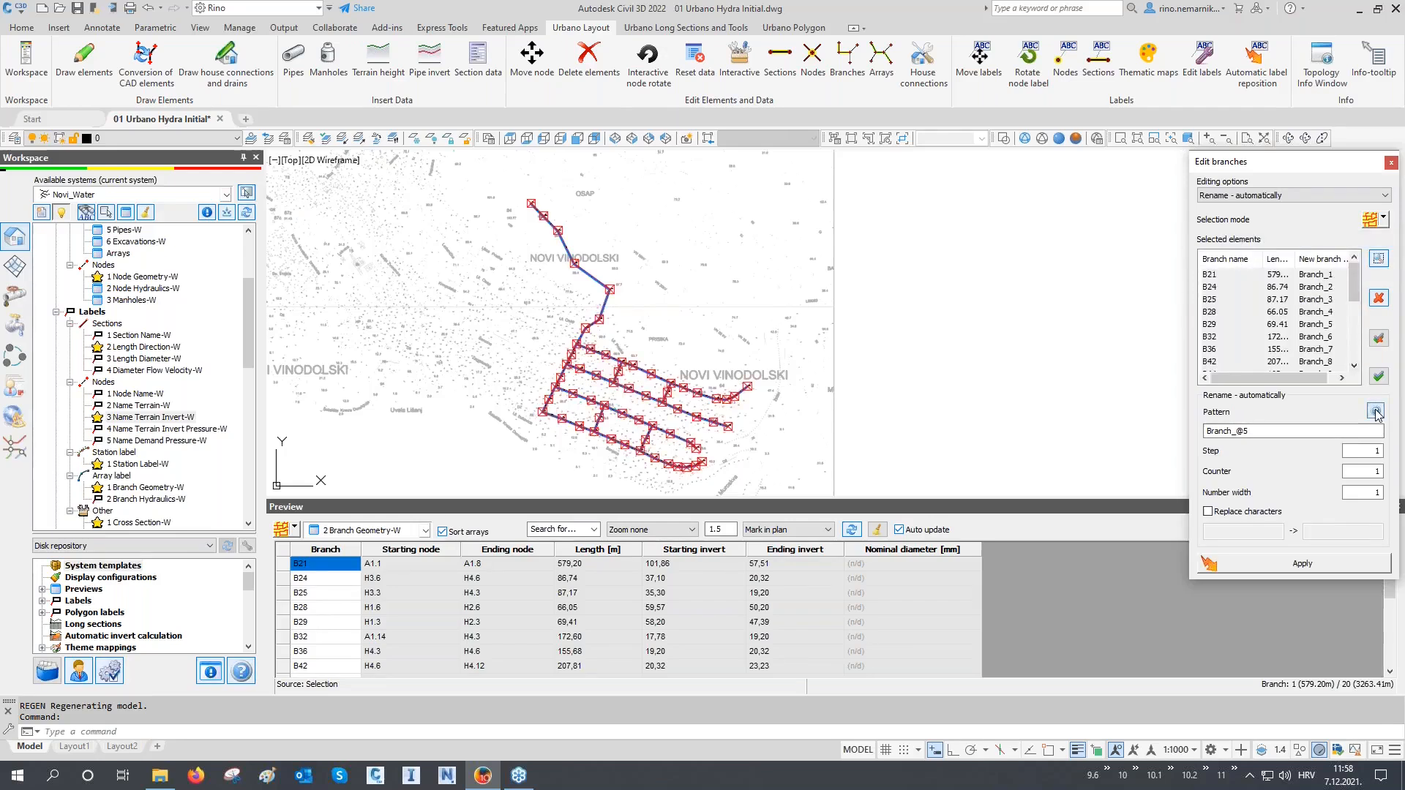
# Step: Rename the selected branches with the pattern @3-@4, combining start and end node names, and close the Edit branches dialog
pyautogui.moveTo(1376, 414)
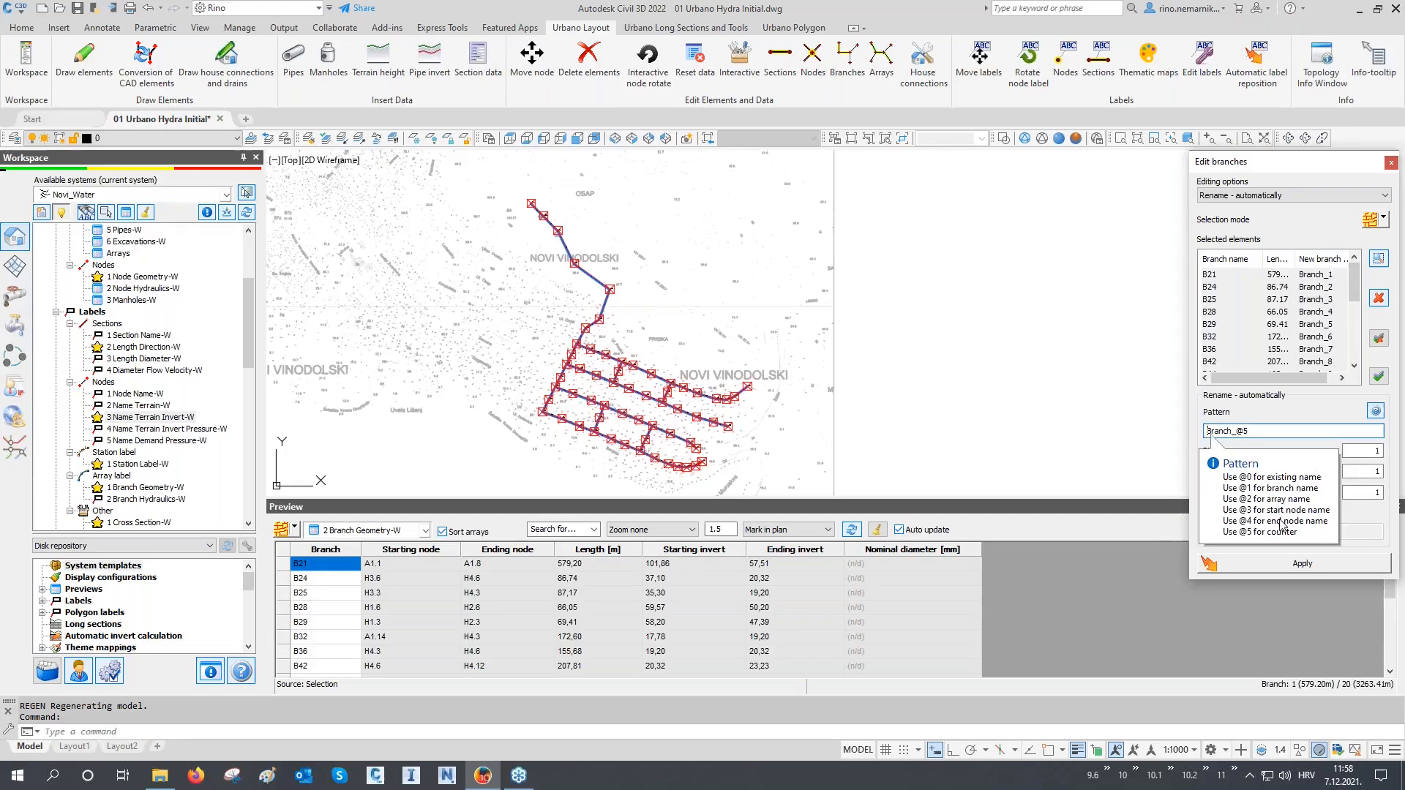
pyautogui.moveTo(1253, 431); pyautogui.dragTo(1147, 427)
pyautogui.write('@')
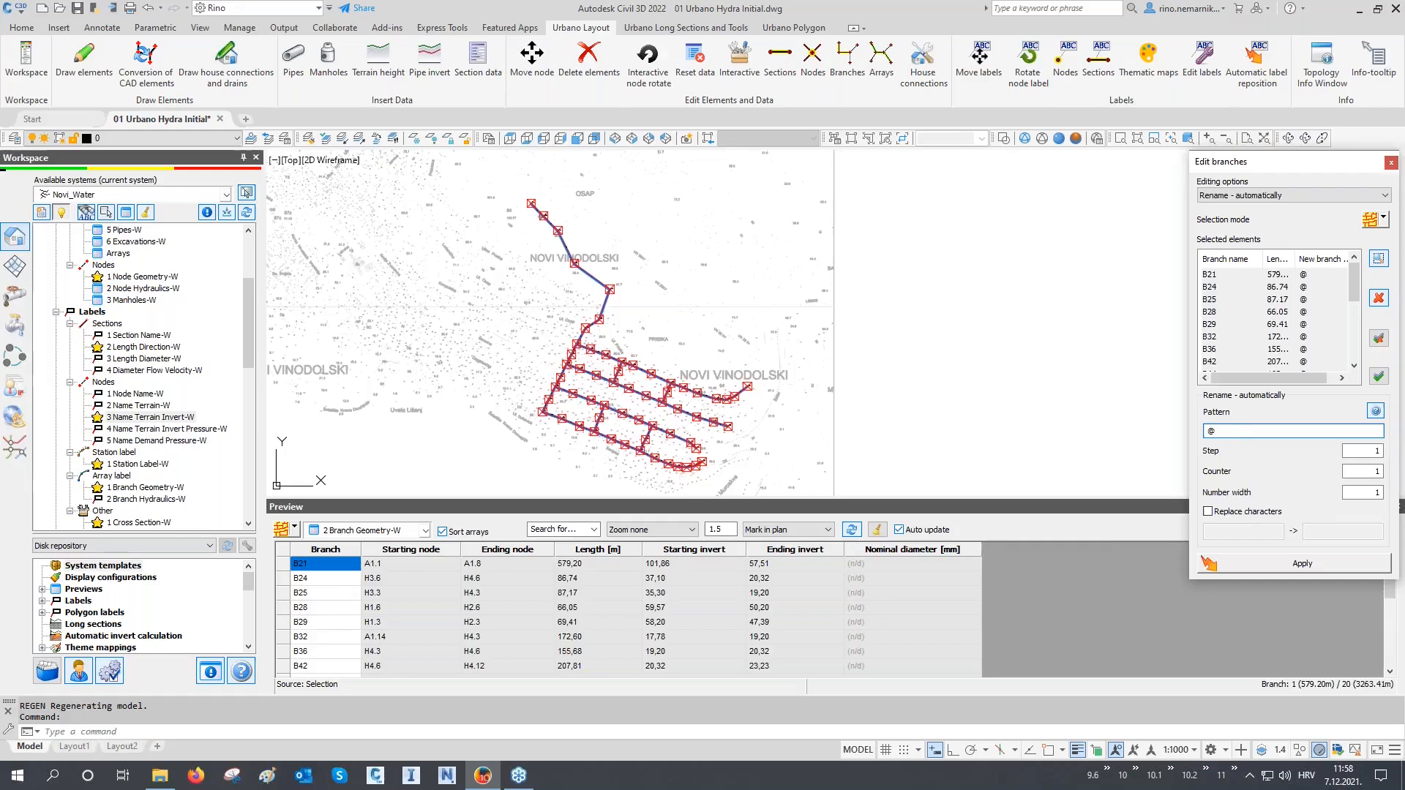
pyautogui.write('3-@')
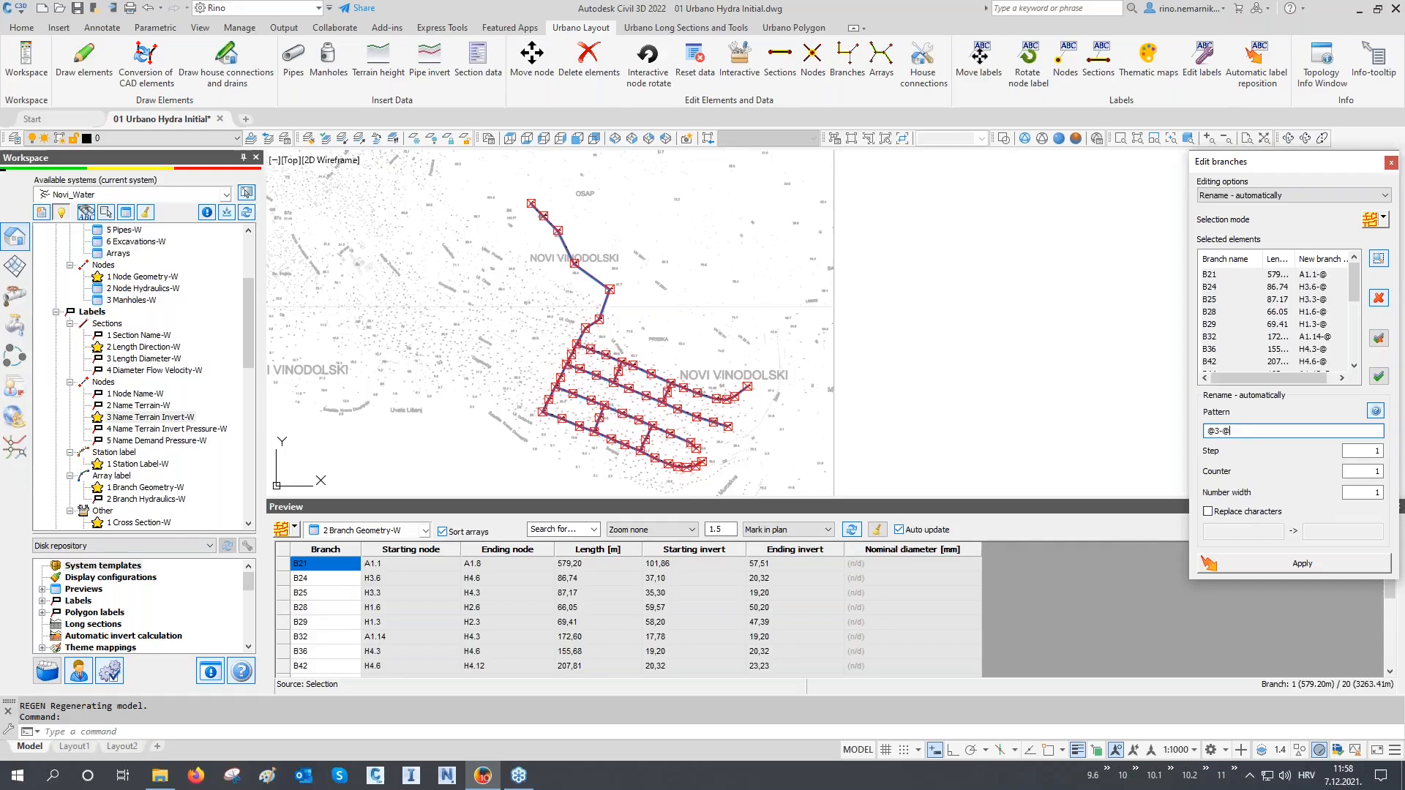
pyautogui.write('4')
pyautogui.click(1279, 565)
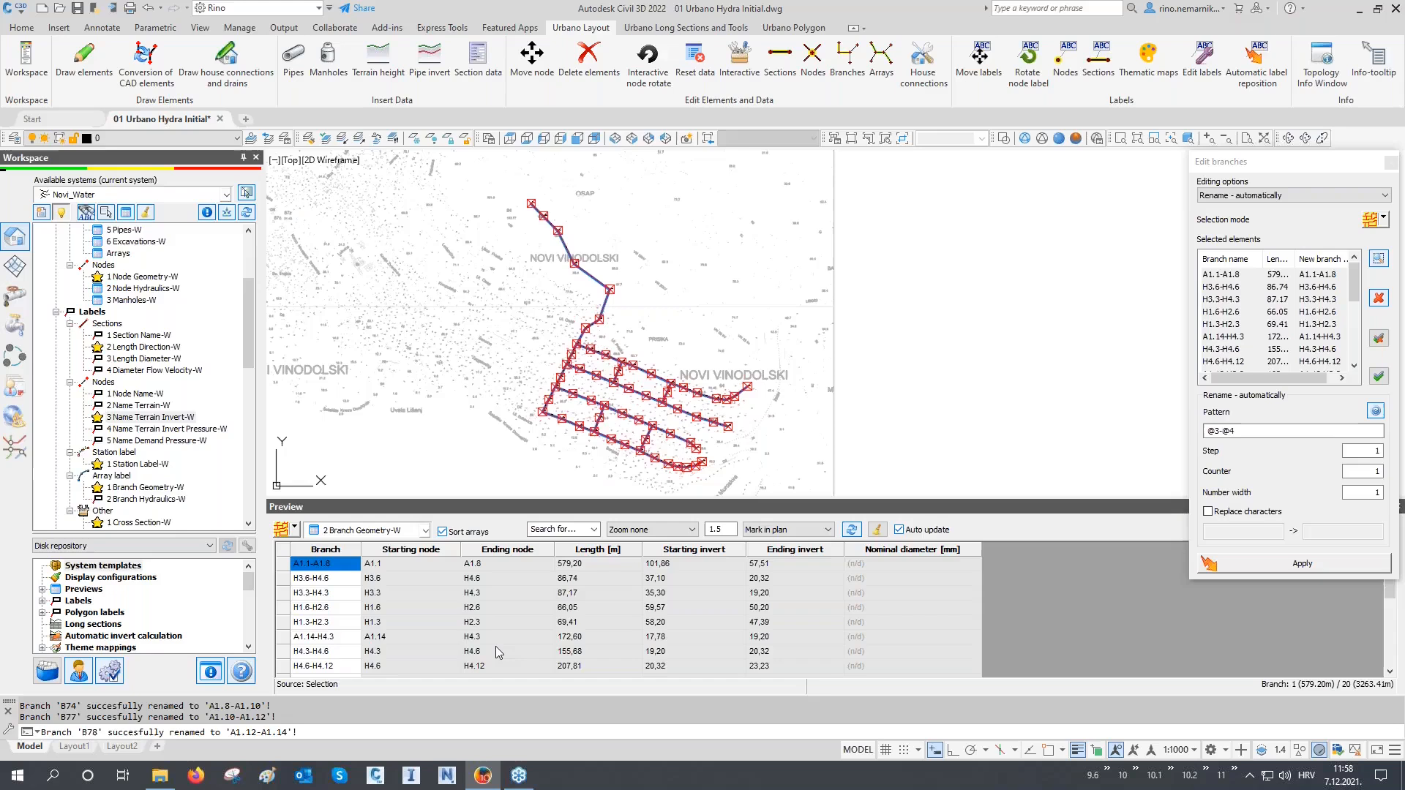
pyautogui.click(1391, 162)
pyautogui.moveTo(817, 349); pyautogui.dragTo(814, 346, button='middle')
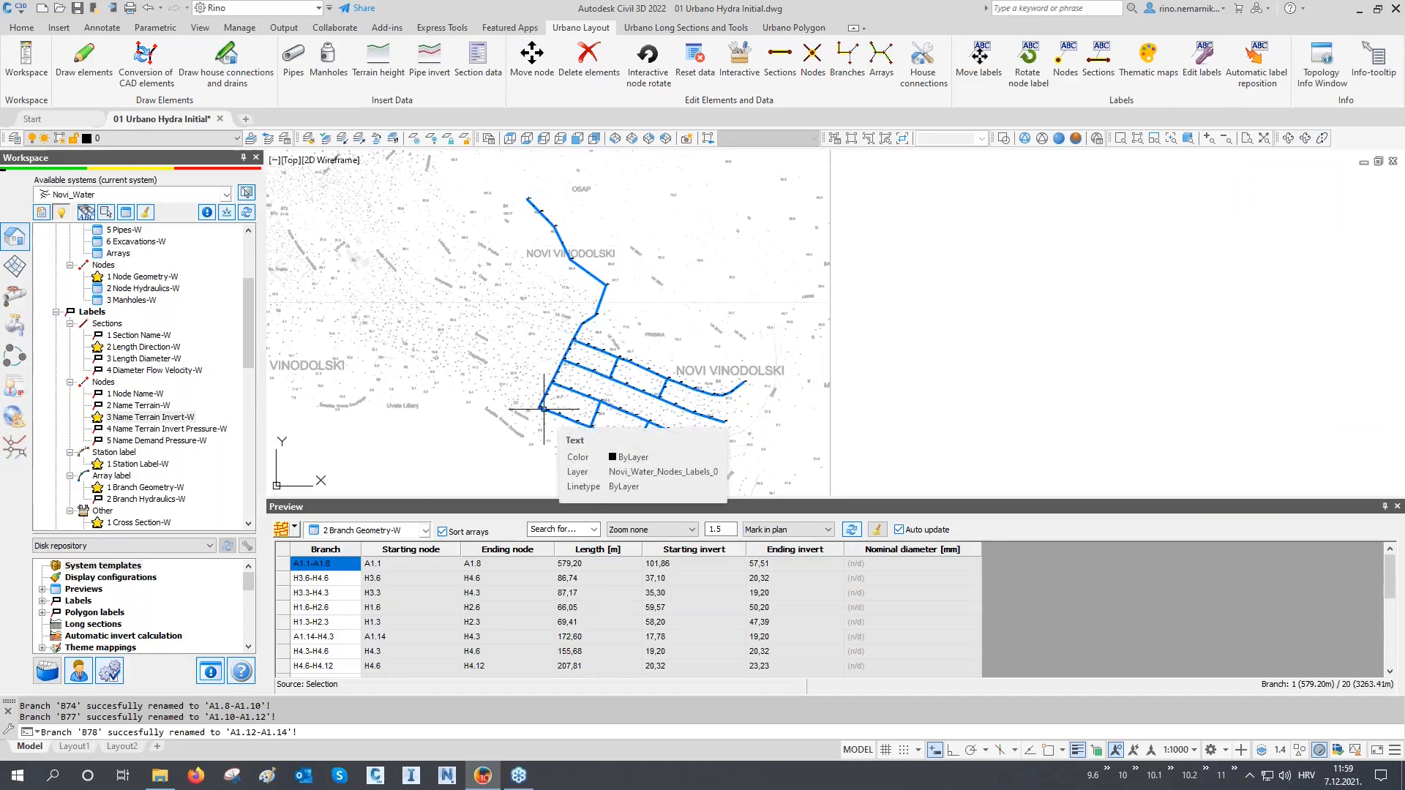
pyautogui.press('Escape')
pyautogui.press('Escape')
pyautogui.moveTo(481, 422); pyautogui.dragTo(479, 419, button='middle')
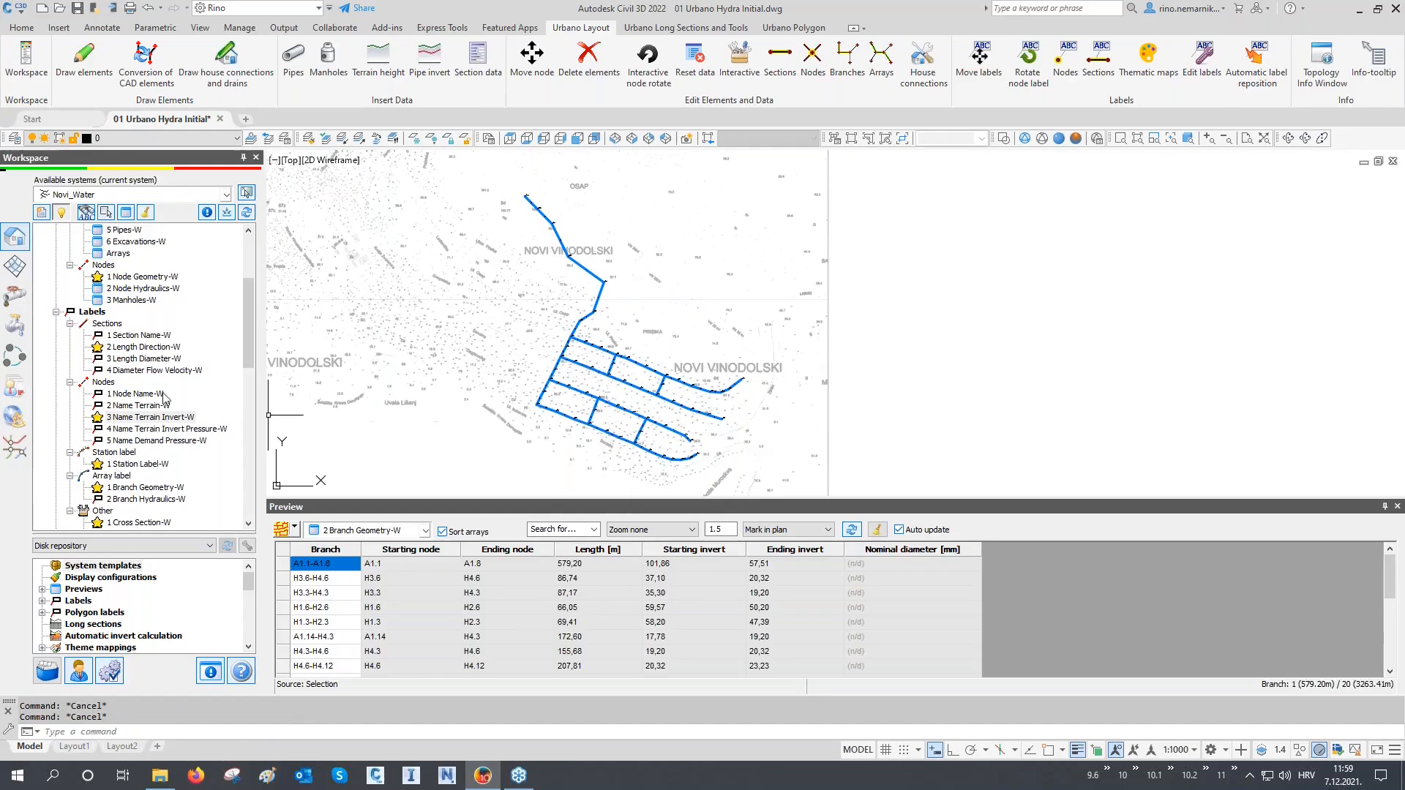
# Step: Close the Preview table to free the drawing area around the water network
pyautogui.scroll(-4, 144, 408)
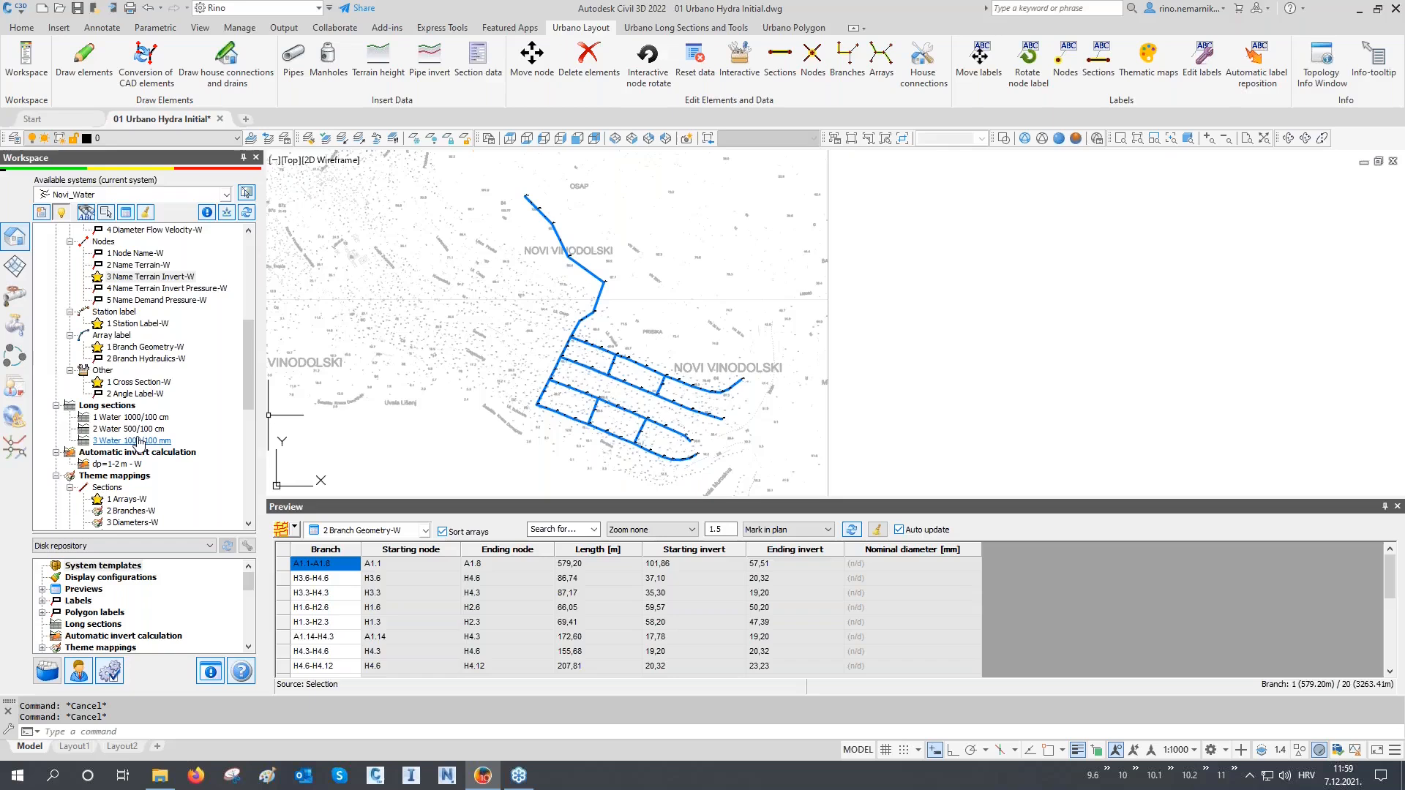
pyautogui.click(293, 529)
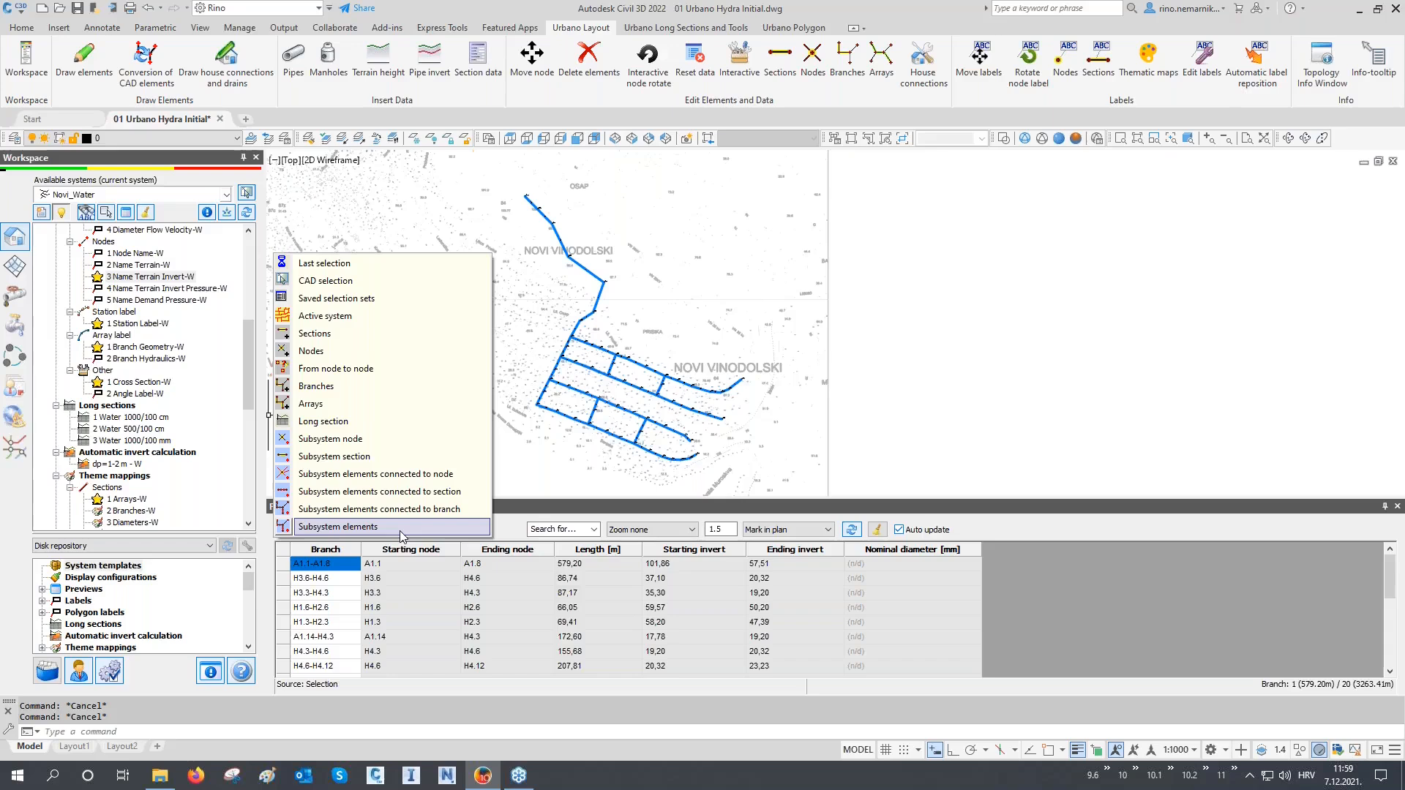
pyautogui.click(1337, 523)
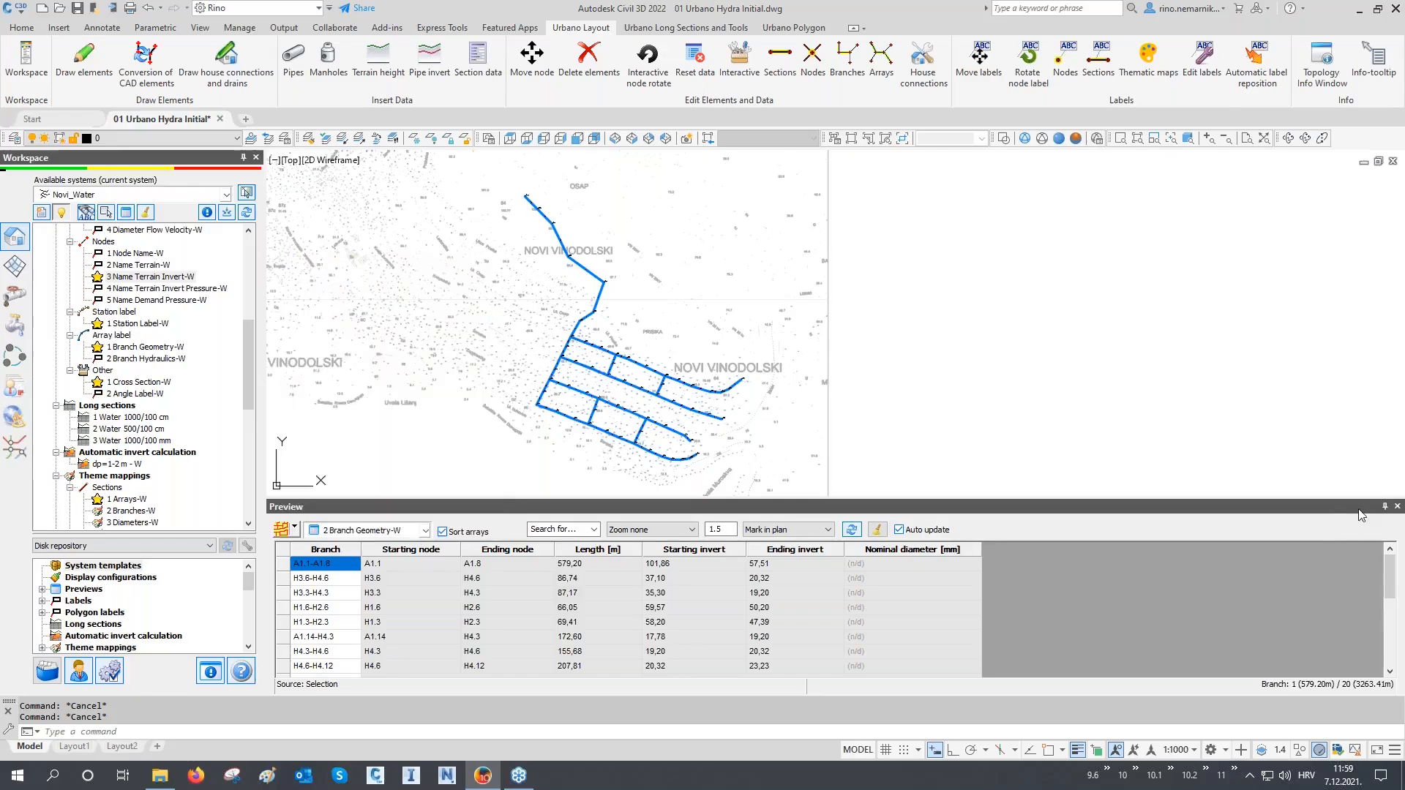
pyautogui.click(1397, 506)
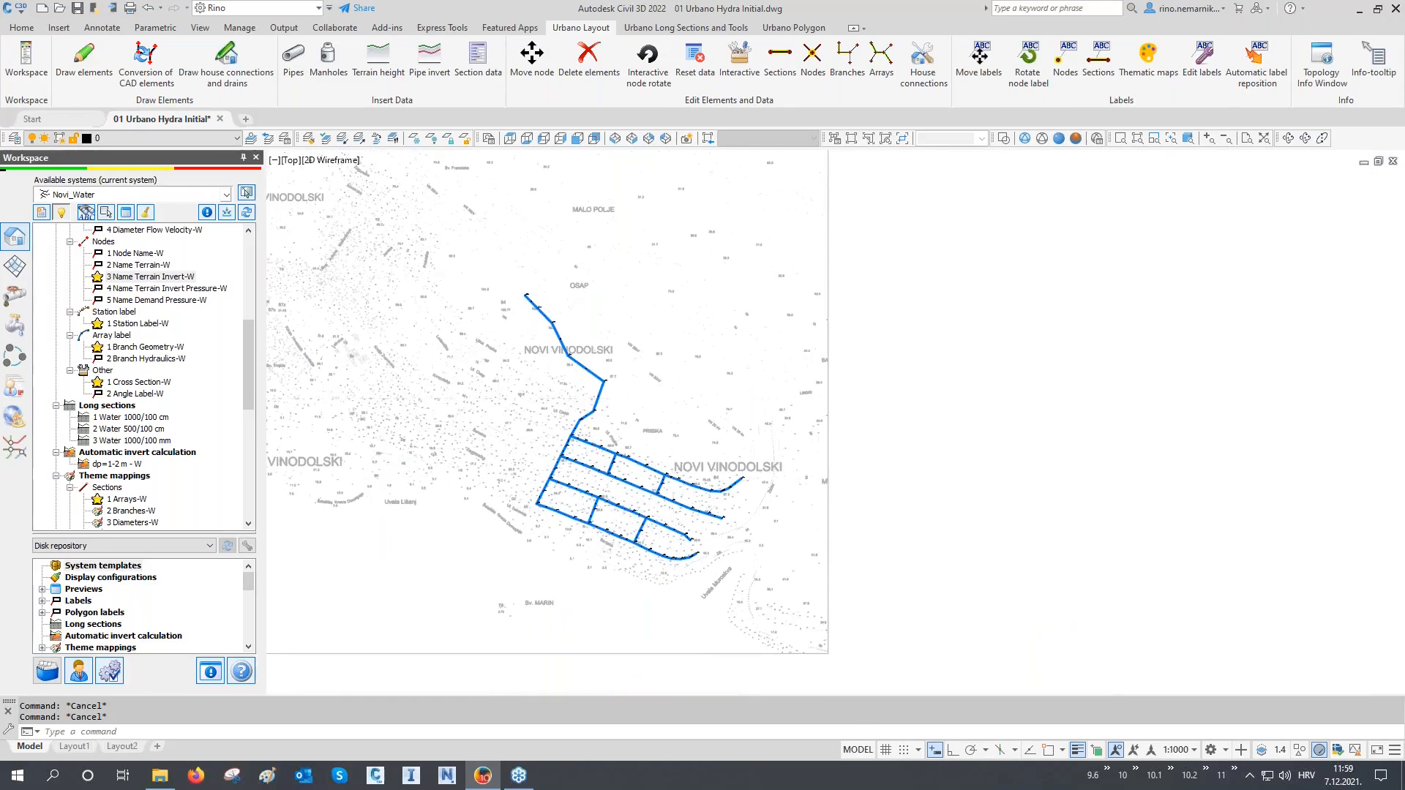
pyautogui.scroll(2, 671, 486)
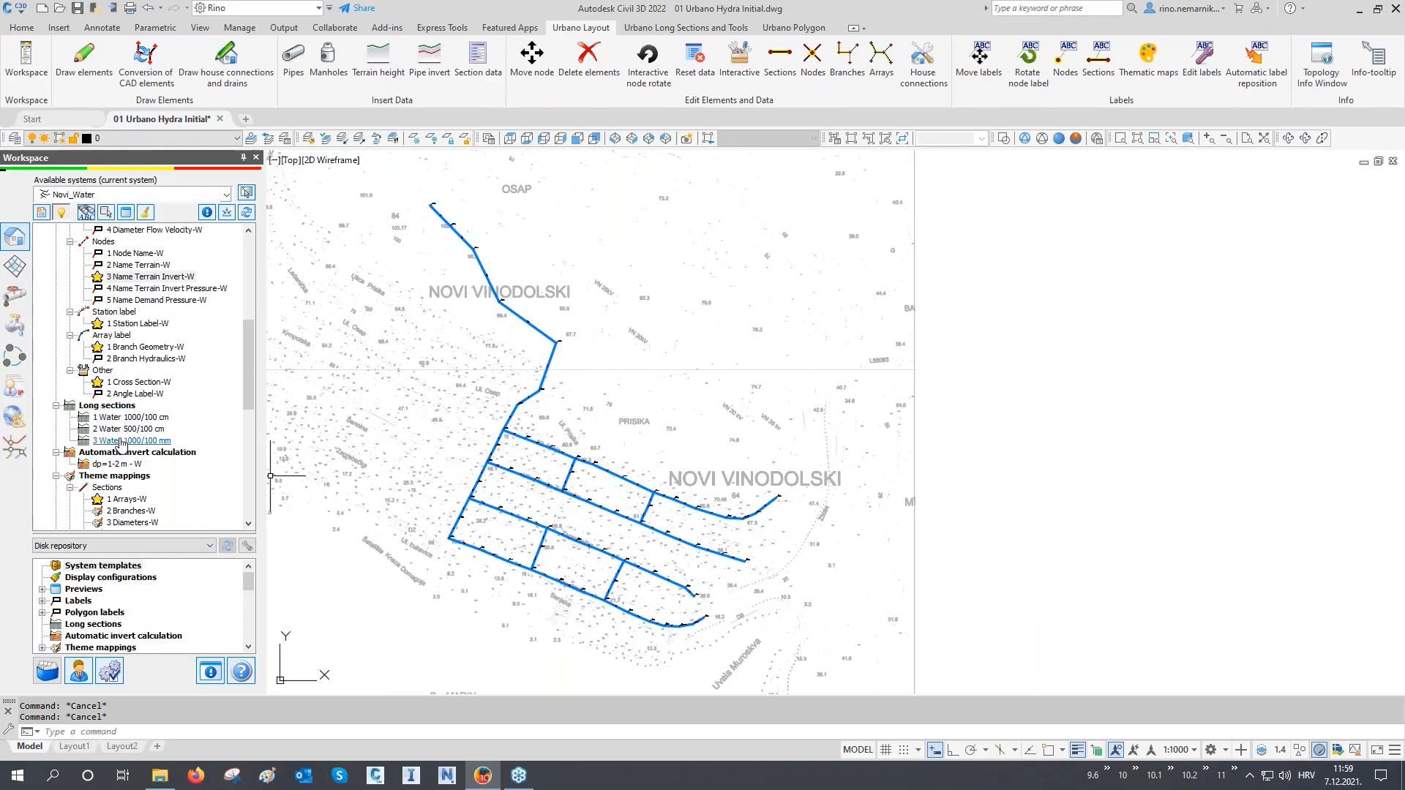
# Step: Start drawing longitudinal sections with the definition 1 Water 1000/100 cm and move the dialog clear of the network
pyautogui.click(119, 418)
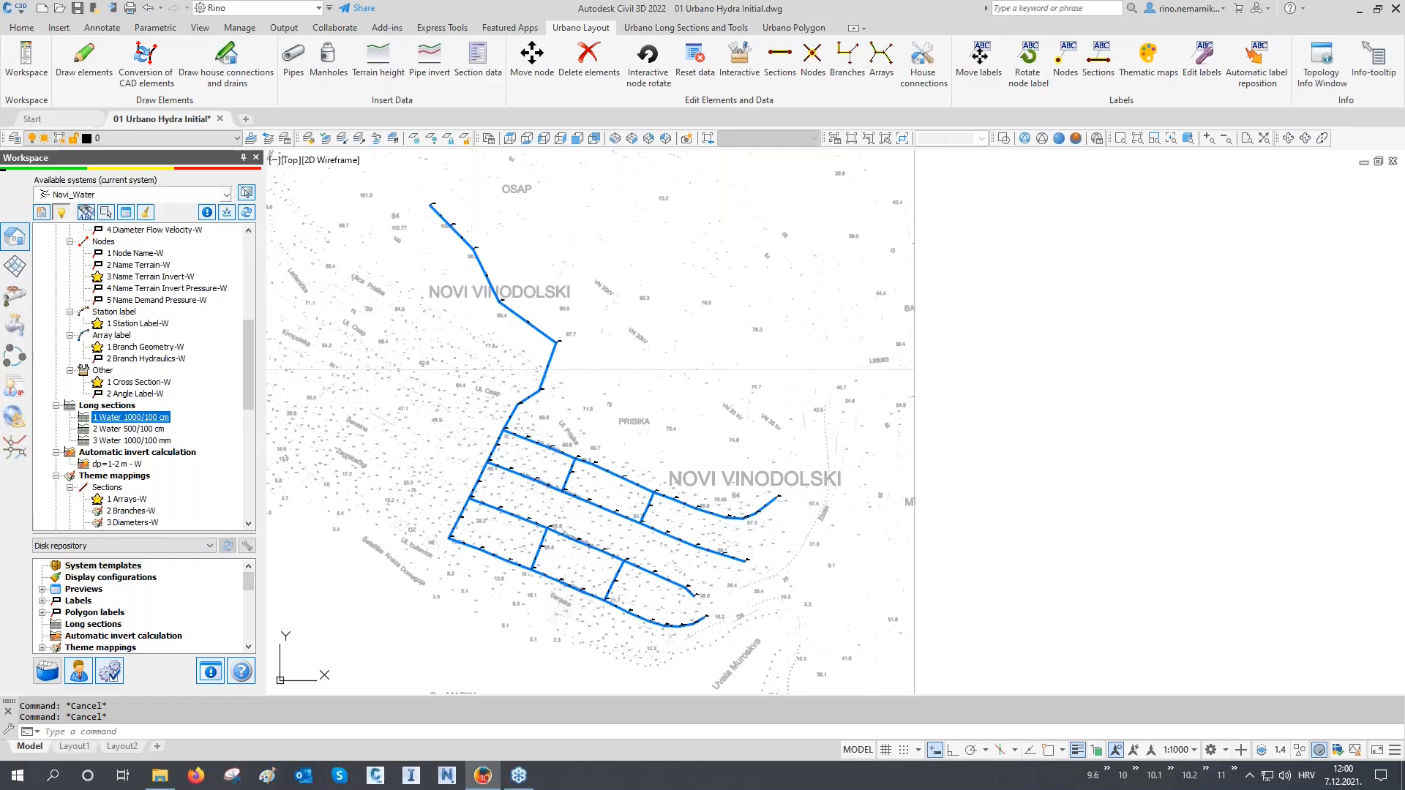
pyautogui.click(155, 441)
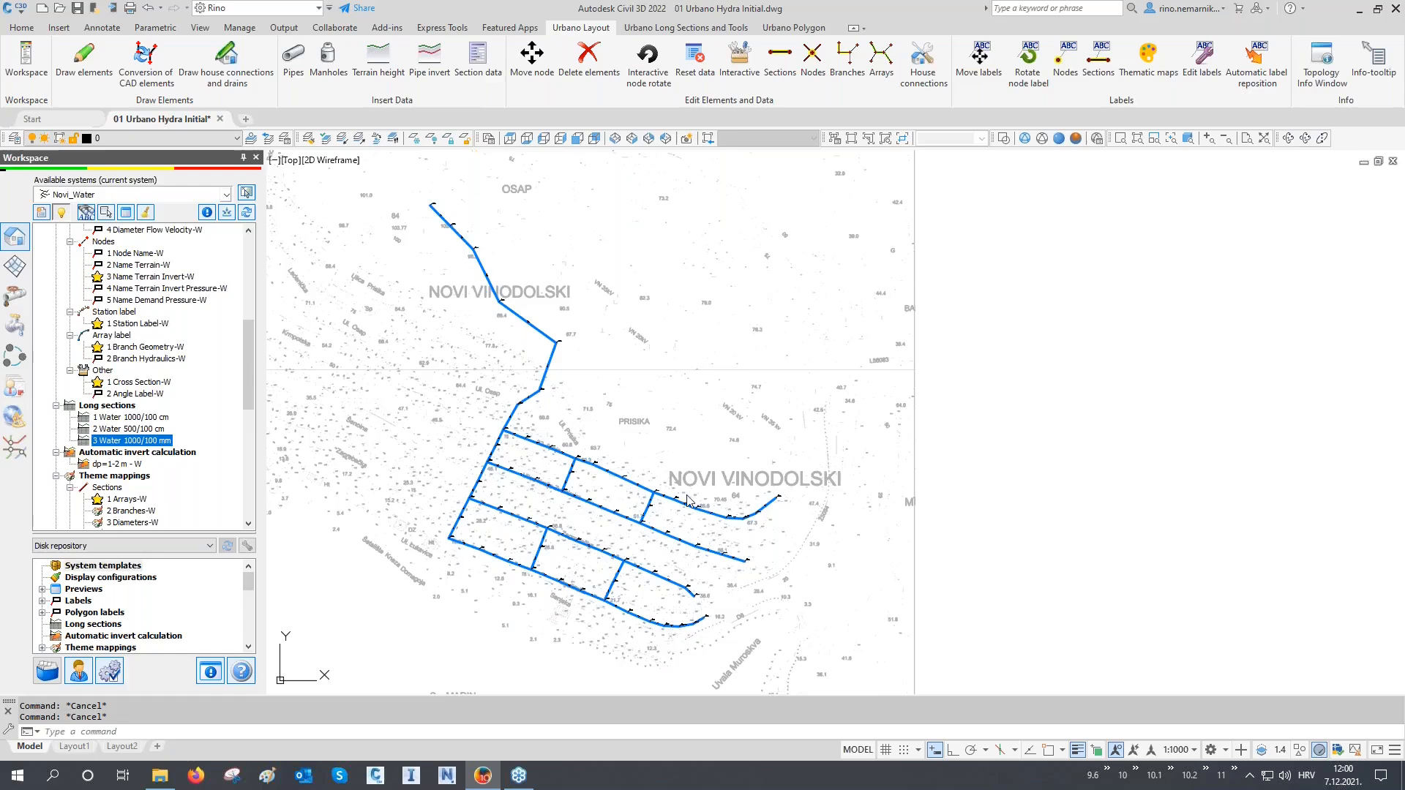
pyautogui.click(151, 418)
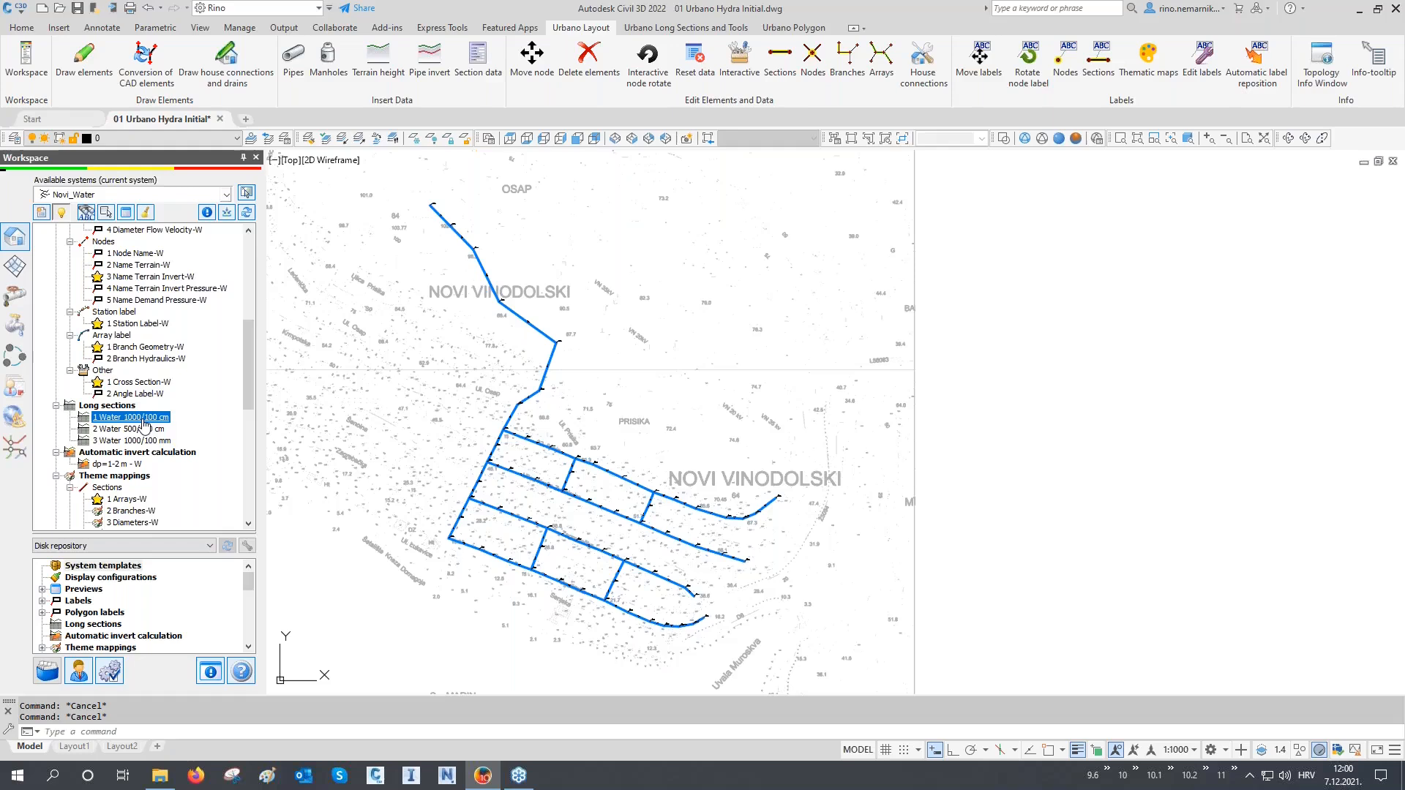
pyautogui.doubleClick(144, 422)
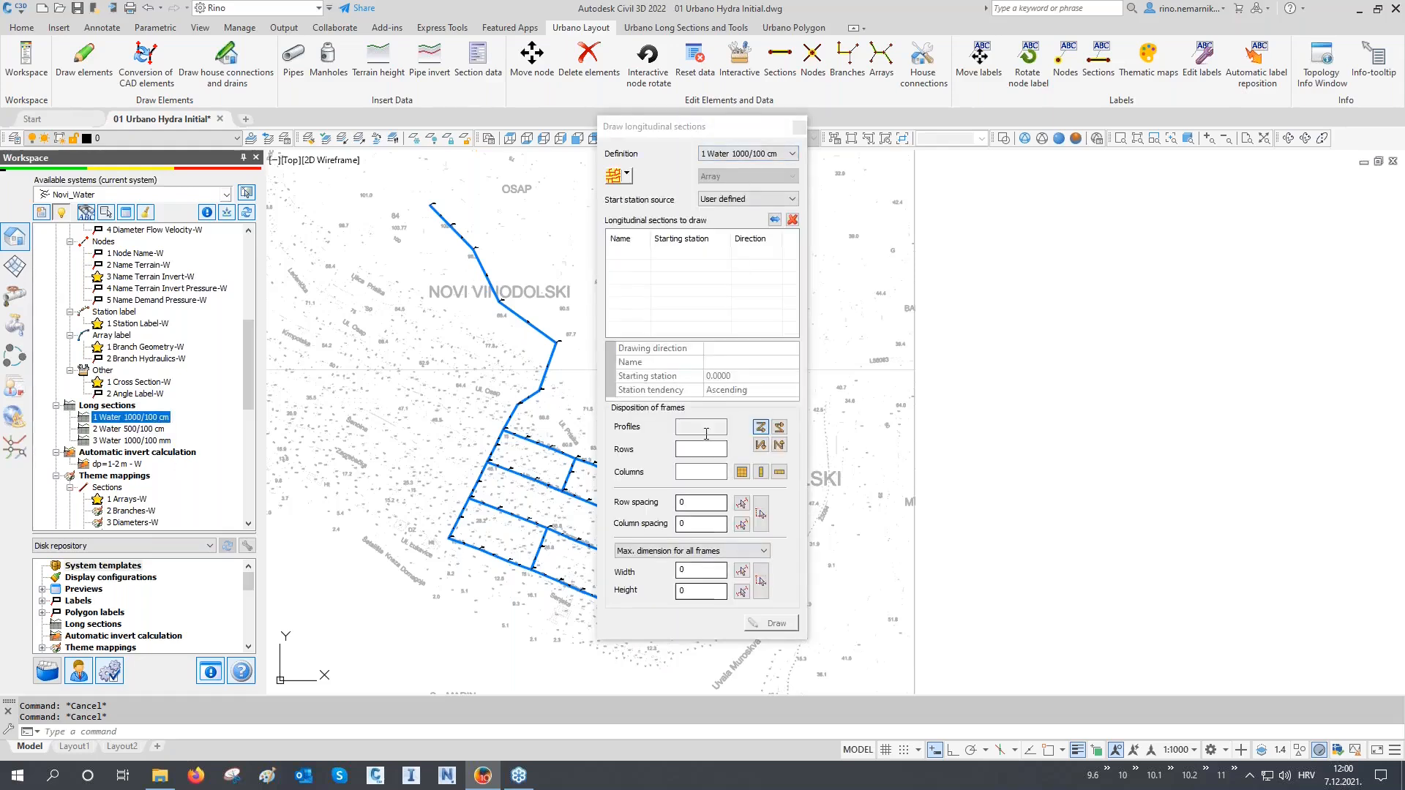
pyautogui.moveTo(689, 126)
pyautogui.mouseDown()
pyautogui.moveTo(1279, 180)
pyautogui.moveTo(1282, 163)
pyautogui.mouseUp()
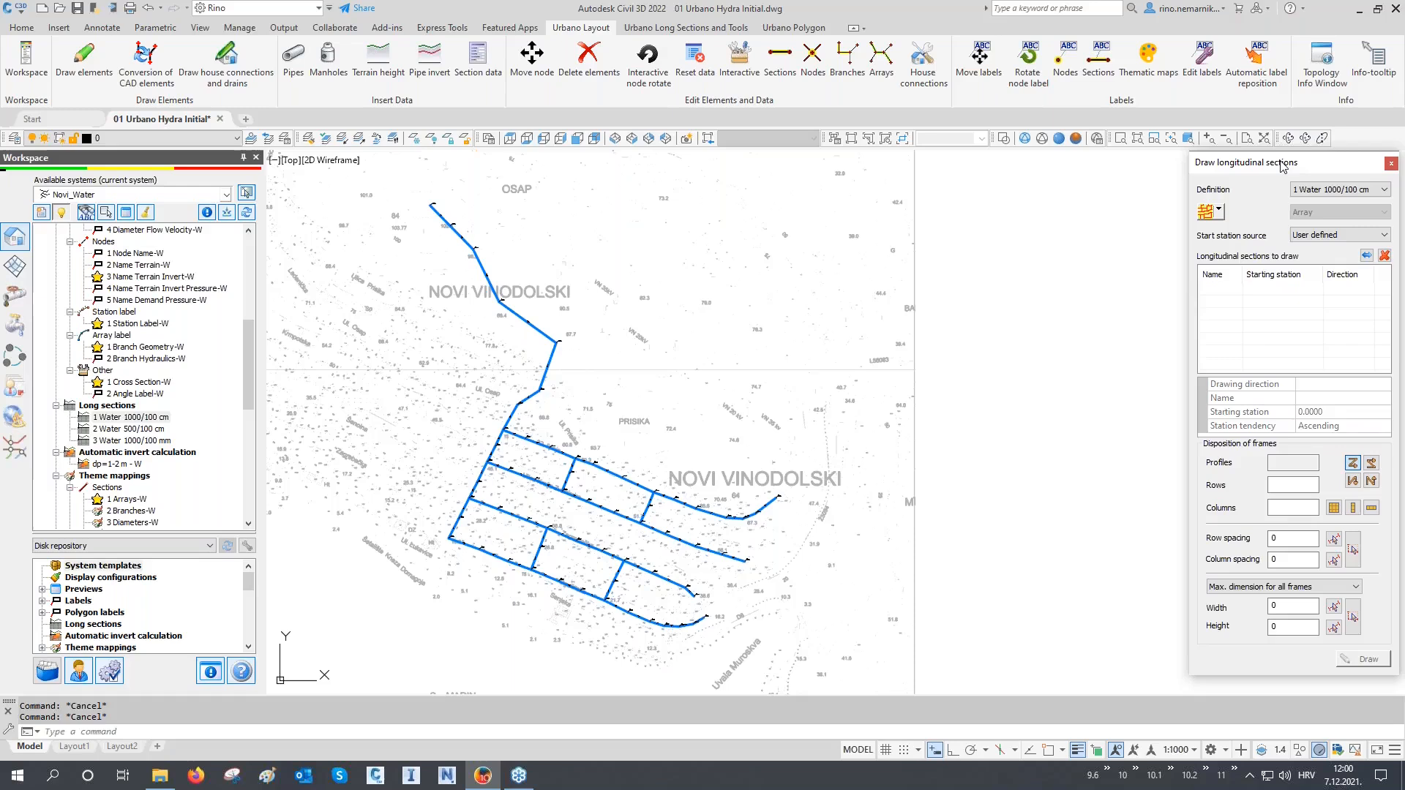
# Step: Load the active system's elements as longitudinal sections to draw, grouped by Array, and review the listed profiles
pyautogui.click(1205, 212)
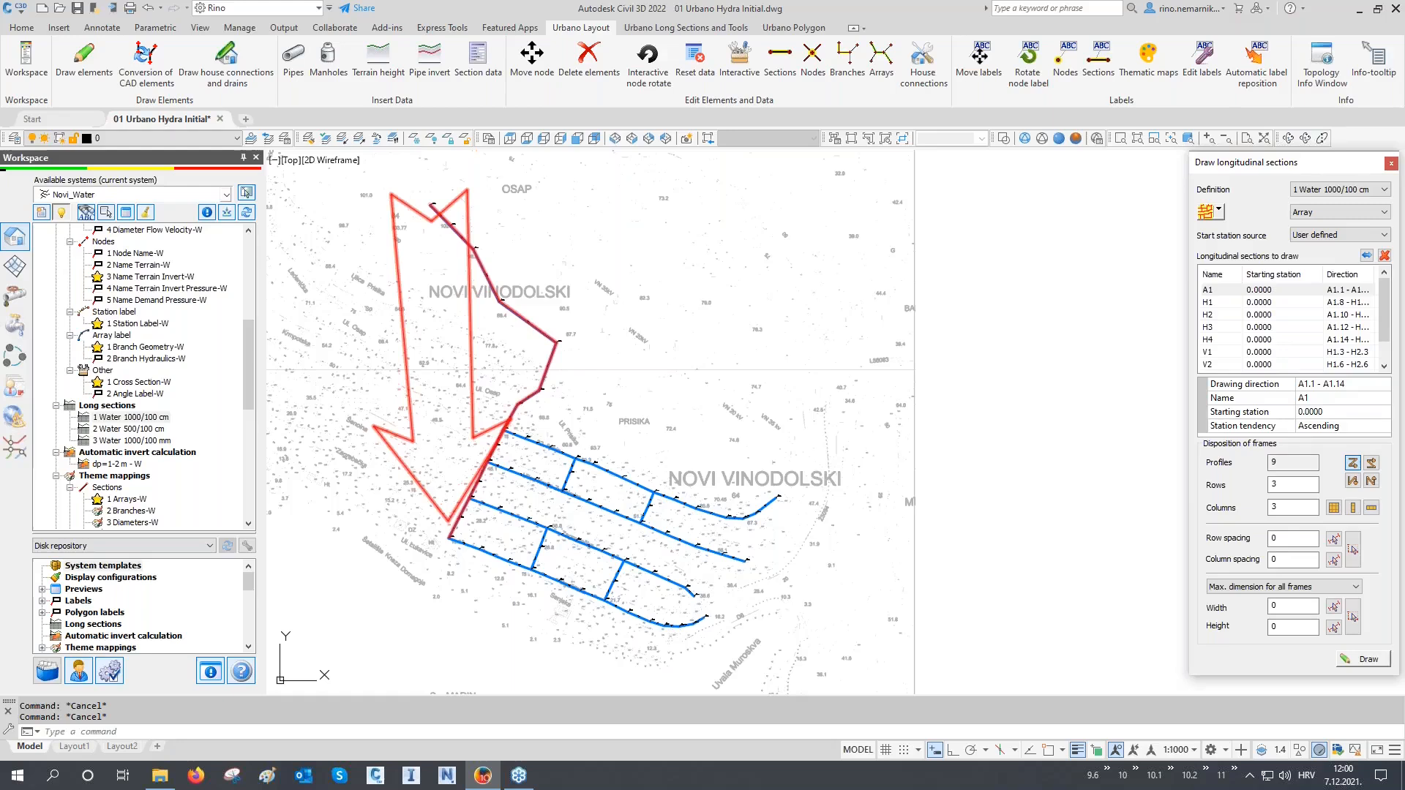
pyautogui.click(1309, 217)
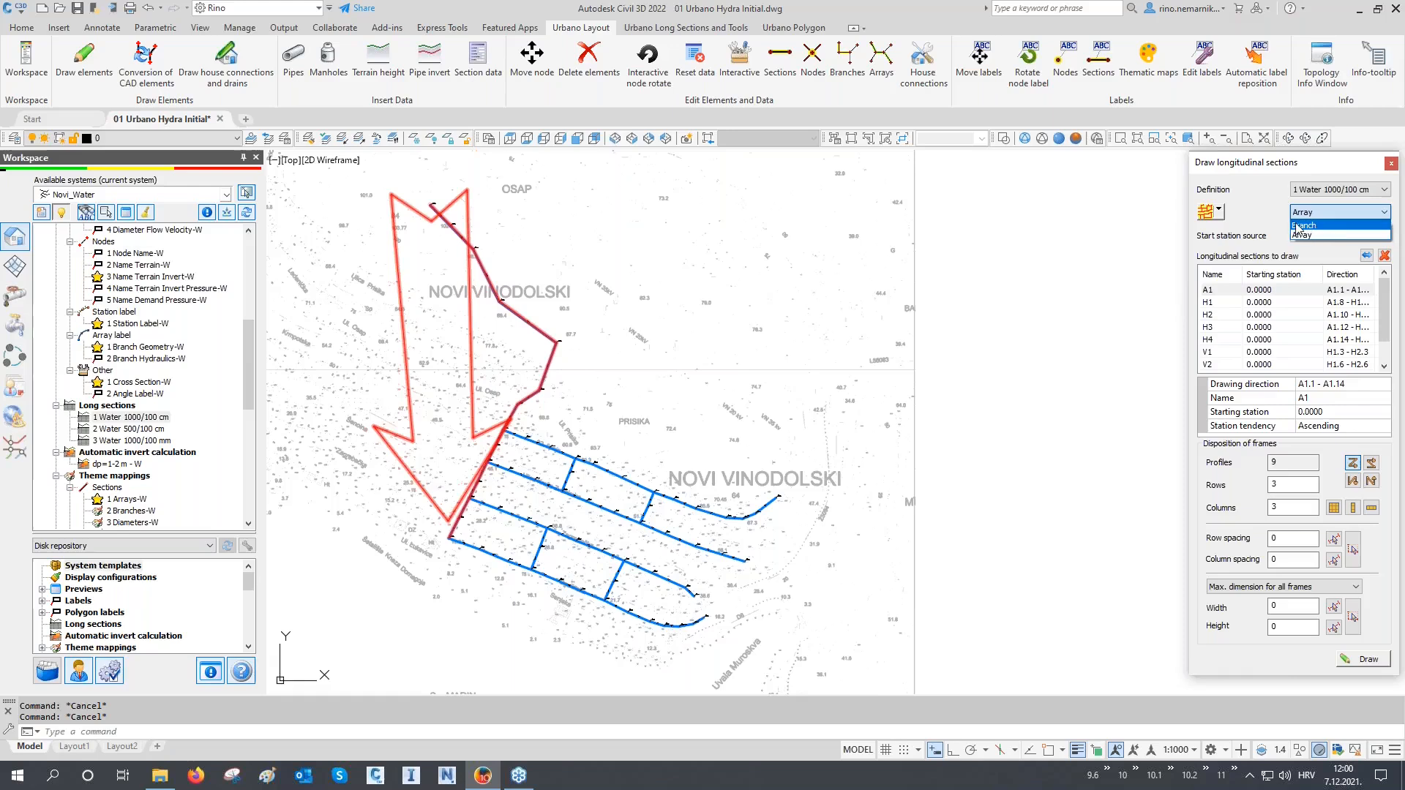
pyautogui.click(1291, 234)
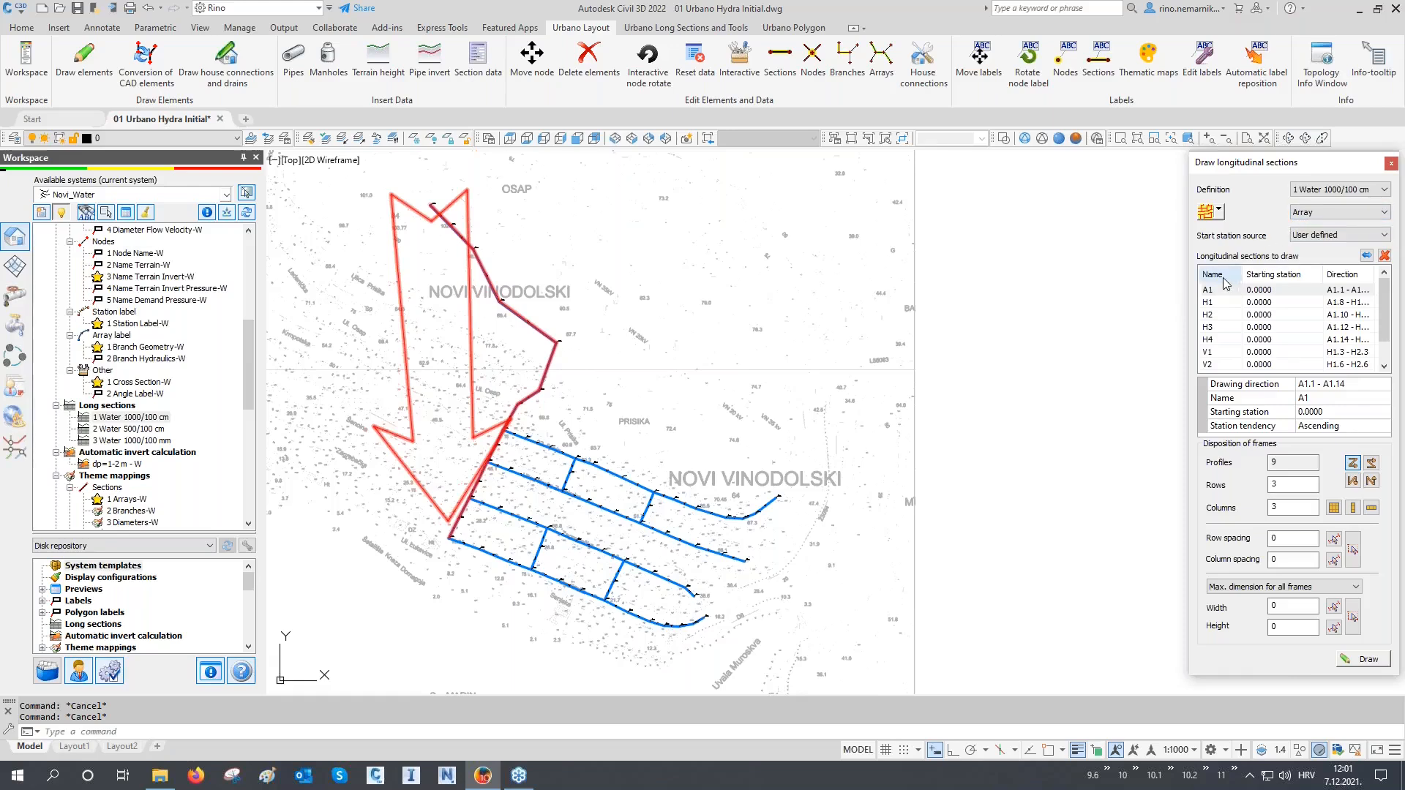
pyautogui.scroll(-1, 1222, 300)
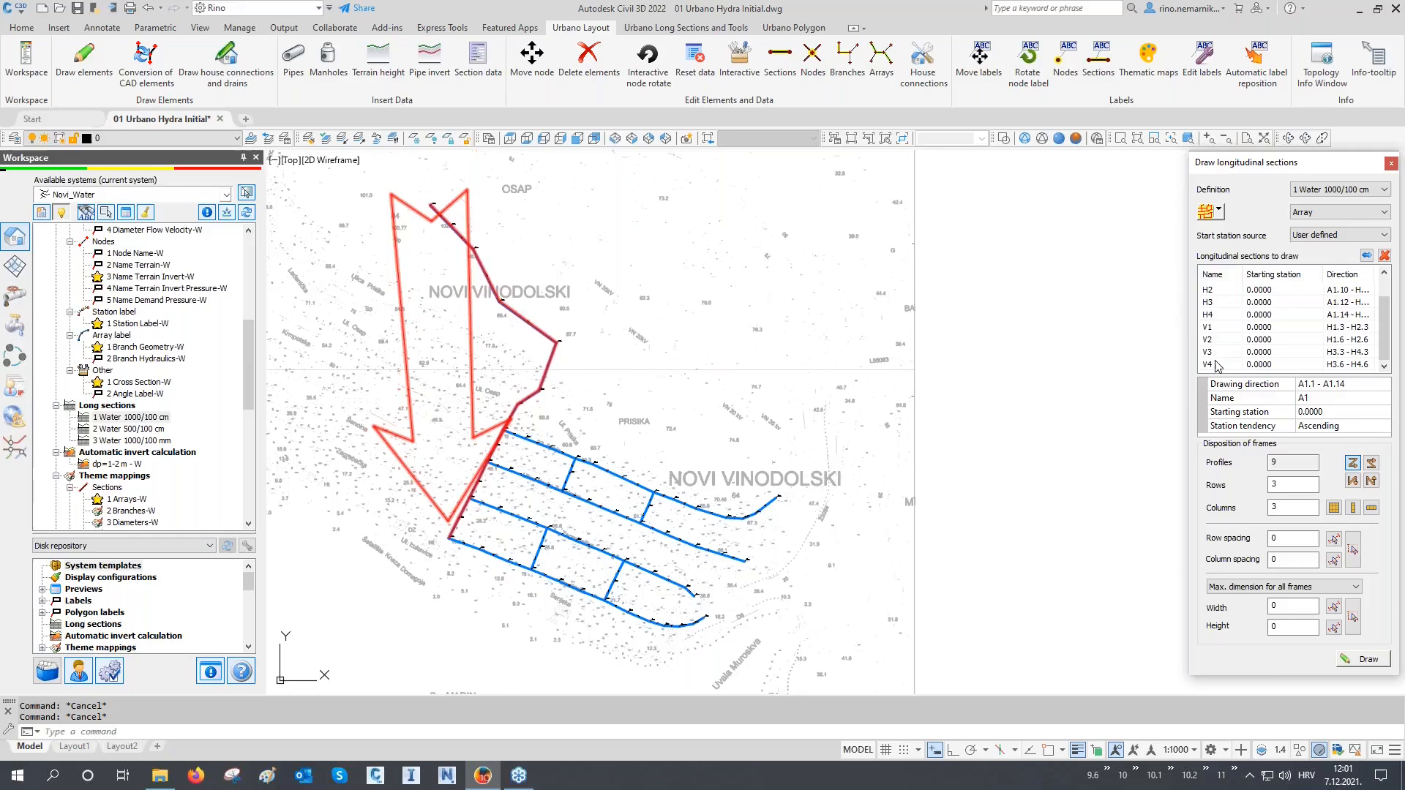
pyautogui.scroll(1, 1220, 362)
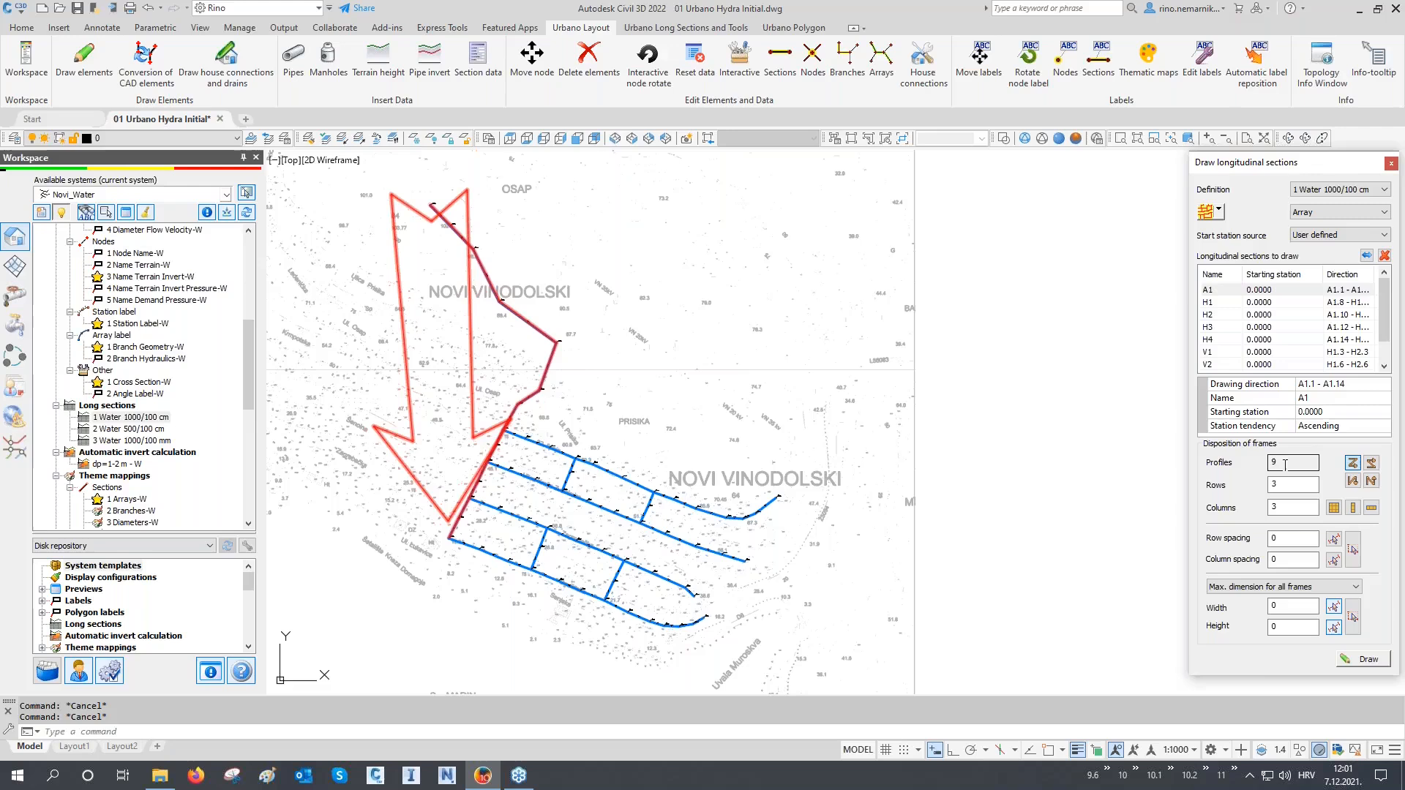
# Step: Arrange the profile frames in 5 rows and 2 columns with row and column spacing of 50
pyautogui.doubleClick(1275, 539)
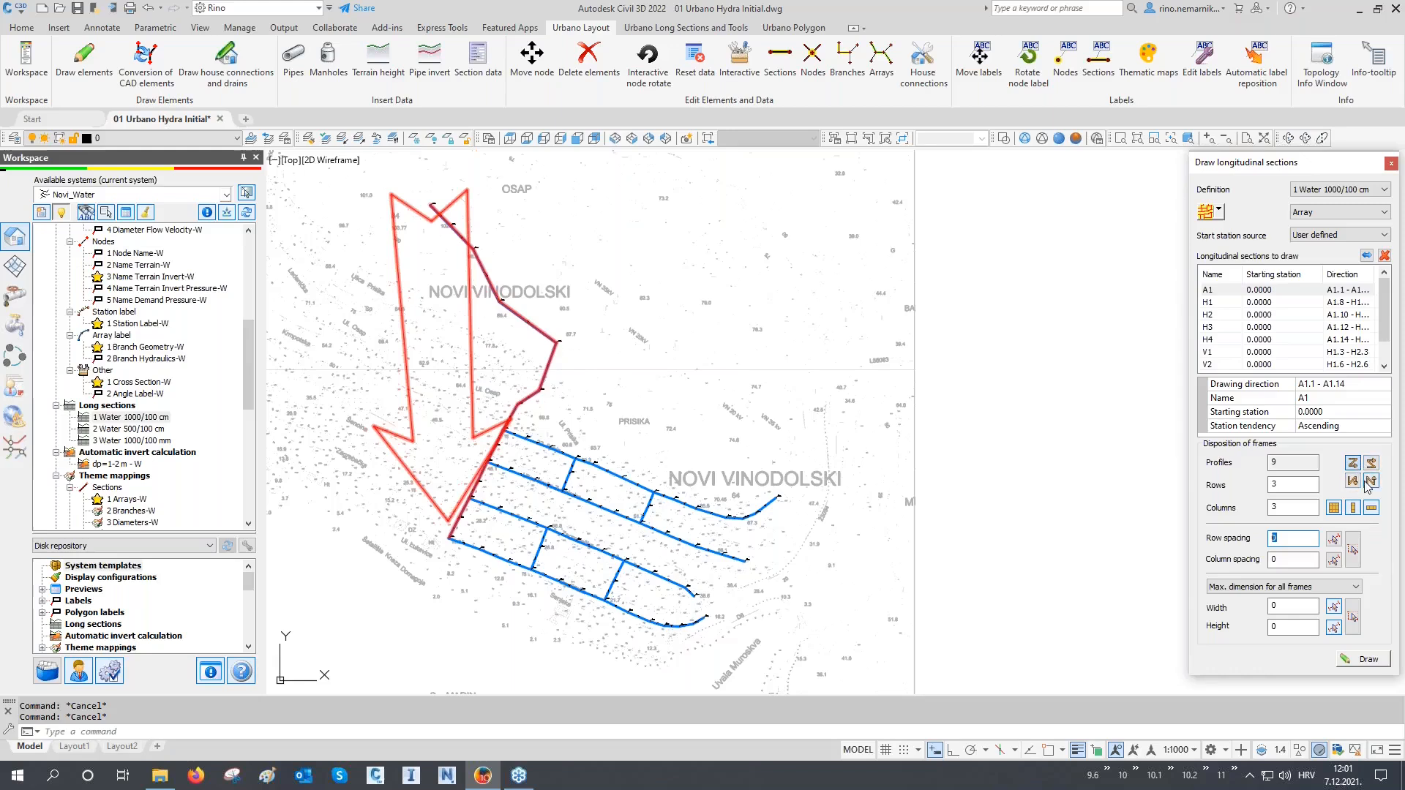
pyautogui.doubleClick(1272, 485)
pyautogui.write('5')
pyautogui.press('Tab')
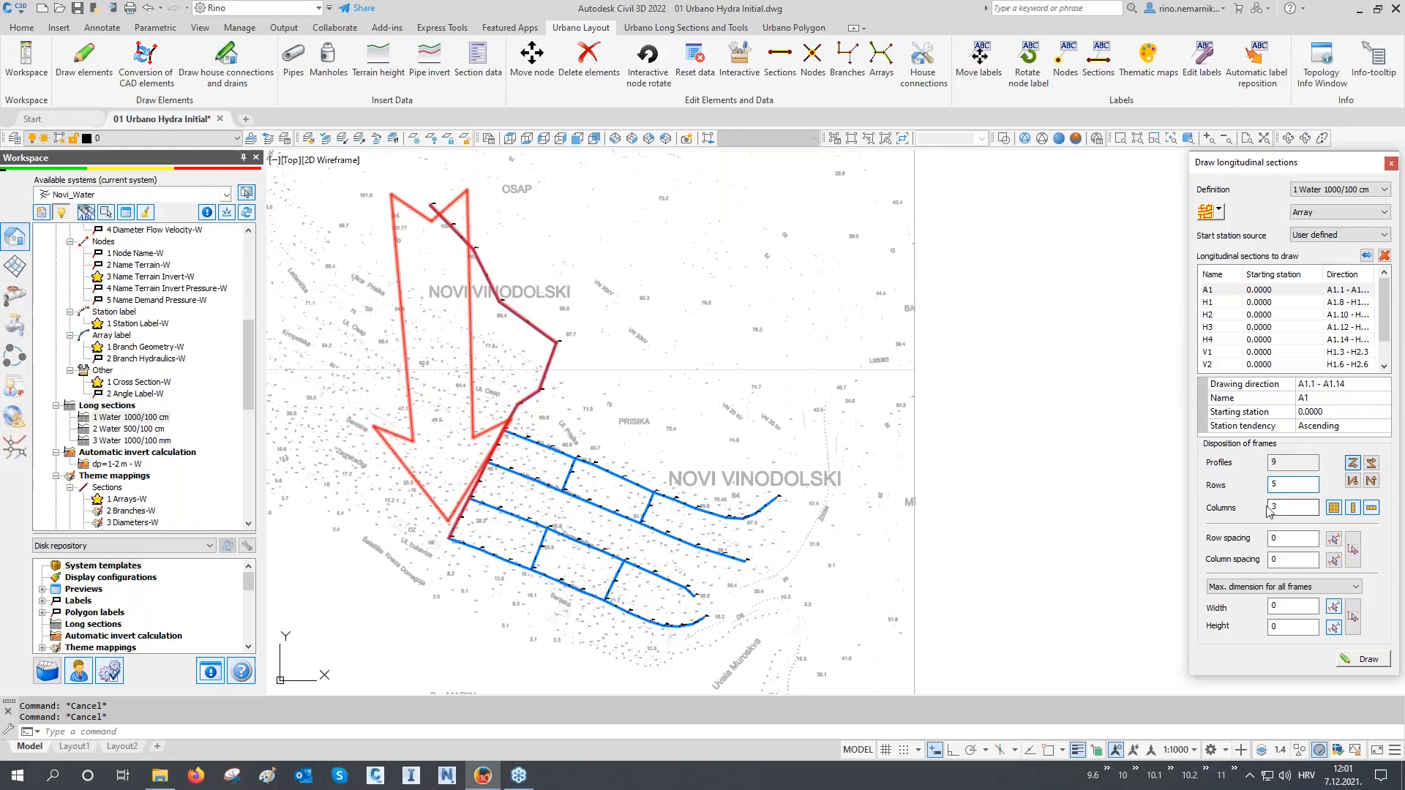
pyautogui.write('2')
pyautogui.press('Tab')
pyautogui.doubleClick(1288, 559)
pyautogui.write('50')
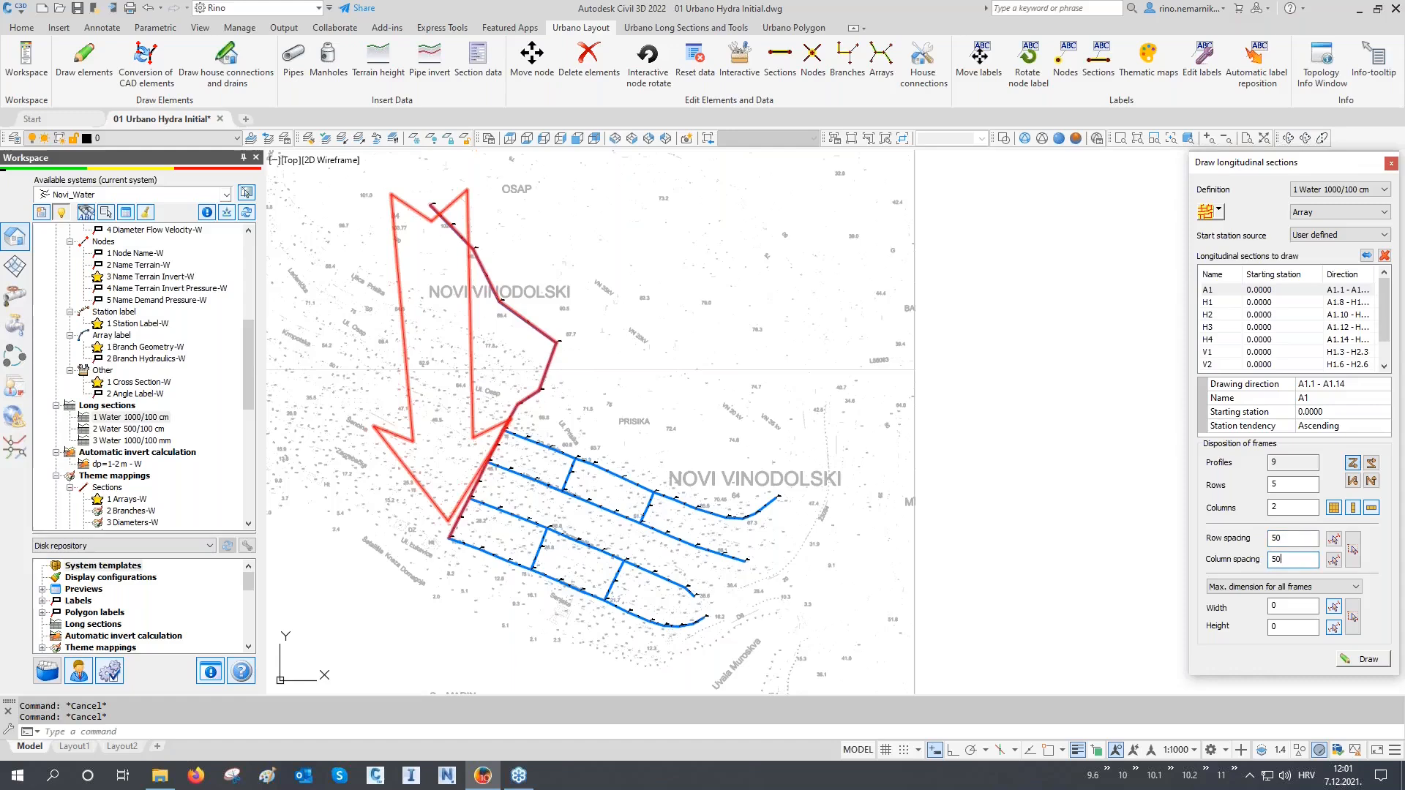
pyautogui.click(1298, 558)
# Step: Set the frame sizing to Frame dimension and draw the longitudinal sections in the empty area beside the map
pyautogui.click(1304, 587)
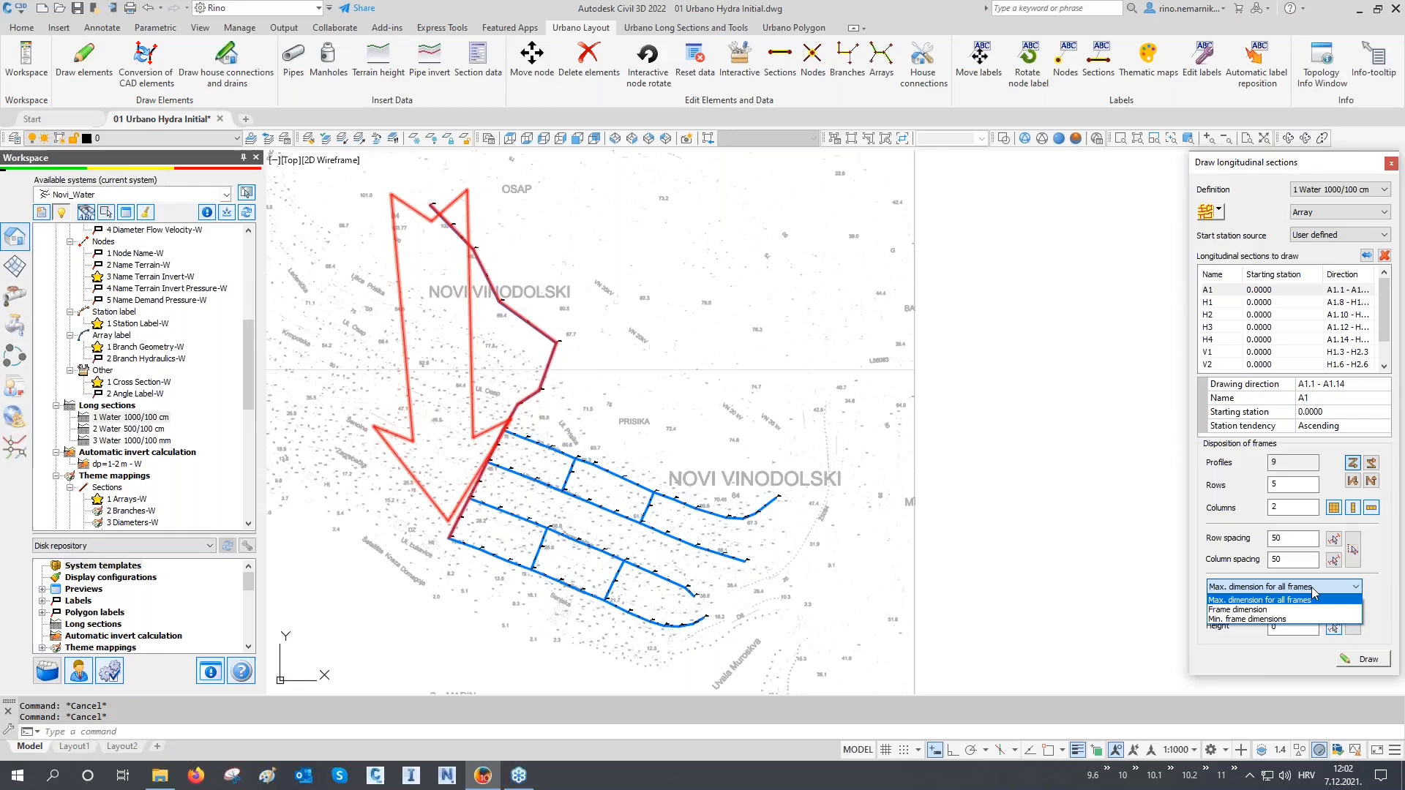
pyautogui.click(1270, 611)
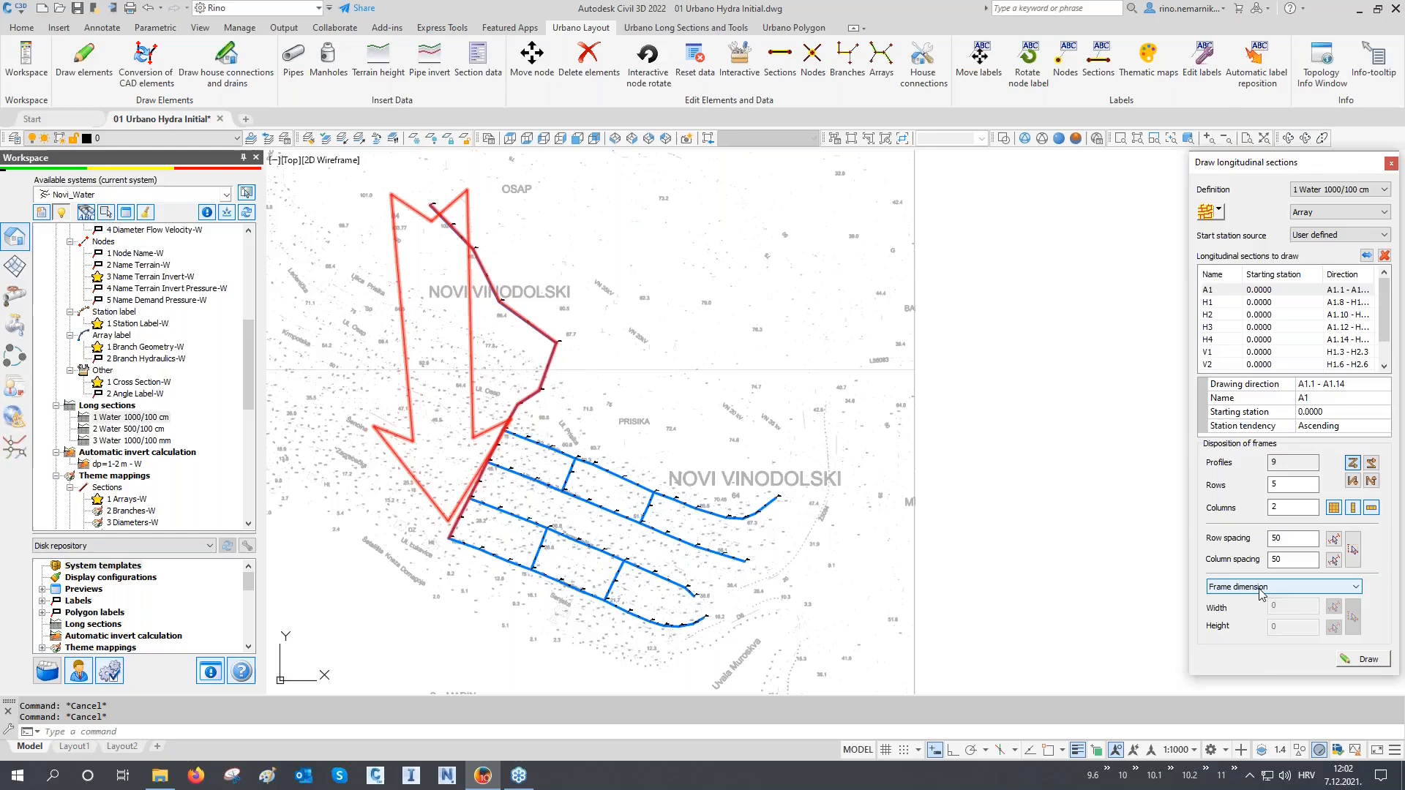
pyautogui.click(1363, 659)
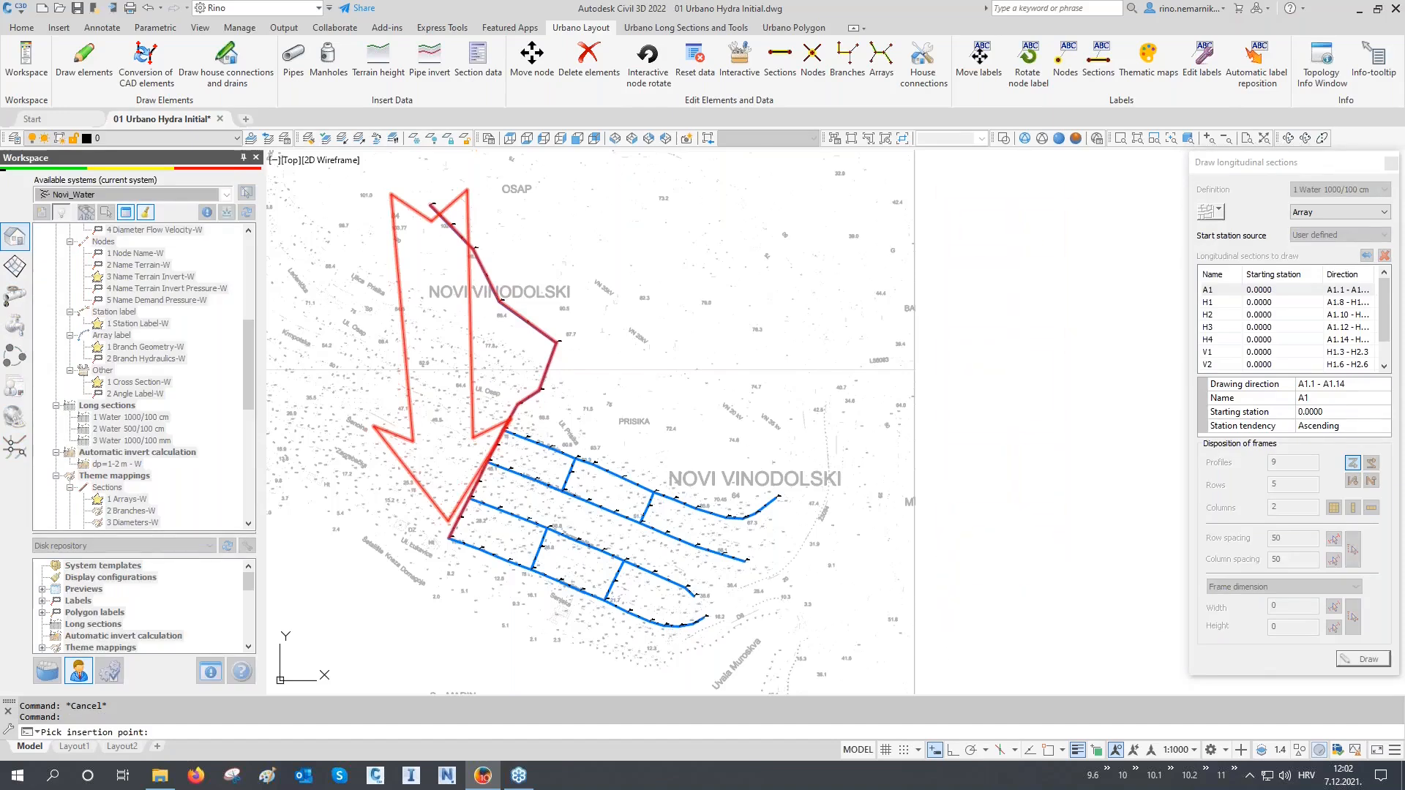
pyautogui.moveTo(966, 429); pyautogui.dragTo(934, 472, button='middle')
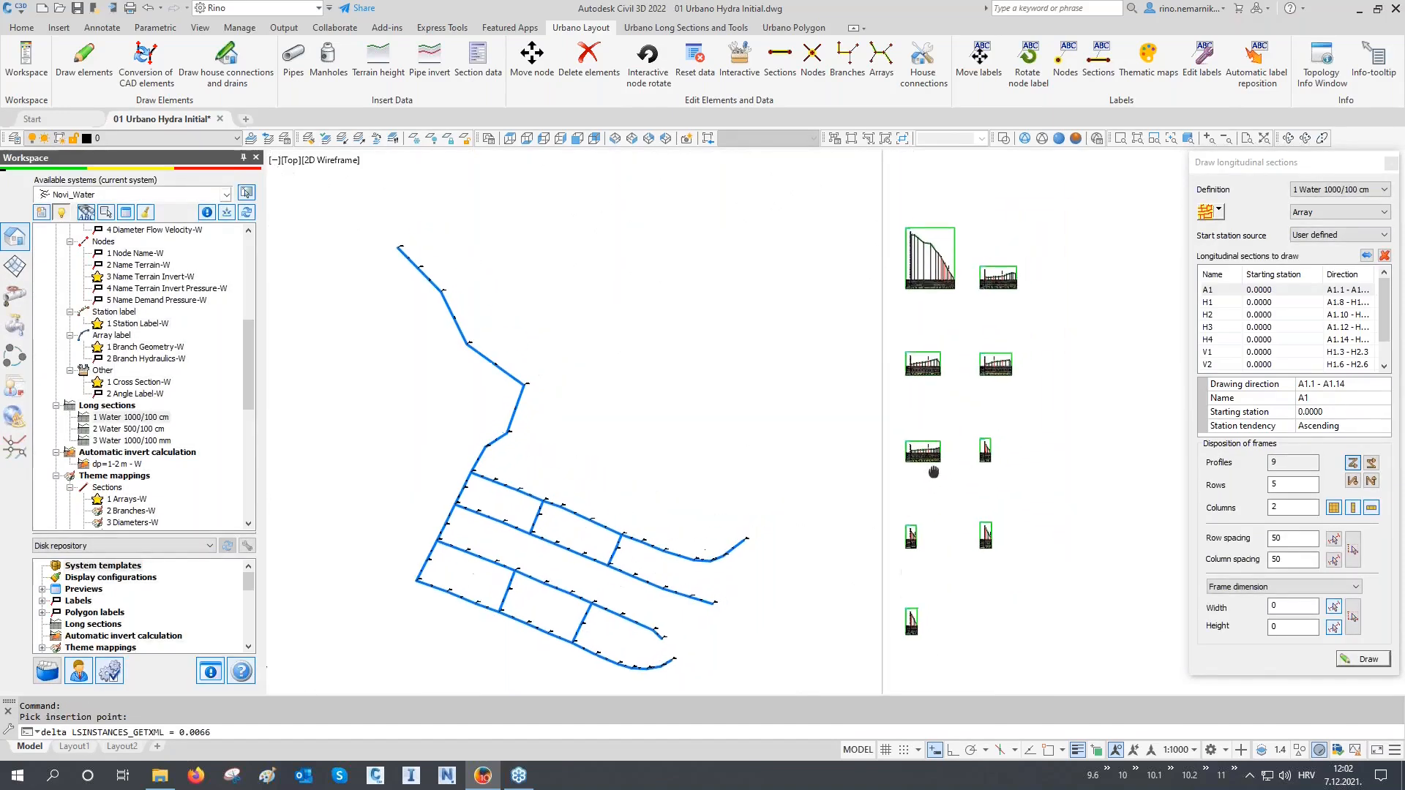
# Step: Examine the terrain and invert lines and the data table of the A1 longitudinal section, and the overall frame layout
pyautogui.scroll(4, 909, 309)
pyautogui.scroll(3, 909, 310)
pyautogui.scroll(2, 853, 345)
pyautogui.scroll(3, 707, 262)
pyautogui.scroll(2, 722, 304)
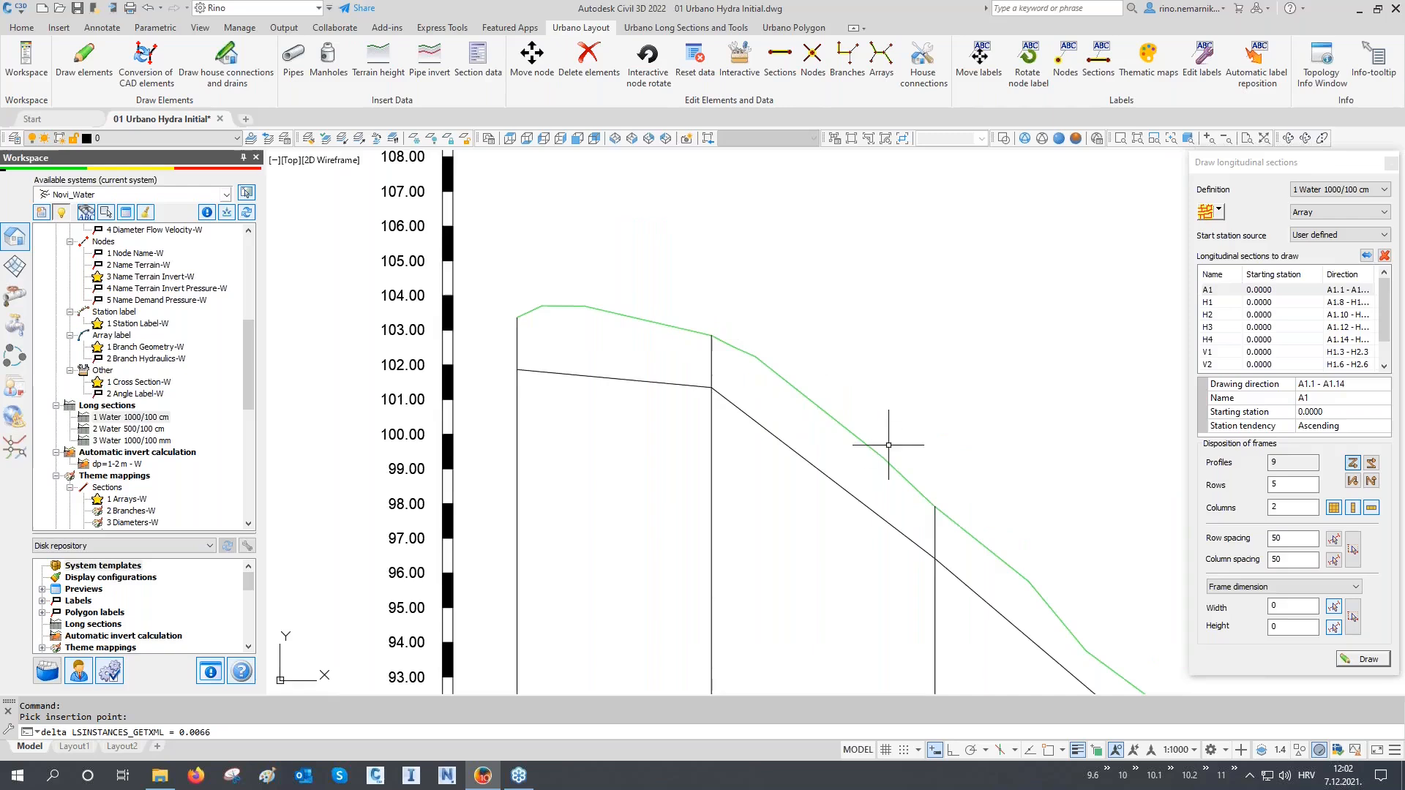
pyautogui.scroll(-2, 595, 311)
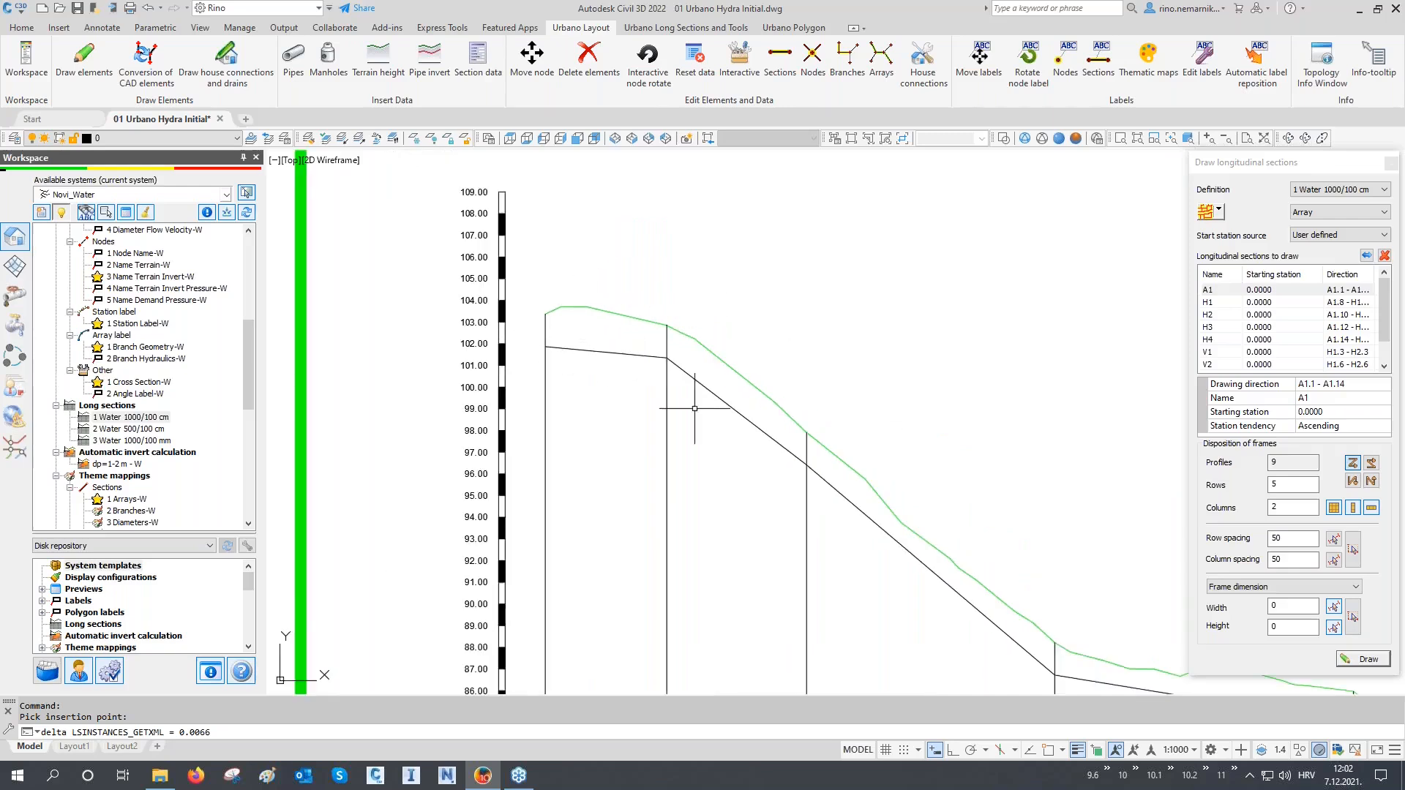
pyautogui.moveTo(915, 574); pyautogui.dragTo(800, 476, button='middle')
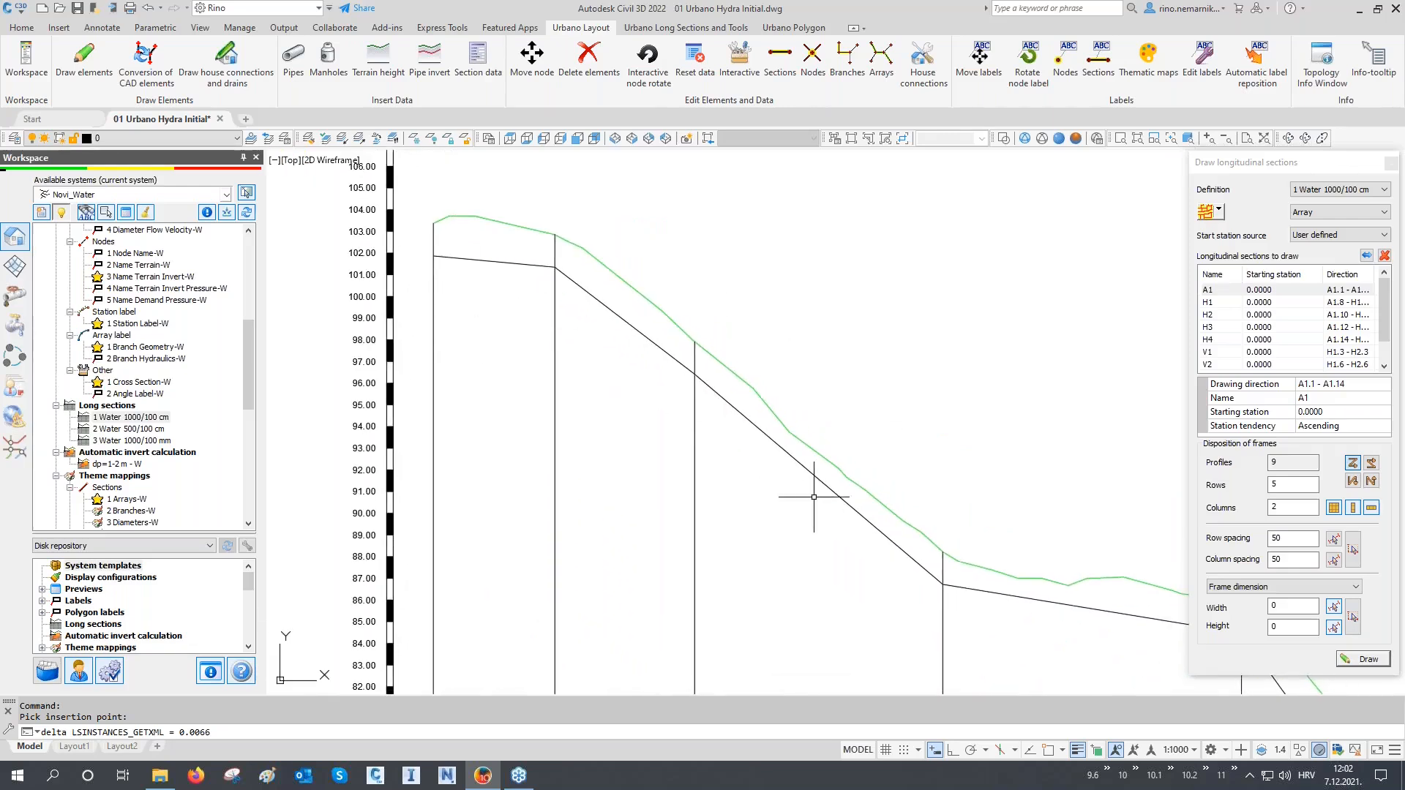
pyautogui.scroll(-6, 751, 326)
pyautogui.moveTo(730, 448); pyautogui.dragTo(733, 379, button='middle')
pyautogui.scroll(8, 688, 589)
pyautogui.moveTo(689, 589); pyautogui.dragTo(671, 549, button='middle')
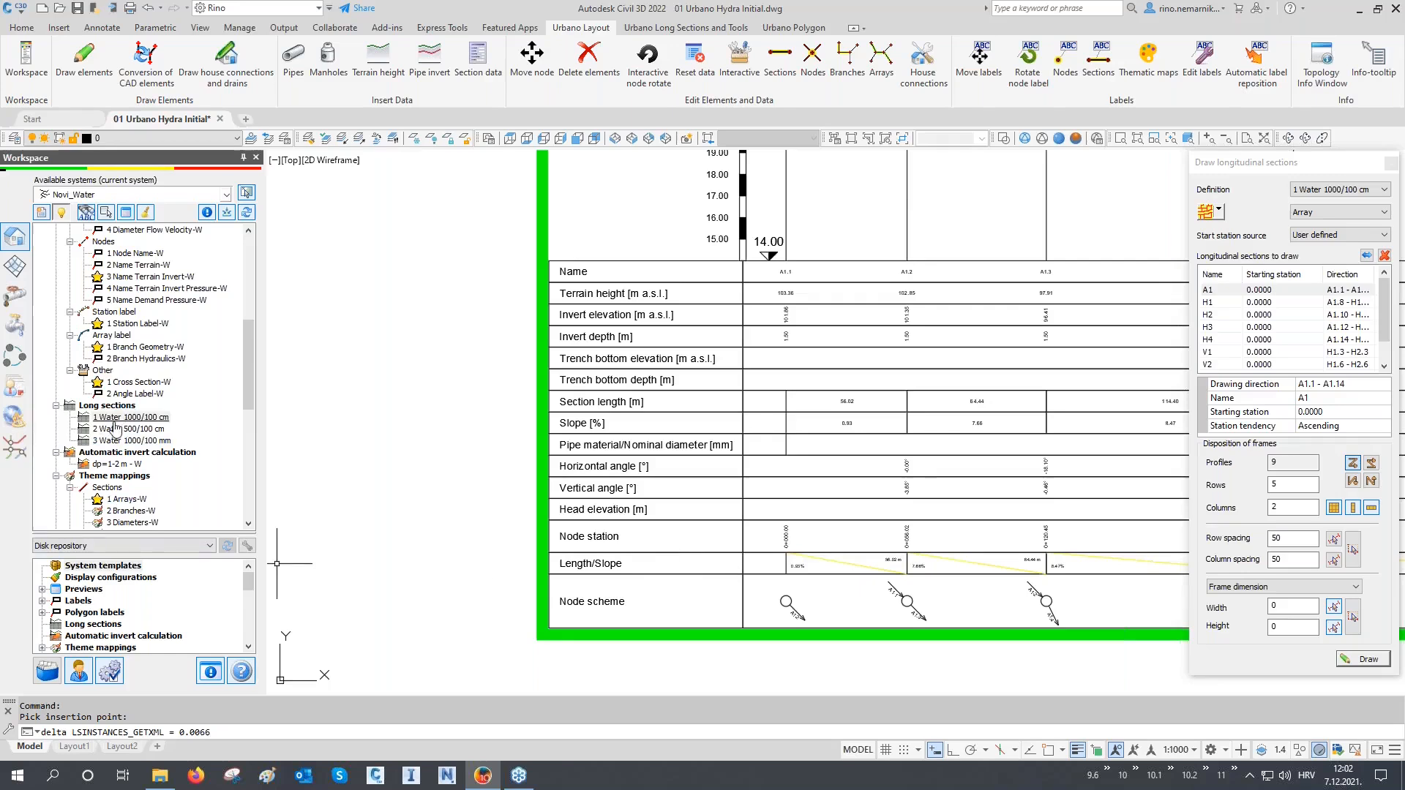
pyautogui.scroll(-8, 595, 592)
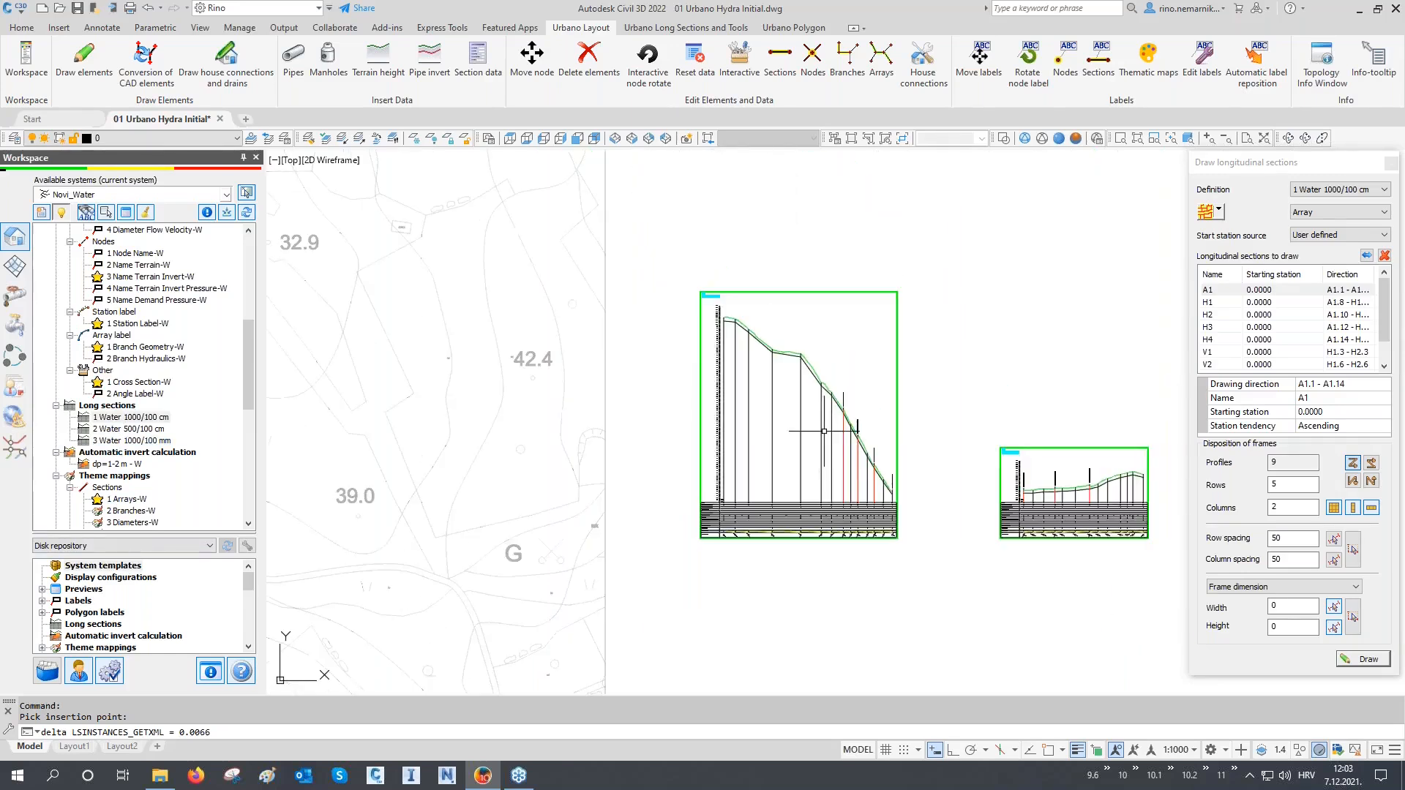
pyautogui.scroll(-6, 831, 430)
pyautogui.scroll(2, 561, 642)
pyautogui.moveTo(530, 633); pyautogui.dragTo(550, 584, button='middle')
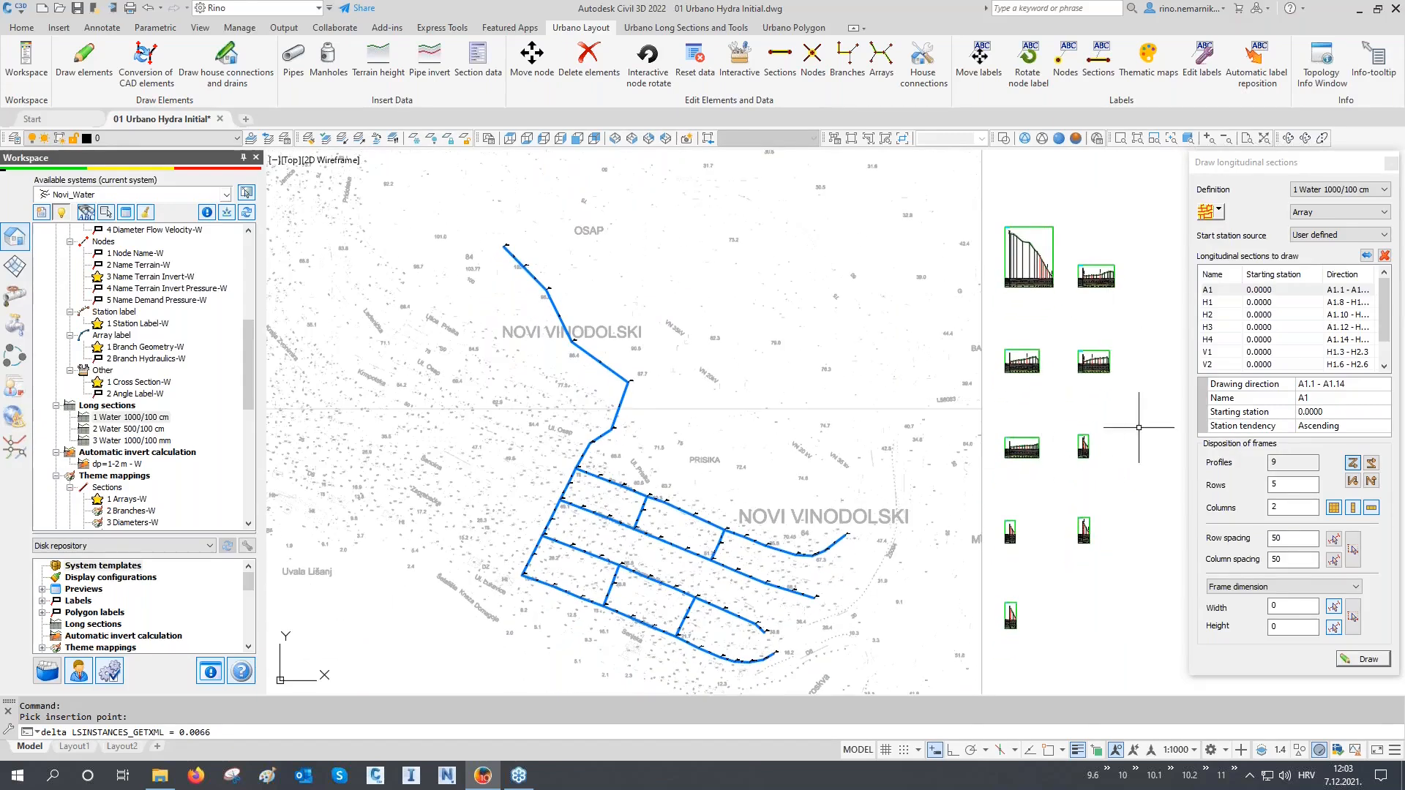
# Step: Set the longitudinal section source to From node to node and preview a path starting at node A1.1
pyautogui.click(1219, 210)
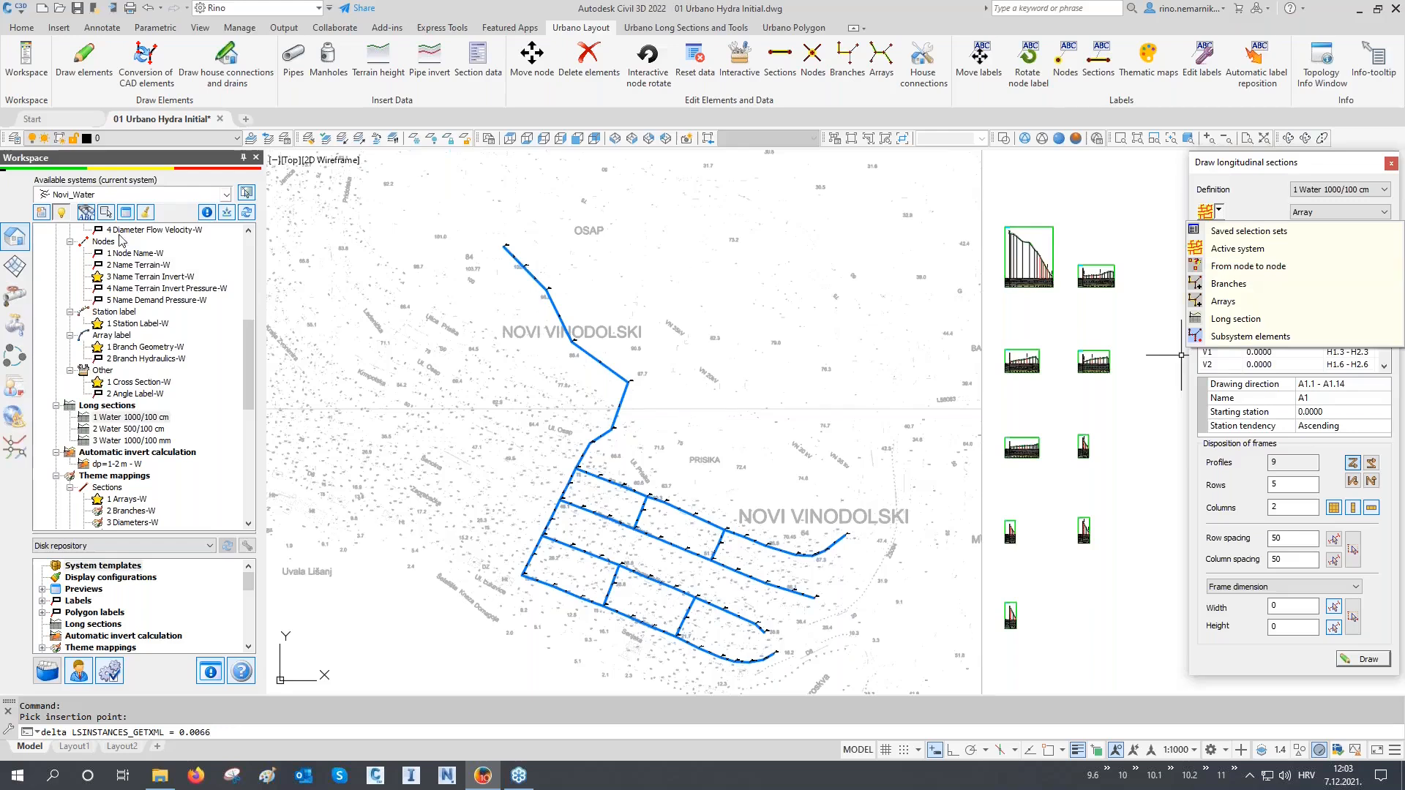
pyautogui.click(1244, 273)
pyautogui.click(504, 246)
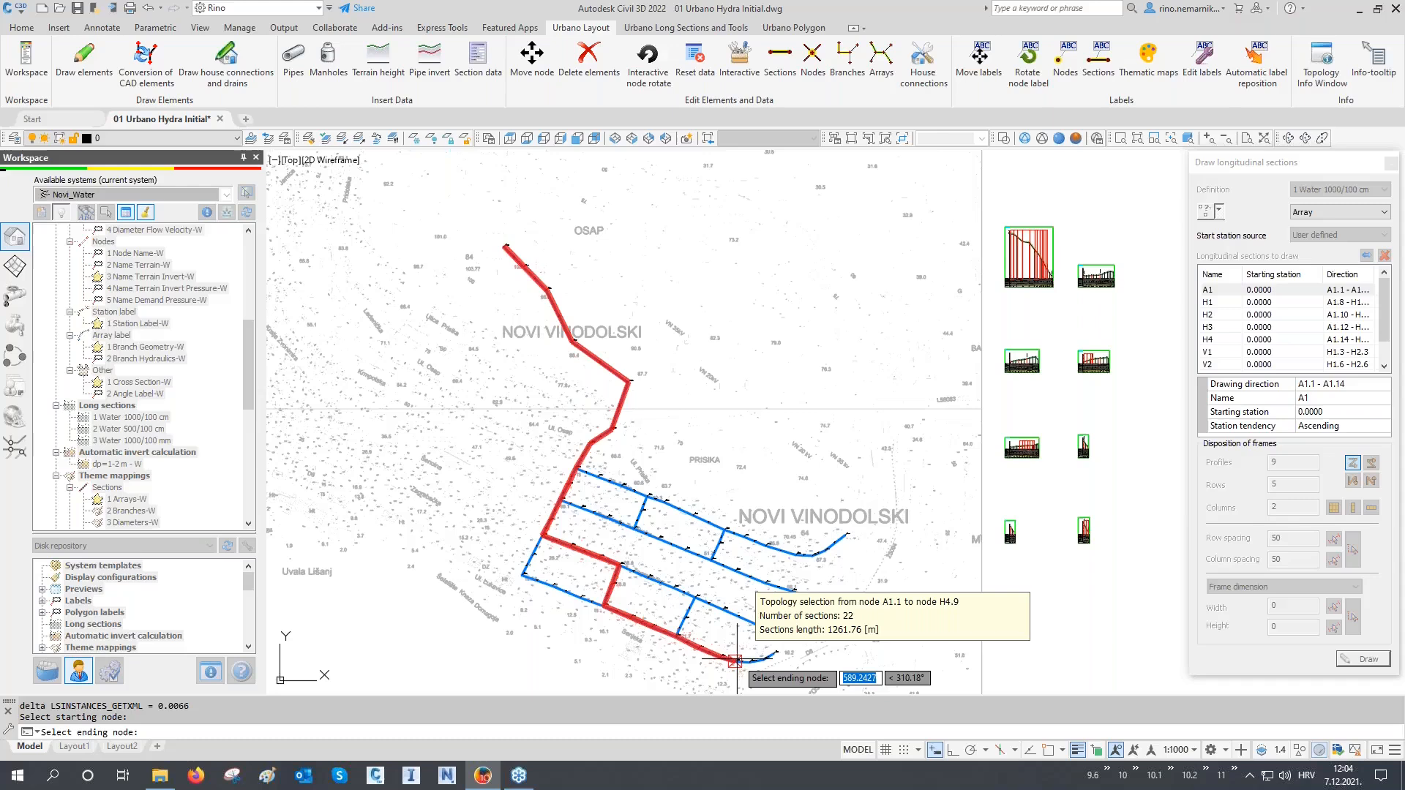
pyautogui.press('Escape')
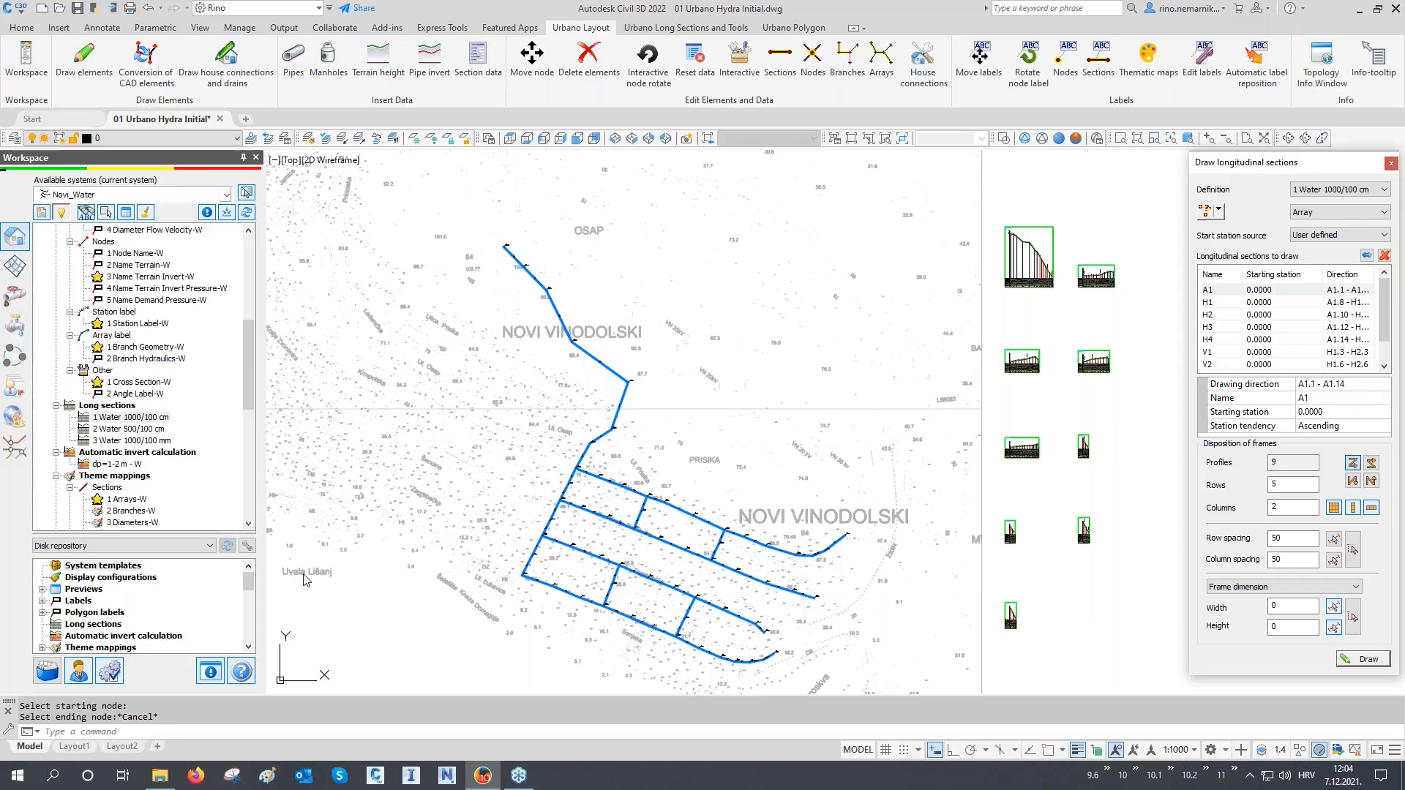
# Step: Search the general settings for "mark" and turn off Mark all displayed entities
pyautogui.click(119, 670)
pyautogui.click(115, 670)
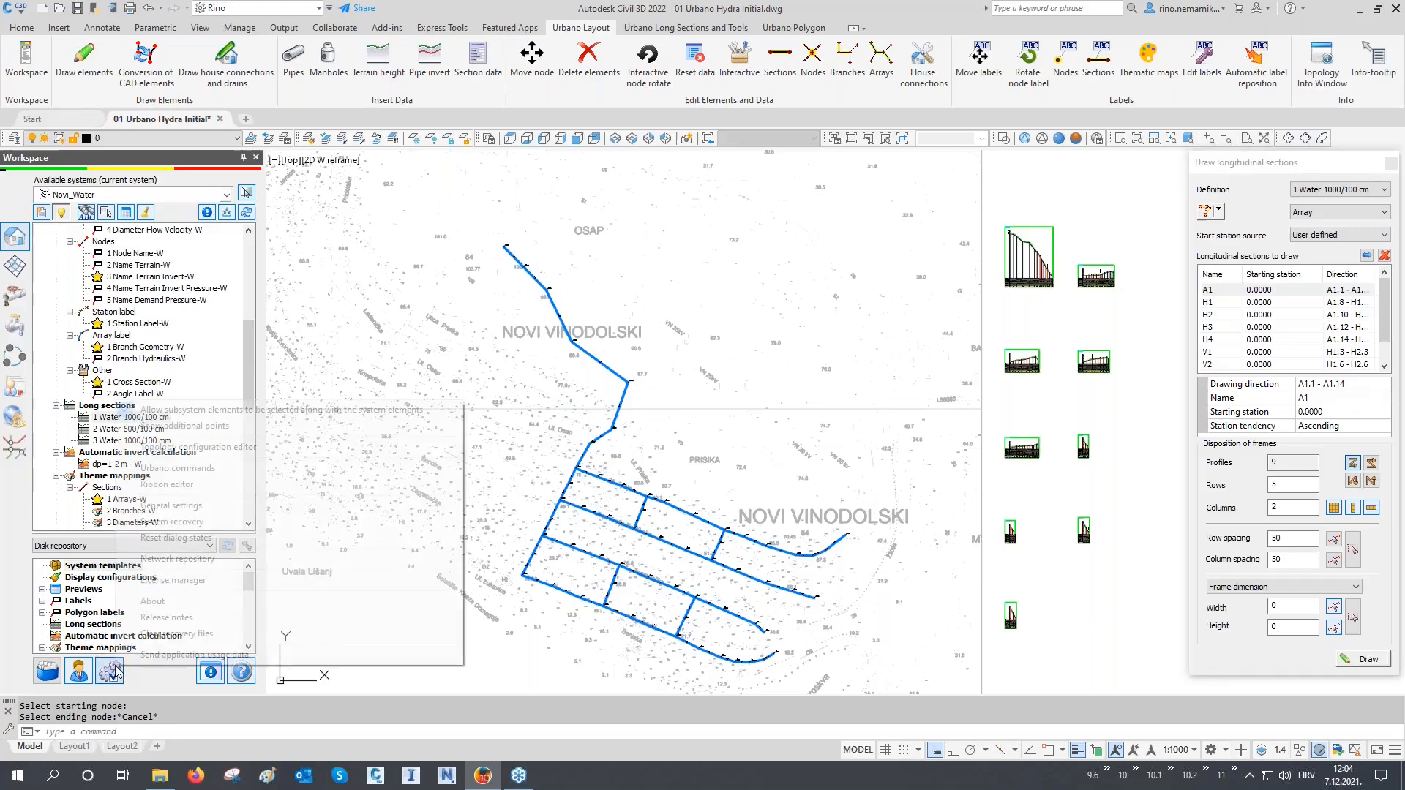
pyautogui.click(196, 506)
pyautogui.click(457, 252)
pyautogui.write('mar')
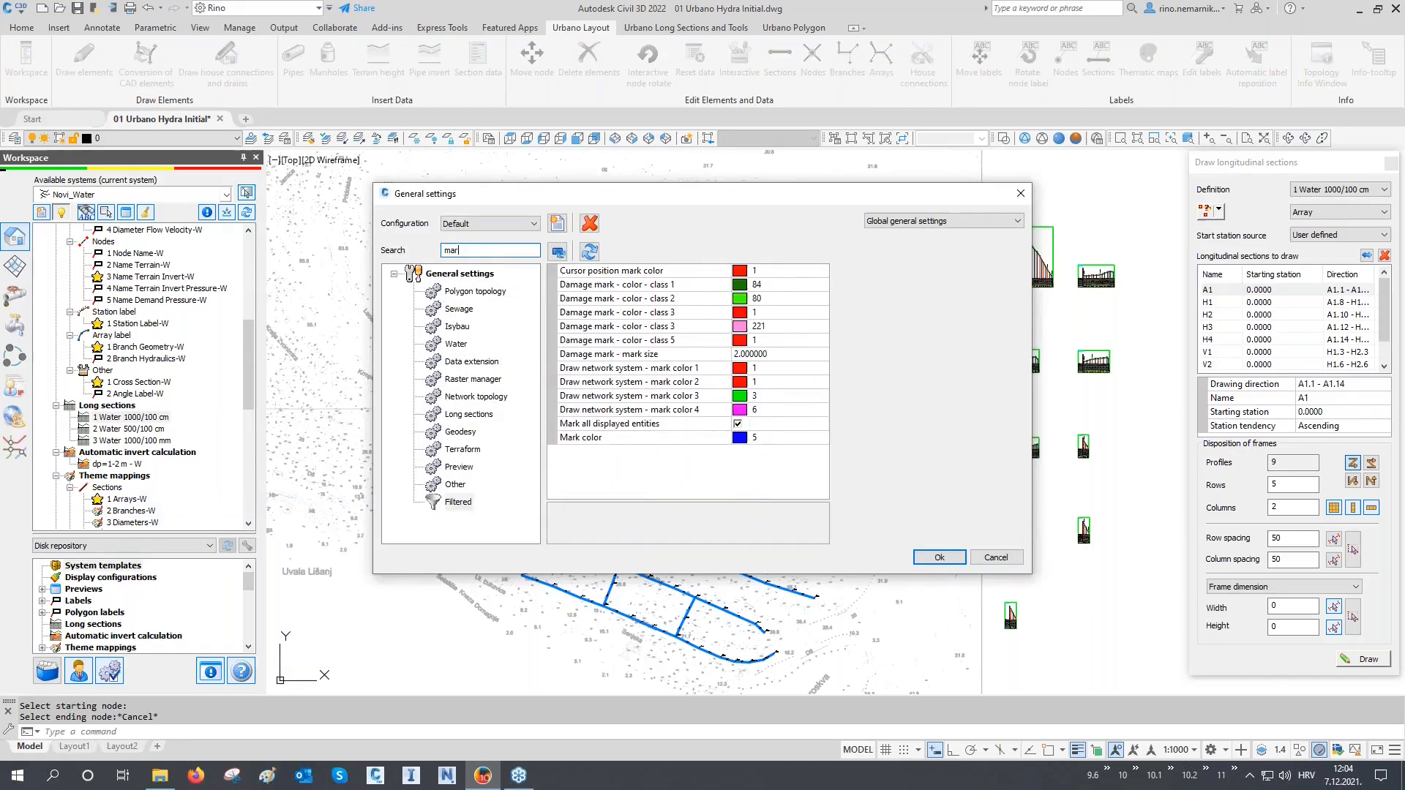
pyautogui.write('k')
pyautogui.click(586, 424)
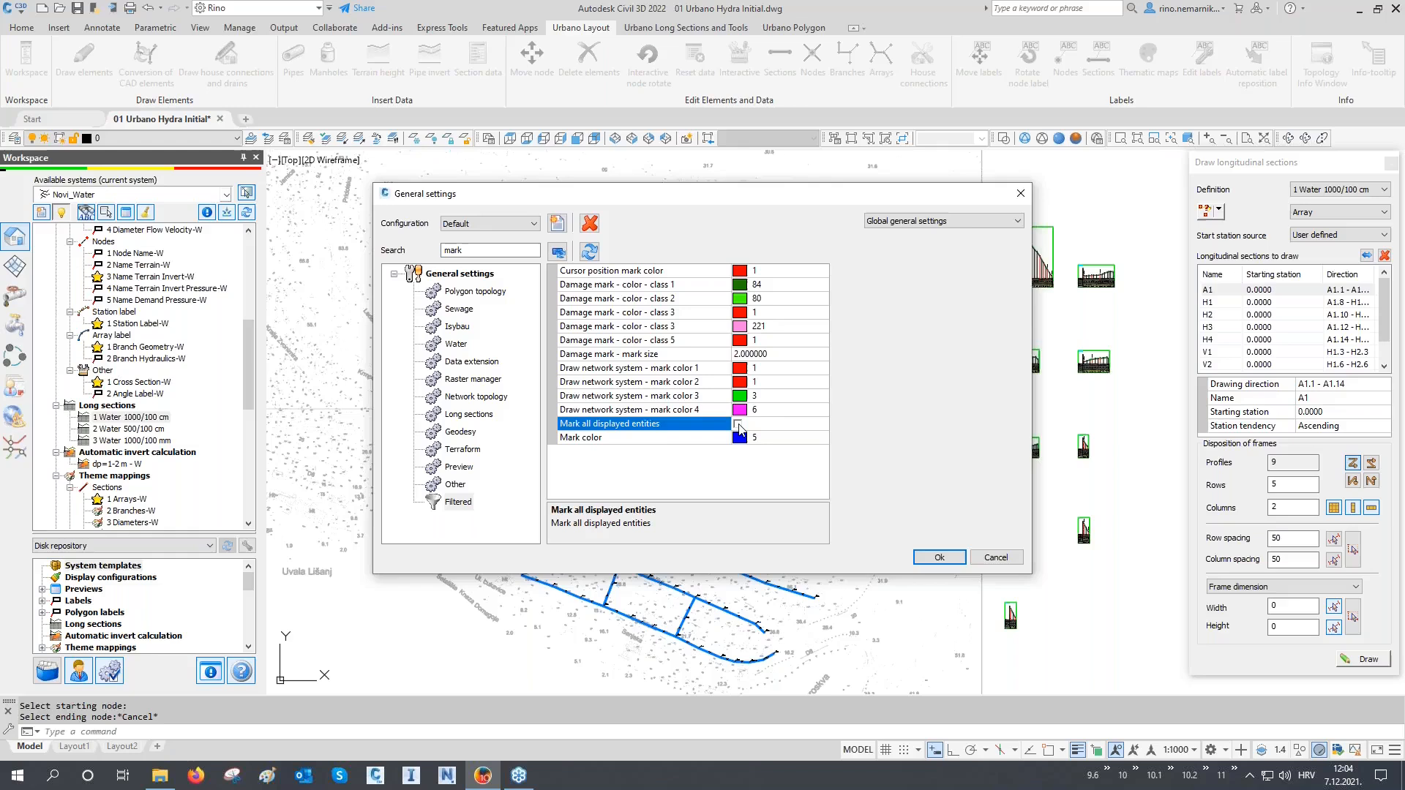
pyautogui.click(939, 554)
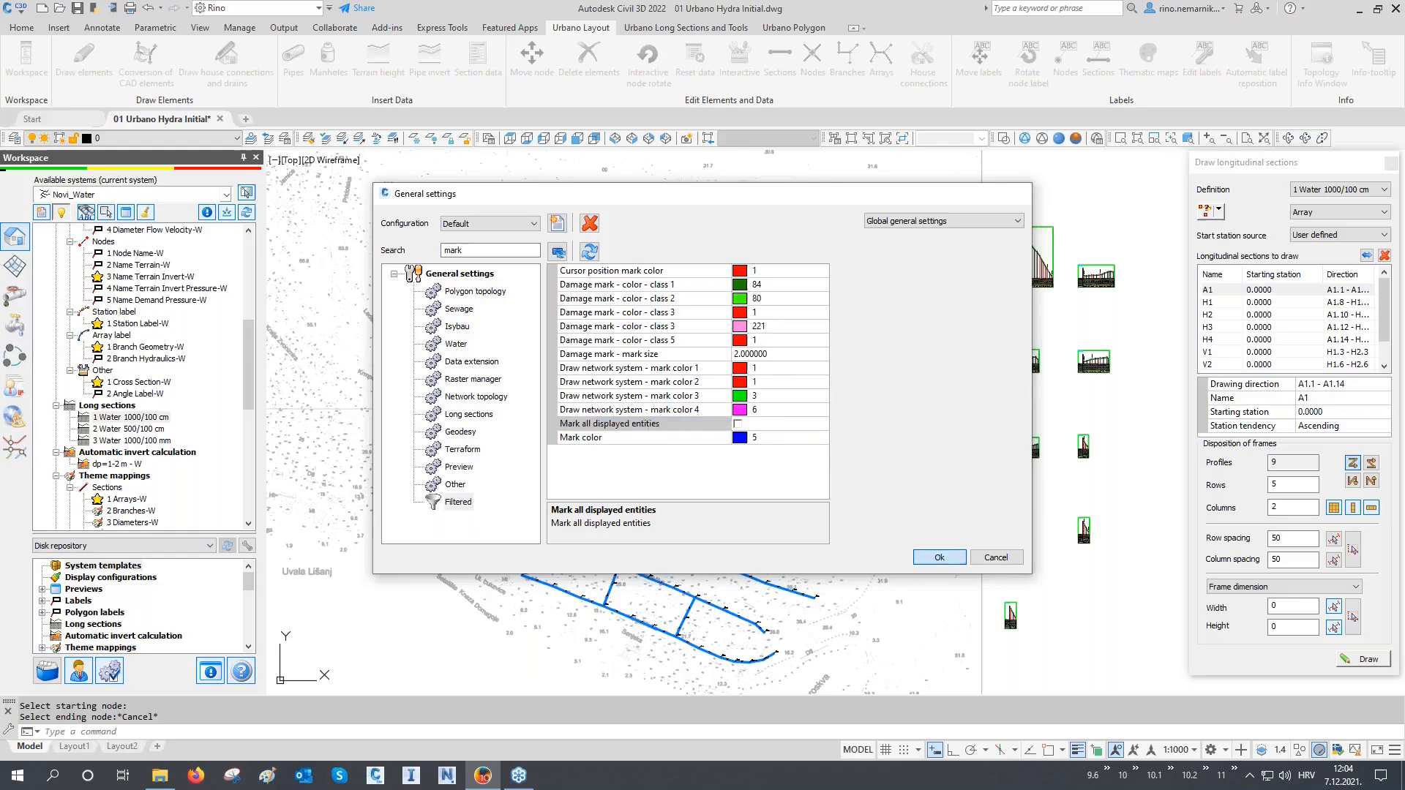
# Step: Define a node-to-node longitudinal section from A1.1 through A1.14 to H4.12 as the profile to draw
pyautogui.click(1204, 213)
pyautogui.click(504, 243)
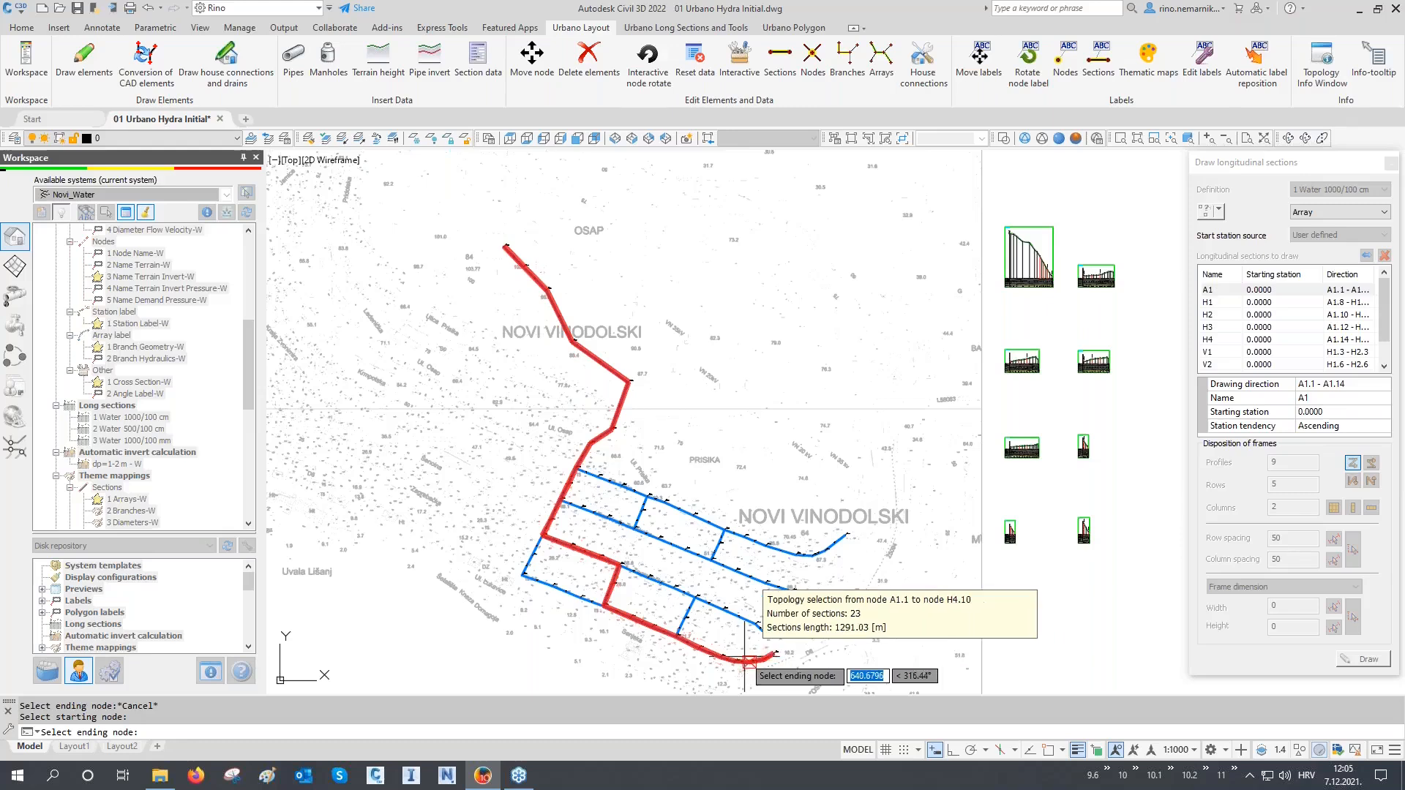
pyautogui.click(523, 574)
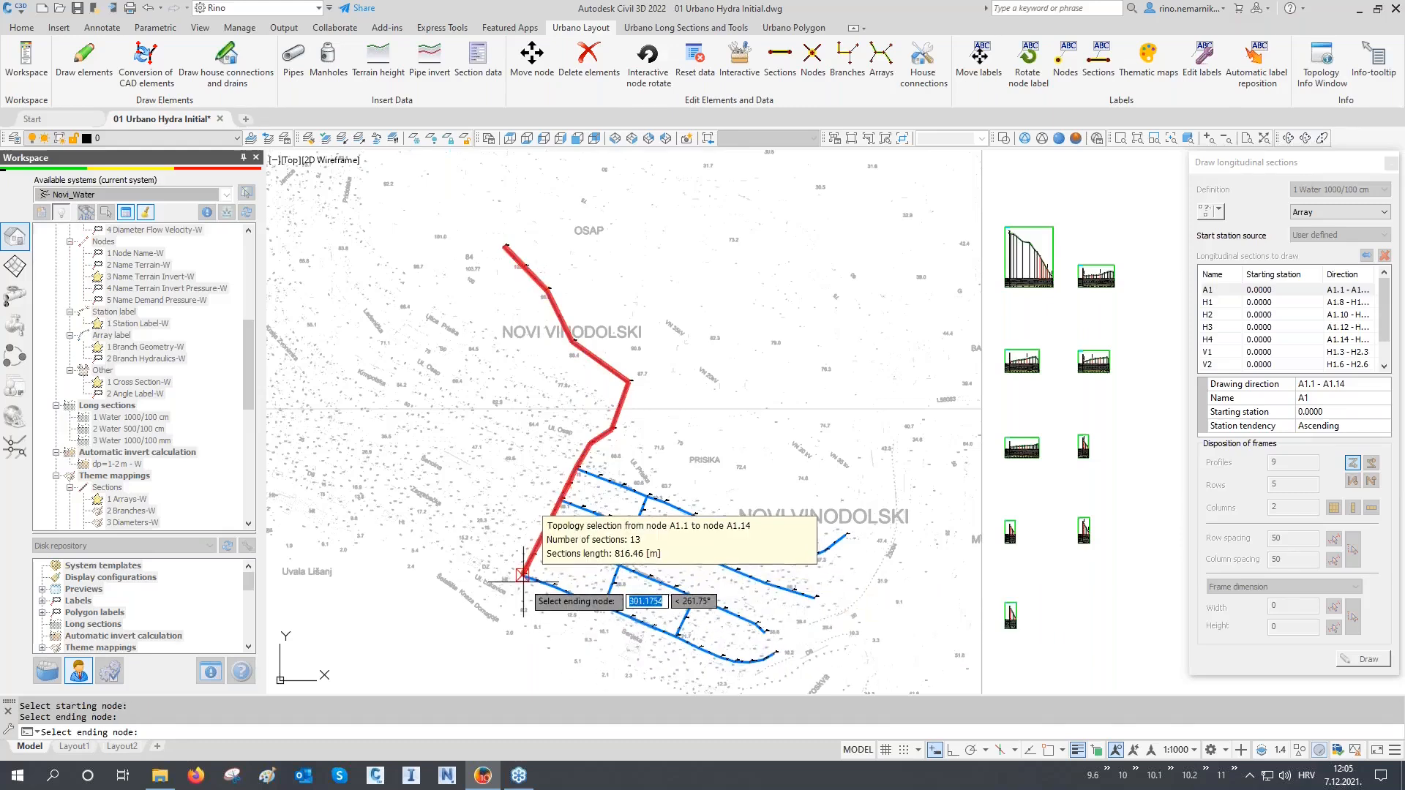
pyautogui.click(780, 656)
pyautogui.rightClick(782, 659)
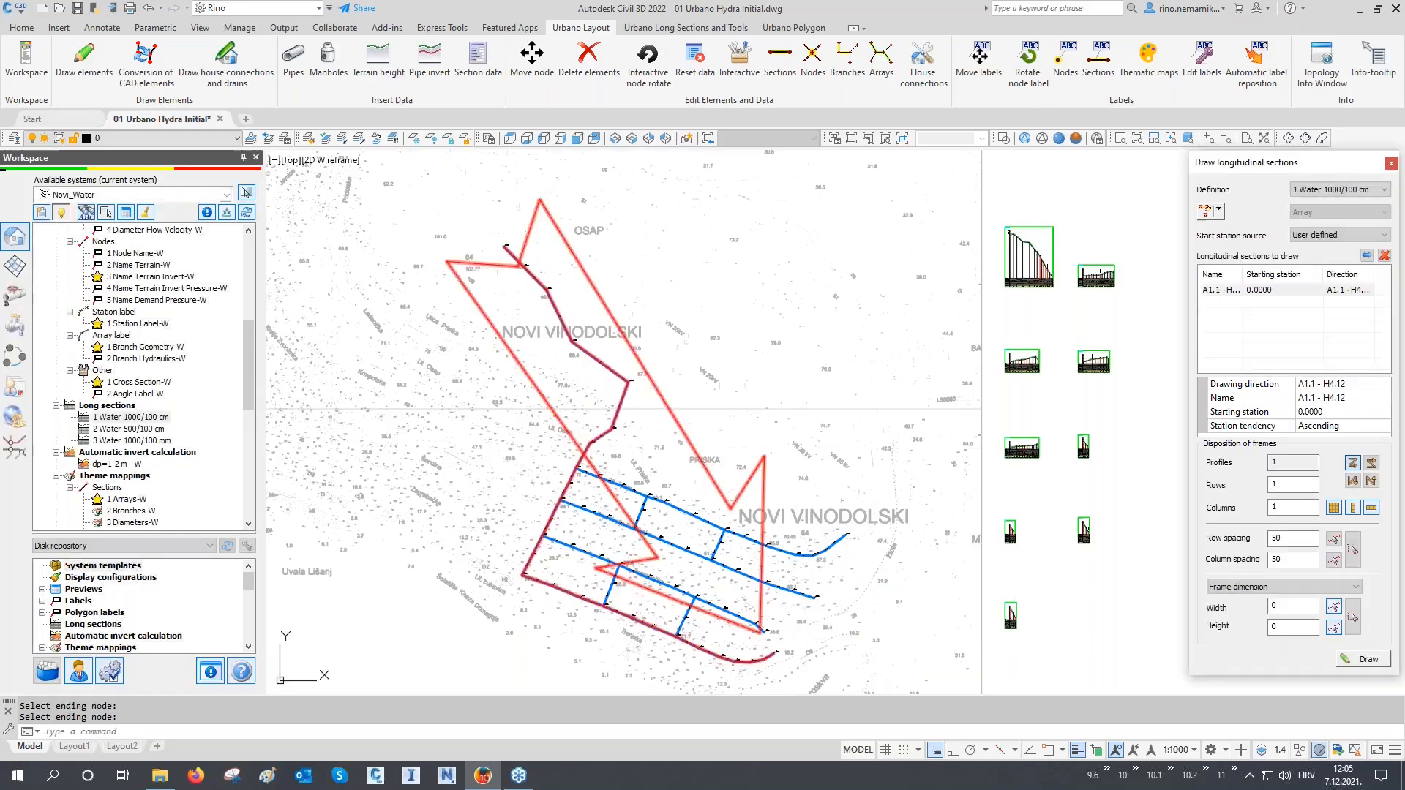
# Step: Draw the A1.1 - H4.12 profile 50 units above the A1 profile's frame using Extension object snap, and turn object snap off
pyautogui.click(1352, 655)
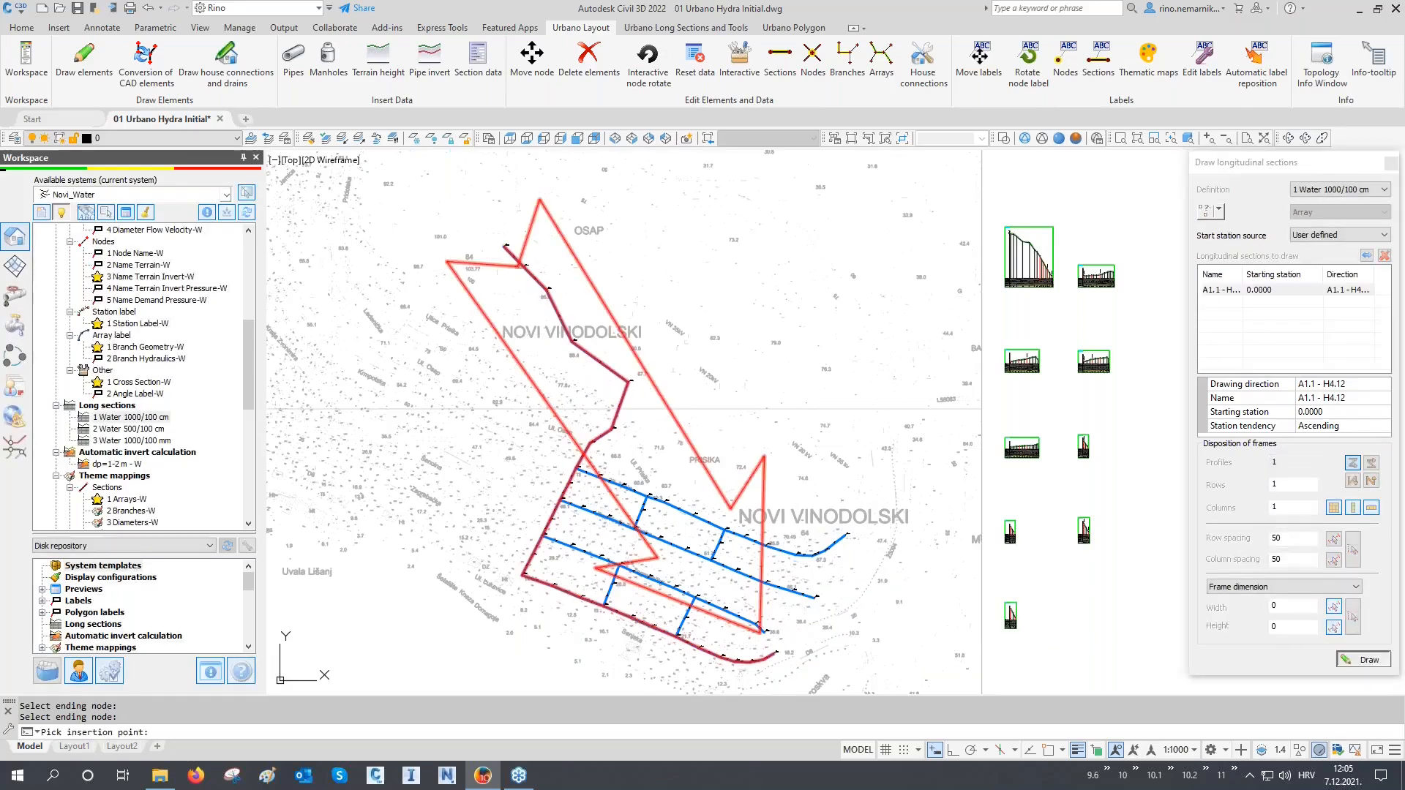
pyautogui.scroll(5, 832, 501)
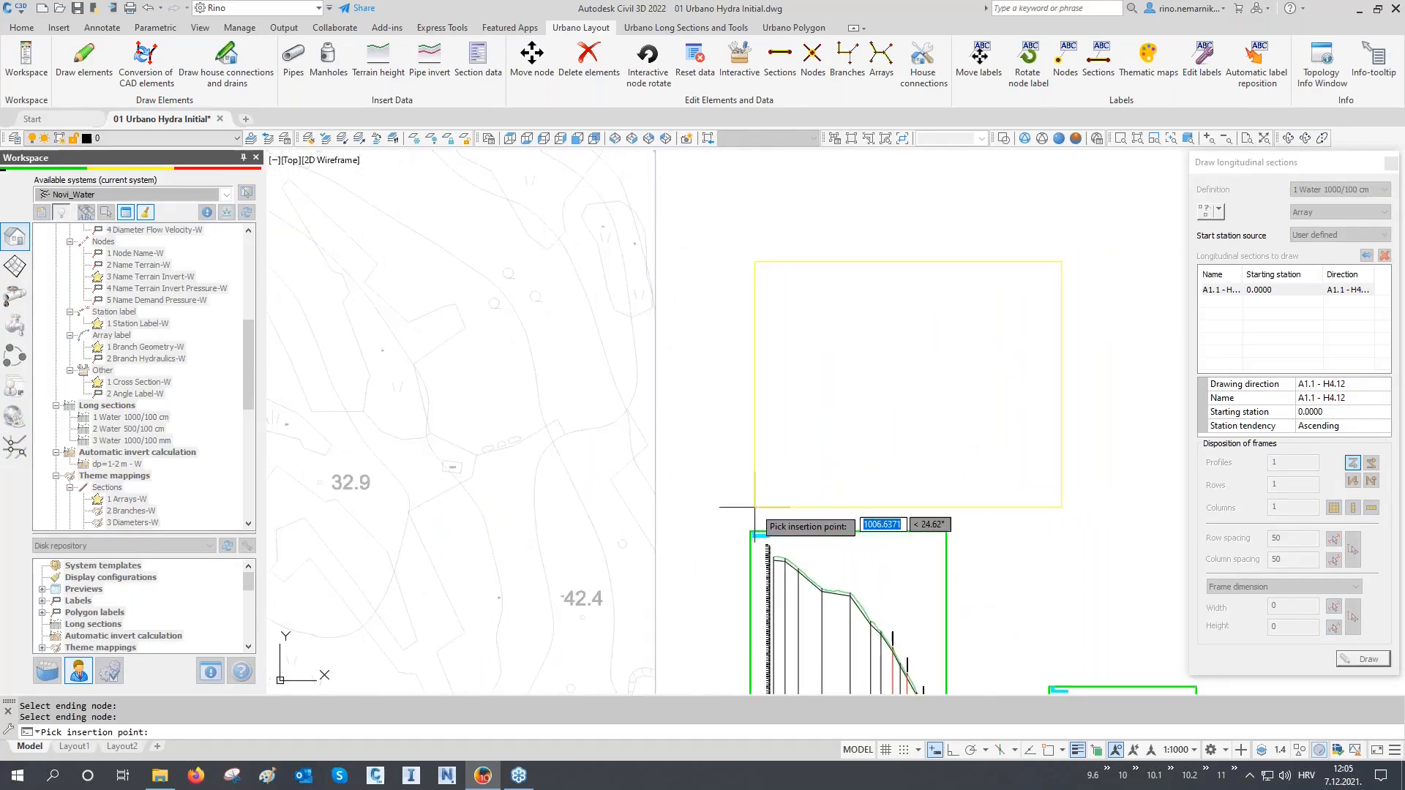
pyautogui.click(1048, 750)
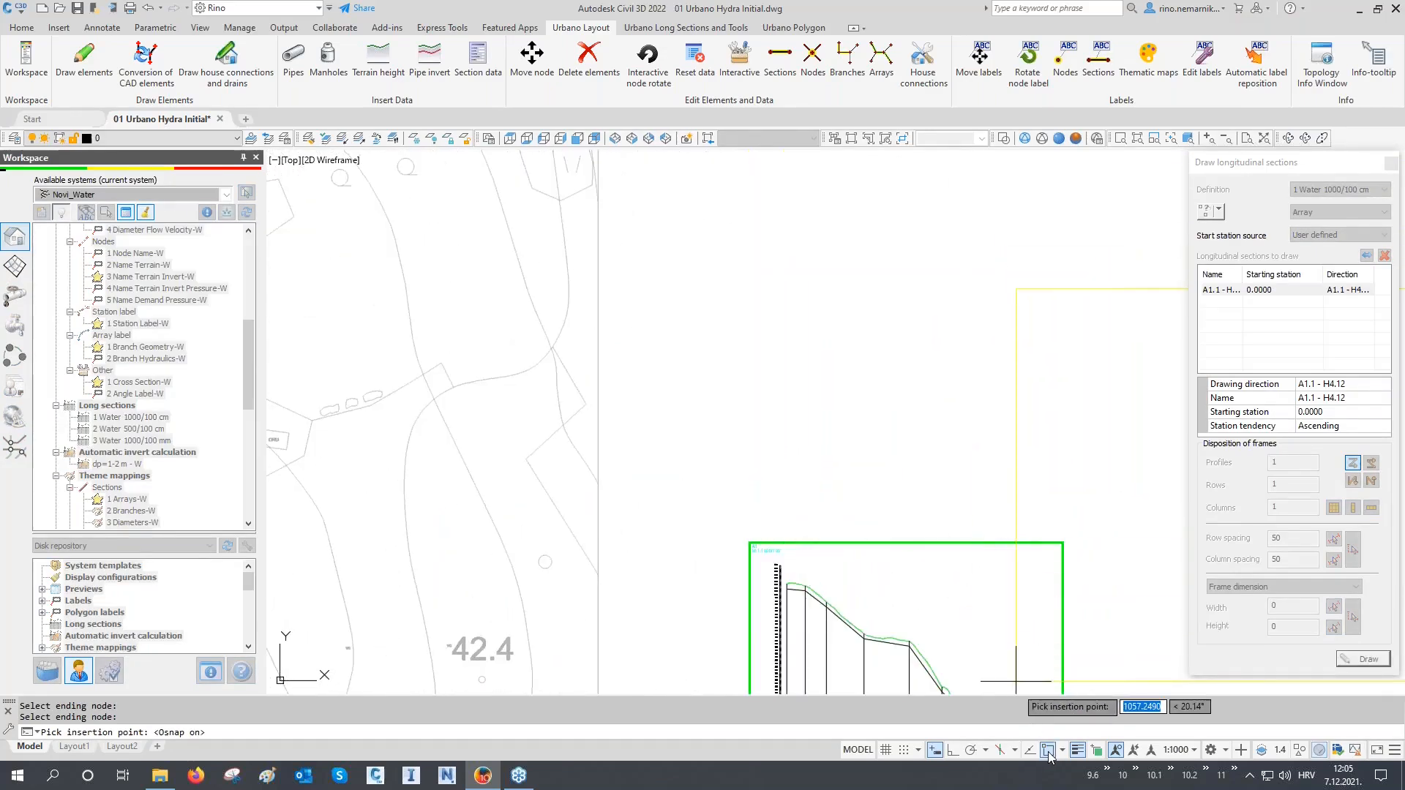
pyautogui.click(1062, 751)
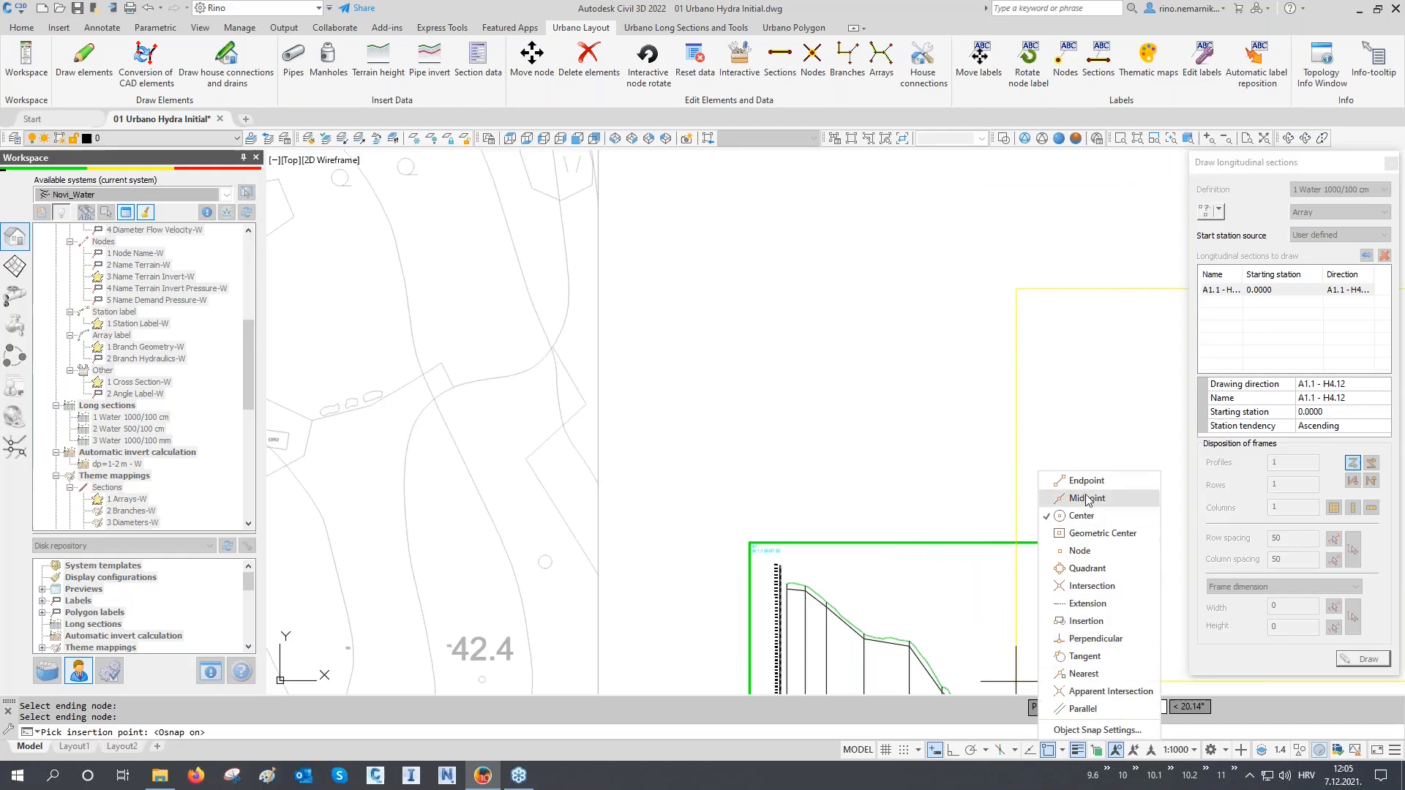
pyautogui.click(1084, 604)
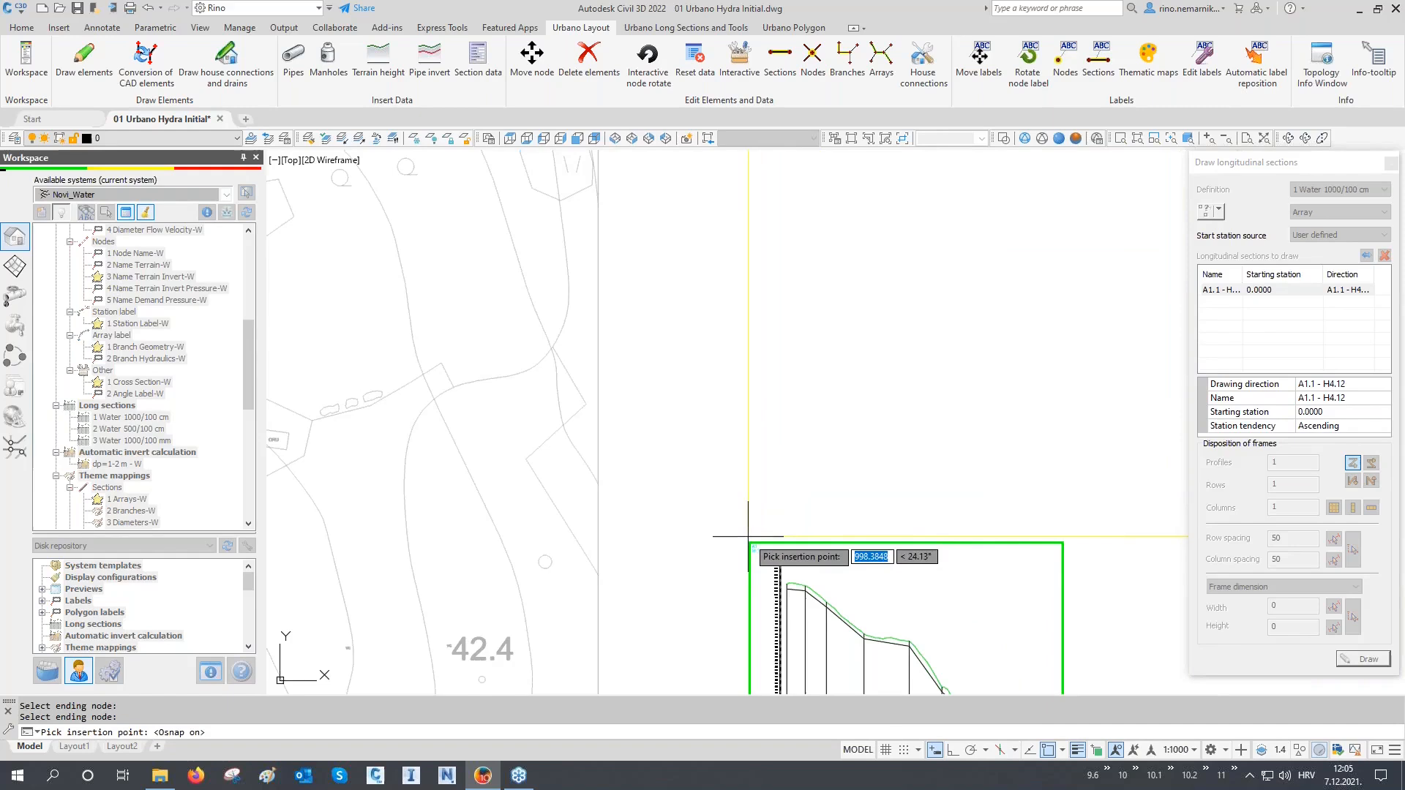
pyautogui.write('50')
pyautogui.press('Return')
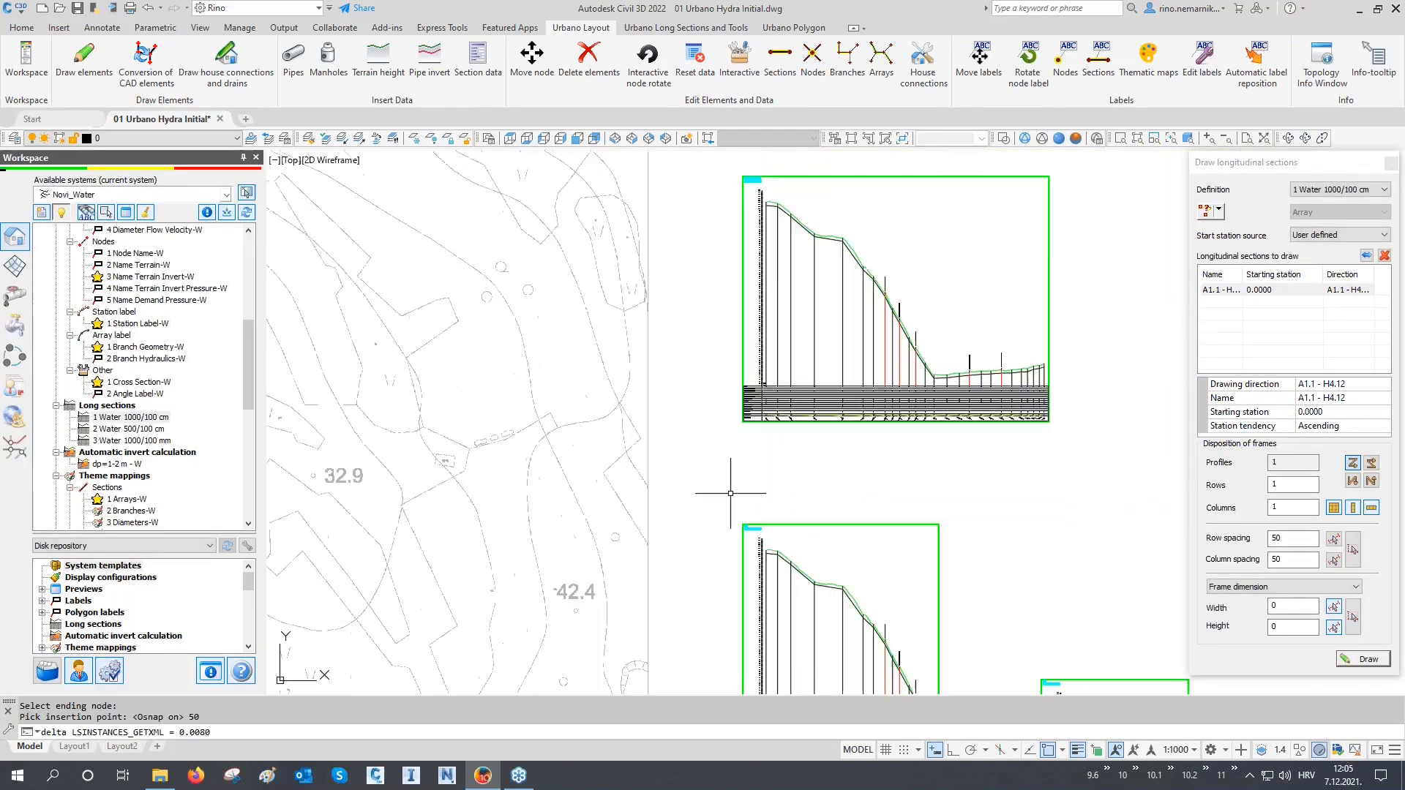
pyautogui.scroll(-2, 805, 476)
pyautogui.click(1048, 750)
# Step: Examine the title, scale label and terrain and invert lines of the A1.1 - H4.12 profile, and close the longitudinal section drawing settings
pyautogui.moveTo(996, 581); pyautogui.dragTo(996, 528, button='middle')
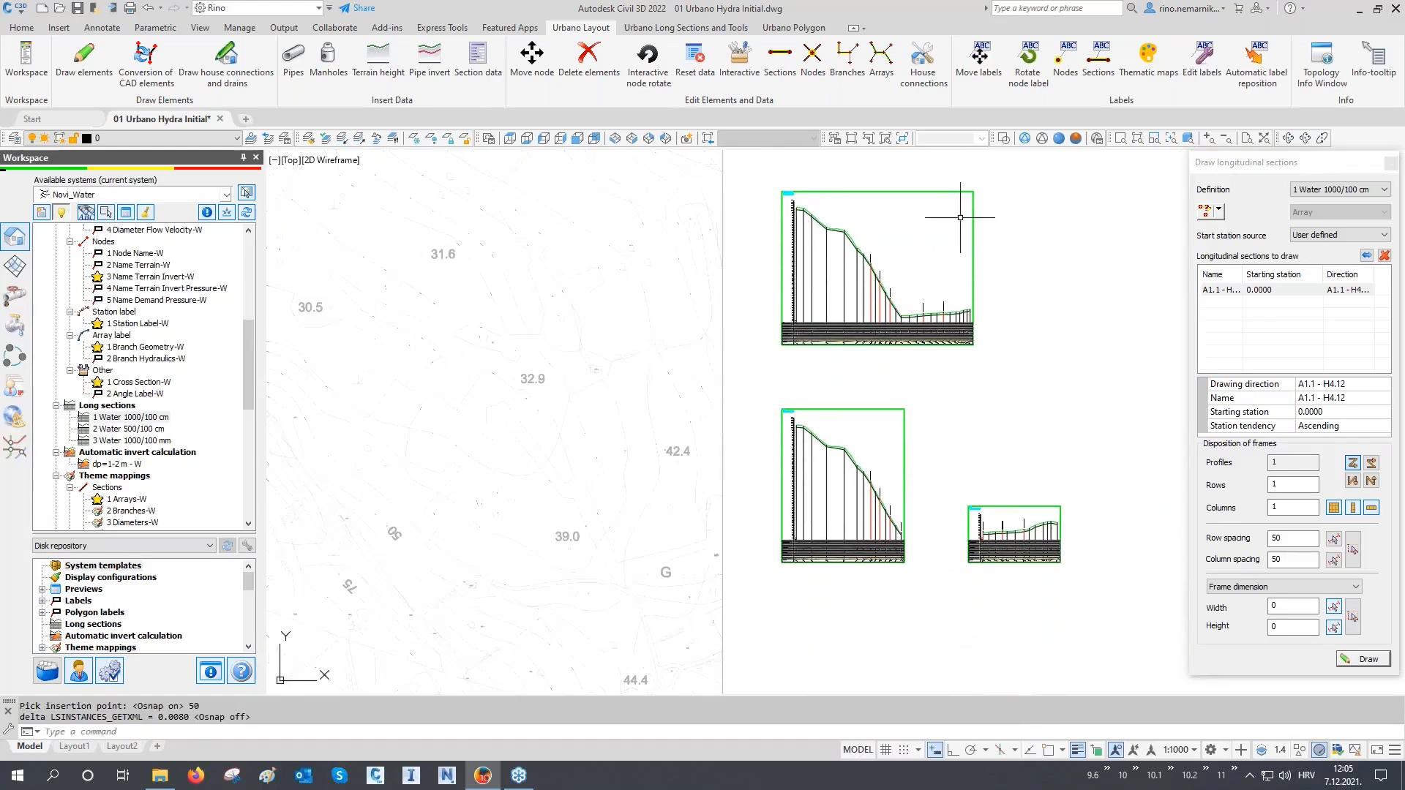
pyautogui.scroll(5, 749, 347)
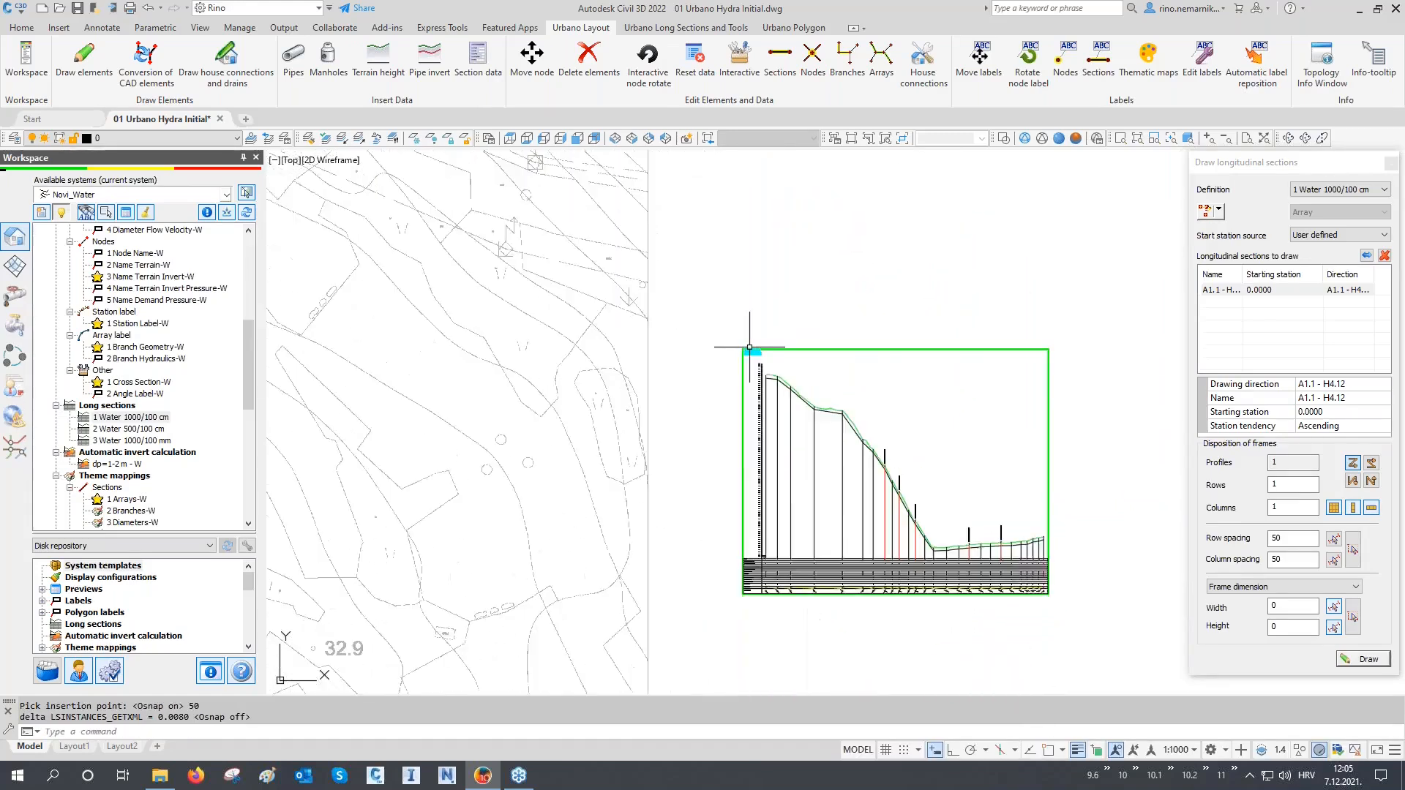
pyautogui.scroll(4, 749, 347)
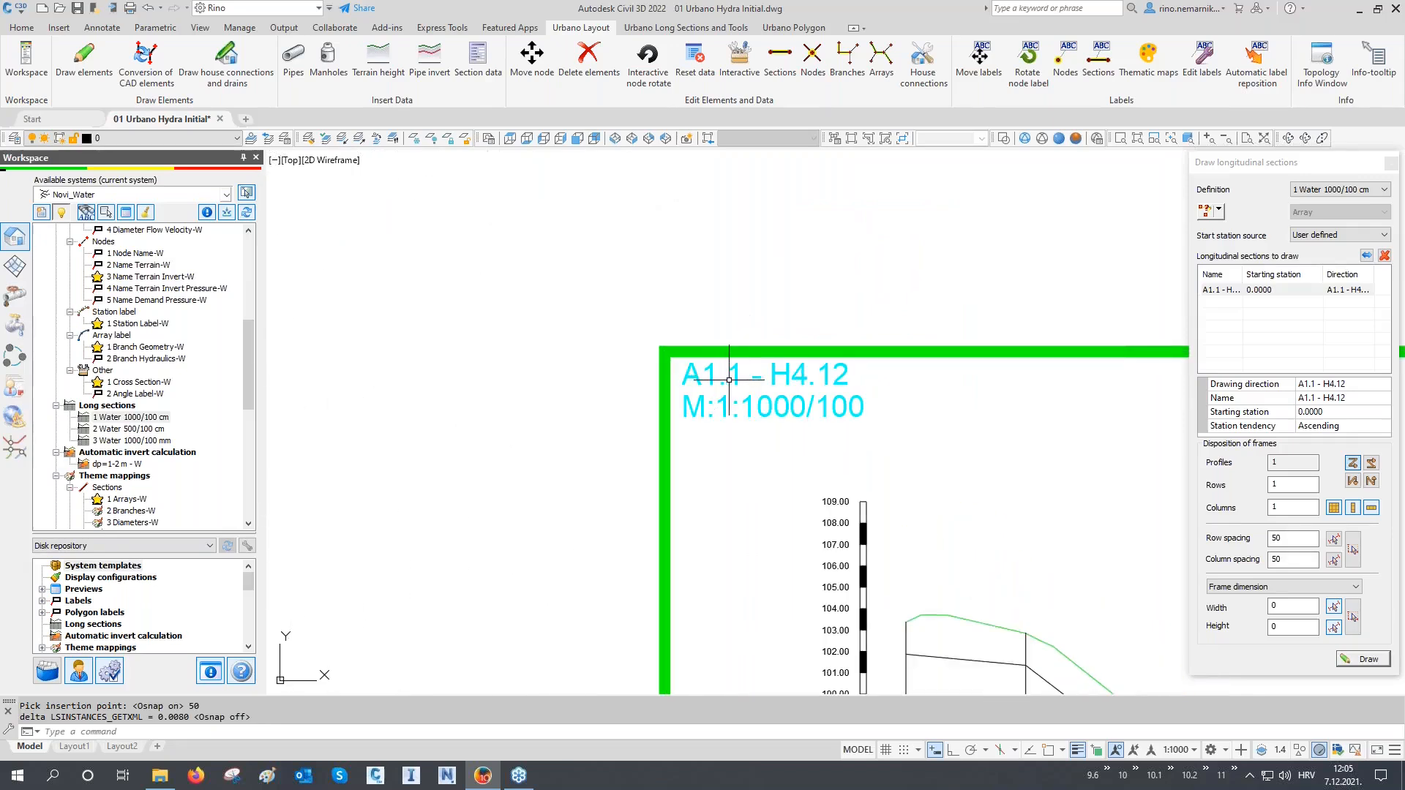
pyautogui.scroll(-8, 772, 379)
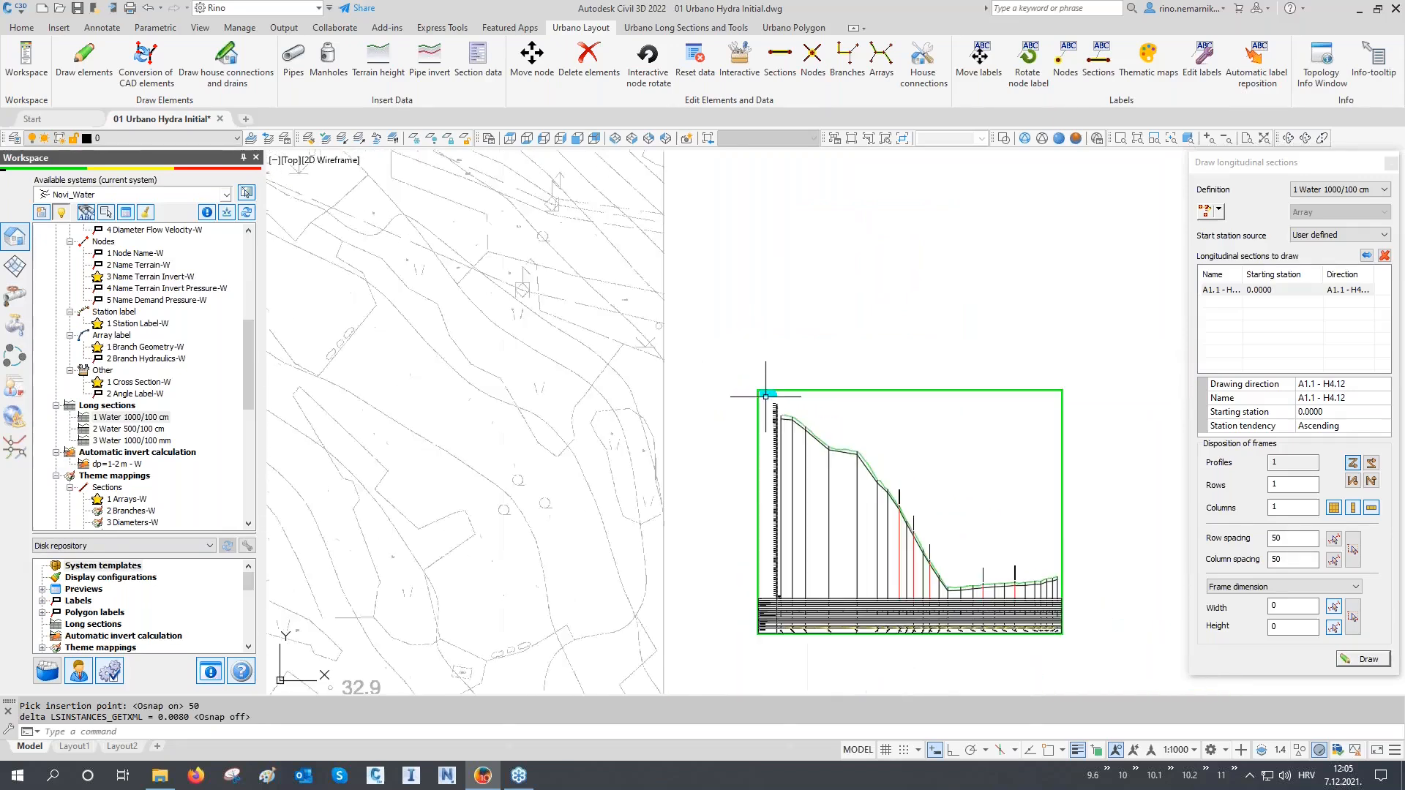
pyautogui.scroll(2, 975, 551)
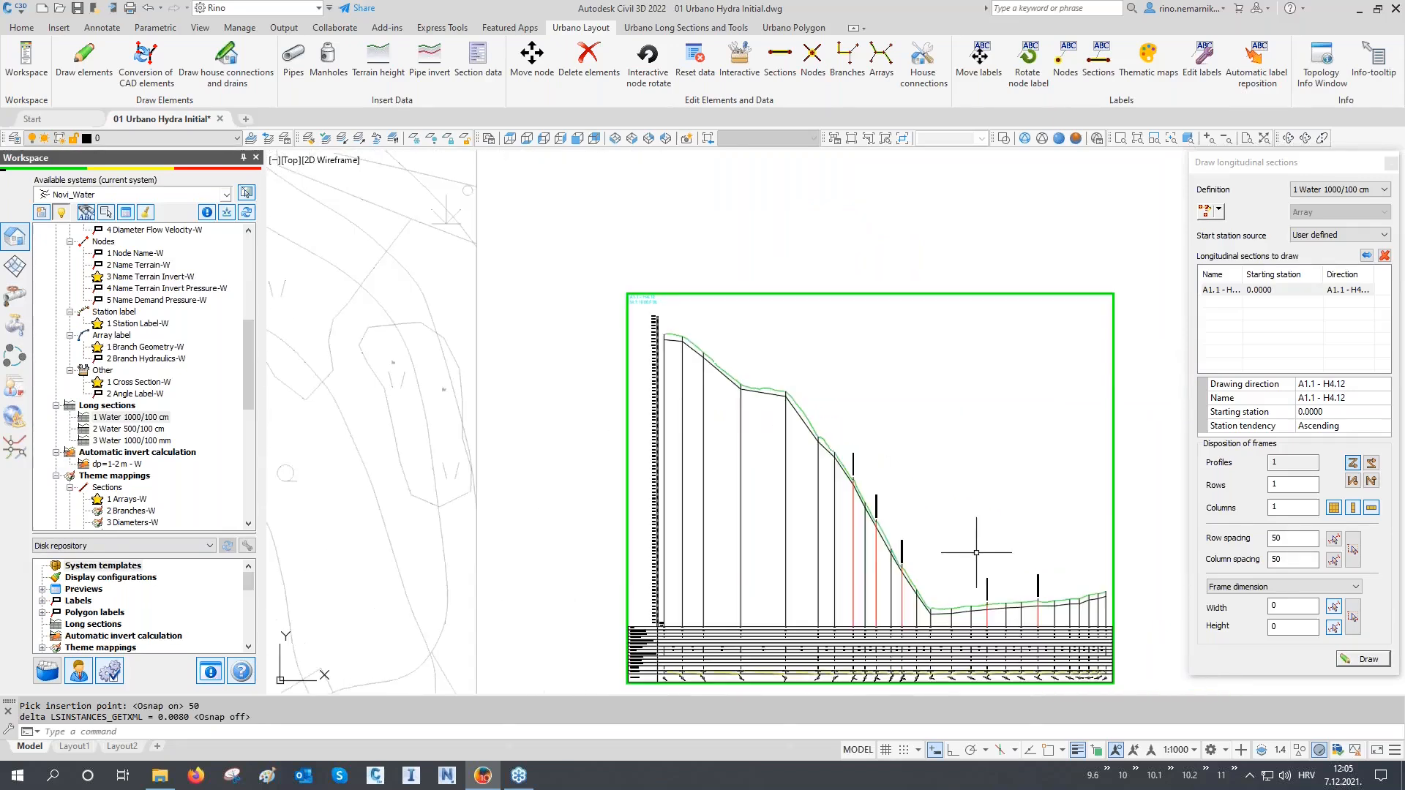
pyautogui.click(1392, 162)
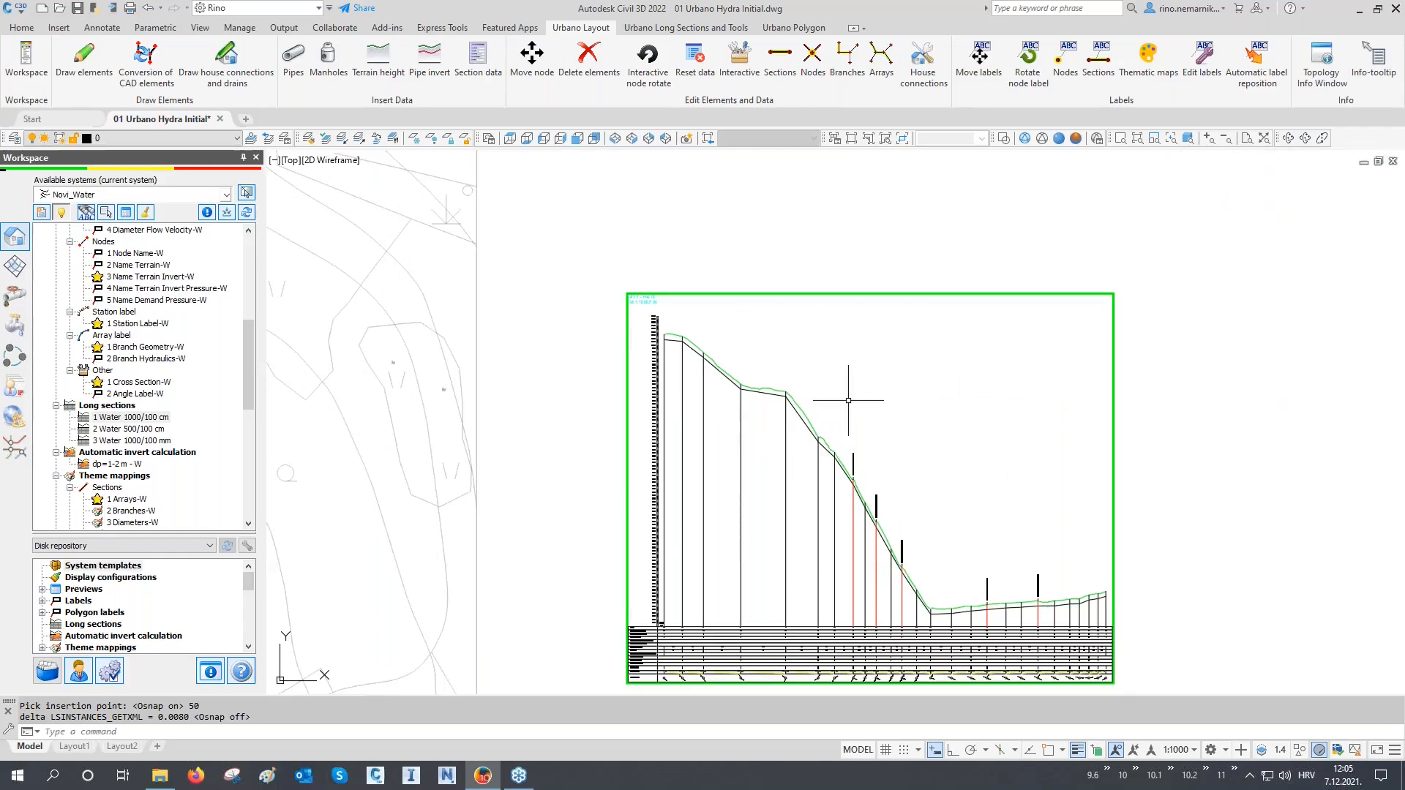
pyautogui.scroll(1, 1006, 628)
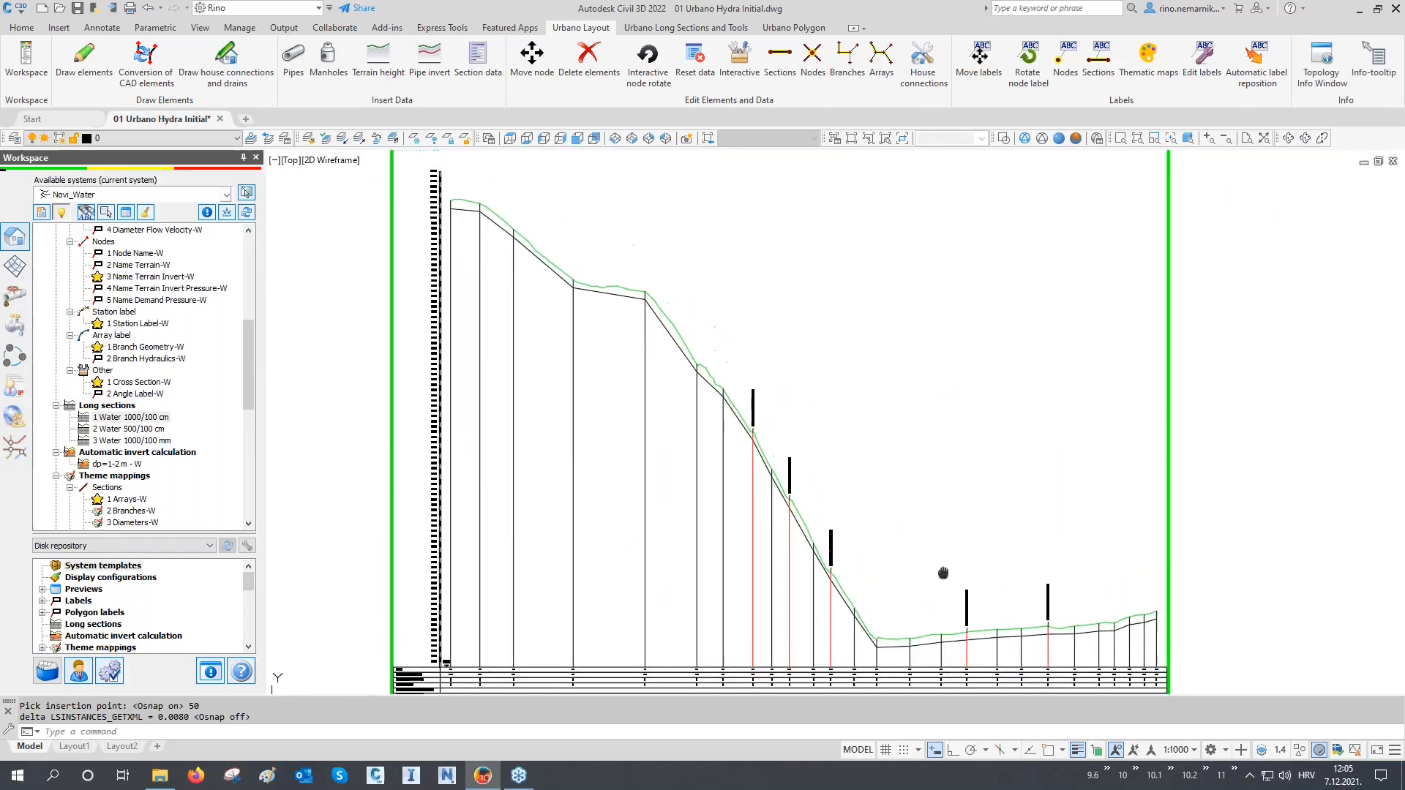
pyautogui.scroll(1, 944, 575)
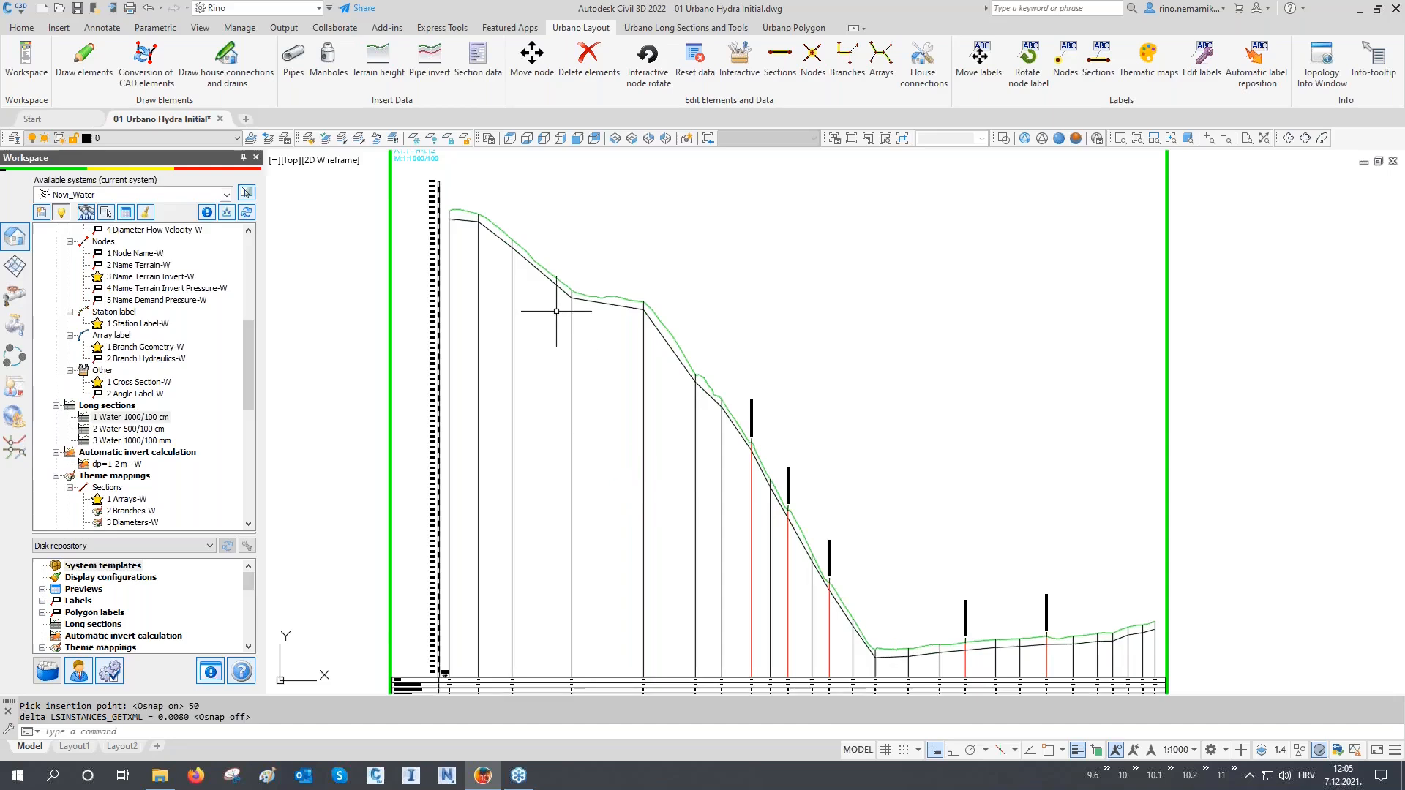
pyautogui.rightClick(130, 417)
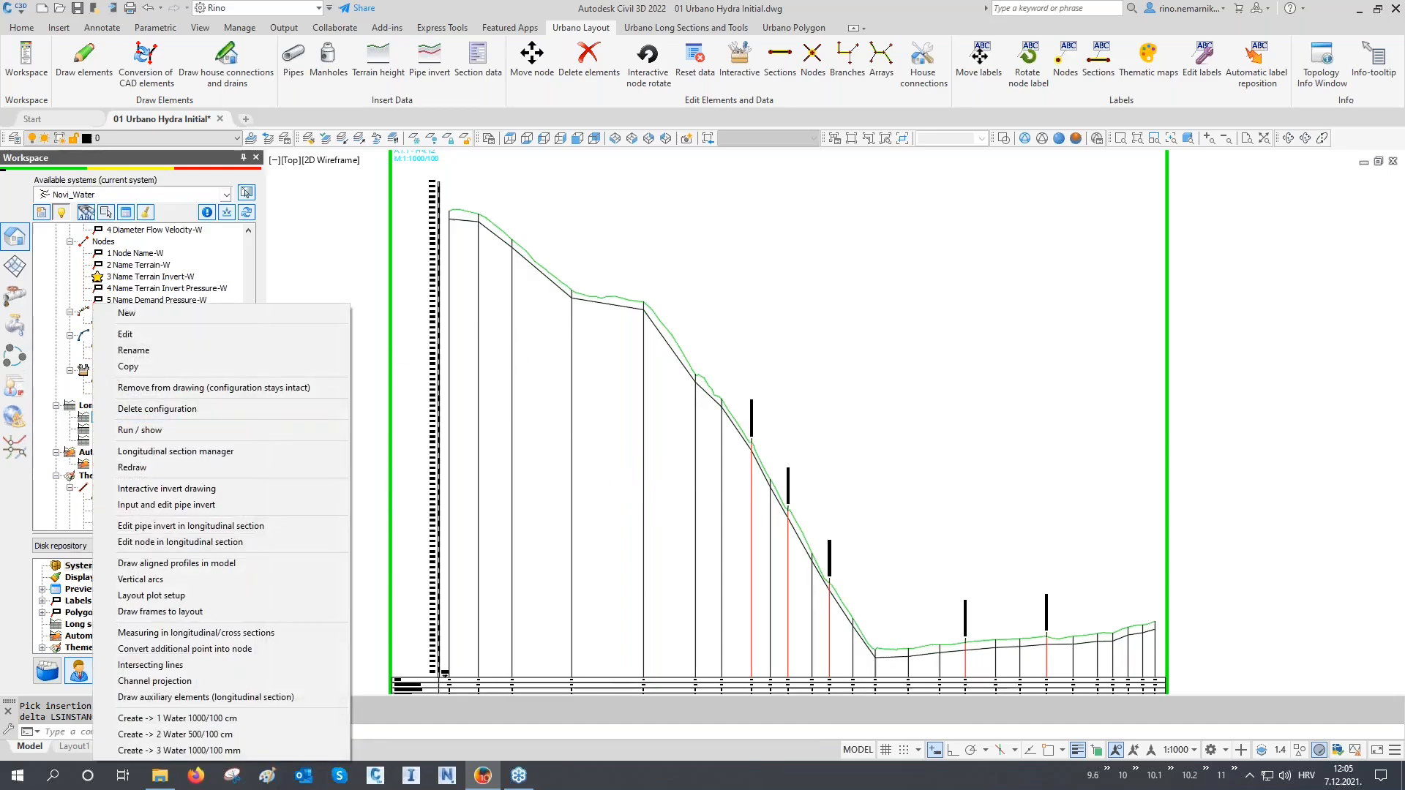
pyautogui.click(86, 418)
pyautogui.rightClick(102, 417)
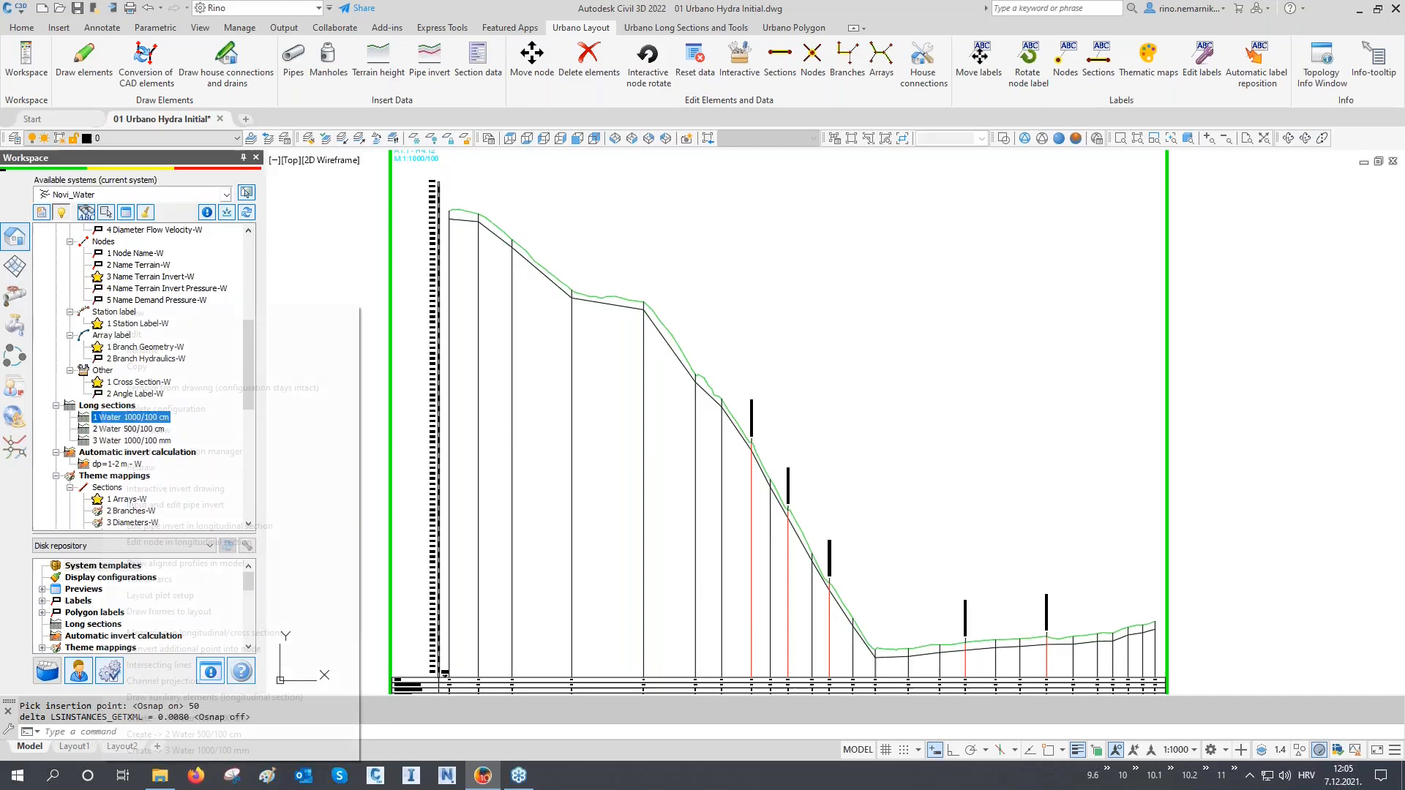
pyautogui.click(91, 427)
pyautogui.click(88, 432)
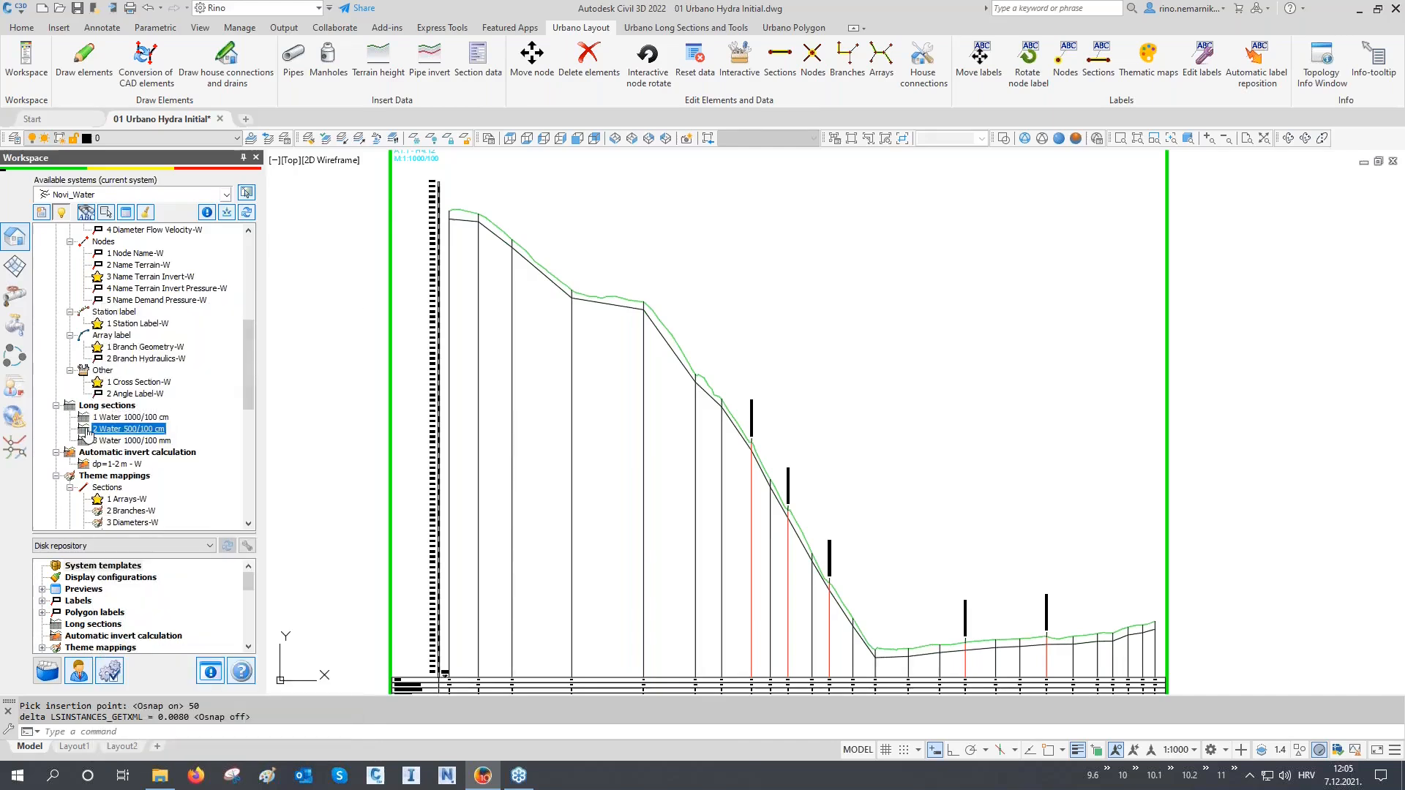
pyautogui.rightClick(88, 431)
pyautogui.click(82, 427)
# Step: Open the configuration of the drawn A1.1 - H4.12 longitudinal section for editing
pyautogui.click(116, 407)
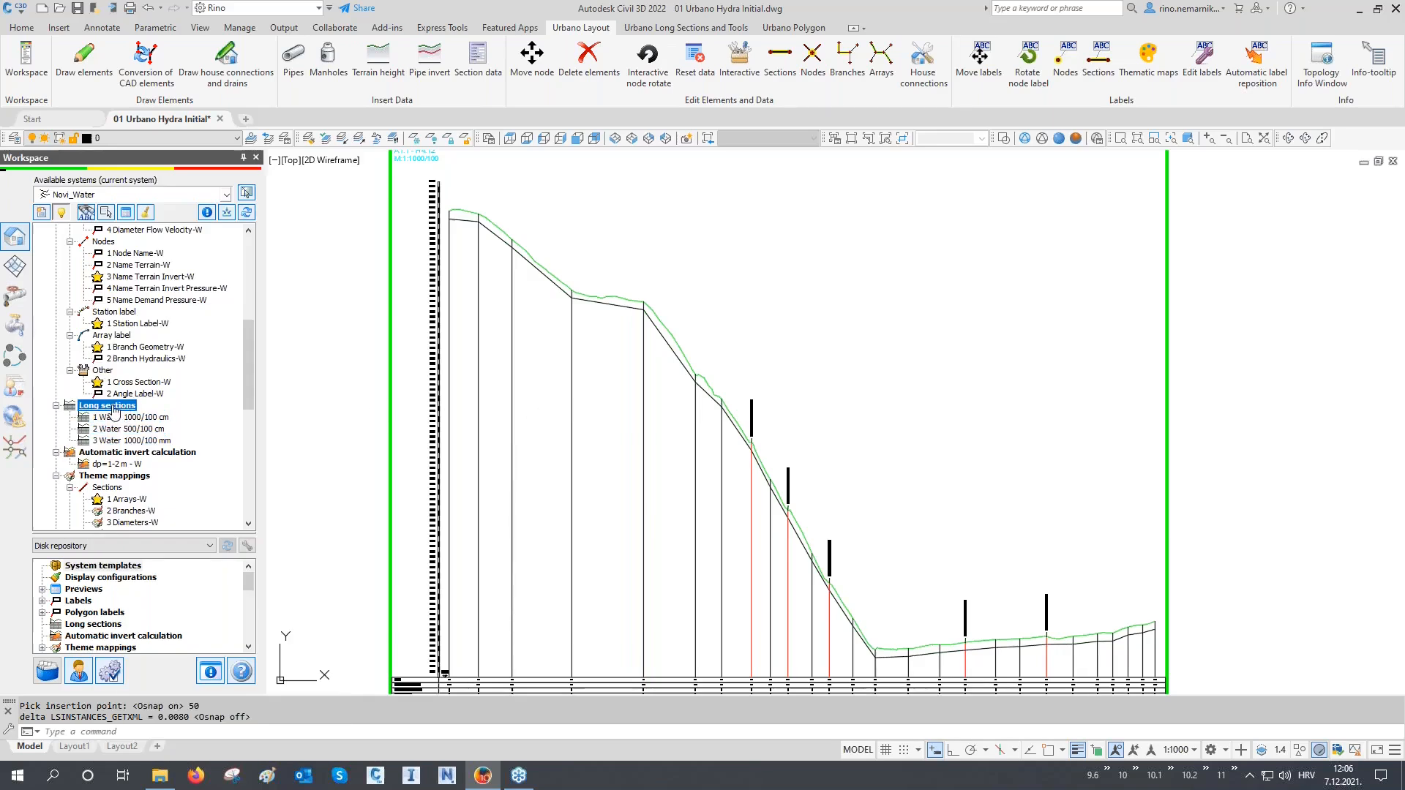
pyautogui.rightClick(114, 410)
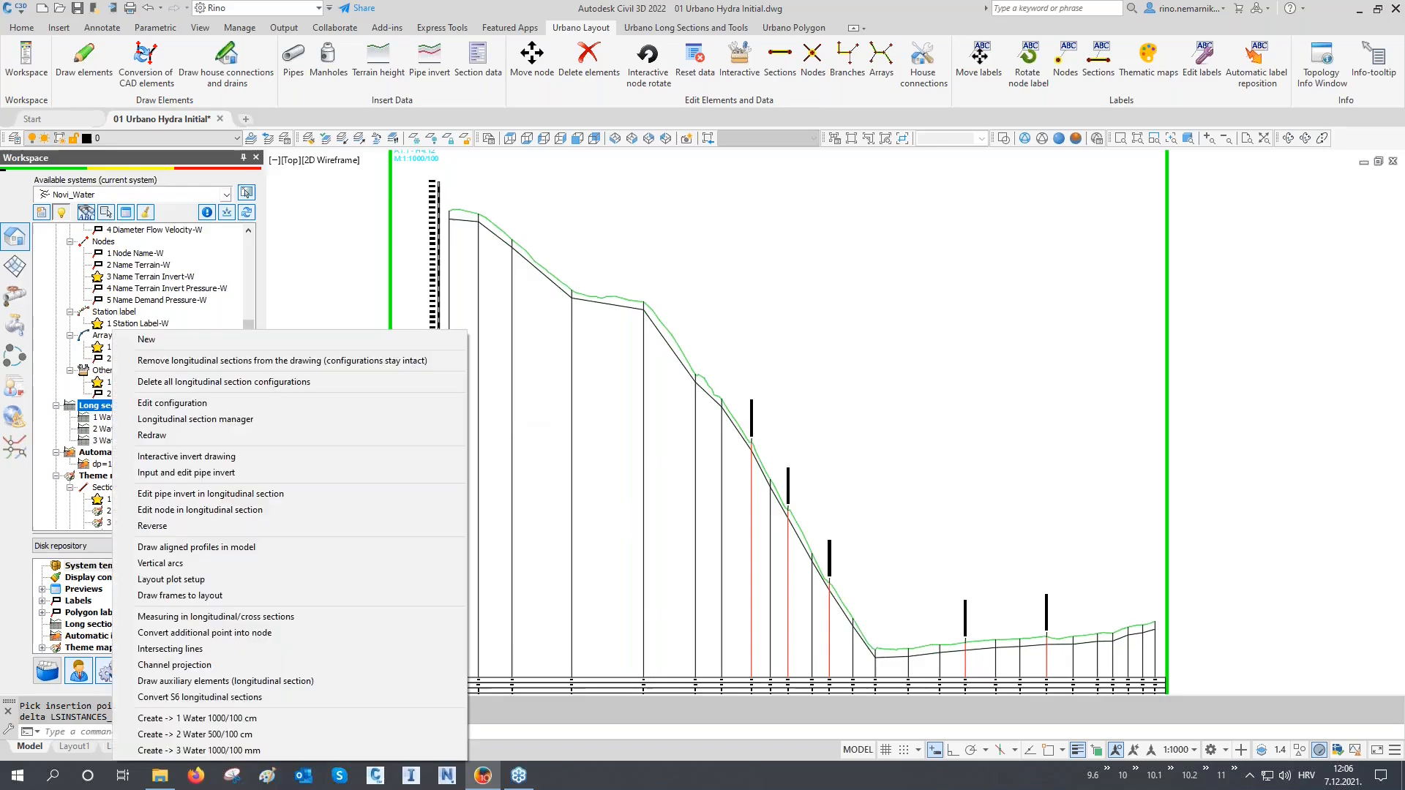
pyautogui.click(151, 405)
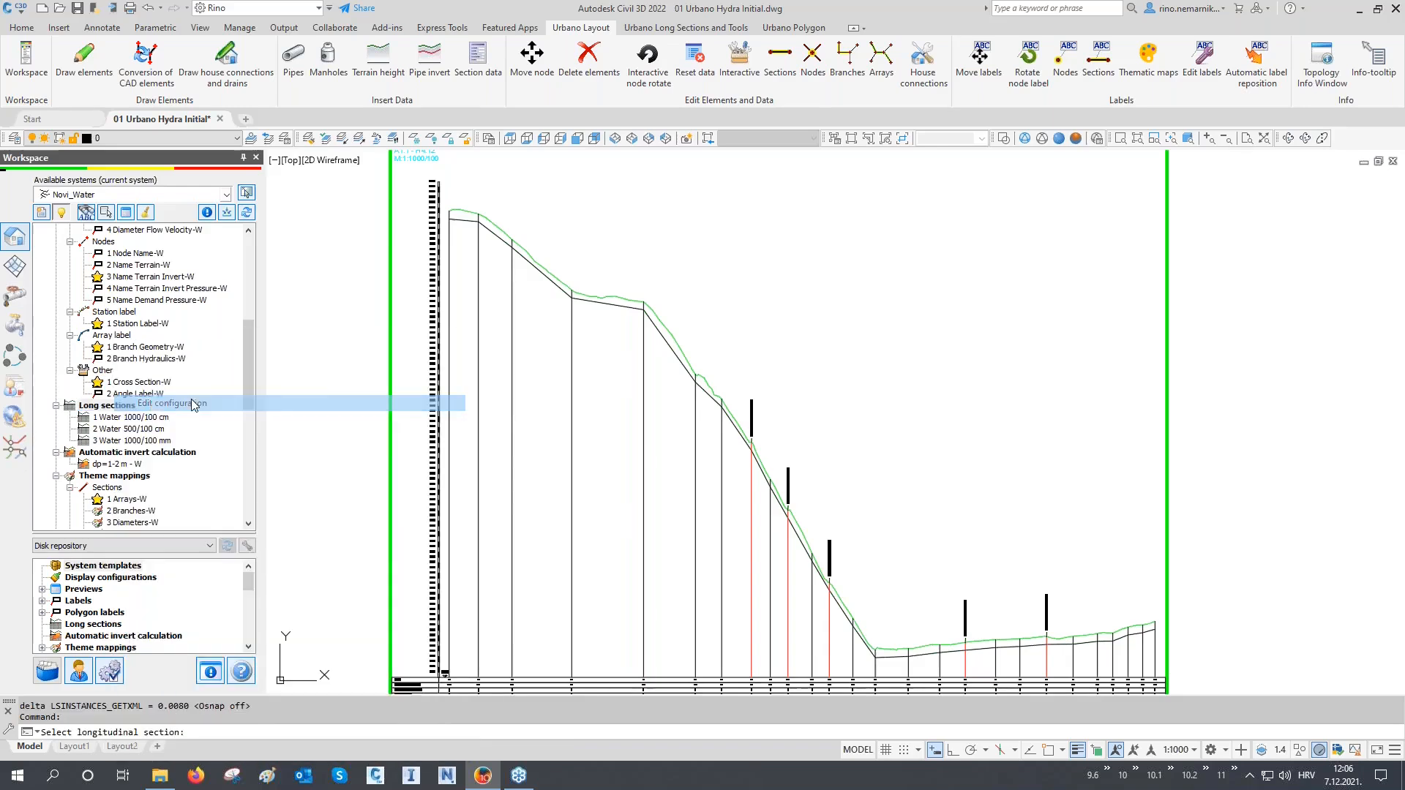
pyautogui.moveTo(768, 582); pyautogui.dragTo(764, 450, button='middle')
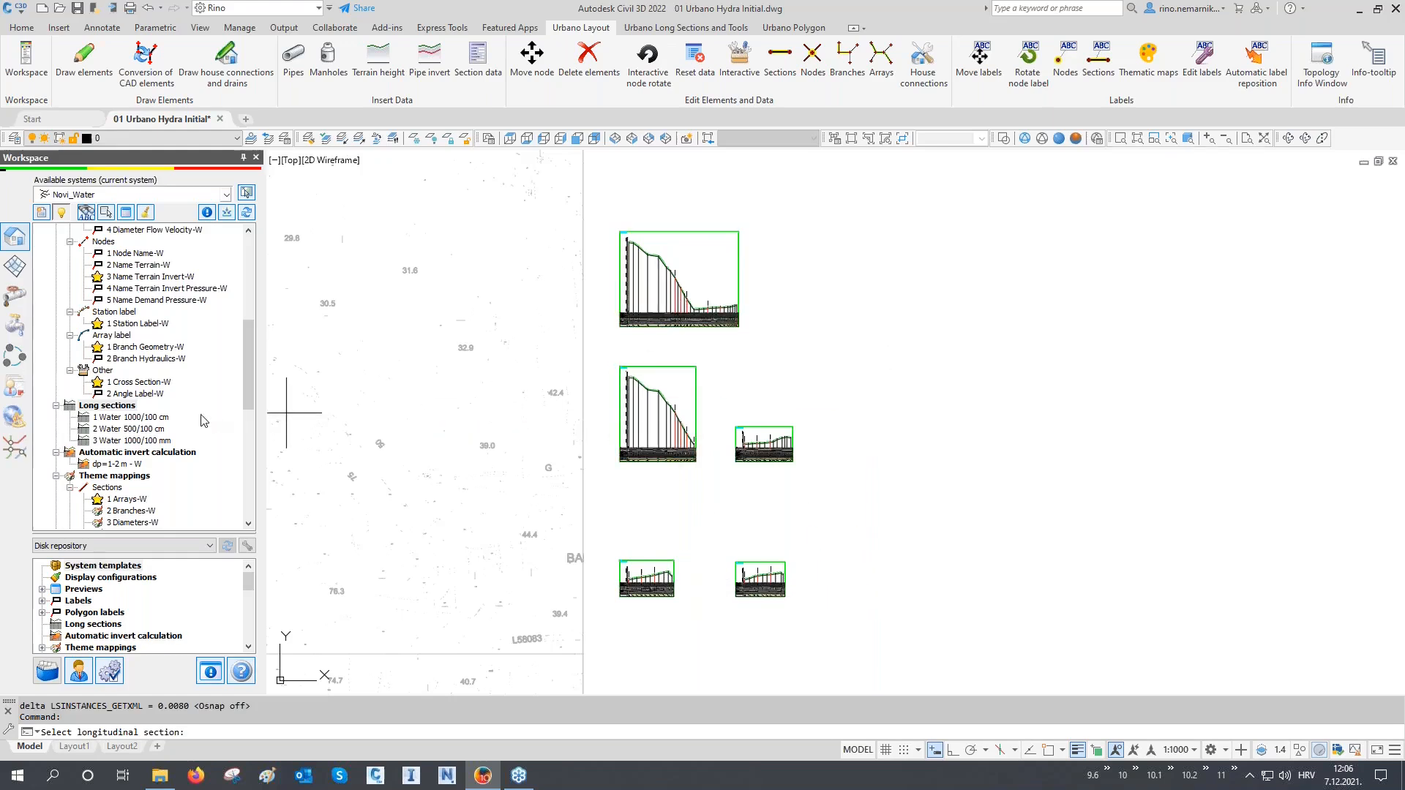
pyautogui.scroll(4, 670, 258)
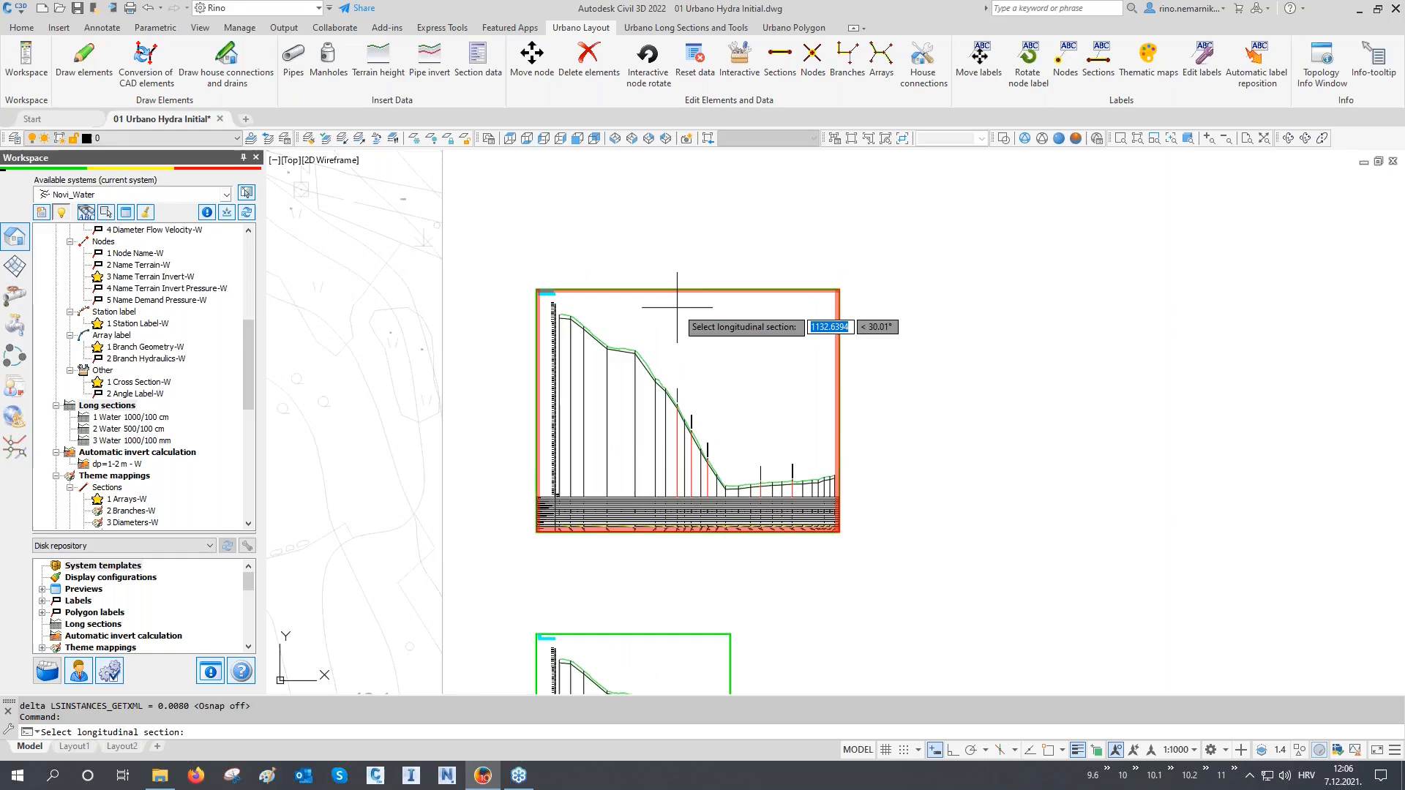
pyautogui.scroll(2, 678, 383)
pyautogui.click(678, 383)
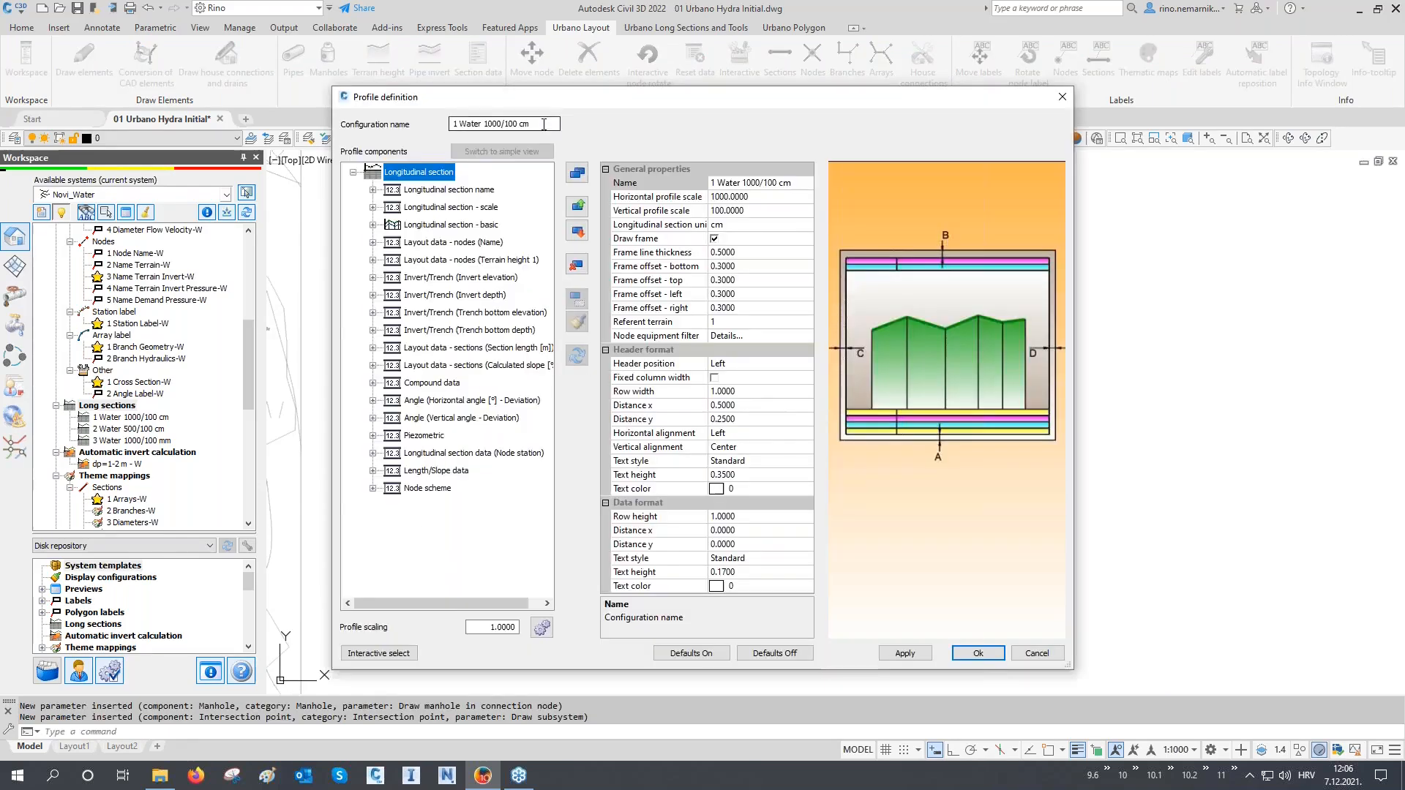
# Step: Examine the longitudinal section's components, including the basic section settings and the node name, terrain height, invert elevation and invert depth rows
pyautogui.click(464, 125)
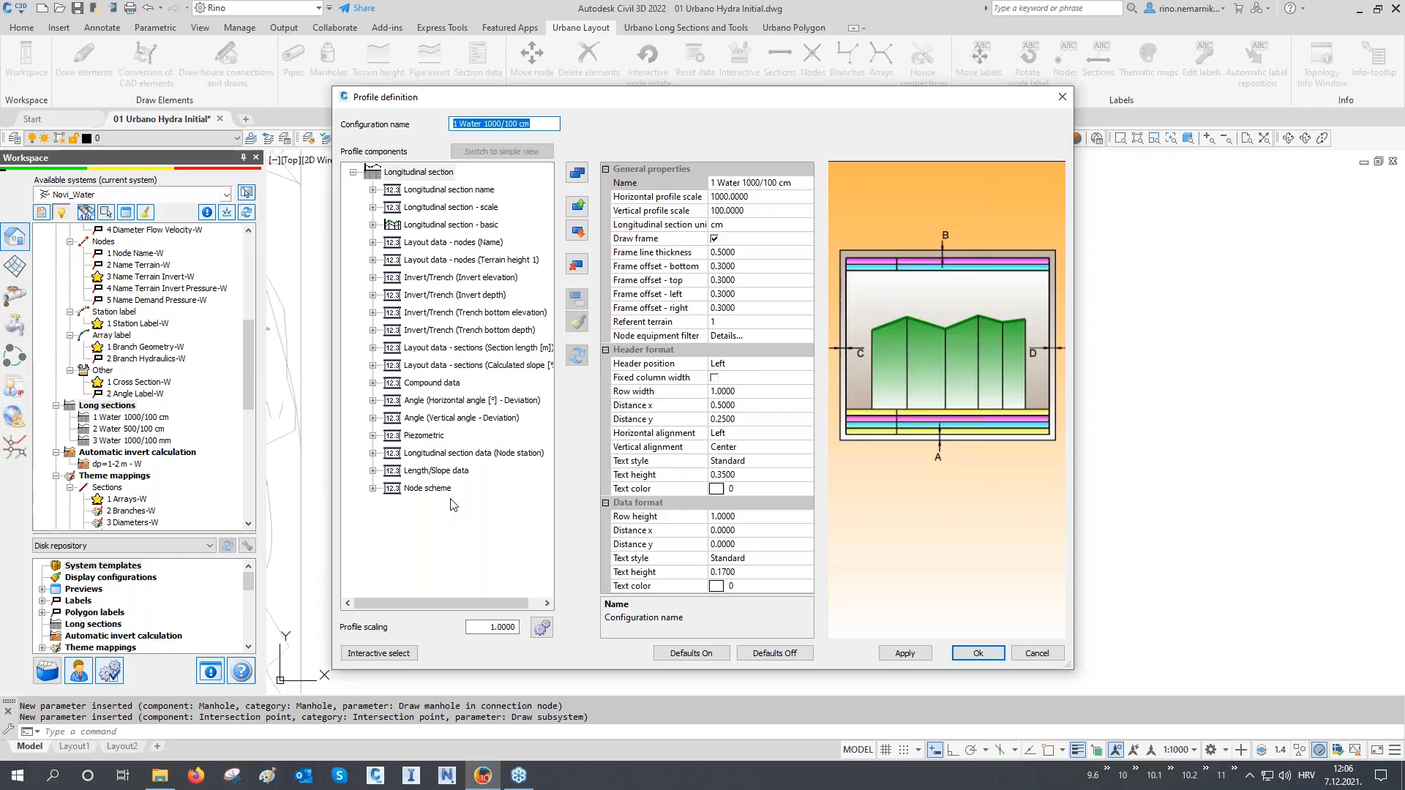
pyautogui.click(372, 226)
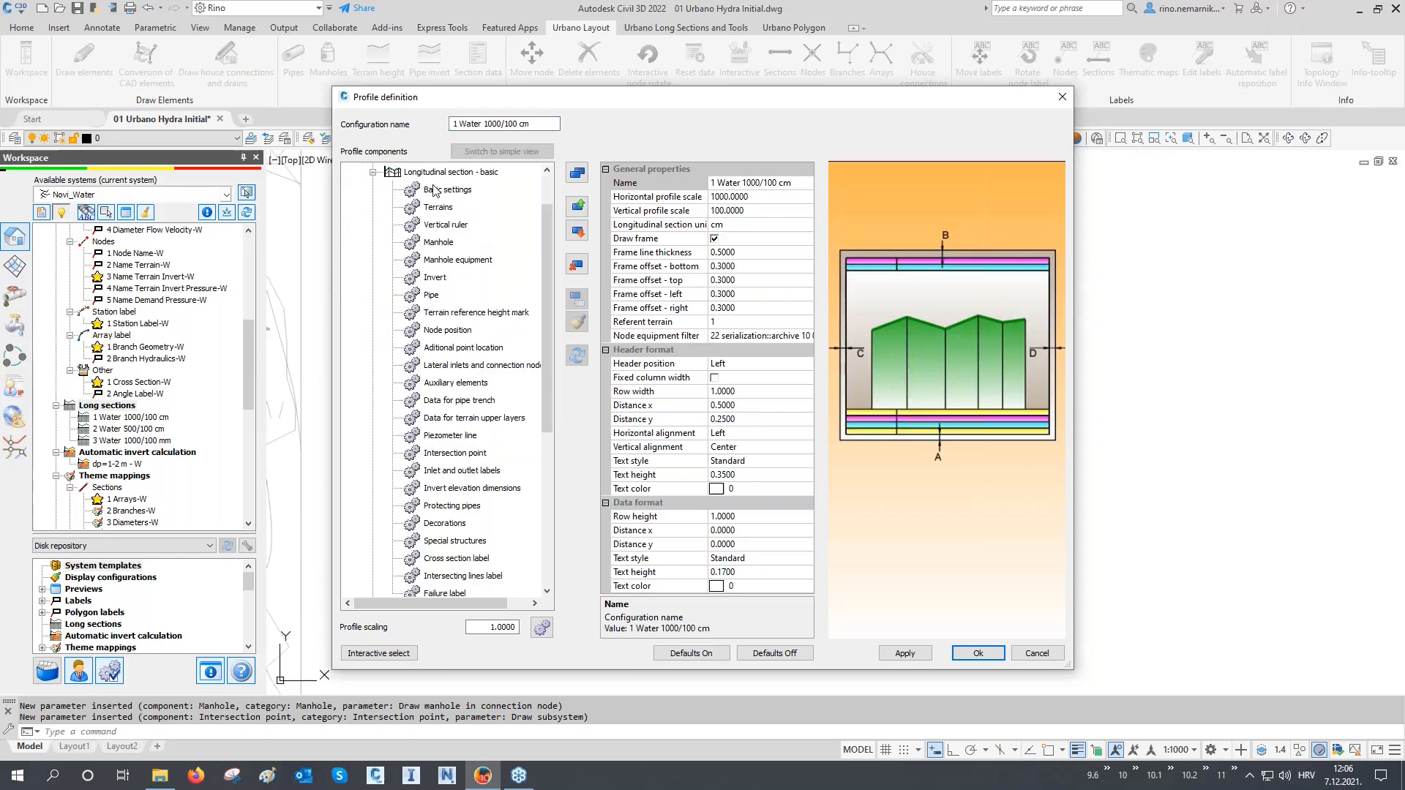
pyautogui.scroll(-5, 434, 261)
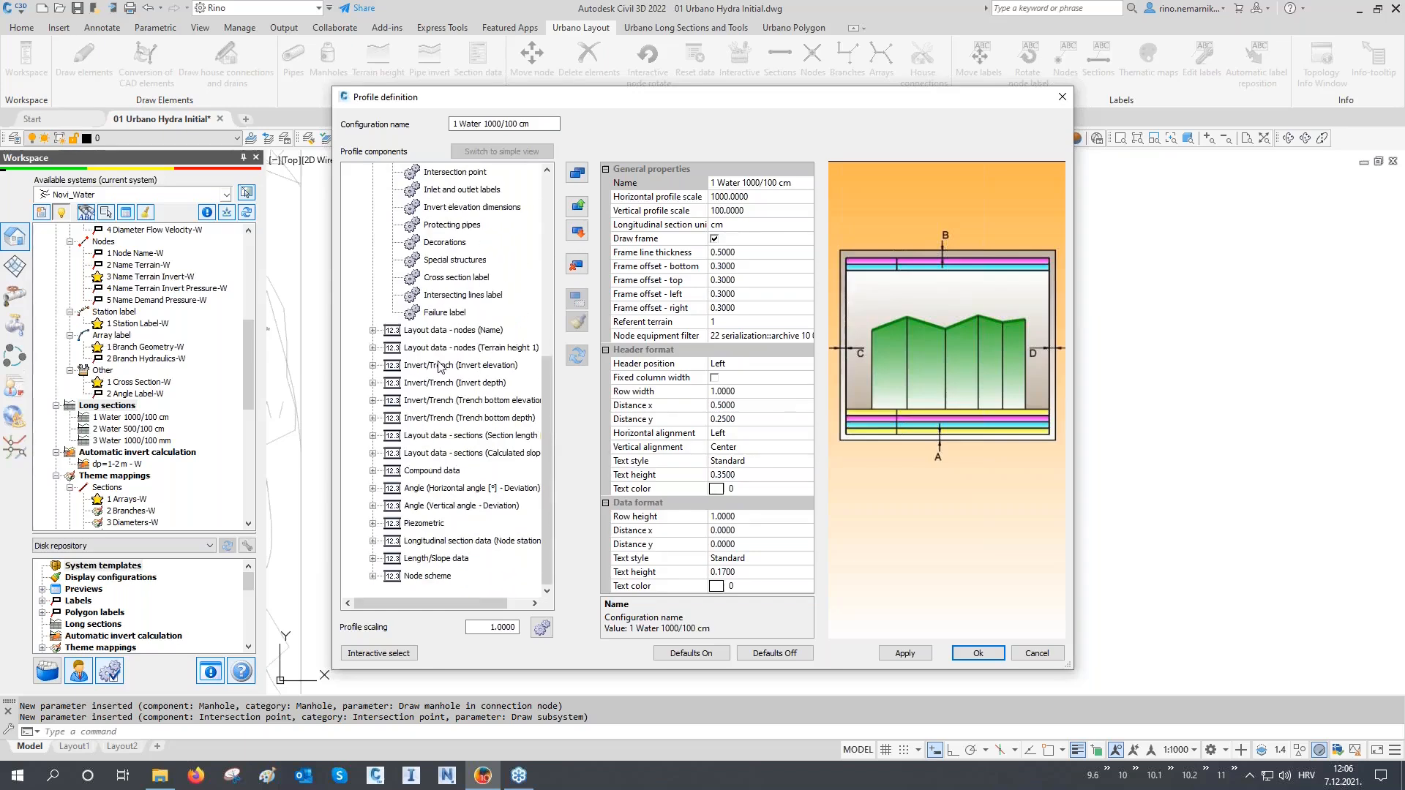
pyautogui.click(373, 330)
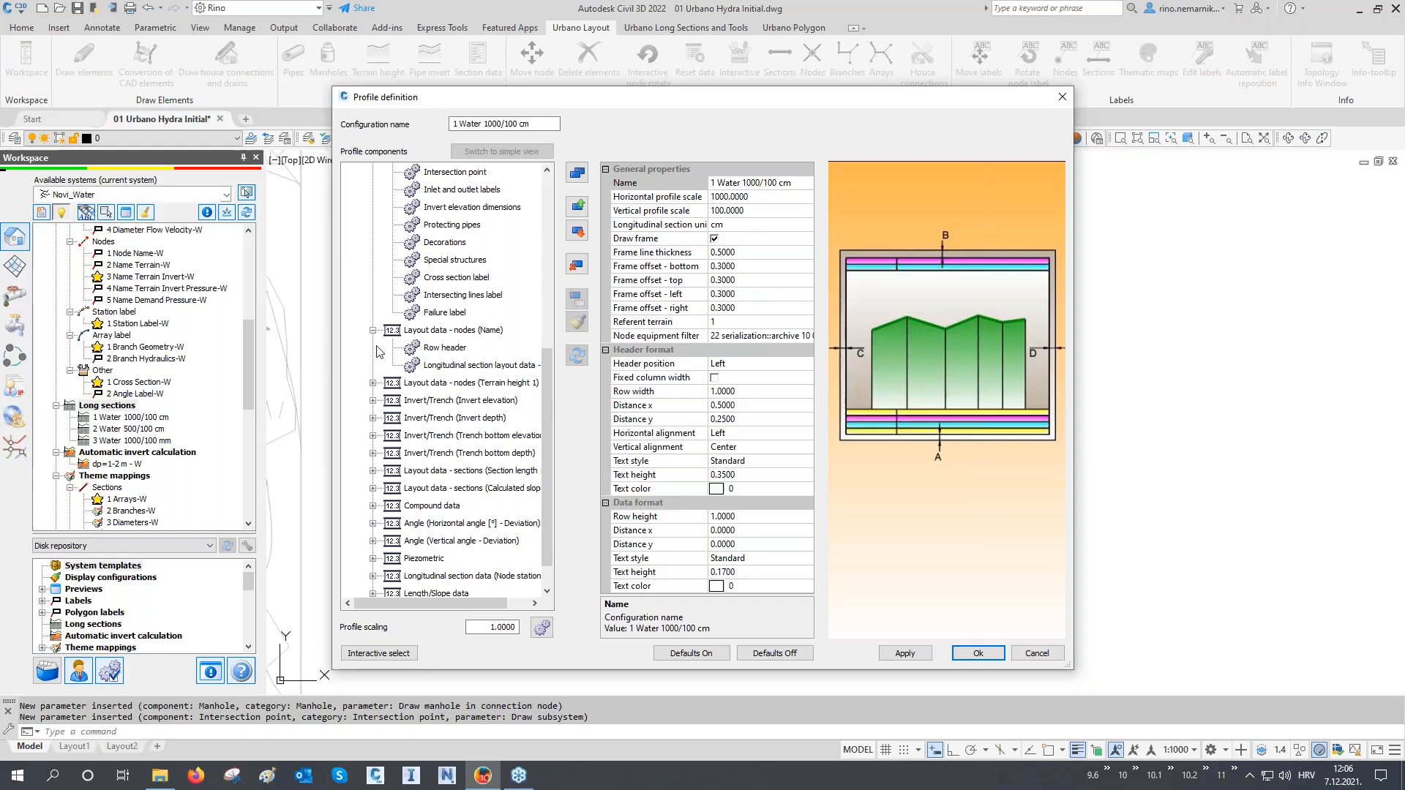
pyautogui.click(373, 382)
pyautogui.click(372, 435)
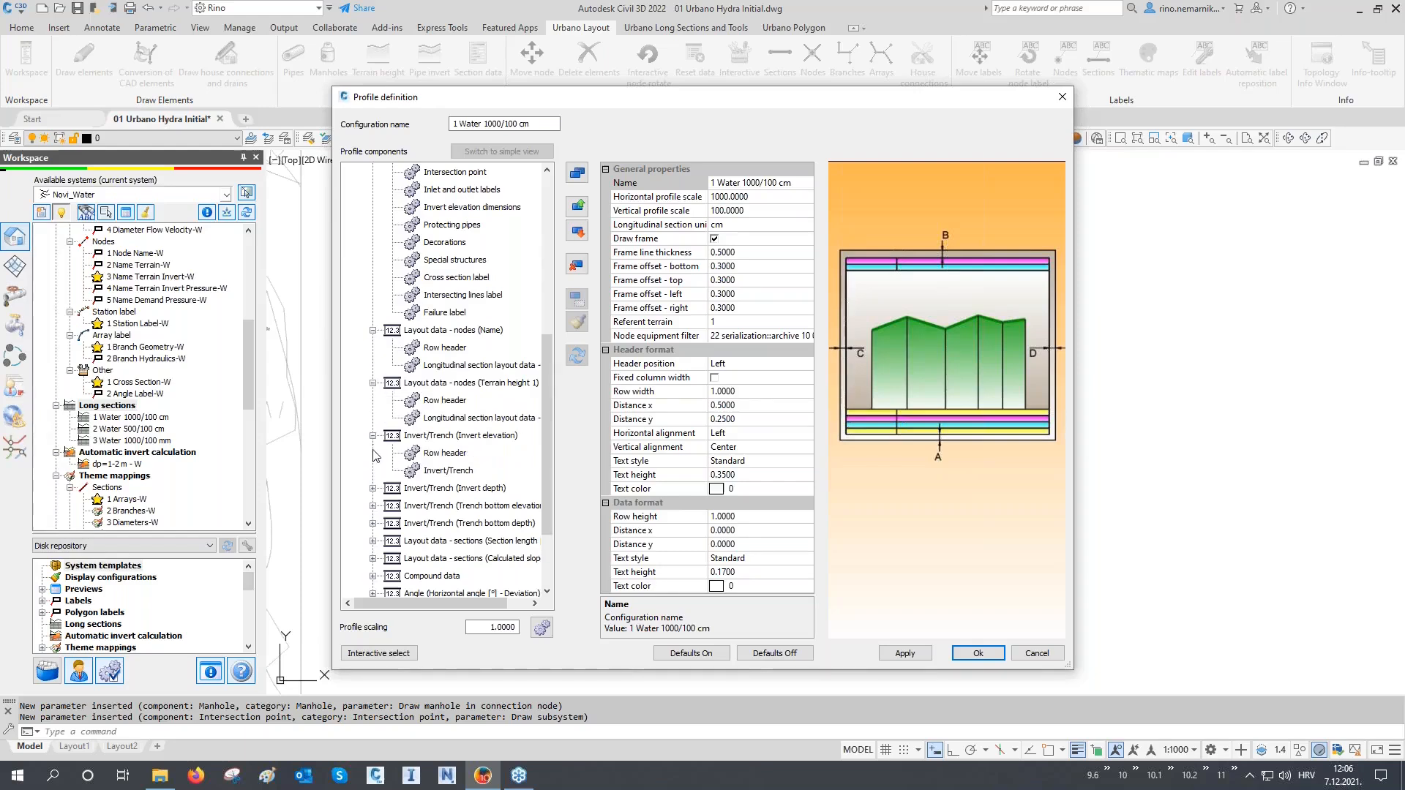
pyautogui.click(372, 488)
pyautogui.scroll(7, 431, 317)
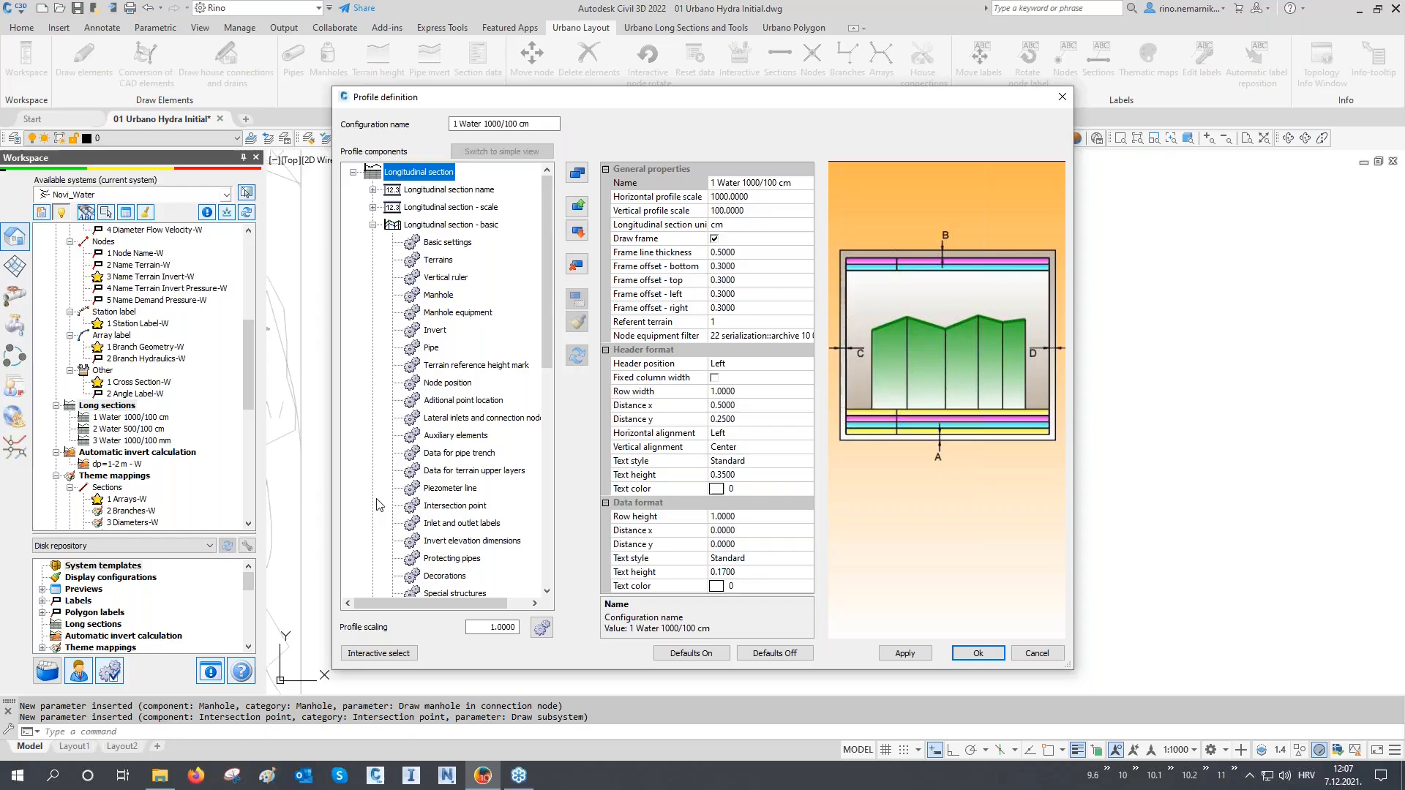
# Step: Interactively select the profile's terrain line, set the colour of terrain 1 to 32, and apply it to the drawing
pyautogui.click(369, 657)
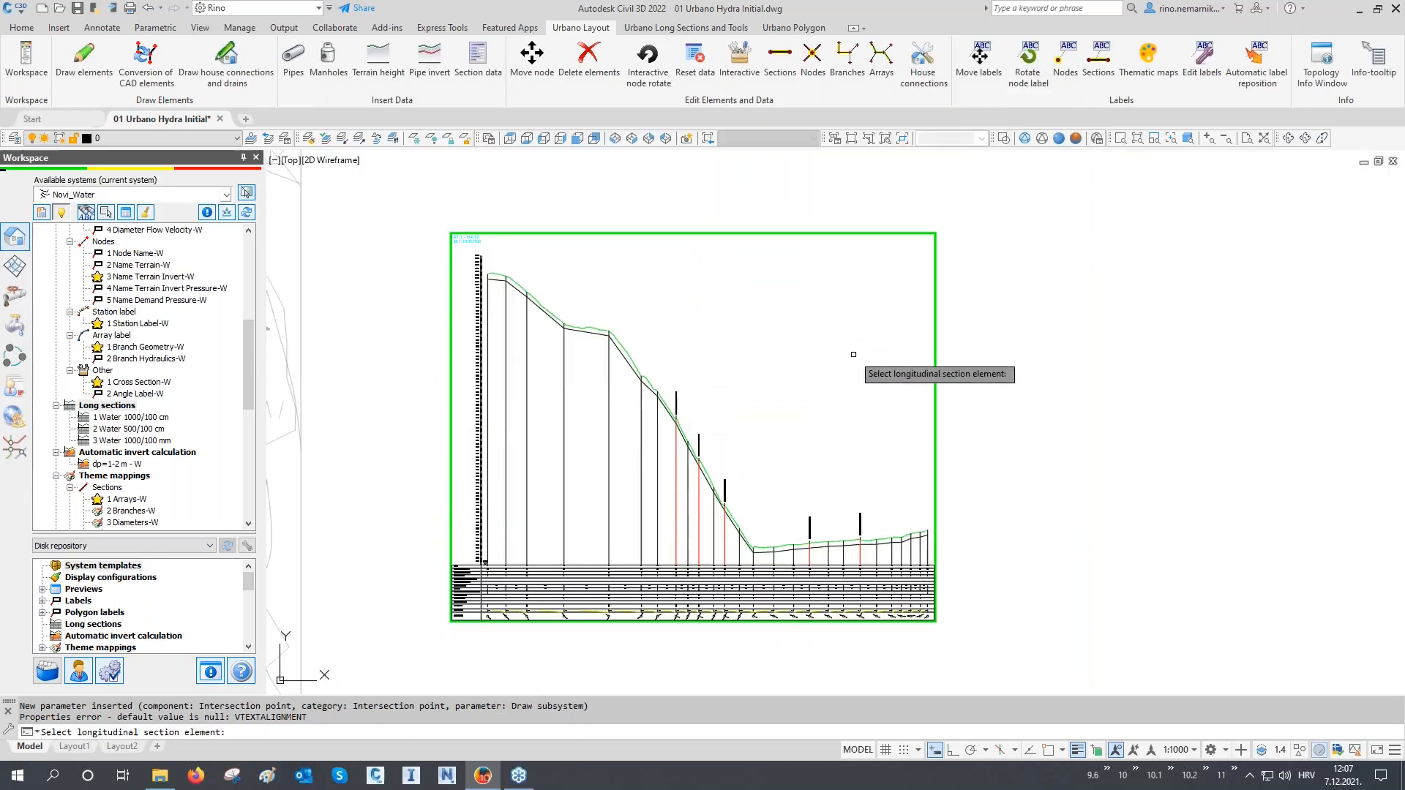
pyautogui.scroll(6, 487, 284)
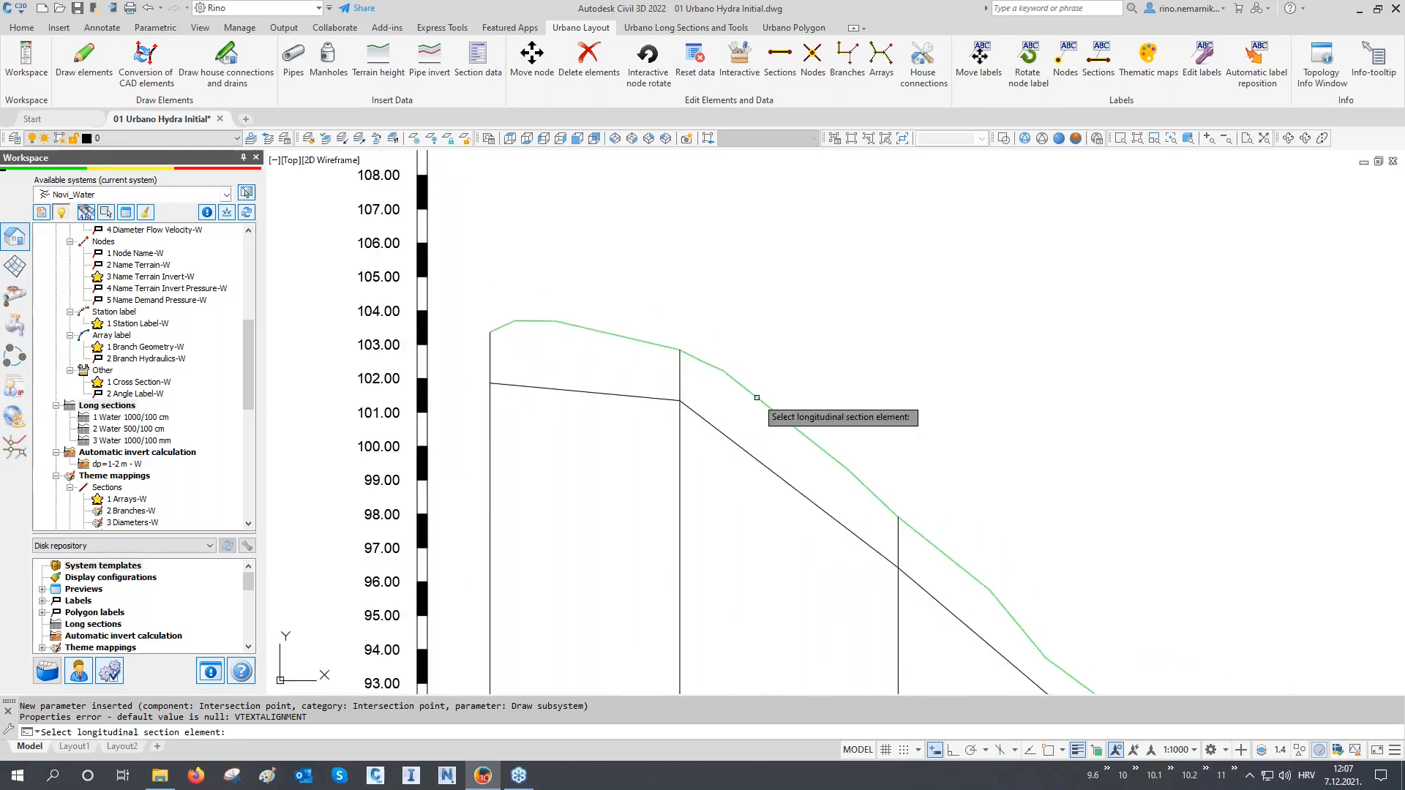
pyautogui.click(757, 398)
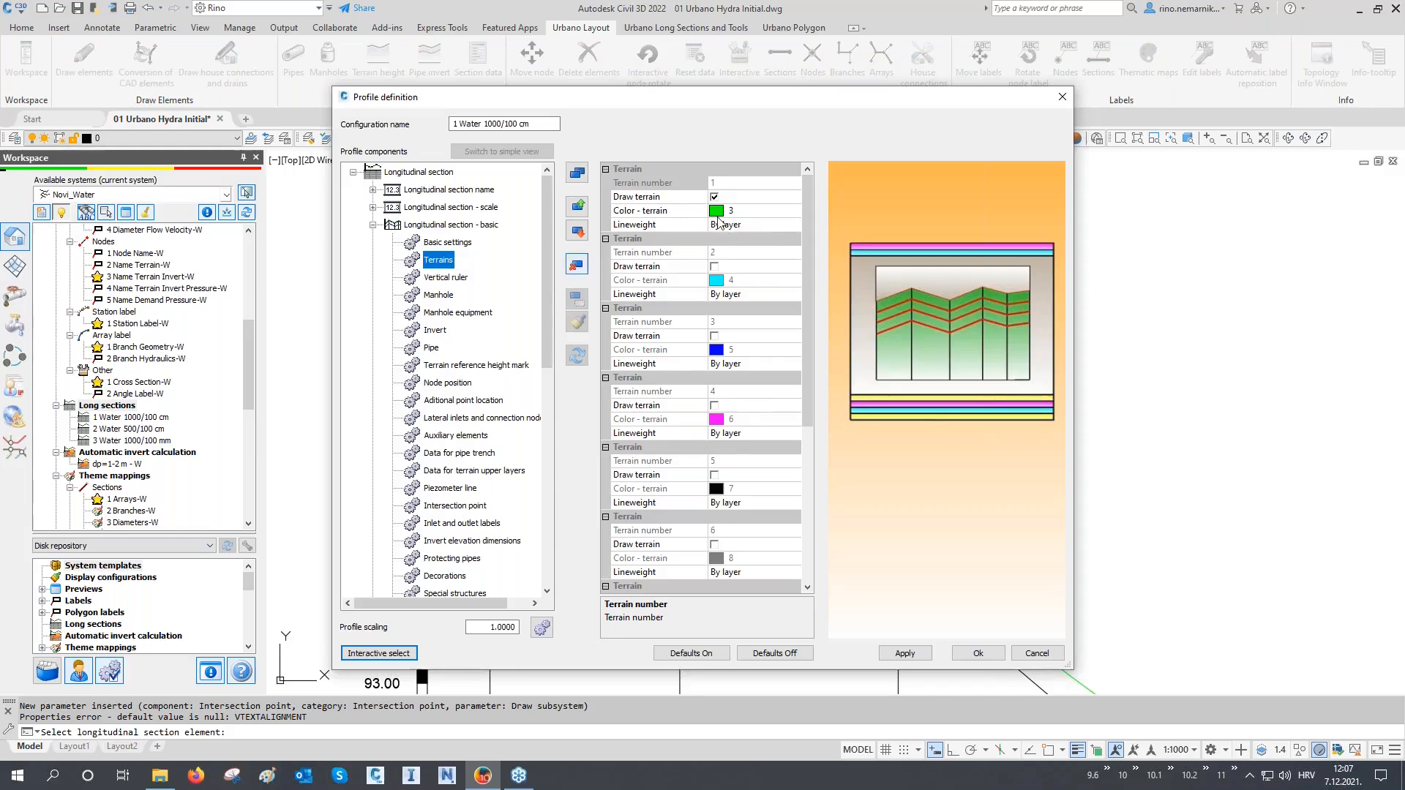
pyautogui.moveTo(732, 97); pyautogui.dragTo(470, 103)
pyautogui.click(491, 221)
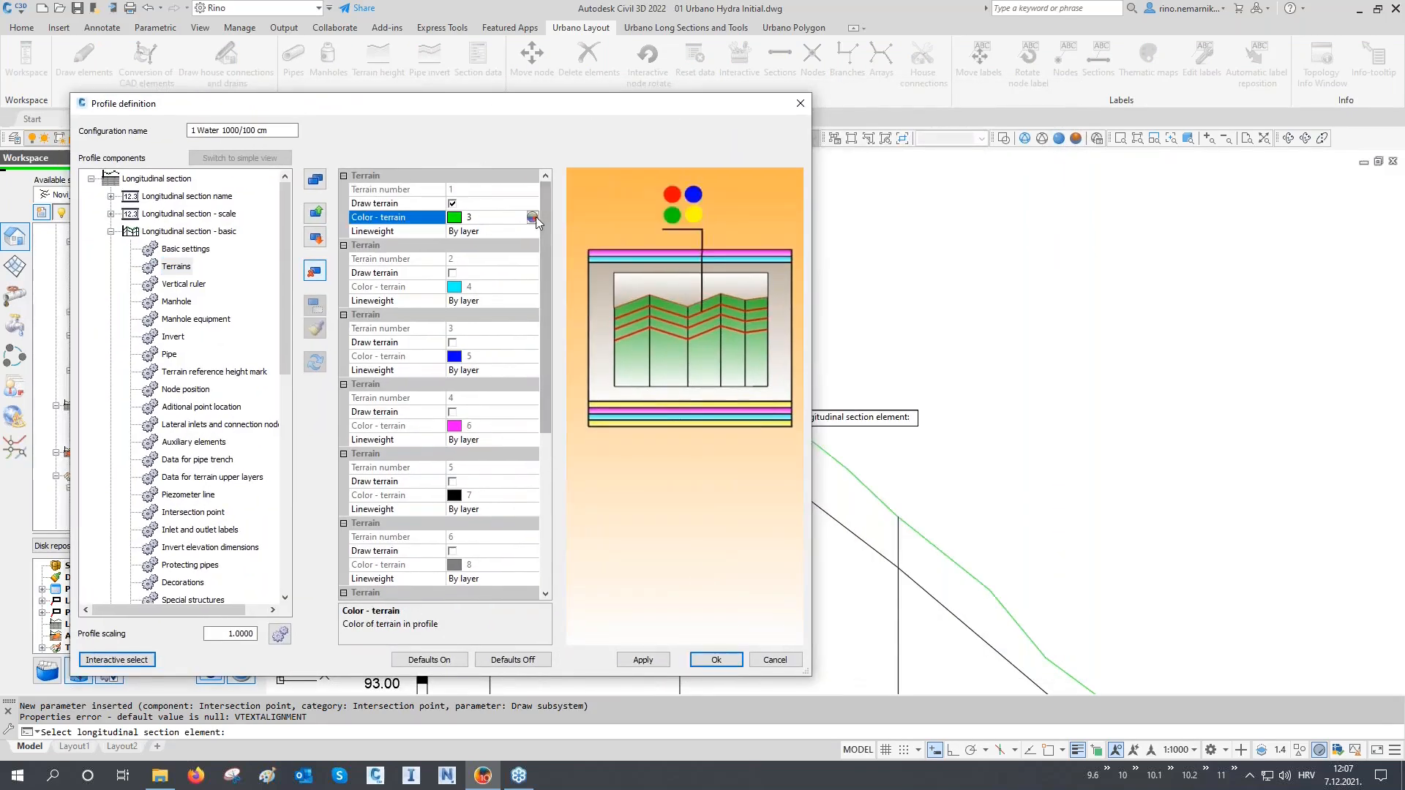
pyautogui.click(533, 218)
pyautogui.write('32')
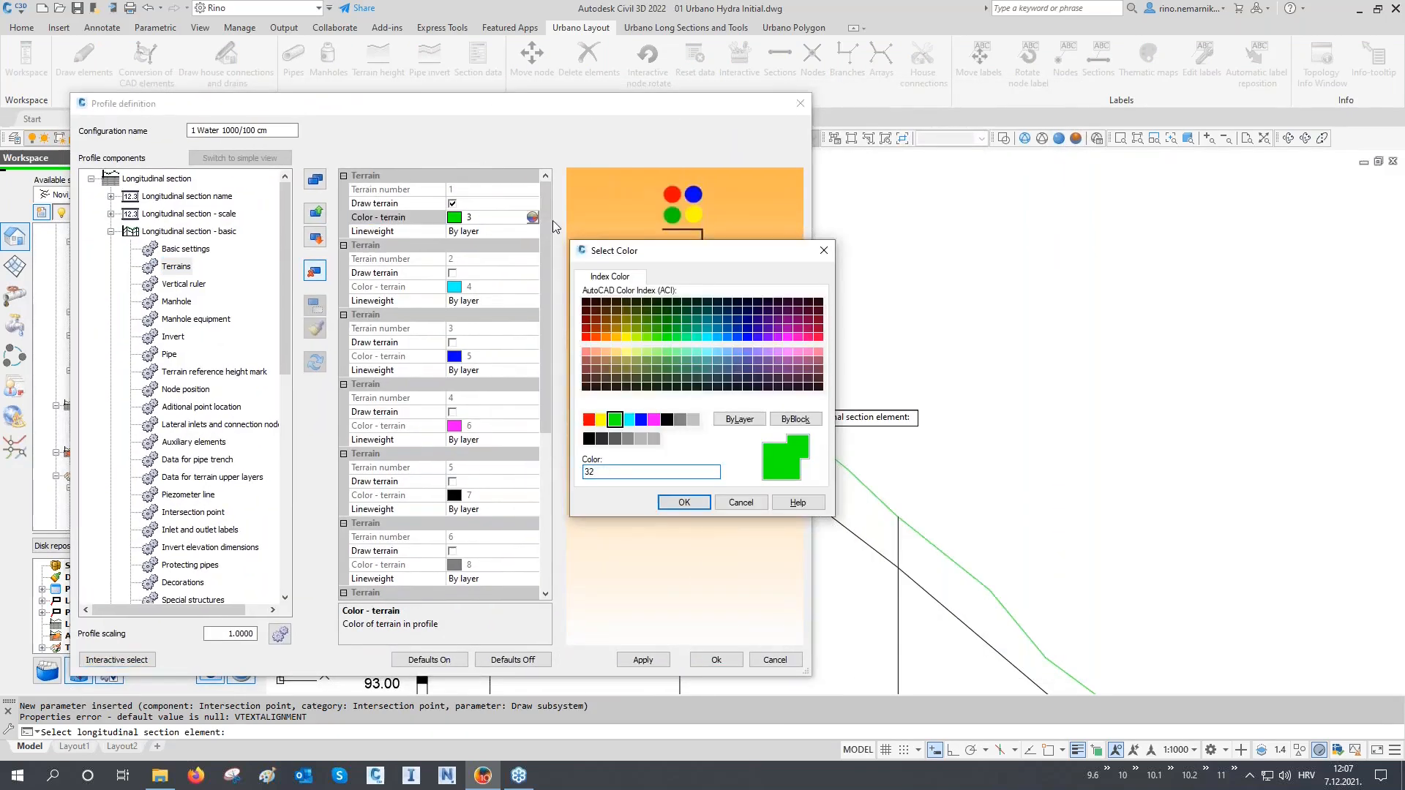
pyautogui.click(684, 502)
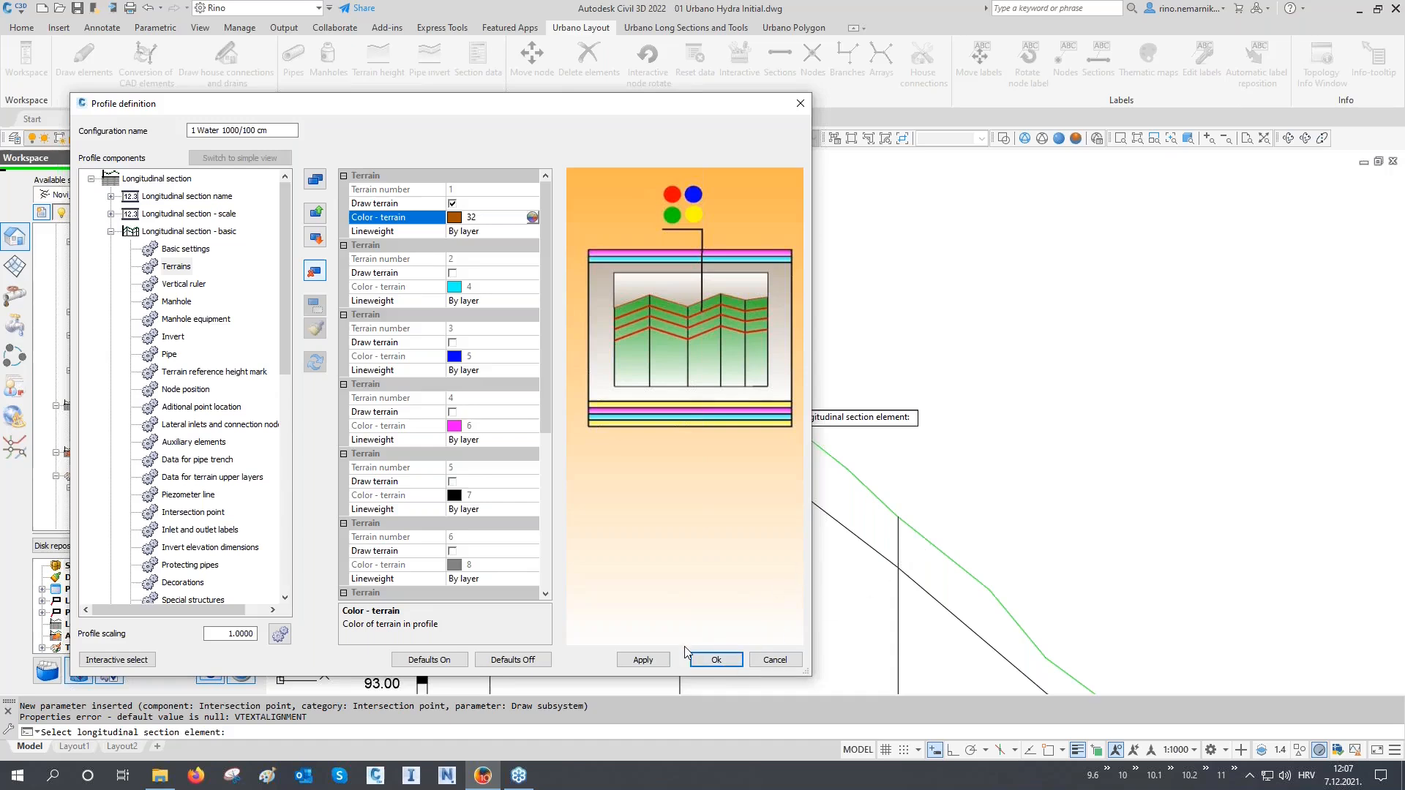
pyautogui.click(666, 660)
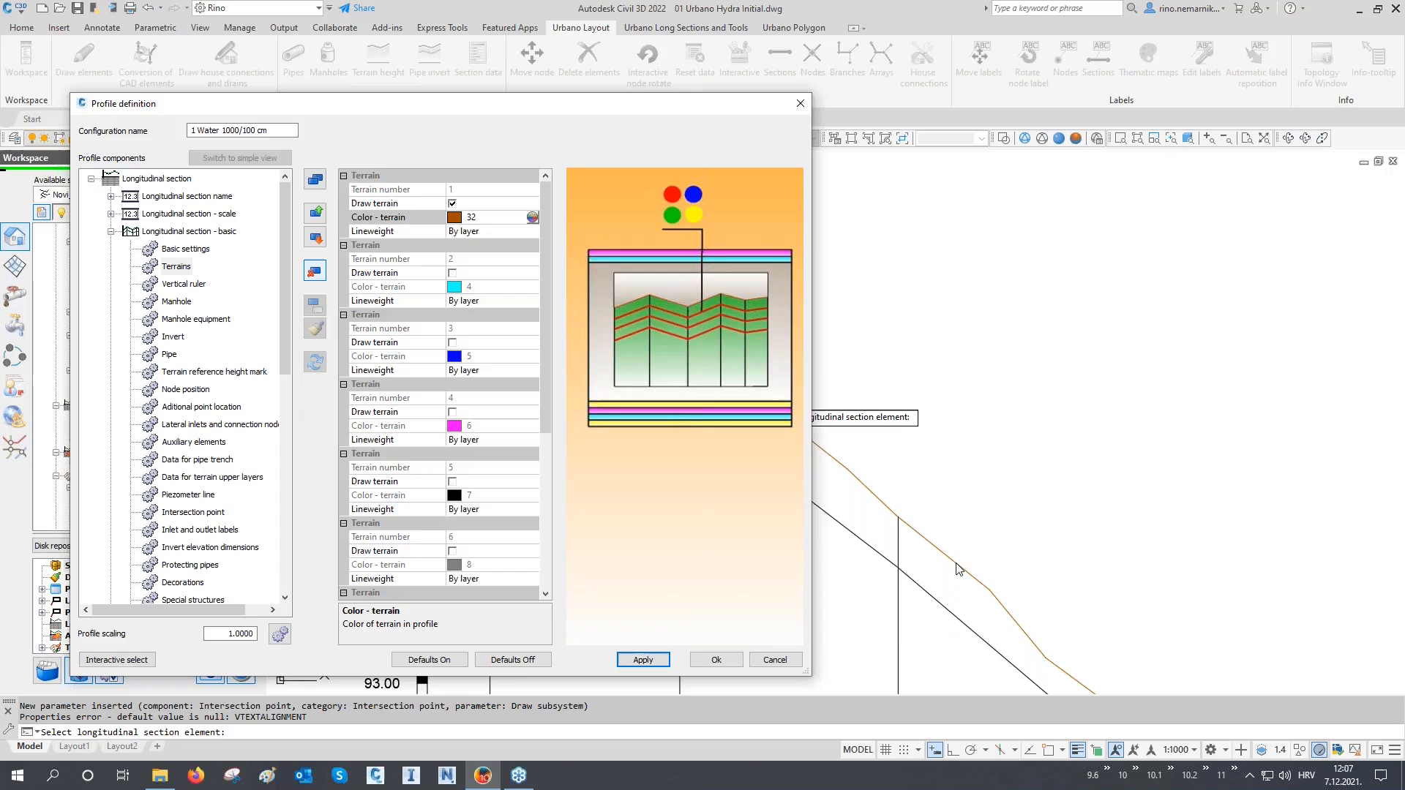
# Step: Interactively select the A1.1 - H4.12 profile title and set its text colour to blue
pyautogui.click(110, 660)
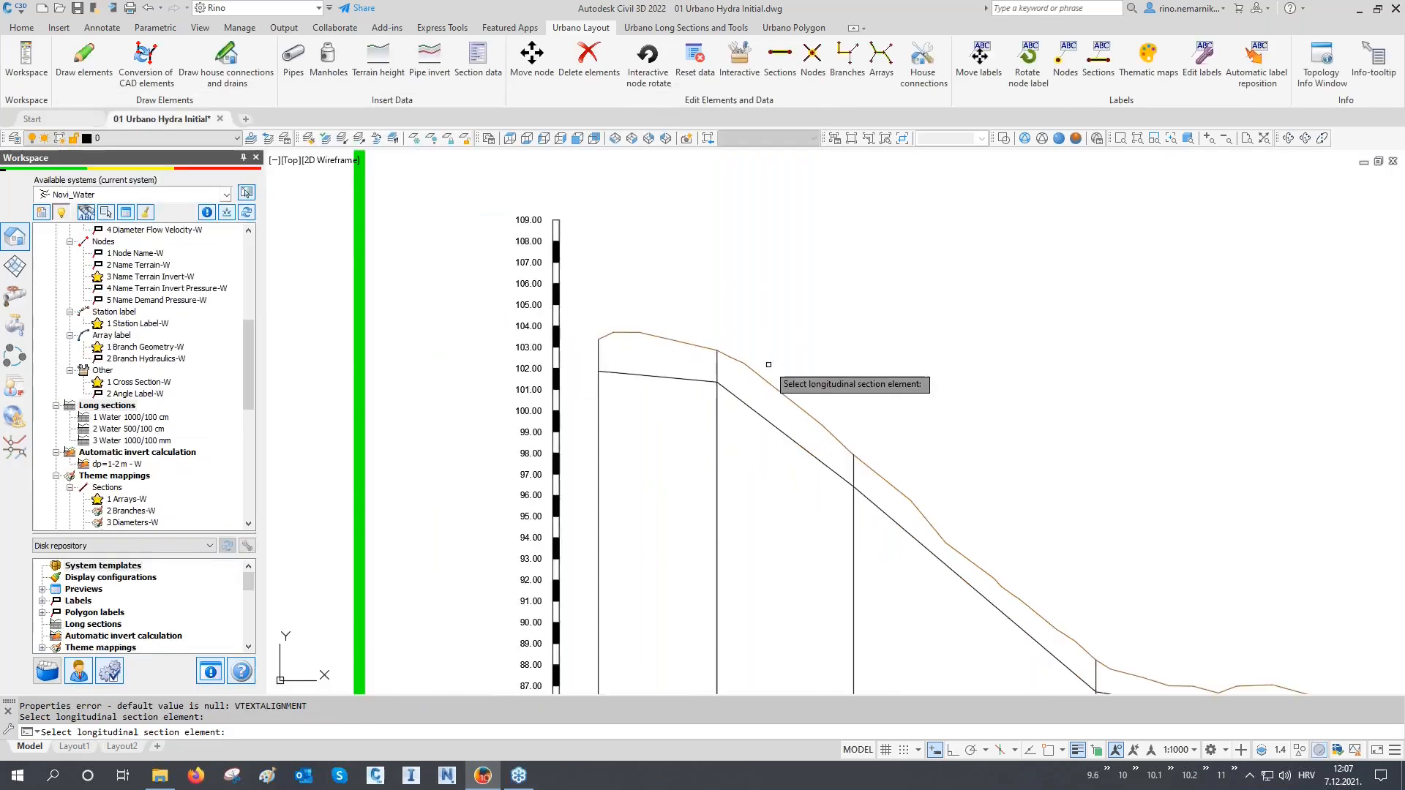
pyautogui.scroll(4, 550, 187)
pyautogui.moveTo(551, 188)
pyautogui.mouseDown(button='middle')
pyautogui.moveTo(555, 207)
pyautogui.moveTo(1054, 285)
pyautogui.moveTo(1055, 244)
pyautogui.mouseUp(button='middle')
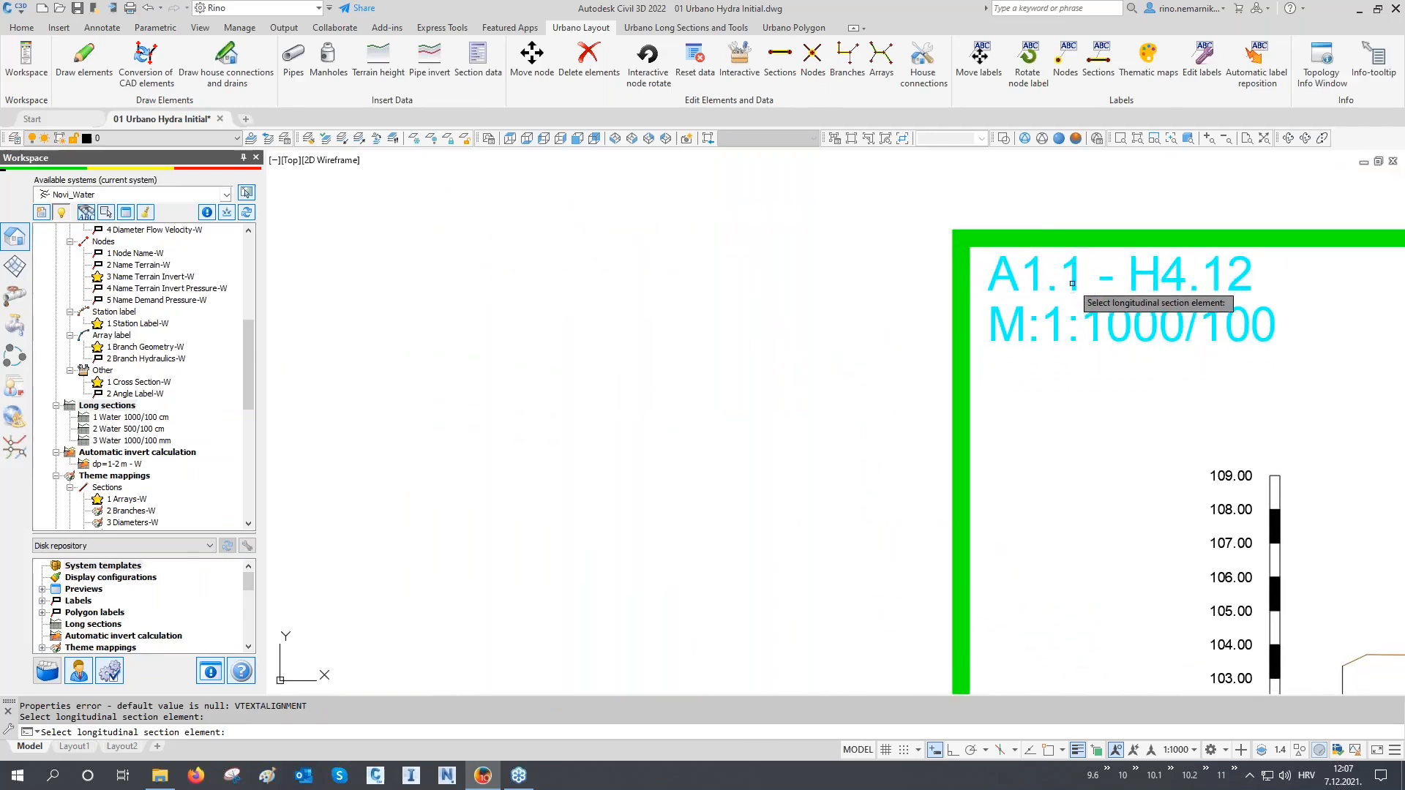
pyautogui.click(1075, 269)
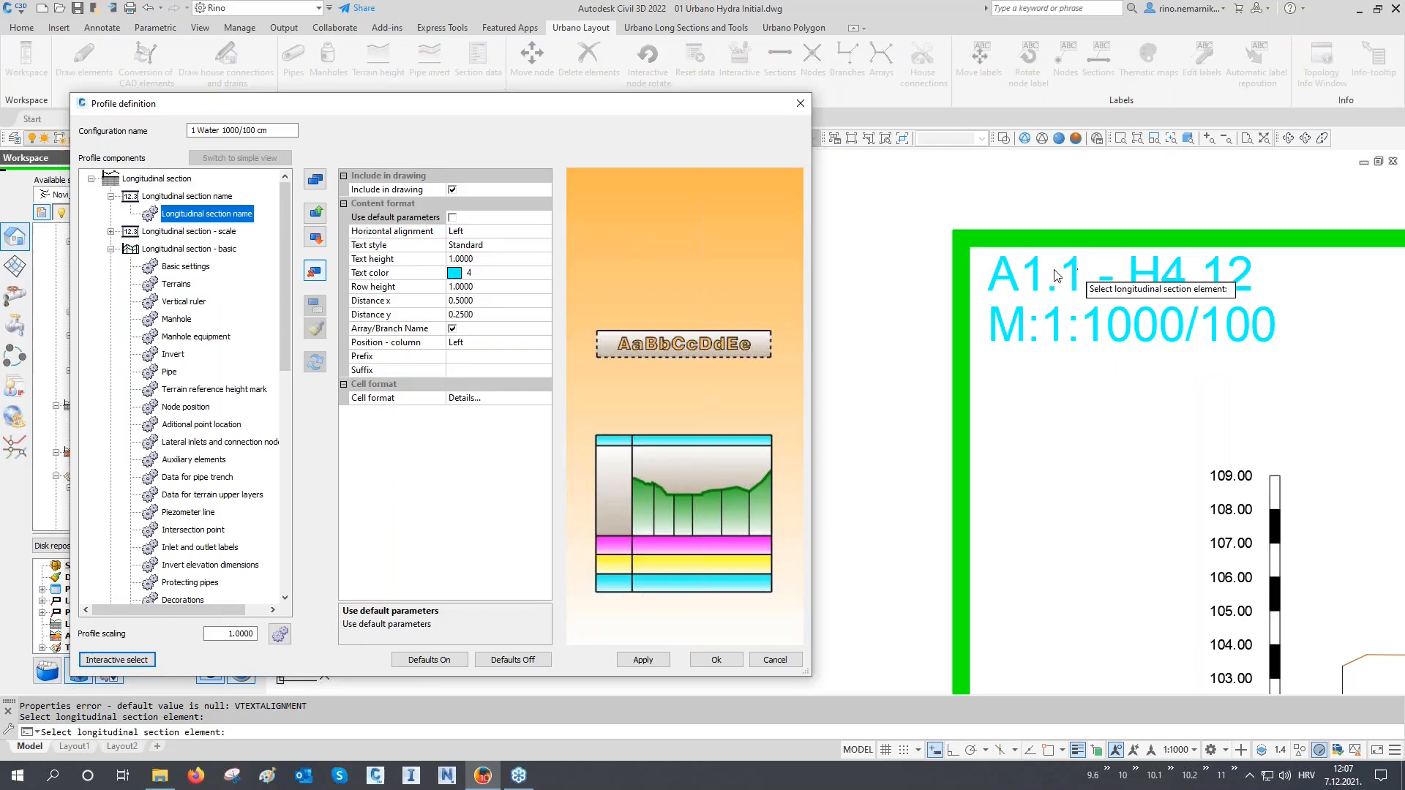
pyautogui.click(545, 274)
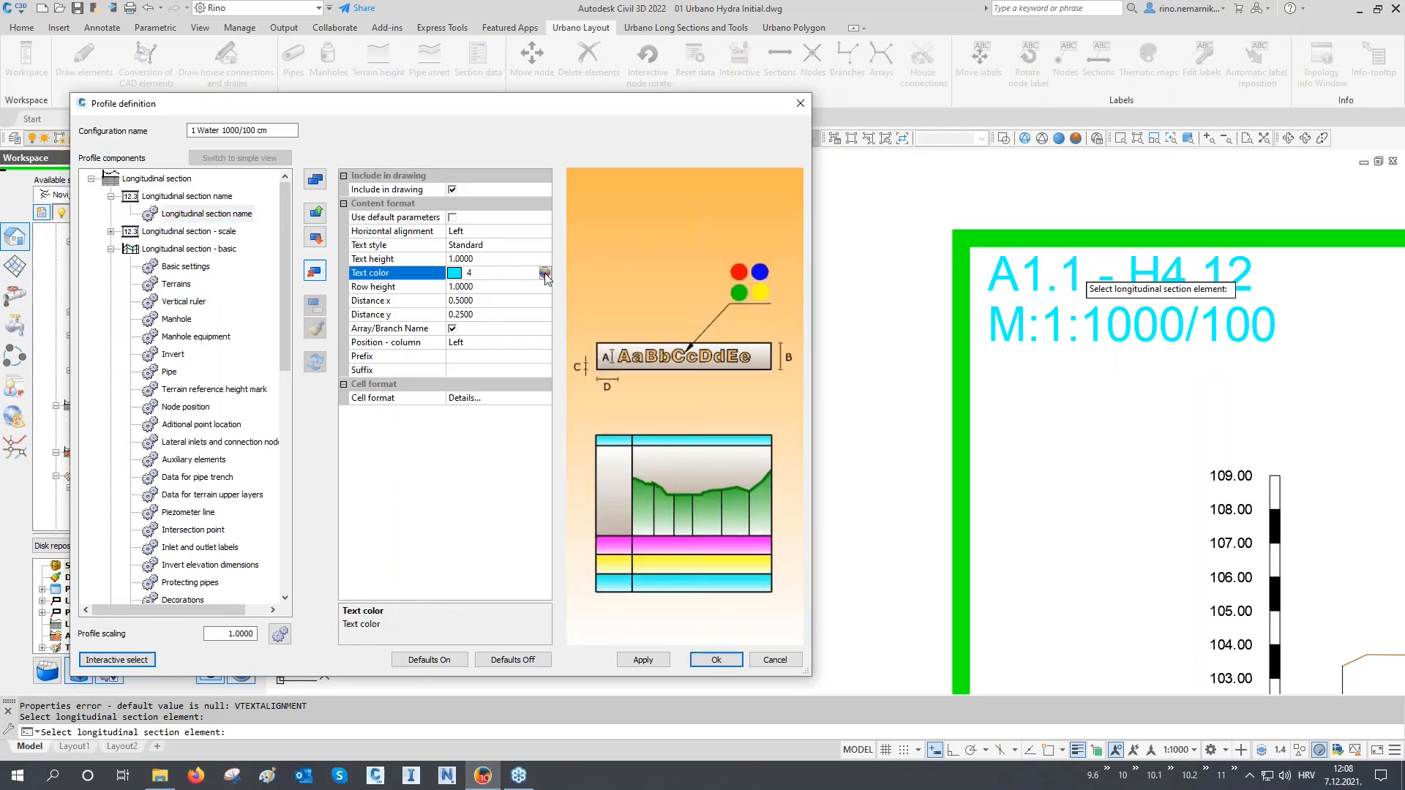
pyautogui.click(641, 419)
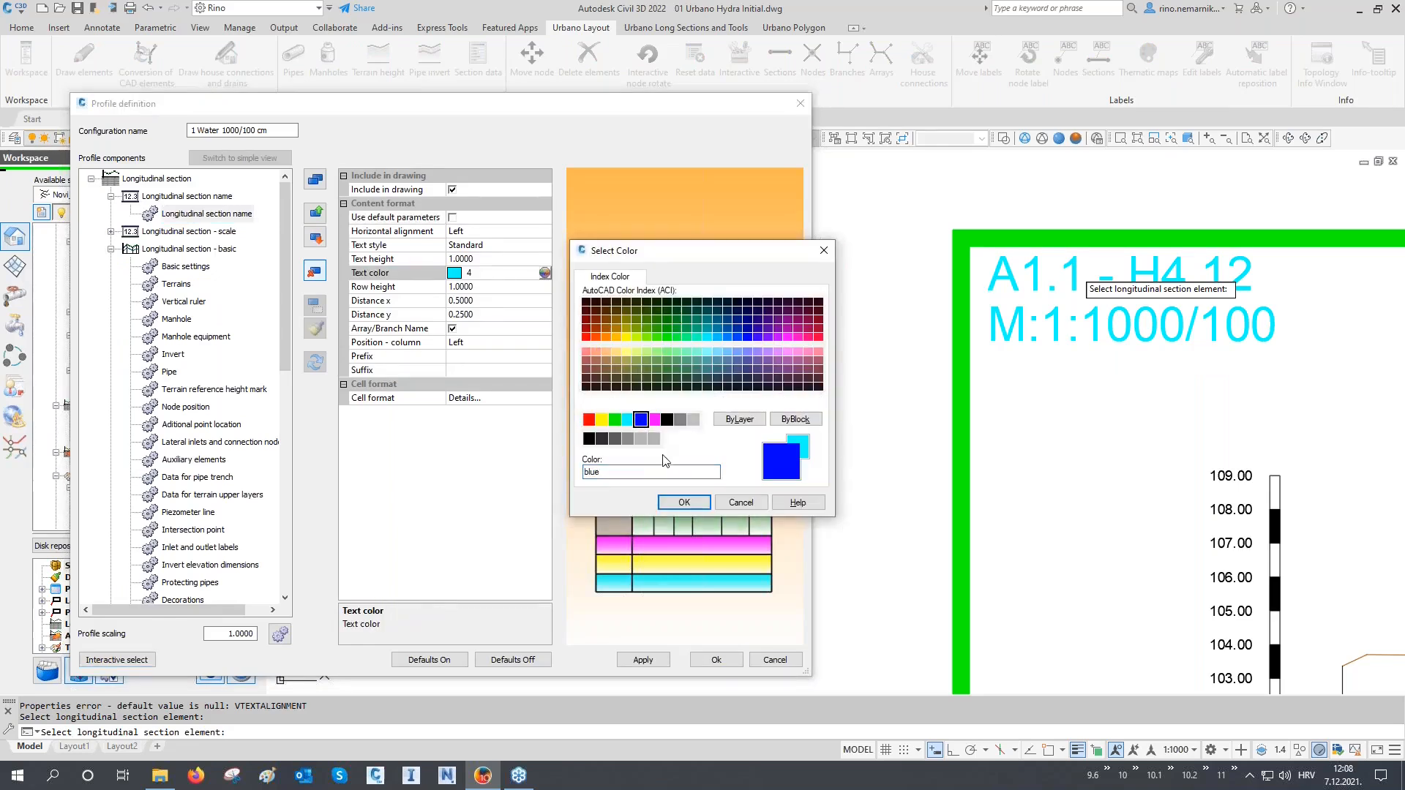
pyautogui.click(683, 502)
# Step: Interactively select the profile's scale label, set its prefix to "S:" and its text colour to blue, and apply the changes
pyautogui.click(121, 662)
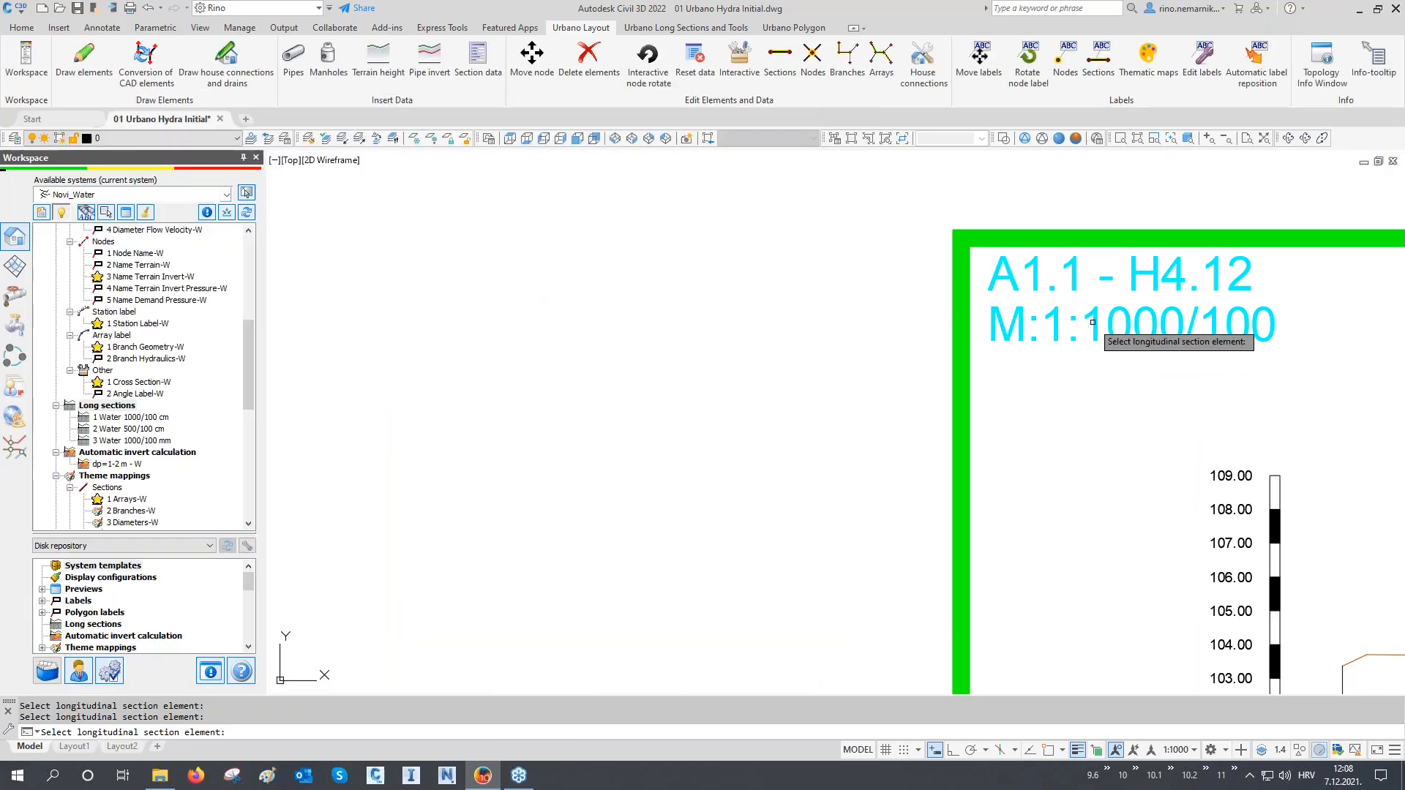
pyautogui.click(1093, 327)
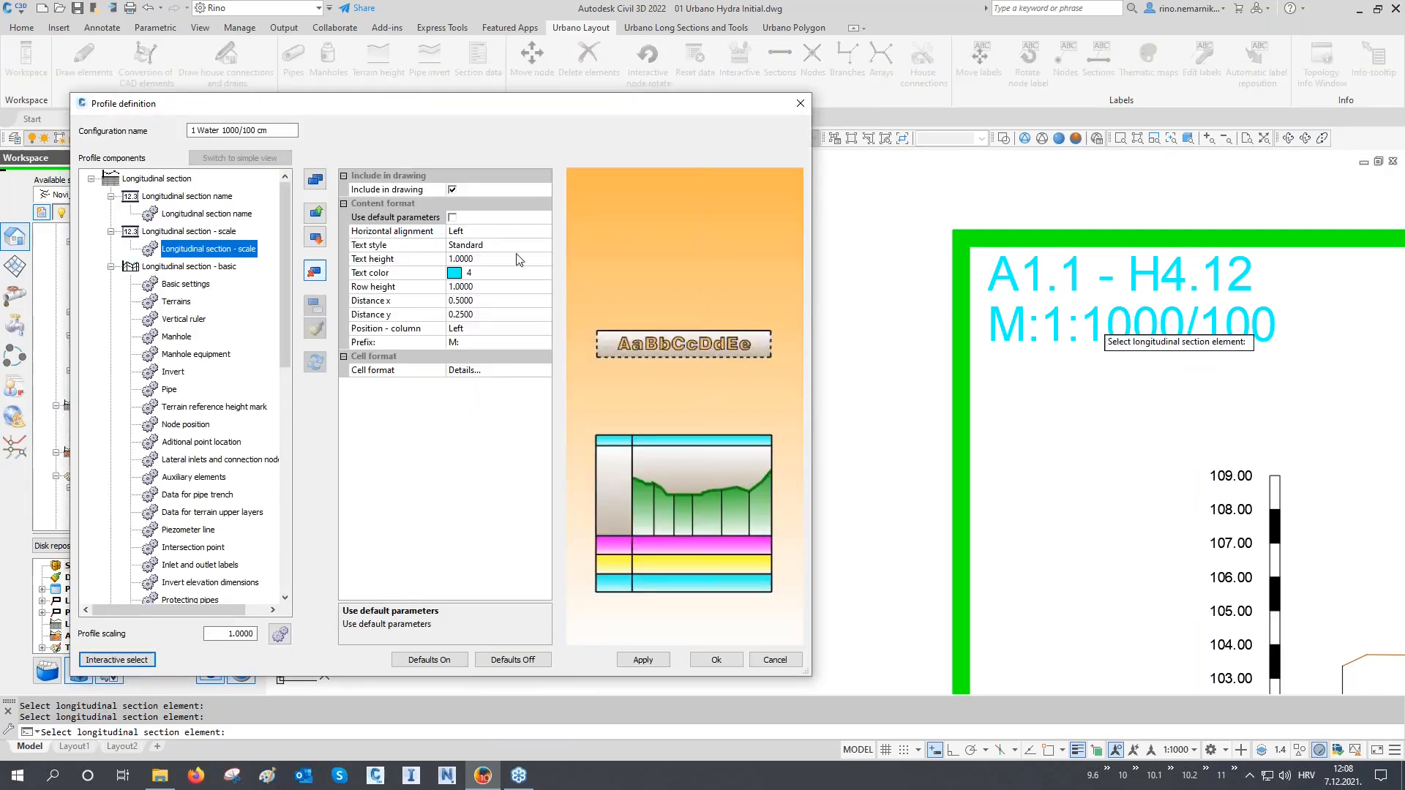
pyautogui.click(457, 343)
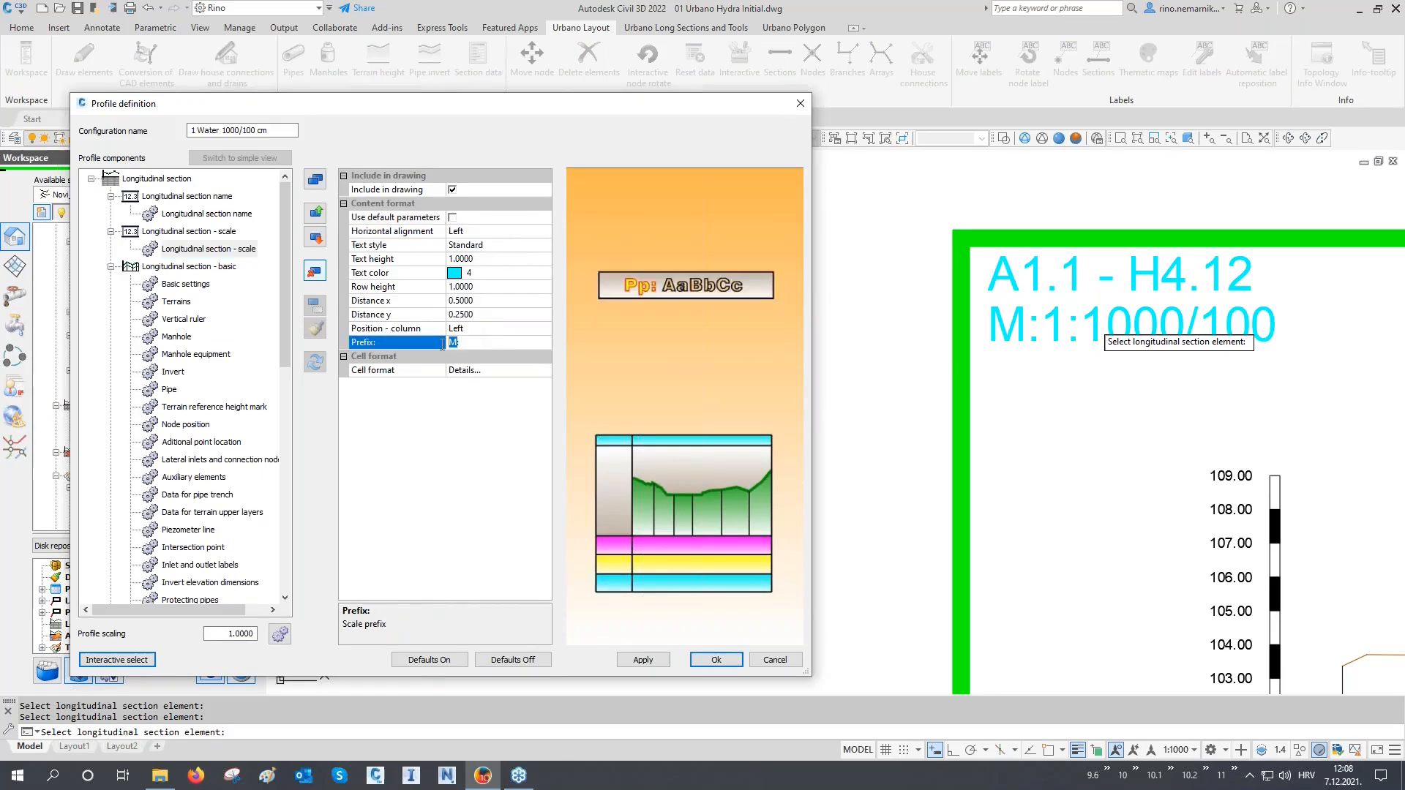
pyautogui.write('S:')
pyautogui.click(473, 275)
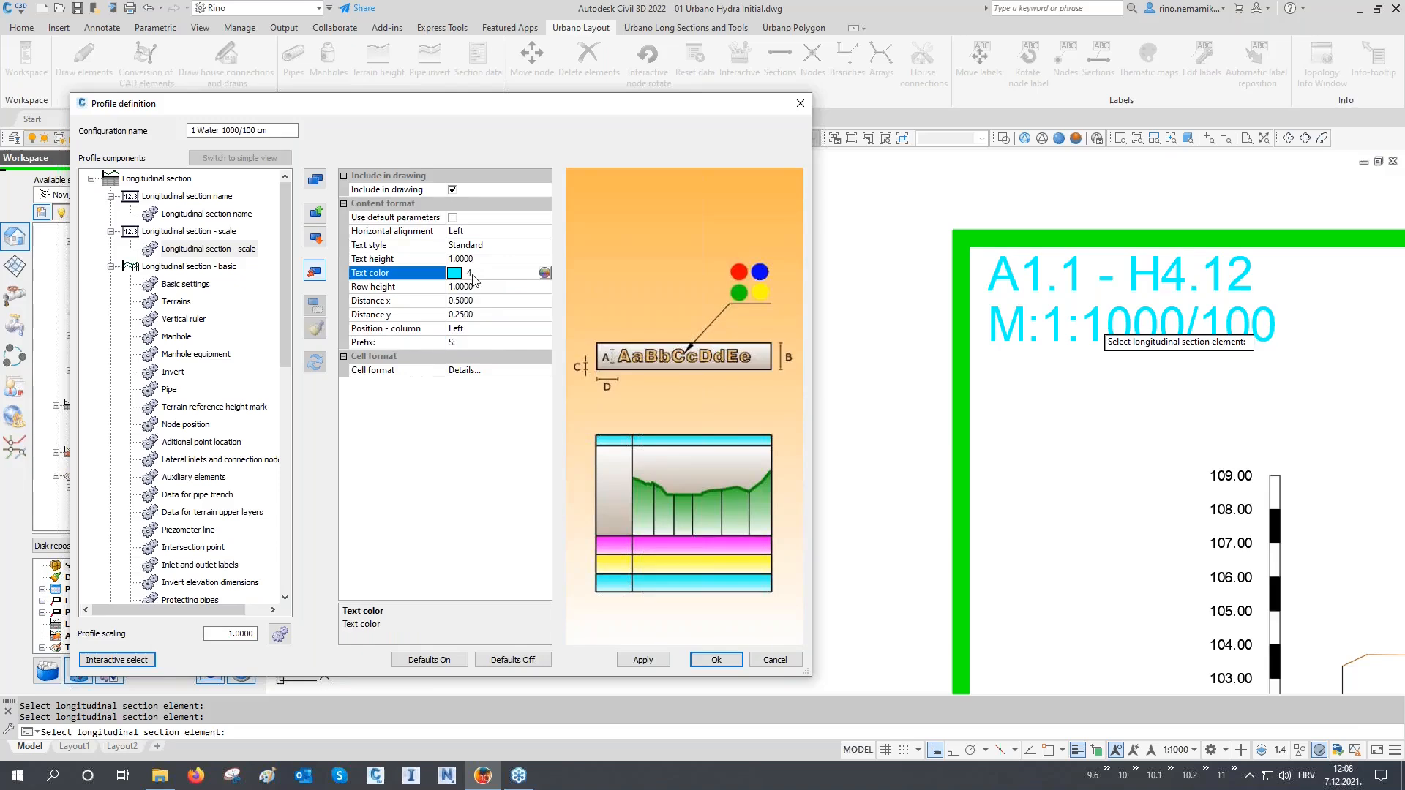
pyautogui.click(545, 273)
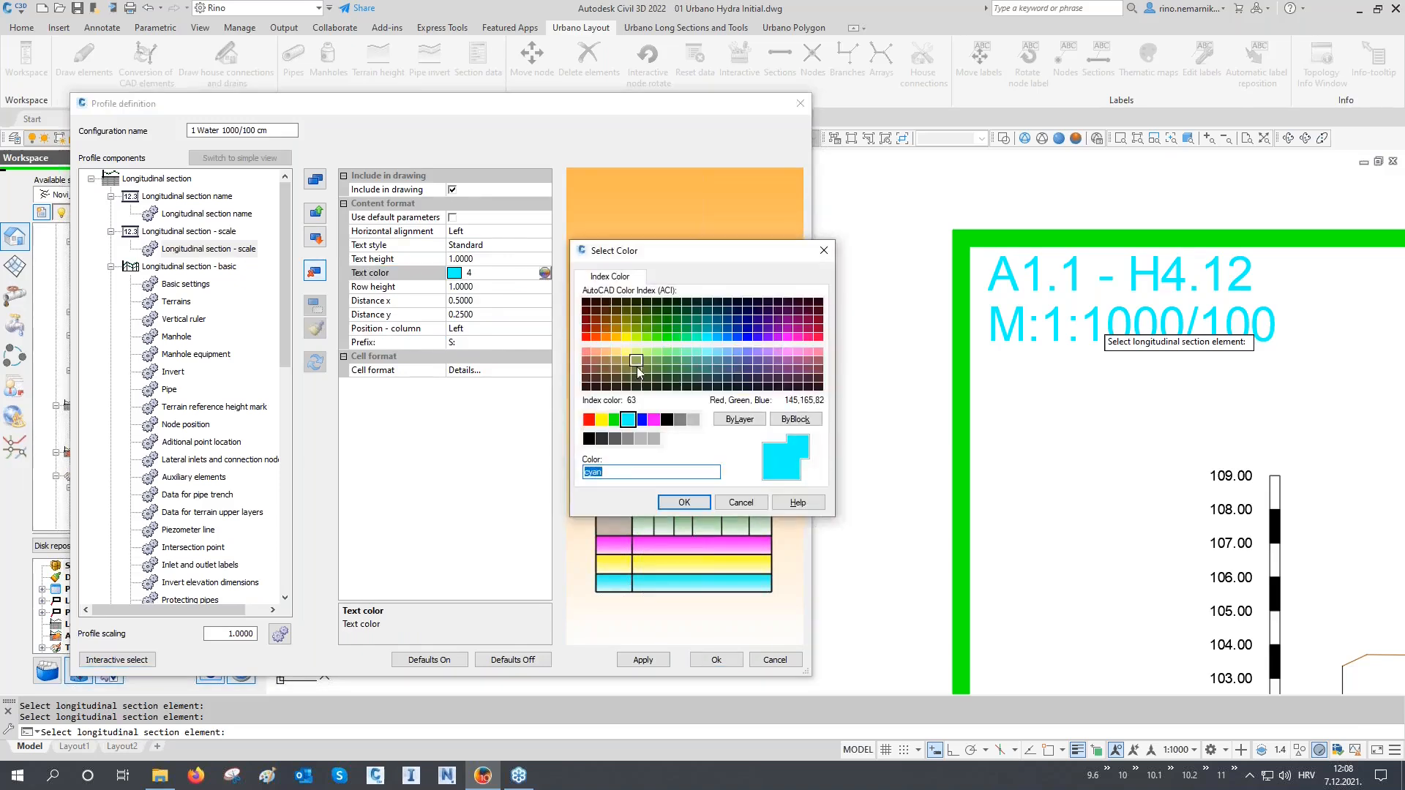
pyautogui.click(641, 419)
pyautogui.click(684, 503)
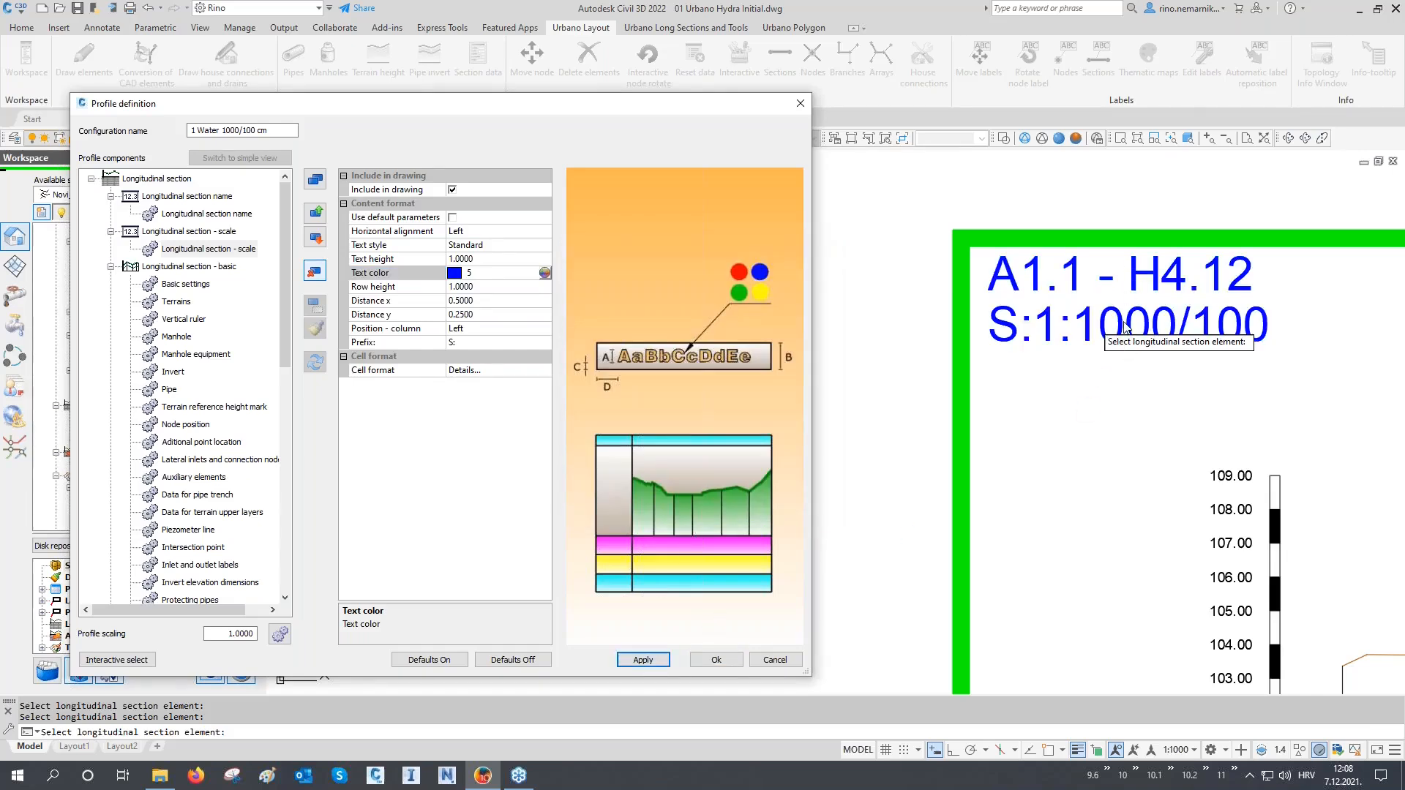
# Step: Interactively select a slope line in the Length/Slope row, set the slope line colour to 7, and apply it to the drawing
pyautogui.click(110, 660)
pyautogui.scroll(-8, 534, 358)
pyautogui.moveTo(633, 456); pyautogui.dragTo(631, 341, button='middle')
pyautogui.moveTo(787, 545); pyautogui.dragTo(811, 356, button='middle')
pyautogui.scroll(6, 618, 622)
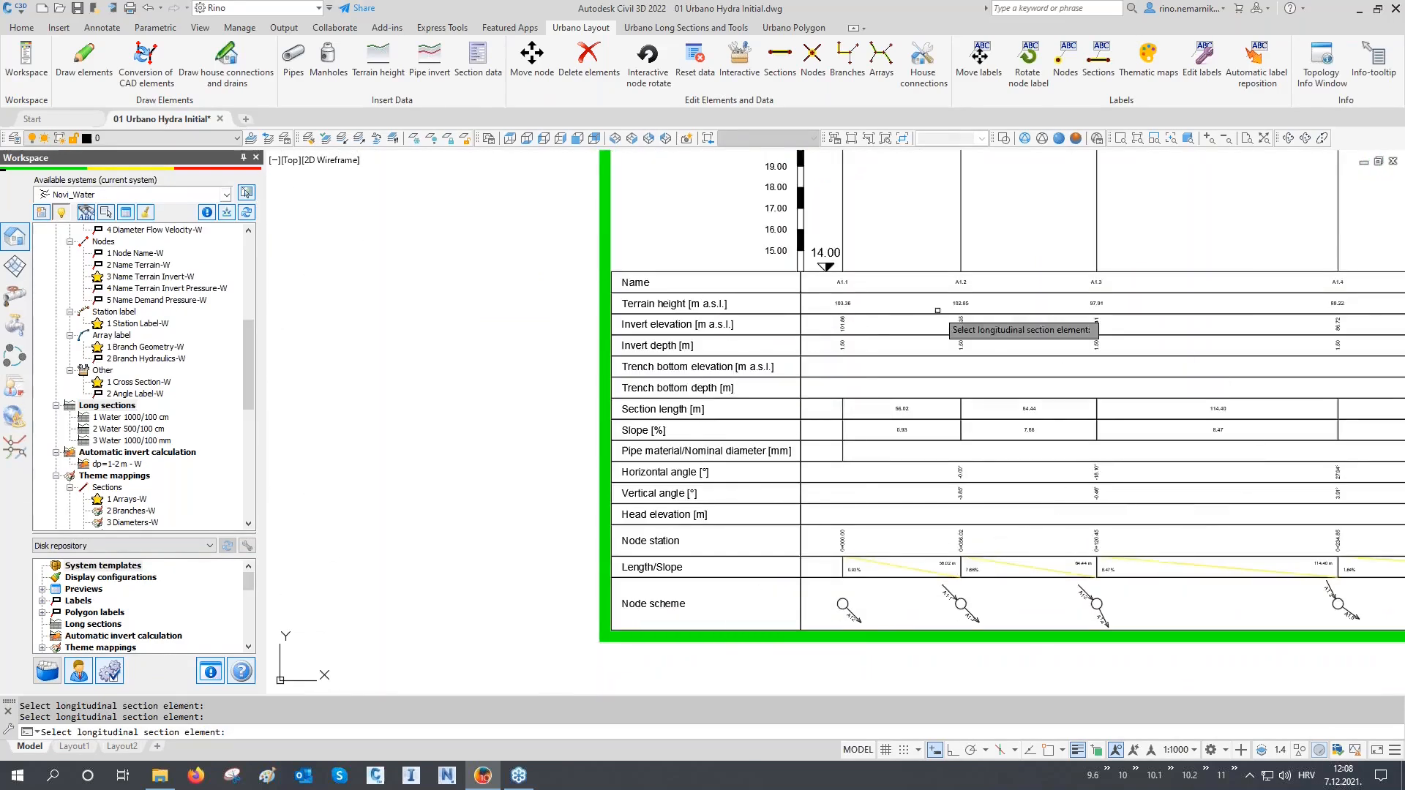
pyautogui.scroll(2, 1039, 477)
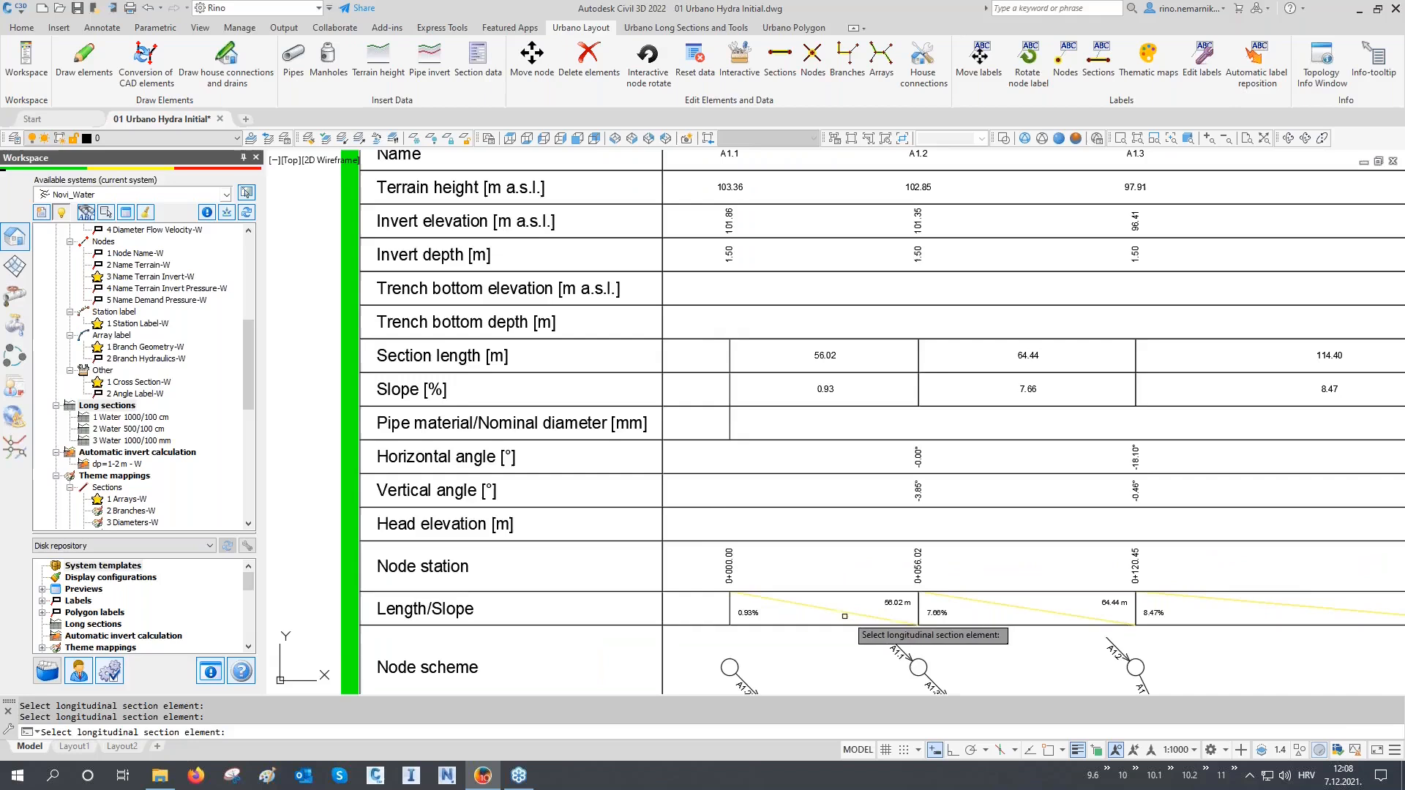
pyautogui.scroll(2, 820, 623)
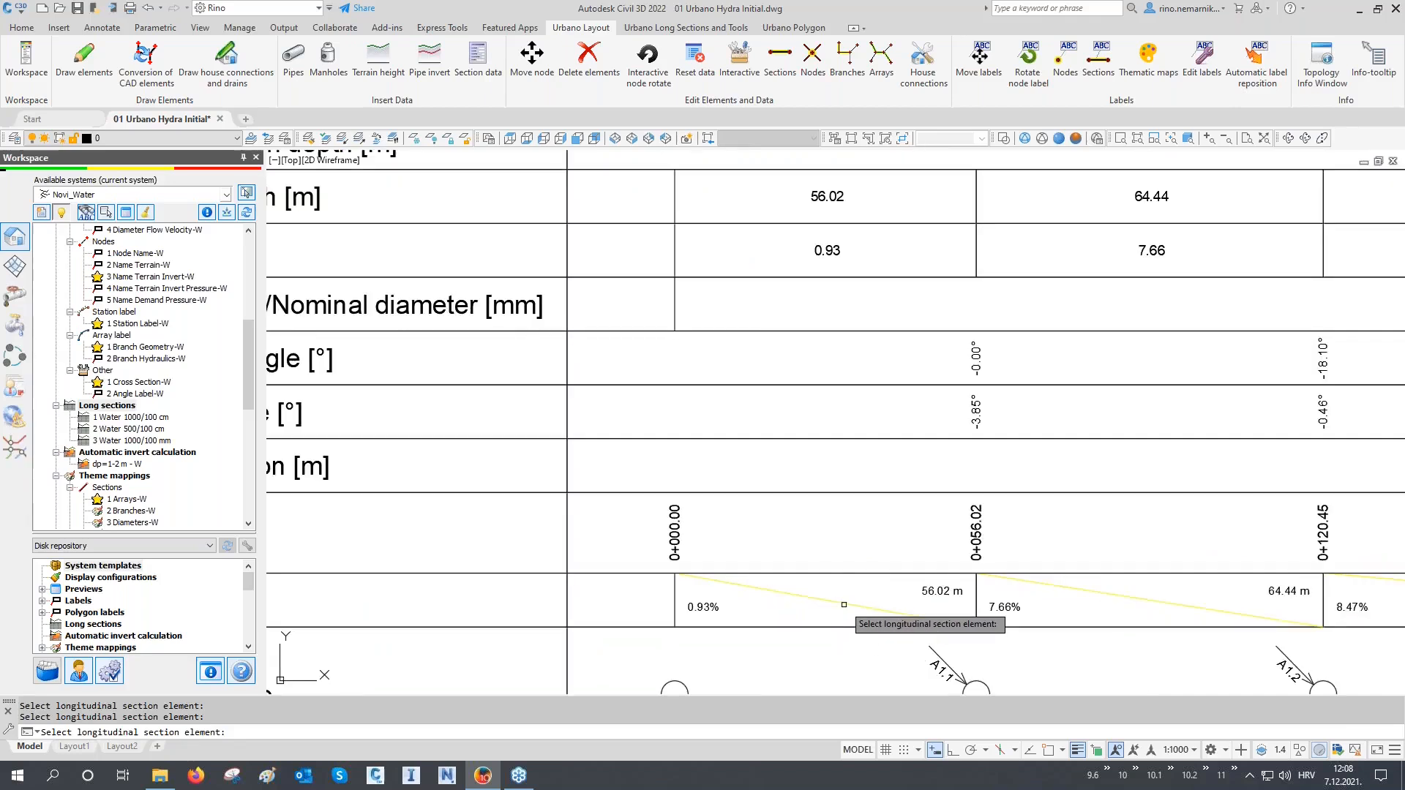
pyautogui.click(843, 605)
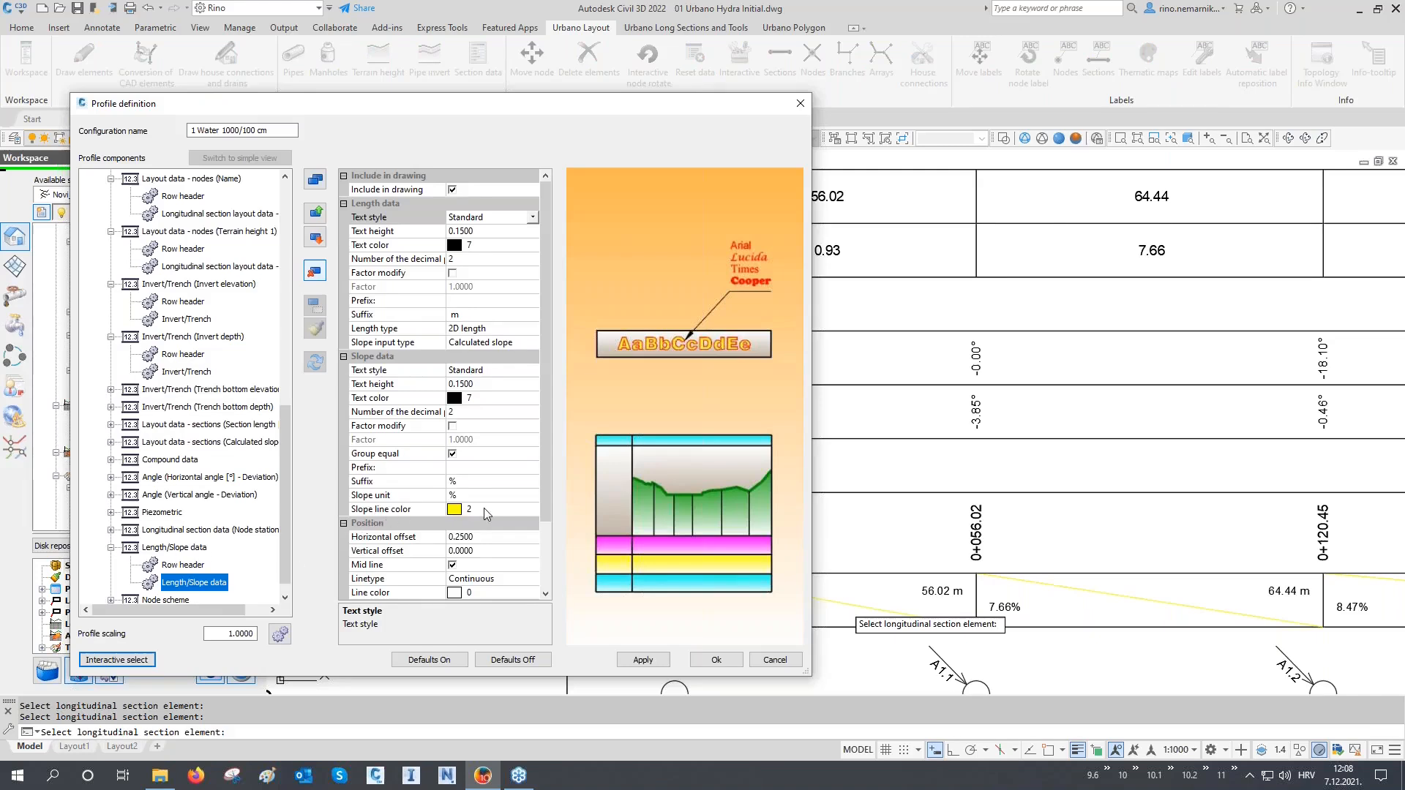
pyautogui.click(490, 512)
pyautogui.click(532, 510)
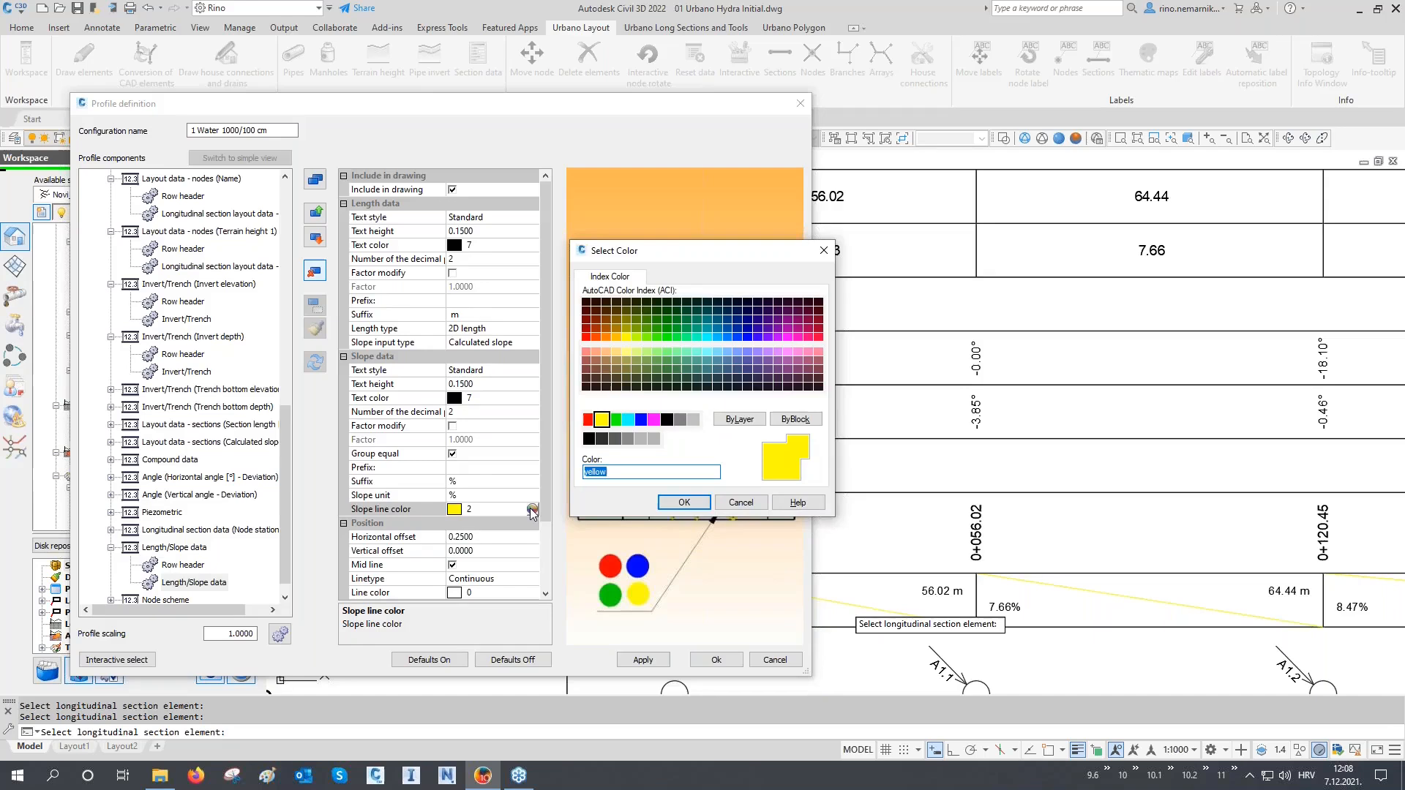
pyautogui.write('7')
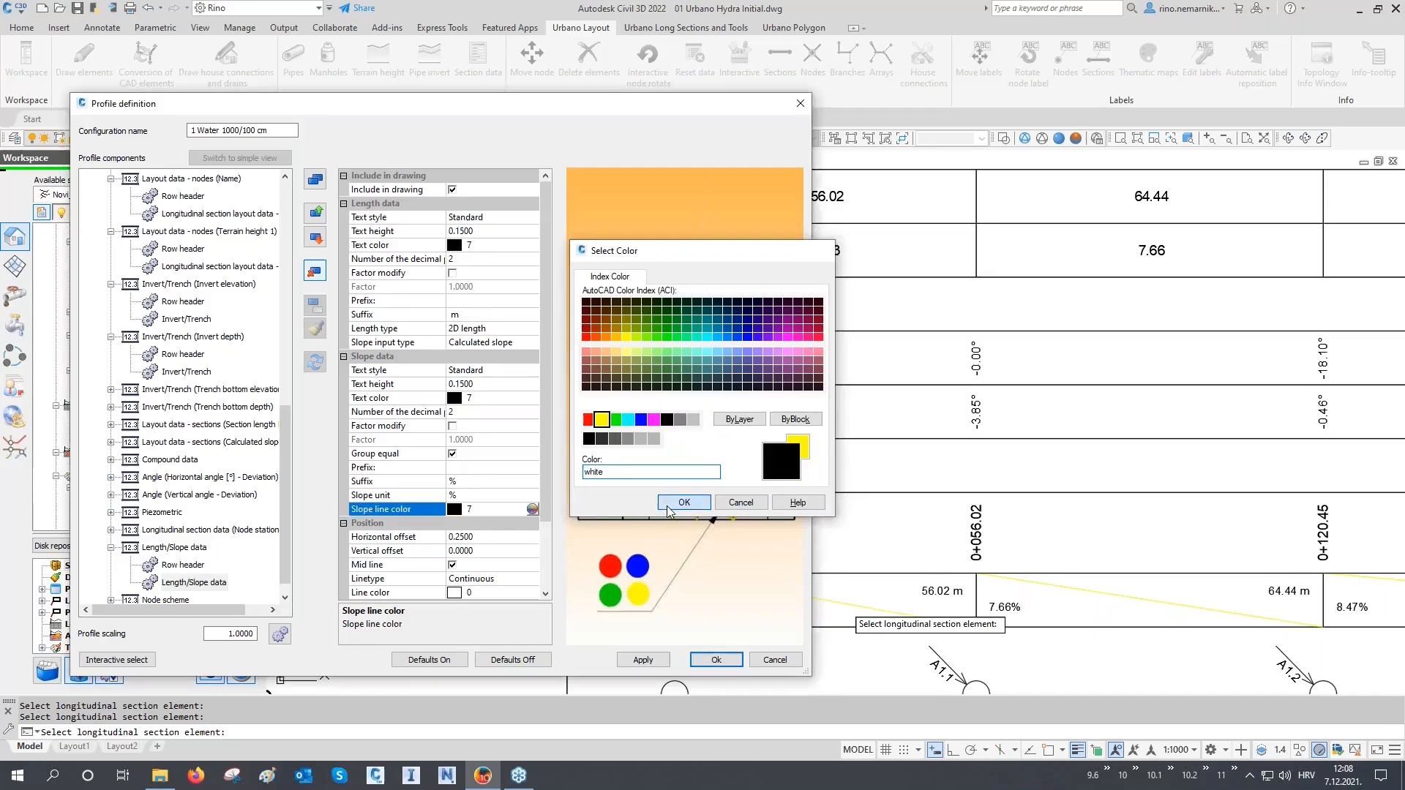
pyautogui.click(665, 507)
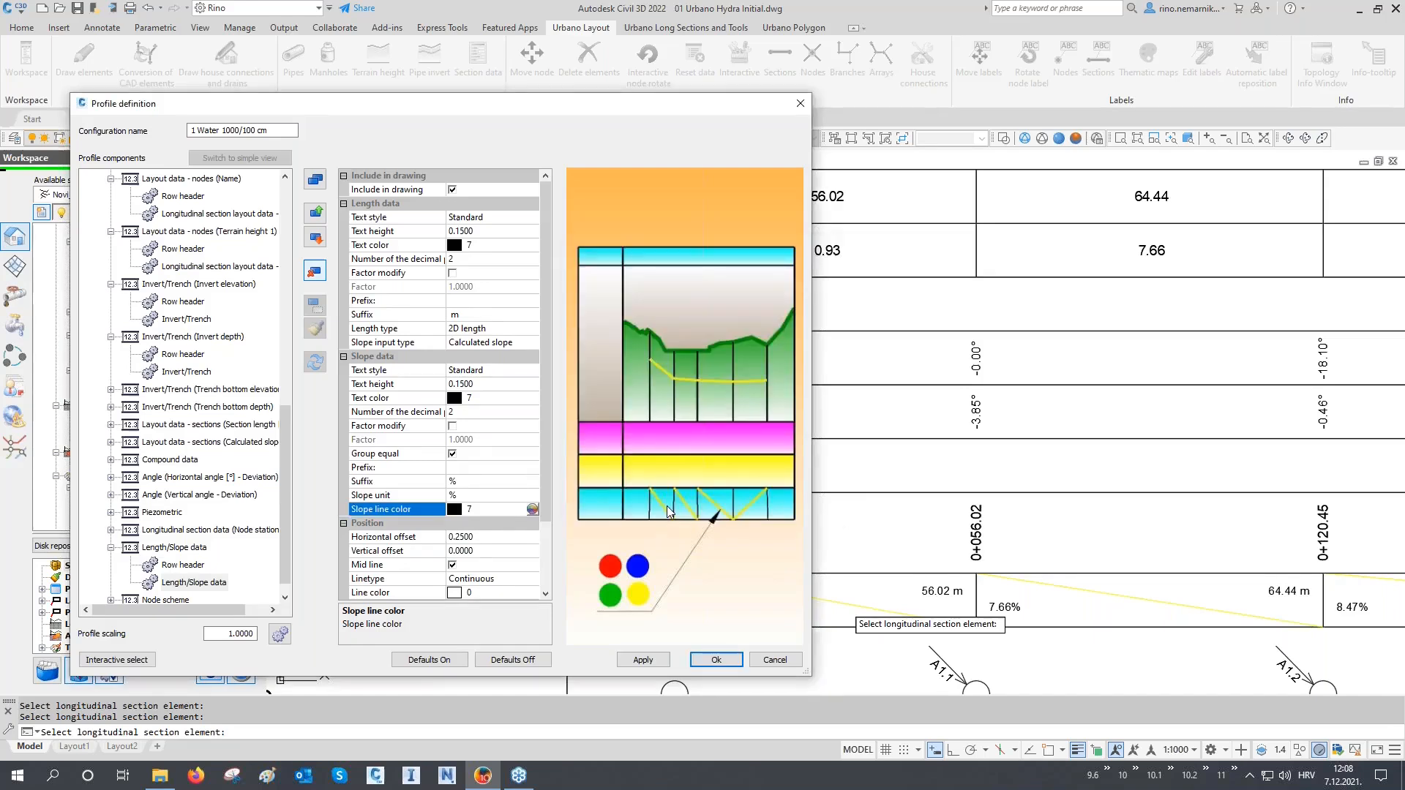
pyautogui.click(660, 661)
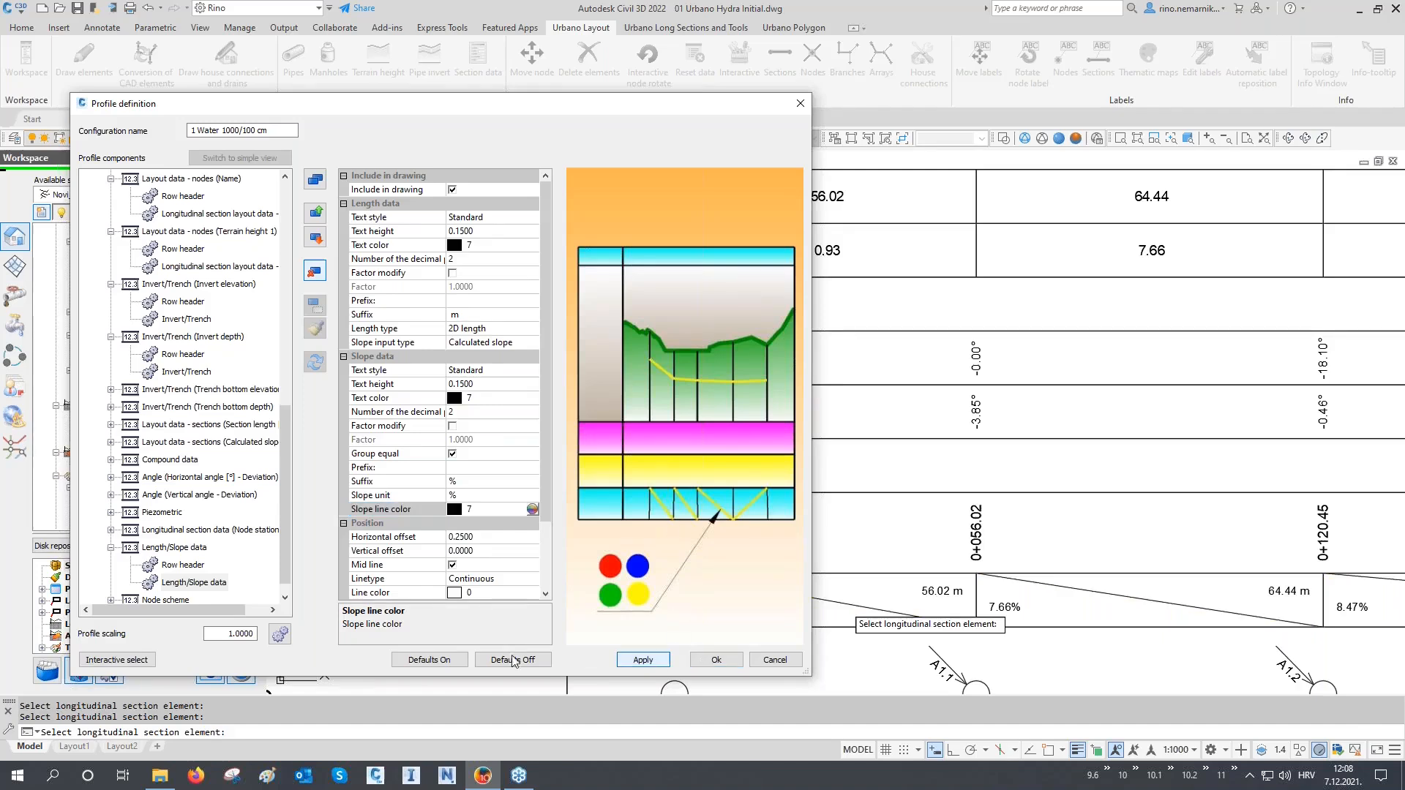
# Step: Interactively select the Length/Slope row header to review its format settings, and accept the profile configuration
pyautogui.click(150, 660)
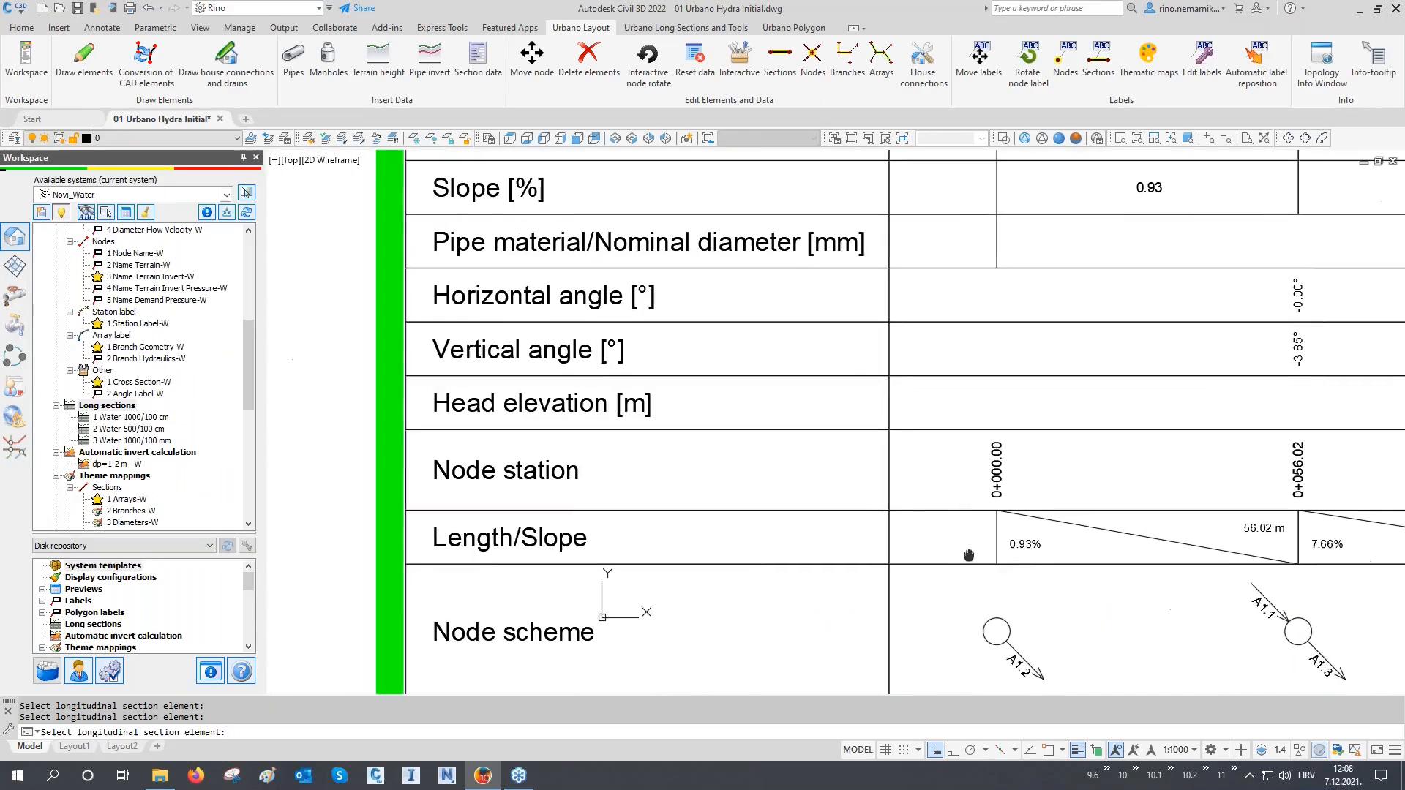
pyautogui.click(481, 538)
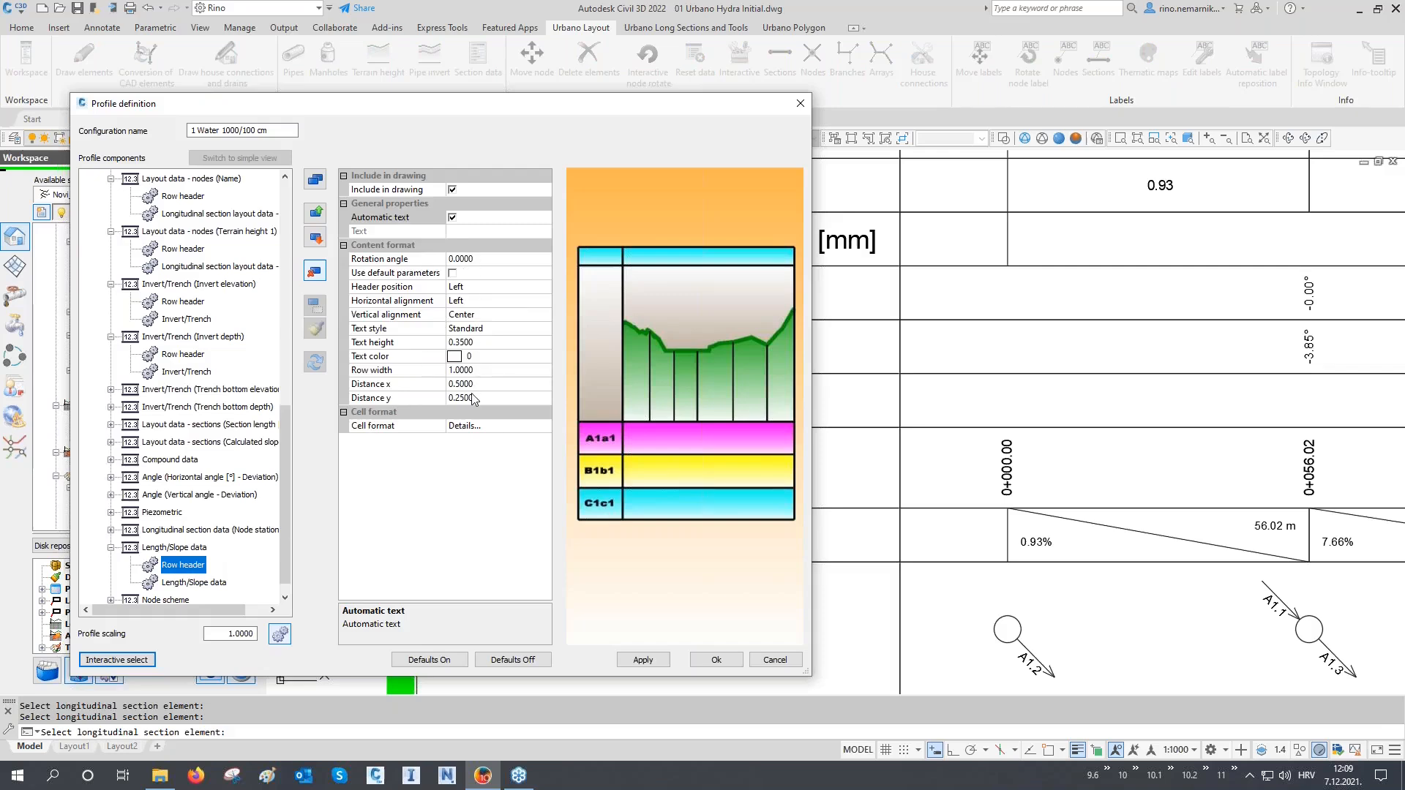
pyautogui.click(717, 659)
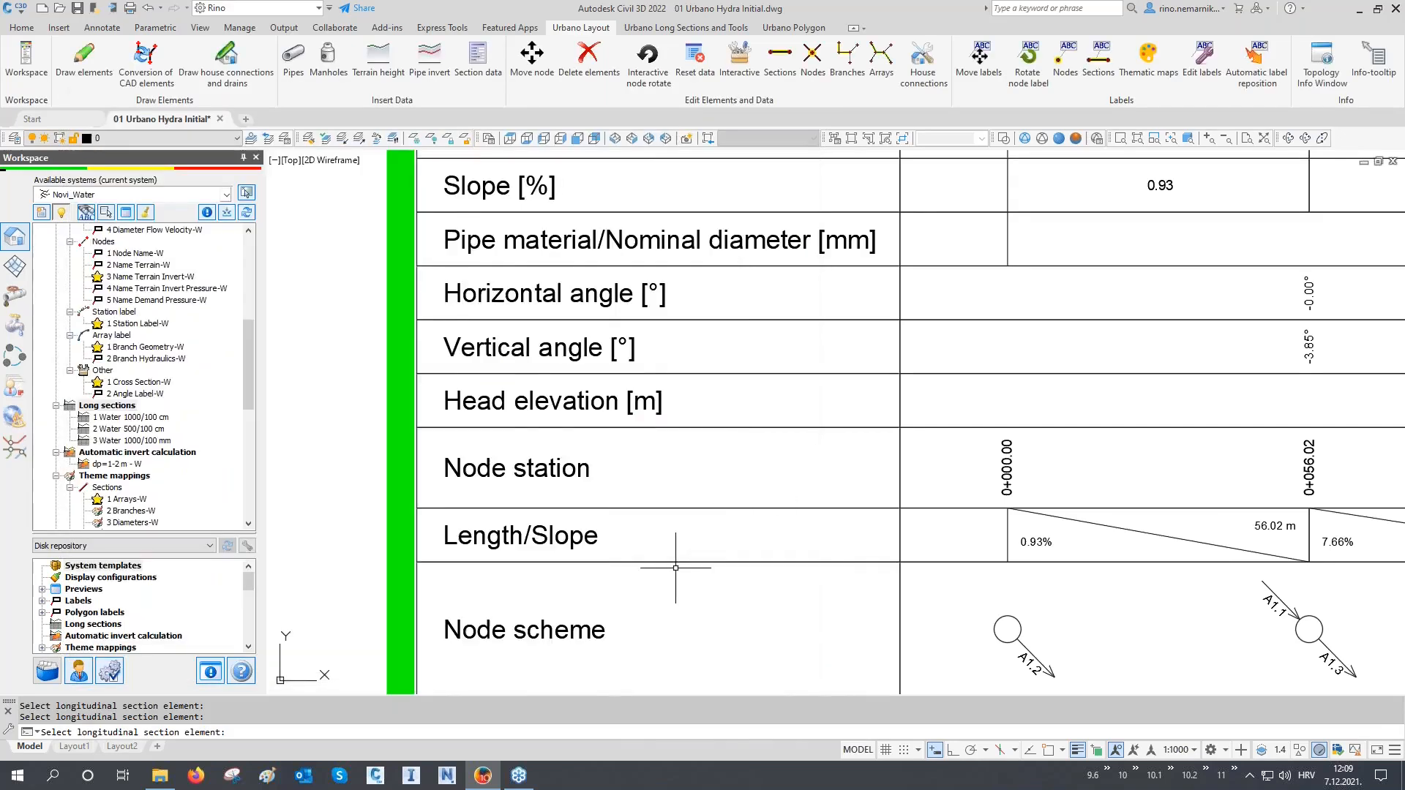
# Step: Leave the longitudinal section element selection and examine the updated profile drawing and its data table rows
pyautogui.scroll(-5, 675, 580)
pyautogui.scroll(-6, 676, 580)
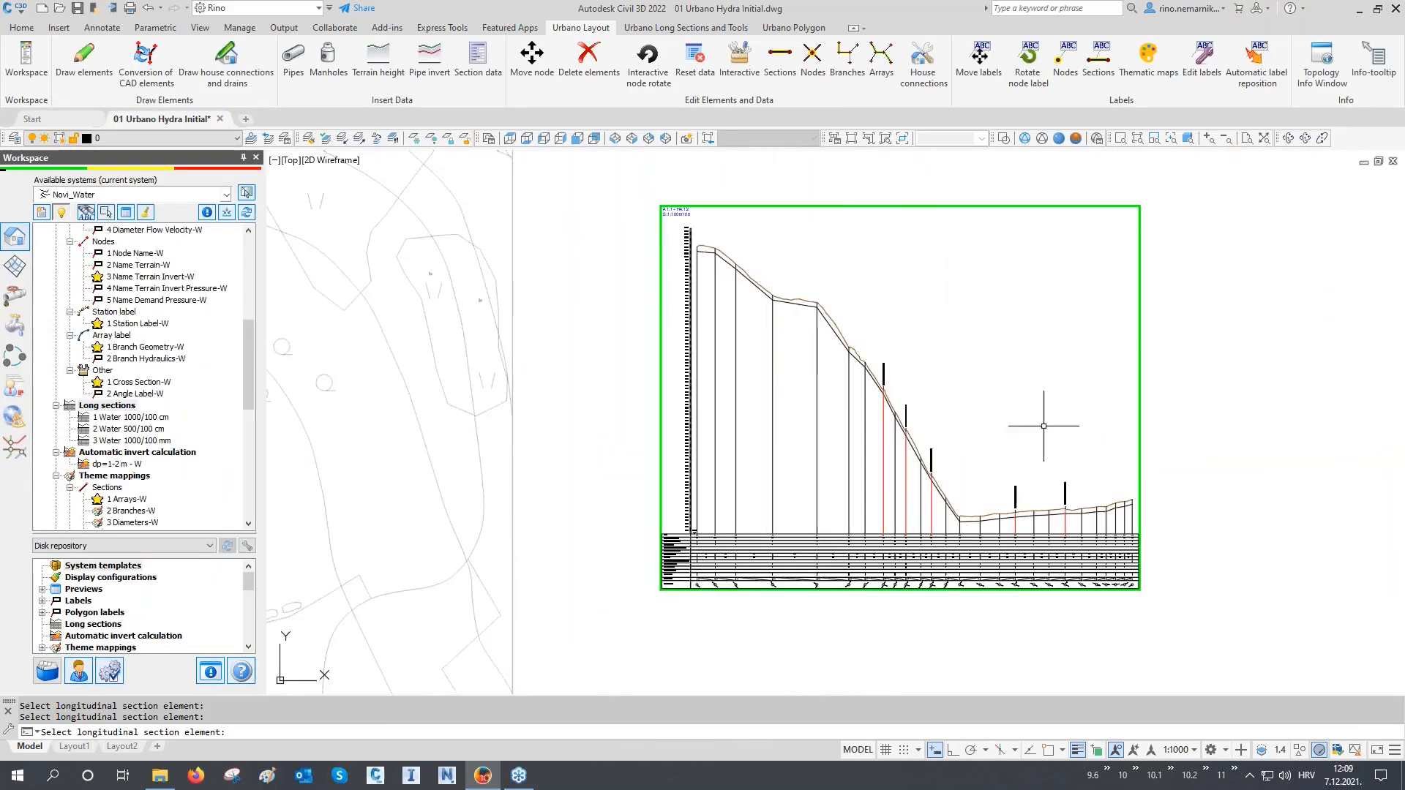
pyautogui.moveTo(833, 465); pyautogui.dragTo(800, 526, button='middle')
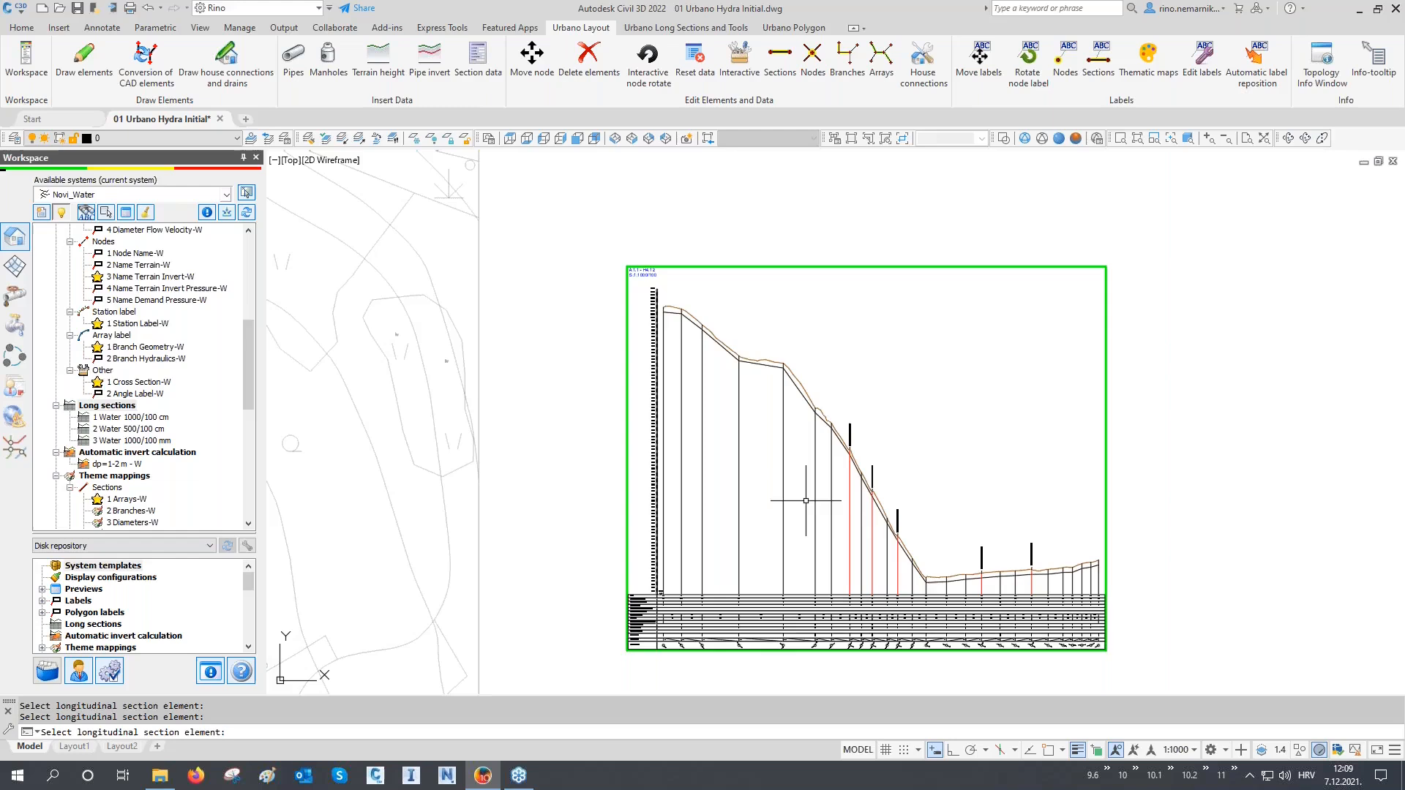
pyautogui.press('Escape')
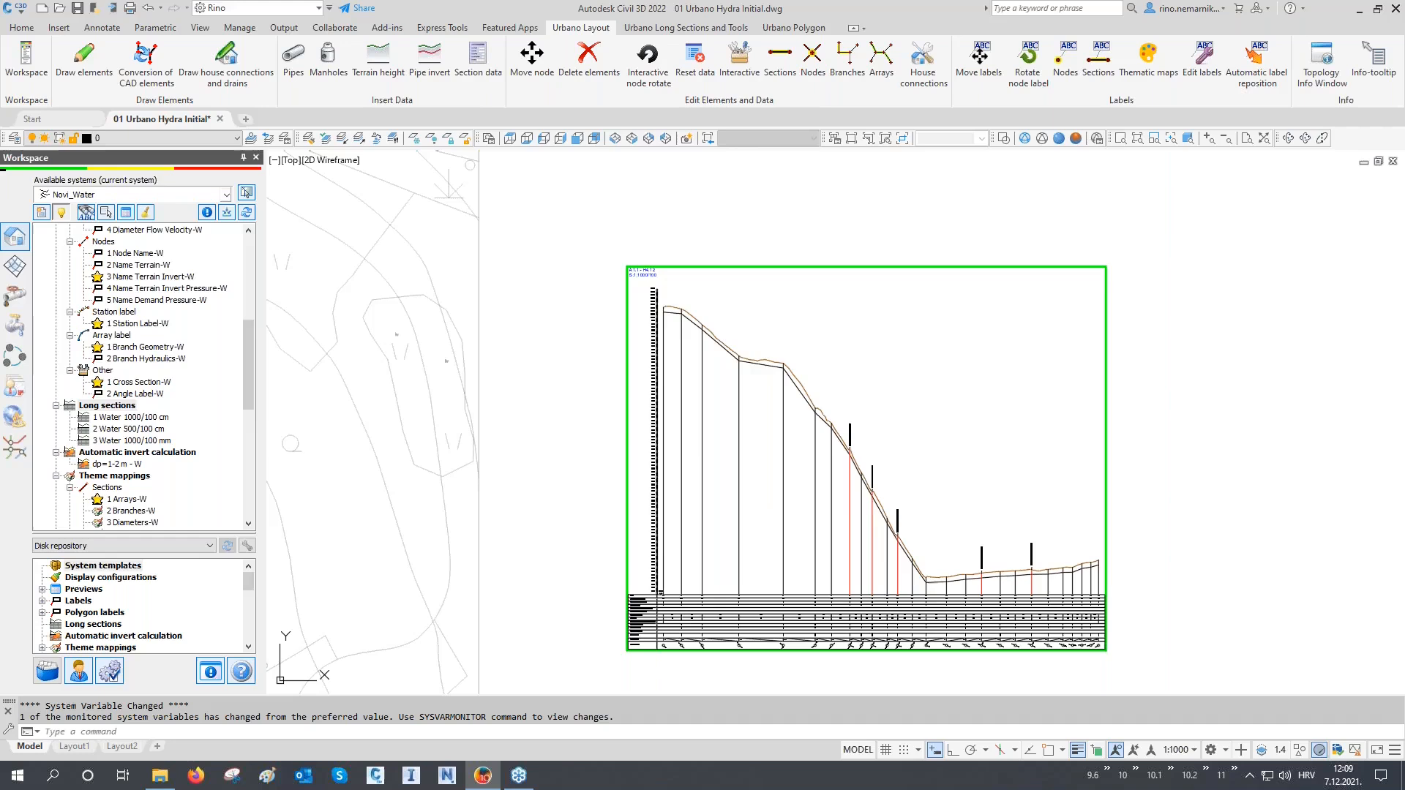
pyautogui.scroll(5, 659, 644)
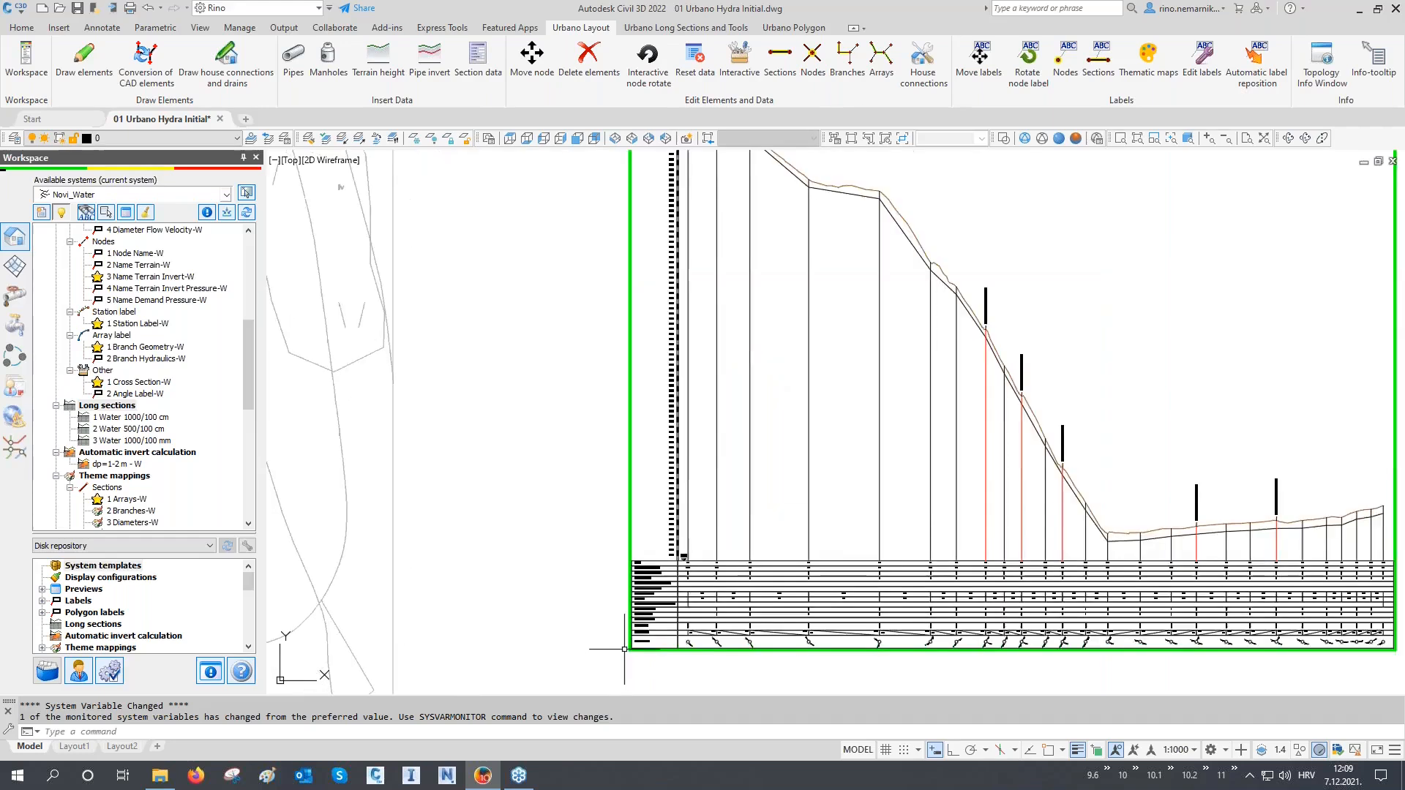
pyautogui.press('Escape')
pyautogui.press('Escape')
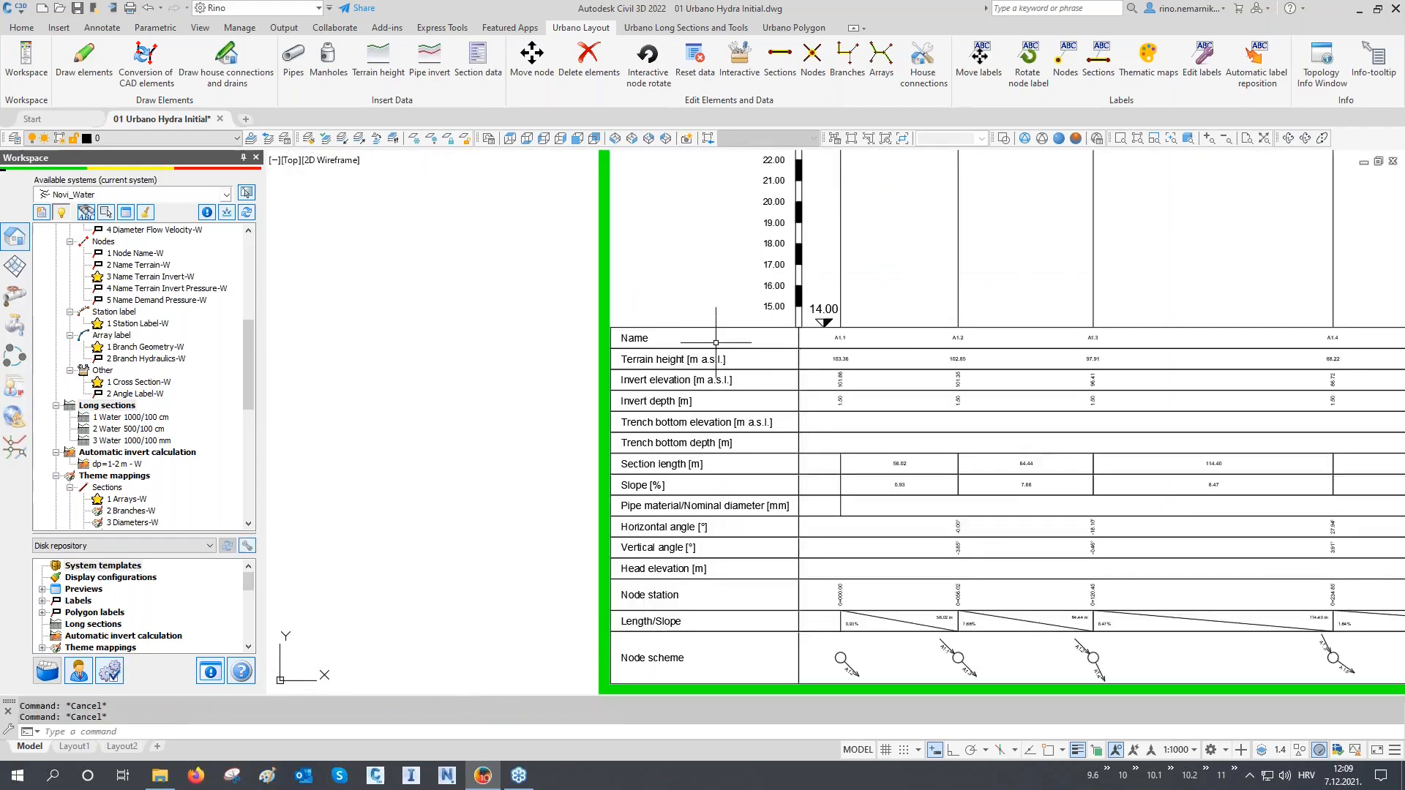
pyautogui.scroll(3, 718, 644)
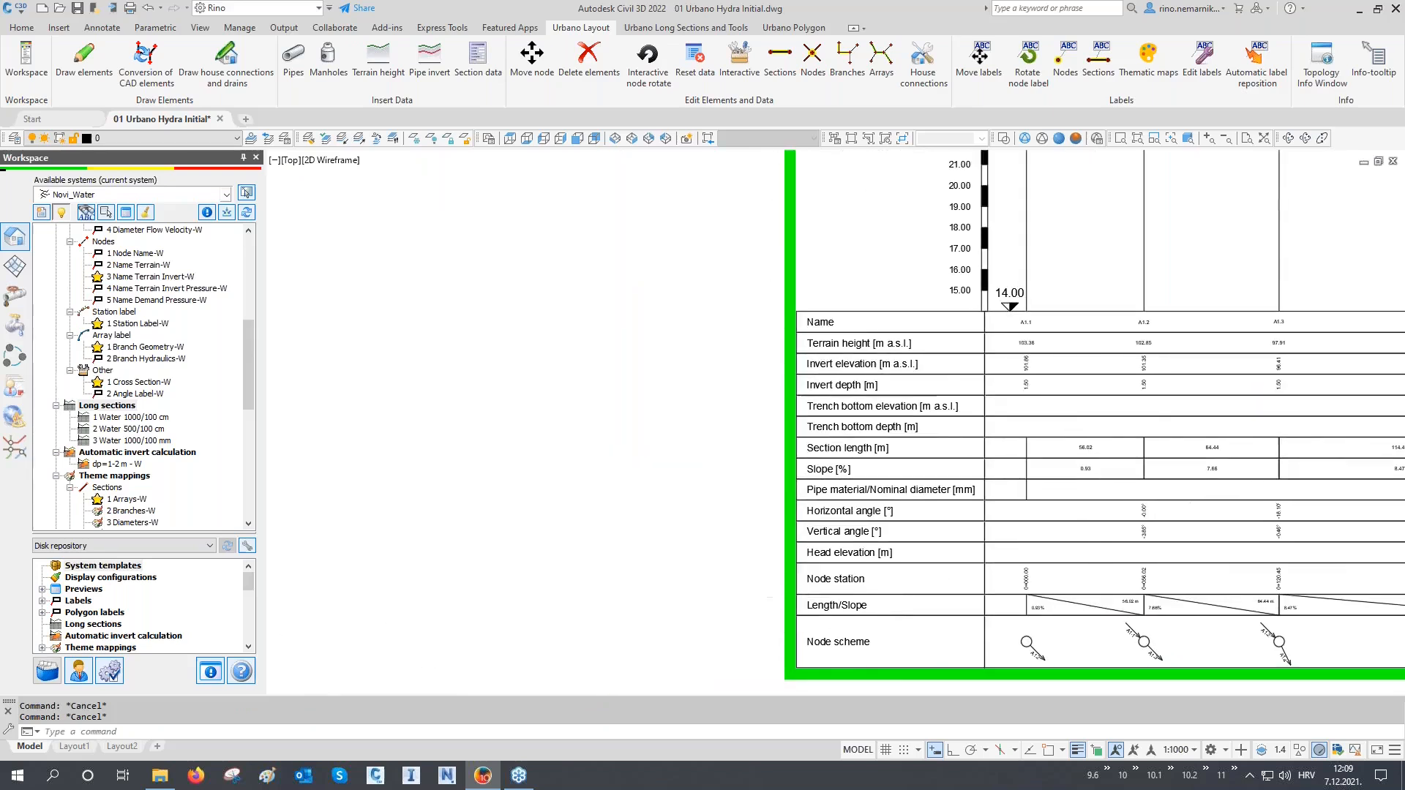
# Step: Open the 1 Water 1000/100 cm profile configuration, review its available and assigned profile components, and close the definition
pyautogui.rightClick(136, 418)
pyautogui.click(183, 335)
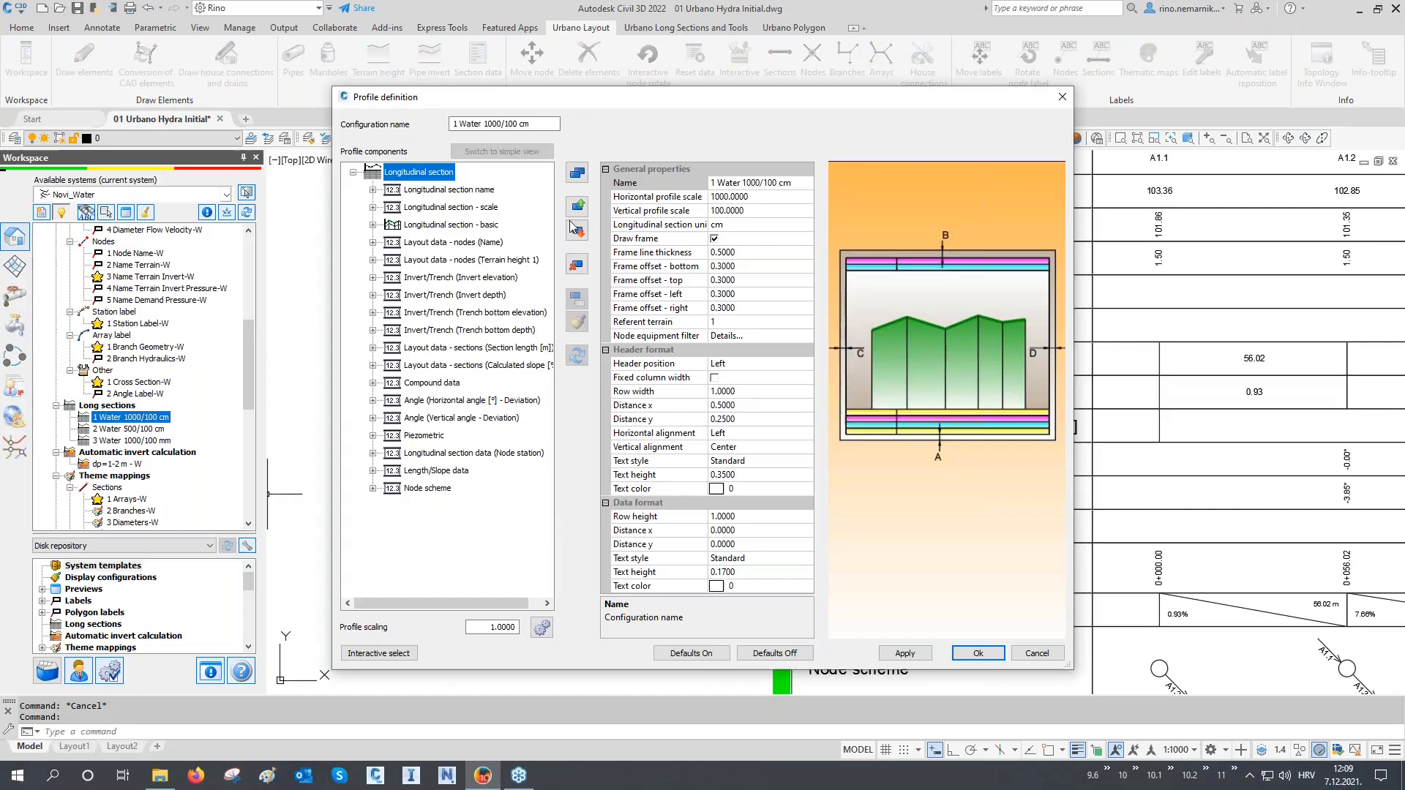
pyautogui.click(579, 176)
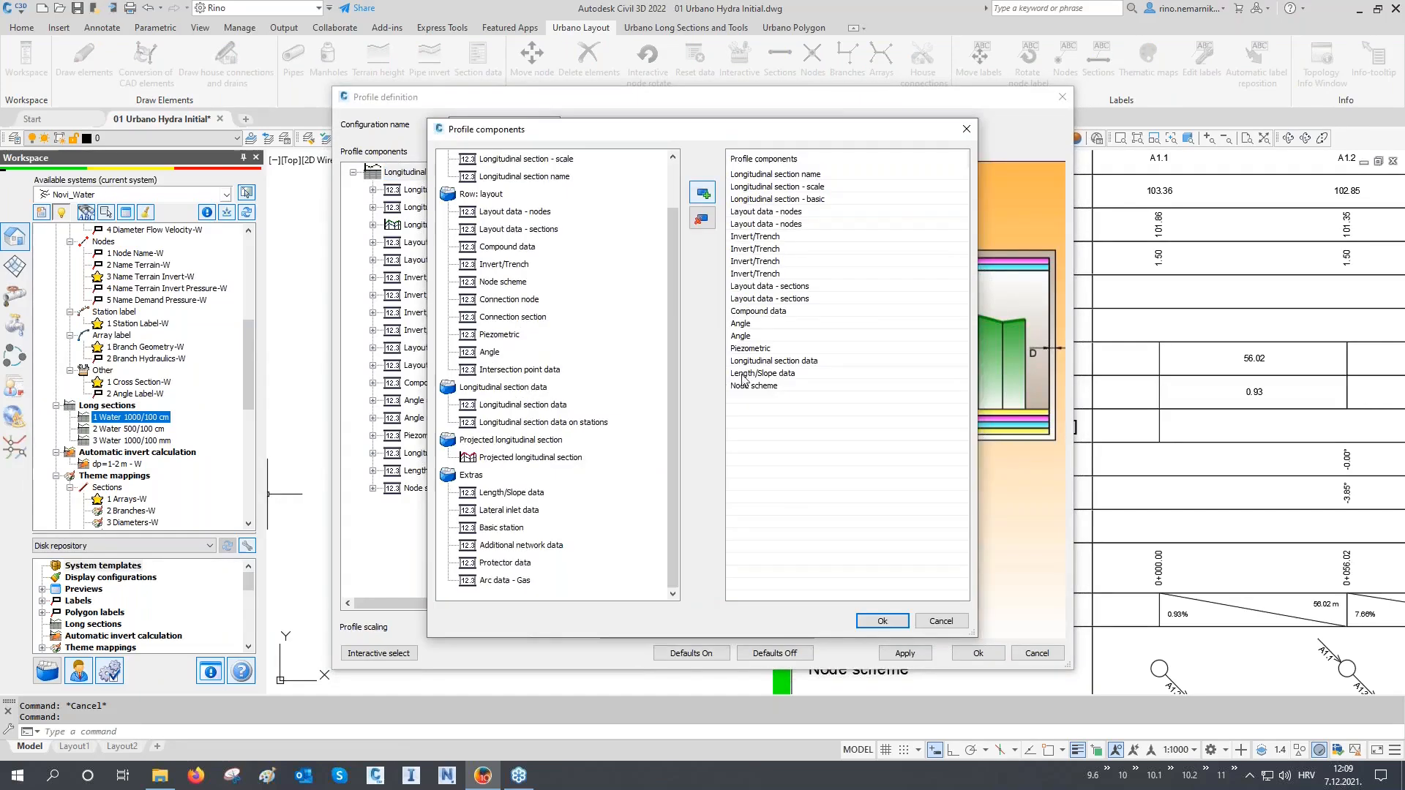
pyautogui.click(754, 224)
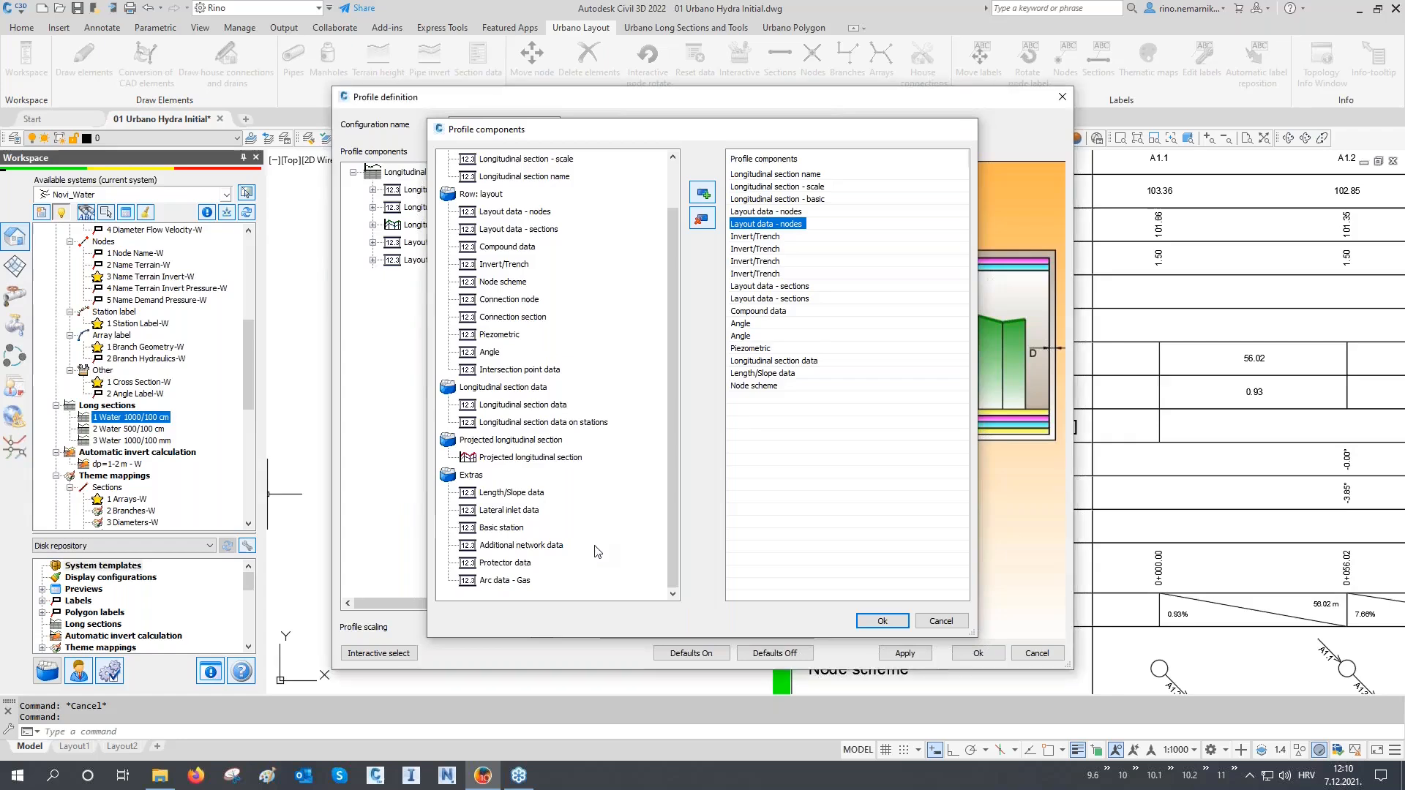
pyautogui.click(961, 624)
pyautogui.click(968, 653)
# Step: Save the drawing under the new name 01 Urbano Hydra Working in the Day 1 folder
pyautogui.scroll(-5, 586, 477)
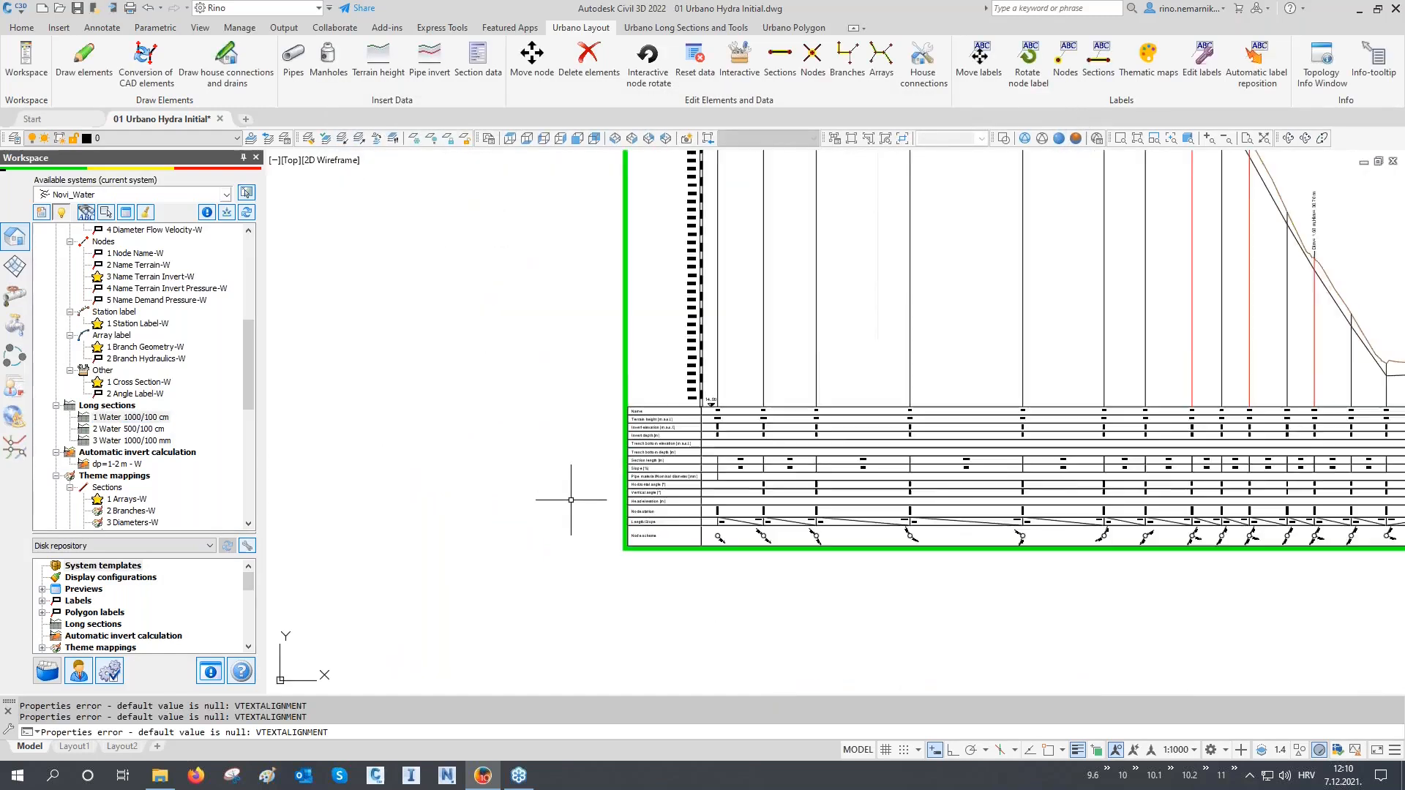
pyautogui.scroll(-1, 854, 414)
pyautogui.scroll(-4, 854, 414)
pyautogui.moveTo(833, 466); pyautogui.dragTo(935, 275, button='middle')
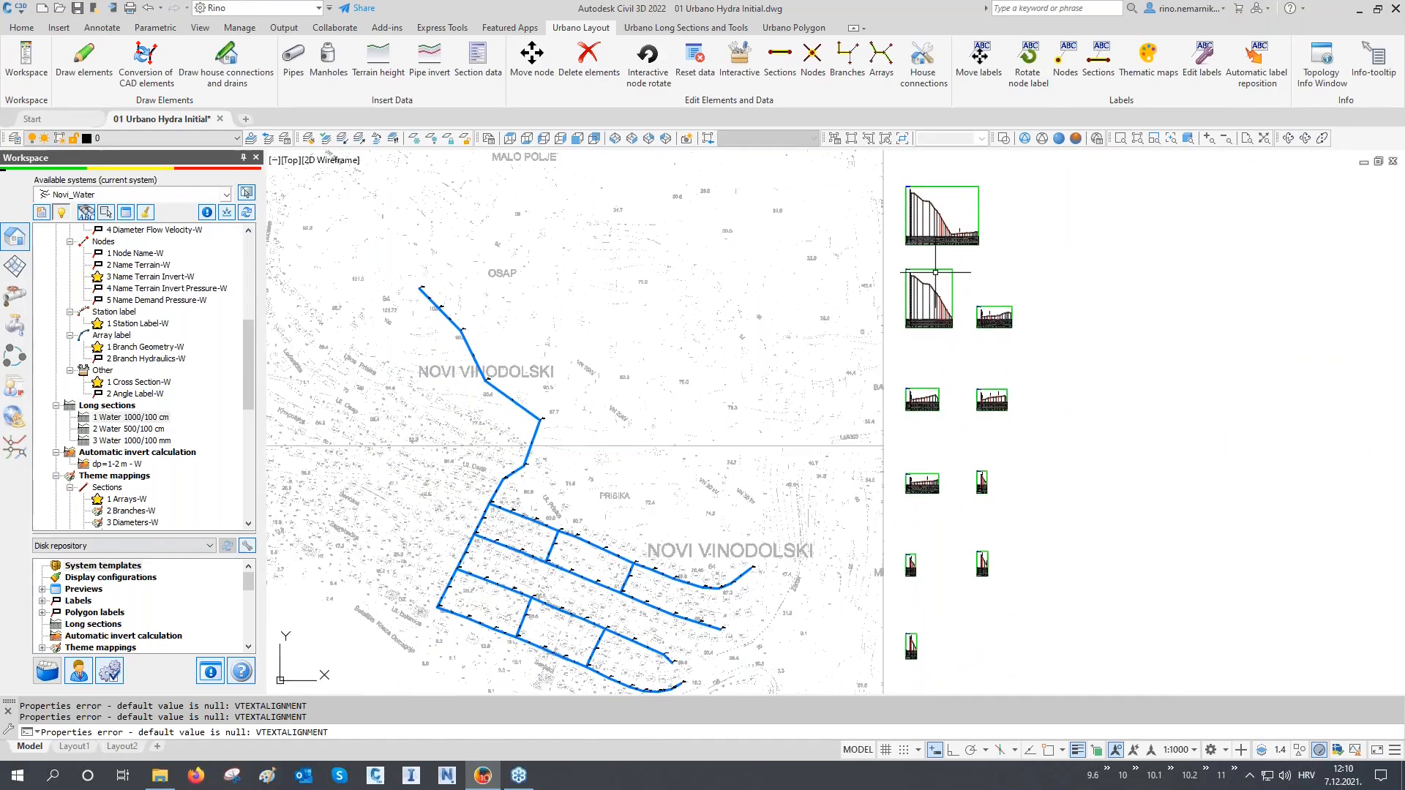
pyautogui.press('Escape')
pyautogui.press('Escape')
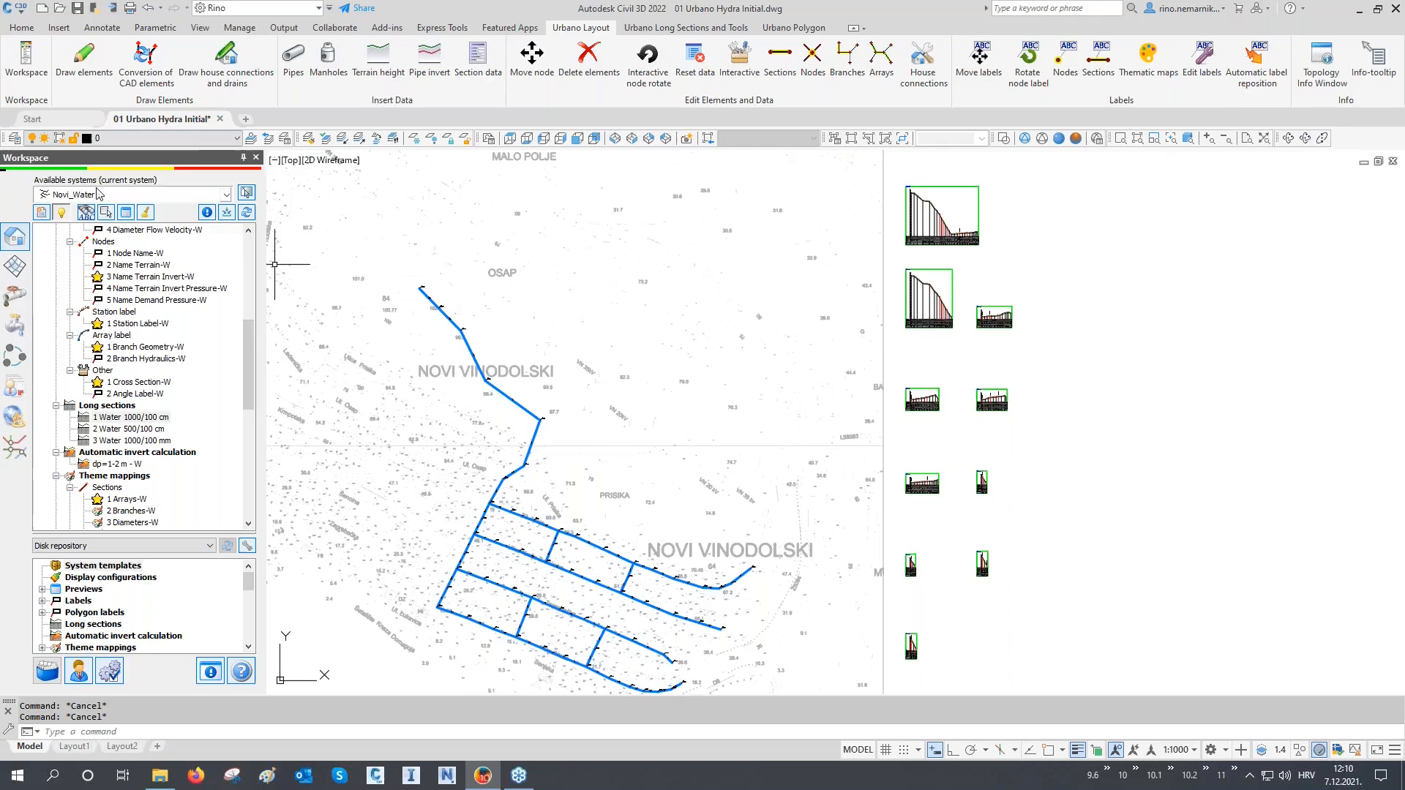
pyautogui.click(22, 10)
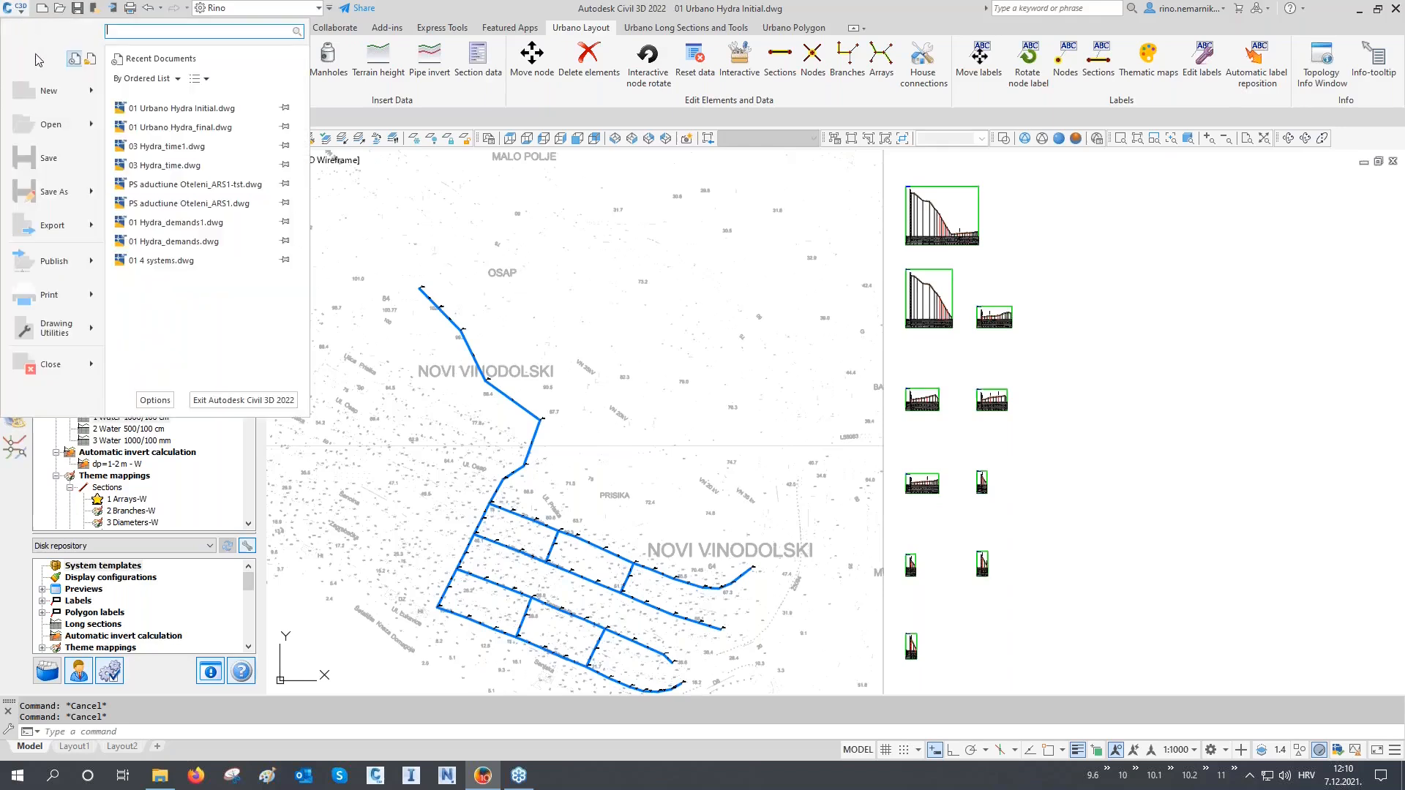
pyautogui.click(54, 187)
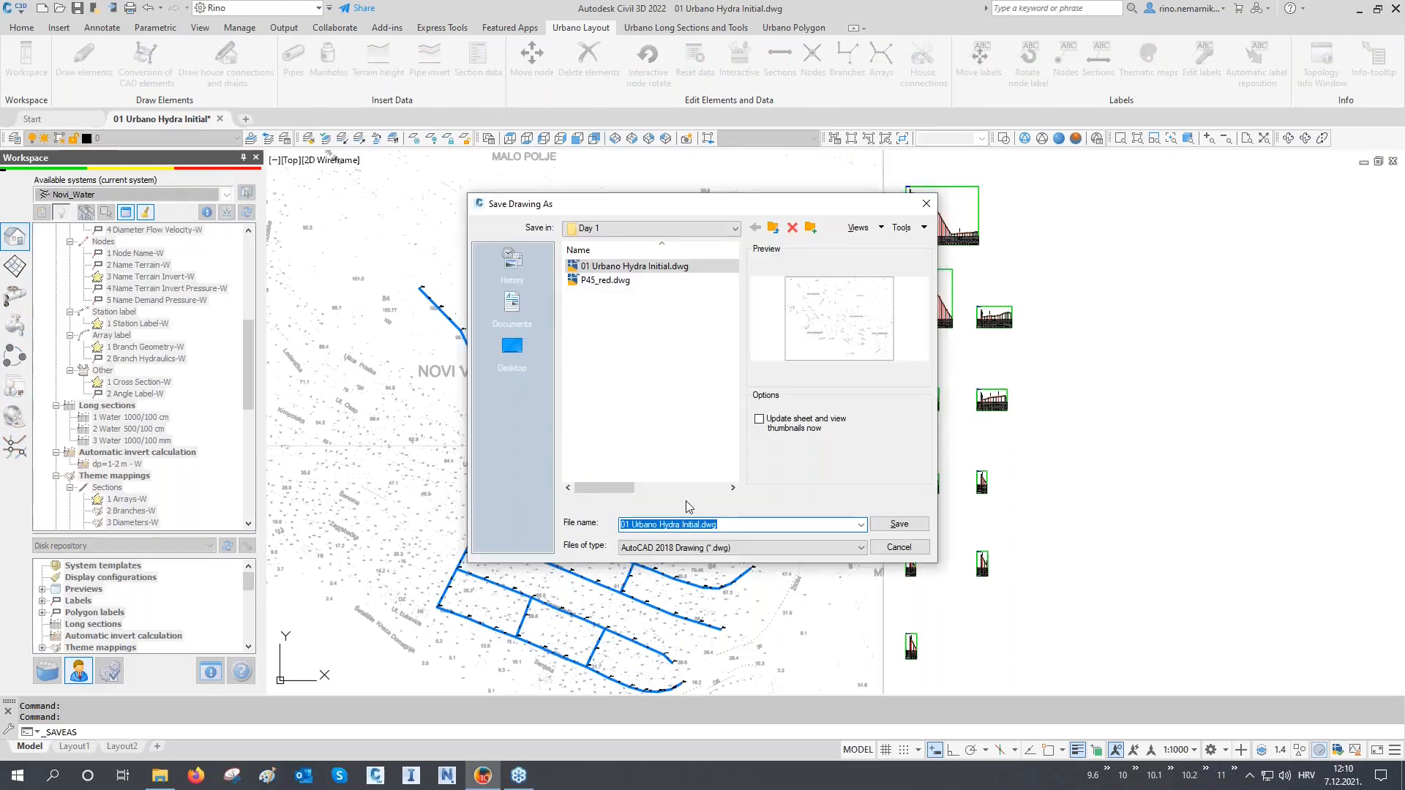
pyautogui.click(700, 525)
pyautogui.write('Wor')
pyautogui.click(899, 524)
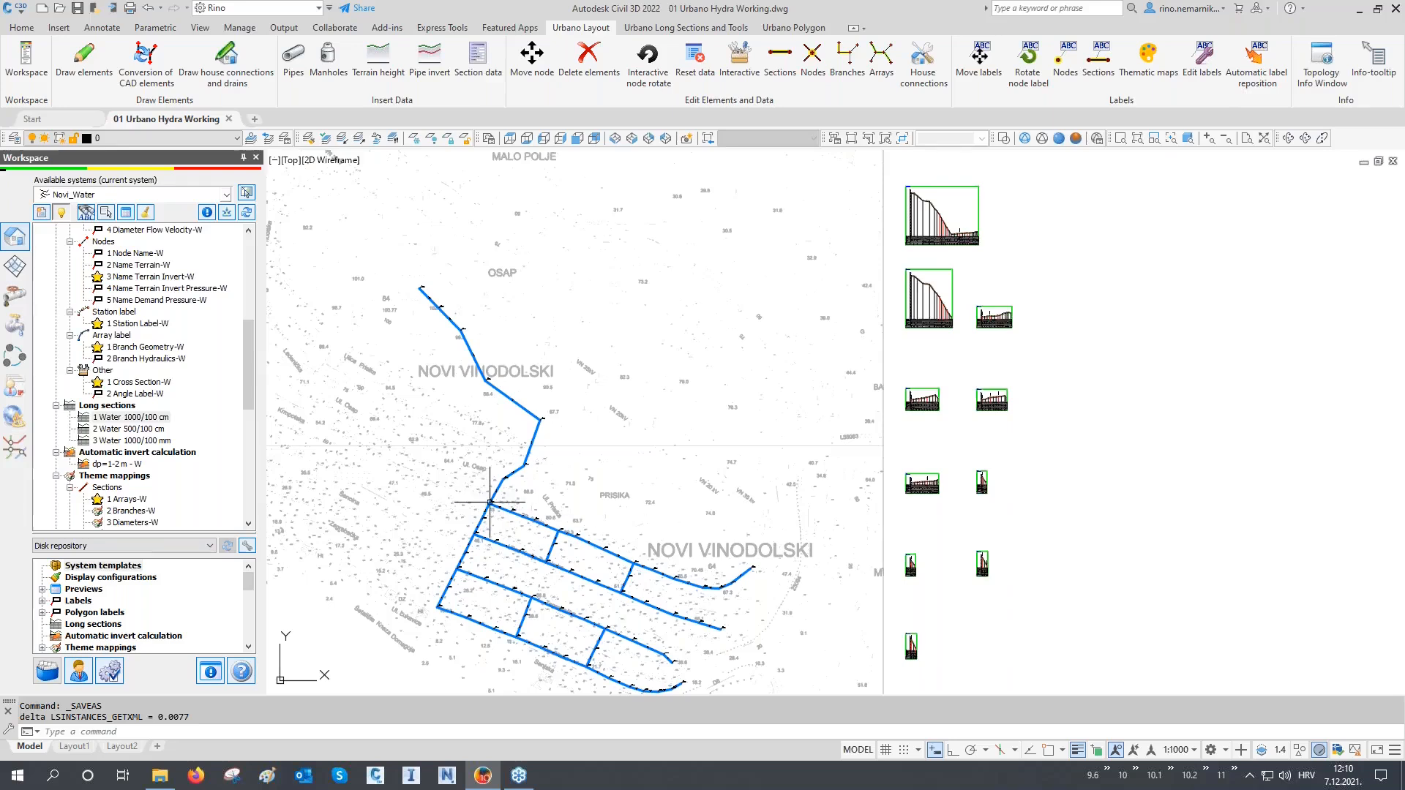
pyautogui.scroll(6, 483, 509)
pyautogui.scroll(3, 482, 514)
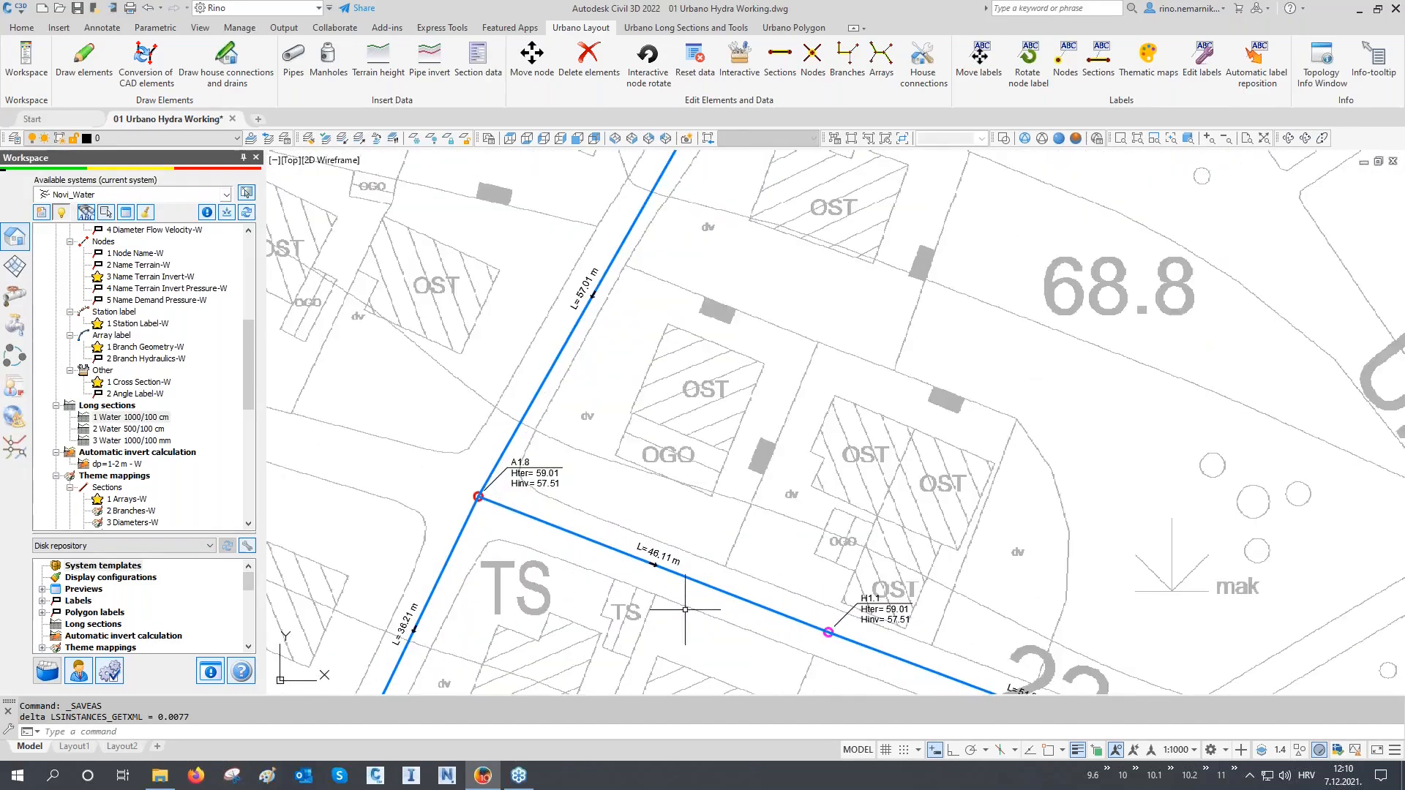
pyautogui.scroll(2, 505, 460)
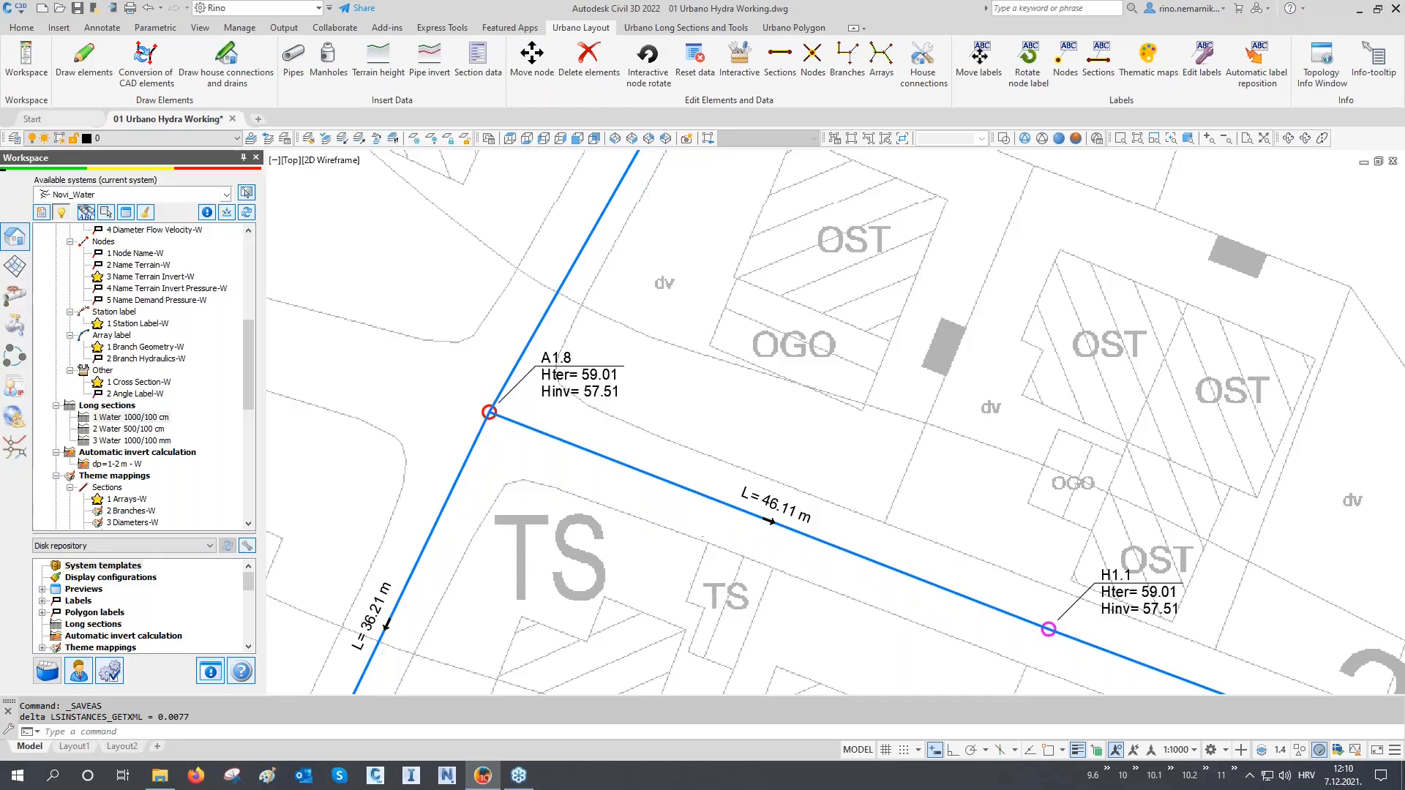
pyautogui.scroll(-8, 631, 582)
pyautogui.scroll(-2, 631, 581)
pyautogui.moveTo(630, 582); pyautogui.dragTo(509, 503, button='middle')
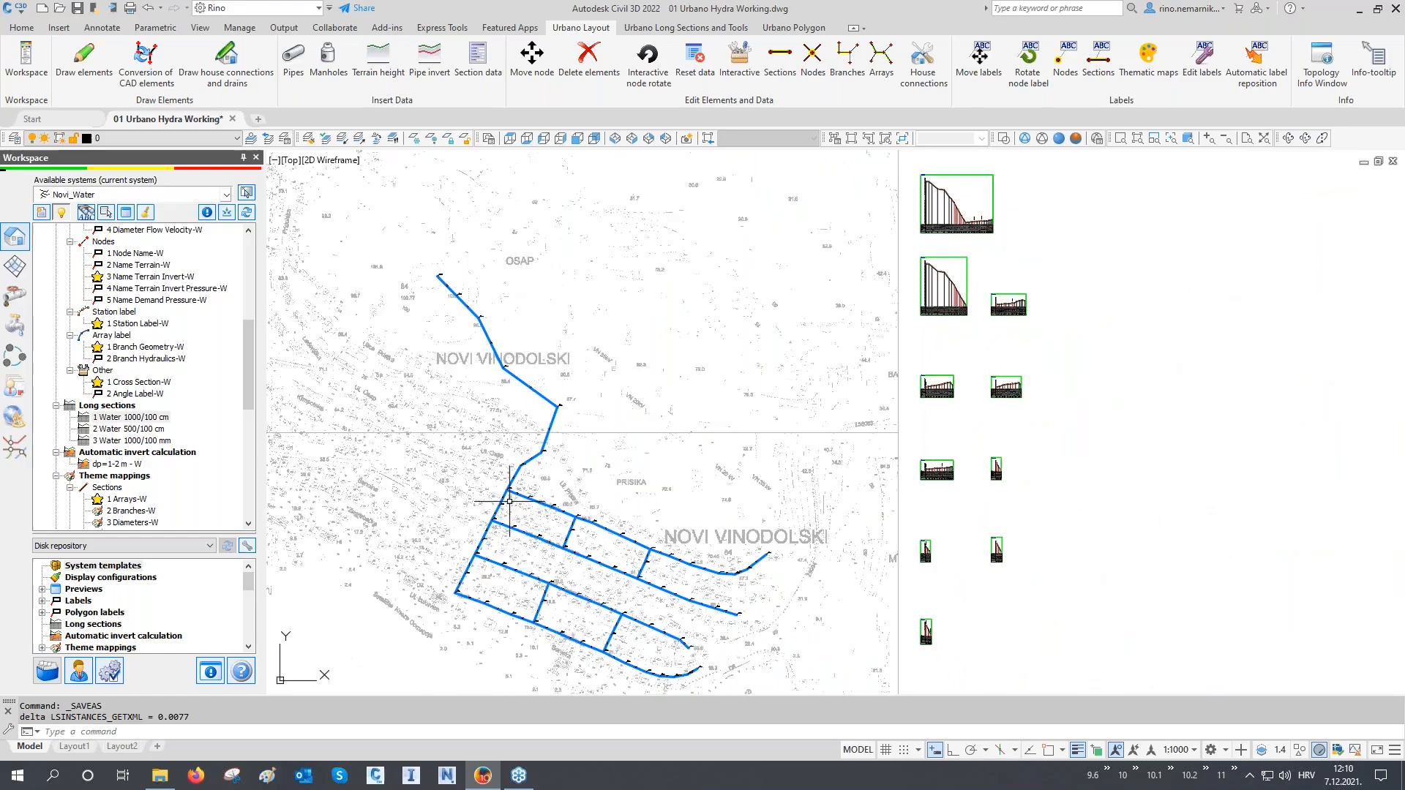
# Step: Open the catalog of pipes and review the available pipe templates and the S - Concrete Egg-Shaped Pipes group in the disk catalog
pyautogui.click(59, 663)
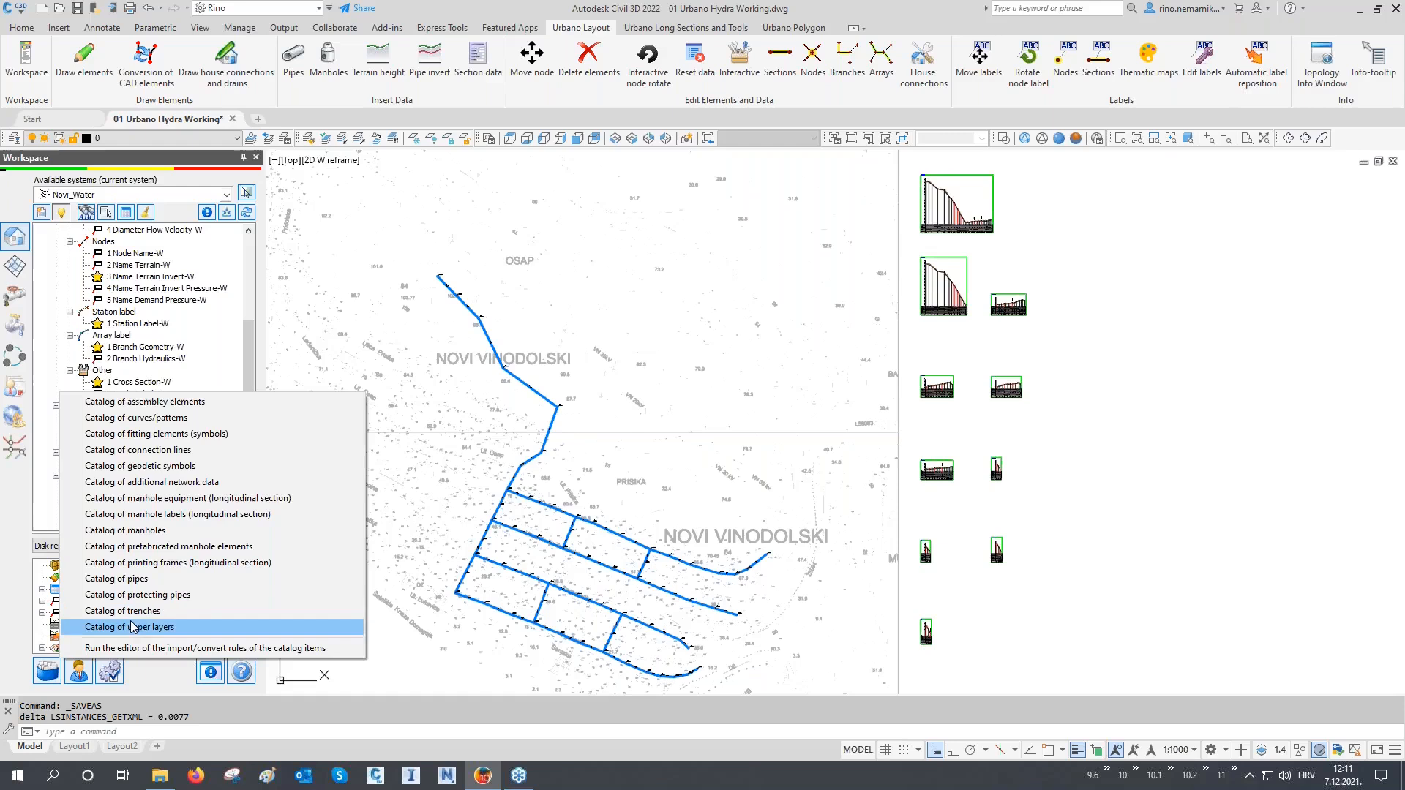
pyautogui.click(163, 581)
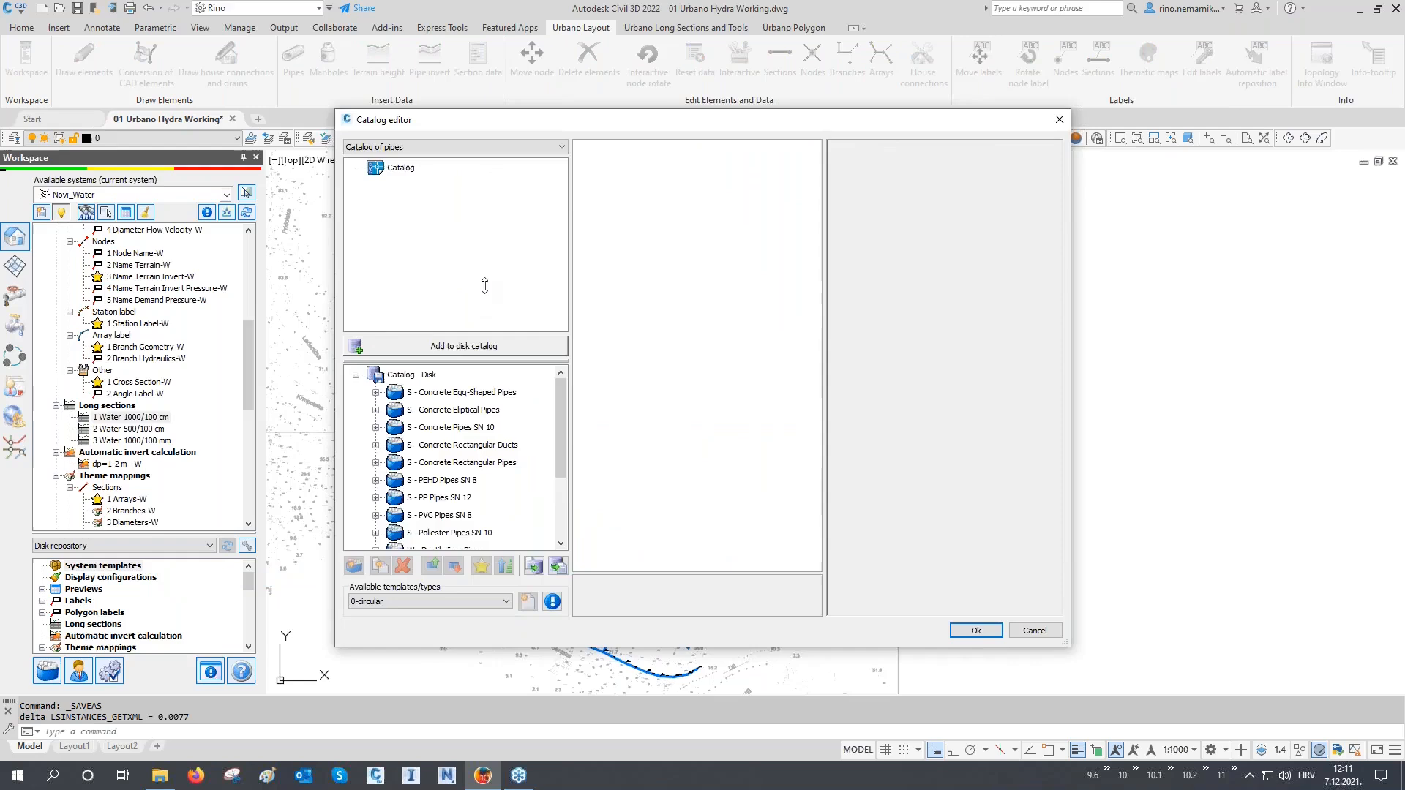
pyautogui.moveTo(485, 286); pyautogui.dragTo(436, 241)
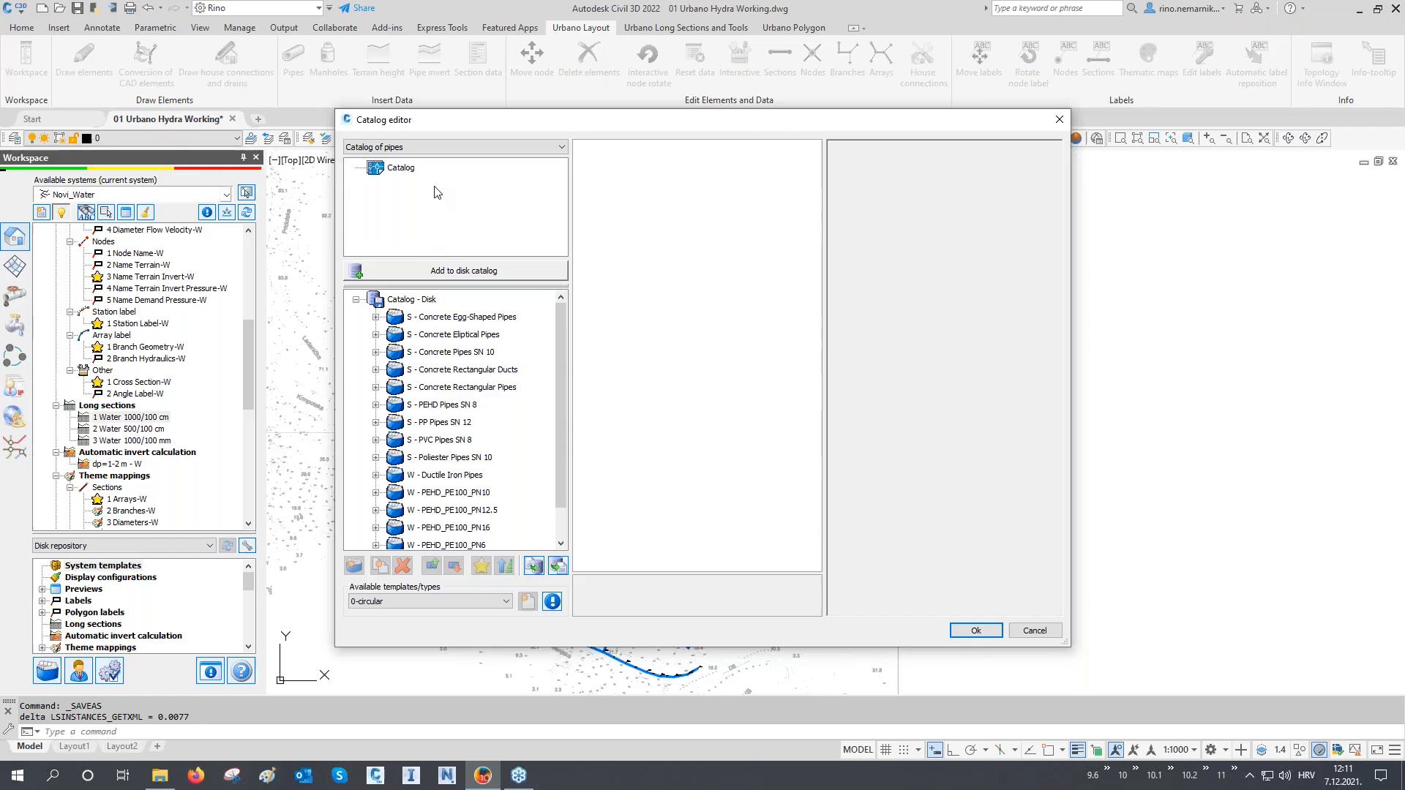
pyautogui.click(437, 600)
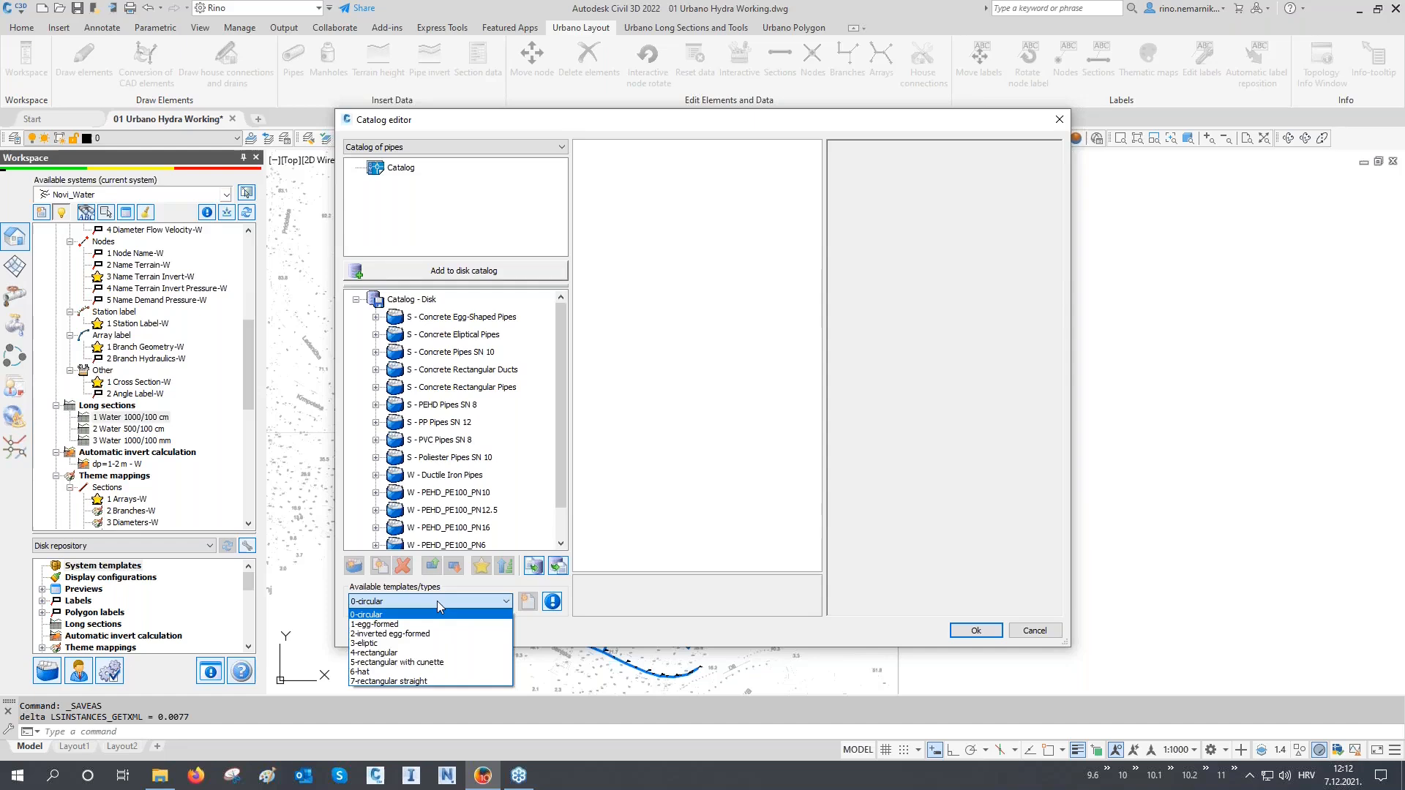
pyautogui.doubleClick(435, 323)
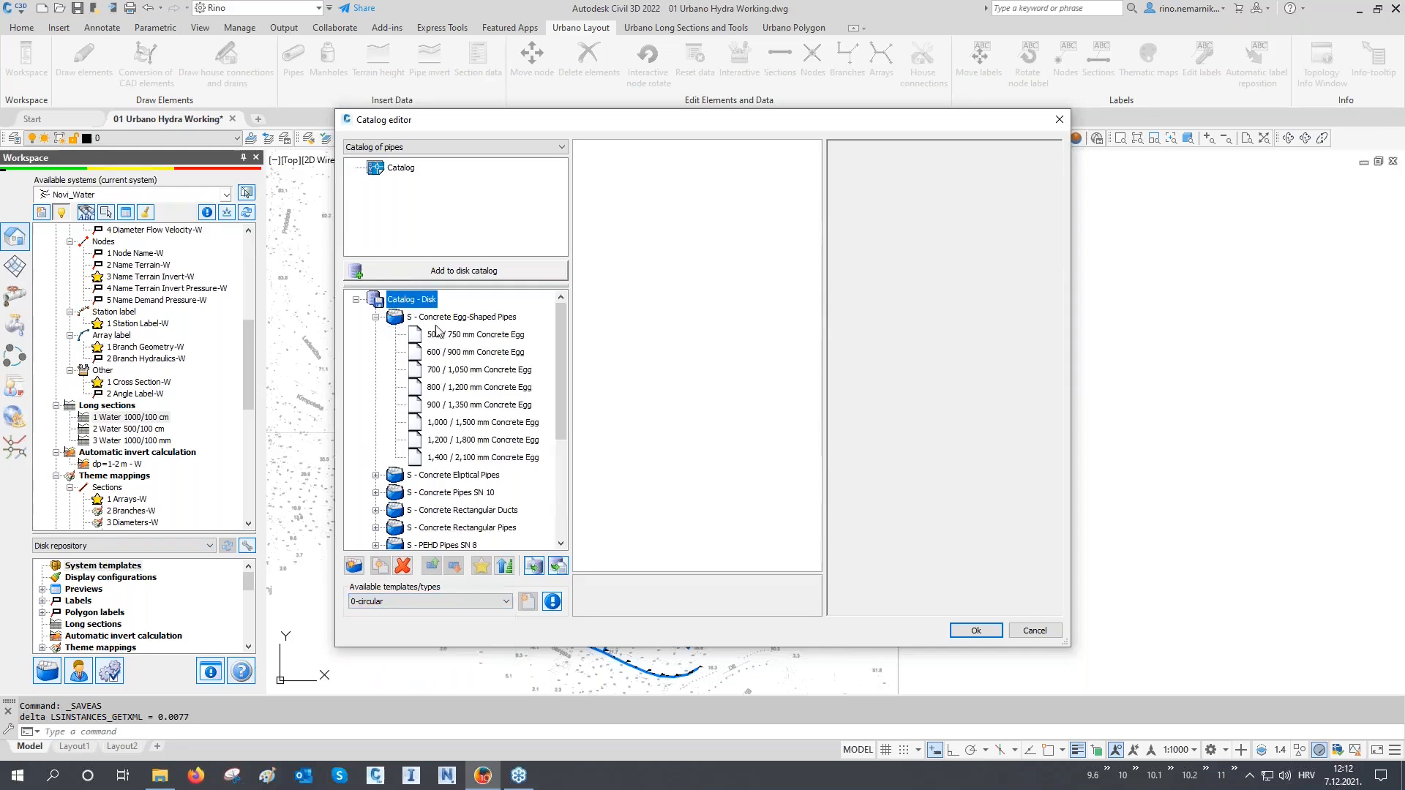
# Step: Examine the properties of the 500 / 750 mm Concrete Egg, 500 mm Concrete and 225 mm PEHD pipes in the disk catalog
pyautogui.click(477, 336)
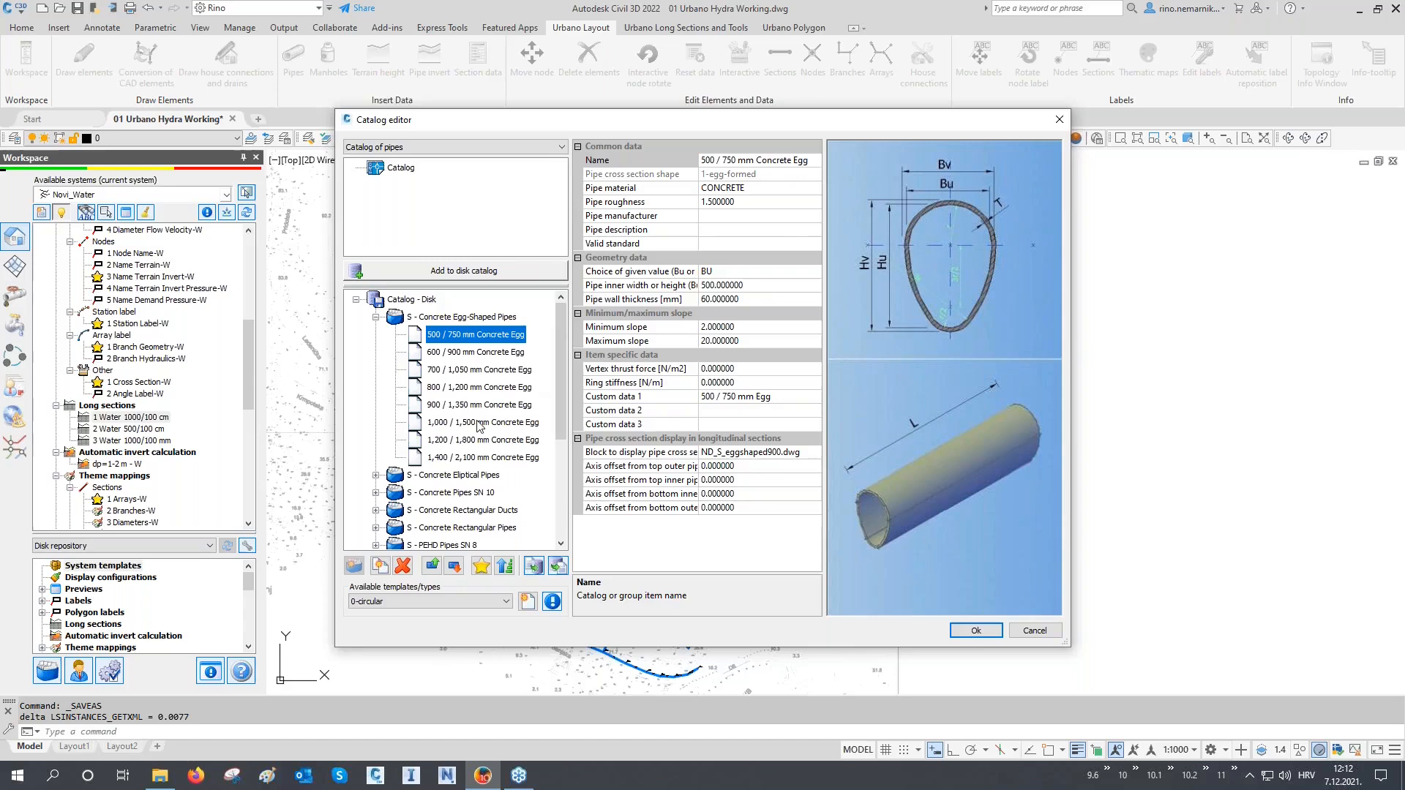
pyautogui.scroll(-1, 481, 427)
pyautogui.click(375, 440)
pyautogui.click(432, 442)
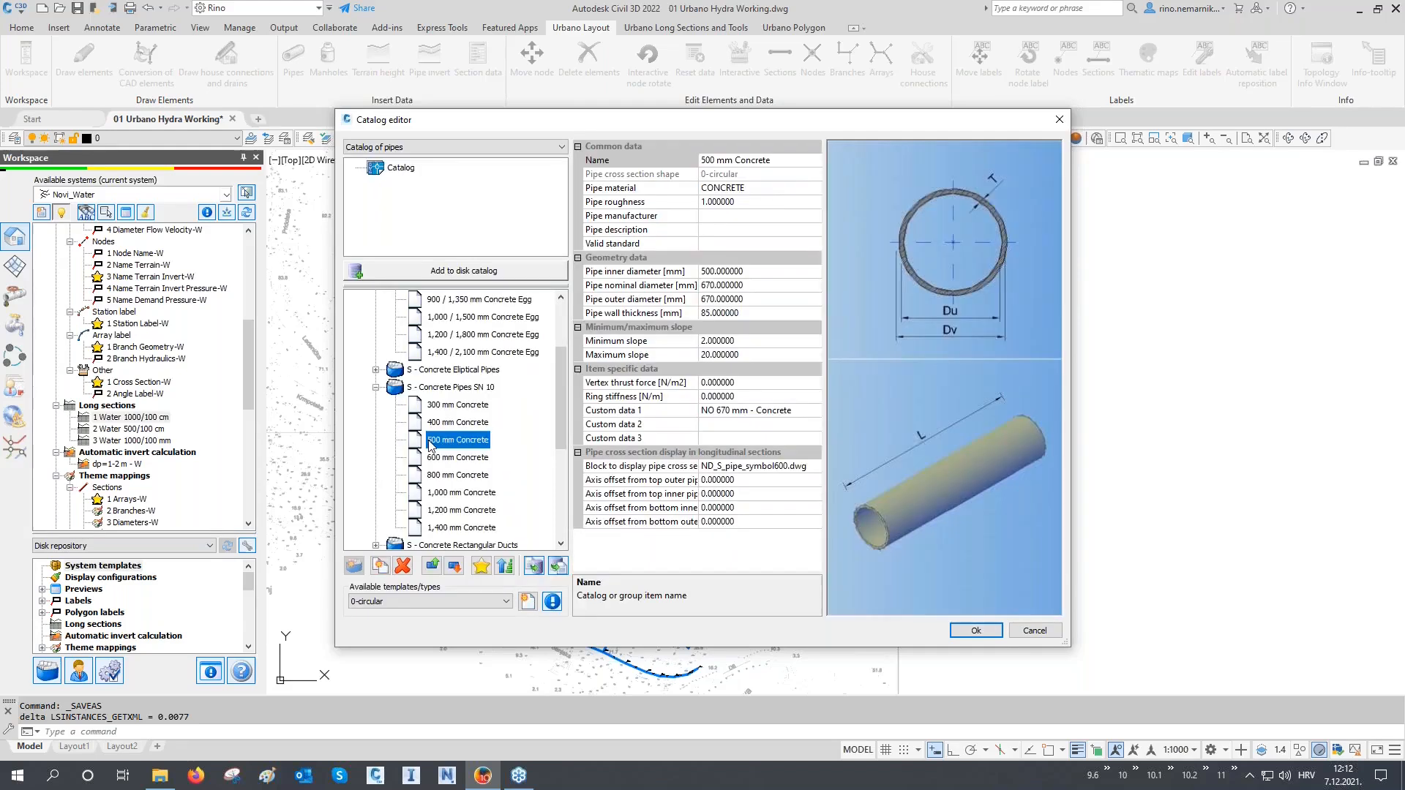
pyautogui.scroll(-3, 432, 444)
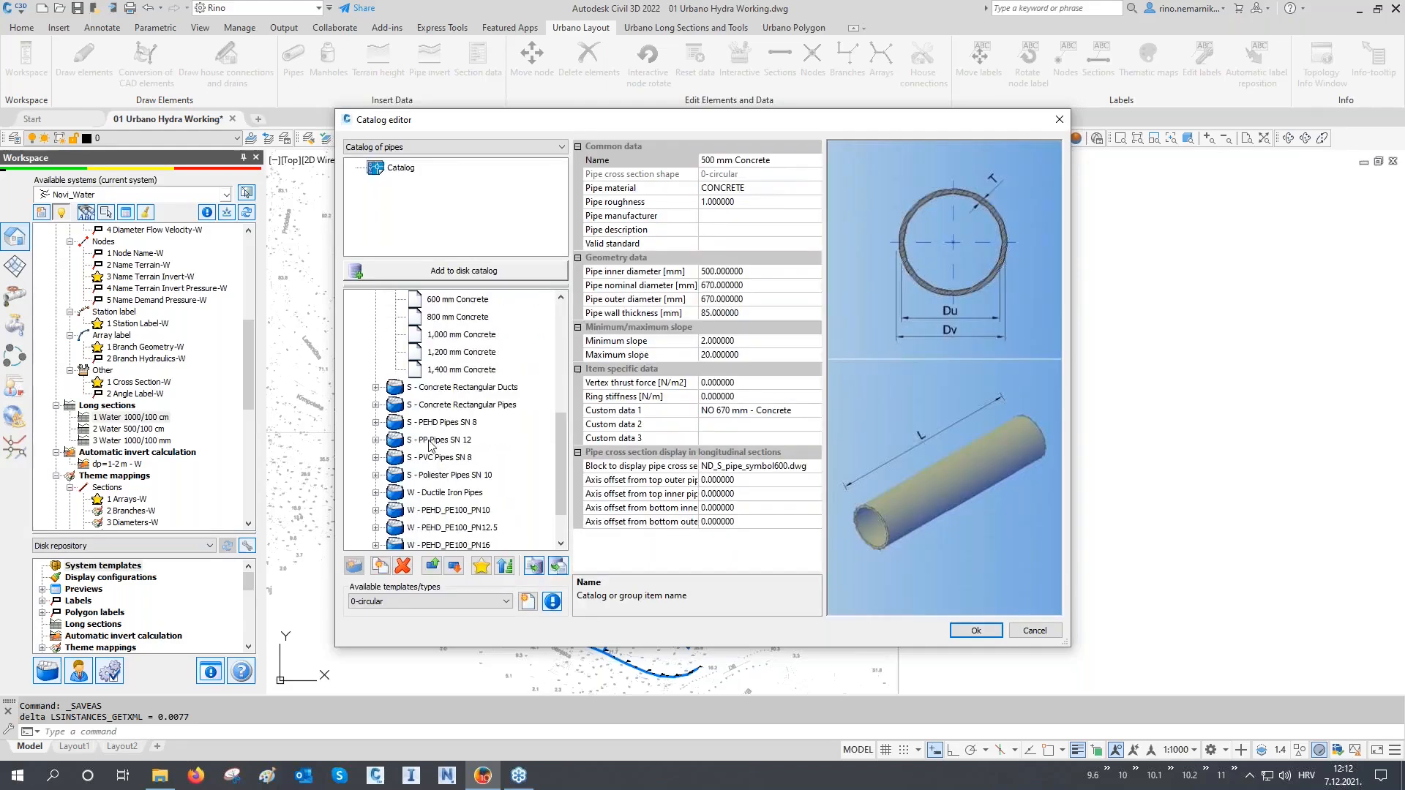
pyautogui.click(375, 423)
pyautogui.click(434, 423)
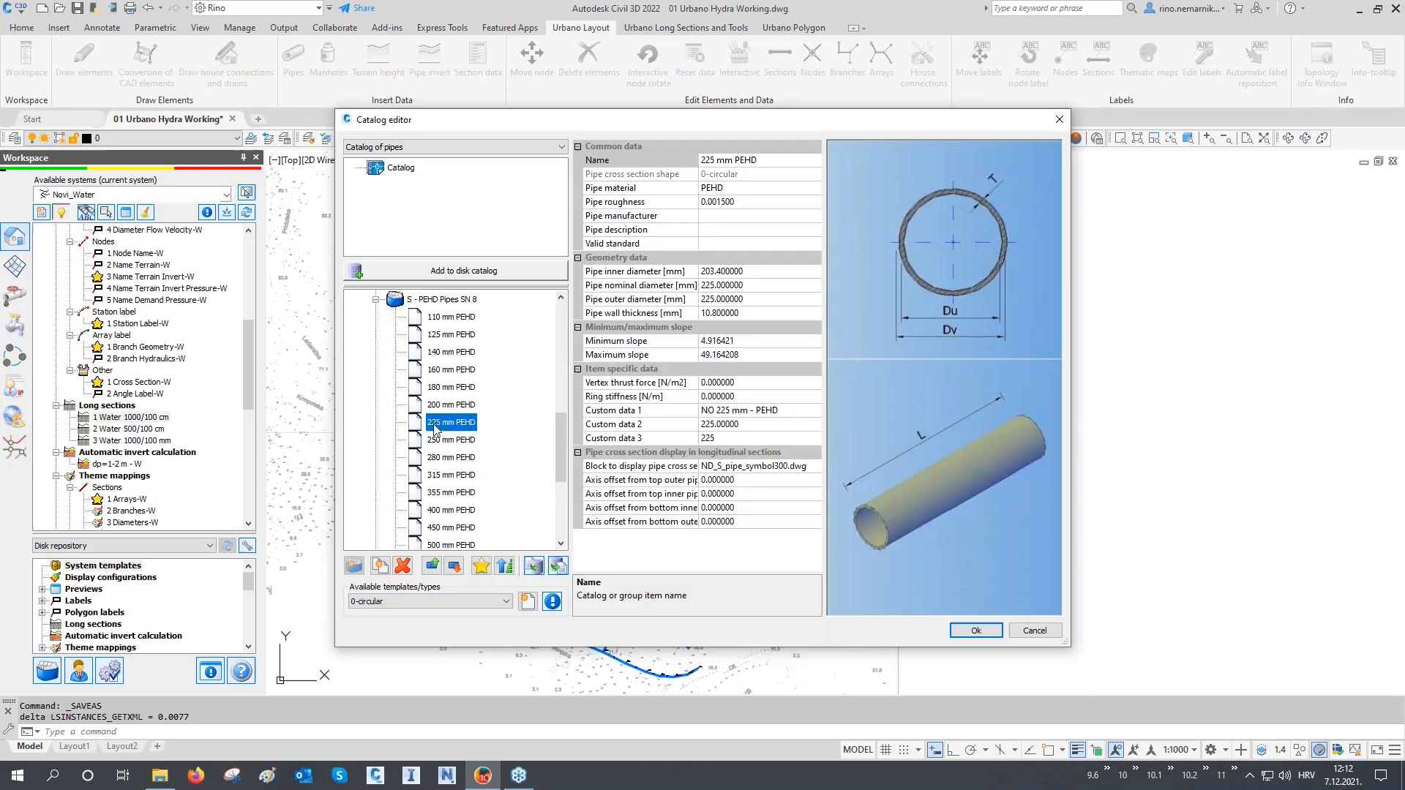
pyautogui.scroll(-3, 440, 333)
pyautogui.scroll(-2, 437, 346)
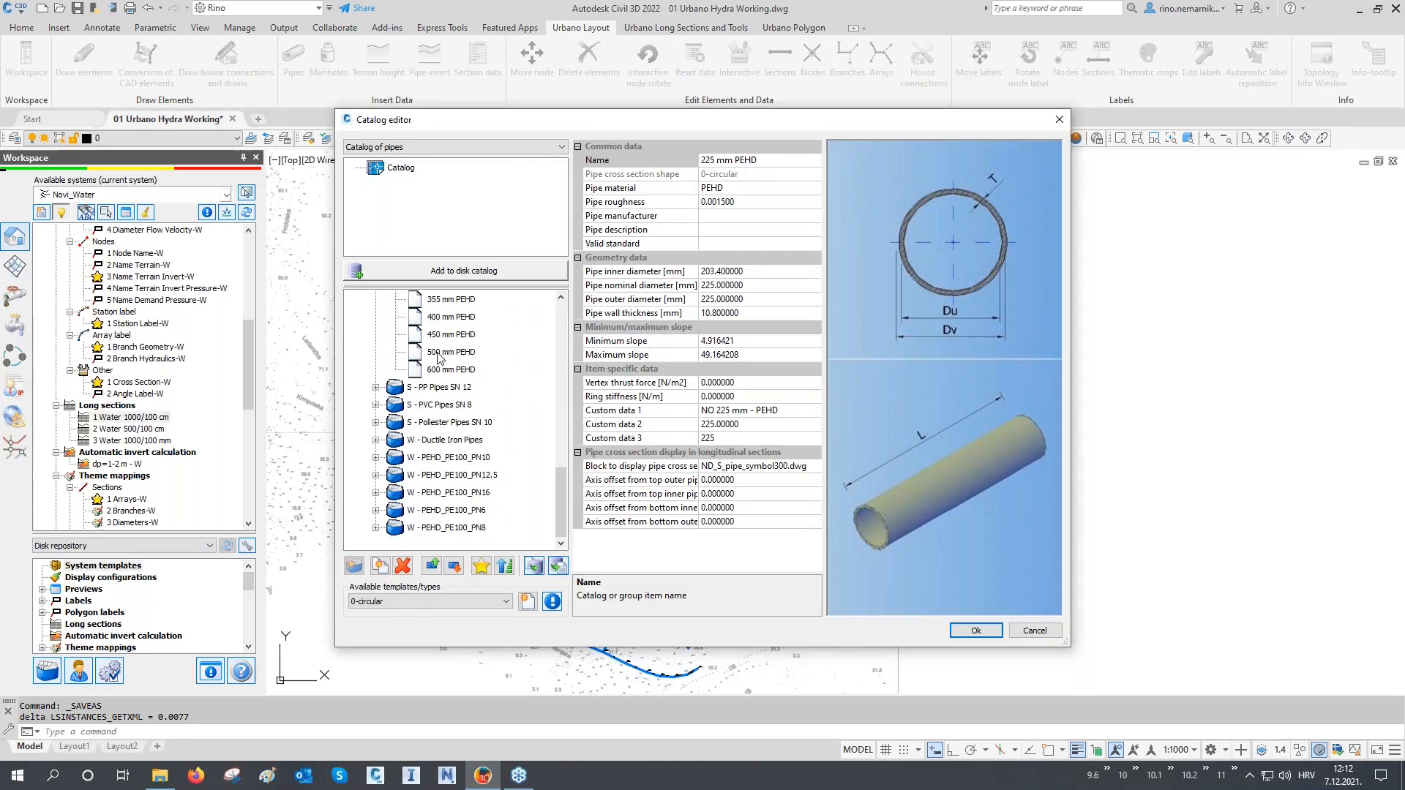
pyautogui.scroll(5, 439, 356)
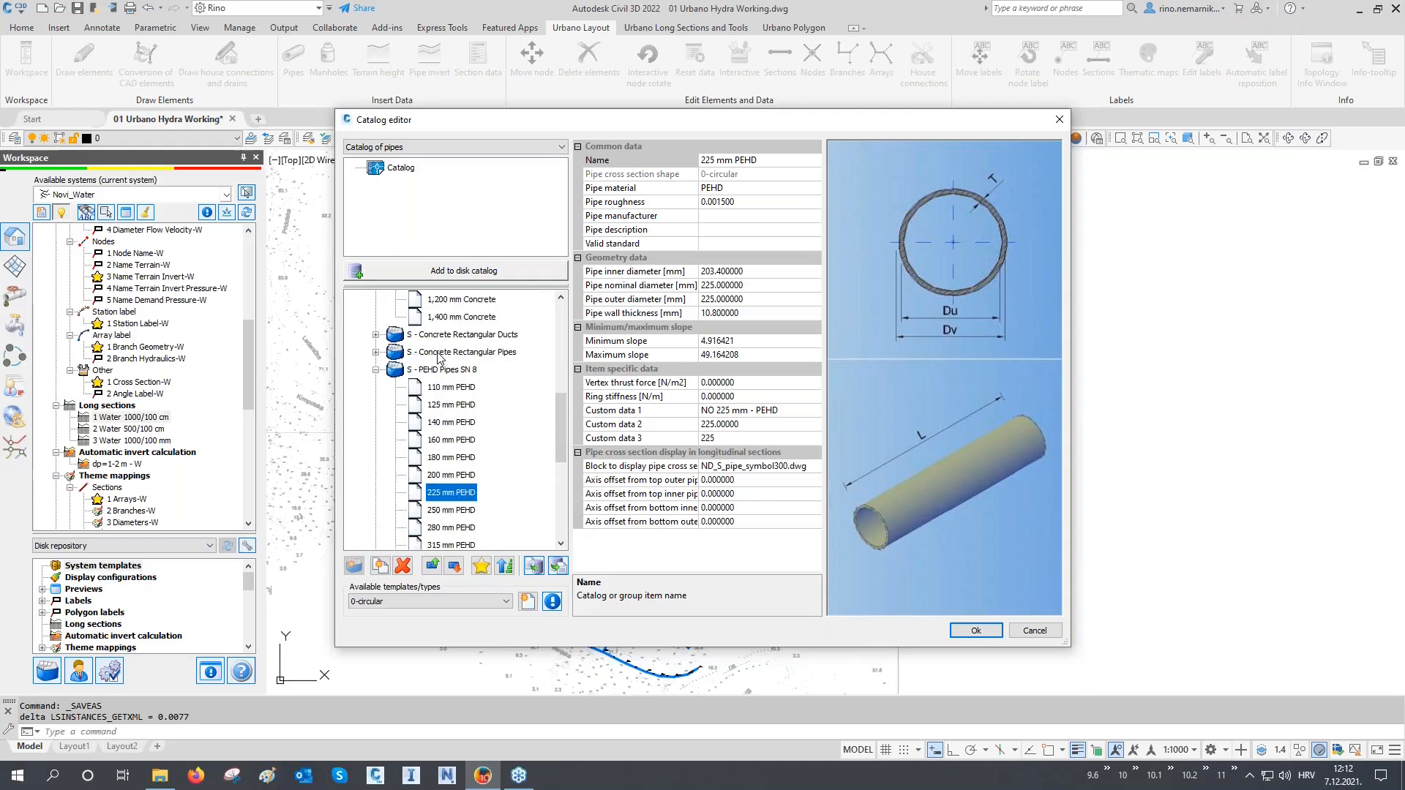
pyautogui.scroll(6, 439, 357)
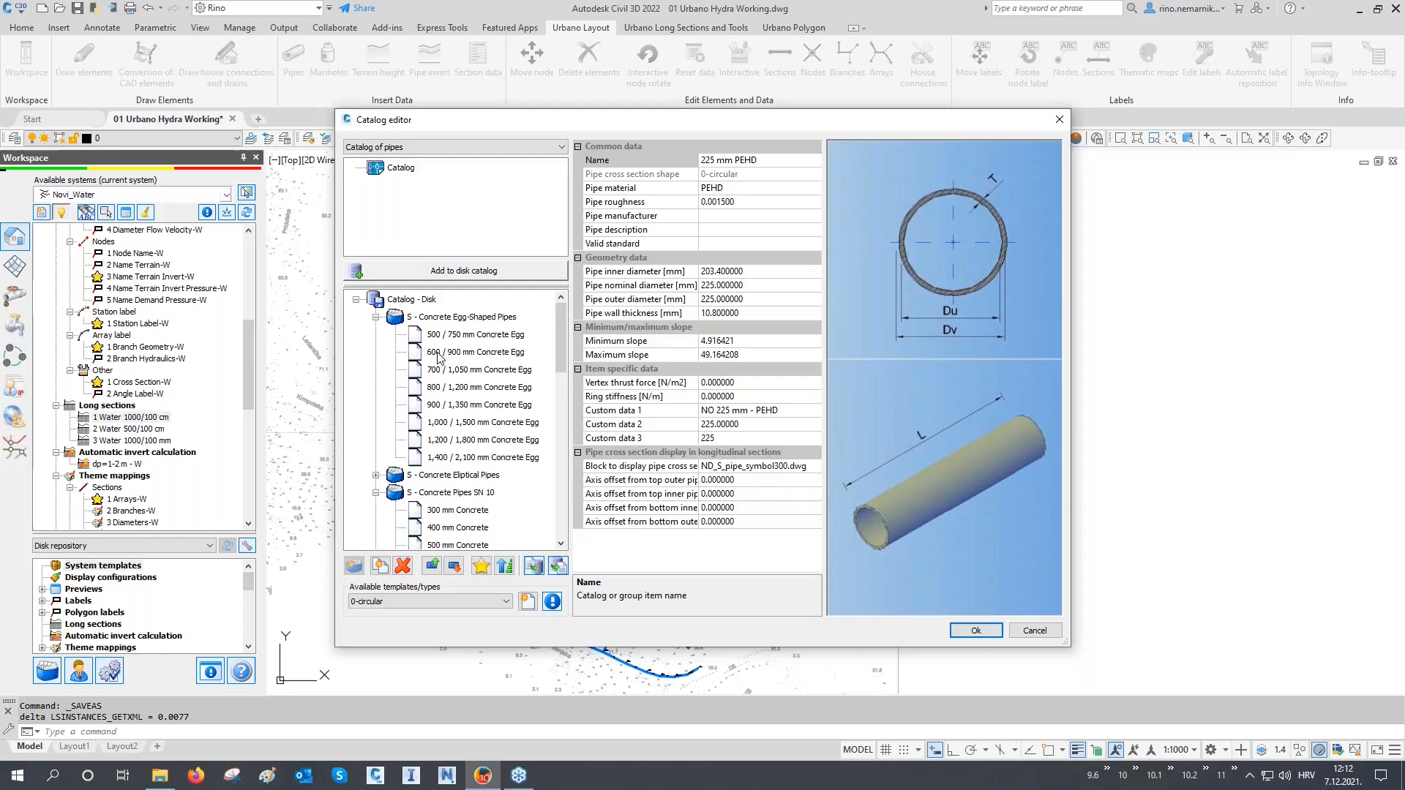
# Step: Collapse the expanded pipe groups in the disk catalog and review the 500 / 750 mm Concrete Egg pipe again
pyautogui.click(376, 317)
pyautogui.click(376, 353)
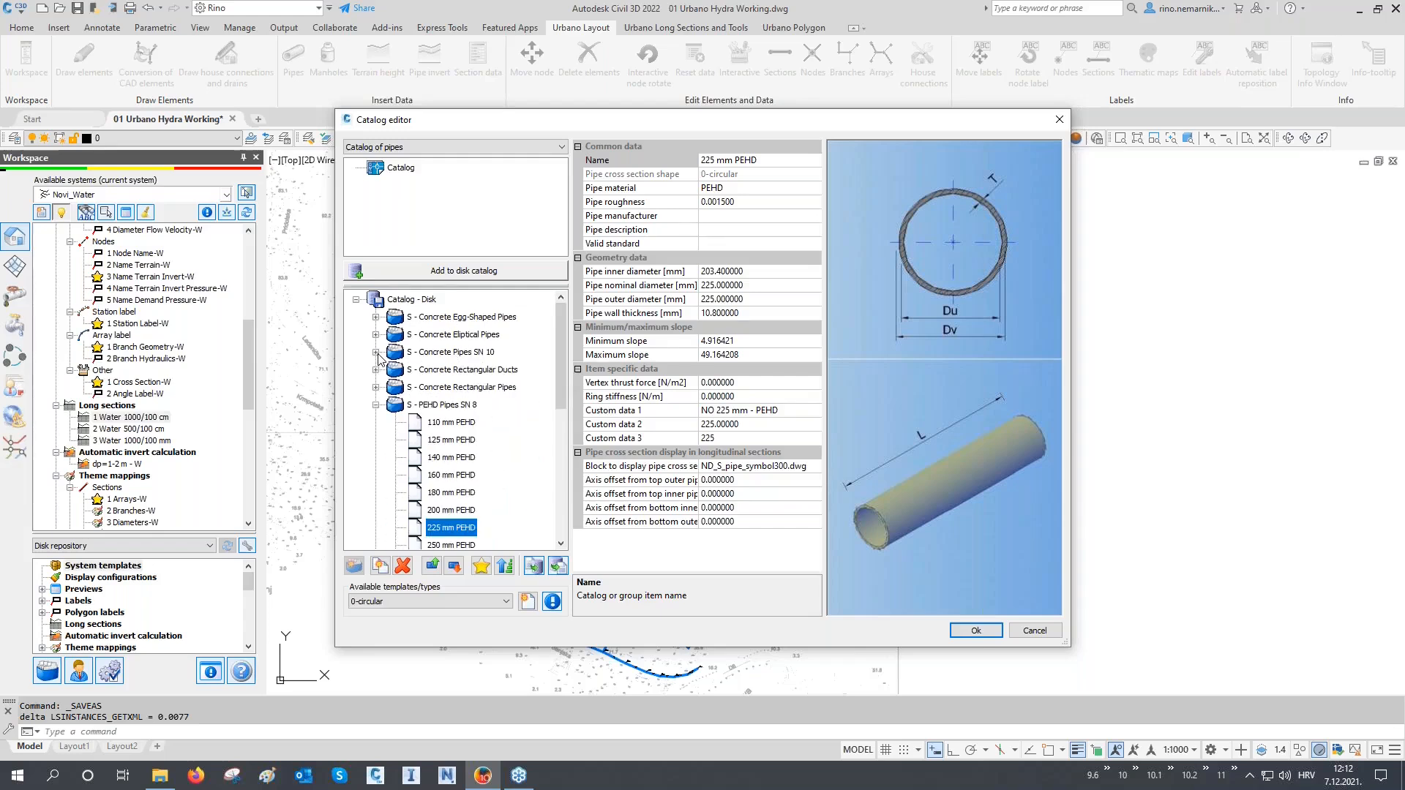
pyautogui.click(377, 405)
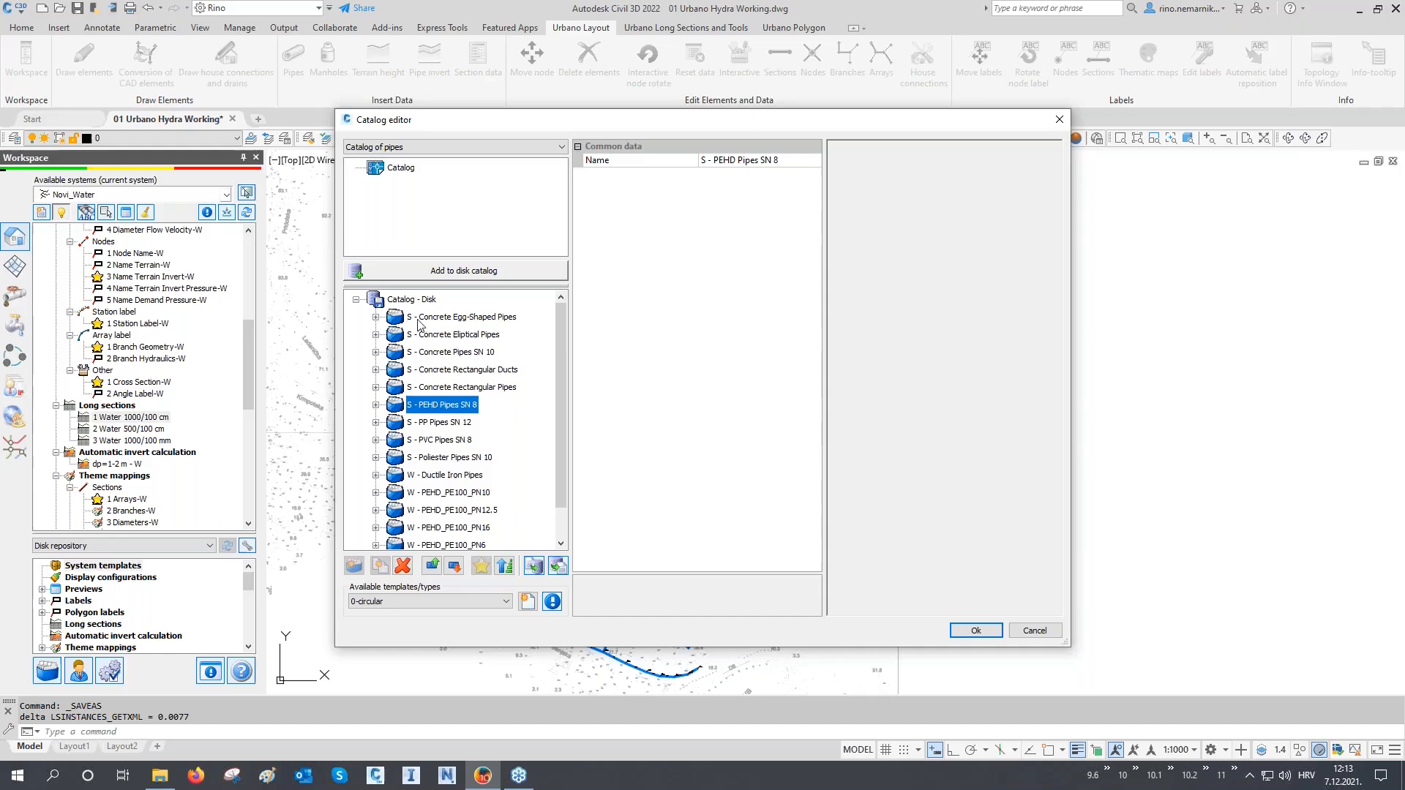
pyautogui.click(376, 318)
pyautogui.click(426, 335)
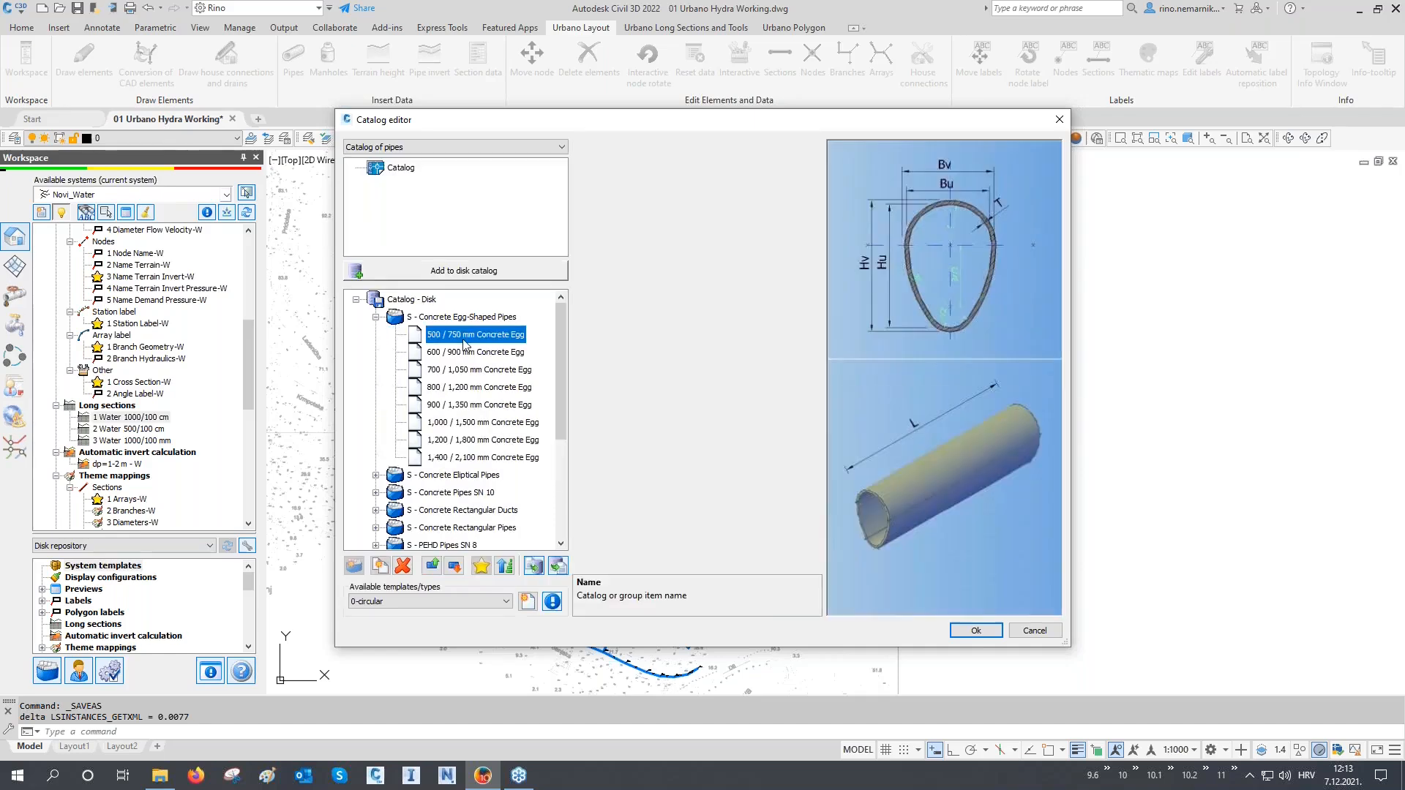
pyautogui.click(376, 318)
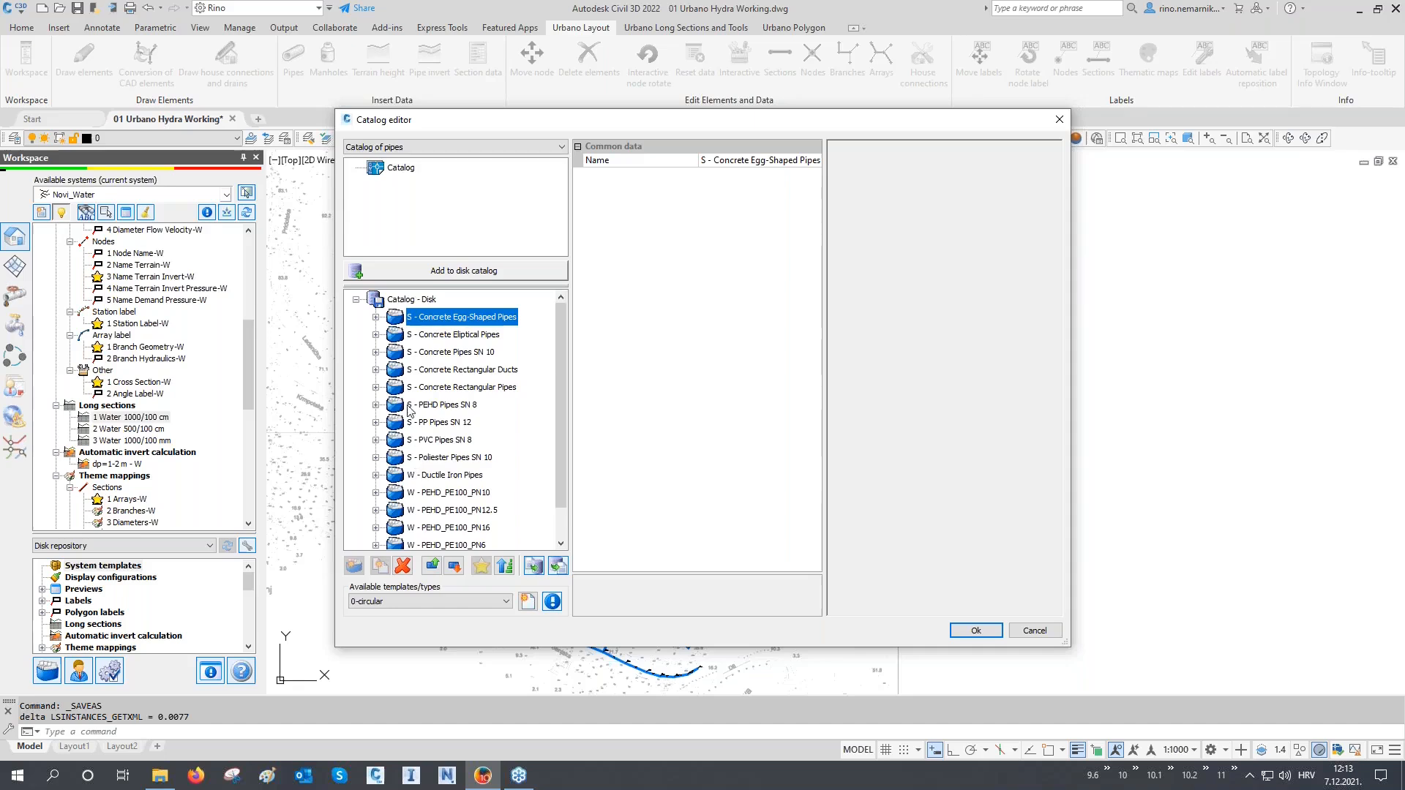
# Step: Add a new pipe group named My DI Pipes to the disk catalog
pyautogui.click(410, 301)
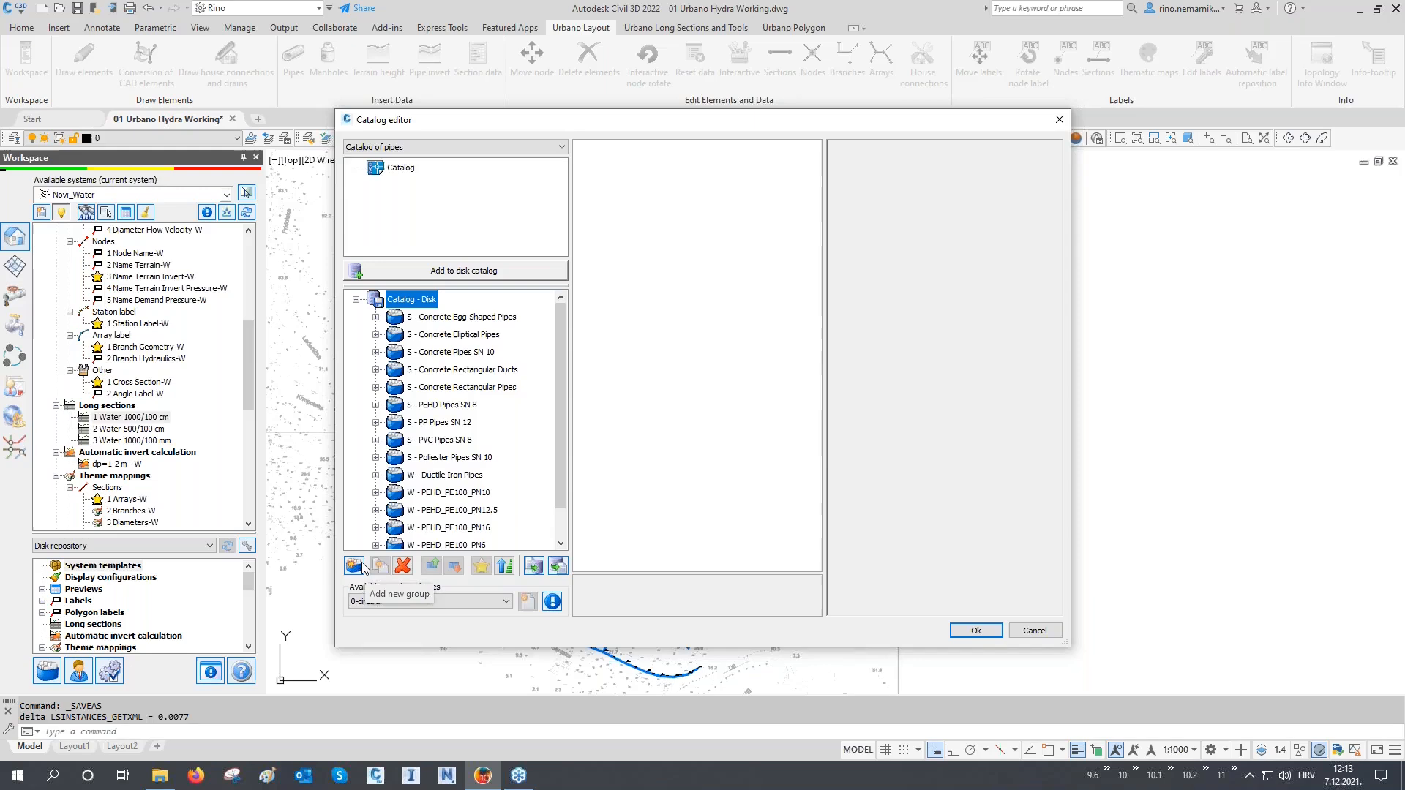
pyautogui.click(363, 567)
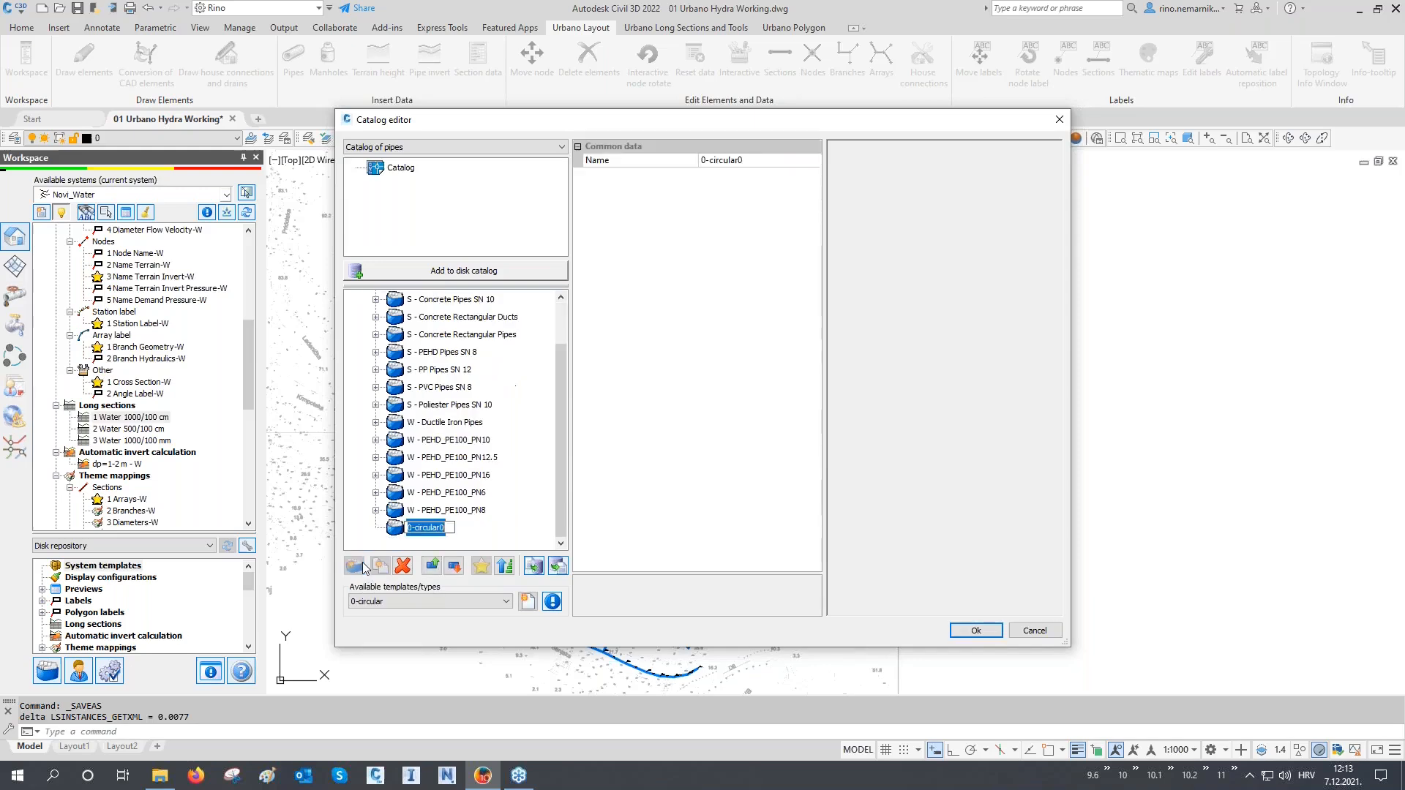
pyautogui.write('My DI Pipes')
pyautogui.press('Return')
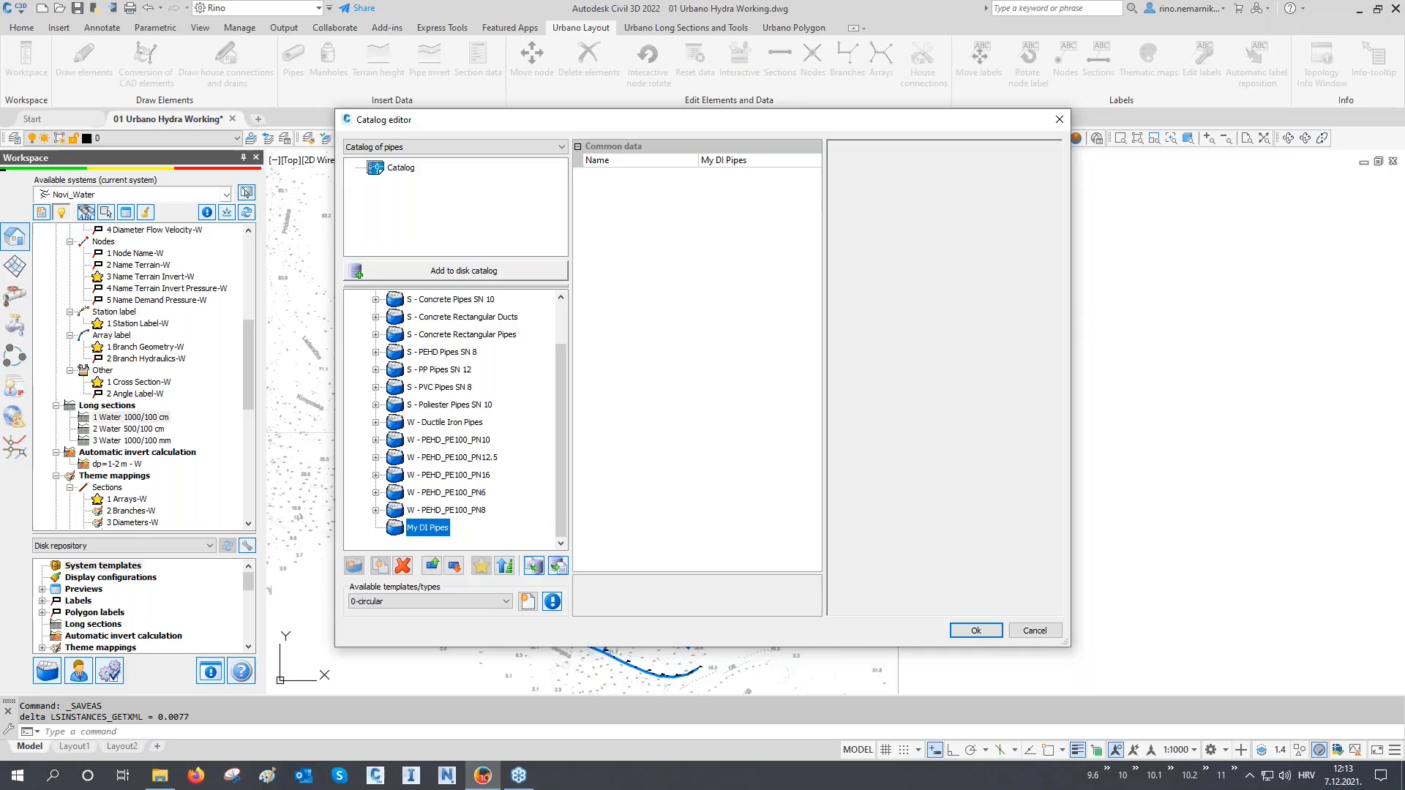
# Step: Add one 0-circular pipe item to the My DI Pipes group and inspect its material and roughness properties
pyautogui.click(389, 607)
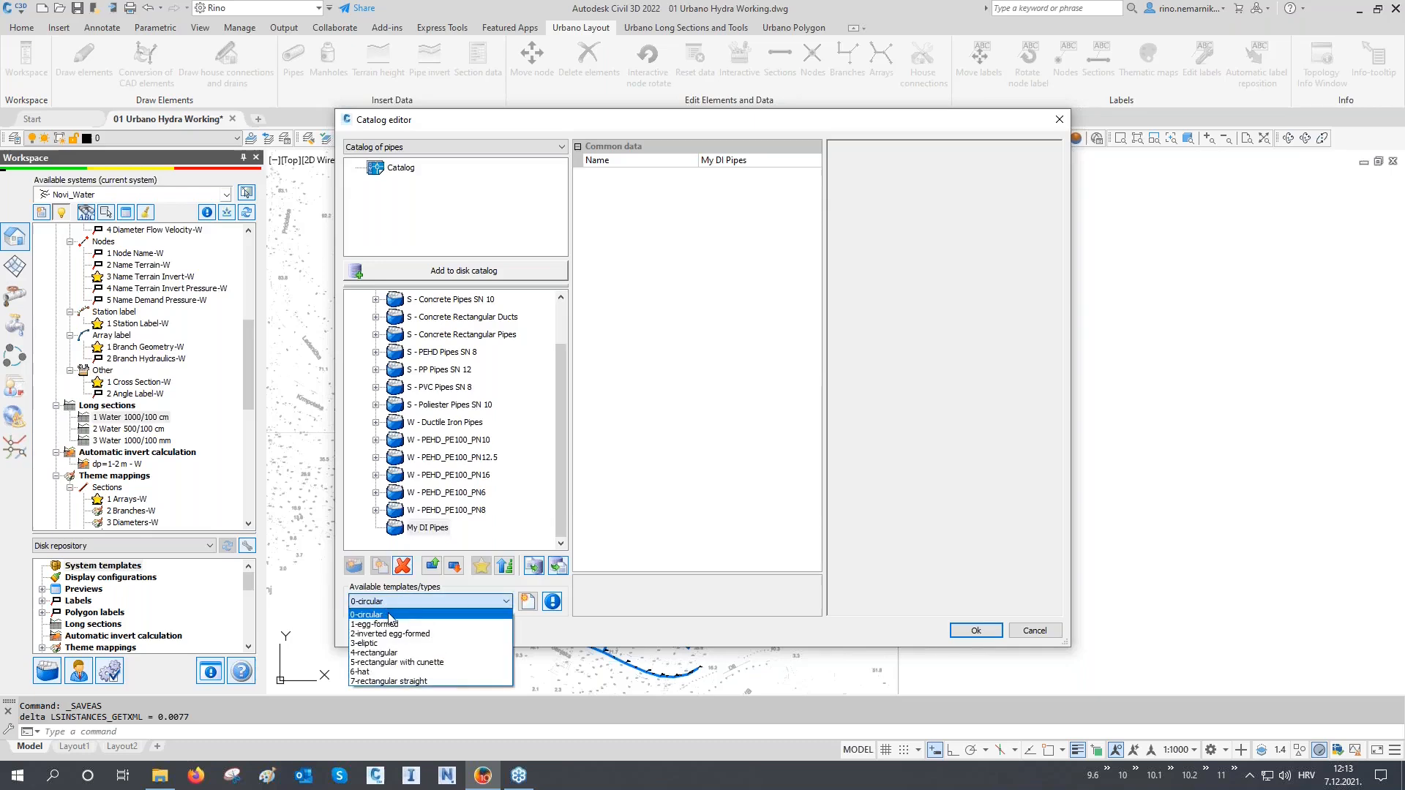
pyautogui.click(387, 615)
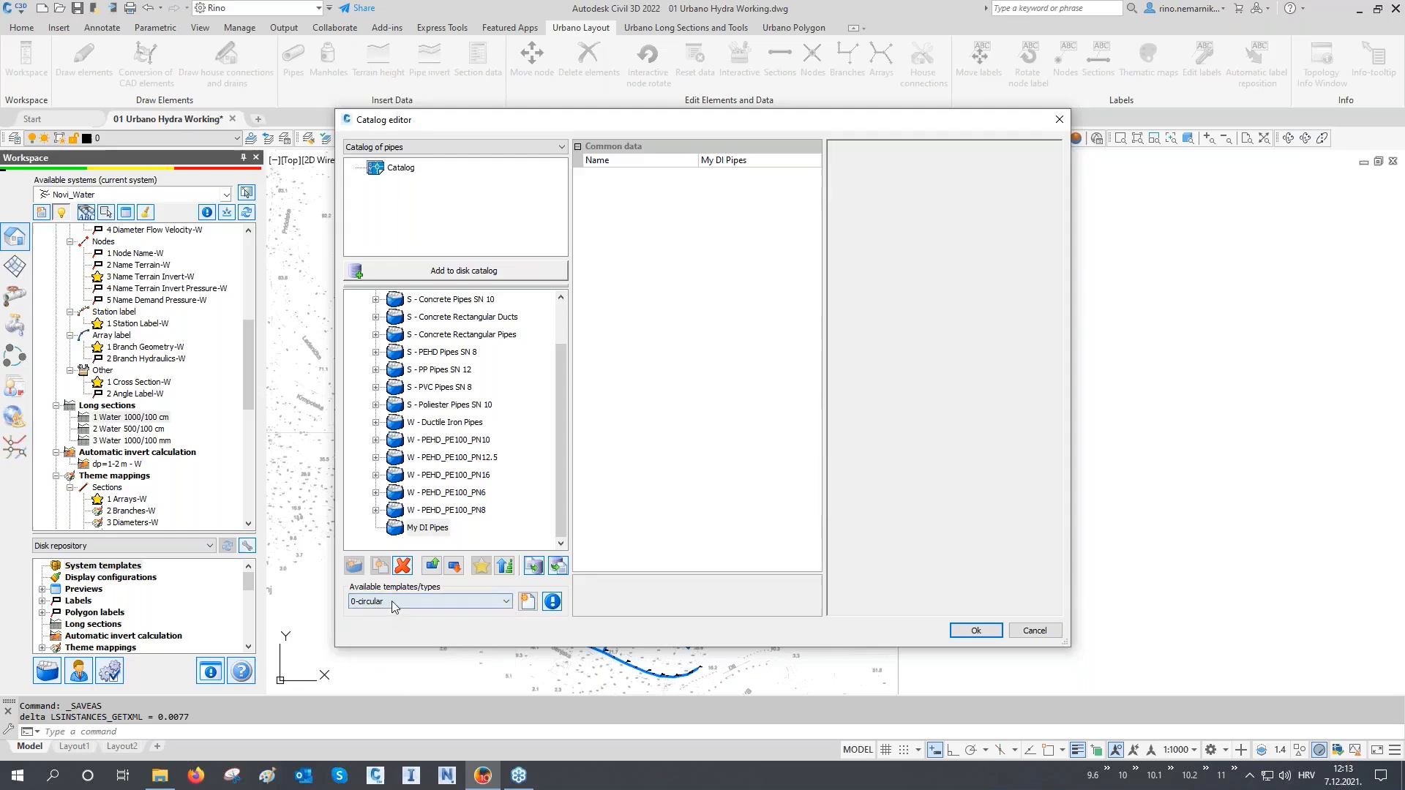
pyautogui.click(426, 528)
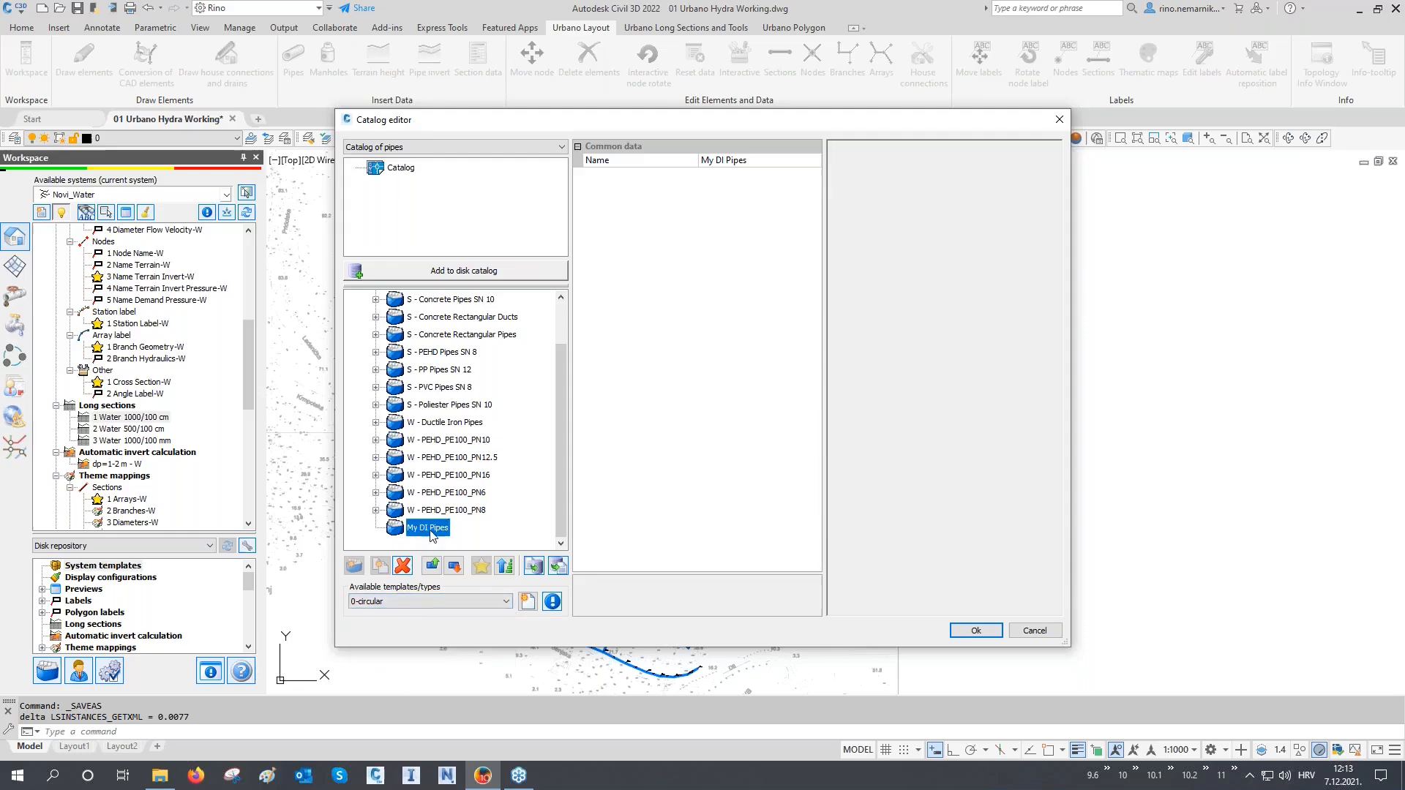
pyautogui.click(529, 601)
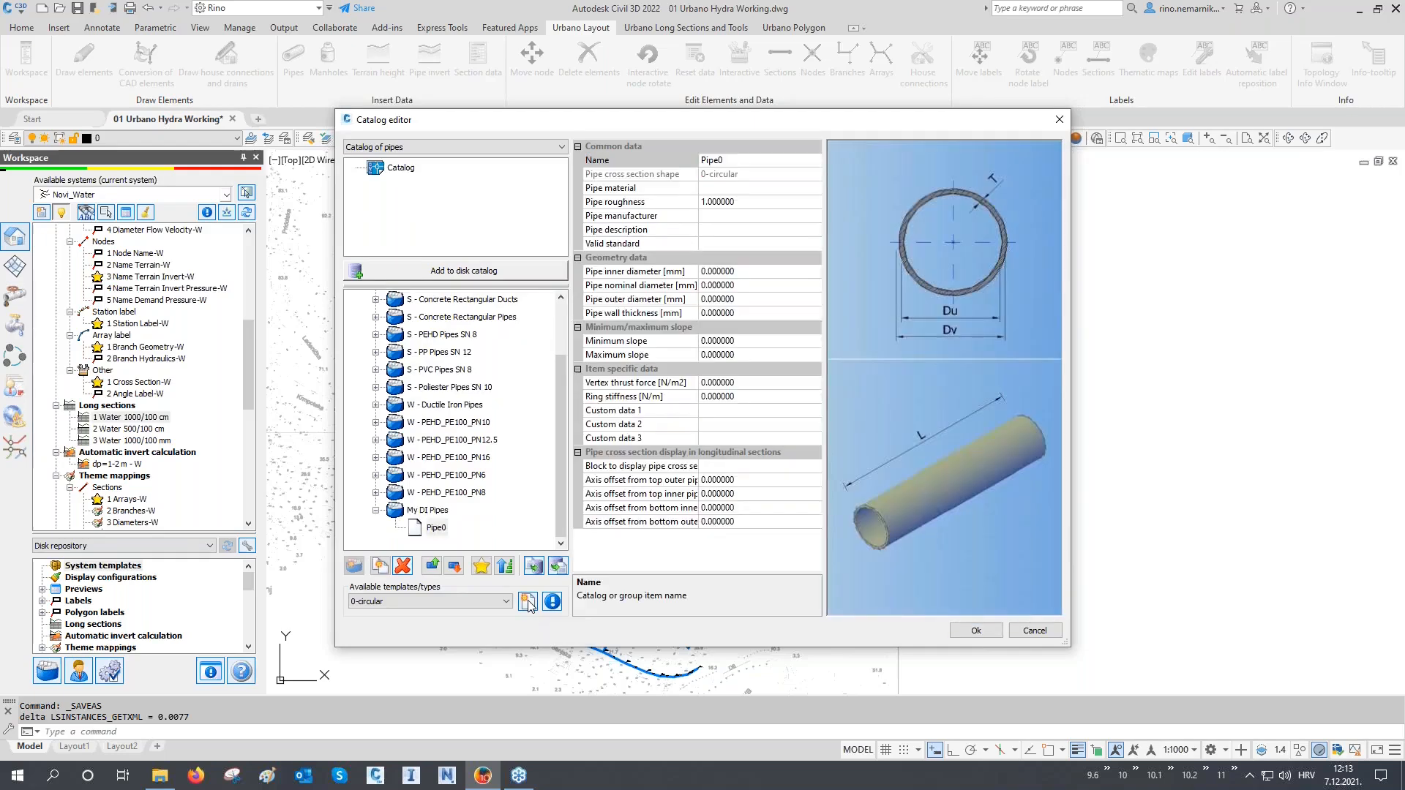
pyautogui.click(678, 192)
pyautogui.click(672, 204)
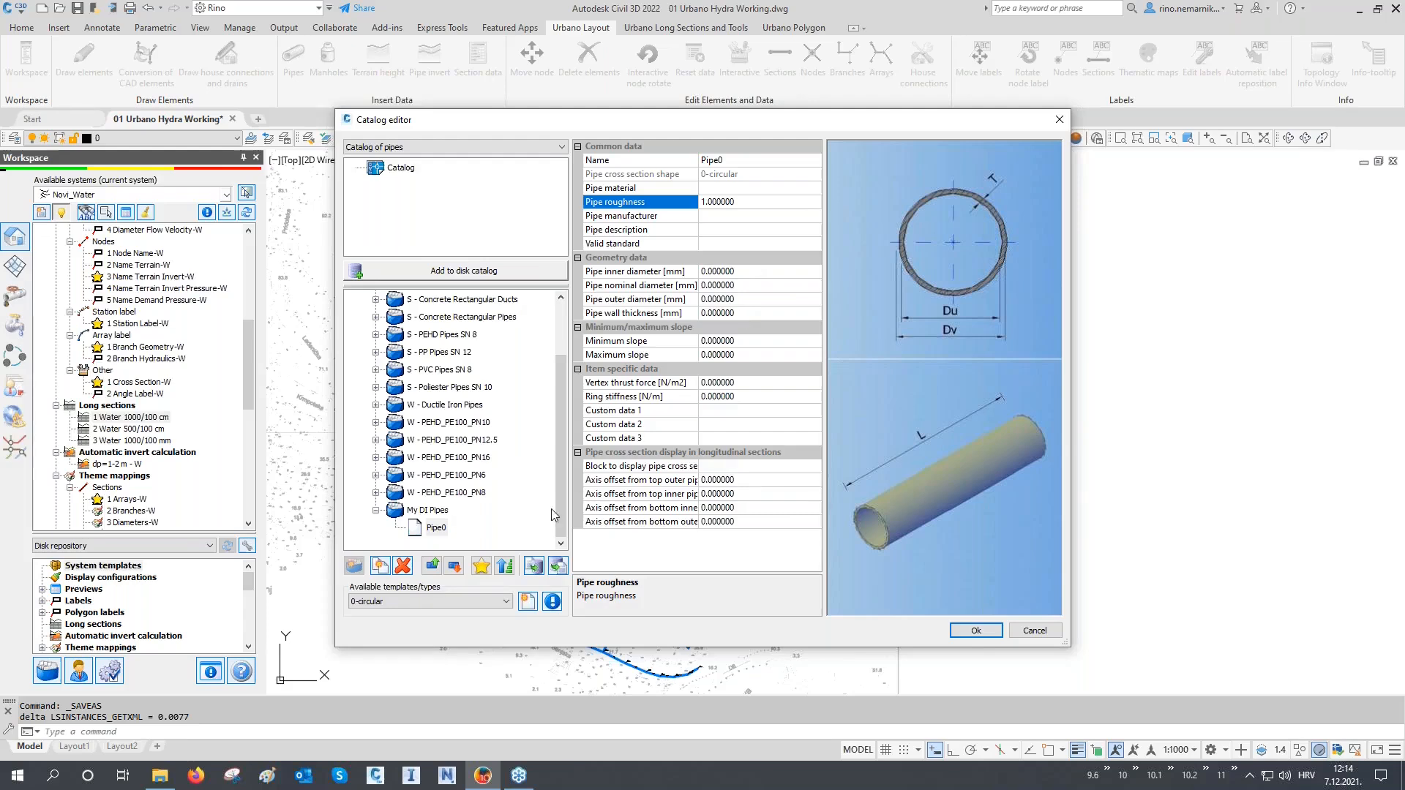
pyautogui.click(437, 526)
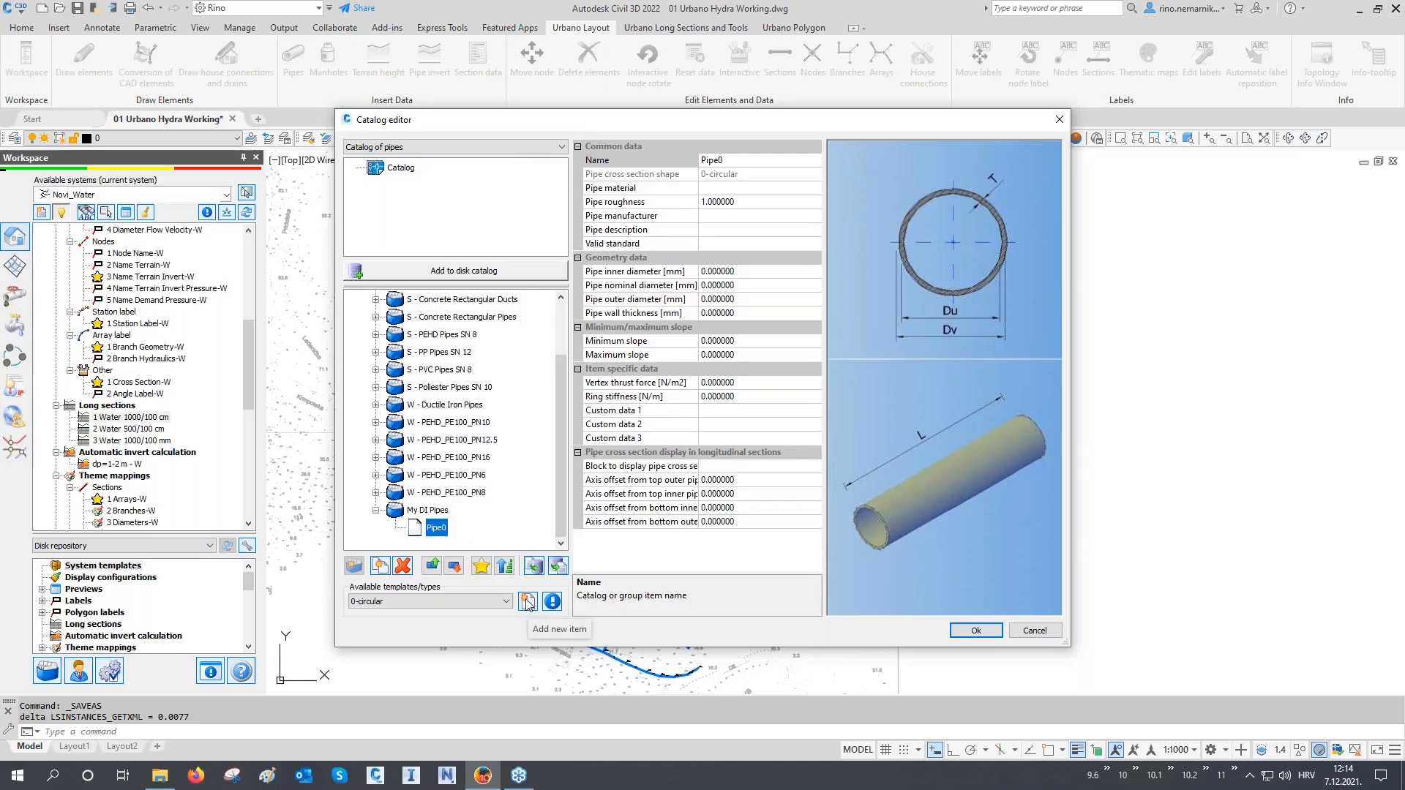
# Step: Add 14 more 0-circular pipe items to the My DI Pipes group
pyautogui.click(529, 605)
pyautogui.click(528, 605)
pyautogui.click(528, 605)
pyautogui.click(528, 605)
pyautogui.click(528, 605)
pyautogui.click(528, 605)
pyautogui.click(528, 603)
pyautogui.click(528, 602)
pyautogui.click(527, 603)
pyautogui.click(527, 602)
pyautogui.click(529, 605)
pyautogui.click(528, 605)
pyautogui.click(529, 605)
pyautogui.click(528, 606)
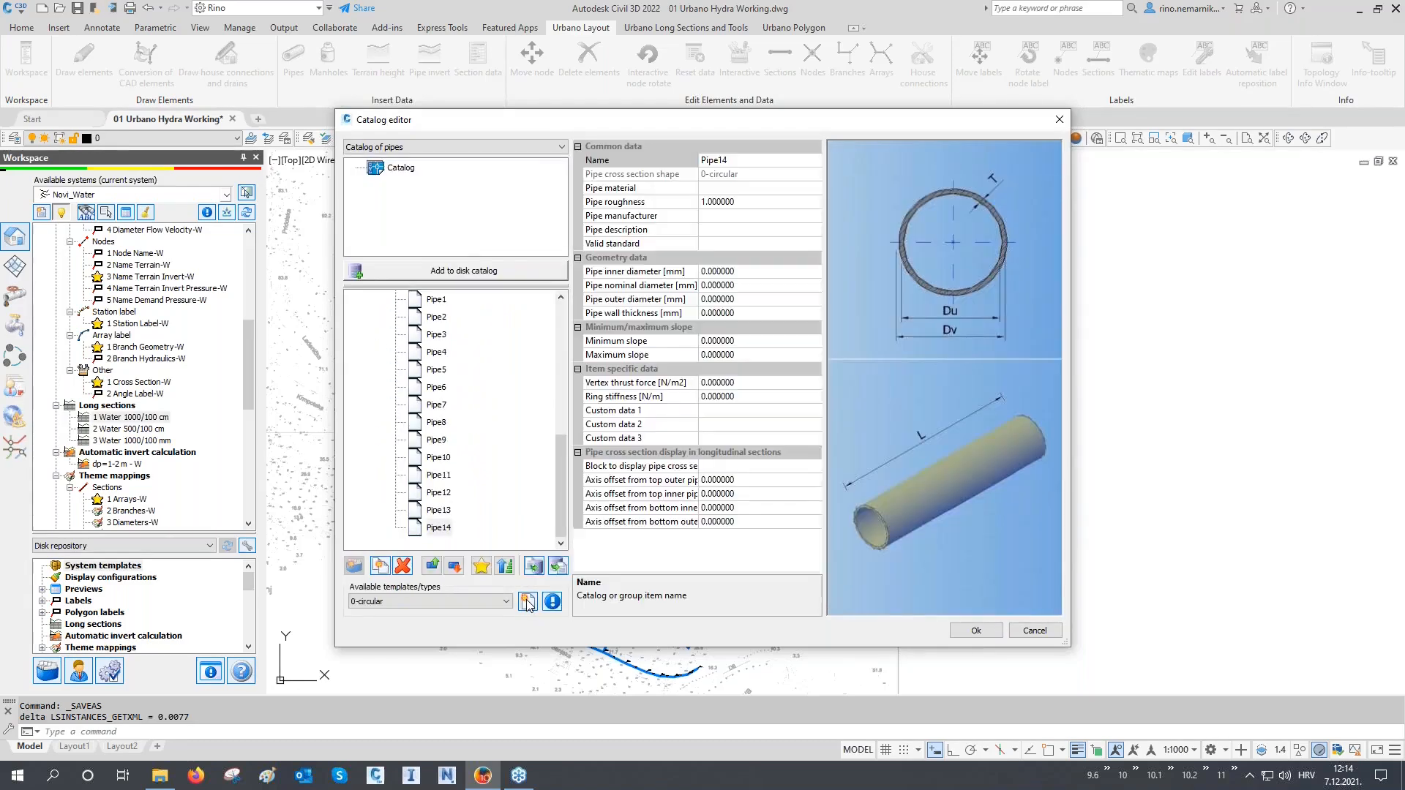
# Step: Open the group data table of My DI Pipes for editing and enlarge its window
pyautogui.scroll(1, 500, 512)
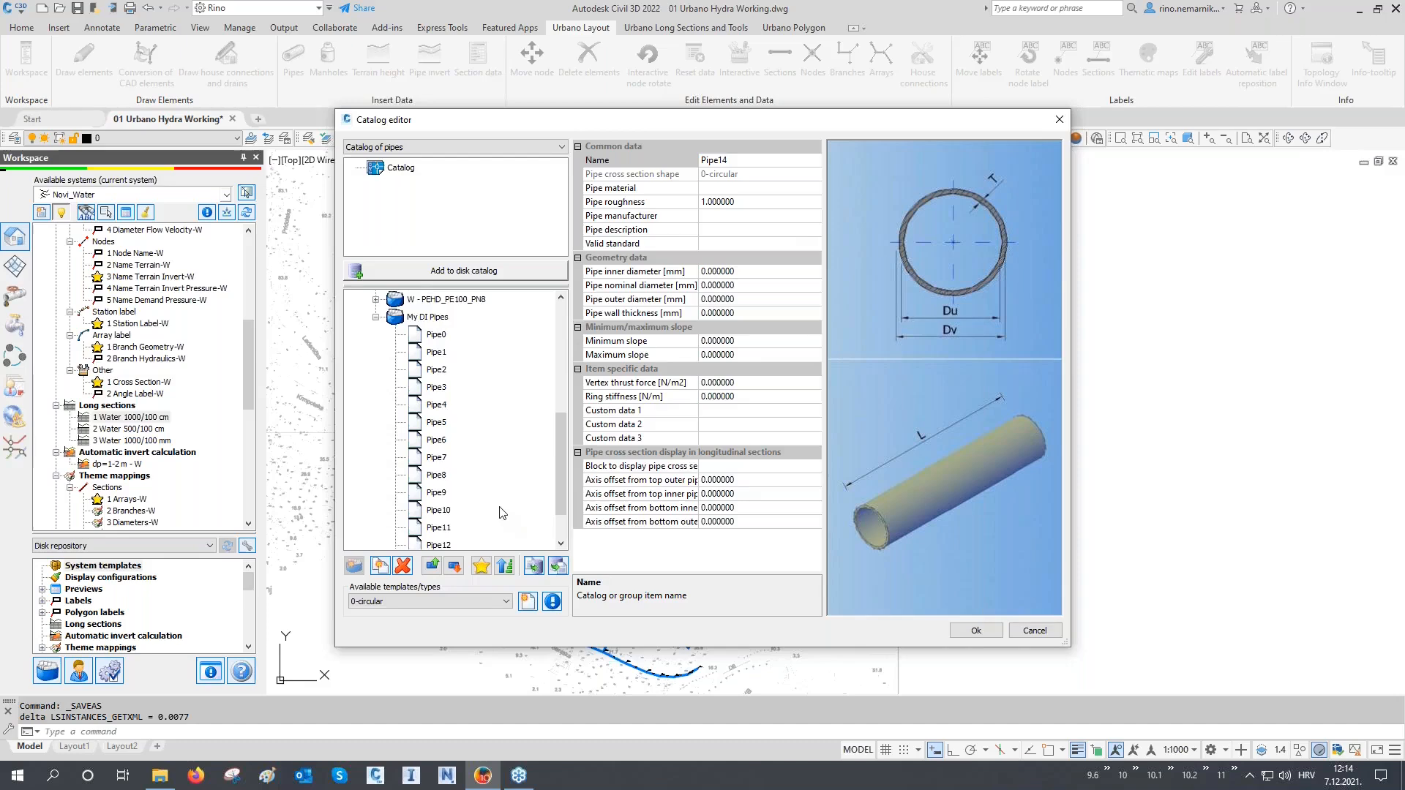
pyautogui.click(425, 320)
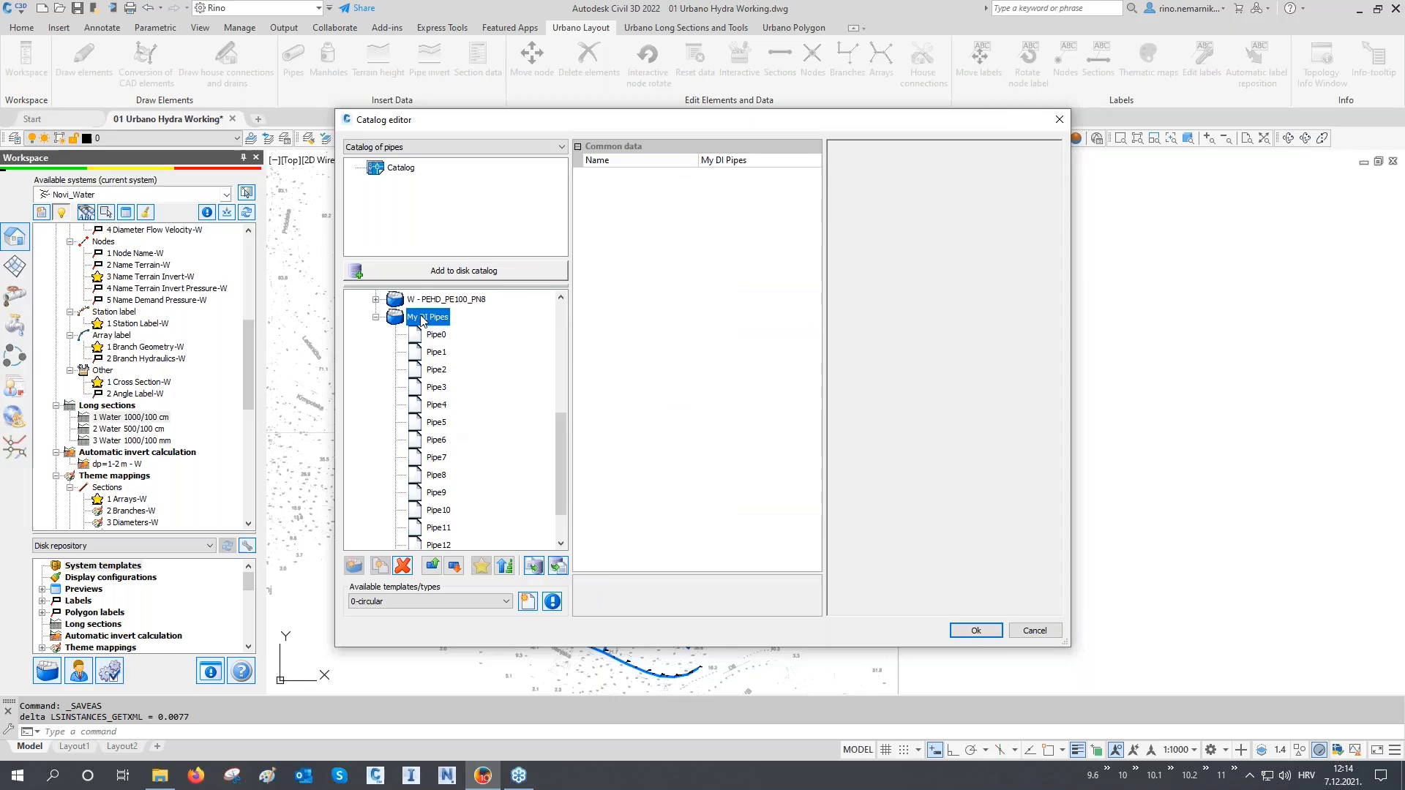
pyautogui.rightClick(423, 322)
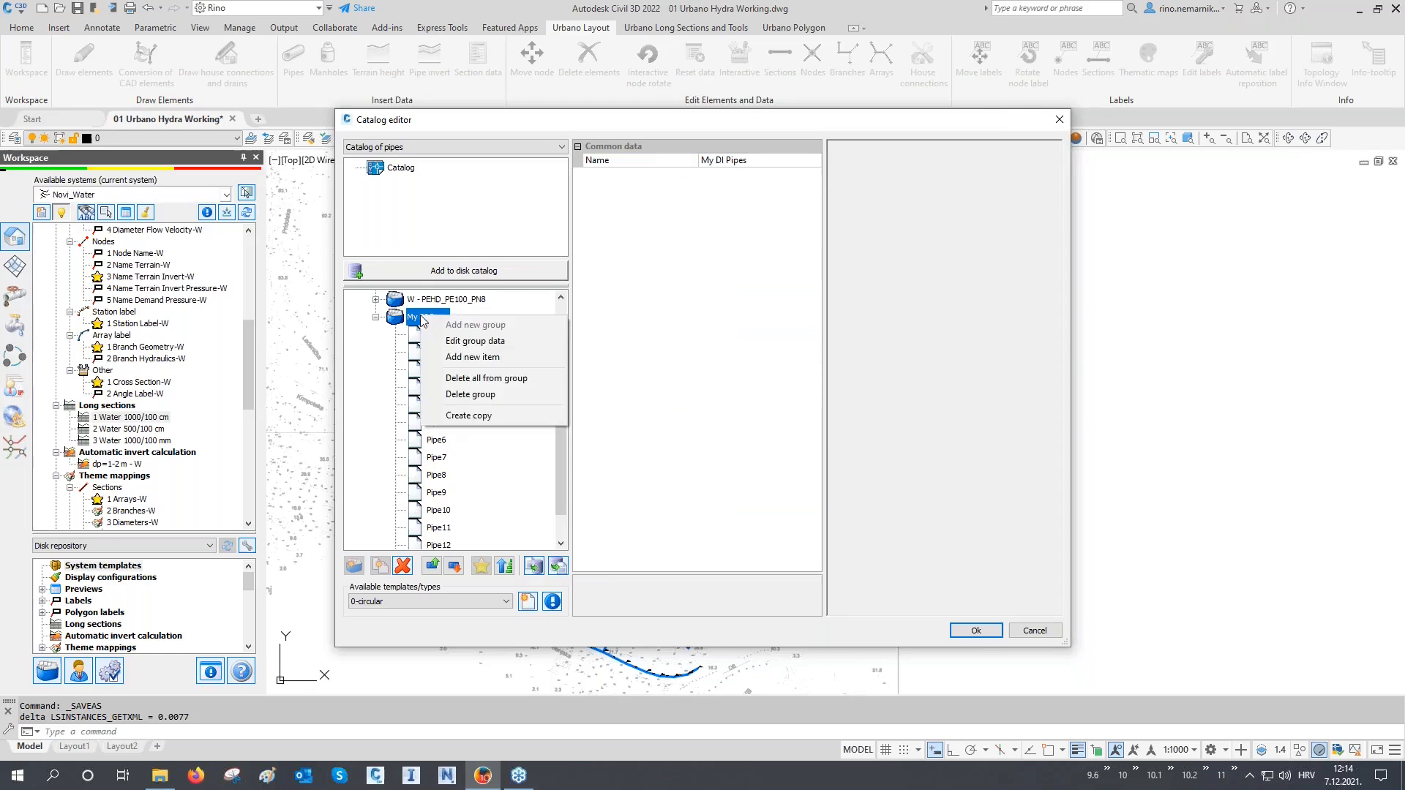
pyautogui.click(511, 342)
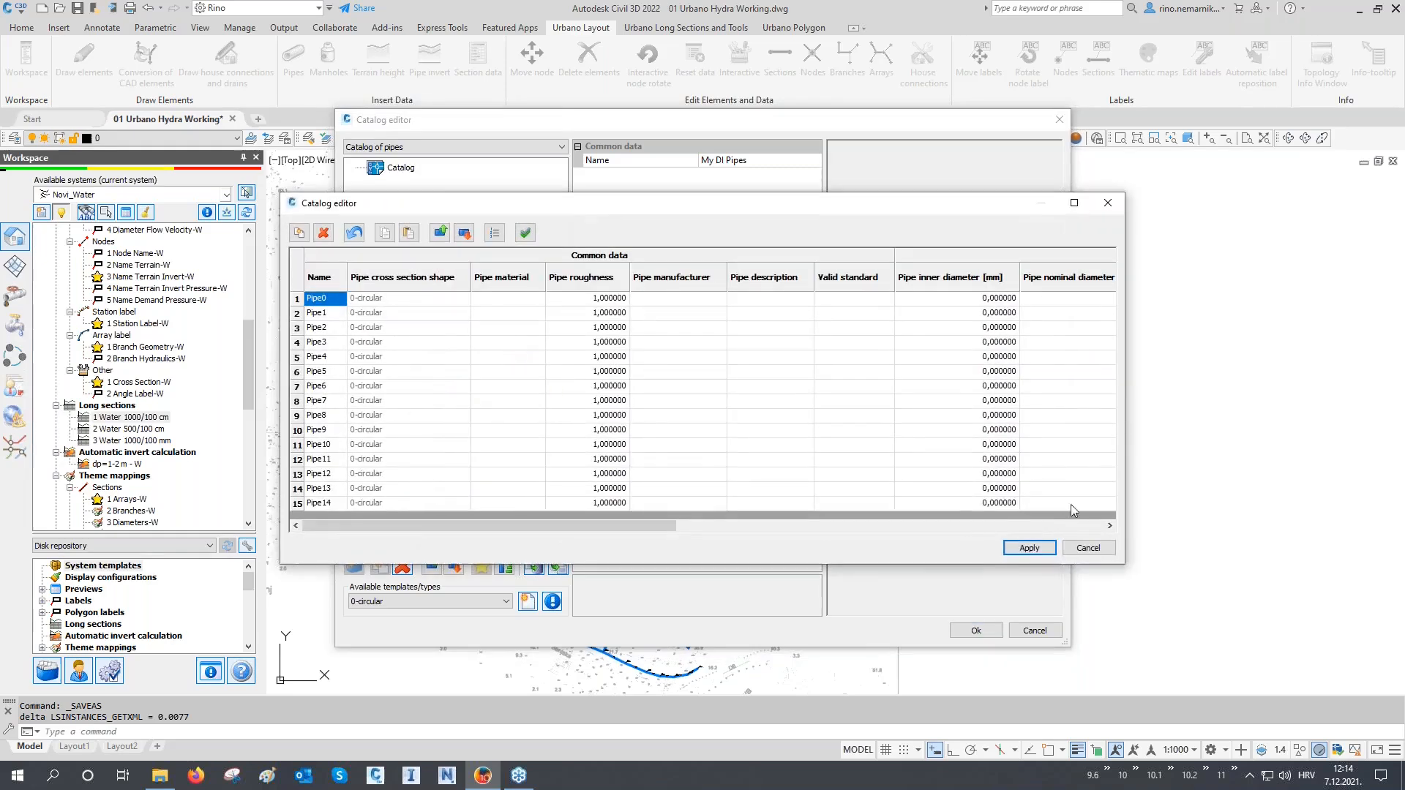
pyautogui.moveTo(1126, 570); pyautogui.dragTo(1191, 632)
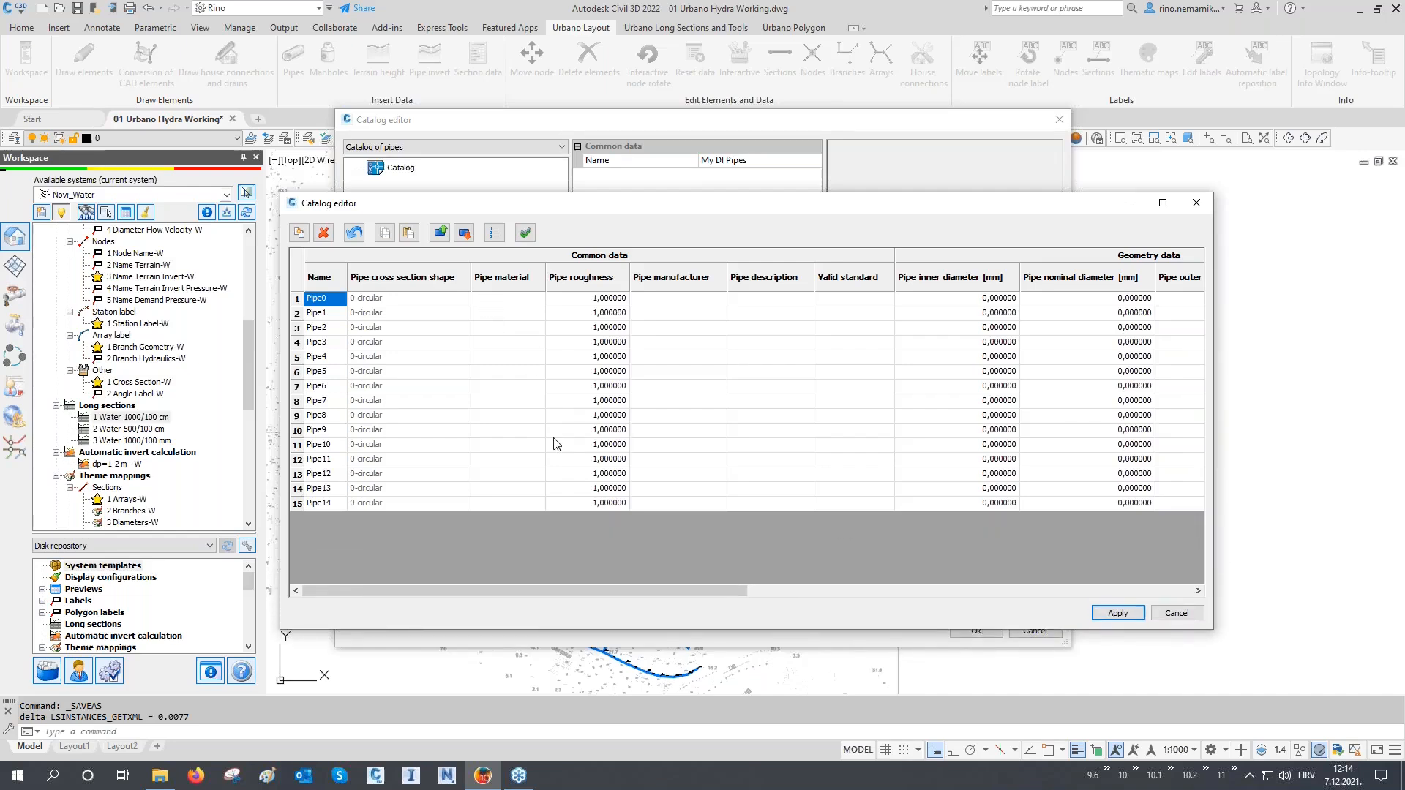
# Step: Enter Ductile Iron as the pipe material for the first three pipes, Pipe0 to Pipe2
pyautogui.click(497, 303)
pyautogui.click(497, 308)
pyautogui.write('Ductile Iron')
pyautogui.press('Return')
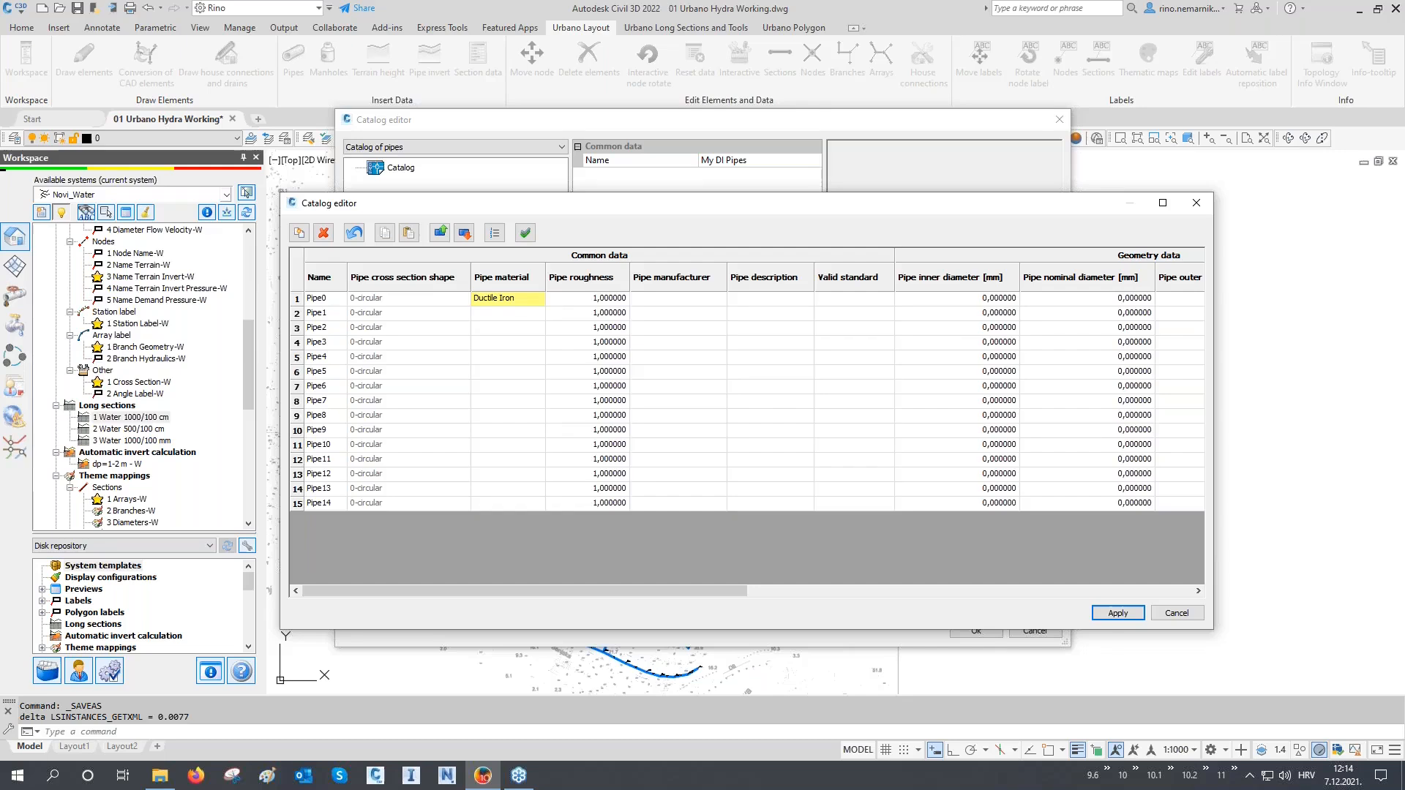
pyautogui.click(503, 301)
pyautogui.click(504, 315)
pyautogui.write('Ductile Iron')
pyautogui.click(499, 328)
pyautogui.write('Ductile Iron')
pyautogui.click(498, 342)
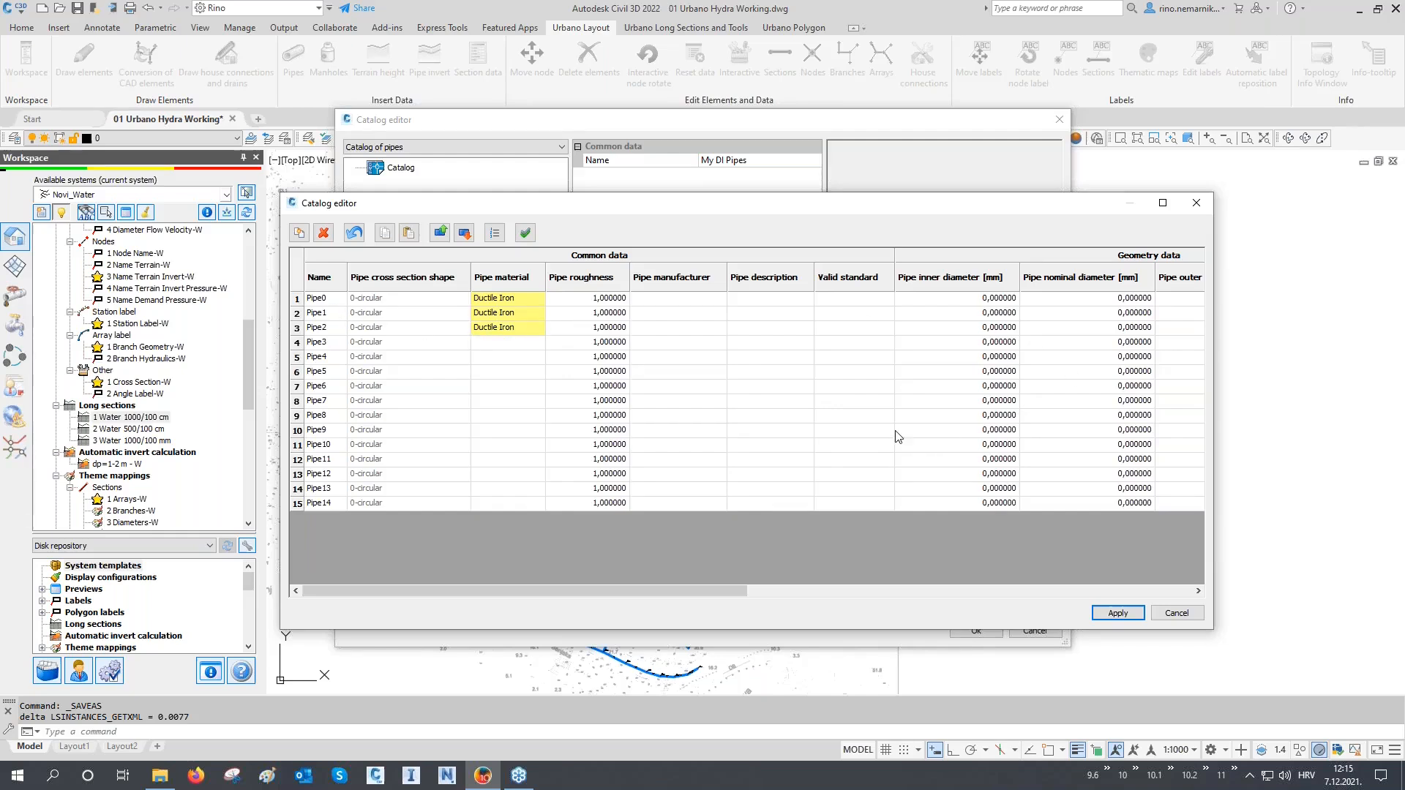
# Step: Select the entire My DI Pipes data table and copy it to the clipboard
pyautogui.click(297, 278)
pyautogui.click(298, 282)
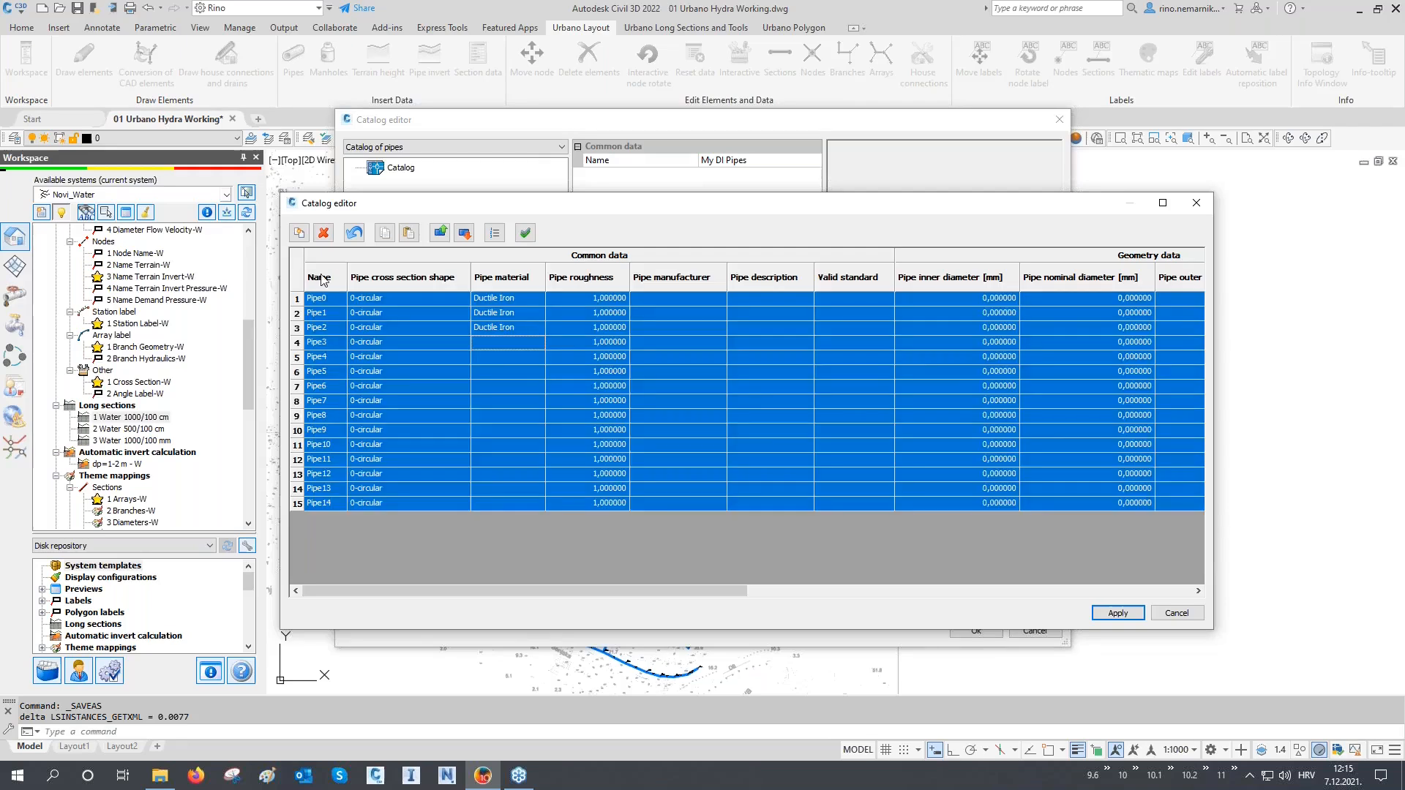
pyautogui.click(382, 233)
# Step: Open DI Pipes.xlsx from the Day 1 folder in Excel and paste the copied catalog table at cell A20
pyautogui.click(159, 775)
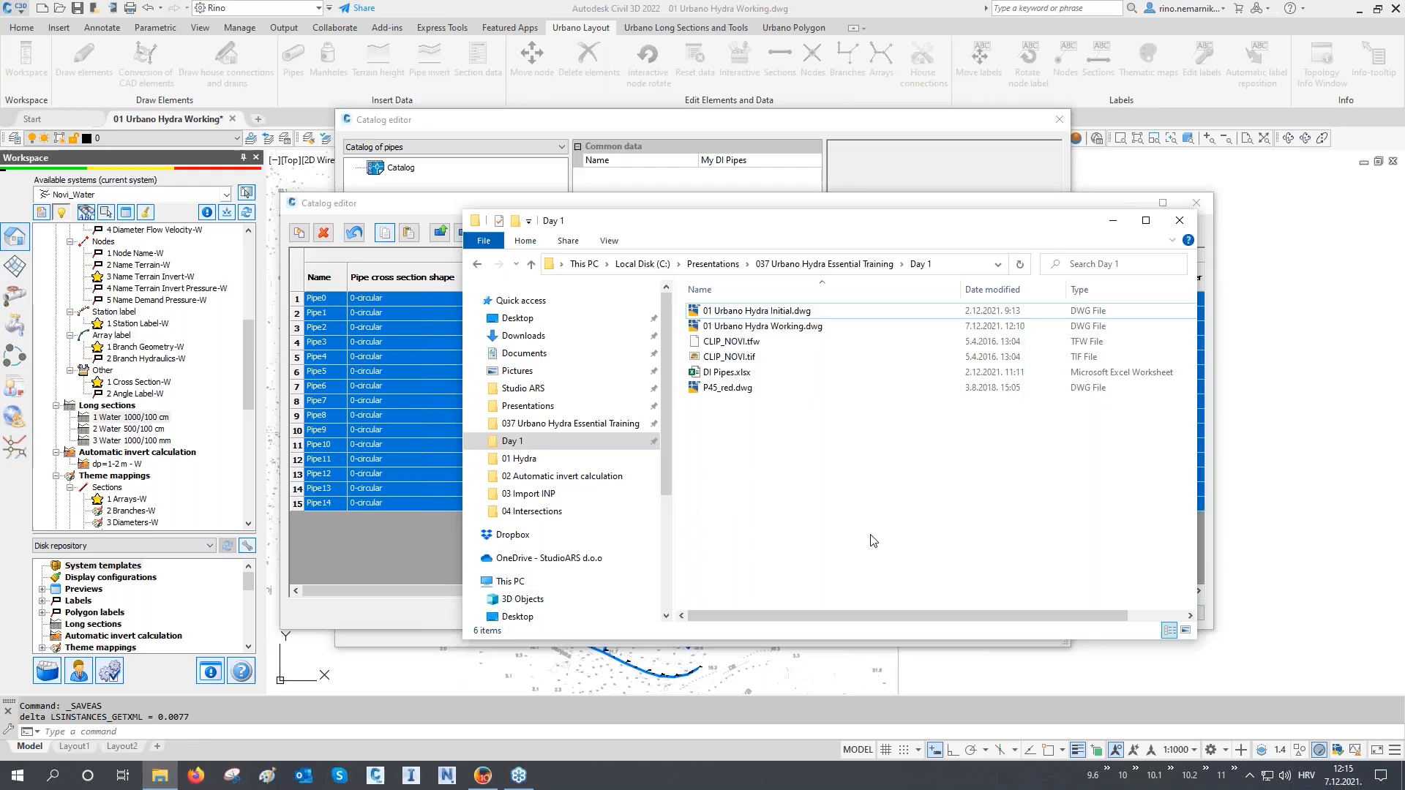
pyautogui.click(729, 376)
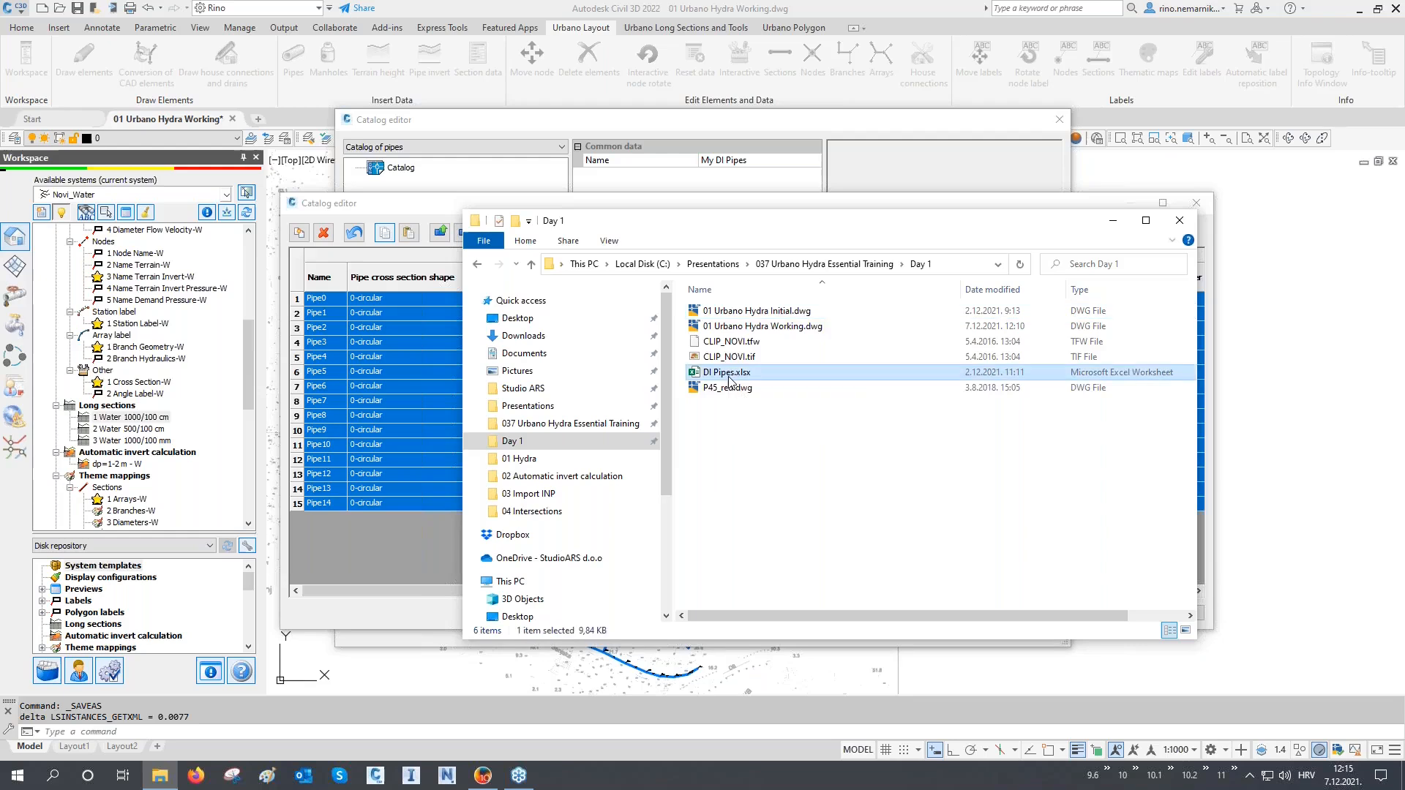
pyautogui.doubleClick(729, 378)
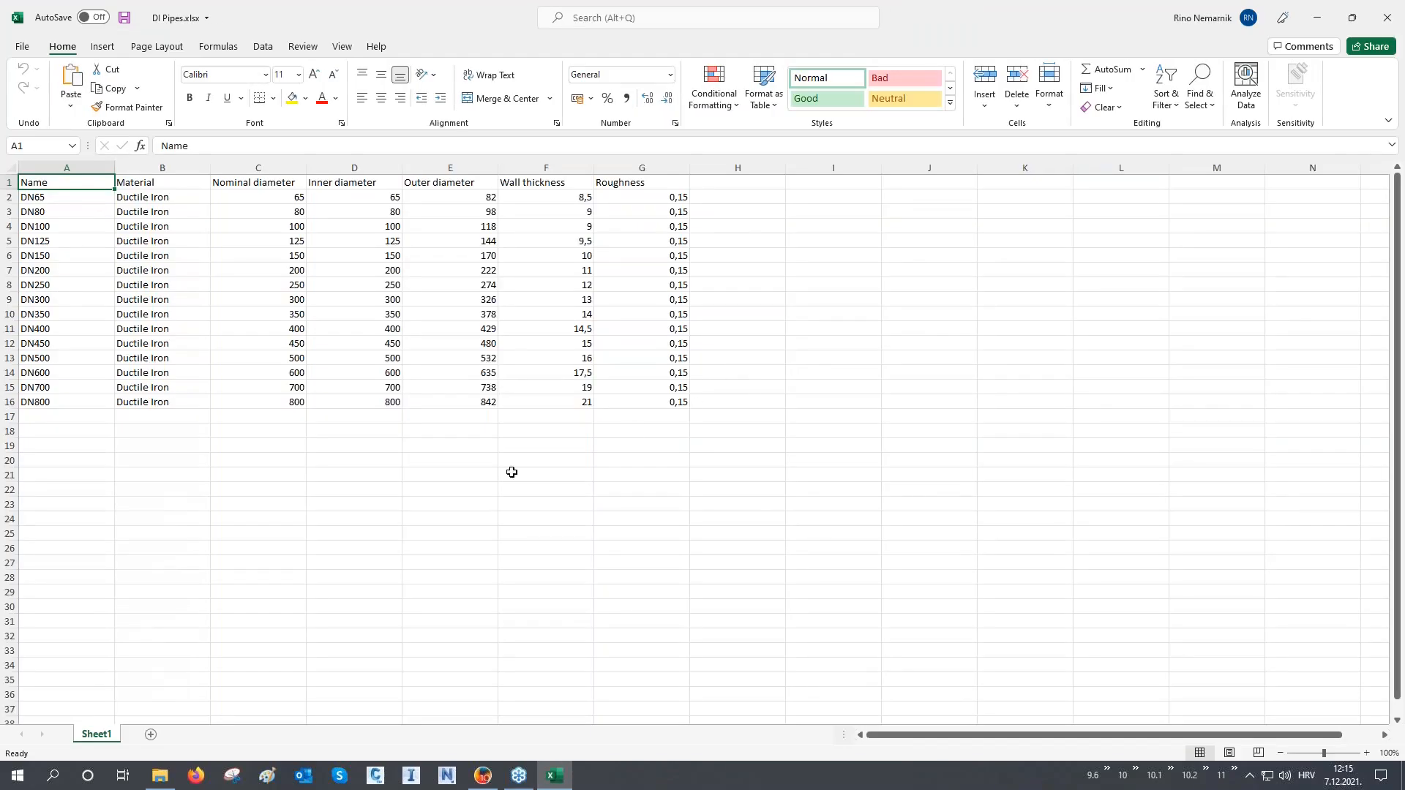
pyautogui.click(72, 463)
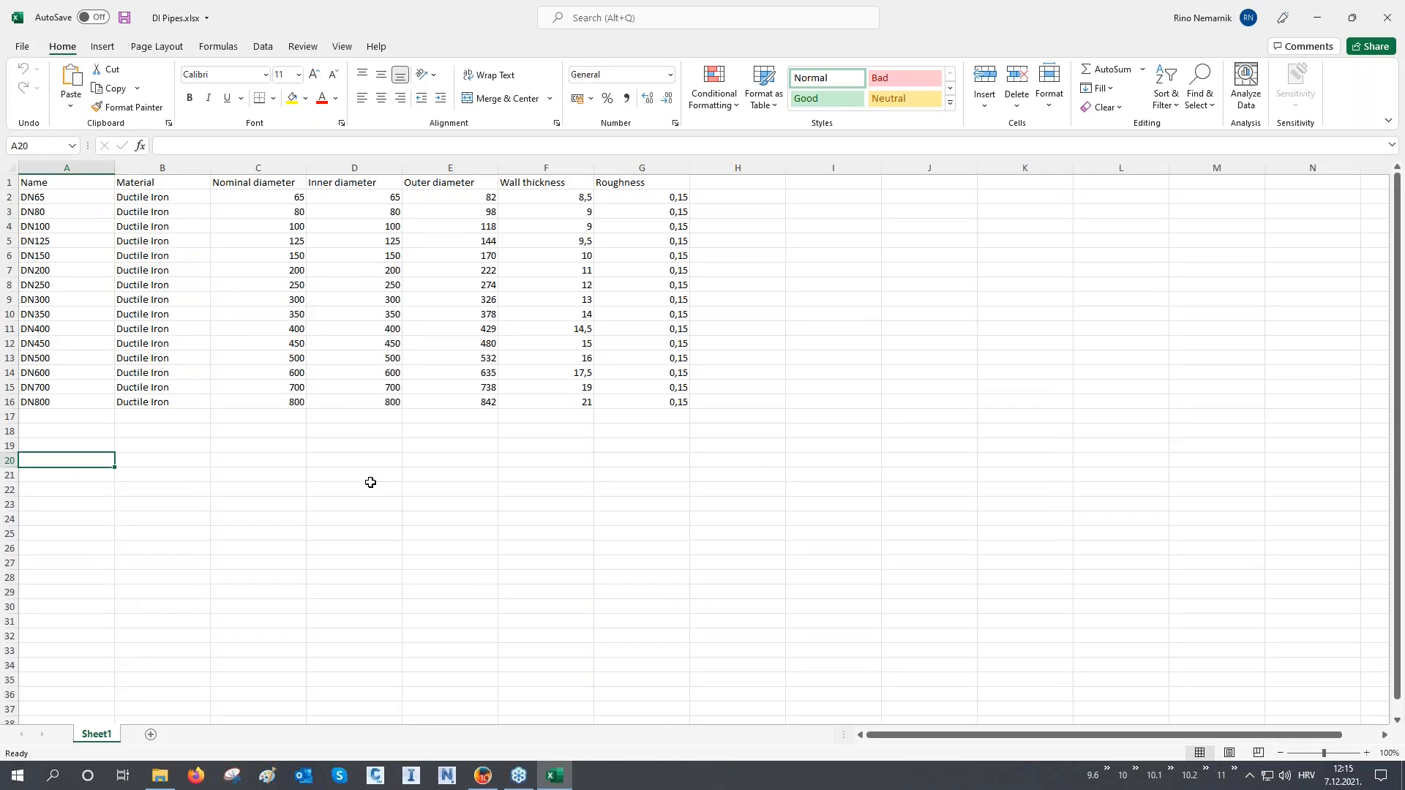
pyautogui.hotkey('ctrl', 'v')
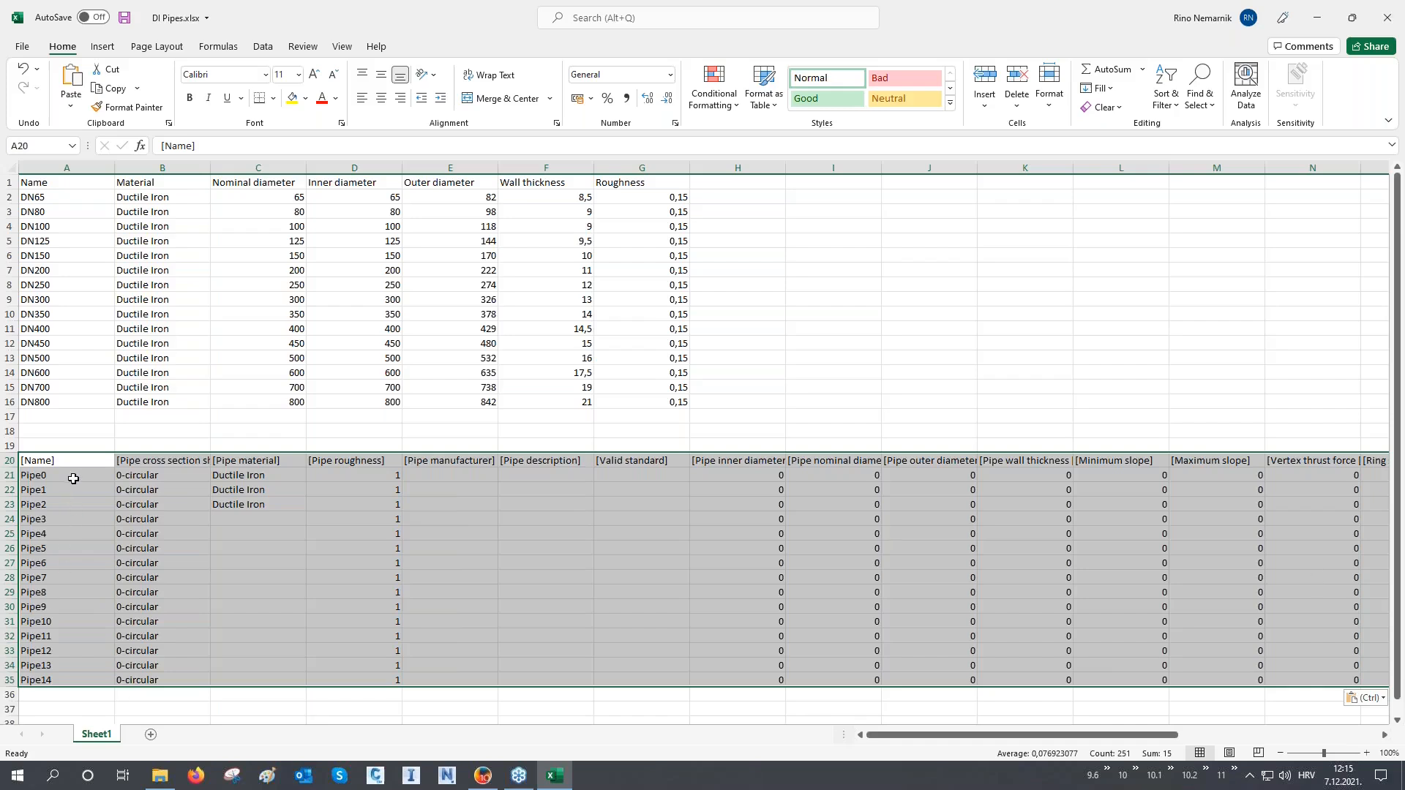
# Step: Copy the pipe names DN65 to DN800 from the source table into the [Name] column, starting at cell A21
pyautogui.moveTo(74, 476); pyautogui.dragTo(64, 680)
pyautogui.moveTo(35, 197); pyautogui.dragTo(663, 403)
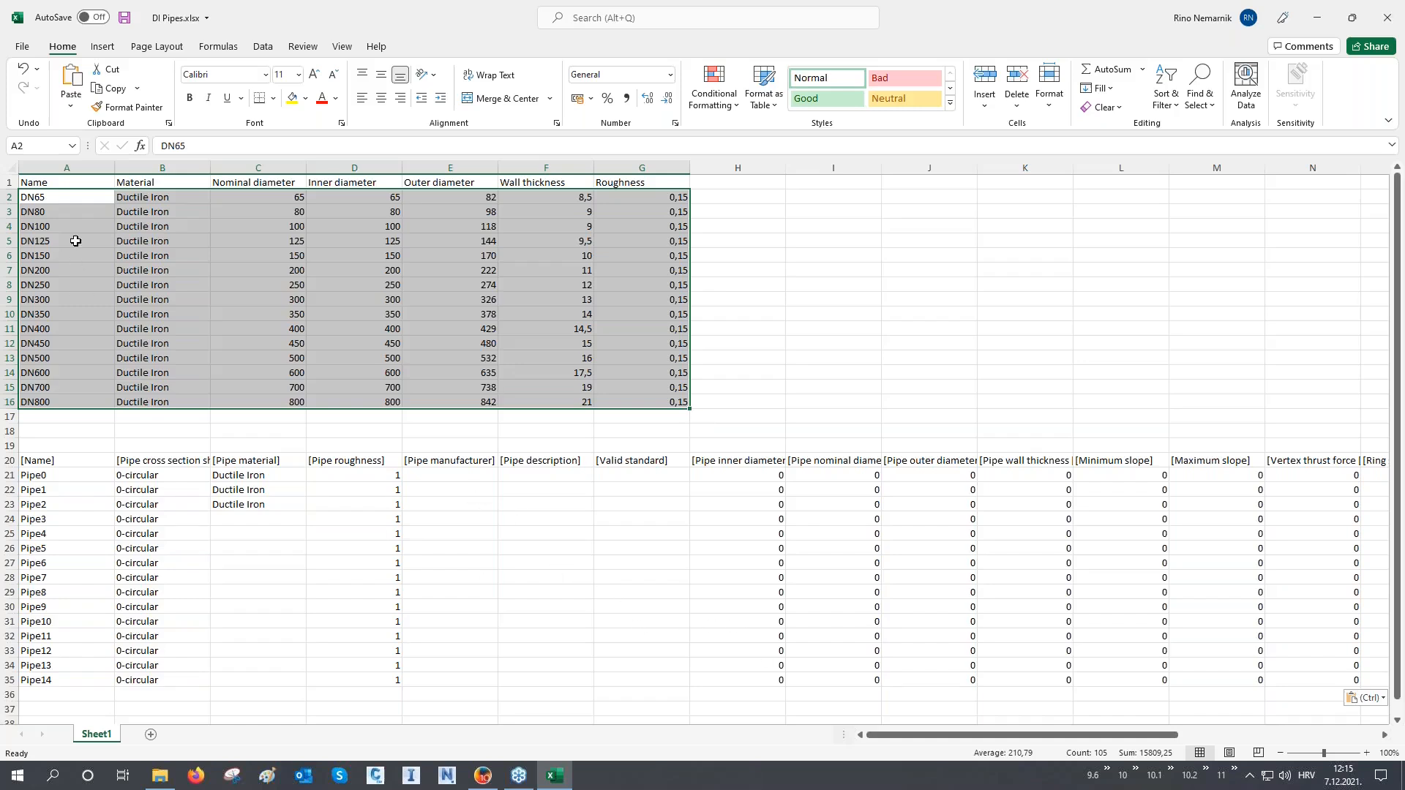
pyautogui.moveTo(61, 201); pyautogui.dragTo(57, 402)
pyautogui.hotkey('ctrl', 'c')
pyautogui.click(53, 475)
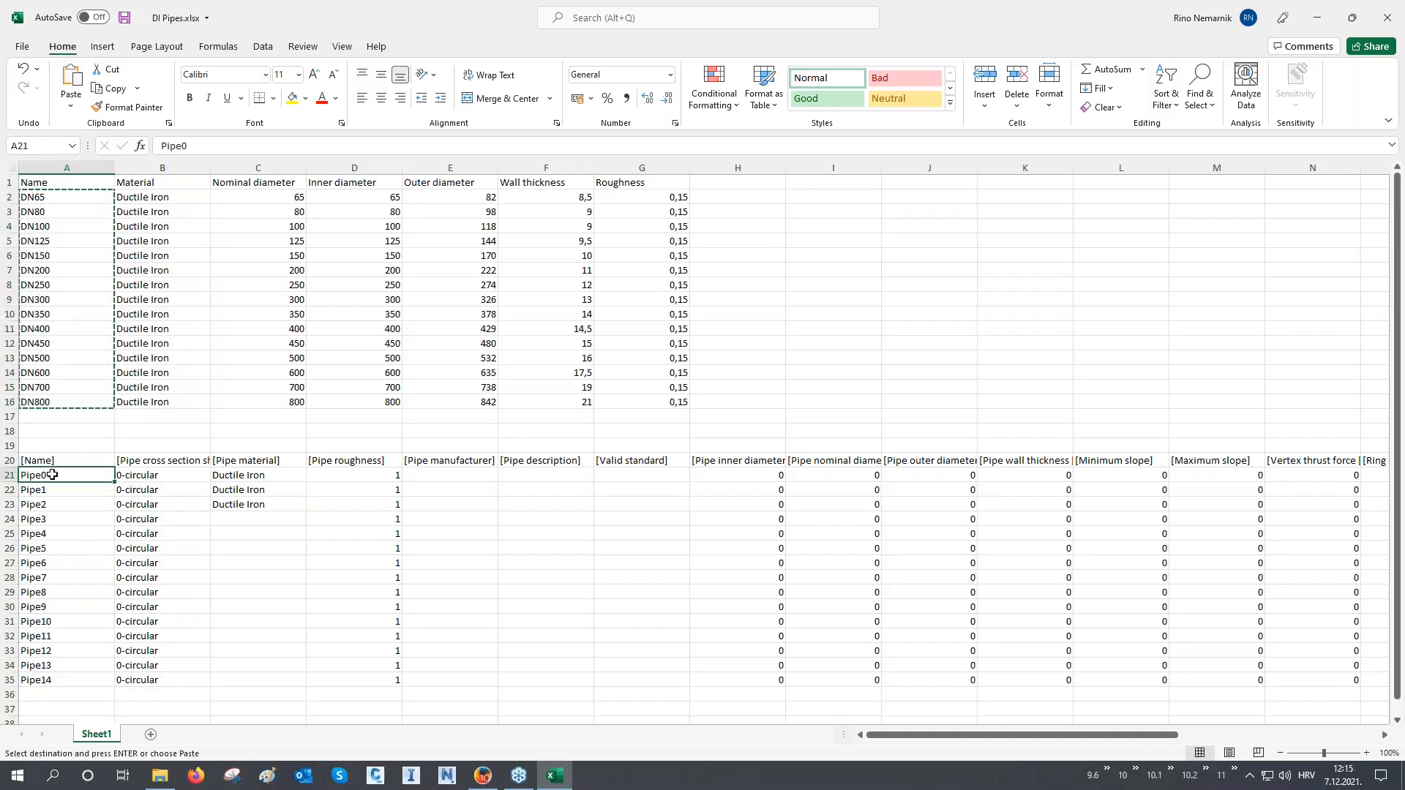
pyautogui.hotkey('ctrl', 'v')
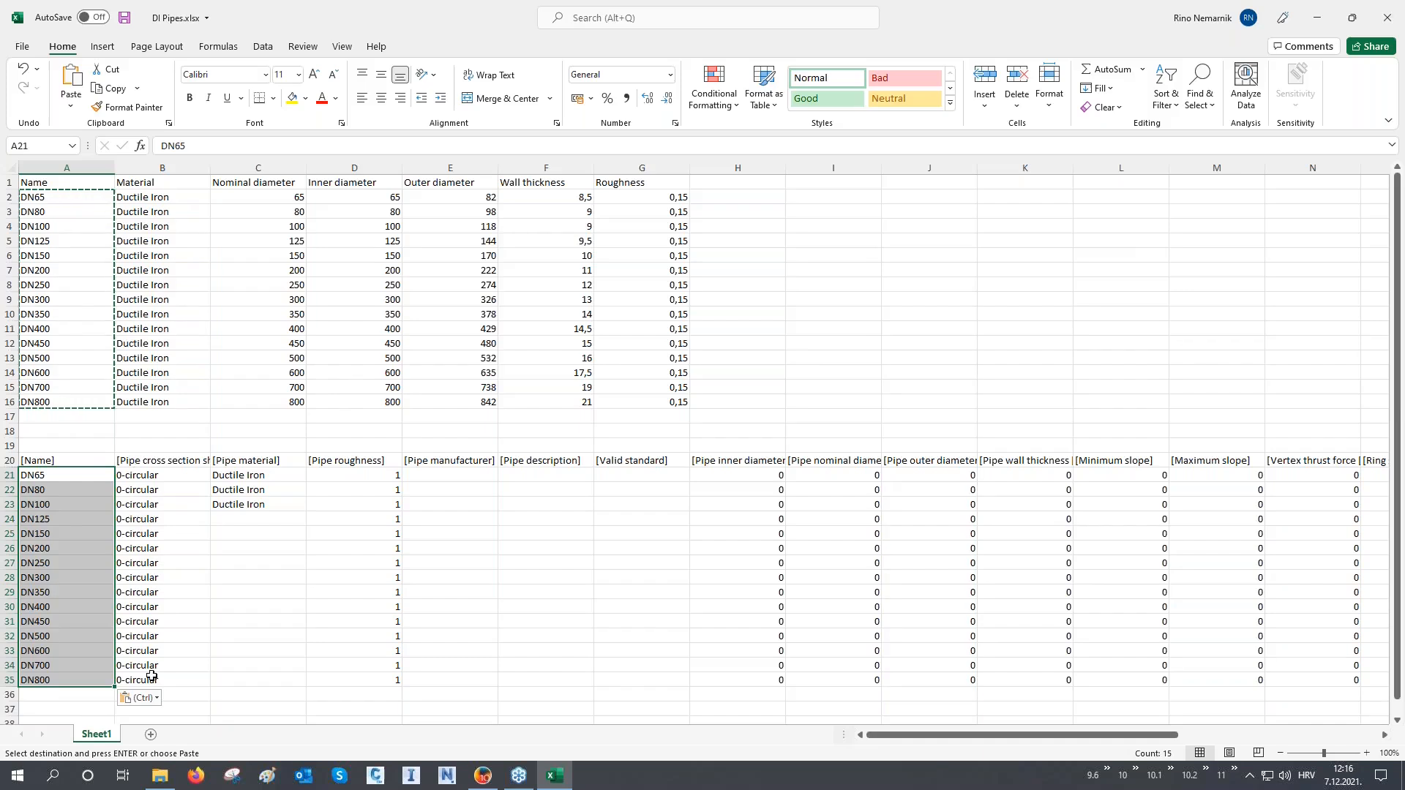
# Step: Copy the Material values from B2:B16 into the [Pipe material] column, starting at cell C21
pyautogui.moveTo(164, 479); pyautogui.dragTo(174, 679)
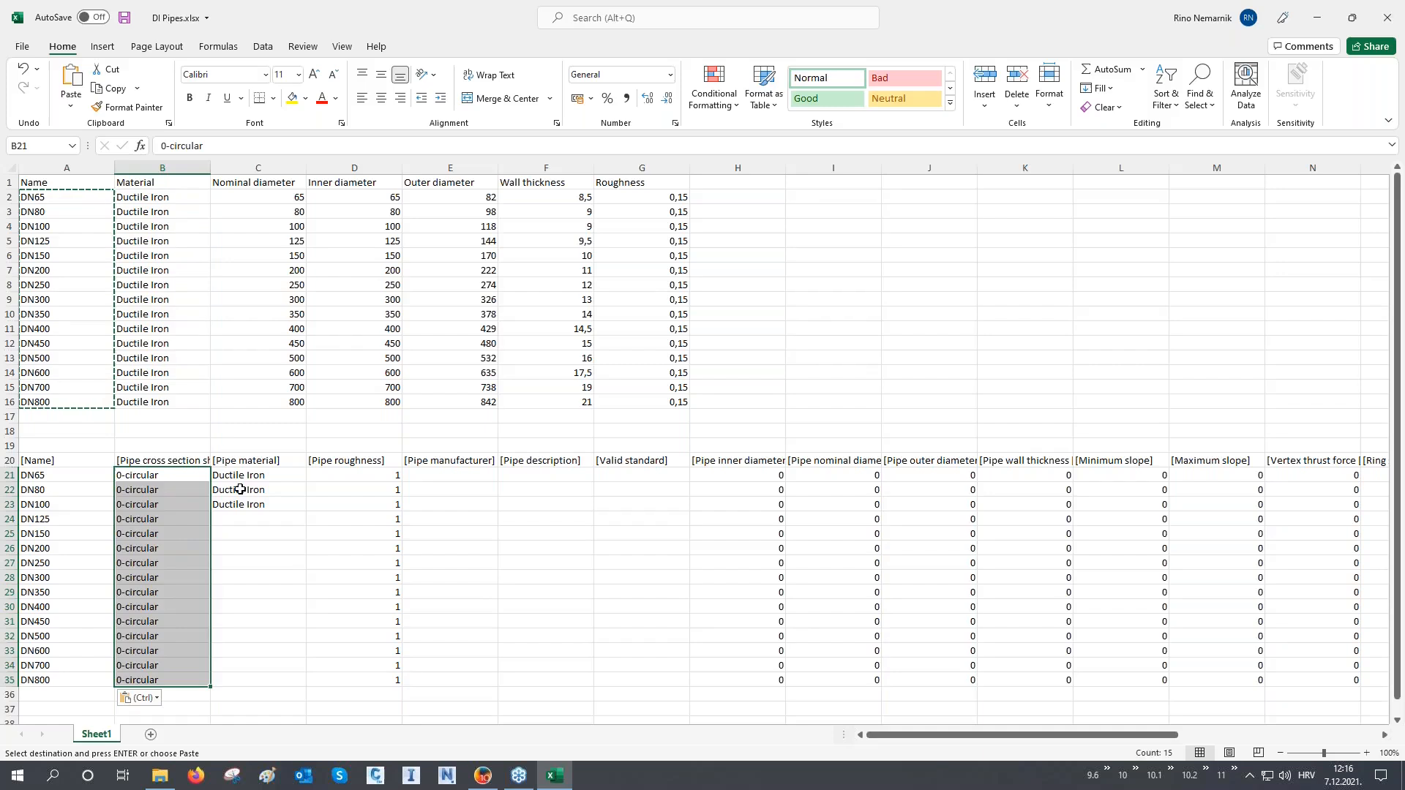
pyautogui.moveTo(162, 199); pyautogui.dragTo(167, 404)
pyautogui.hotkey('ctrl', 'c')
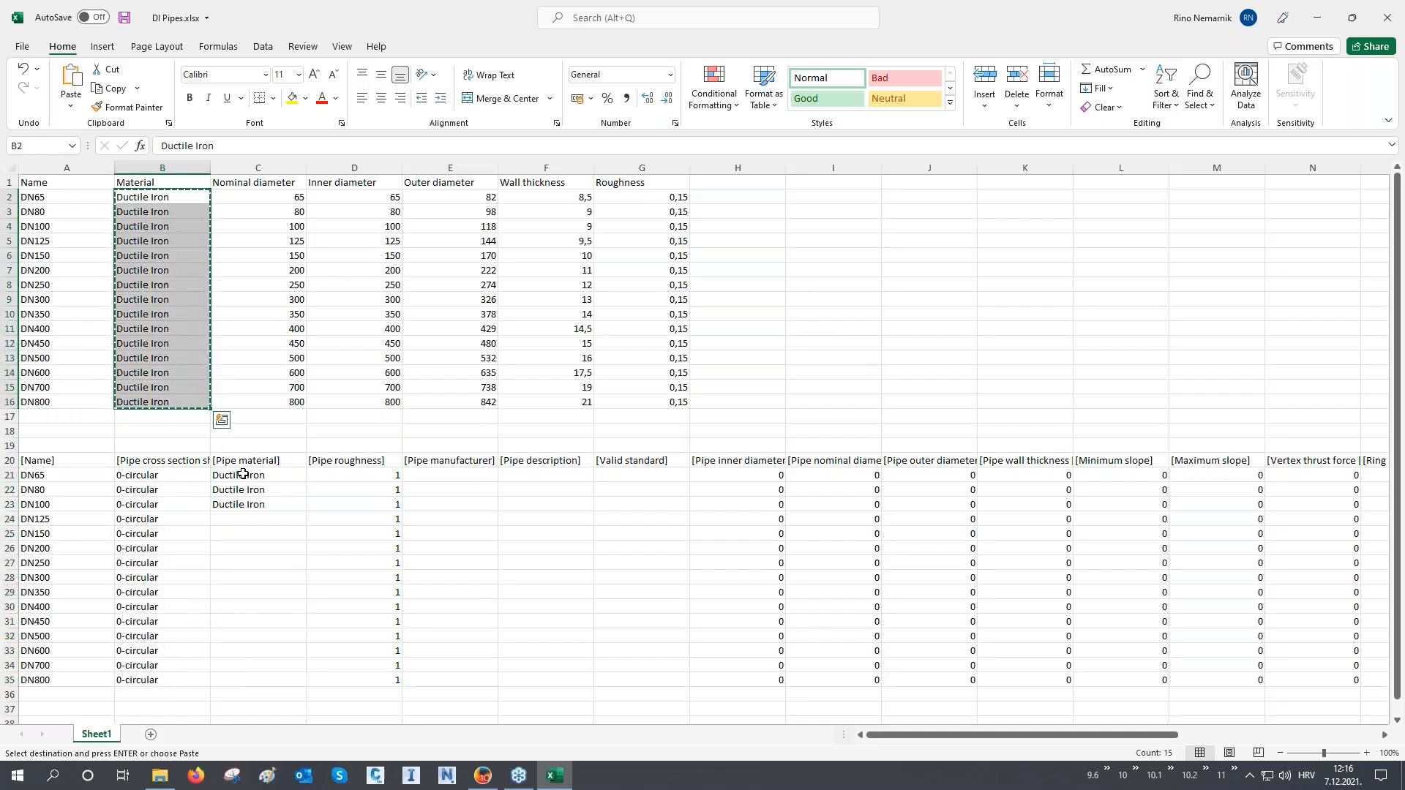
pyautogui.click(238, 475)
pyautogui.hotkey('ctrl', 'v')
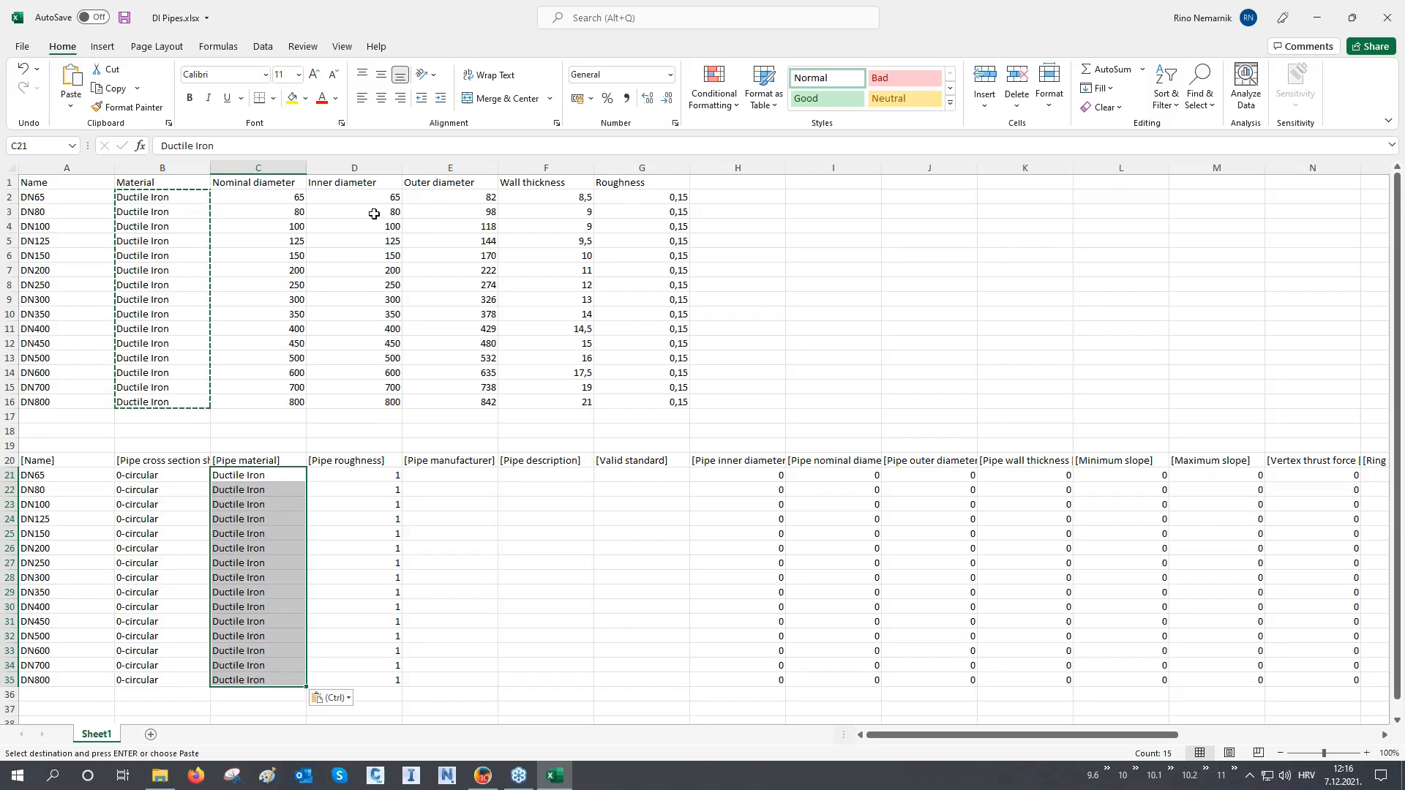
# Step: Copy the Roughness values from G2:G16 into the [Pipe roughness] column, starting at cell D21
pyautogui.moveTo(647, 194); pyautogui.dragTo(632, 404)
pyautogui.hotkey('ctrl', 'c')
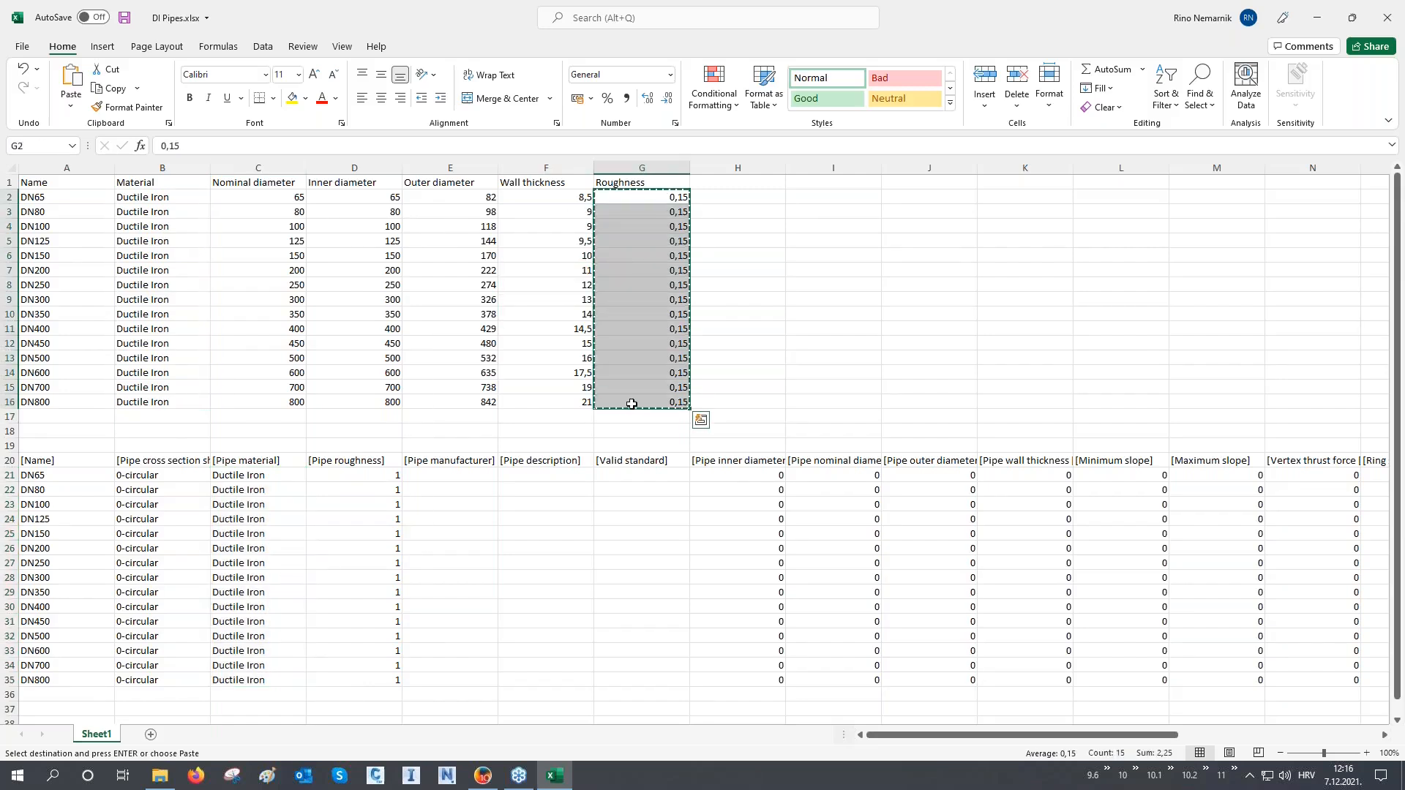
pyautogui.click(341, 476)
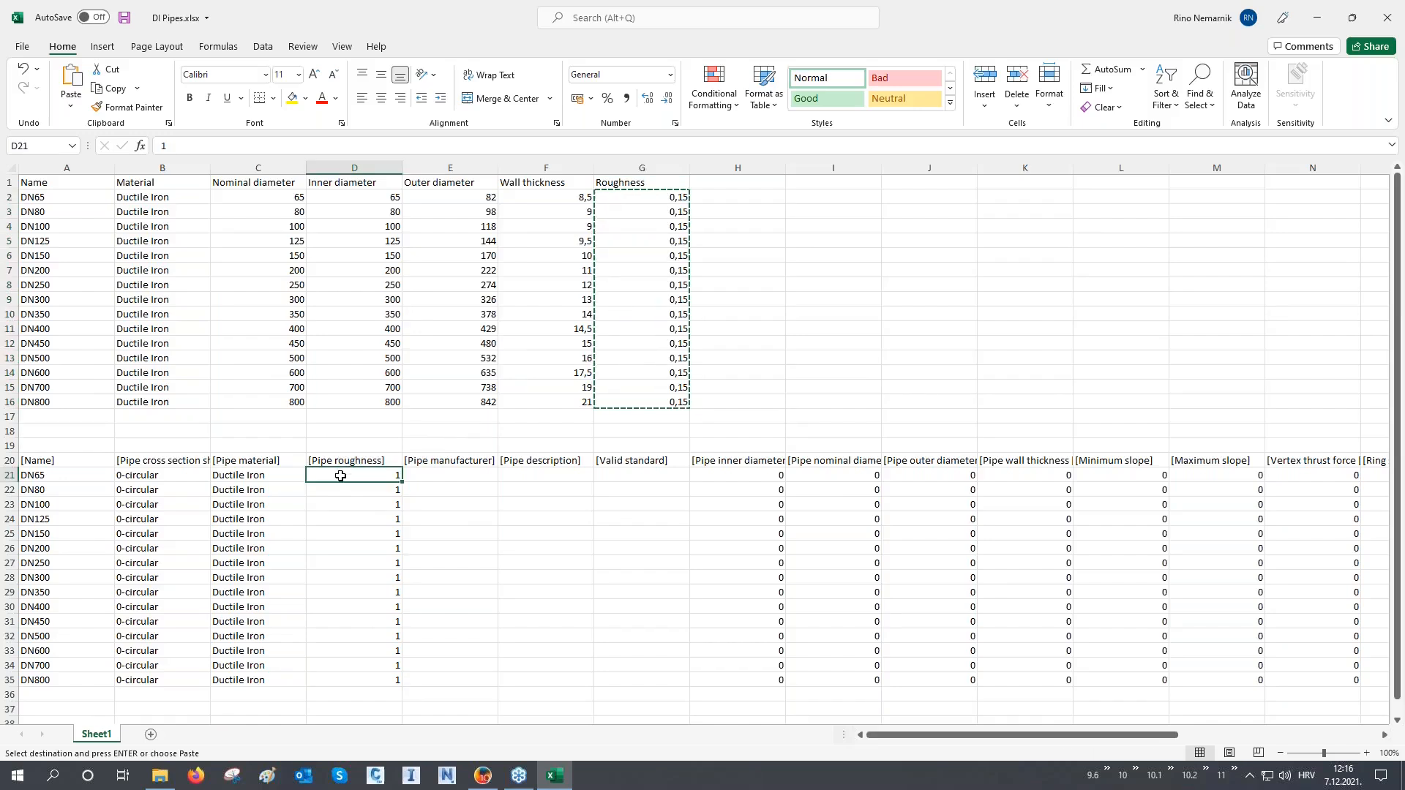
pyautogui.hotkey('ctrl', 'v')
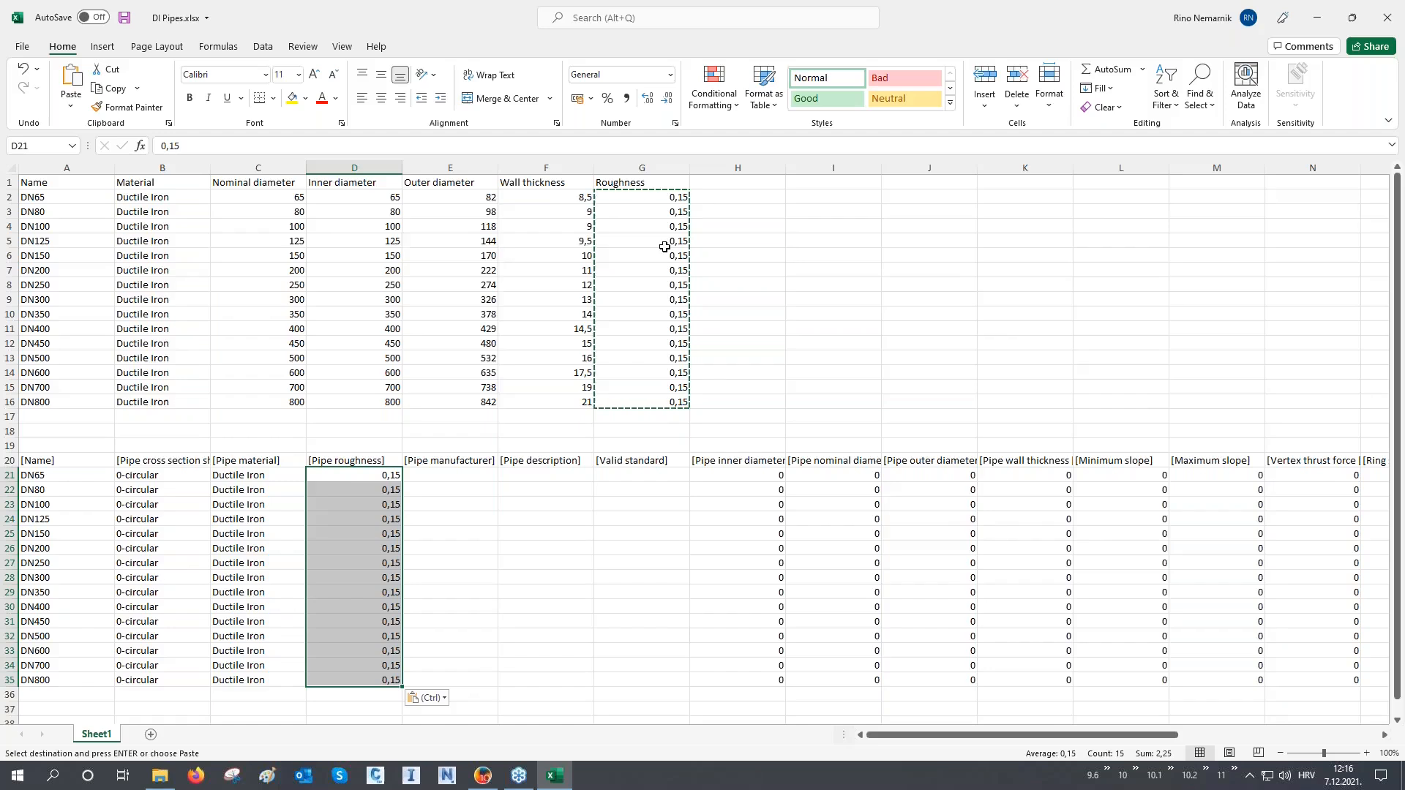
# Step: Enter MIV as the pipe manufacturer in cell E21 and fill it down to E35
pyautogui.click(473, 474)
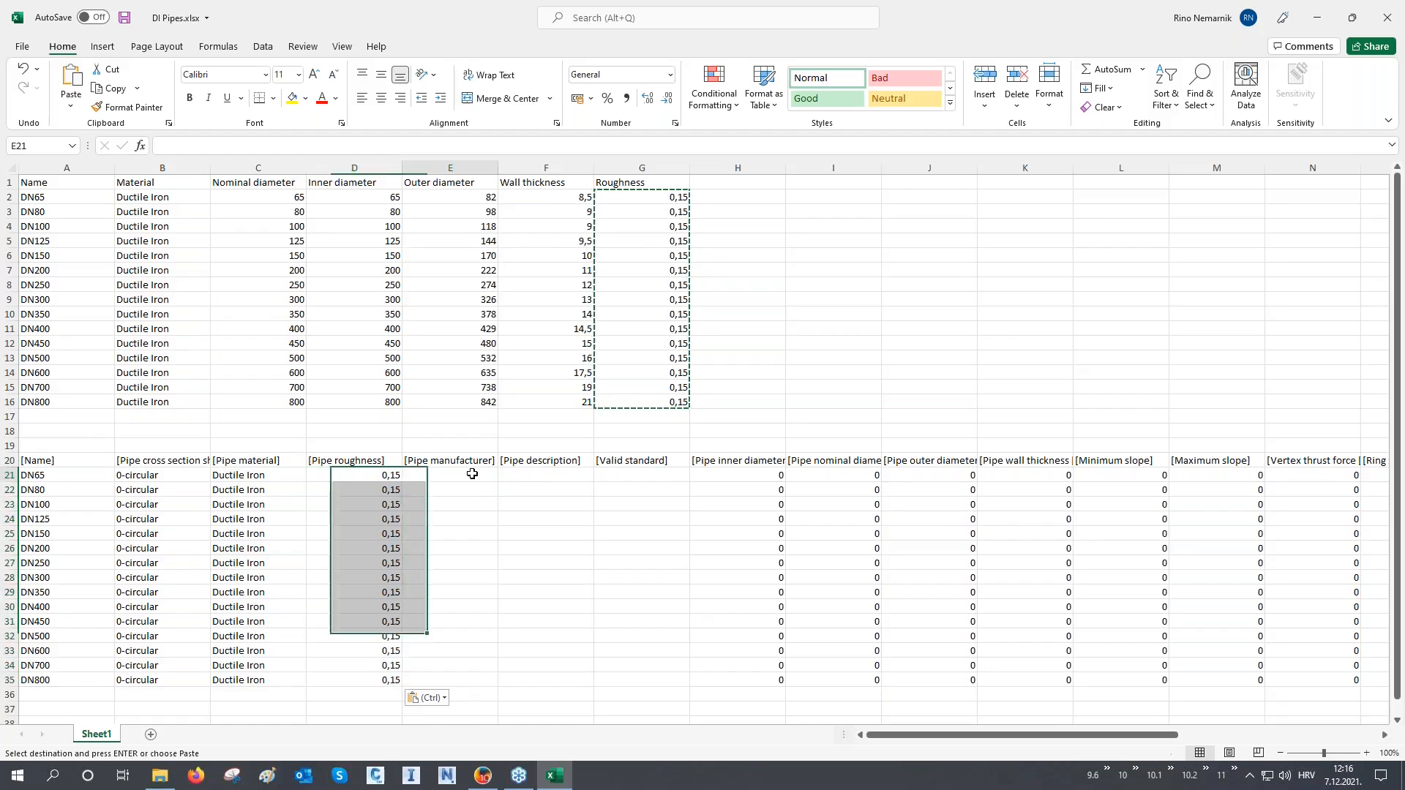
pyautogui.doubleClick(472, 474)
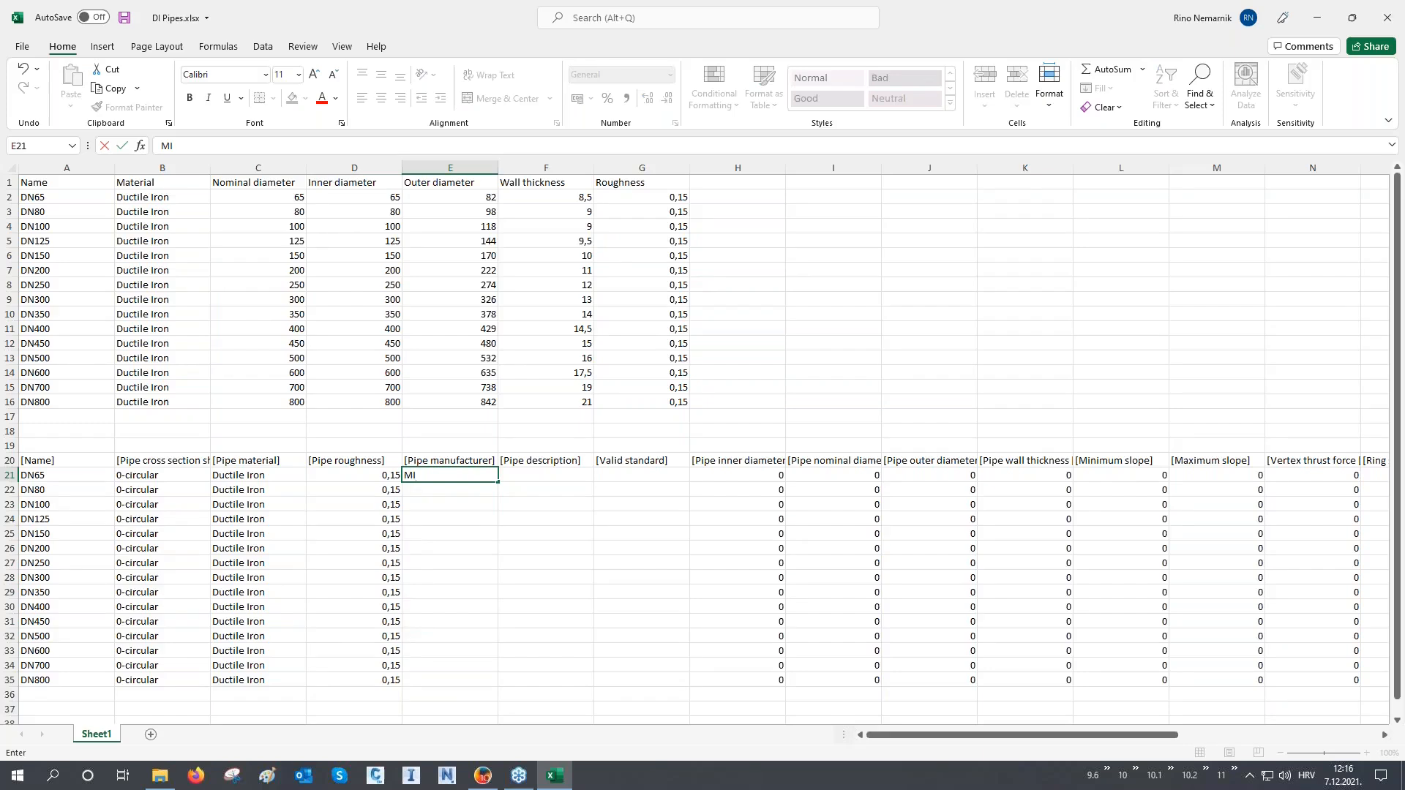
pyautogui.press('Return')
pyautogui.press('Up')
pyautogui.moveTo(500, 483); pyautogui.dragTo(487, 681)
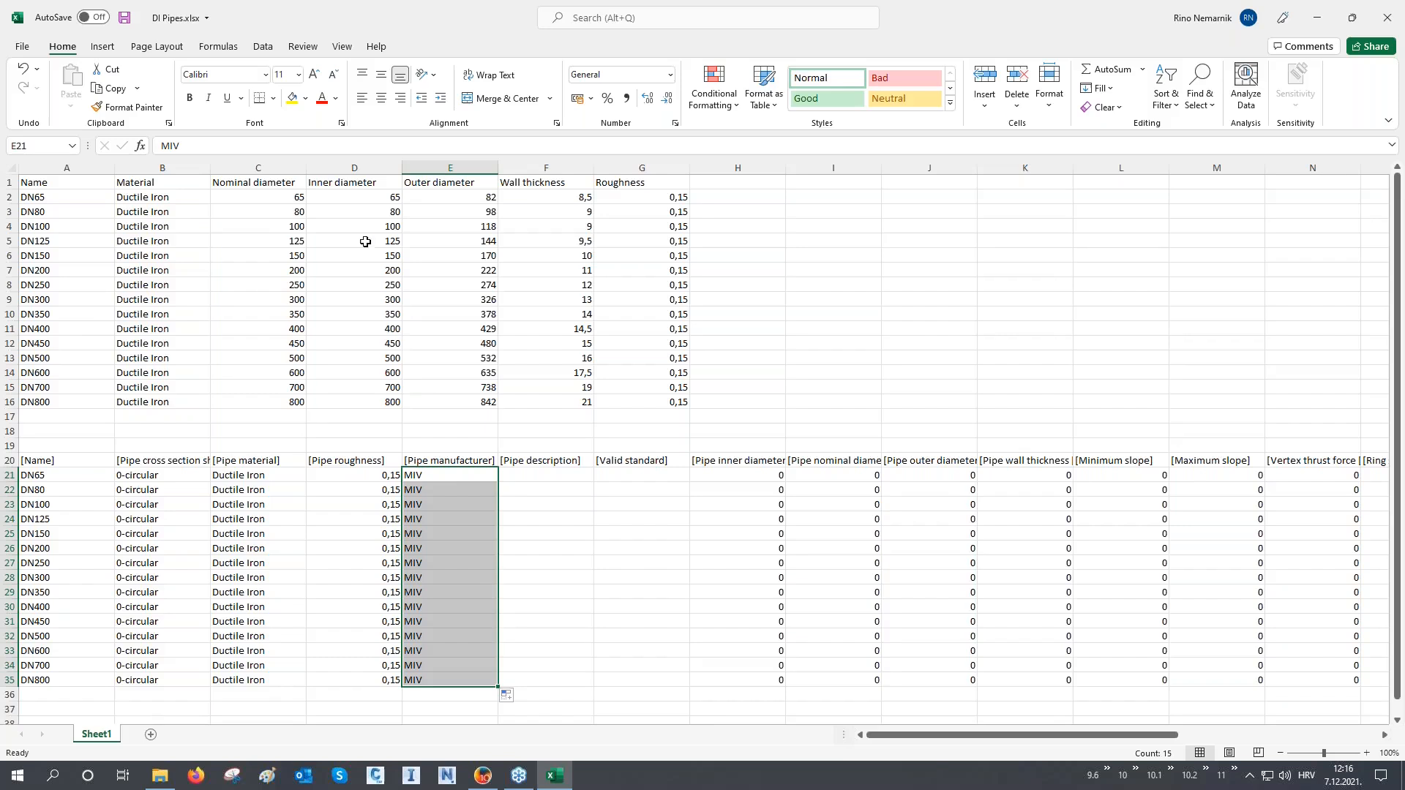
# Step: Copy the Inner diameter values from D2:D16 into the pipe inner diameter column, starting at cell H21
pyautogui.click(291, 203)
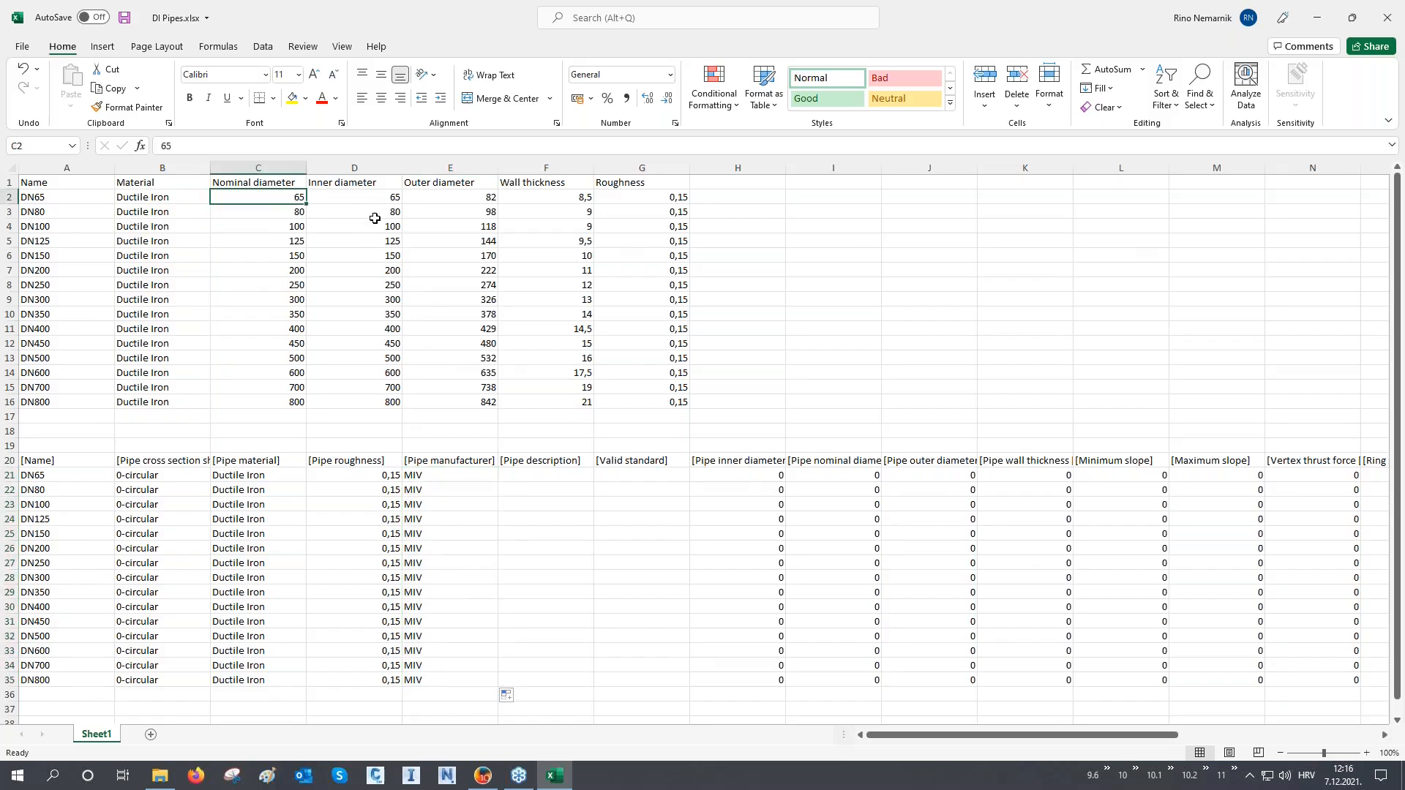
pyautogui.moveTo(369, 196); pyautogui.dragTo(370, 404)
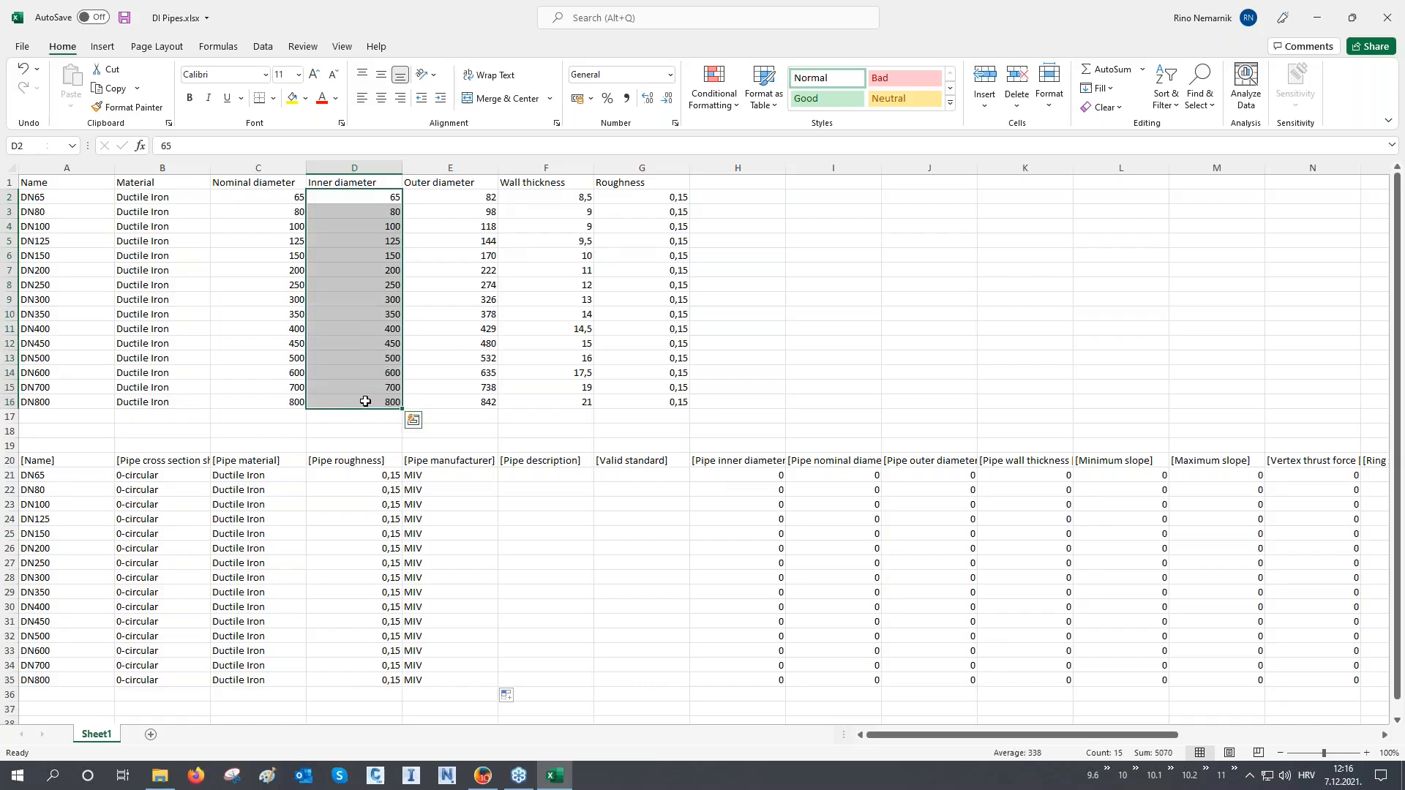
pyautogui.hotkey('ctrl', 'c')
pyautogui.click(738, 473)
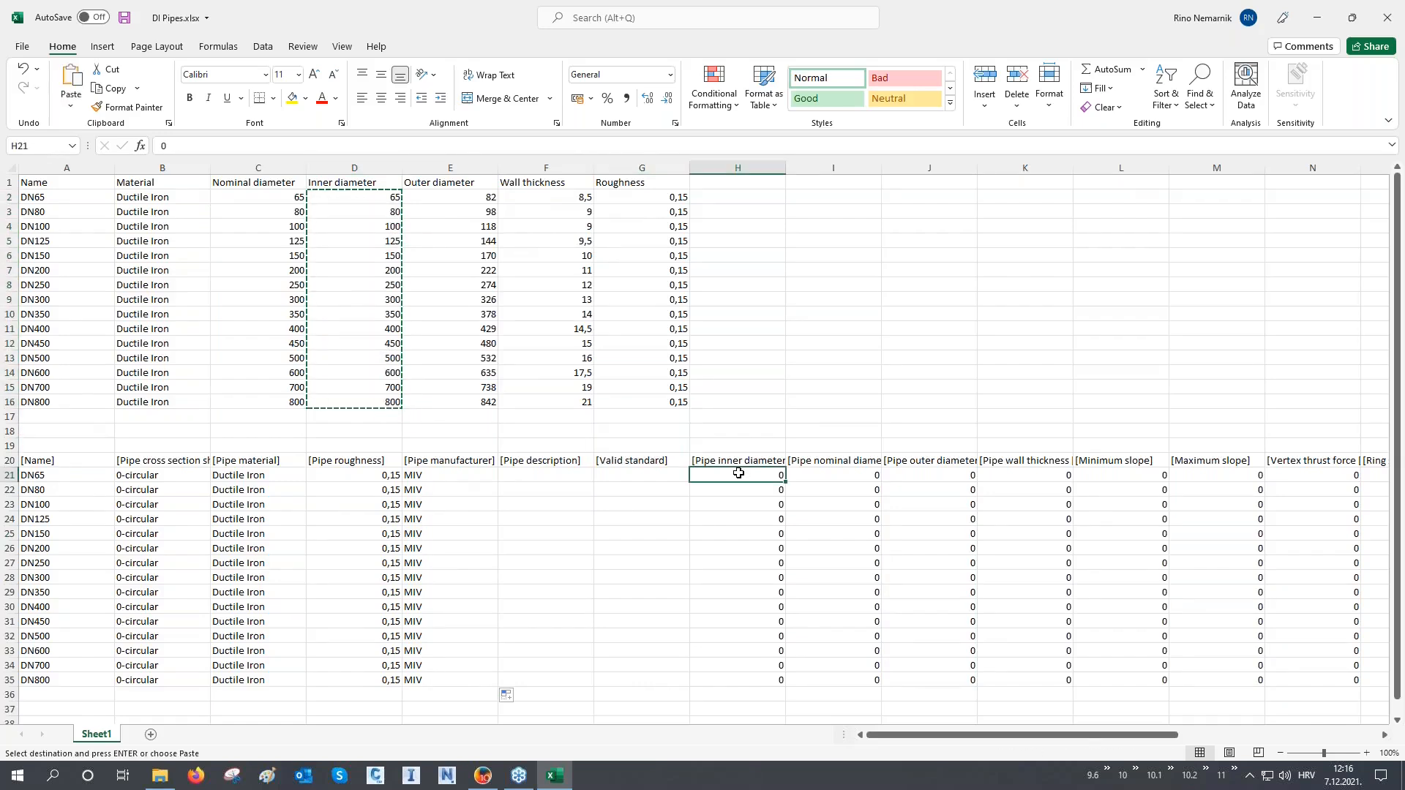
pyautogui.hotkey('ctrl', 'v')
# Step: Copy the Nominal diameter values from C2:C16 into the pipe nominal diameter column, starting at cell I21
pyautogui.moveTo(278, 198); pyautogui.dragTo(282, 402)
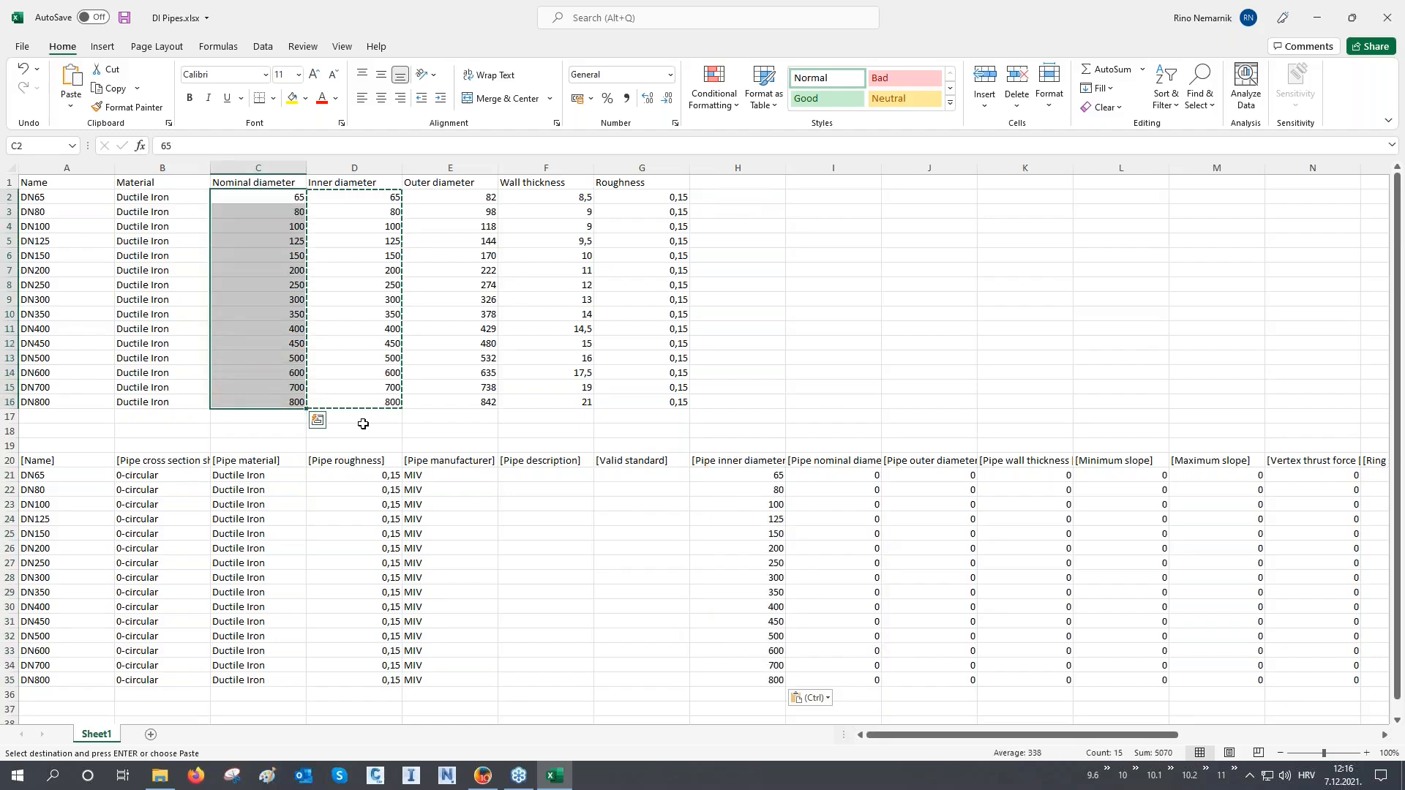
pyautogui.hotkey('ctrl', 'c')
pyautogui.click(823, 473)
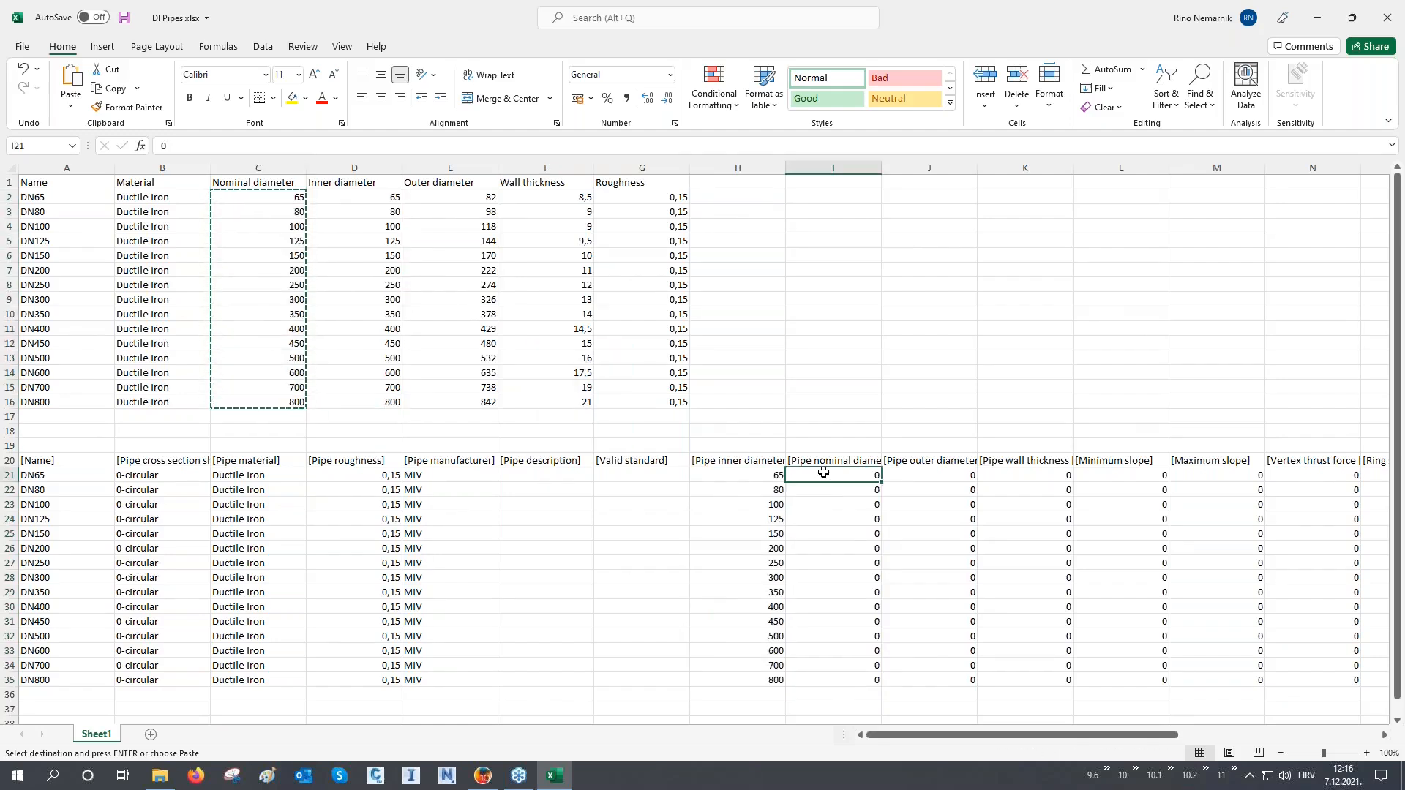
pyautogui.hotkey('ctrl', 'v')
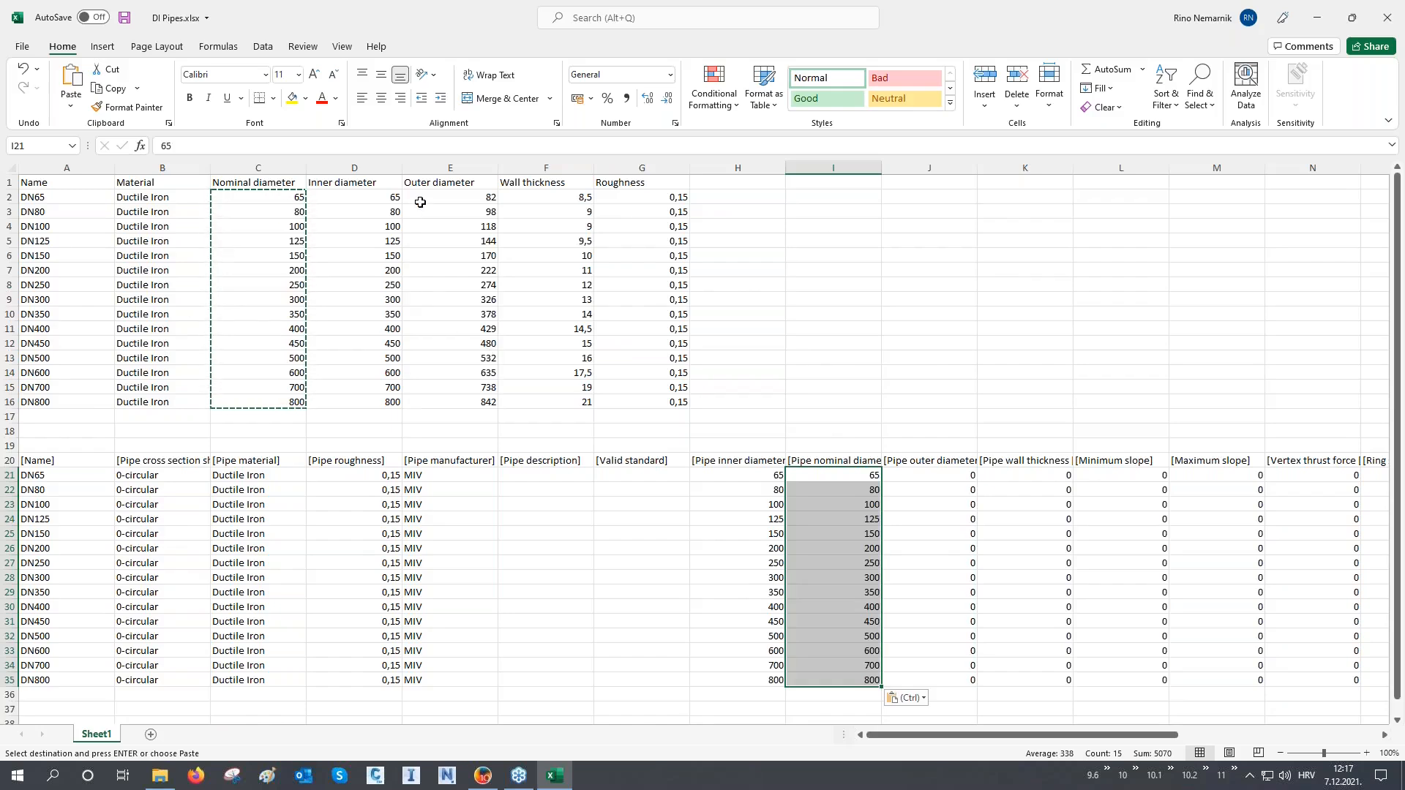
# Step: Copy the Outer diameter and Wall thickness values from E2:F16 into the matching catalog columns, starting at cell J21
pyautogui.moveTo(420, 202); pyautogui.dragTo(546, 395)
pyautogui.hotkey('ctrl', 'c')
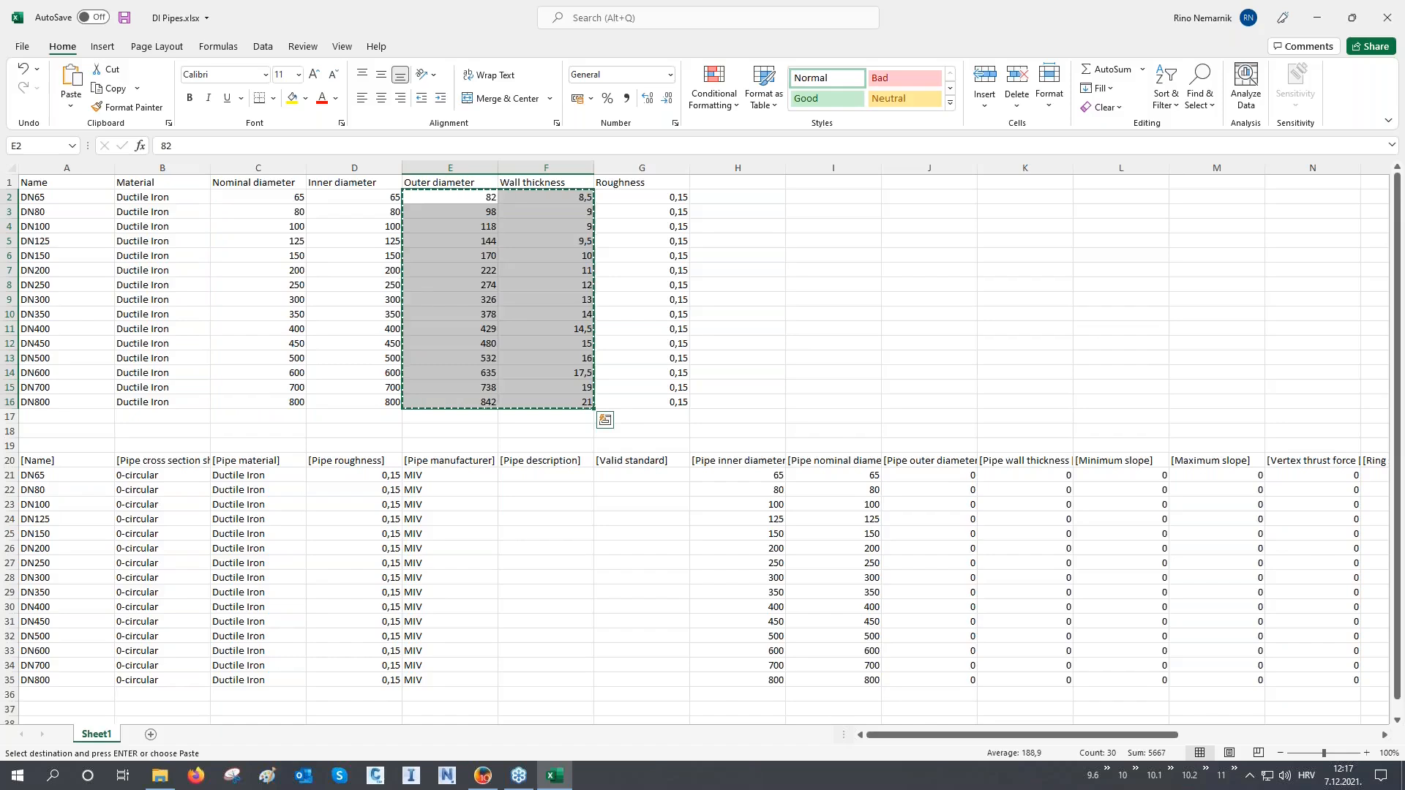
pyautogui.click(957, 474)
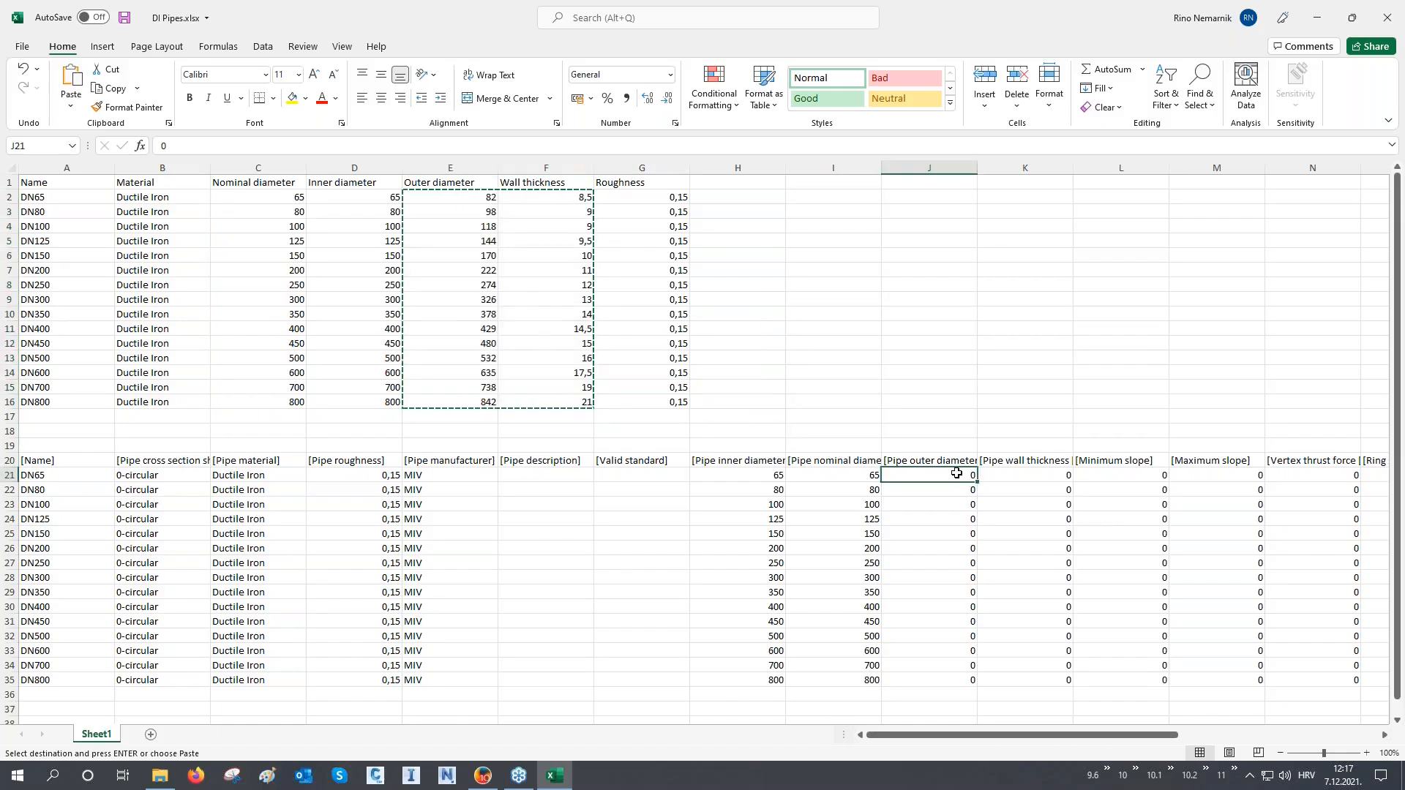
pyautogui.hotkey('ctrl', 'v')
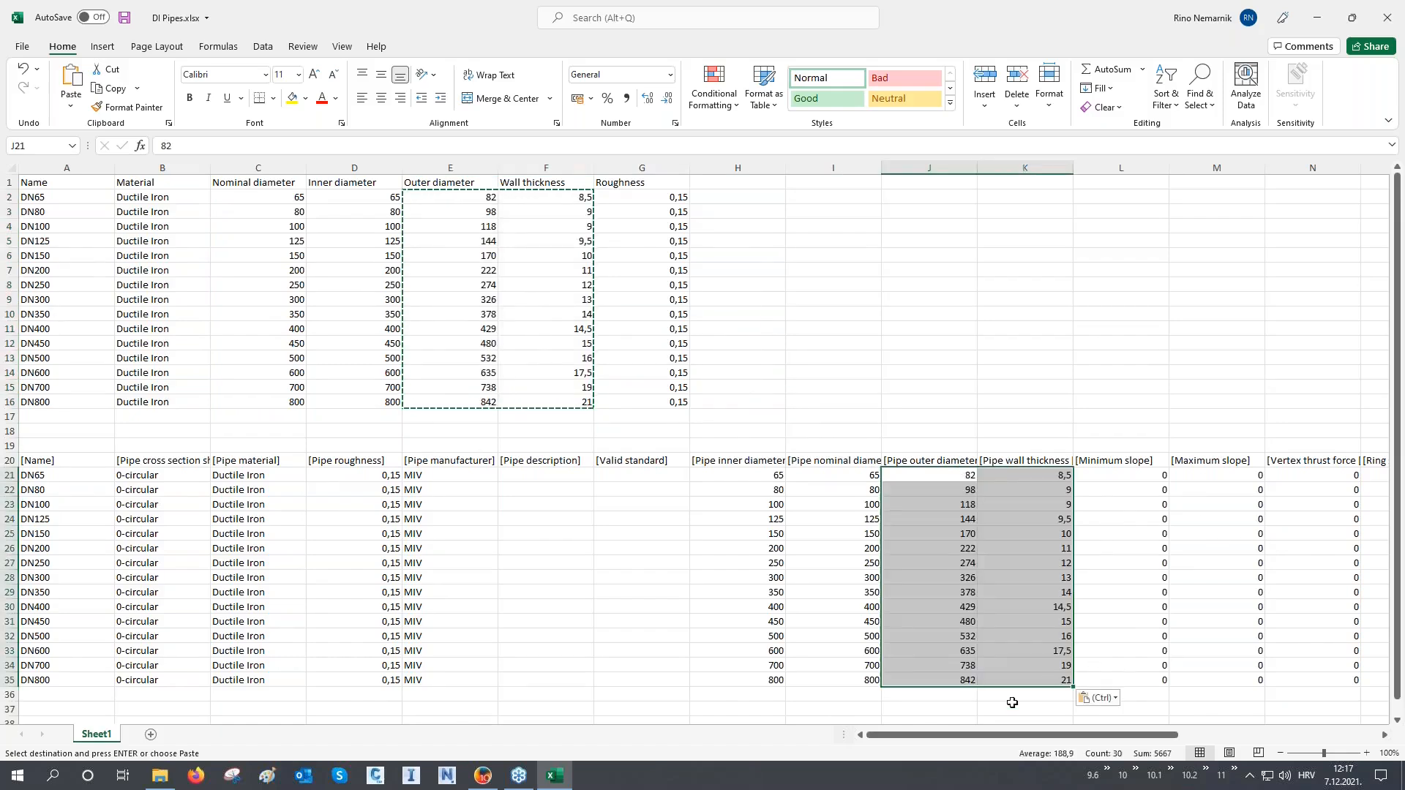
# Step: Copy the completed pipe data in A21:K35, from the names through the wall thickness column, to the clipboard
pyautogui.moveTo(988, 740); pyautogui.dragTo(1165, 737)
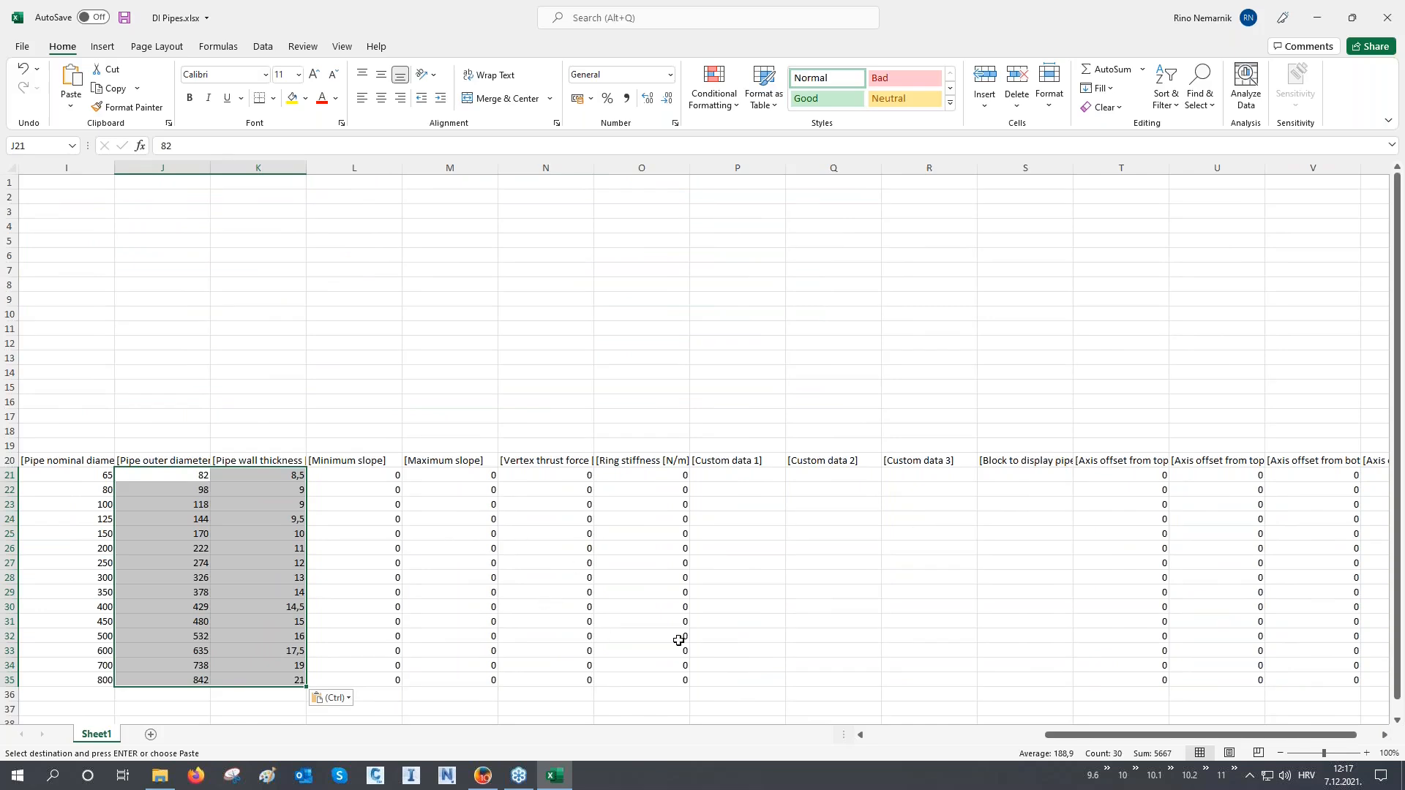
pyautogui.moveTo(1067, 737); pyautogui.dragTo(881, 737)
pyautogui.moveTo(59, 478); pyautogui.dragTo(1003, 682)
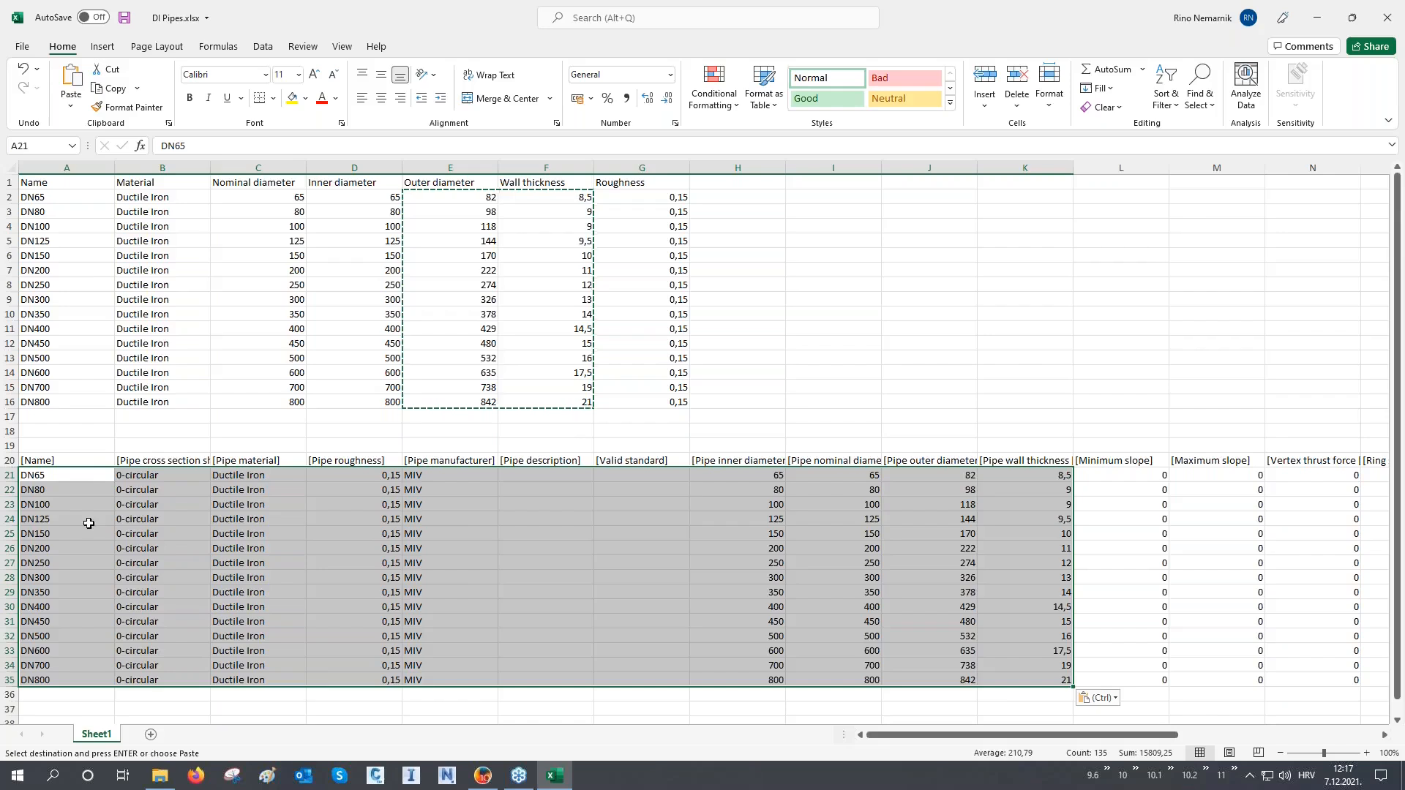
pyautogui.rightClick(77, 472)
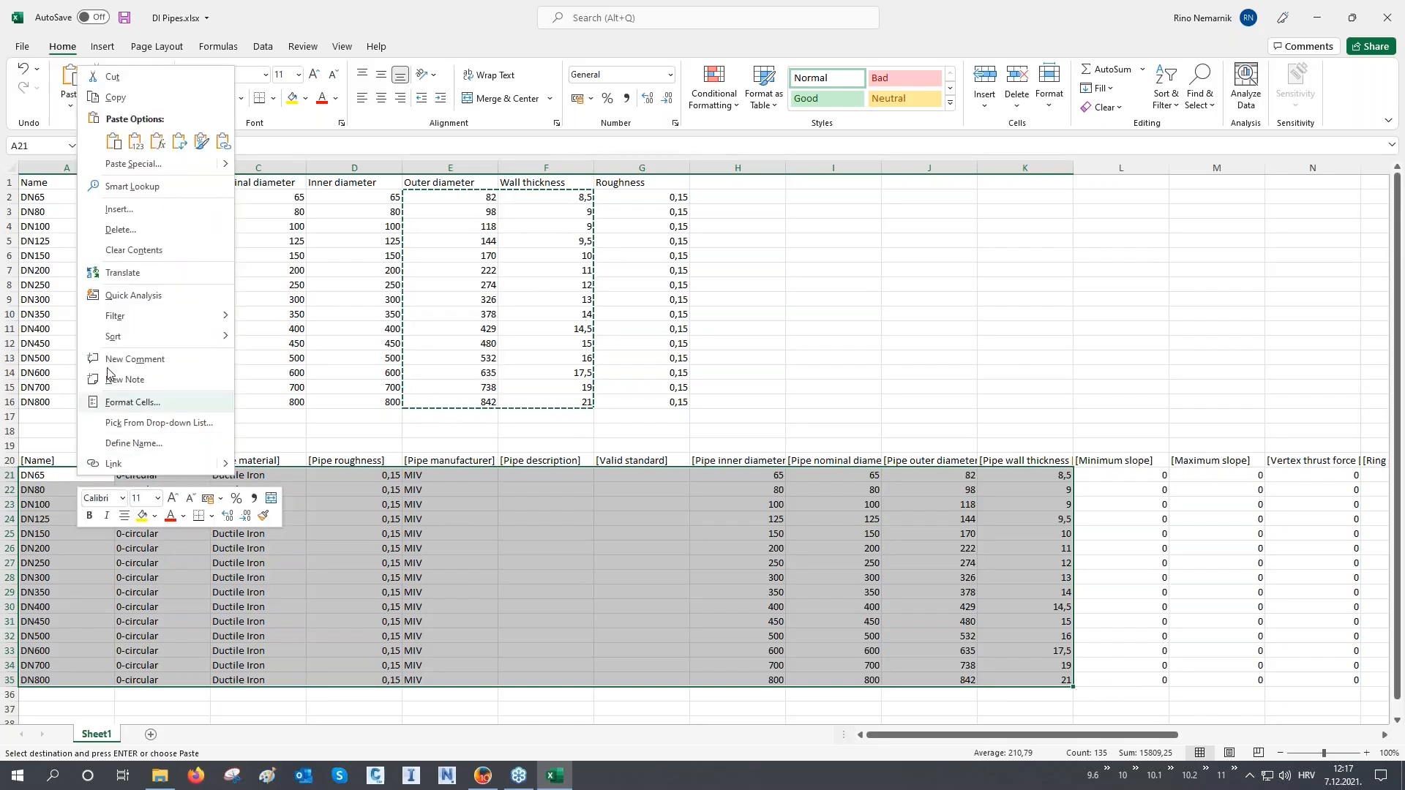
pyautogui.click(116, 98)
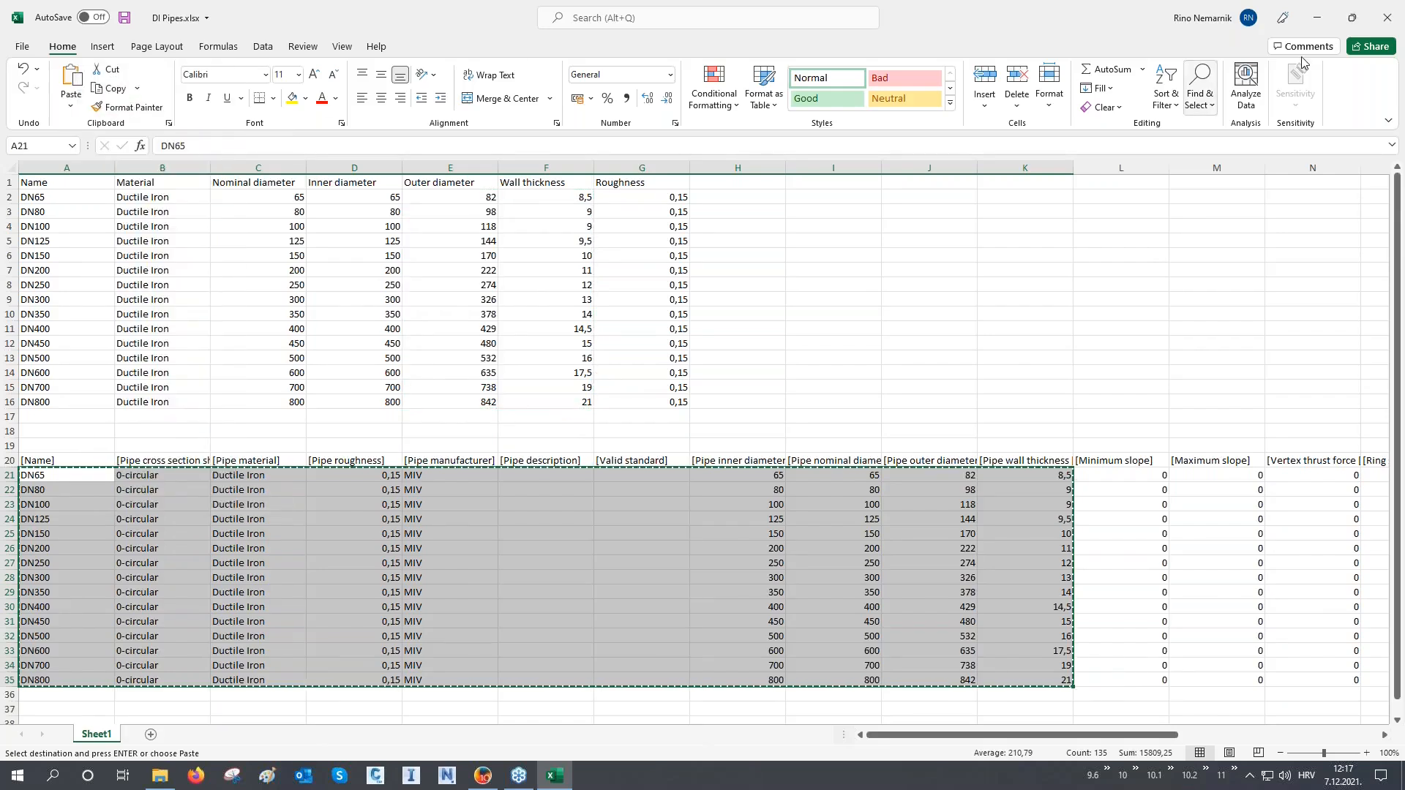
# Step: Switch to Civil 3D, paste the copied data into the catalog table starting at the name Pipe0, and apply the changes
pyautogui.click(1320, 18)
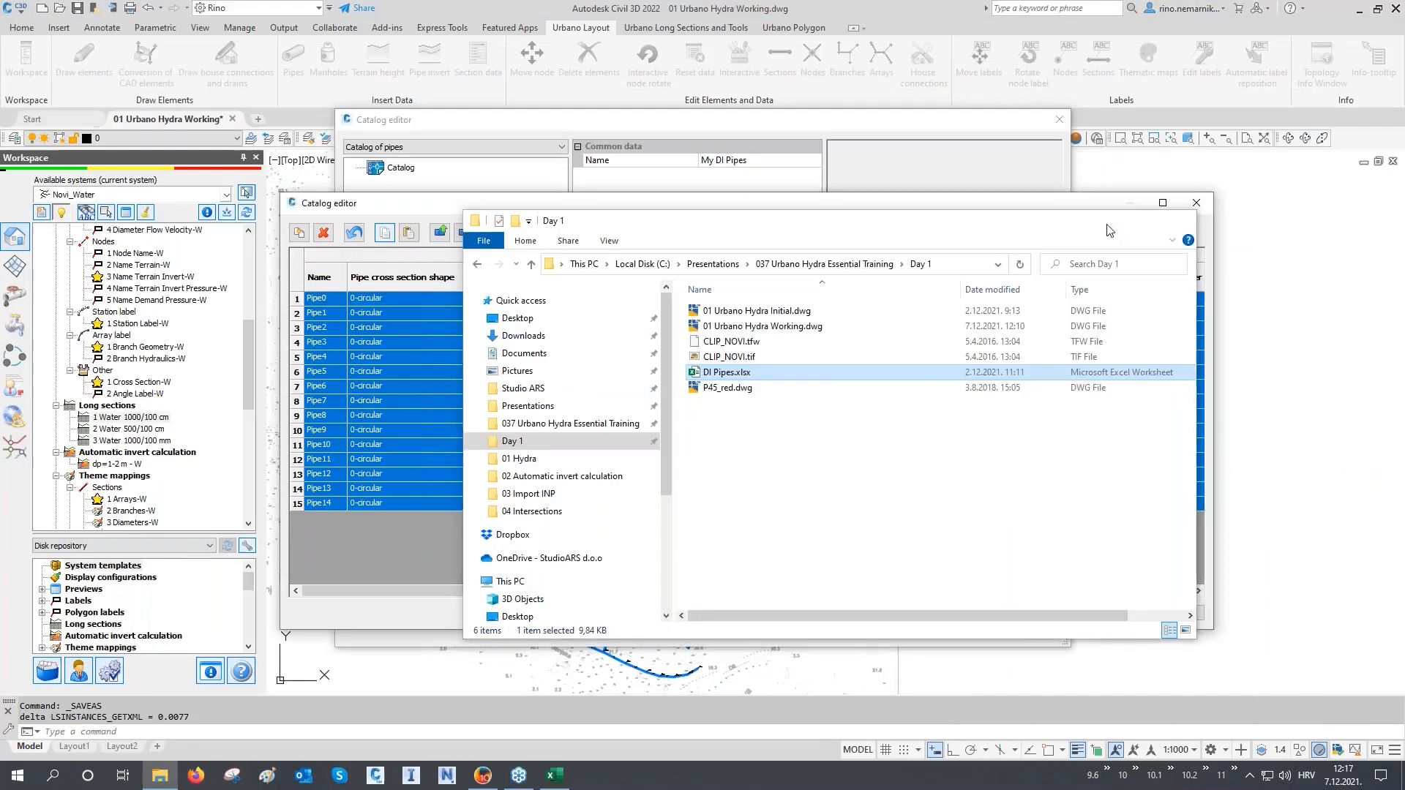
pyautogui.click(325, 300)
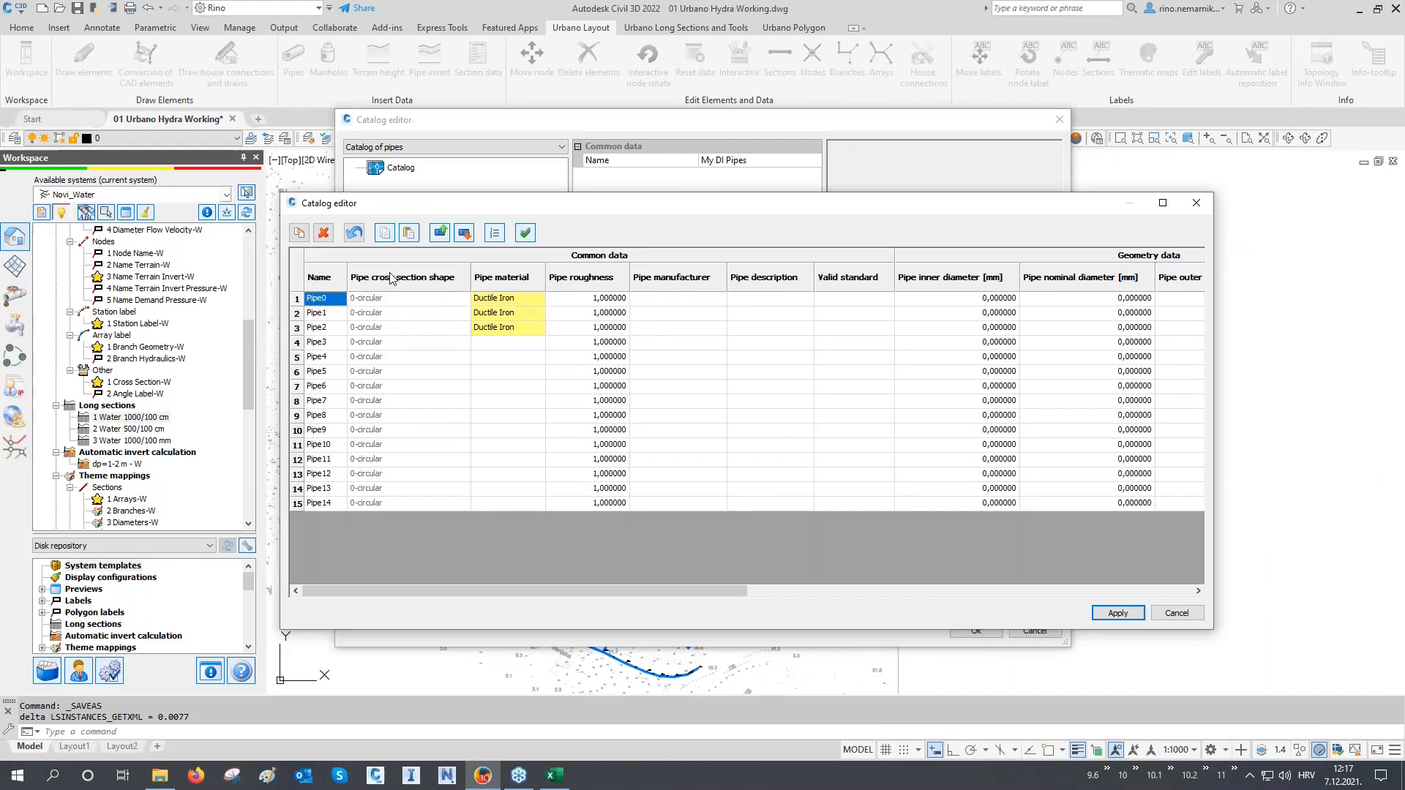
pyautogui.click(409, 235)
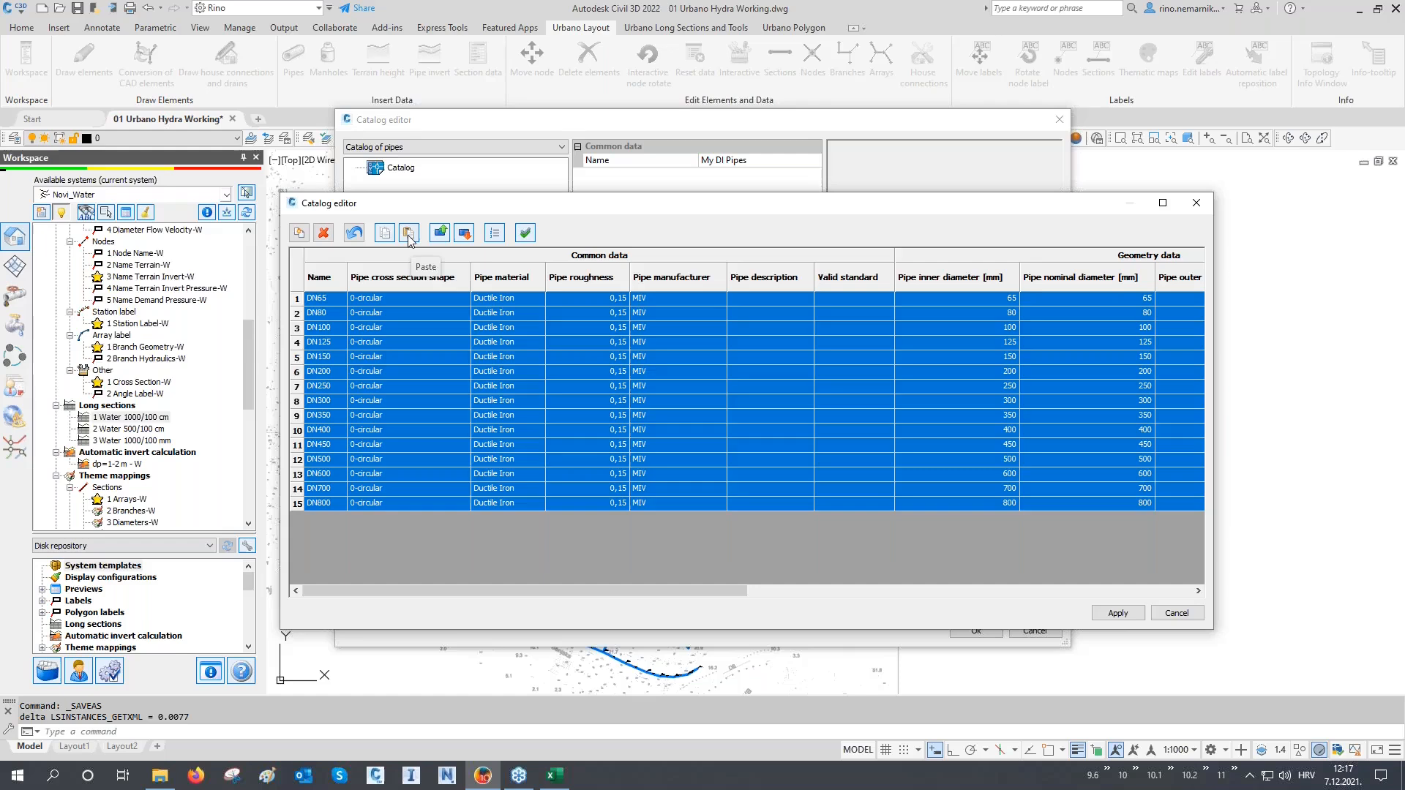
pyautogui.click(1114, 616)
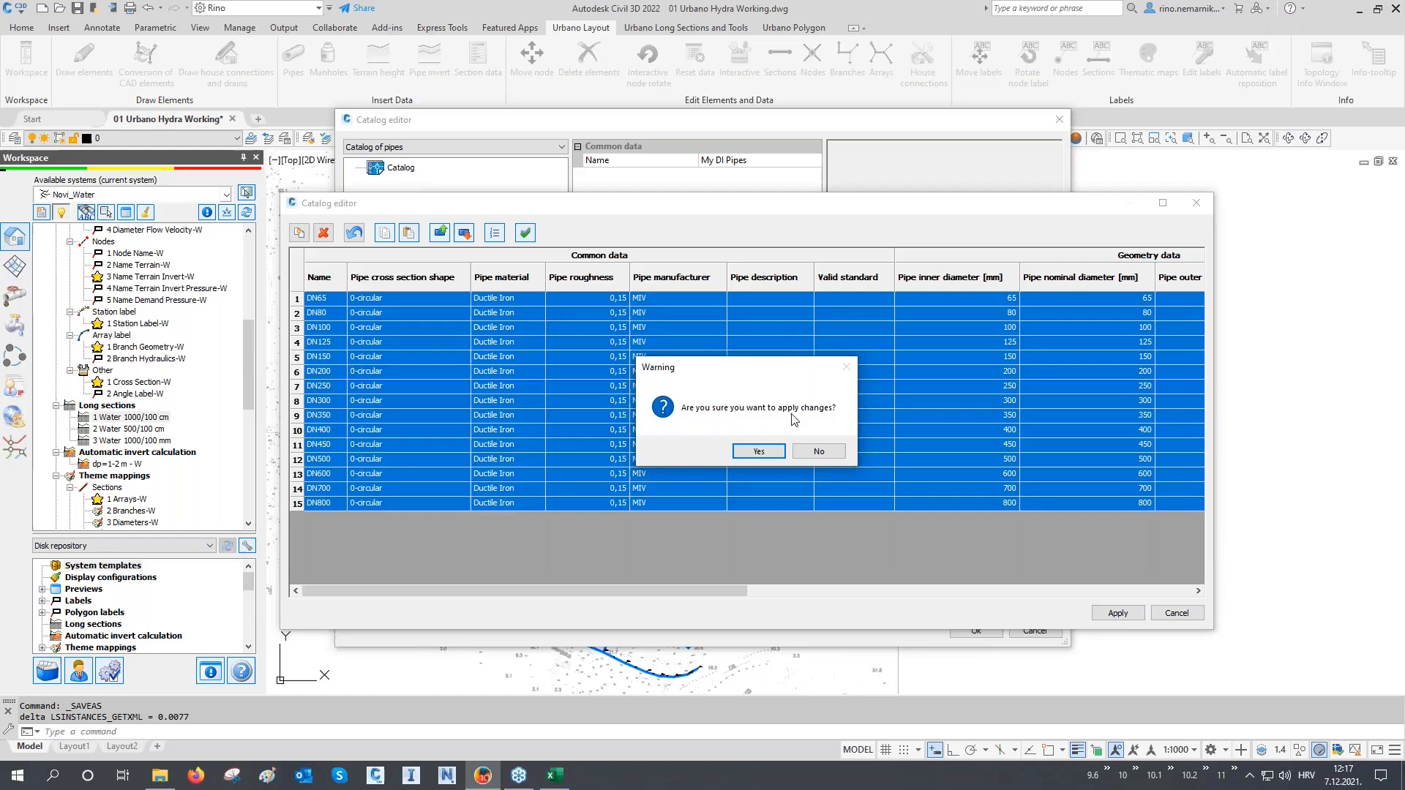
pyautogui.click(761, 450)
# Step: Review the properties of each pipe in the My DI Pipes group from DN65 to DN800 and accept the catalog changes
pyautogui.scroll(-1, 416, 453)
pyautogui.click(376, 527)
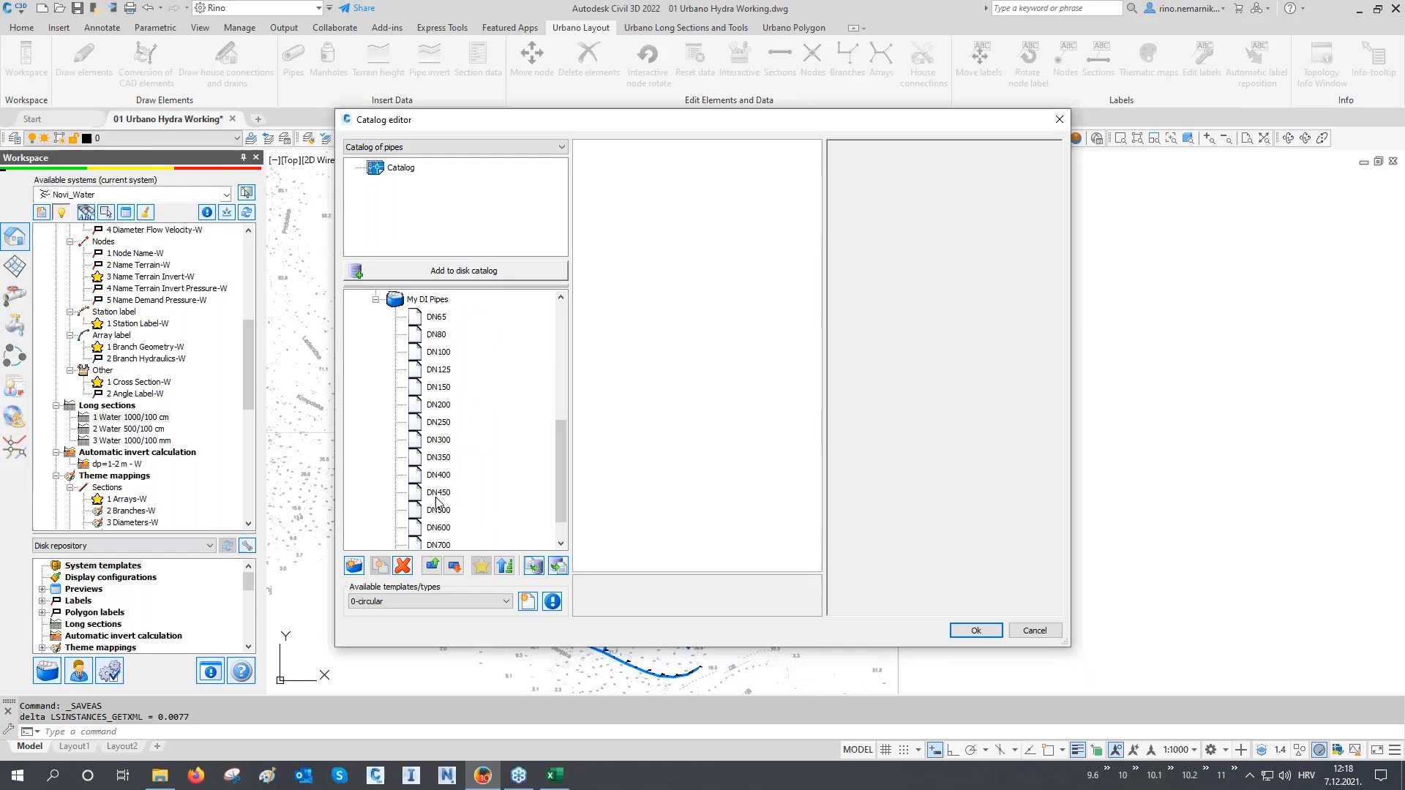
pyautogui.click(436, 317)
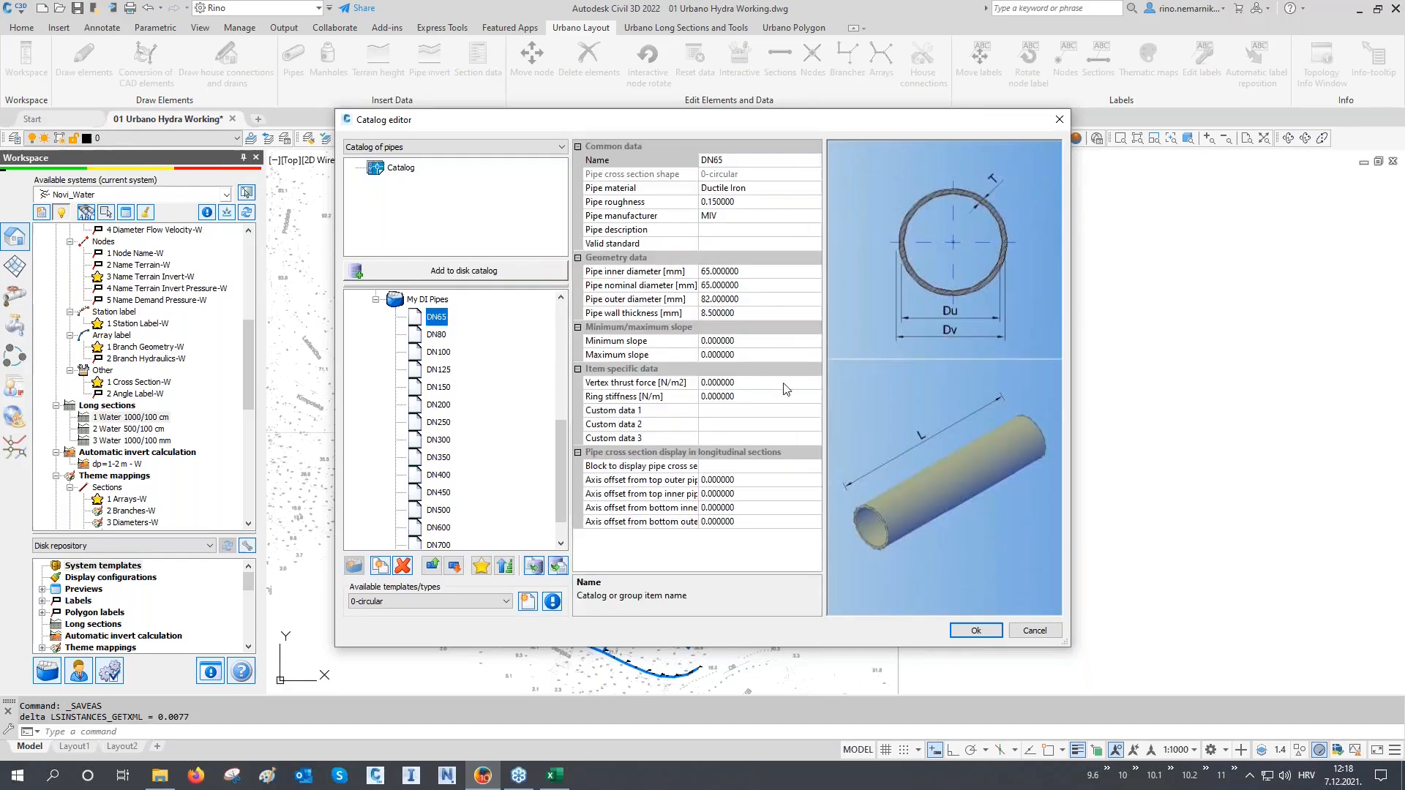
pyautogui.press('Down')
pyautogui.press('Down')
pyautogui.press('Down')
pyautogui.press('Down')
pyautogui.press('Down')
pyautogui.press('Down')
pyautogui.press('Down')
pyautogui.press('Down')
pyautogui.press('Down')
pyautogui.press('Down')
pyautogui.press('Down')
pyautogui.press('Down')
pyautogui.press('Down')
pyautogui.press('Down')
pyautogui.click(969, 628)
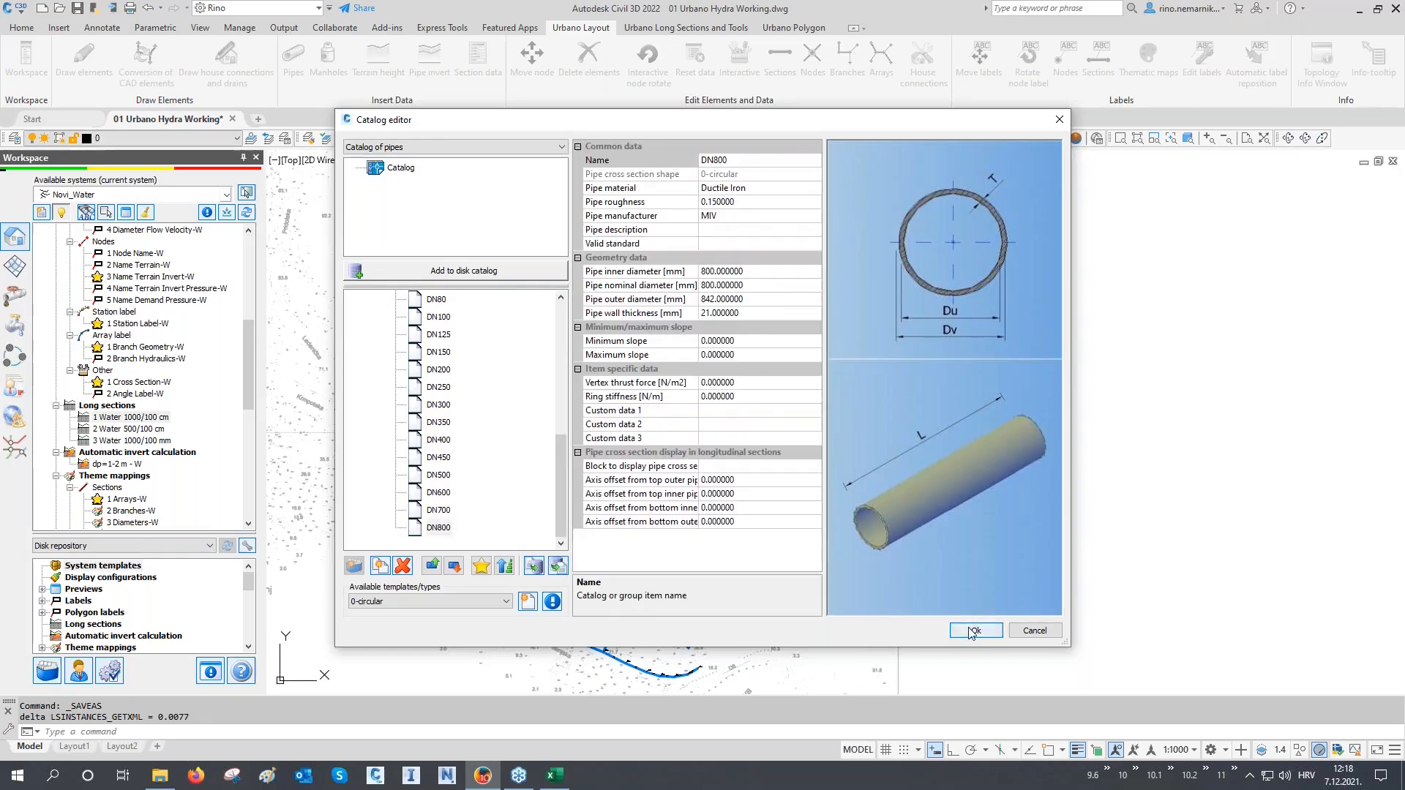
# Step: Switch to Excel, save DI Pipes.xlsx and close it
pyautogui.click(556, 776)
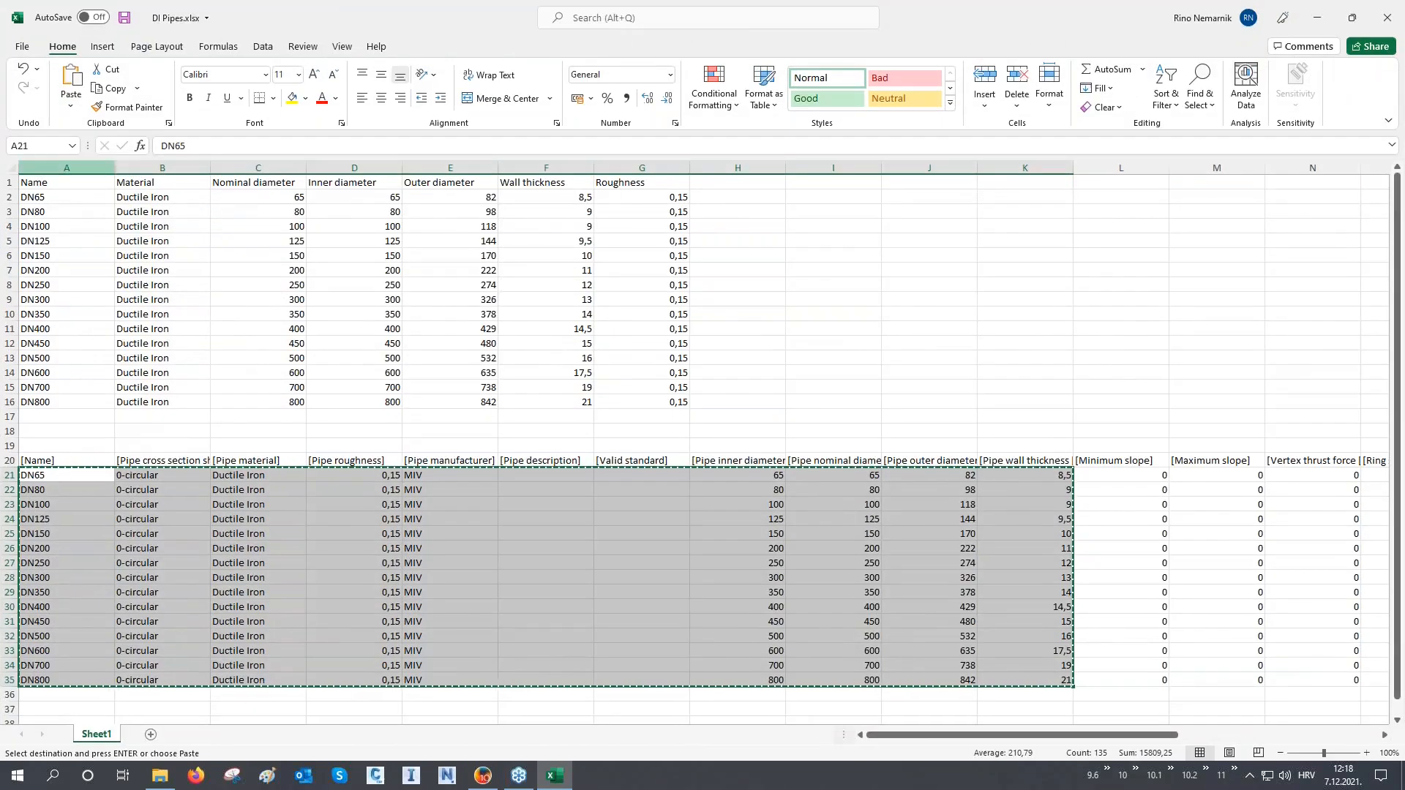
pyautogui.click(124, 17)
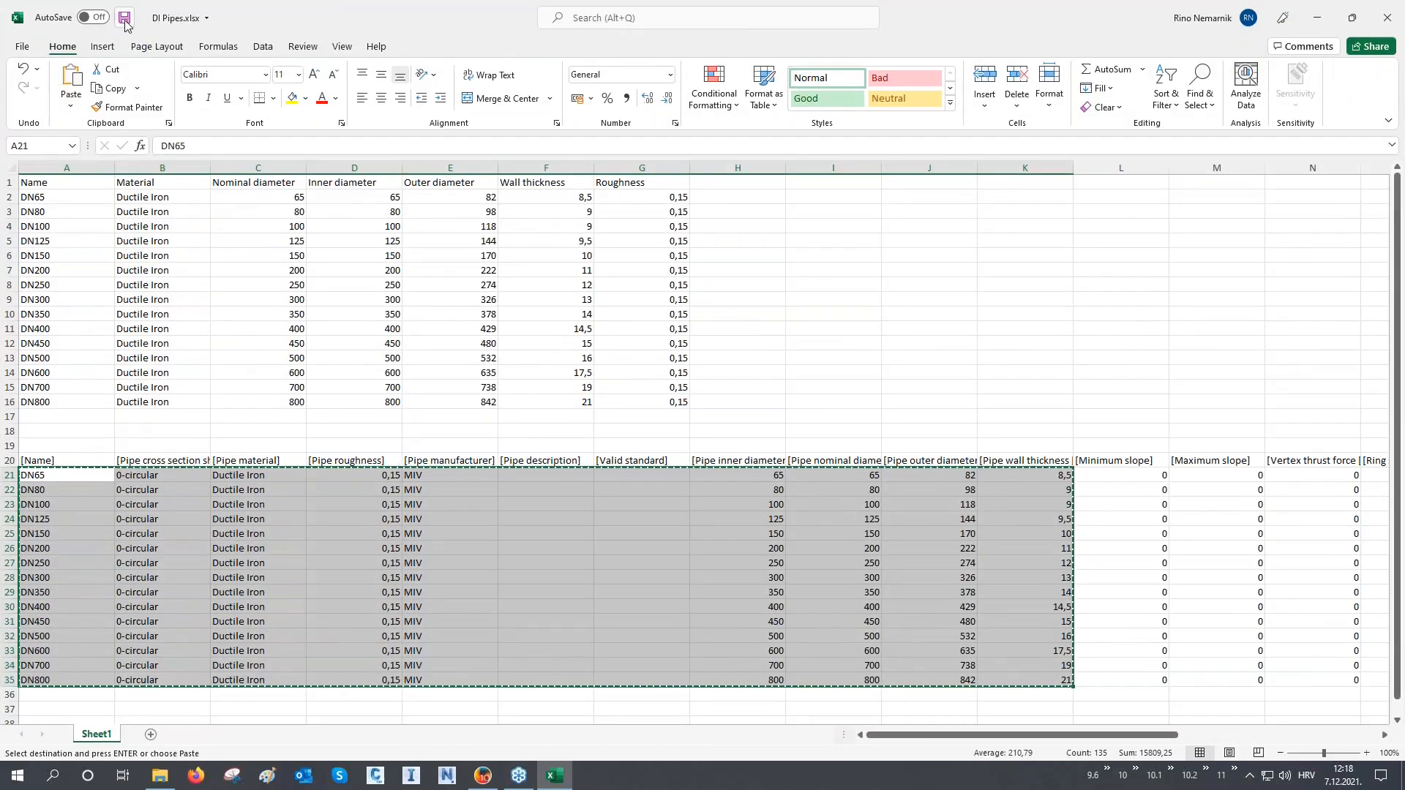
pyautogui.click(1399, 9)
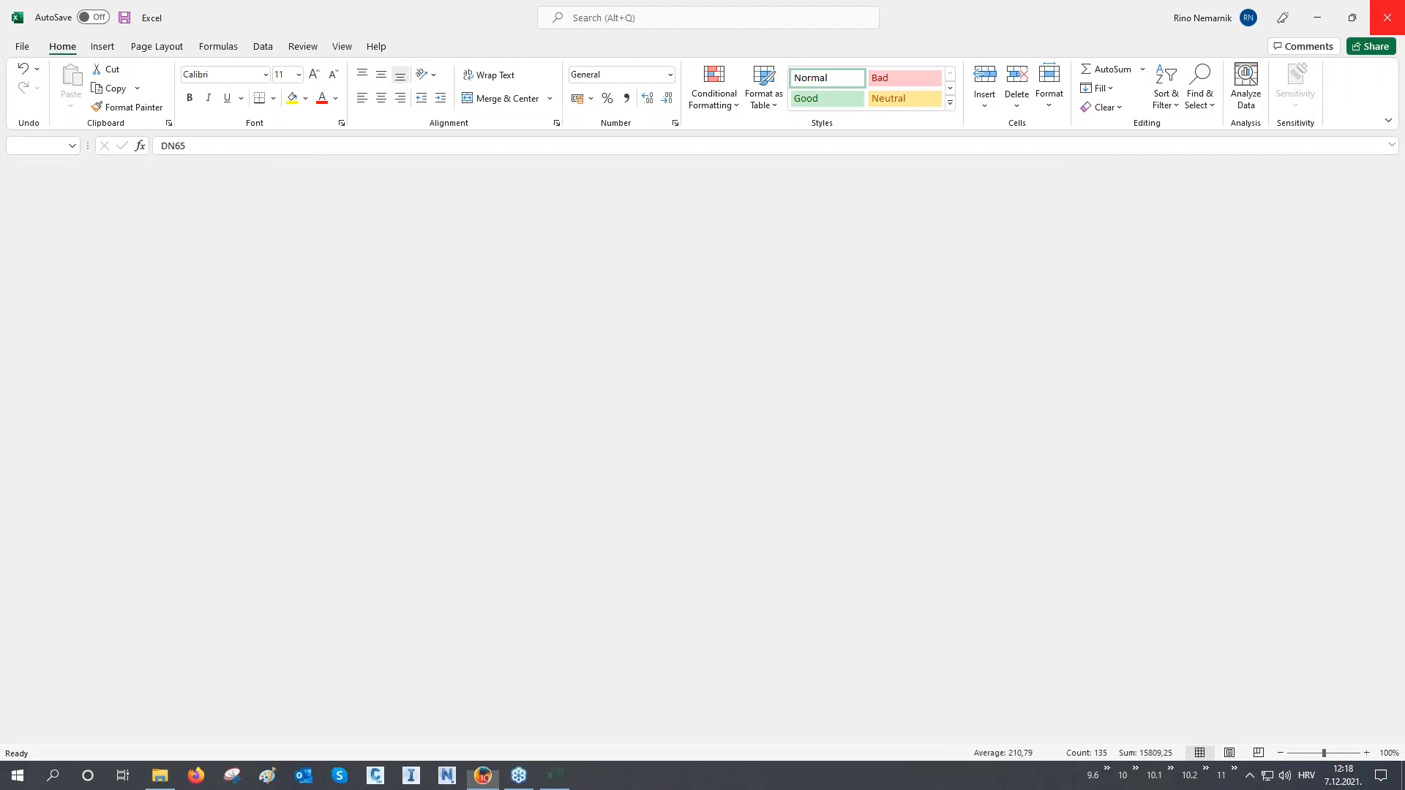
# Step: Close Excel, start assigning pipes in the Novi_Water system and choose the pipe group W - PEHD_PE100_PN10
pyautogui.click(1387, 18)
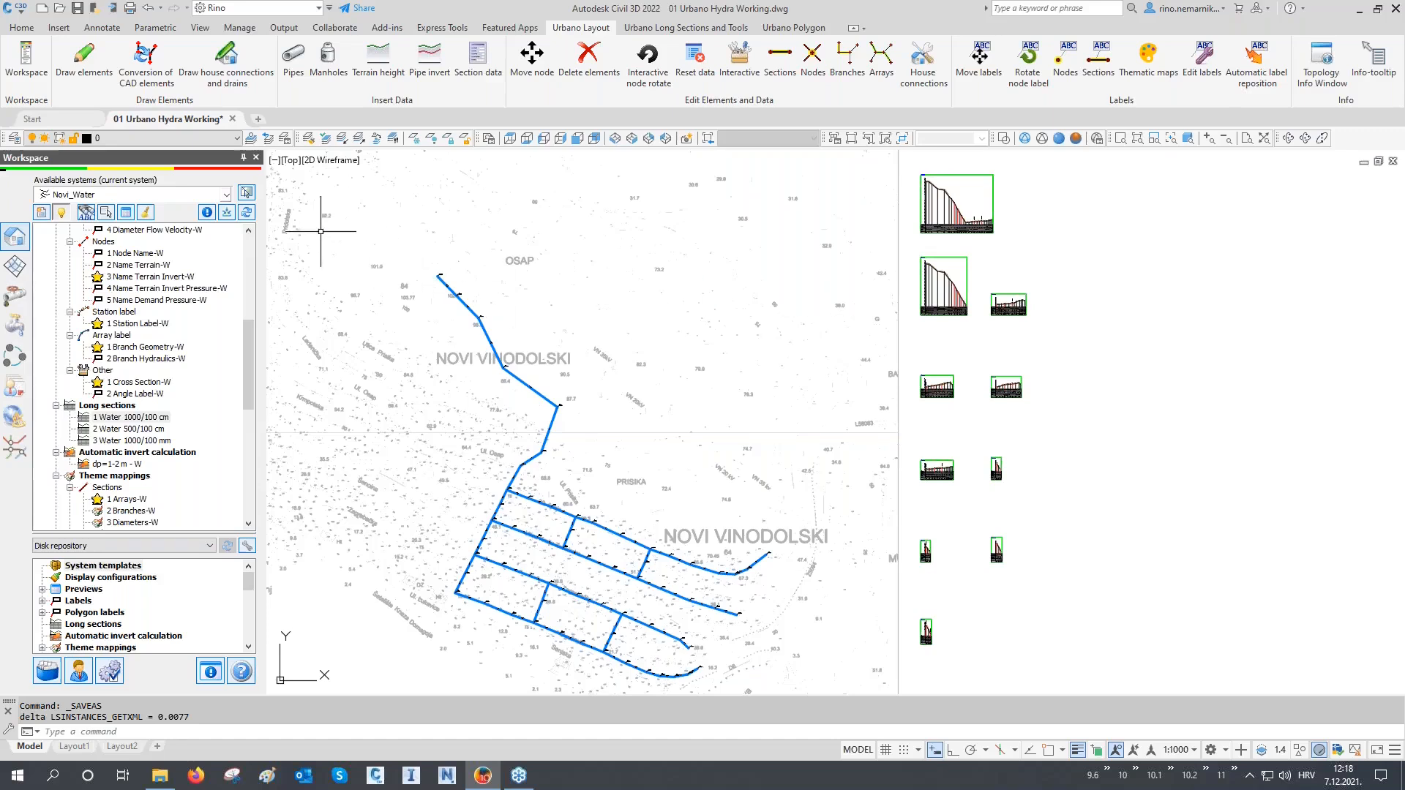
pyautogui.scroll(8, 234, 280)
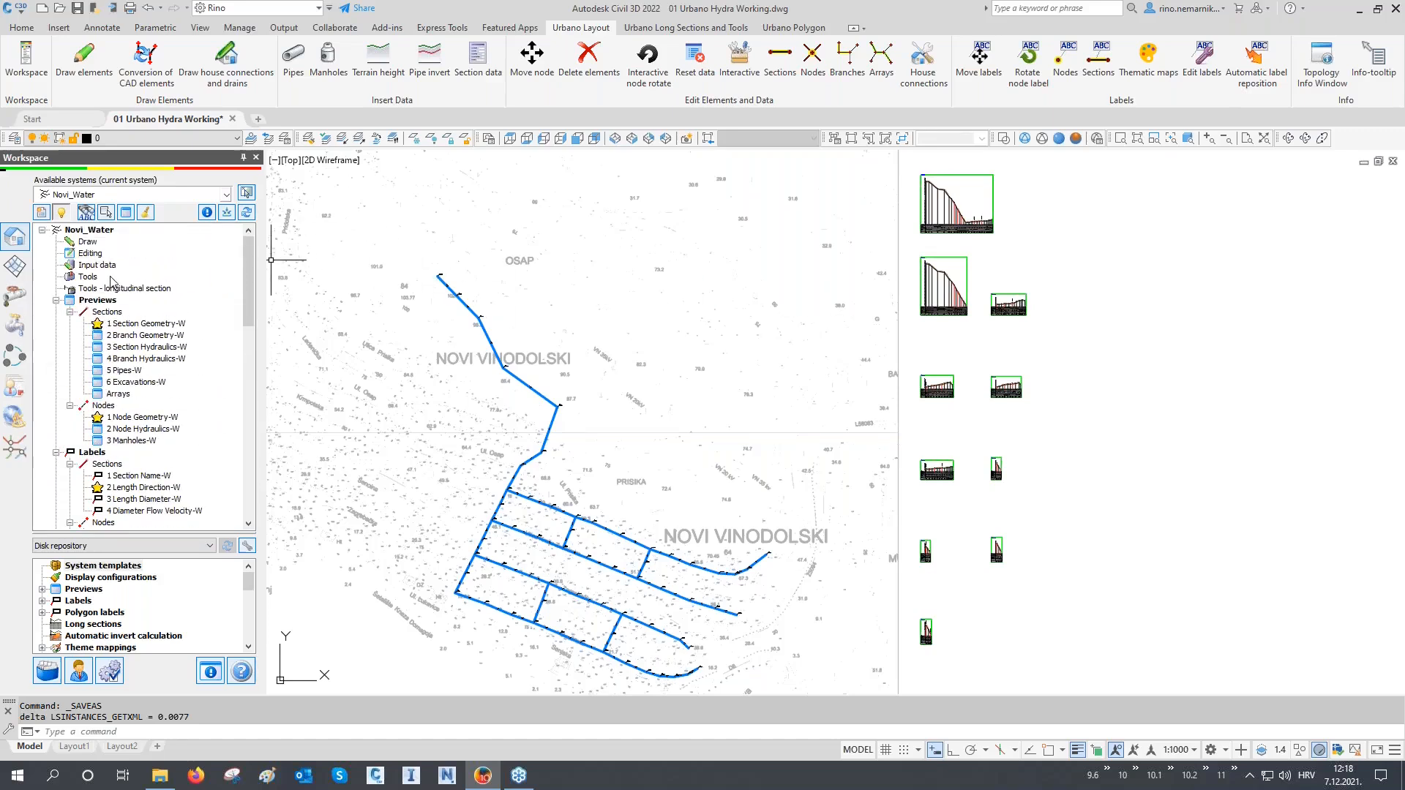
pyautogui.click(97, 265)
pyautogui.rightClick(101, 268)
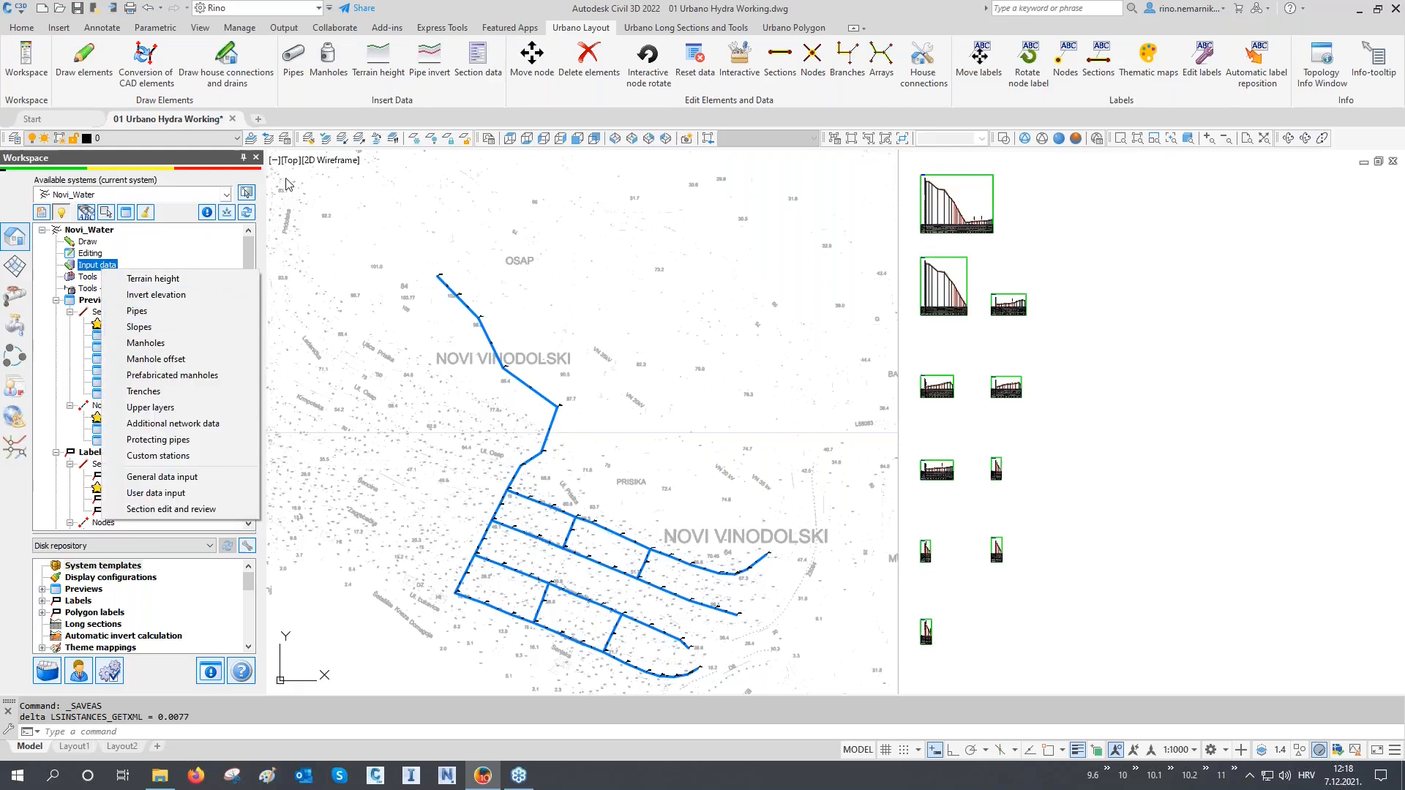
pyautogui.click(296, 62)
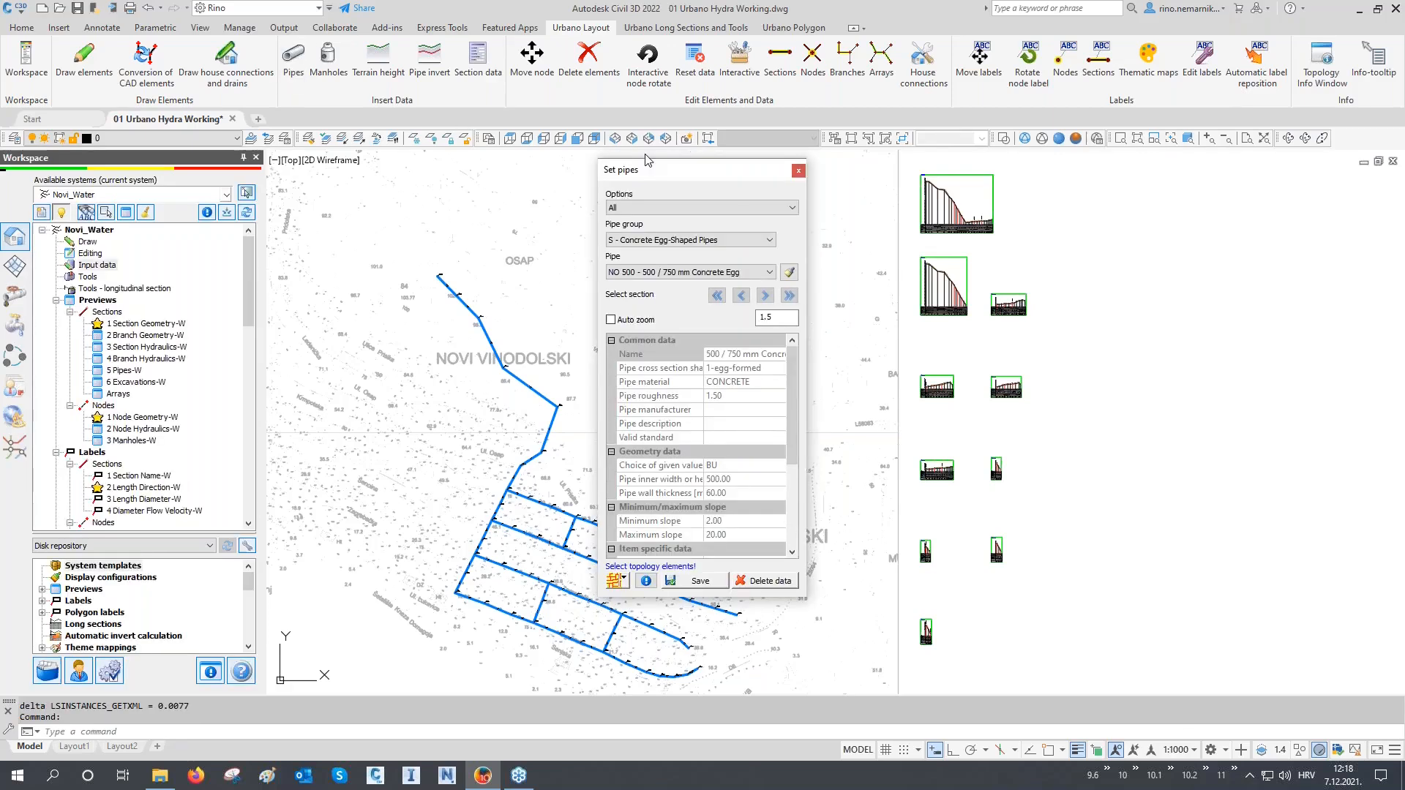
pyautogui.moveTo(647, 173)
pyautogui.mouseDown()
pyautogui.moveTo(1053, 189)
pyautogui.moveTo(1240, 166)
pyautogui.mouseUp()
pyautogui.click(1231, 233)
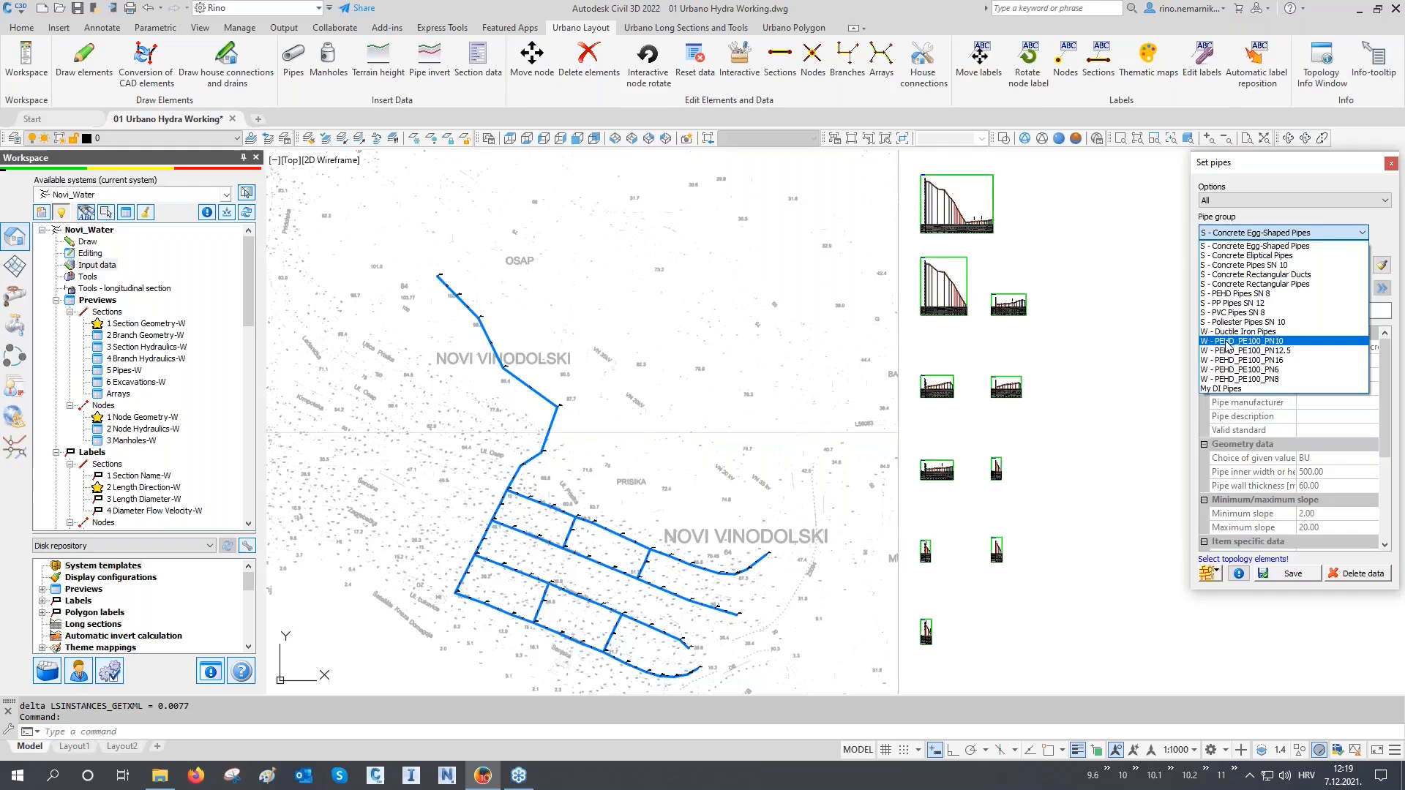
pyautogui.click(1275, 342)
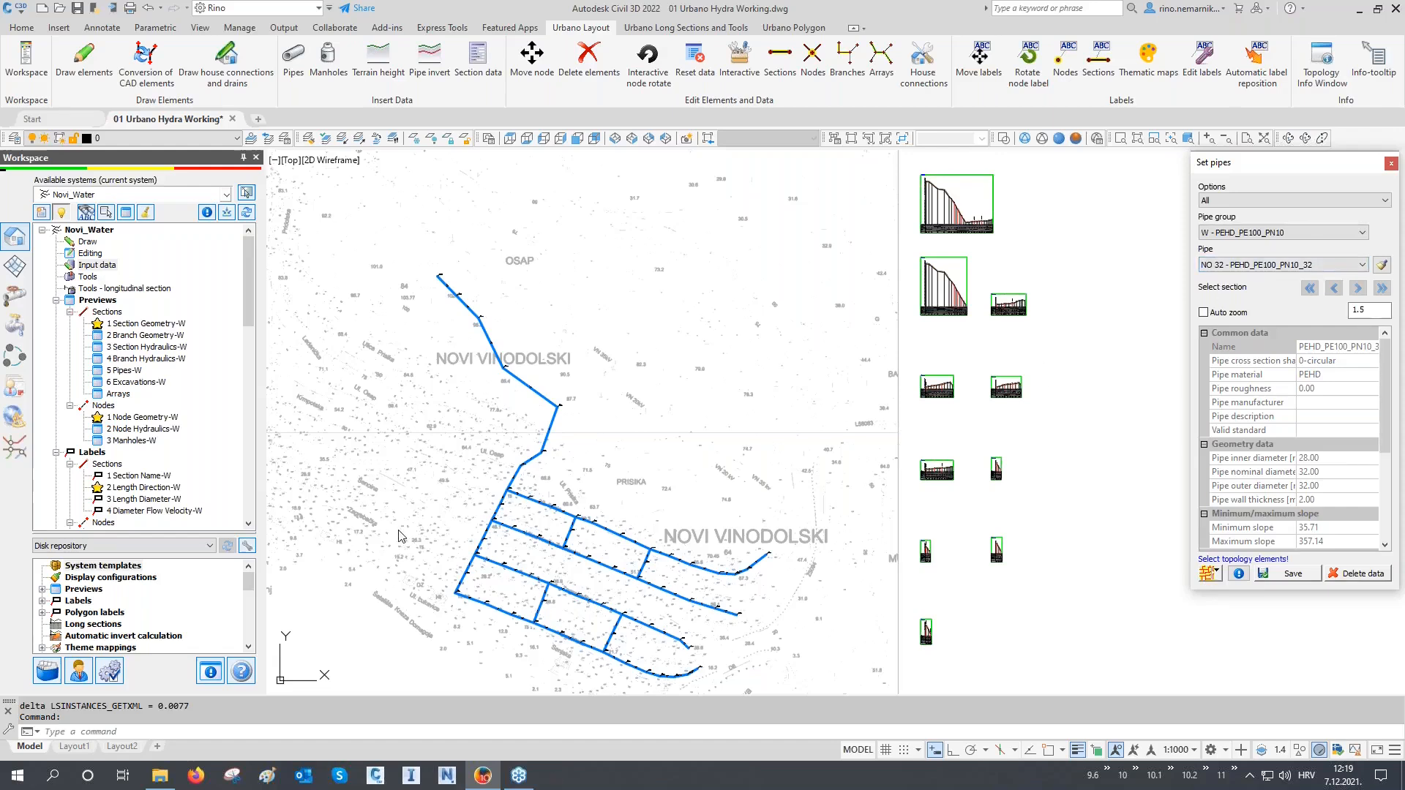
# Step: Using branch selection, assign pipe NO 315 - PEHD_PE100_PN10_315 to the long northern supply branch and save the data
pyautogui.click(1217, 574)
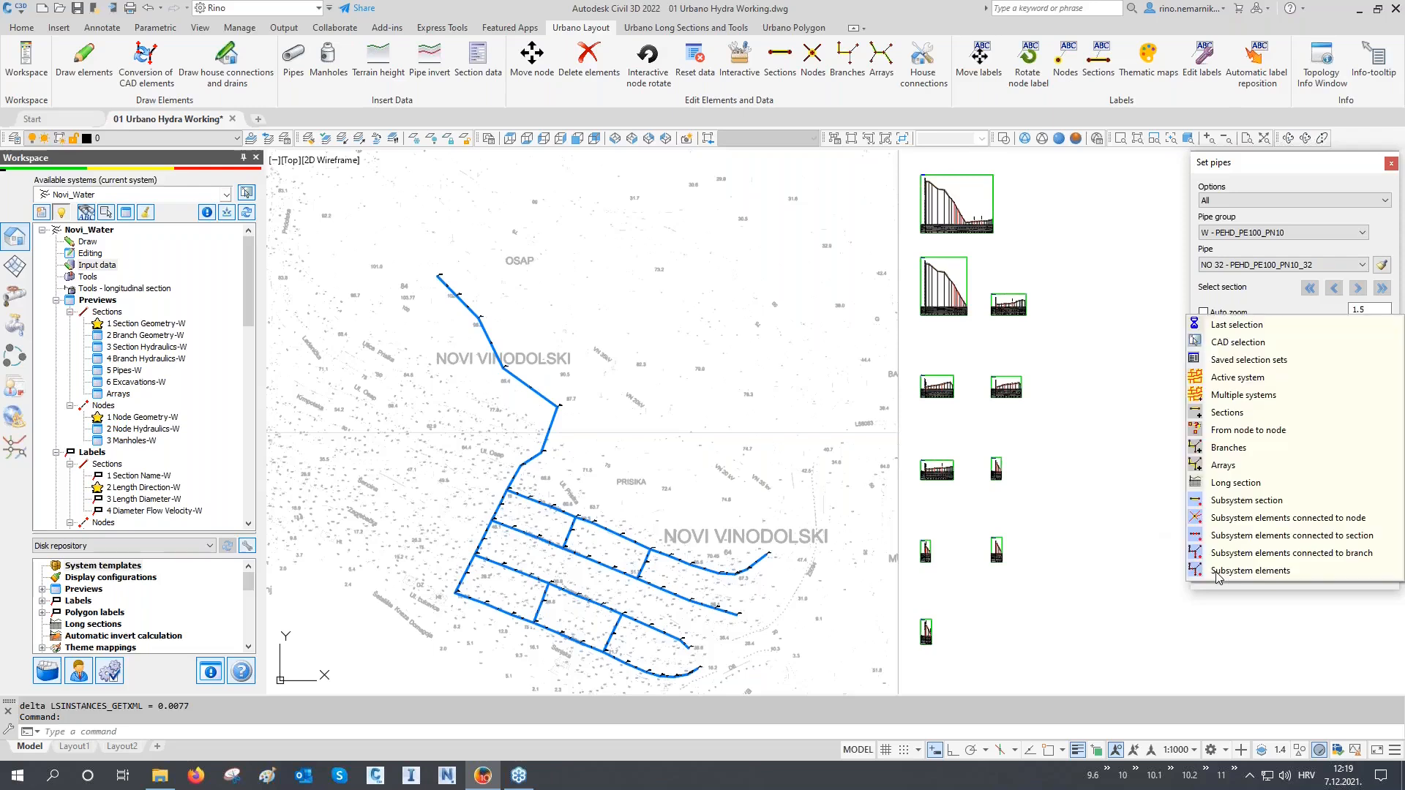
pyautogui.click(1227, 452)
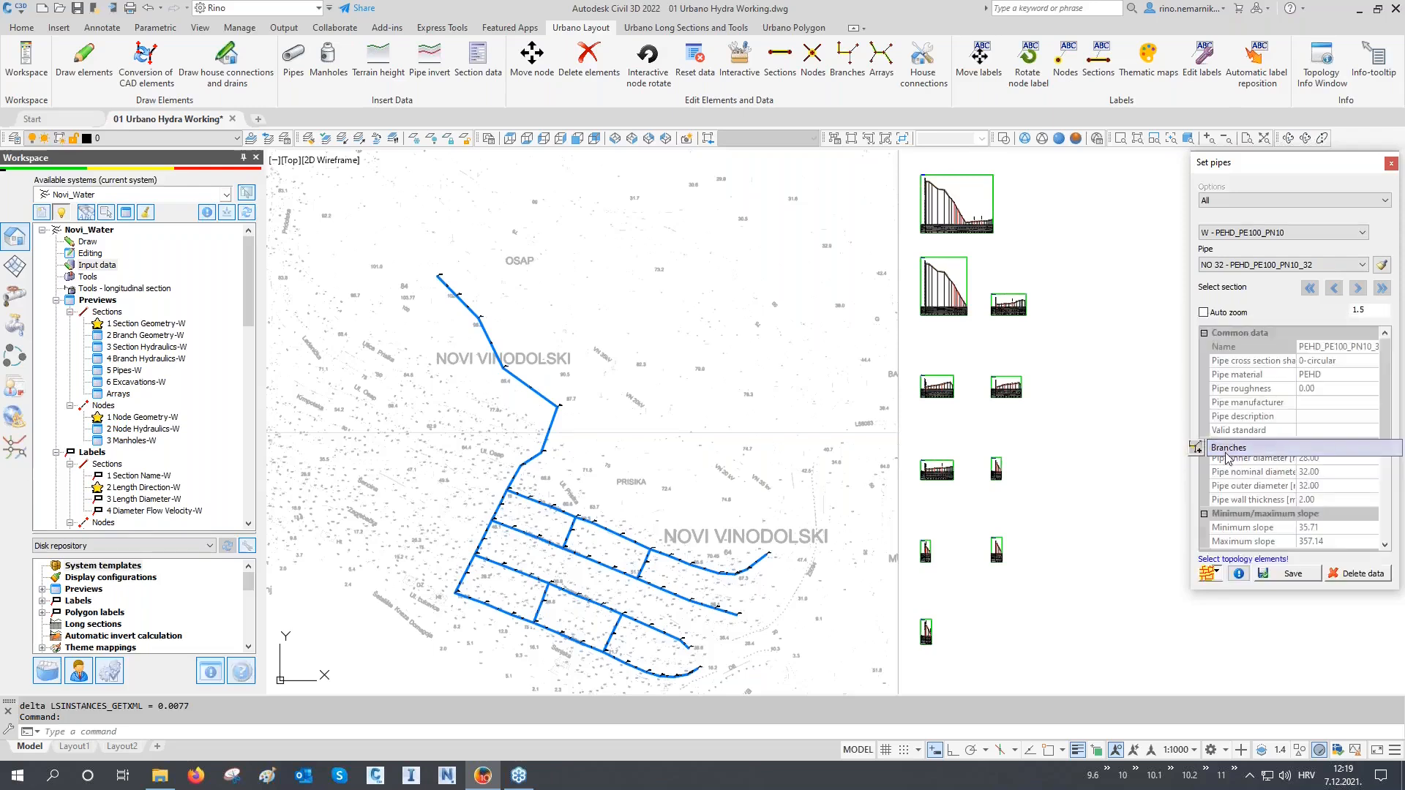
pyautogui.click(570, 446)
pyautogui.press('Return')
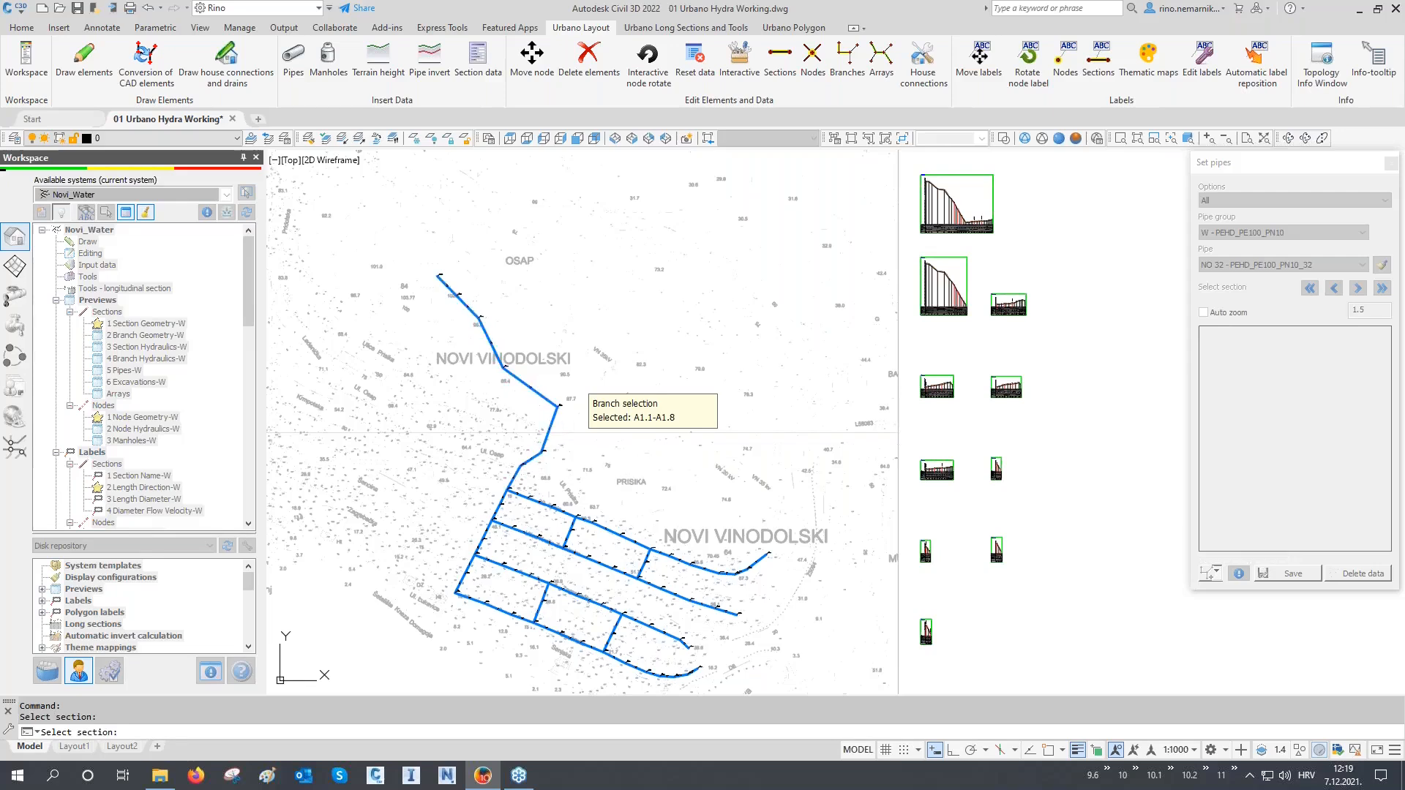
pyautogui.click(1242, 266)
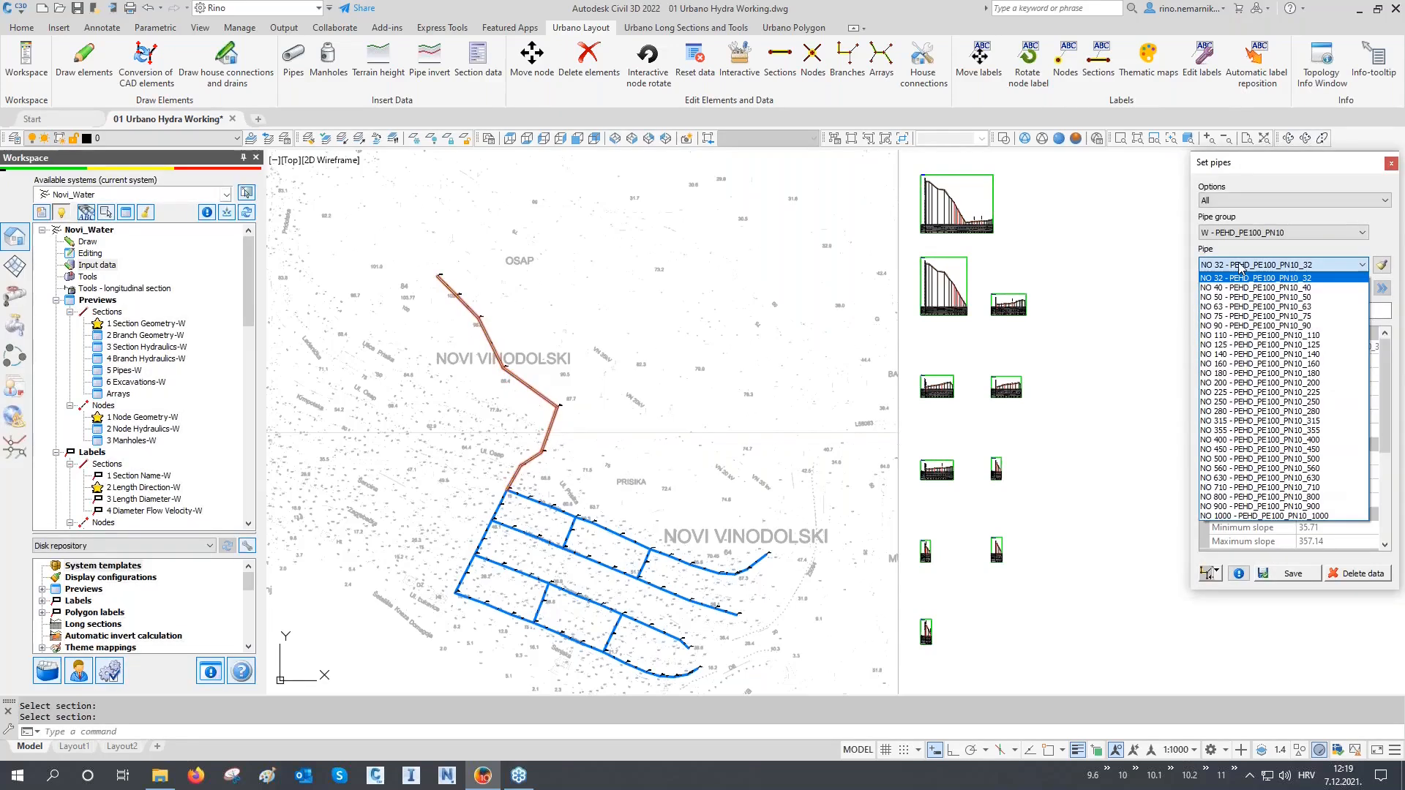
pyautogui.click(1237, 421)
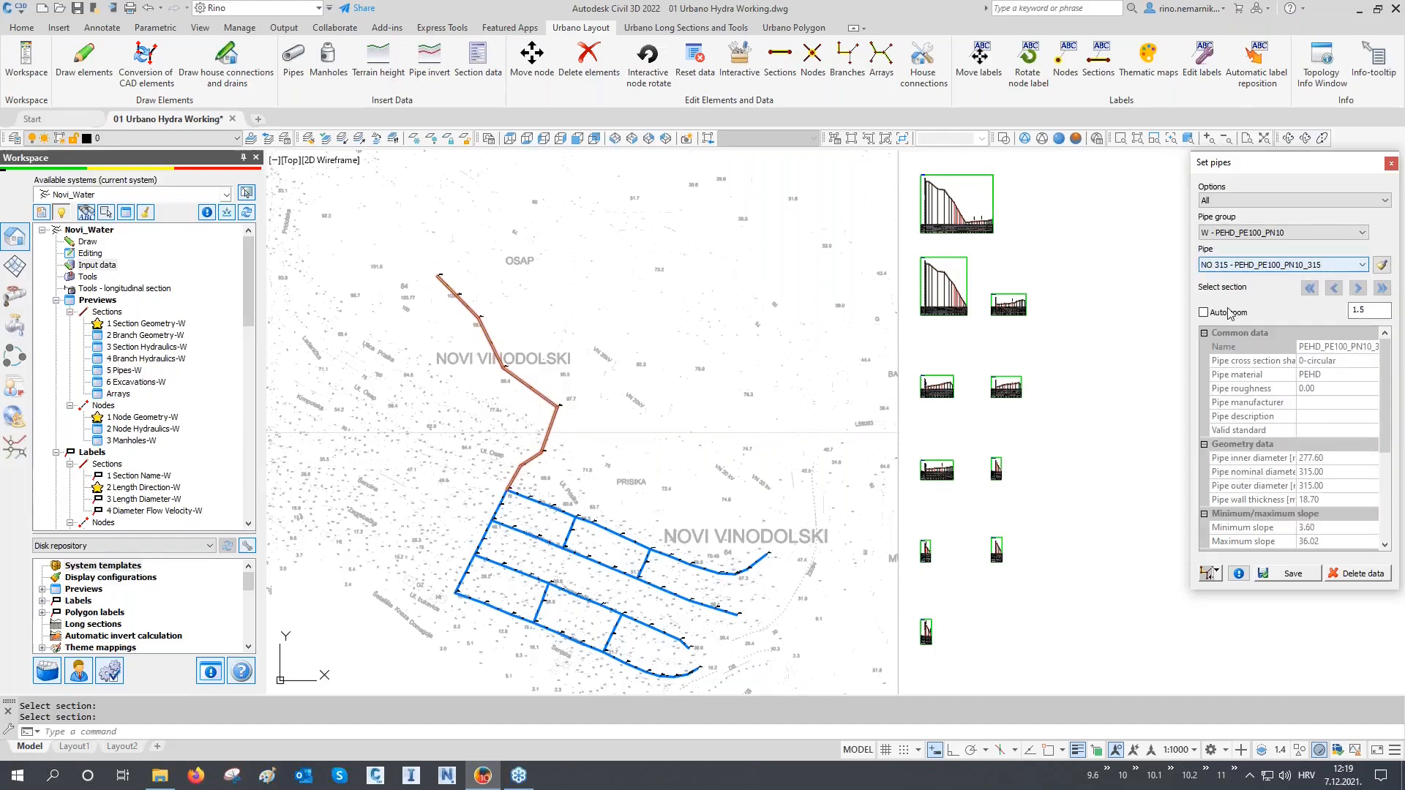
pyautogui.click(1290, 574)
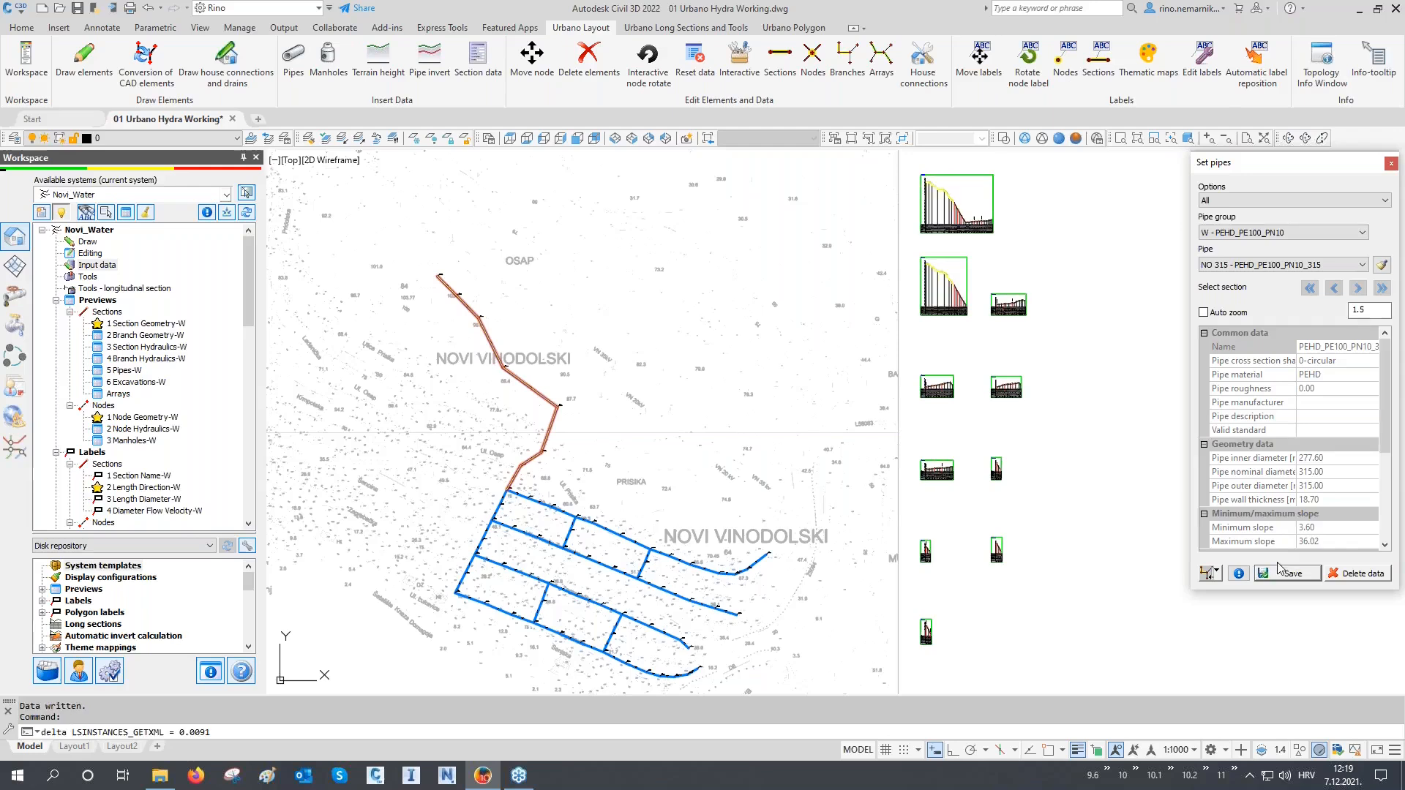
# Step: Assign pipe NO 200 - PEHD_PE100_PN10_200 to the main line branches along the network's western edge and save the data
pyautogui.click(1209, 574)
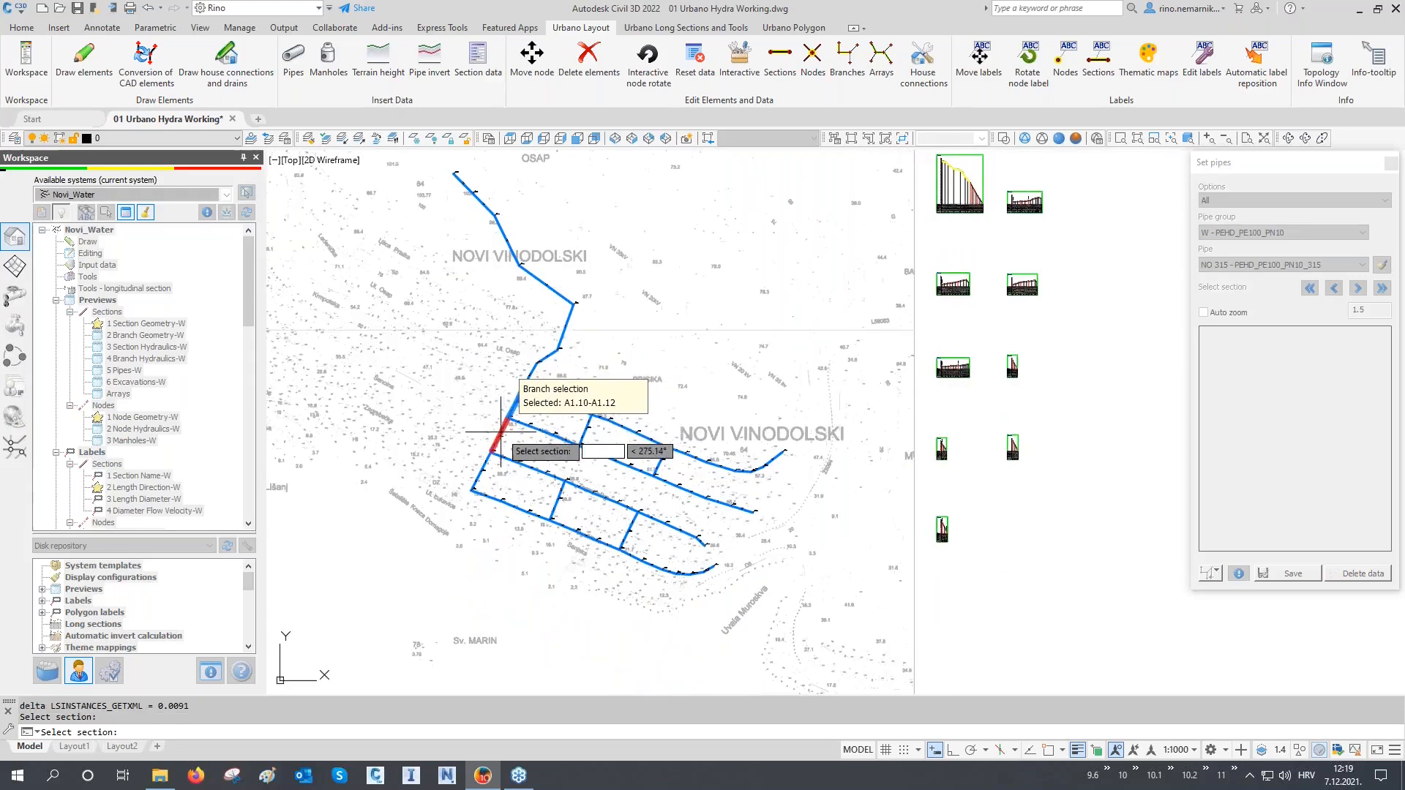
pyautogui.click(482, 464)
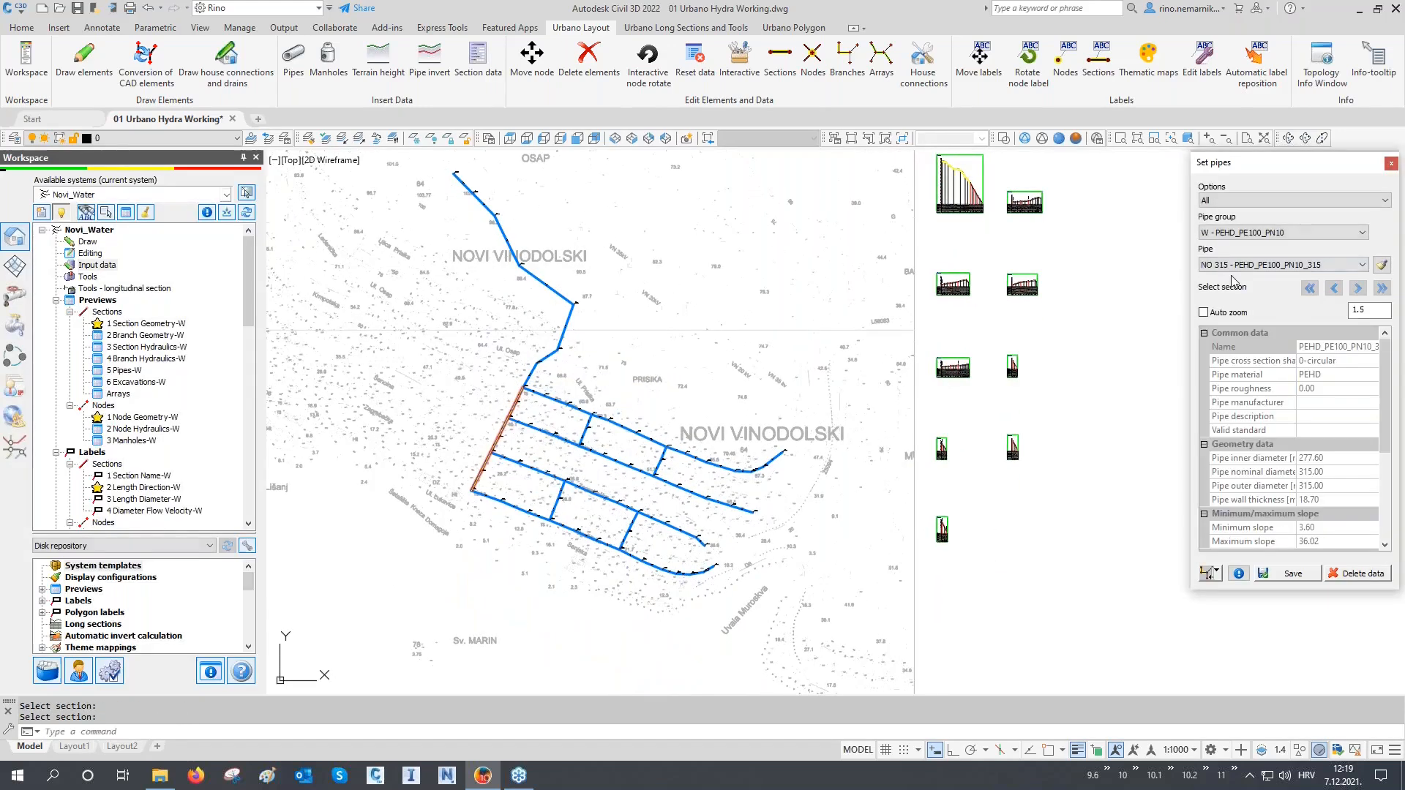
pyautogui.click(1237, 265)
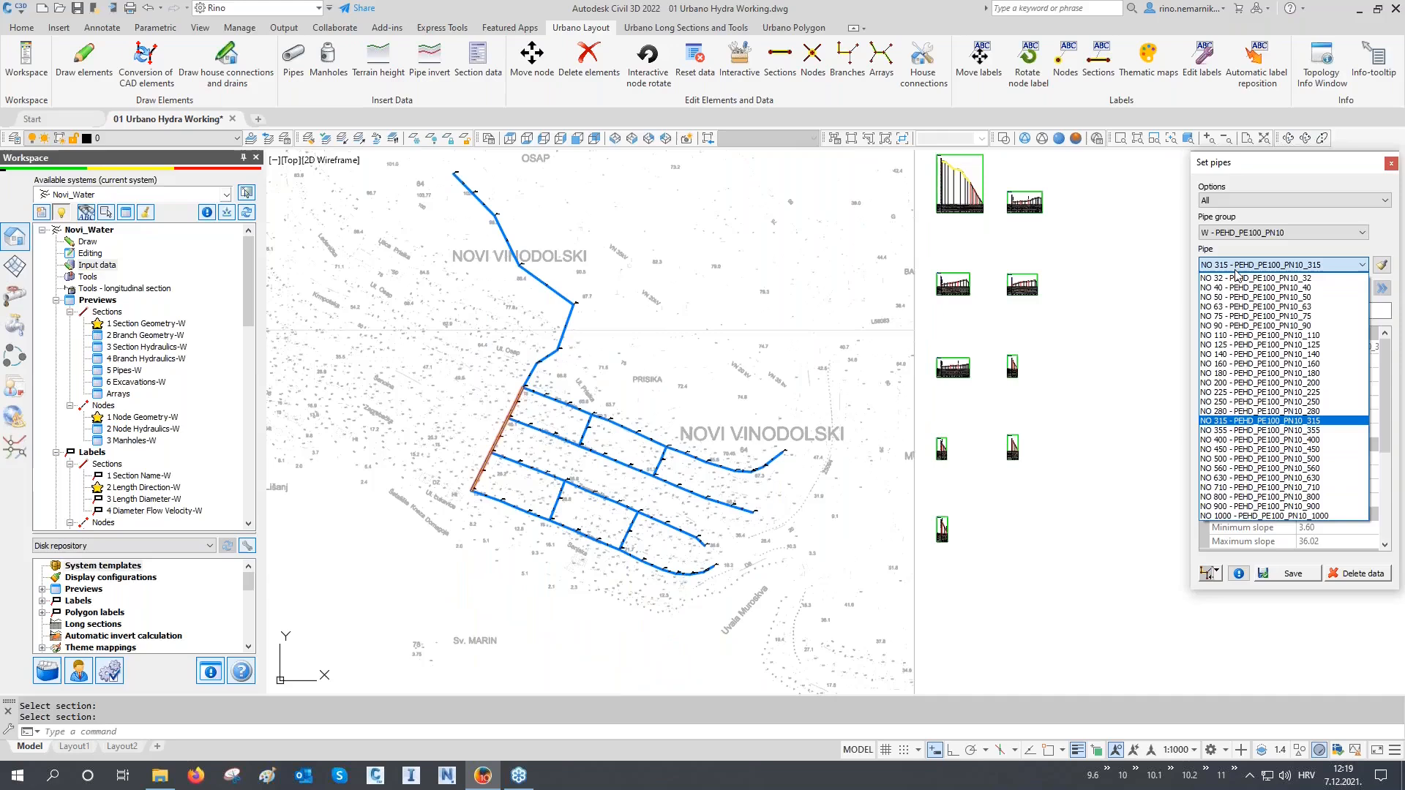
pyautogui.click(1240, 383)
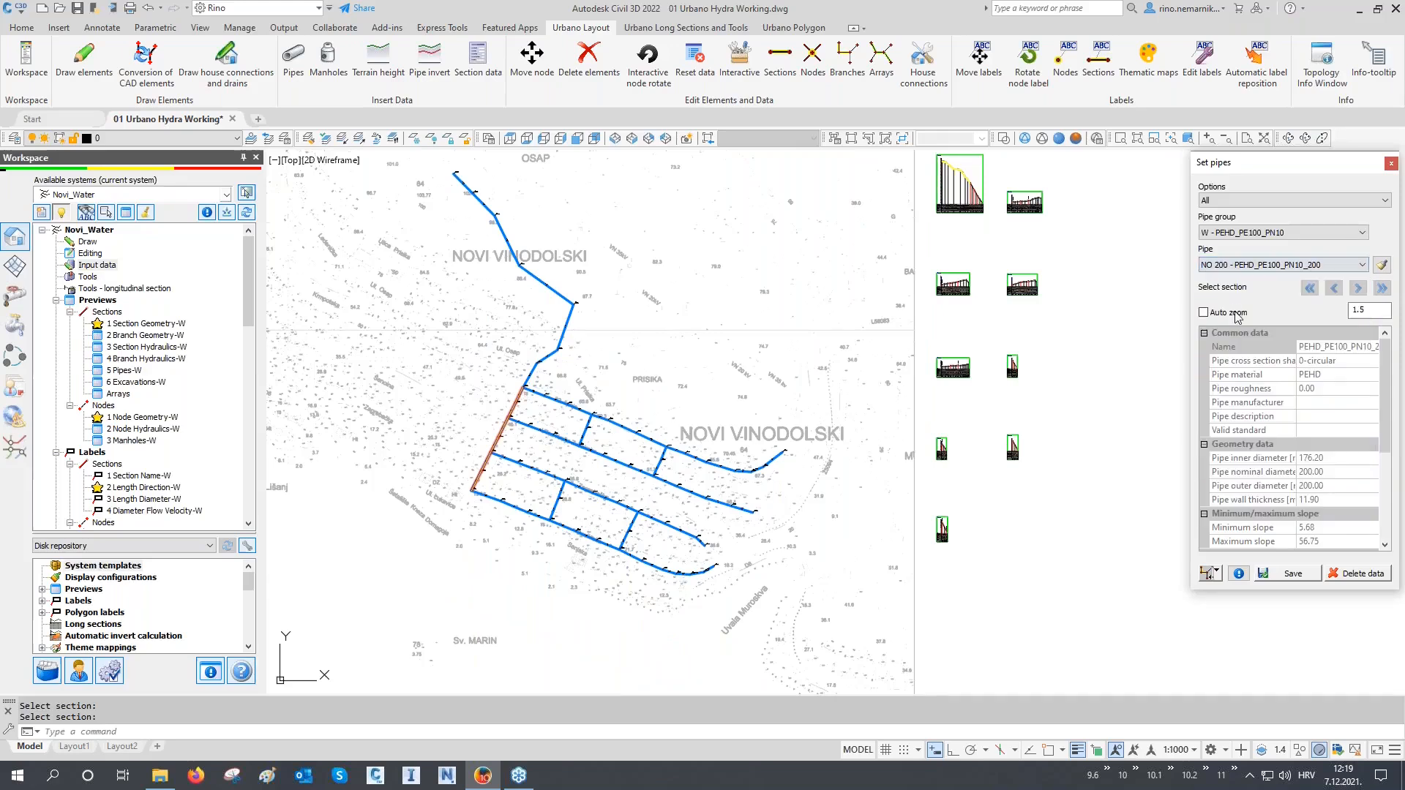
pyautogui.click(1288, 575)
pyautogui.click(1288, 575)
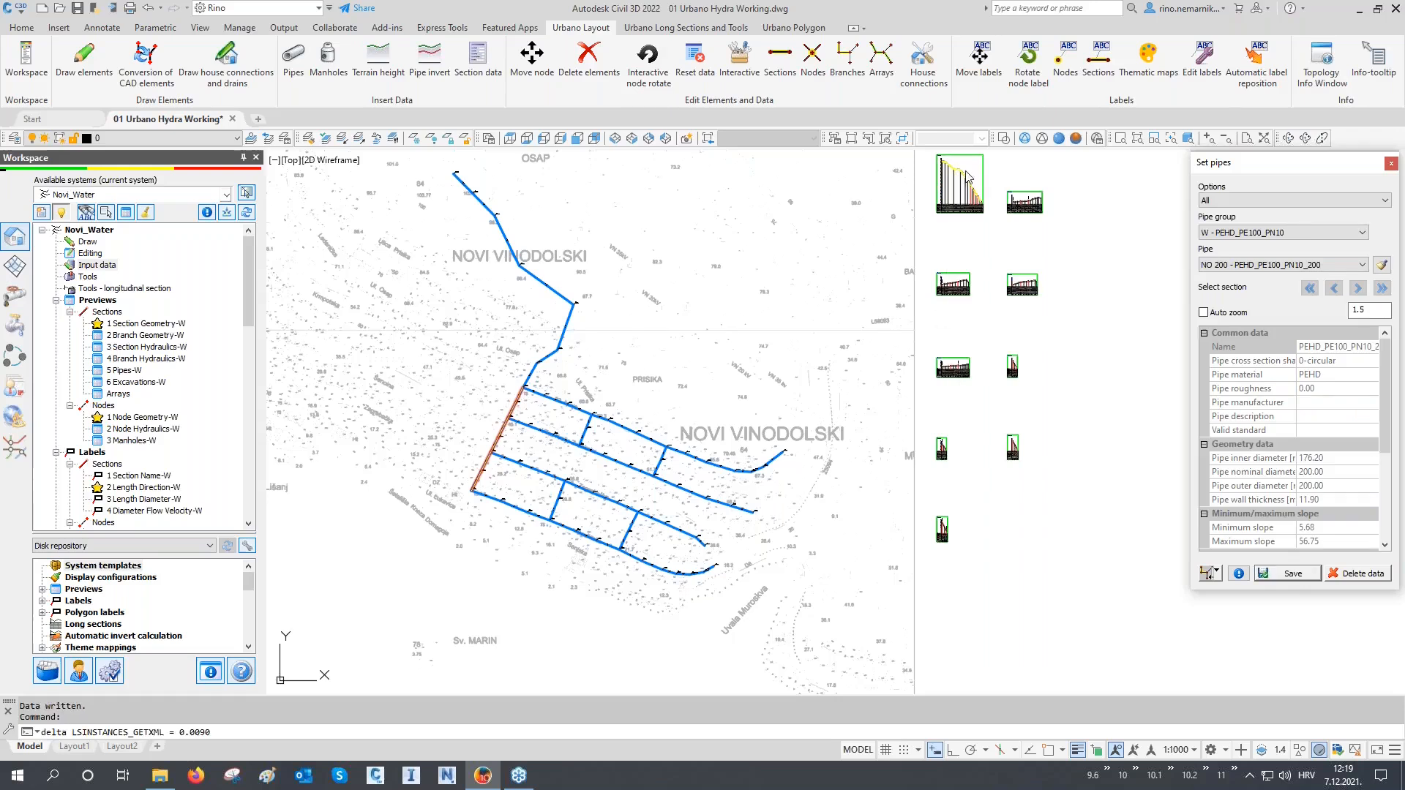
# Step: Examine the assigned pipes in the A1 longitudinal section and return to the network layout
pyautogui.moveTo(966, 169); pyautogui.dragTo(927, 313, button='middle')
pyautogui.scroll(6, 924, 309)
pyautogui.scroll(8, 913, 307)
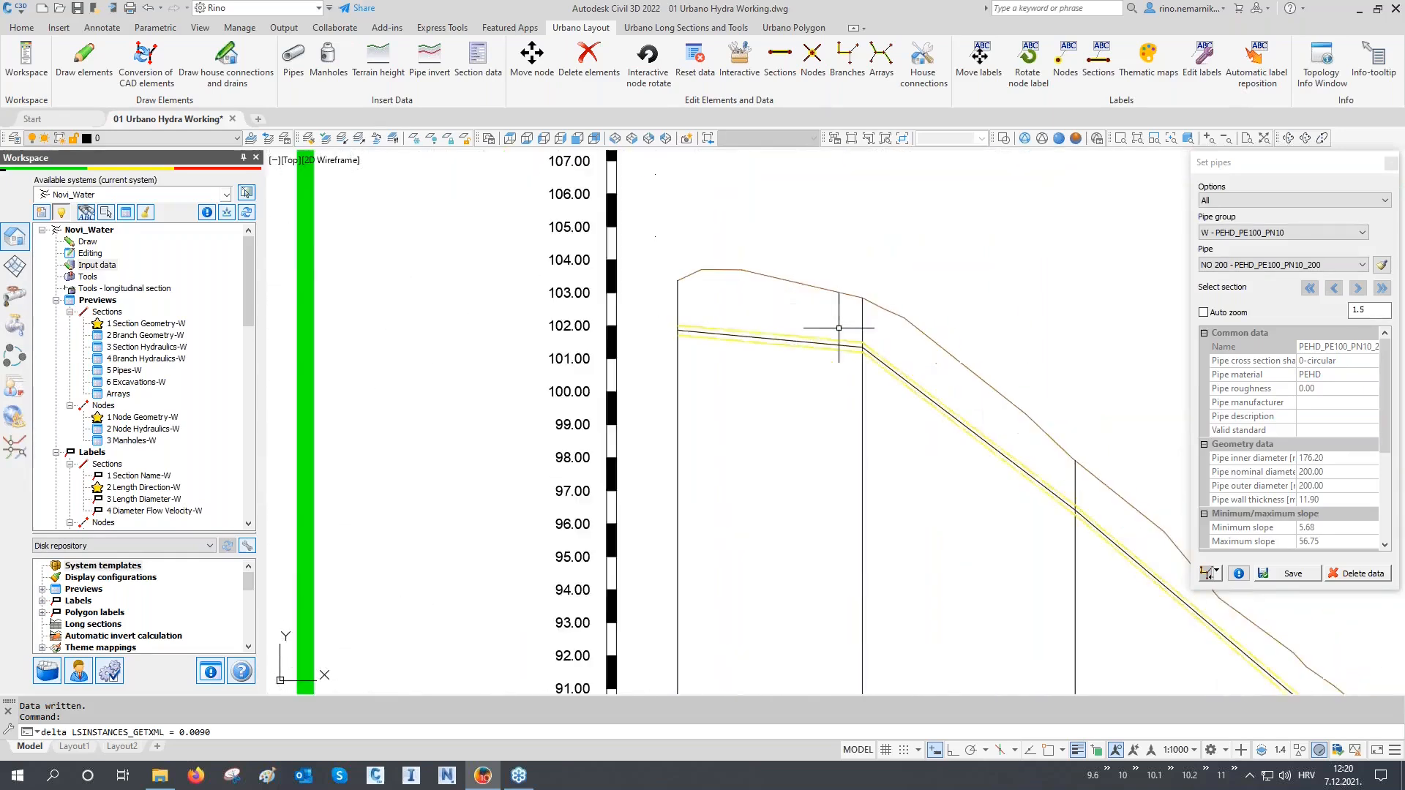
pyautogui.scroll(-10, 652, 354)
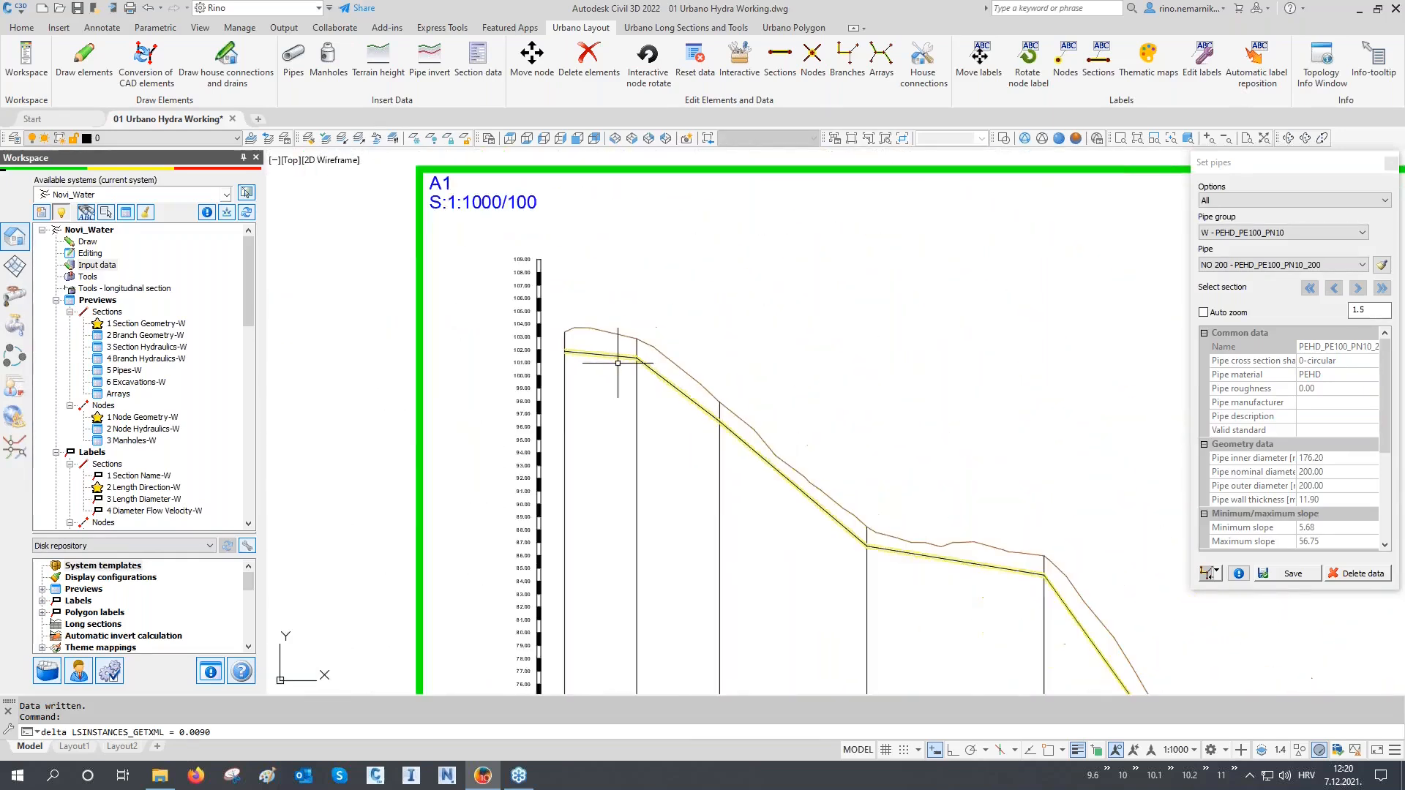
pyautogui.scroll(-10, 733, 393)
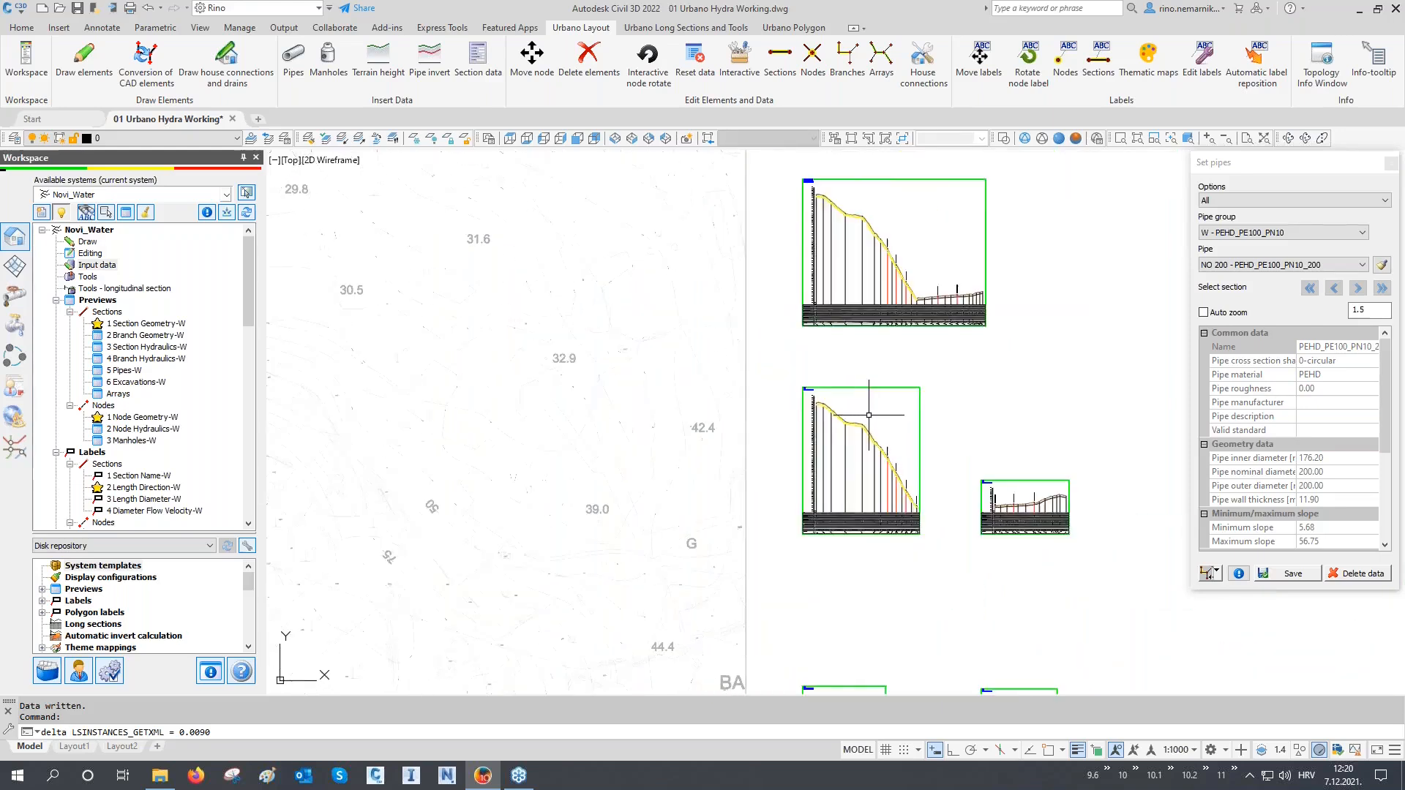
pyautogui.scroll(5, 605, 555)
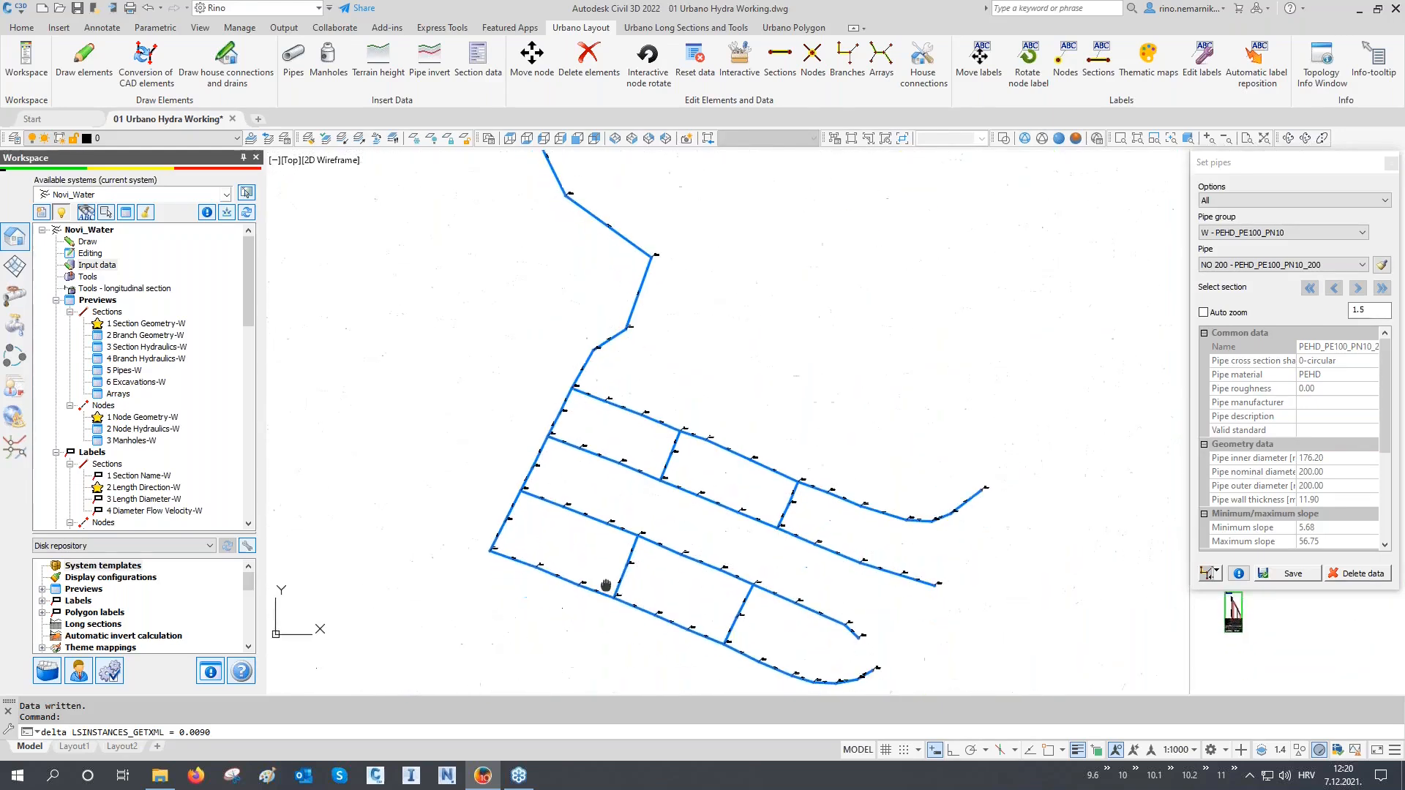
# Step: Assign pipe NO 180 - PEHD_PE100_PN10_180 to the four lateral branches that start at the western main line and save the data
pyautogui.click(1206, 573)
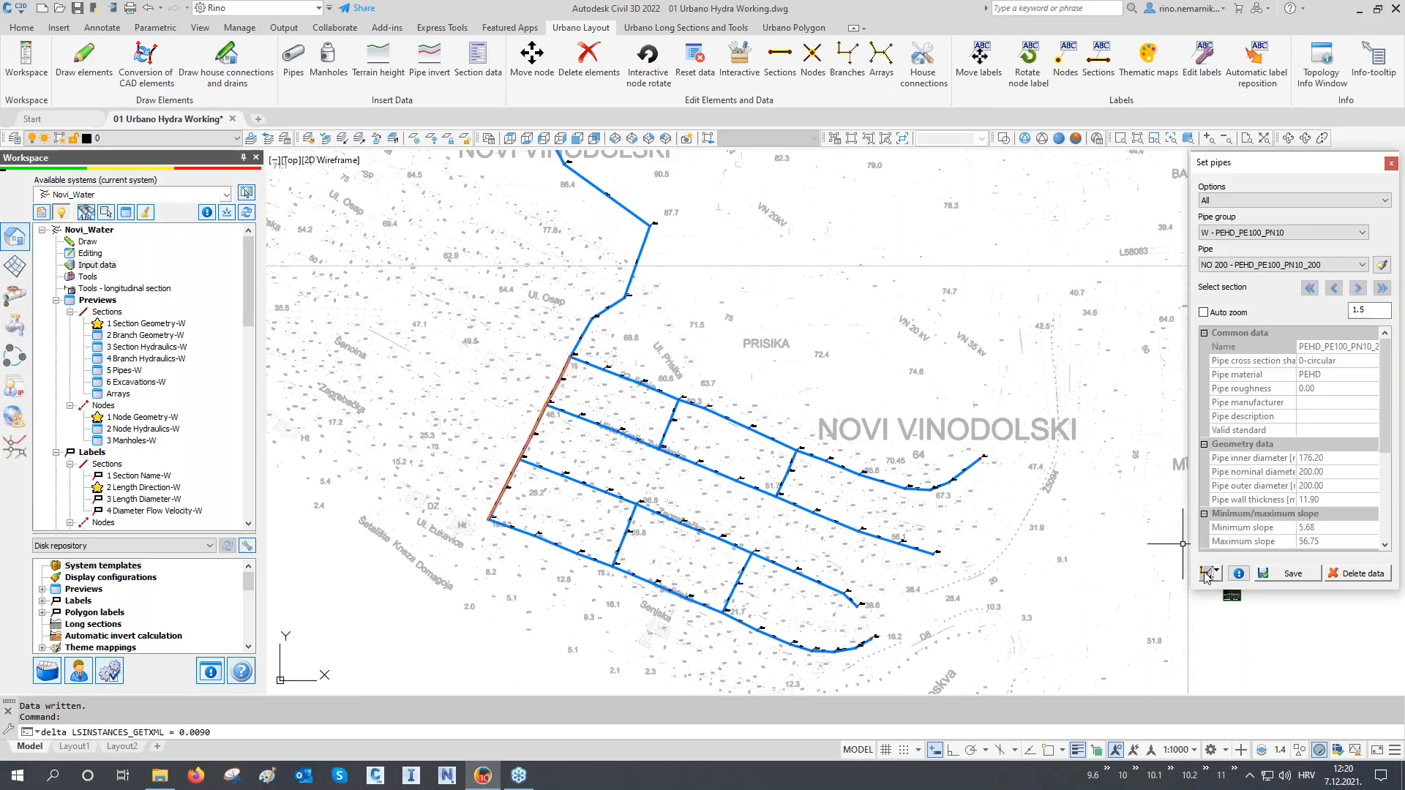
pyautogui.click(618, 388)
pyautogui.click(599, 434)
pyautogui.click(587, 471)
pyautogui.click(564, 548)
pyautogui.press('Return')
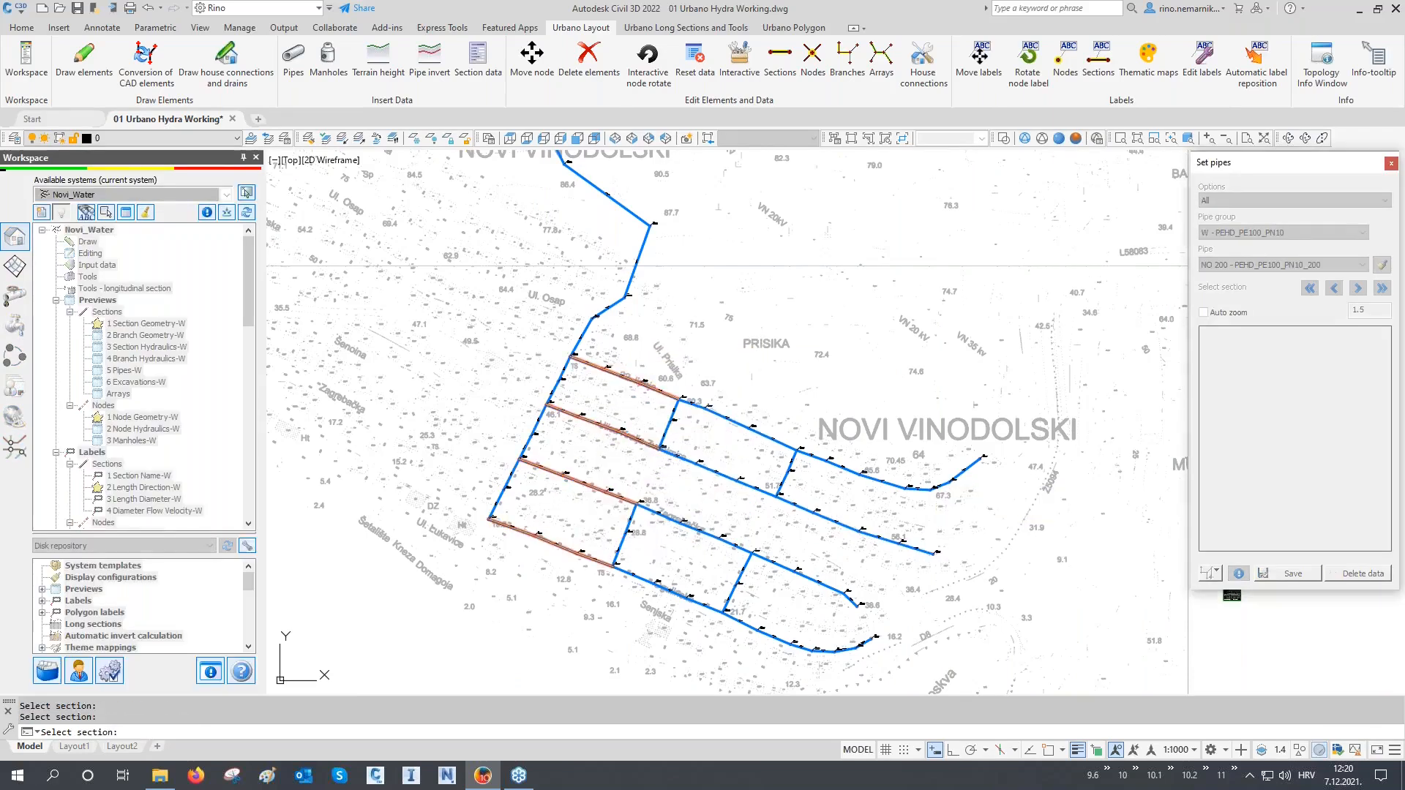
pyautogui.click(1242, 265)
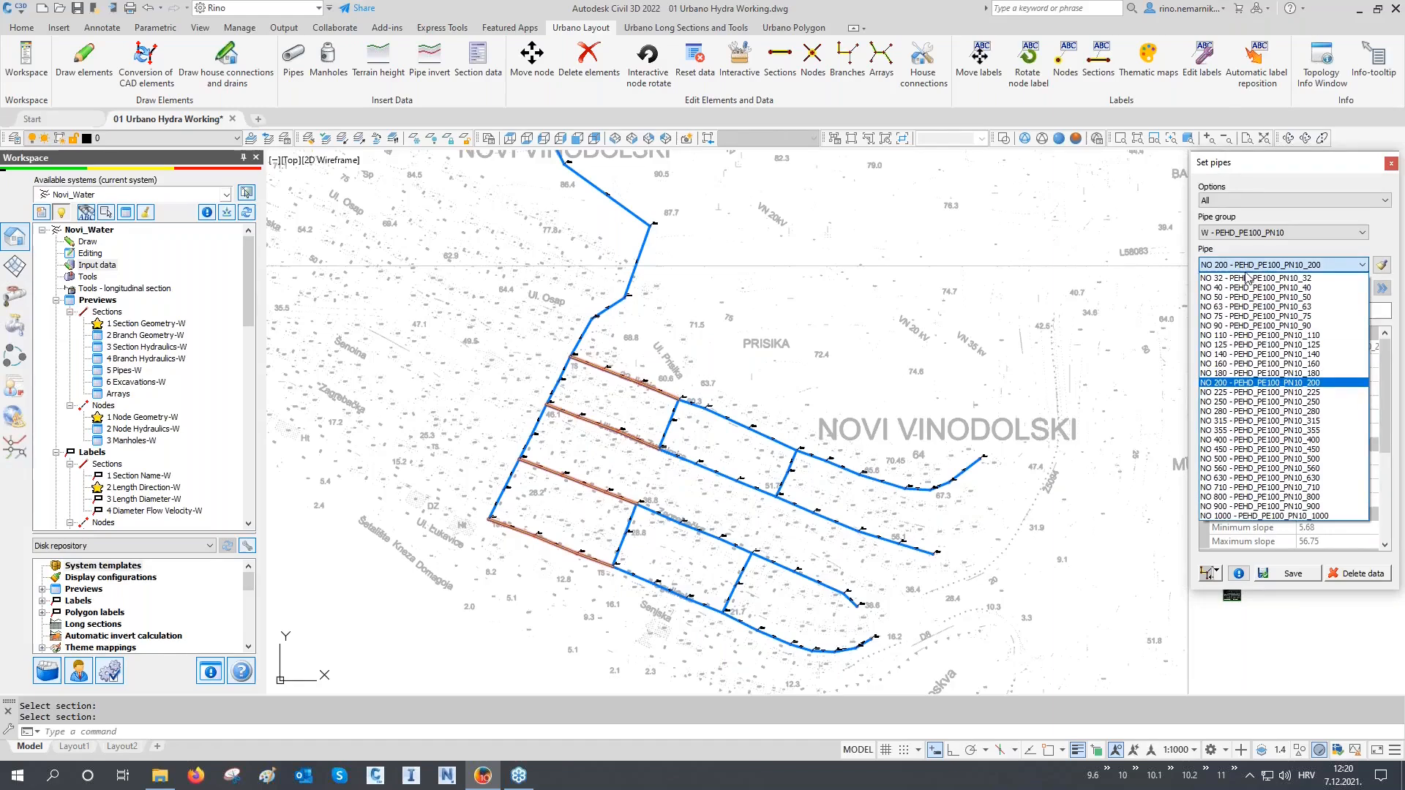
pyautogui.click(1246, 373)
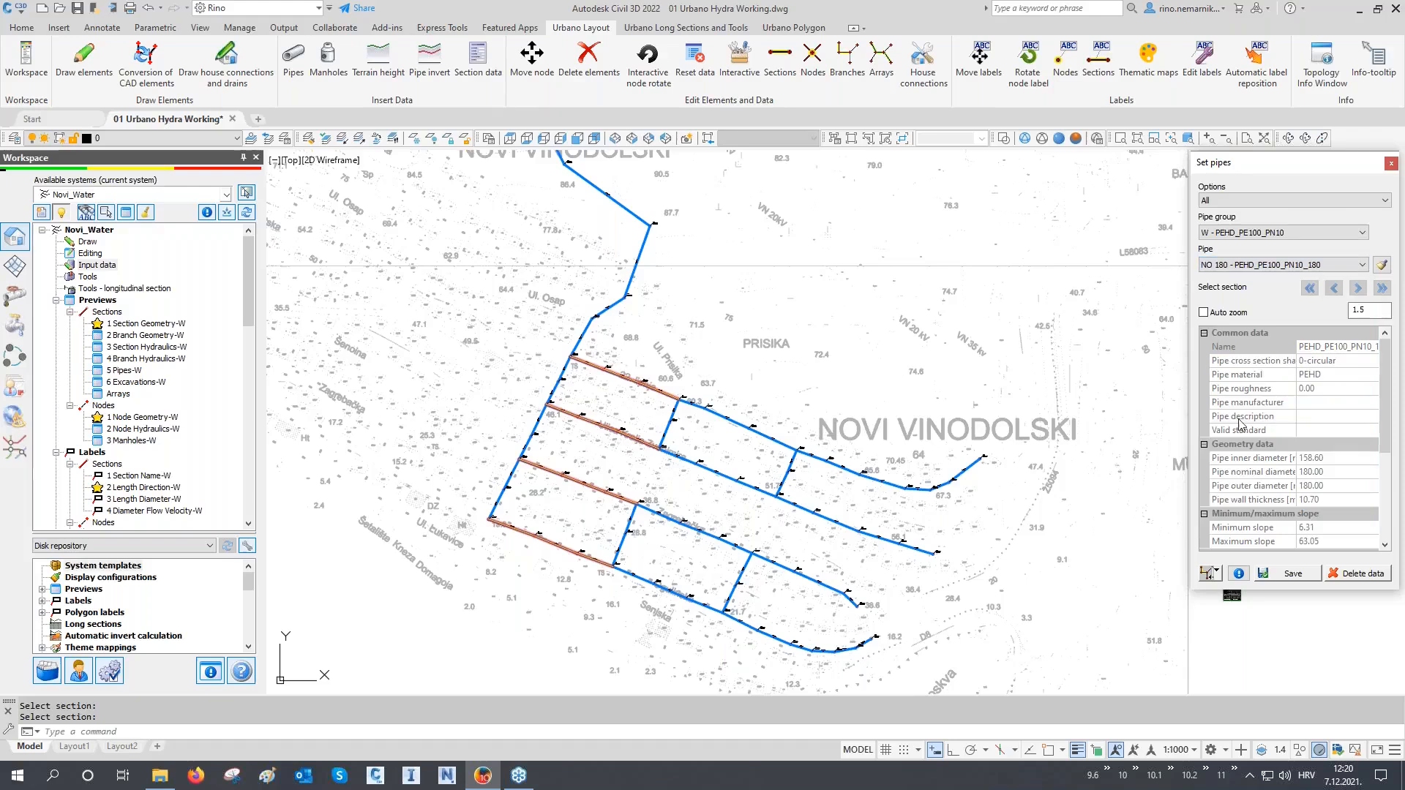
pyautogui.click(1279, 573)
pyautogui.click(1279, 573)
# Step: Assign pipe NO 140 - PEHD_PE100_PN10_140 to the middle lateral branches and their two western cross connections and save the data
pyautogui.click(1205, 574)
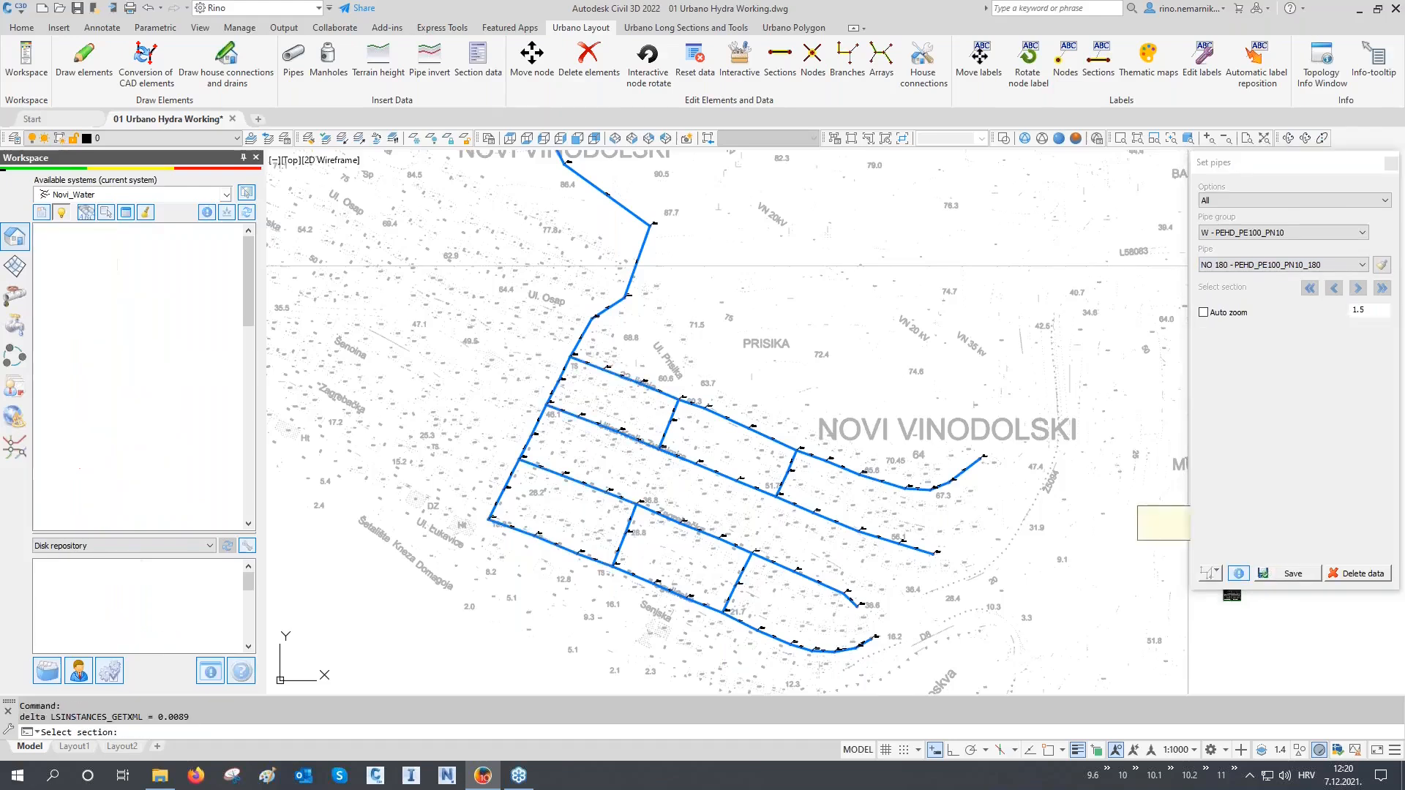
pyautogui.click(703, 472)
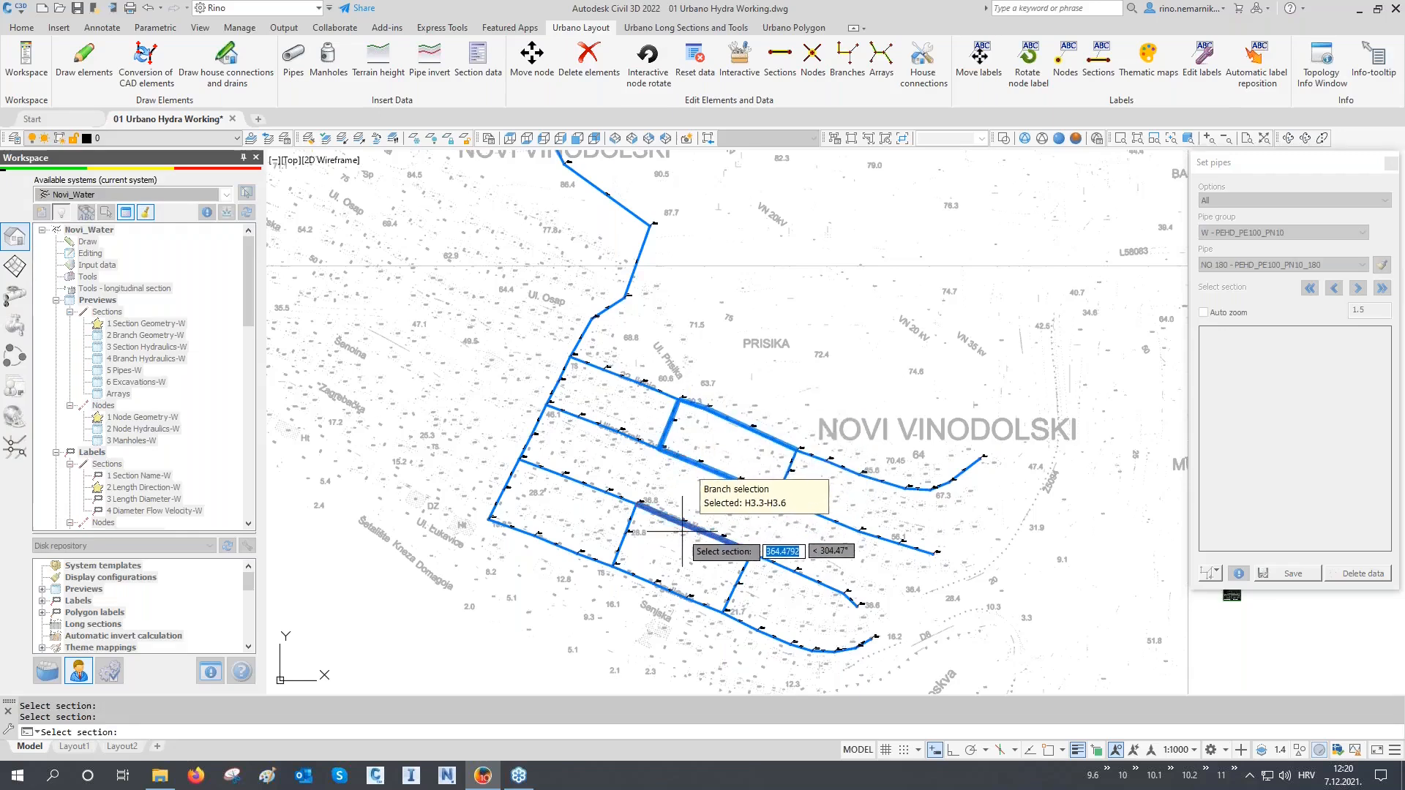
pyautogui.click(654, 578)
pyautogui.press('Return')
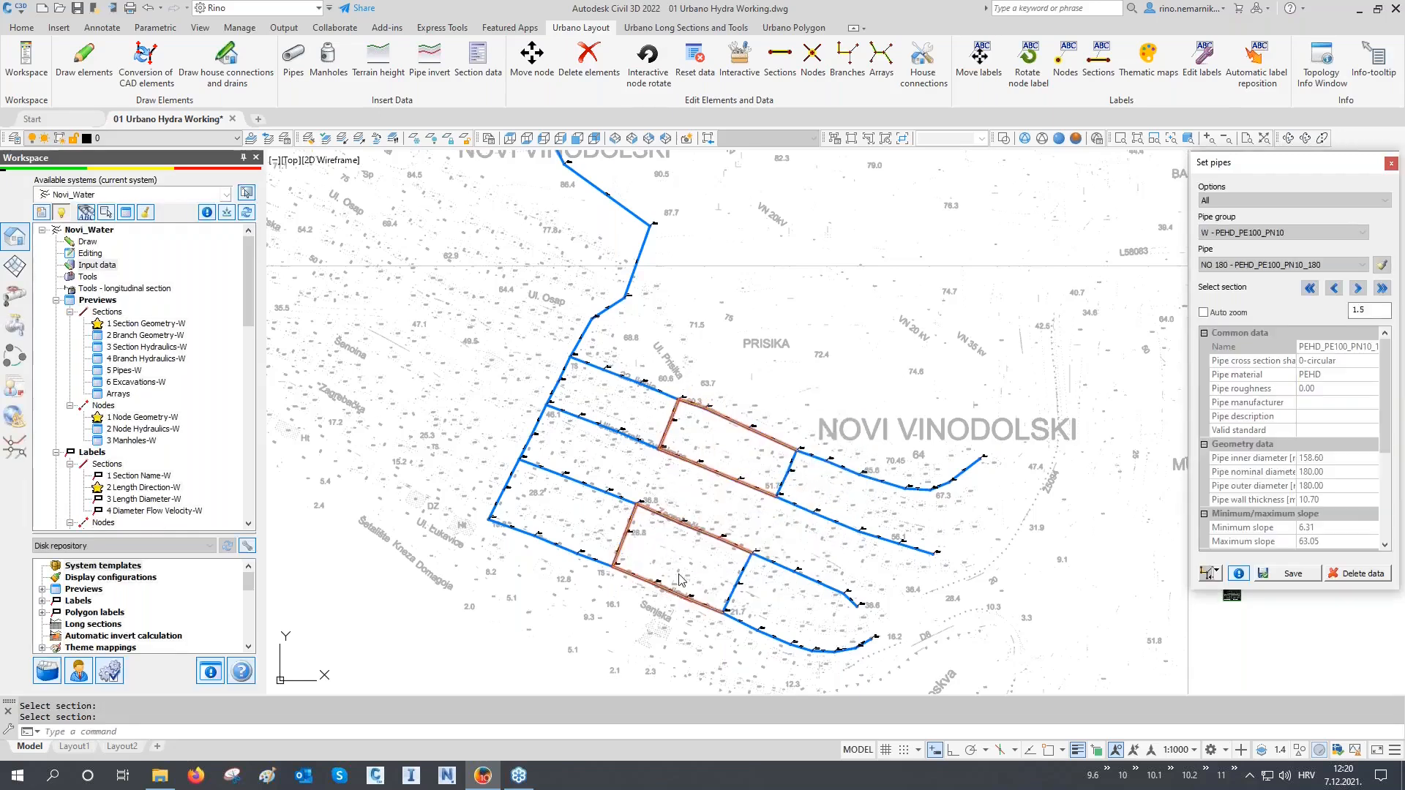
pyautogui.click(1248, 265)
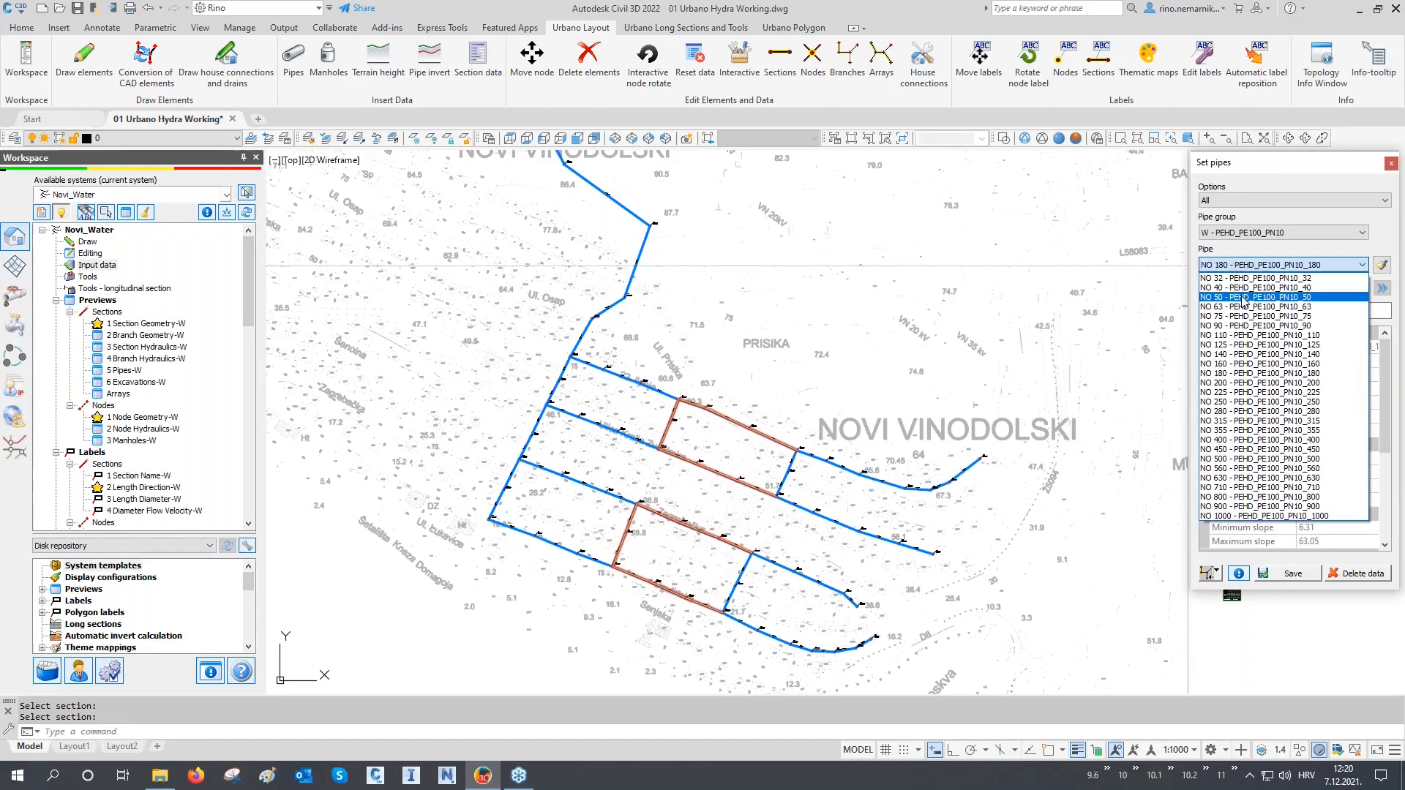
pyautogui.click(1242, 355)
pyautogui.click(1292, 575)
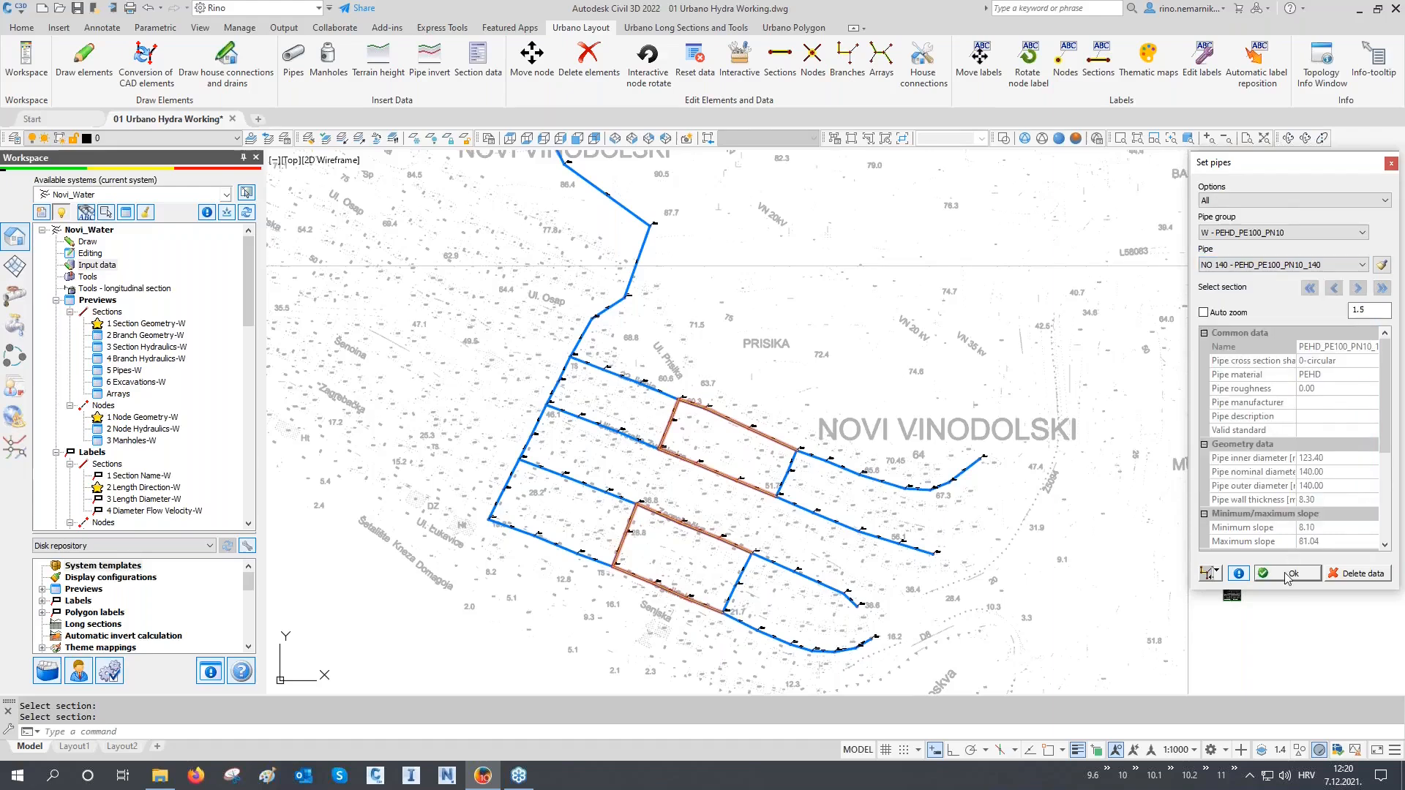
# Step: Assign pipe NO 110 - PEHD_PE100_PN10_110 to the eastern end branches and their two cross connections and save the data
pyautogui.click(1209, 573)
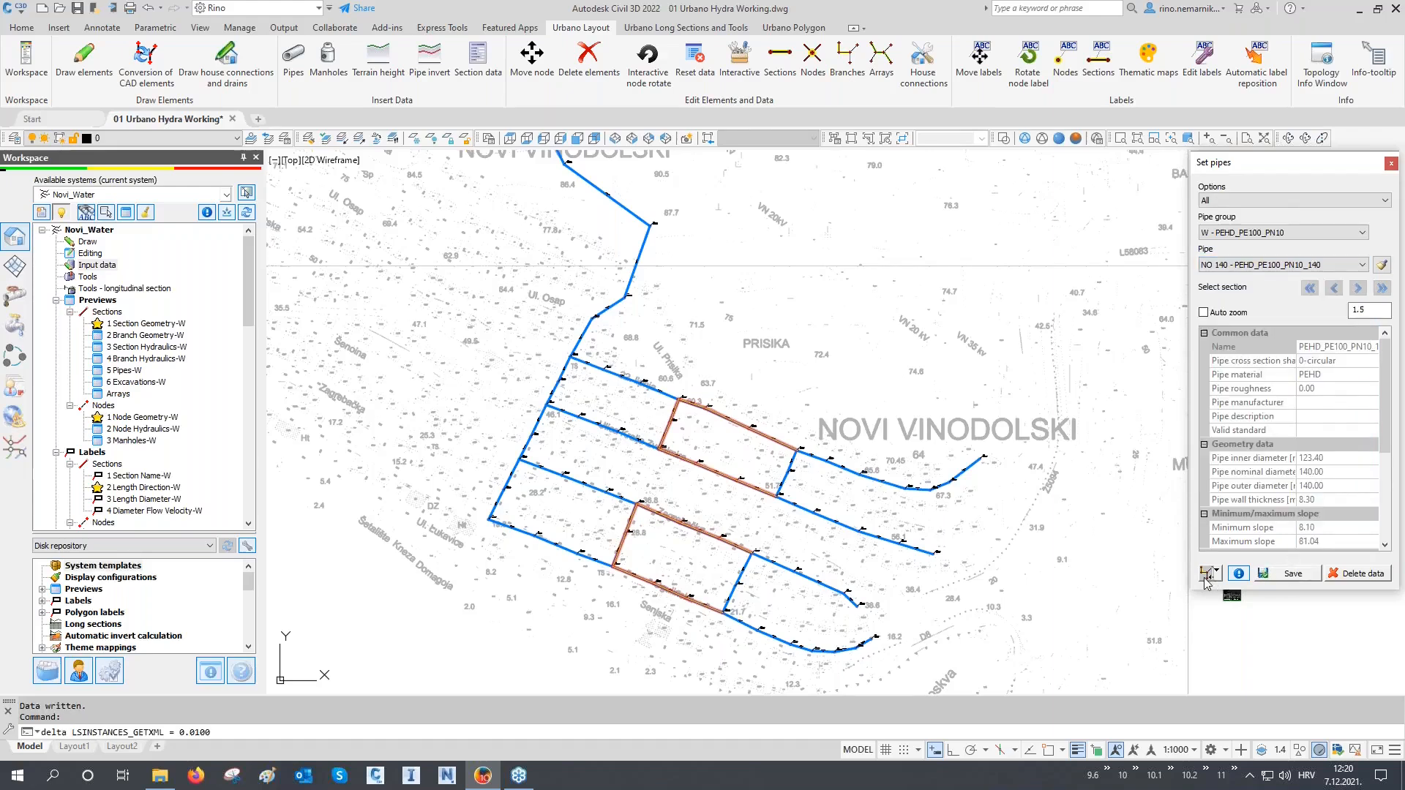
pyautogui.click(809, 479)
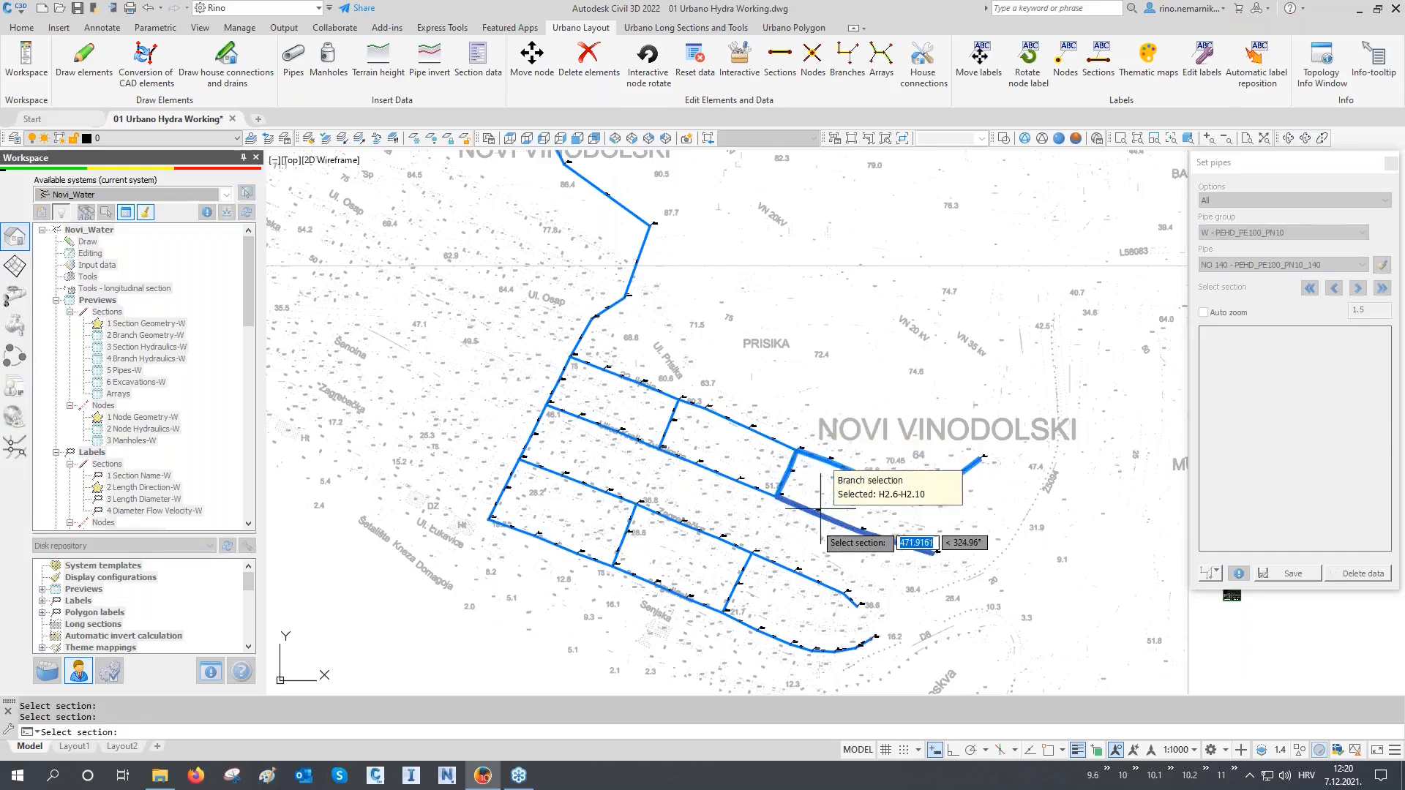
pyautogui.click(745, 600)
pyautogui.press('Return')
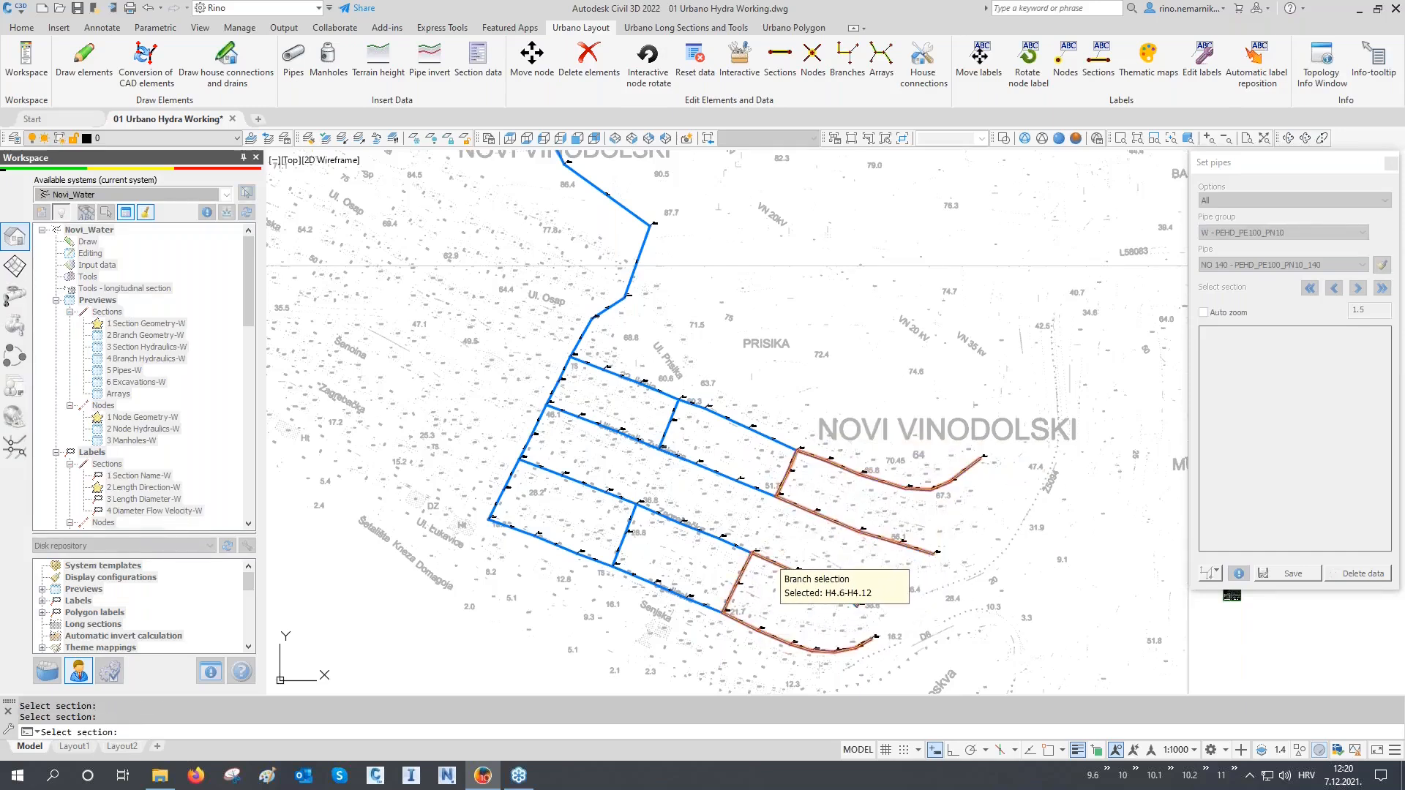
pyautogui.click(1242, 265)
pyautogui.scroll(3, 1251, 308)
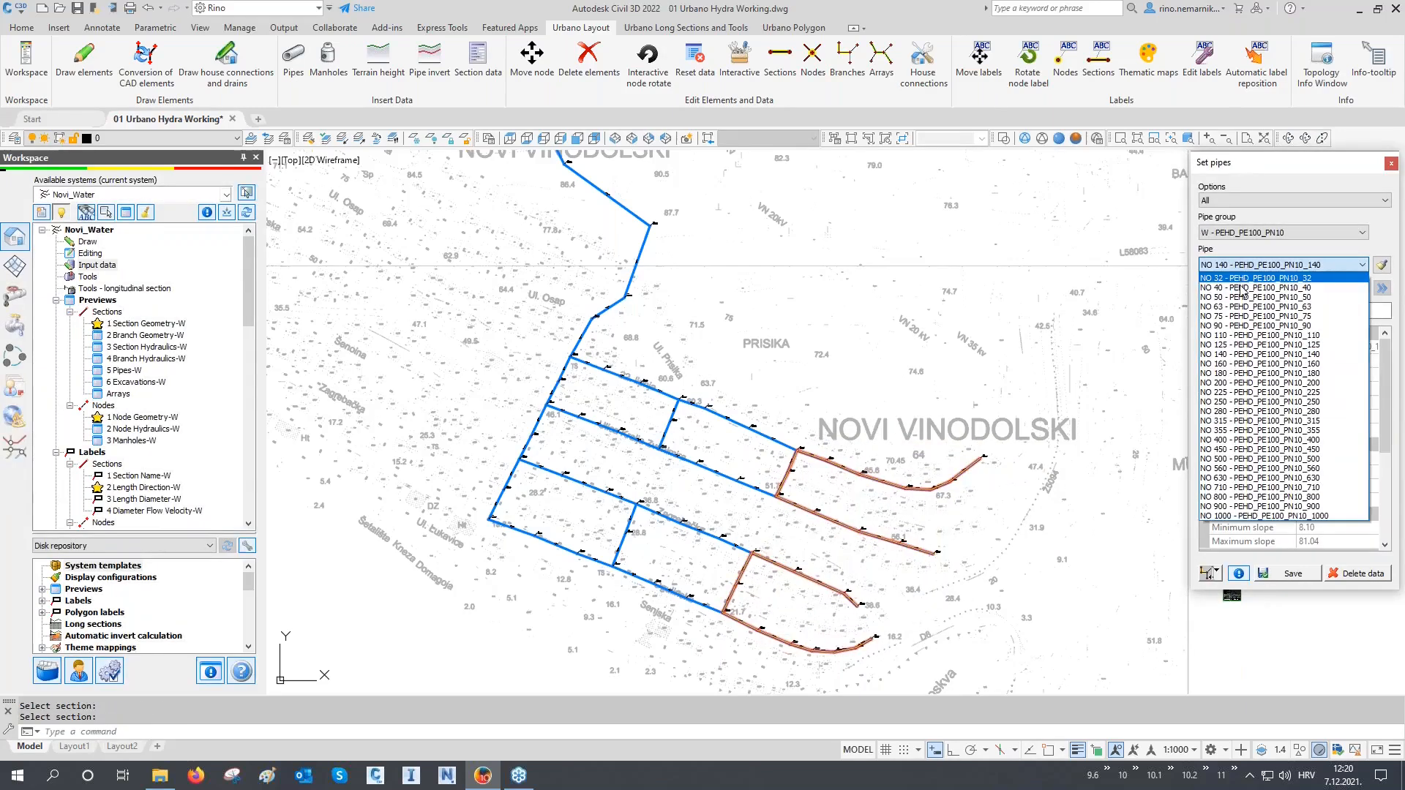
pyautogui.click(1256, 338)
pyautogui.click(1289, 573)
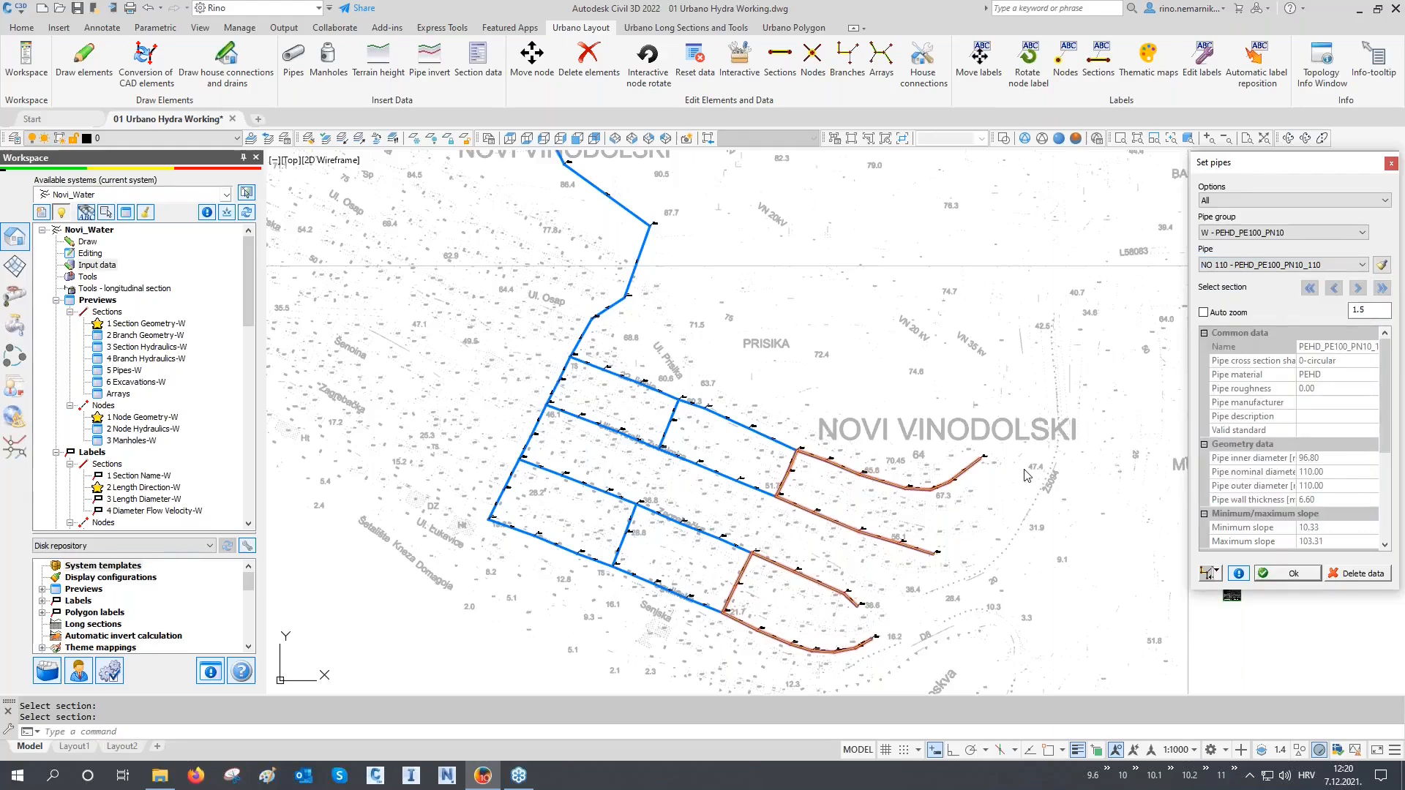
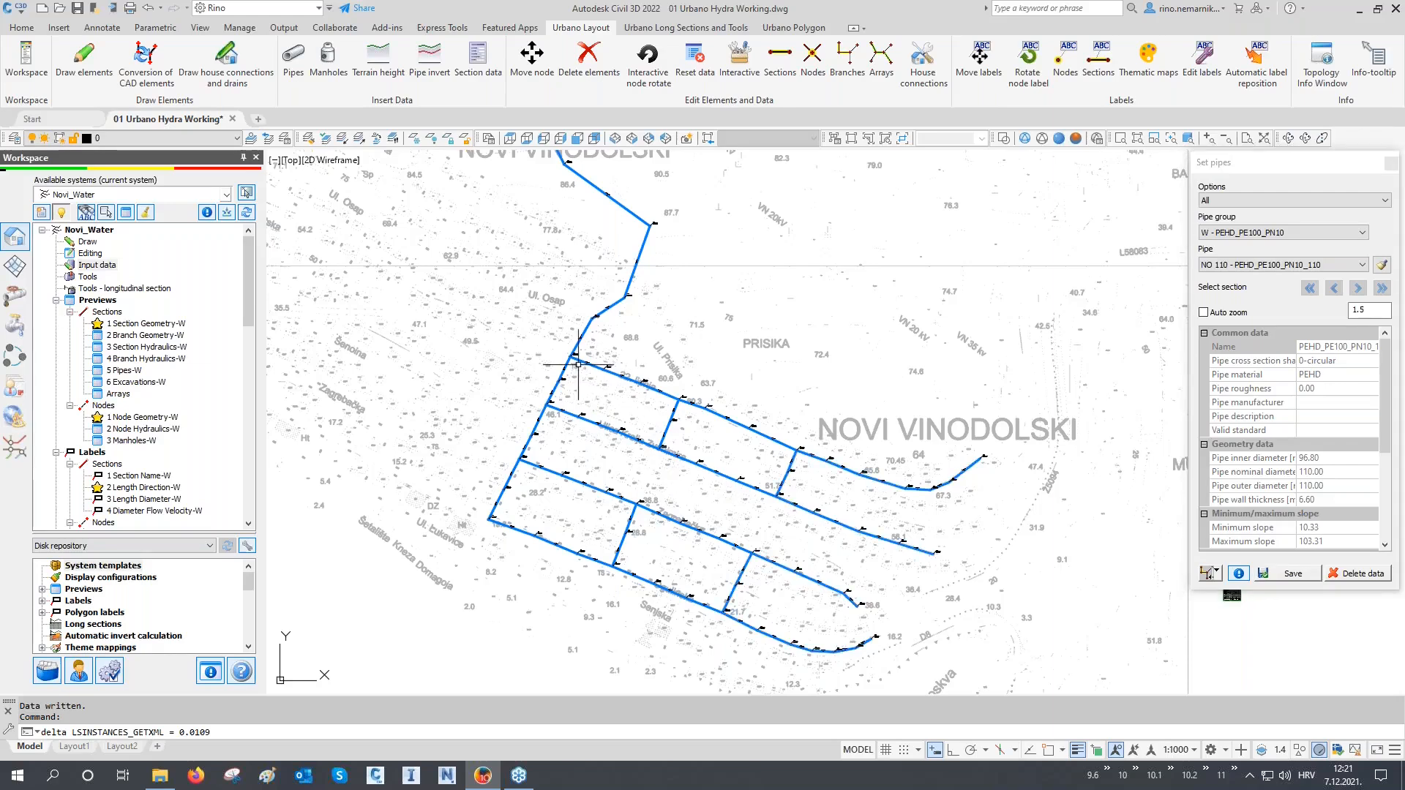
# Step: Finish the pipe assignment and label all sections of the network with the 3 Length Diameter-W label
pyautogui.scroll(2, 574, 357)
pyautogui.scroll(4, 574, 357)
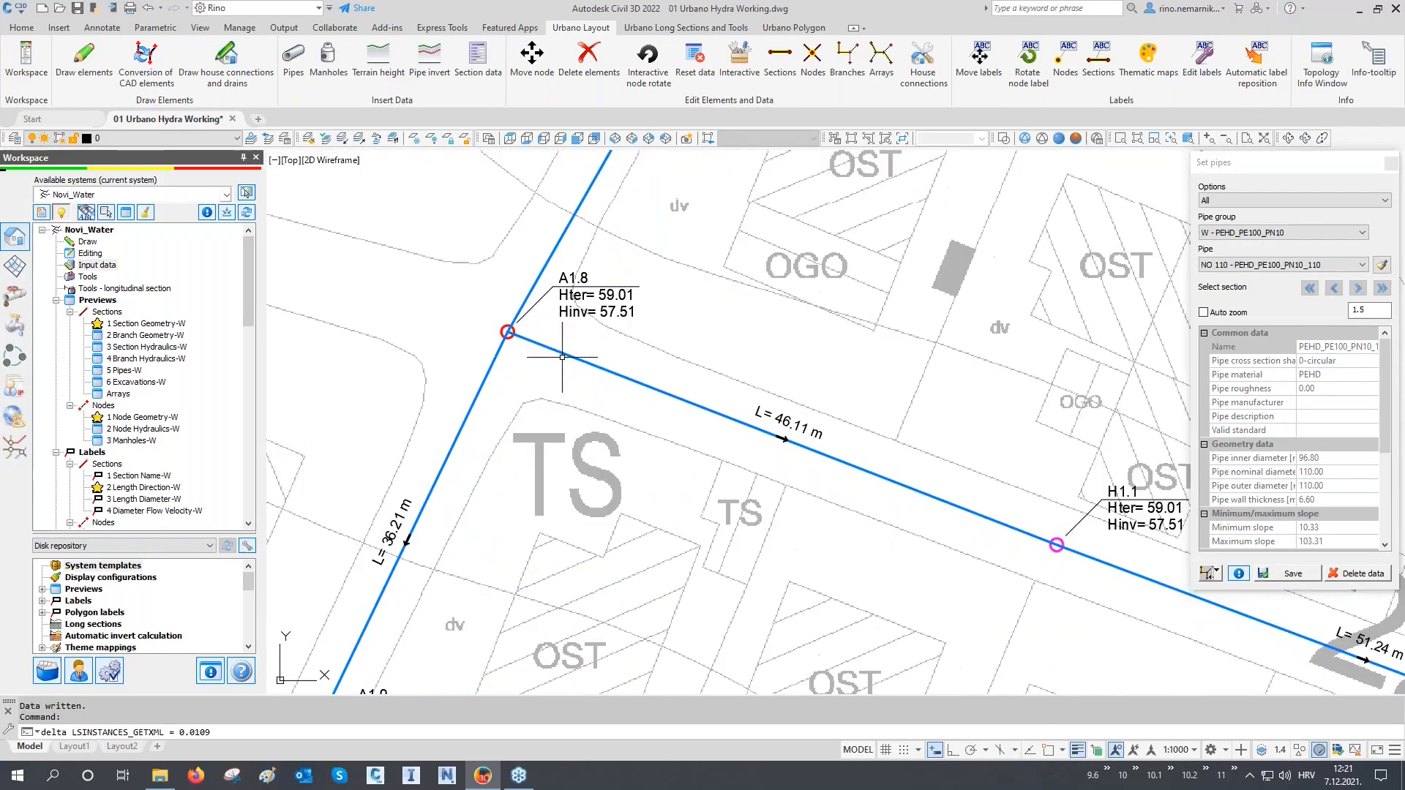
pyautogui.click(1392, 164)
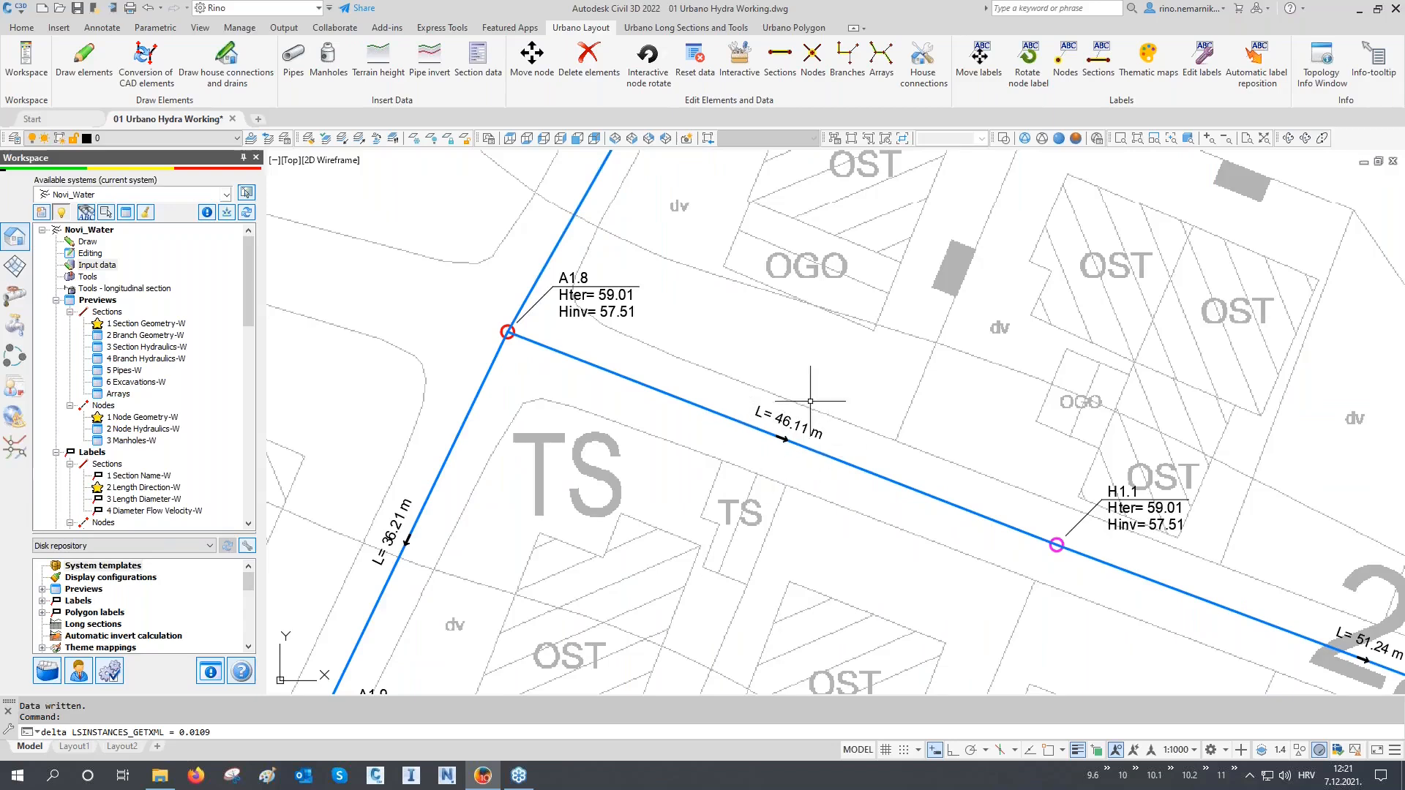
pyautogui.scroll(-3, 145, 350)
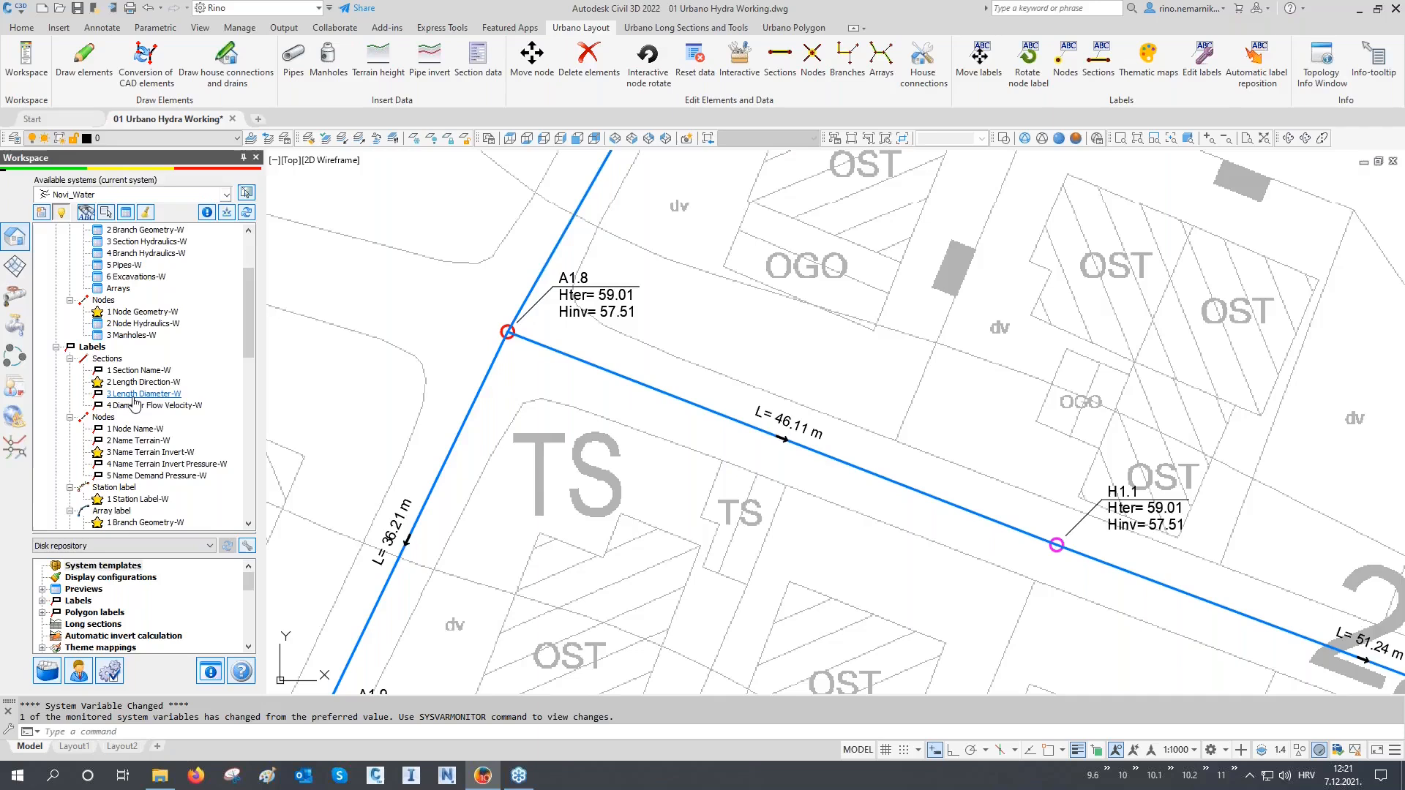
pyautogui.doubleClick(134, 395)
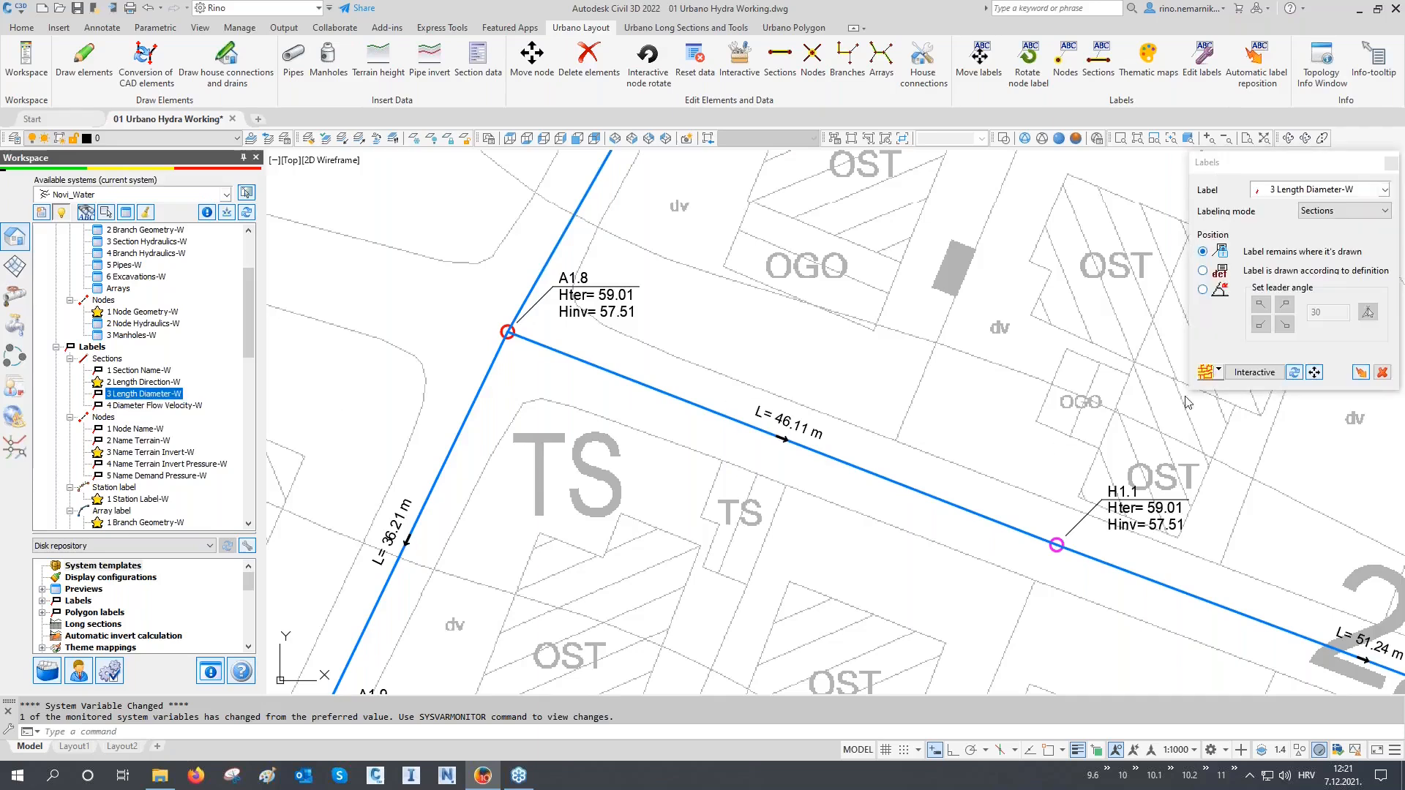
pyautogui.click(1203, 373)
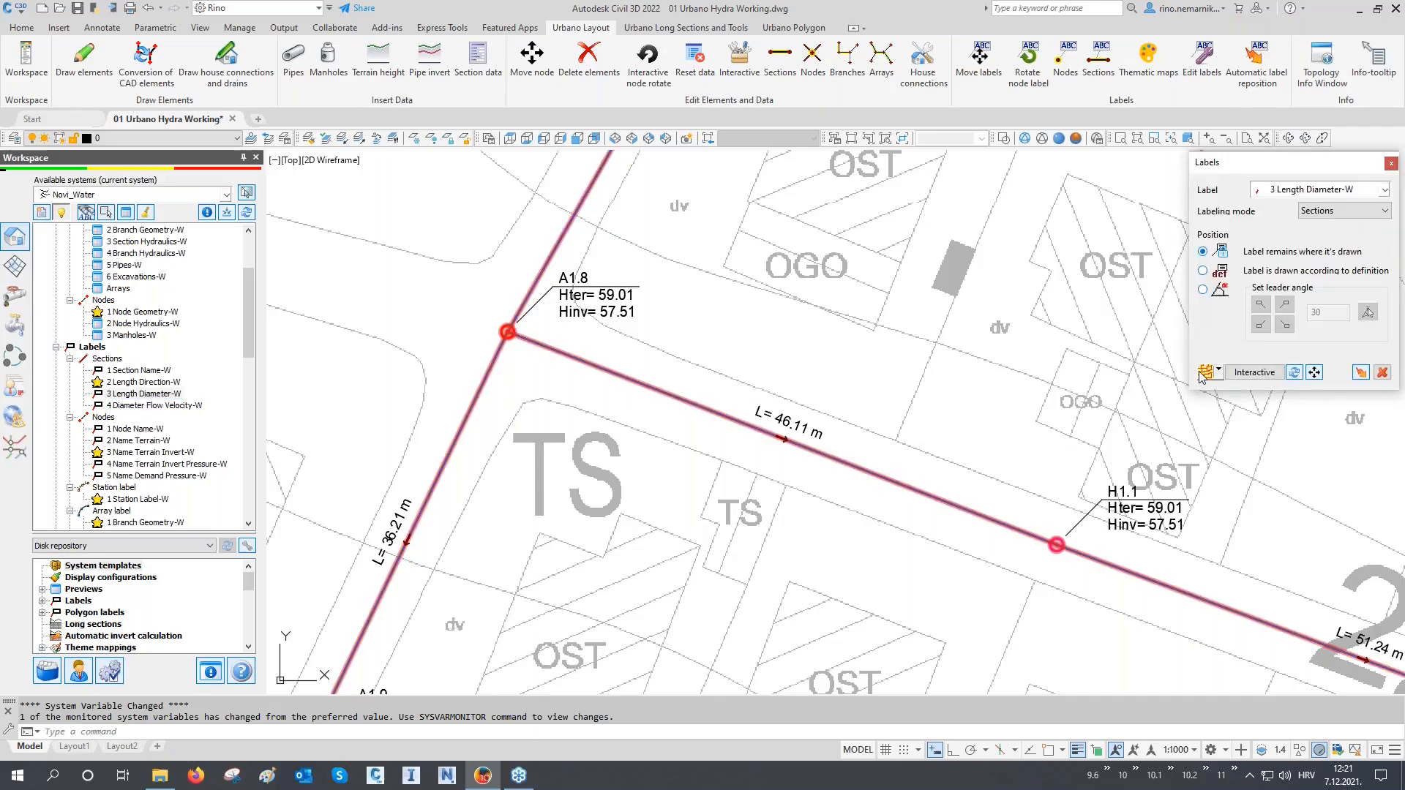
pyautogui.click(1361, 373)
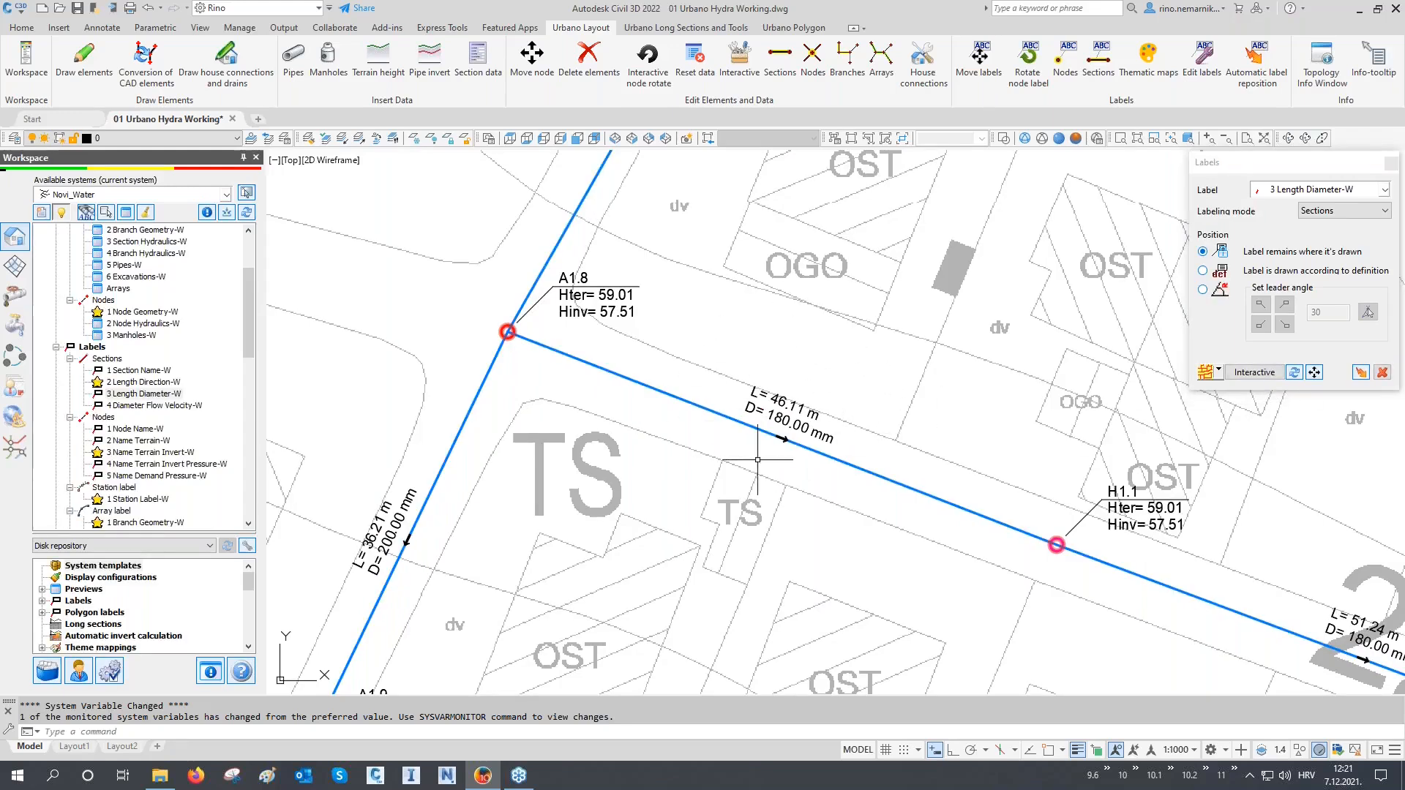
# Step: Make 3 Length Diameter-W the default section label and close the labeling dialog
pyautogui.scroll(2, 761, 382)
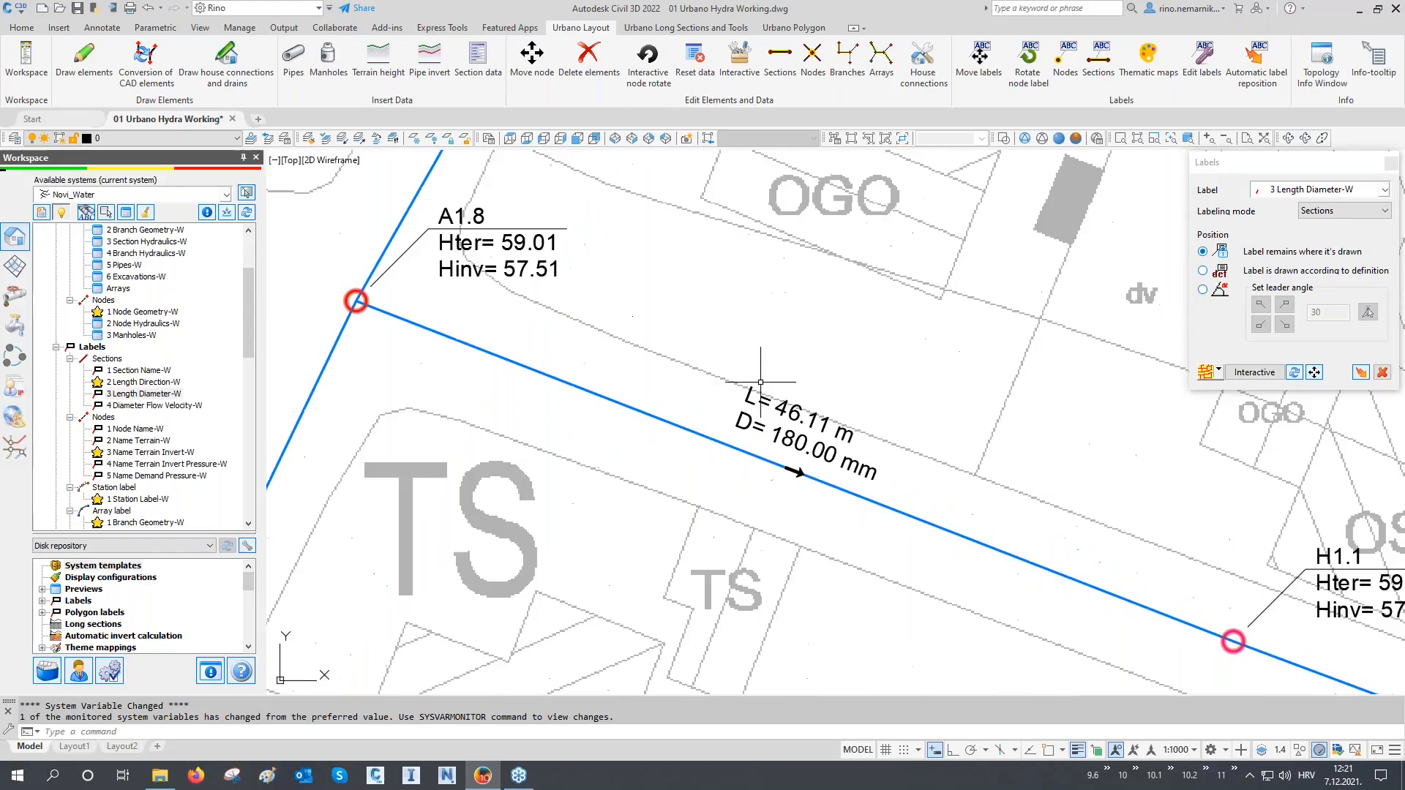
pyautogui.rightClick(141, 401)
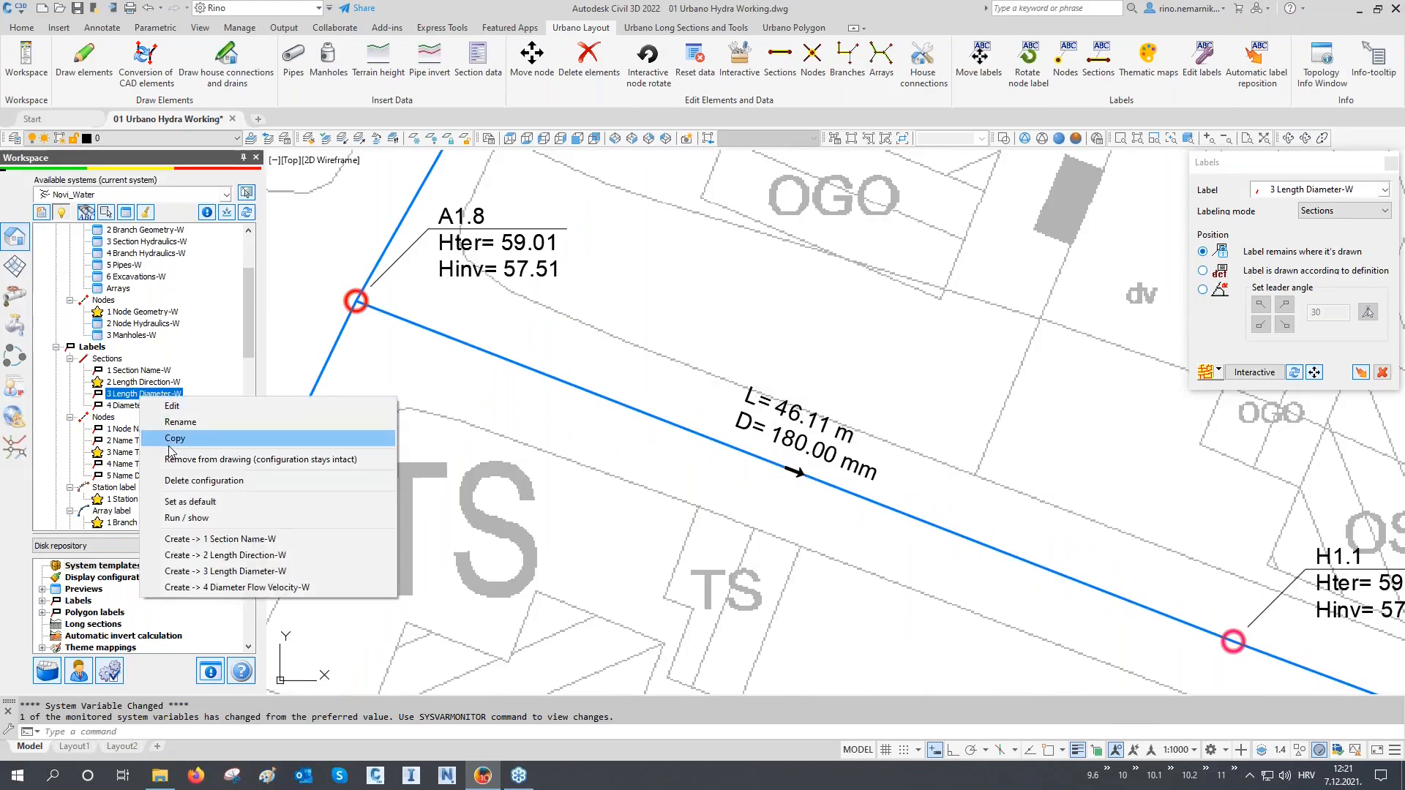
pyautogui.click(175, 502)
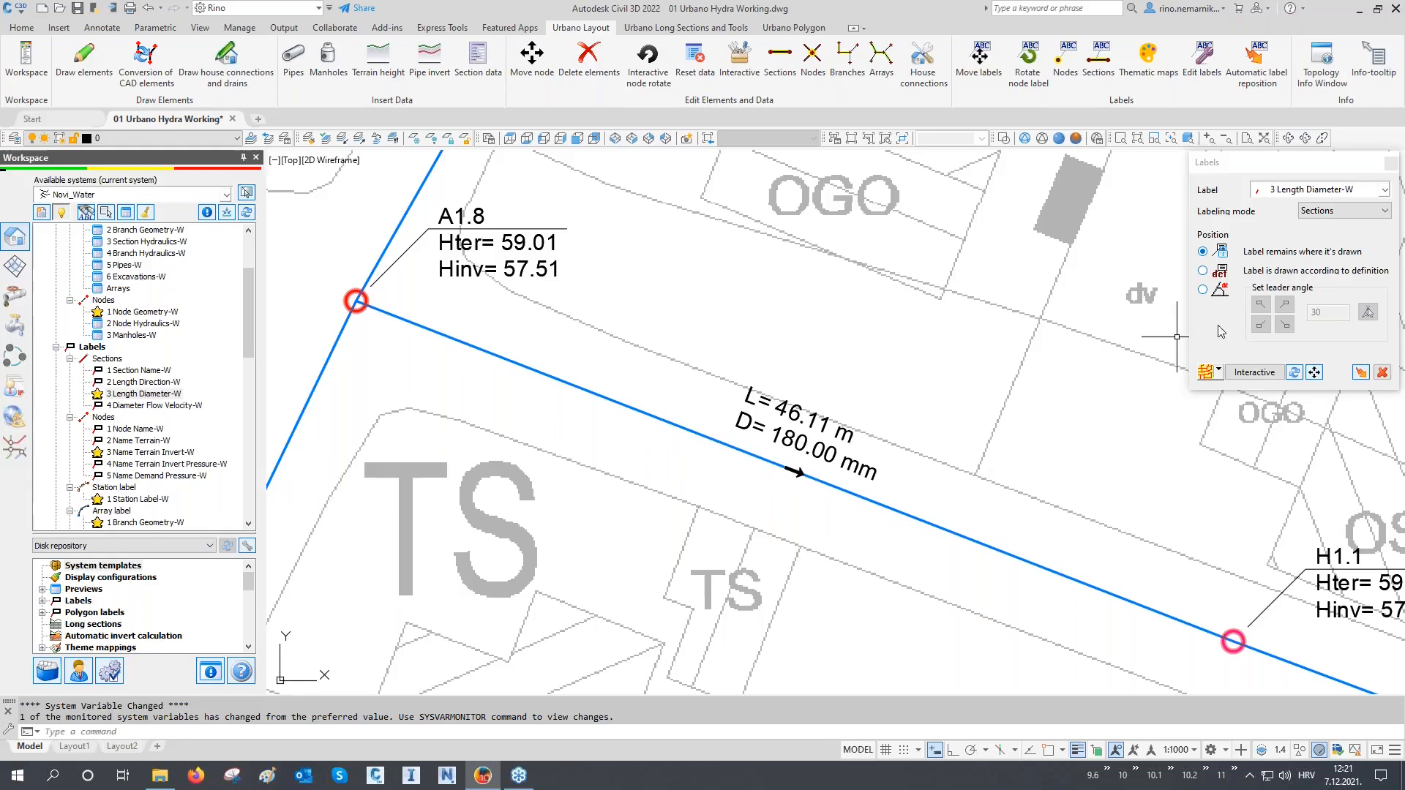
pyautogui.click(1391, 163)
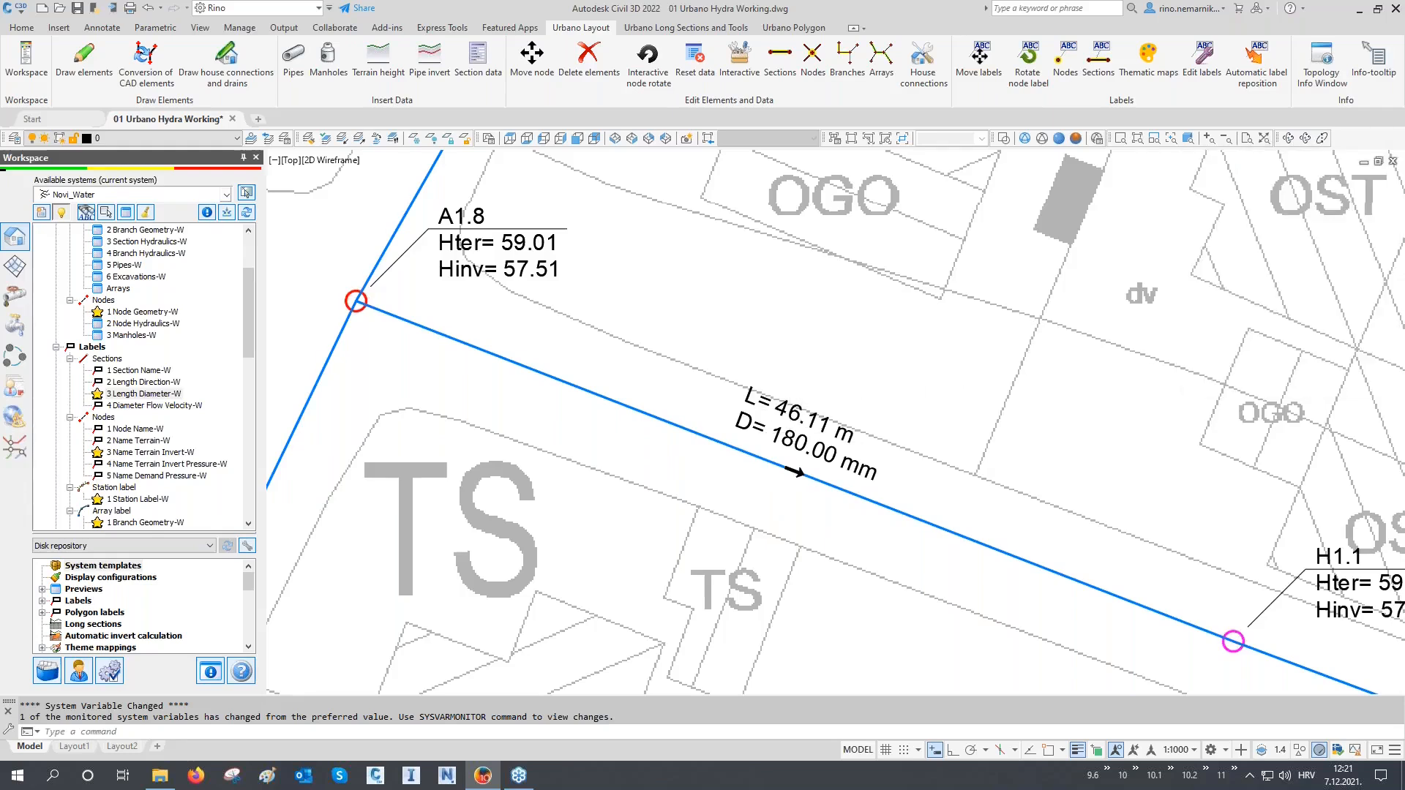
# Step: Examine the length and diameter labels along the western main line and its lateral branches
pyautogui.scroll(-4, 791, 407)
pyautogui.scroll(2, 556, 502)
pyautogui.moveTo(556, 502); pyautogui.dragTo(583, 455, button='middle')
pyautogui.scroll(-4, 615, 398)
pyautogui.scroll(2, 527, 582)
pyautogui.scroll(2, 527, 583)
pyautogui.moveTo(521, 552); pyautogui.dragTo(574, 339, button='middle')
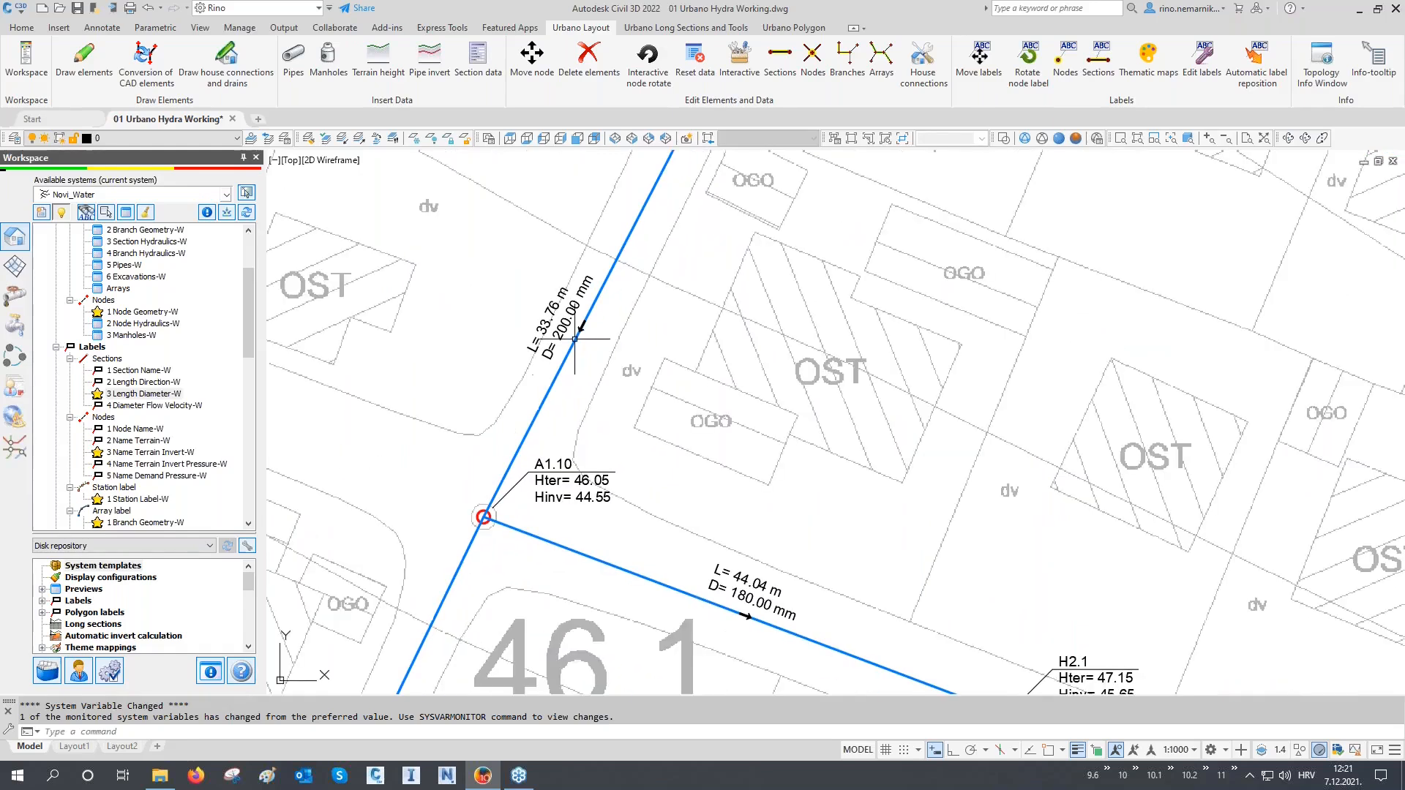
pyautogui.scroll(-3, 556, 438)
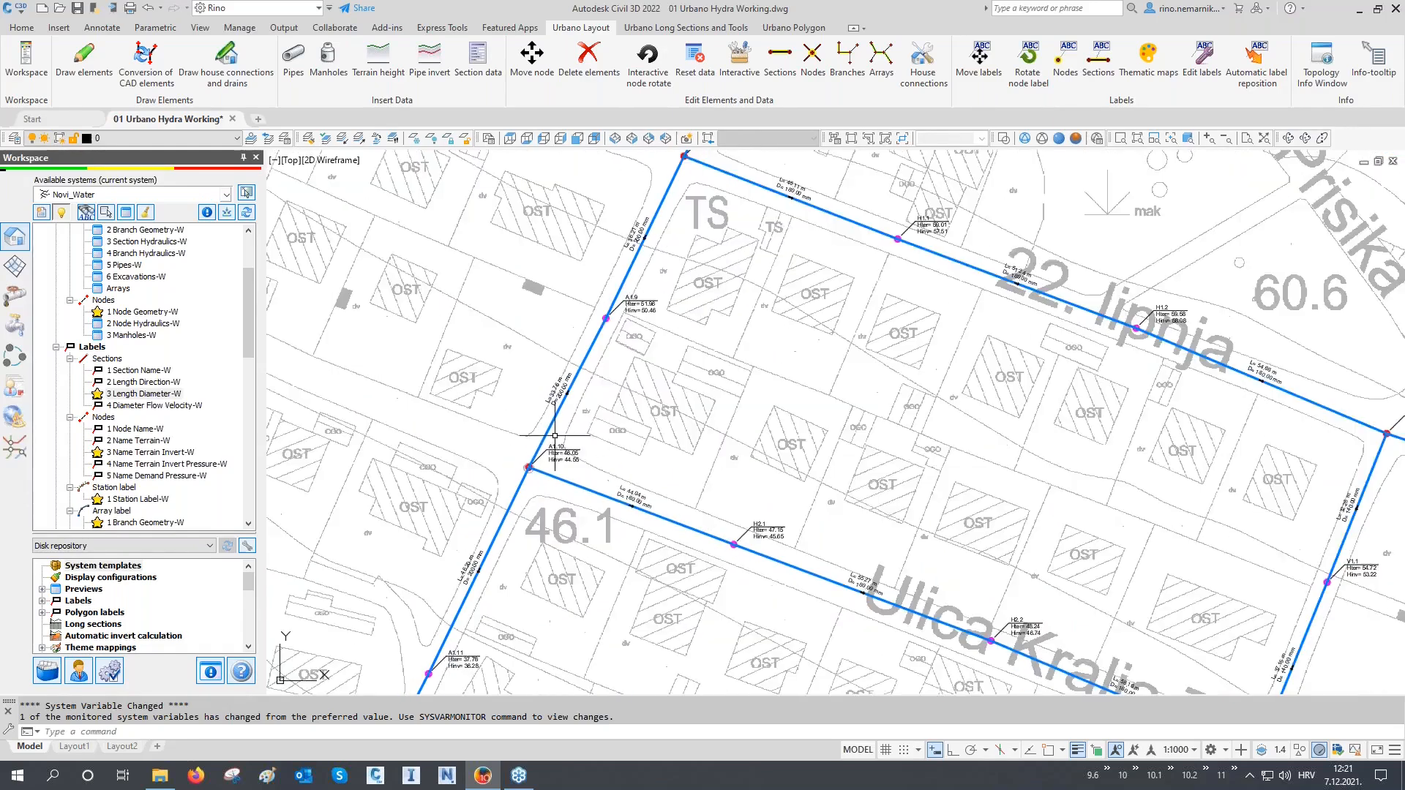
pyautogui.scroll(-5, 543, 455)
pyautogui.scroll(-2, 542, 468)
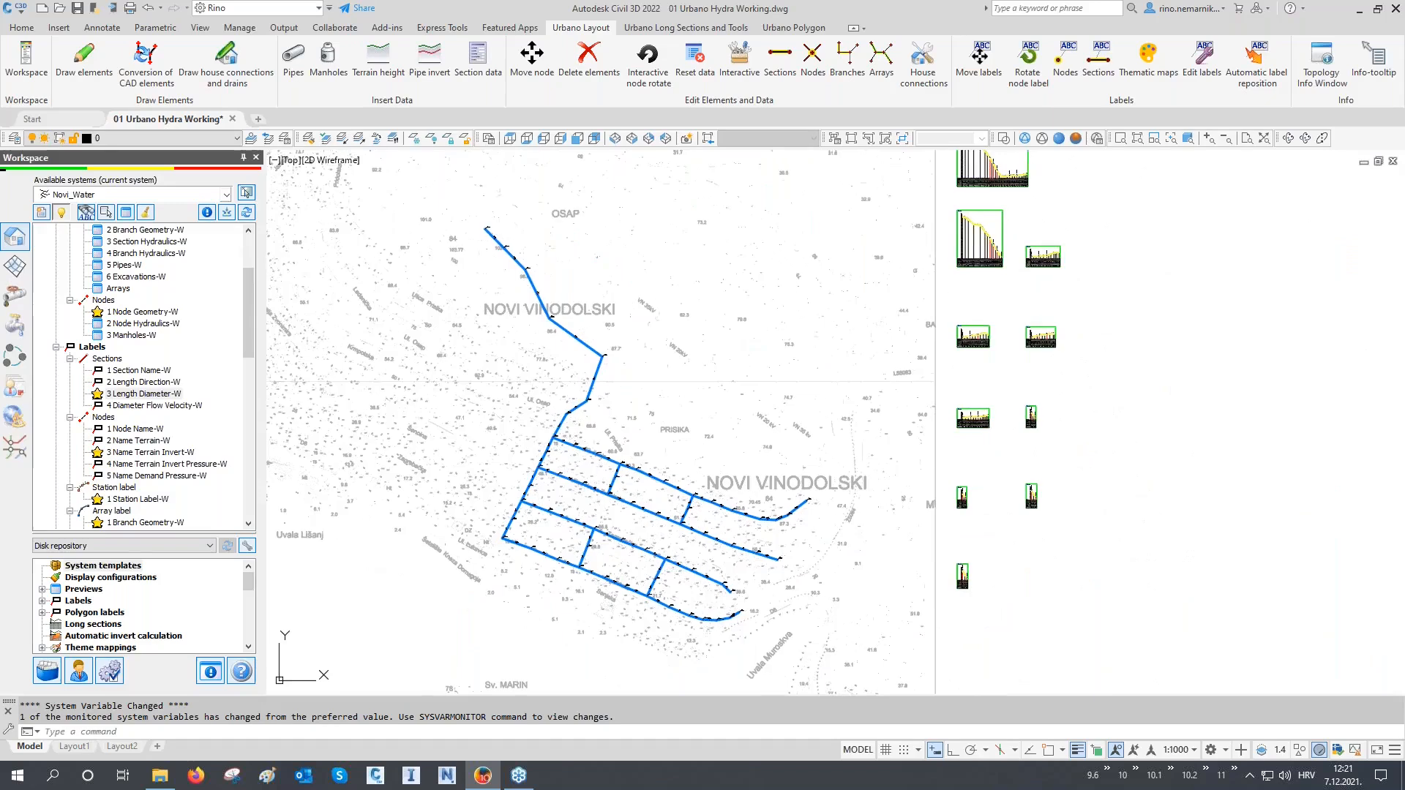
pyautogui.moveTo(562, 461); pyautogui.dragTo(526, 478, button='middle')
# Step: Review the pipe marks, diameters, wall thicknesses, roughness and volumes in the 5 Pipes-W preview, widening cramped columns, and close it
pyautogui.scroll(2, 175, 401)
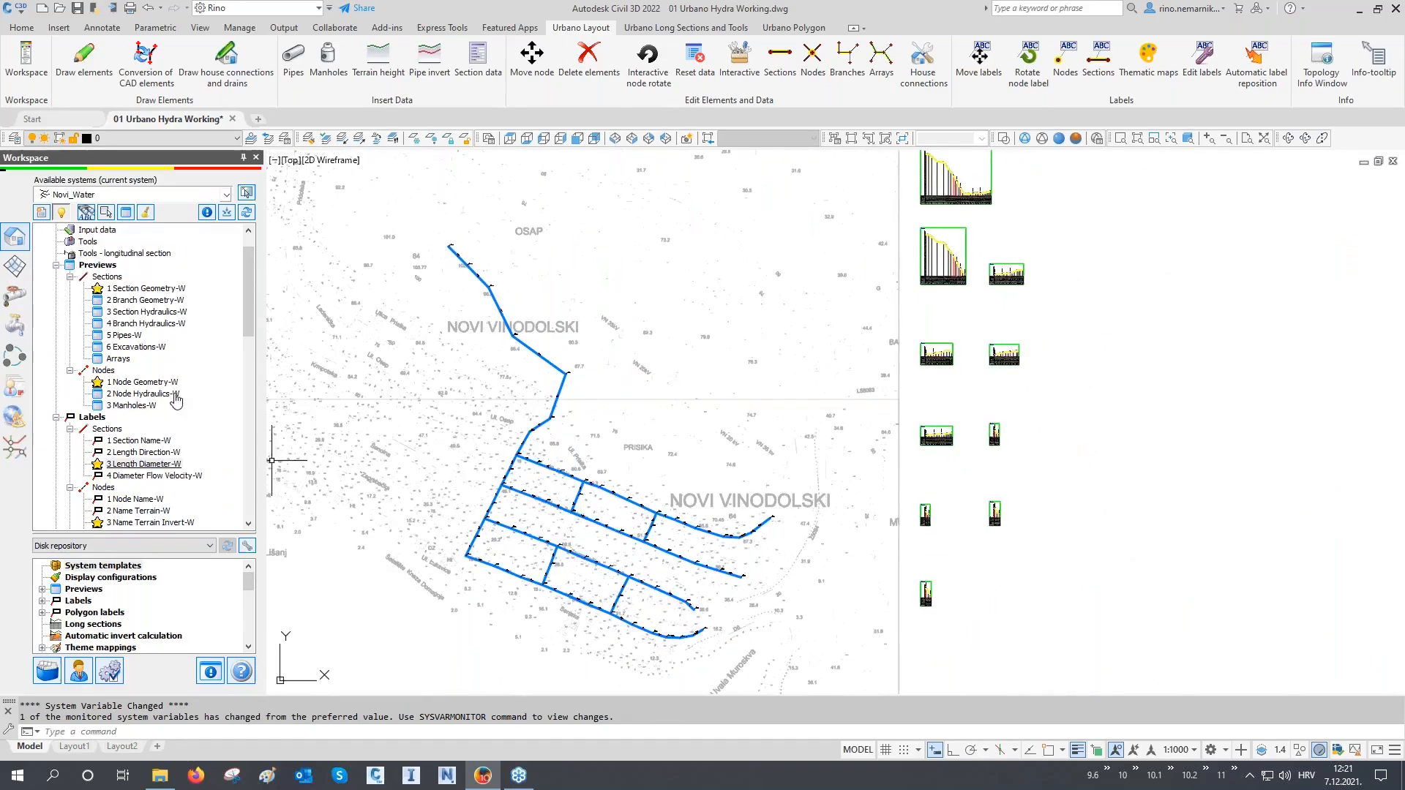
pyautogui.click(129, 336)
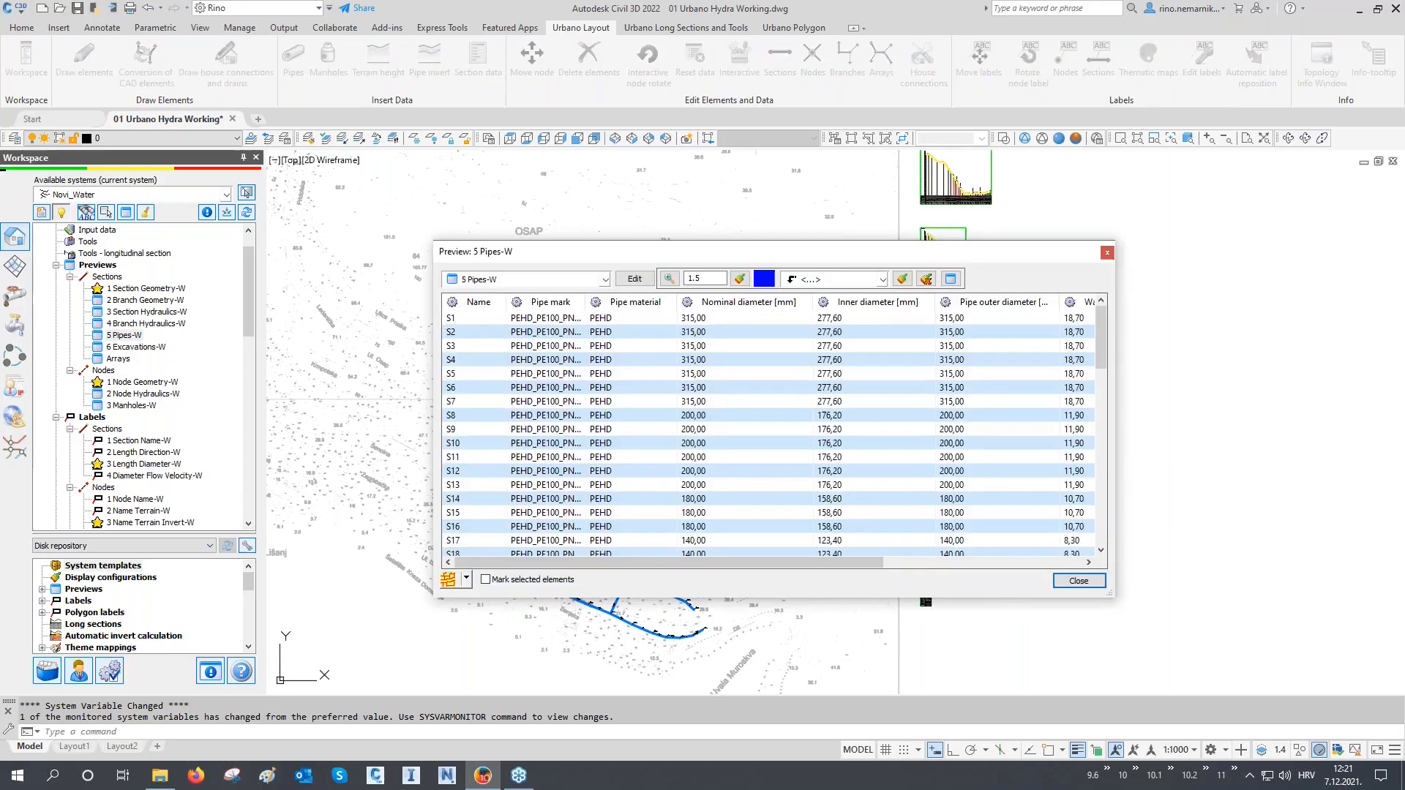
pyautogui.moveTo(585, 326); pyautogui.dragTo(606, 332)
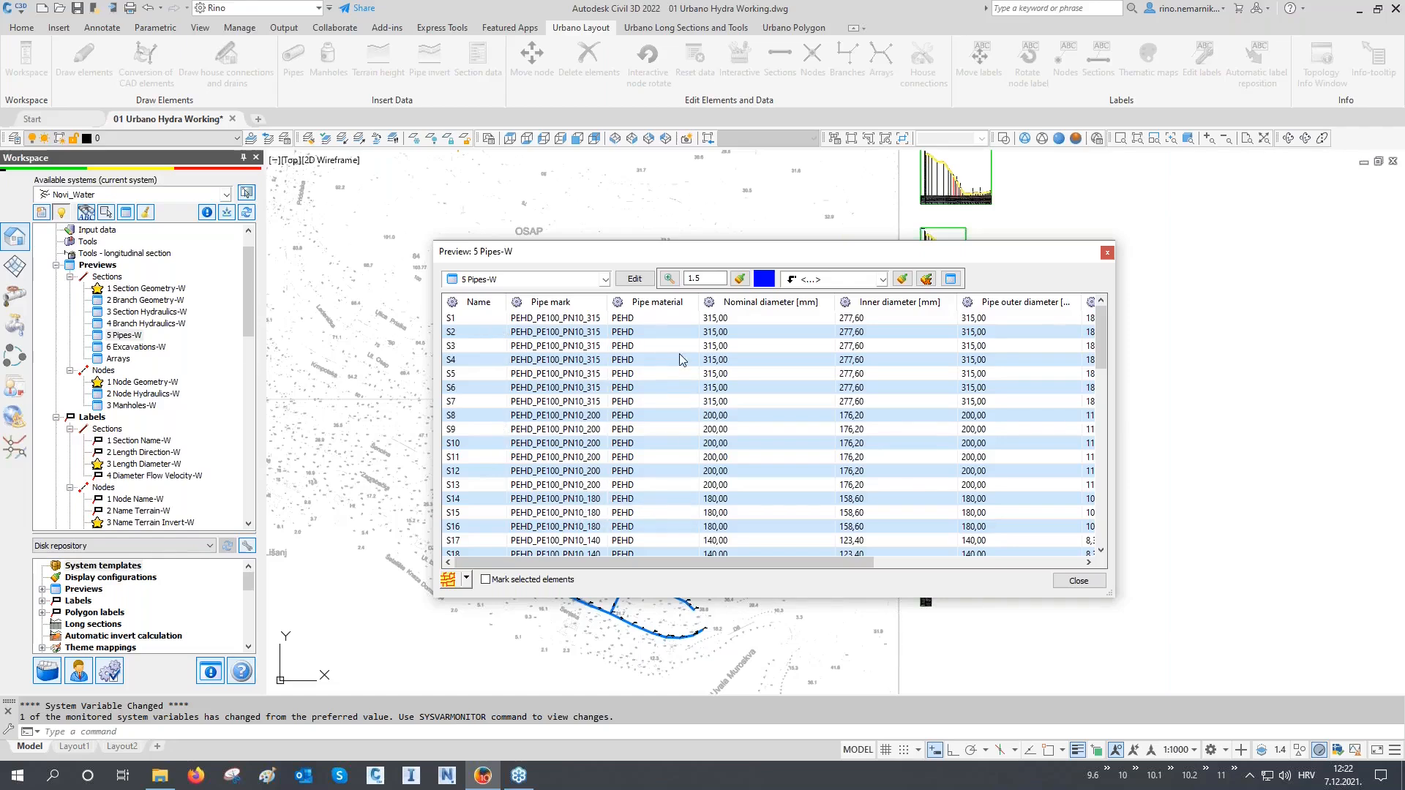
pyautogui.moveTo(713, 562); pyautogui.dragTo(865, 572)
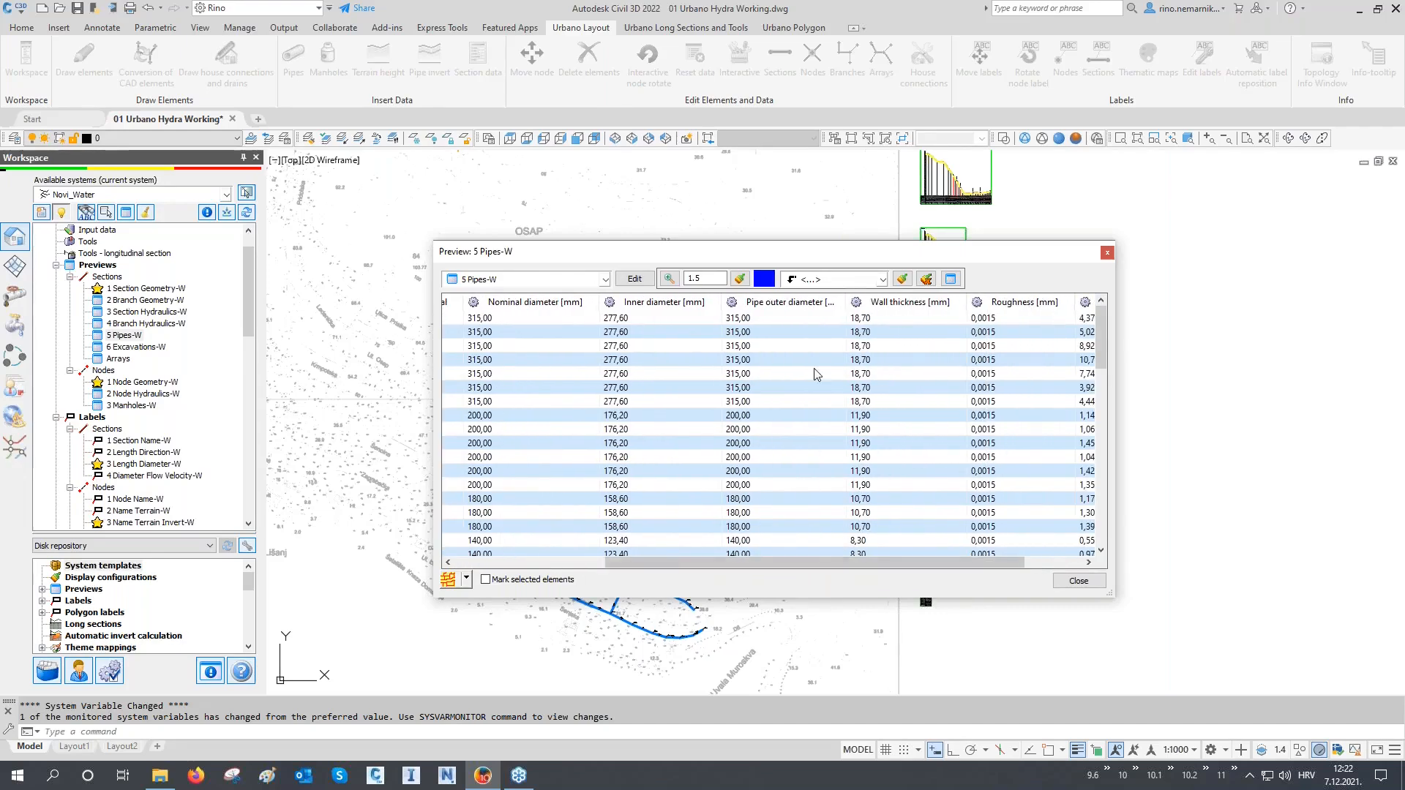
pyautogui.moveTo(849, 301); pyautogui.dragTo(858, 301)
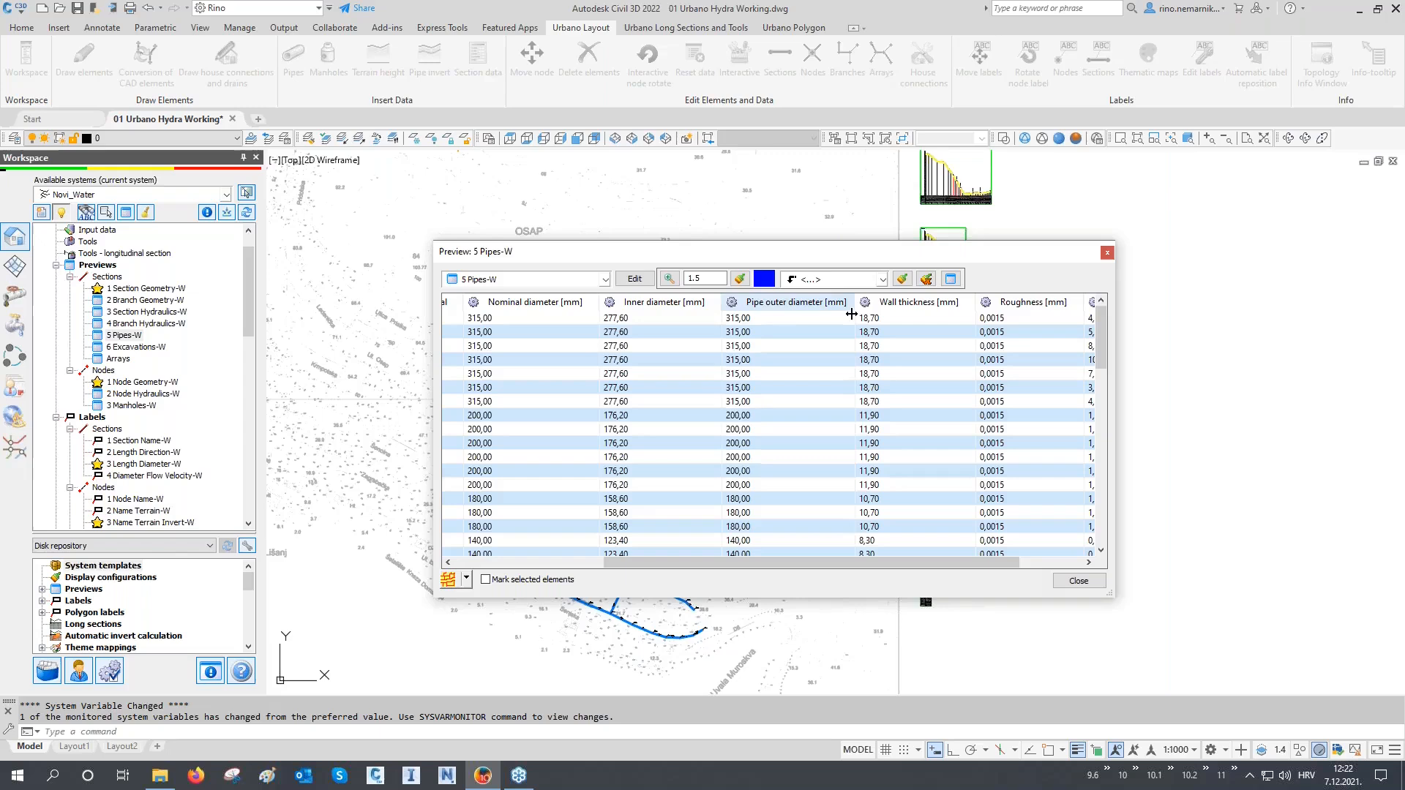
pyautogui.moveTo(941, 563); pyautogui.dragTo(1018, 577)
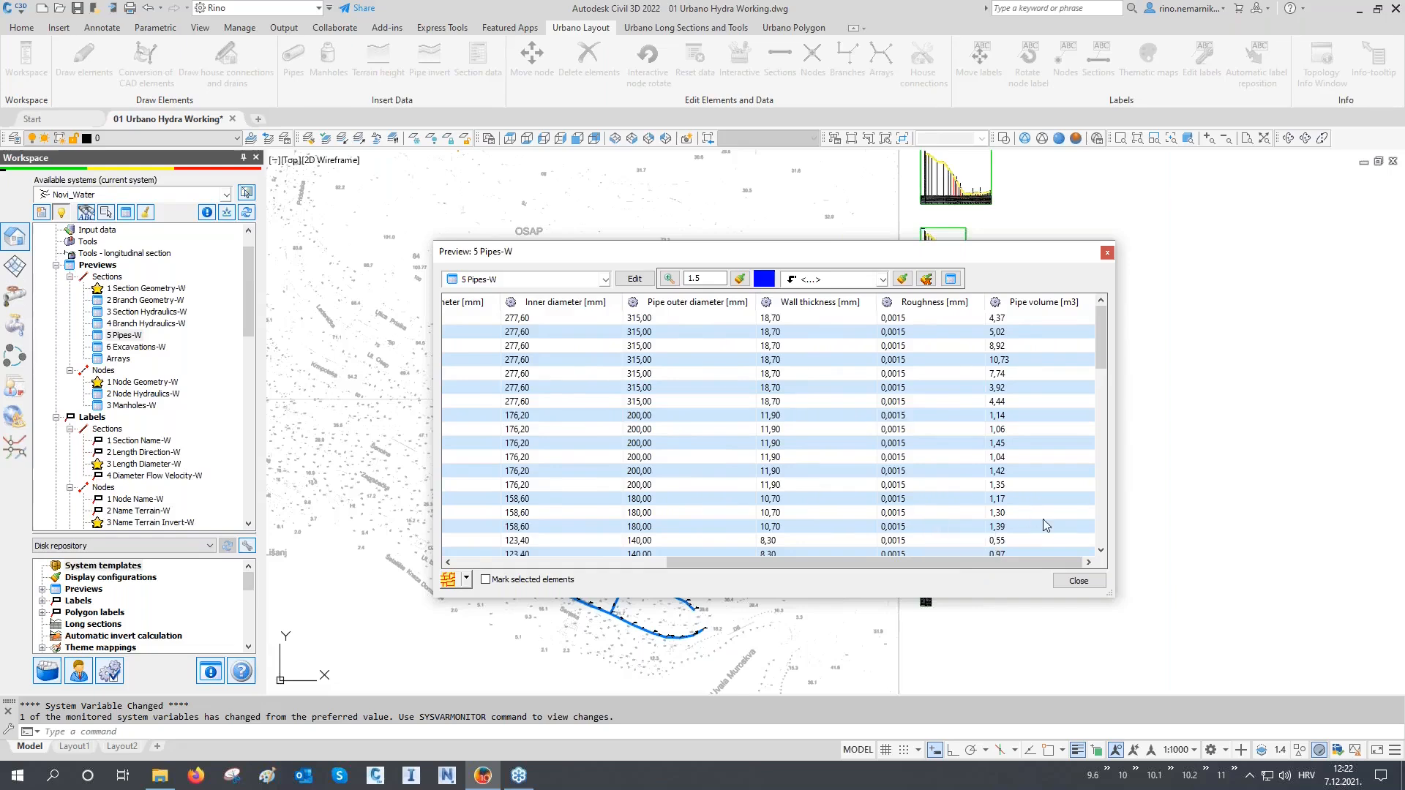
pyautogui.click(1079, 581)
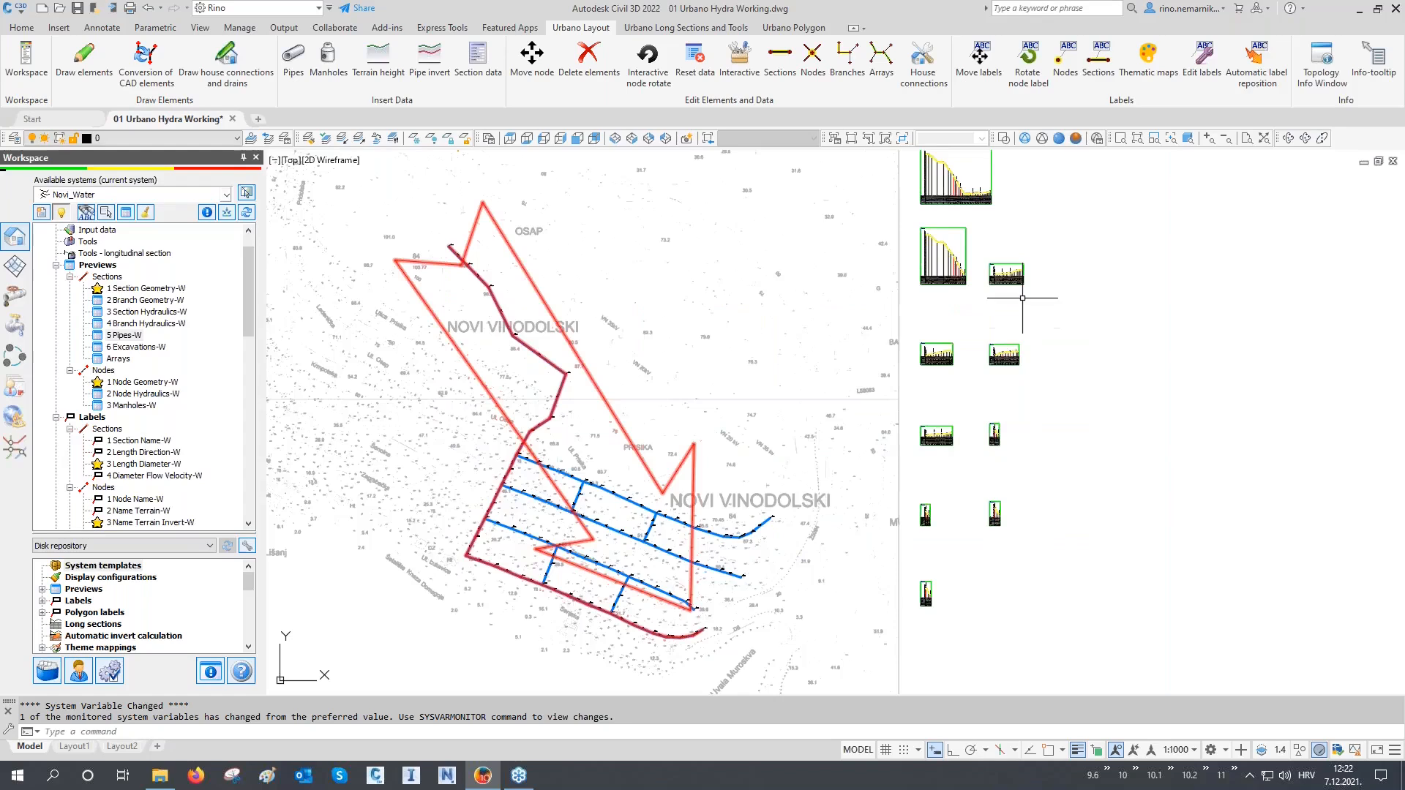
# Step: Open the 1 Water 1000/100 cm long section configuration for editing and pick the pipe in the first drawn profile to reach its settings
pyautogui.scroll(10, 891, 310)
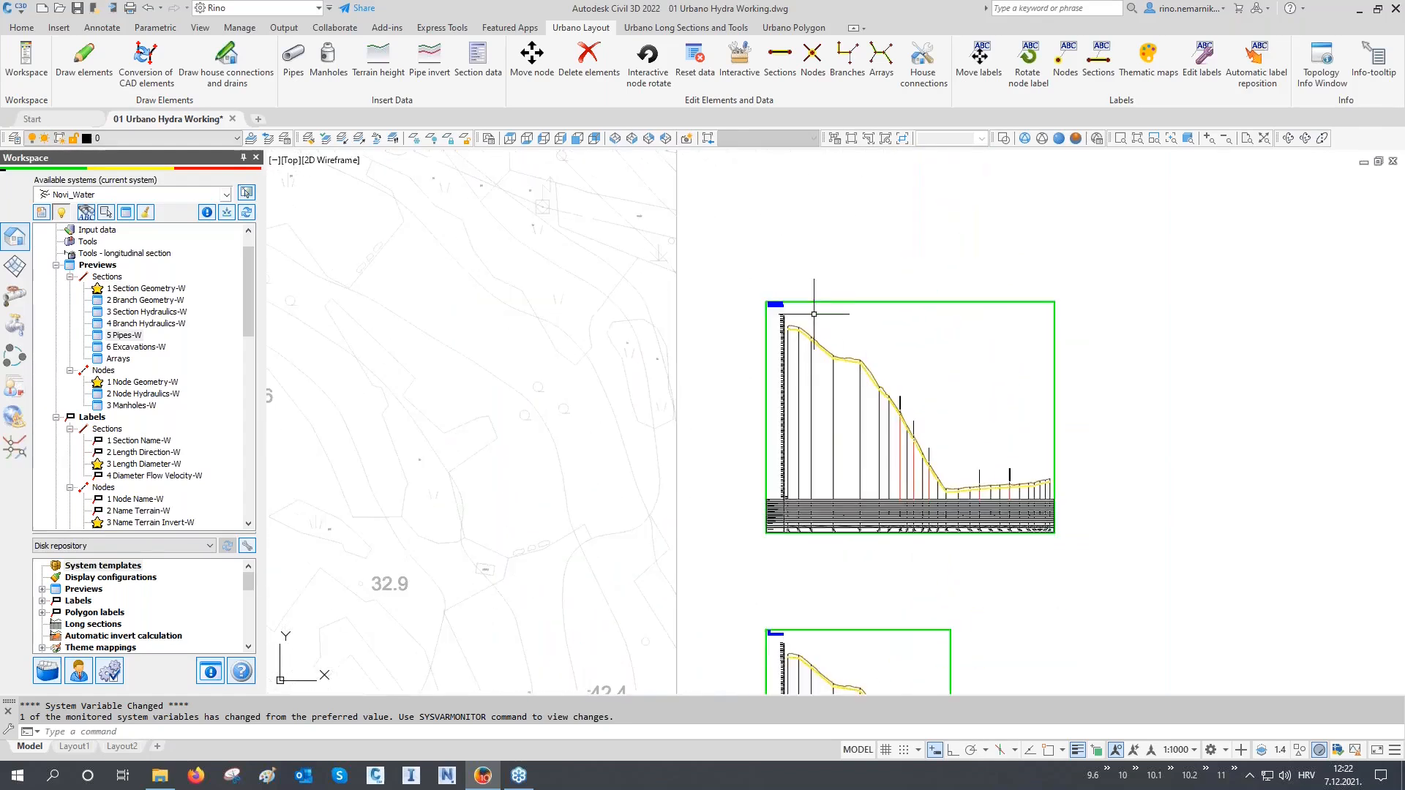
pyautogui.scroll(6, 760, 343)
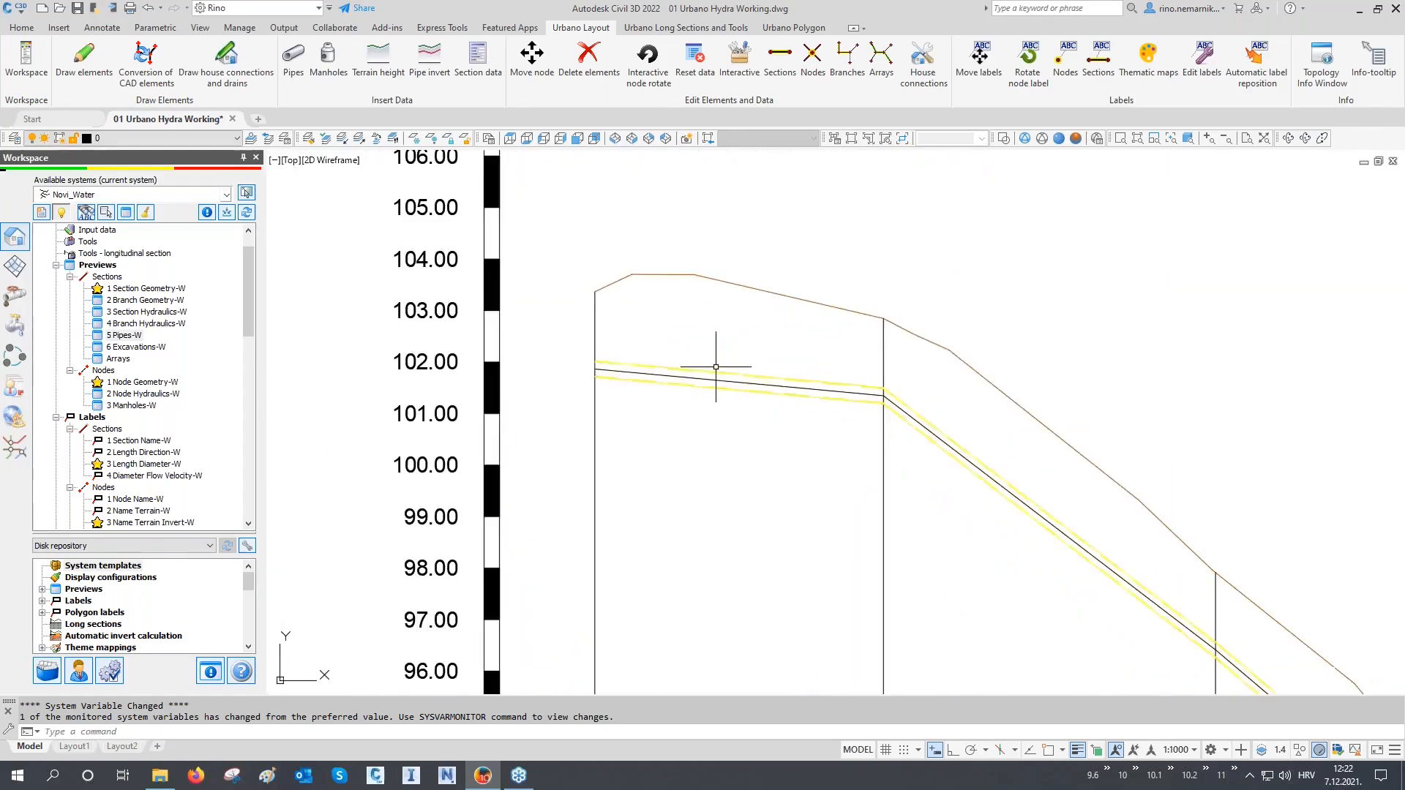
pyautogui.scroll(4, 720, 346)
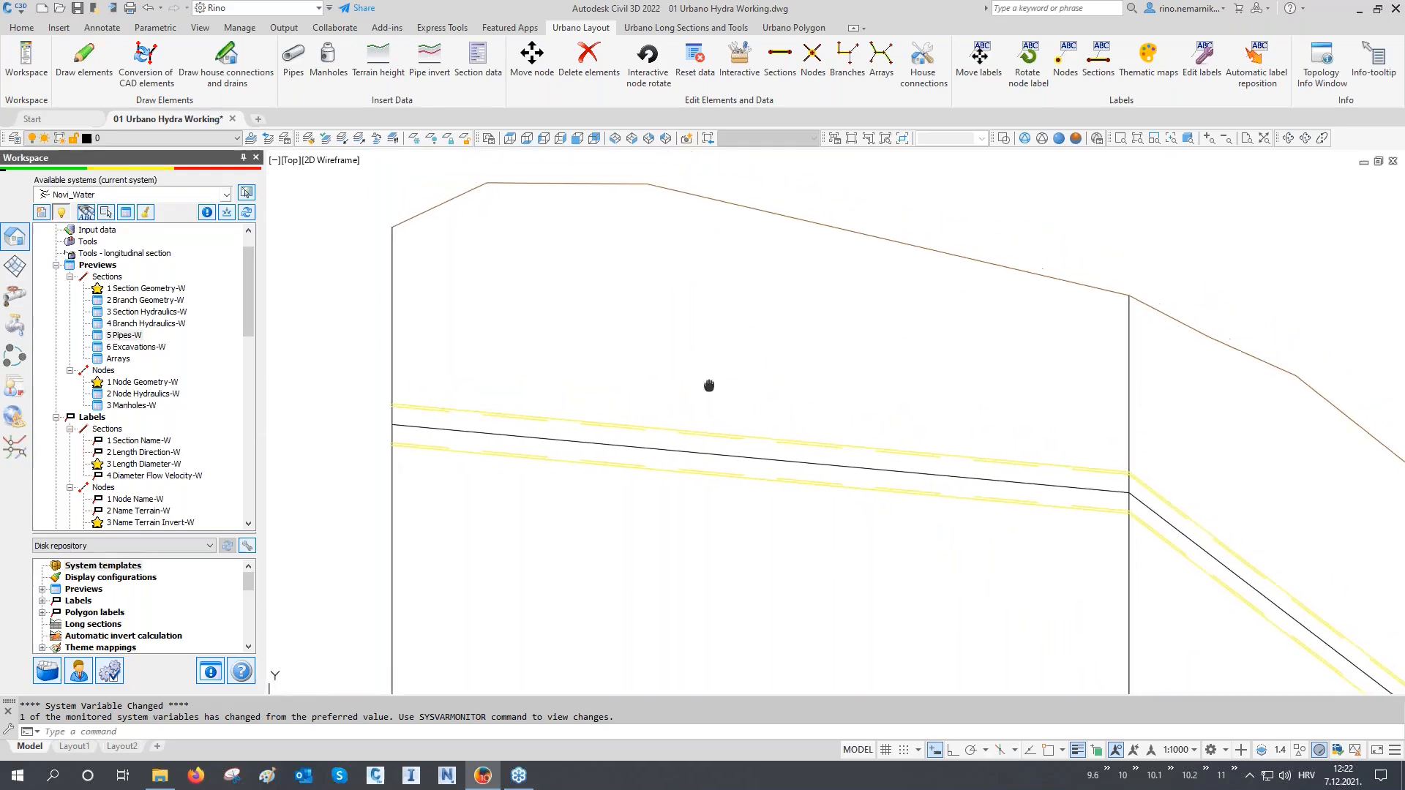
pyautogui.scroll(-6, 119, 456)
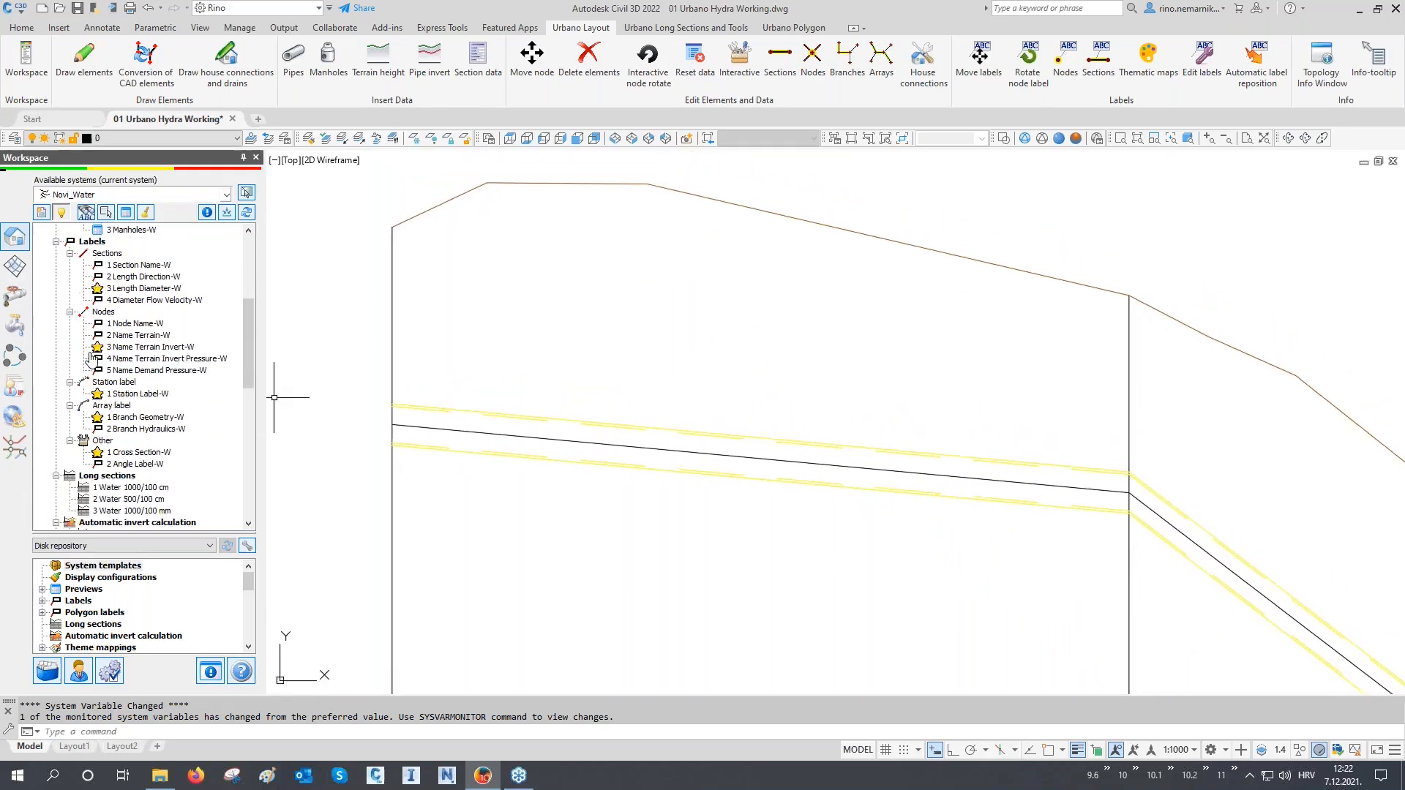
pyautogui.click(119, 454)
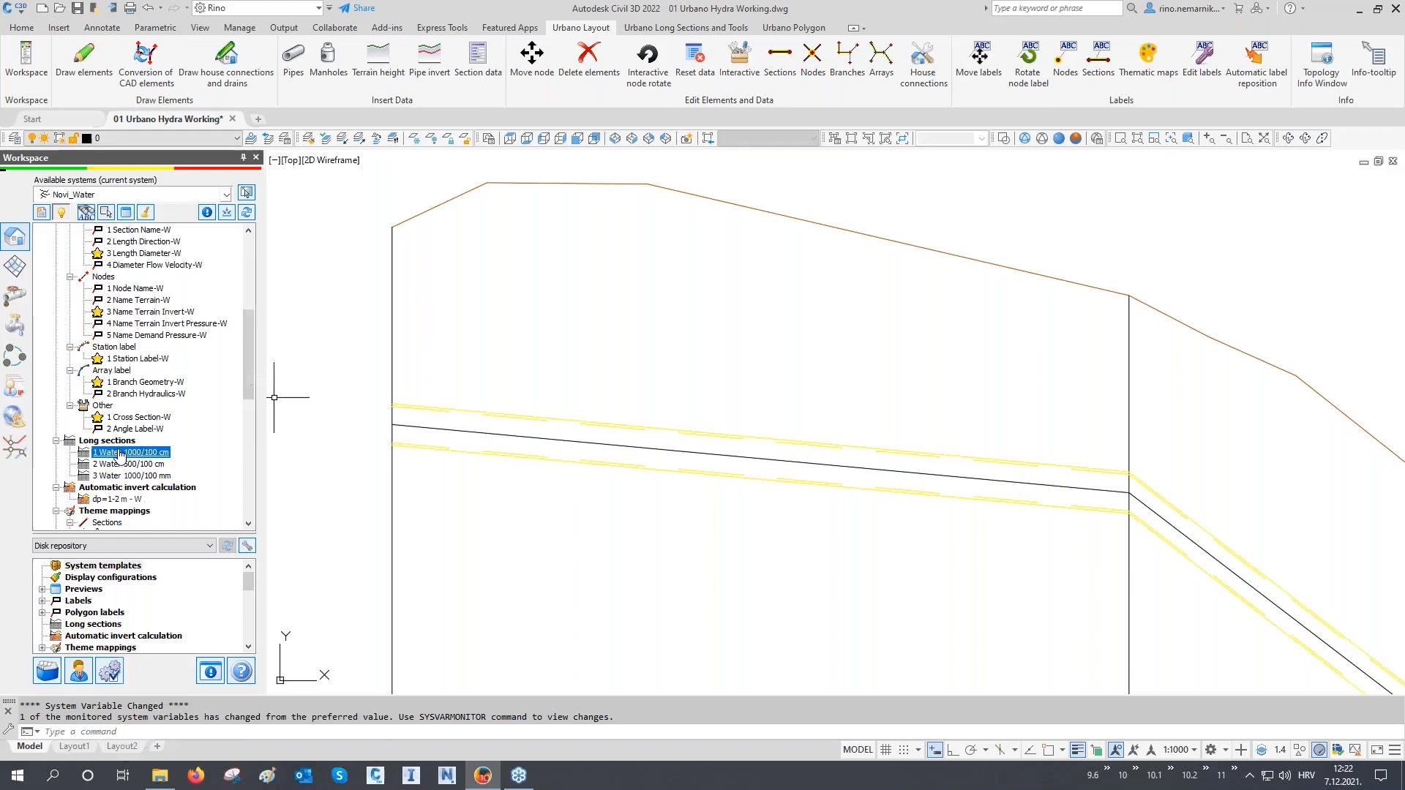
pyautogui.rightClick(120, 454)
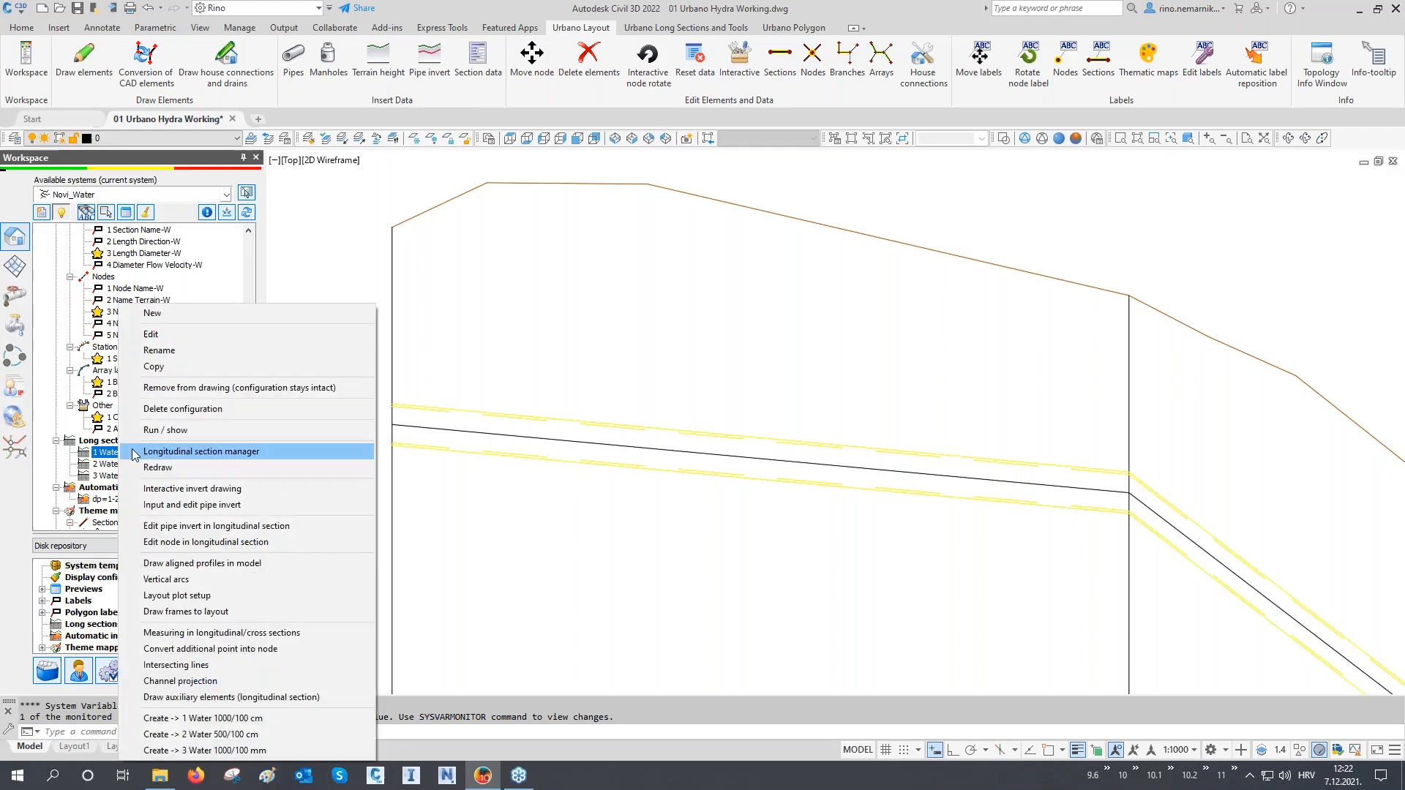
pyautogui.click(180, 335)
pyautogui.click(373, 652)
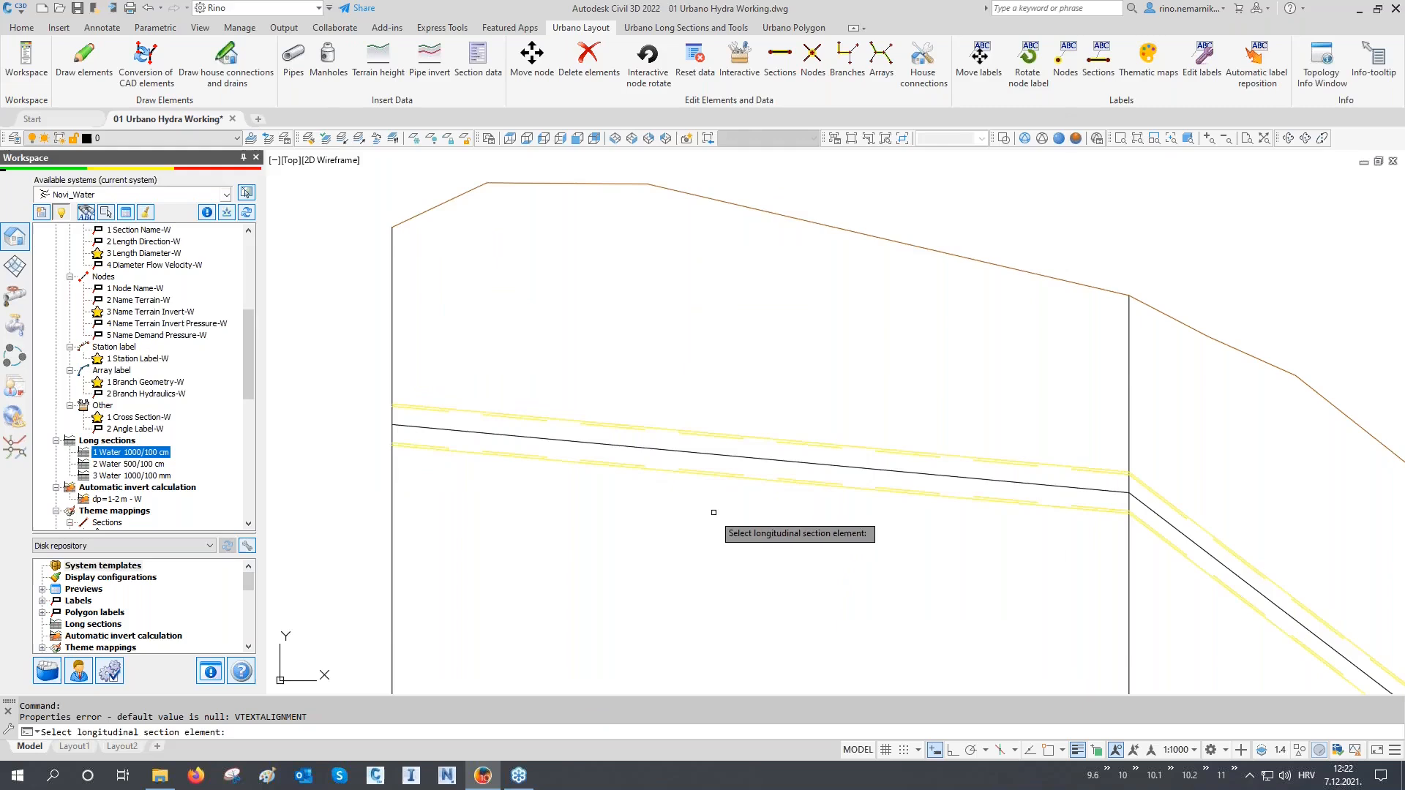
pyautogui.click(732, 475)
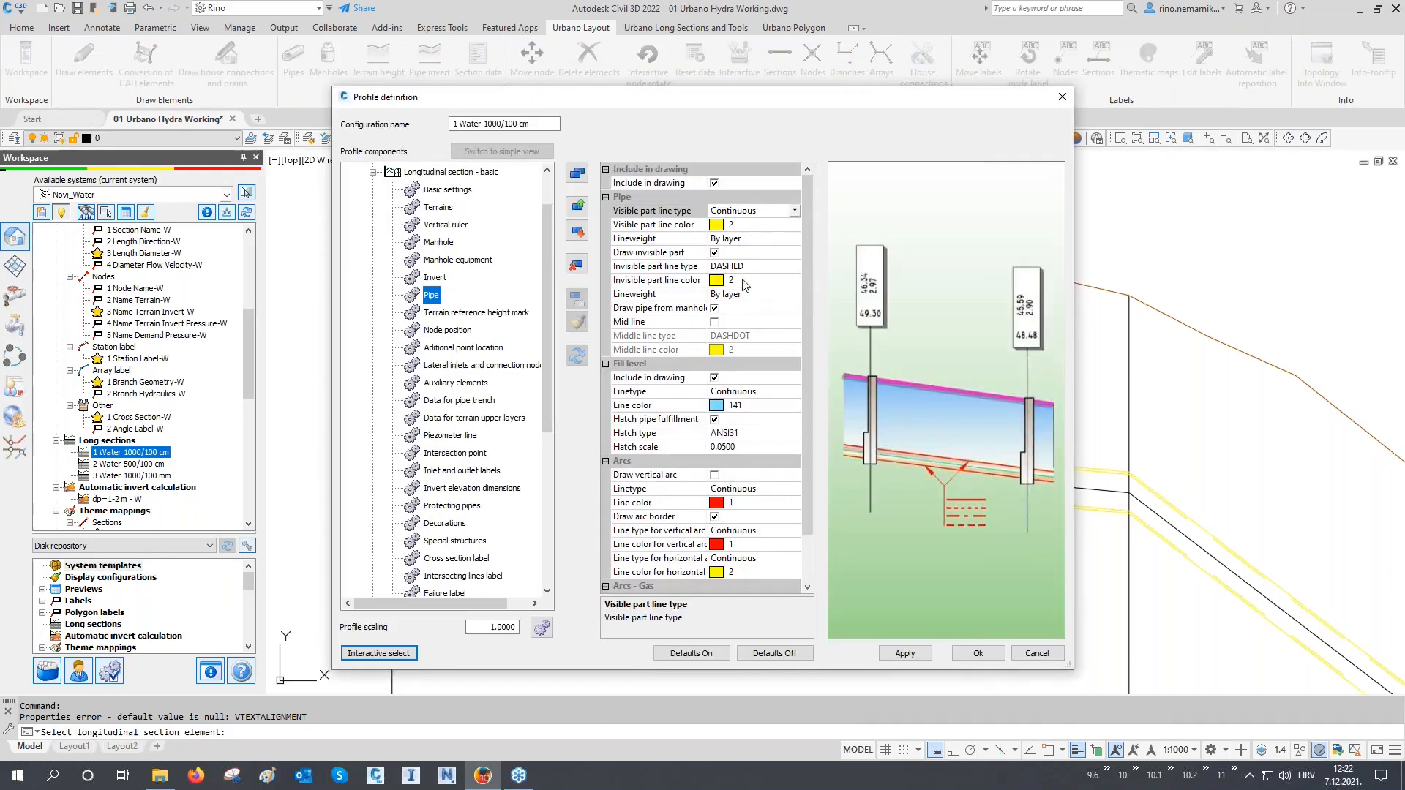
# Step: Set the pipe's visible part line color to blue and apply it to the longitudinal section
pyautogui.click(753, 227)
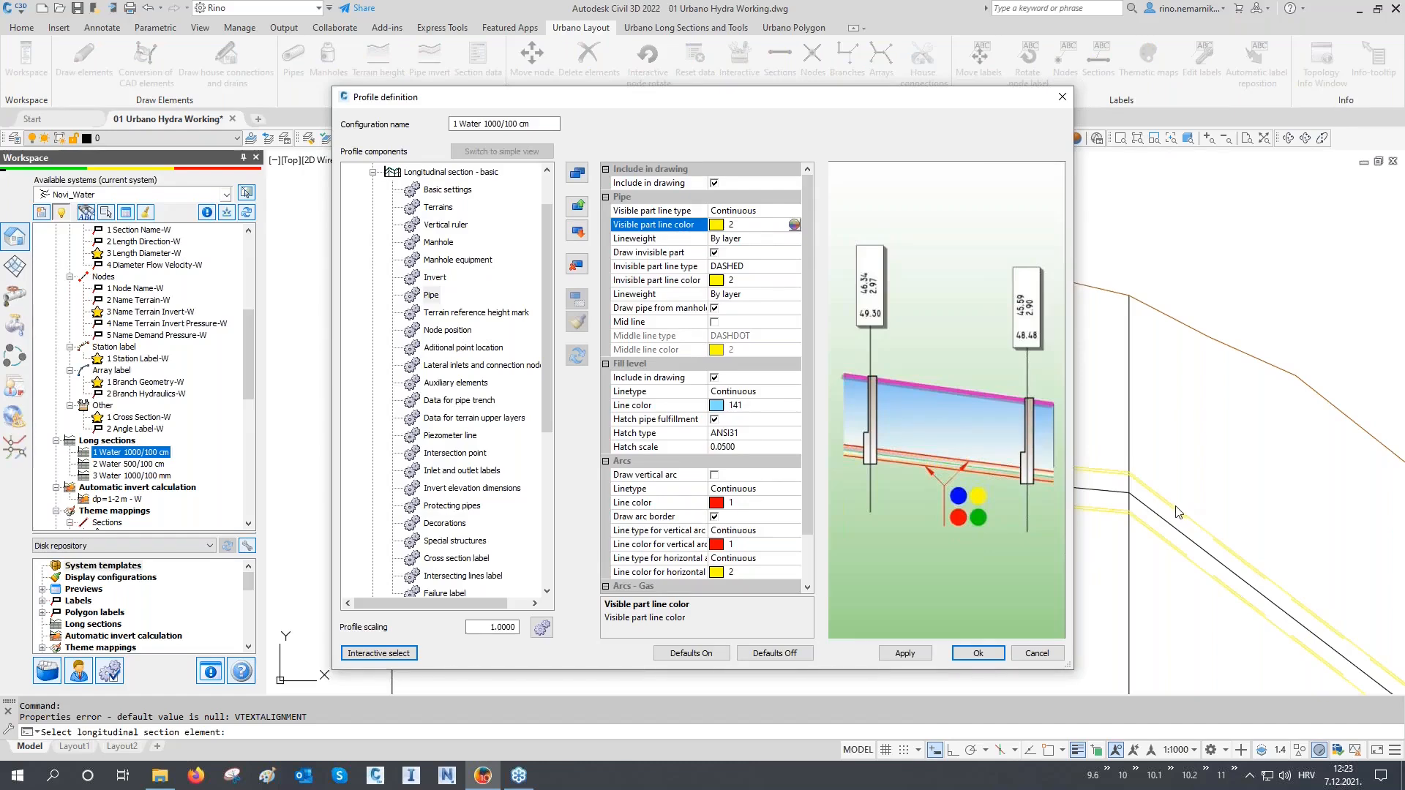
pyautogui.click(794, 224)
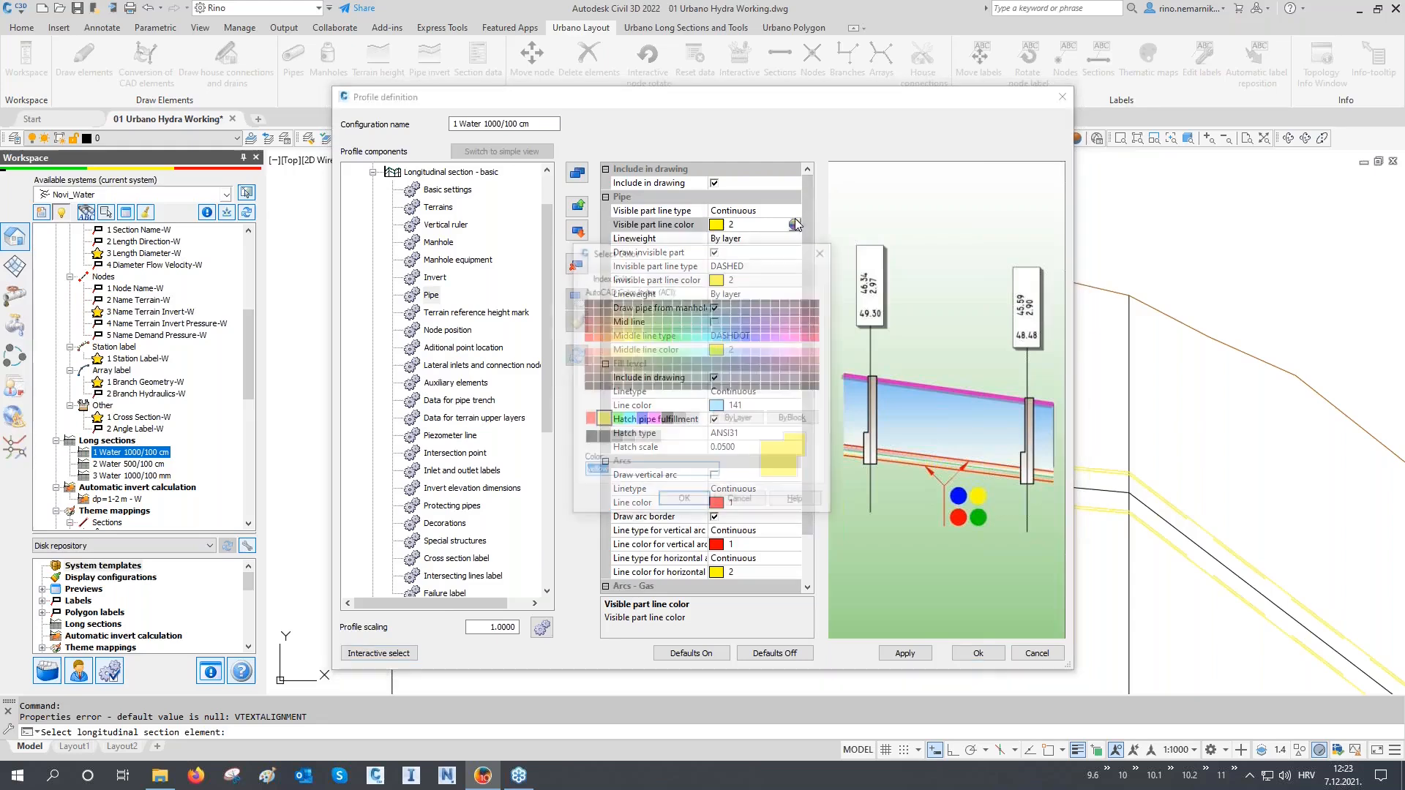
pyautogui.click(640, 419)
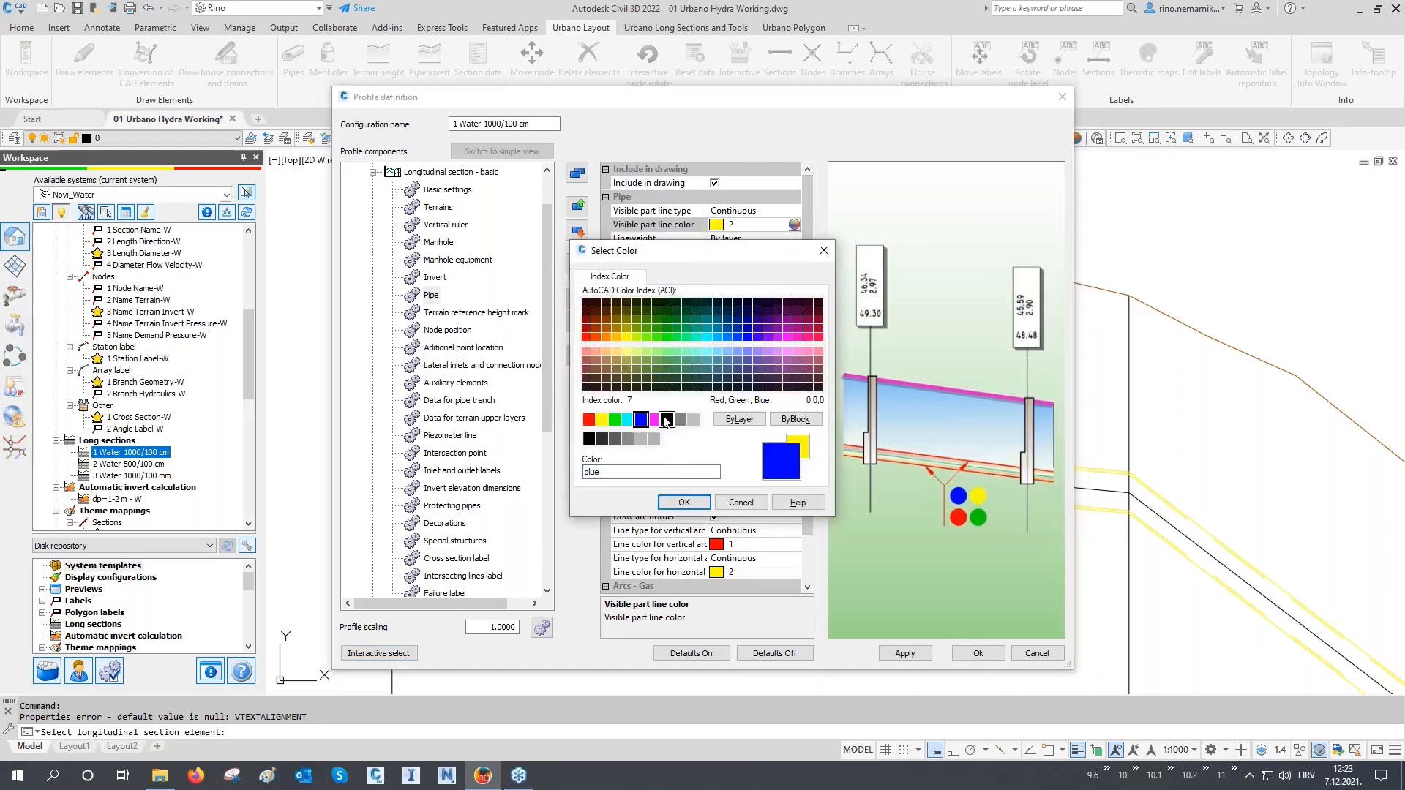
pyautogui.click(683, 502)
pyautogui.click(905, 653)
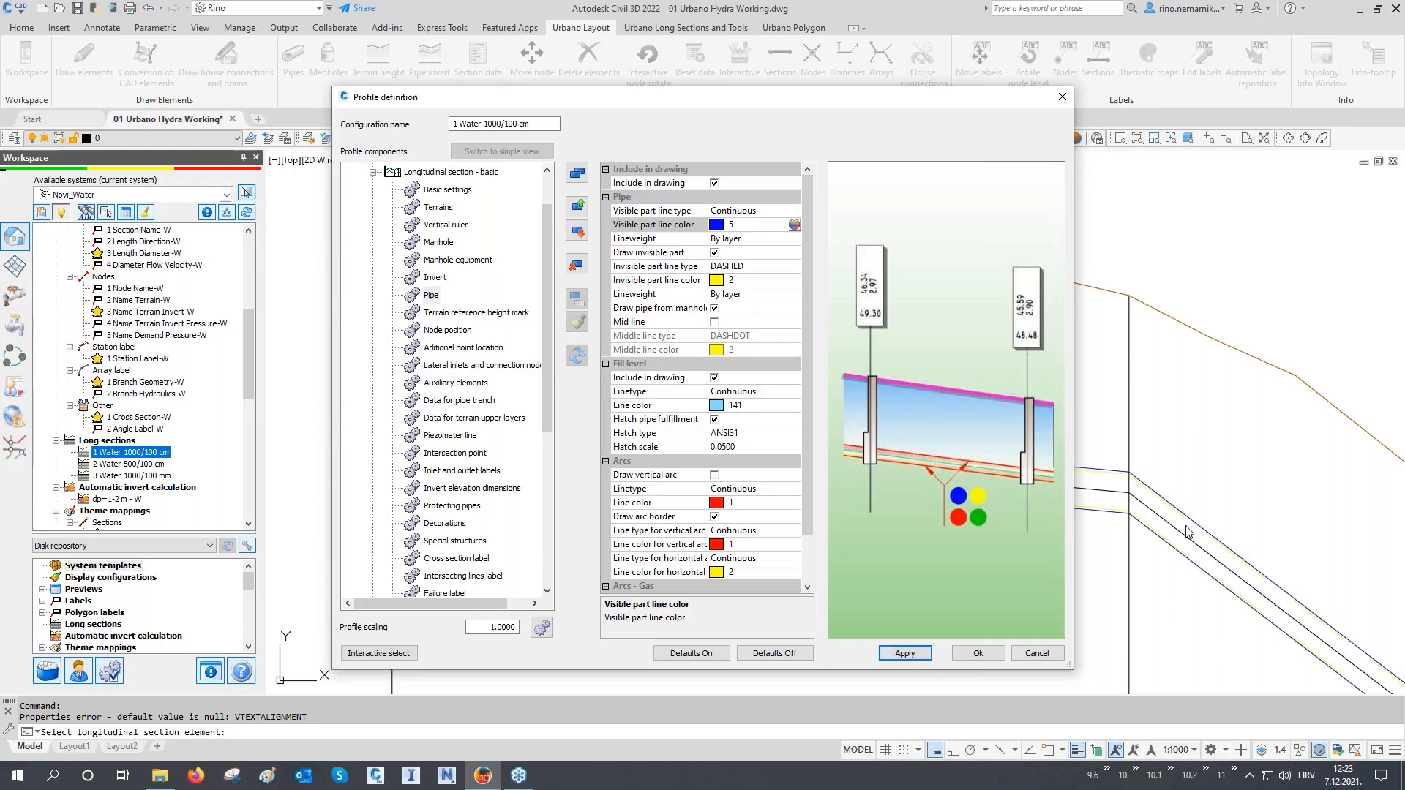
# Step: Set the pipe's invisible part line color to blue (5) and apply it to the longitudinal section
pyautogui.click(739, 283)
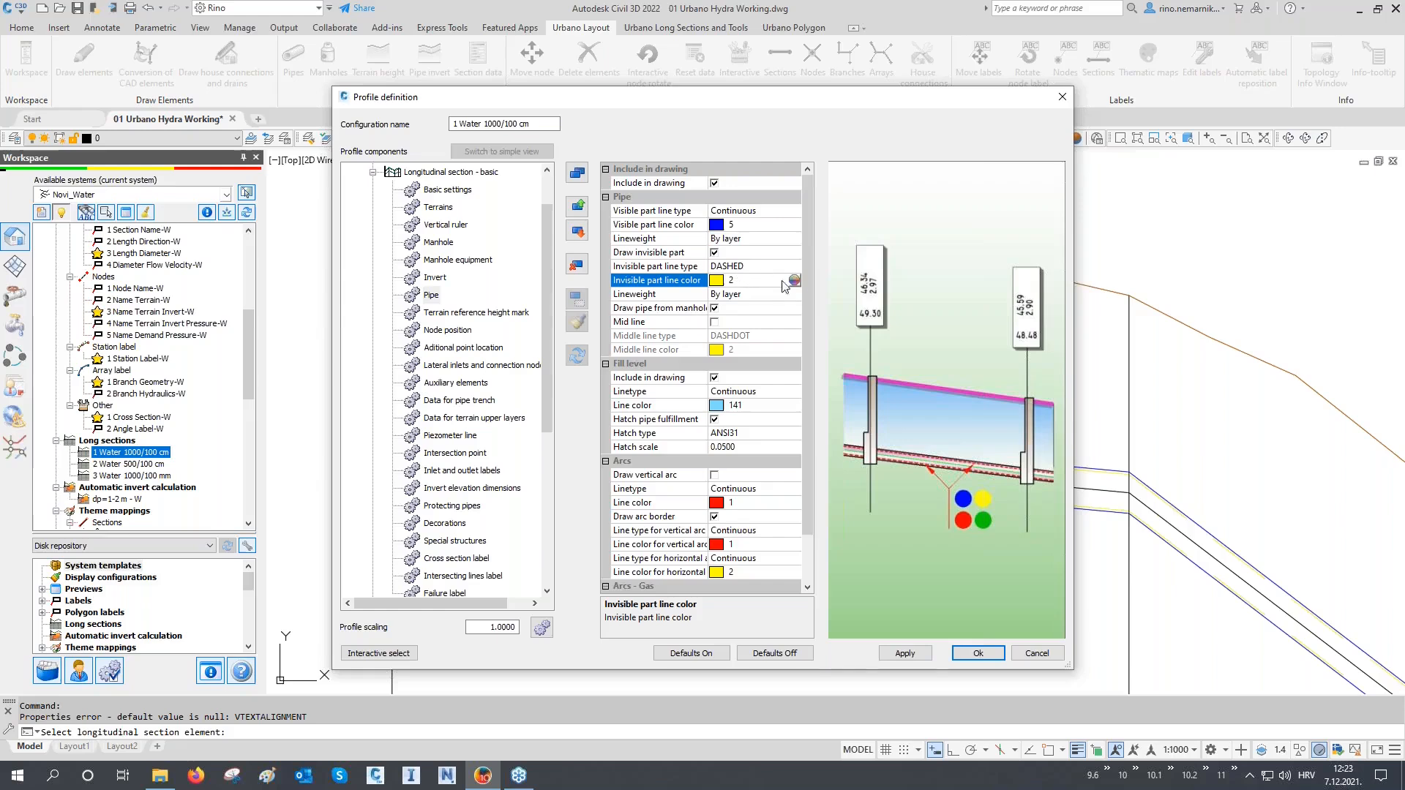
pyautogui.click(794, 280)
pyautogui.click(640, 419)
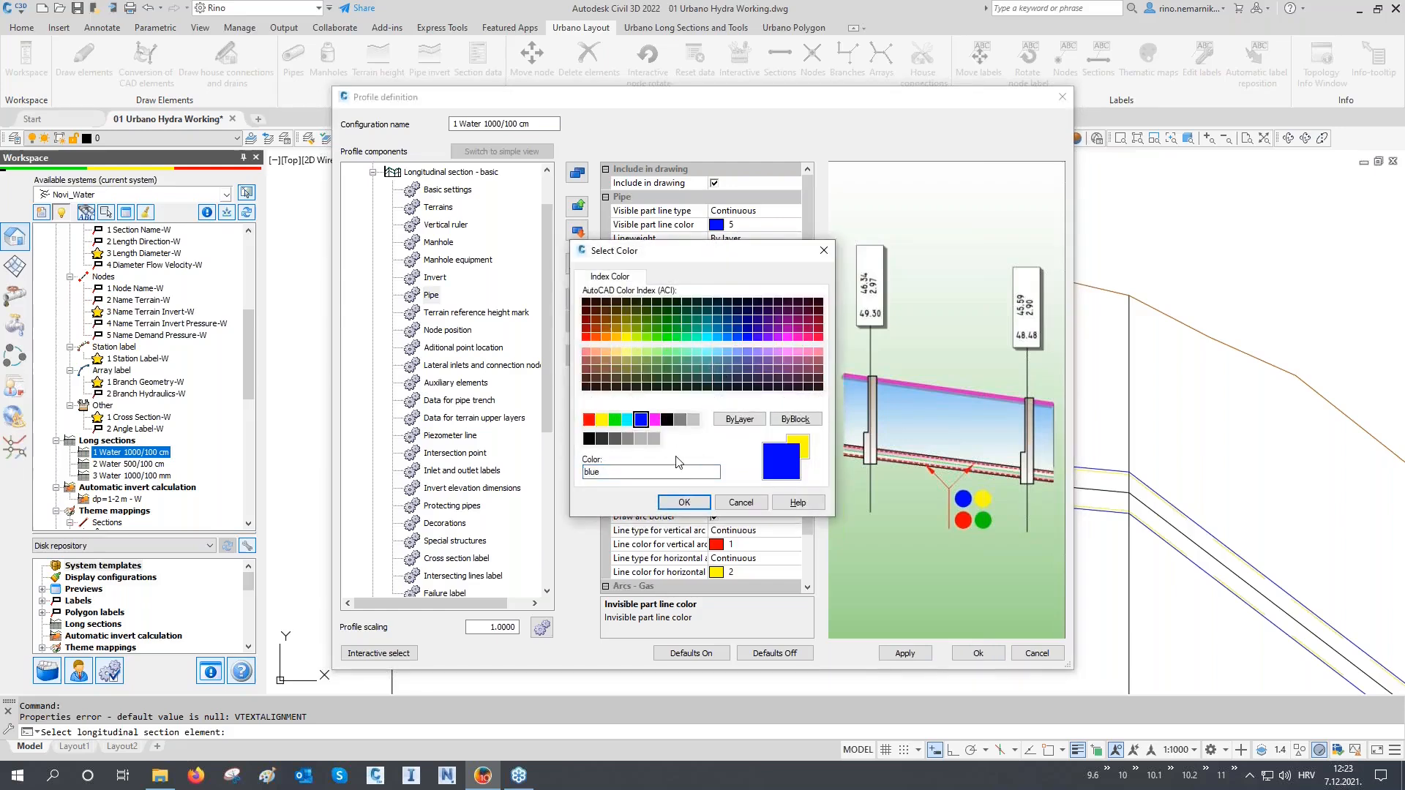
pyautogui.click(684, 503)
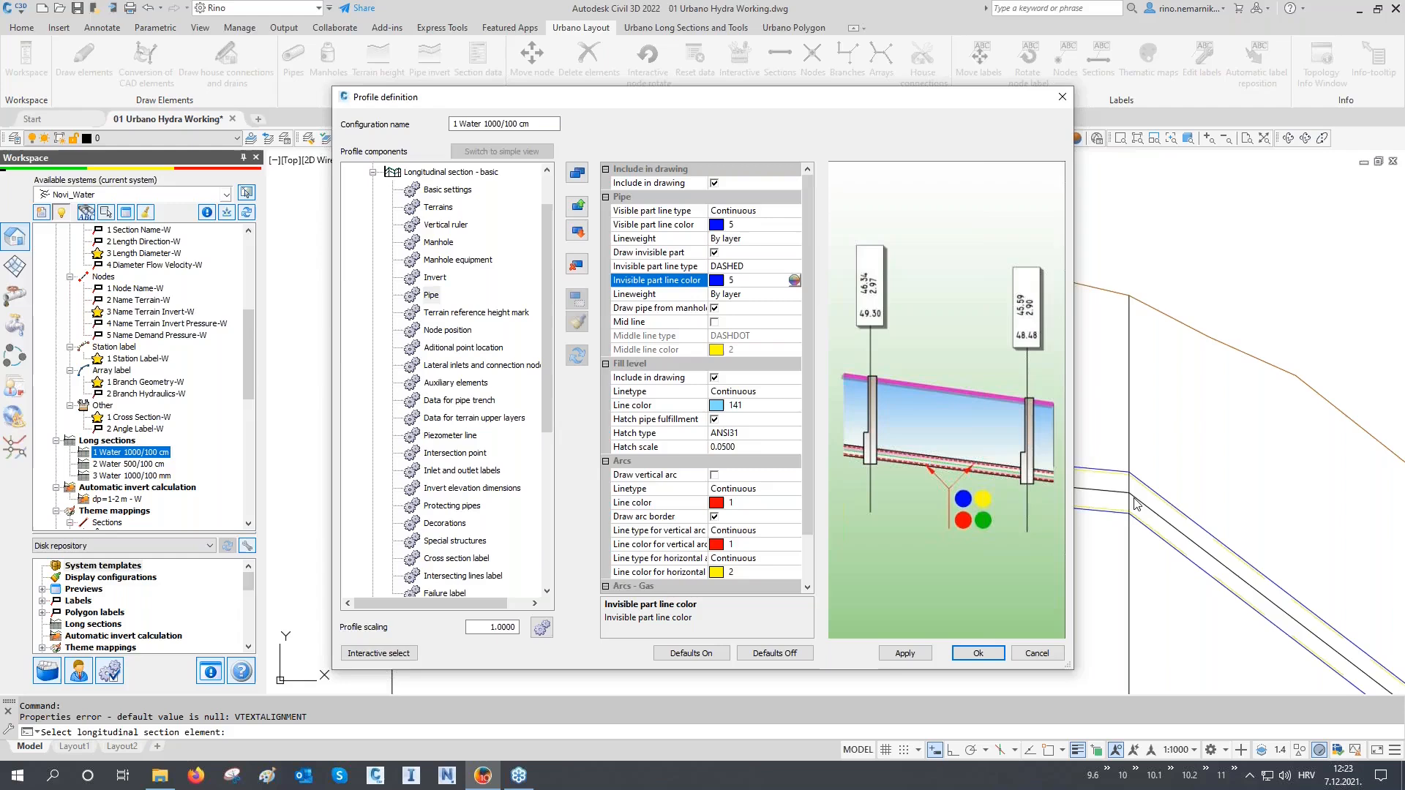
pyautogui.click(919, 659)
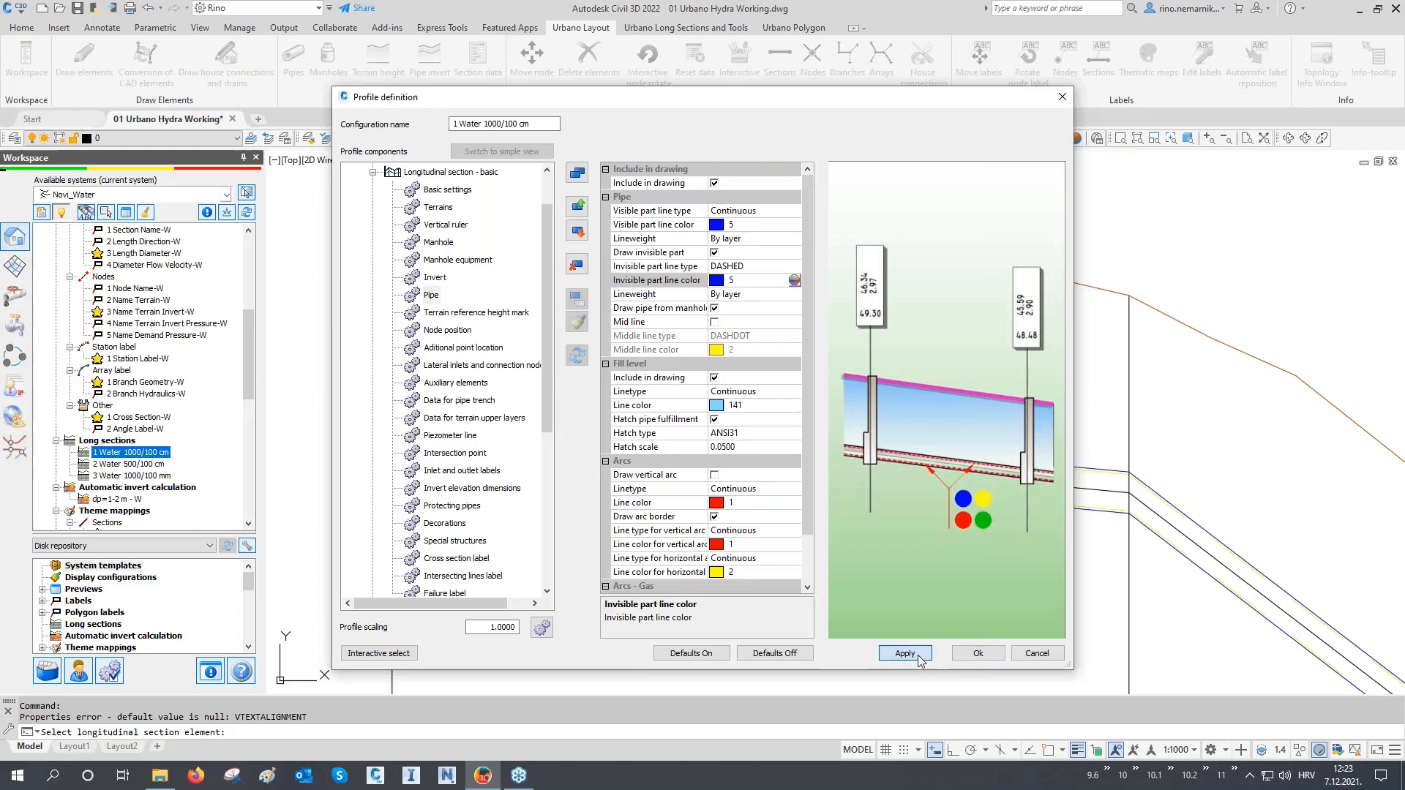
# Step: Pick the invert line in the drawn profile to reach its settings, and confirm the profile definition
pyautogui.click(380, 653)
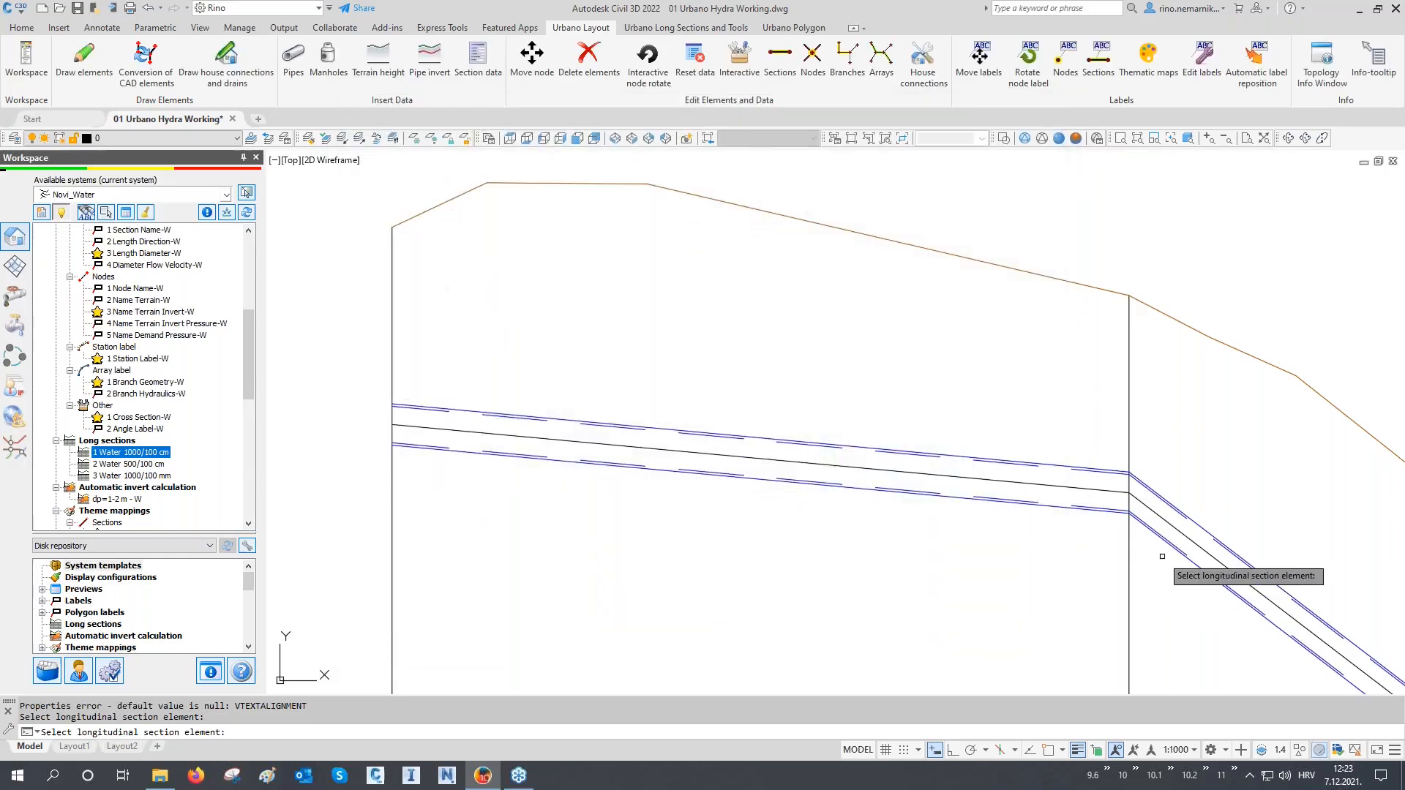
pyautogui.click(1178, 530)
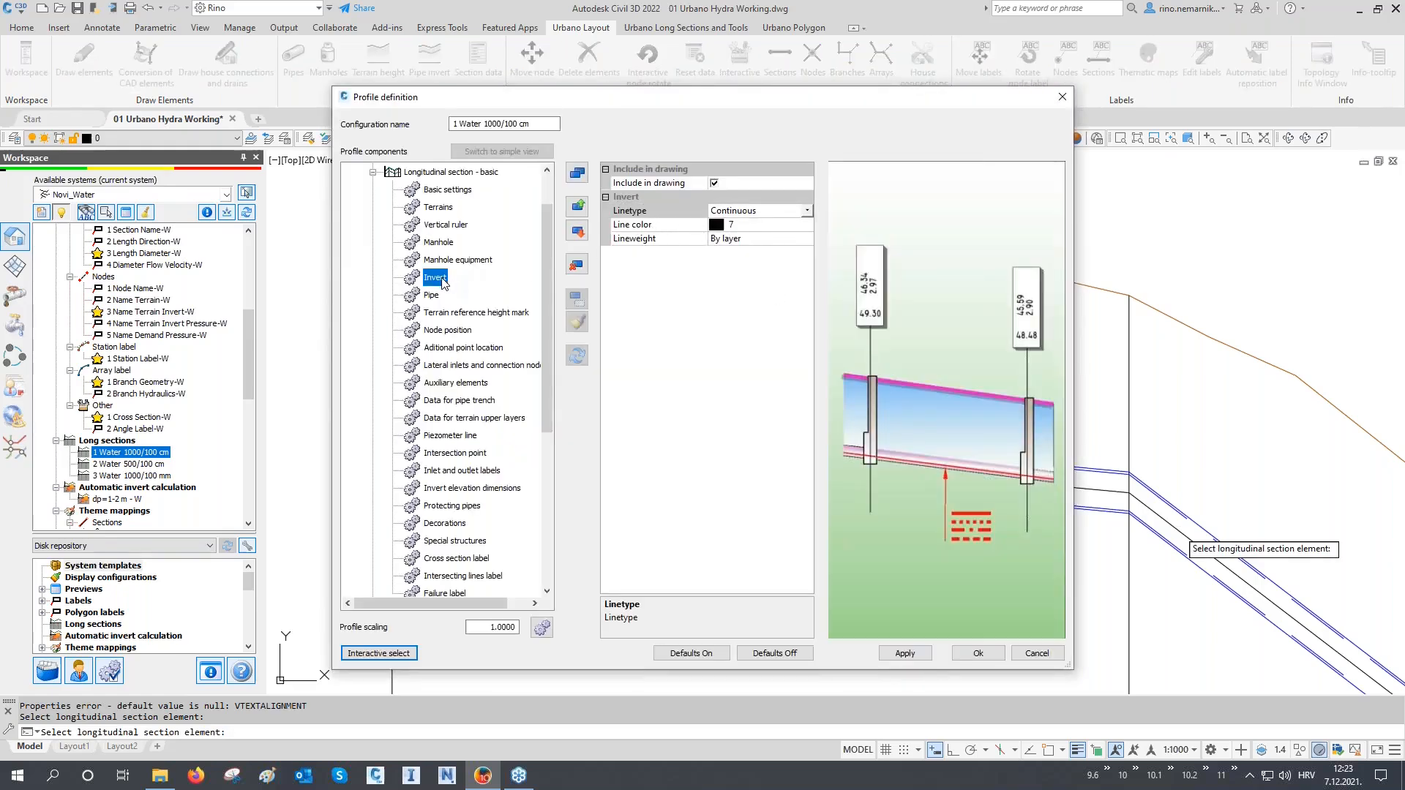
pyautogui.click(977, 654)
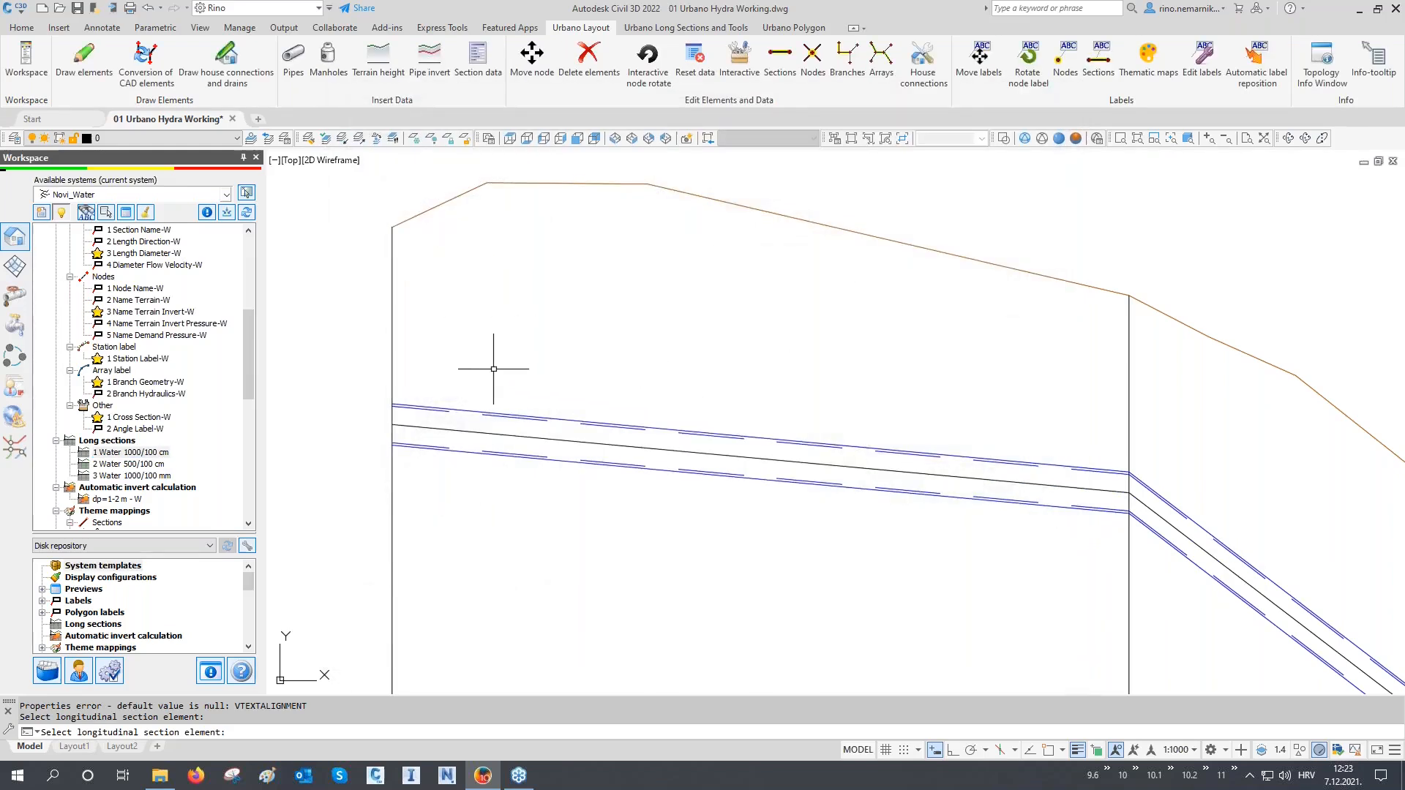
# Step: Regenerate the drawing and examine the pipe walls and invert line around the lateral connection in the longitudinal section
pyautogui.scroll(-6, 503, 377)
pyautogui.scroll(-2, 511, 384)
pyautogui.moveTo(865, 628); pyautogui.dragTo(753, 461, button='middle')
pyautogui.moveTo(974, 562); pyautogui.dragTo(814, 418, button='middle')
pyautogui.moveTo(968, 594)
pyautogui.mouseDown(button='middle')
pyautogui.moveTo(816, 430)
pyautogui.moveTo(795, 383)
pyautogui.mouseUp(button='middle')
pyautogui.scroll(4, 925, 451)
pyautogui.scroll(2, 925, 451)
pyautogui.write('RE')
pyautogui.press('Return')
pyautogui.scroll(8, 858, 401)
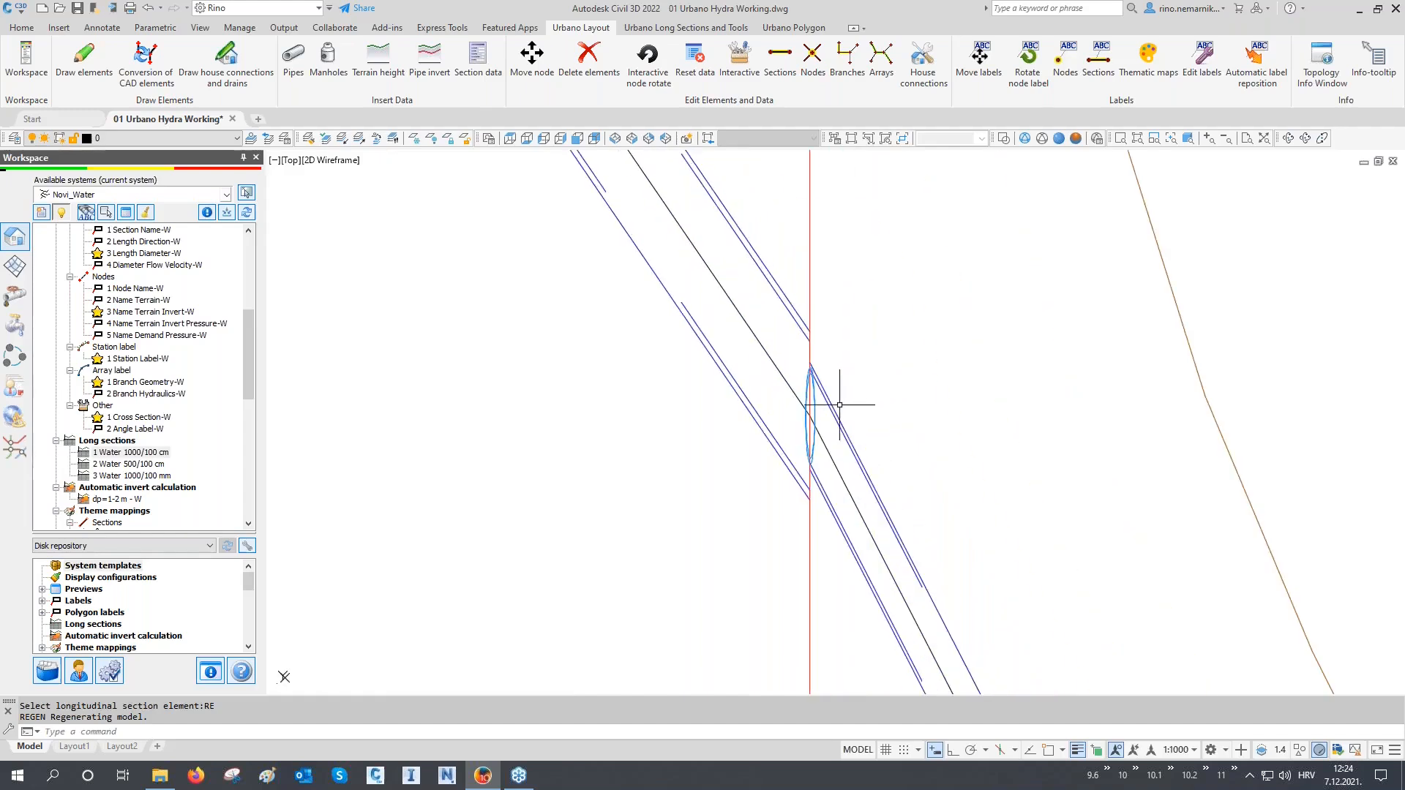
pyautogui.scroll(2, 826, 396)
pyautogui.click(783, 390)
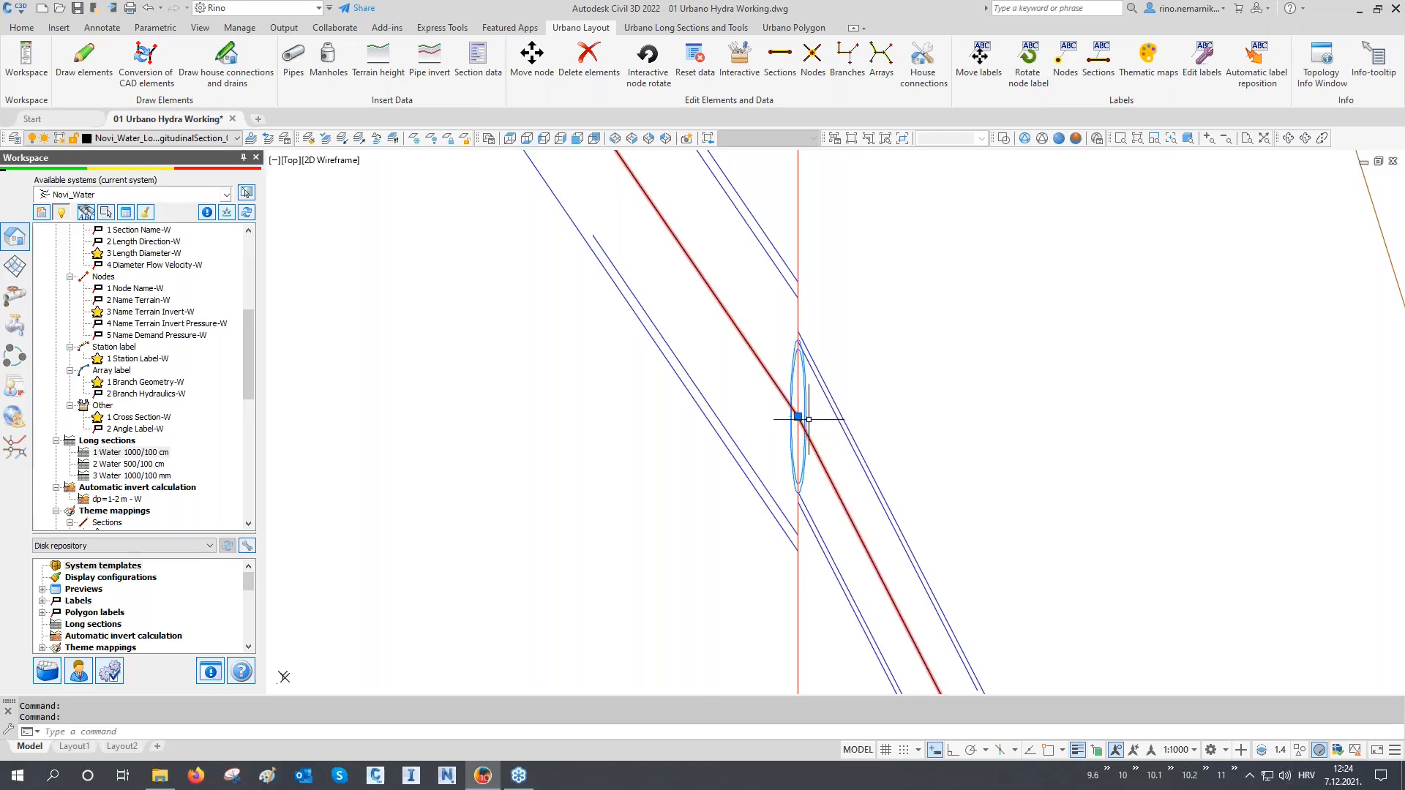
# Step: Check the invert position in the Novi_Water system settings, close them, and deselect the invert line
pyautogui.click(22, 334)
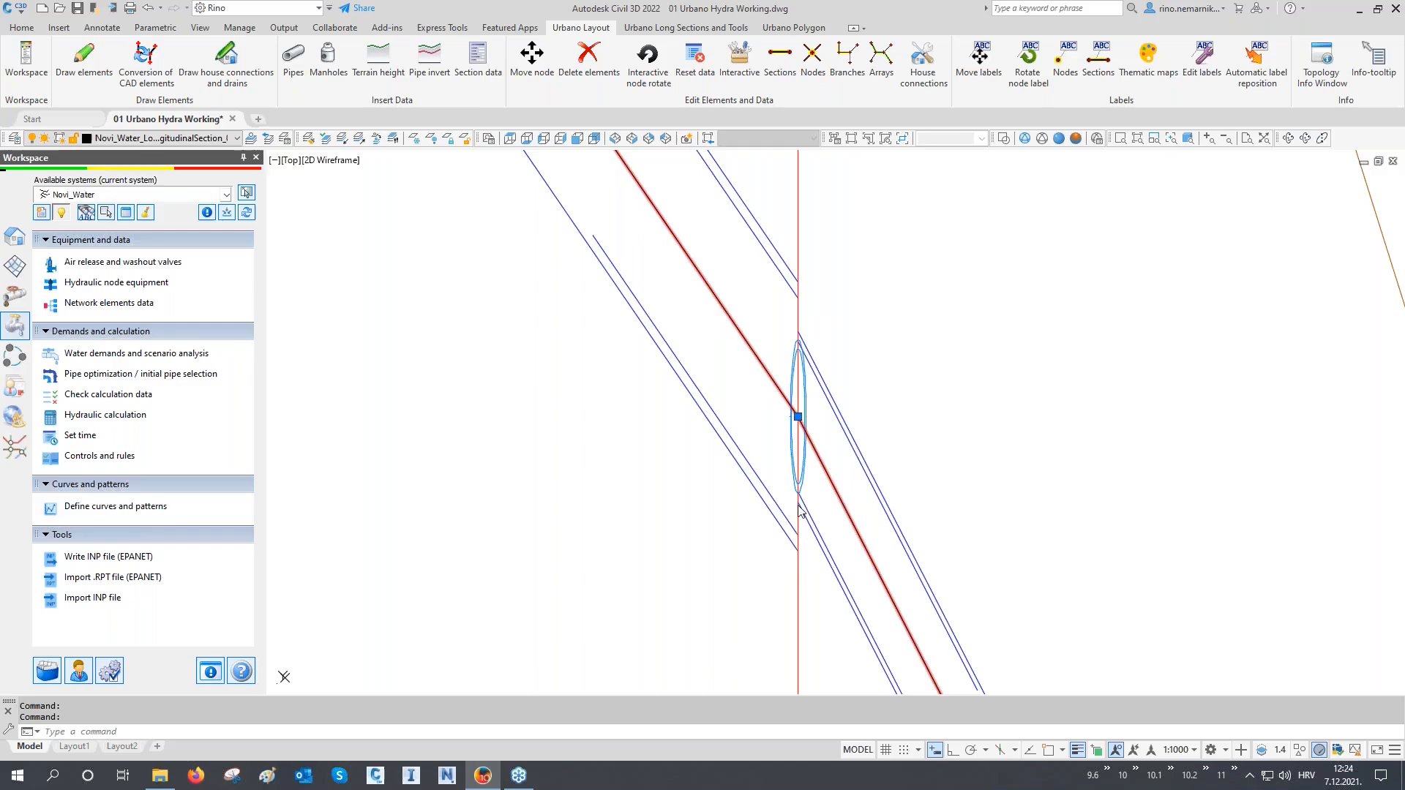
pyautogui.click(15, 237)
pyautogui.scroll(3, 75, 267)
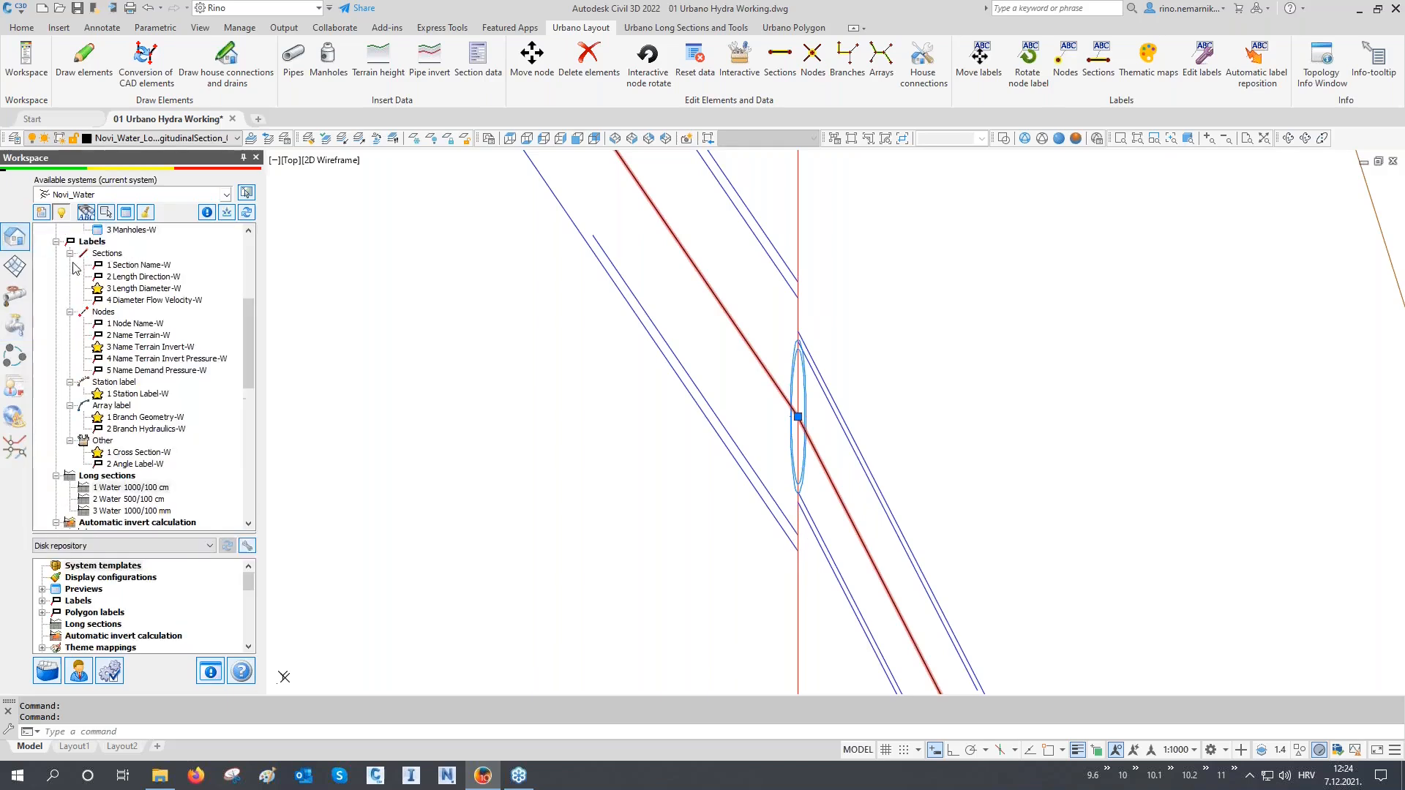
pyautogui.rightClick(92, 230)
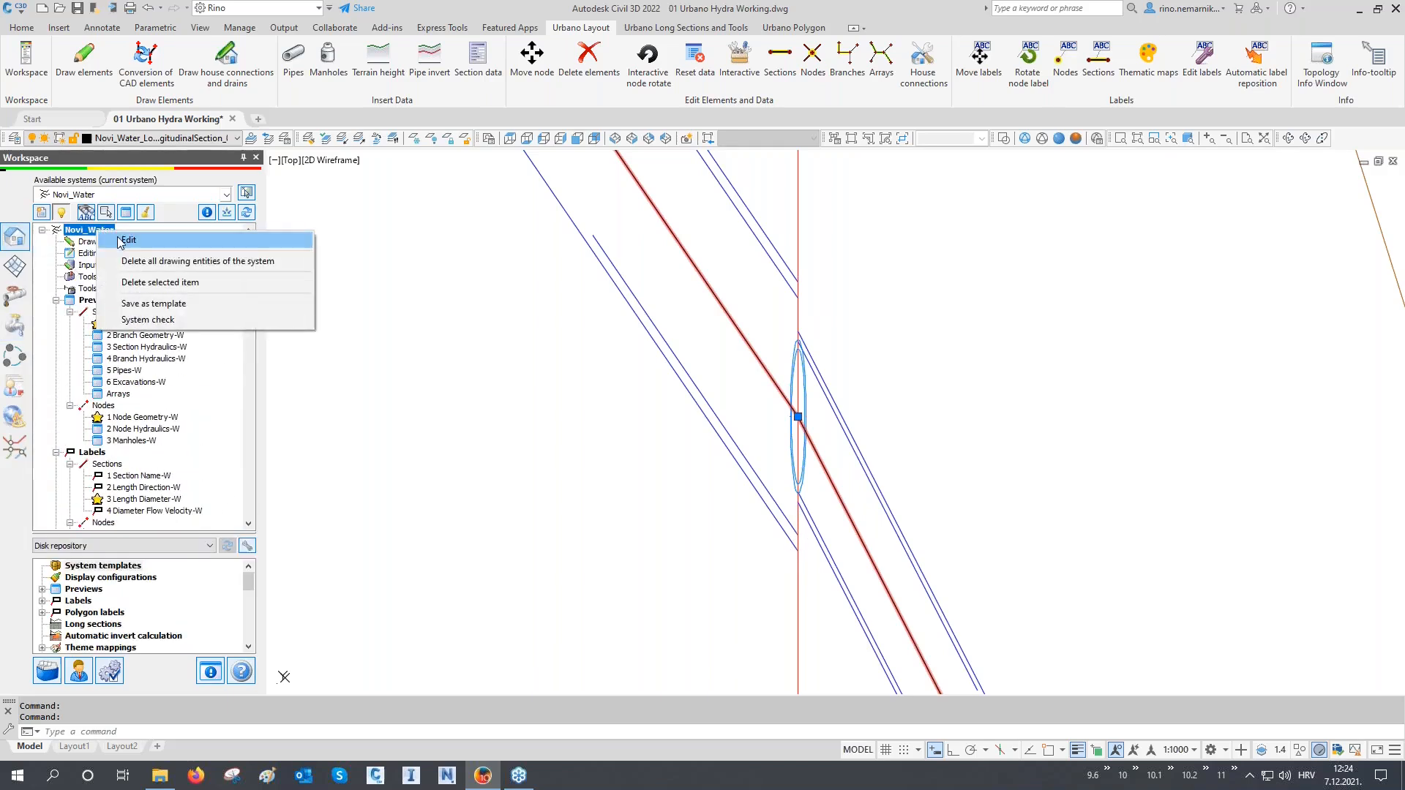
pyautogui.click(120, 242)
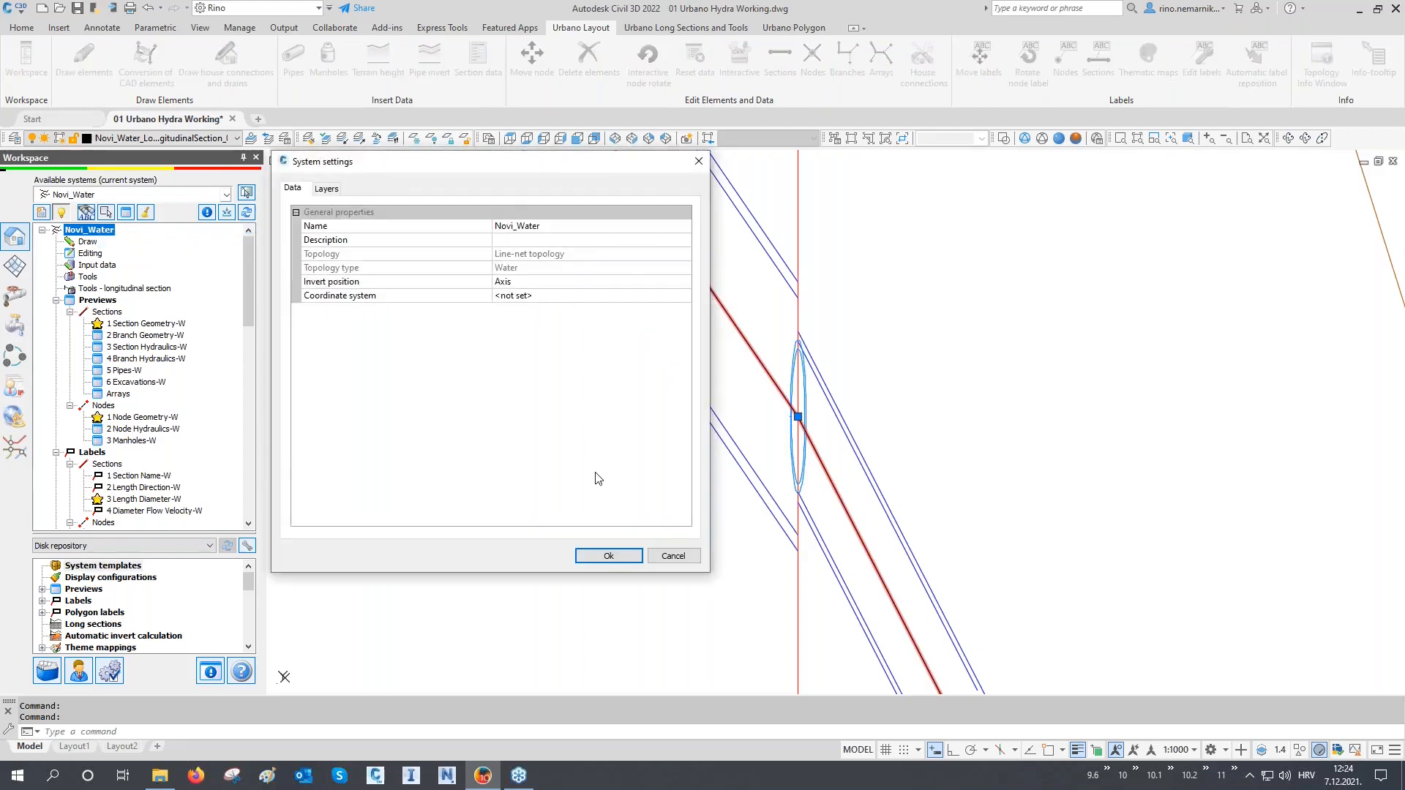
pyautogui.click(609, 557)
pyautogui.press('Escape')
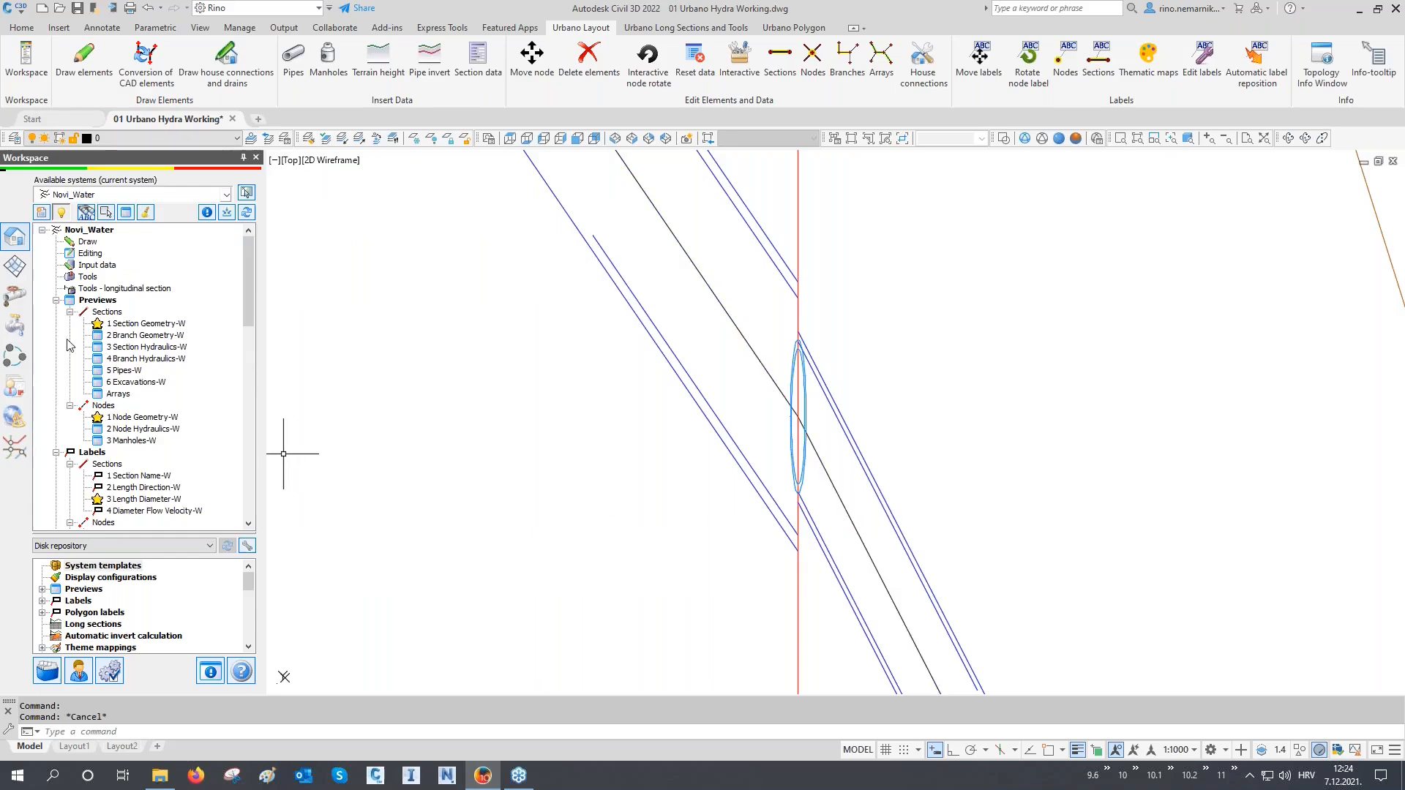
pyautogui.click(81, 256)
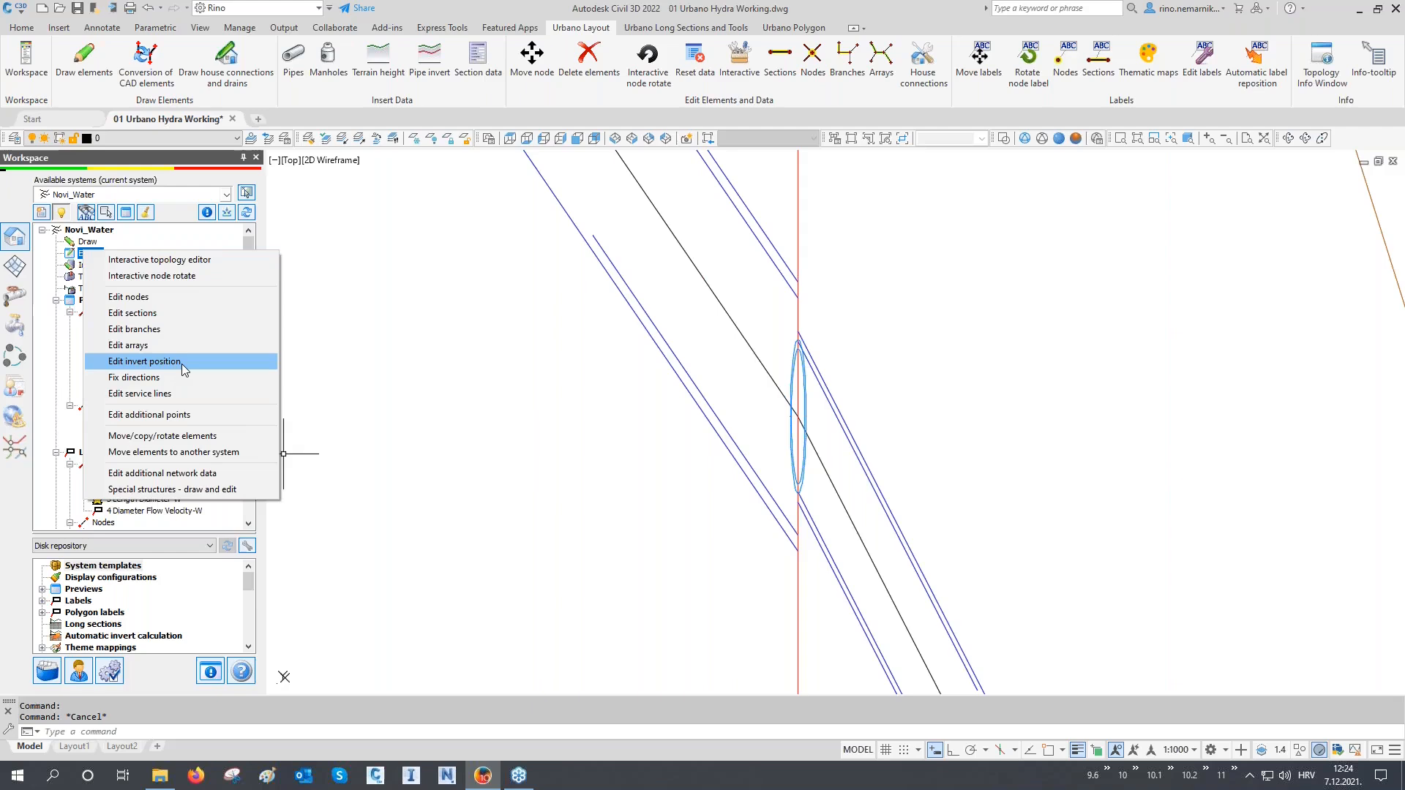
pyautogui.click(448, 387)
pyautogui.press('Escape')
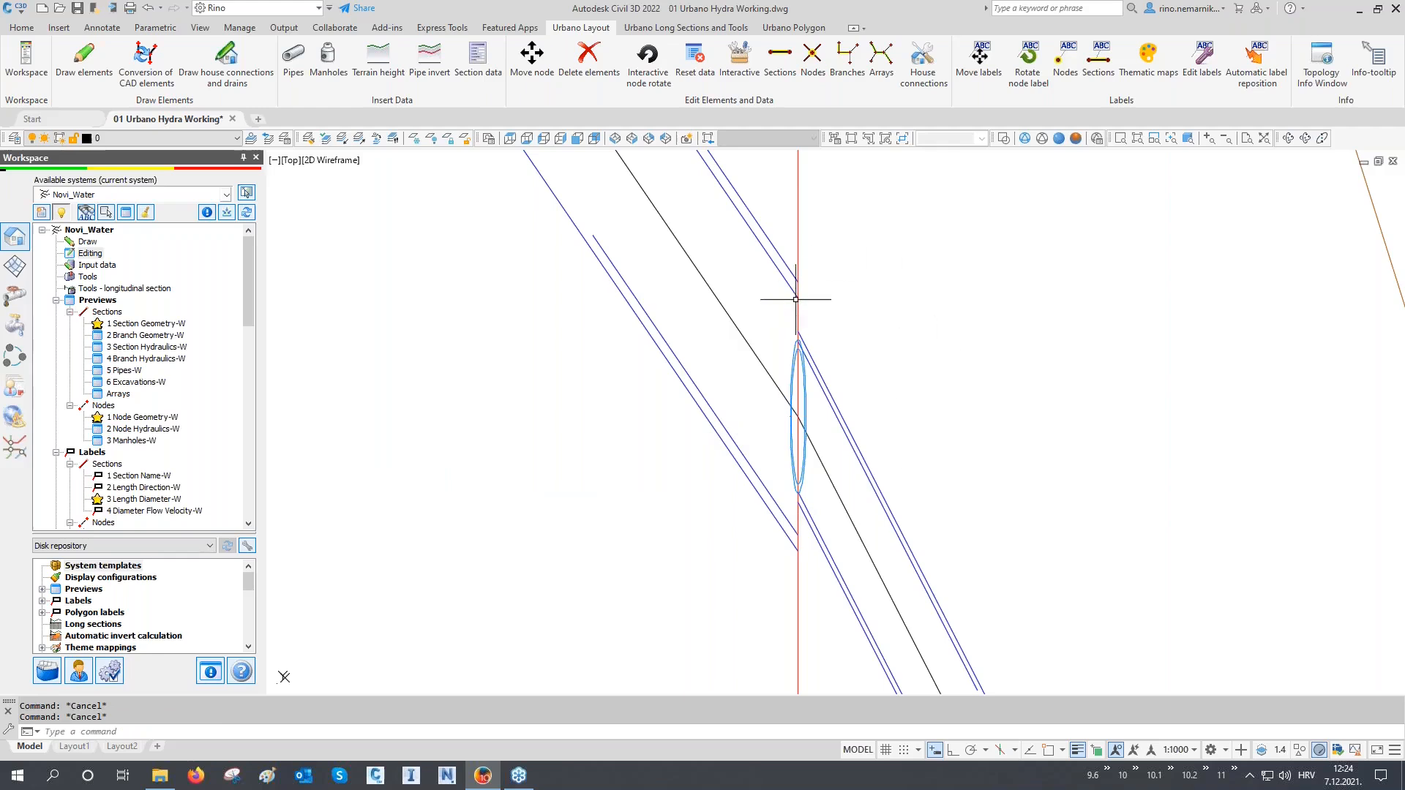
# Step: Start Draw auxiliary elements for the longitudinal sections and move its window clear of the profile
pyautogui.scroll(-4, 696, 331)
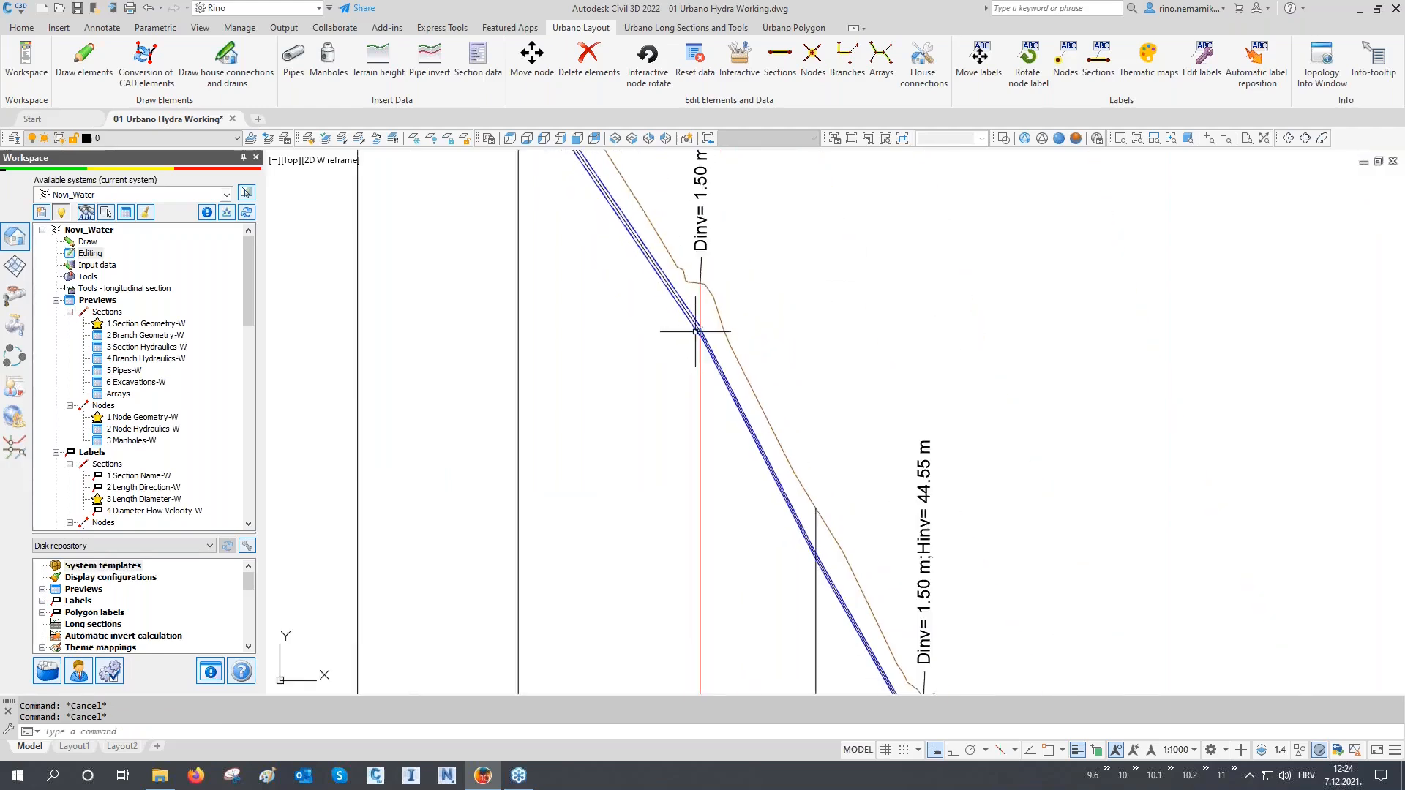
pyautogui.scroll(-4, 688, 351)
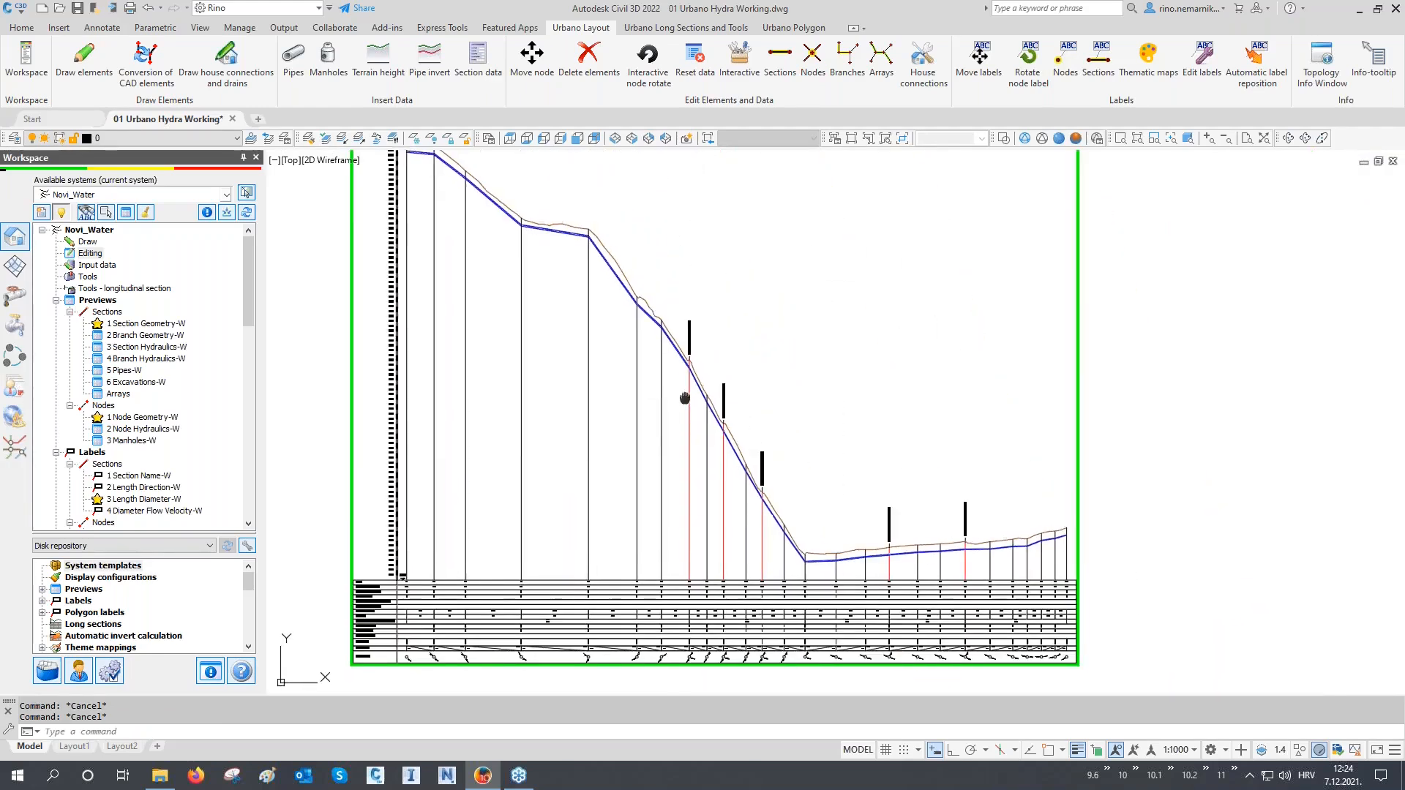
pyautogui.moveTo(684, 399); pyautogui.dragTo(713, 433, button='middle')
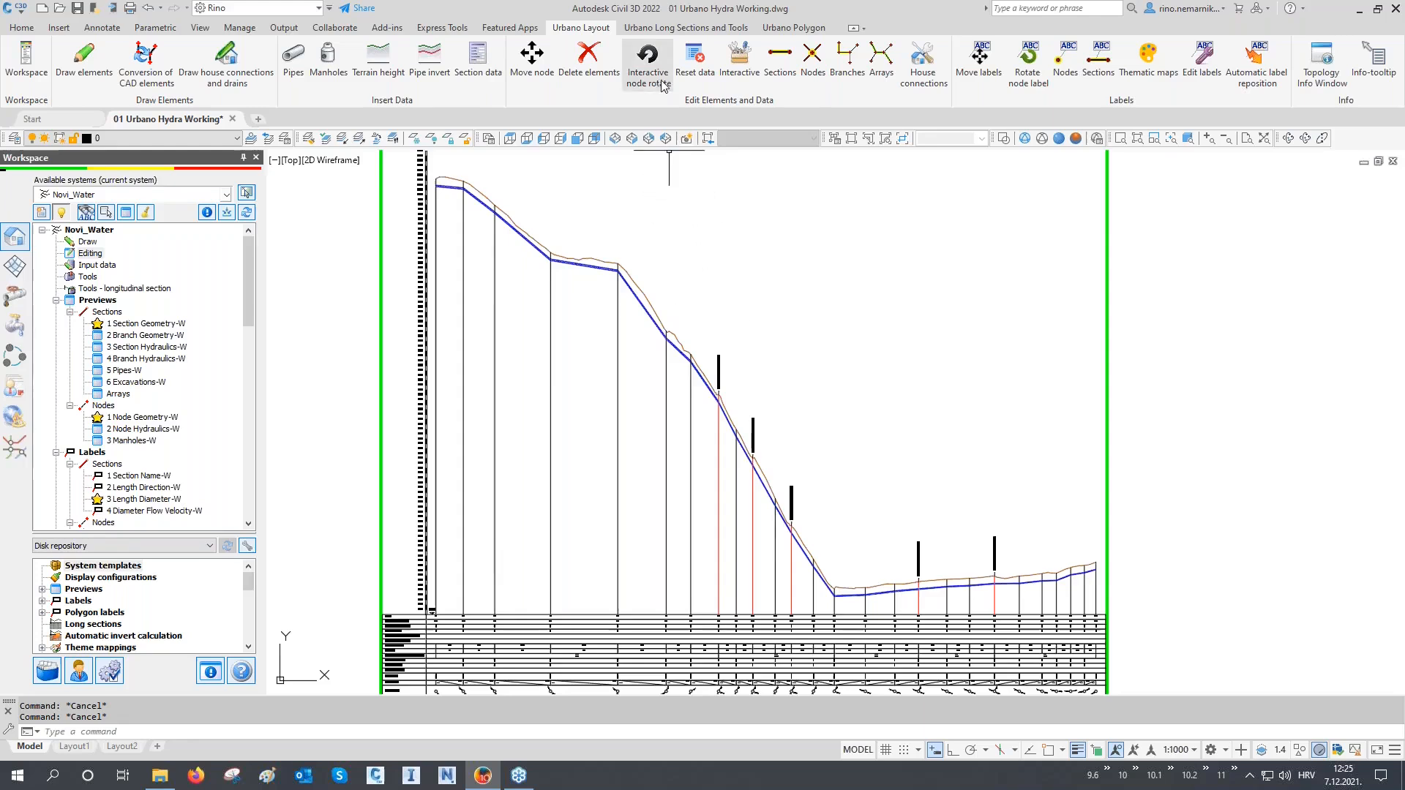
pyautogui.click(660, 29)
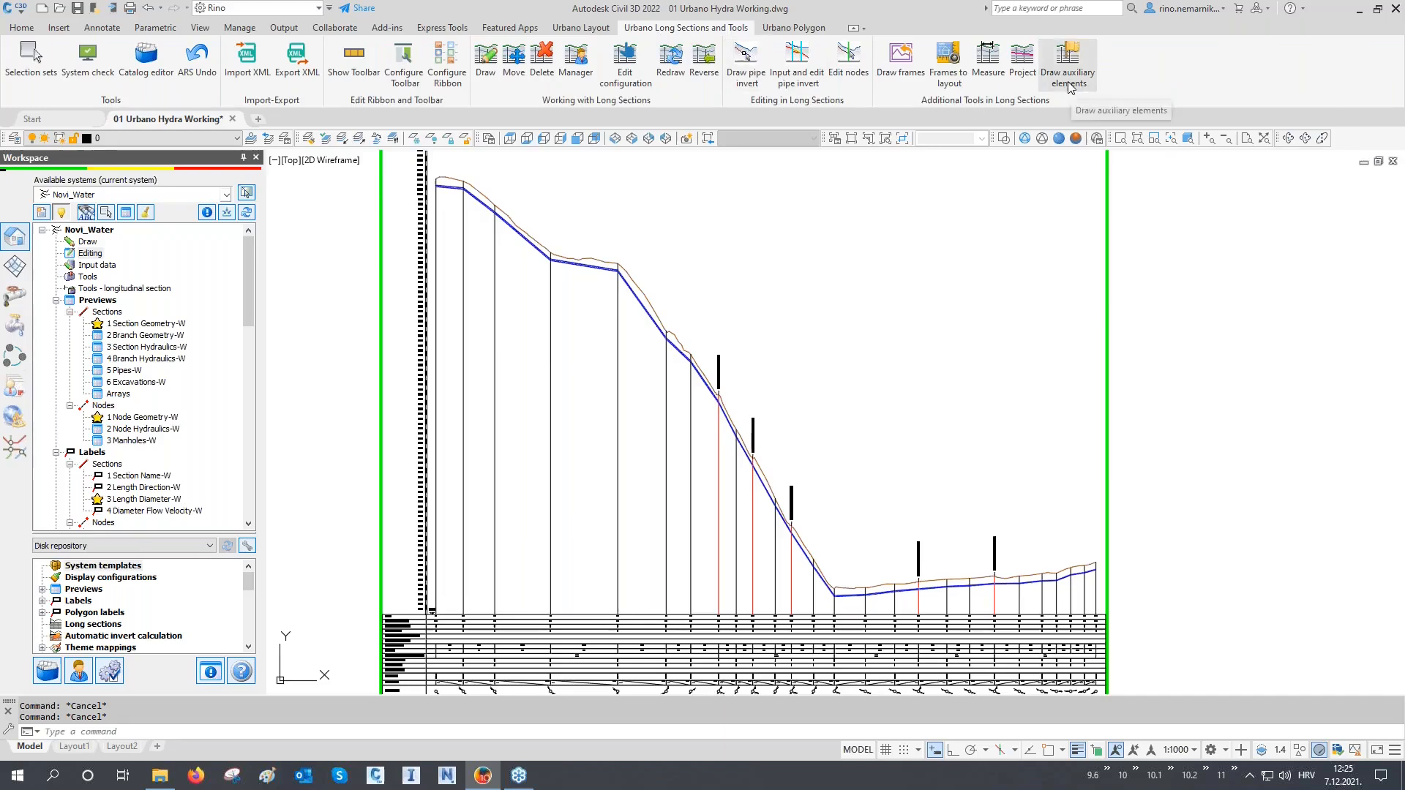
pyautogui.click(101, 289)
pyautogui.rightClick(101, 295)
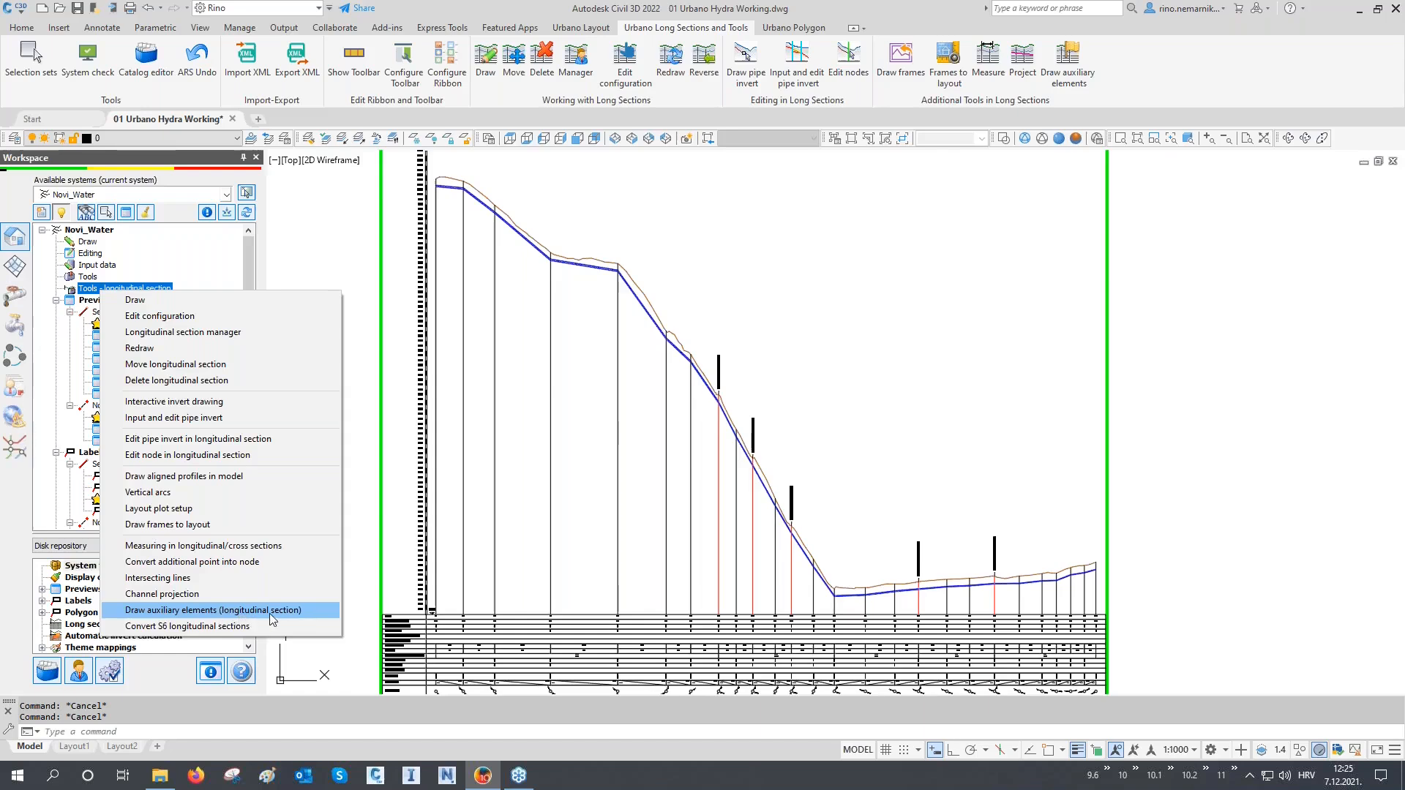
pyautogui.click(1055, 79)
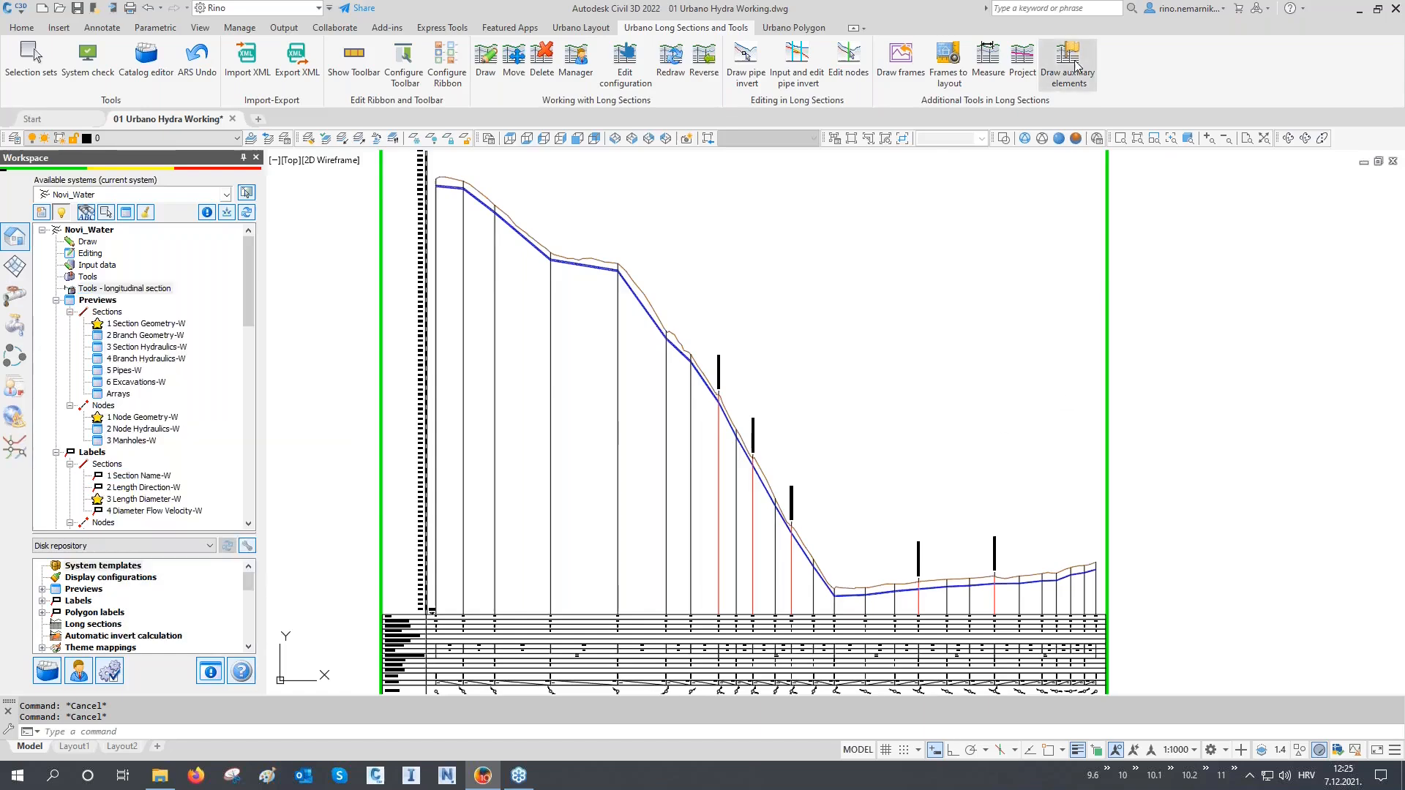
pyautogui.moveTo(723, 202)
pyautogui.mouseDown()
pyautogui.moveTo(1271, 204)
pyautogui.moveTo(1340, 187)
pyautogui.moveTo(1315, 169)
pyautogui.mouseUp()
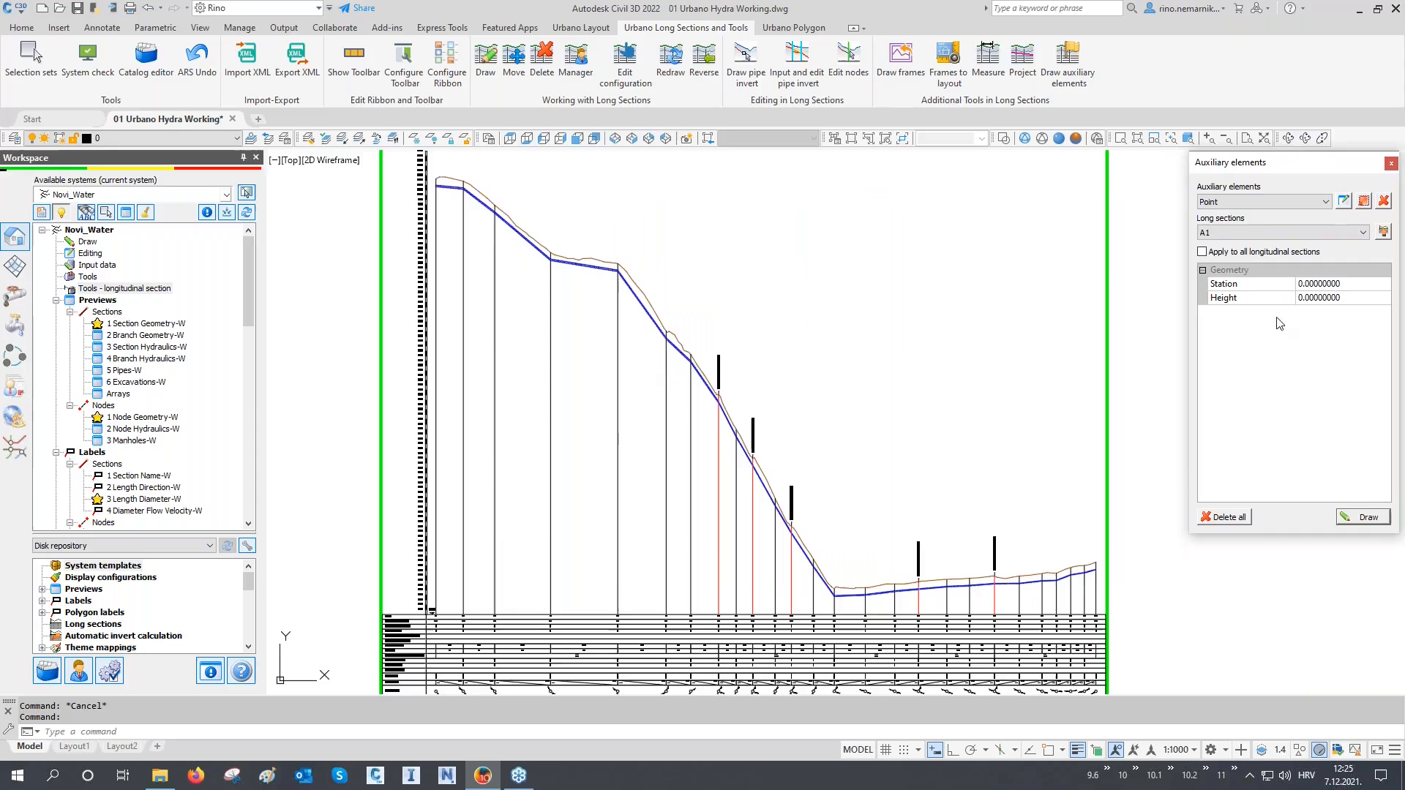
# Step: Choose Terrain parallel as the auxiliary element and apply it to all longitudinal sections
pyautogui.click(1265, 207)
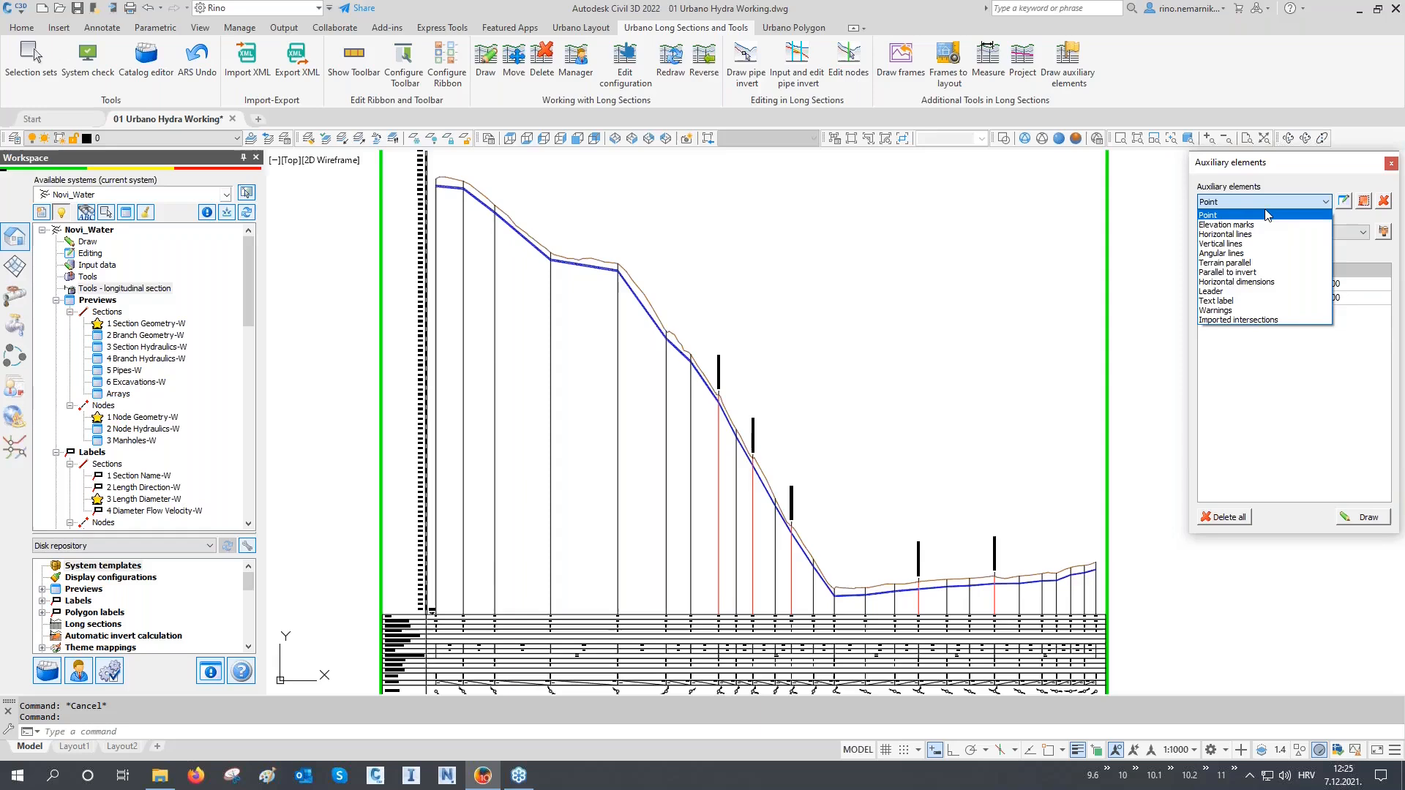
pyautogui.click(1249, 265)
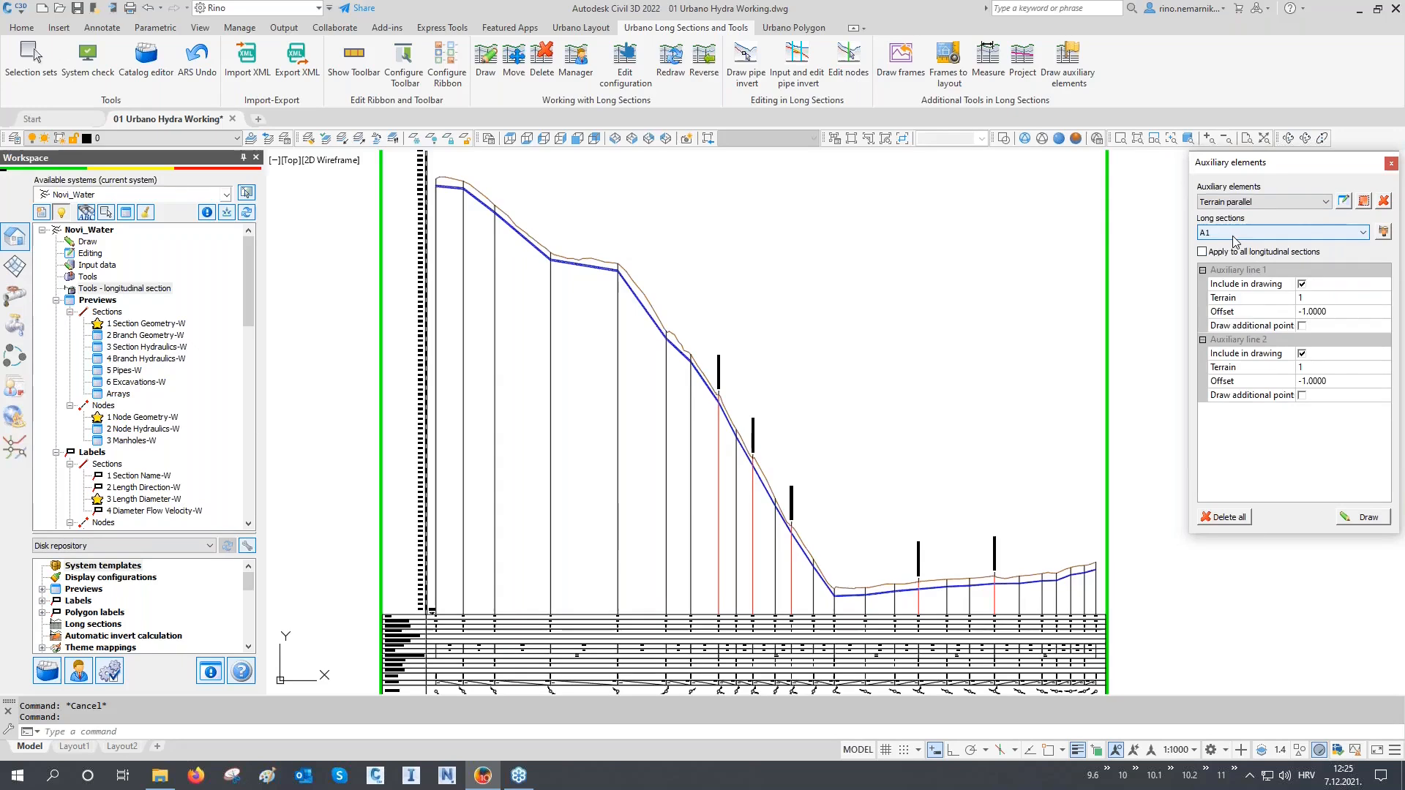
pyautogui.click(1234, 241)
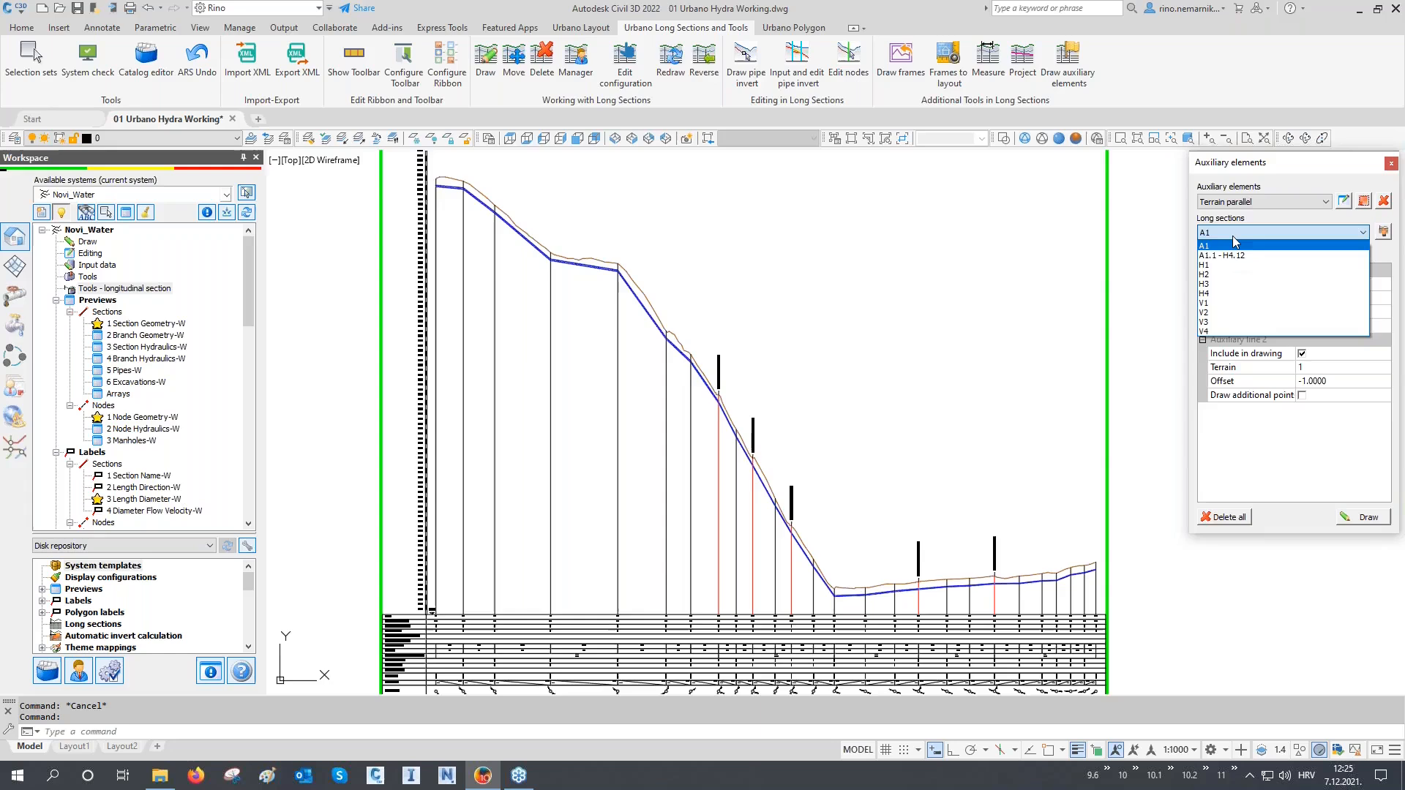
pyautogui.click(1232, 235)
pyautogui.click(1202, 251)
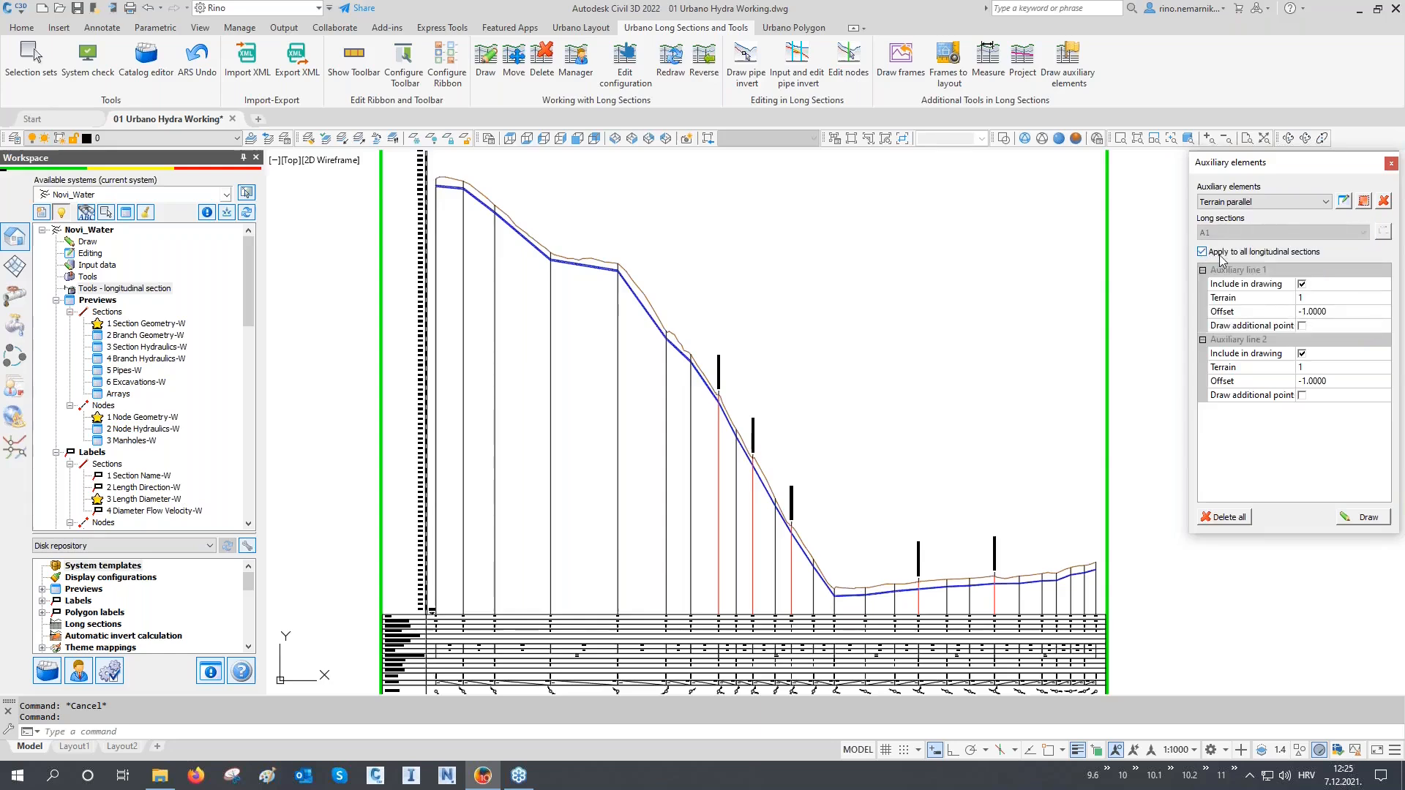
pyautogui.click(1300, 255)
pyautogui.click(1288, 254)
# Step: Set auxiliary line 2's offset to -3, enable additional points for both lines, and draw the terrain-parallel lines
pyautogui.click(1304, 382)
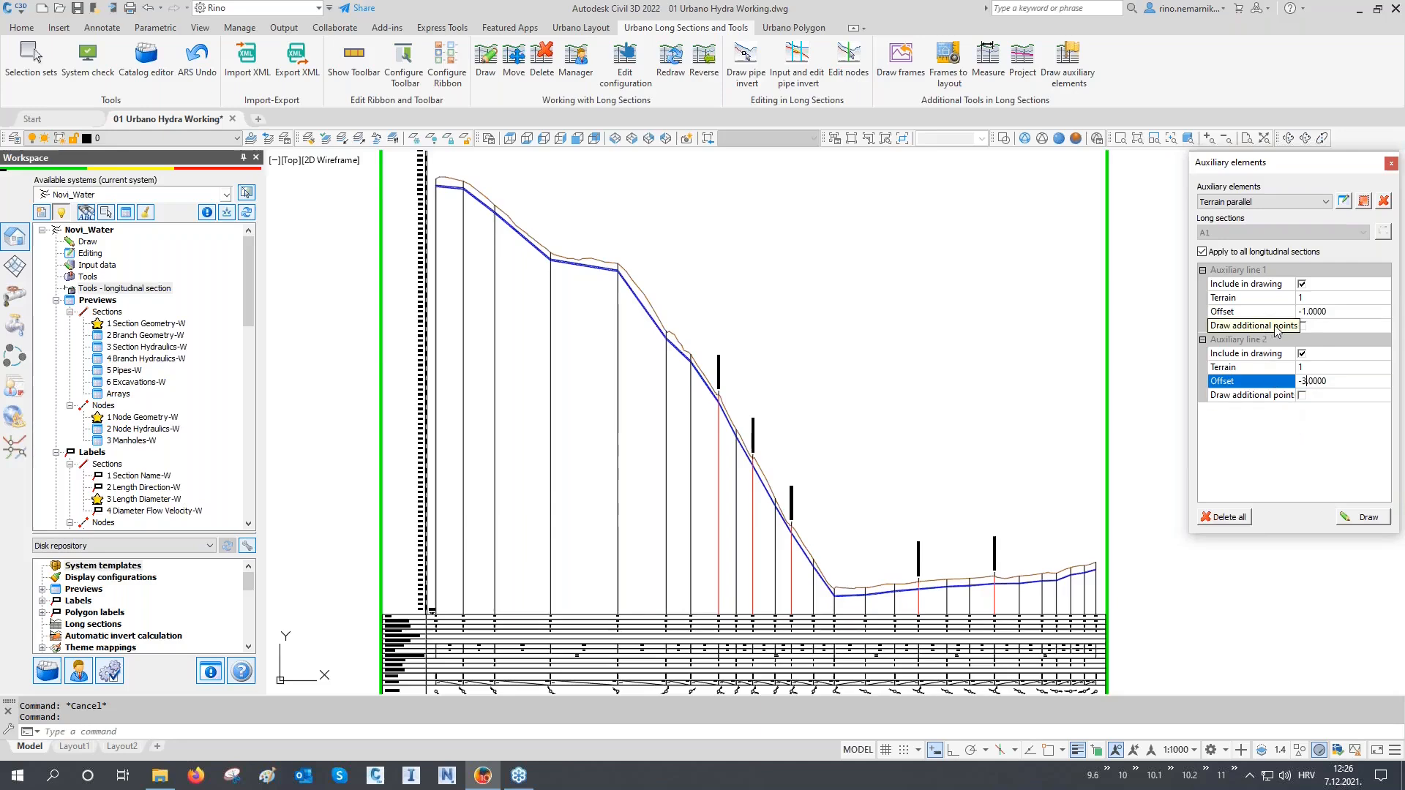
pyautogui.moveTo(1293, 301); pyautogui.dragTo(1310, 301)
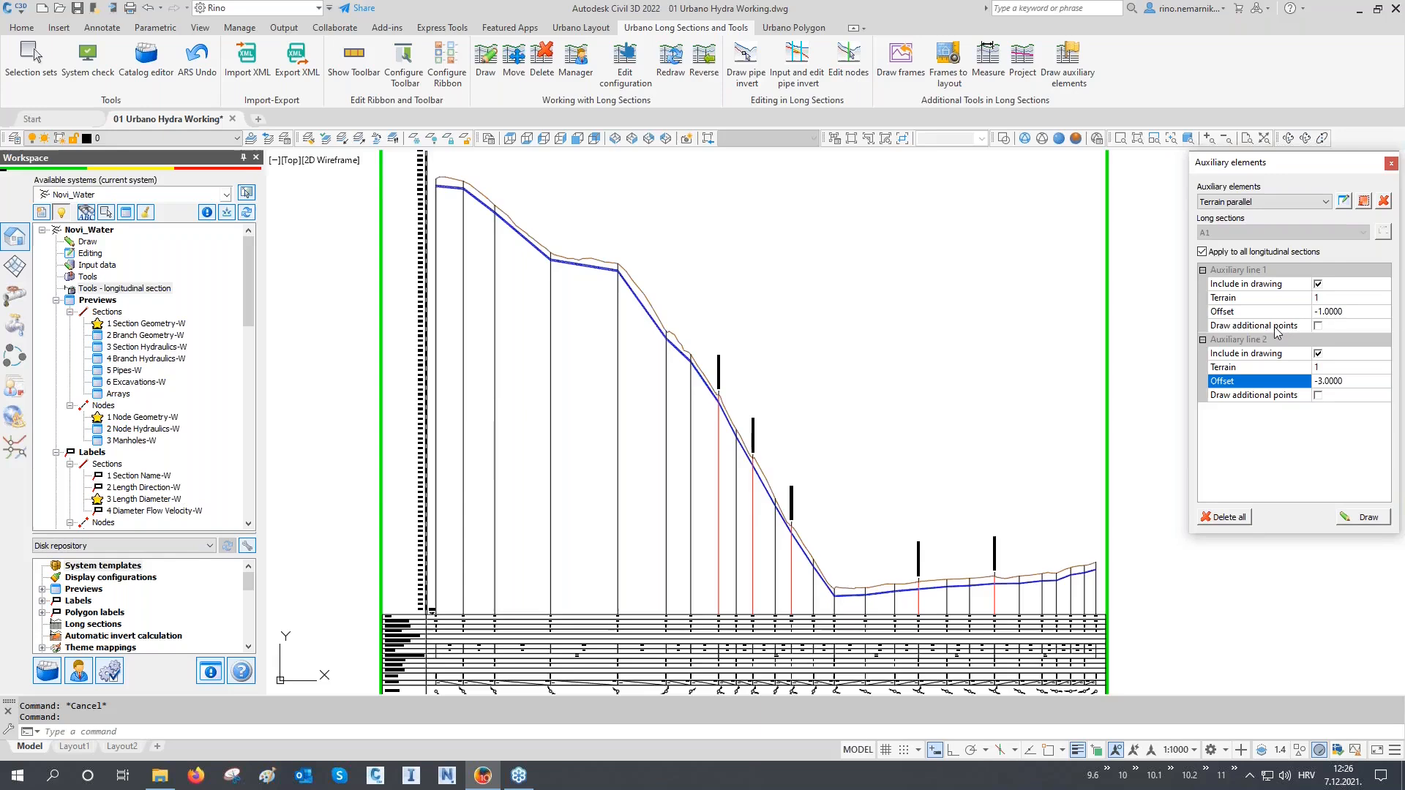
pyautogui.click(1318, 327)
pyautogui.click(1318, 396)
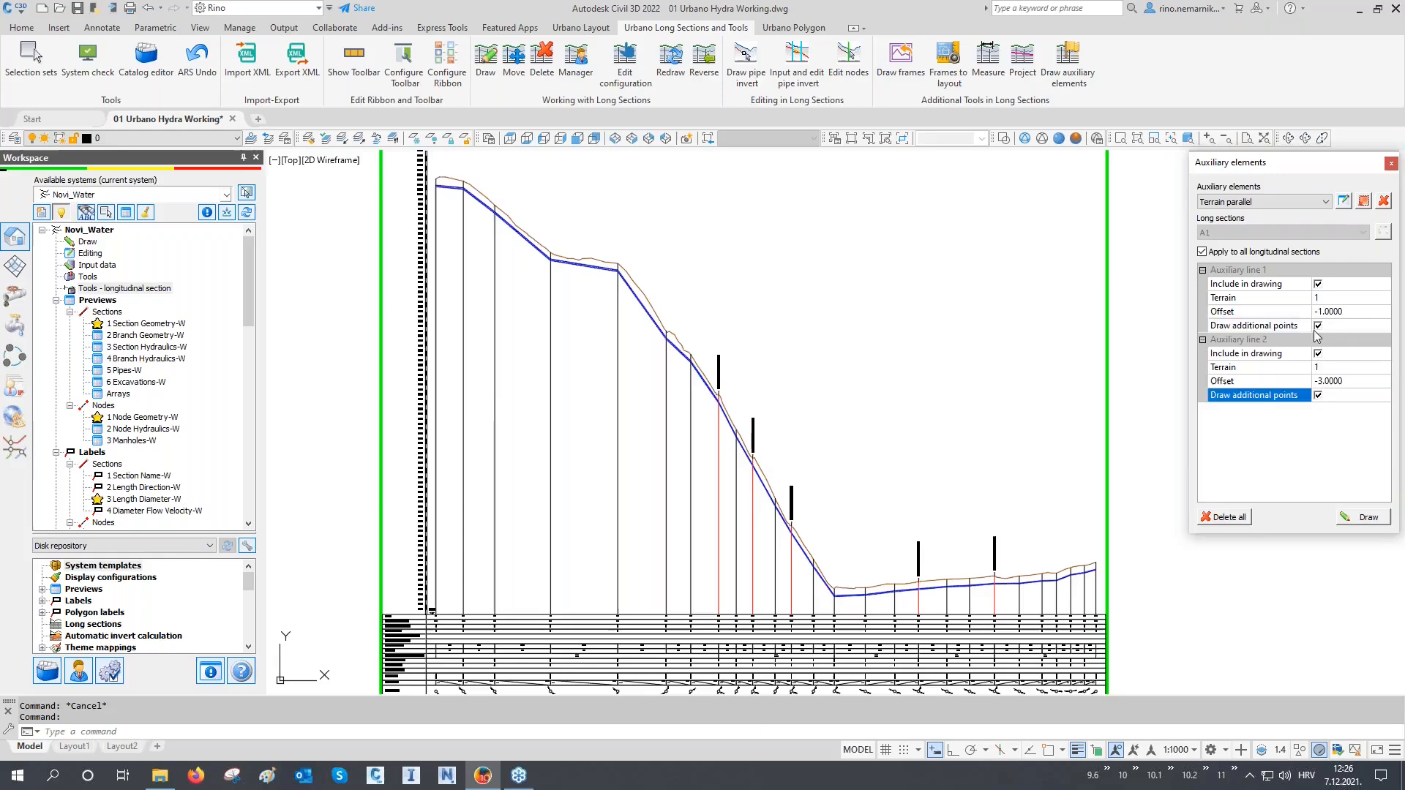
pyautogui.click(1361, 517)
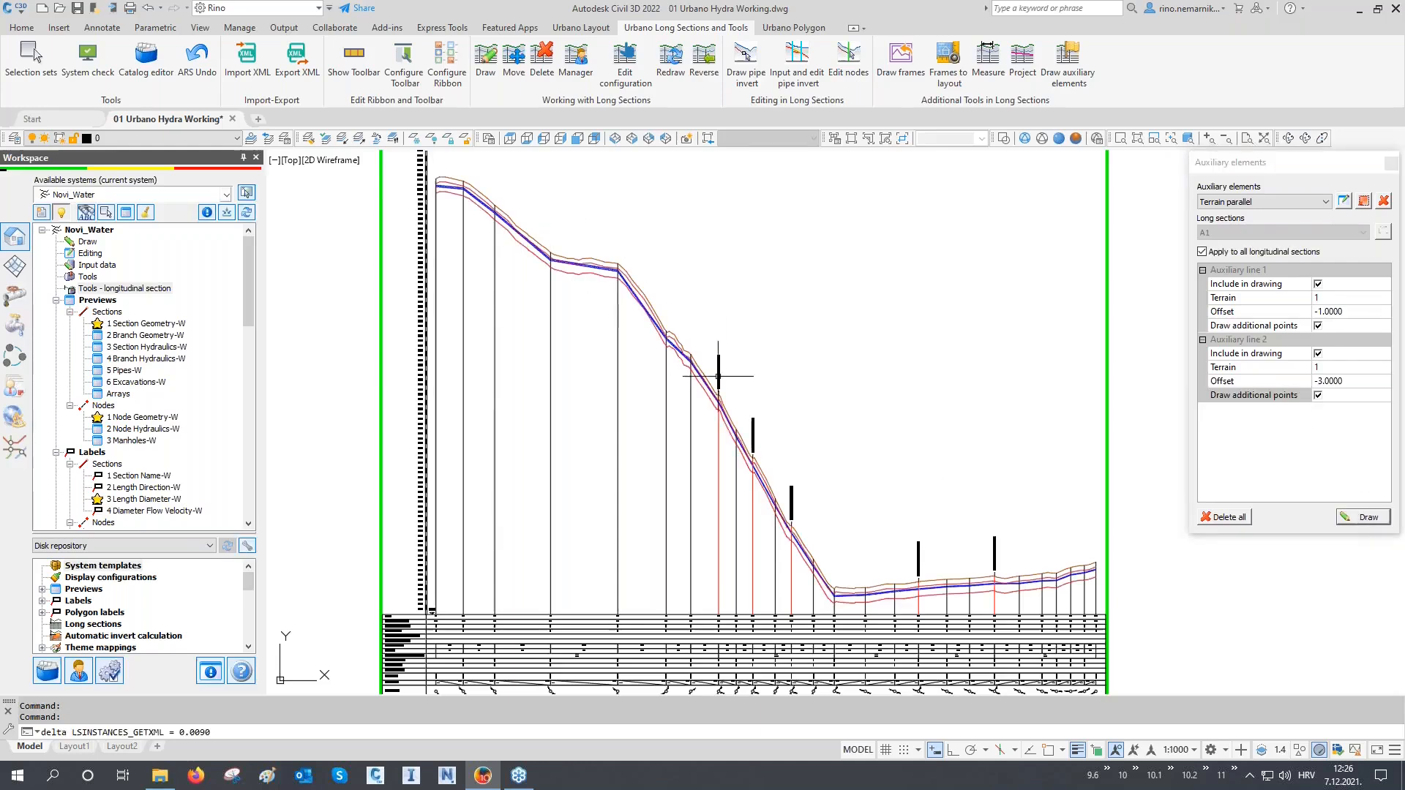
# Step: Examine where the pipe runs relative to the two terrain-parallel lines in the first profile and along section H1
pyautogui.scroll(5, 922, 586)
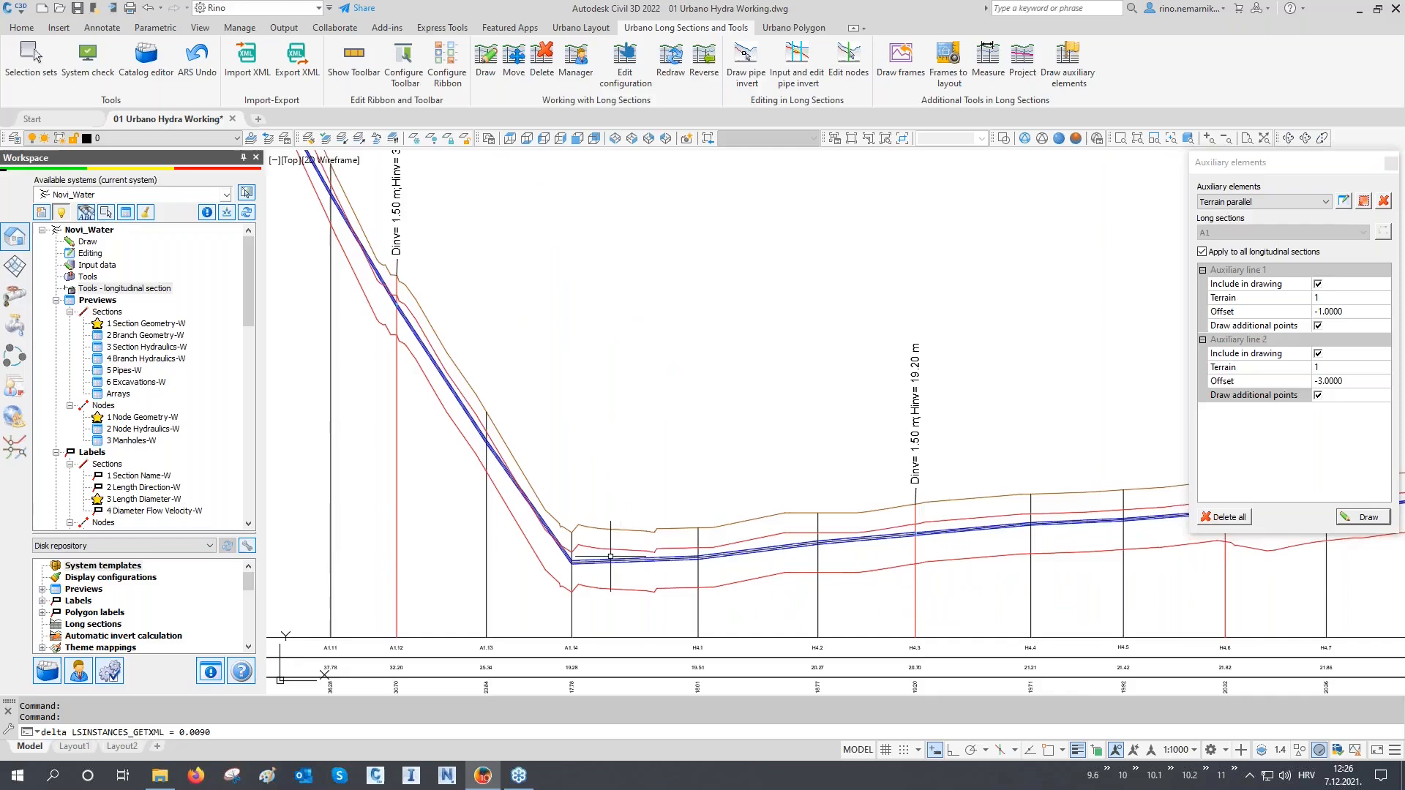
pyautogui.scroll(3, 611, 556)
pyautogui.click(810, 550)
pyautogui.moveTo(809, 611); pyautogui.dragTo(814, 558, button='middle')
pyautogui.press('Escape')
pyautogui.scroll(-8, 595, 359)
pyautogui.moveTo(589, 488); pyautogui.dragTo(594, 391, button='middle')
pyautogui.scroll(8, 743, 589)
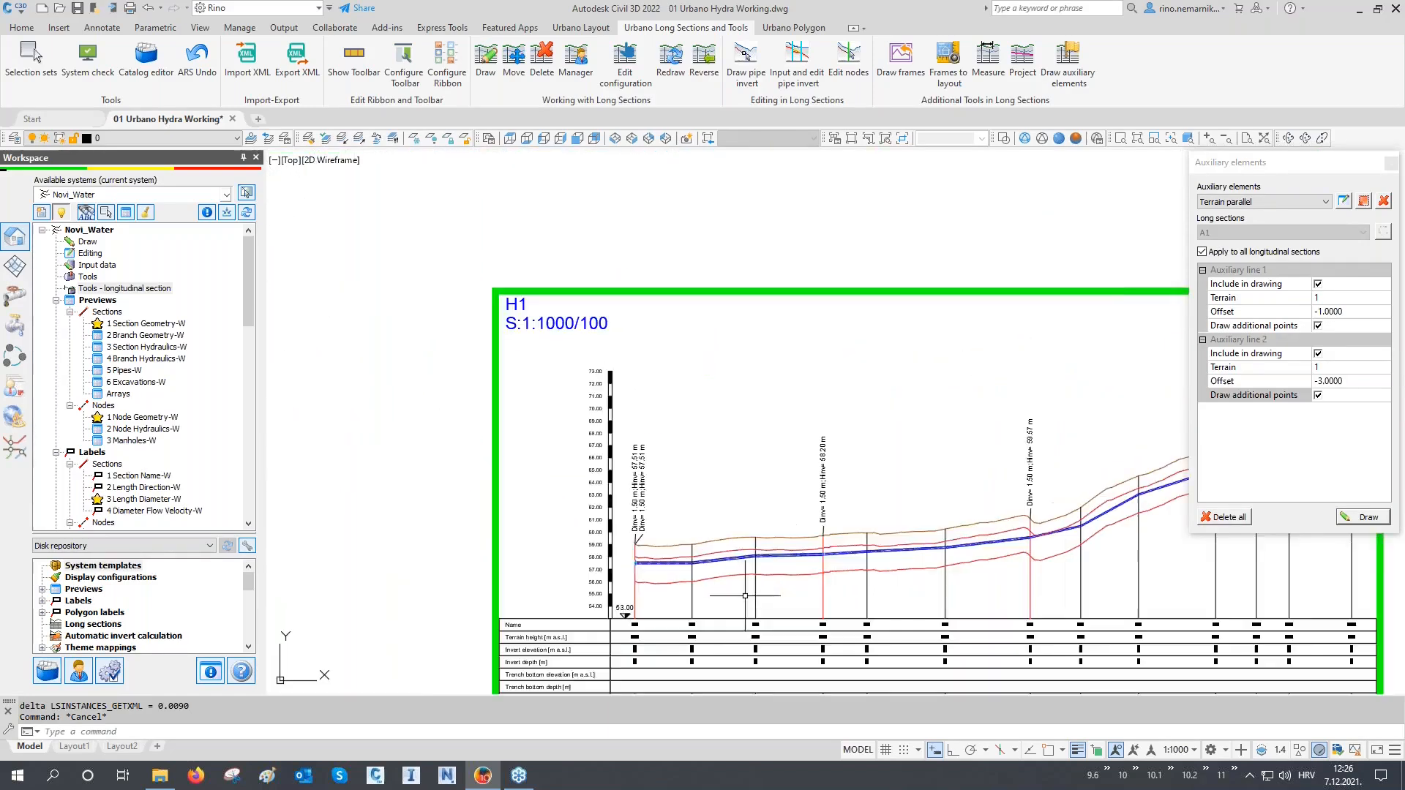
pyautogui.scroll(2, 745, 596)
pyautogui.scroll(2, 710, 569)
pyautogui.moveTo(787, 539); pyautogui.dragTo(645, 539, button='middle')
pyautogui.moveTo(903, 534)
pyautogui.mouseDown(button='middle')
pyautogui.moveTo(748, 529)
pyautogui.moveTo(919, 524)
pyautogui.moveTo(765, 524)
pyautogui.mouseUp(button='middle')
pyautogui.moveTo(982, 504); pyautogui.dragTo(853, 508, button='middle')
pyautogui.scroll(6, 931, 464)
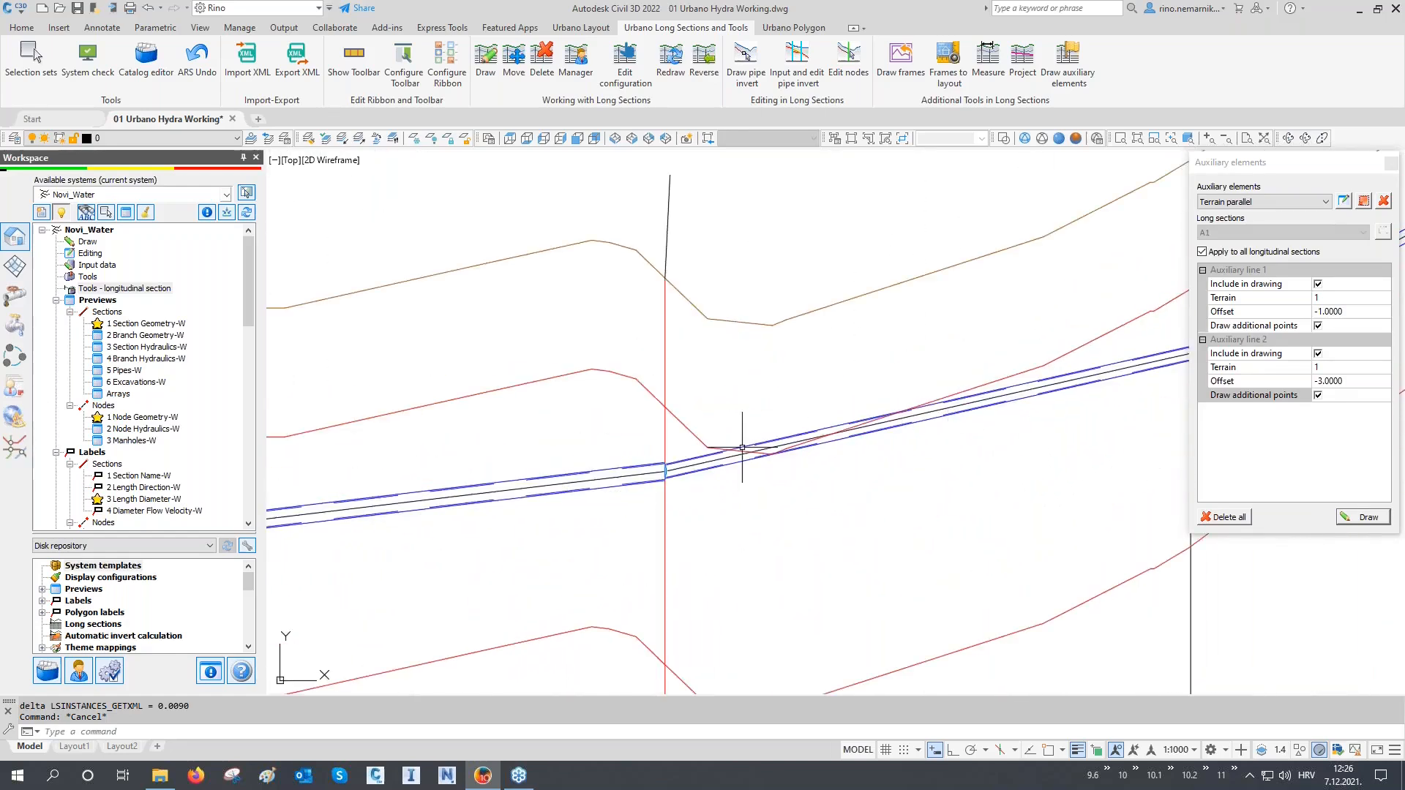
pyautogui.scroll(-5, 900, 403)
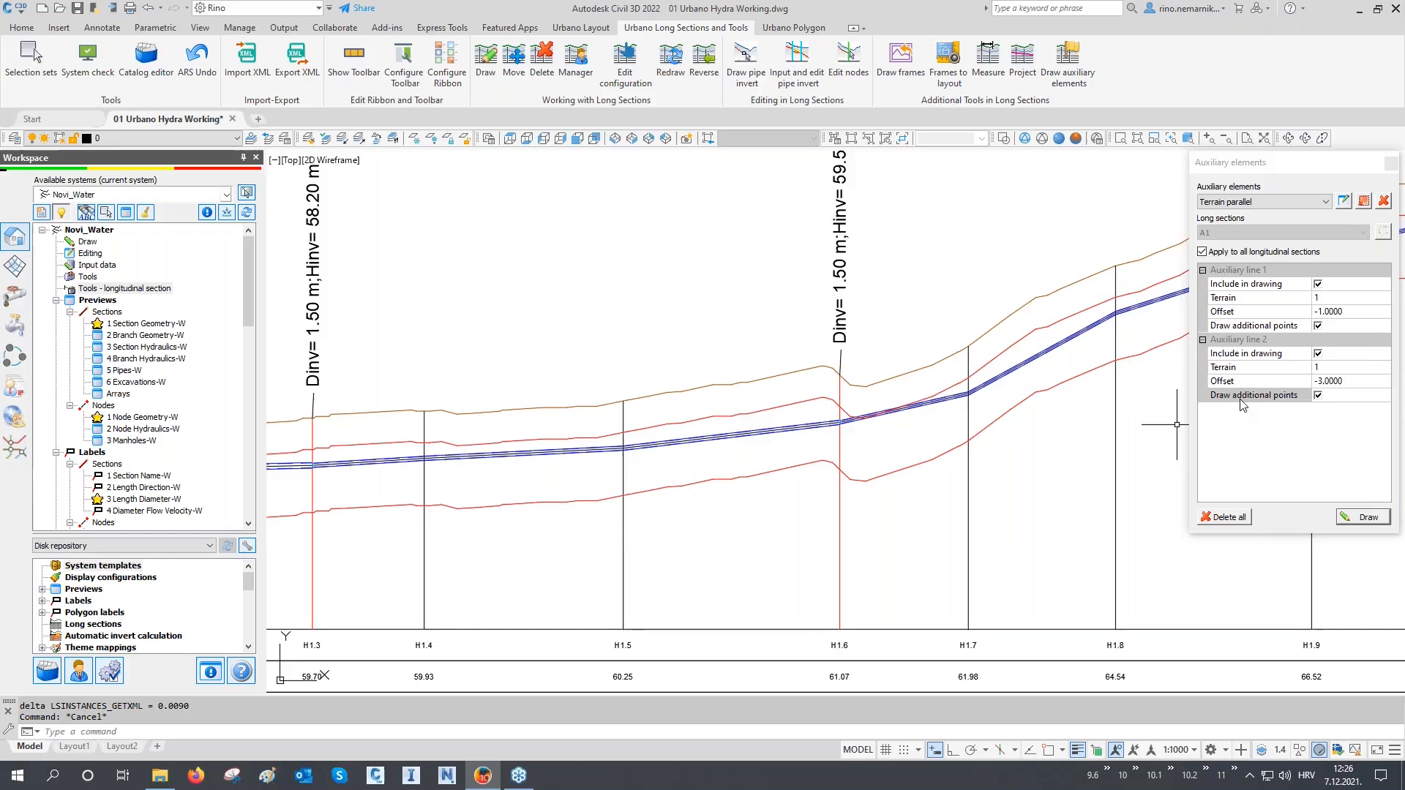
# Step: Select the terrain line in the H1 profile, examine its vertices against the parallel auxiliary lines, and clear the selection
pyautogui.scroll(2, 721, 398)
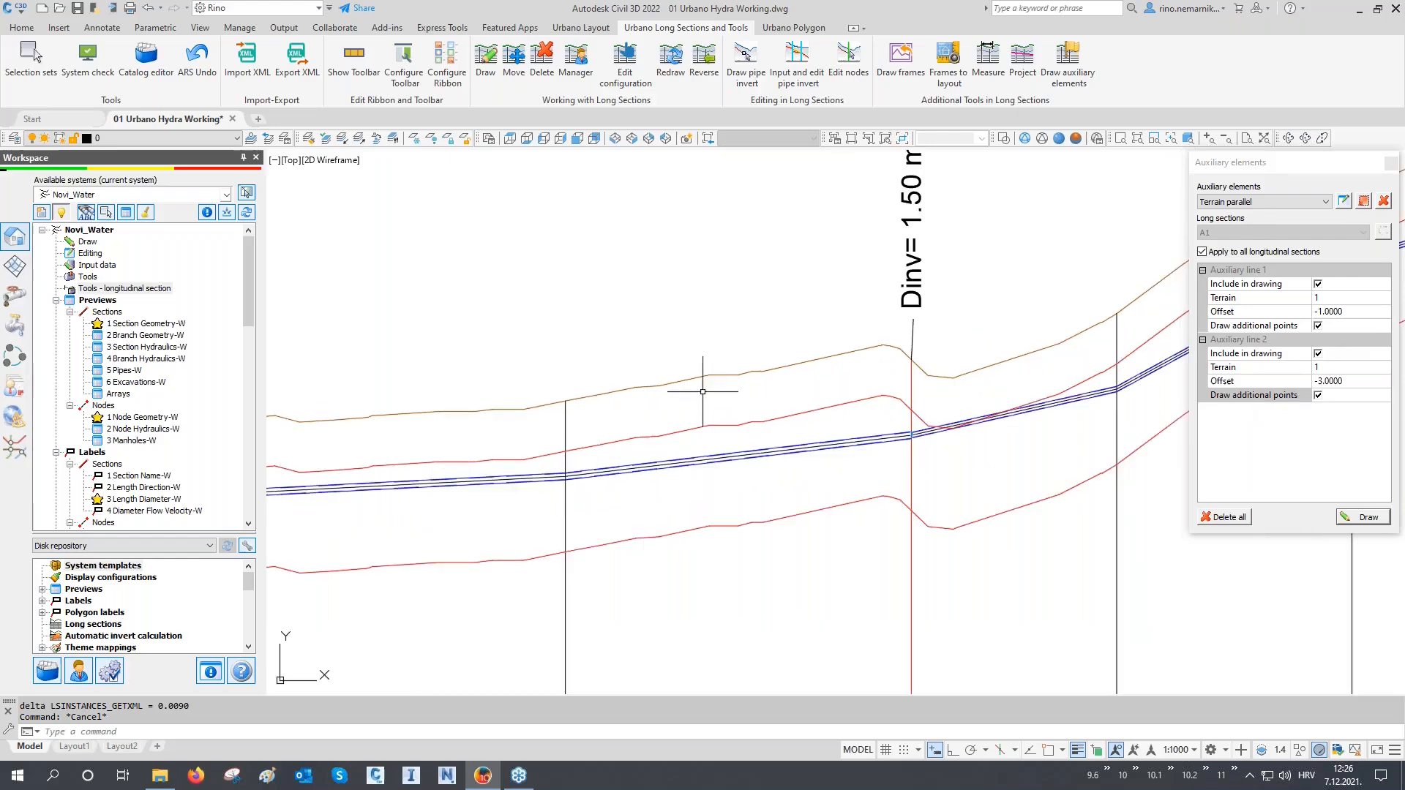
pyautogui.click(670, 384)
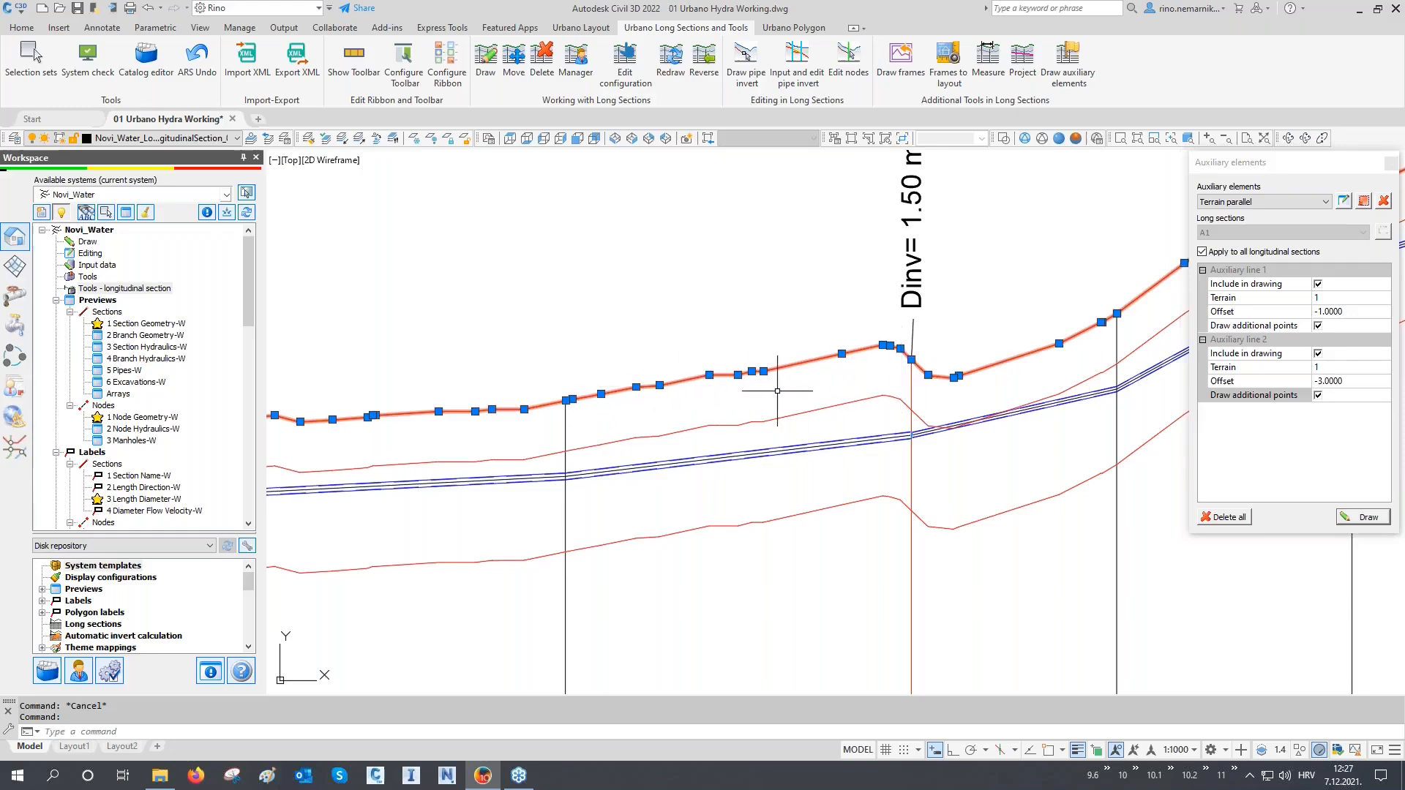
pyautogui.scroll(-2, 775, 392)
pyautogui.moveTo(635, 407); pyautogui.dragTo(837, 401, button='middle')
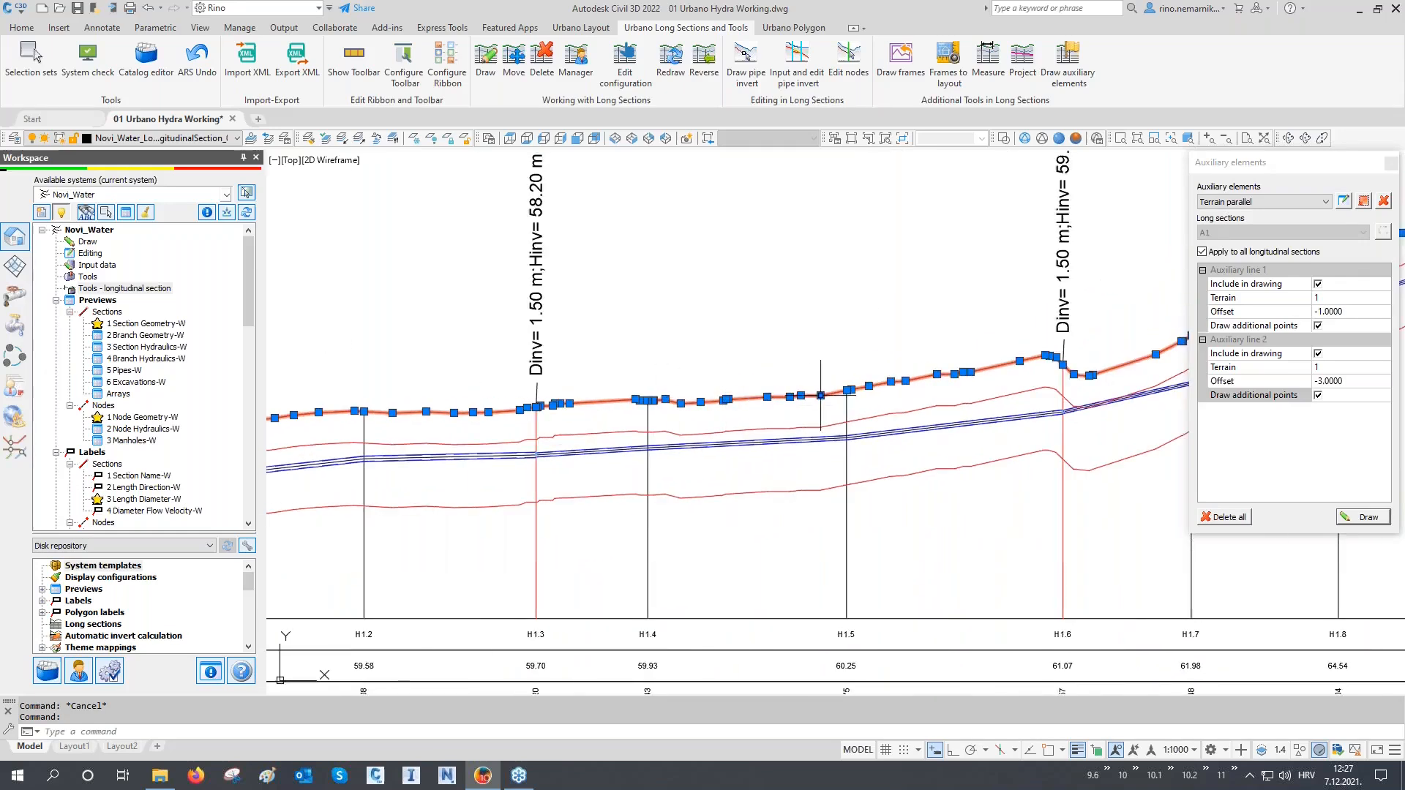
pyautogui.moveTo(622, 398); pyautogui.dragTo(952, 399, button='middle')
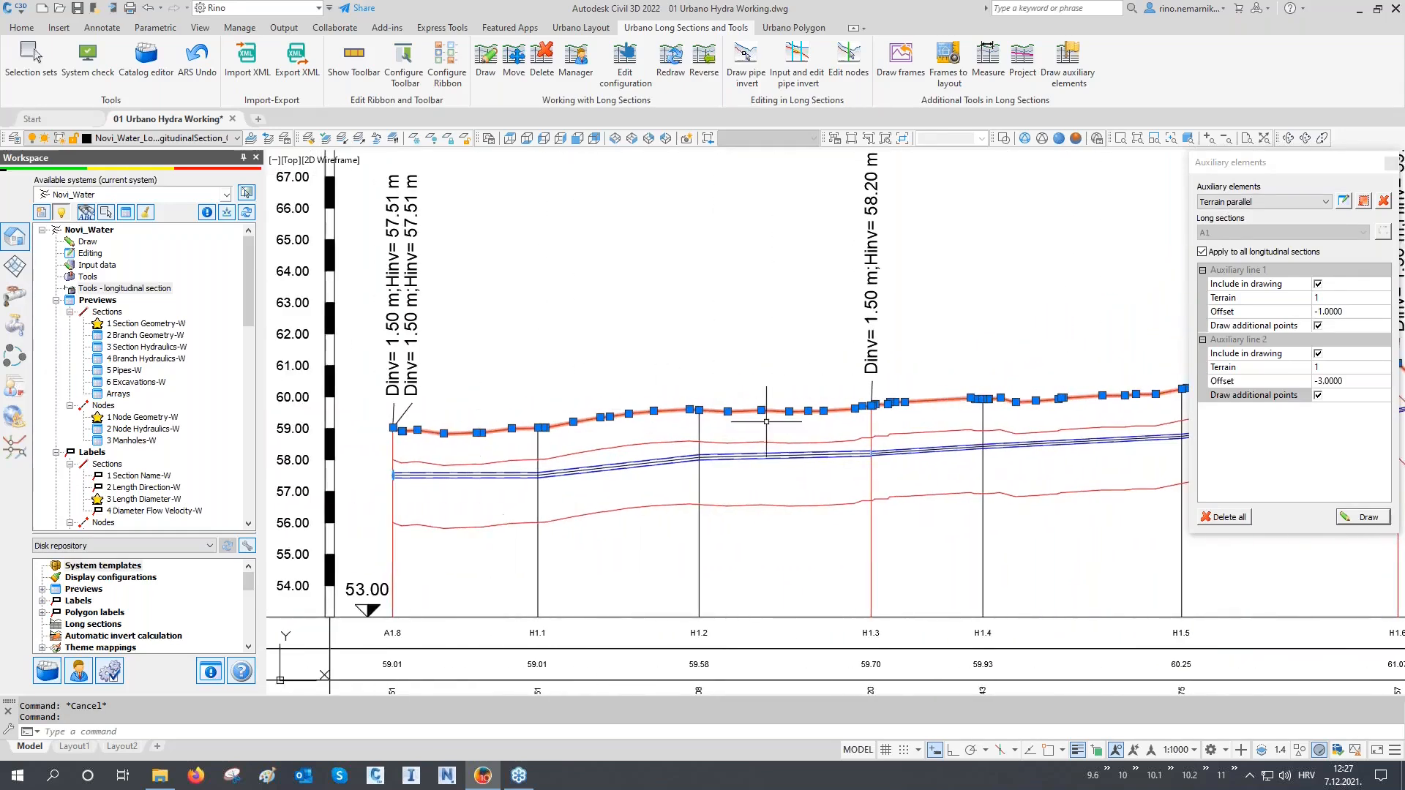
pyautogui.scroll(4, 388, 450)
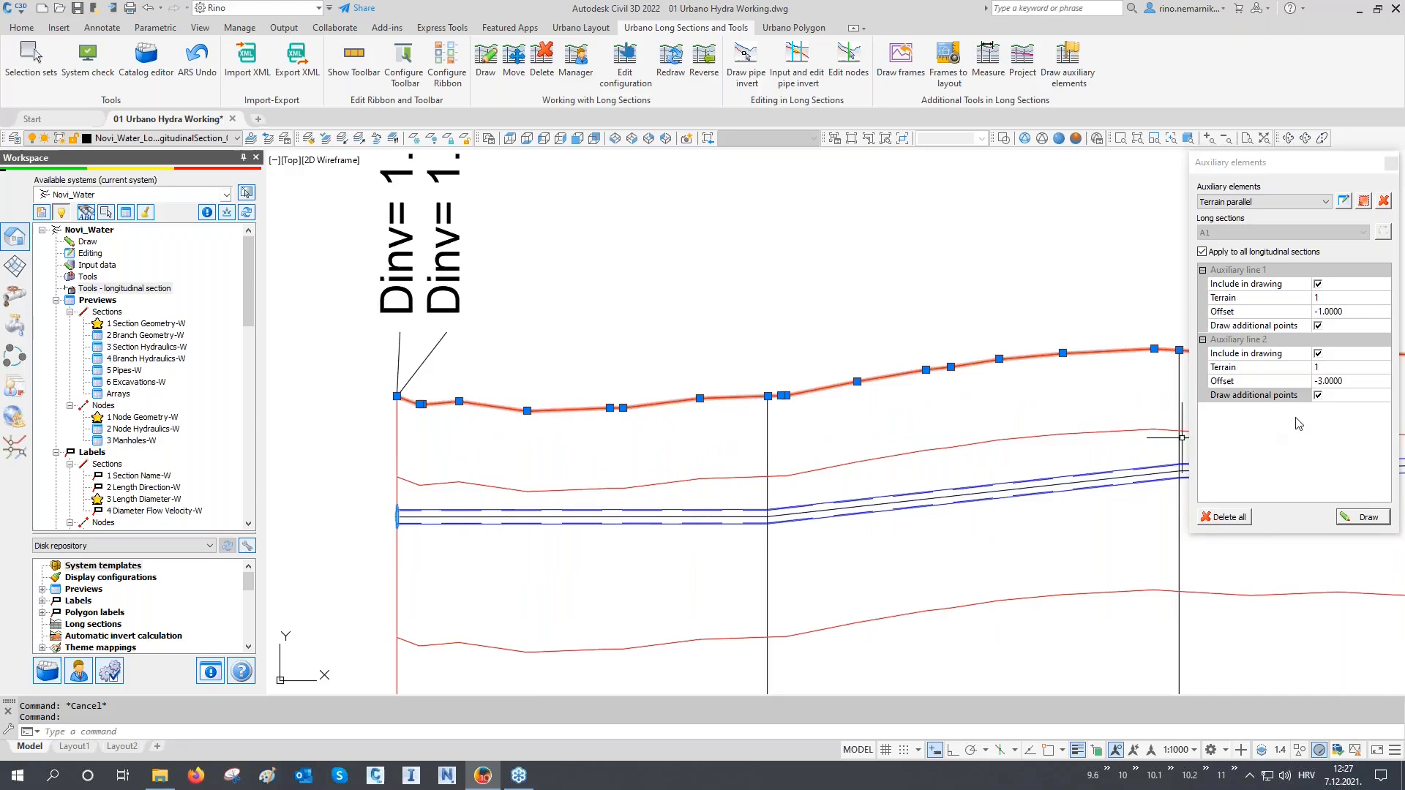
pyautogui.moveTo(761, 393); pyautogui.dragTo(564, 392, button='middle')
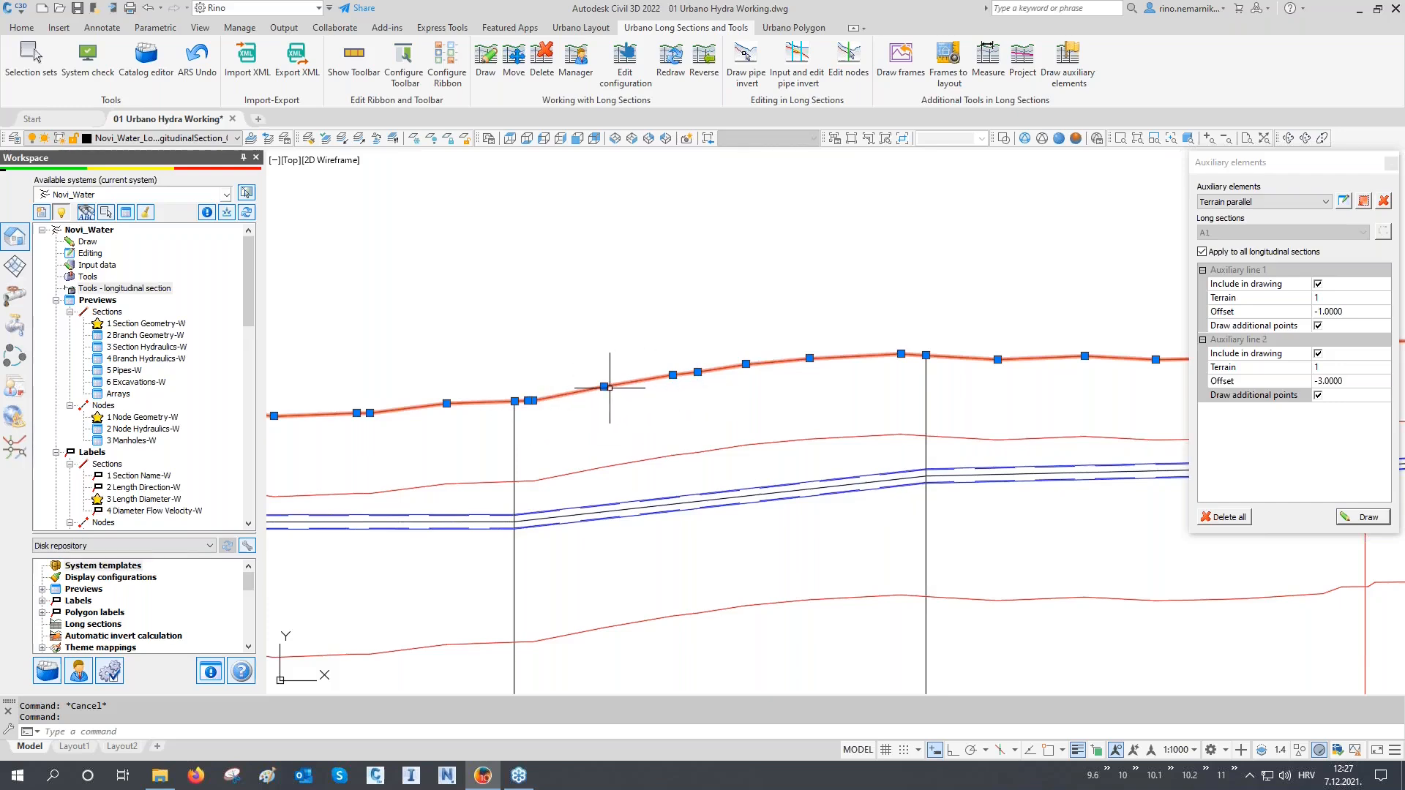
pyautogui.scroll(-2, 610, 388)
pyautogui.moveTo(822, 387); pyautogui.dragTo(597, 388, button='middle')
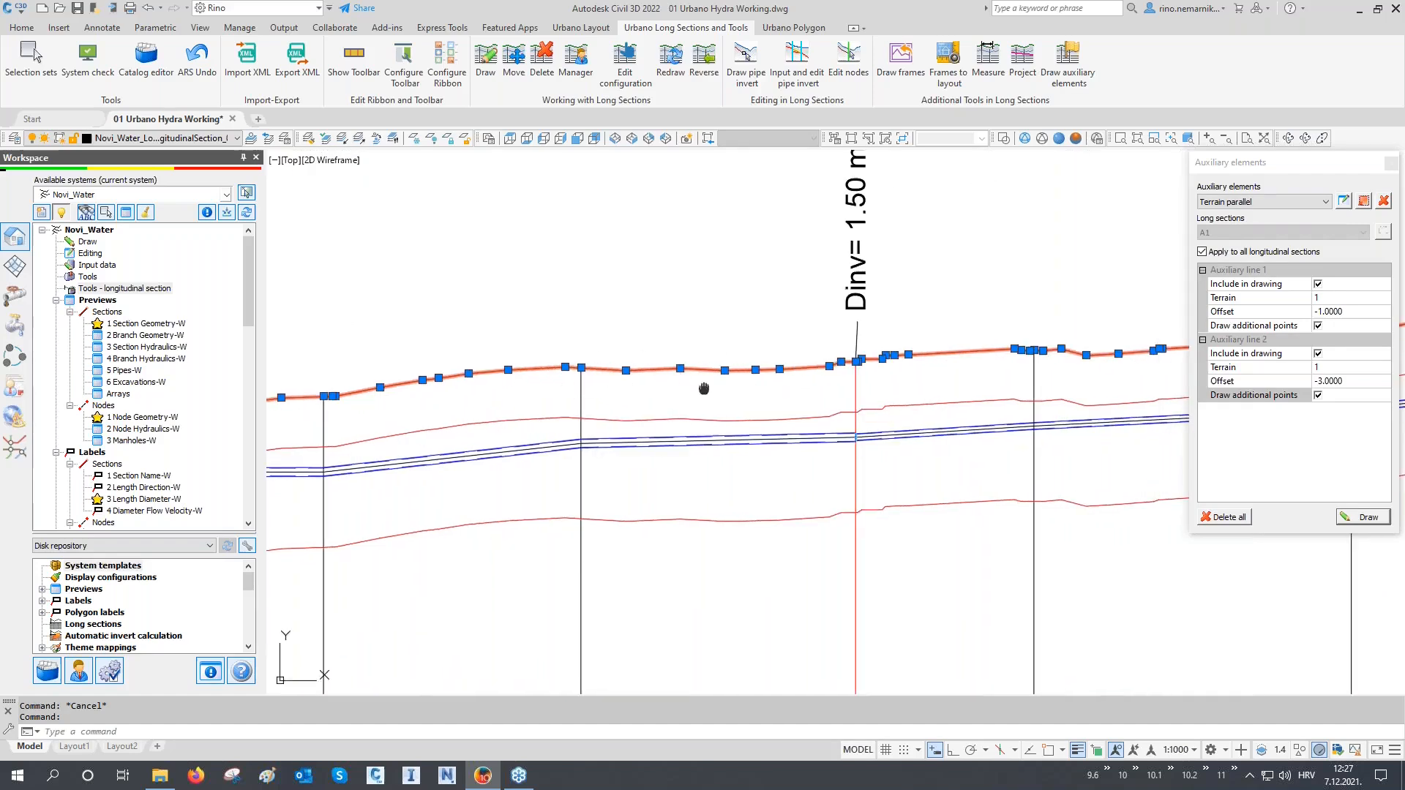
pyautogui.moveTo(704, 388); pyautogui.dragTo(534, 392, button='middle')
pyautogui.moveTo(753, 383); pyautogui.dragTo(625, 385, button='middle')
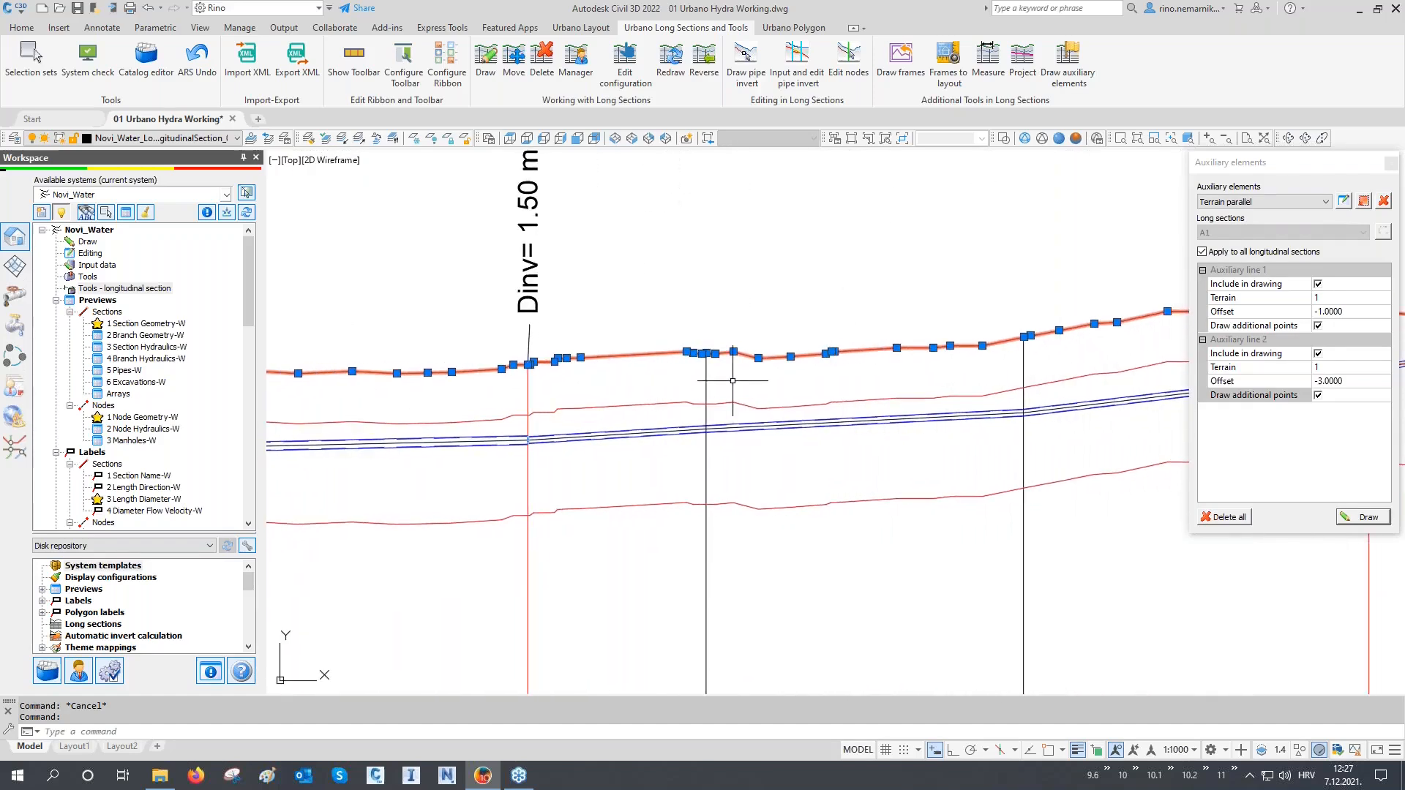
pyautogui.press('Escape')
# Step: Examine the pipe's position between the two terrain-parallel lines around nodes H1.6 to H1.8
pyautogui.scroll(2, 864, 347)
pyautogui.moveTo(872, 351)
pyautogui.mouseDown(button='middle')
pyautogui.moveTo(776, 380)
pyautogui.moveTo(612, 385)
pyautogui.mouseUp(button='middle')
pyautogui.moveTo(891, 383); pyautogui.dragTo(590, 401, button='middle')
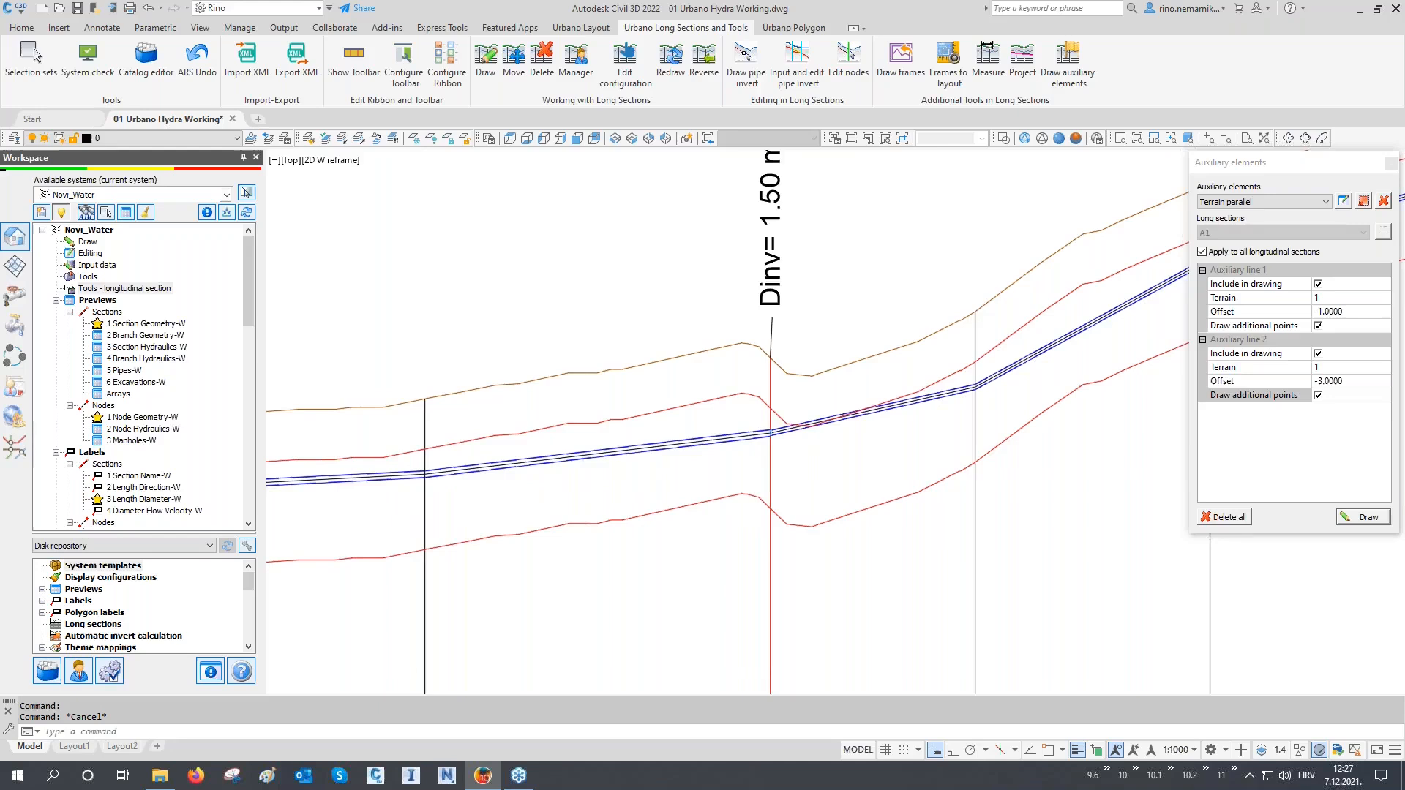
pyautogui.scroll(-2, 840, 454)
pyautogui.scroll(2, 845, 450)
pyautogui.moveTo(847, 449); pyautogui.dragTo(598, 568, button='middle')
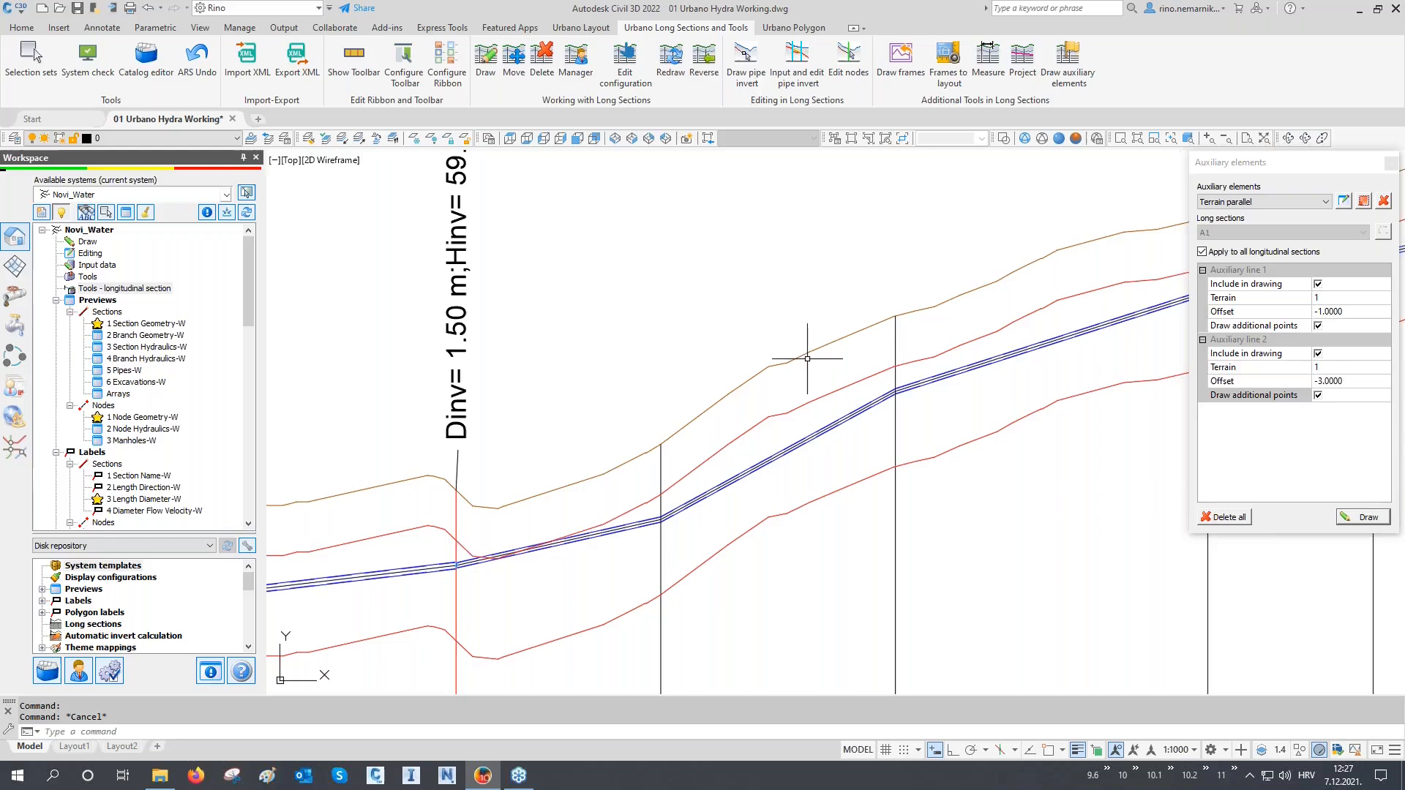
pyautogui.scroll(-2, 807, 358)
pyautogui.moveTo(617, 439); pyautogui.dragTo(811, 398, button='middle')
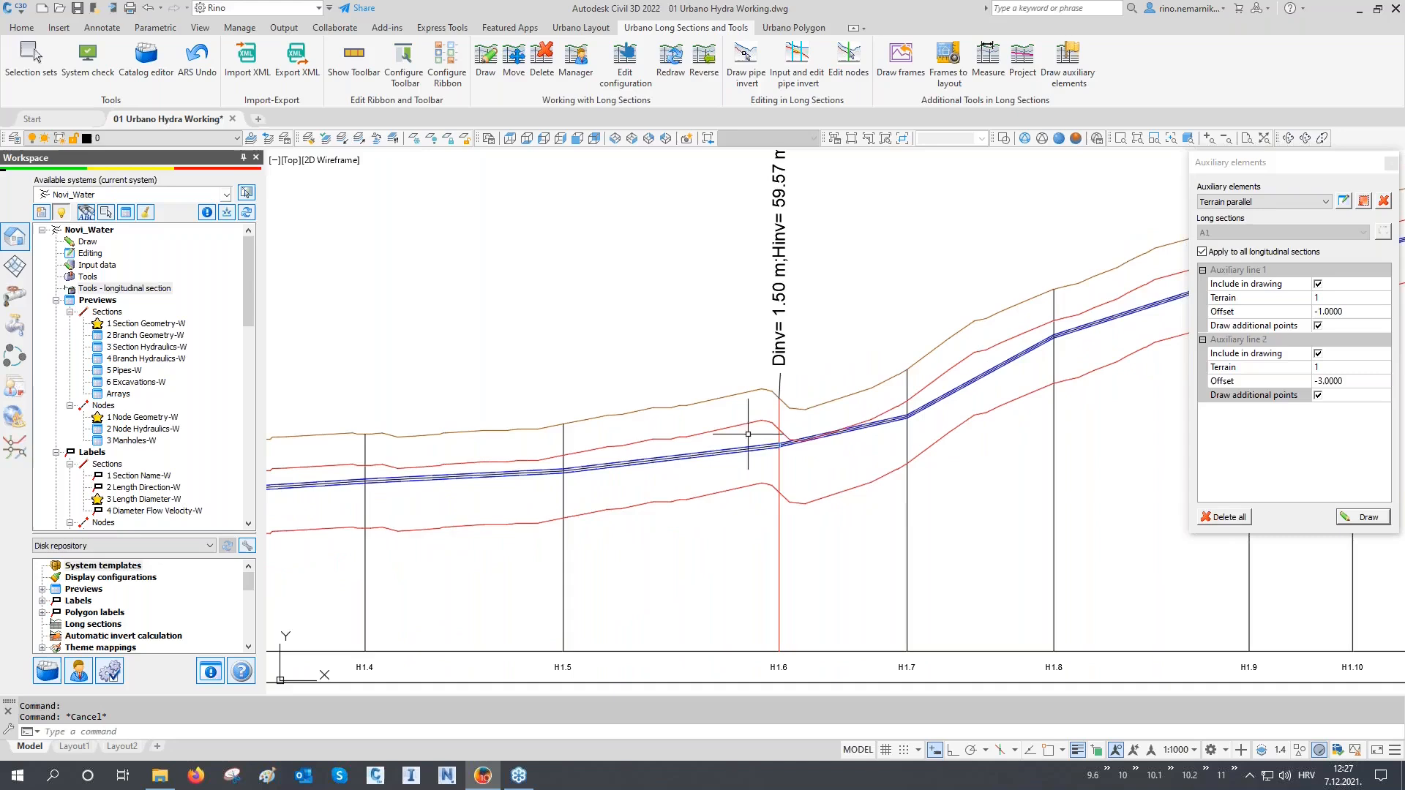
pyautogui.scroll(2, 832, 439)
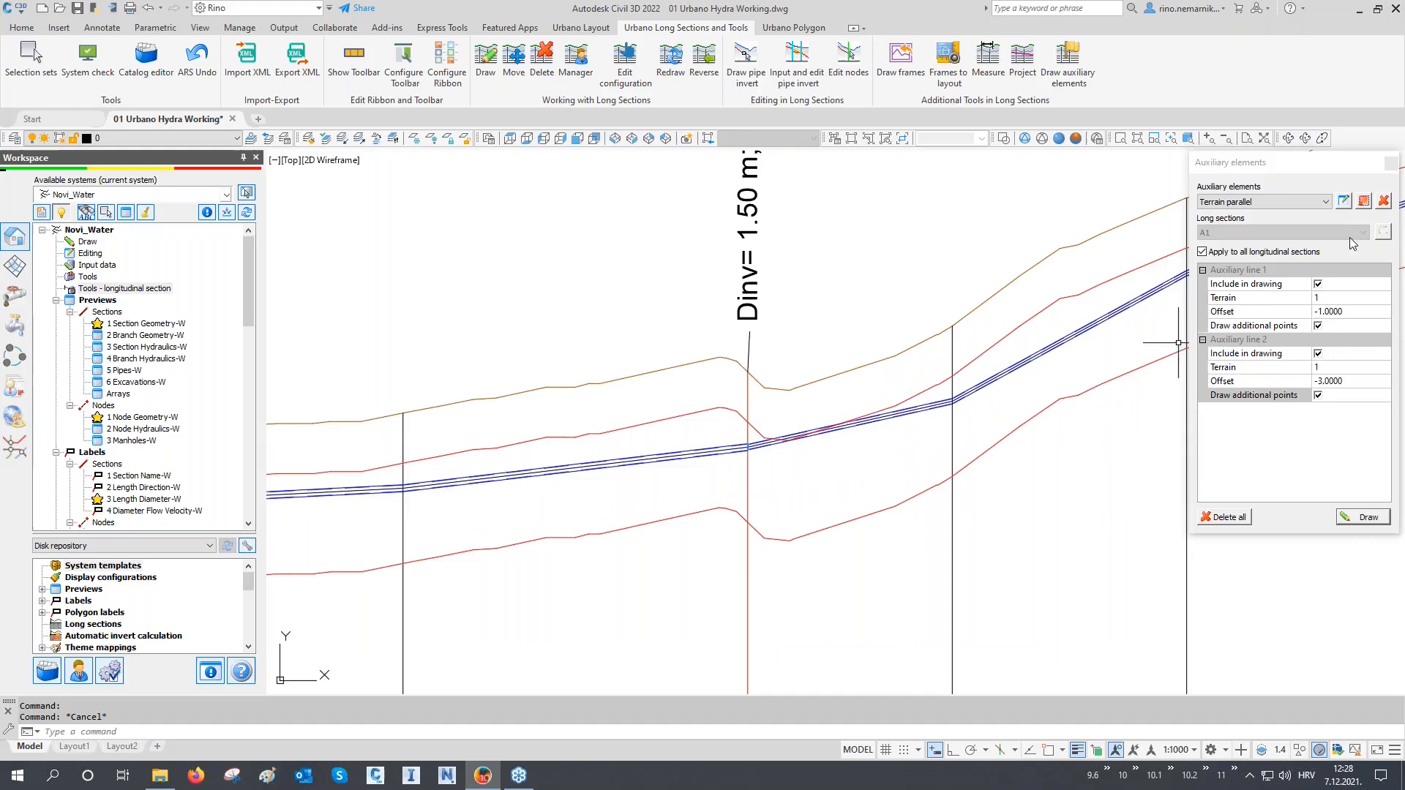
# Step: Close the auxiliary elements window and open the data preview with the 1 Section Geometry-W table
pyautogui.click(1391, 163)
pyautogui.scroll(-4, 842, 344)
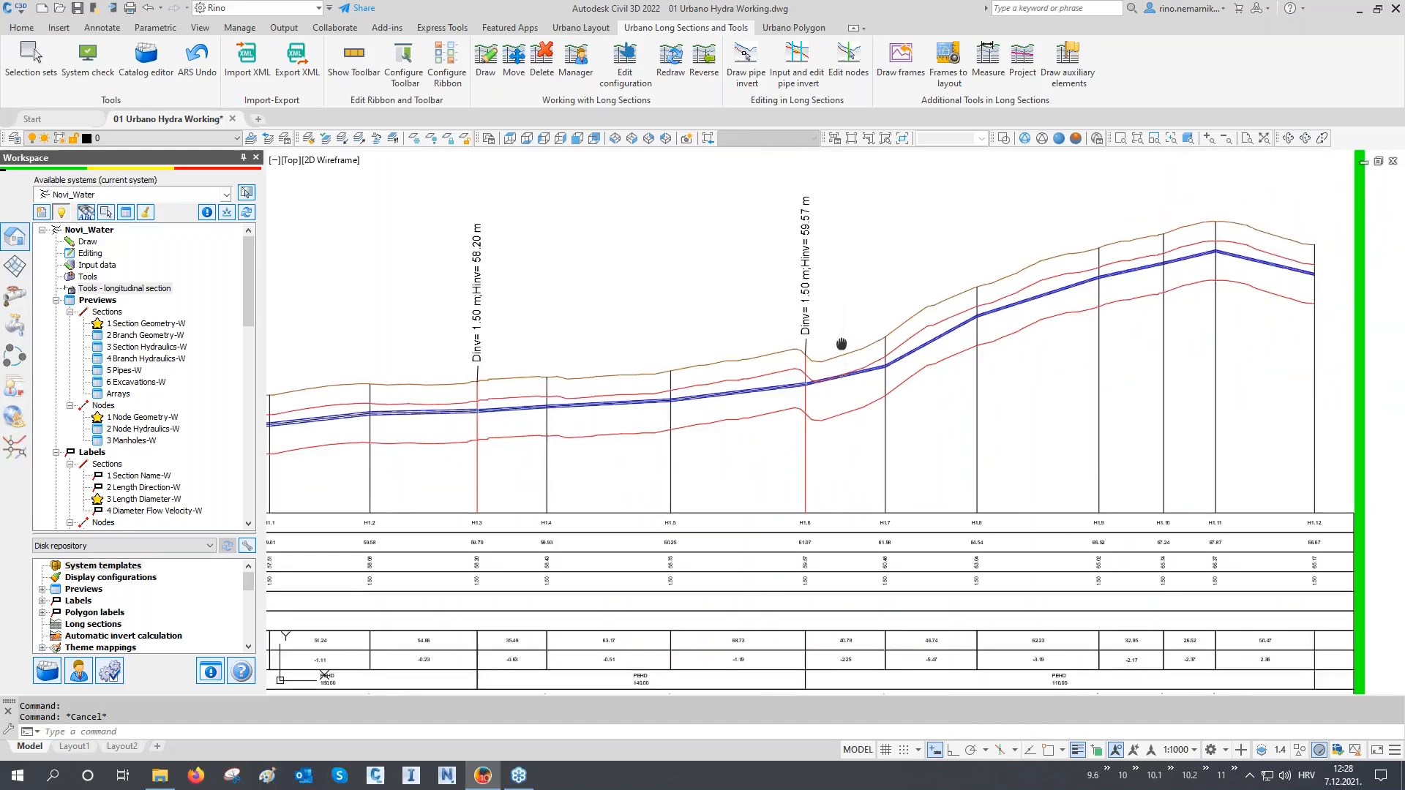
pyautogui.moveTo(838, 347); pyautogui.dragTo(904, 364, button='middle')
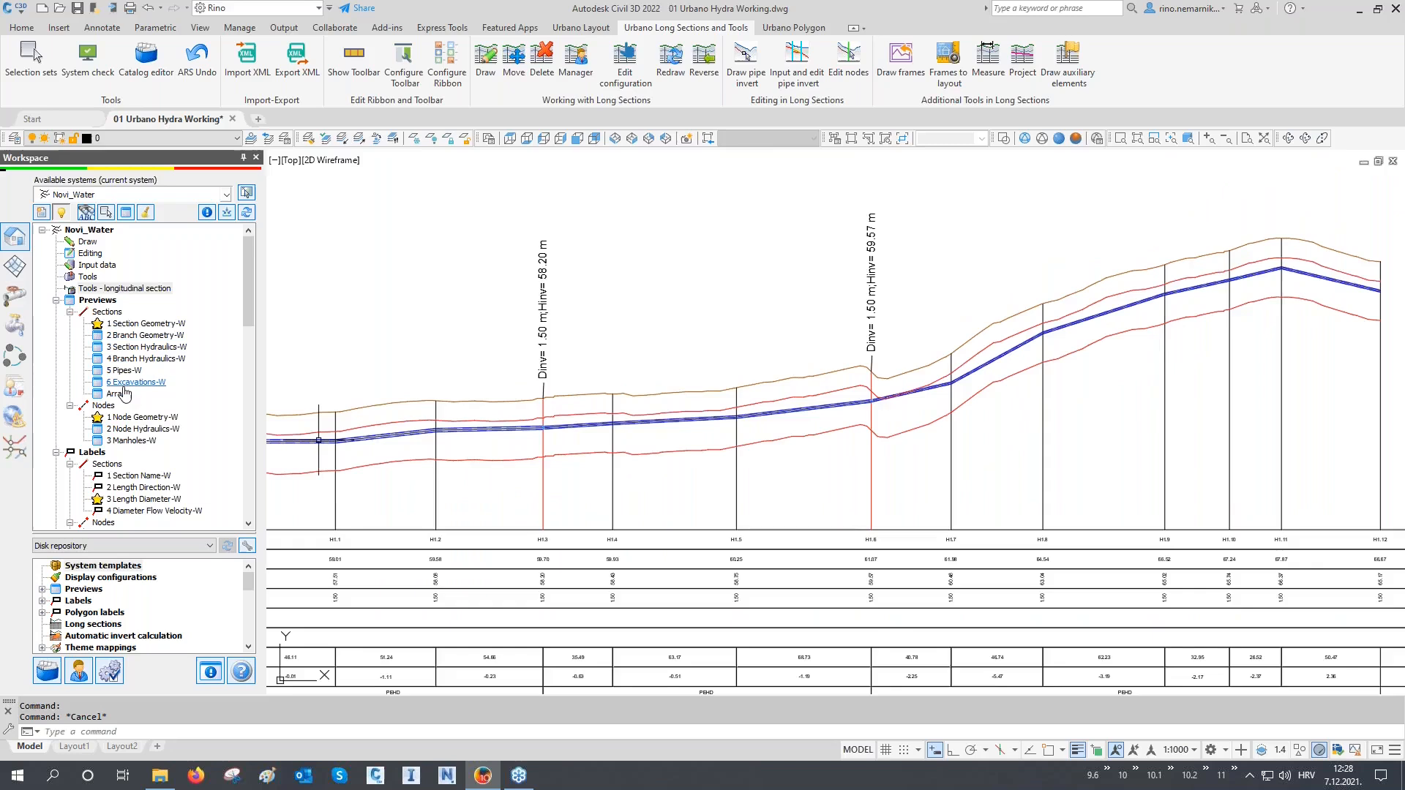
pyautogui.click(126, 213)
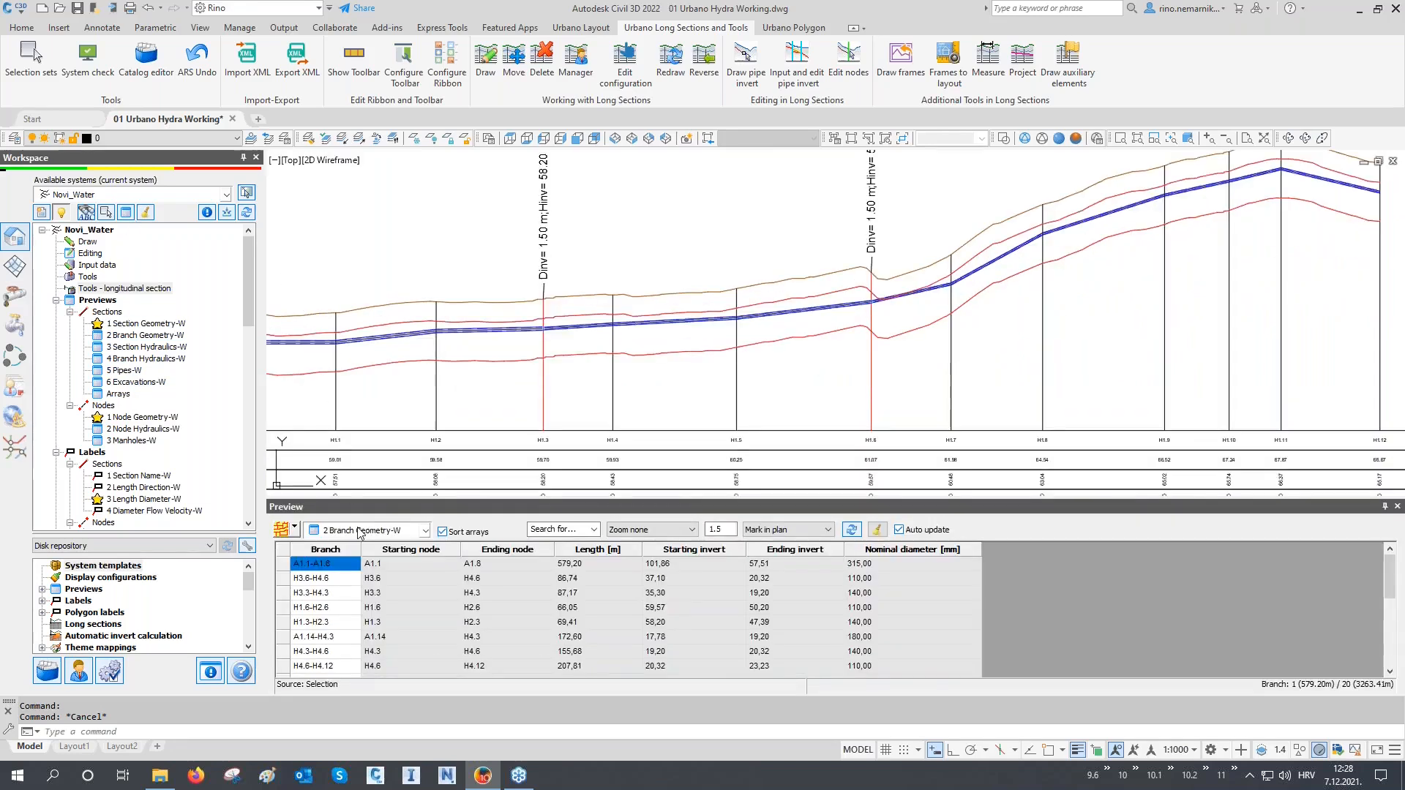
pyautogui.click(358, 532)
pyautogui.click(375, 575)
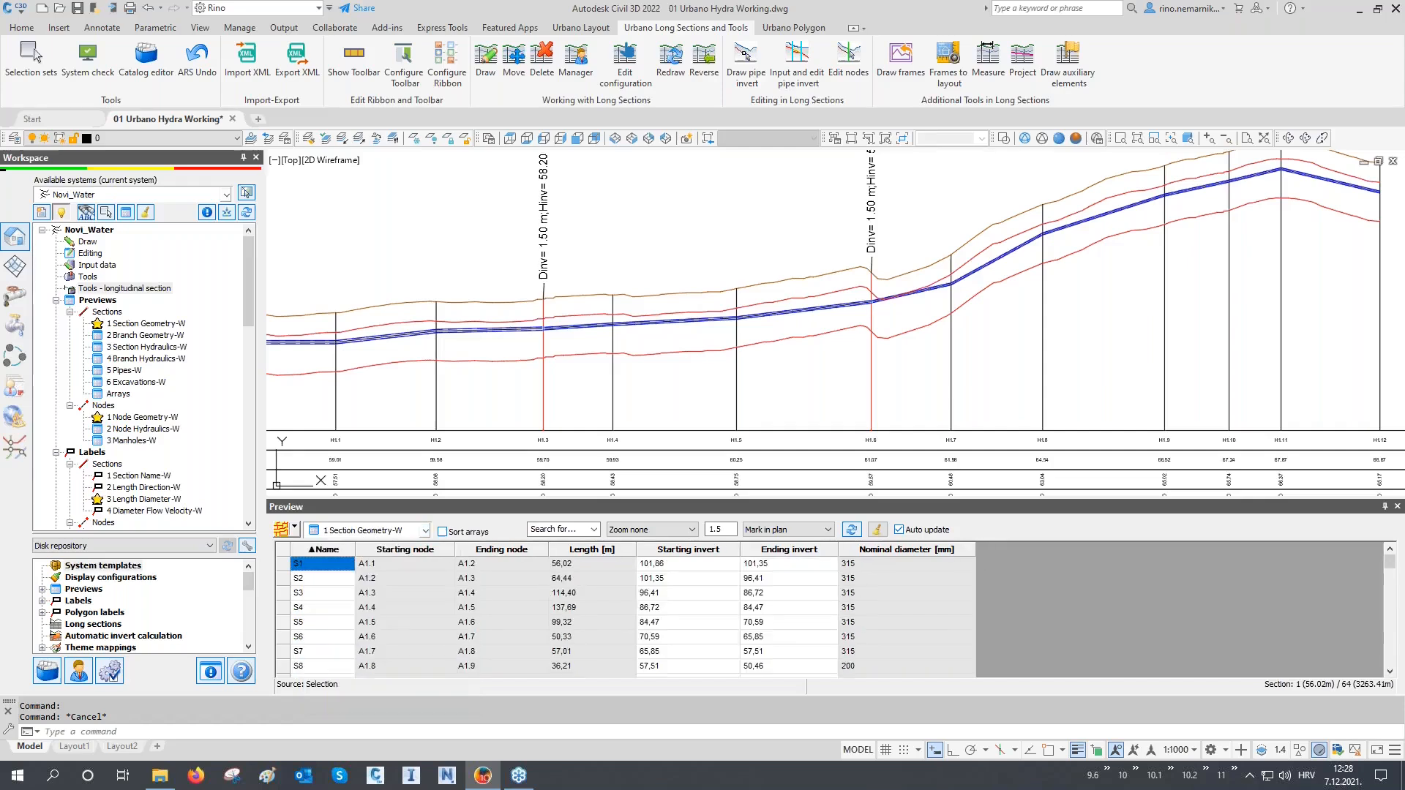
# Step: Limit the section geometry preview to the H1 longitudinal section by selecting it in the drawing
pyautogui.click(294, 528)
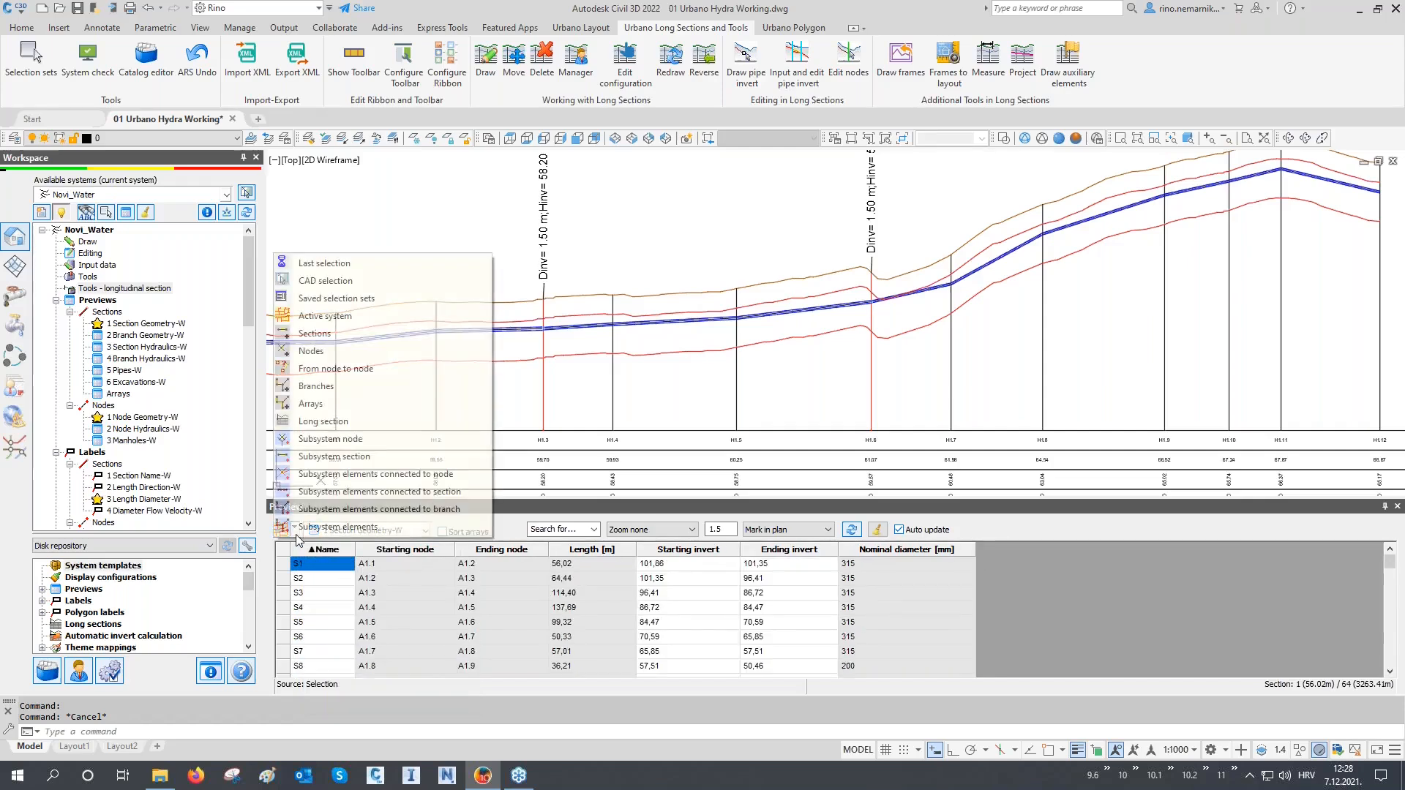
pyautogui.click(359, 424)
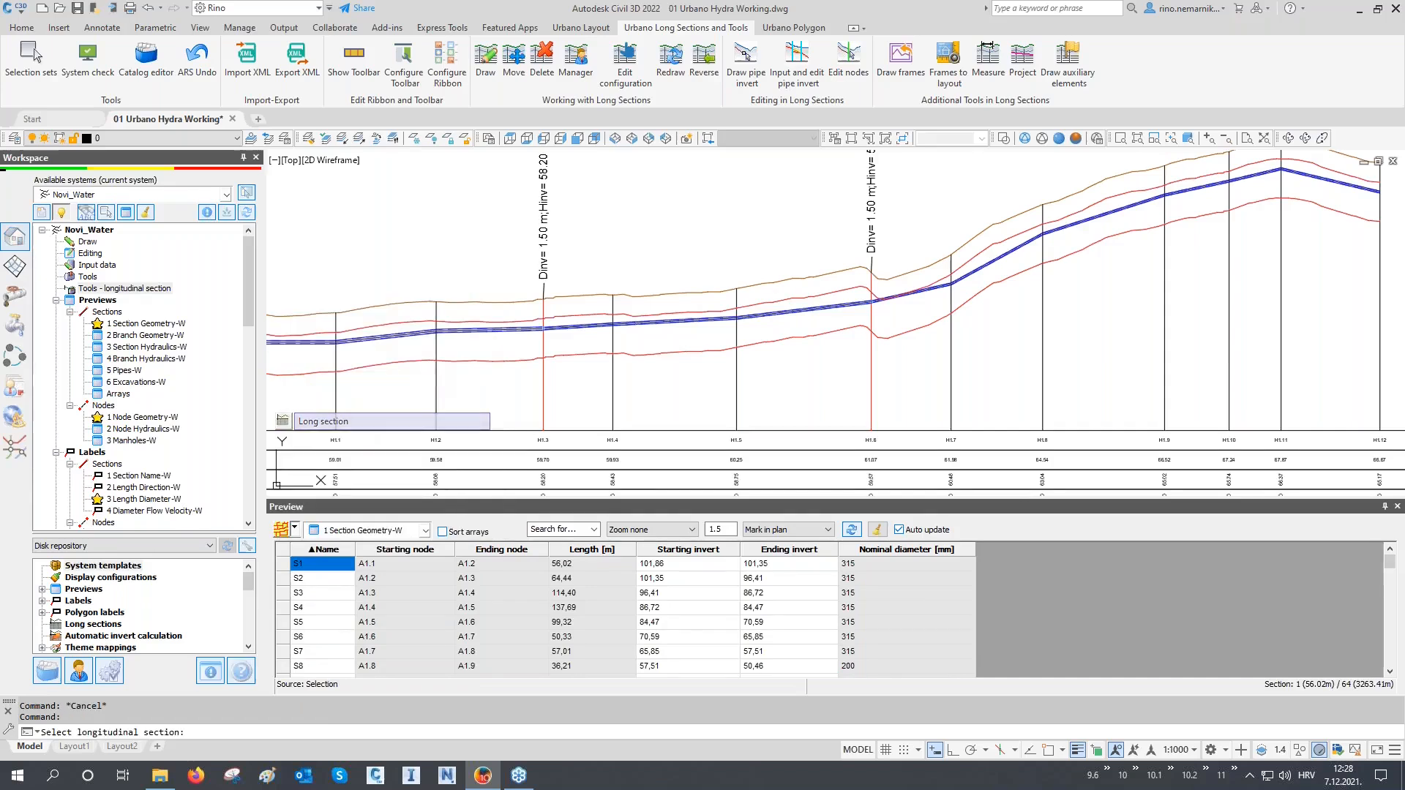
pyautogui.click(783, 378)
pyautogui.scroll(-2, 776, 390)
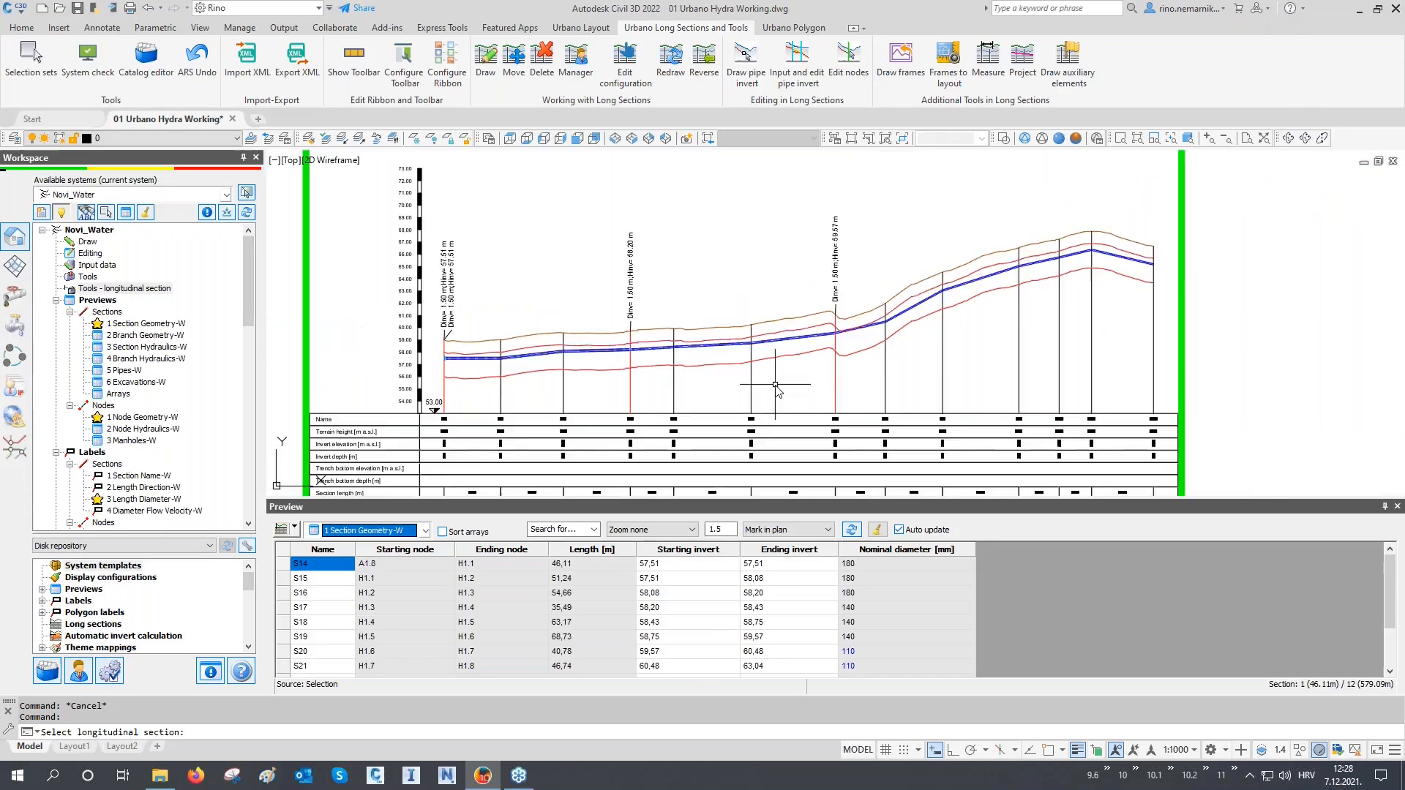
# Step: Set the preview to mark in profile, go through sections S15 to S20, and examine S20's row and starting invert
pyautogui.click(773, 533)
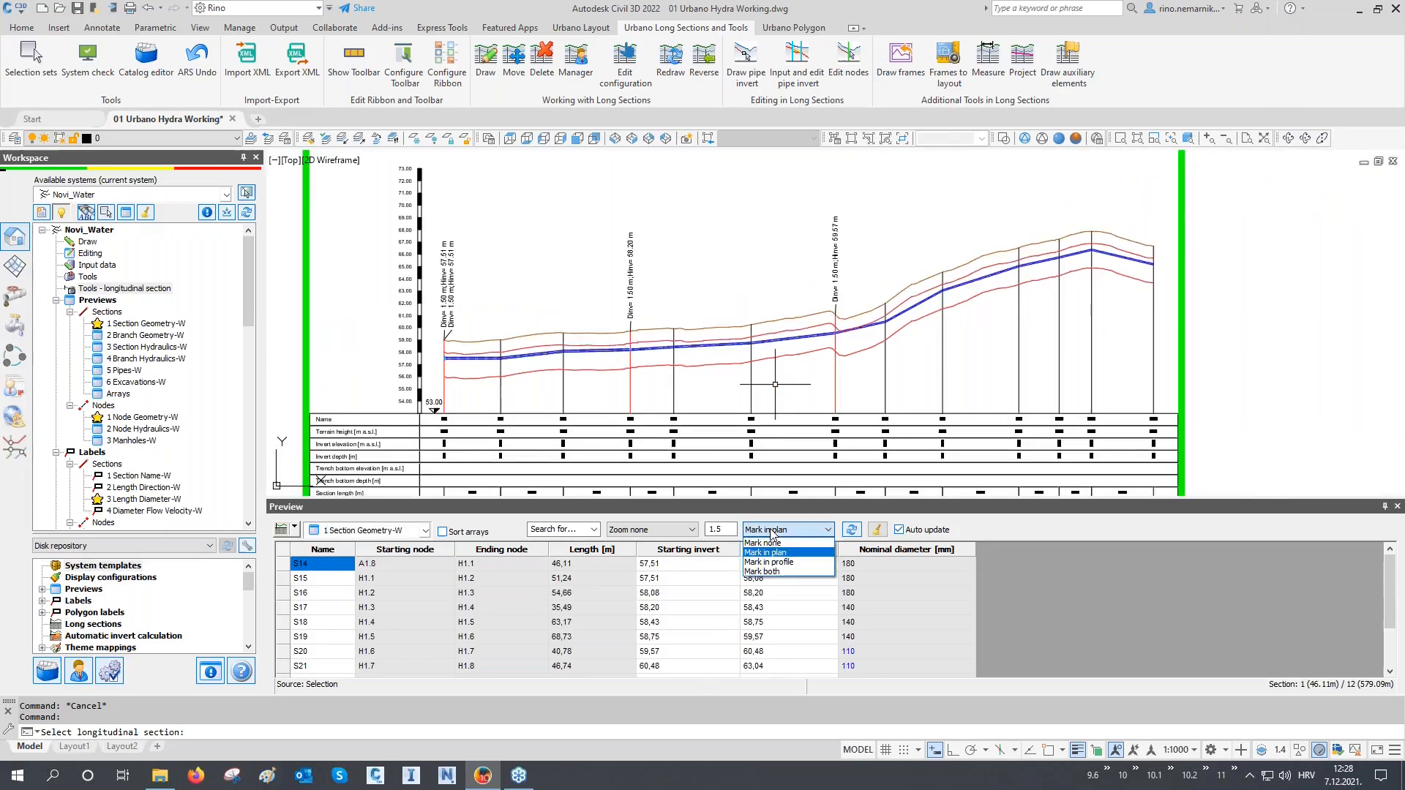
pyautogui.click(767, 558)
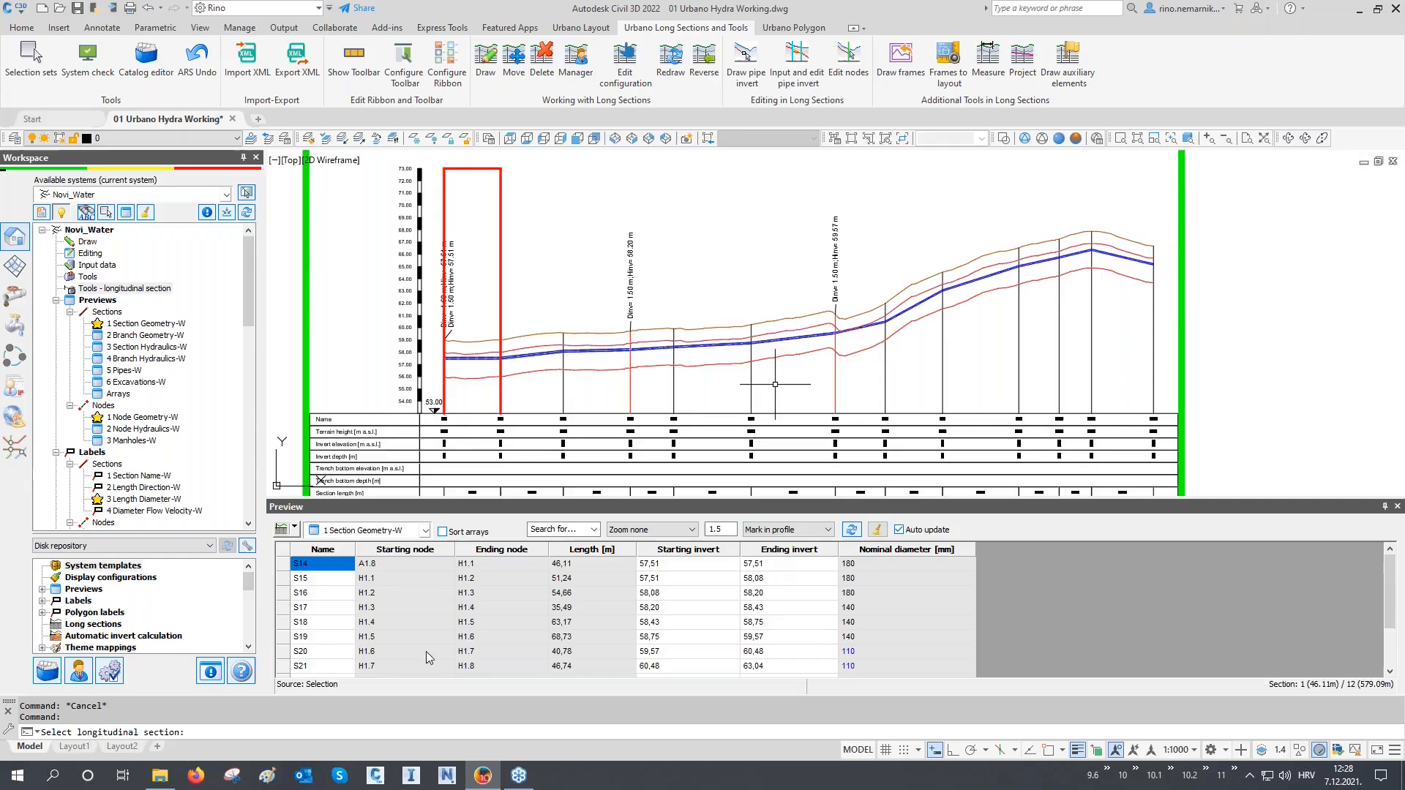
pyautogui.click(329, 581)
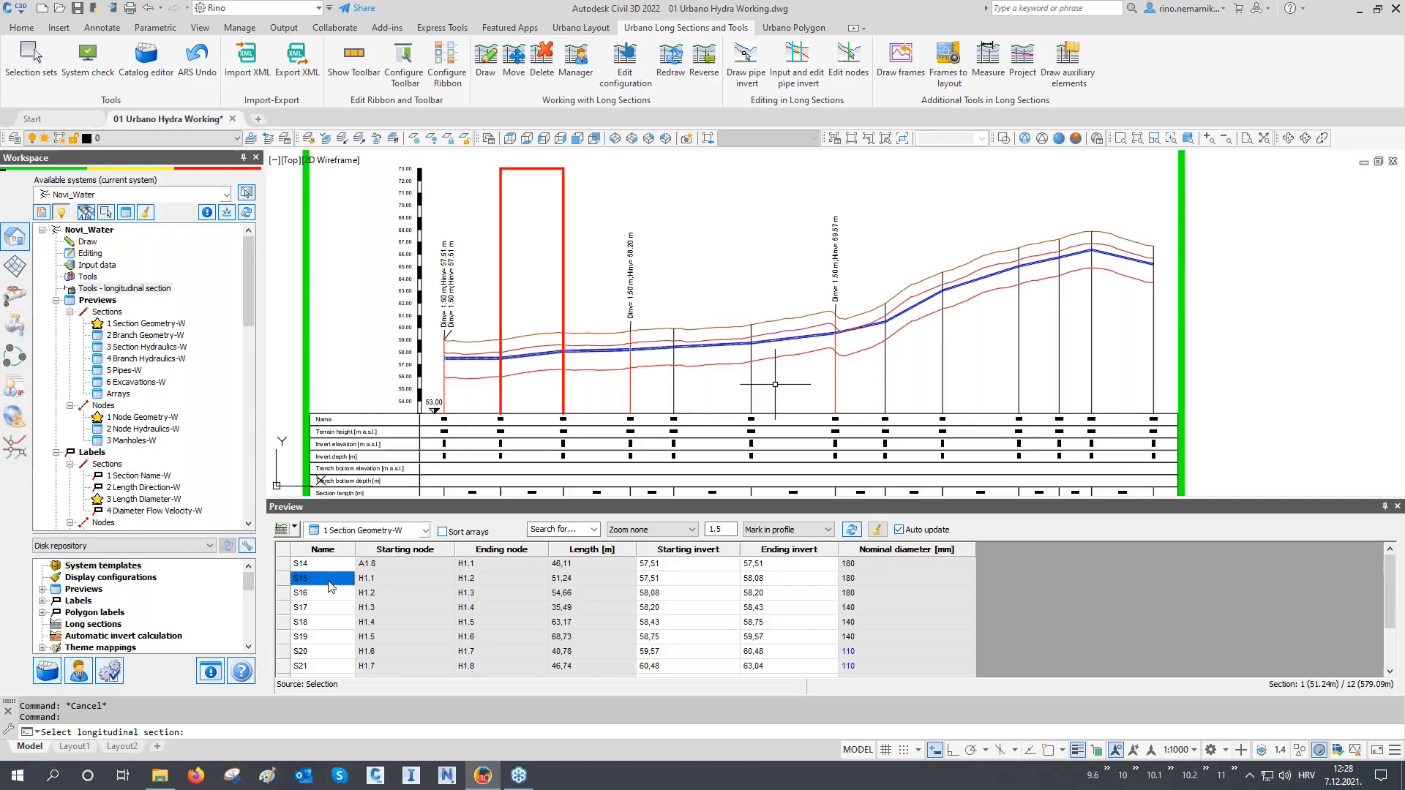
pyautogui.press('Down')
pyautogui.press('Down')
pyautogui.press('Down')
pyautogui.press('Down')
pyautogui.press('Down')
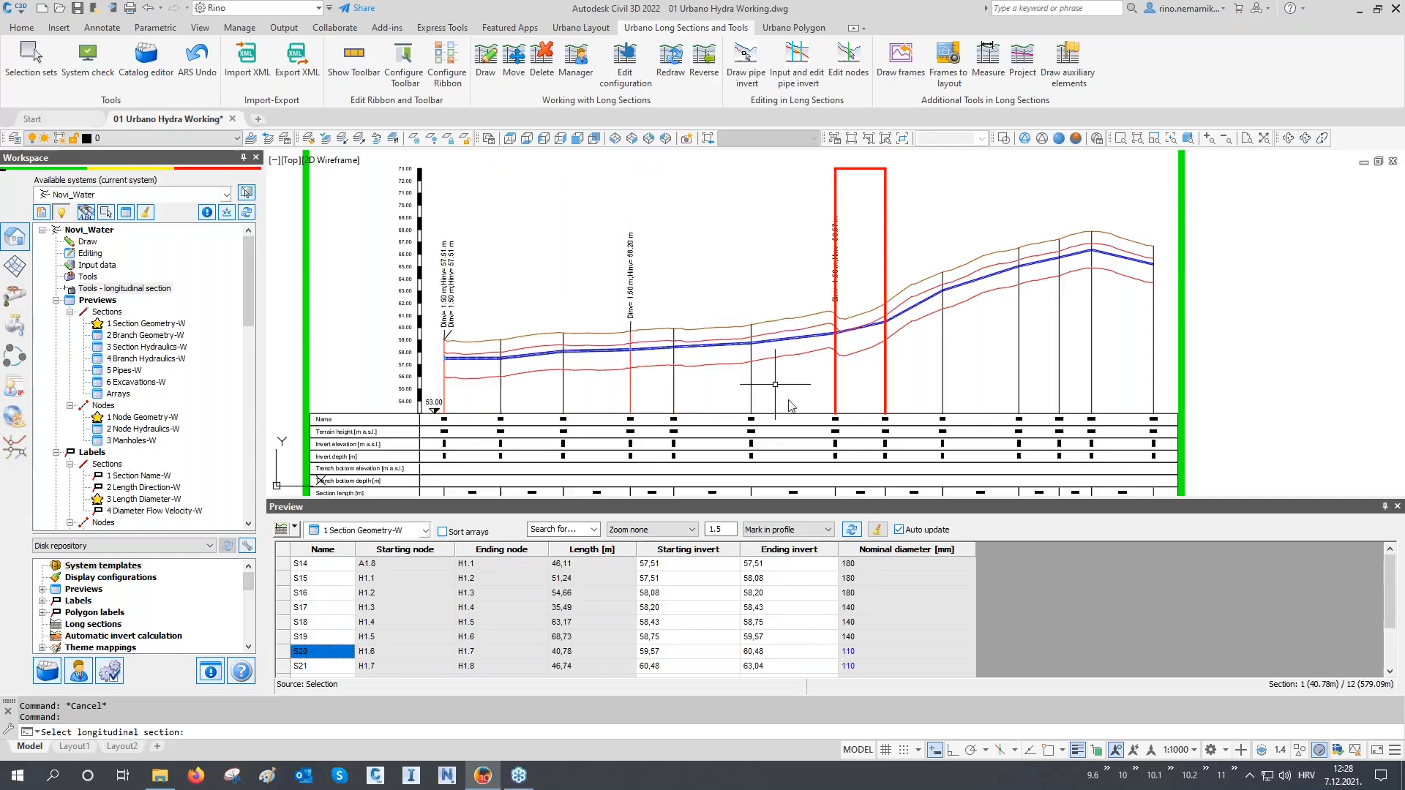
pyautogui.scroll(5, 868, 324)
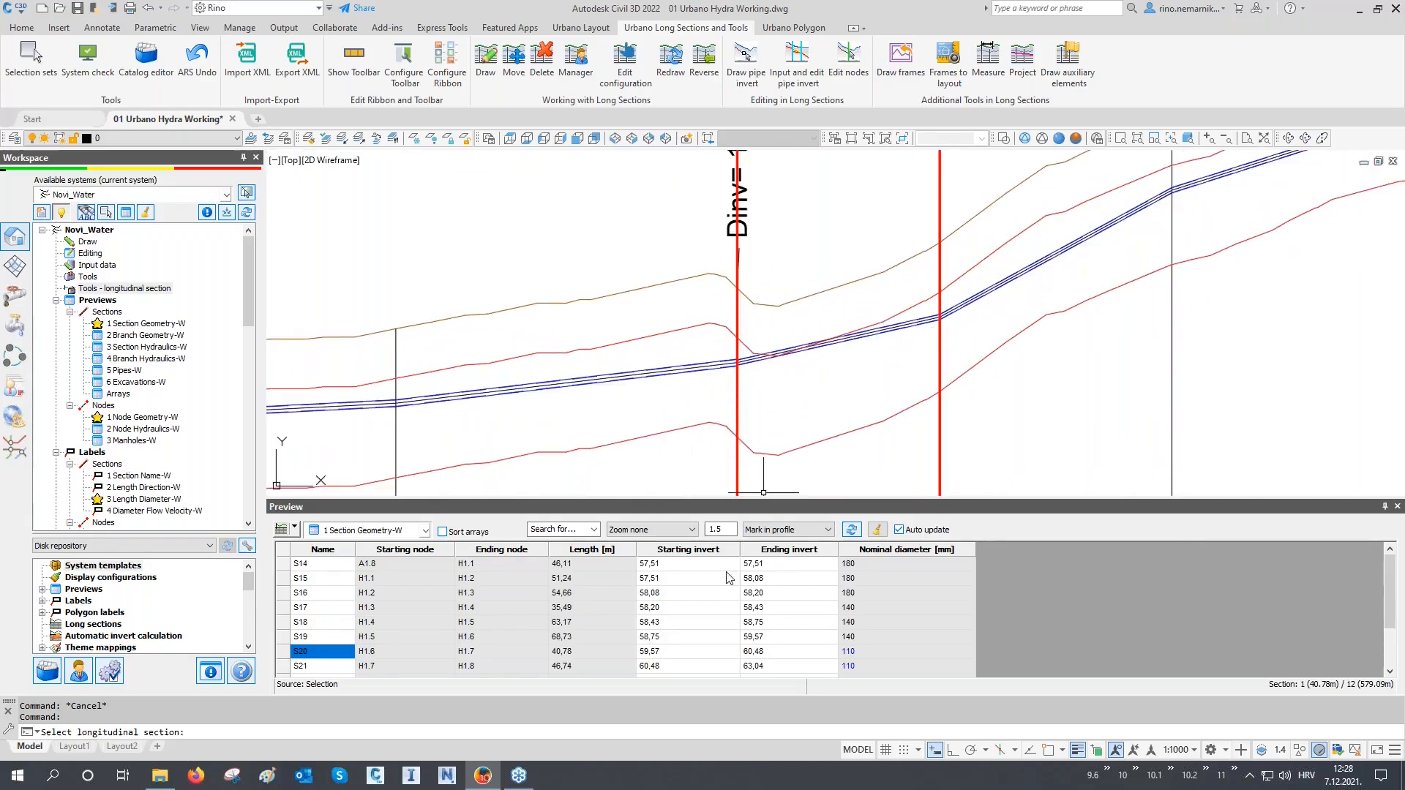
pyautogui.click(285, 652)
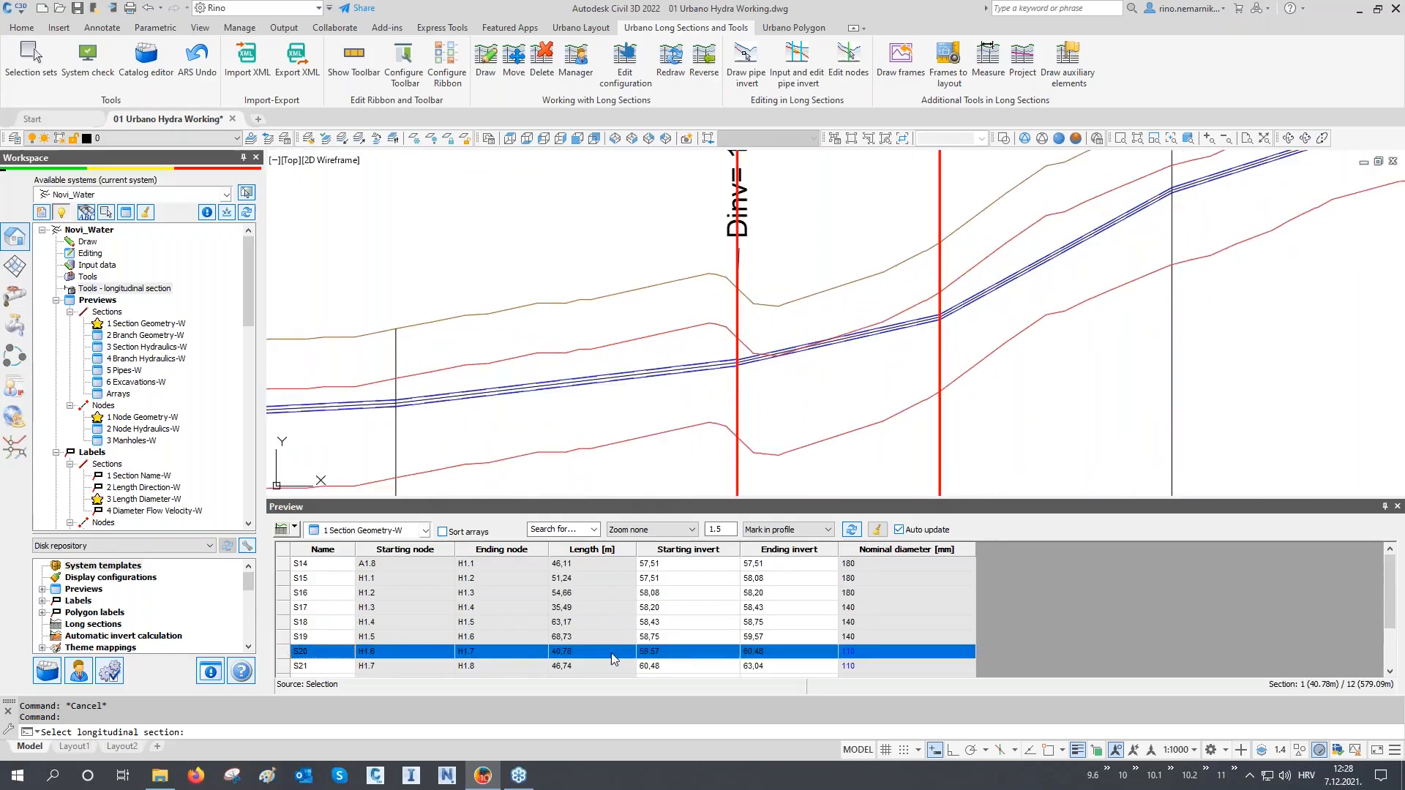
pyautogui.click(672, 652)
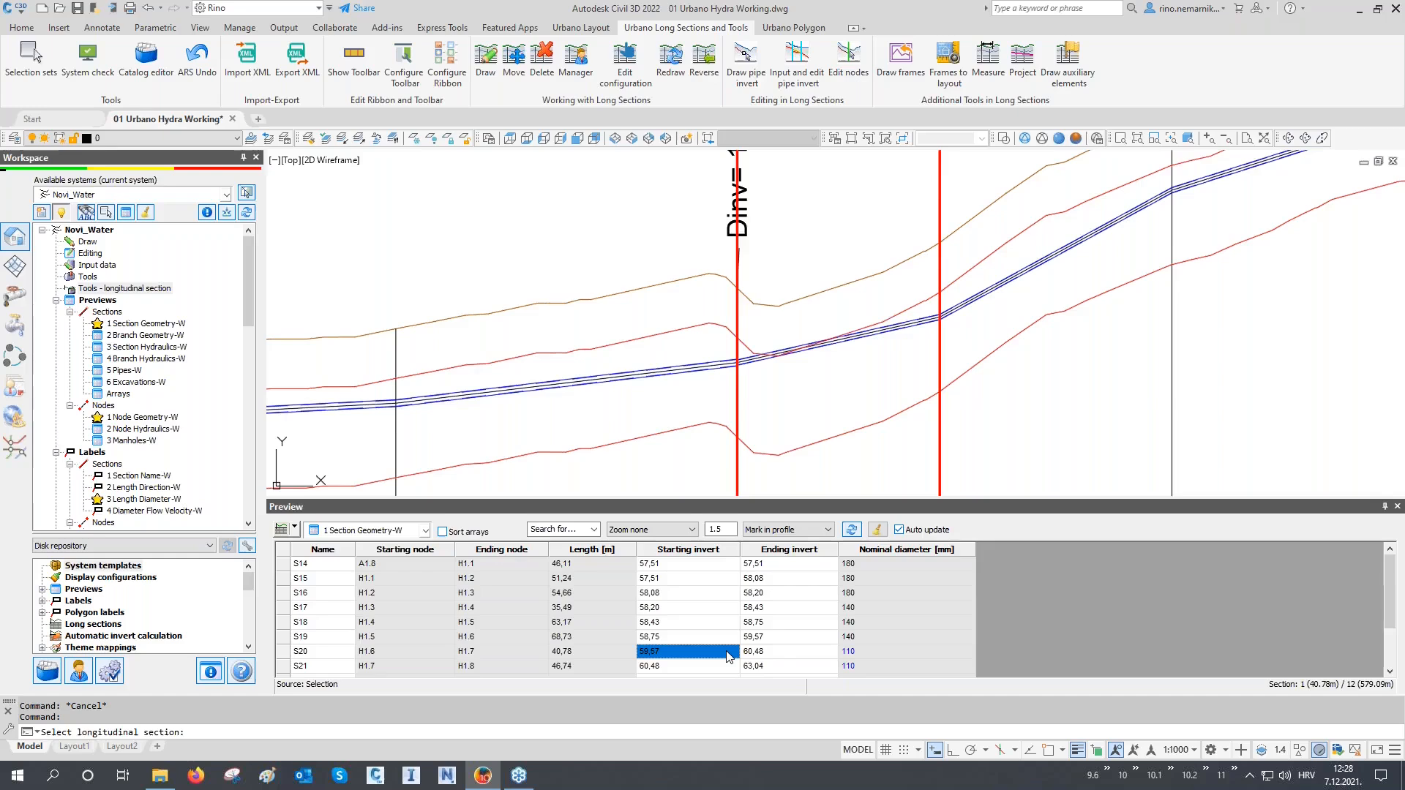
# Step: Set the preview marking to Mark in plan and regenerate the drawing to clear the profile markers
pyautogui.click(769, 532)
pyautogui.click(772, 553)
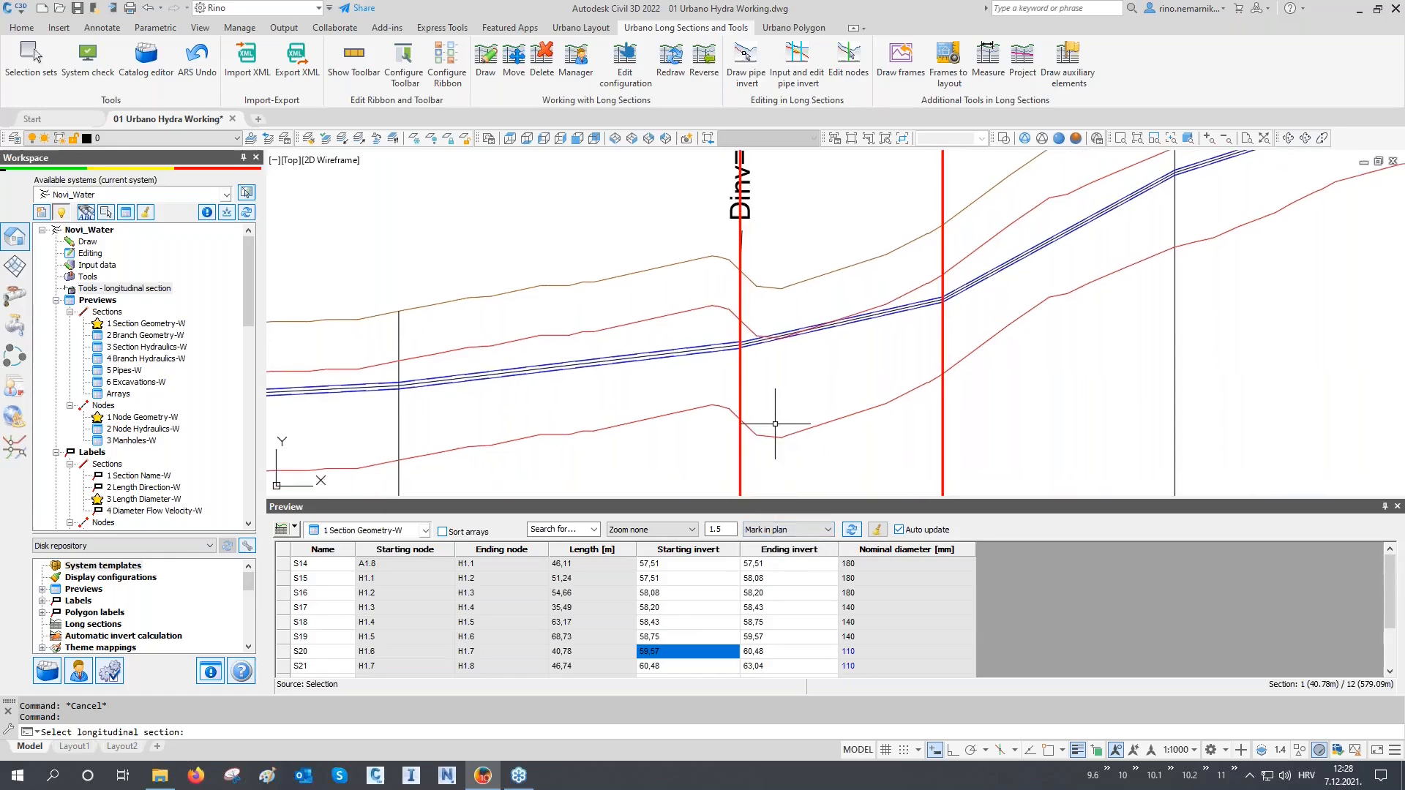
pyautogui.write('REGEN')
pyautogui.press('Return')
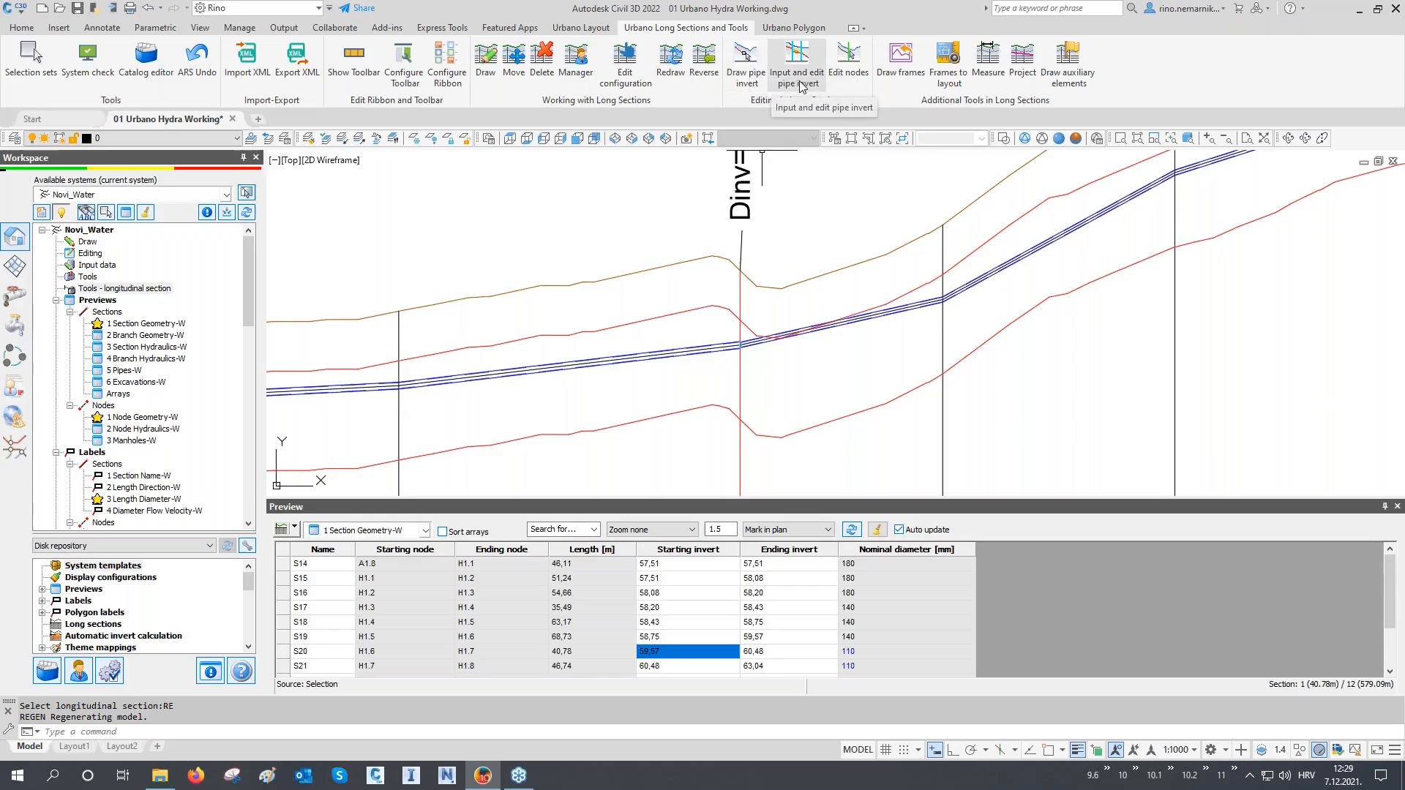
# Step: Start Input and edit pipe invert and move its window clear of the profile
pyautogui.rightClick(151, 288)
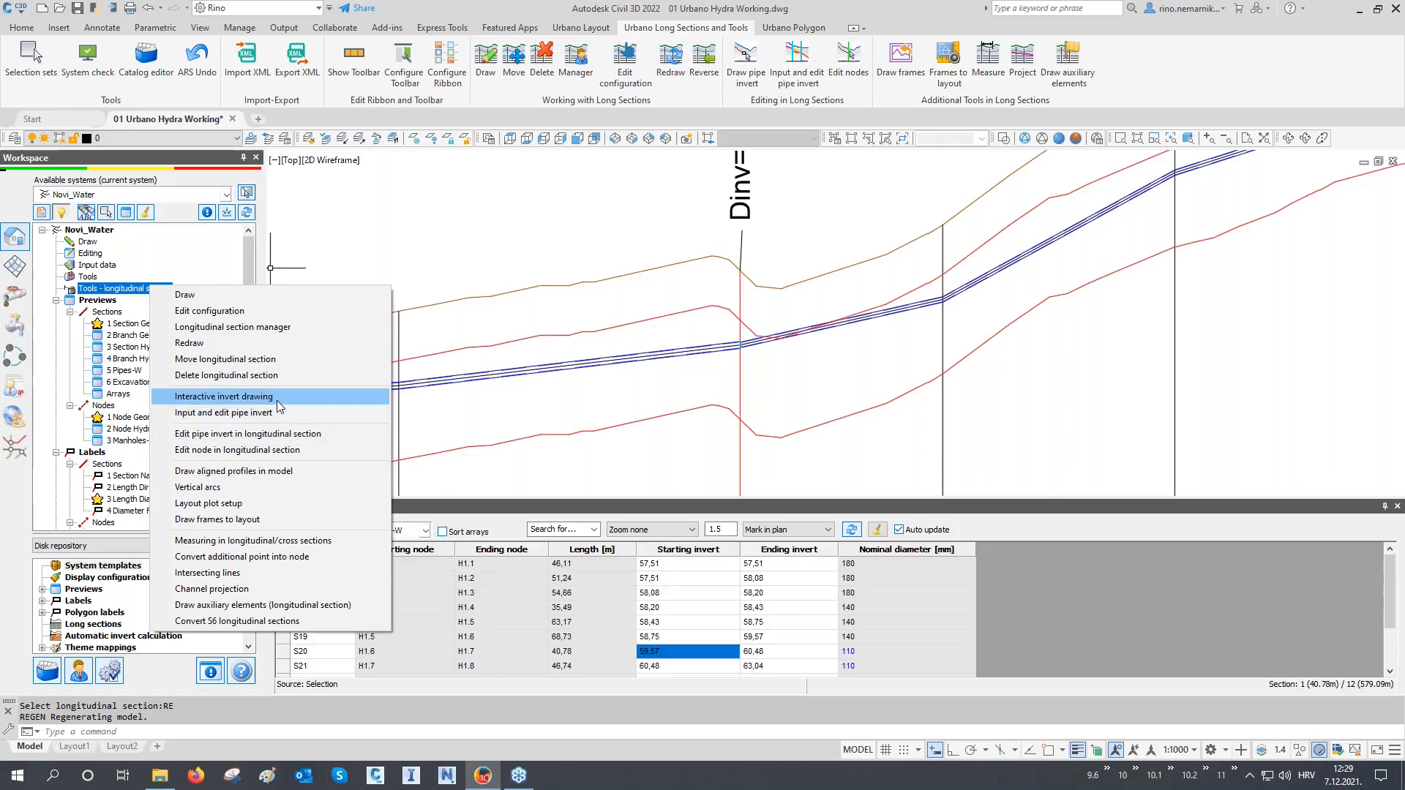
pyautogui.click(860, 230)
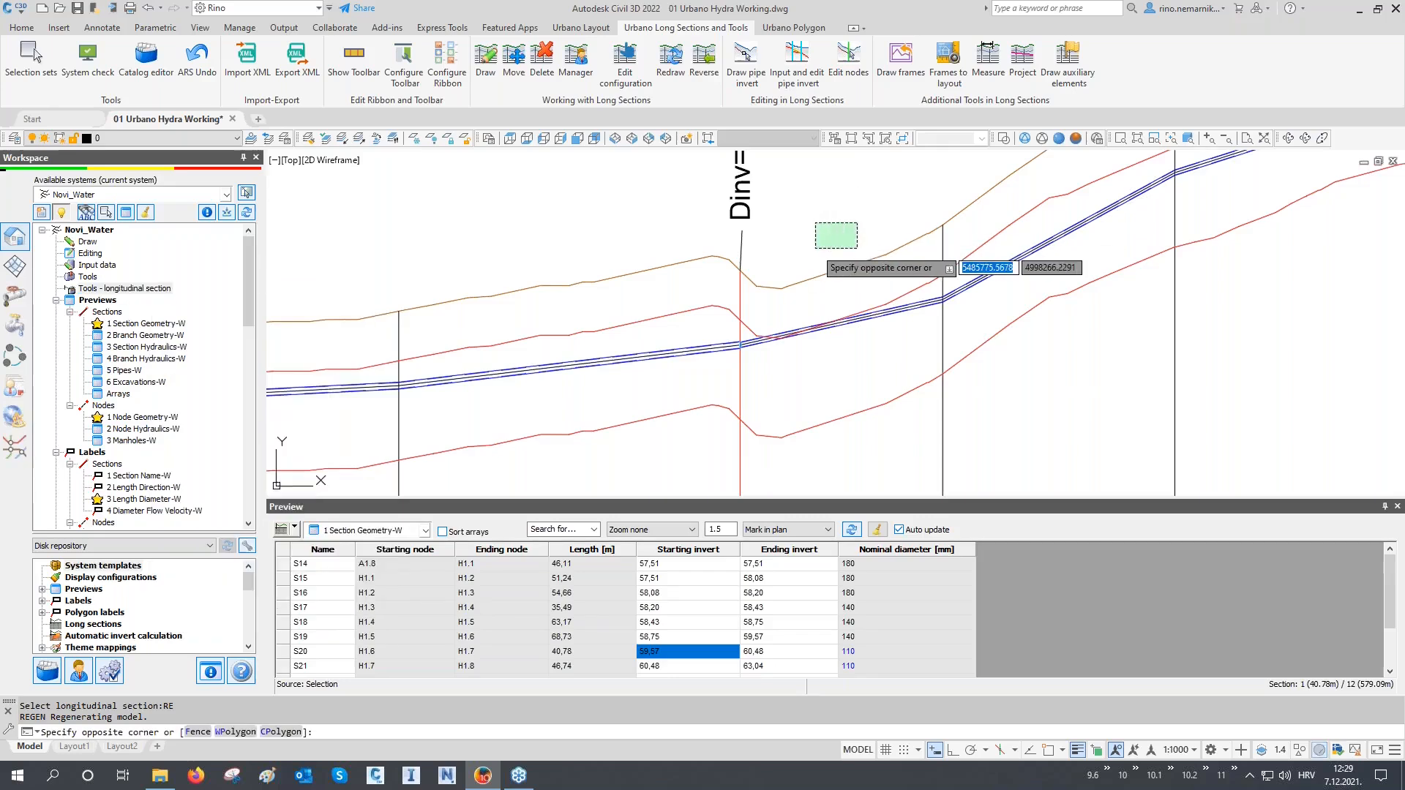
pyautogui.click(799, 78)
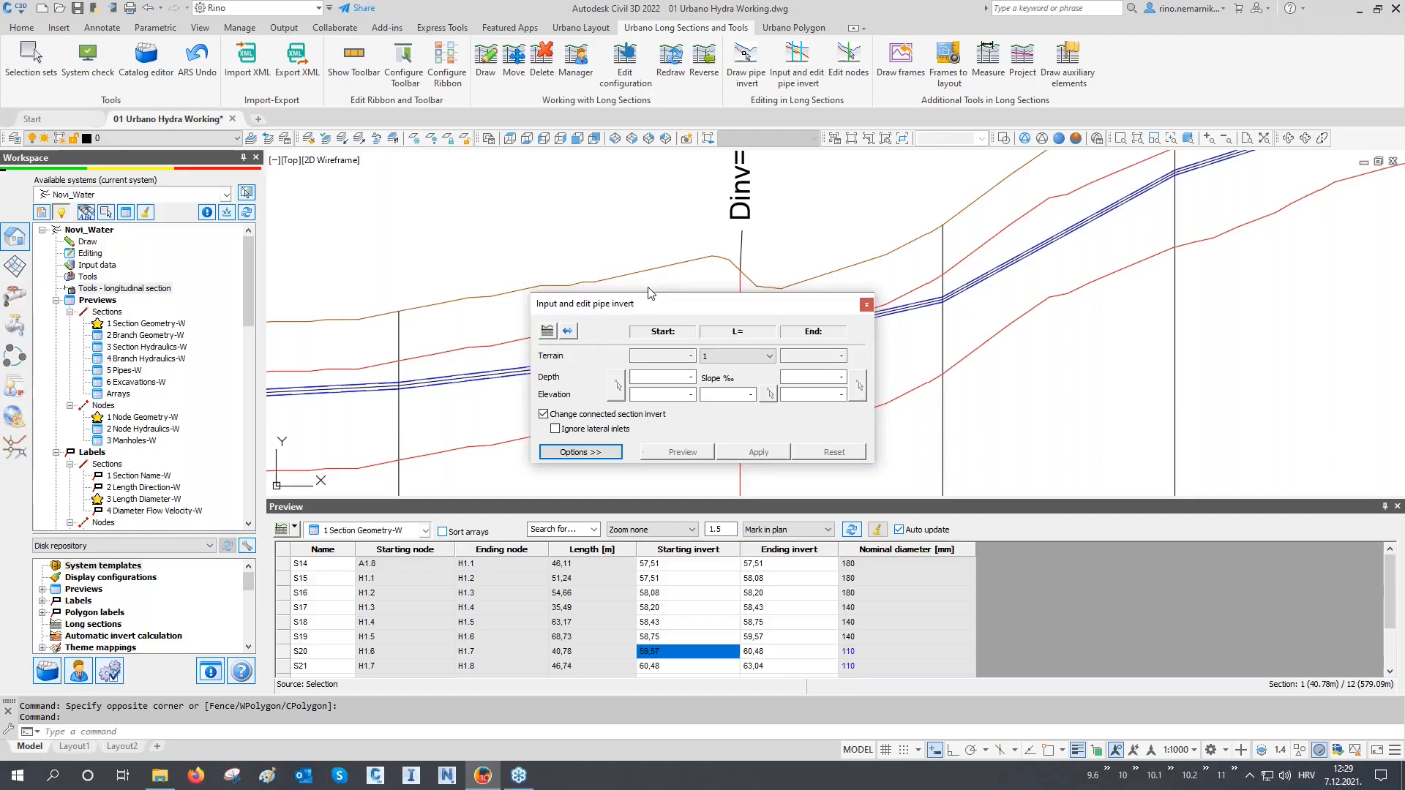
pyautogui.moveTo(644, 304)
pyautogui.mouseDown()
pyautogui.moveTo(1142, 174)
pyautogui.moveTo(1169, 22)
pyautogui.mouseUp()
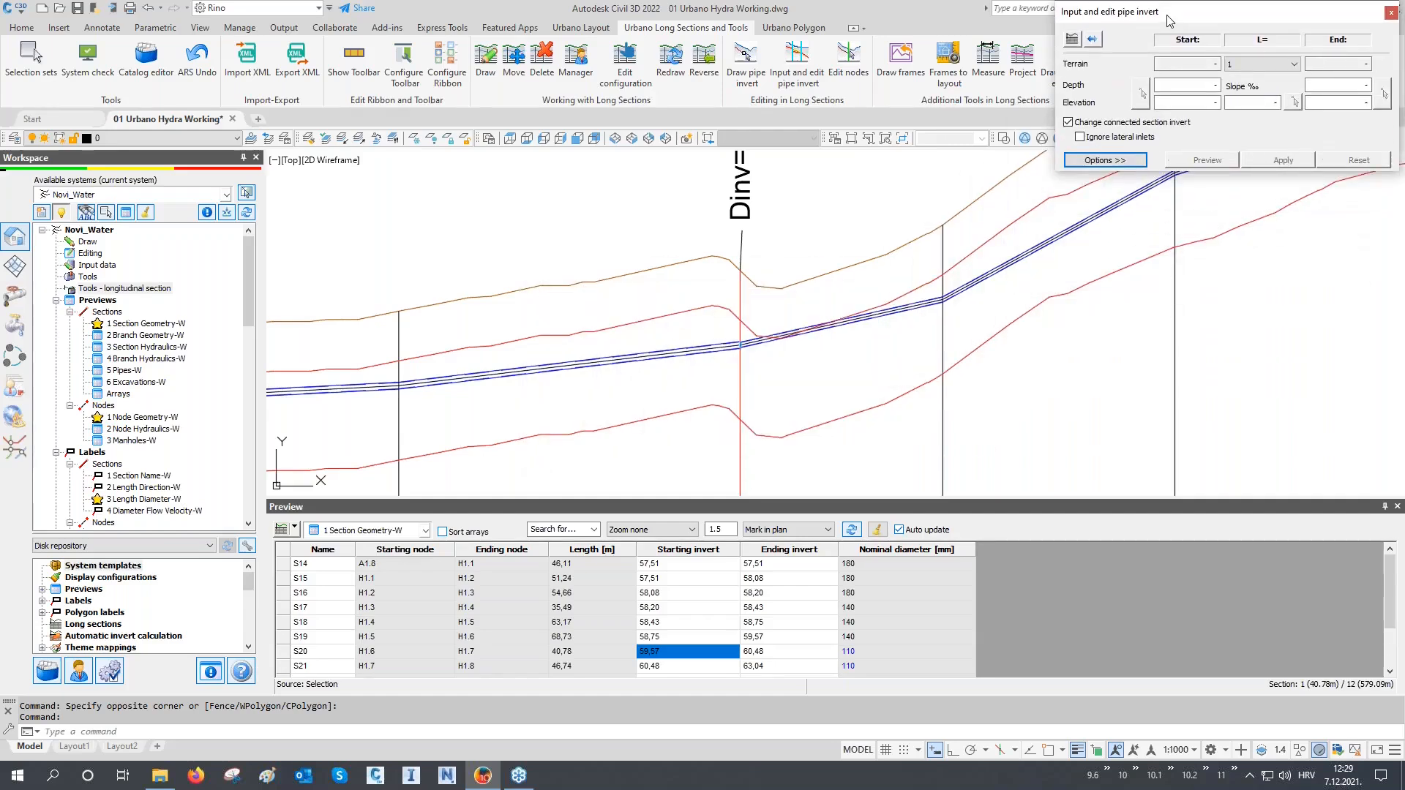
# Step: Select the stretch of the H1 longitudinal section from node A1.8 to node H1.3 for invert editing
pyautogui.click(1093, 40)
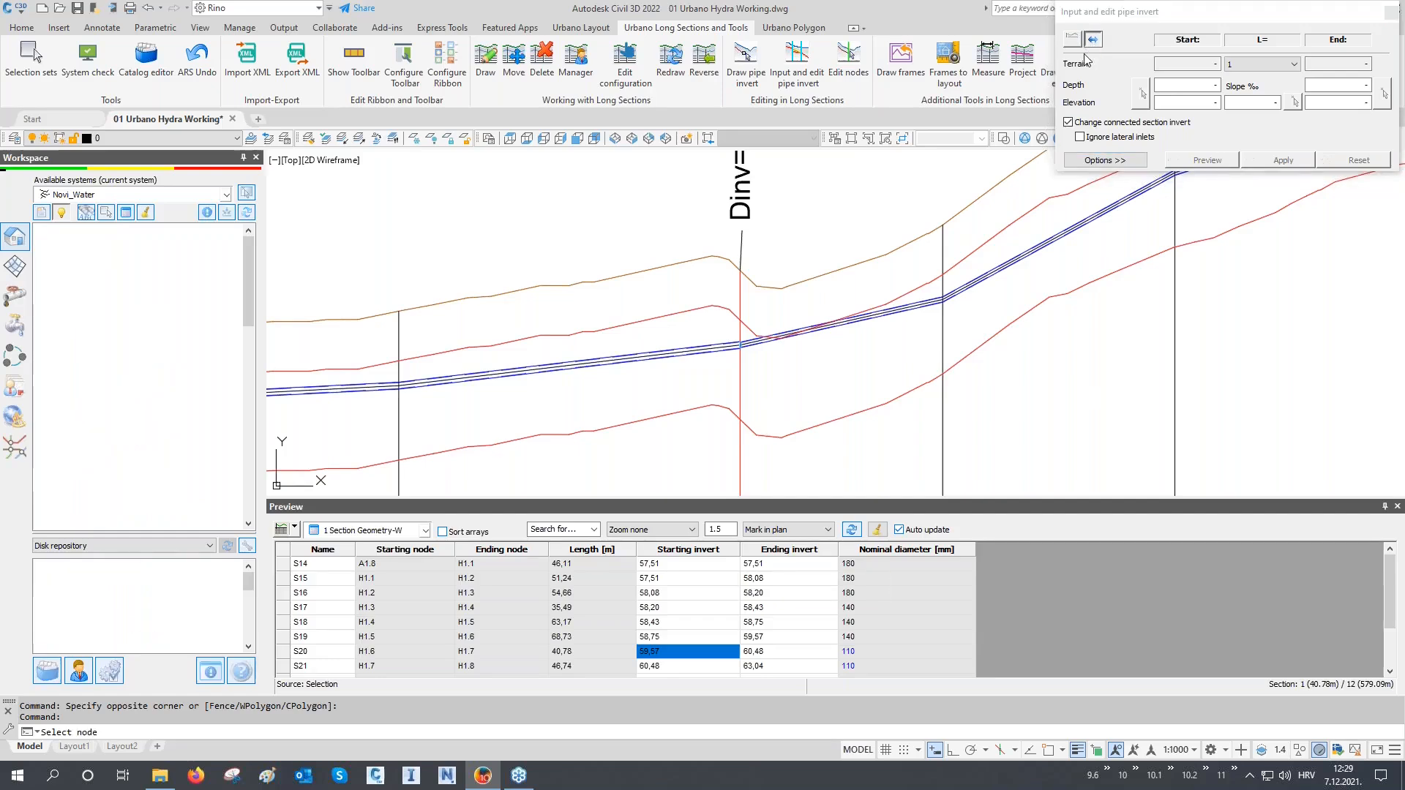
pyautogui.scroll(-2, 786, 349)
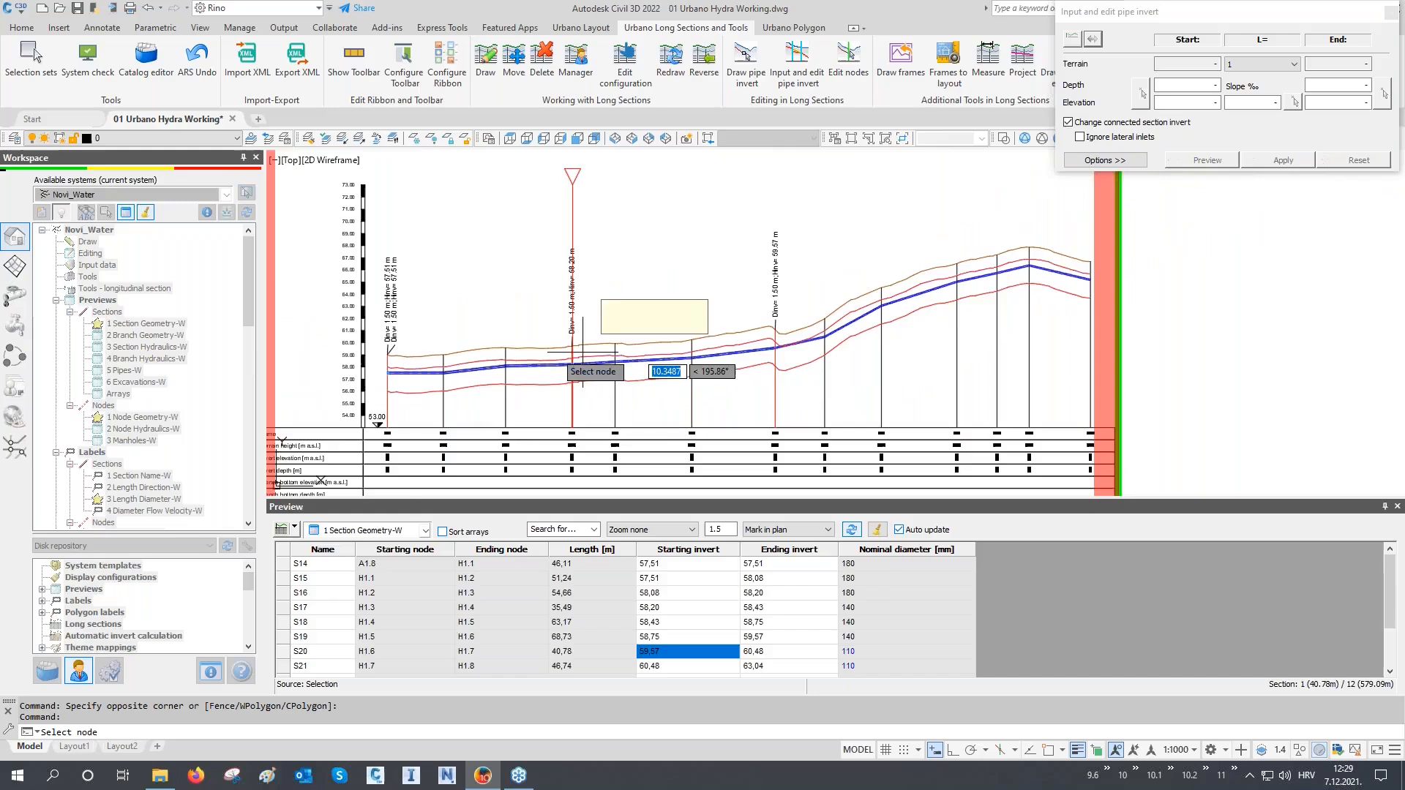
pyautogui.moveTo(520, 350); pyautogui.dragTo(659, 347, button='middle')
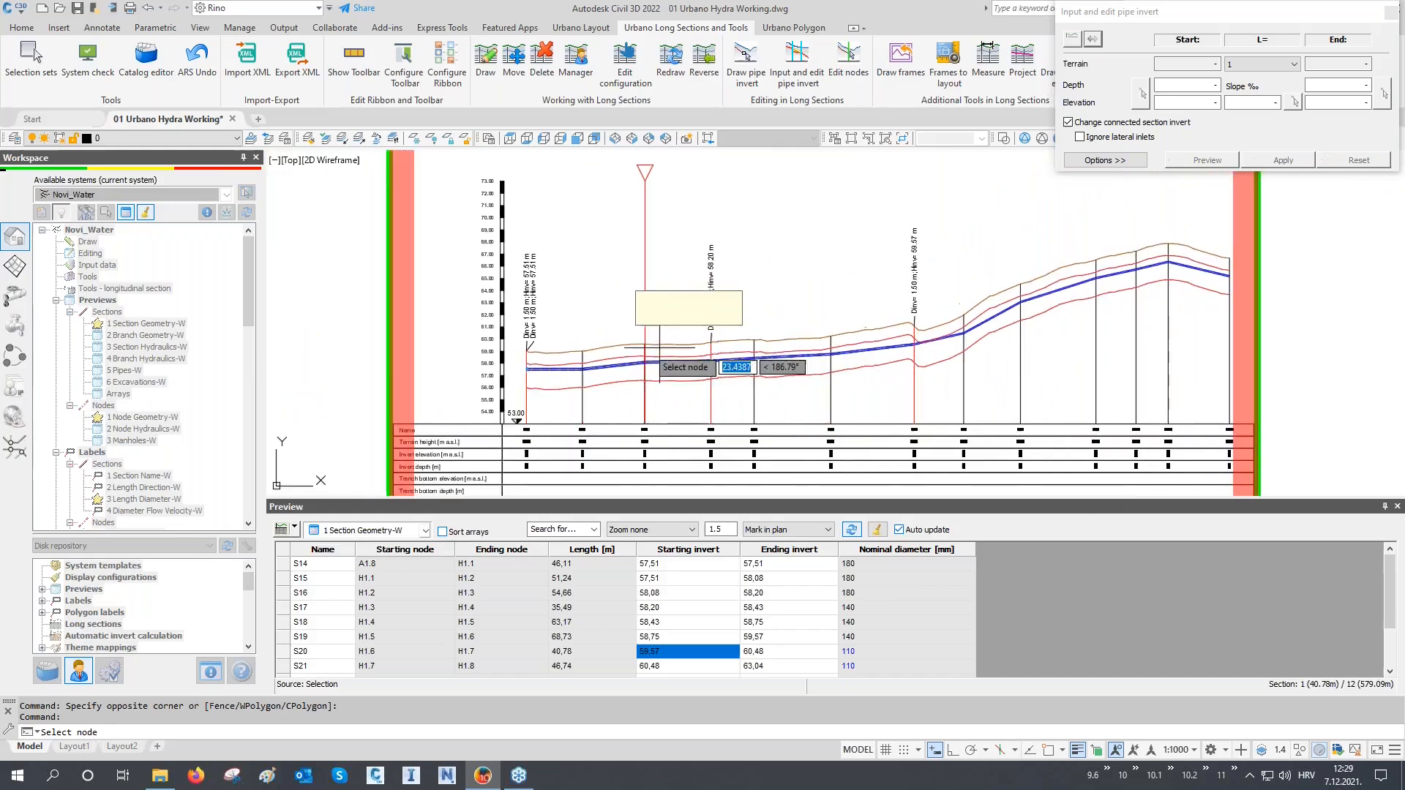
pyautogui.scroll(2, 549, 303)
pyautogui.click(547, 303)
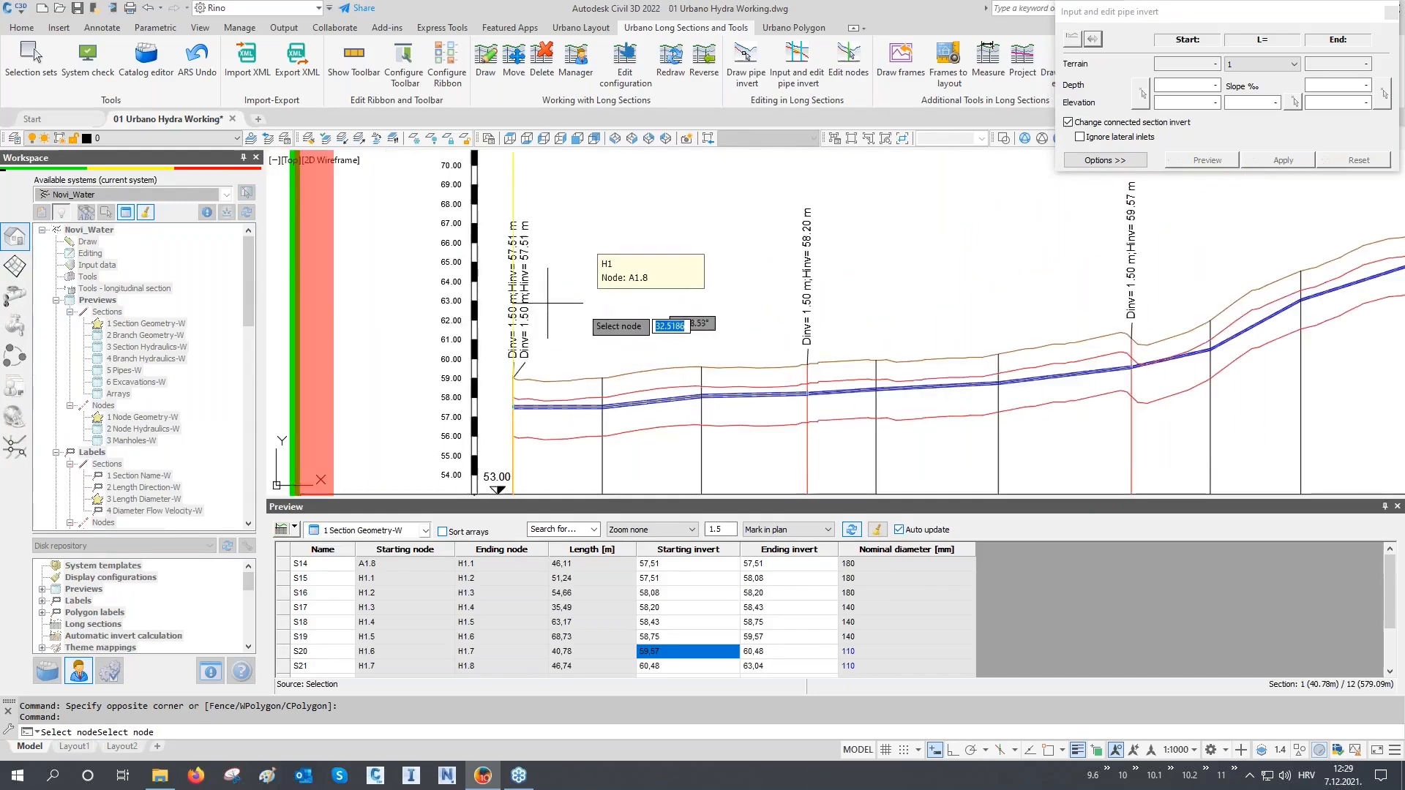
pyautogui.scroll(-2, 585, 307)
pyautogui.click(725, 325)
pyautogui.scroll(4, 603, 360)
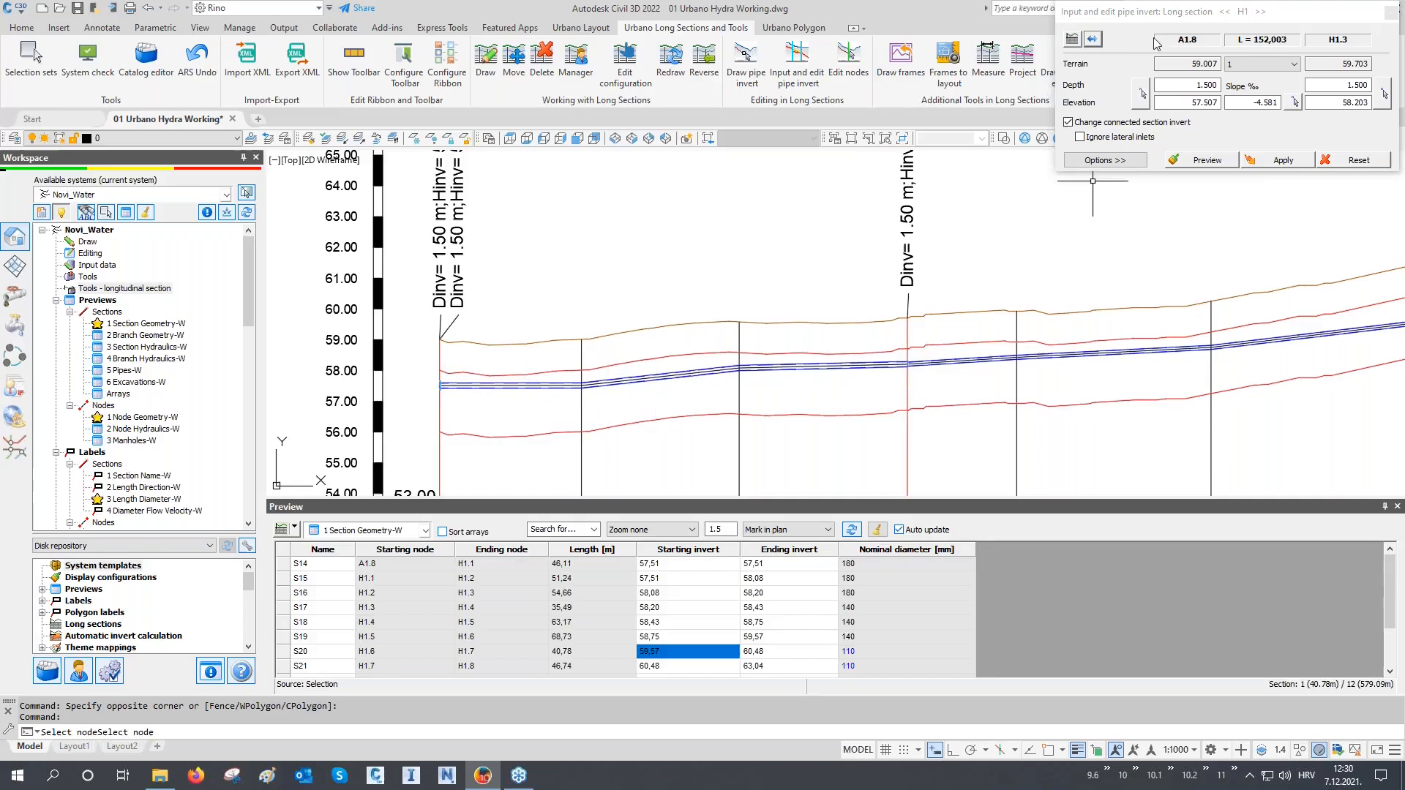
# Step: Show the advanced invert options, examine the Referent pipe point setting, and preview the straight invert from A1.8 to H1.3
pyautogui.click(1120, 160)
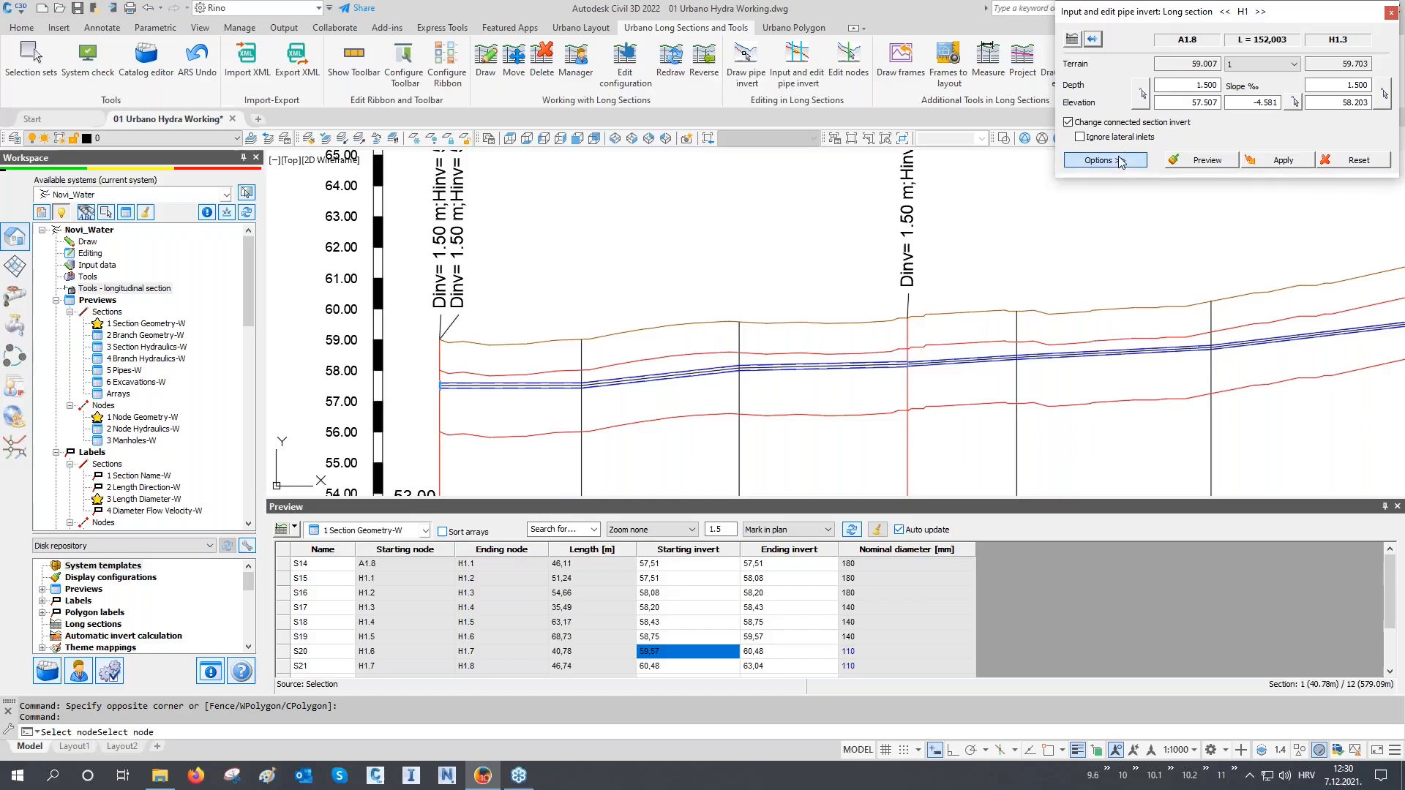
pyautogui.click(1125, 193)
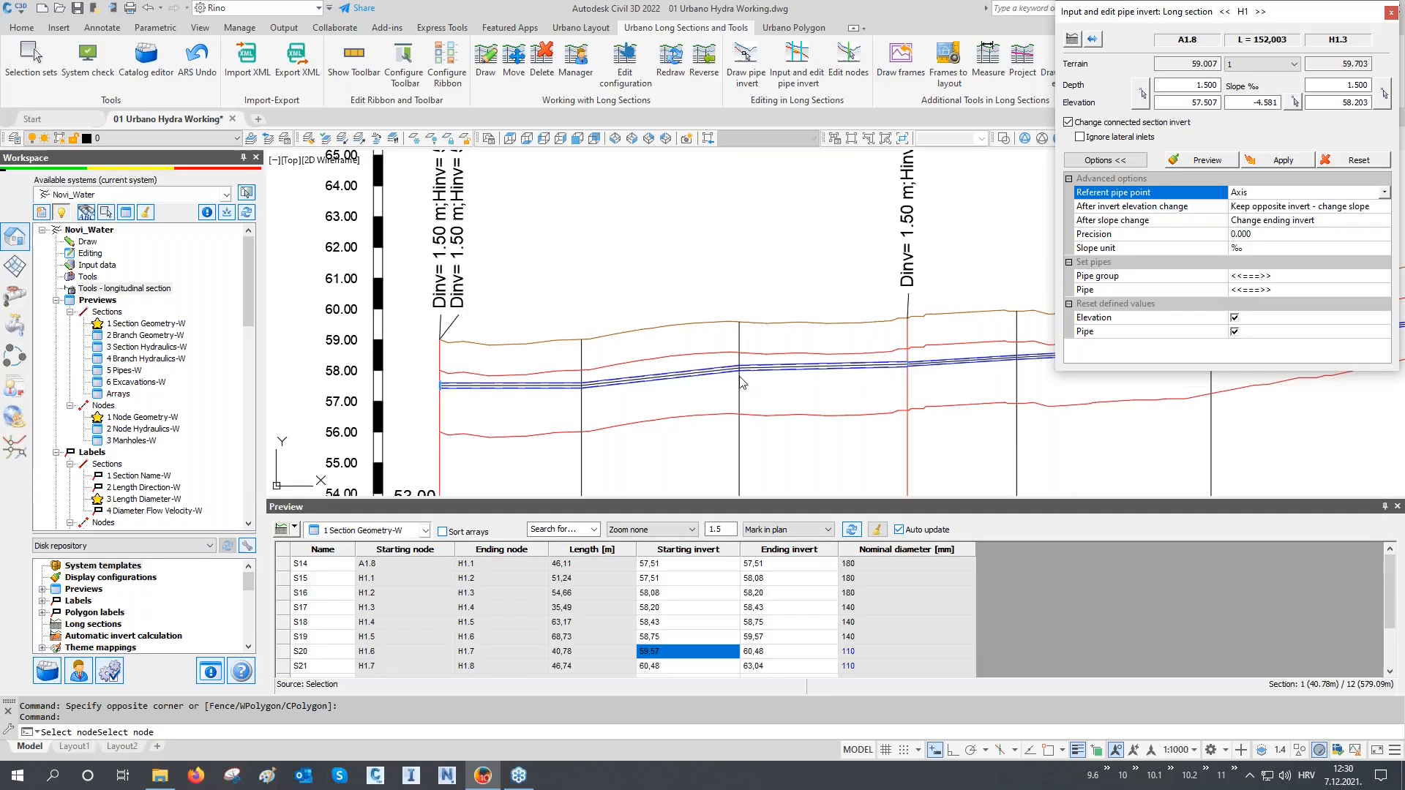
pyautogui.scroll(2, 647, 379)
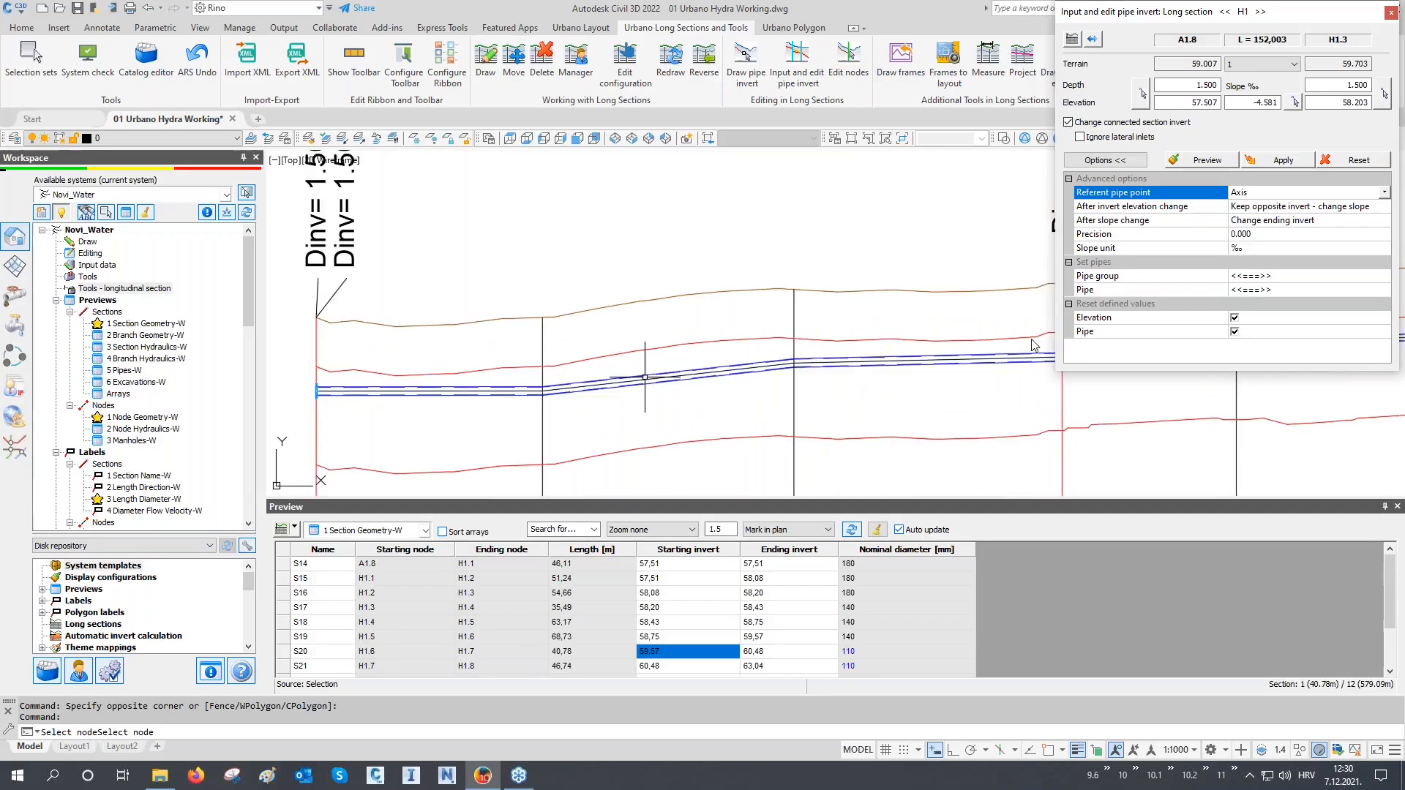
pyautogui.click(1208, 160)
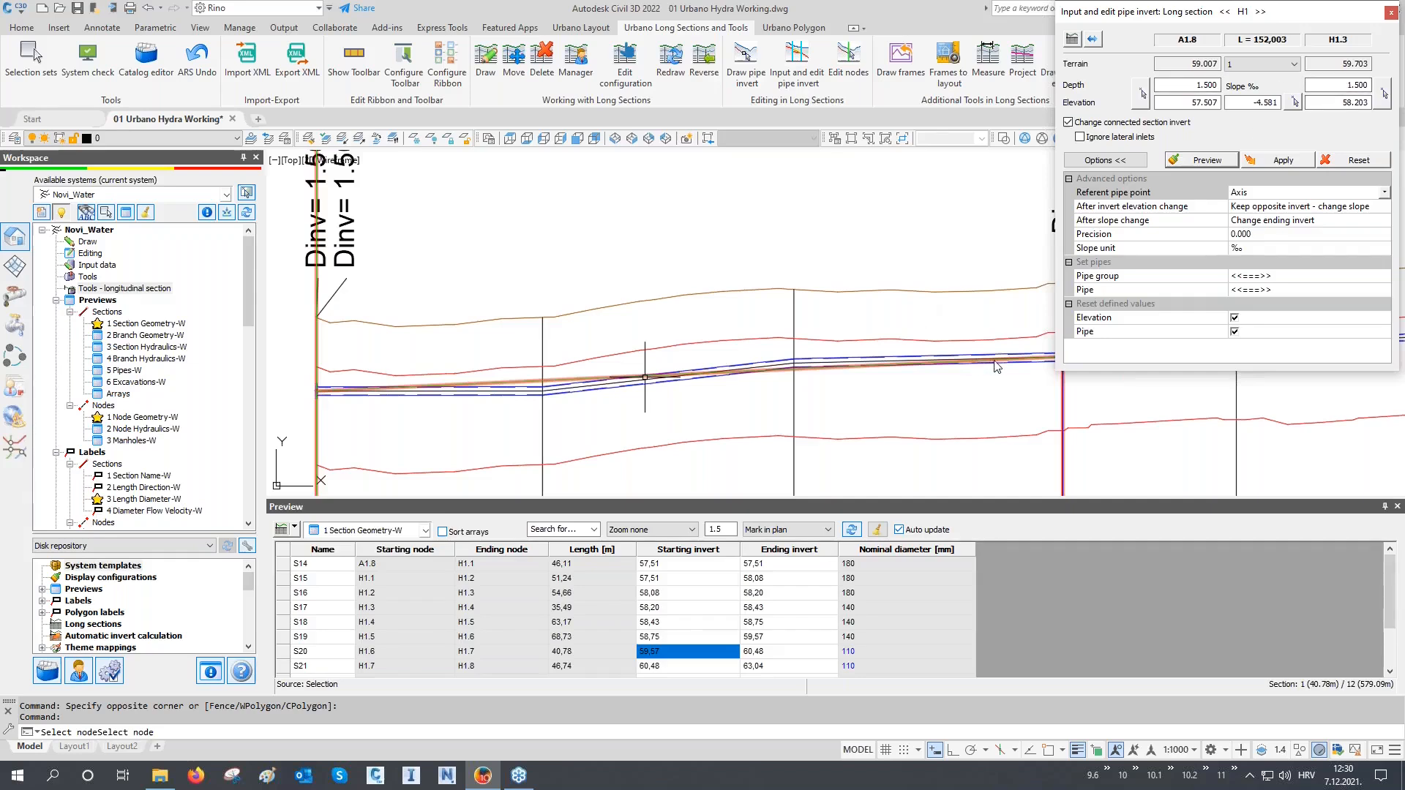
# Step: Switch the referent pipe point to Top outer to compare the depths, return it to Axis, and hide the advanced options
pyautogui.click(1256, 194)
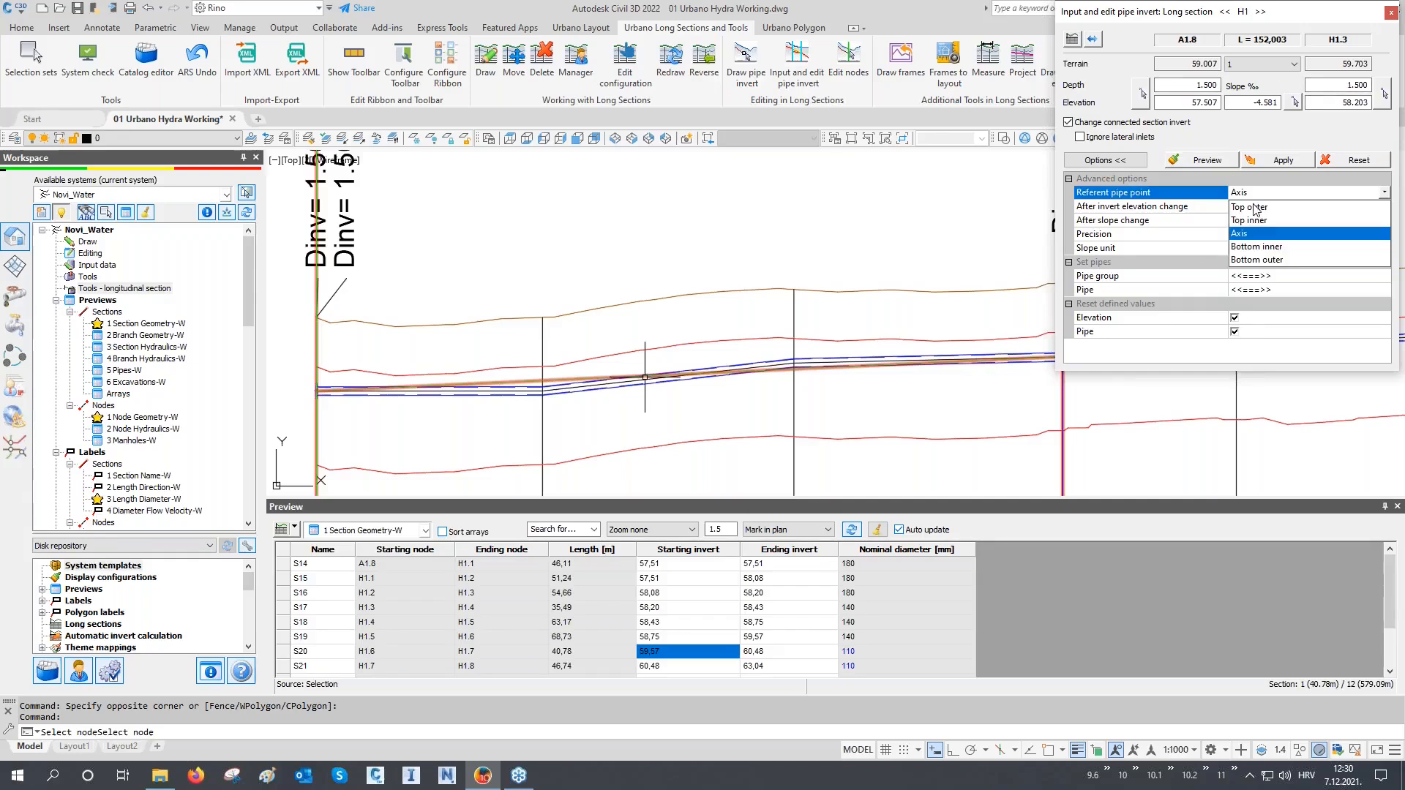
pyautogui.click(1256, 208)
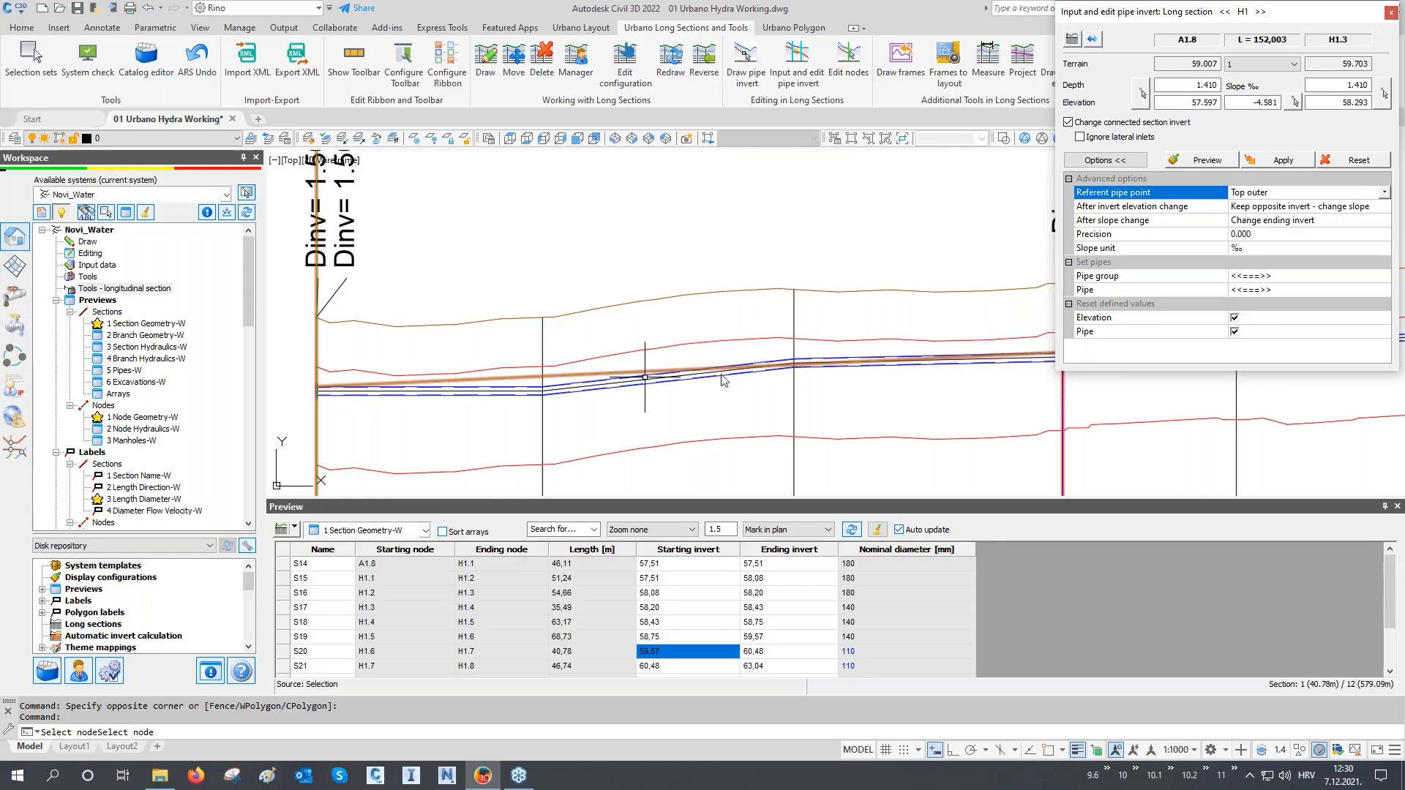
pyautogui.click(1192, 85)
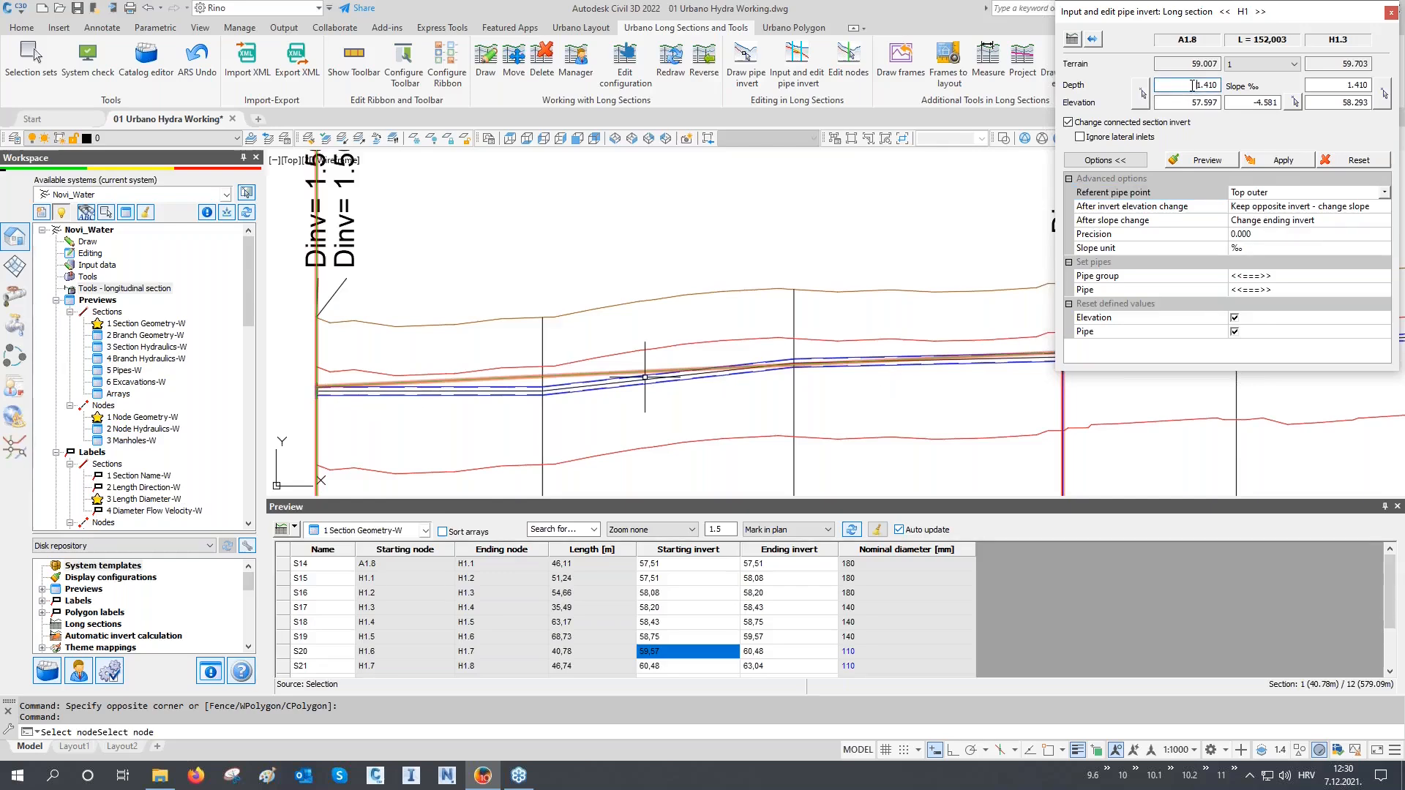
pyautogui.click(1324, 84)
pyautogui.click(1277, 193)
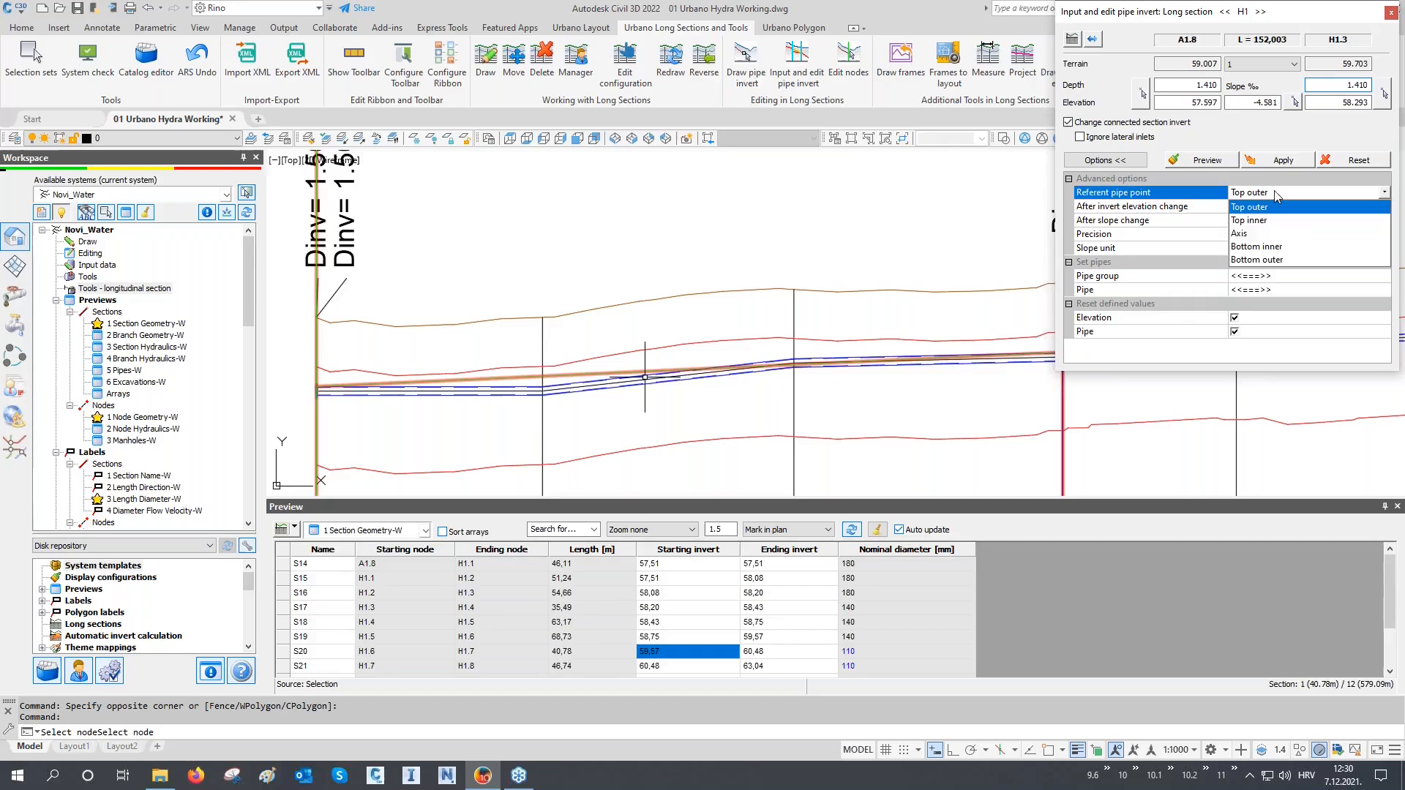
pyautogui.click(1253, 233)
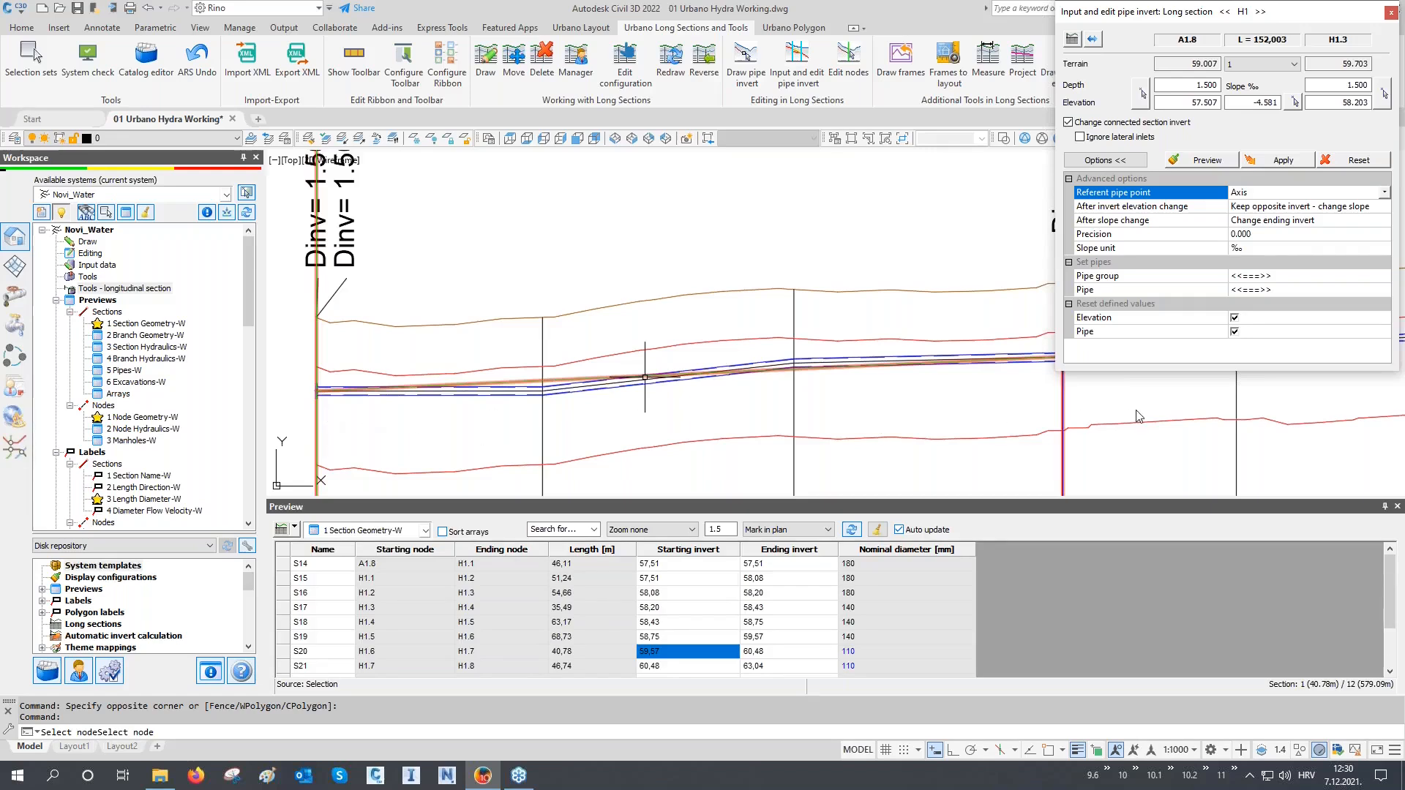
pyautogui.click(1105, 160)
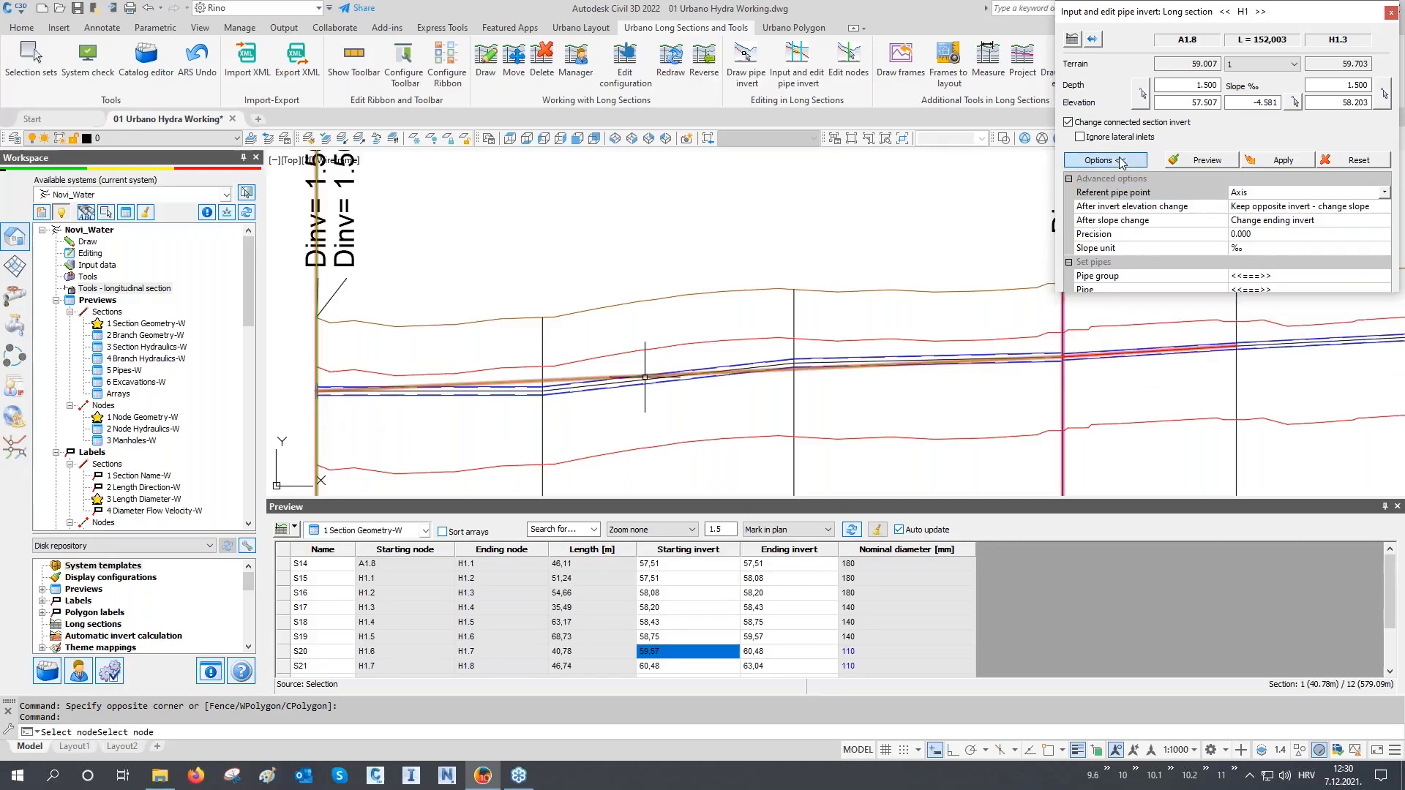
# Step: Set the slope between A1.8 and H1.3 to -5 ‰, check the available slope units, and apply the new invert
pyautogui.doubleClick(1259, 103)
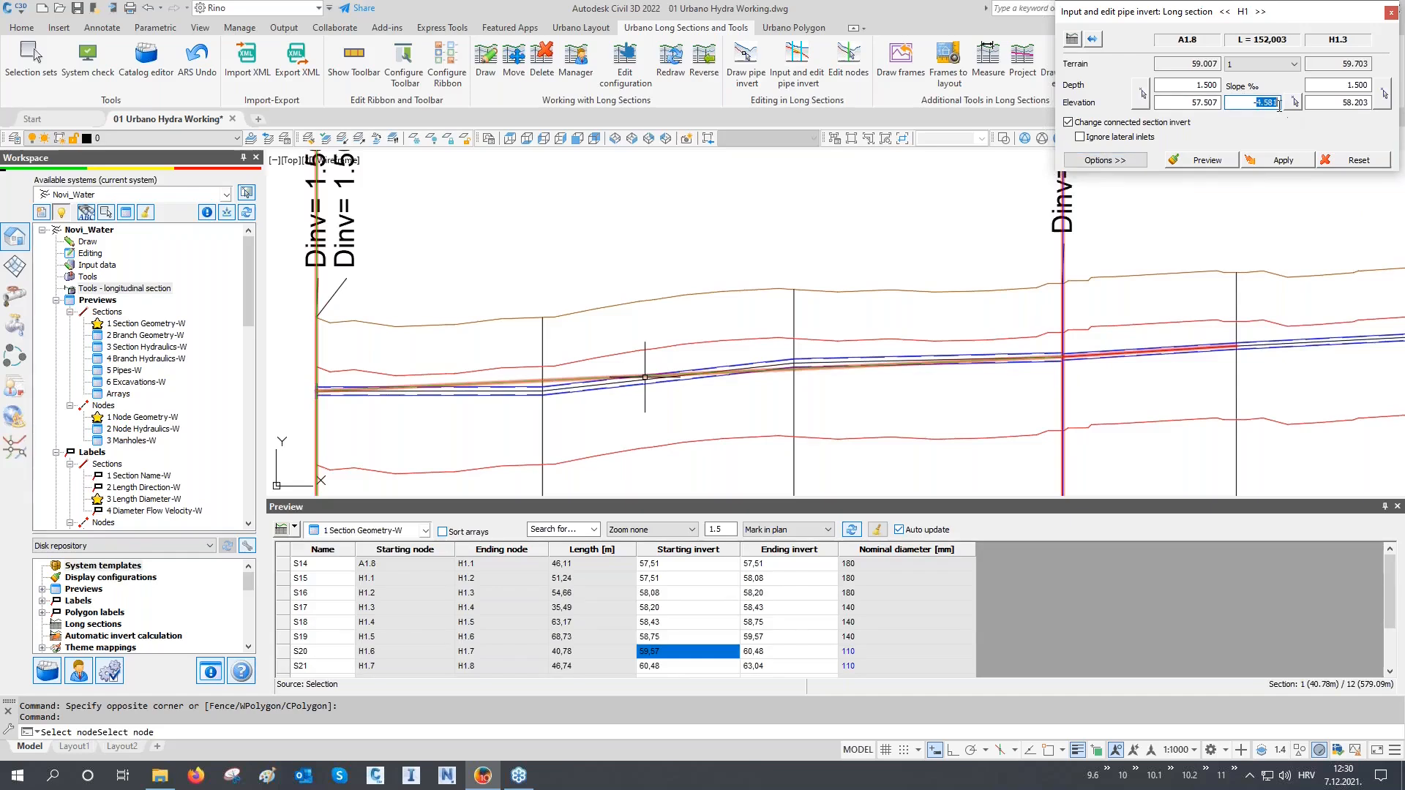
pyautogui.write('-5')
pyautogui.click(1139, 161)
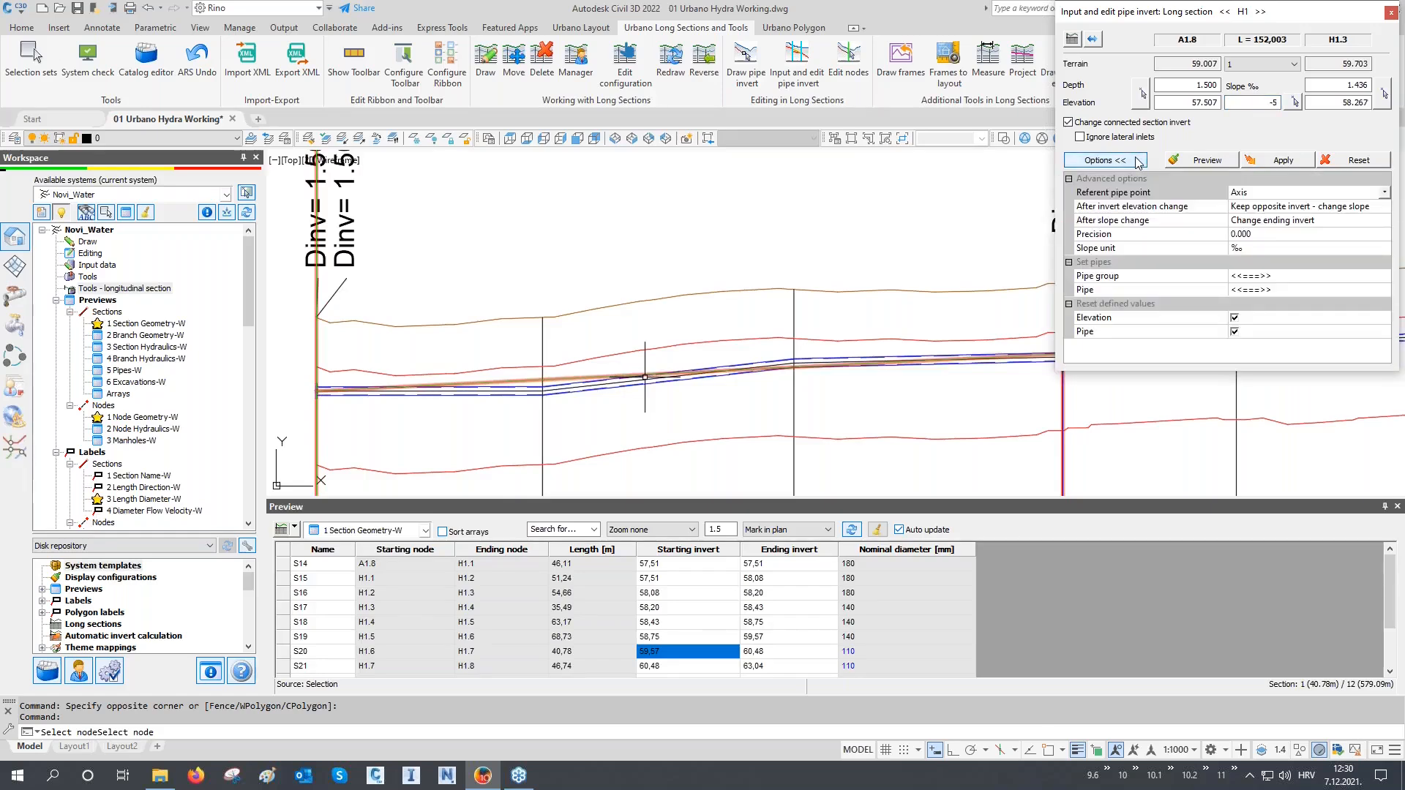
pyautogui.click(1248, 249)
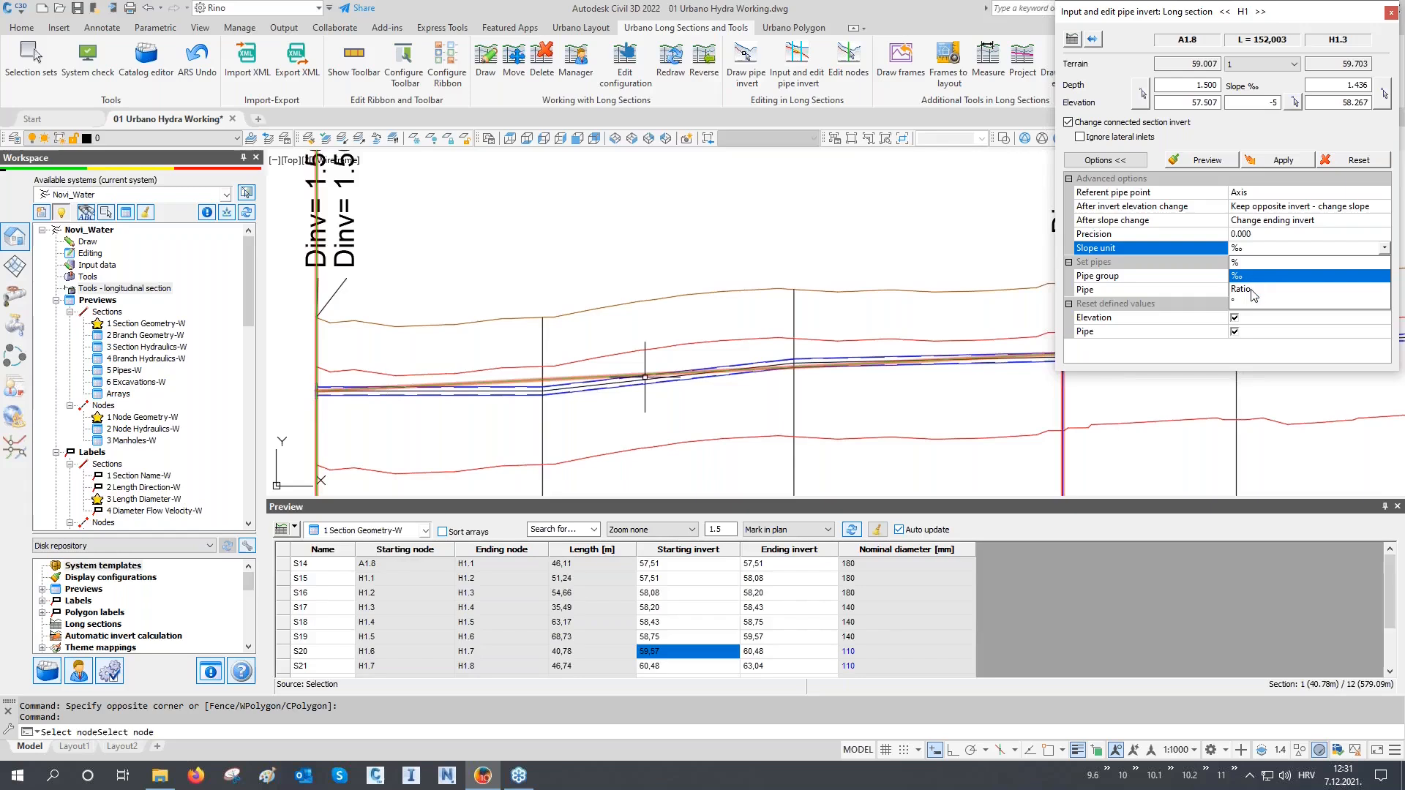
pyautogui.click(1221, 252)
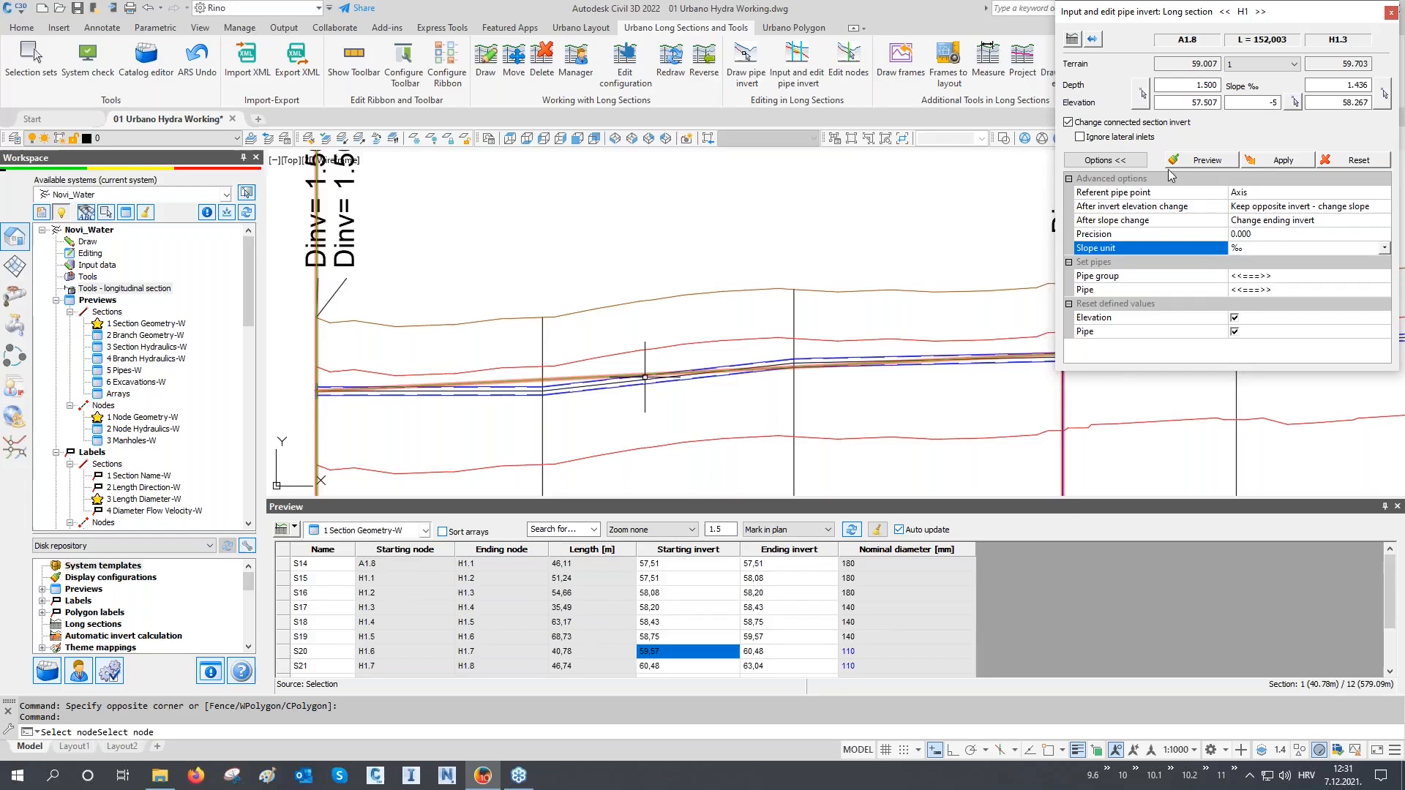
pyautogui.click(1136, 161)
pyautogui.click(1277, 161)
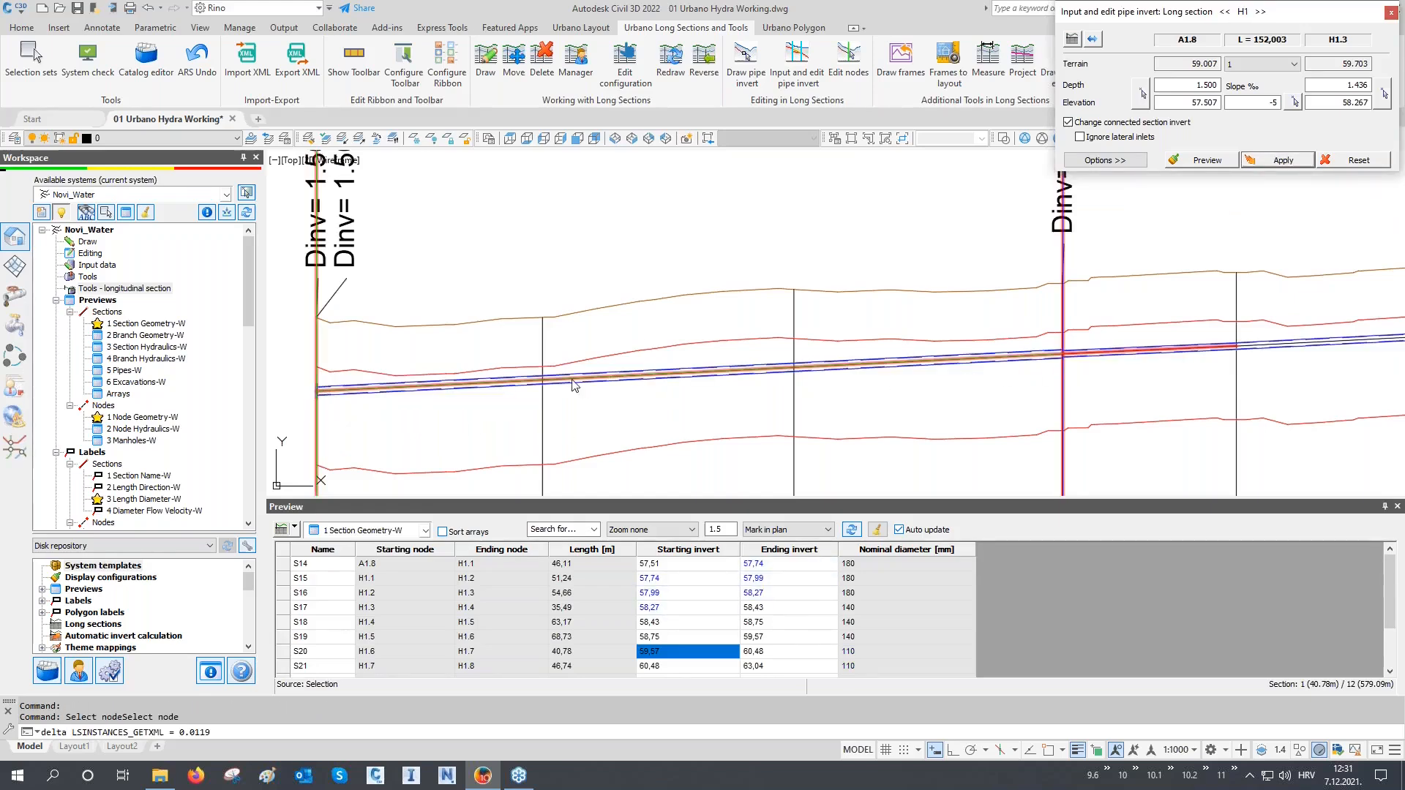
# Step: Inspect the pipe joint at node H1.3 and select the H1 stretch from node H1.1 to node H1.5
pyautogui.click(400, 399)
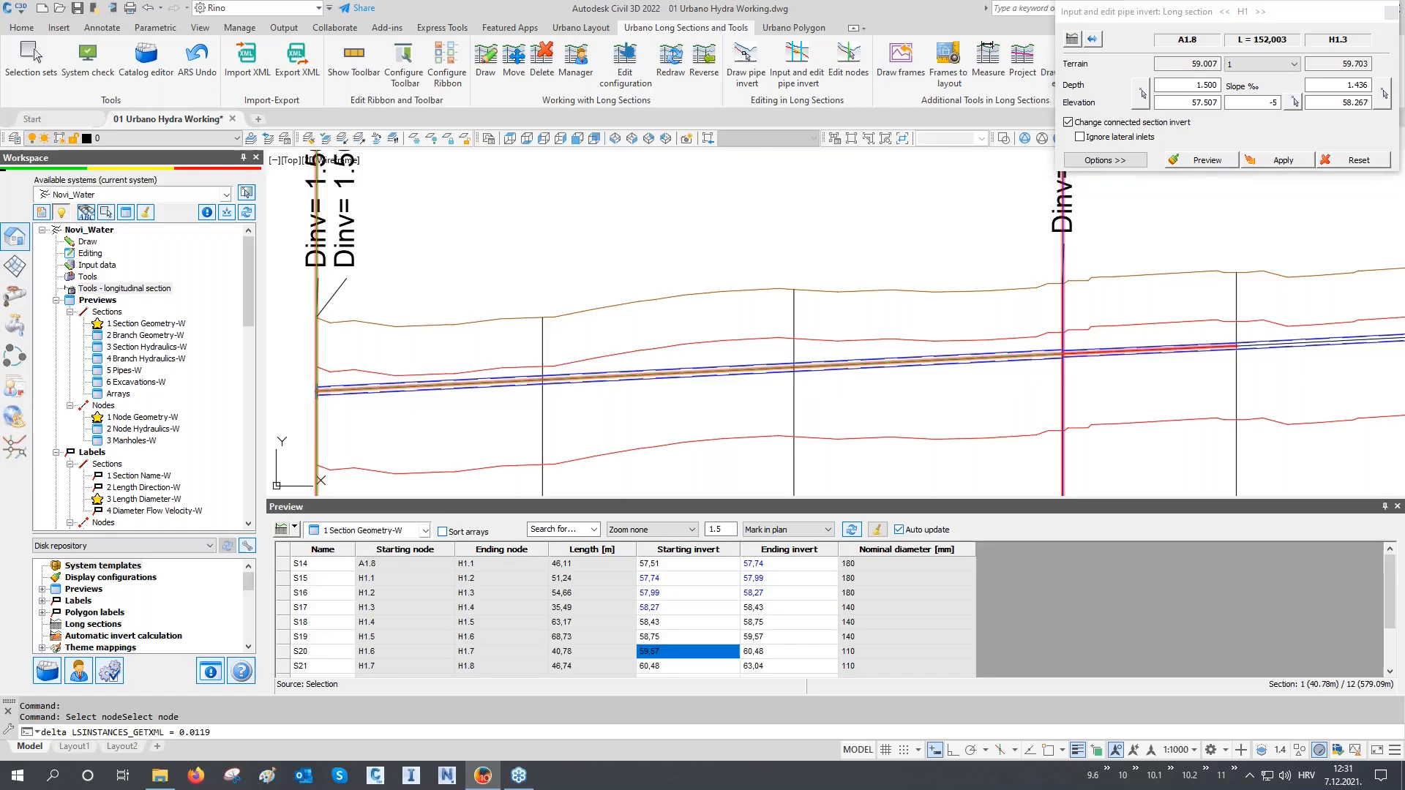
pyautogui.moveTo(395, 407); pyautogui.dragTo(396, 416, button='middle')
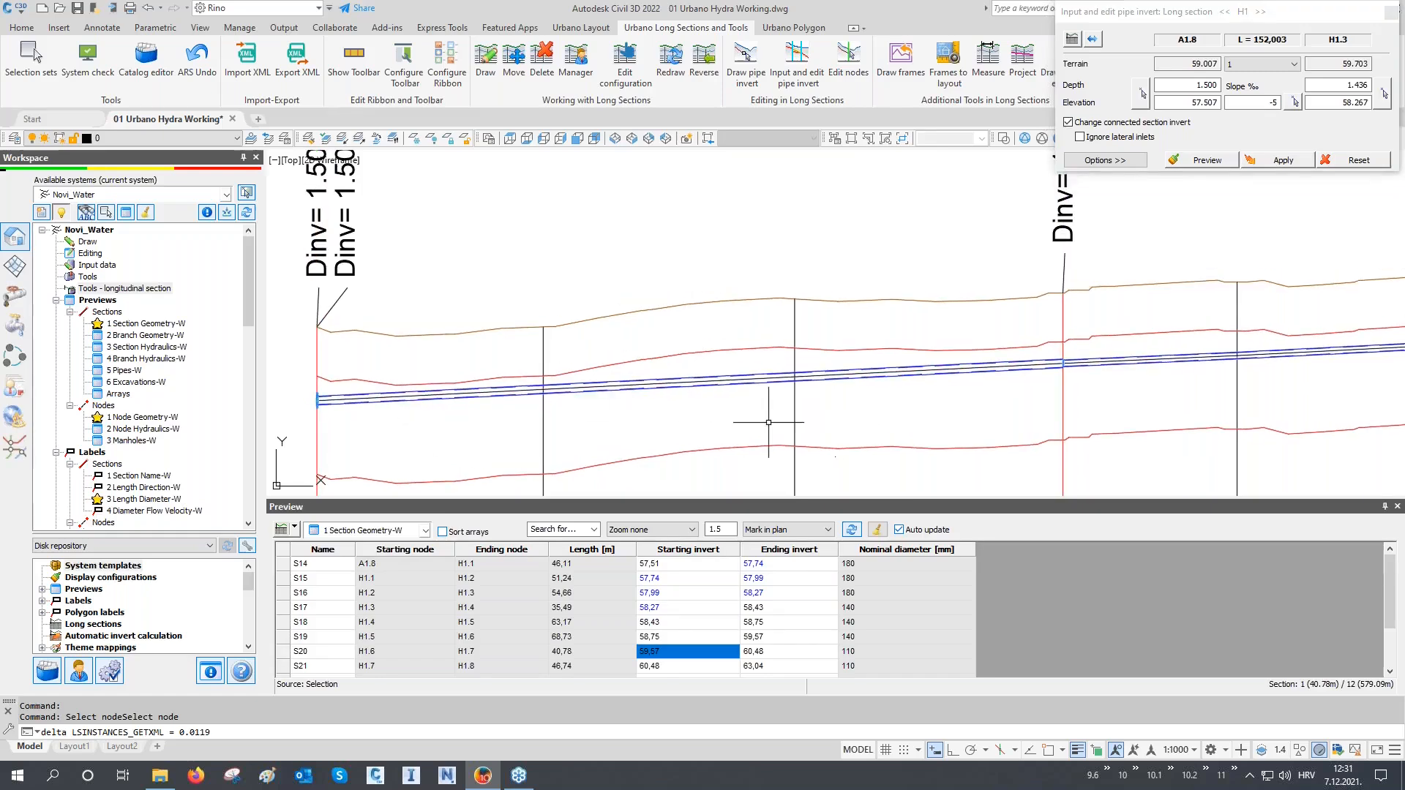
pyautogui.scroll(2, 1075, 357)
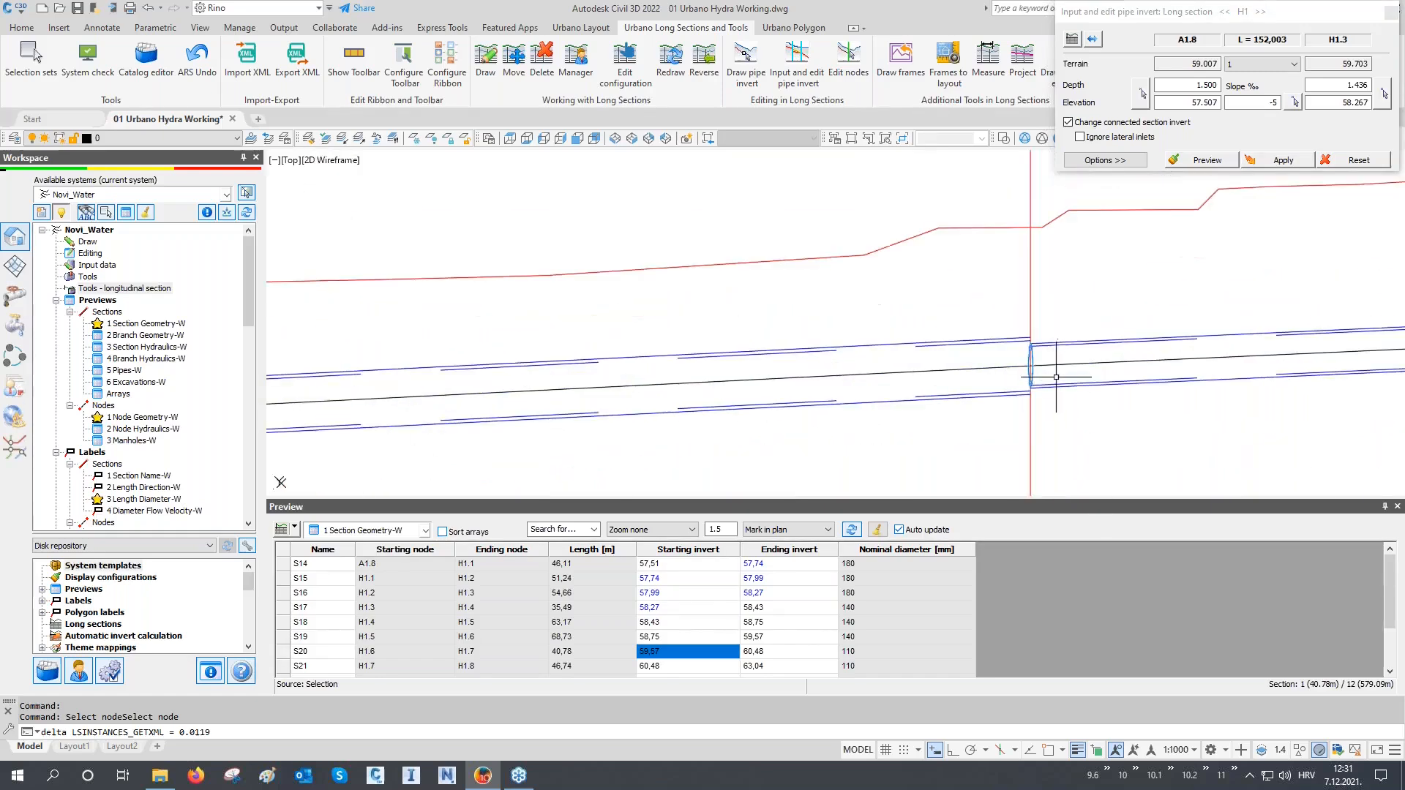
pyautogui.scroll(2, 934, 333)
pyautogui.scroll(-3, 934, 333)
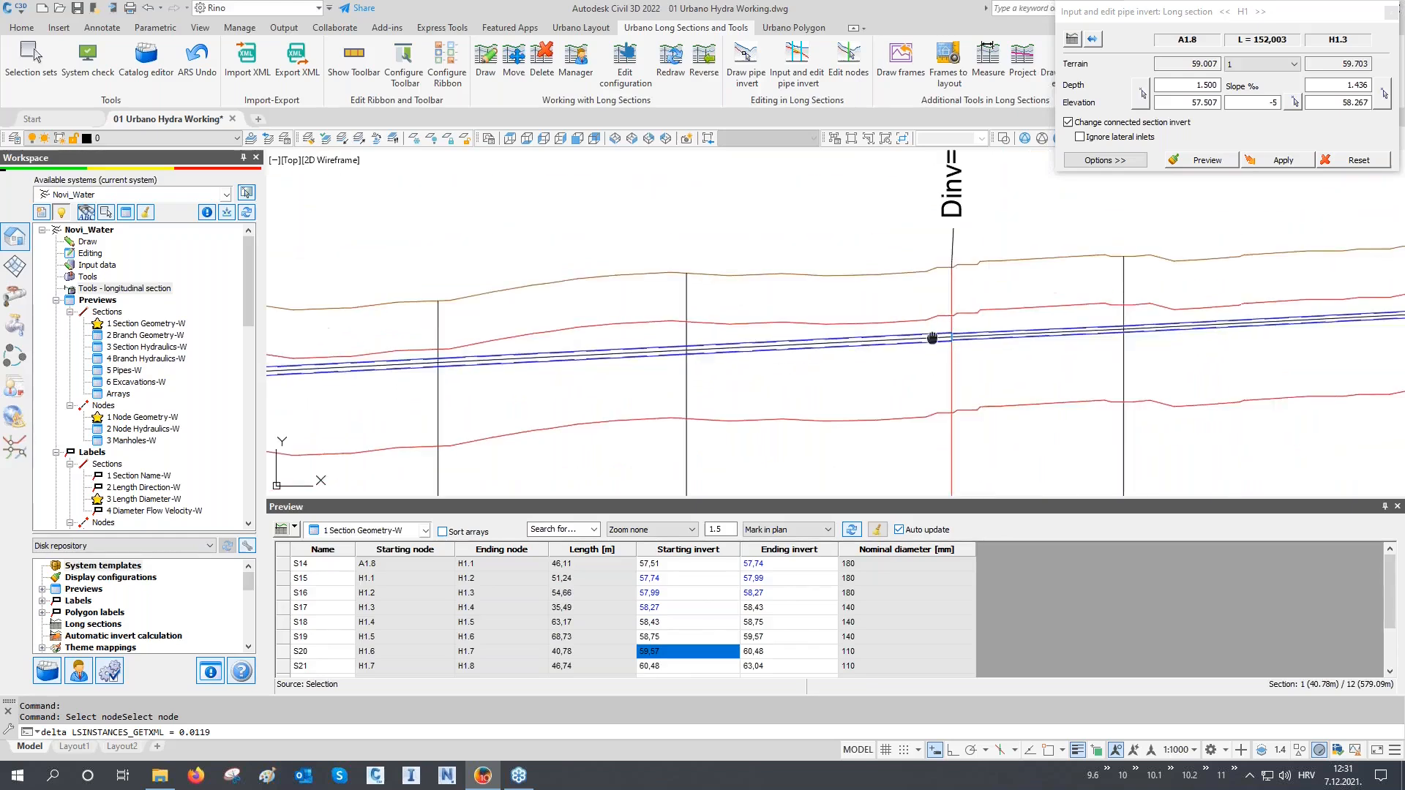
pyautogui.click(1094, 40)
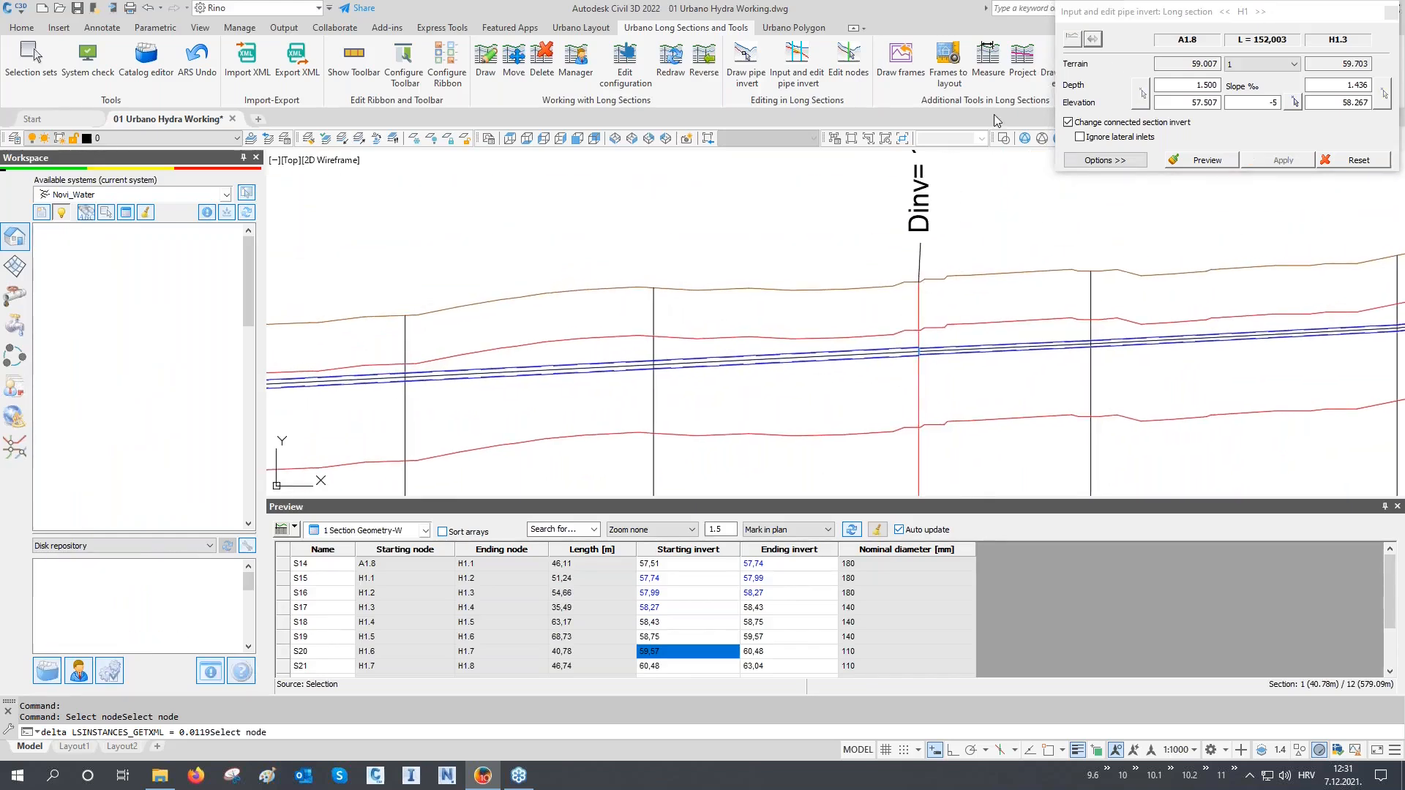
pyautogui.click(1355, 380)
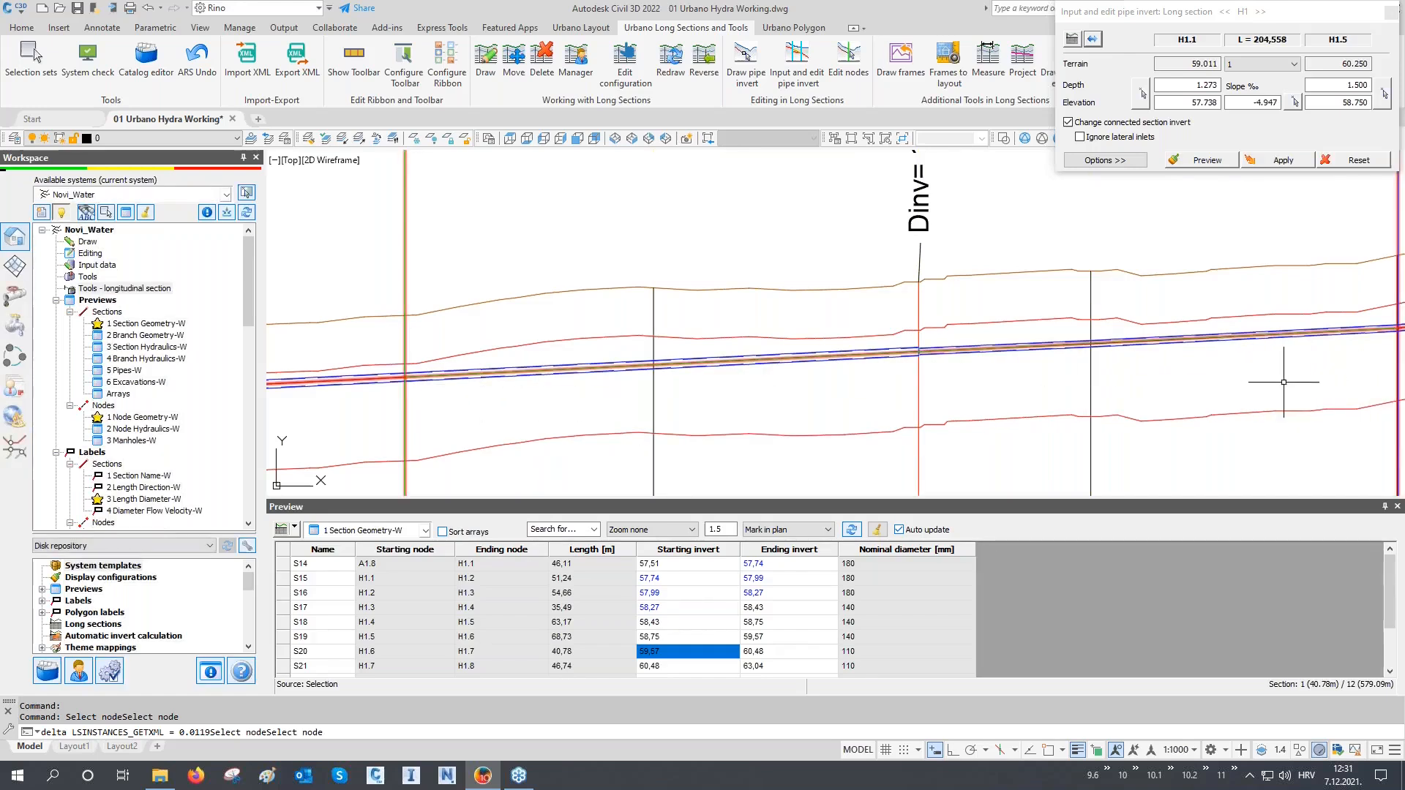
# Step: Select the H1 stretch from node H1.5 to node H1.7 for invert editing
pyautogui.scroll(-4, 664, 399)
pyautogui.scroll(2, 1162, 383)
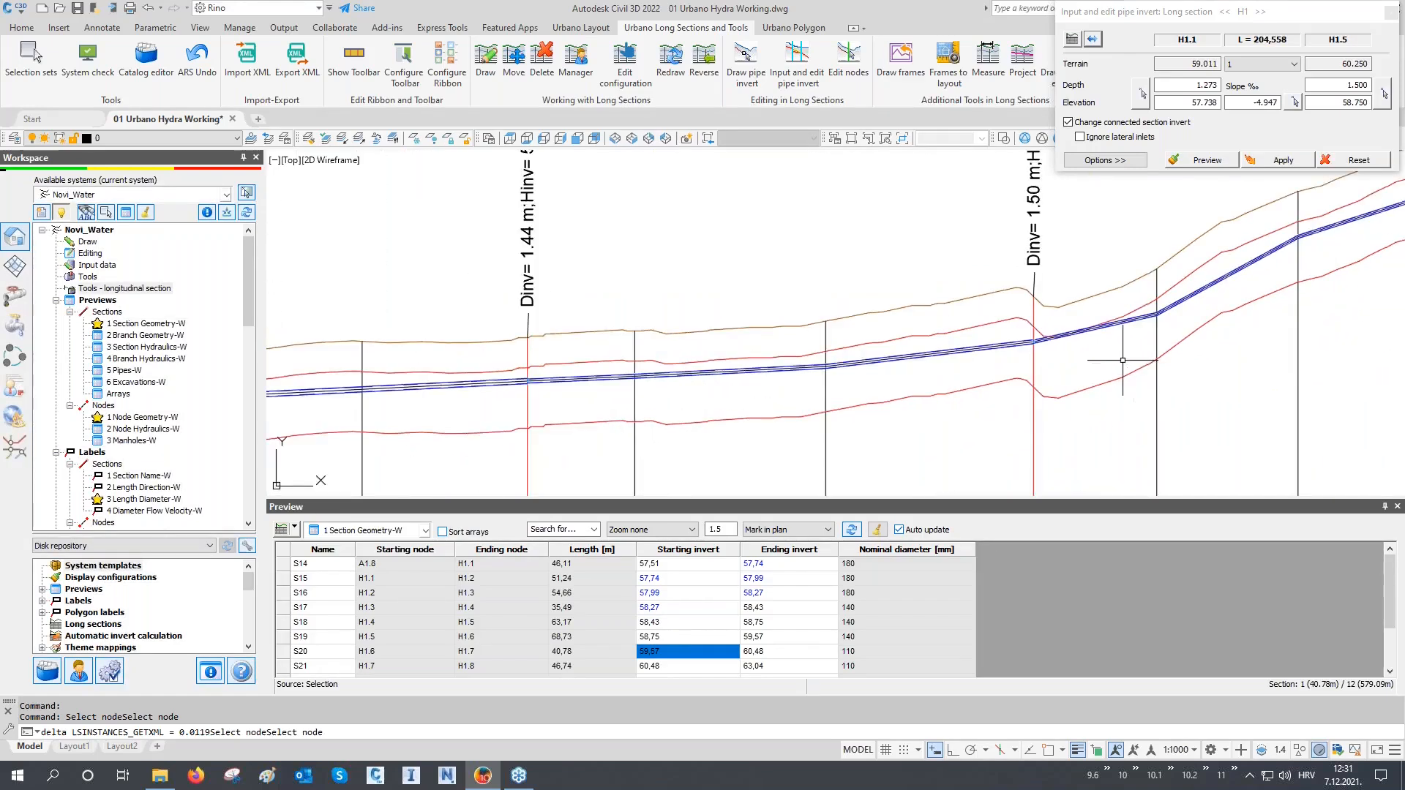
pyautogui.scroll(3, 1127, 366)
pyautogui.click(1093, 40)
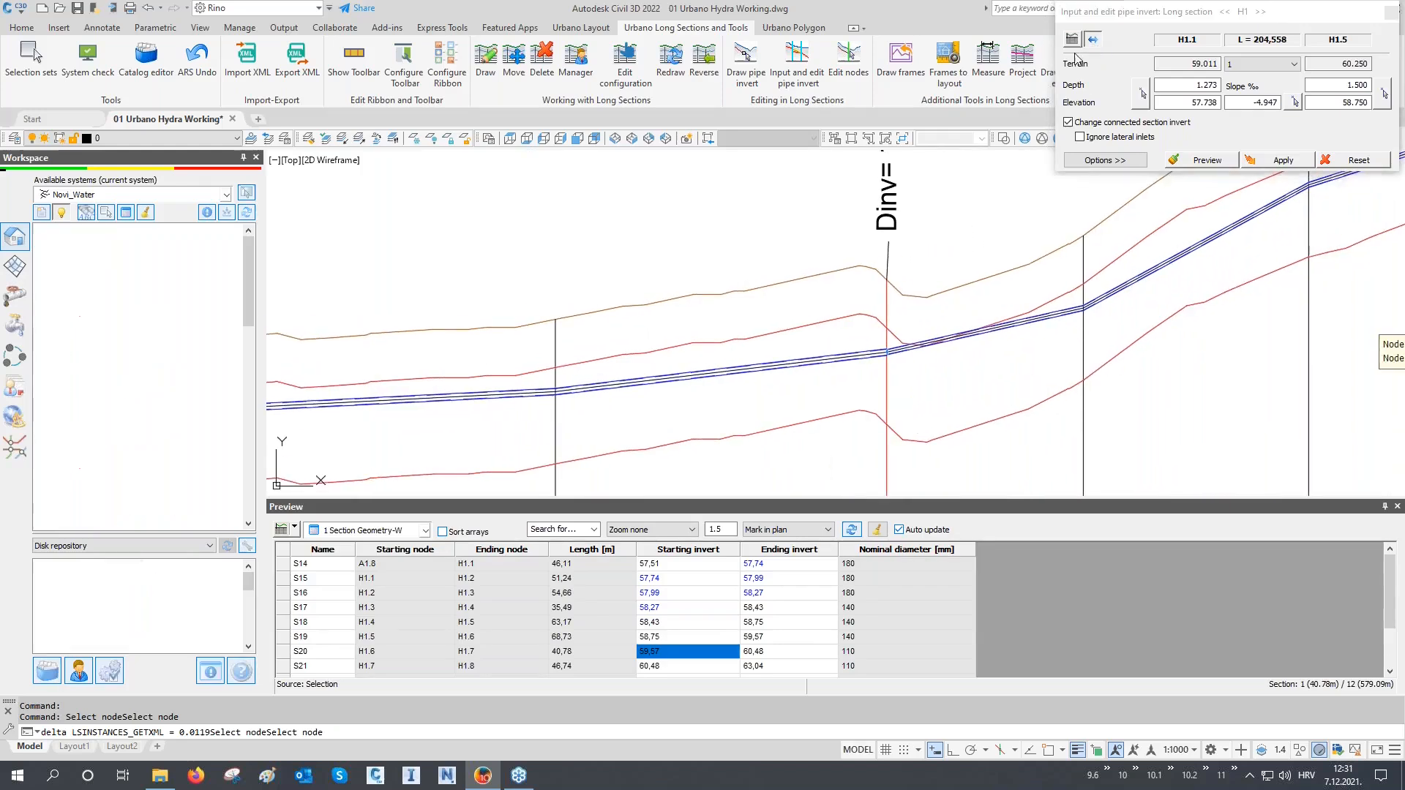
pyautogui.click(1084, 336)
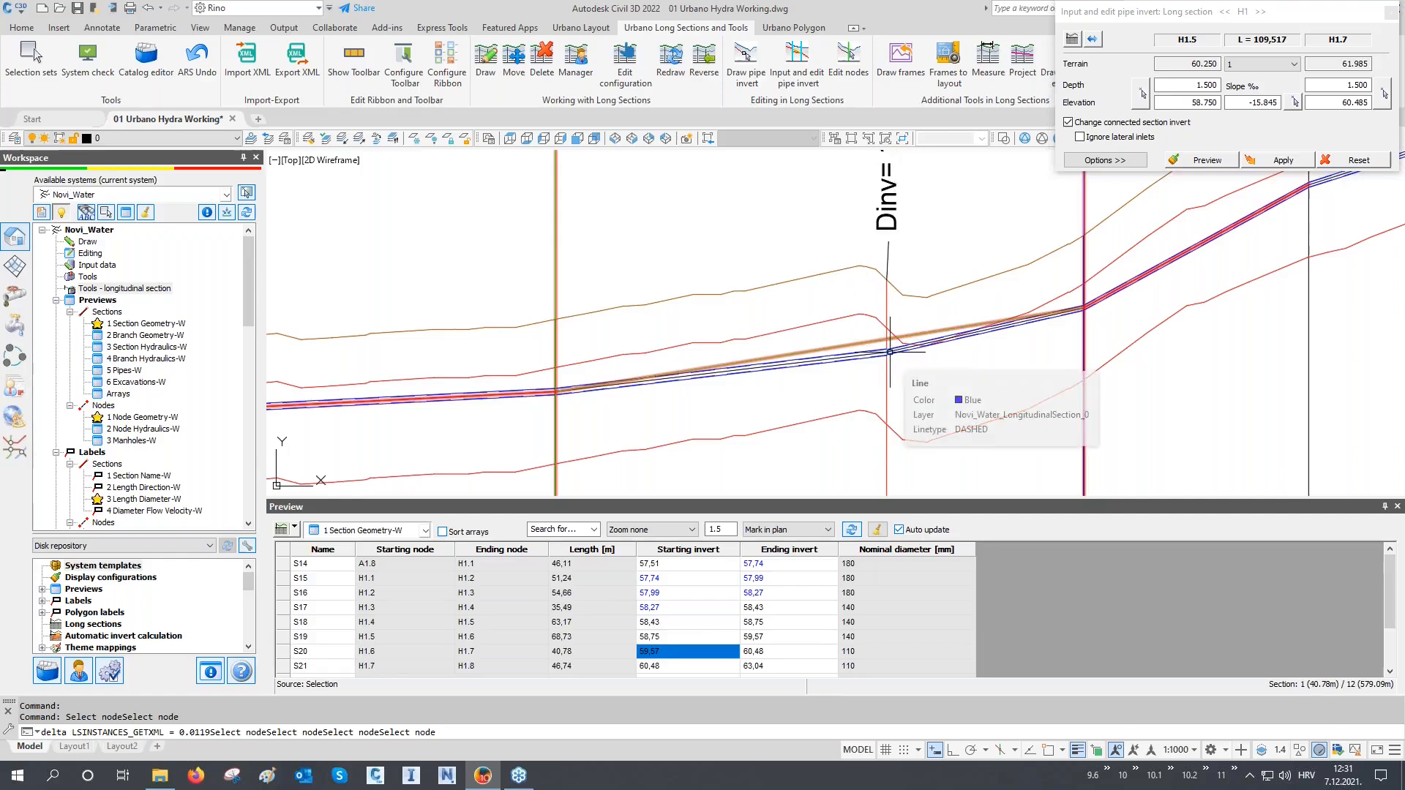
# Step: Inspect the pipe joint at node H1.6 and clear the H1.5 to H1.7 selection
pyautogui.scroll(4, 890, 352)
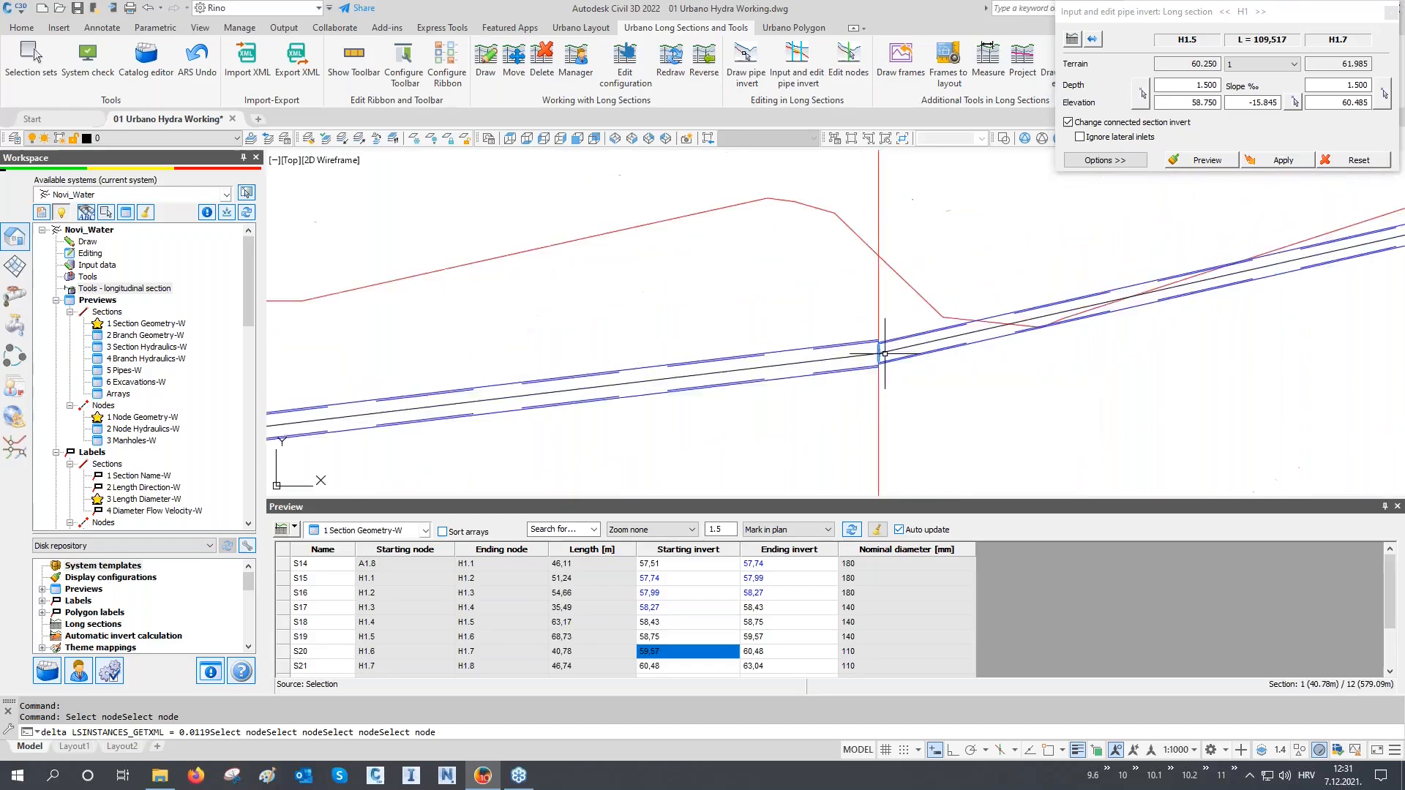
pyautogui.press('Escape')
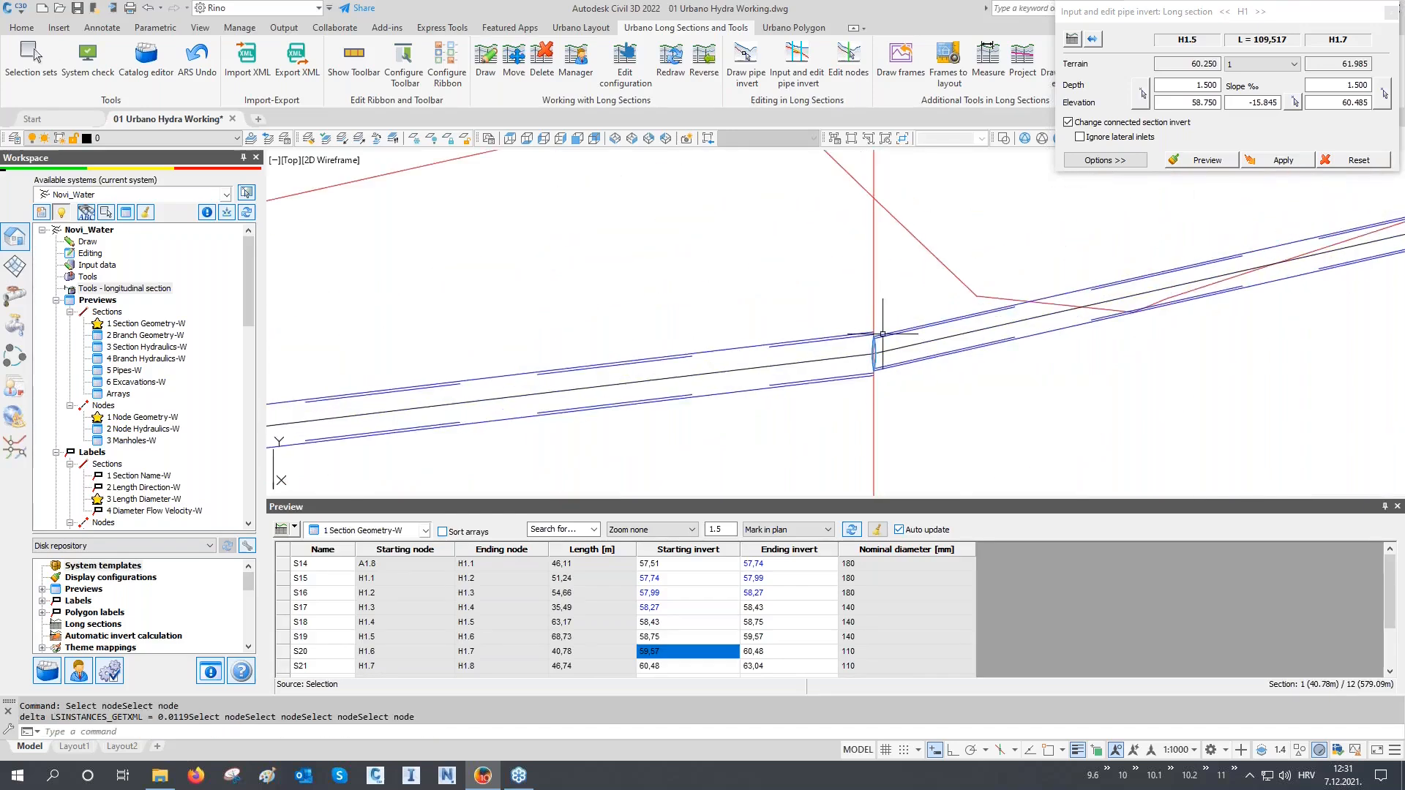
pyautogui.scroll(-3, 882, 334)
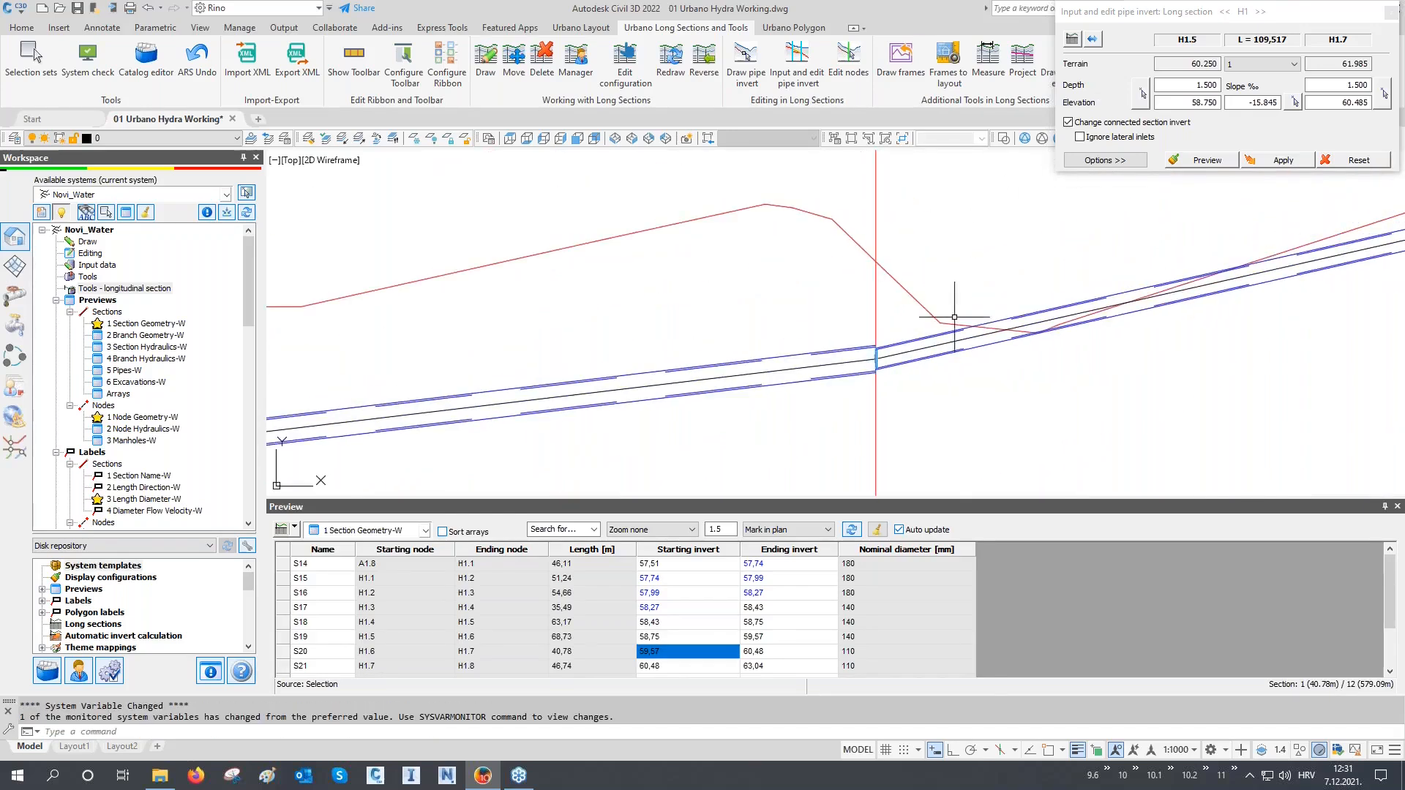
pyautogui.scroll(-3, 929, 379)
pyautogui.moveTo(871, 407); pyautogui.dragTo(966, 398, button='middle')
pyautogui.scroll(-4, 966, 398)
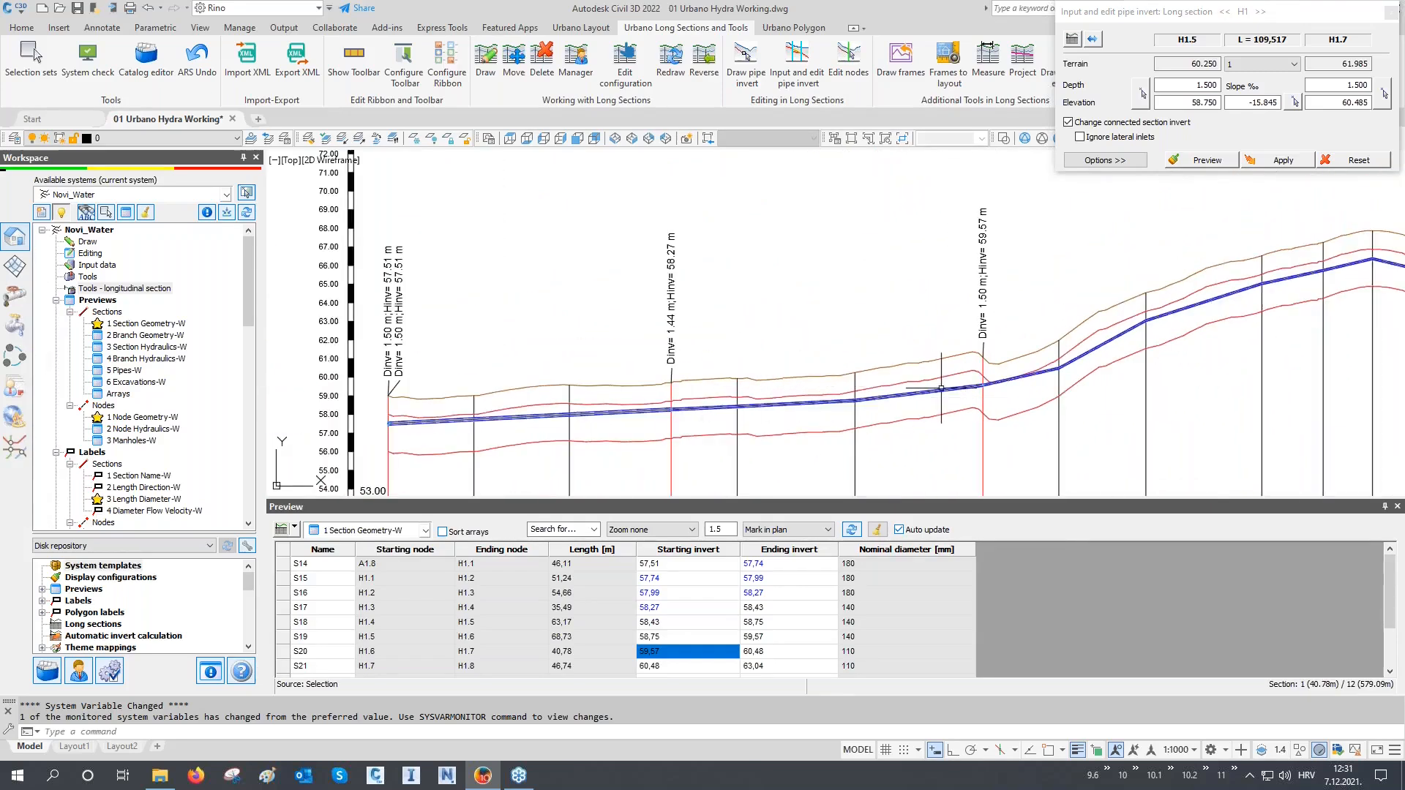
pyautogui.scroll(2, 942, 411)
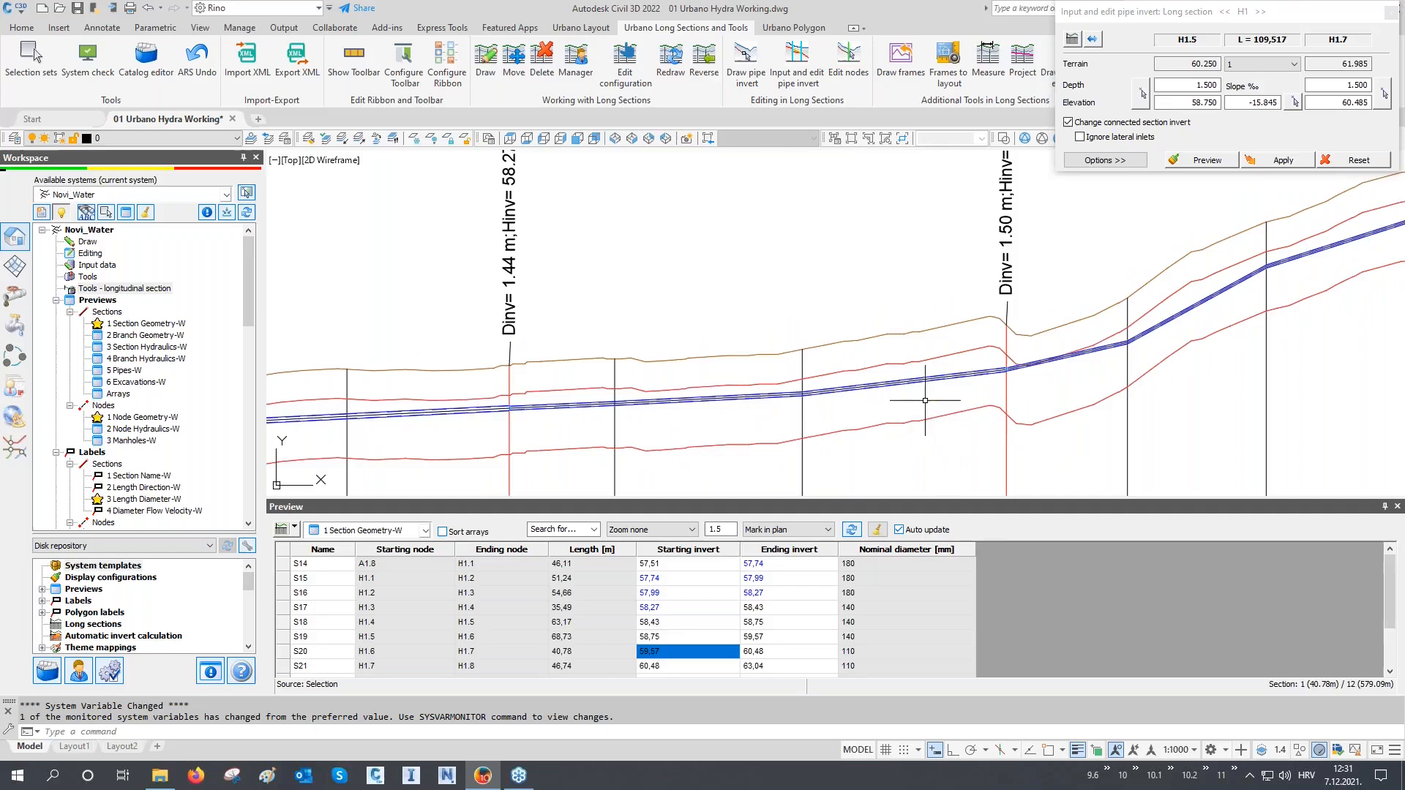
# Step: Select the H1 stretch from node H1.3 to H1.6, set the depth at H1.6 to 2 m, preview and apply the invert
pyautogui.click(1093, 41)
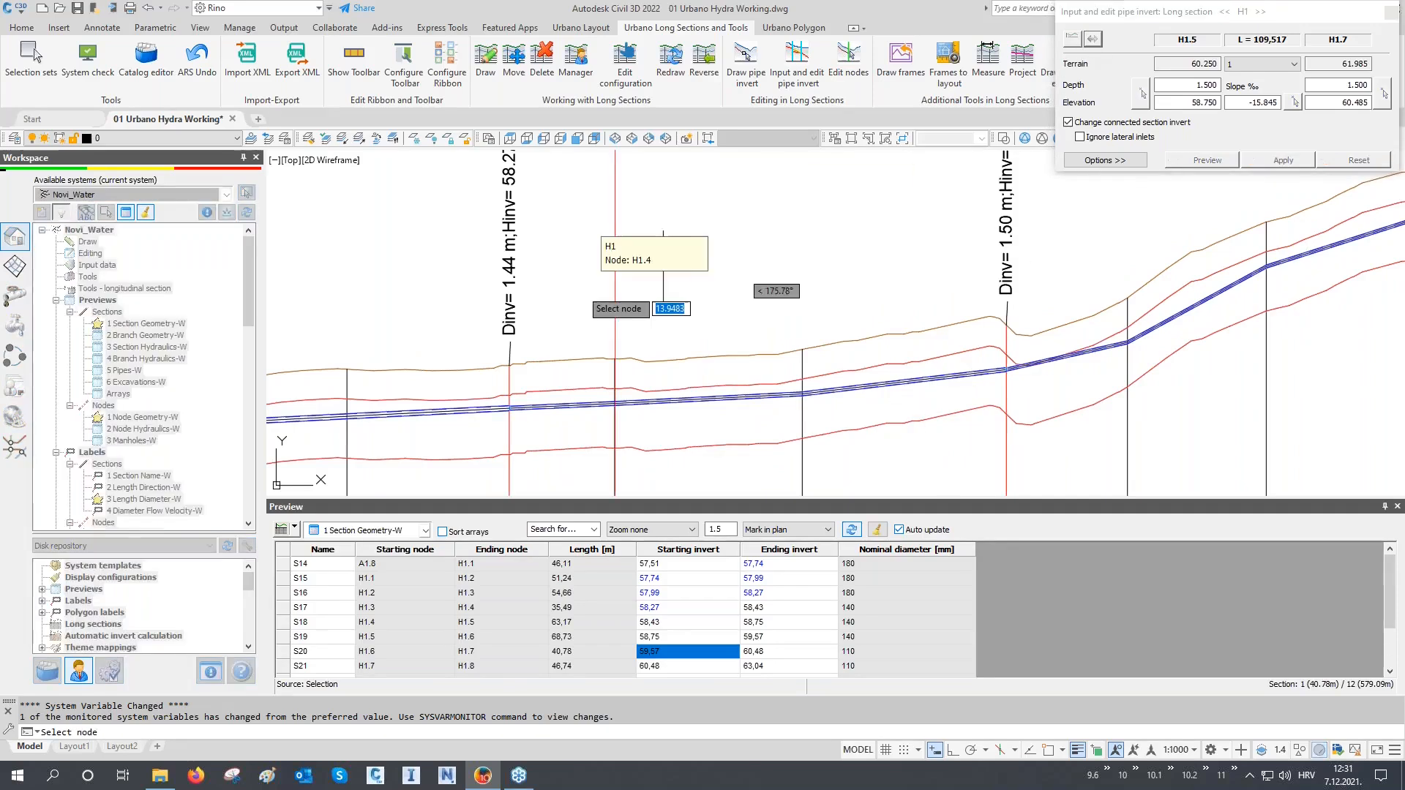
pyautogui.click(539, 298)
pyautogui.click(966, 282)
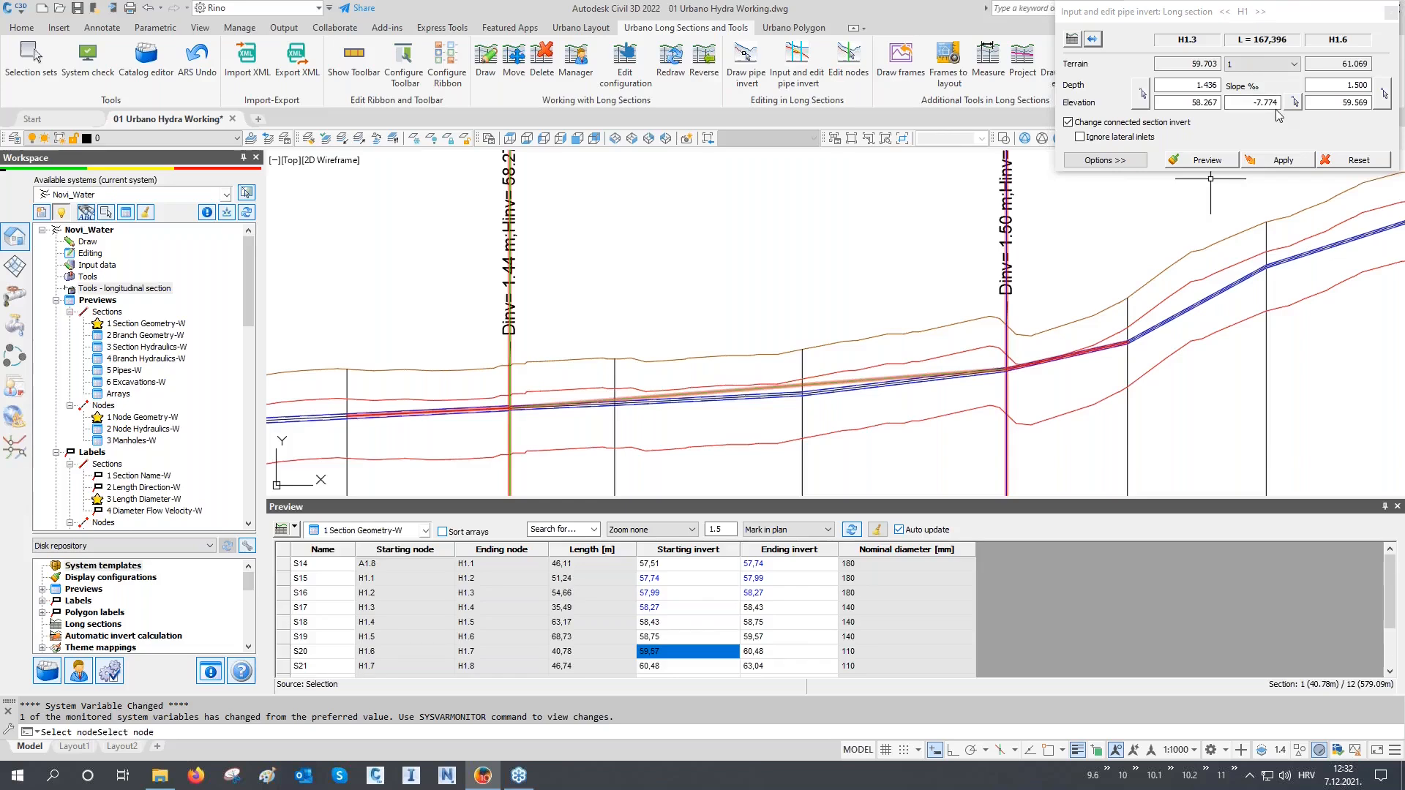
pyautogui.click(1170, 87)
pyautogui.click(1361, 86)
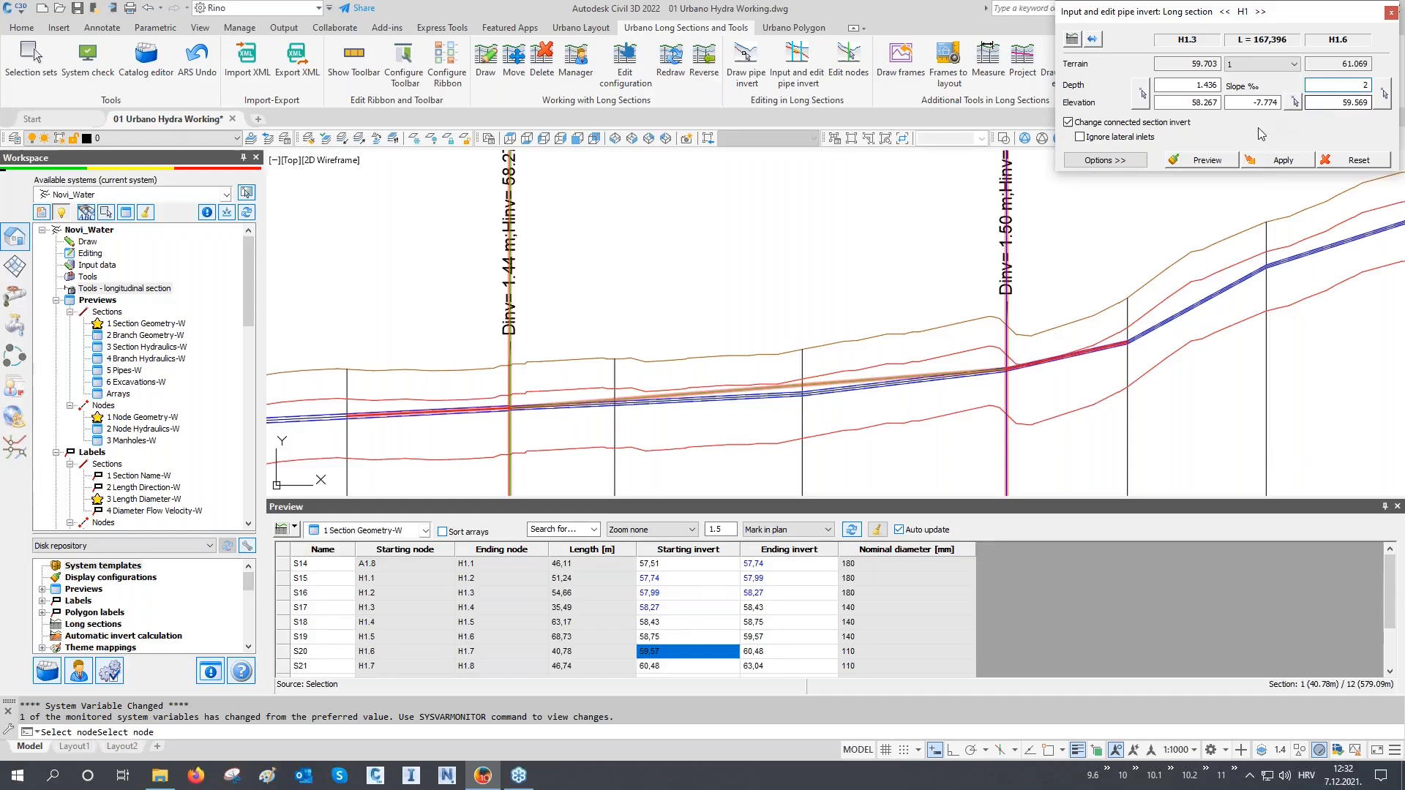
pyautogui.click(1206, 160)
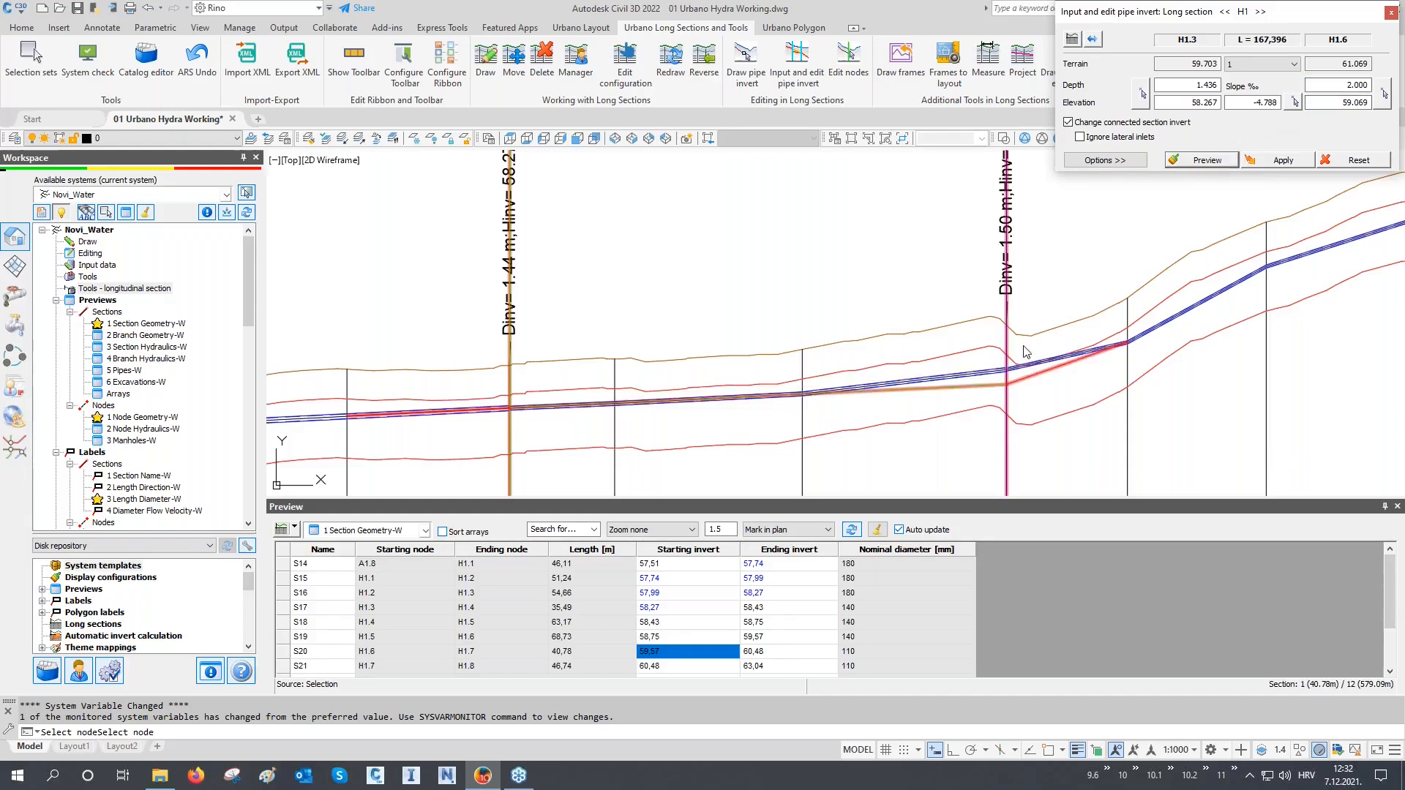
pyautogui.click(1284, 162)
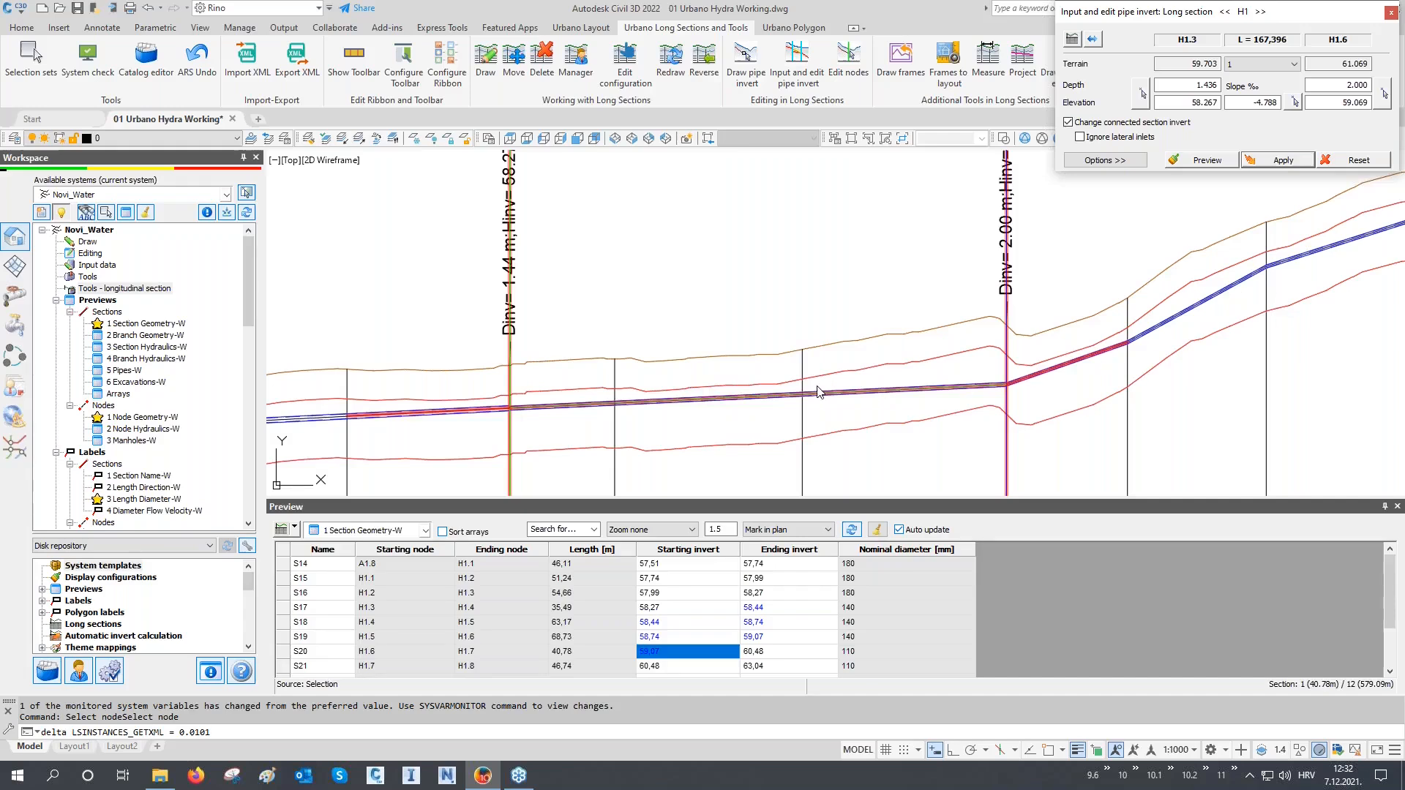
# Step: Check the recalculated starting and ending inverts of sections S17 to S20 in the section geometry table
pyautogui.moveTo(693, 615)
pyautogui.mouseDown()
pyautogui.moveTo(747, 616)
pyautogui.moveTo(770, 655)
pyautogui.mouseUp()
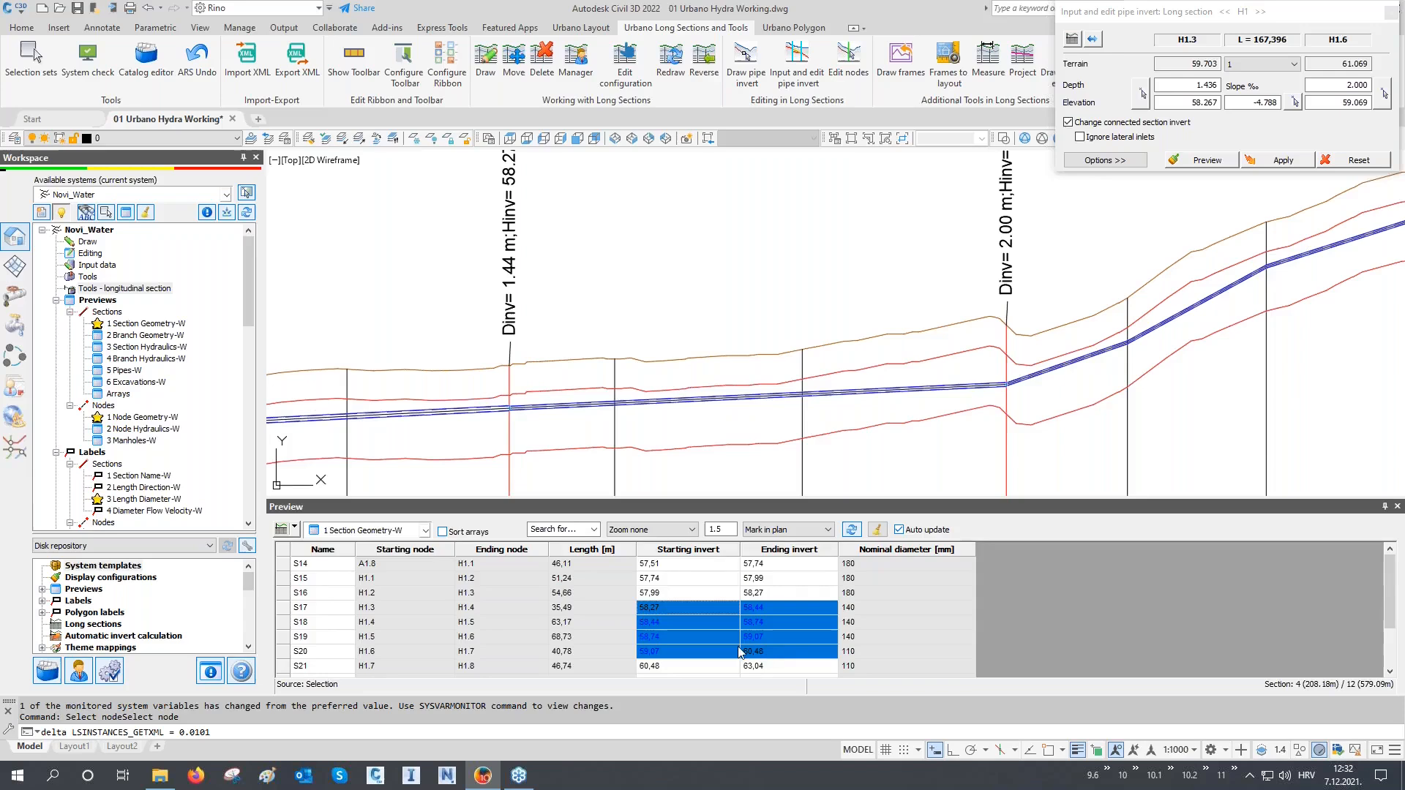
pyautogui.click(758, 608)
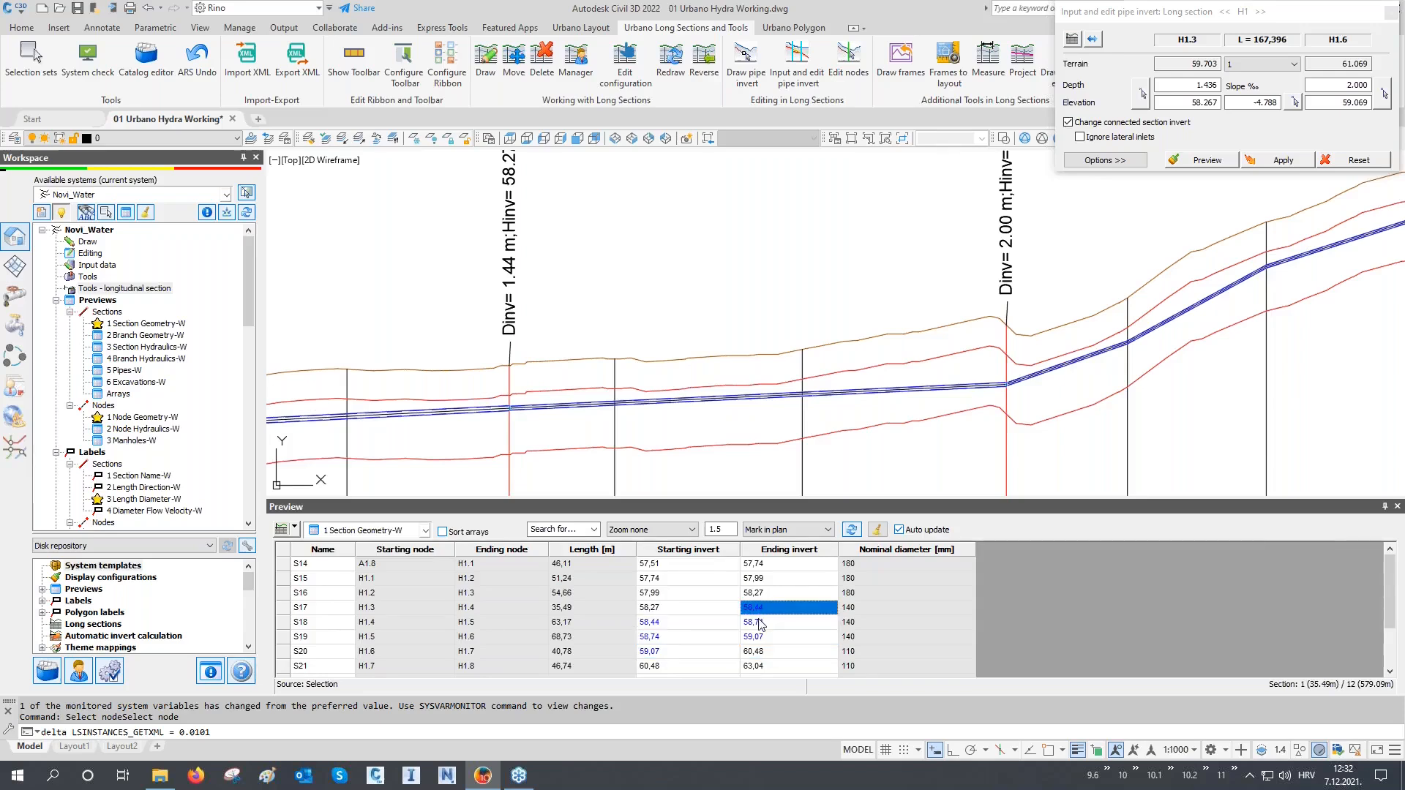
pyautogui.click(702, 624)
pyautogui.click(700, 637)
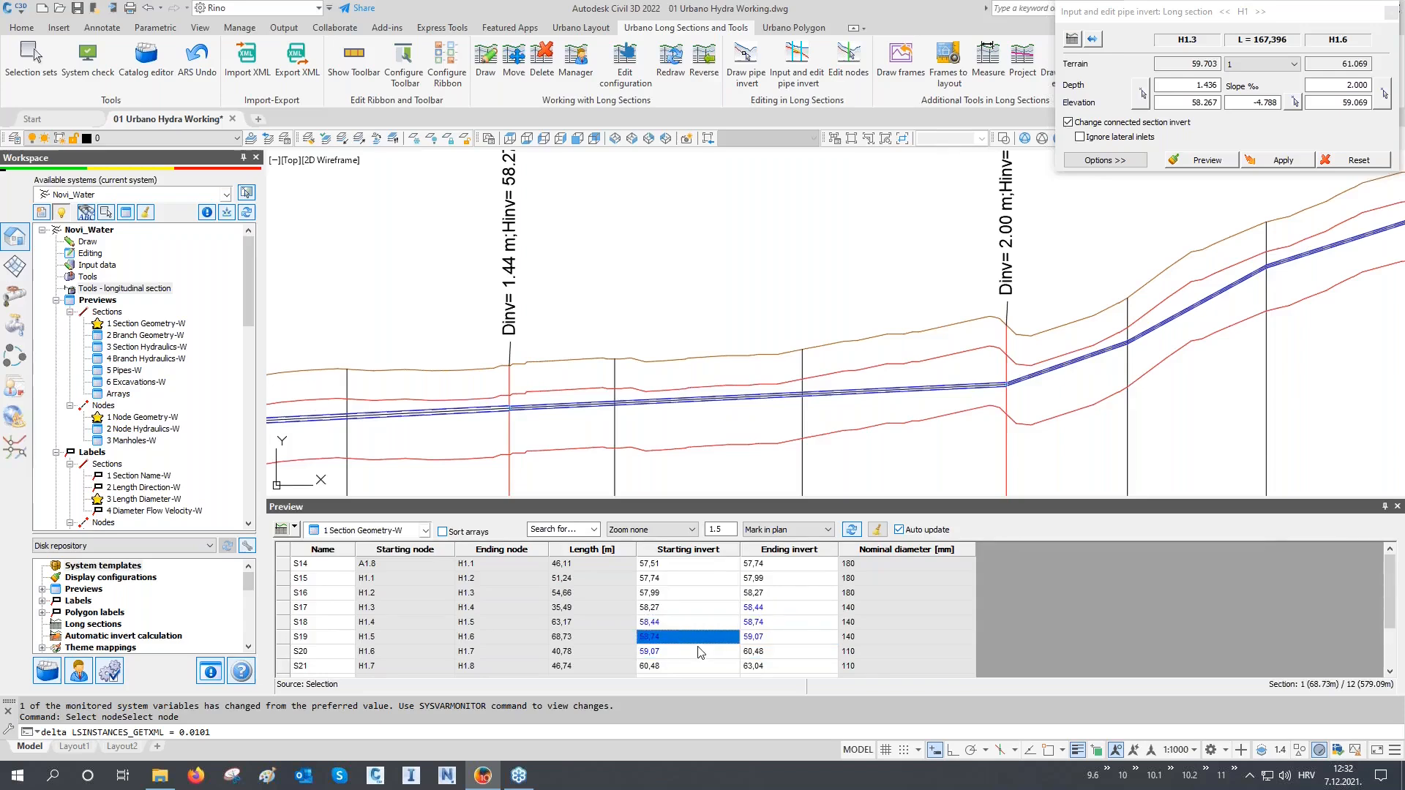
pyautogui.click(696, 652)
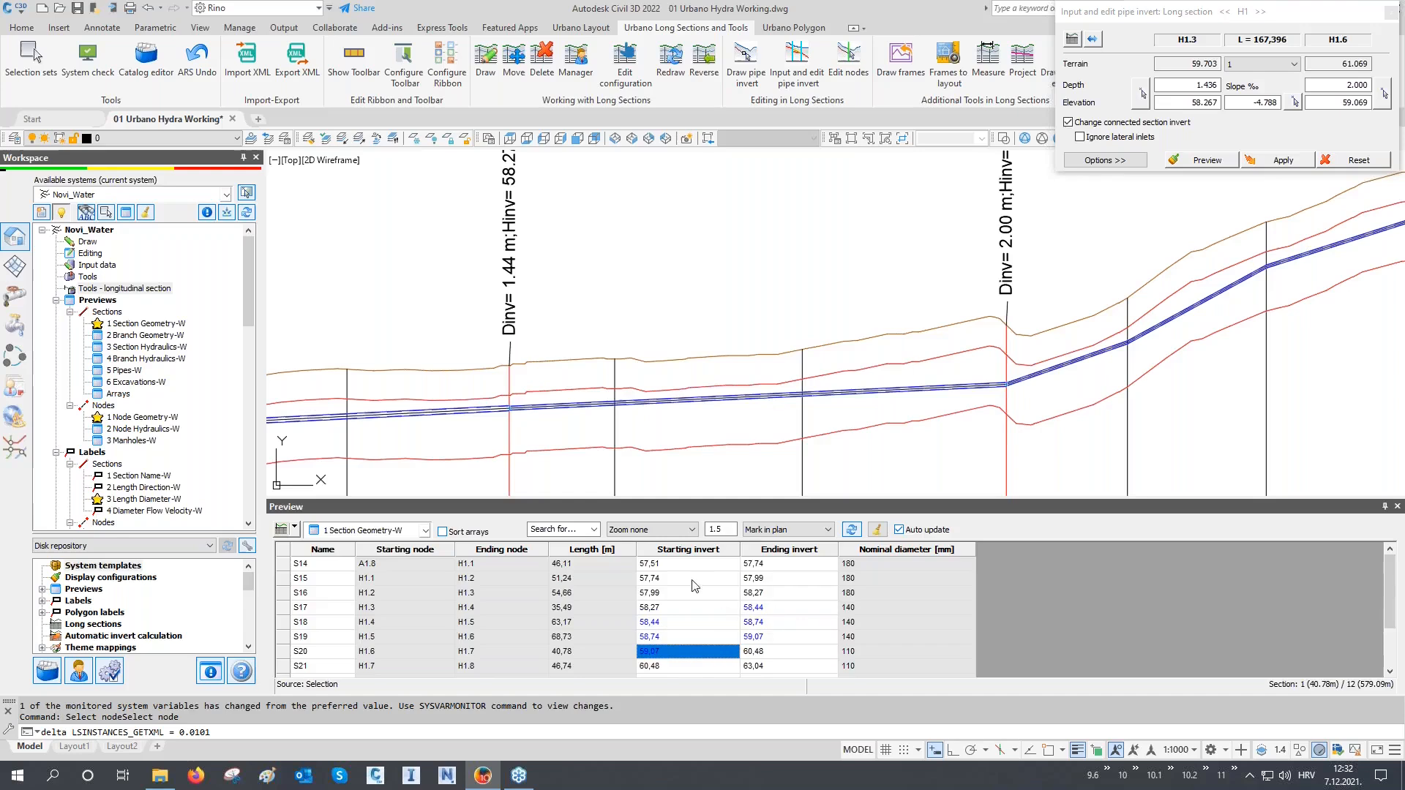
pyautogui.click(751, 607)
pyautogui.click(751, 623)
pyautogui.click(752, 637)
pyautogui.click(710, 623)
pyautogui.click(705, 636)
pyautogui.click(702, 652)
# Step: Examine the pipe depth against the terrain-parallel lines in longitudinal sections H2 and H3
pyautogui.scroll(-3, 753, 297)
pyautogui.scroll(-4, 989, 265)
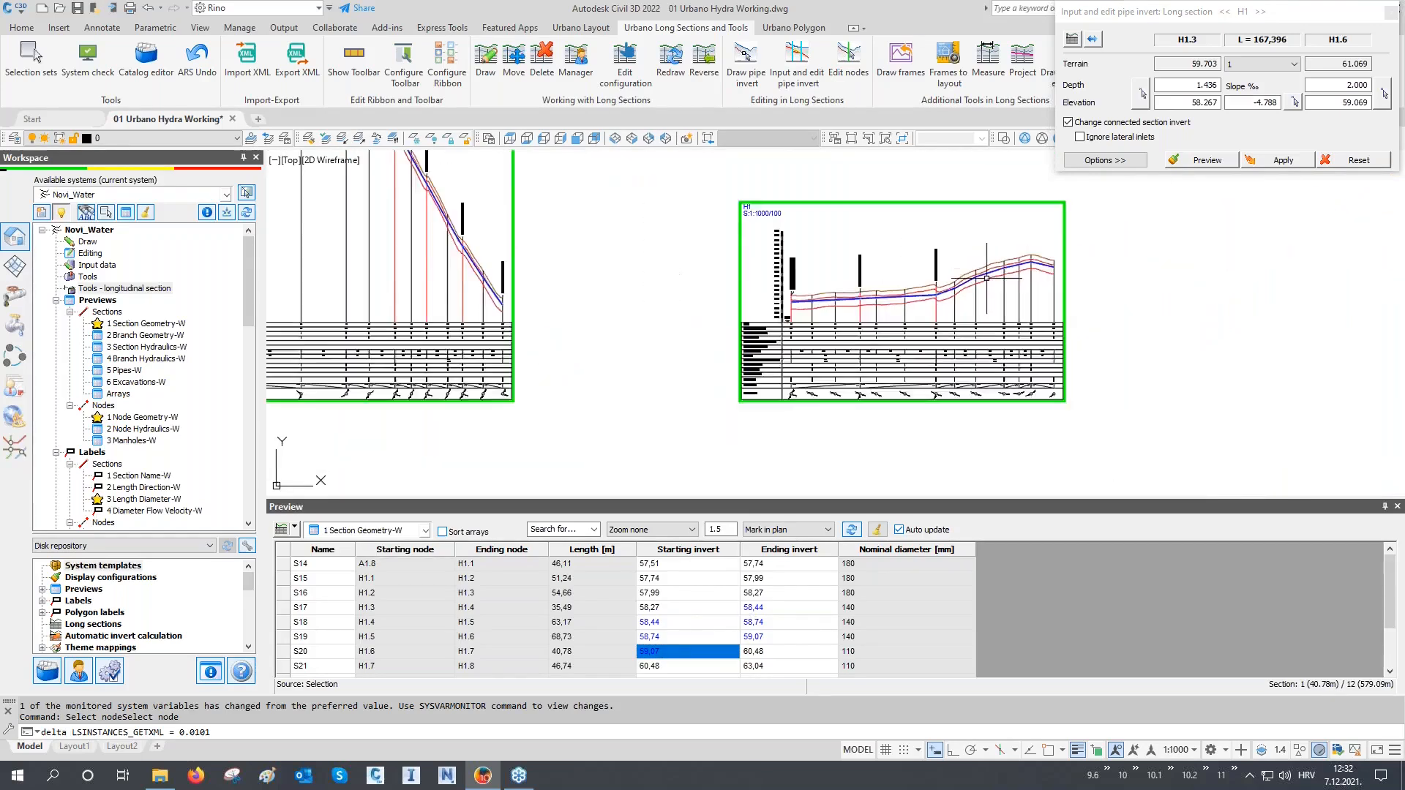
pyautogui.scroll(6, 863, 339)
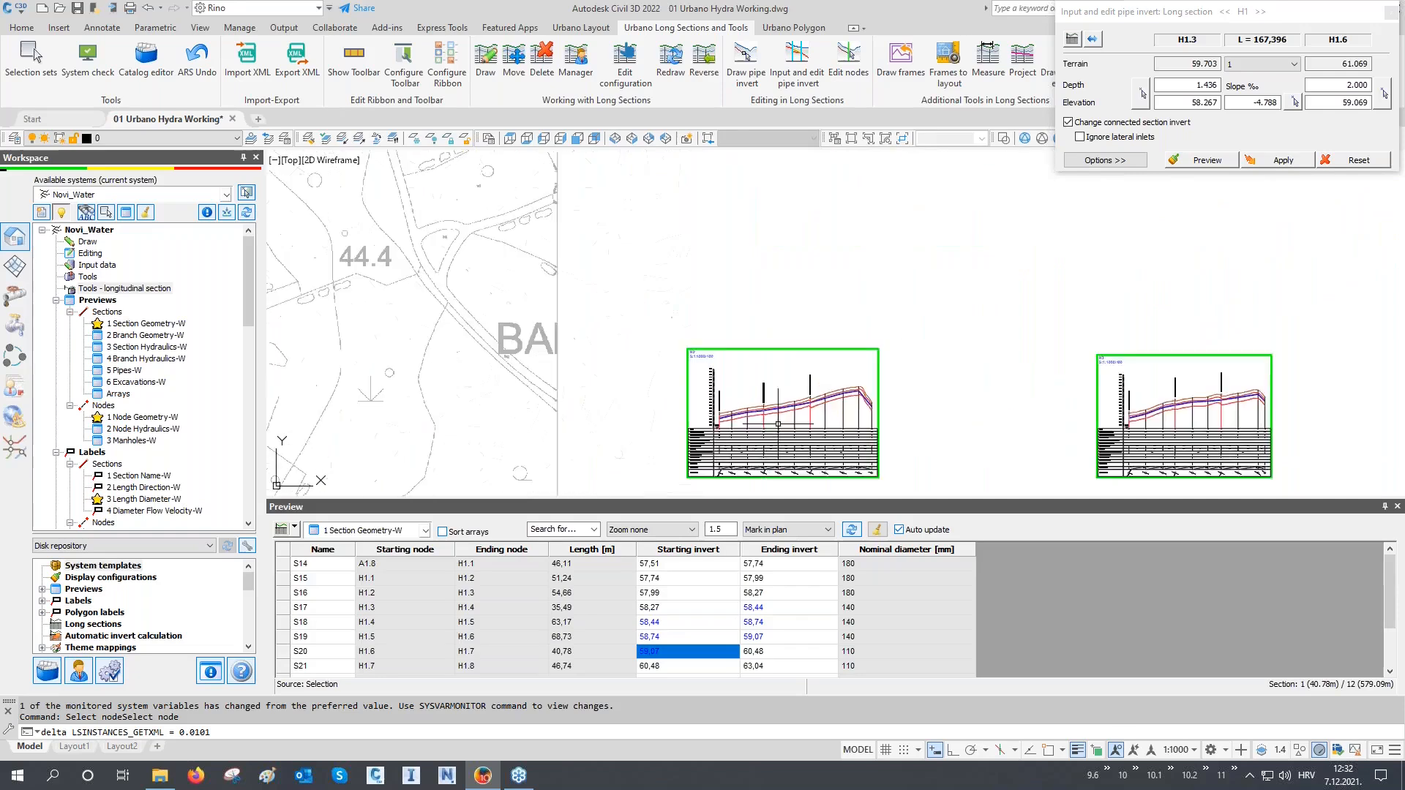
pyautogui.moveTo(881, 386); pyautogui.dragTo(832, 393, button='middle')
pyautogui.scroll(6, 838, 376)
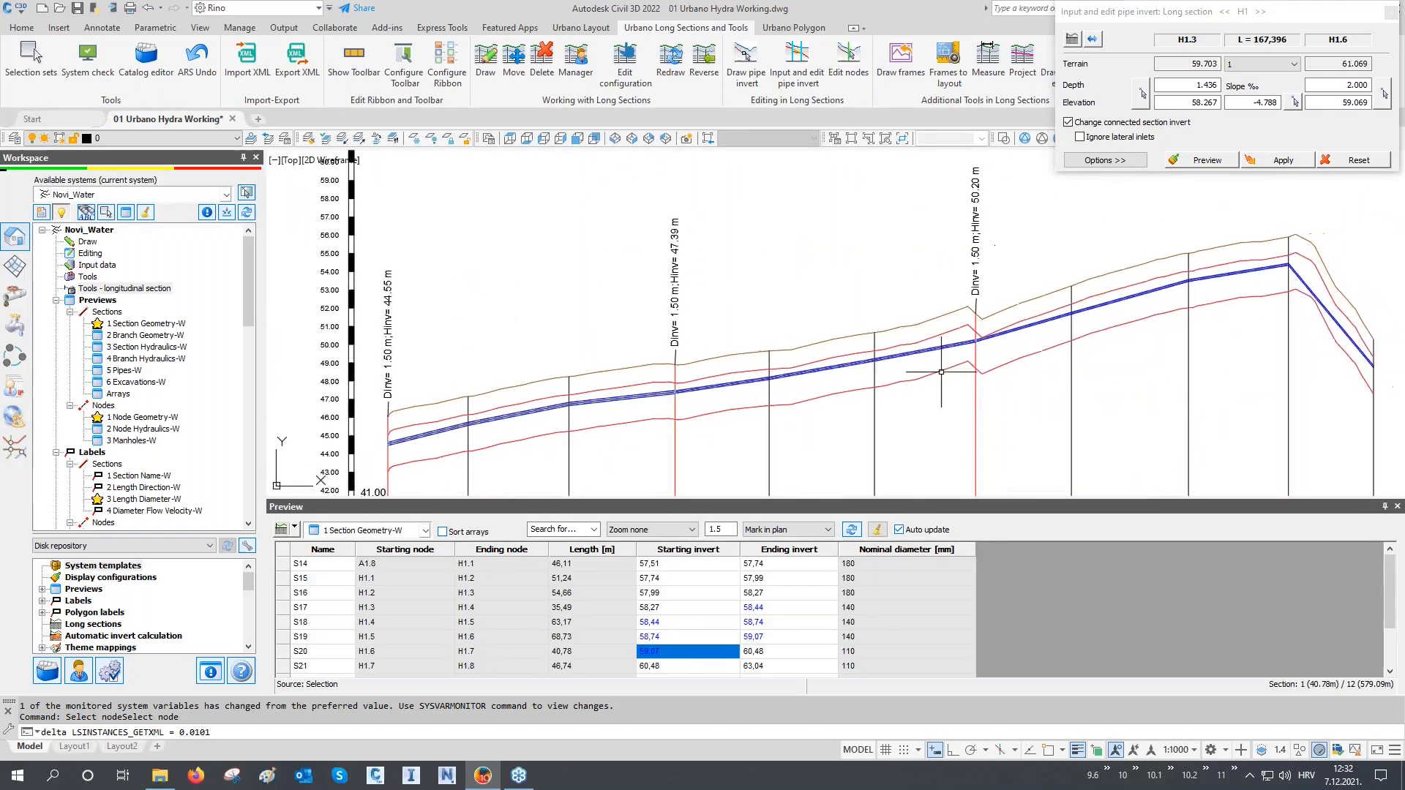
pyautogui.scroll(-5, 842, 368)
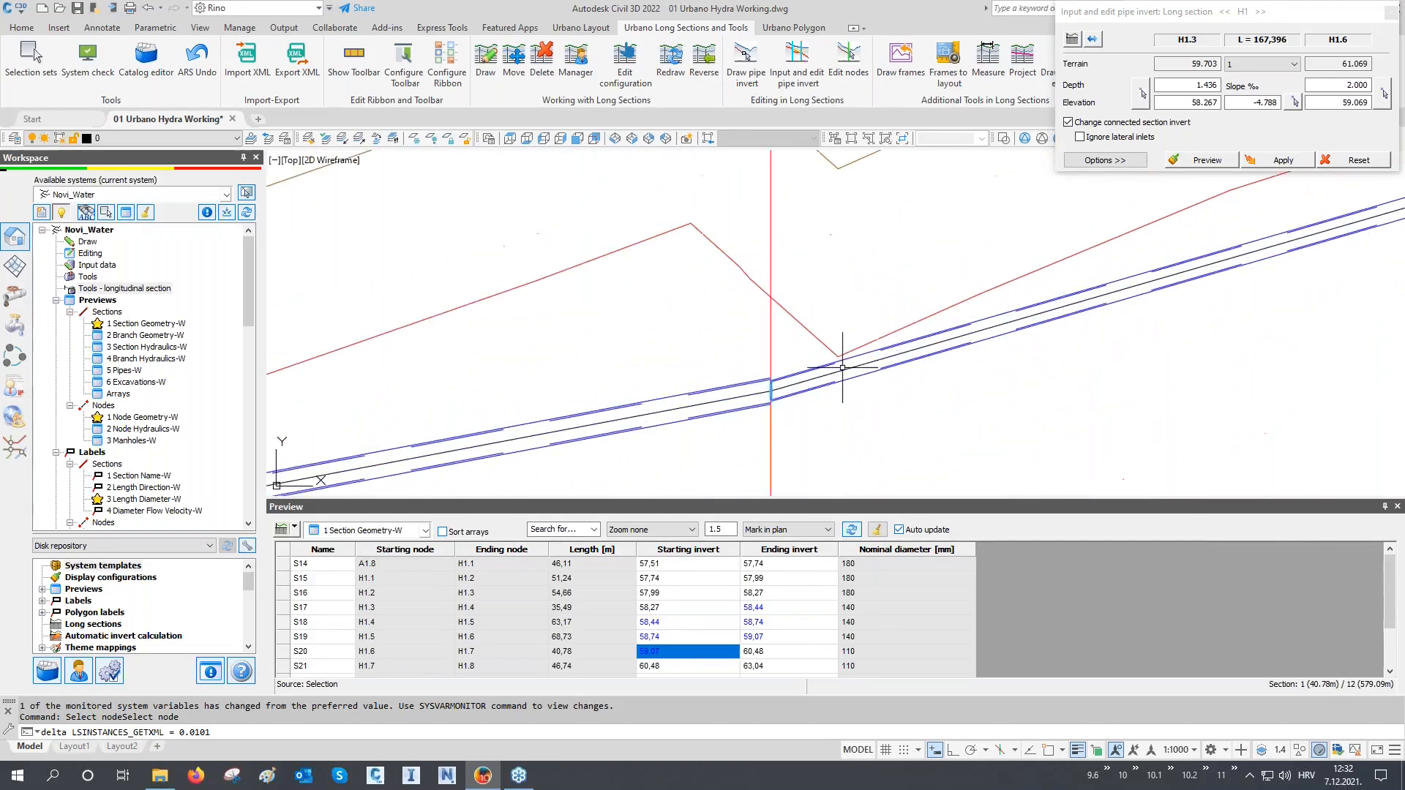
pyautogui.scroll(-10, 806, 342)
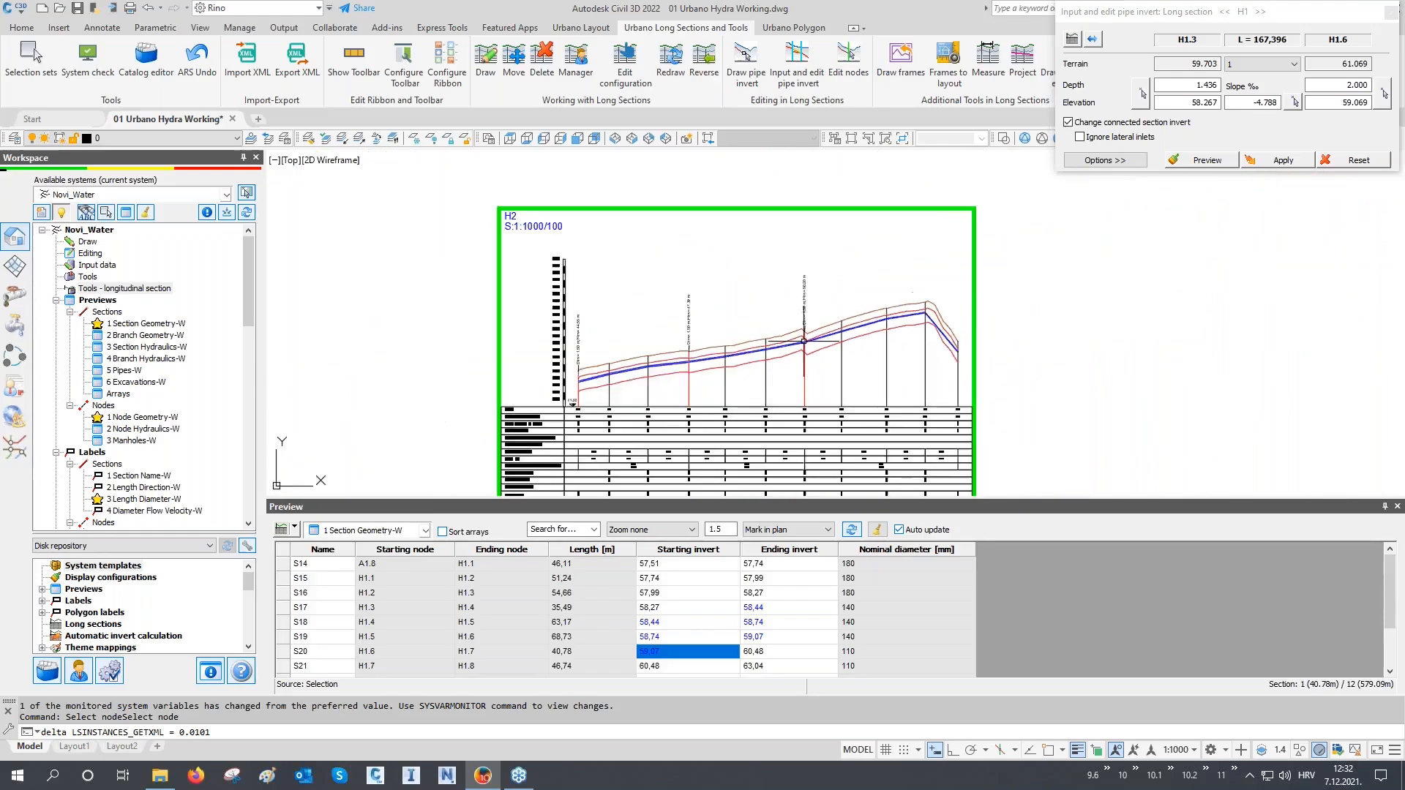
pyautogui.scroll(6, 1243, 342)
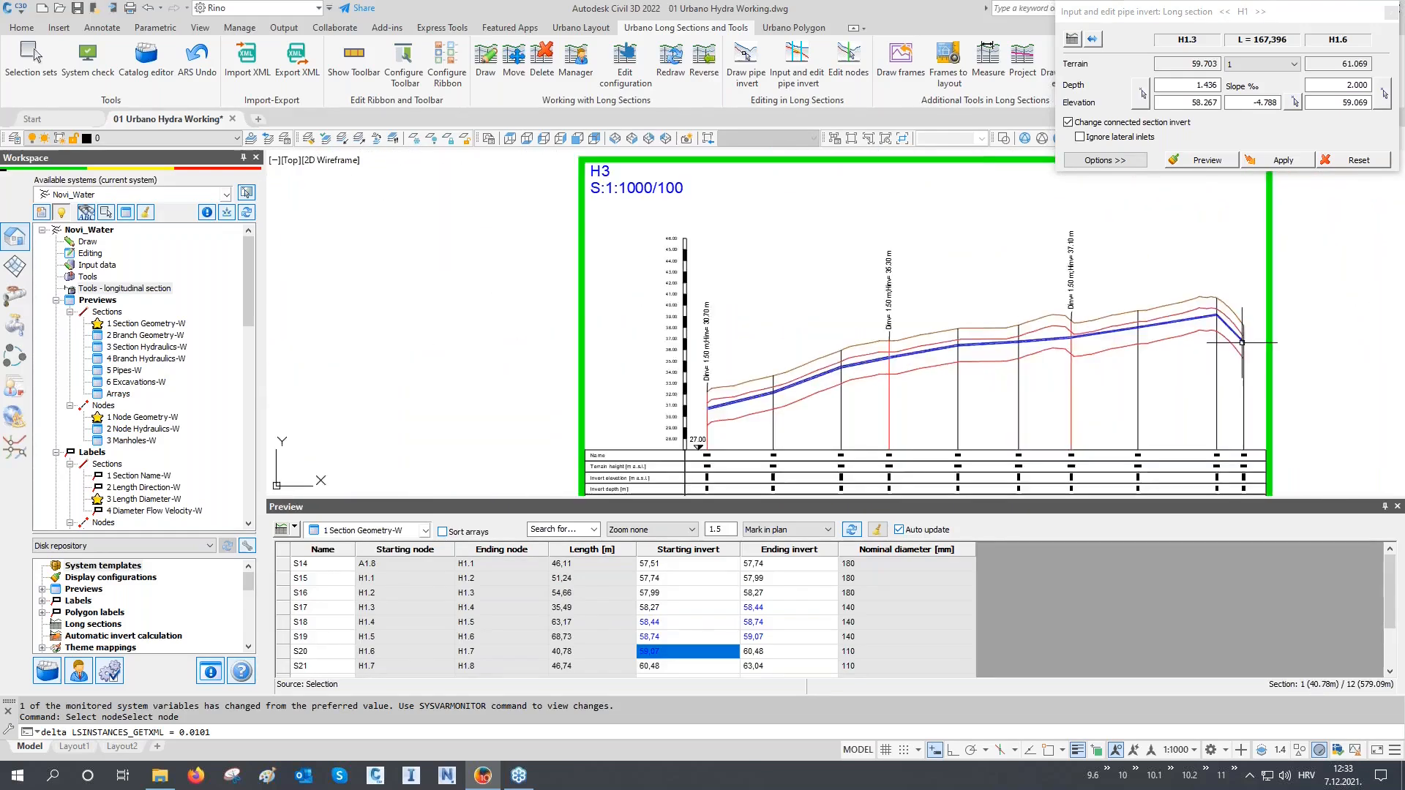
pyautogui.scroll(3, 1241, 342)
pyautogui.scroll(-6, 944, 299)
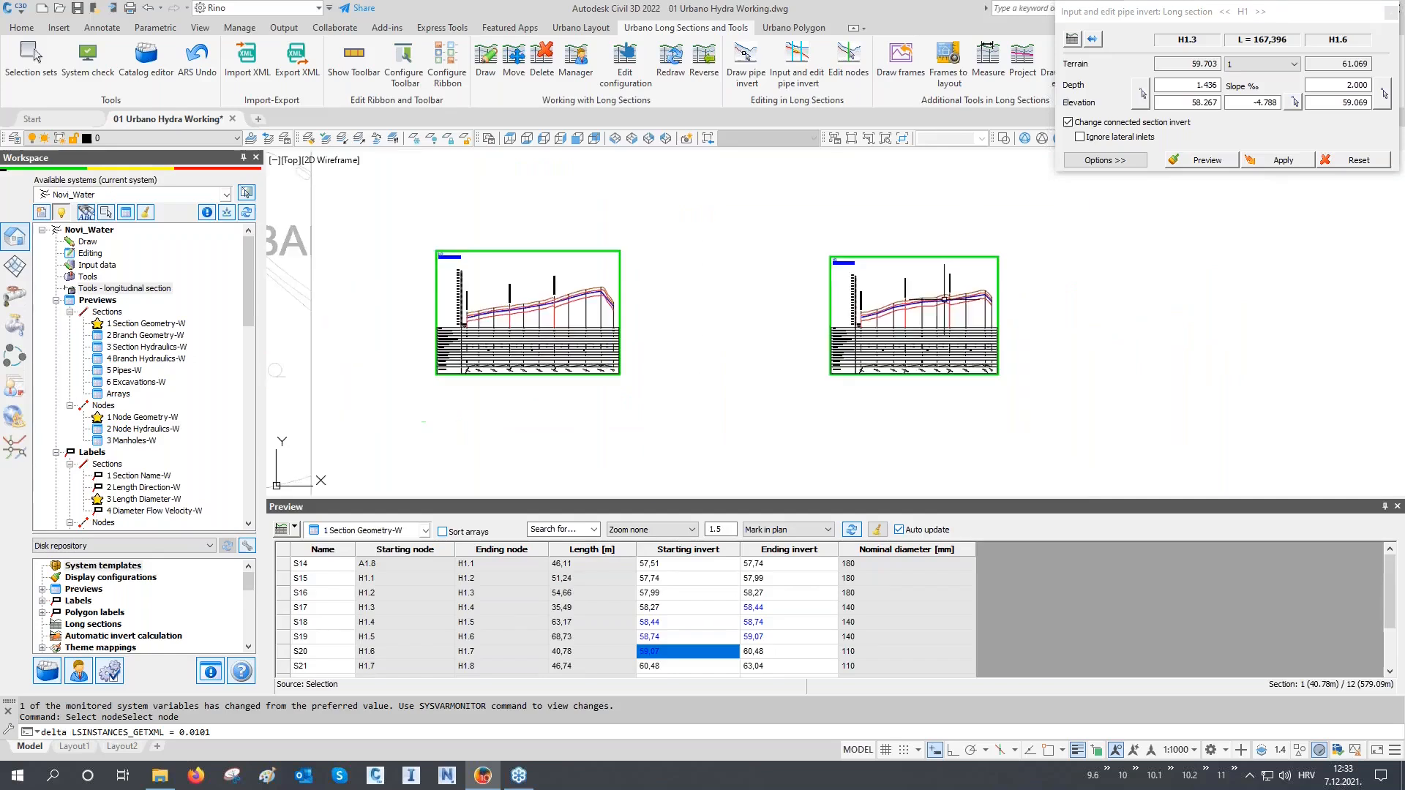
pyautogui.scroll(-2, 944, 299)
pyautogui.moveTo(909, 361); pyautogui.dragTo(933, 274, button='middle')
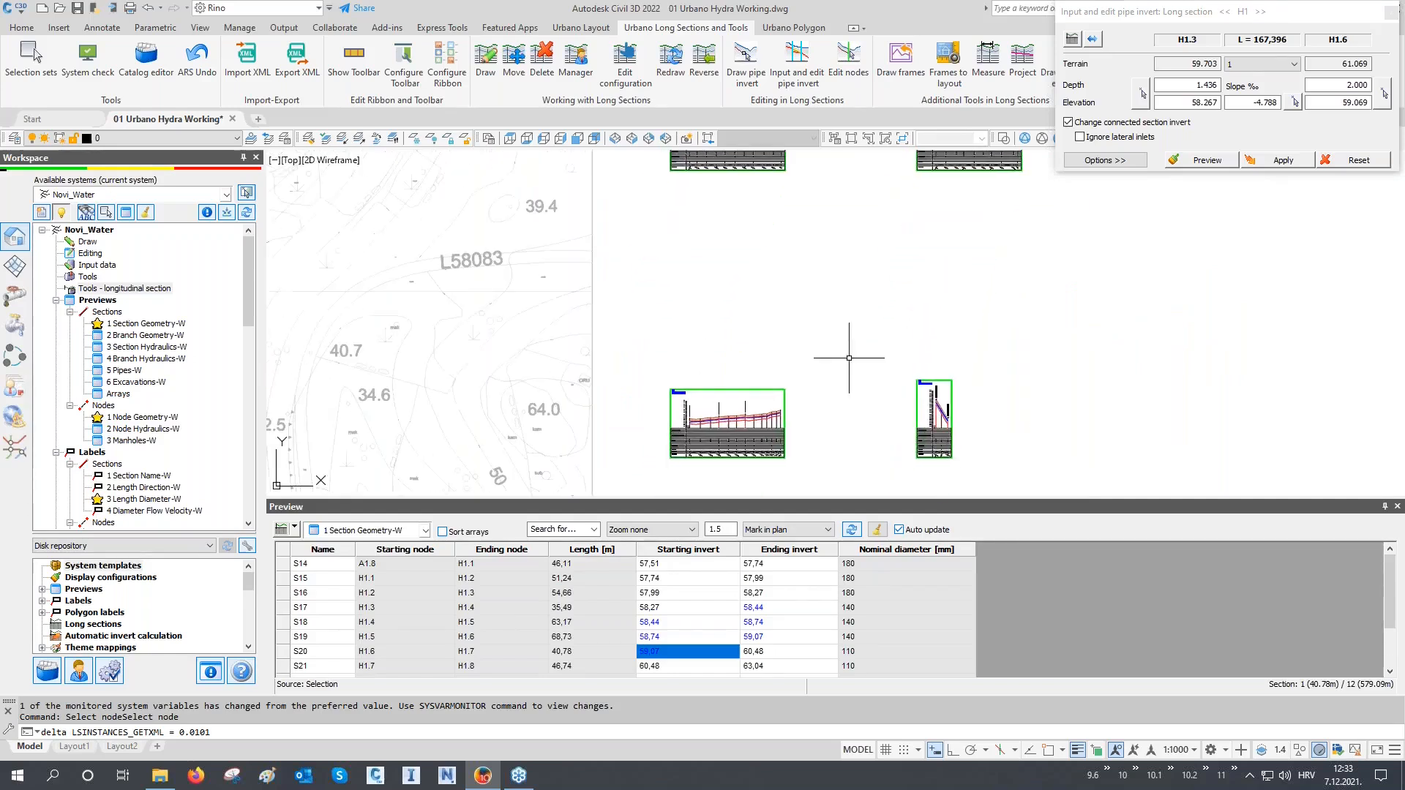
# Step: Examine longitudinal section H4 for places where the pipe crosses the upper terrain-parallel line, especially beyond node H4.6
pyautogui.scroll(10, 692, 432)
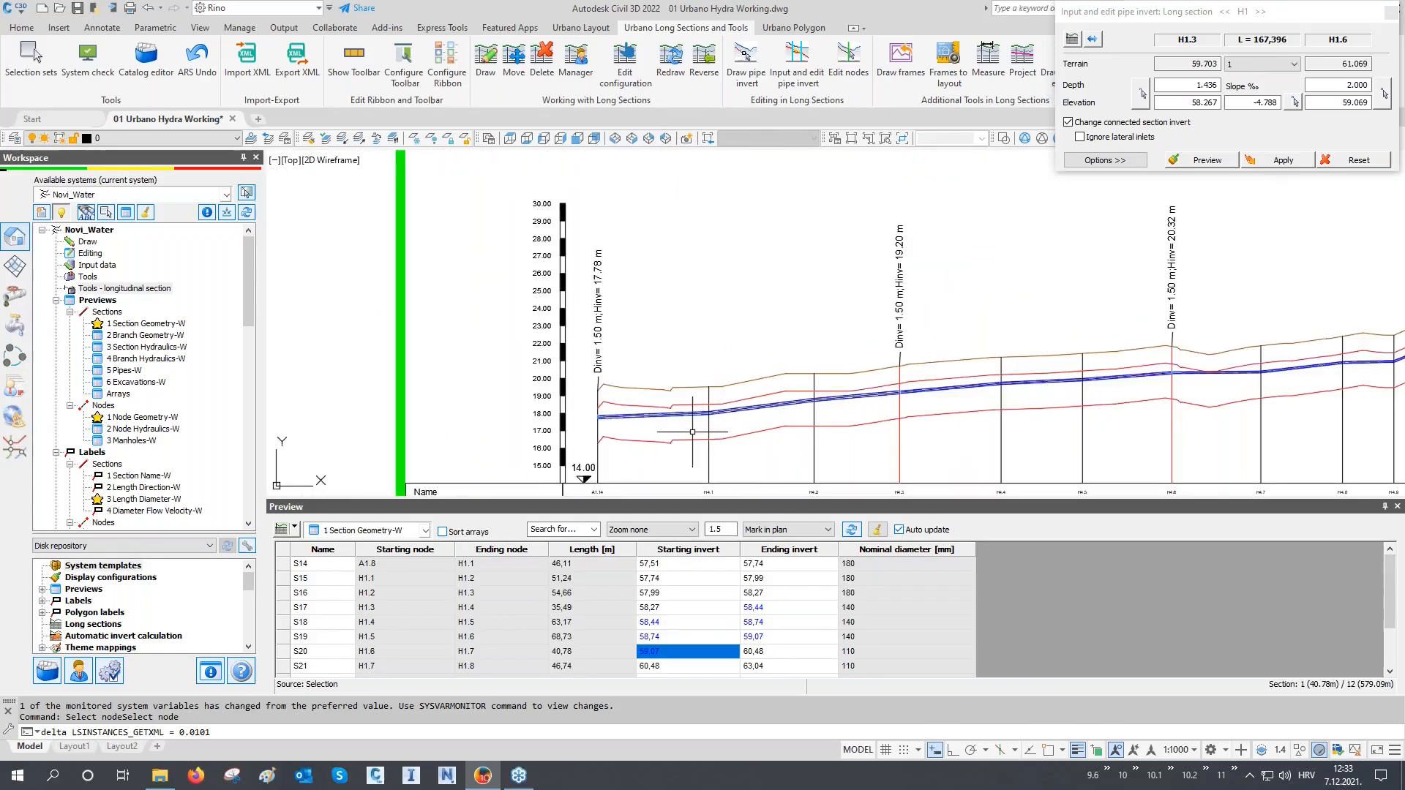
pyautogui.scroll(2, 693, 431)
pyautogui.scroll(2, 871, 399)
pyautogui.moveTo(1013, 401); pyautogui.dragTo(853, 408, button='middle')
pyautogui.moveTo(1019, 408); pyautogui.dragTo(863, 408, button='middle')
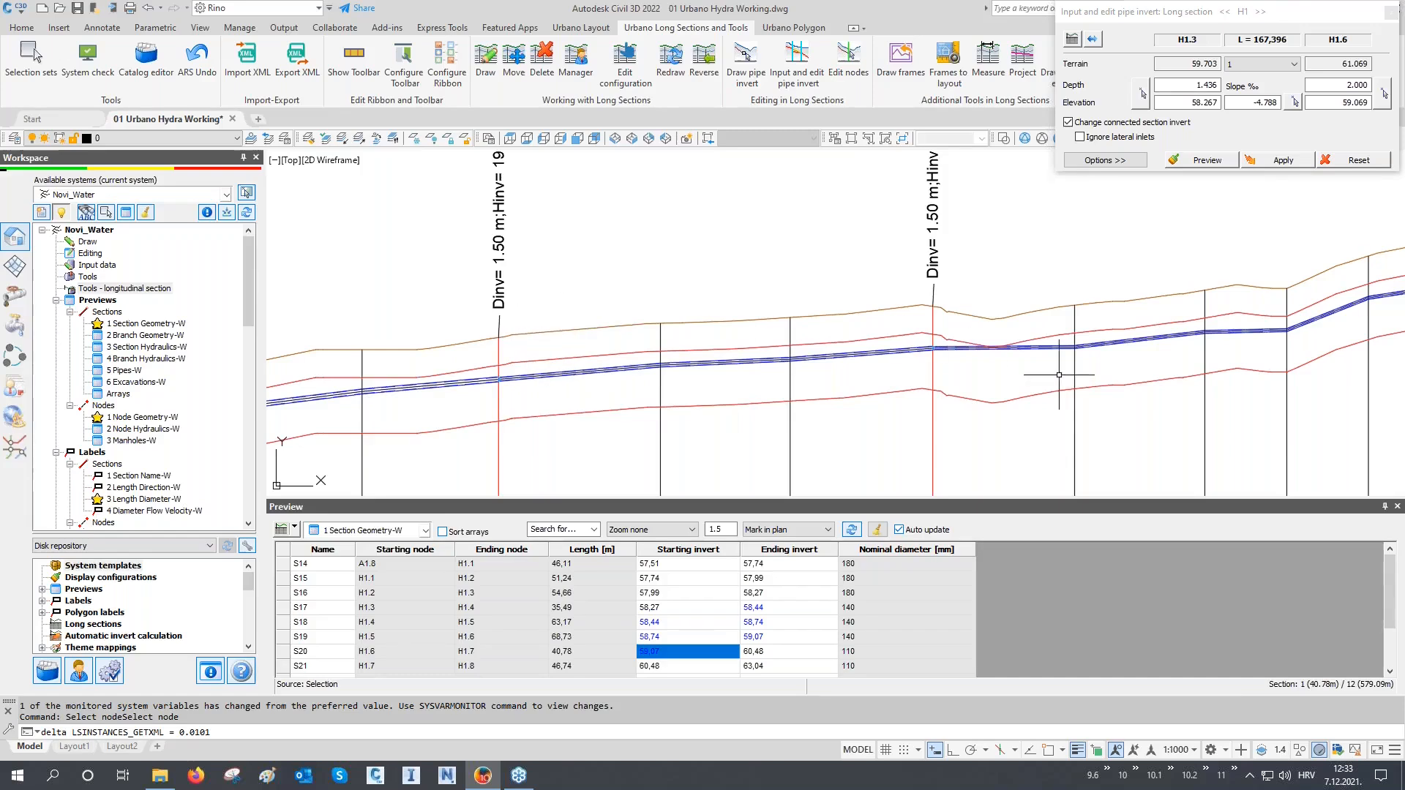
pyautogui.scroll(2, 1026, 349)
pyautogui.scroll(-1, 1017, 351)
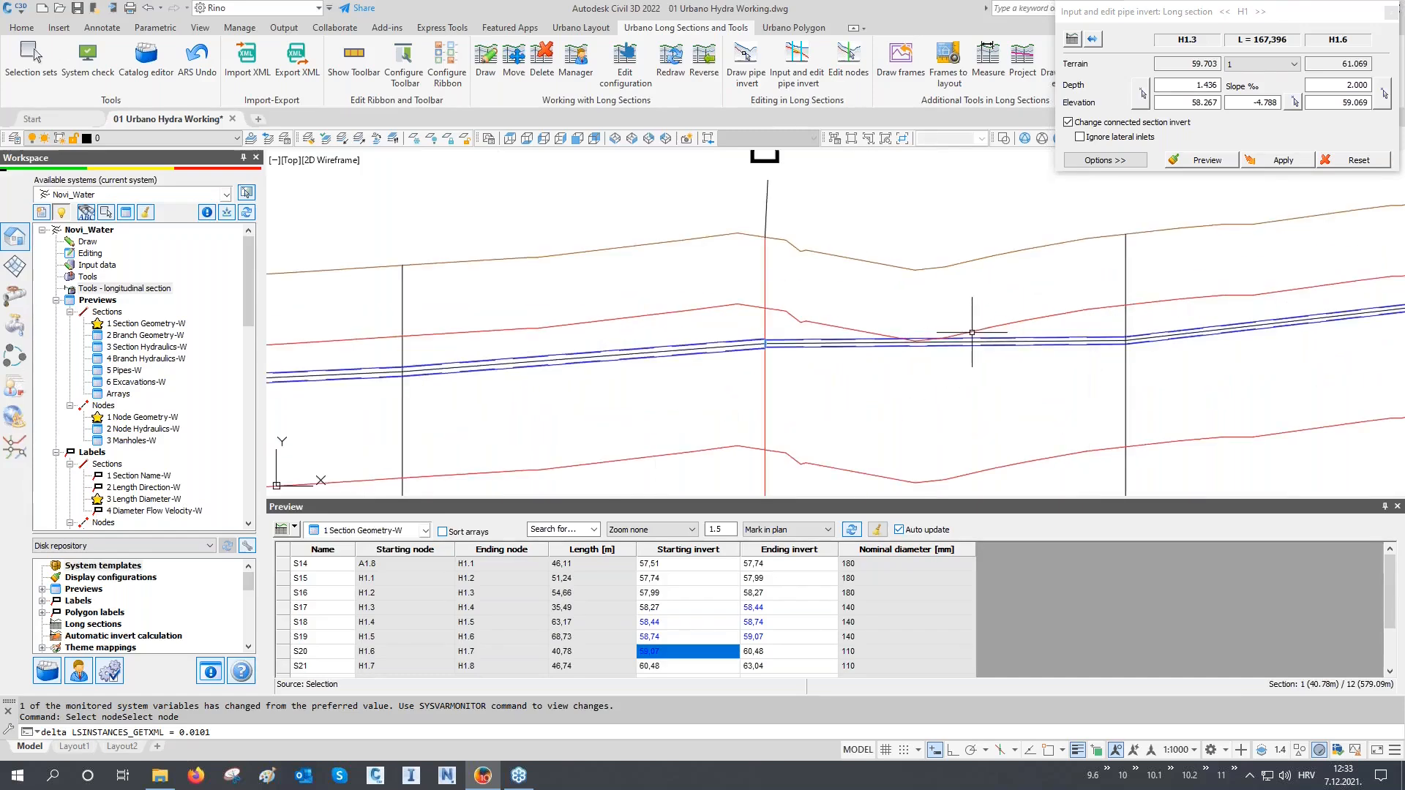
pyautogui.scroll(-1, 972, 337)
pyautogui.scroll(2, 516, 380)
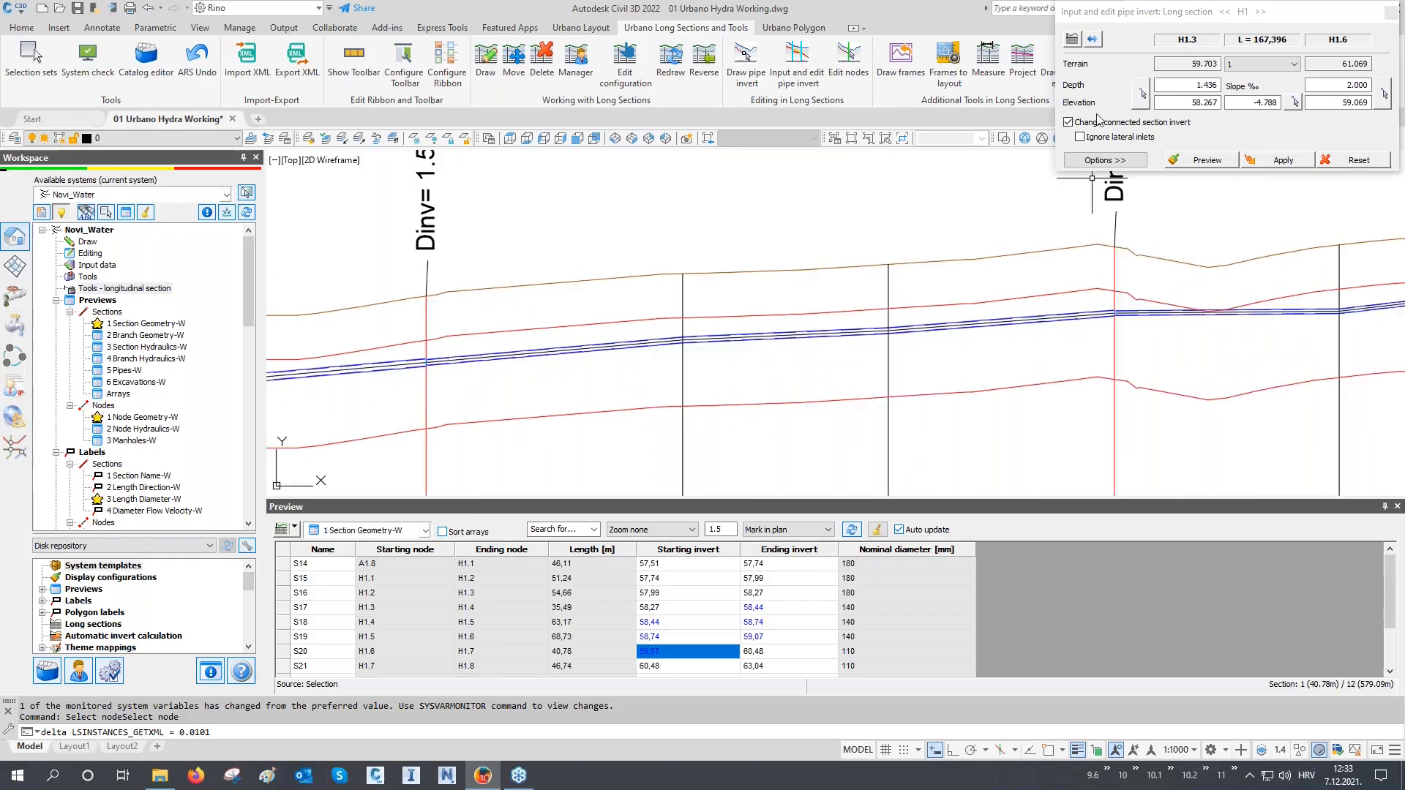
# Step: Select the H4 stretch from node H4.3 to H4.6, set the depth at H4.6 to 2 m, preview and apply the invert
pyautogui.click(1095, 41)
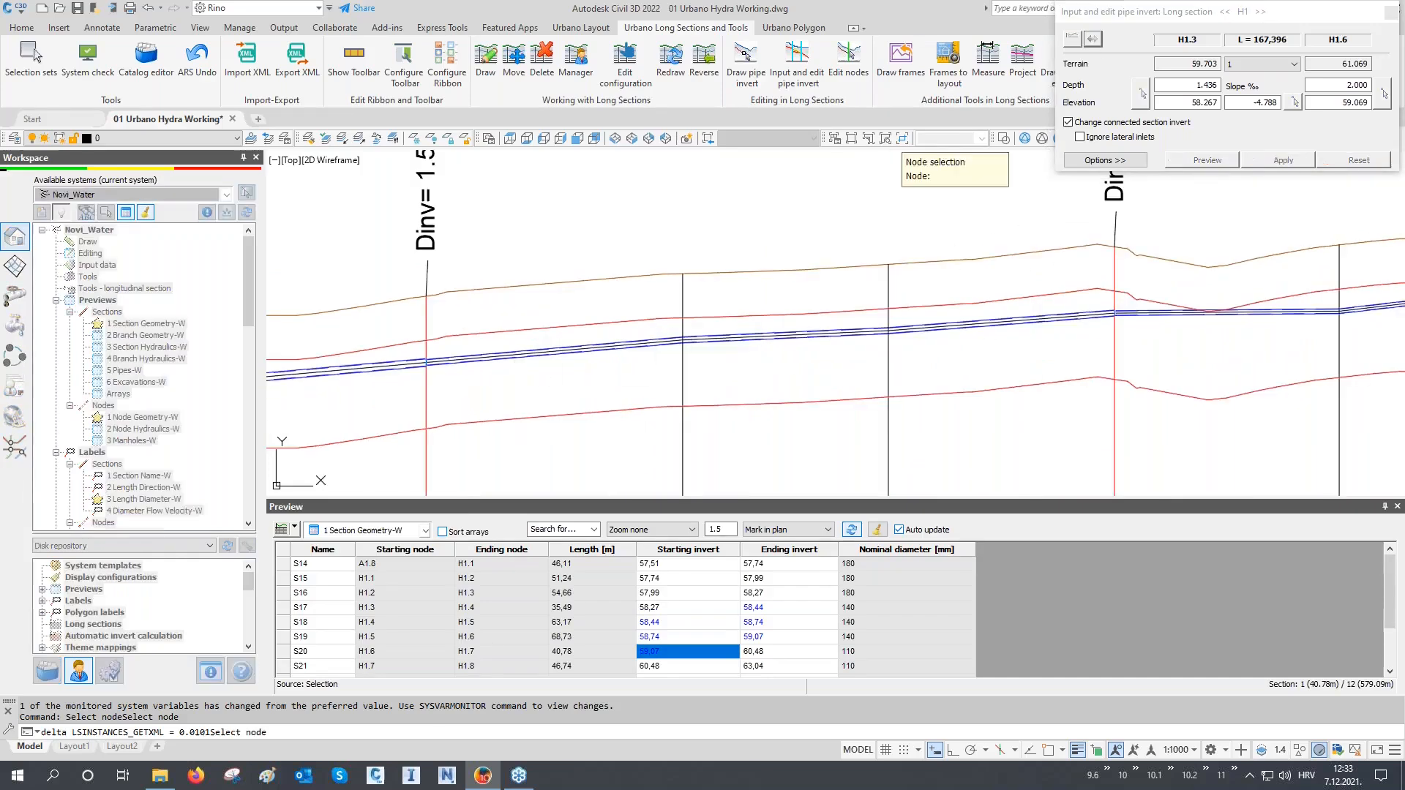
pyautogui.click(468, 433)
pyautogui.click(1115, 433)
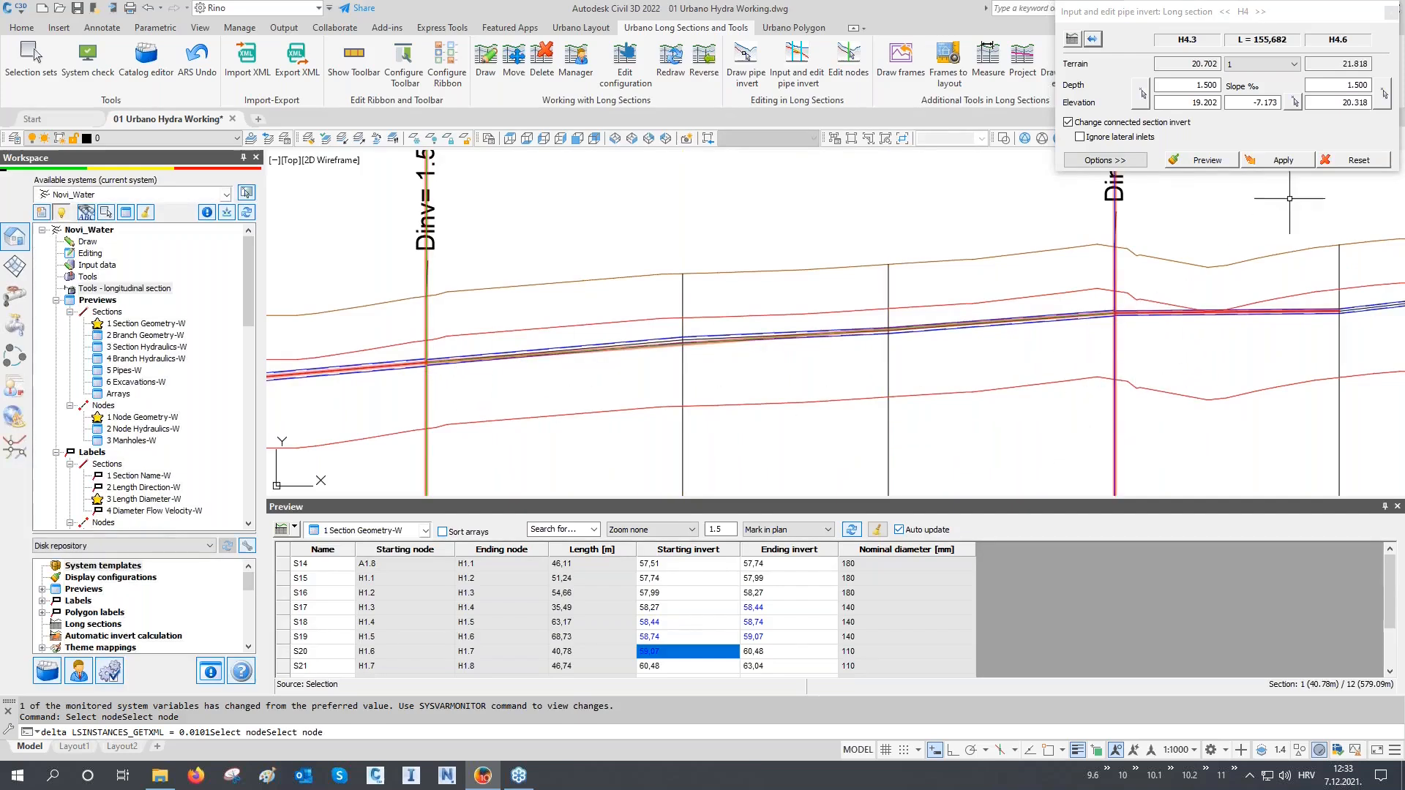
pyautogui.moveTo(1347, 84); pyautogui.dragTo(1364, 89)
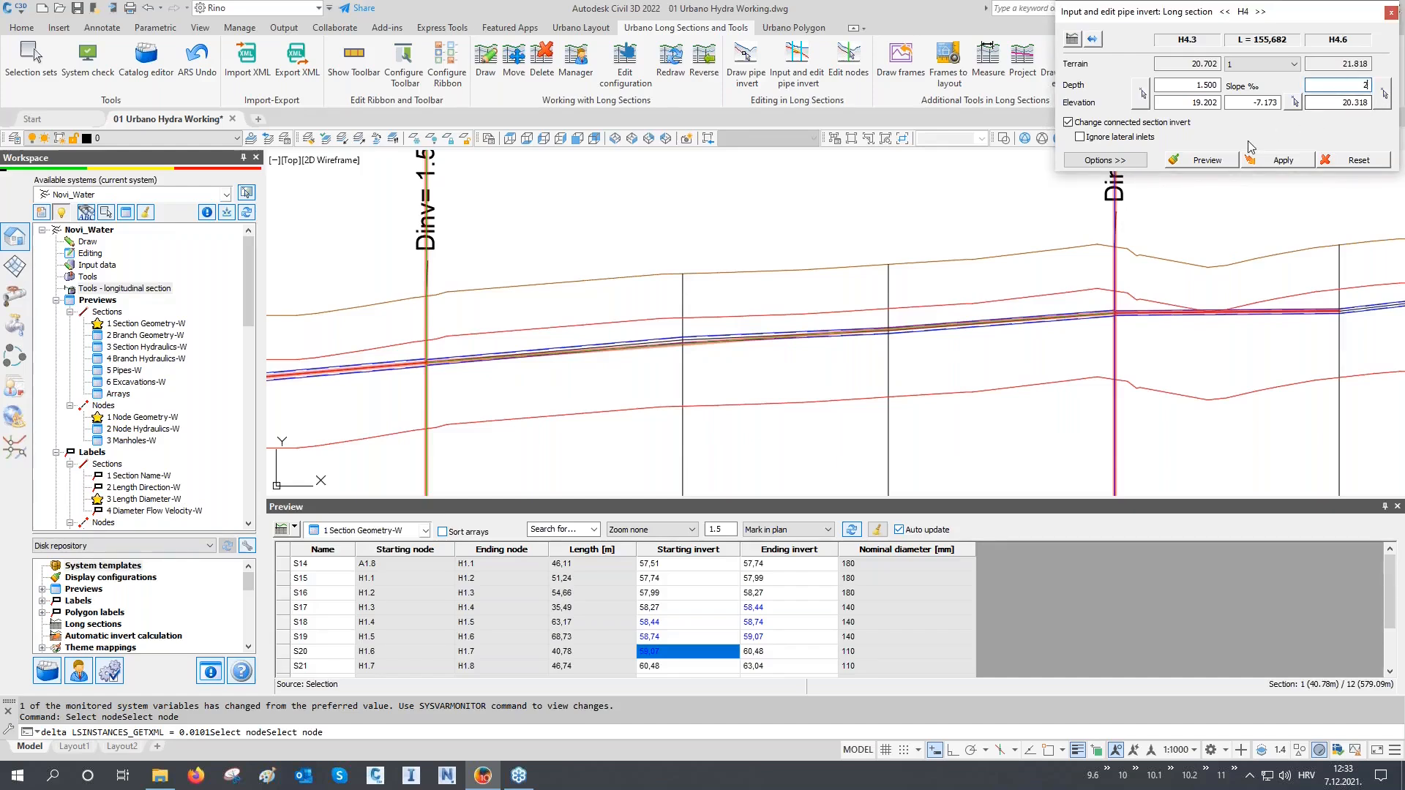
pyautogui.click(1218, 160)
pyautogui.click(1255, 166)
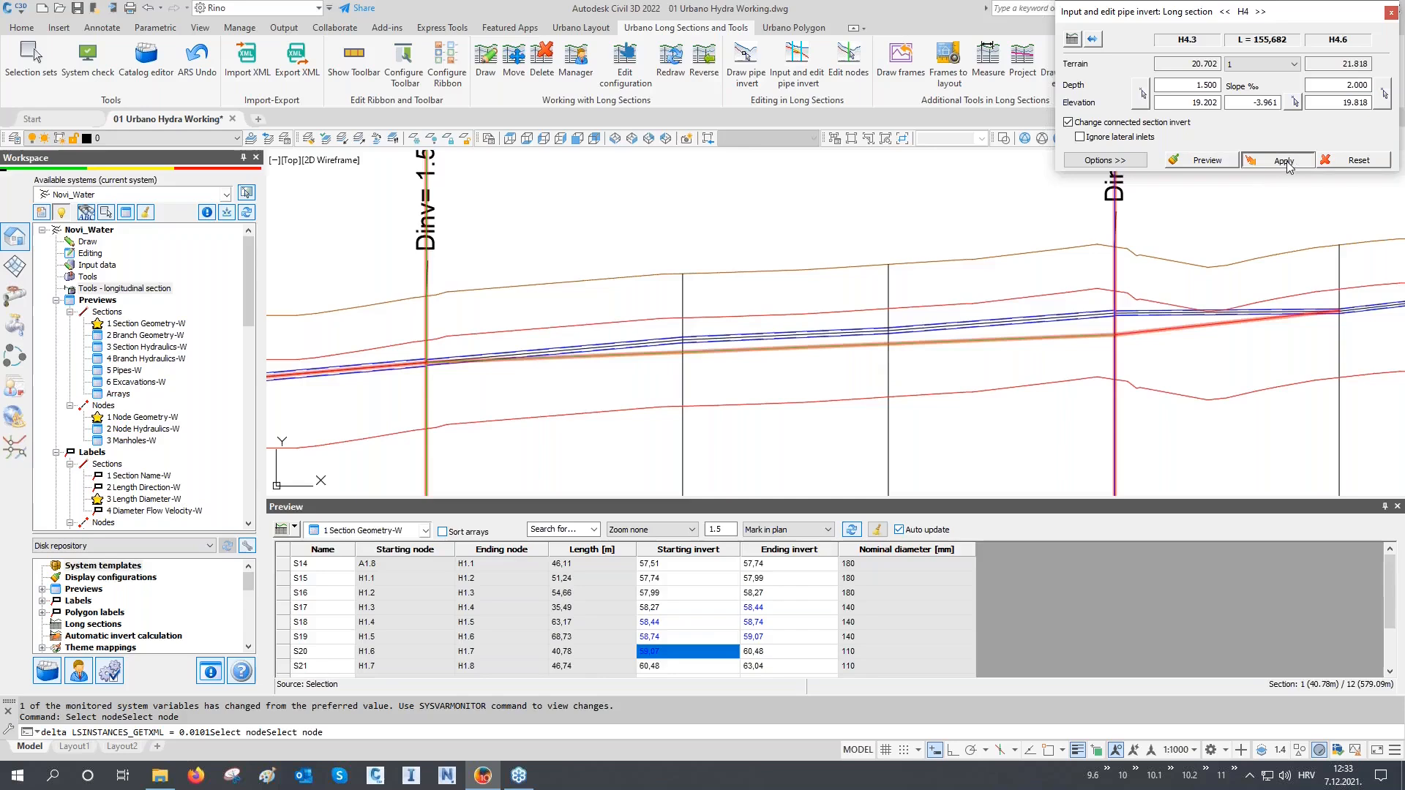
pyautogui.scroll(-2, 771, 385)
pyautogui.moveTo(1064, 371); pyautogui.dragTo(808, 391, button='middle')
pyautogui.scroll(-6, 808, 341)
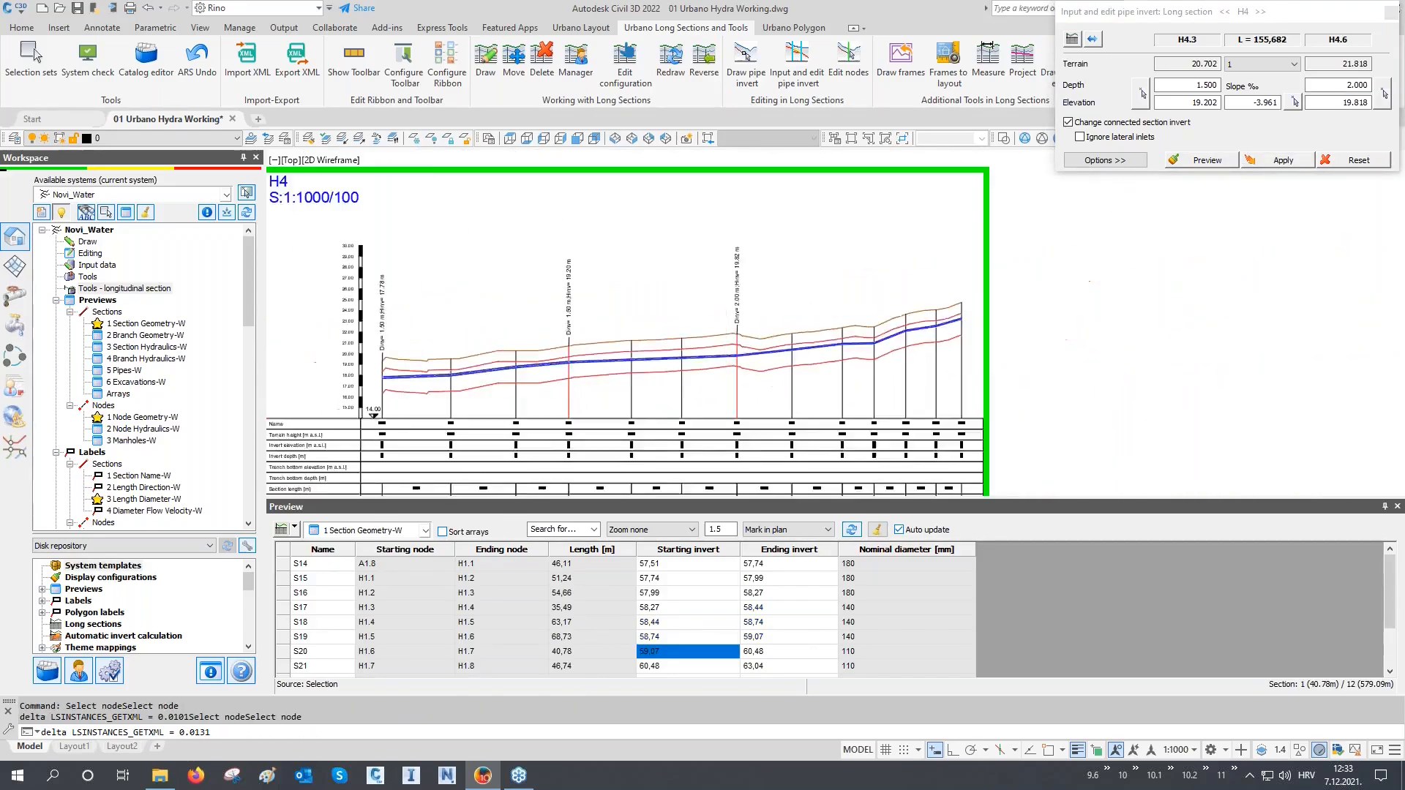
# Step: Close the pipe invert editor and delete all auxiliary terrain-parallel lines from the longitudinal sections
pyautogui.scroll(-2, 760, 355)
pyautogui.moveTo(794, 258); pyautogui.dragTo(853, 396, button='middle')
pyautogui.scroll(5, 917, 256)
pyautogui.scroll(4, 849, 269)
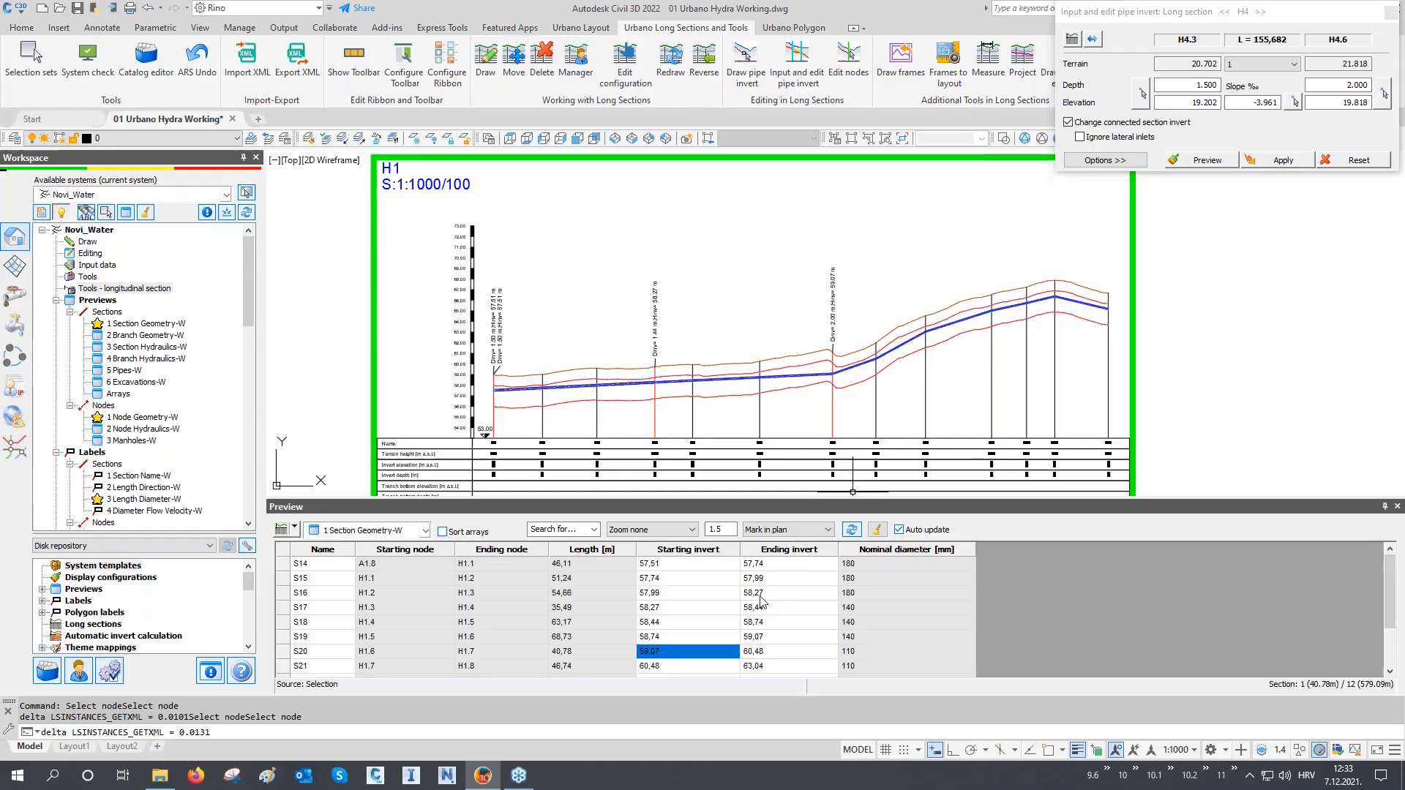
pyautogui.click(1392, 11)
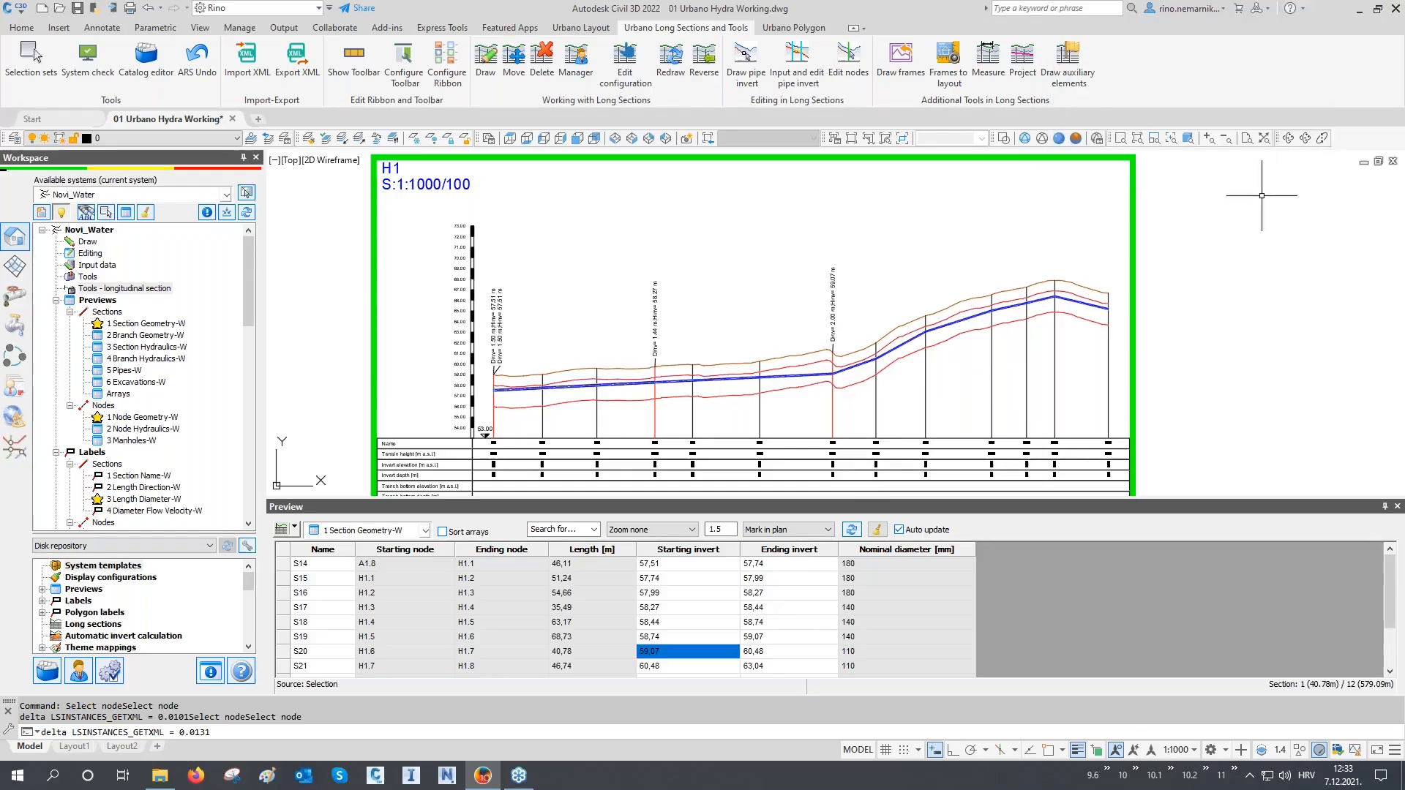
pyautogui.click(1081, 76)
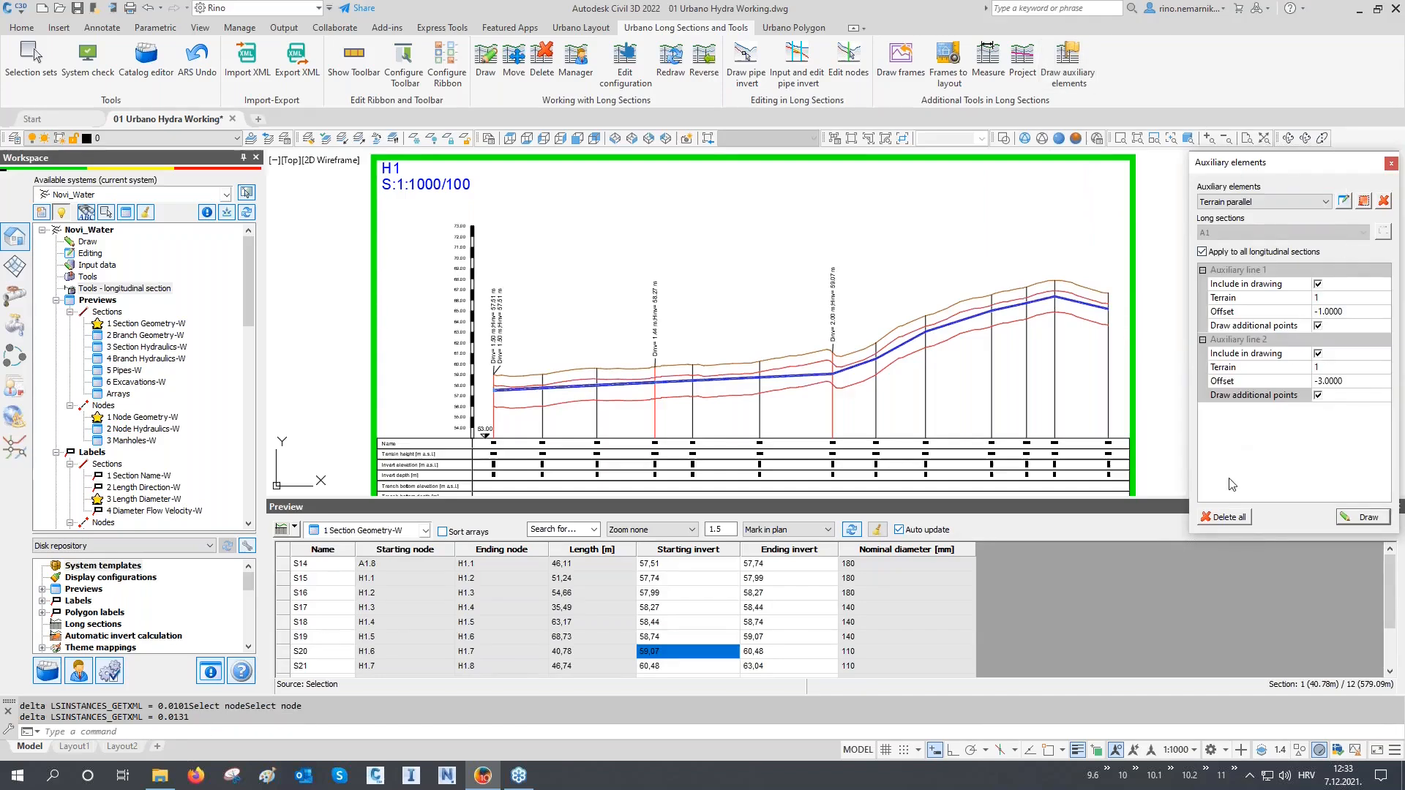
pyautogui.click(1231, 519)
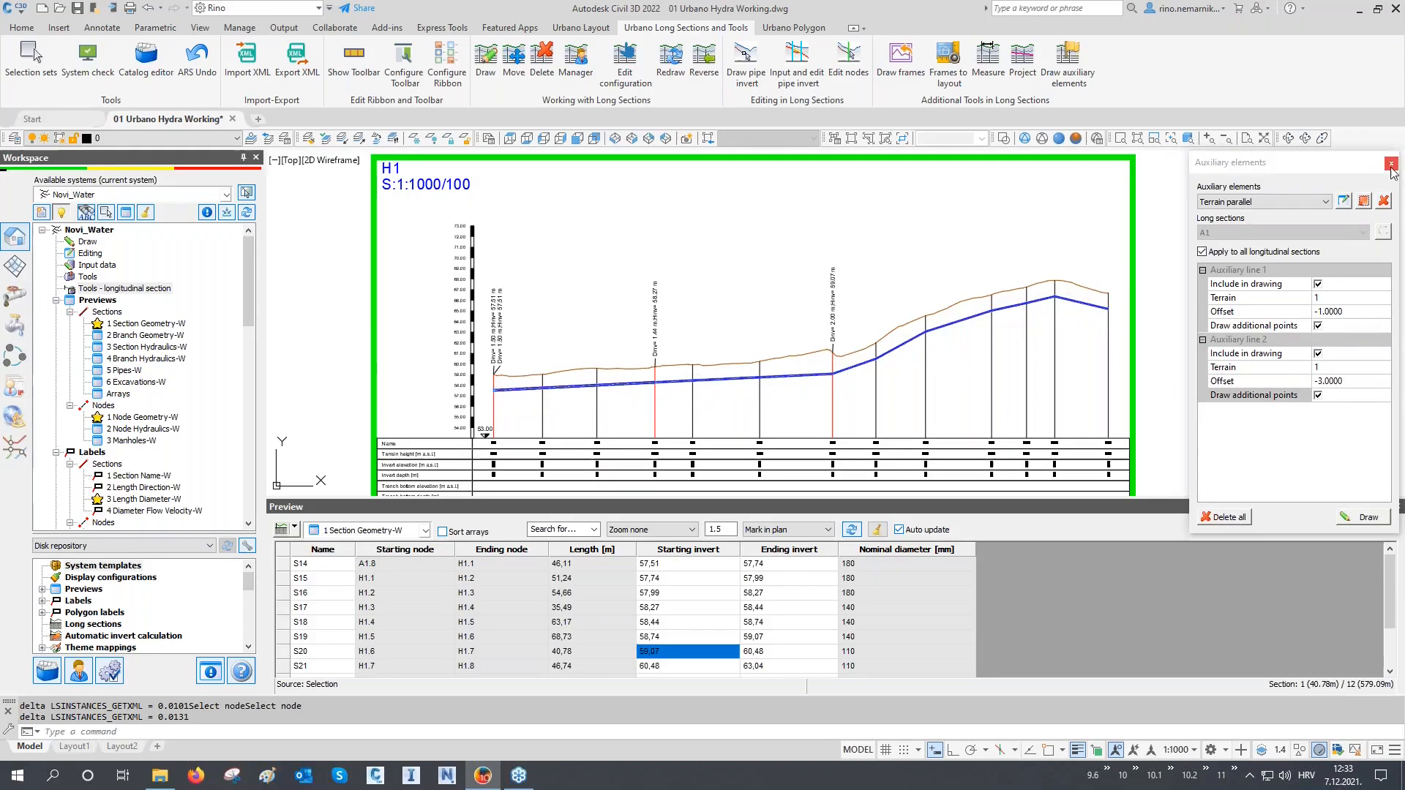
# Step: Close the auxiliary elements and section preview windows and regenerate the drawing with the whole network in view
pyautogui.click(1392, 165)
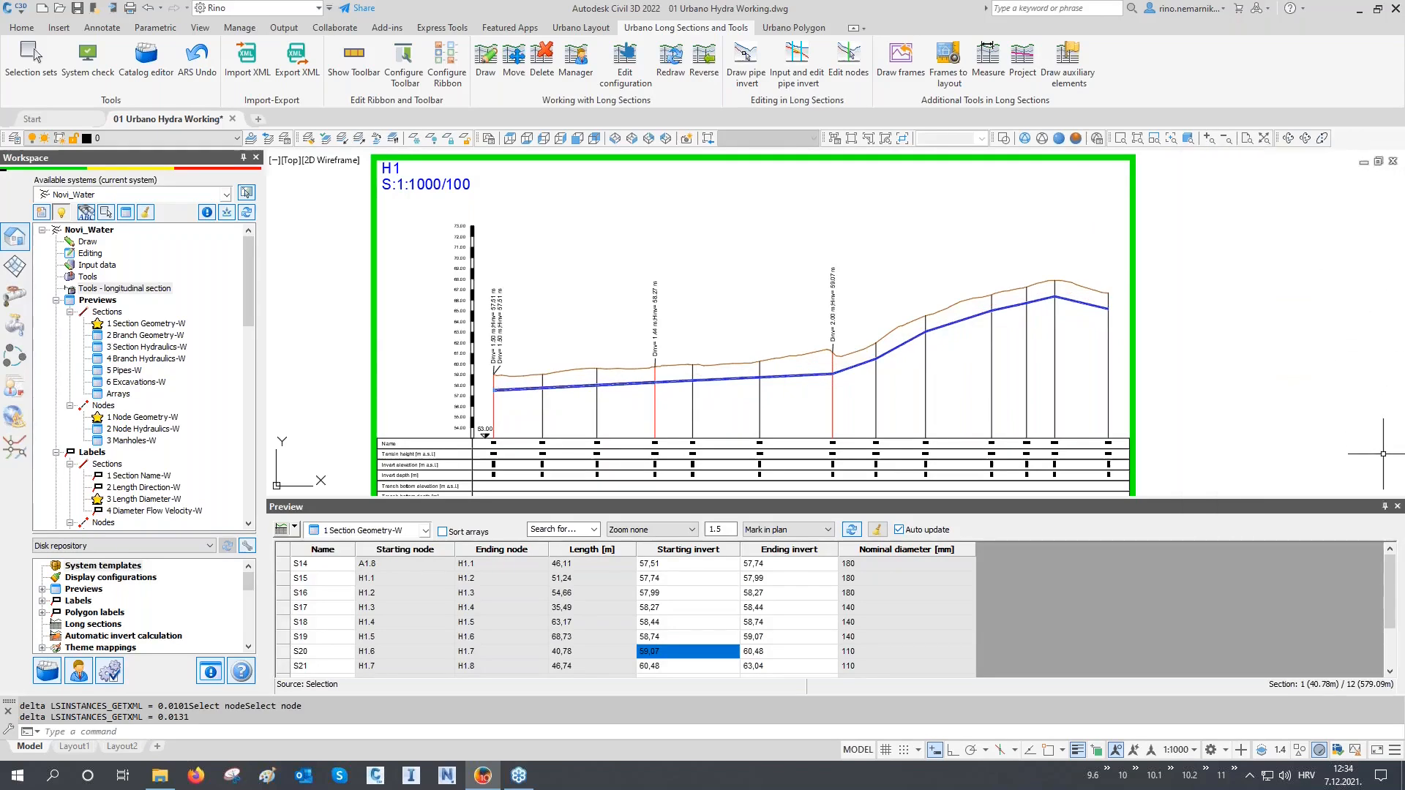
pyautogui.click(1397, 507)
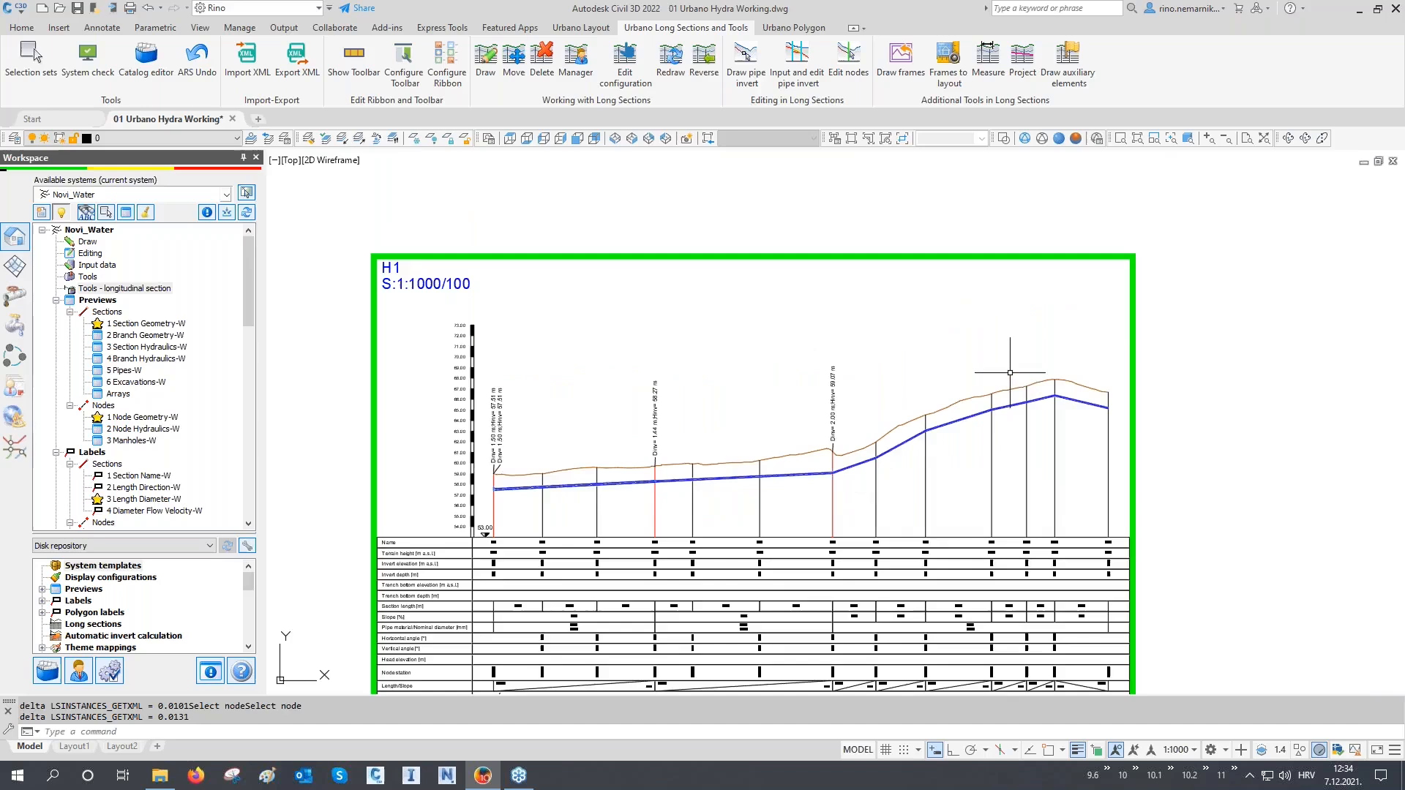
pyautogui.scroll(-14, 1010, 373)
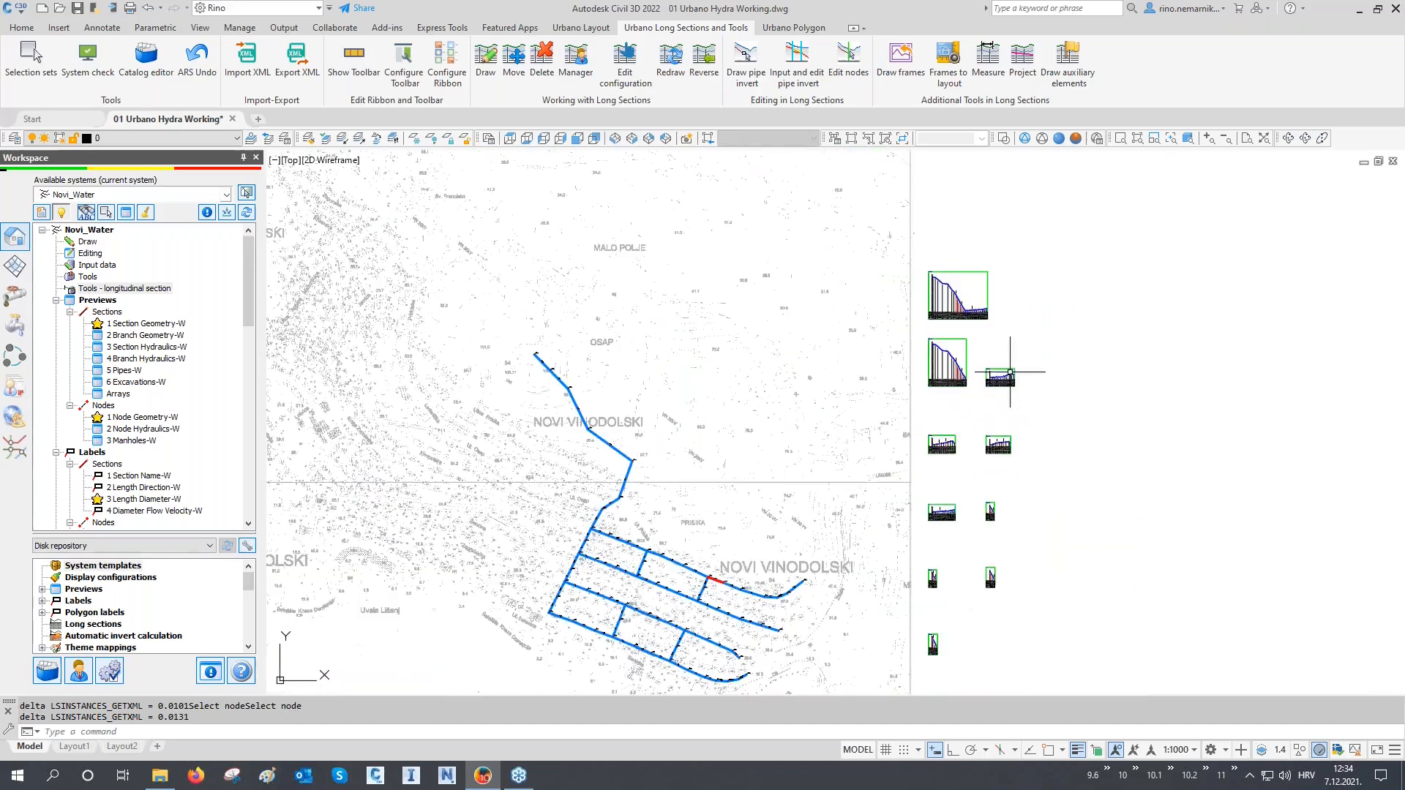
pyautogui.moveTo(1010, 373); pyautogui.dragTo(1012, 332, button='middle')
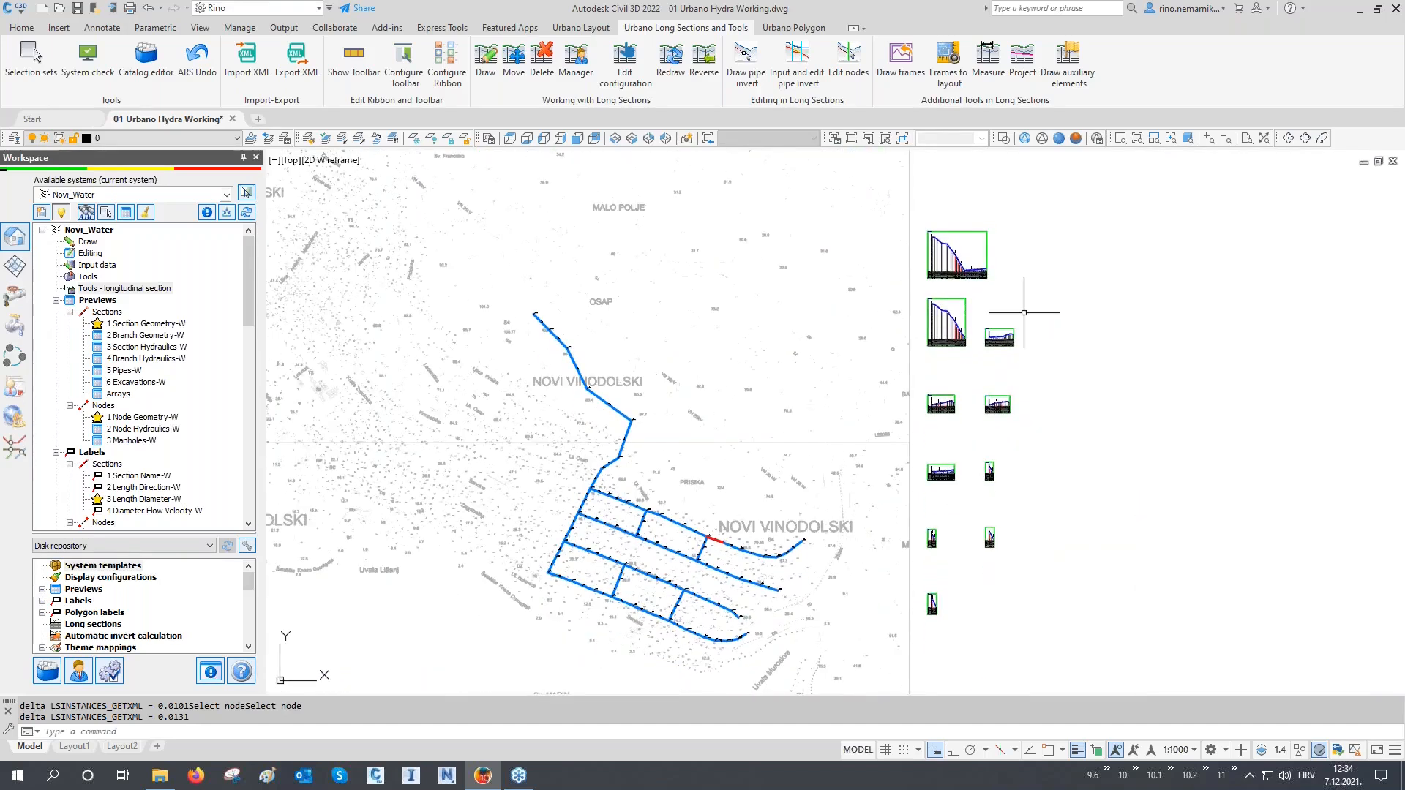
pyautogui.write('e')
pyautogui.press('Return')
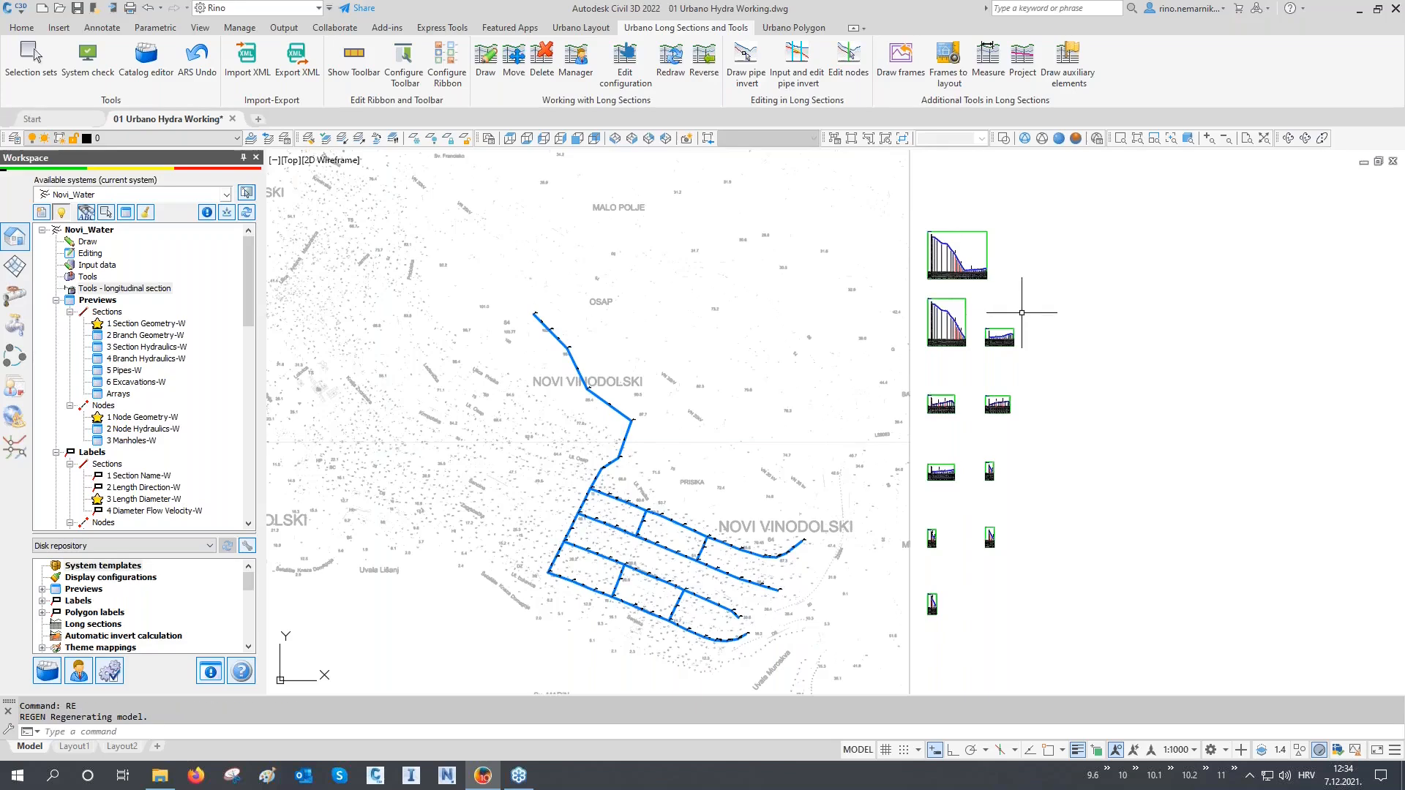
# Step: Open the catalog of manholes and view the dimension illustrations of the manhole type 0 and manhole type 3 templates
pyautogui.click(48, 678)
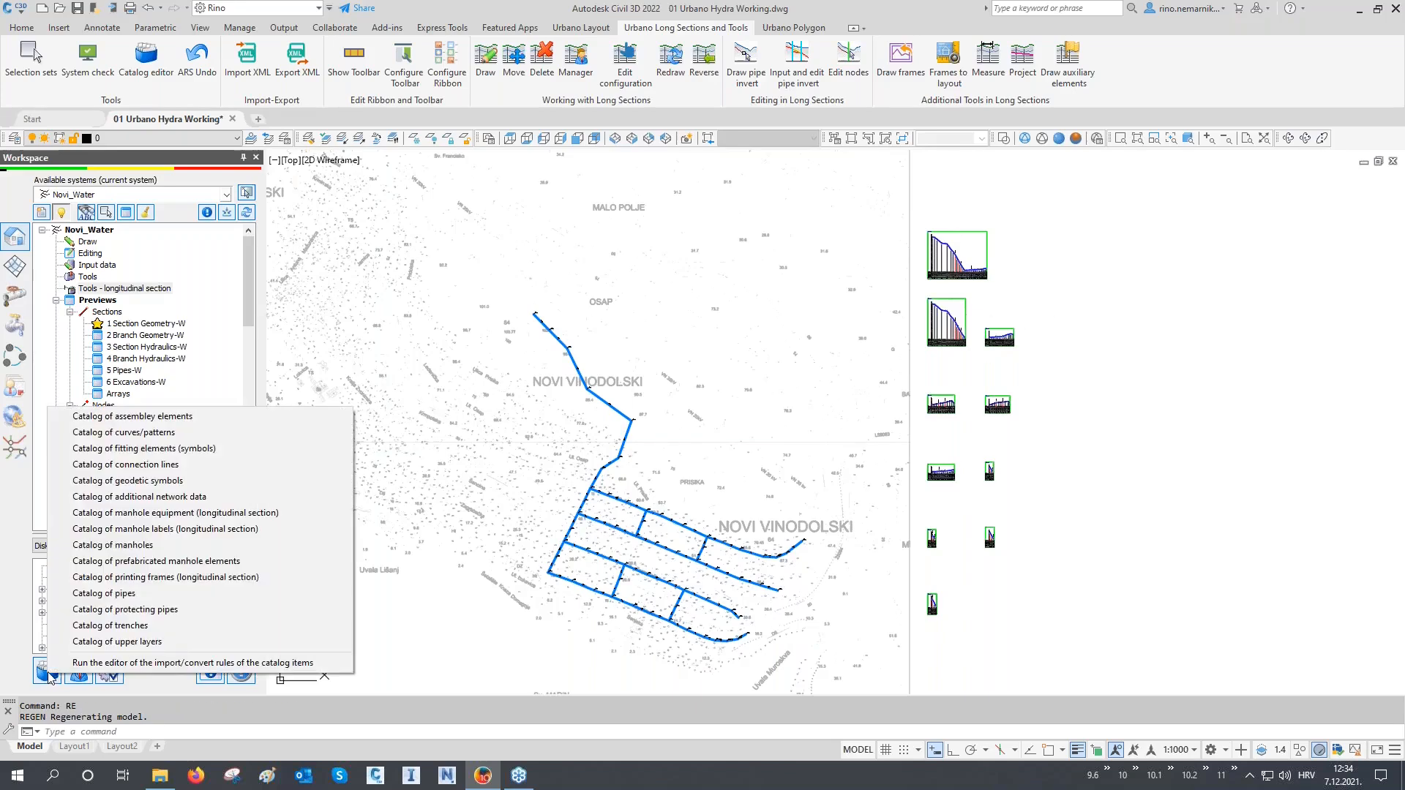
pyautogui.click(108, 549)
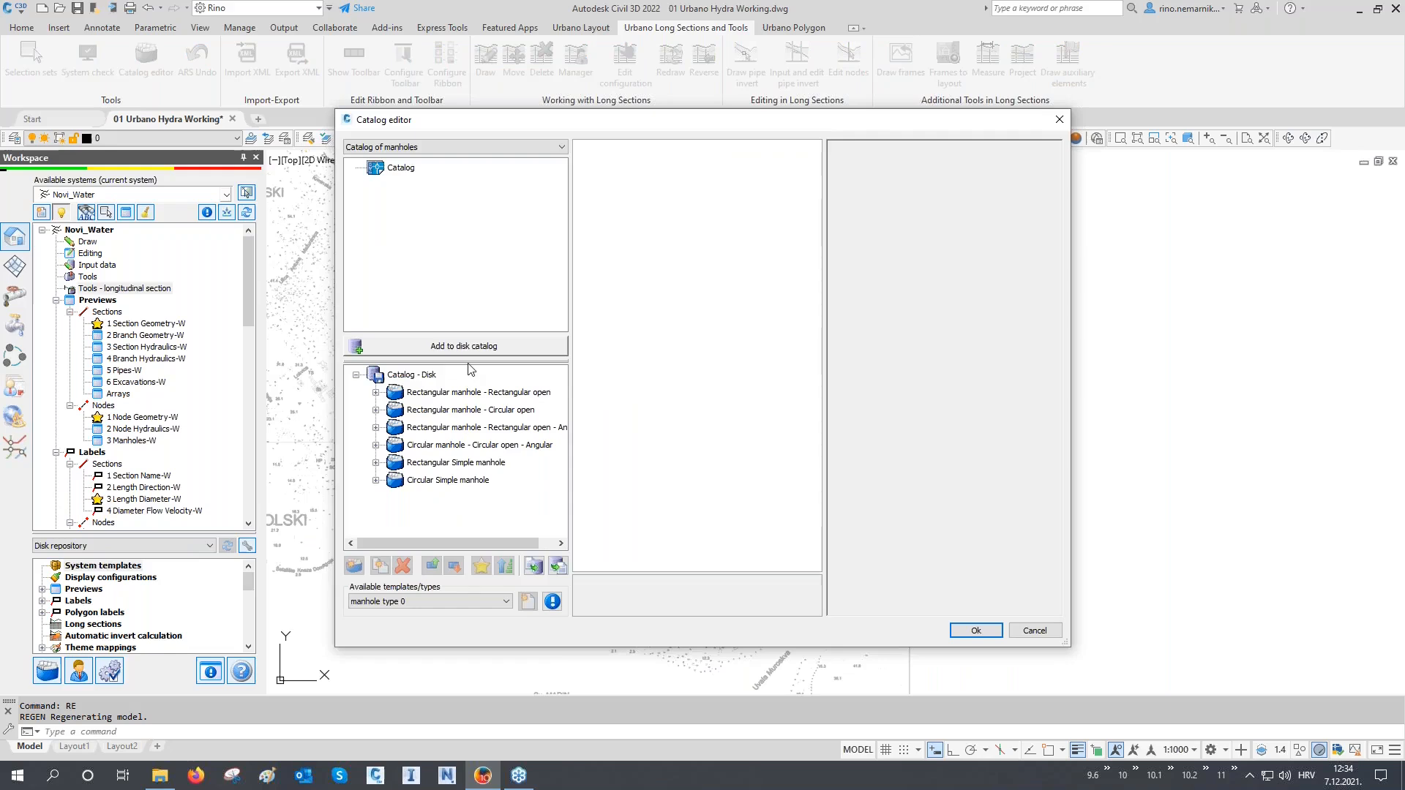
pyautogui.moveTo(474, 309); pyautogui.dragTo(474, 256)
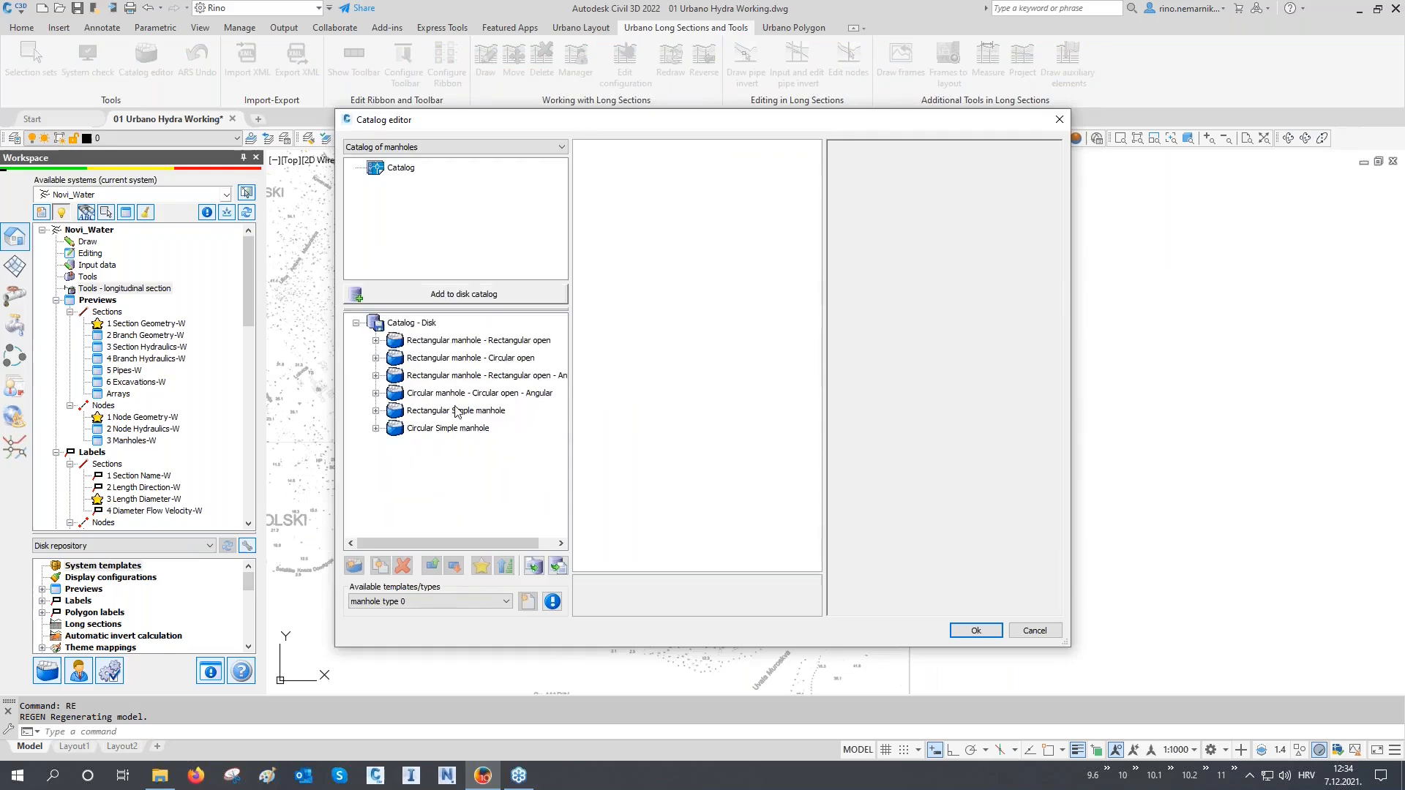
pyautogui.click(428, 600)
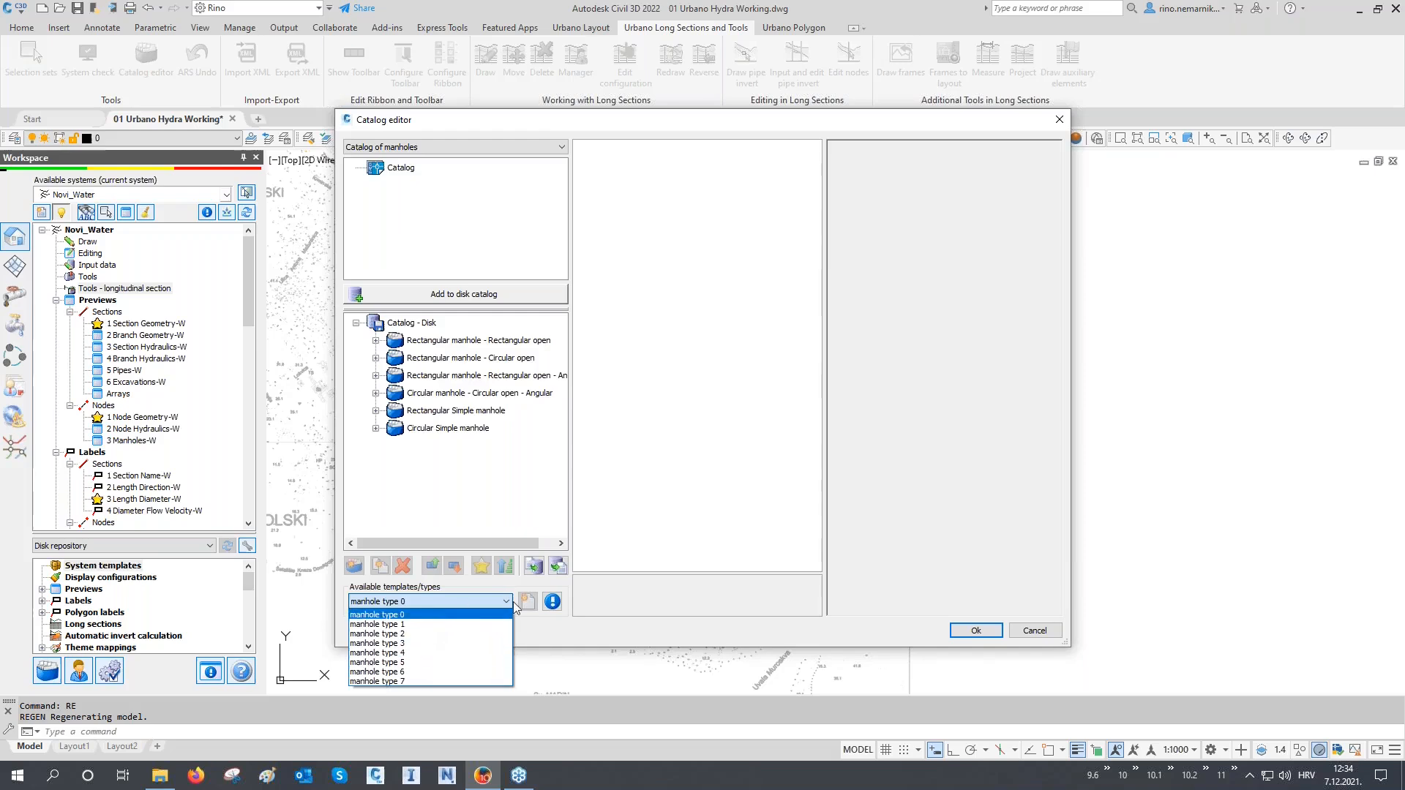
pyautogui.click(554, 603)
pyautogui.click(554, 602)
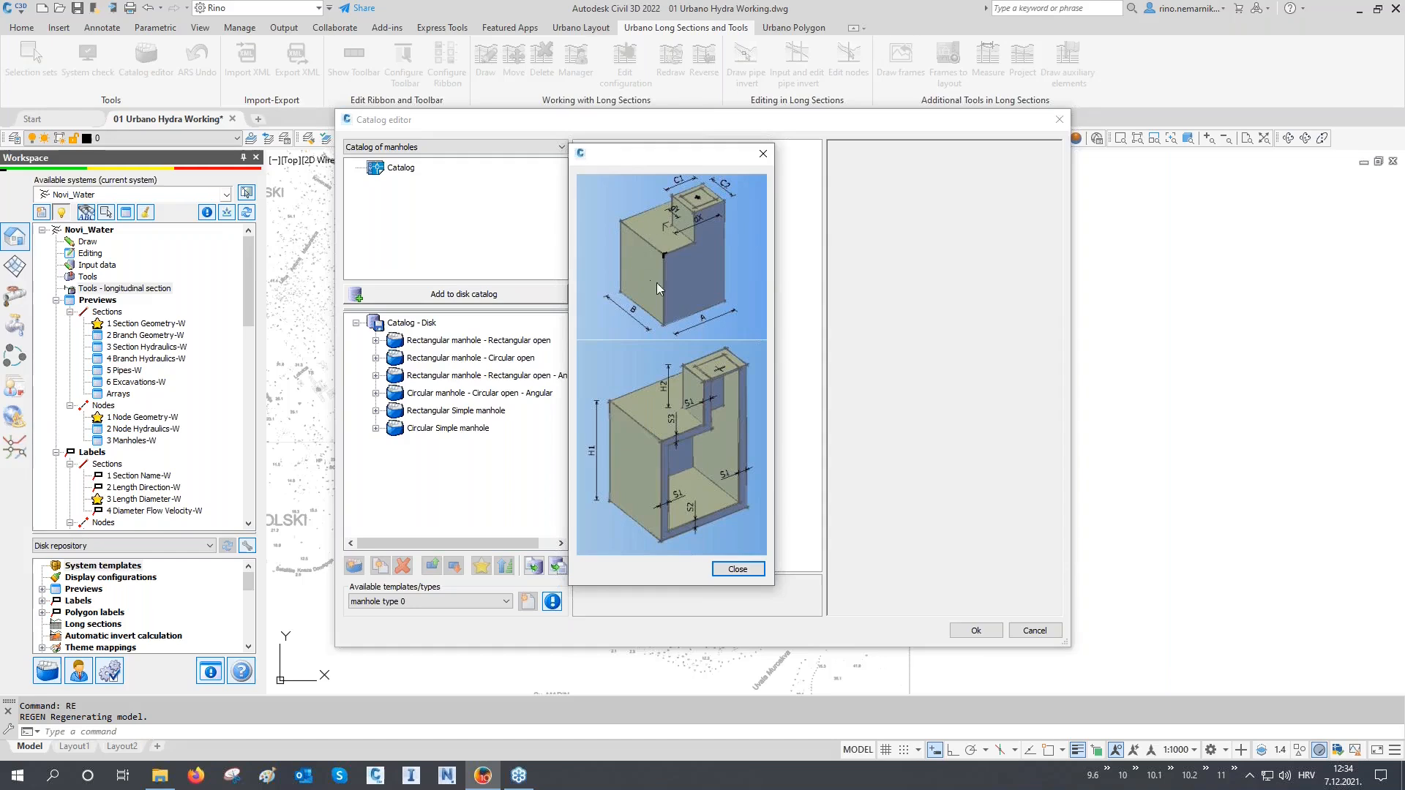
pyautogui.click(719, 573)
pyautogui.click(473, 600)
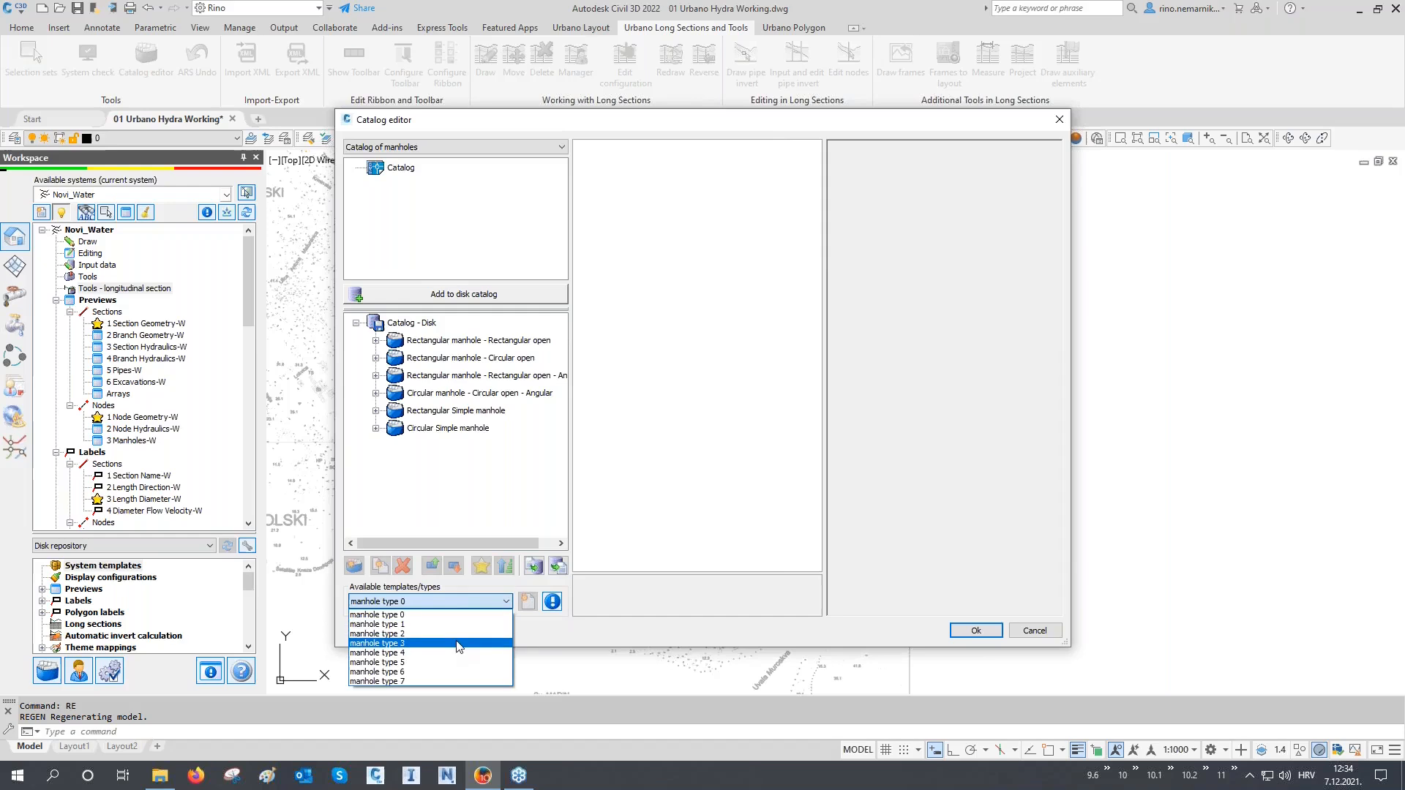
pyautogui.click(479, 644)
pyautogui.click(552, 601)
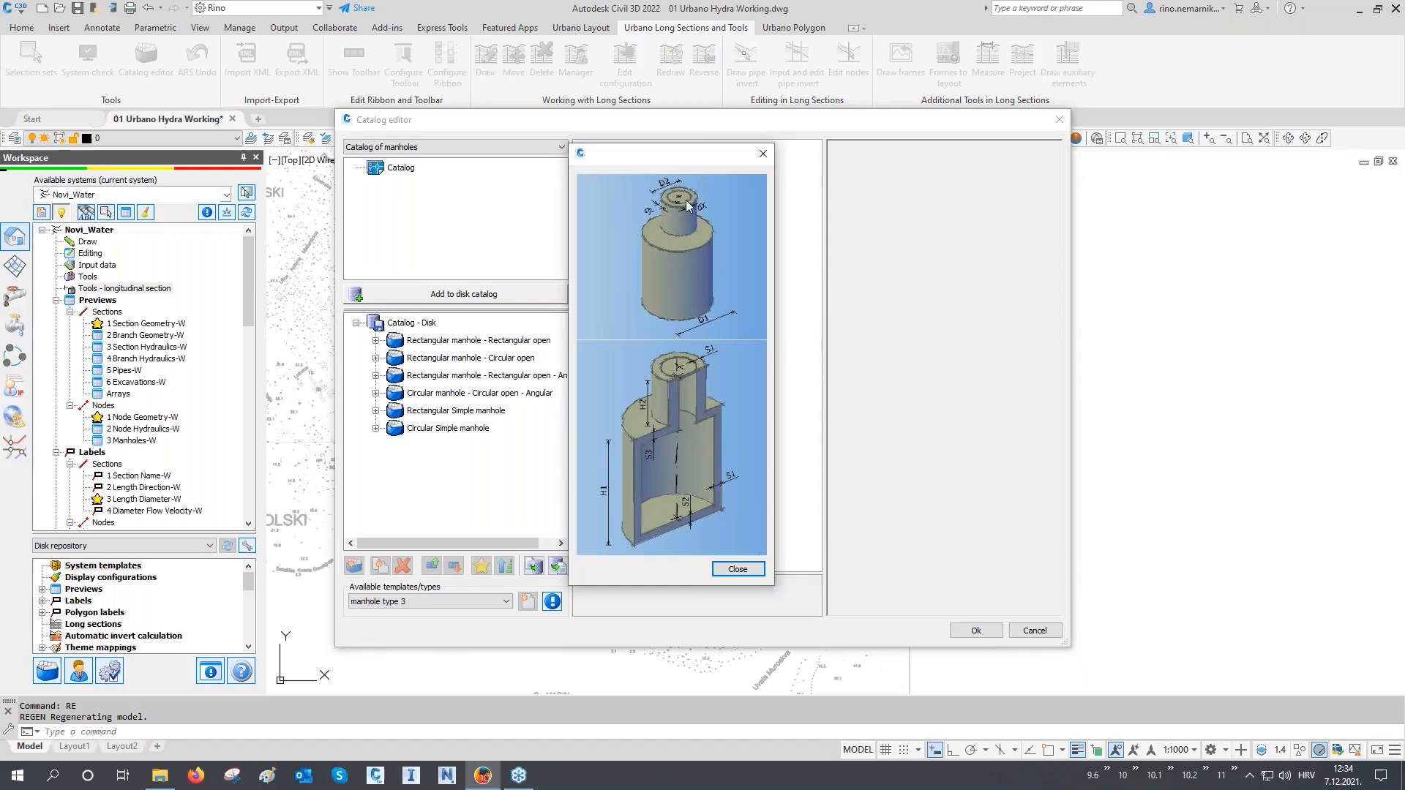
pyautogui.click(737, 570)
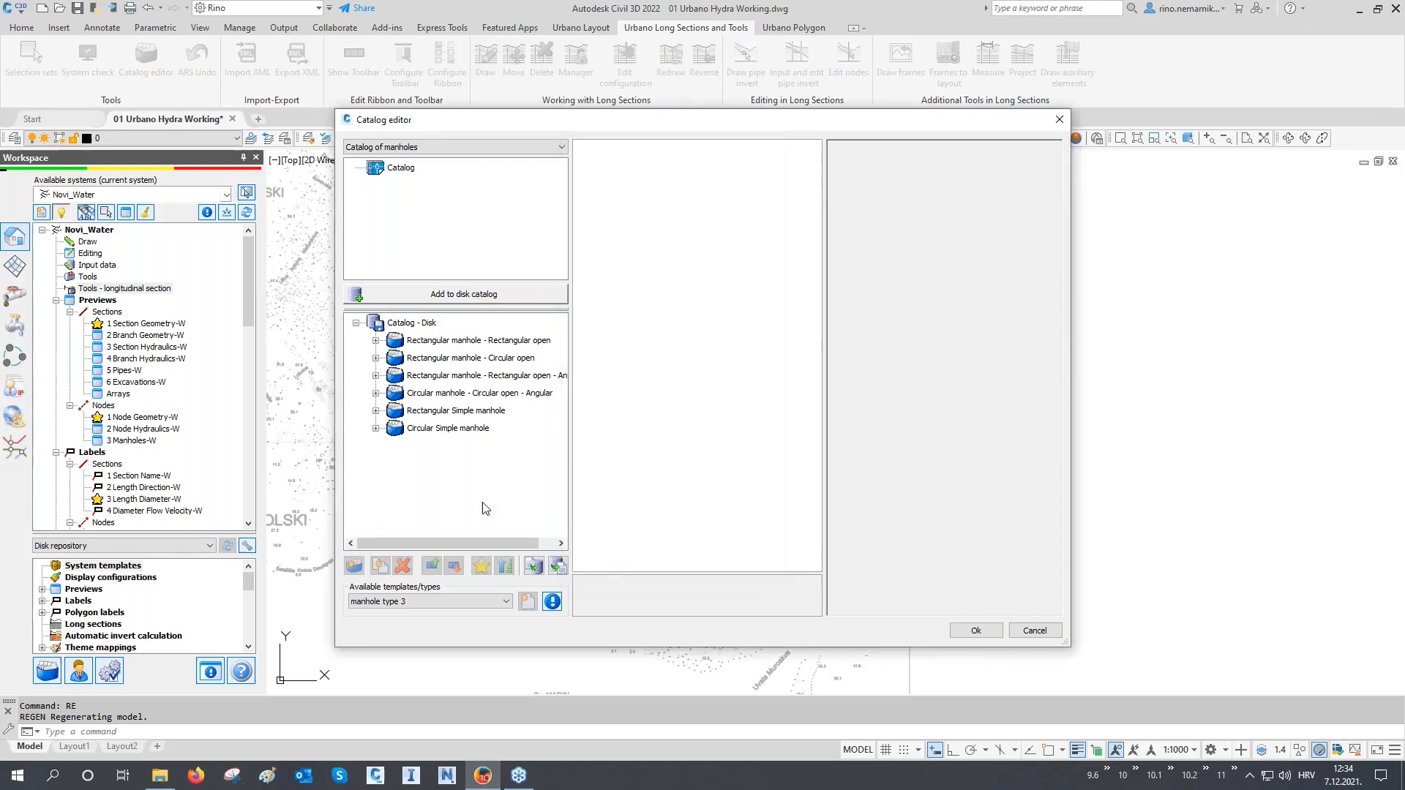
# Step: Examine the geometry parameters of the C-C-A, D=1000 d=700 and R-R, 1000 x 1000 - 700 x 700 manholes, then close the catalog
pyautogui.click(376, 393)
pyautogui.click(424, 412)
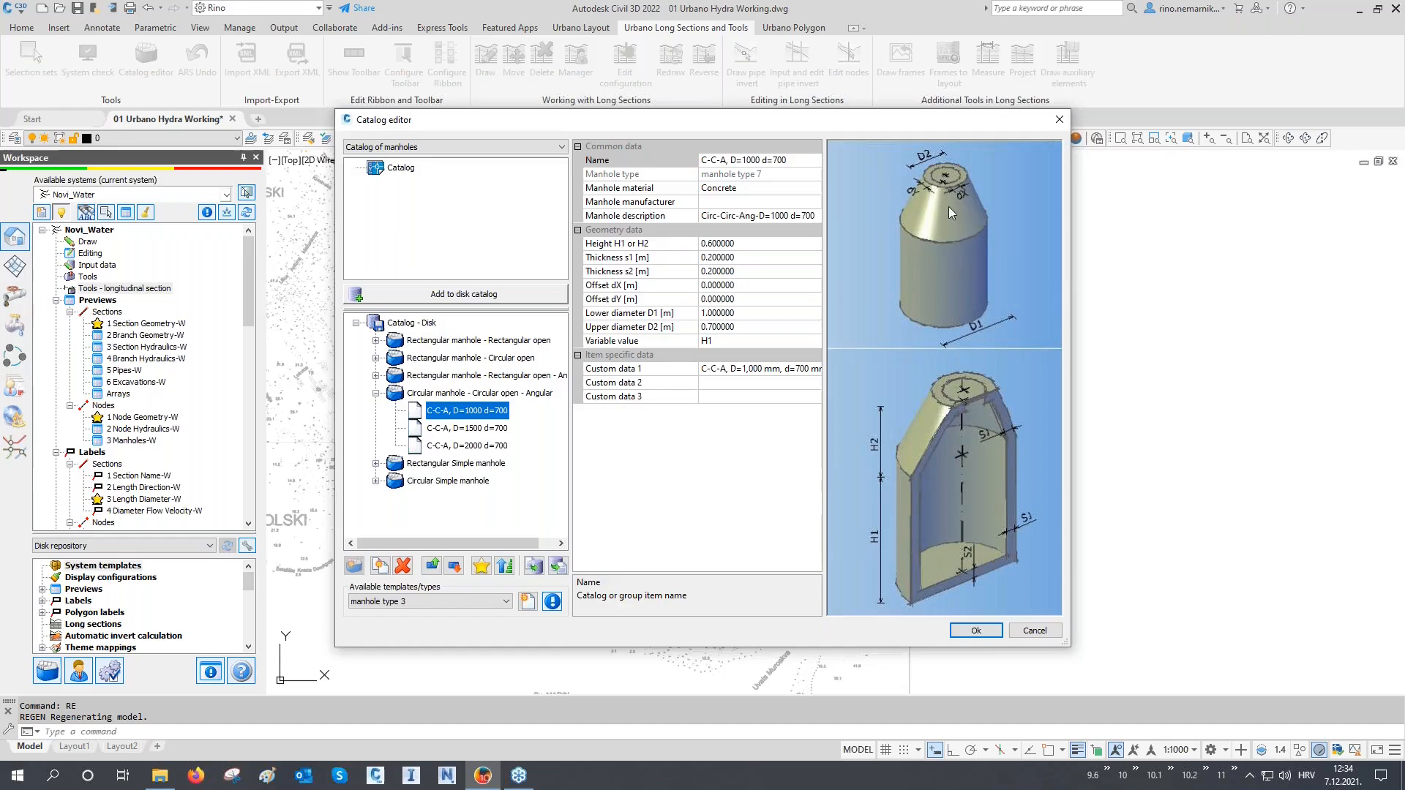
pyautogui.click(376, 341)
pyautogui.click(419, 361)
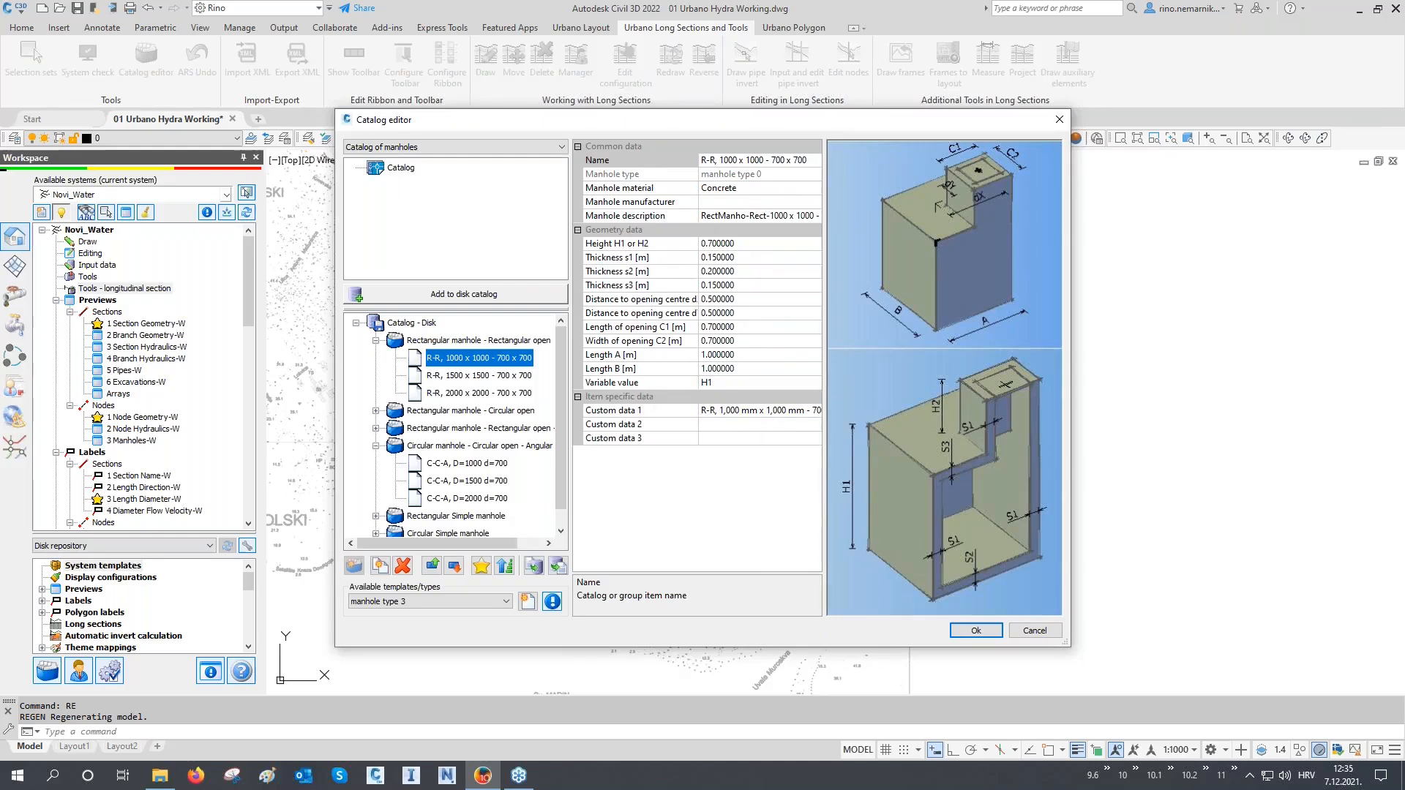
pyautogui.click(639, 257)
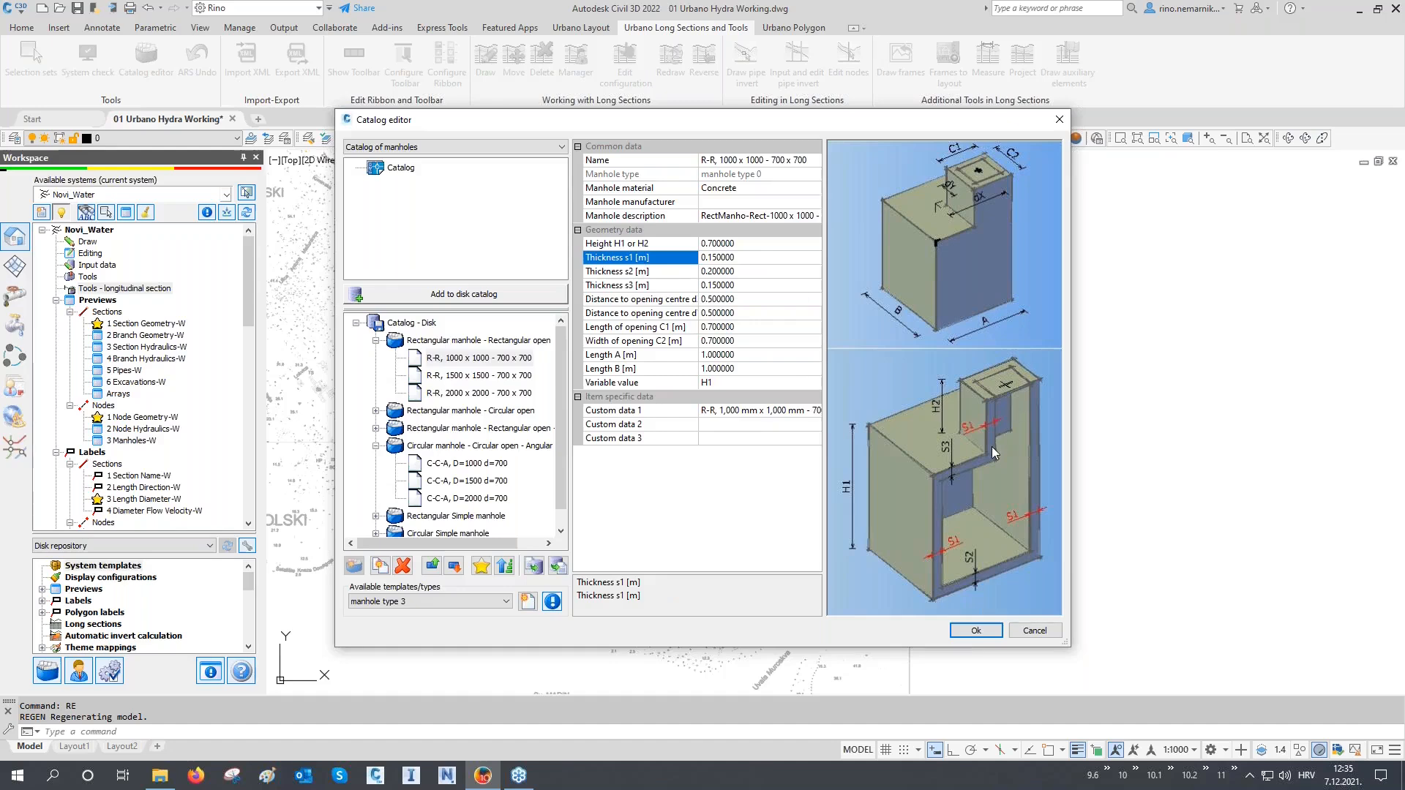
pyautogui.click(666, 274)
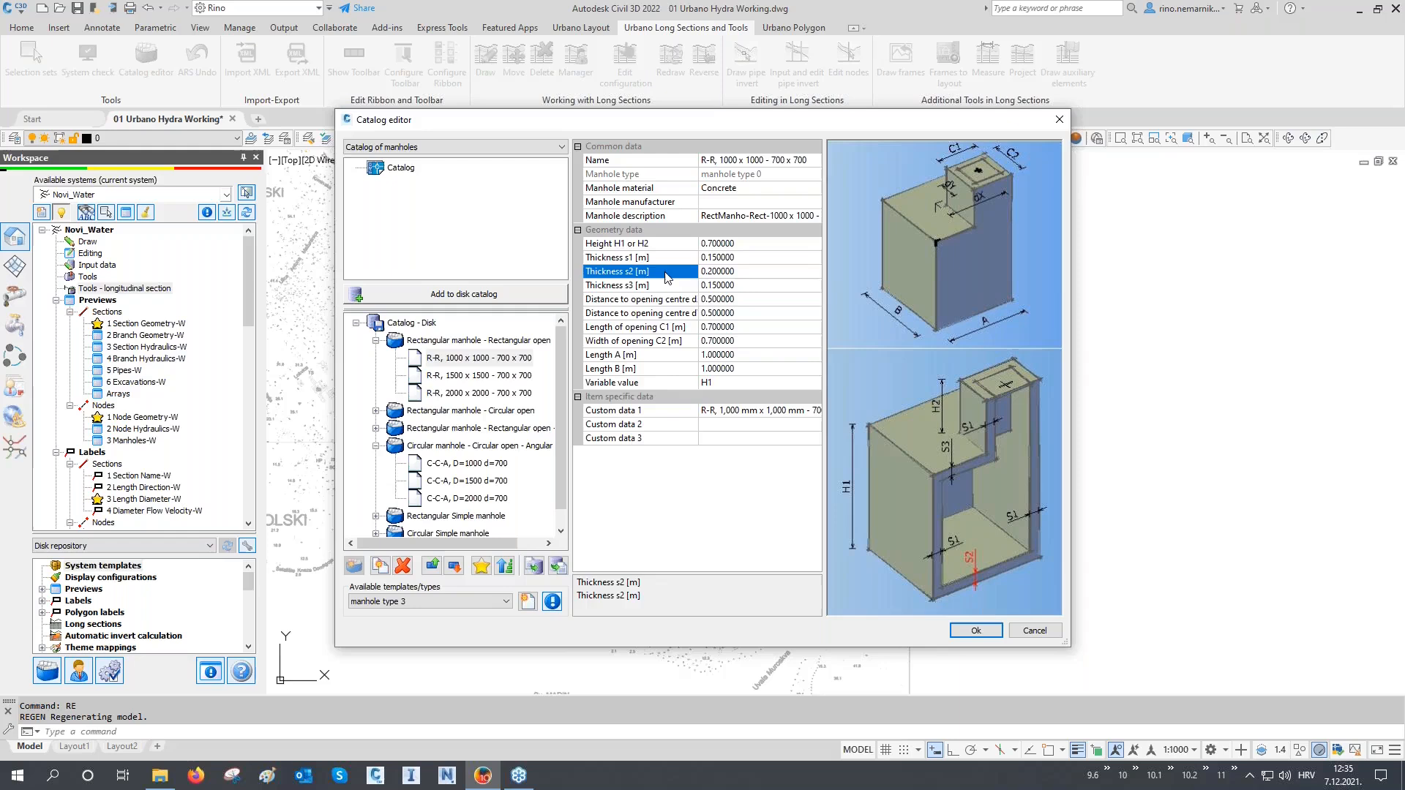
pyautogui.click(642, 357)
pyautogui.click(641, 372)
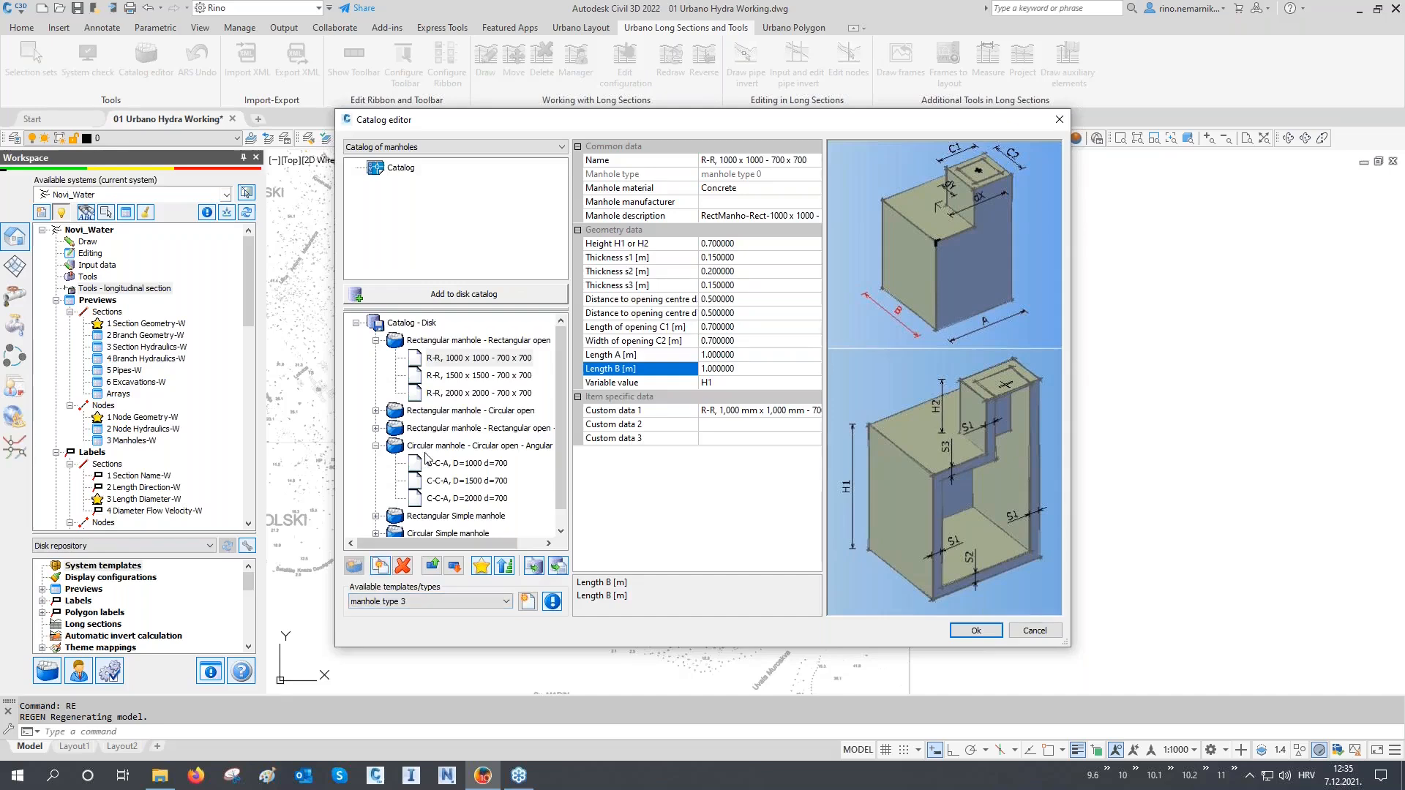
pyautogui.click(418, 325)
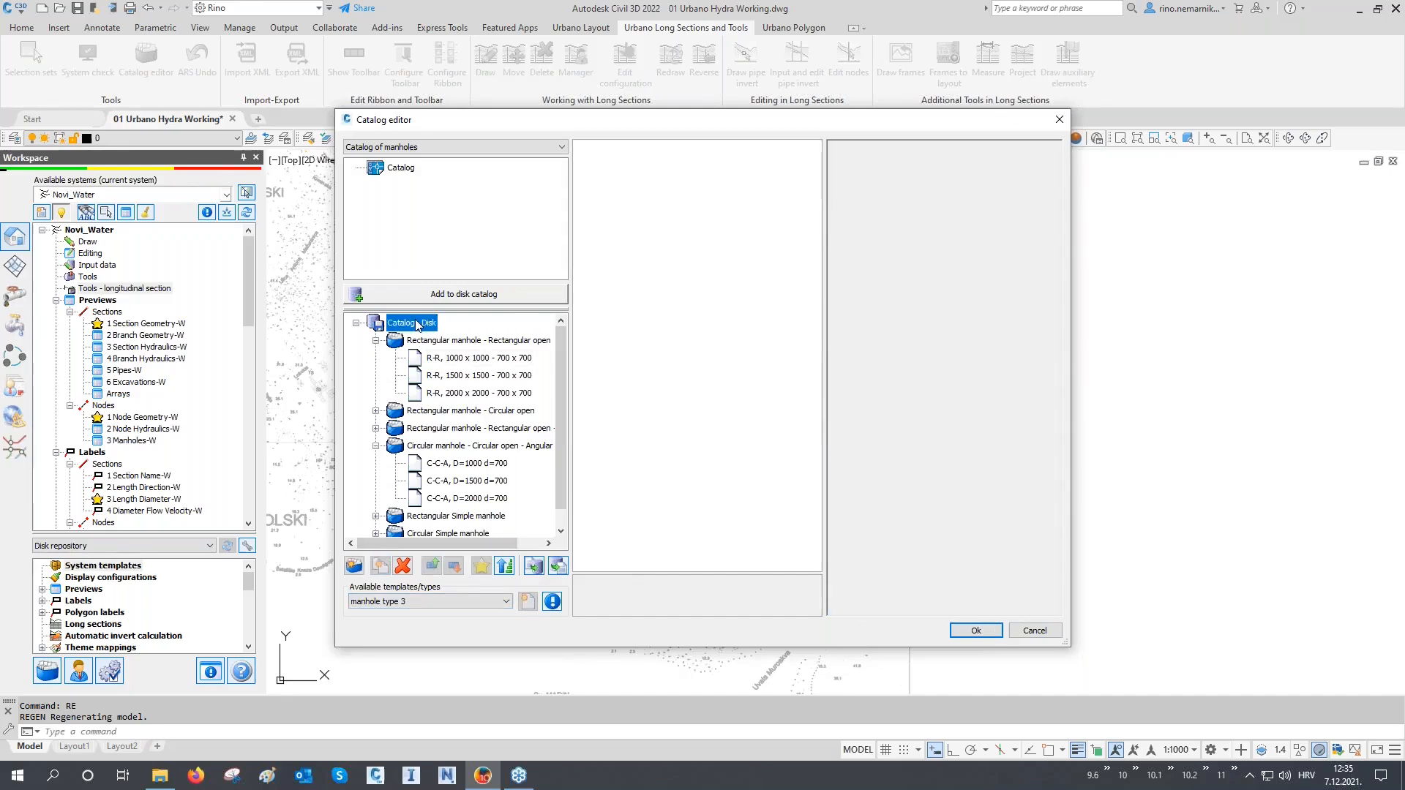
pyautogui.click(381, 599)
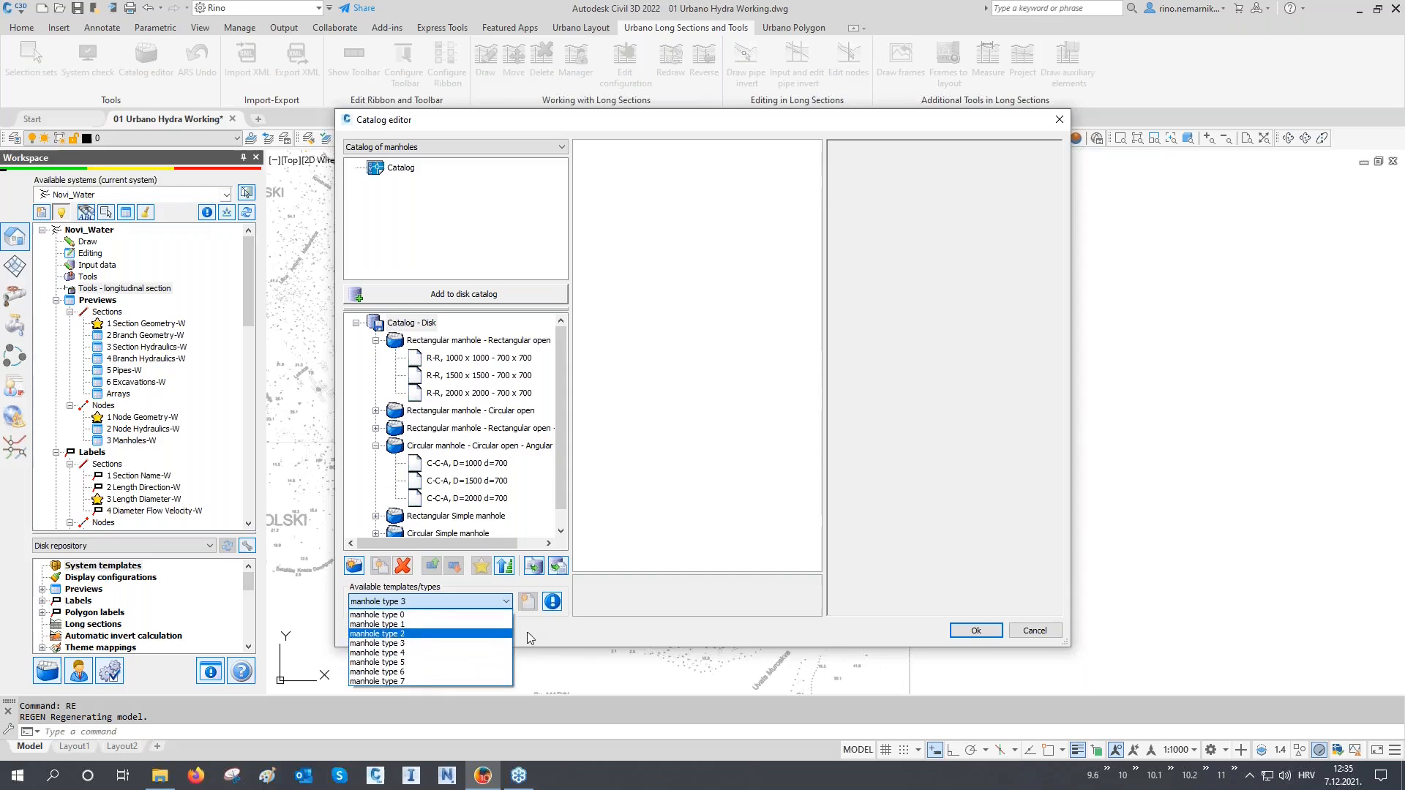
pyautogui.click(479, 643)
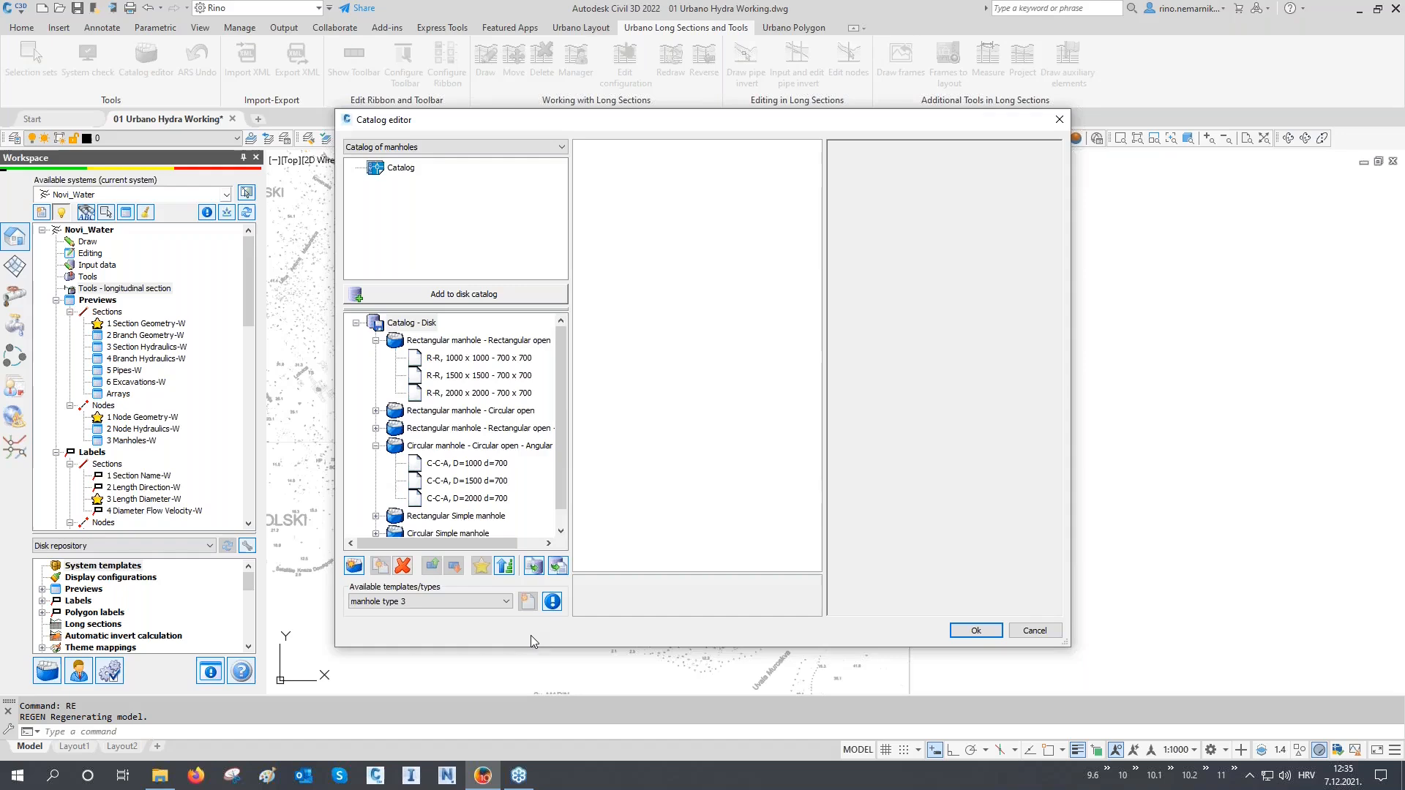
pyautogui.click(964, 634)
# Step: Start setting manhole data and choose the rectangular simple manhole R, 1200 x 1200, leaving the manhole label at none
pyautogui.scroll(2, 663, 570)
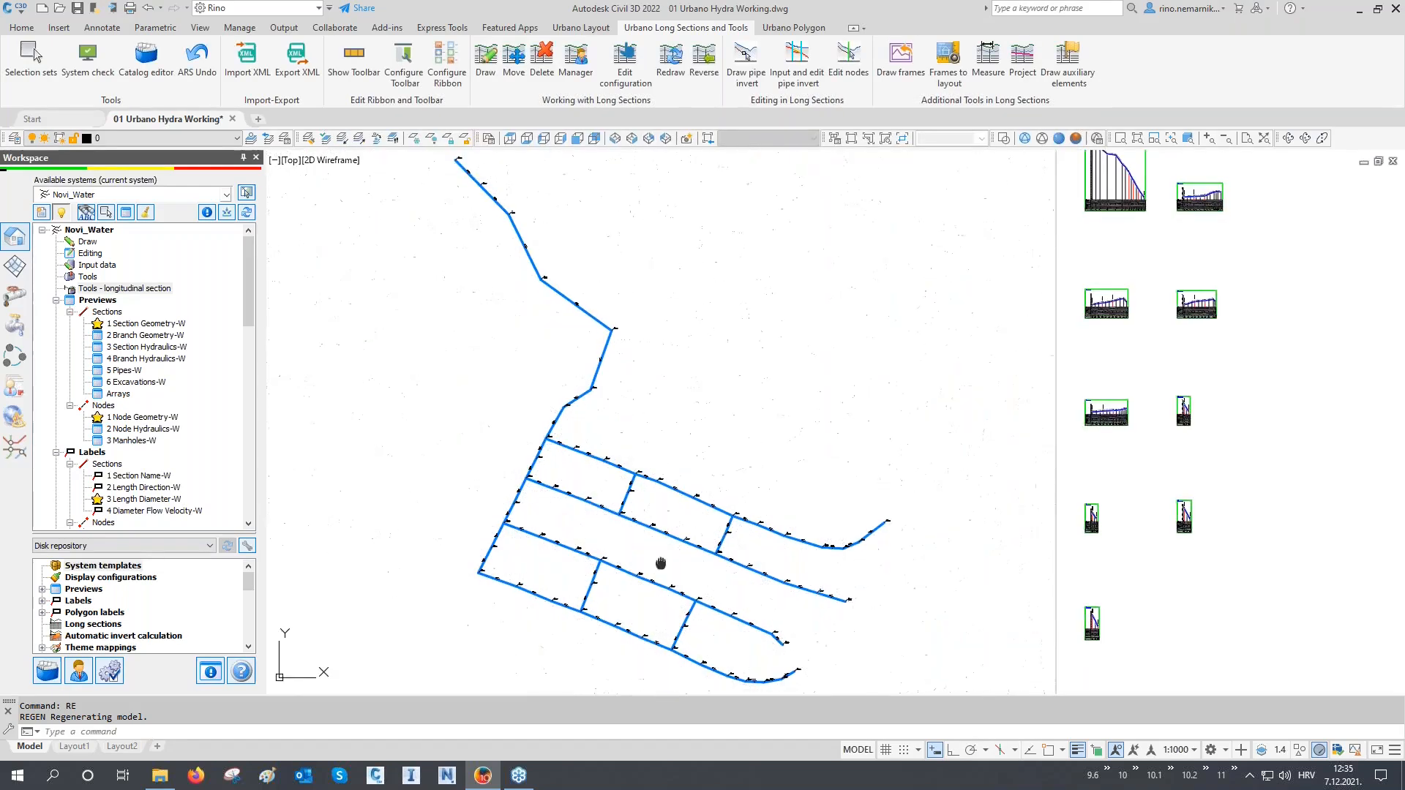
pyautogui.rightClick(112, 265)
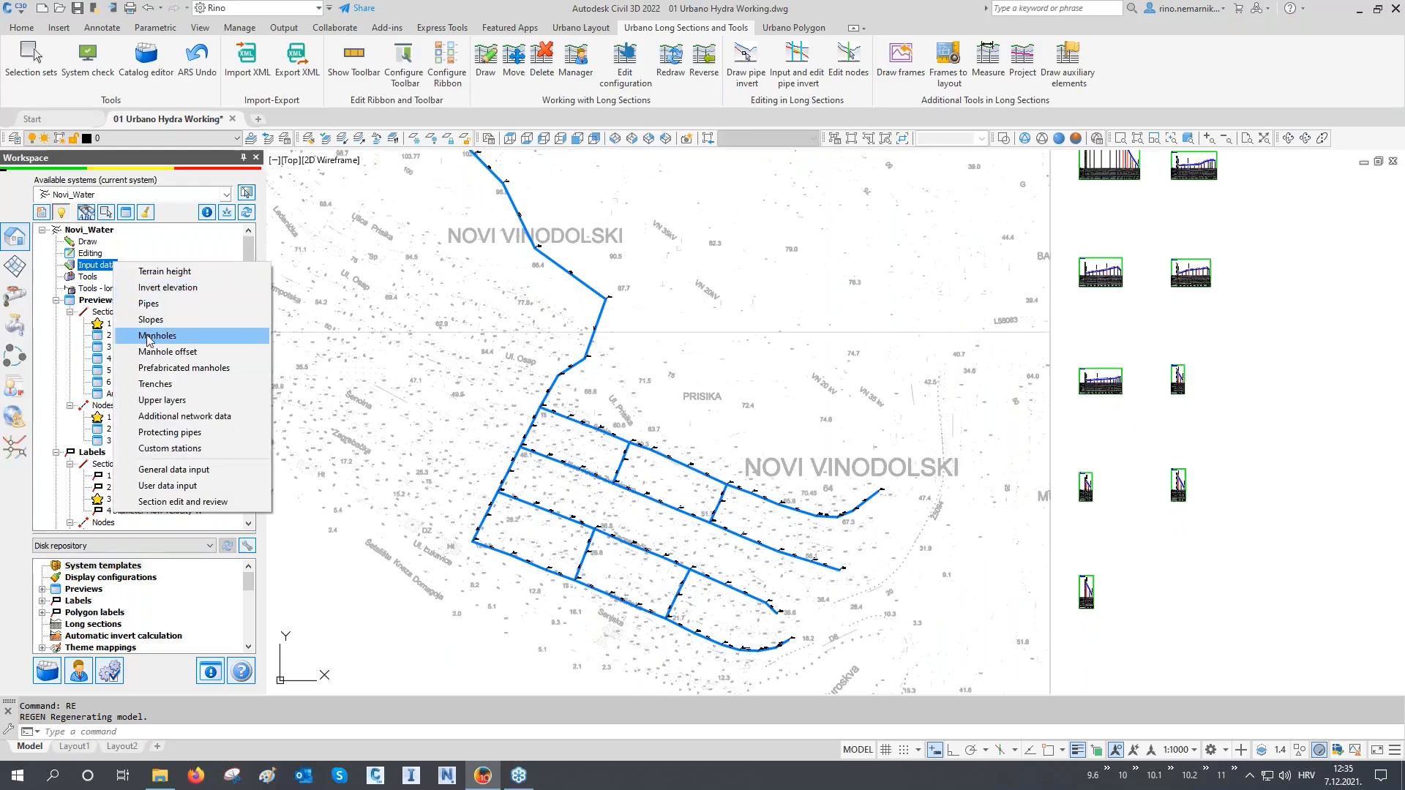
pyautogui.click(582, 28)
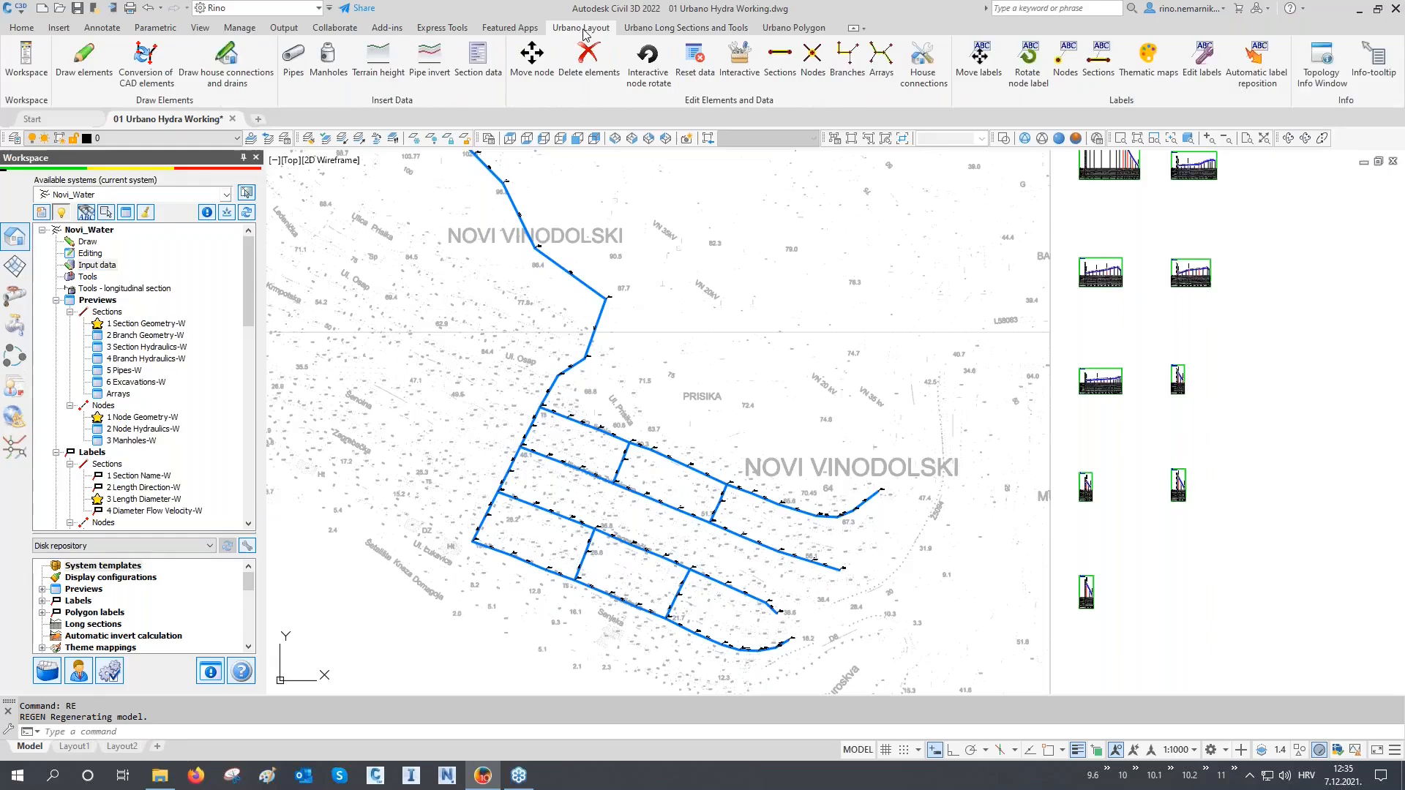
pyautogui.click(334, 75)
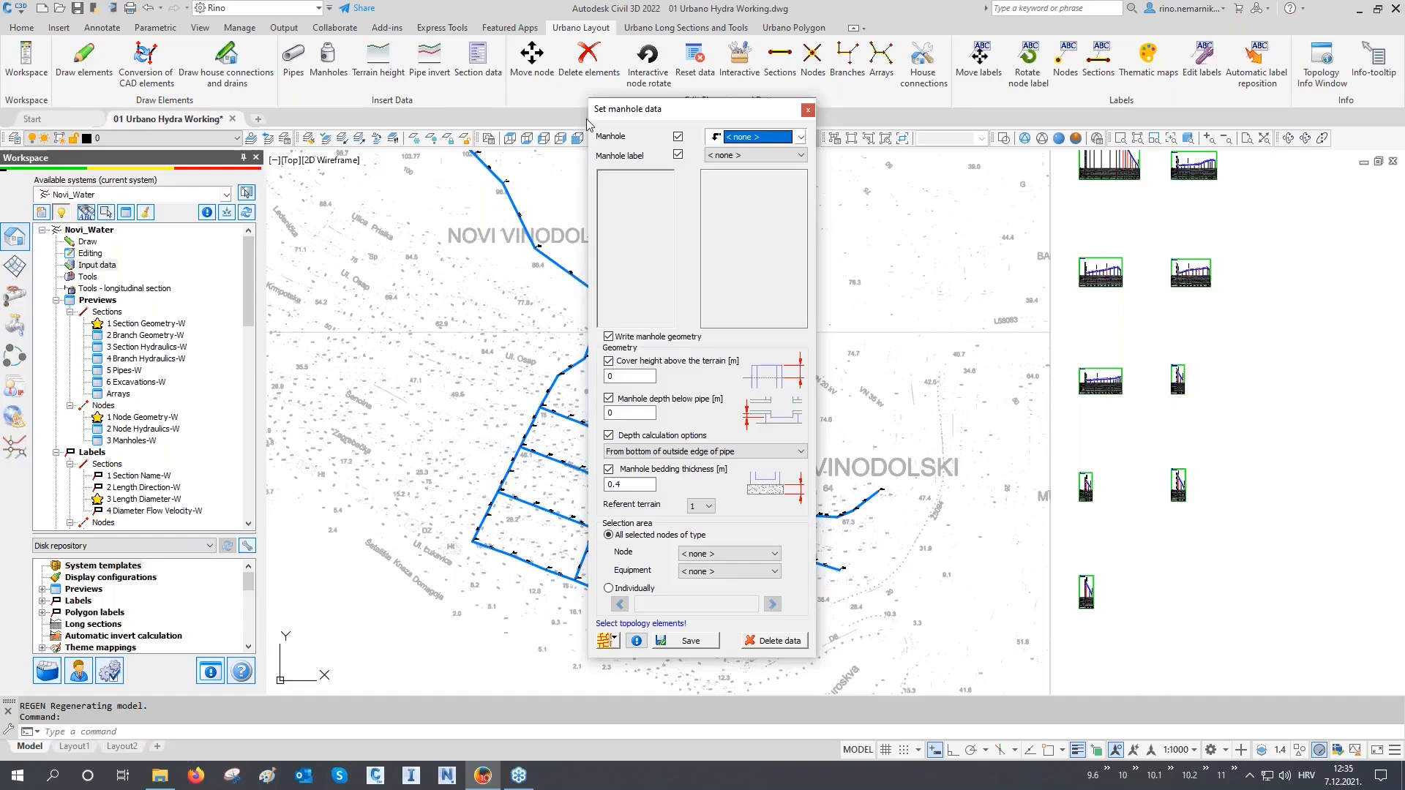
pyautogui.moveTo(652, 114)
pyautogui.mouseDown()
pyautogui.moveTo(1019, 168)
pyautogui.moveTo(1094, 144)
pyautogui.mouseUp()
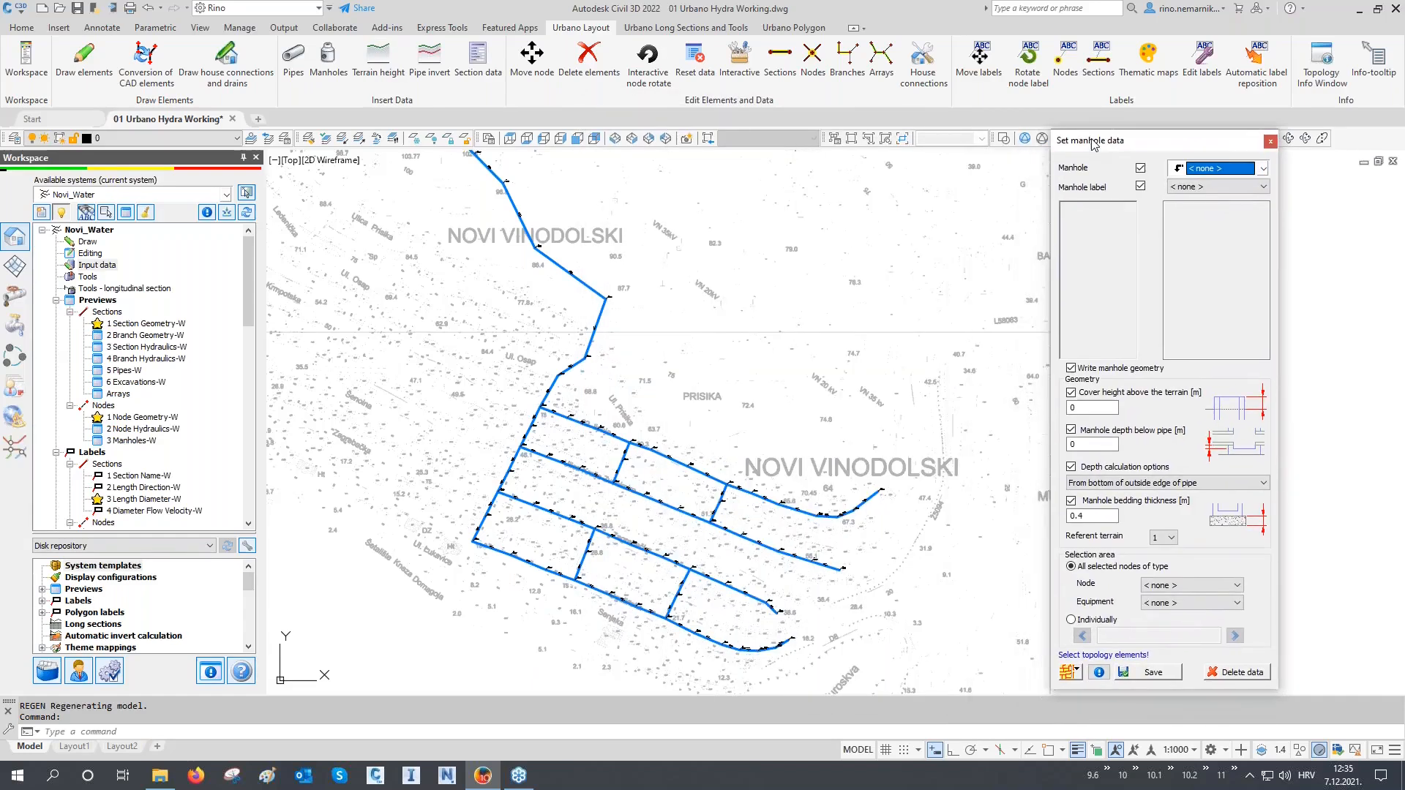
pyautogui.click(1217, 171)
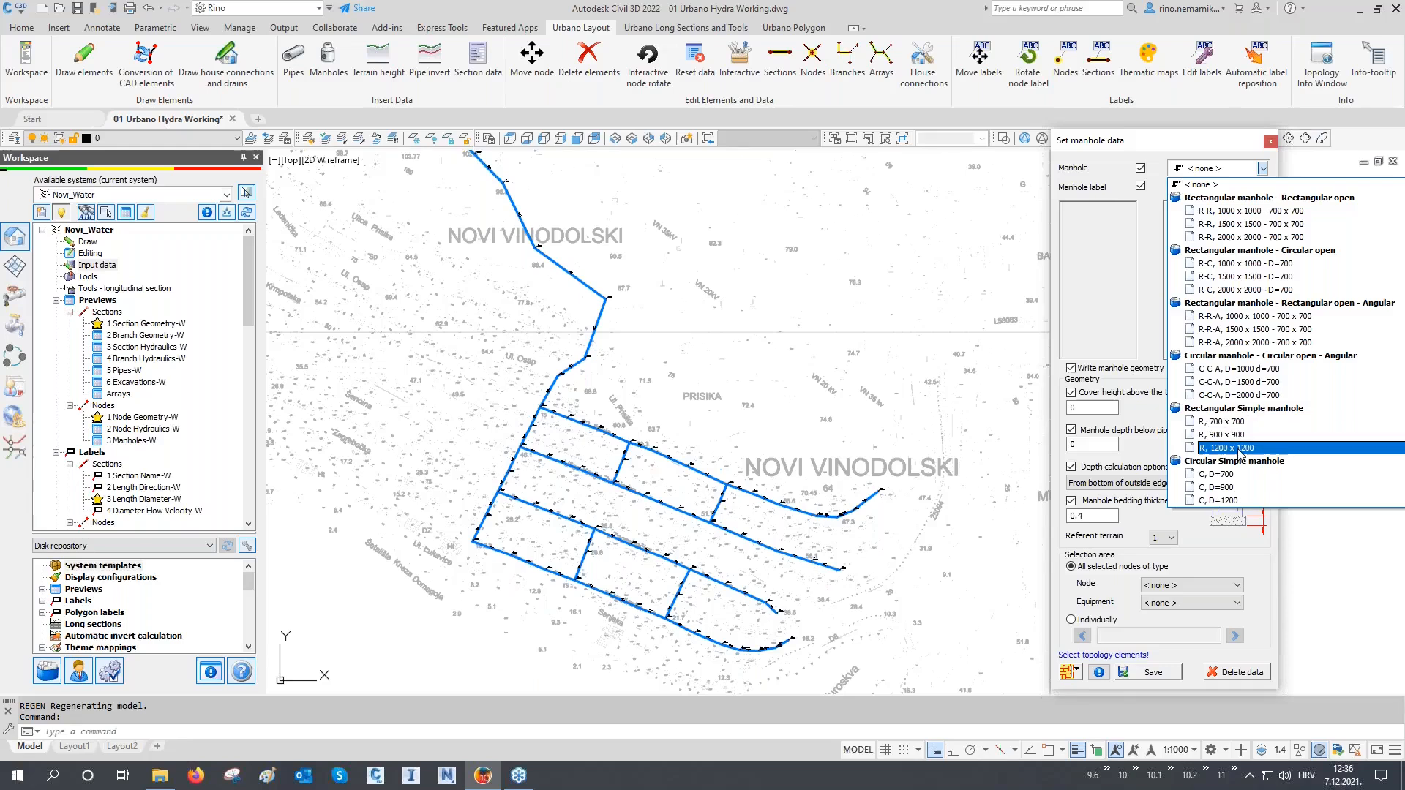
pyautogui.click(1239, 448)
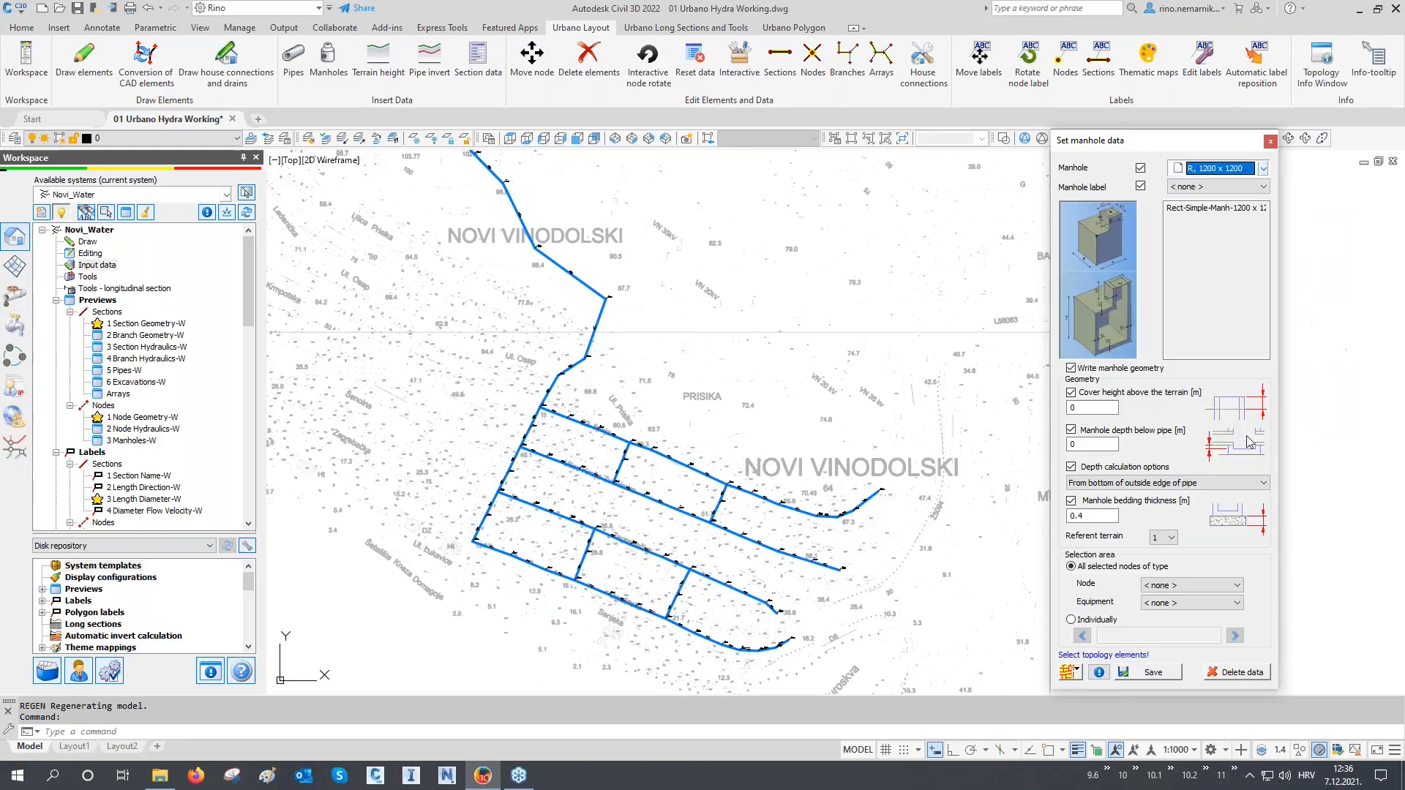
pyautogui.click(1215, 187)
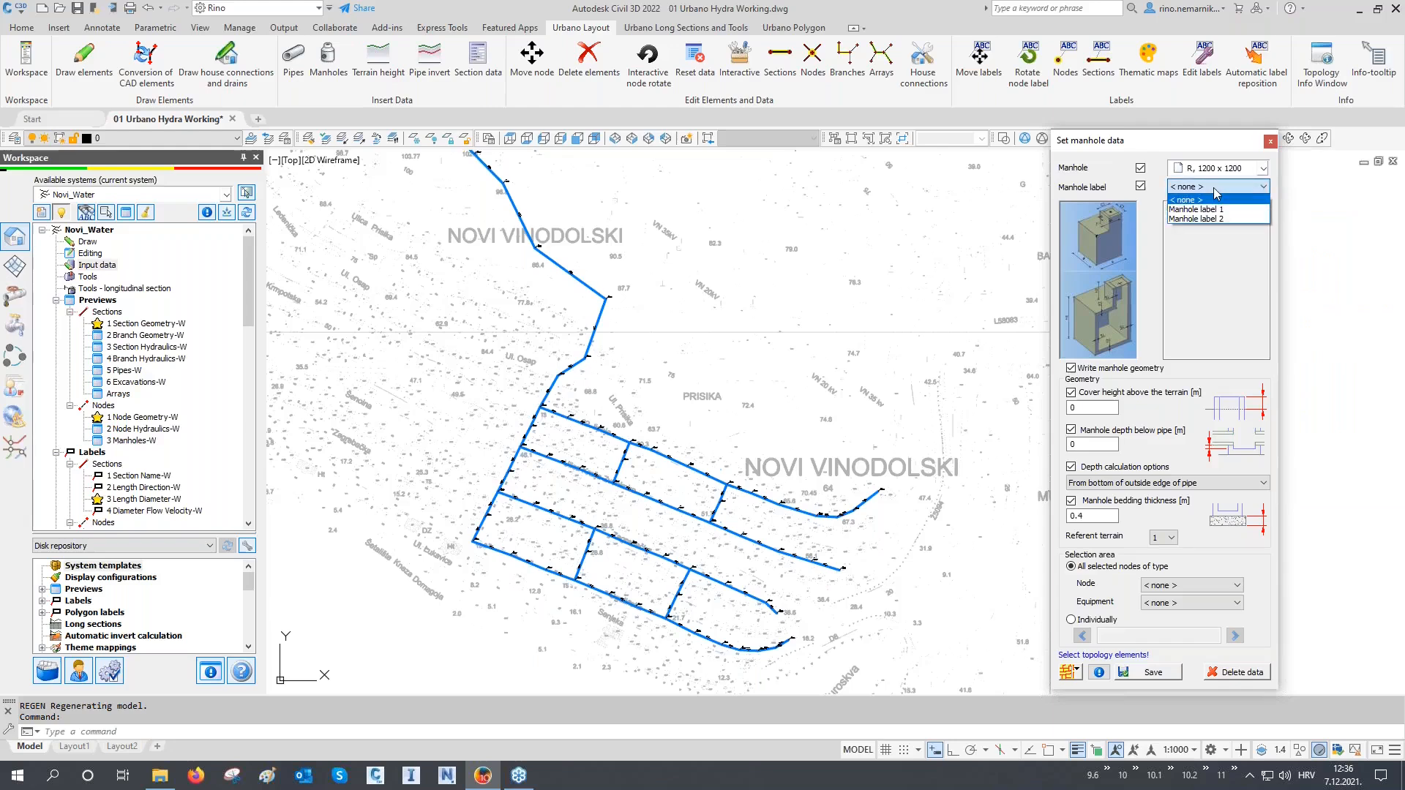
pyautogui.click(1215, 191)
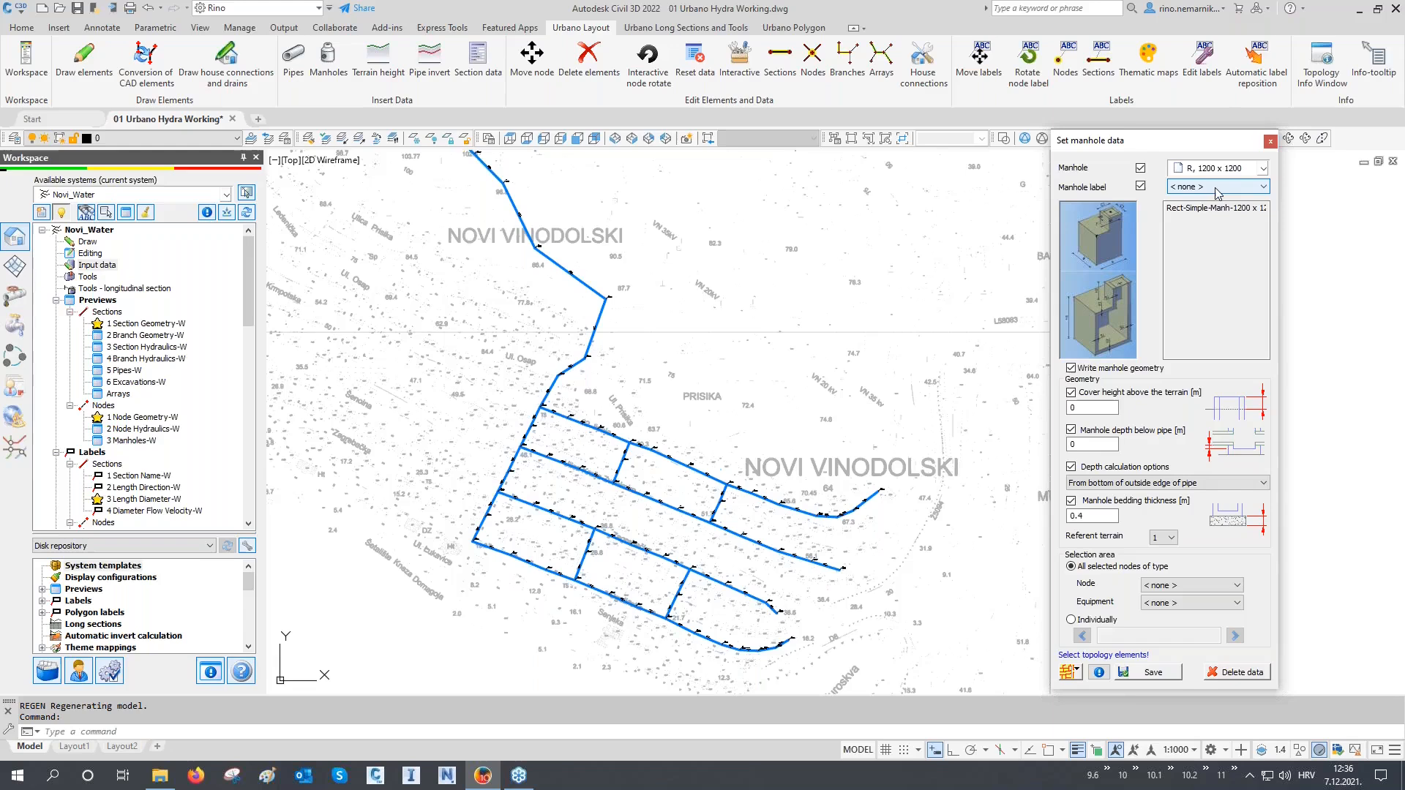
# Step: Set the manhole depth below pipe to 0.50 m, calculated from the bottom of the outside edge of the pipe, keeping cover height 0
pyautogui.click(1096, 409)
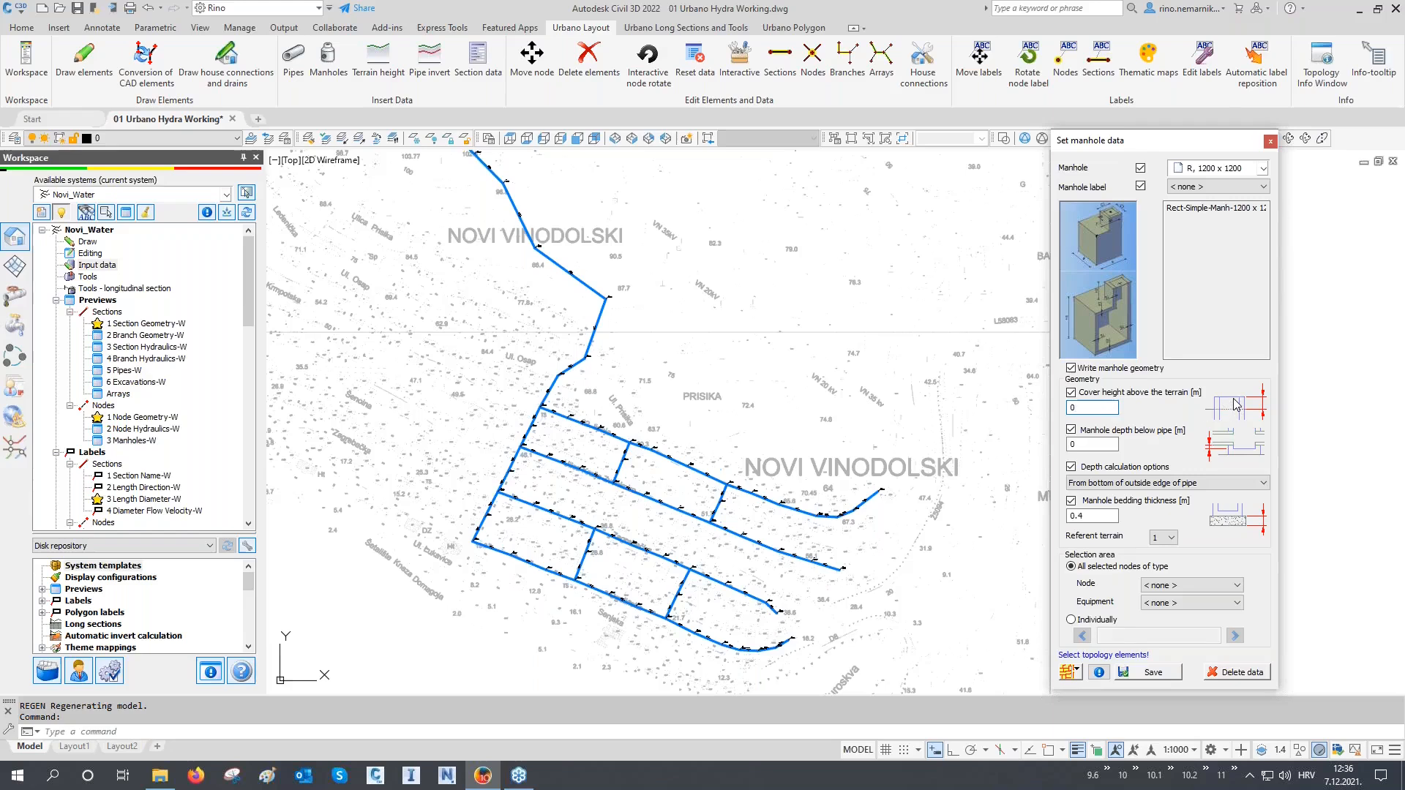
pyautogui.click(1098, 444)
pyautogui.write('.50')
pyautogui.click(1116, 485)
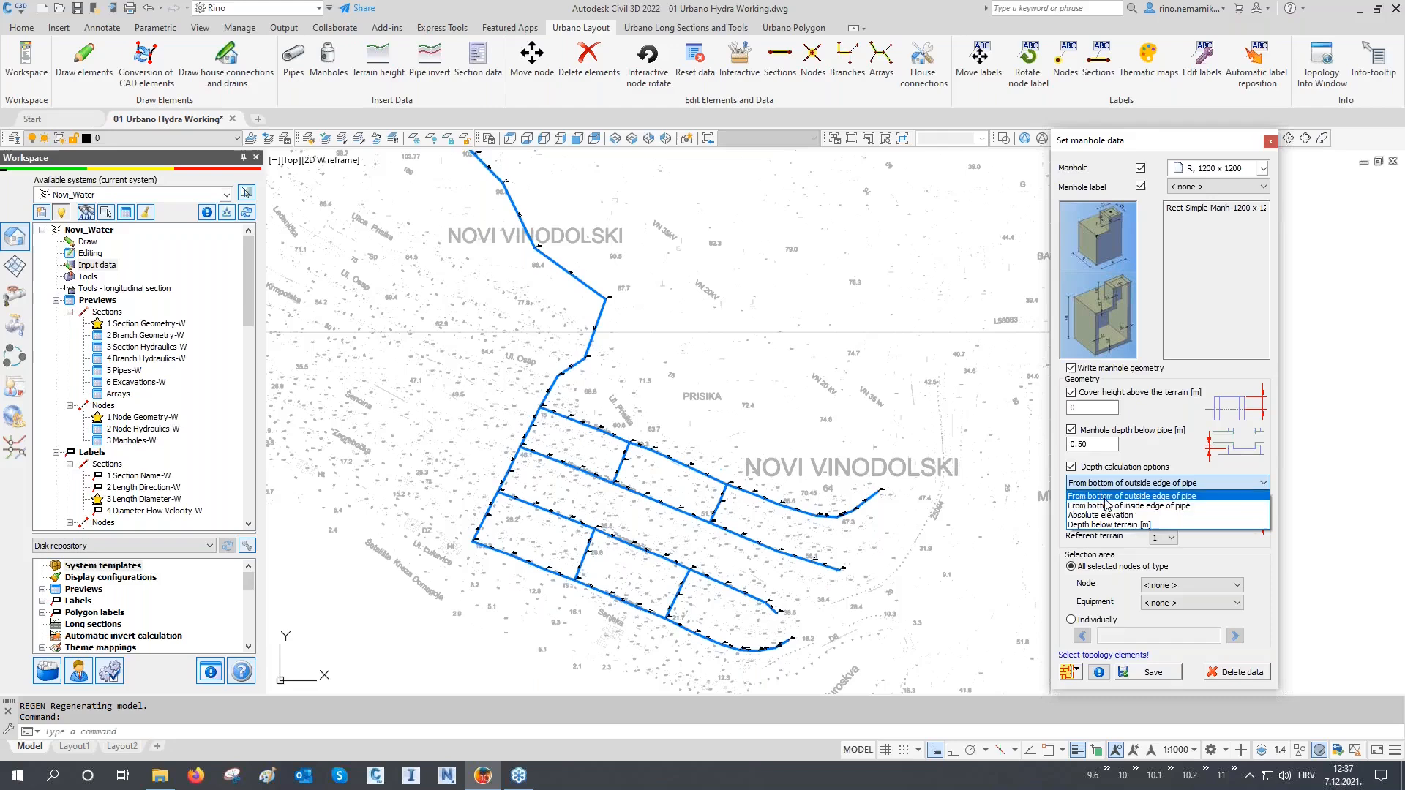
pyautogui.click(1152, 498)
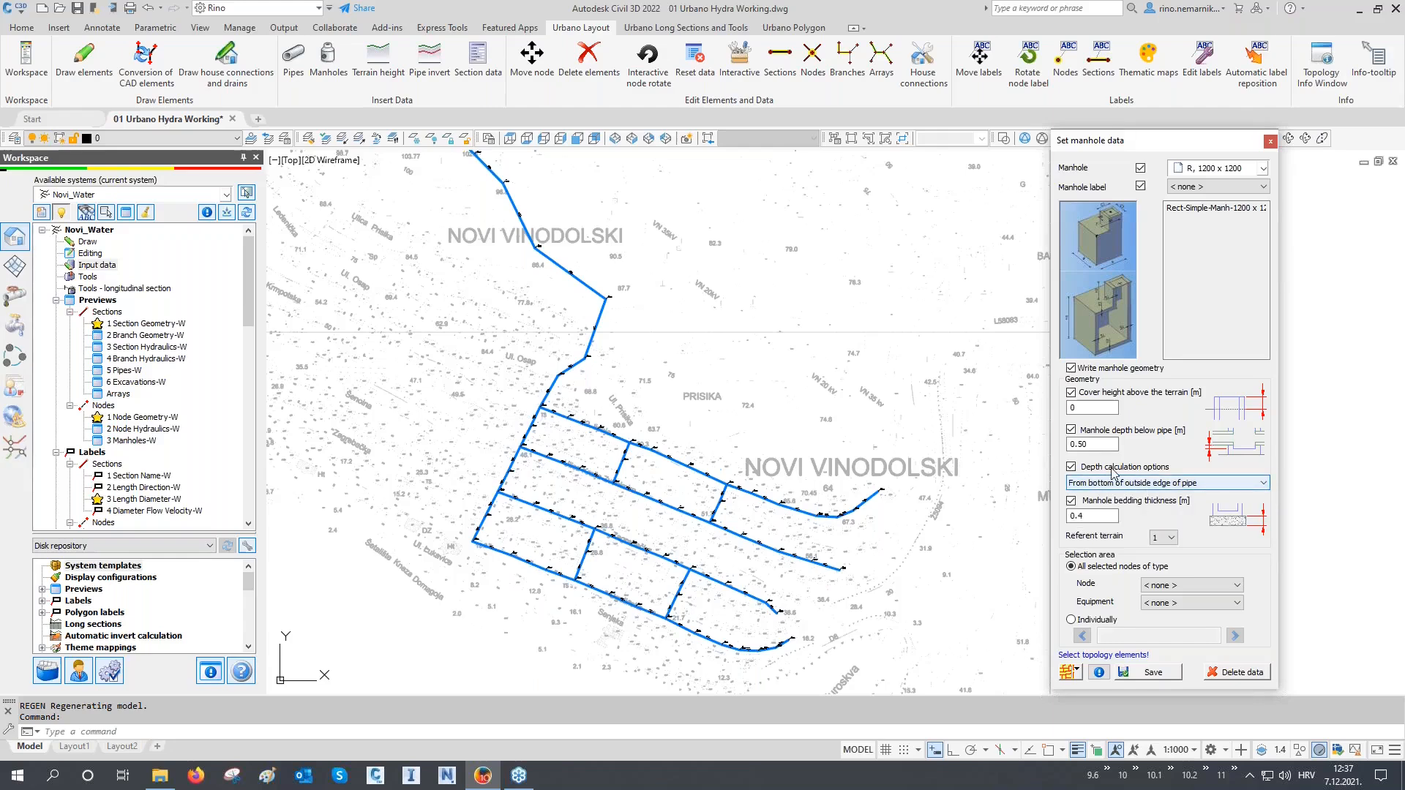
pyautogui.doubleClick(1103, 444)
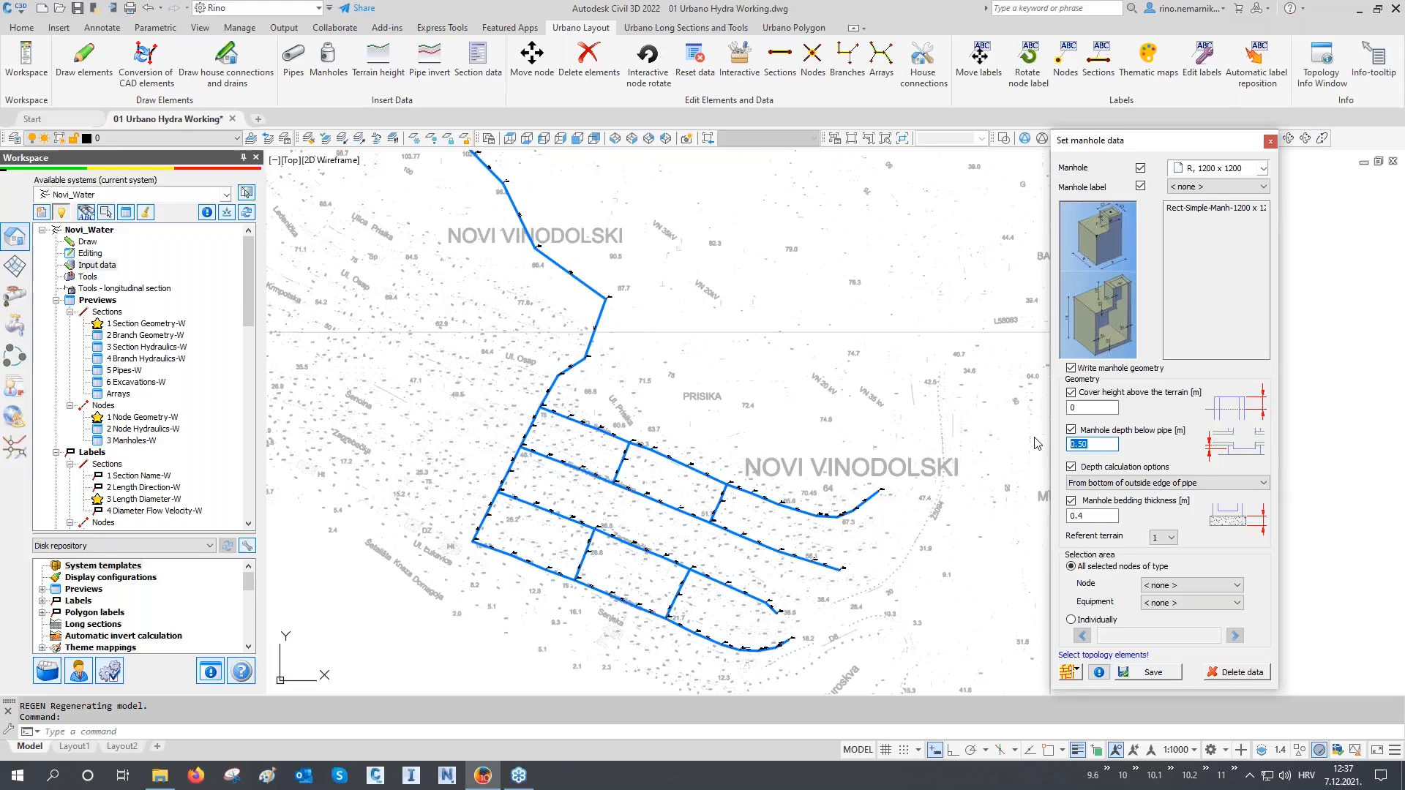
# Step: Set the manhole bedding thickness to 0.2 m
pyautogui.click(1092, 514)
pyautogui.moveTo(1080, 516); pyautogui.dragTo(1085, 517)
pyautogui.write('2')
# Step: Pick the junction nodes of the street network one by one, from A1.8 to the lower branches, and save the manhole data to them
pyautogui.click(1069, 672)
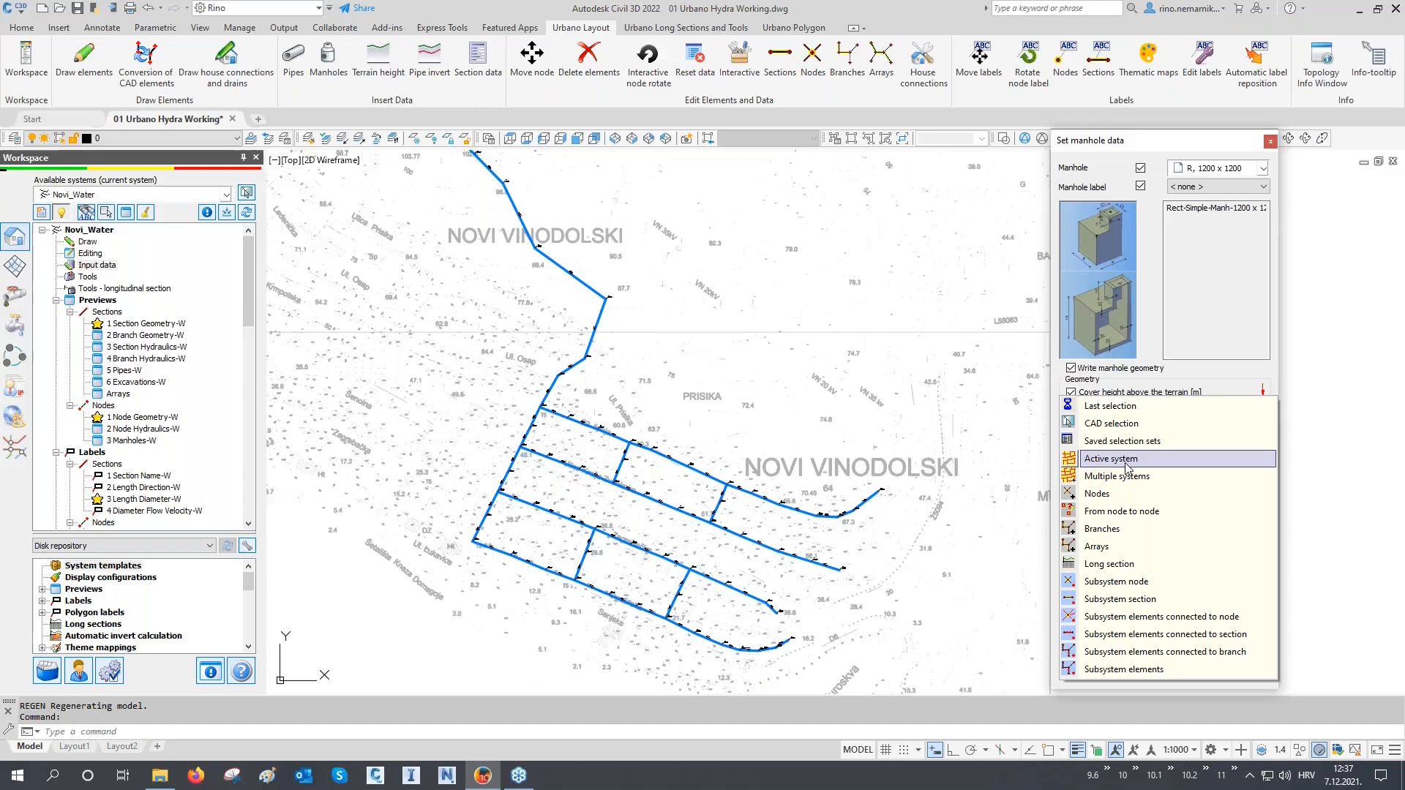
pyautogui.click(1105, 494)
pyautogui.click(546, 408)
pyautogui.click(629, 442)
pyautogui.click(727, 485)
pyautogui.click(710, 522)
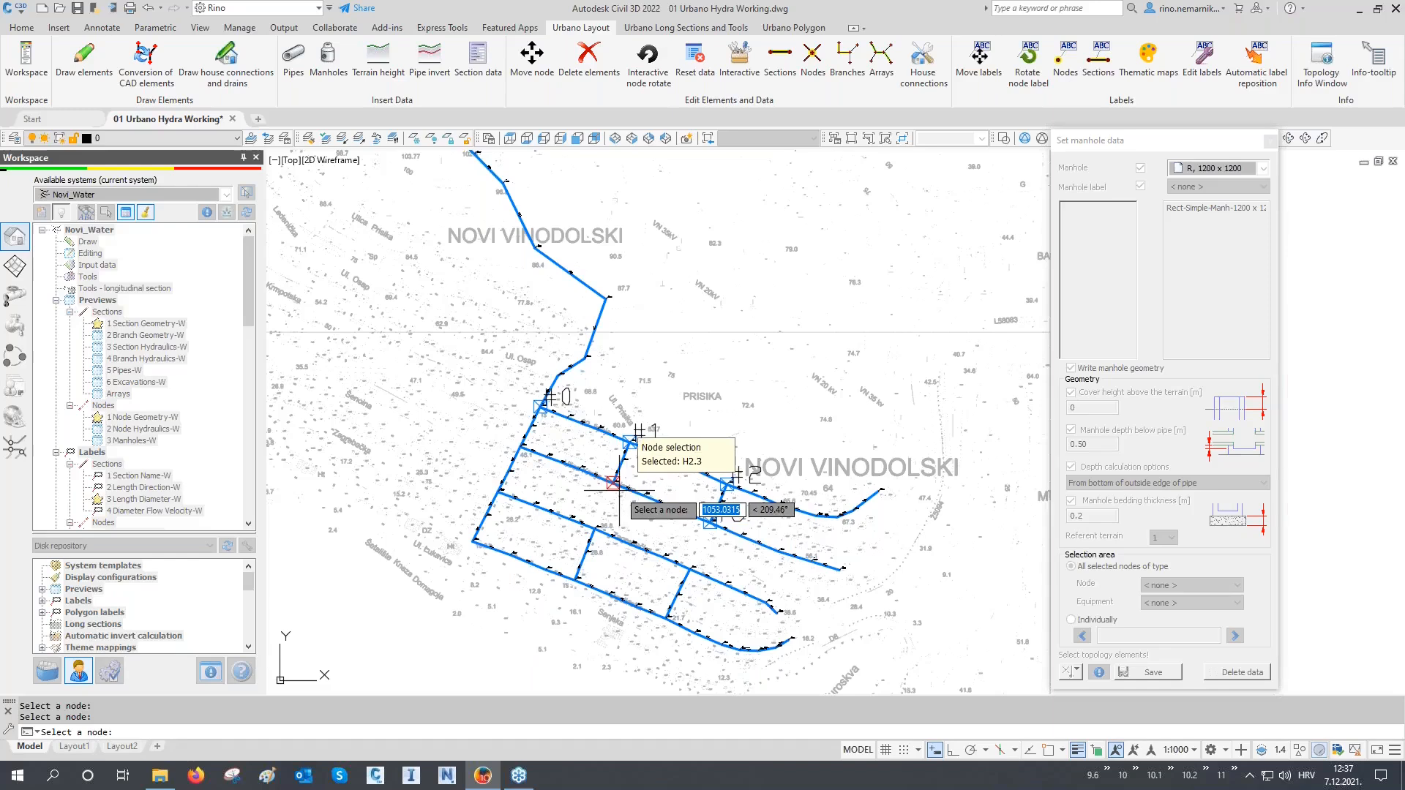
pyautogui.click(520, 446)
pyautogui.click(502, 488)
pyautogui.click(473, 540)
pyautogui.click(575, 579)
pyautogui.click(595, 527)
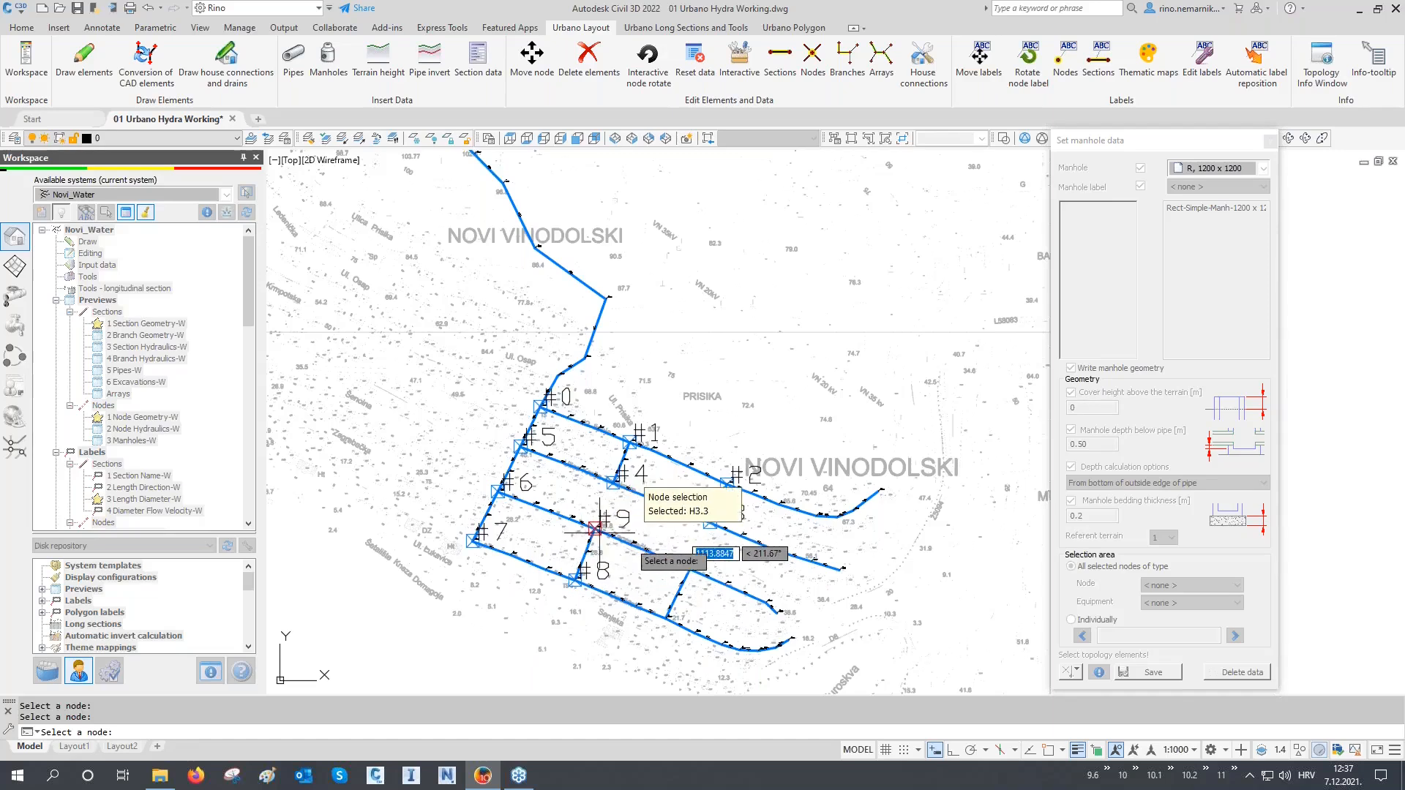
pyautogui.click(665, 617)
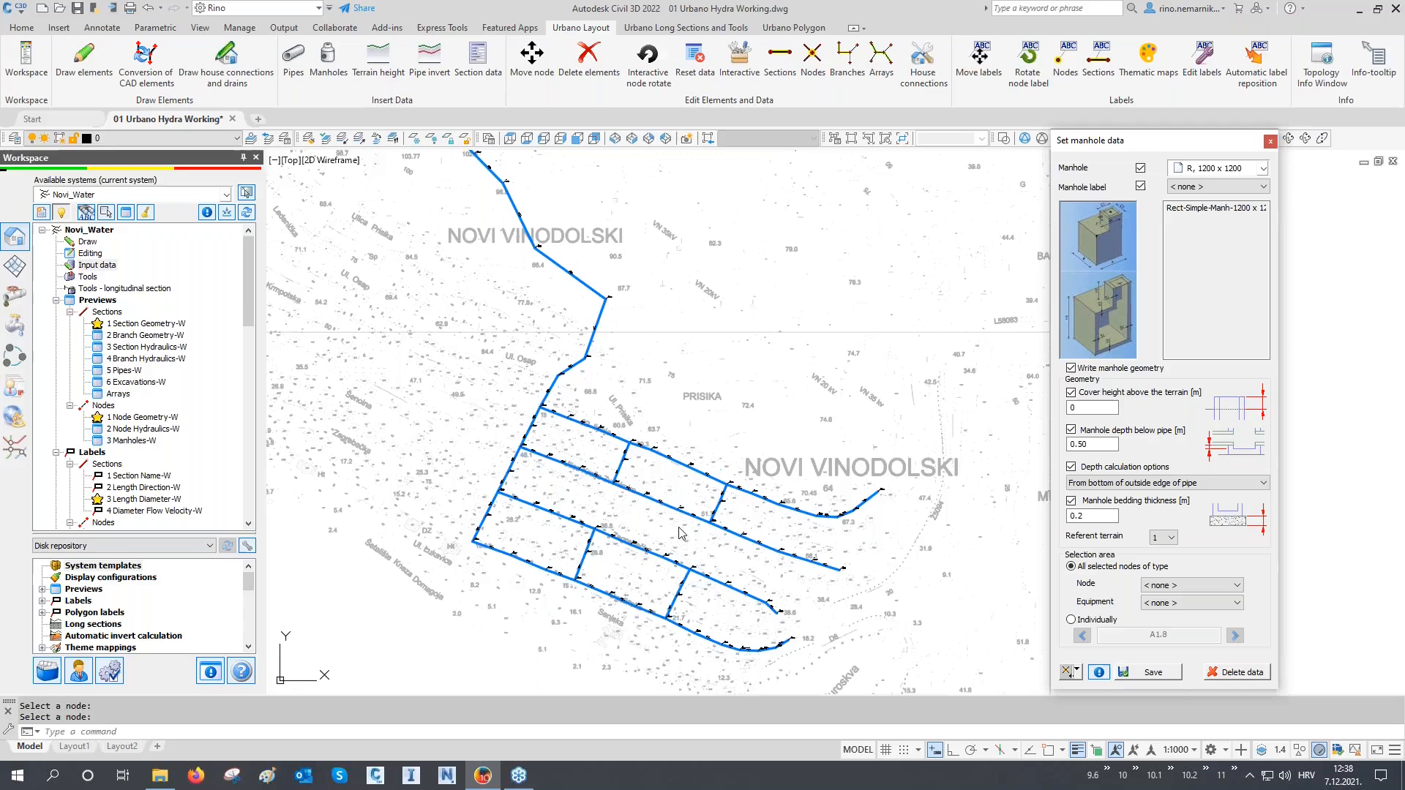
pyautogui.click(1150, 672)
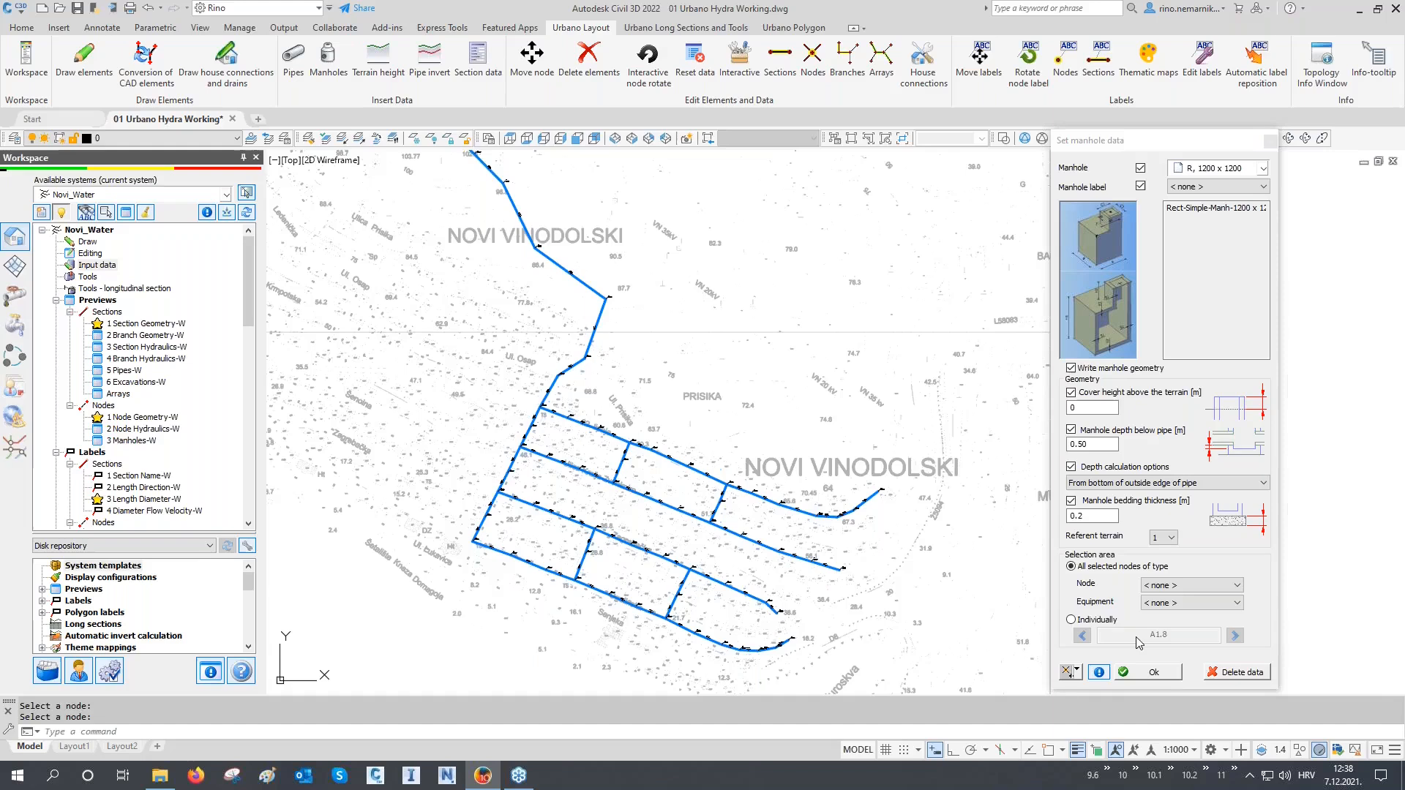
pyautogui.click(1270, 141)
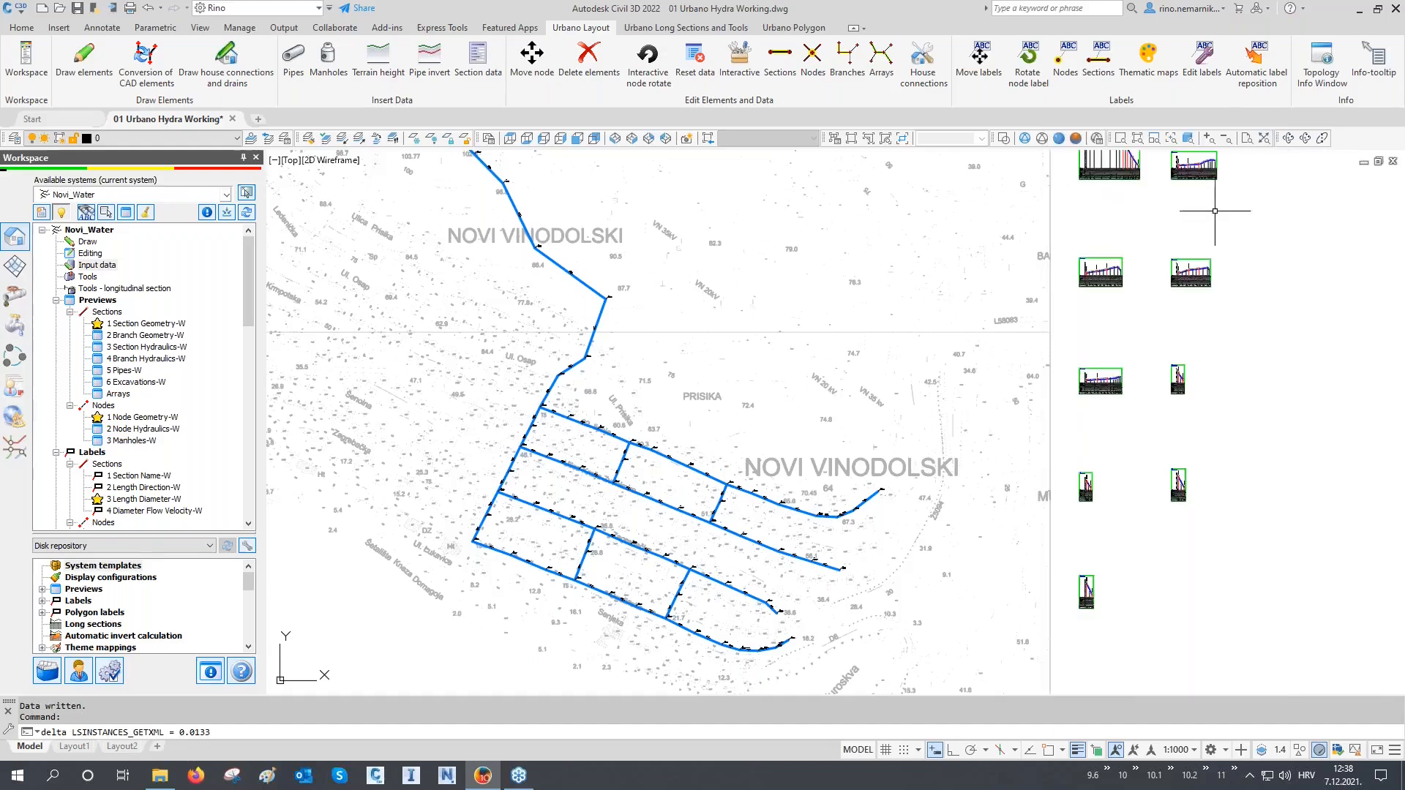
# Step: Regenerate the drawing and inspect how the second manhole appears in the H1 branch long section
pyautogui.scroll(-2, 1215, 211)
pyautogui.scroll(8, 1135, 474)
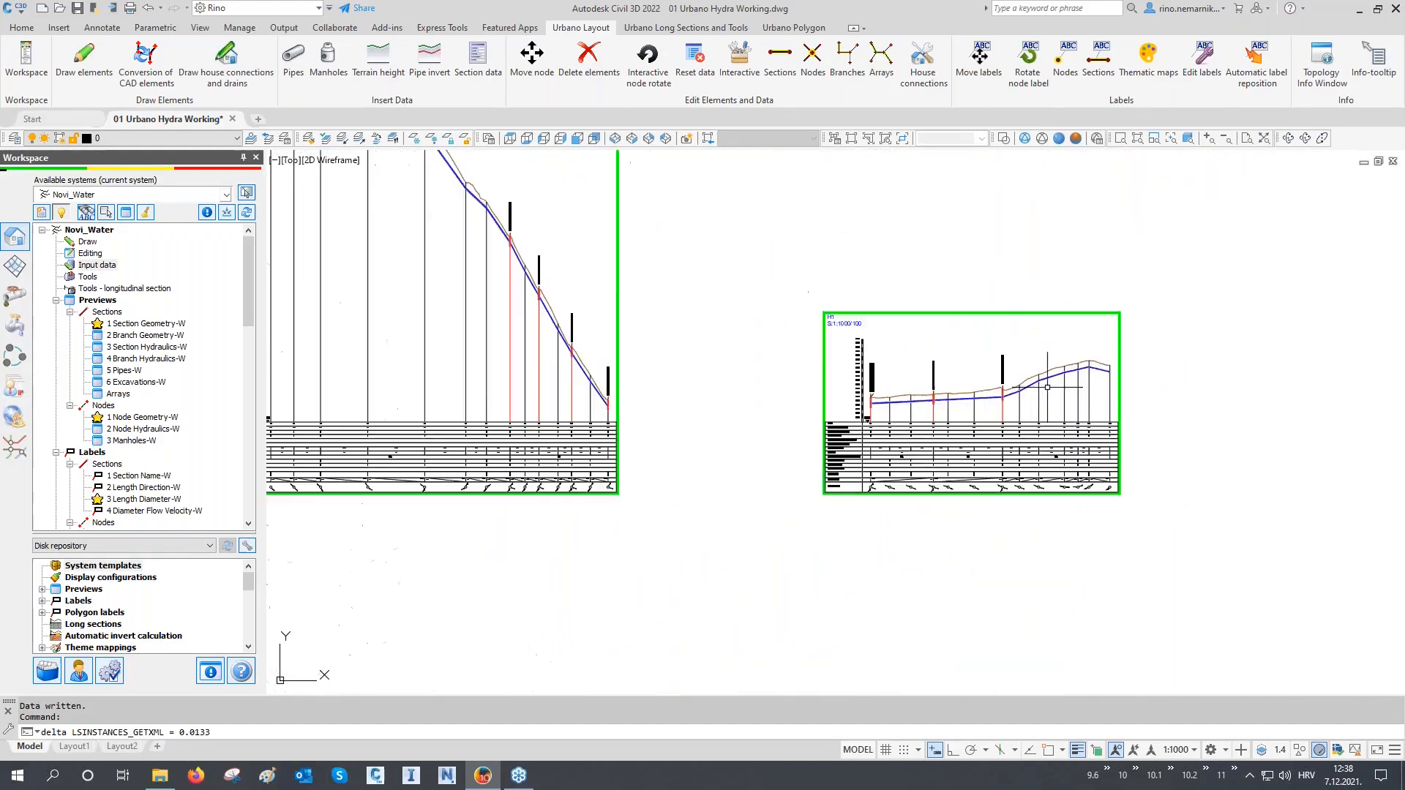
pyautogui.scroll(10, 1003, 387)
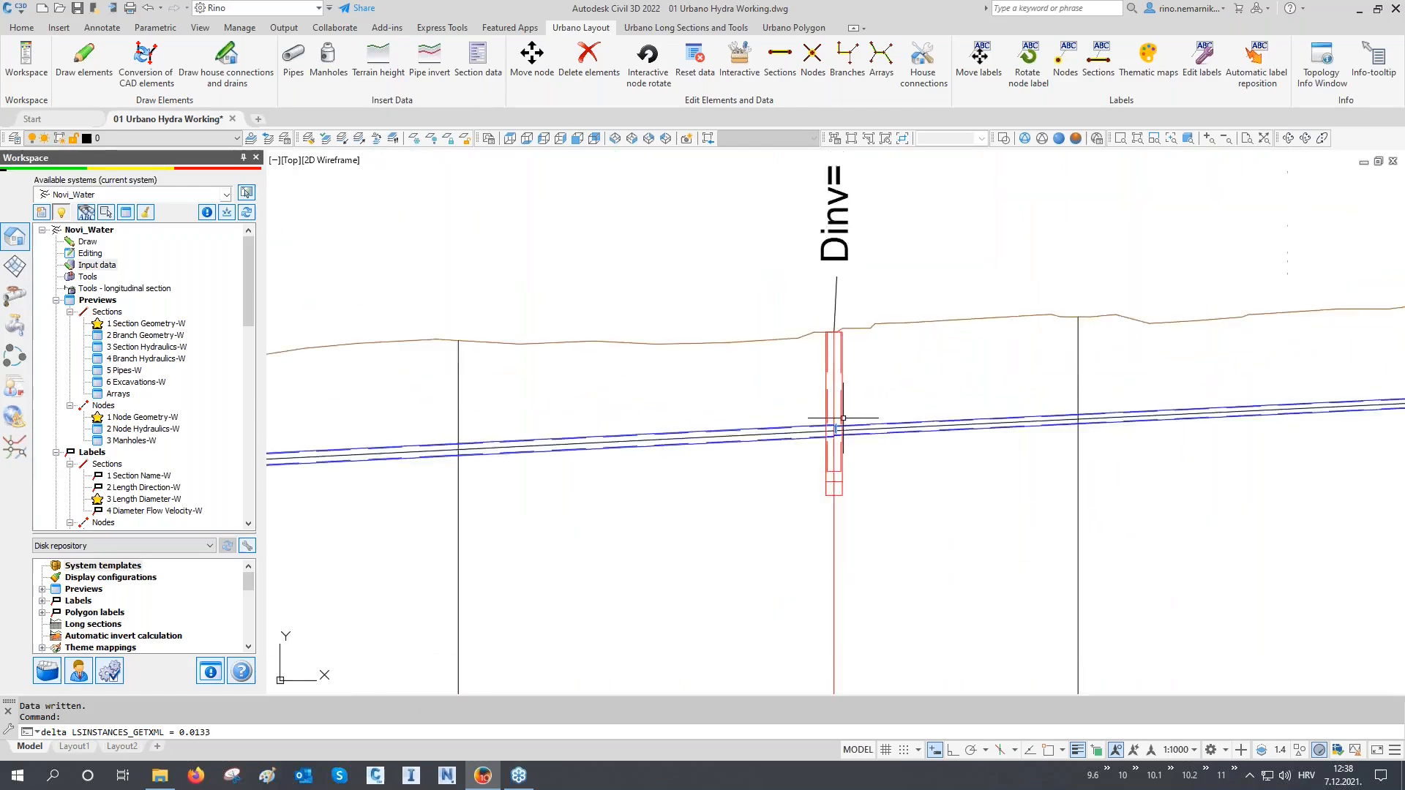
pyautogui.scroll(2, 843, 418)
pyautogui.write('re')
pyautogui.press('Return')
pyautogui.scroll(2, 833, 300)
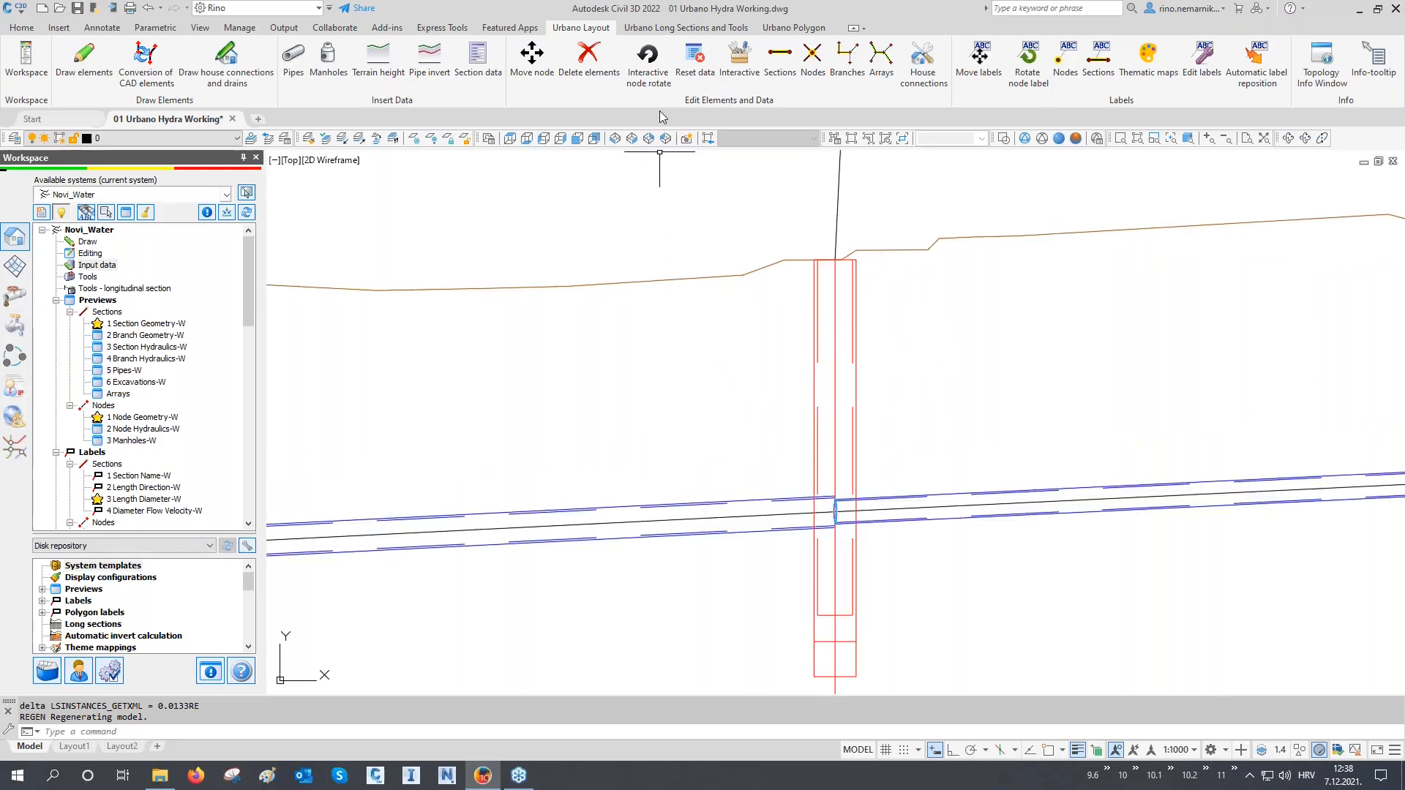
# Step: Redraw the long sections so they reflect the newly assigned manholes
pyautogui.click(676, 29)
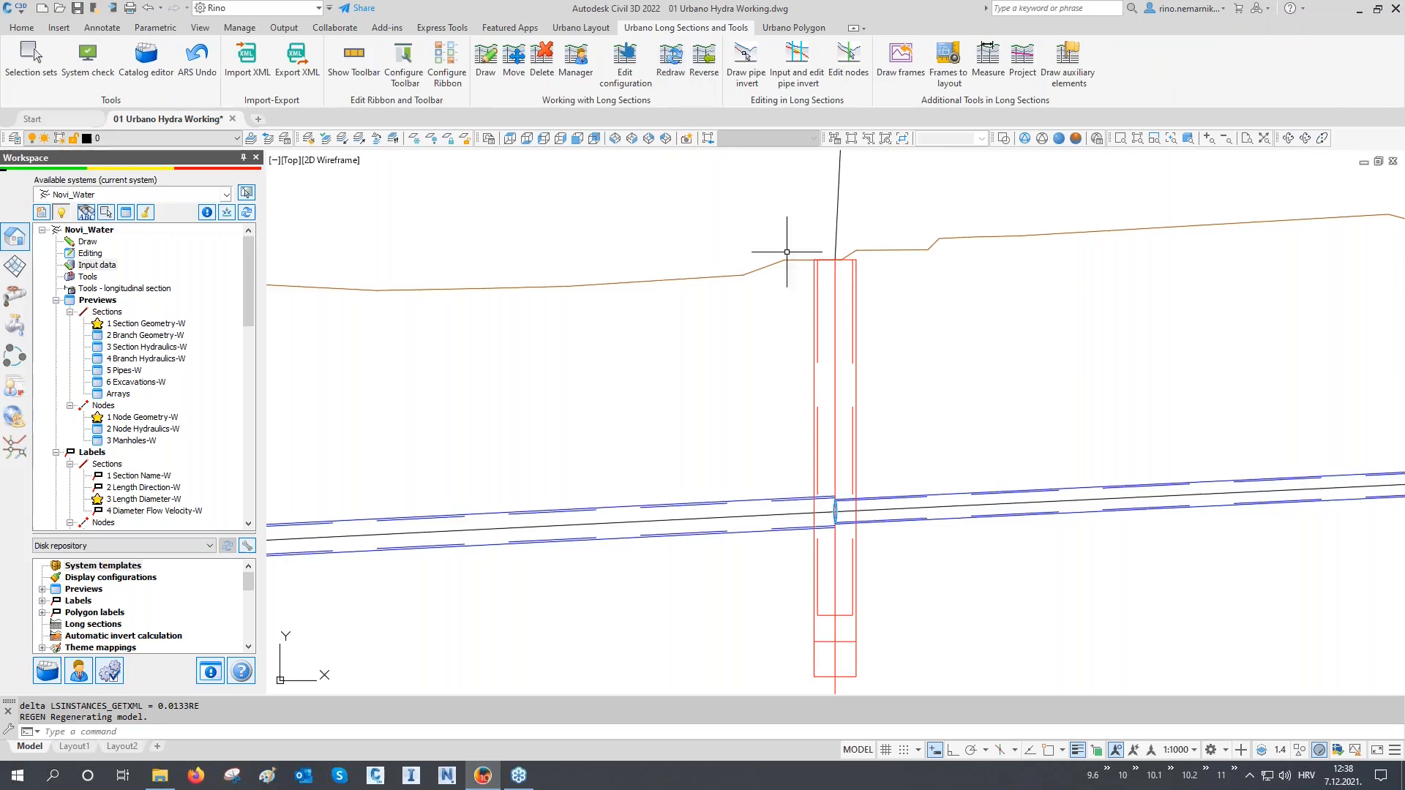
pyautogui.click(671, 59)
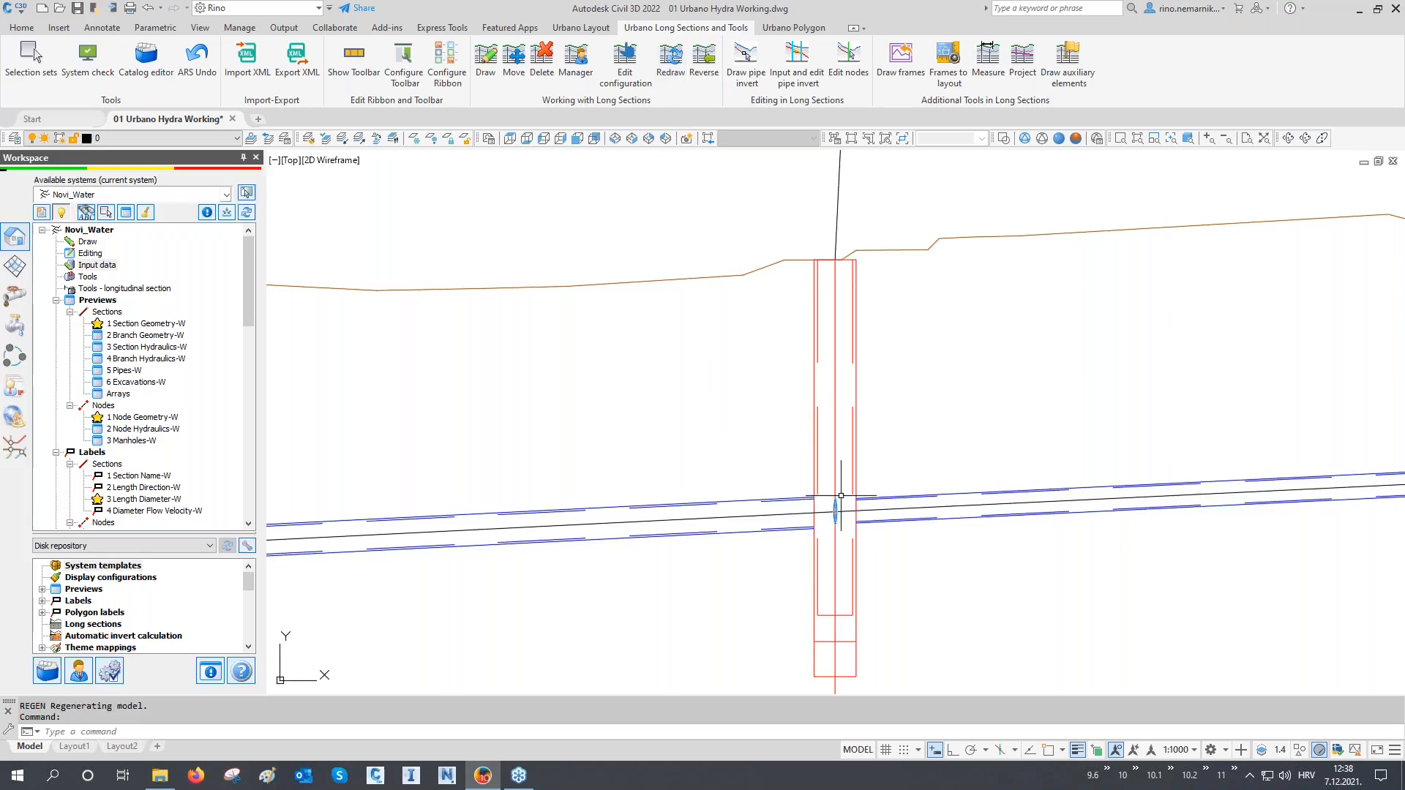
pyautogui.scroll(2, 855, 500)
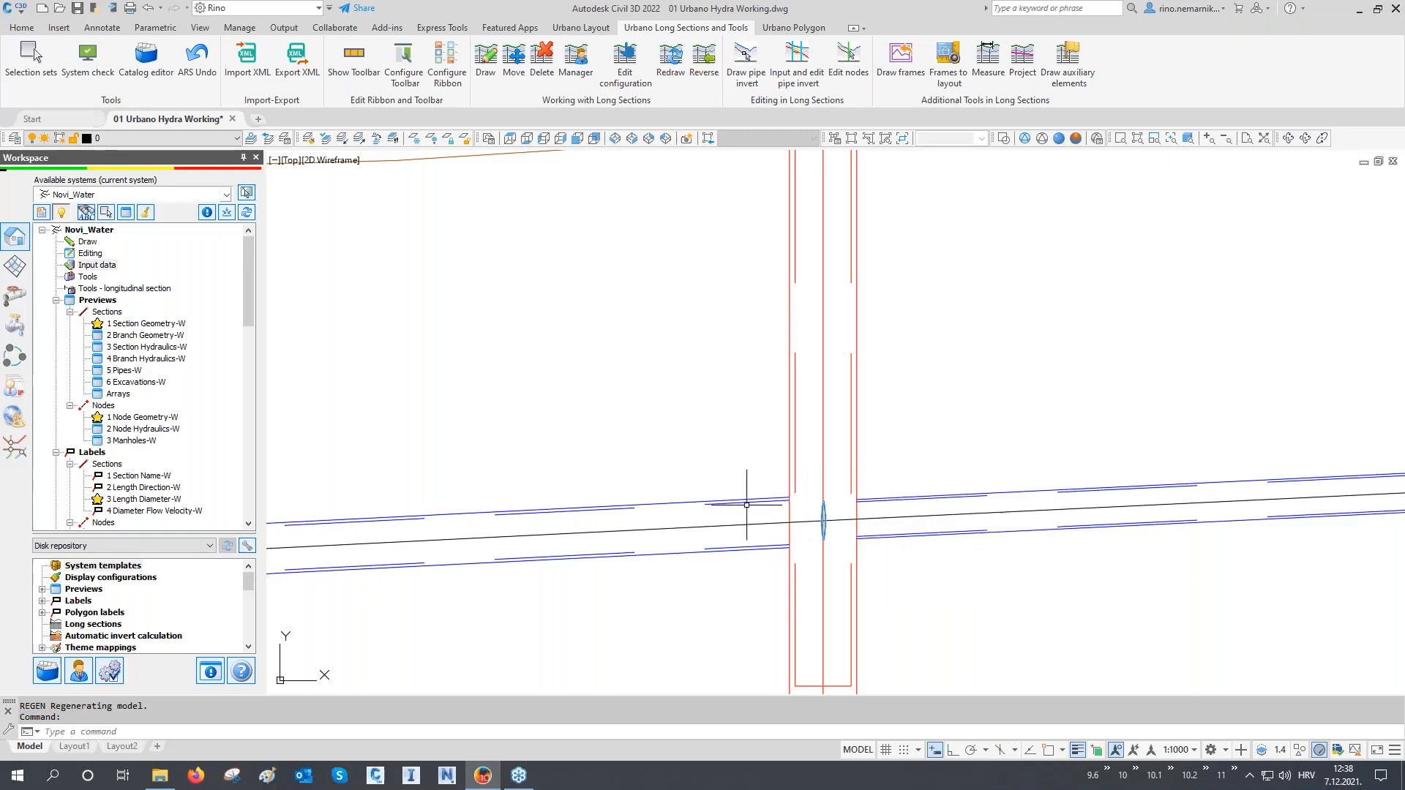
# Step: Review the manholes and their connection to the pipe along the redrawn H1 long section
pyautogui.scroll(-4, 157, 439)
pyautogui.scroll(-4, 157, 439)
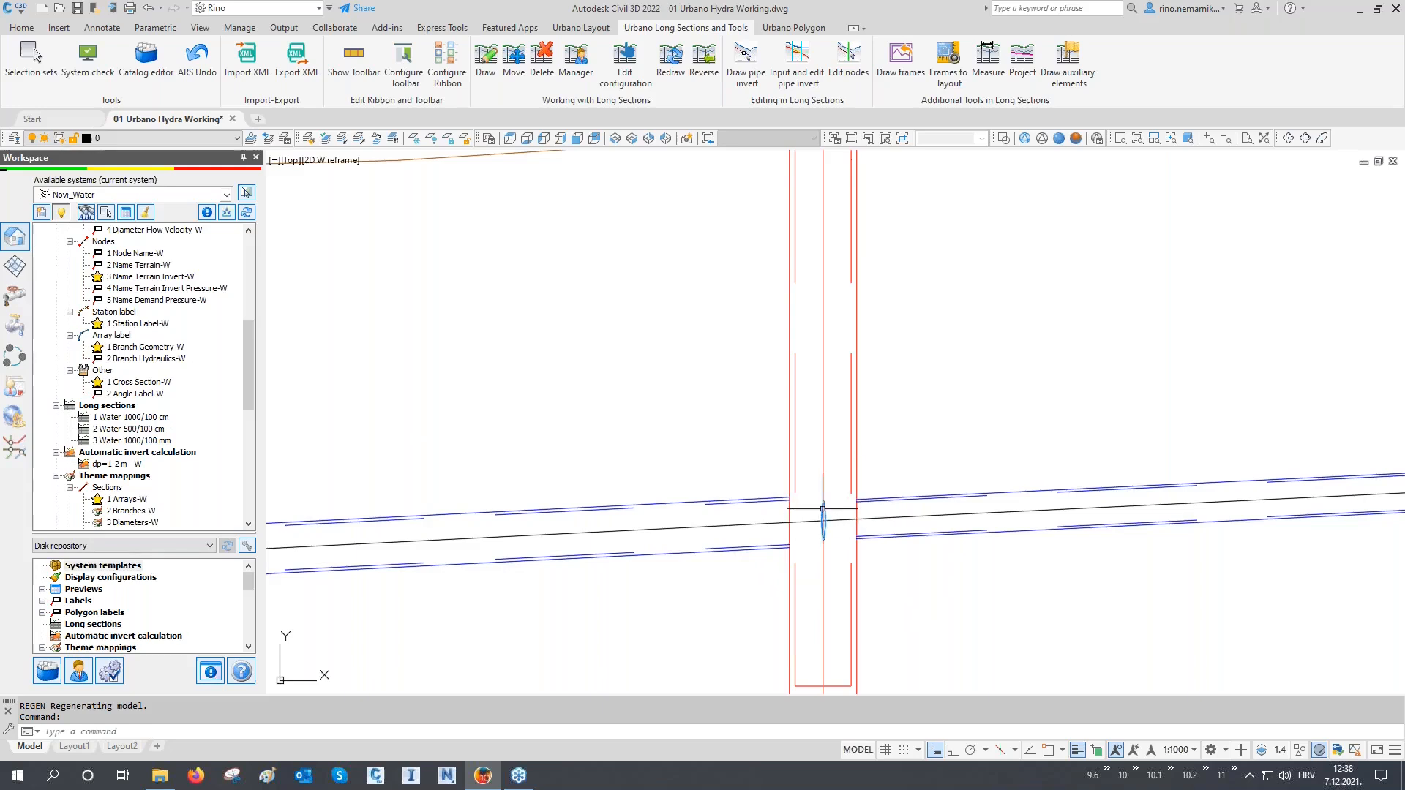
pyautogui.scroll(-3, 814, 509)
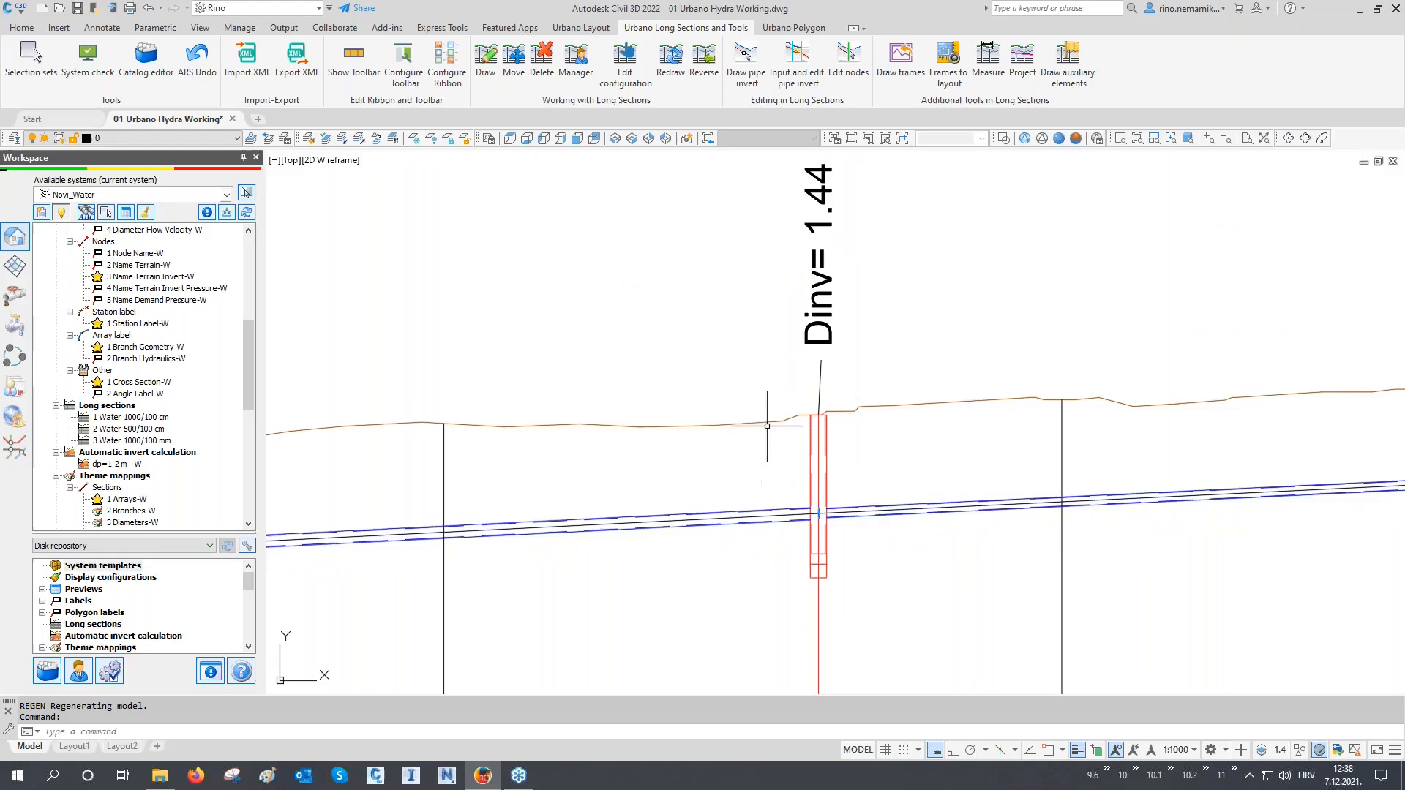
pyautogui.scroll(-4, 753, 417)
pyautogui.moveTo(1008, 430); pyautogui.dragTo(816, 446, button='middle')
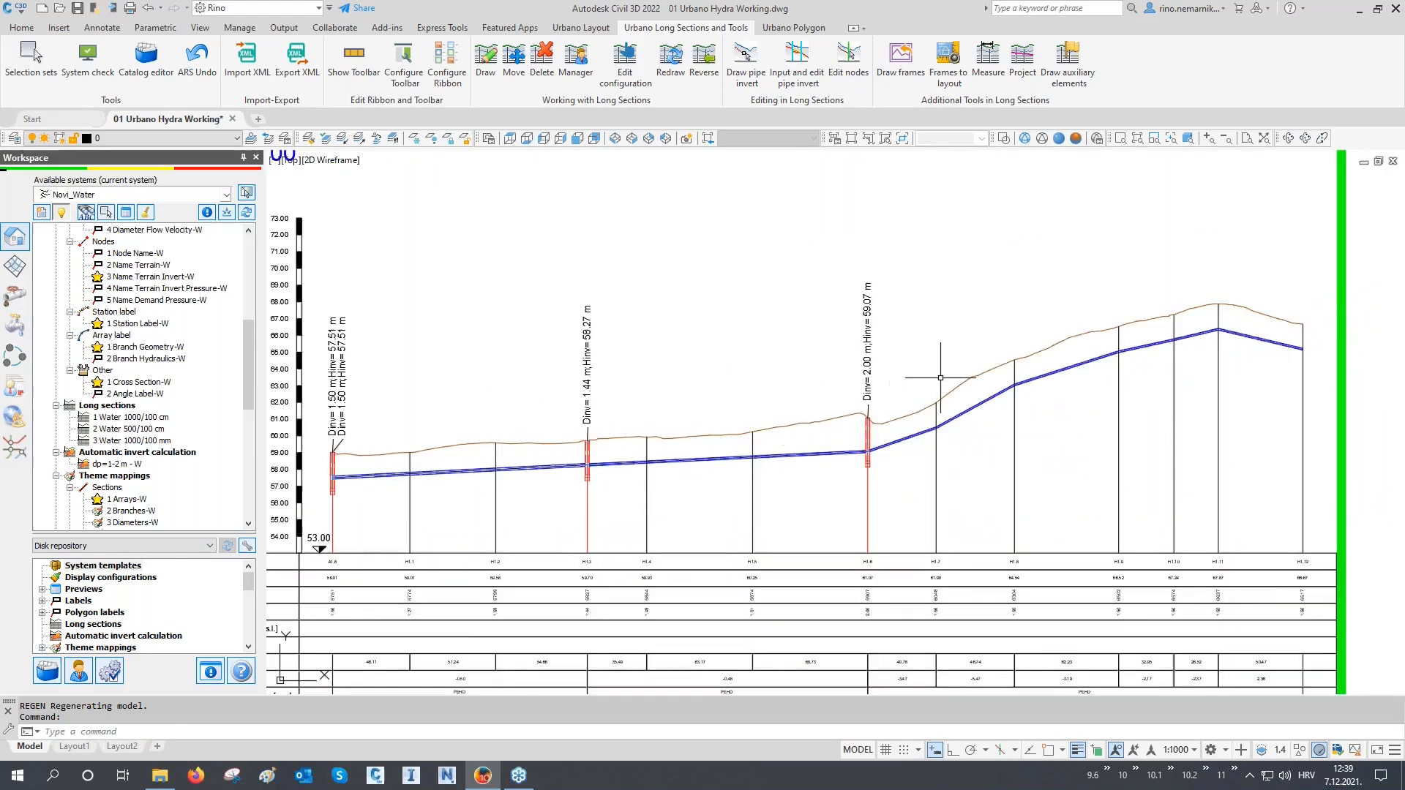
pyautogui.scroll(-10, 940, 377)
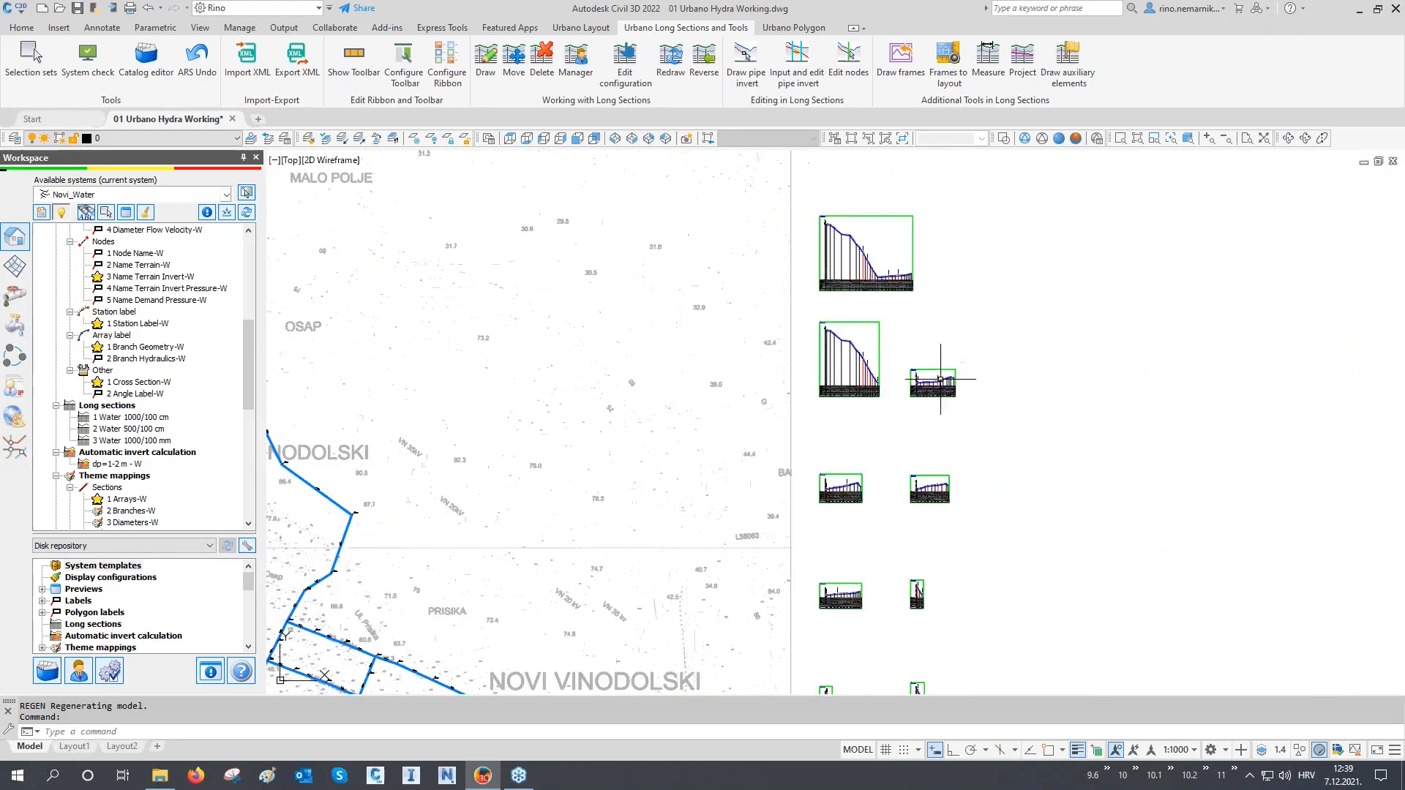
# Step: Bring node A1.8 into close view in the layout and find the layout styles of the Novi_Water system
pyautogui.scroll(10, 501, 527)
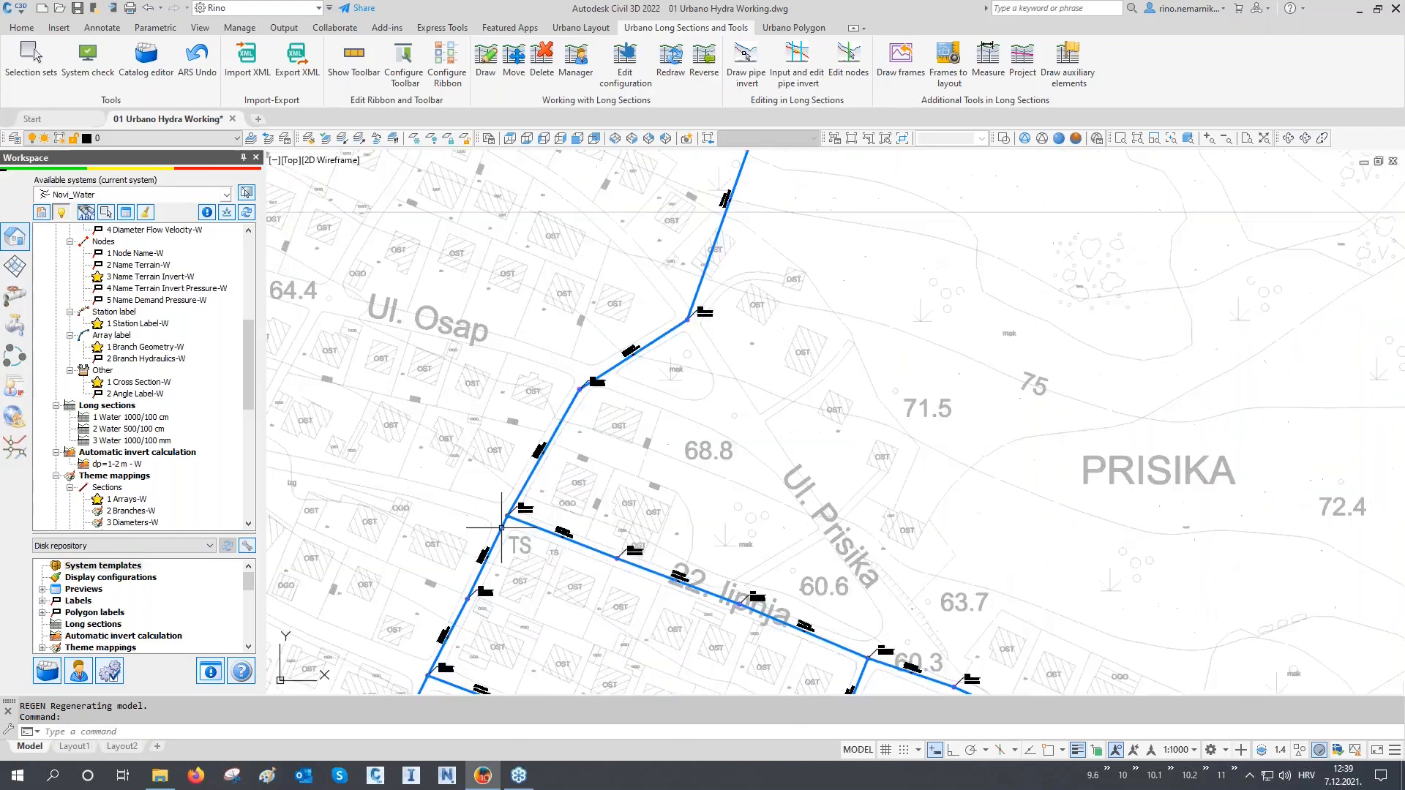
pyautogui.scroll(3, 501, 527)
pyautogui.moveTo(501, 527); pyautogui.dragTo(620, 385, button='middle')
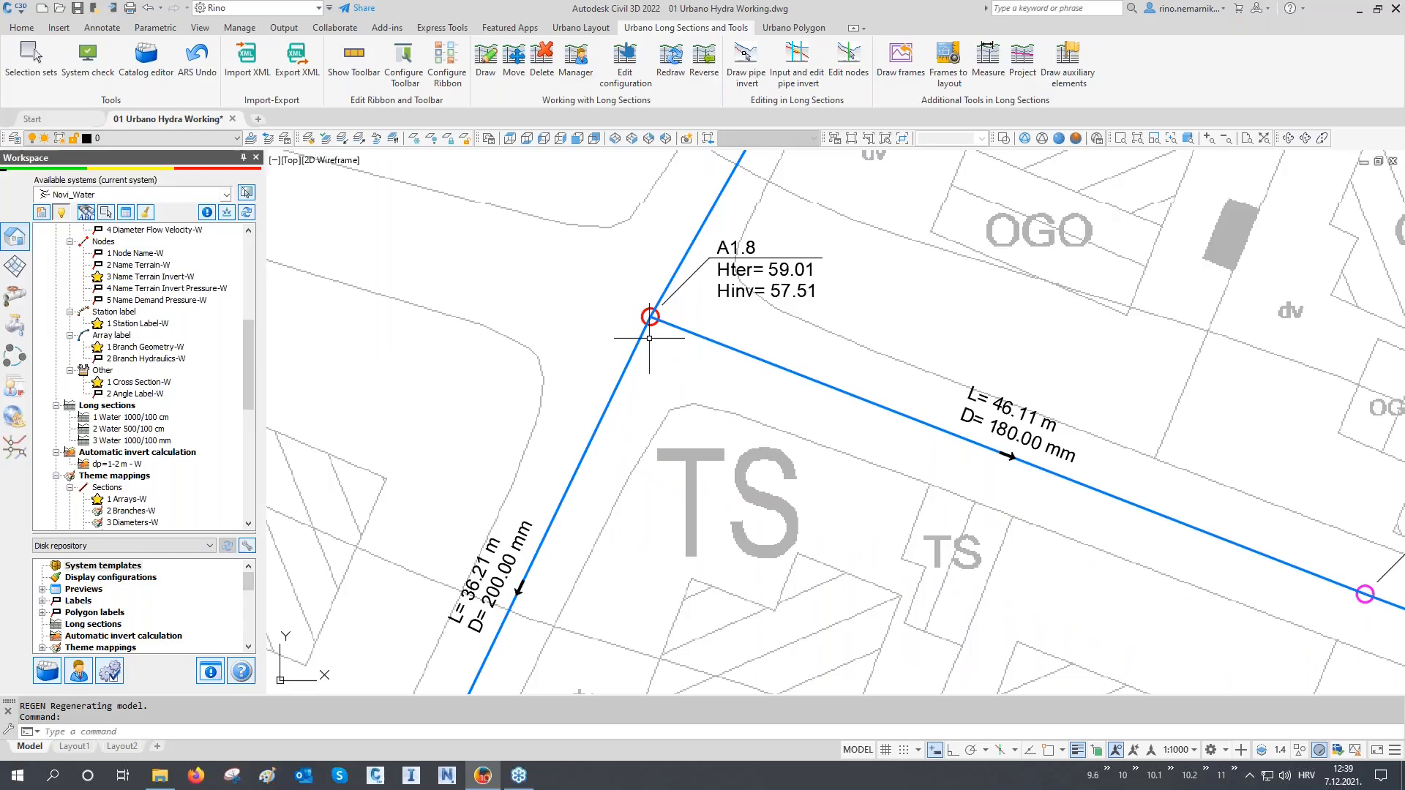
pyautogui.scroll(2, 673, 293)
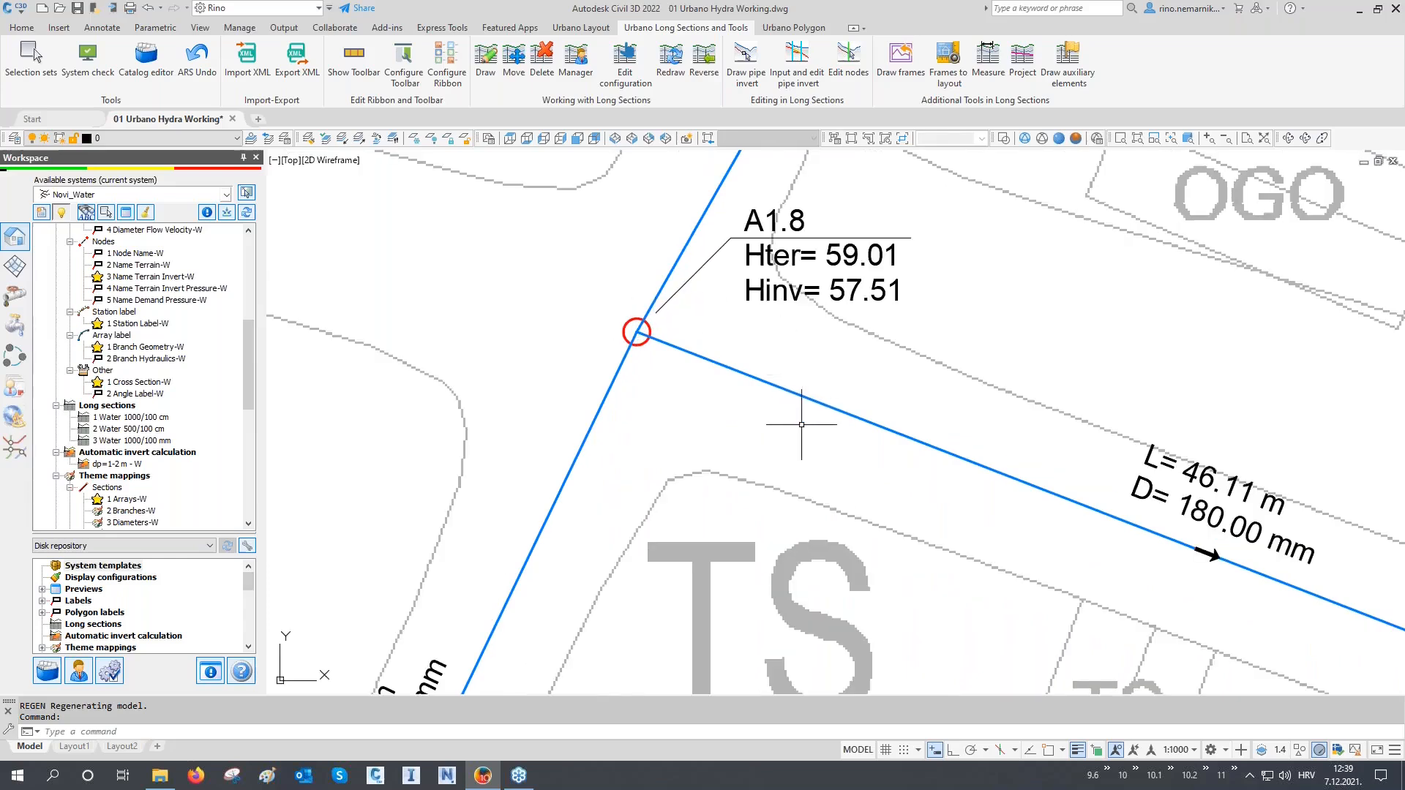
pyautogui.moveTo(802, 425); pyautogui.dragTo(806, 460, button='middle')
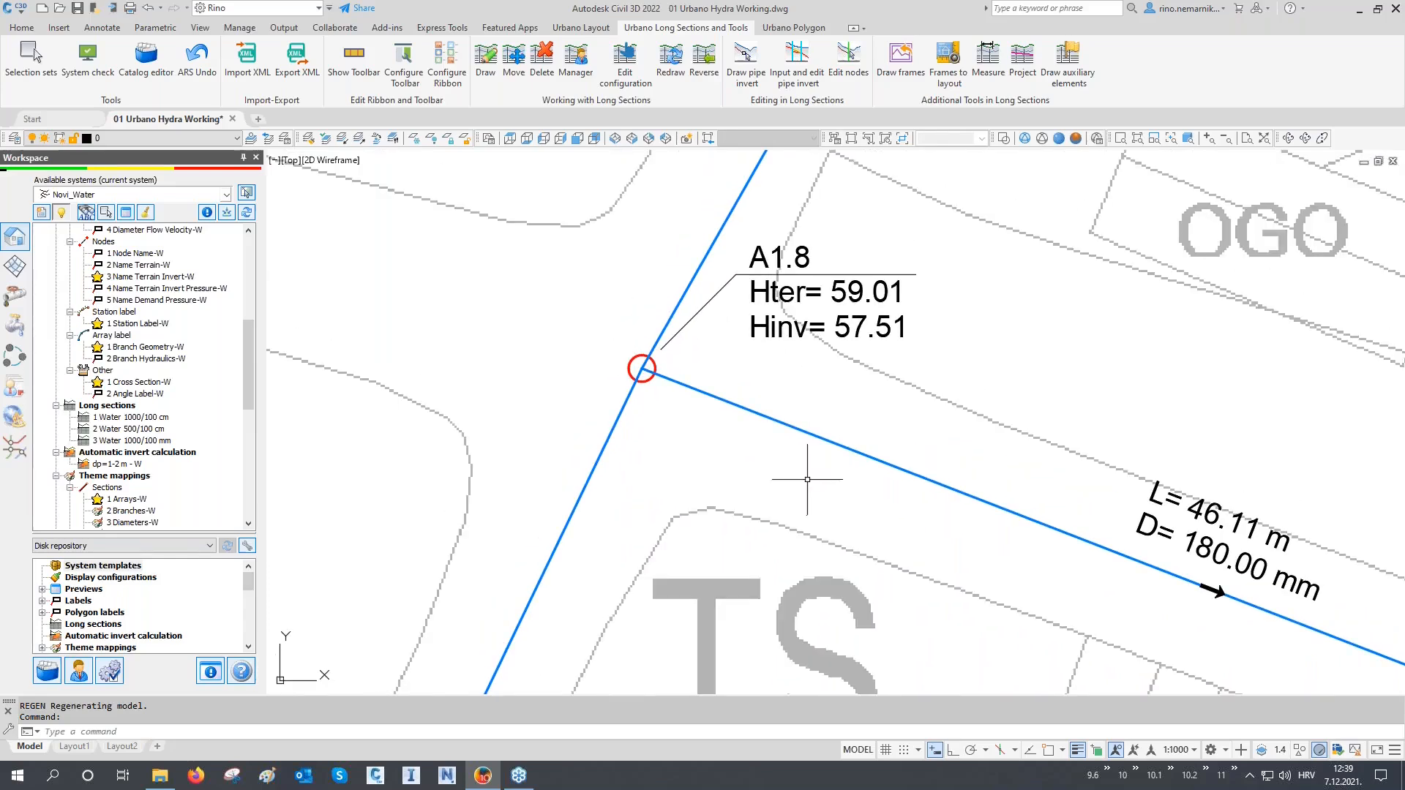
pyautogui.scroll(-5, 217, 438)
pyautogui.scroll(-5, 217, 437)
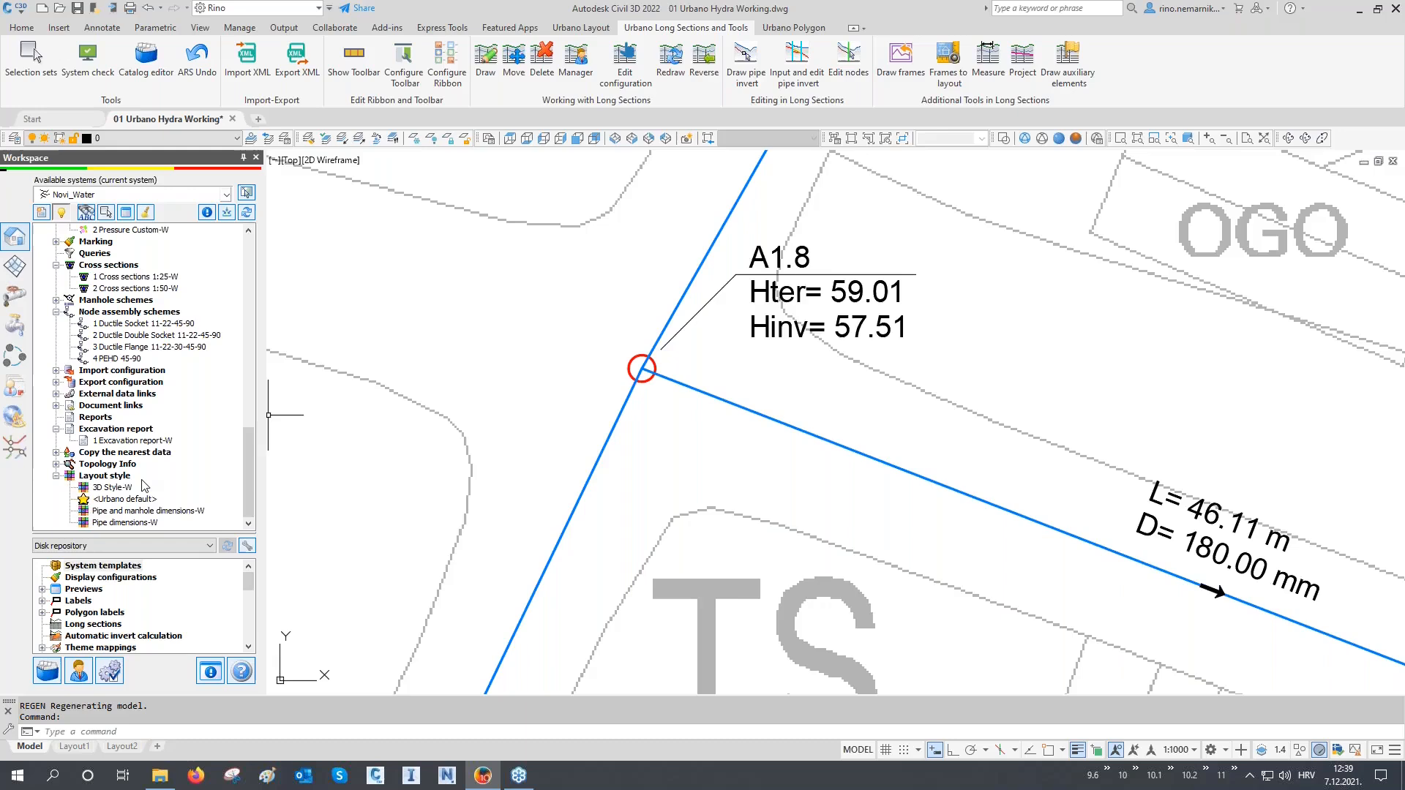
# Step: Inspect the object properties of the section line running from node A1.8 and of the node's block, then close the properties
pyautogui.click(827, 411)
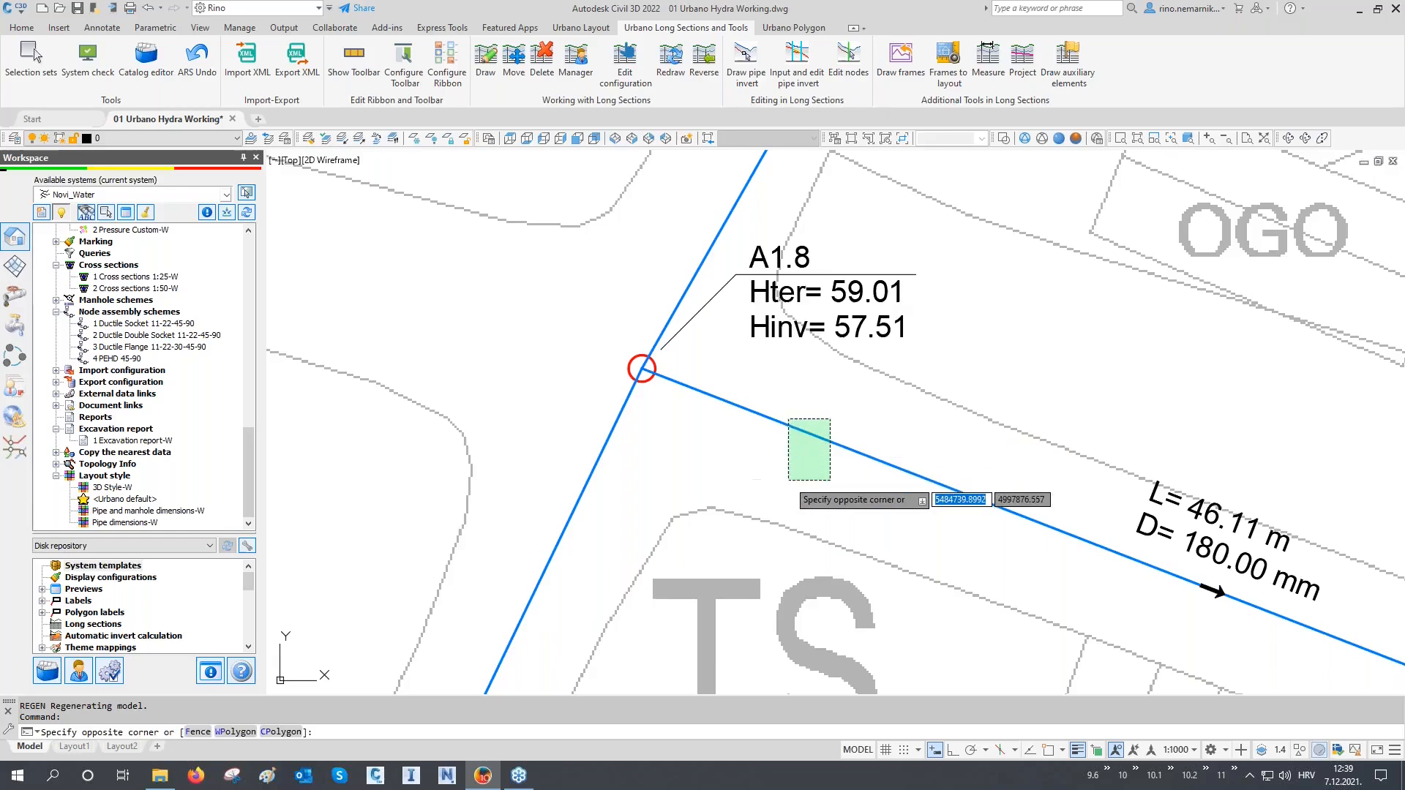
pyautogui.click(788, 480)
pyautogui.hotkey('ctrl', '1')
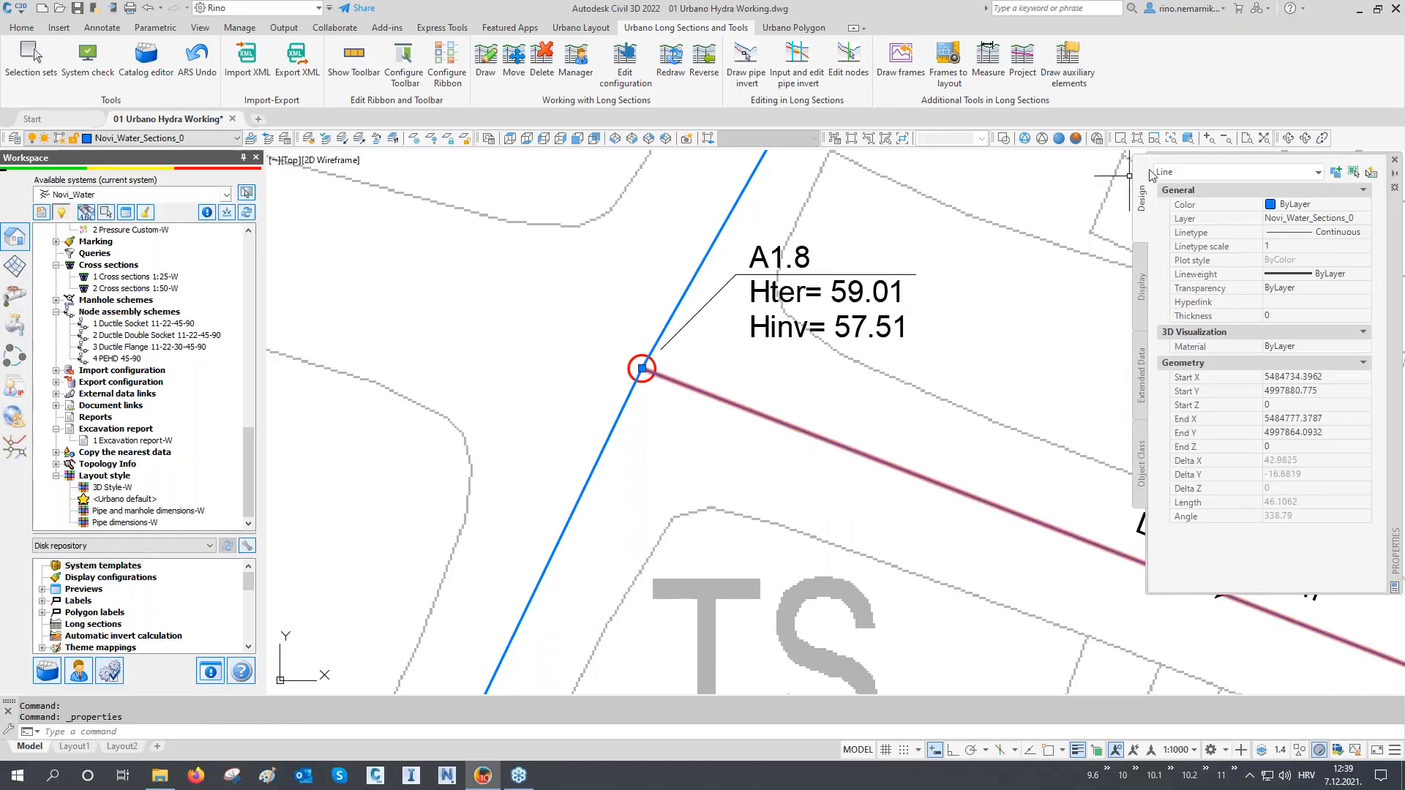
pyautogui.press('Escape')
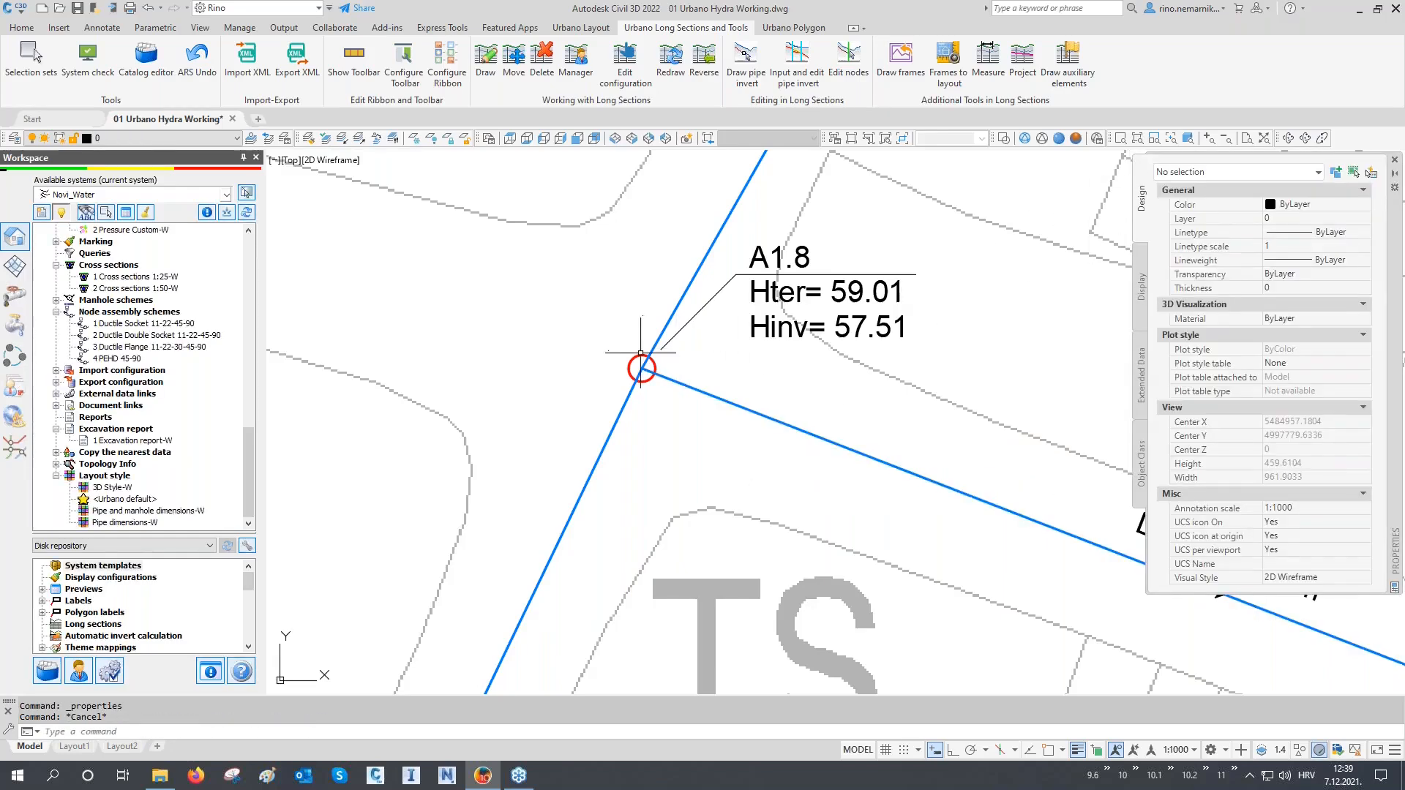
pyautogui.click(640, 355)
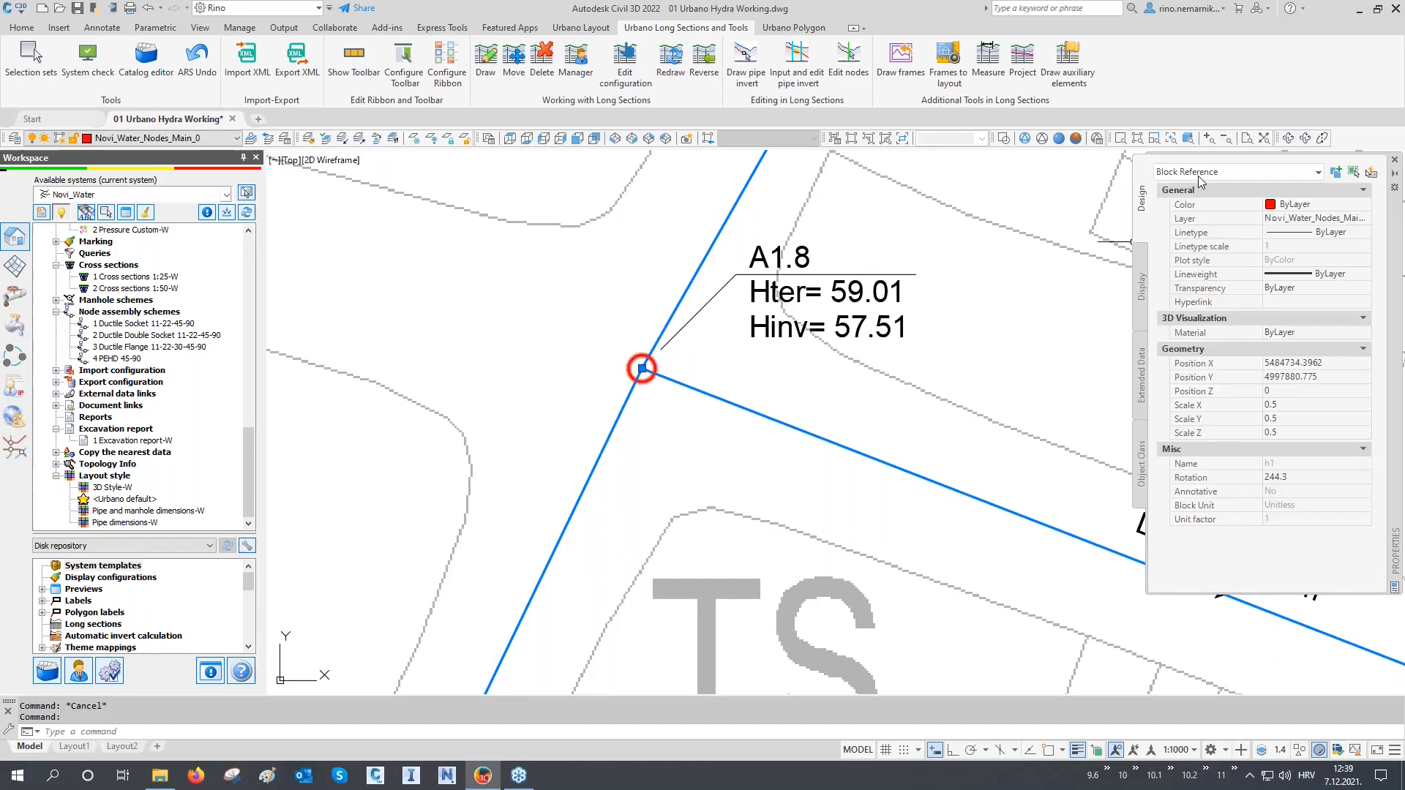
pyautogui.press('Escape')
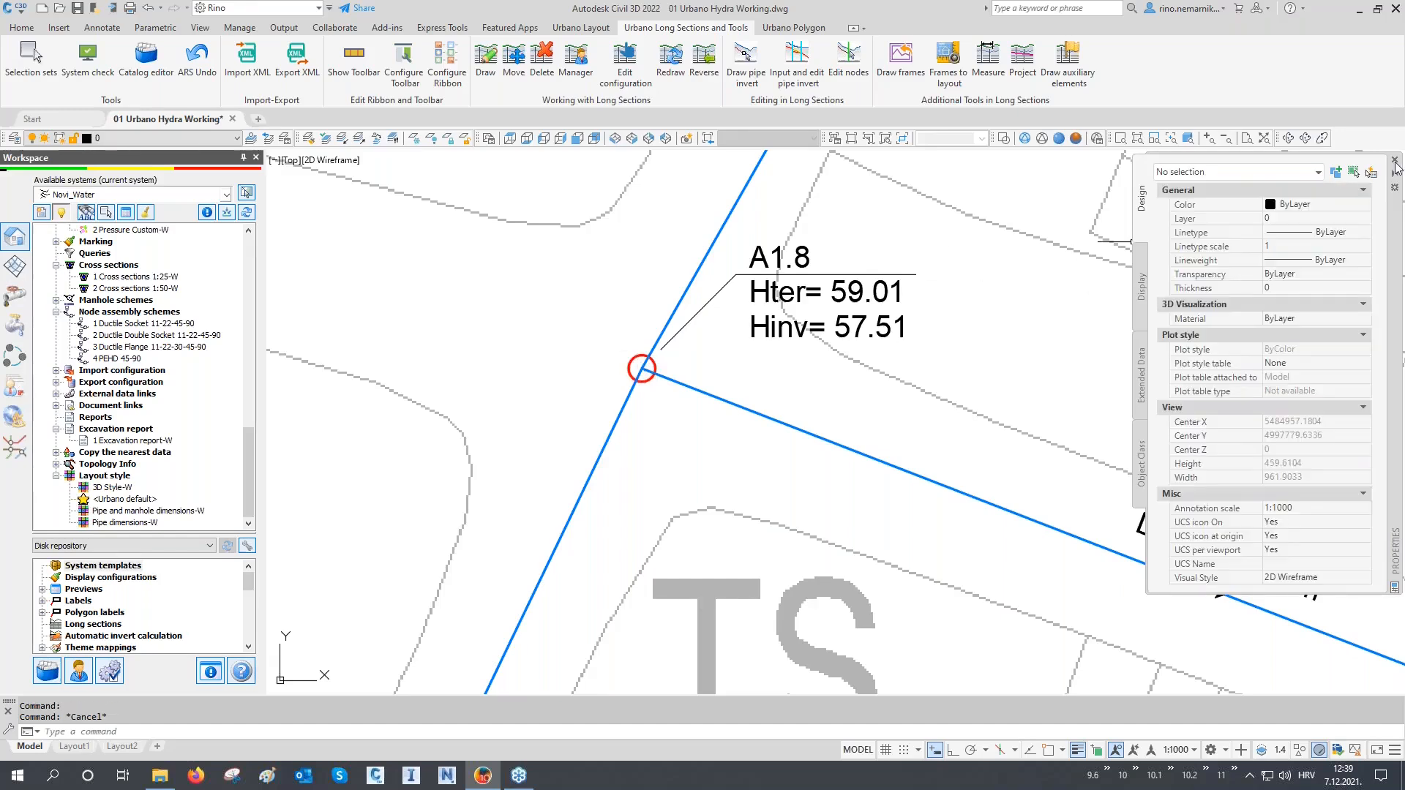
pyautogui.click(1394, 159)
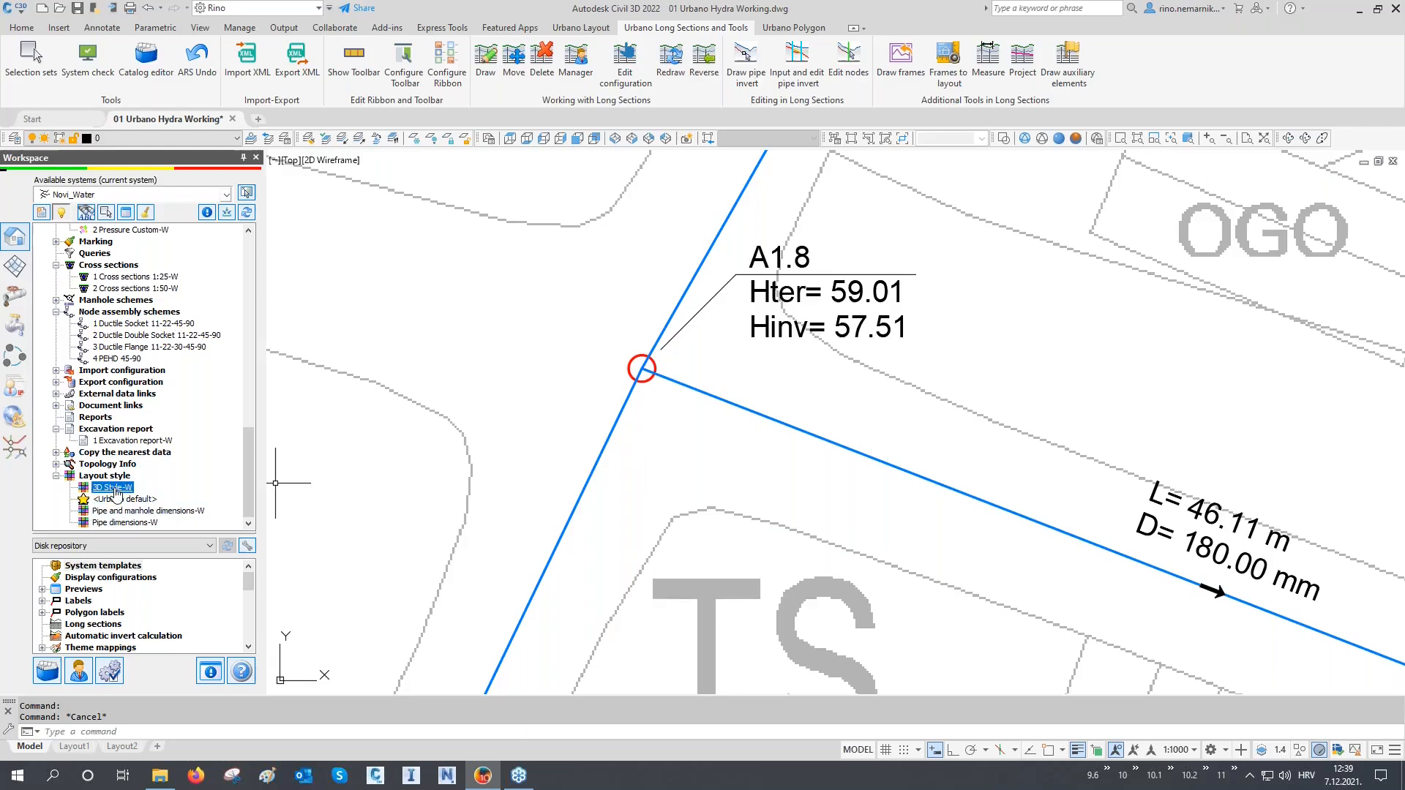
# Step: Open the application of the Pipe dimensions-W layout style, review its element selection options, and close it without applying
pyautogui.click(115, 512)
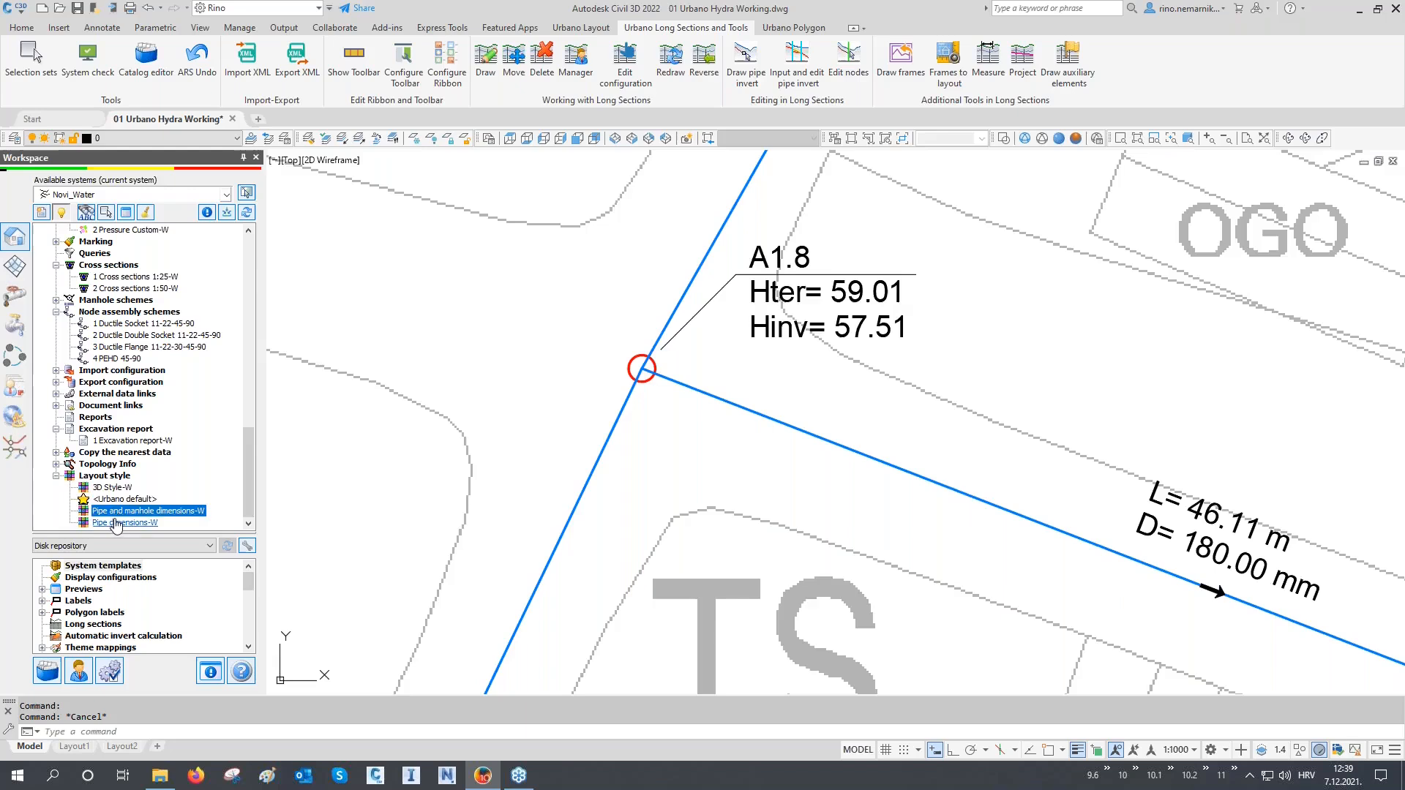
pyautogui.doubleClick(116, 524)
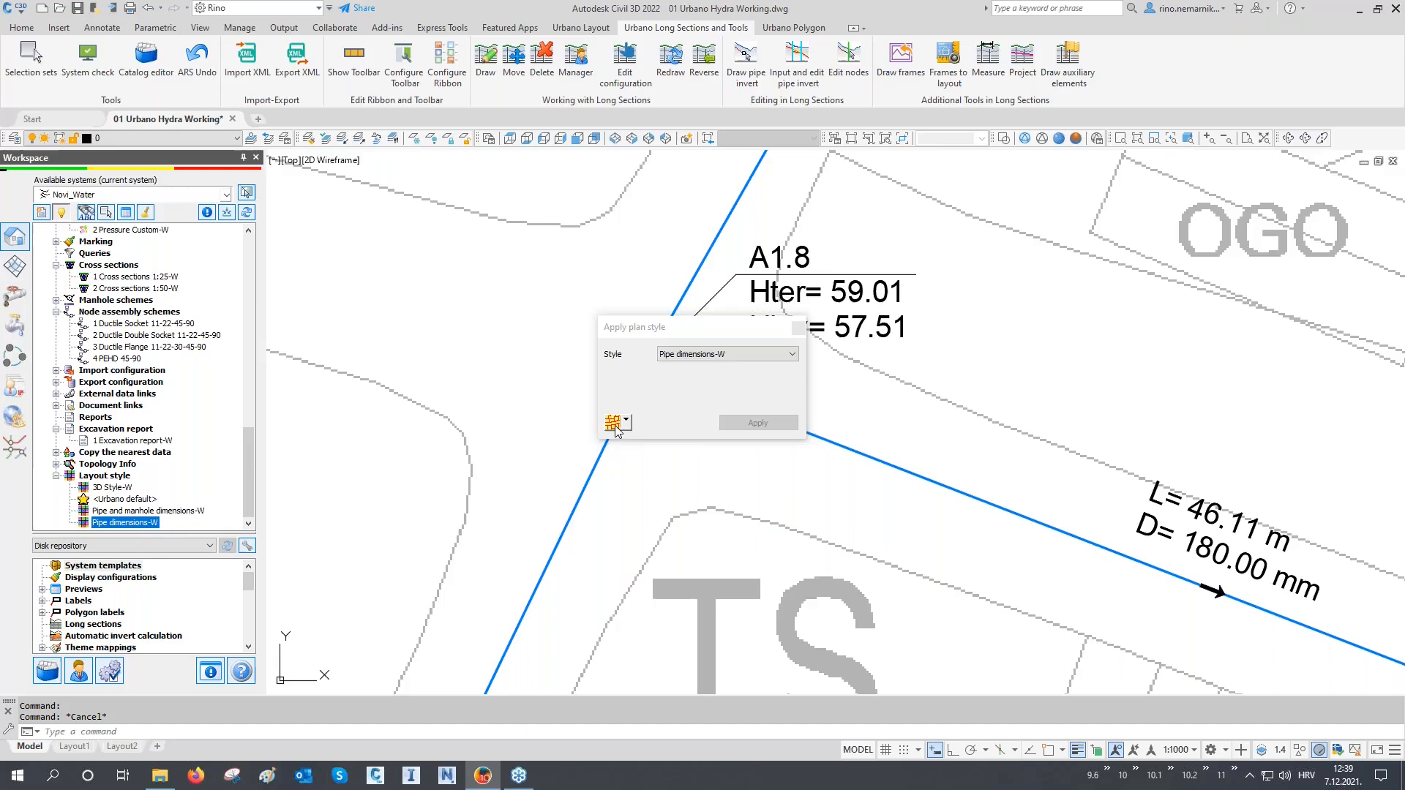
pyautogui.click(625, 421)
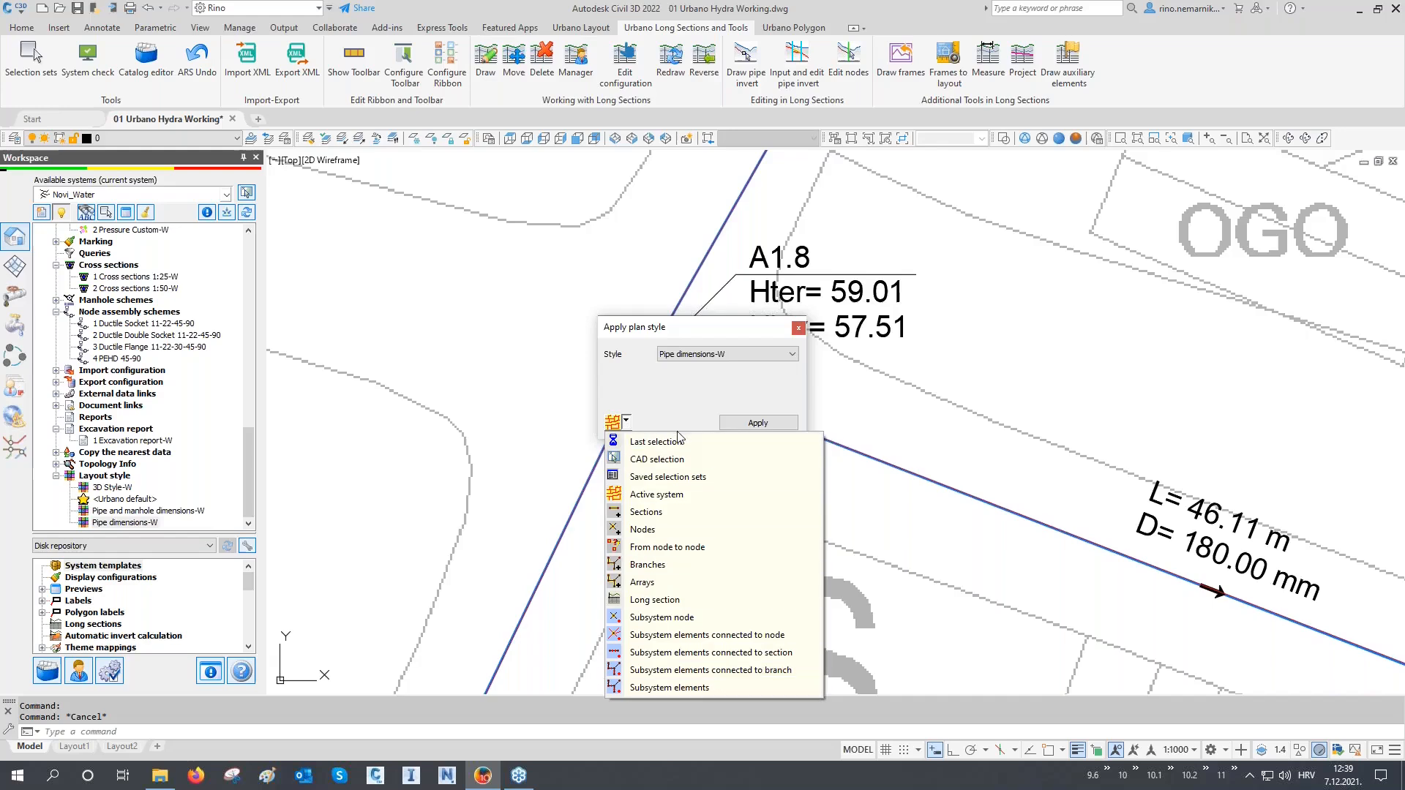
pyautogui.click(730, 402)
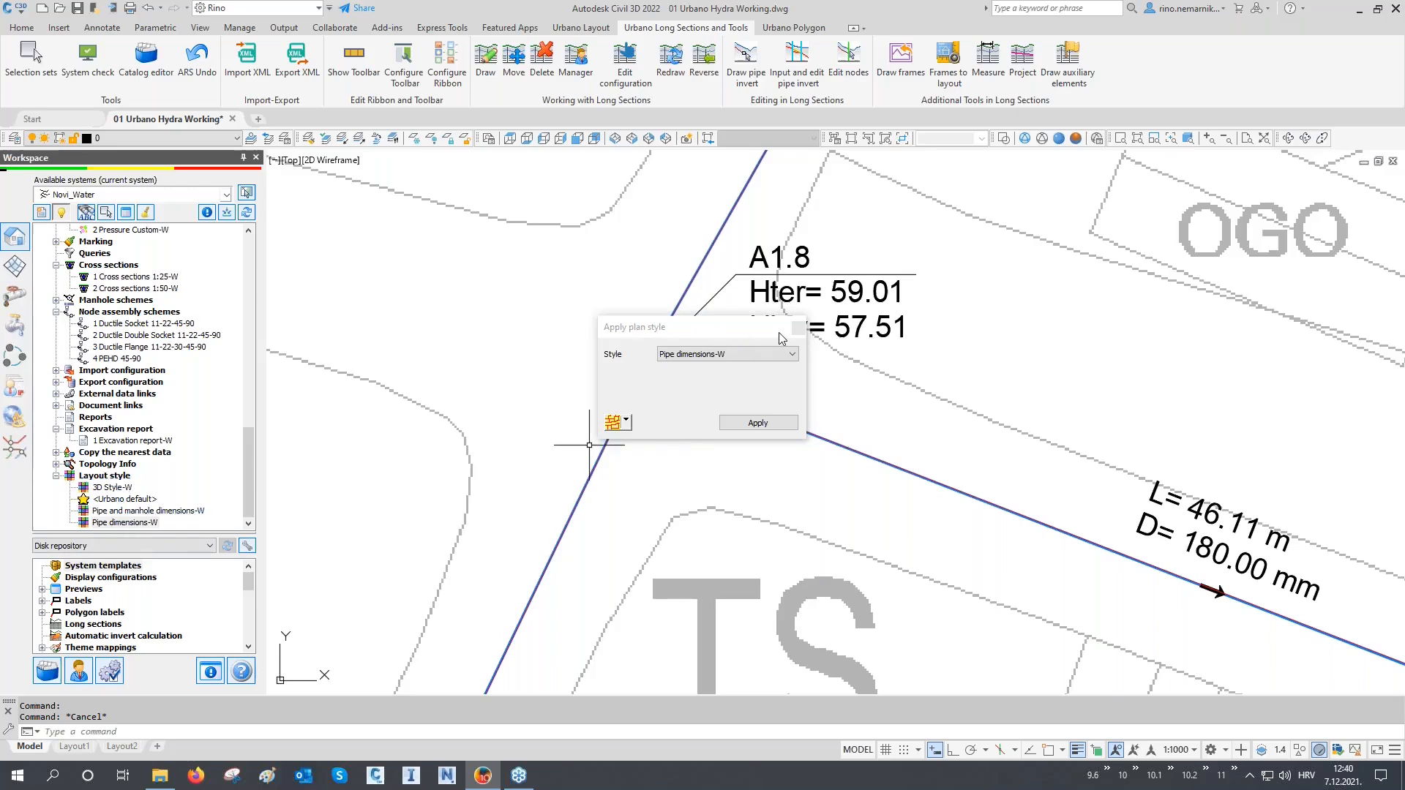
pyautogui.click(798, 328)
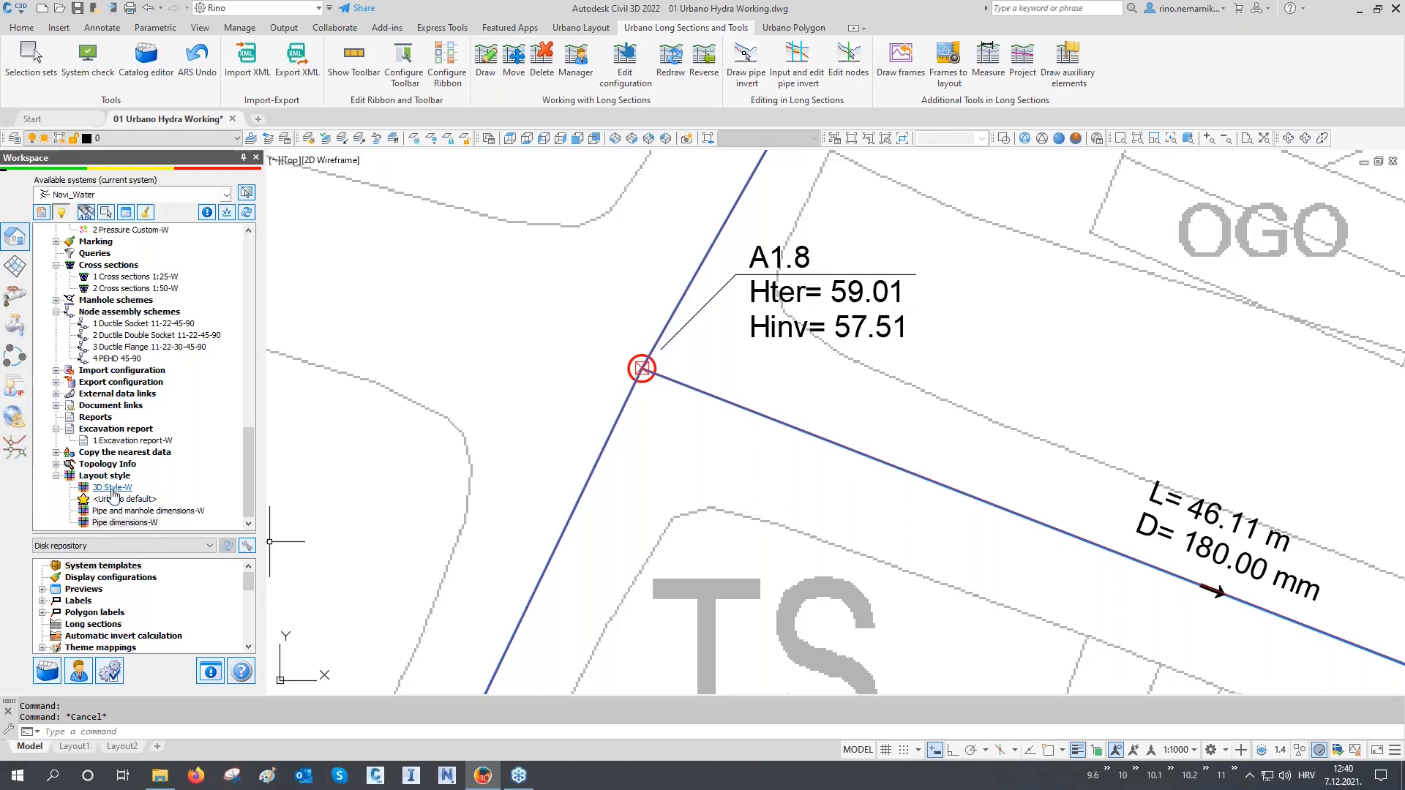
# Step: Open the settings for drawing network elements
pyautogui.moveTo(1234, 397); pyautogui.dragTo(1229, 406, button='middle')
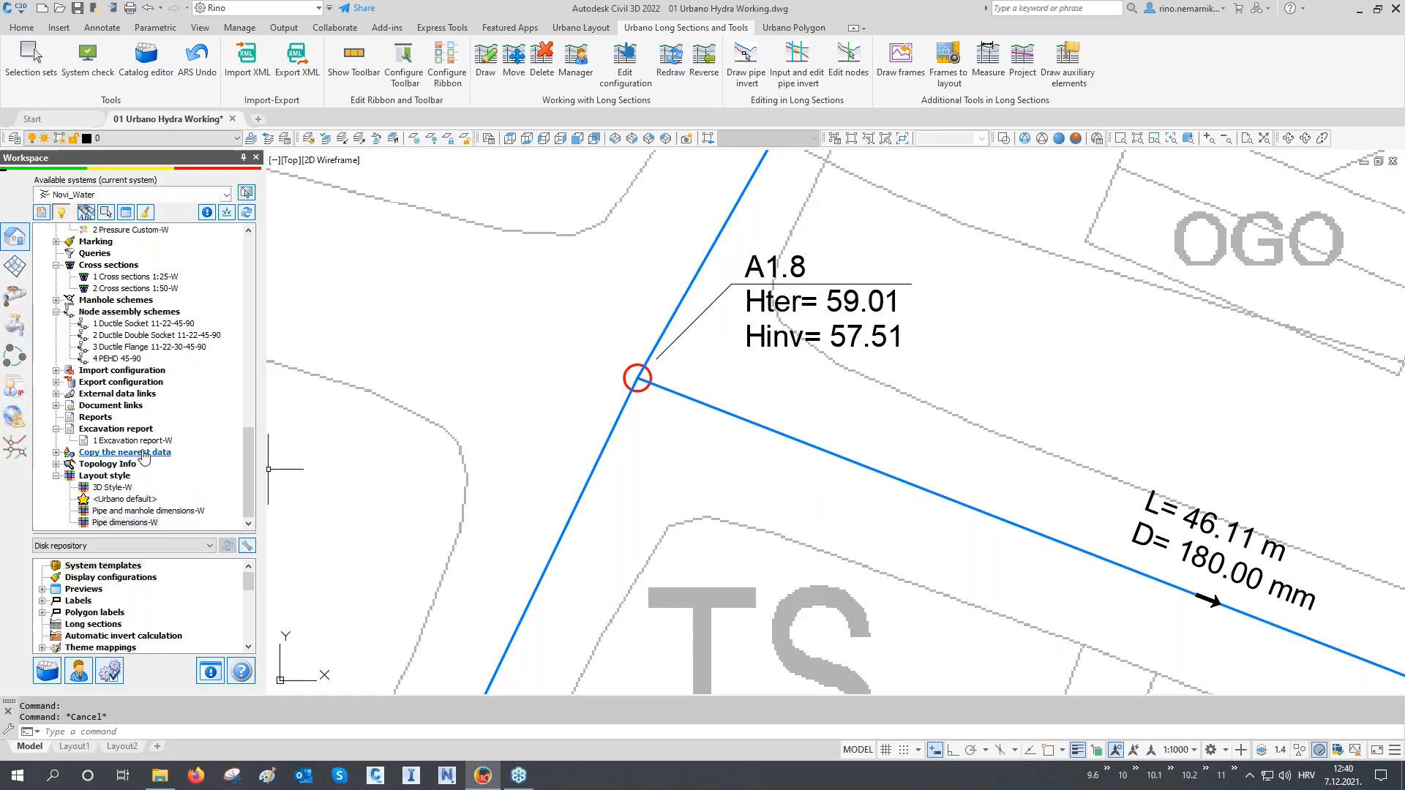
pyautogui.scroll(5, 185, 301)
pyautogui.click(581, 27)
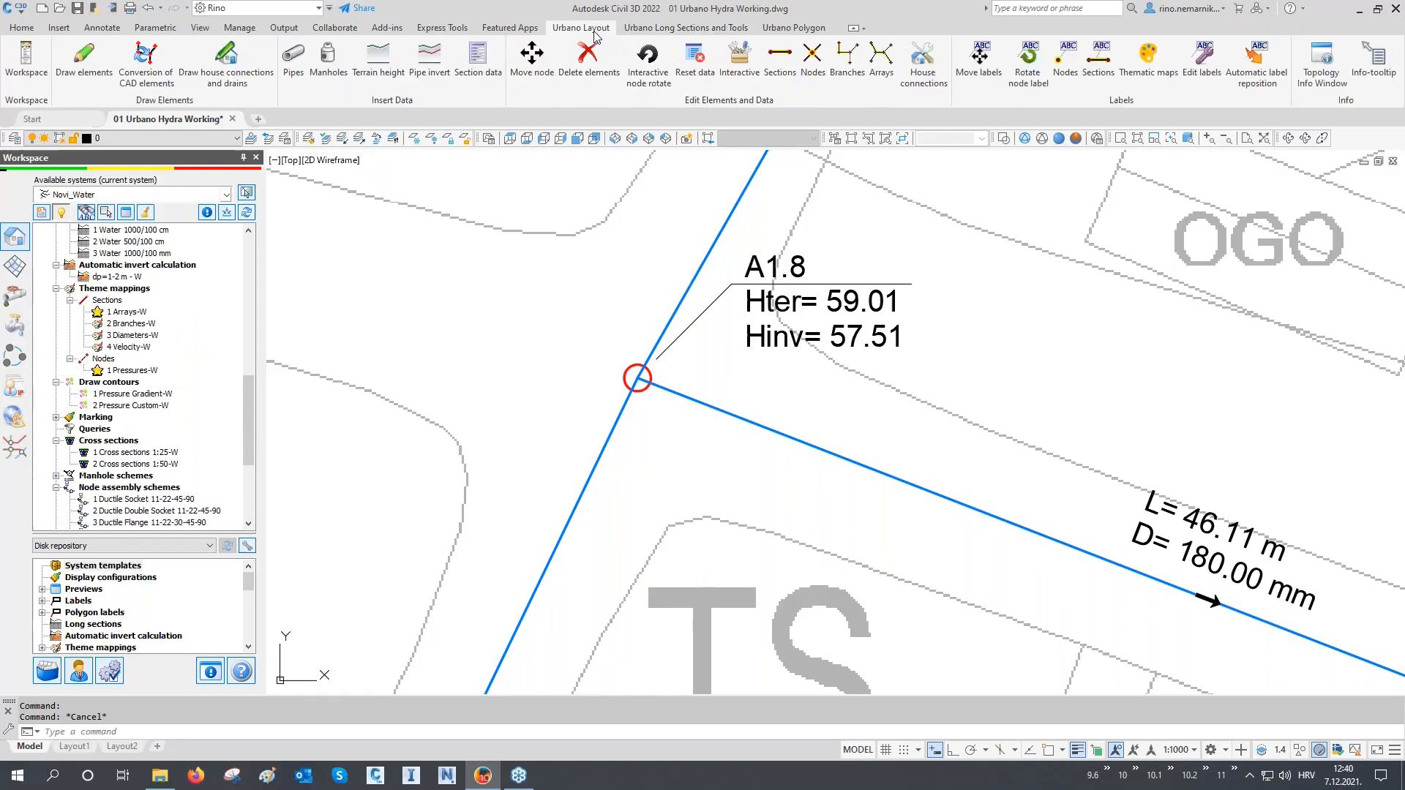
pyautogui.click(84, 59)
# Step: Create a new layout style named "My plan style", keeping its default node and section elements
pyautogui.scroll(-5, 120, 476)
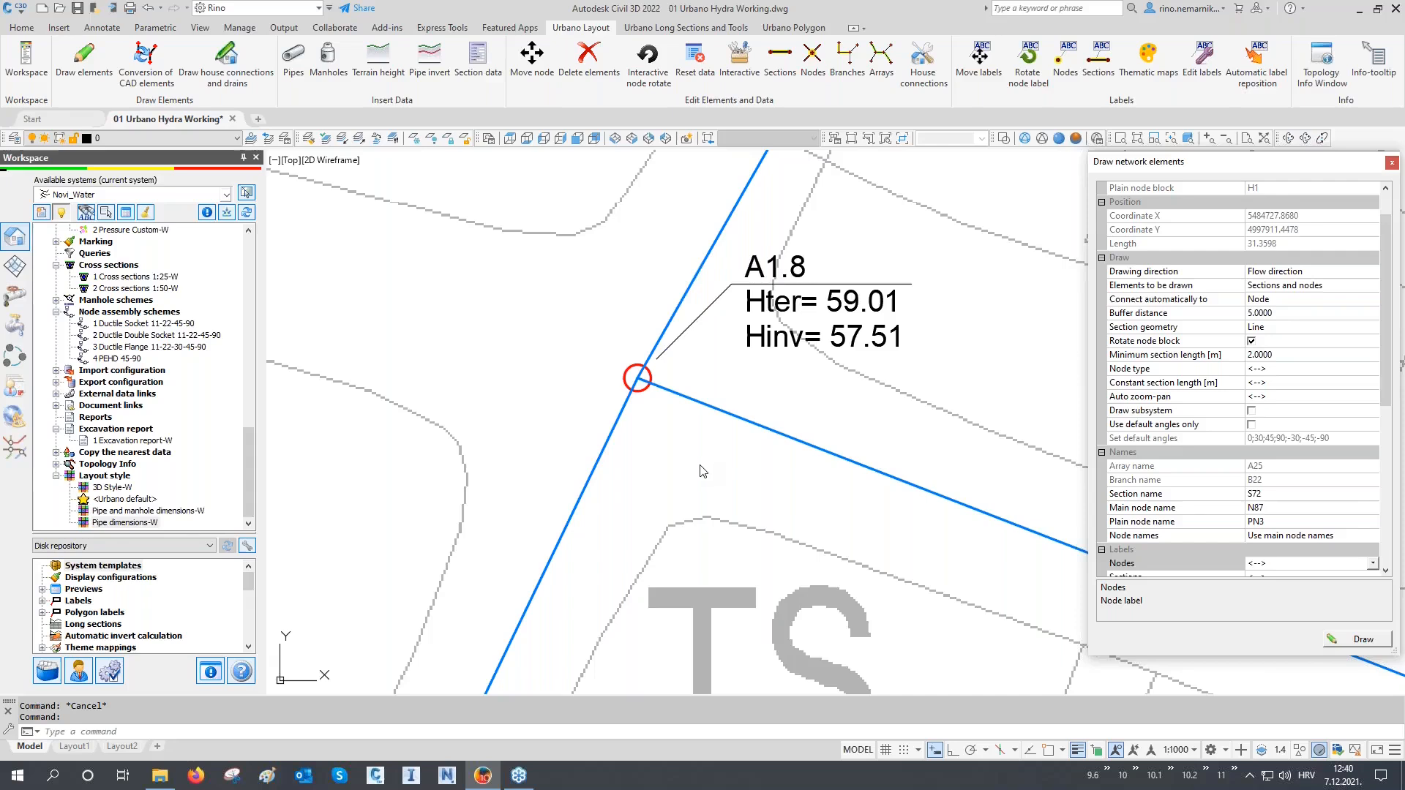
pyautogui.rightClick(120, 480)
pyautogui.click(159, 488)
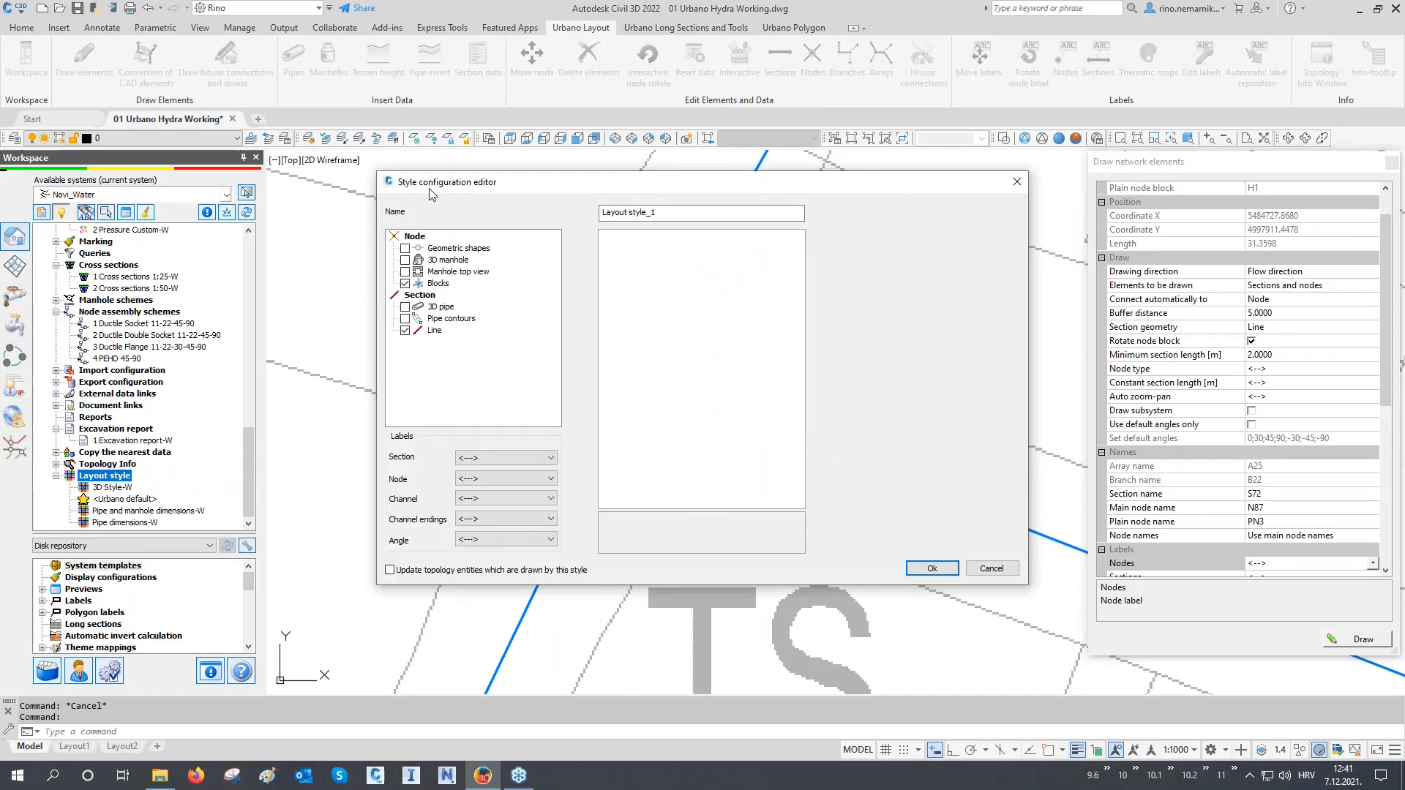
pyautogui.click(761, 213)
pyautogui.hotkey('ctrl', 'a')
pyautogui.write('M')
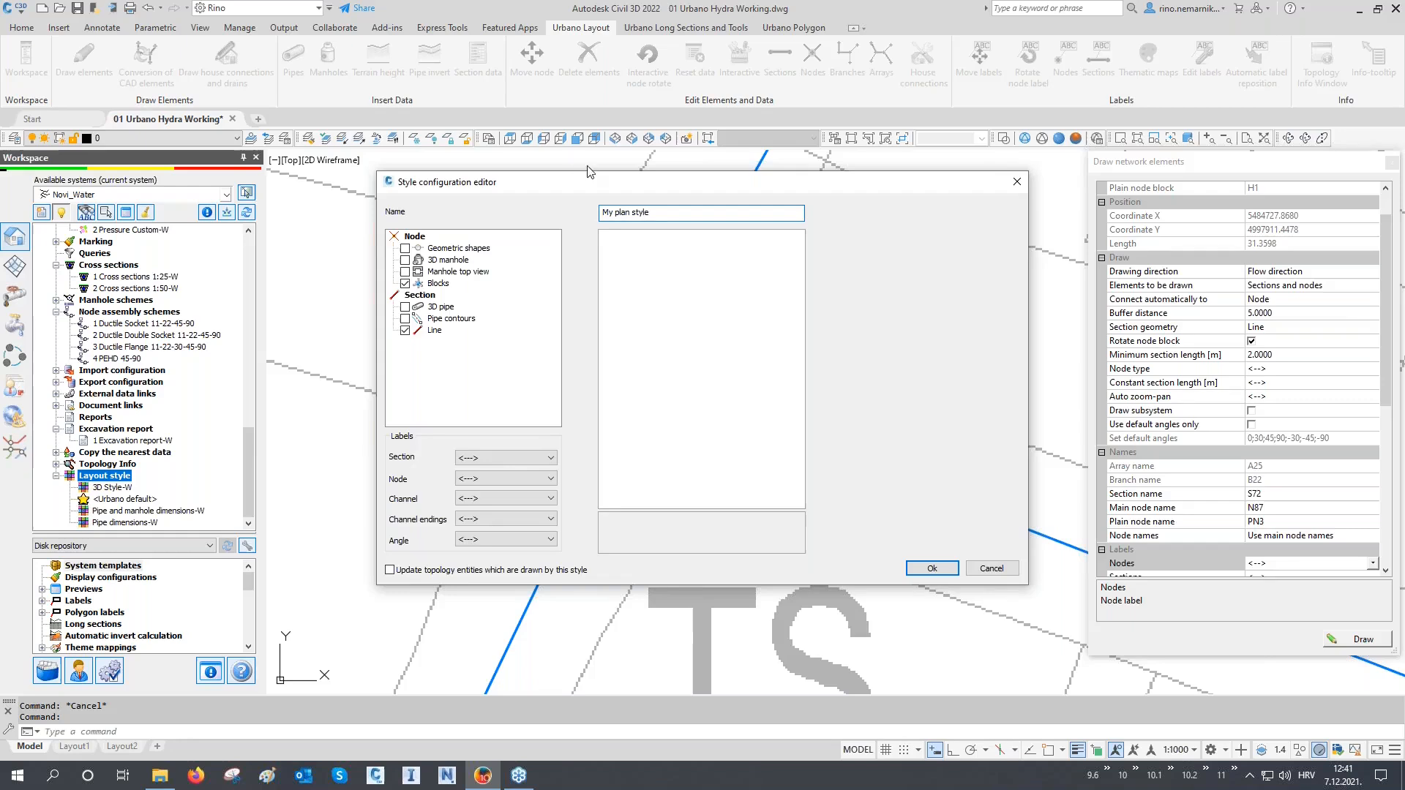
pyautogui.click(931, 569)
# Step: Set My plan style as the default layout style and close the network drawing settings
pyautogui.click(132, 524)
pyautogui.rightClick(127, 523)
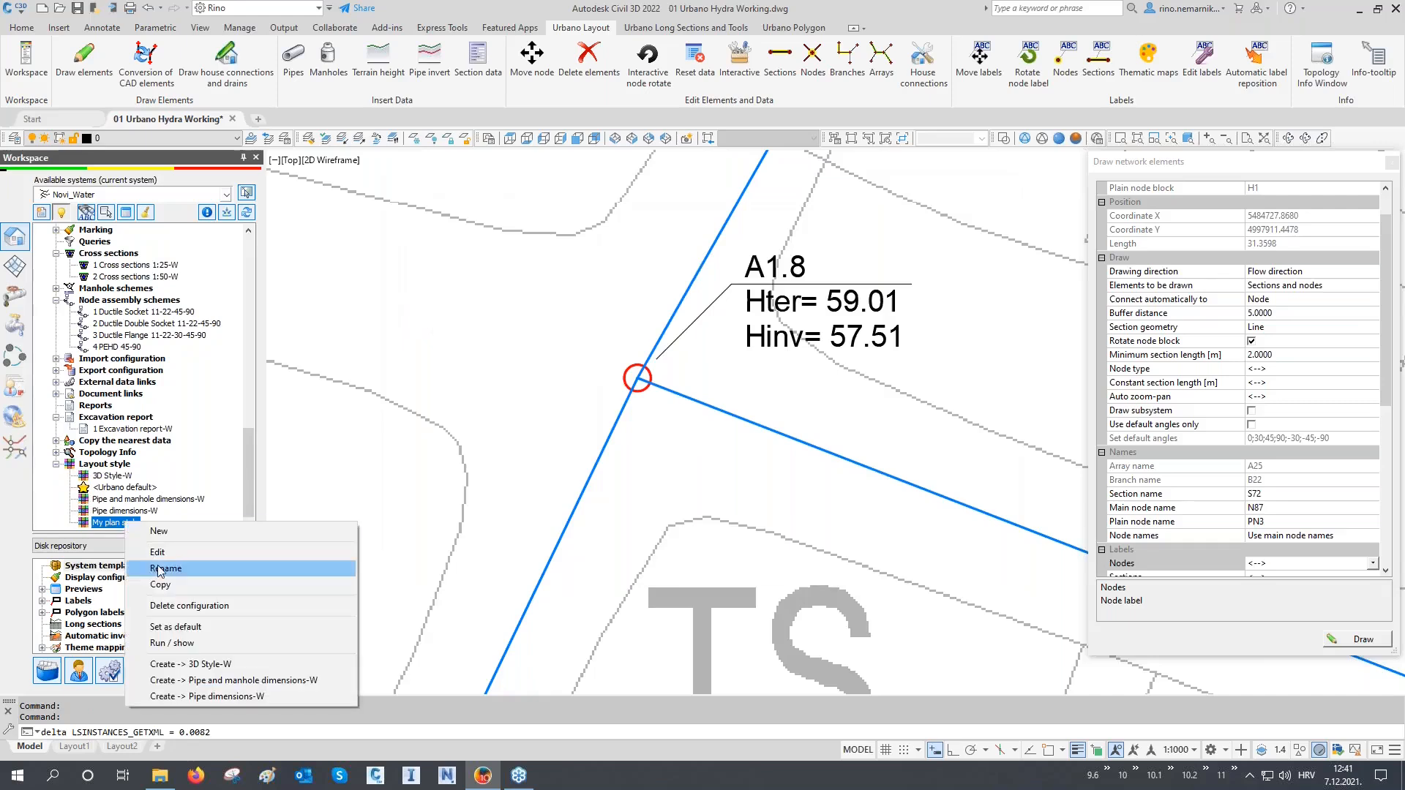
pyautogui.click(180, 627)
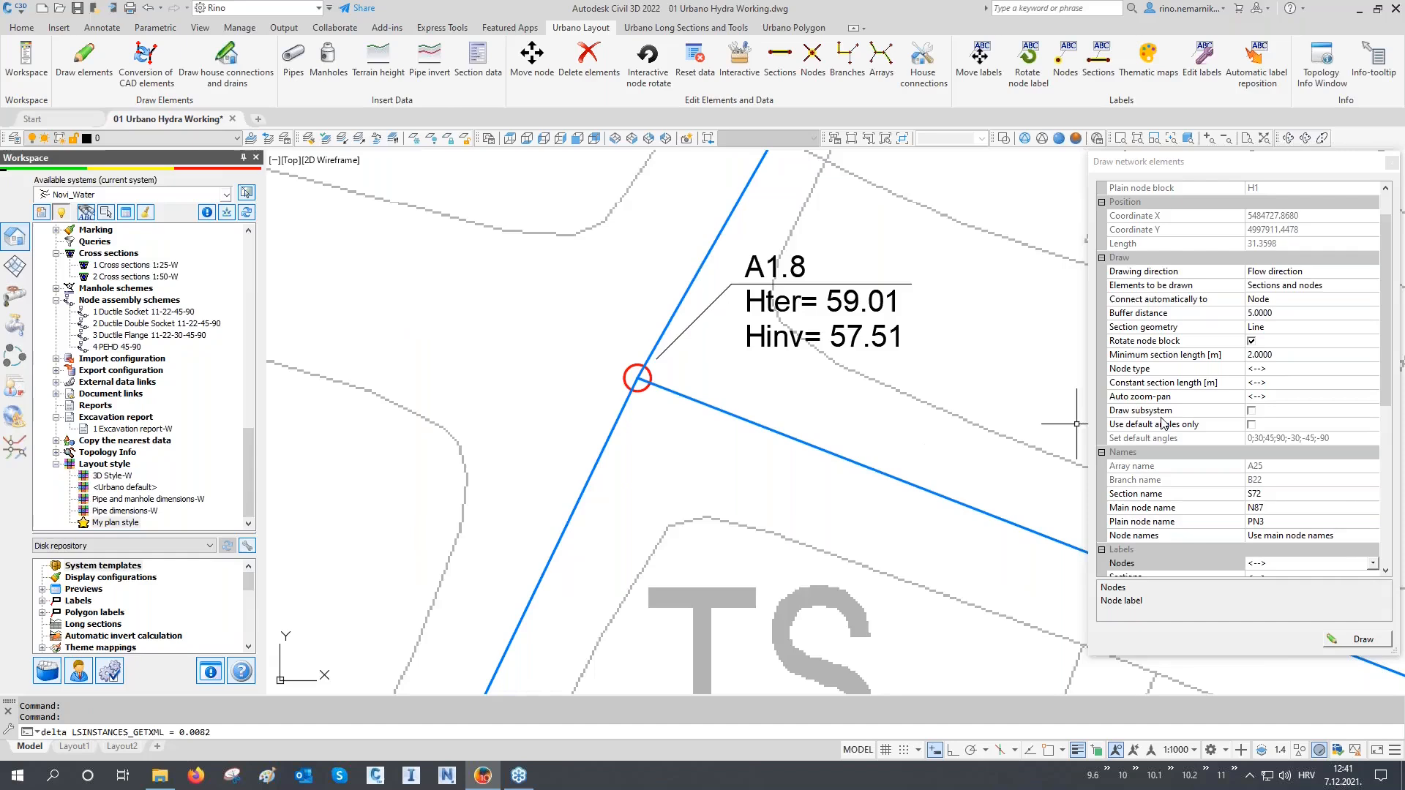
pyautogui.click(1391, 163)
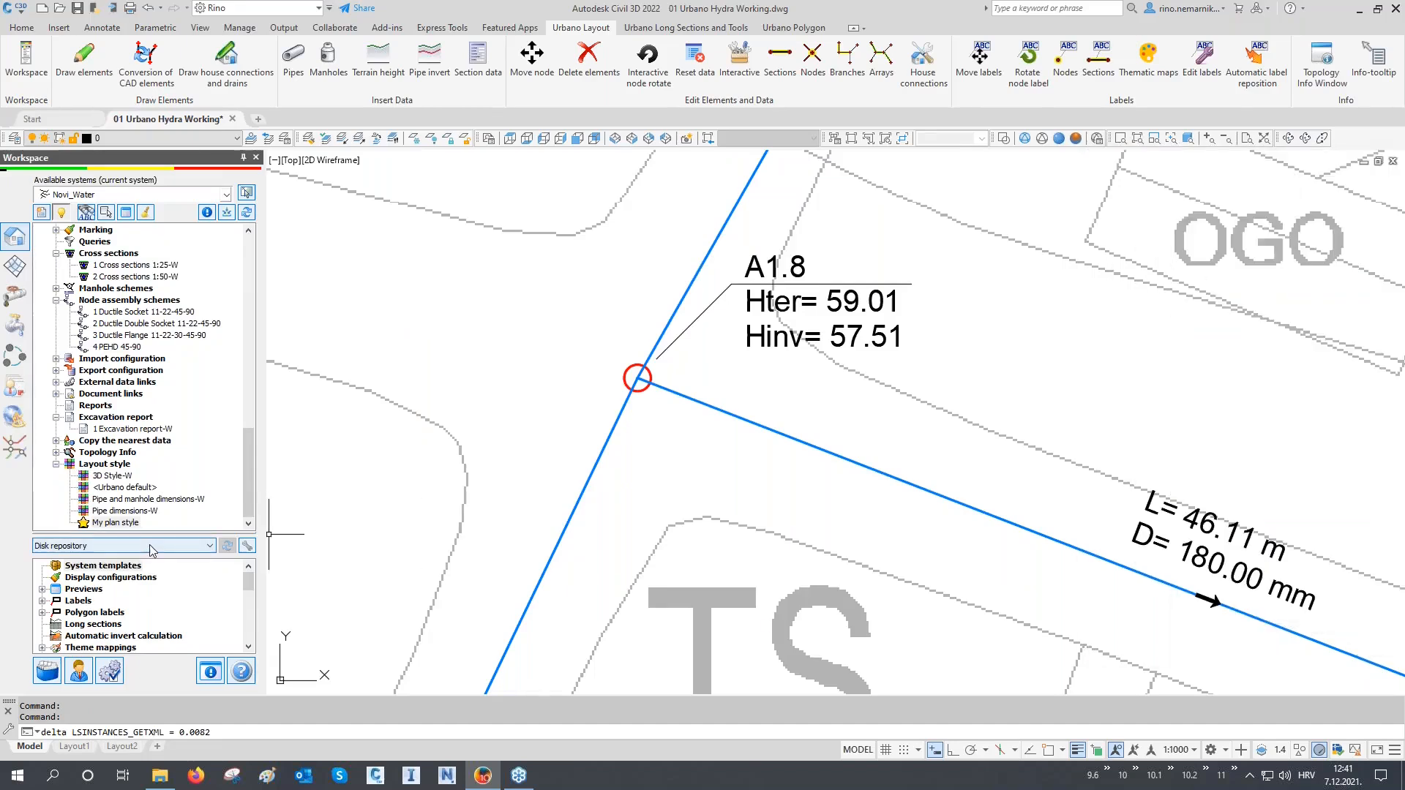
# Step: Open My plan style for editing and enable geometric shapes as its node representation
pyautogui.click(134, 527)
pyautogui.rightClick(130, 522)
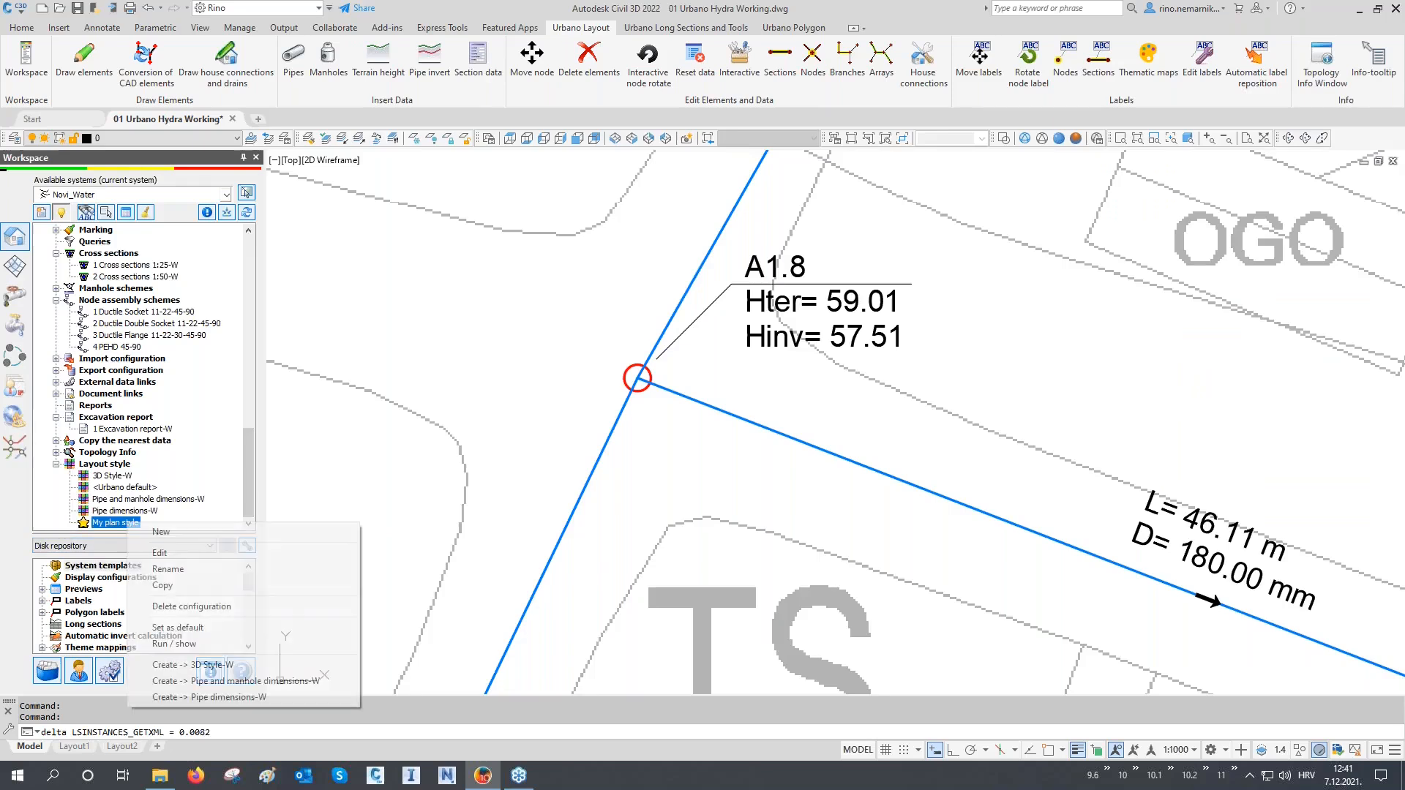
pyautogui.click(152, 554)
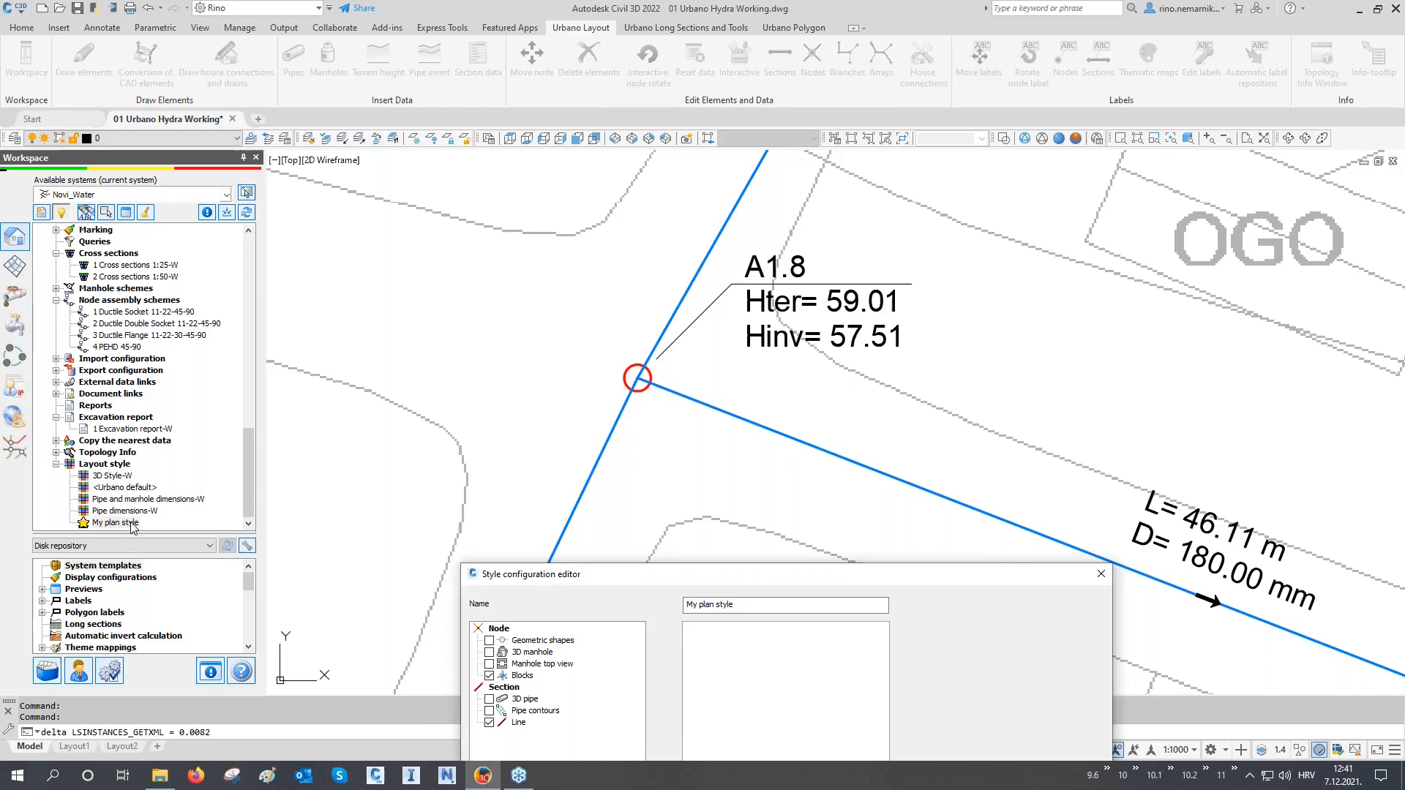
pyautogui.moveTo(603, 565); pyautogui.dragTo(619, 241)
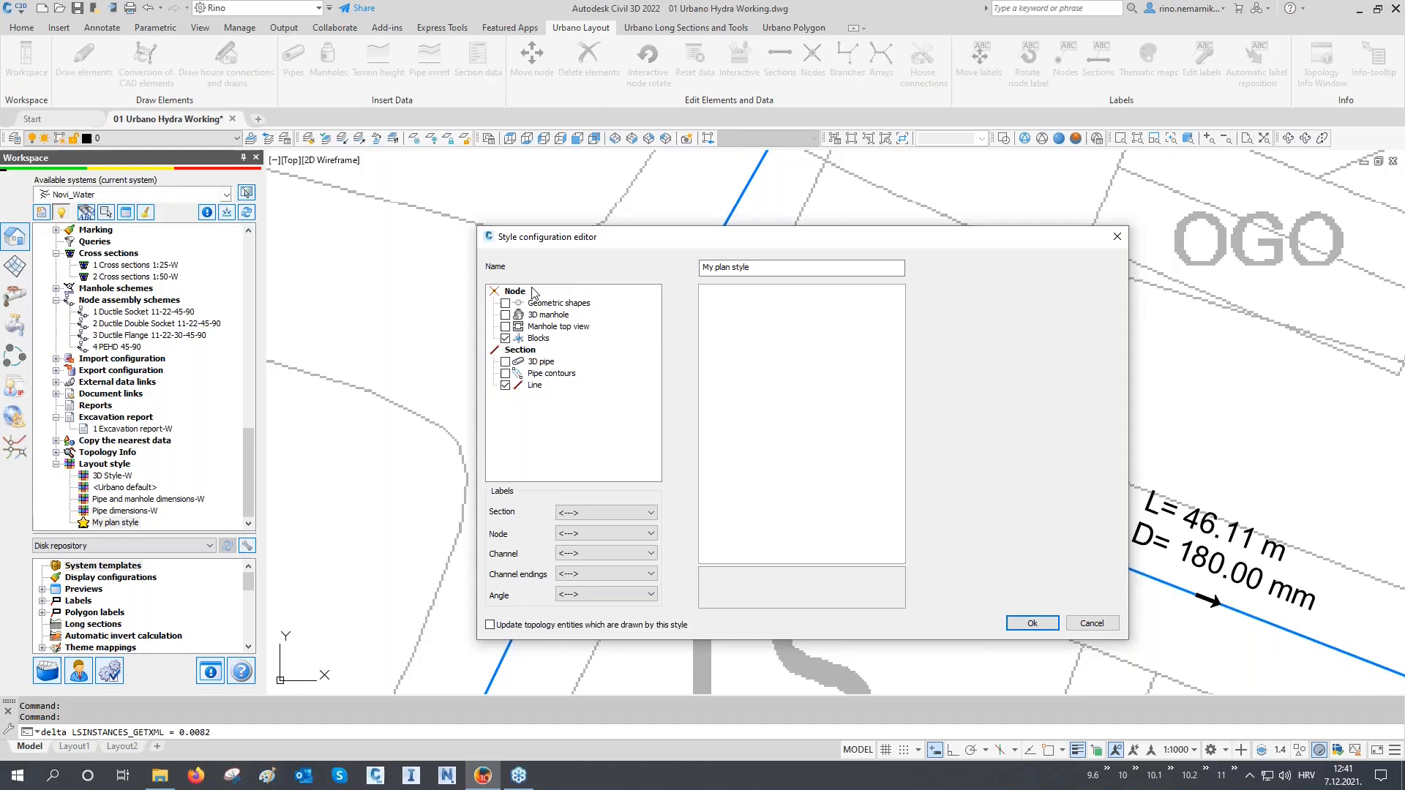
pyautogui.click(560, 306)
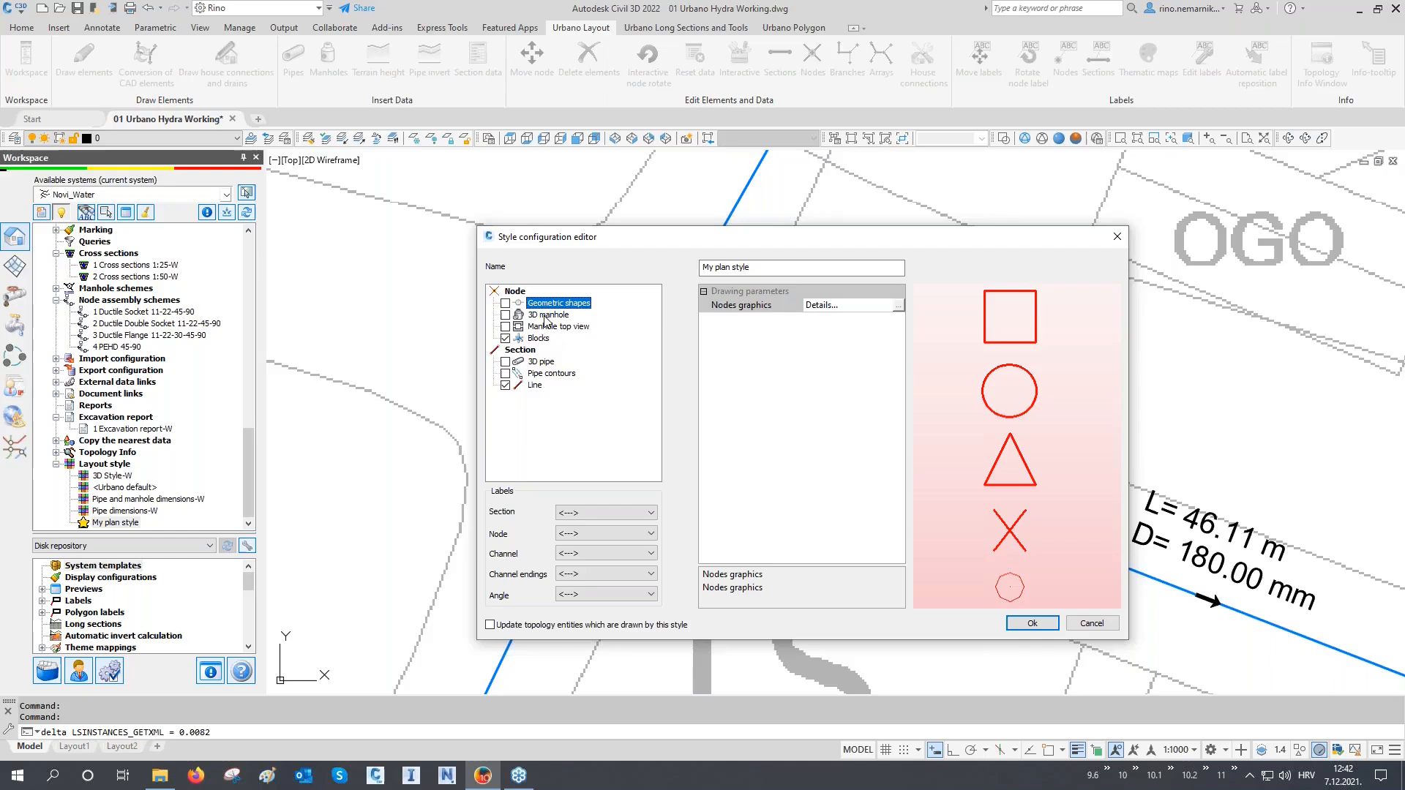
pyautogui.click(504, 303)
# Step: In the nodes graphics details, widen the node type column and set the main graphic of the Node type to Circle
pyautogui.click(898, 305)
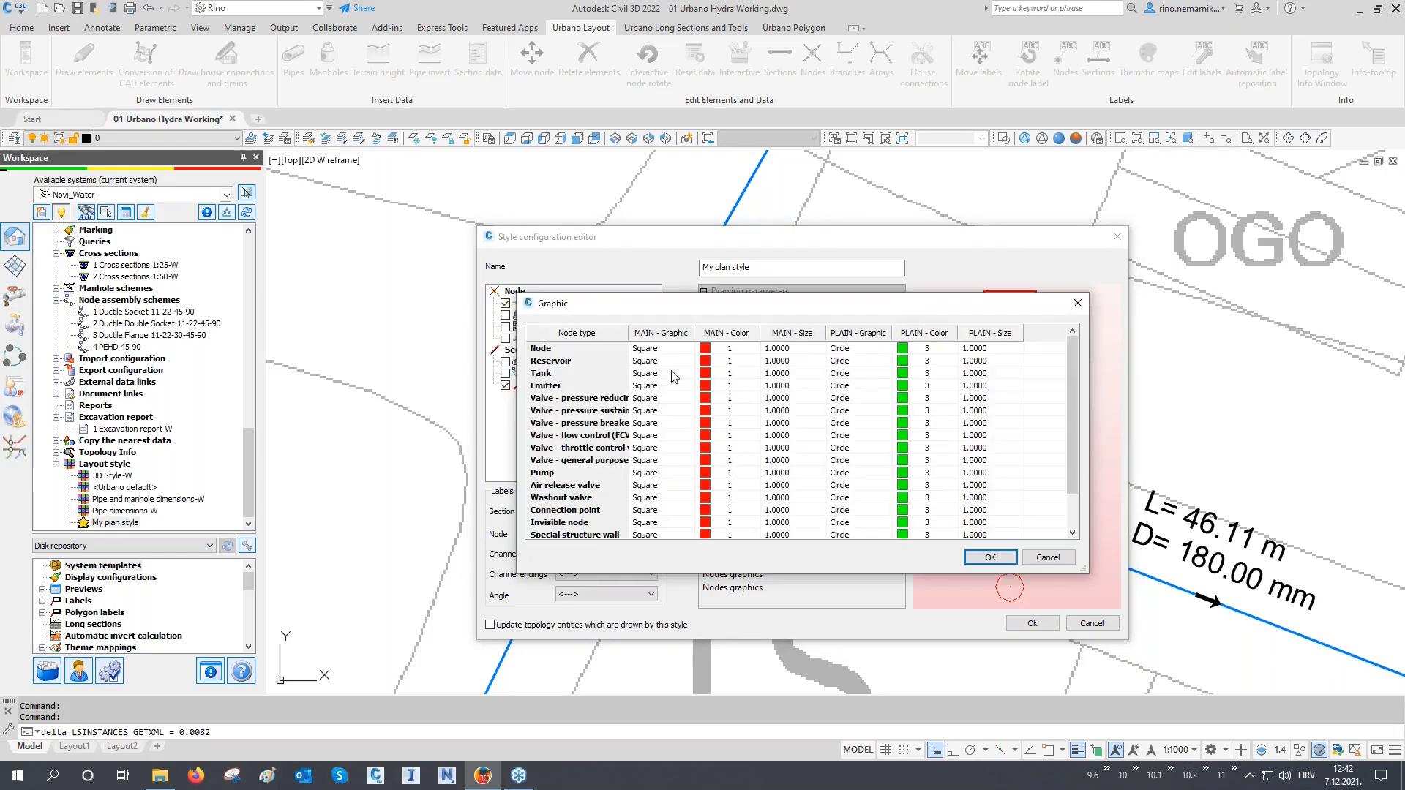
pyautogui.moveTo(631, 333); pyautogui.dragTo(690, 335)
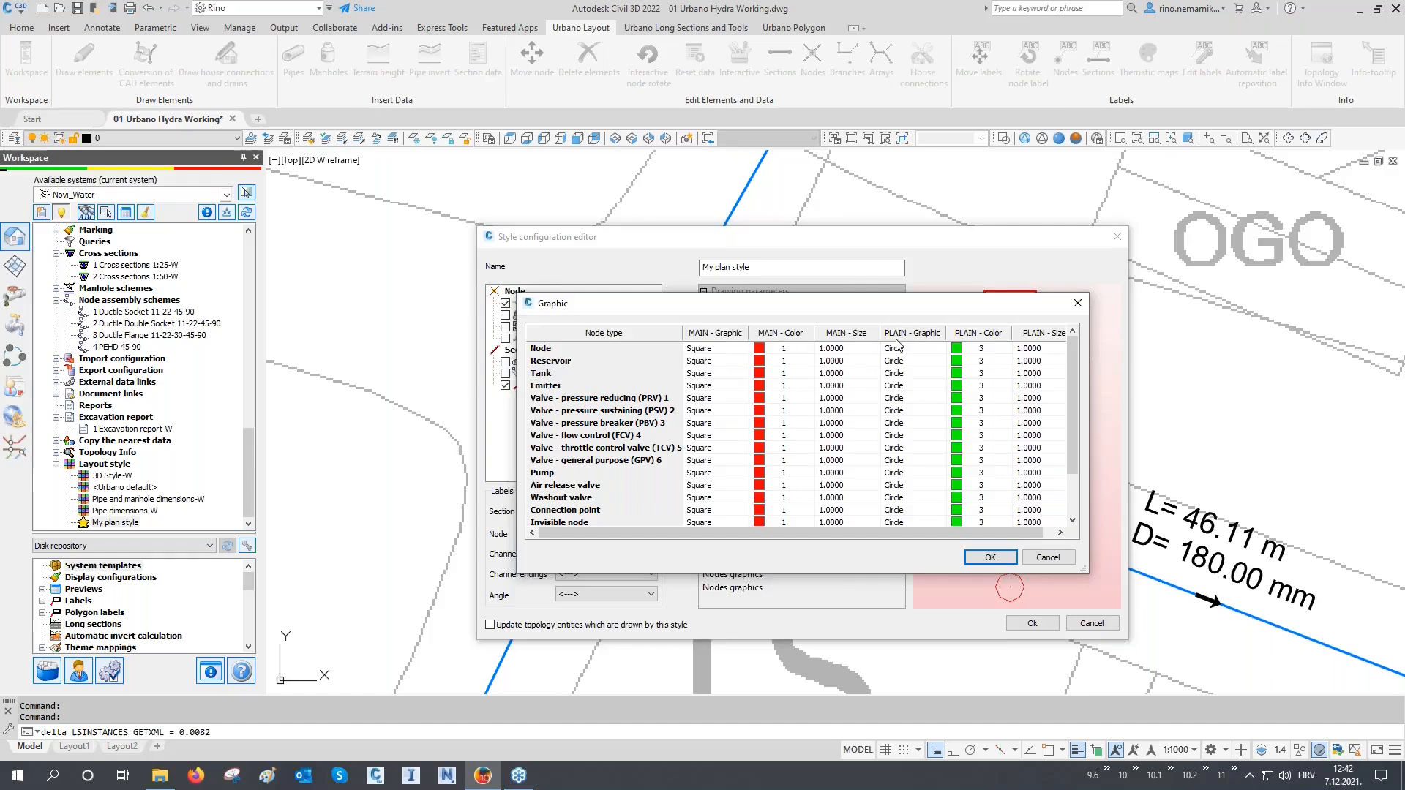
pyautogui.click(729, 351)
pyautogui.click(741, 349)
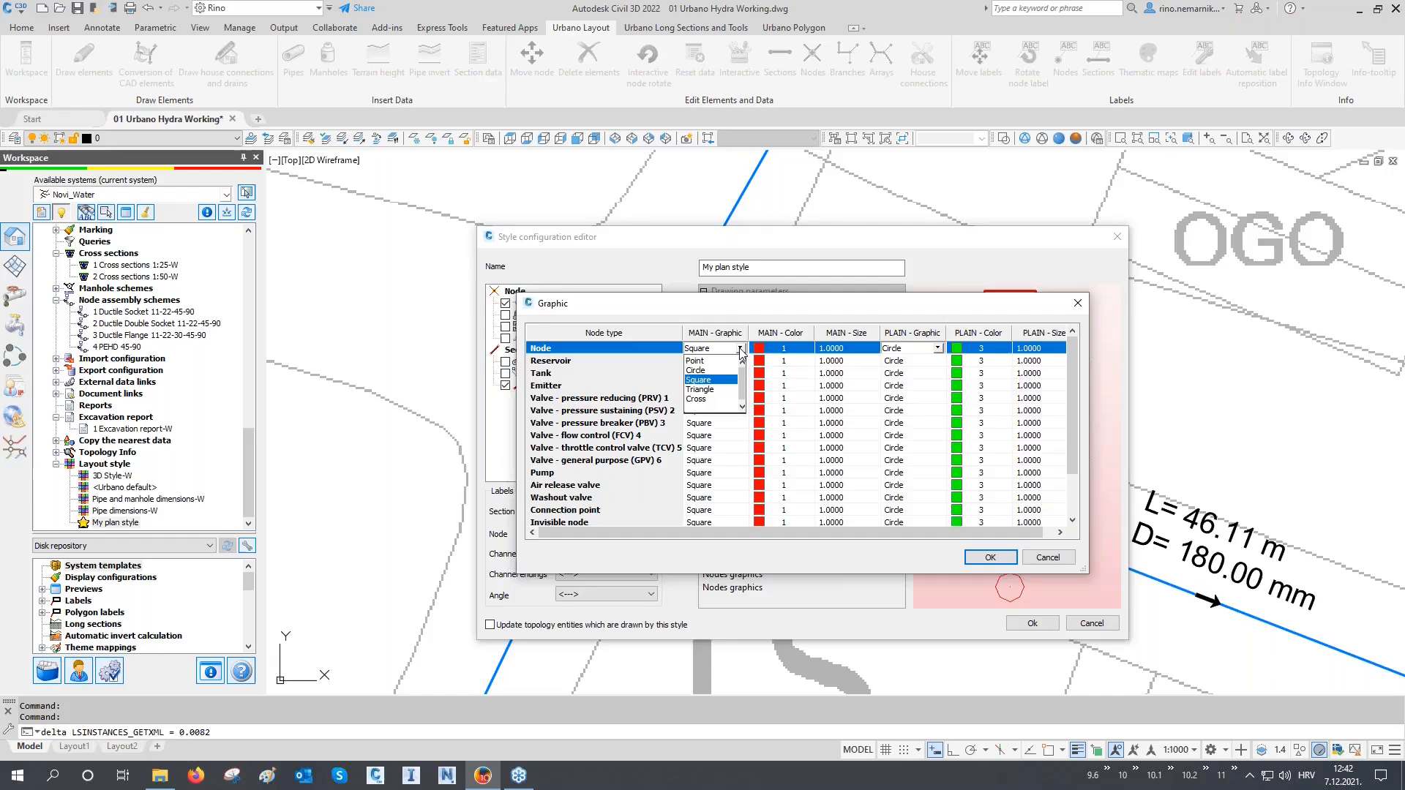
pyautogui.click(701, 371)
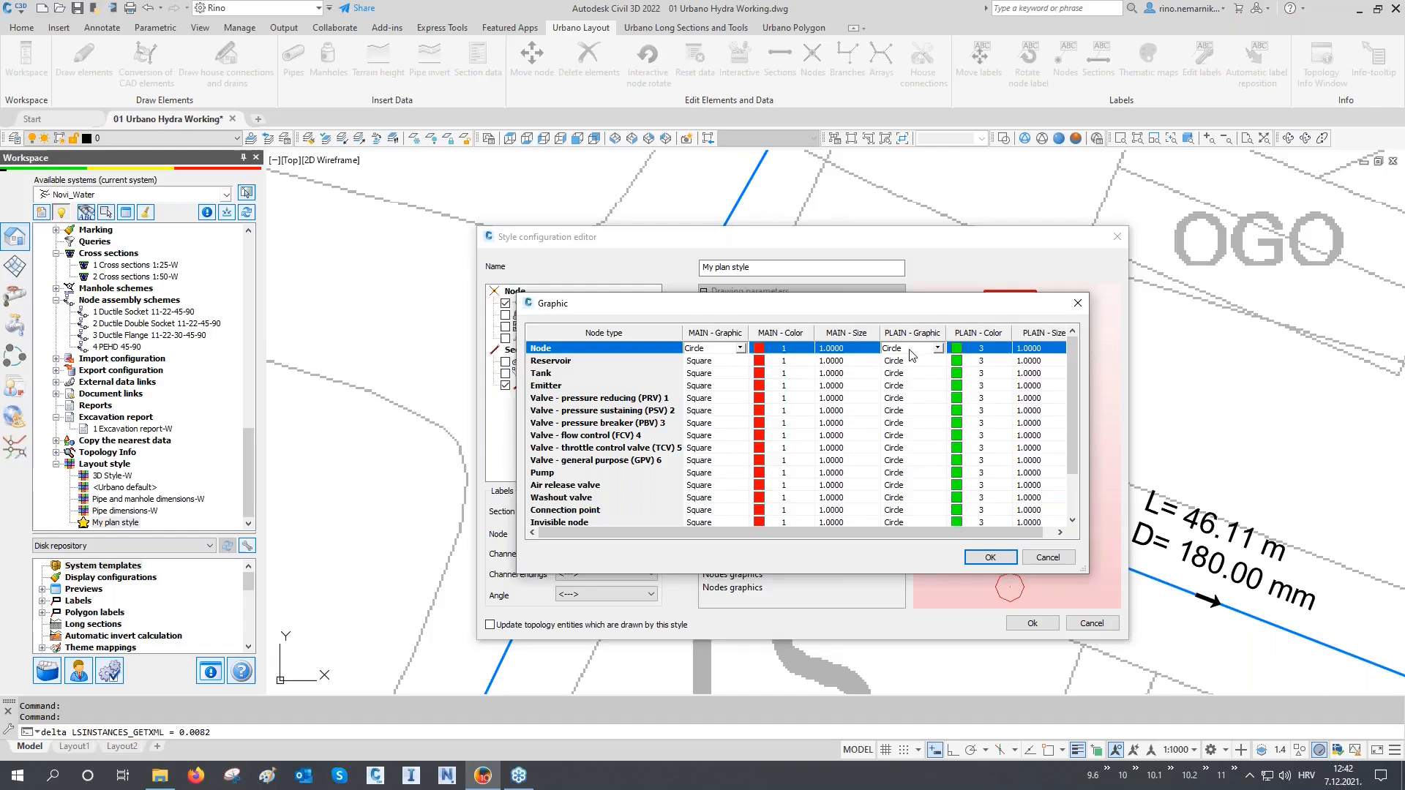
# Step: Set the plain color of the Node type to magenta (6)
pyautogui.click(981, 349)
pyautogui.click(1004, 349)
pyautogui.click(653, 419)
pyautogui.click(680, 504)
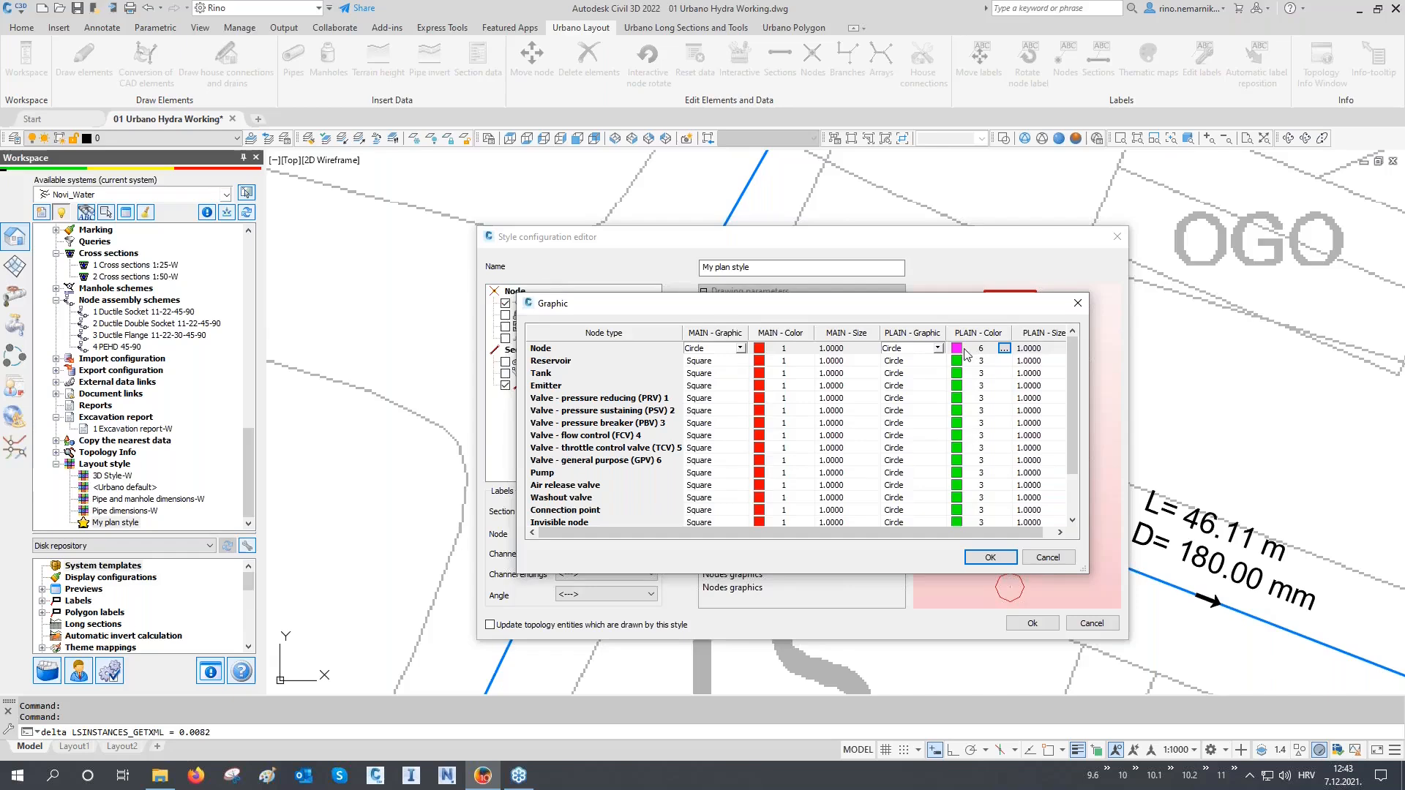
# Step: Set the Node type's plain color to blue (5) and its plain size to 0.5, and accept the node graphics
pyautogui.click(1004, 349)
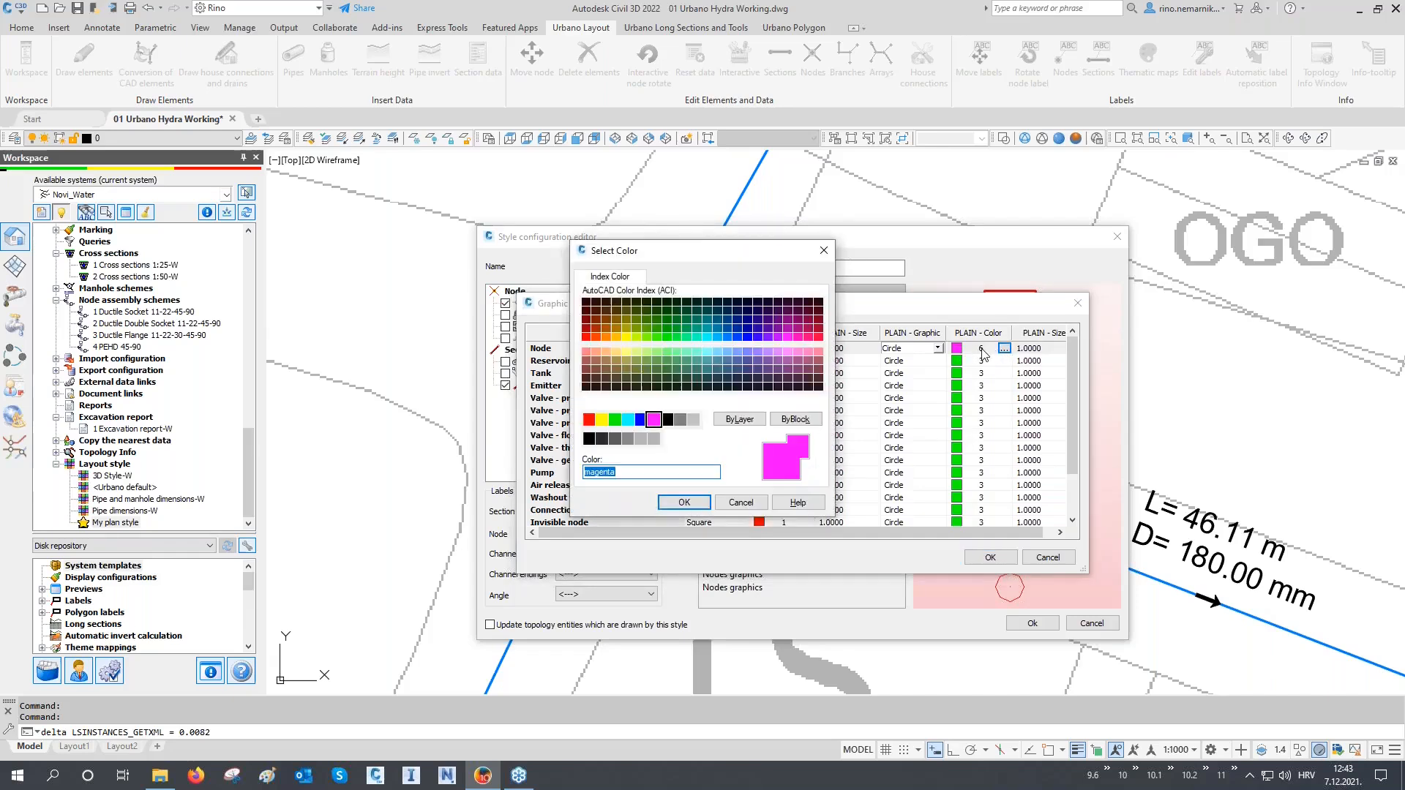
pyautogui.click(641, 419)
pyautogui.click(685, 502)
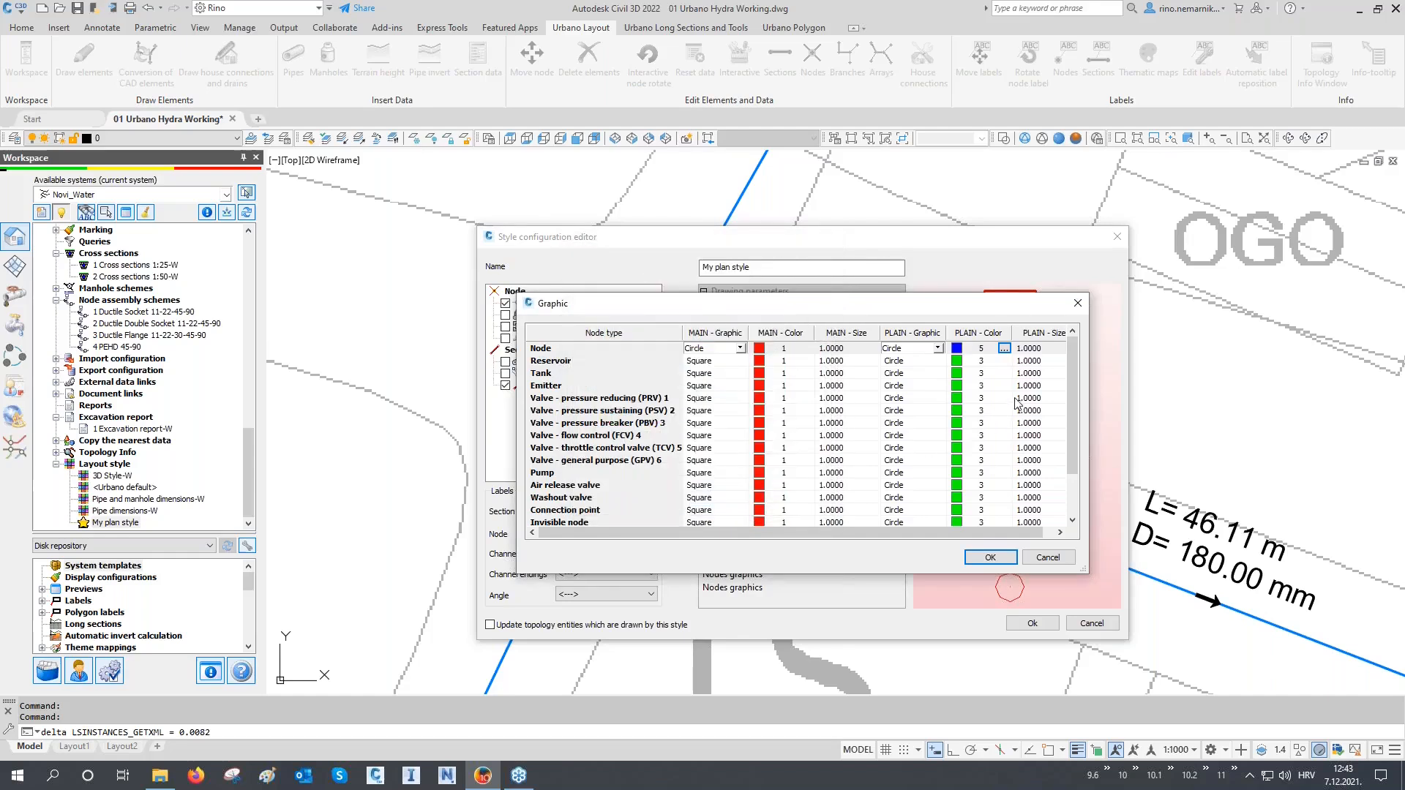
pyautogui.click(1048, 350)
pyautogui.write('0.5')
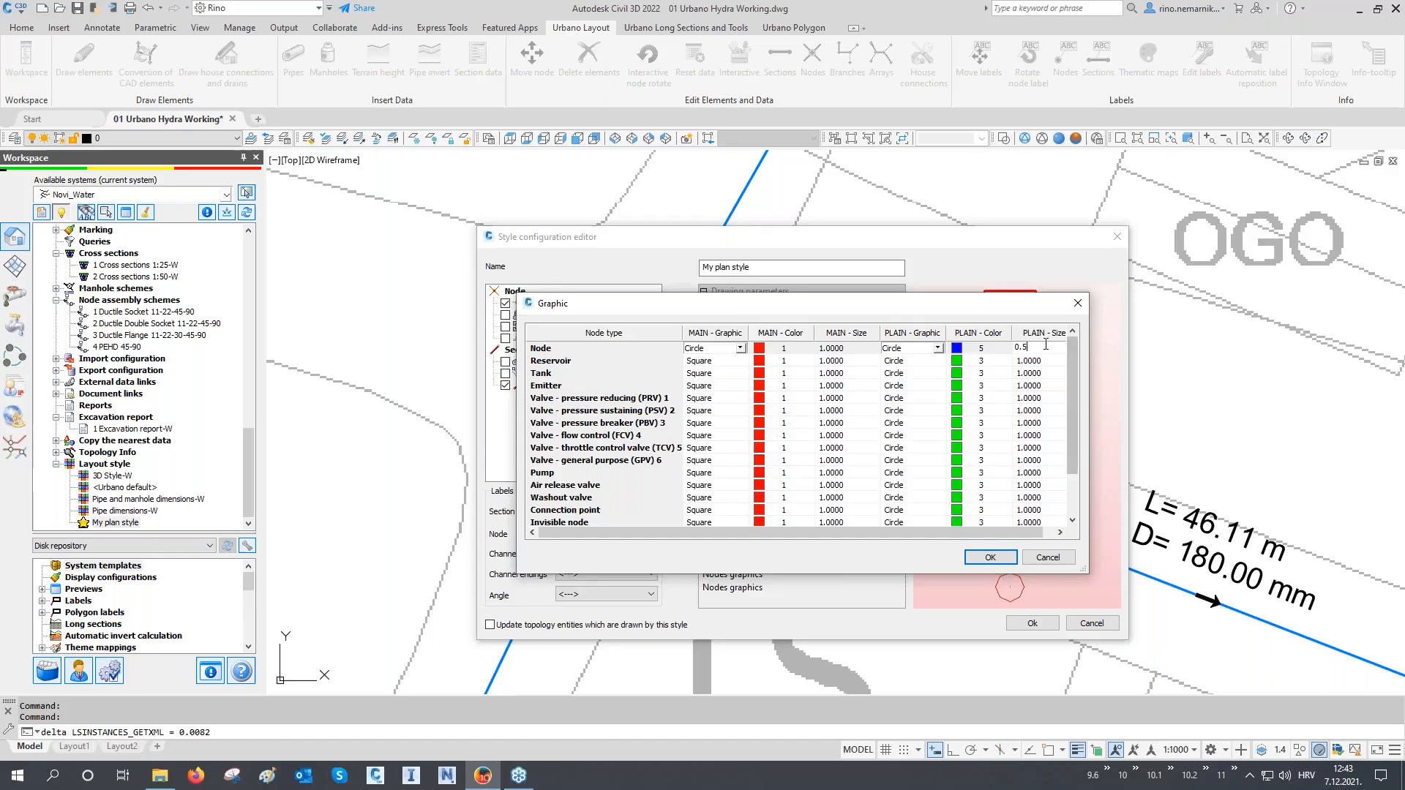
pyautogui.click(989, 559)
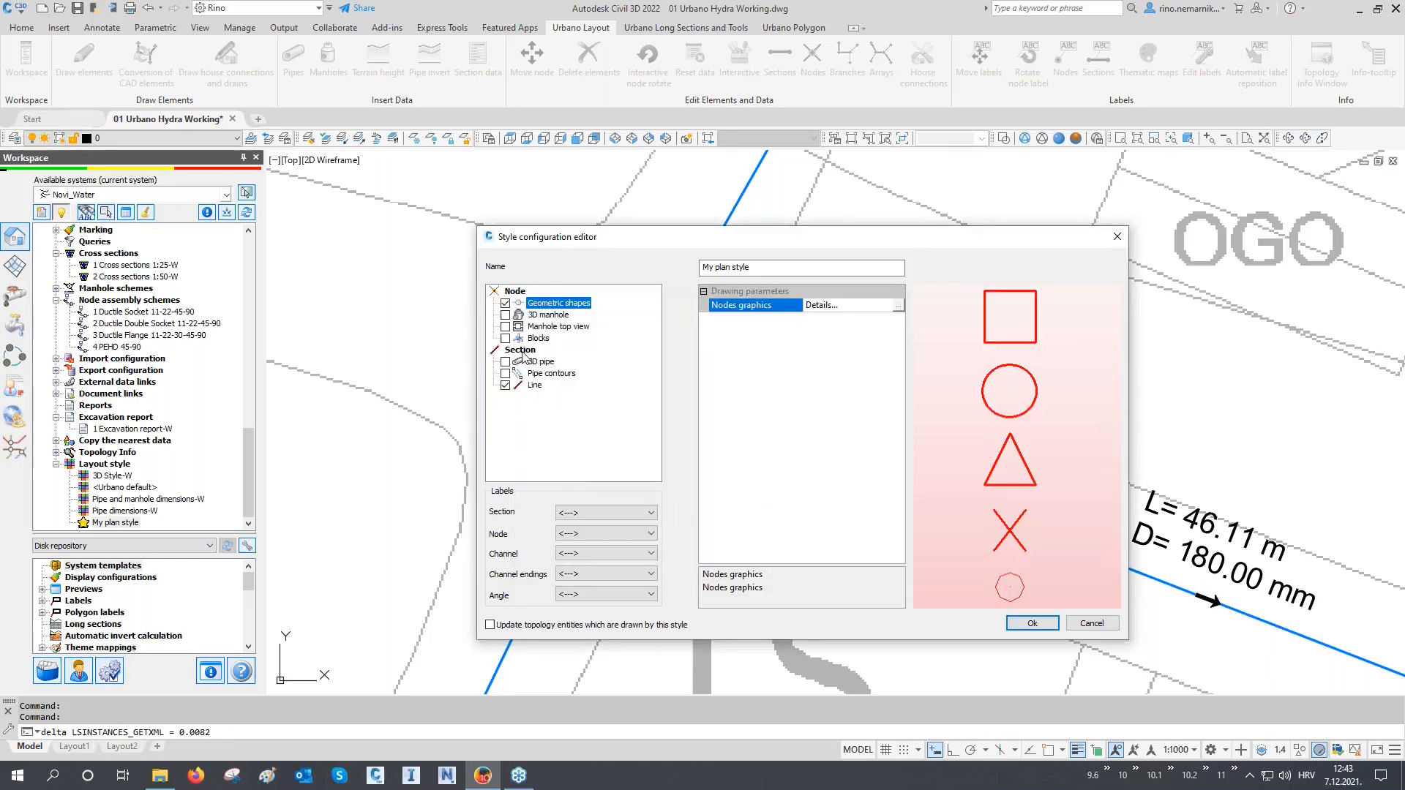
# Step: Set the line color of the style's section line to blue
pyautogui.click(535, 385)
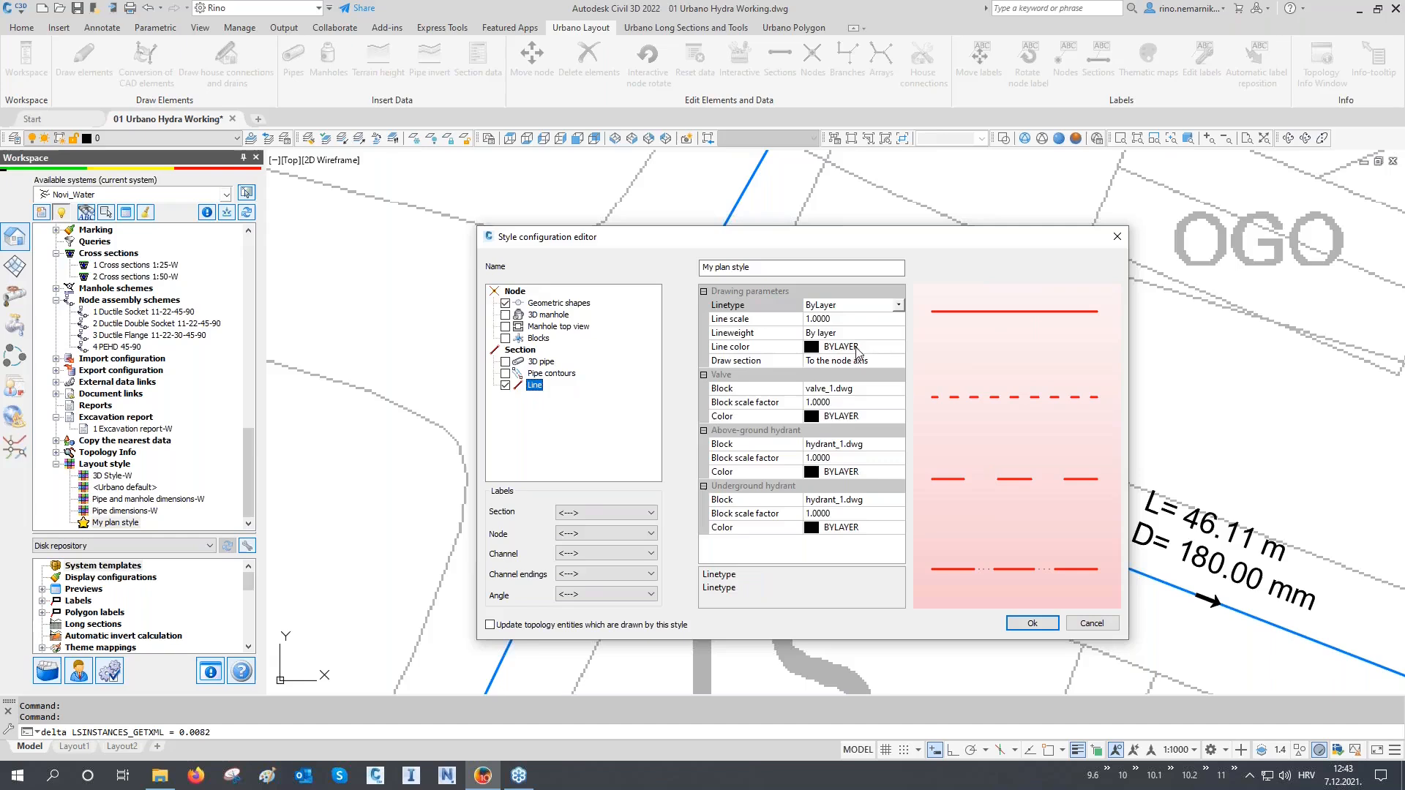
pyautogui.click(893, 350)
pyautogui.click(898, 348)
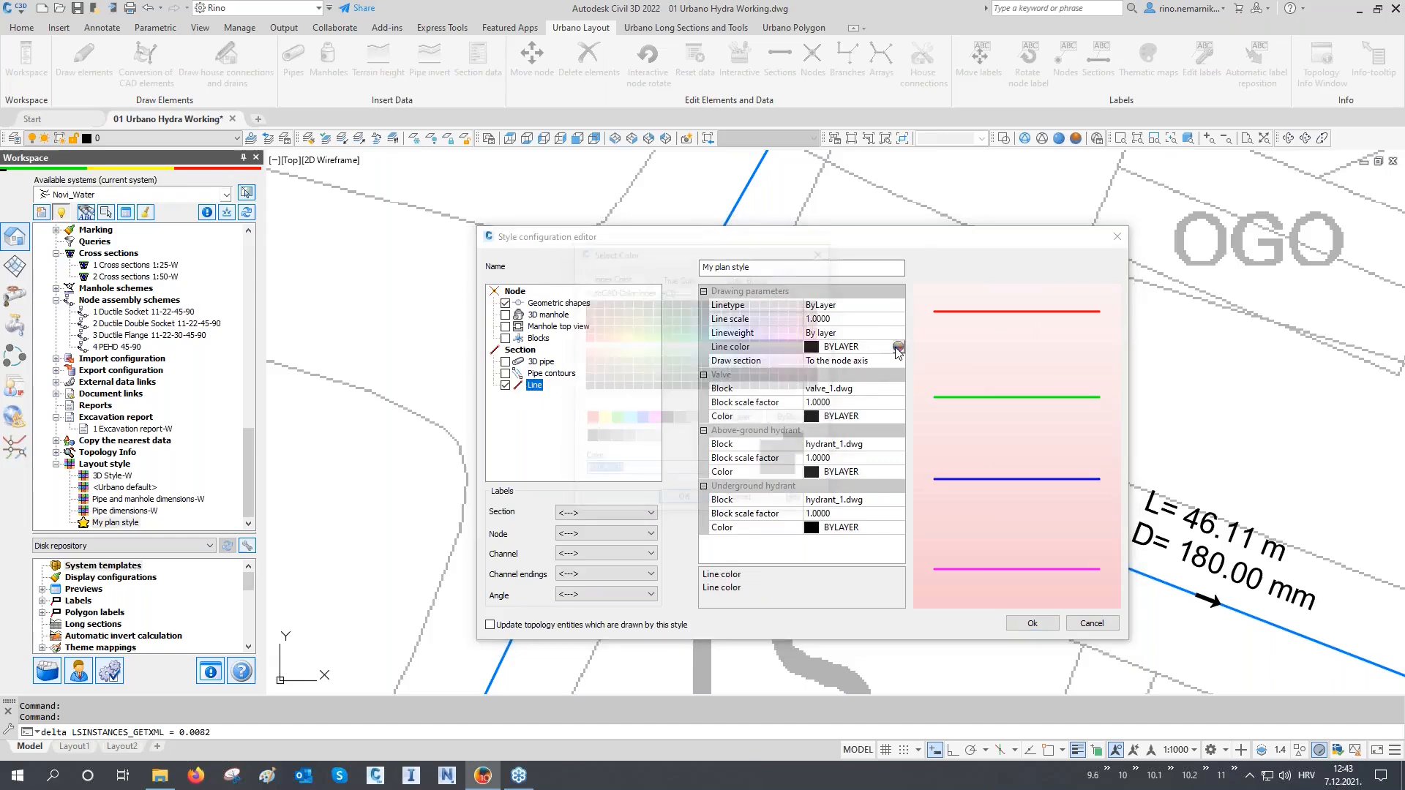
pyautogui.click(647, 420)
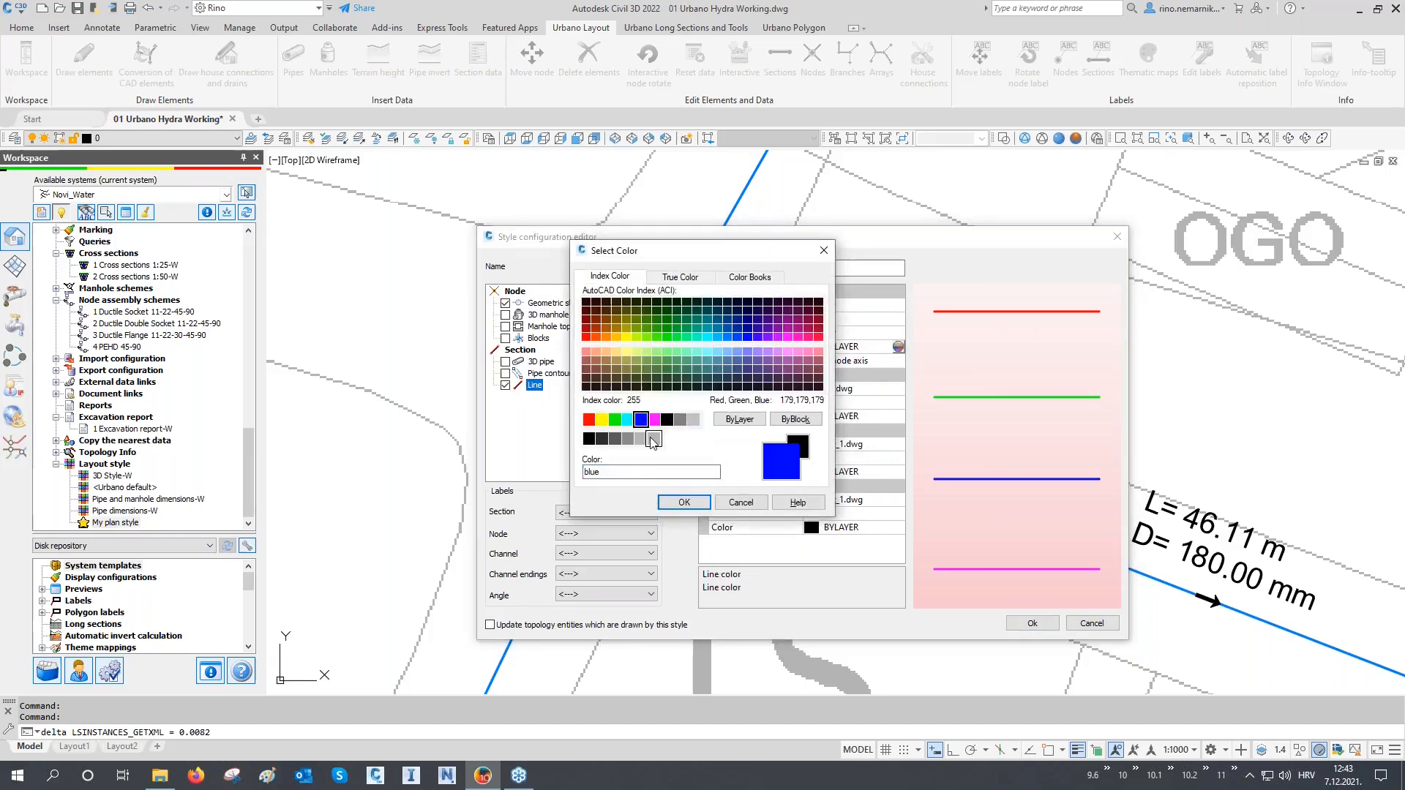
pyautogui.click(685, 502)
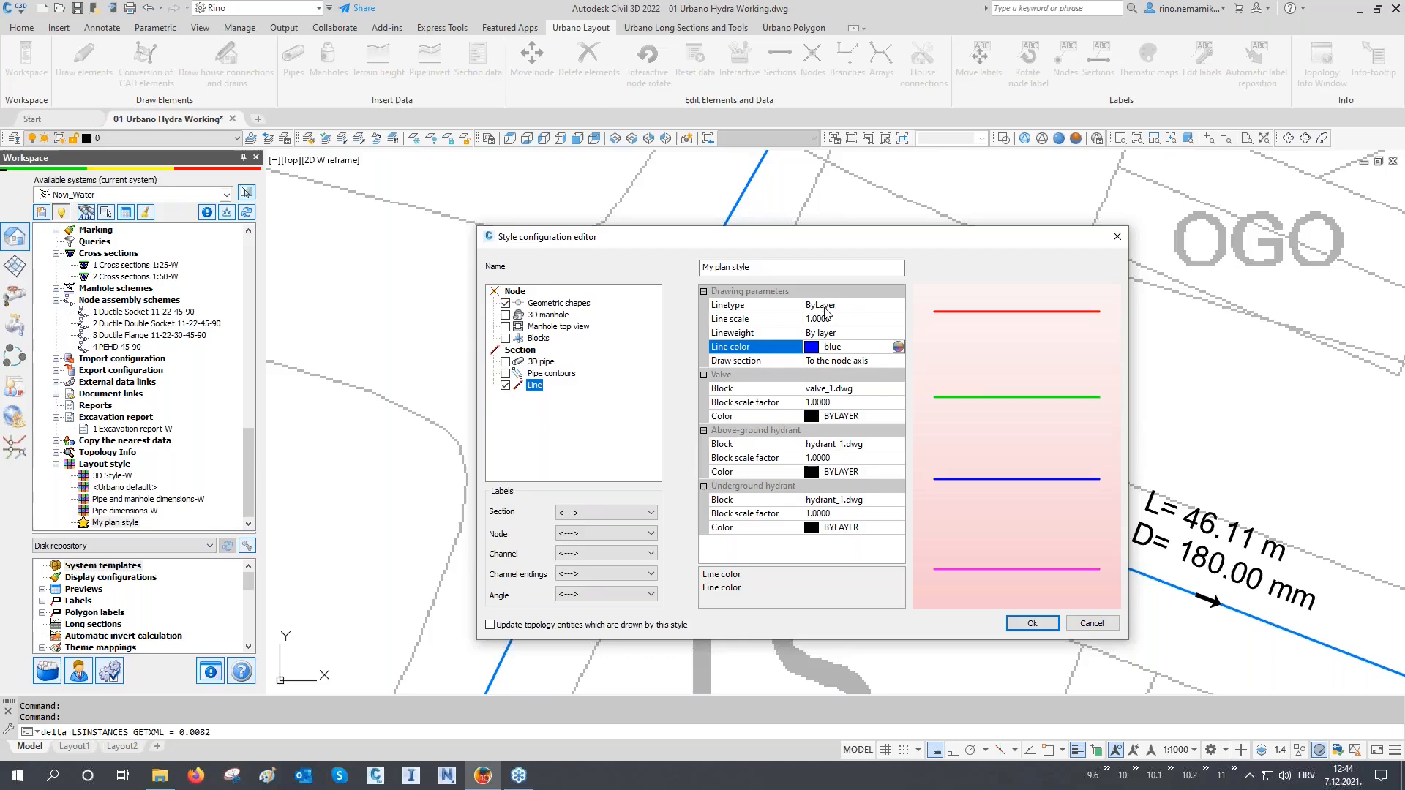
# Step: Set the section linetype to DASHDOT, enable updating of topology entities drawn by this style, and accept the style configuration
pyautogui.click(827, 307)
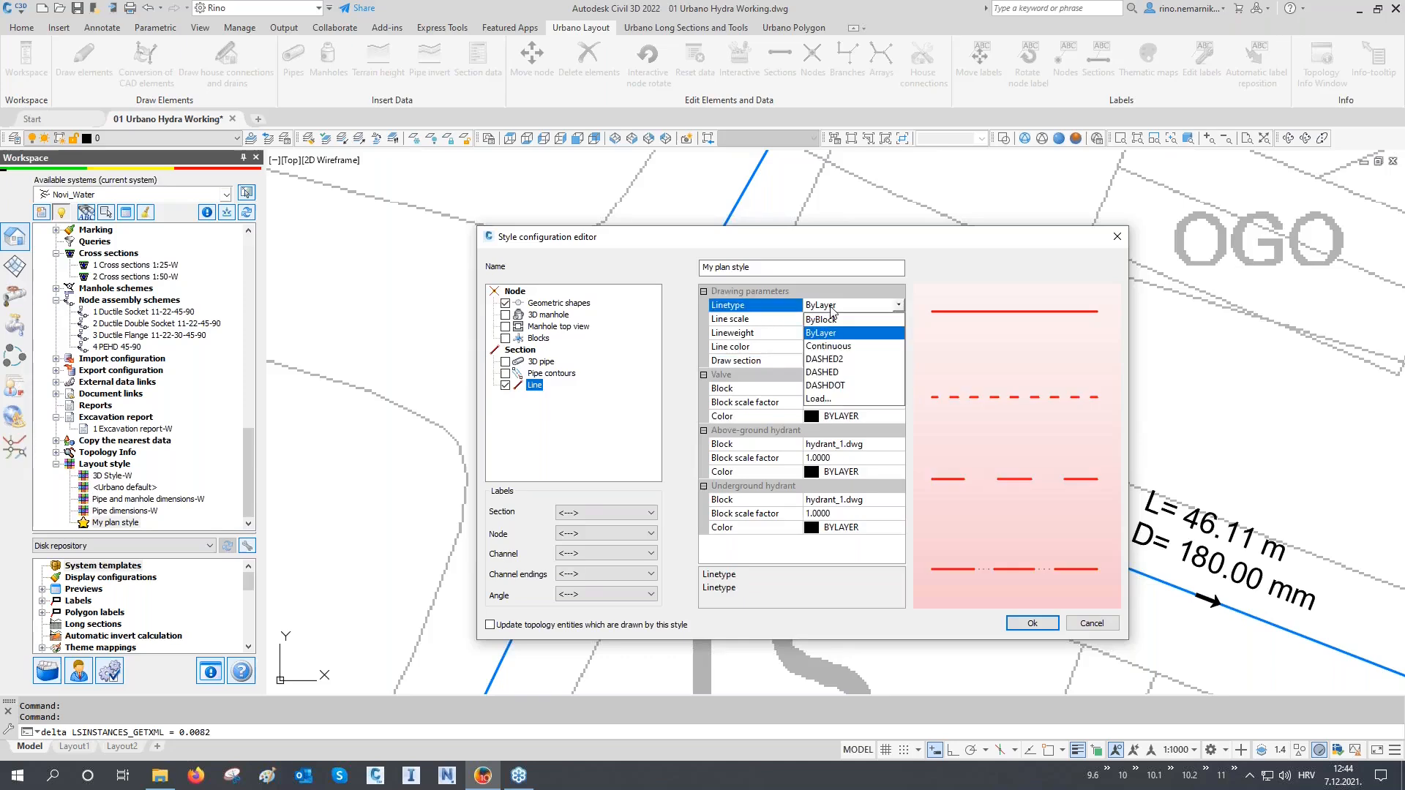
pyautogui.click(841, 386)
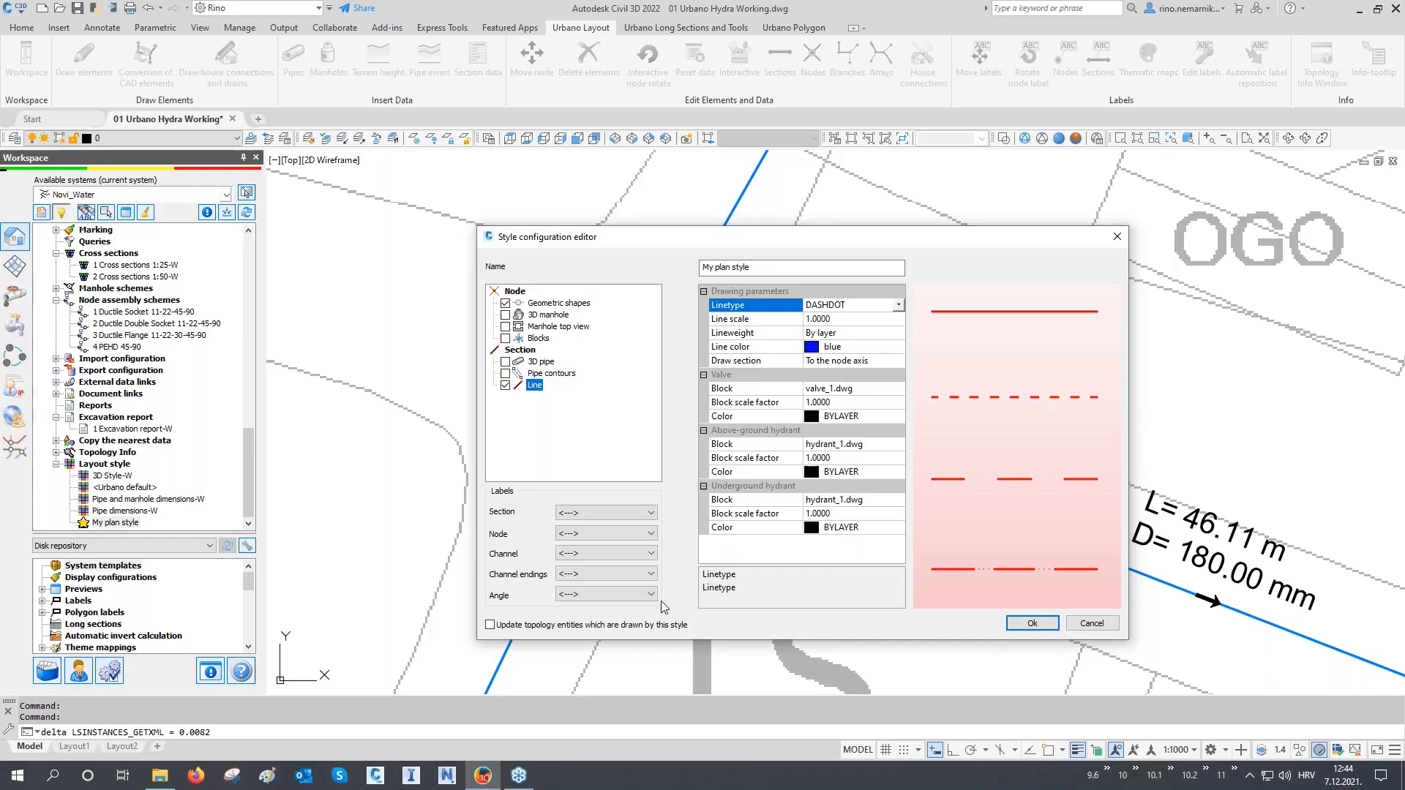
pyautogui.click(490, 625)
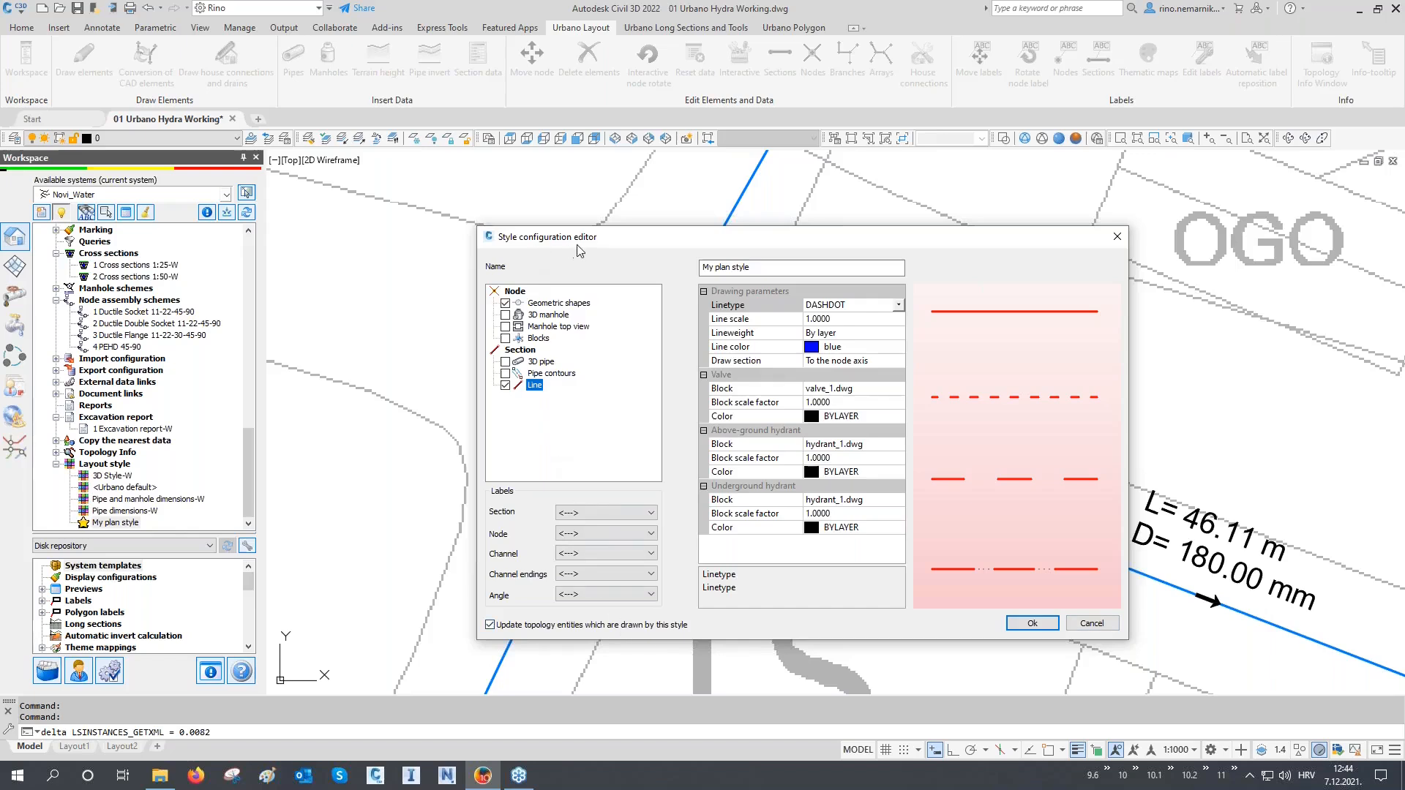
pyautogui.click(1035, 623)
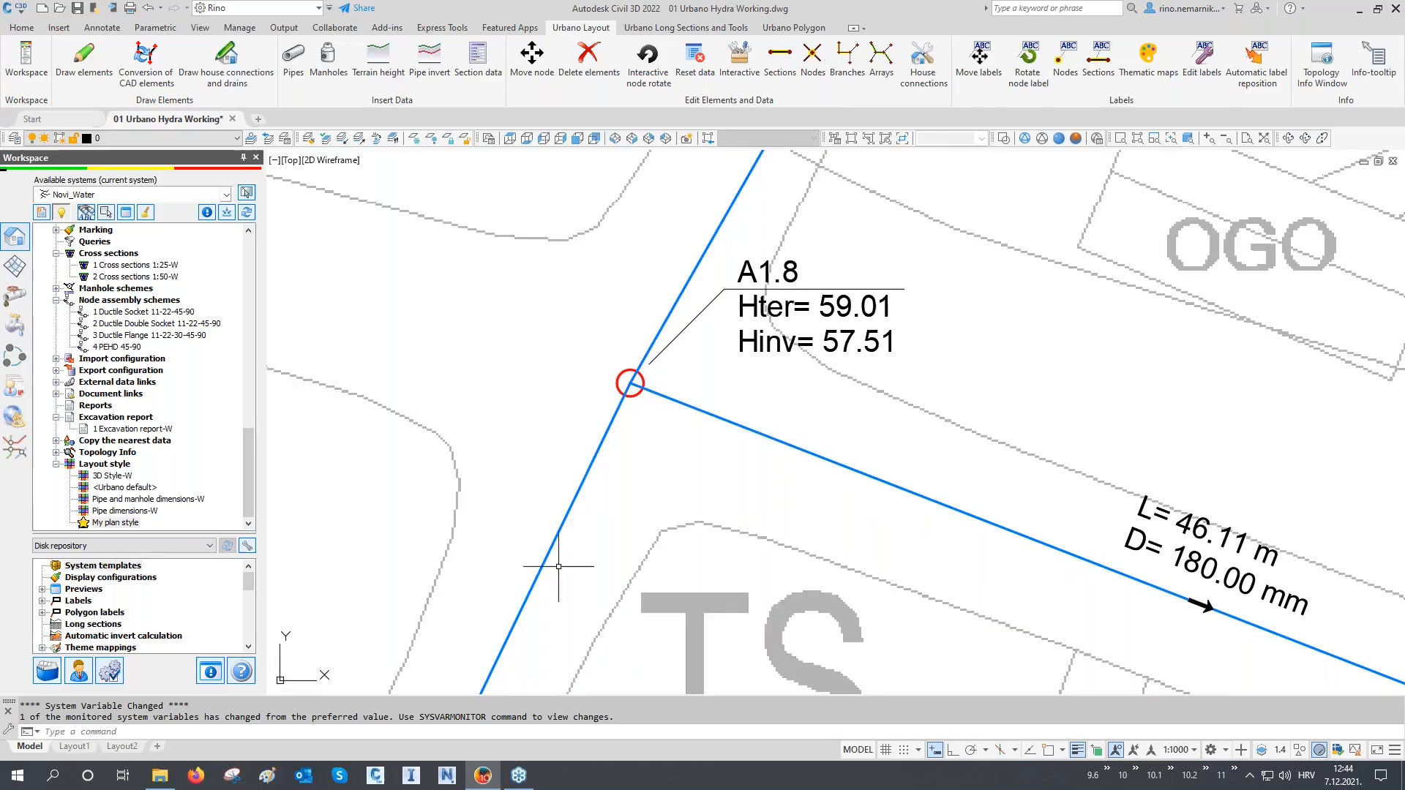
# Step: Apply My plan style to the water network and close the plan style dialog
pyautogui.doubleClick(126, 528)
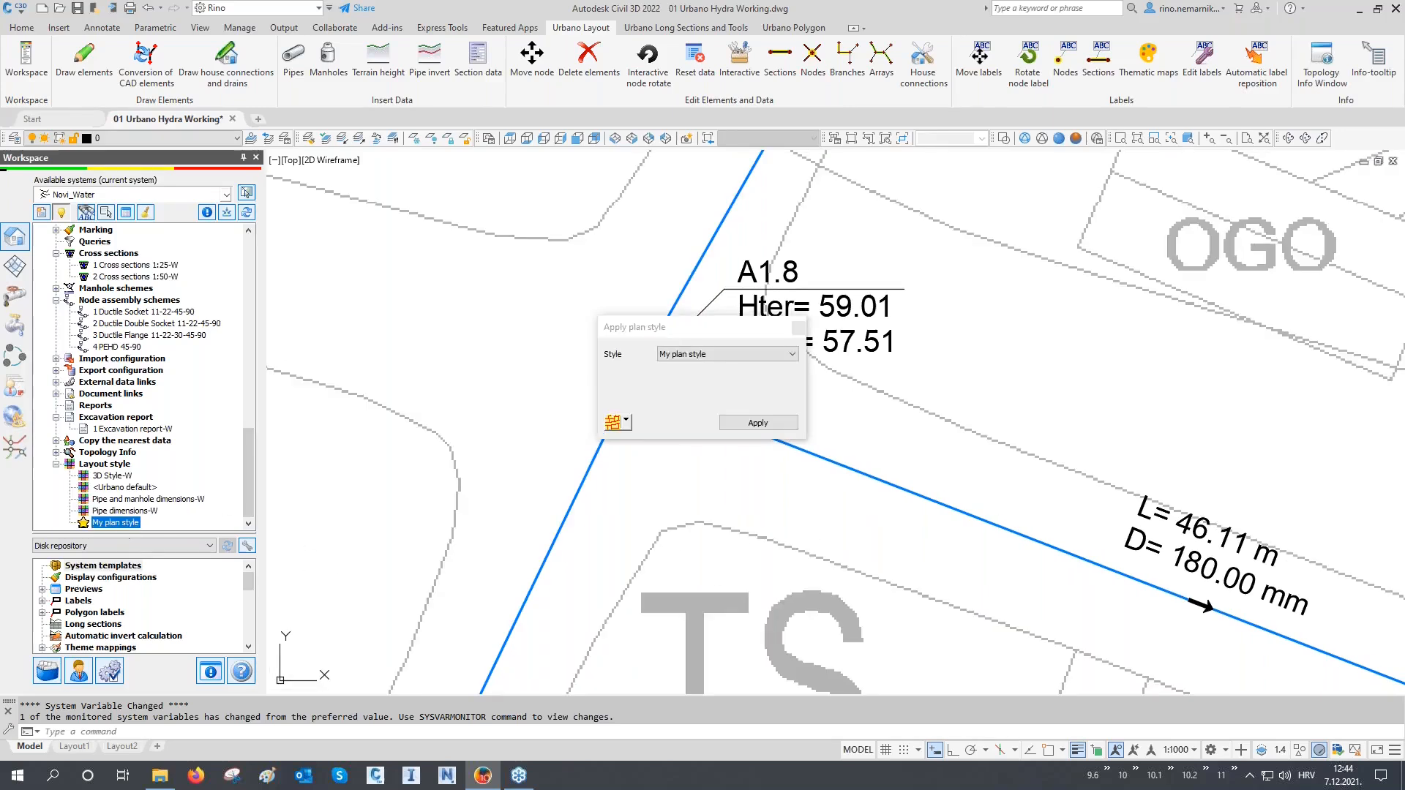
pyautogui.click(612, 423)
pyautogui.click(758, 423)
pyautogui.moveTo(709, 336)
pyautogui.mouseDown()
pyautogui.moveTo(1177, 254)
pyautogui.moveTo(1295, 189)
pyautogui.moveTo(1301, 171)
pyautogui.mouseUp()
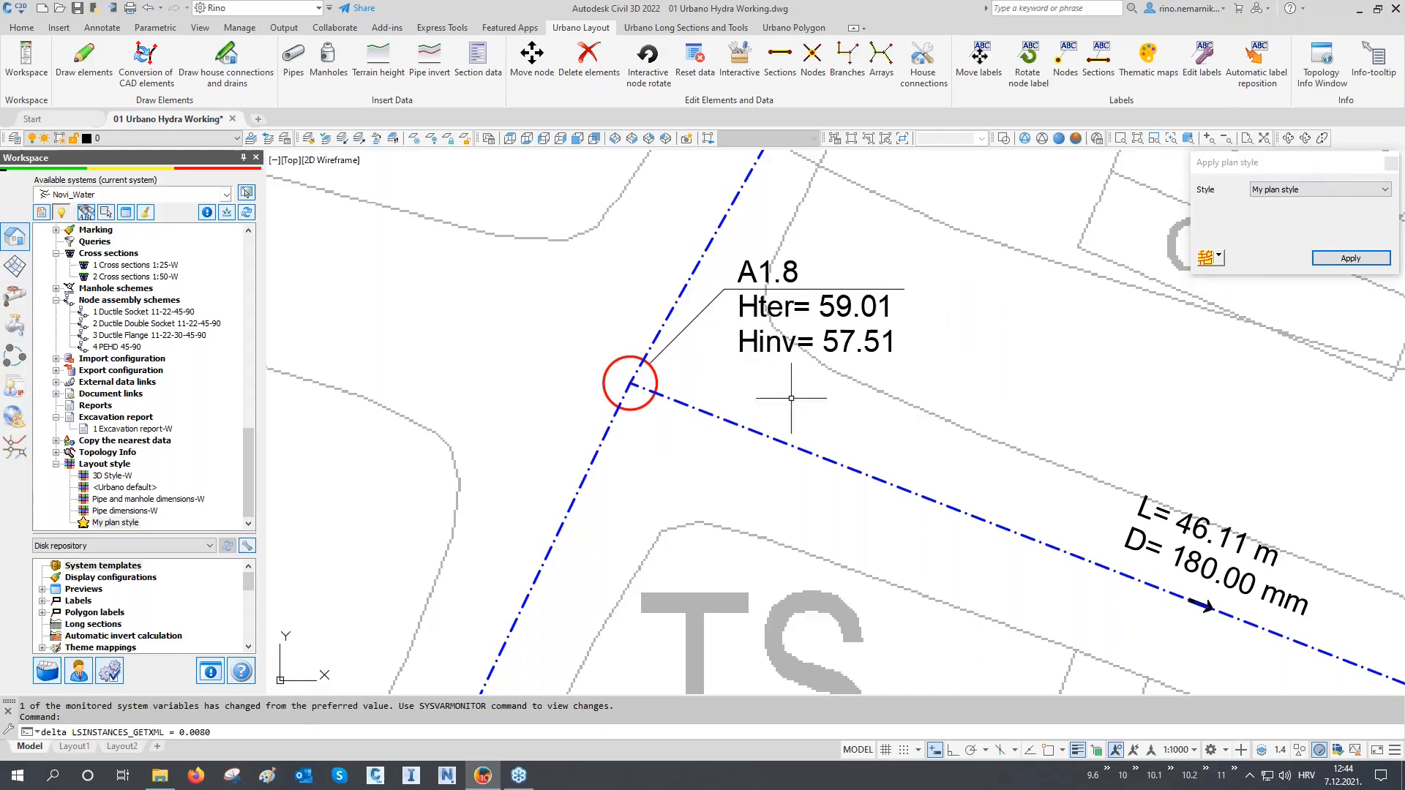
pyautogui.moveTo(791, 398); pyautogui.dragTo(642, 396, button='middle')
pyautogui.press('Escape')
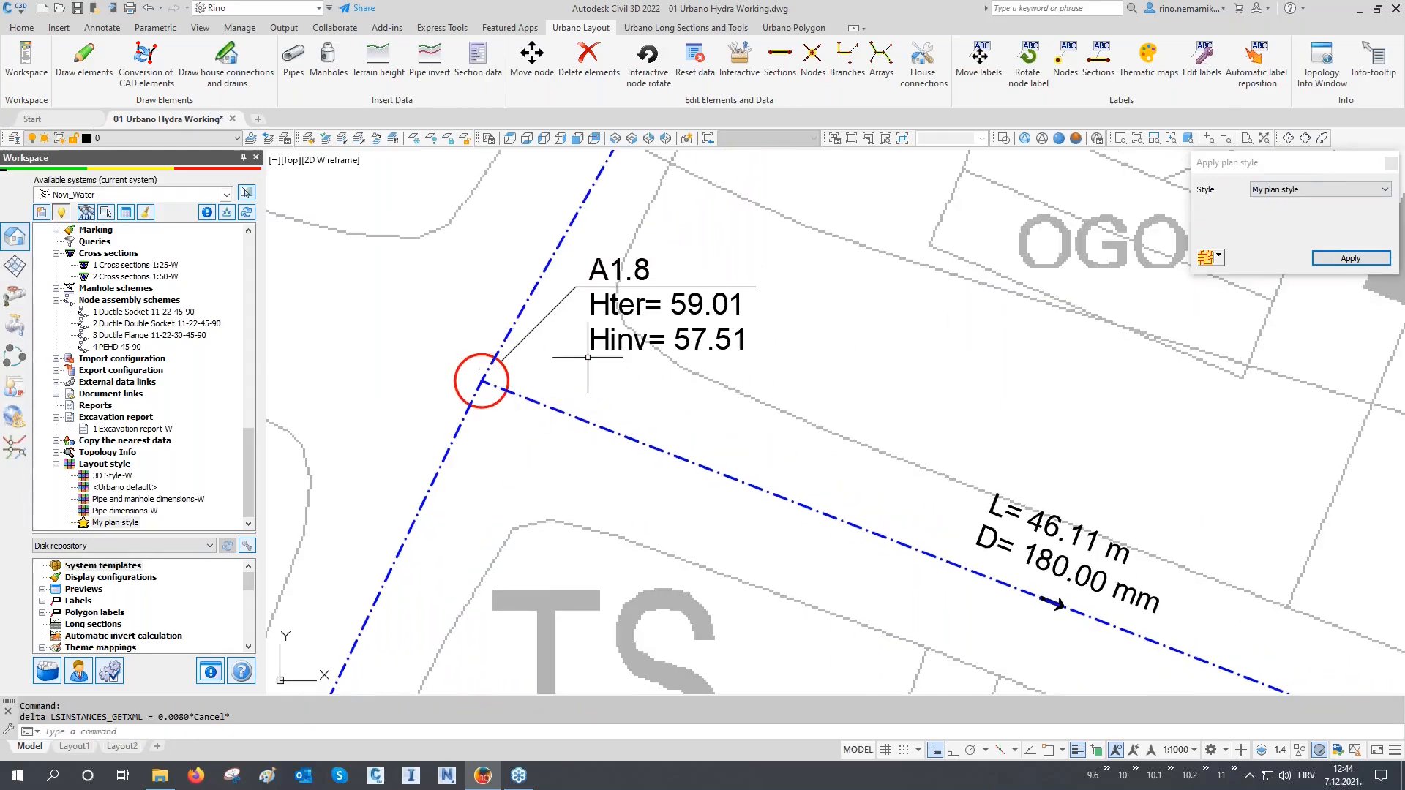
pyautogui.click(1390, 162)
# Step: Inspect the properties of the circle at node A1.8 and of the 46.11 m section line starting there
pyautogui.click(485, 380)
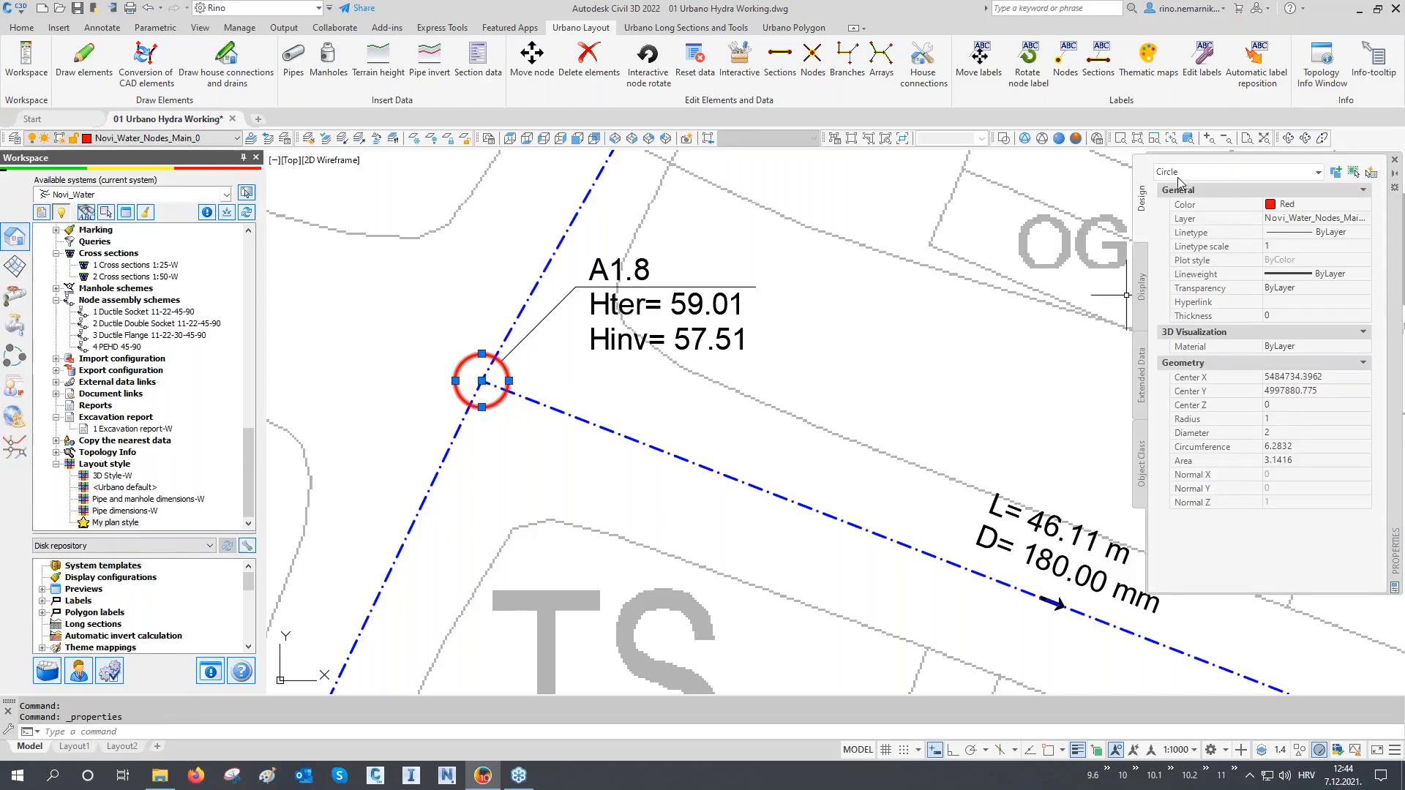
pyautogui.press('Escape')
pyautogui.click(733, 455)
pyautogui.click(715, 492)
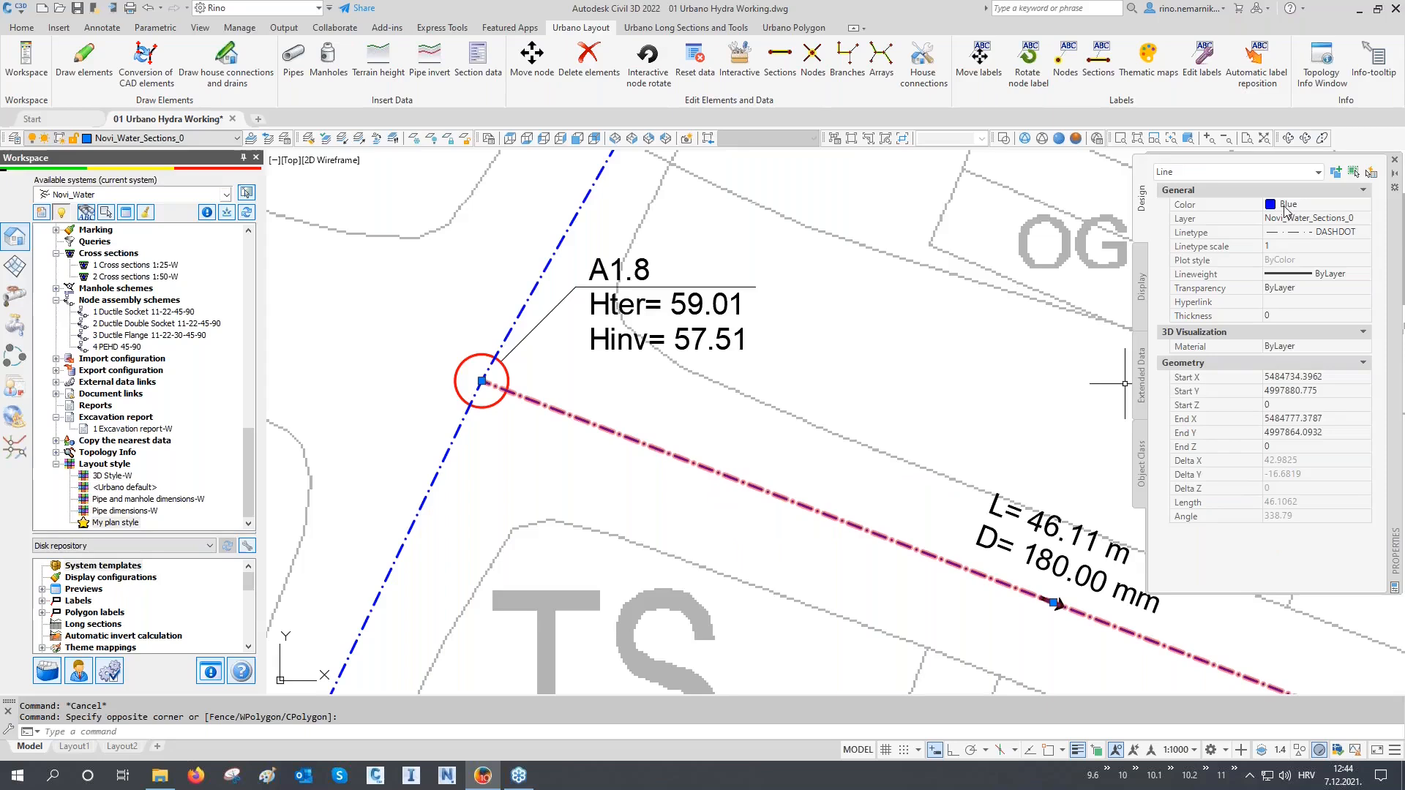
# Step: Check the Novi_Water_Sections_0 and Novi_Water_Nodes_Plain_0 layers in the layer manager, and close the layer and properties palettes
pyautogui.write('la')
pyautogui.press('Return')
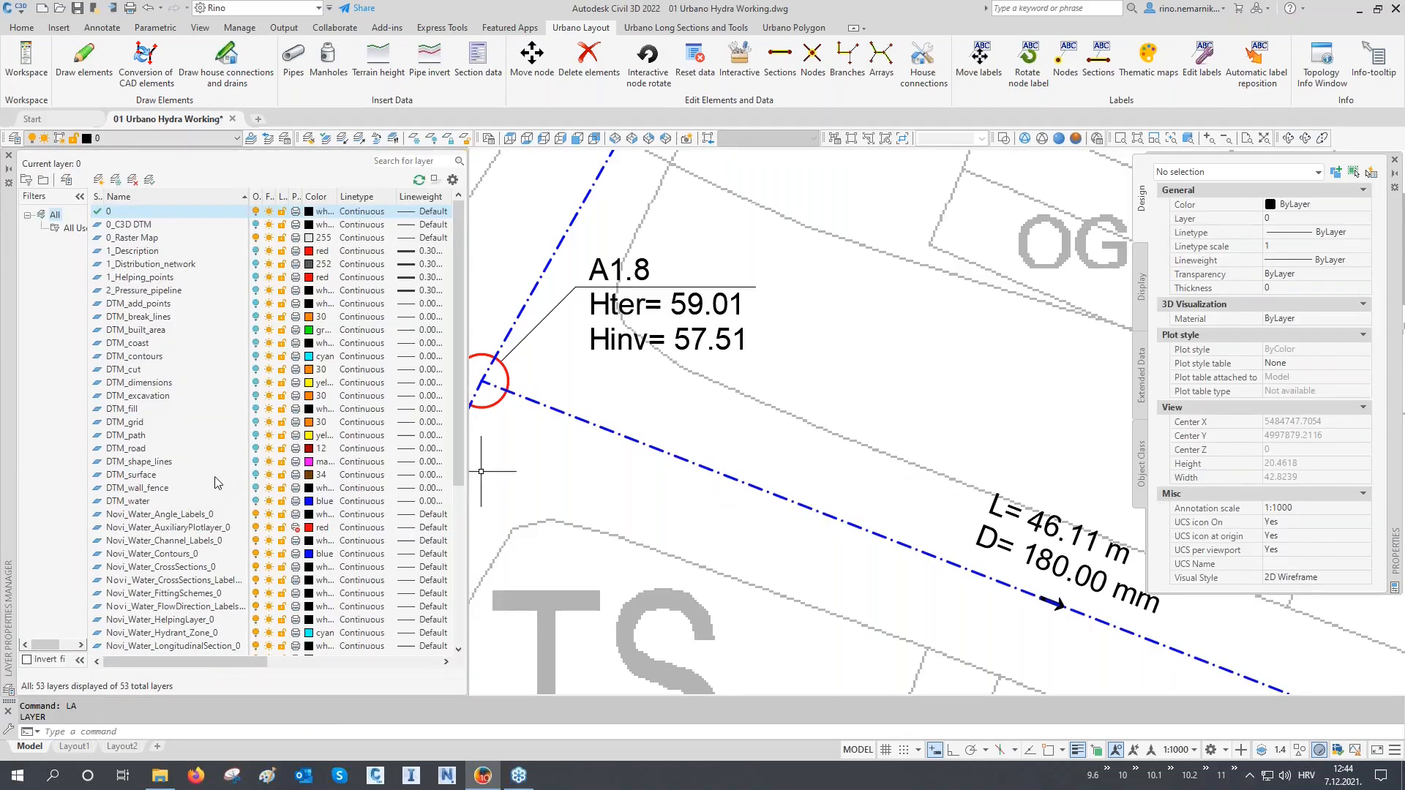
pyautogui.scroll(-6, 218, 483)
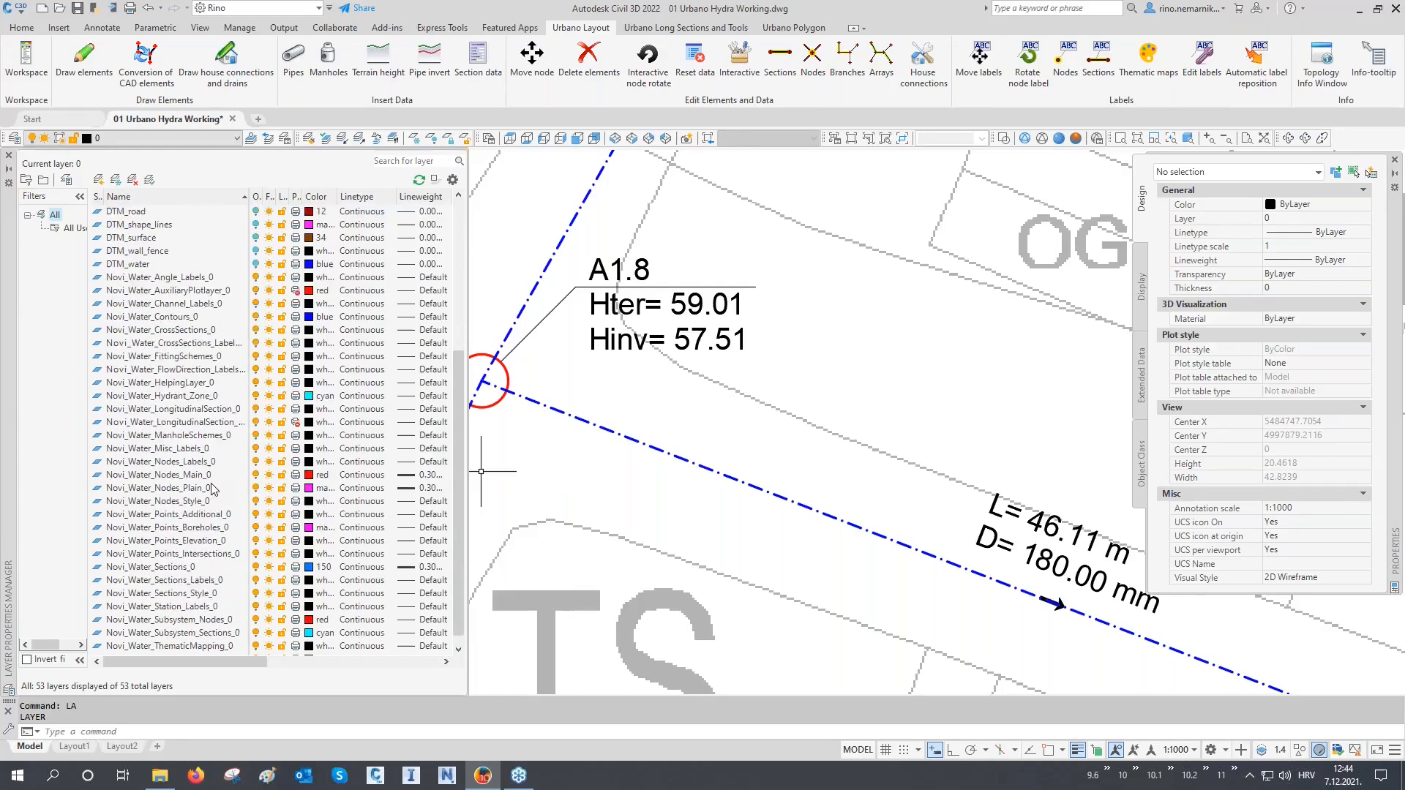
pyautogui.click(160, 568)
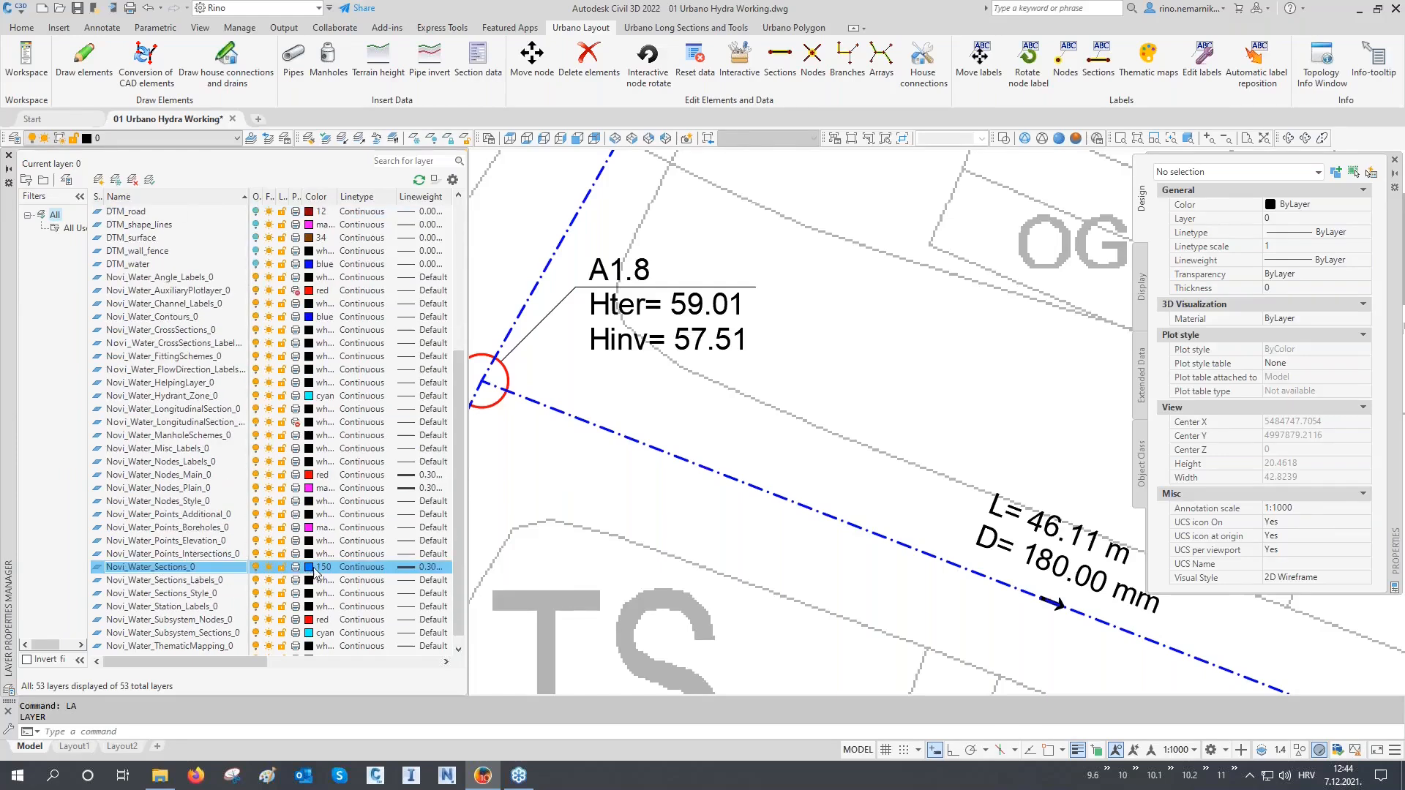
pyautogui.click(192, 488)
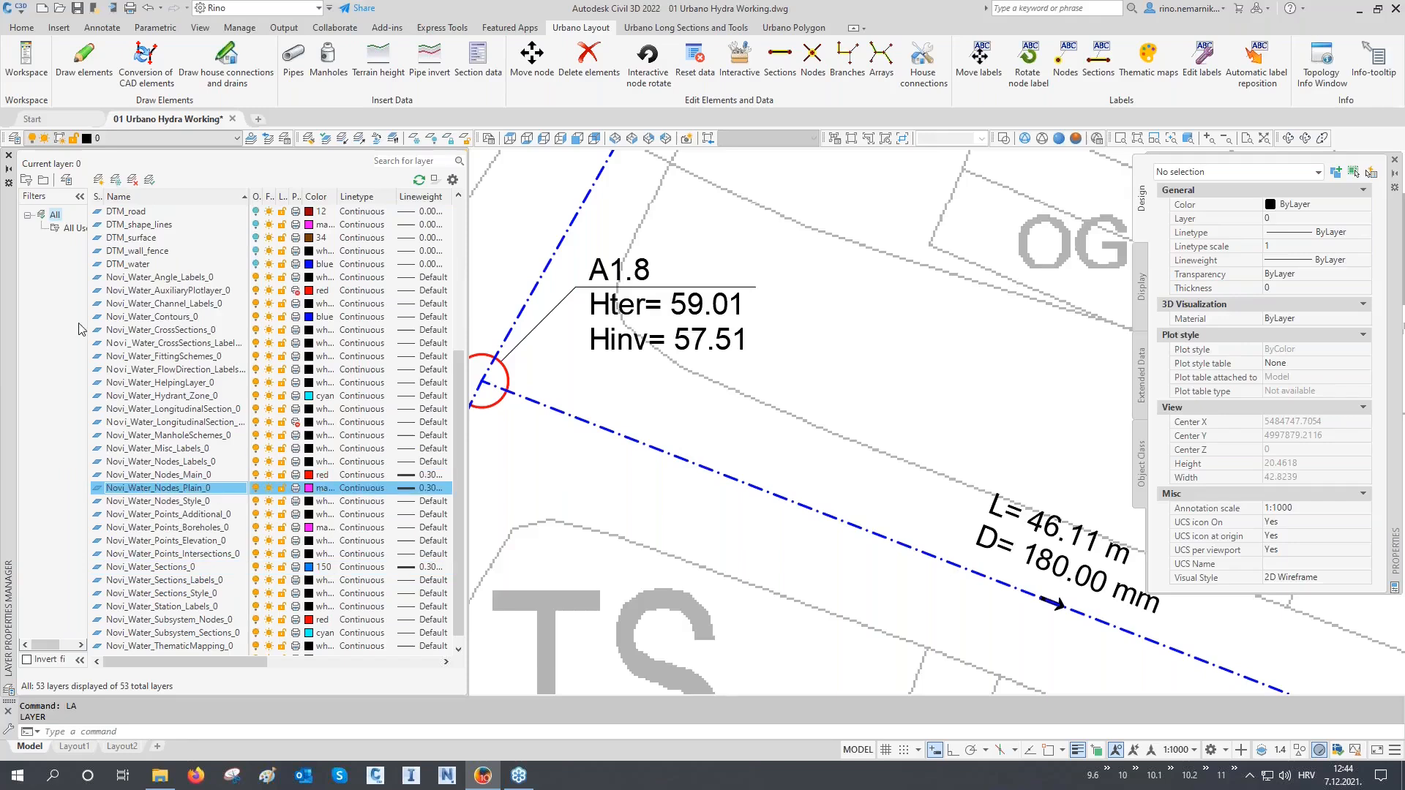
pyautogui.click(9, 168)
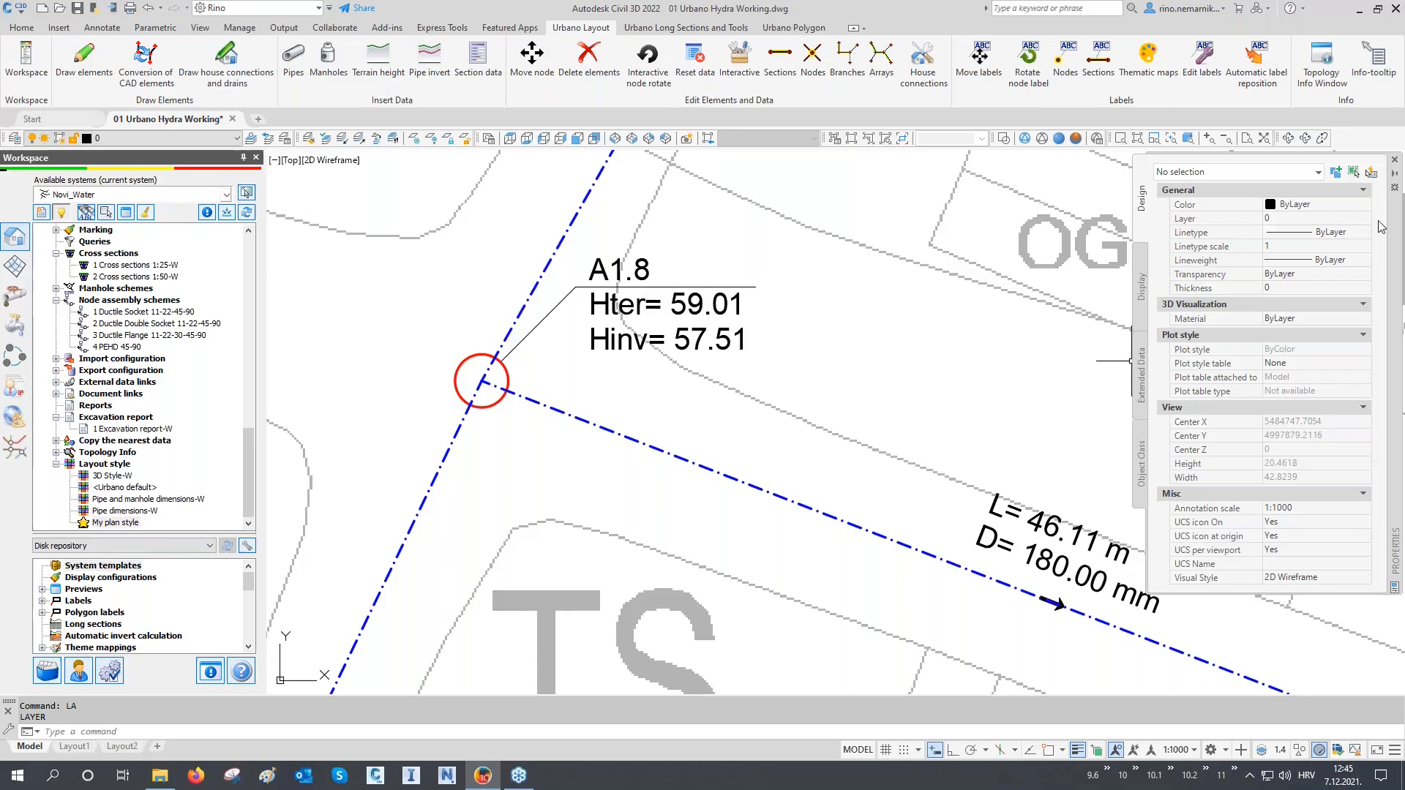
pyautogui.click(1394, 163)
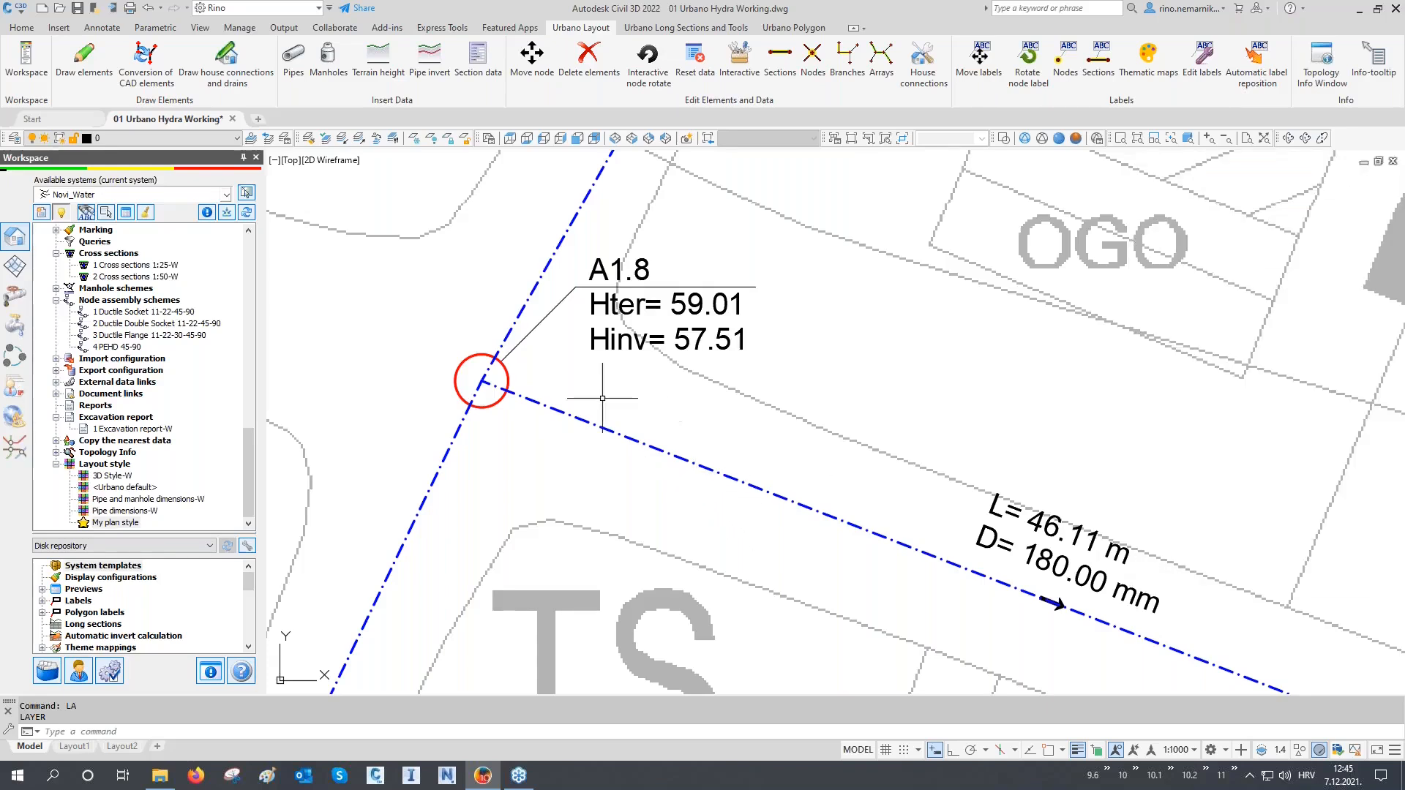
# Step: Examine how the styled nodes A1.8 and H1.1 and their connecting sections are drawn in the plan
pyautogui.scroll(-2, 545, 361)
pyautogui.scroll(-1, 544, 364)
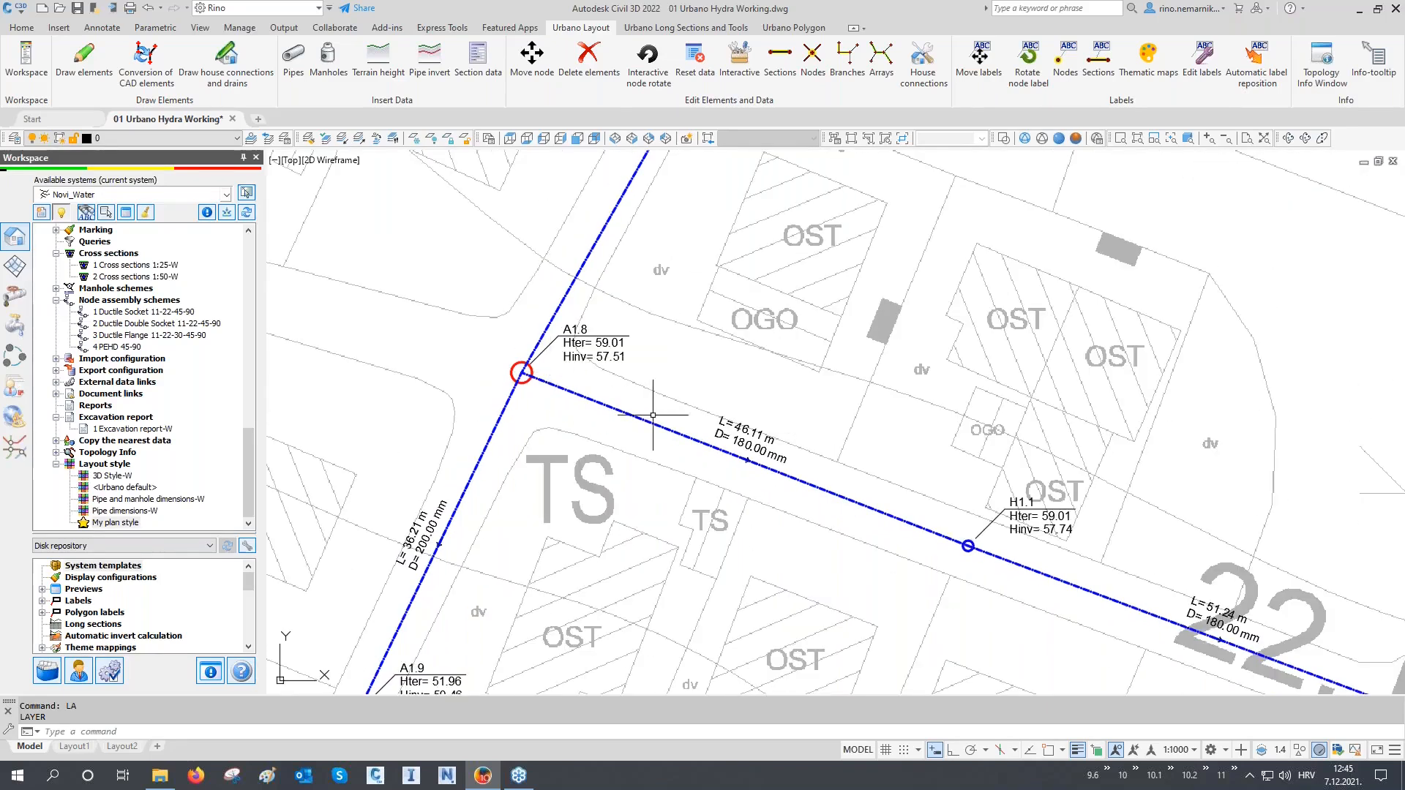
pyautogui.scroll(4, 988, 545)
pyautogui.press('Escape')
pyautogui.press('Escape')
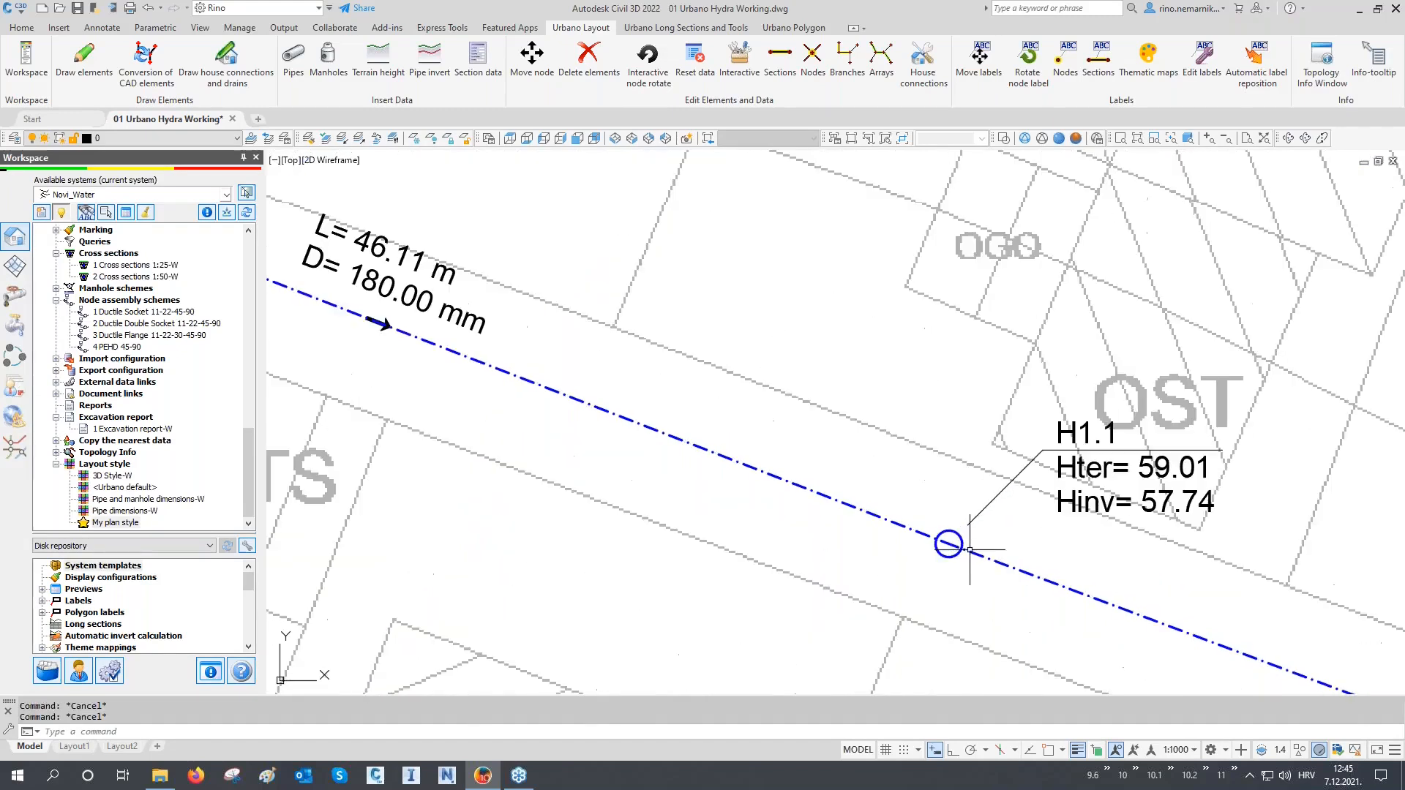
pyautogui.click(935, 545)
pyautogui.press('Escape')
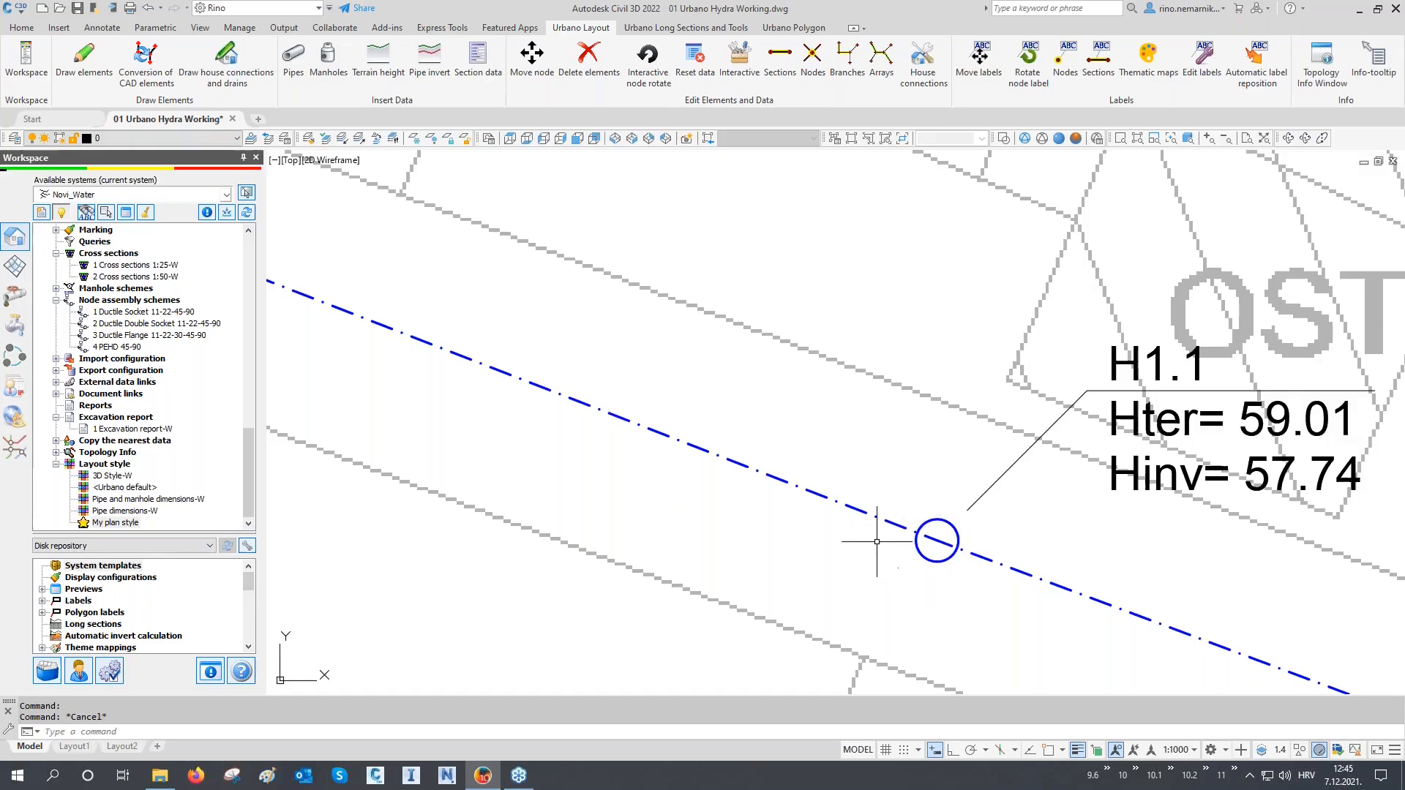
pyautogui.scroll(-5, 877, 542)
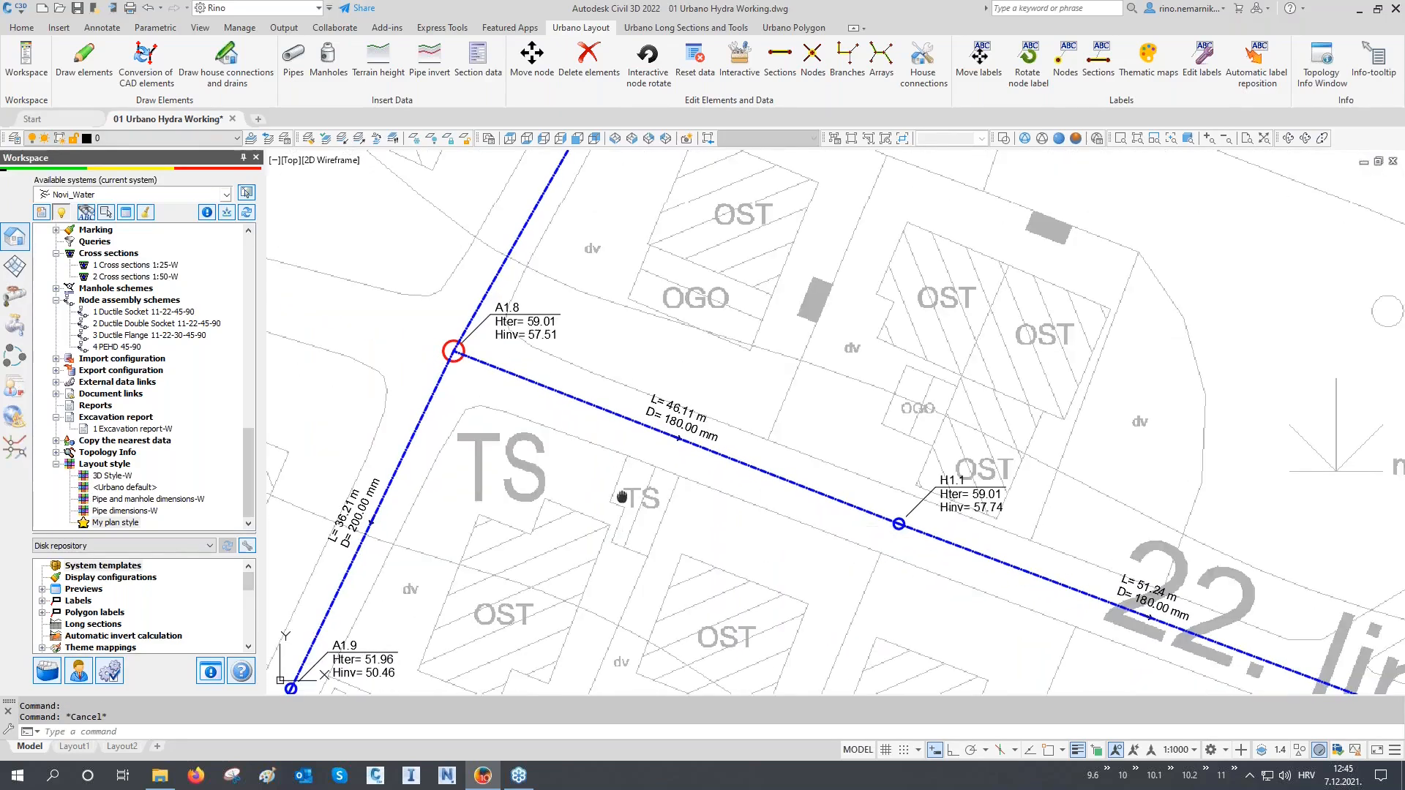
pyautogui.moveTo(622, 496); pyautogui.dragTo(988, 509, button='middle')
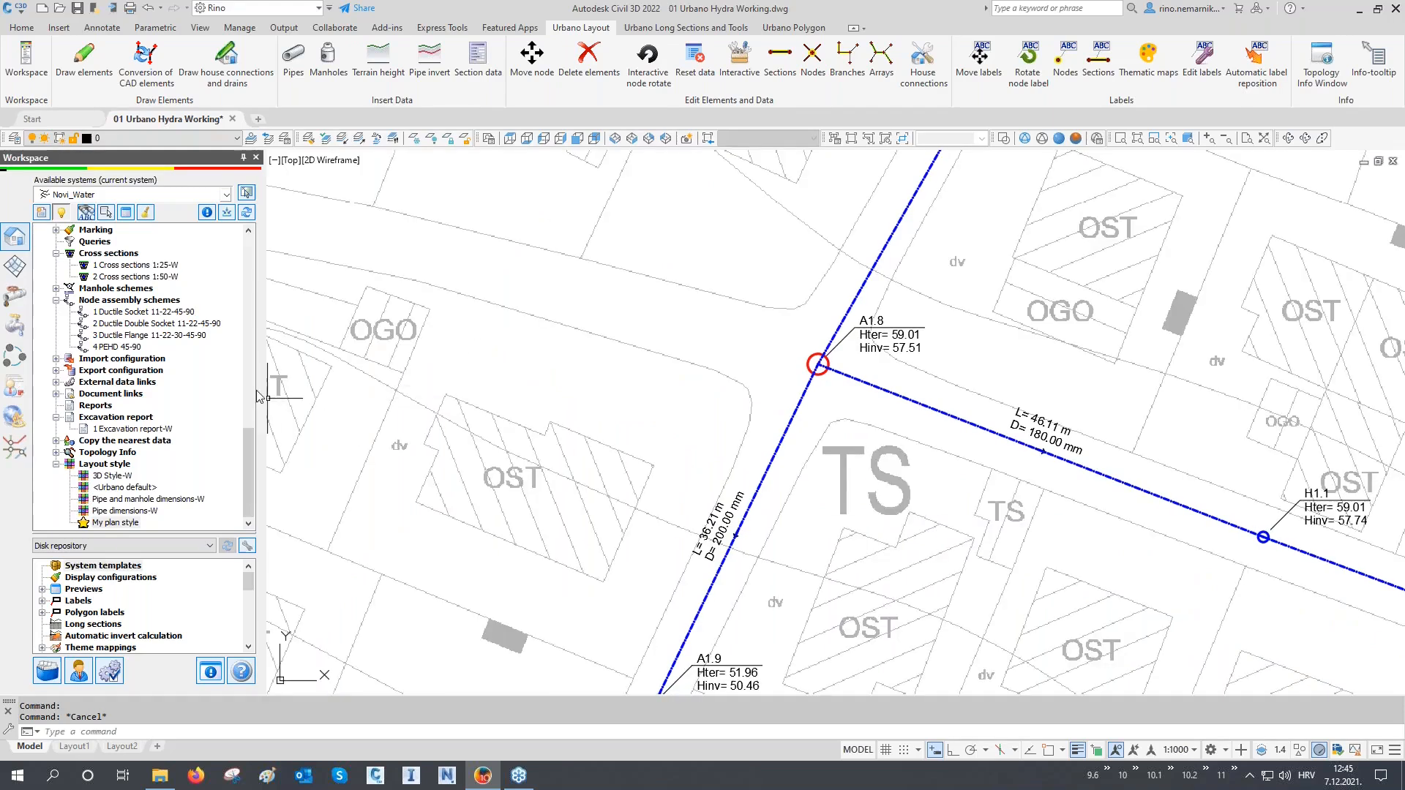
# Step: Open My plan style for editing and switch its node representation to blocks
pyautogui.rightClick(132, 522)
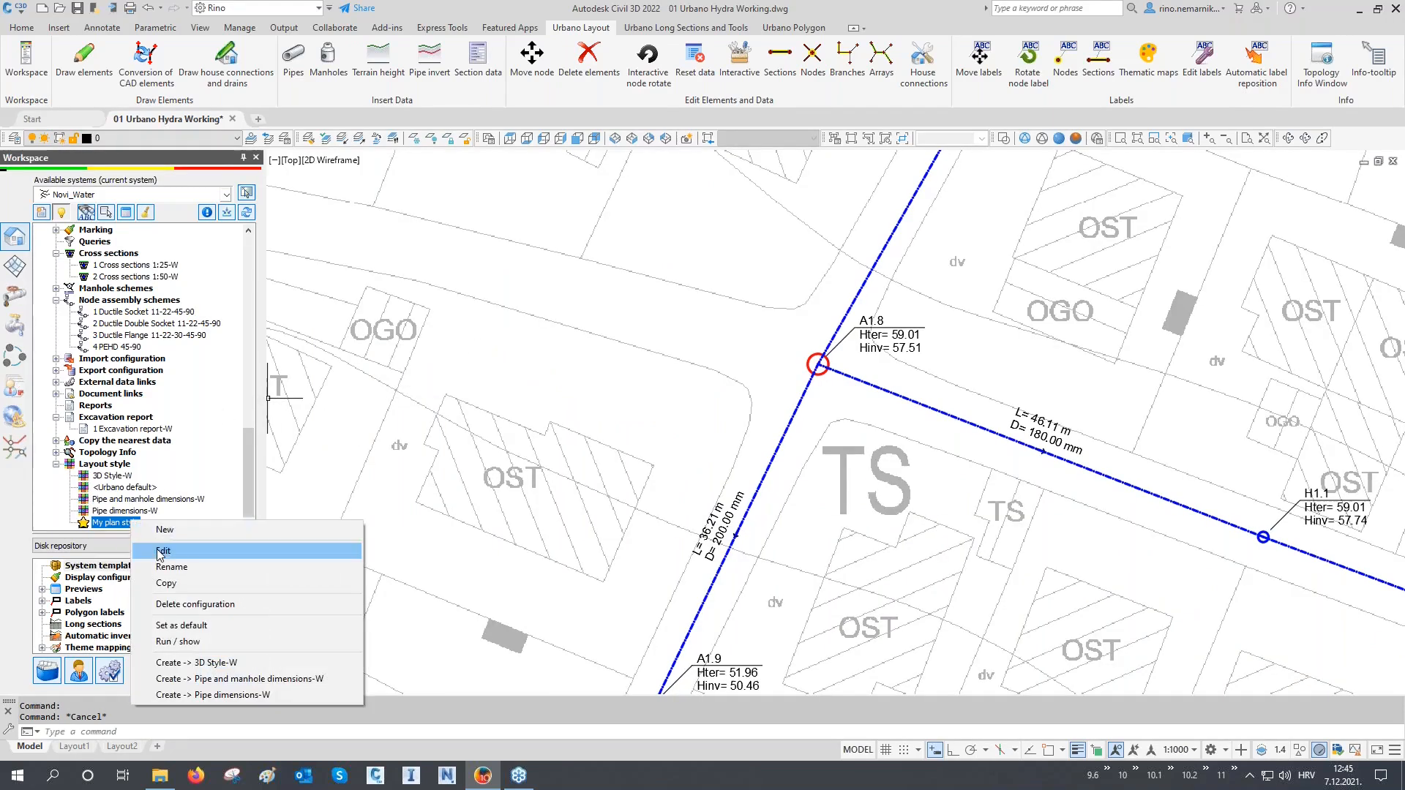
pyautogui.click(163, 551)
pyautogui.moveTo(532, 186); pyautogui.dragTo(274, 181)
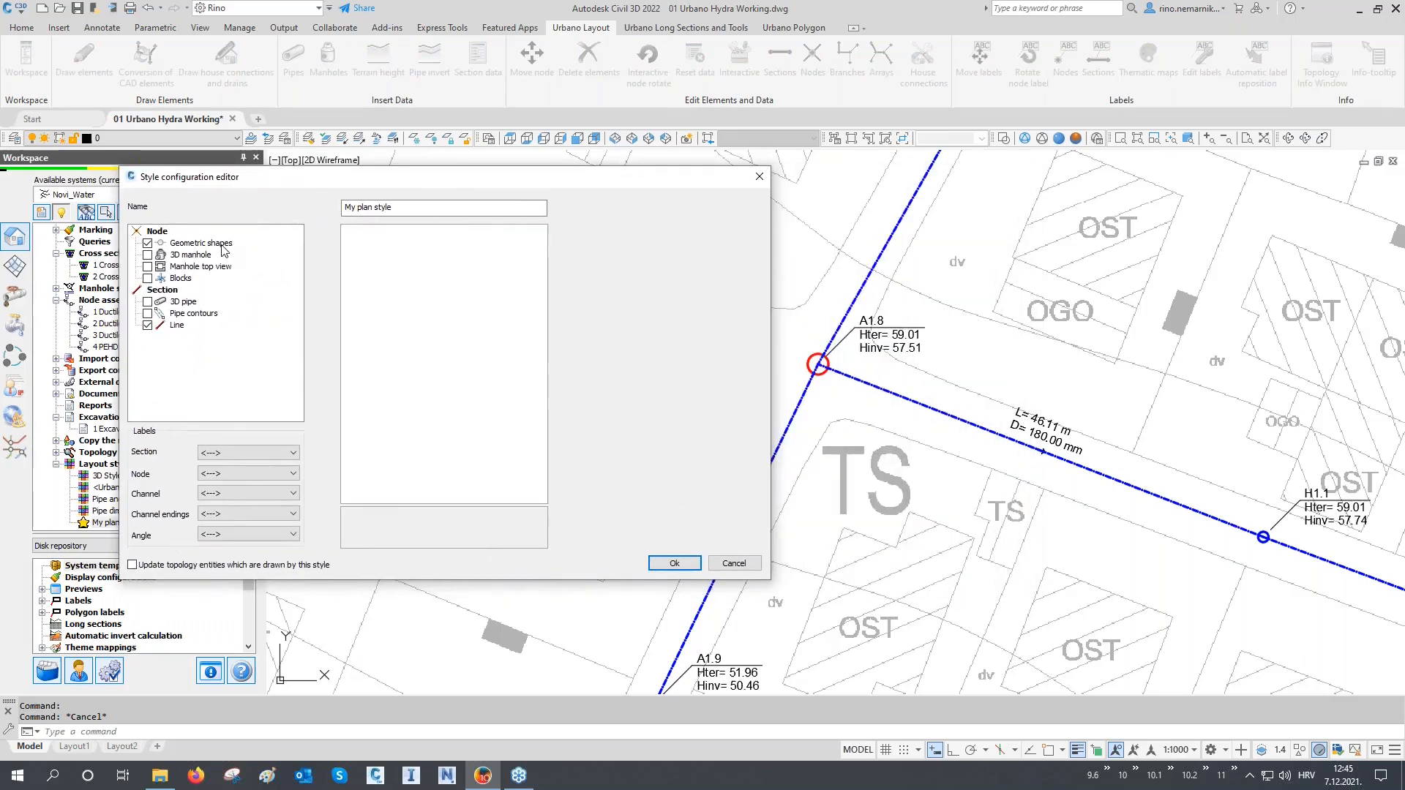
pyautogui.click(147, 279)
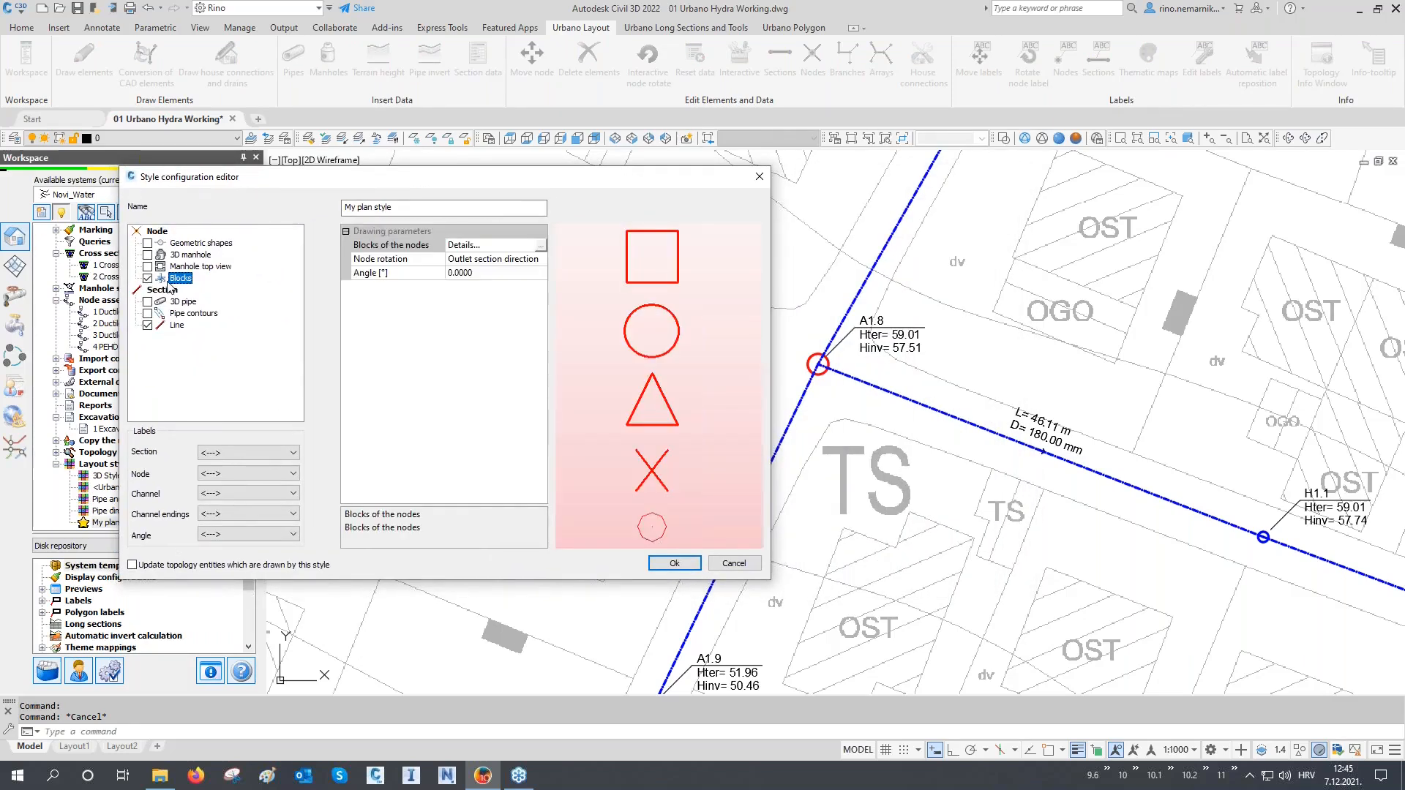
# Step: Review the available main node blocks for the Node type in the blocks details and cancel without changing them
pyautogui.click(541, 245)
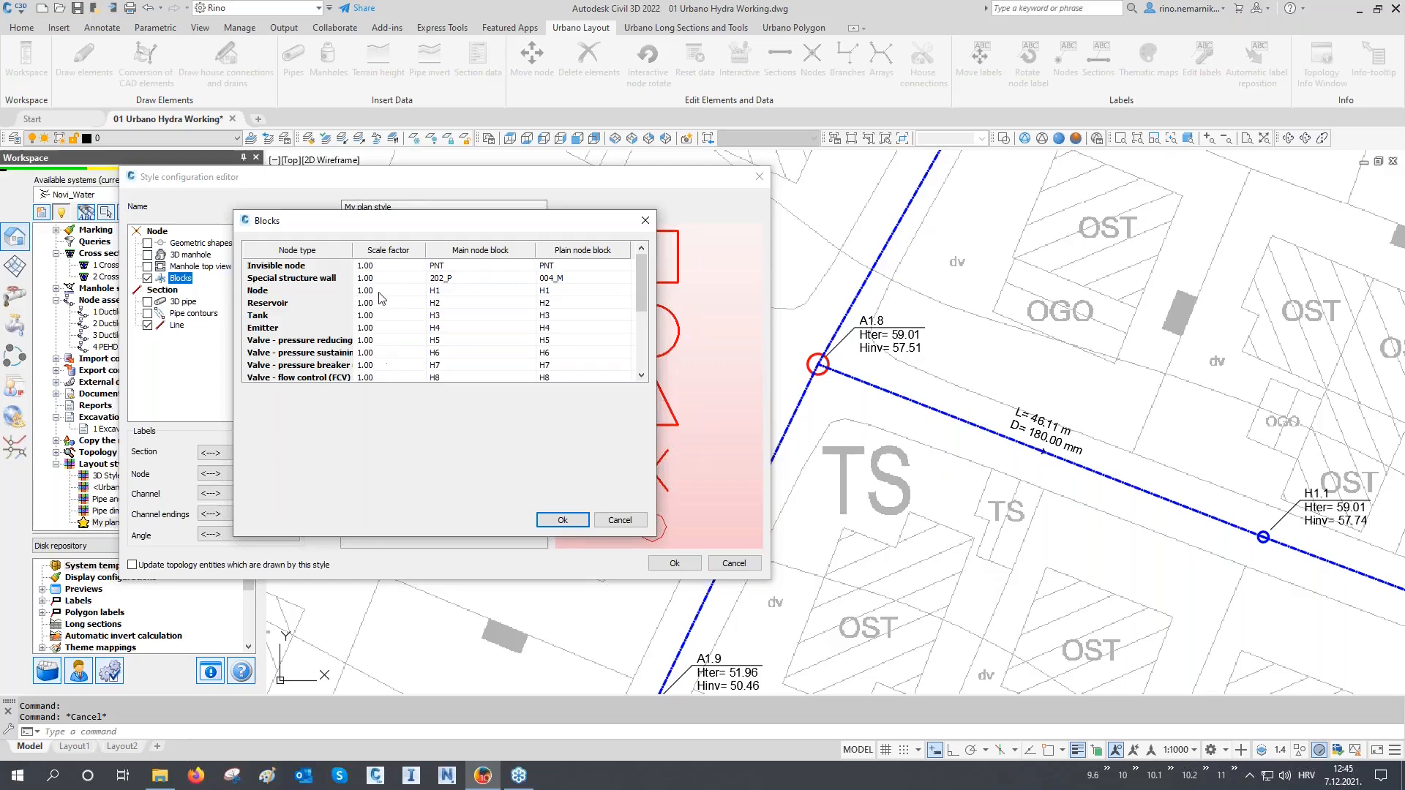
pyautogui.click(278, 291)
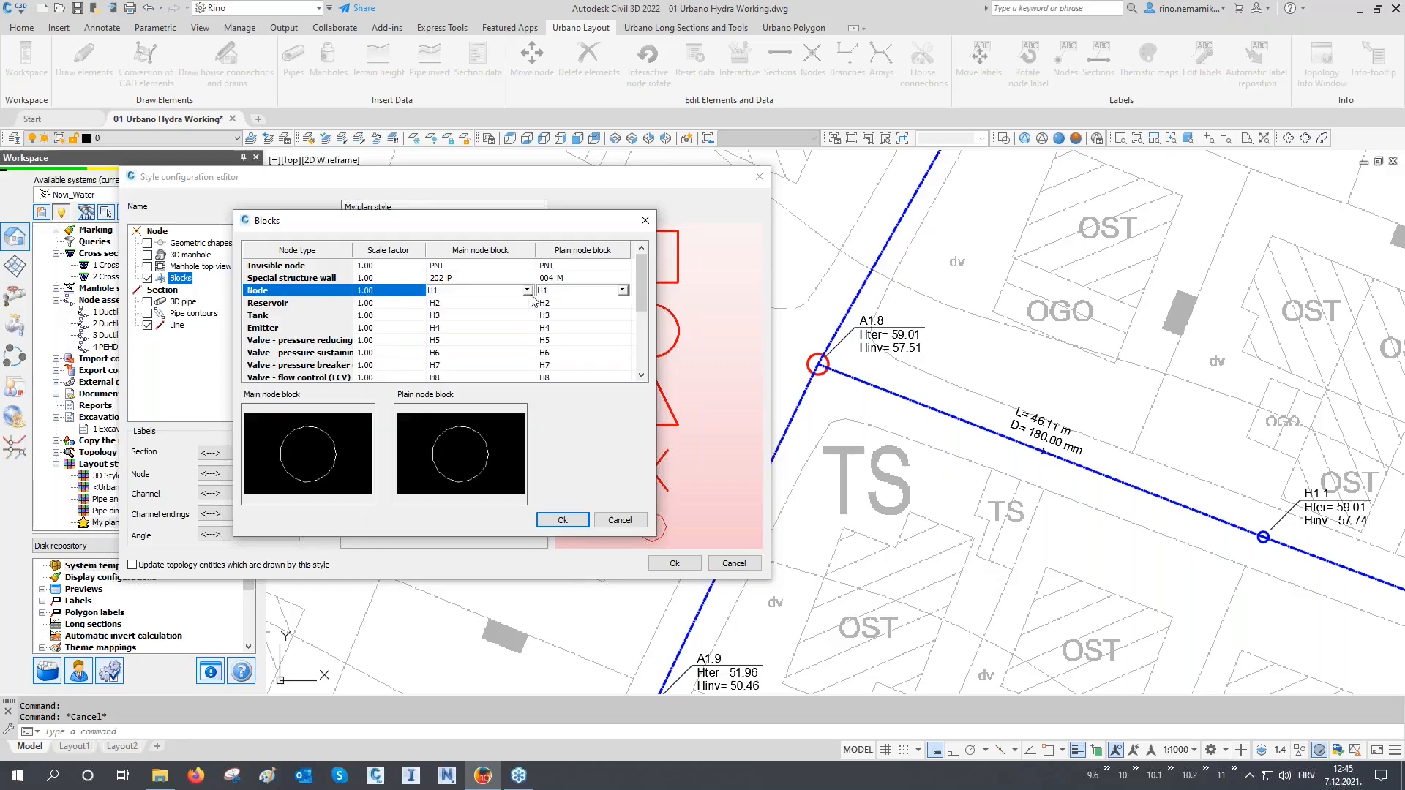
pyautogui.click(526, 291)
pyautogui.moveTo(529, 379); pyautogui.dragTo(533, 314)
pyautogui.click(517, 290)
pyautogui.click(619, 520)
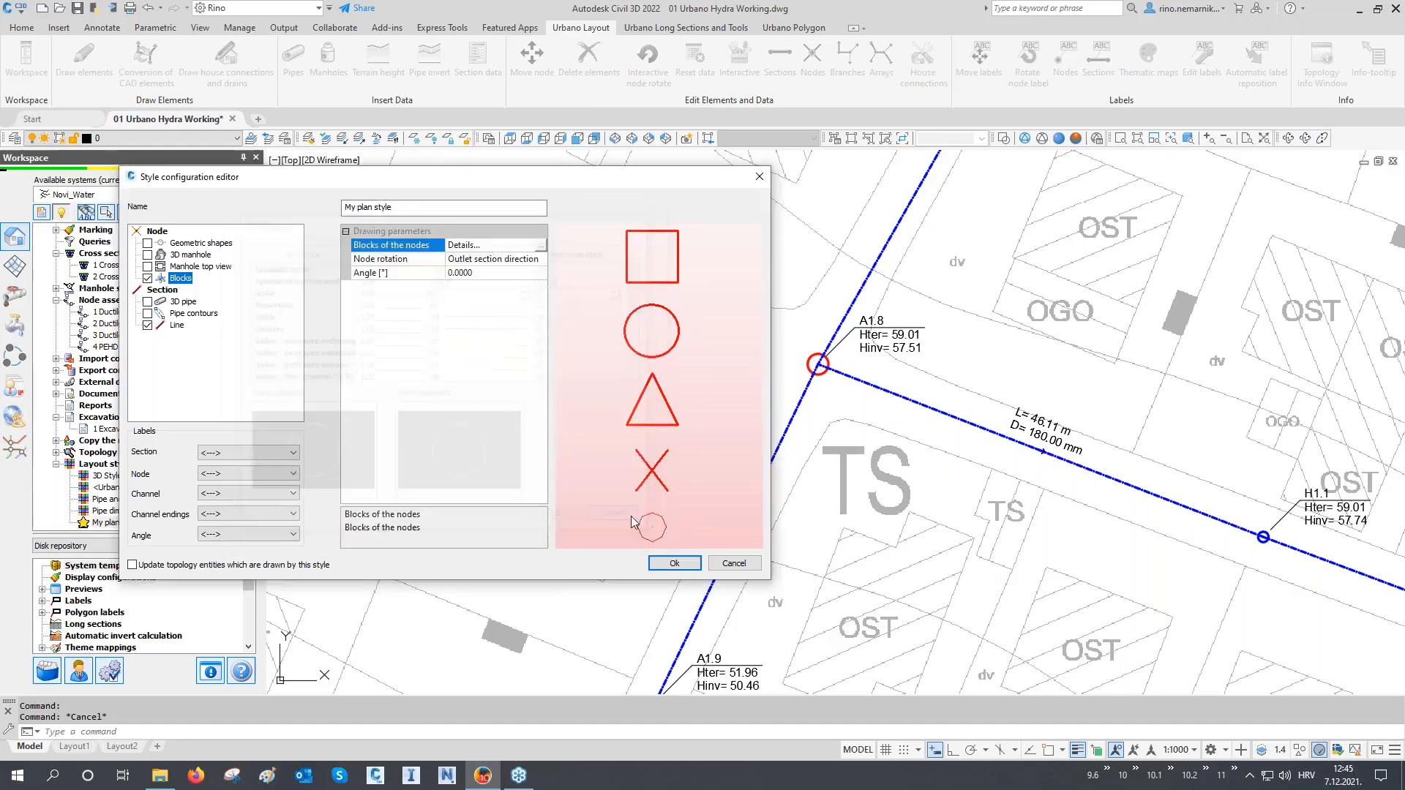
# Step: Switch to File Explorer and copy P45_red.dwg from the Day 1 training folder
pyautogui.click(160, 776)
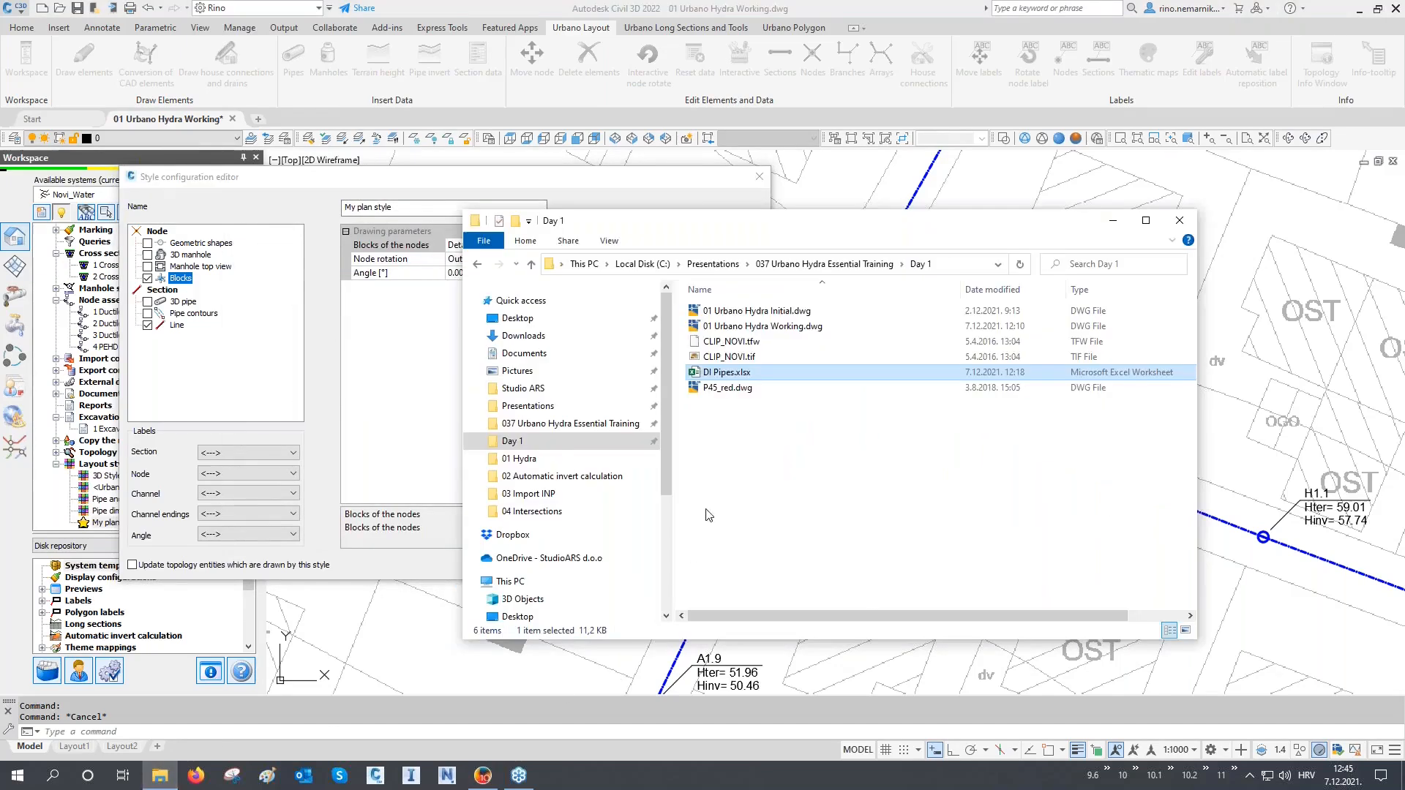
pyautogui.click(734, 388)
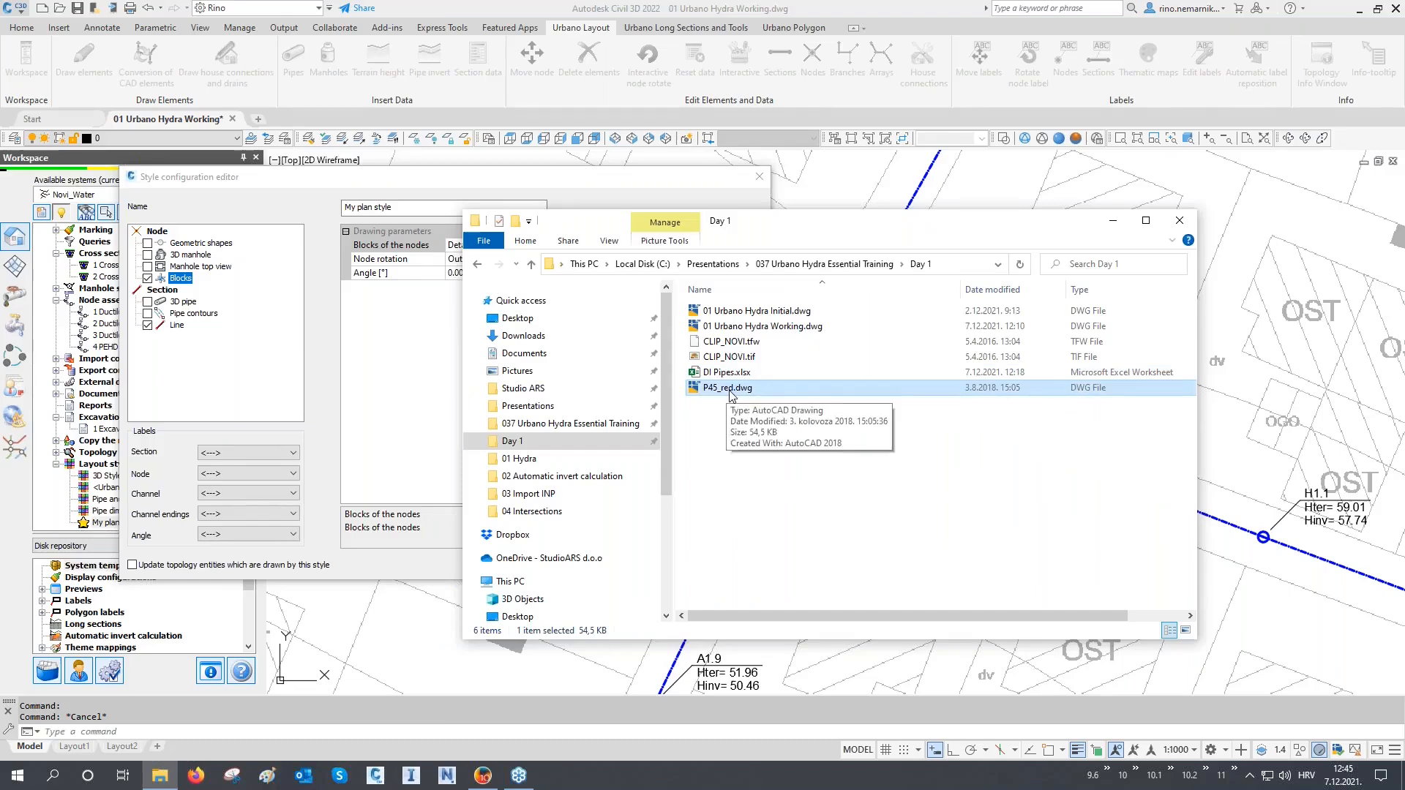
pyautogui.rightClick(730, 392)
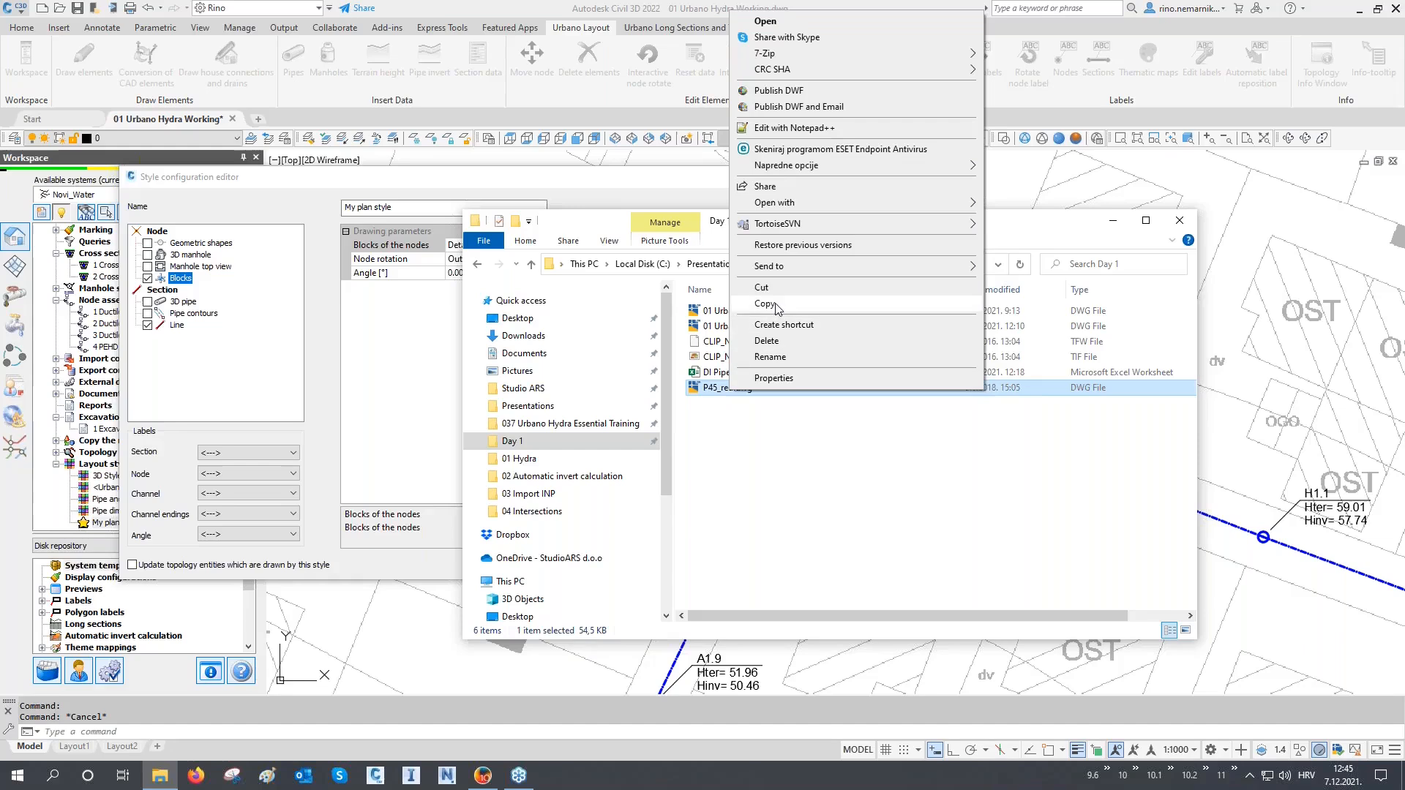
pyautogui.click(765, 304)
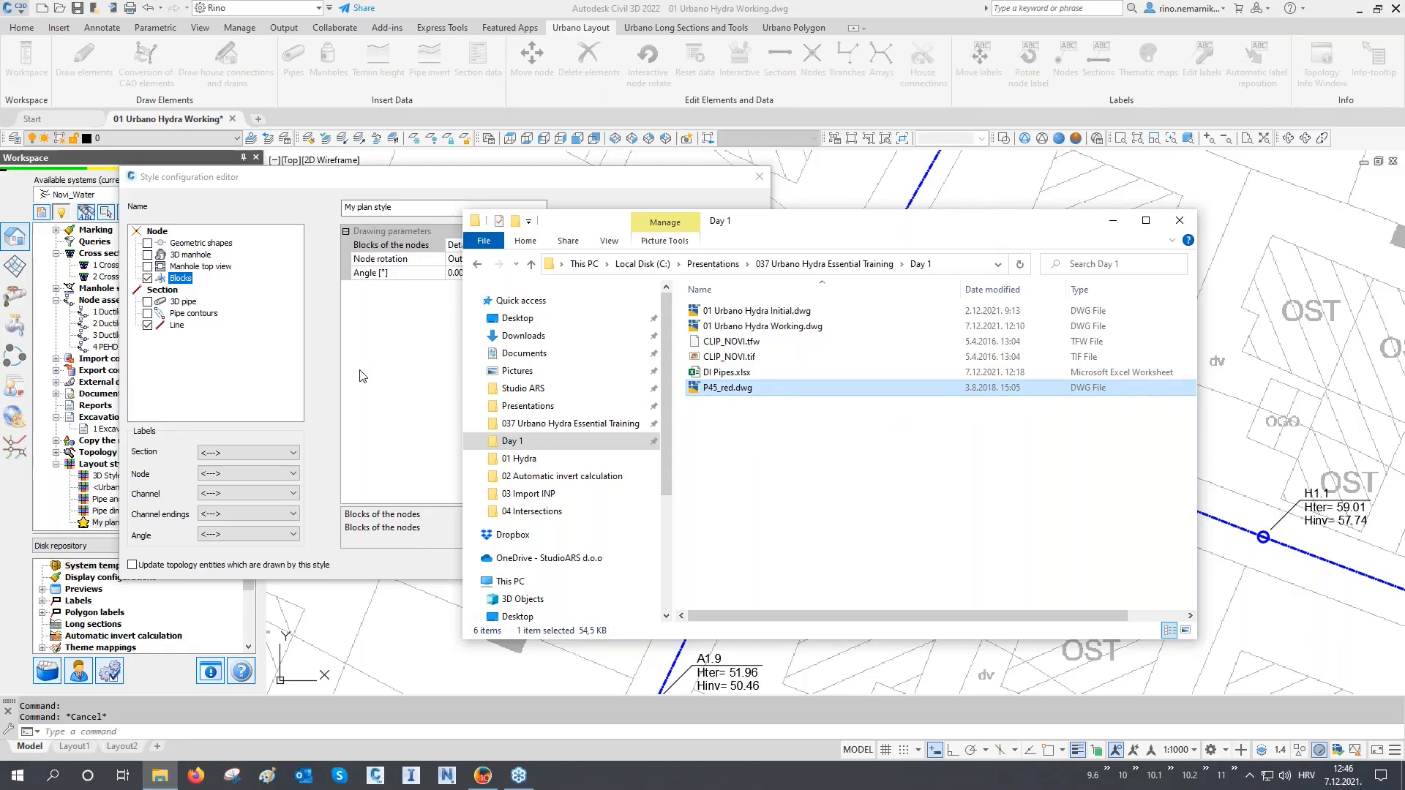
# Step: Go to the nodes folder of the Urbano installation, under Studio ARS, Urbano 10.3 2022, ENG, 2021
pyautogui.click(522, 389)
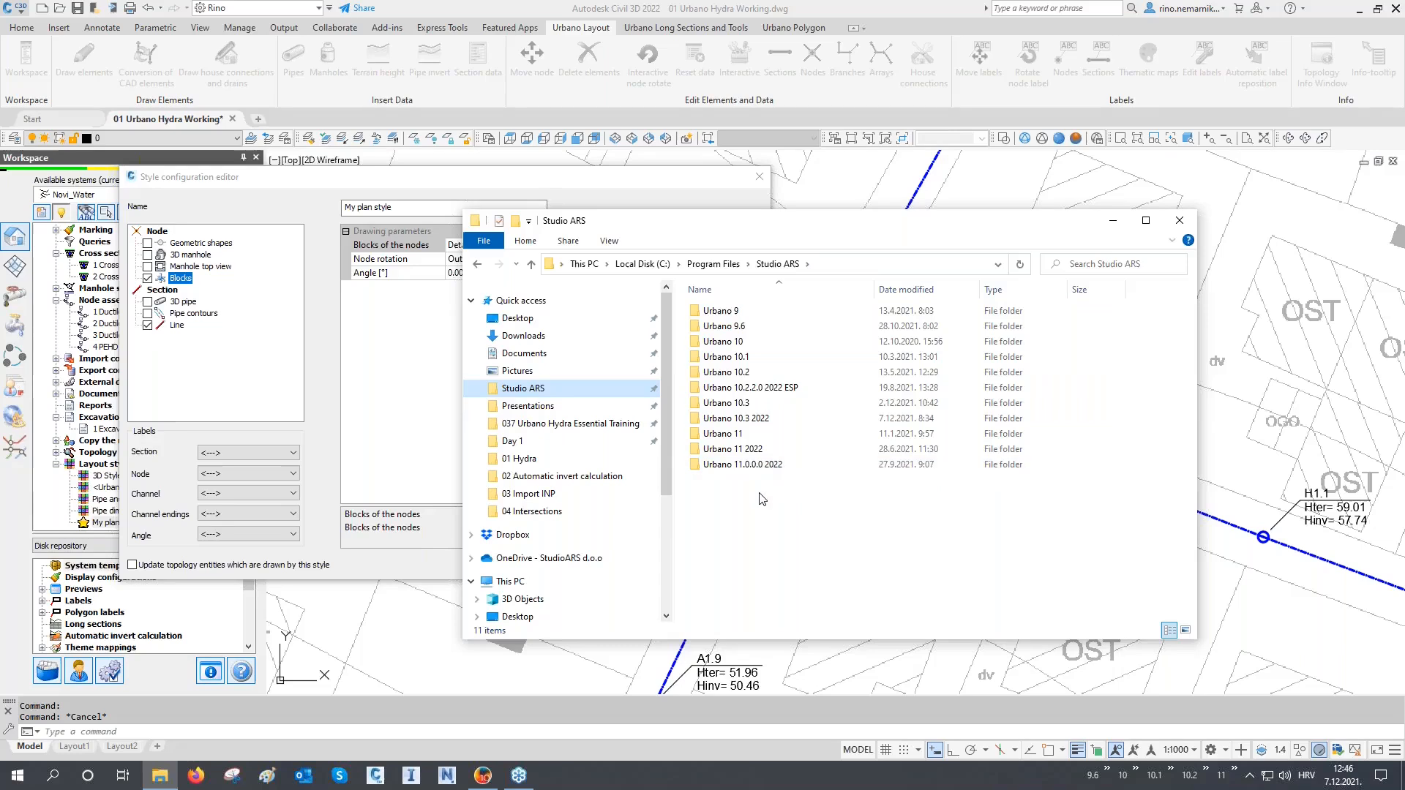
pyautogui.click(738, 421)
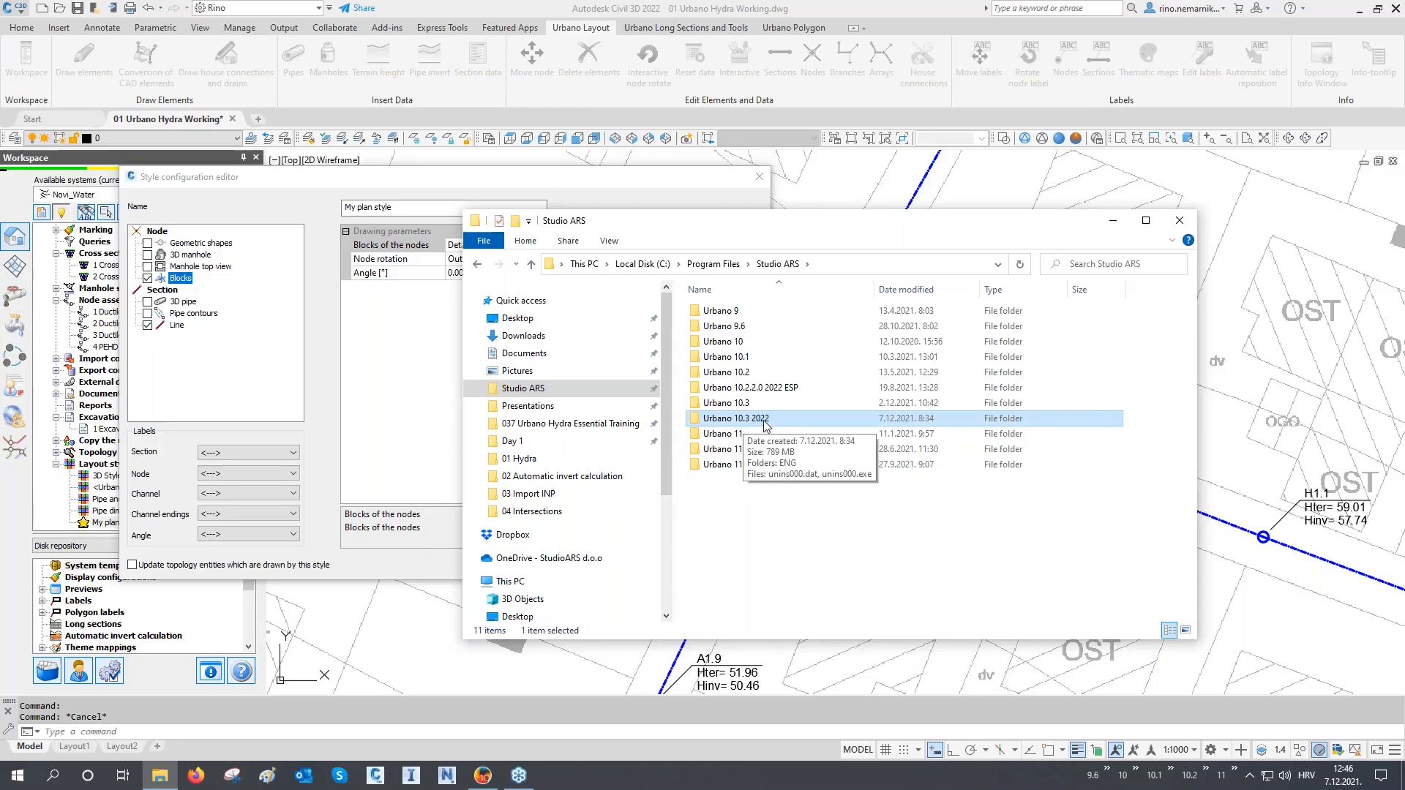
pyautogui.doubleClick(765, 423)
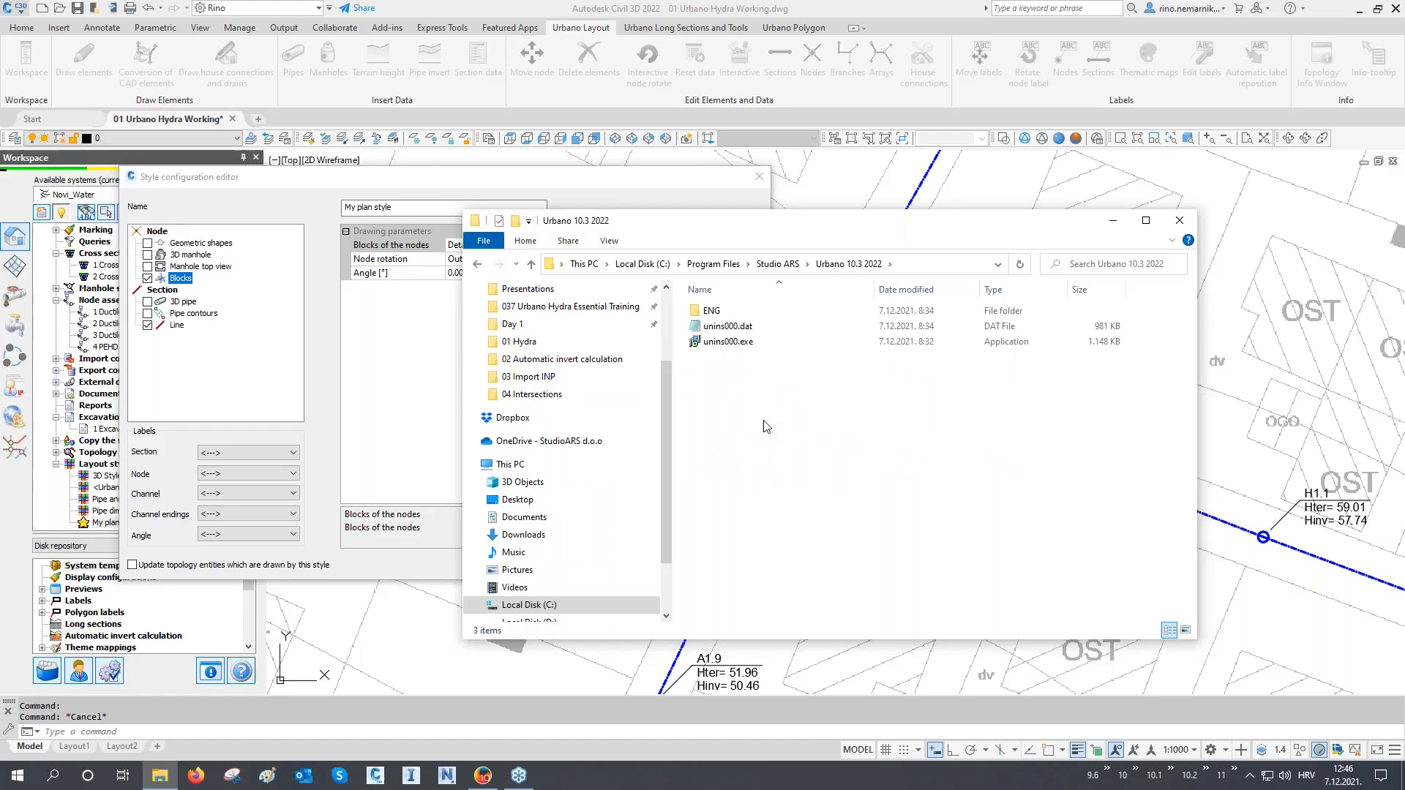
pyautogui.doubleClick(743, 313)
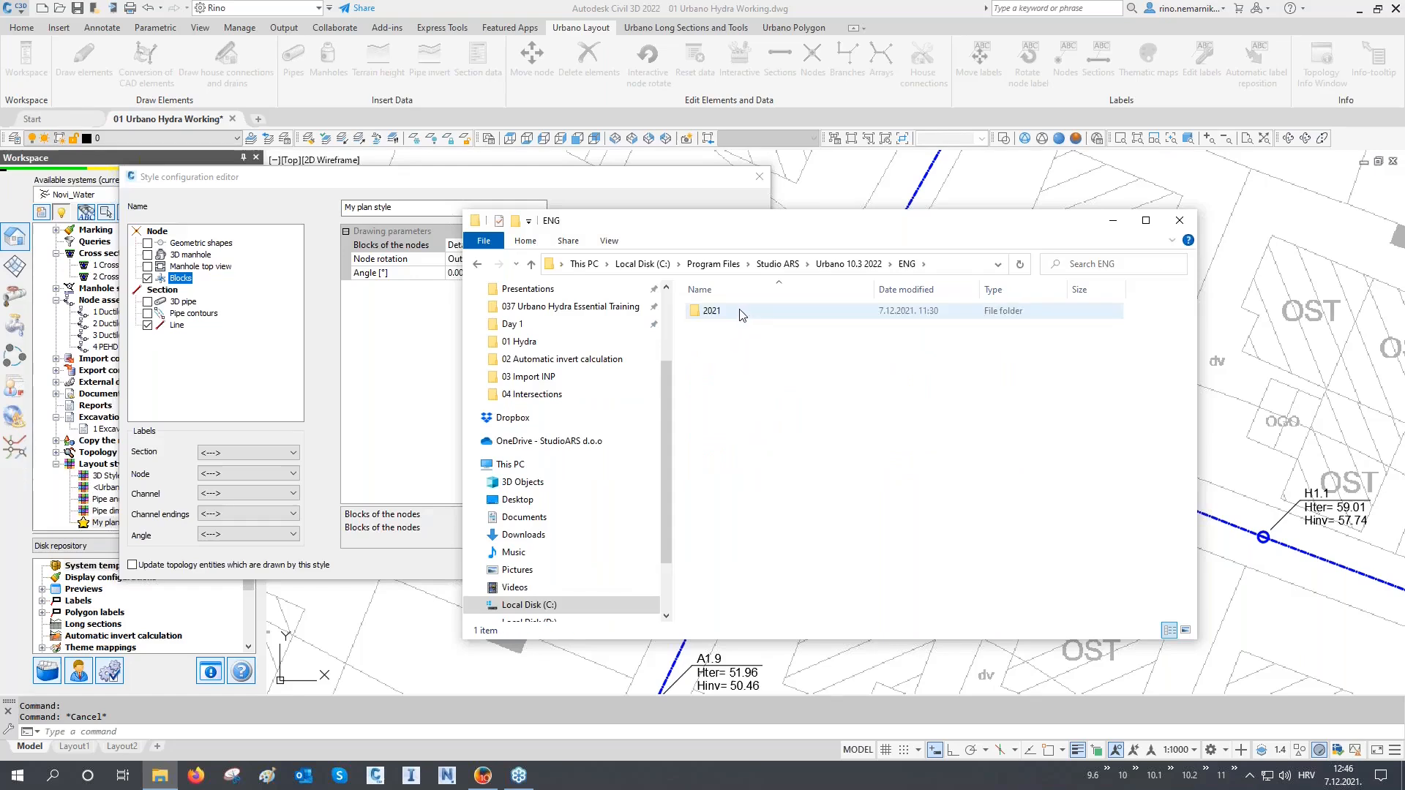
pyautogui.click(739, 312)
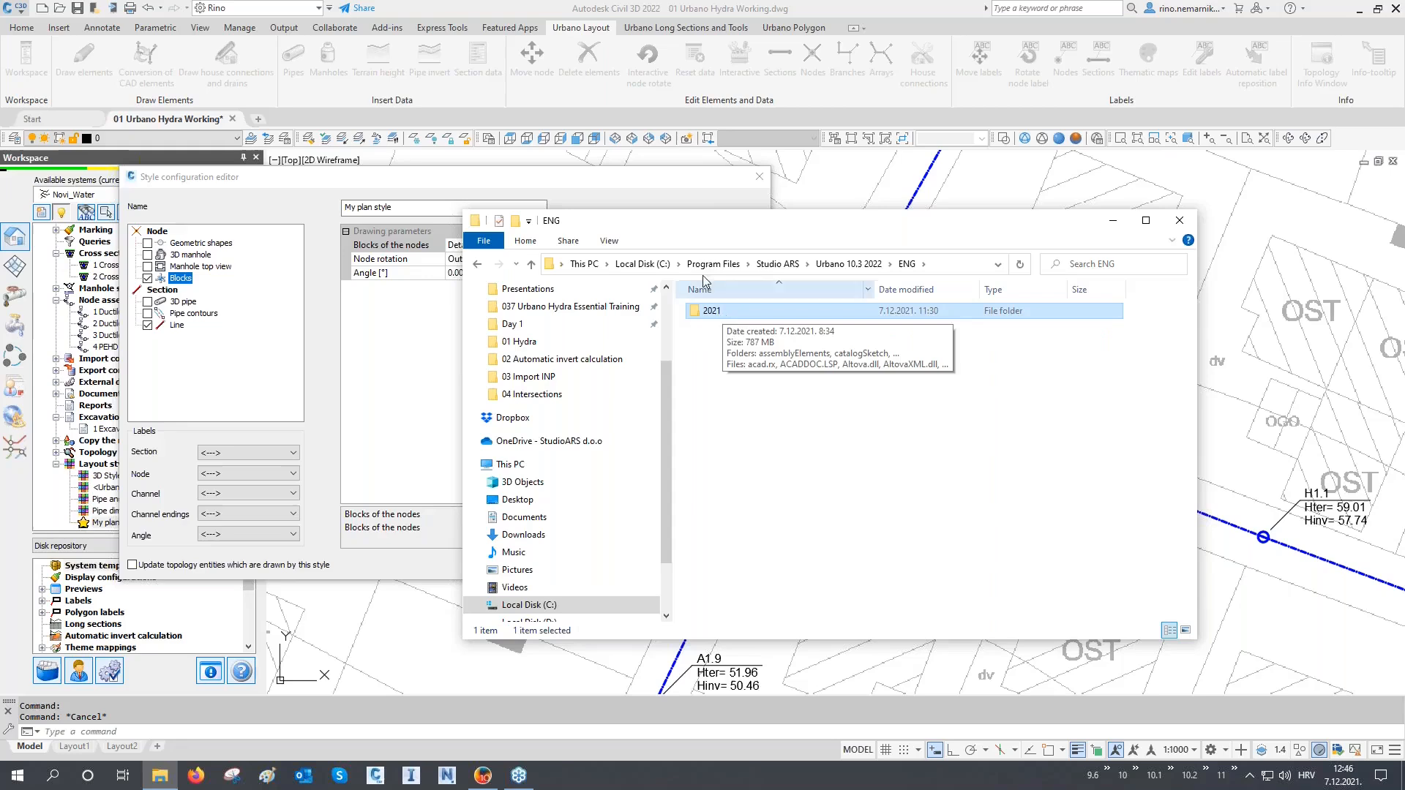
pyautogui.doubleClick(736, 316)
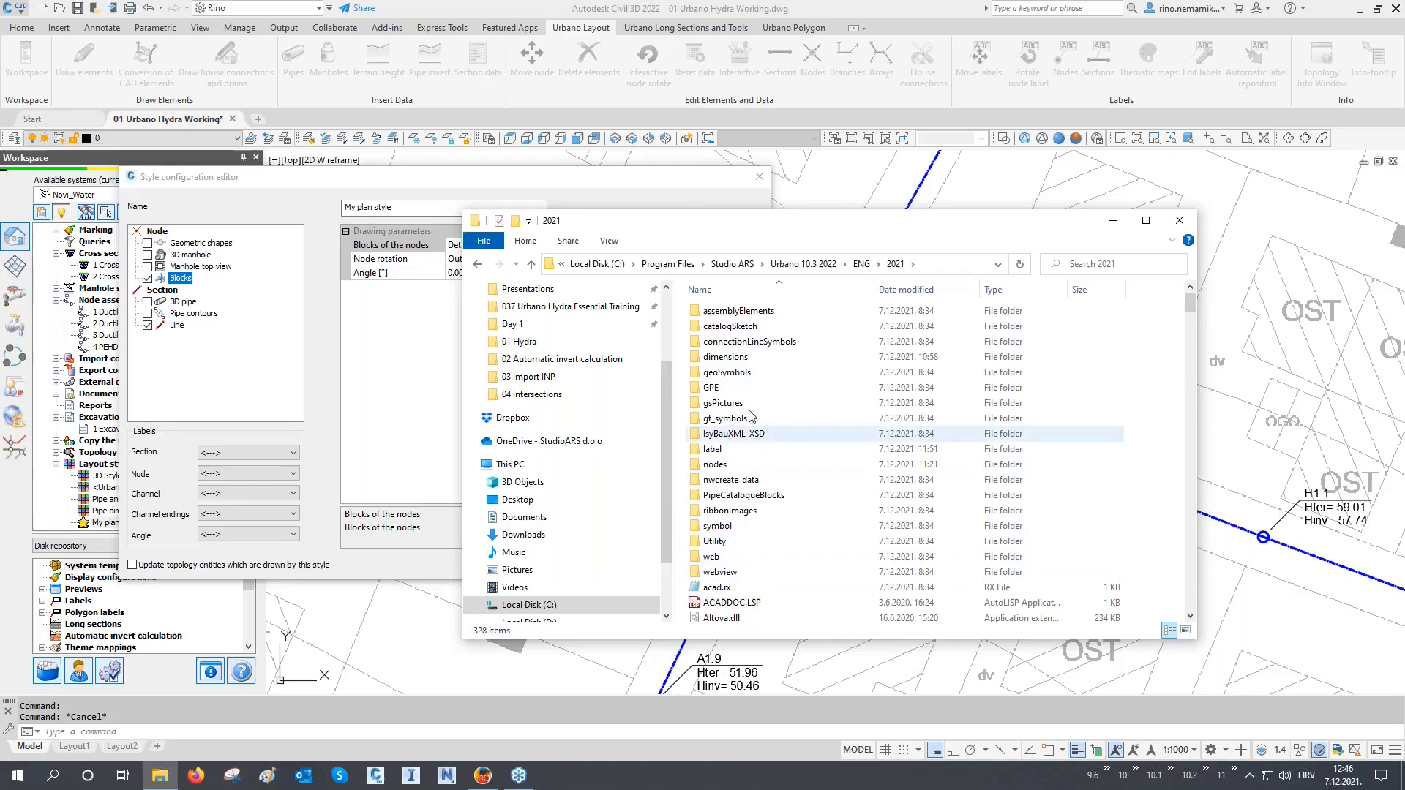
pyautogui.doubleClick(747, 465)
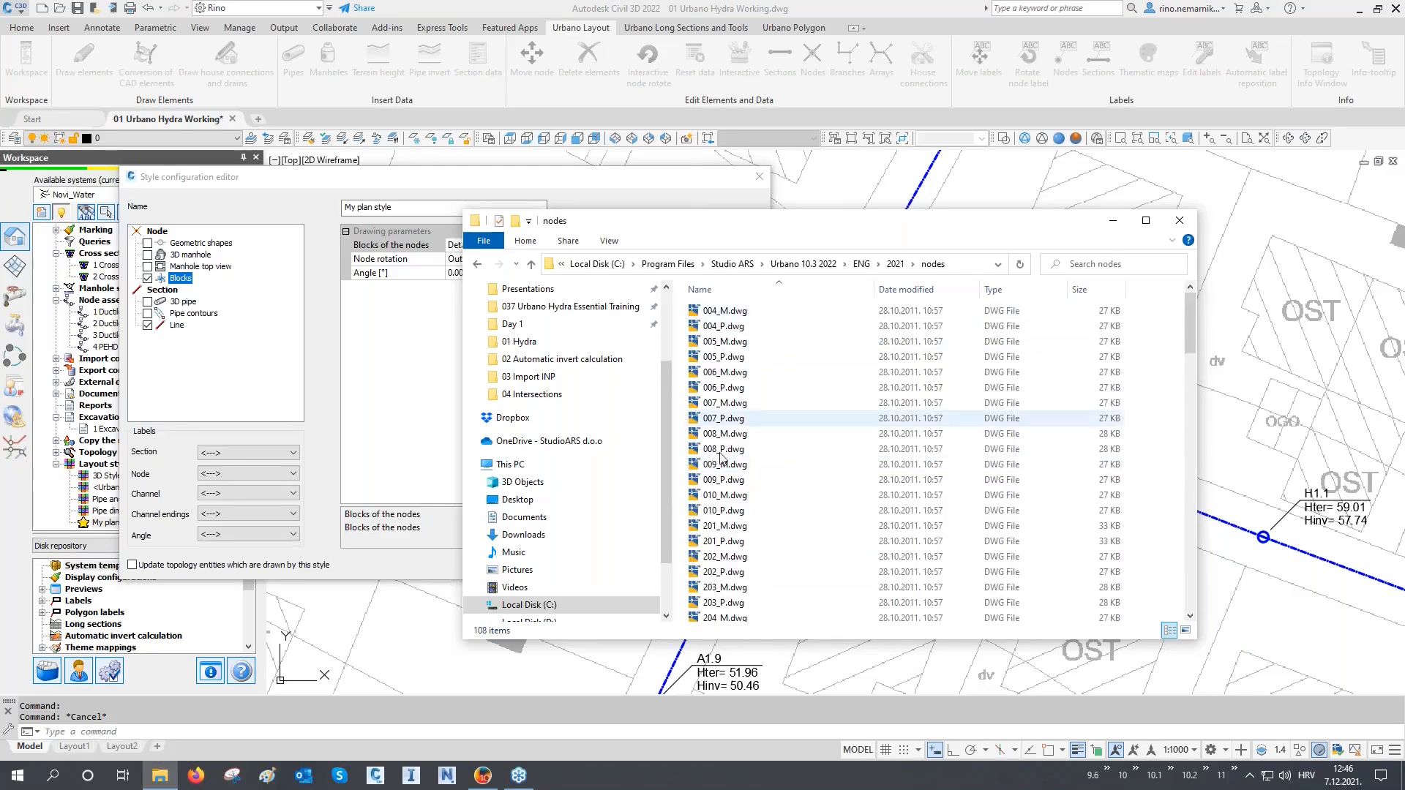
# Step: Paste P45_red.dwg into the nodes folder and return to the style configuration in Civil 3D
pyautogui.scroll(-2, 782, 380)
pyautogui.scroll(-15, 782, 380)
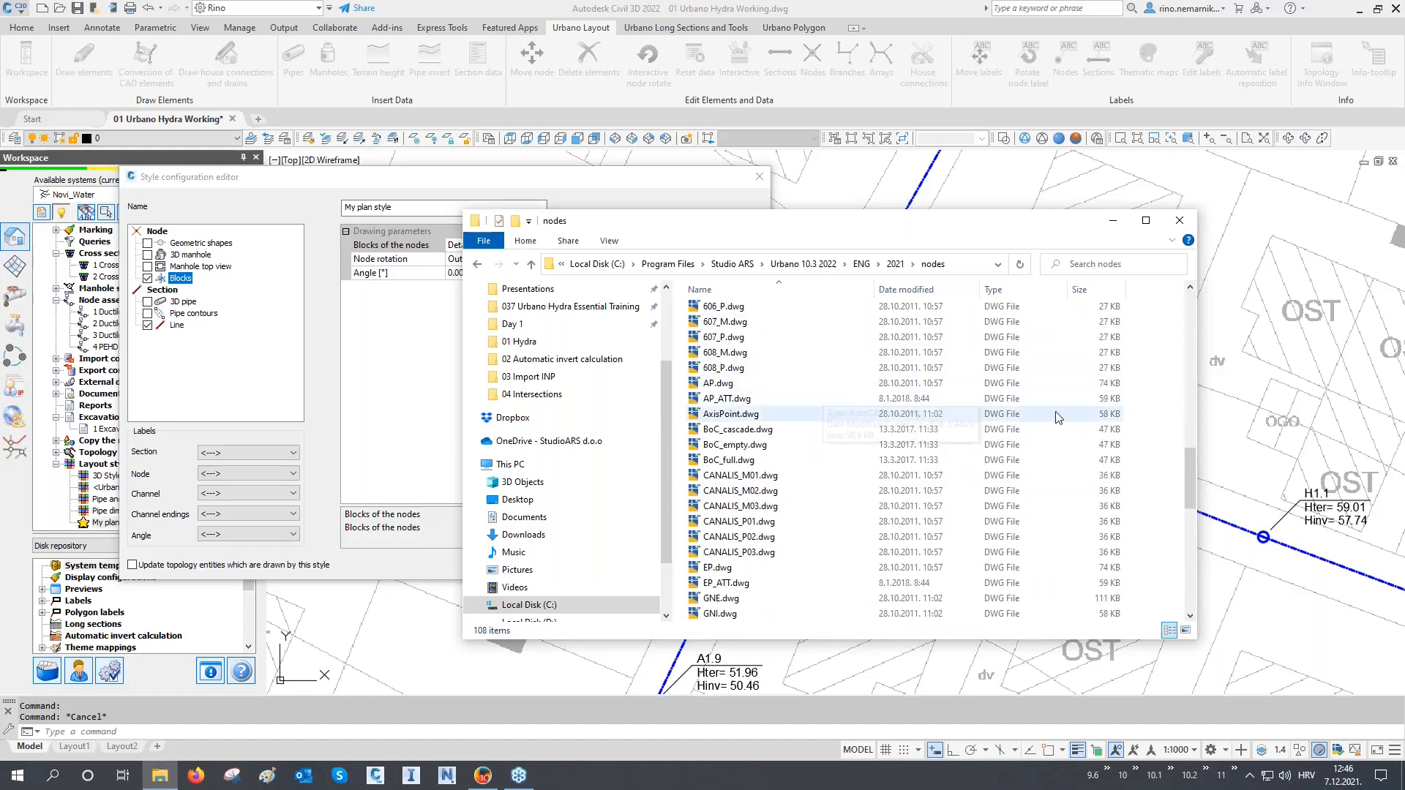
pyautogui.rightClick(1160, 413)
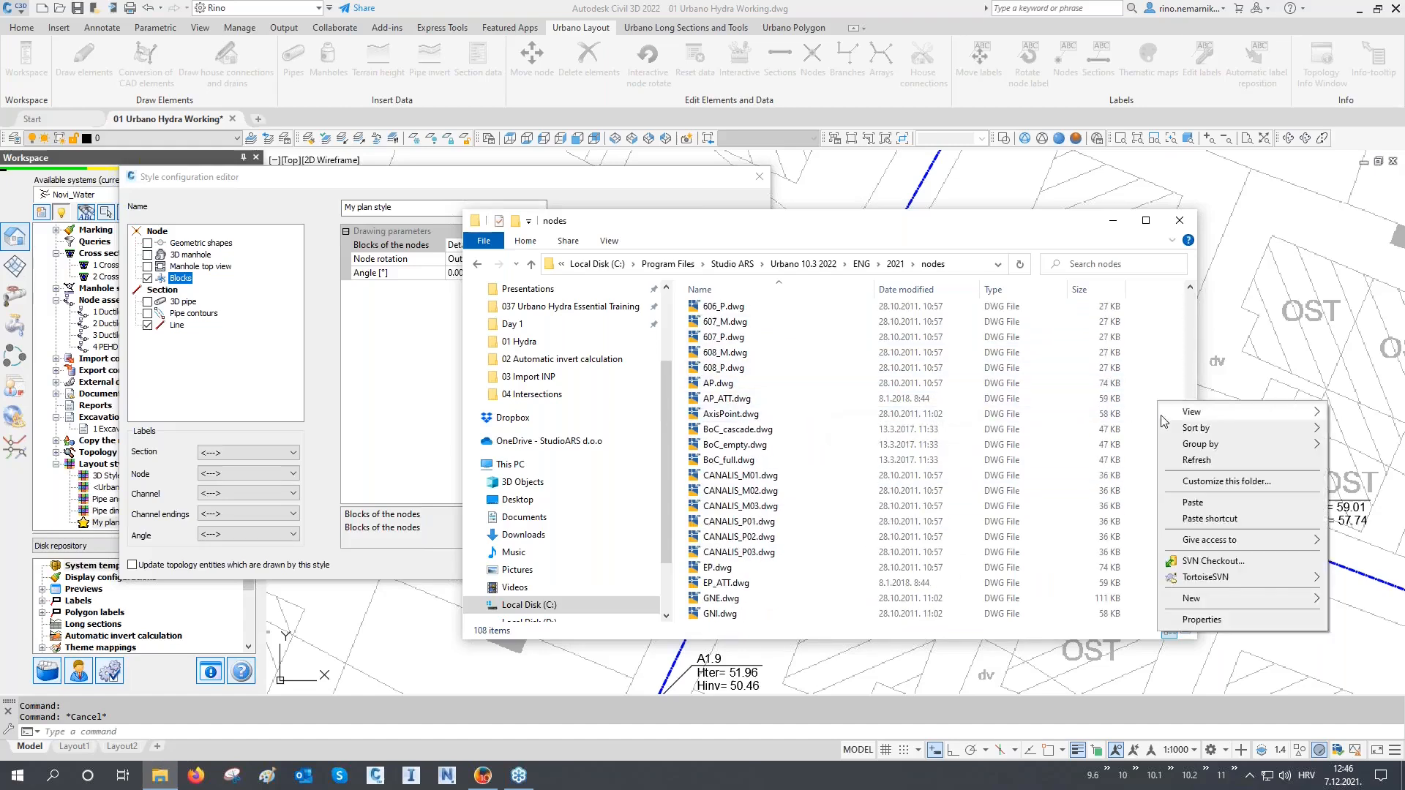
pyautogui.click(1193, 503)
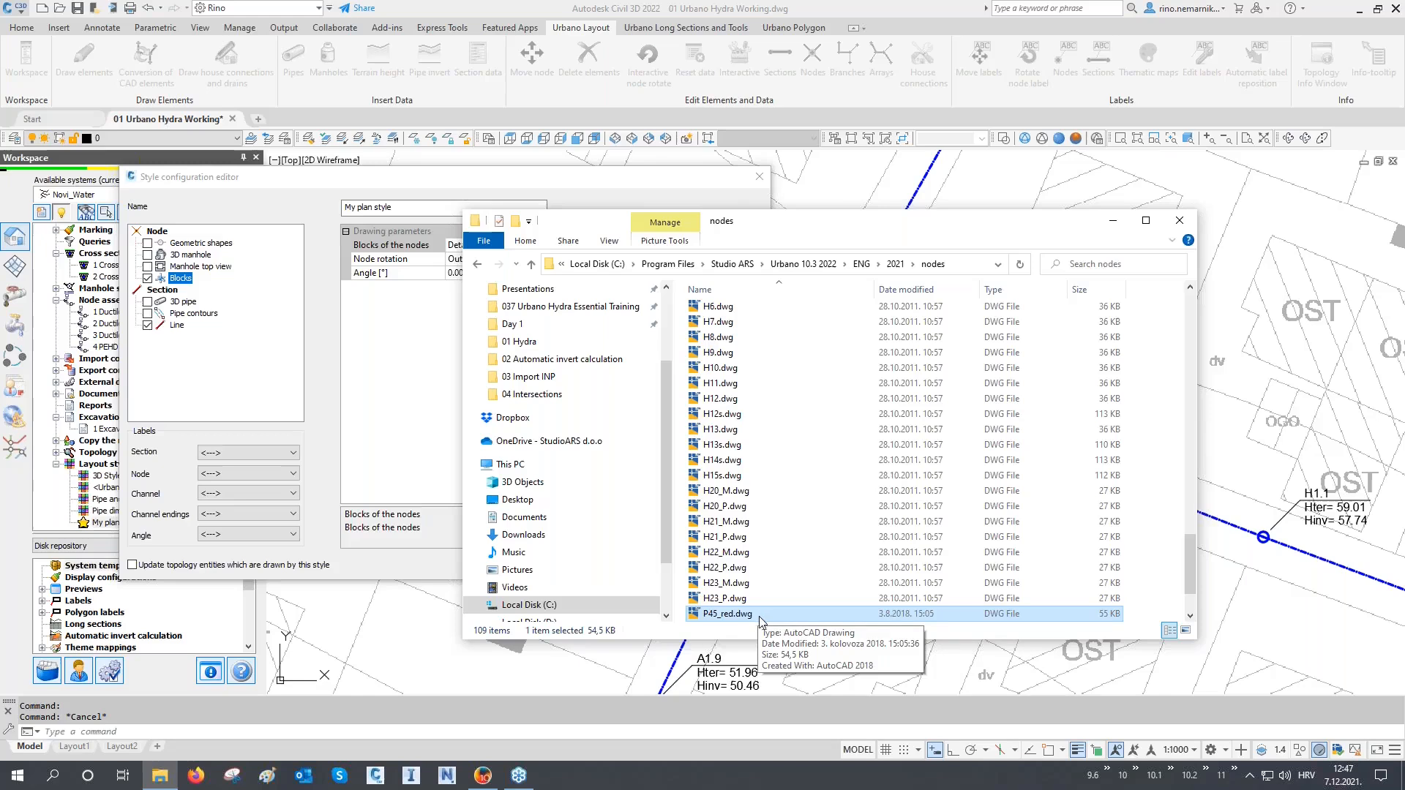
pyautogui.click(1112, 221)
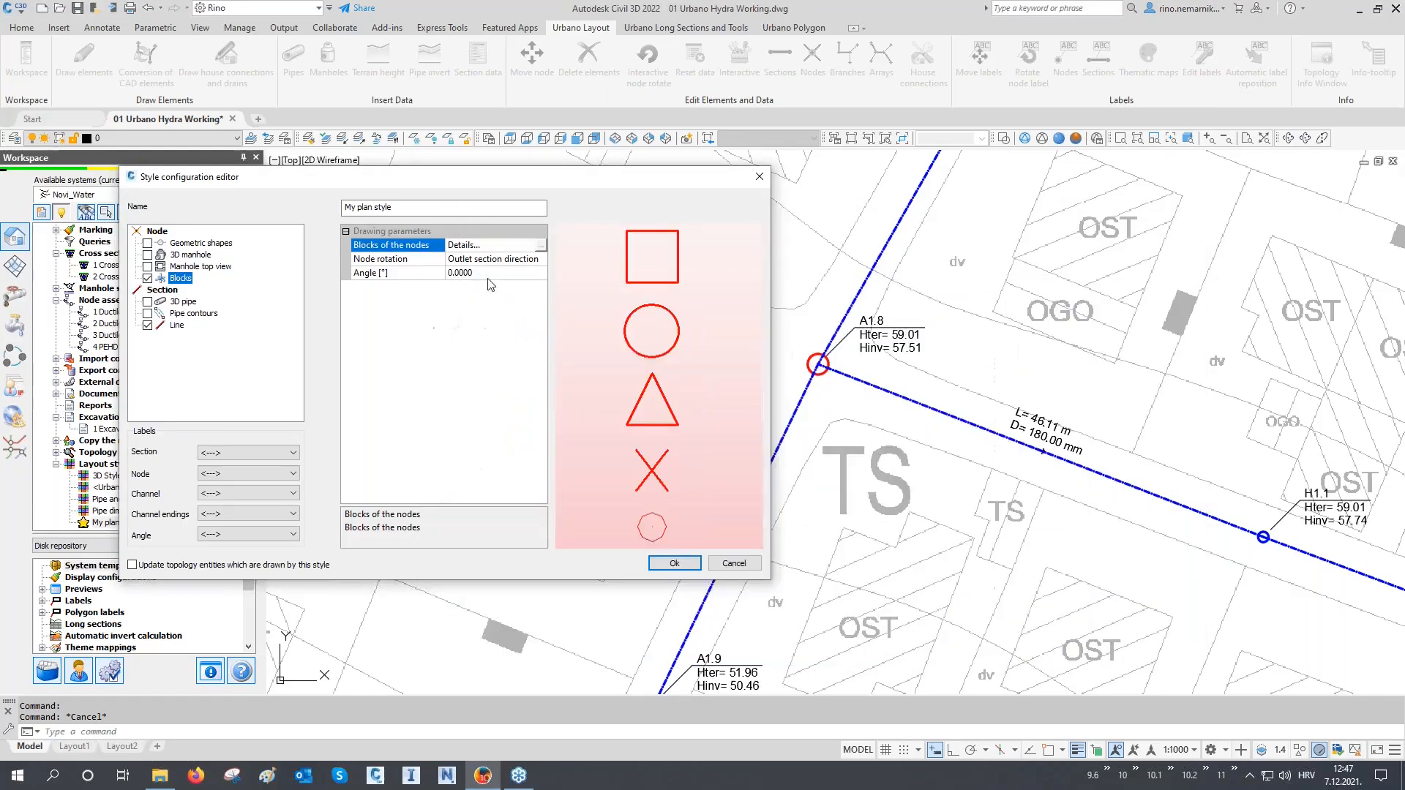
# Step: In the style's blocks details, set the Node type's main node block to P45_red with scale factor 2
pyautogui.click(542, 245)
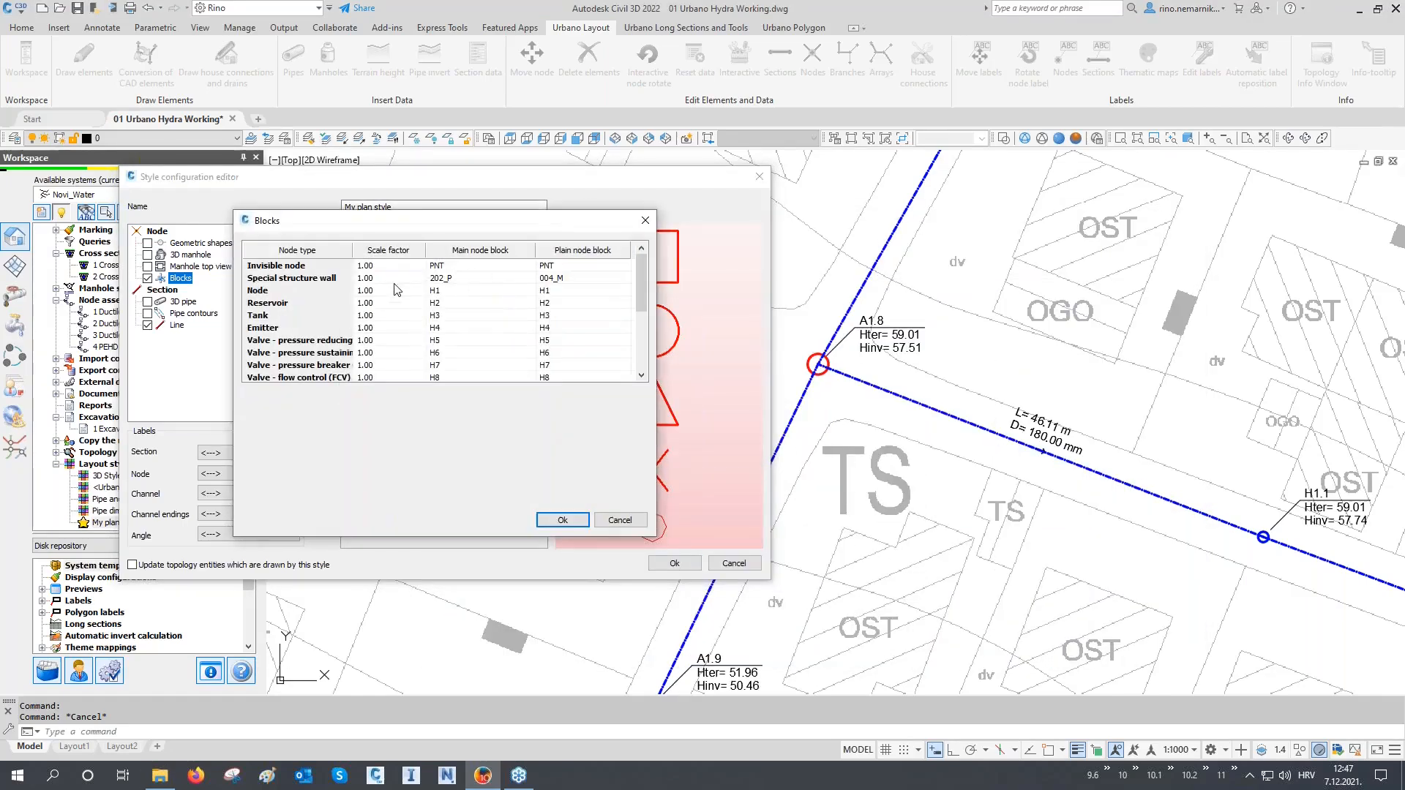
pyautogui.click(288, 292)
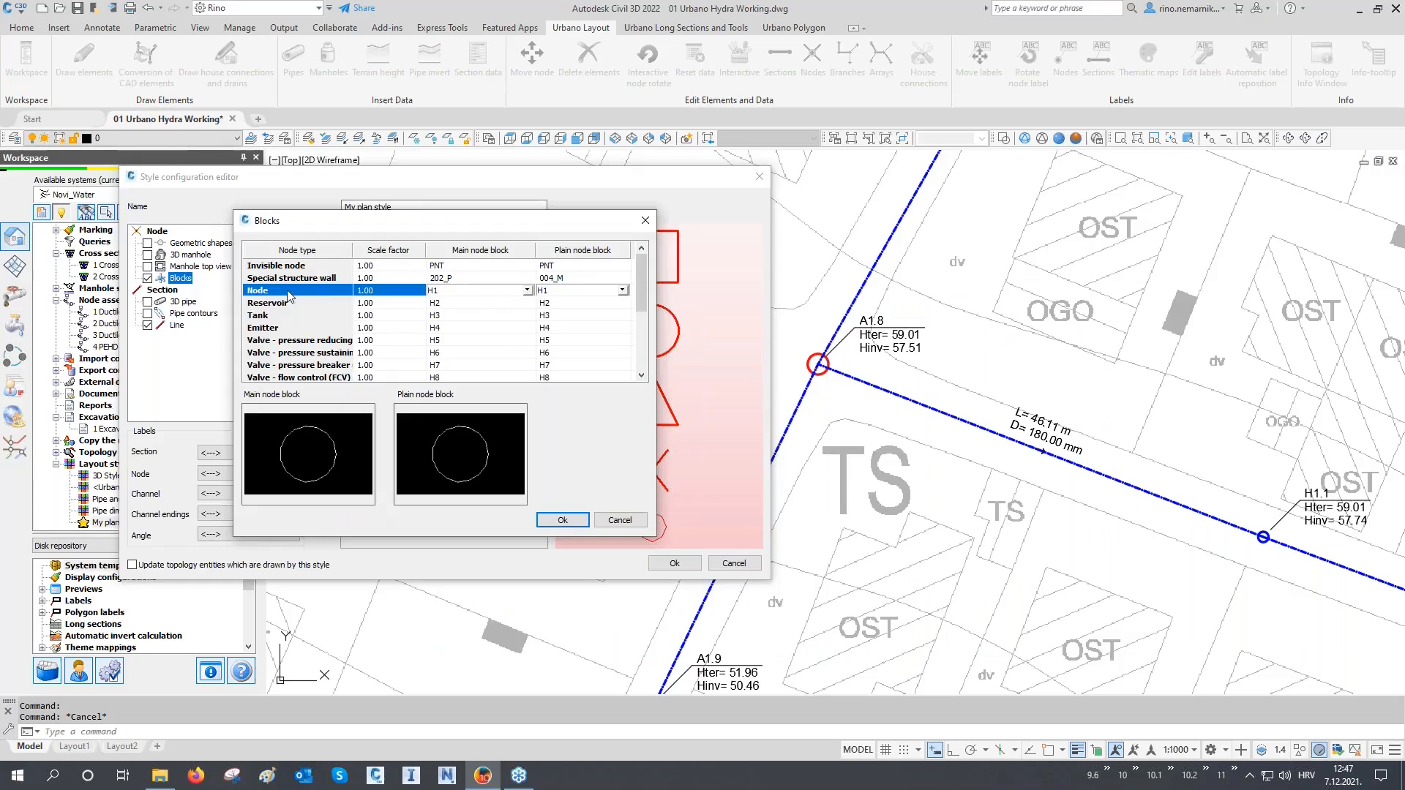
pyautogui.click(527, 291)
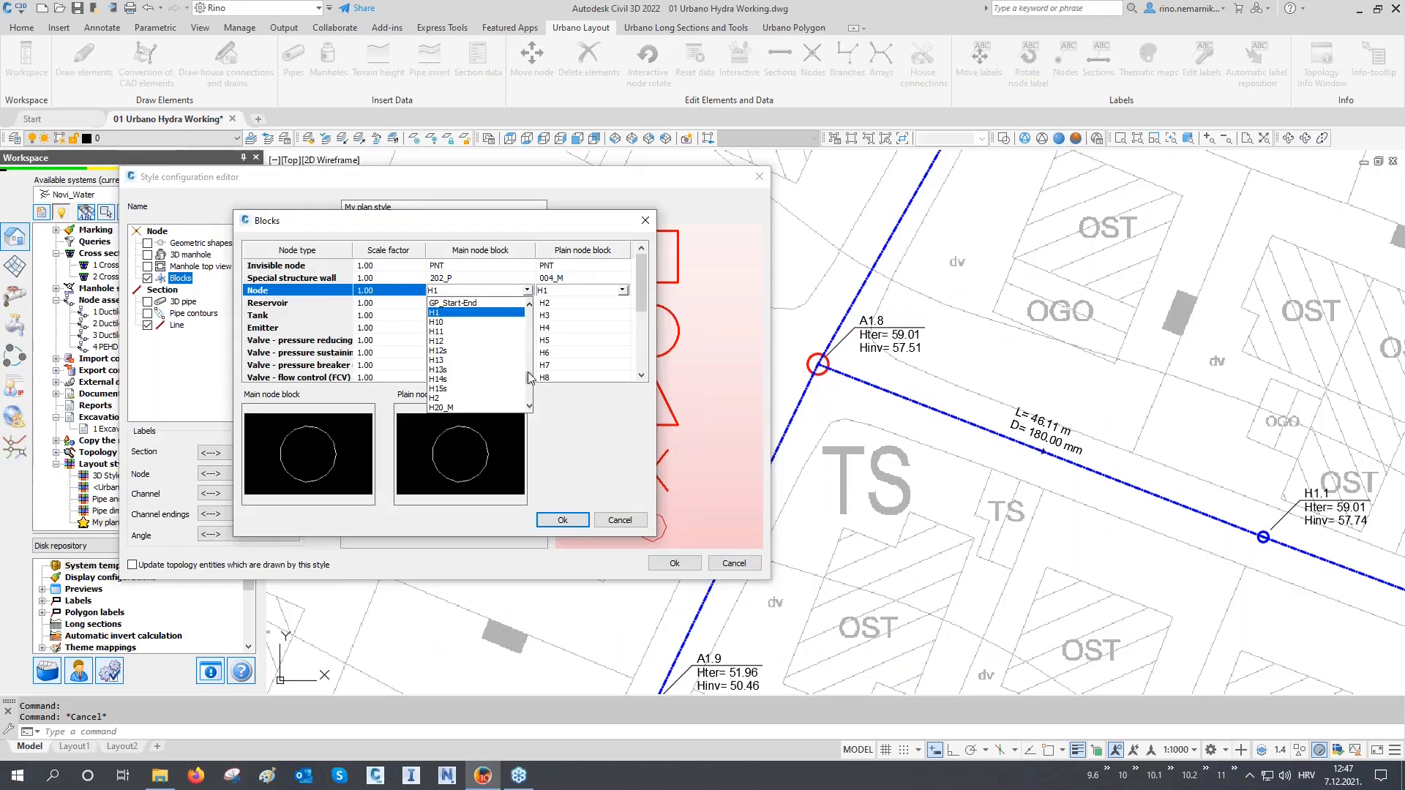
pyautogui.moveTo(530, 378); pyautogui.dragTo(531, 400)
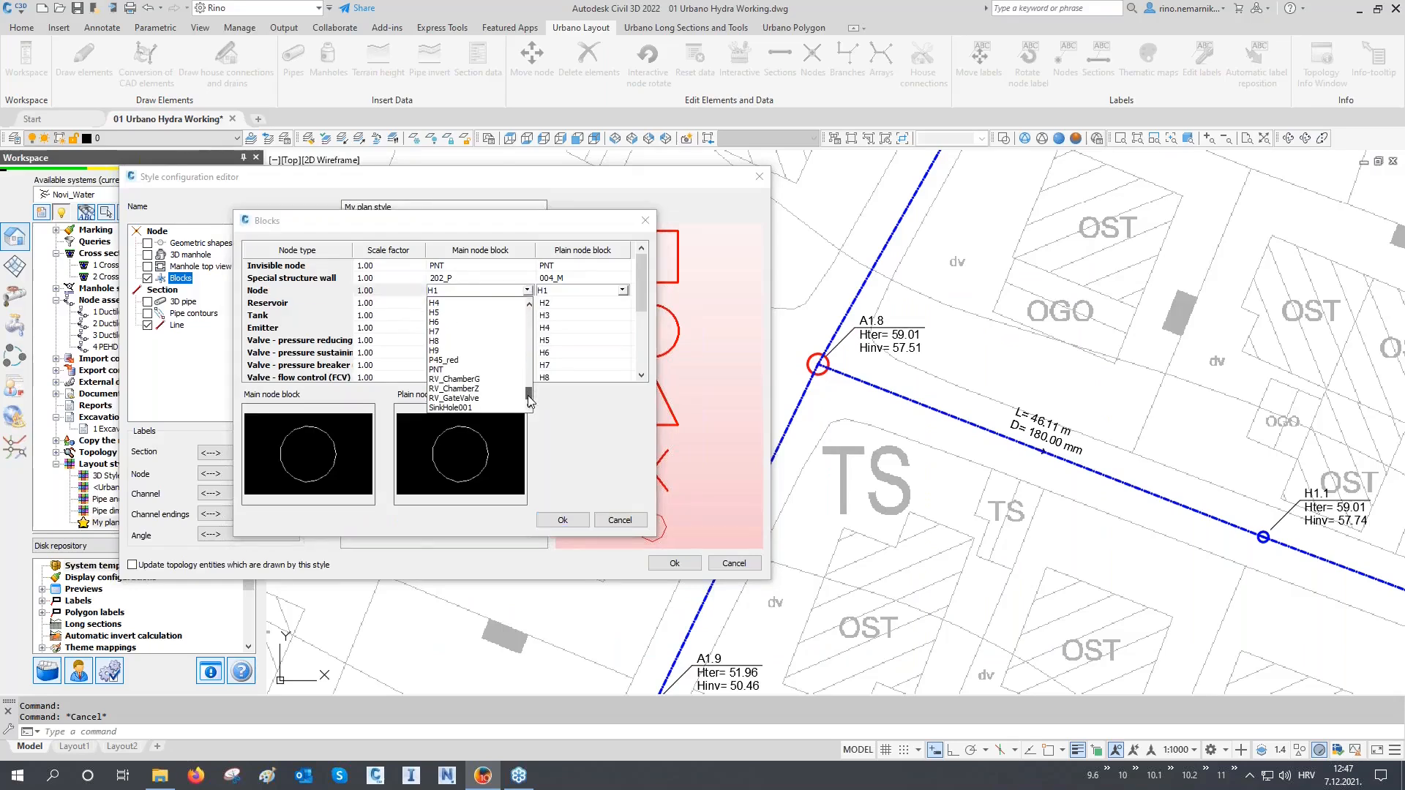
pyautogui.click(450, 359)
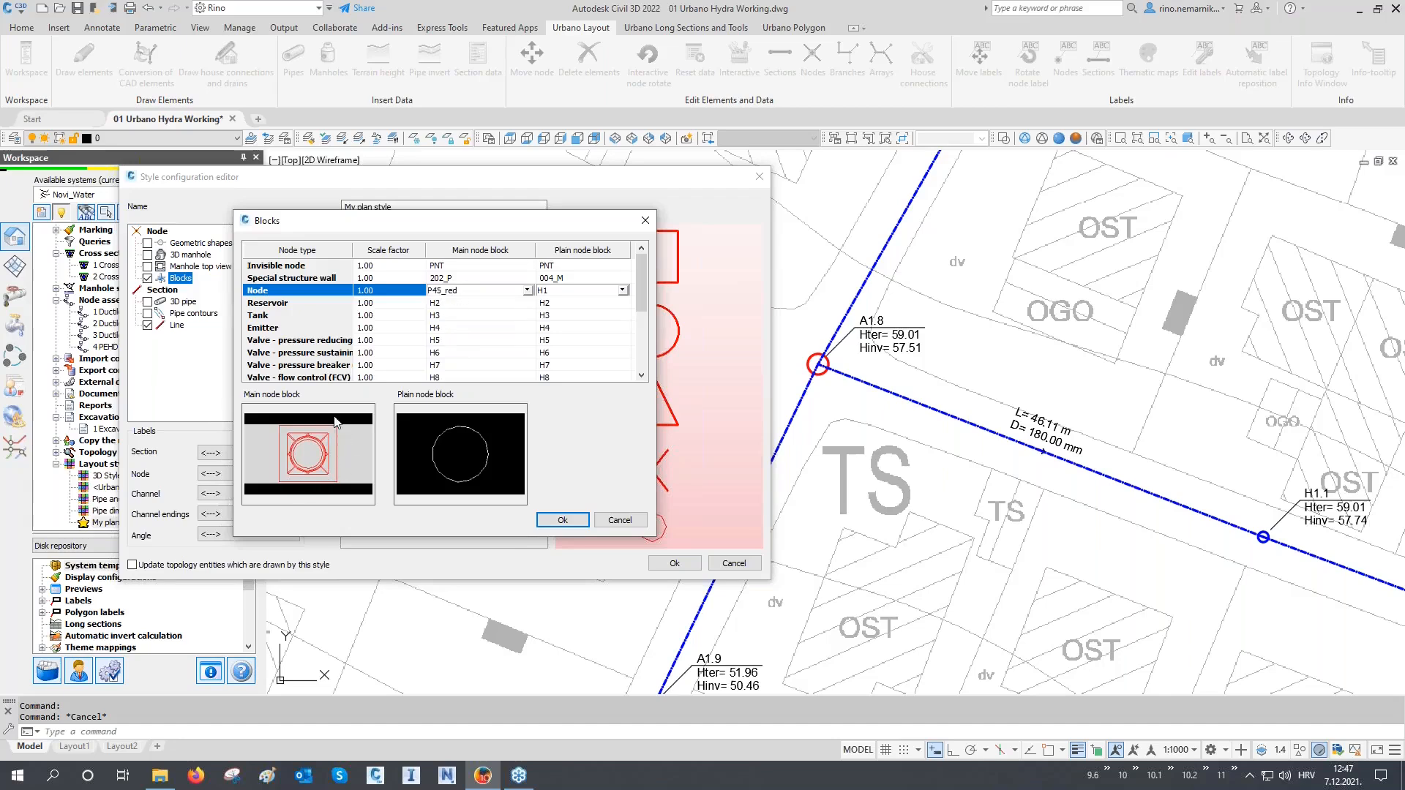
pyautogui.click(375, 292)
pyautogui.write('2')
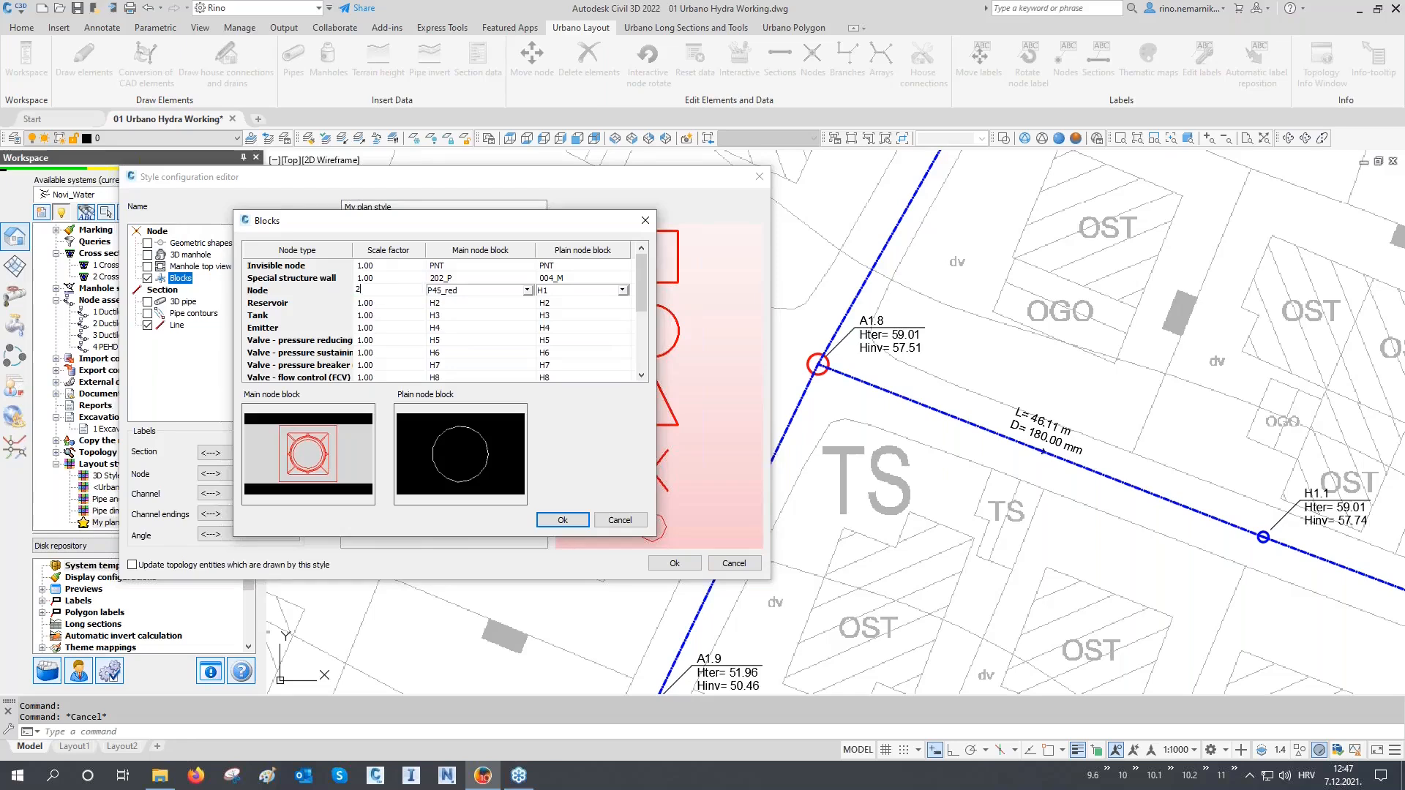
pyautogui.press('Return')
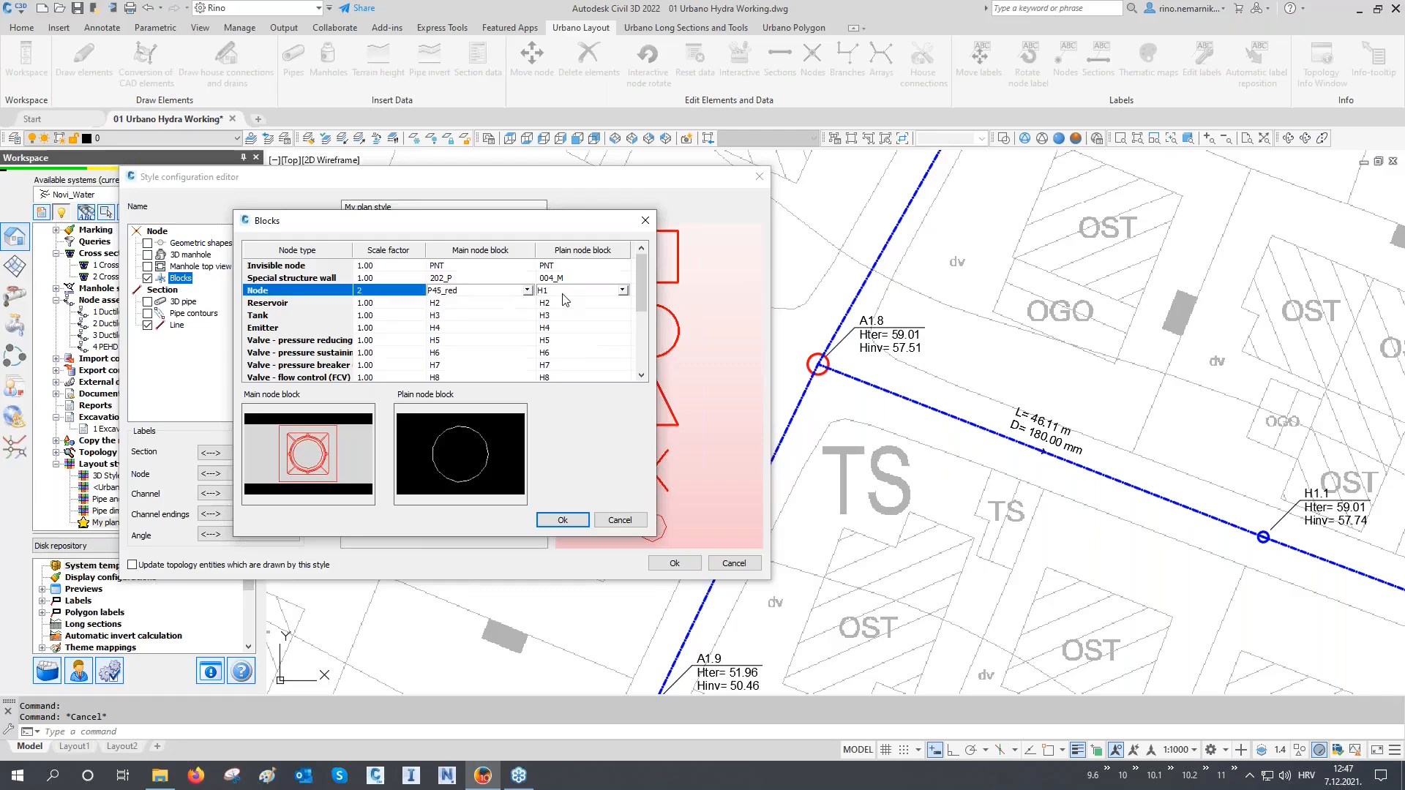
# Step: Set the Node type's plain node block to PNT, and save My plan style with its topology entities updated
pyautogui.click(622, 290)
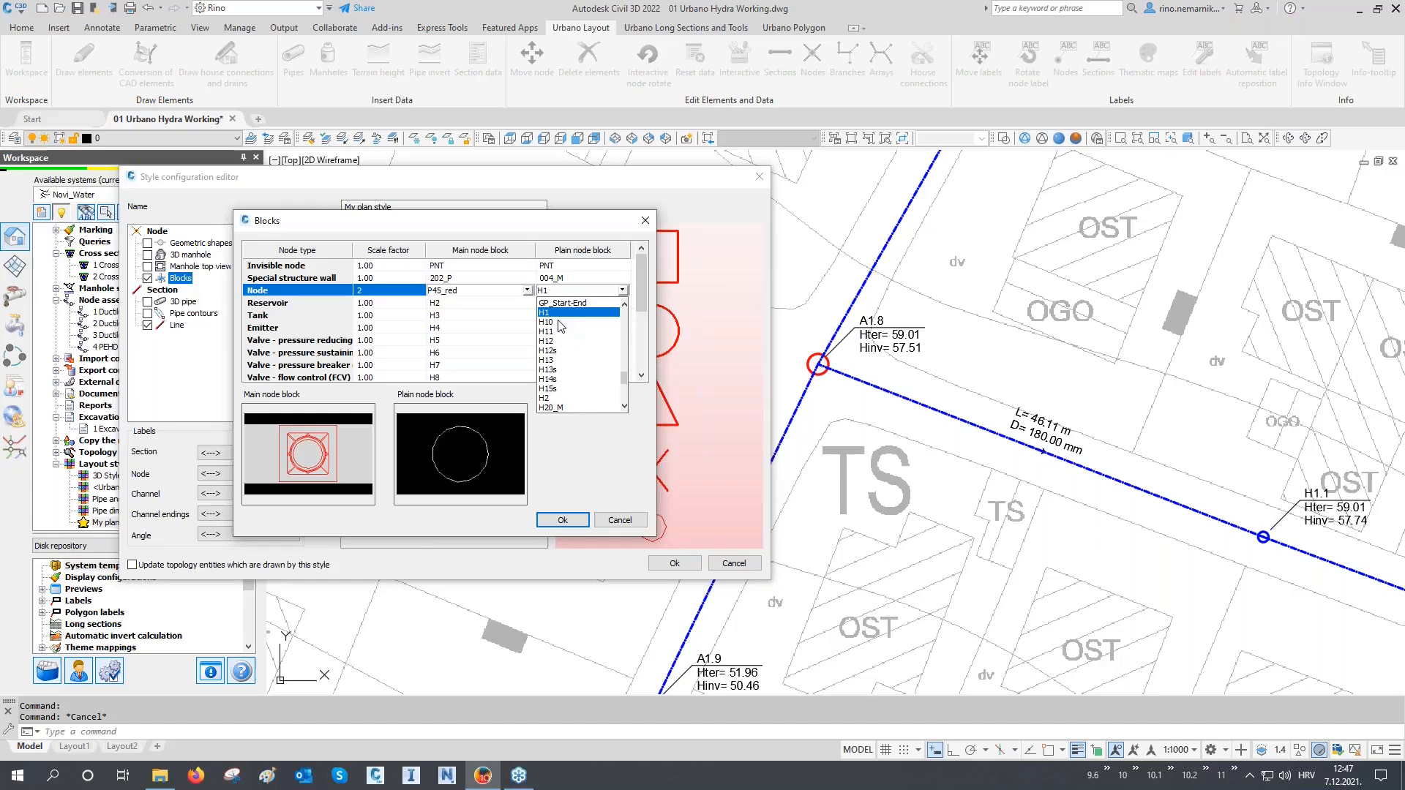
pyautogui.moveTo(623, 378); pyautogui.dragTo(615, 408)
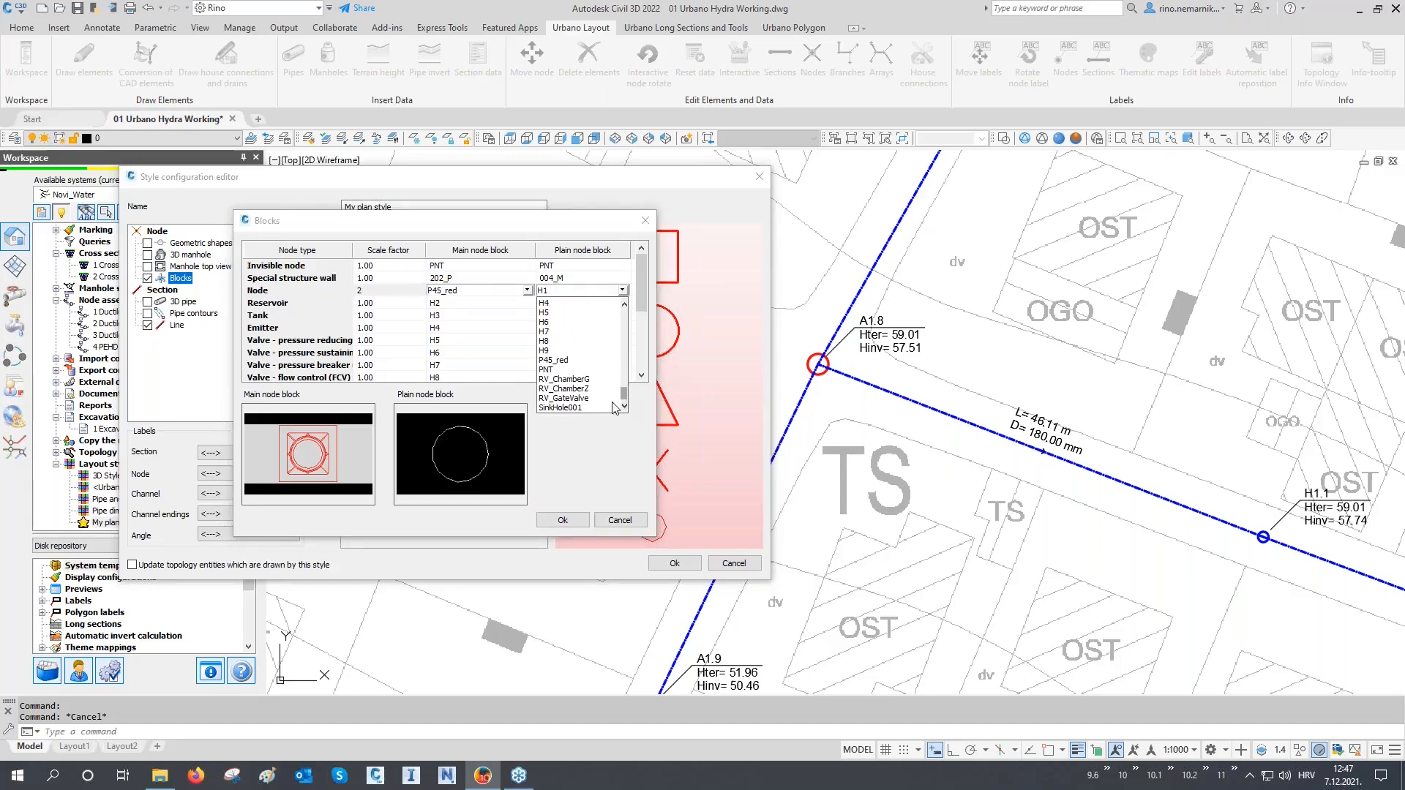
pyautogui.click(559, 370)
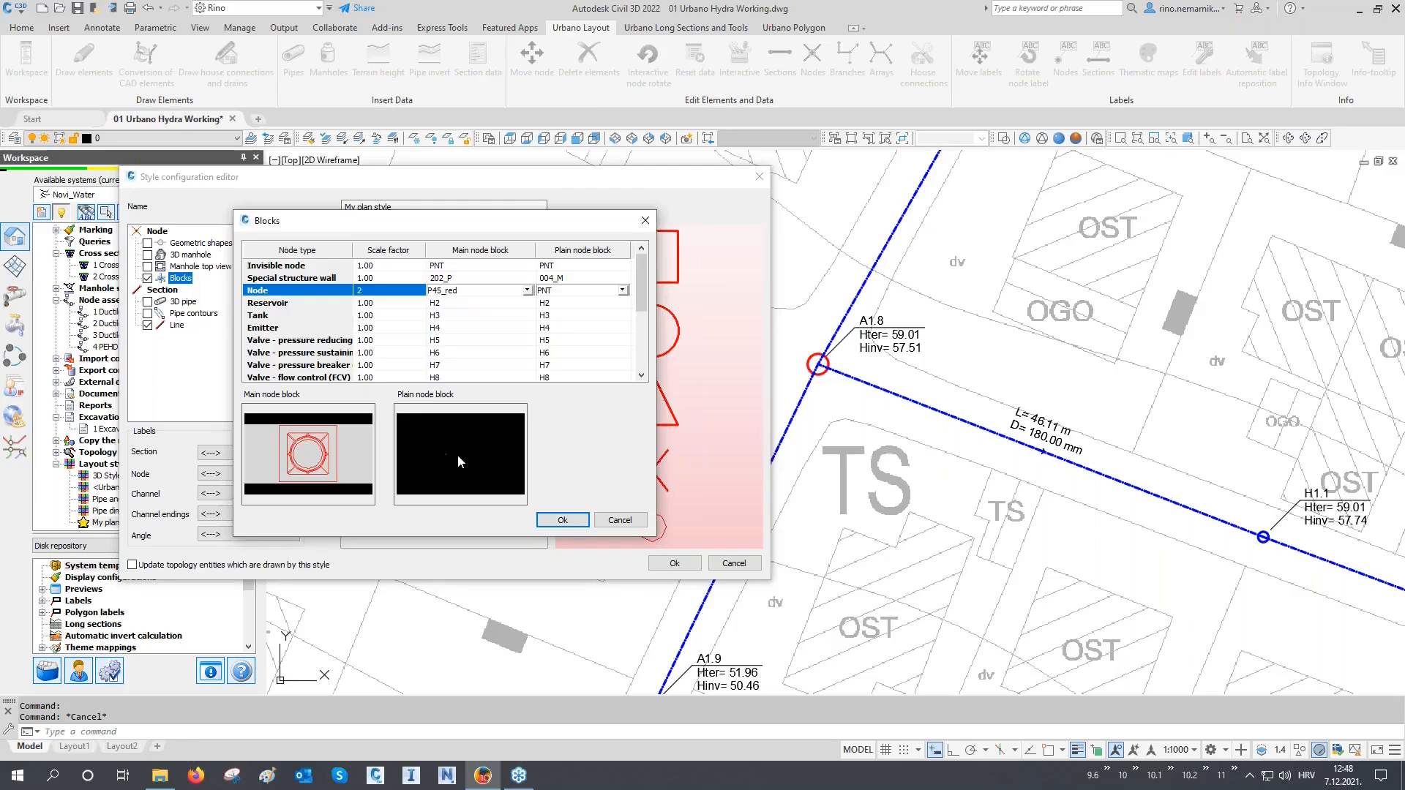
pyautogui.click(562, 520)
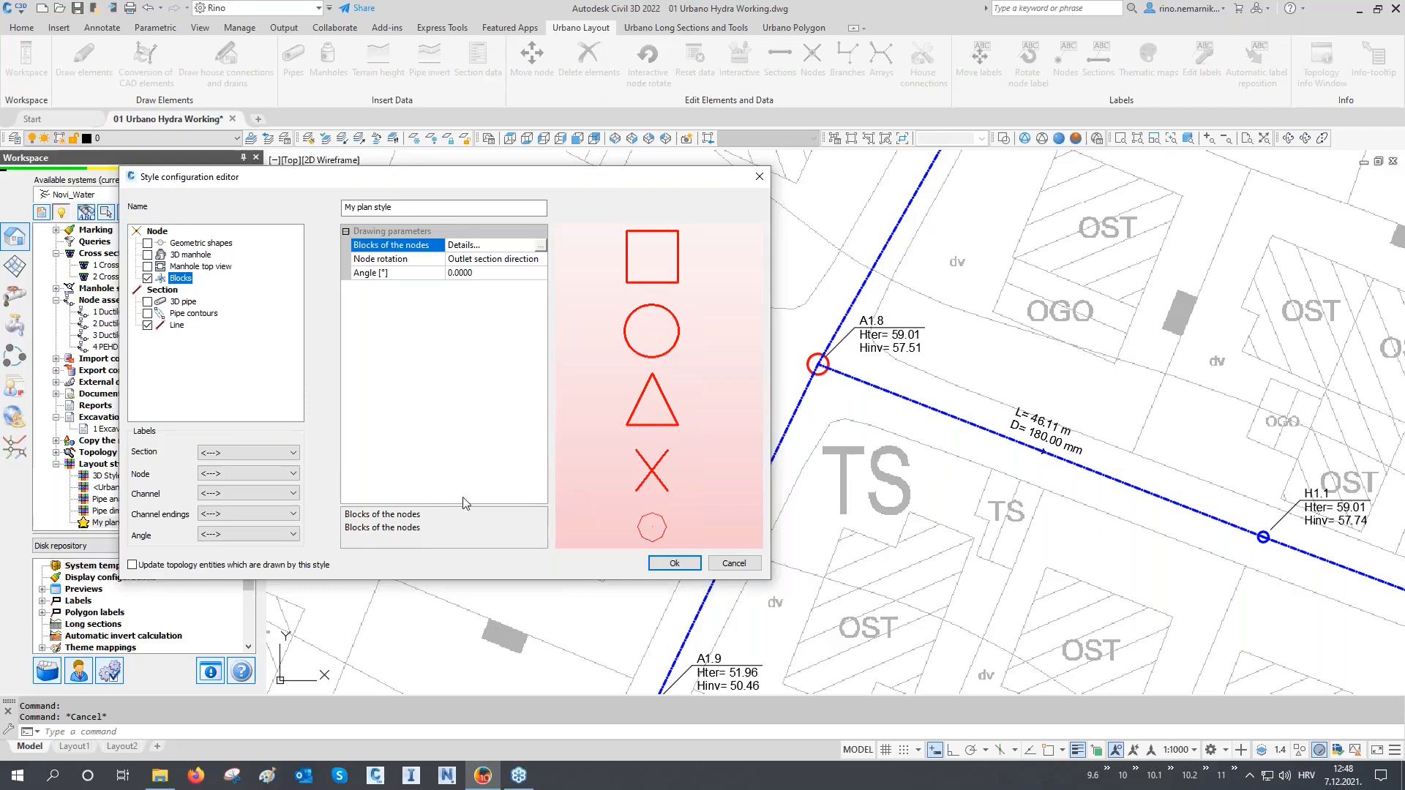
pyautogui.click(171, 566)
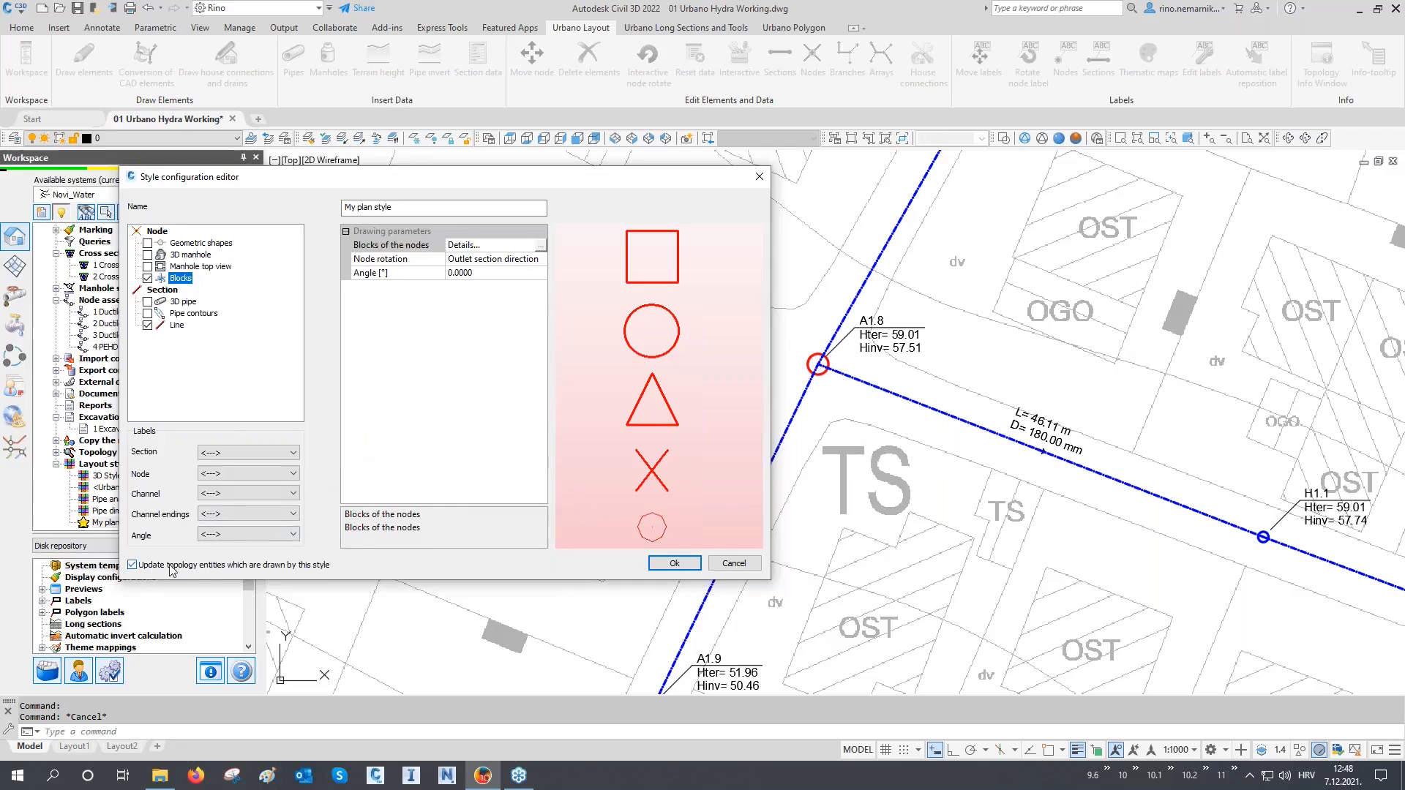
pyautogui.click(653, 565)
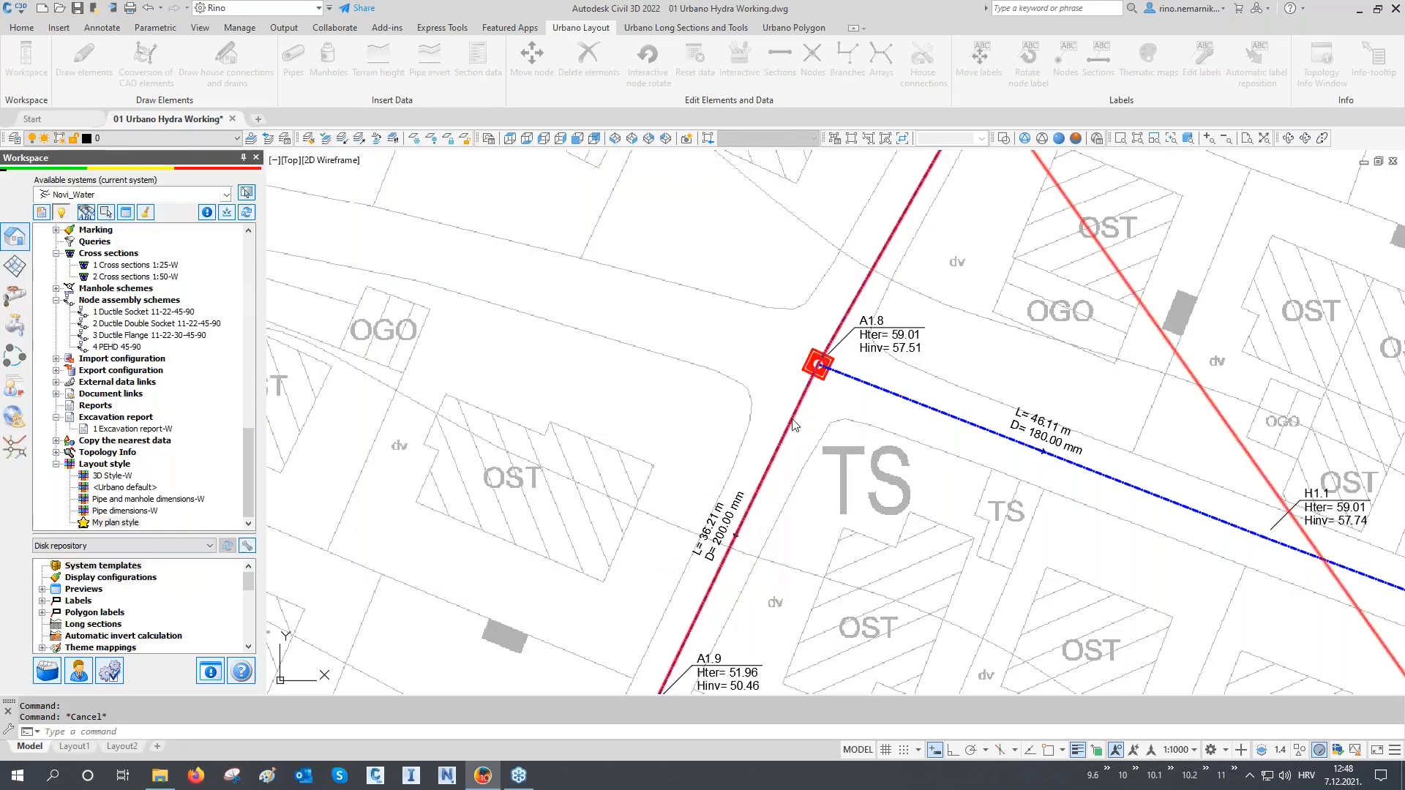
# Step: Regenerate the drawing and inspect the block at node A1.8 up close
pyautogui.moveTo(824, 358); pyautogui.dragTo(786, 409, button='middle')
pyautogui.scroll(4, 786, 409)
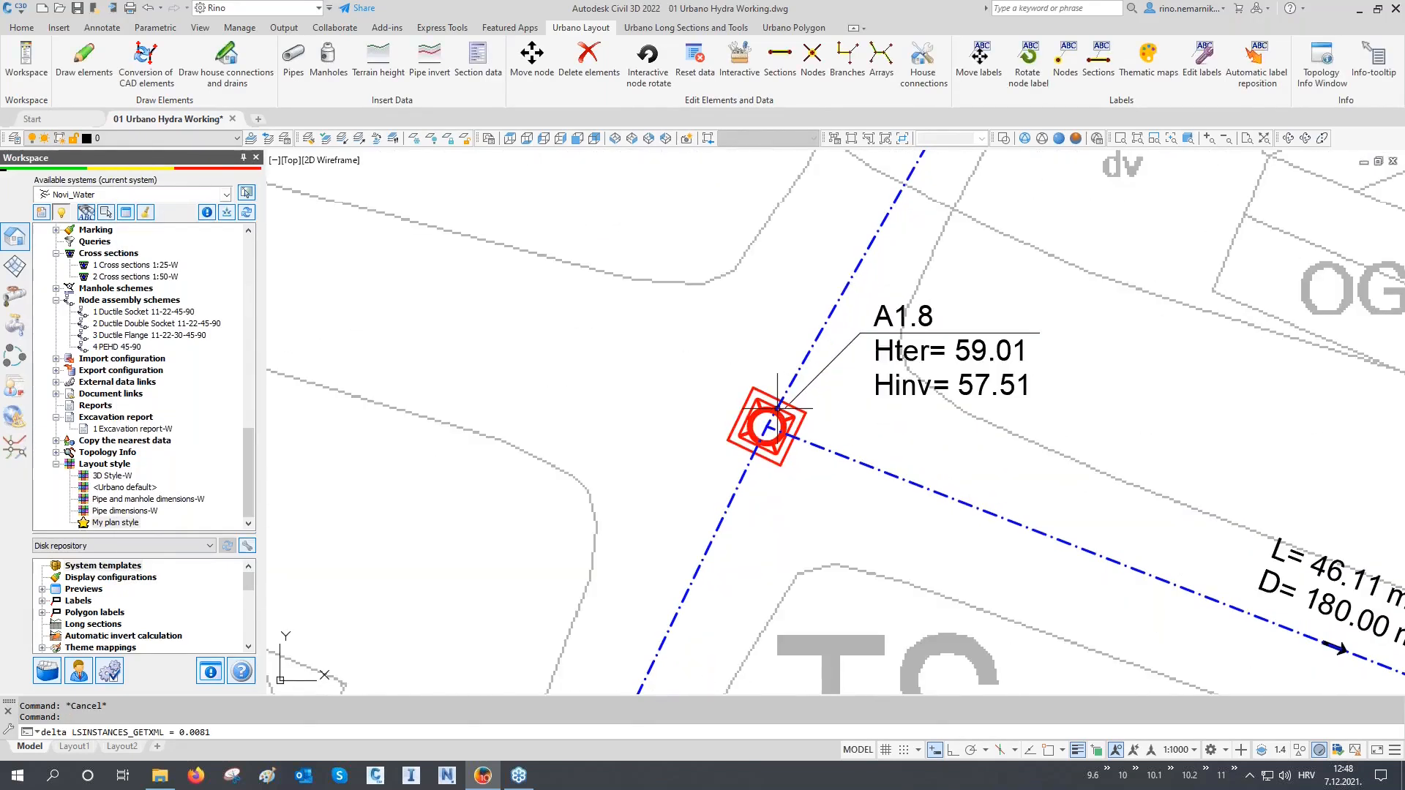
pyautogui.write('re')
pyautogui.press('Return')
pyautogui.click(765, 423)
# Step: Examine how plain node H1.1 and the section running through it are drawn in the plan
pyautogui.scroll(-3, 618, 384)
pyautogui.scroll(-2, 619, 385)
pyautogui.moveTo(902, 451); pyautogui.dragTo(756, 424, button='middle')
pyautogui.scroll(4, 798, 474)
pyautogui.press('Escape')
pyautogui.scroll(4, 794, 476)
pyautogui.click(762, 449)
pyautogui.click(854, 578)
pyautogui.press('Escape')
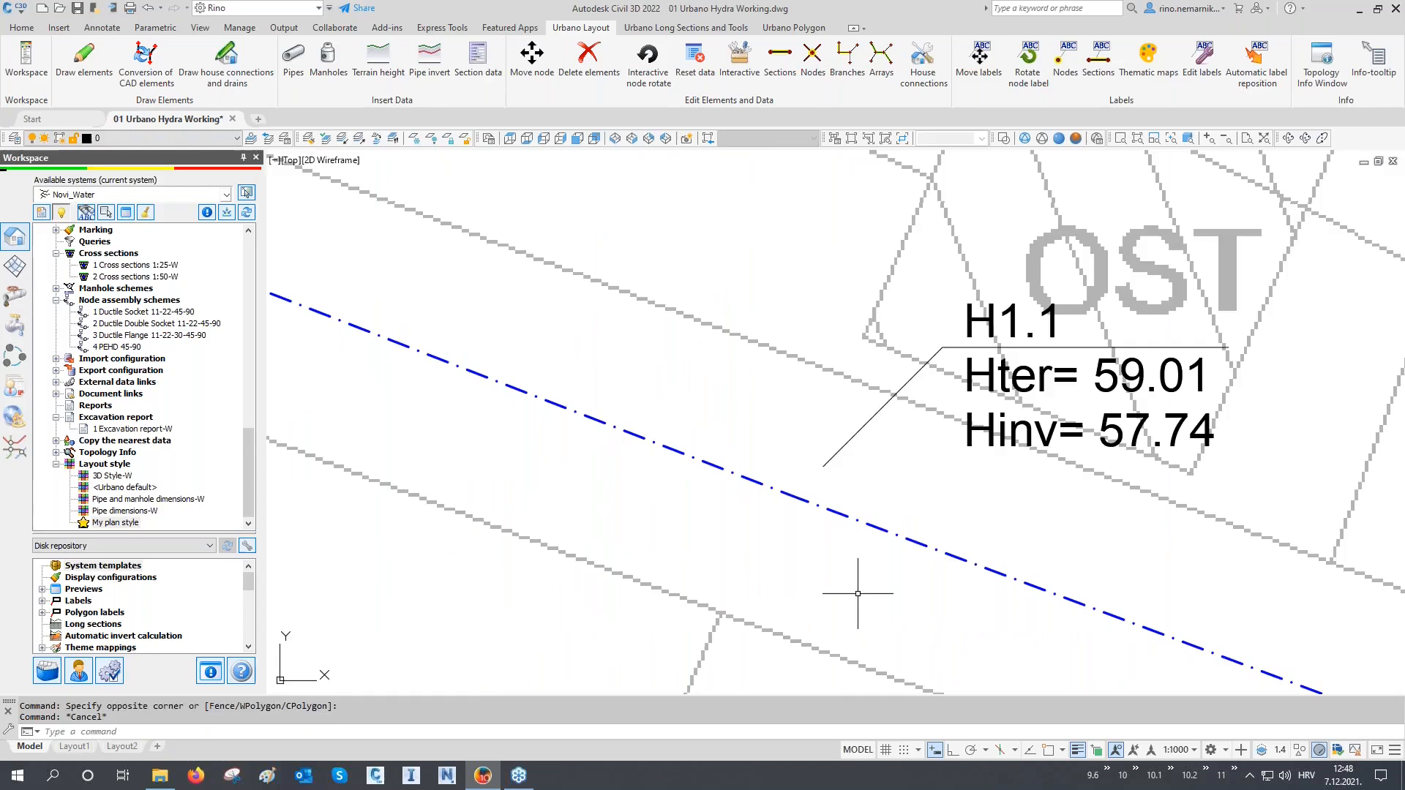
# Step: Check the layer, scale and rotation properties of the block at node A1.8, and close the properties palette
pyautogui.scroll(-5, 855, 583)
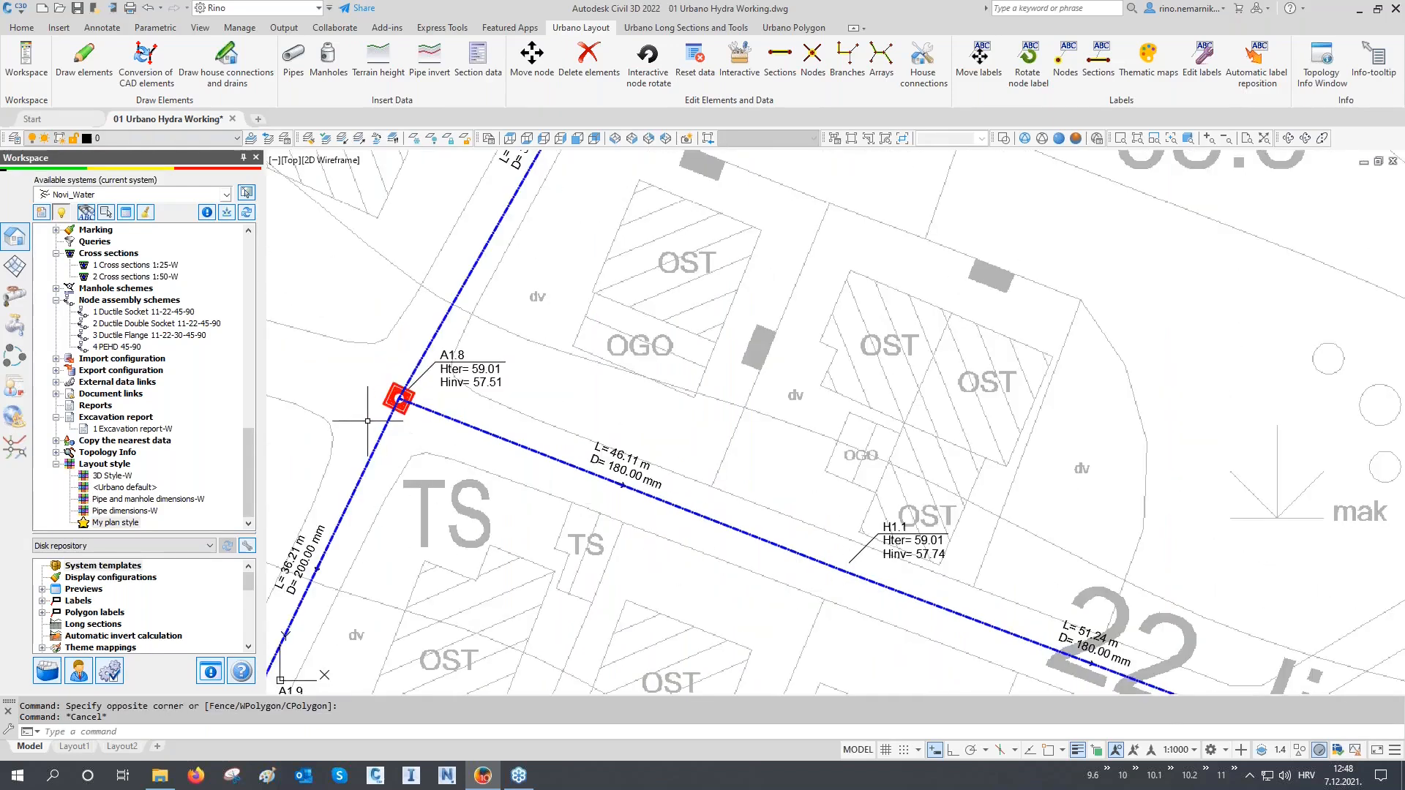
pyautogui.scroll(4, 396, 393)
pyautogui.click(411, 387)
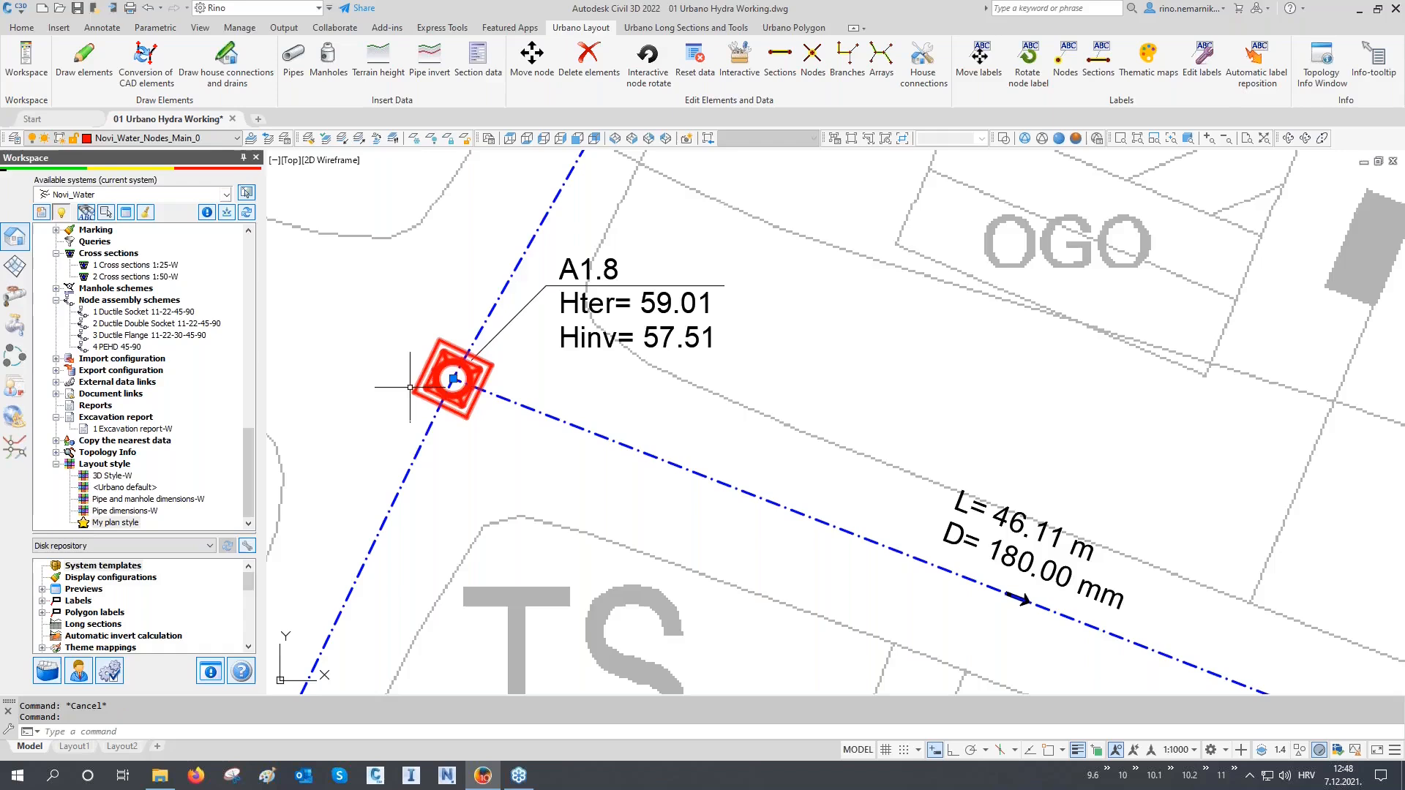
pyautogui.hotkey('ctrl', '1')
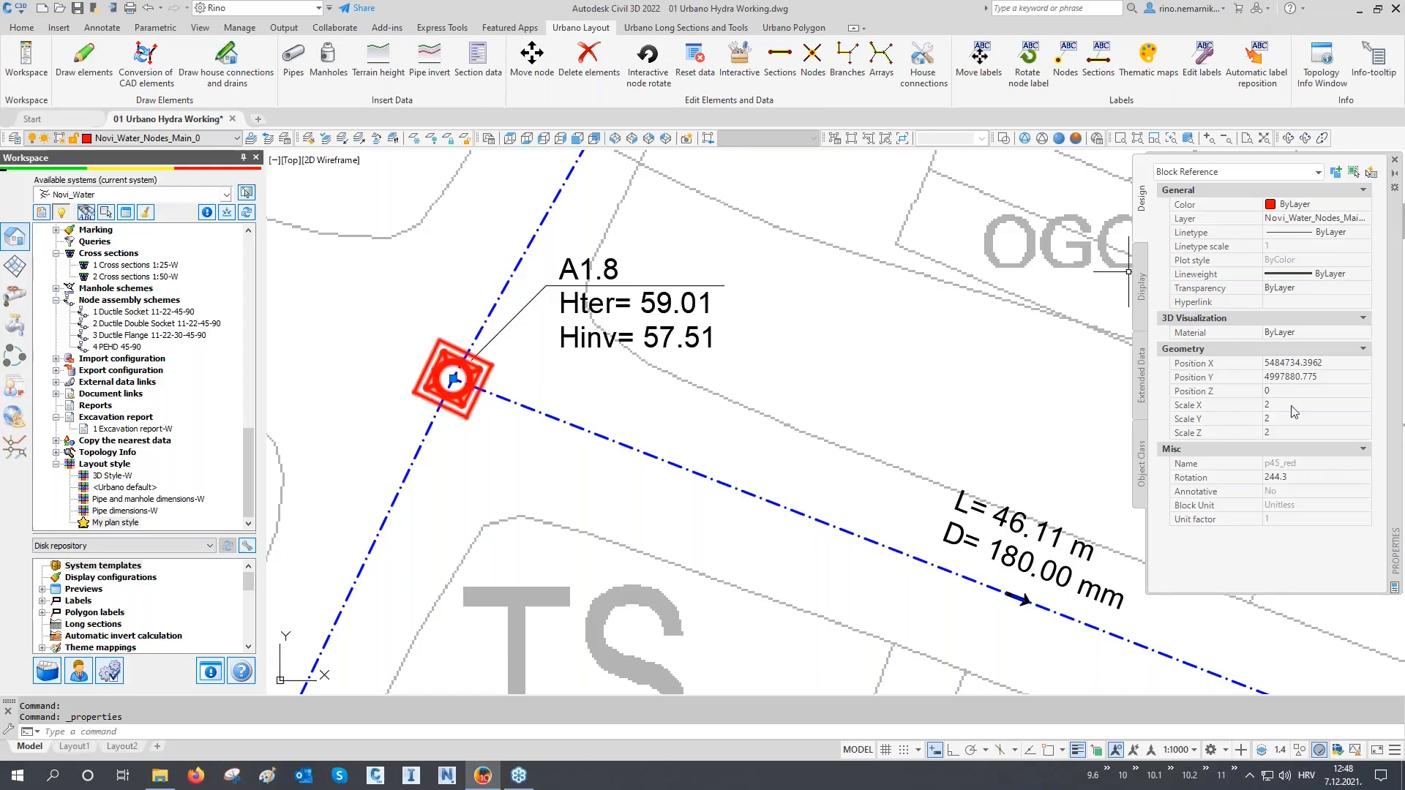
pyautogui.click(1396, 161)
pyautogui.press('Escape')
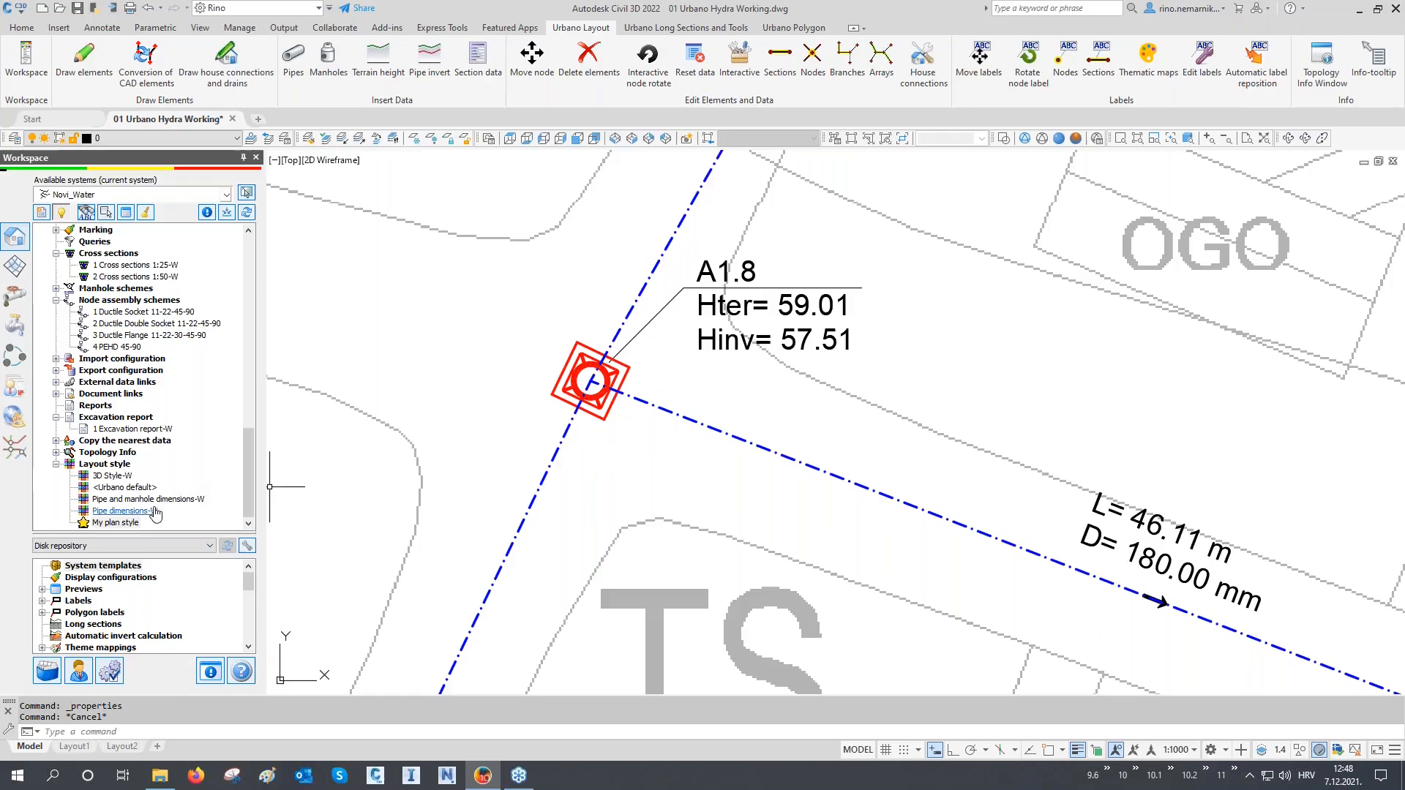
# Step: Edit My plan style so that its section line is drawn to the outer manhole rim
pyautogui.rightClick(134, 523)
pyautogui.click(171, 555)
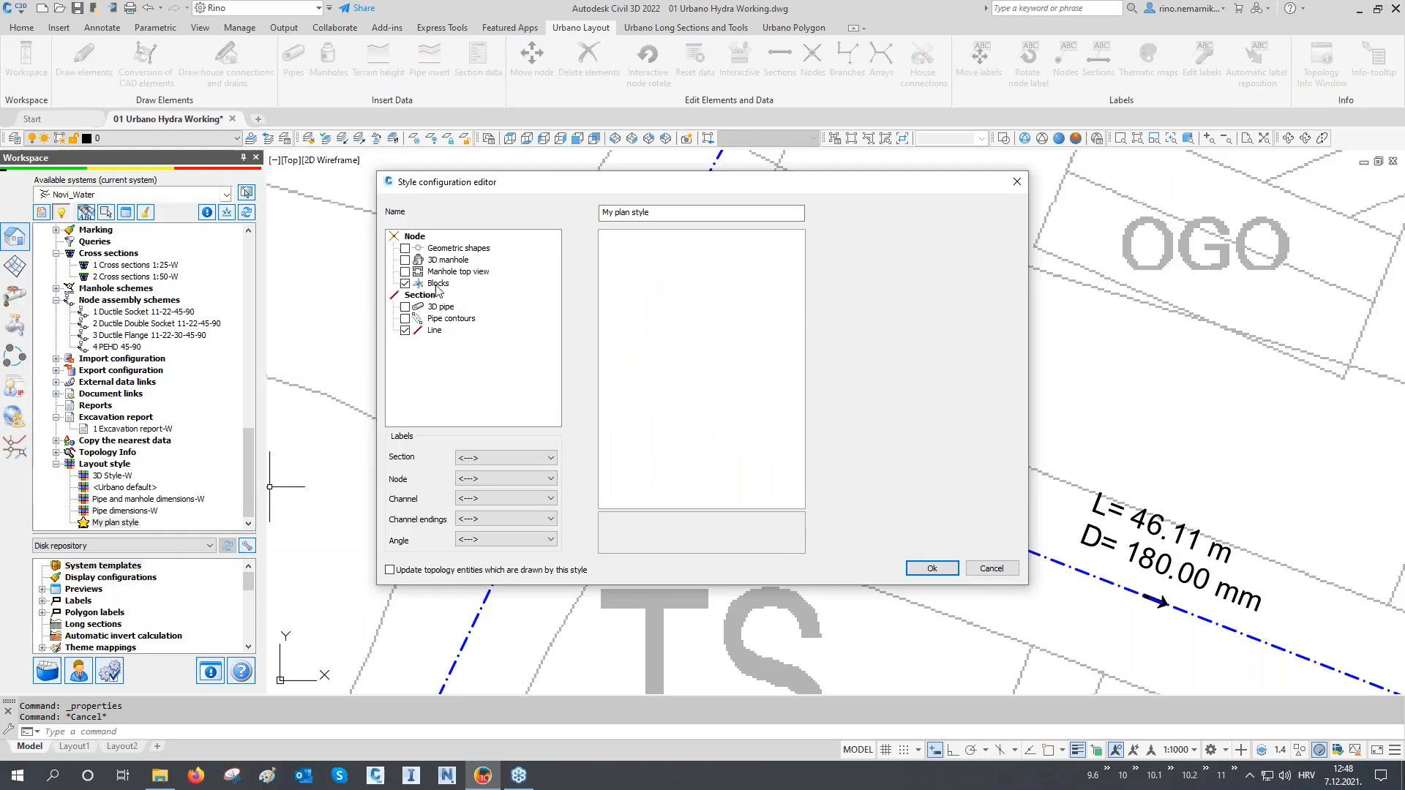
pyautogui.click(435, 331)
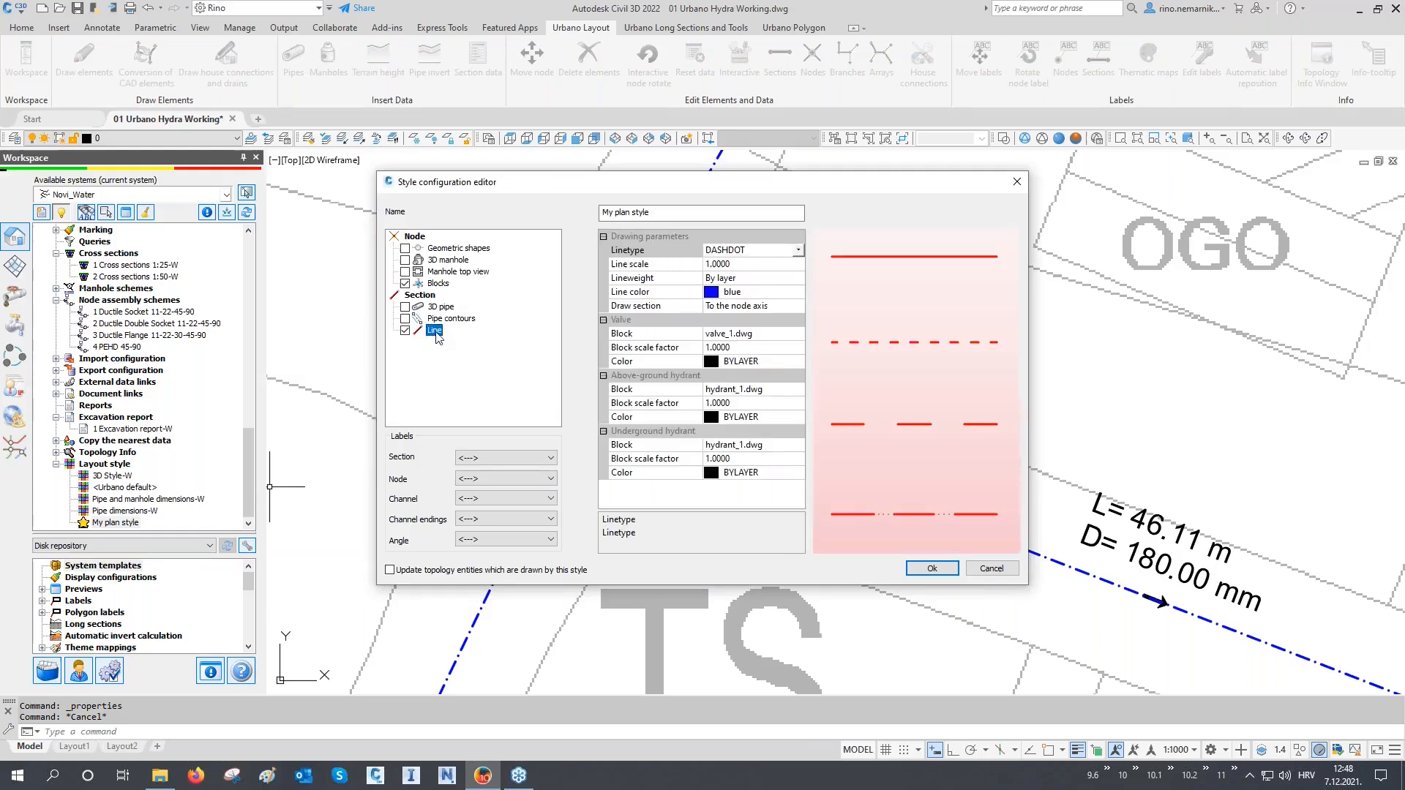
pyautogui.click(670, 309)
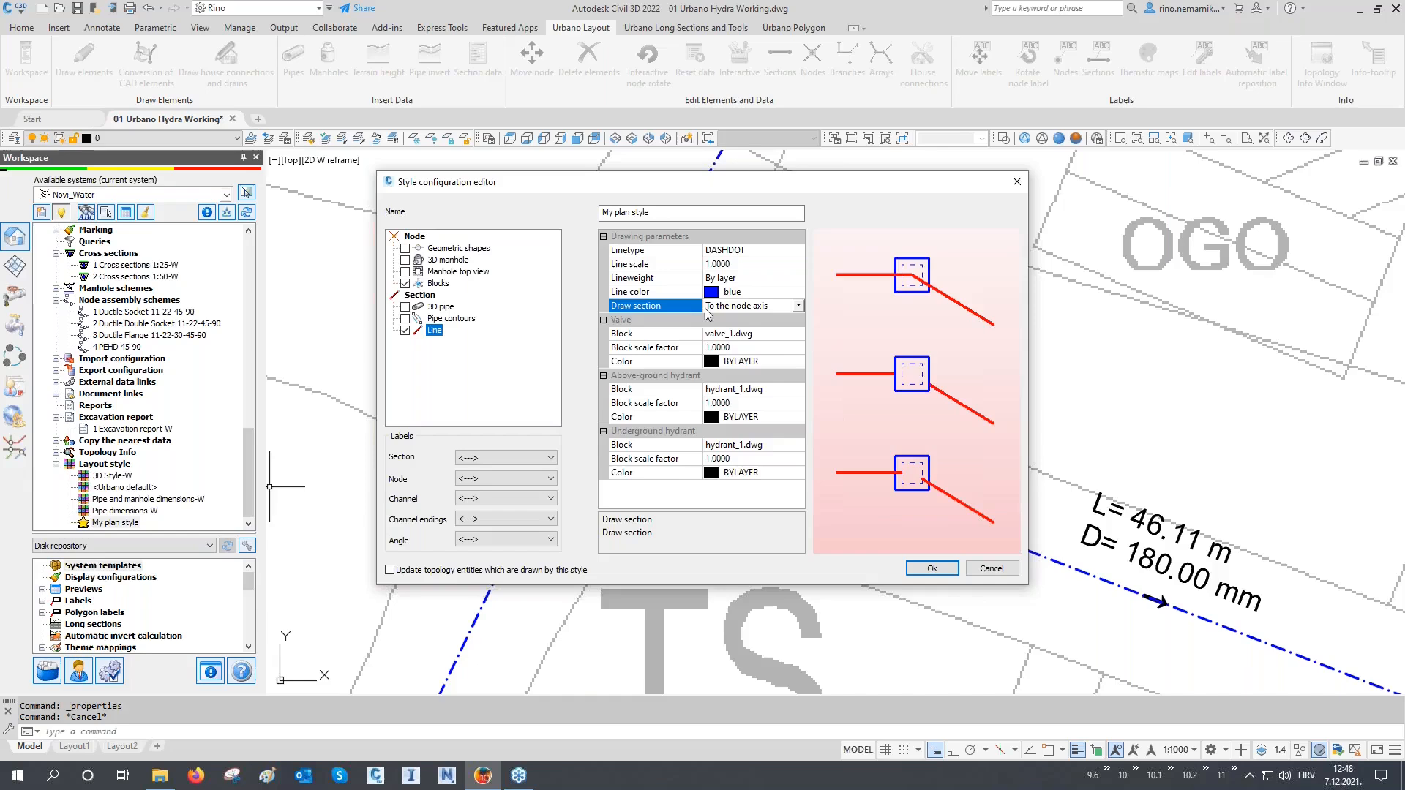
pyautogui.click(797, 306)
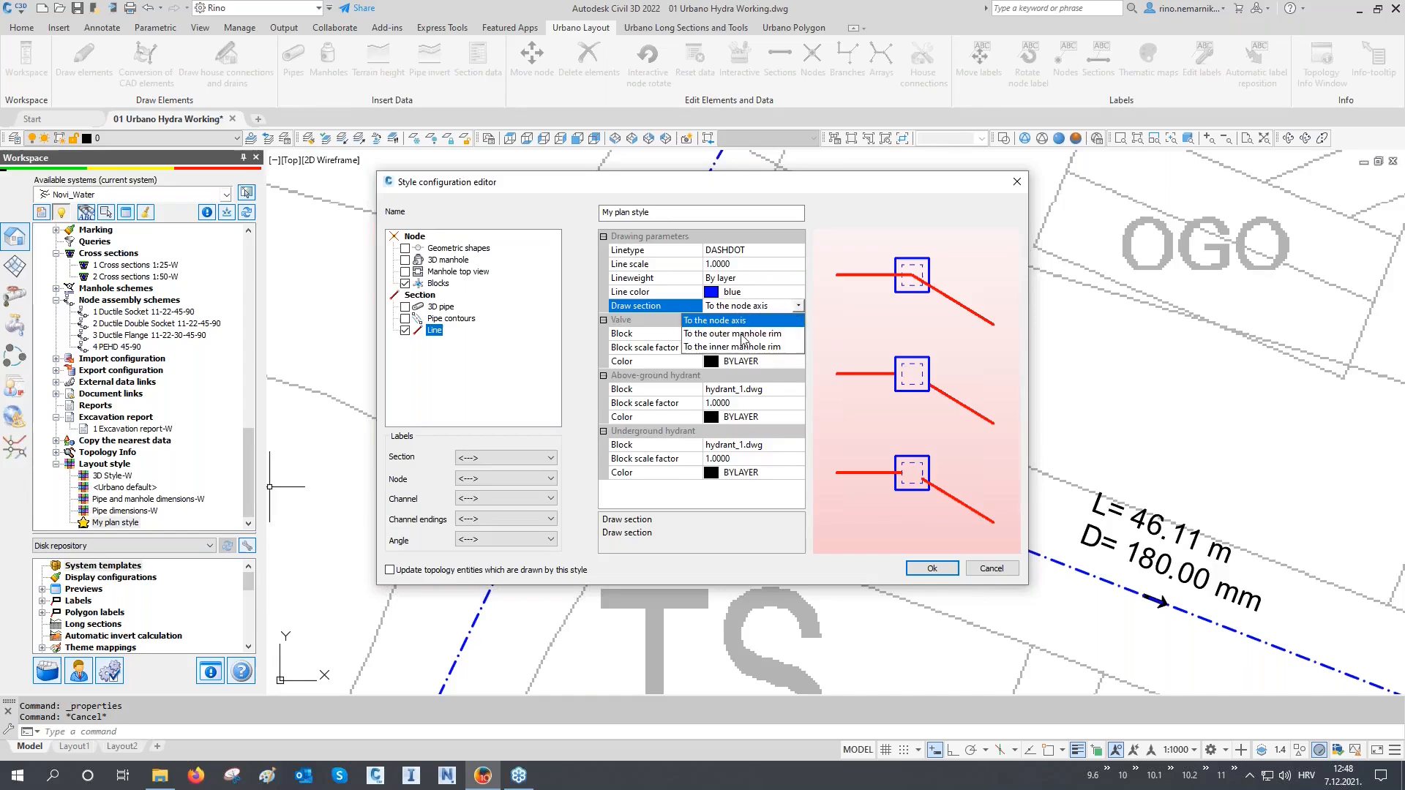
pyautogui.click(767, 333)
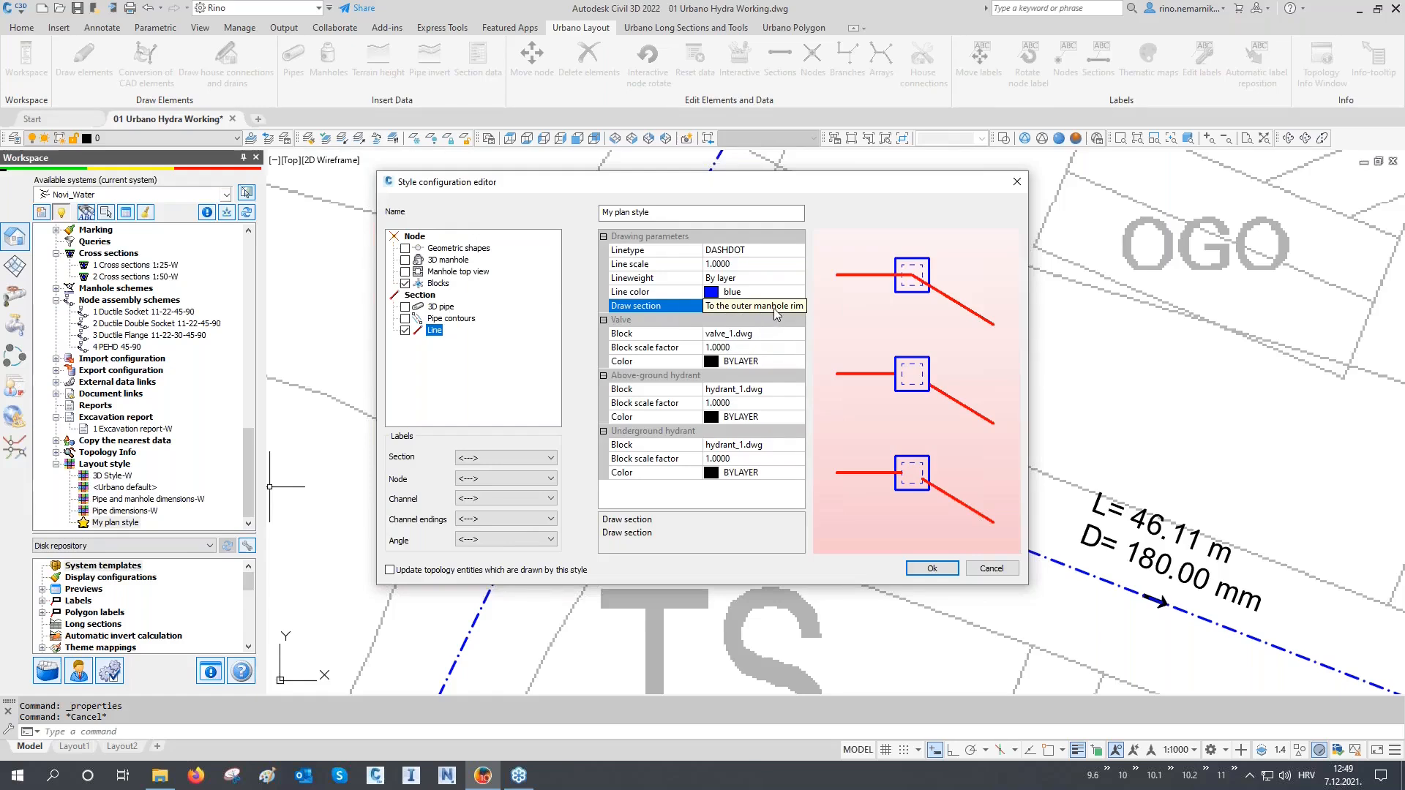
# Step: Save the style with its topology entities updated, and inspect how the sections end at node A1.8
pyautogui.click(390, 570)
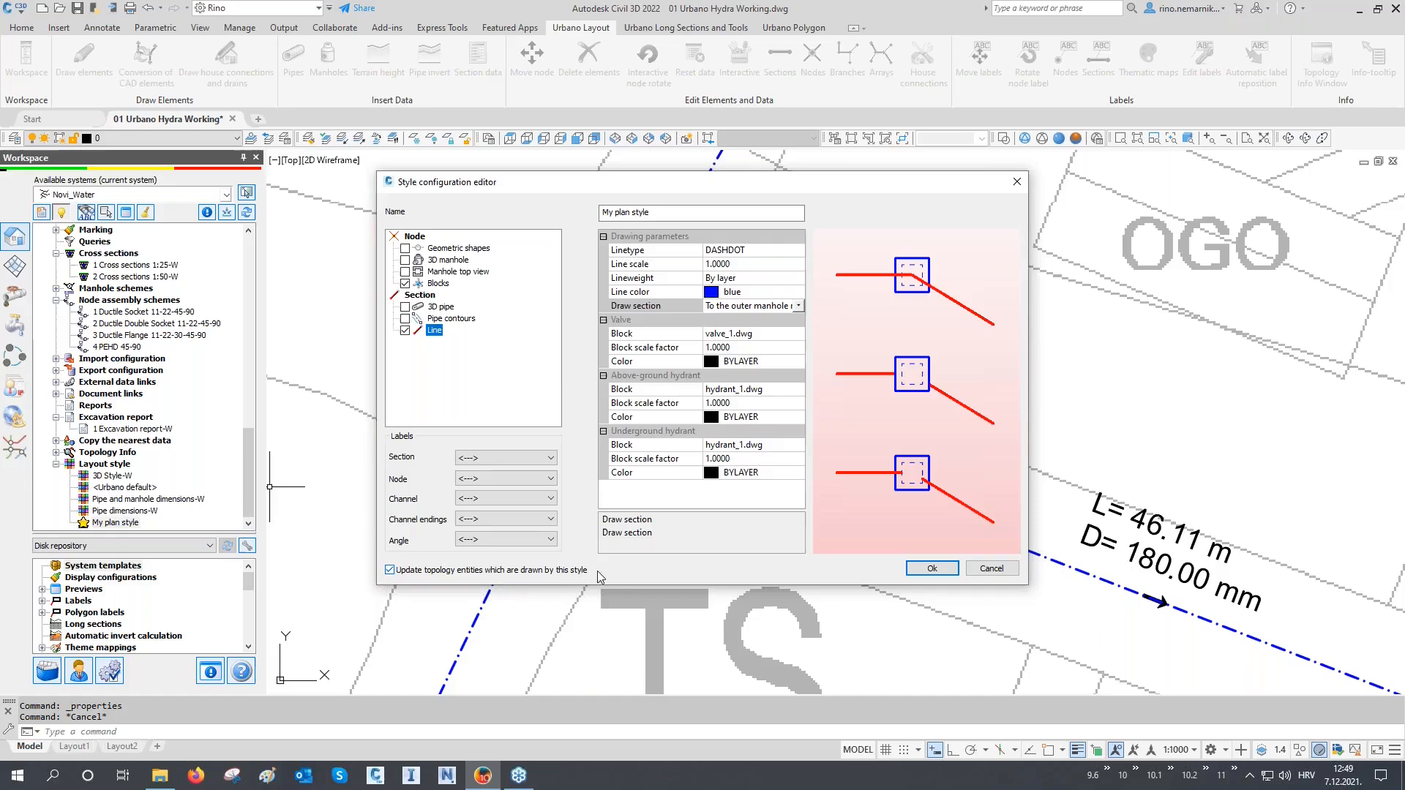
pyautogui.click(944, 571)
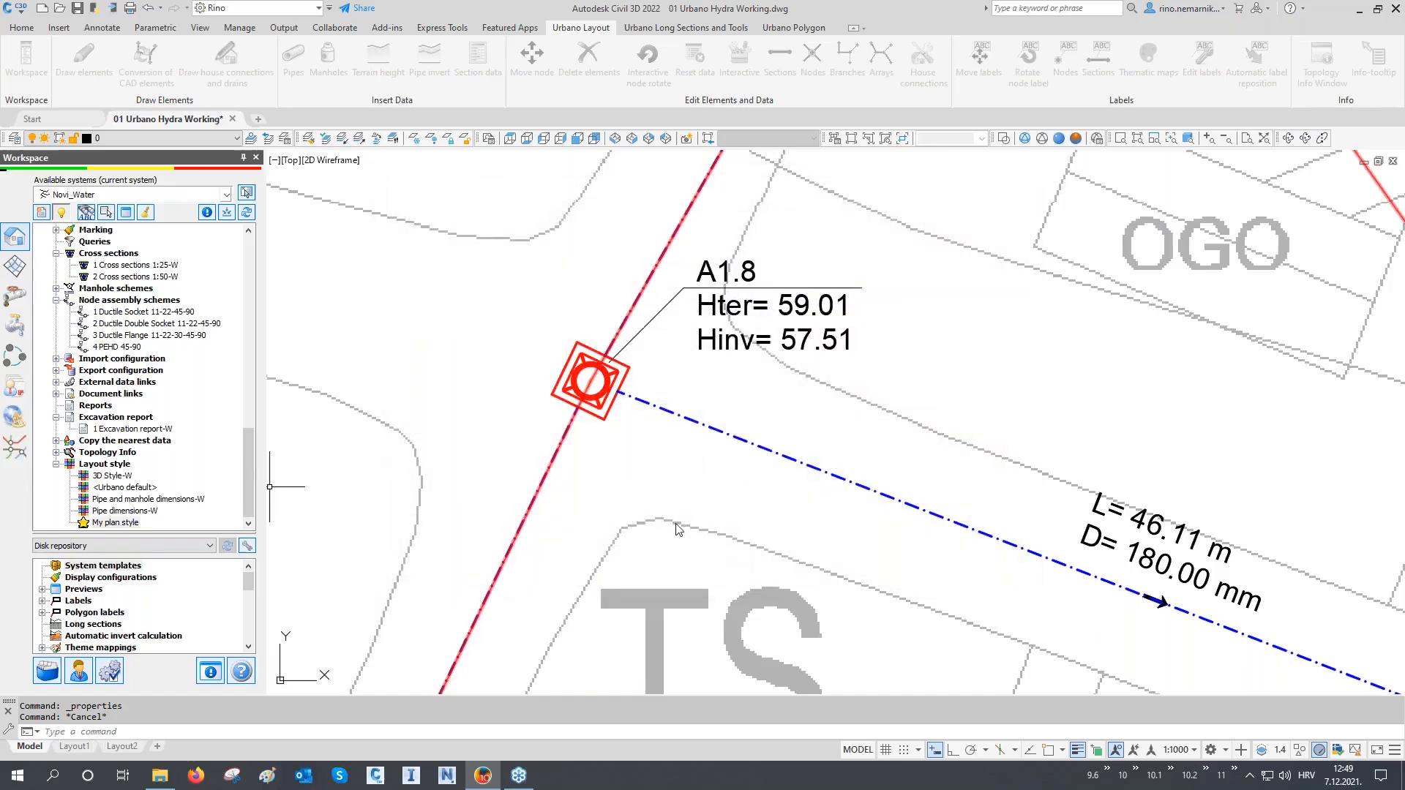
pyautogui.scroll(2, 607, 439)
pyautogui.scroll(4, 608, 439)
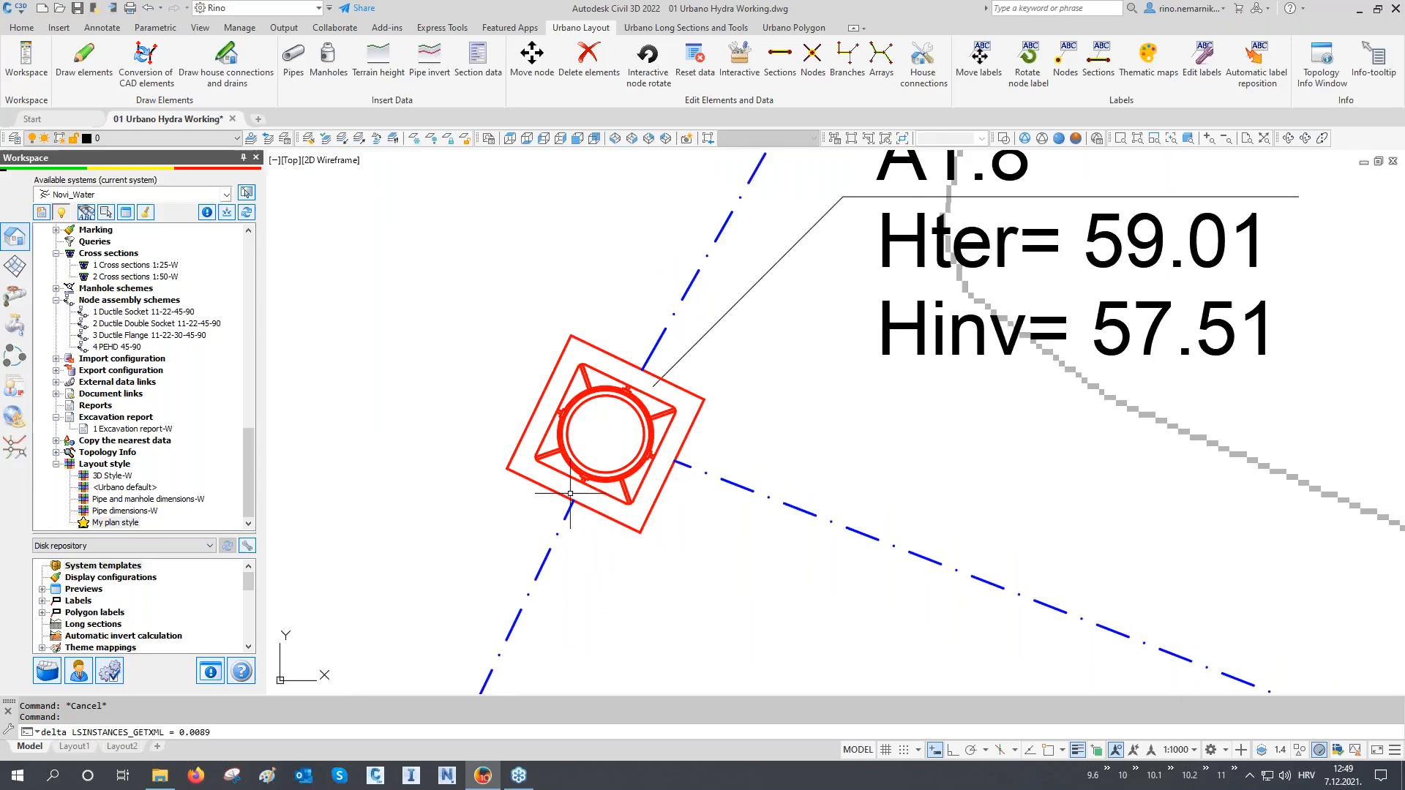
pyautogui.moveTo(635, 543); pyautogui.dragTo(669, 511, button='middle')
# Step: Reopen My plan style for editing and switch its nodes to Manhole top view and its sections to Pipe contours
pyautogui.rightClick(110, 524)
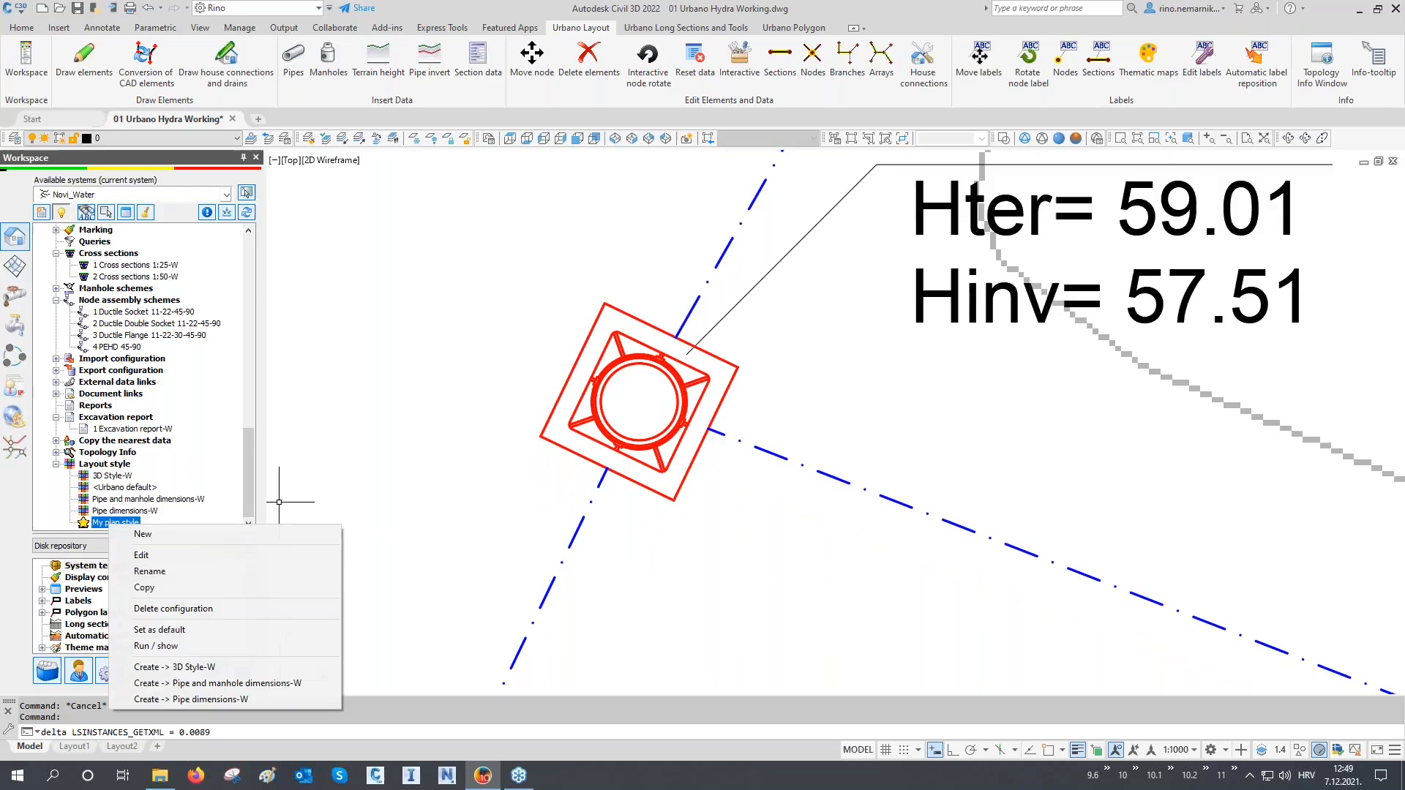
pyautogui.click(149, 555)
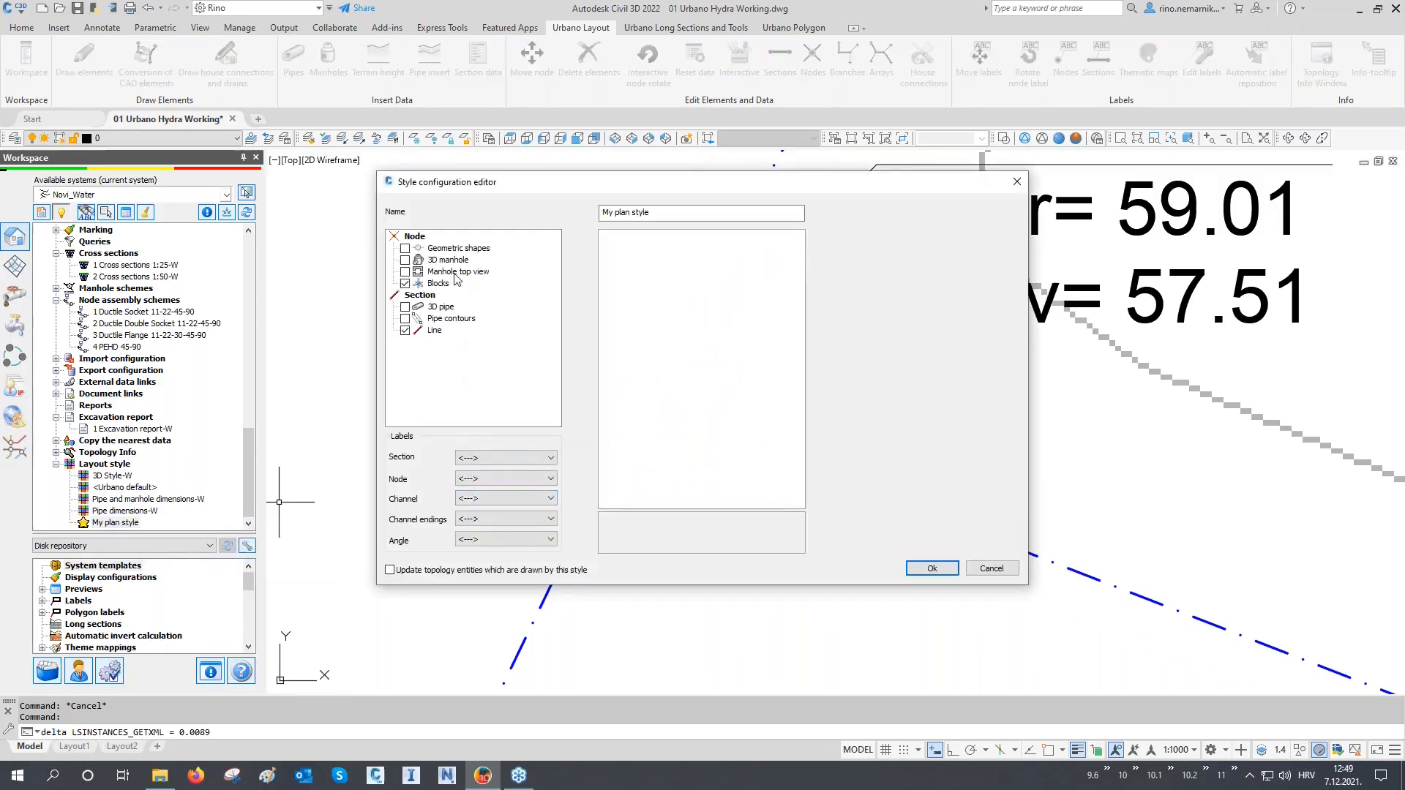
pyautogui.click(455, 273)
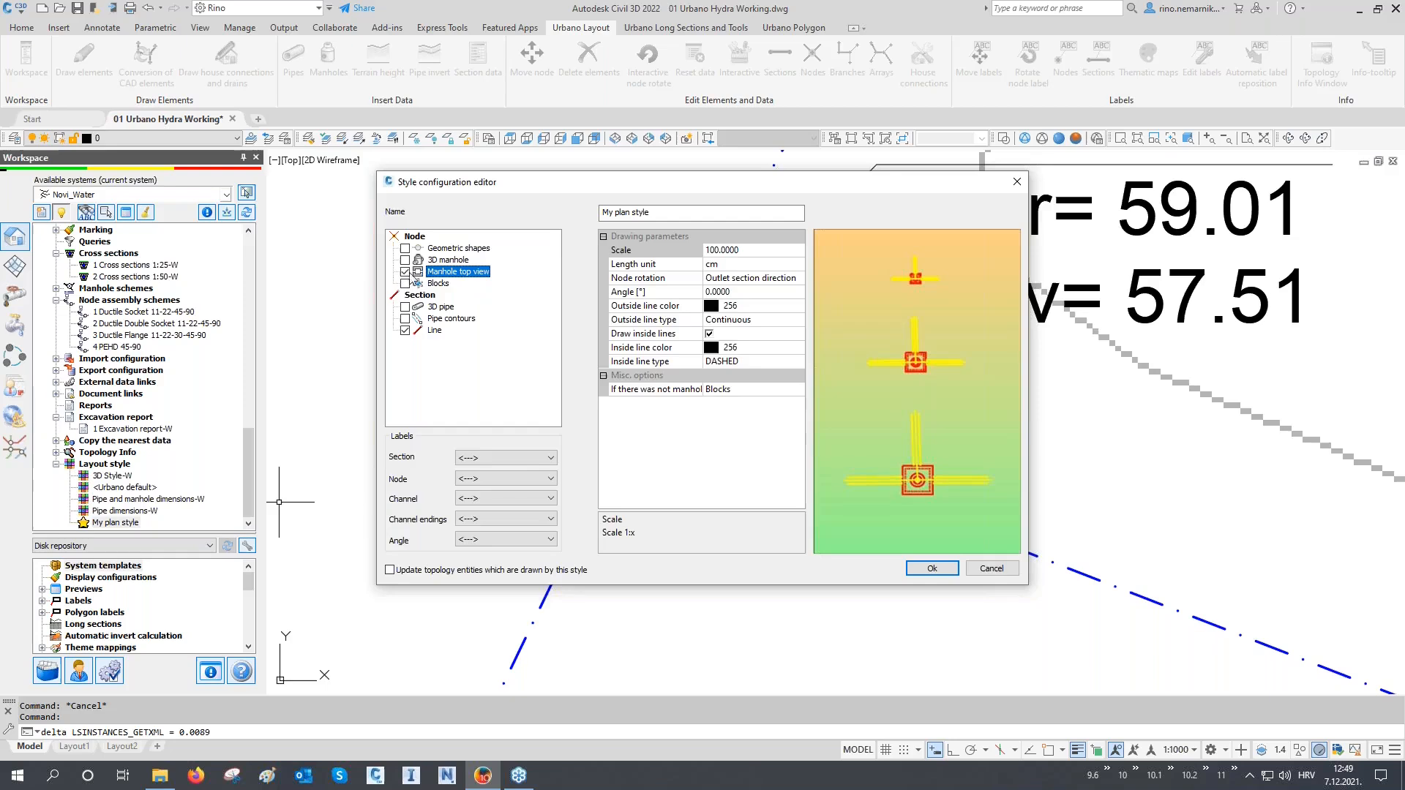
pyautogui.click(414, 320)
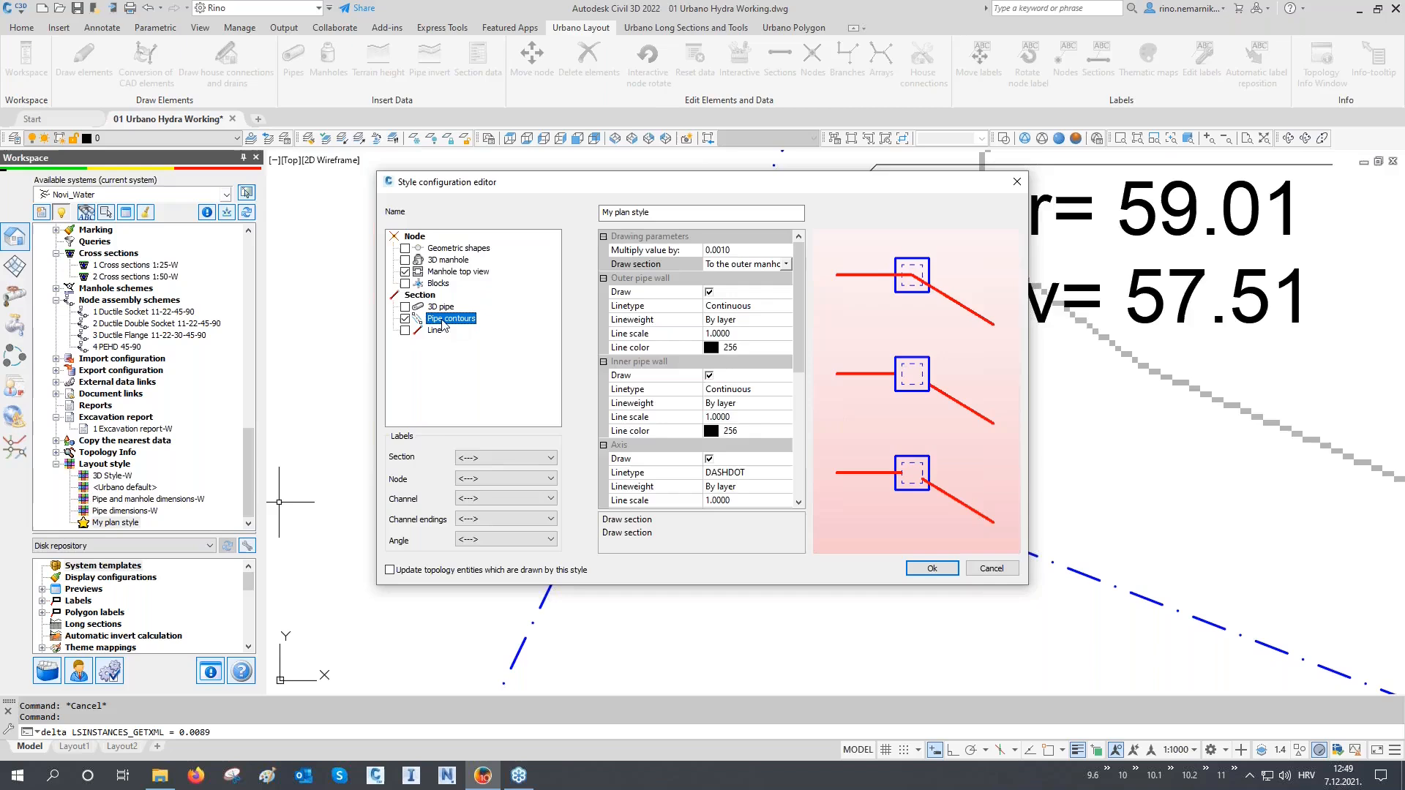
pyautogui.click(456, 273)
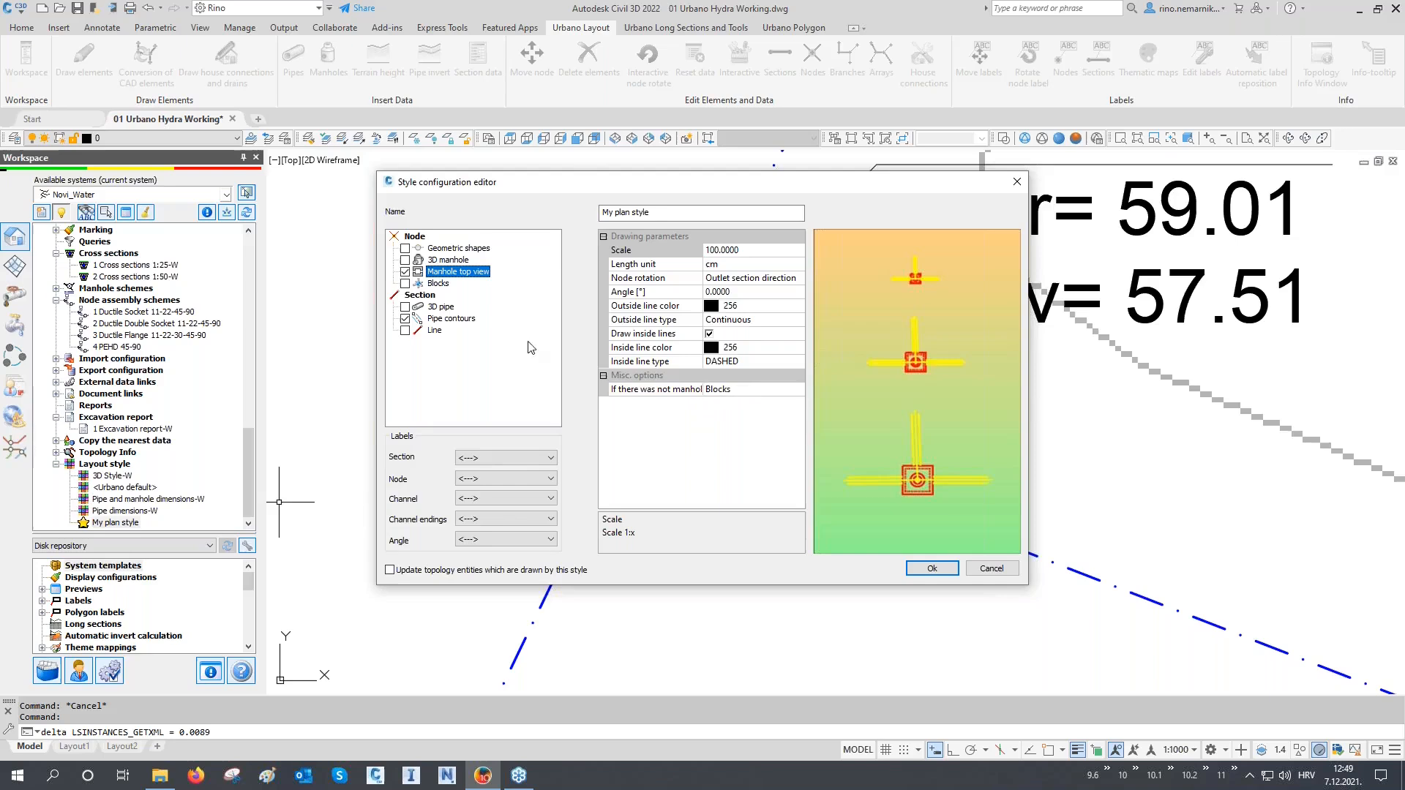
# Step: Set the main node block of the Node type to H1 in the style's node blocks
pyautogui.click(441, 285)
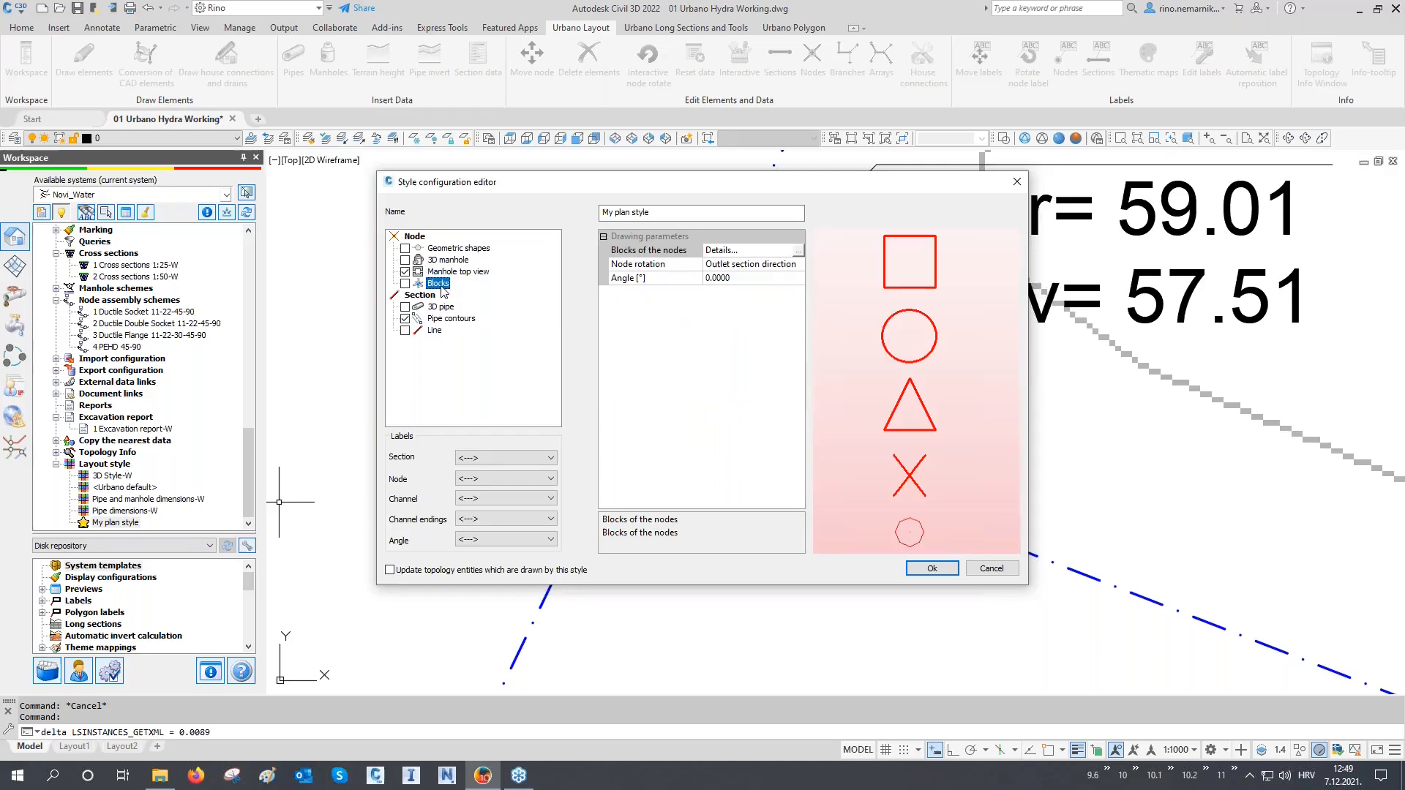
pyautogui.click(798, 251)
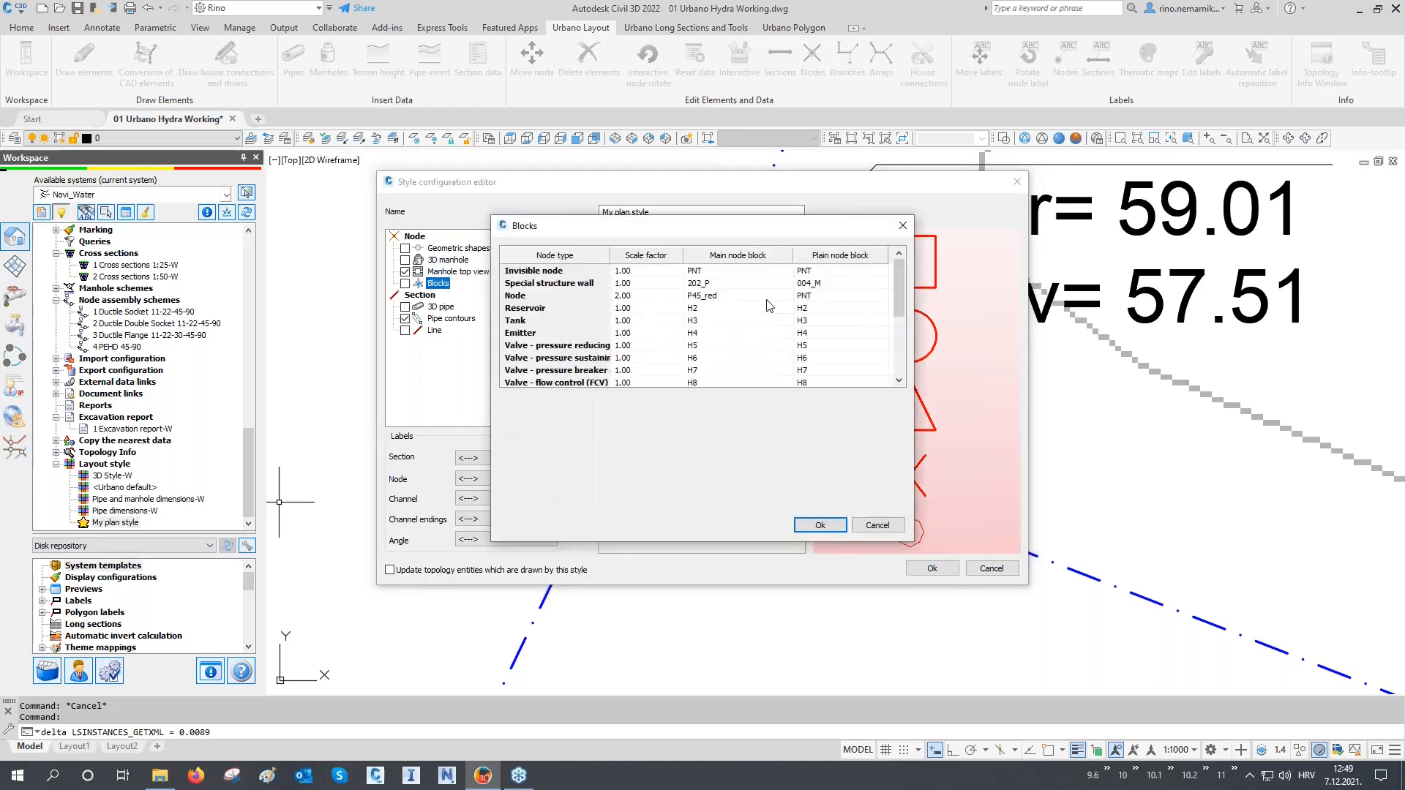
pyautogui.click(520, 295)
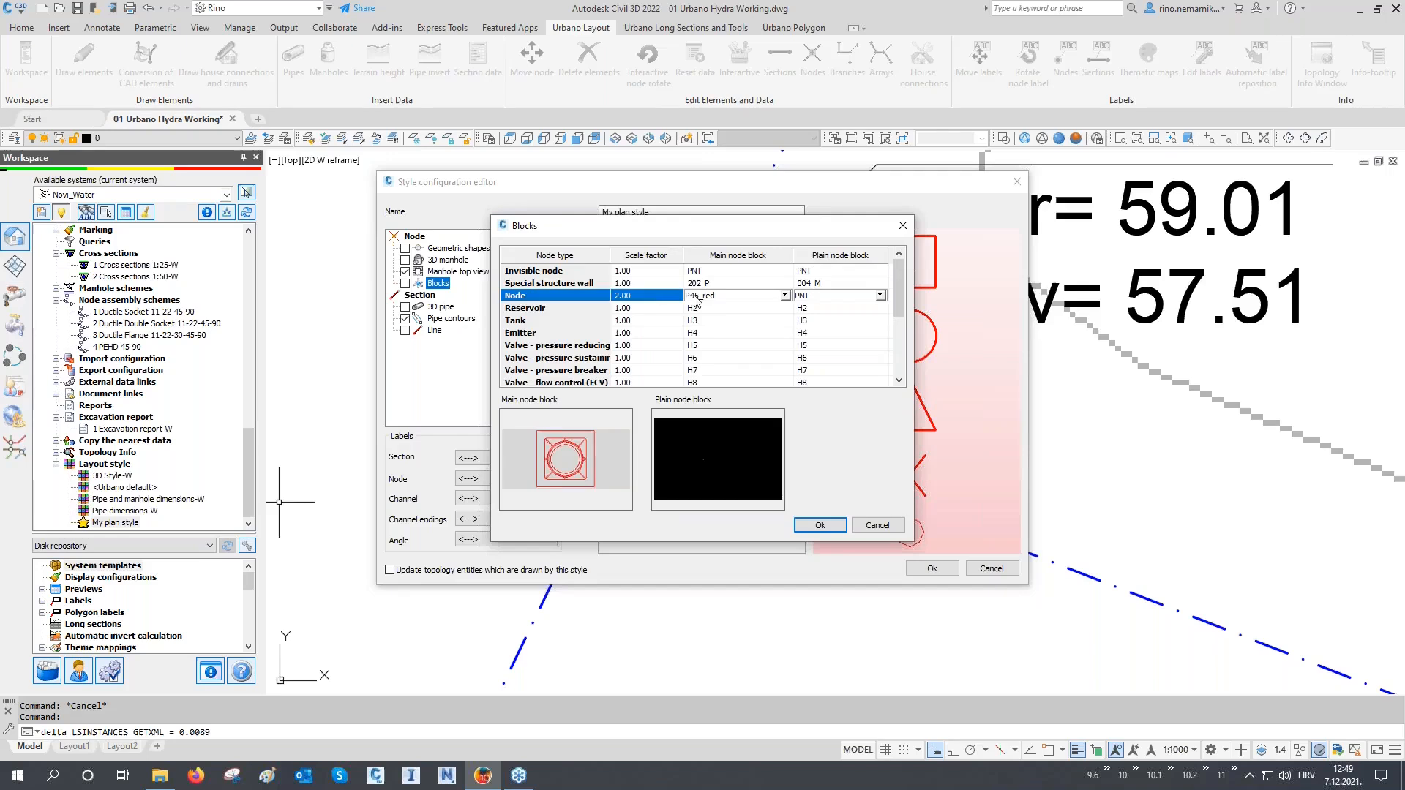
pyautogui.click(784, 295)
pyautogui.click(786, 309)
pyautogui.click(787, 308)
pyautogui.click(787, 309)
pyautogui.click(787, 309)
pyautogui.click(787, 310)
pyautogui.click(787, 309)
pyautogui.click(787, 310)
pyautogui.click(786, 309)
pyautogui.click(786, 309)
pyautogui.click(787, 309)
pyautogui.click(787, 309)
pyautogui.click(786, 309)
pyautogui.click(787, 309)
pyautogui.click(786, 309)
pyautogui.click(787, 309)
pyautogui.click(786, 310)
pyautogui.click(787, 309)
pyautogui.click(787, 309)
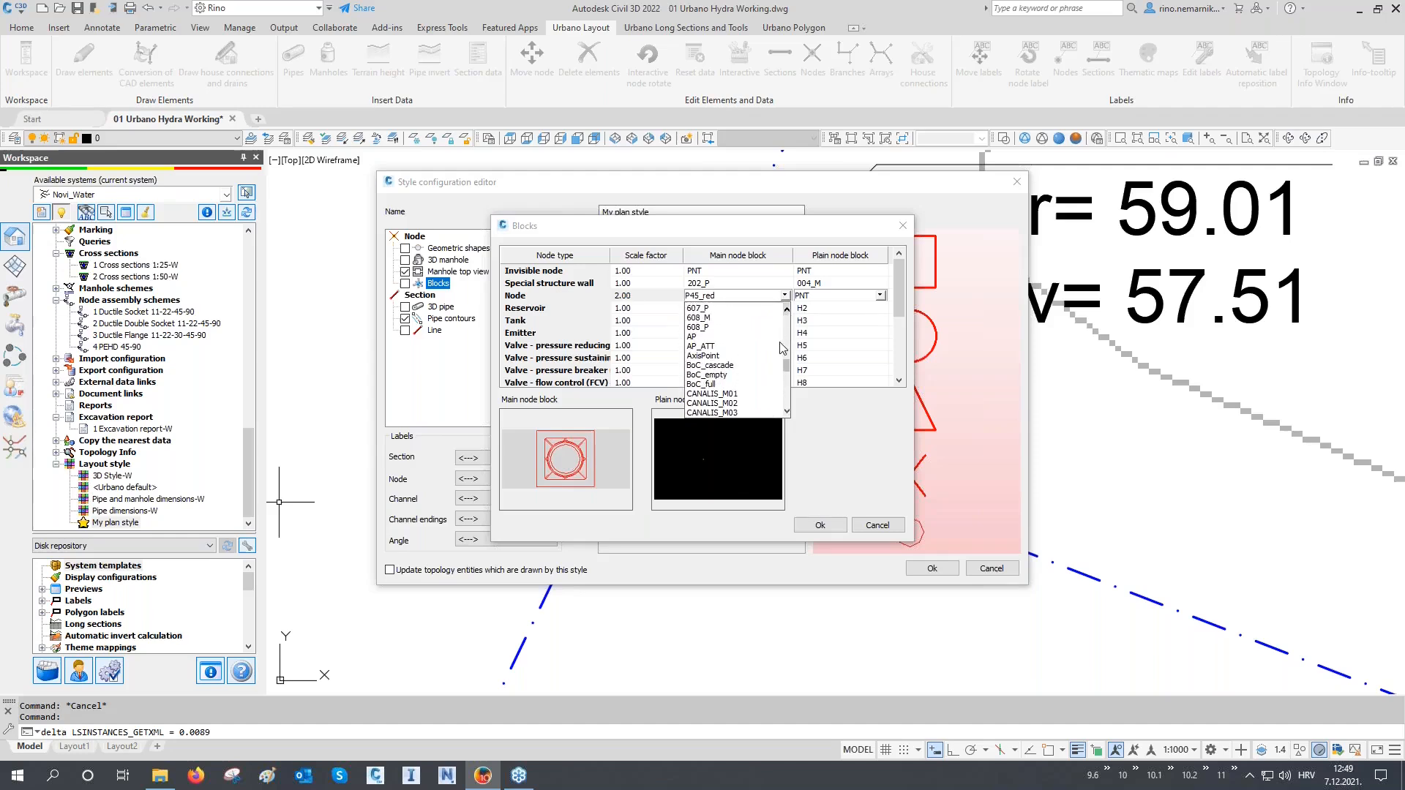
pyautogui.moveTo(788, 371); pyautogui.dragTo(786, 382)
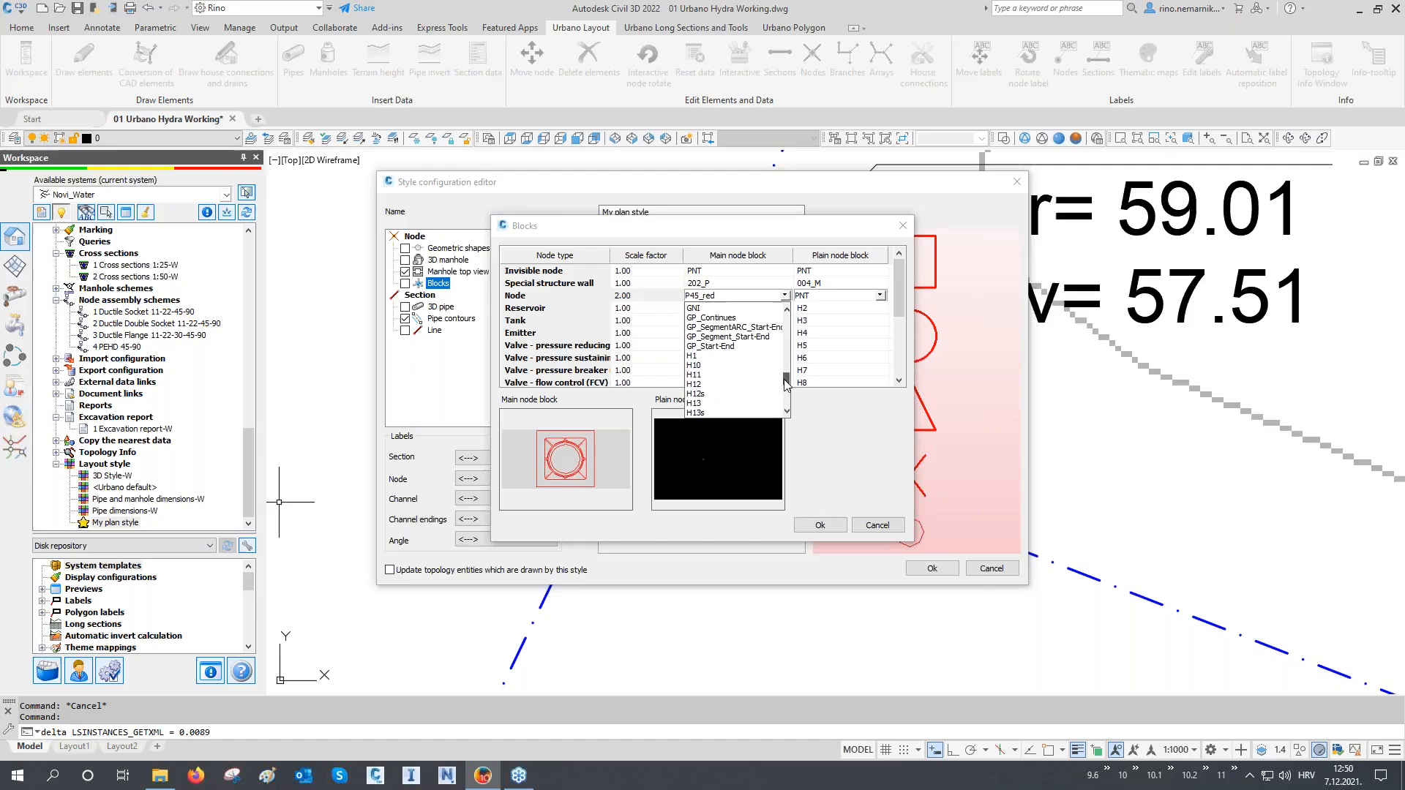
pyautogui.click(715, 357)
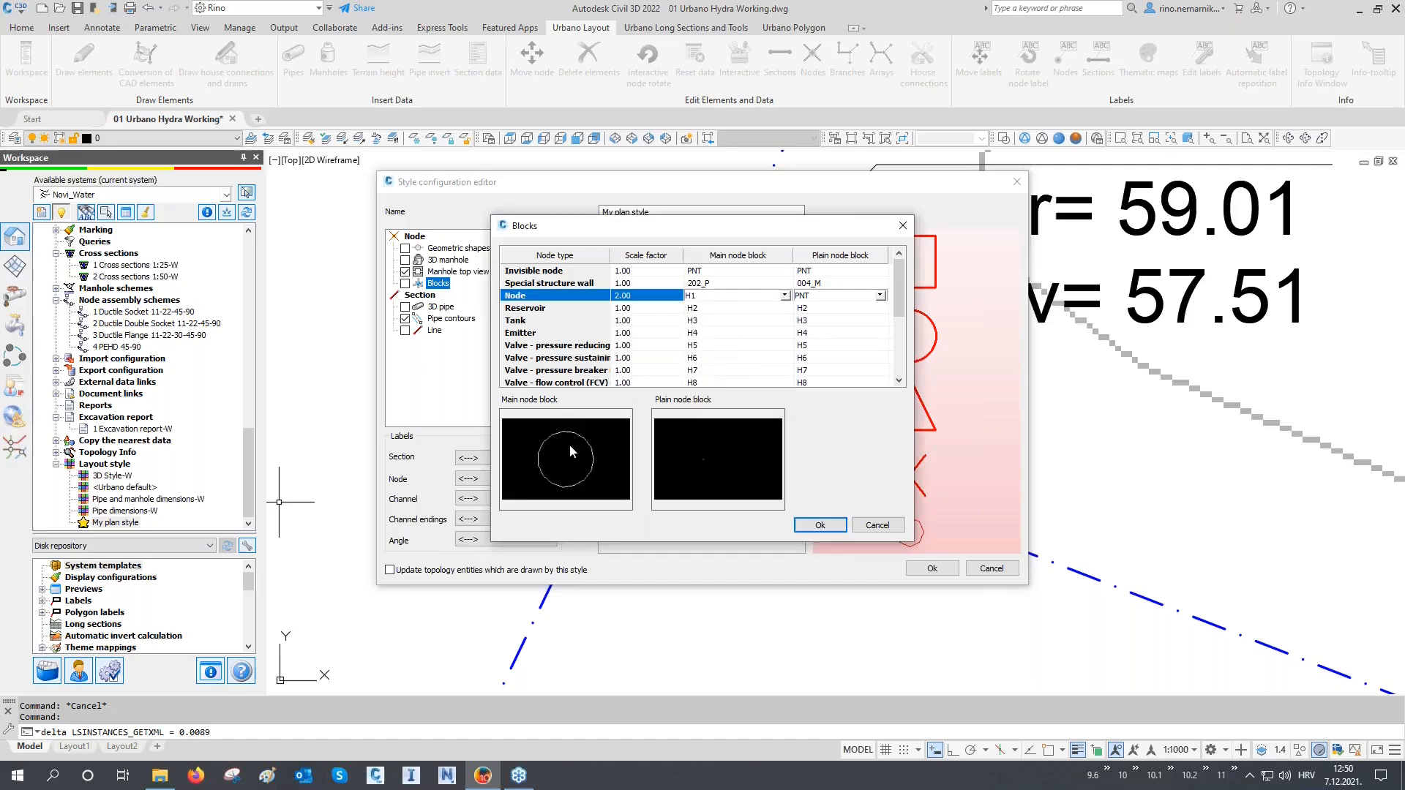
# Step: Set the Node type's plain node block to H1 and accept the block settings
pyautogui.click(880, 296)
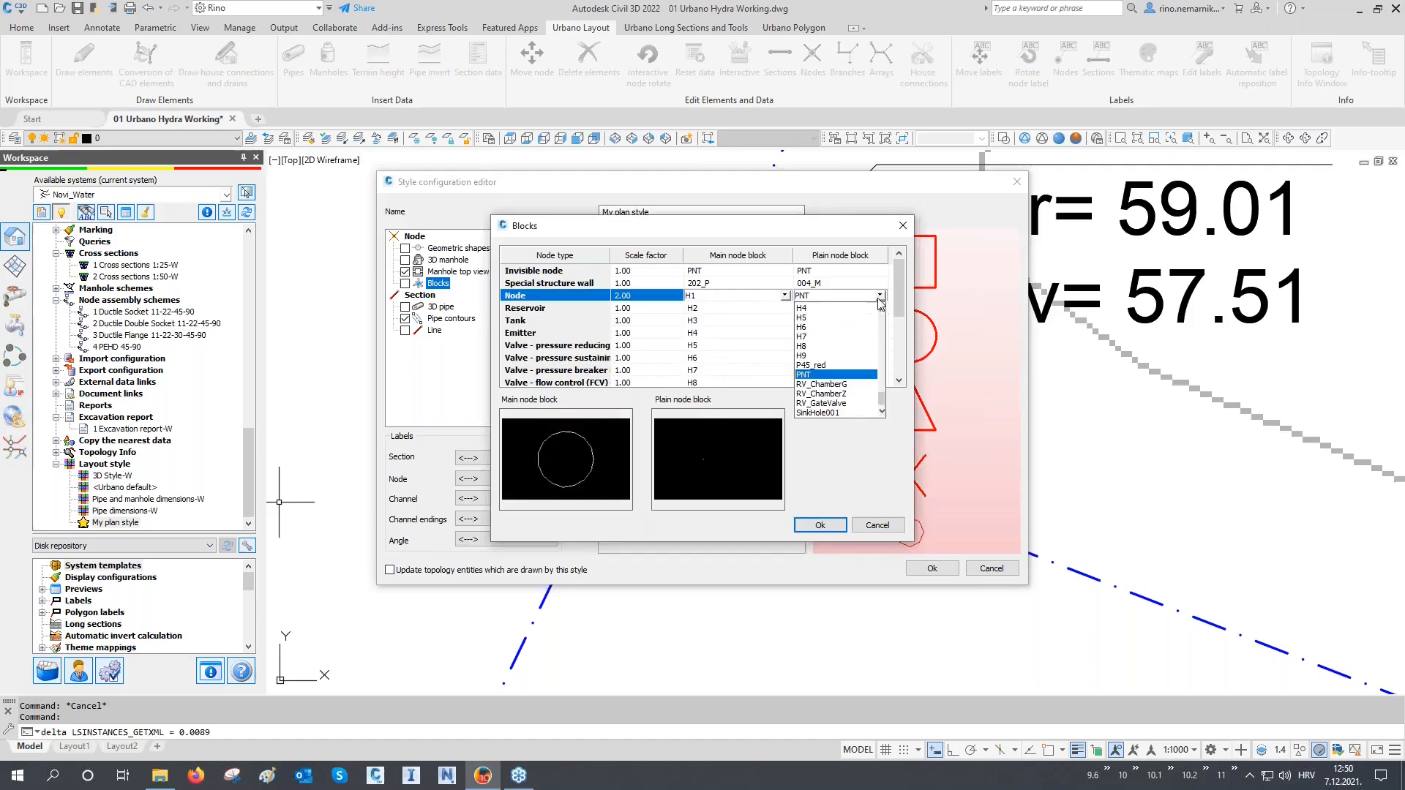
pyautogui.click(882, 377)
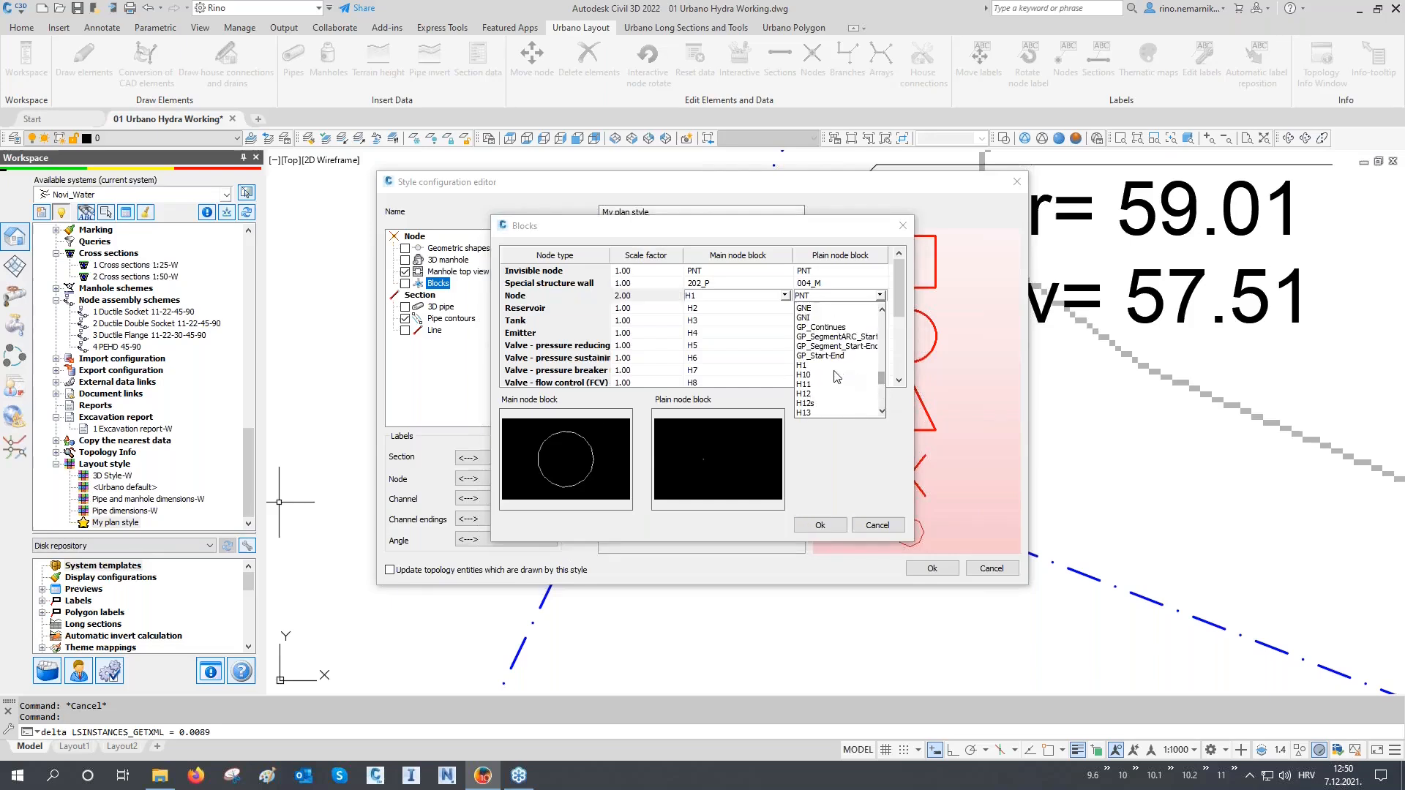
pyautogui.click(834, 365)
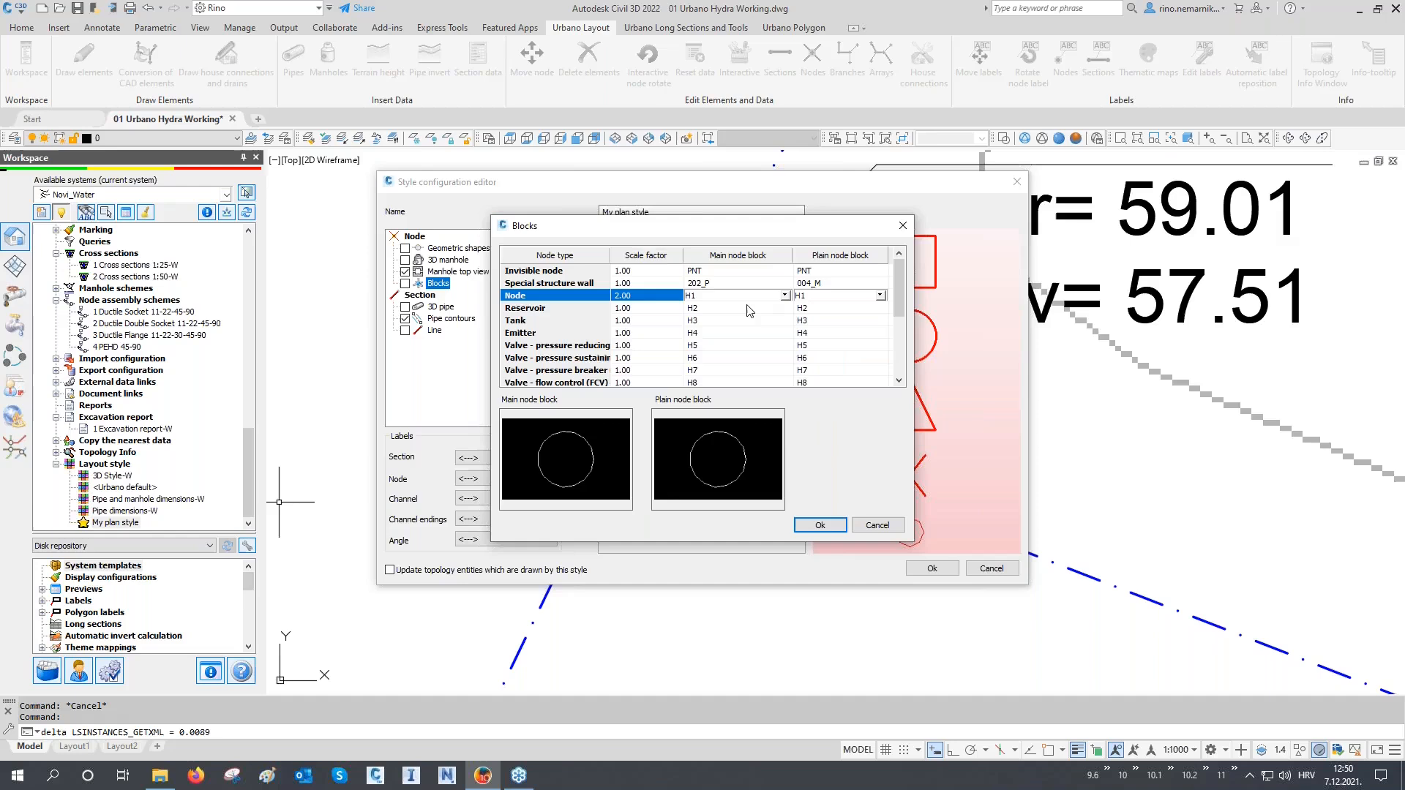
pyautogui.click(816, 522)
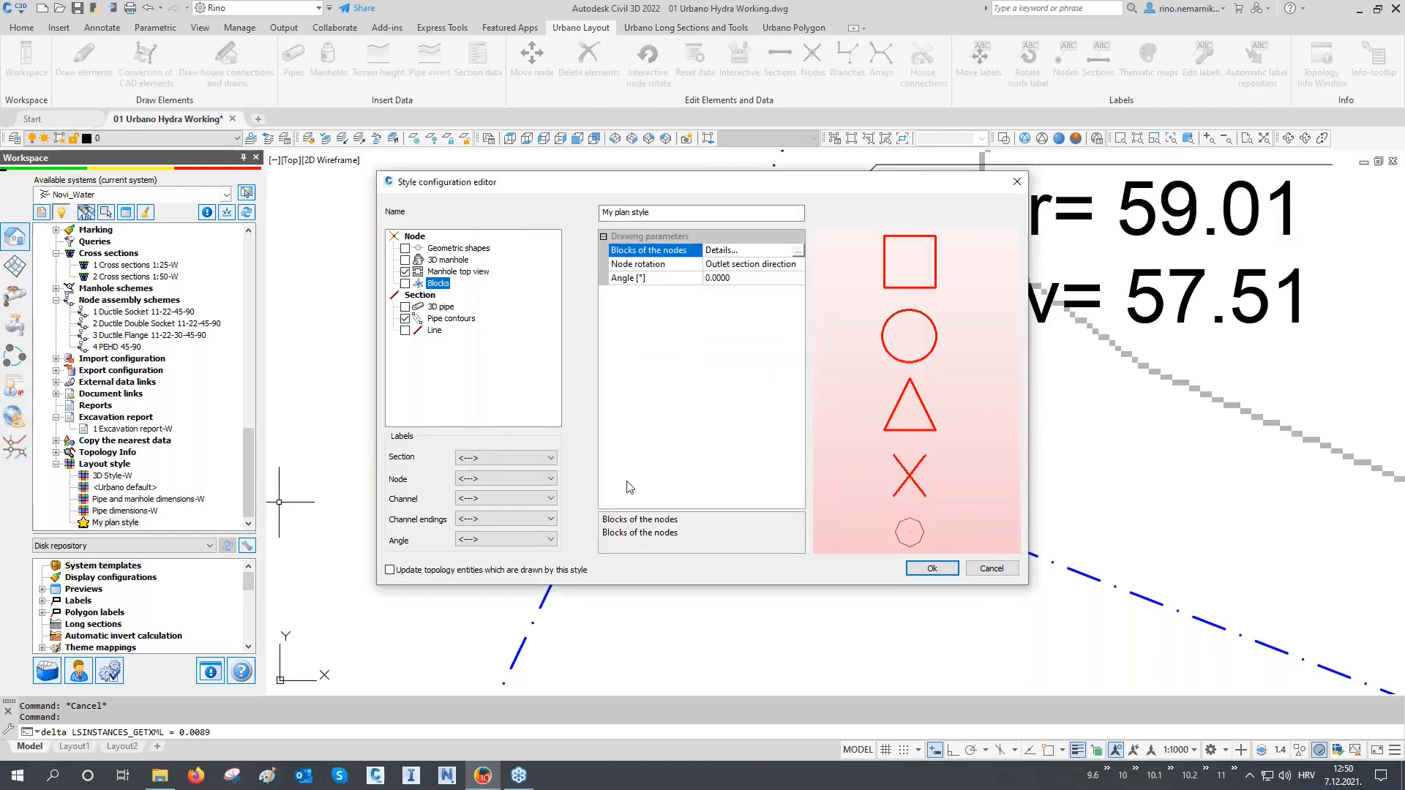
# Step: Review the outer wall, inner wall and axis settings of the pipe contours, and turn off drawing of the hatch
pyautogui.click(452, 319)
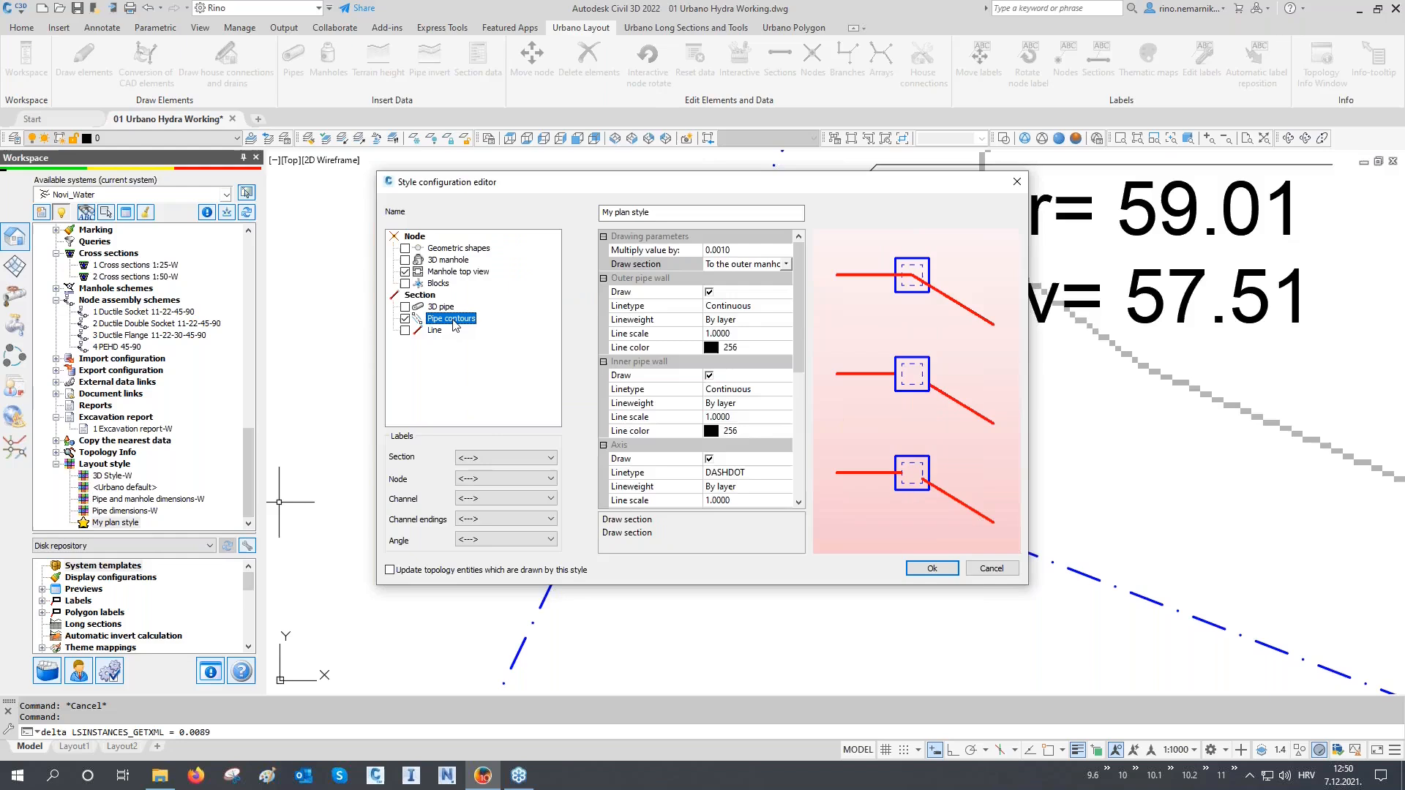
pyautogui.click(648, 280)
pyautogui.click(646, 362)
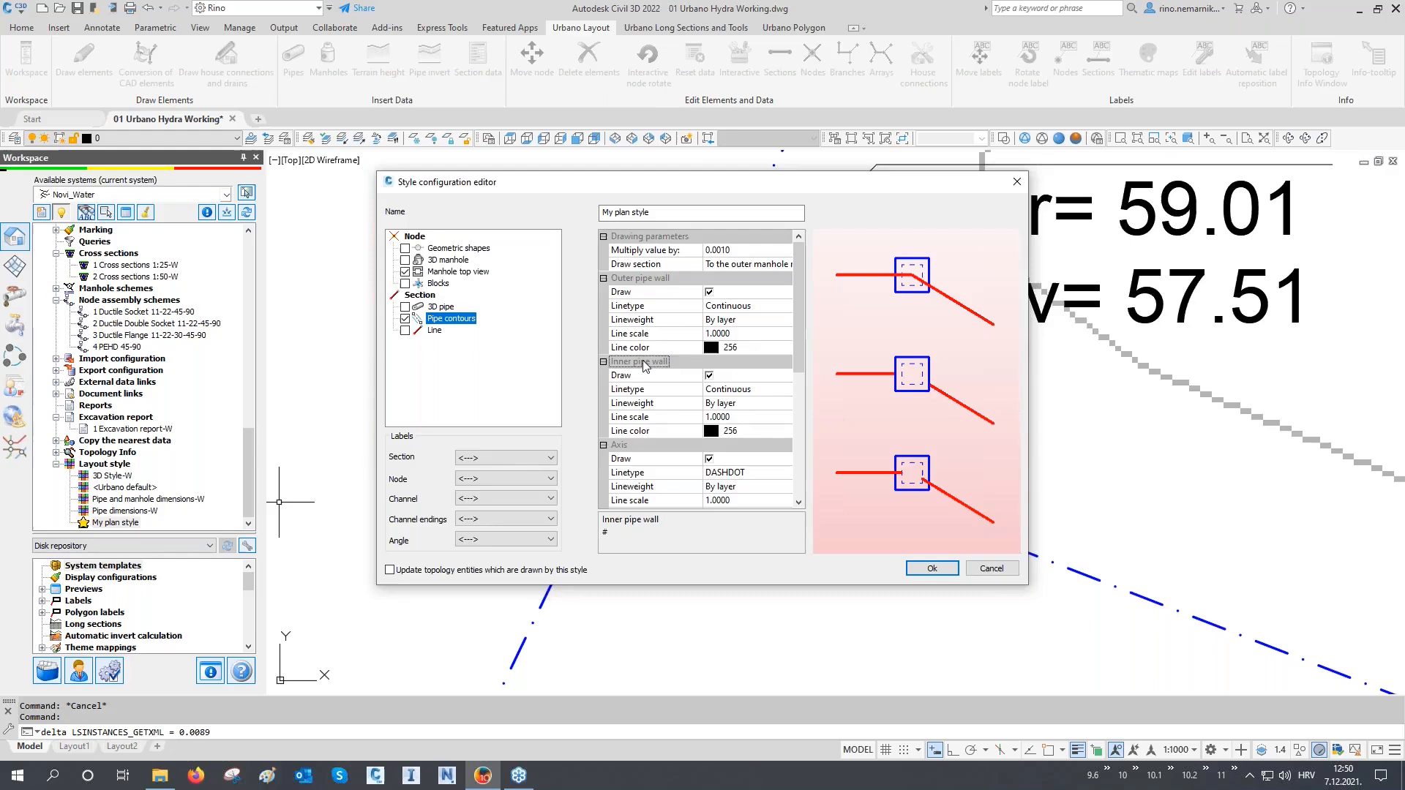
pyautogui.click(636, 442)
pyautogui.scroll(-2, 635, 442)
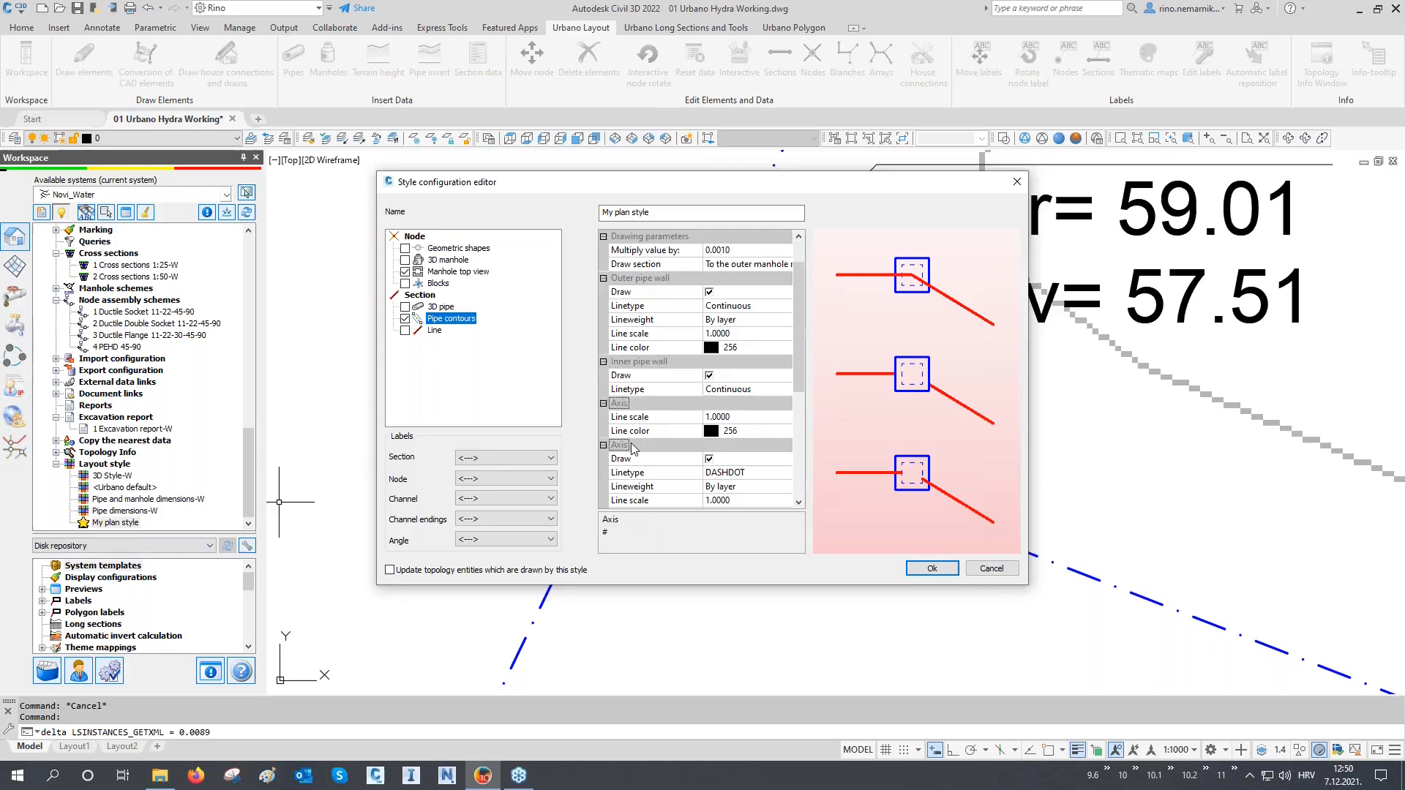
pyautogui.click(633, 446)
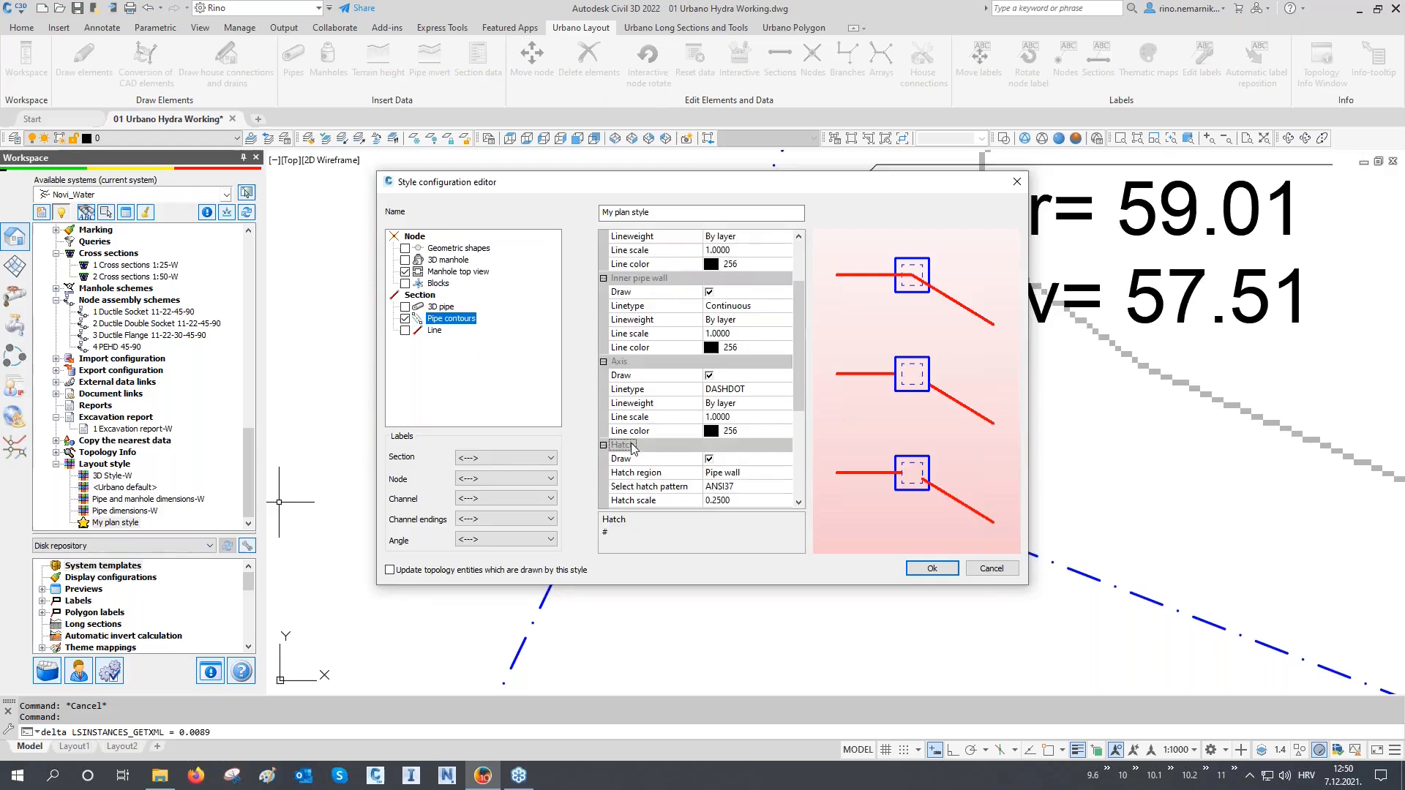
pyautogui.click(741, 475)
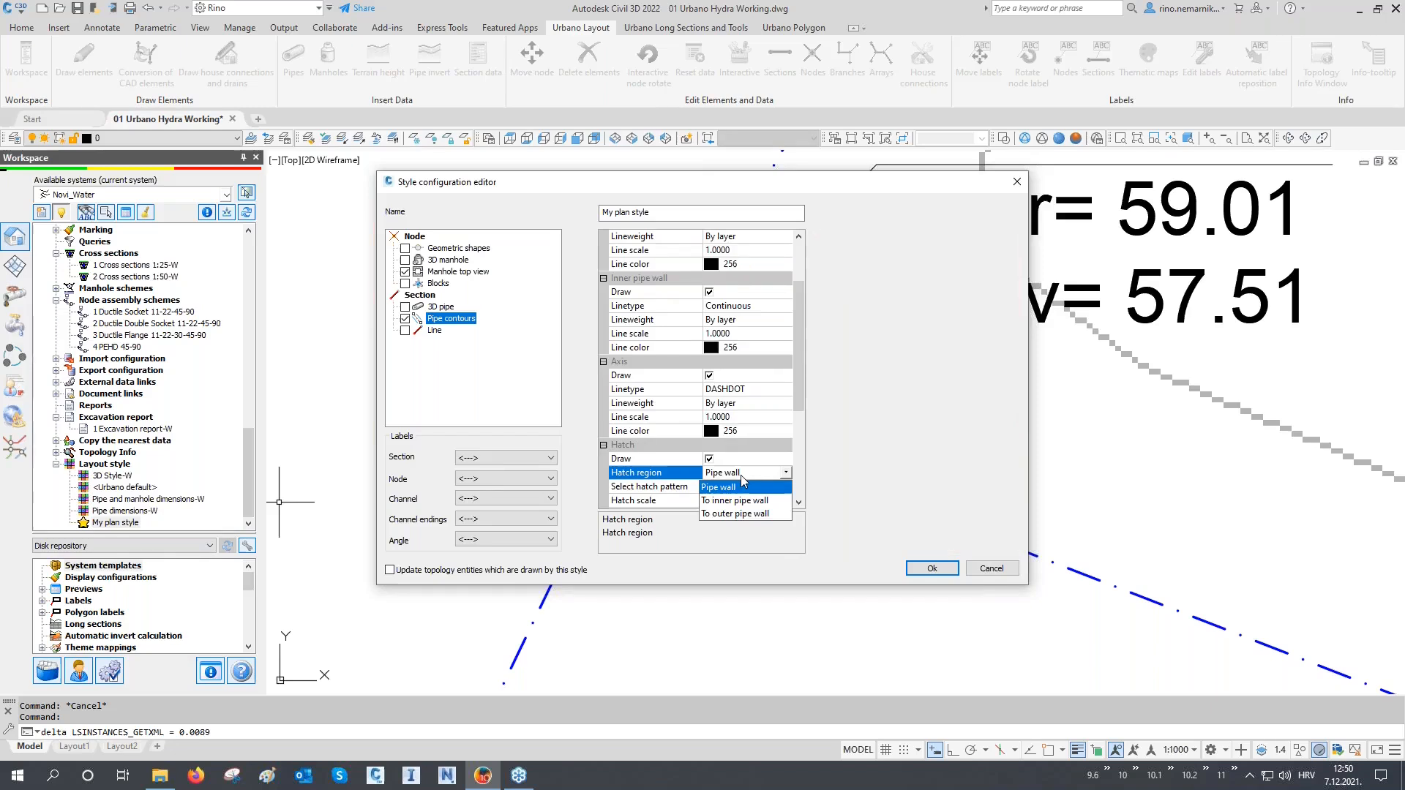
pyautogui.click(708, 464)
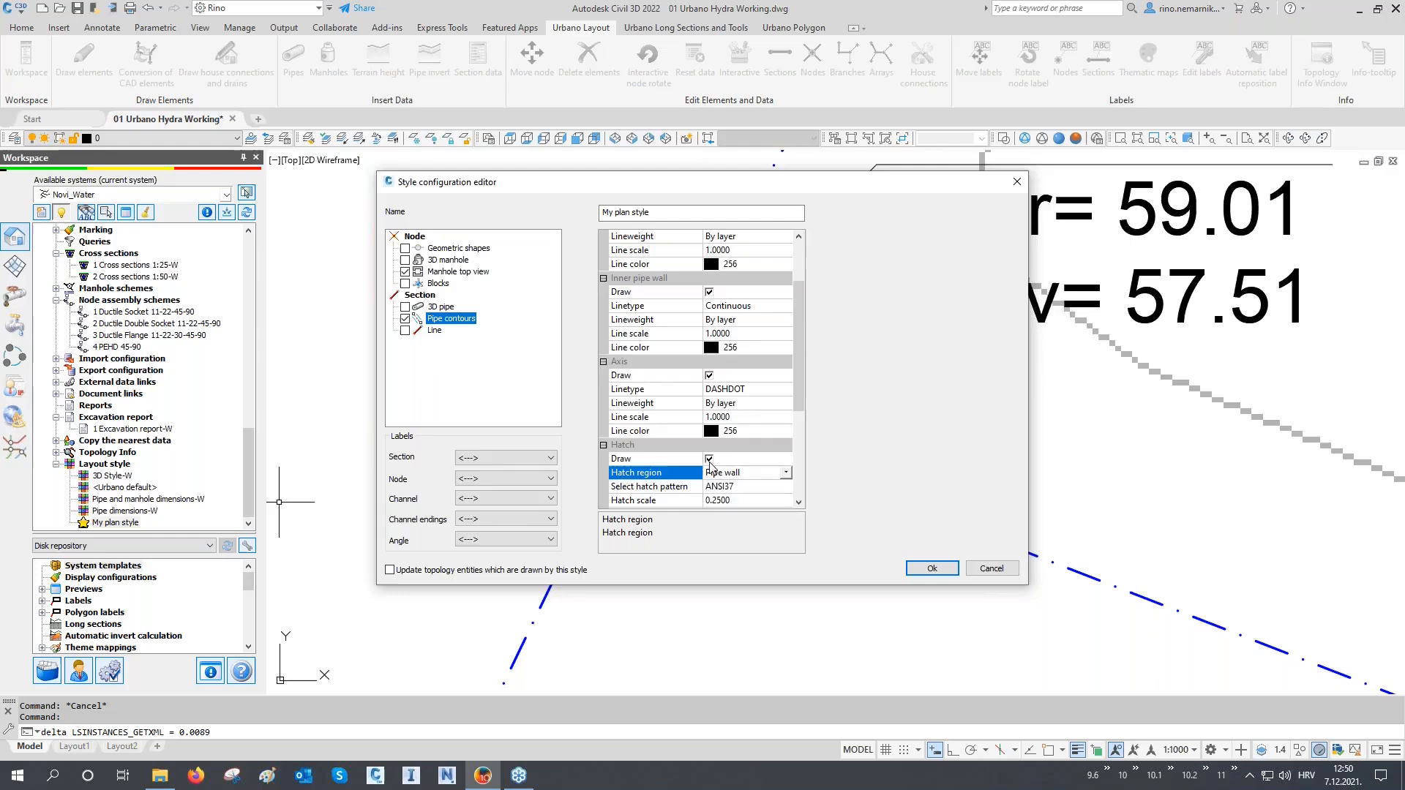
pyautogui.click(709, 459)
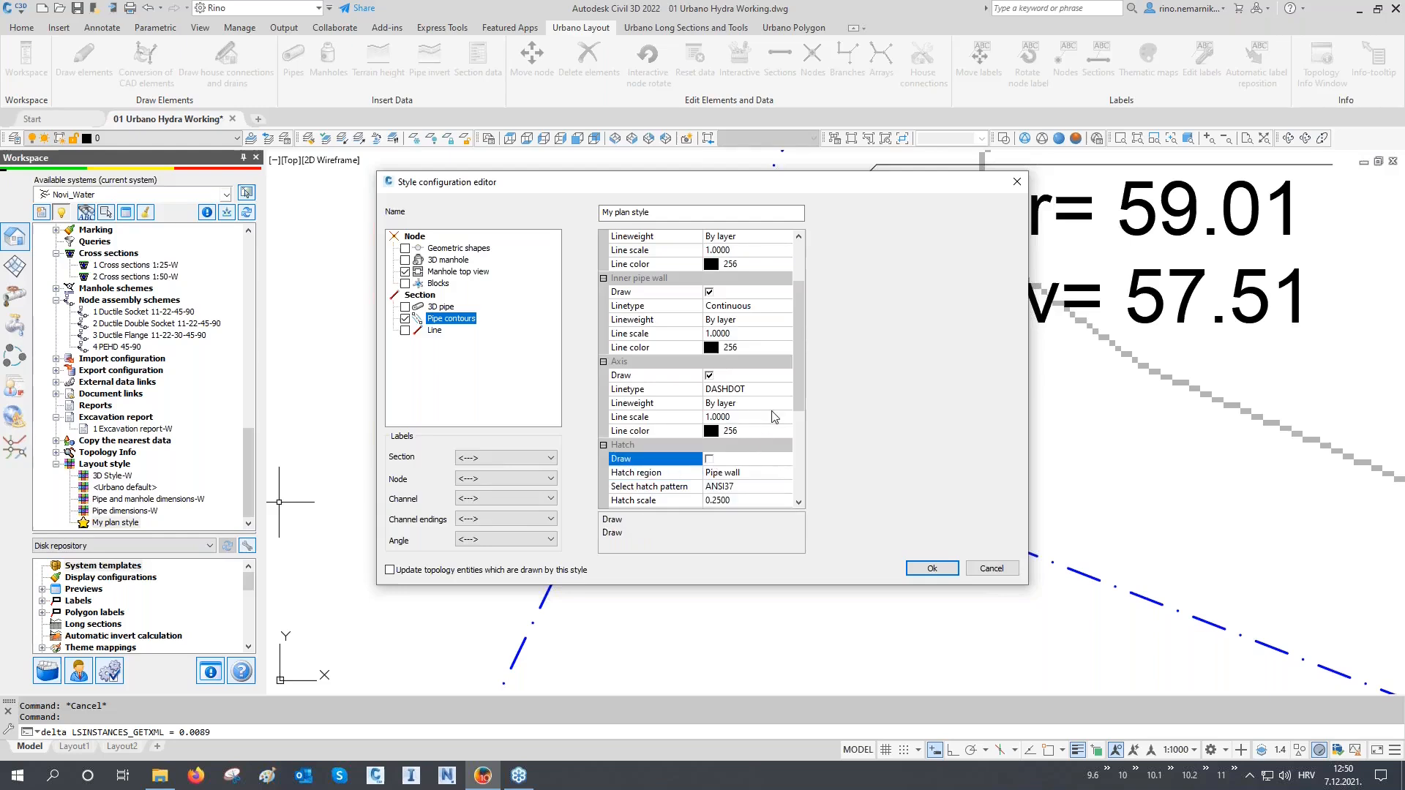
pyautogui.moveTo(797, 384); pyautogui.dragTo(802, 350)
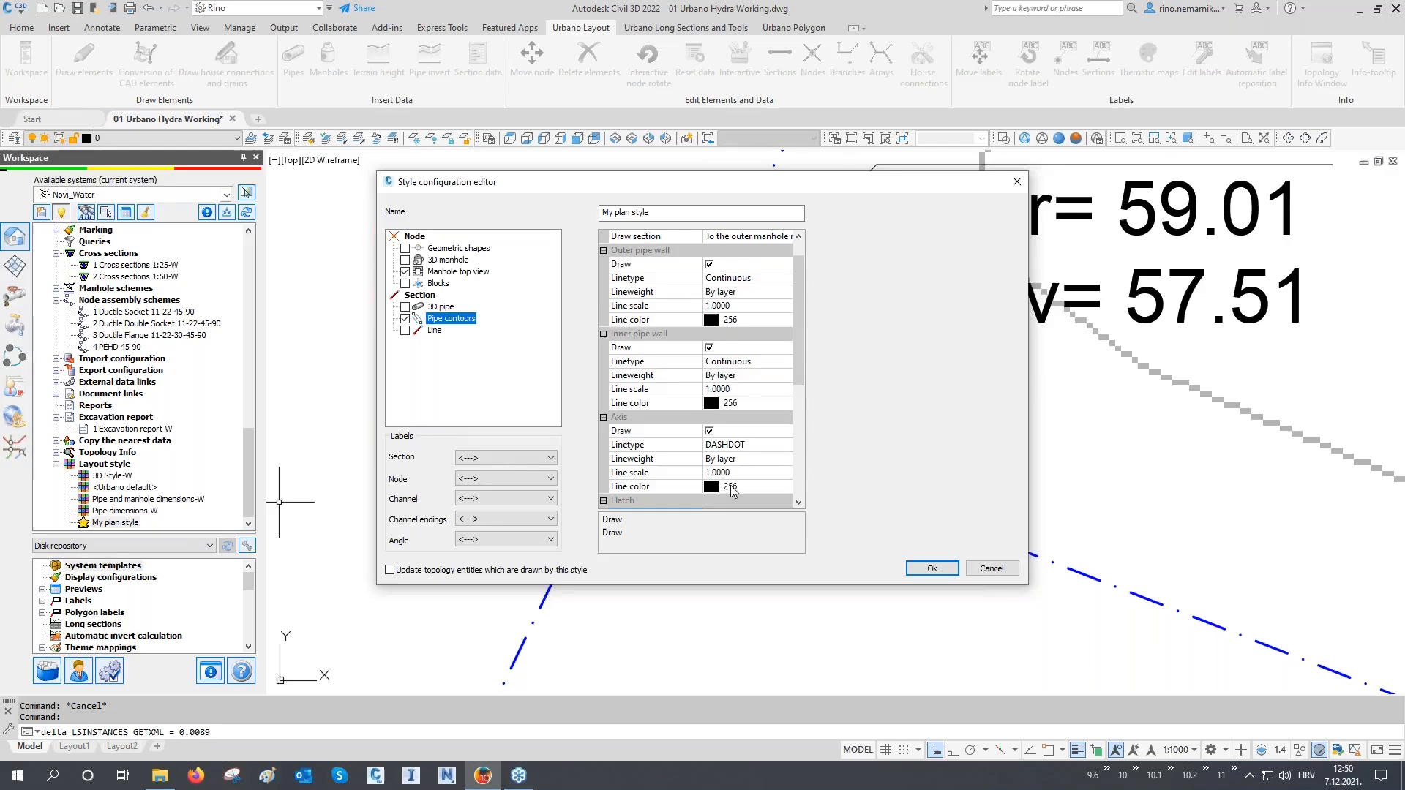
# Step: Save My plan style with its topology entities updated, and inspect the pipe contours and nodes A1.8 and H1.1 in the plan
pyautogui.click(430, 570)
pyautogui.click(930, 570)
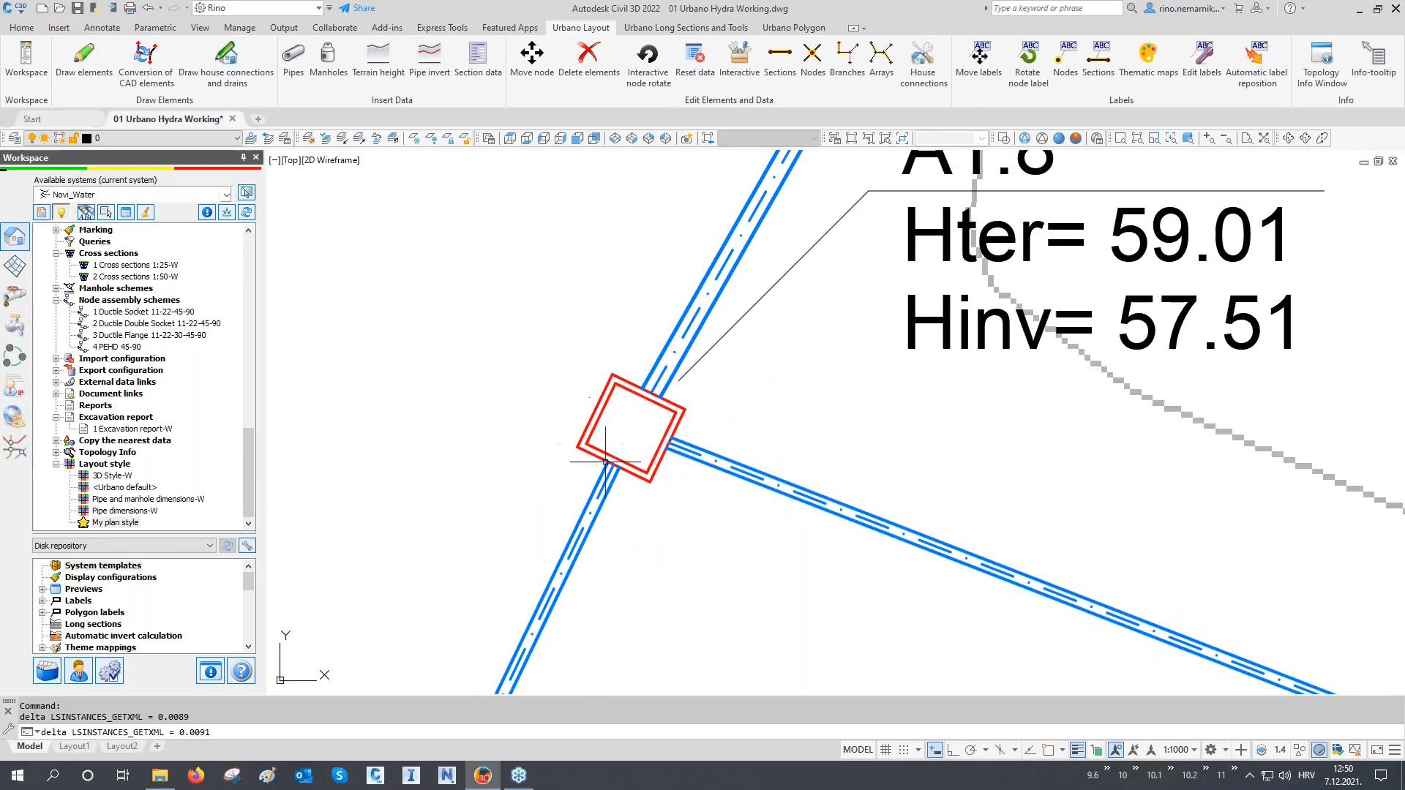
pyautogui.scroll(-6, 611, 404)
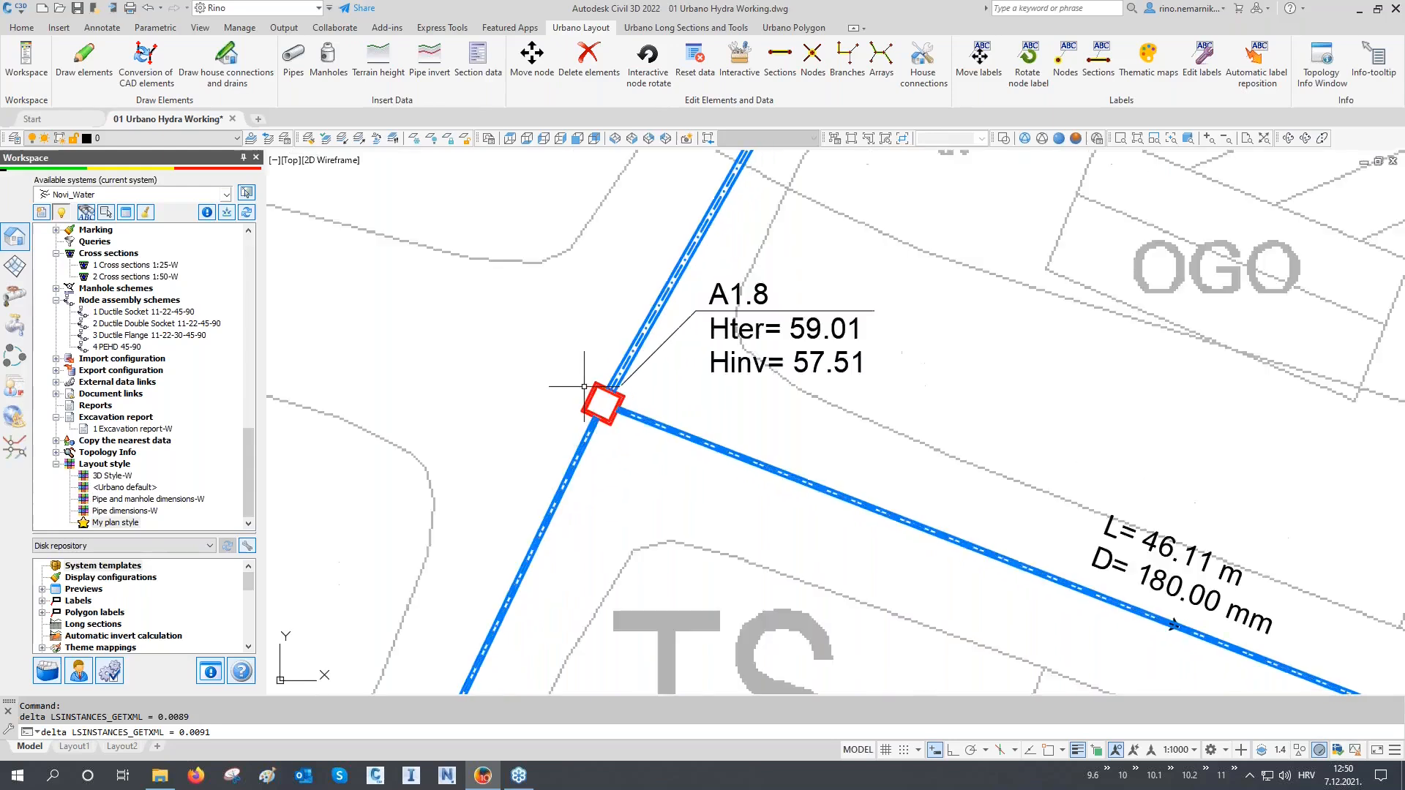
pyautogui.moveTo(678, 421); pyautogui.dragTo(552, 365, button='middle')
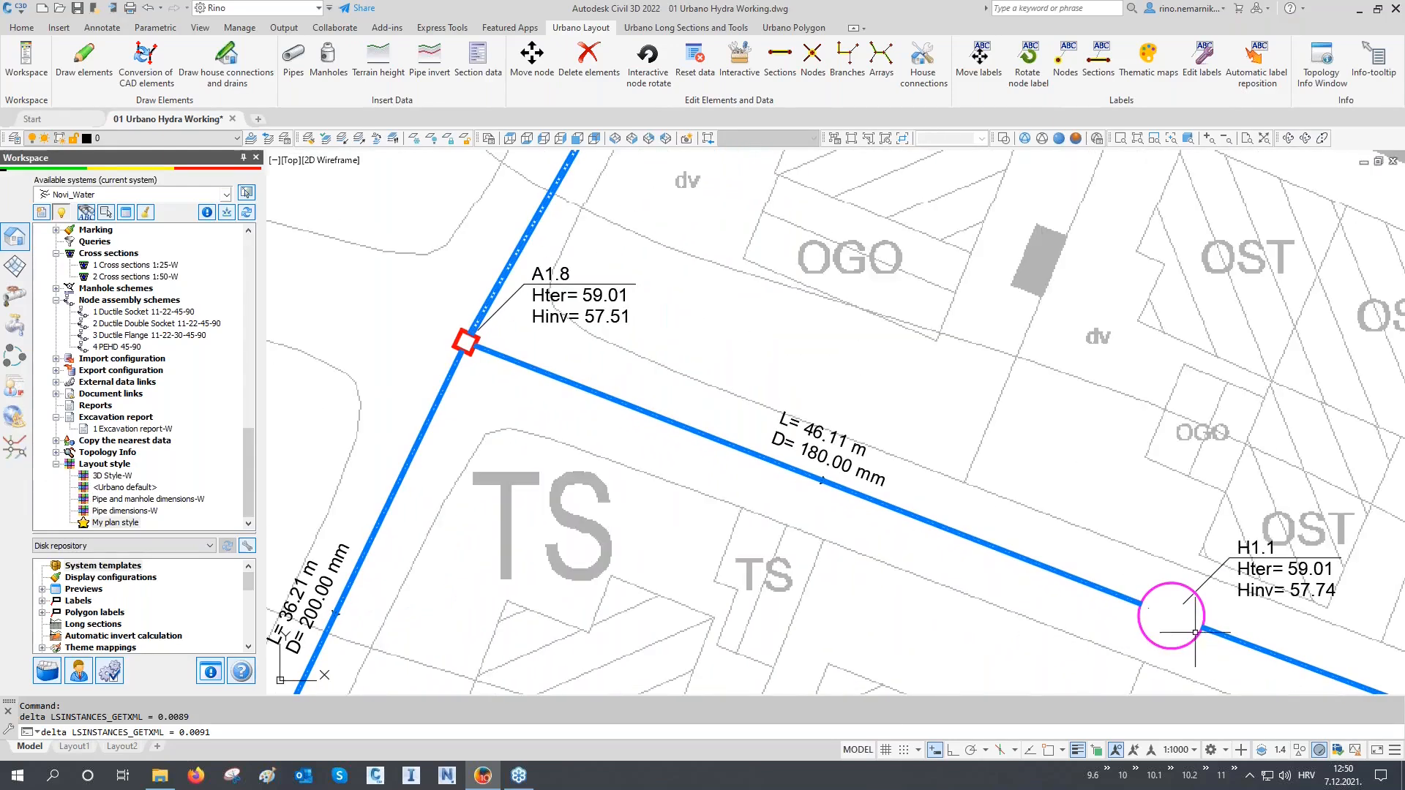
pyautogui.scroll(-3, 1195, 562)
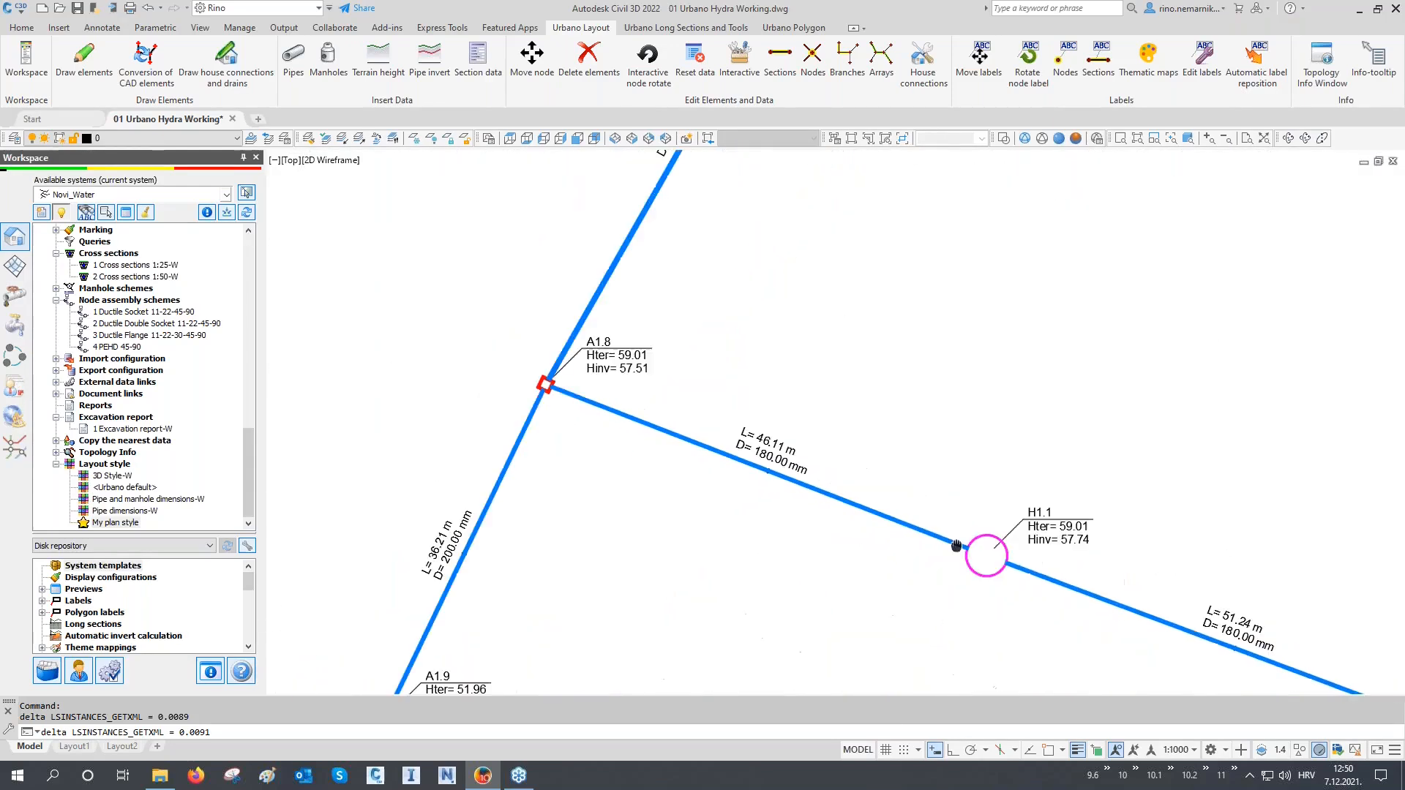
# Step: Set the Node type's block scale factor to 0.5 in My plan style and apply the updated style to the network
pyautogui.scroll(1, 992, 564)
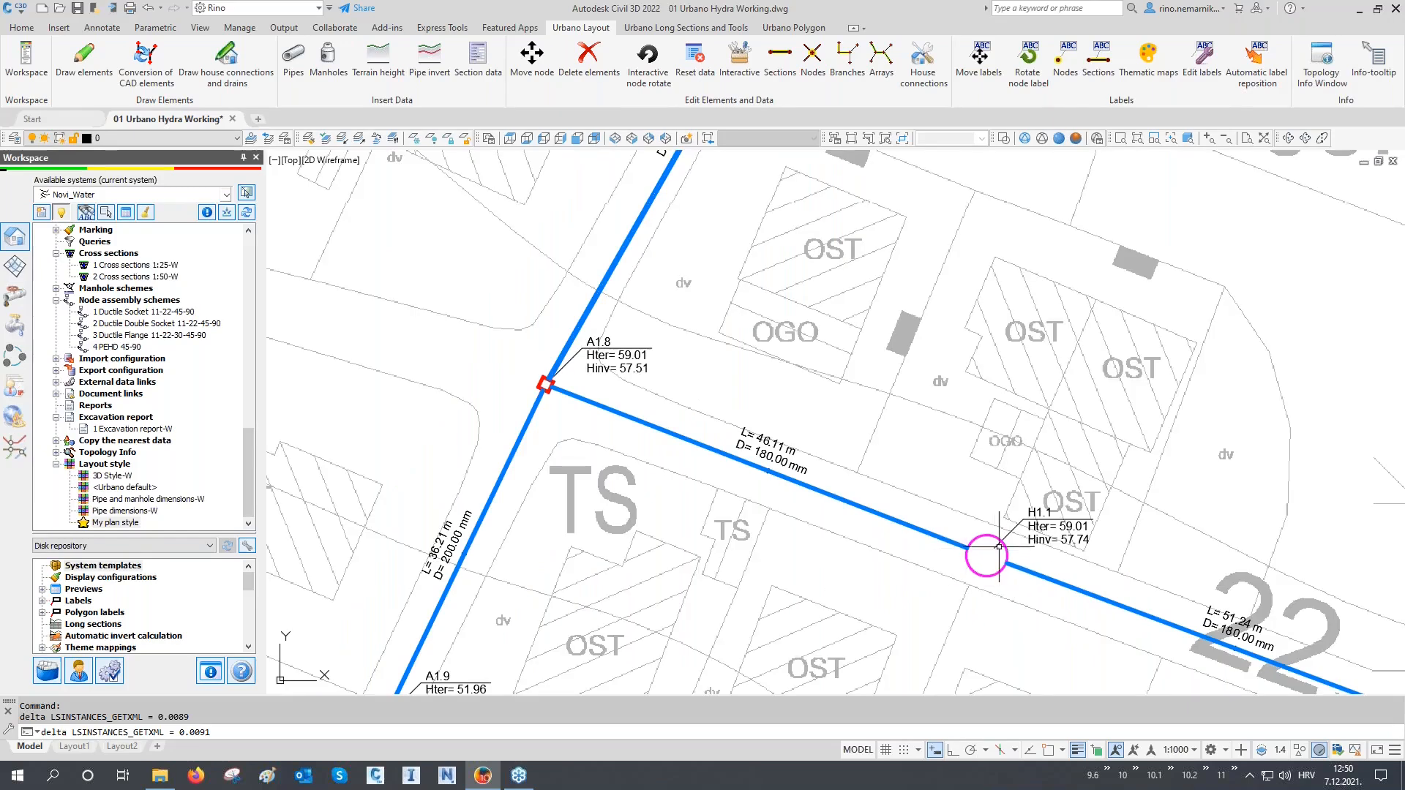
pyautogui.rightClick(93, 521)
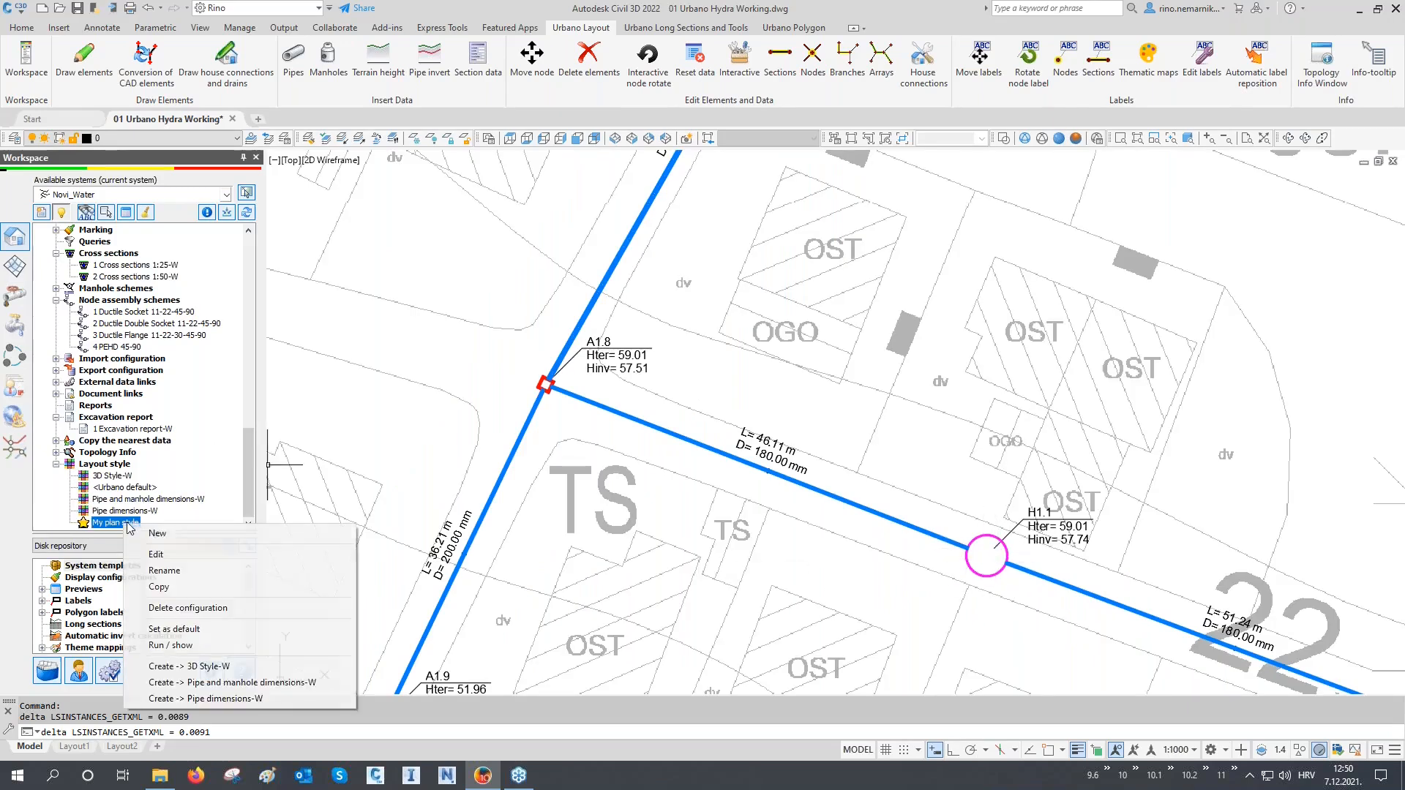
pyautogui.click(162, 548)
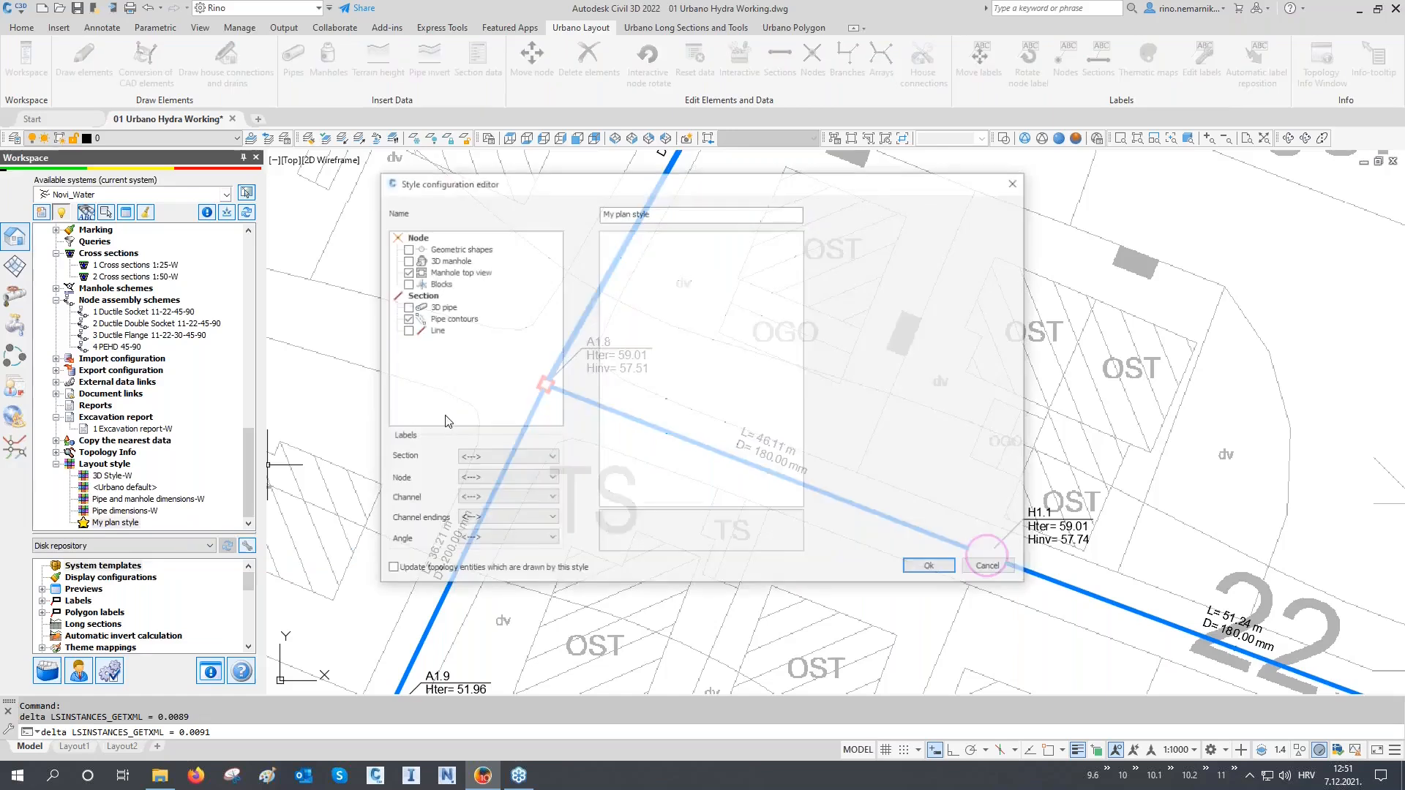
pyautogui.click(439, 283)
pyautogui.click(796, 250)
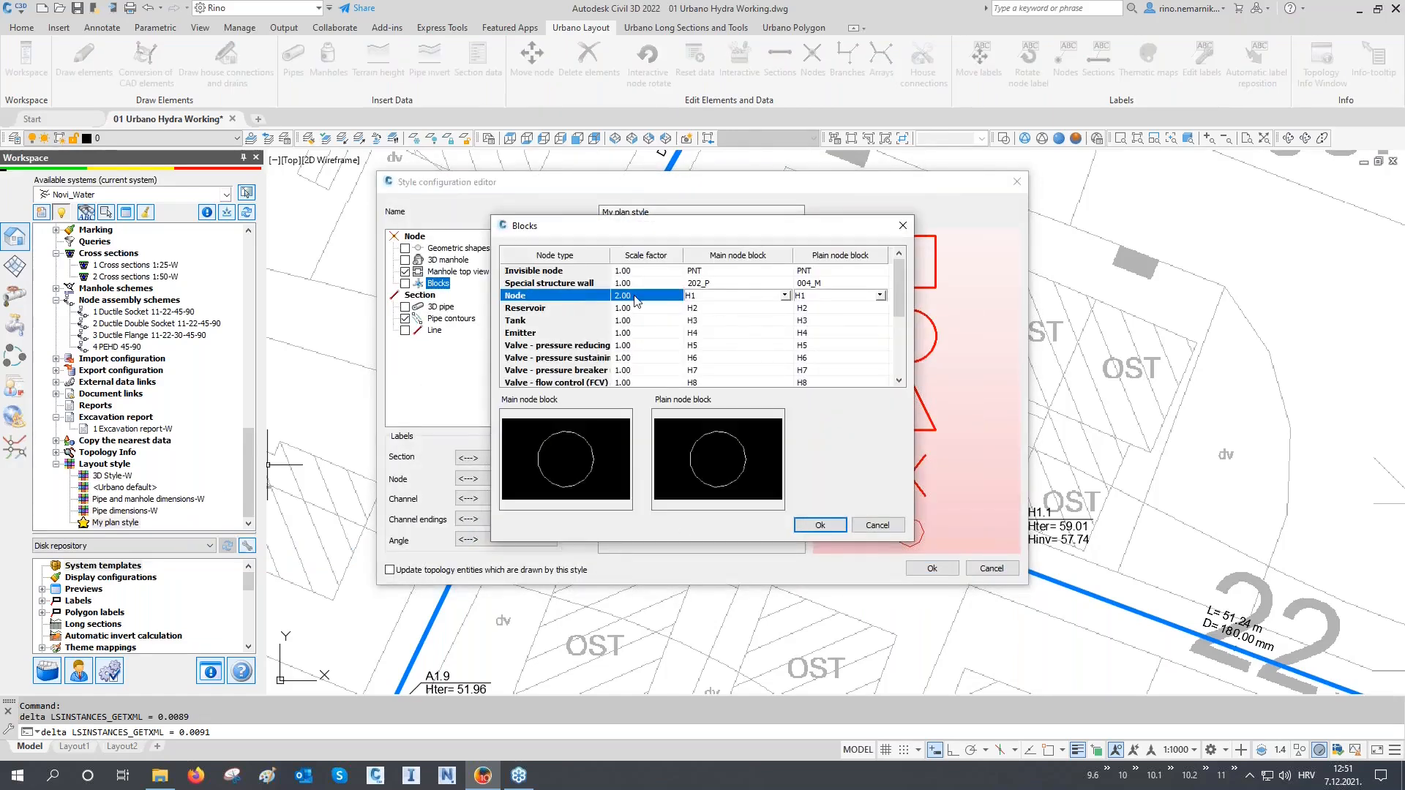
pyautogui.click(636, 300)
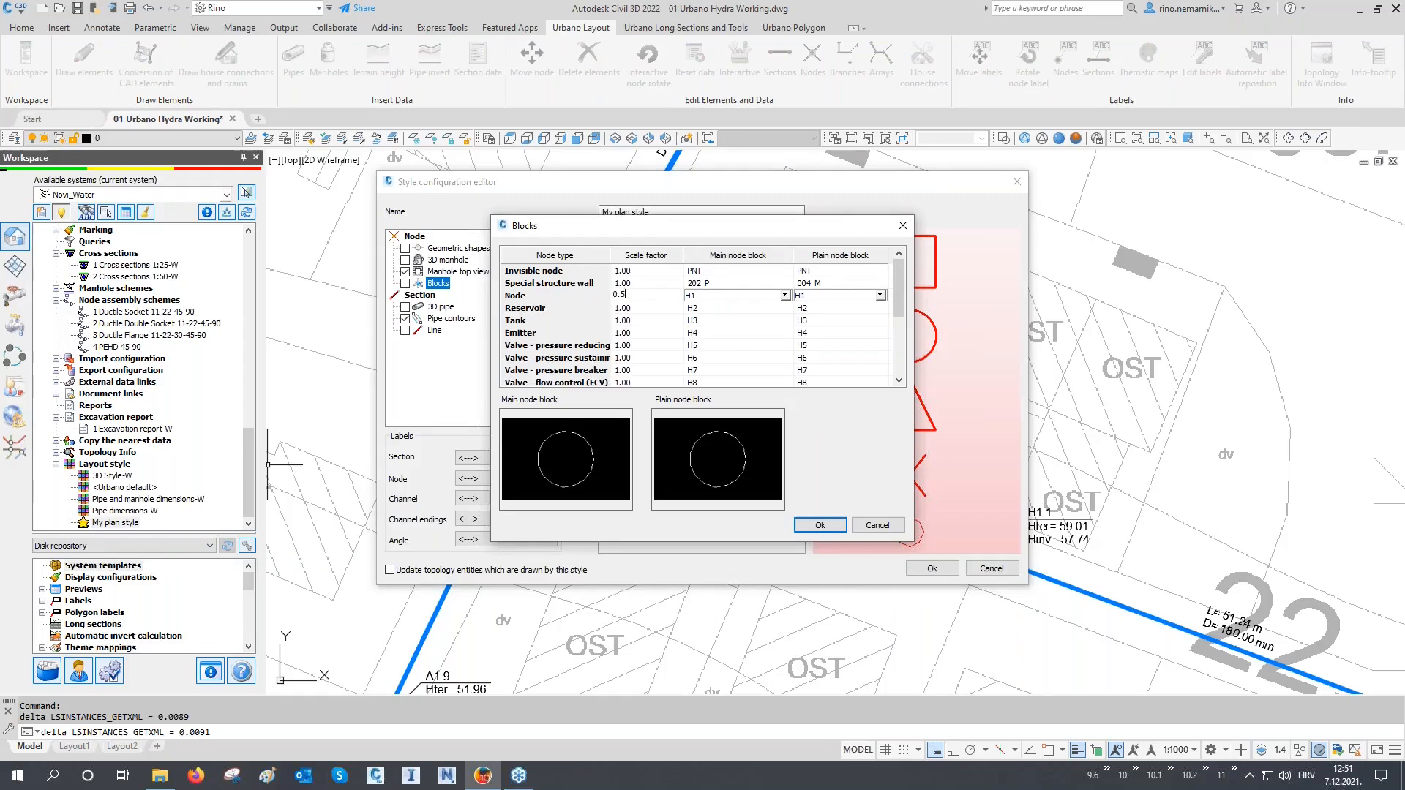
pyautogui.click(820, 525)
pyautogui.click(930, 569)
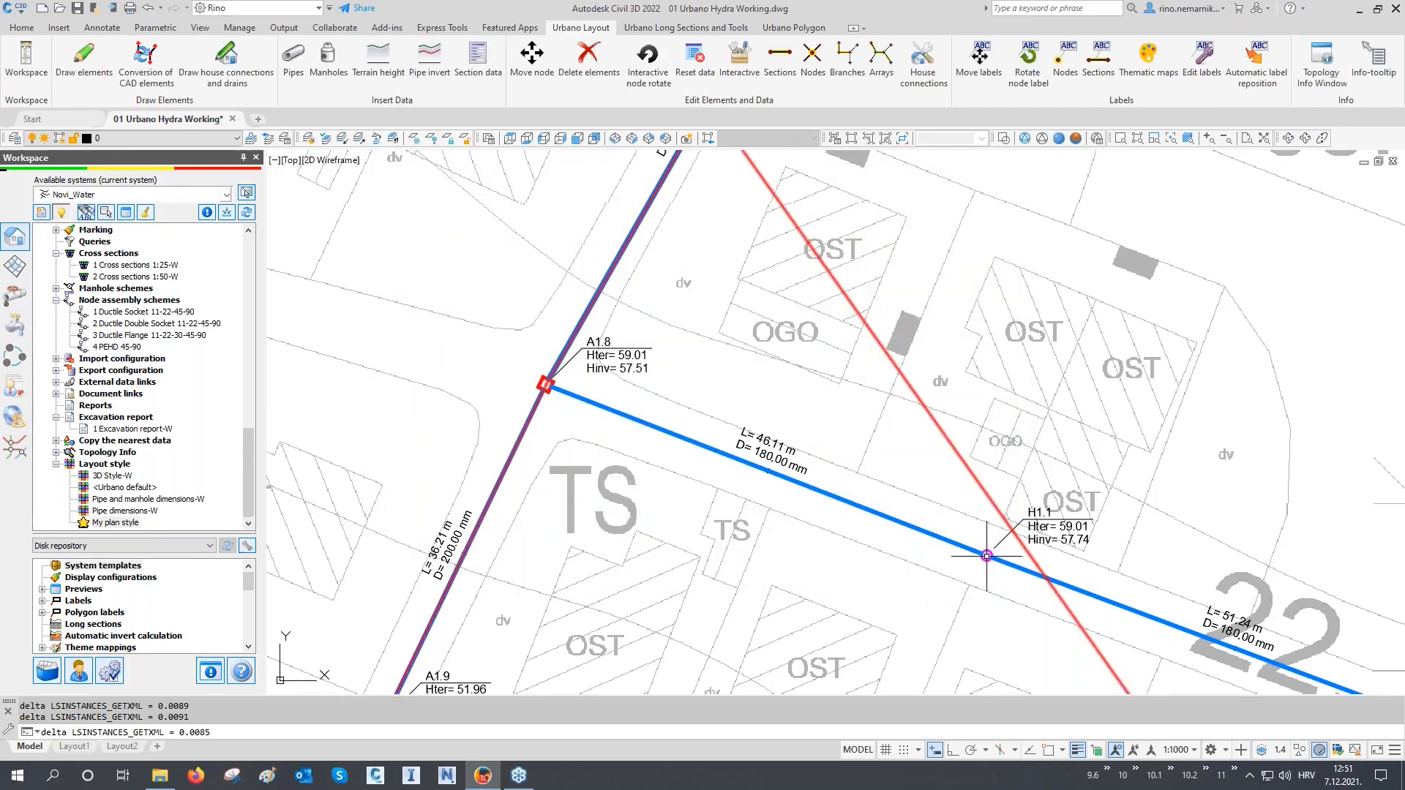
# Step: Switch My plan style to draw nodes as 3D manholes and sections as 3D pipes, and apply it to the network
pyautogui.scroll(6, 989, 560)
pyautogui.scroll(-6, 991, 557)
pyautogui.scroll(5, 531, 373)
pyautogui.scroll(-6, 531, 373)
pyautogui.scroll(5, 464, 526)
pyautogui.scroll(4, 443, 476)
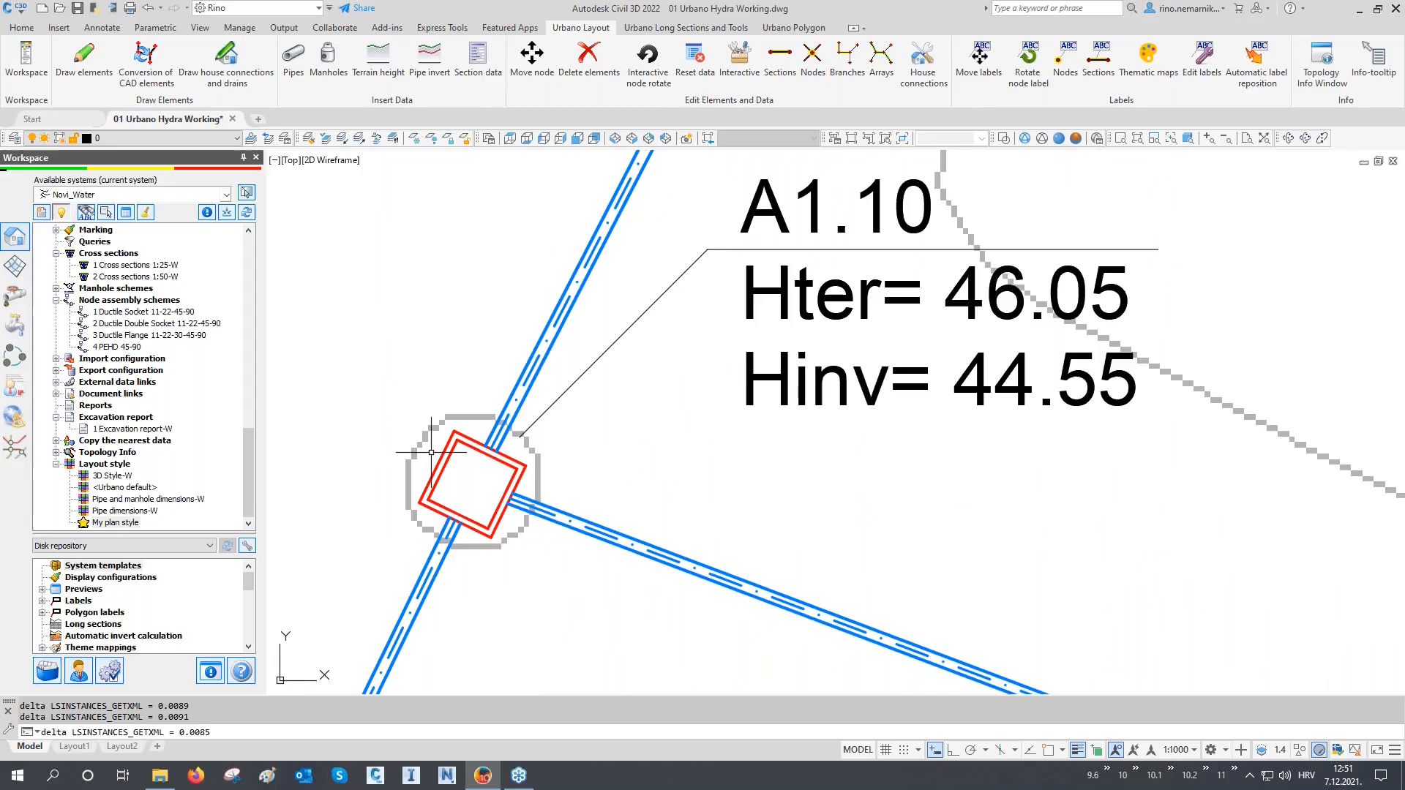
pyautogui.rightClick(117, 522)
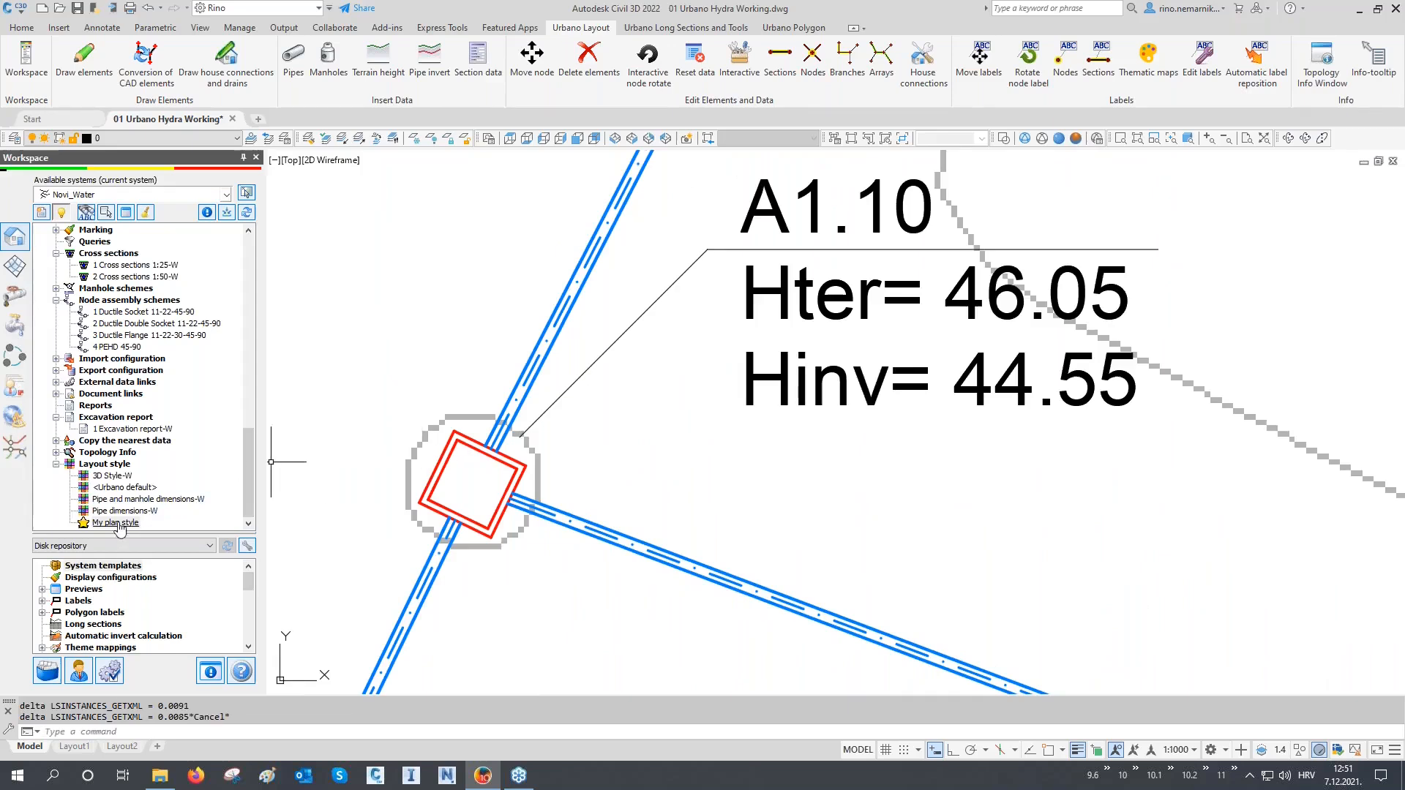
pyautogui.click(152, 551)
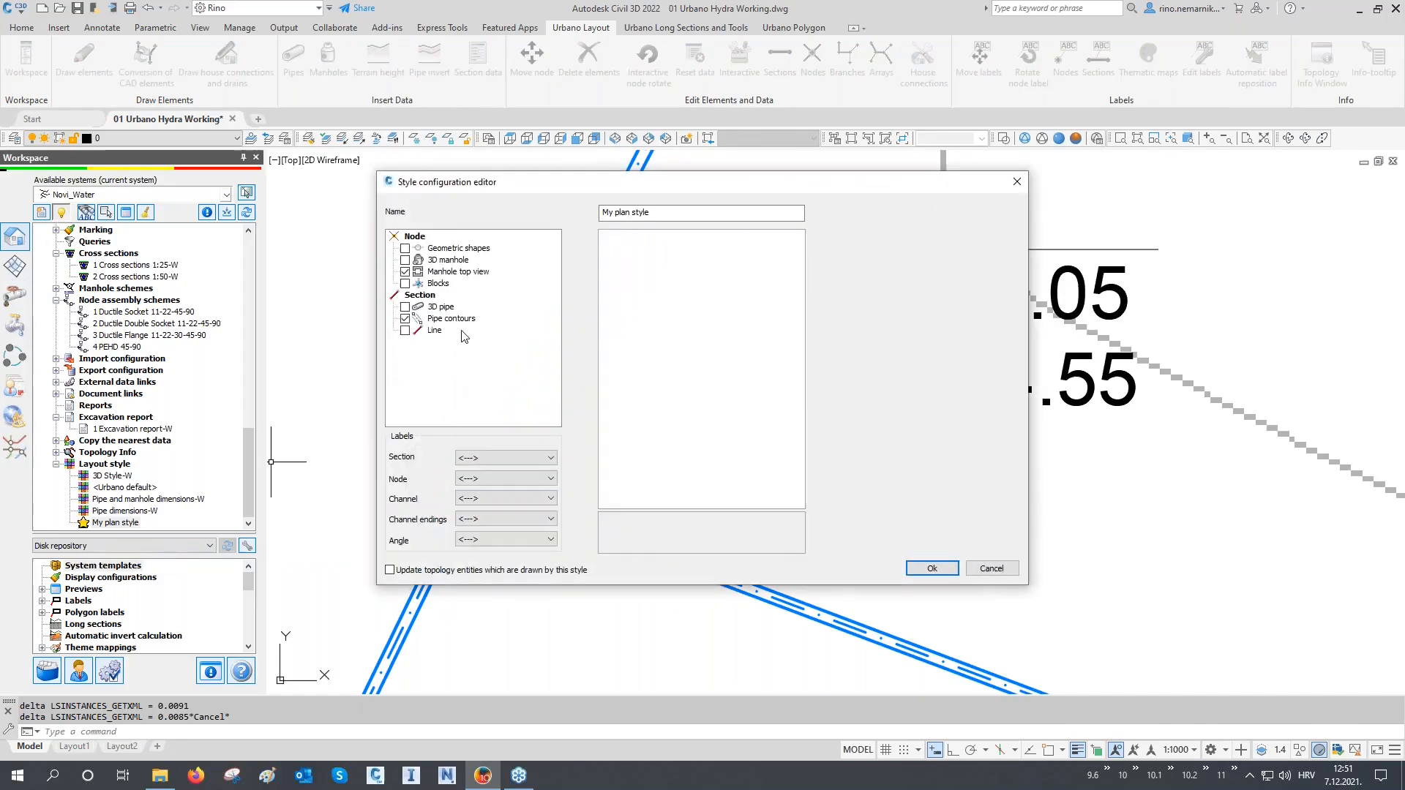
pyautogui.click(424, 261)
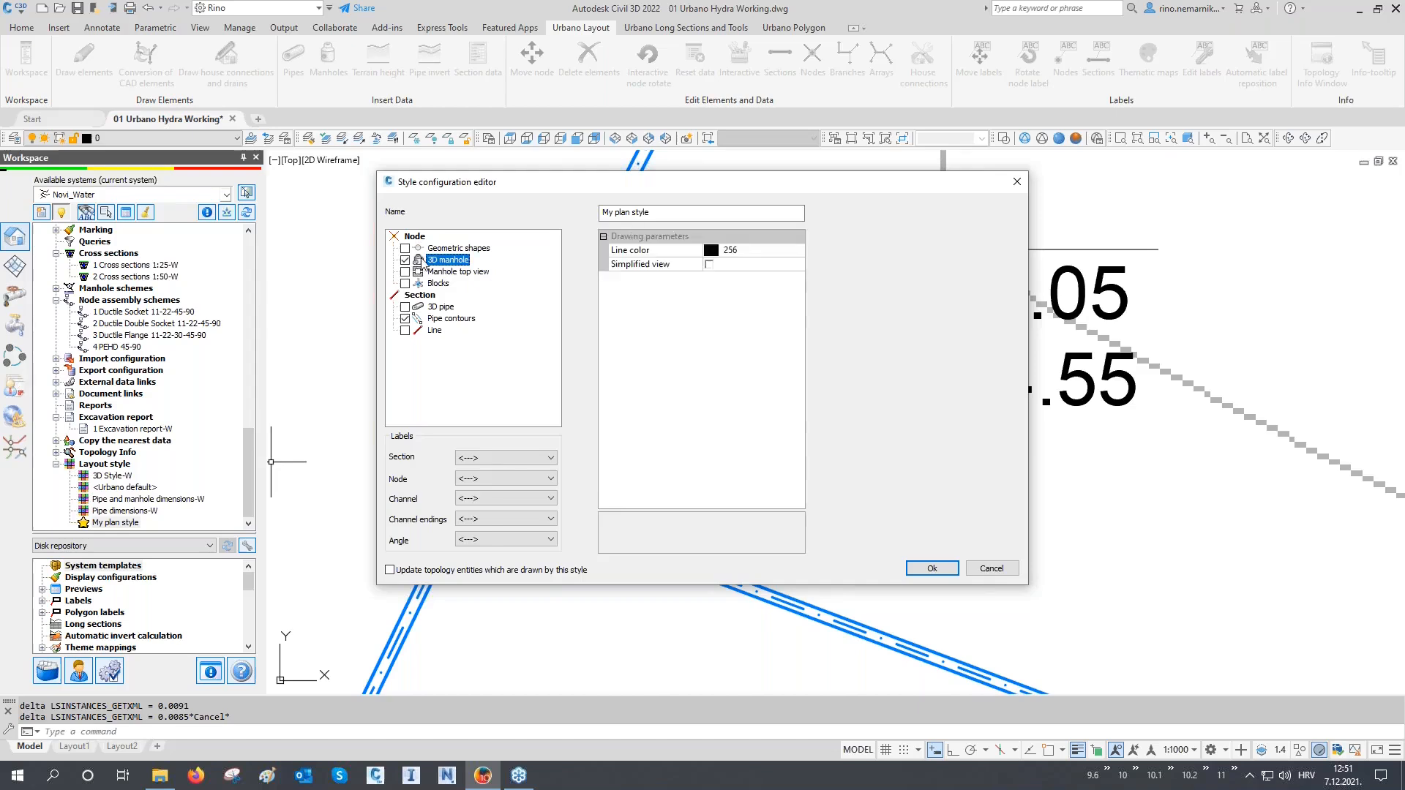
pyautogui.click(406, 307)
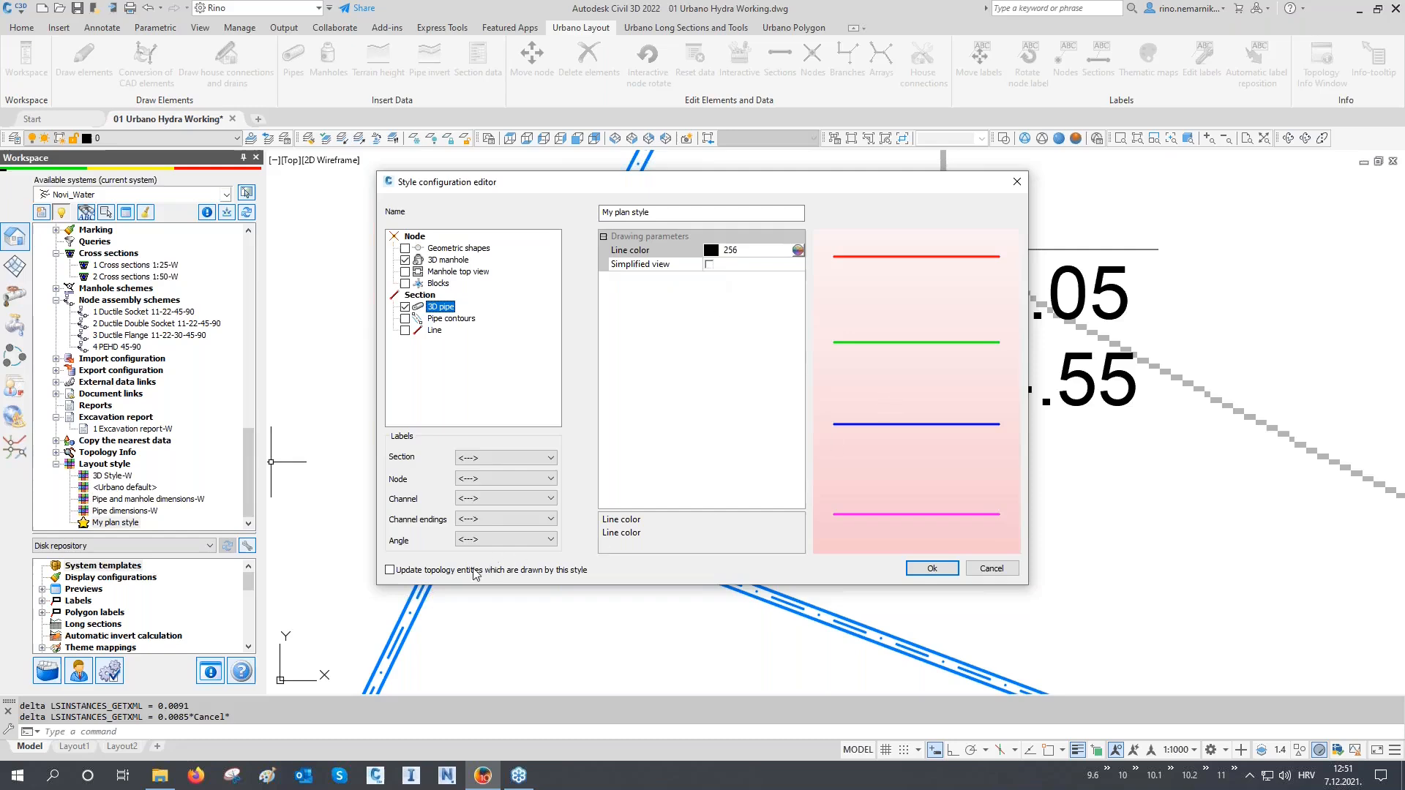
pyautogui.click(916, 569)
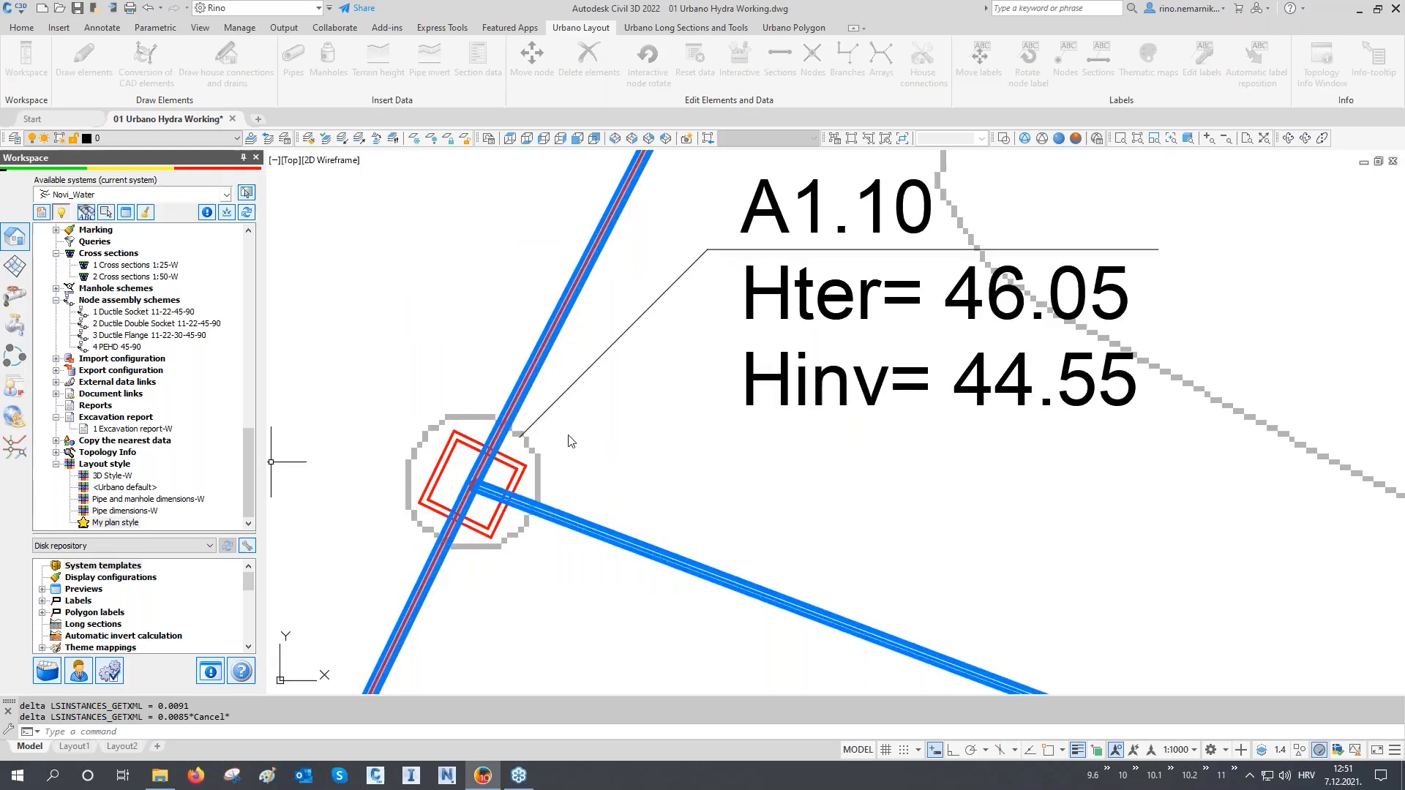
# Step: Check the object properties of the pipe section branching off at node A1.10, and clear the selection
pyautogui.moveTo(533, 479); pyautogui.dragTo(560, 420, button='middle')
pyautogui.click(594, 462)
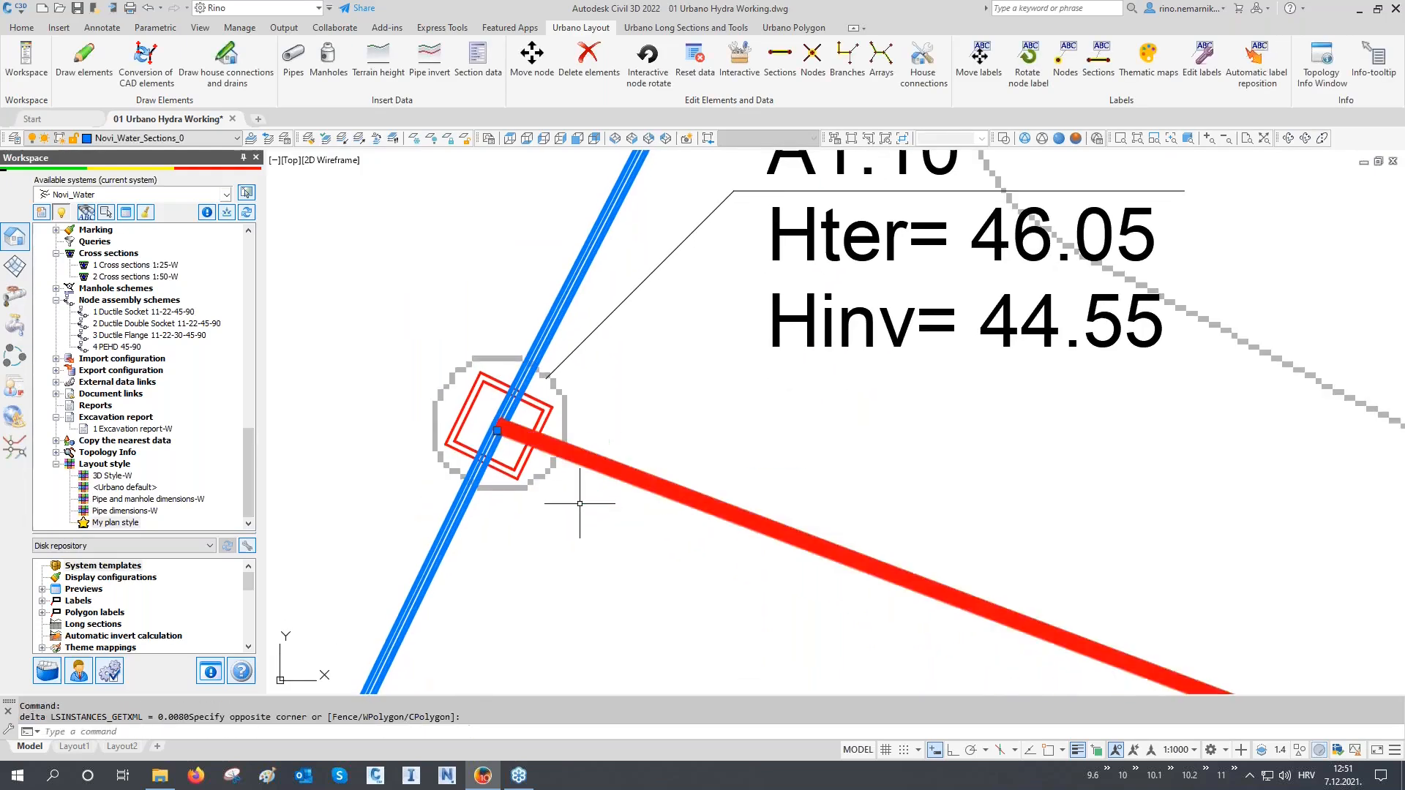
pyautogui.hotkey('ctrl', '1')
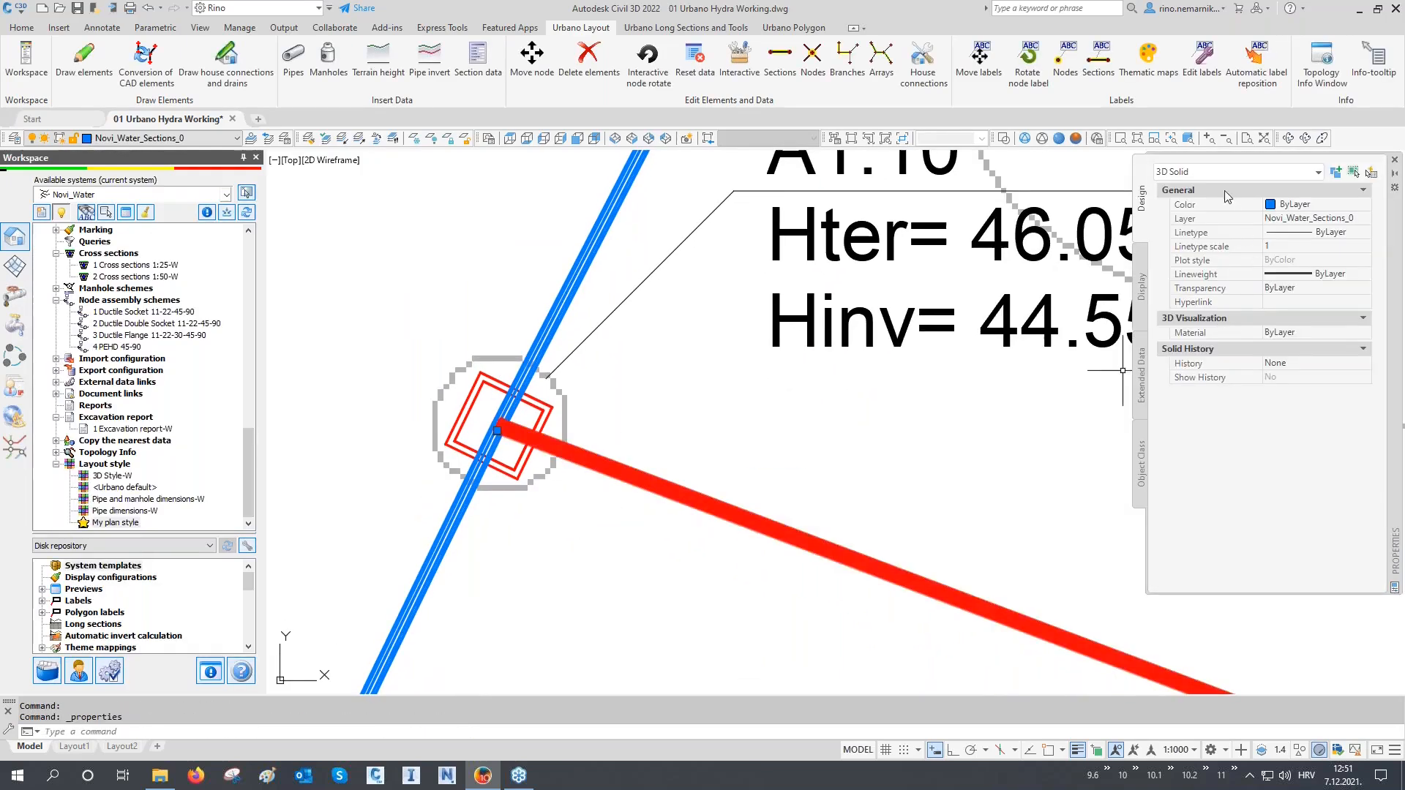
pyautogui.click(1393, 160)
pyautogui.press('Escape')
# Step: Show the network in the SE Isometric view, regenerate the model, and examine a 3D manhole and its pipe junction up close
pyautogui.click(633, 139)
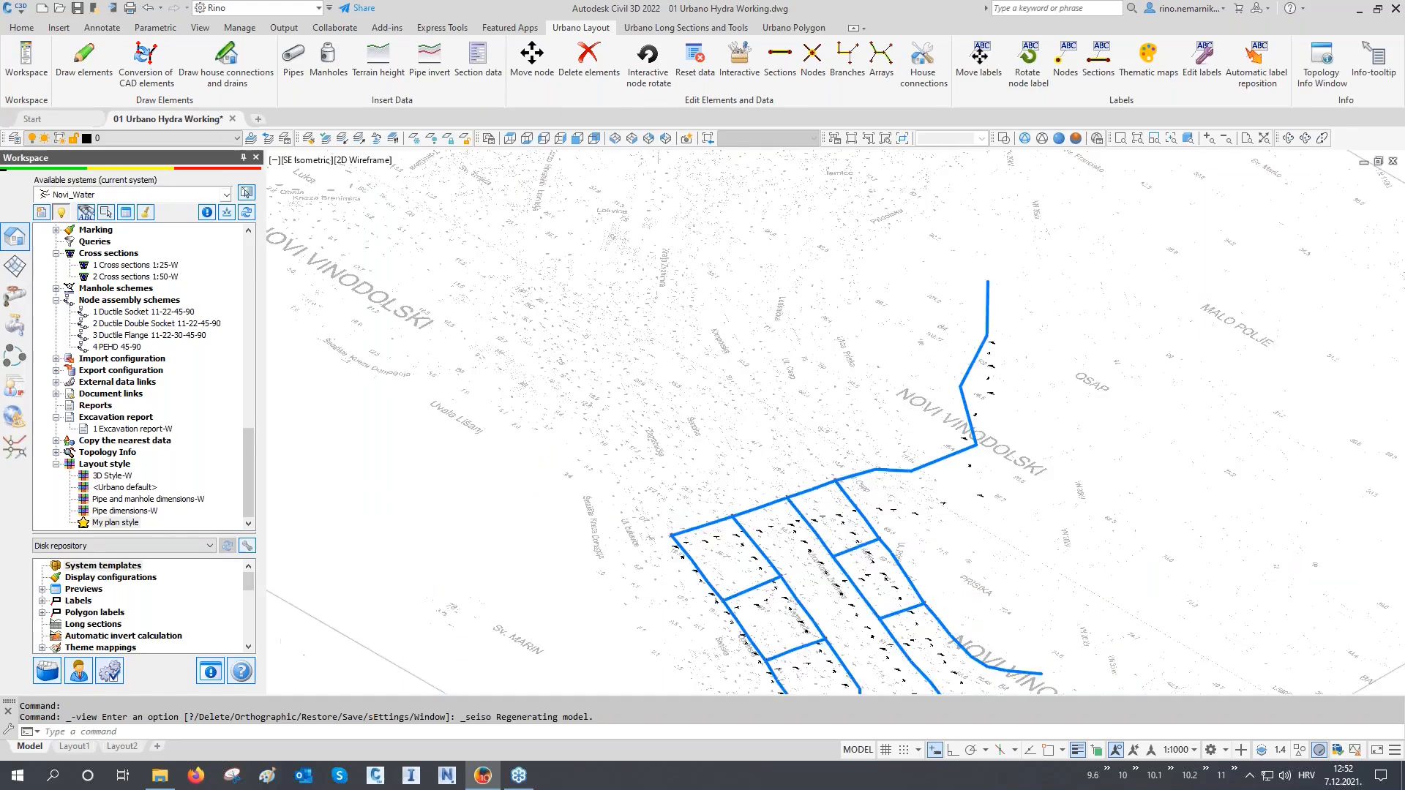
pyautogui.scroll(2, 834, 483)
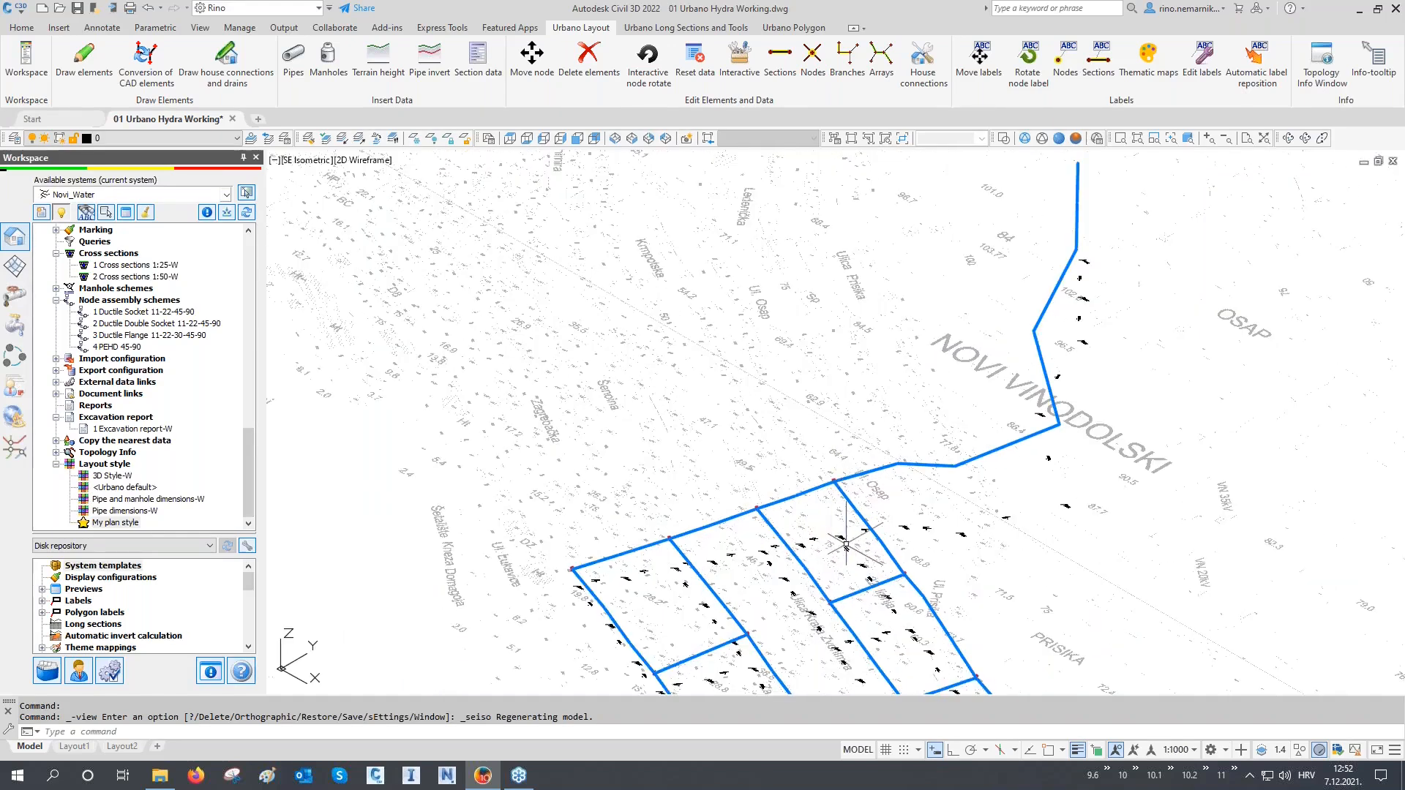
pyautogui.write('RE')
pyautogui.press('Return')
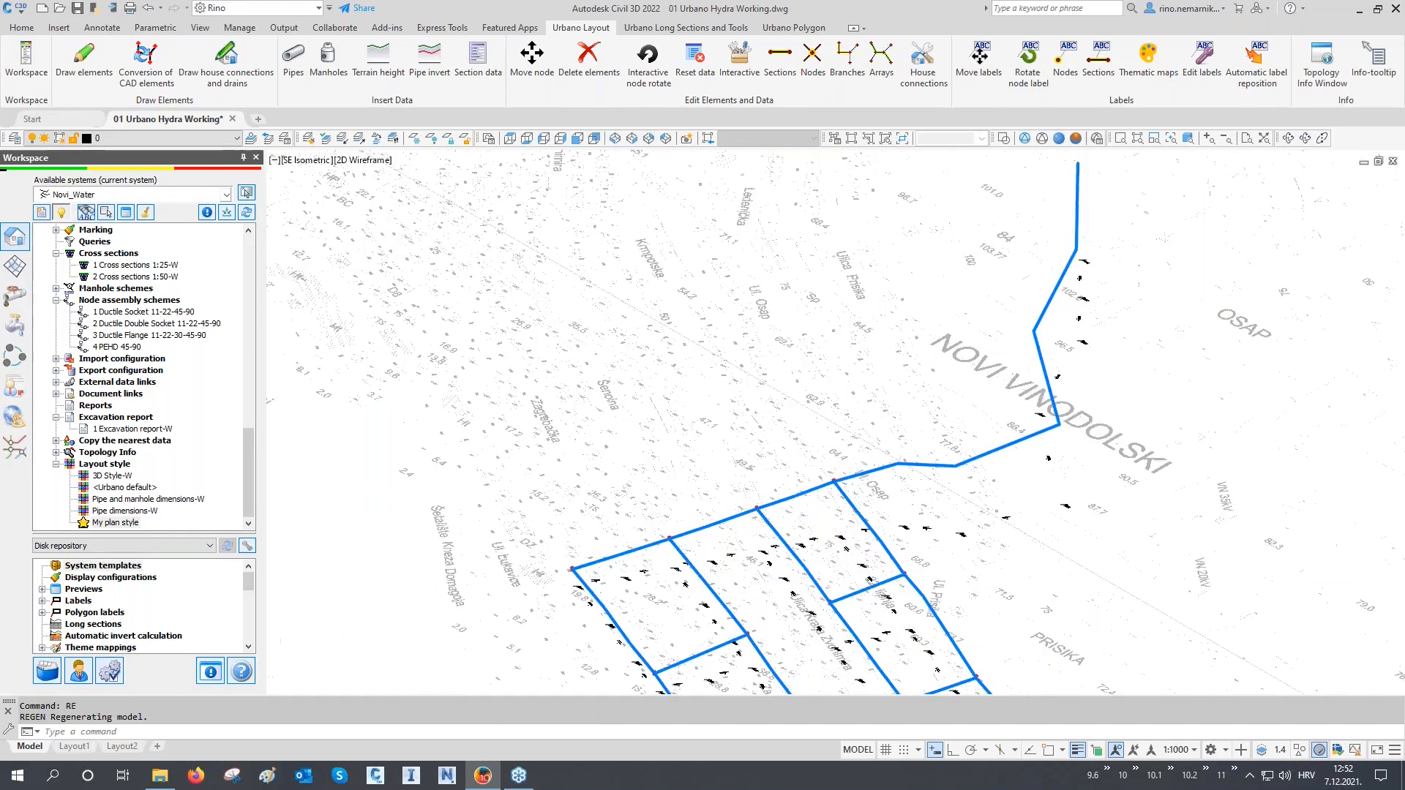
pyautogui.scroll(10, 815, 497)
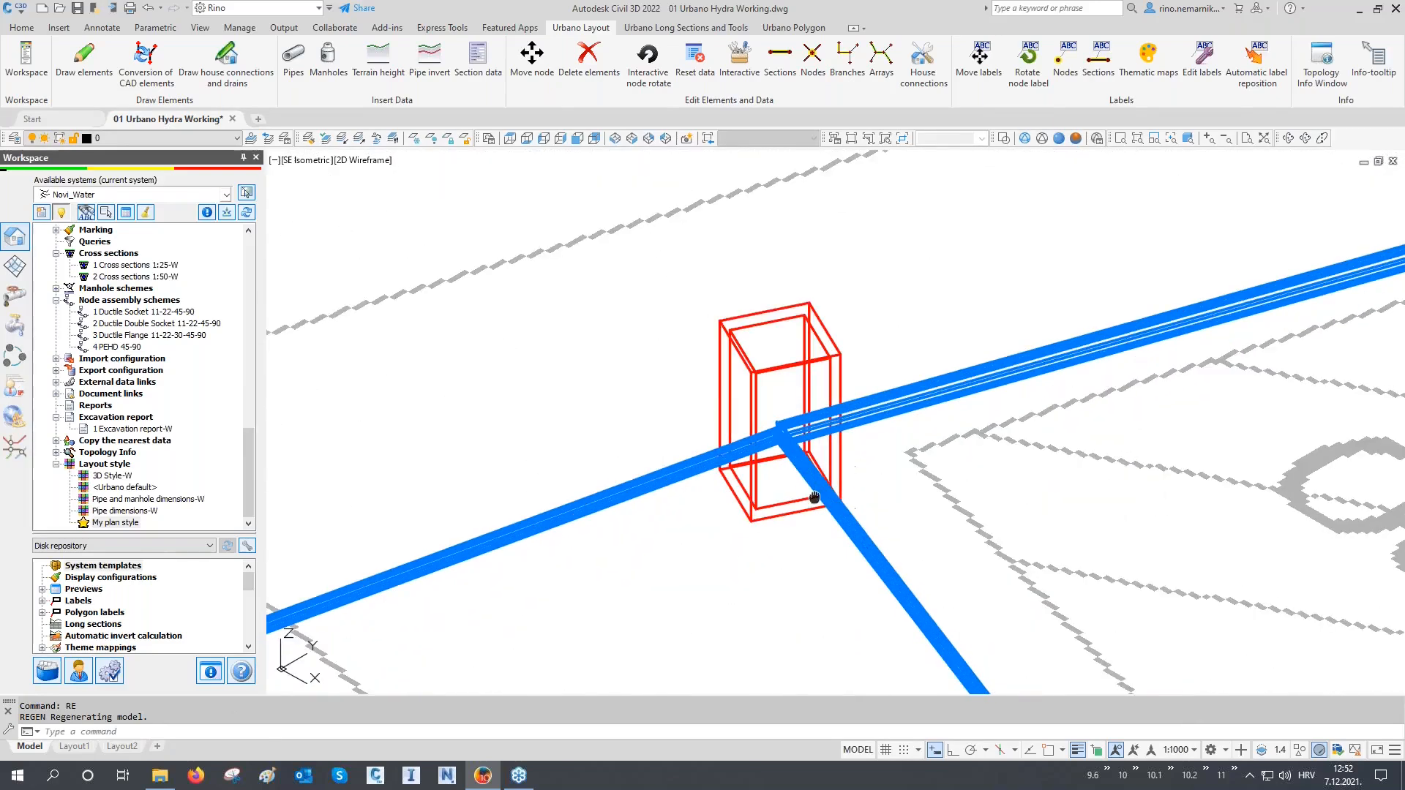
pyautogui.scroll(5, 756, 298)
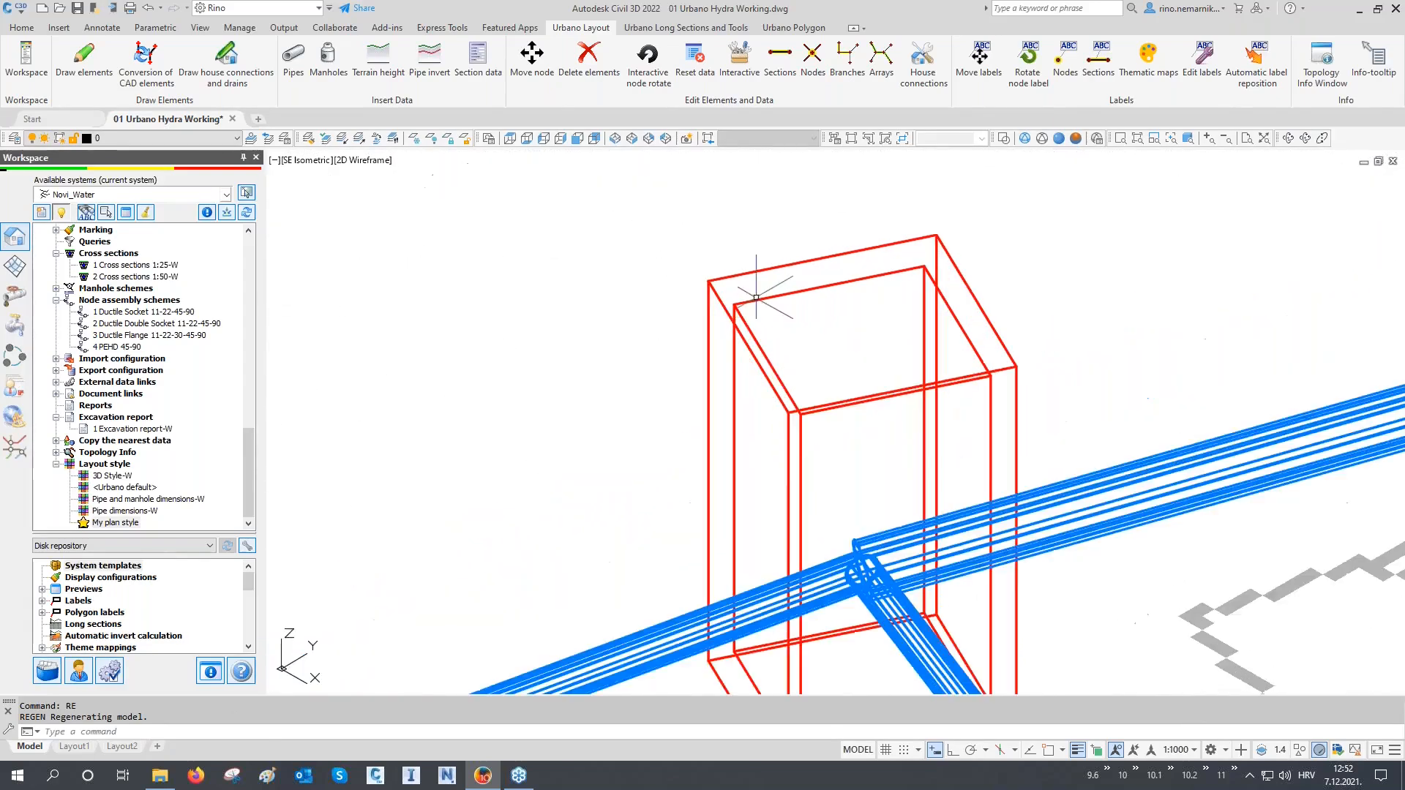
pyautogui.moveTo(756, 298); pyautogui.dragTo(780, 227, button='middle')
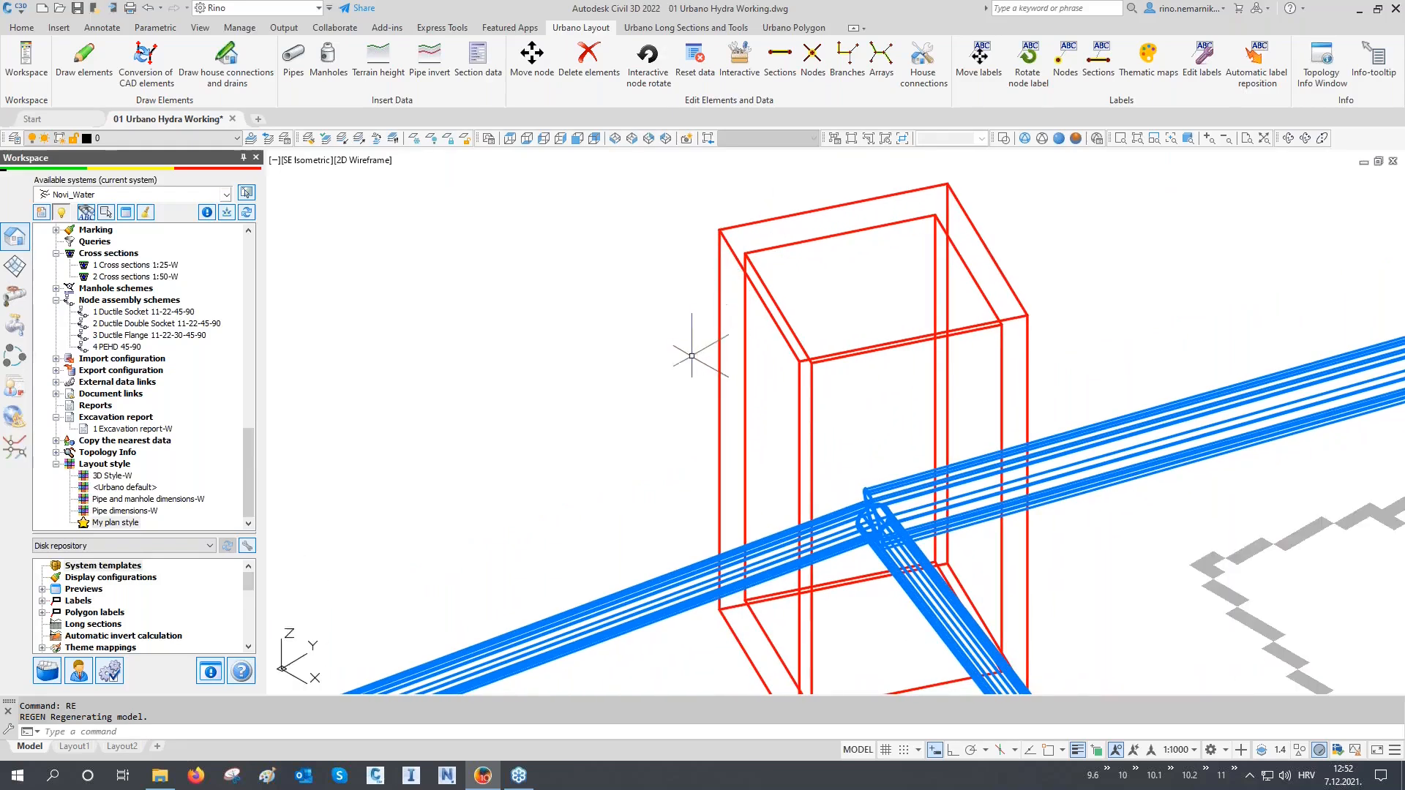
pyautogui.scroll(-2, 686, 370)
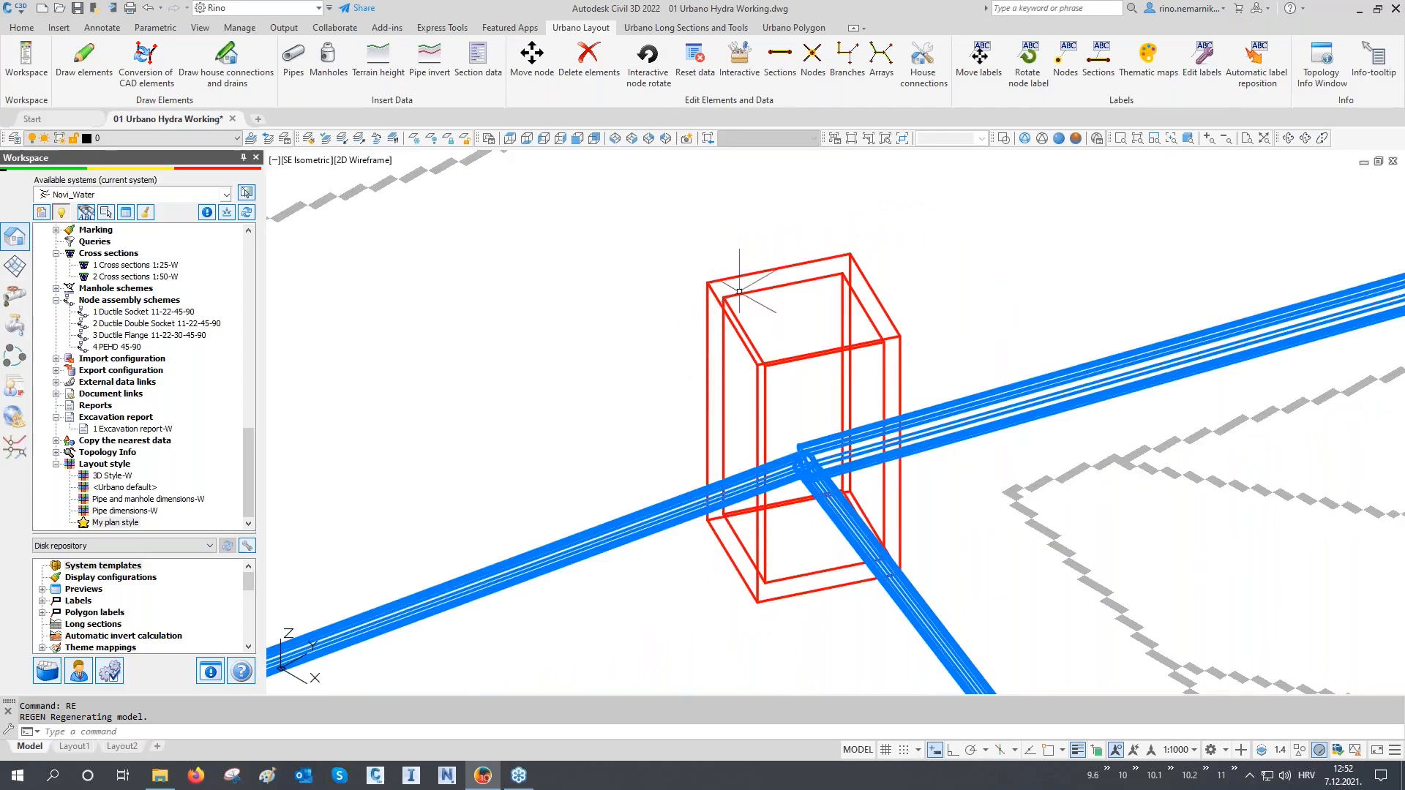
pyautogui.moveTo(740, 292)
pyautogui.scroll(7, 776, 461)
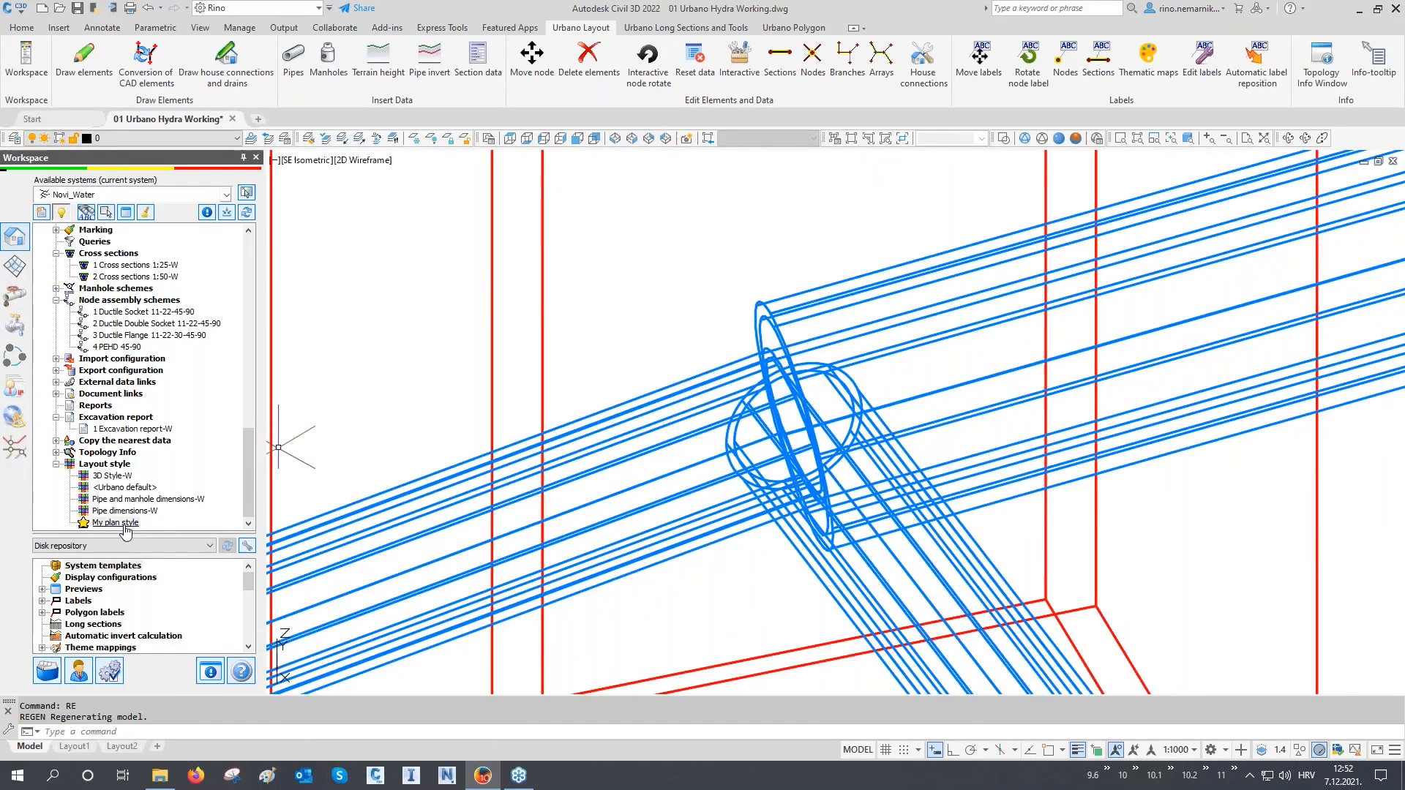
# Step: Enable the simplified view for the 3D manholes and 3D pipes in My plan style, and save it with its topology entities updated
pyautogui.rightClick(126, 530)
pyautogui.click(154, 555)
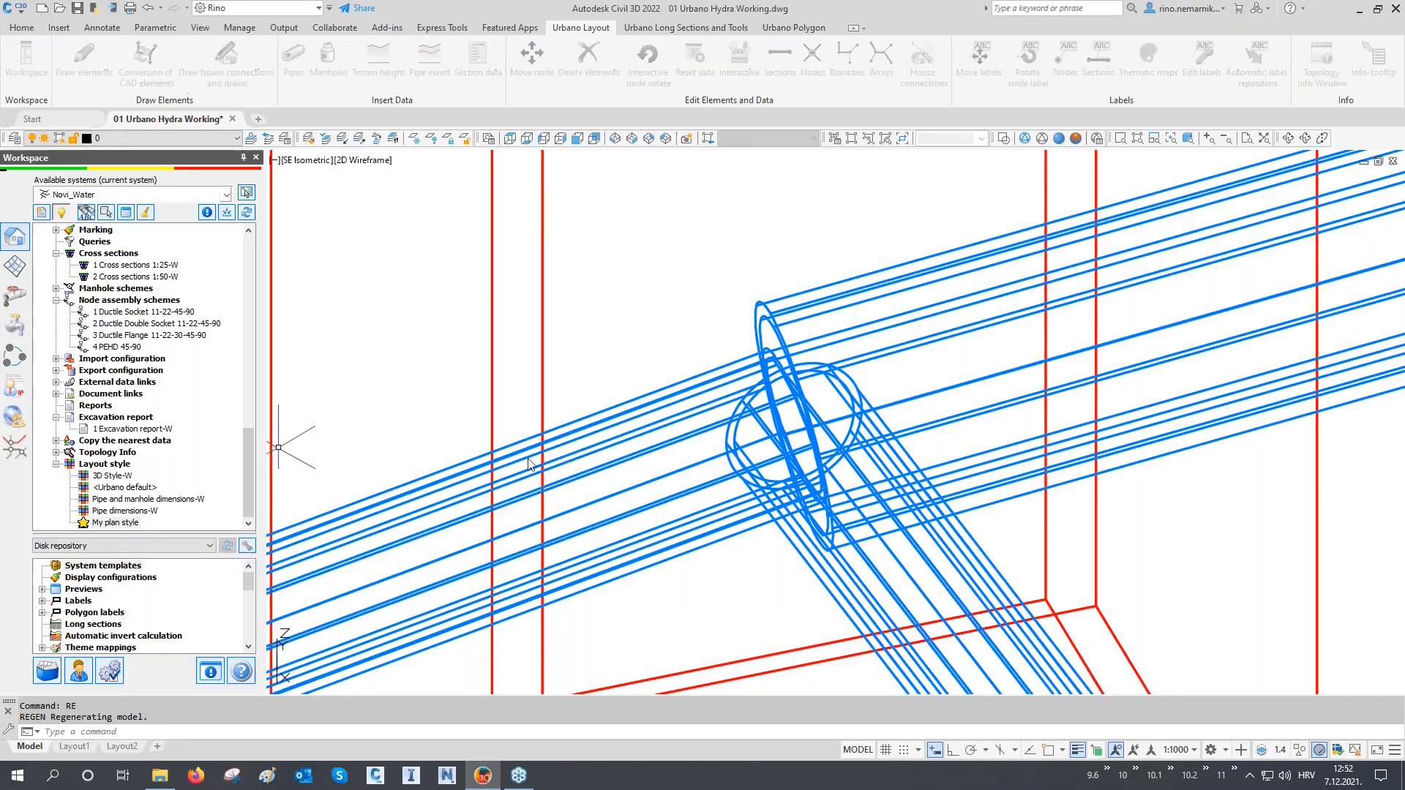
pyautogui.click(450, 265)
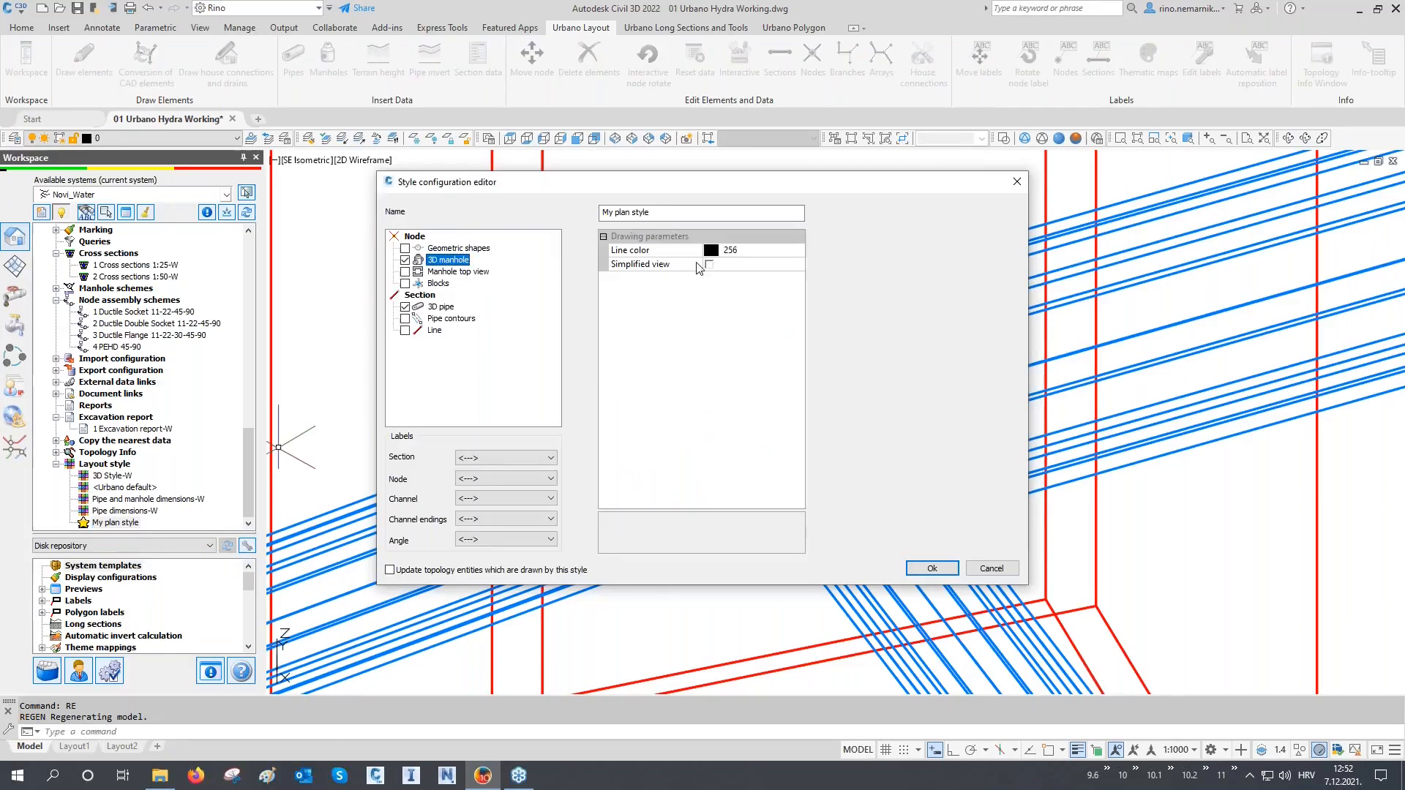
pyautogui.click(708, 265)
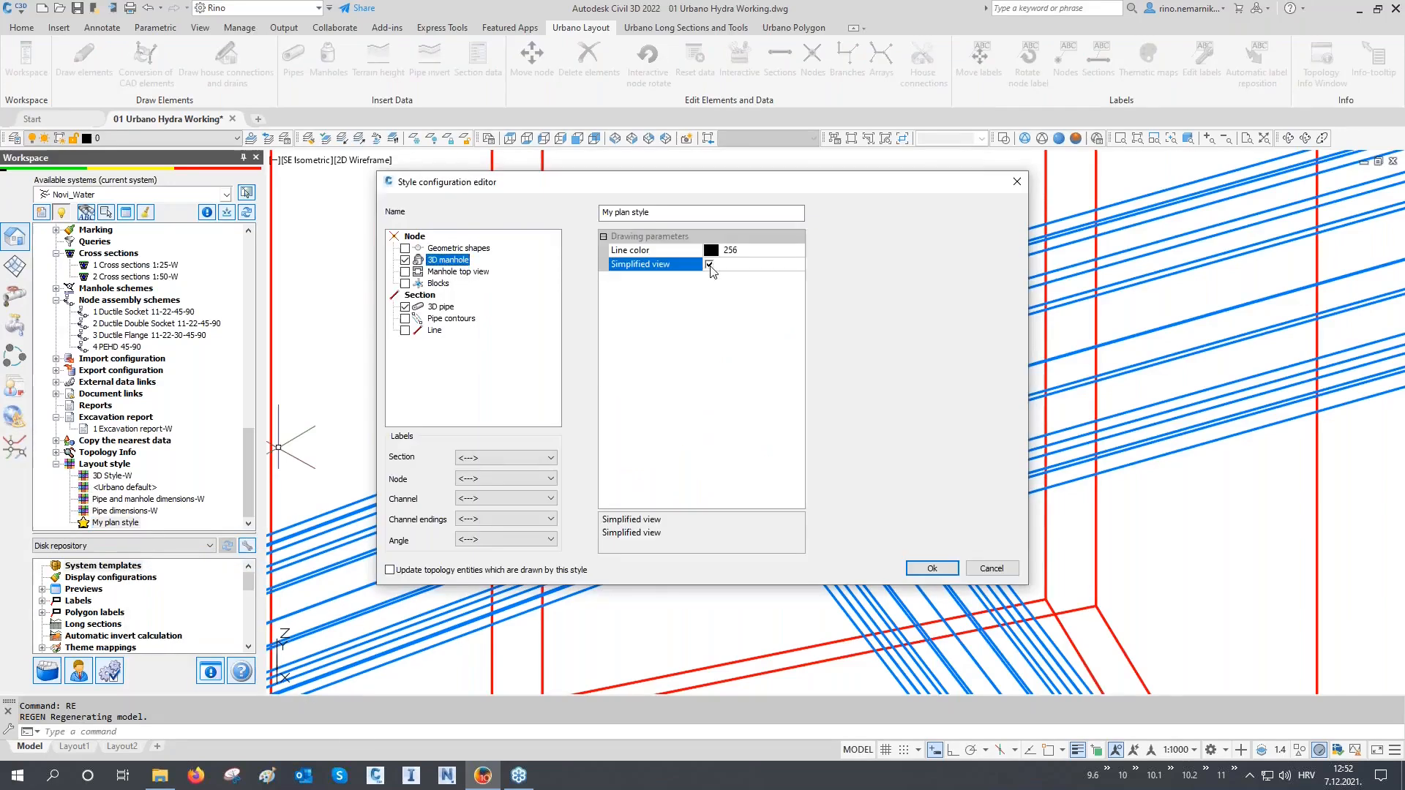
pyautogui.click(445, 308)
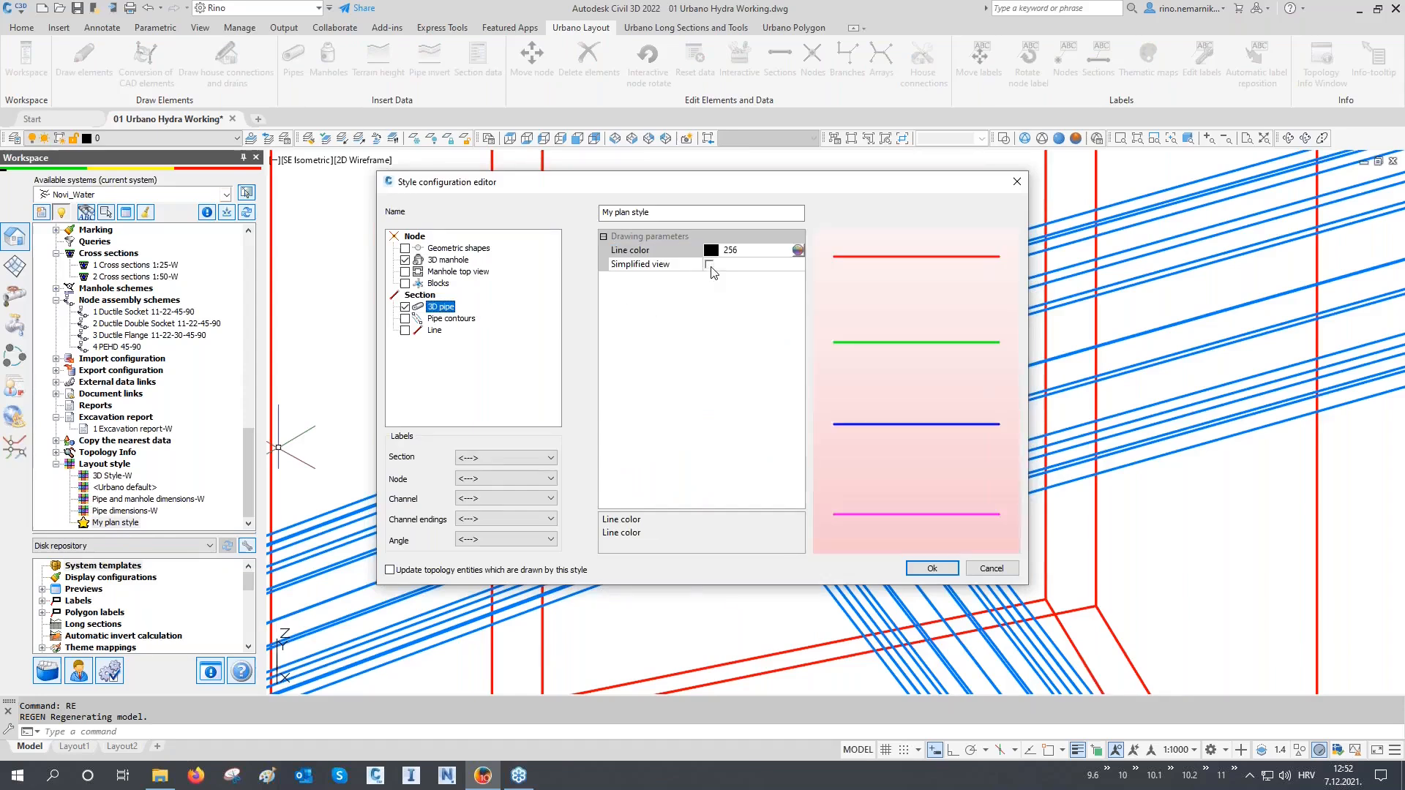
pyautogui.click(709, 264)
pyautogui.click(390, 570)
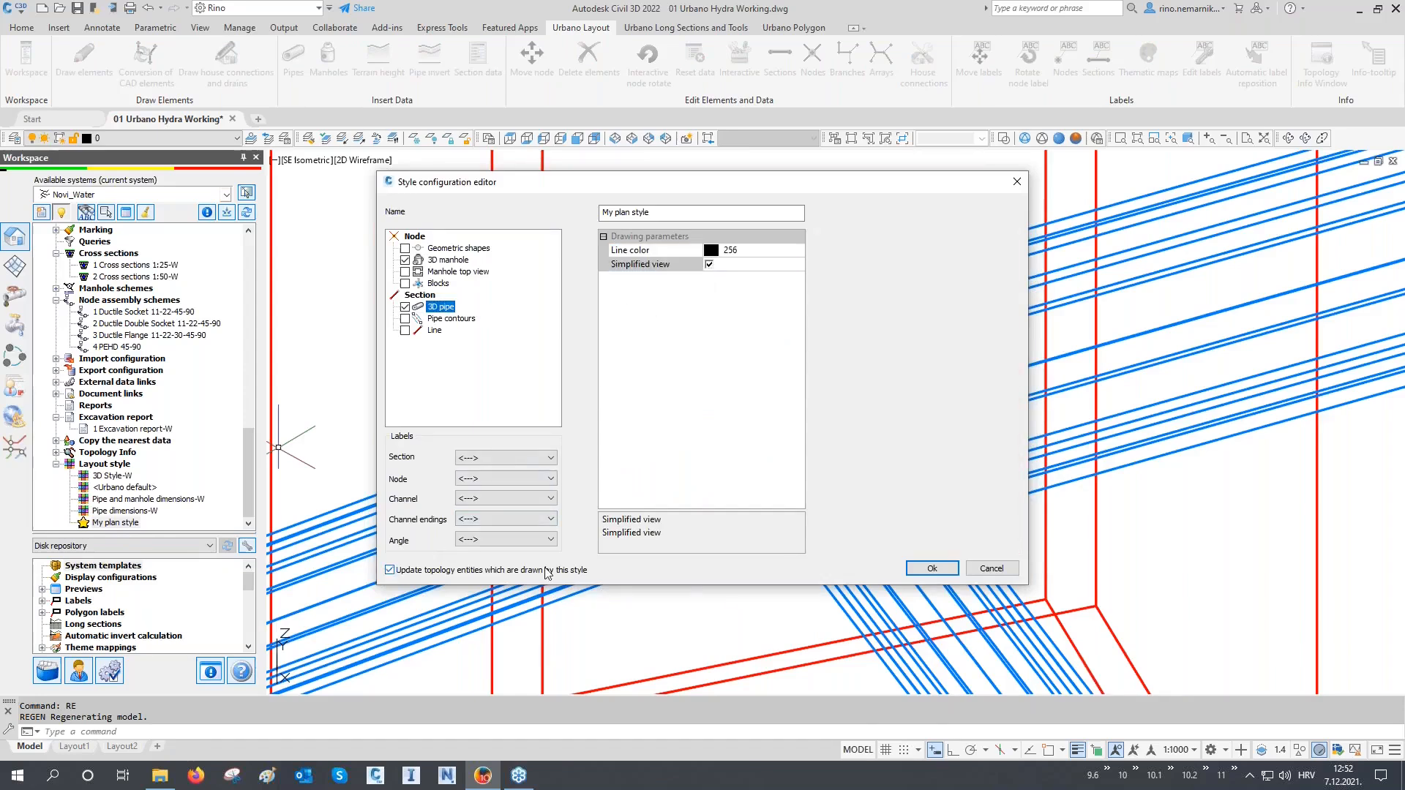
pyautogui.click(932, 568)
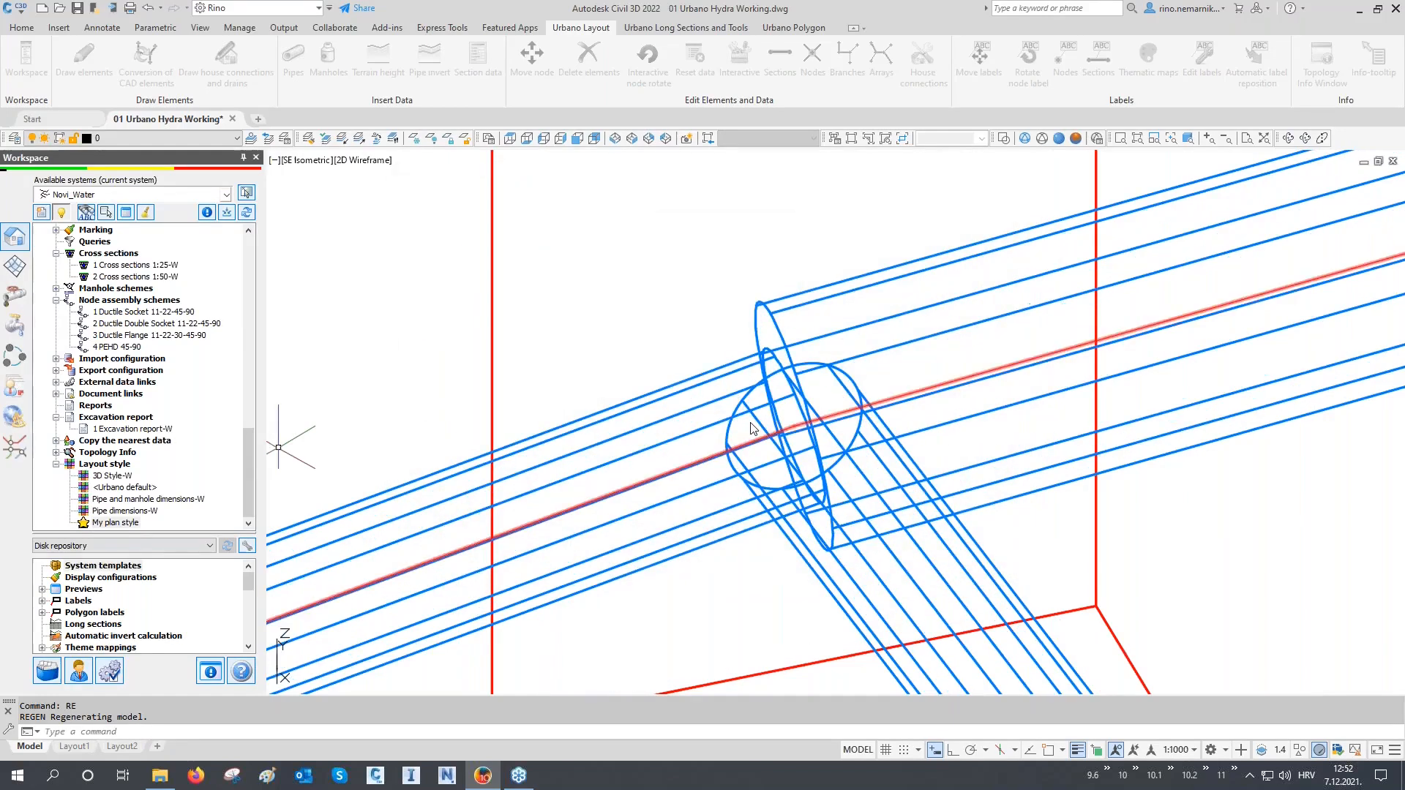
# Step: Examine the simplified 3D manholes and pipe junctions at several nodes across the network
pyautogui.scroll(-5, 739, 433)
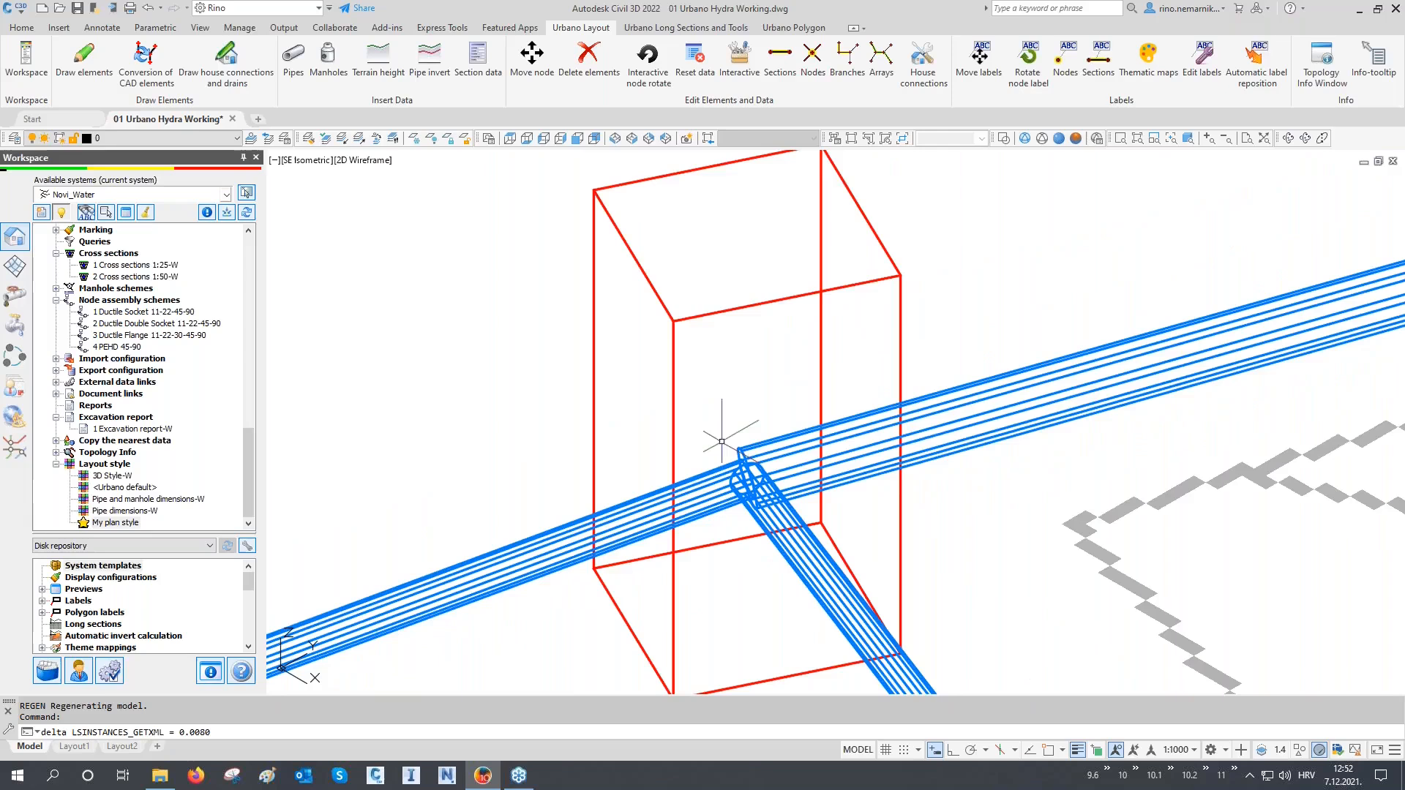
pyautogui.click(727, 310)
pyautogui.press('Escape')
pyautogui.scroll(-10, 658, 300)
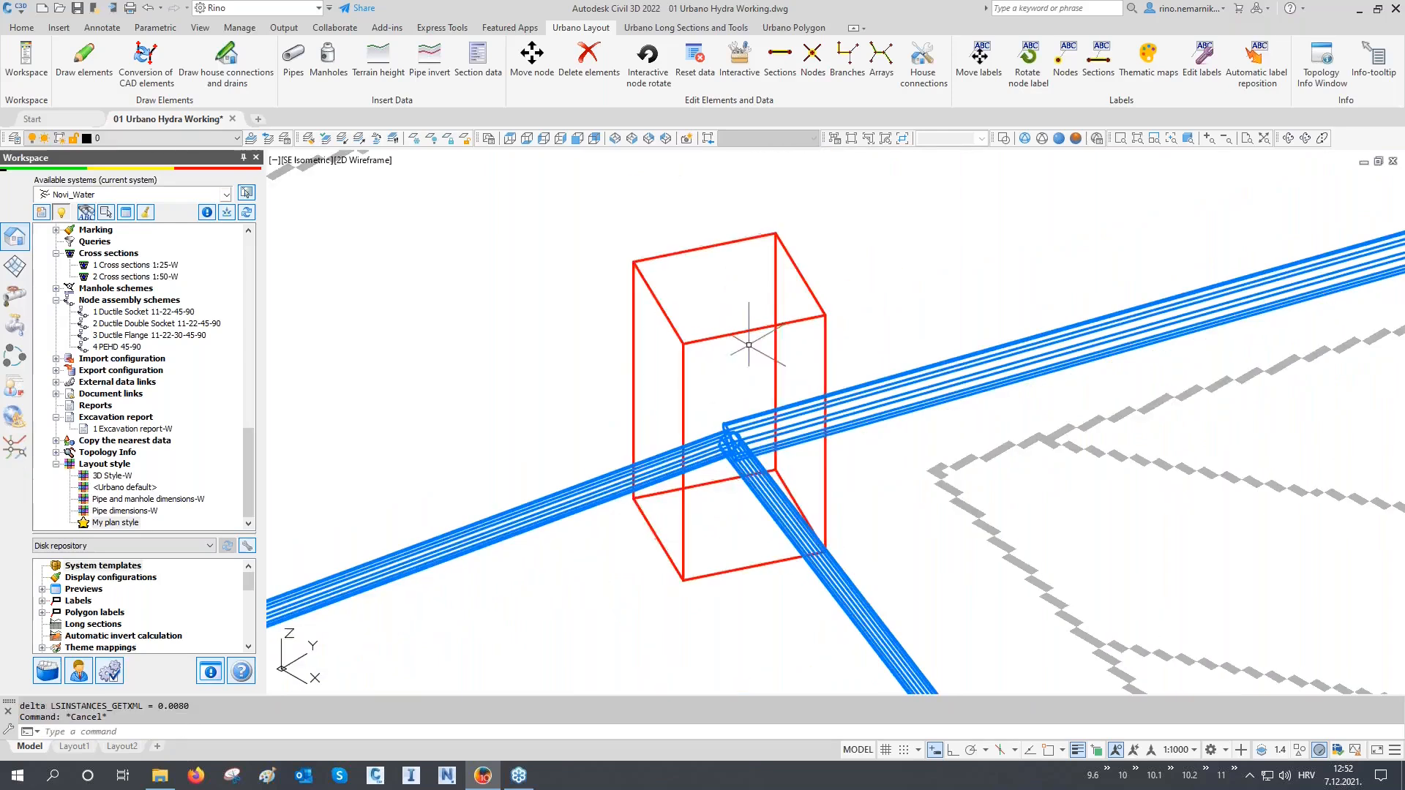
pyautogui.scroll(-4, 788, 342)
pyautogui.scroll(10, 475, 452)
pyautogui.scroll(4, 464, 470)
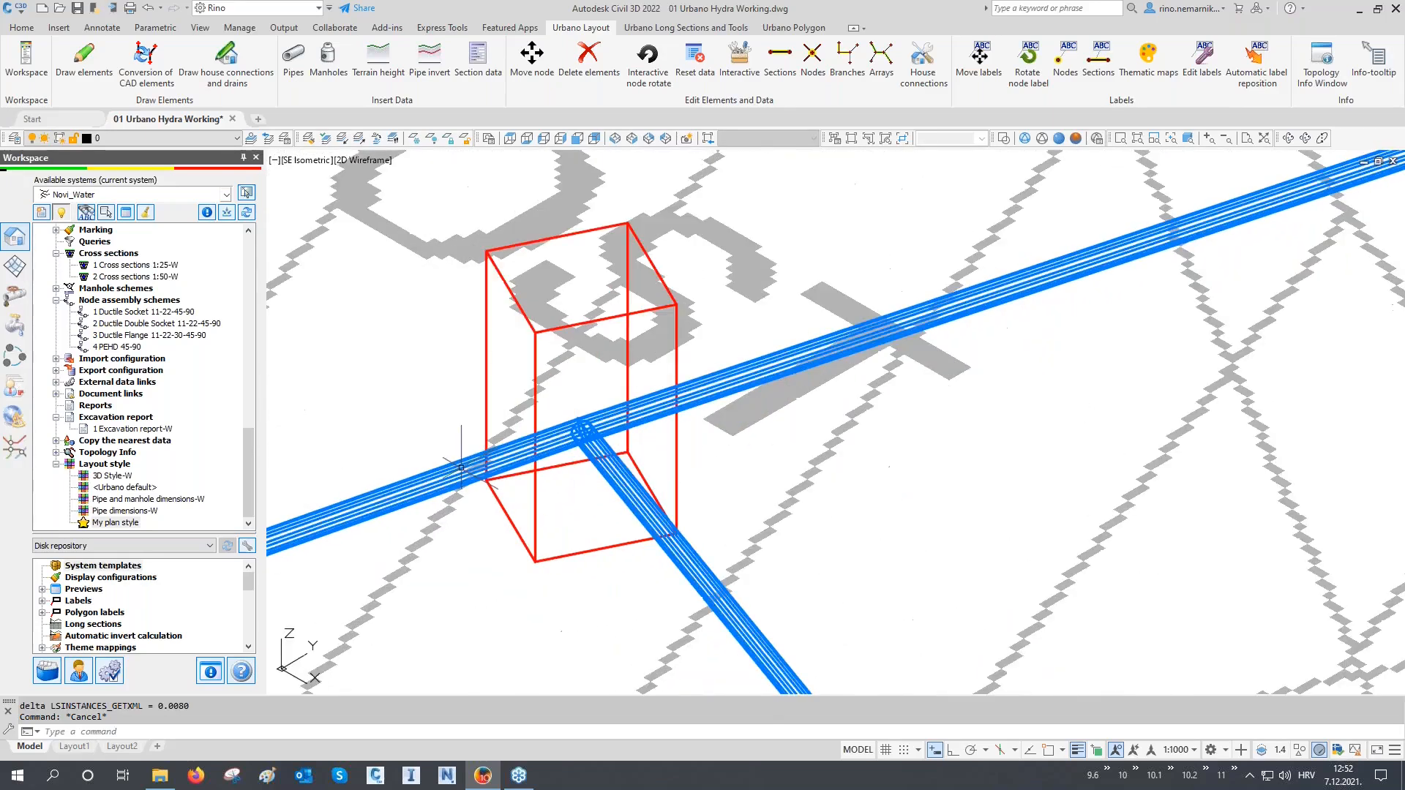
pyautogui.moveTo(462, 470); pyautogui.dragTo(477, 430, button='middle')
pyautogui.scroll(-2, 478, 276)
pyautogui.scroll(-10, 478, 275)
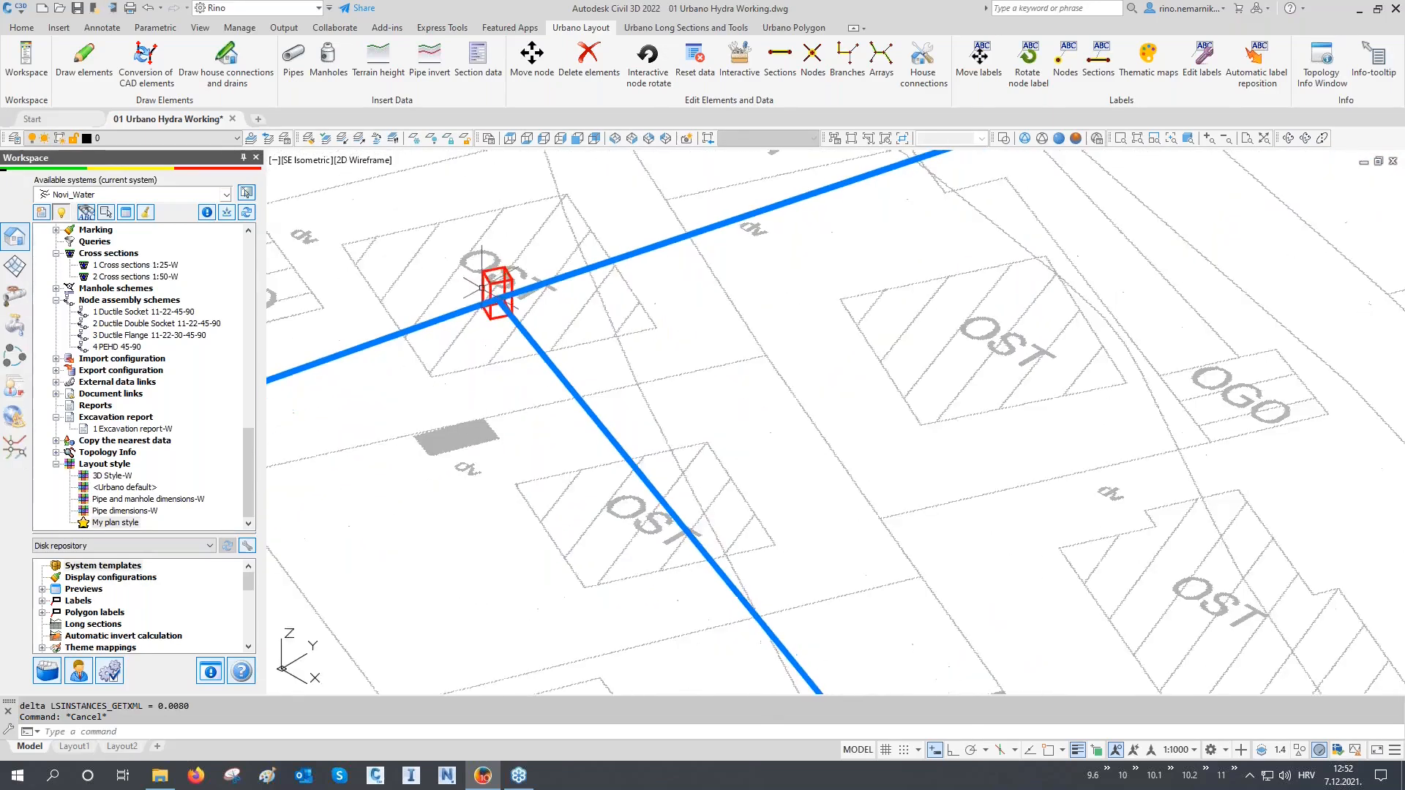
pyautogui.moveTo(798, 419); pyautogui.dragTo(678, 345, button='middle')
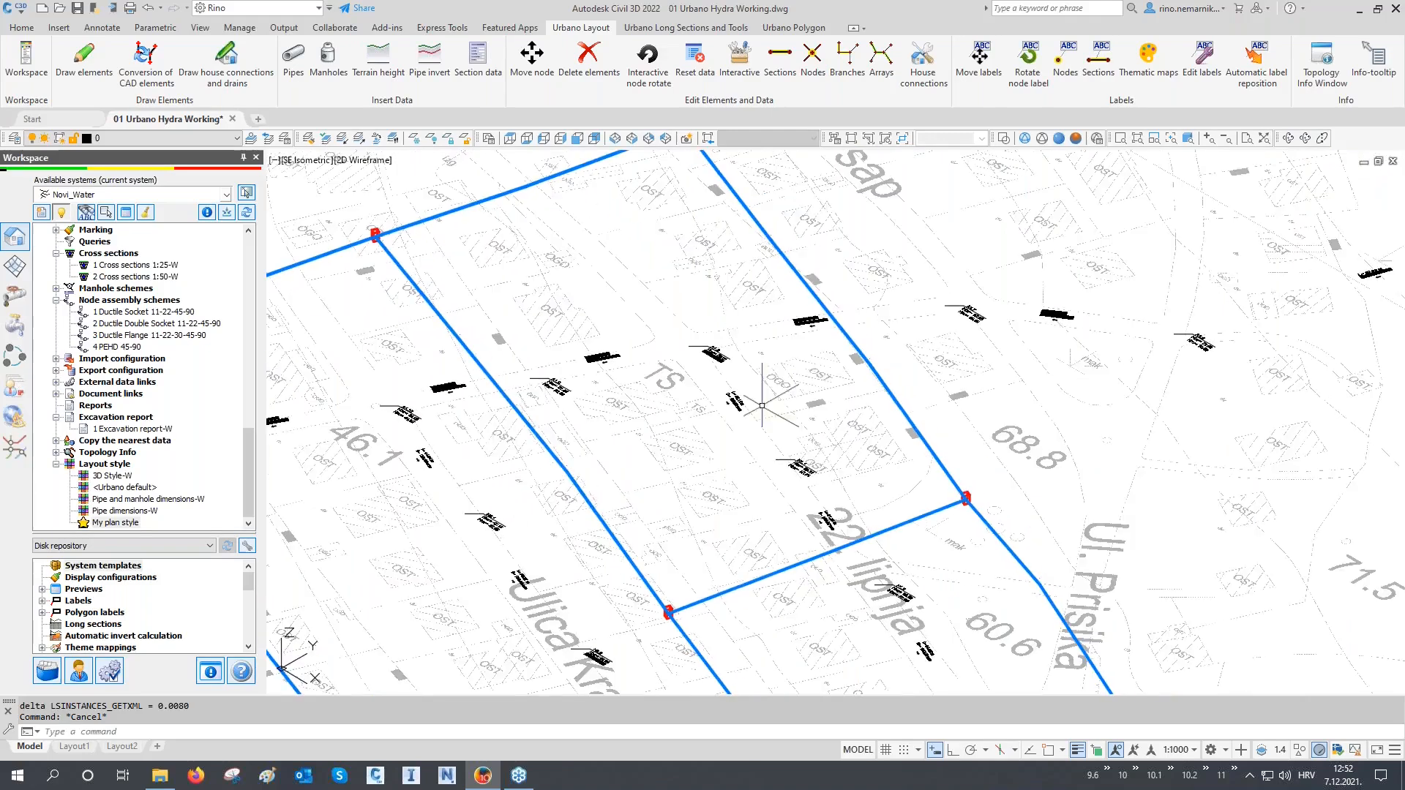
pyautogui.scroll(10, 976, 503)
pyautogui.scroll(5, 981, 498)
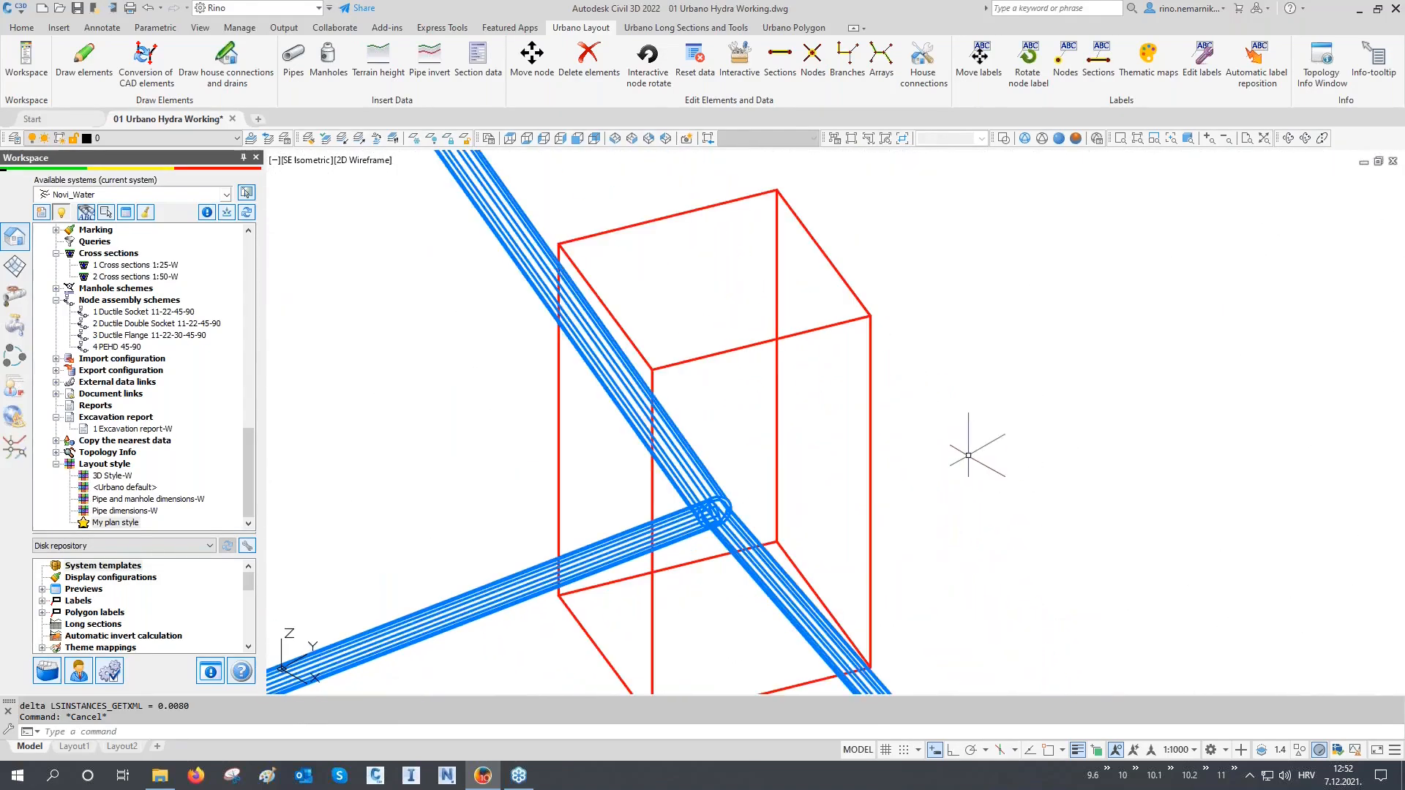
pyautogui.scroll(4, 732, 498)
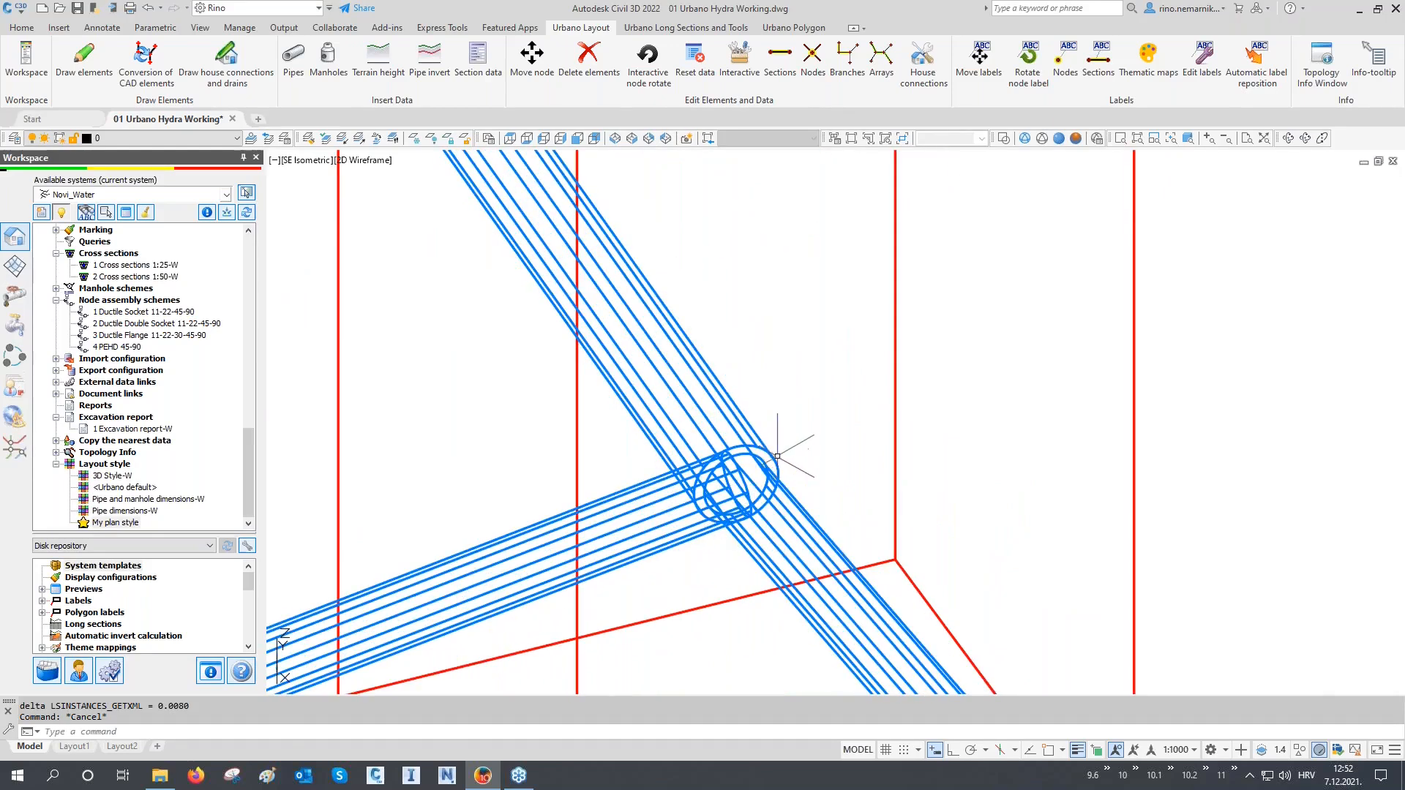
# Step: Check one more simplified 3D manhole and its pipe junction up close, and return the drawing to the Top view
pyautogui.scroll(-5, 777, 455)
pyautogui.scroll(-6, 775, 474)
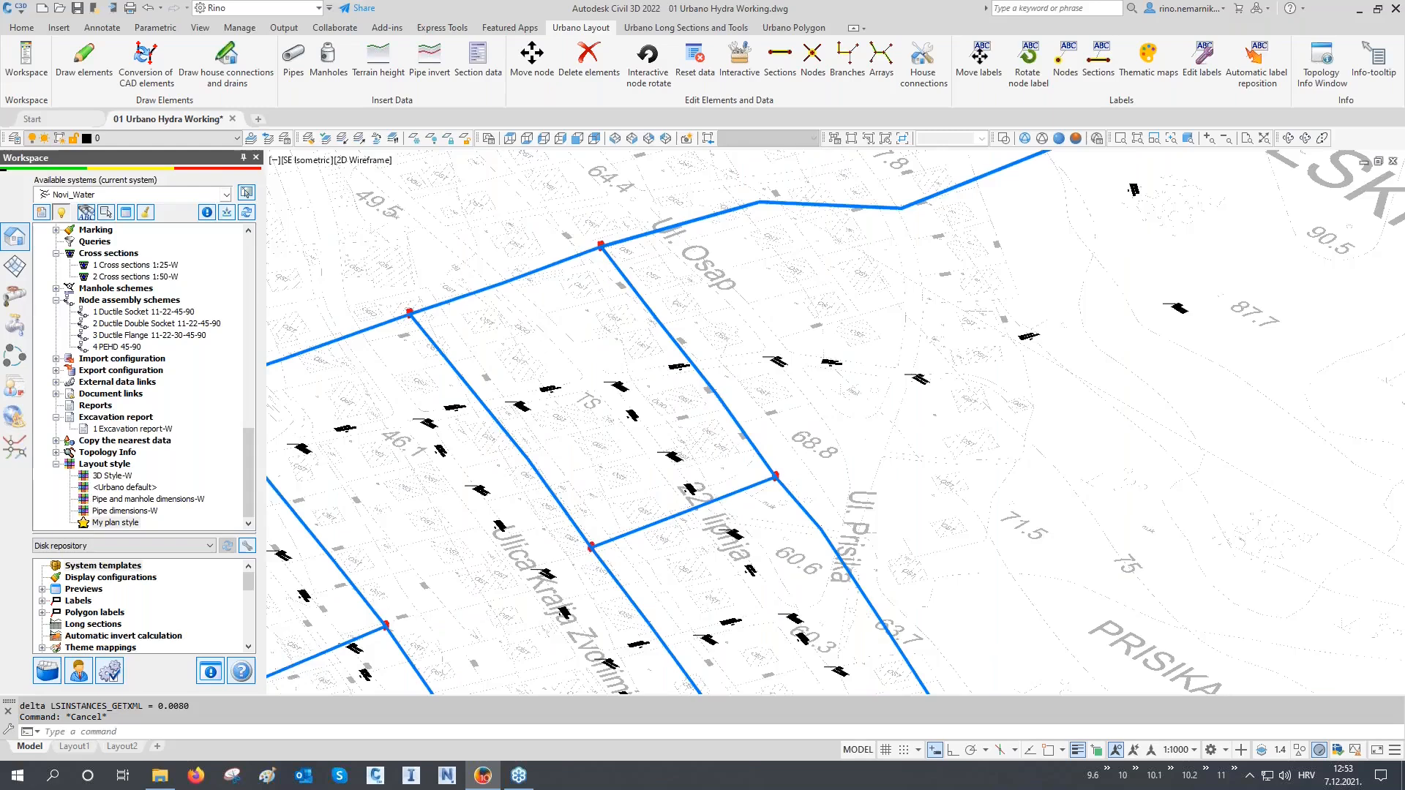
pyautogui.scroll(10, 602, 245)
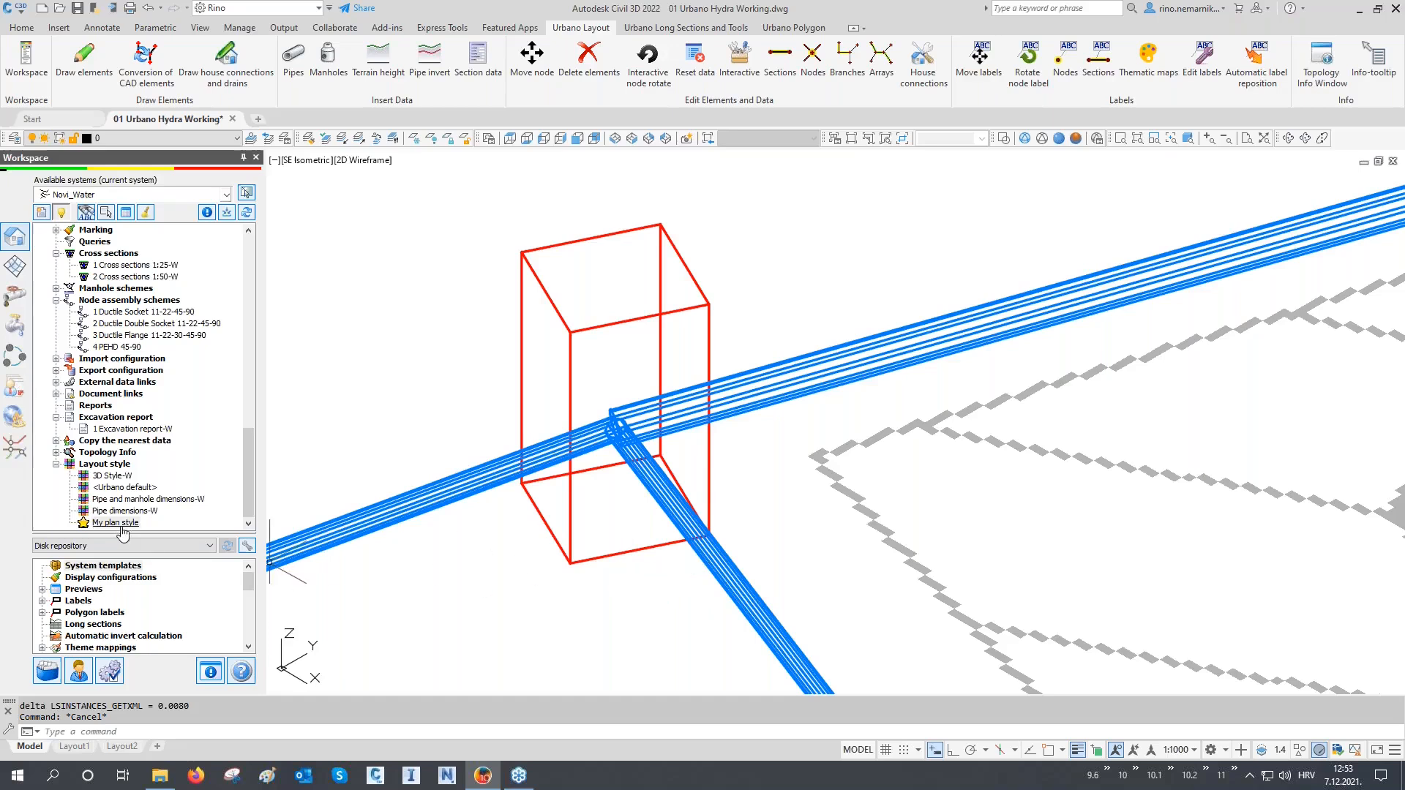
pyautogui.click(512, 141)
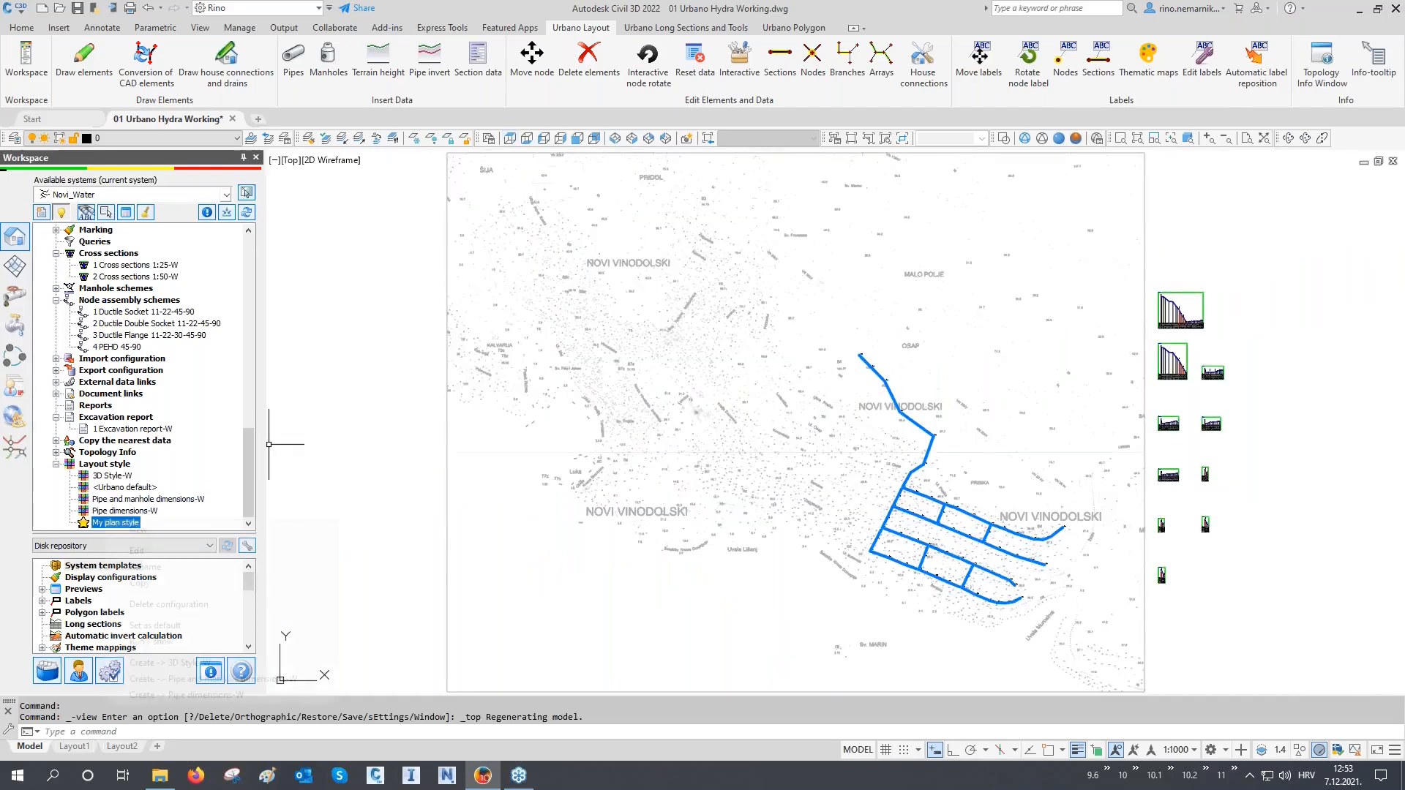
# Step: Set My plan style to draw nodes as manhole top views and sections as pipe contours, and apply it to the network
pyautogui.rightClick(110, 522)
pyautogui.click(147, 550)
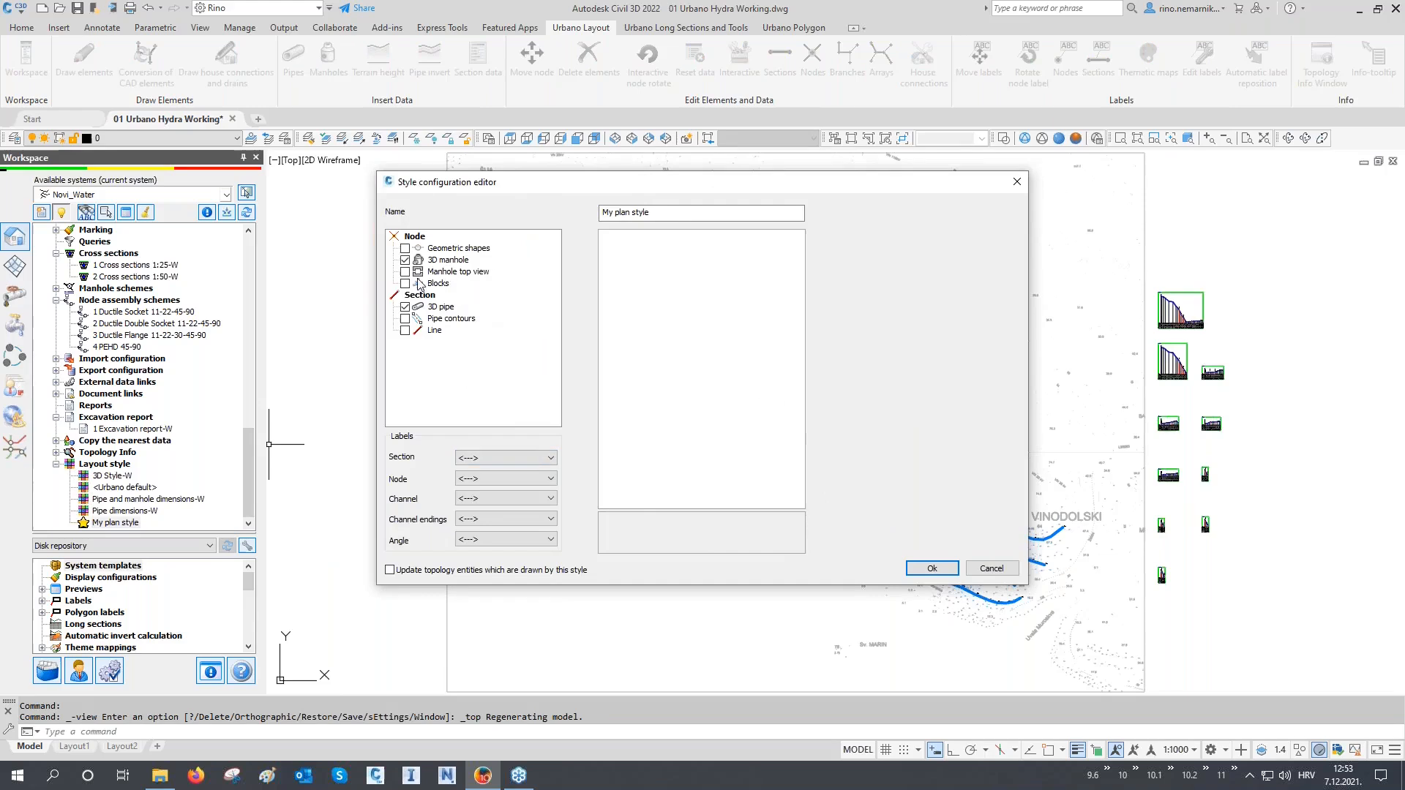
pyautogui.click(404, 272)
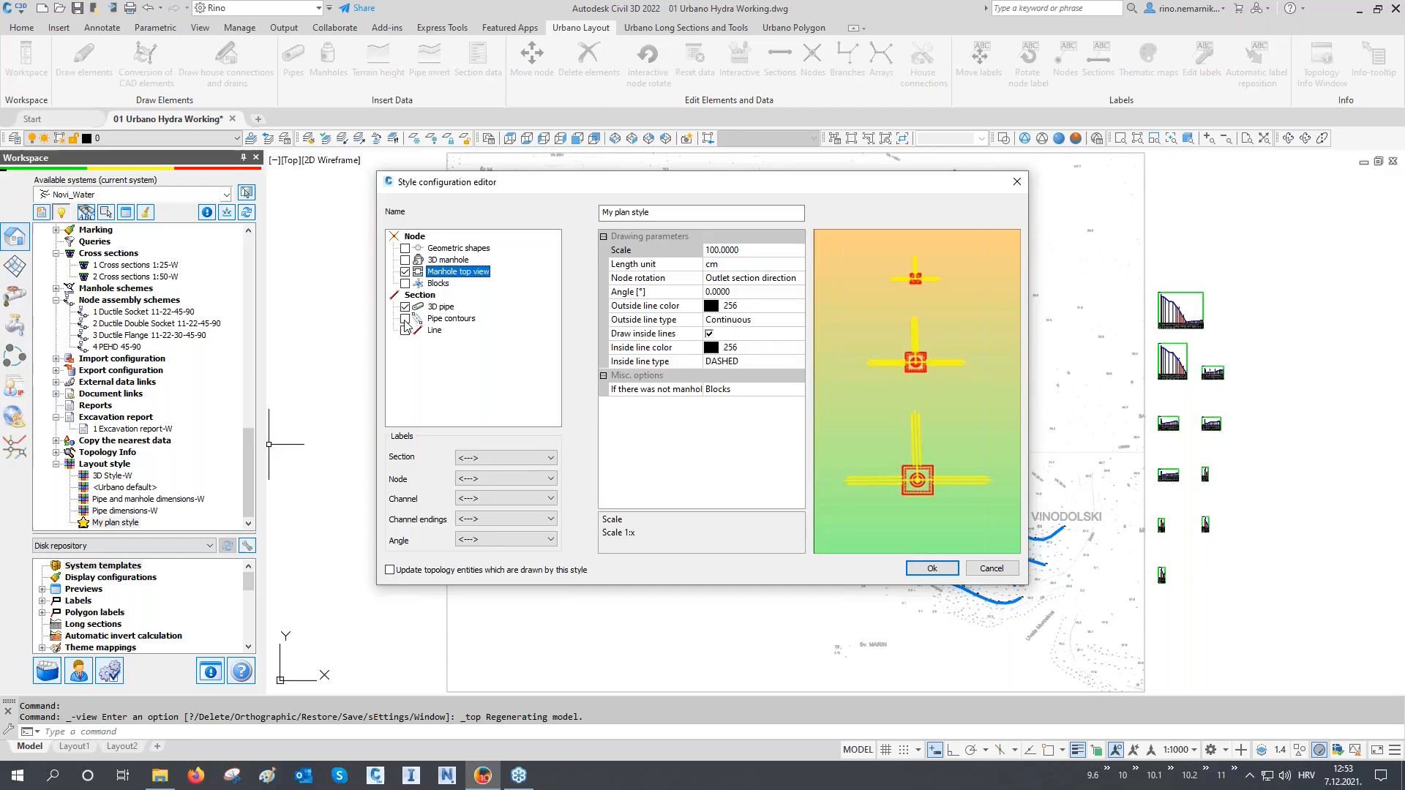
pyautogui.click(405, 320)
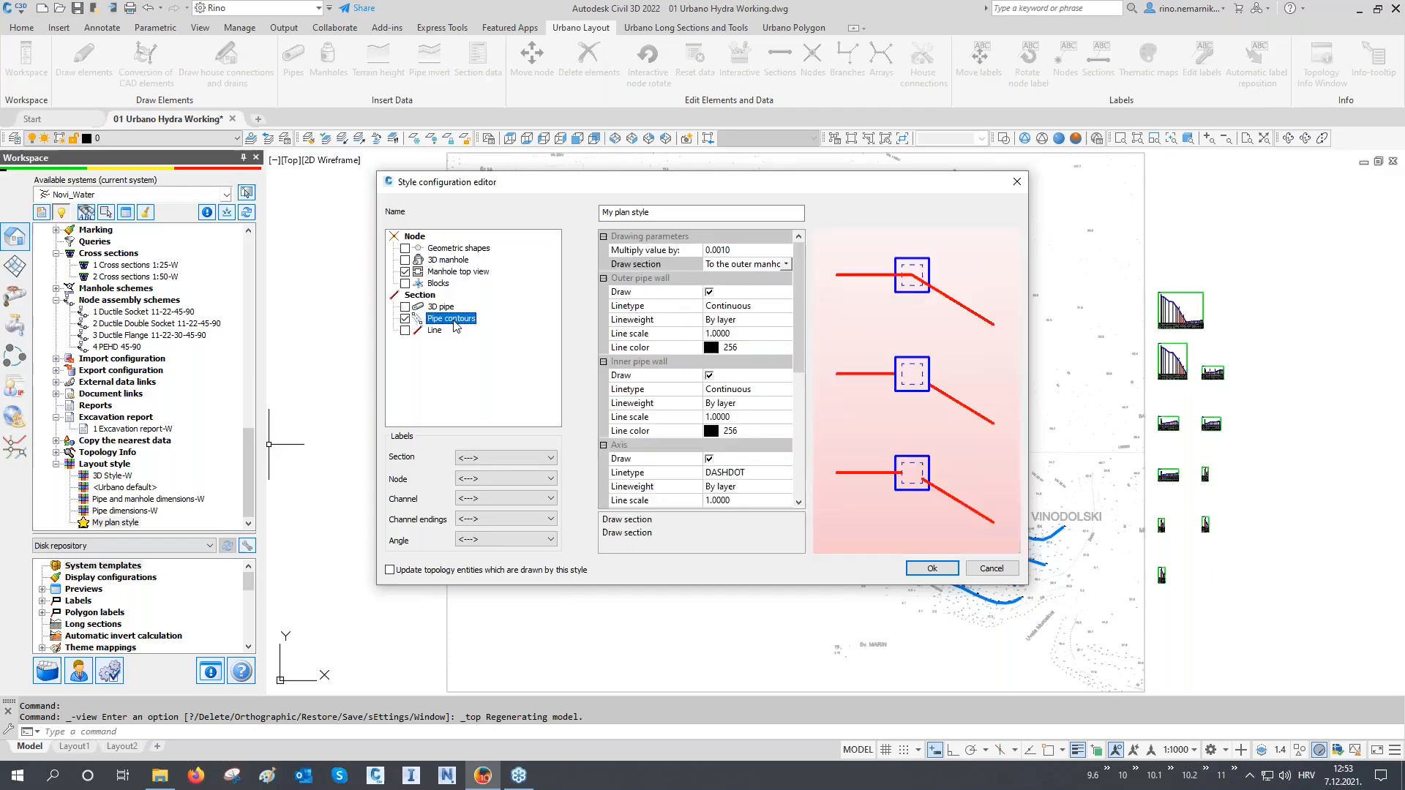
pyautogui.click(932, 568)
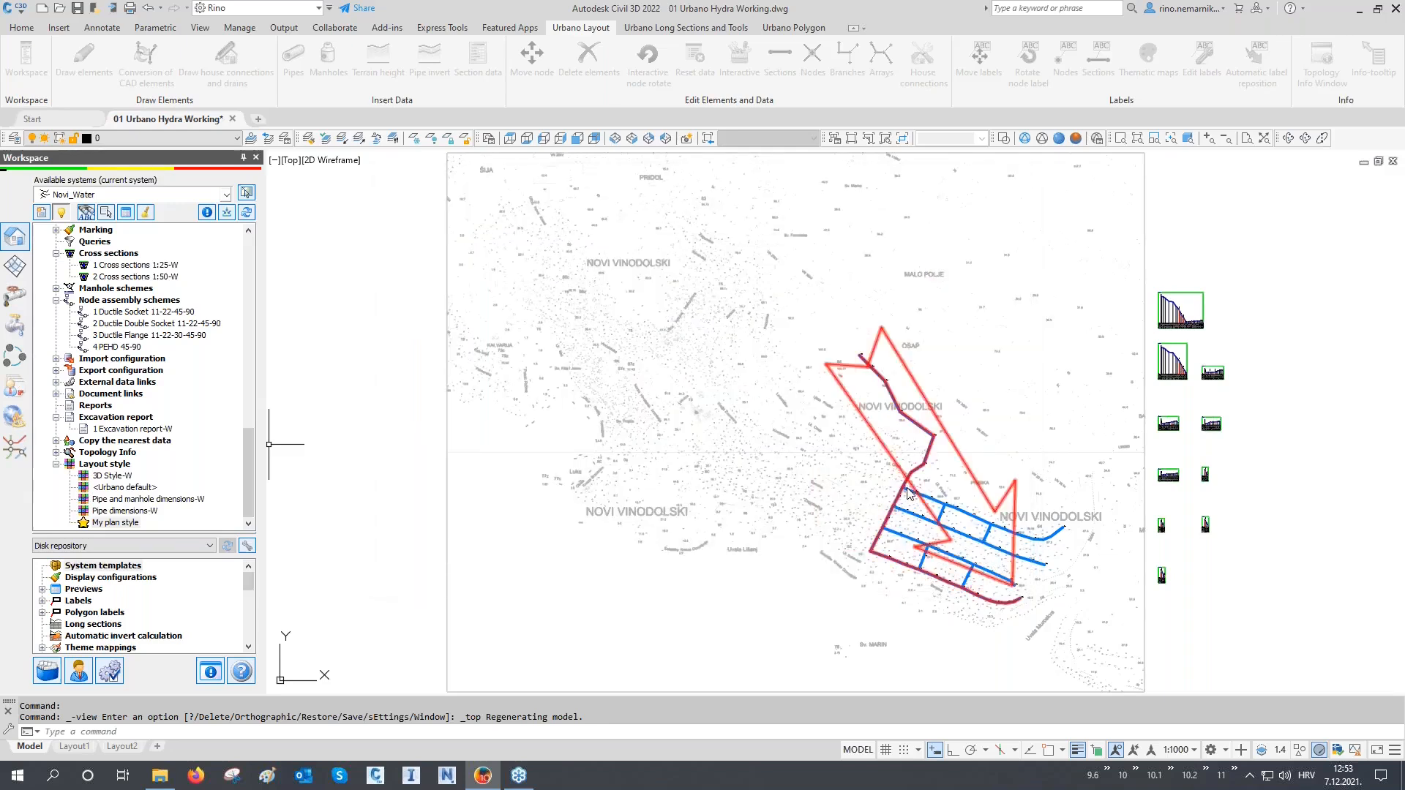
# Step: Examine the manhole top view and pipe contours at node A1.8, and return to the overall network
pyautogui.scroll(10, 908, 494)
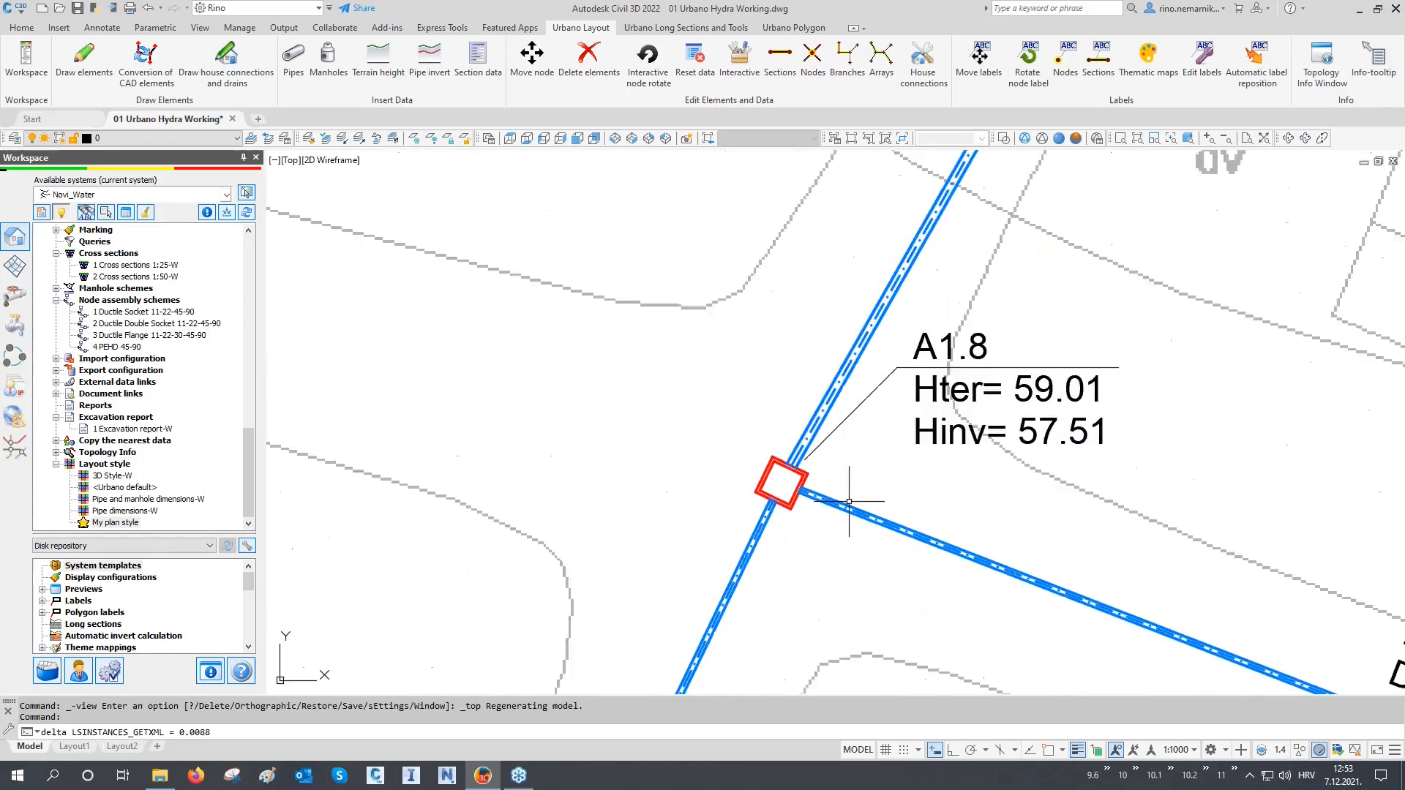
pyautogui.scroll(4, 849, 502)
pyautogui.press('Escape')
pyautogui.press('Escape')
pyautogui.scroll(-5, 568, 417)
pyautogui.scroll(-10, 570, 421)
pyautogui.moveTo(622, 415); pyautogui.dragTo(585, 448, button='middle')
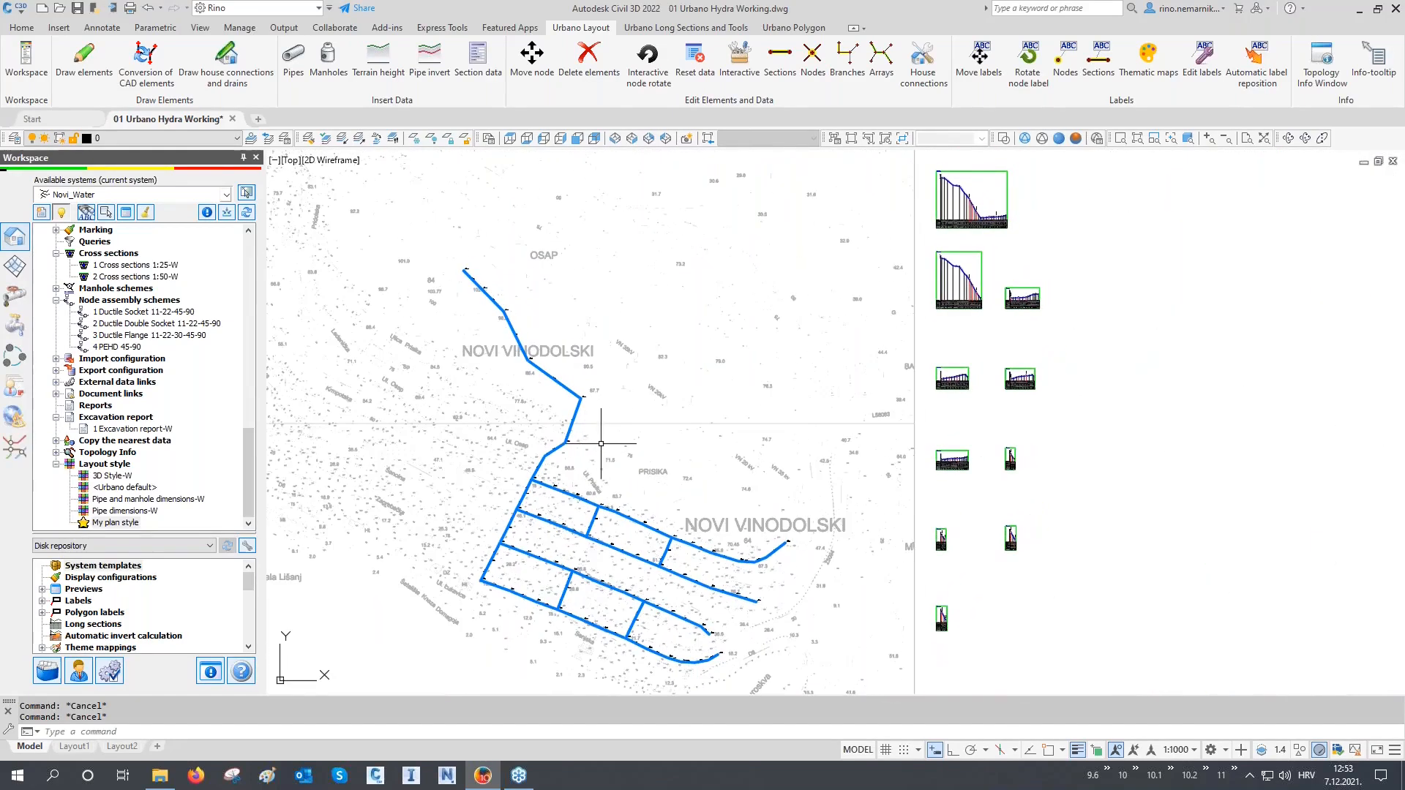
# Step: Open the catalog of trenches and view the Alfa=70 item of the 1 m wide single sand-bed trench
pyautogui.click(49, 670)
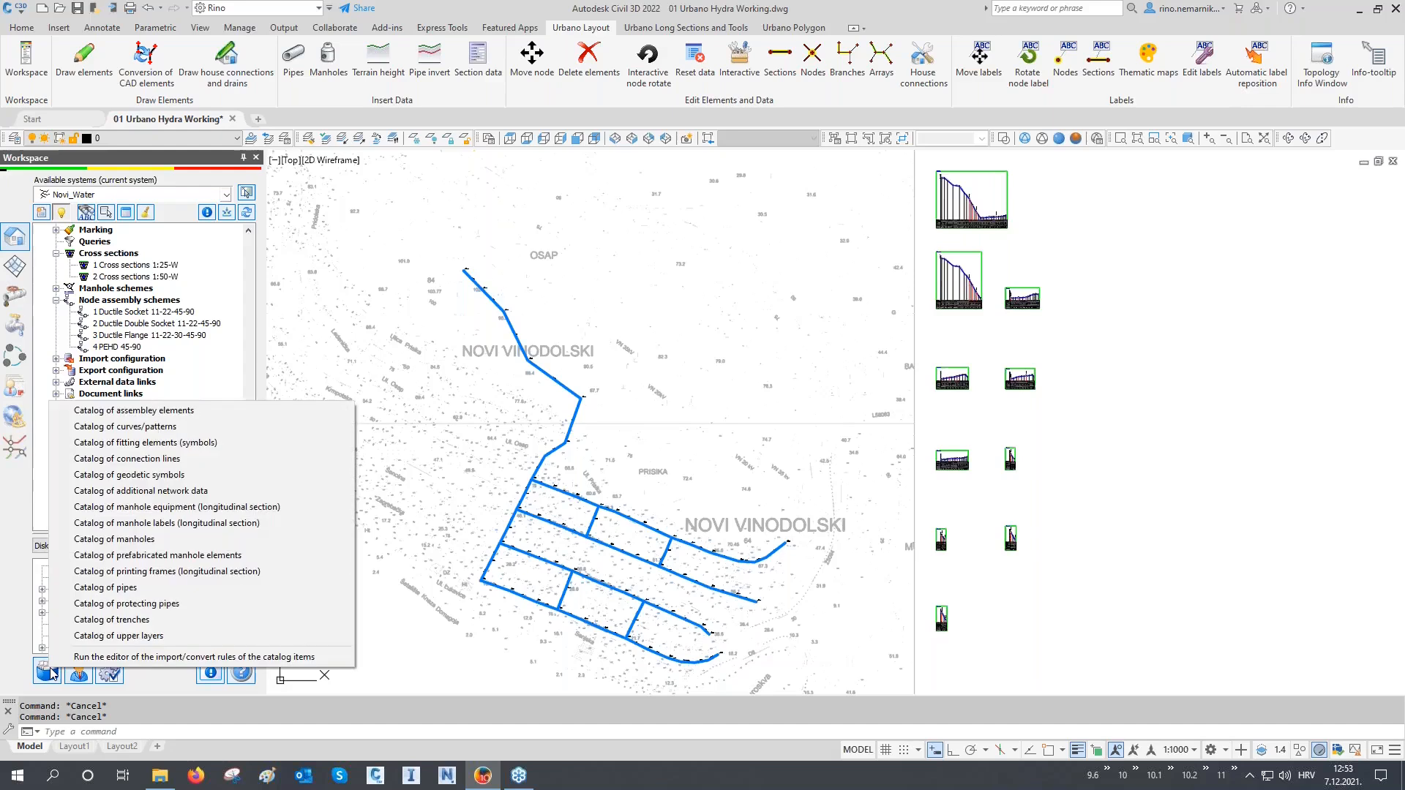
pyautogui.click(144, 635)
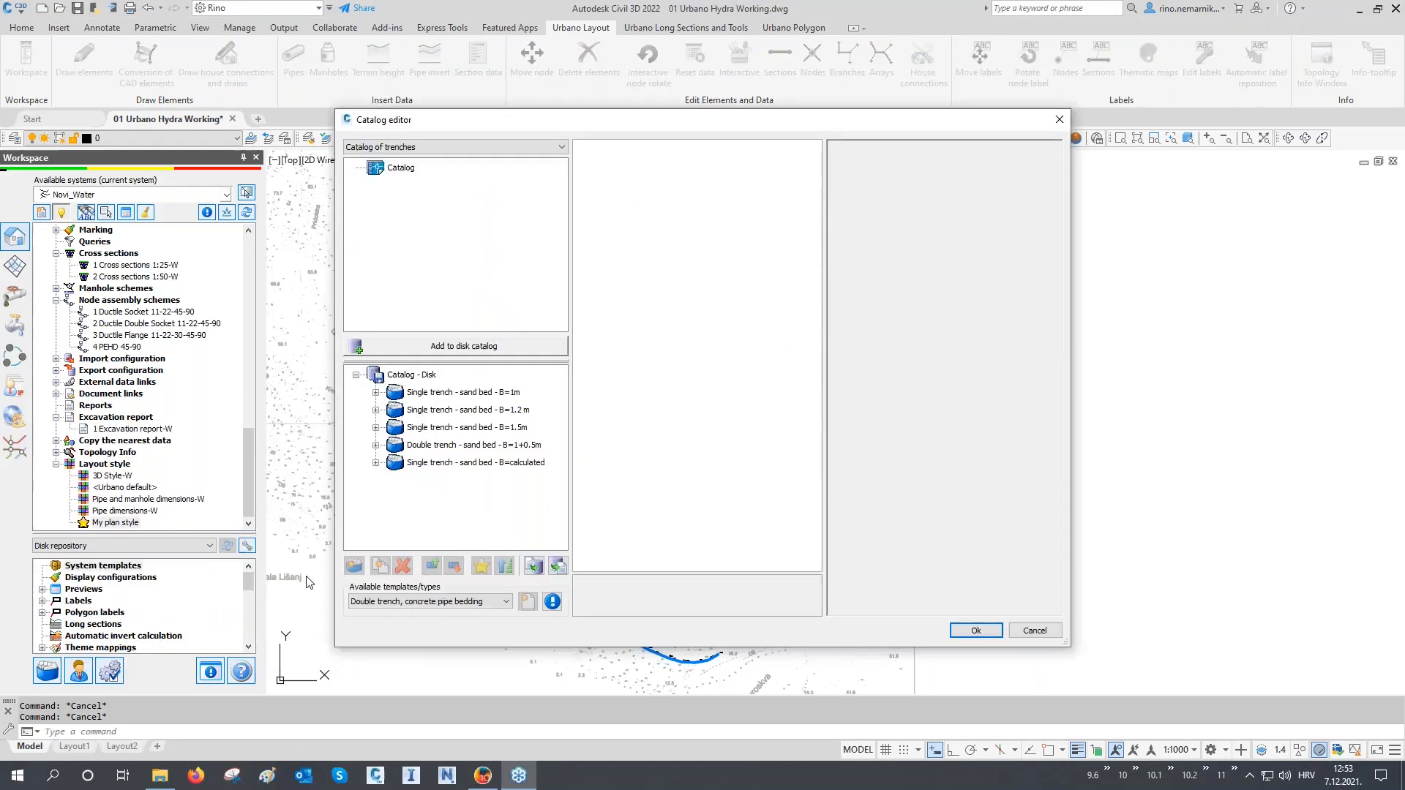
pyautogui.moveTo(453, 352); pyautogui.dragTo(461, 281)
pyautogui.click(375, 321)
pyautogui.click(421, 338)
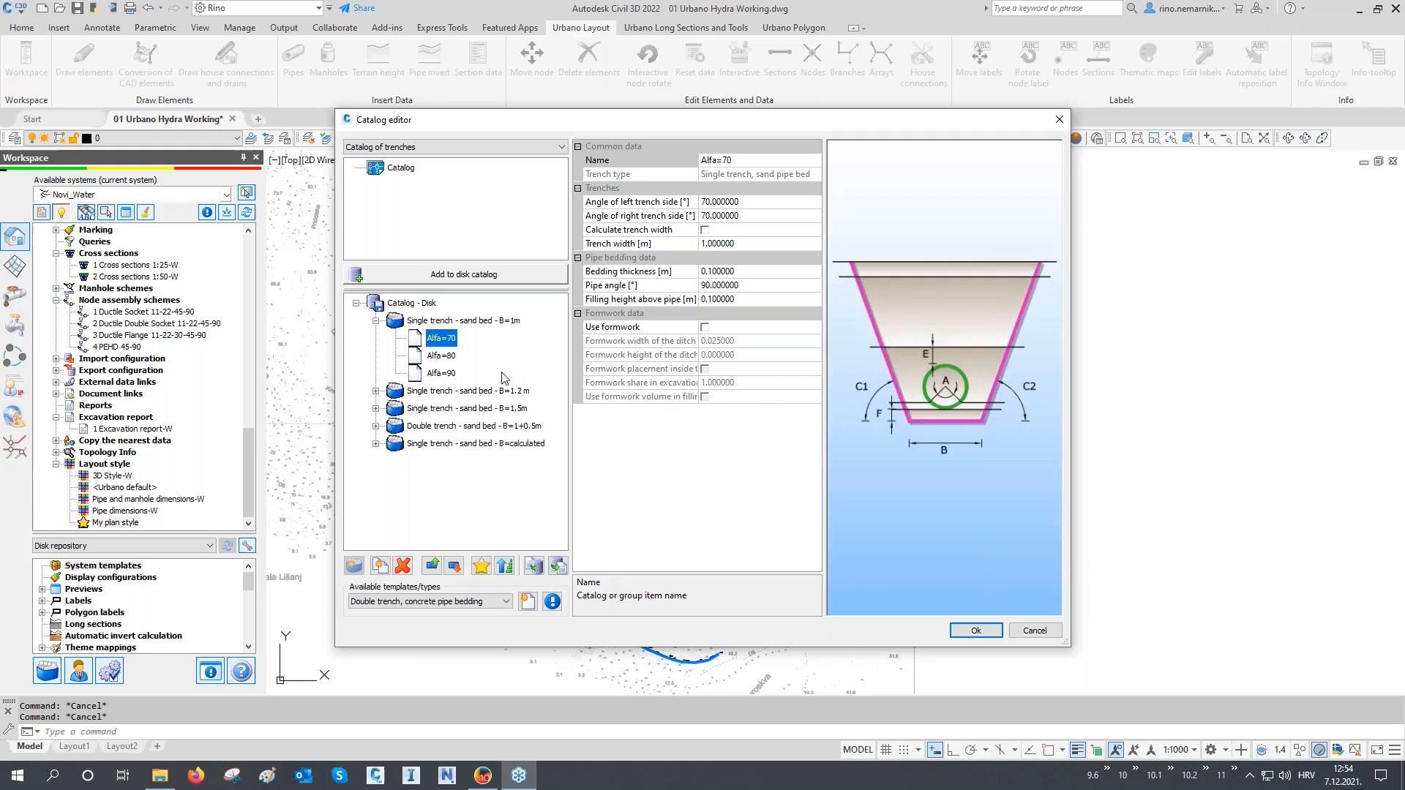
# Step: Compare the double trench's Alfa=80 parameters with the Alfa=70, 80 and 90 items of the 1 m single trench
pyautogui.click(375, 426)
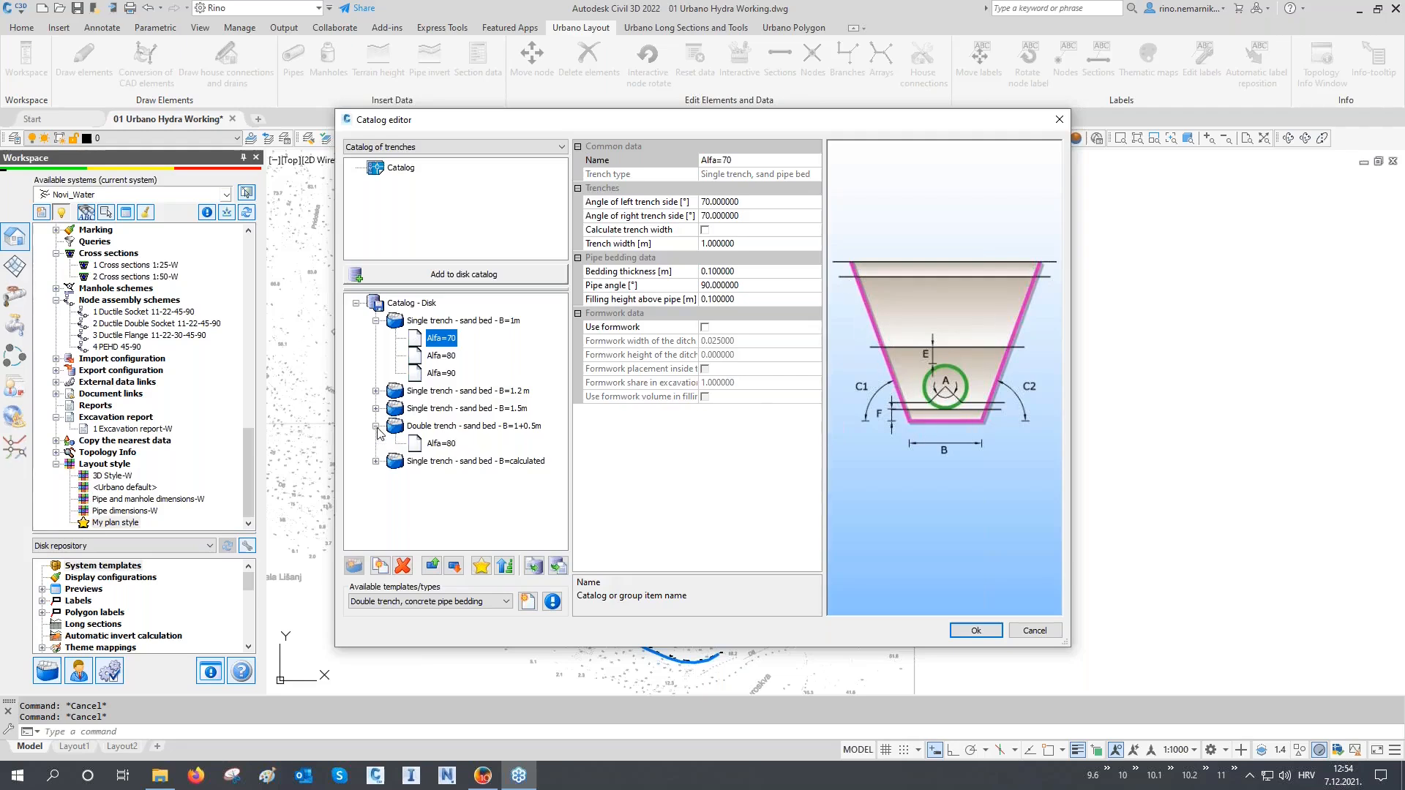
pyautogui.click(439, 443)
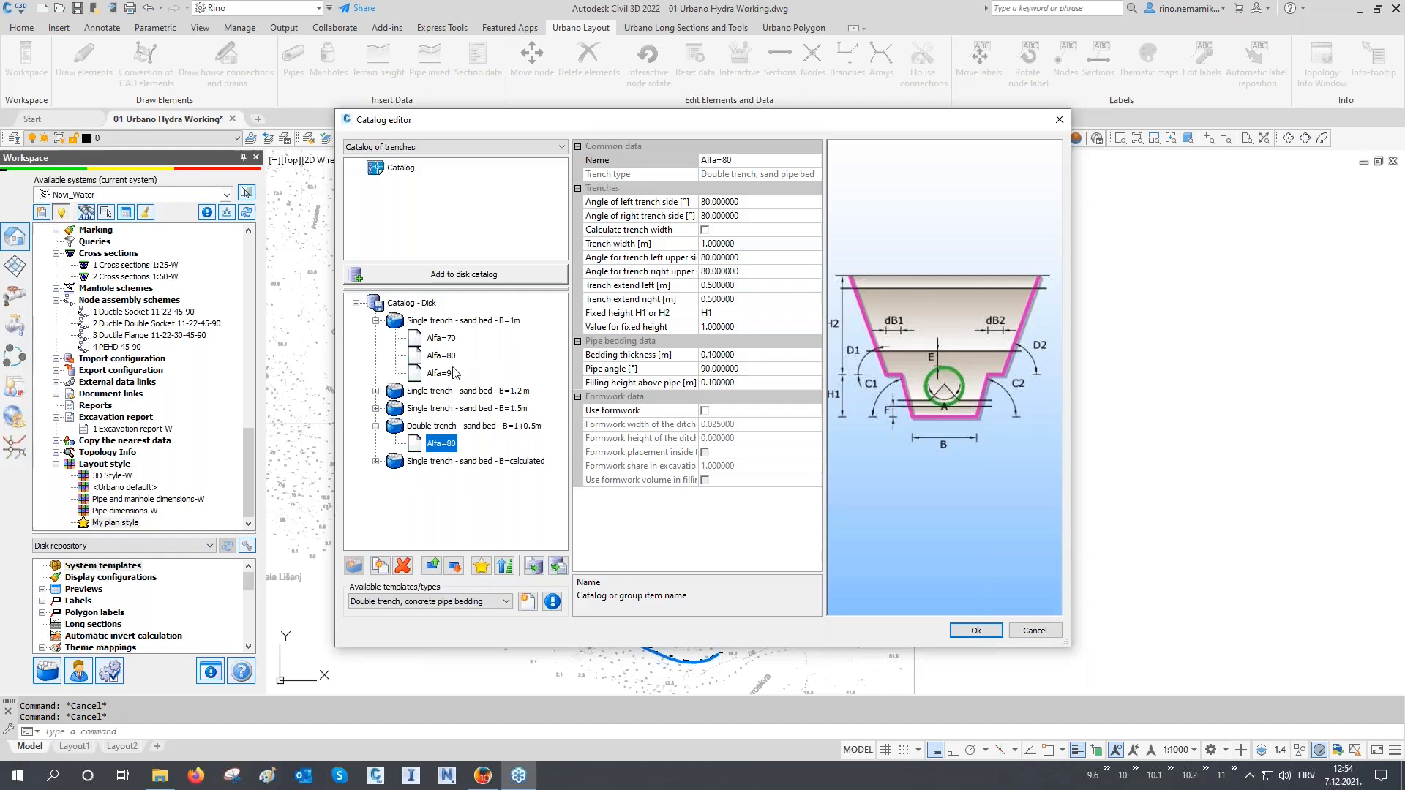
pyautogui.click(444, 338)
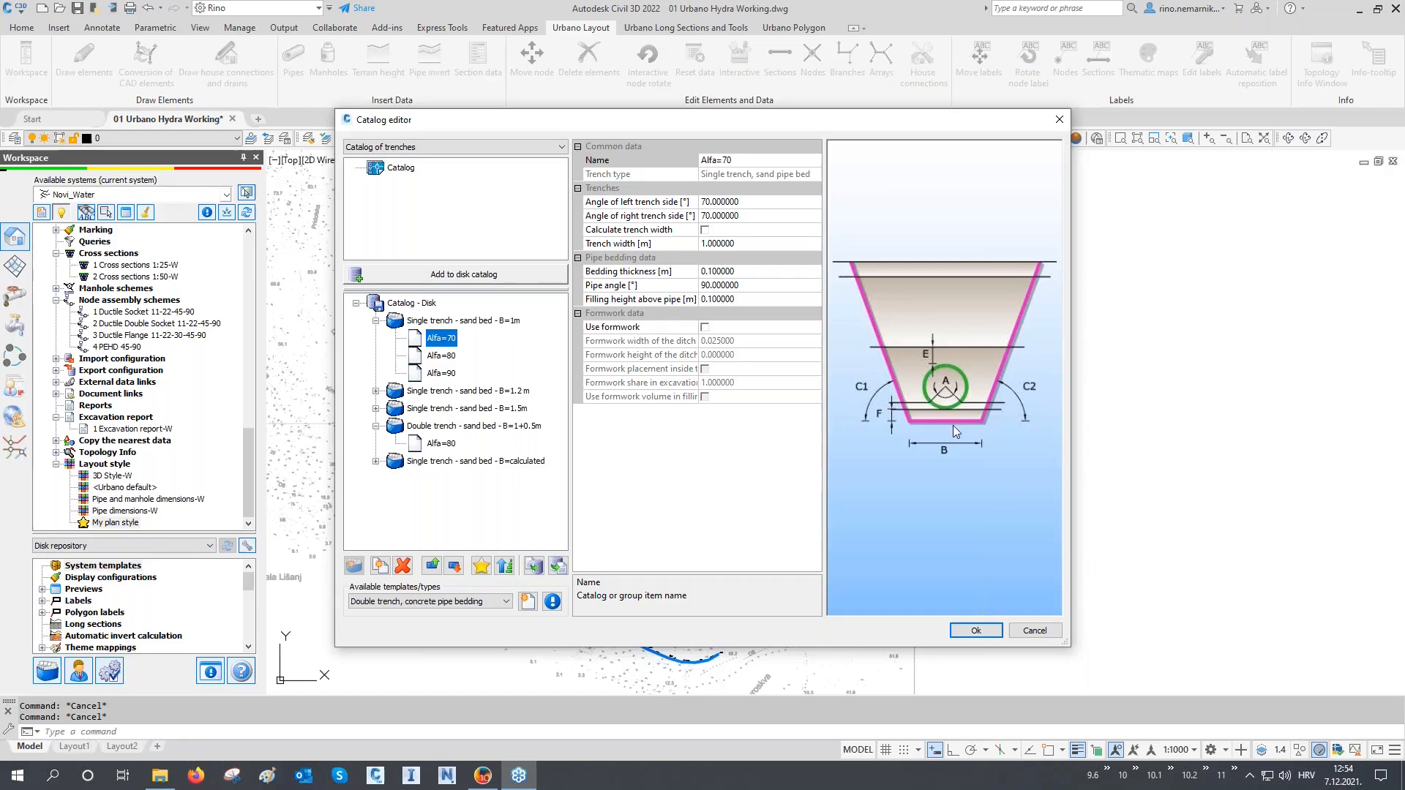
pyautogui.click(439, 357)
pyautogui.click(440, 373)
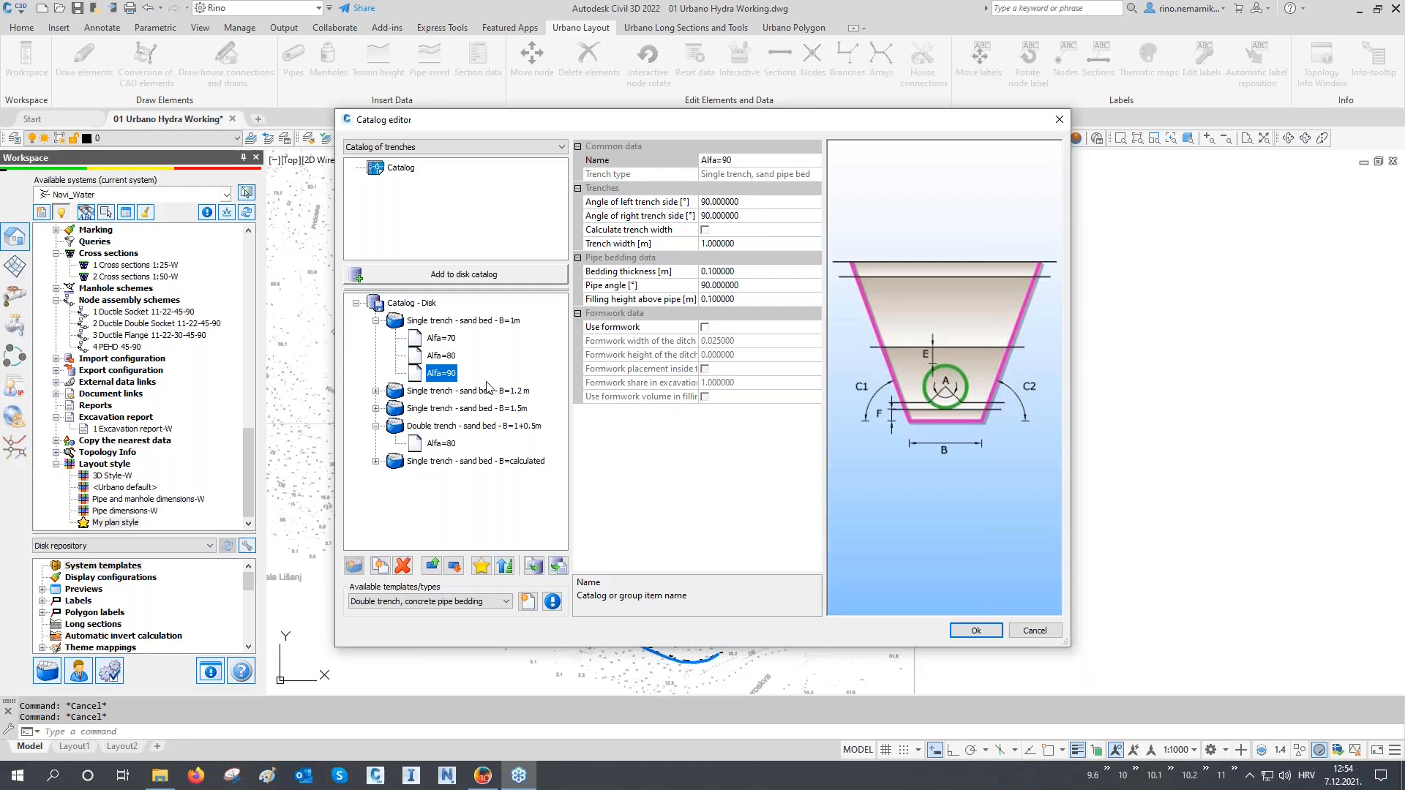
pyautogui.click(508, 391)
pyautogui.click(512, 411)
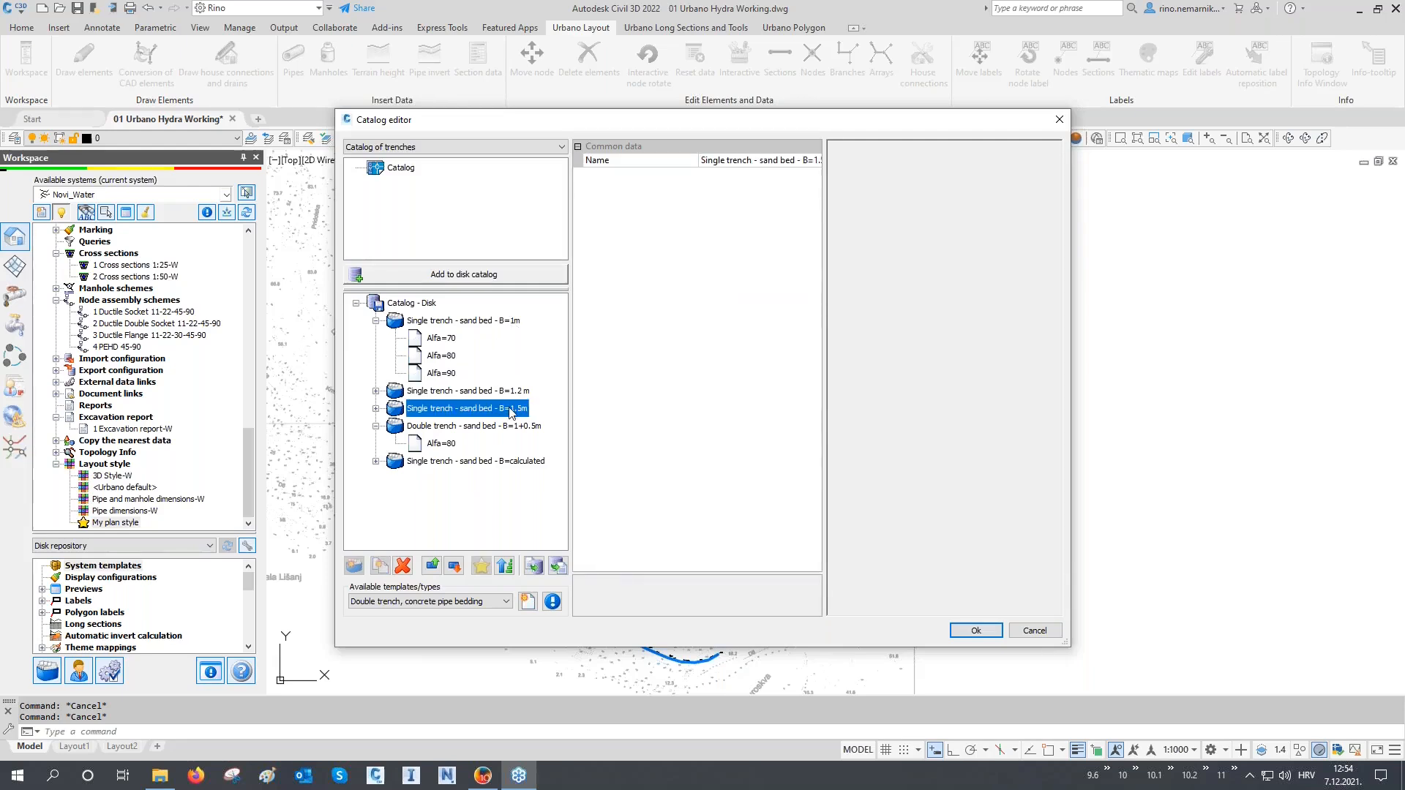
# Step: Review the trench width calculation option of the Alfa=70 item in the single trench group with calculated width
pyautogui.click(441, 479)
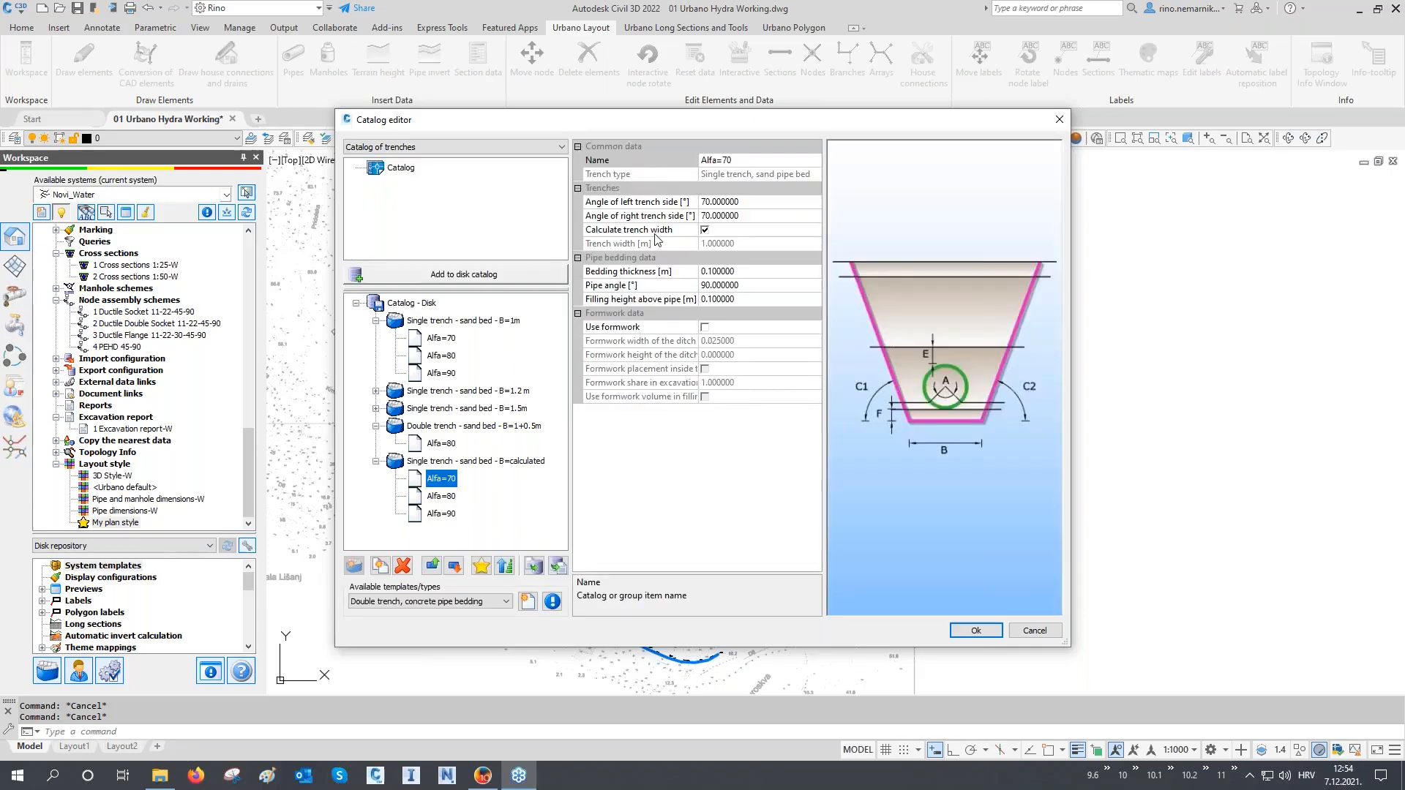
pyautogui.click(729, 245)
pyautogui.click(738, 245)
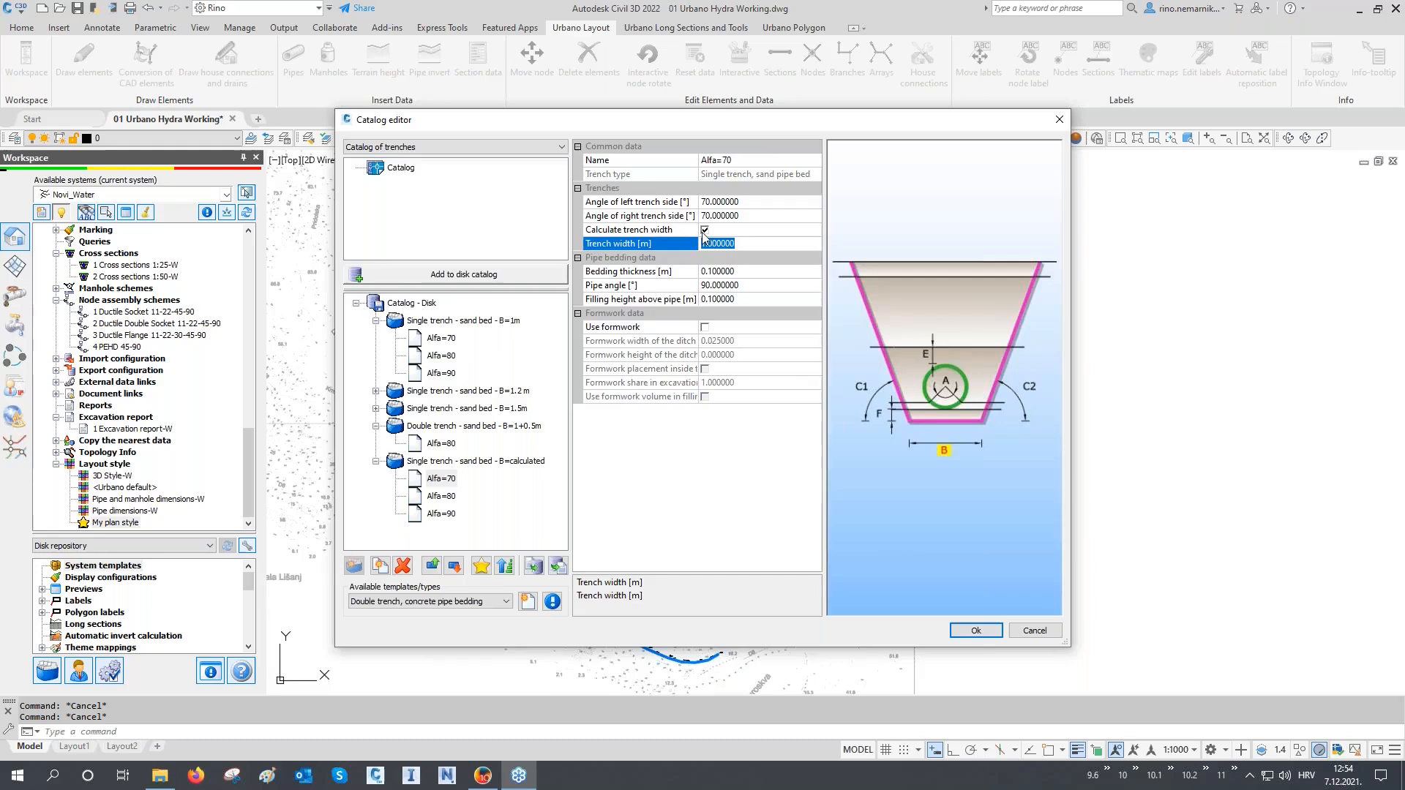
pyautogui.click(679, 234)
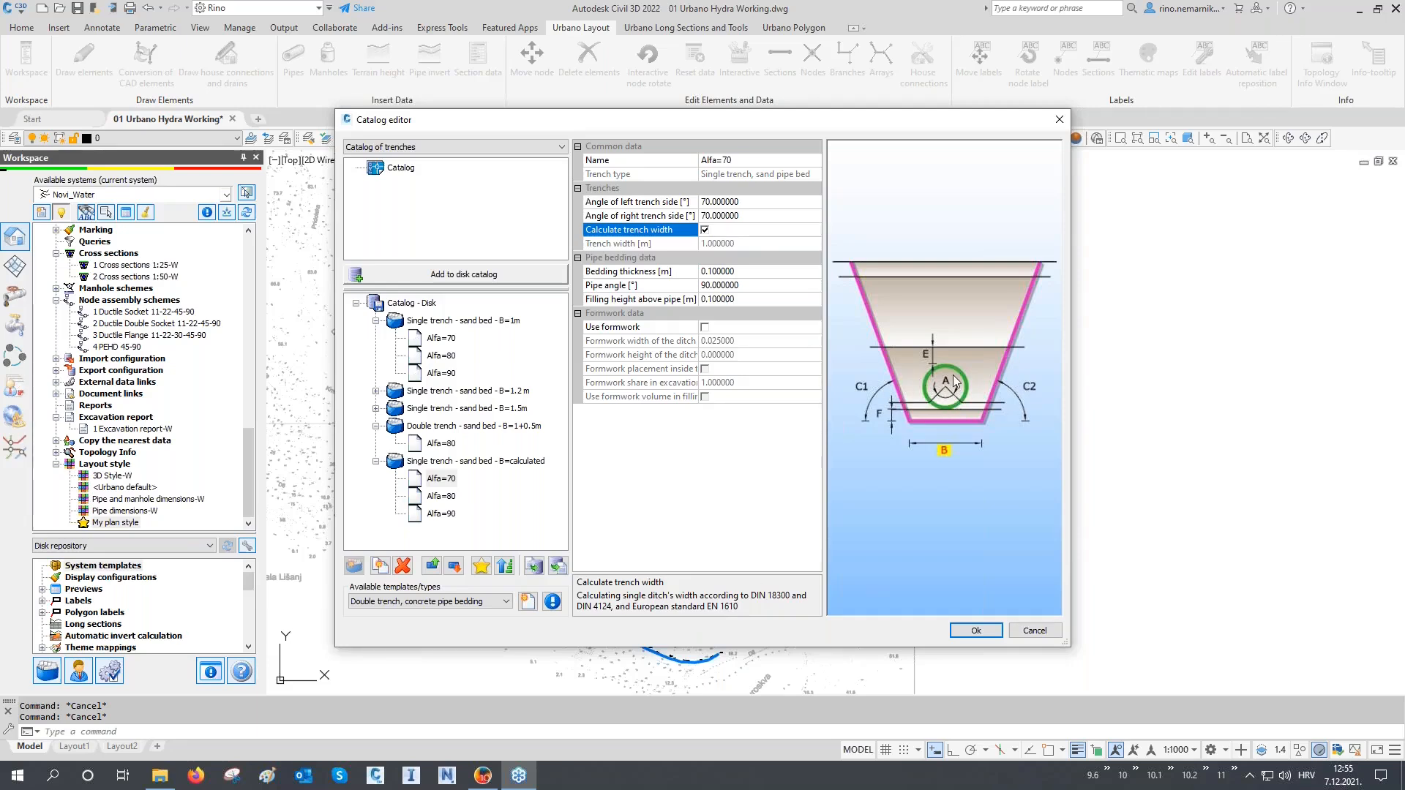
# Step: Switch to the catalog of upper layers and view the parameters of Asphalt level 1 - 5 cm
pyautogui.click(411, 149)
pyautogui.click(387, 294)
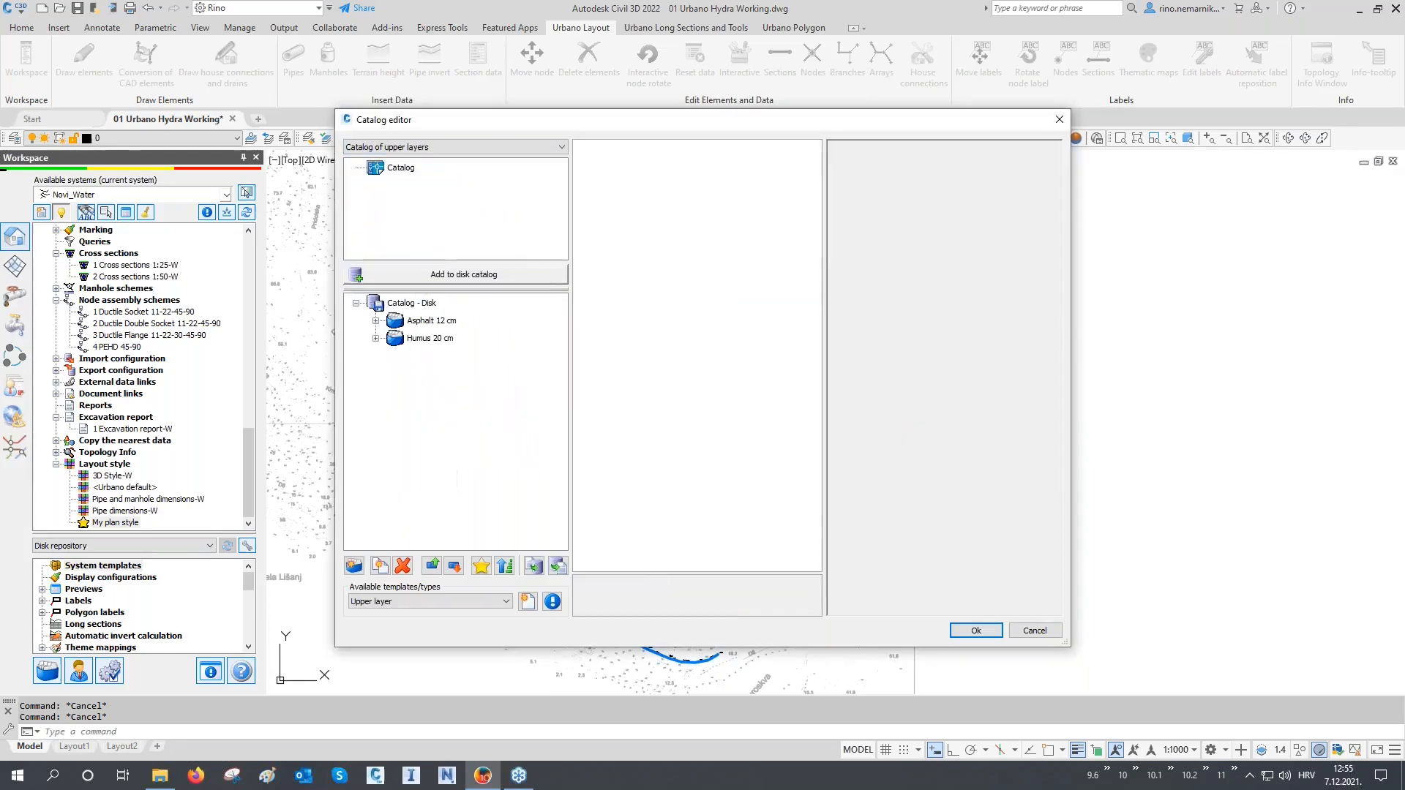
pyautogui.click(377, 321)
pyautogui.click(418, 337)
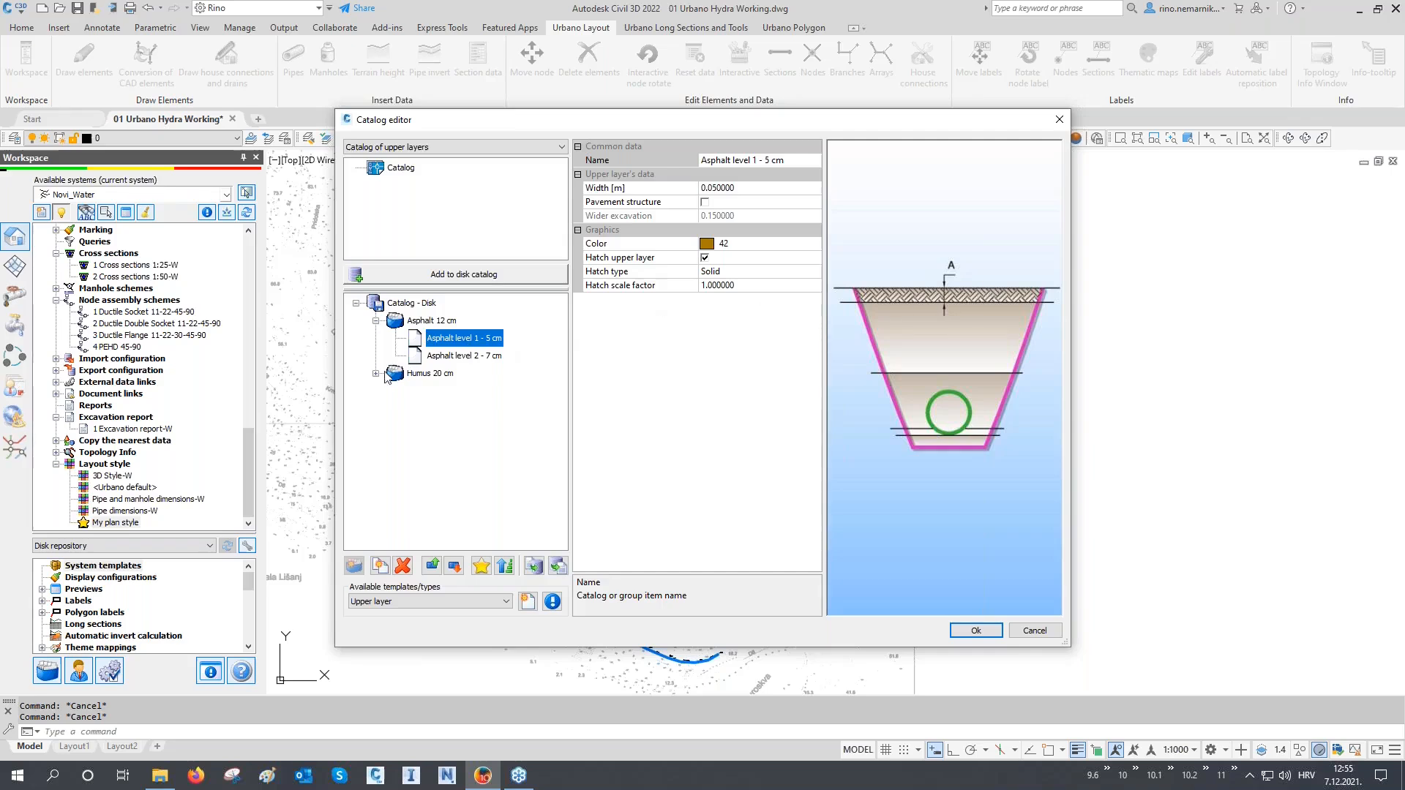
# Step: Expand the Humus 20 cm layer group and rename it as Soil 20 cm
pyautogui.click(415, 379)
pyautogui.doubleClick(414, 379)
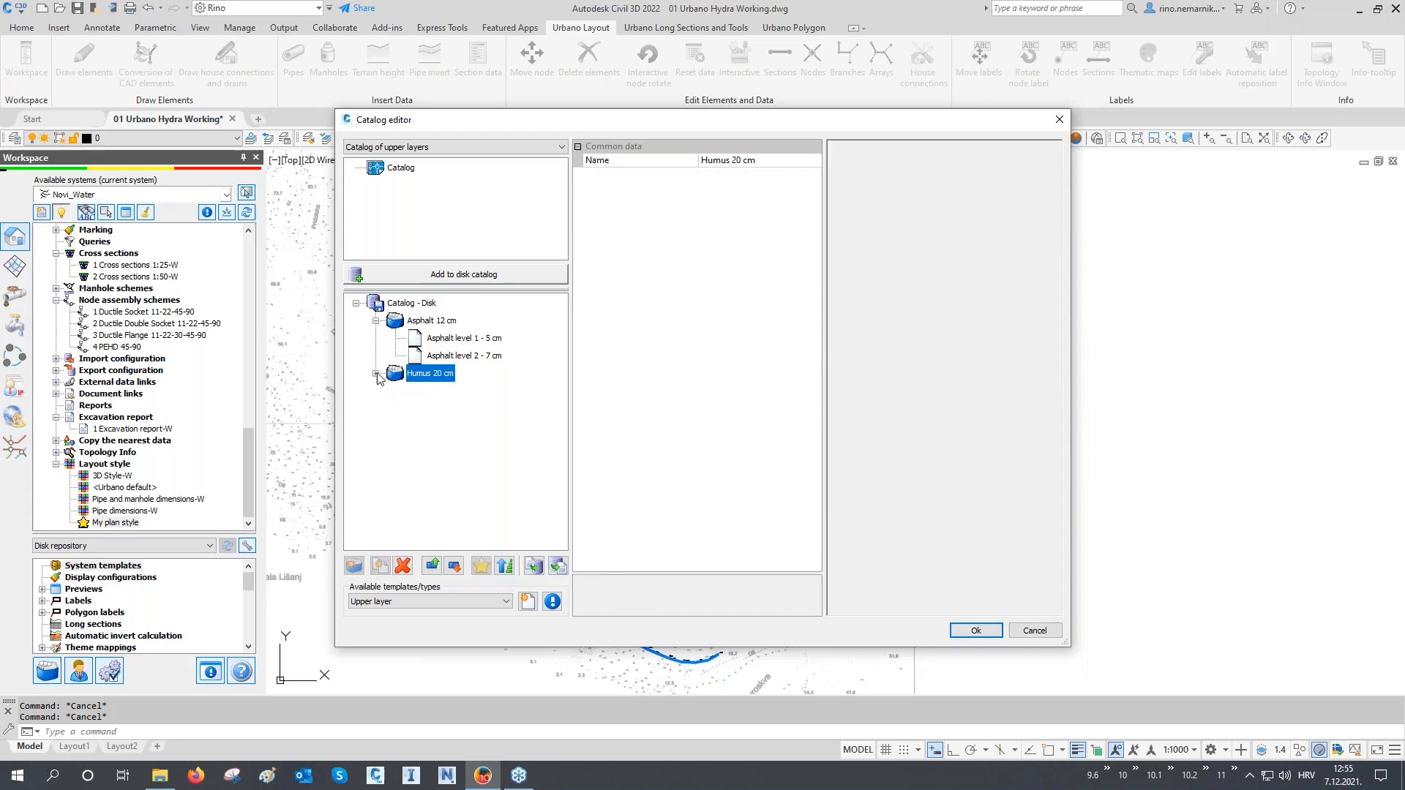
pyautogui.click(428, 379)
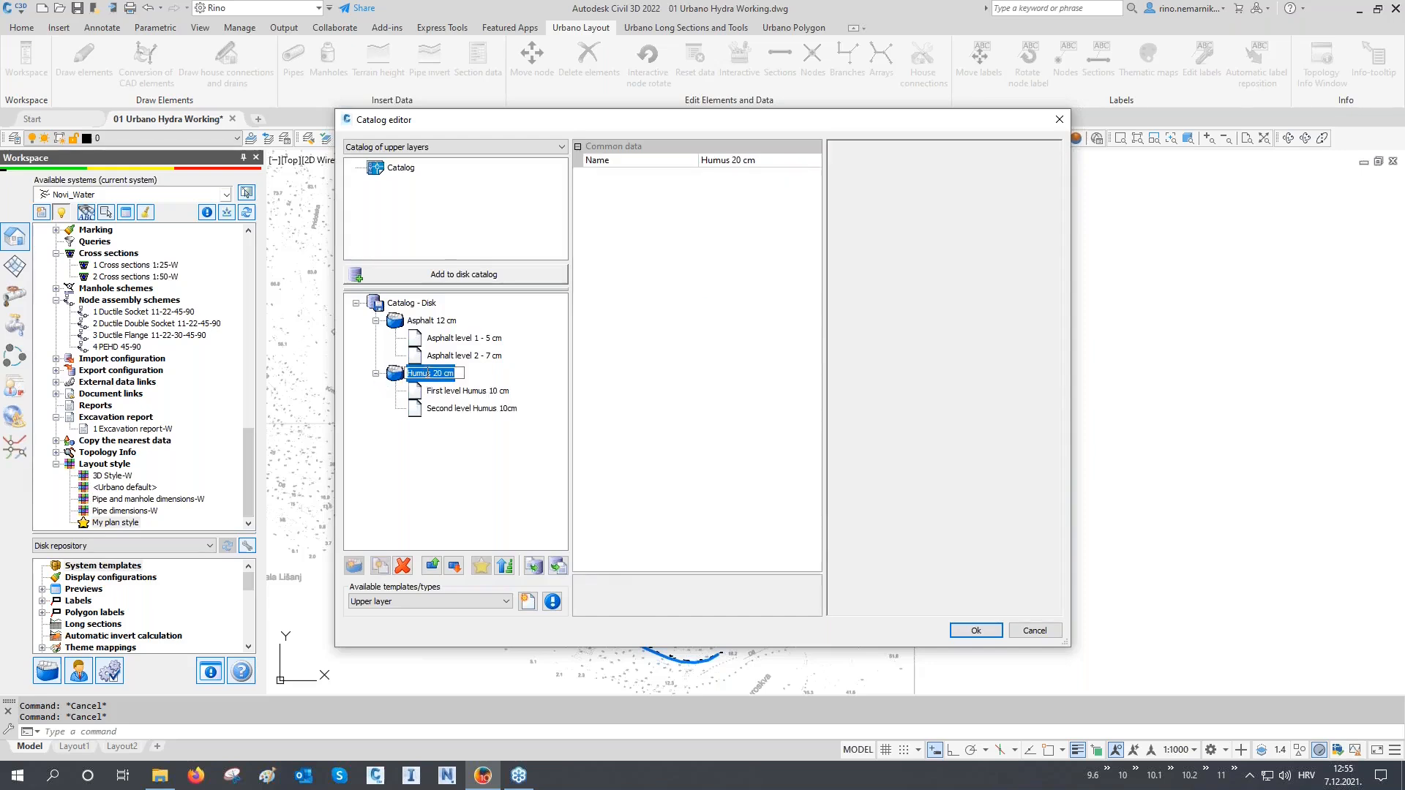
pyautogui.moveTo(432, 375); pyautogui.dragTo(375, 376)
pyautogui.write('Soil')
pyautogui.press('Return')
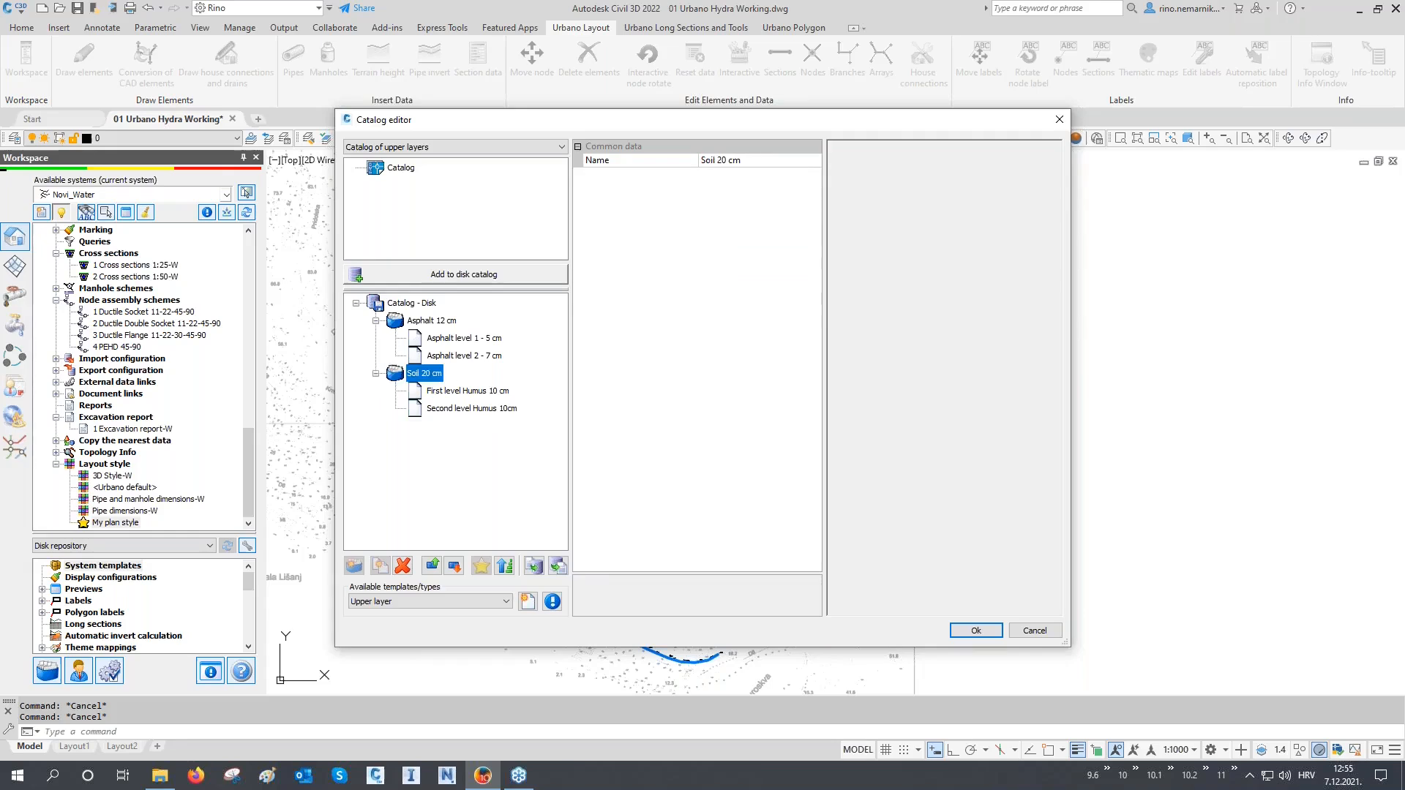
# Step: Review both asphalt levels, and rename the first humus layer of the soil group as First level Soil 10 cm
pyautogui.click(452, 339)
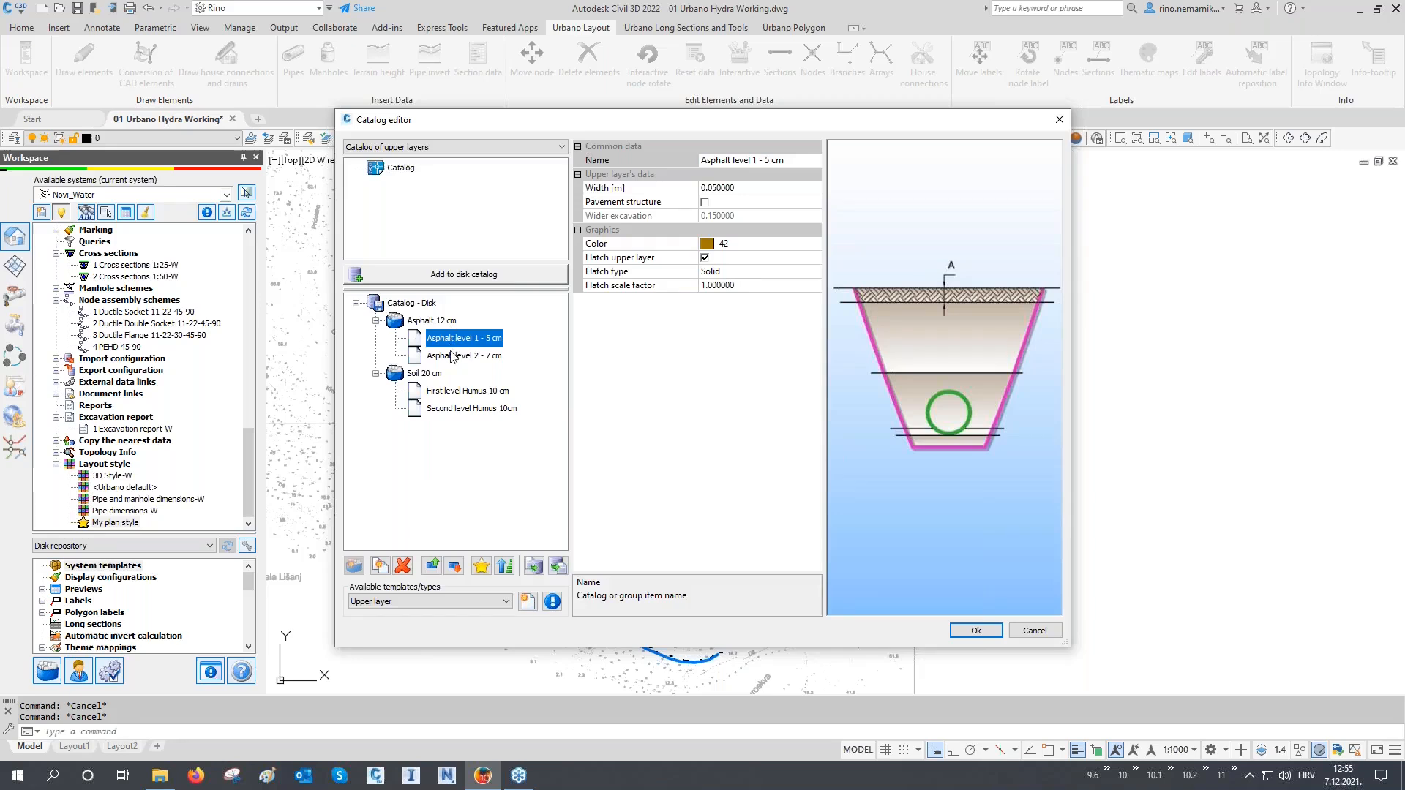
pyautogui.click(449, 356)
pyautogui.click(454, 342)
pyautogui.click(464, 392)
pyautogui.click(767, 162)
pyautogui.press('BackSpace')
pyautogui.press('BackSpace')
pyautogui.press('BackSpace')
pyautogui.press('BackSpace')
pyautogui.press('BackSpace')
pyautogui.press('BackSpace')
pyautogui.write('S')
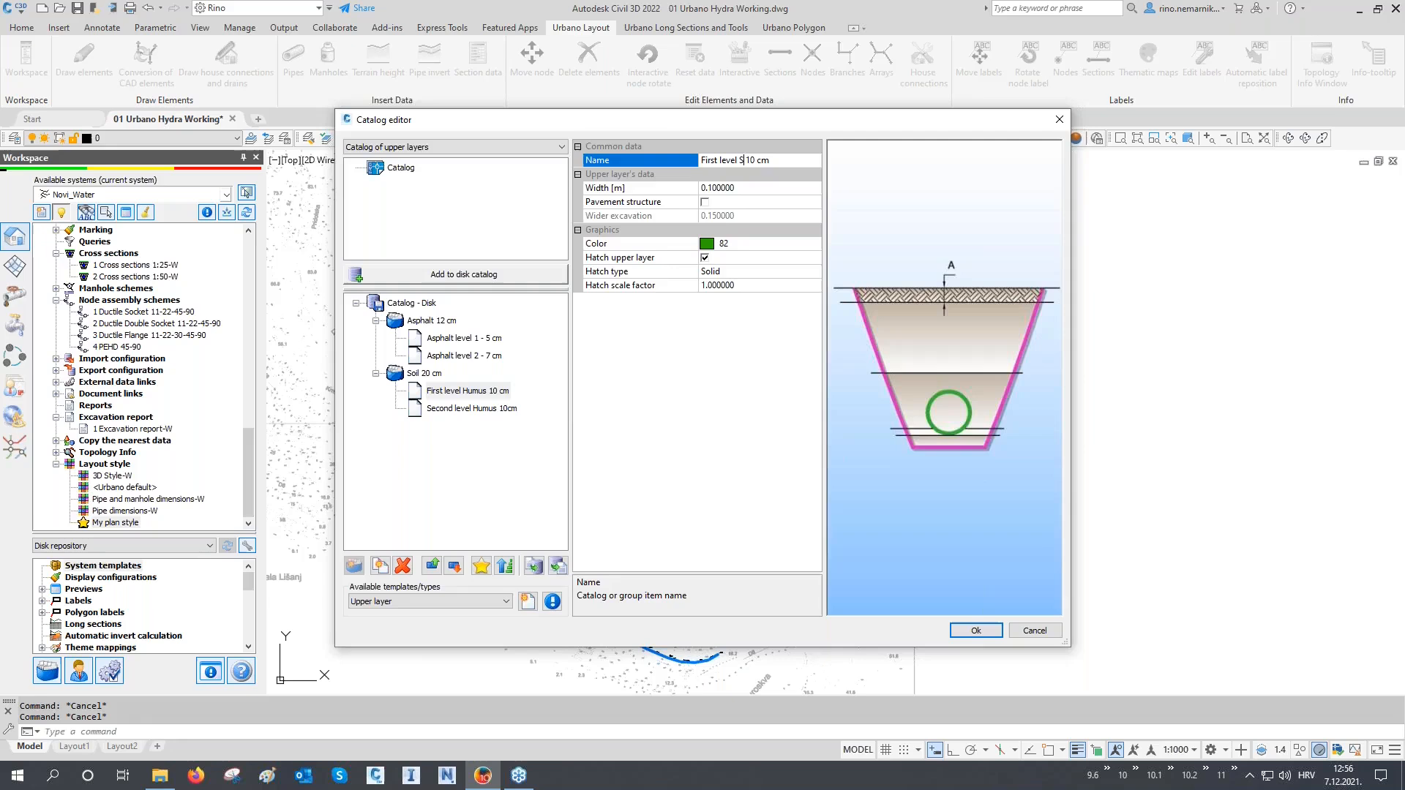
pyautogui.write('oil')
# Step: Rename the second humus layer of the soil group as Second level Soil 10cm
pyautogui.click(505, 409)
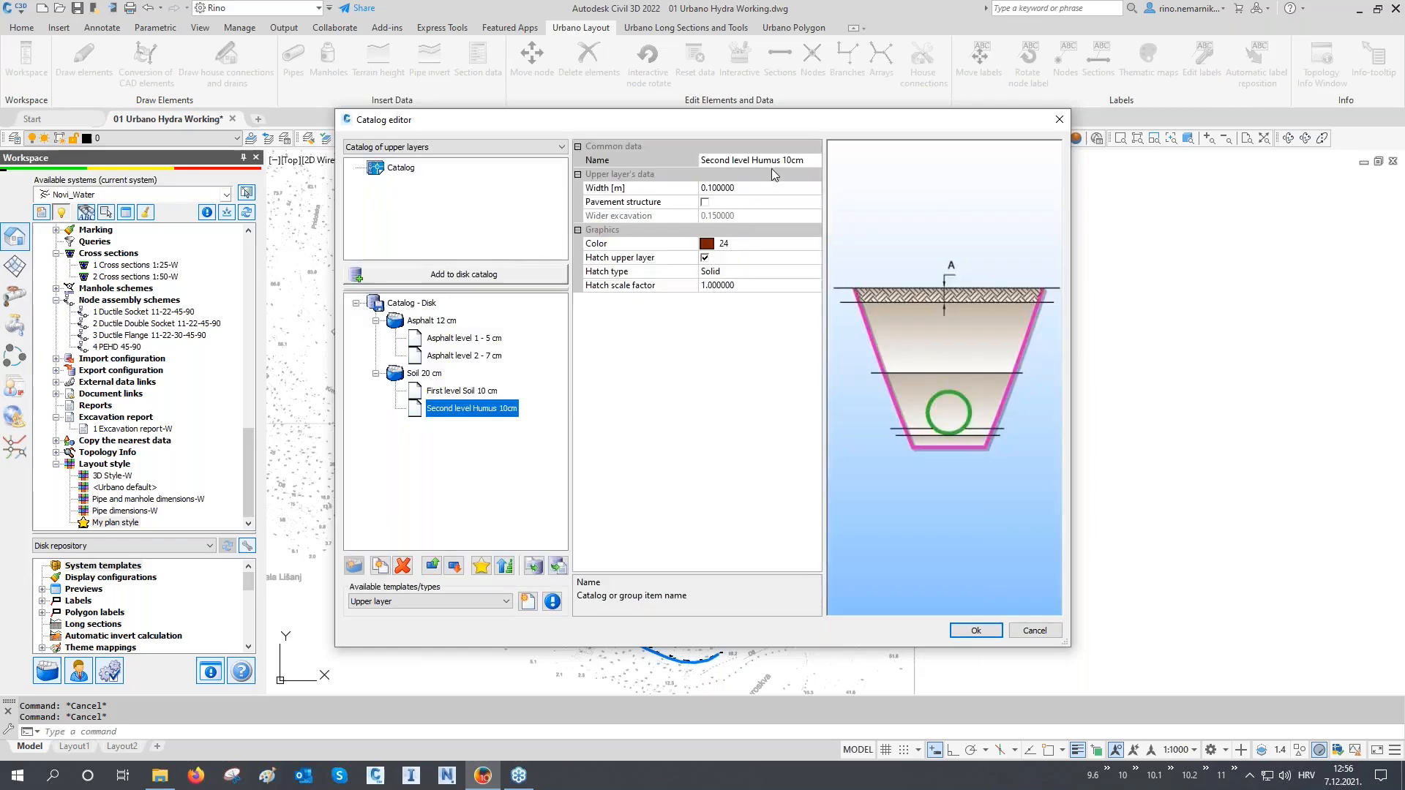
pyautogui.click(779, 161)
pyautogui.press('BackSpace')
pyautogui.press('BackSpace')
pyautogui.press('BackSpace')
pyautogui.press('BackSpace')
pyautogui.press('BackSpace')
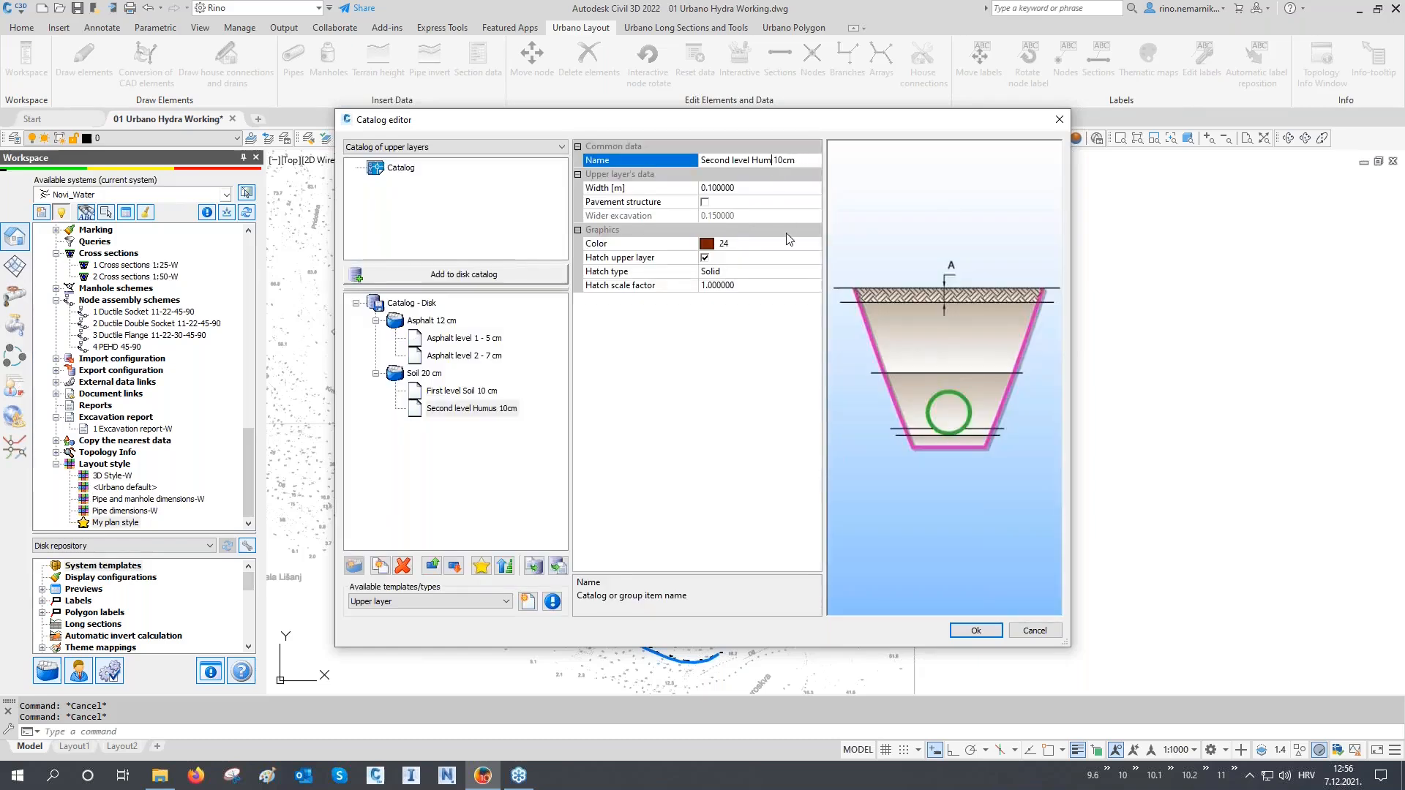
pyautogui.write('Soil')
# Step: Set the display color of Asphalt level 1 - 5 cm to index color 251
pyautogui.click(483, 341)
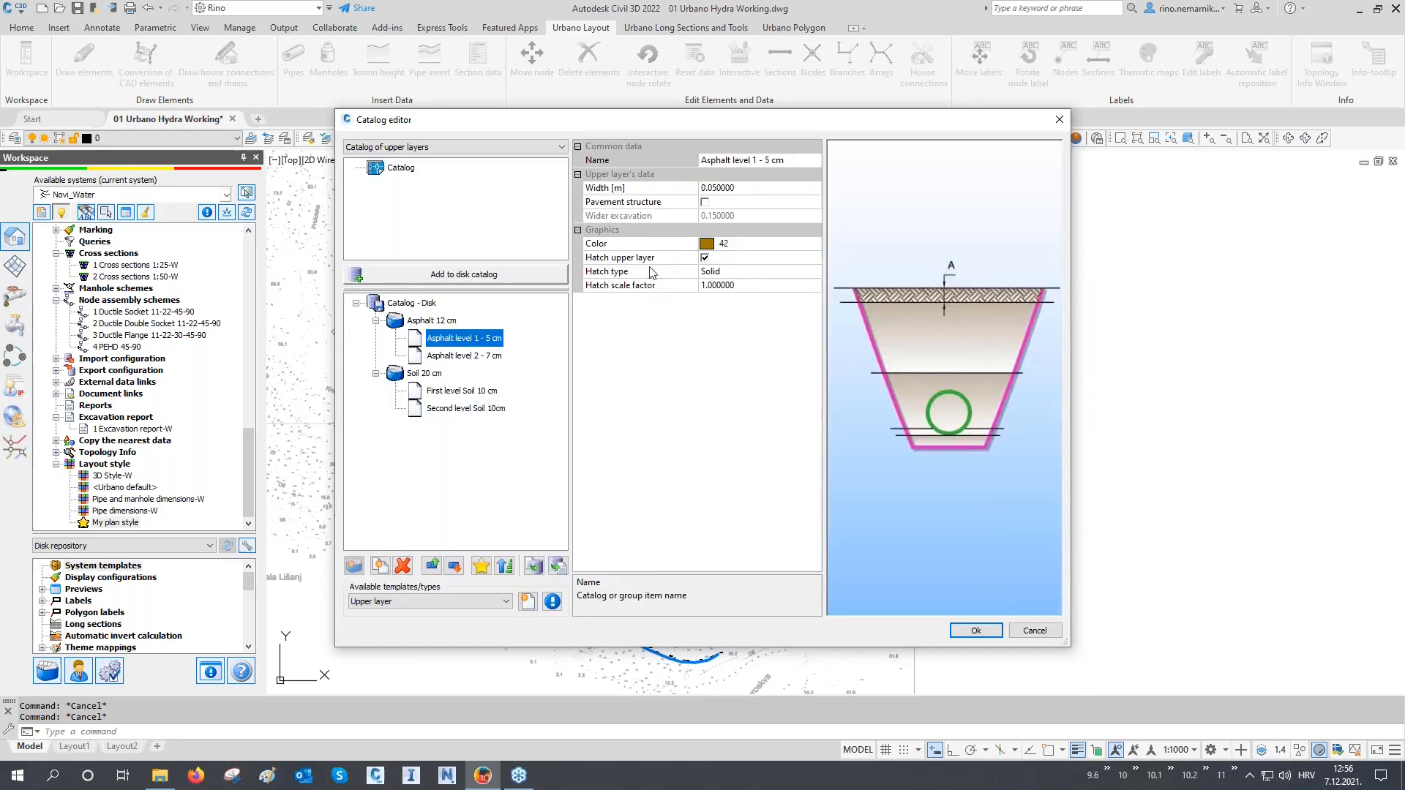
pyautogui.click(721, 246)
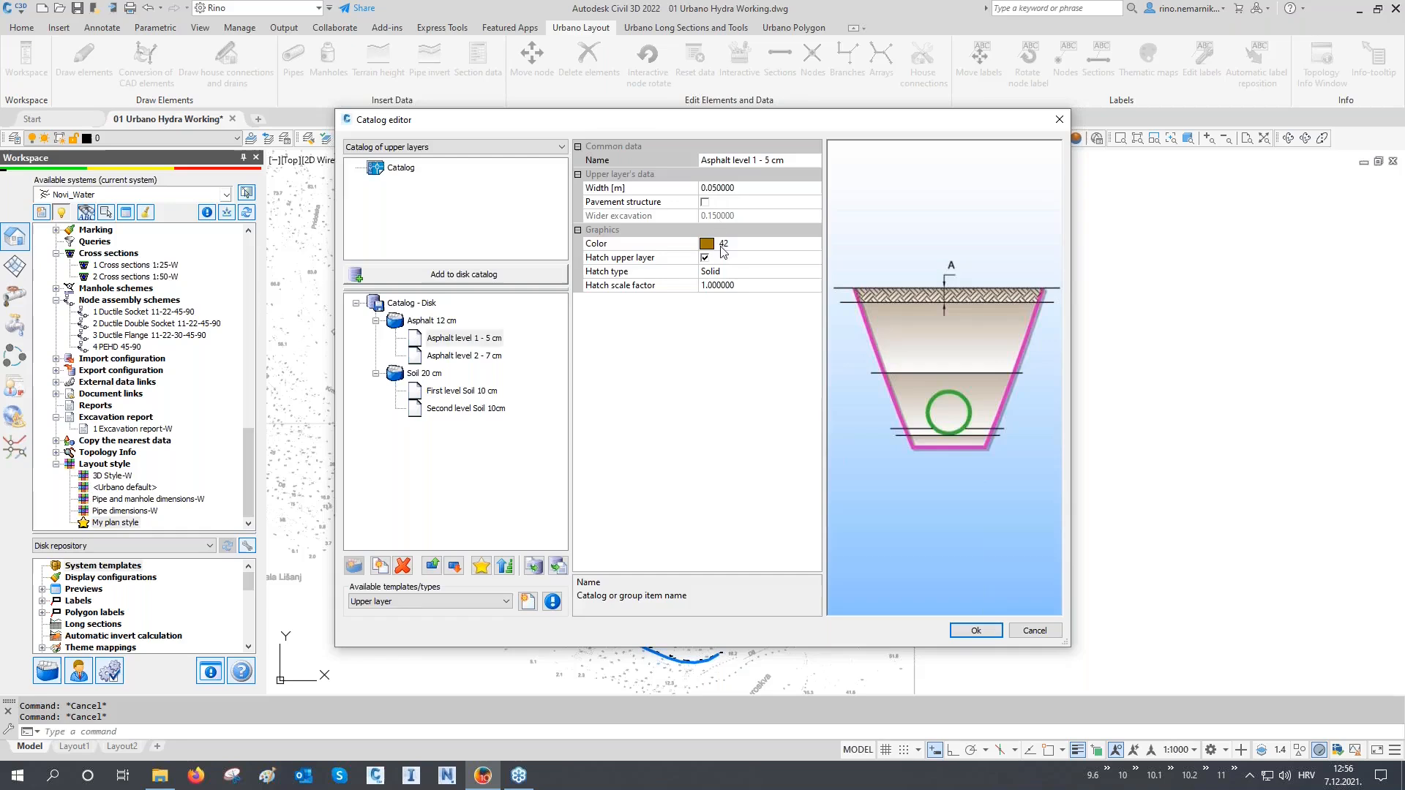
pyautogui.click(816, 243)
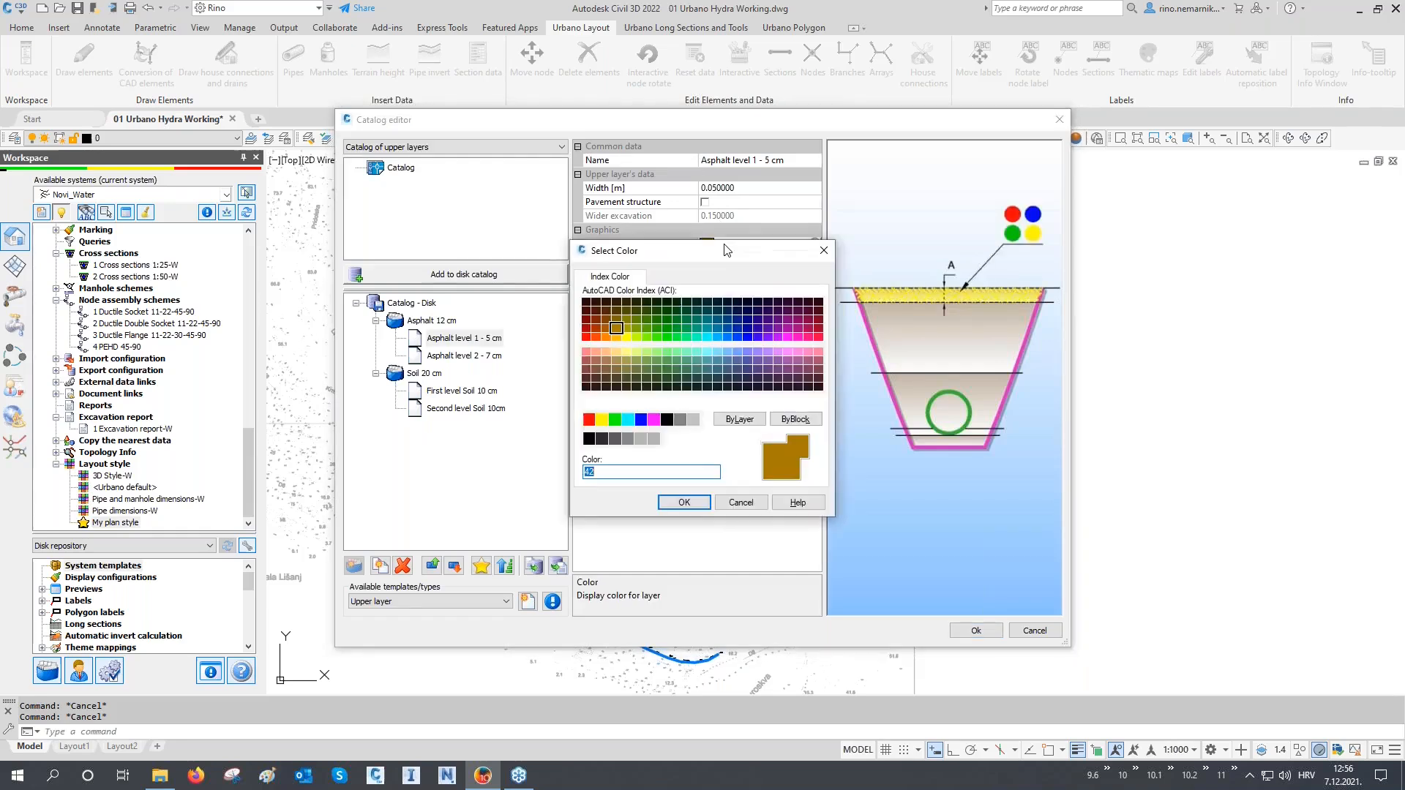
pyautogui.click(606, 461)
pyautogui.click(688, 524)
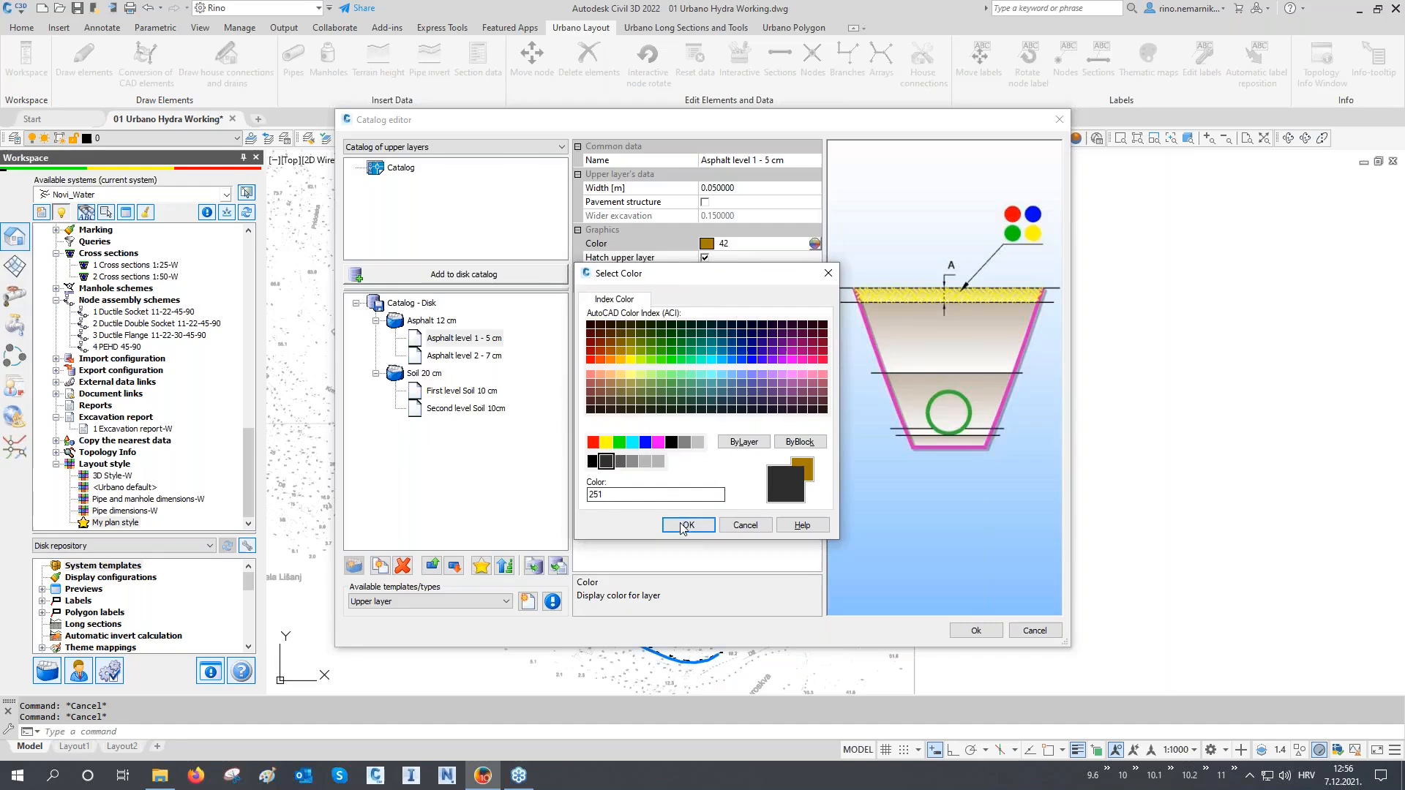
# Step: Set the display color of Asphalt level 2 - 7 cm to index color 253
pyautogui.click(492, 357)
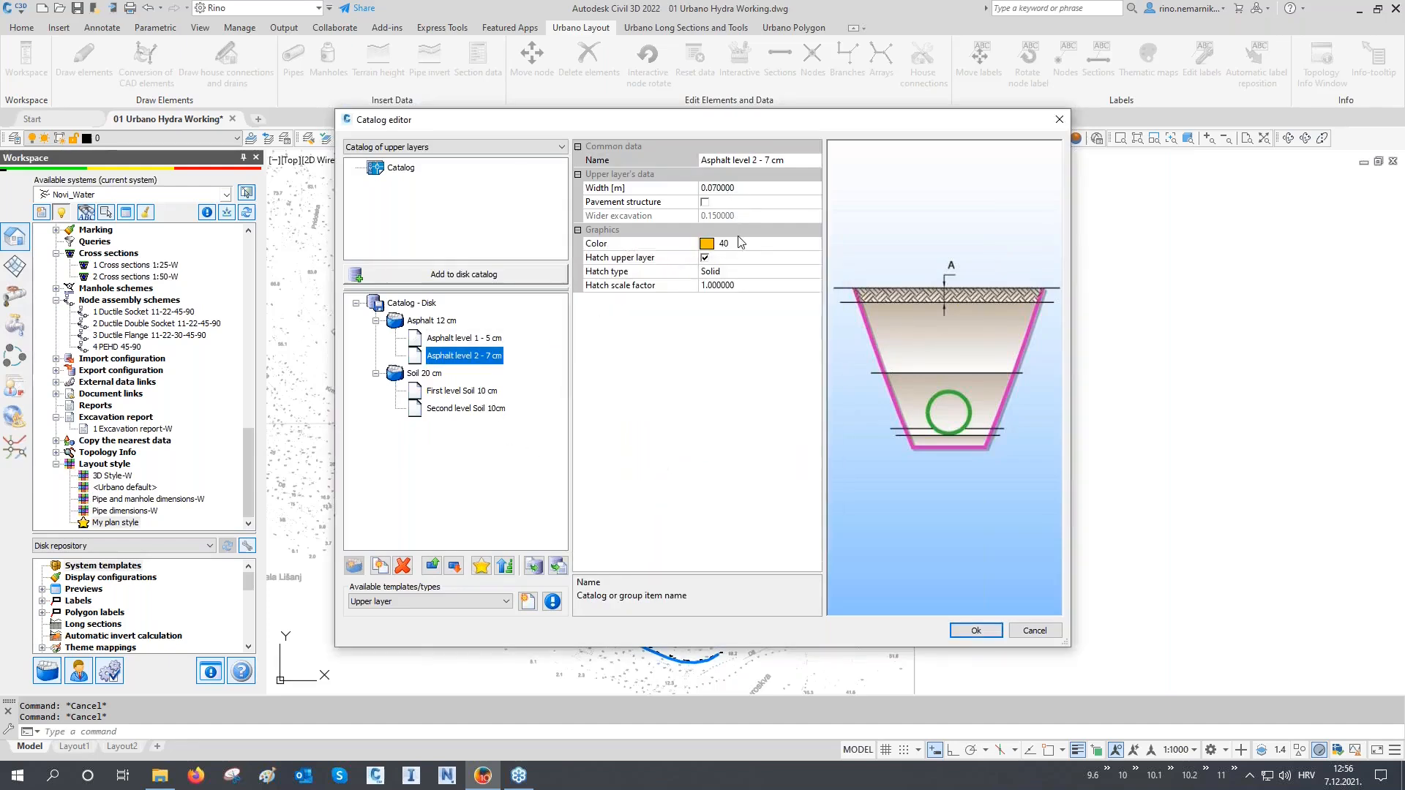
pyautogui.click(813, 243)
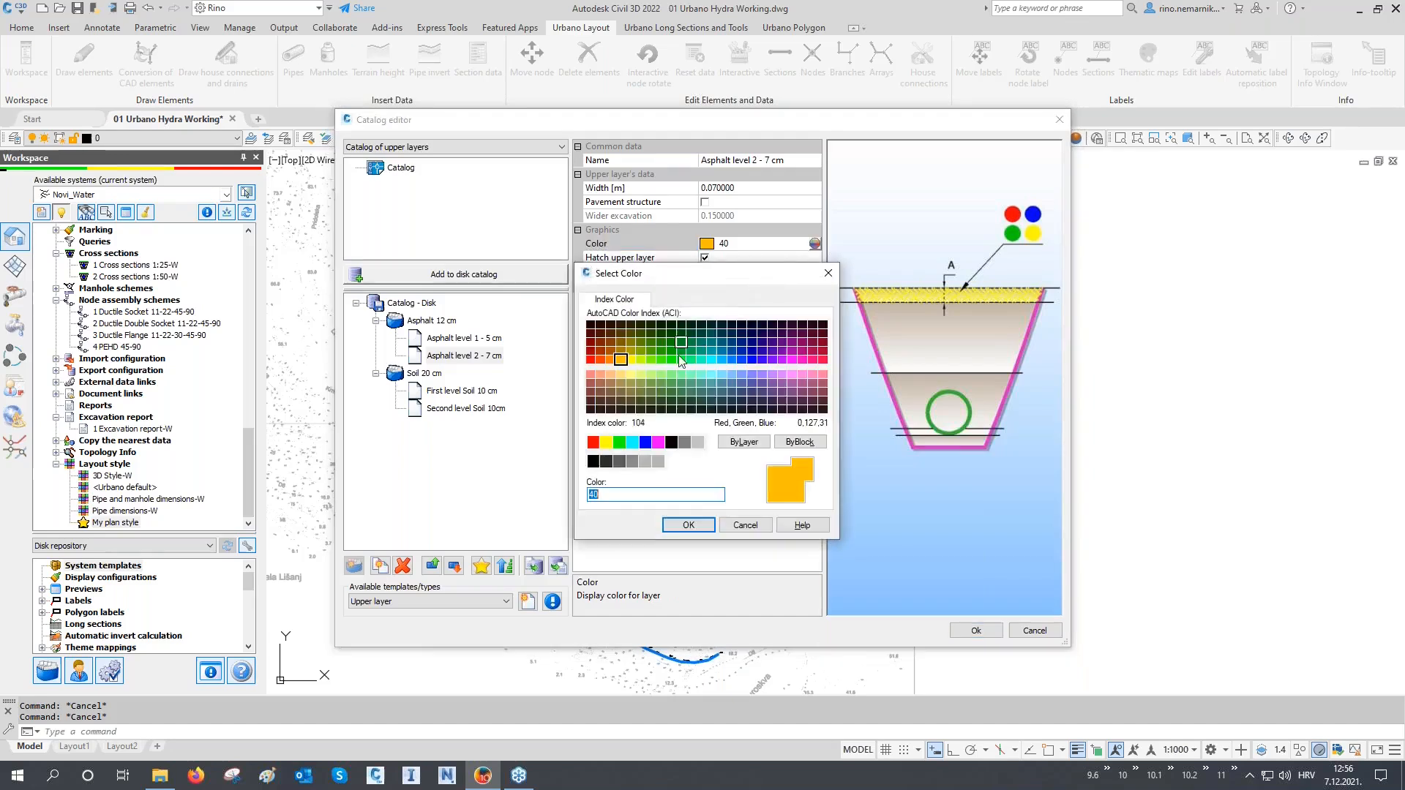
pyautogui.click(632, 461)
pyautogui.click(693, 526)
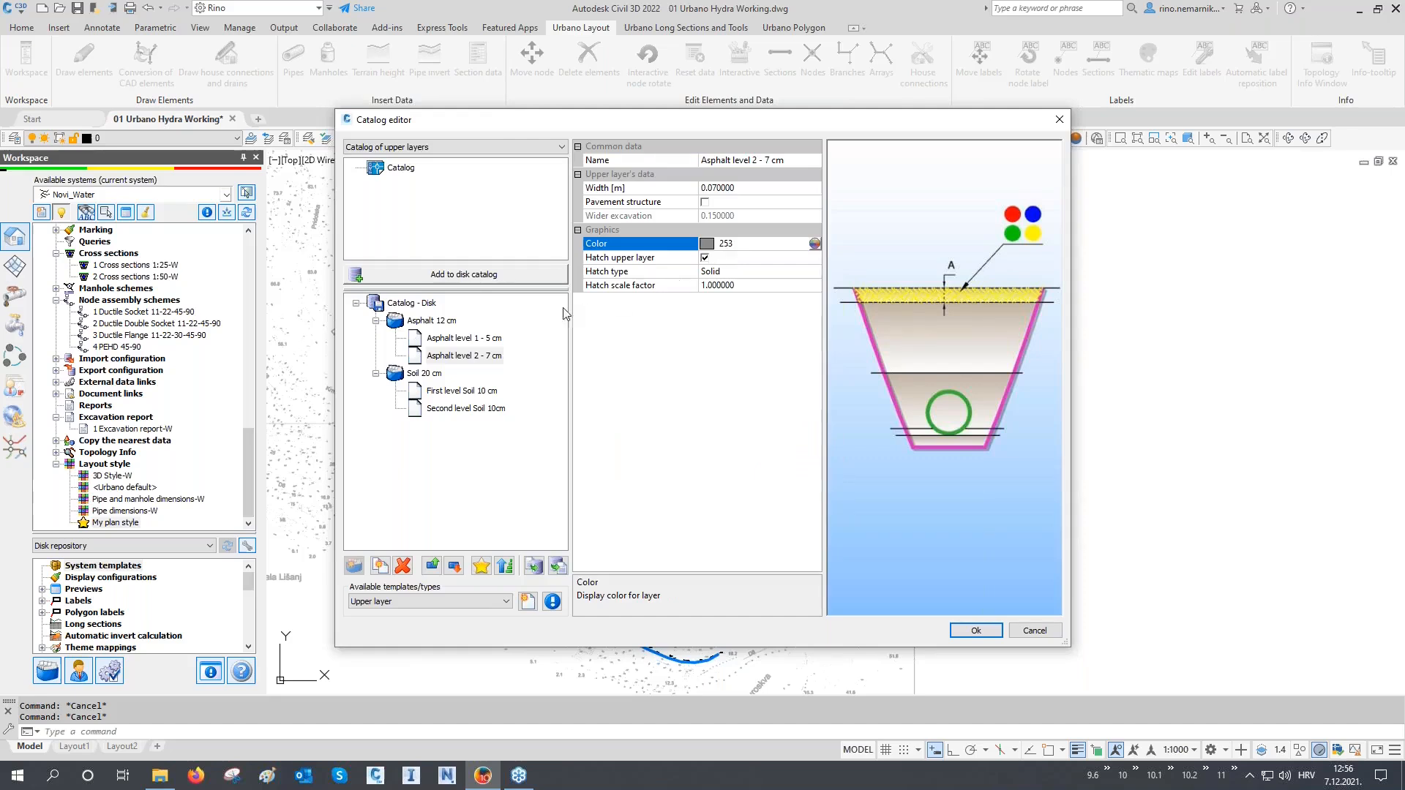
# Step: Rename the second level of the Soil 20 cm group as Second level Soil 10 cm and save the upper layers catalog
pyautogui.click(432, 376)
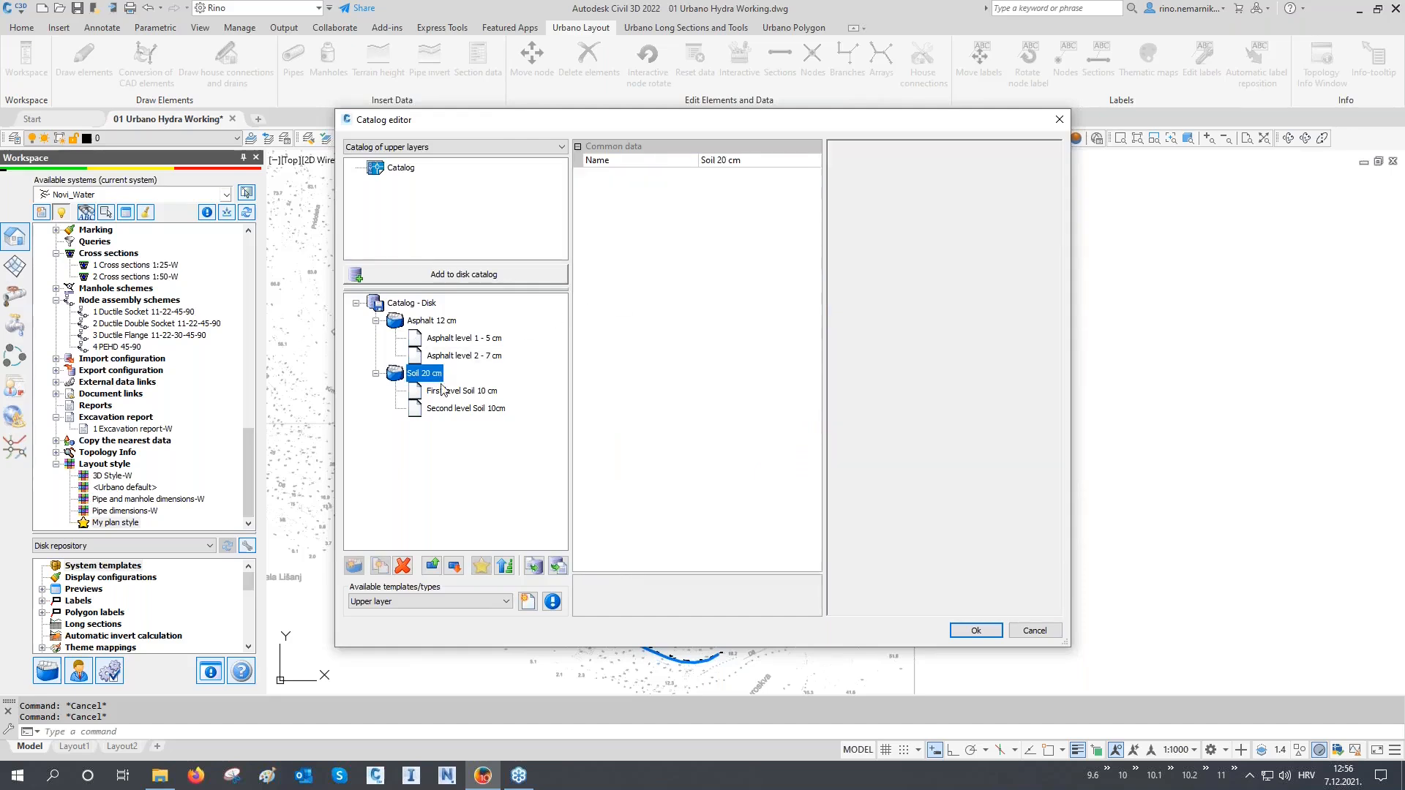
pyautogui.click(444, 391)
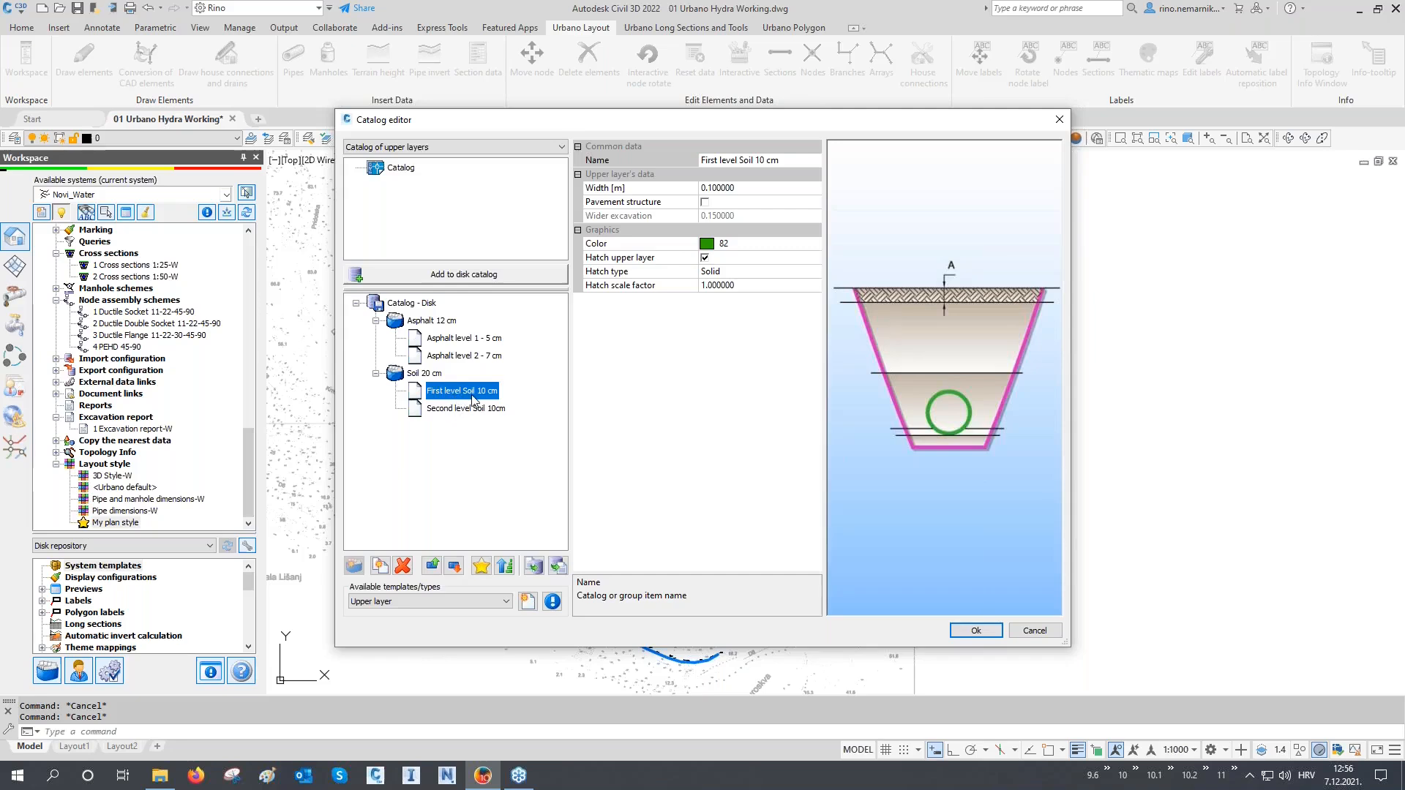
pyautogui.click(477, 412)
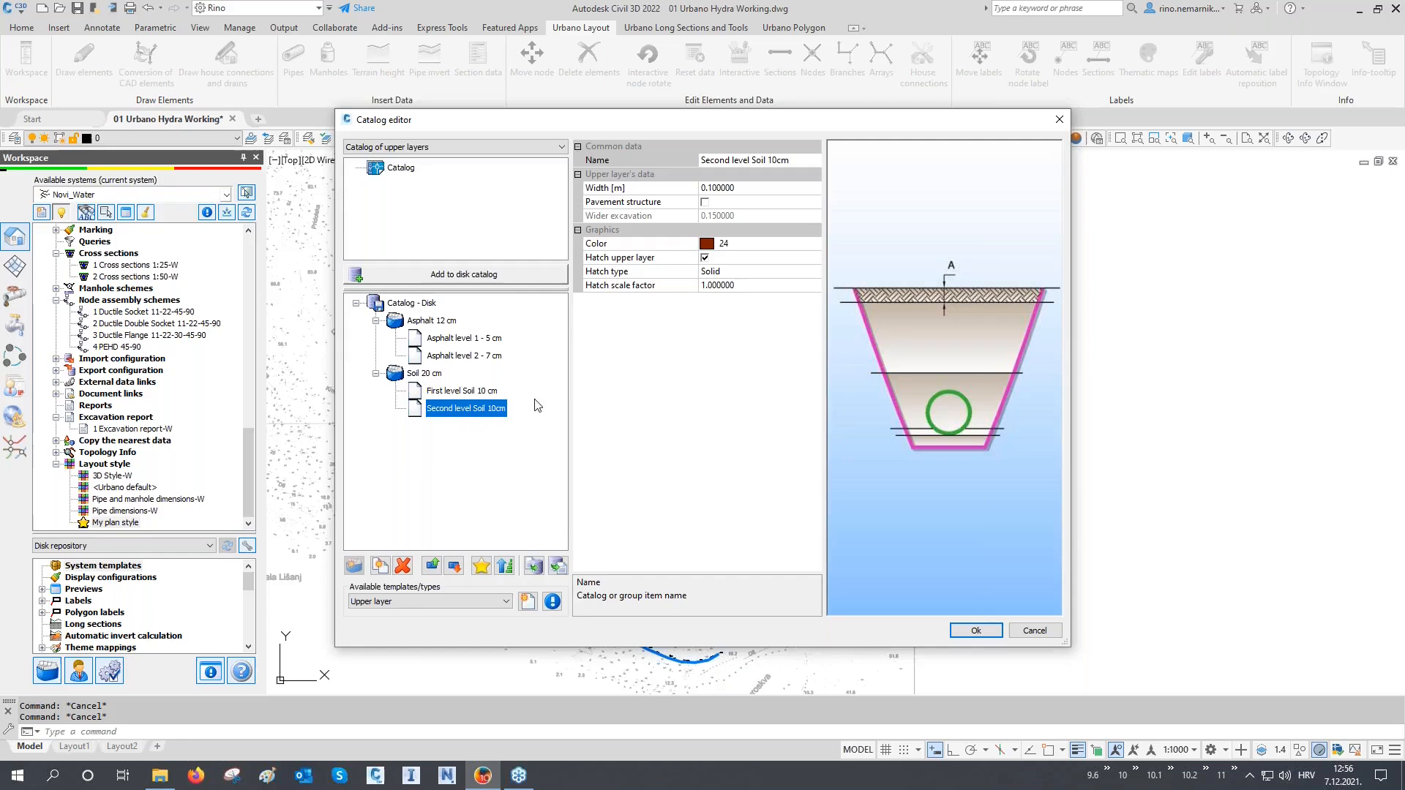
pyautogui.click(780, 162)
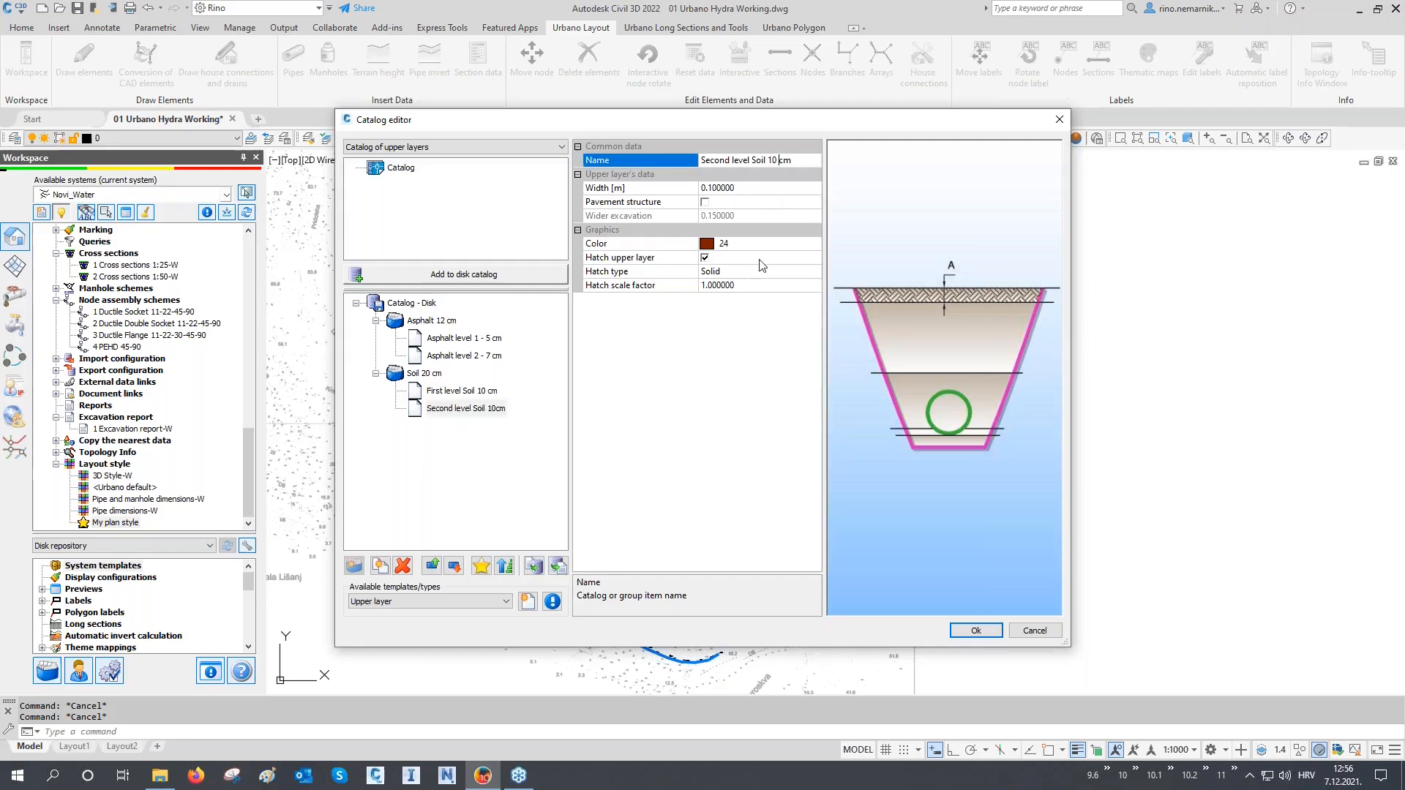
pyautogui.click(704, 407)
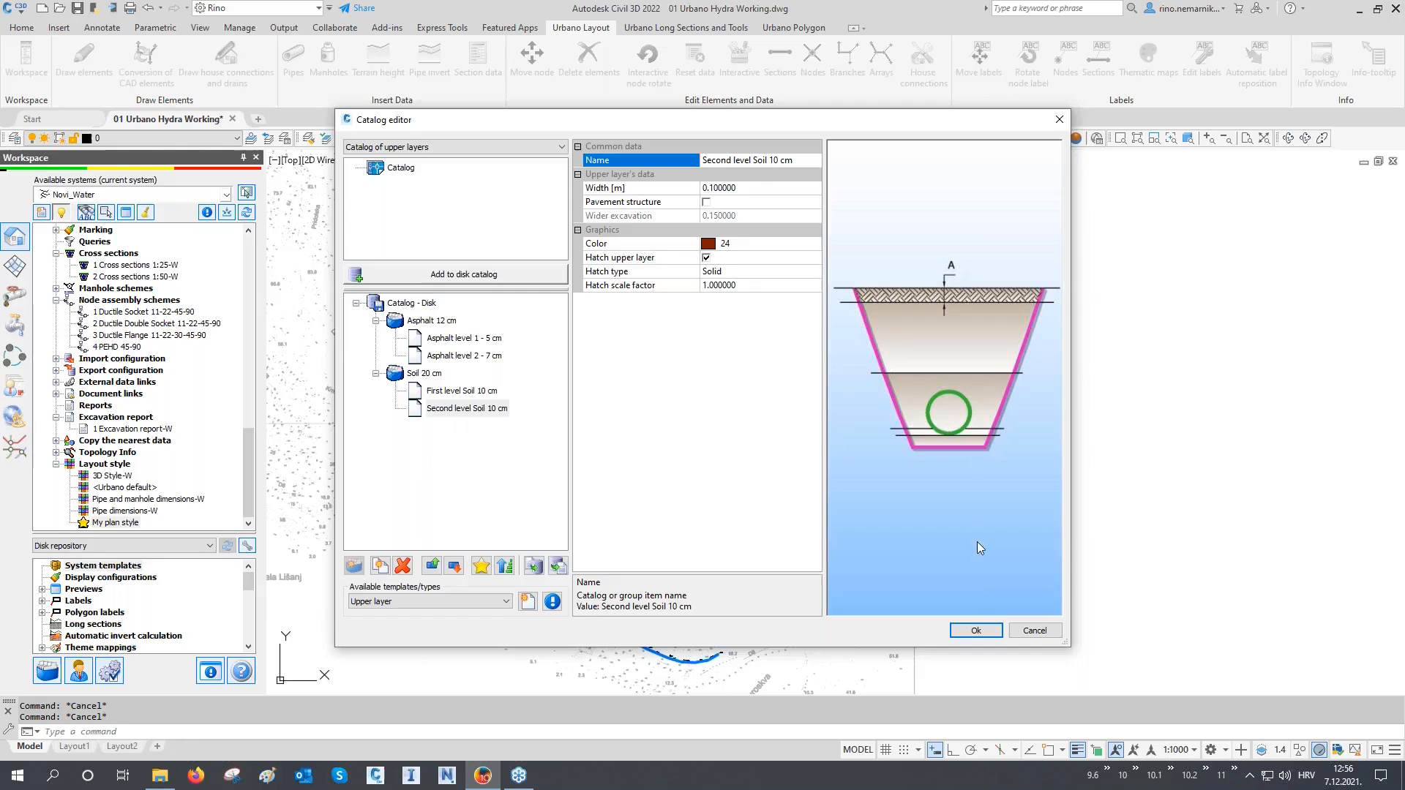
pyautogui.click(978, 631)
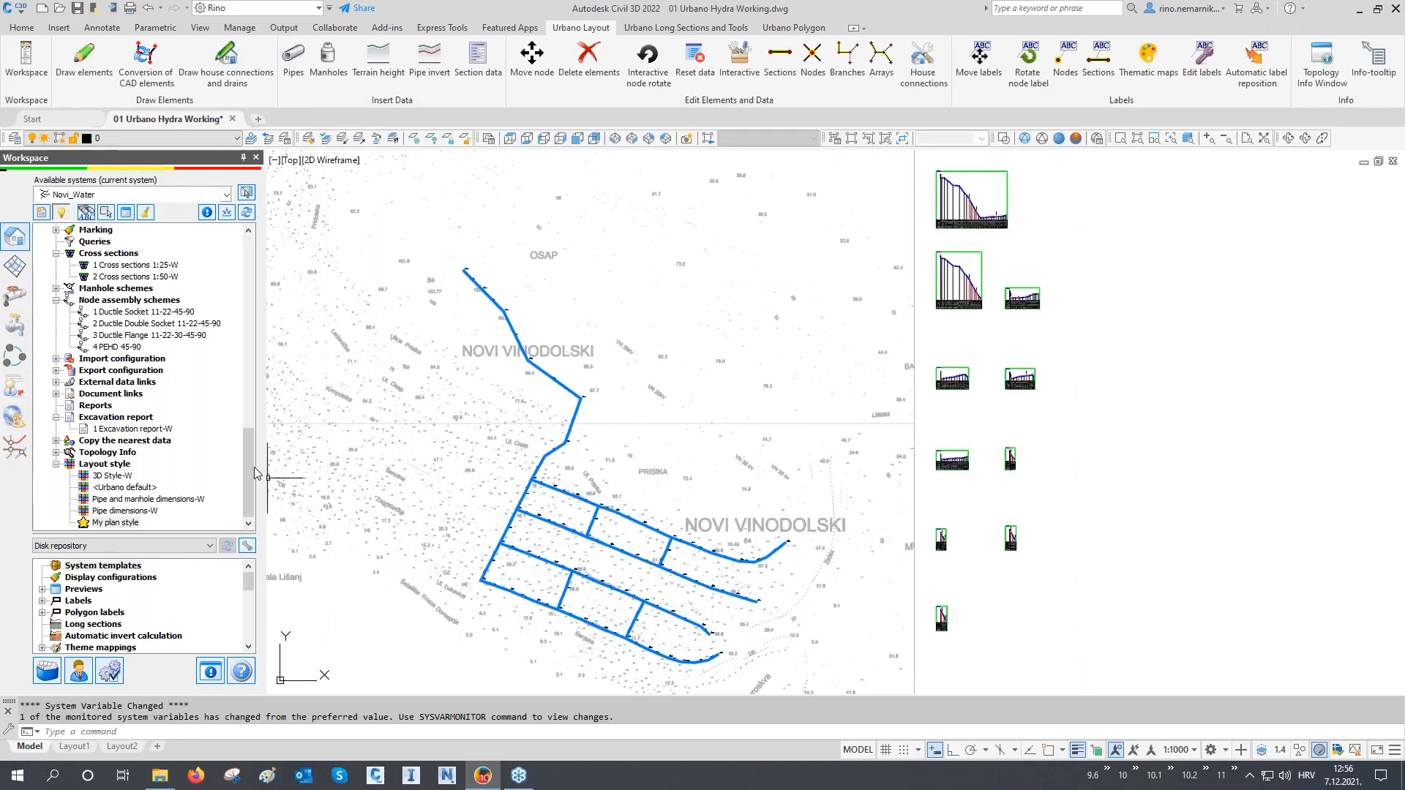
# Step: Start setting trenches for the Novi_Water system, move the dialog clear of the network, and select all of the network's sections
pyautogui.scroll(4, 255, 423)
pyautogui.scroll(10, 255, 423)
pyautogui.click(92, 267)
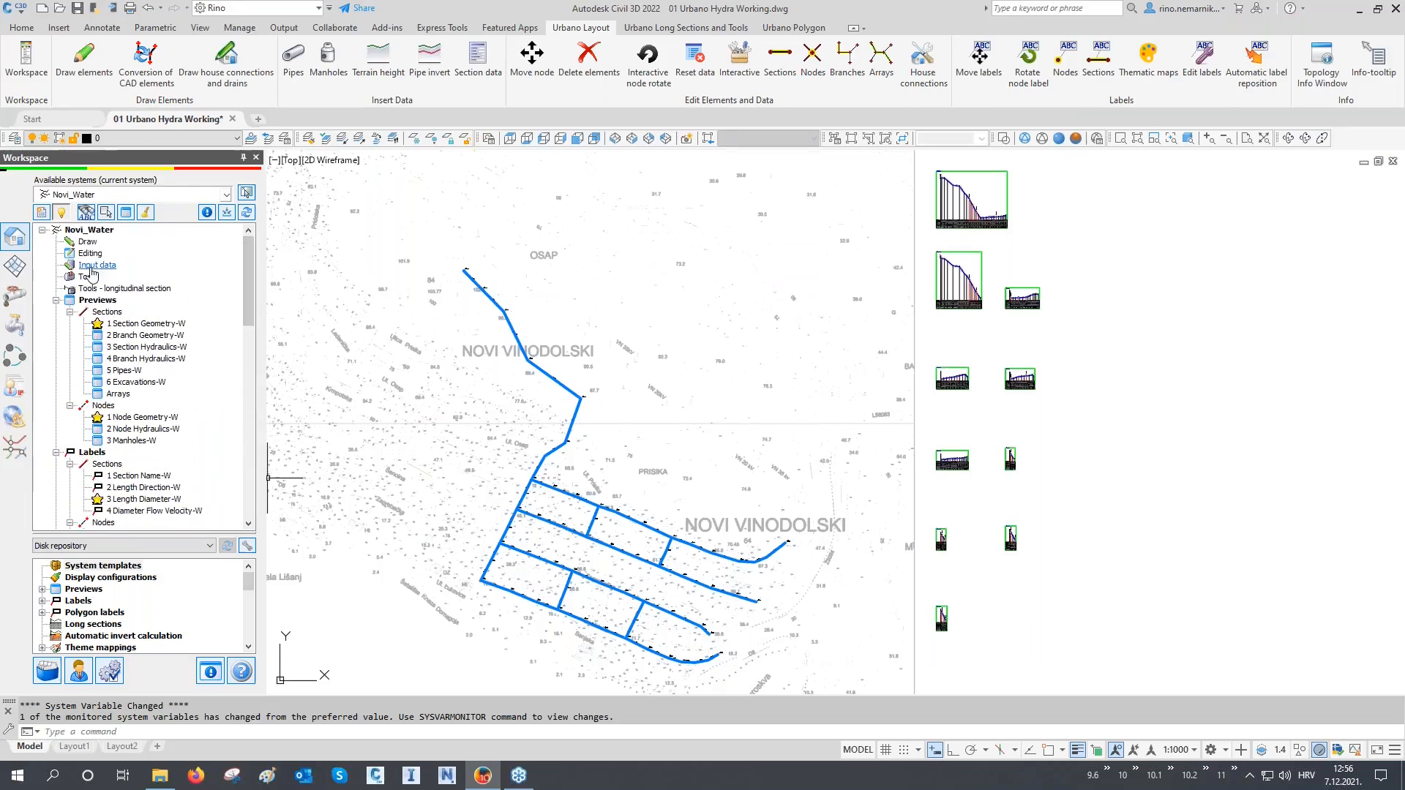
pyautogui.rightClick(91, 271)
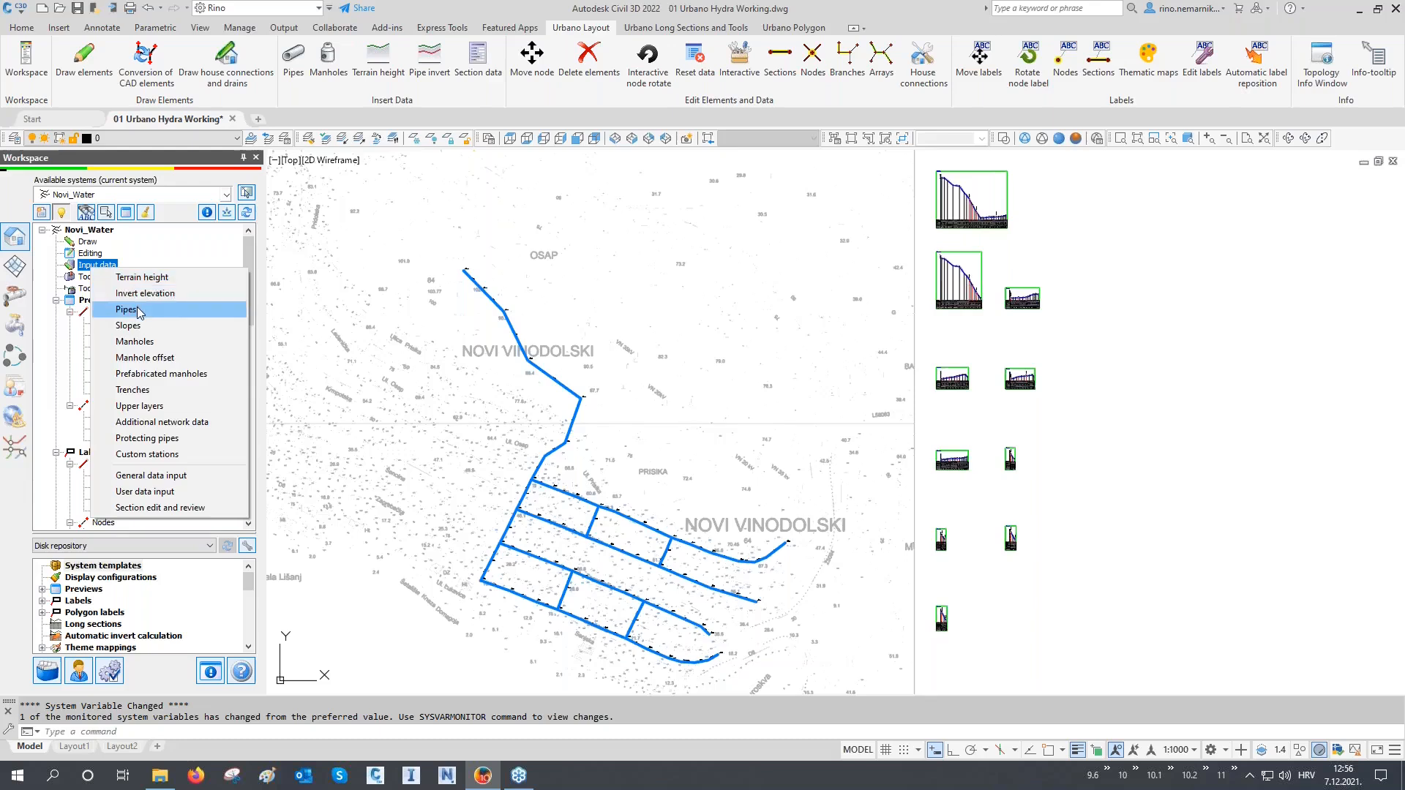
pyautogui.click(135, 389)
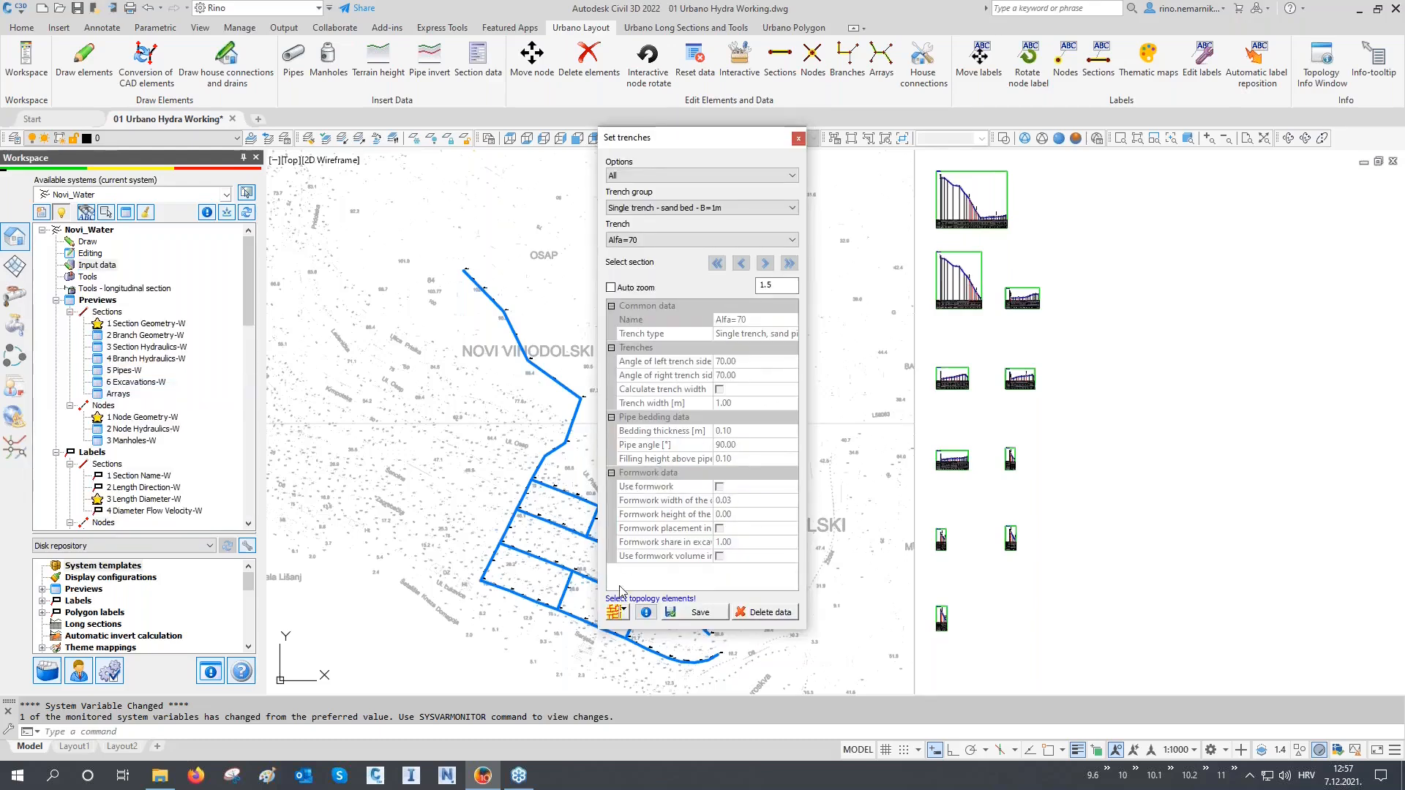
pyautogui.click(624, 614)
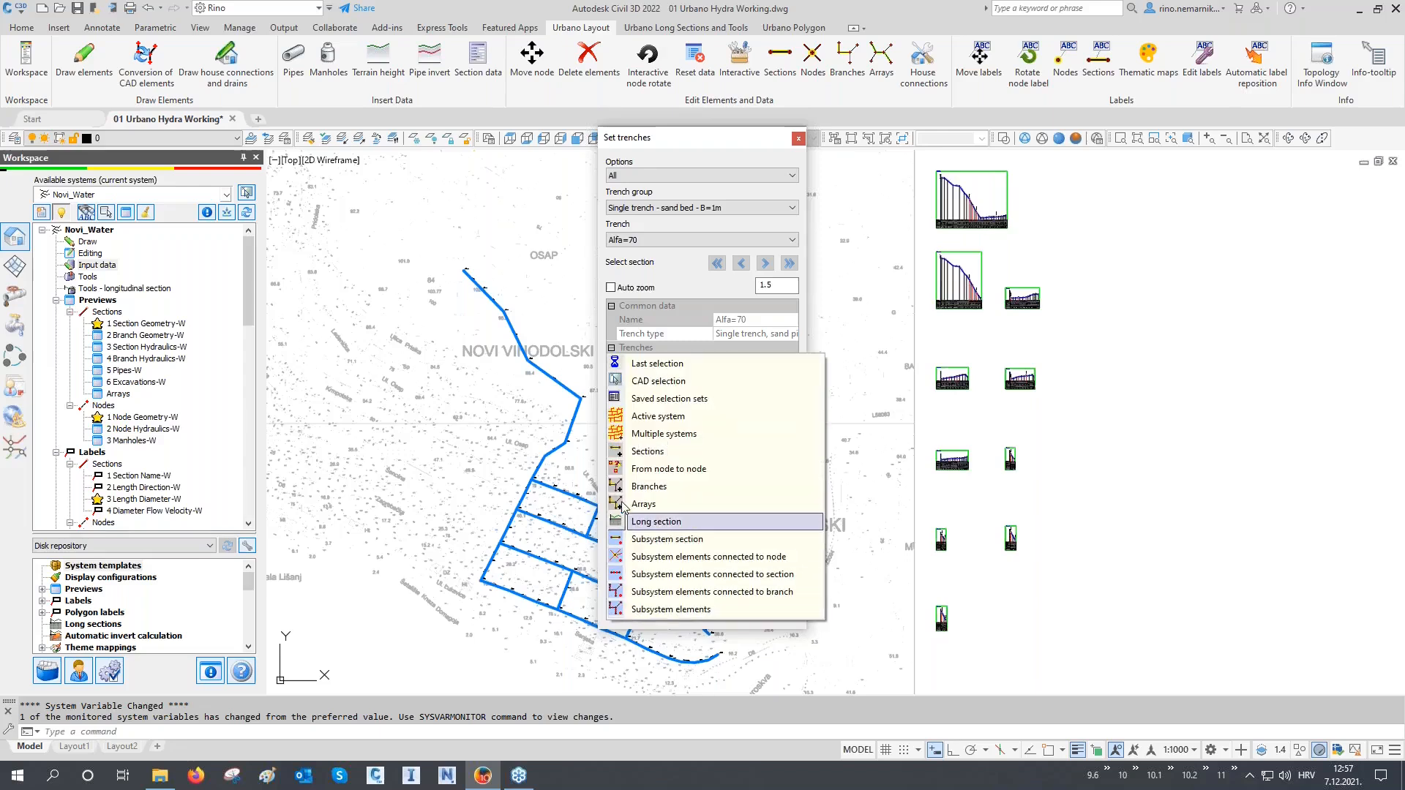
pyautogui.click(639, 136)
pyautogui.moveTo(639, 142)
pyautogui.mouseDown()
pyautogui.moveTo(1233, 189)
pyautogui.moveTo(1231, 168)
pyautogui.mouseUp()
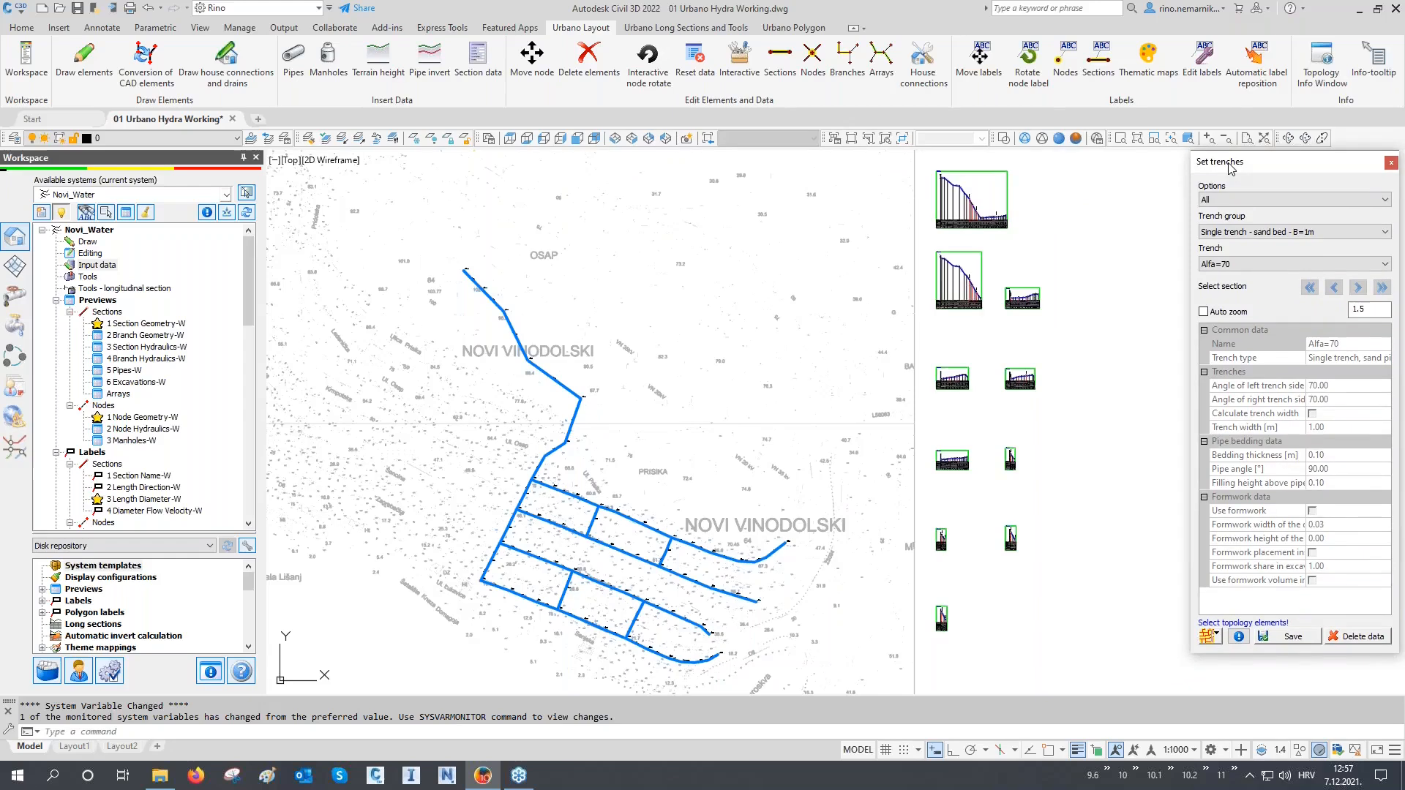
pyautogui.click(1208, 637)
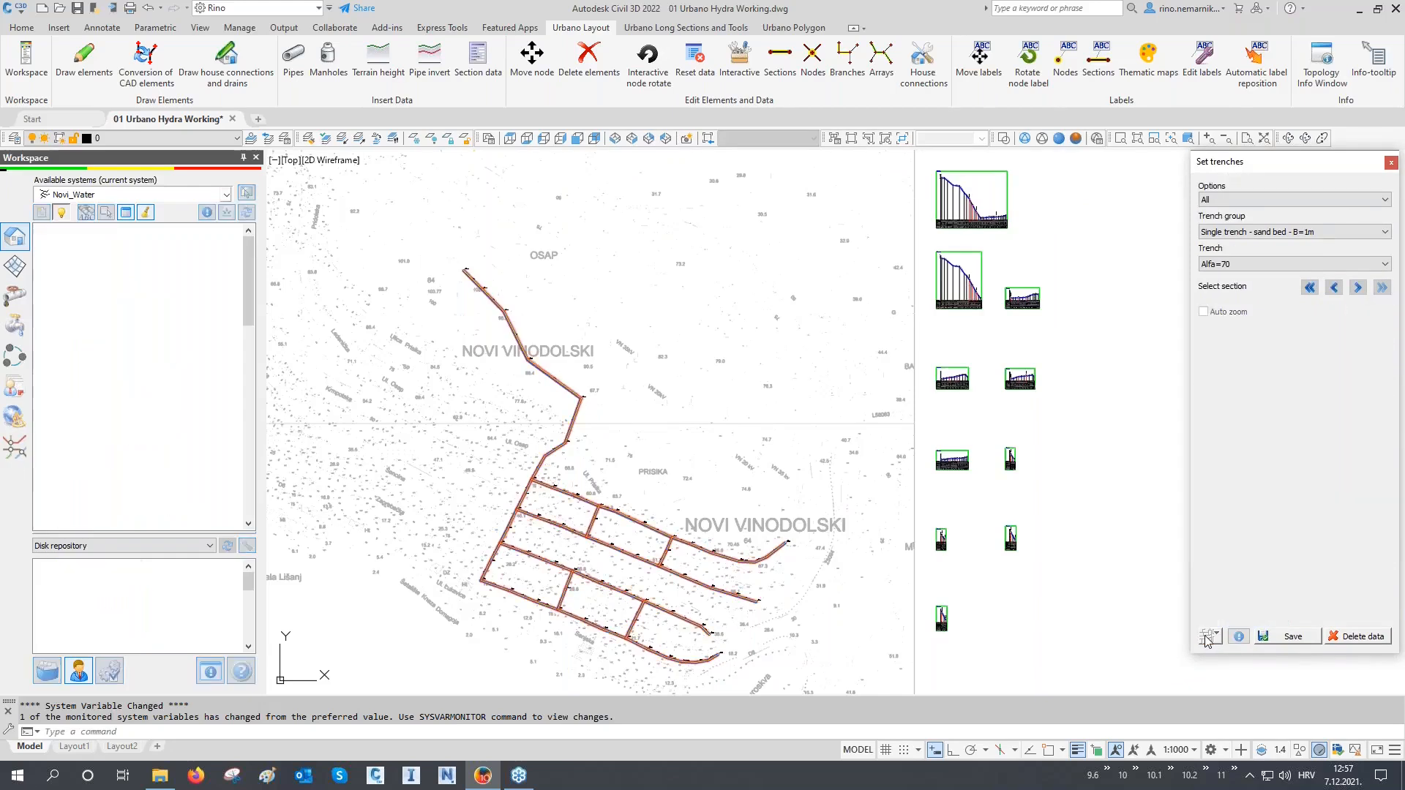
# Step: Choose the trench group Single trench - sand bed - B=calculated with the Alfa=90 trench
pyautogui.click(1253, 232)
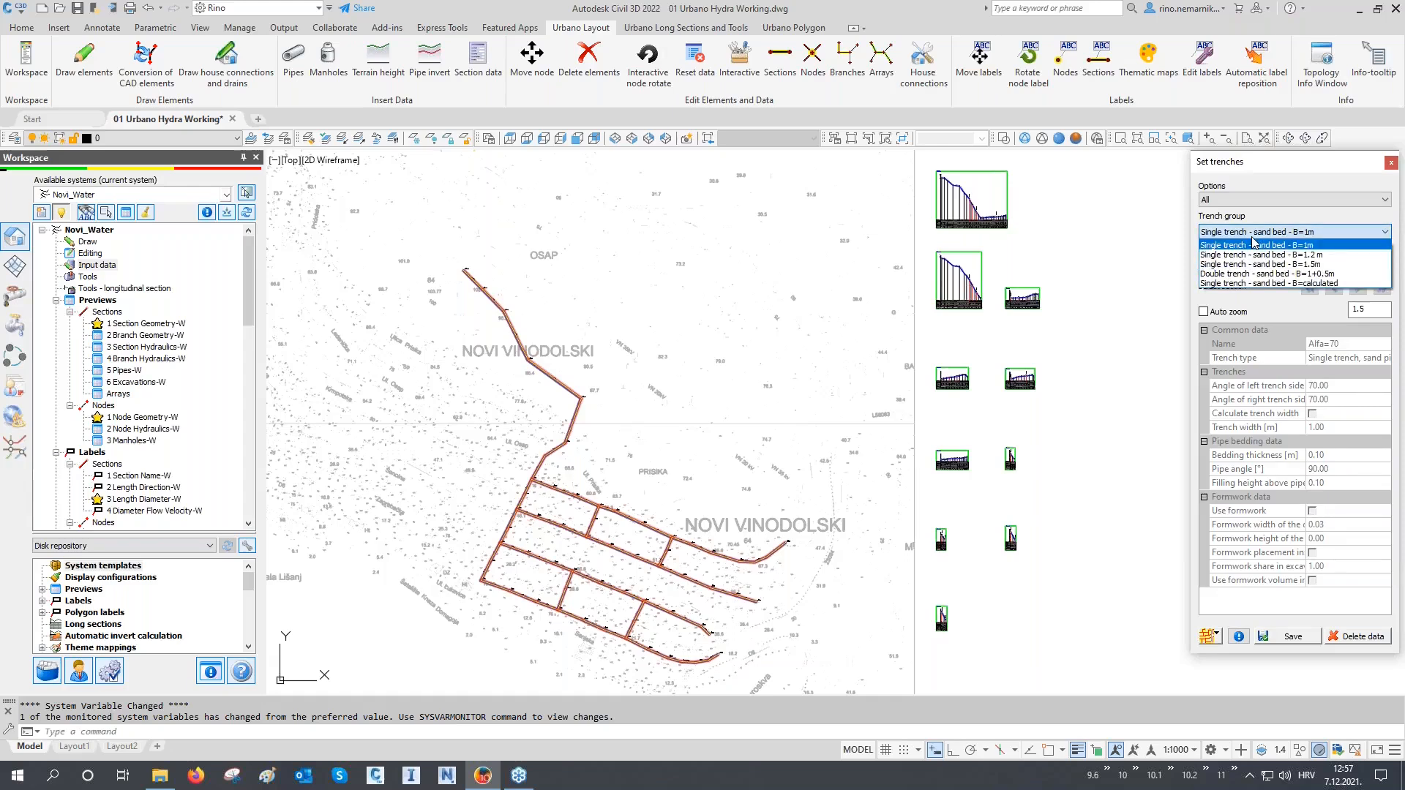
pyautogui.click(1307, 285)
pyautogui.click(1288, 264)
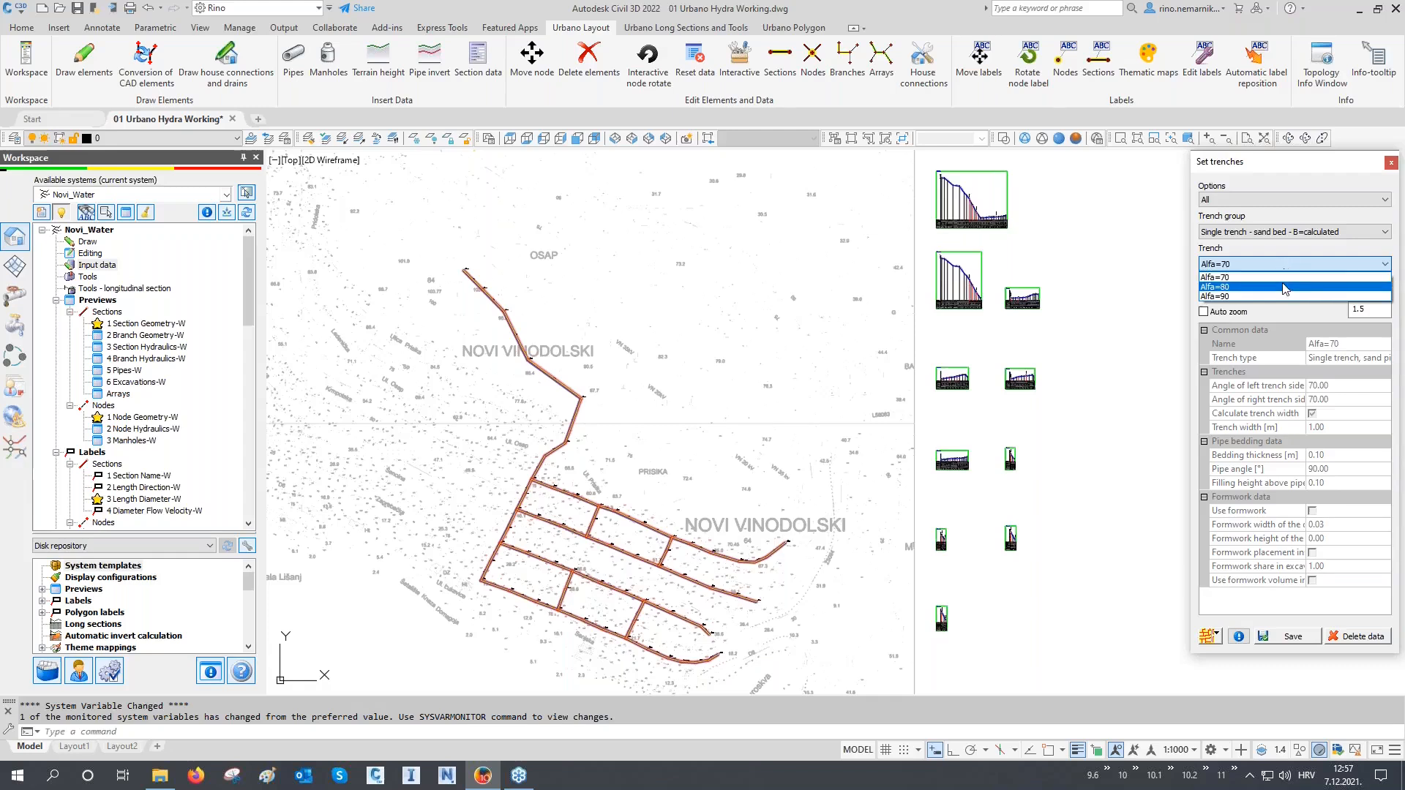
pyautogui.click(1282, 295)
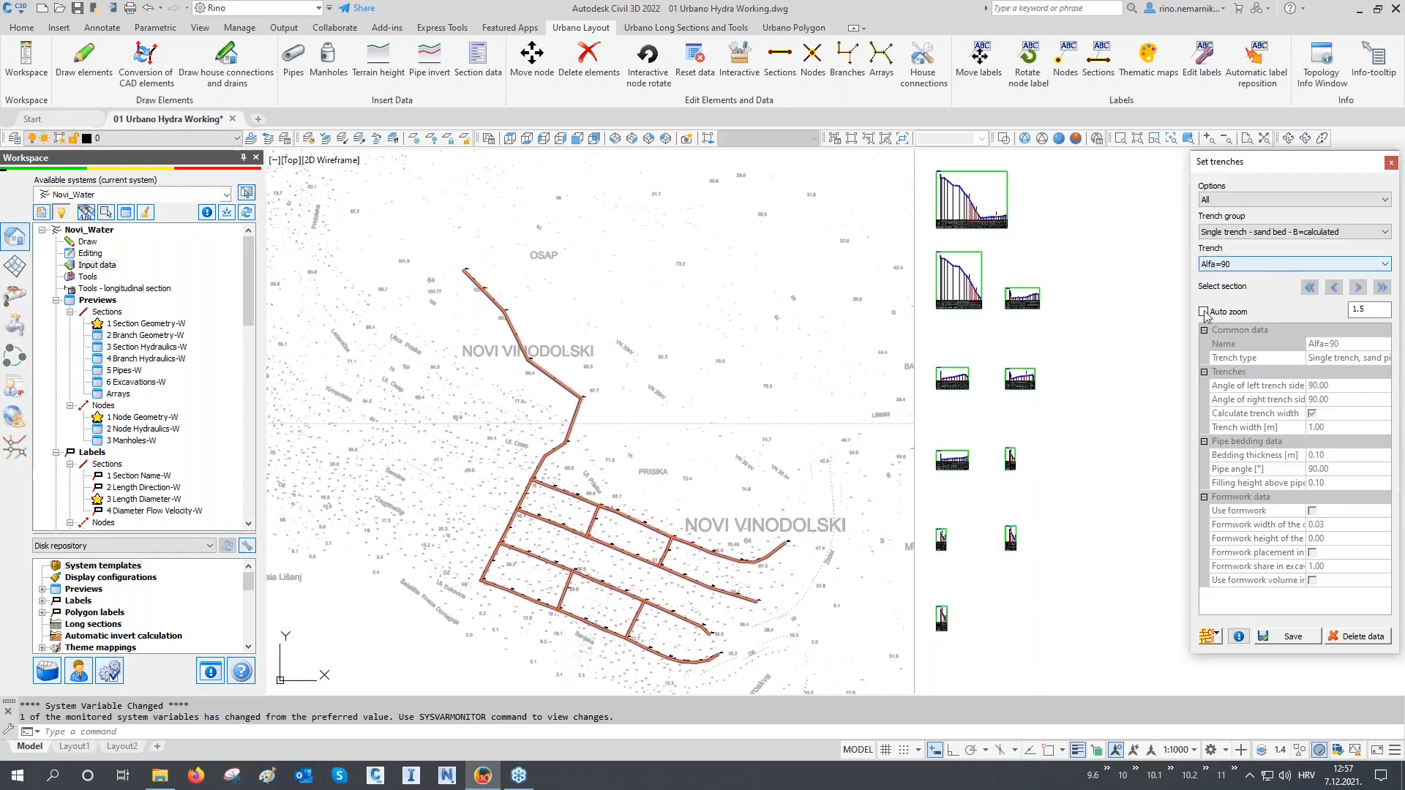
# Step: Review the trench, pipe bedding and formwork parameters of Alfa=90 under Single trench - sand bed - B=calculated in the trench catalog
pyautogui.click(48, 676)
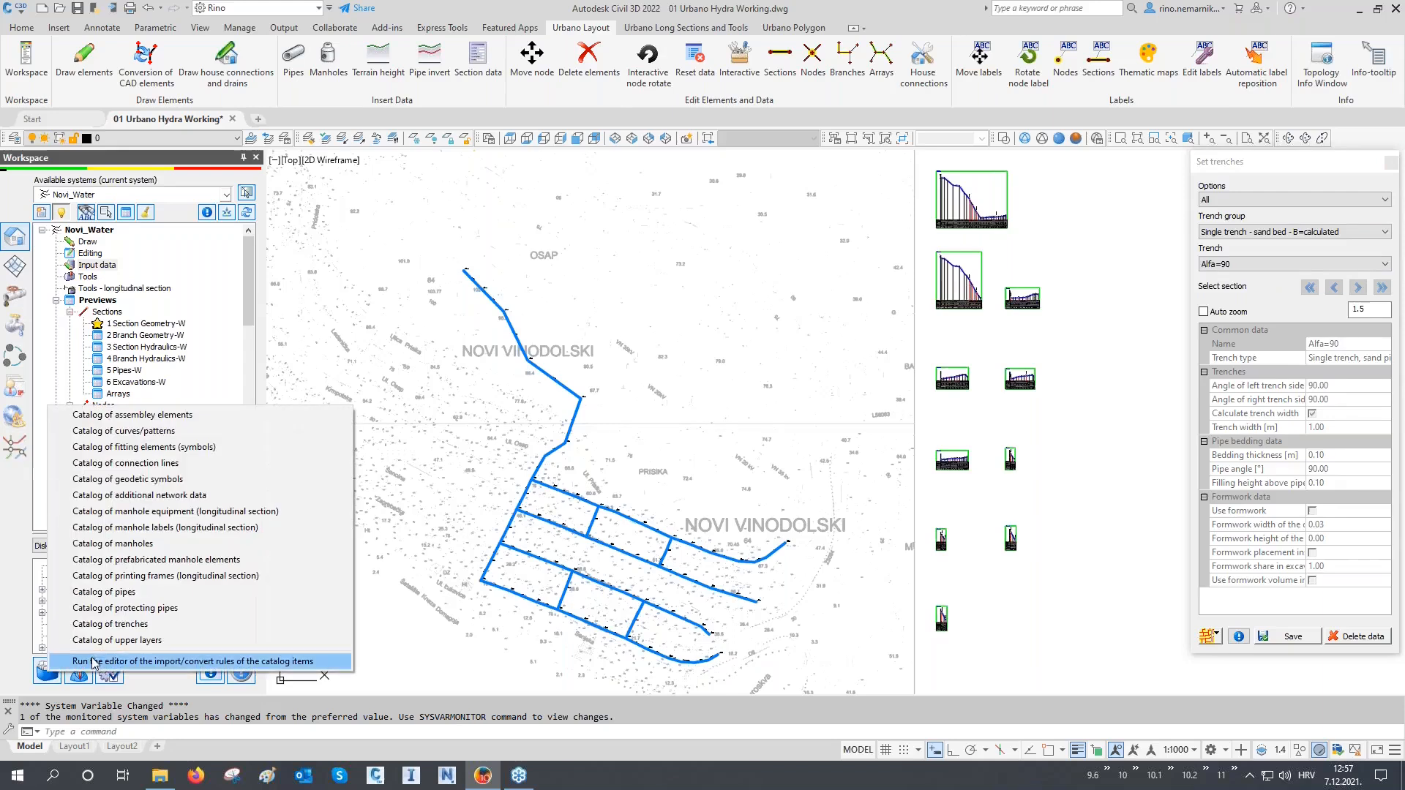
pyautogui.click(145, 624)
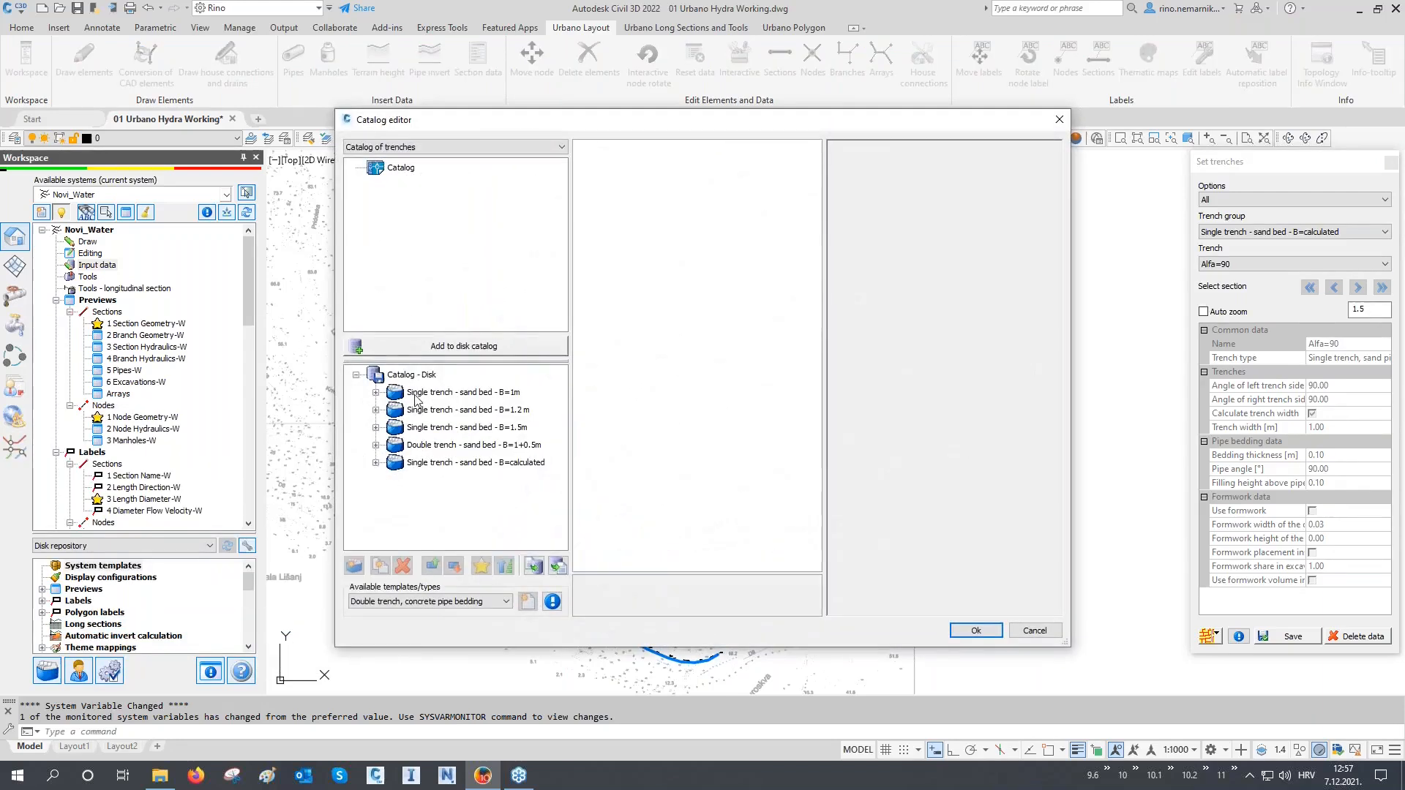
pyautogui.click(376, 462)
pyautogui.click(439, 515)
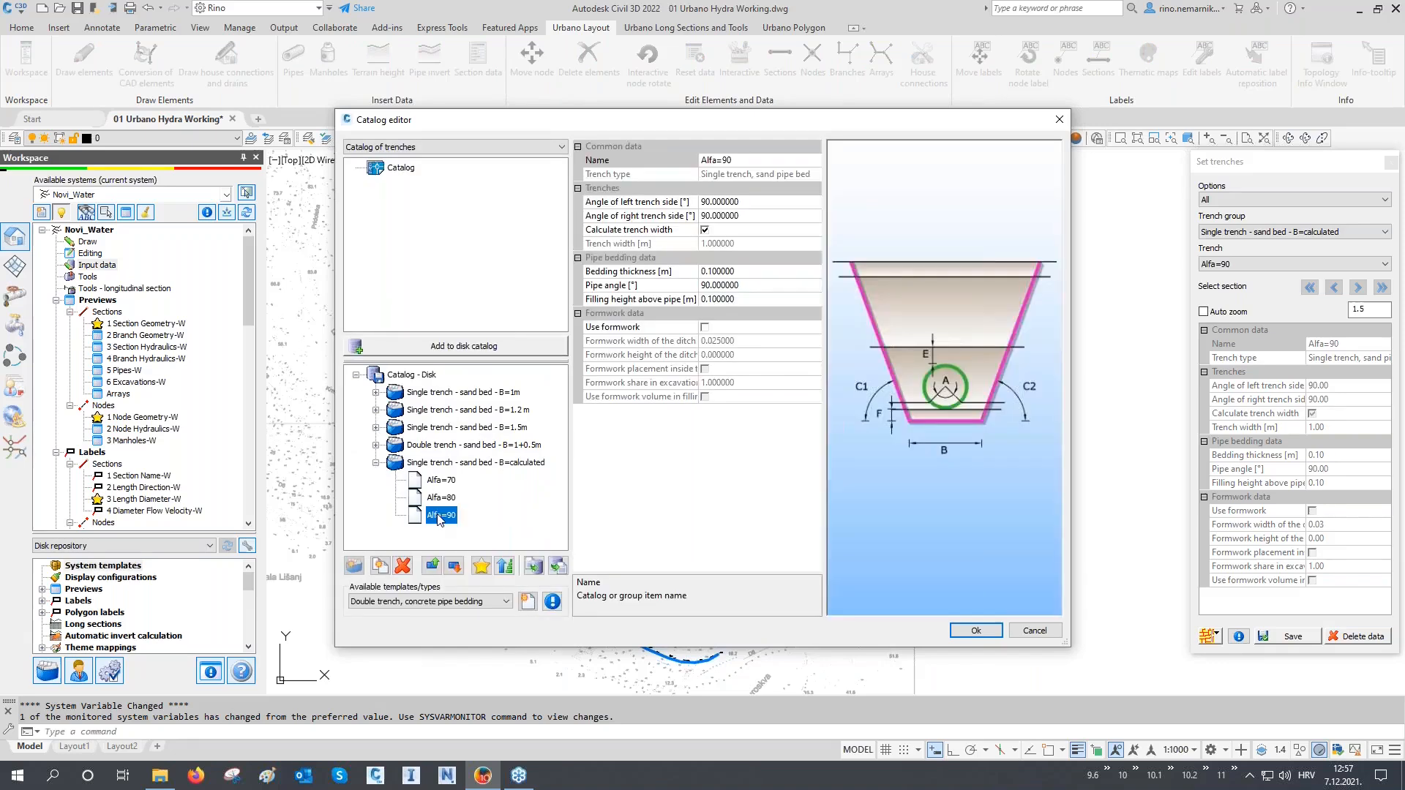
pyautogui.click(647, 331)
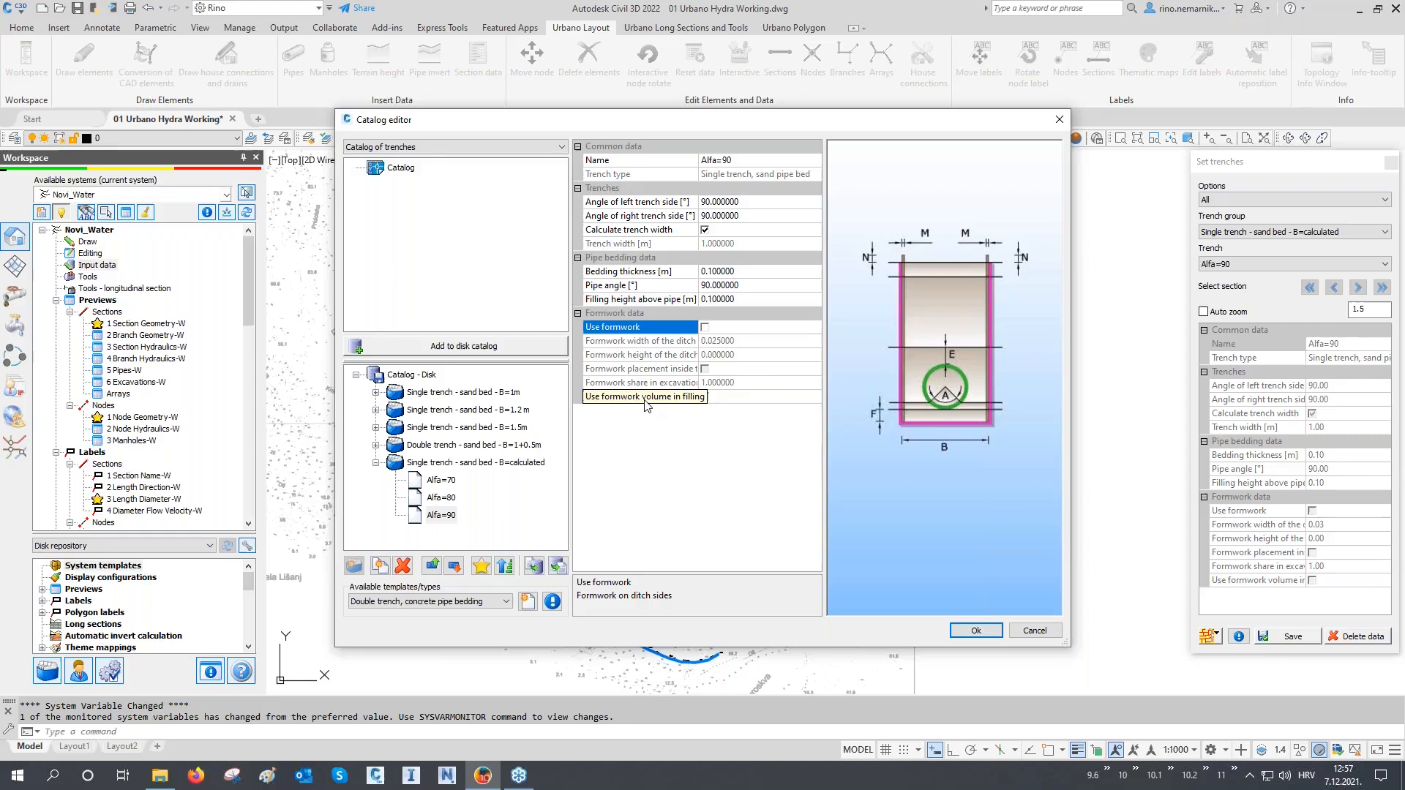
pyautogui.click(976, 630)
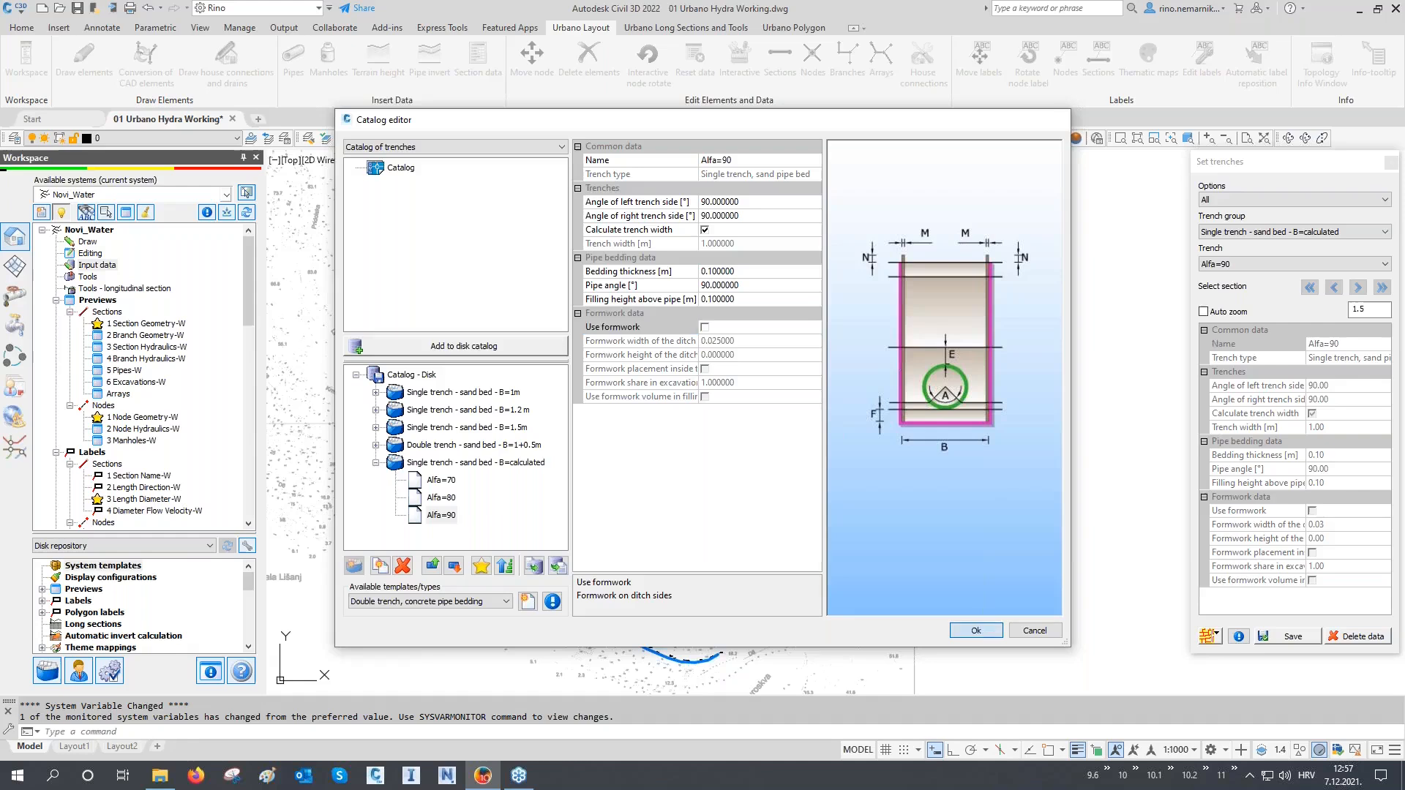
# Step: Assign the chosen trench to the whole water network and save the data
pyautogui.click(1207, 634)
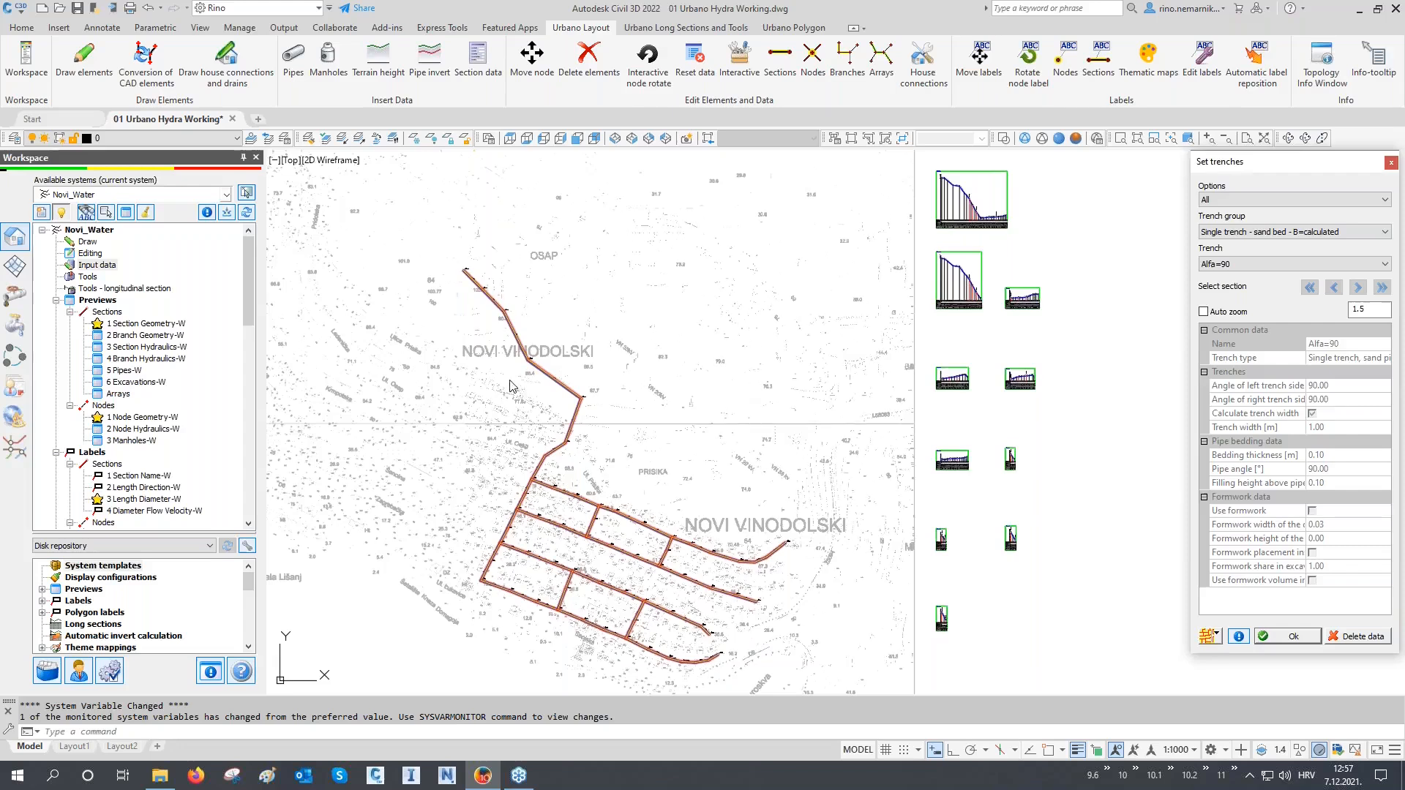
# Step: Examine the trench bedding drawn beneath the pipe in the first longitudinal section and the trench rows of its data table
pyautogui.moveTo(887, 326); pyautogui.dragTo(820, 484, button='middle')
pyautogui.scroll(2, 881, 333)
pyautogui.scroll(10, 880, 344)
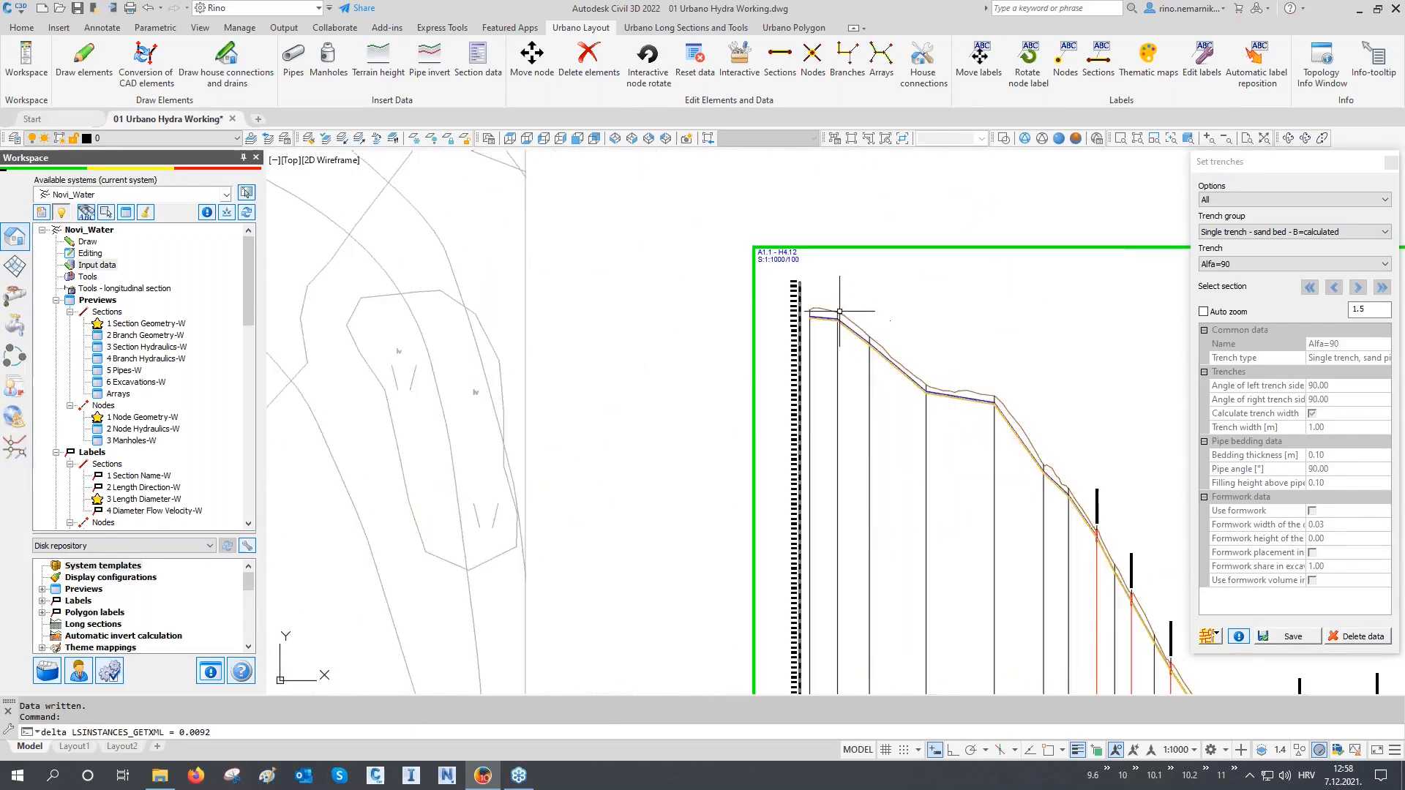
pyautogui.scroll(3, 761, 333)
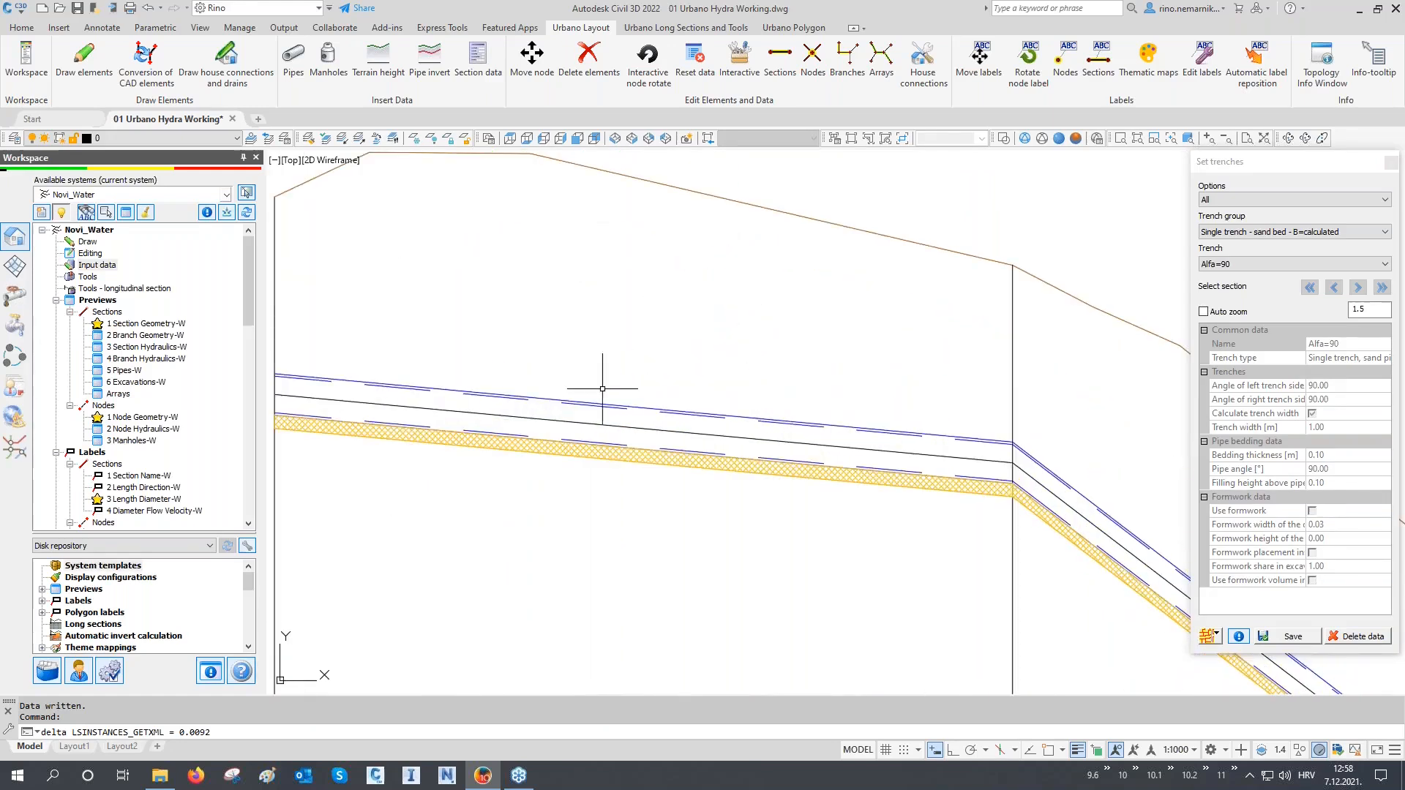
pyautogui.moveTo(939, 486)
pyautogui.mouseDown(button='middle')
pyautogui.moveTo(954, 489)
pyautogui.moveTo(439, 440)
pyautogui.mouseUp(button='middle')
pyautogui.scroll(6, 376, 423)
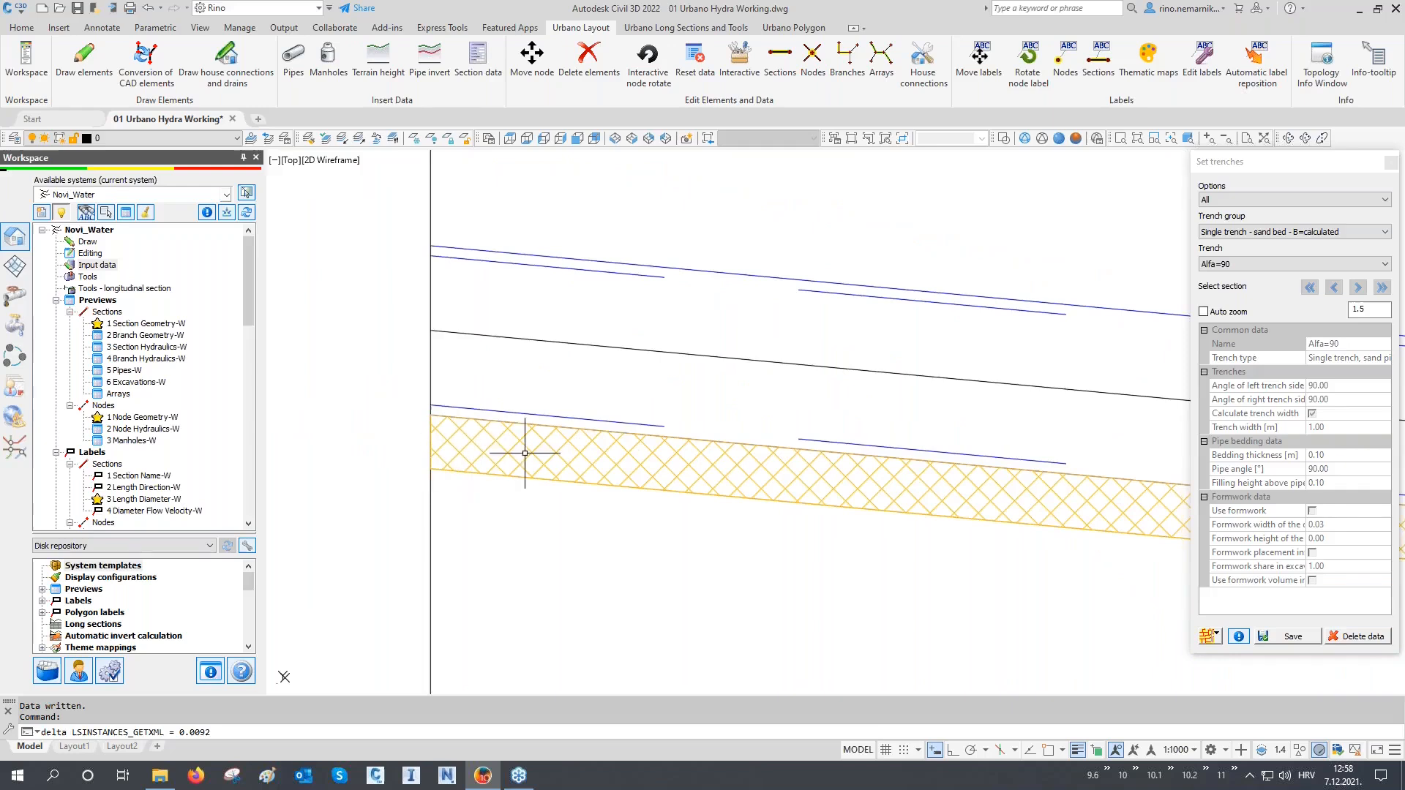
pyautogui.scroll(-5, 545, 372)
pyautogui.scroll(-2, 545, 371)
pyautogui.scroll(6, 915, 421)
pyautogui.scroll(-12, 910, 340)
pyautogui.moveTo(867, 456)
pyautogui.mouseDown(button='middle')
pyautogui.moveTo(856, 486)
pyautogui.moveTo(819, 232)
pyautogui.mouseUp(button='middle')
pyautogui.moveTo(832, 489); pyautogui.dragTo(811, 283, button='middle')
pyautogui.moveTo(811, 538); pyautogui.dragTo(813, 419, button='middle')
pyautogui.scroll(8, 744, 554)
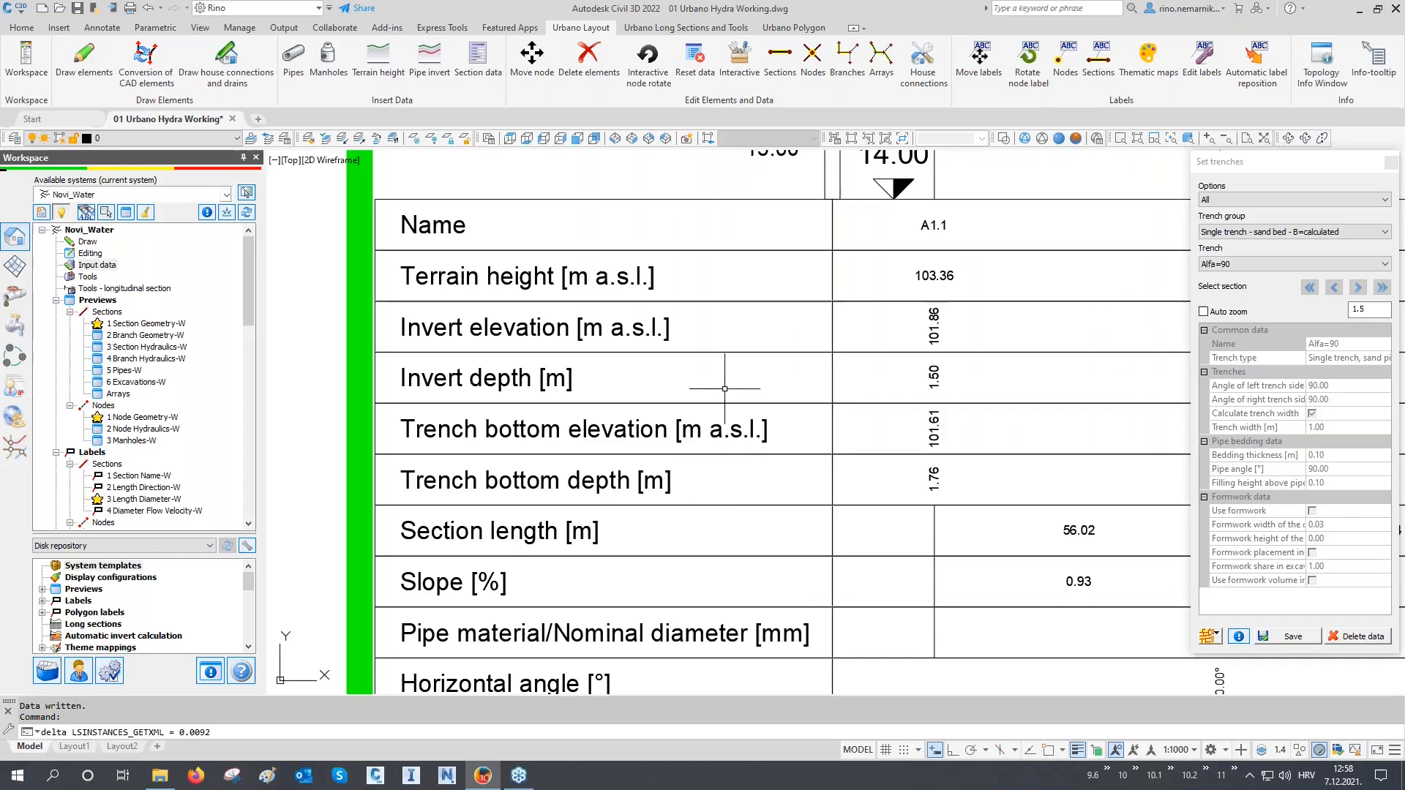
# Step: Highlight the trench bottom elevation and depth labels and their values at node A1.1, then close the trench settings and clear the selection
pyautogui.click(620, 412)
pyautogui.click(614, 437)
pyautogui.click(671, 466)
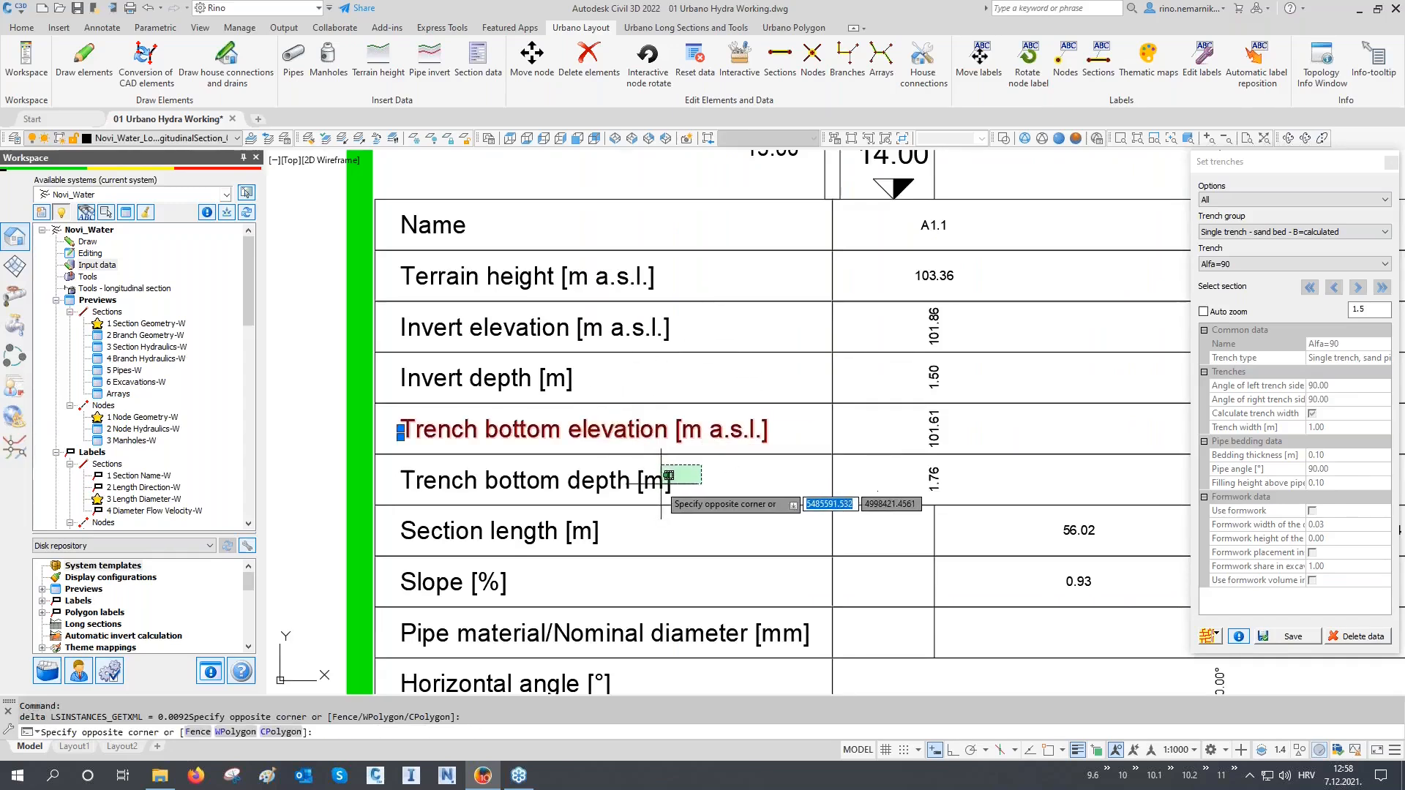
pyautogui.click(644, 485)
pyautogui.click(955, 427)
pyautogui.click(935, 437)
pyautogui.click(950, 466)
pyautogui.click(901, 491)
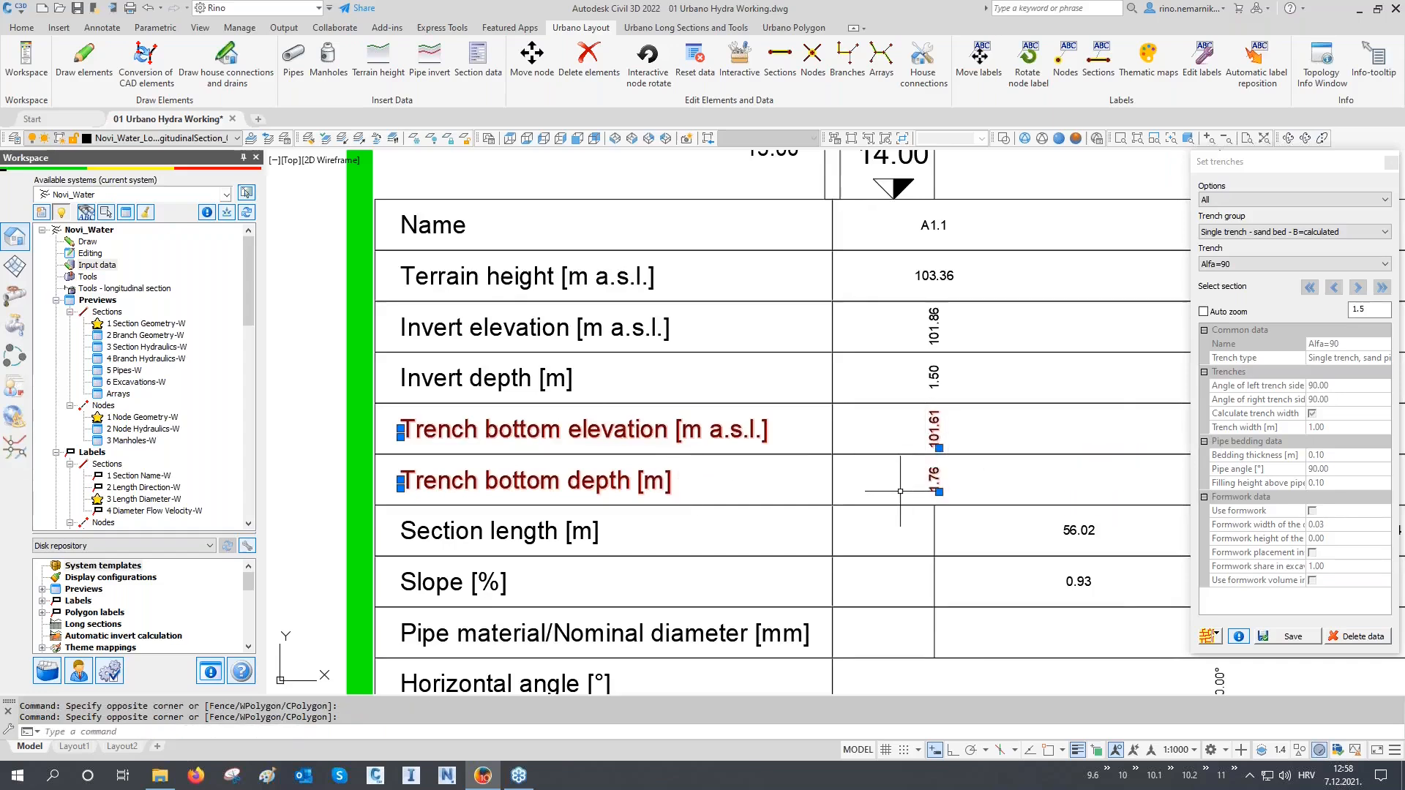
pyautogui.click(1390, 162)
pyautogui.scroll(-8, 781, 432)
pyautogui.scroll(-6, 781, 437)
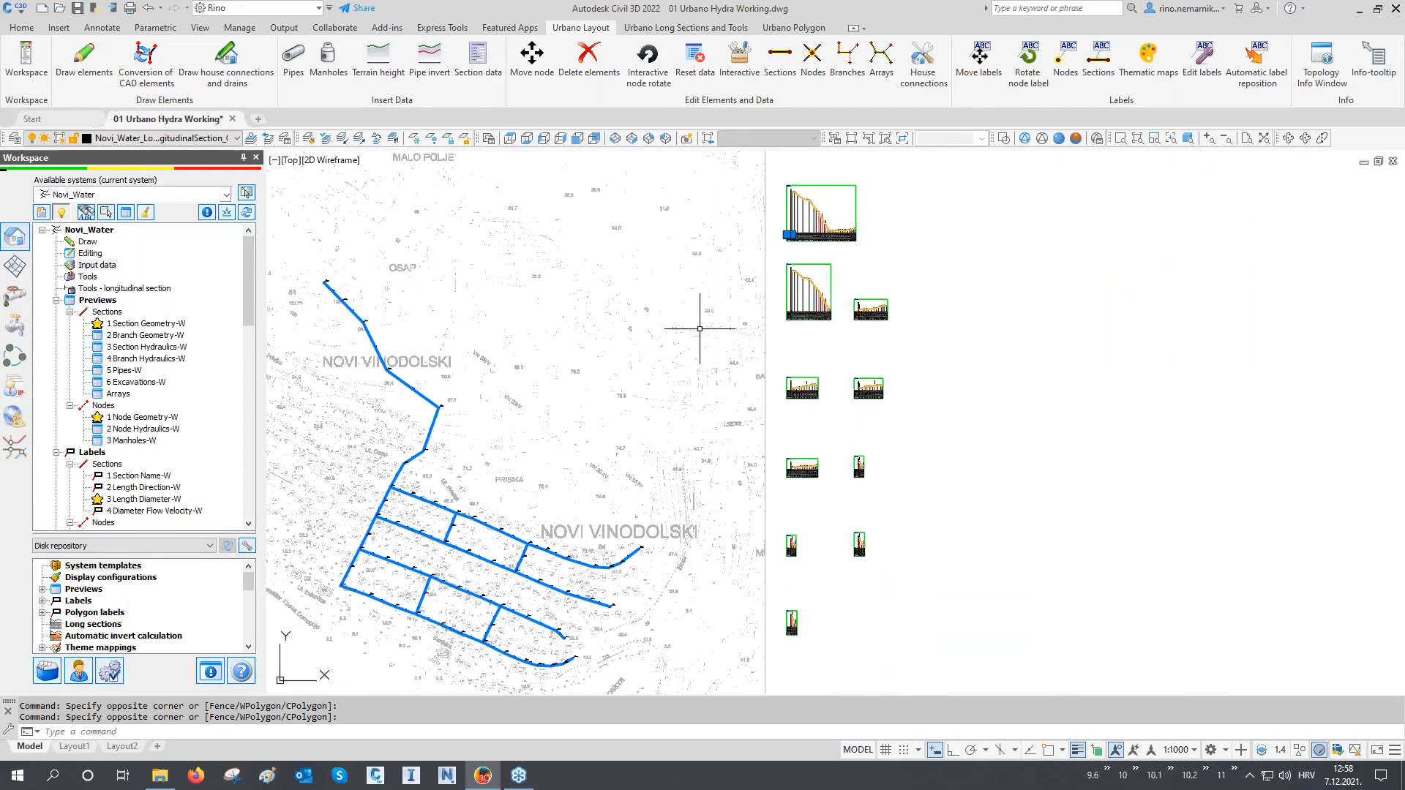
pyautogui.press('Escape')
pyautogui.press('Escape')
# Step: Assign the Asphalt 12 cm upper layer to all sections of the water network and save it
pyautogui.rightClick(110, 265)
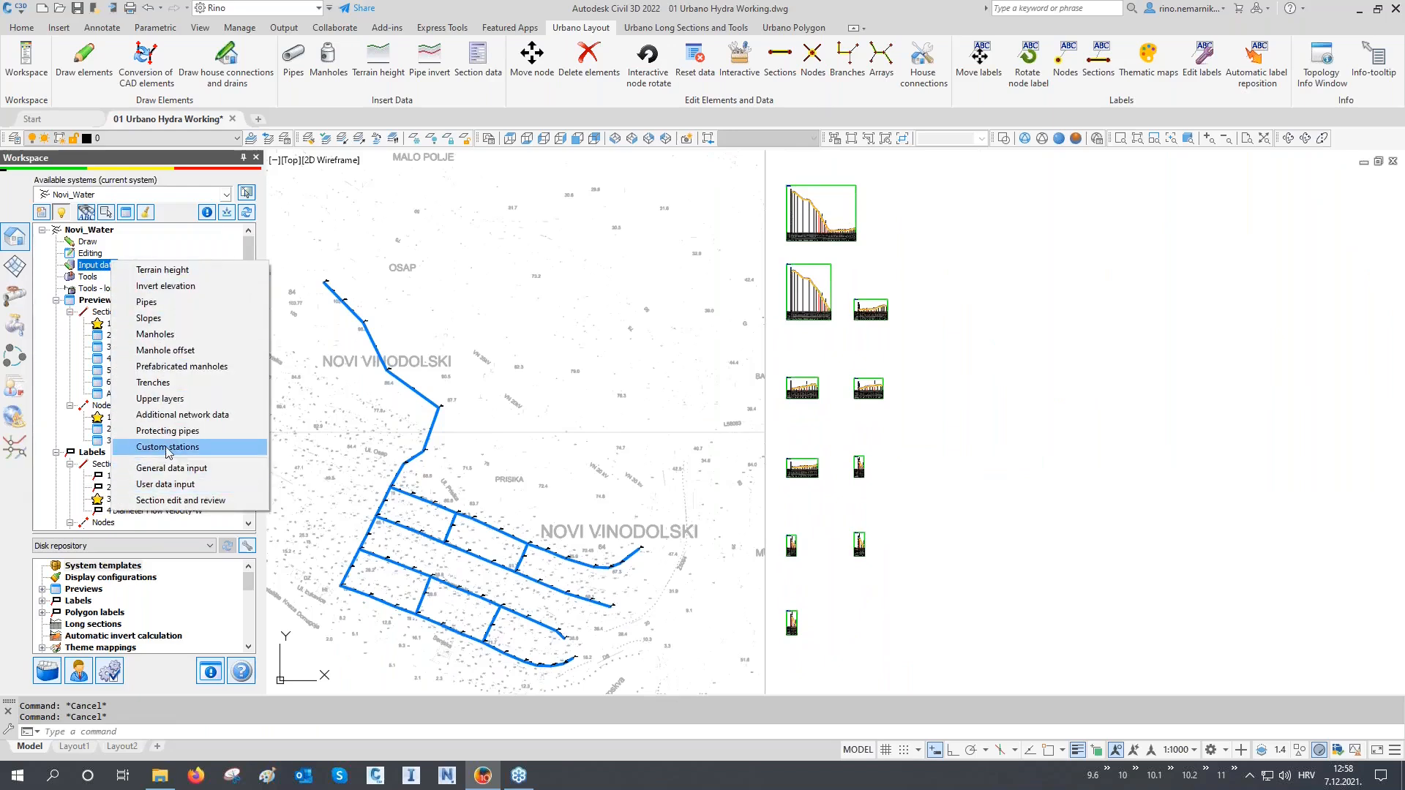
pyautogui.click(174, 399)
pyautogui.click(672, 242)
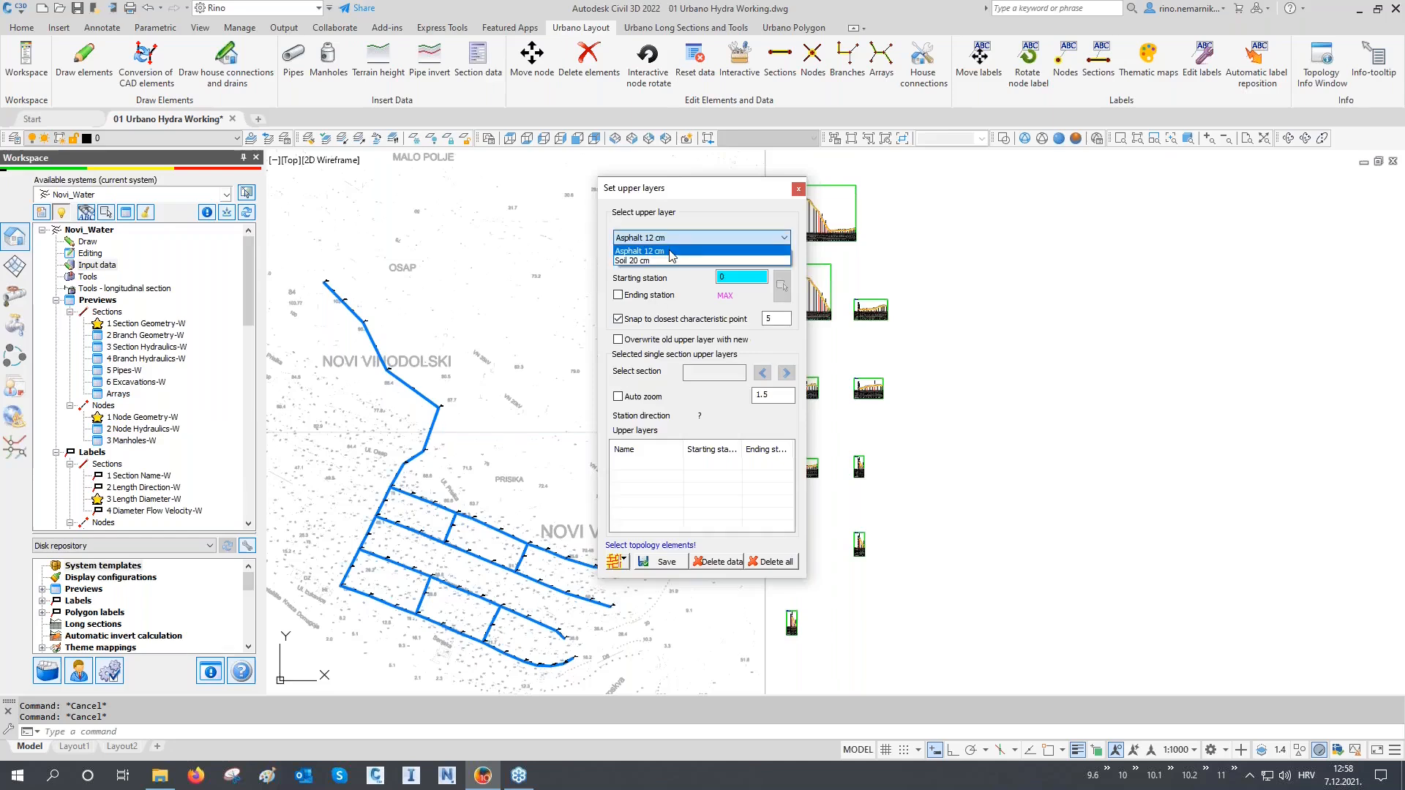
pyautogui.click(671, 251)
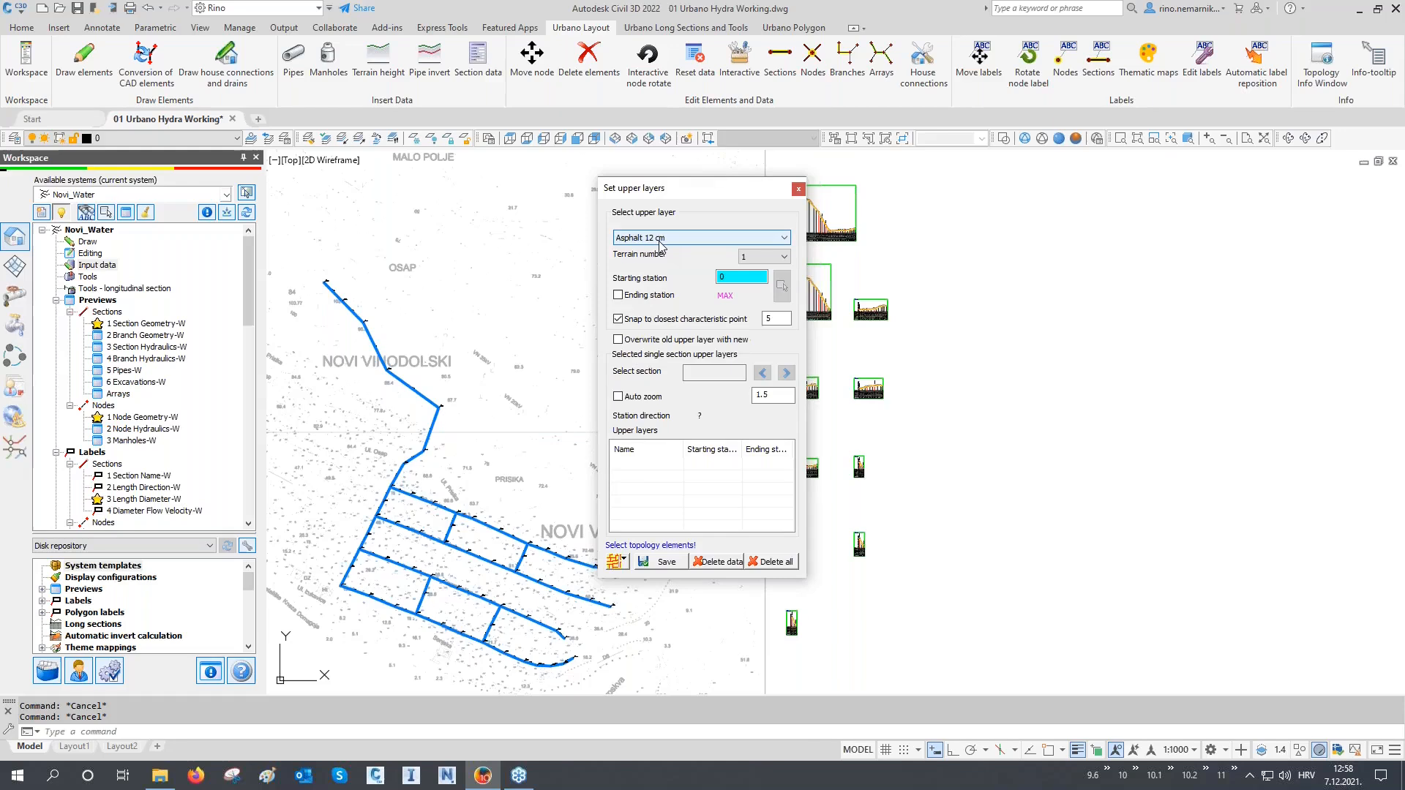
pyautogui.click(613, 562)
pyautogui.click(662, 563)
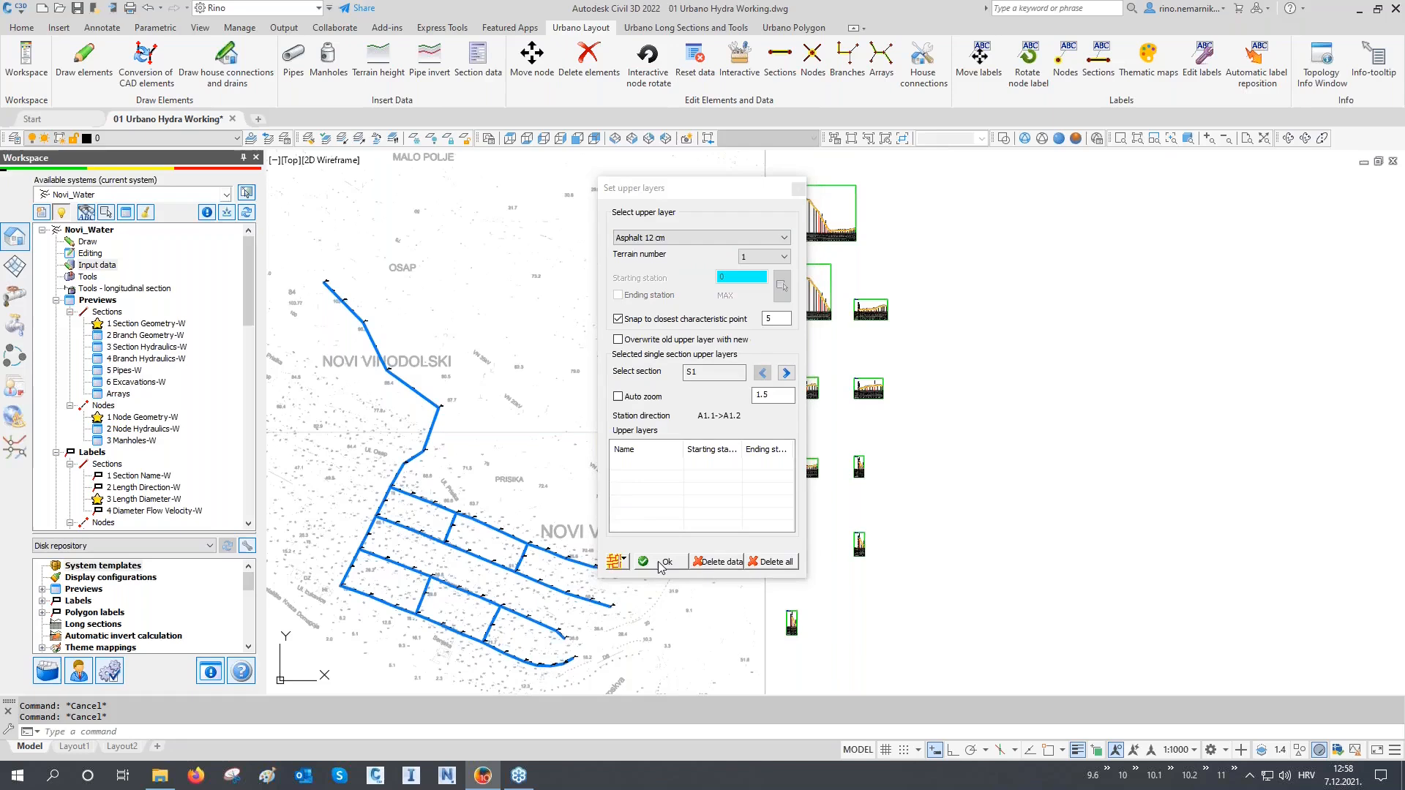
# Step: Confirm the Asphalt 12 cm upper layer for the water network and examine how it is drawn along the terrain in the first longitudinal section
pyautogui.click(662, 563)
pyautogui.moveTo(679, 187); pyautogui.dragTo(1272, 164)
pyautogui.moveTo(867, 250); pyautogui.dragTo(850, 425, button='middle')
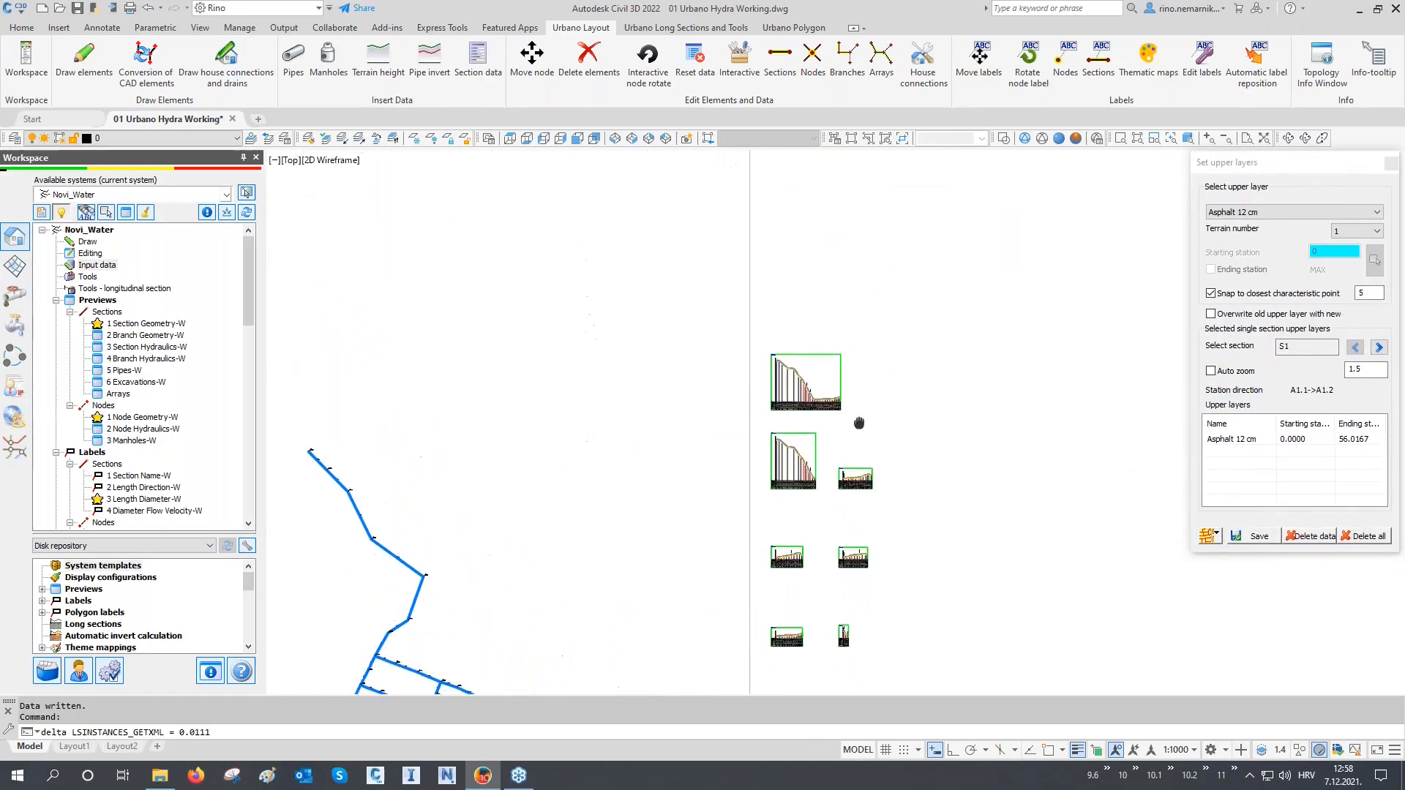
pyautogui.scroll(10, 805, 393)
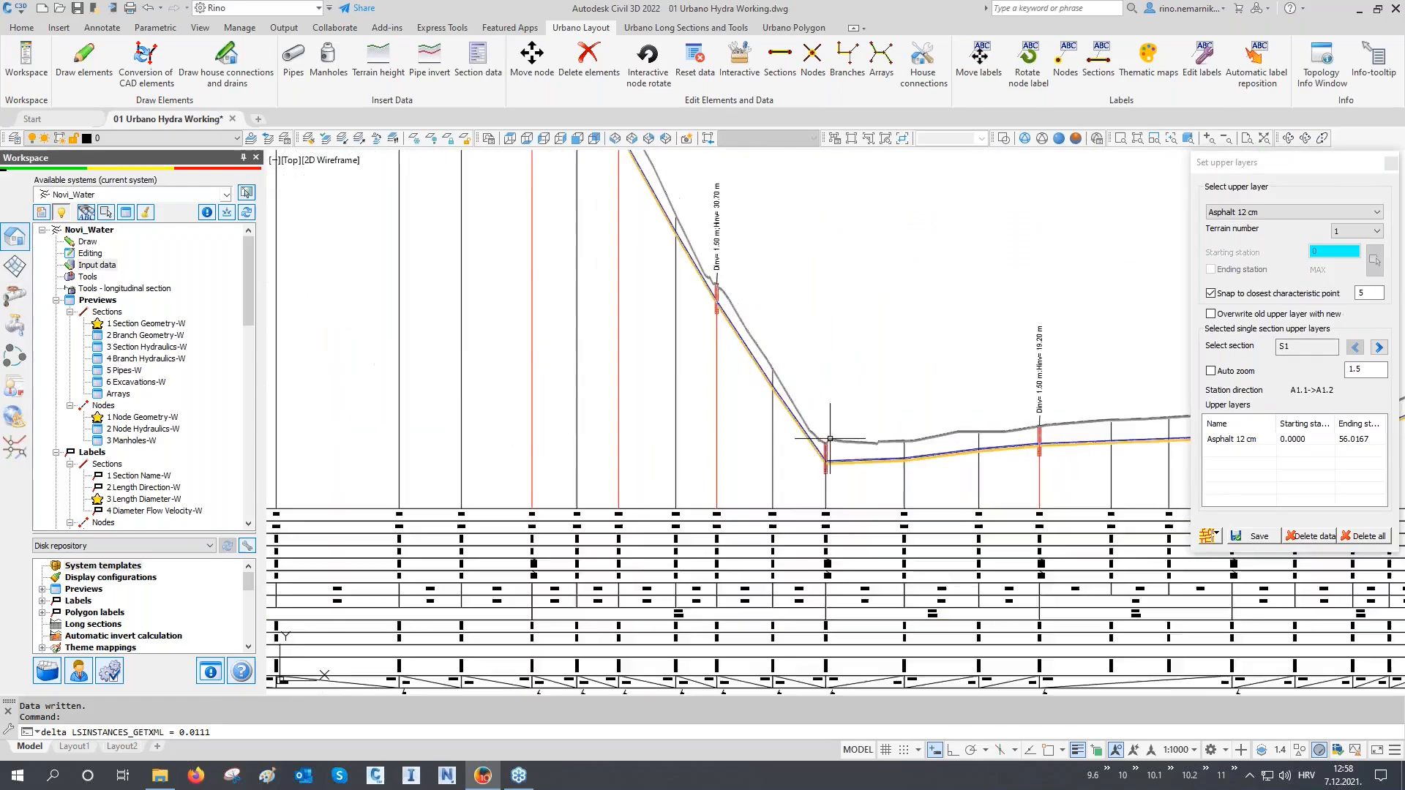
pyautogui.scroll(4, 828, 443)
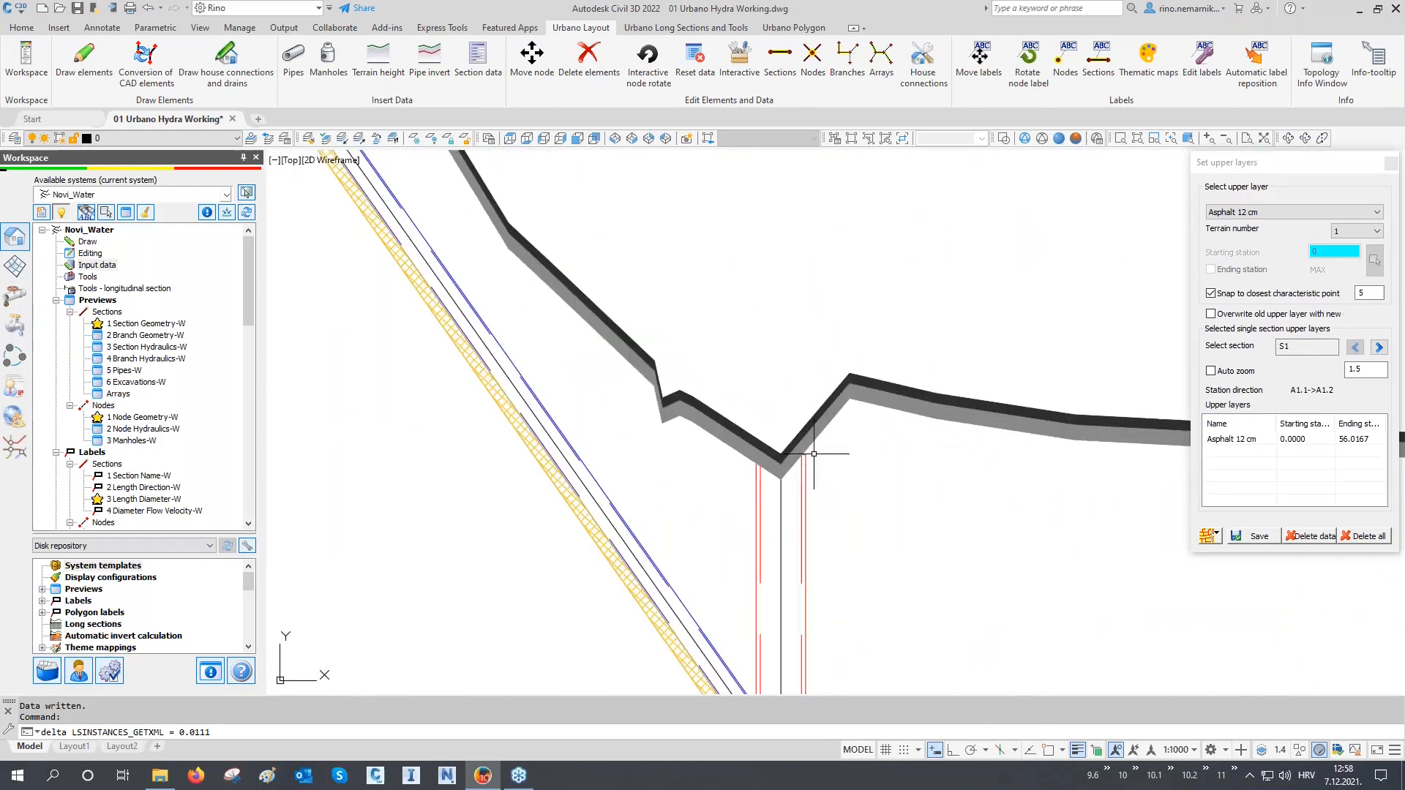
pyautogui.scroll(-8, 821, 349)
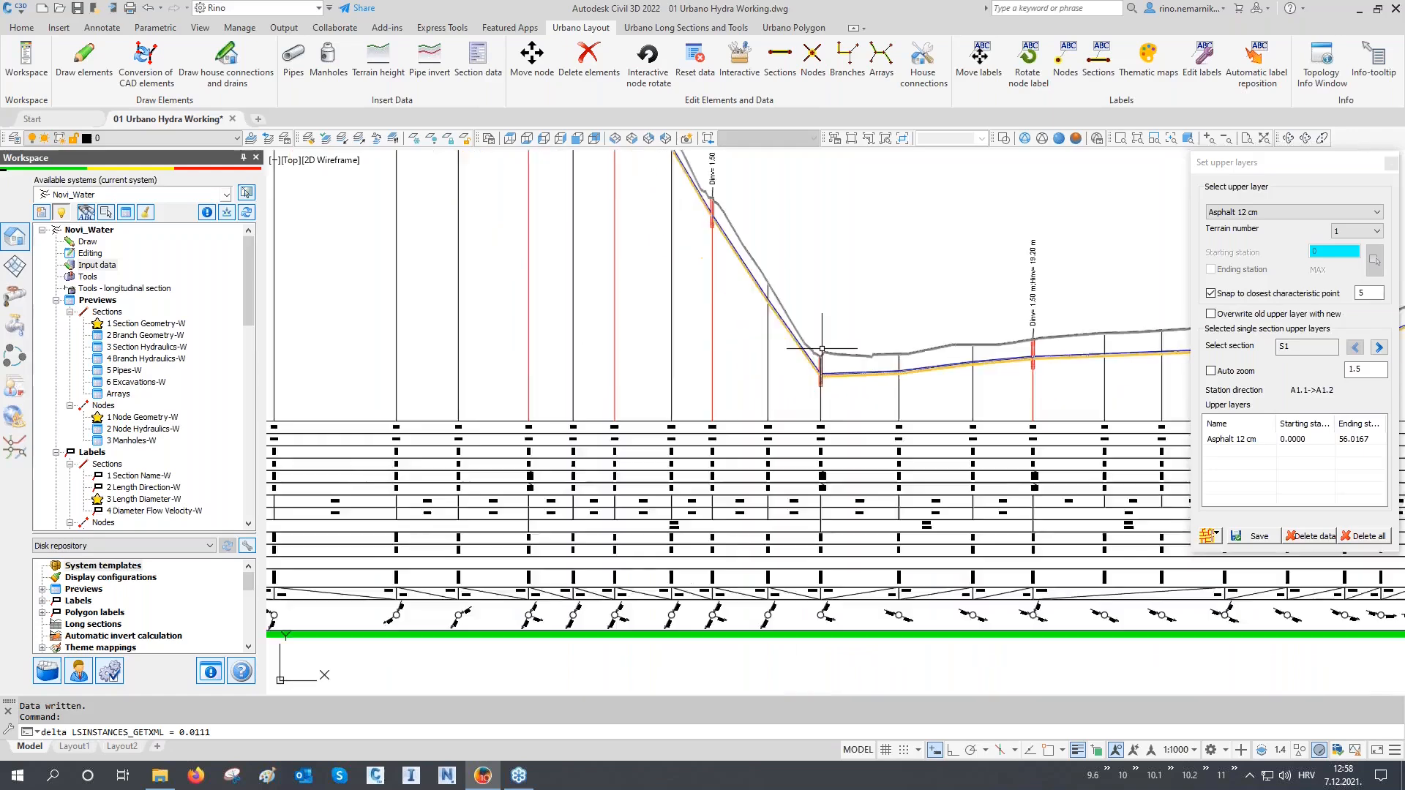
pyautogui.scroll(-5, 822, 359)
# Step: Allow the new upper layer to overwrite the old one, with the pipe around node A1.6 in view
pyautogui.scroll(6, 549, 498)
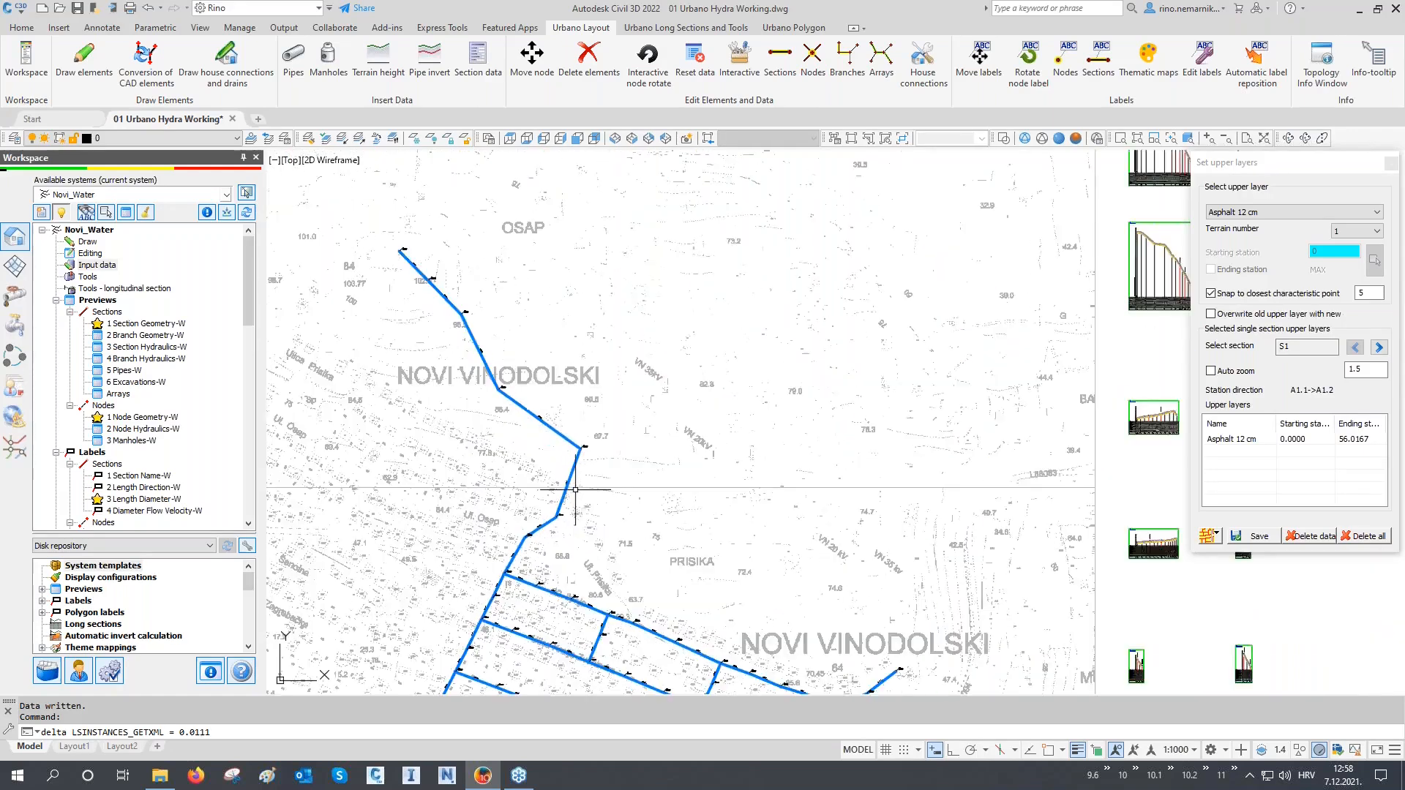
pyautogui.scroll(8, 548, 499)
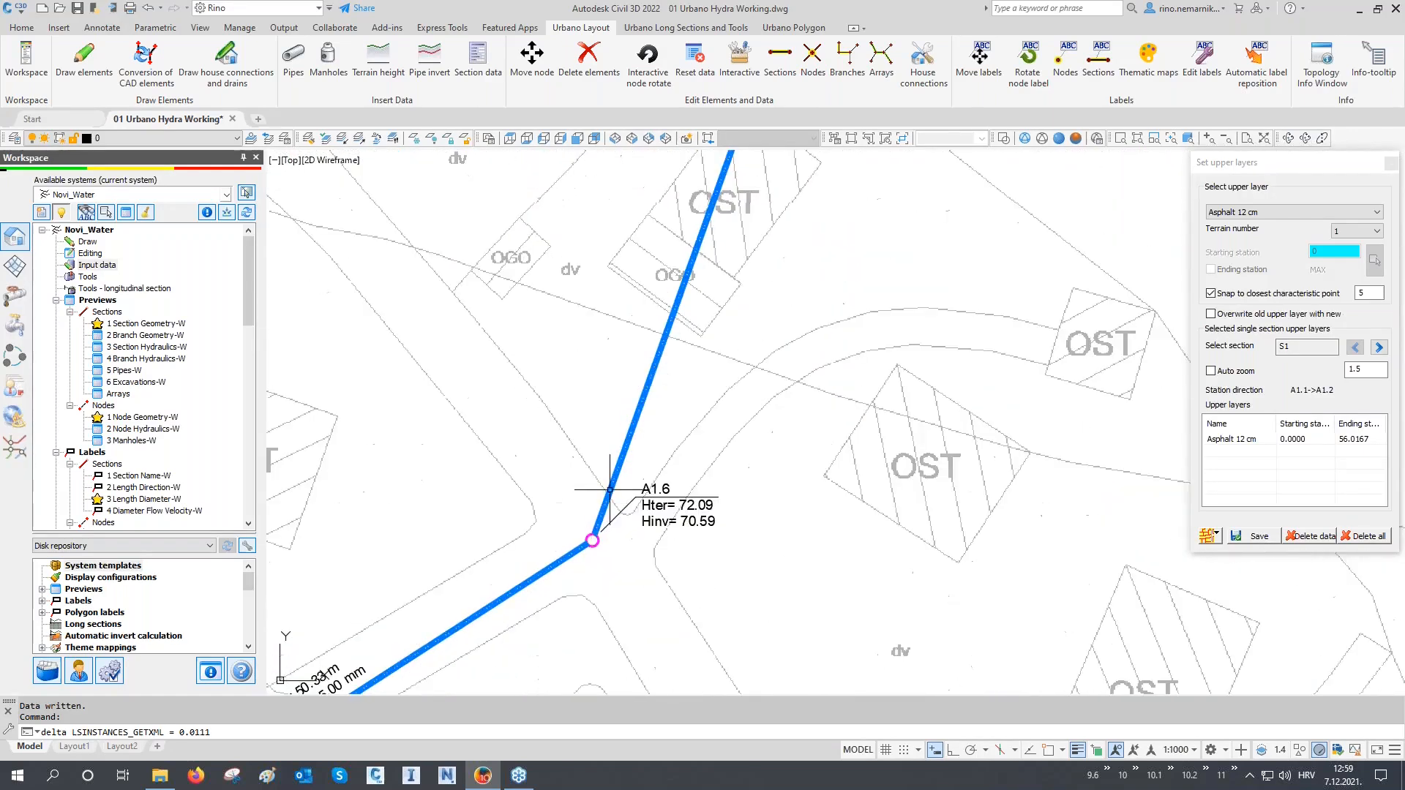
pyautogui.moveTo(609, 501); pyautogui.dragTo(615, 531, button='middle')
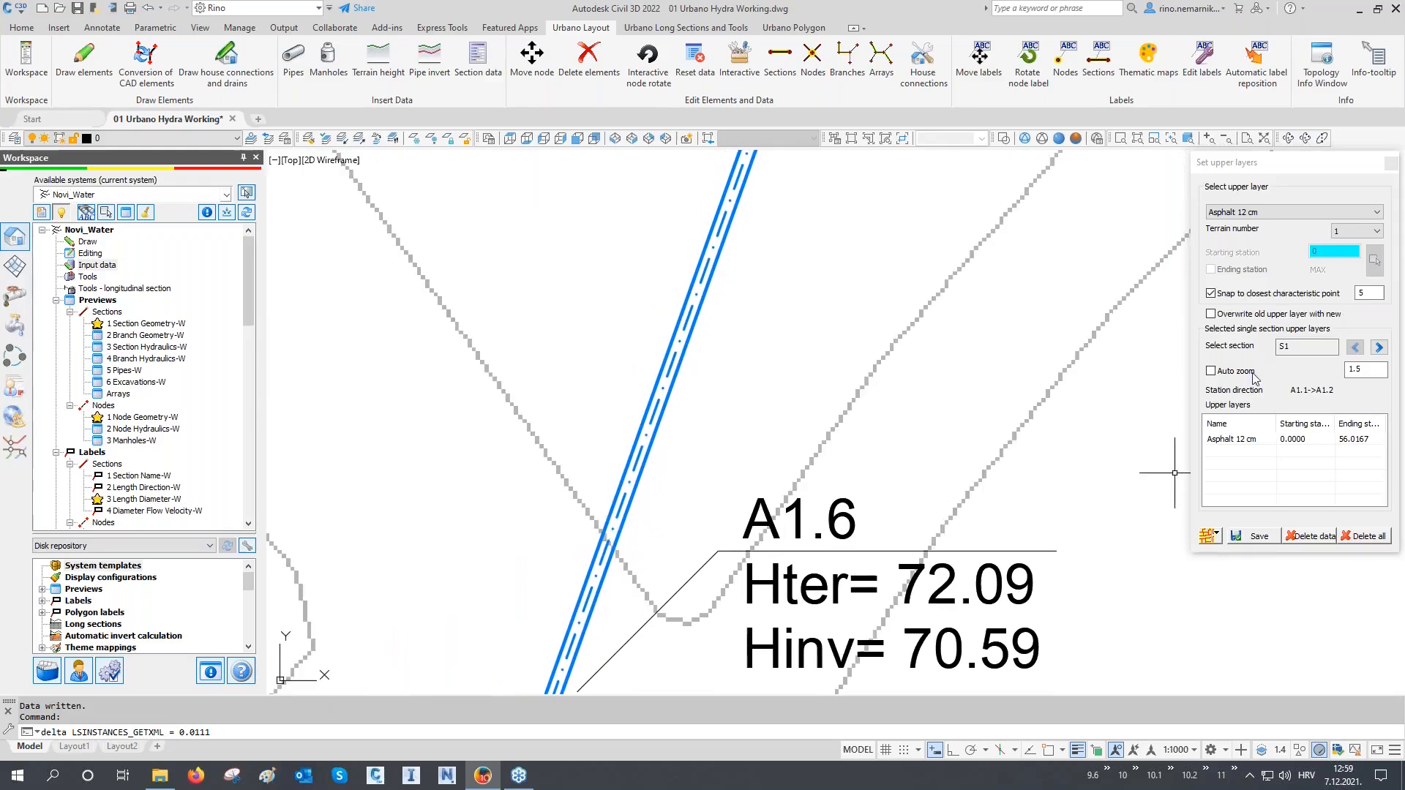
pyautogui.click(1242, 317)
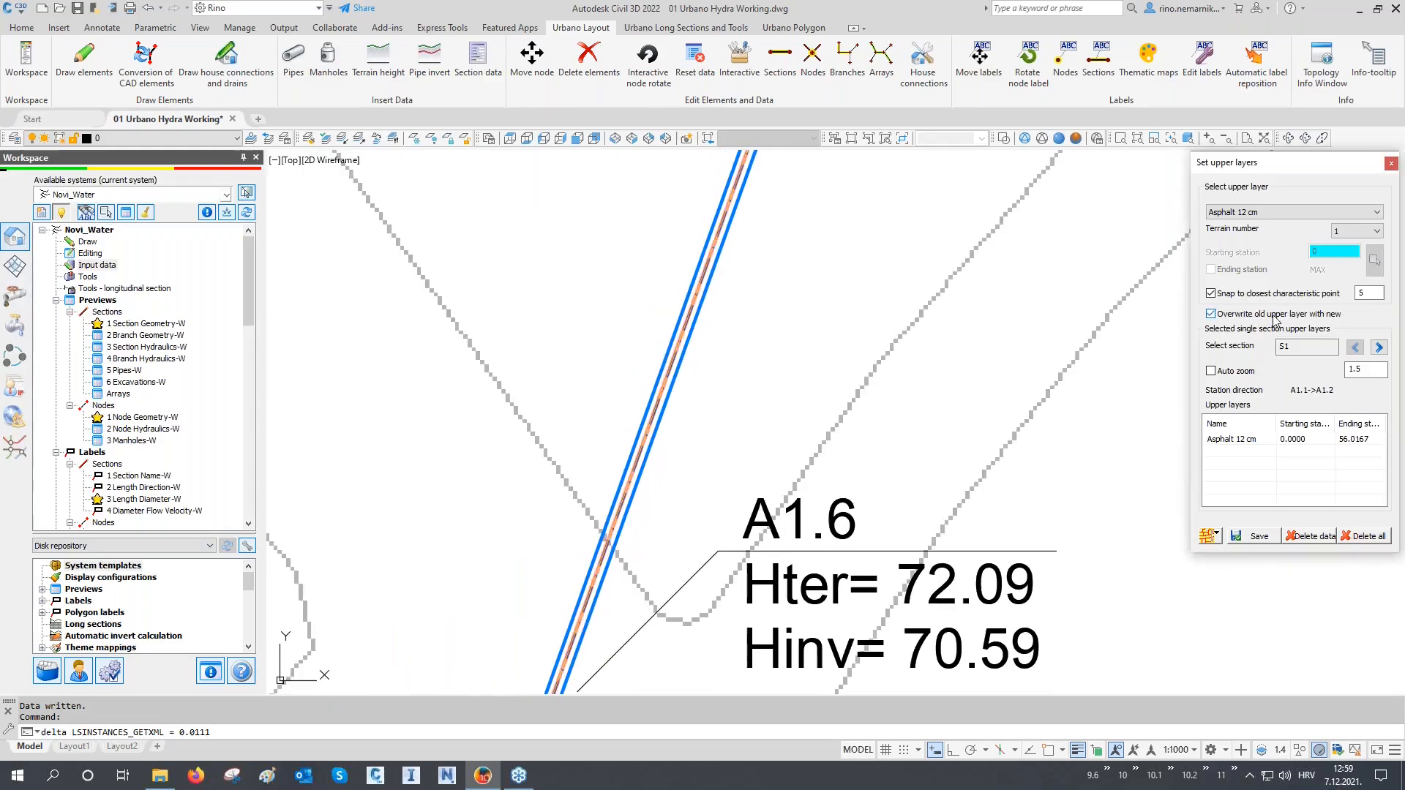
# Step: Select the stretch from station to station, starting on the pipe about 3.9 m before node A1.6 and ending at node A1.1
pyautogui.click(1217, 538)
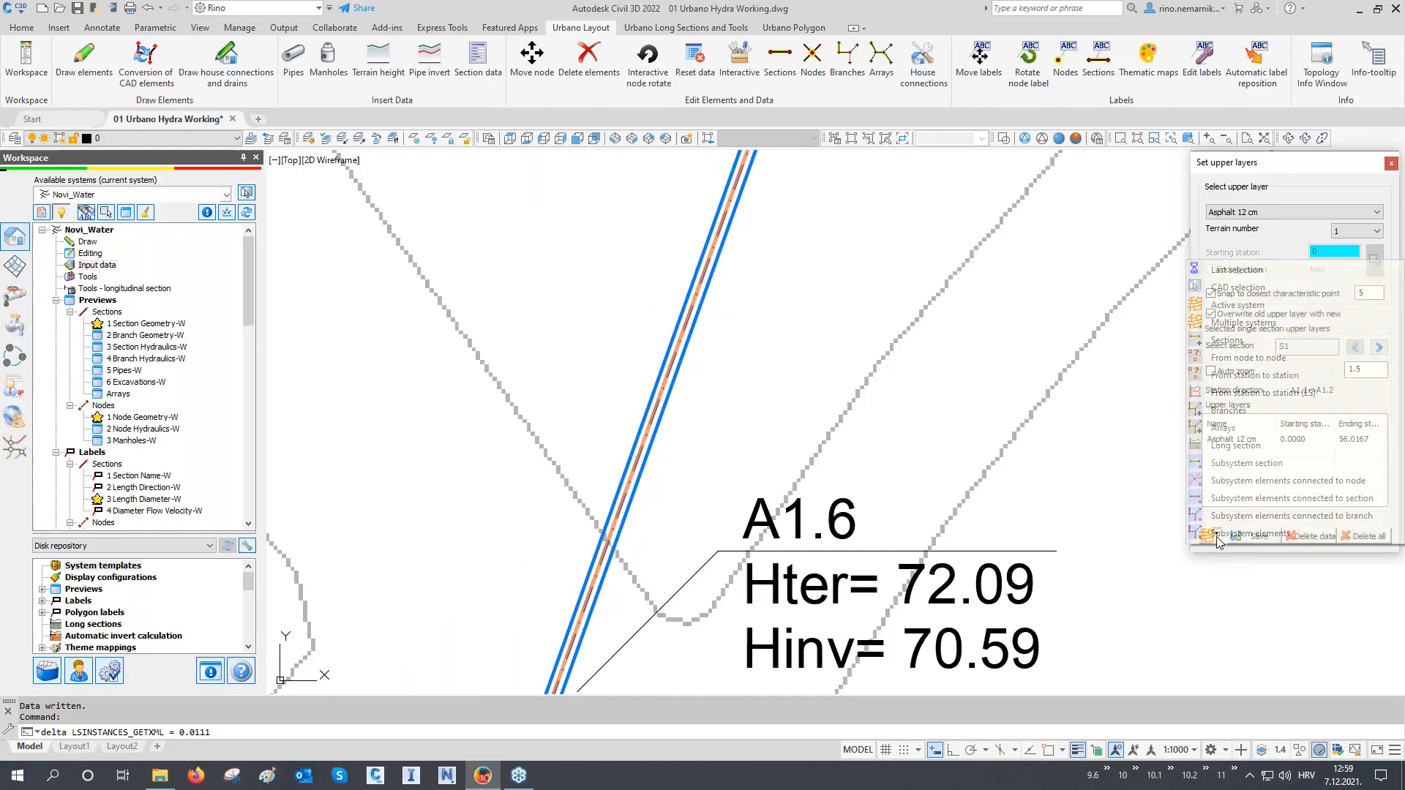
pyautogui.click(1256, 375)
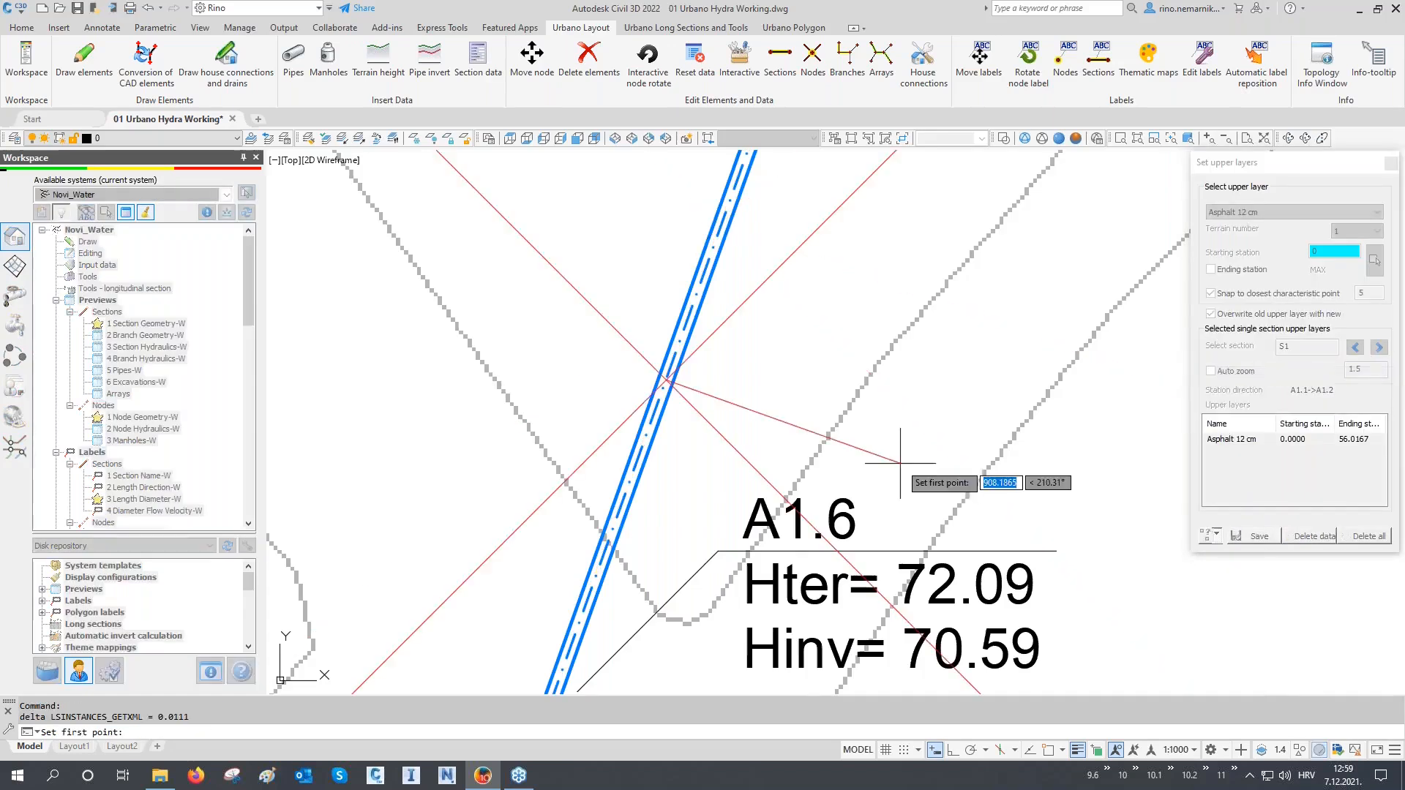
pyautogui.scroll(-5, 663, 468)
pyautogui.scroll(8, 662, 461)
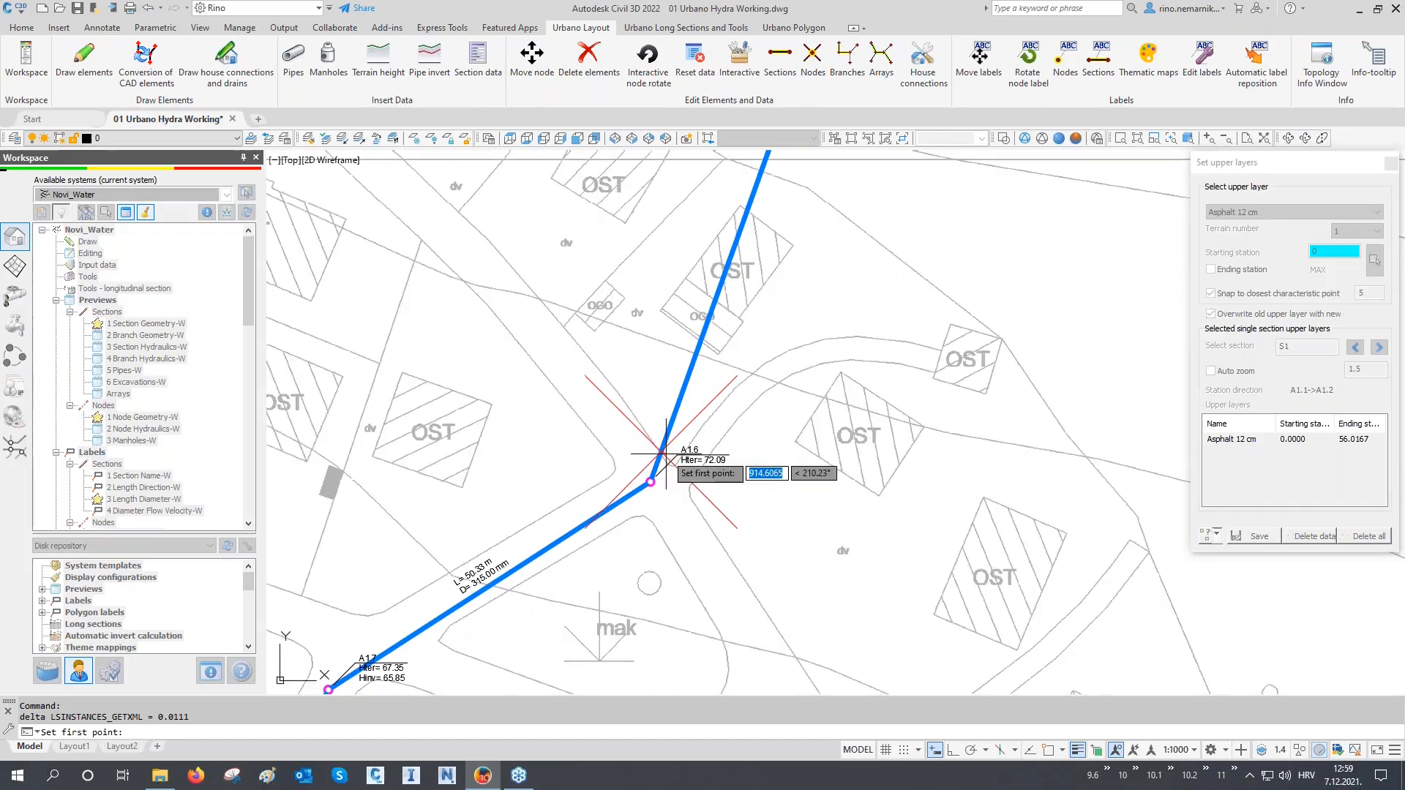
pyautogui.click(652, 467)
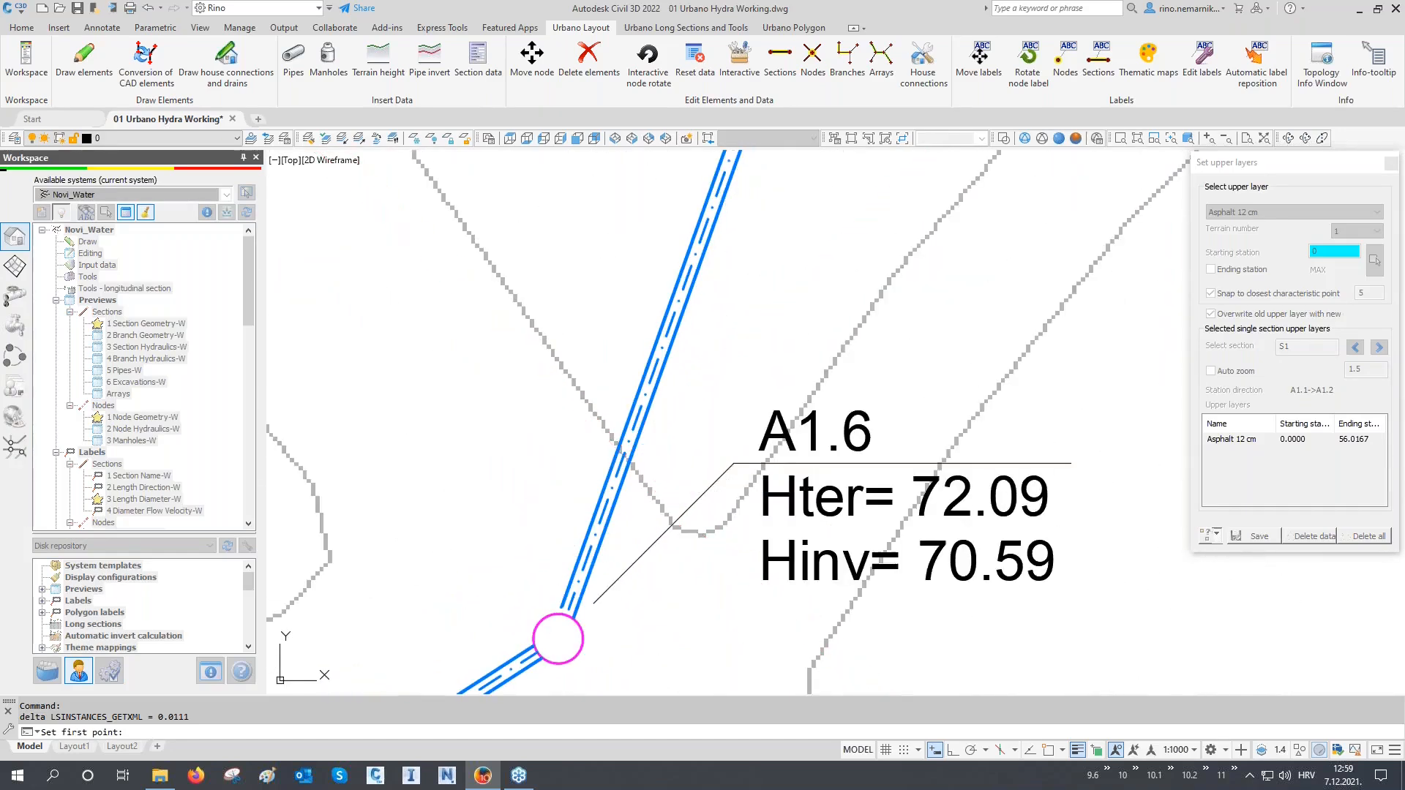
pyautogui.scroll(-5, 650, 480)
pyautogui.moveTo(743, 275); pyautogui.dragTo(718, 540, button='middle')
pyautogui.moveTo(542, 247); pyautogui.dragTo(697, 528, button='middle')
pyautogui.moveTo(549, 245); pyautogui.dragTo(746, 542, button='middle')
pyautogui.moveTo(551, 321); pyautogui.dragTo(551, 322, button='middle')
pyautogui.scroll(8, 552, 322)
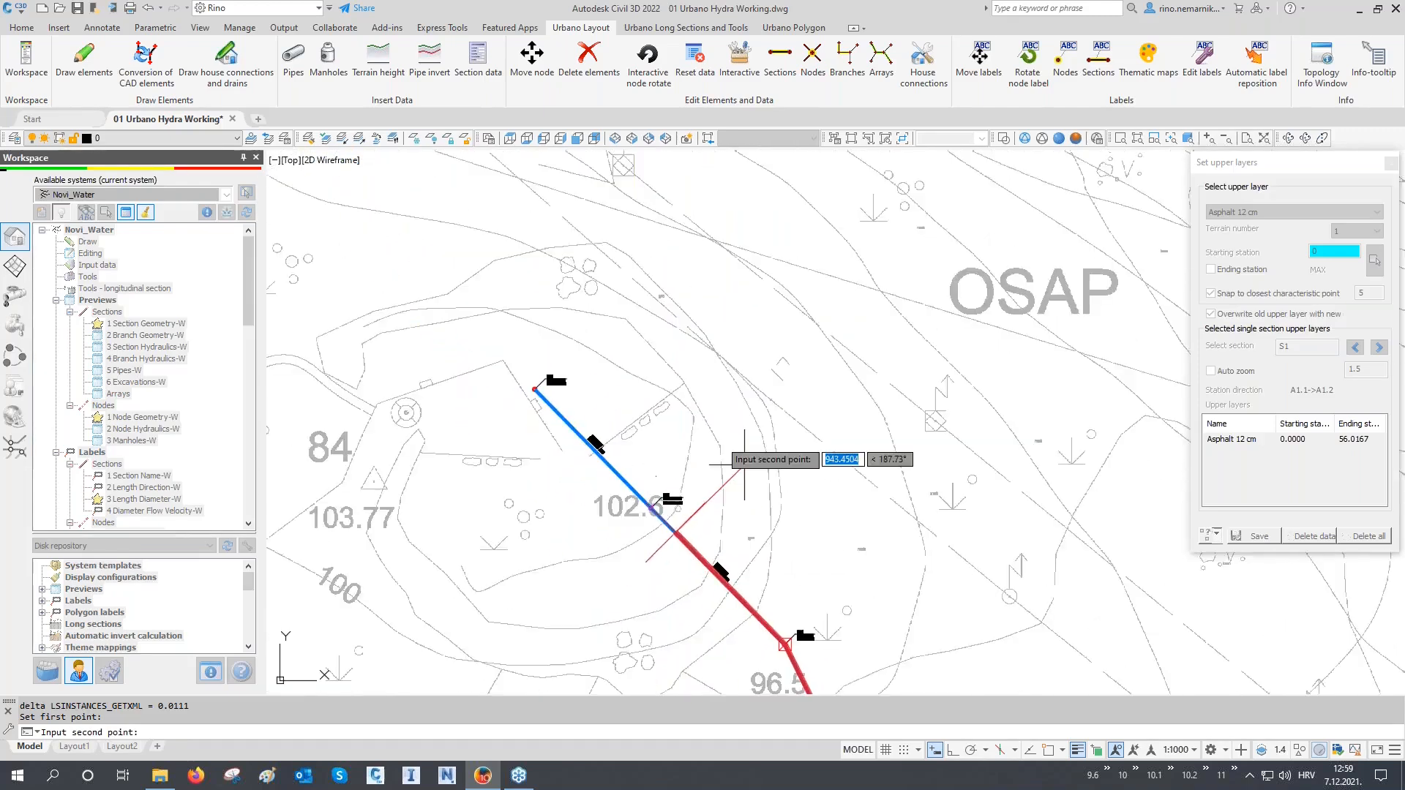
pyautogui.click(521, 280)
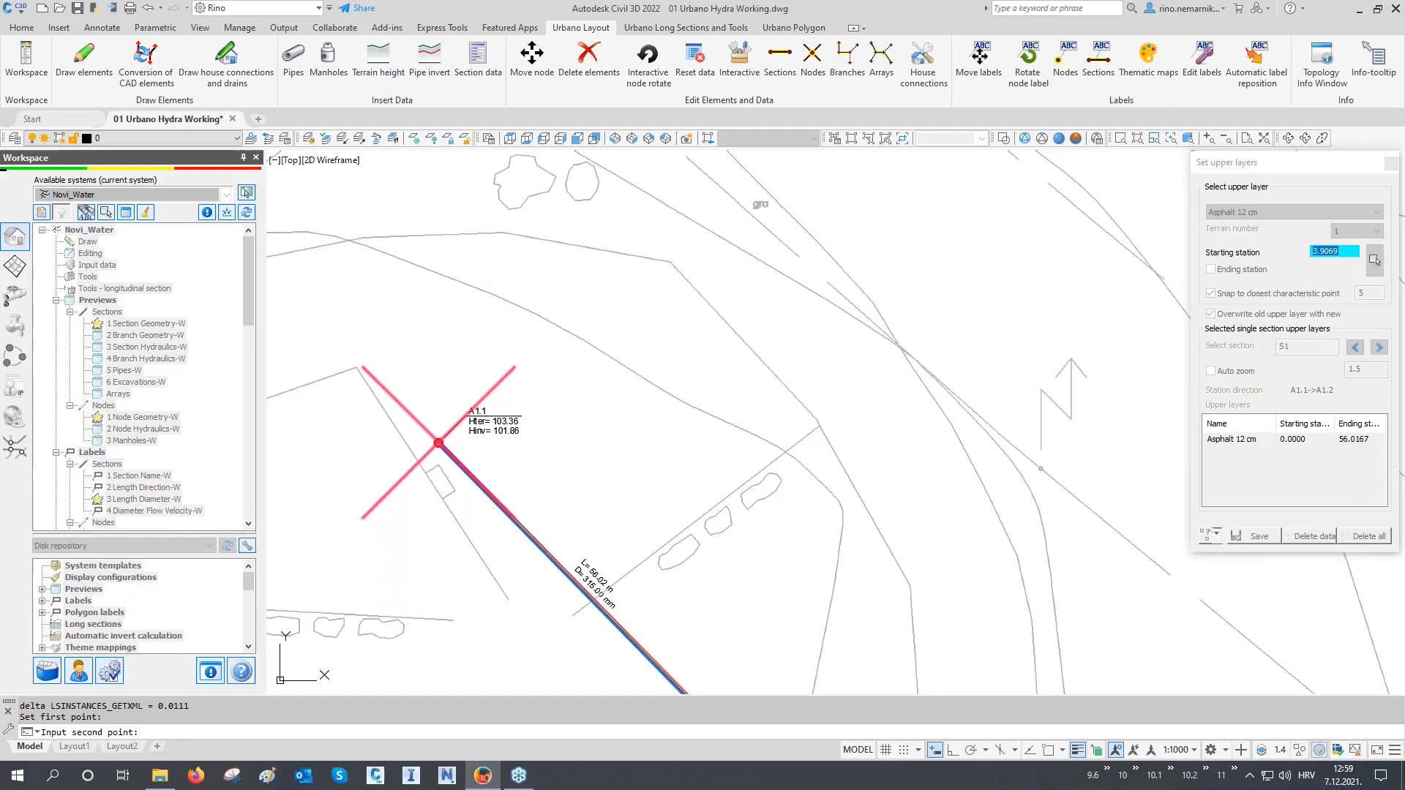
# Step: Assign the Soil 20 cm upper layer to the selected stretch, save it and close the upper layer settings
pyautogui.click(1236, 213)
pyautogui.click(1237, 234)
pyautogui.click(1255, 535)
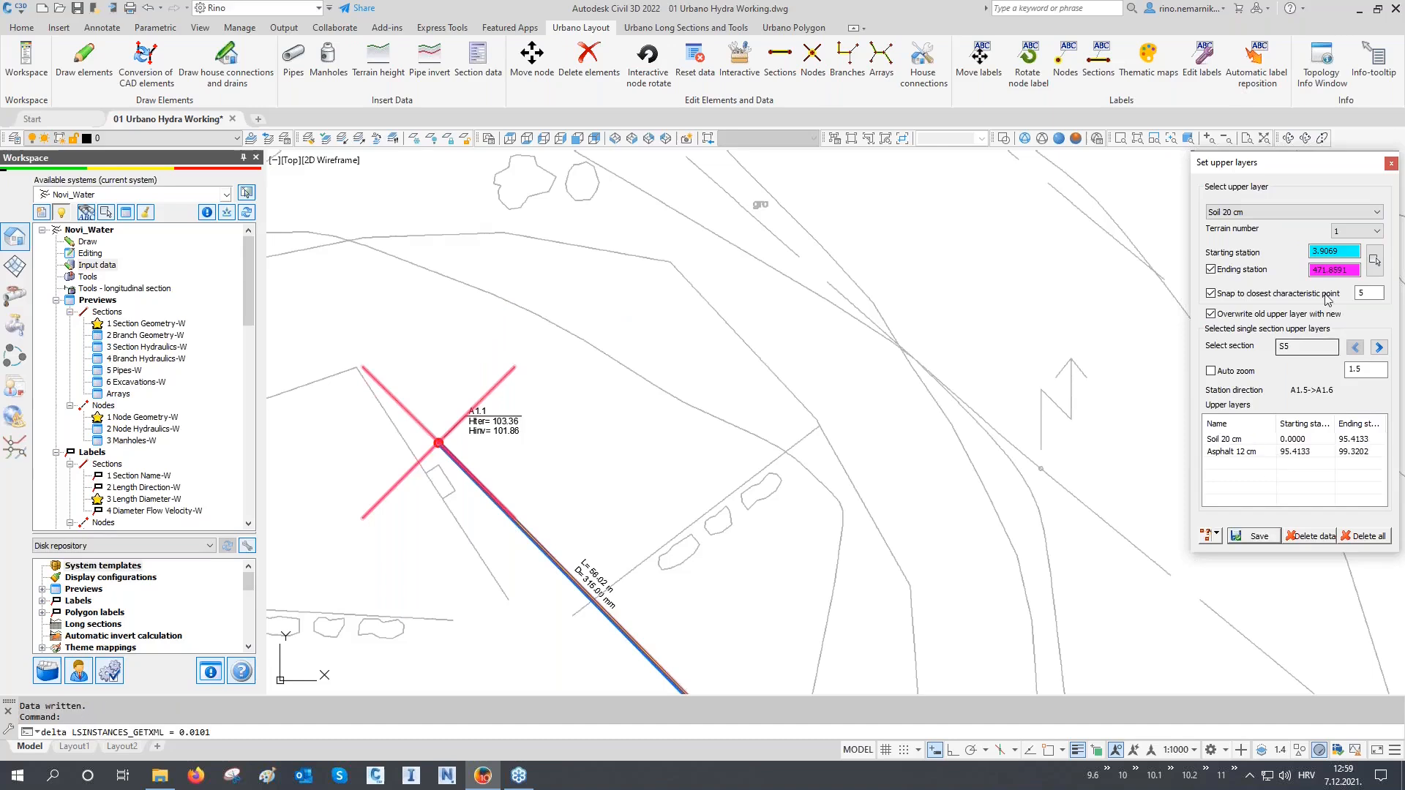
pyautogui.click(1391, 162)
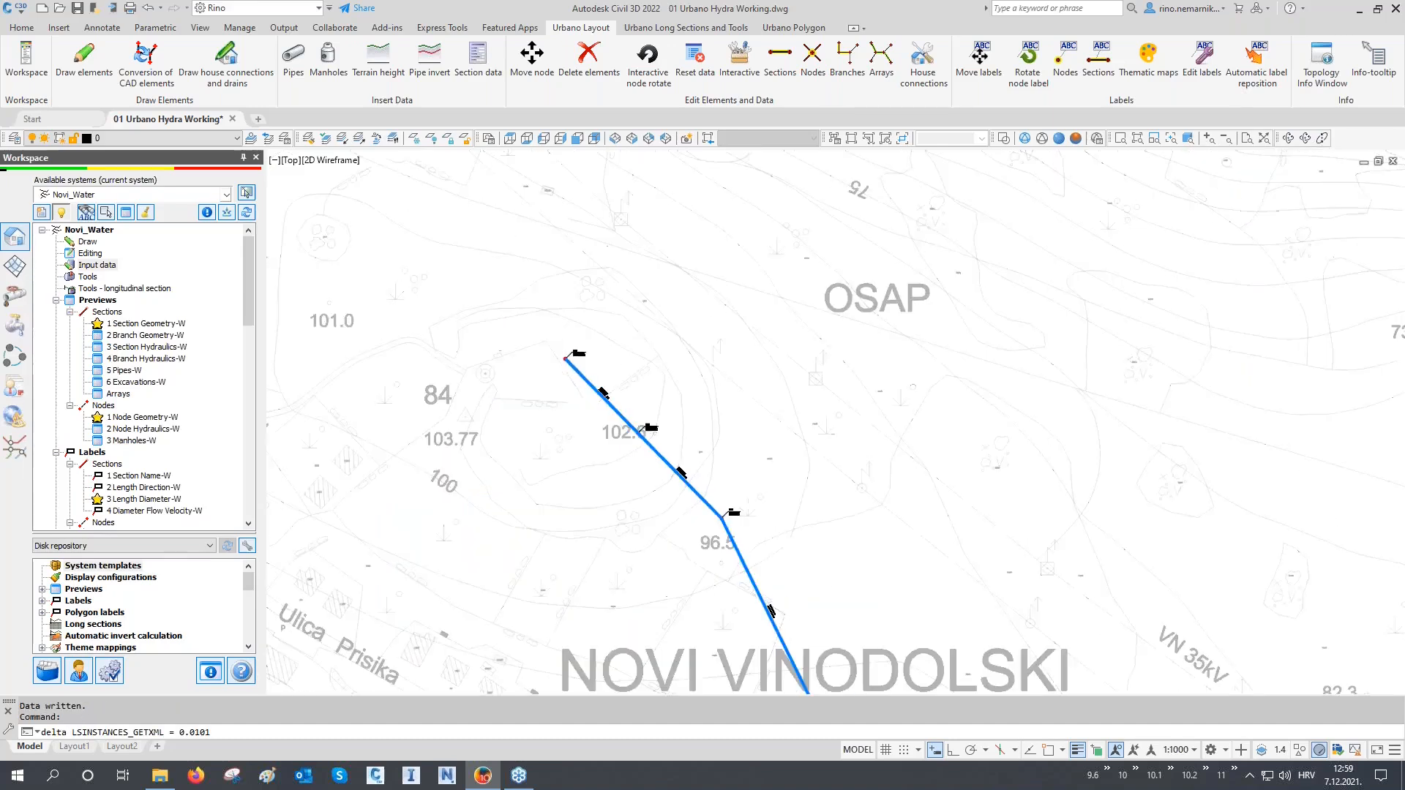
# Step: Examine the transition from the soil layer to the asphalt layer in the first longitudinal section and return to the network plan
pyautogui.scroll(-5, 731, 370)
pyautogui.scroll(6, 849, 345)
pyautogui.scroll(5, 855, 347)
pyautogui.scroll(3, 820, 394)
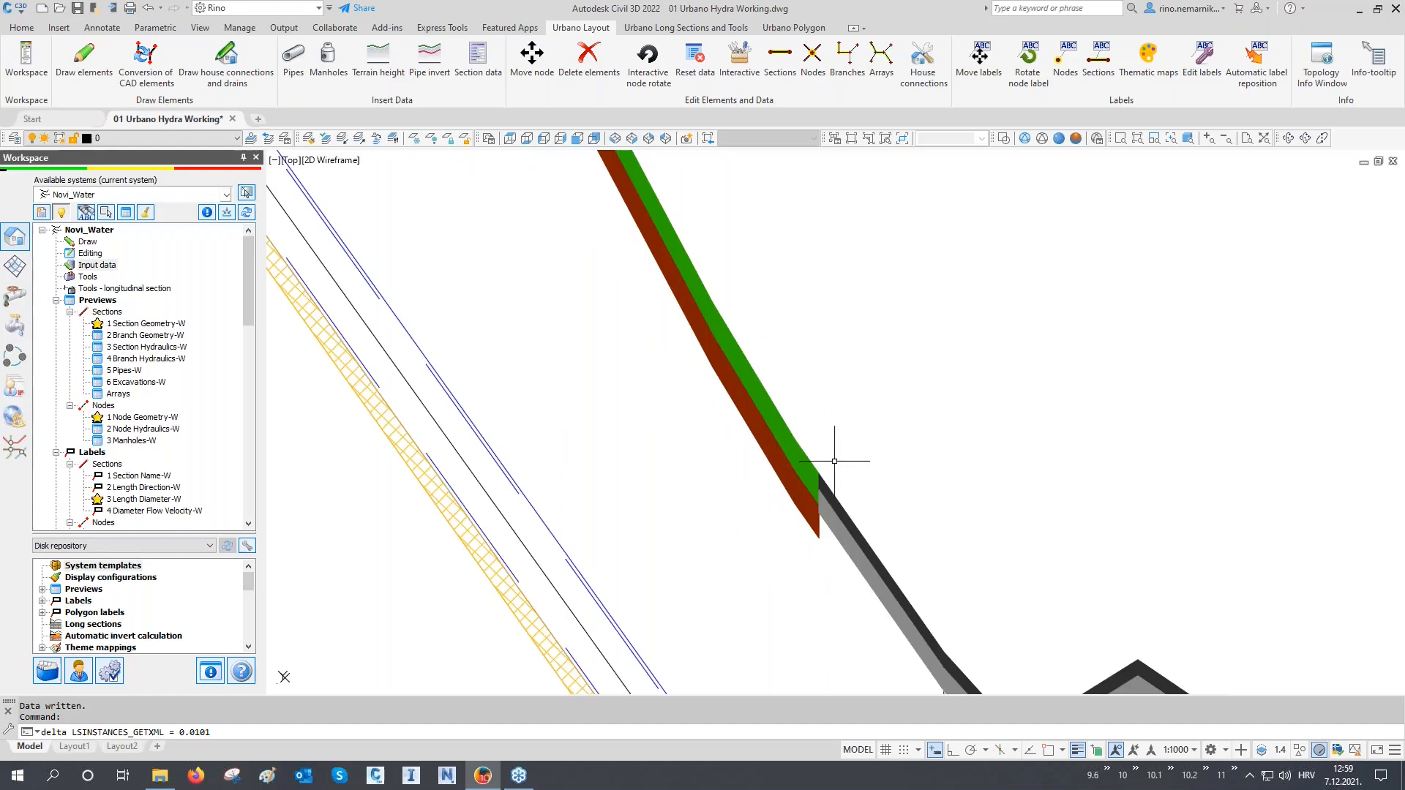
pyautogui.scroll(-8, 809, 371)
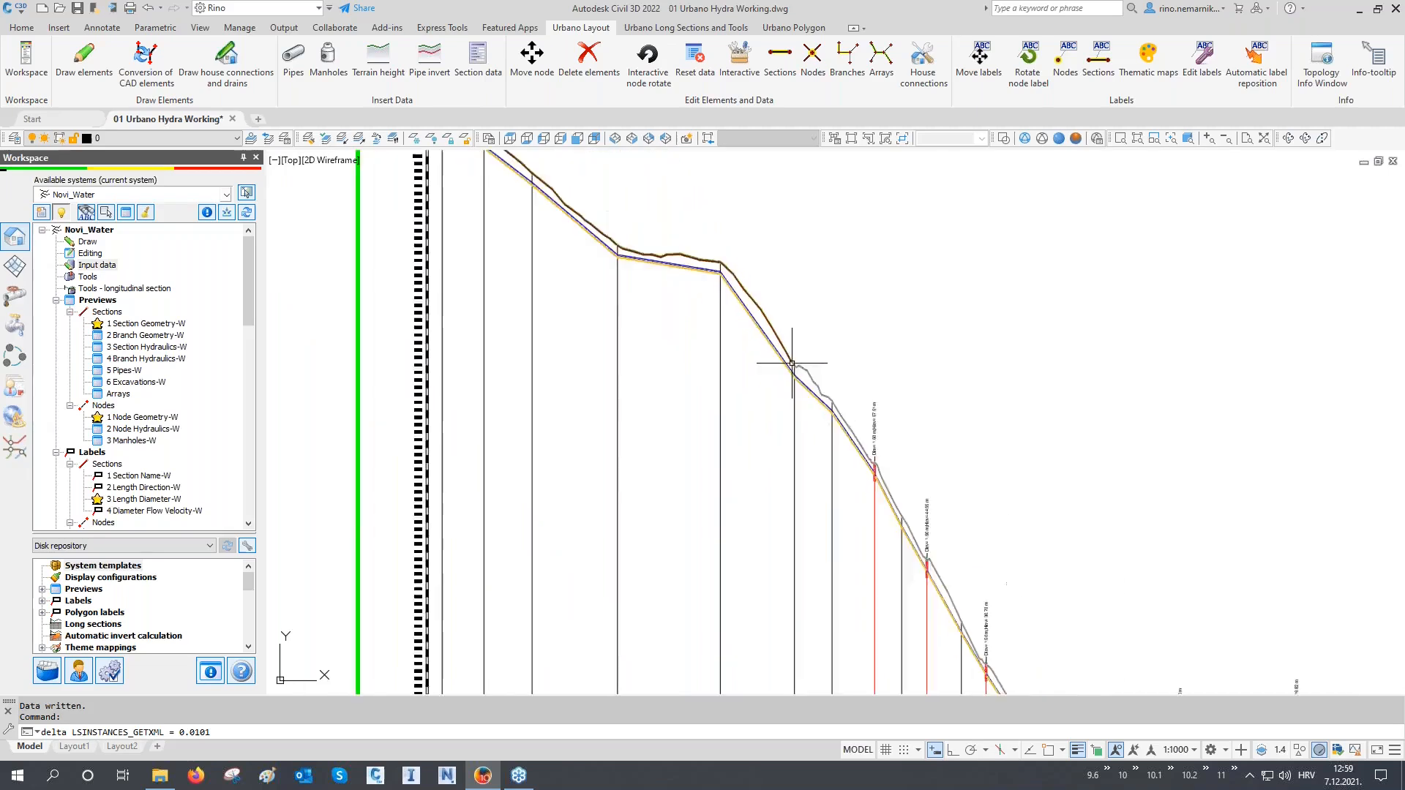
pyautogui.scroll(-6, 791, 363)
pyautogui.moveTo(687, 468); pyautogui.dragTo(689, 342, button='middle')
pyautogui.scroll(-6, 299, 364)
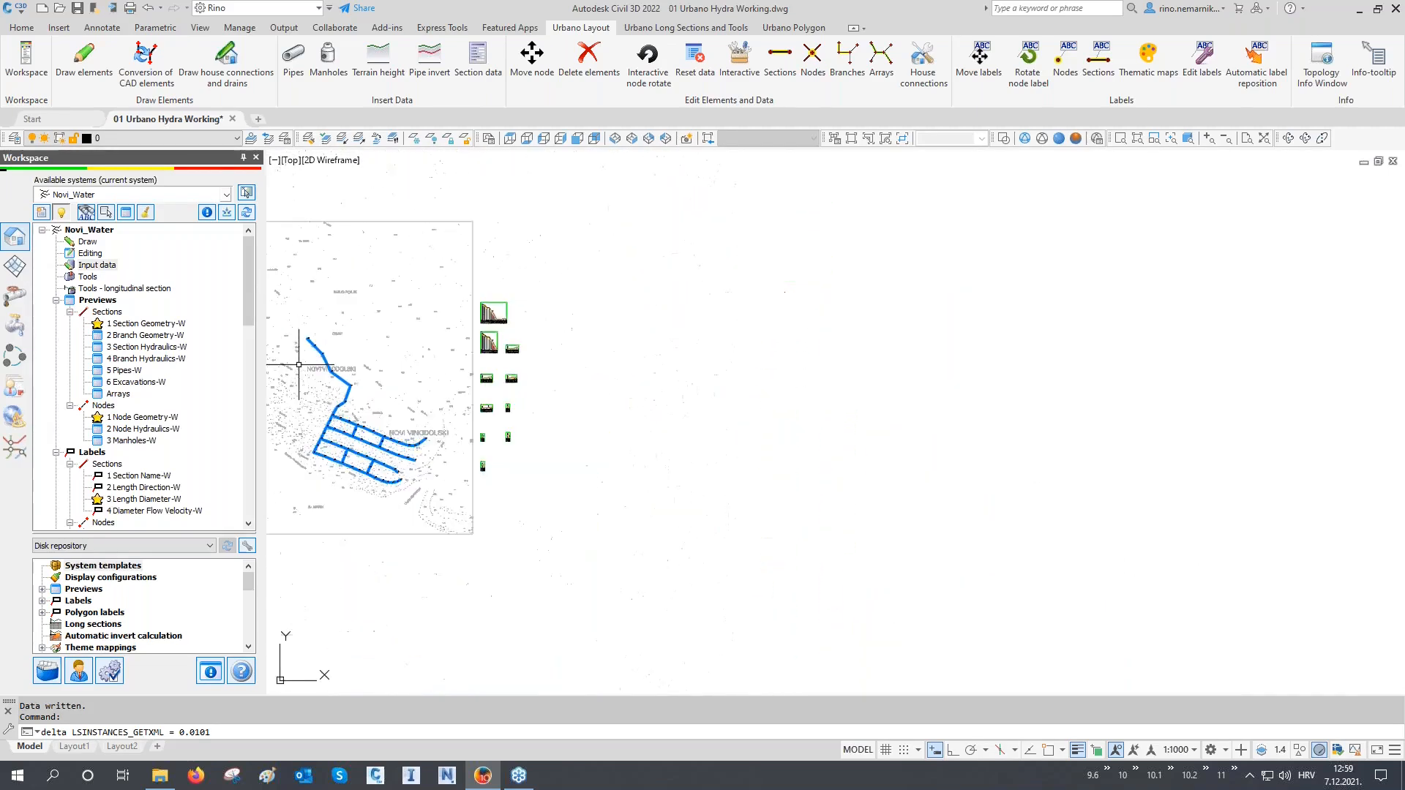
pyautogui.scroll(5, 298, 364)
pyautogui.moveTo(355, 468); pyautogui.dragTo(486, 473, button='middle')
# Step: Edit the 2 Cross sections 1:50-W configuration to use the Urbano dimension style and save it
pyautogui.scroll(-7, 192, 419)
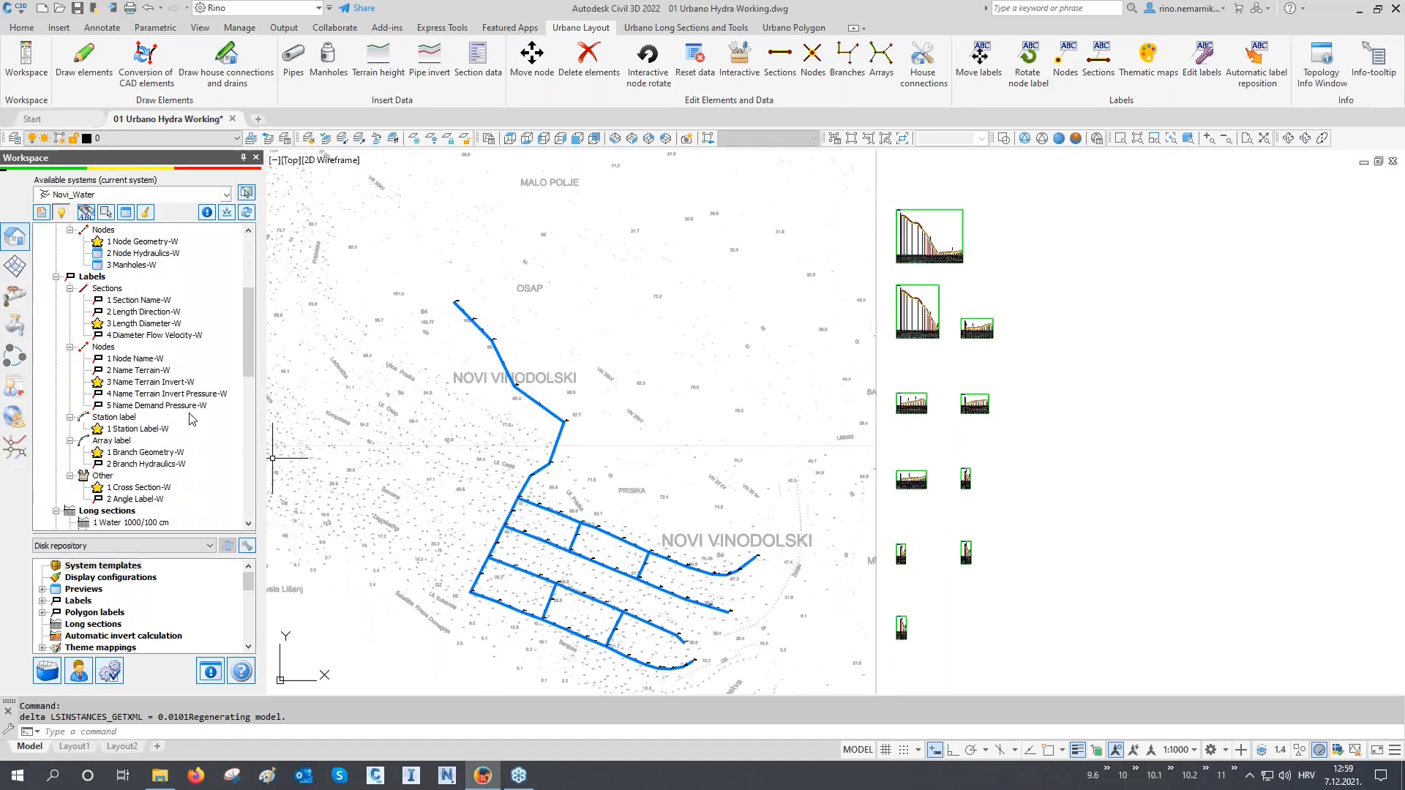
pyautogui.scroll(-7, 192, 419)
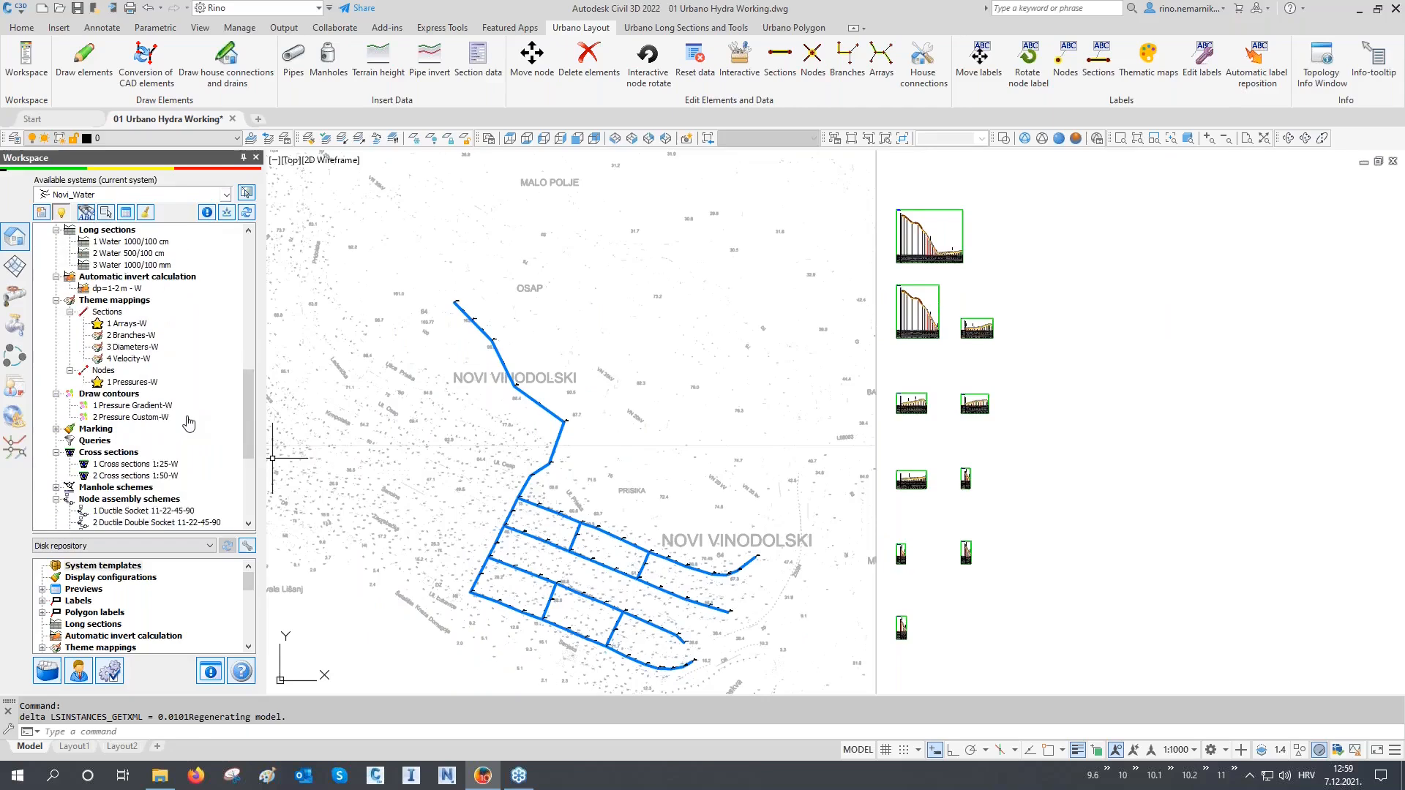
pyautogui.scroll(-1, 187, 423)
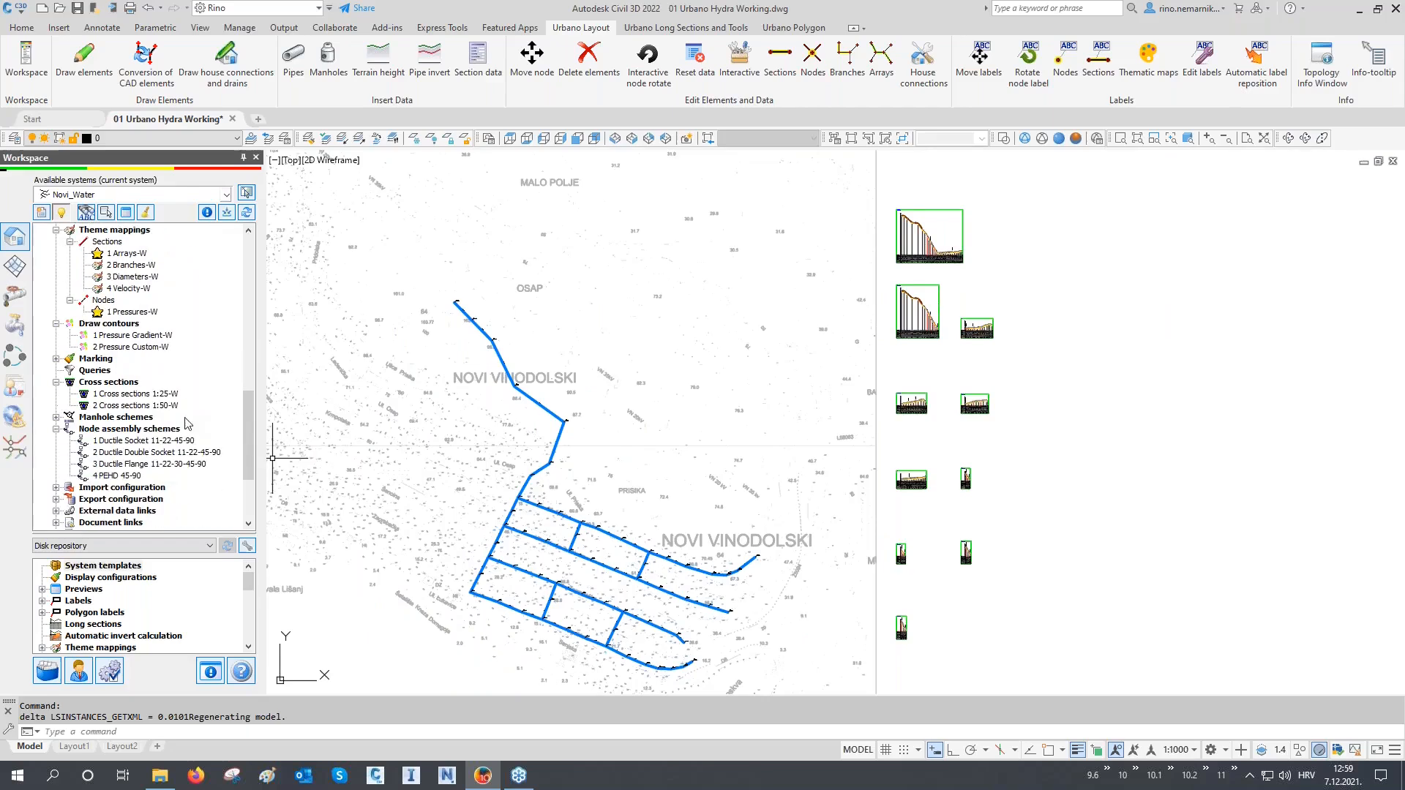
pyautogui.click(145, 408)
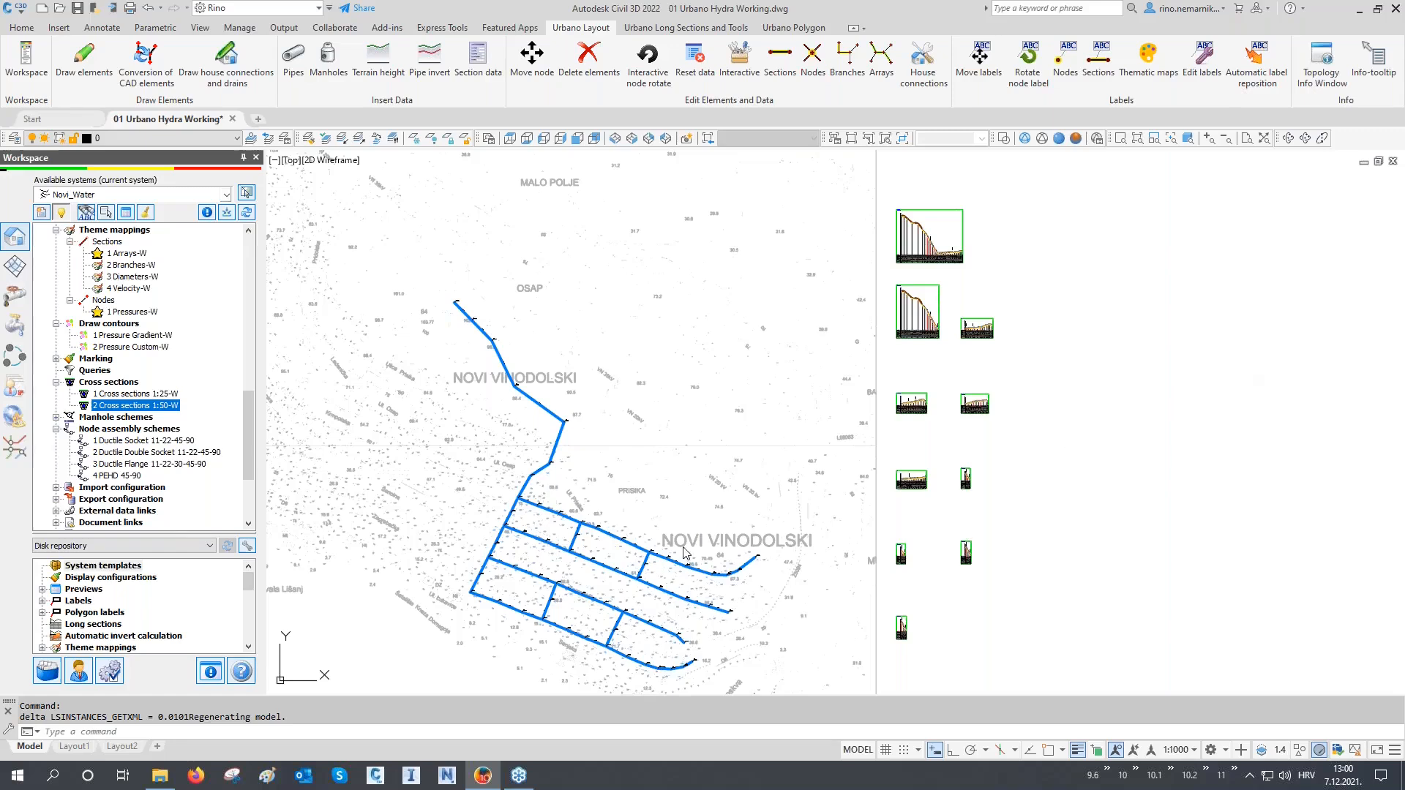
pyautogui.rightClick(149, 409)
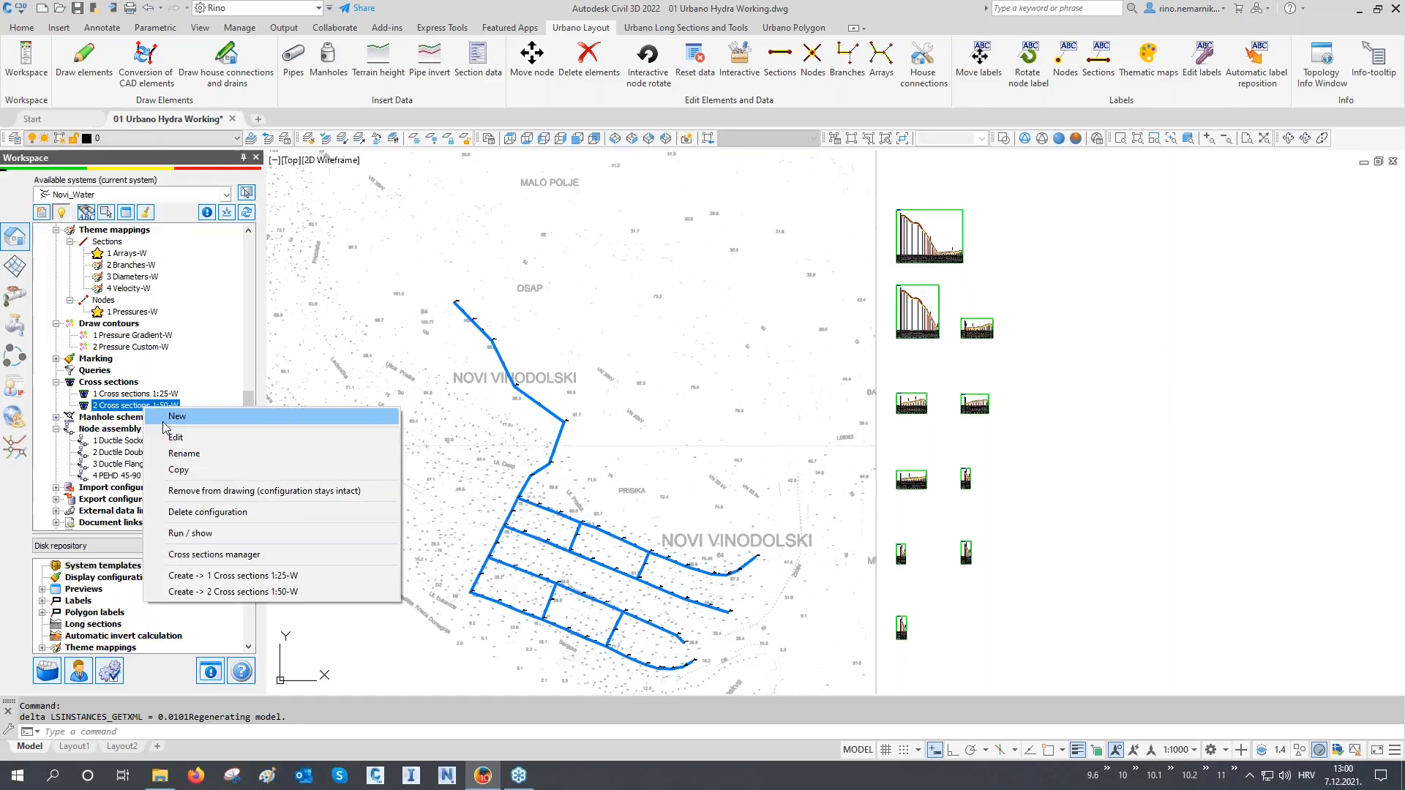
pyautogui.click(175, 437)
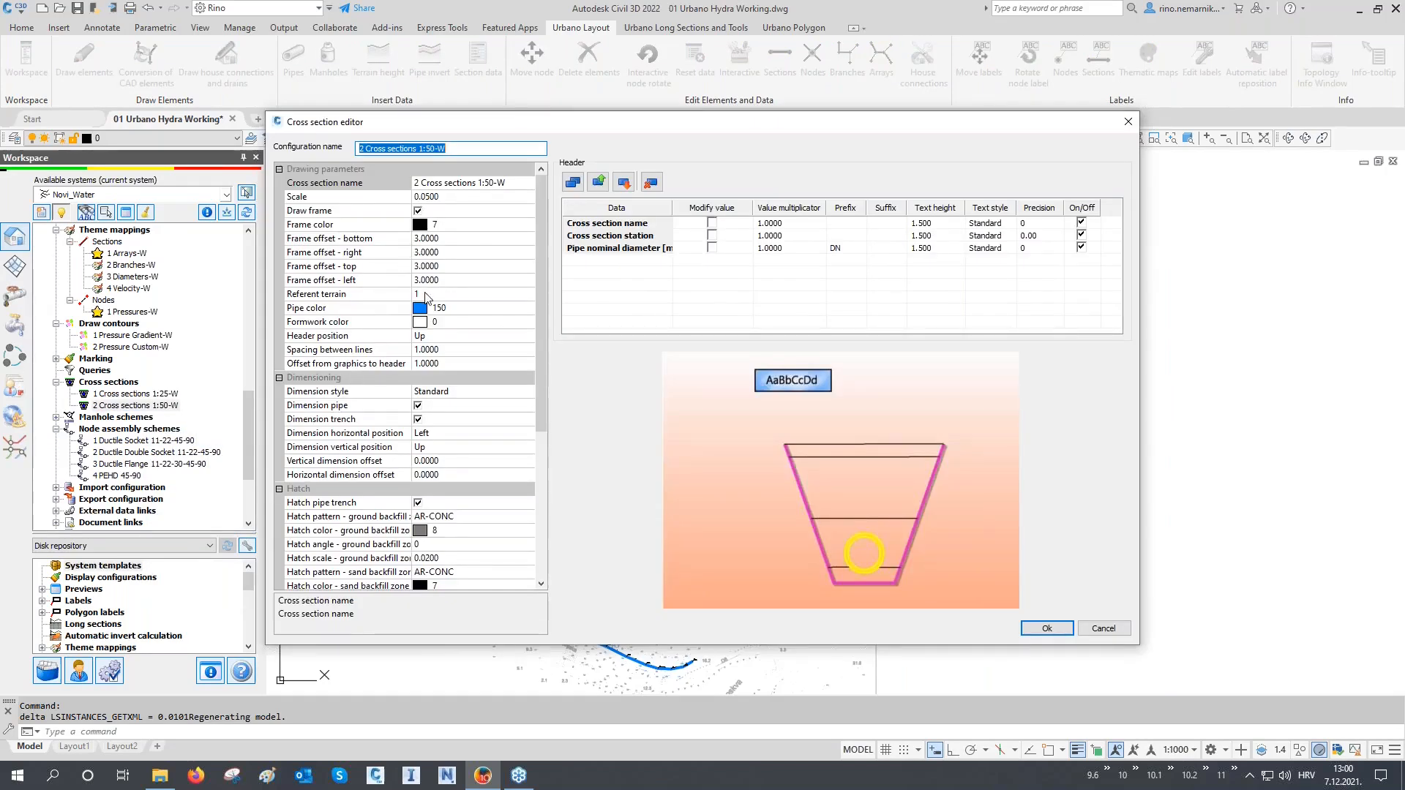
pyautogui.moveTo(537, 344); pyautogui.dragTo(539, 428)
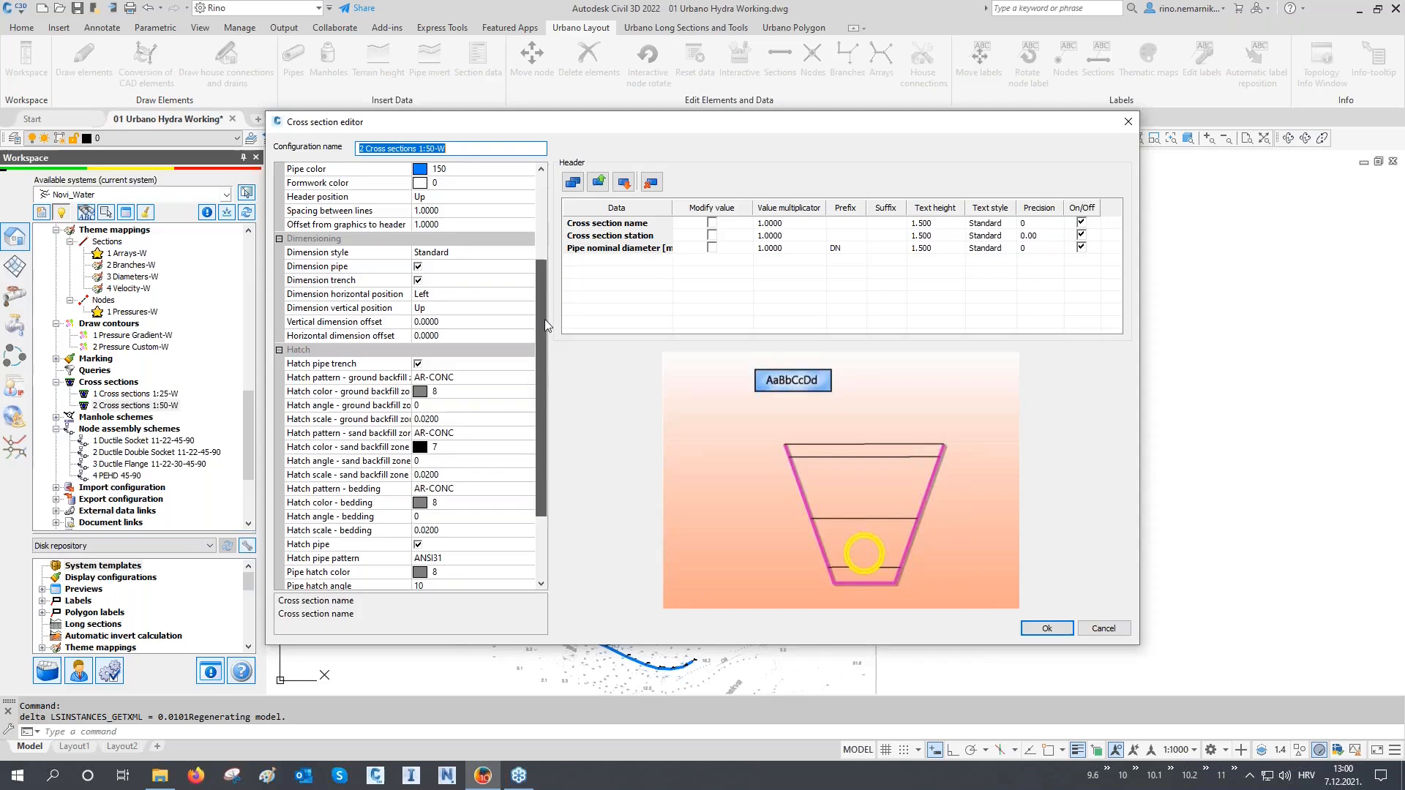
pyautogui.moveTo(544, 319); pyautogui.dragTo(544, 278)
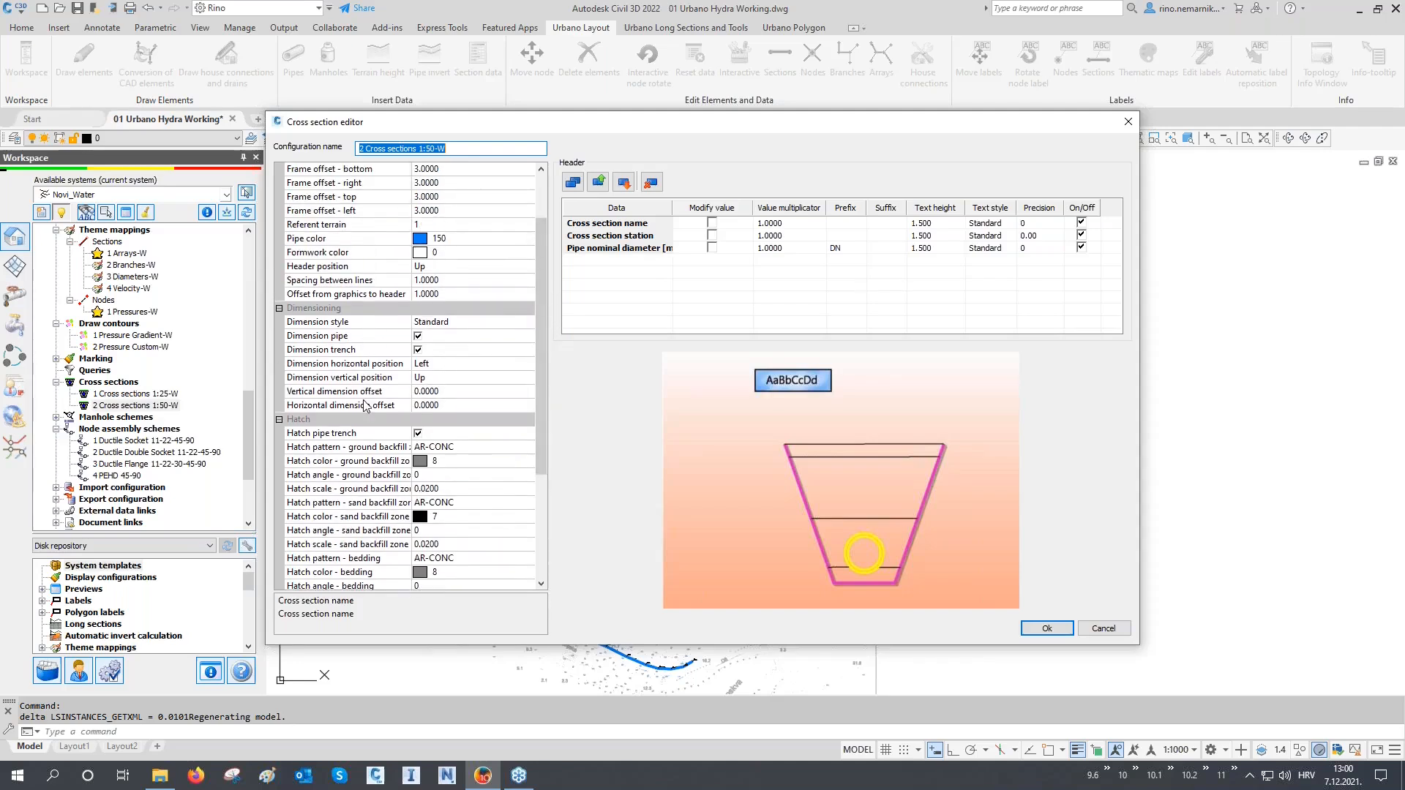
pyautogui.click(344, 323)
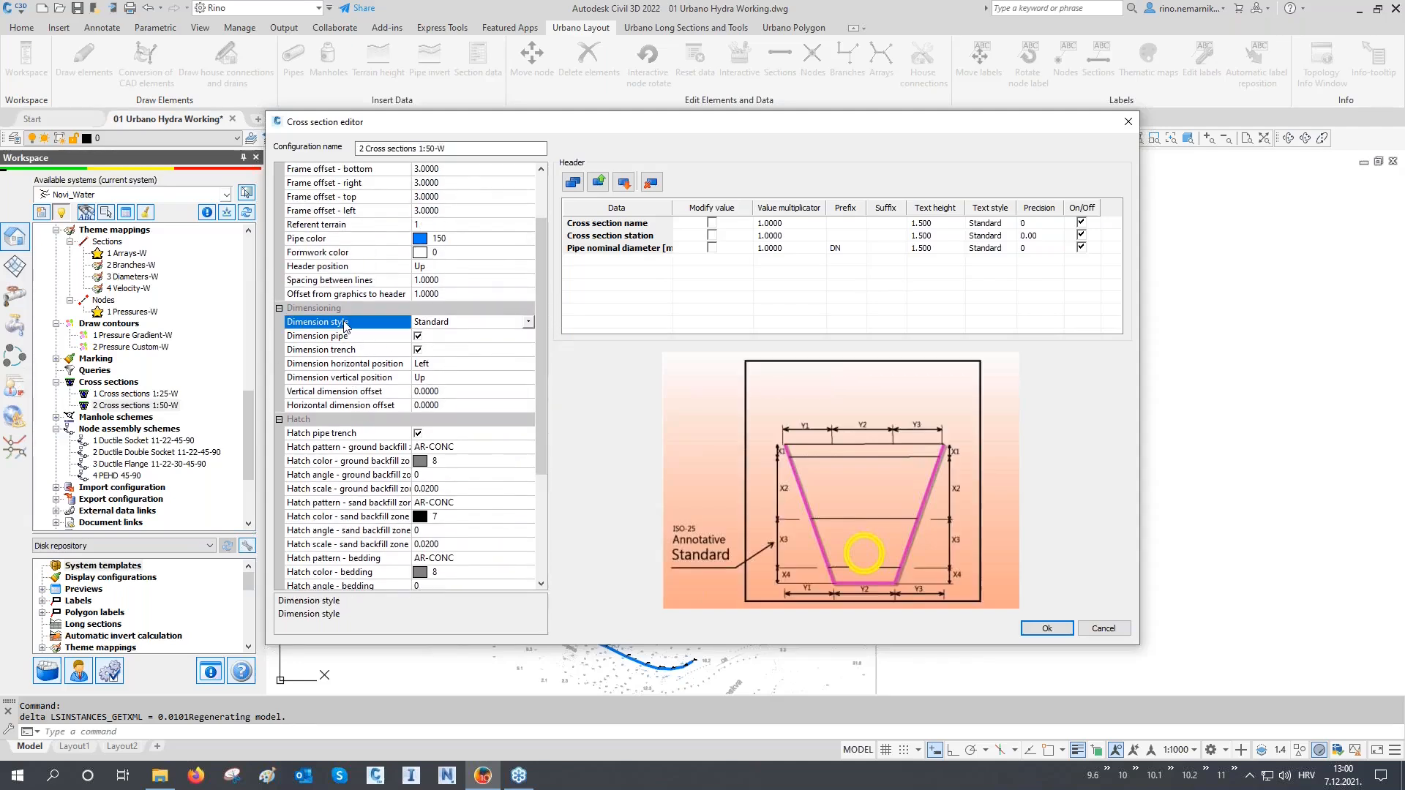
pyautogui.click(452, 326)
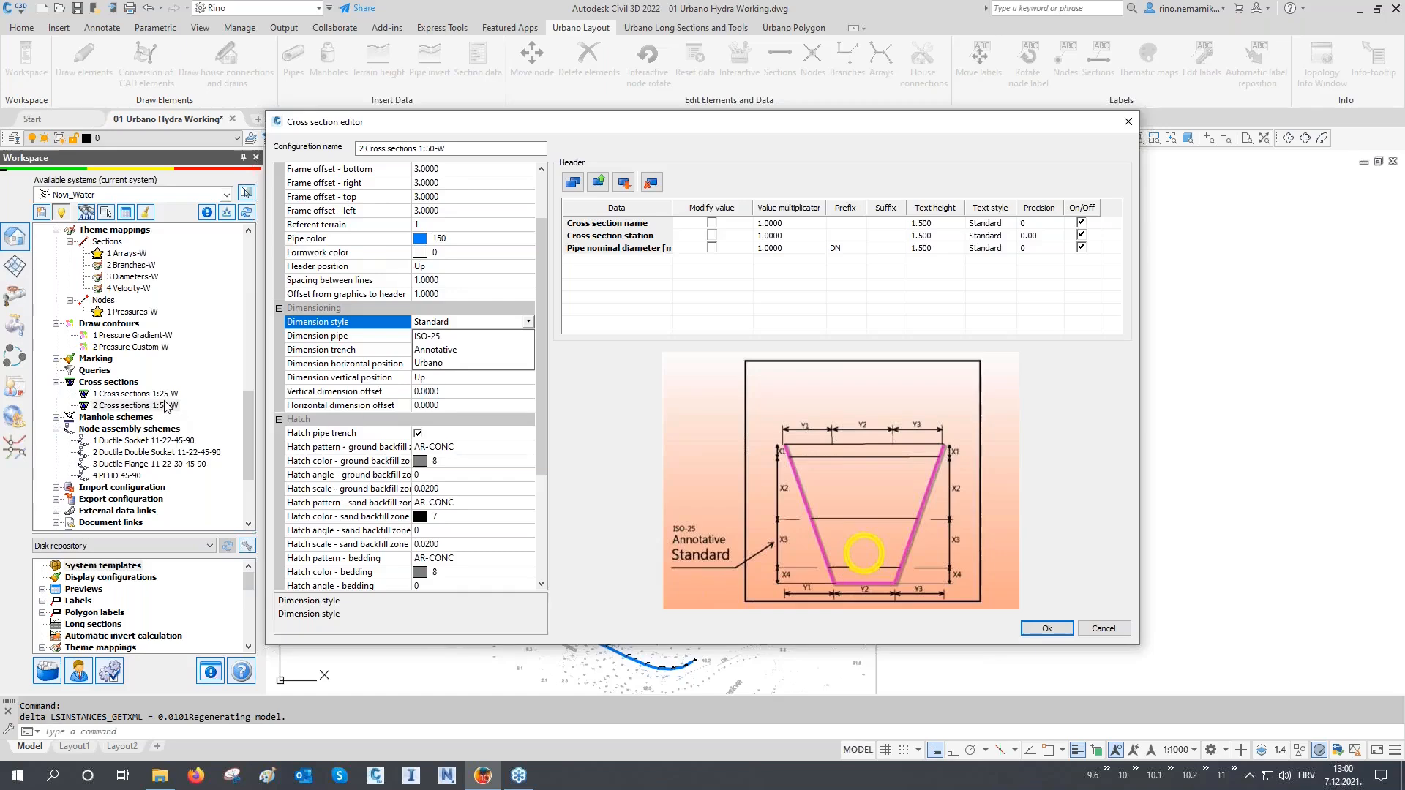
pyautogui.click(430, 364)
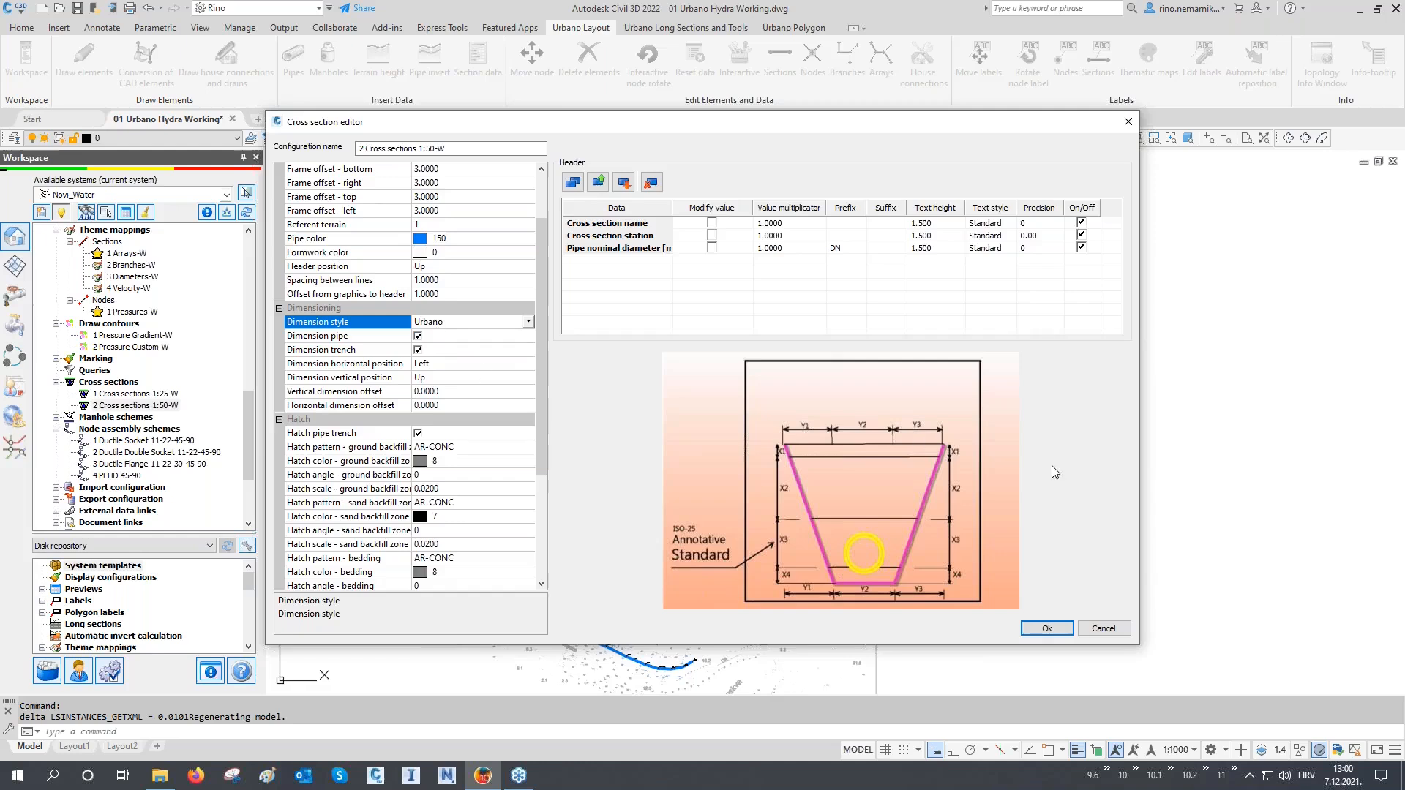
pyautogui.click(1048, 627)
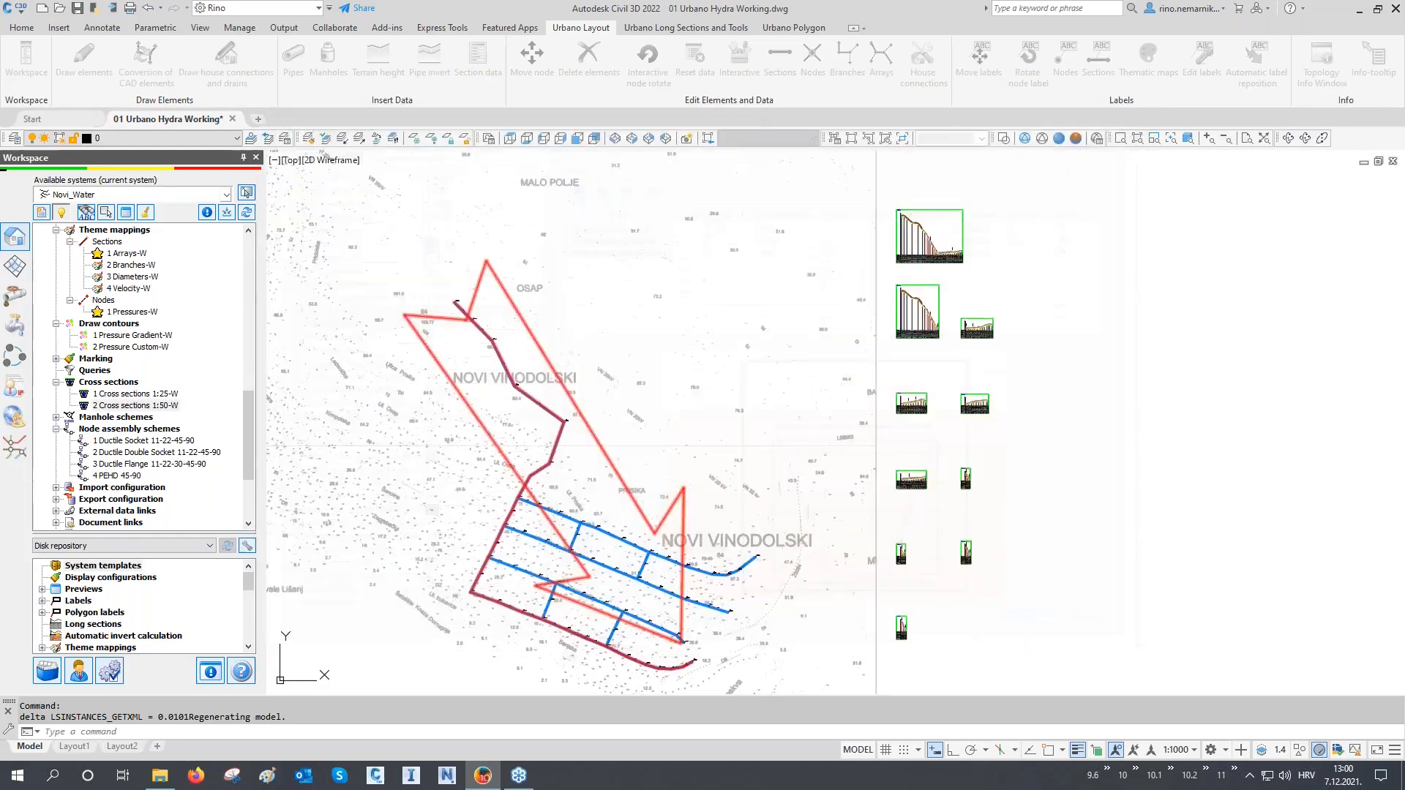
# Step: Start drawing cross sections with the 2 Cross sections 1:50-W definition and set the element selection to arrays
pyautogui.doubleClick(145, 406)
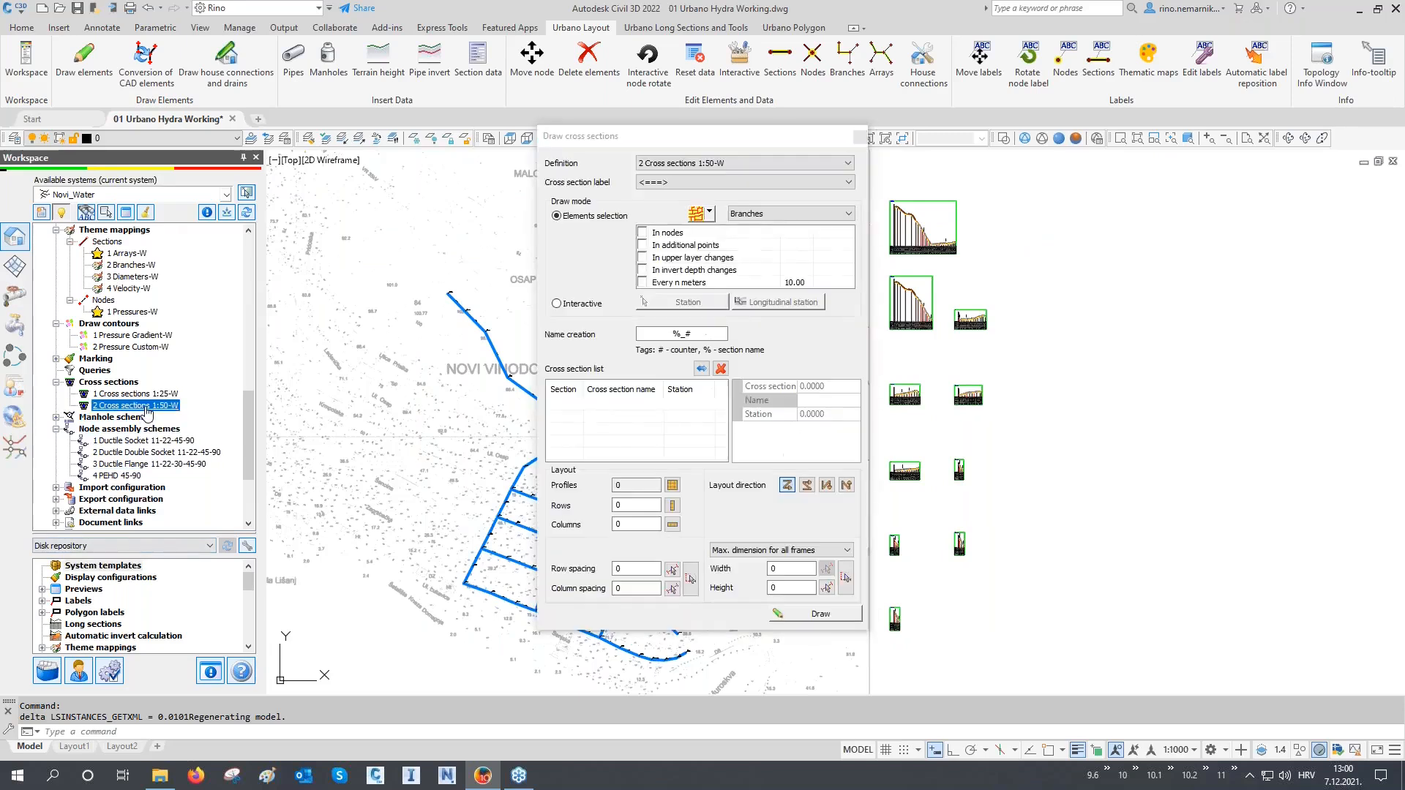
pyautogui.moveTo(688, 142)
pyautogui.mouseDown()
pyautogui.moveTo(763, 168)
pyautogui.moveTo(1220, 169)
pyautogui.mouseUp()
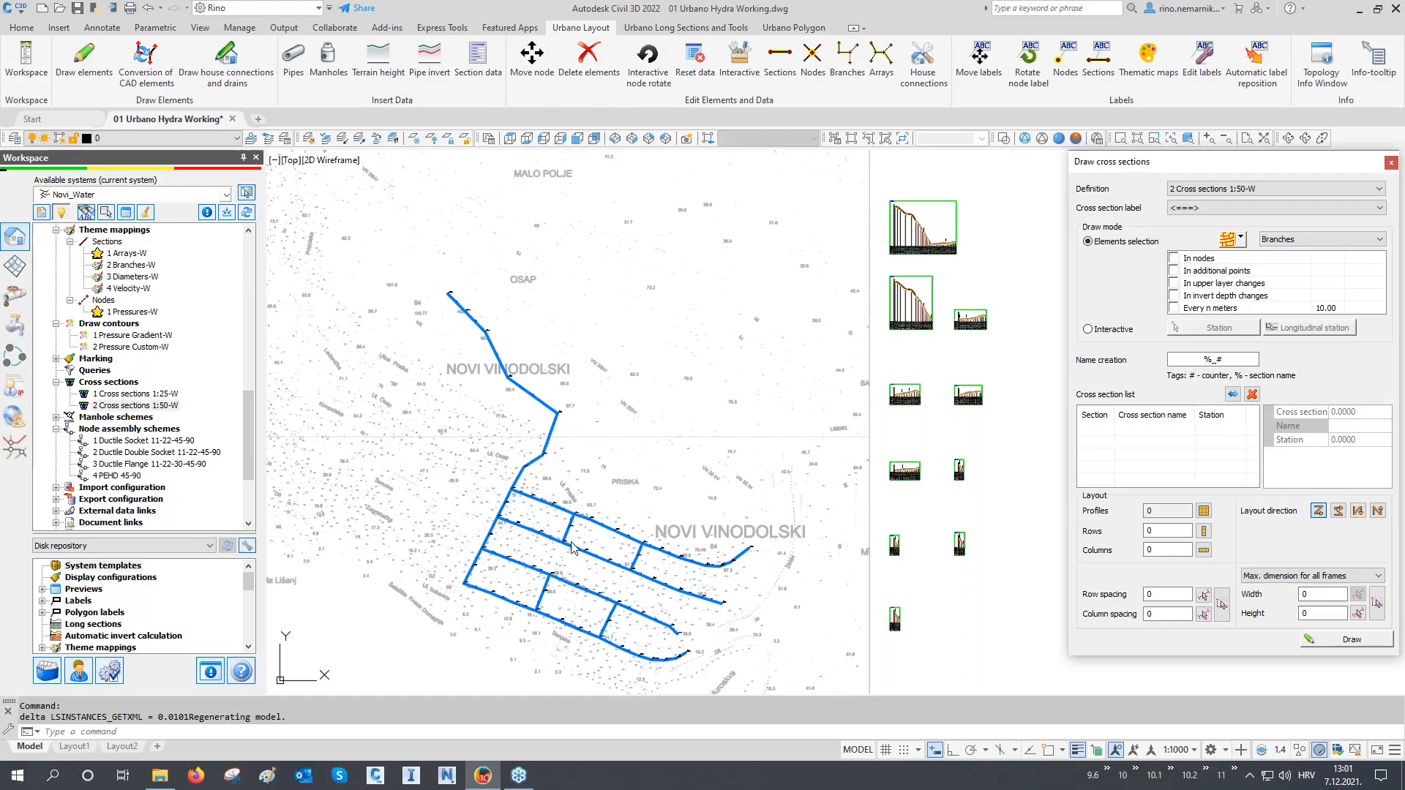
pyautogui.click(1293, 242)
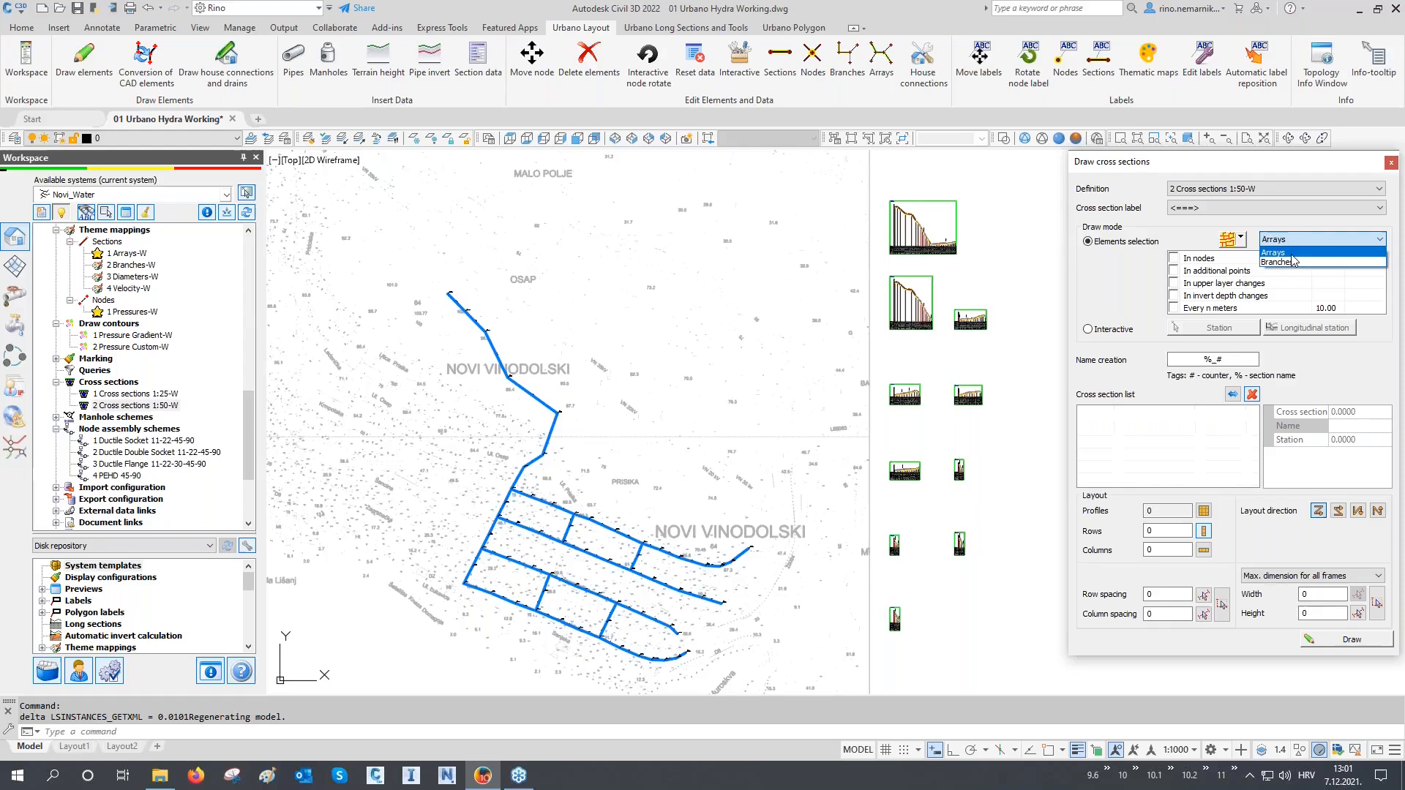
pyautogui.click(1288, 253)
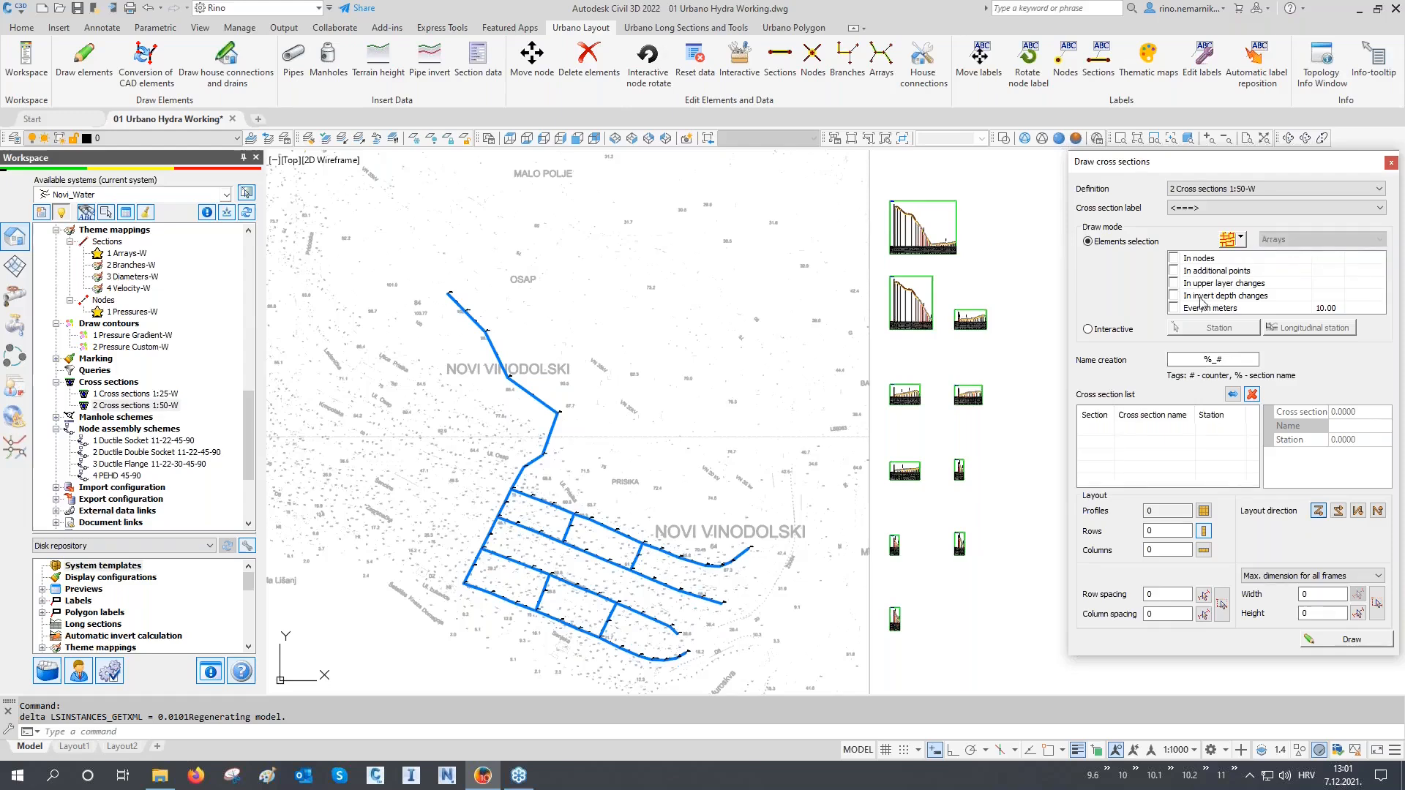
# Step: Place cross sections every 20 meters and select arrays A1 and H4 as the elements
pyautogui.click(1323, 309)
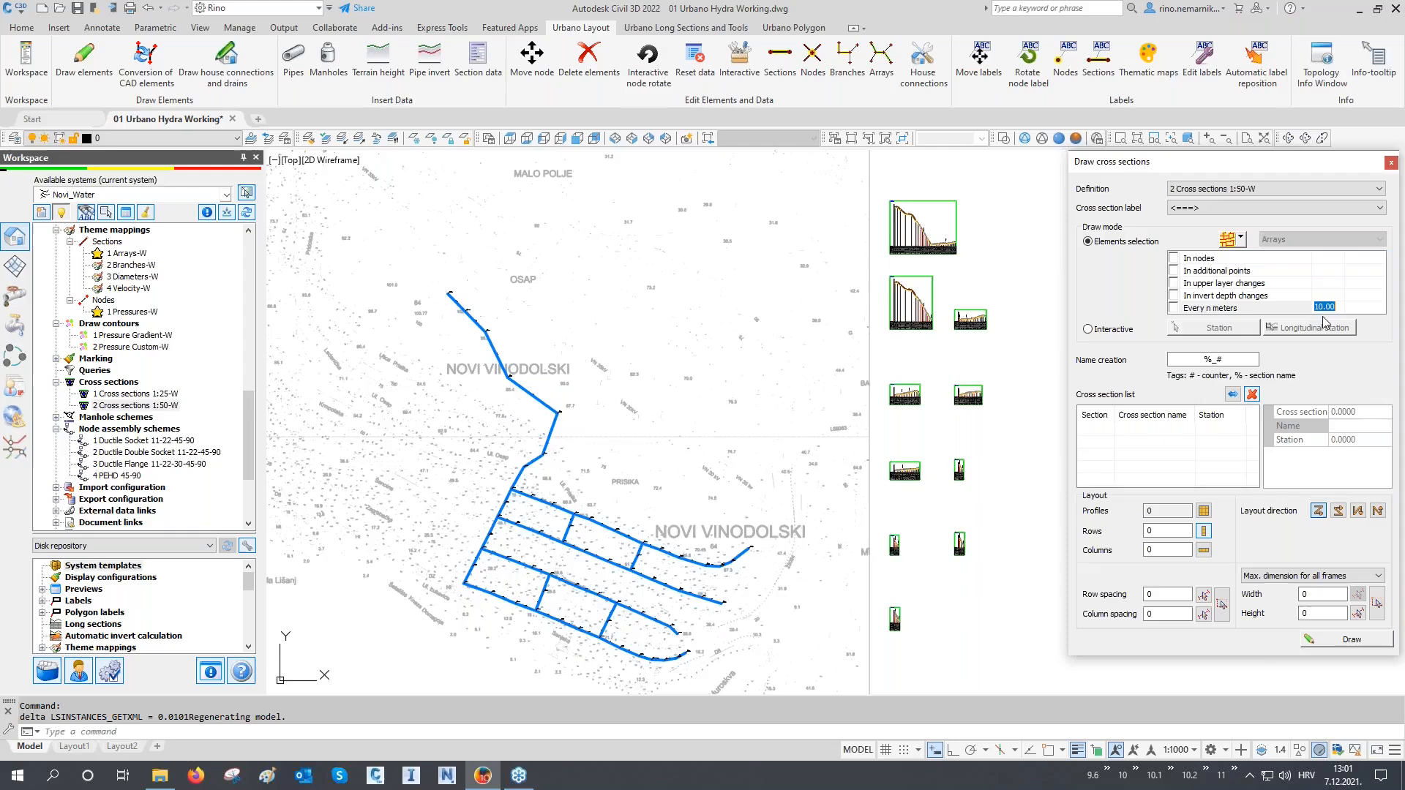
pyautogui.write('2')
pyautogui.click(1174, 308)
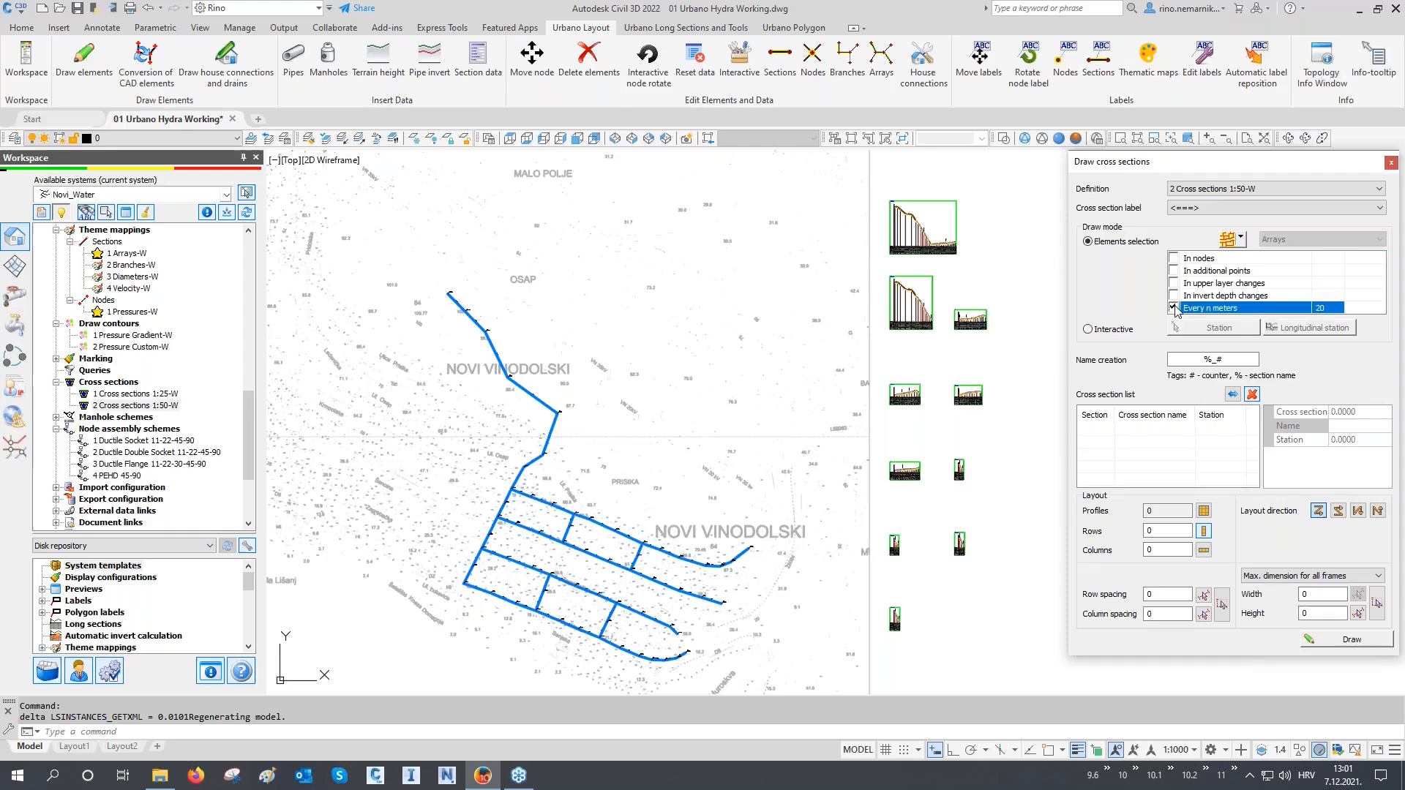
pyautogui.click(1240, 238)
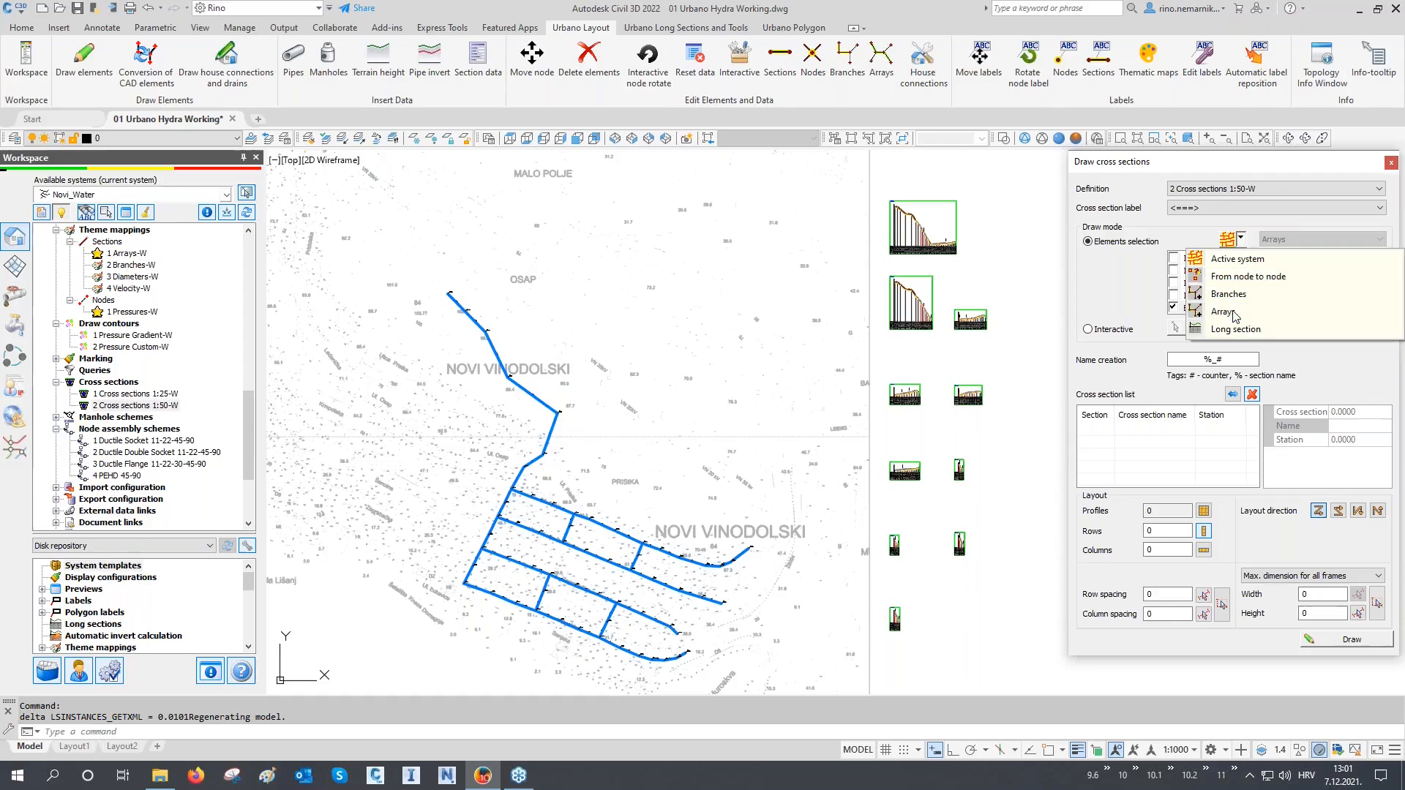
pyautogui.click(1223, 311)
pyautogui.click(552, 467)
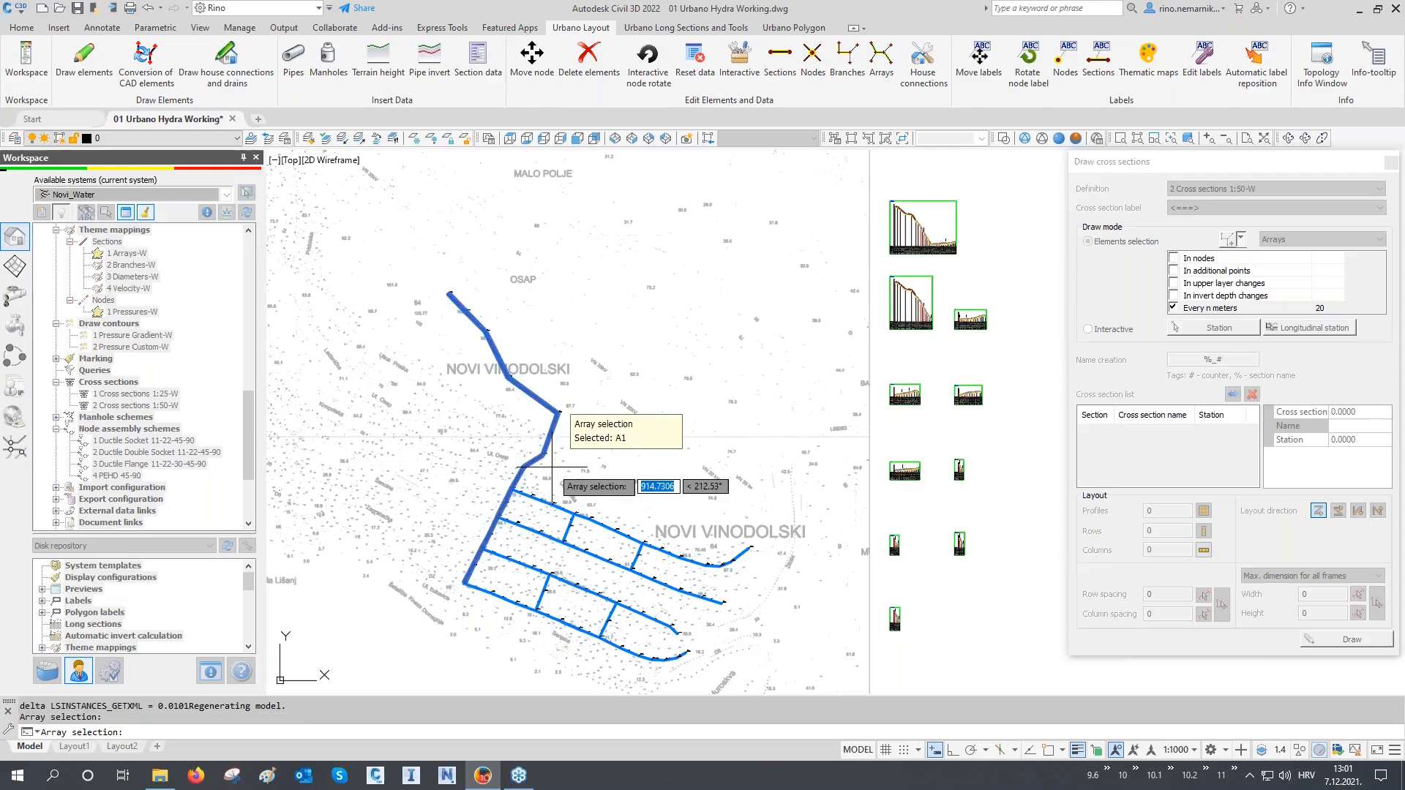
pyautogui.click(504, 594)
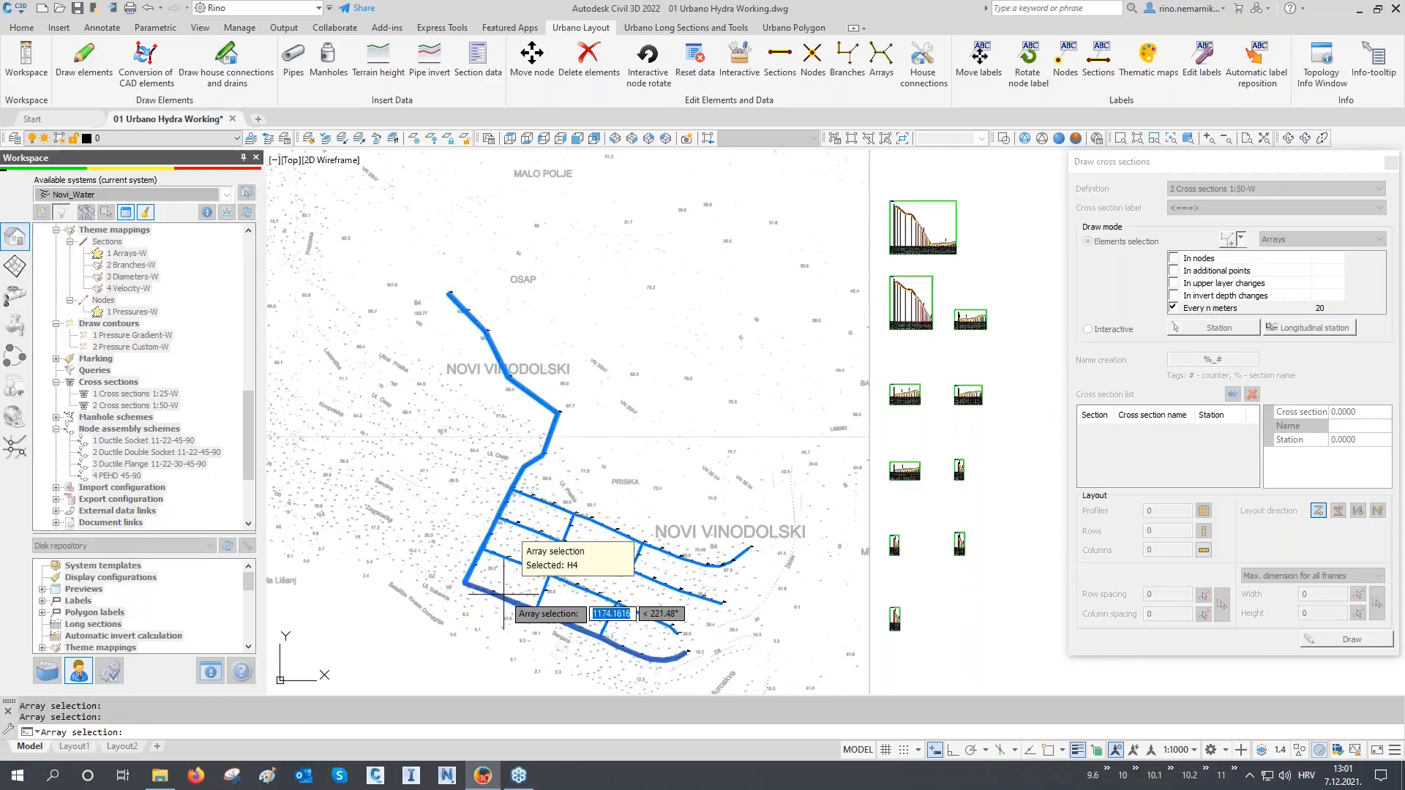
pyautogui.rightClick(503, 595)
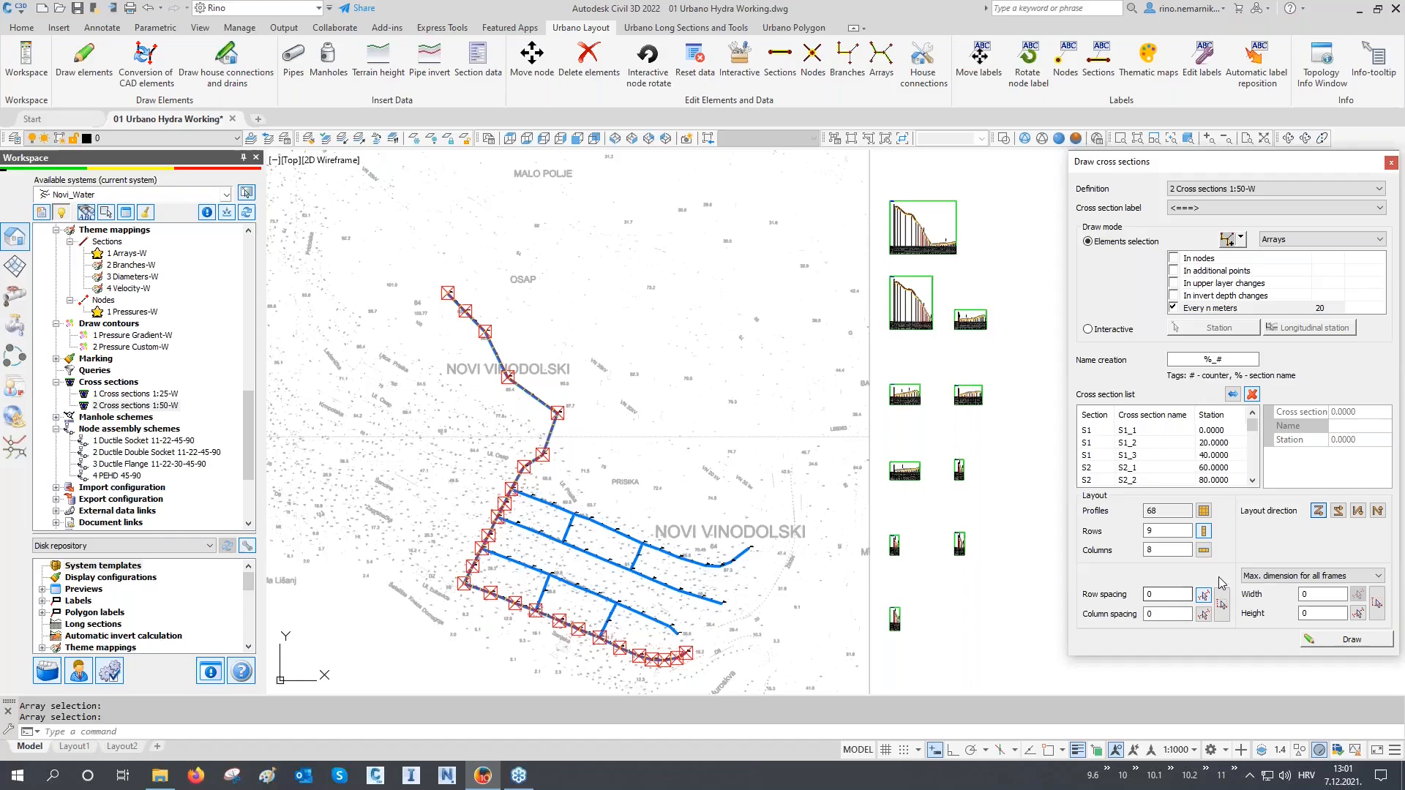
# Step: Set row and column spacing to 10 and draw the cross sections beside the longitudinal sections
pyautogui.click(1165, 594)
pyautogui.write('10')
pyautogui.click(1159, 613)
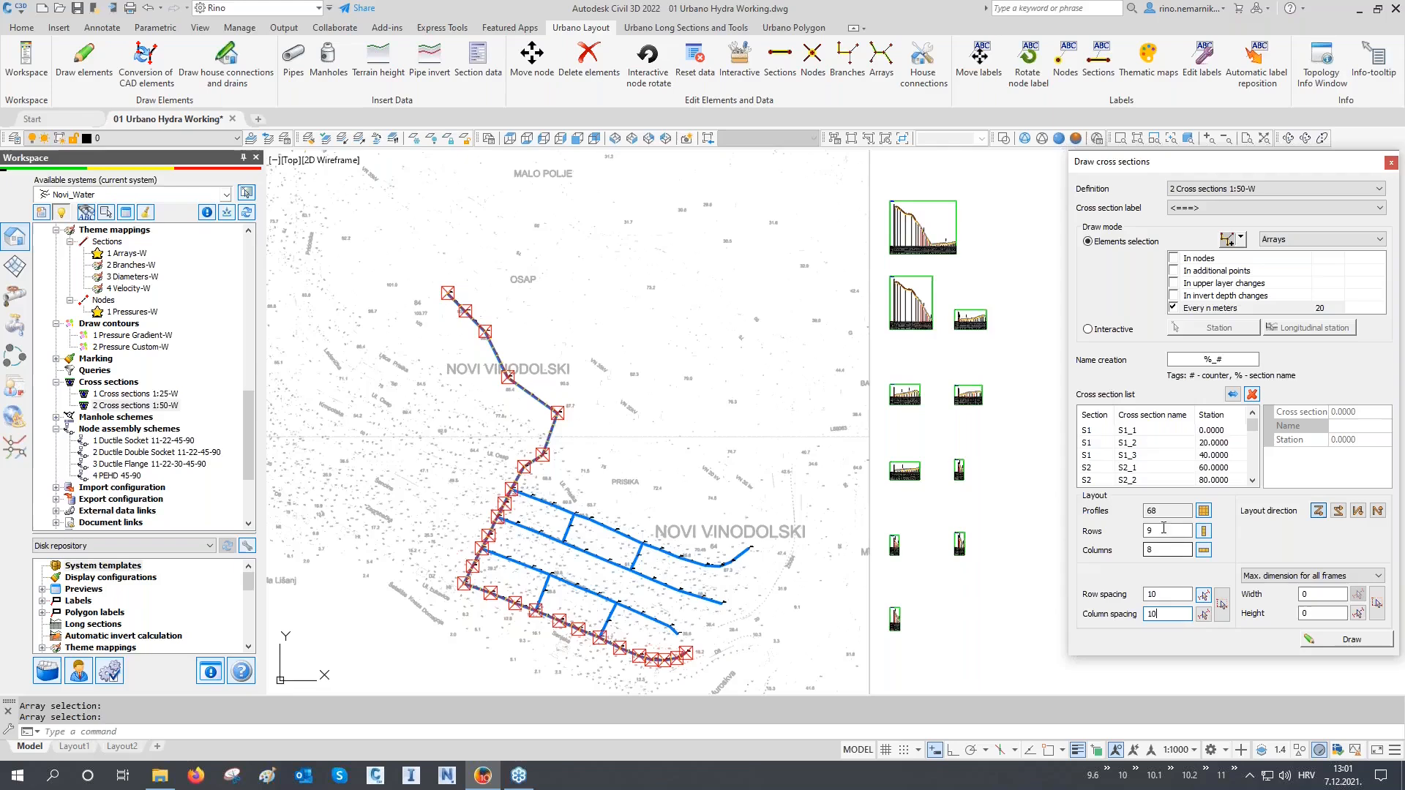
pyautogui.moveTo(1160, 511); pyautogui.dragTo(1142, 514)
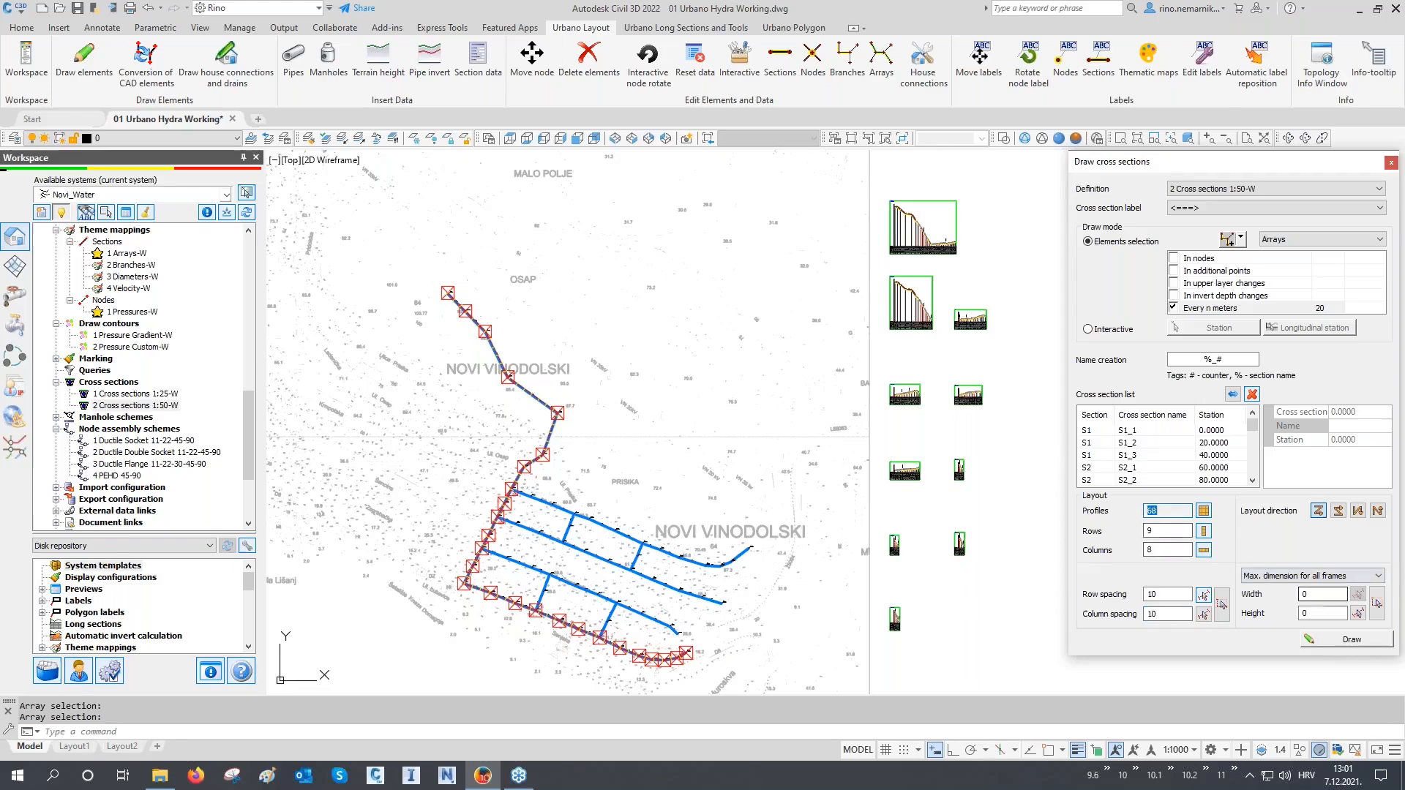
pyautogui.click(1345, 640)
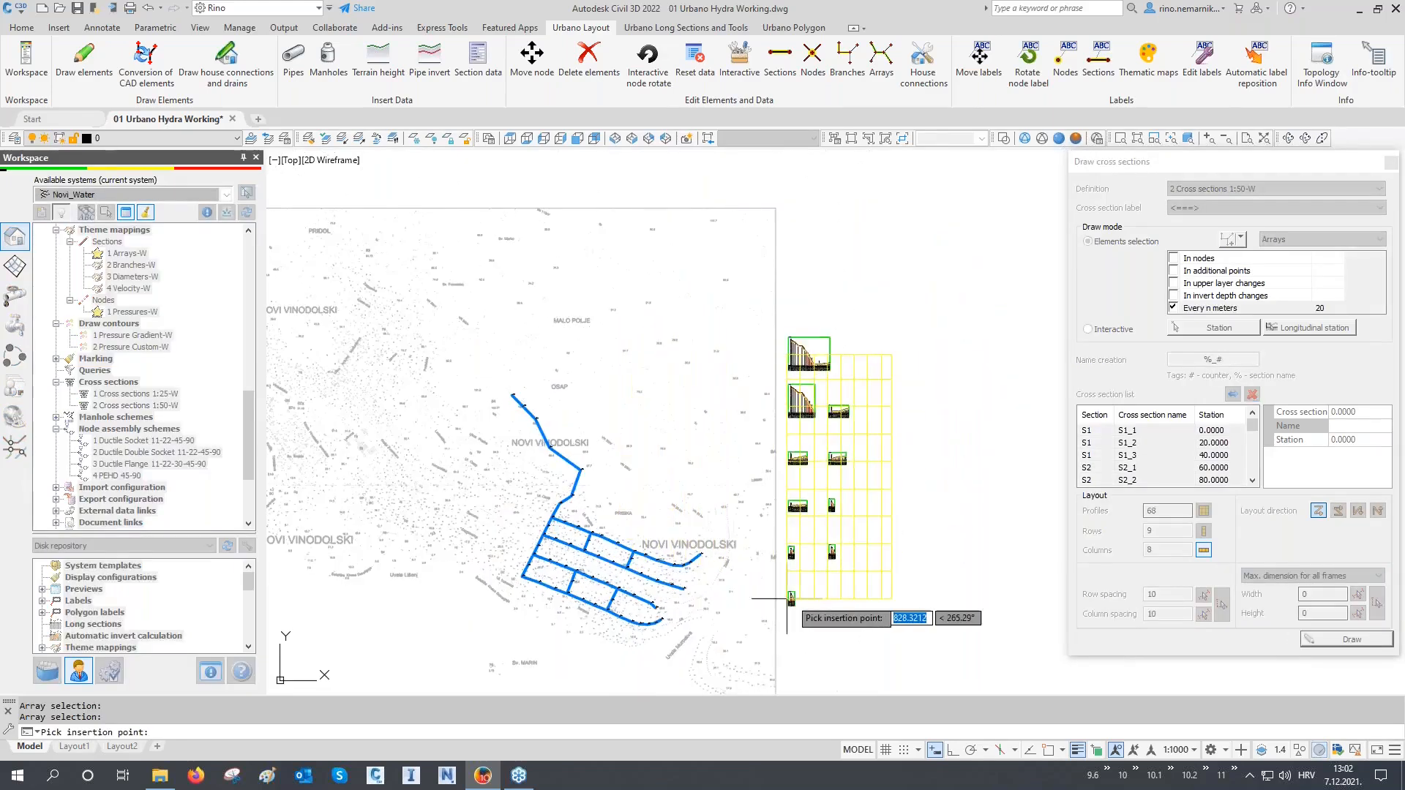
pyautogui.click(798, 579)
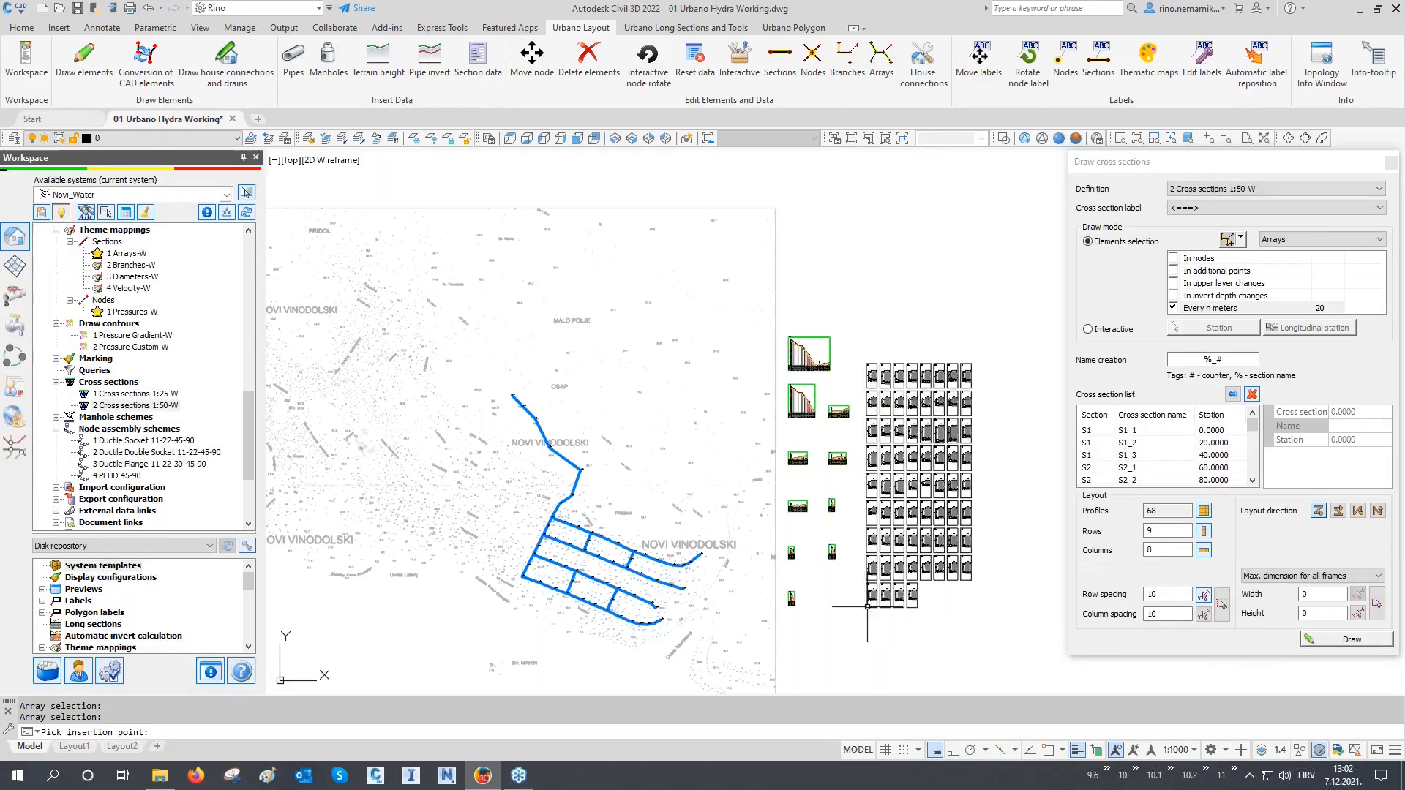
# Step: Examine the drawn cross sections' names, stations, pipe diameters, trench dimensions and soil or asphalt upper layers
pyautogui.scroll(10, 954, 386)
pyautogui.moveTo(979, 351); pyautogui.dragTo(961, 362, button='middle')
pyautogui.scroll(4, 962, 362)
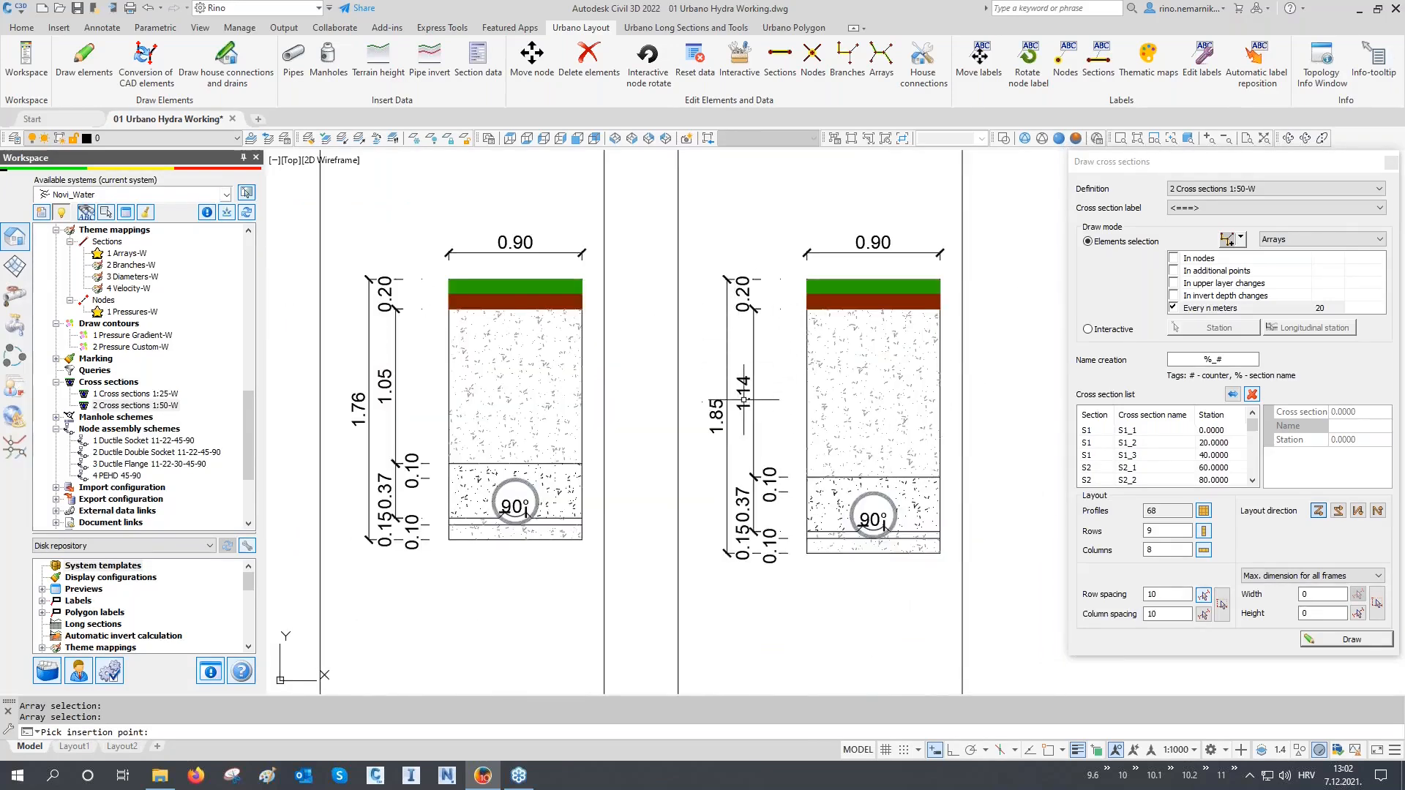
pyautogui.scroll(-5, 690, 341)
pyautogui.scroll(5, 608, 277)
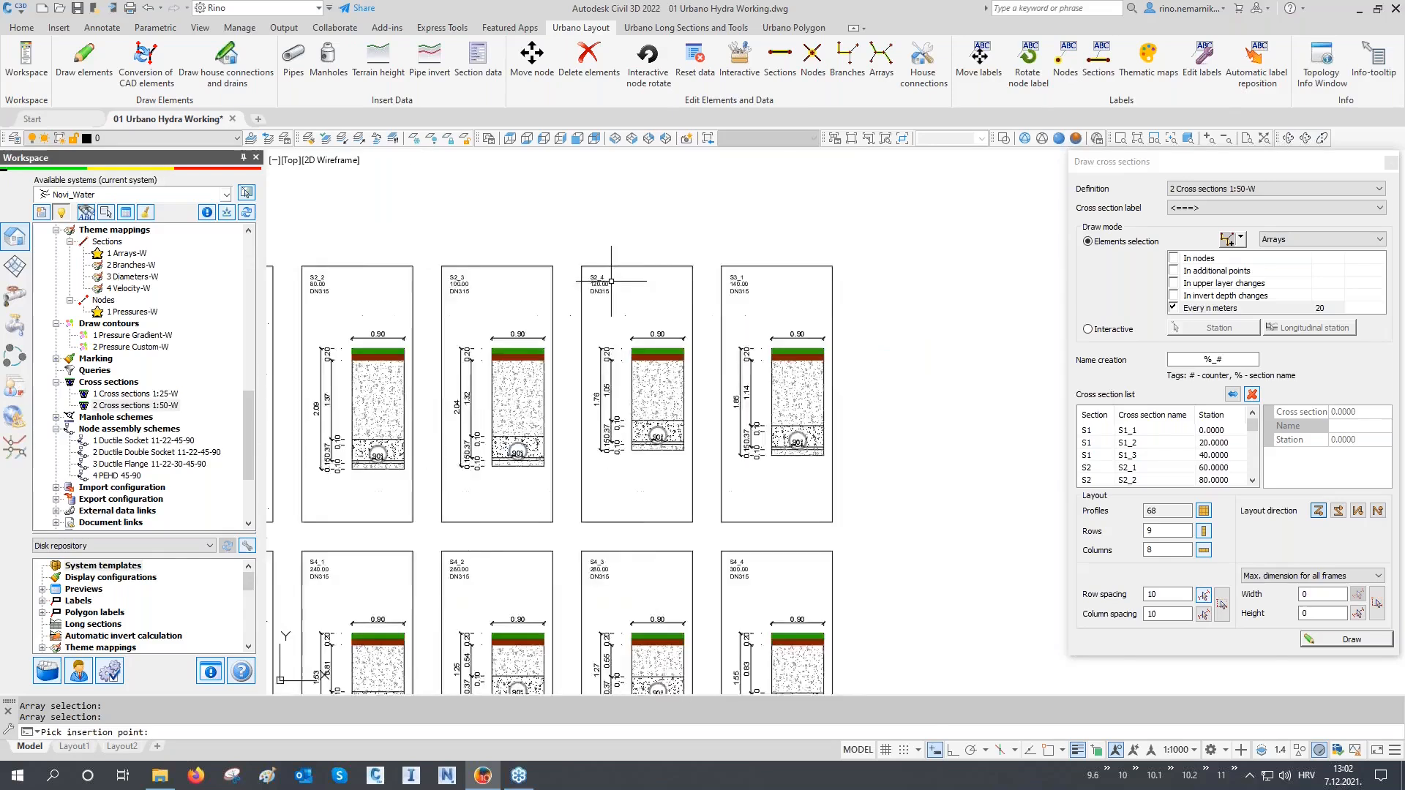
pyautogui.scroll(2, 608, 277)
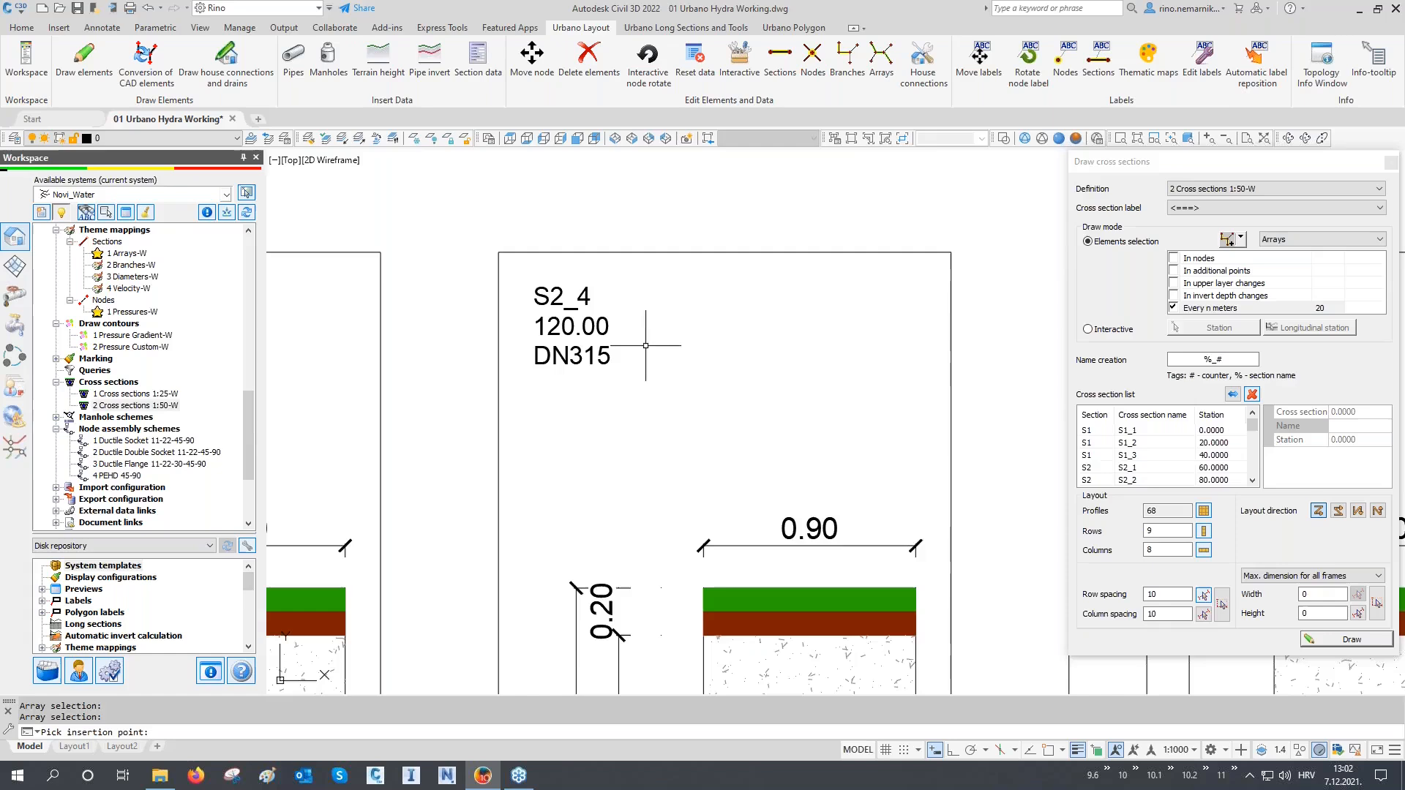
pyautogui.scroll(-4, 654, 349)
pyautogui.scroll(2, 660, 338)
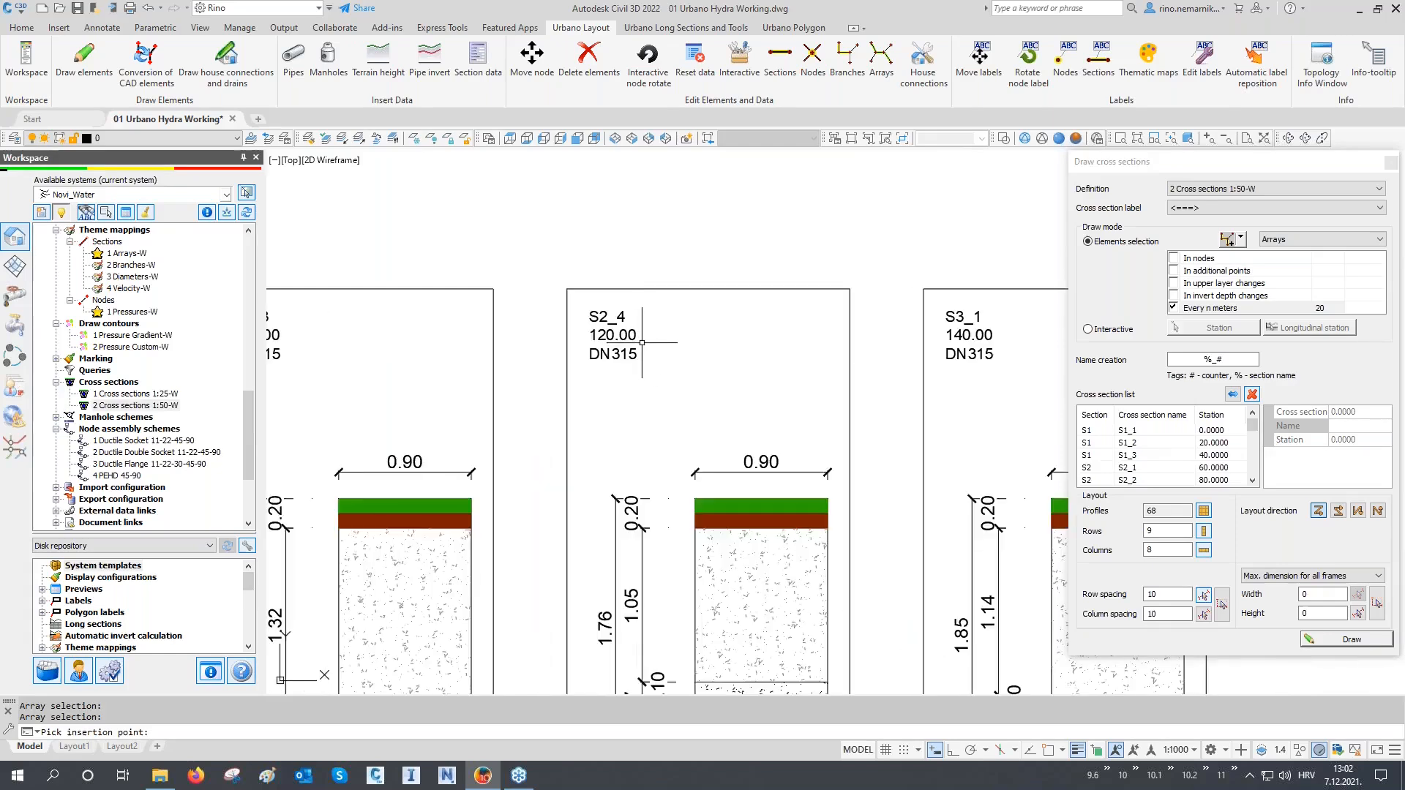
pyautogui.scroll(-6, 828, 476)
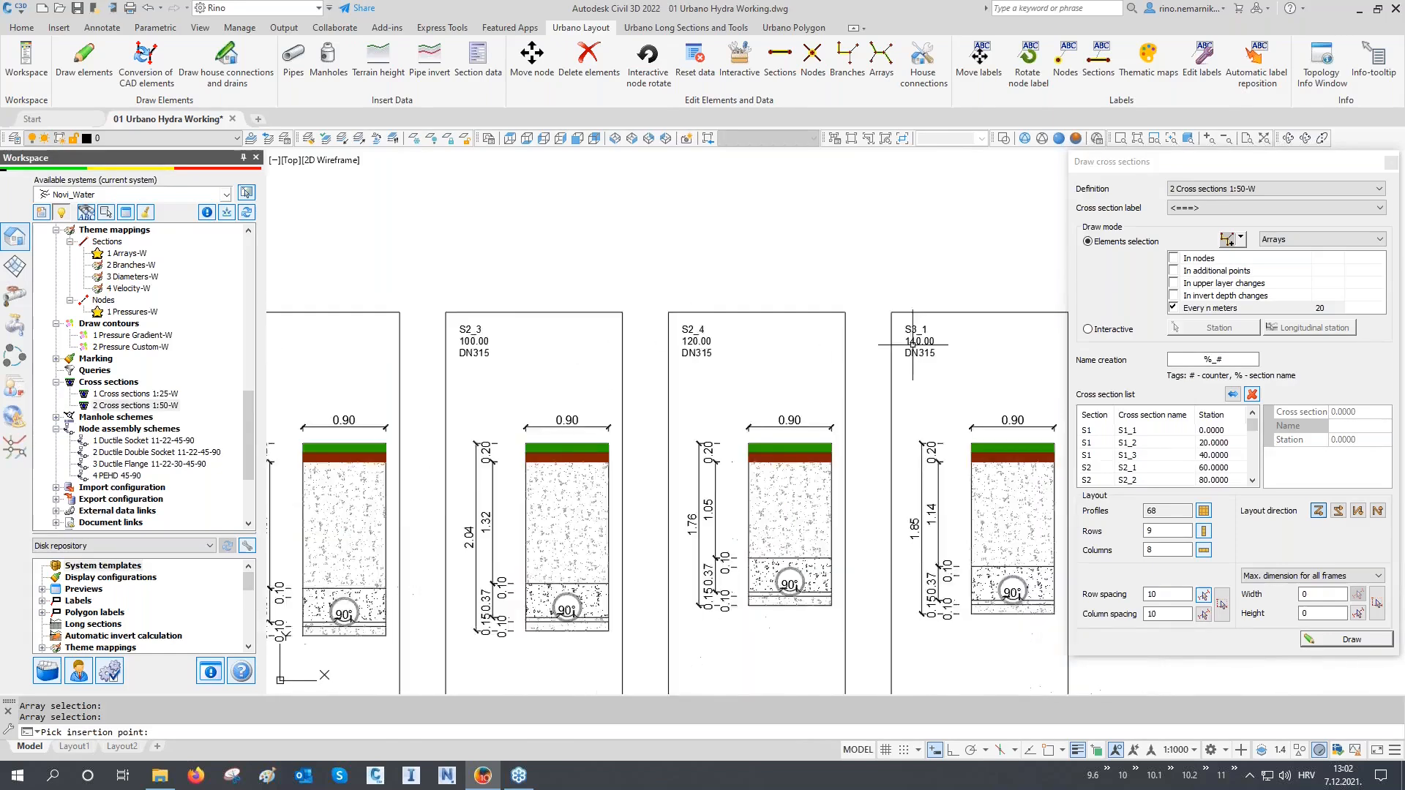
pyautogui.scroll(6, 827, 483)
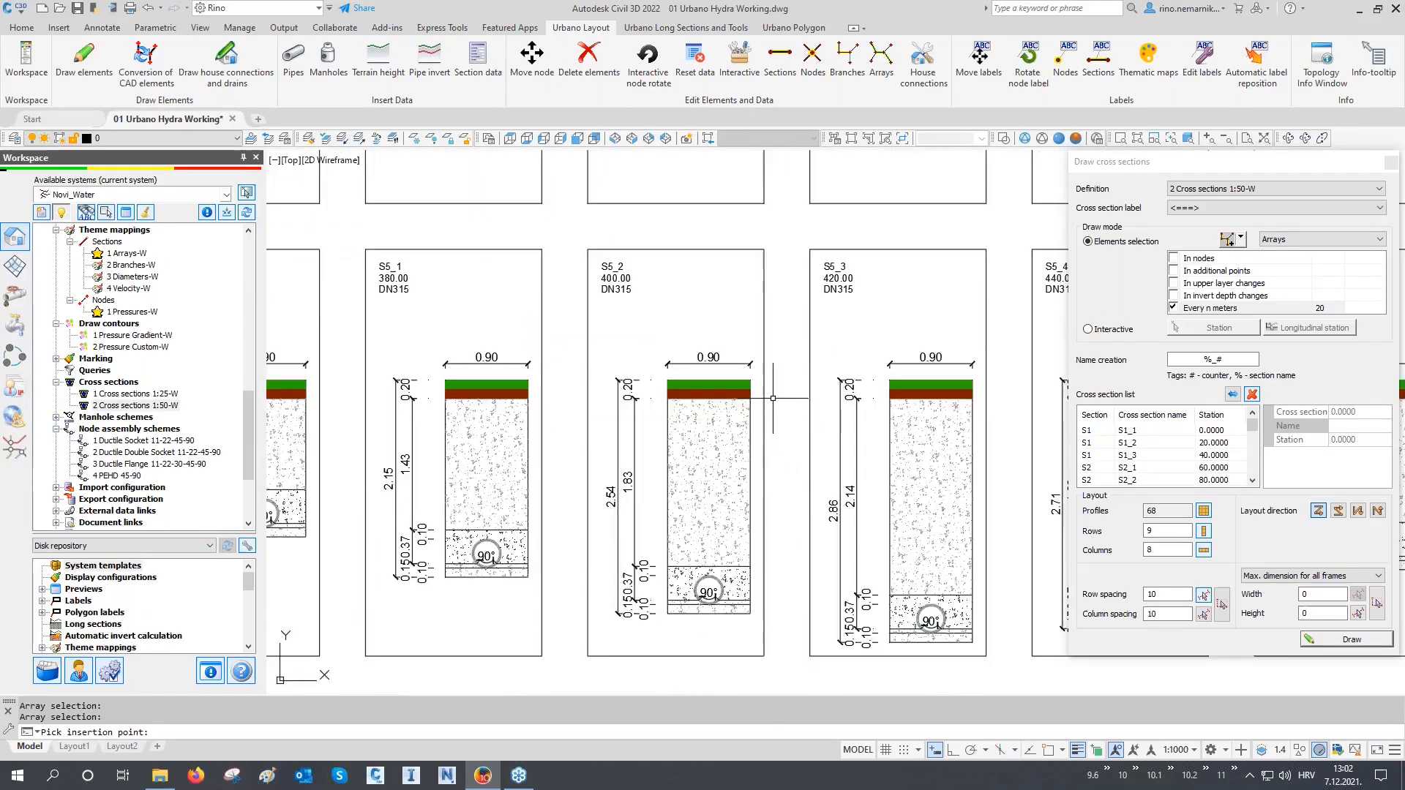
pyautogui.scroll(-5, 774, 393)
pyautogui.scroll(6, 776, 455)
pyautogui.scroll(-8, 776, 455)
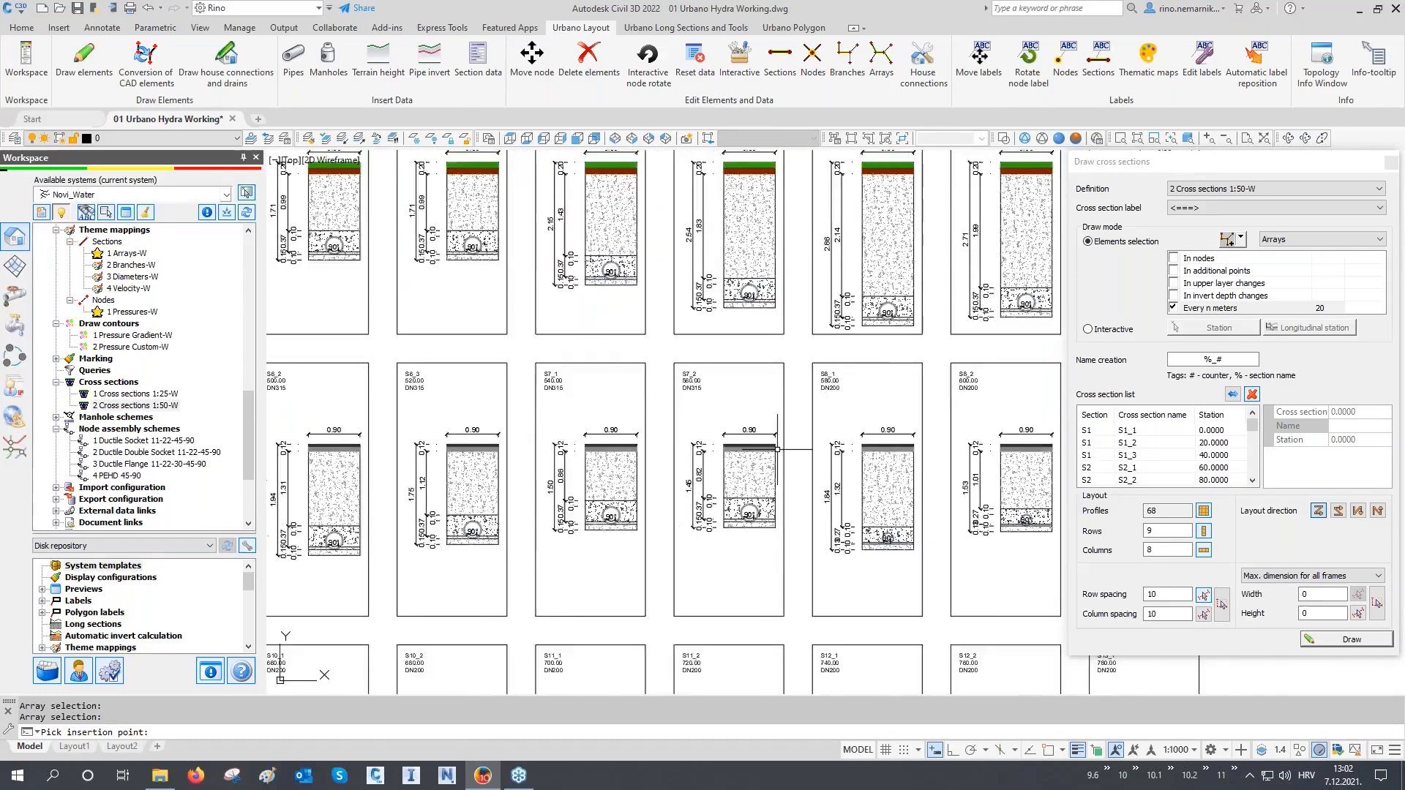
pyautogui.moveTo(801, 501); pyautogui.dragTo(925, 475, button='middle')
pyautogui.scroll(-2, 927, 477)
pyautogui.moveTo(763, 524); pyautogui.dragTo(838, 479, button='middle')
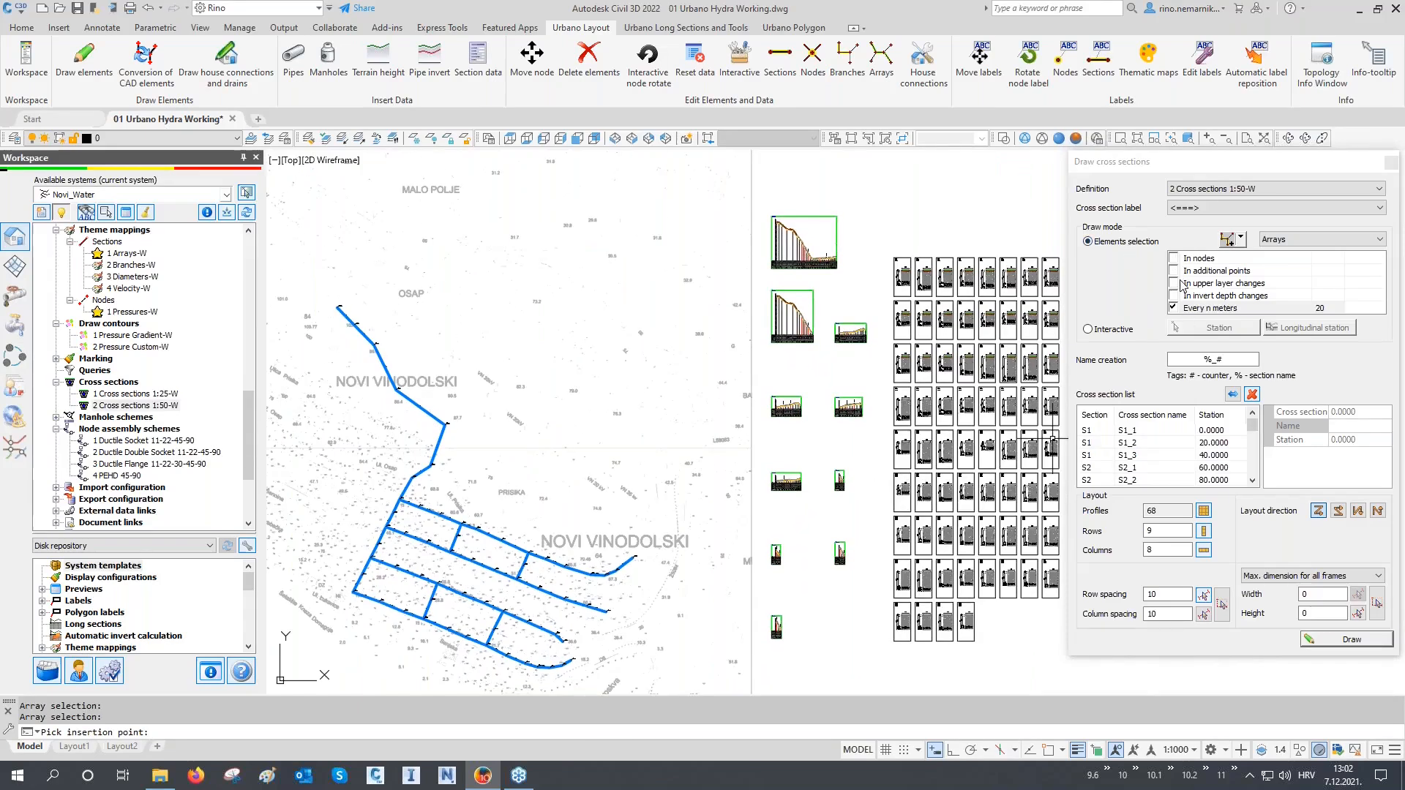
pyautogui.click(1113, 333)
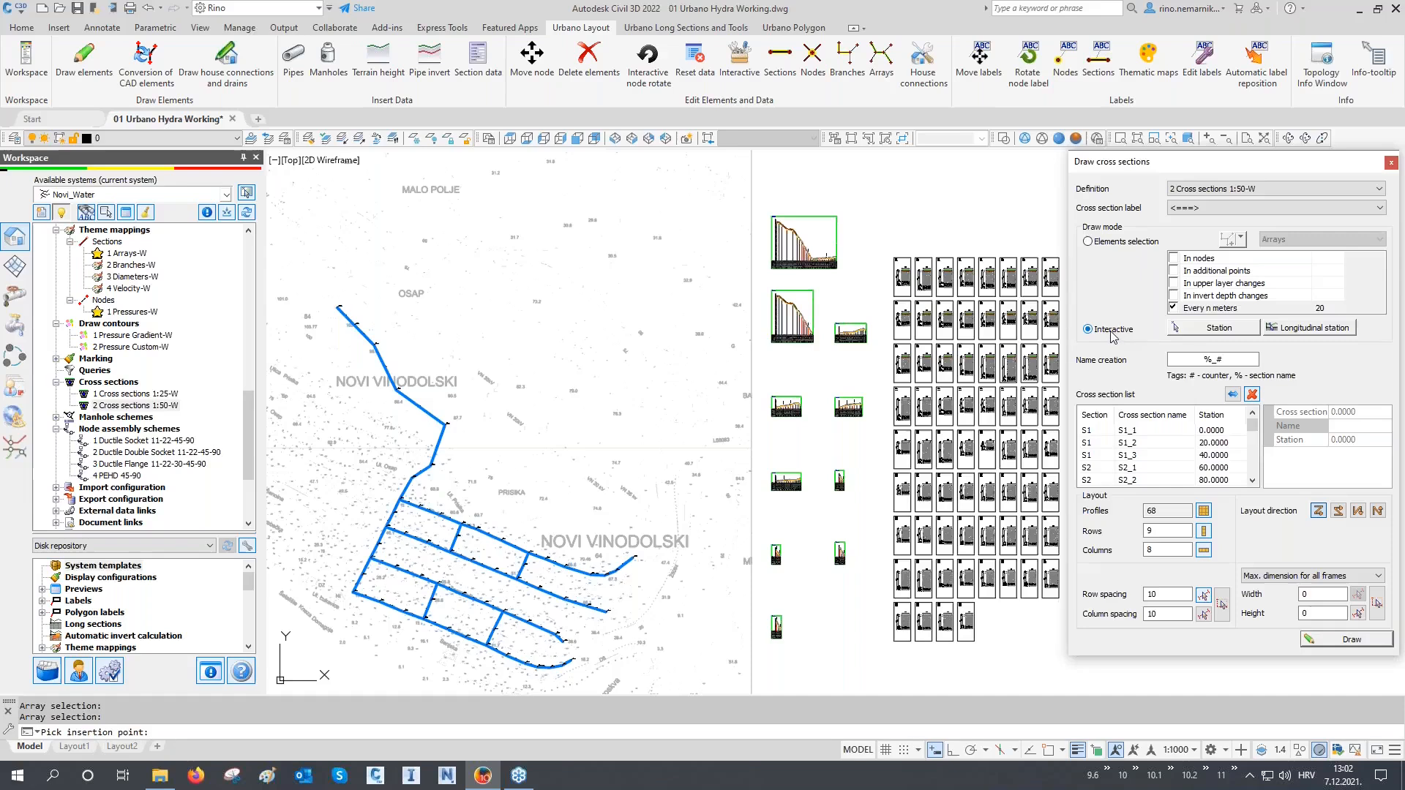
pyautogui.click(1252, 394)
pyautogui.click(1219, 329)
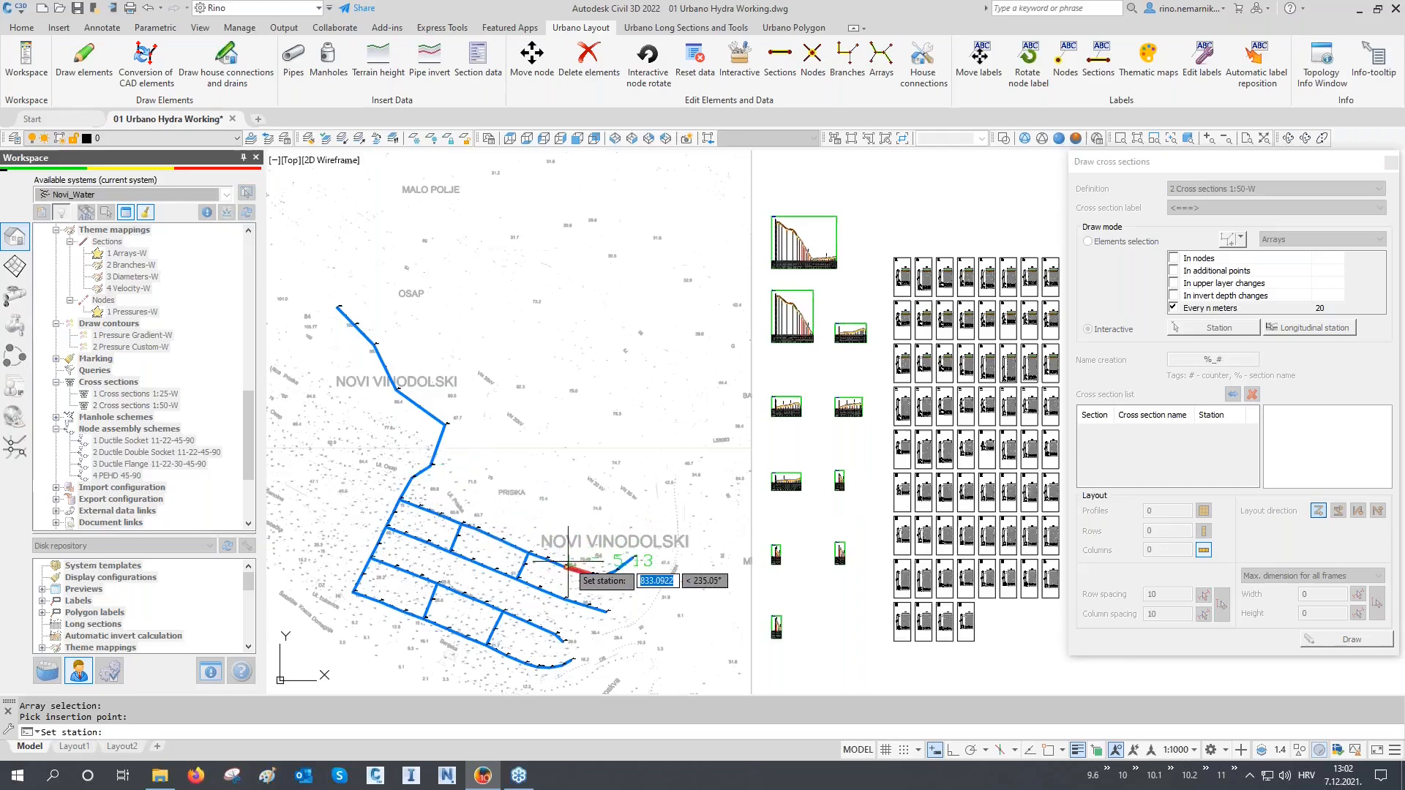
pyautogui.press('Escape')
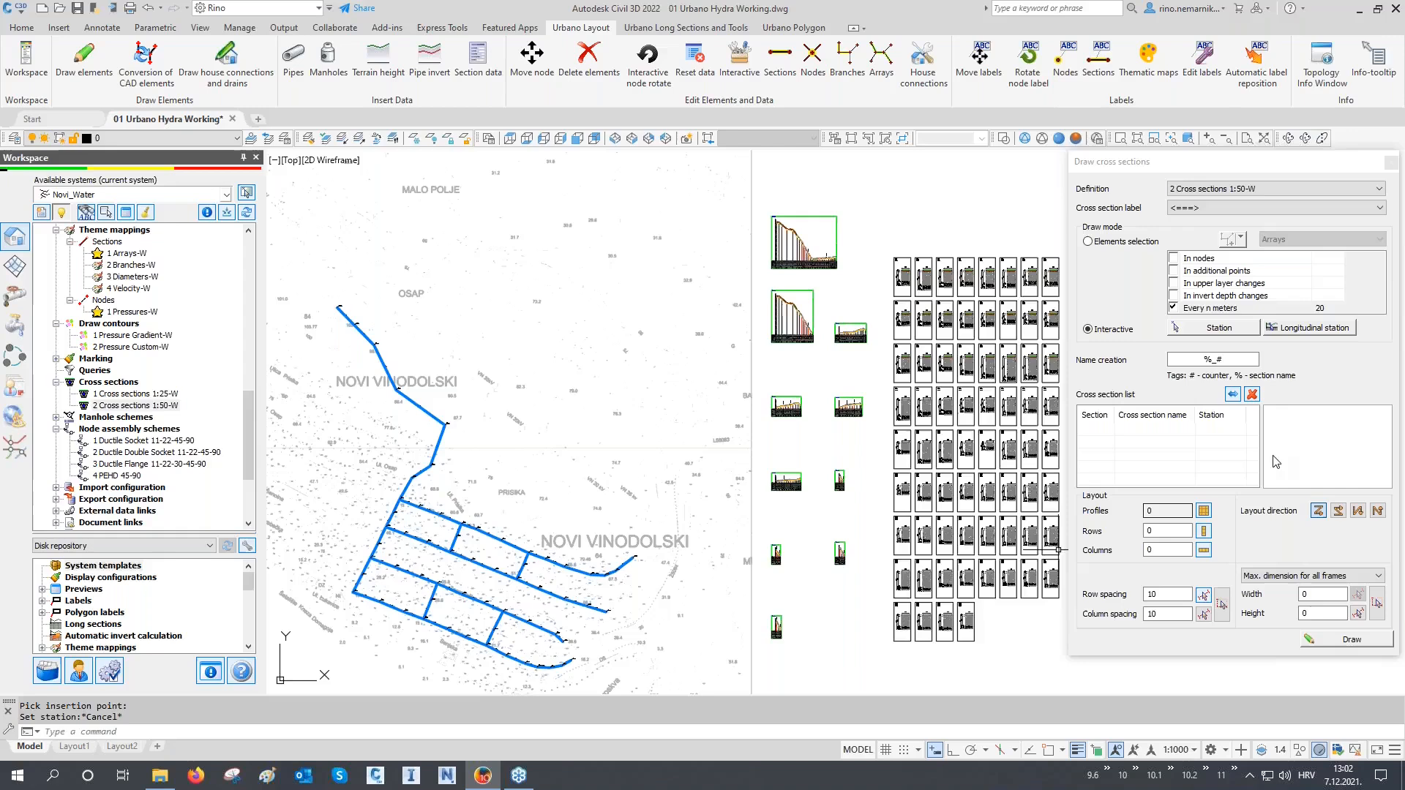
# Step: Close the cross section drawing dialog and open the 1 Excavation report-W configuration for editing
pyautogui.click(1391, 162)
pyautogui.moveTo(724, 464); pyautogui.dragTo(809, 467, button='middle')
pyautogui.scroll(-3, 232, 431)
pyautogui.scroll(-1, 232, 431)
pyautogui.click(122, 430)
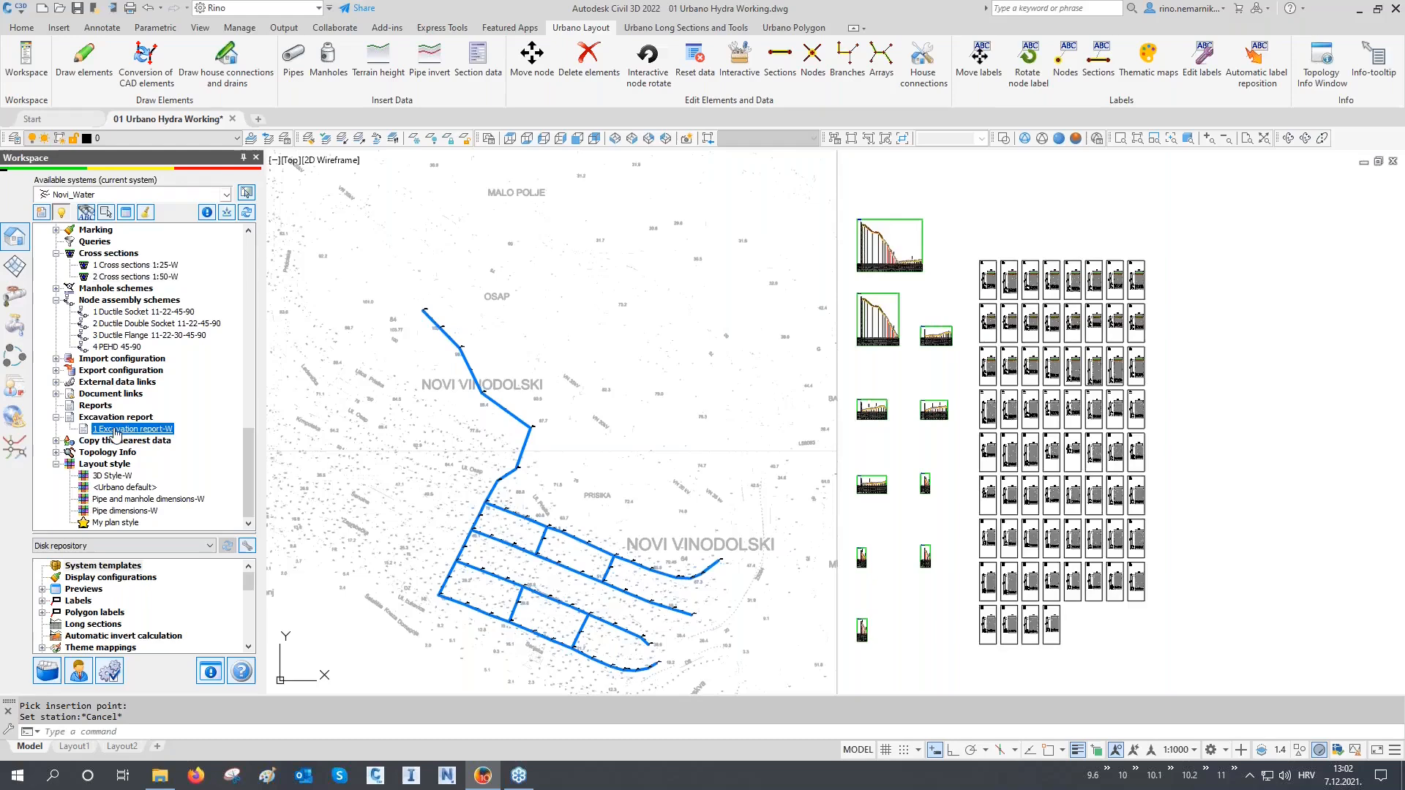
pyautogui.rightClick(119, 432)
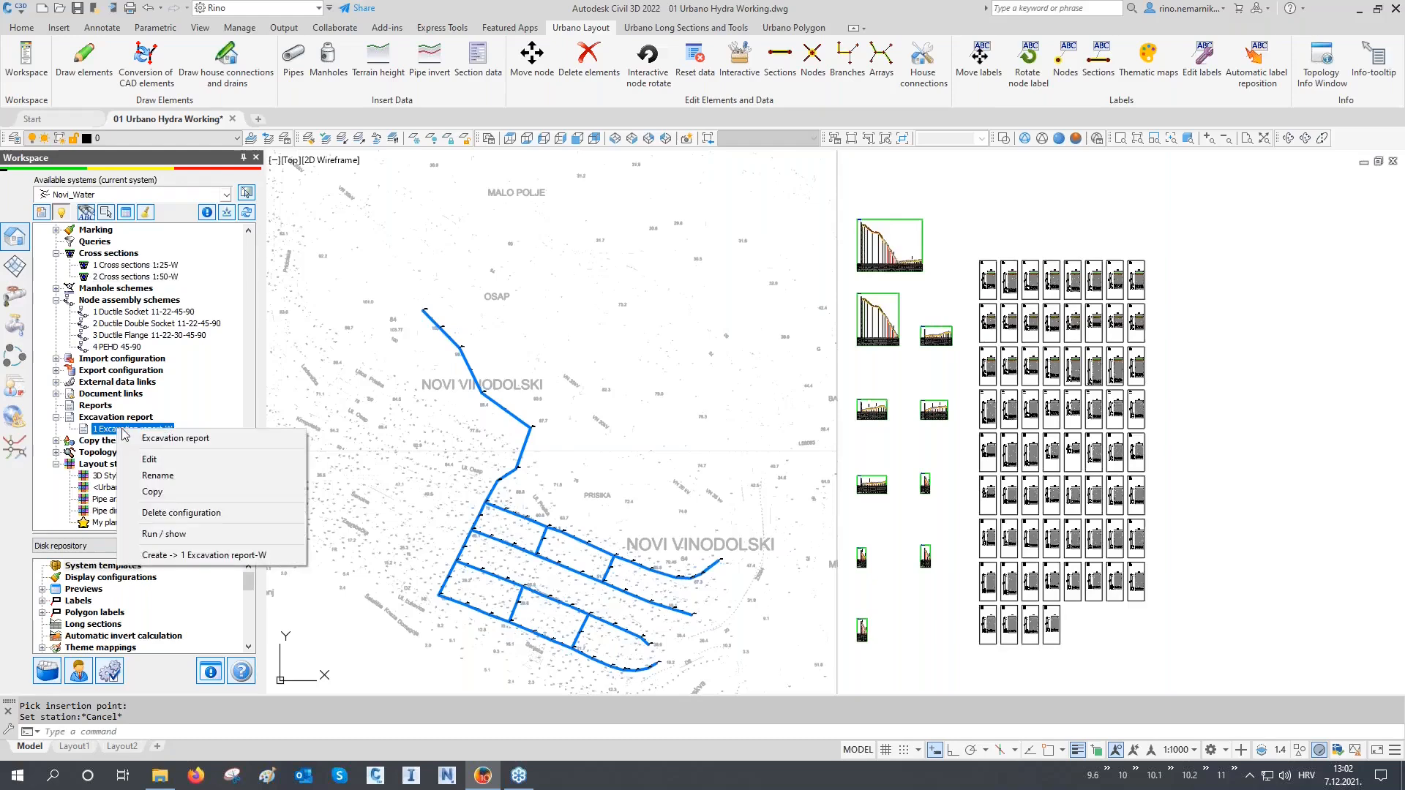
pyautogui.click(153, 461)
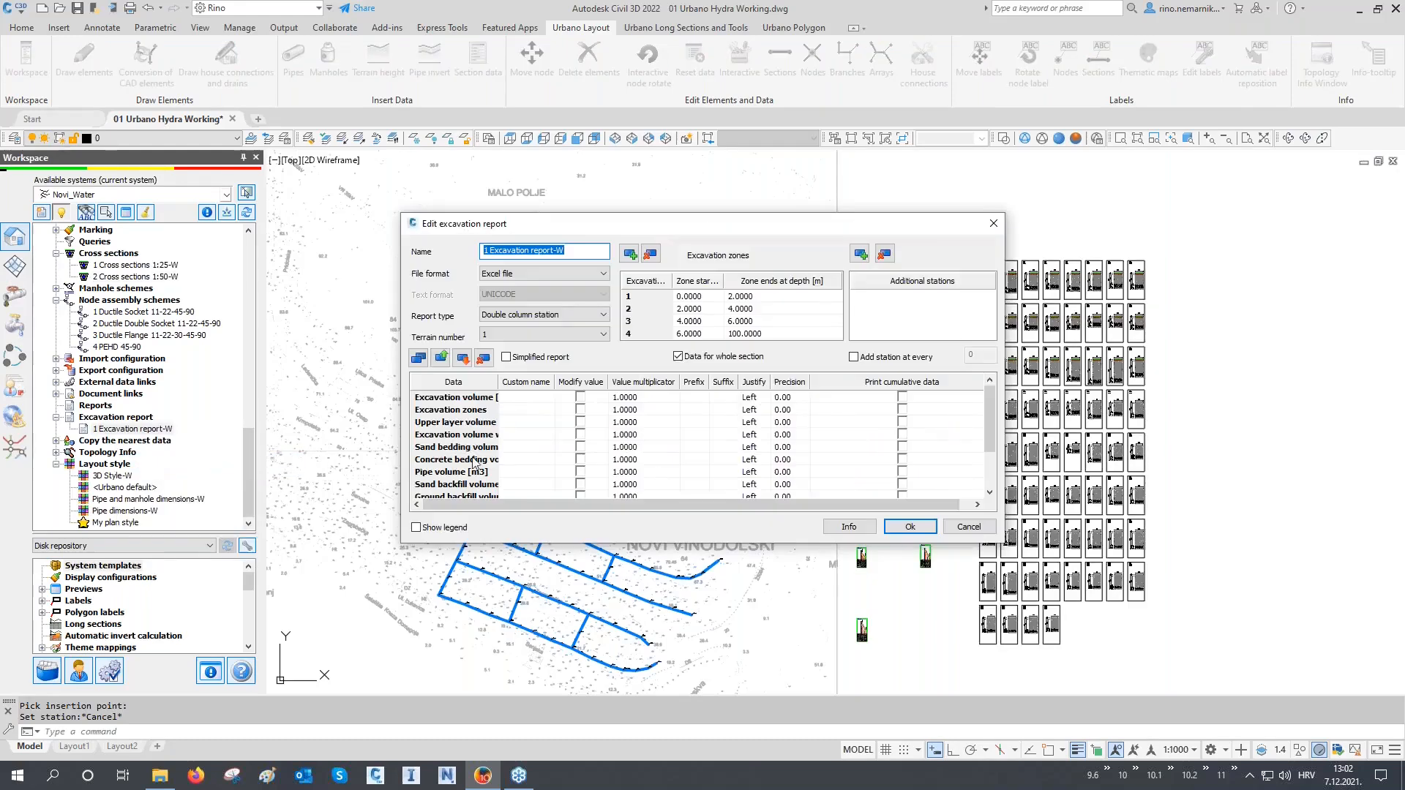
# Step: Widen the Excavation zone and Data columns to read the zone depths and reported quantities
pyautogui.moveTo(673, 289); pyautogui.dragTo(691, 289)
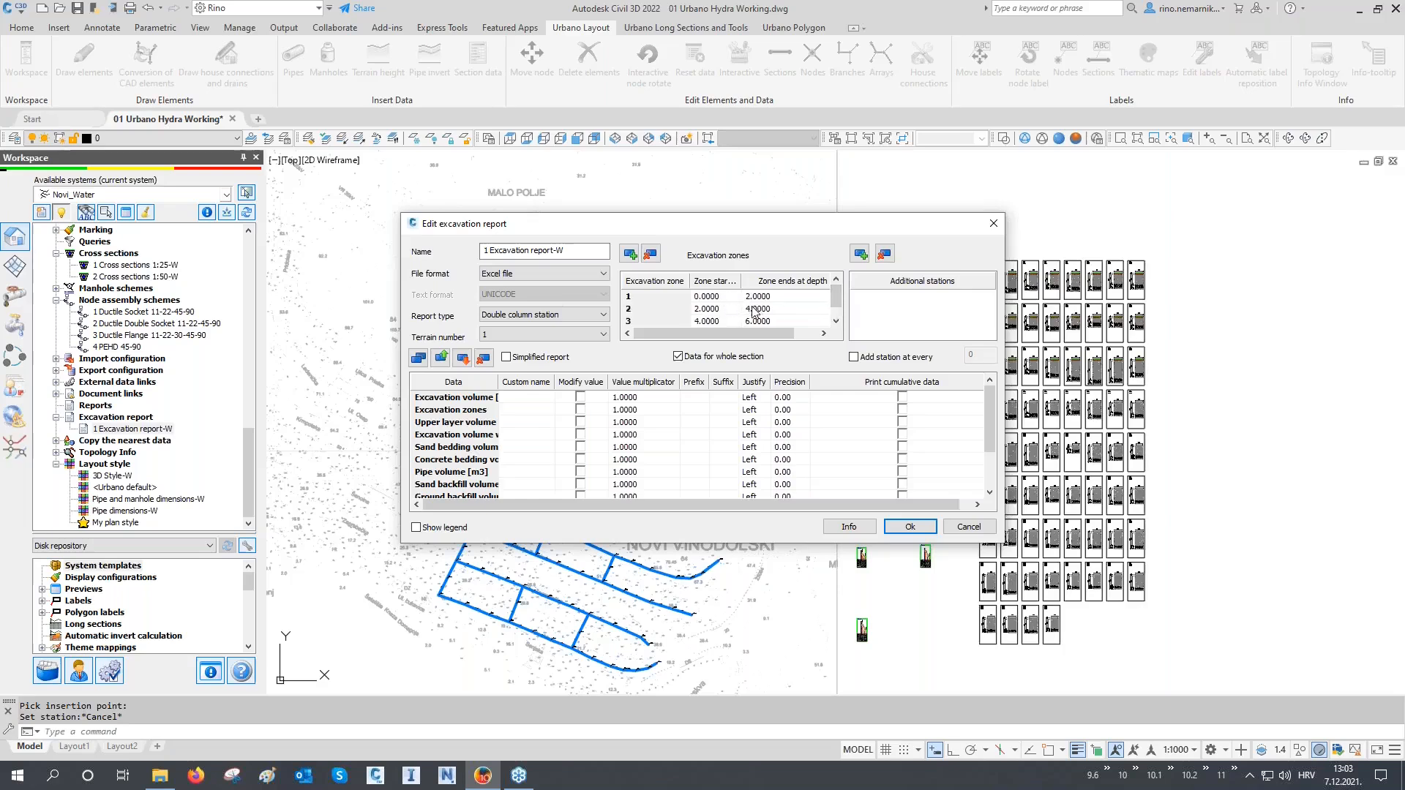
pyautogui.click(837, 320)
pyautogui.moveTo(499, 382); pyautogui.dragTo(582, 382)
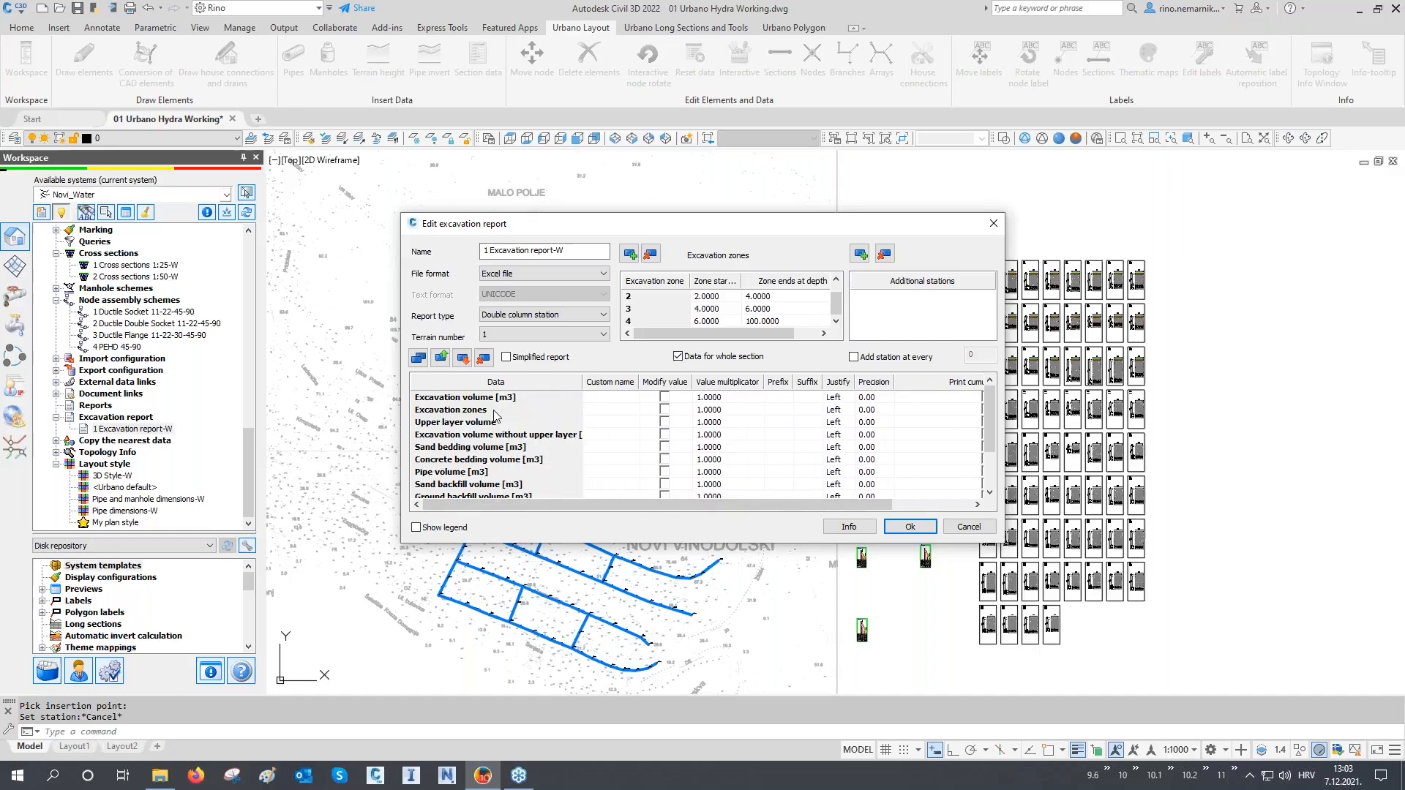
pyautogui.moveTo(584, 382); pyautogui.dragTo(619, 382)
# Step: Remove concrete bedding volume, formwork area and formwork volume from the excavation report data and save the configuration
pyautogui.click(498, 448)
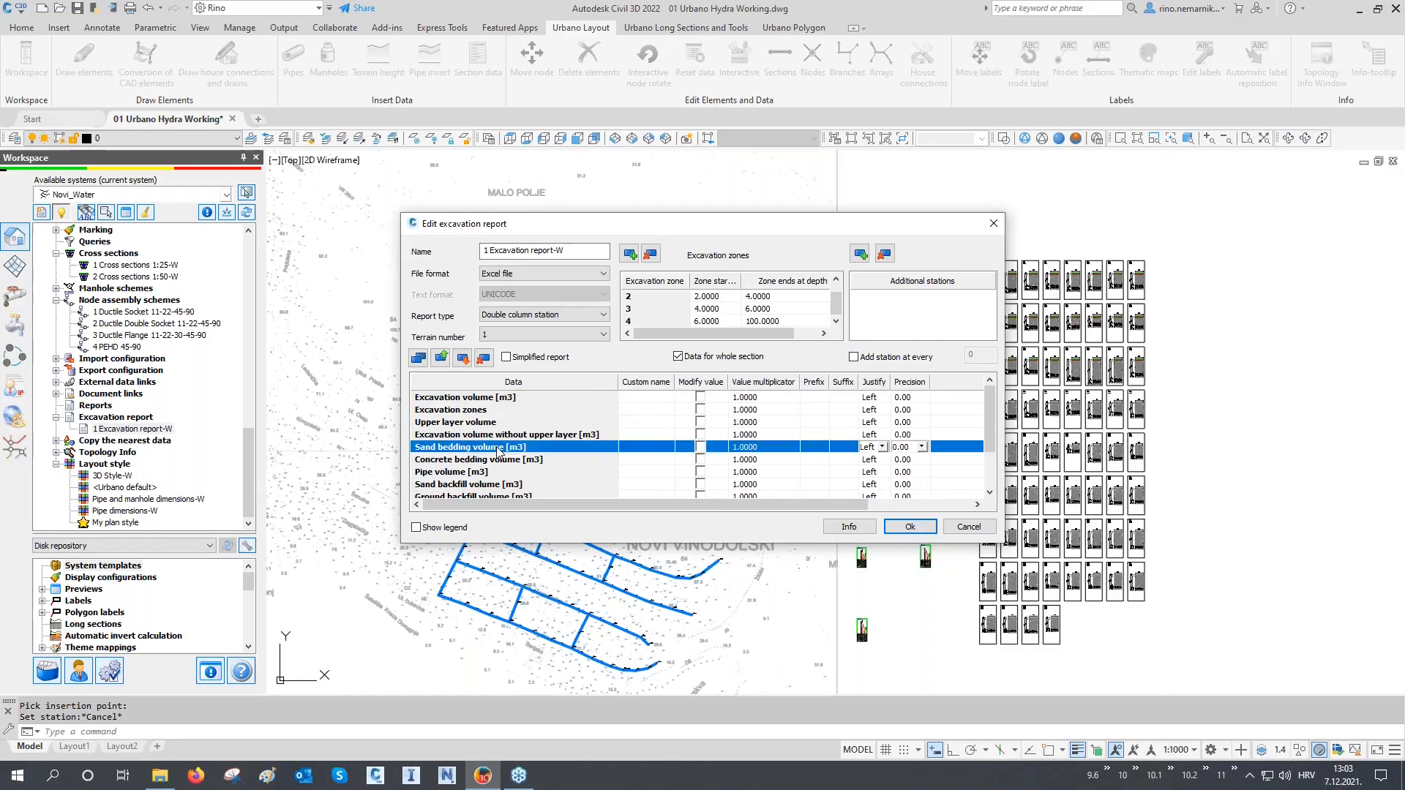
pyautogui.click(486, 461)
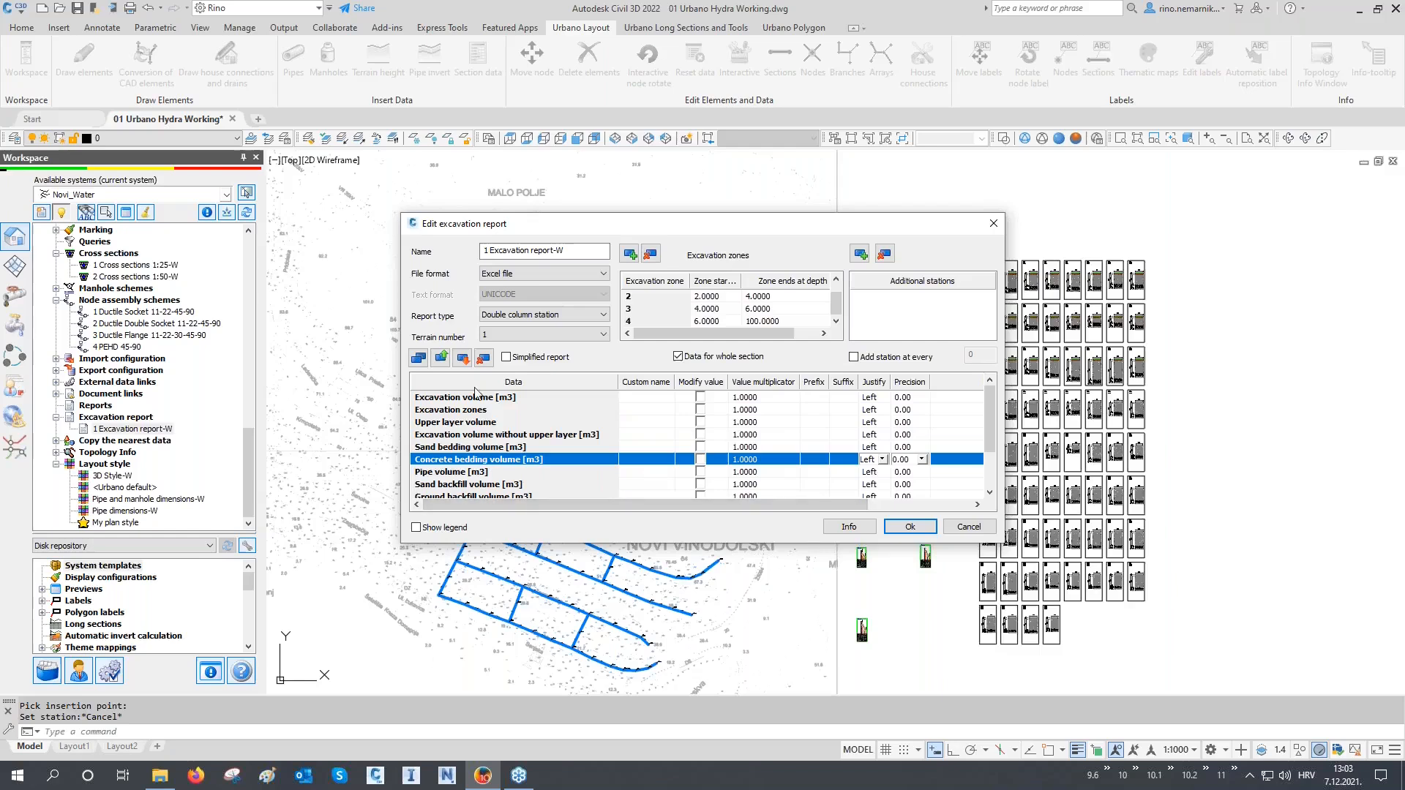
pyautogui.click(483, 357)
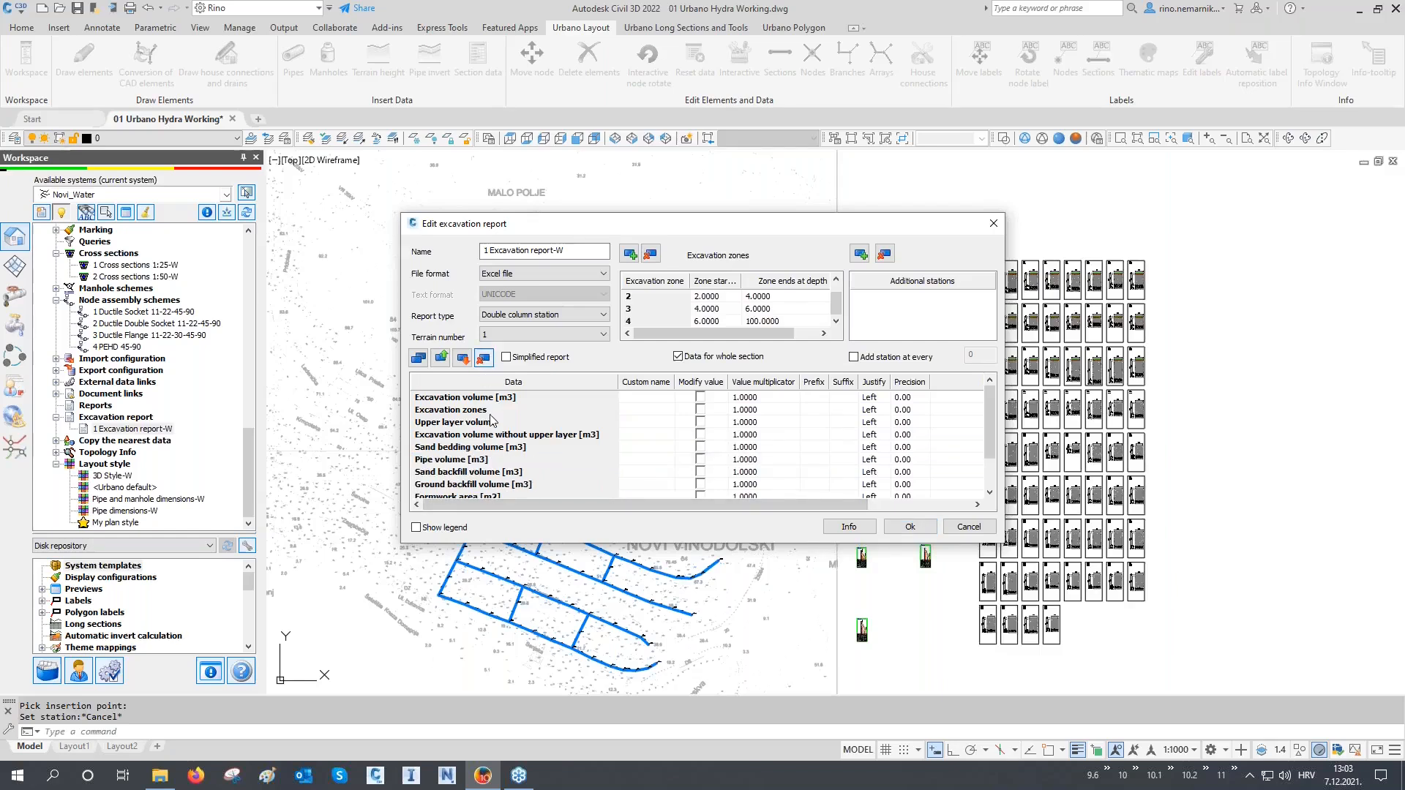
pyautogui.scroll(-1, 492, 421)
pyautogui.click(462, 460)
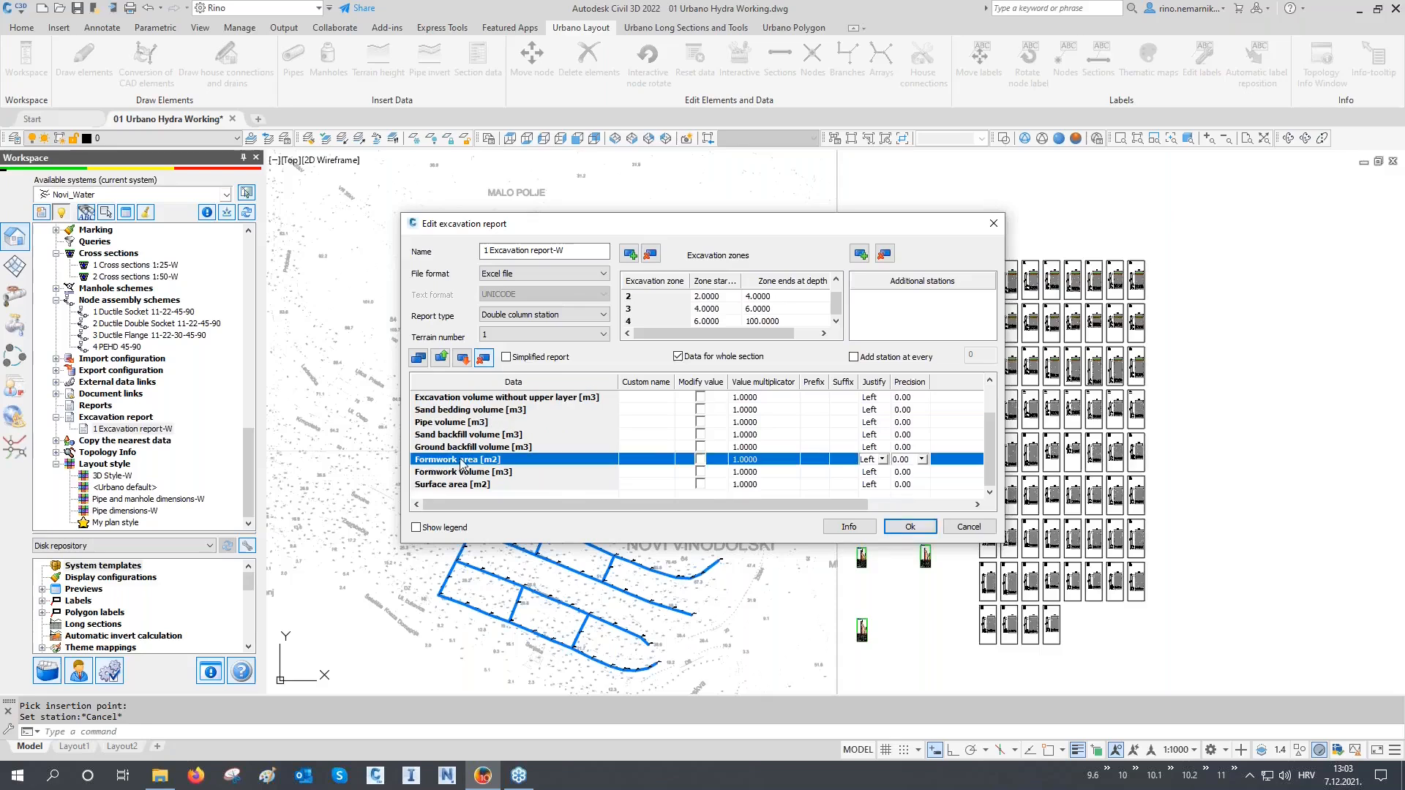
pyautogui.click(483, 359)
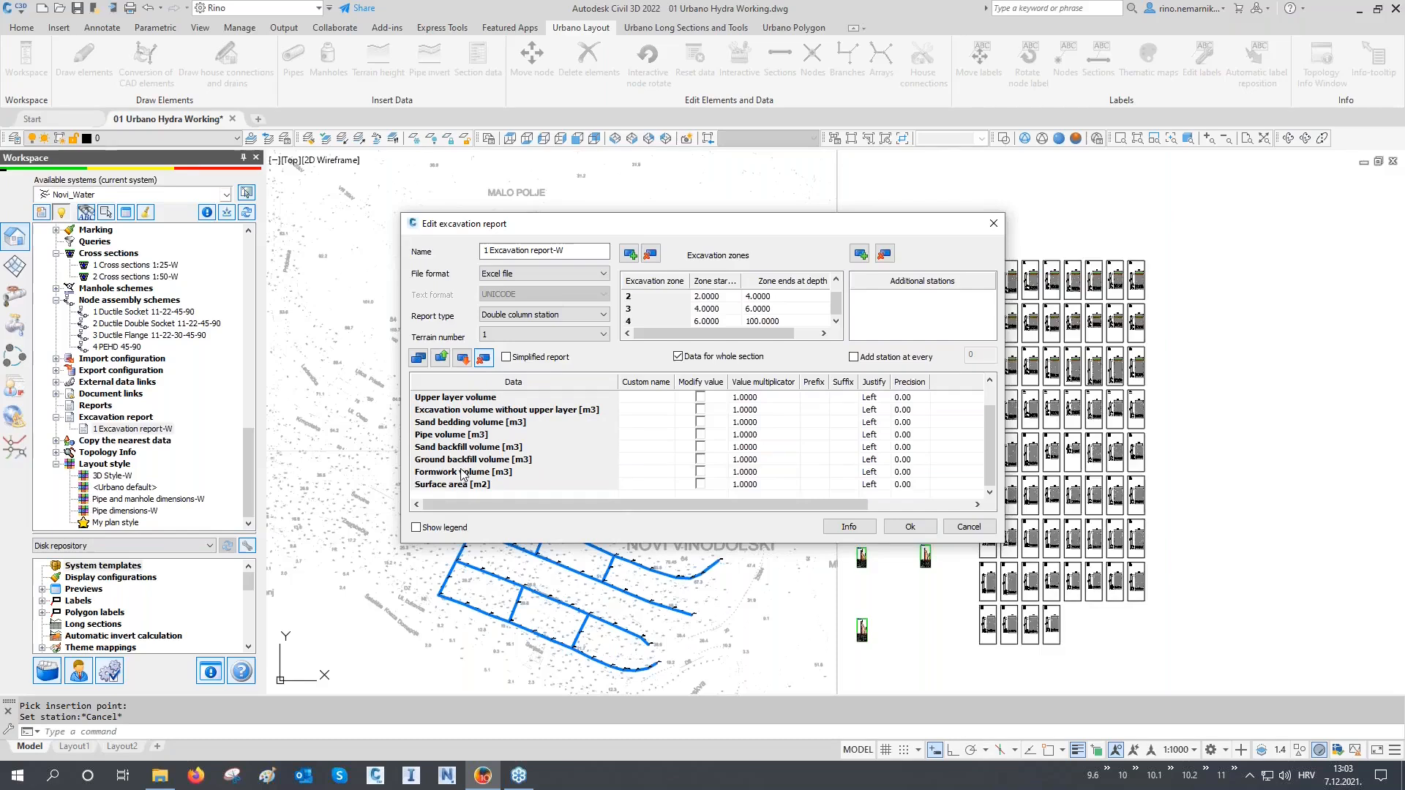
pyautogui.click(463, 473)
pyautogui.click(483, 358)
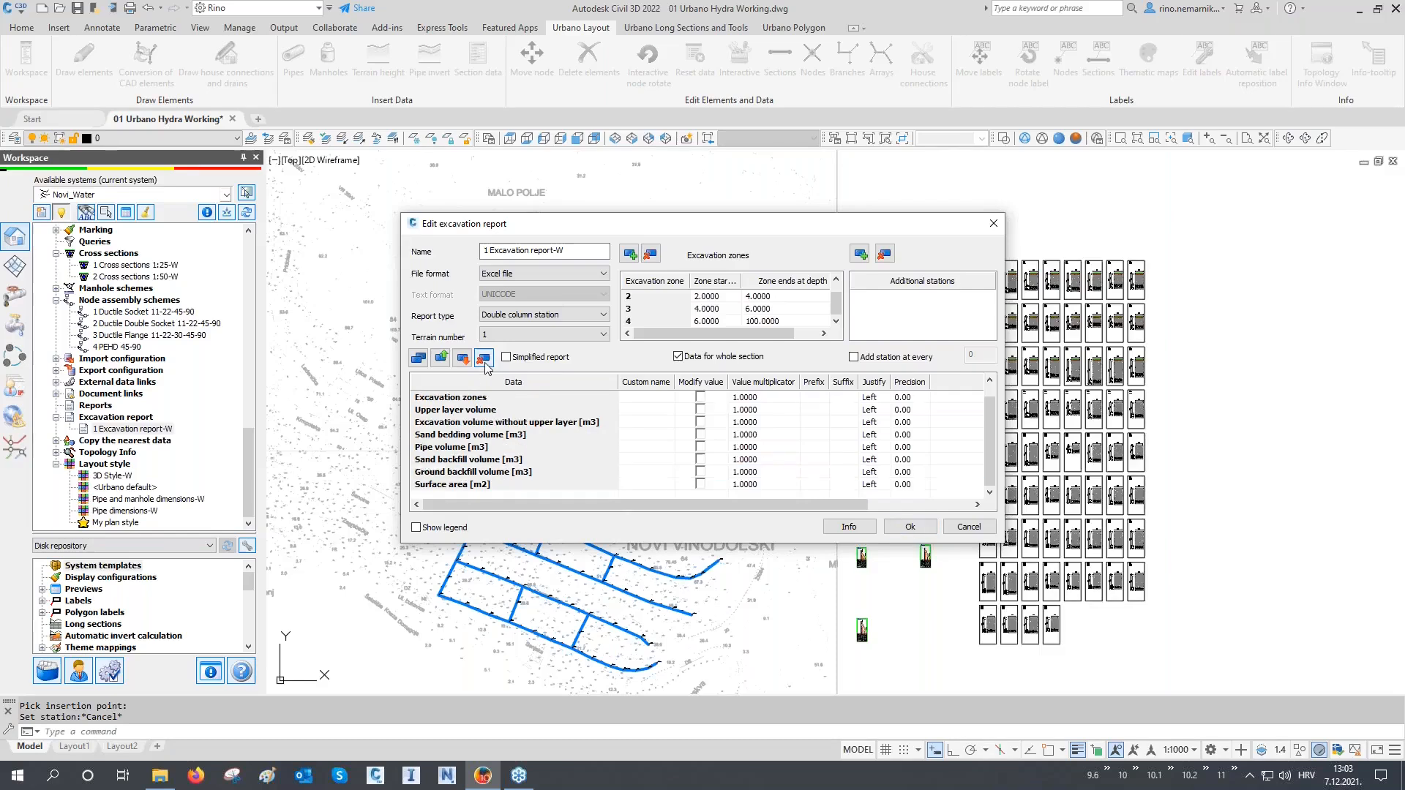
pyautogui.click(909, 526)
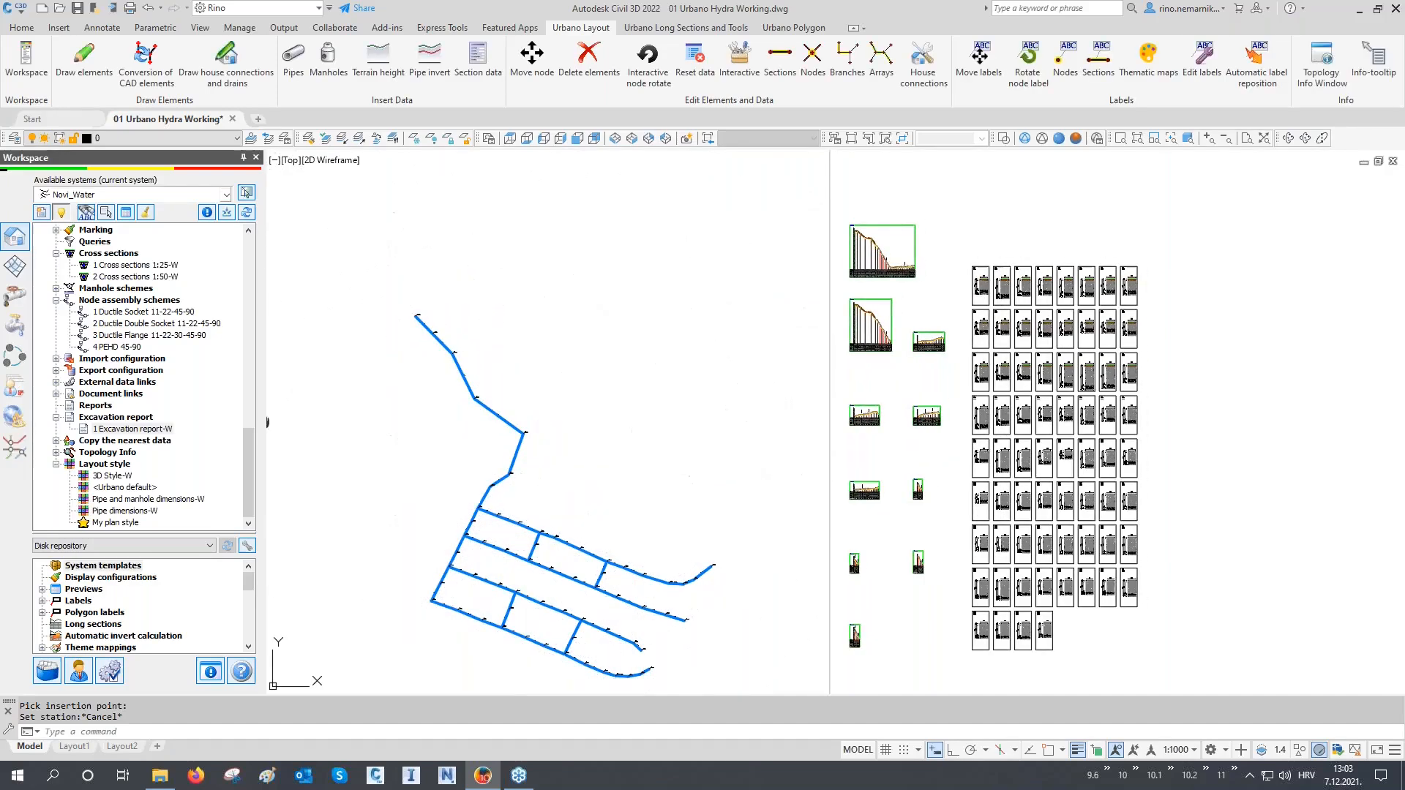
# Step: Start the 1 Excavation report-W and select the active system as its topology elements
pyautogui.doubleClick(156, 432)
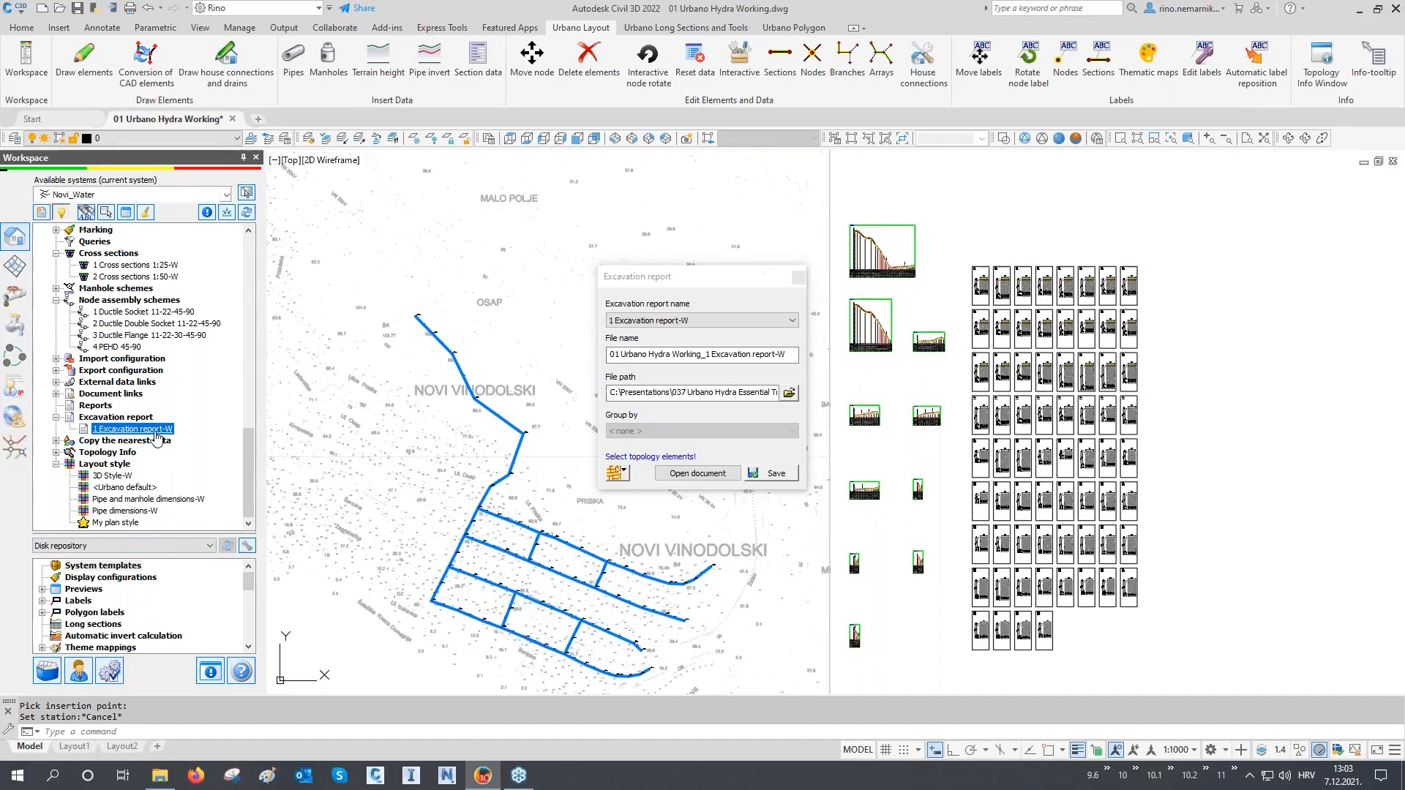
pyautogui.moveTo(641, 278)
pyautogui.mouseDown()
pyautogui.moveTo(1152, 258)
pyautogui.moveTo(1247, 192)
pyautogui.moveTo(1246, 169)
pyautogui.mouseUp()
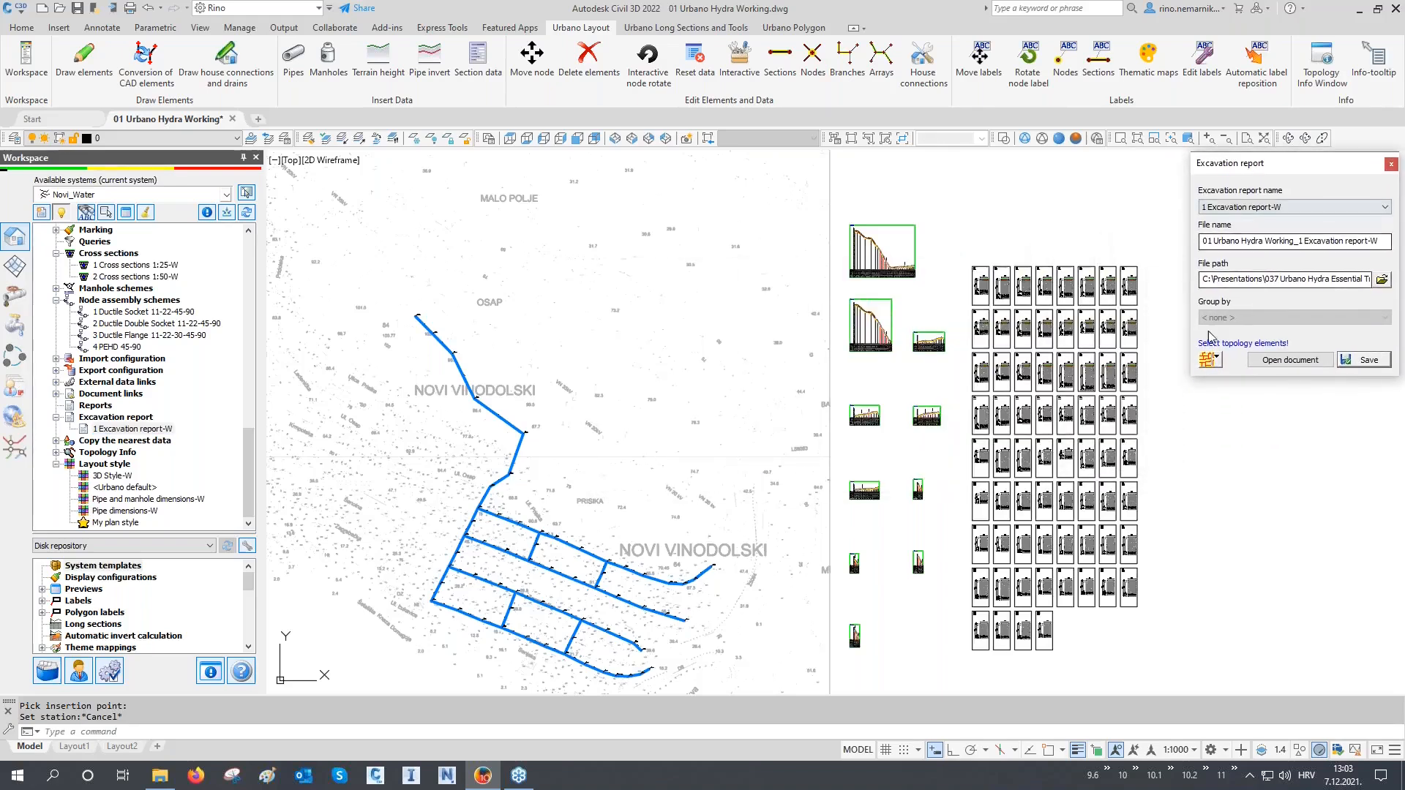
pyautogui.click(1216, 360)
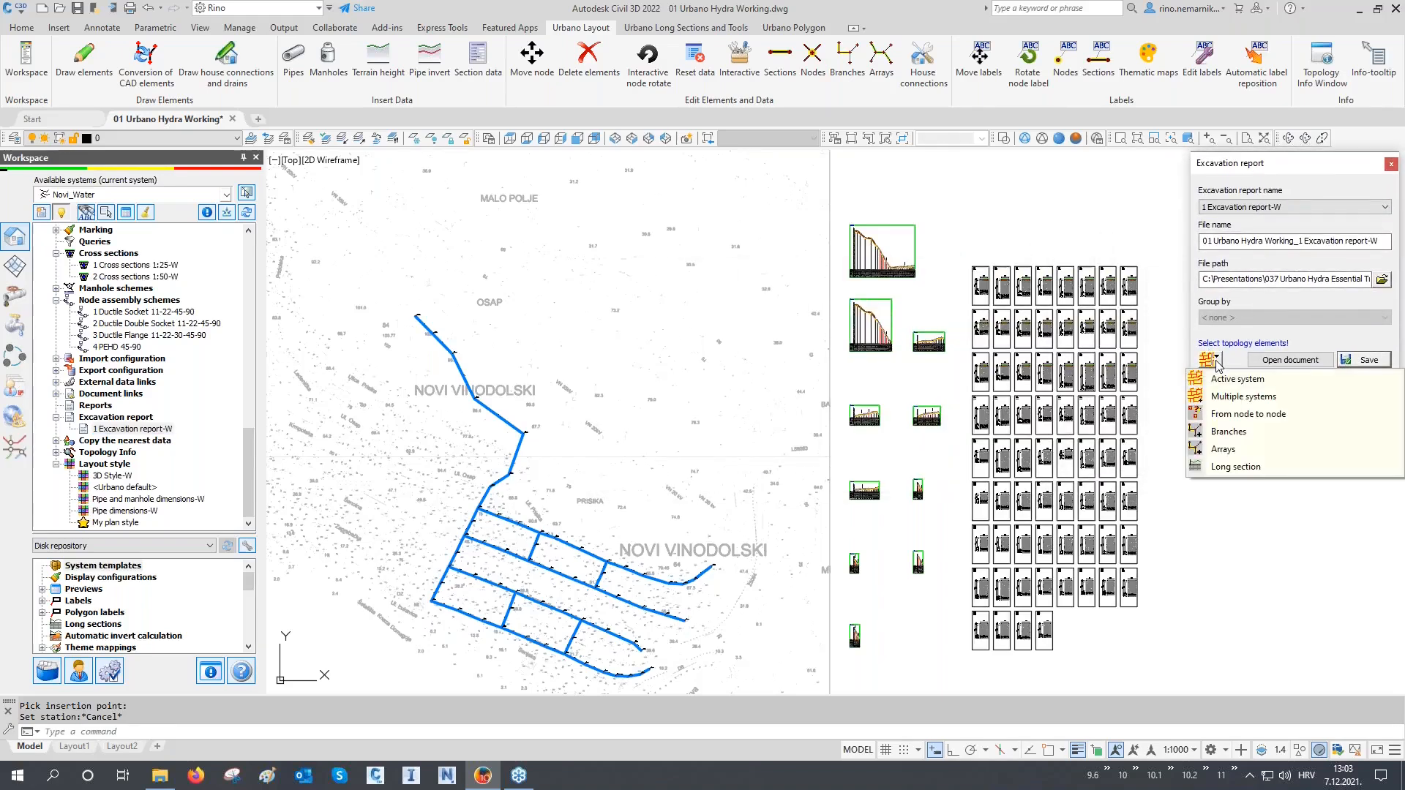
pyautogui.click(1237, 379)
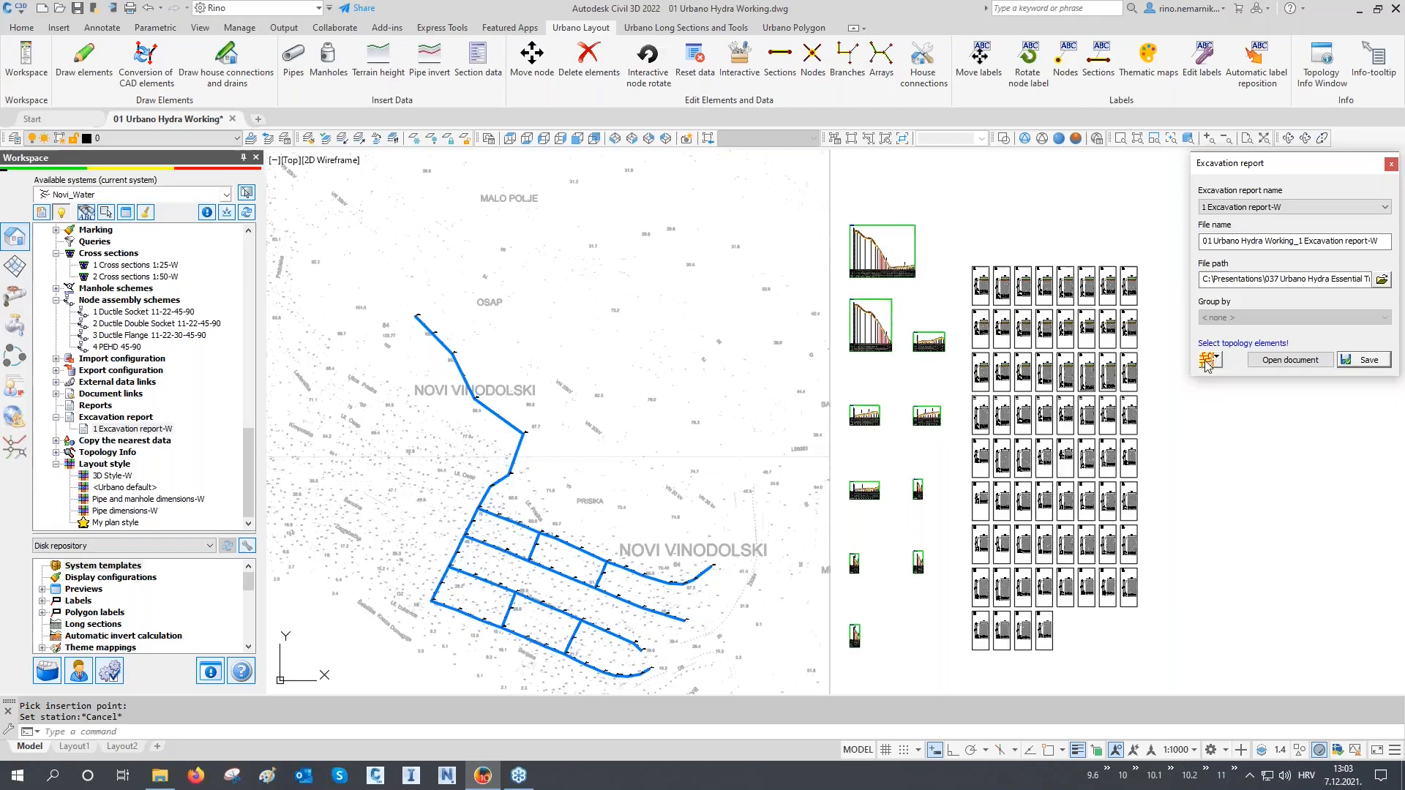
# Step: Group the excavation report by Array, save it and open the resulting document in Excel
pyautogui.click(1235, 321)
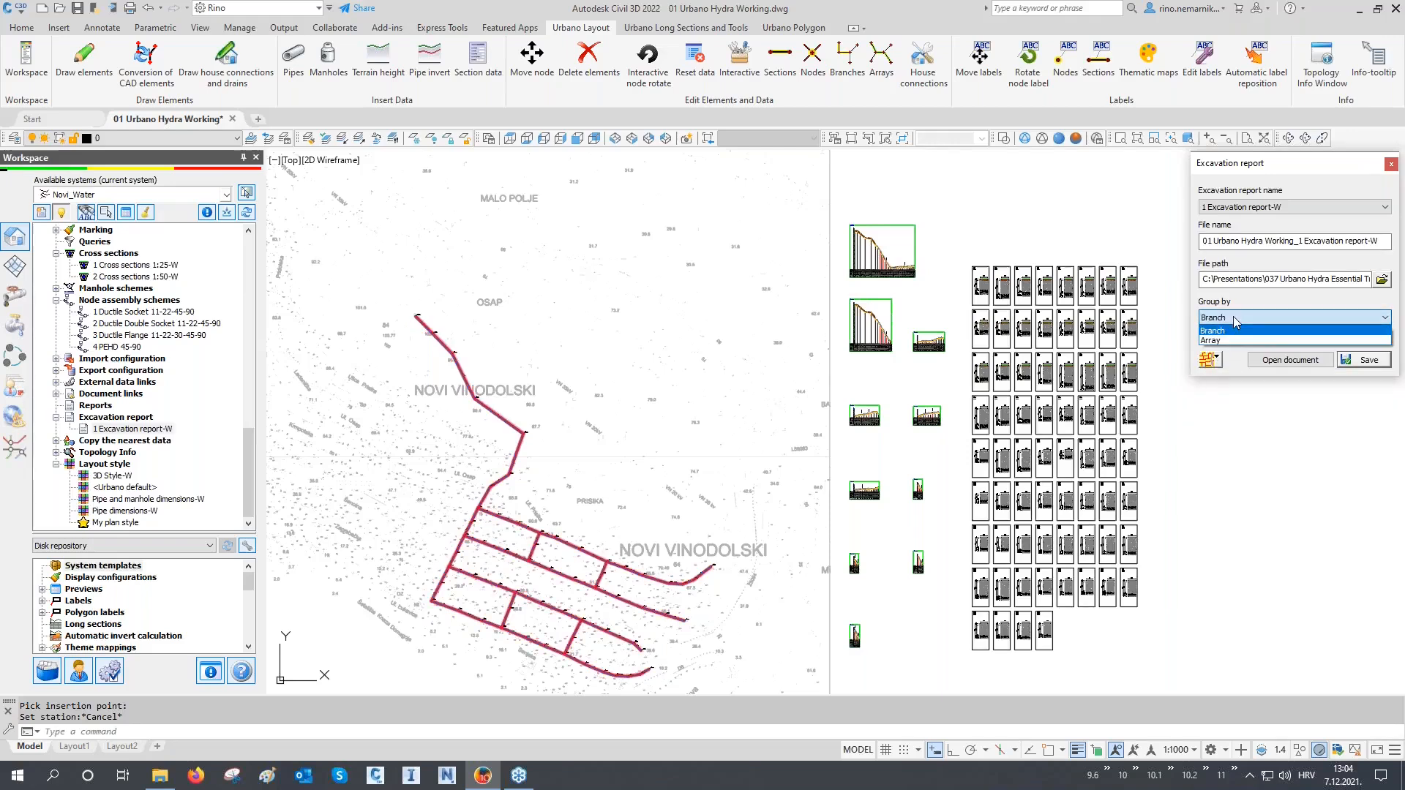
pyautogui.click(1229, 340)
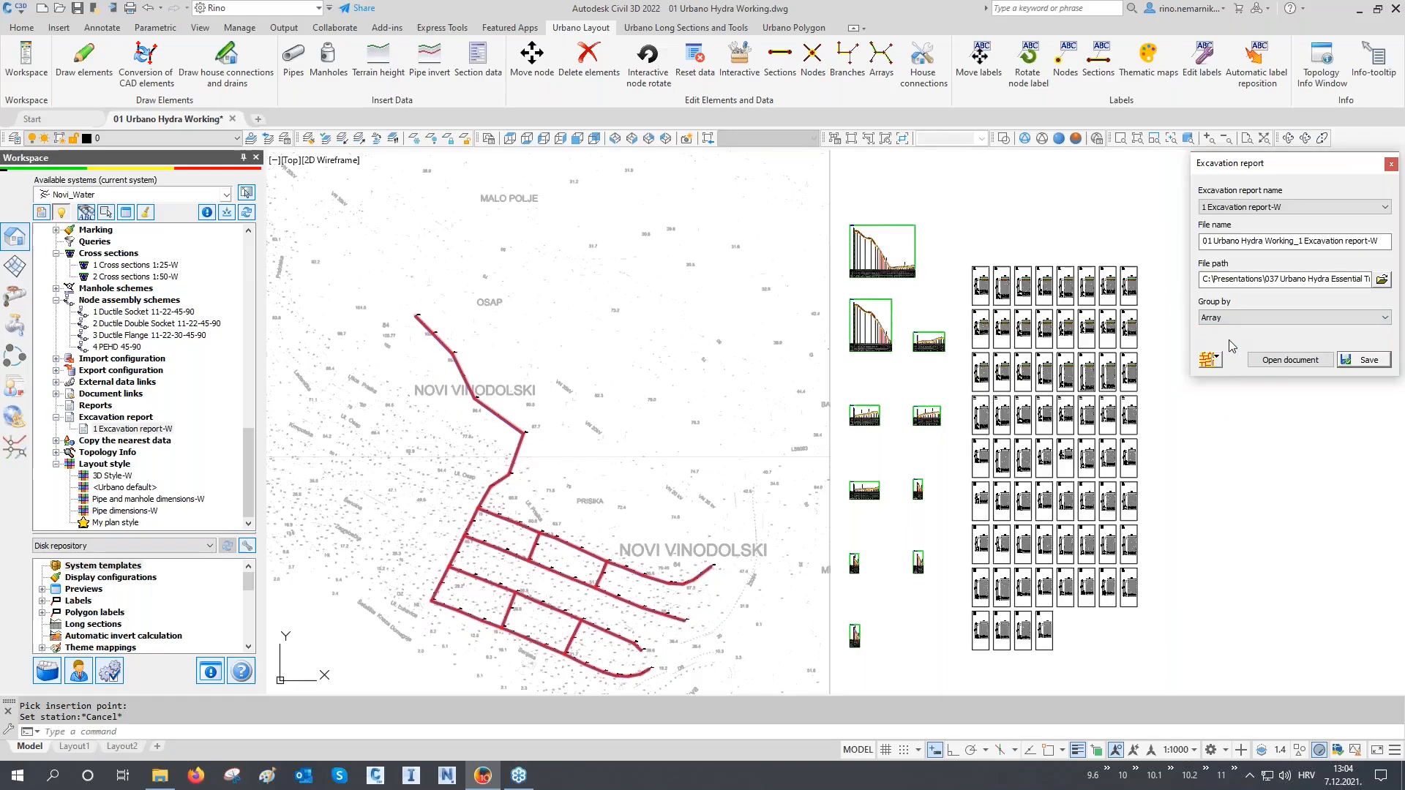
pyautogui.click(1363, 359)
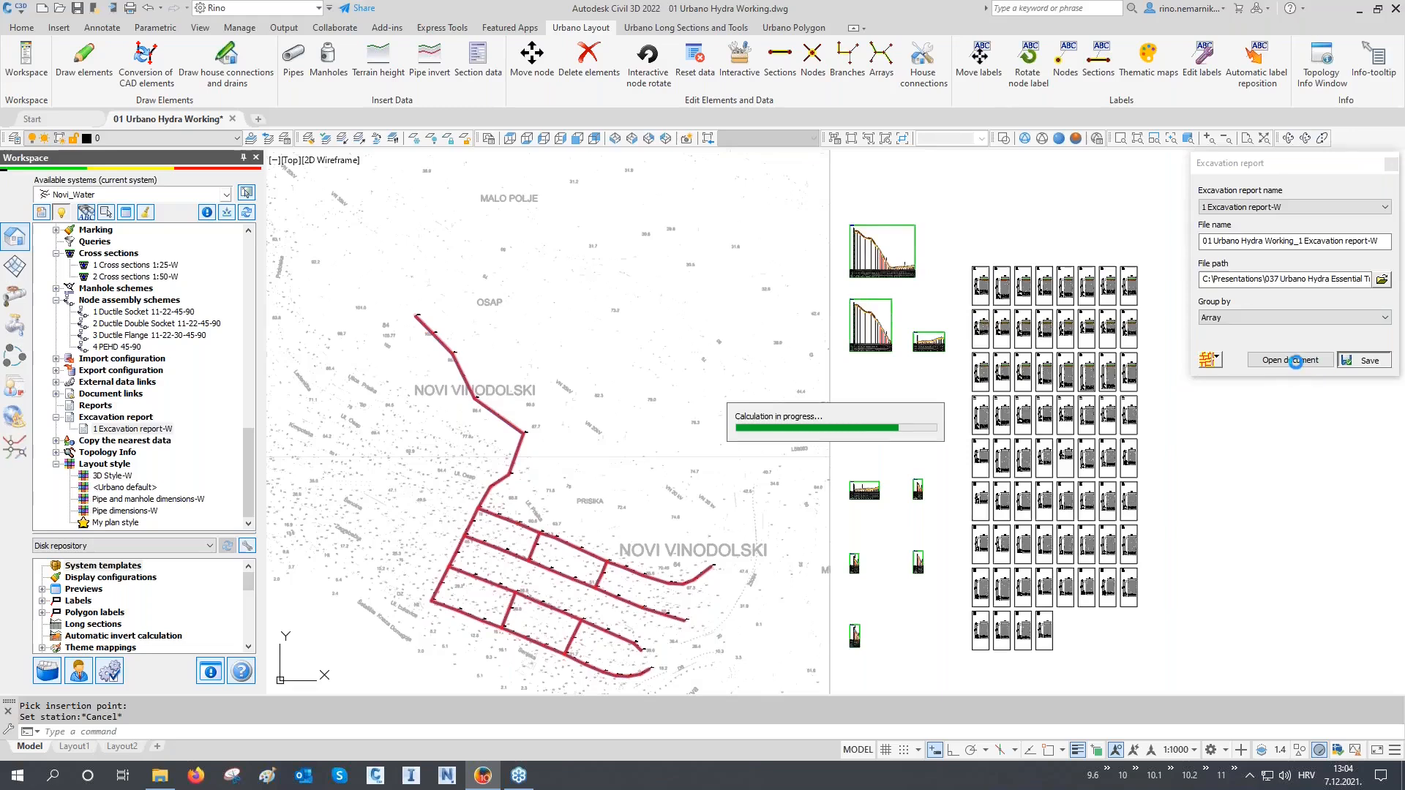
pyautogui.click(1288, 360)
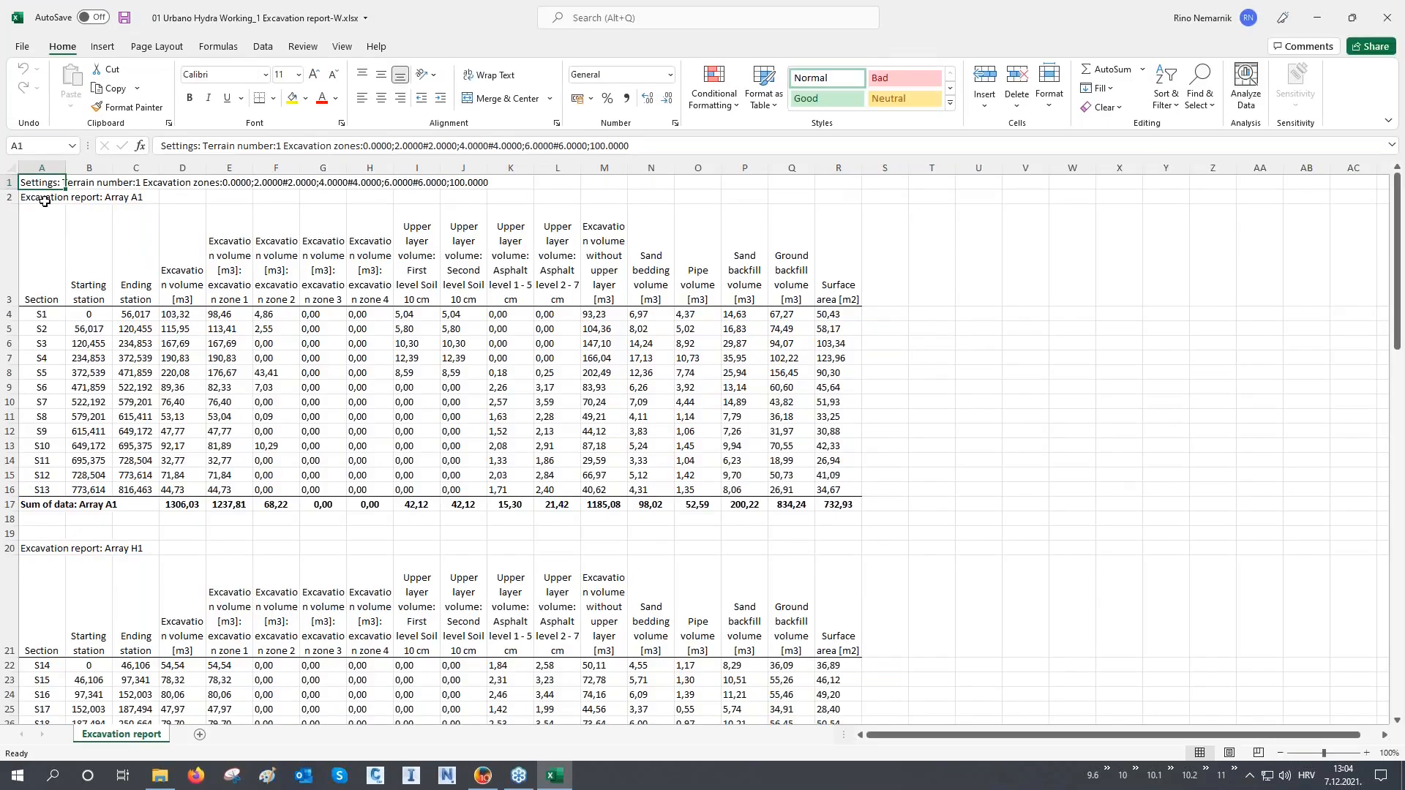
# Step: Examine the Array A1 report columns: sections, stations, excavation volumes by zone, upper layers, bedding, pipe and backfill volumes, and surface area
pyautogui.click(35, 169)
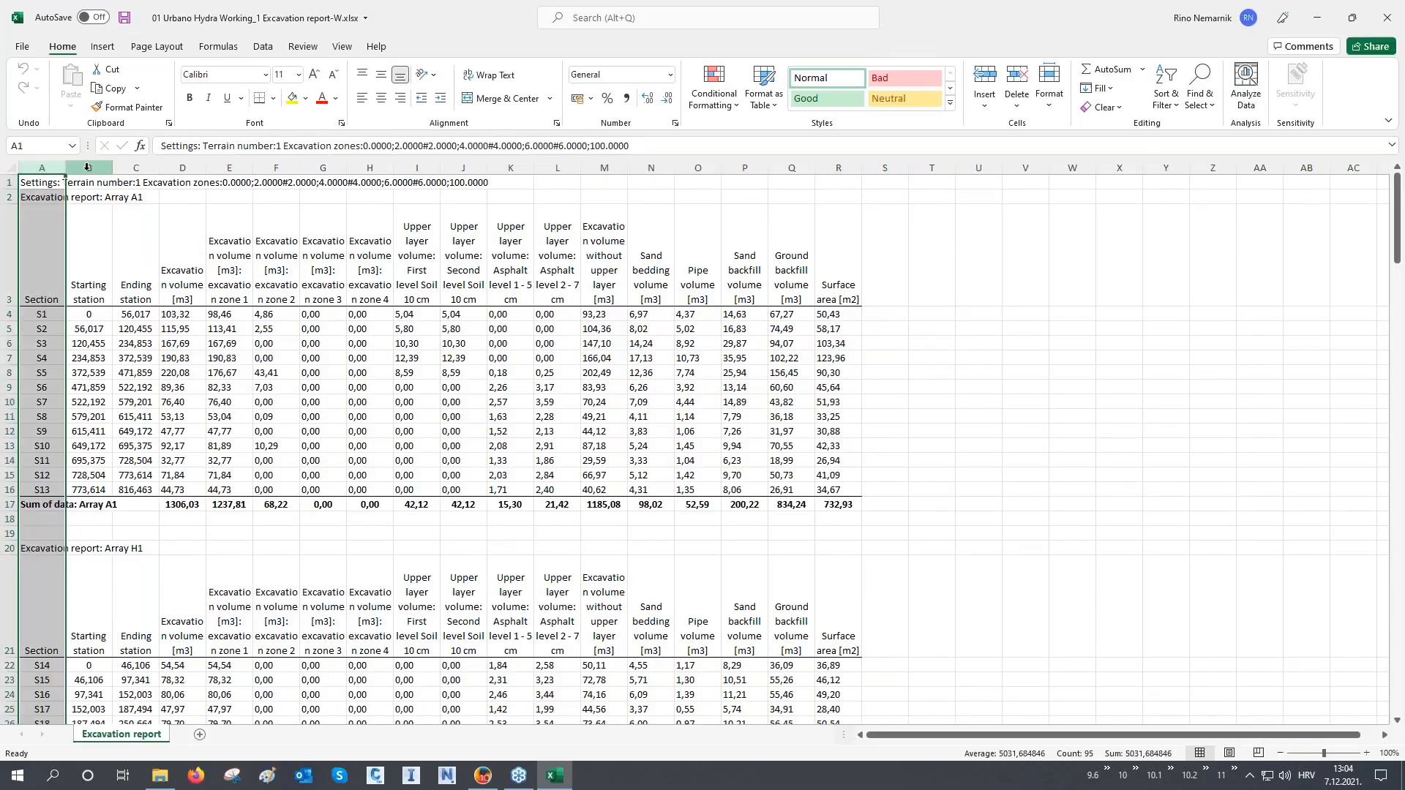
pyautogui.click(85, 168)
pyautogui.moveTo(113, 170); pyautogui.dragTo(133, 169)
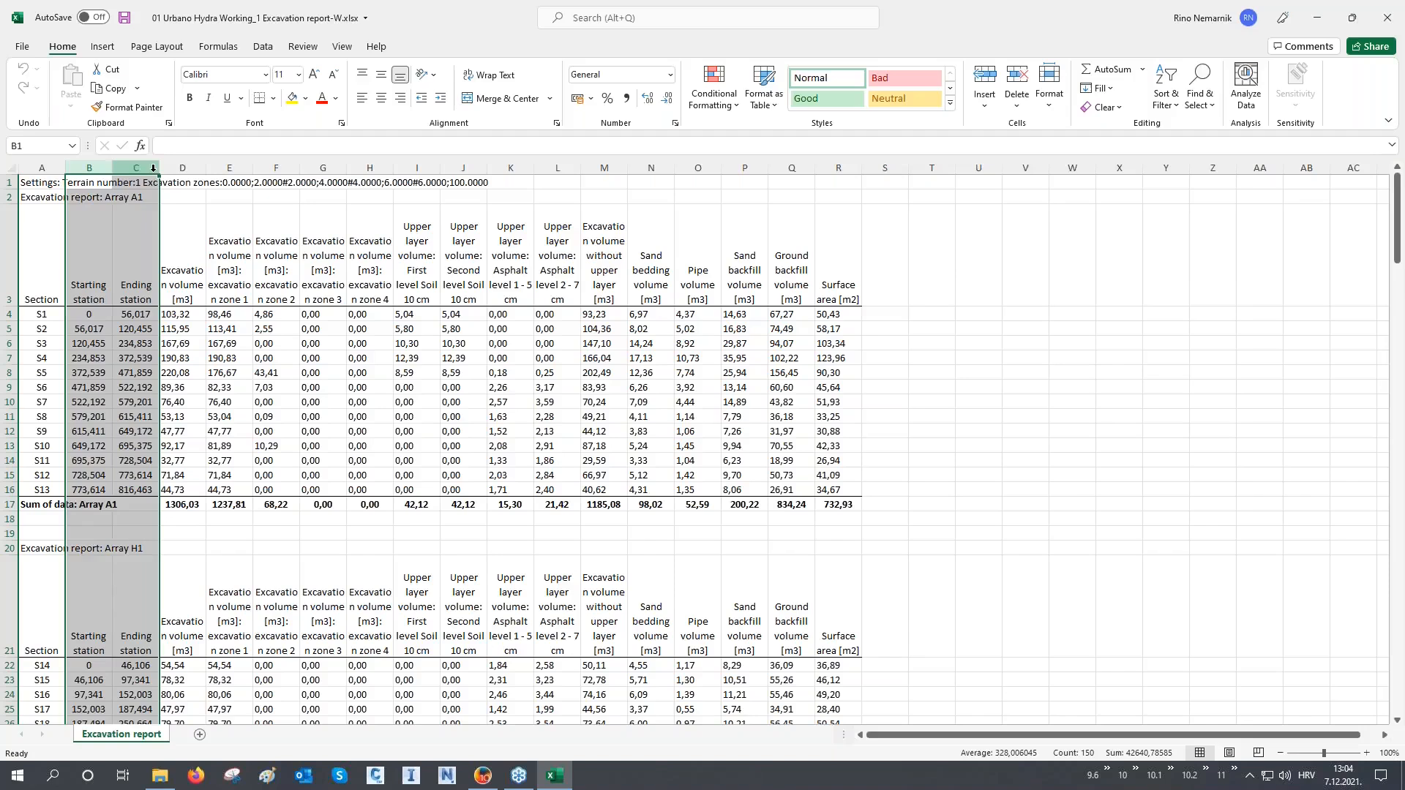
pyautogui.click(178, 168)
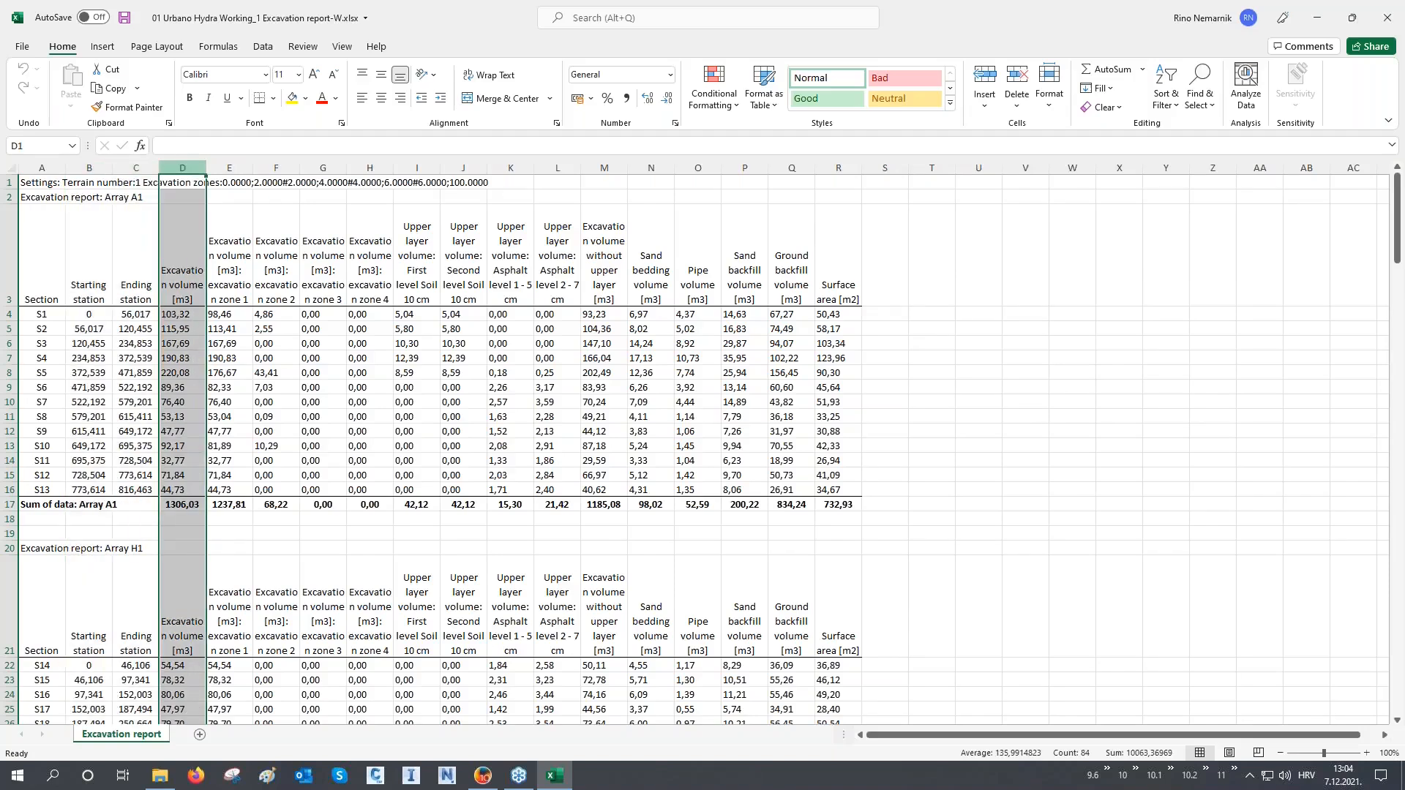
pyautogui.click(230, 169)
pyautogui.moveTo(242, 173); pyautogui.dragTo(363, 185)
pyautogui.moveTo(236, 179); pyautogui.dragTo(557, 220)
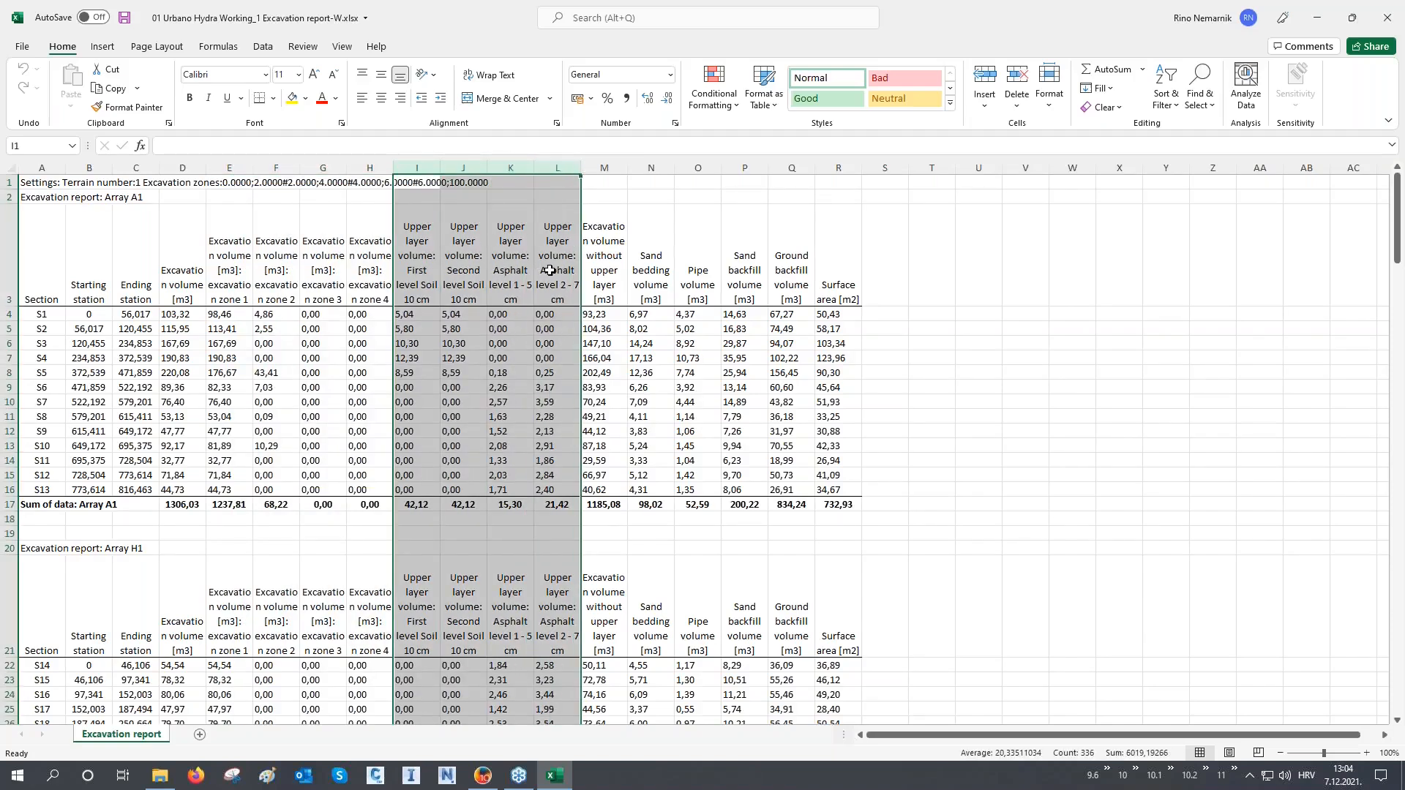
pyautogui.click(604, 167)
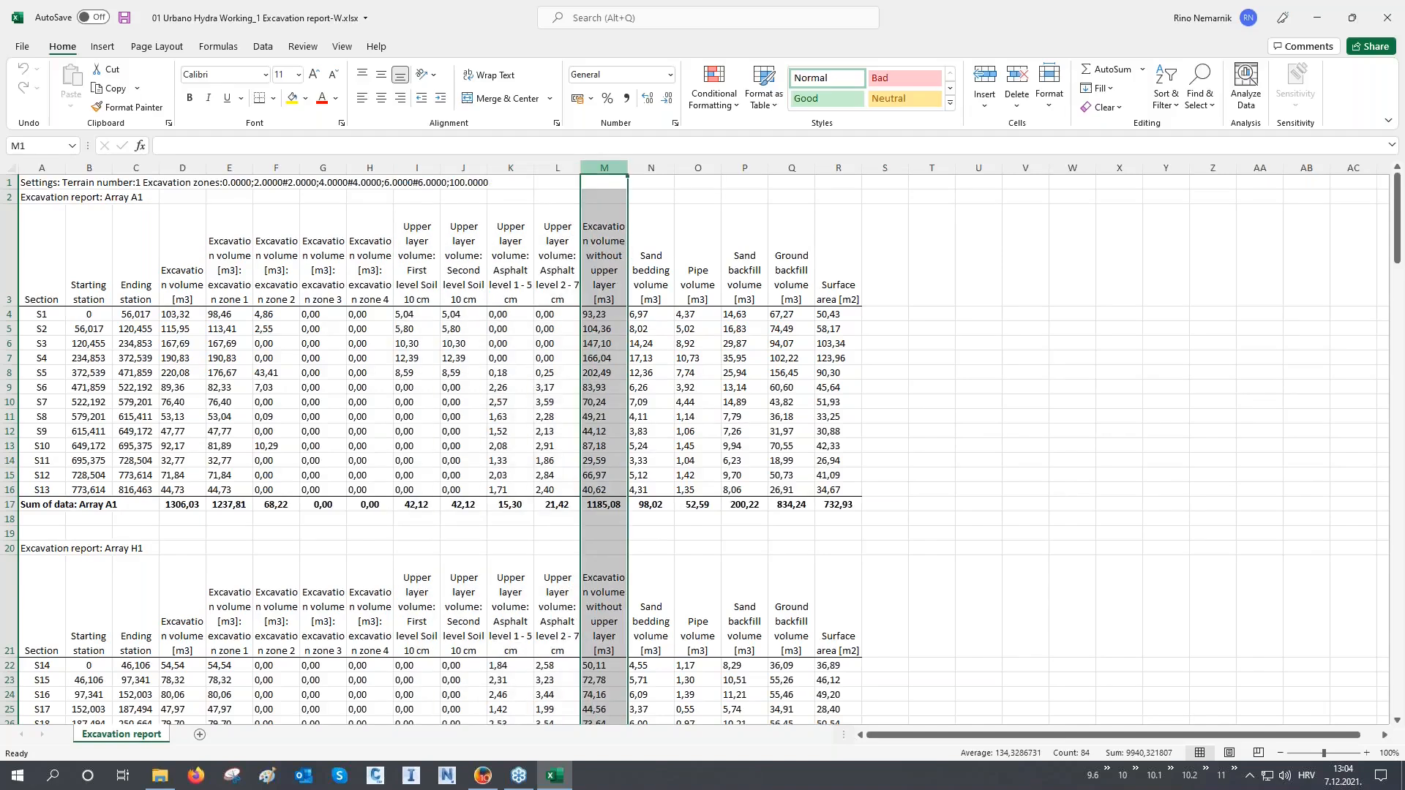
pyautogui.moveTo(650, 169); pyautogui.dragTo(778, 187)
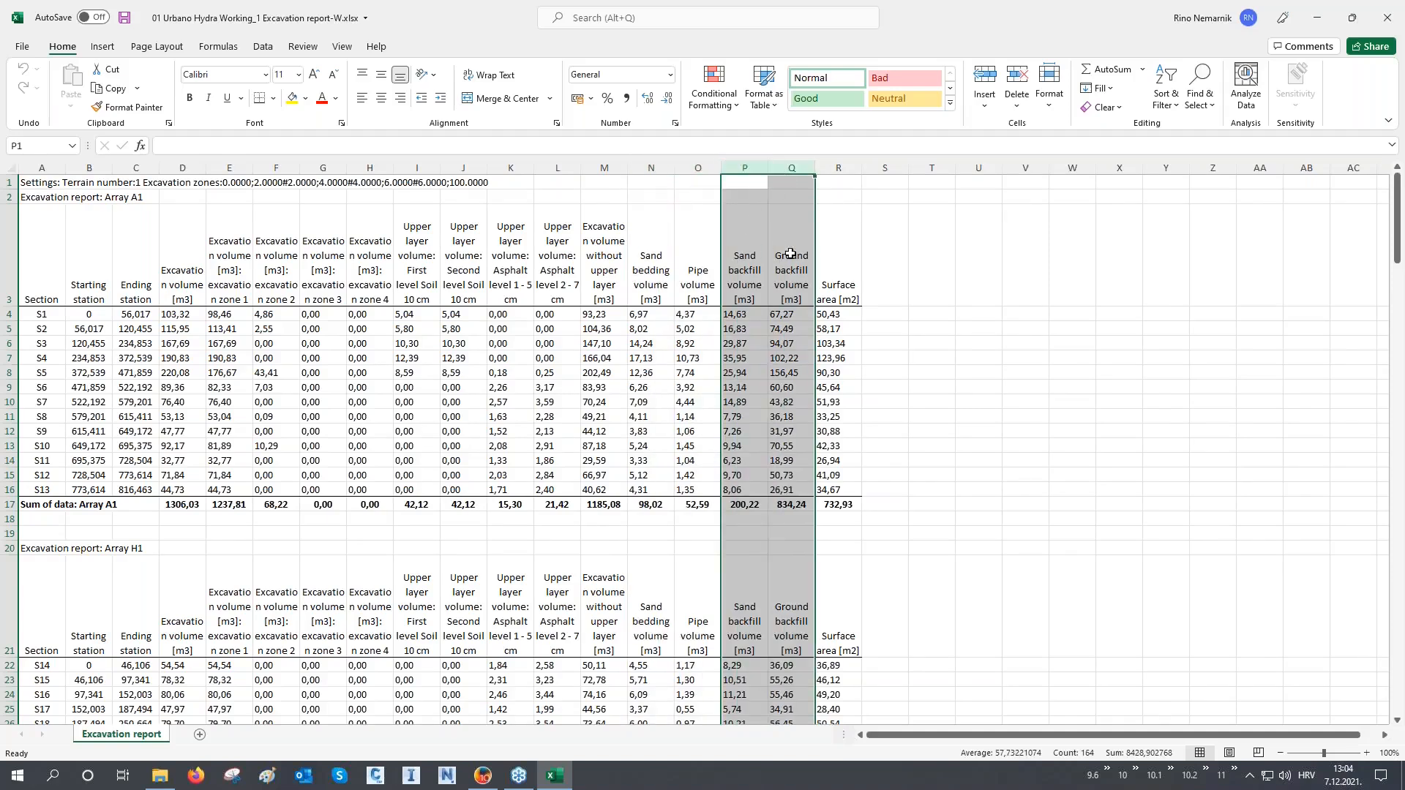
pyautogui.click(848, 167)
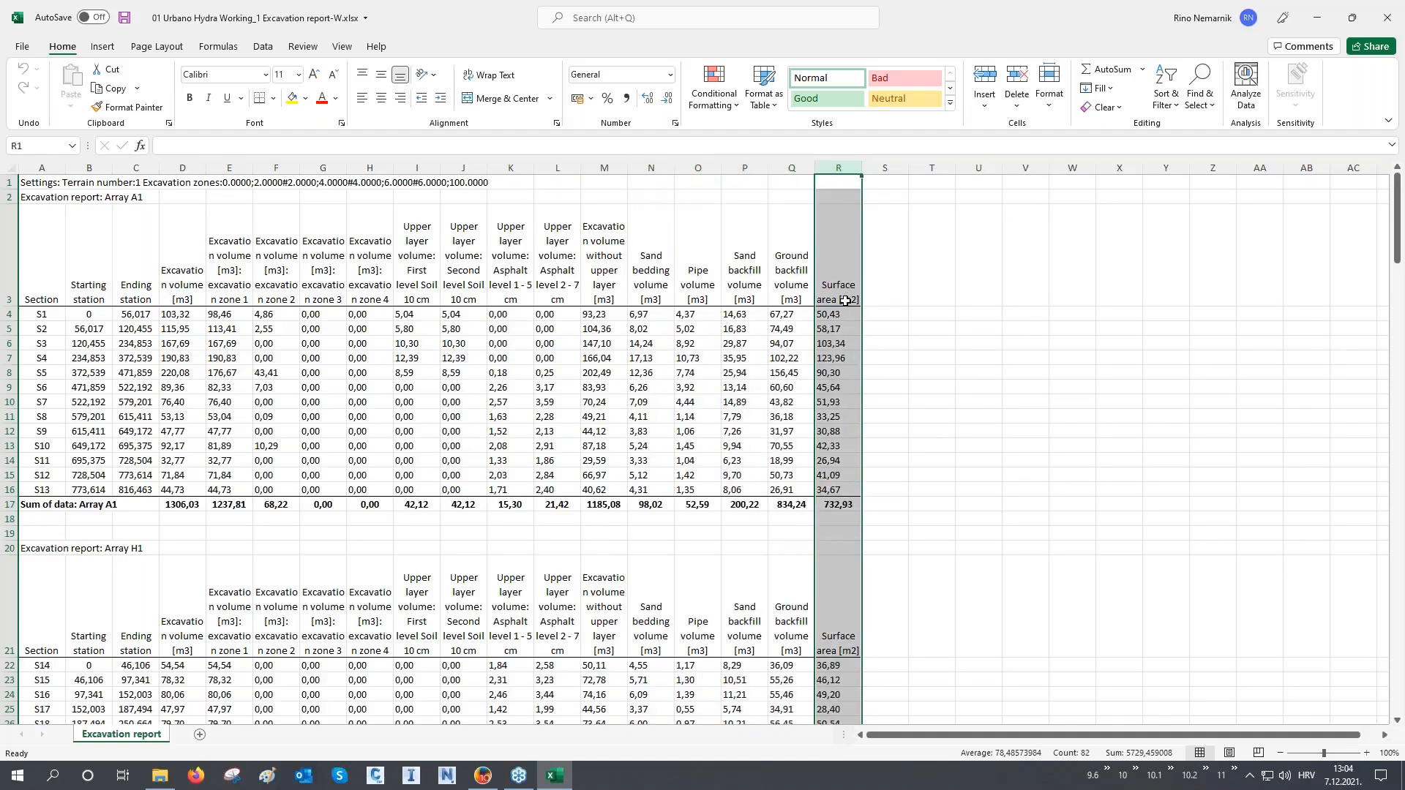
# Step: Examine the sum rows of the individual arrays and the summary table for the active system at the report's end
pyautogui.click(10, 505)
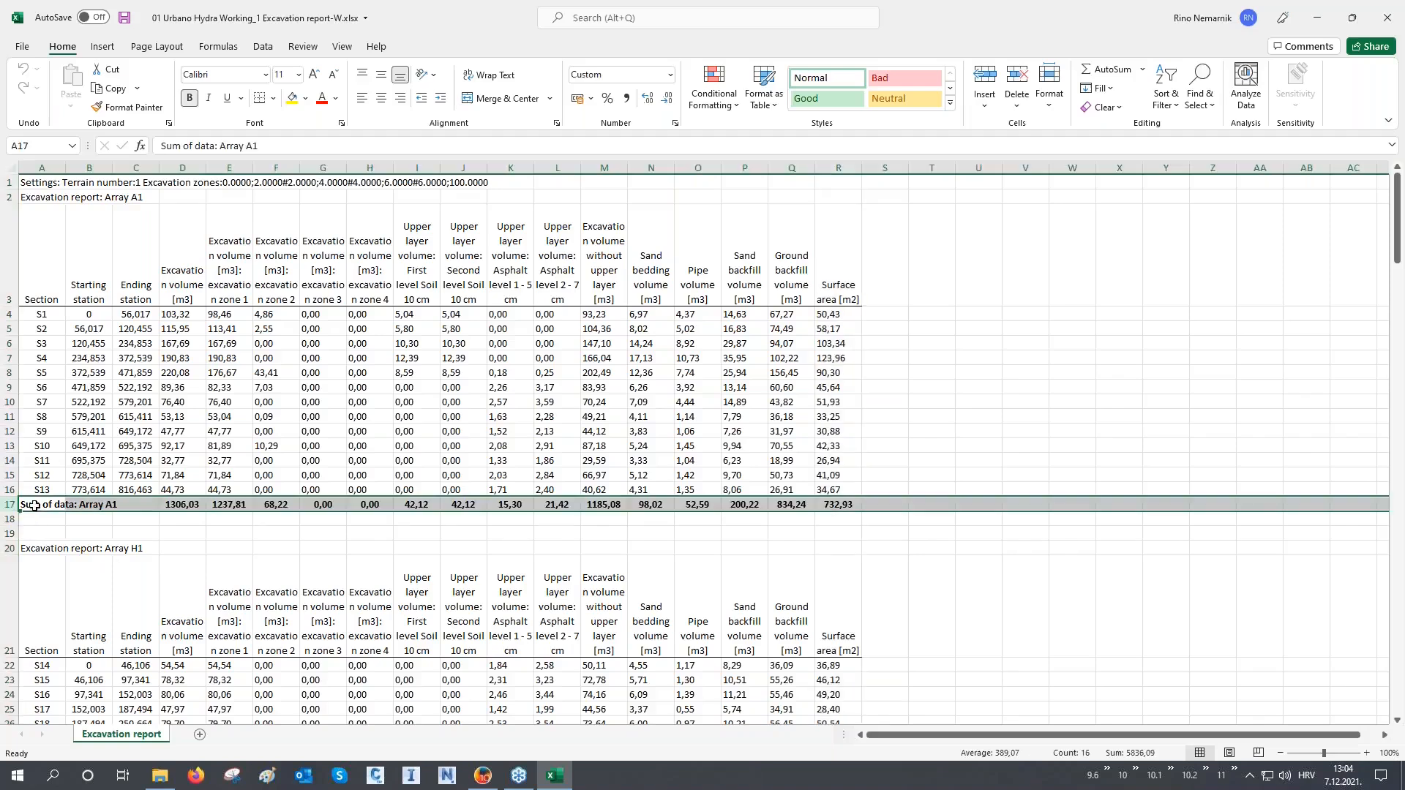
pyautogui.scroll(-4, 38, 506)
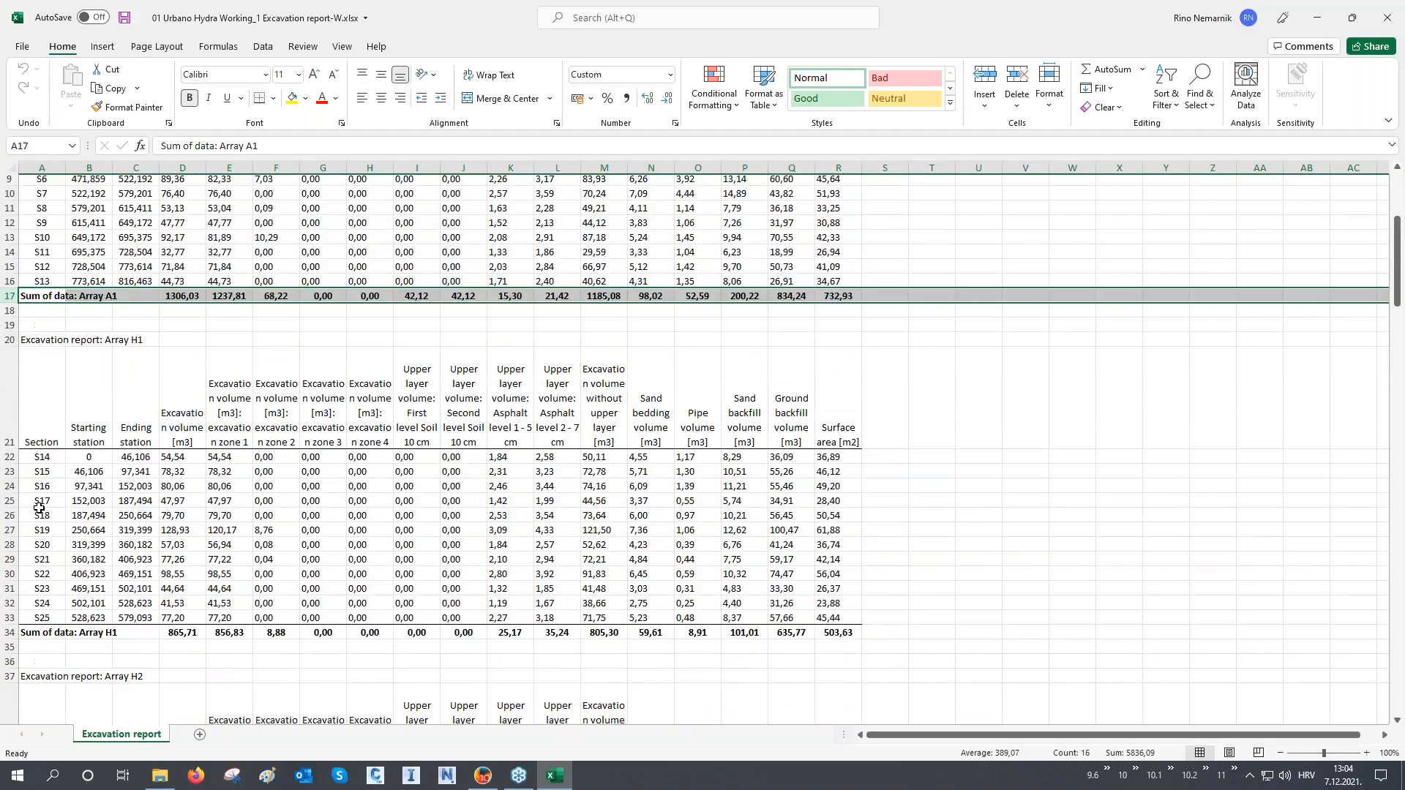
pyautogui.click(9, 578)
pyautogui.scroll(-4, 139, 528)
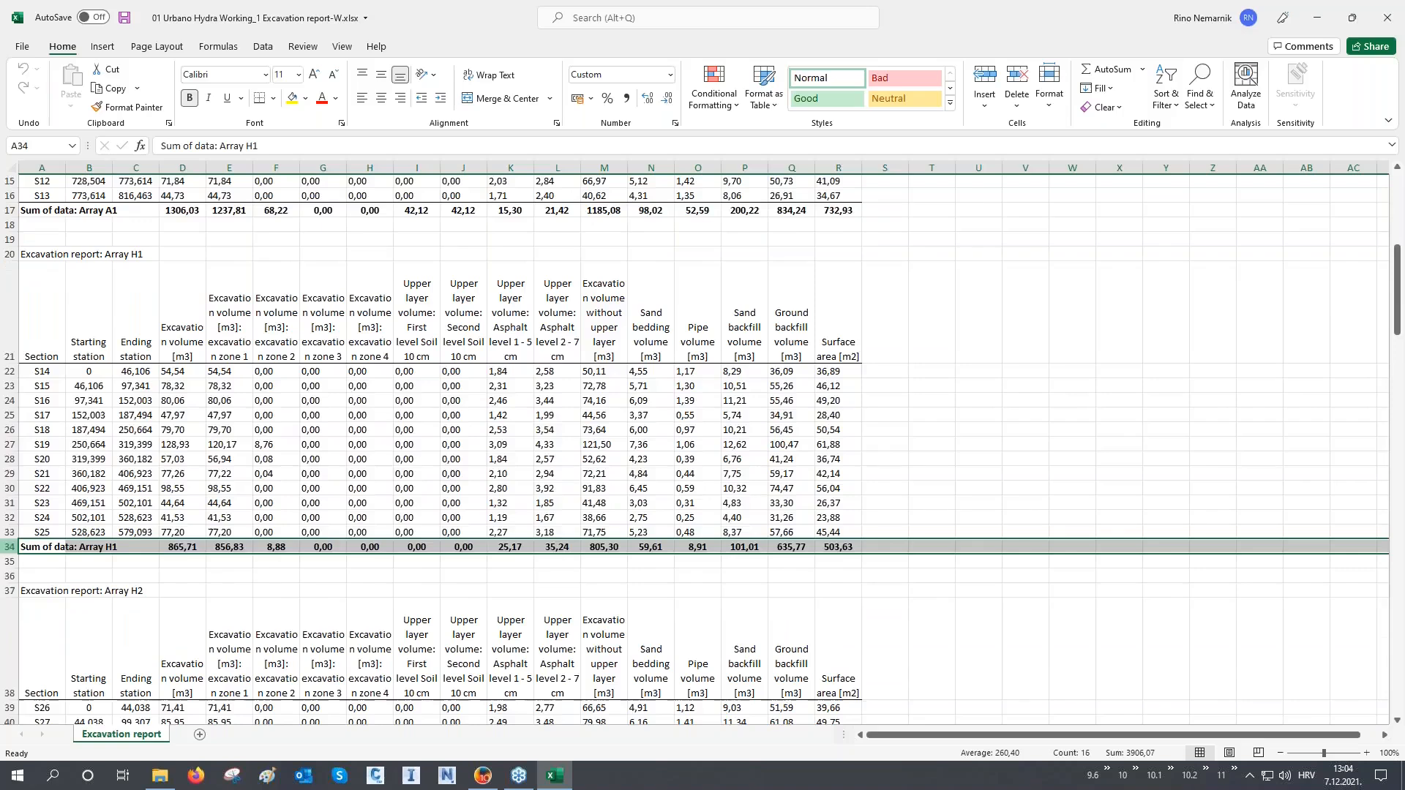
pyautogui.scroll(-11, 139, 529)
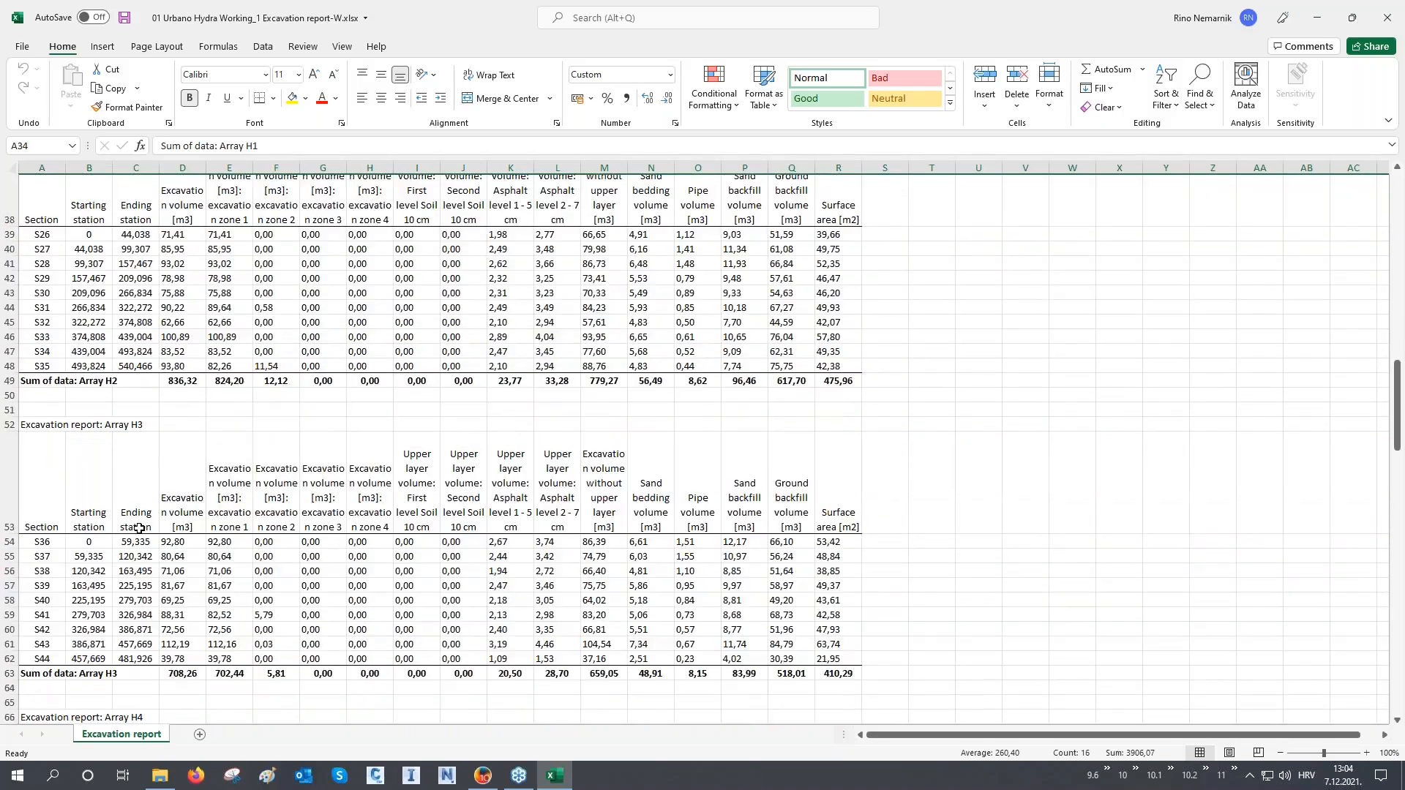
pyautogui.scroll(-11, 139, 528)
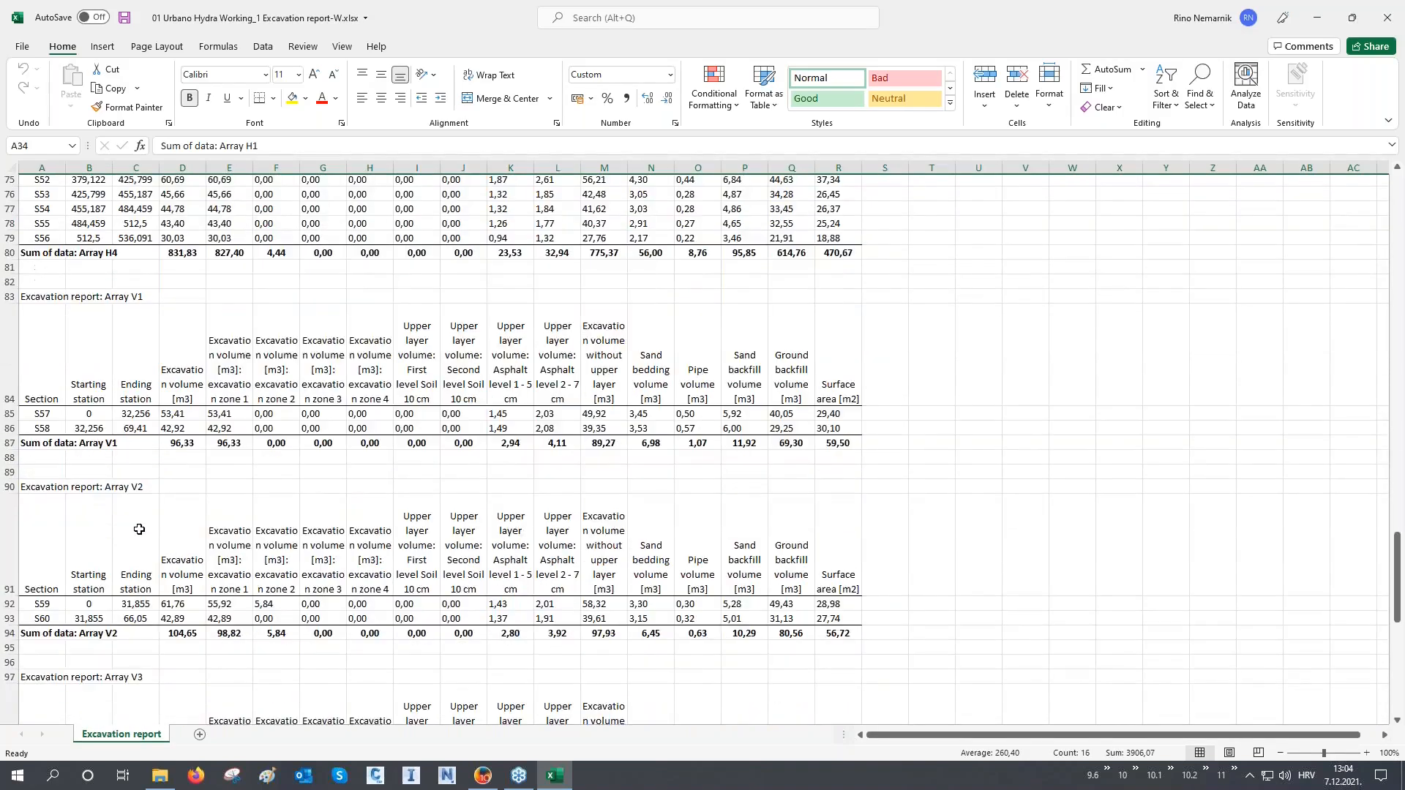
pyautogui.scroll(-4, 139, 528)
pyautogui.moveTo(46, 388); pyautogui.dragTo(699, 542)
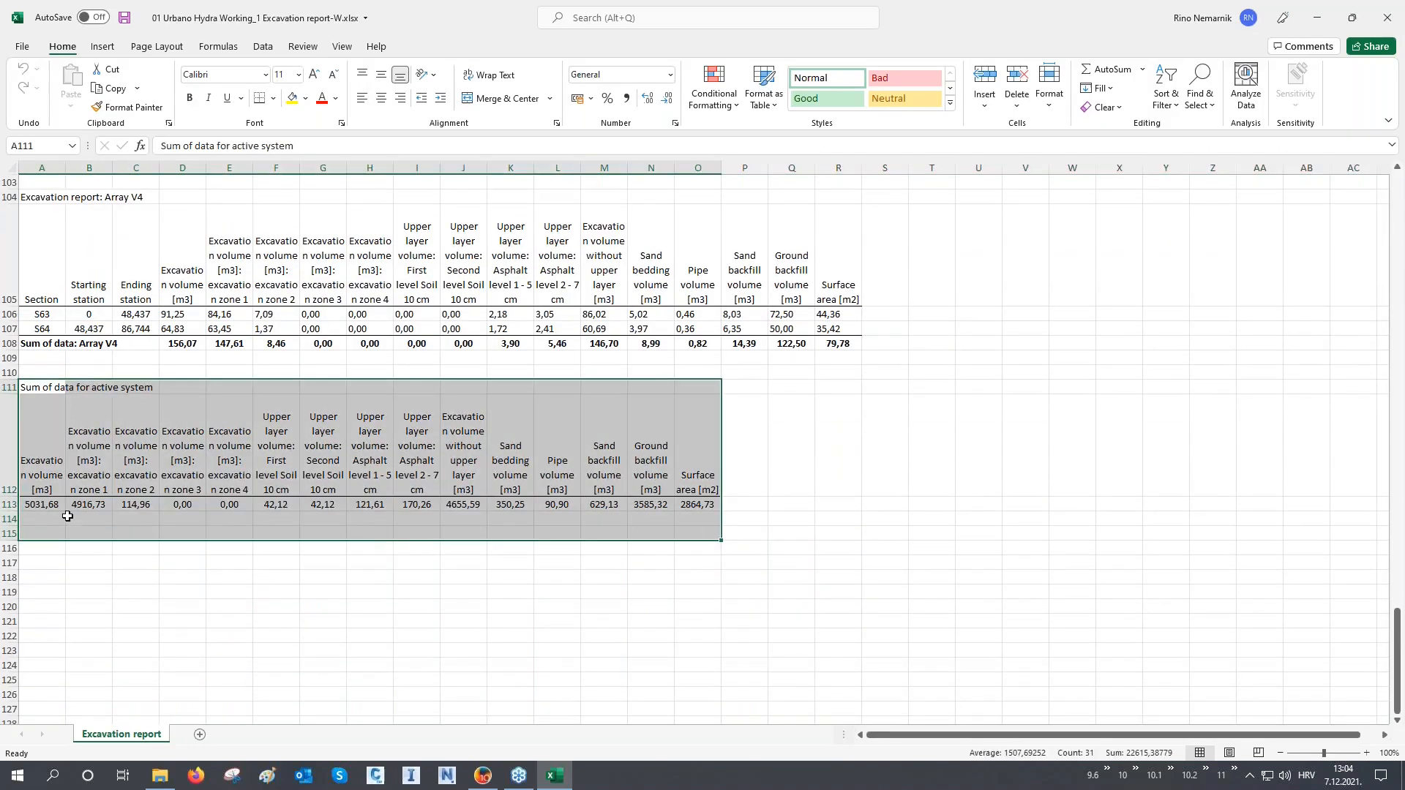
pyautogui.keyDown('ctrl'); pyautogui.scroll(2, 71, 520); pyautogui.keyUp('ctrl')
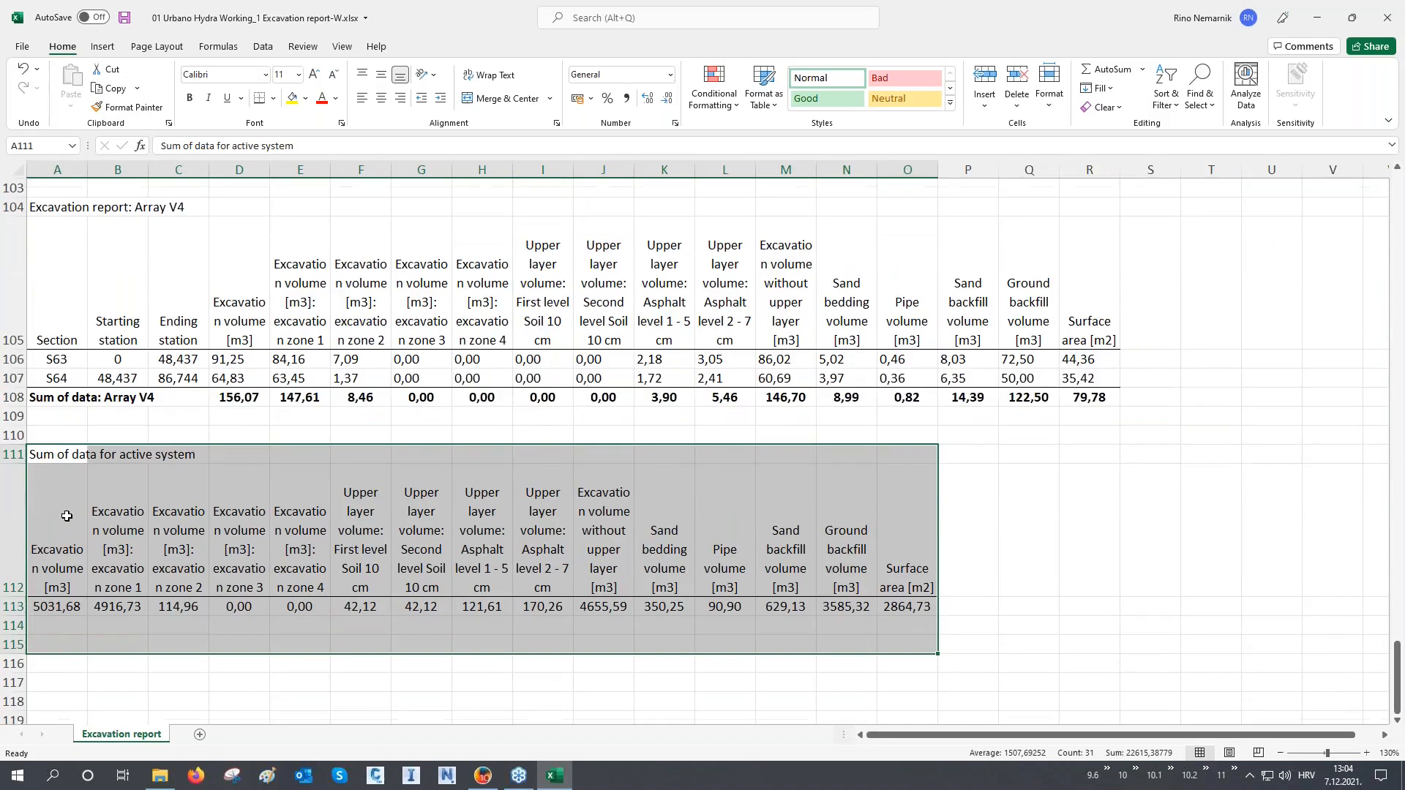